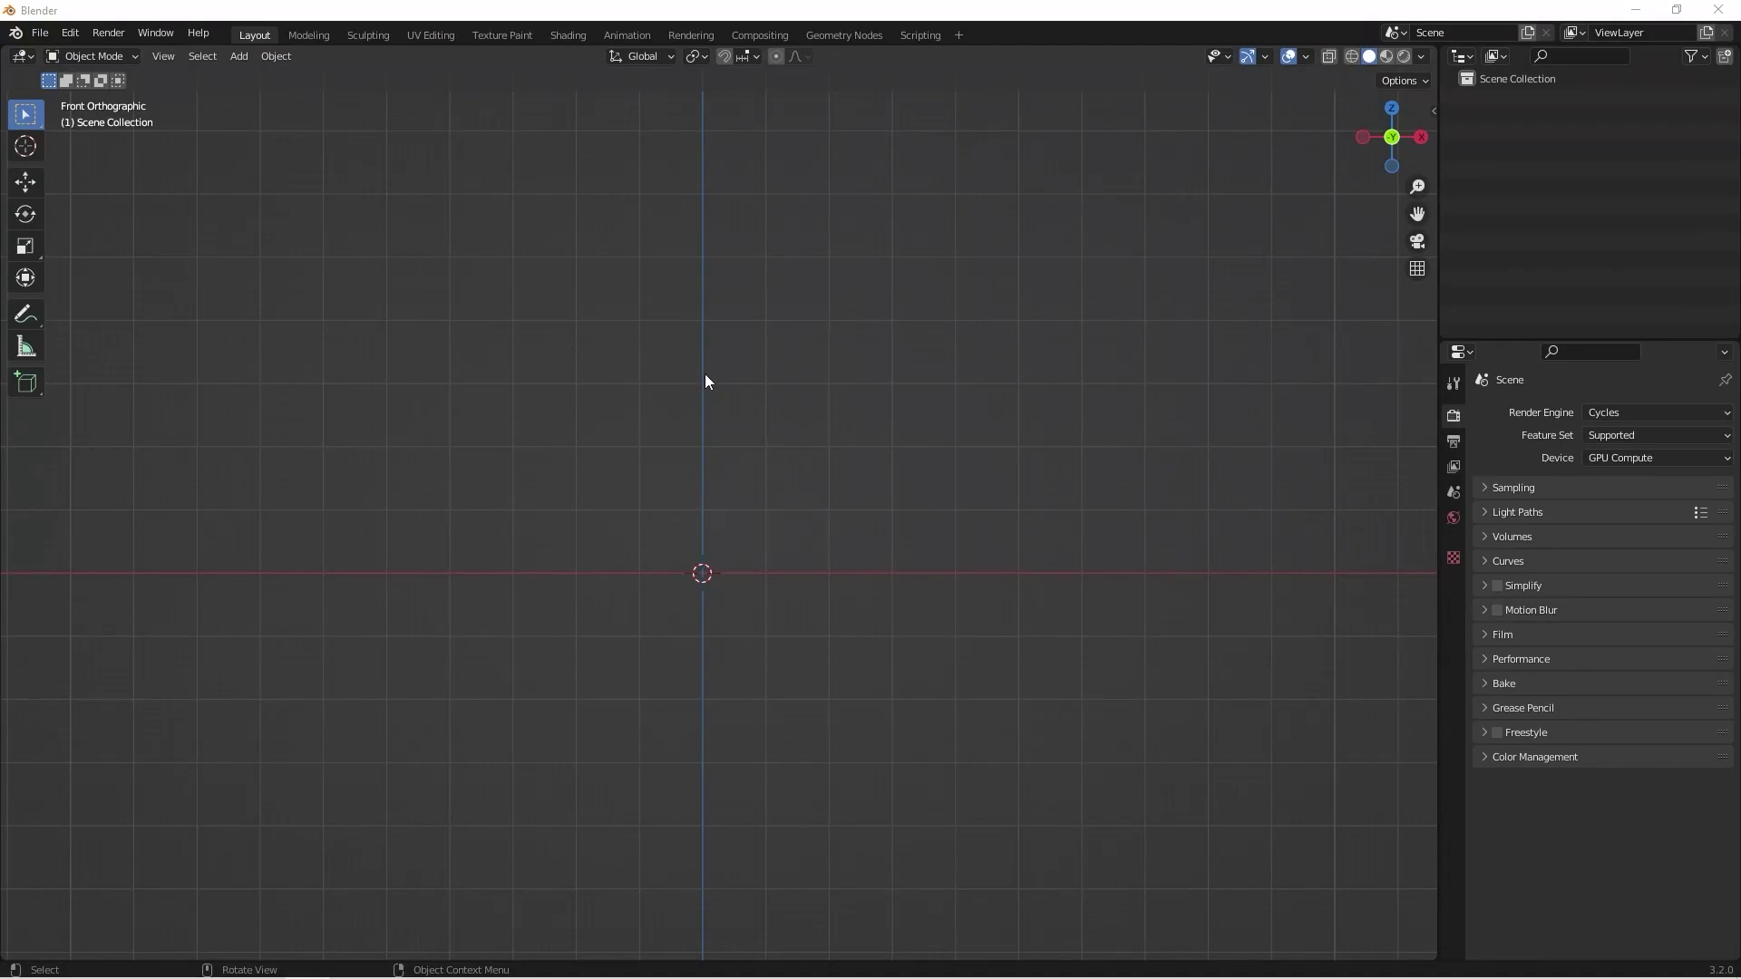
Step: Add an image-type Empty at the world origin
key("shift+a")
mouse_move(699, 381)
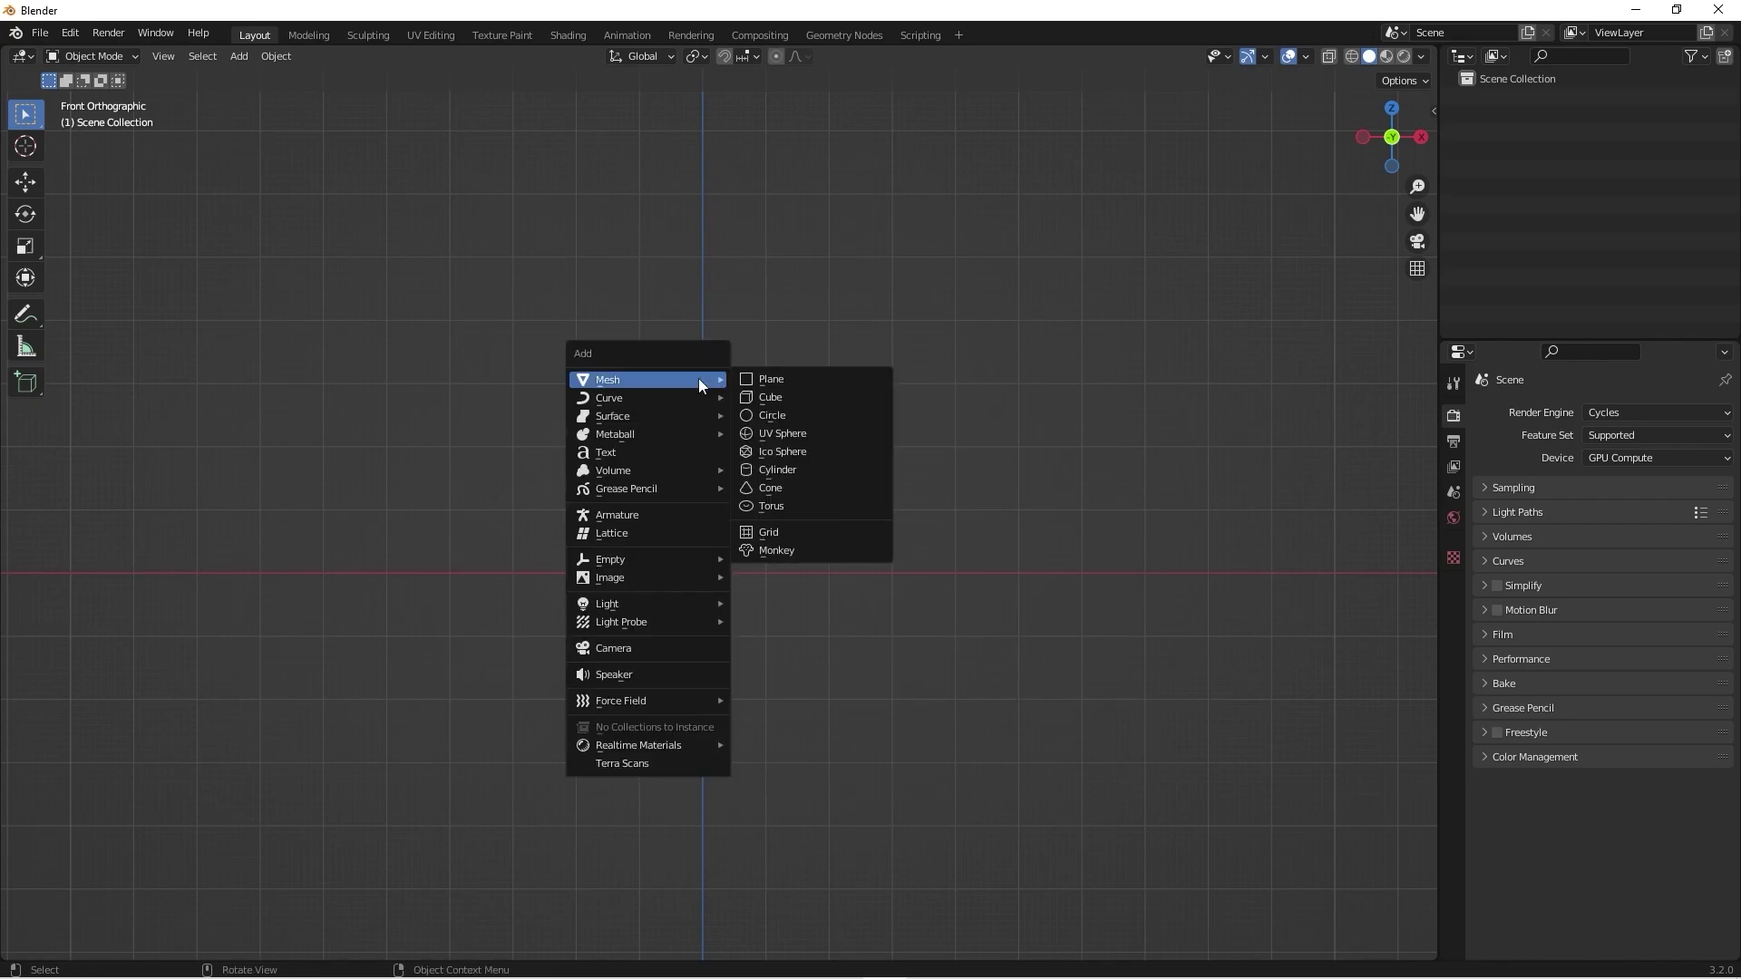
mouse_move(695, 559)
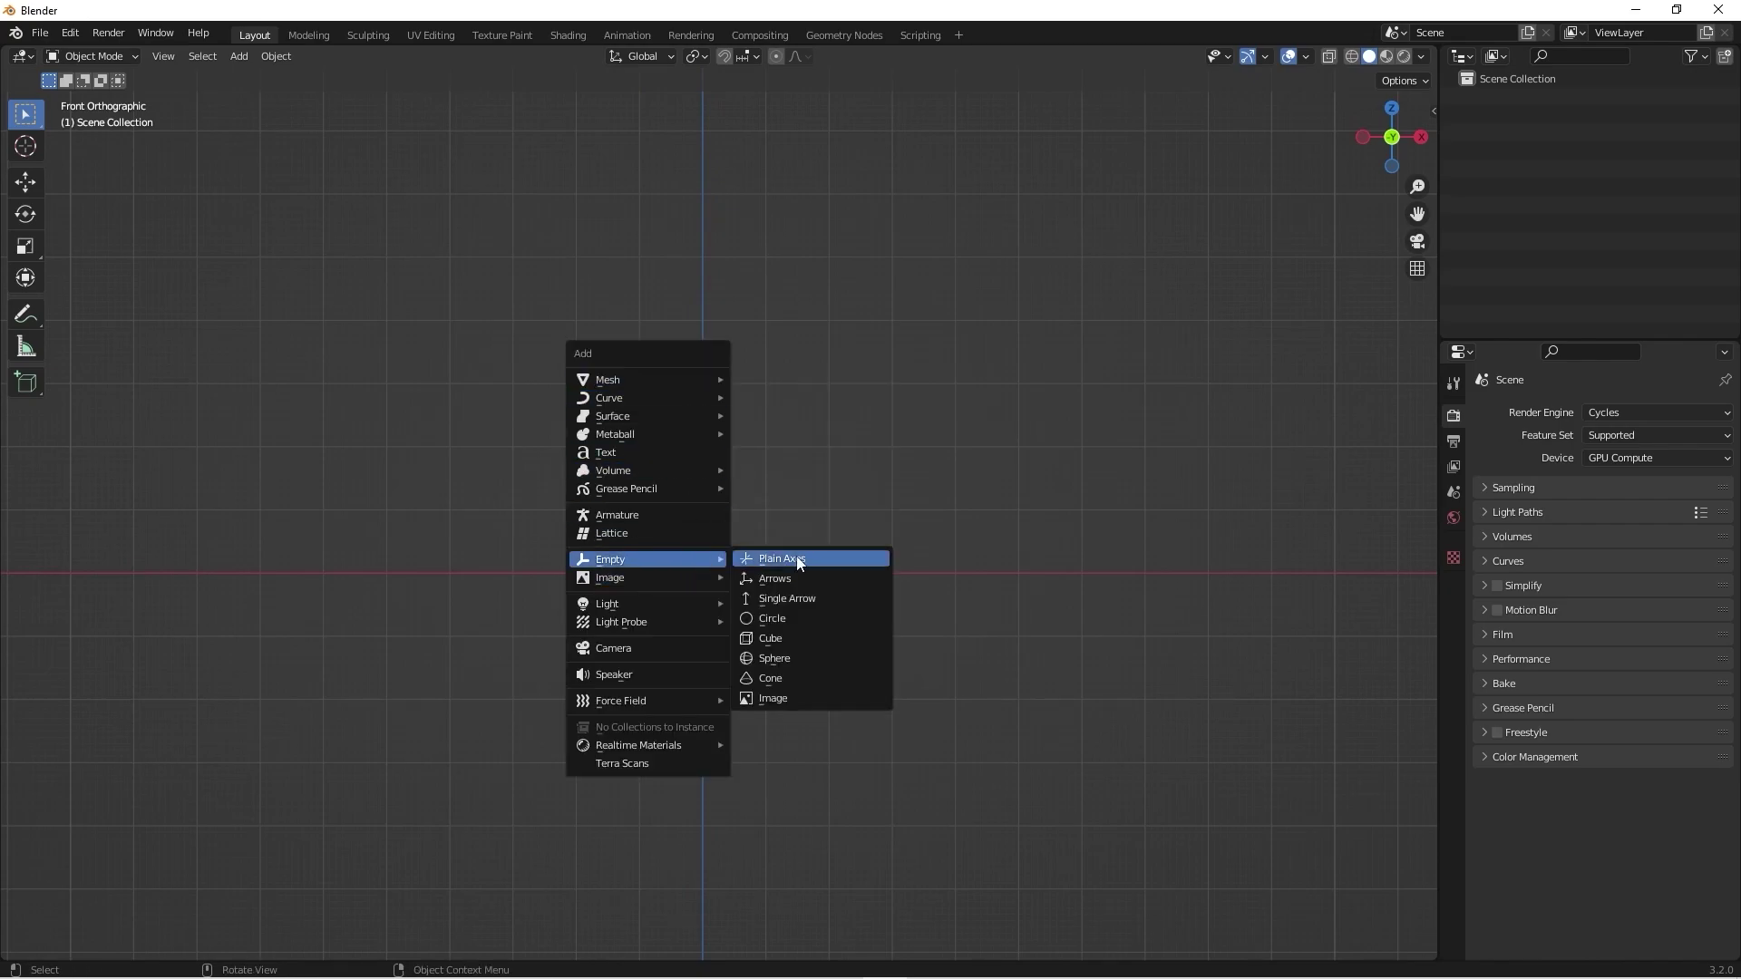
left_click(791, 703)
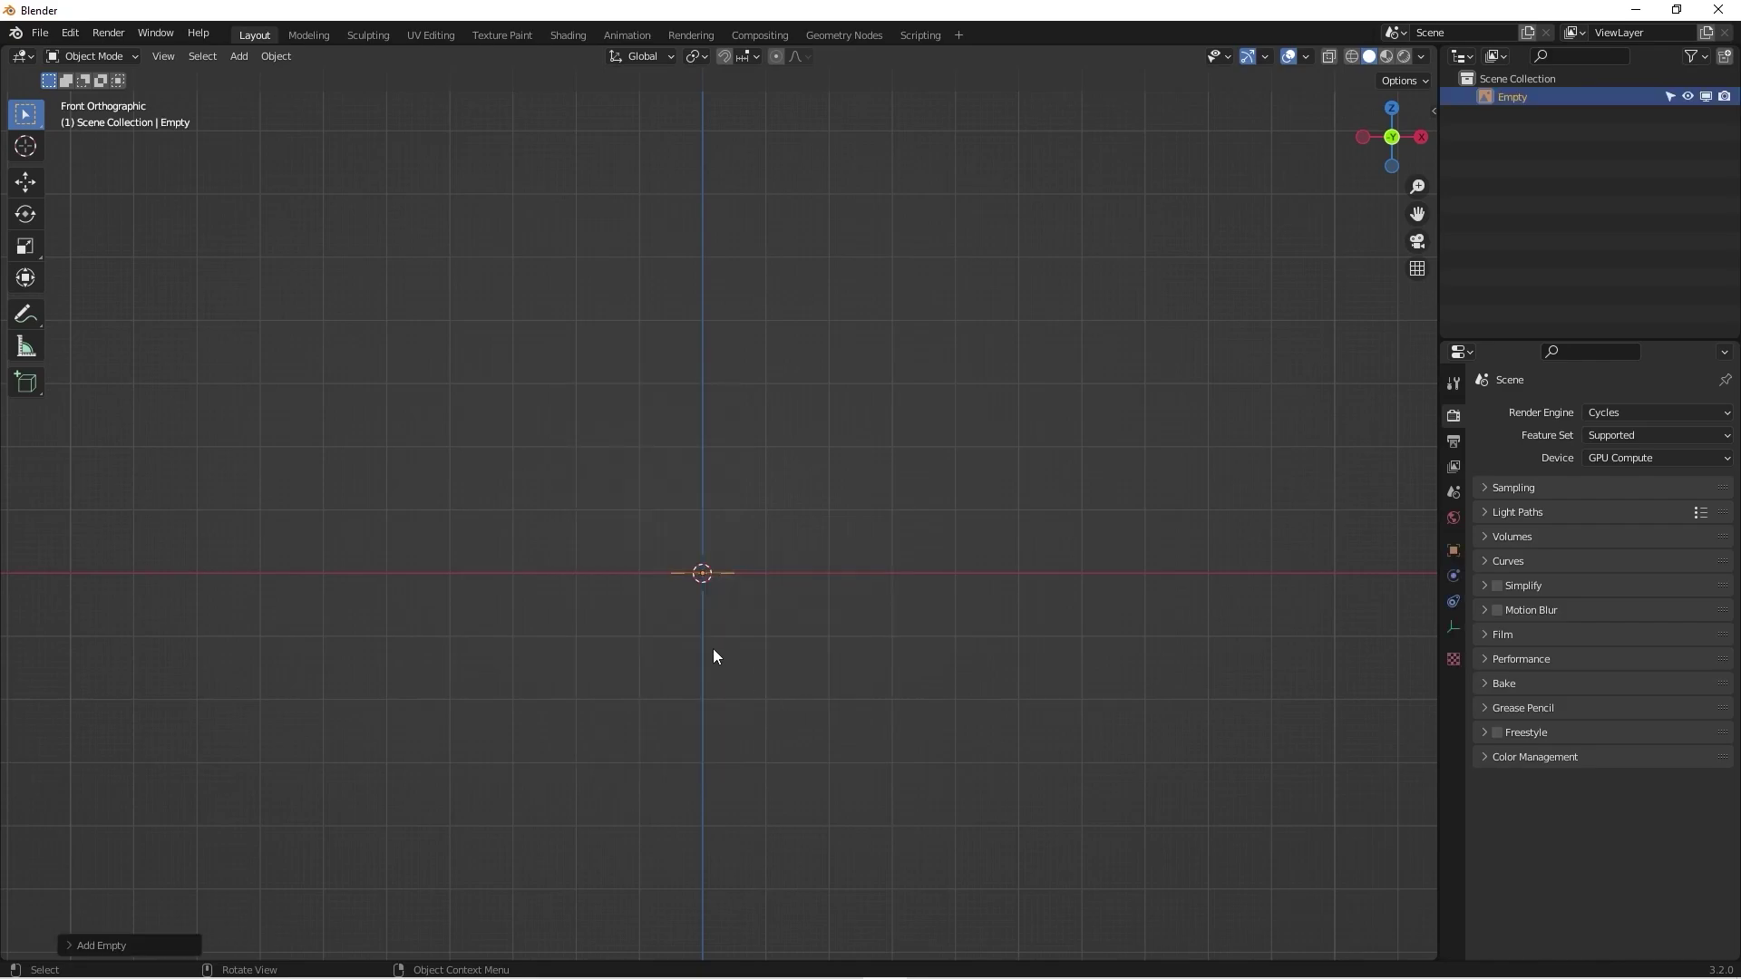
scroll(695, 578, "up", 8)
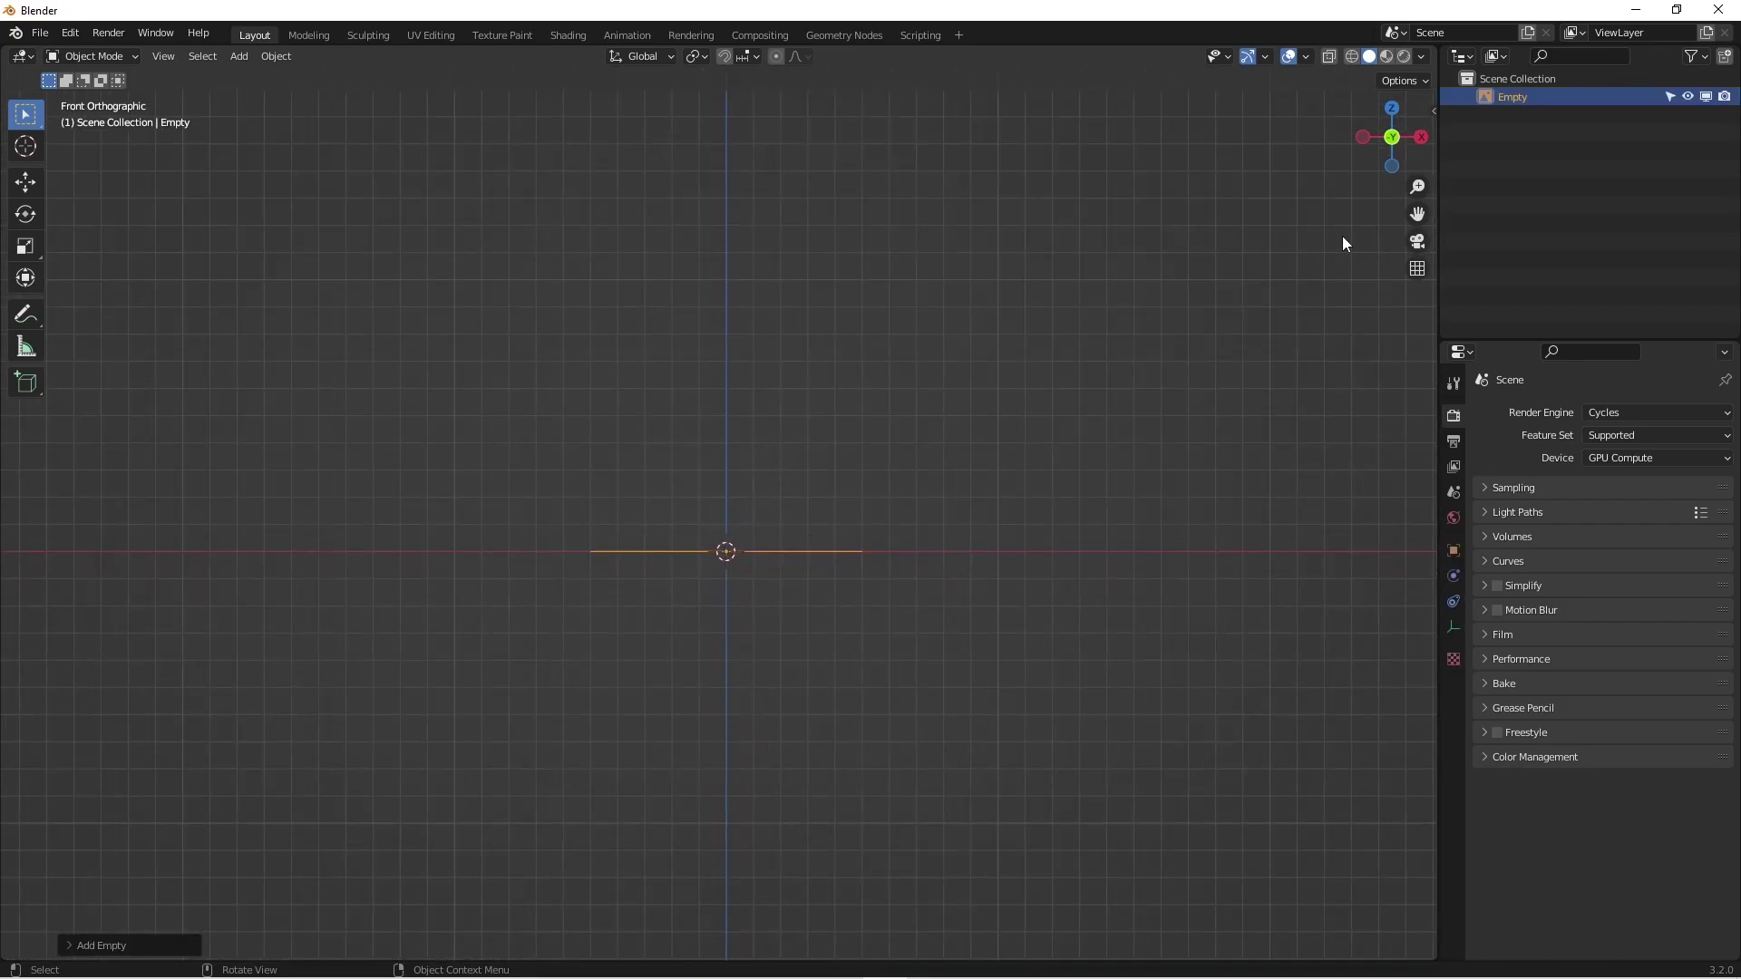
middle_click_drag(769, 544, 748, 665)
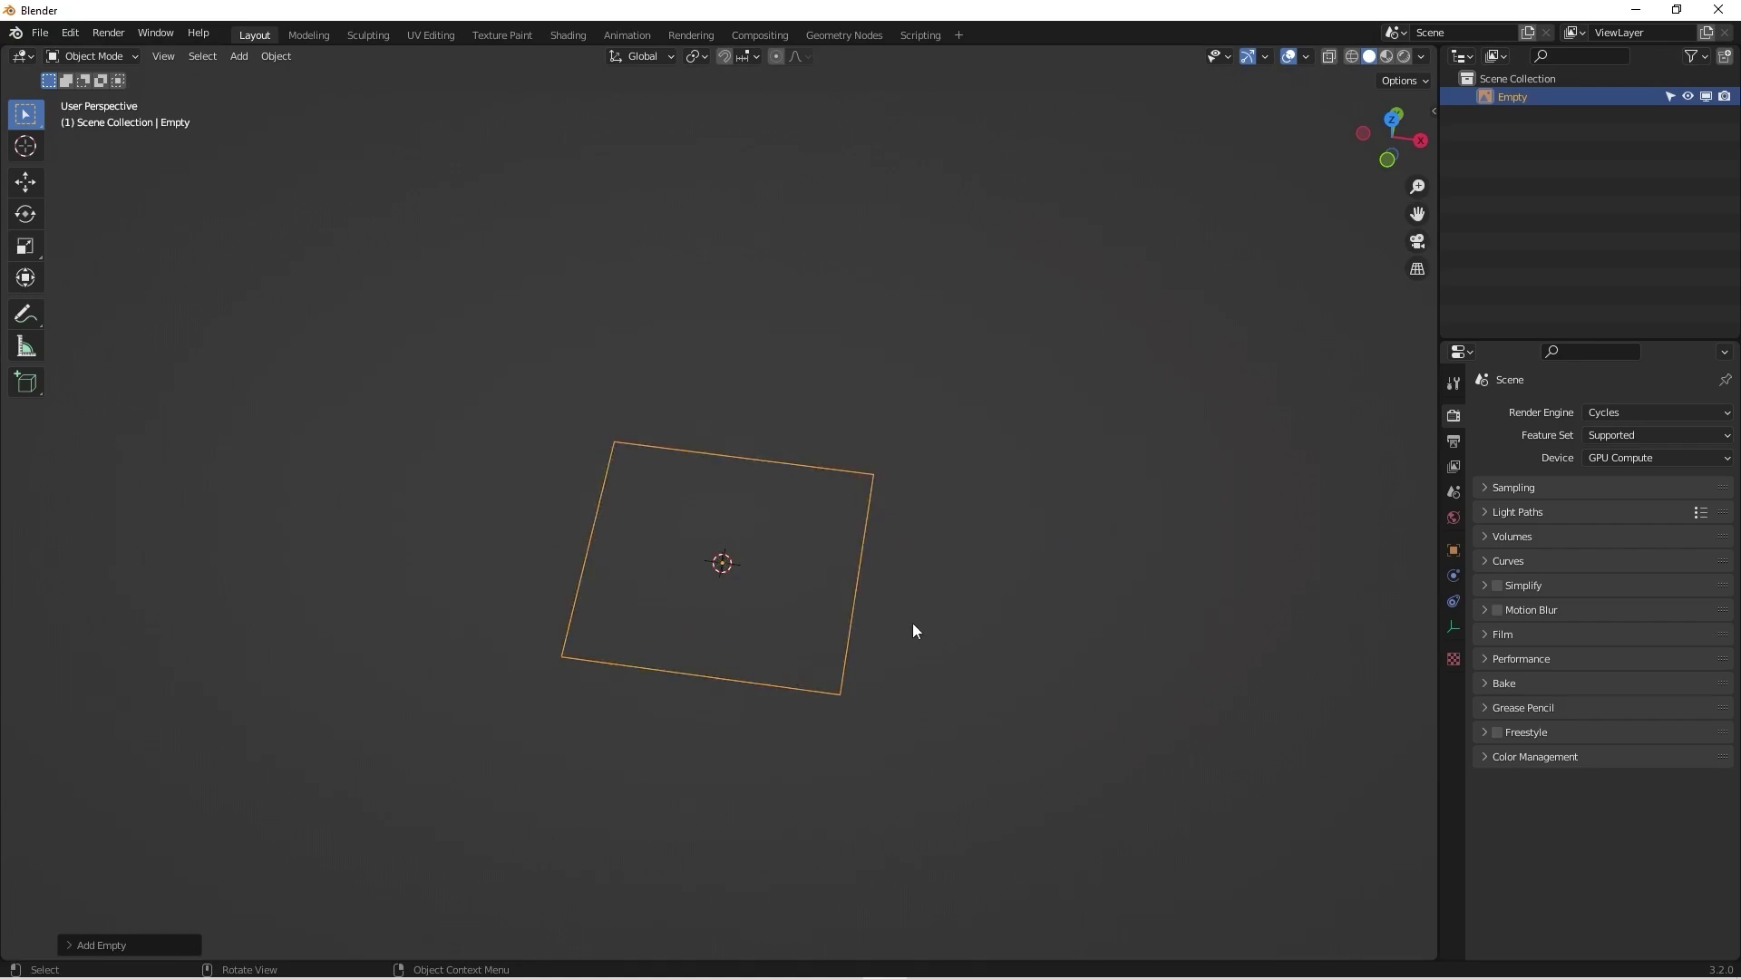
Step: Load the ring photo WeChat Image_20220620212837.jpg into the image Empty as a reference
left_click(1451, 625)
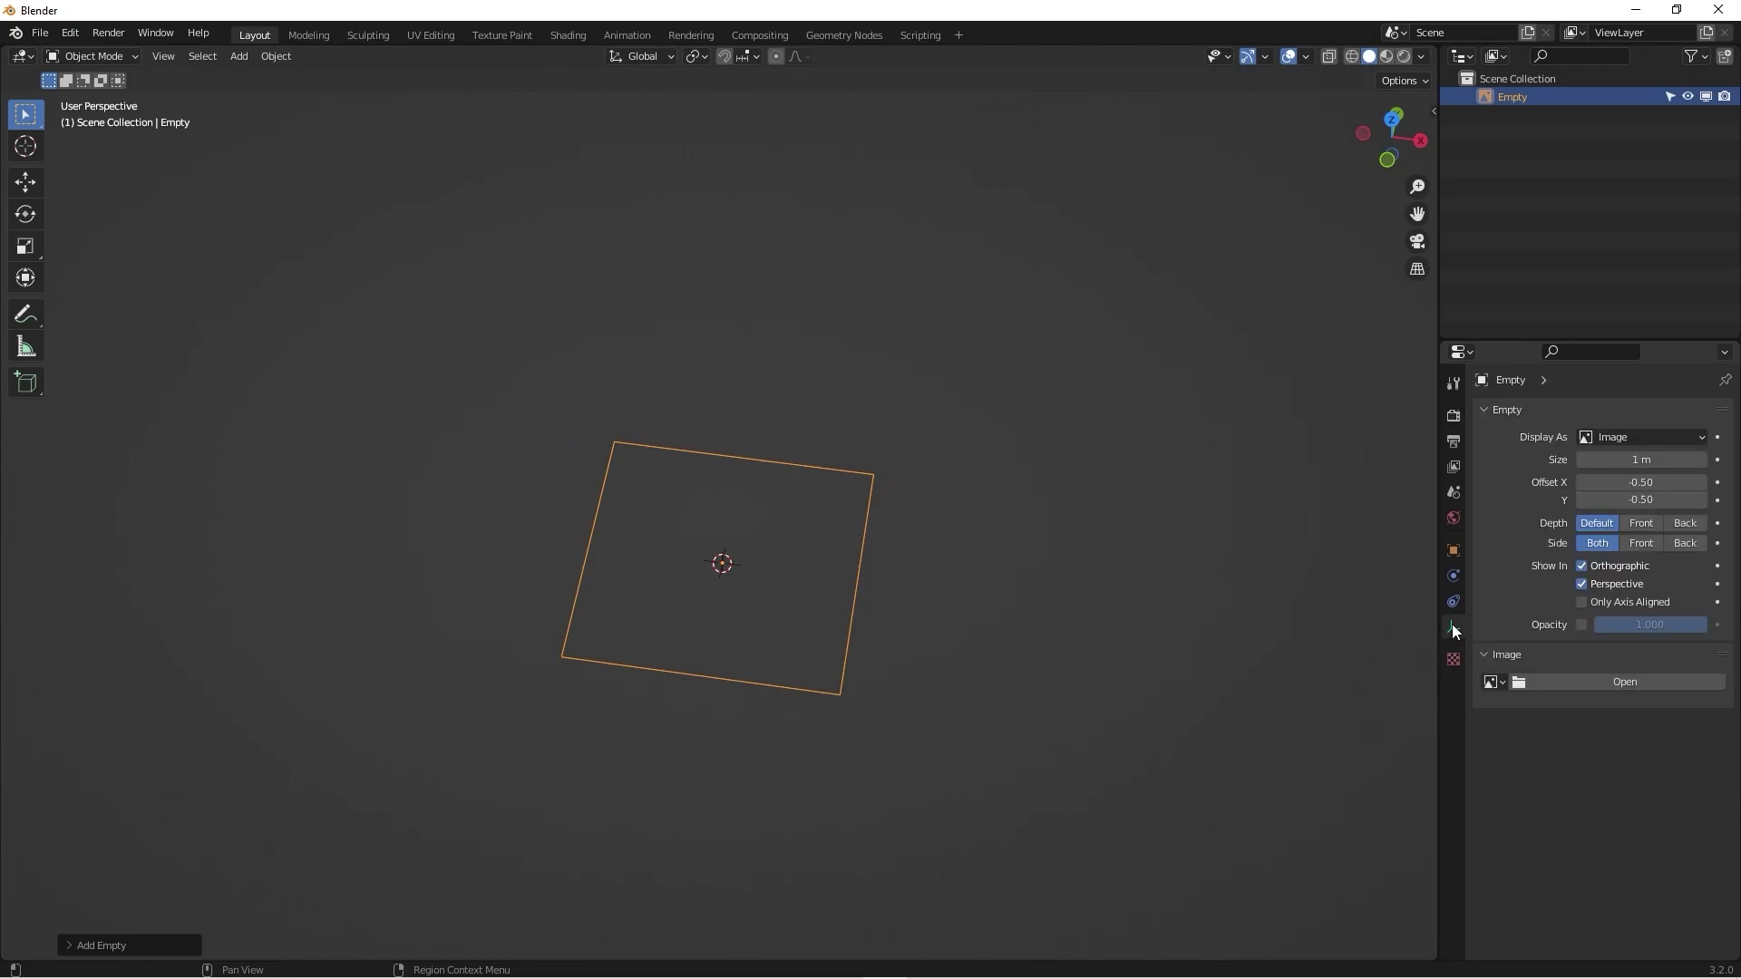
left_click(1581, 686)
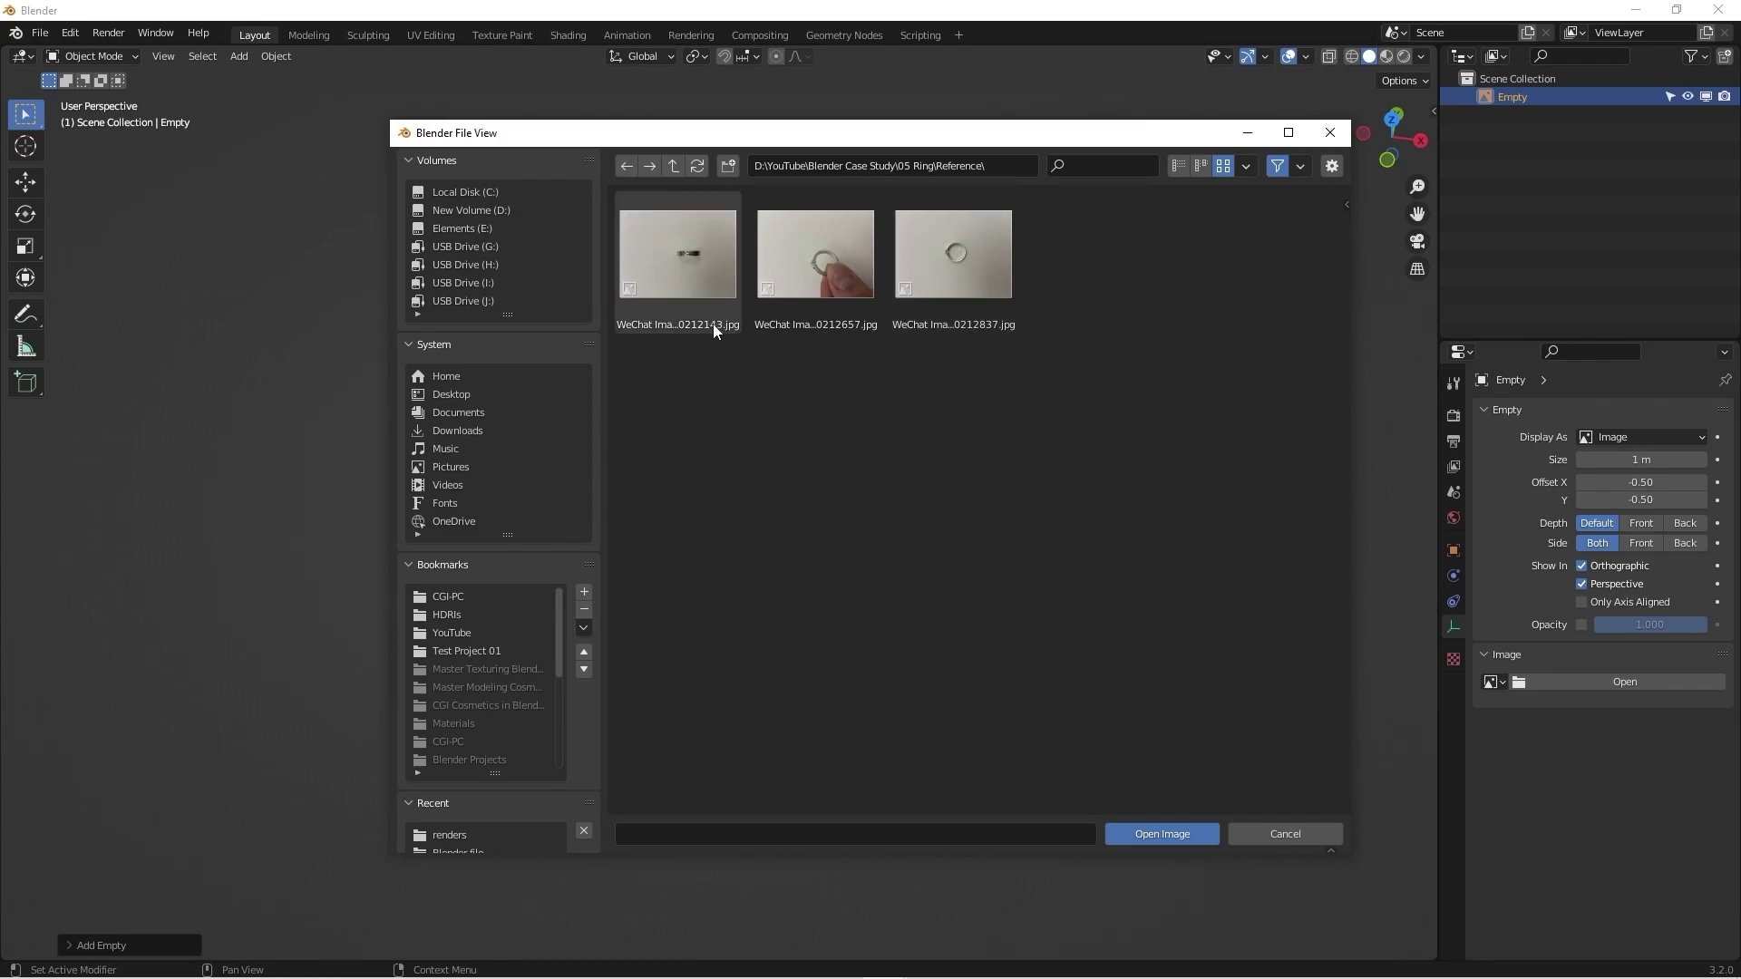
left_click(956, 254)
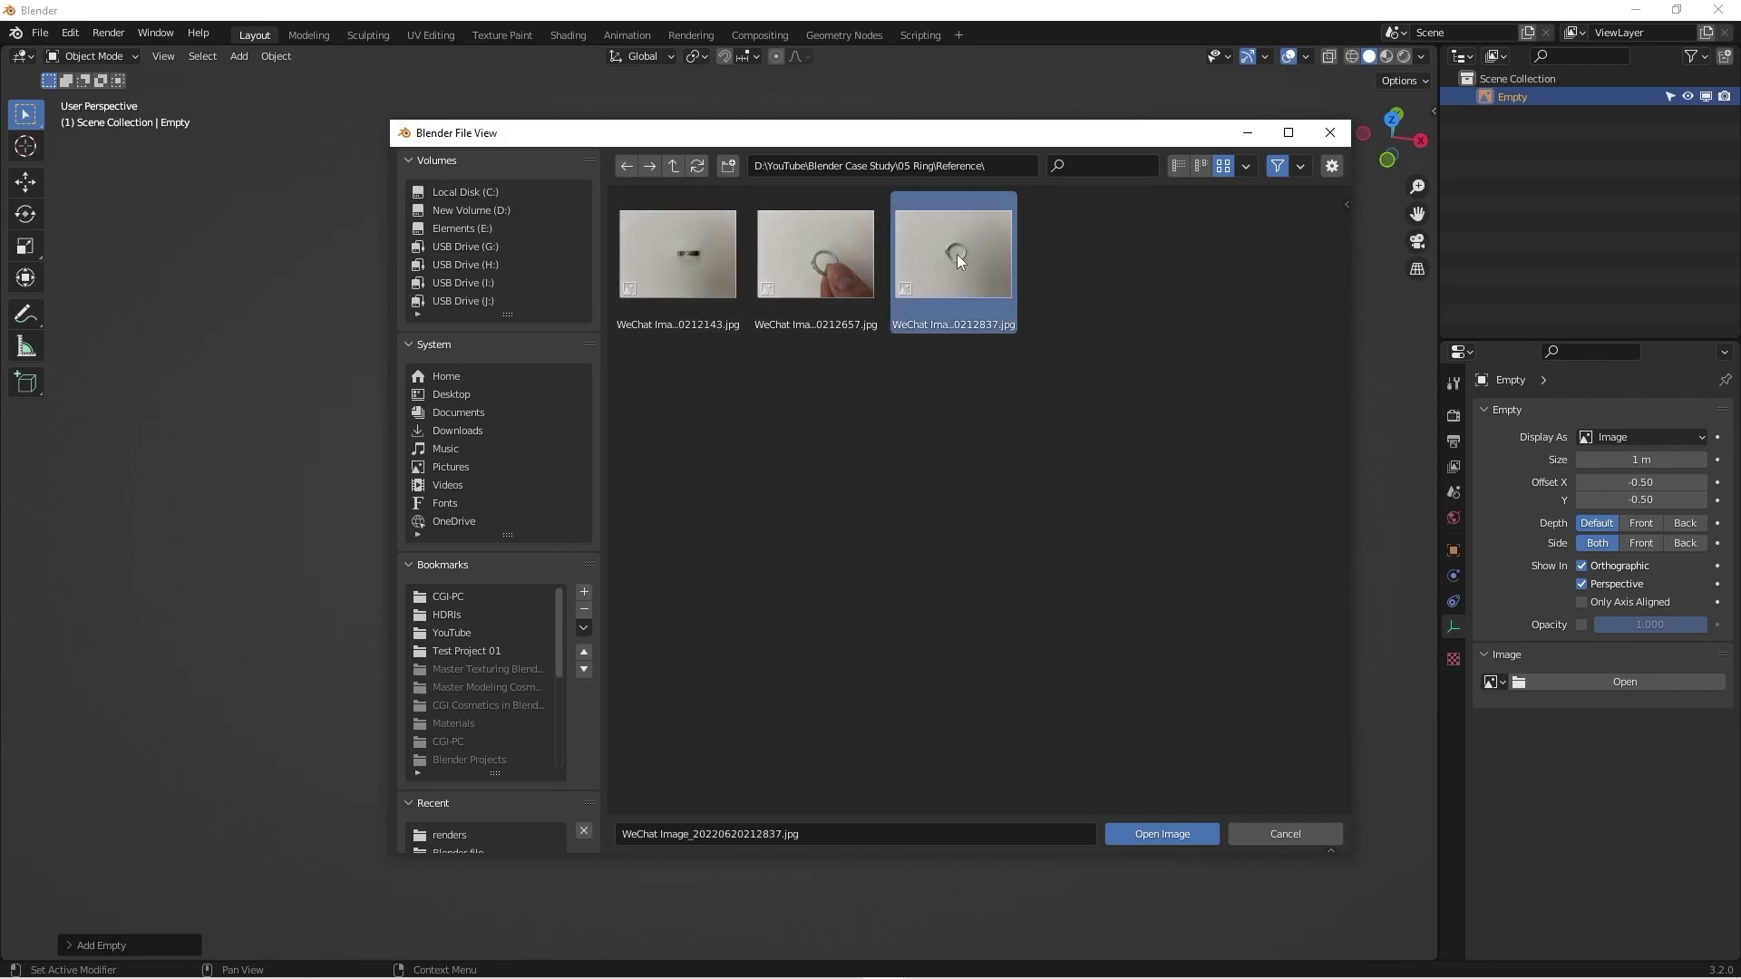
left_click(1156, 833)
Step: Examine the ring's outline, top opening and tilt in the reference photo from the top view
scroll(785, 563, "up", 4)
middle_click_drag(785, 563, 809, 645)
key("alt+a")
scroll(640, 489, "up", 1)
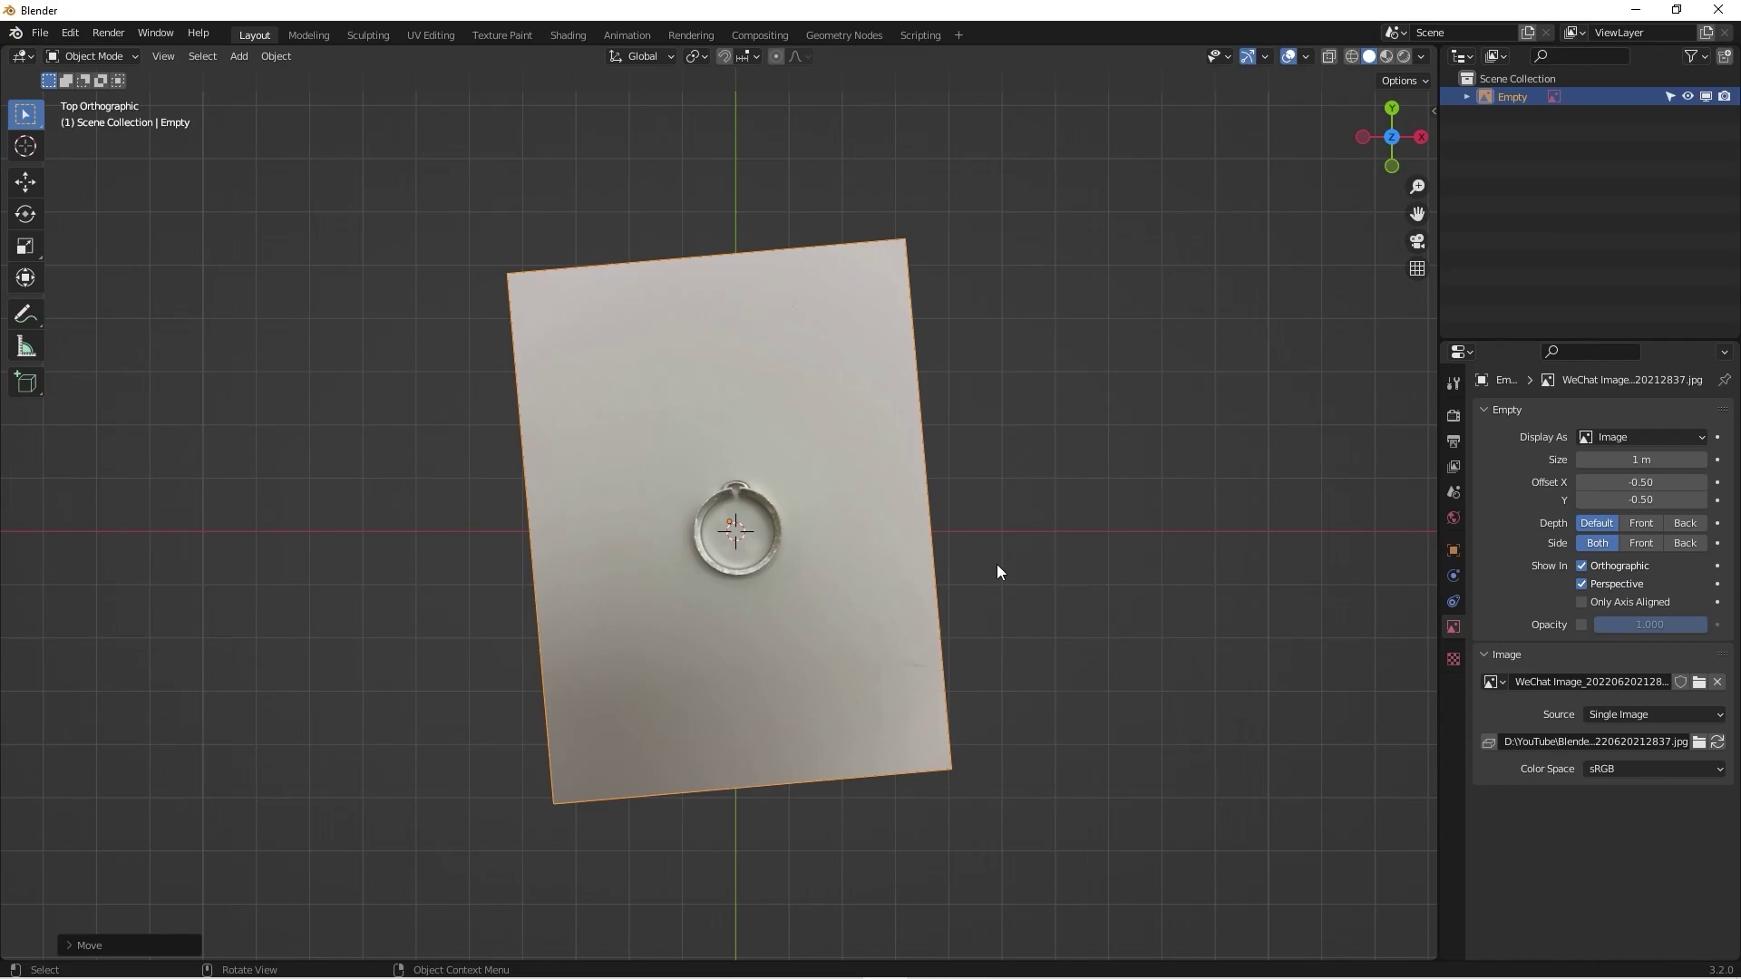
scroll(691, 468, "up", 4)
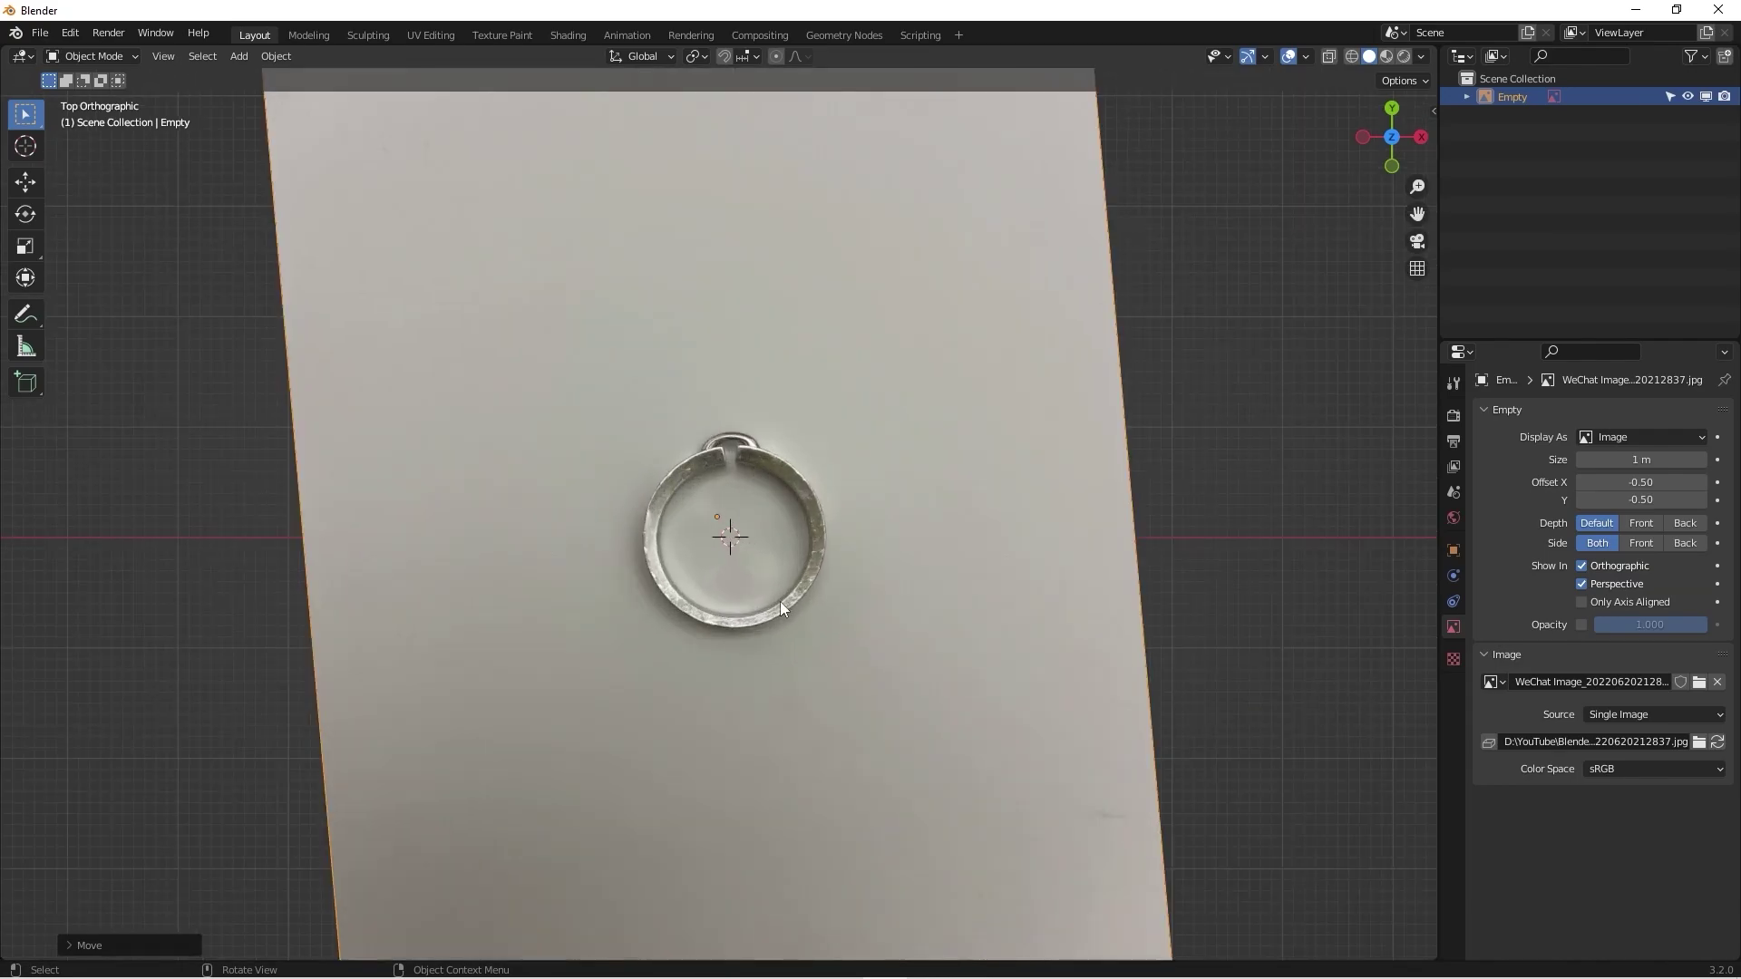
scroll(726, 426, "up", 2)
scroll(726, 426, "down", 4)
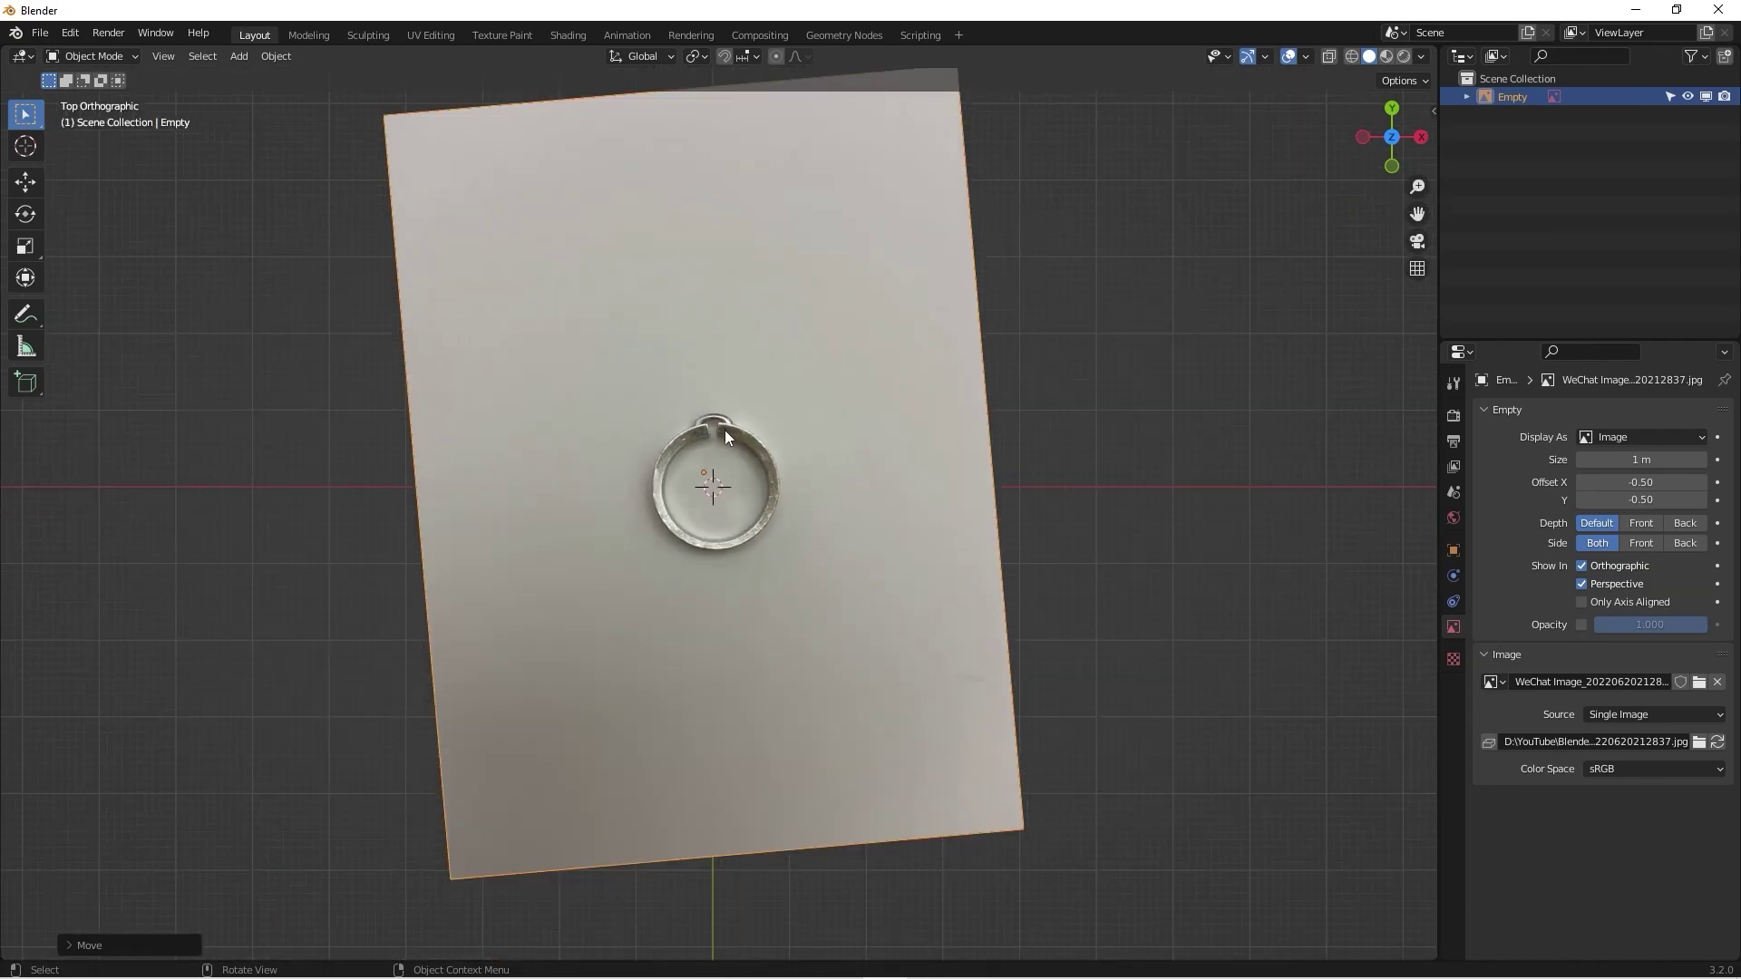
middle_click_drag(767, 472, 774, 522, "shift")
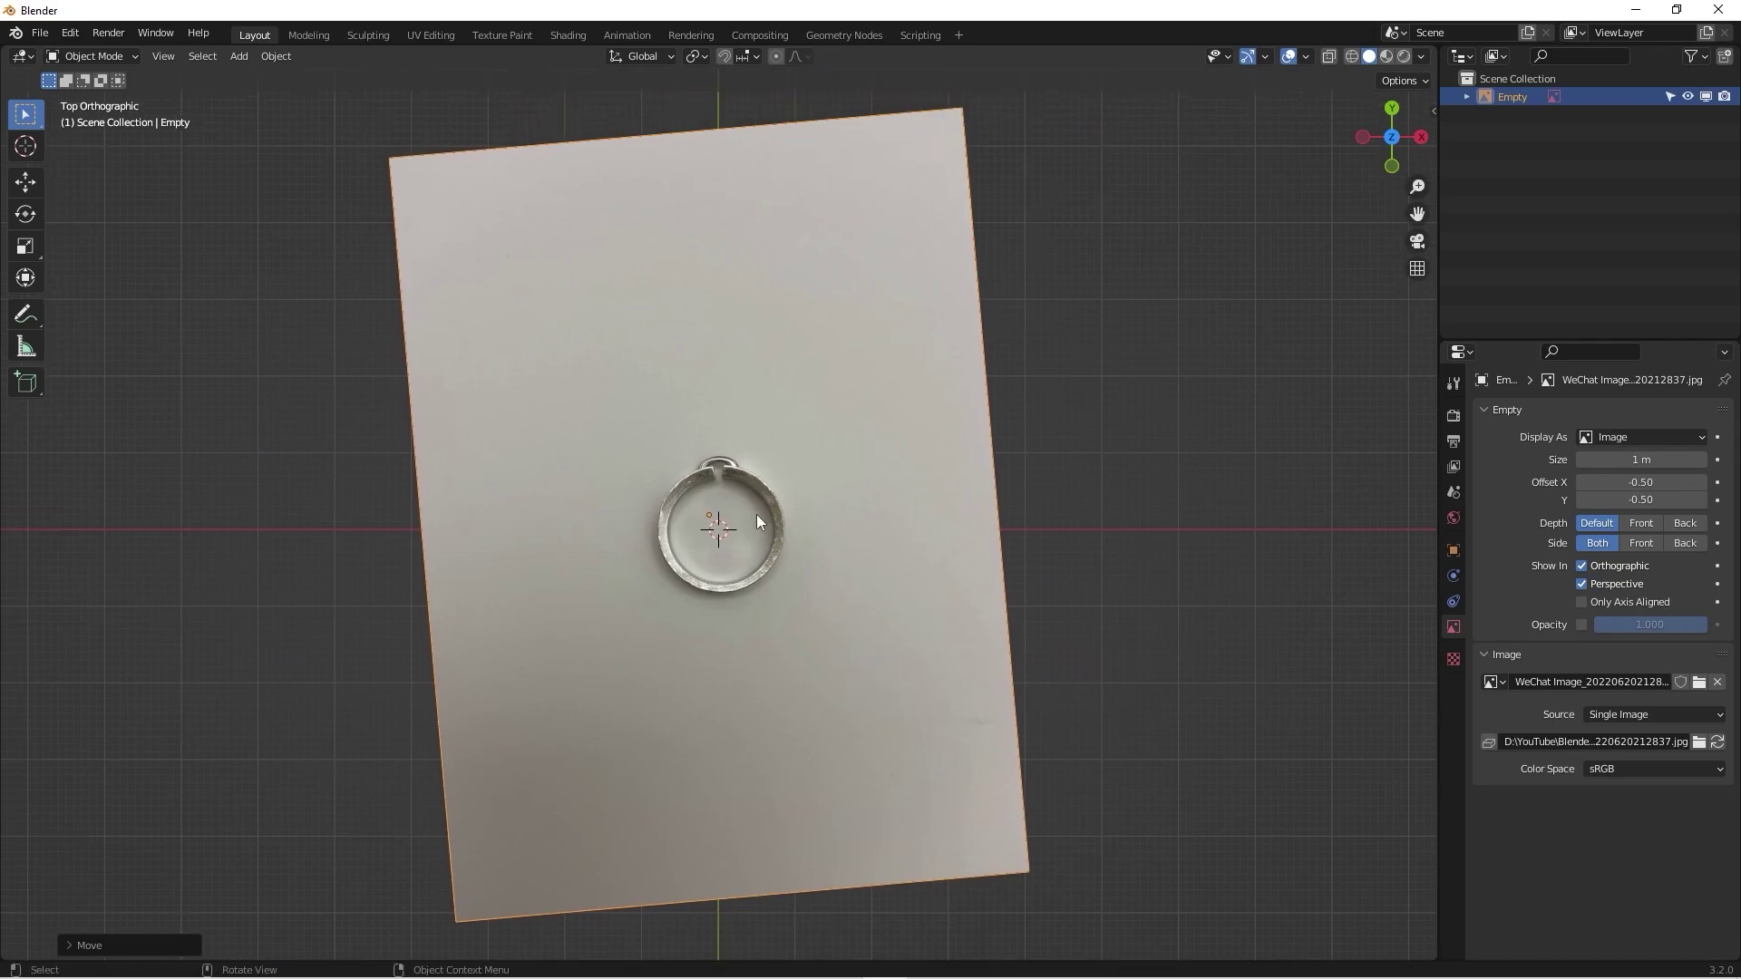
scroll(738, 486, "up", 1)
scroll(738, 486, "up", 3)
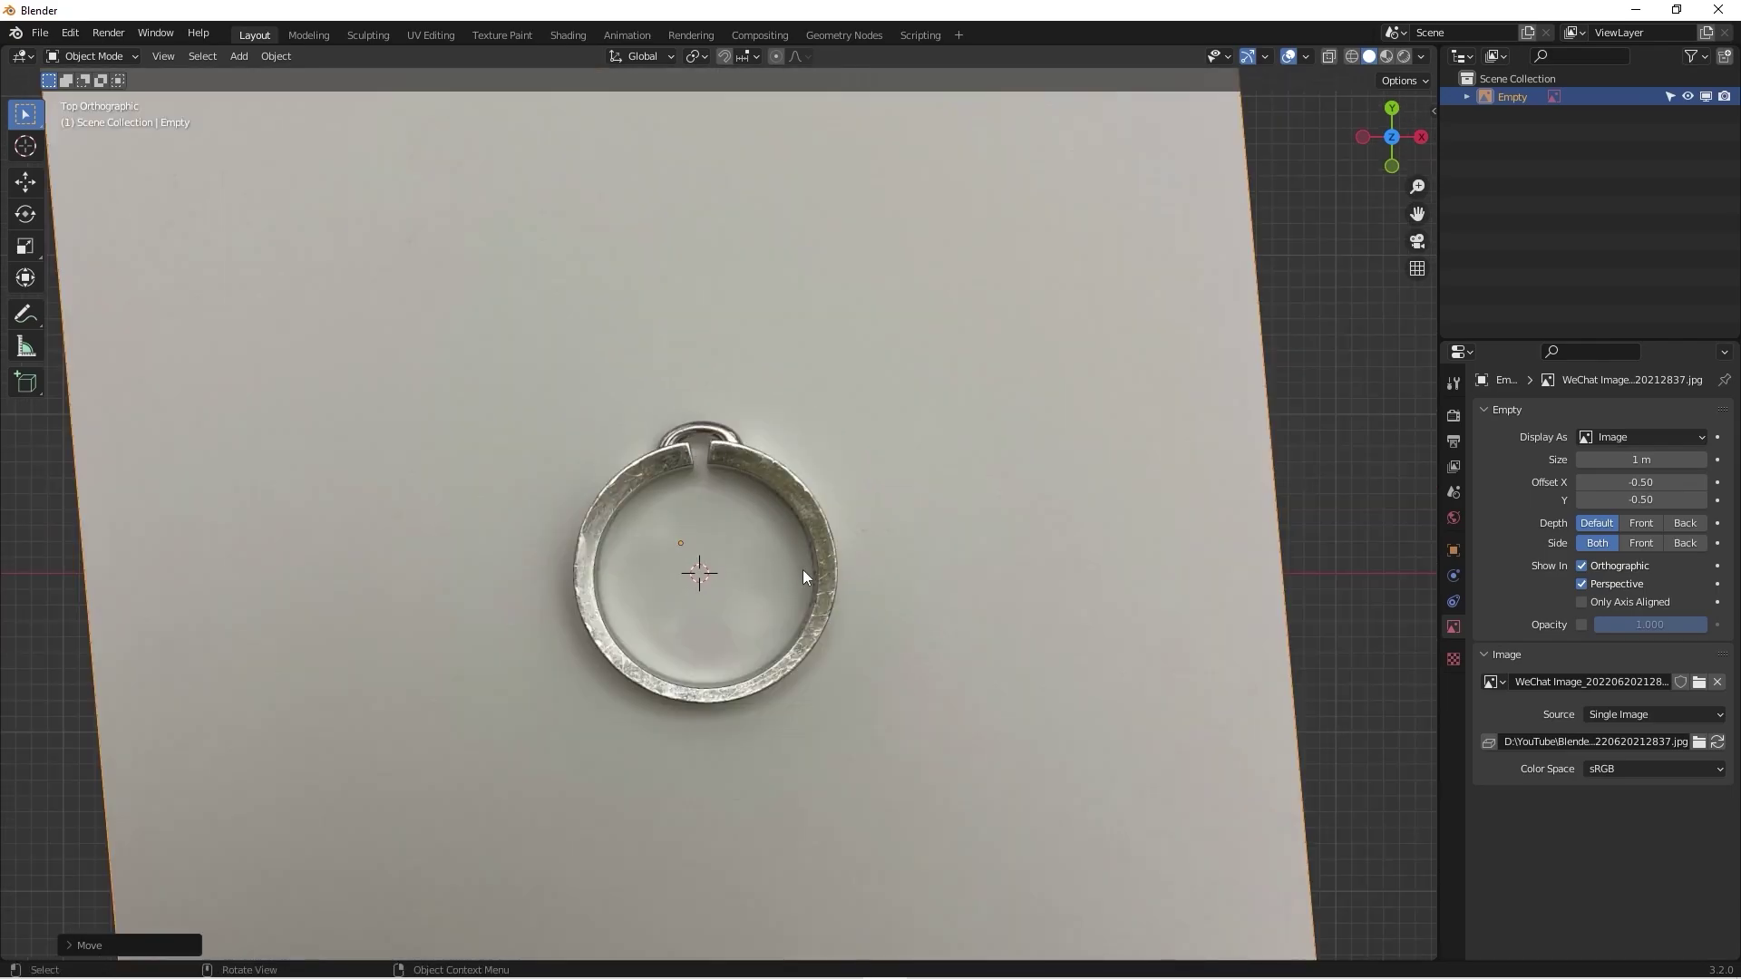
scroll(802, 570, "down", 4)
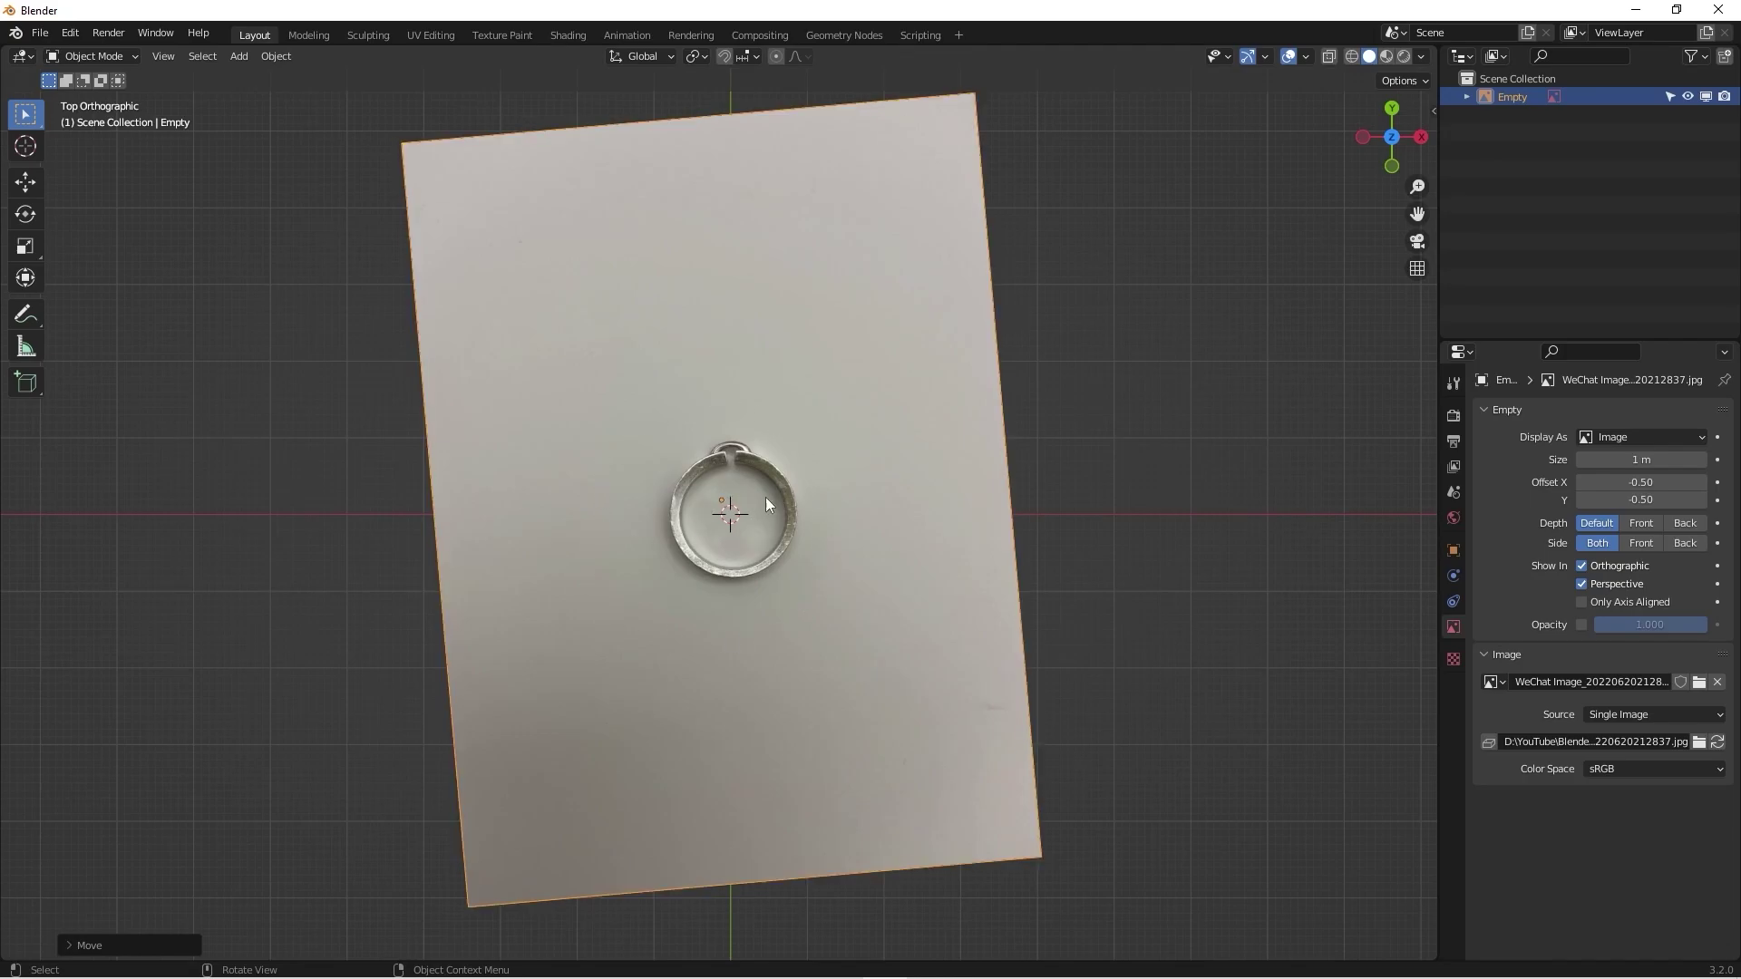
scroll(742, 494, "up", 4)
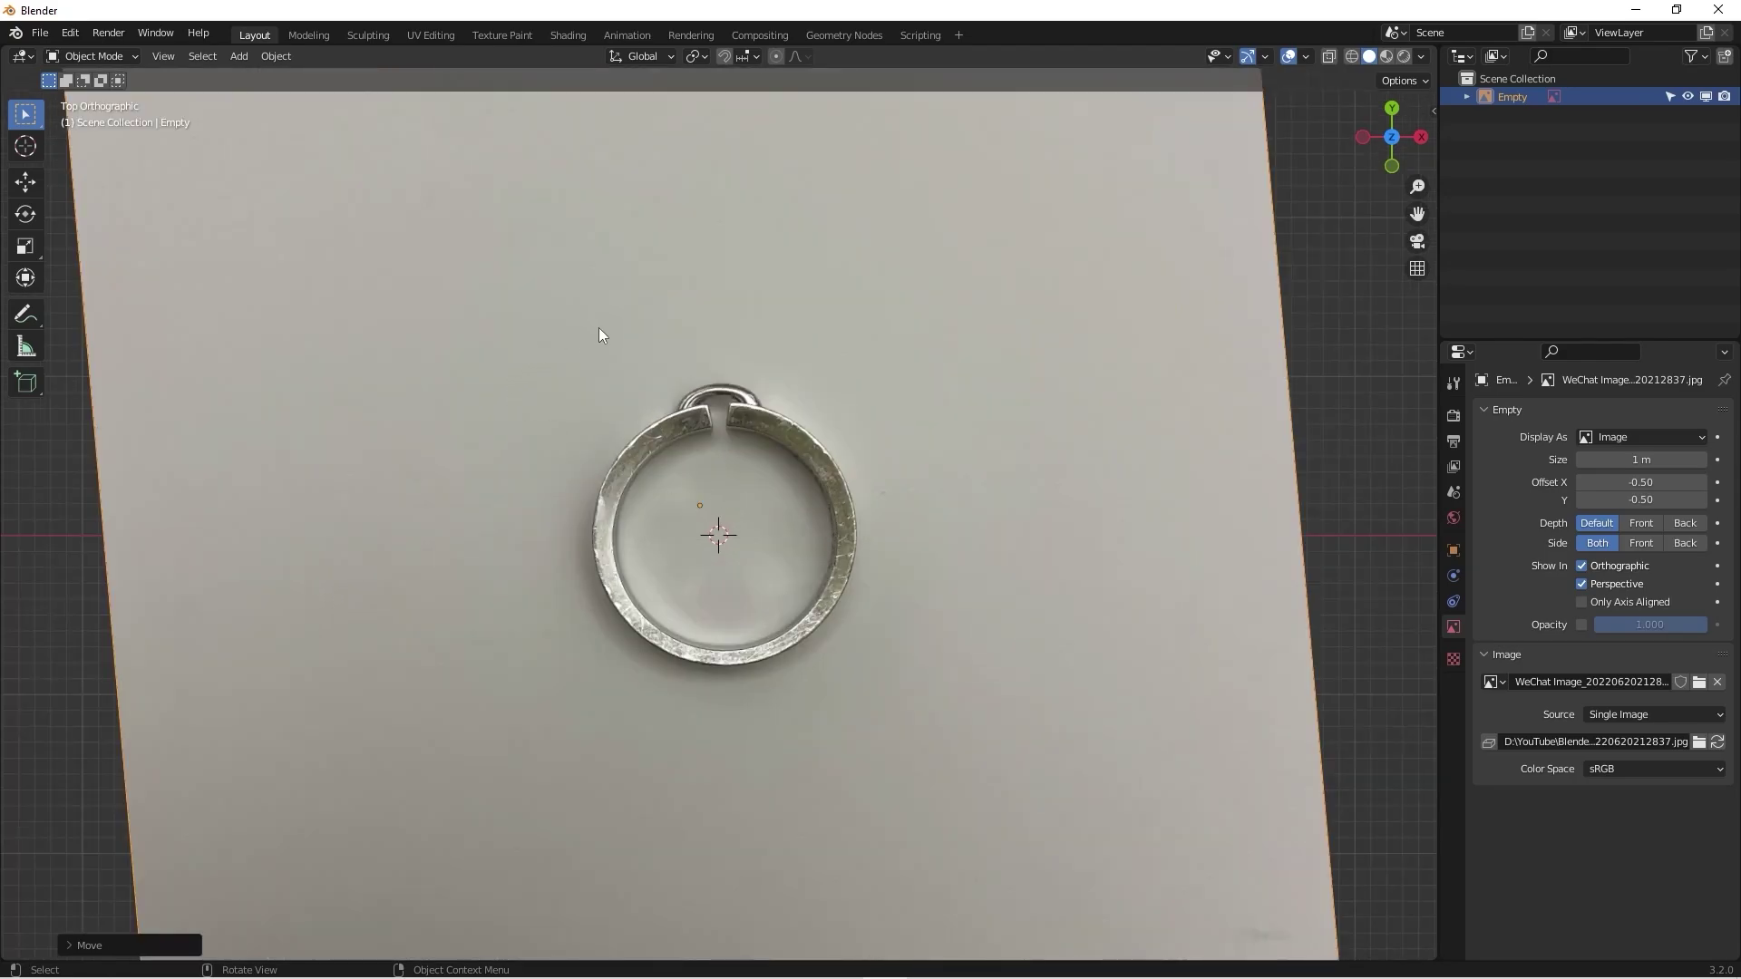
scroll(835, 405, "down", 3)
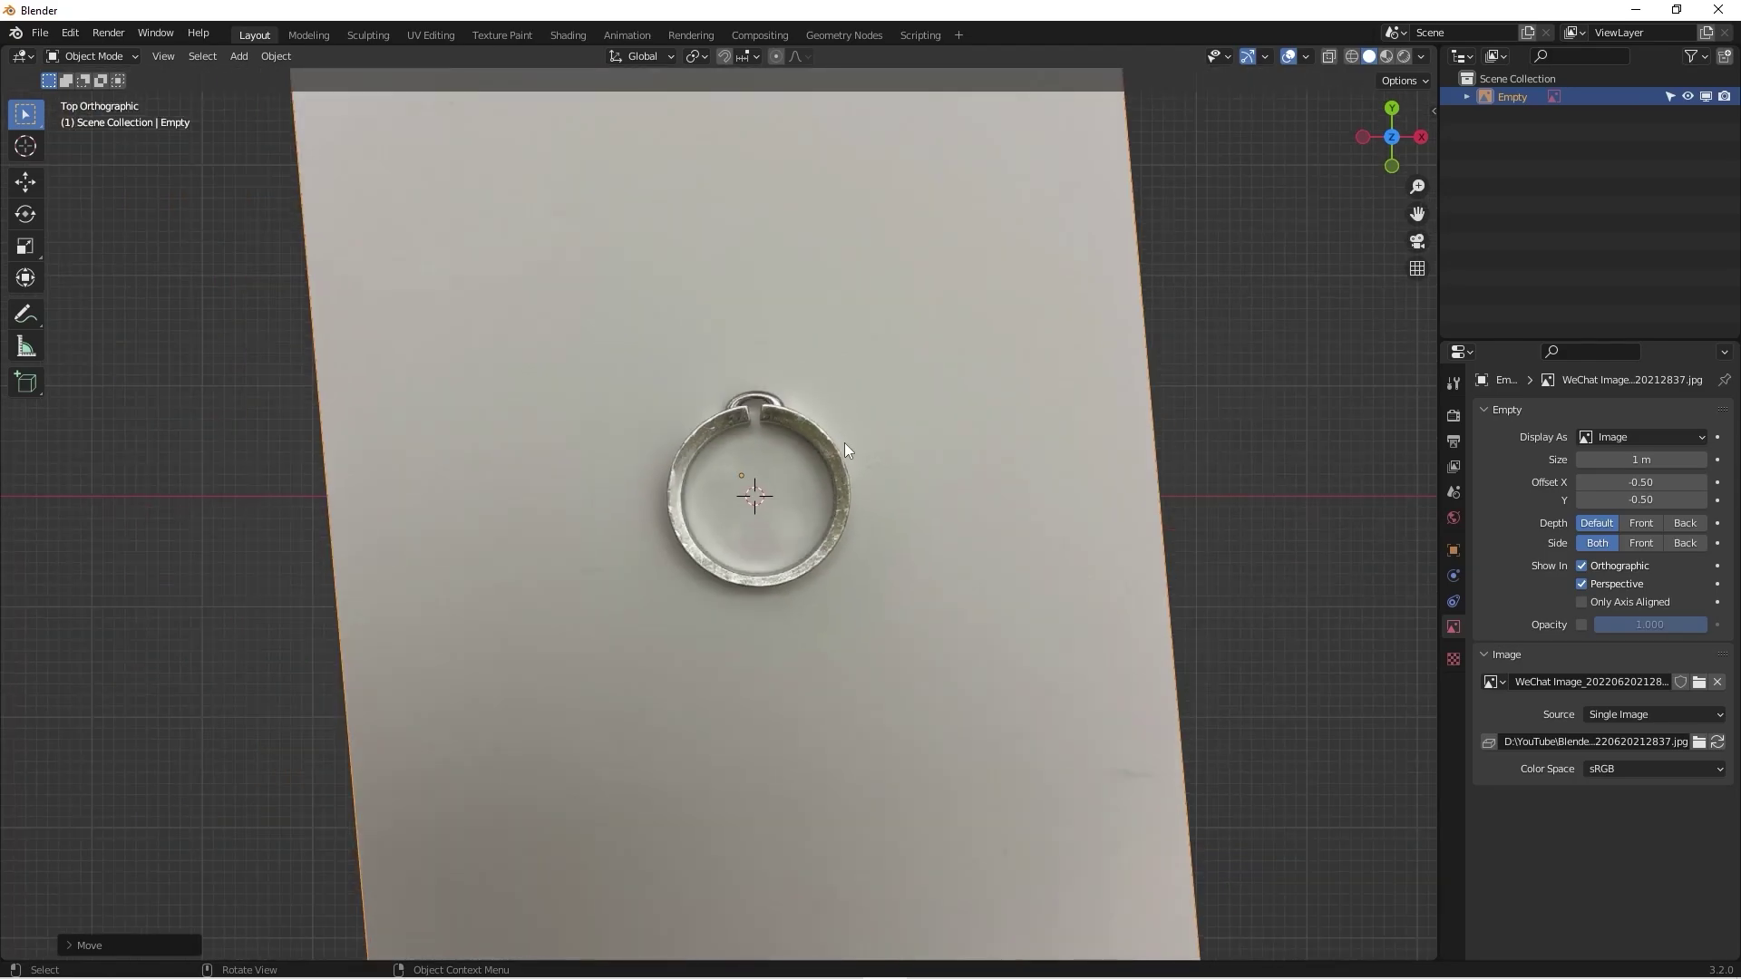
scroll(813, 525, "down", 2)
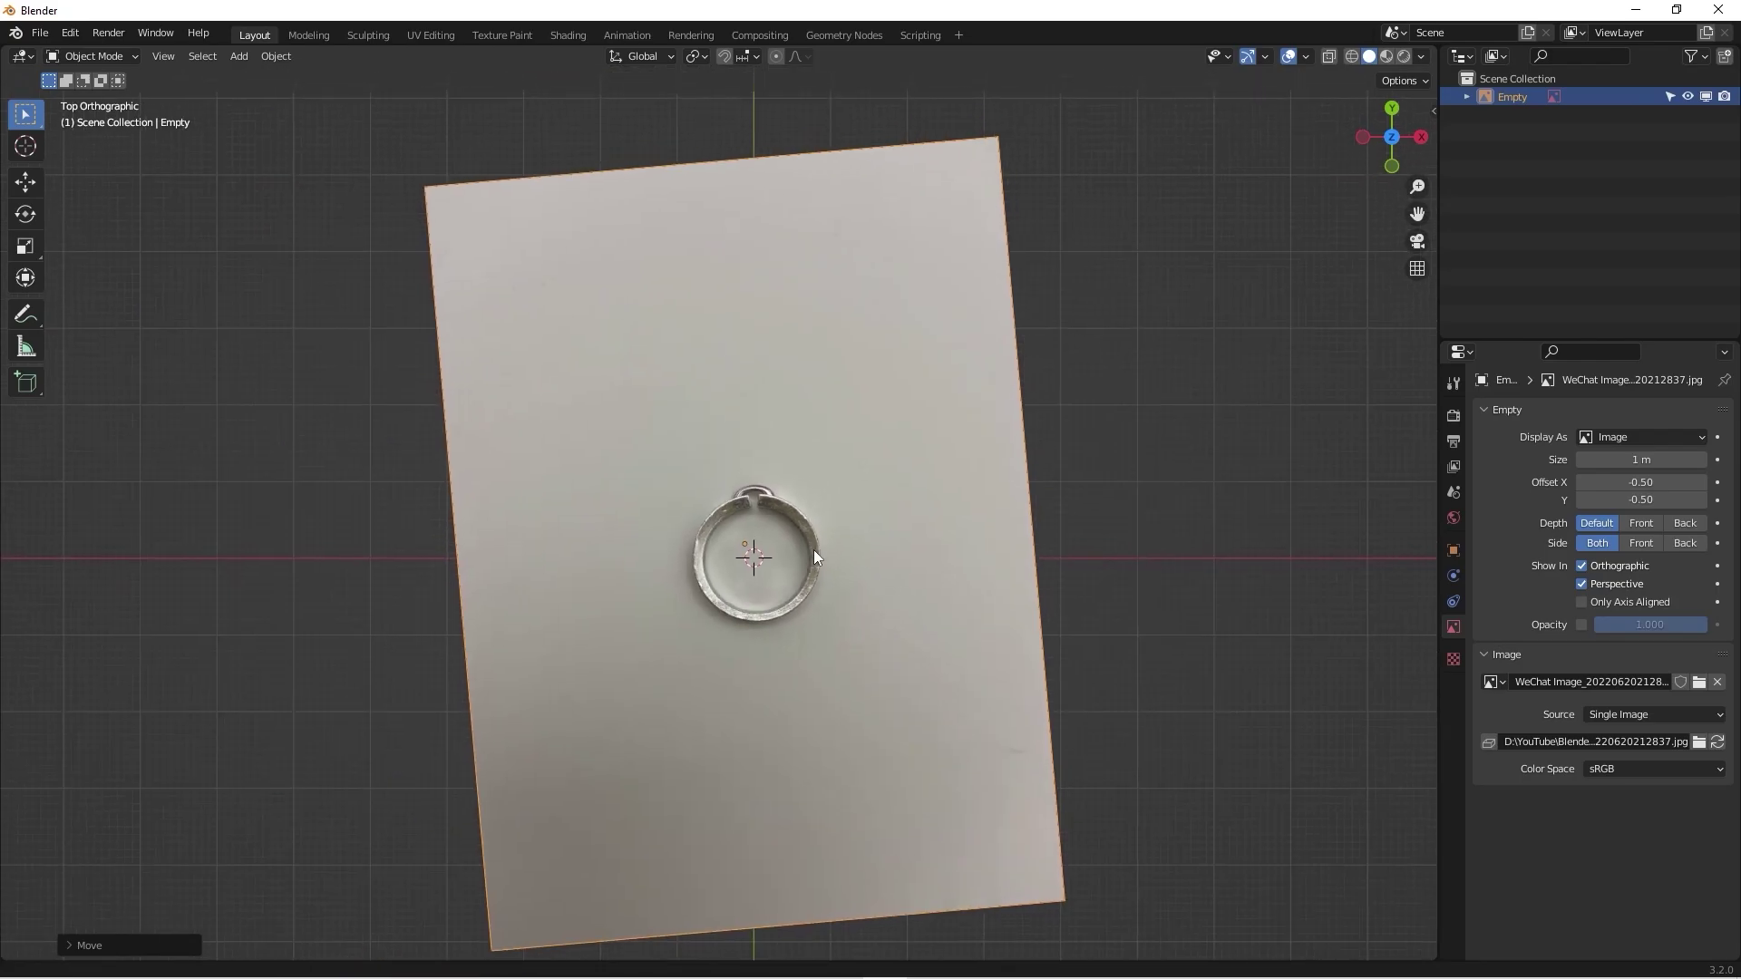
Step: Rotate the reference image about 2.8 degrees in the top view to straighten the ring
left_click(704, 548)
key("r")
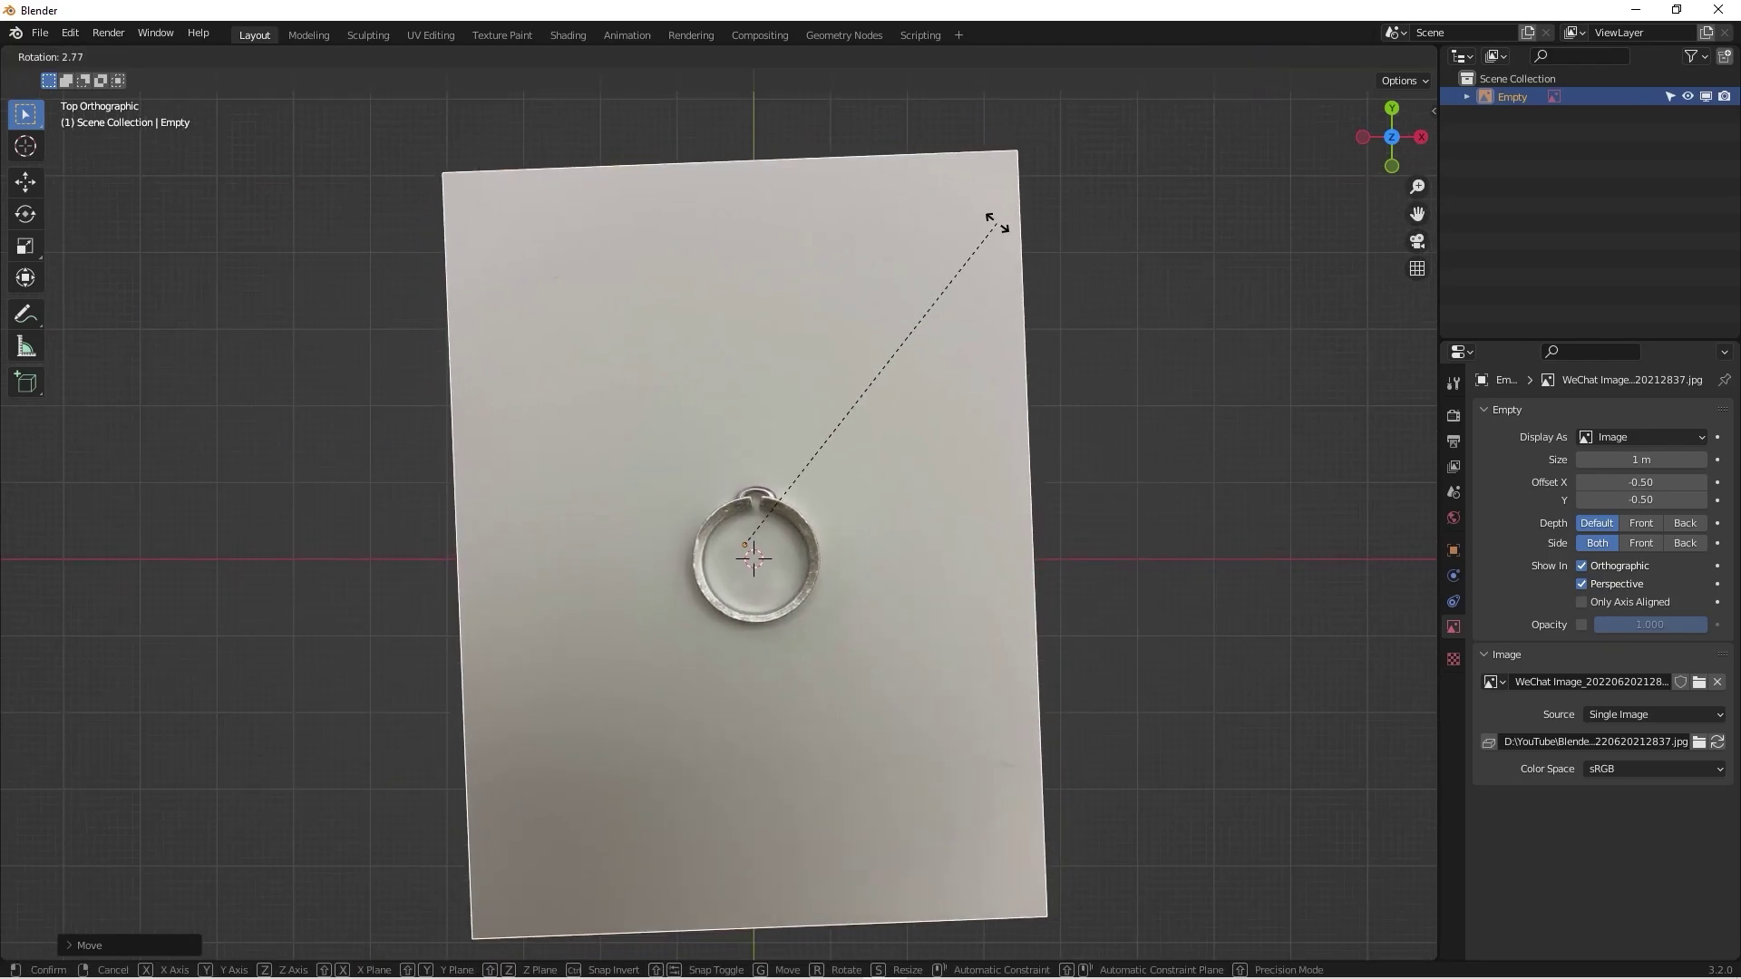
left_click(997, 230)
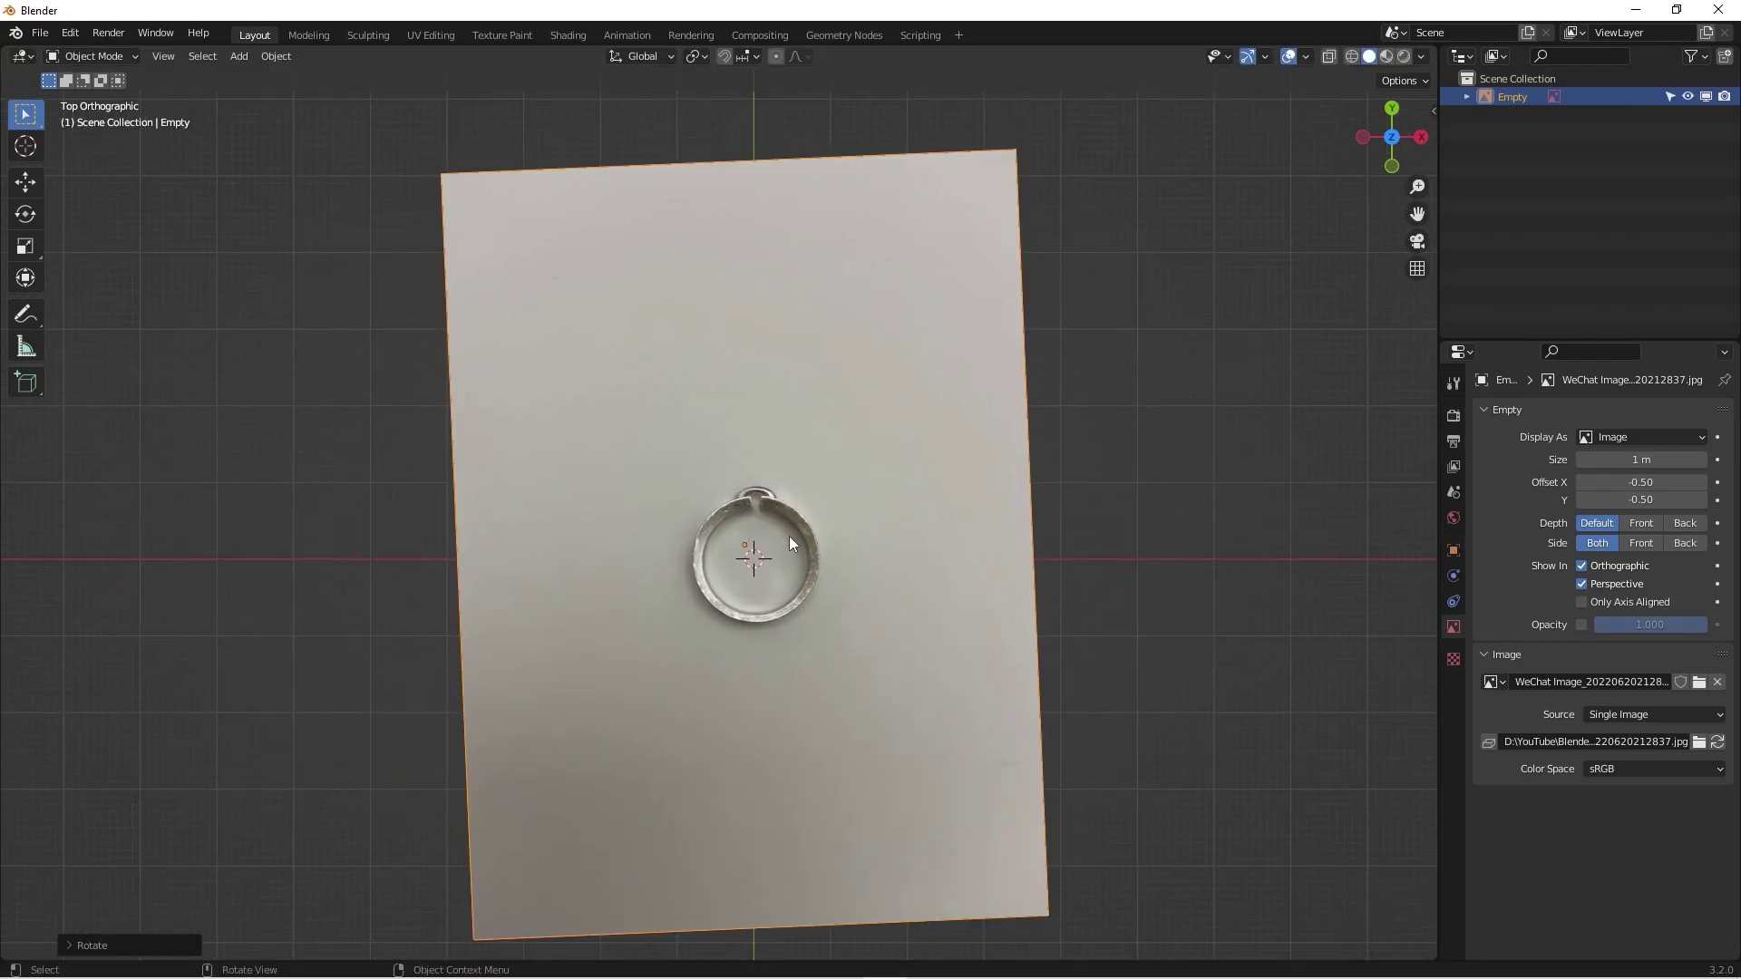
Step: Enable opacity for the reference image and lower it to about 0.244
scroll(716, 562, "up", 2)
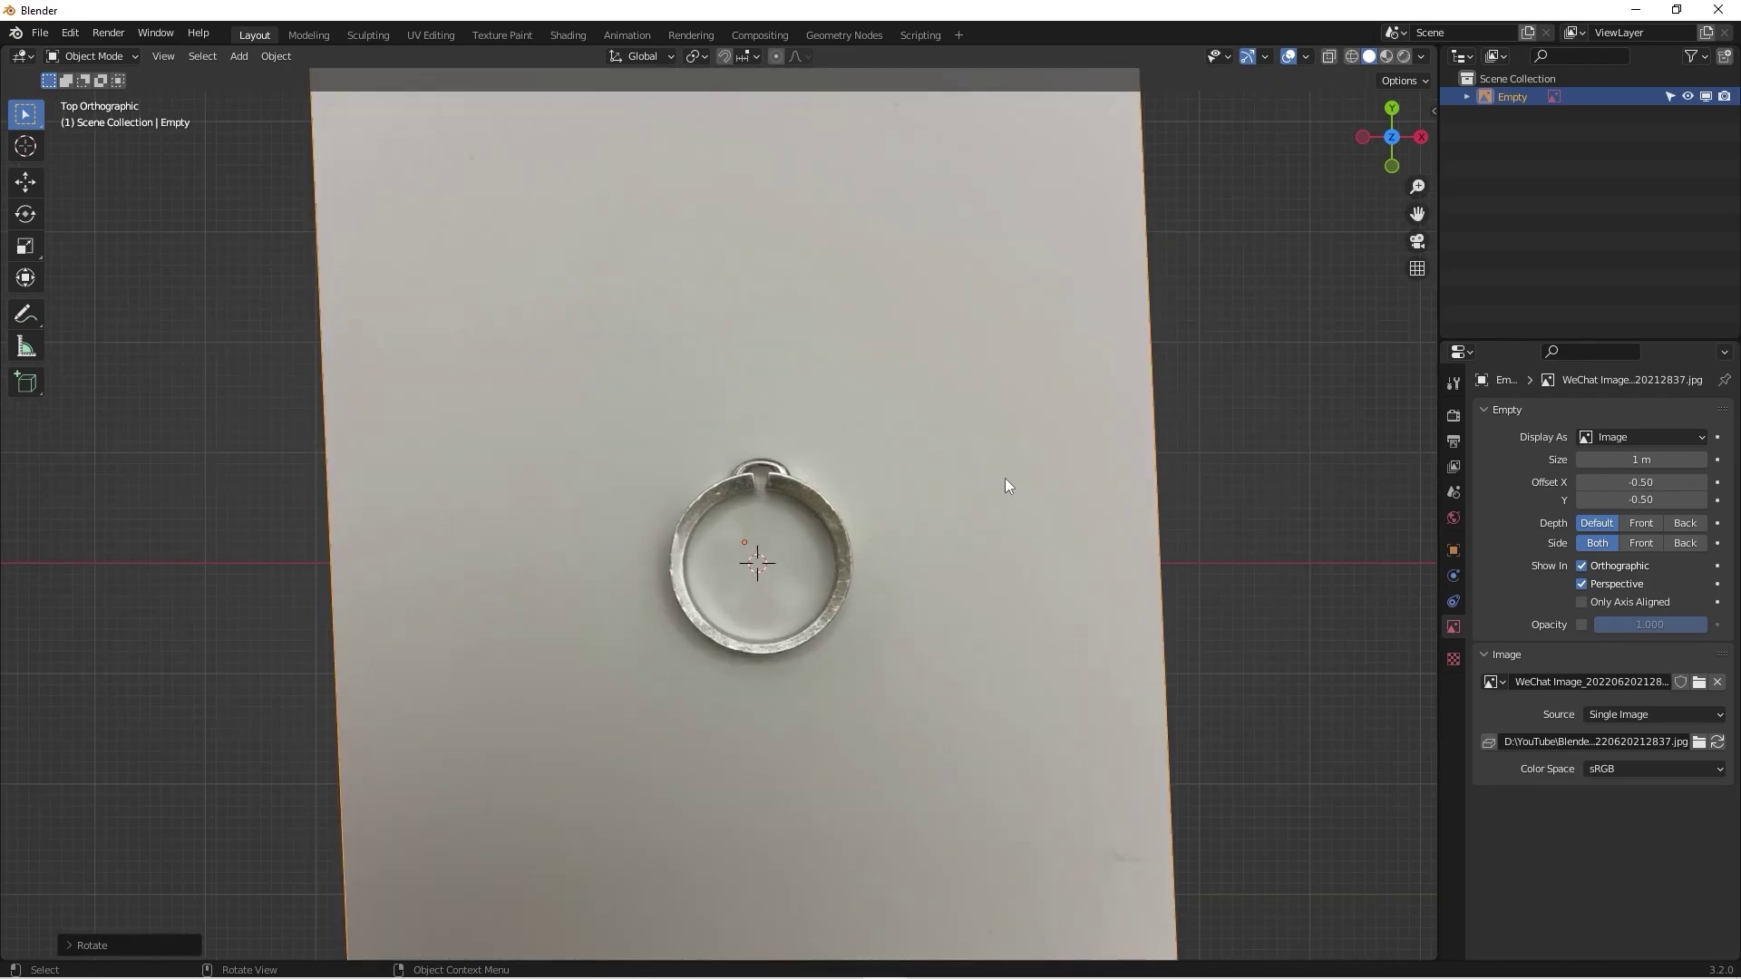
scroll(773, 469, "down", 2)
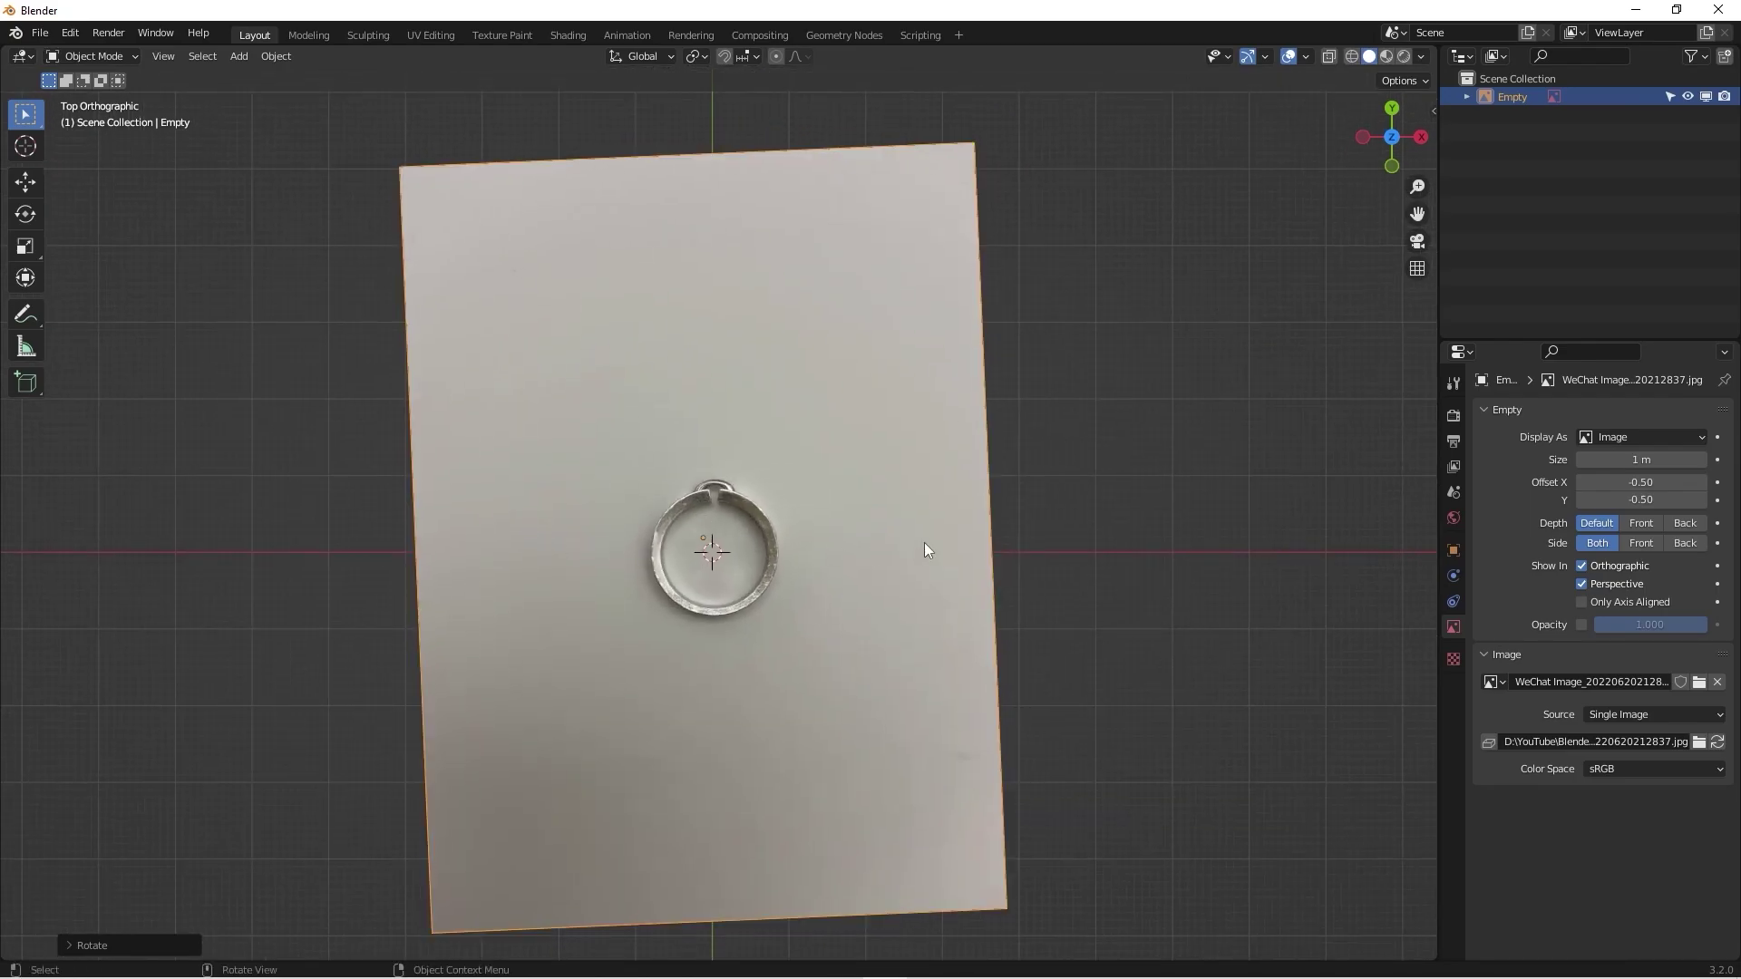
left_click(1578, 624)
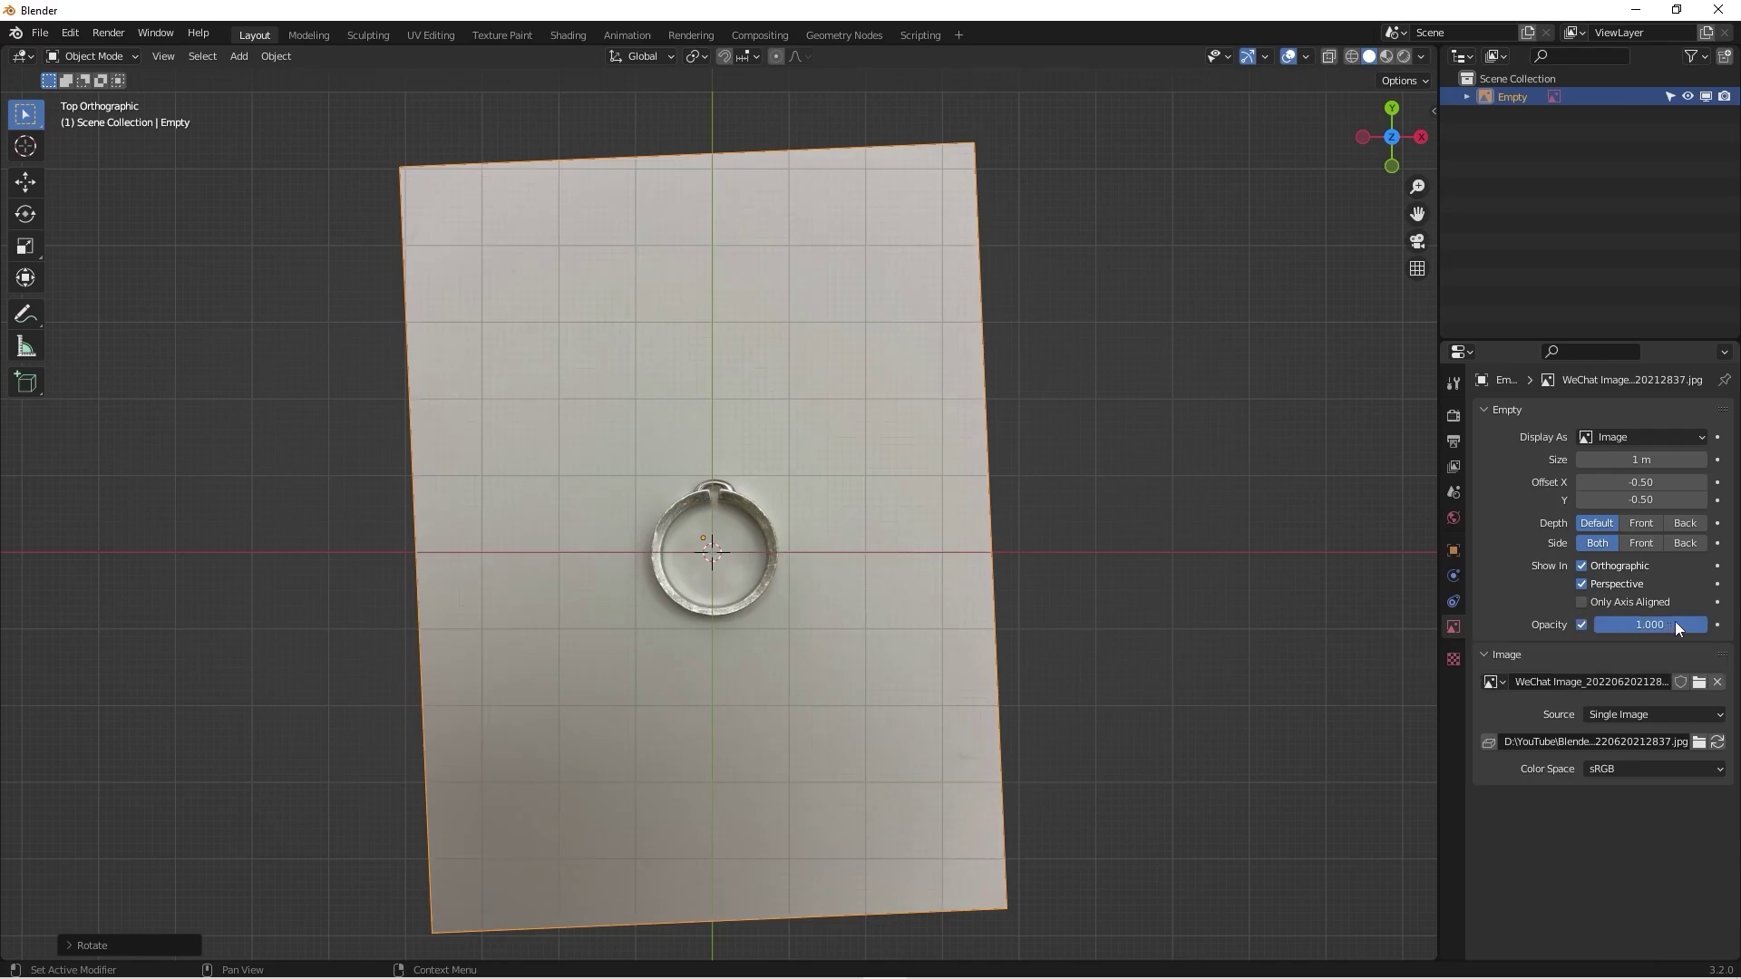
left_click_drag(1673, 622, 1586, 622)
Step: Shift the reference image about -0.003 m in X and 0.005 m in Y, and rotate it slightly to line the ring up with the axes
scroll(756, 519, "up", 5)
middle_click_drag(572, 506, 943, 526, "shift")
key("g")
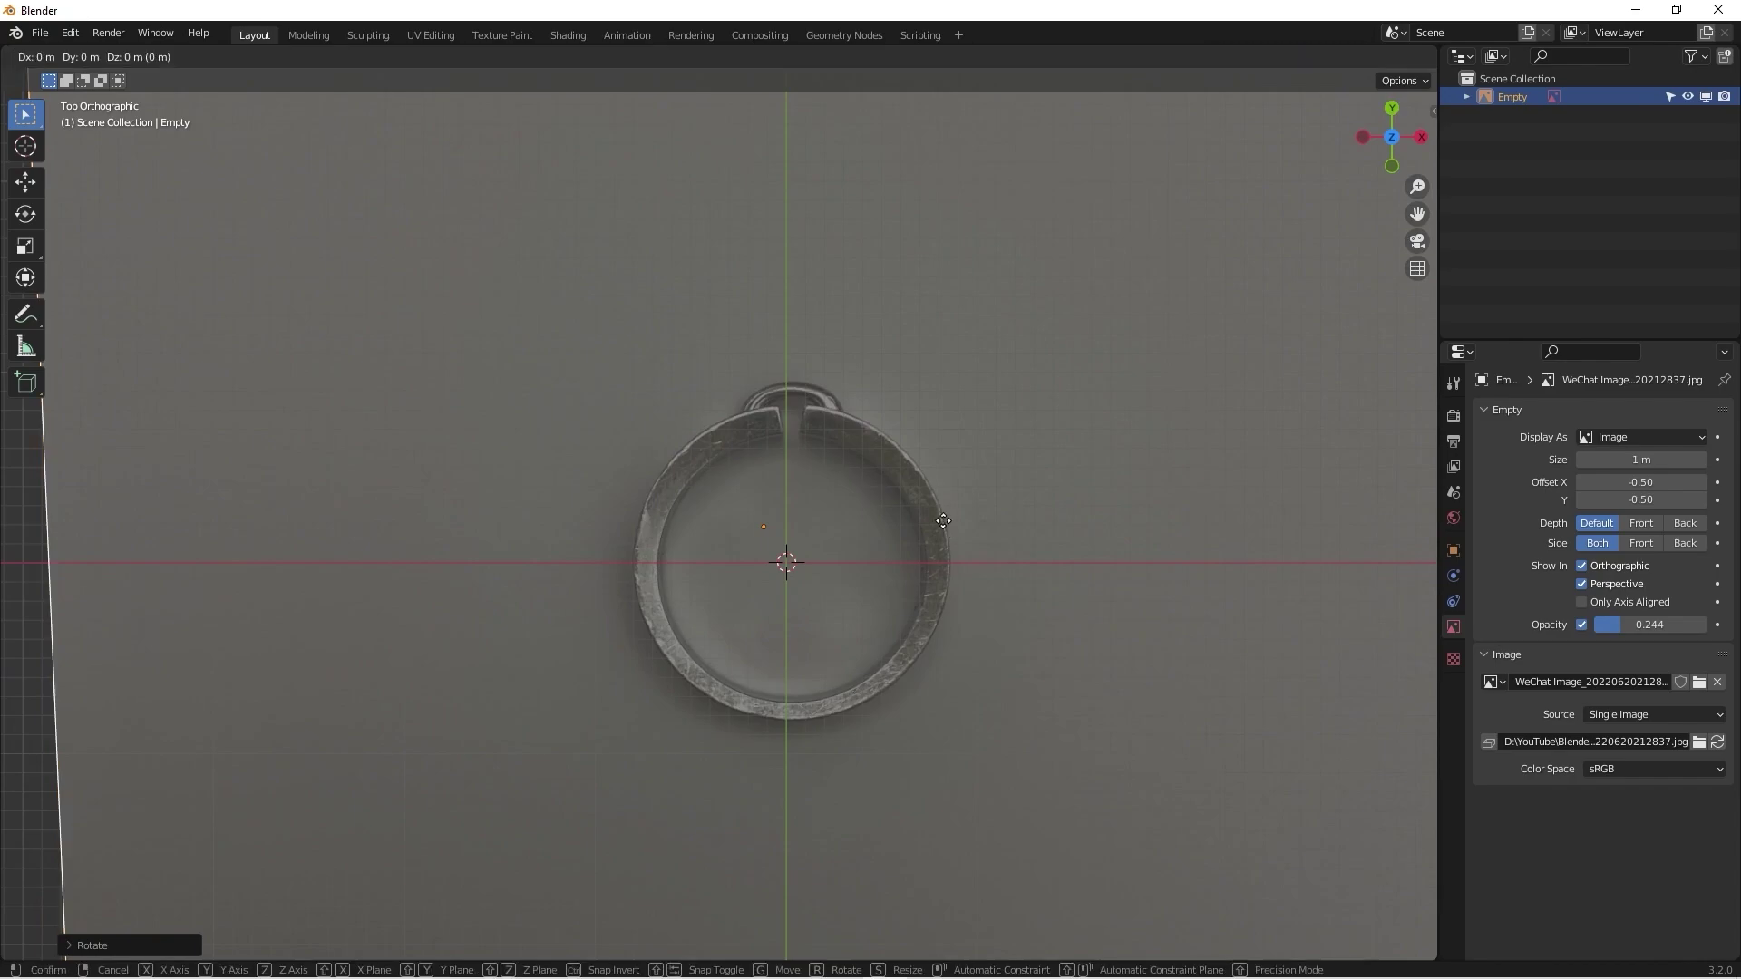
left_click(934, 512)
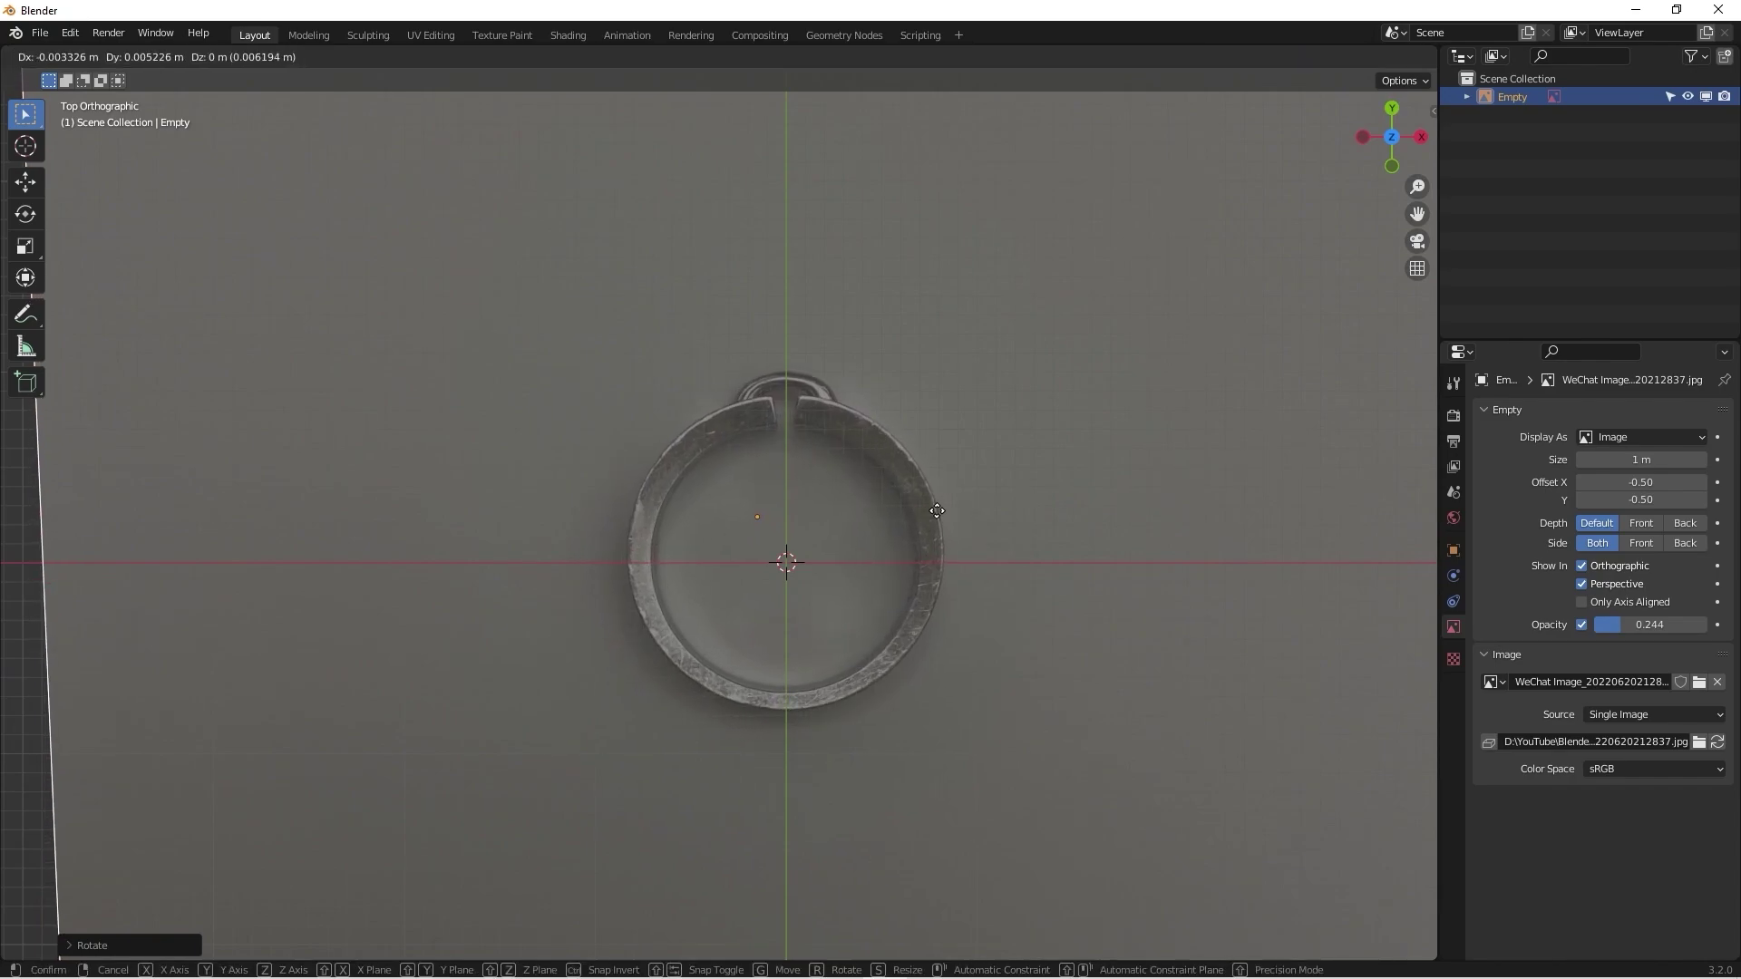
key("r")
left_click(1095, 268)
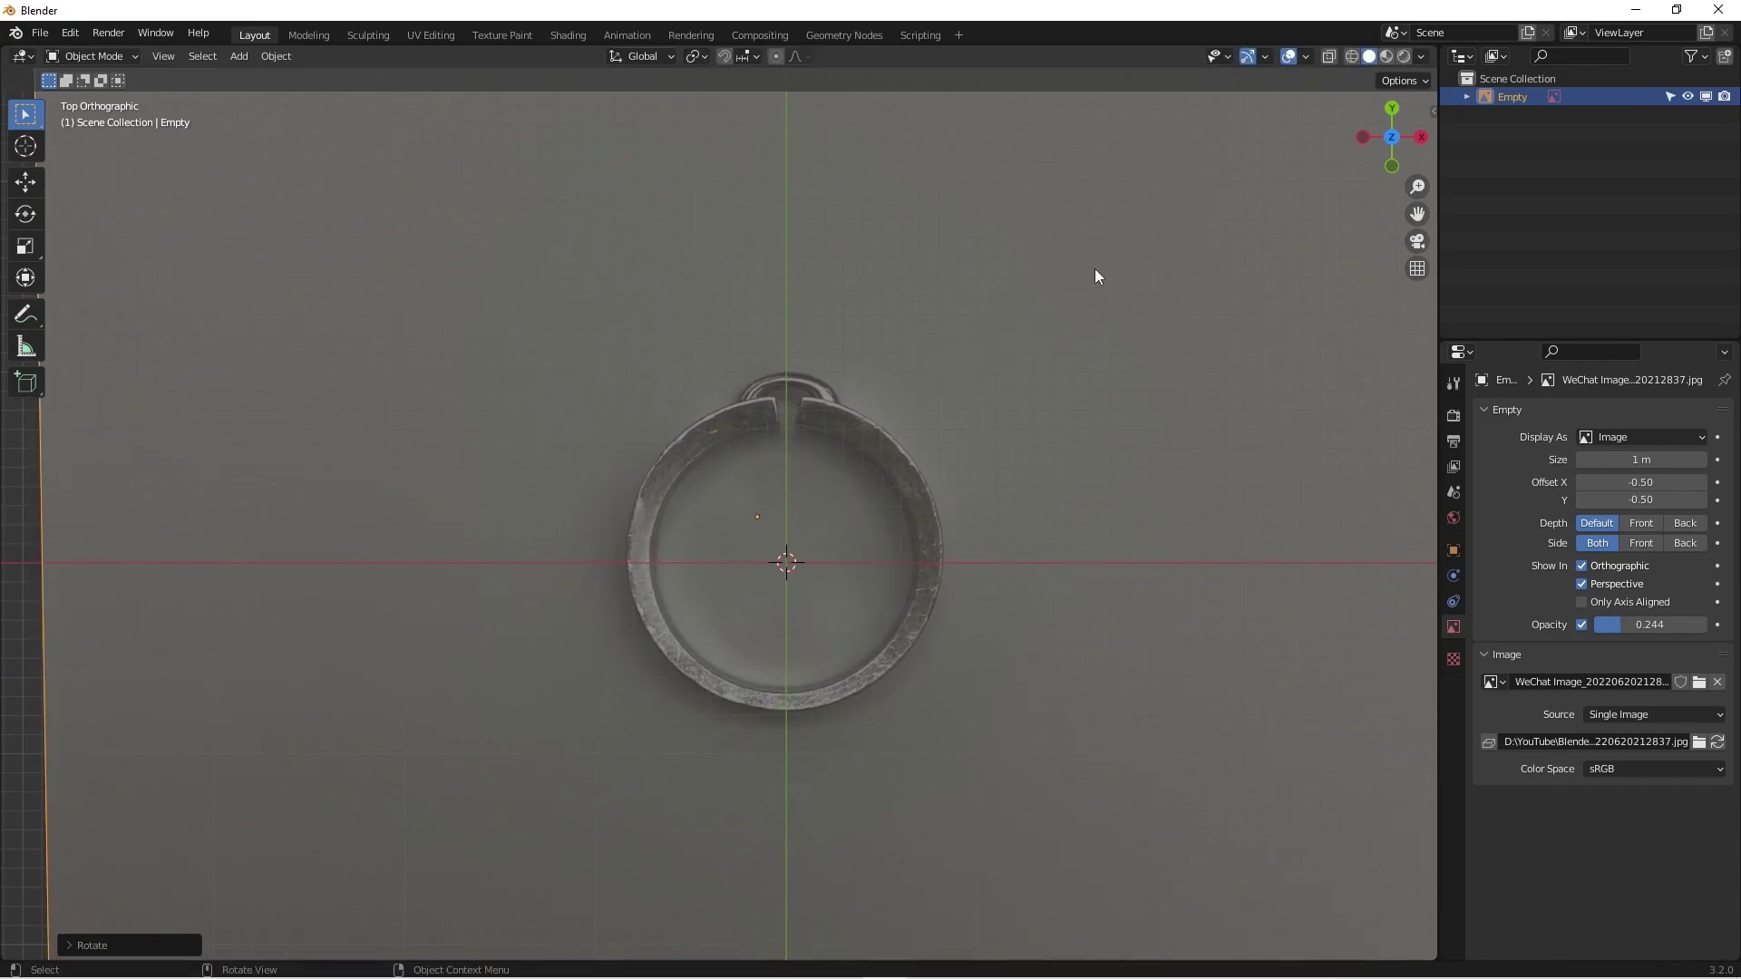
scroll(778, 412, "down", 2)
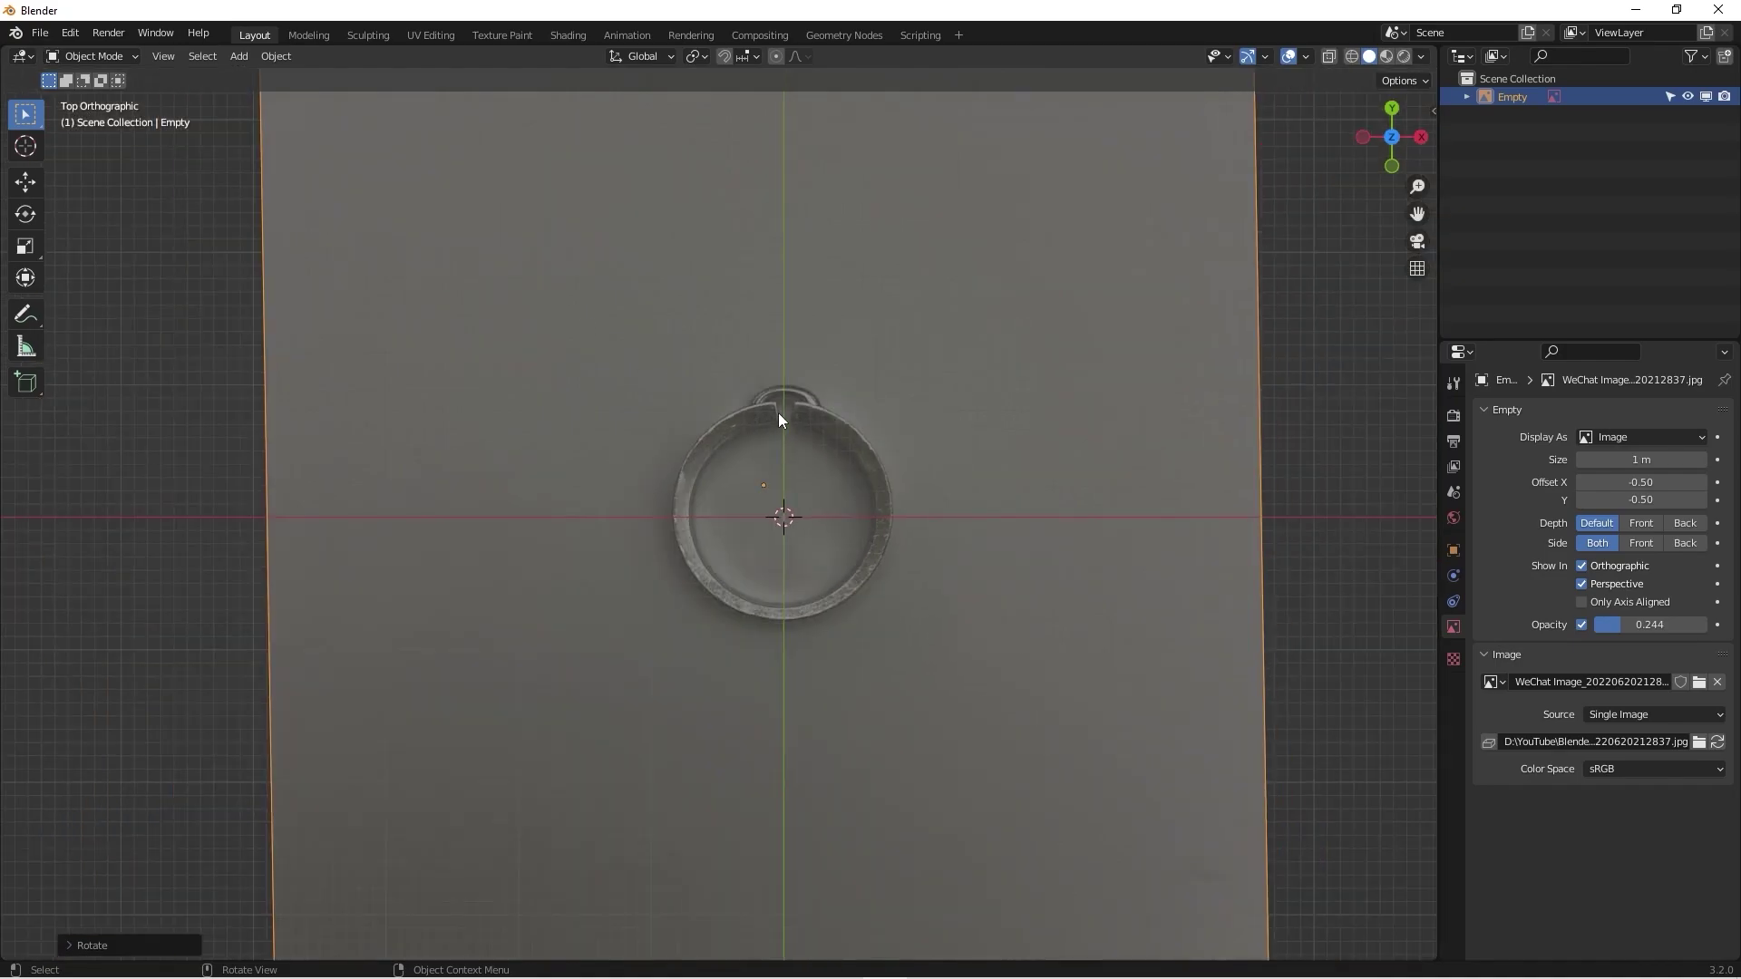
Step: Rotate the reference image by -90 degrees in the right view so it stands vertically
key("KP_3")
key("r")
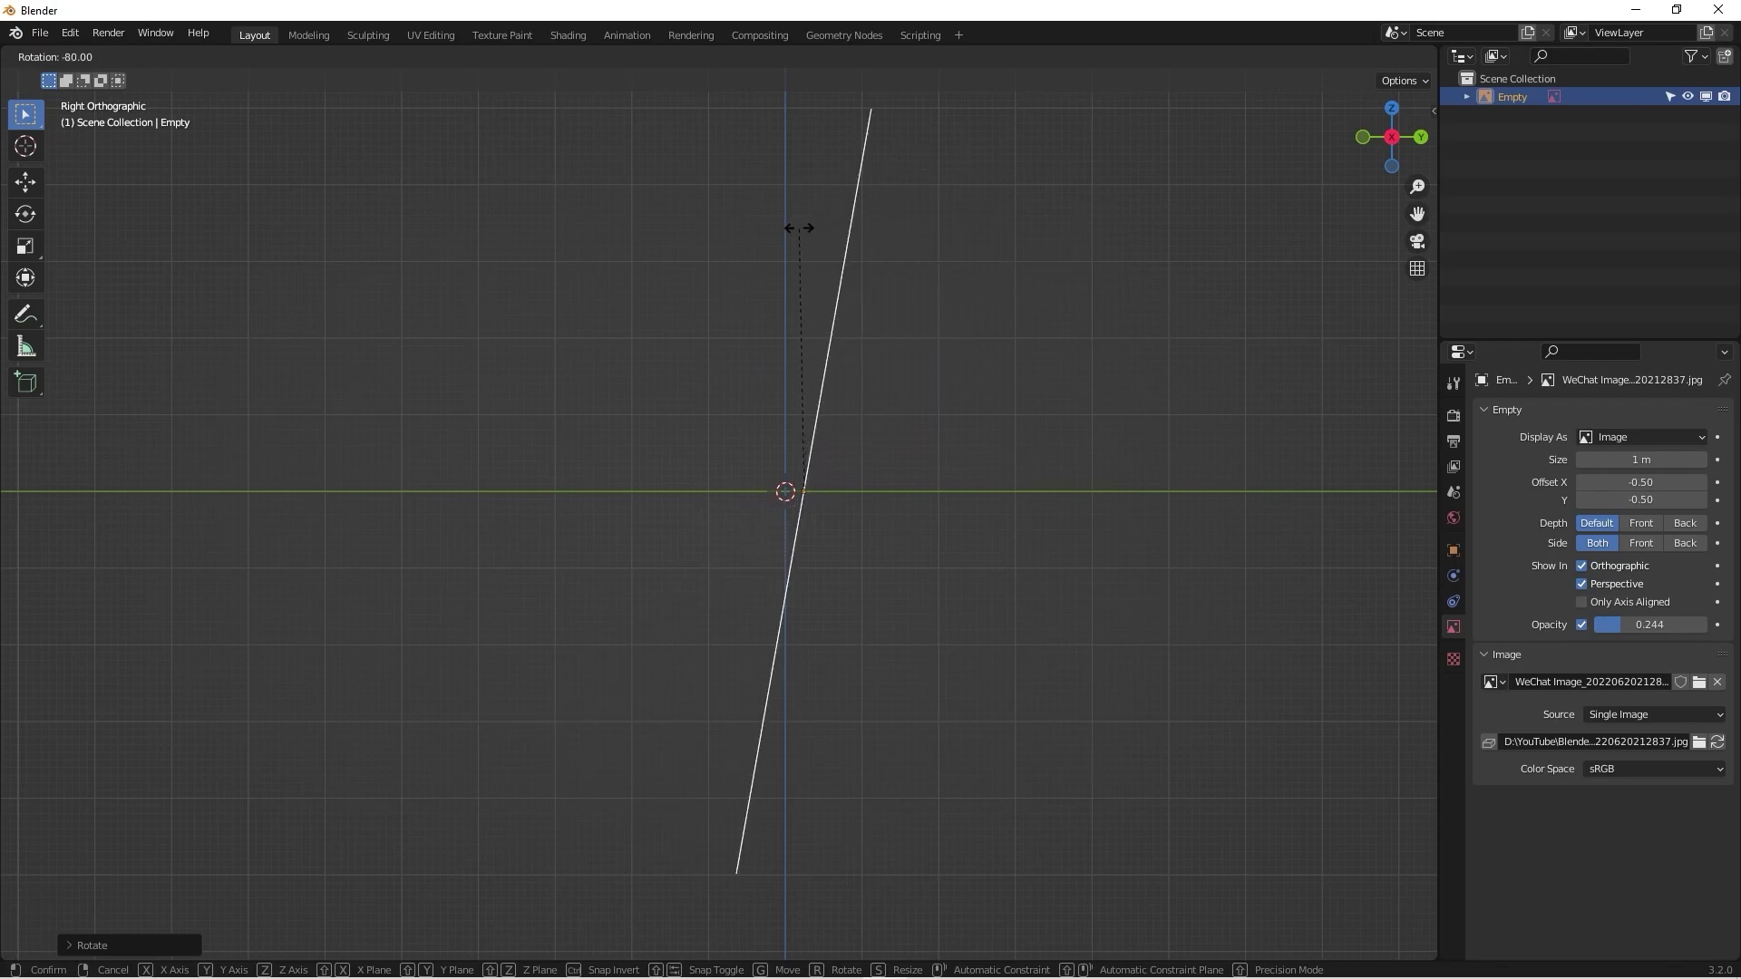
left_click(759, 233)
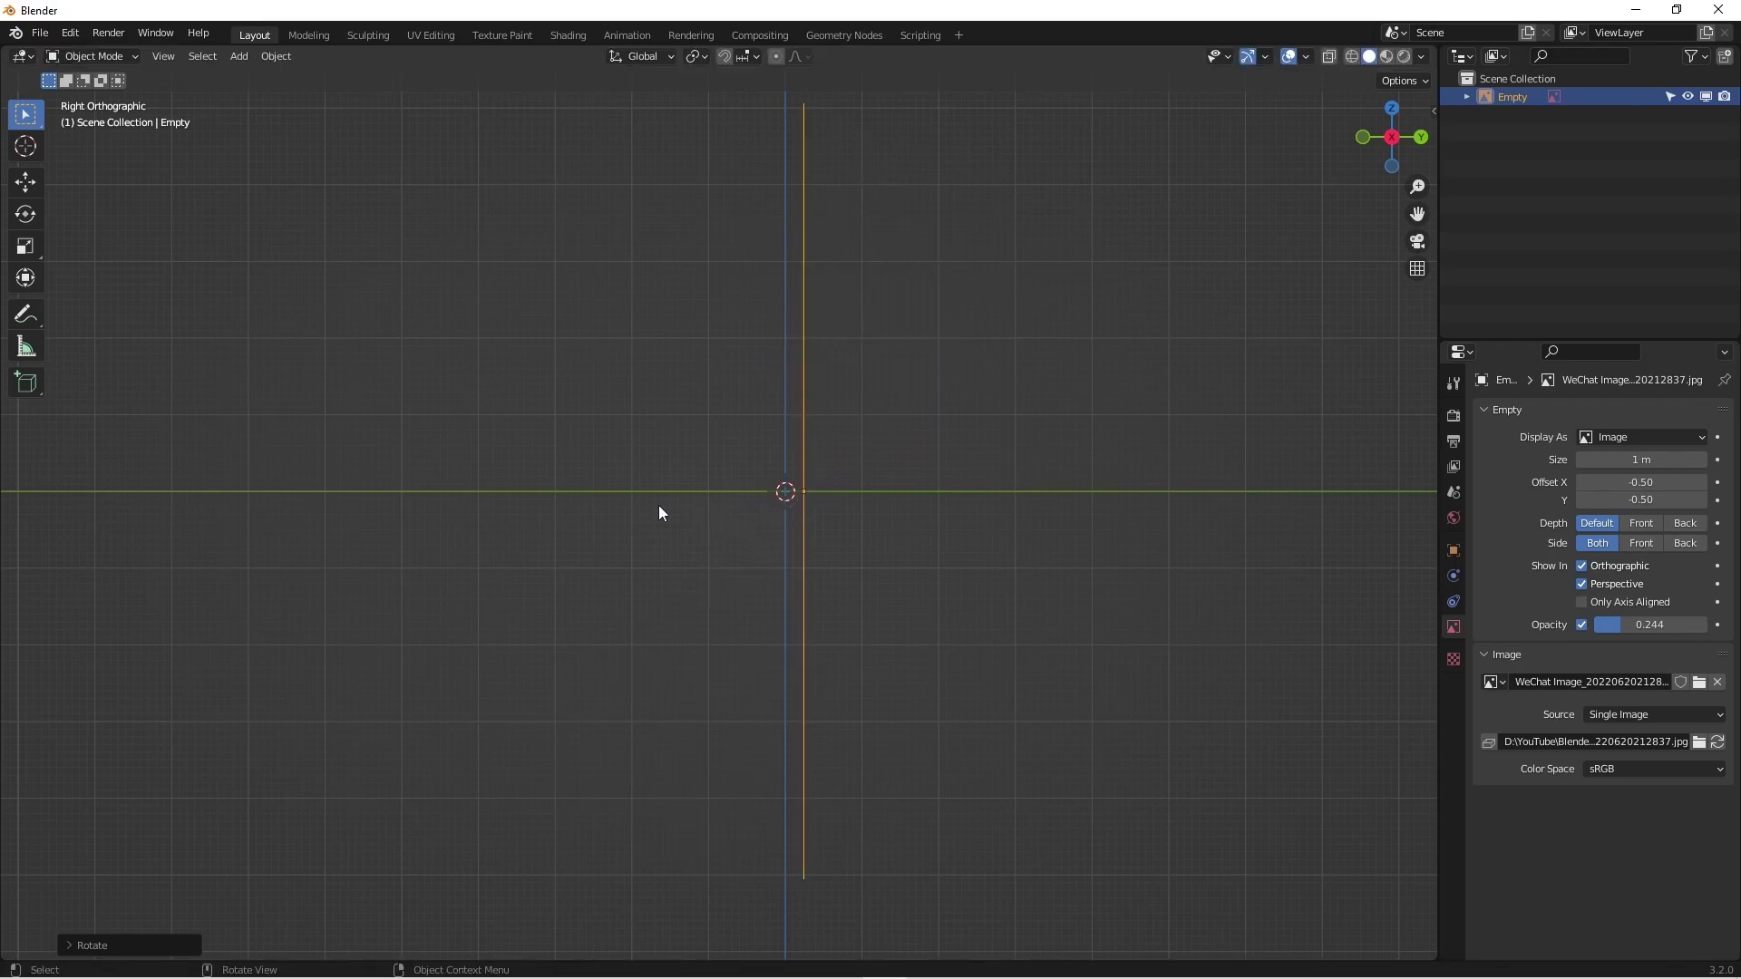
Step: In the front view, shift the reference image up about 0.0036 m and rotate it slightly to line the ring up with the axes
middle_click_drag(658, 513, 734, 552)
scroll(861, 508, "up", 2)
scroll(835, 451, "up", 1)
scroll(949, 489, "down", 2)
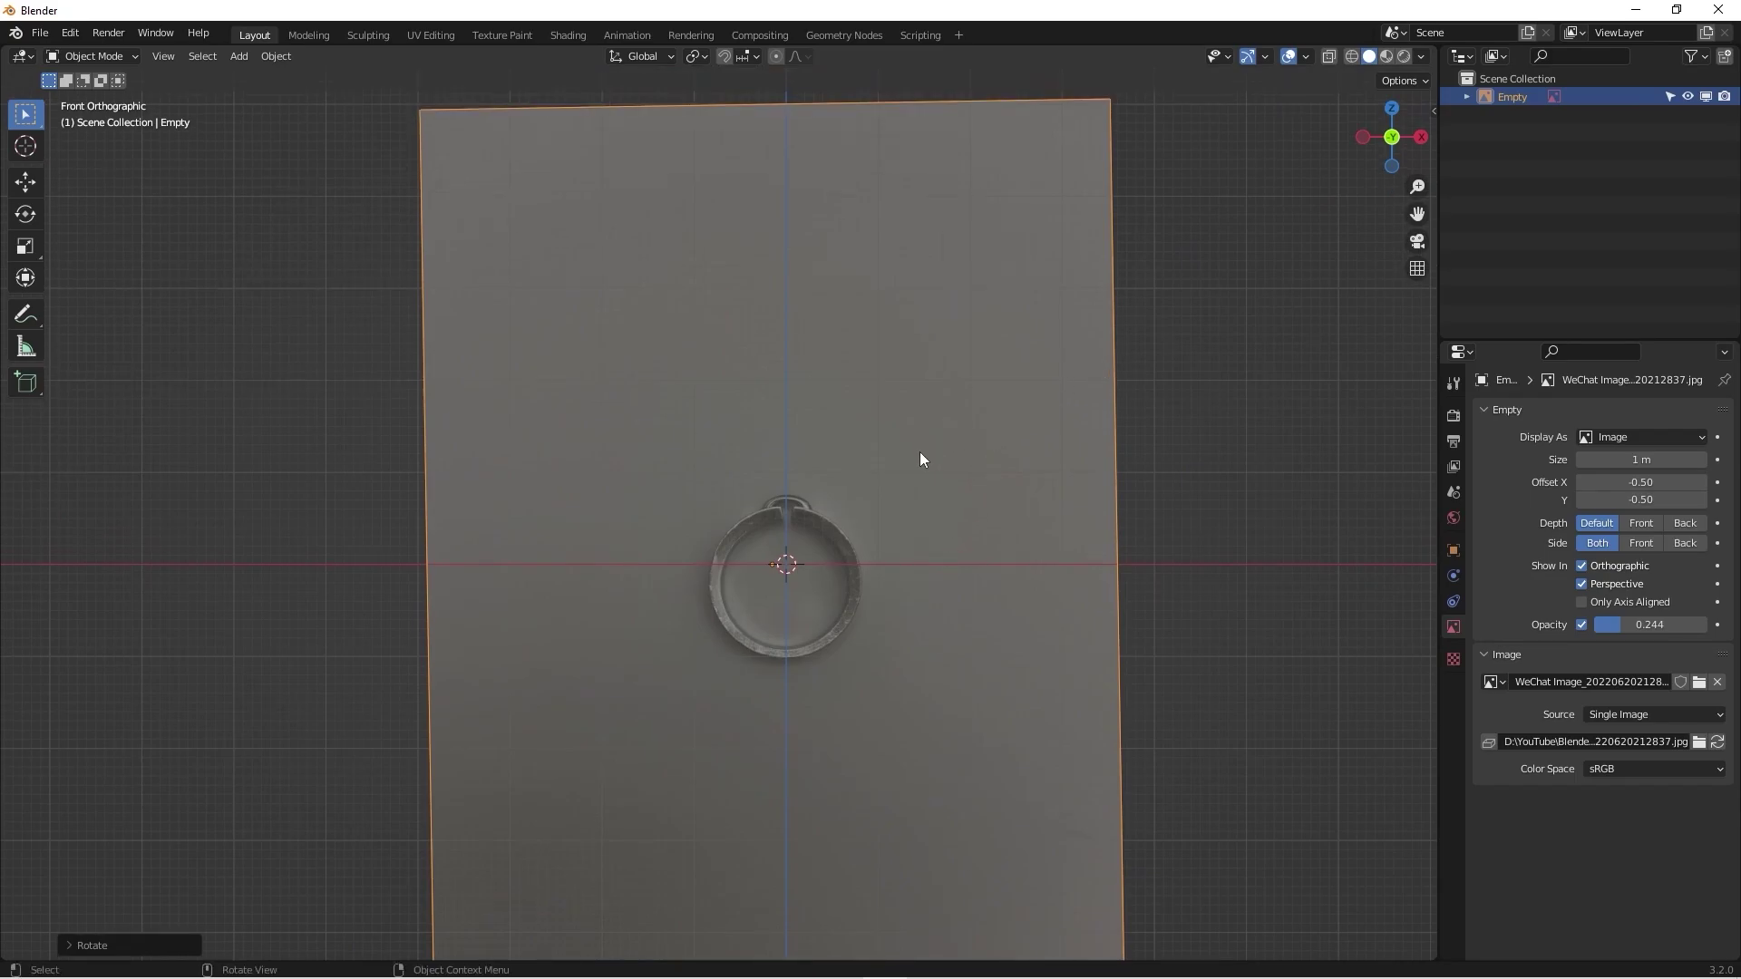
scroll(920, 451, "down", 2)
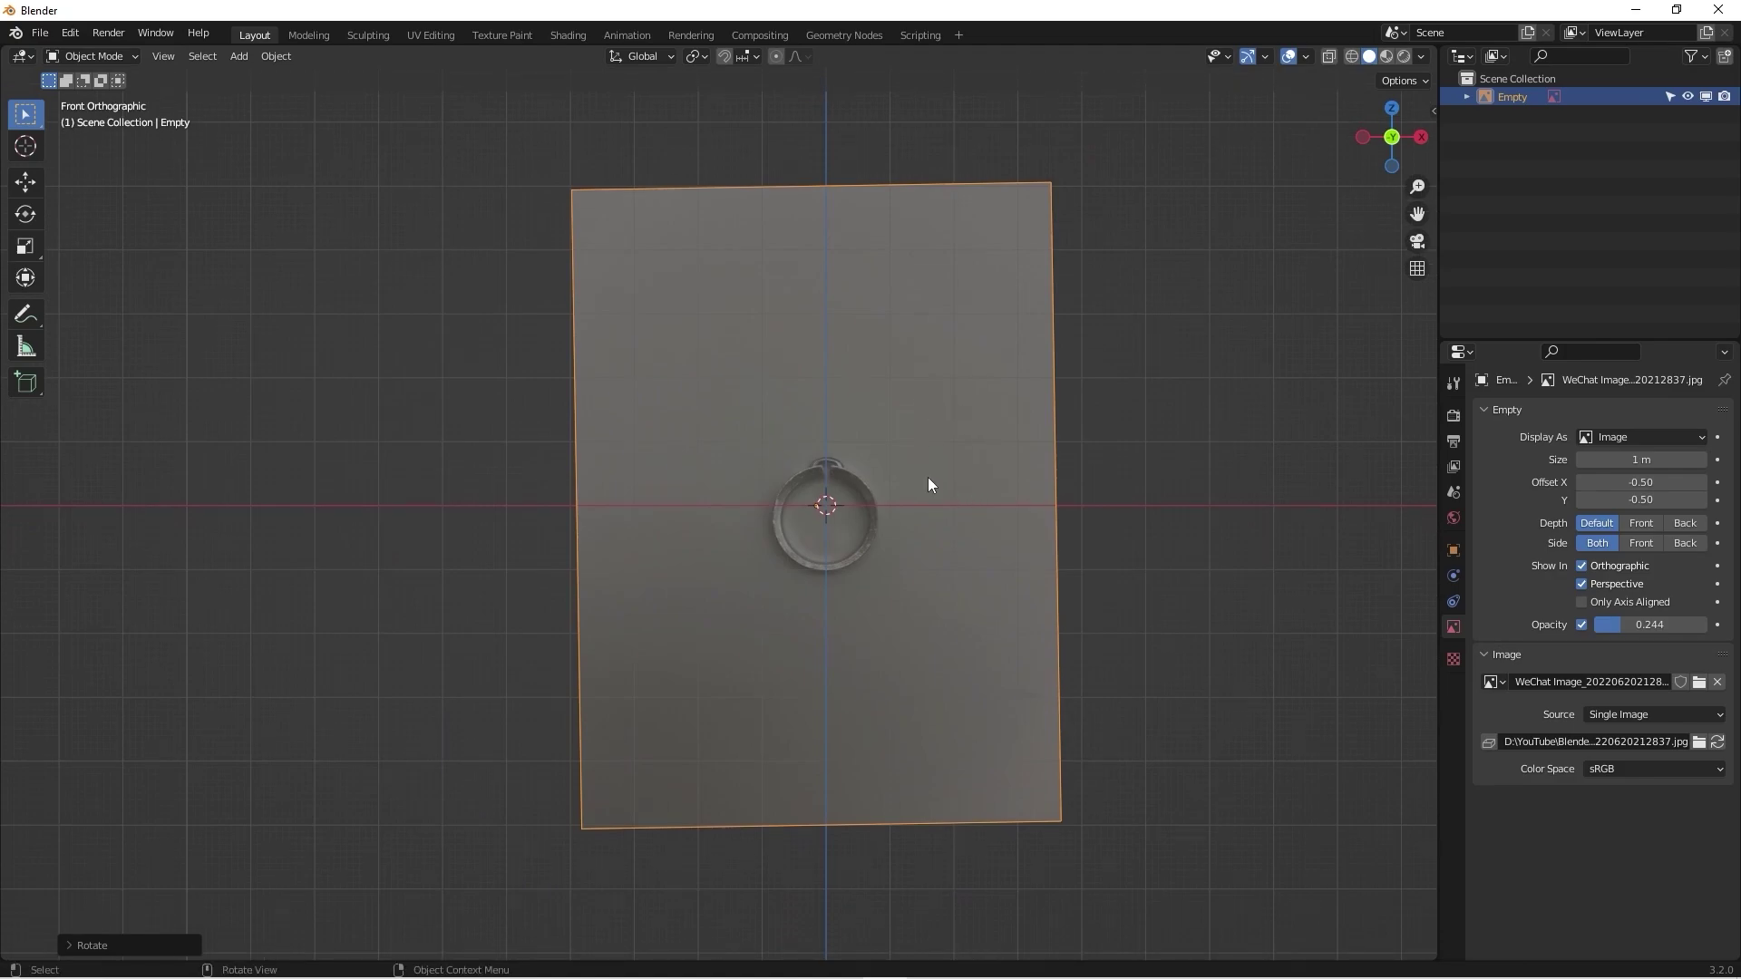
scroll(852, 495, "up", 5)
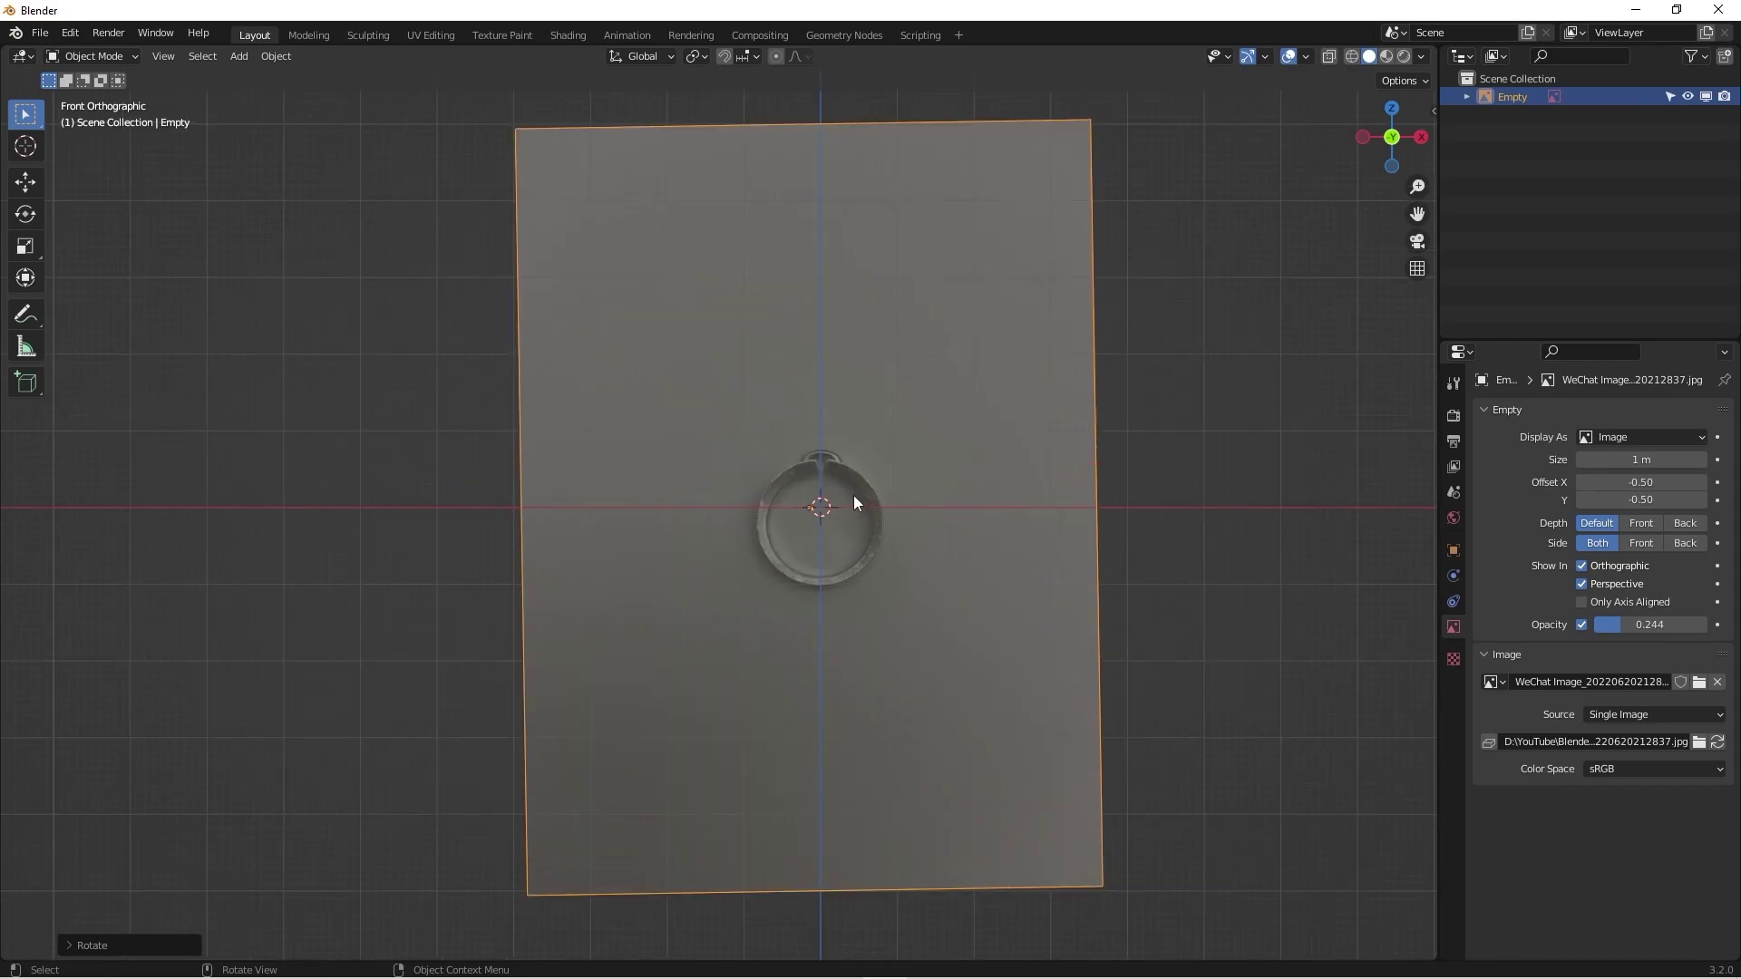
scroll(883, 538, "up", 4)
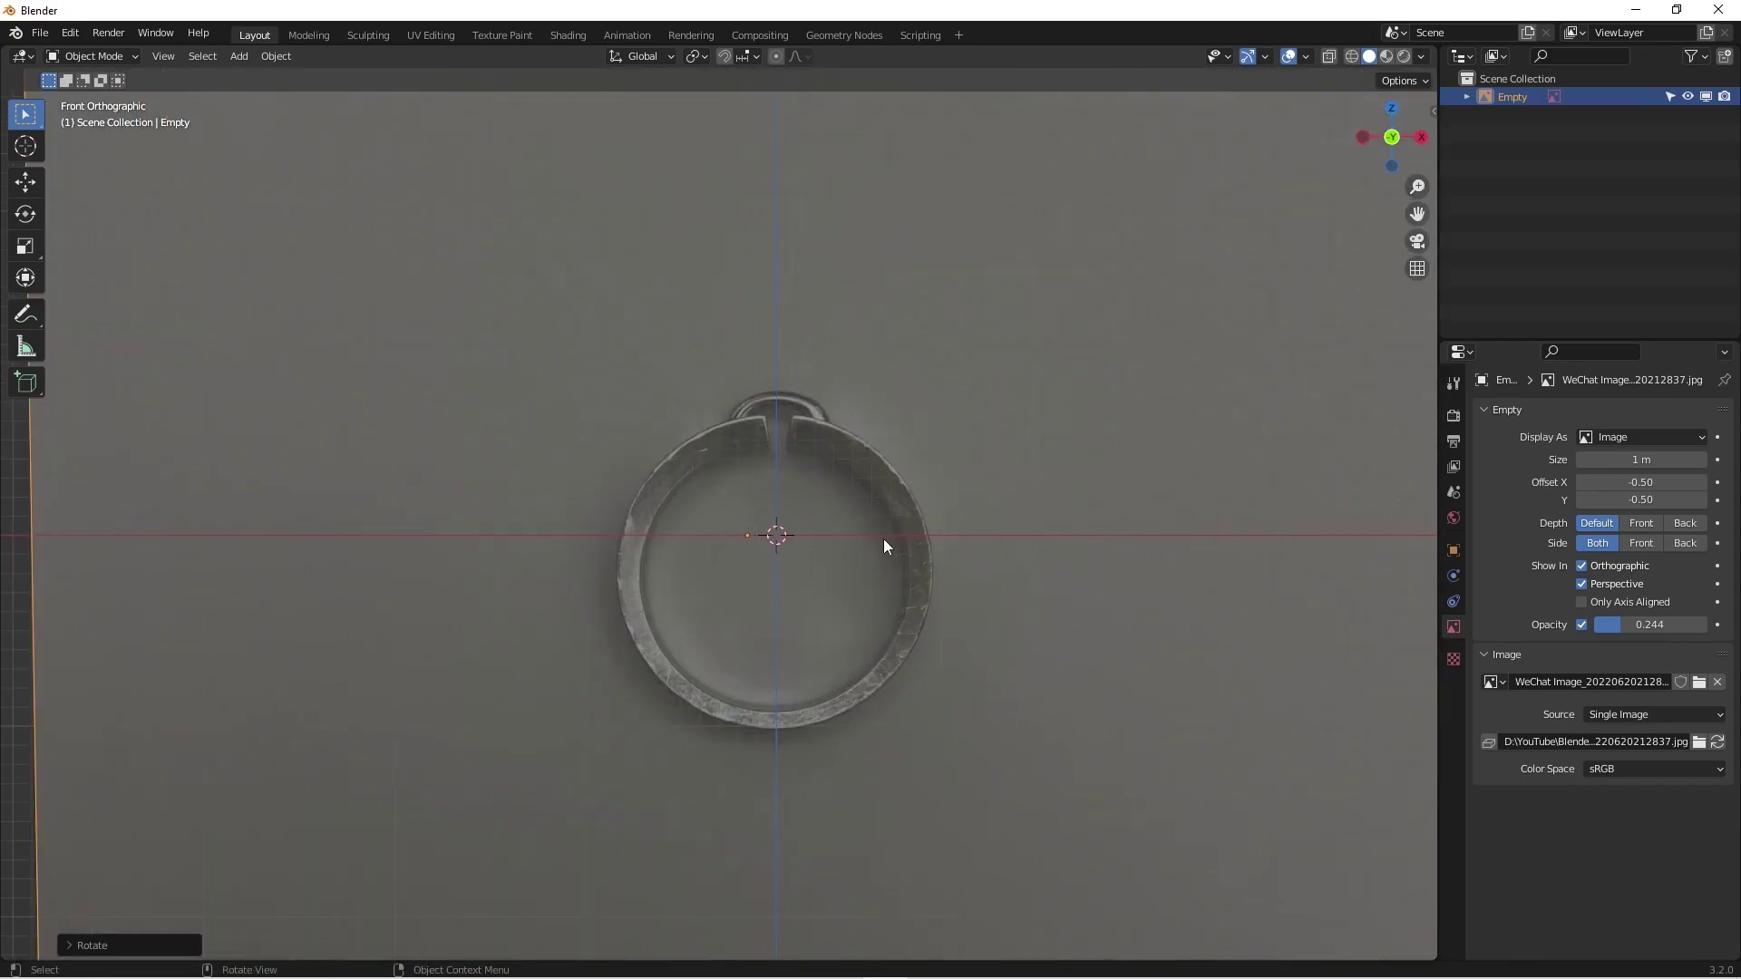
middle_click_drag(951, 530, 979, 537, "shift")
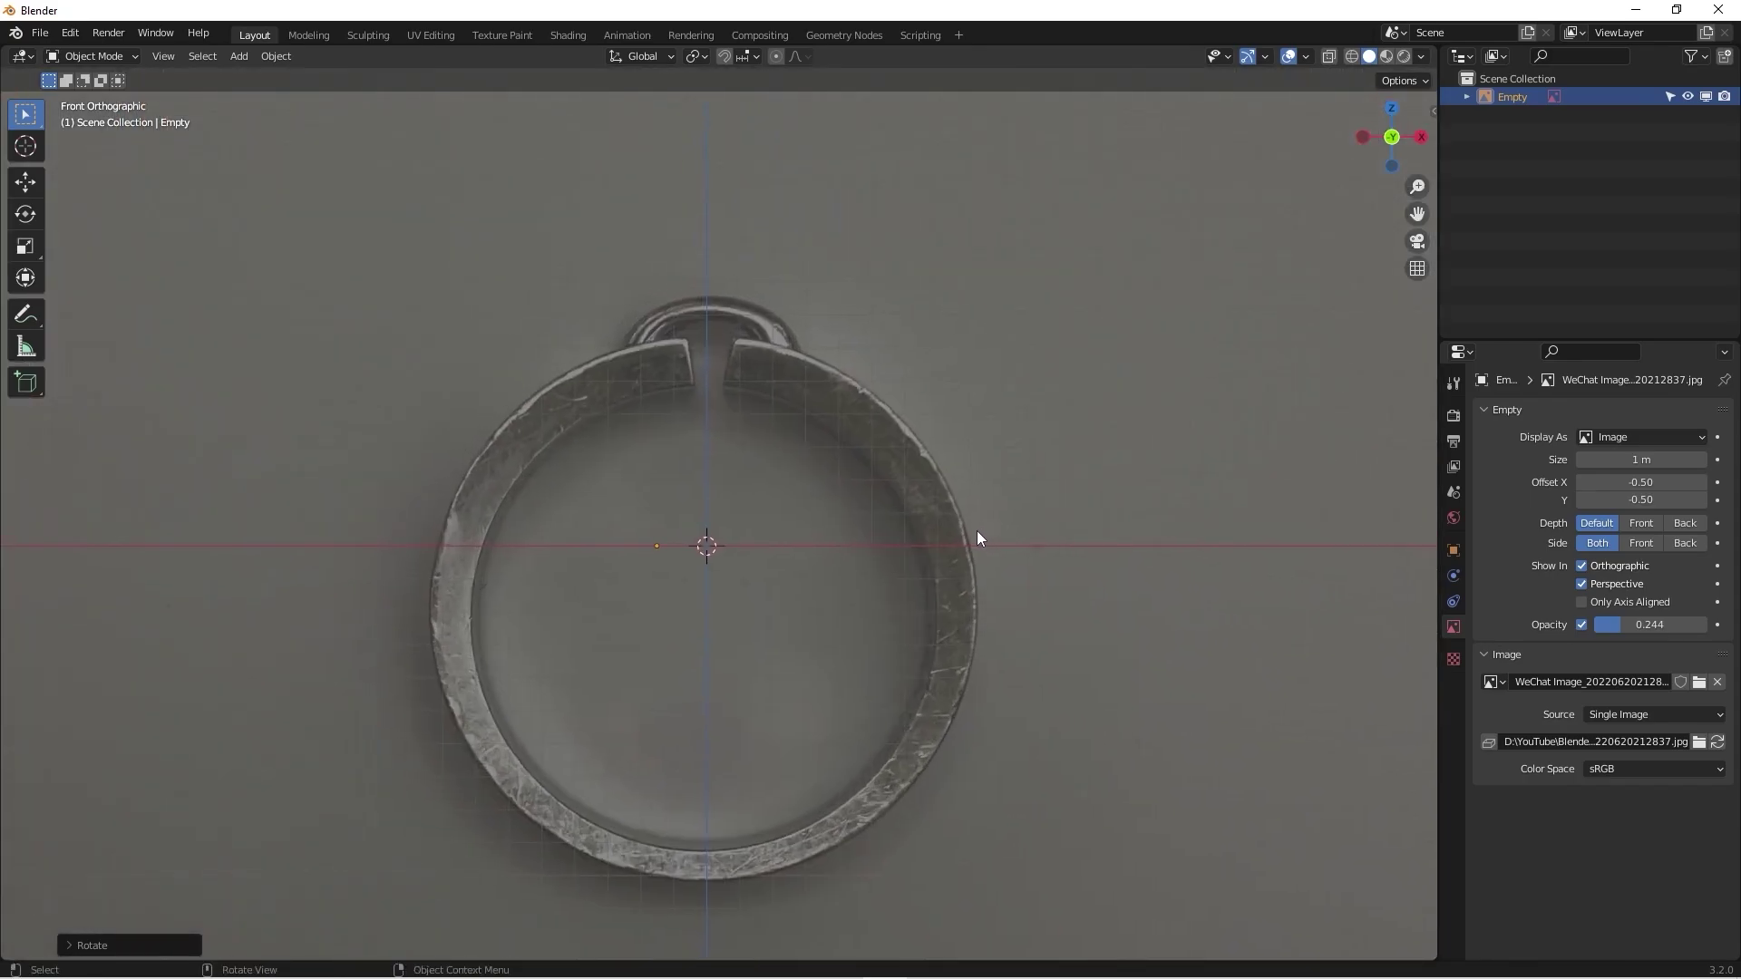
key("g")
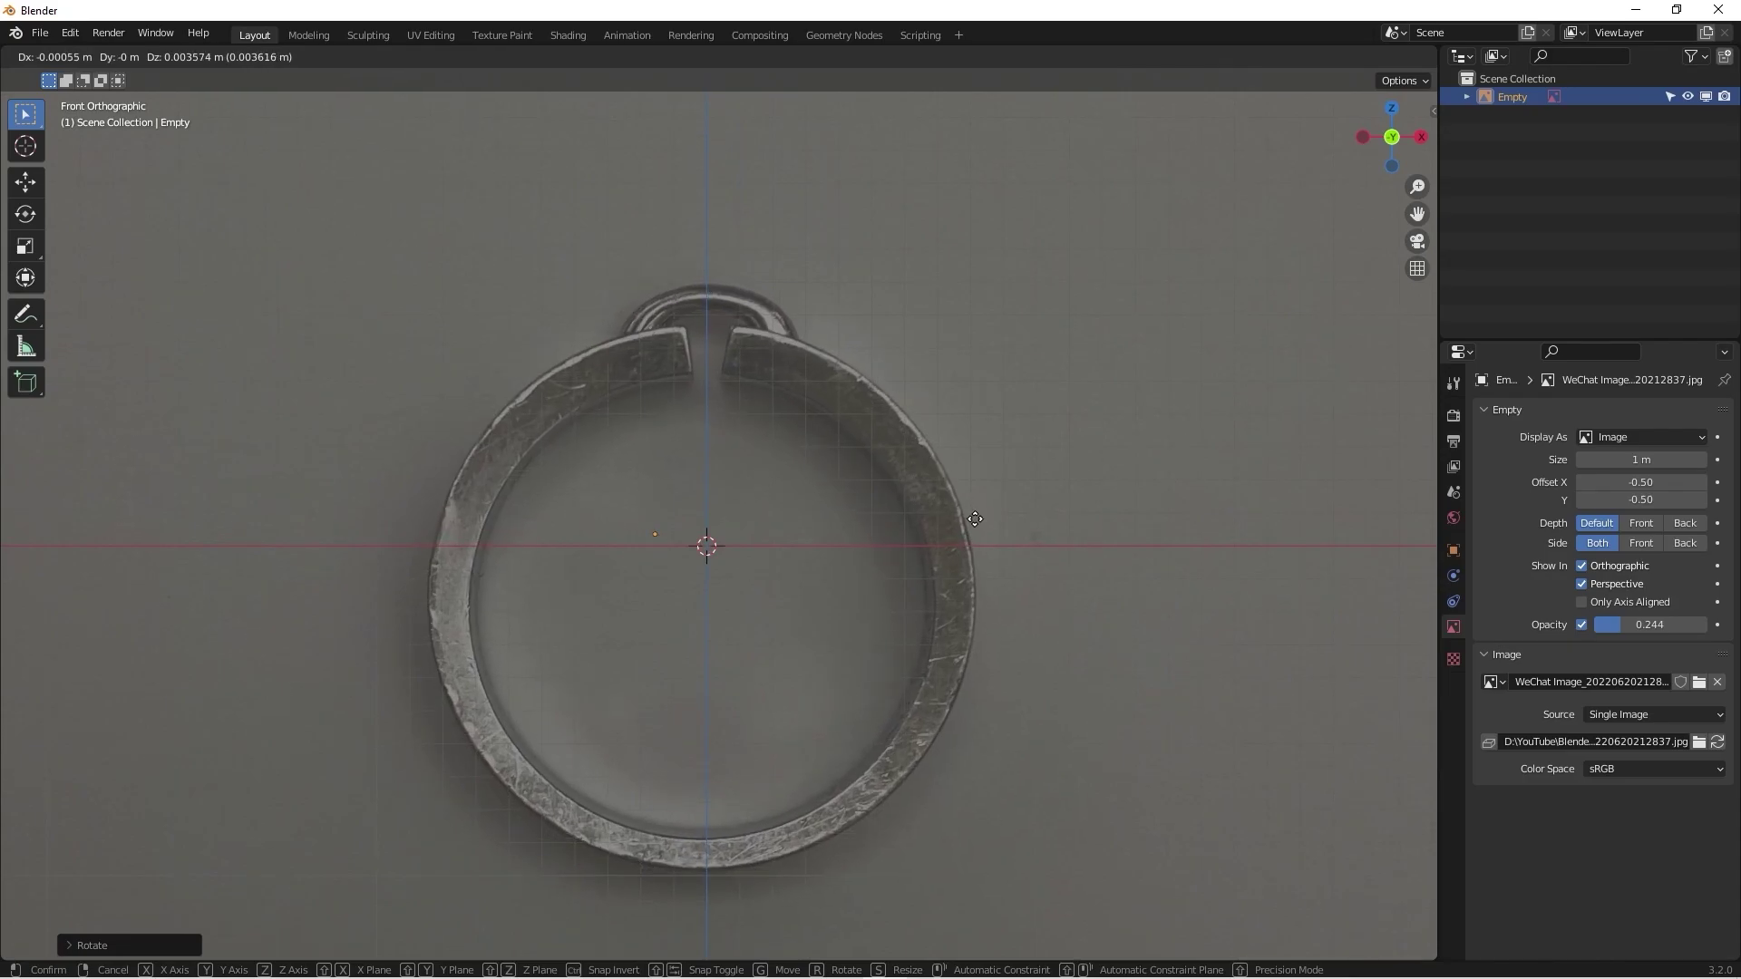
key("r")
key("Escape")
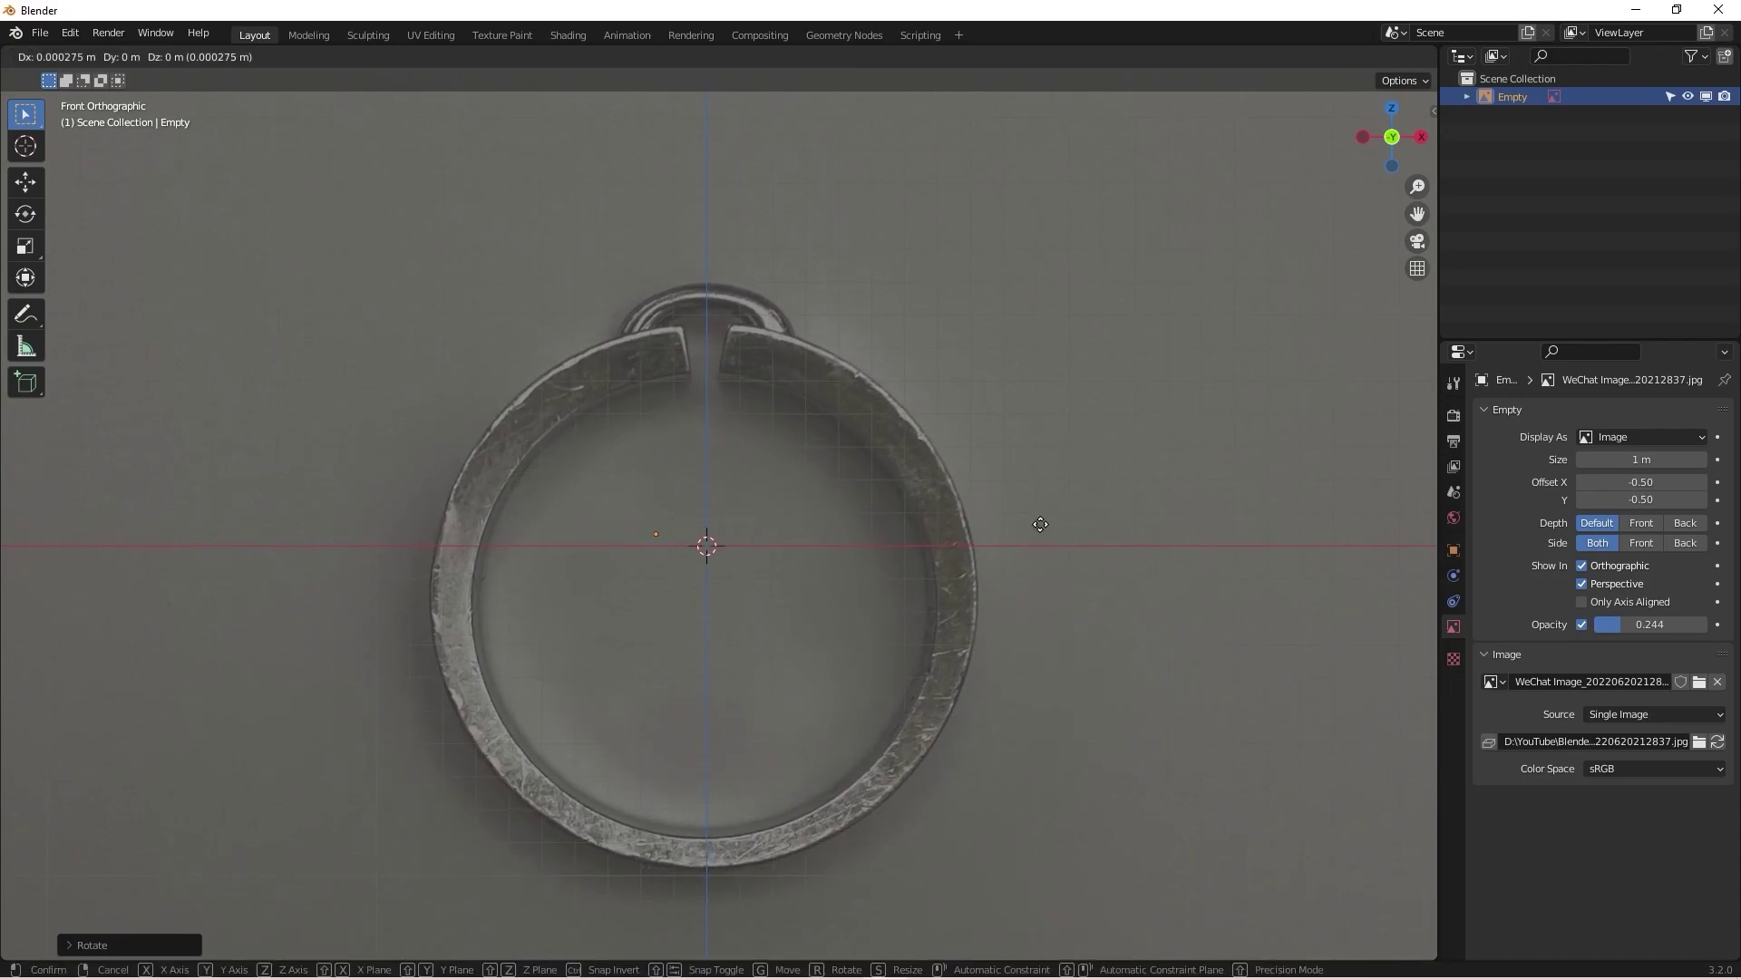
left_click(927, 560)
Step: Examine the ring's alignment with the X and Z axes in the front view
scroll(934, 580, "down", 2)
scroll(934, 589, "down", 1)
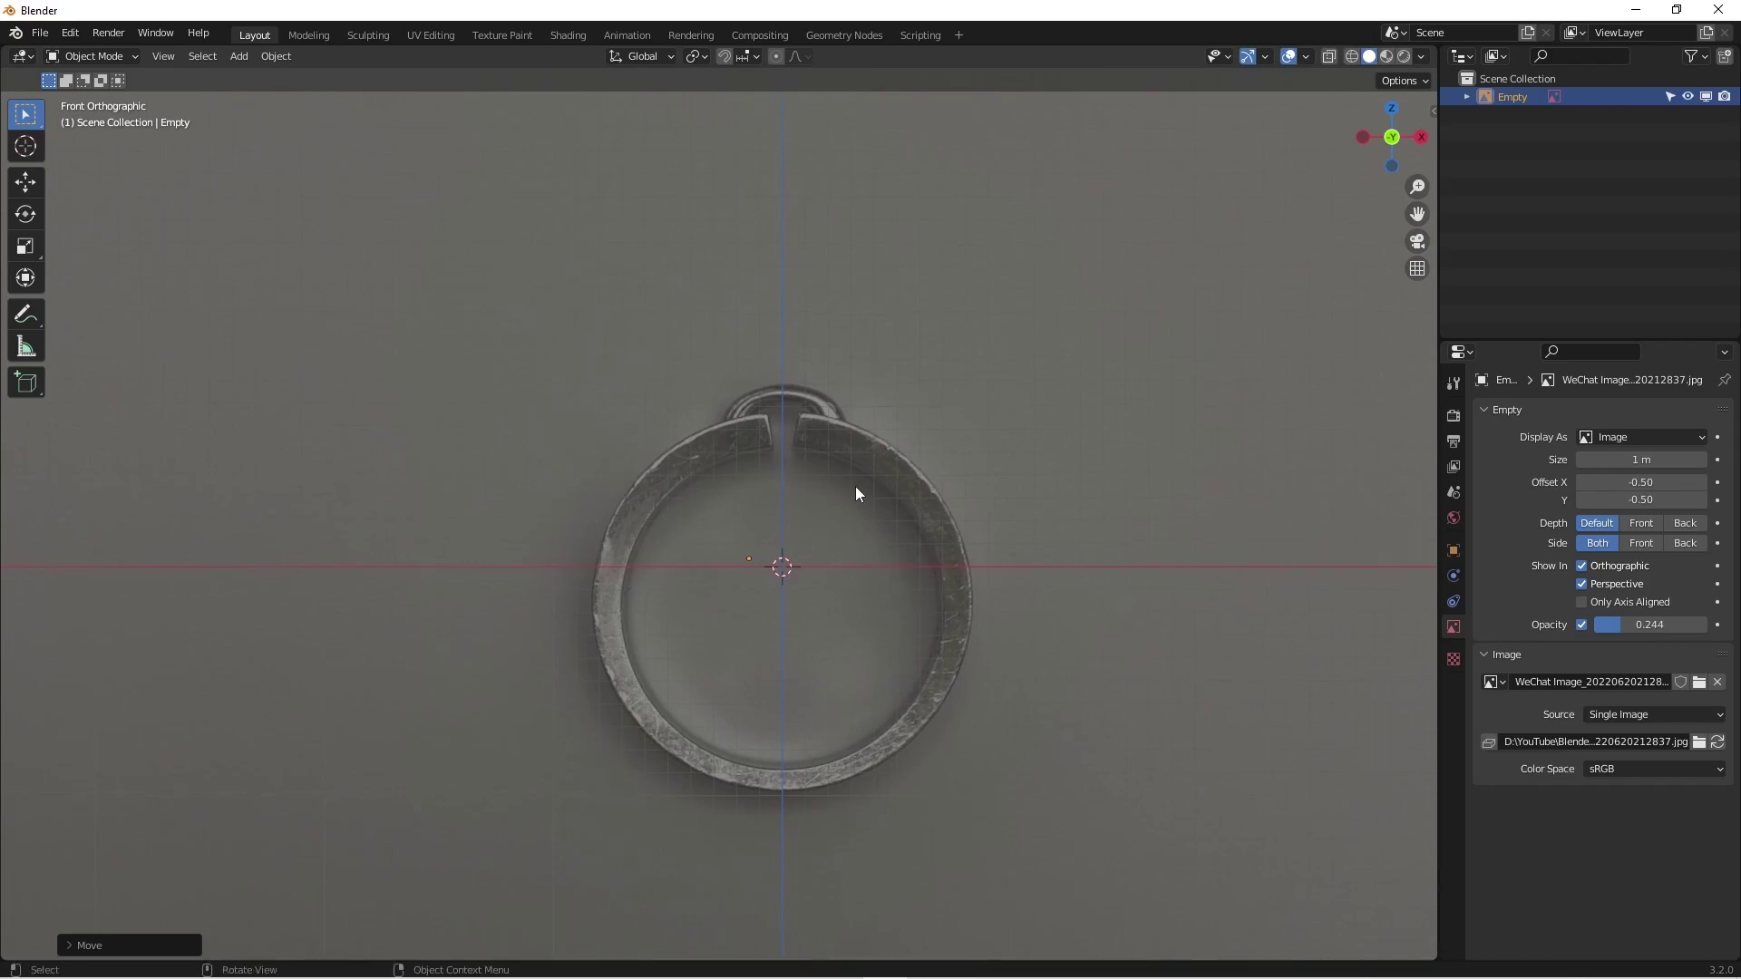
scroll(834, 444, "up", 4)
scroll(698, 435, "down", 4)
scroll(789, 444, "up", 1)
scroll(849, 471, "down", 7)
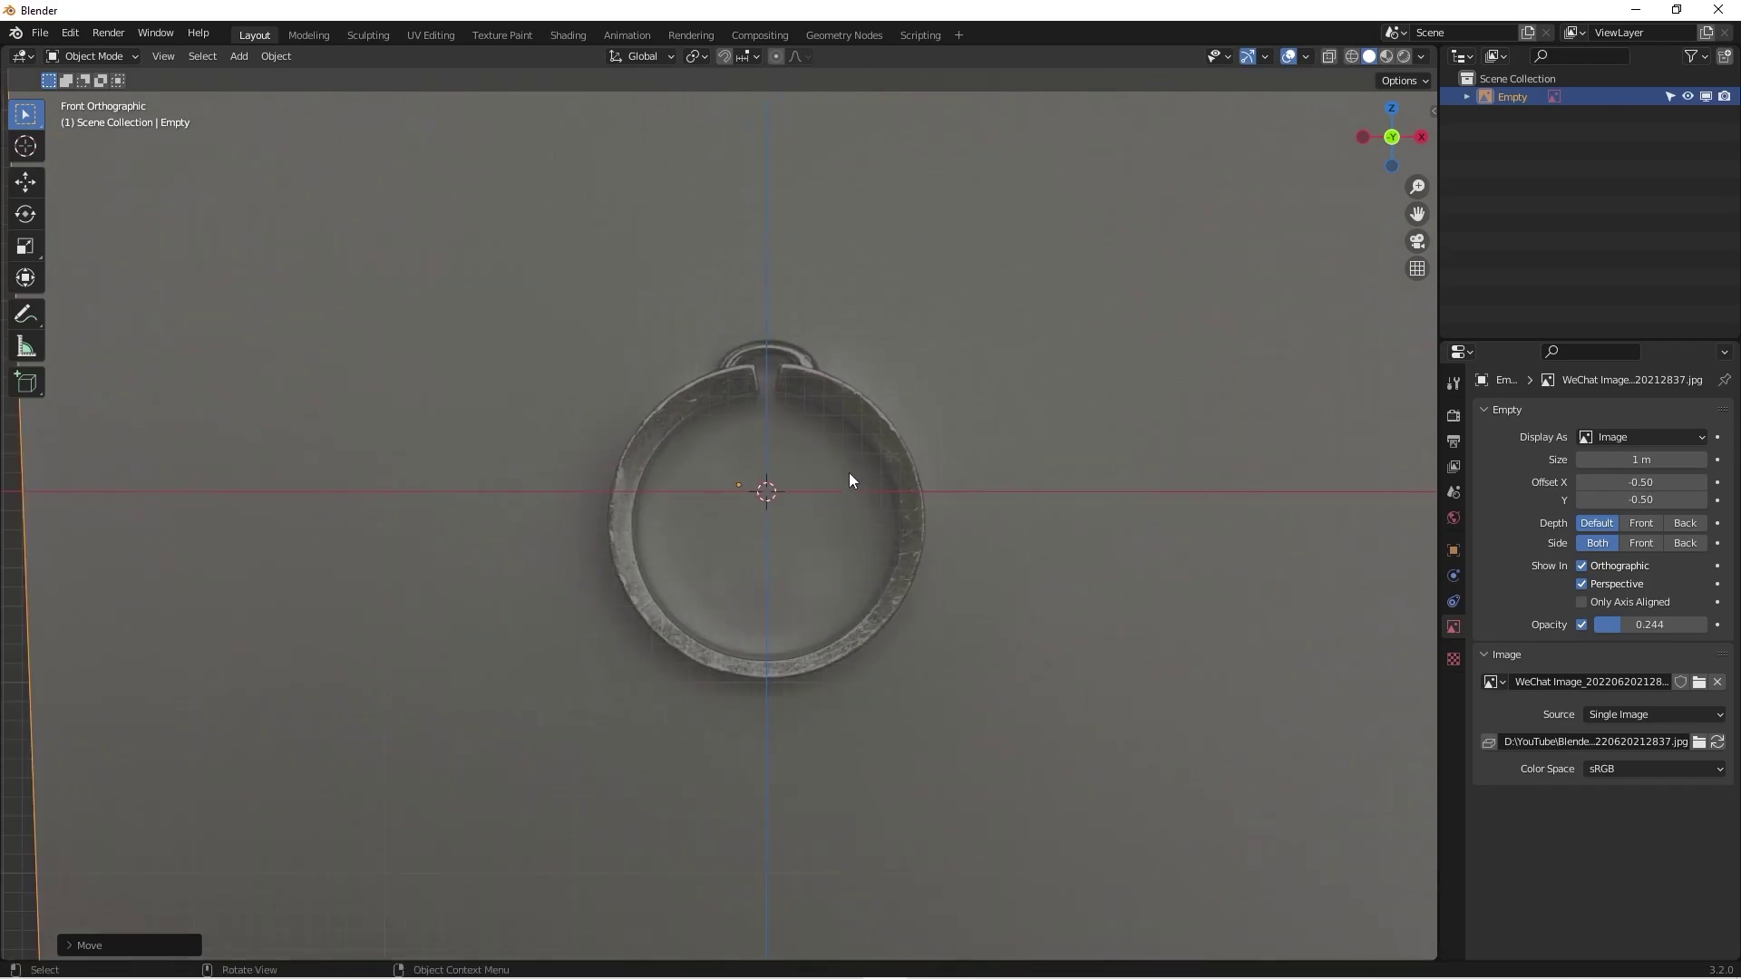
scroll(835, 508, "up", 2)
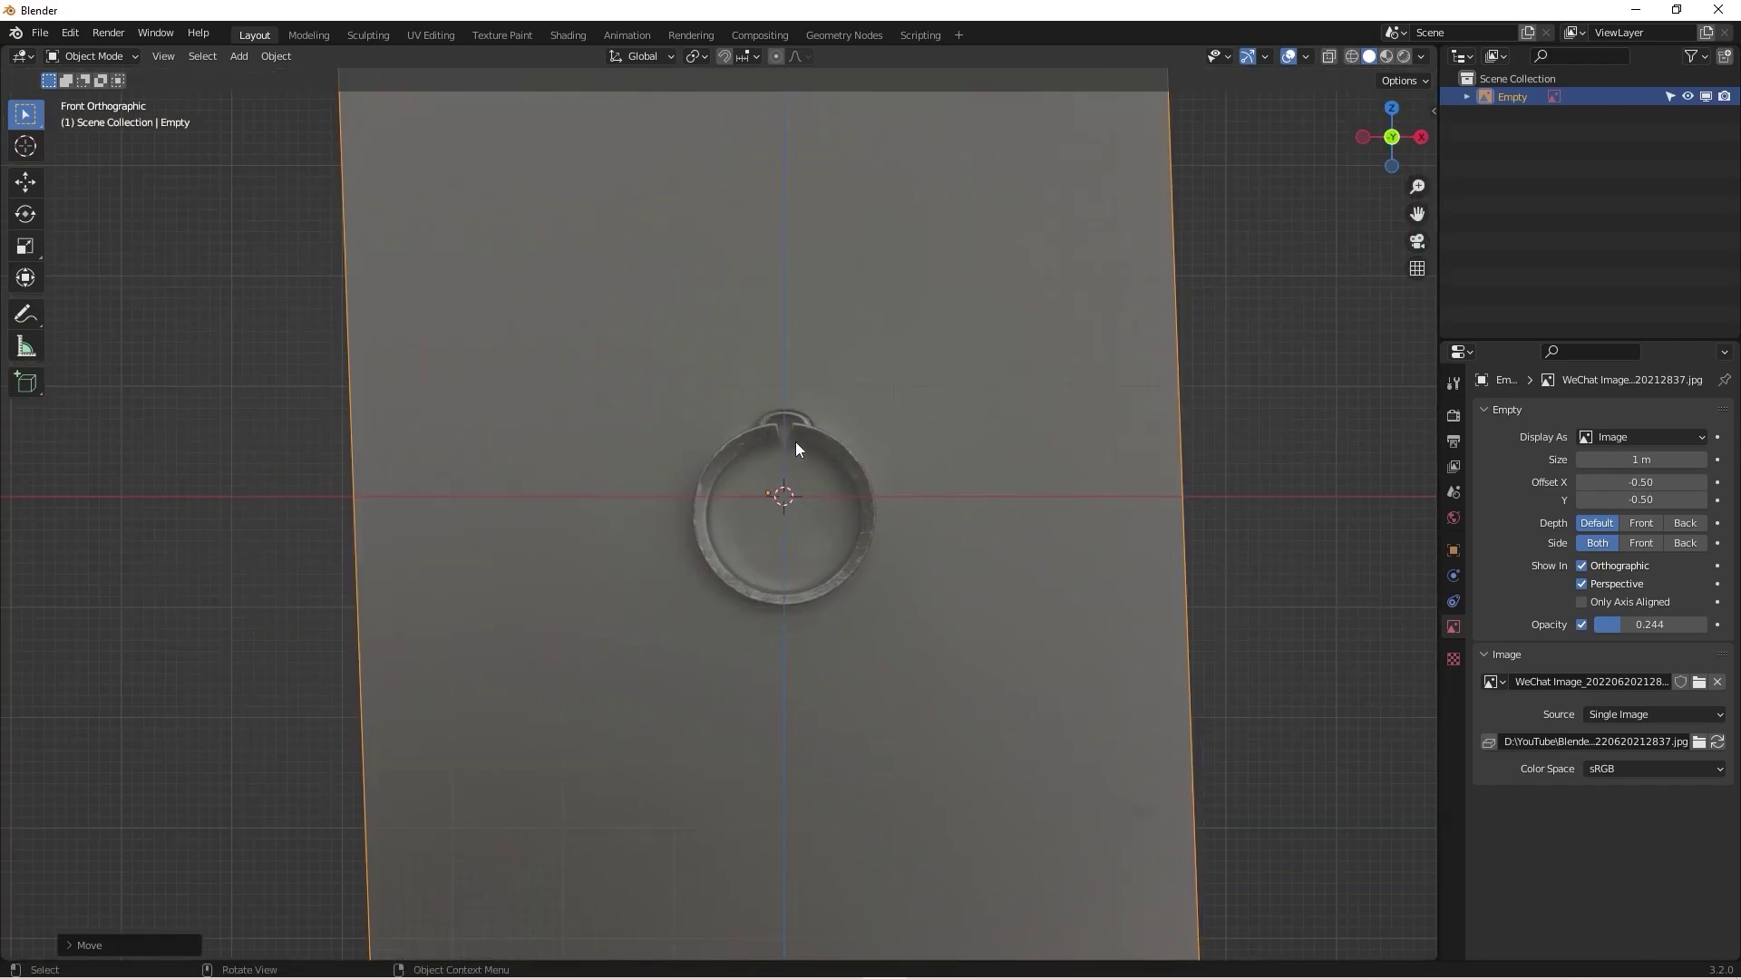
scroll(834, 458, "up", 1)
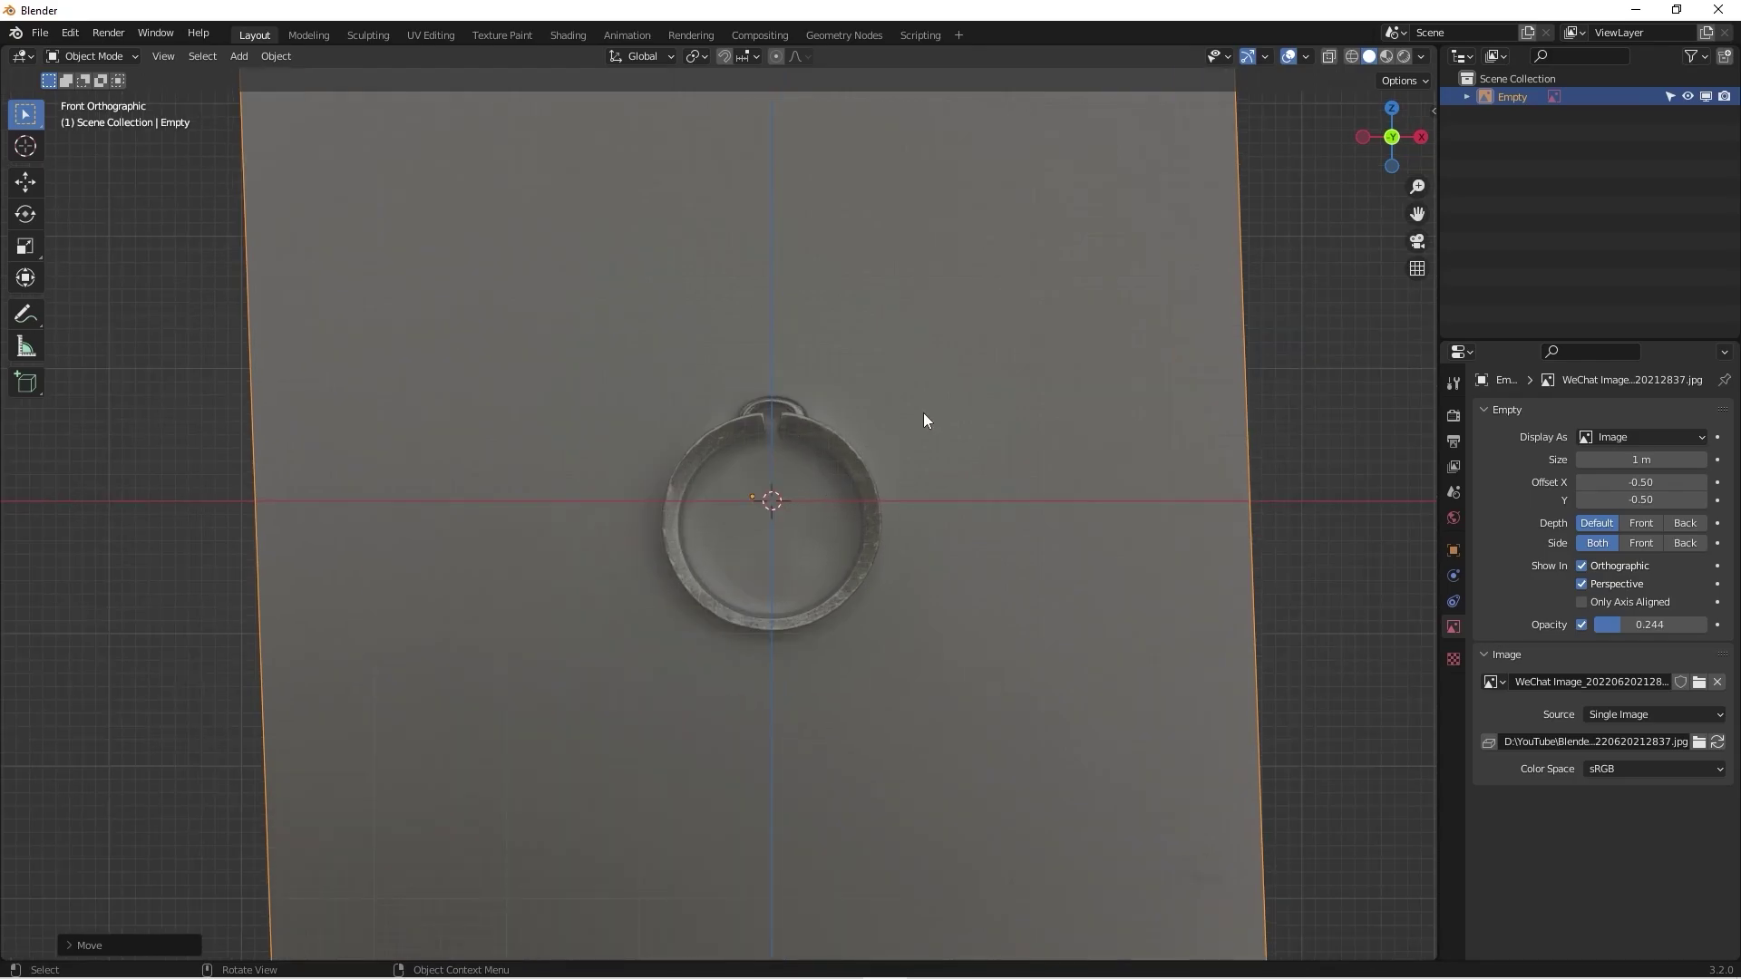
scroll(662, 536, "down", 6)
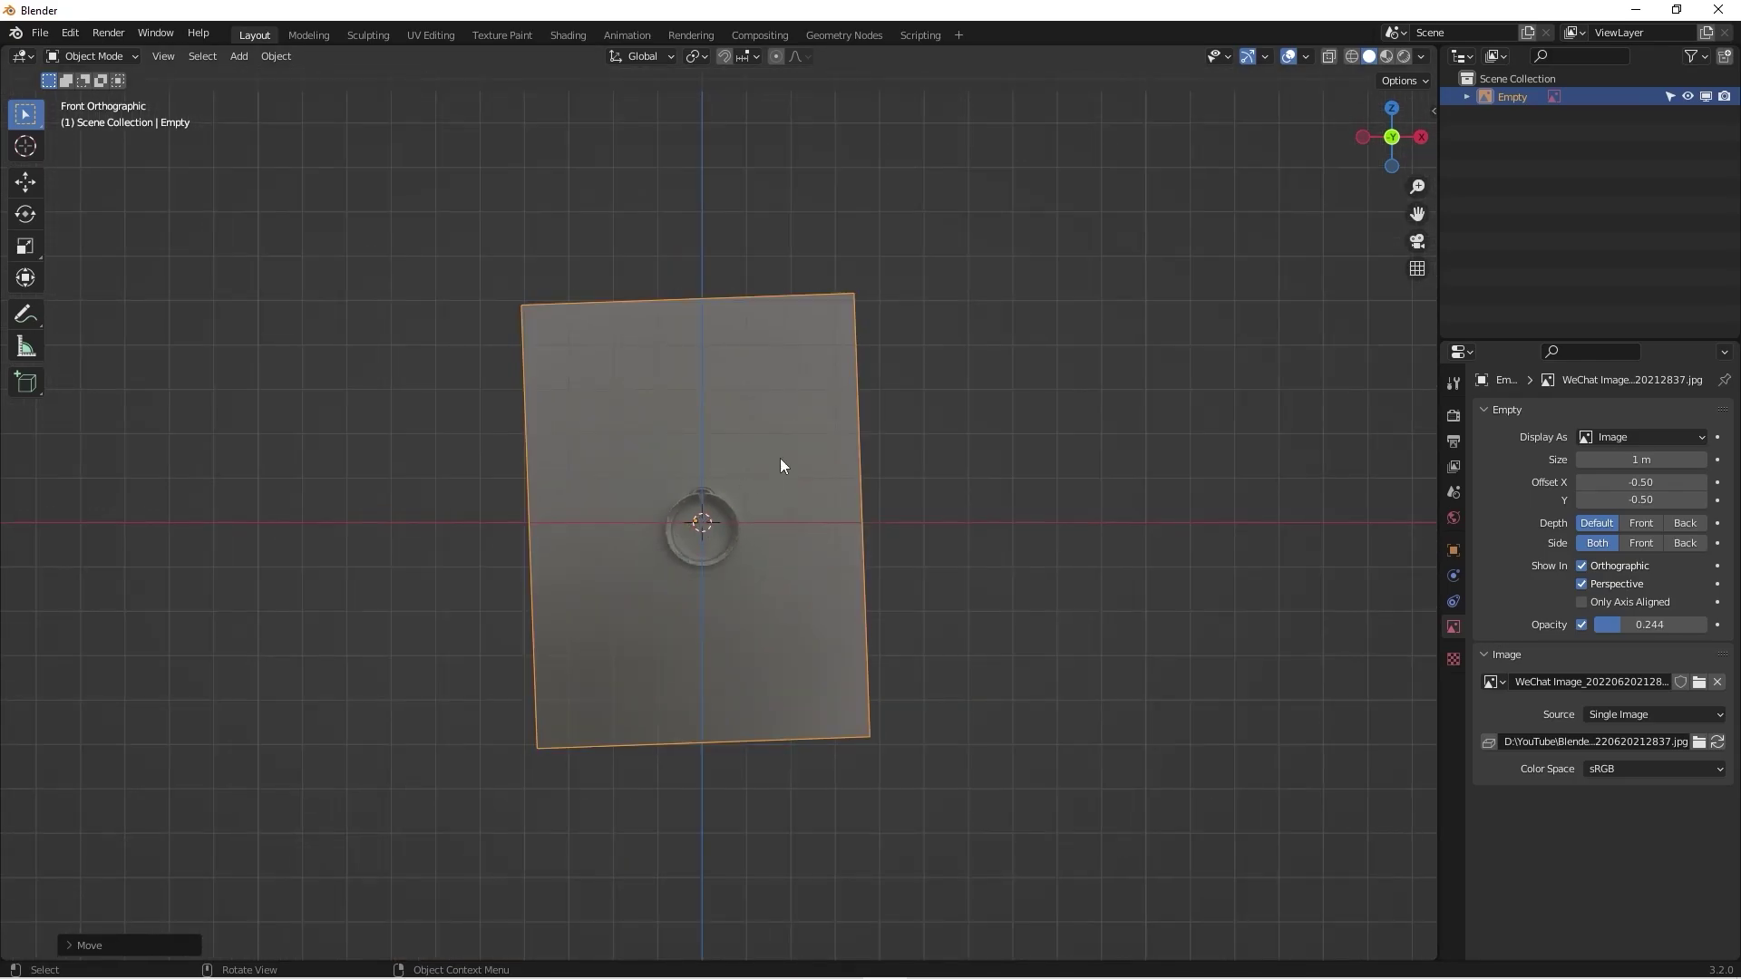
Step: Rename the reference image object as "front view"
left_click(1530, 96)
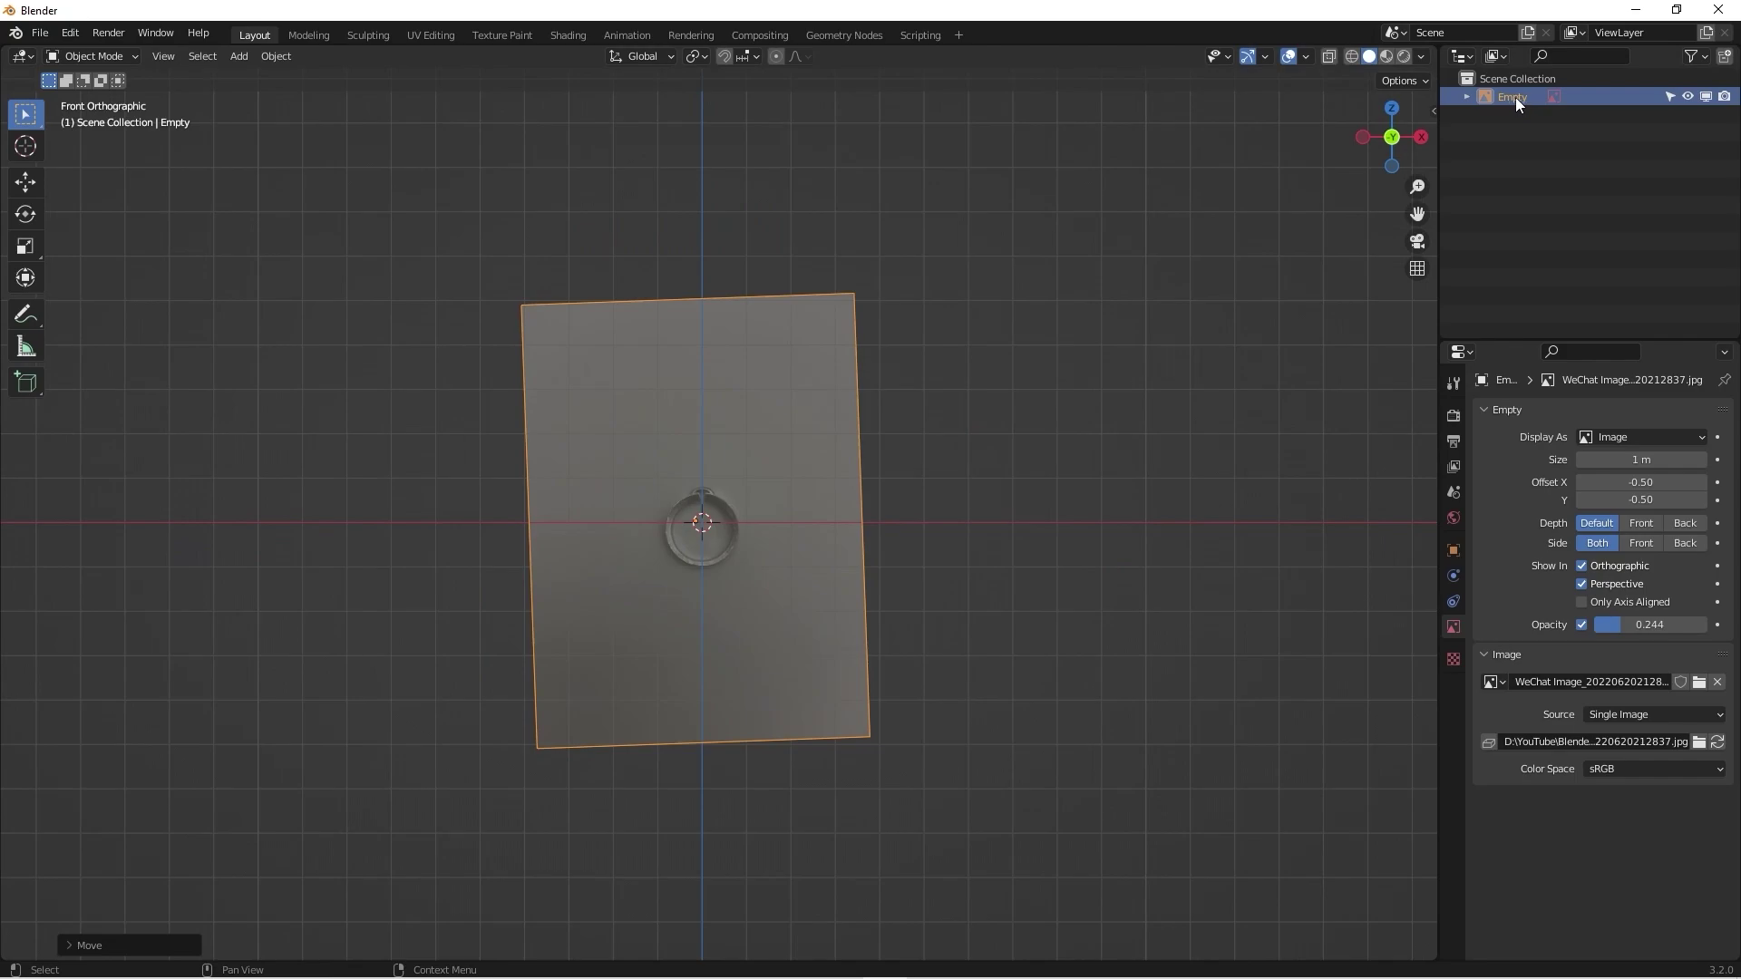
double_click(1515, 96)
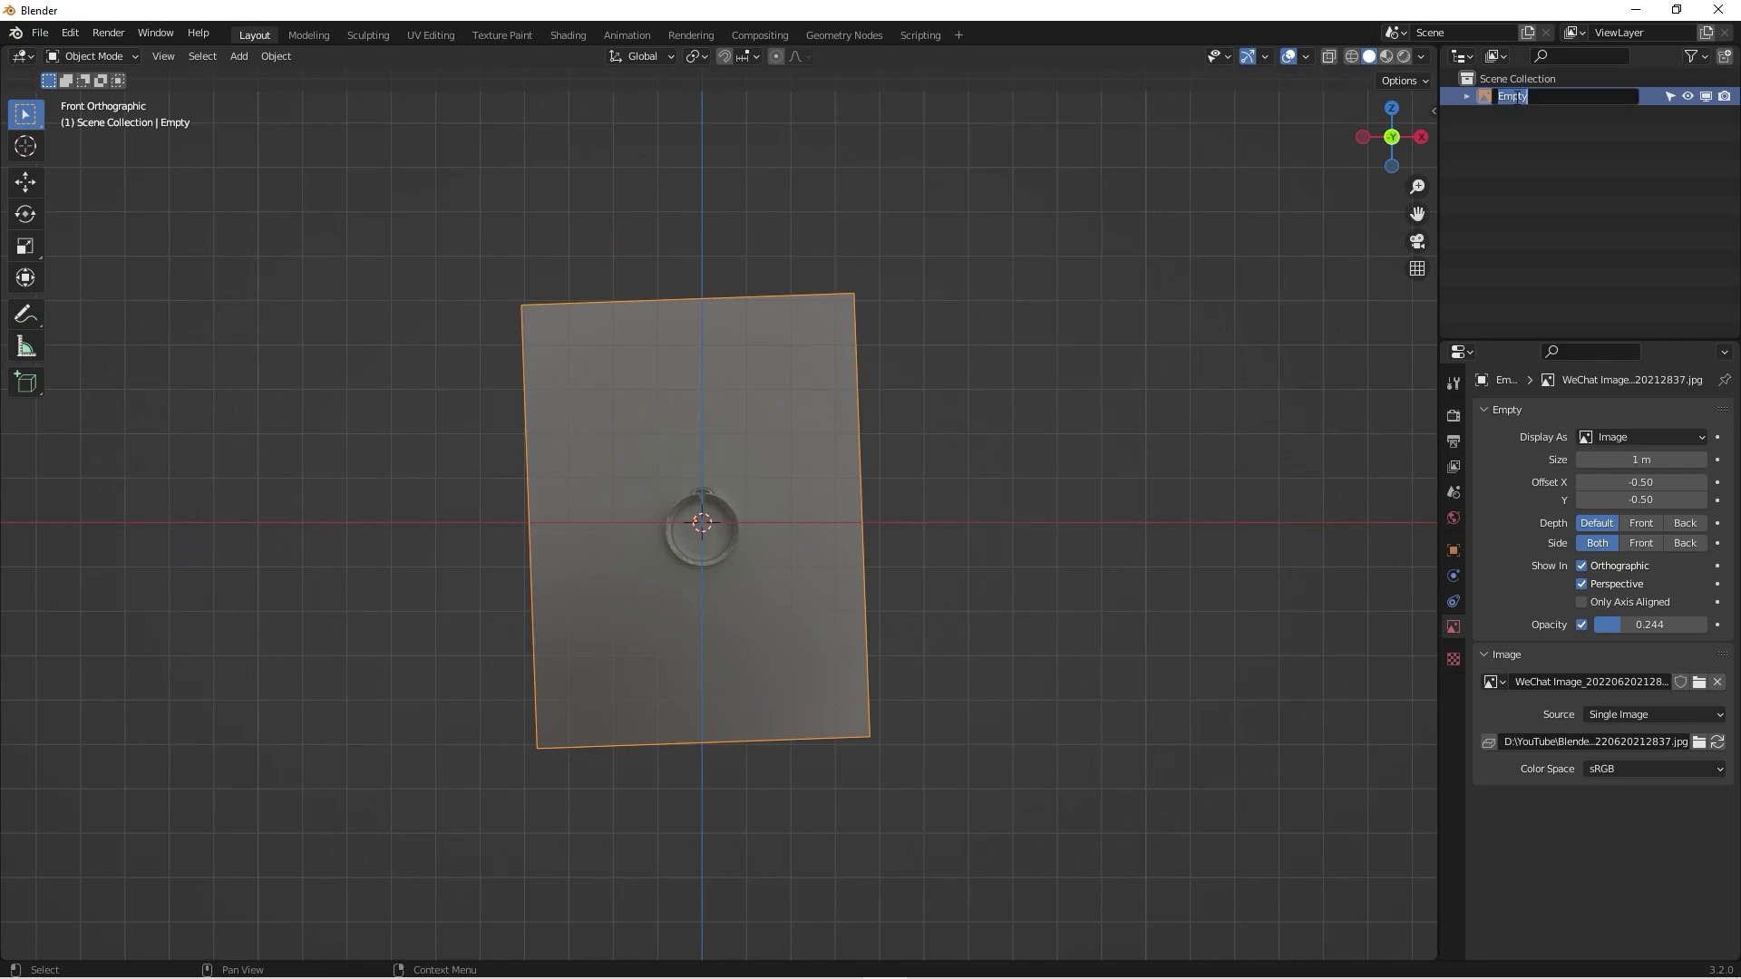
type("front view")
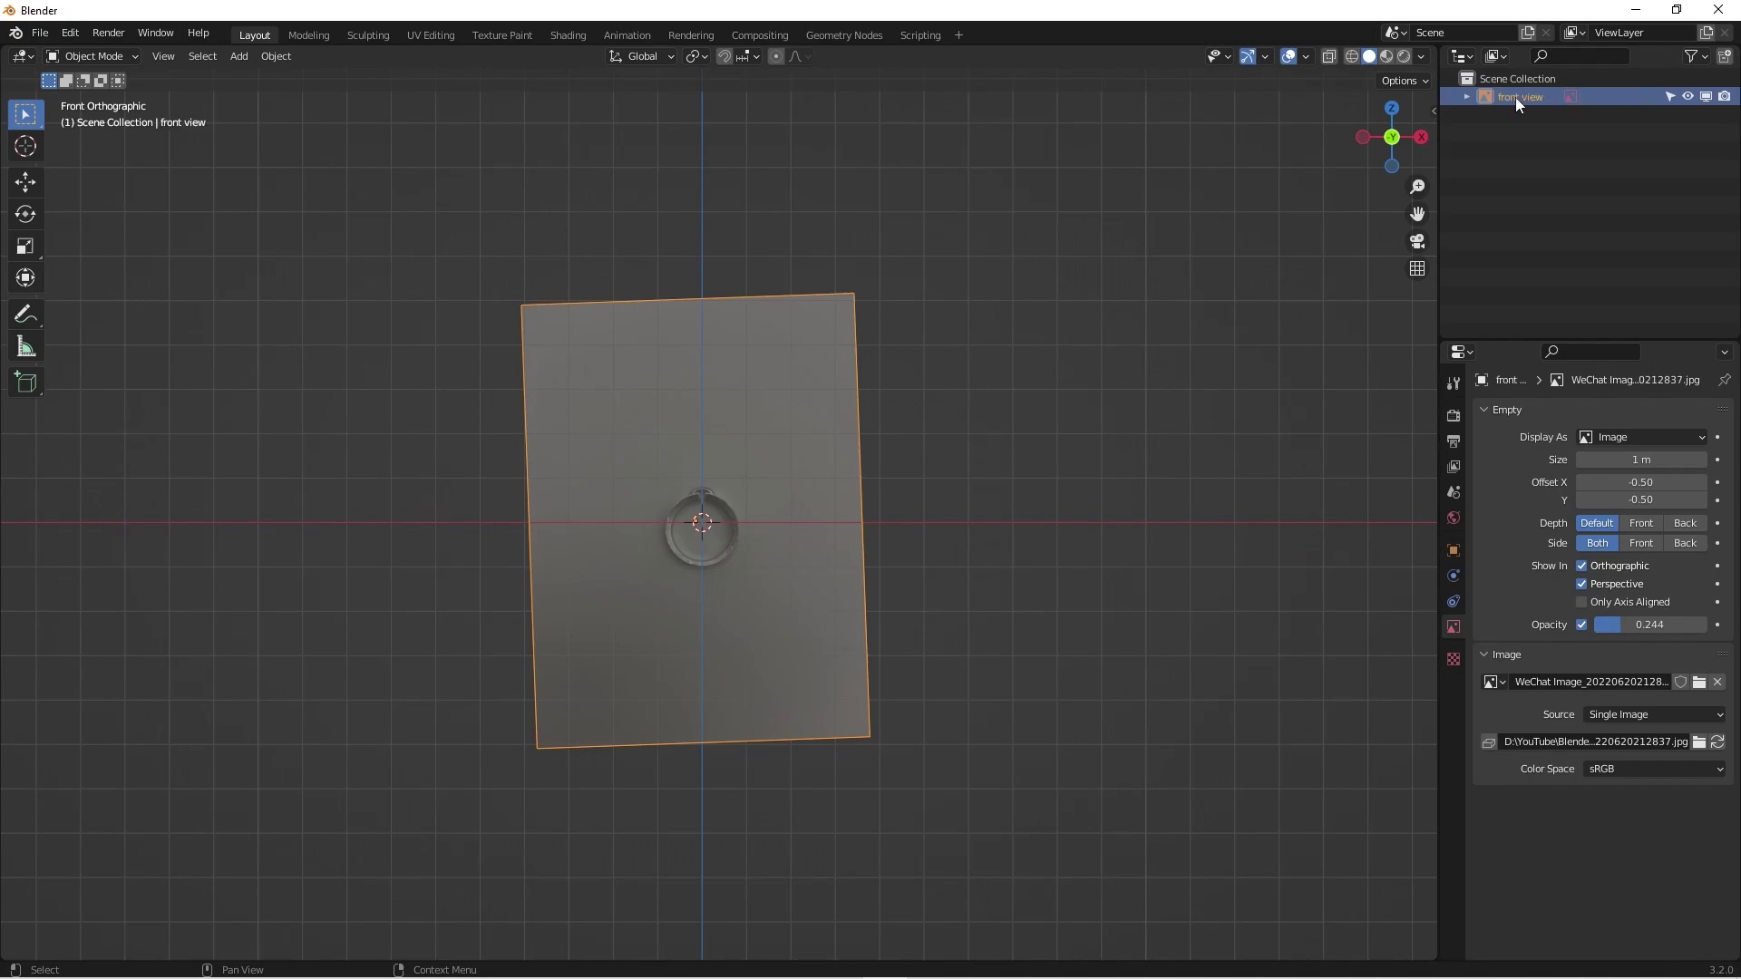
key("Return")
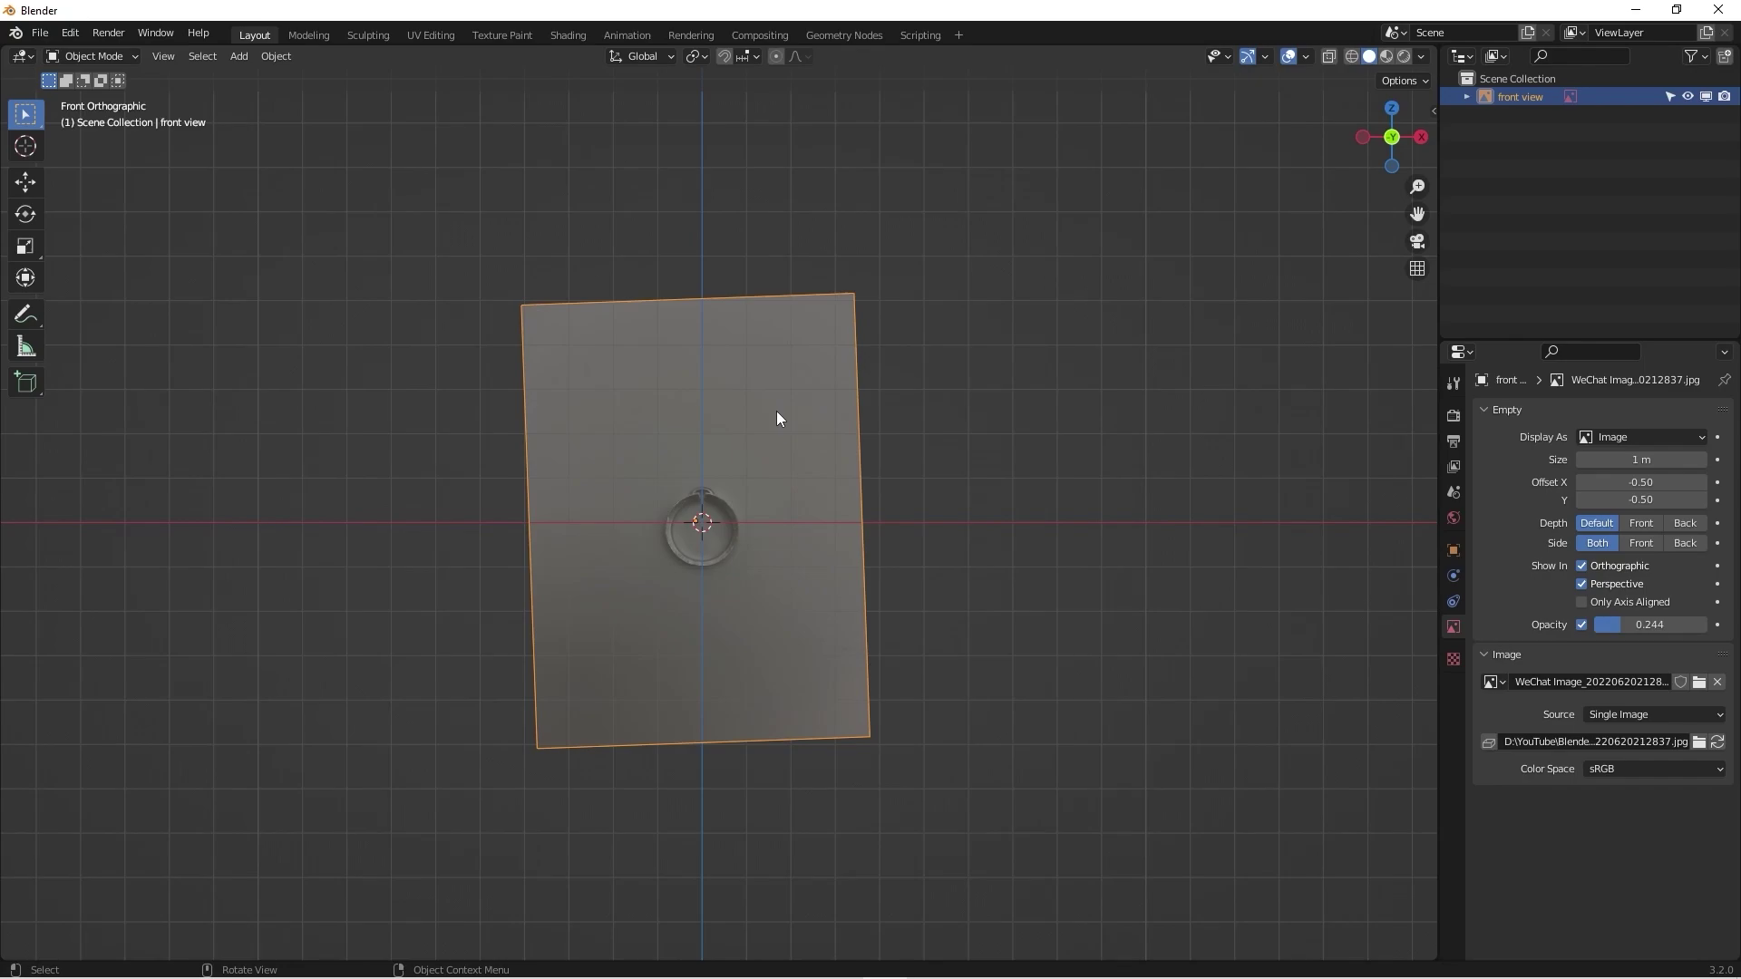
Step: Duplicate the front view image in place and rotate the copy in the right view until it lies flat
key("shift+d")
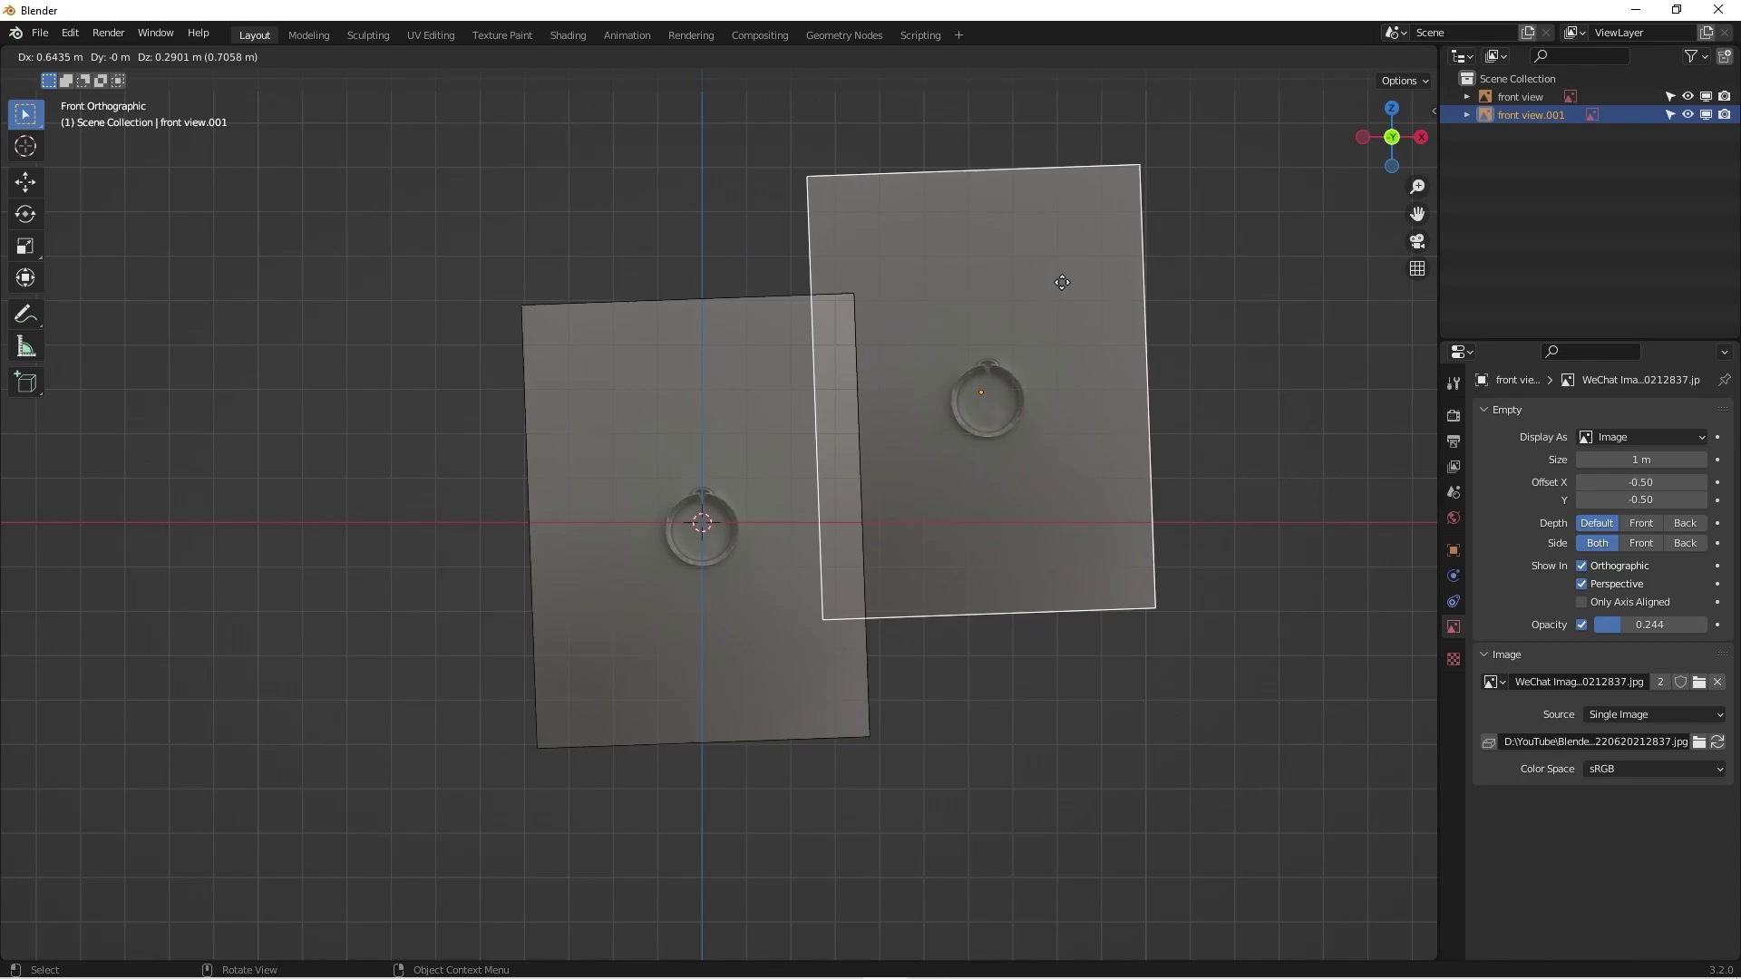
right_click(1061, 282)
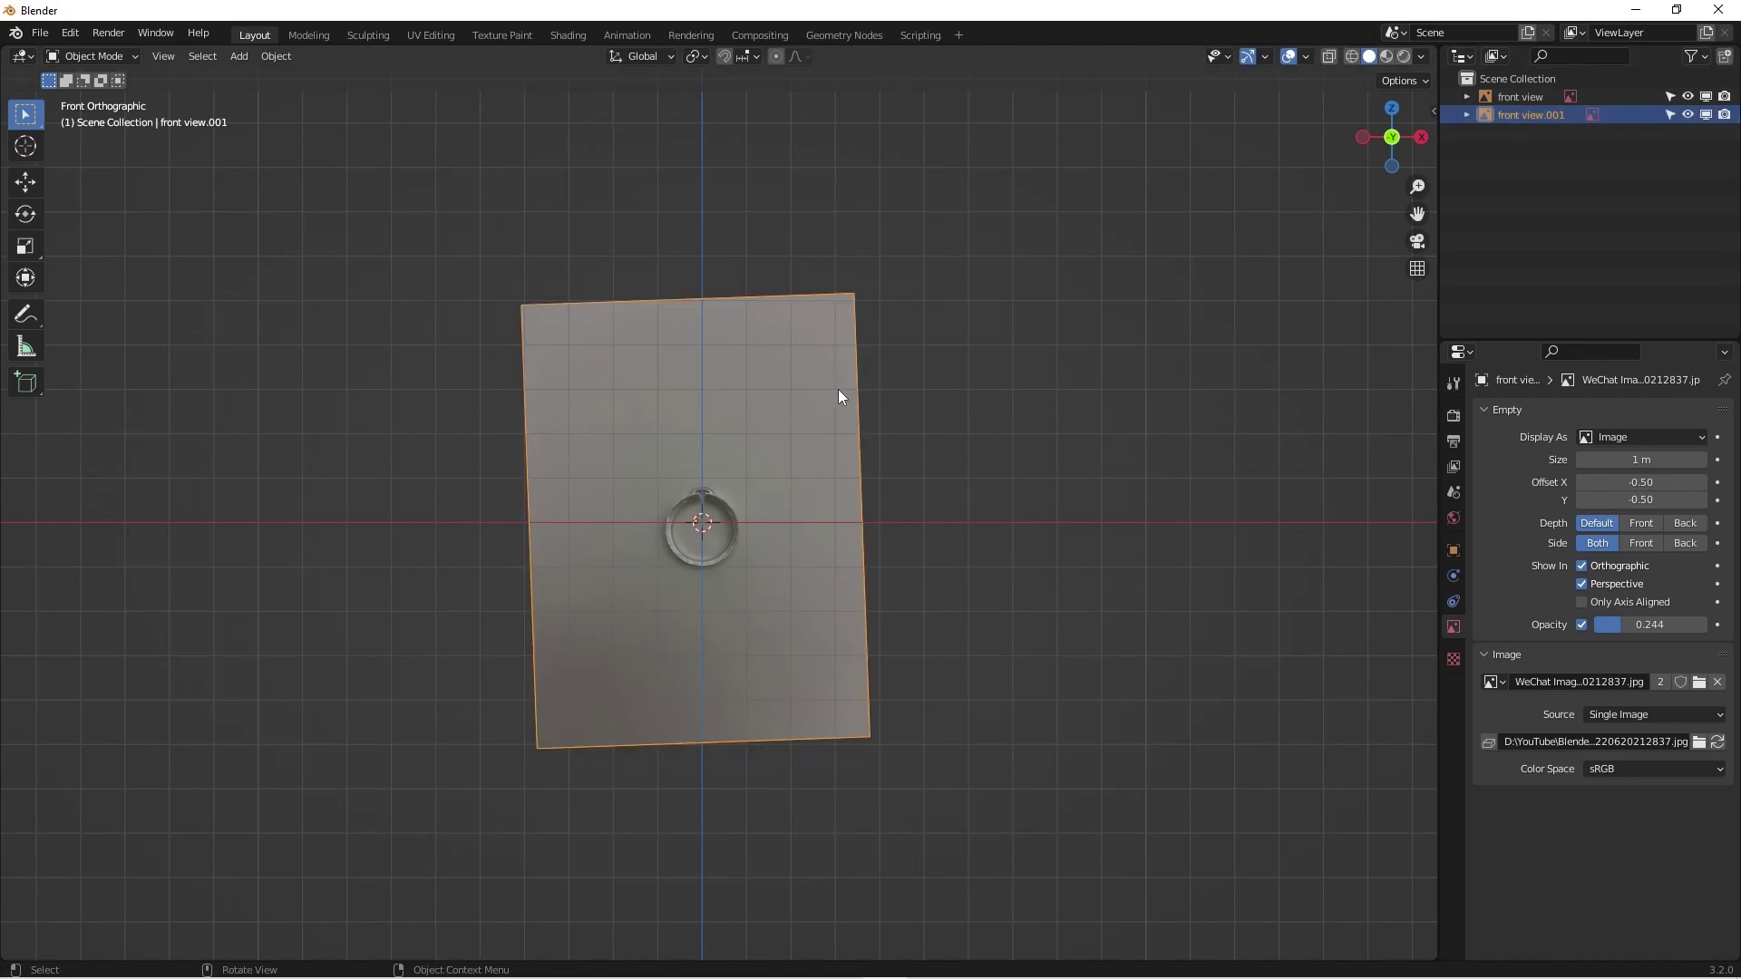
middle_click_drag(838, 392, 749, 412)
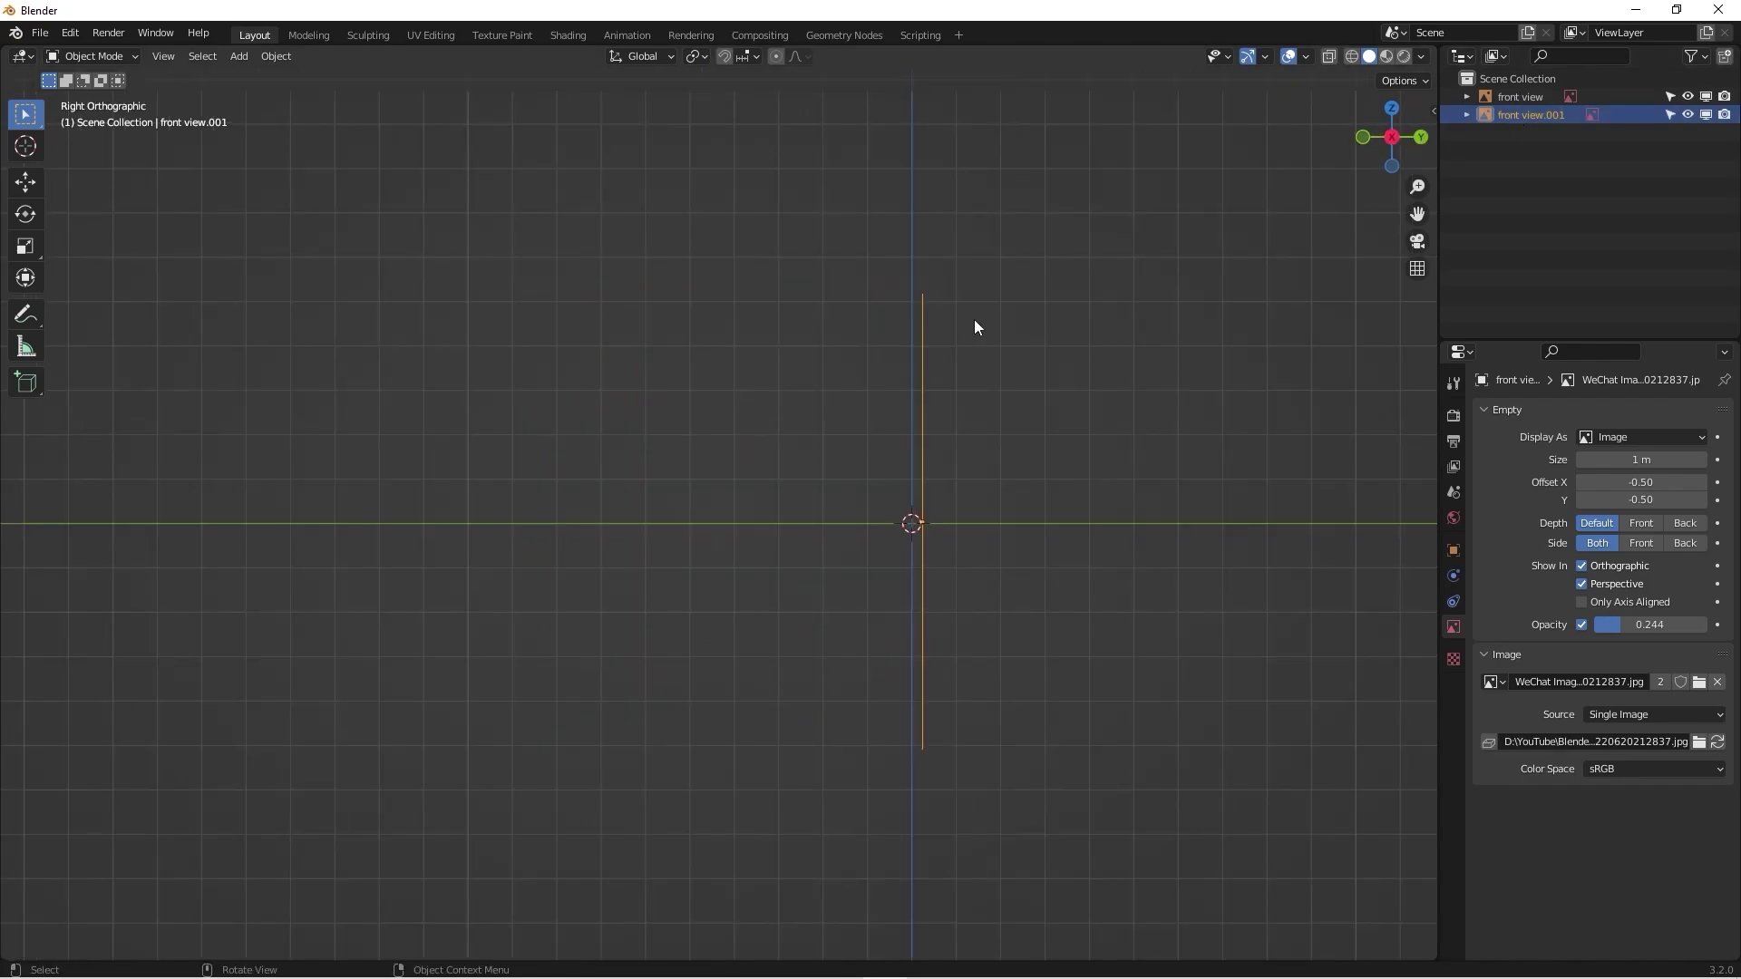
key("r")
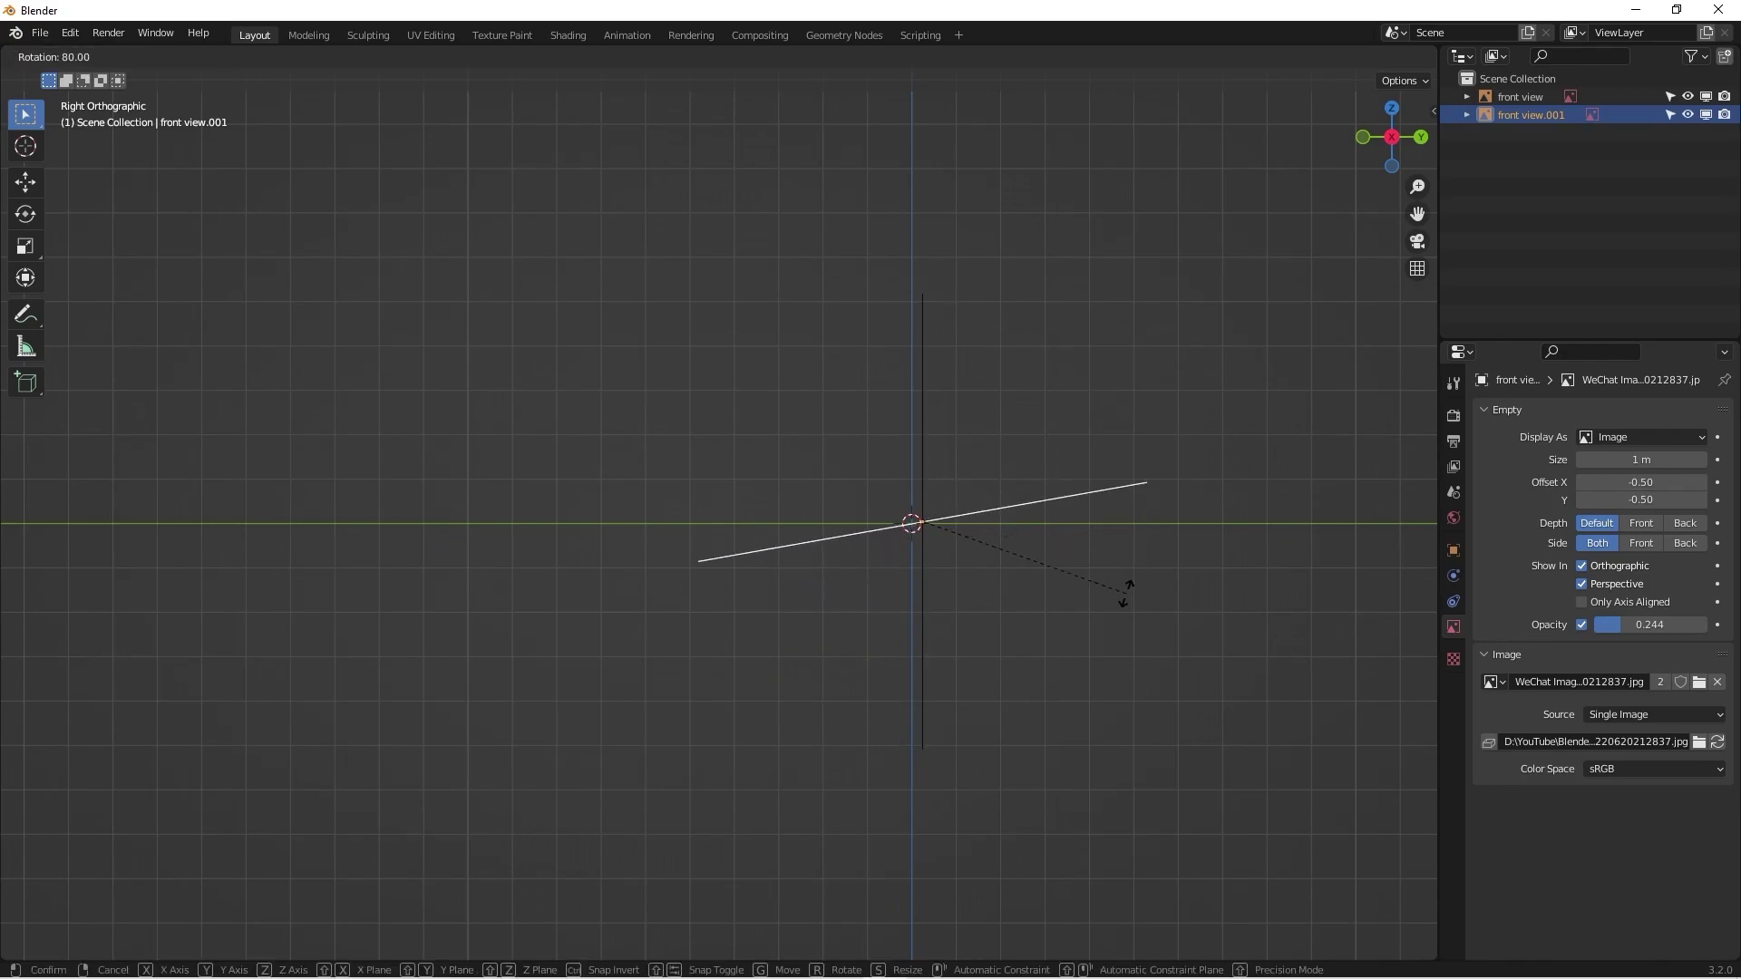
key("Return")
Step: In the top view, replace the duplicate's image with WeChat Image_20220620212143.jpg from the Reference folder
middle_click_drag(991, 597, 1014, 634)
key("KP_7")
scroll(902, 385, "down", 1)
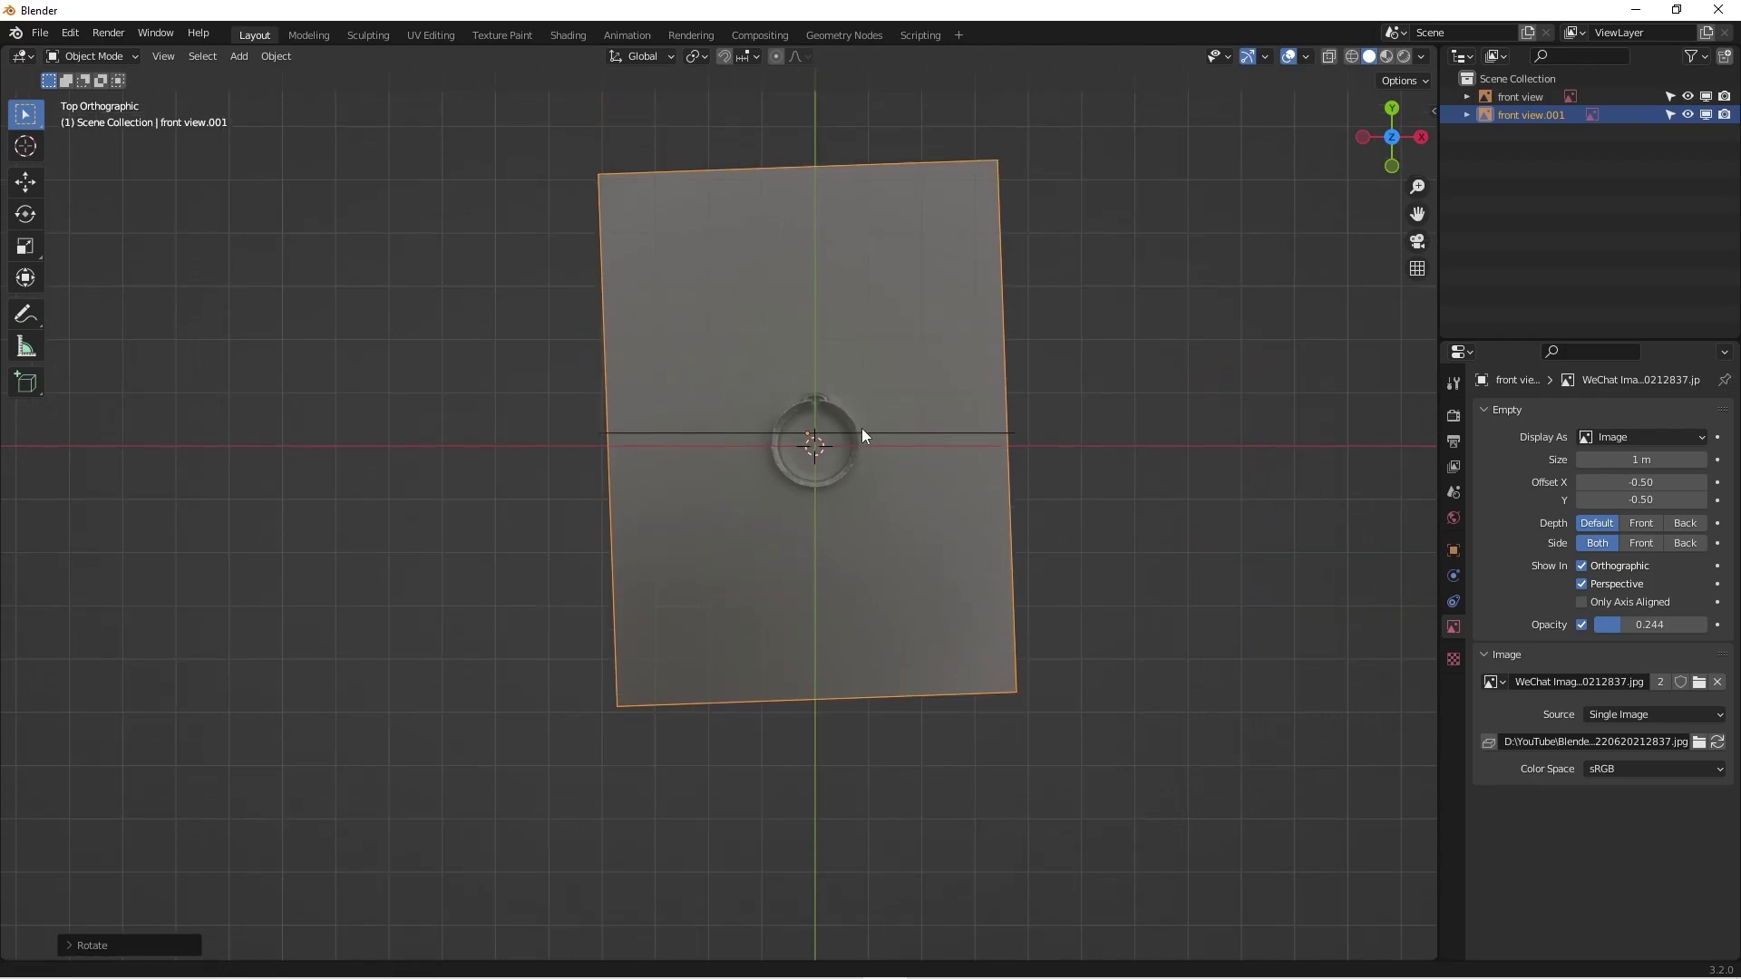
scroll(861, 427, "up", 1)
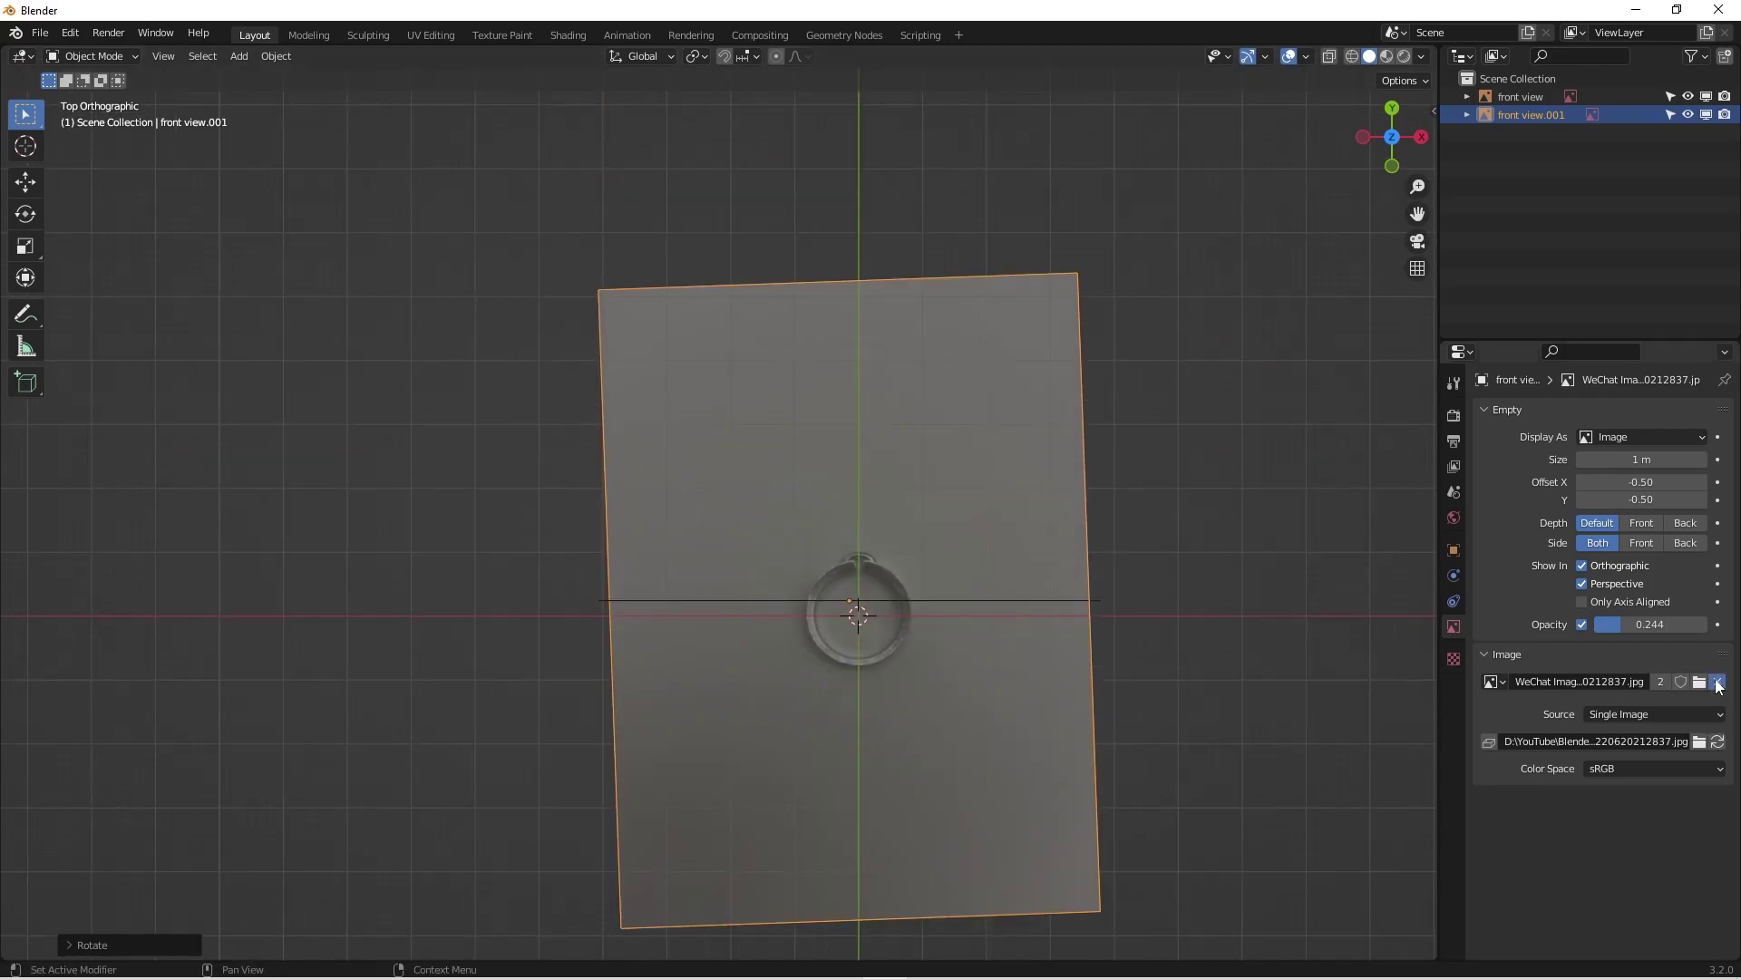
left_click(1716, 682)
left_click(1630, 682)
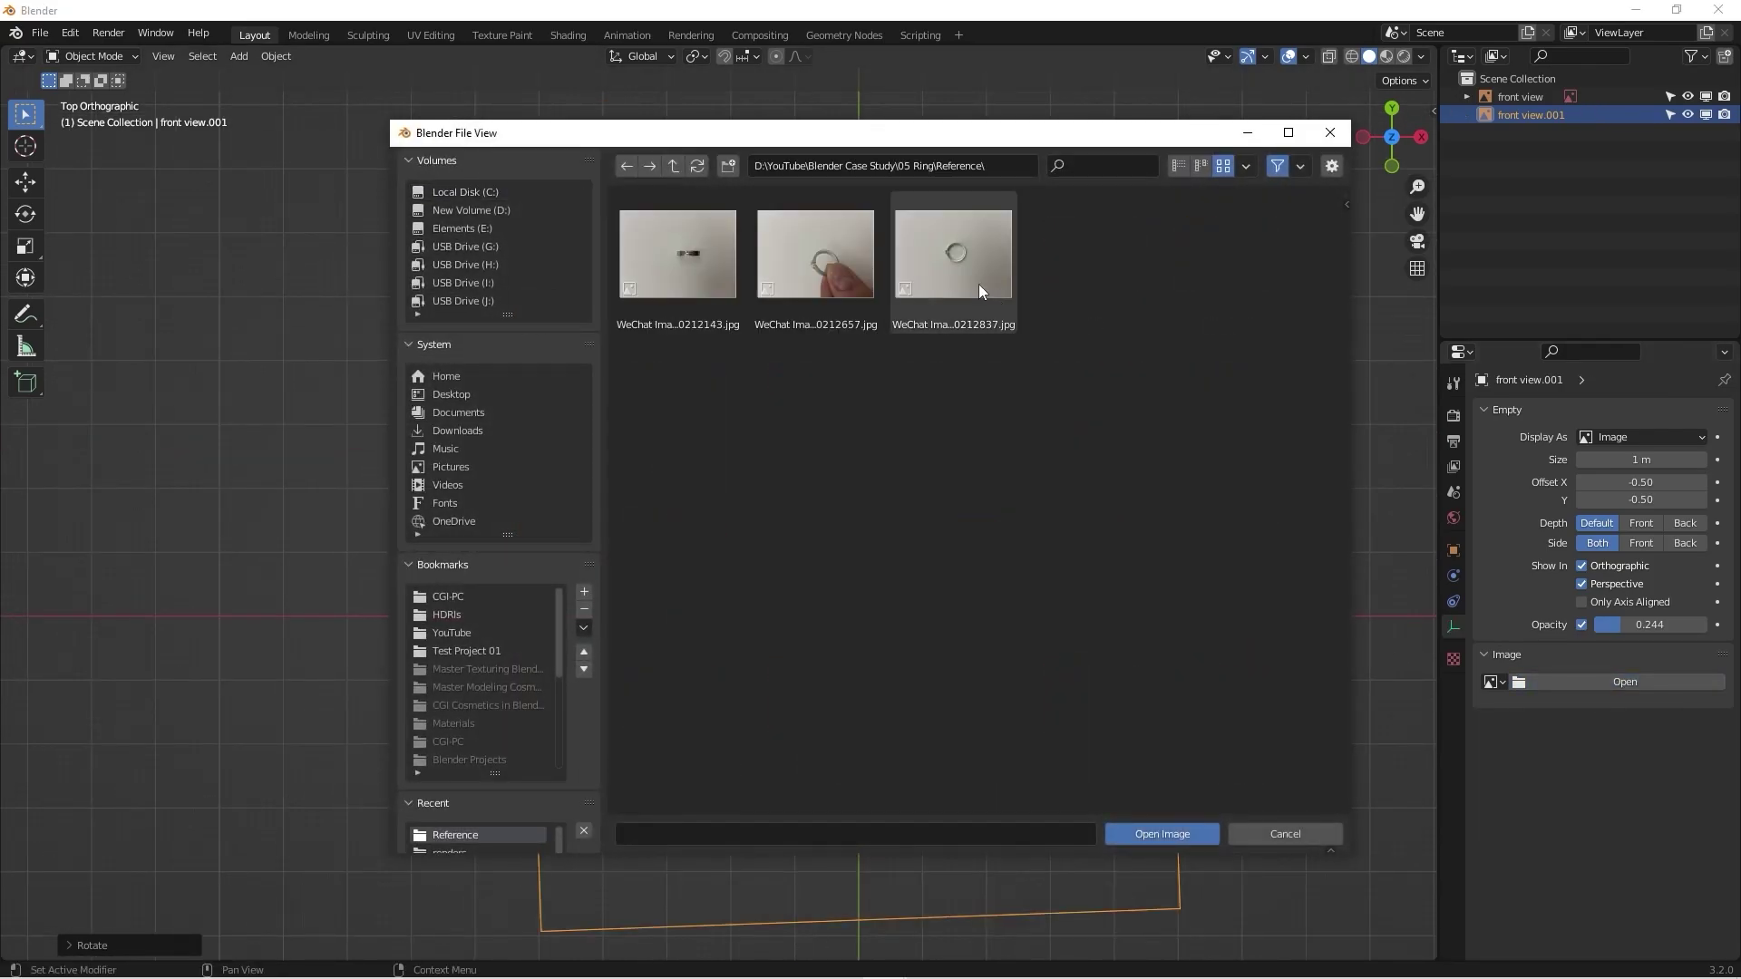
double_click(700, 258)
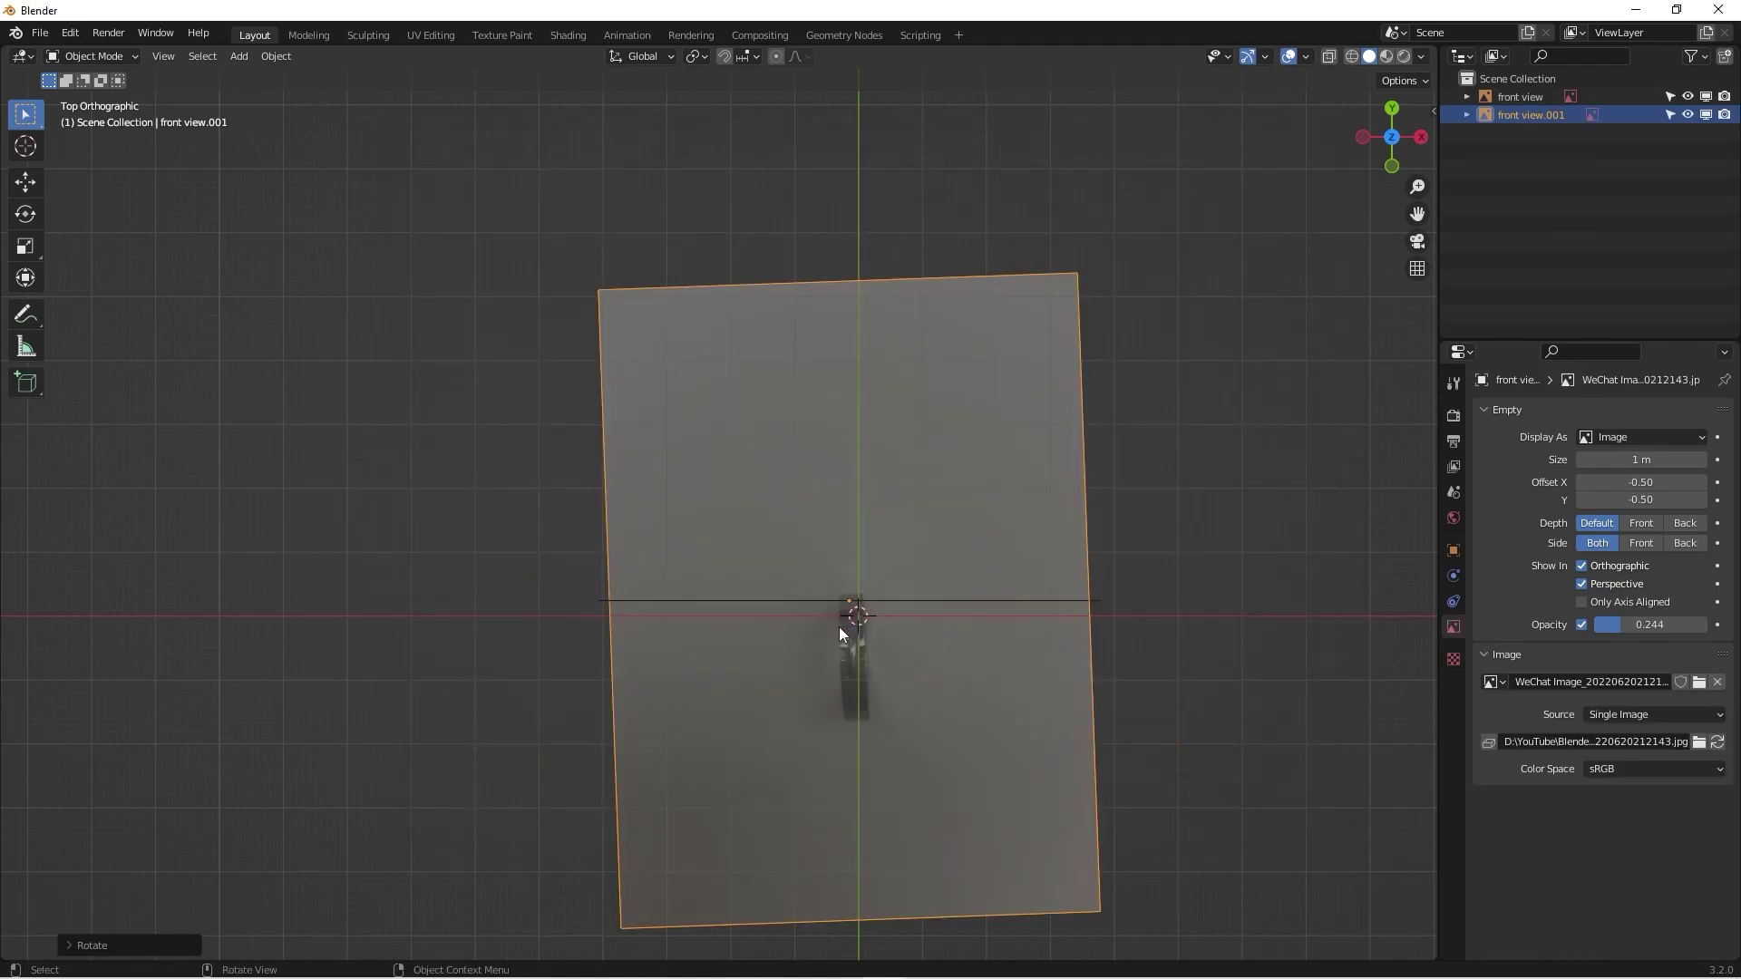
Step: Rotate the new reference image roughly a quarter turn clockwise in the top view so the ring runs along the X axis
middle_click_drag(863, 517, 869, 581, "shift")
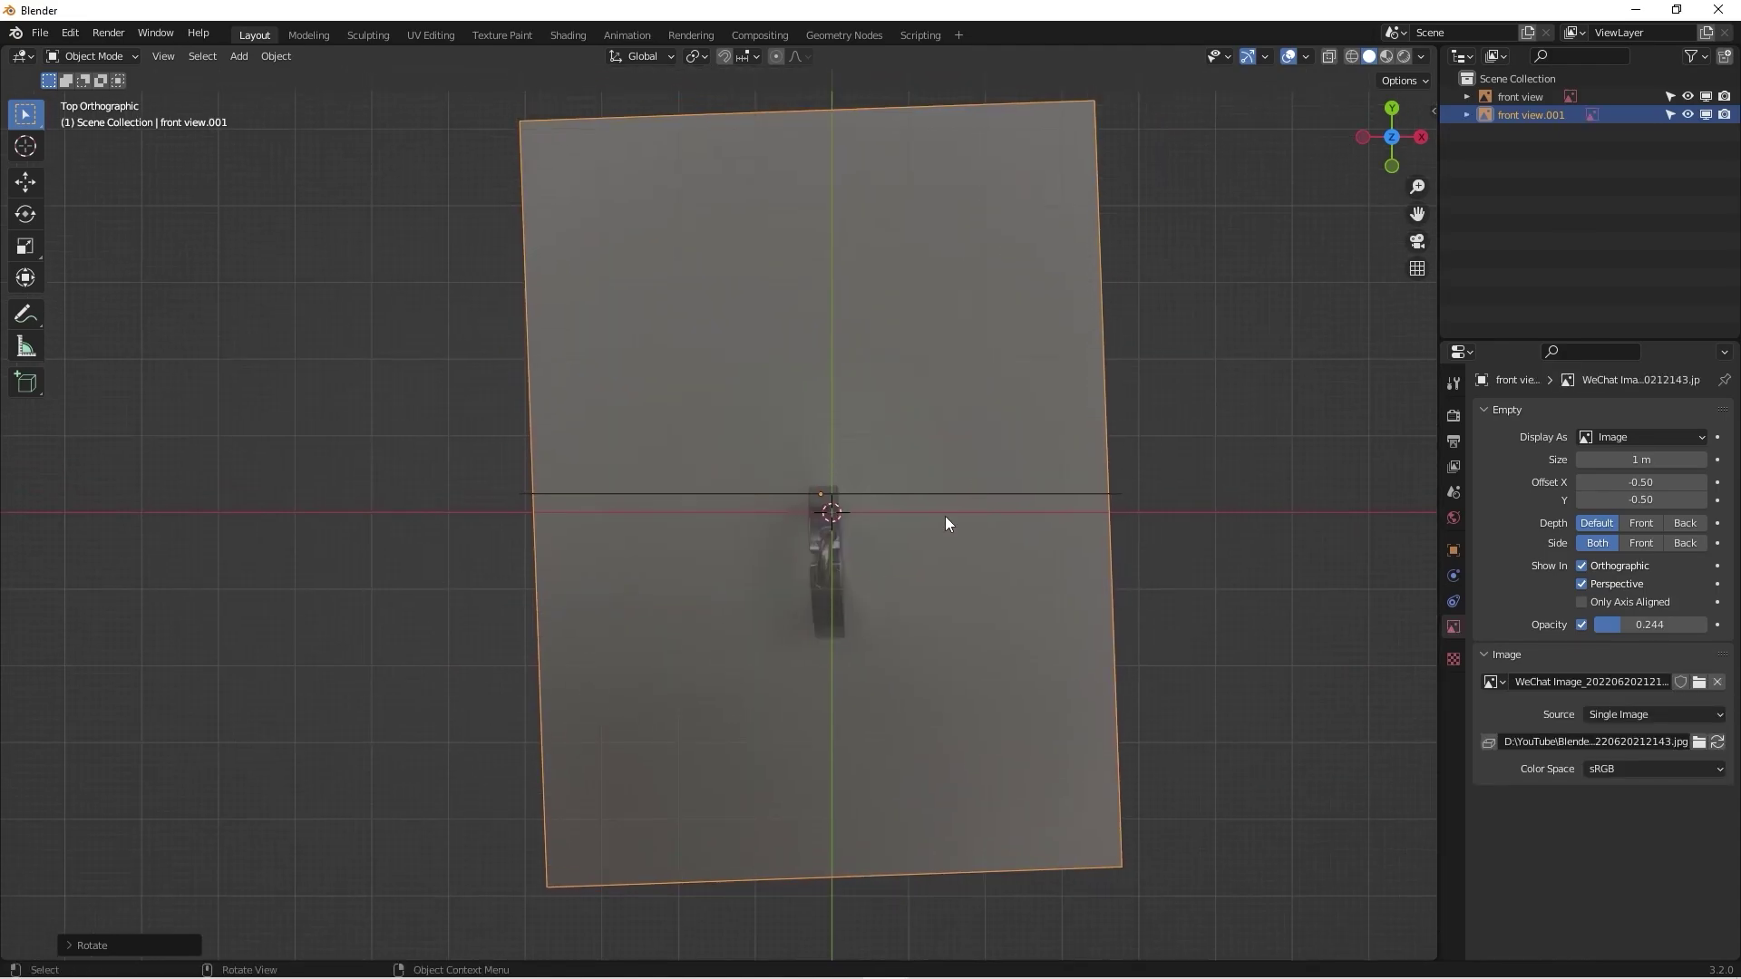
scroll(895, 526, "up", 2)
scroll(966, 392, "down", 2)
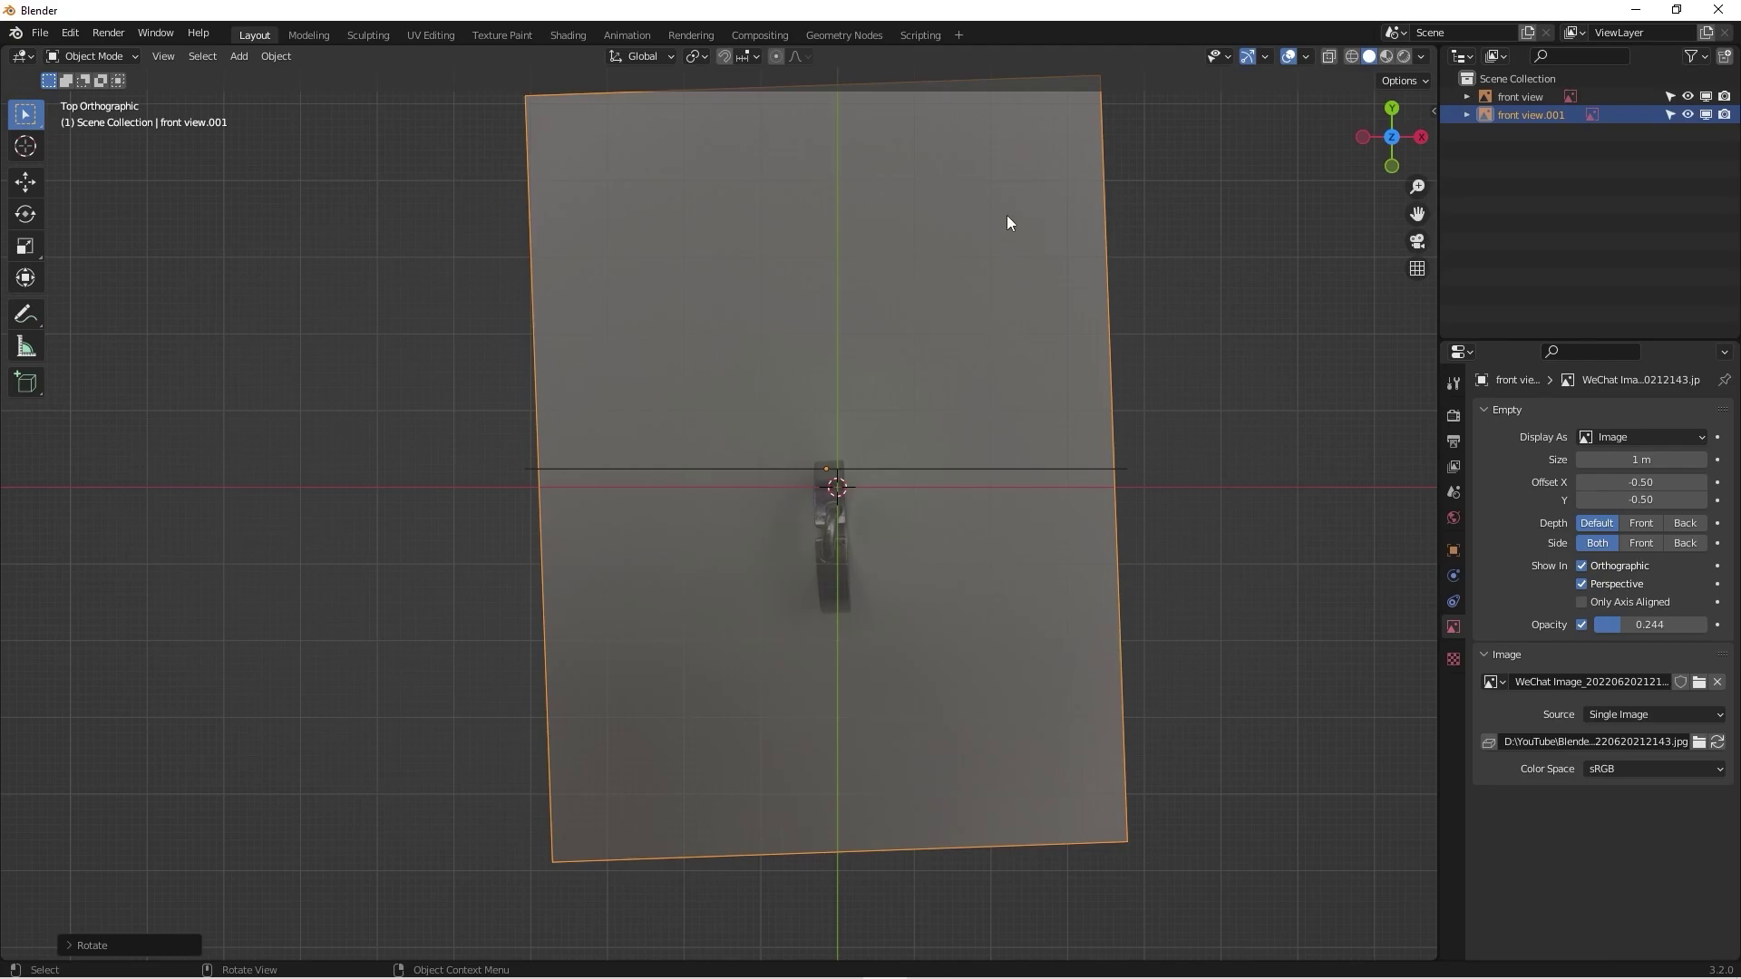
key("r")
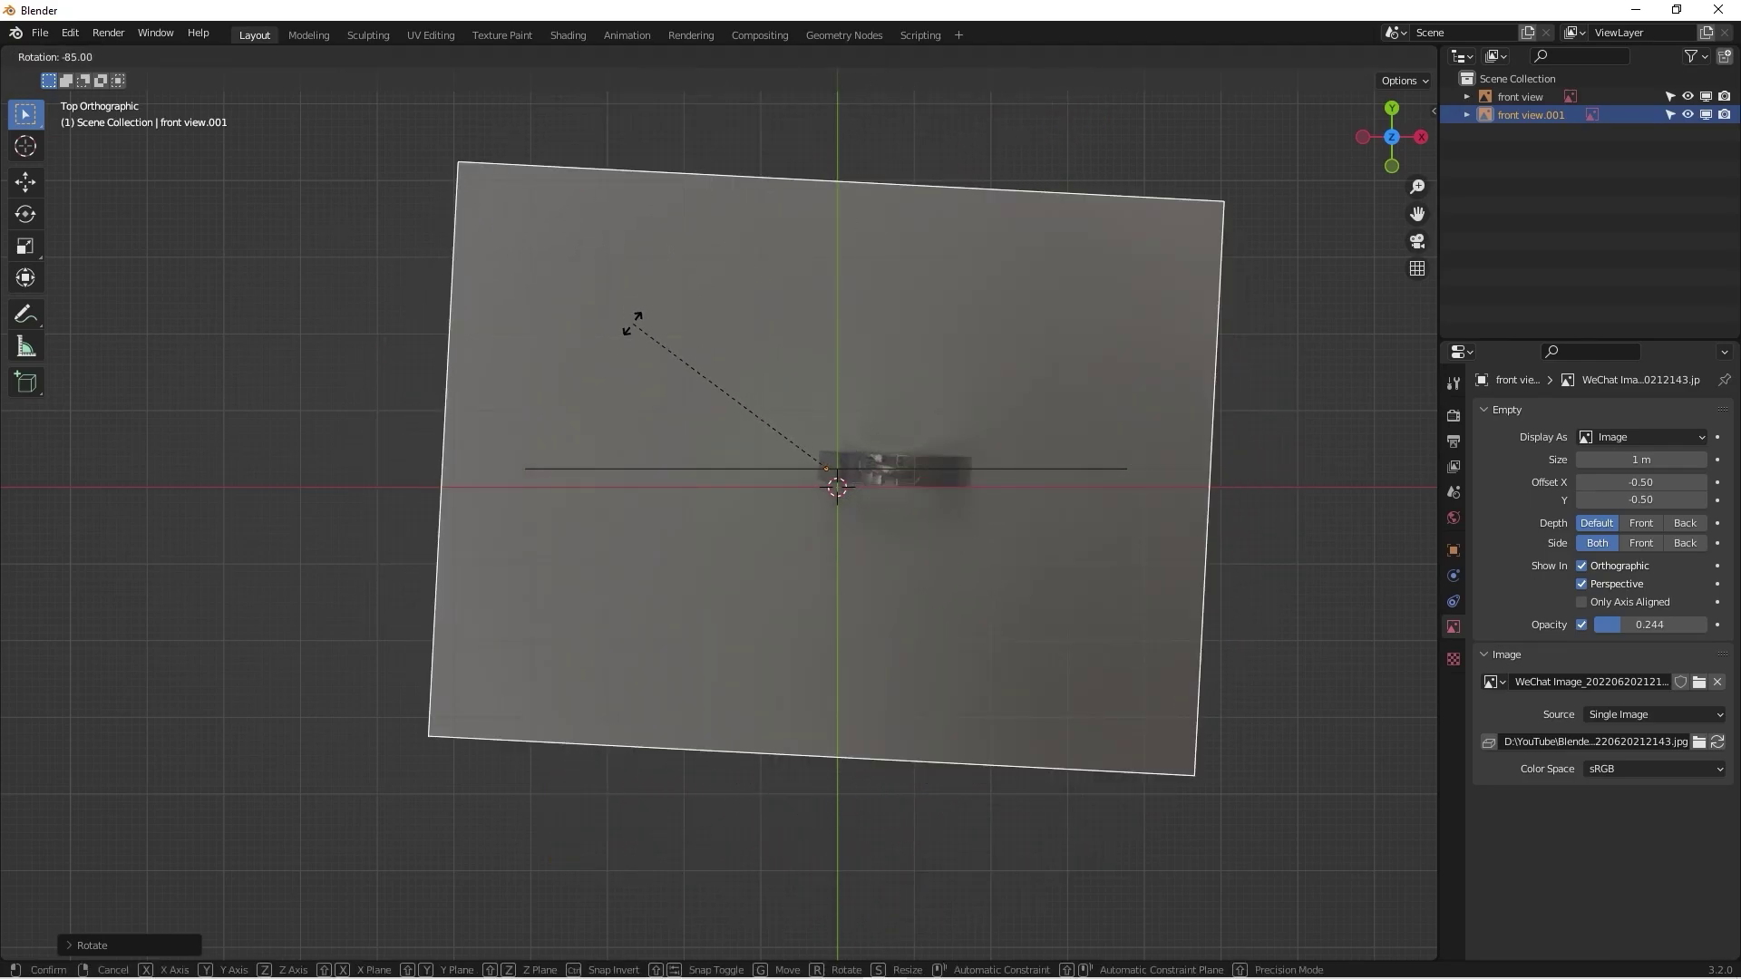
left_click(633, 323)
Step: Move the top reference image about -0.072 m in X and 0.003 m in Y, plus about -0.004 m along X, to centre the ring
scroll(1083, 448, "up", 3)
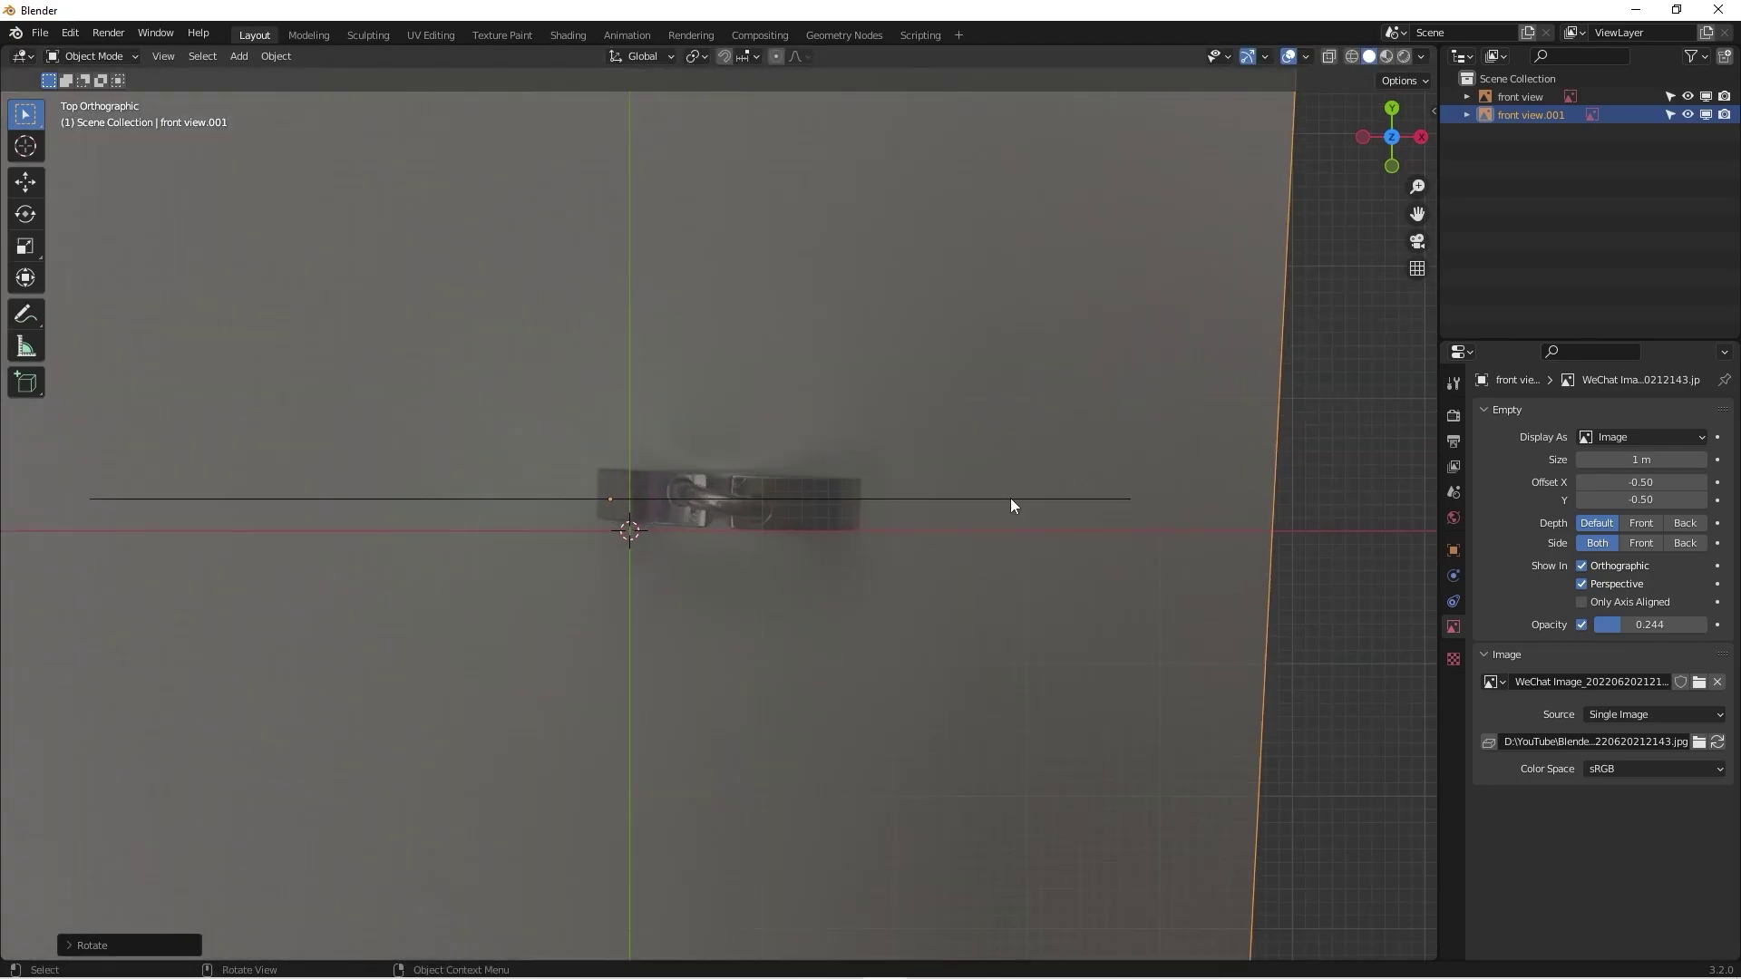
key("g")
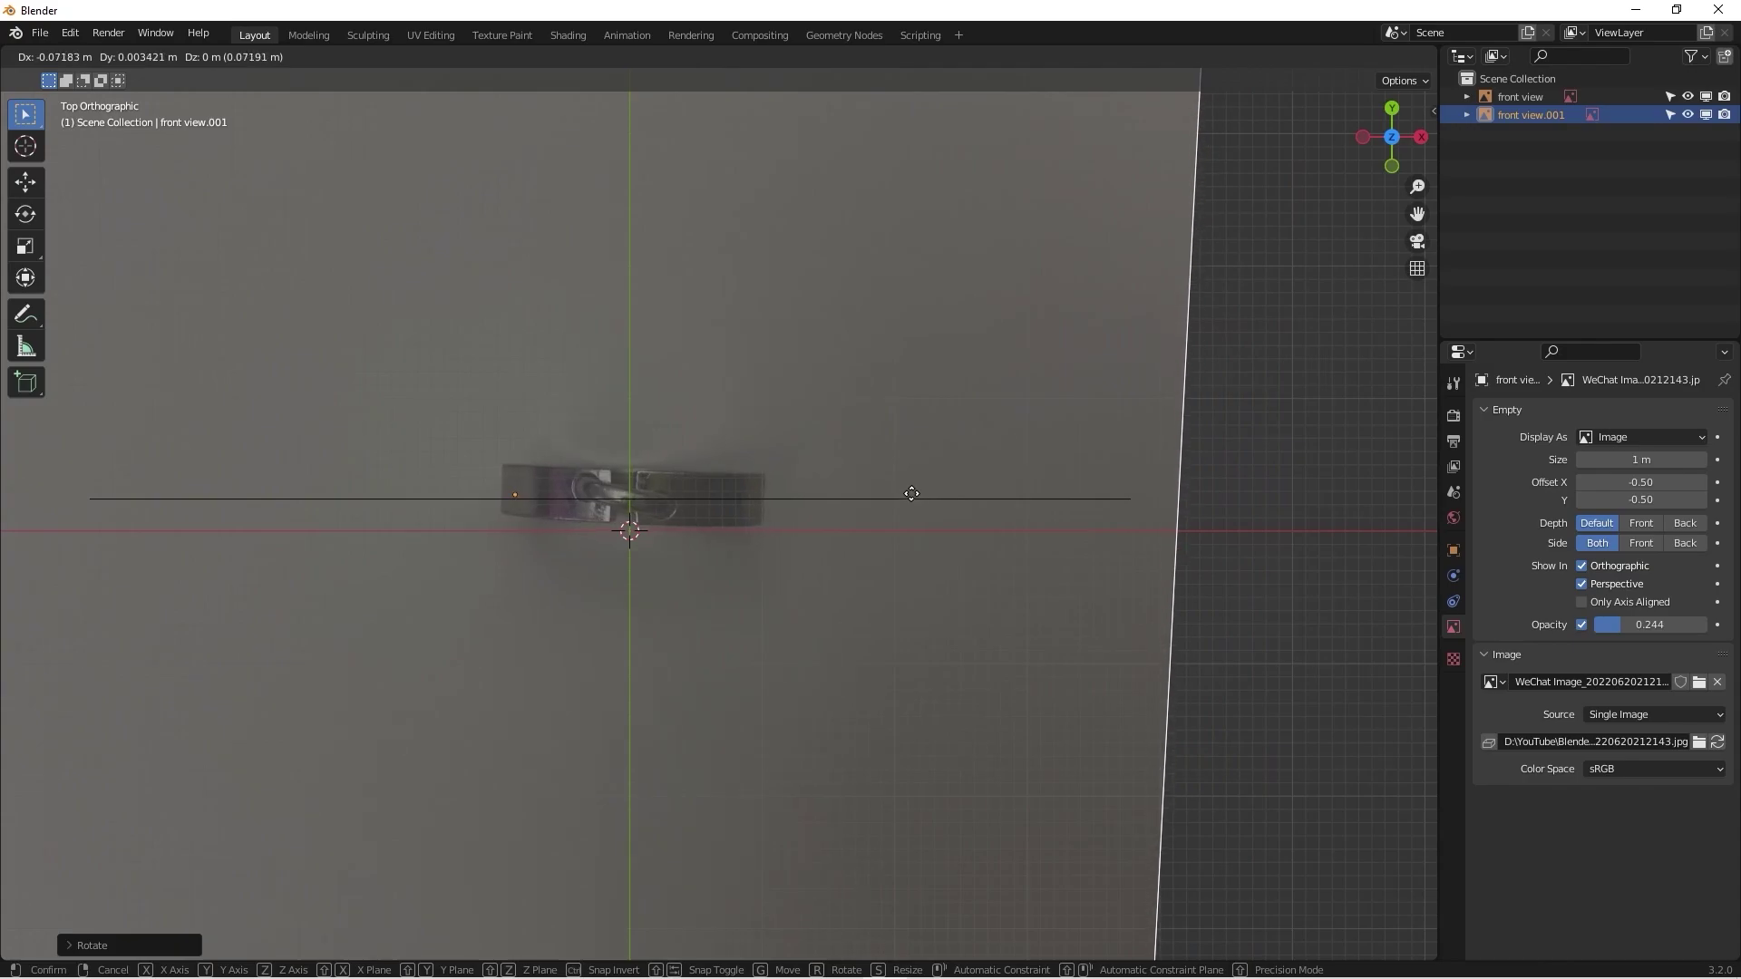
left_click(911, 493)
scroll(851, 501, "down", 3)
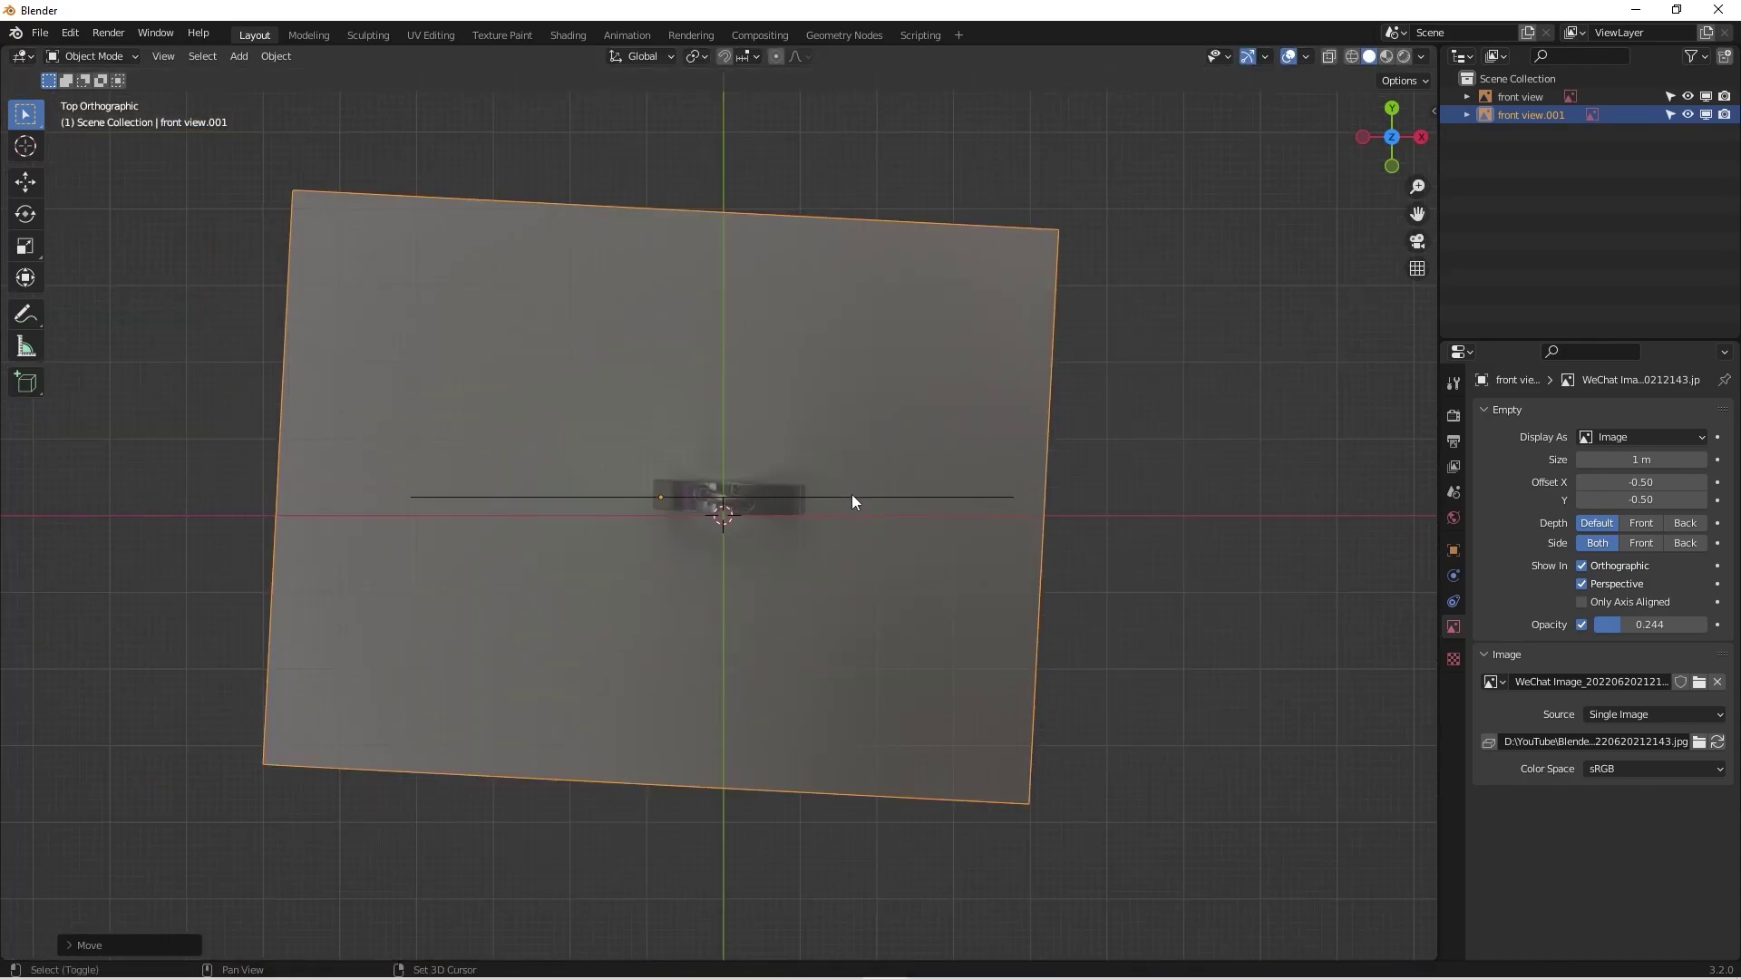
scroll(852, 497, "up", 8)
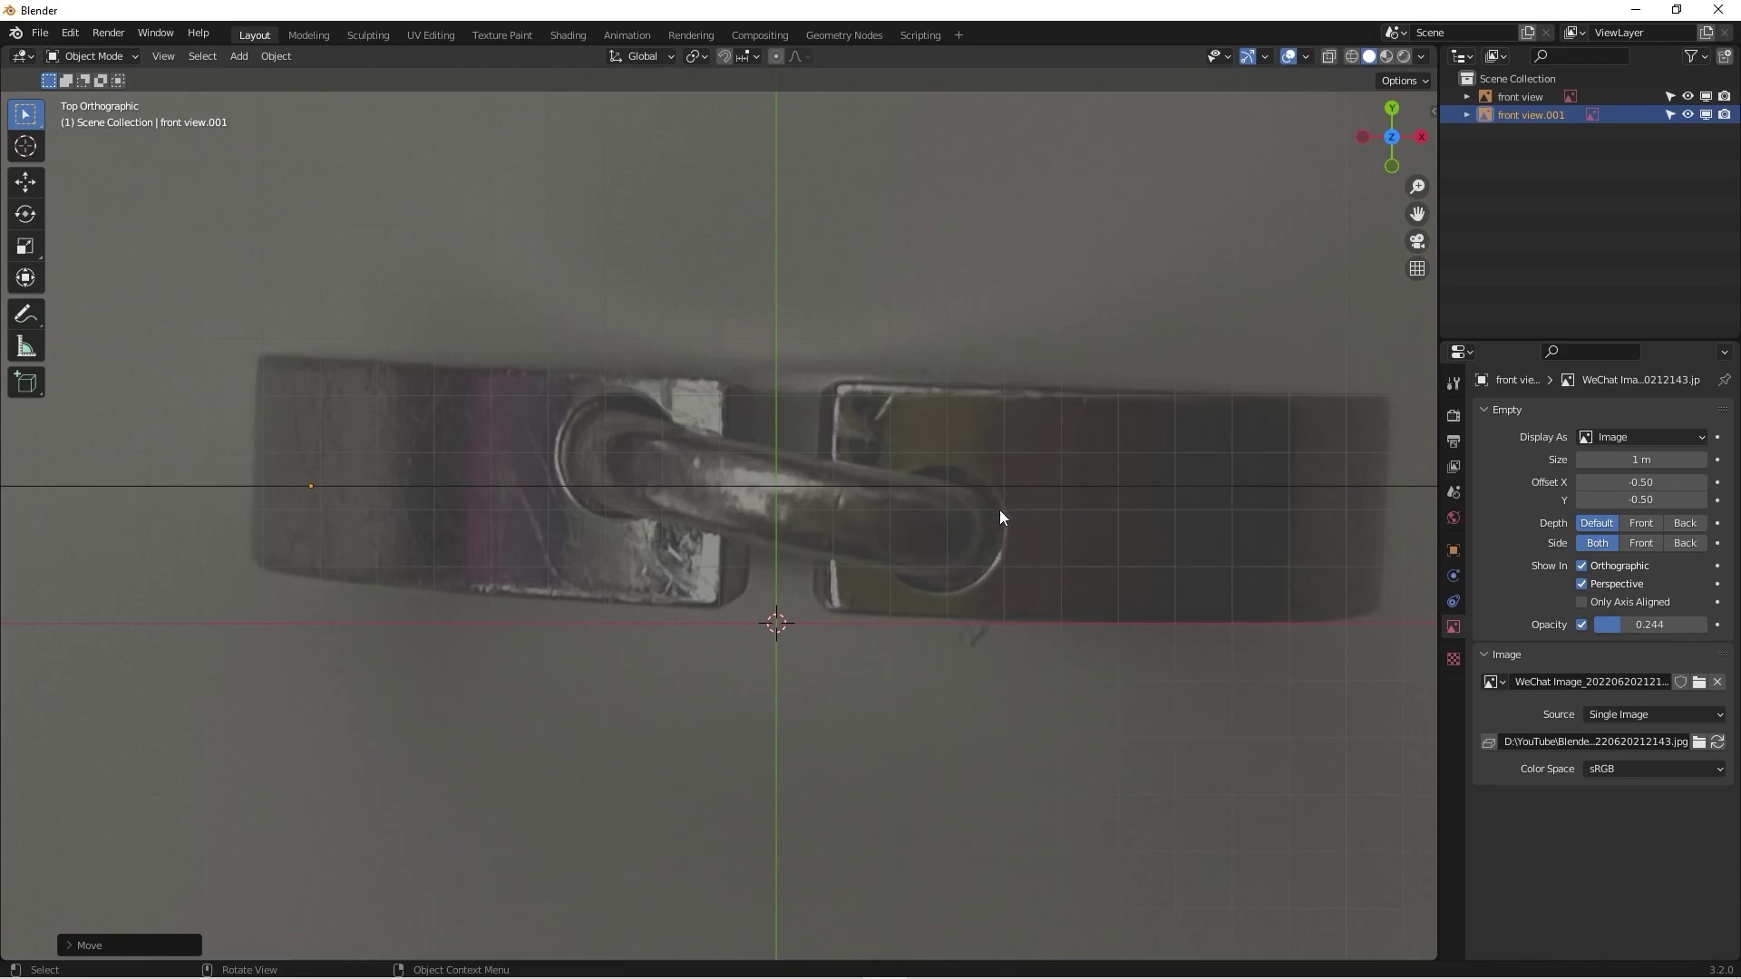
key("g")
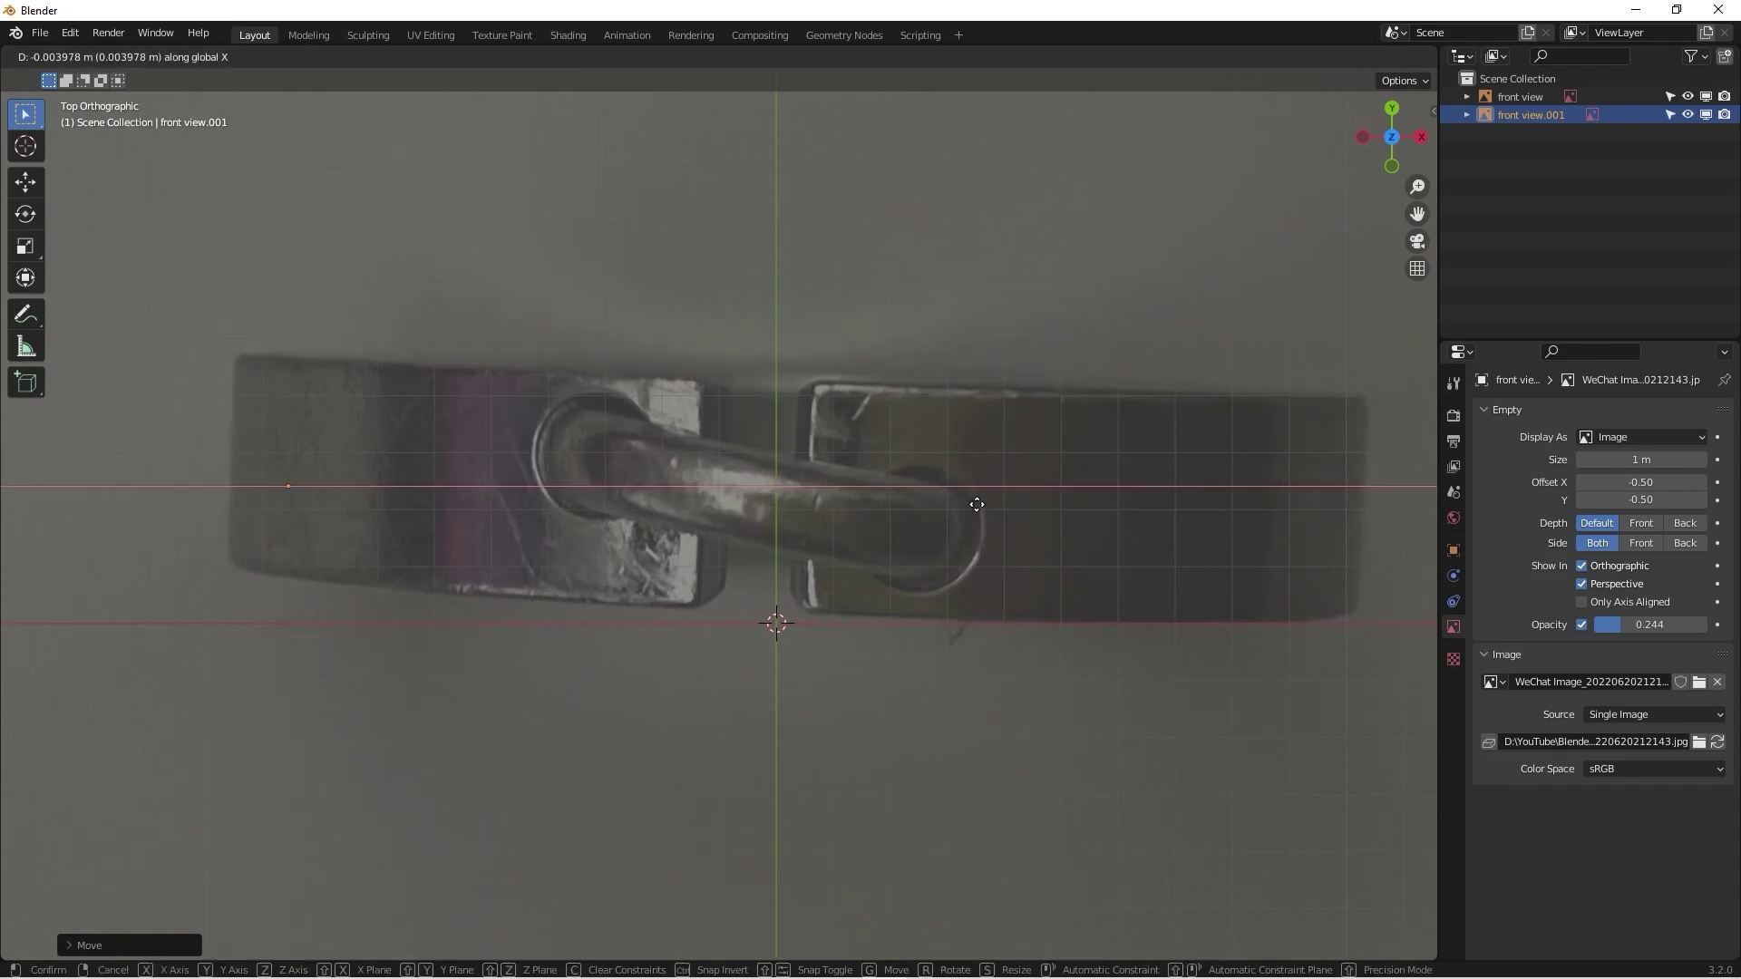
left_click(972, 498)
scroll(972, 499, "down", 5)
scroll(937, 569, "down", 10)
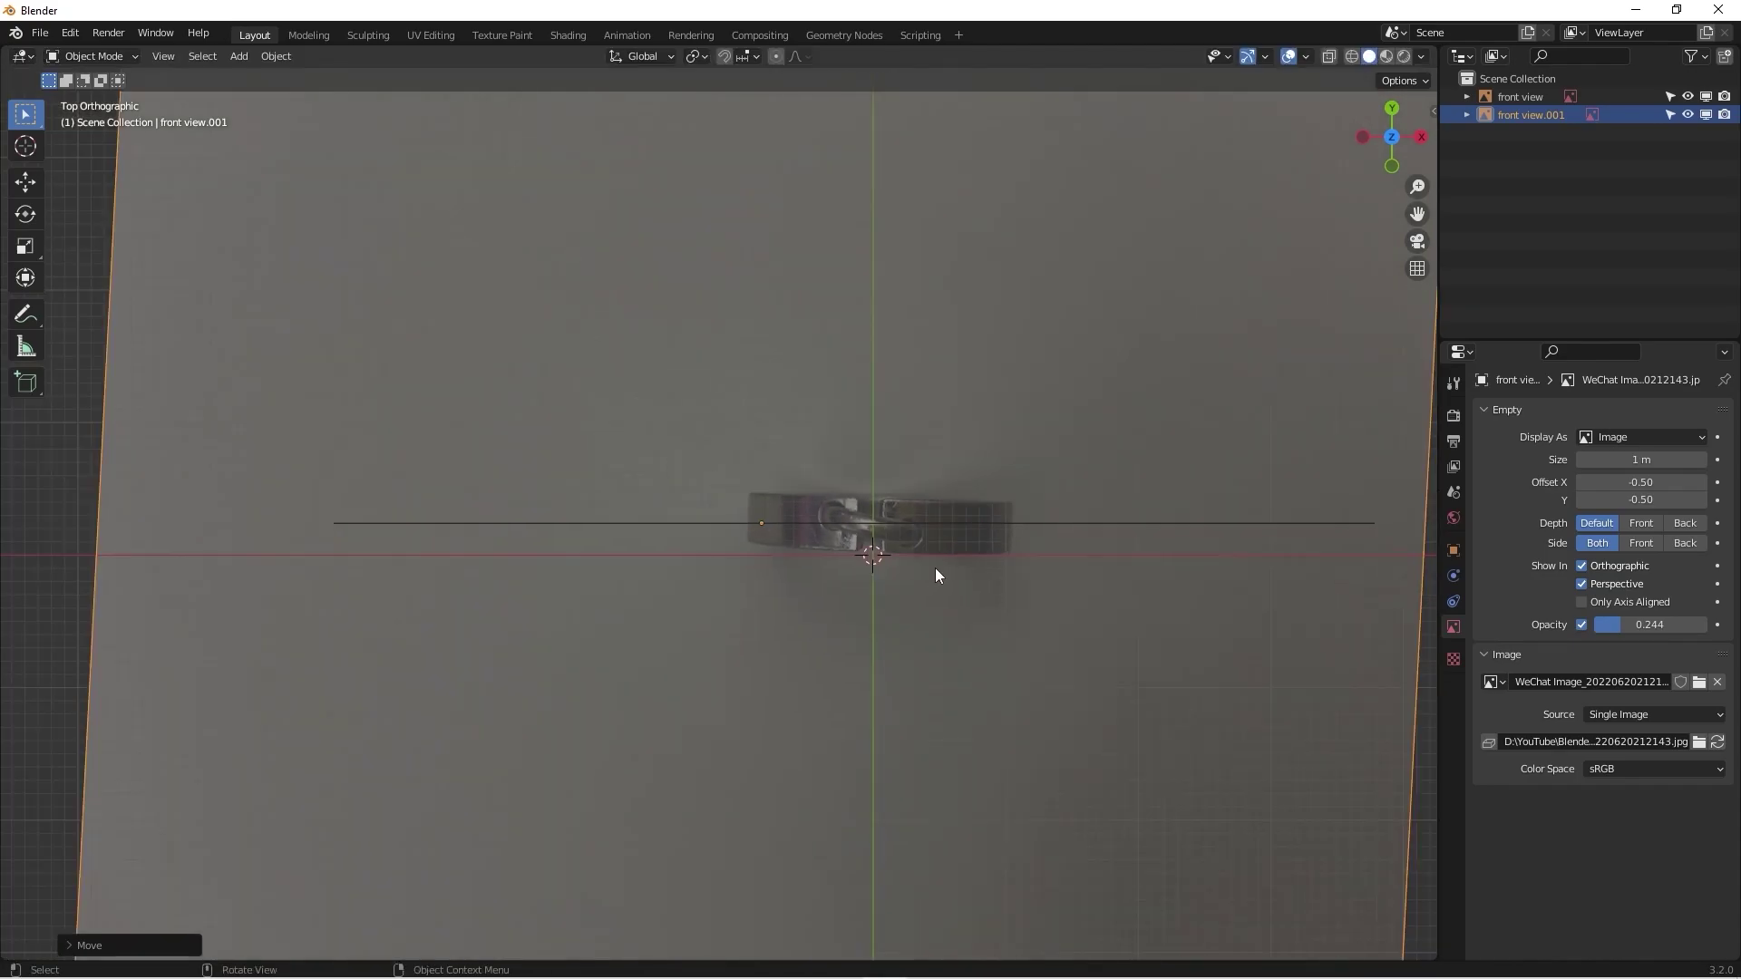
scroll(909, 690, "up", 7)
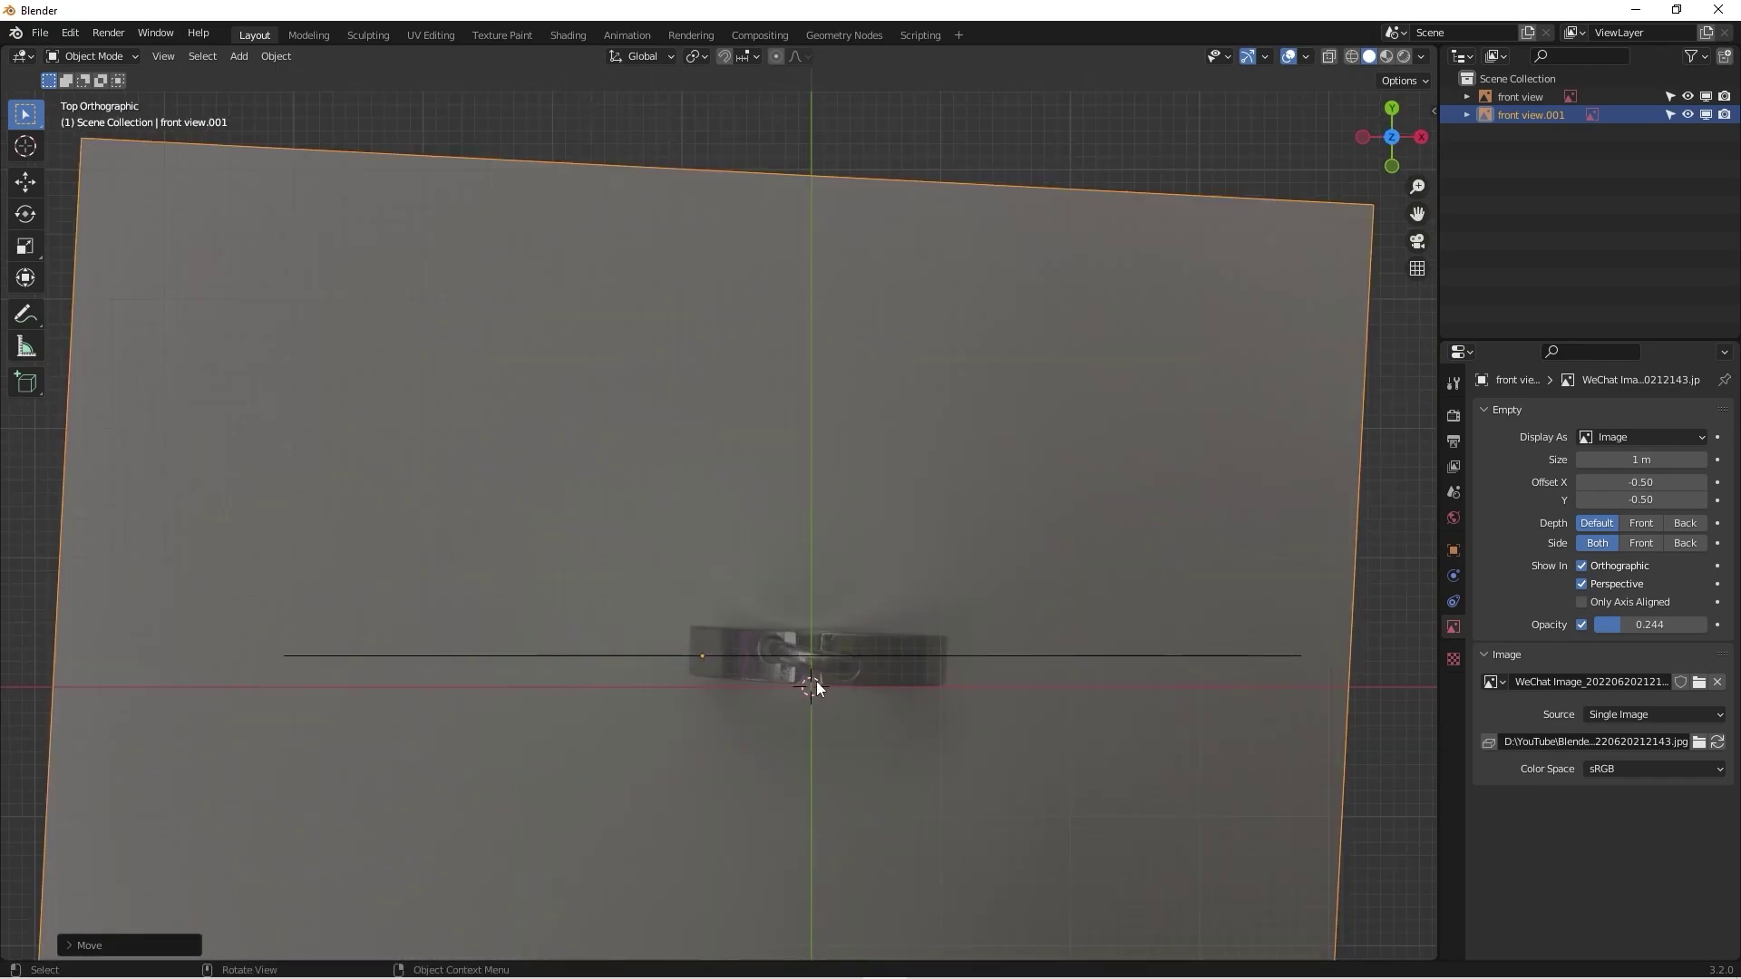
scroll(793, 667, "down", 4)
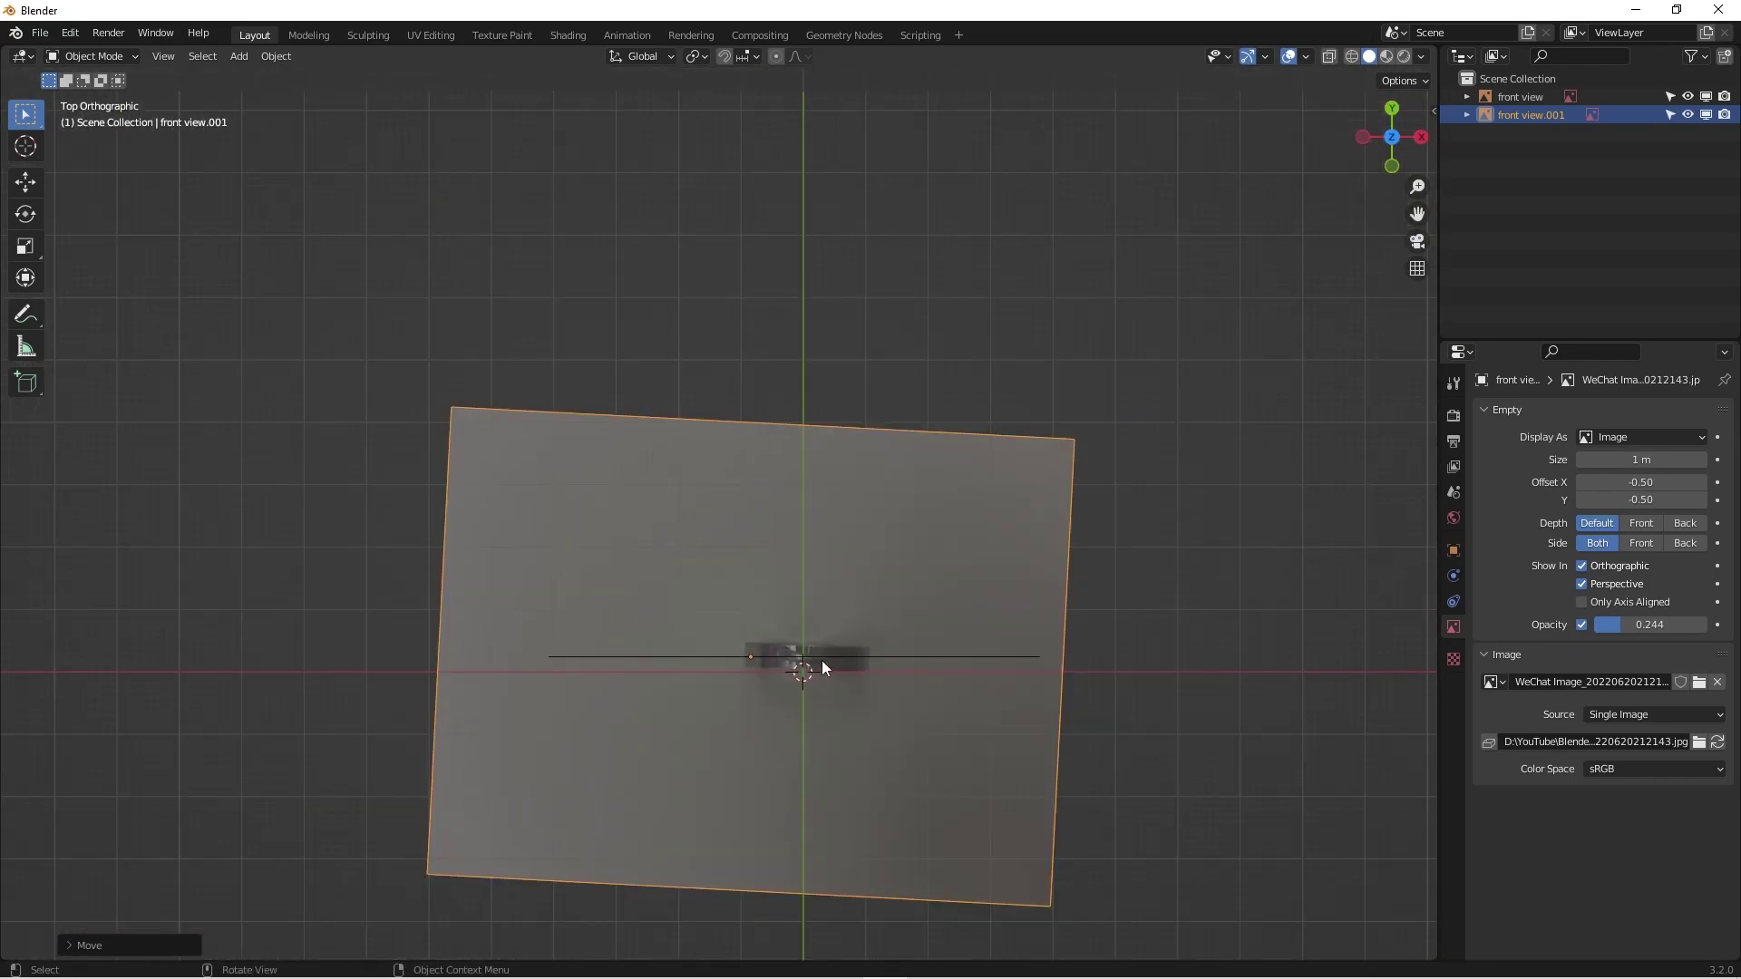
Step: Examine from several angles how the front and top reference images intersect around the ring
scroll(824, 667, "up", 3)
middle_click_drag(845, 603, 854, 549)
scroll(814, 590, "up", 3)
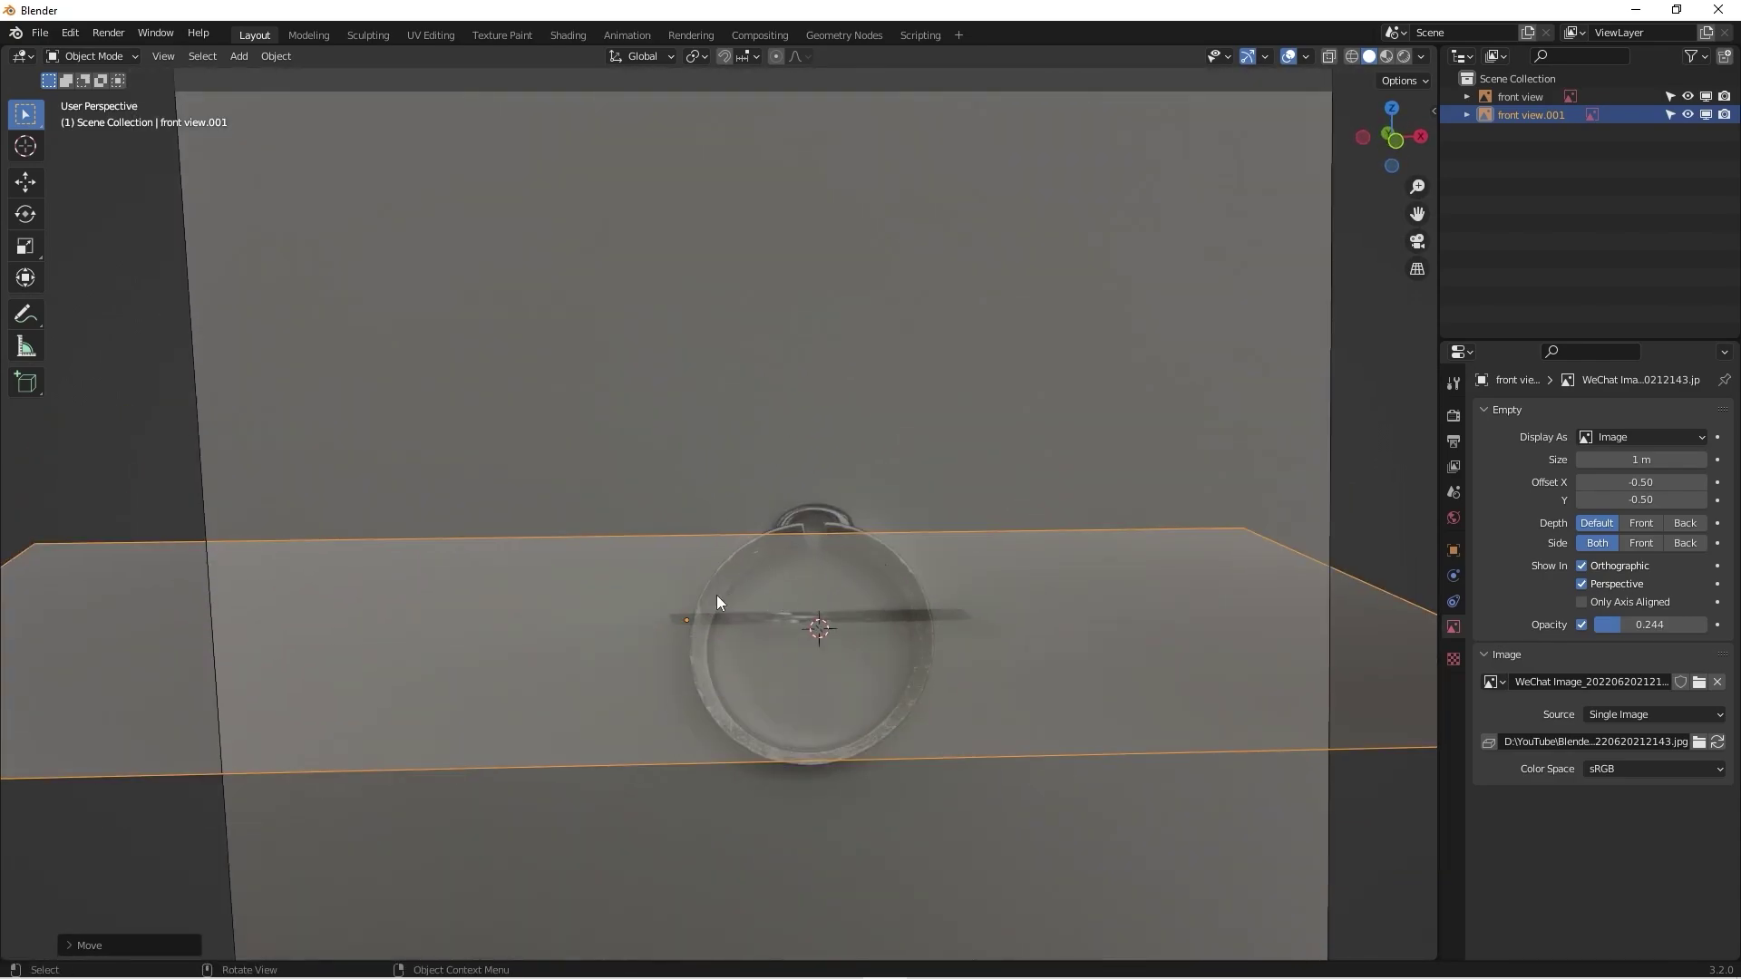
scroll(717, 594, "down", 3)
scroll(825, 585, "down", 2)
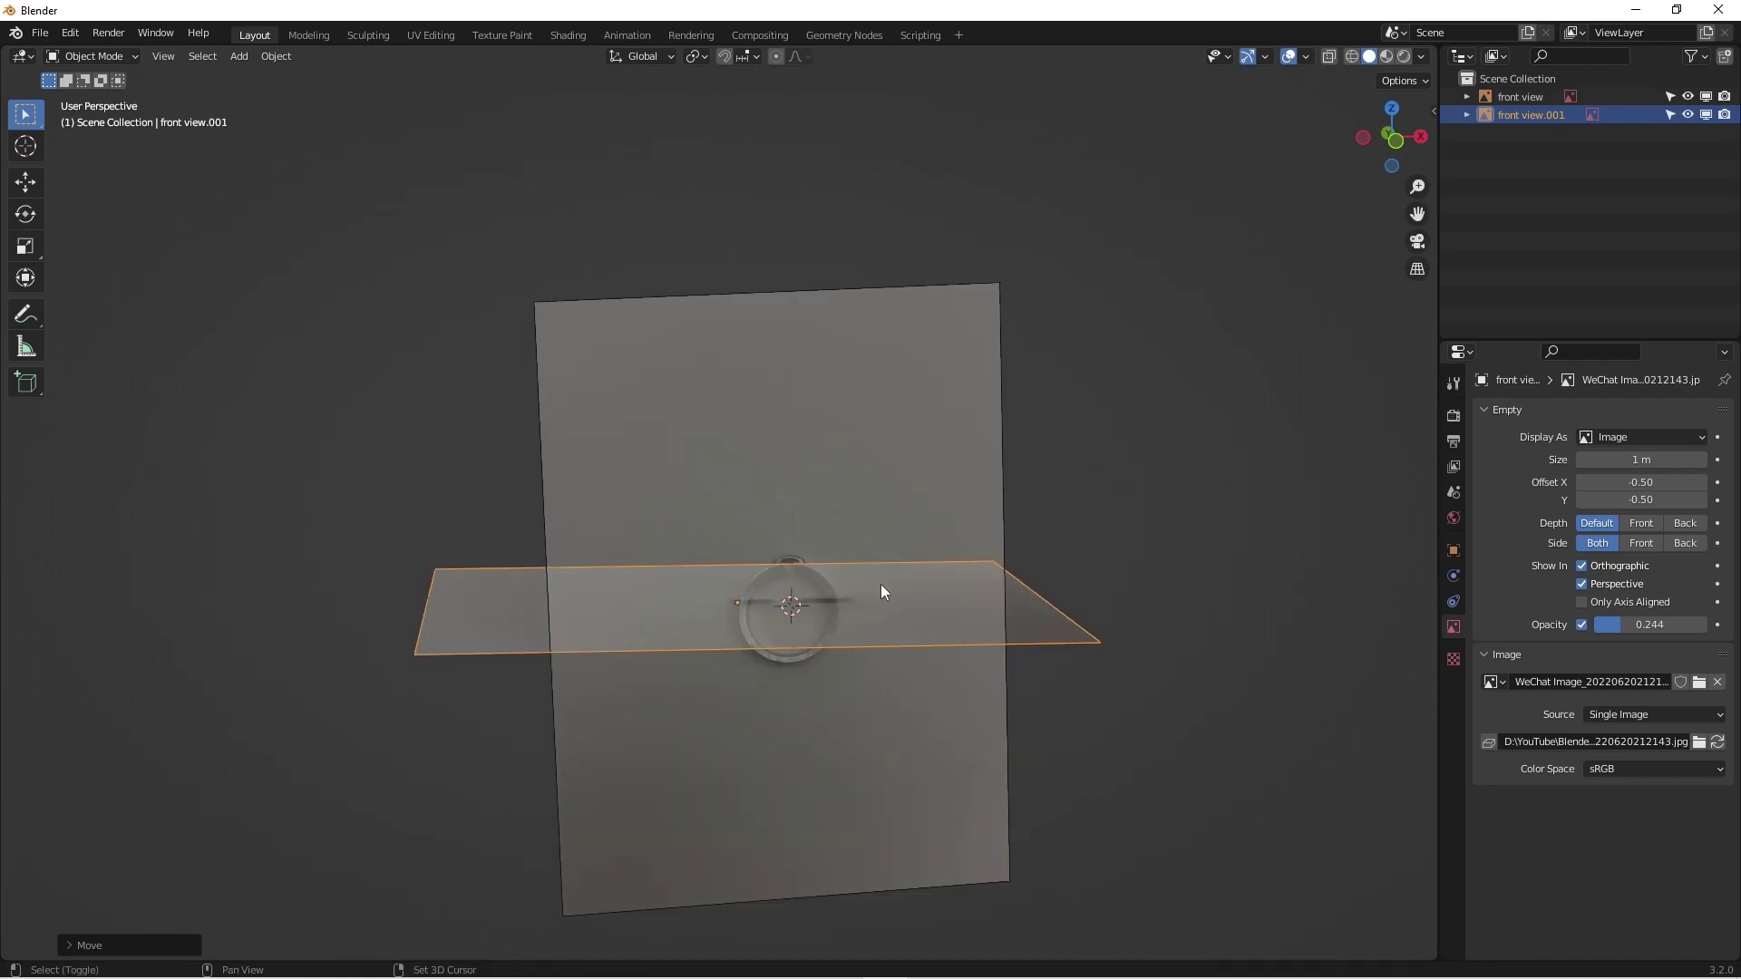
middle_click_drag(879, 584, 699, 535, "shift")
scroll(651, 533, "up", 2)
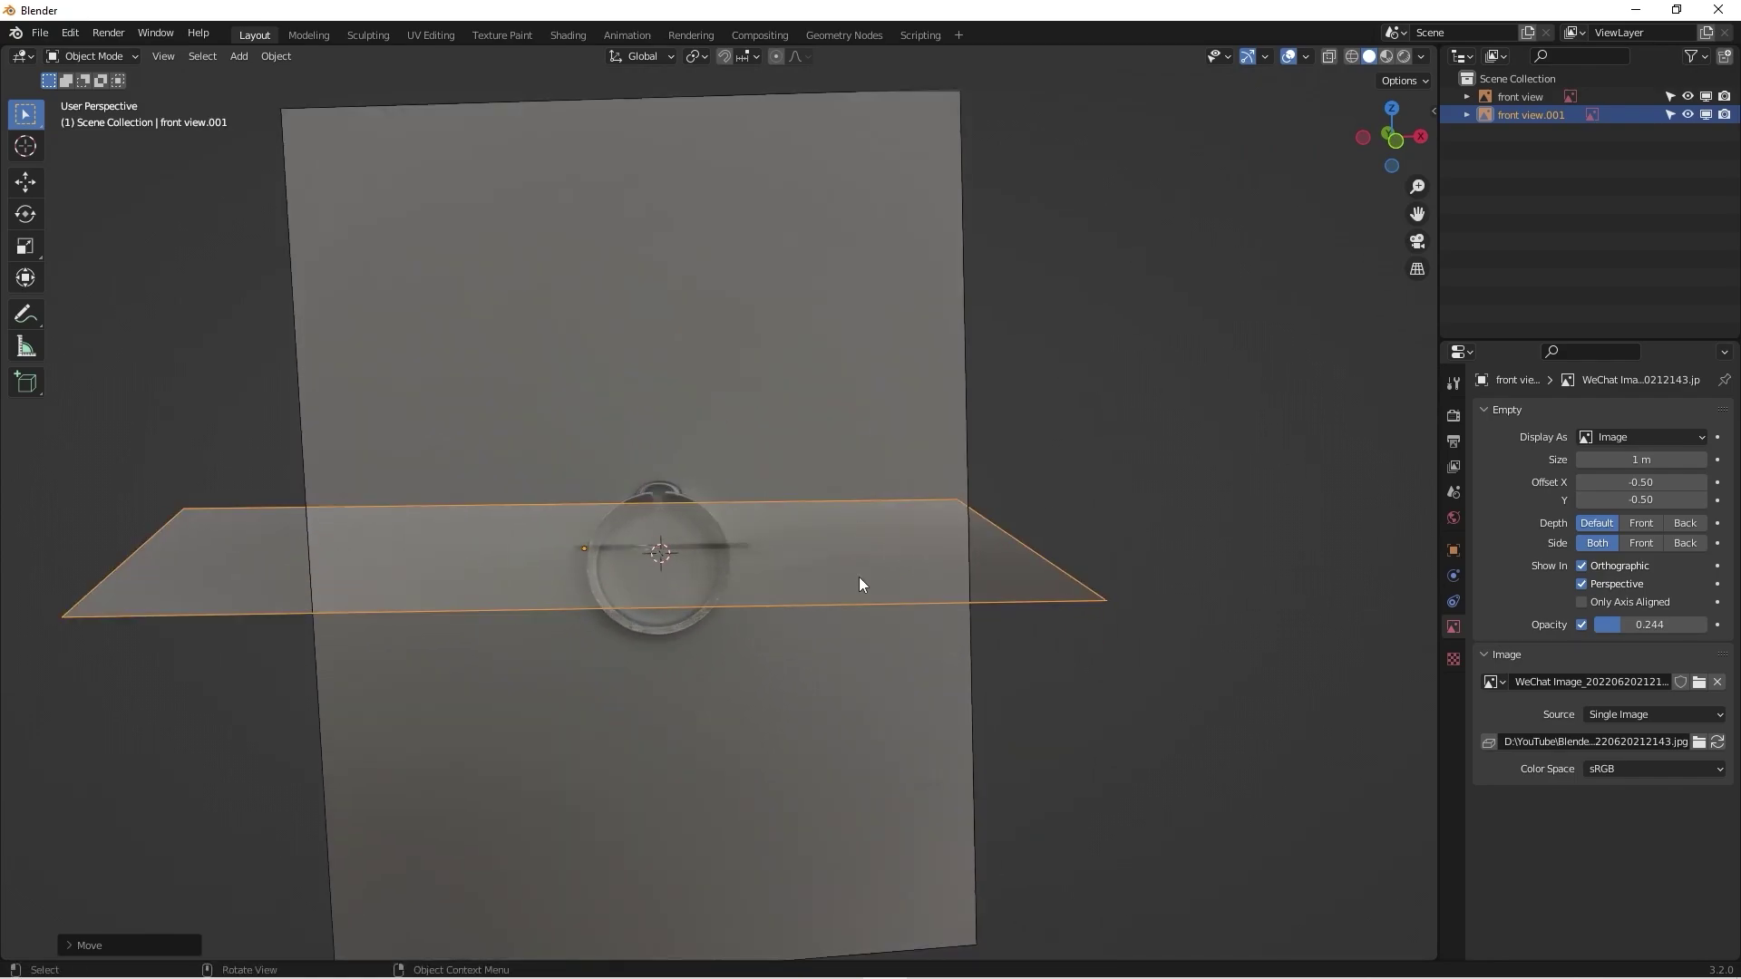
mouse_move(857, 577)
middle_mouse_down()
mouse_move(786, 596)
mouse_move(851, 574)
middle_mouse_up()
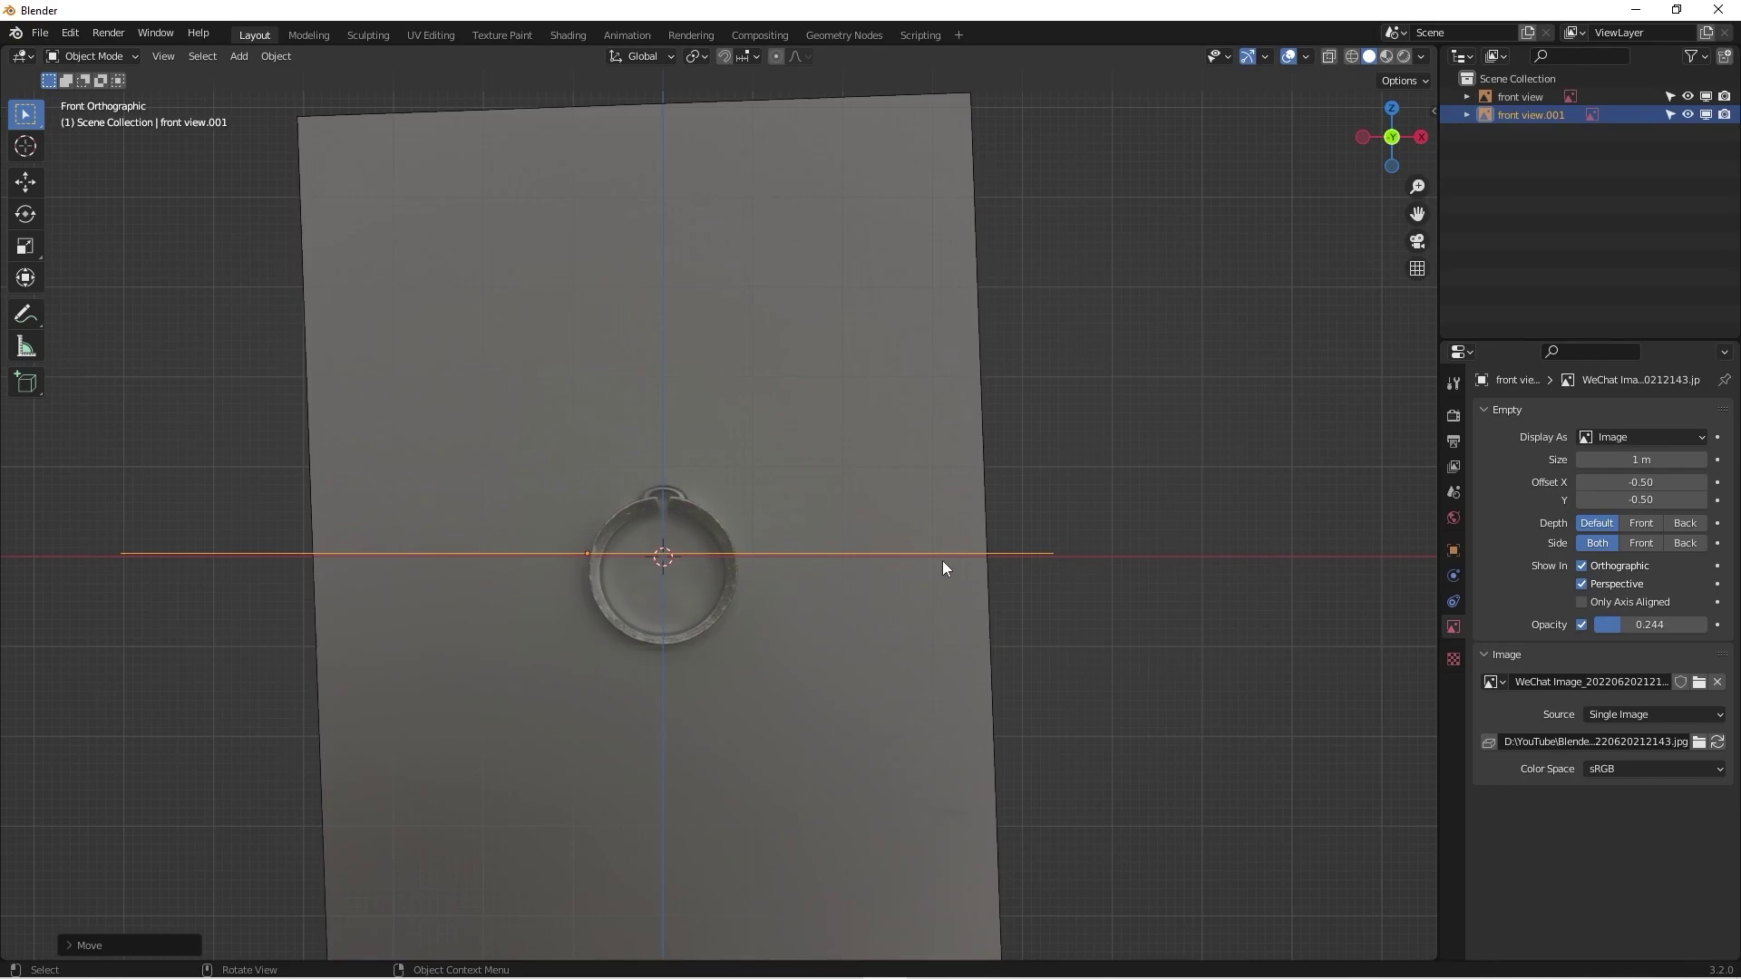
Step: In the front view, duplicate the front view image and place the copy up and to the right, clear of the original
scroll(898, 528, "down", 4)
middle_click_drag(822, 515, 672, 551, "shift")
scroll(673, 542, "down", 2)
left_click(671, 504)
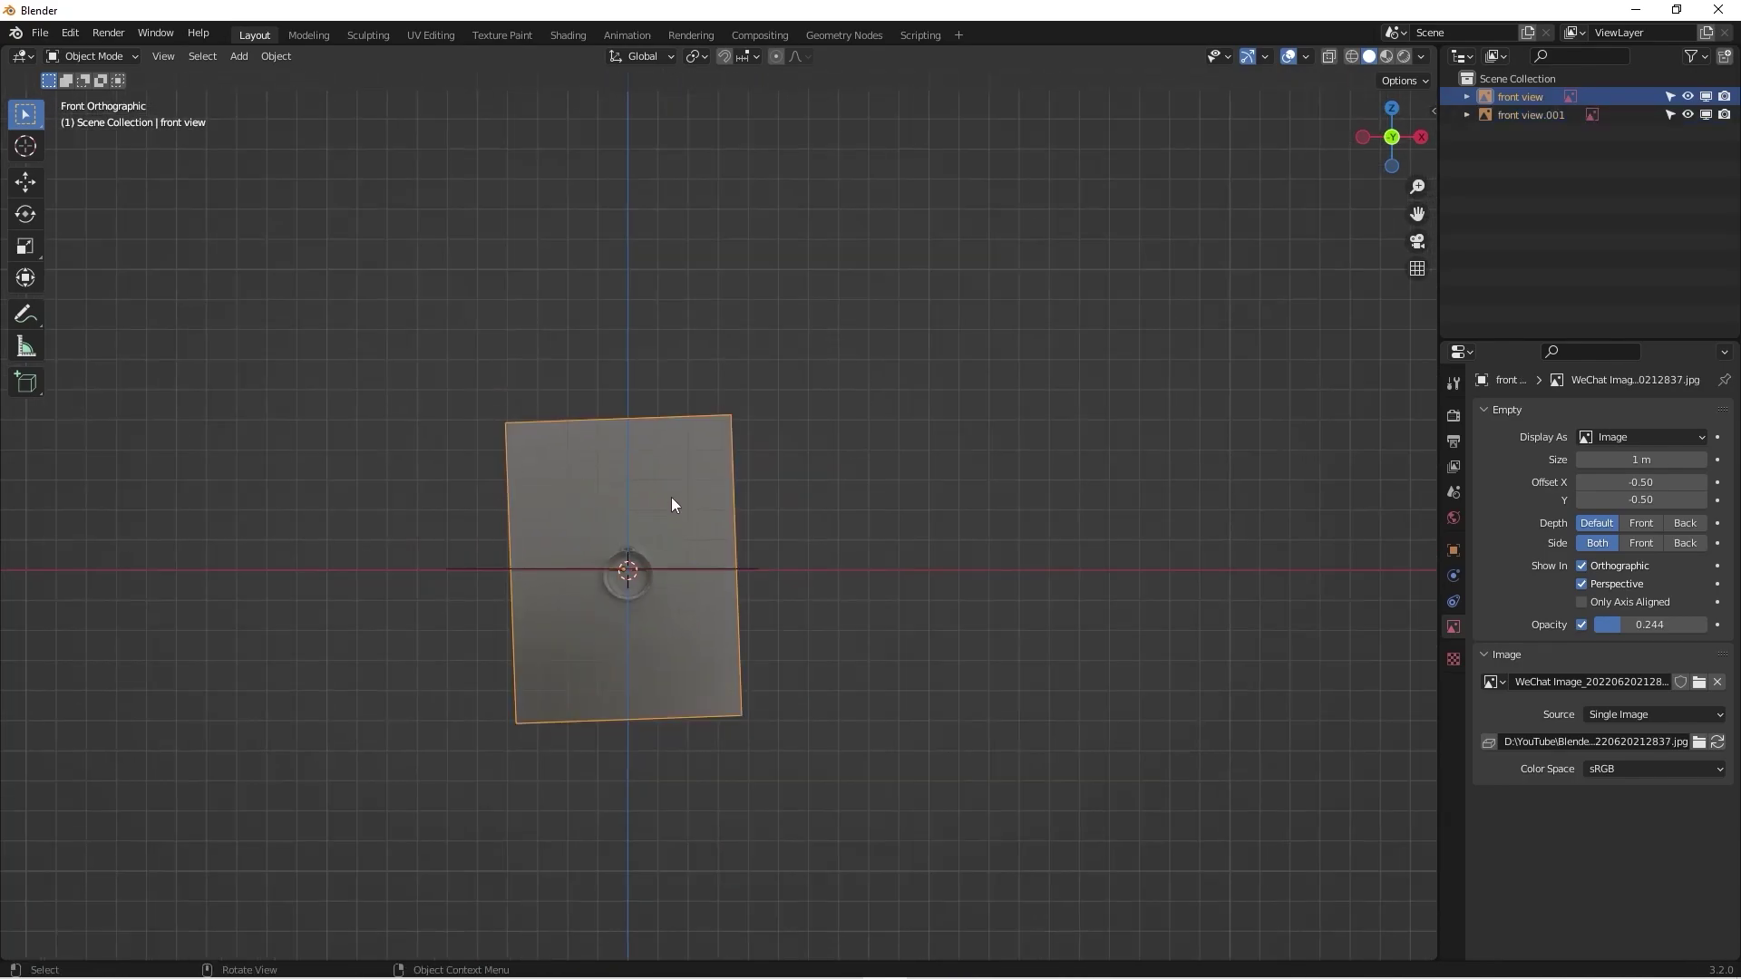
key("shift+d")
left_click(1131, 211)
key("KP_Decimal")
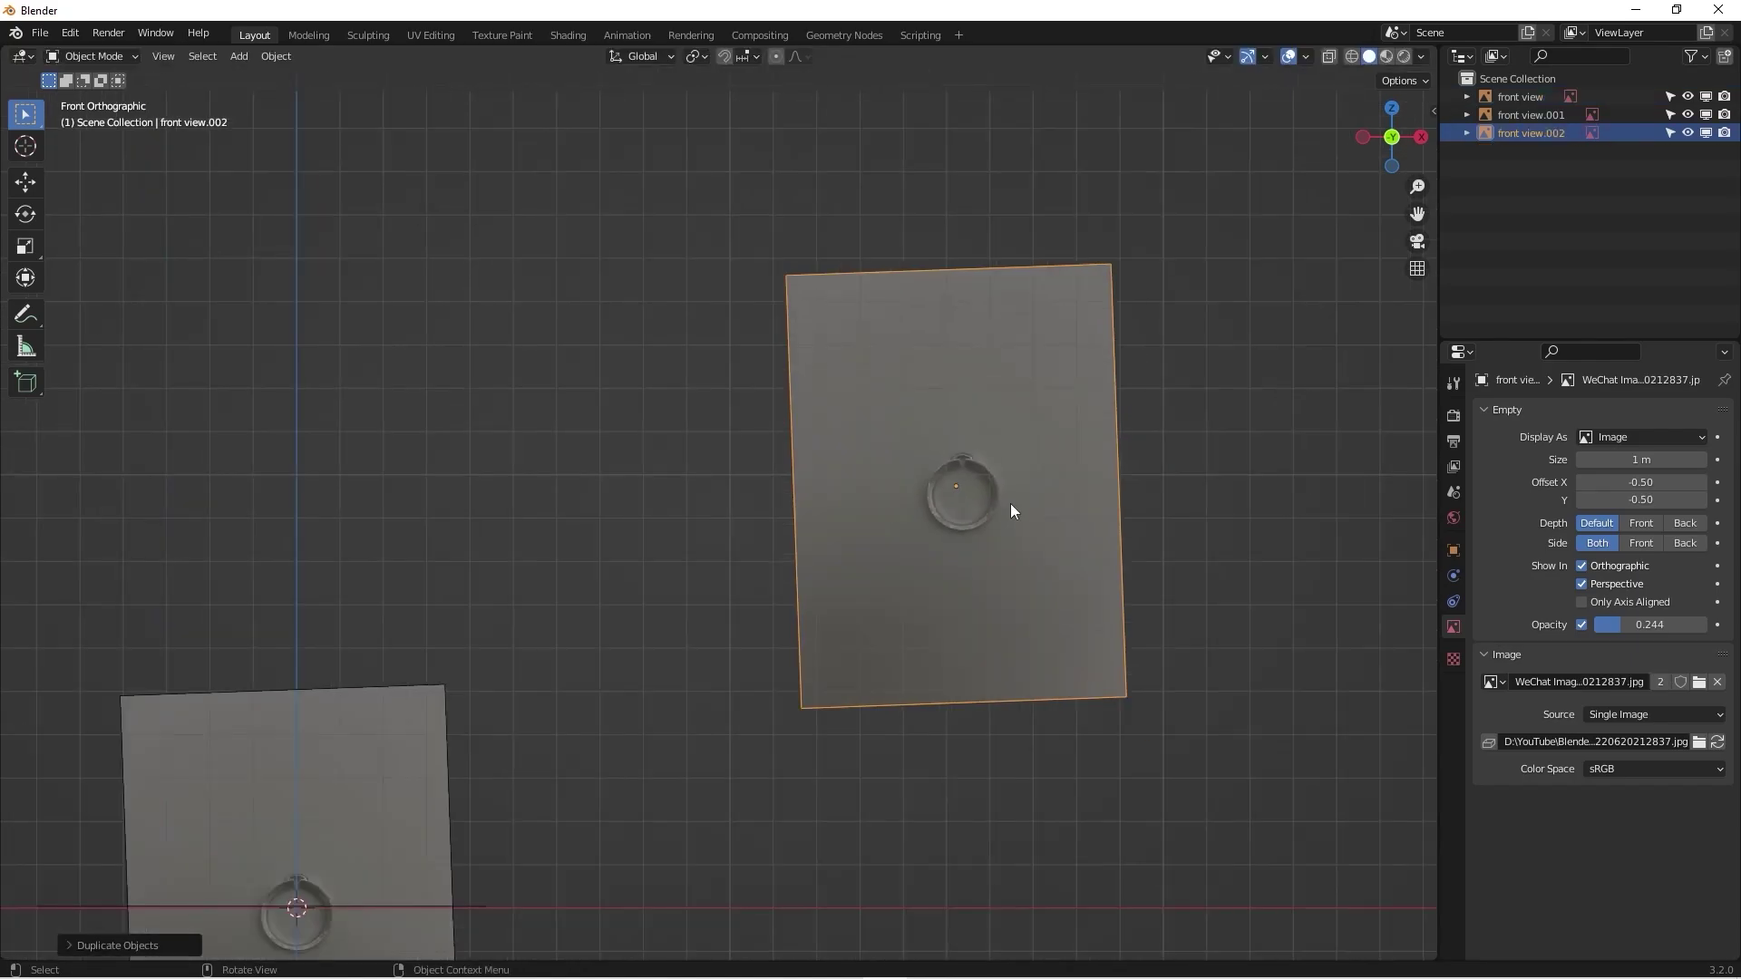
scroll(1000, 502, "up", 2)
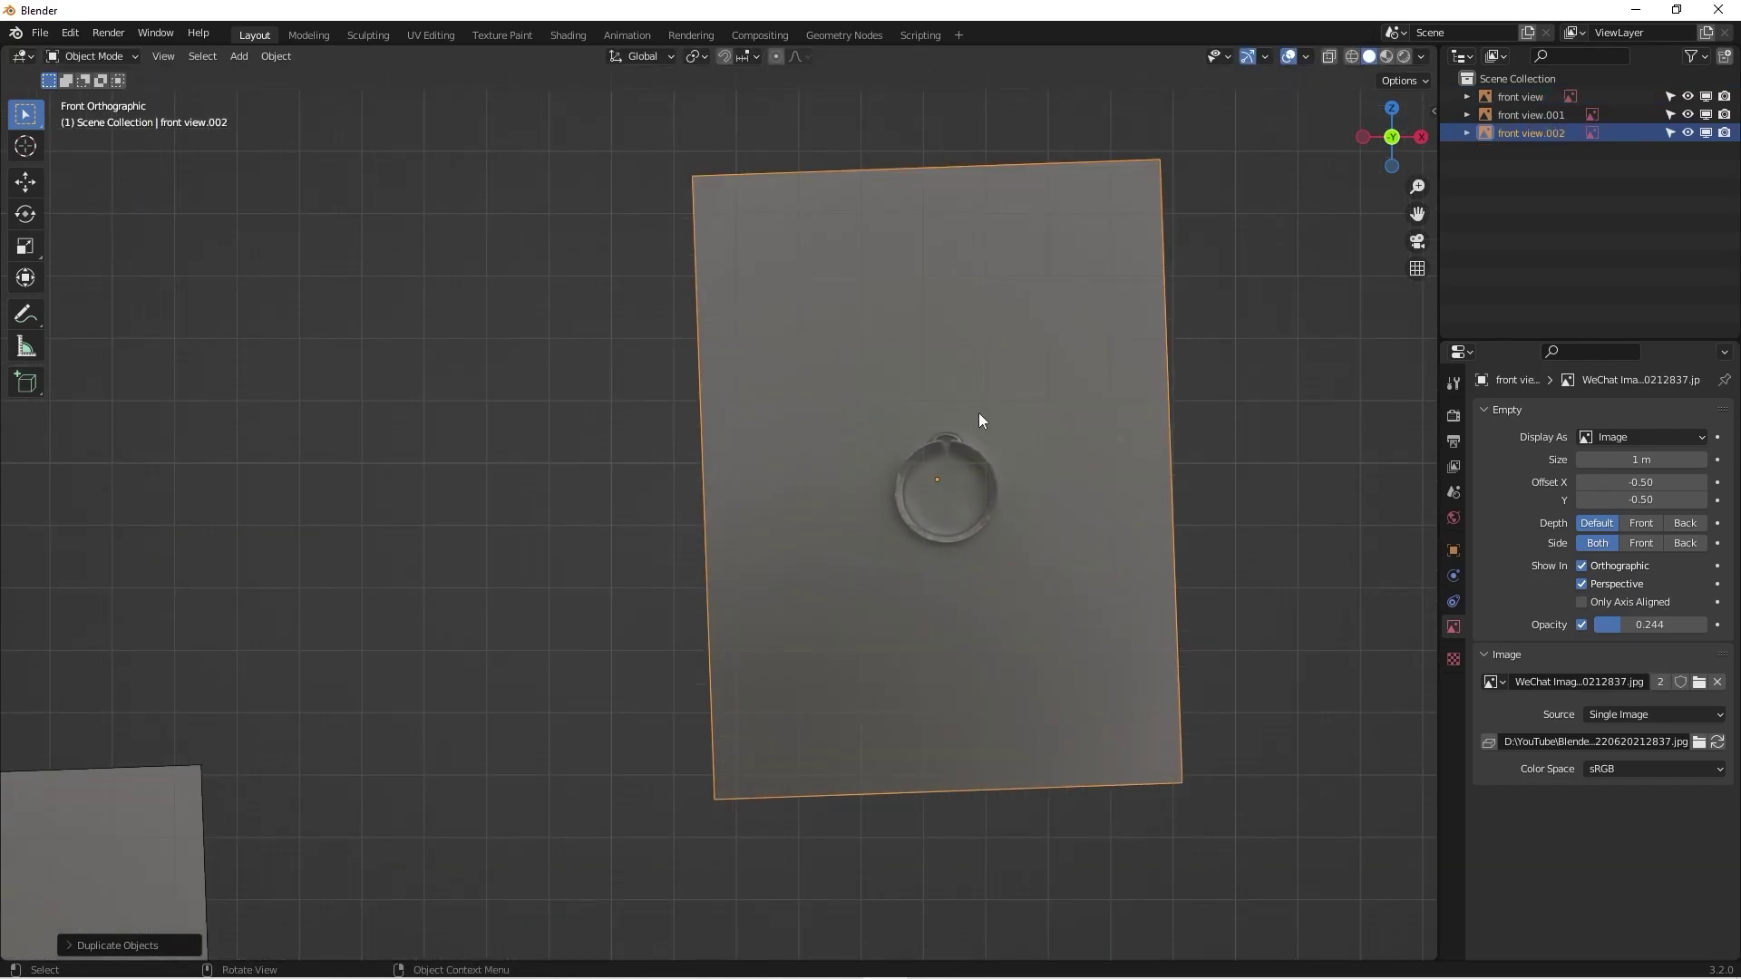
Step: Replace the duplicate's image with WeChat Image_20220620212657.jpg from the Reference folder
left_click(1717, 686)
left_click(1637, 678)
left_click(469, 832)
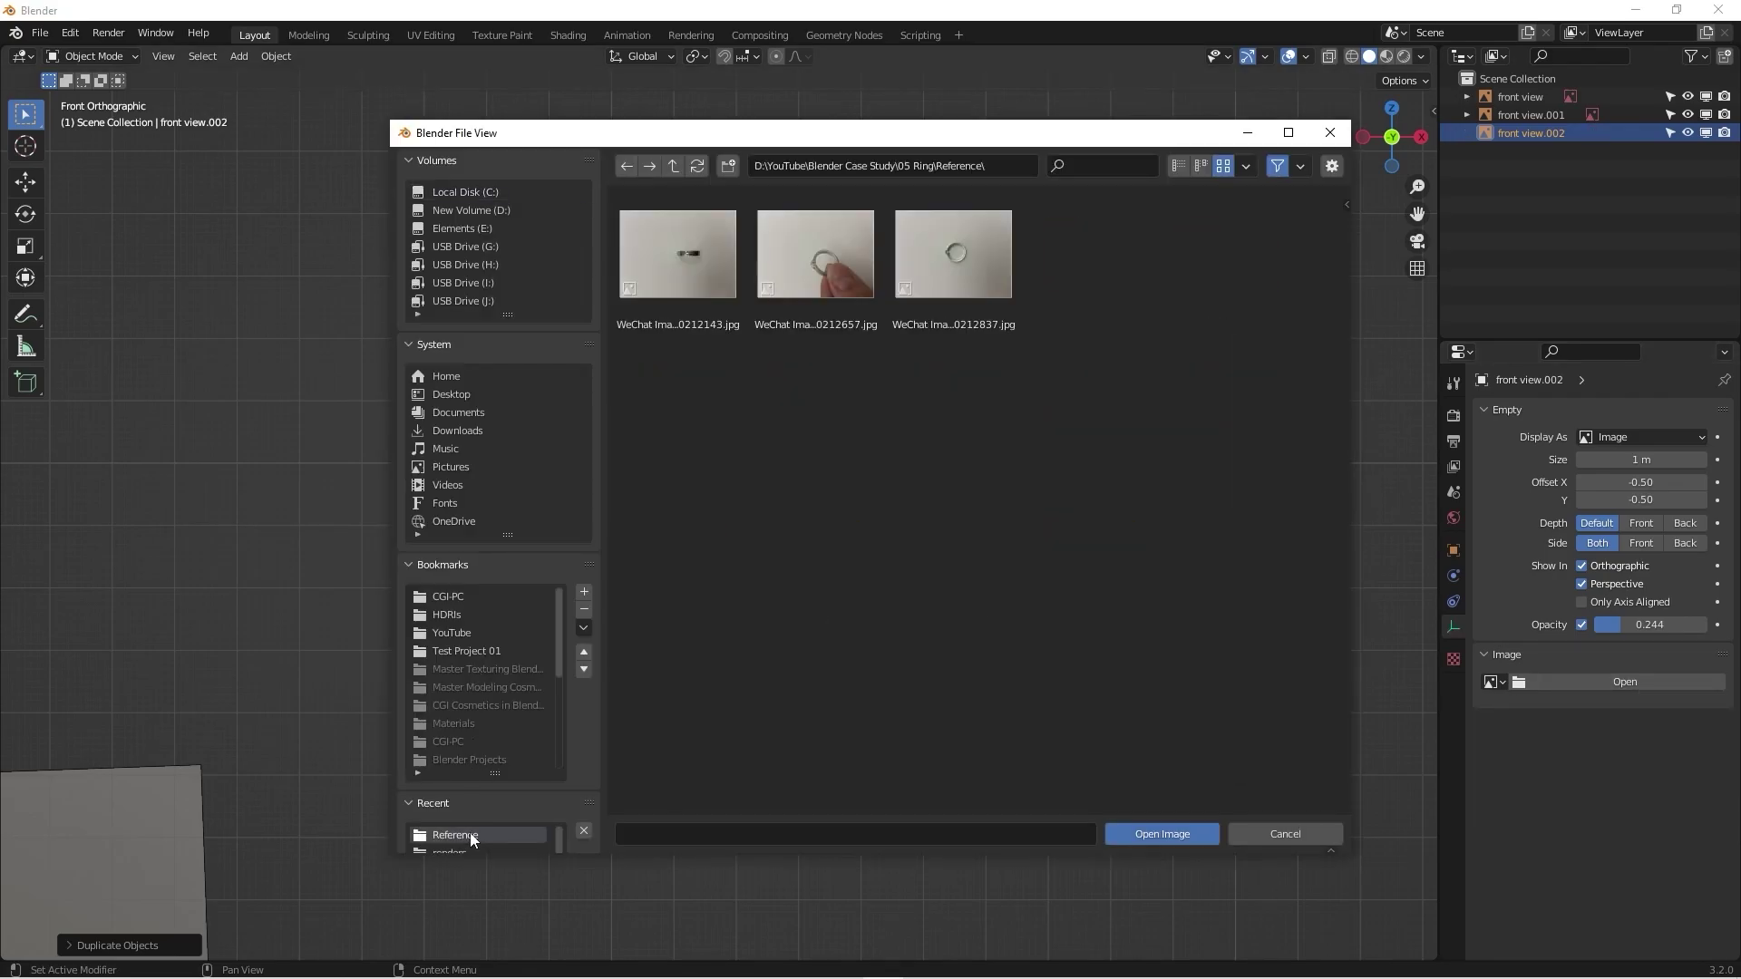
double_click(815, 272)
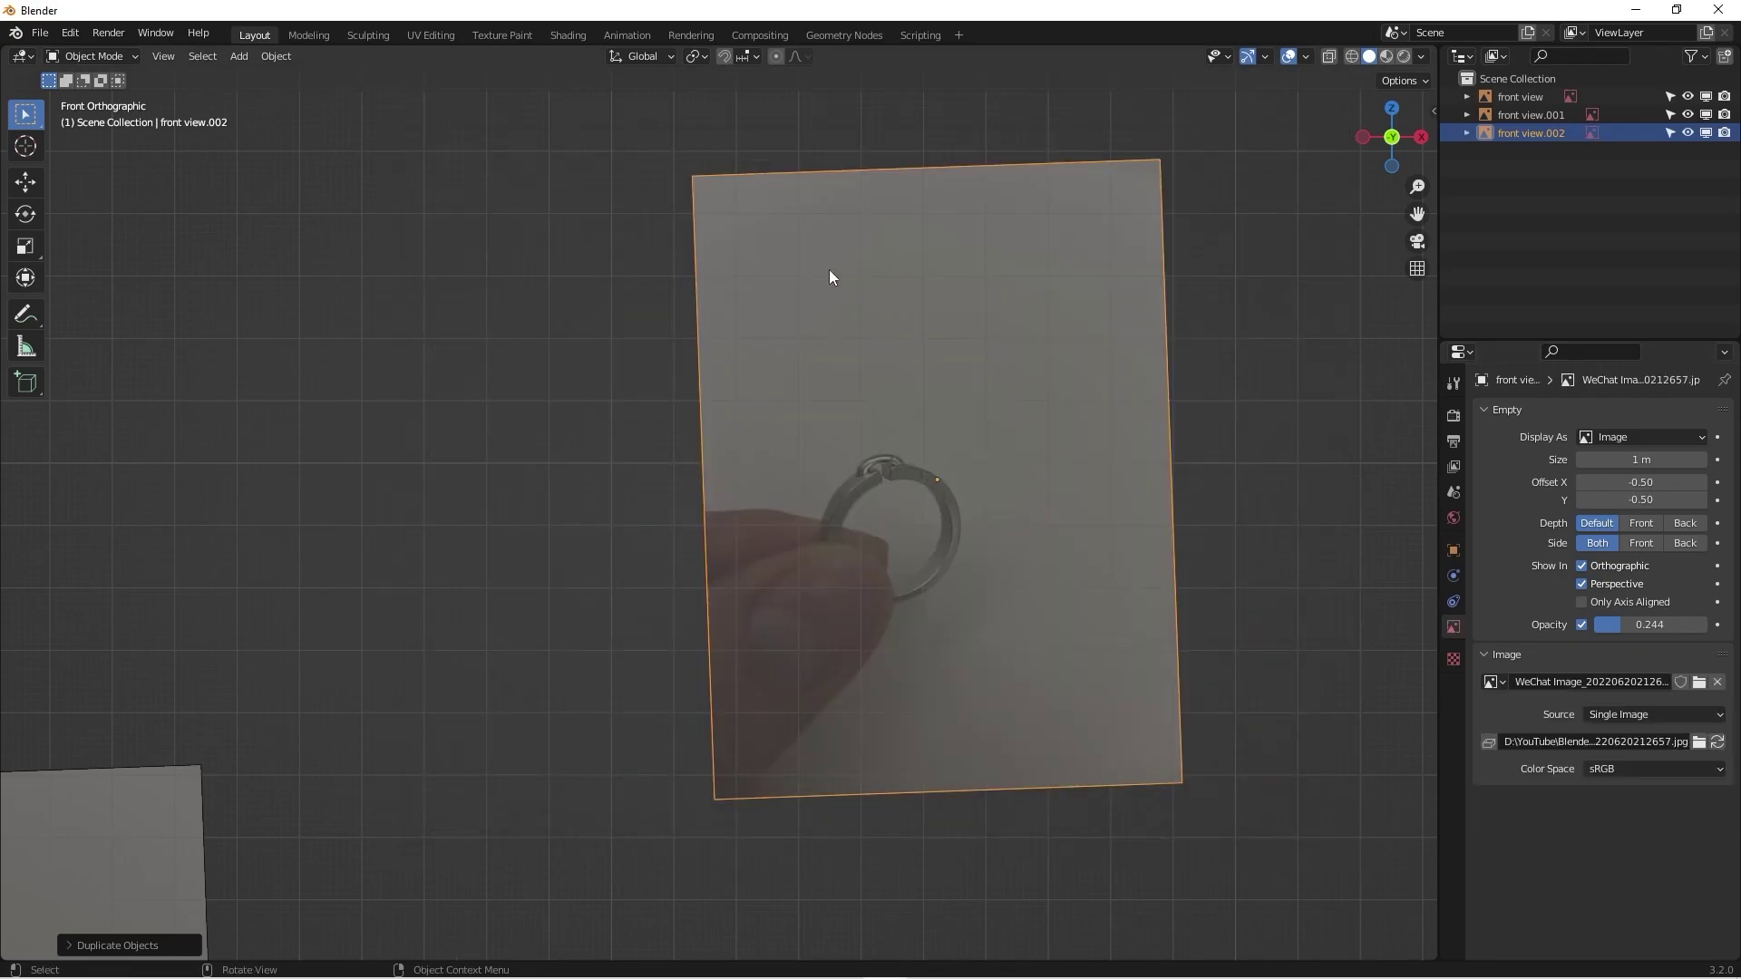
Step: Set the opacity of the hand-held ring photo to 1
left_click(1614, 625)
type("1")
key("Return")
Step: Examine the ring's gap and connecting wire loop in the hand-held photo and in the top view reference
scroll(858, 492, "up", 8)
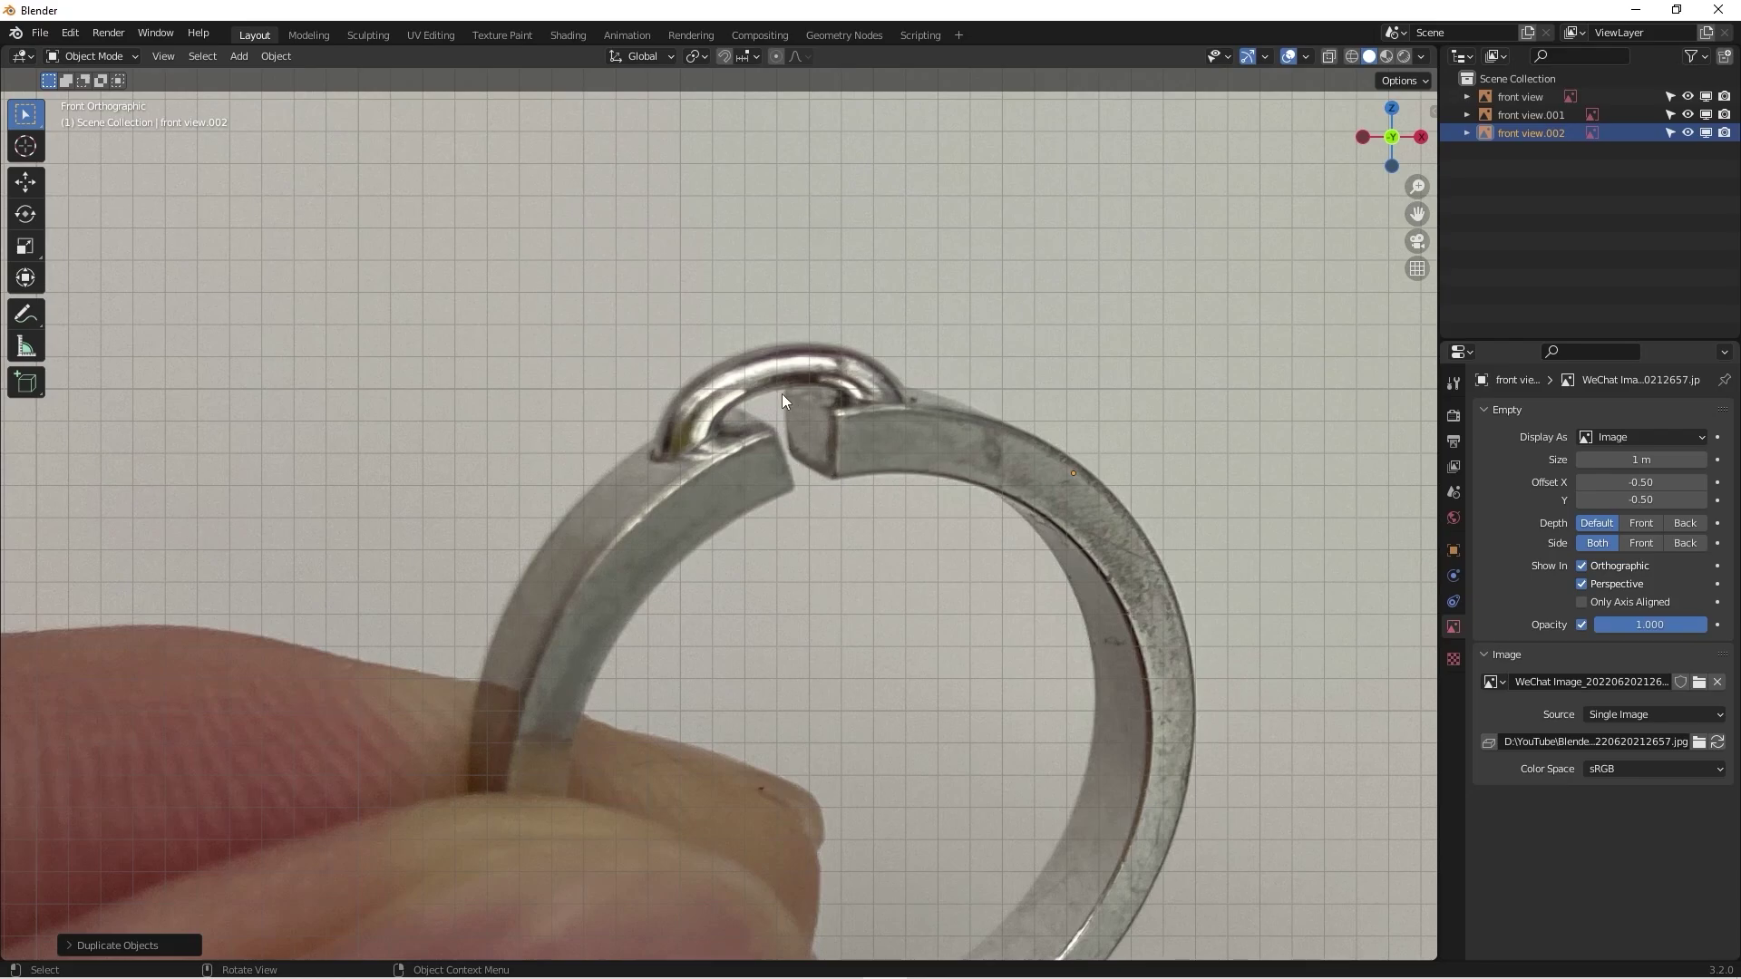
scroll(835, 415, "down", 4)
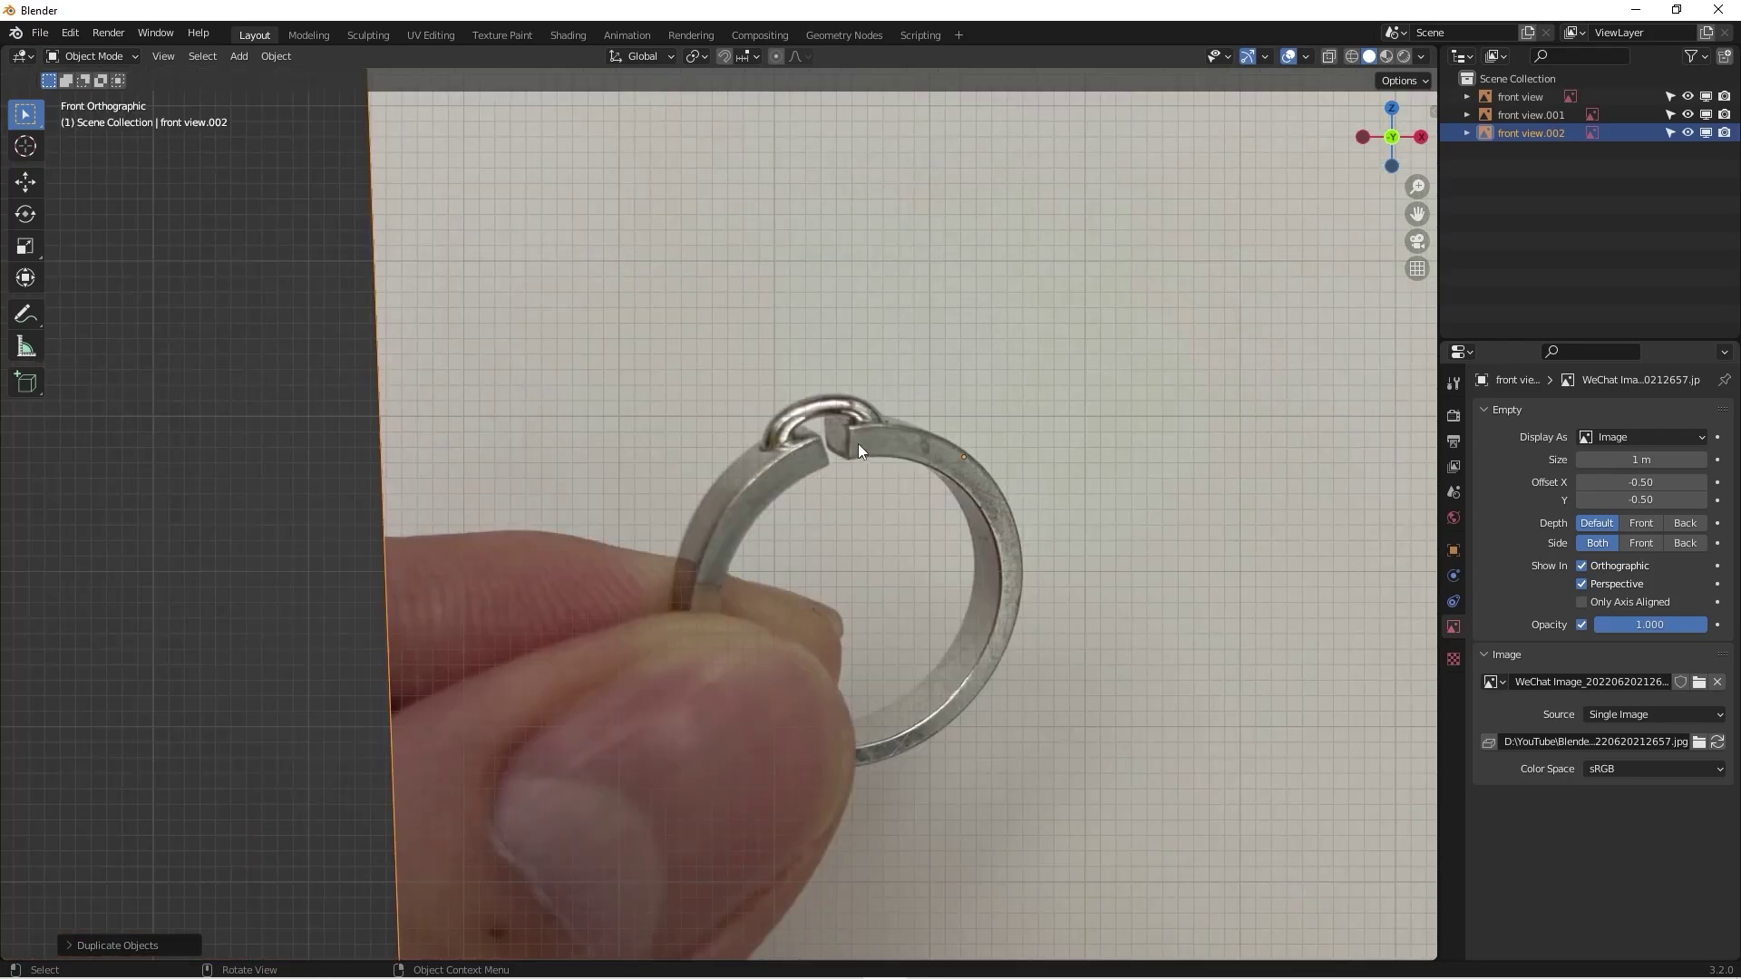
scroll(827, 455, "up", 4)
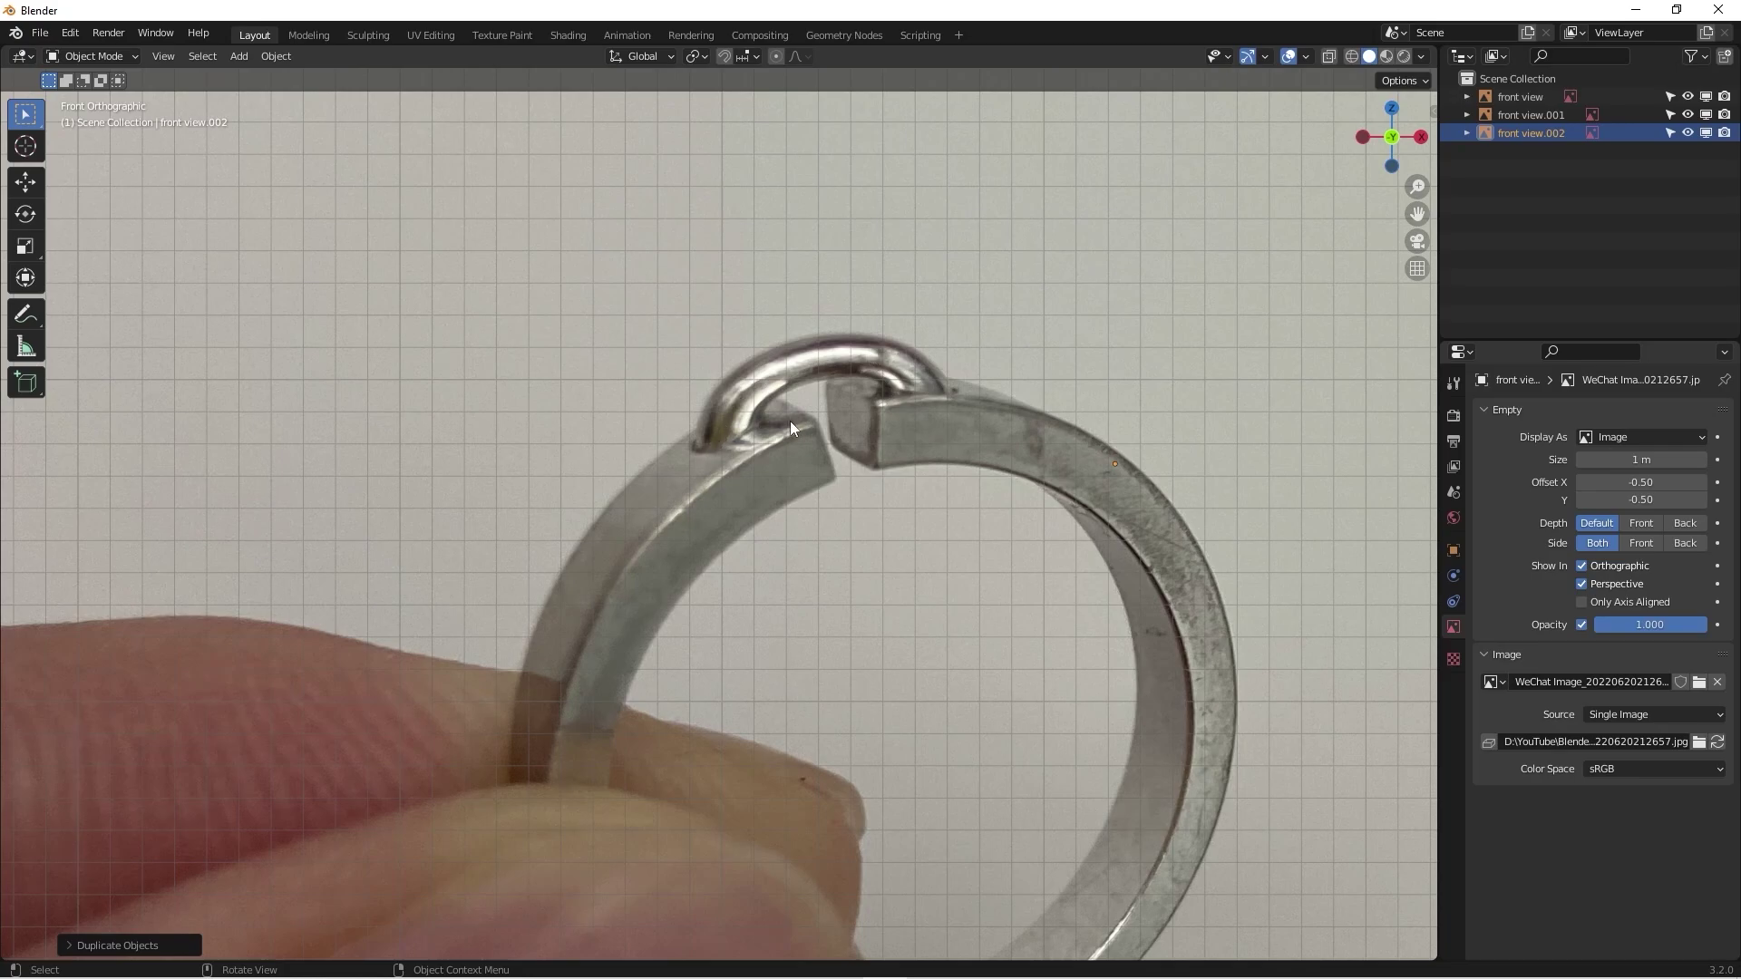
scroll(791, 420, "down", 3)
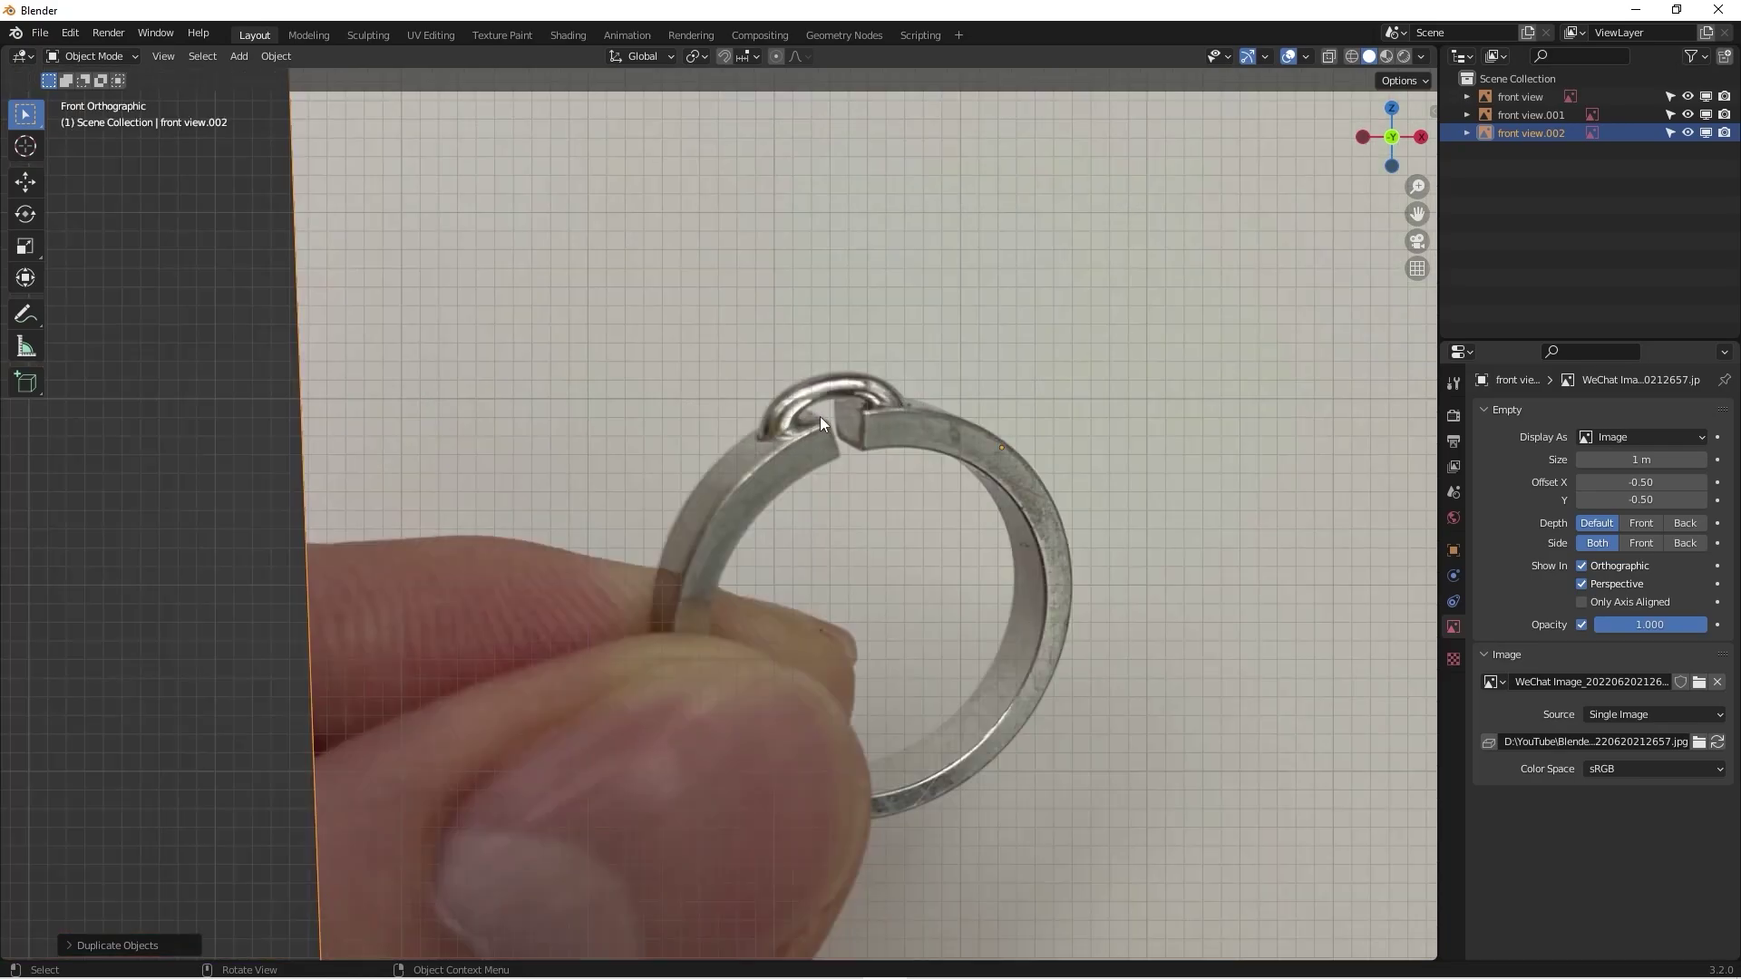
scroll(869, 414, "down", 8)
key("KP_7")
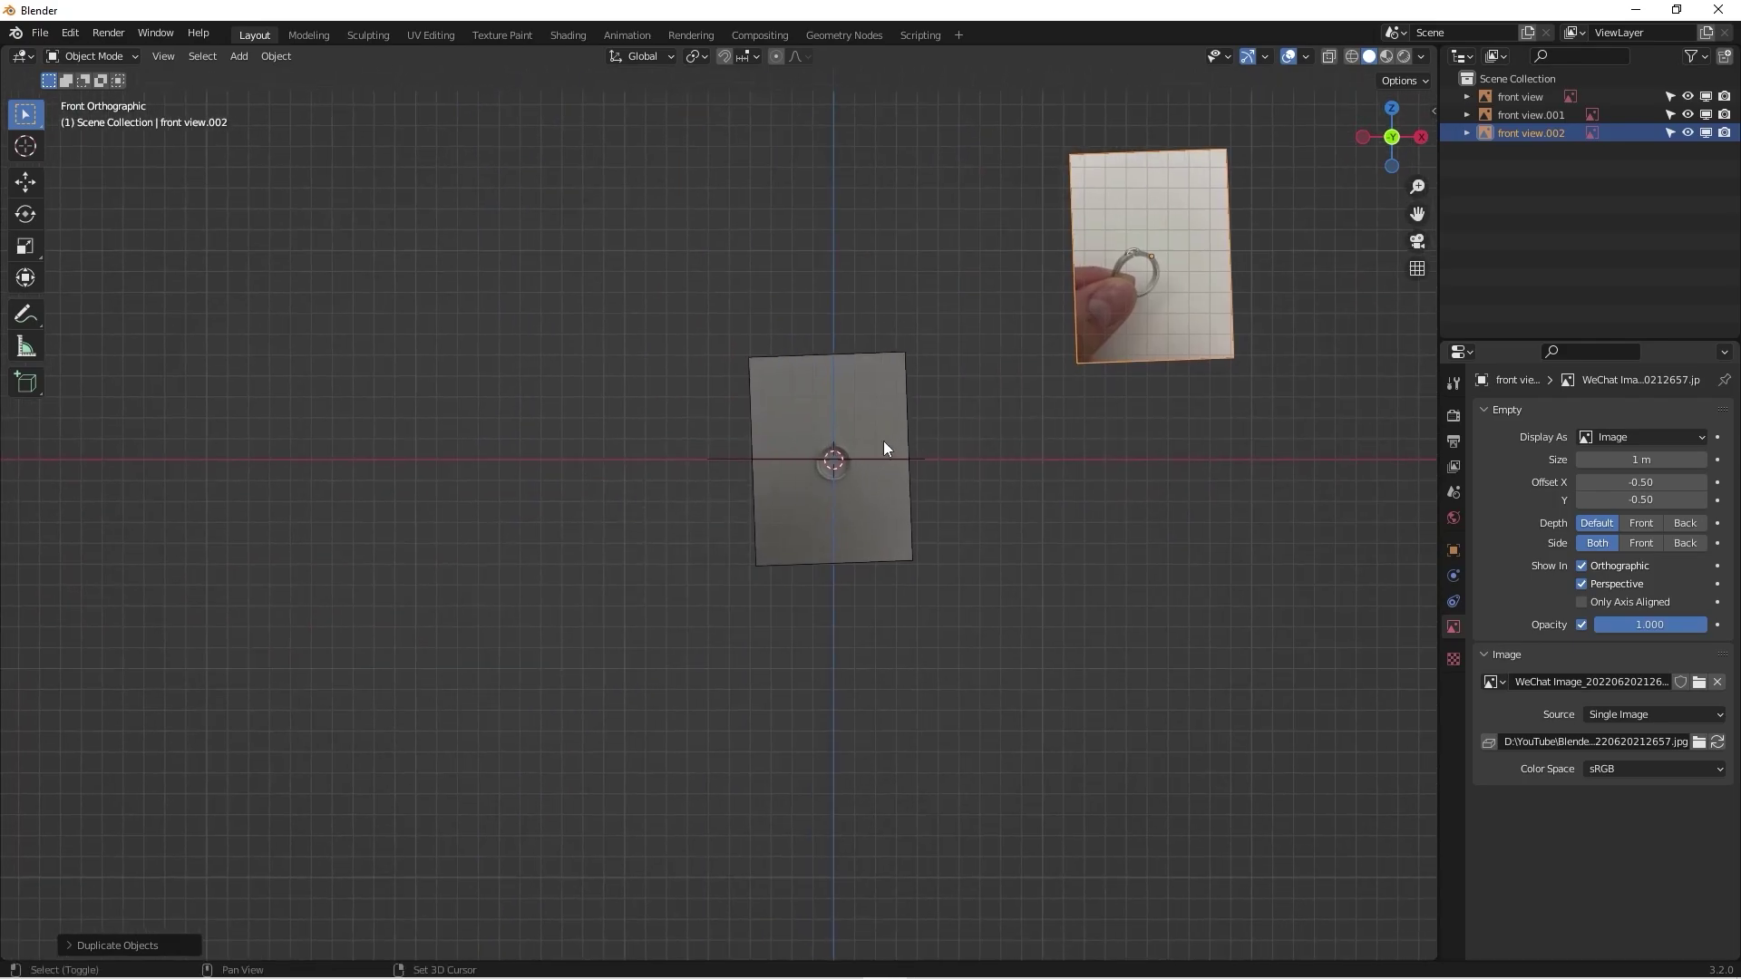
scroll(967, 573, "up", 1)
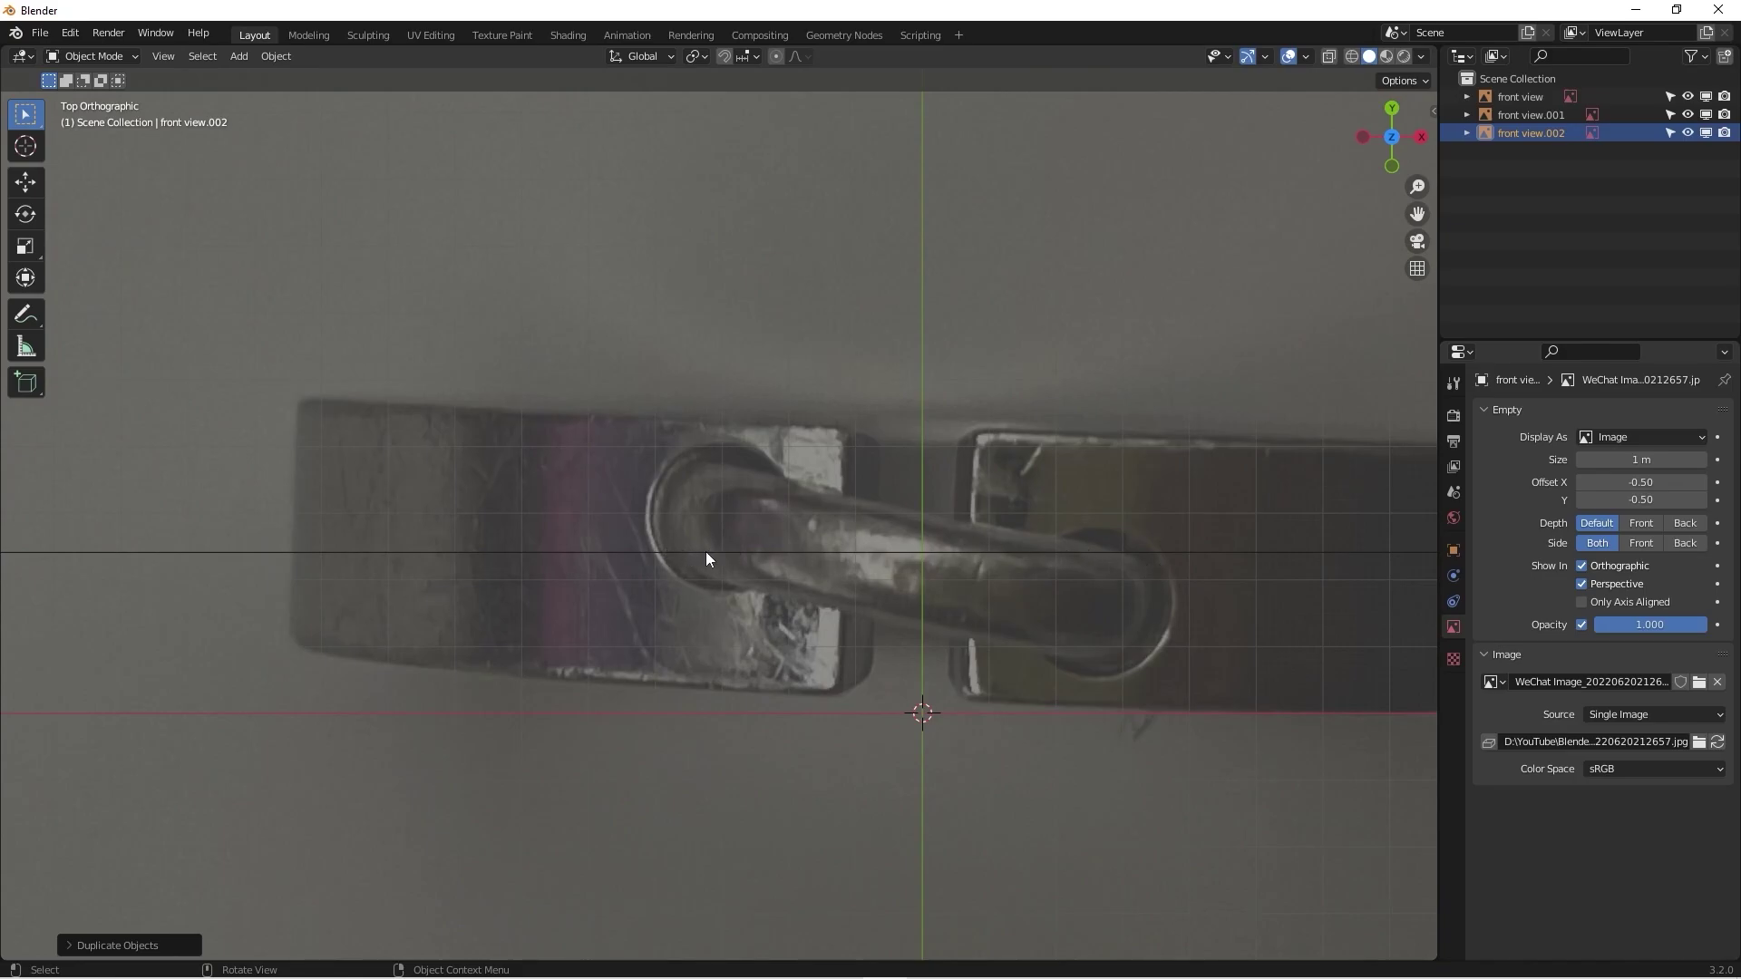
scroll(922, 536, "down", 8)
scroll(961, 573, "up", 2)
scroll(977, 581, "down", 2)
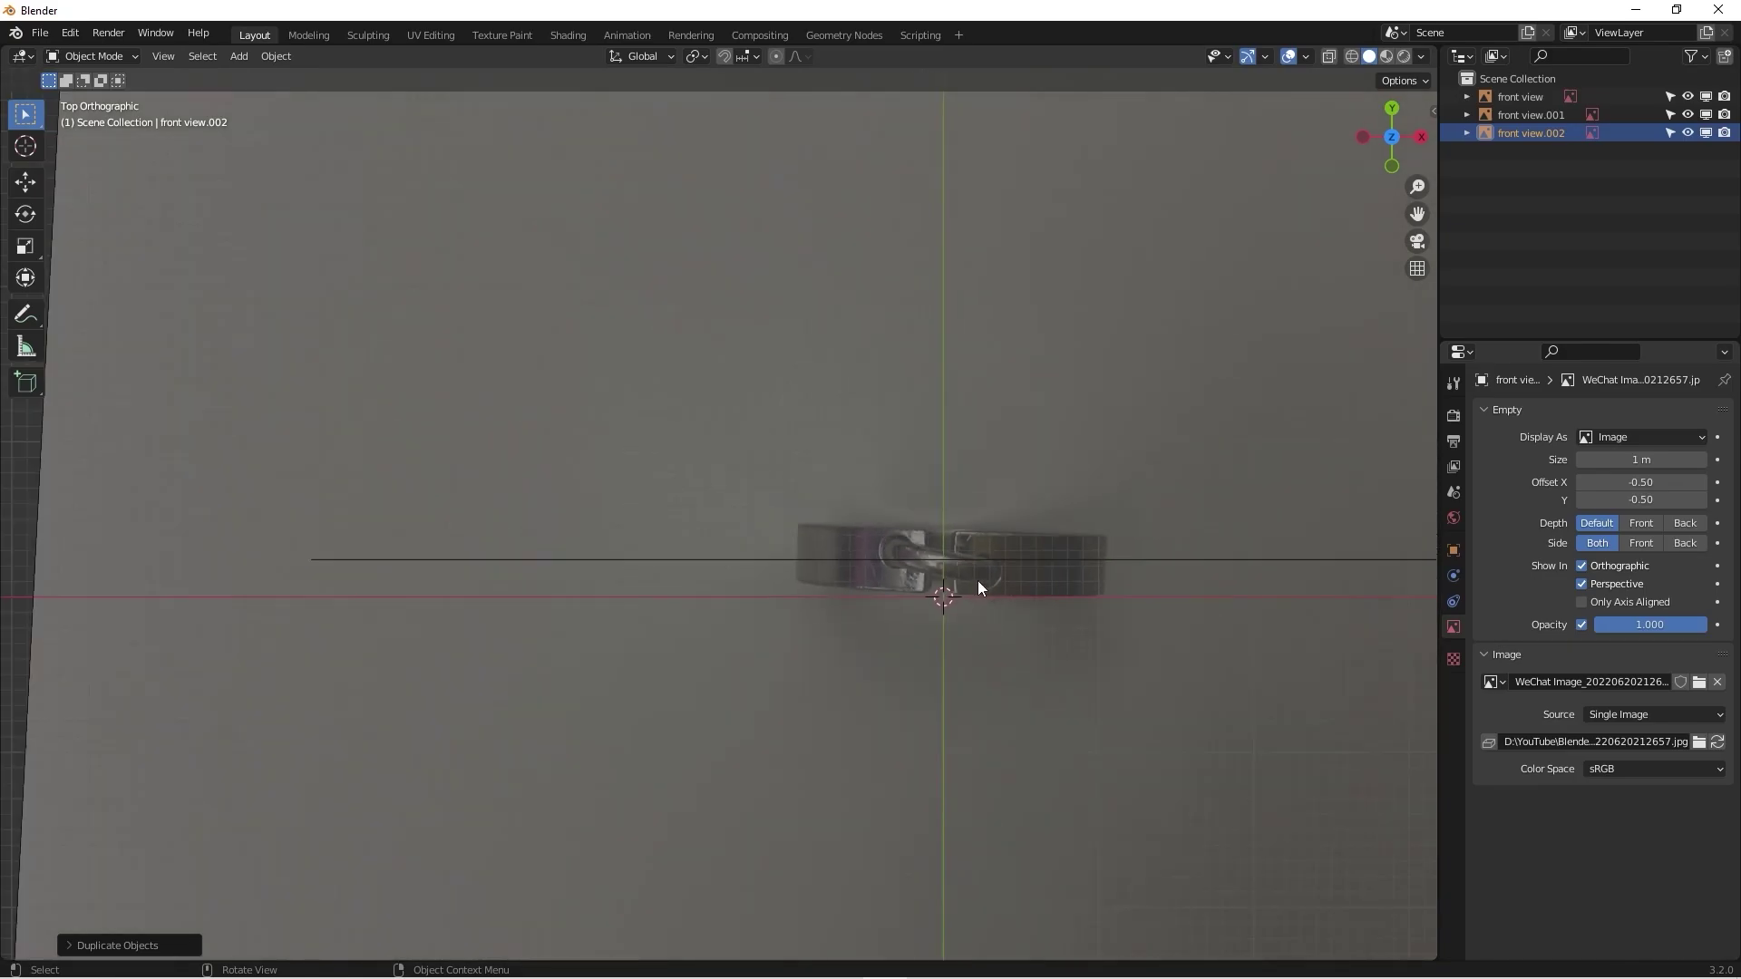
middle_click_drag(978, 581, 925, 444)
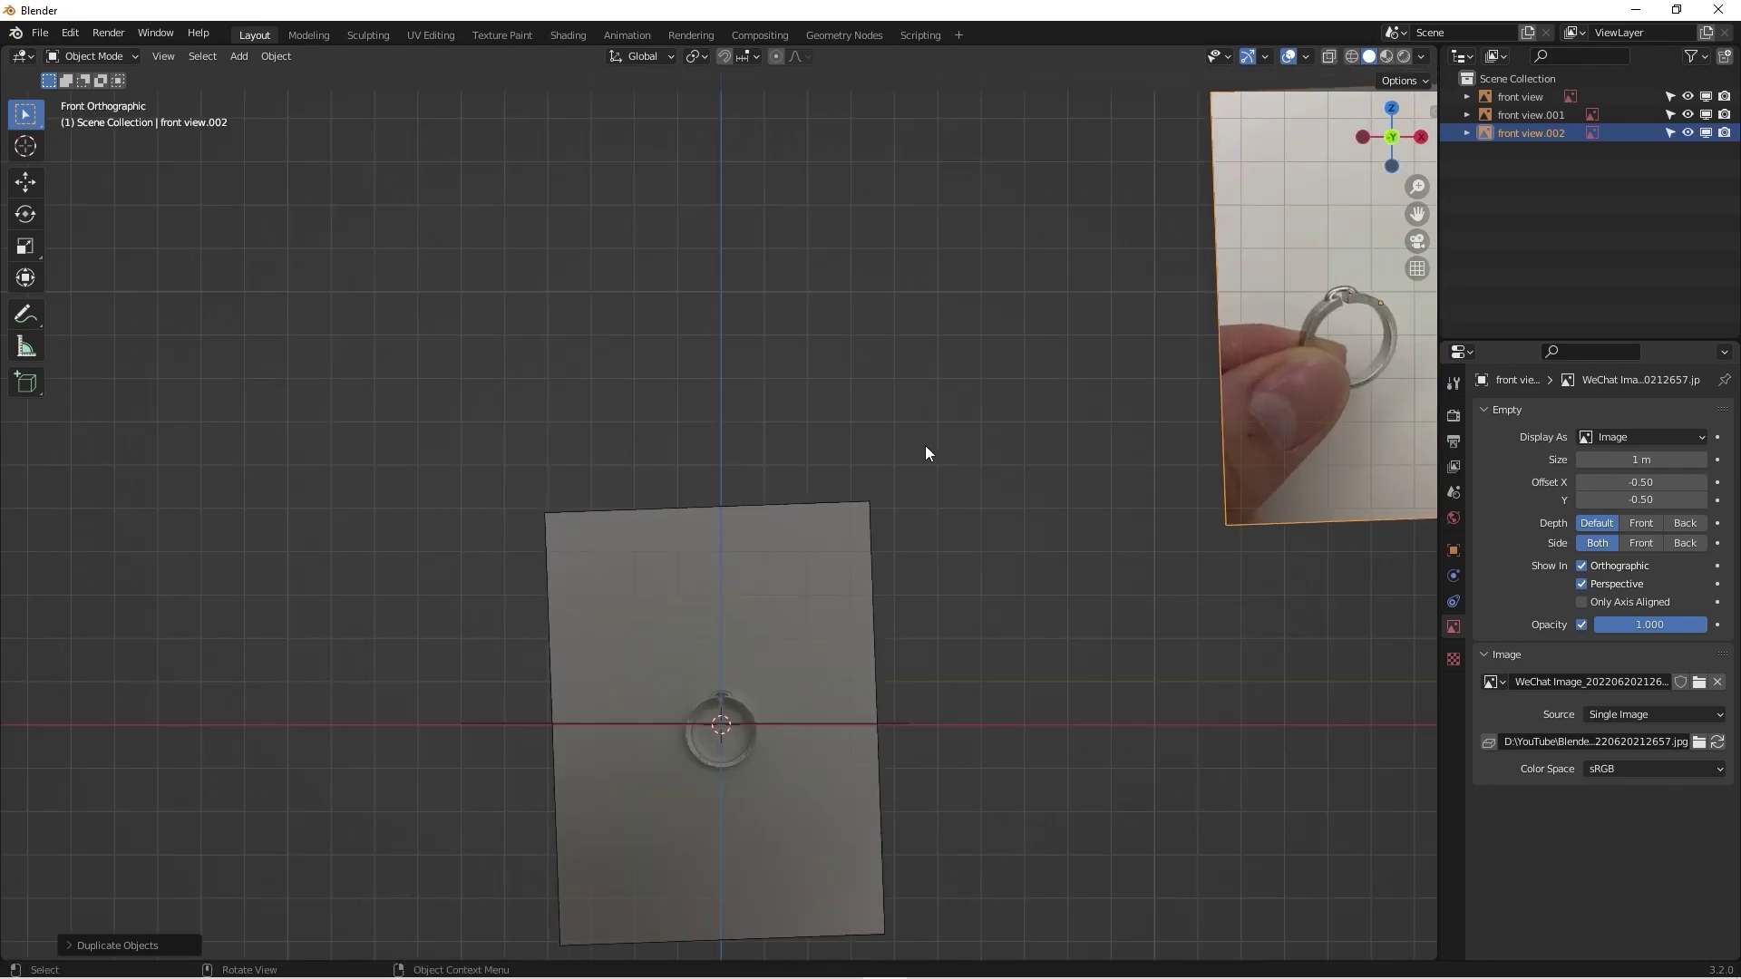
Step: Rename the hand-held ring photo object, front view.002, as "detail reference"
scroll(925, 445, "down", 2)
middle_click_drag(1188, 338, 1057, 337, "shift")
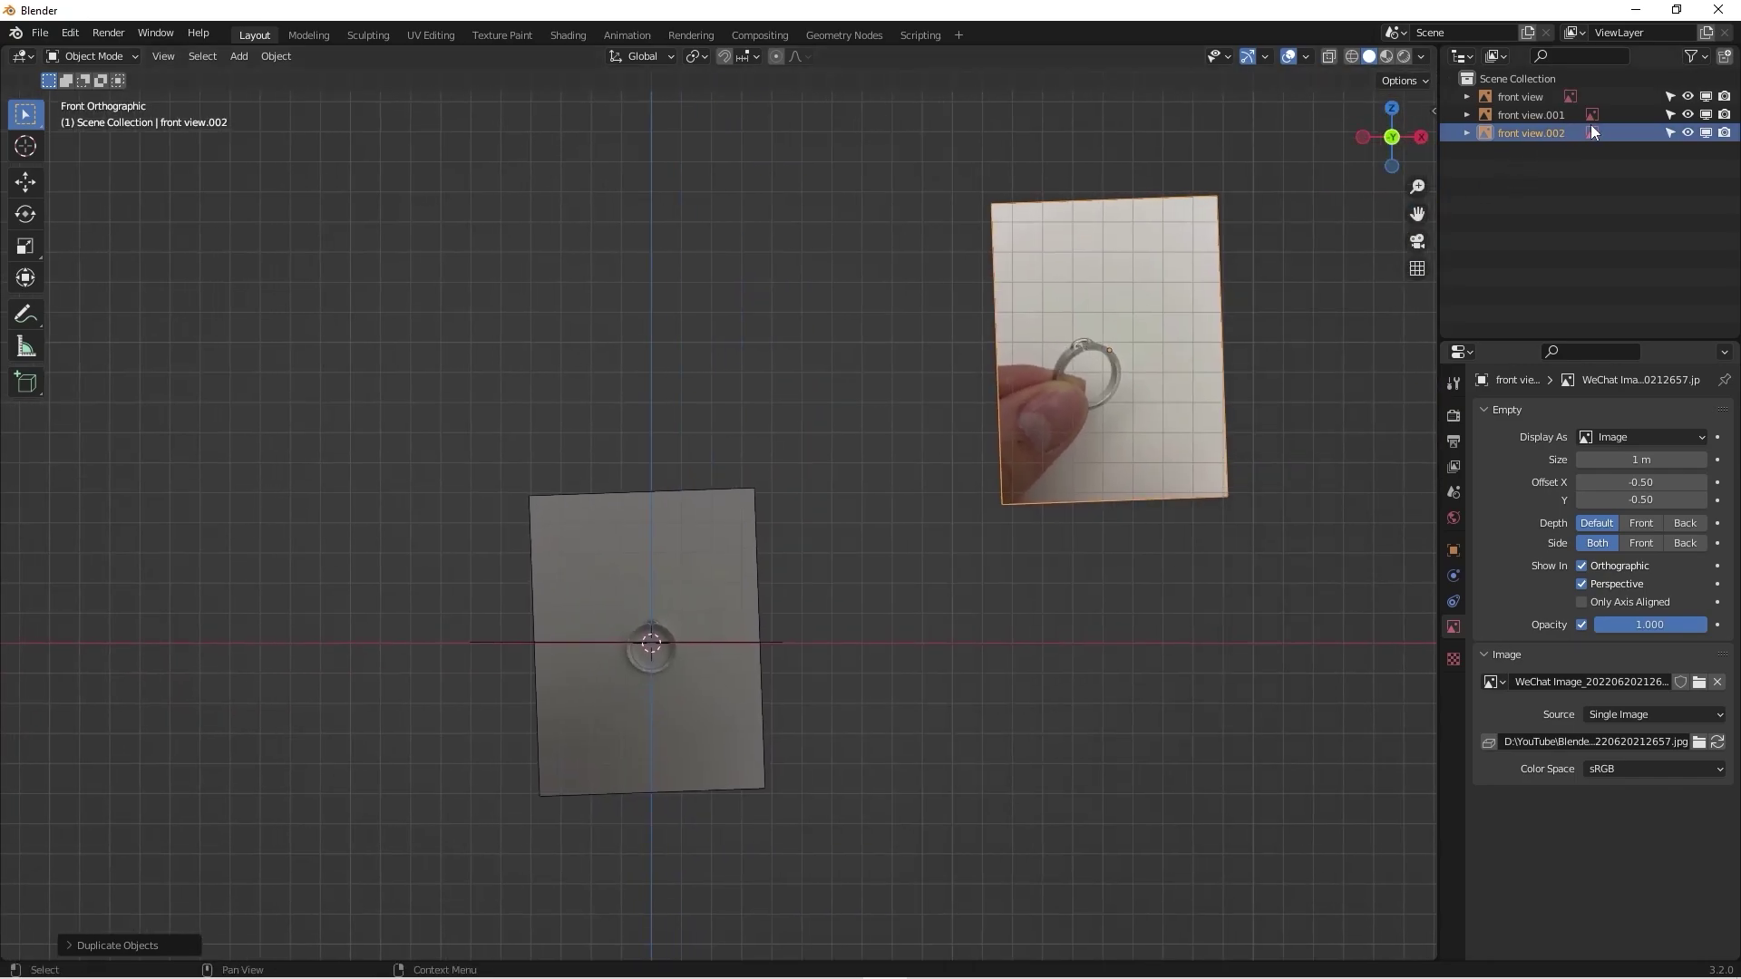
double_click(1547, 133)
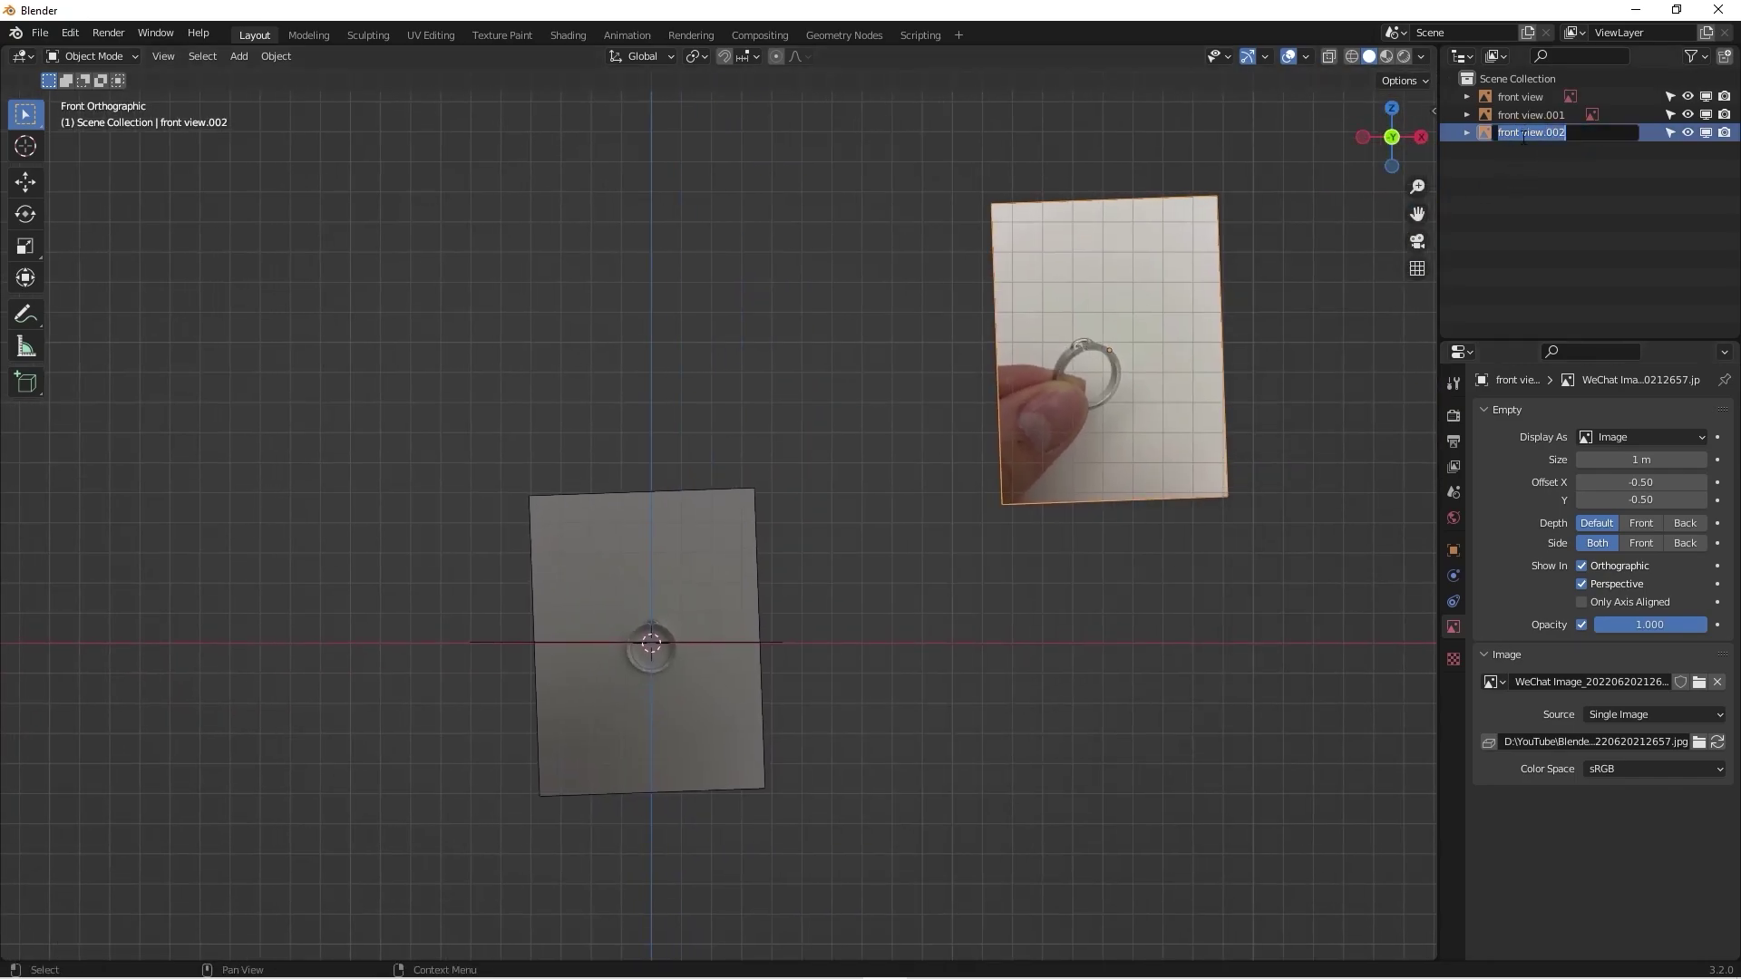
type("detail reference")
key("Return")
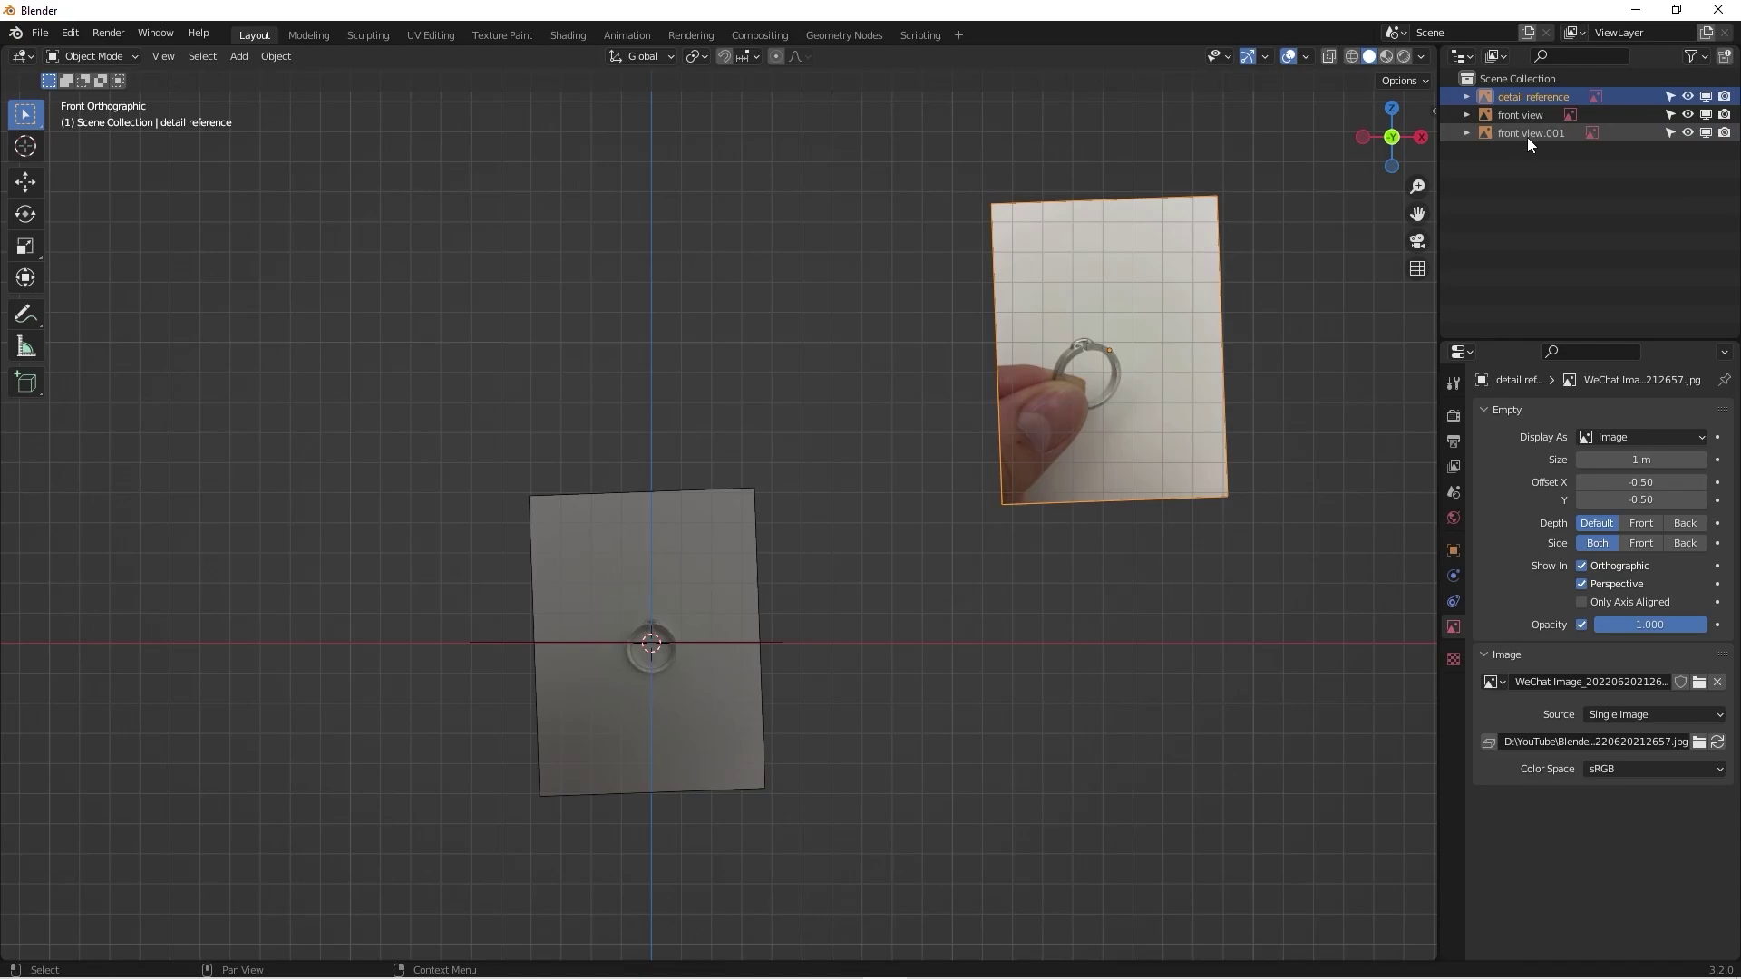
Step: Rename the flat reference image, front view.001, as "top view"
left_click(1527, 132)
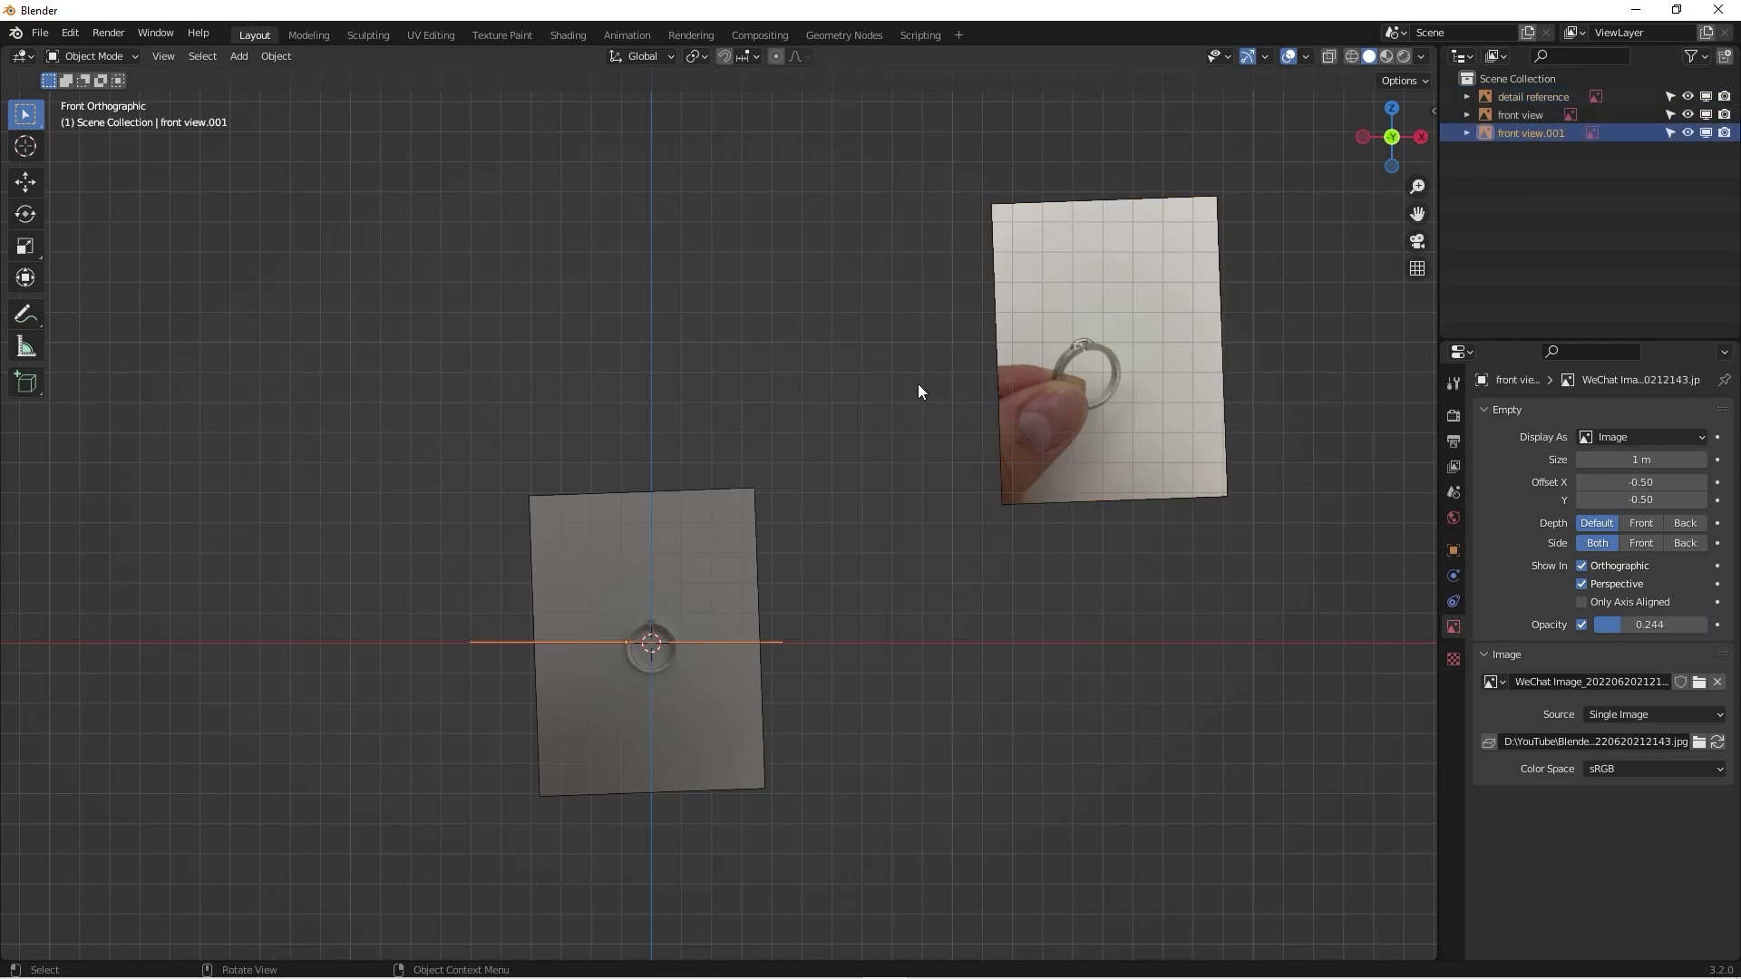
scroll(672, 680, "up", 2)
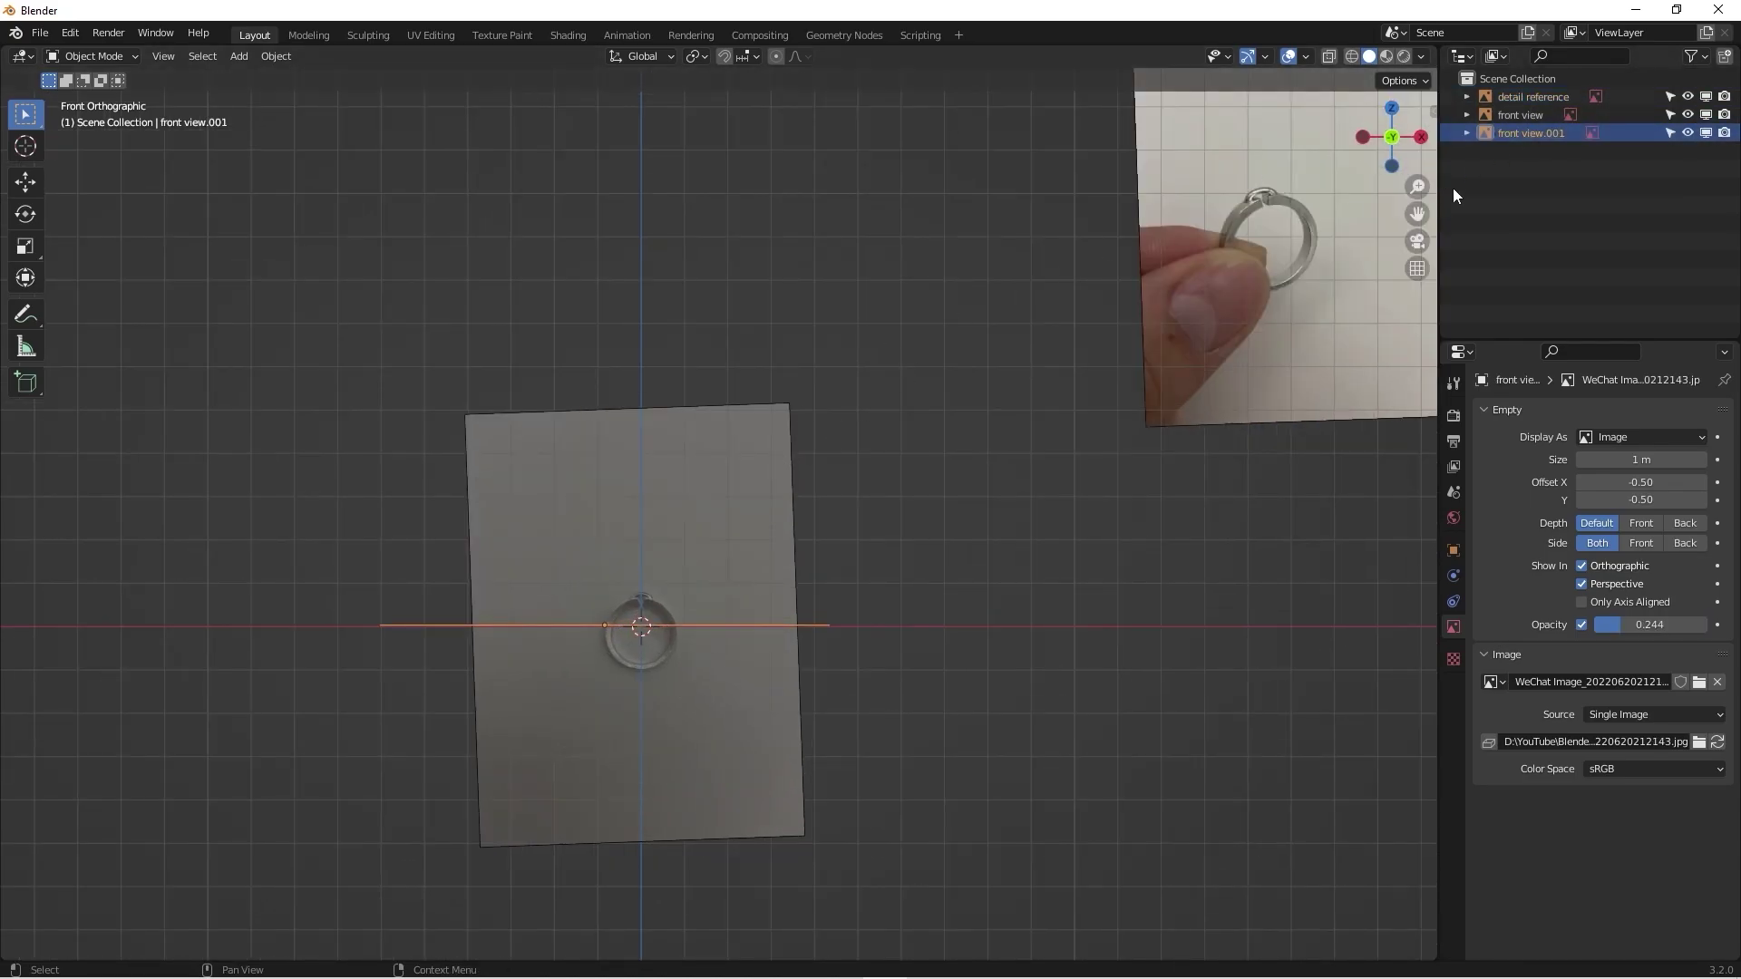
double_click(1524, 132)
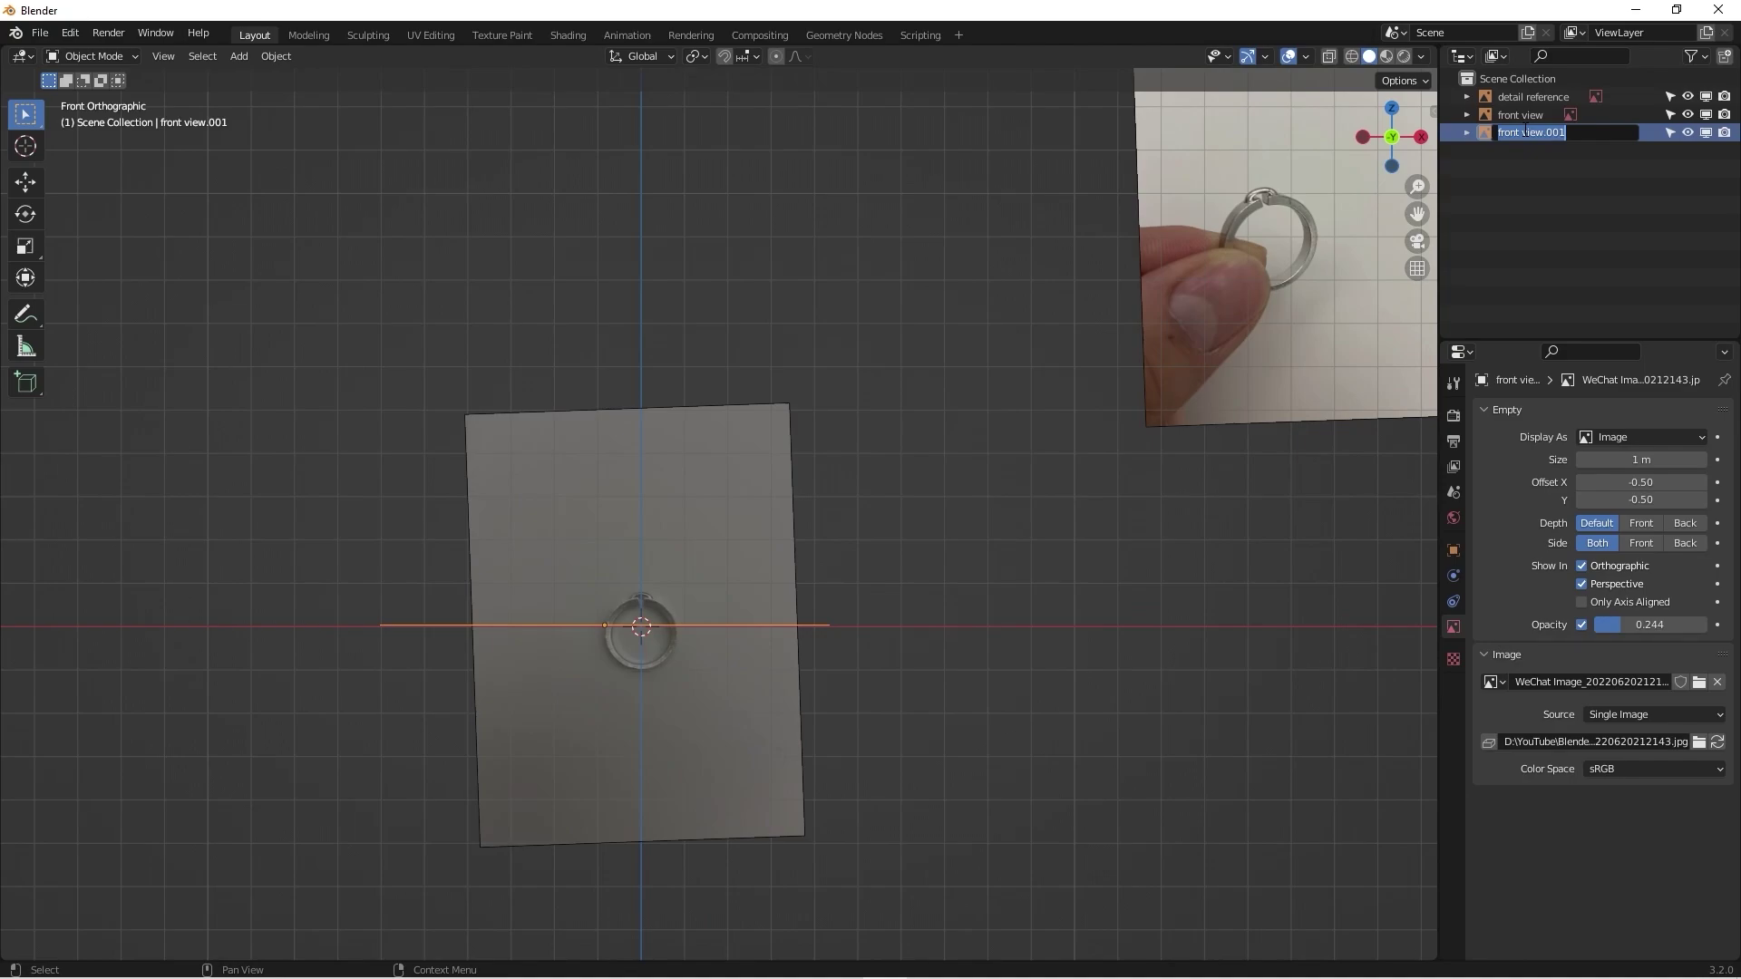
key("BackSpace")
type("top view")
key("Return")
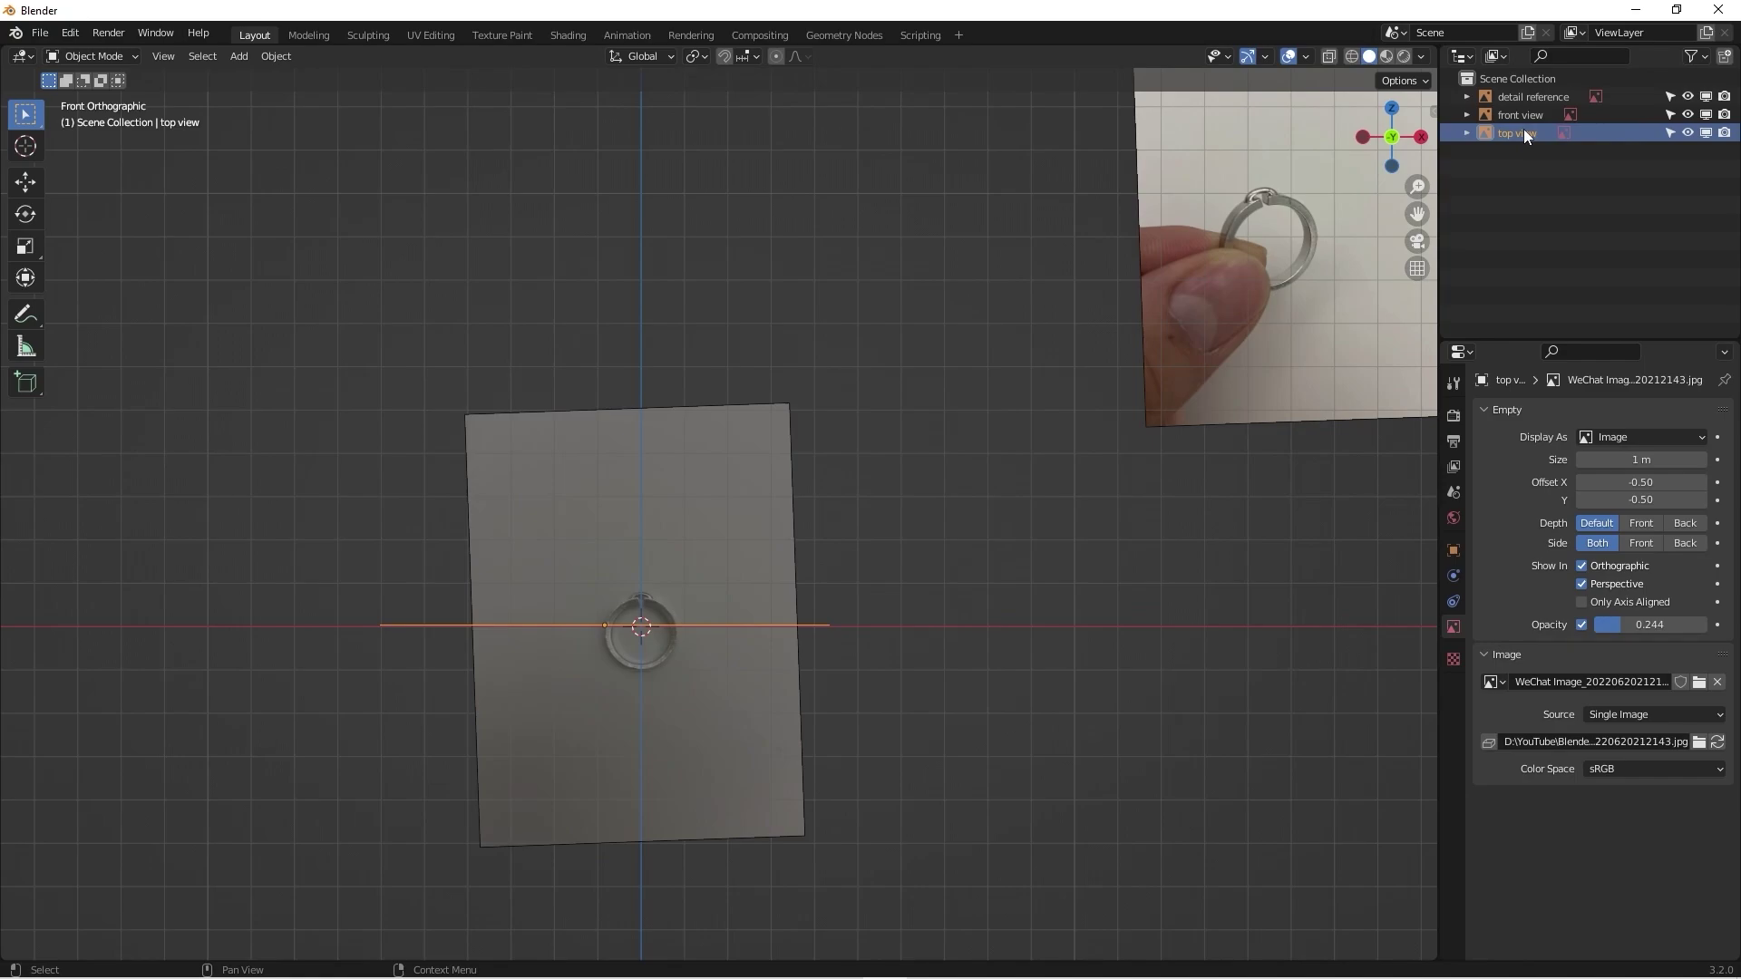
Step: Move all three reference image objects into a new collection named "reference images"
left_click(1523, 100)
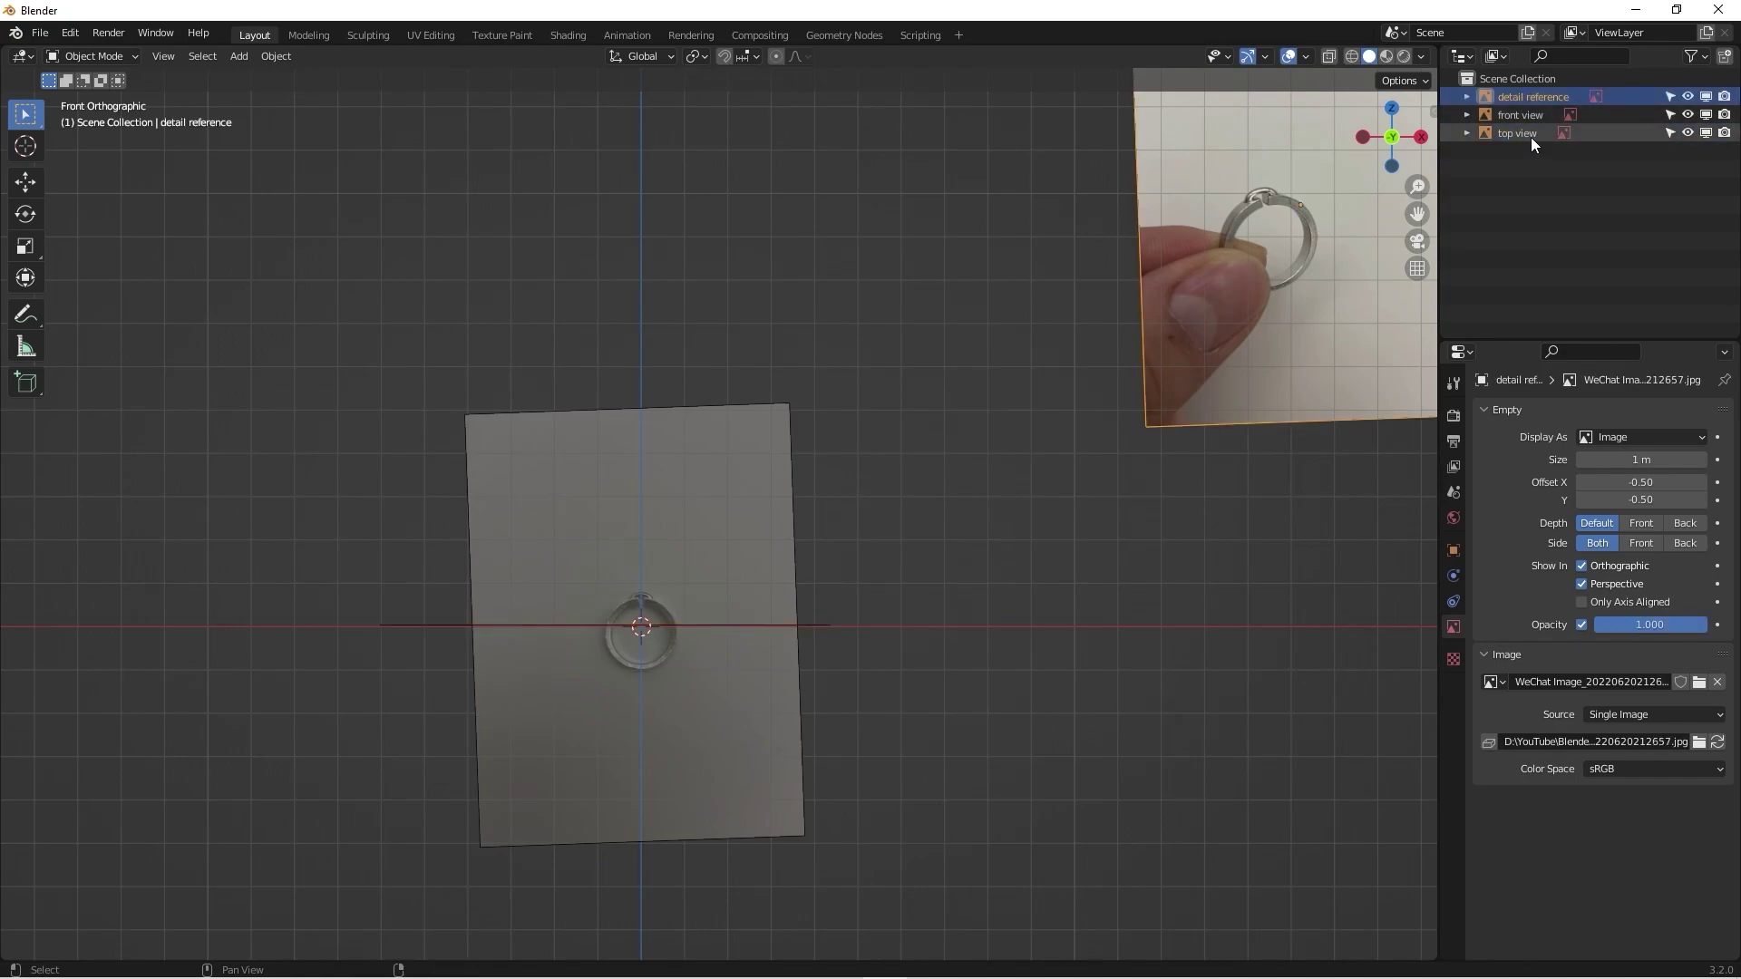
left_click(1531, 137, "shift")
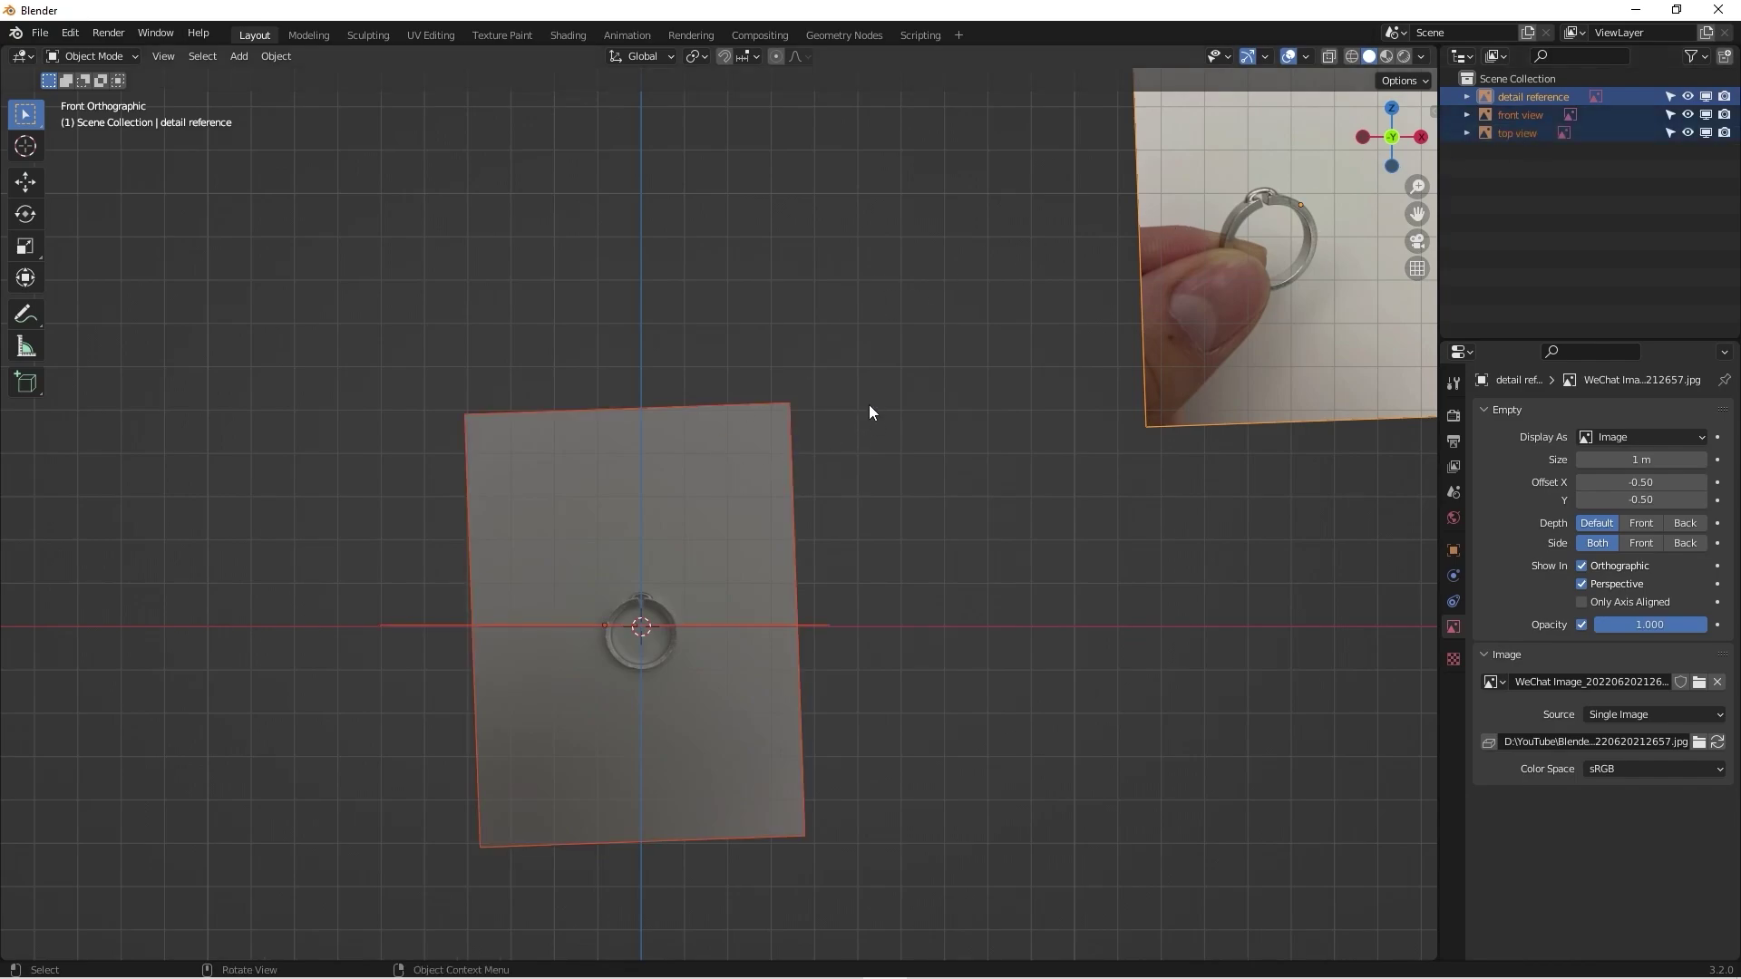
key("m")
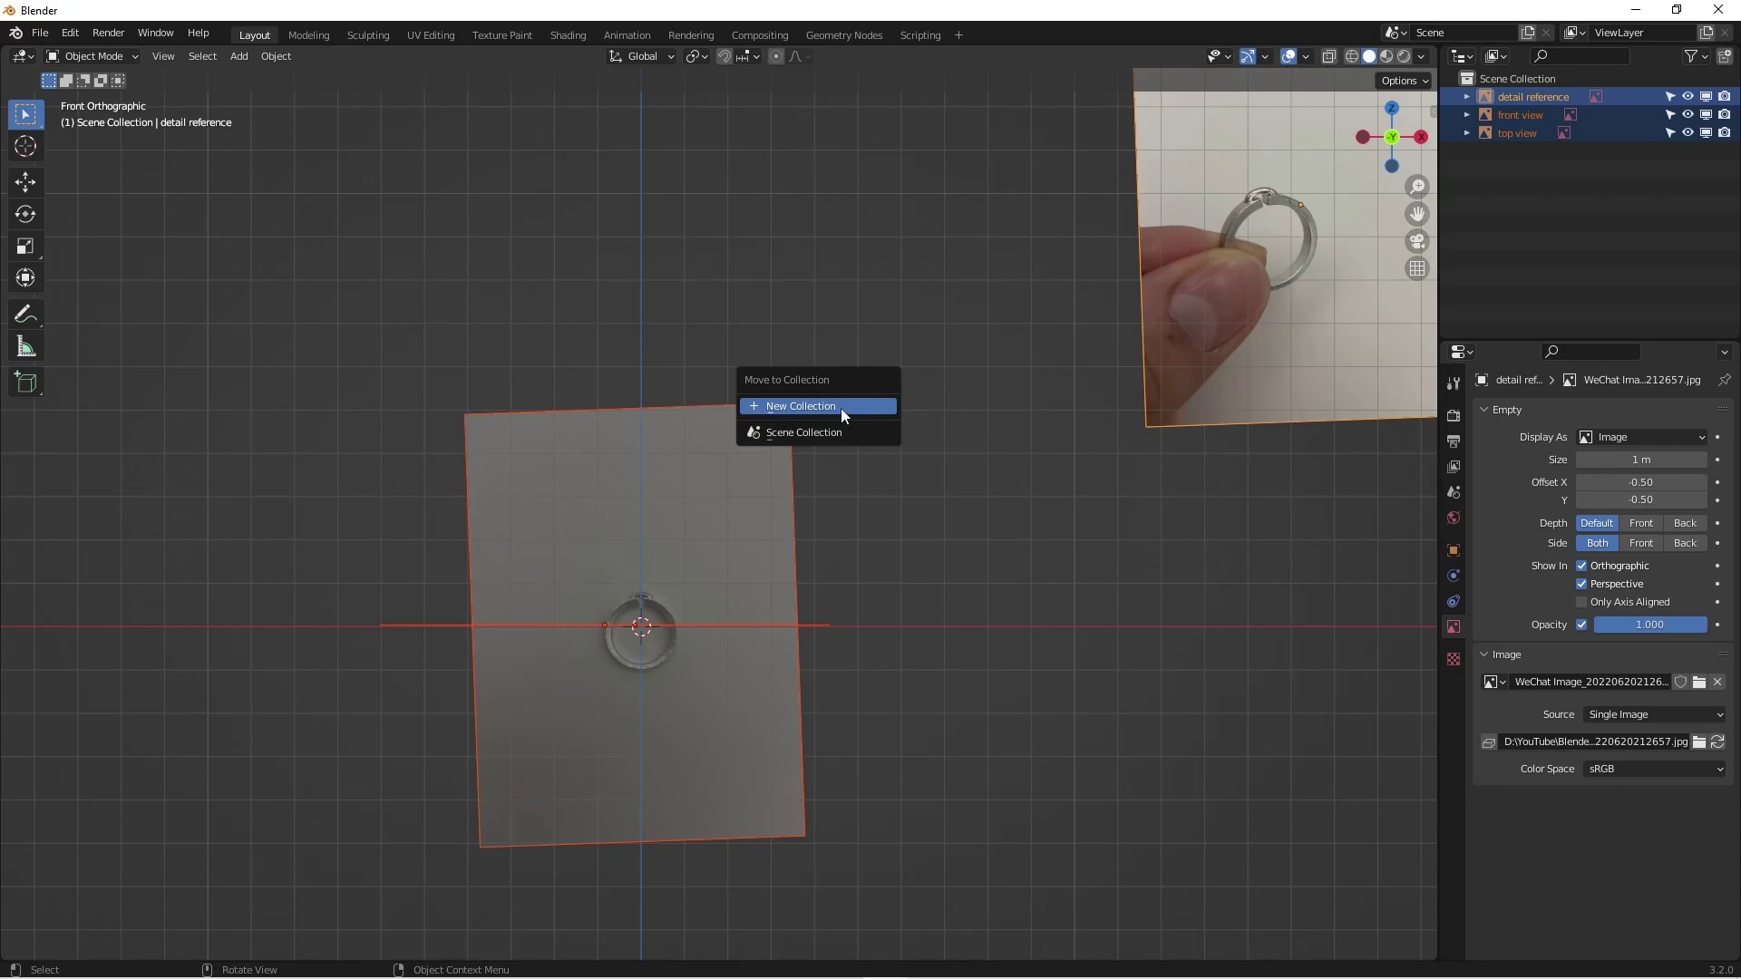
left_click(840, 409)
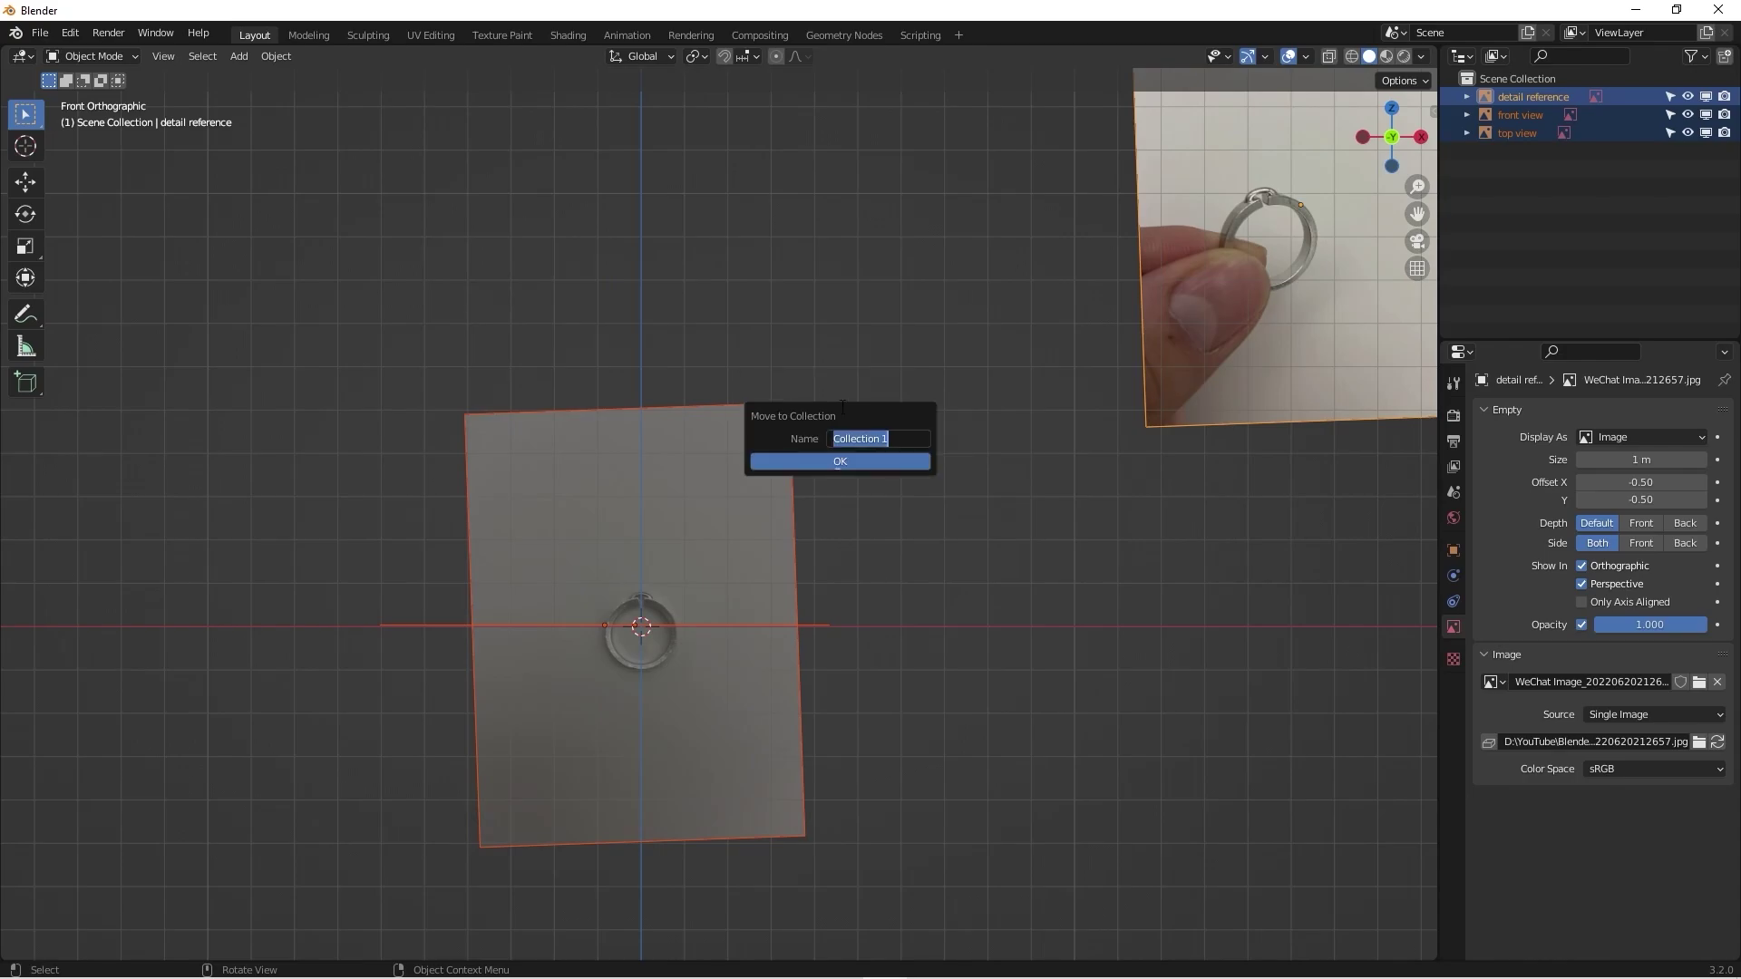
type("reference images")
key("Return")
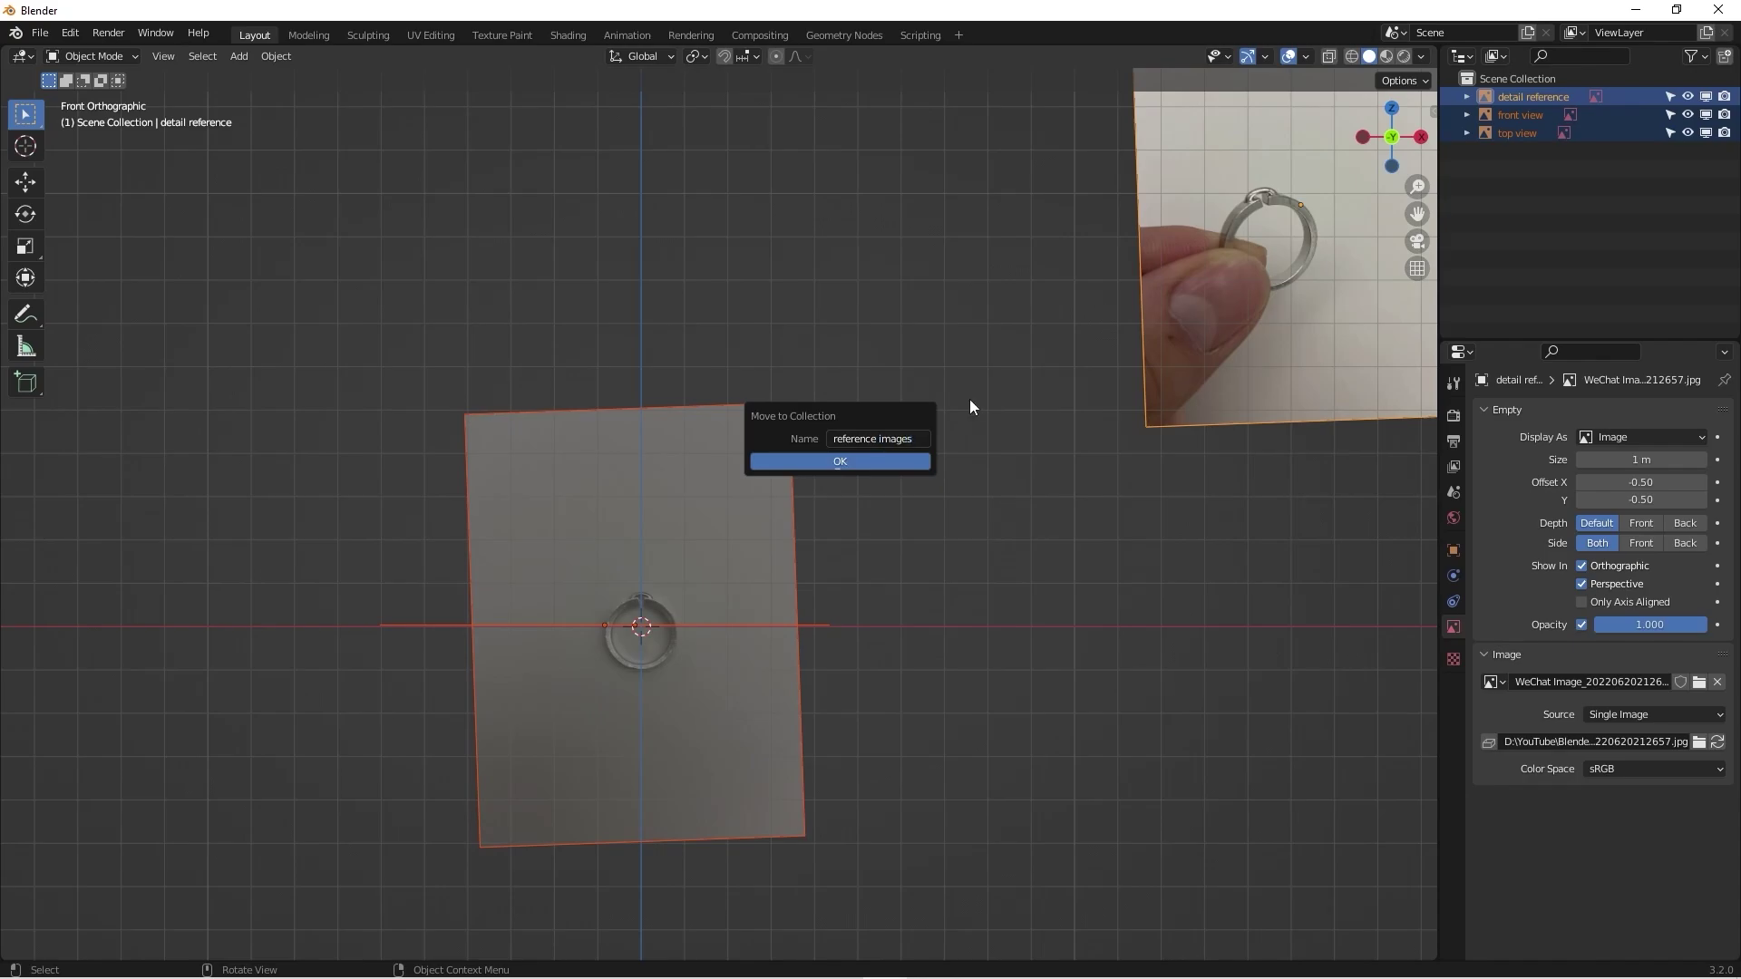
left_click(861, 459)
Step: Select the front view image and examine the ring's position relative to the world origin
scroll(906, 476, "down", 4)
scroll(917, 513, "up", 2)
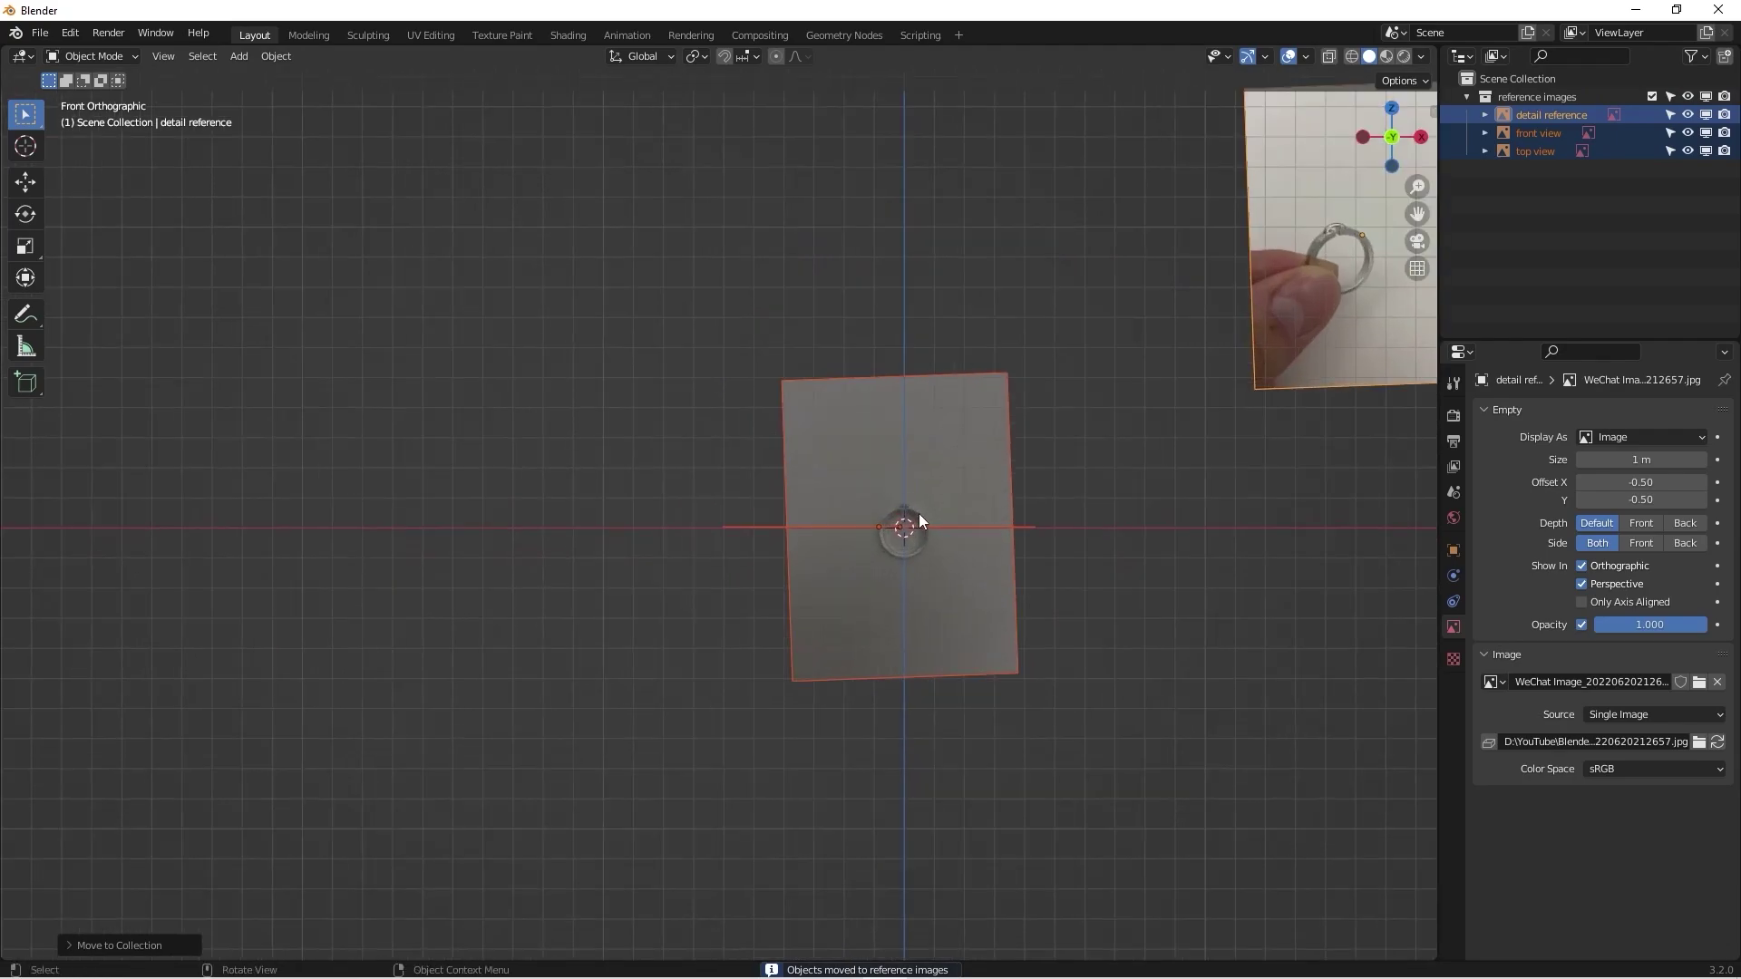
scroll(766, 588, "up", 5)
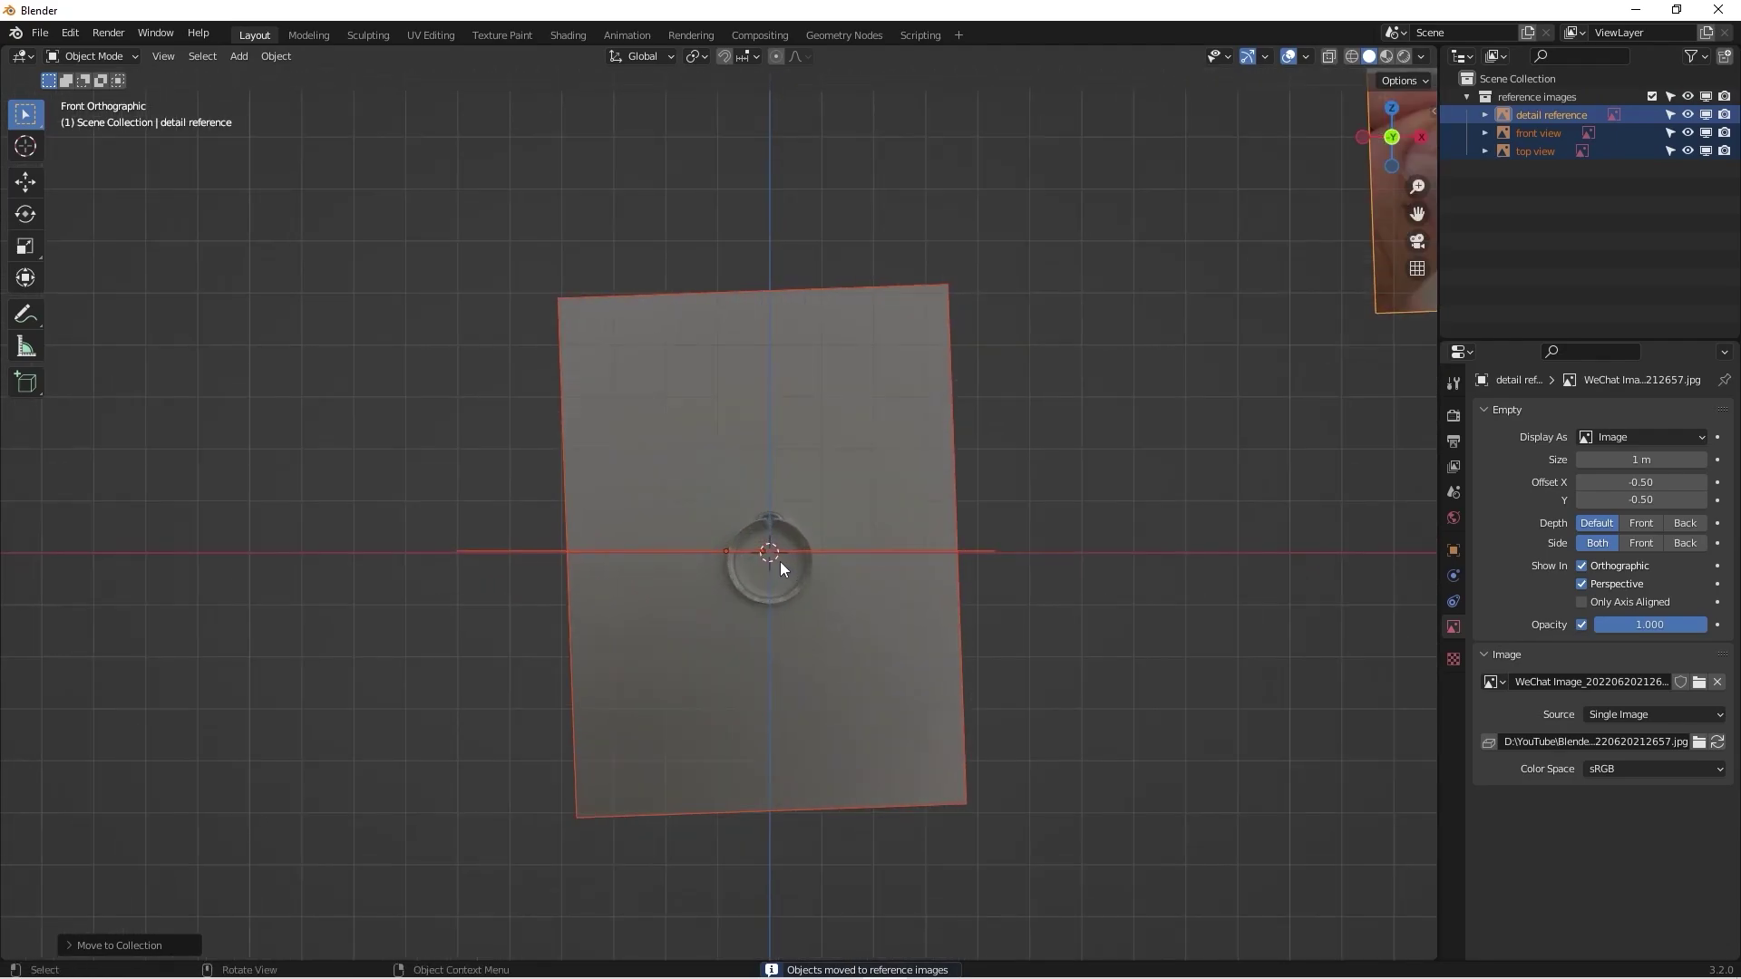
scroll(829, 519, "down", 2)
scroll(749, 459, "up", 12)
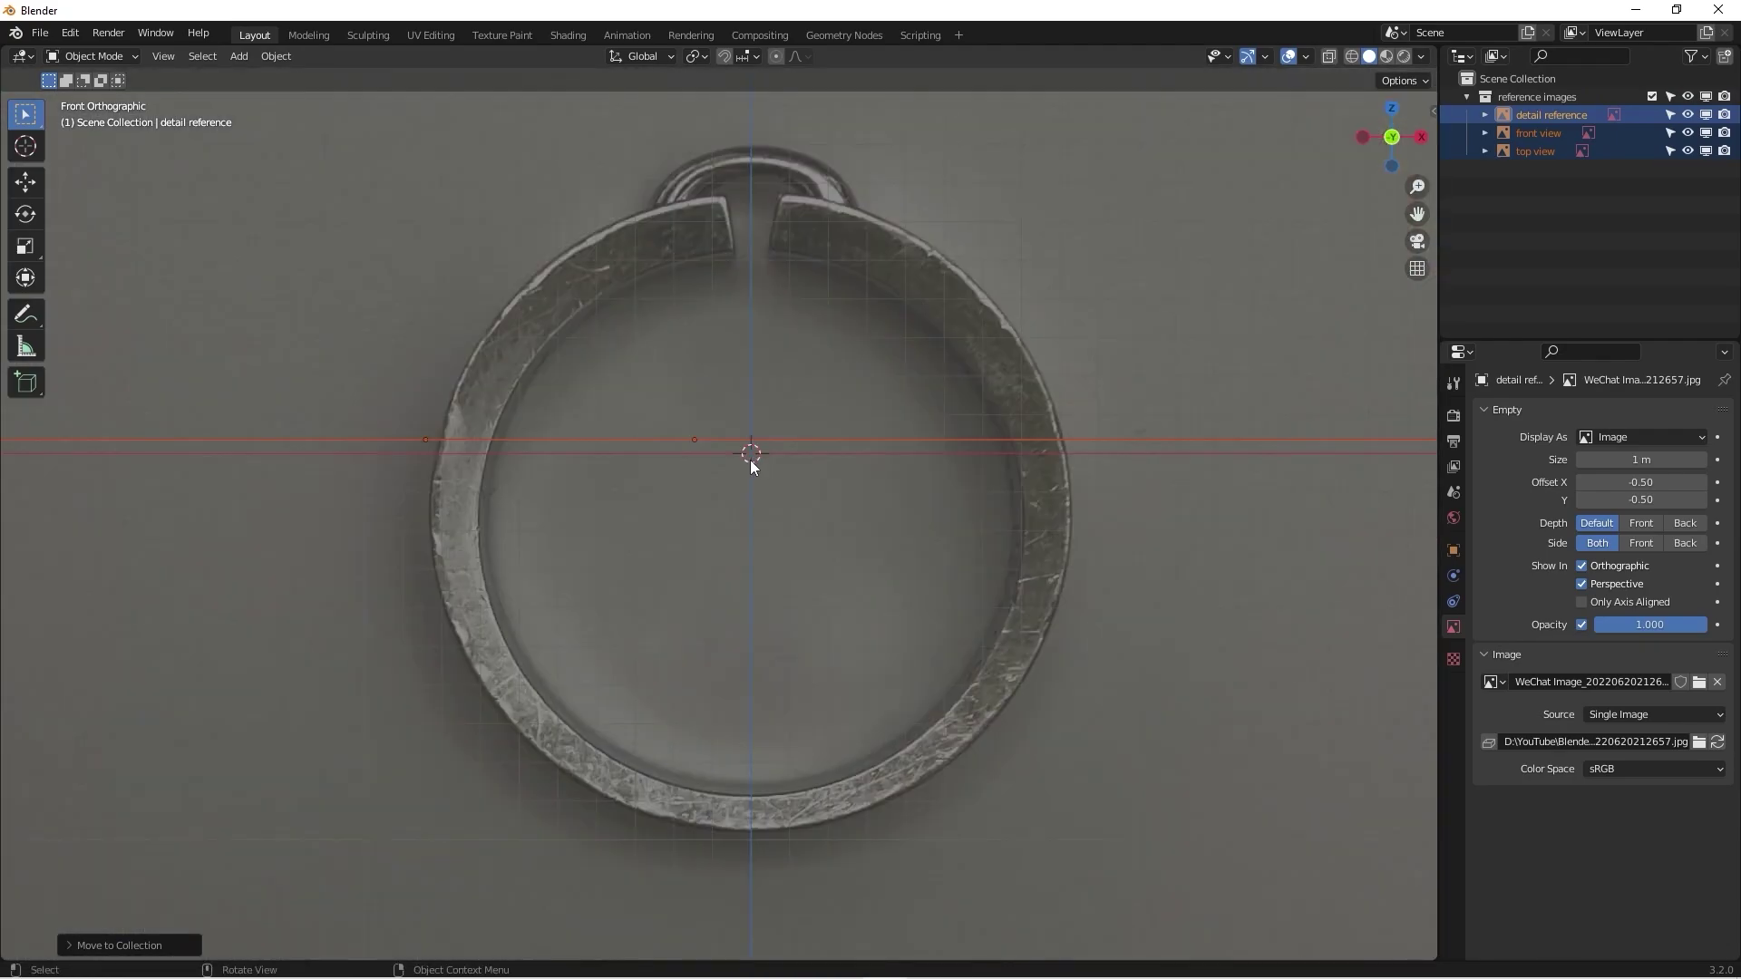
left_click(747, 447)
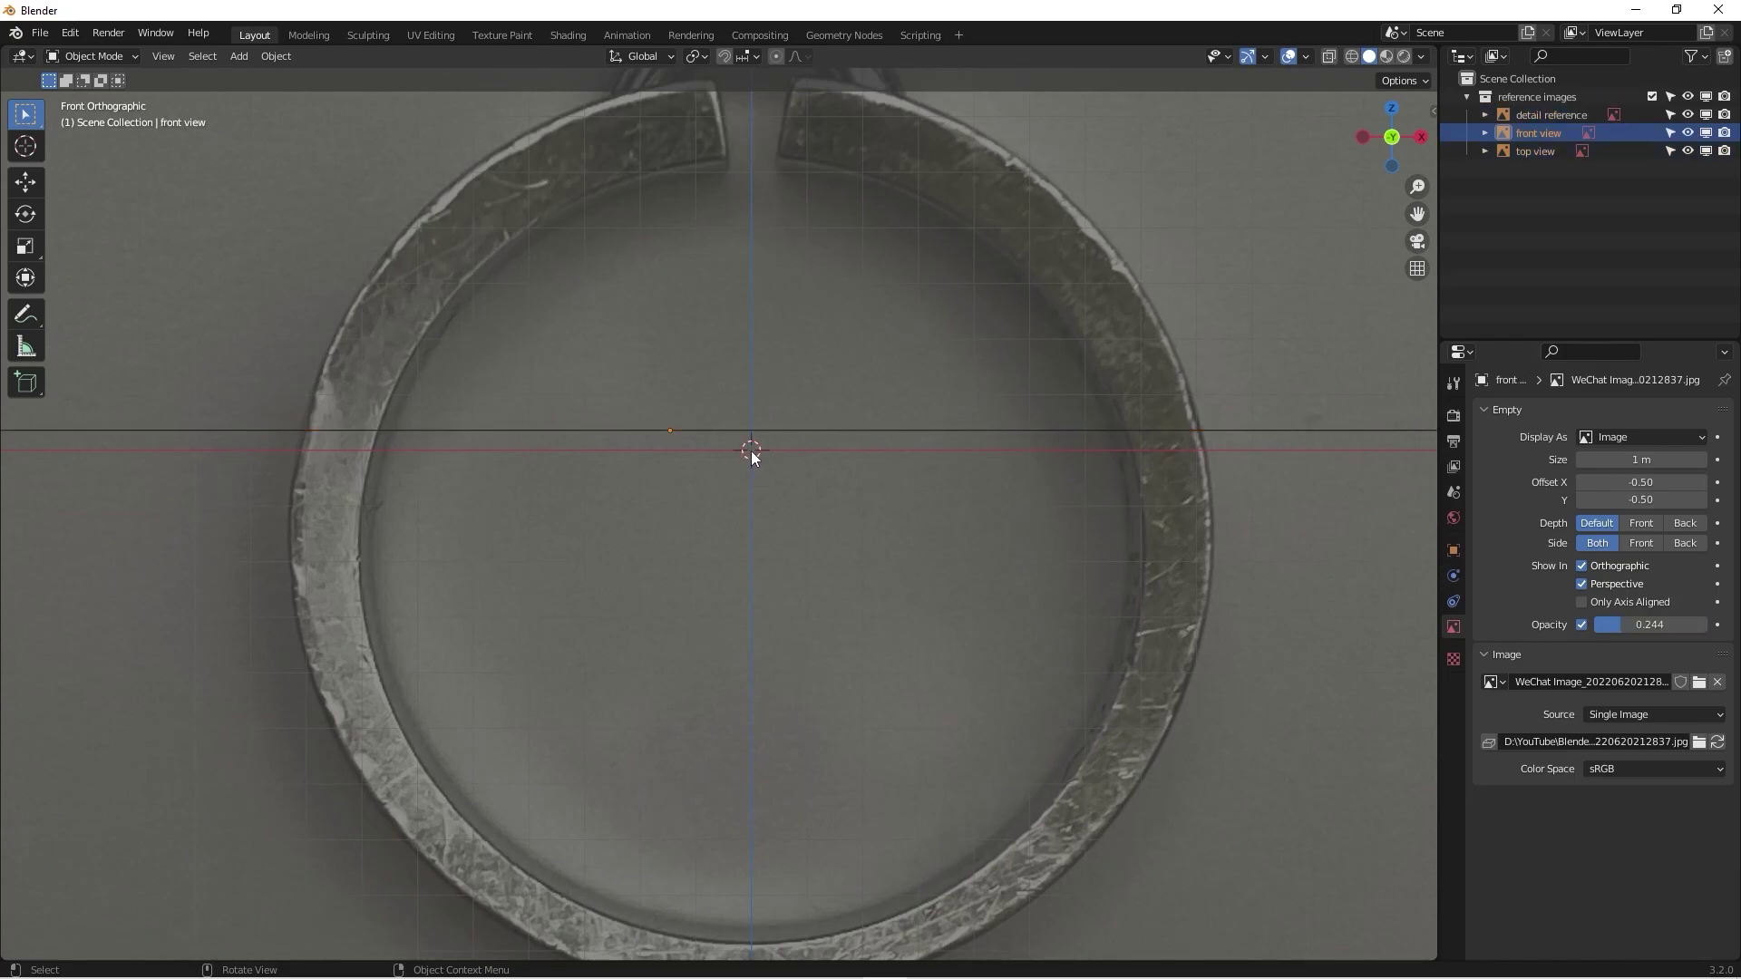
scroll(752, 456, "down", 1)
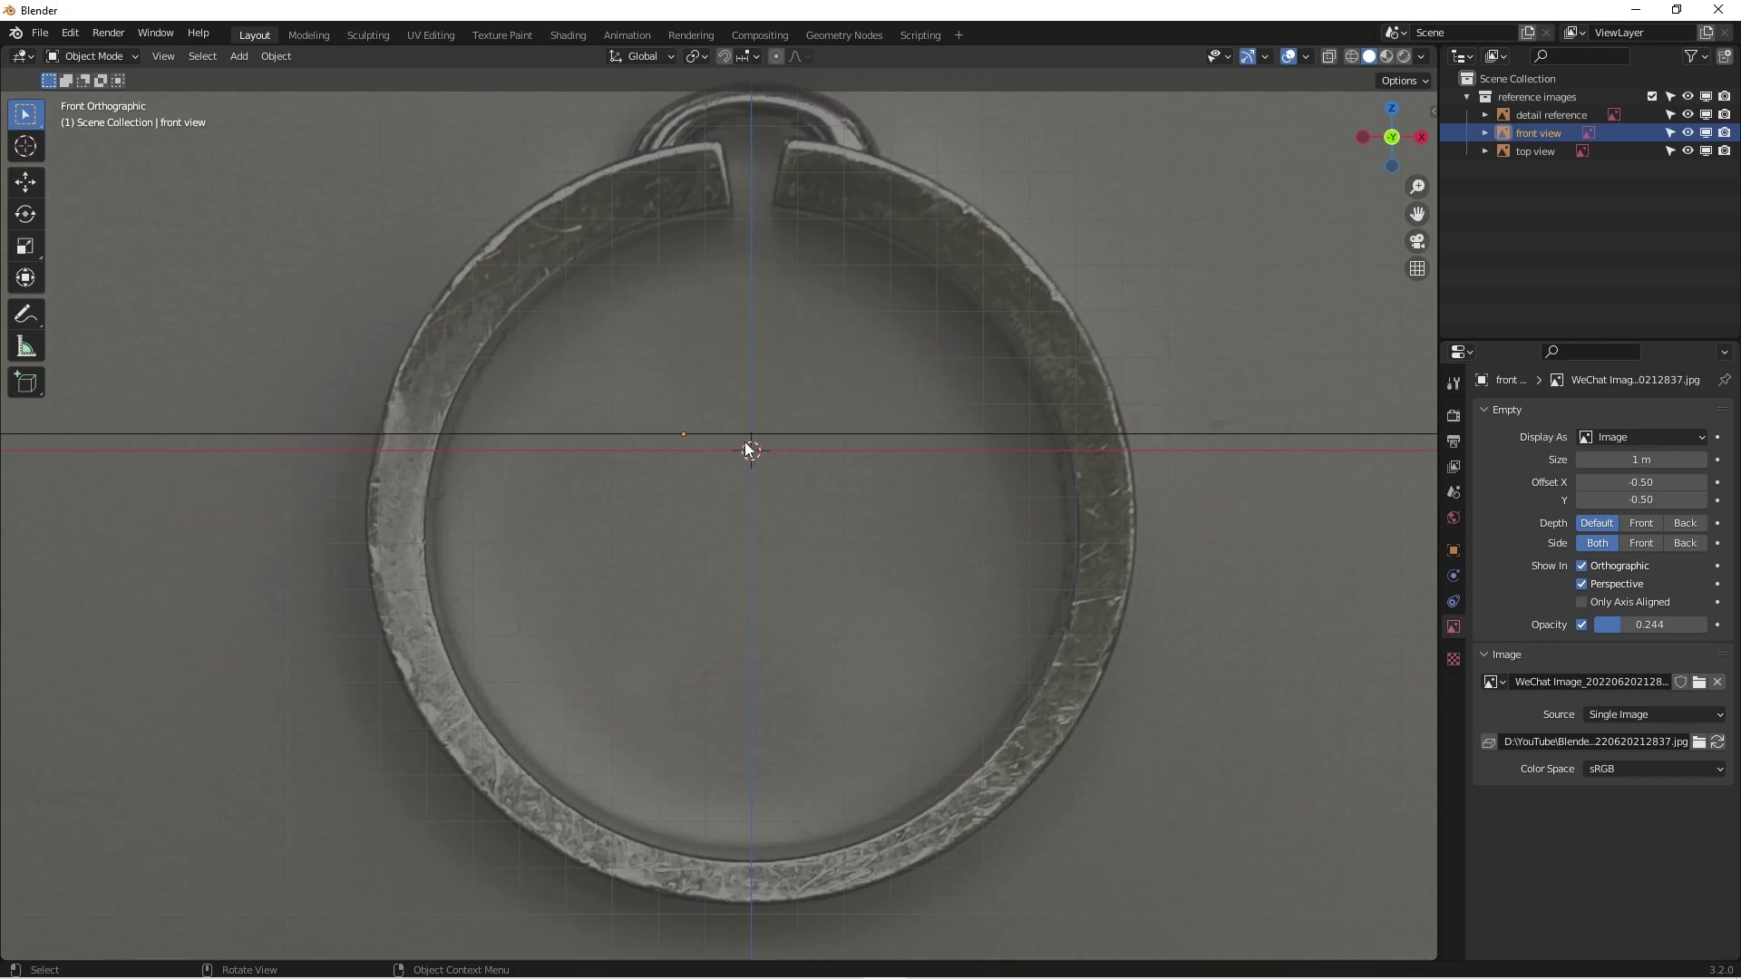
scroll(749, 448, "down", 4)
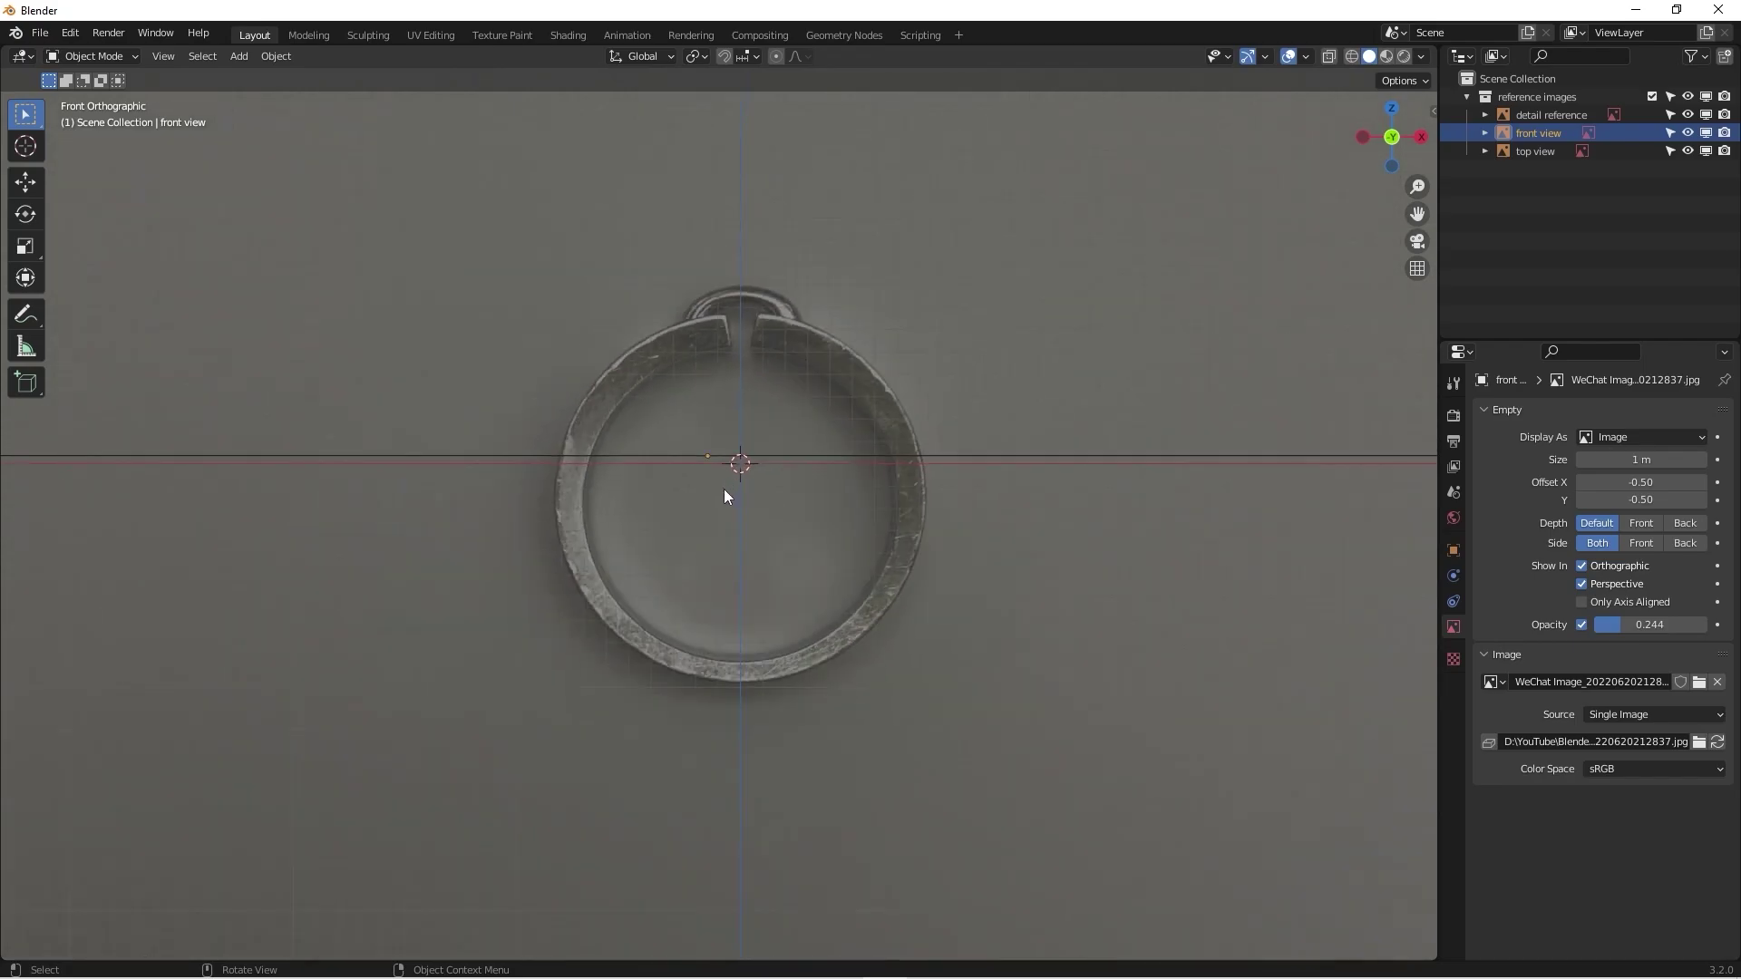
Step: Place the 3D cursor at several spots around the ring image, and snap it back to the world origin
scroll(734, 465, "down", 1)
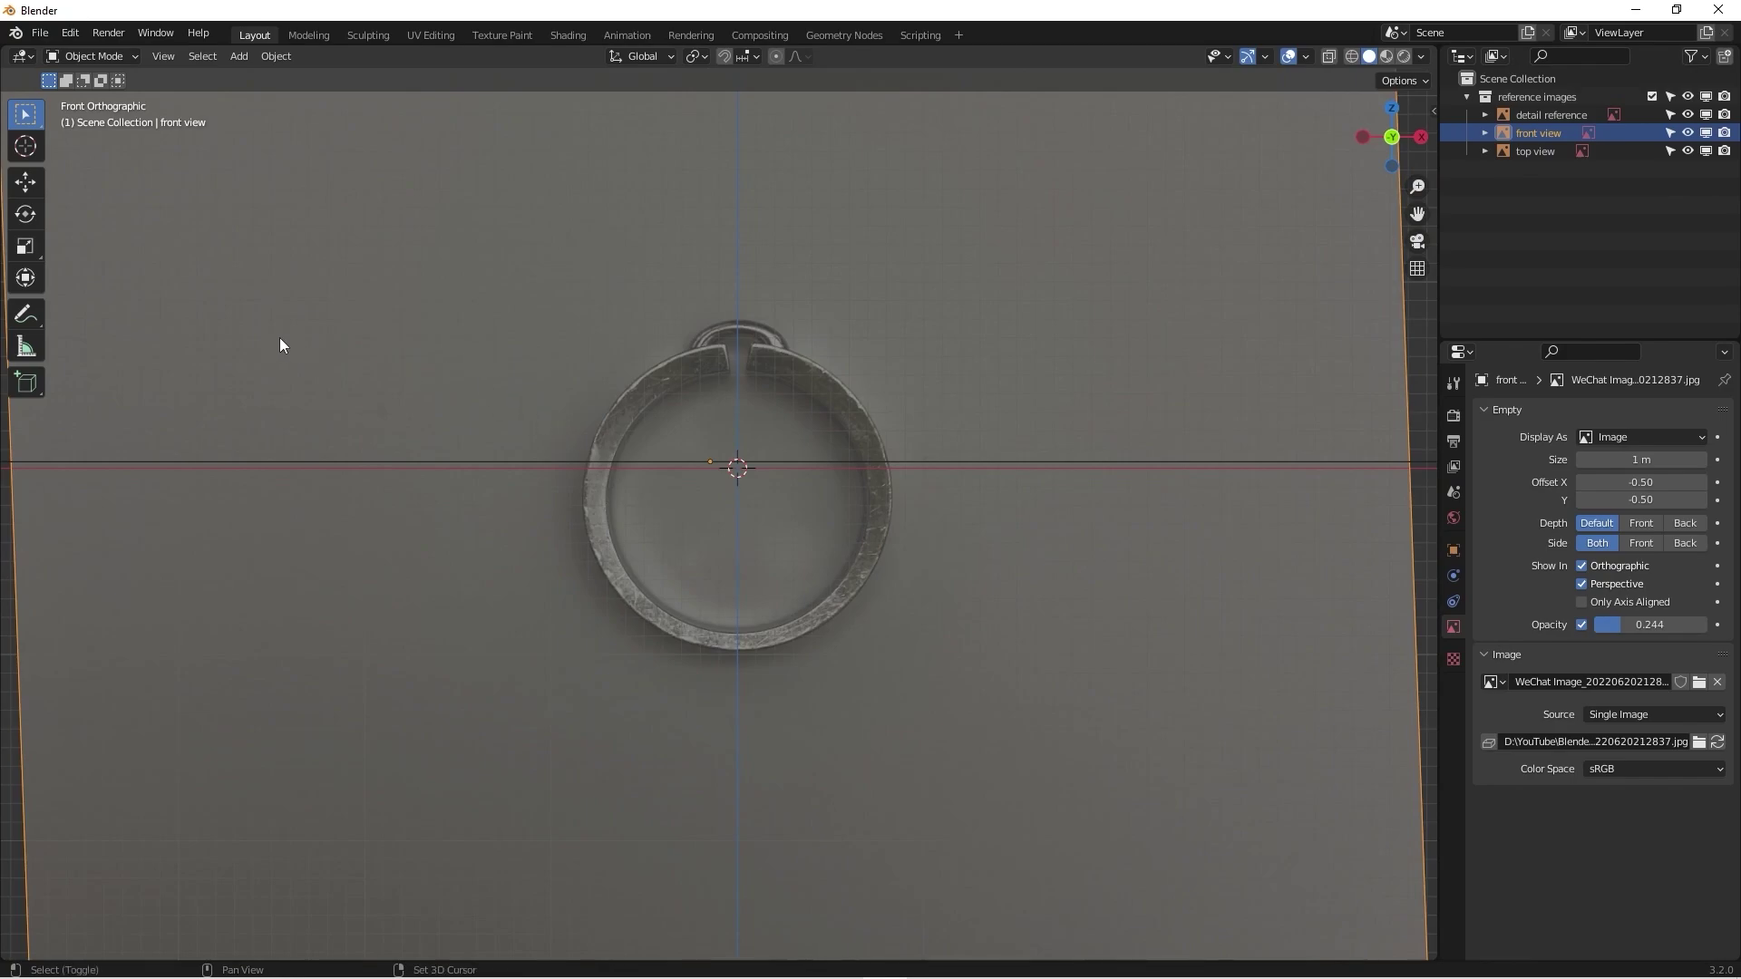
right_click_drag(310, 333, 1001, 264, "shift")
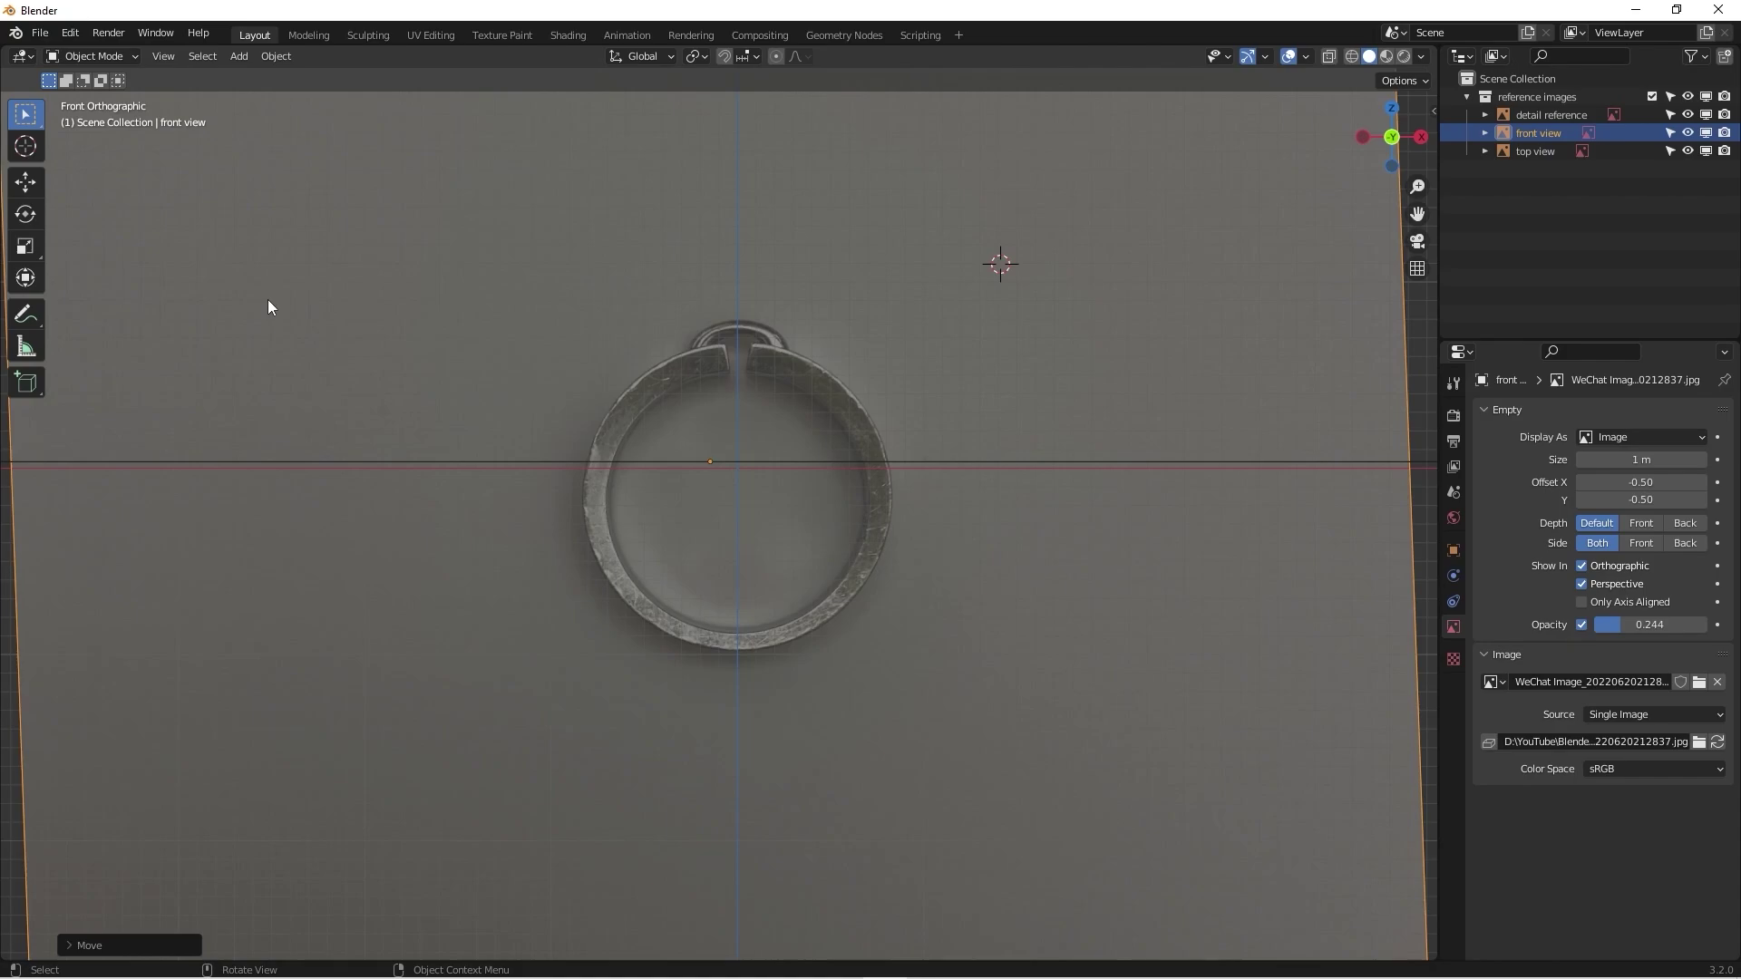
right_click(877, 264, "shift")
right_click(1001, 613, "shift")
right_click(233, 635, "shift")
key("shift+s")
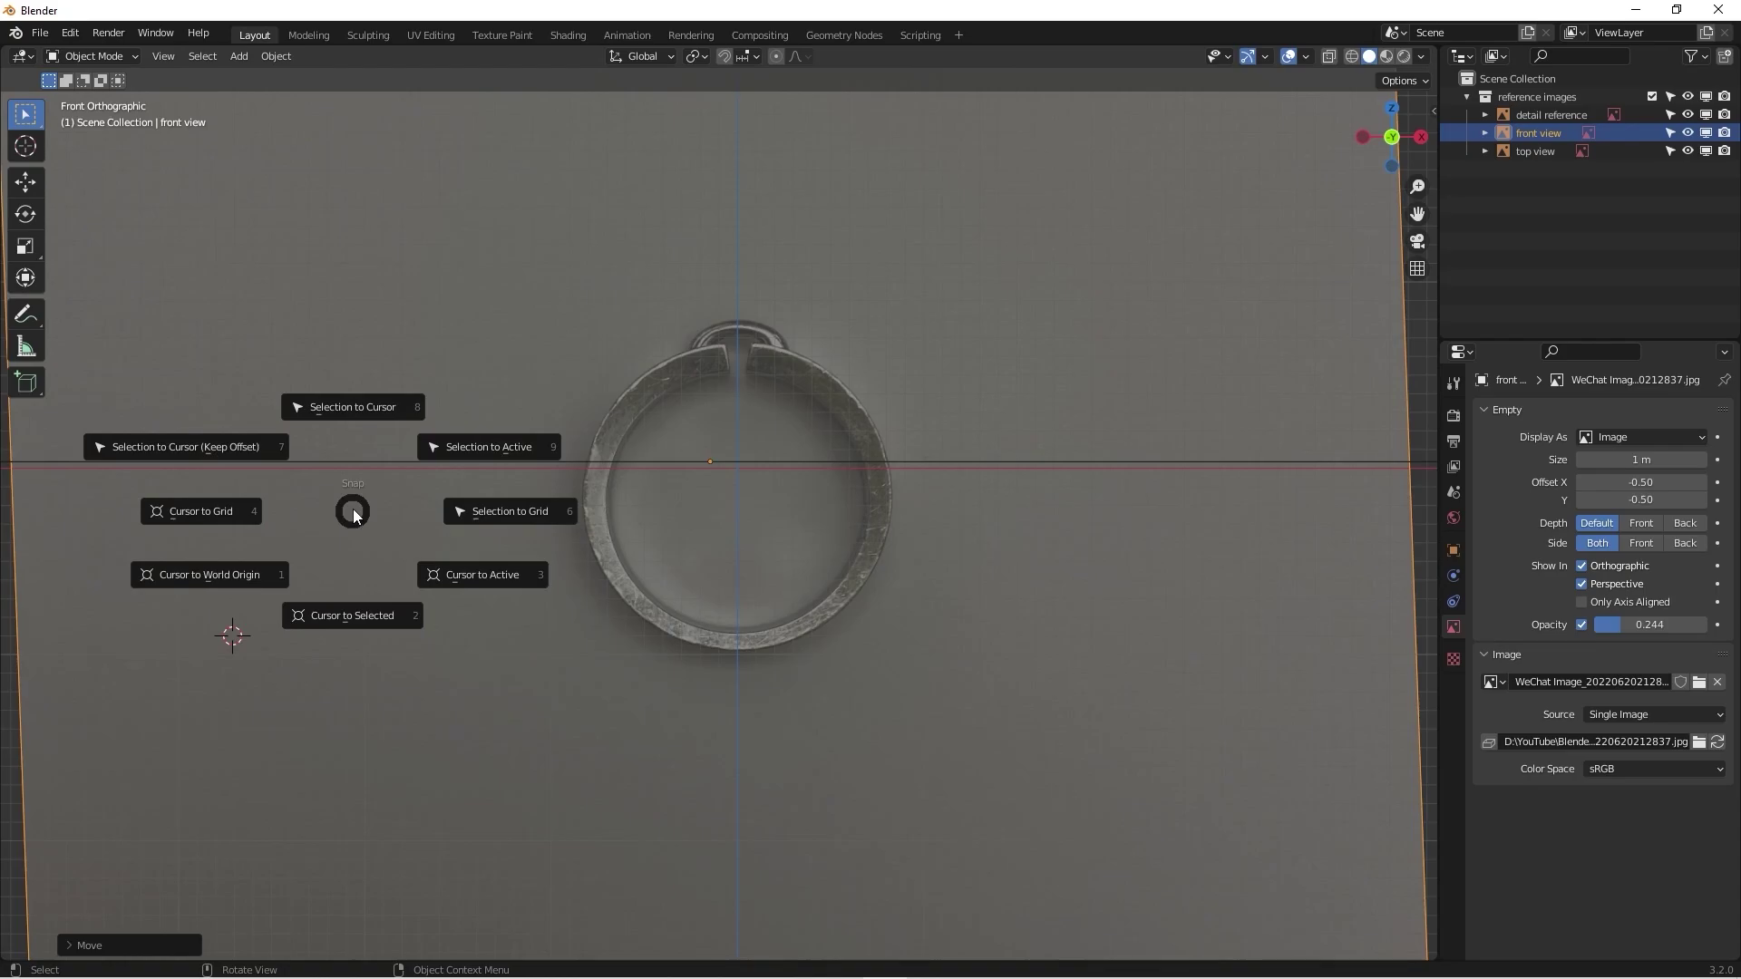
left_click(198, 579)
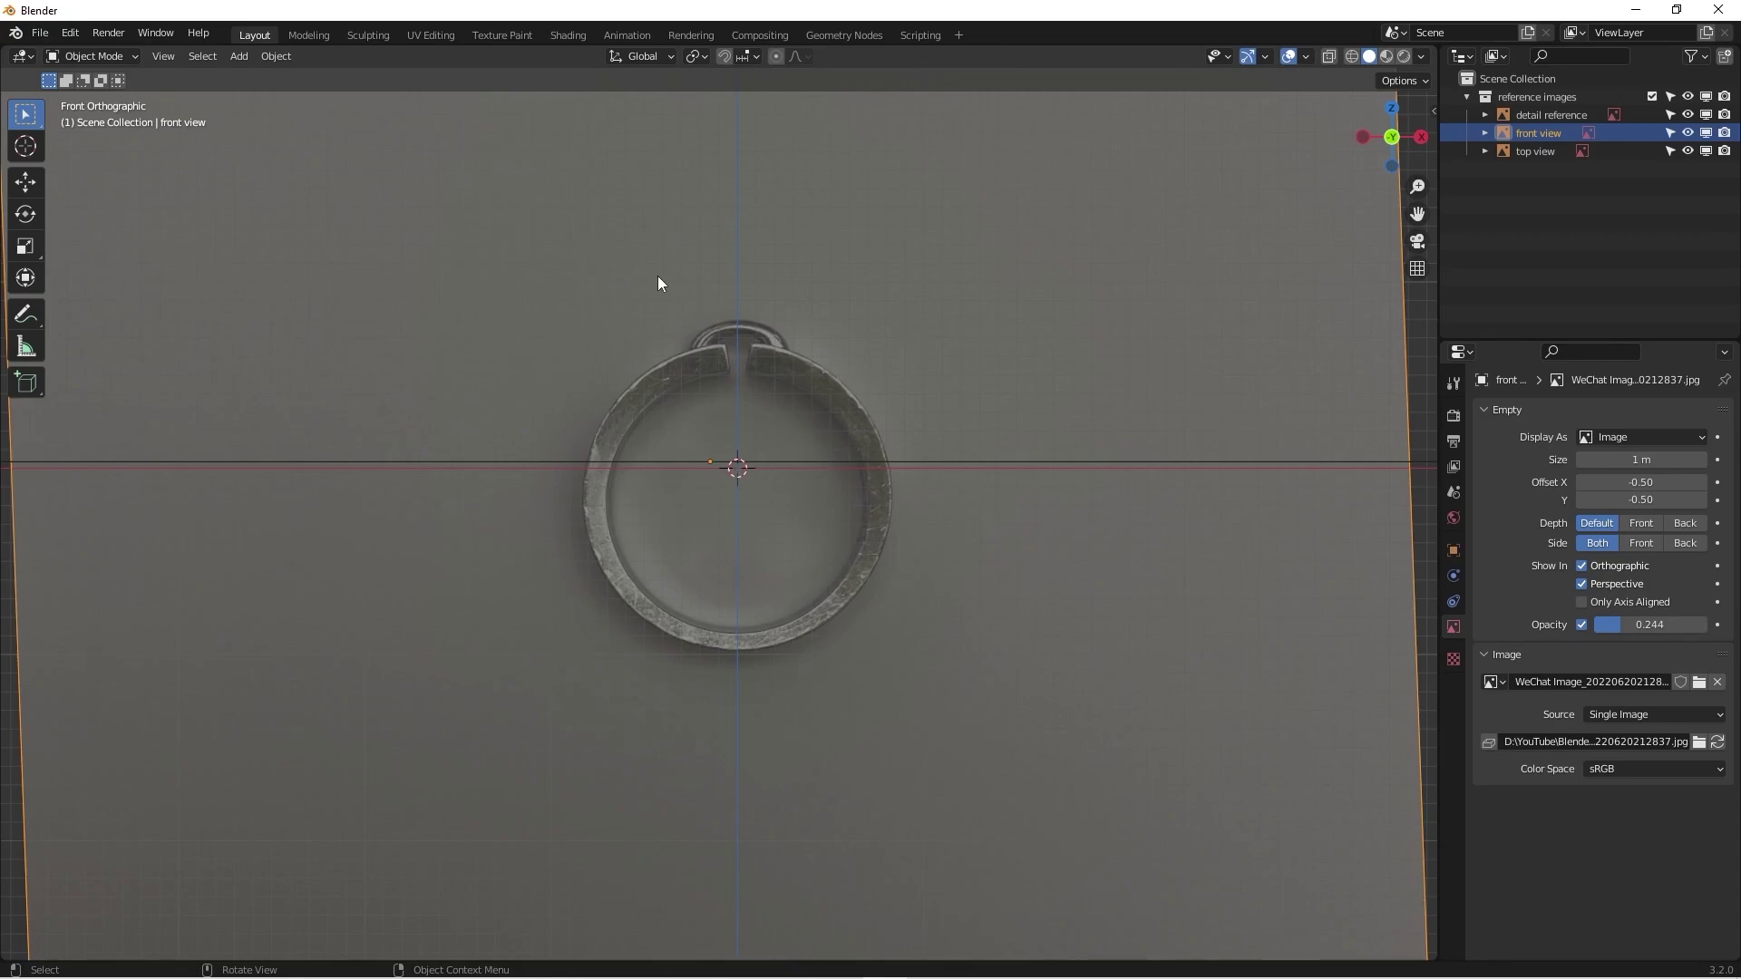
Step: Add a mesh cylinder at the world origin, over the front view ring image
scroll(764, 410, "up", 1)
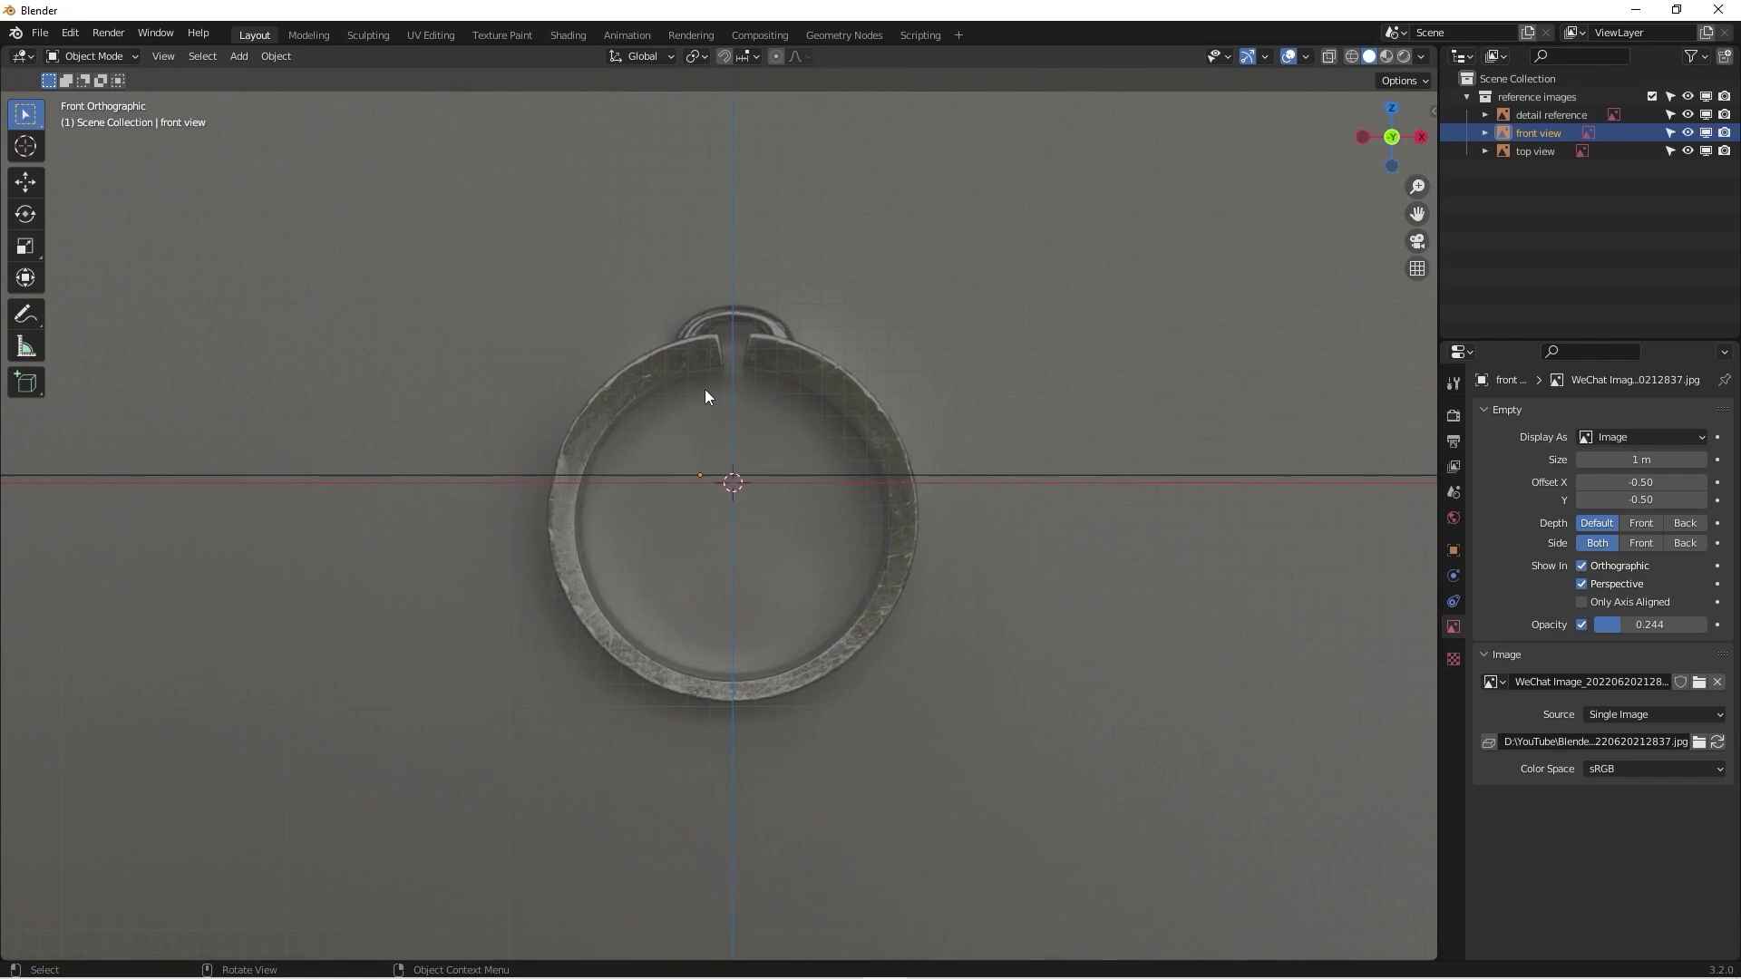
scroll(625, 399, "up", 2)
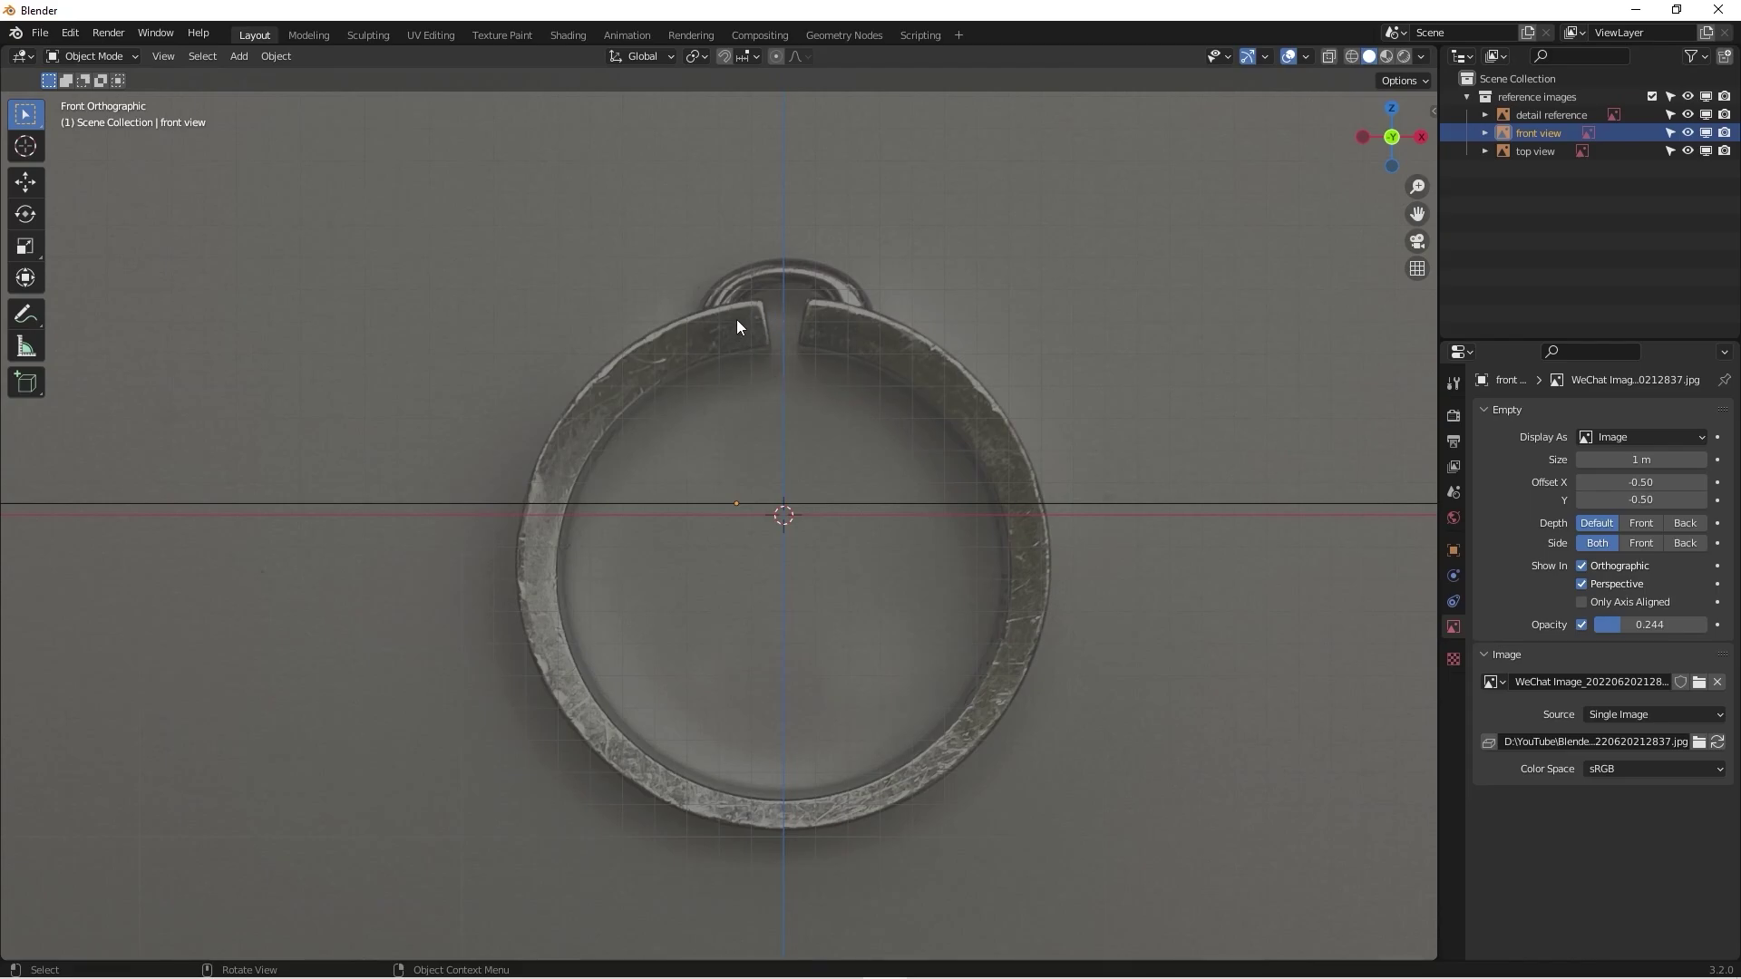
scroll(731, 472, "down", 1)
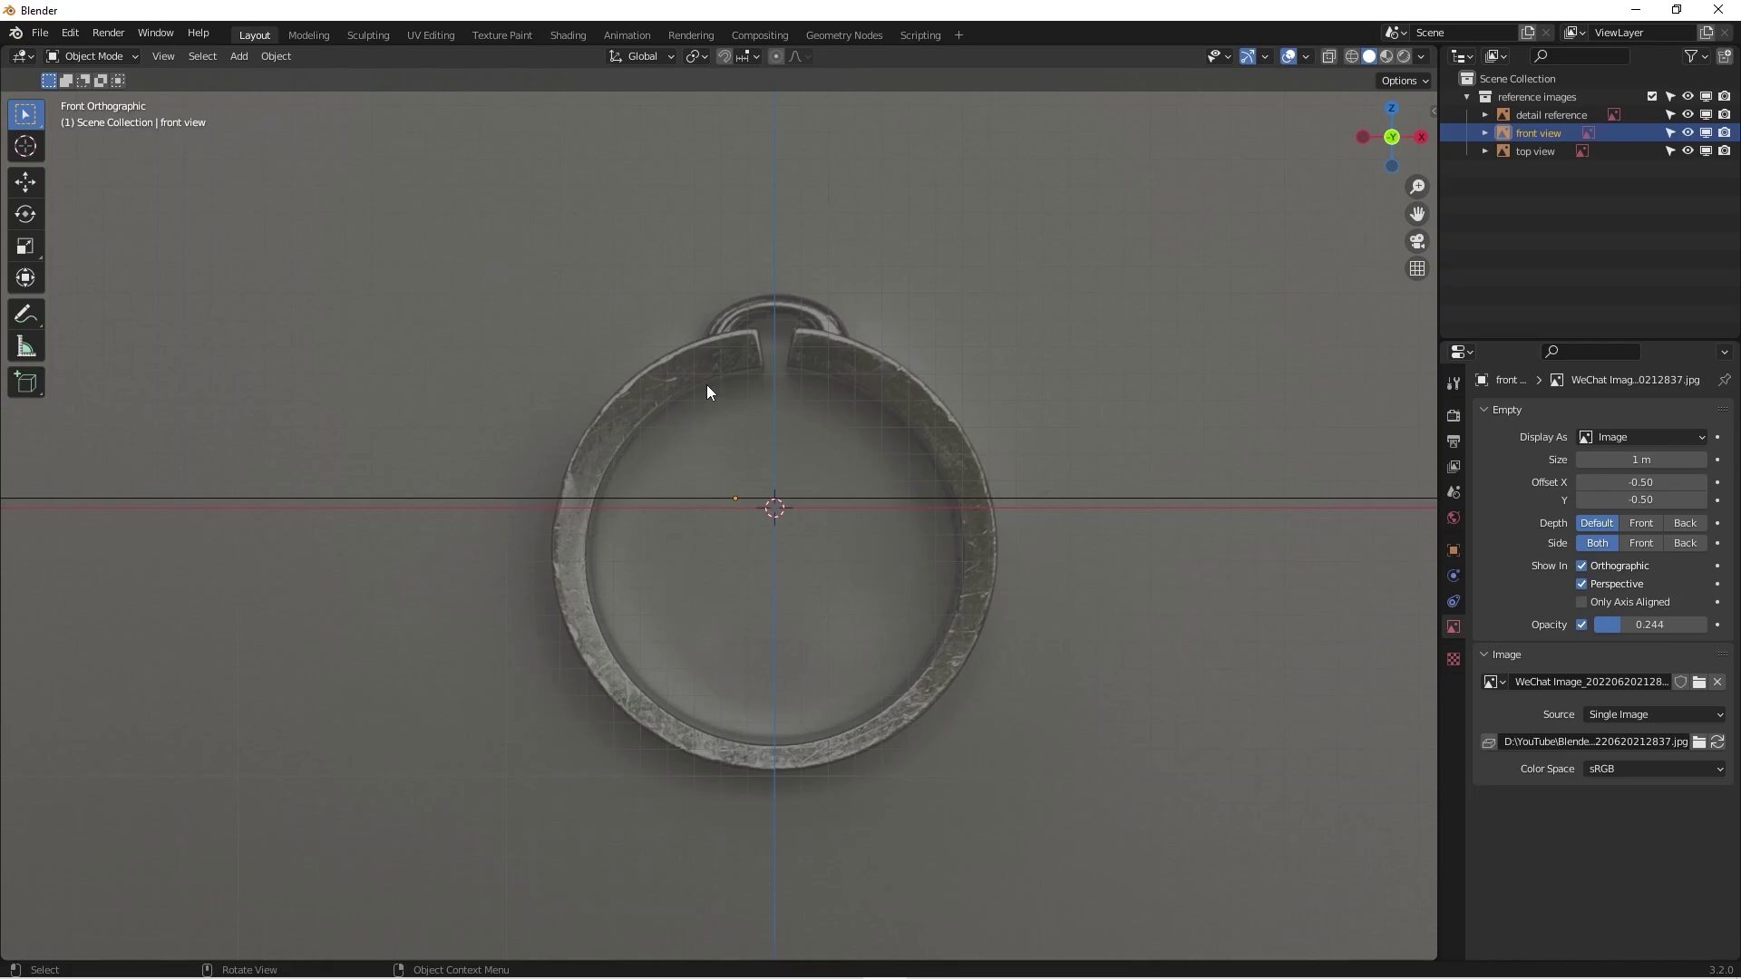
key("shift+a")
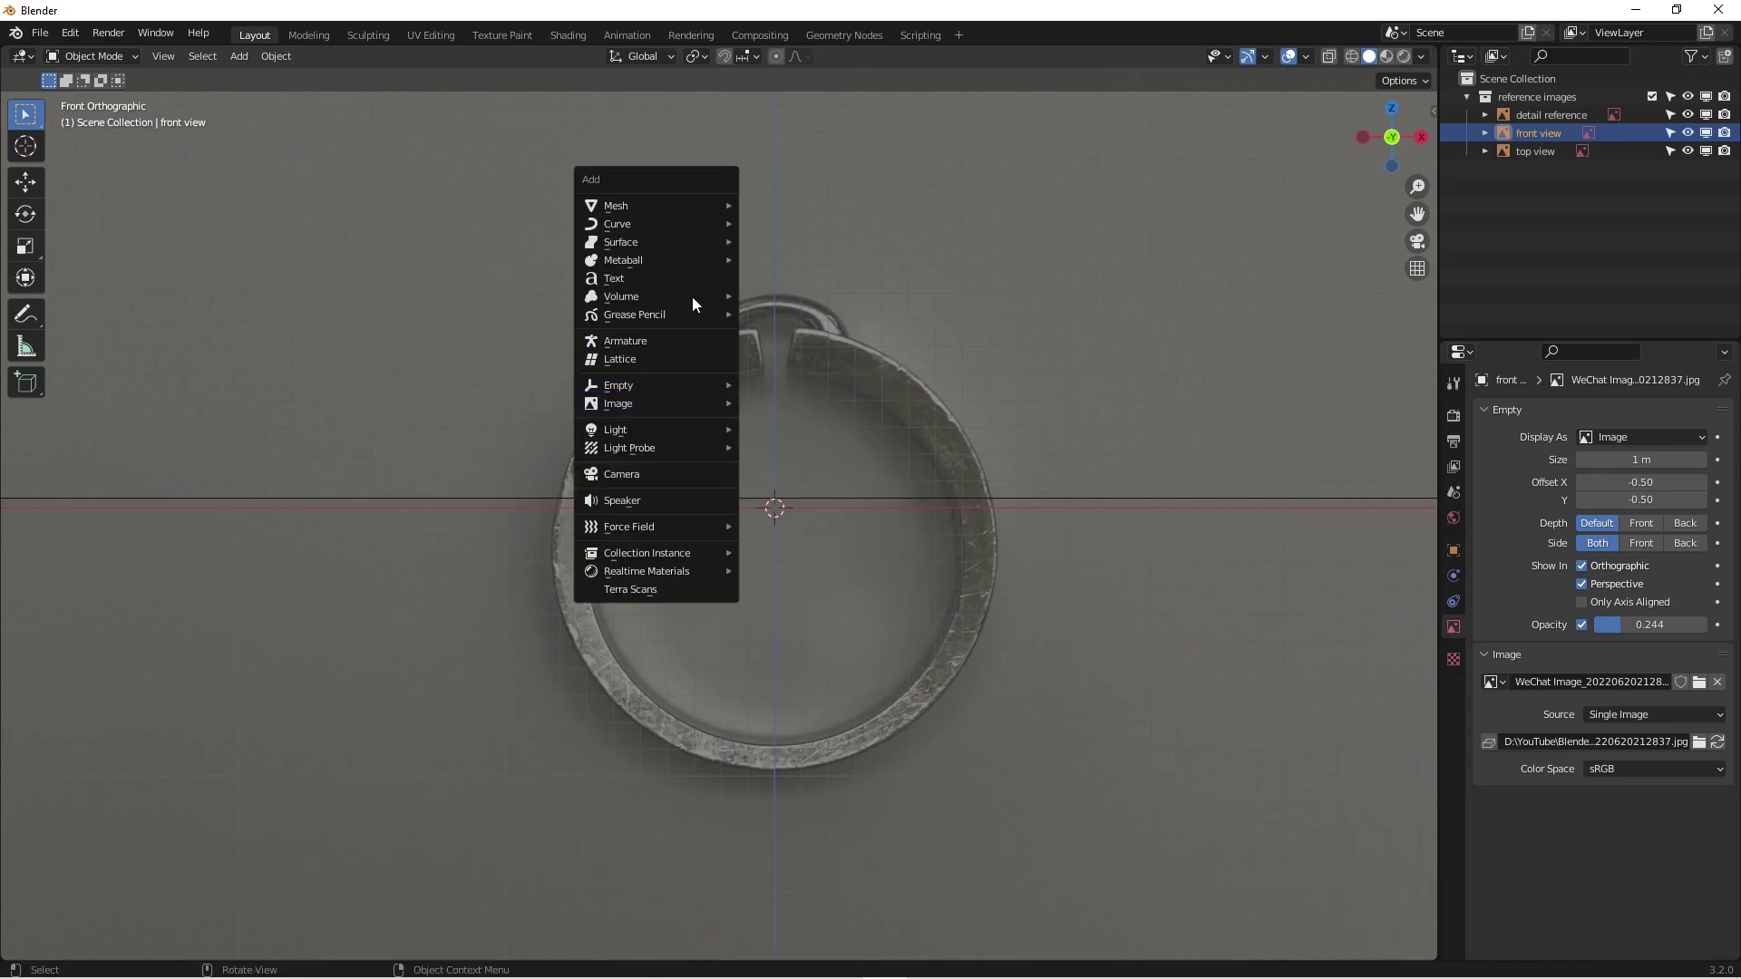
mouse_move(693, 204)
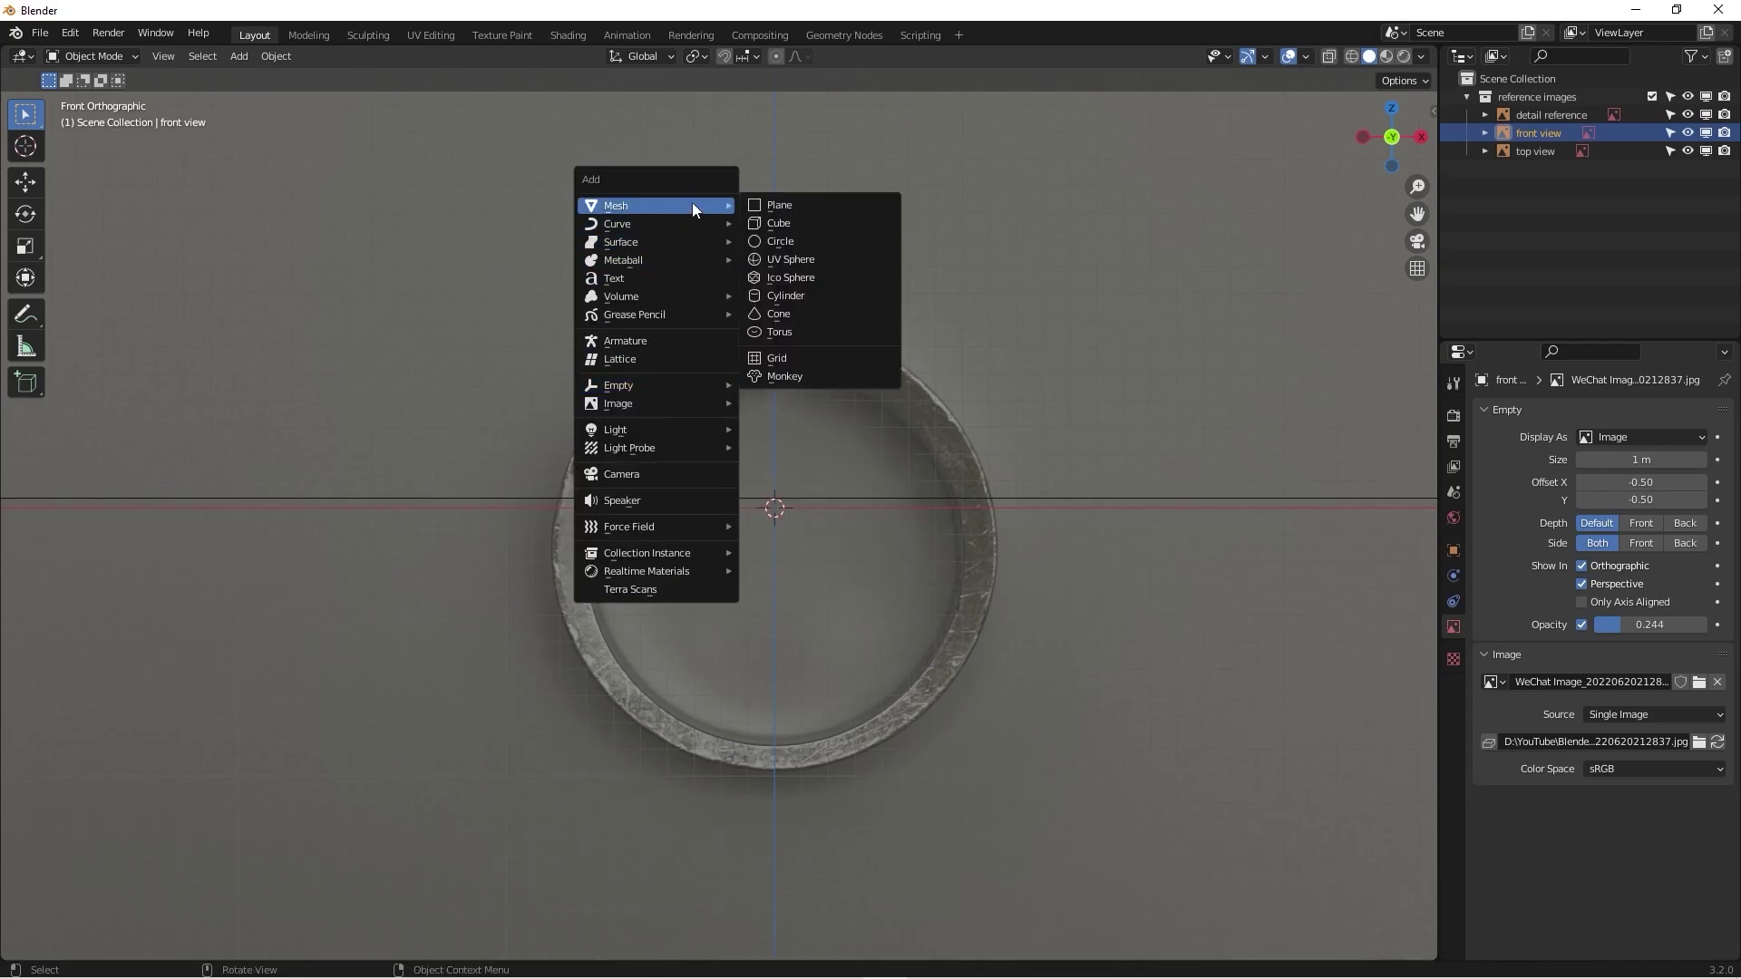
left_click(812, 293)
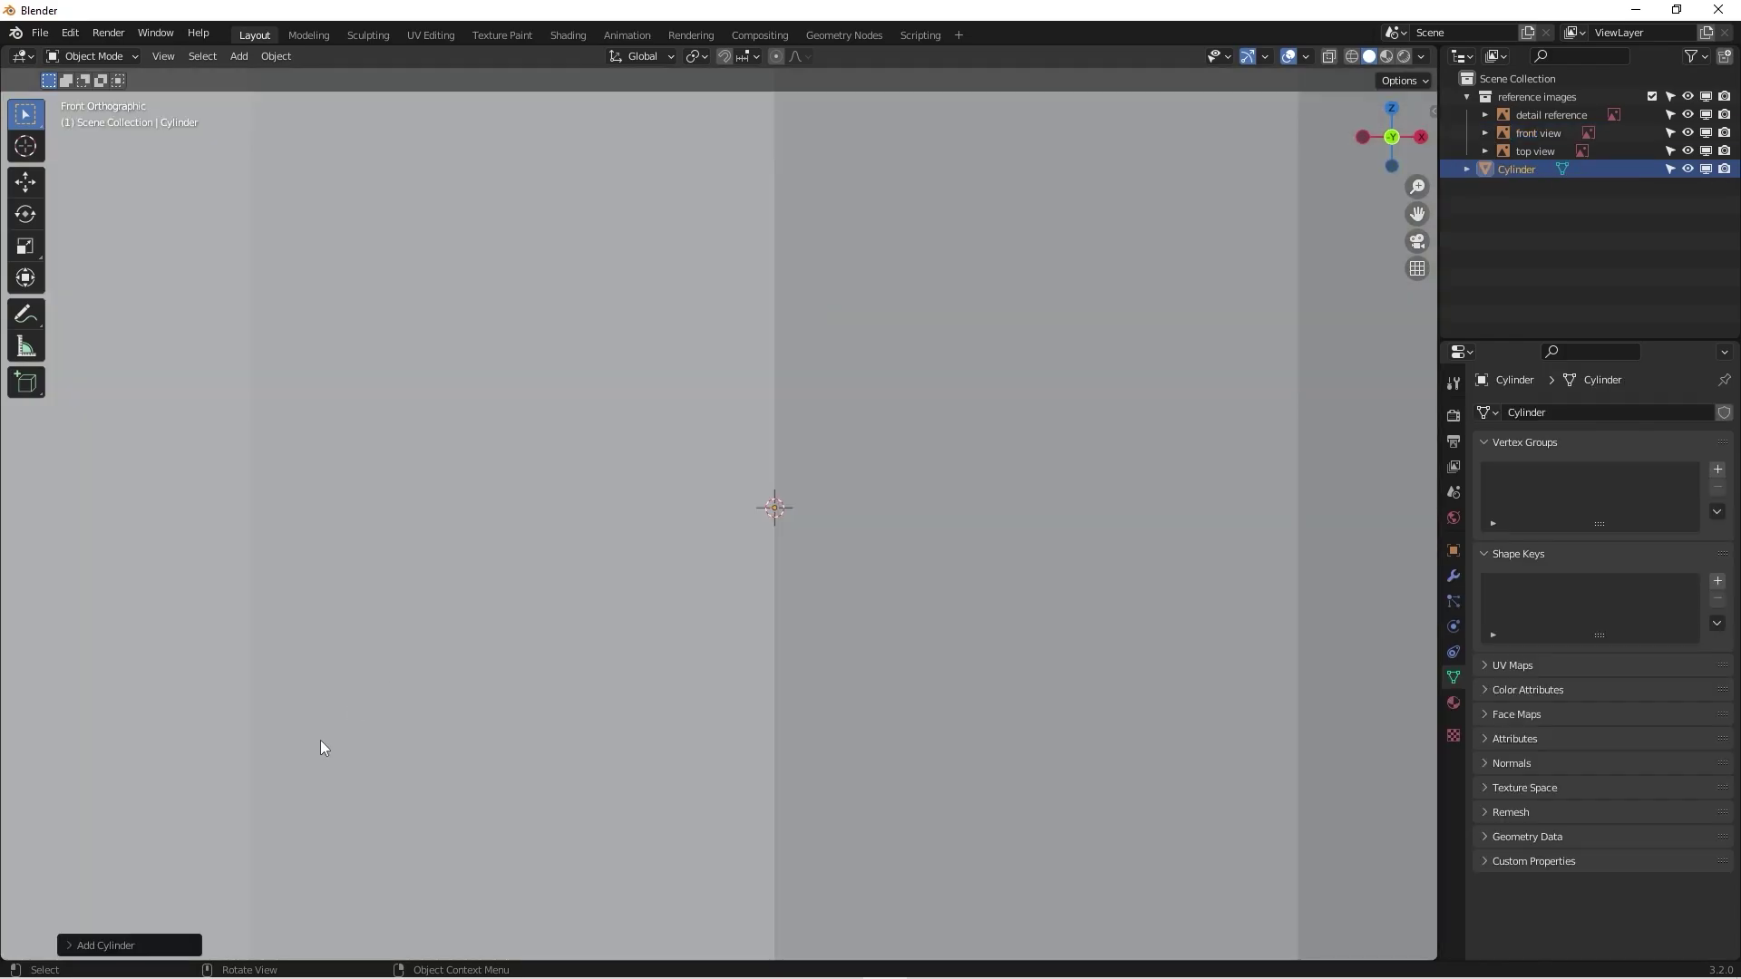
scroll(711, 633, "down", 5)
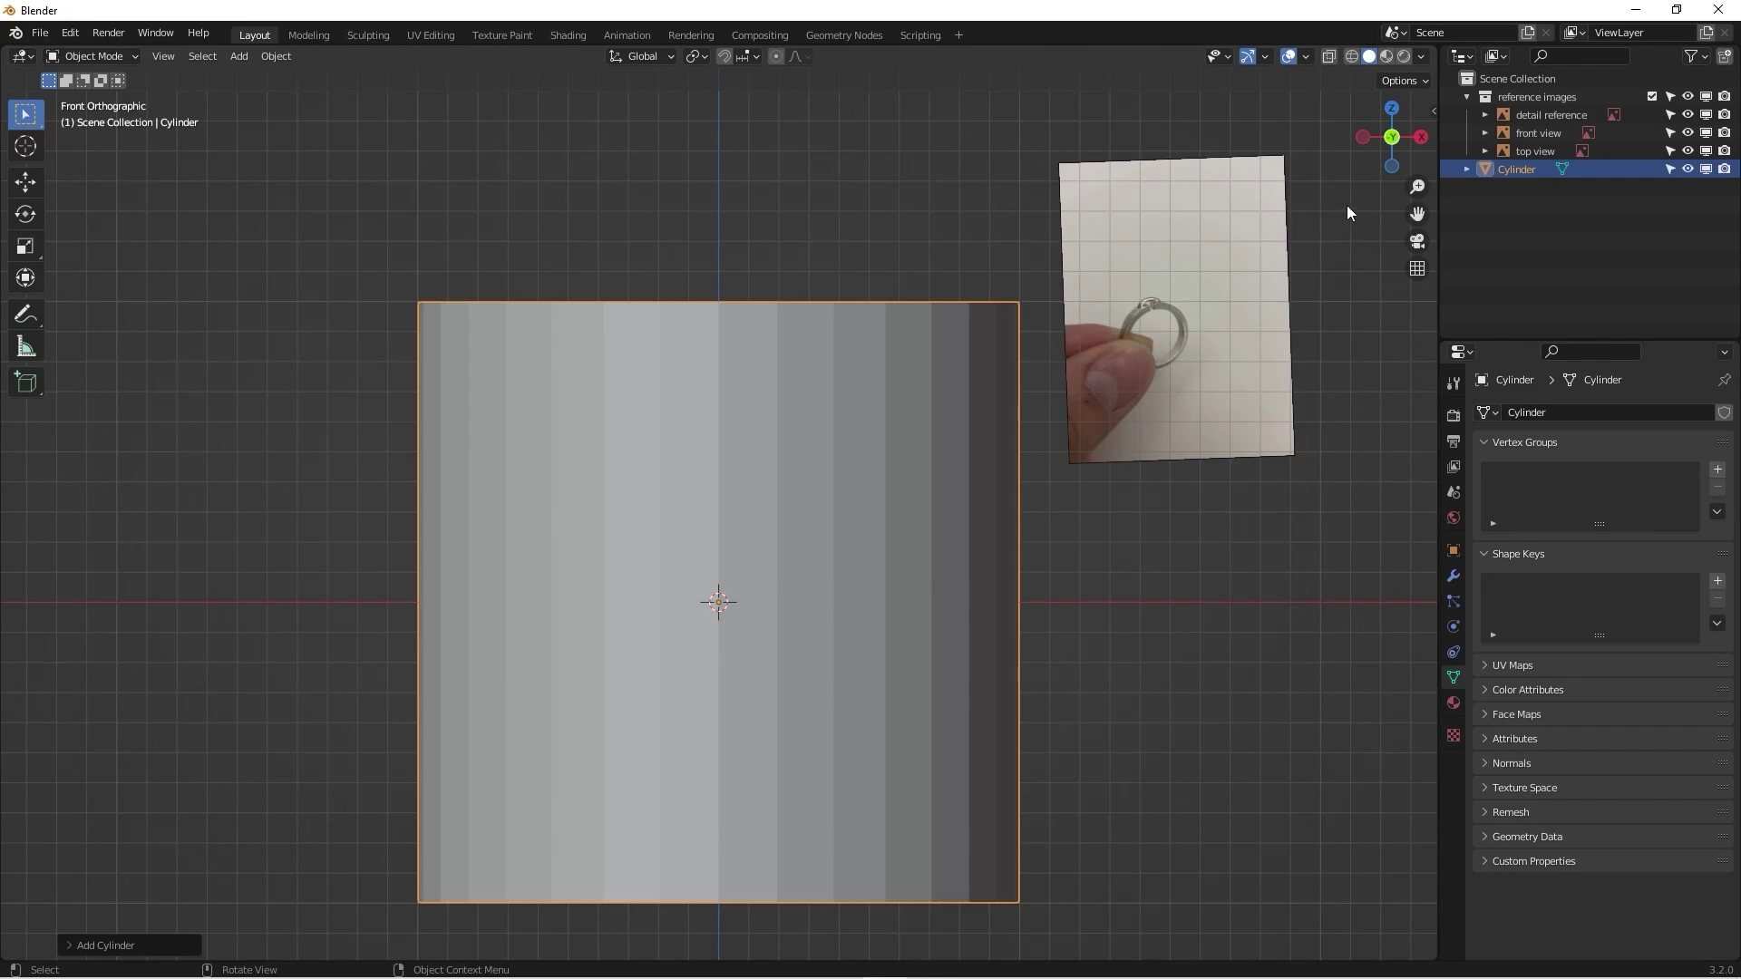
Step: Show the viewport's sidebar and expand the scene's unit settings to check the unit system and length unit
key("n")
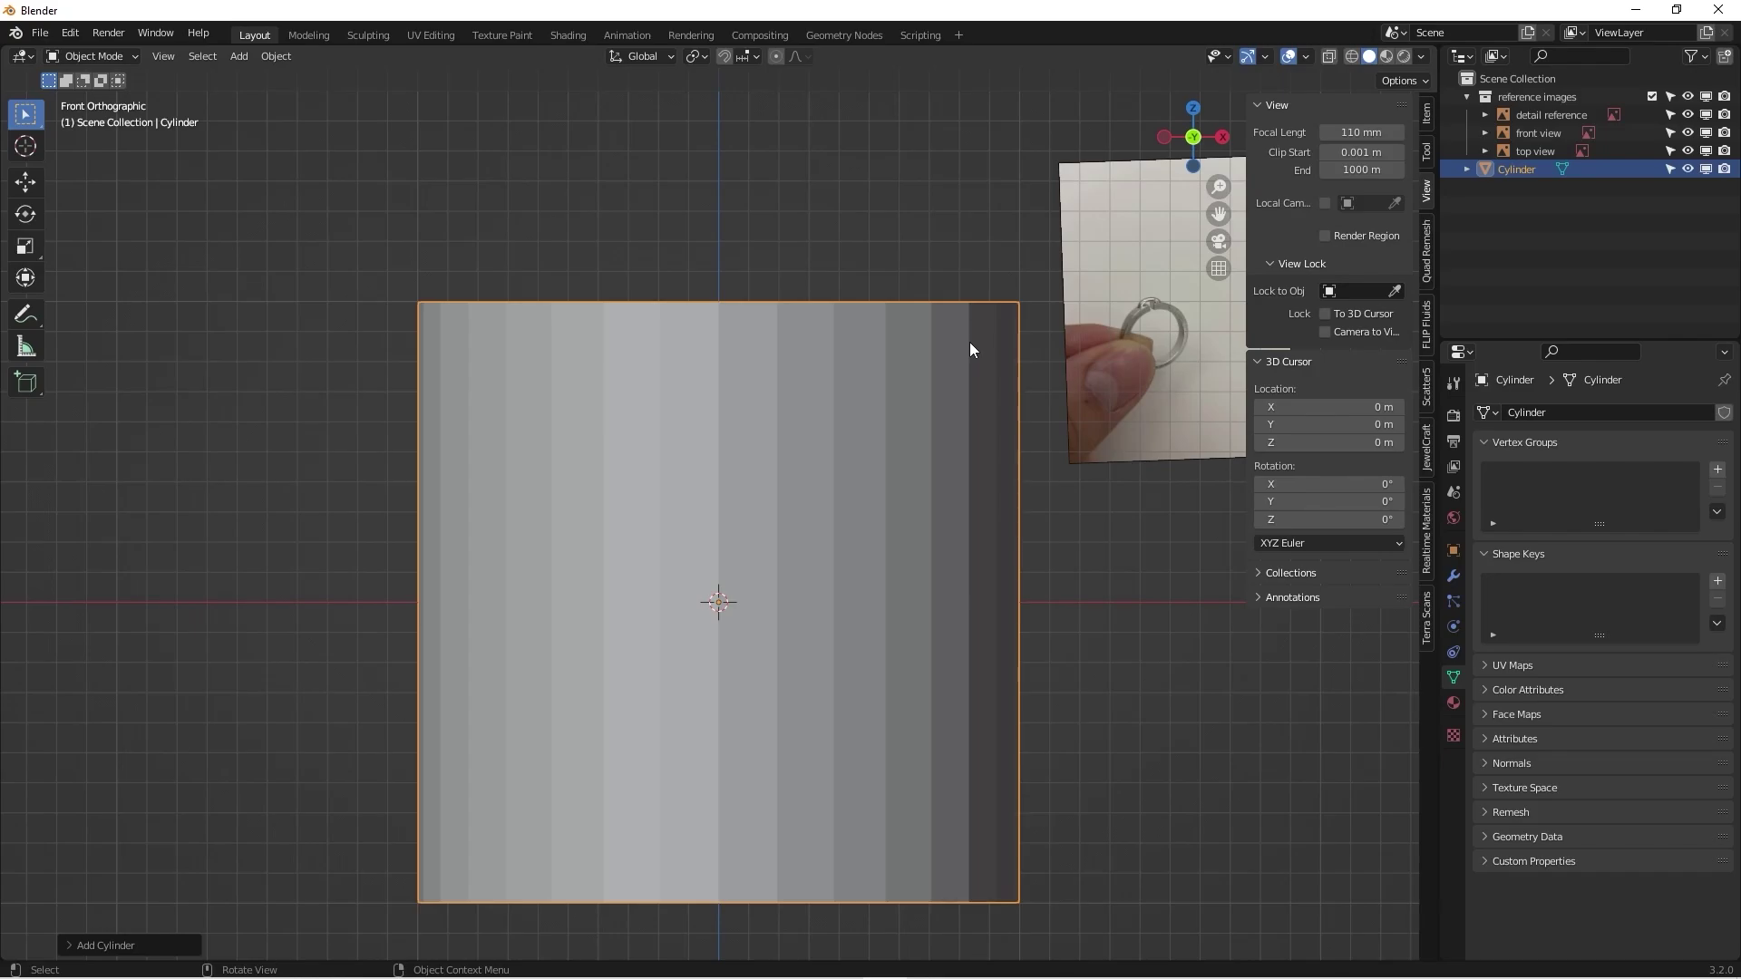
left_click(1452, 493)
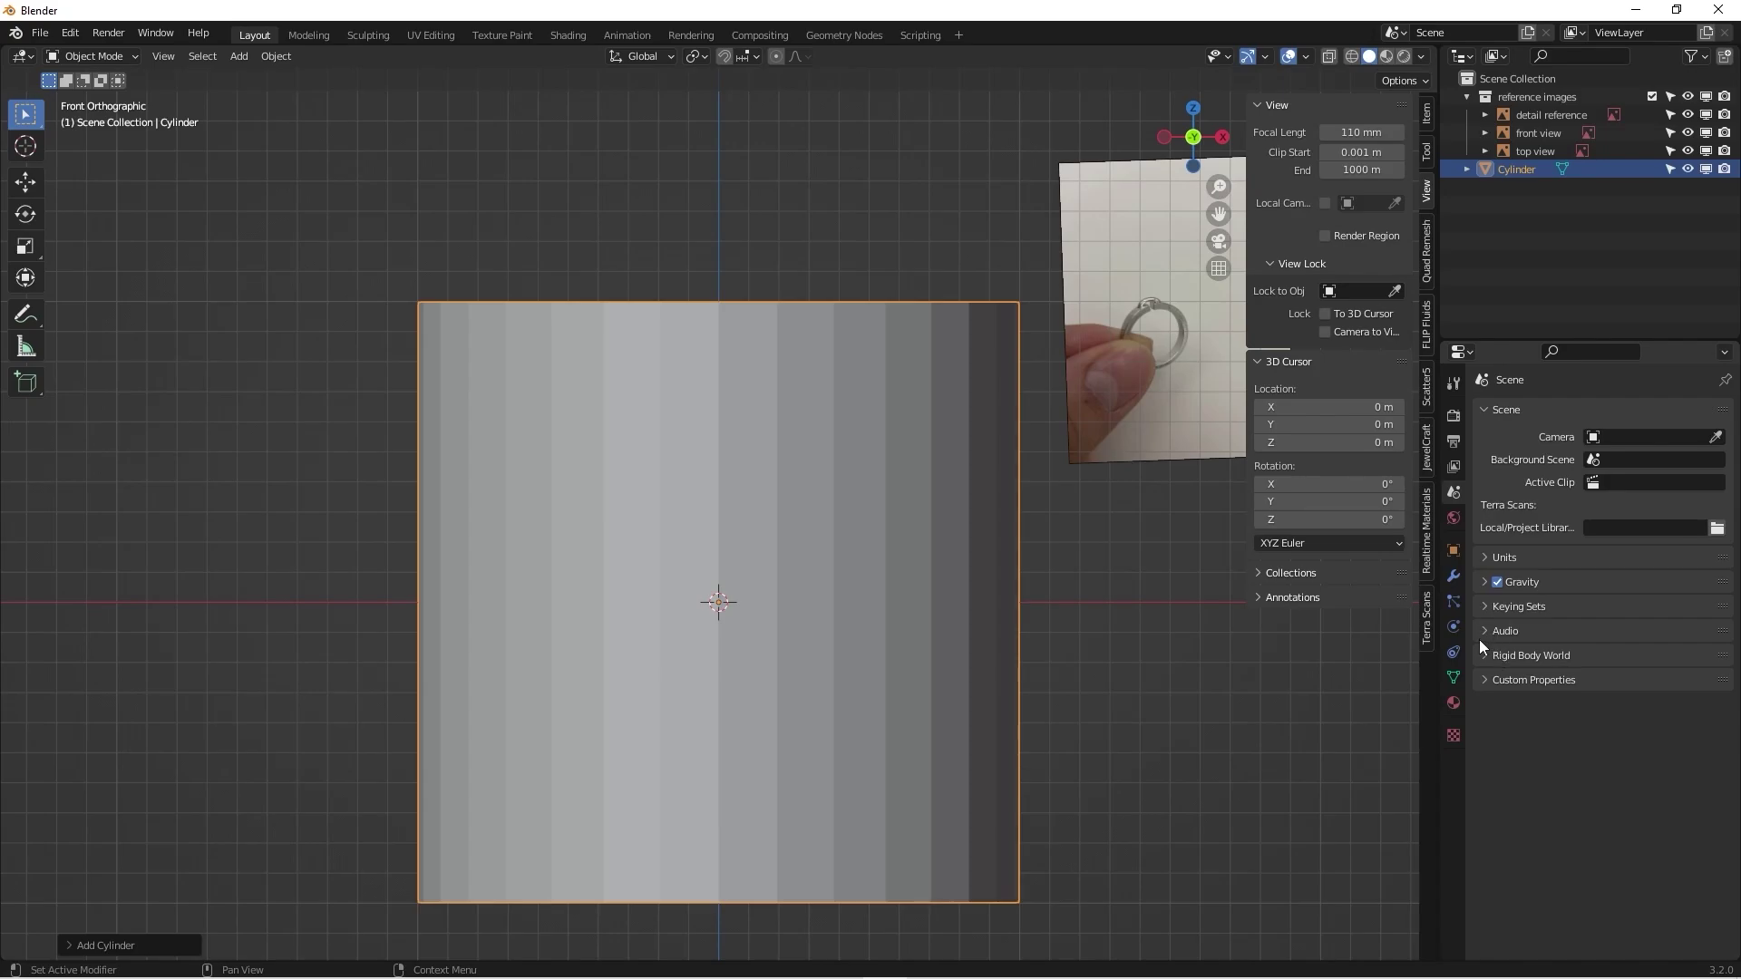
left_click(1487, 557)
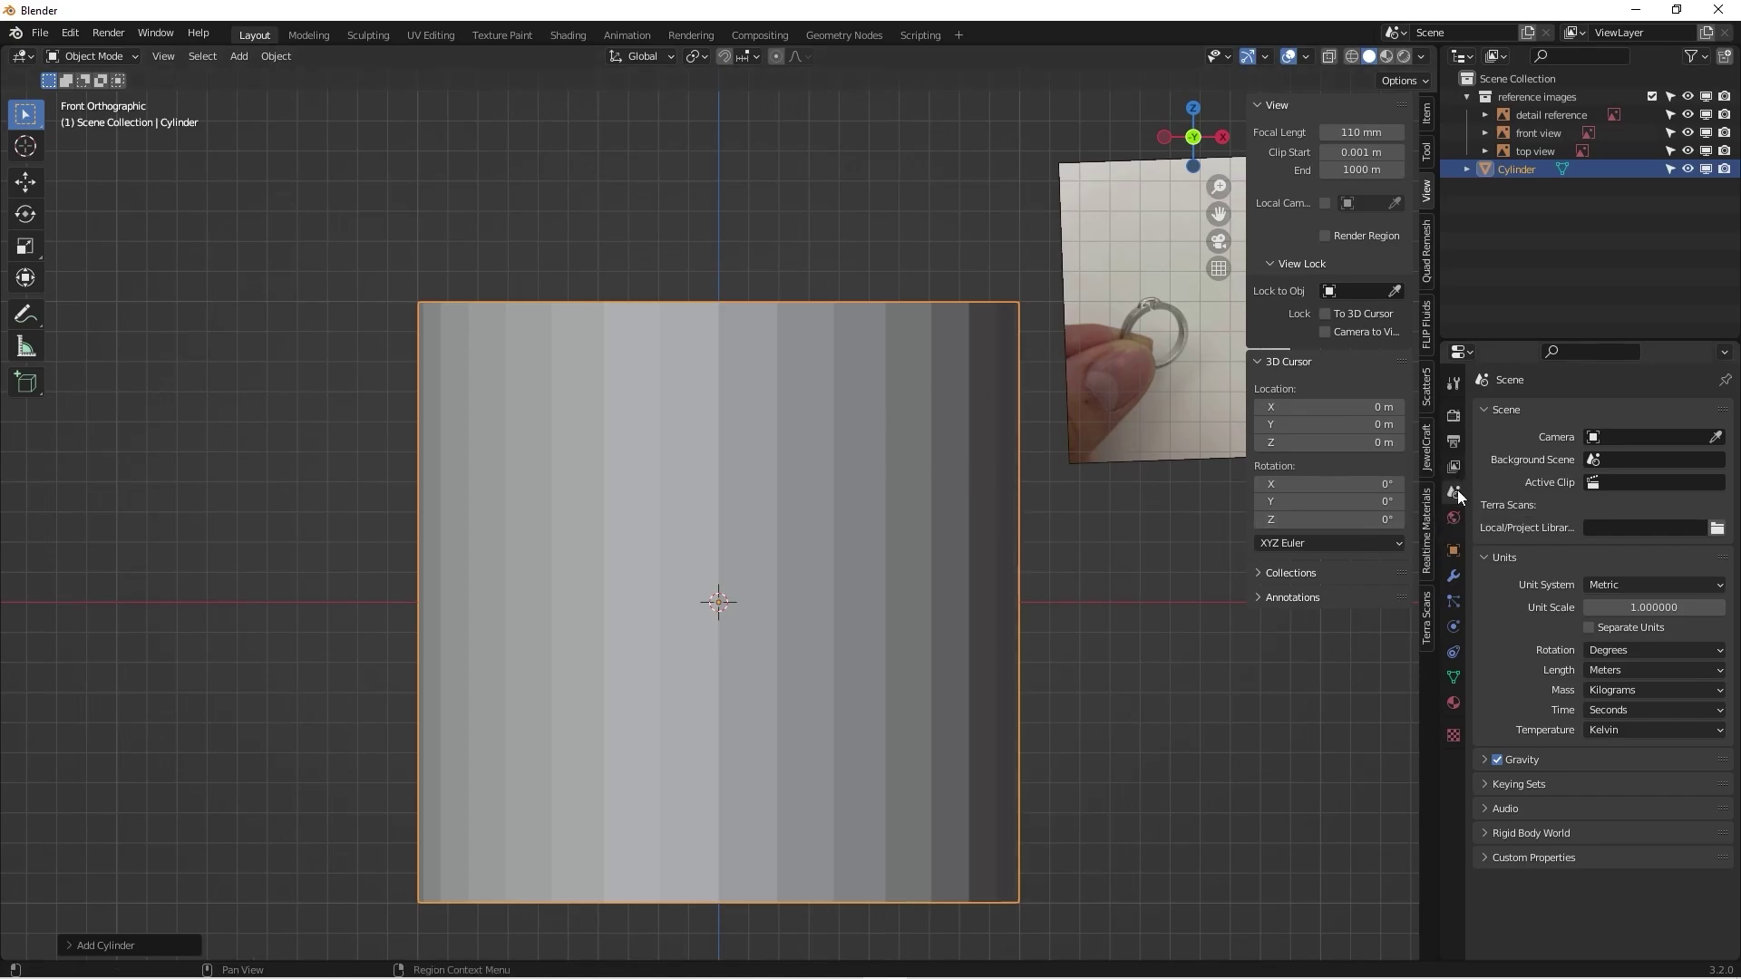
left_click(1486, 410)
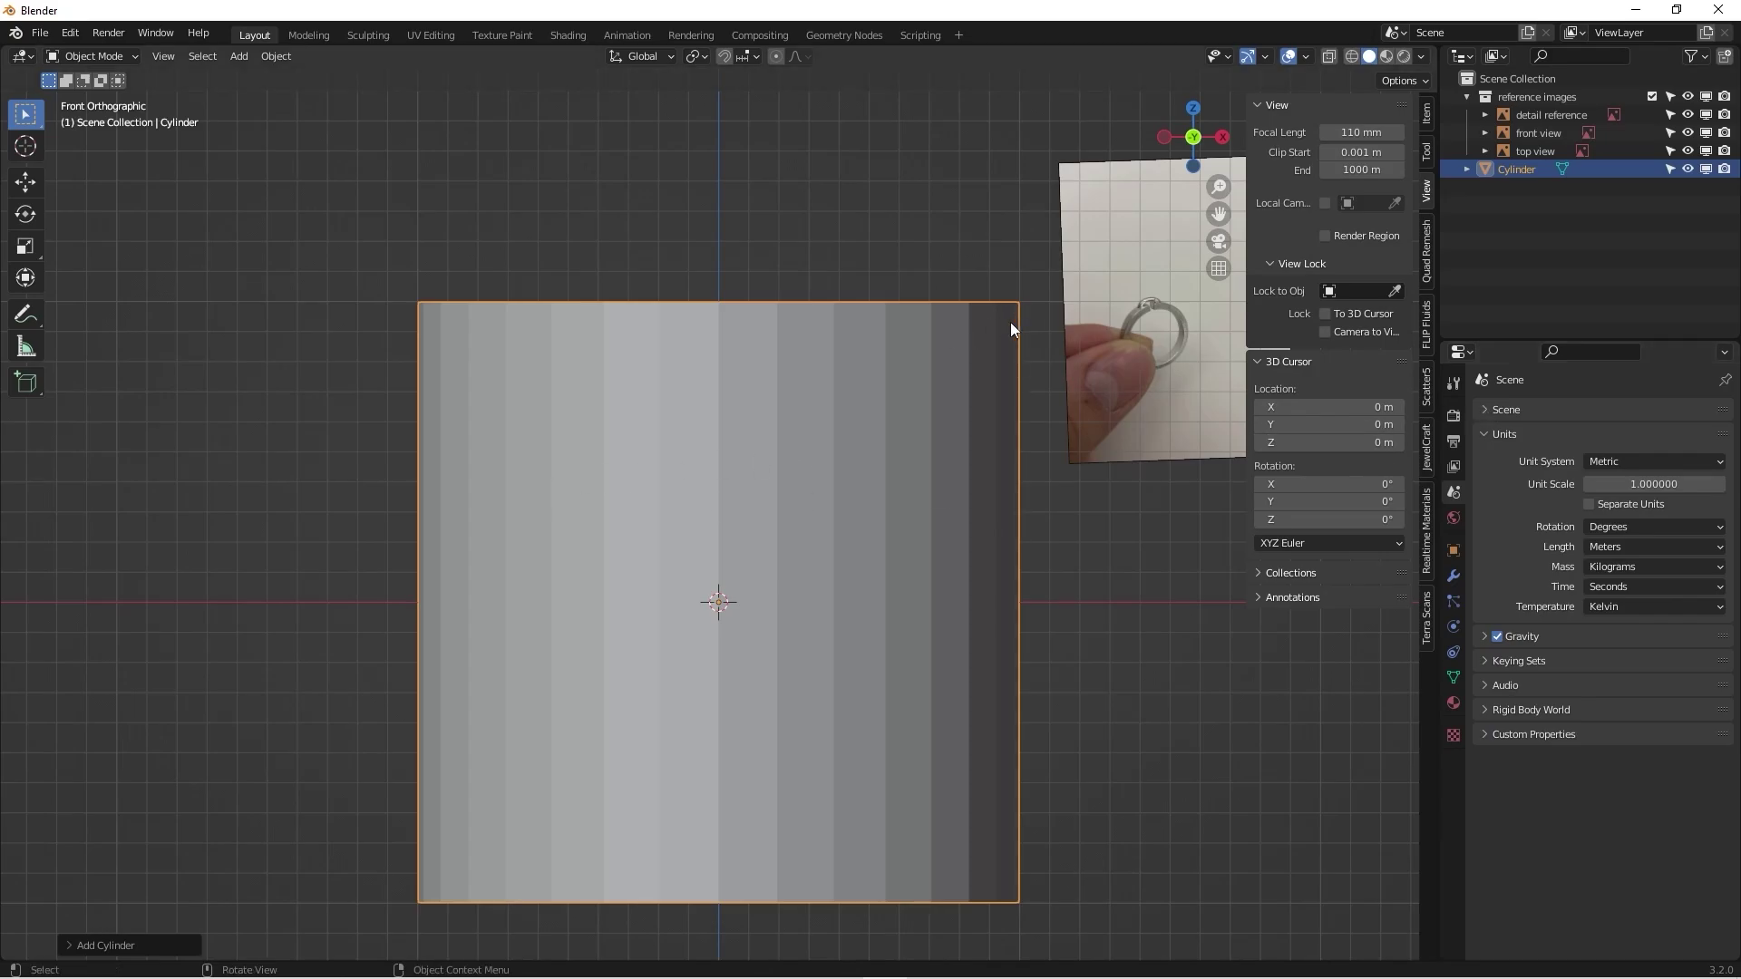
Step: Scale the cylinder down until it is slightly smaller than the ring in the front reference image
scroll(1010, 323, "down", 1)
key("s")
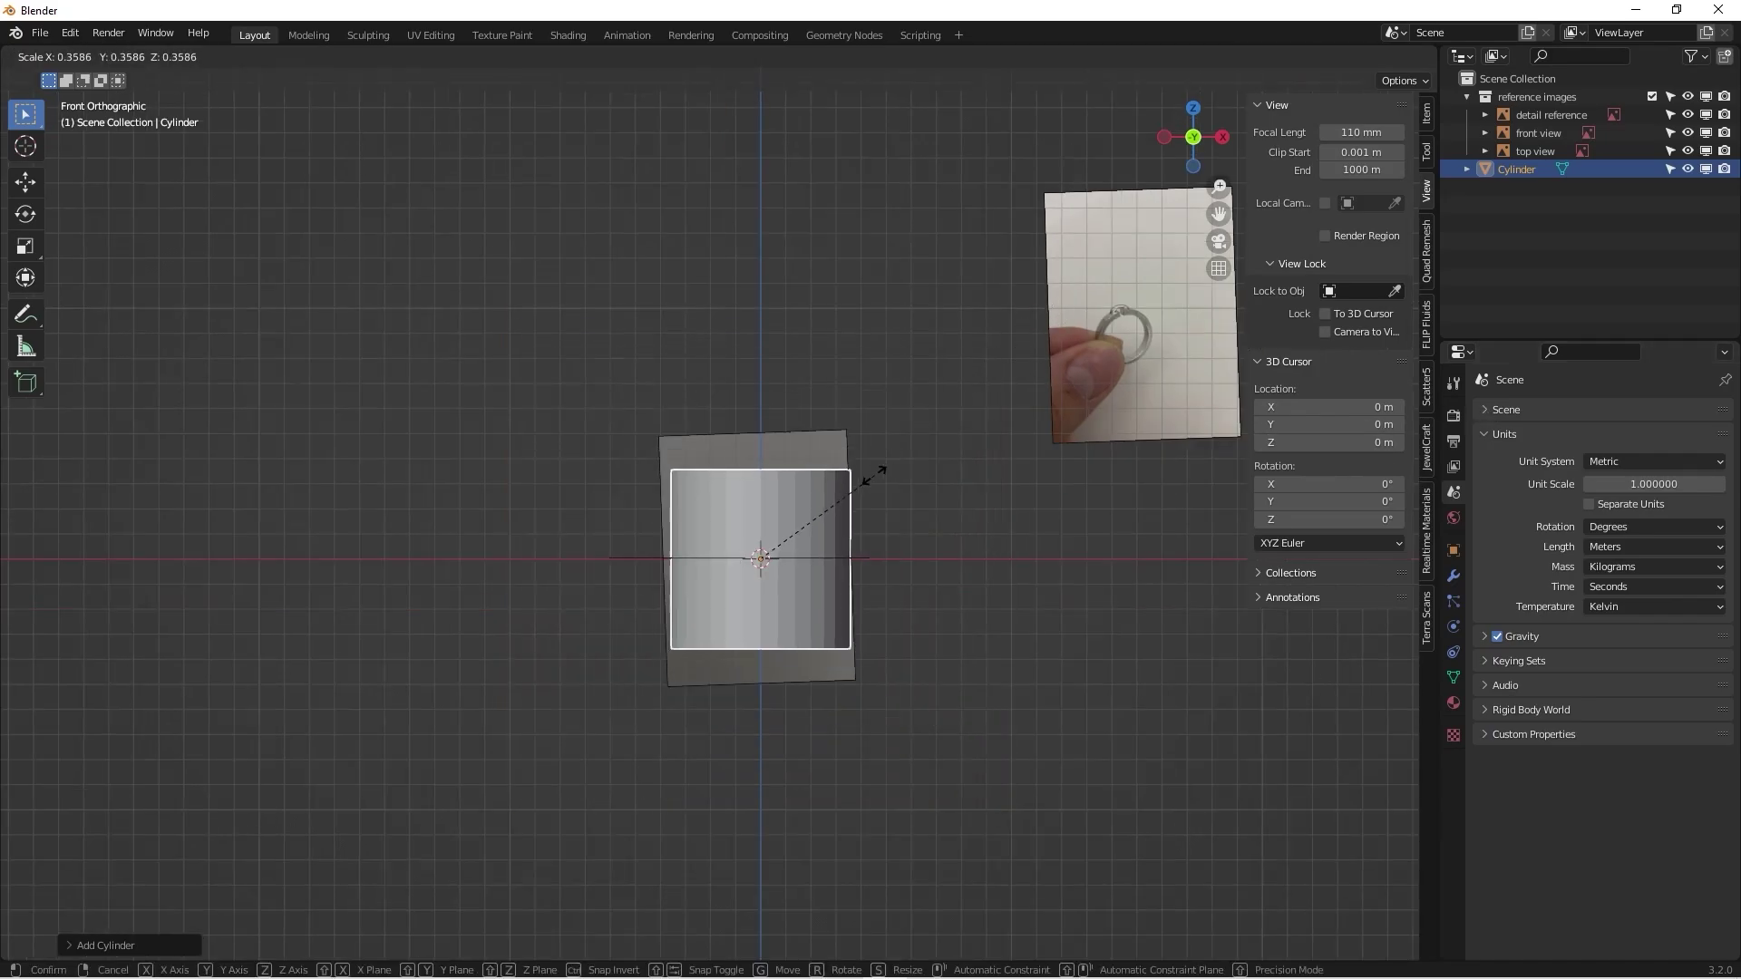
left_click(780, 557)
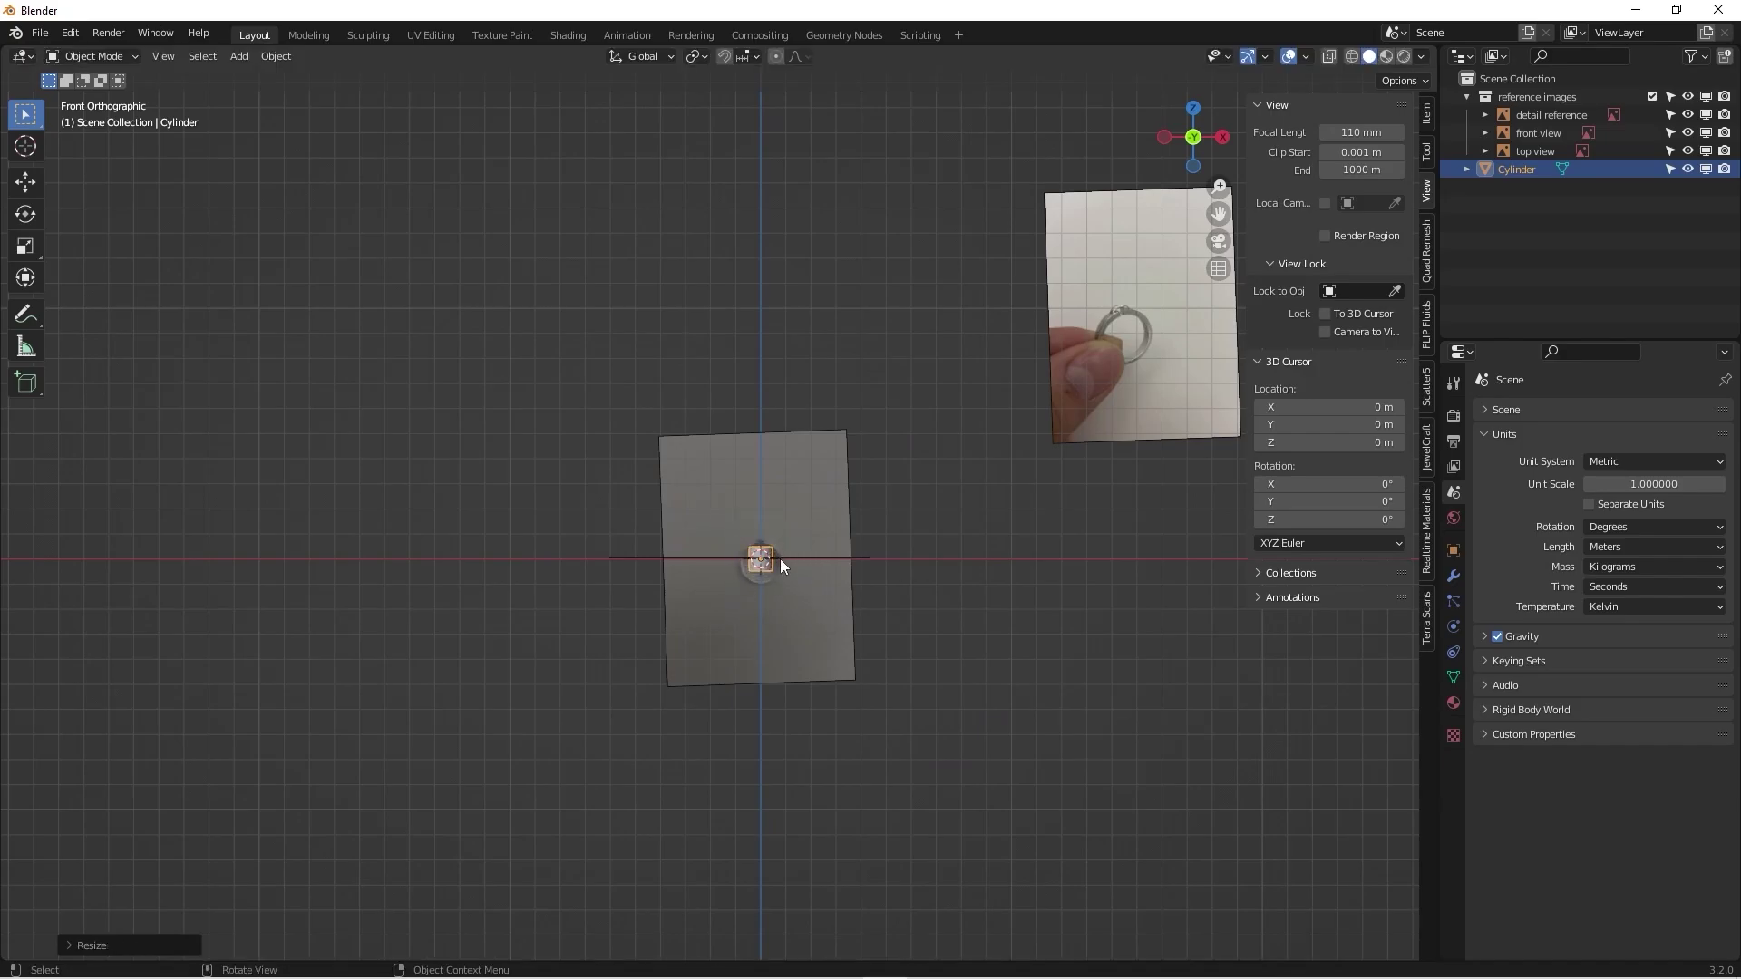
scroll(772, 544, "up", 10)
scroll(879, 417, "up", 1)
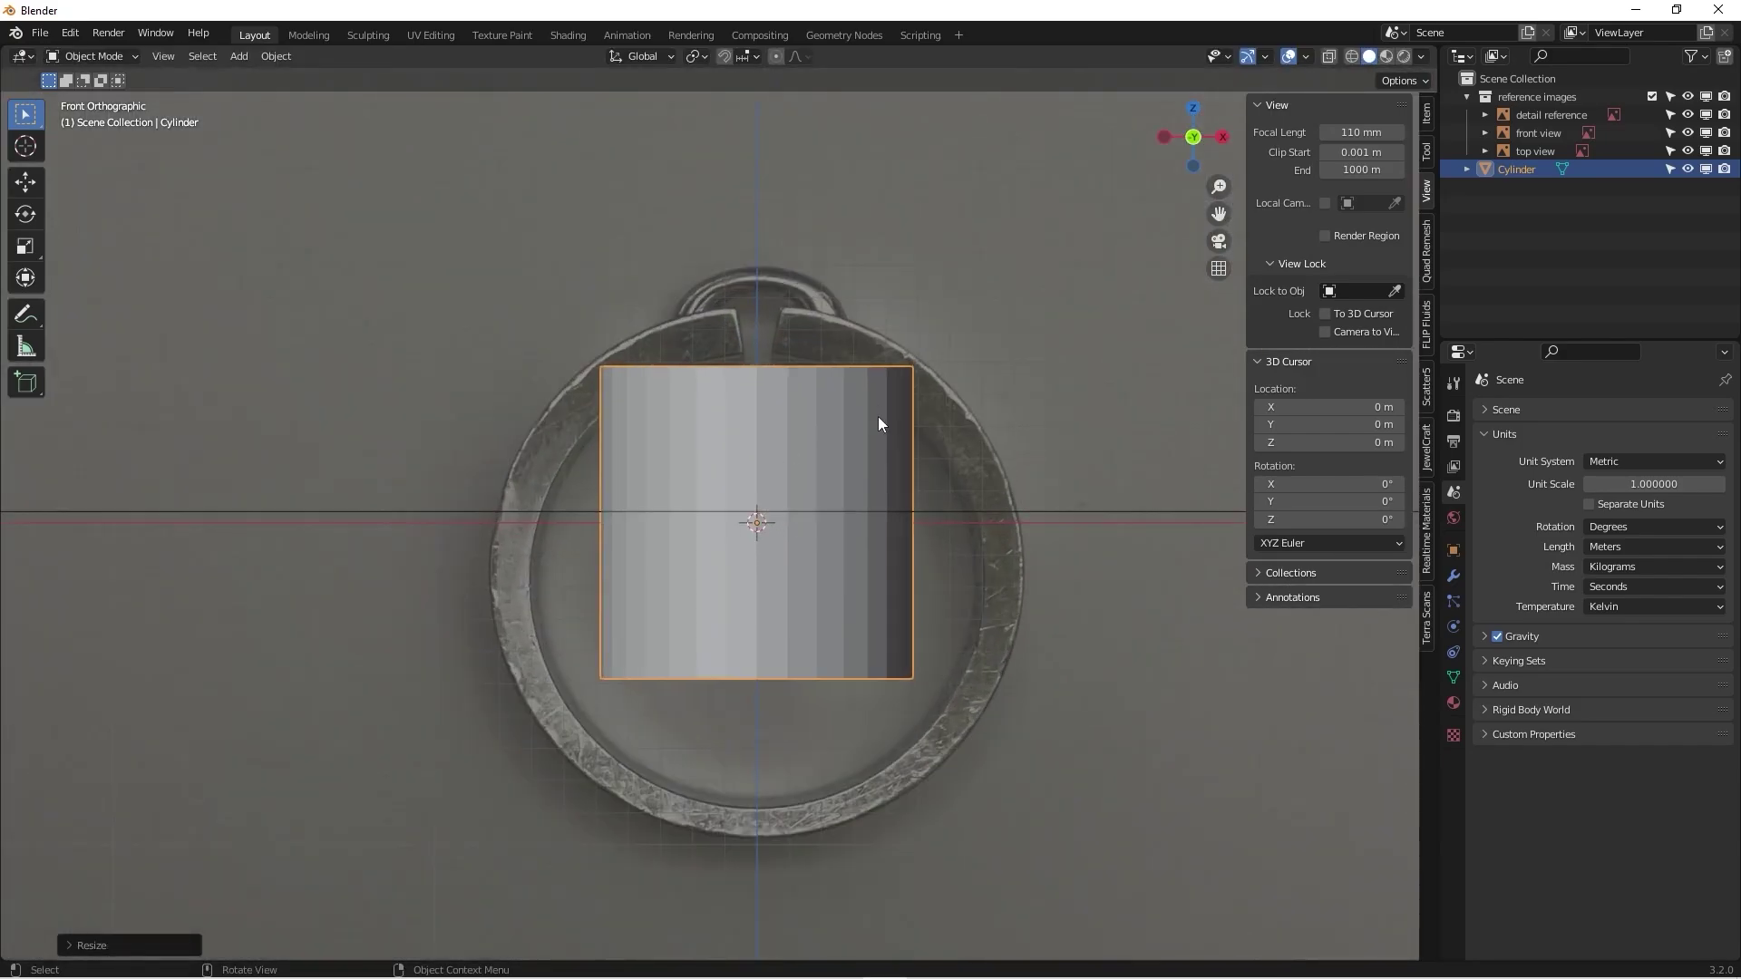
Step: Rotate the cylinder in the right side view so its circular face points towards the front view
scroll(803, 377, "down", 4)
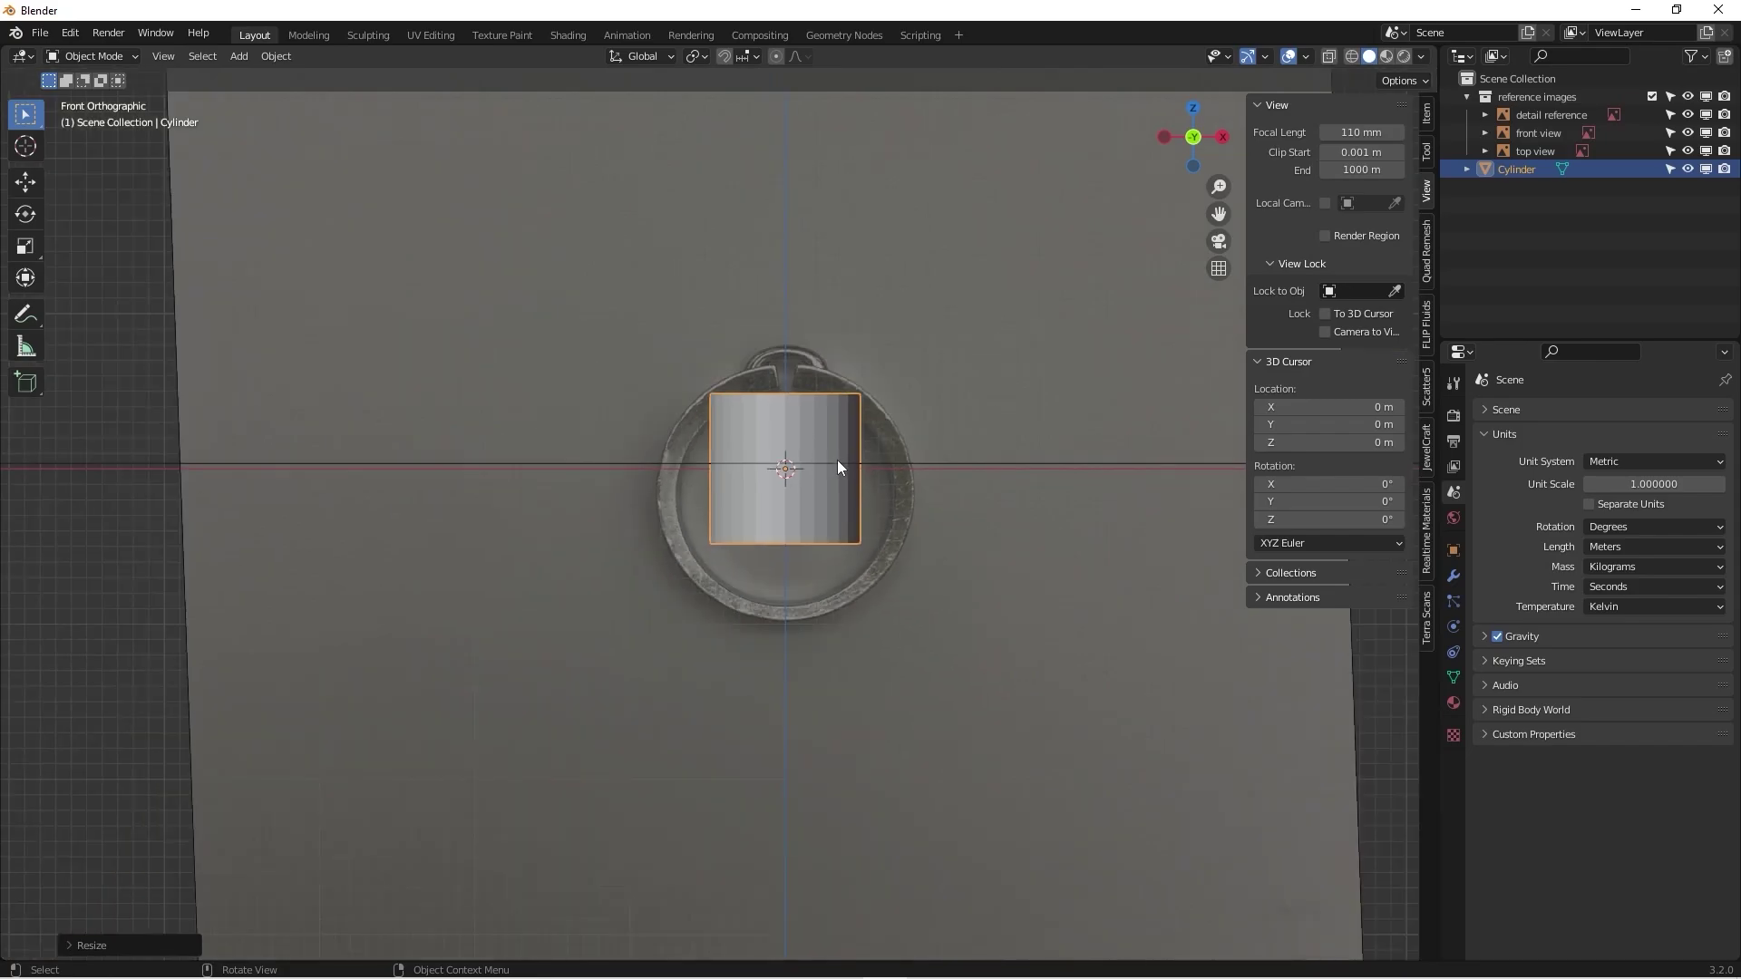
middle_click_drag(836, 460, 776, 470)
key("KP_3")
key("r")
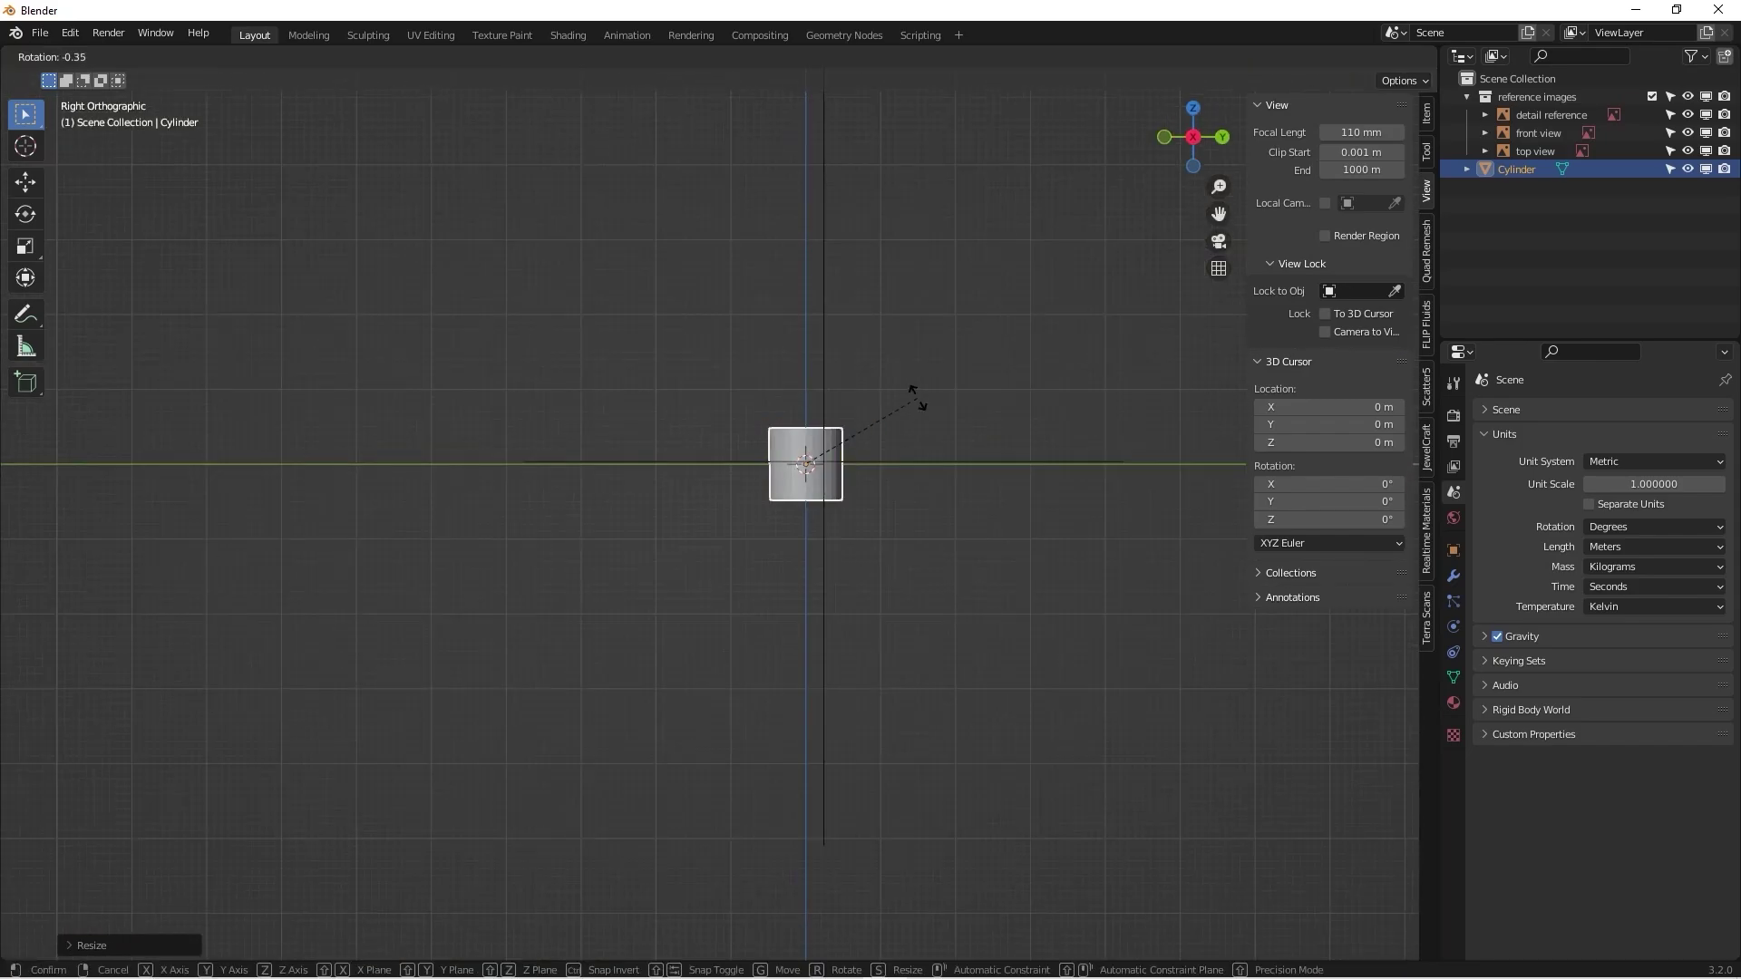
left_click(758, 388)
scroll(753, 477, "up", 4)
middle_click_drag(753, 477, 622, 466)
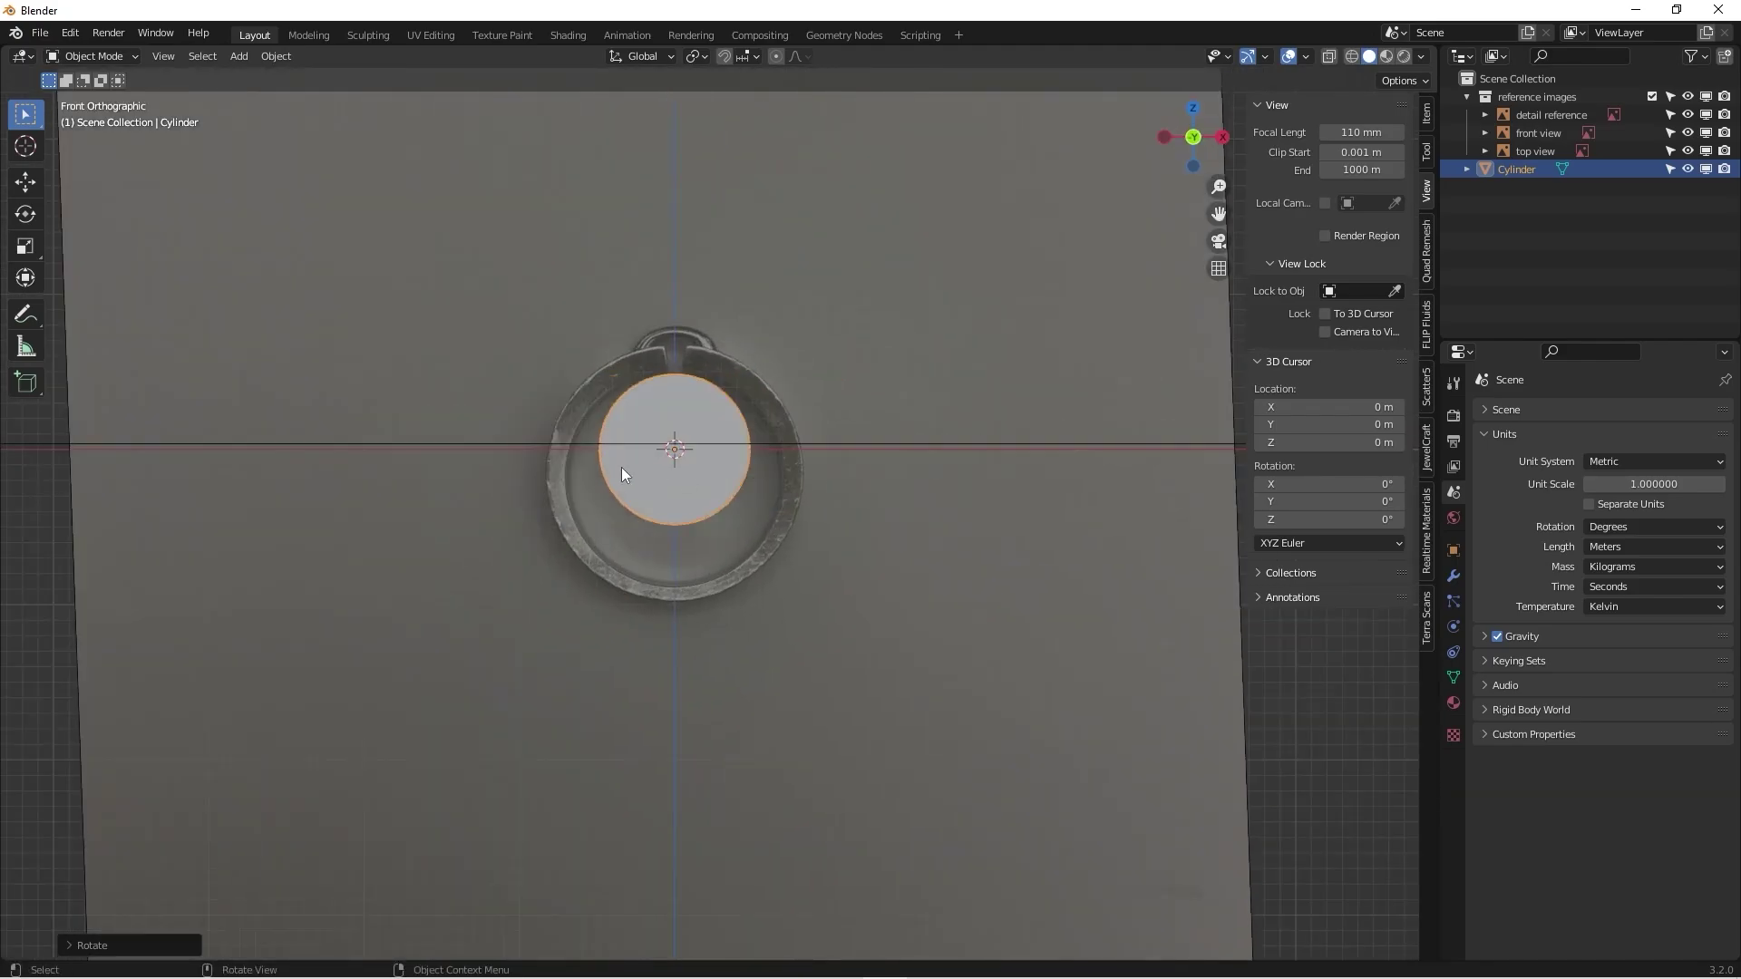
key("KP_1")
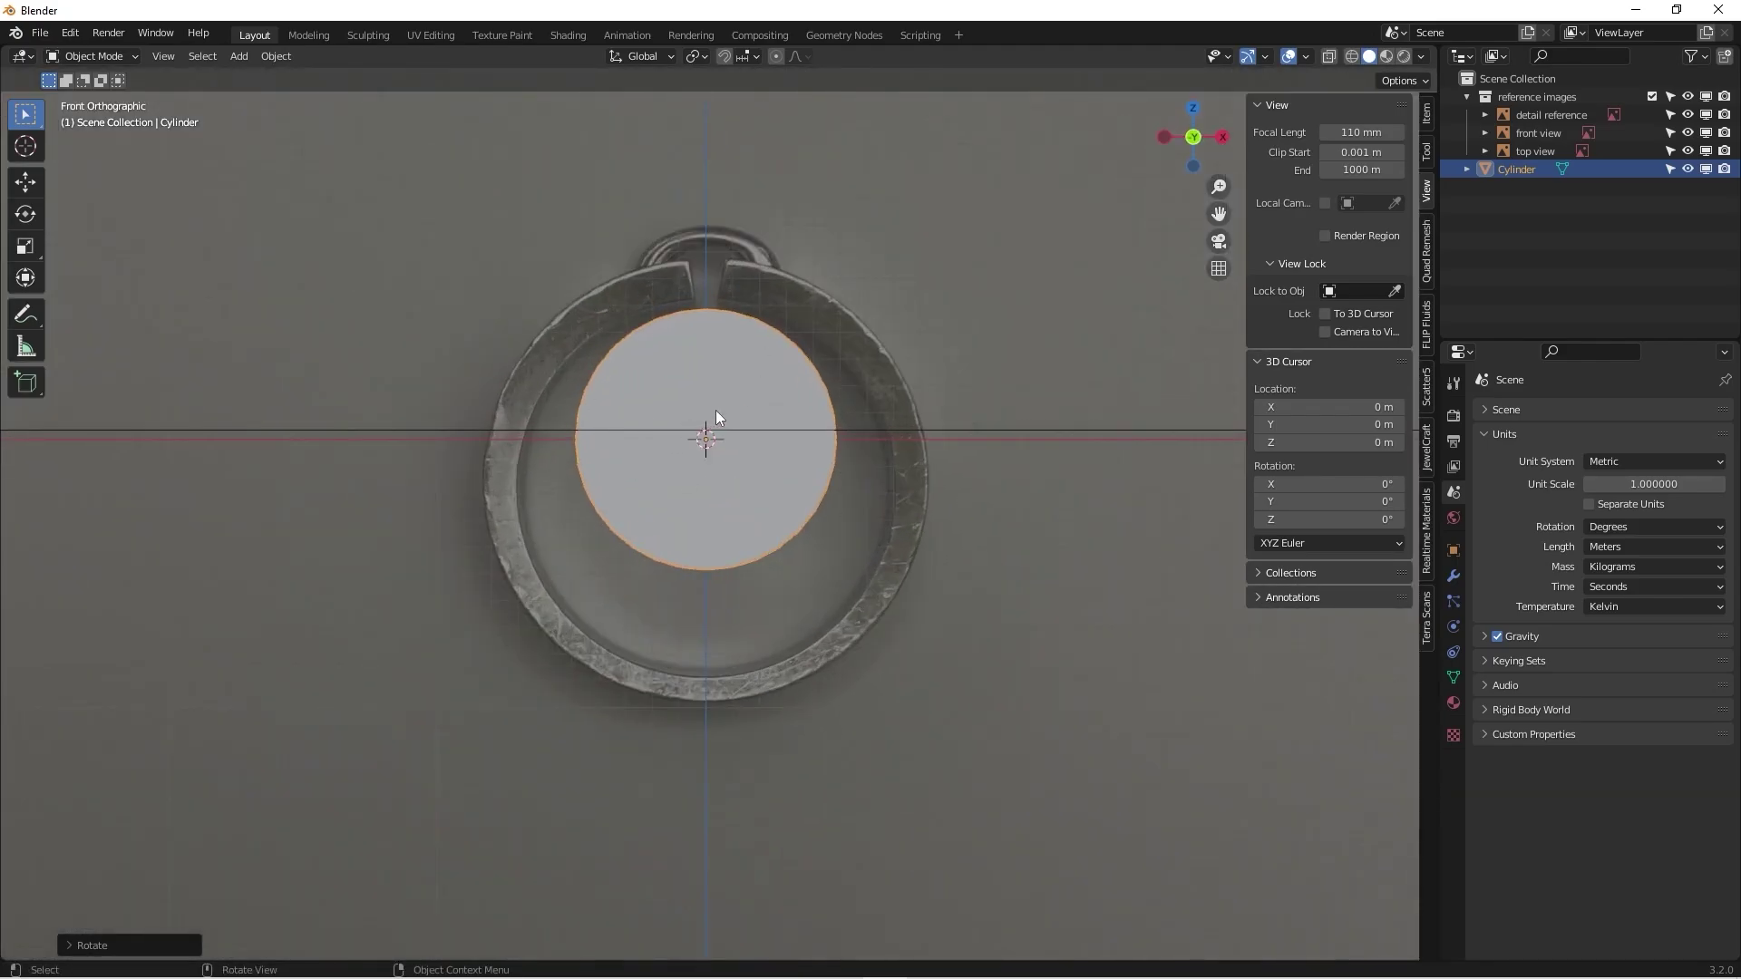
Step: Enable X-ray display and scale the cylinder up to about the width of the ring's inner opening
key("alt+z")
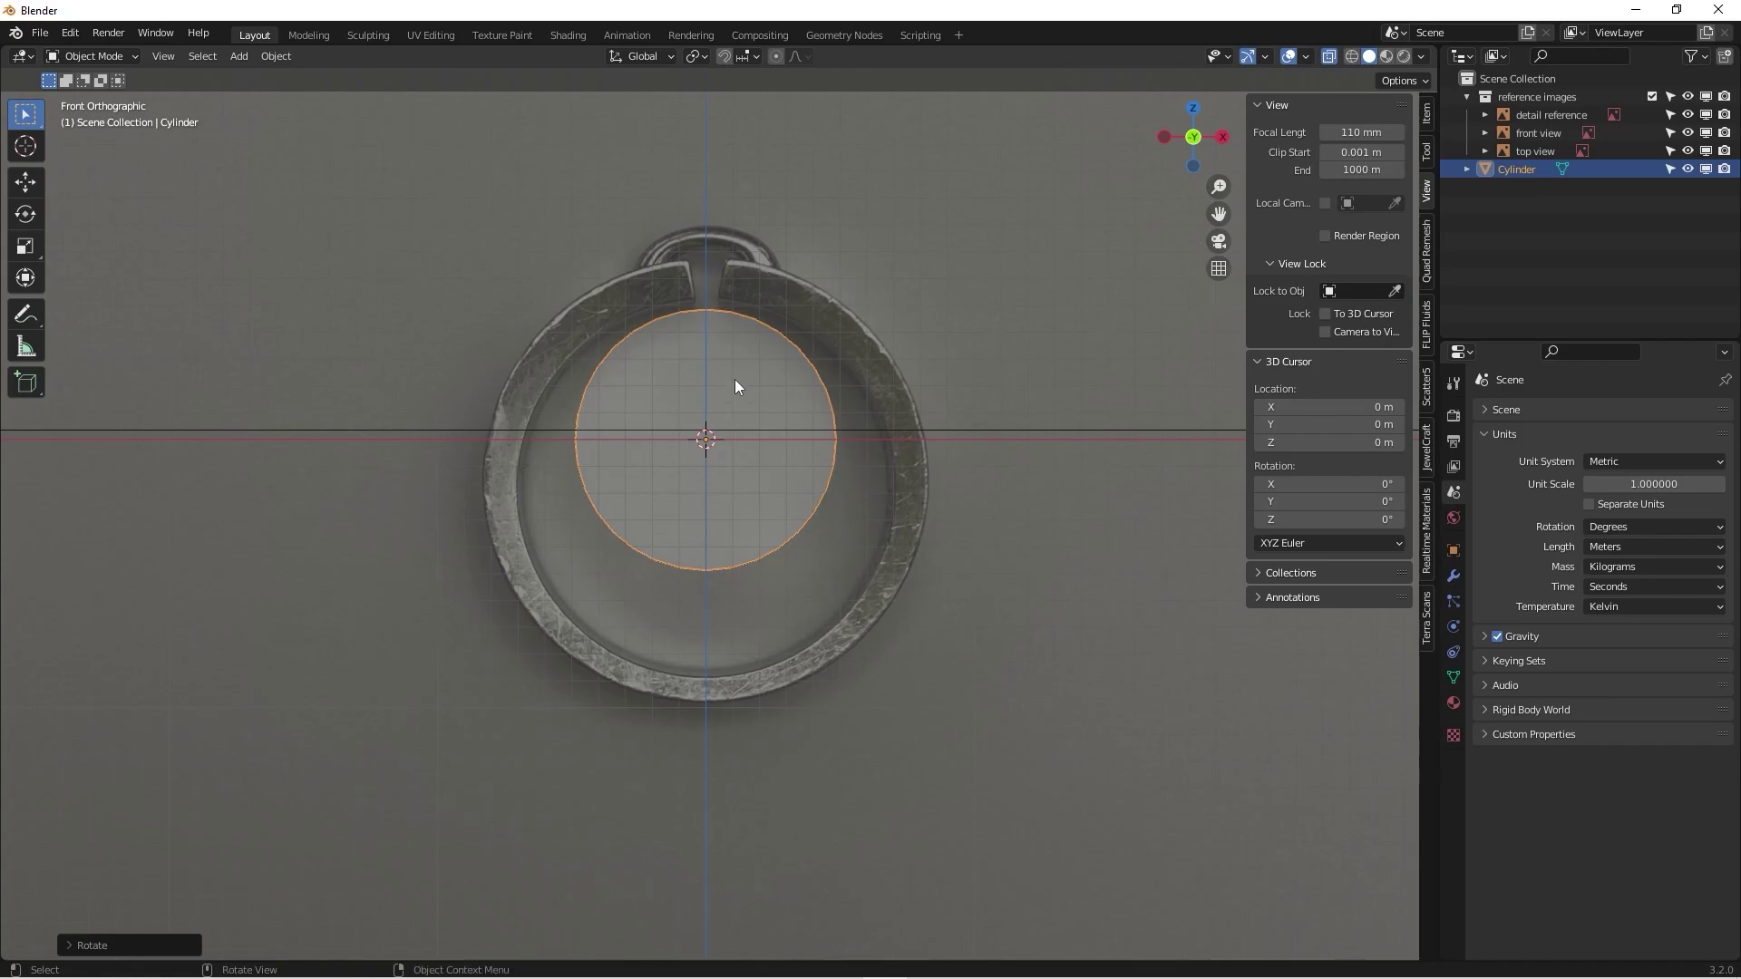
key("s")
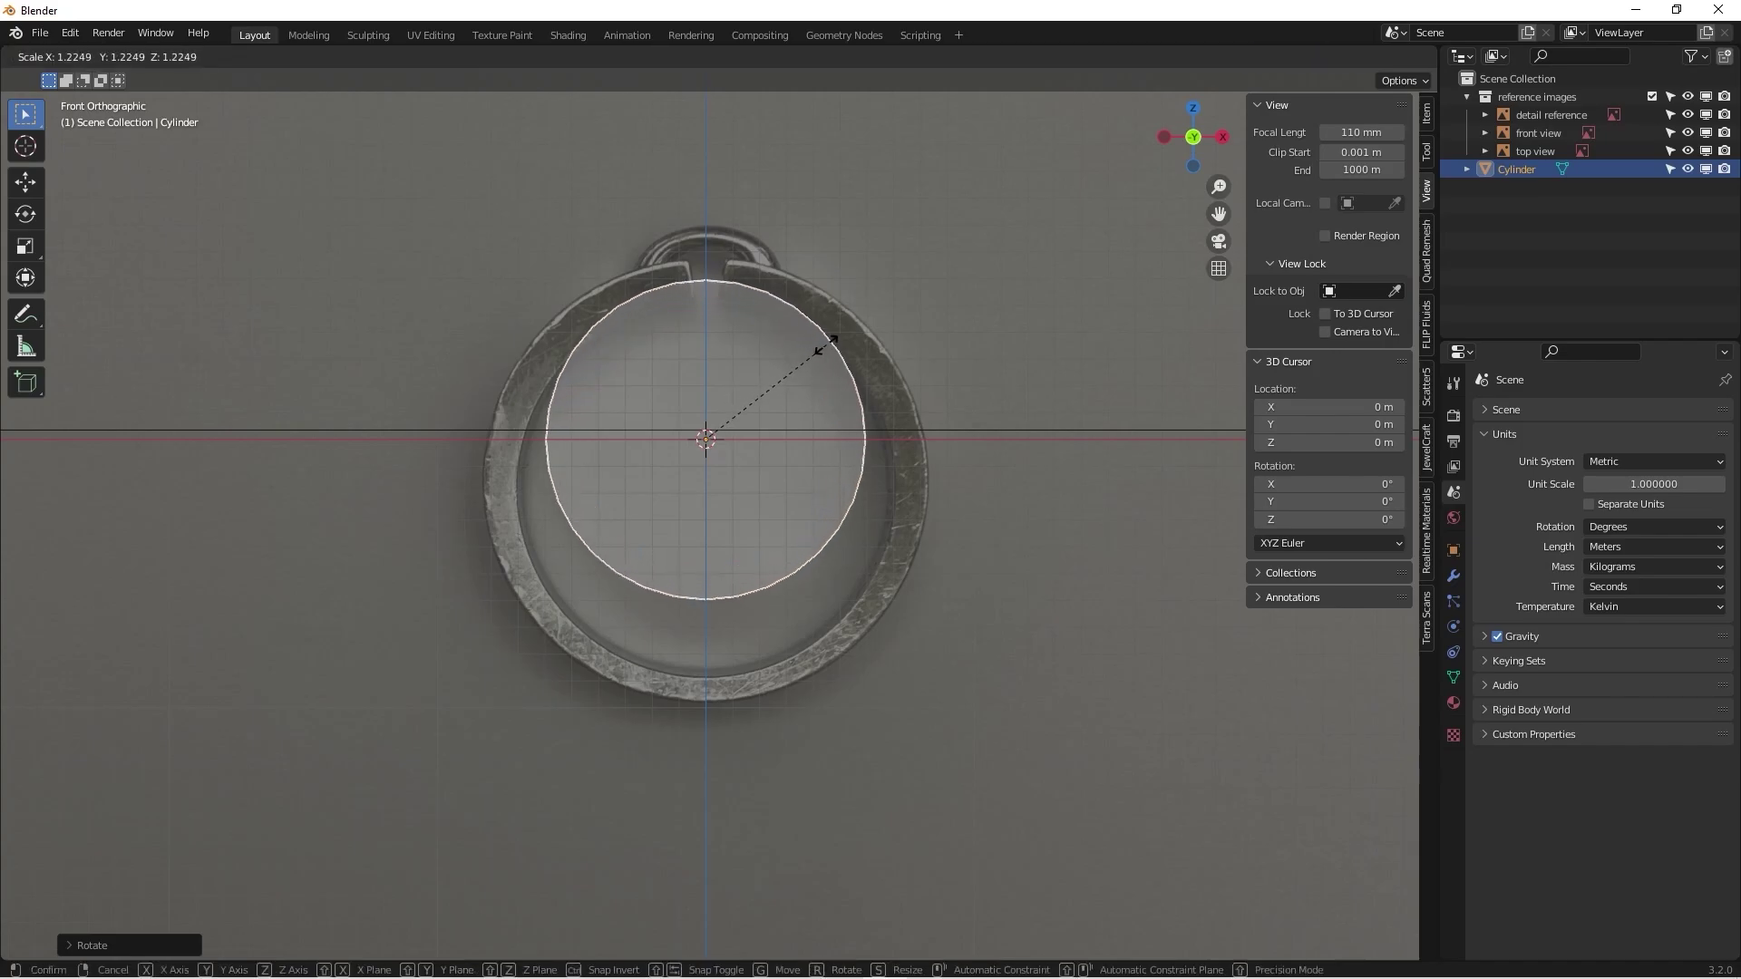
left_click(843, 337)
scroll(743, 417, "down", 4)
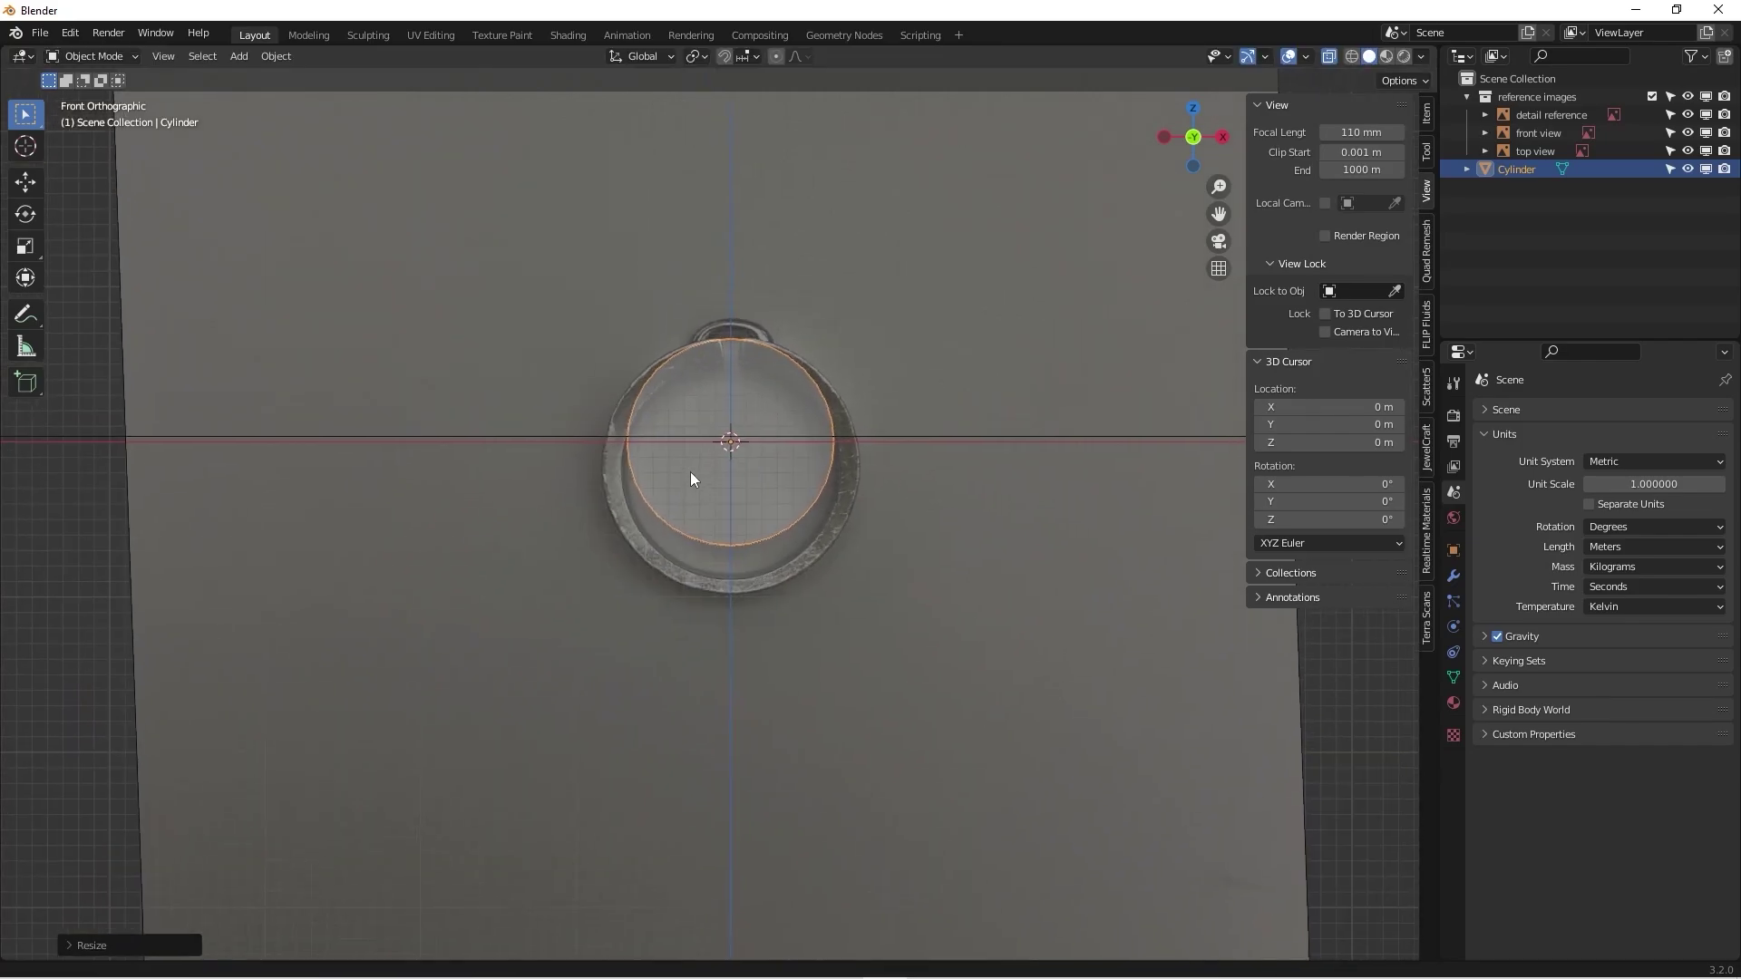
scroll(680, 427, "up", 3)
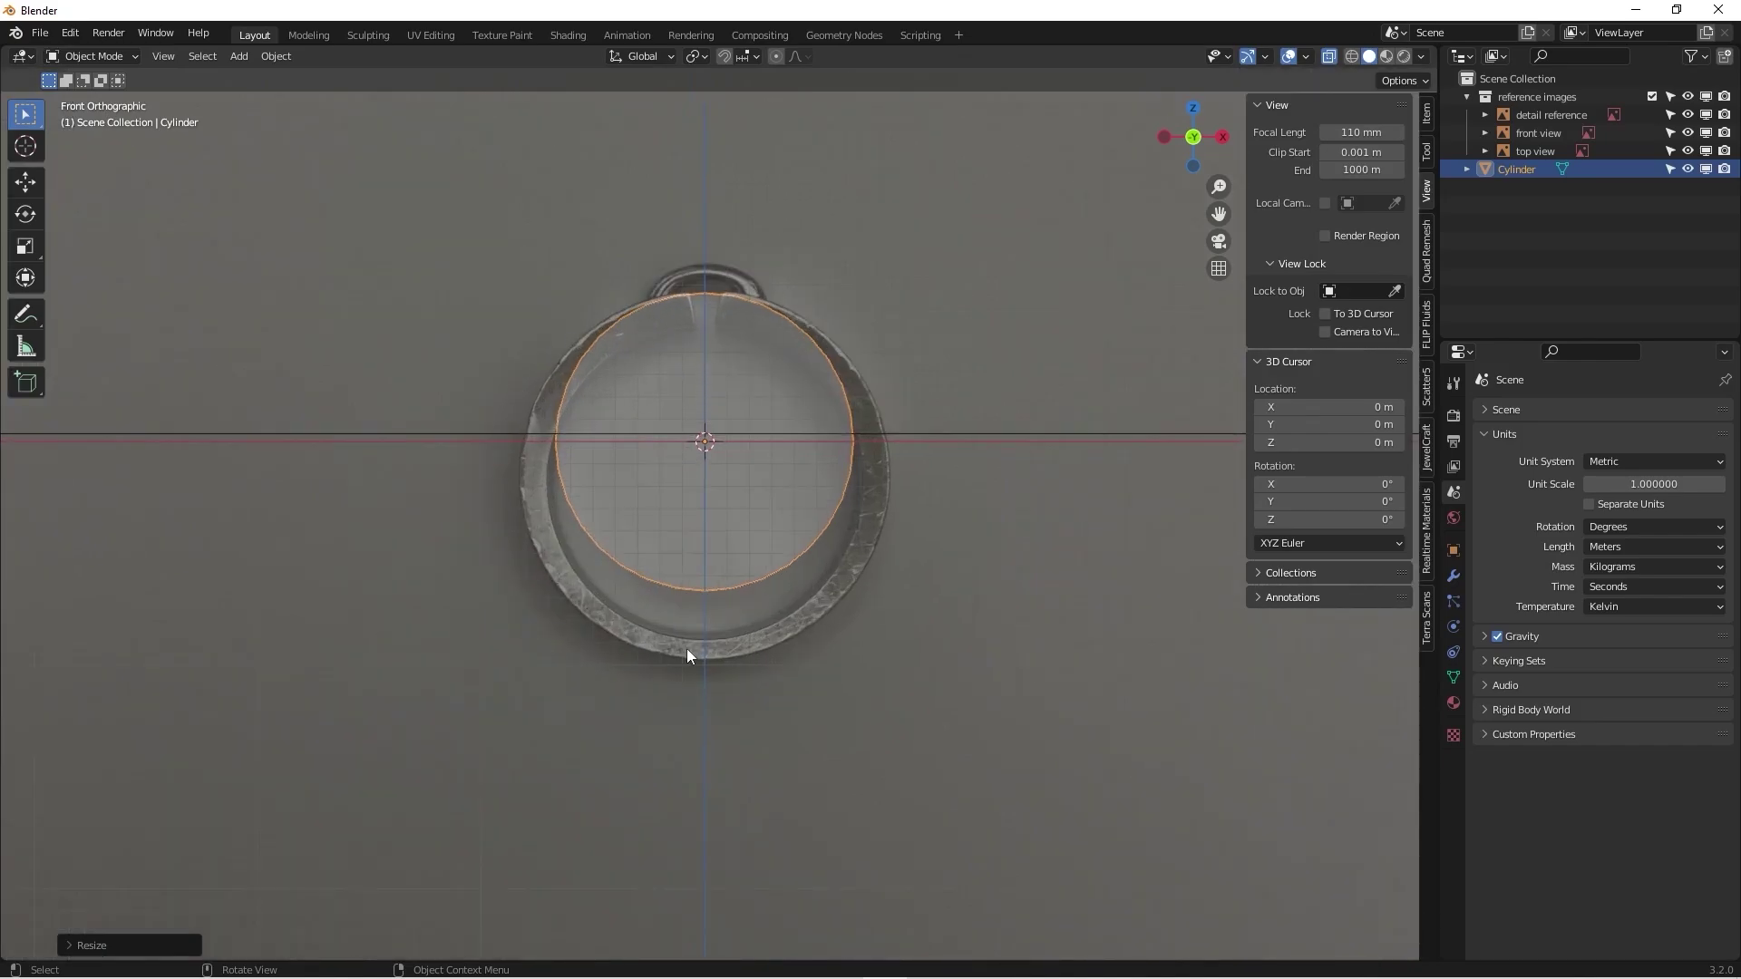
scroll(813, 367, "down", 2)
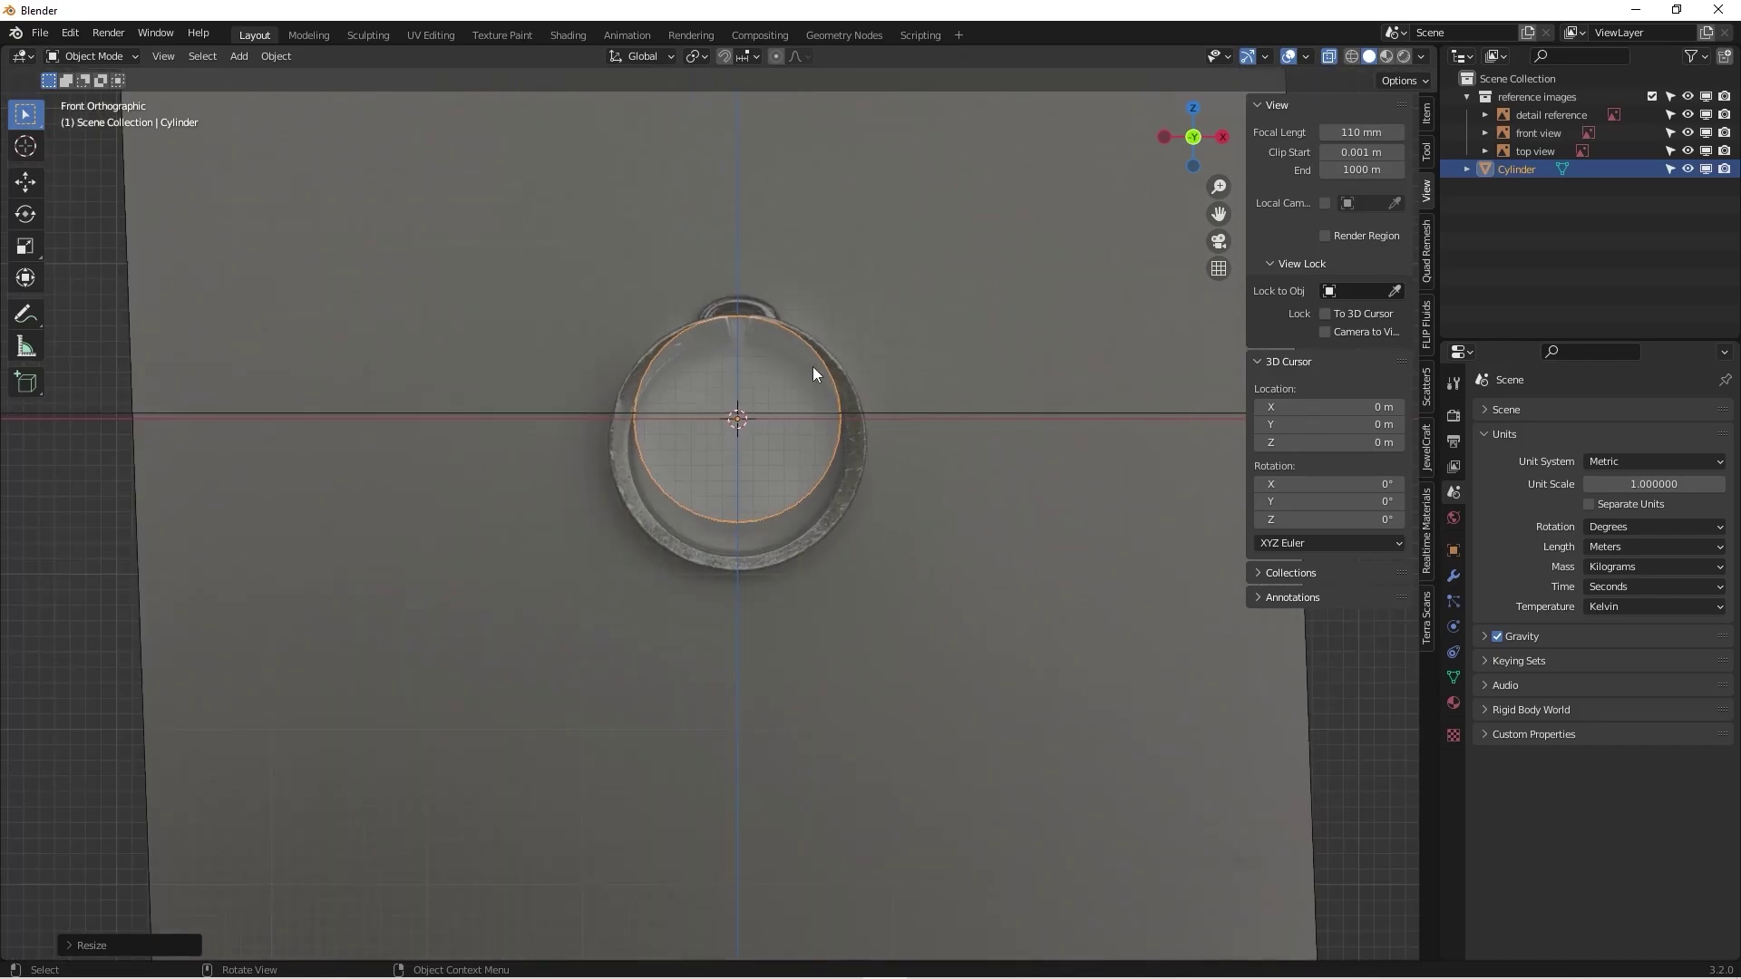
Step: Move the front view reference image up along the Z axis so the ring is centred around the cylinder
left_click(1530, 134)
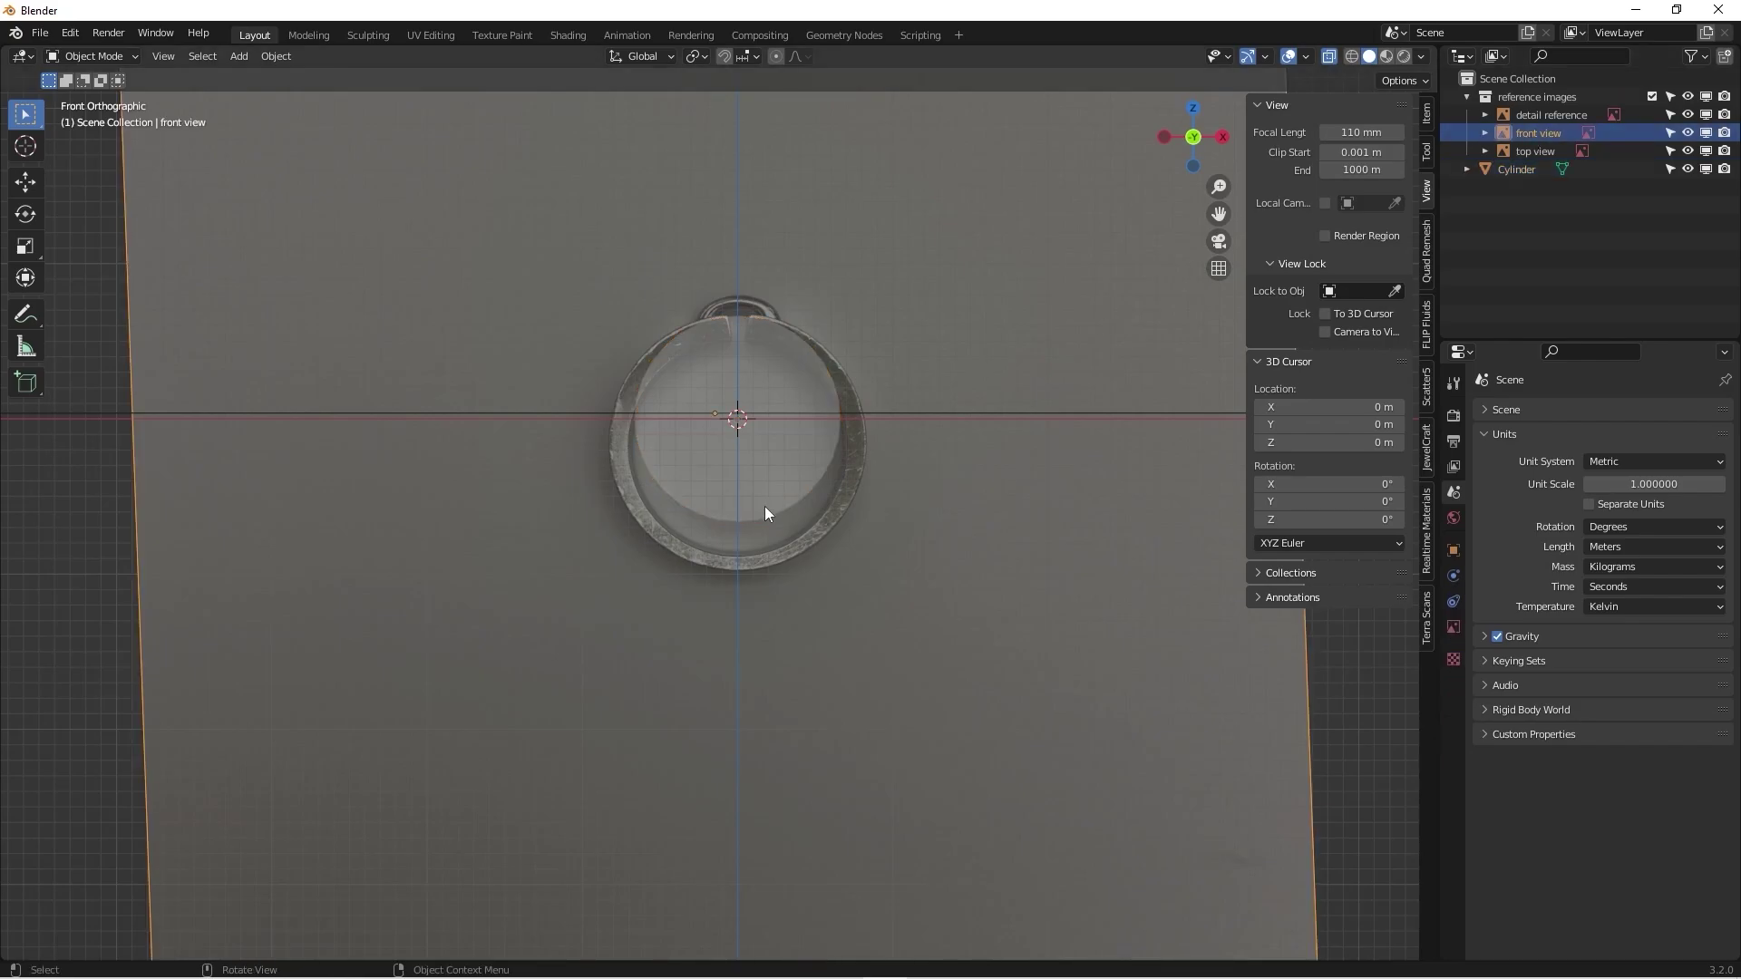
key("g")
key("z")
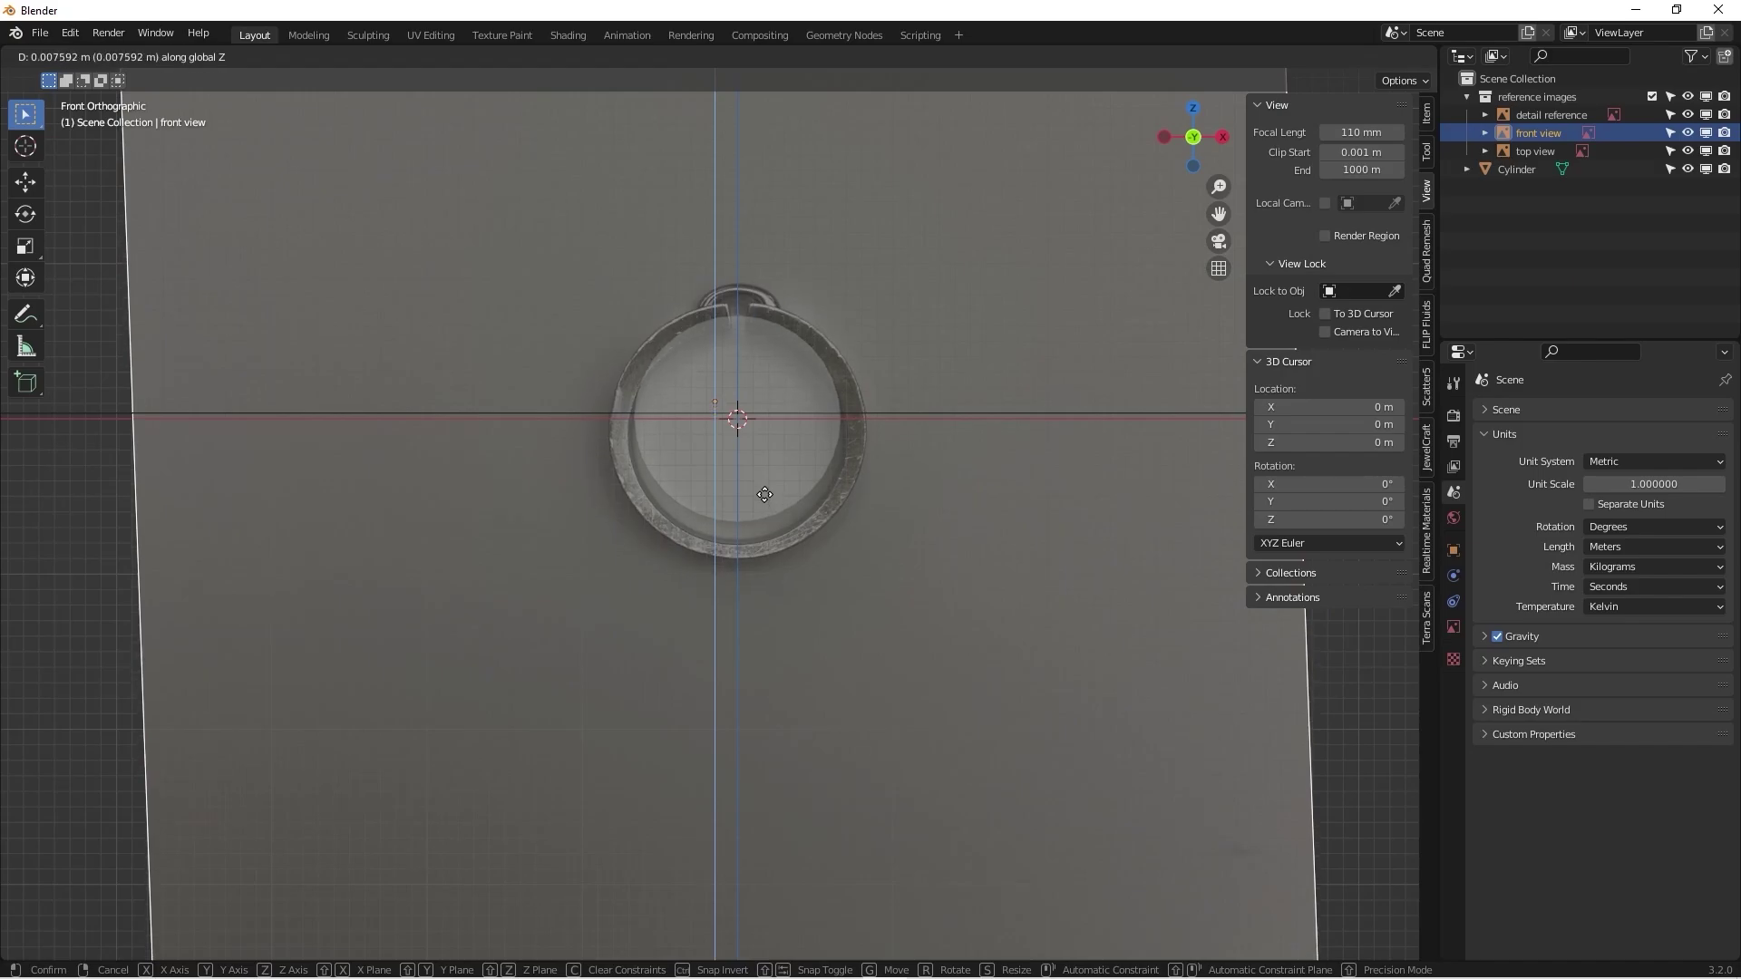
left_click(758, 453)
scroll(758, 453, "up", 4)
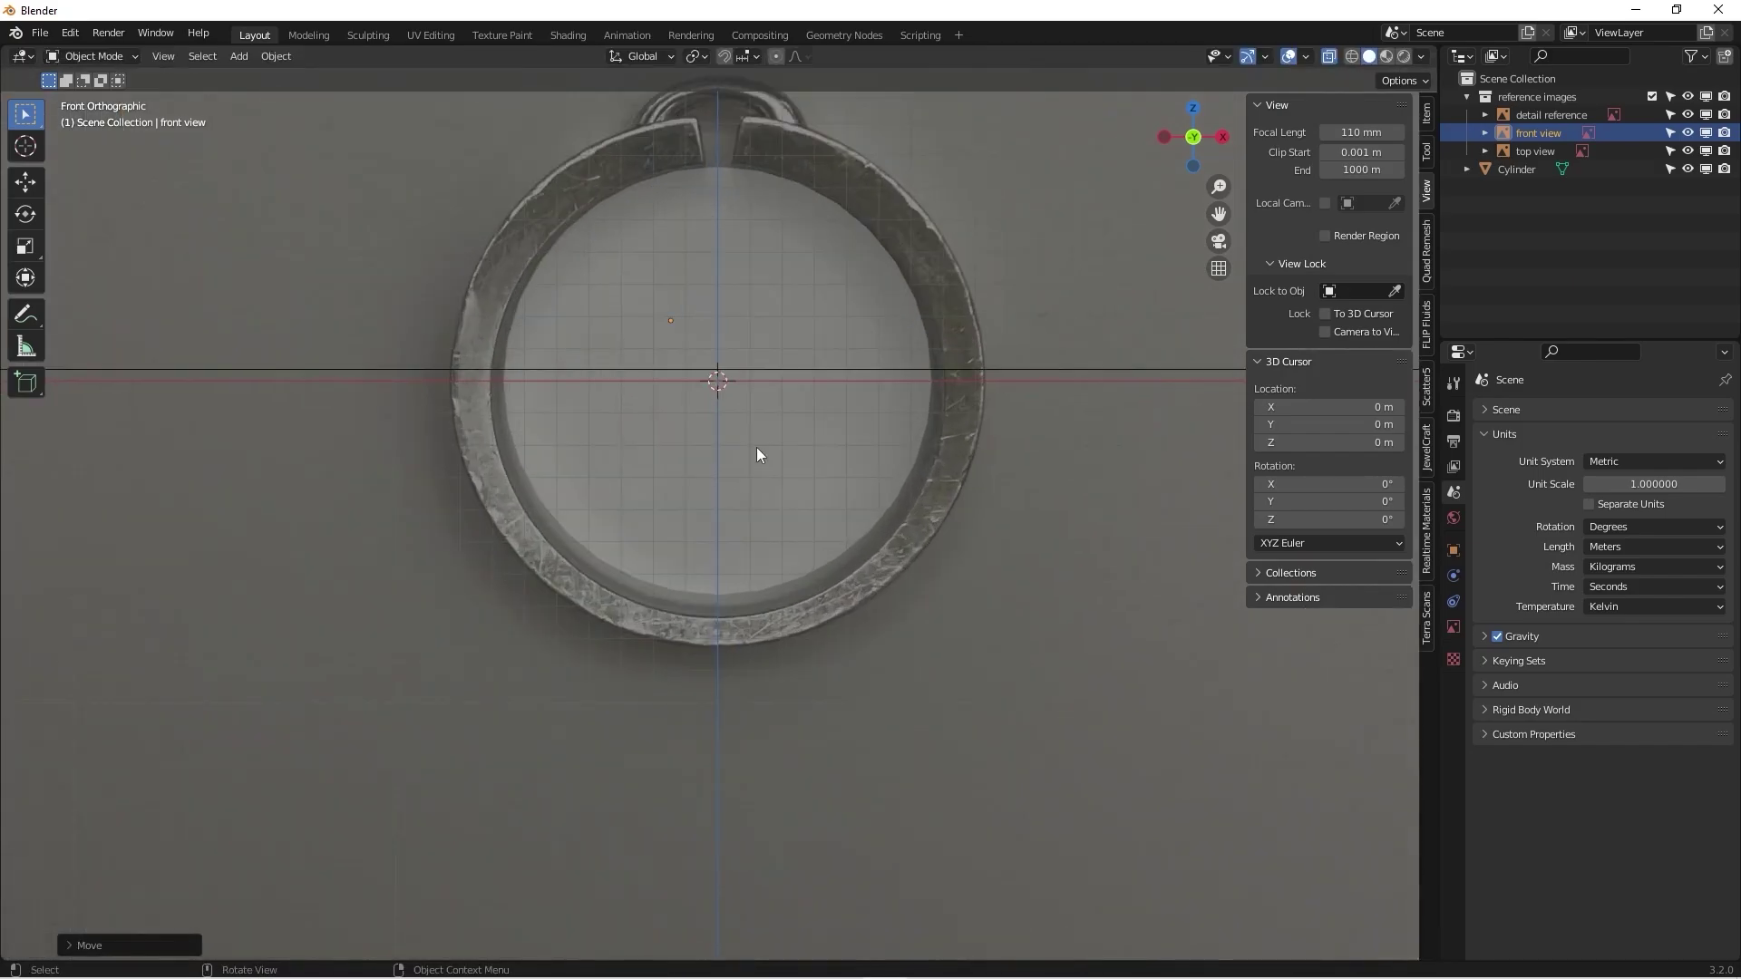
middle_click_drag(770, 379, 735, 481, "shift")
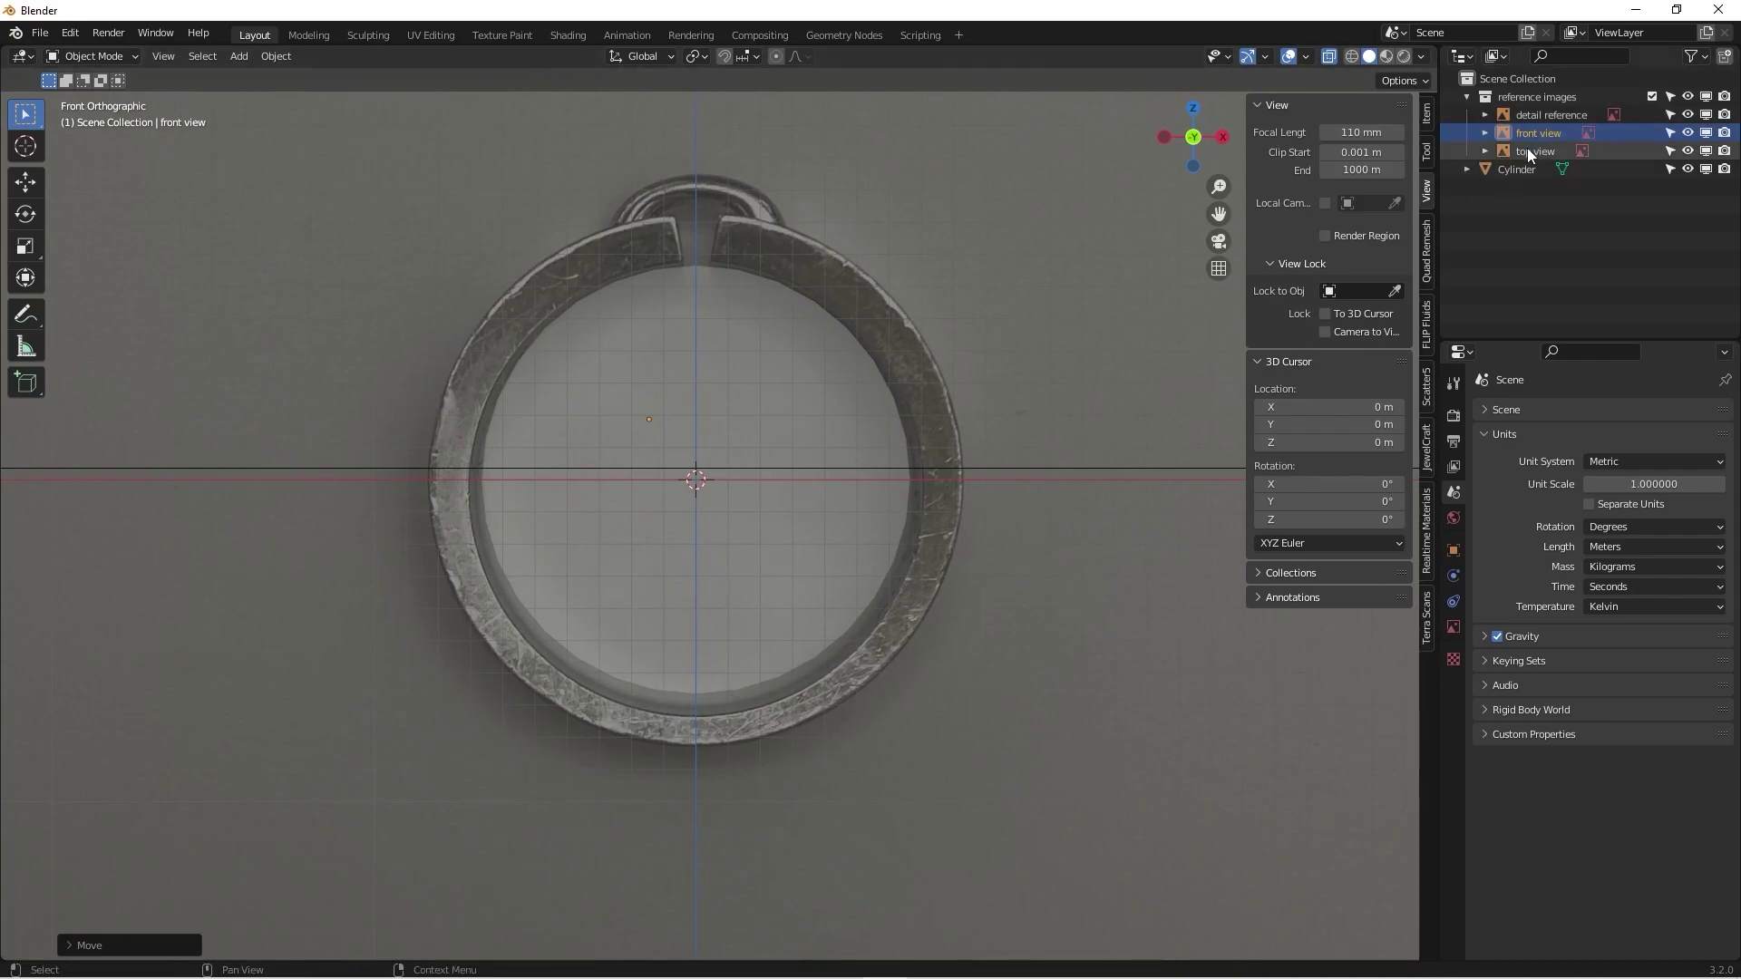
Step: Select the cylinder and scale it up to match the outer edge of the ring in the front reference image
left_click(1519, 170)
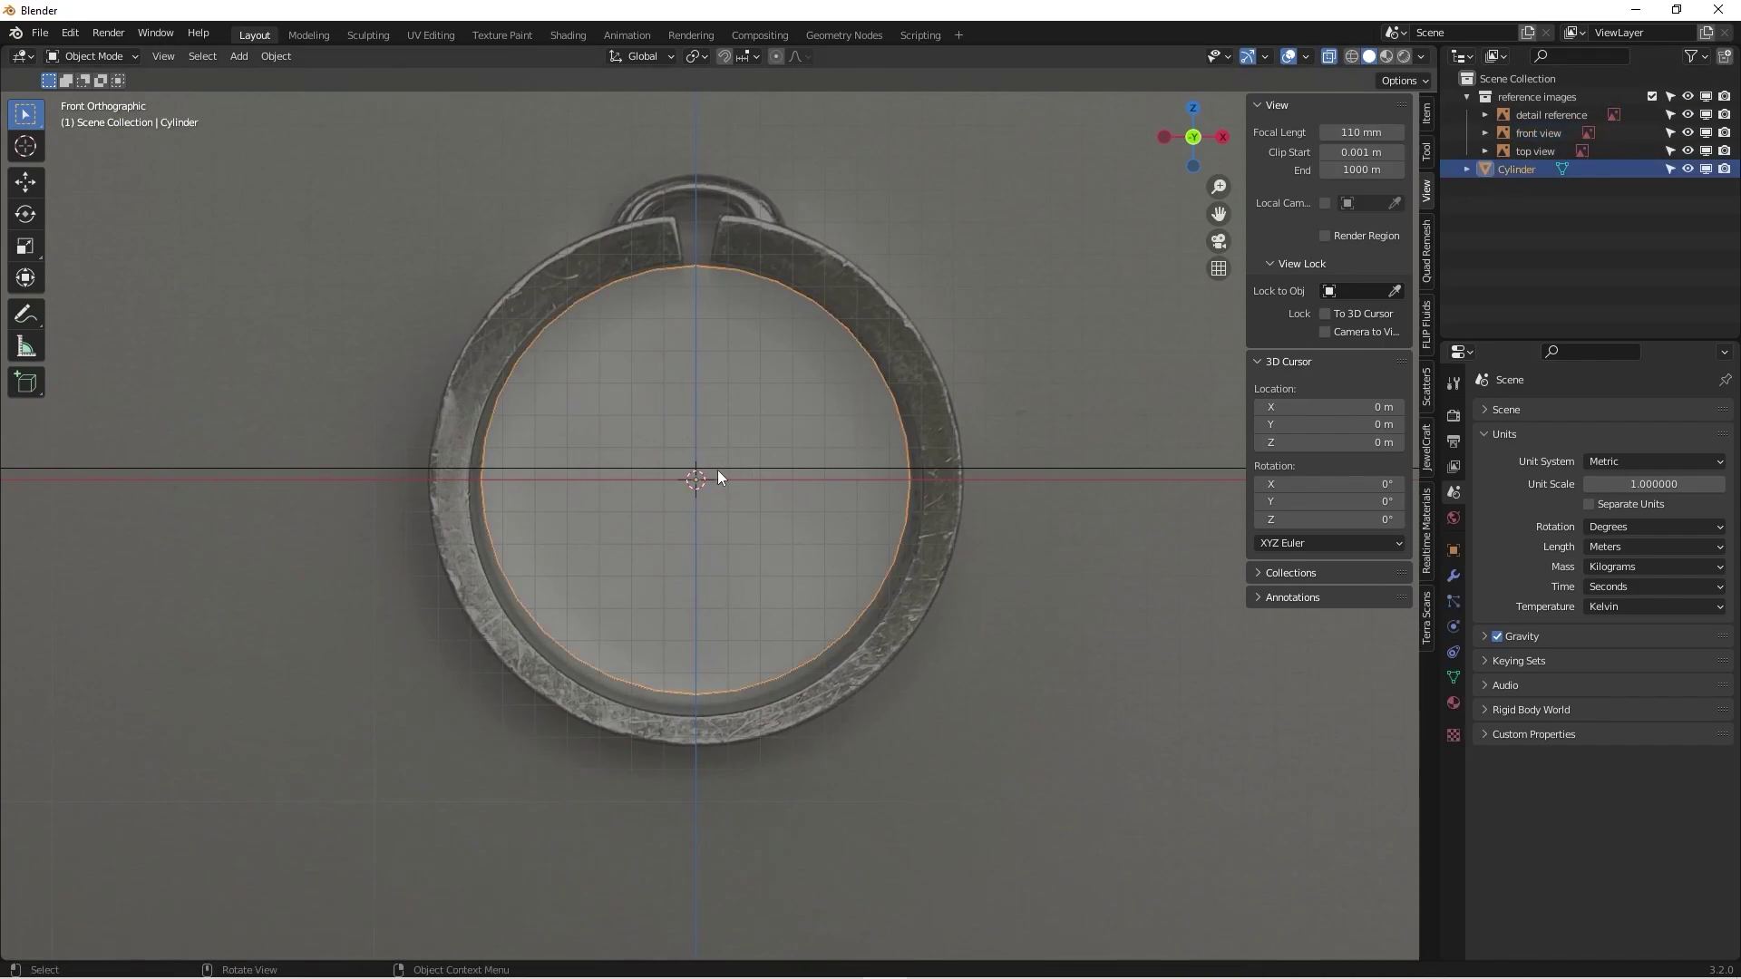
key("s")
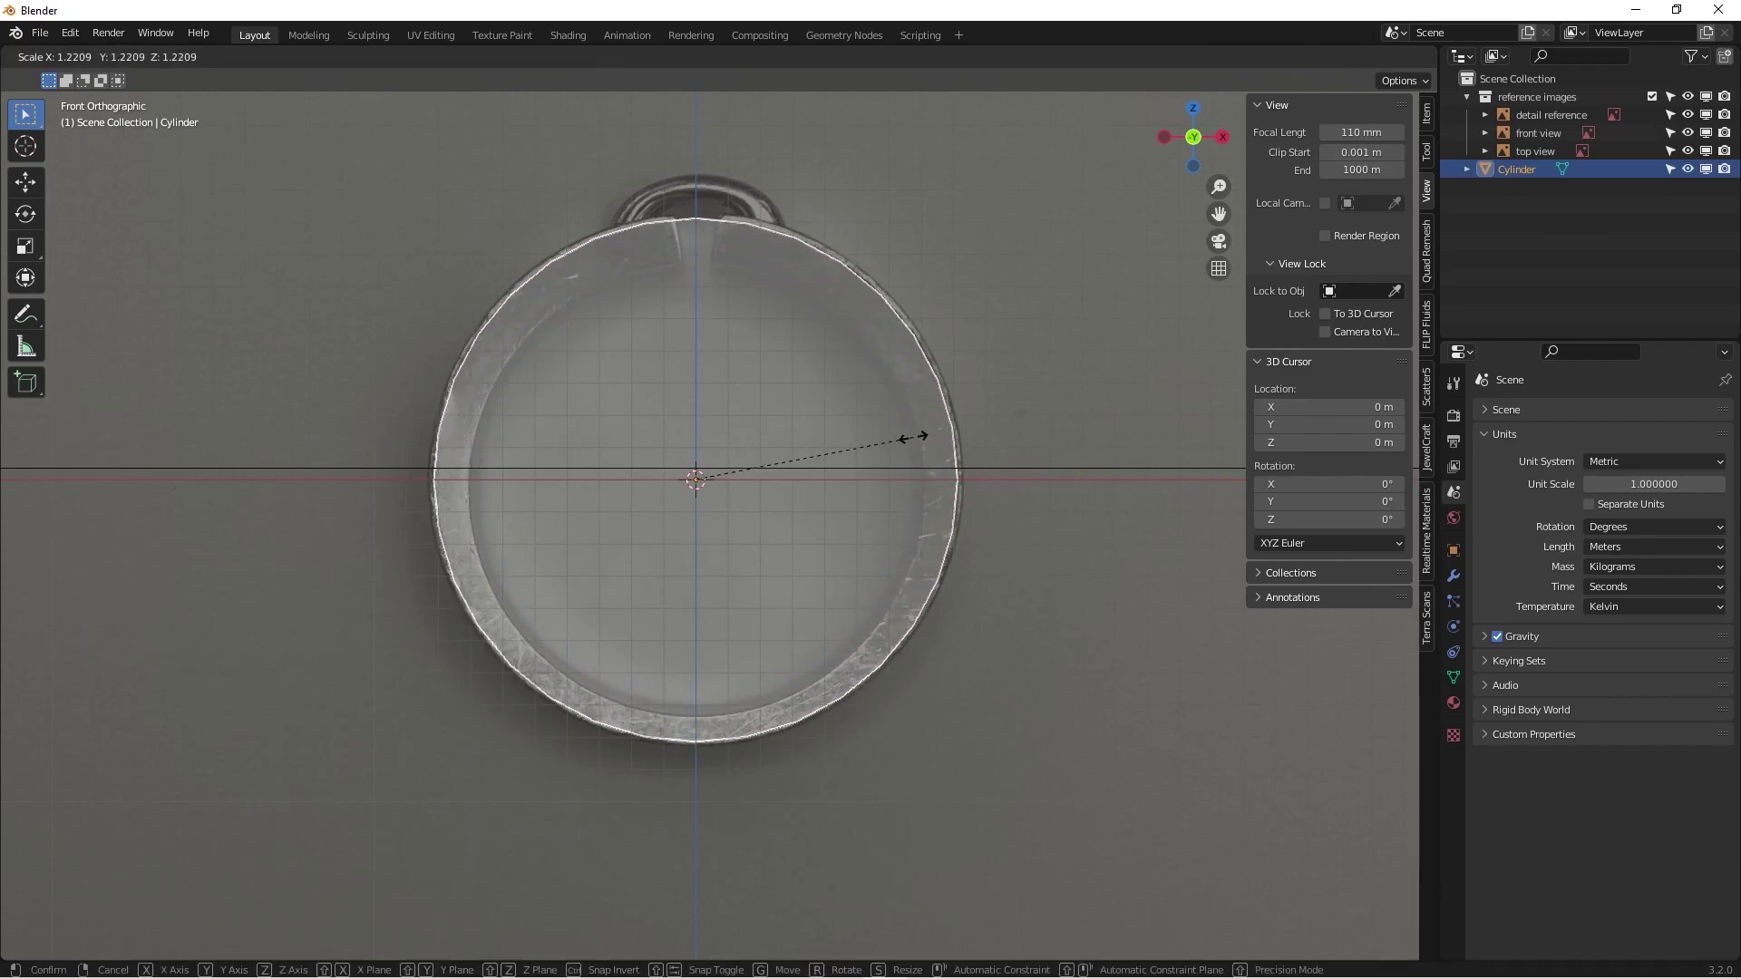
left_click(916, 435)
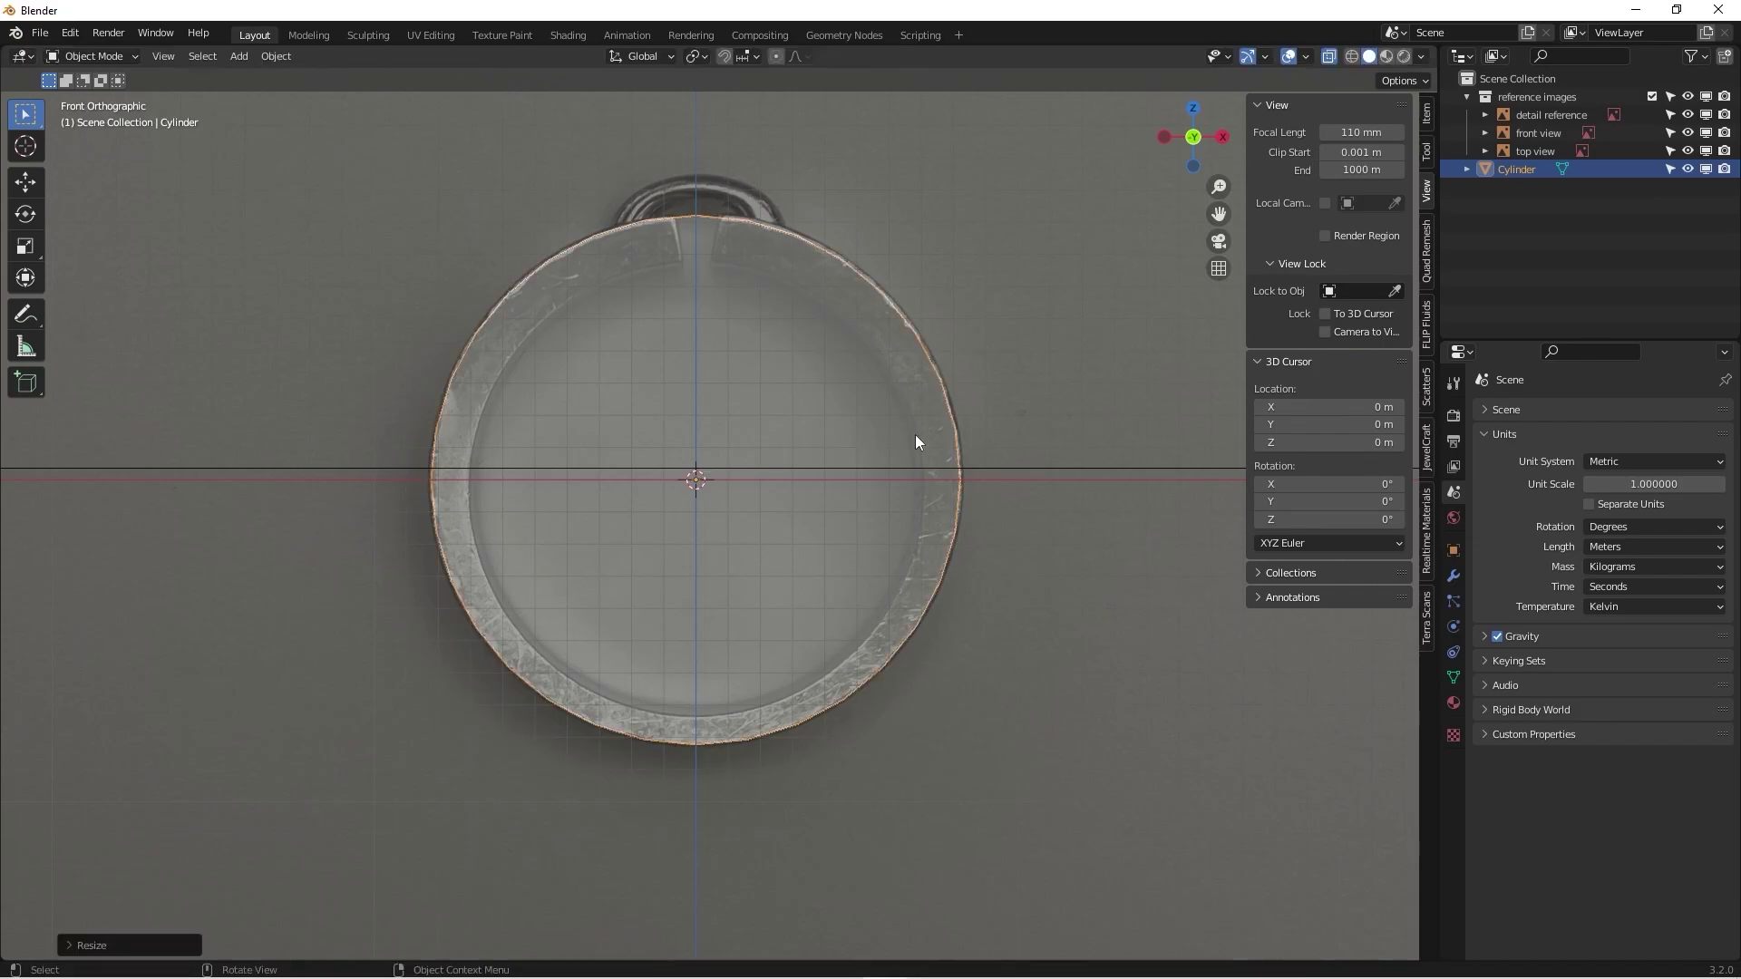
scroll(847, 422, "up", 2)
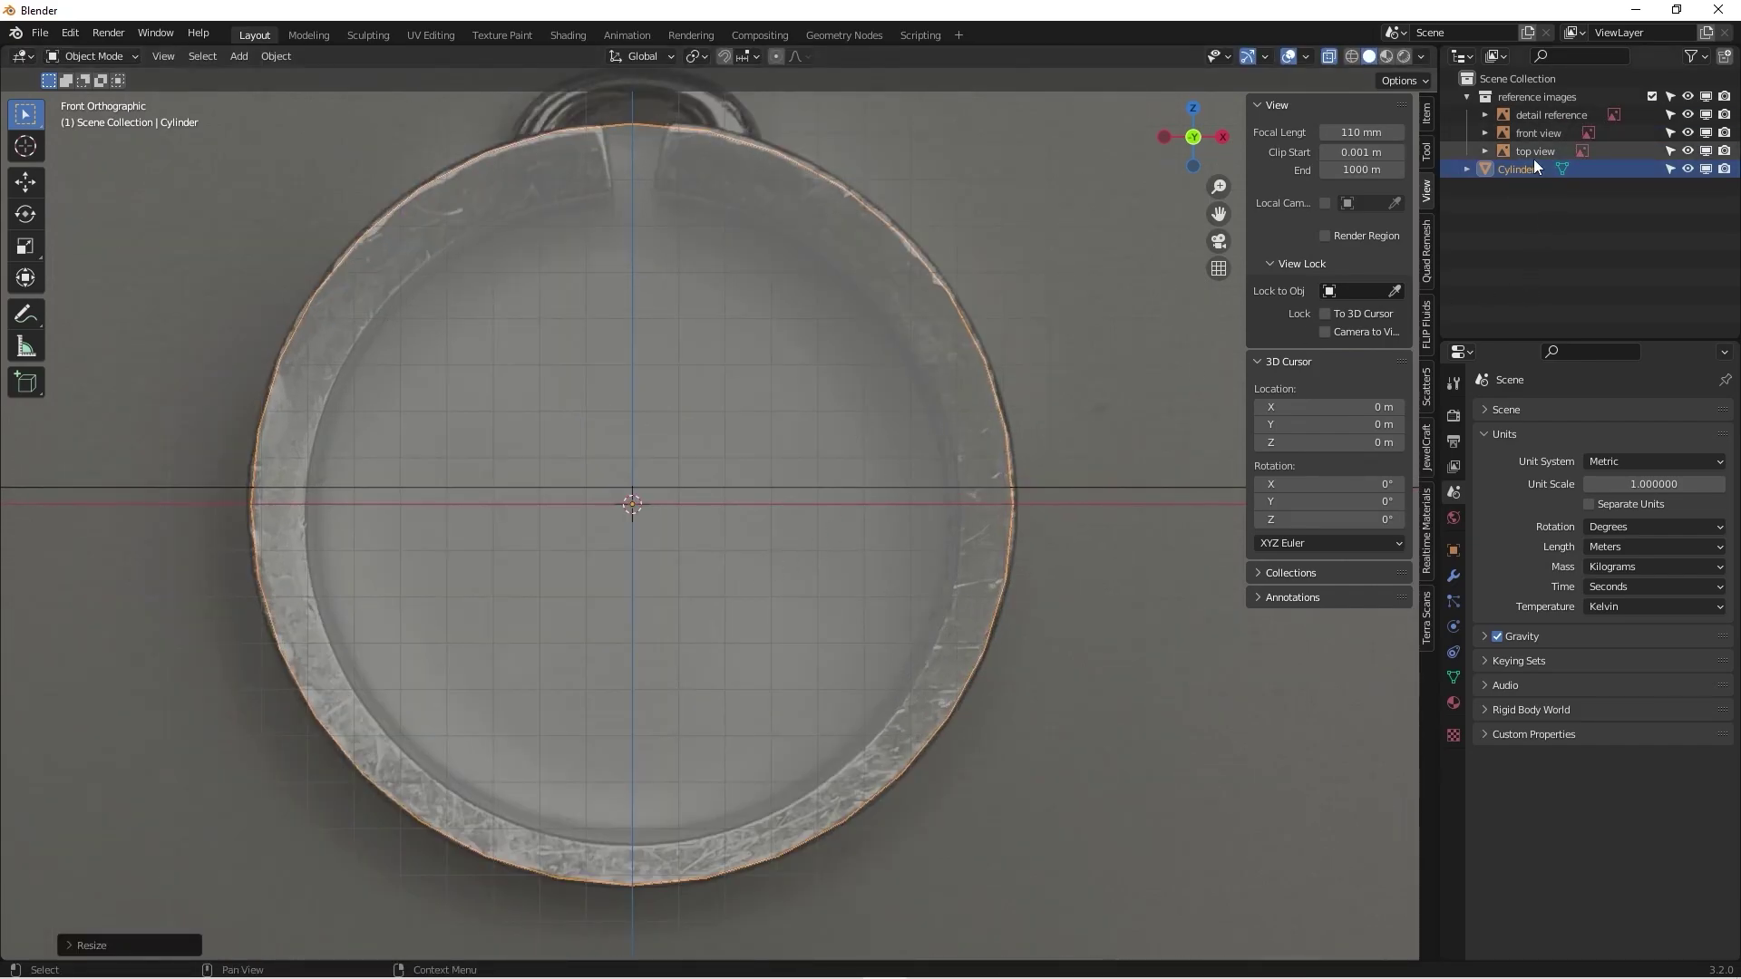
Step: Rotate the front view reference image by about -0.64° to straighten the ring in the front view
left_click(1537, 134)
scroll(628, 273, "down", 1)
scroll(628, 279, "down", 2)
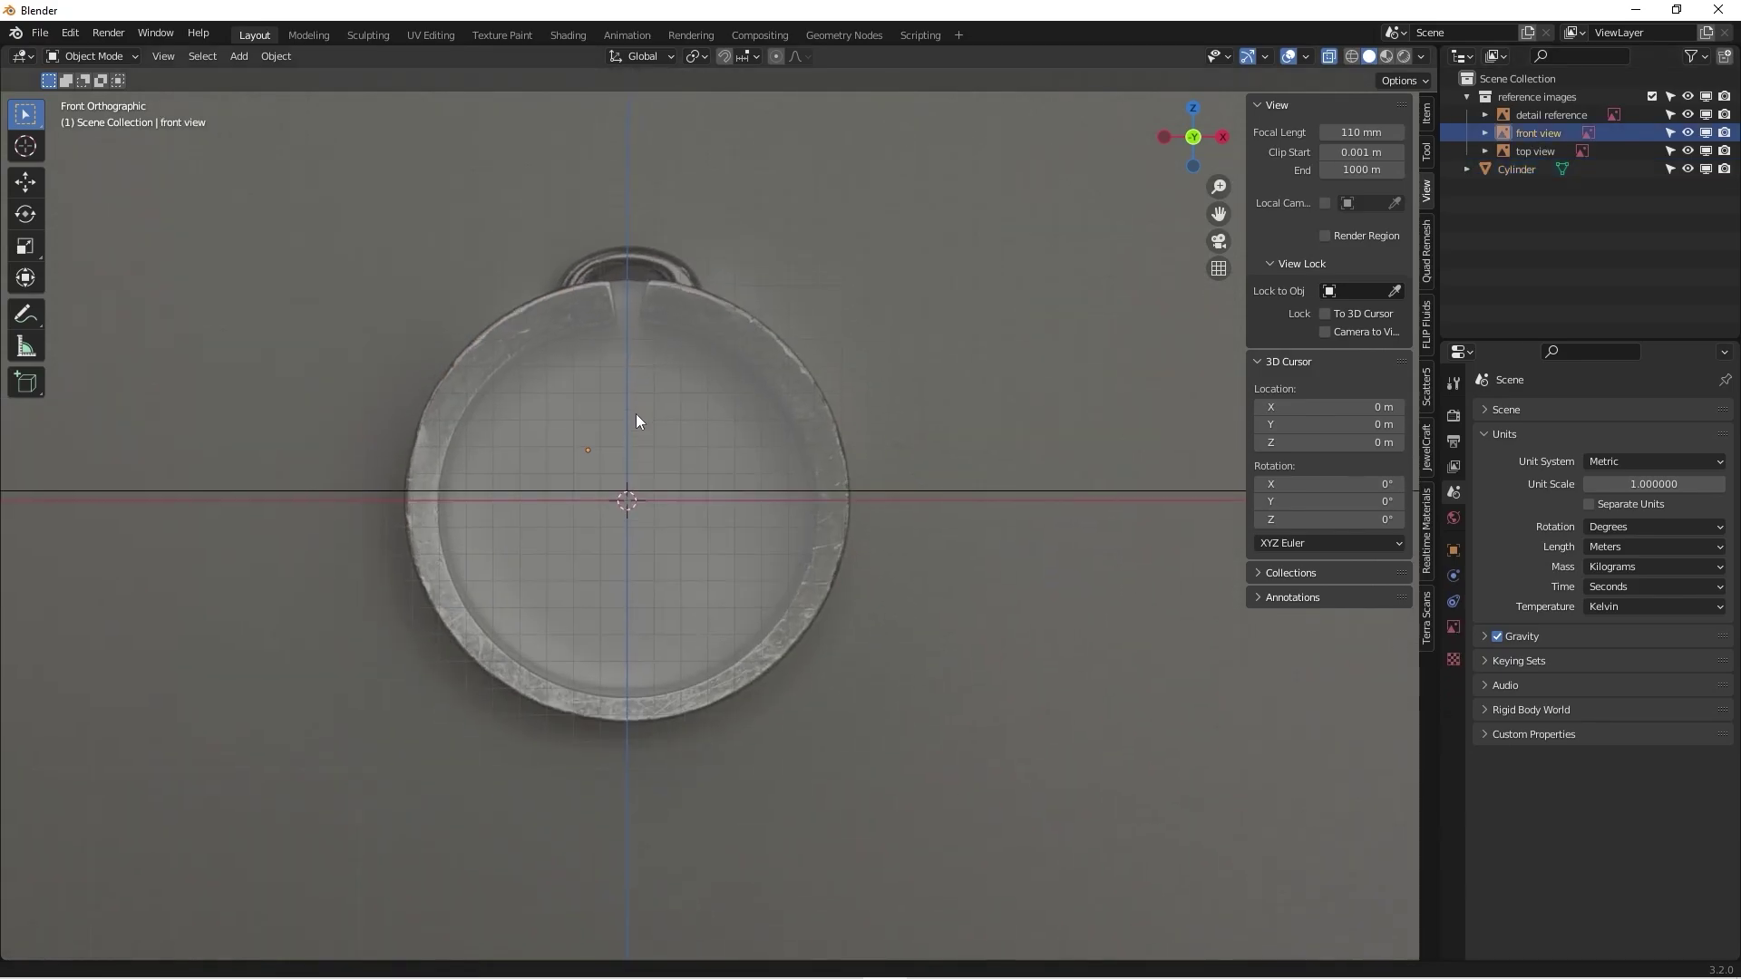
key("r")
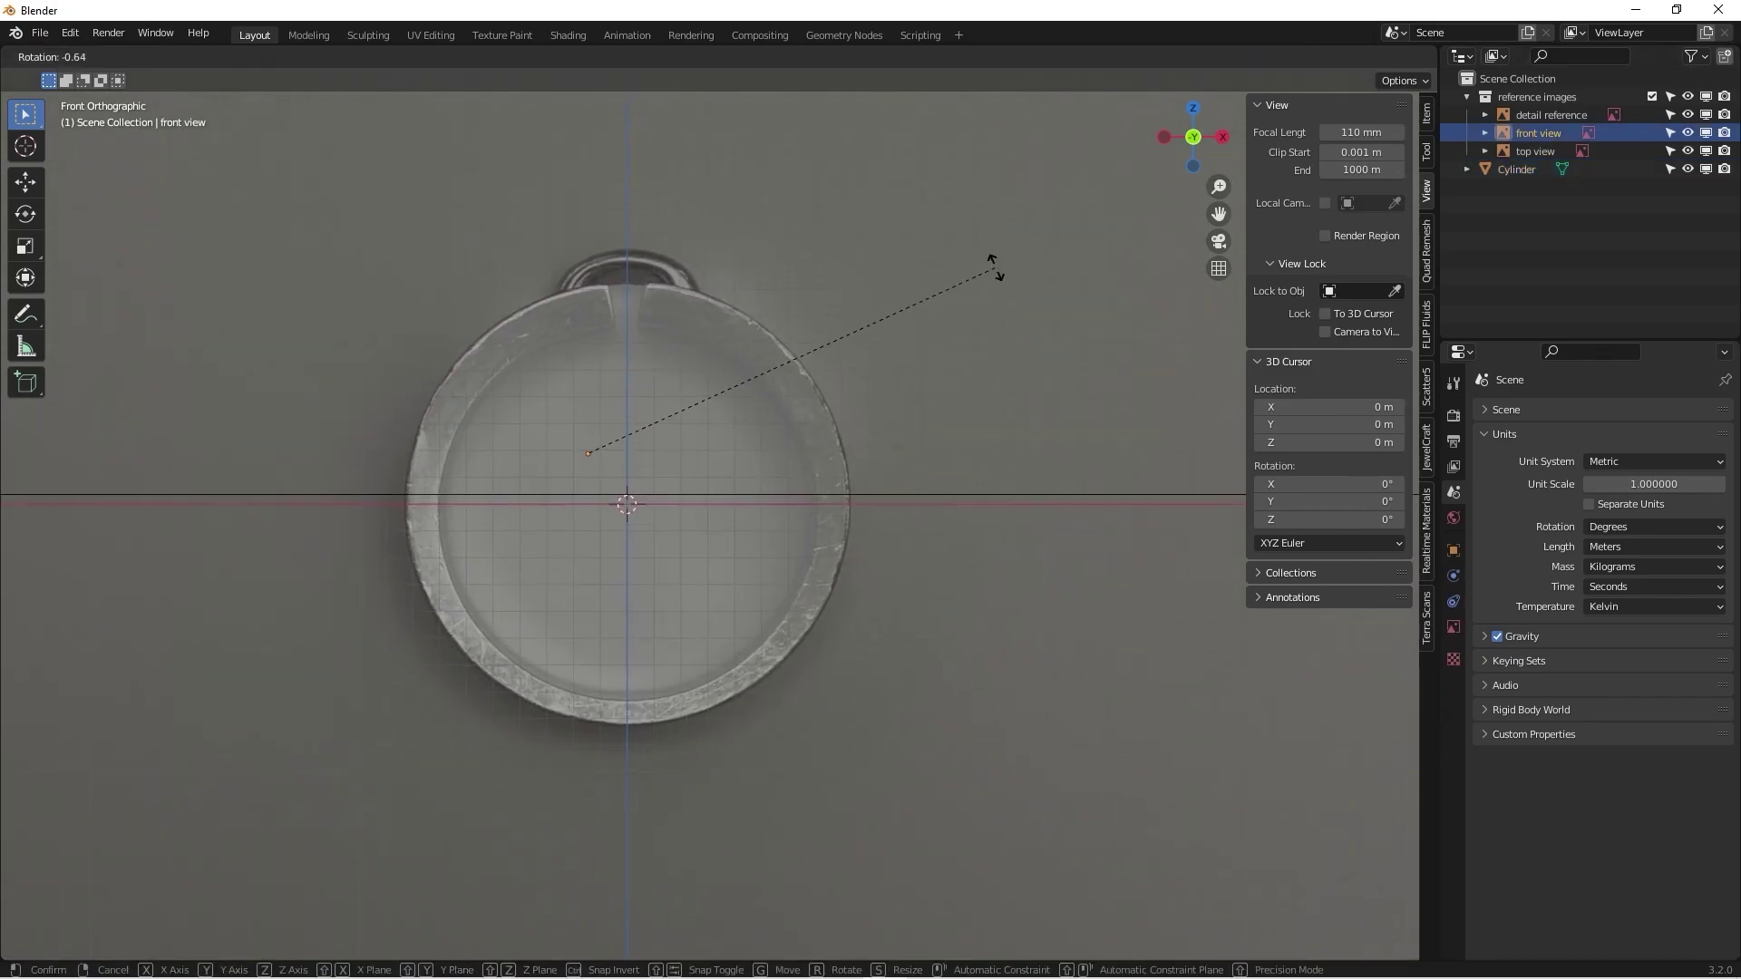
left_click(994, 270)
scroll(698, 366, "up", 4)
scroll(707, 399, "down", 1, "shift")
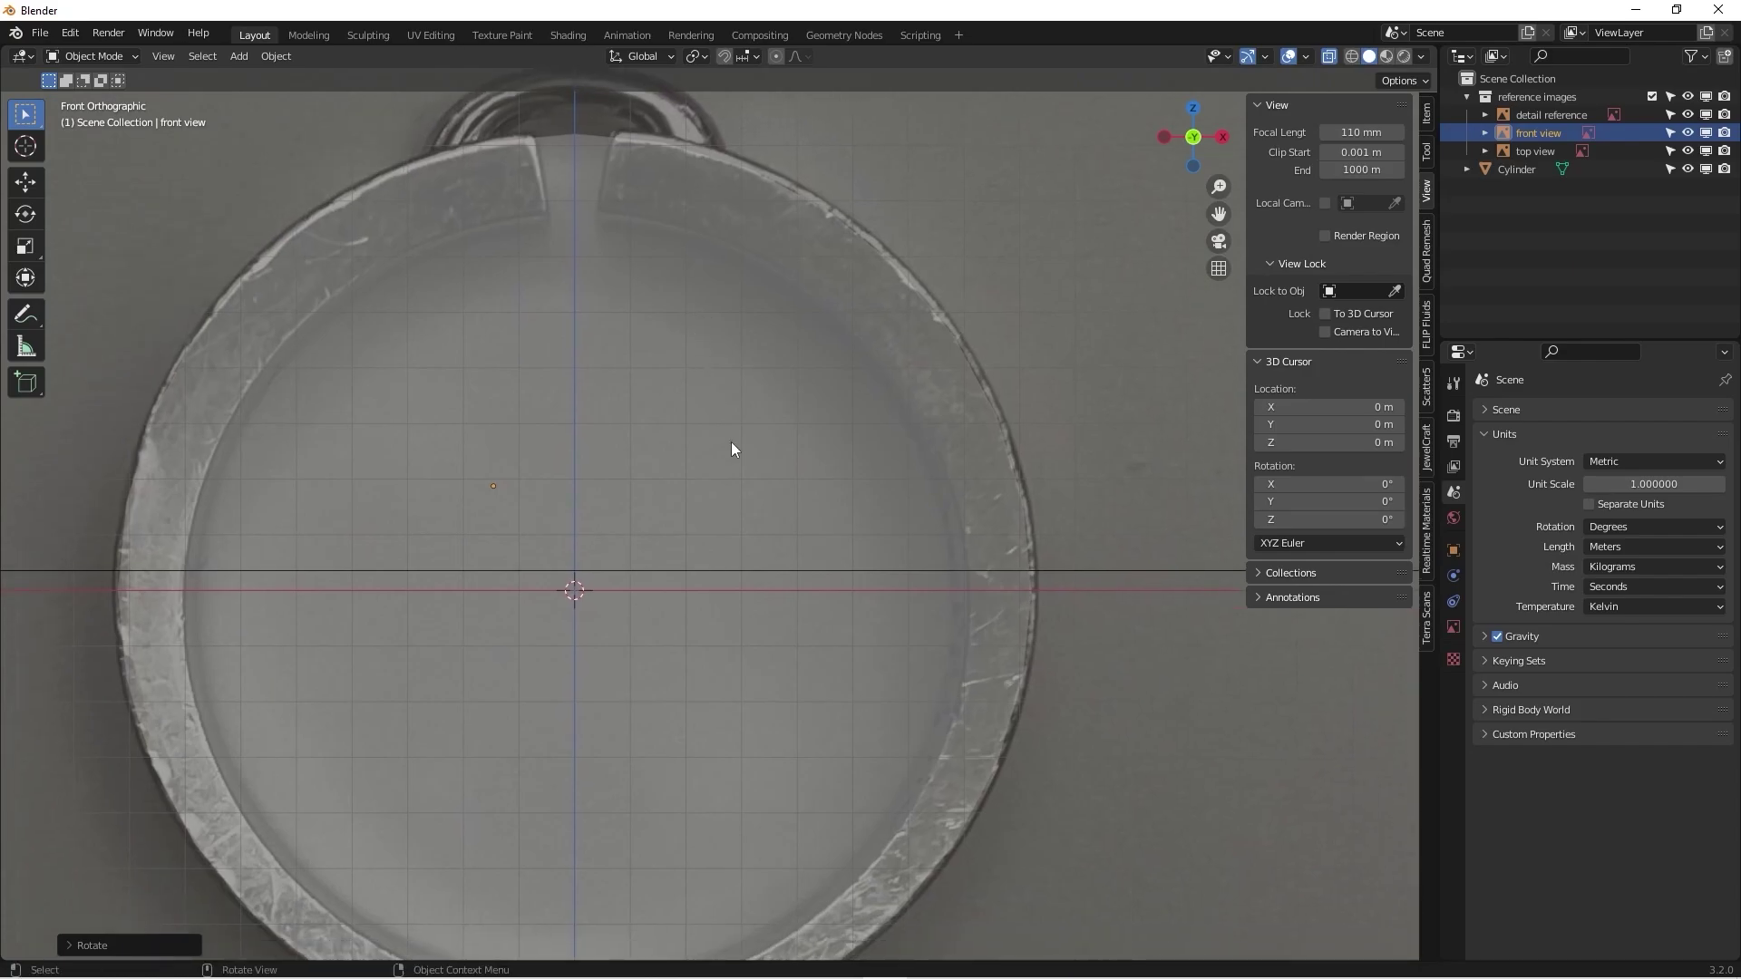
scroll(737, 422, "down", 3, "shift")
Step: Select the cylinder and scale it by about 1.001 to fit the ring's outer edge in the front view
left_click(1512, 168)
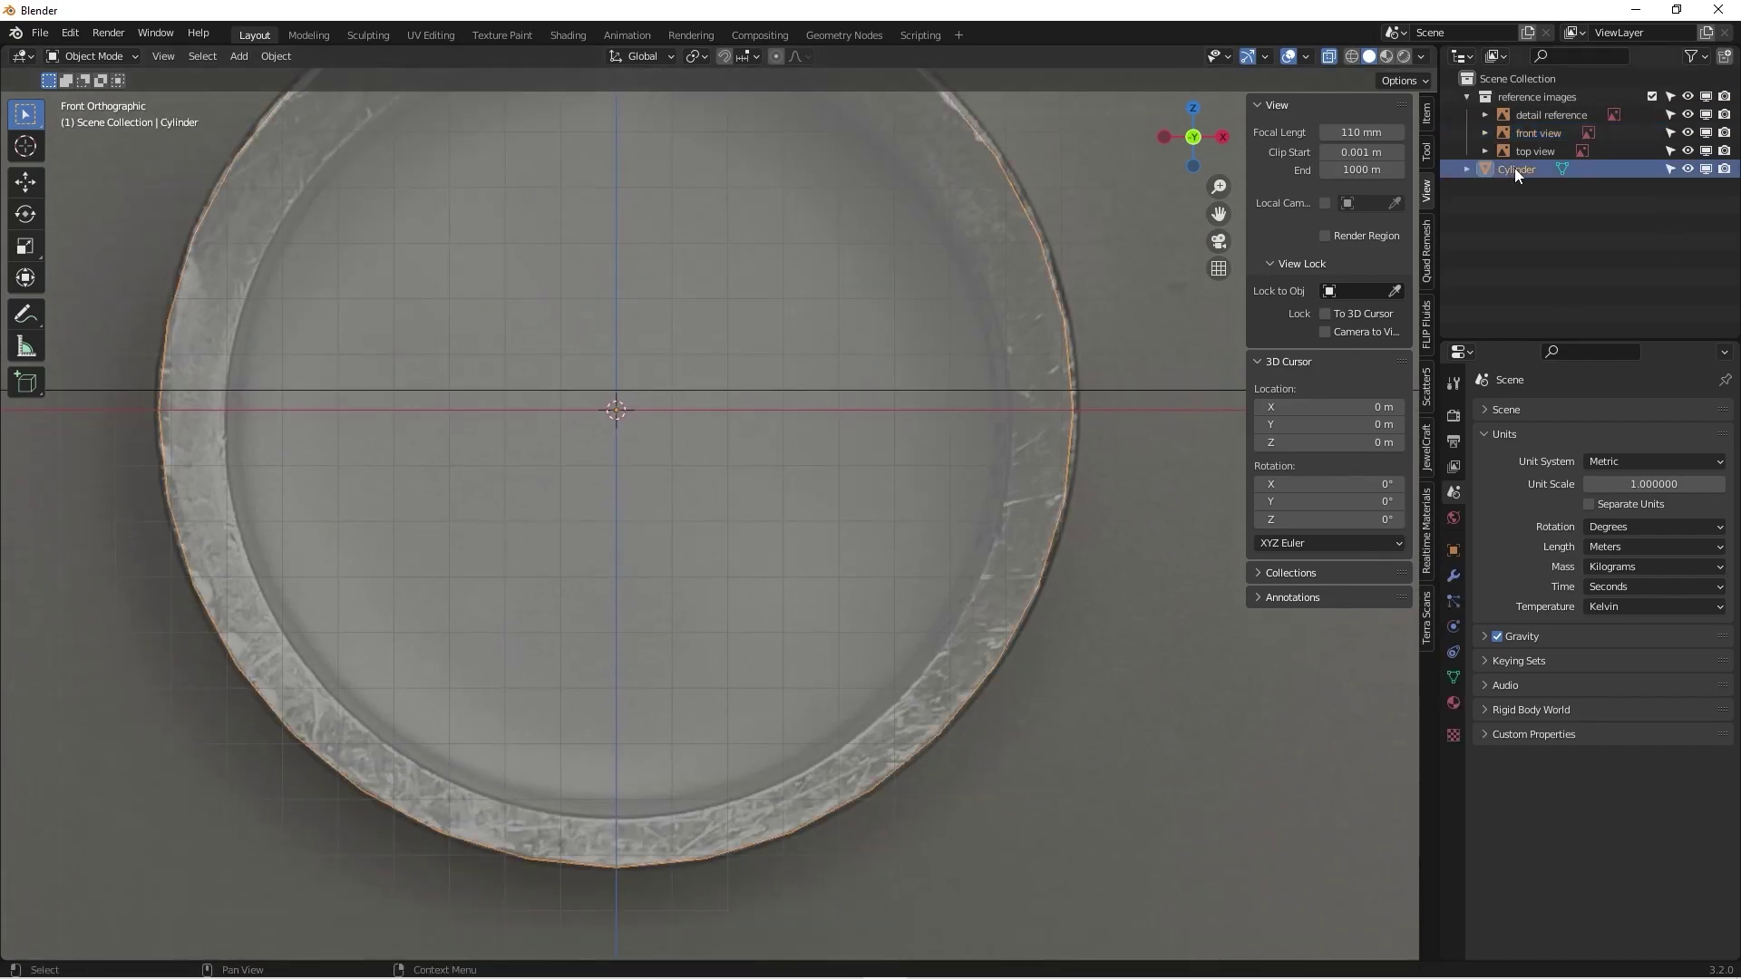
key("KP_Decimal")
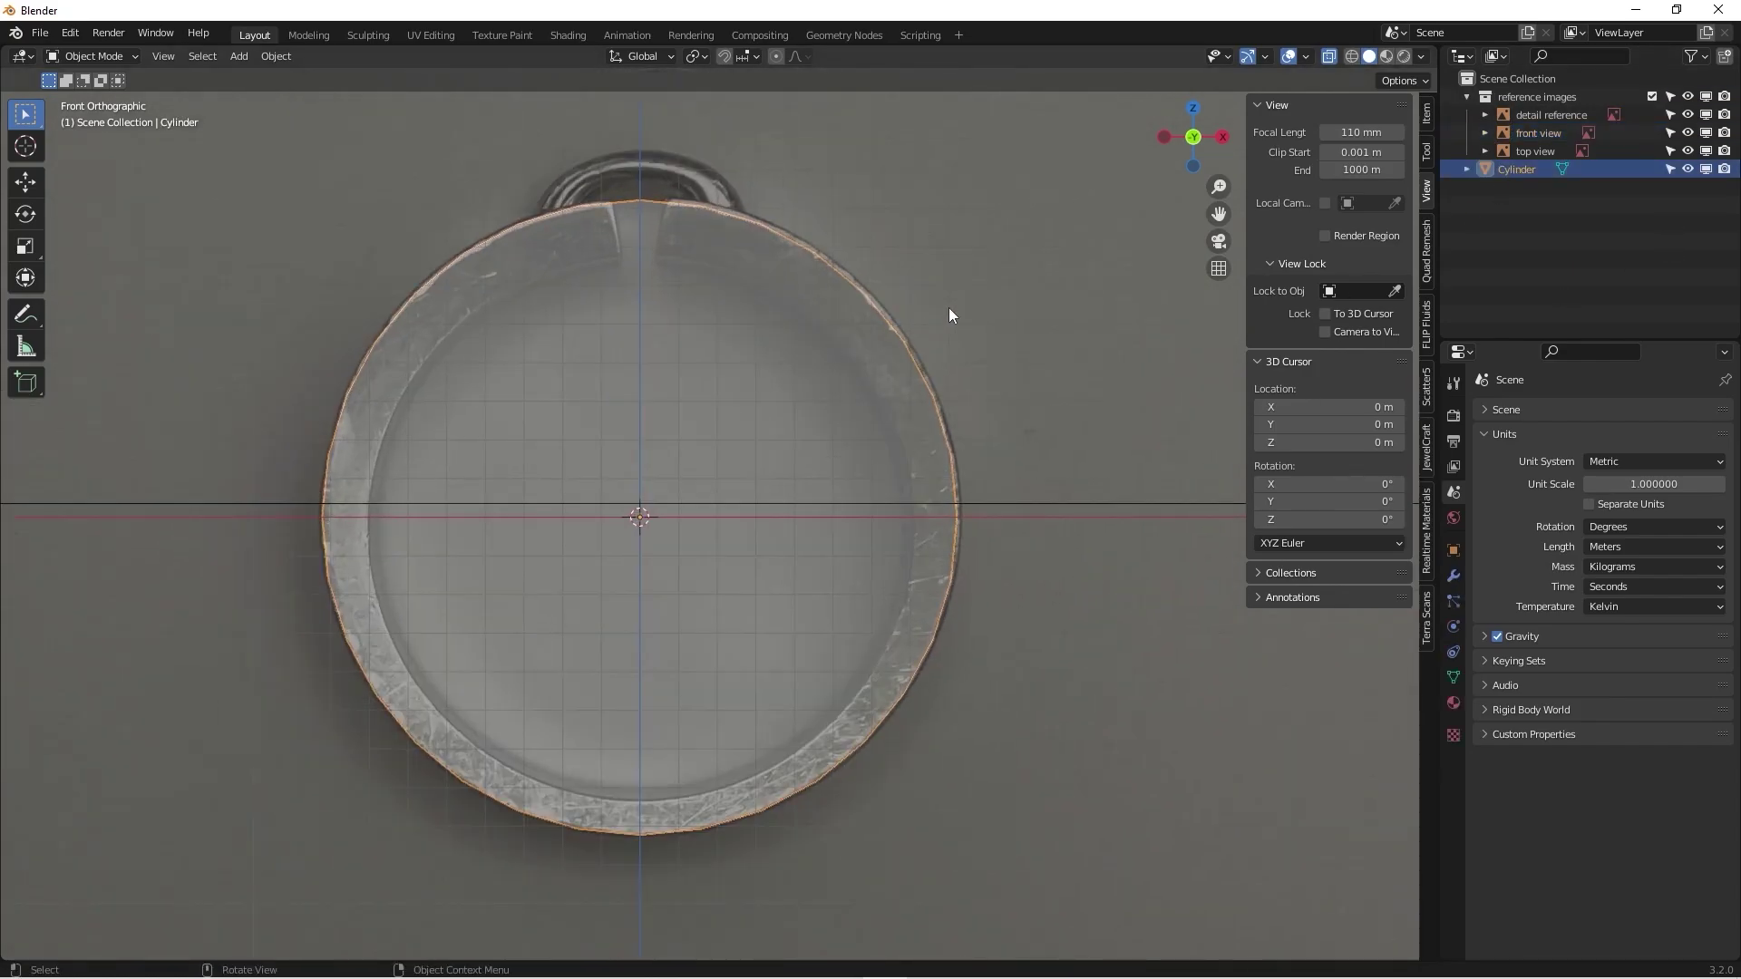
key("s")
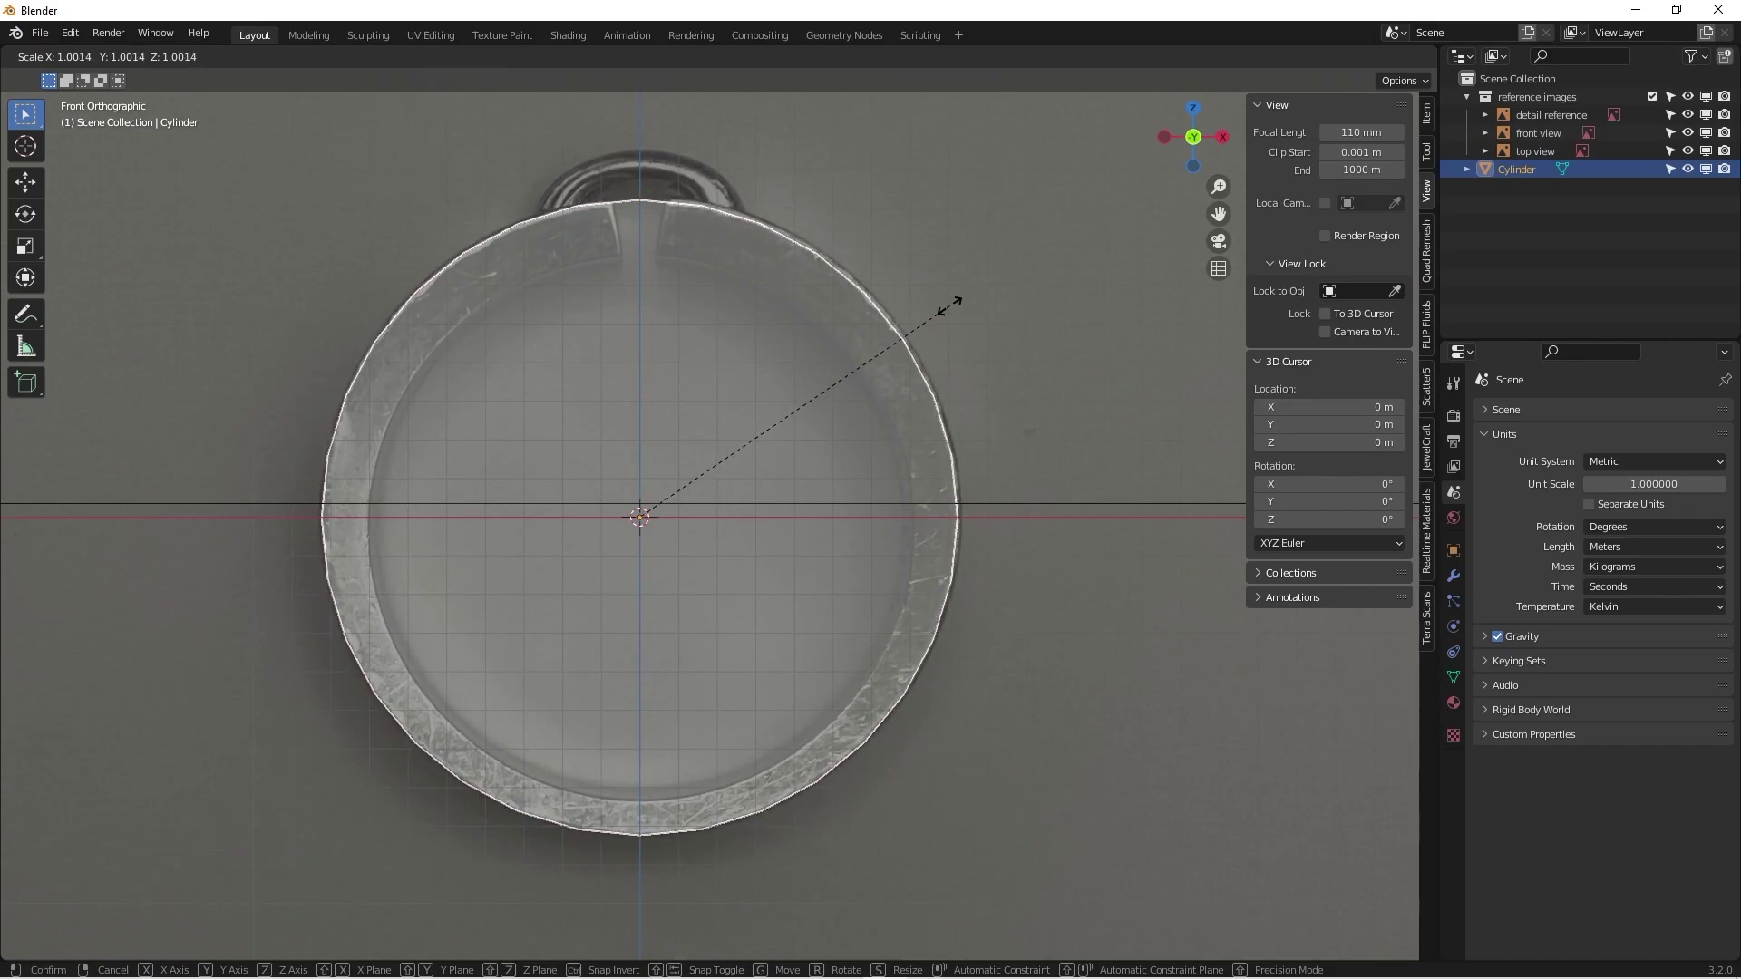
left_click(949, 307)
scroll(891, 433, "down", 2)
mouse_move(890, 434)
middle_mouse_down()
mouse_move(854, 449)
mouse_move(885, 408)
mouse_move(874, 439)
middle_mouse_up()
scroll(872, 439, "up", 5)
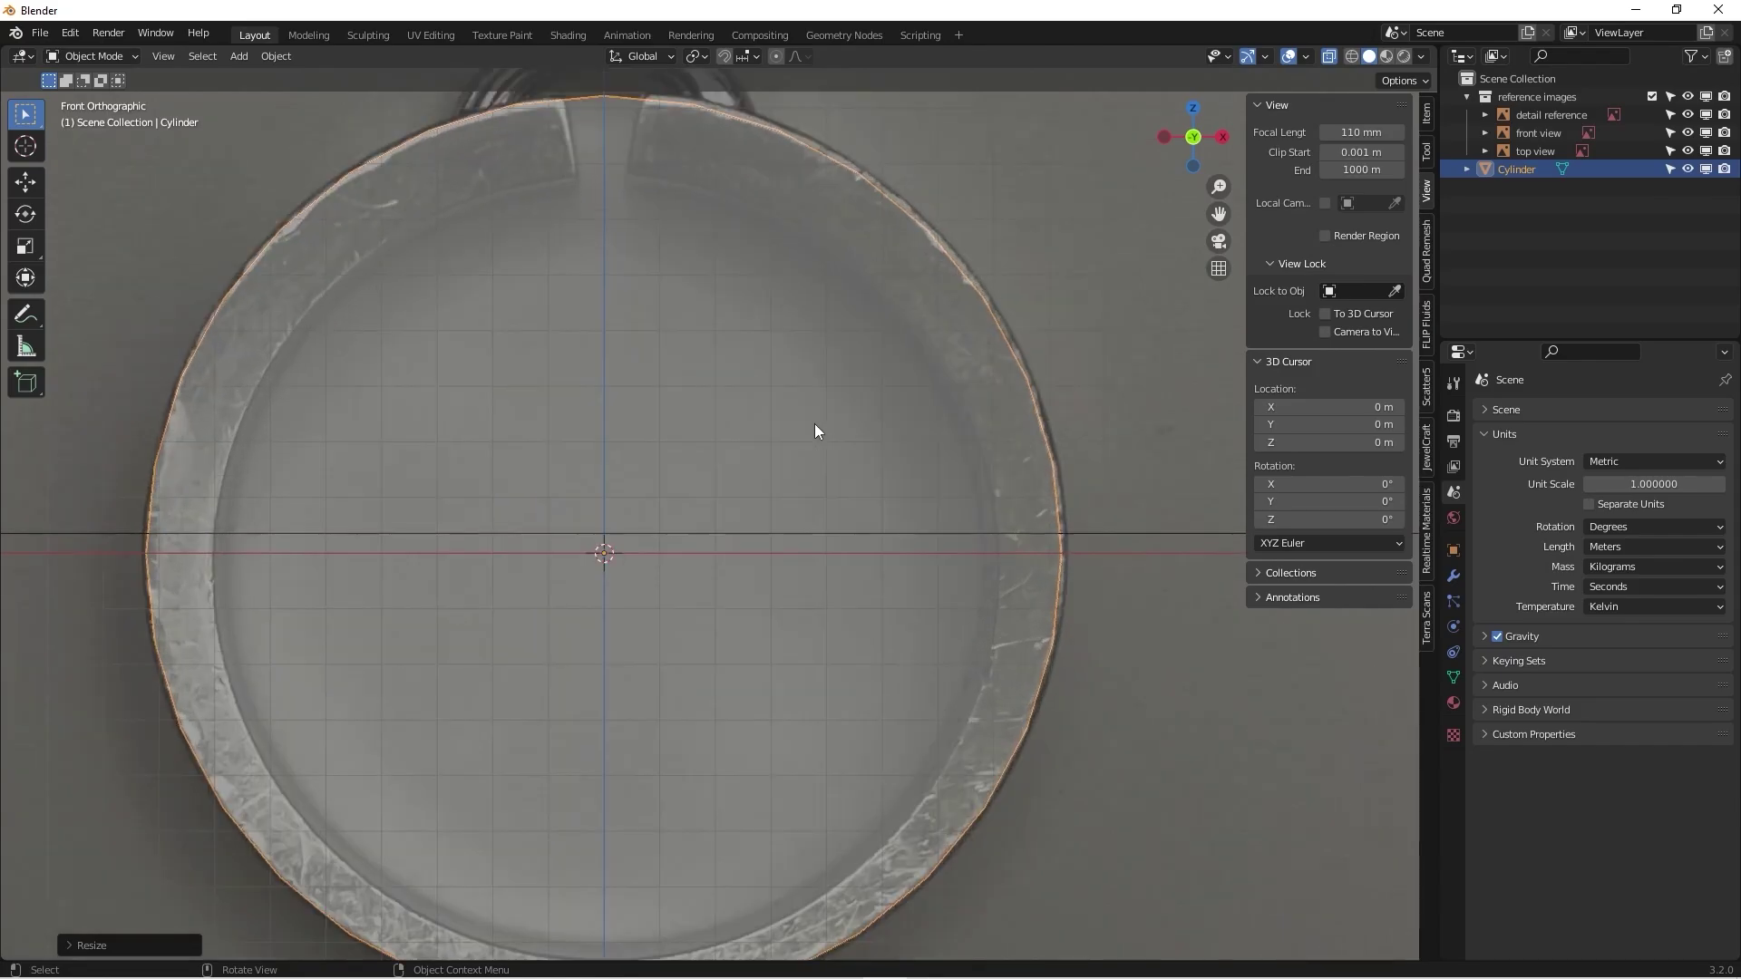
scroll(814, 422, "down", 2)
scroll(900, 335, "up", 1)
scroll(816, 408, "down", 3)
mouse_move(760, 455)
middle_mouse_down()
mouse_move(699, 498)
mouse_move(646, 500)
mouse_move(773, 472)
middle_mouse_up()
scroll(772, 472, "down", 3)
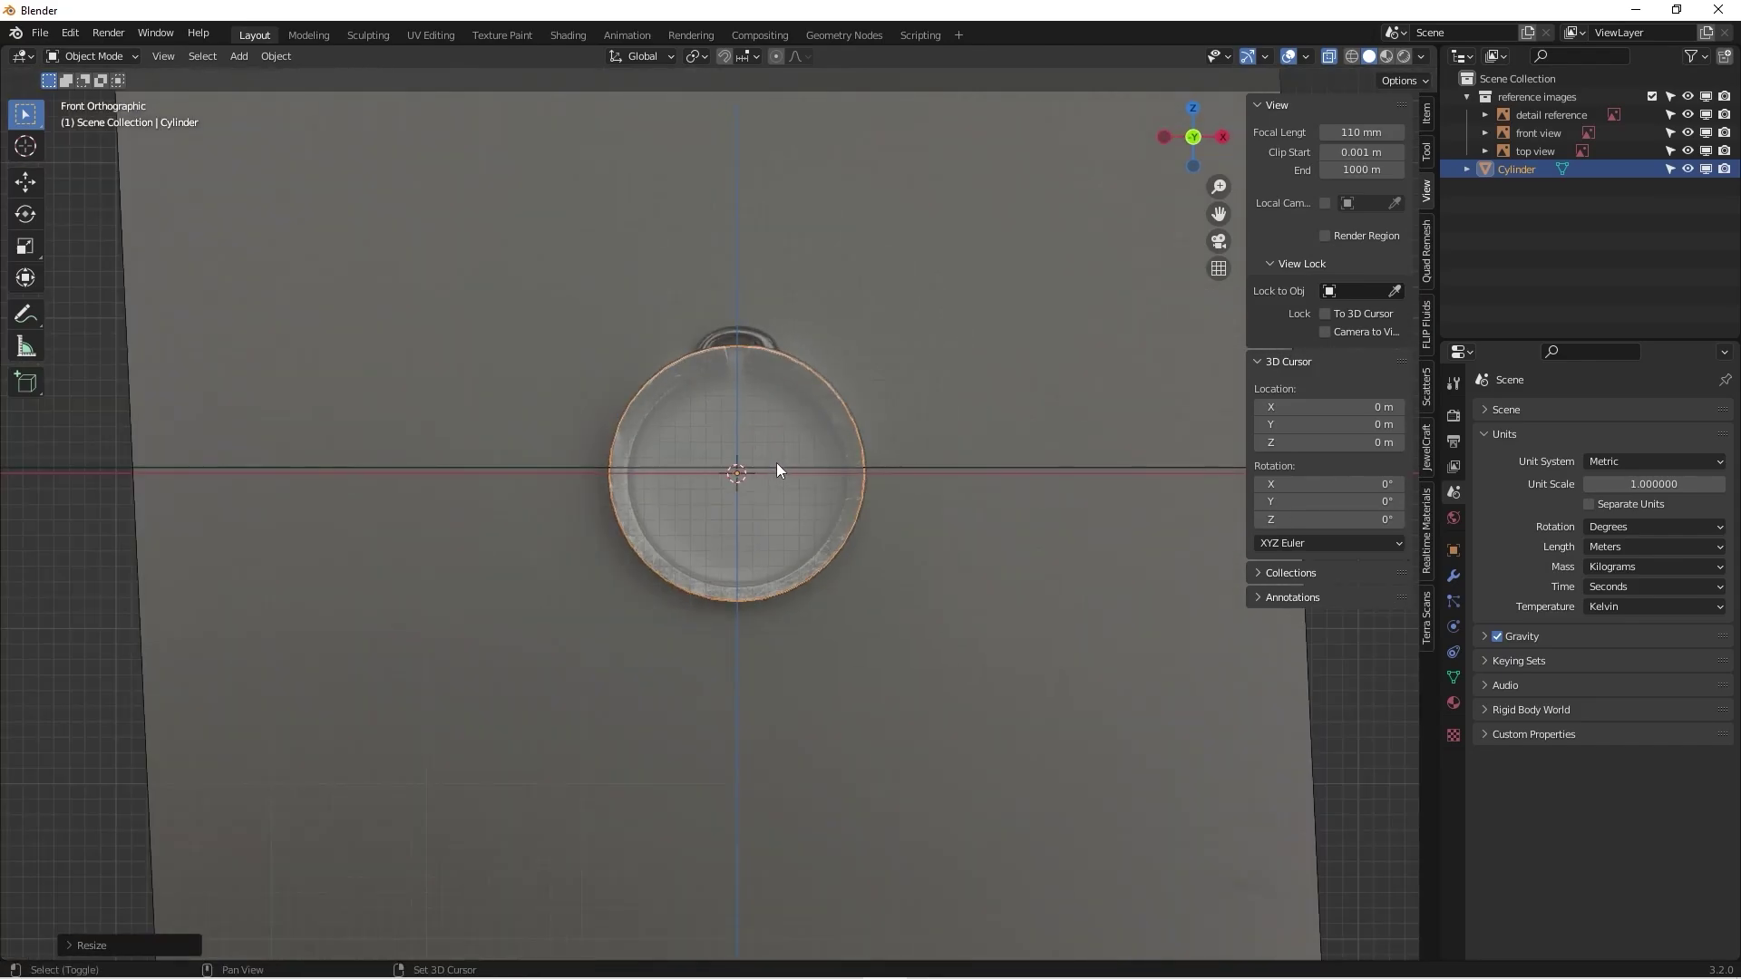
Step: In the right side view, scale the cylinder along Y to roughly a fifth of its depth, forming a thin band
key("KP_3")
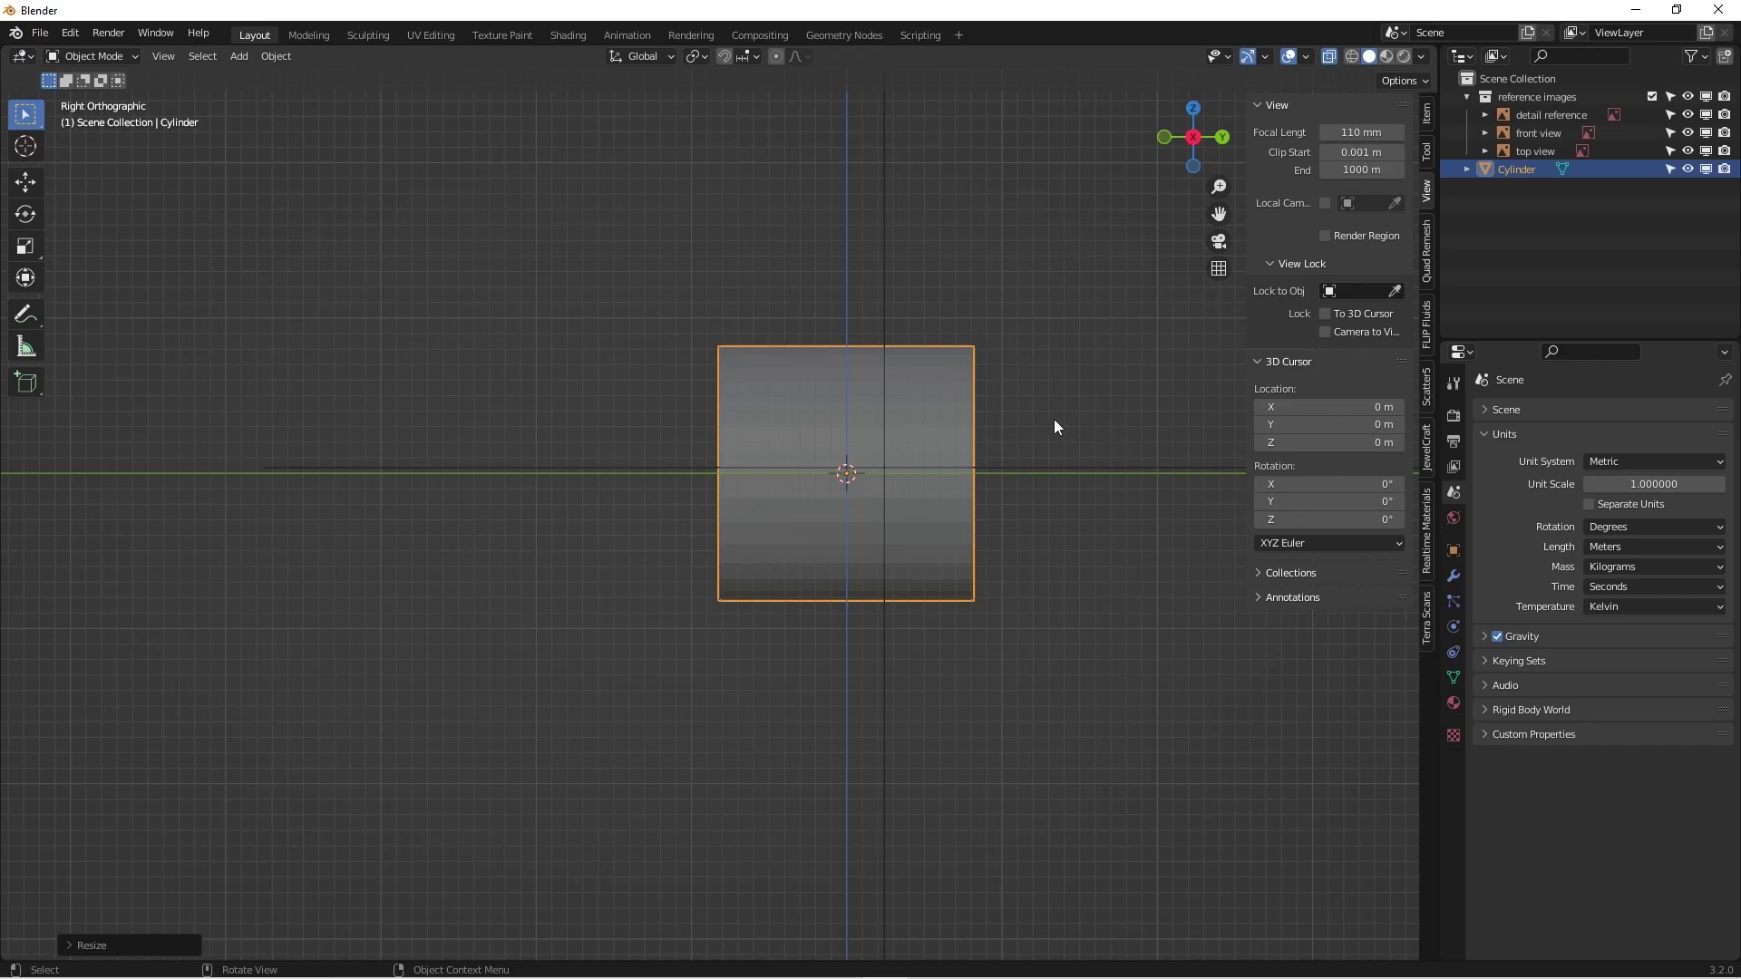
key("s")
key("y")
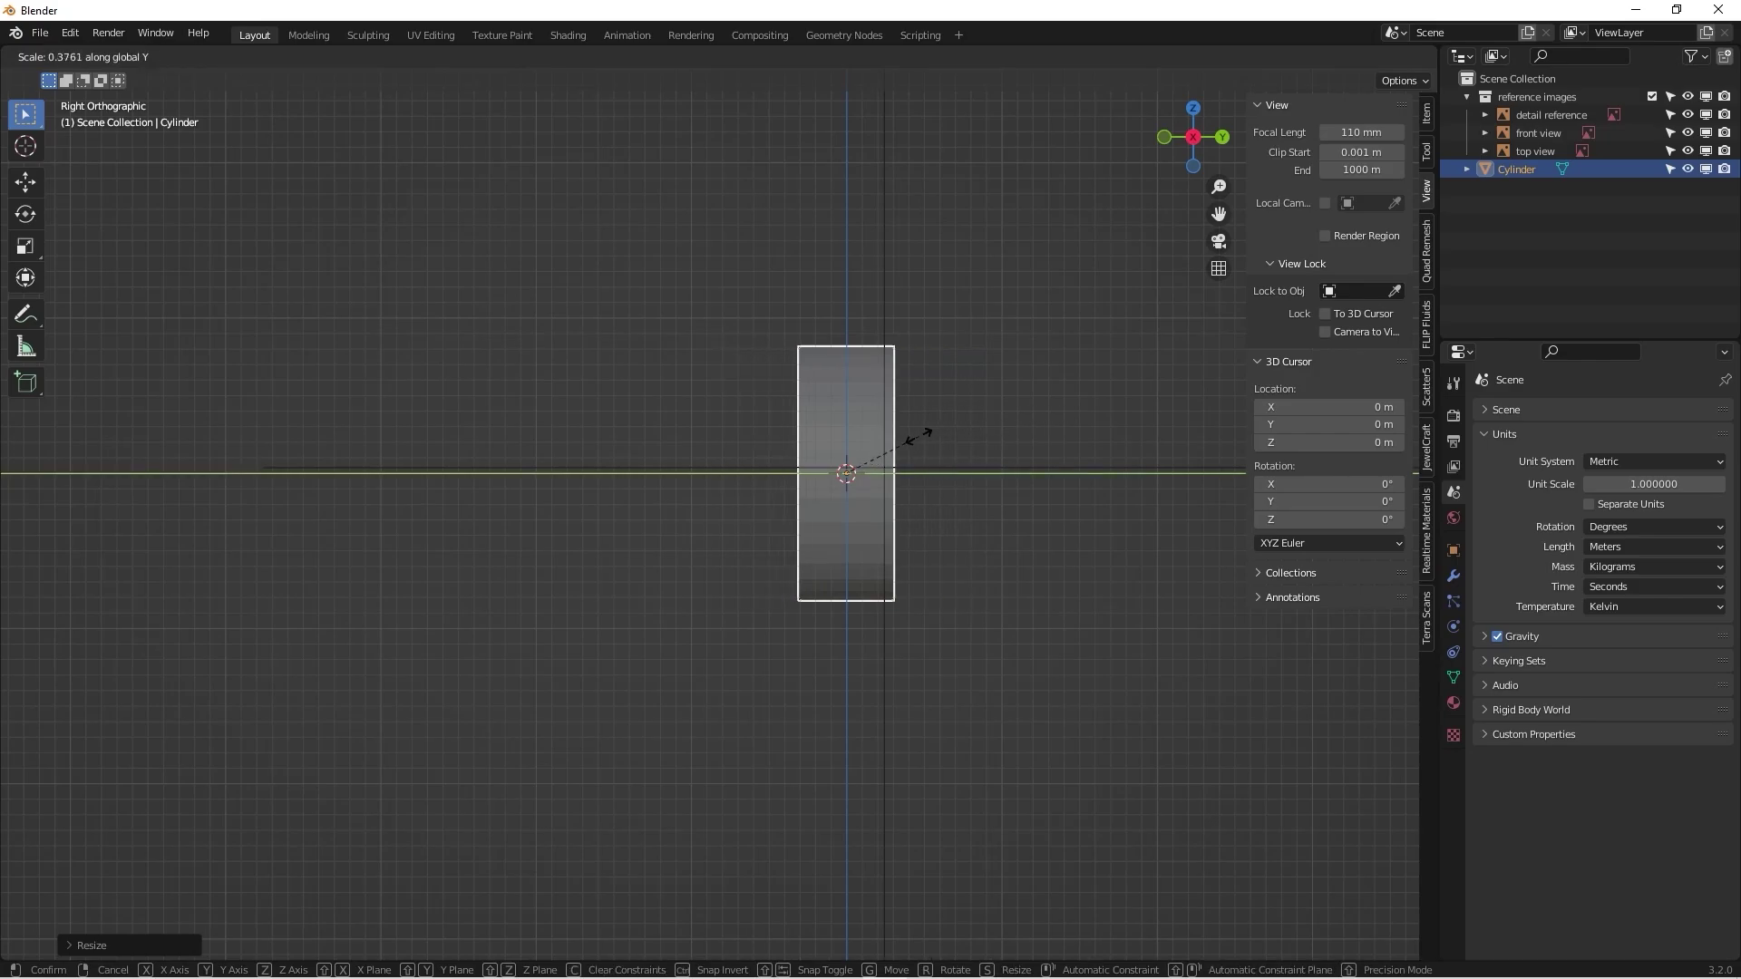
left_click(877, 448)
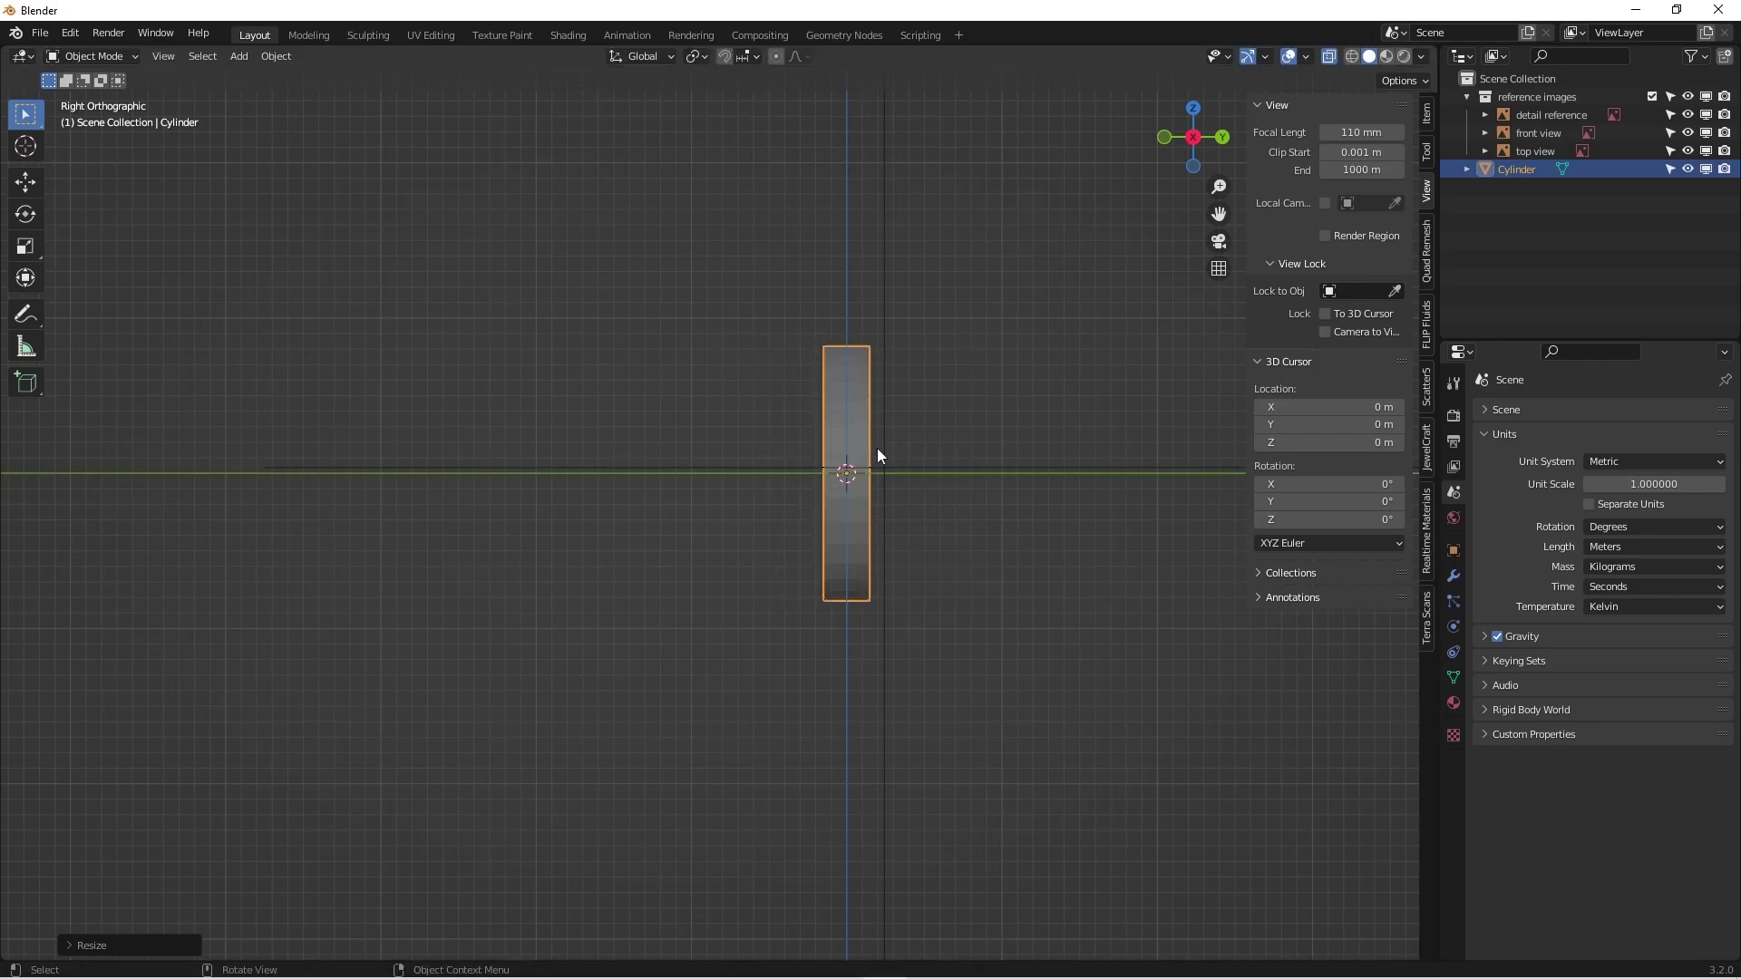
scroll(652, 444, "down", 2)
scroll(562, 461, "up", 4)
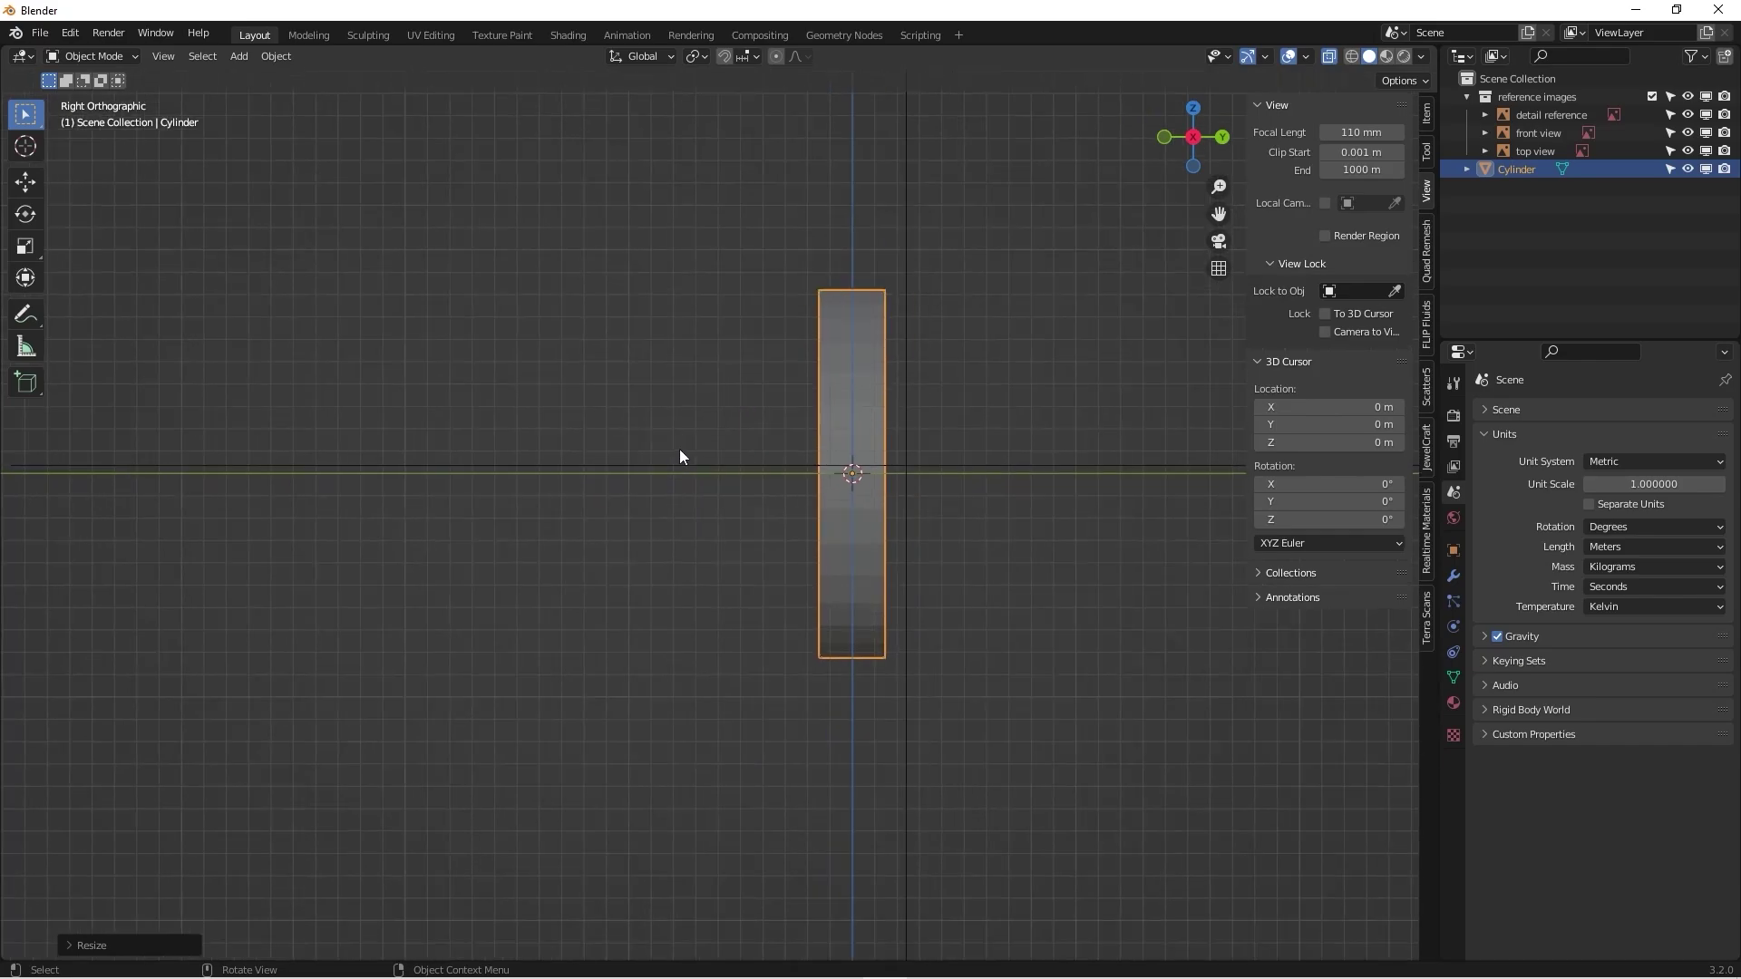
Step: Select the top view reference image, look at it from above and set its opacity to 0.496
middle_click_drag(682, 456, 633, 473)
left_click(823, 444)
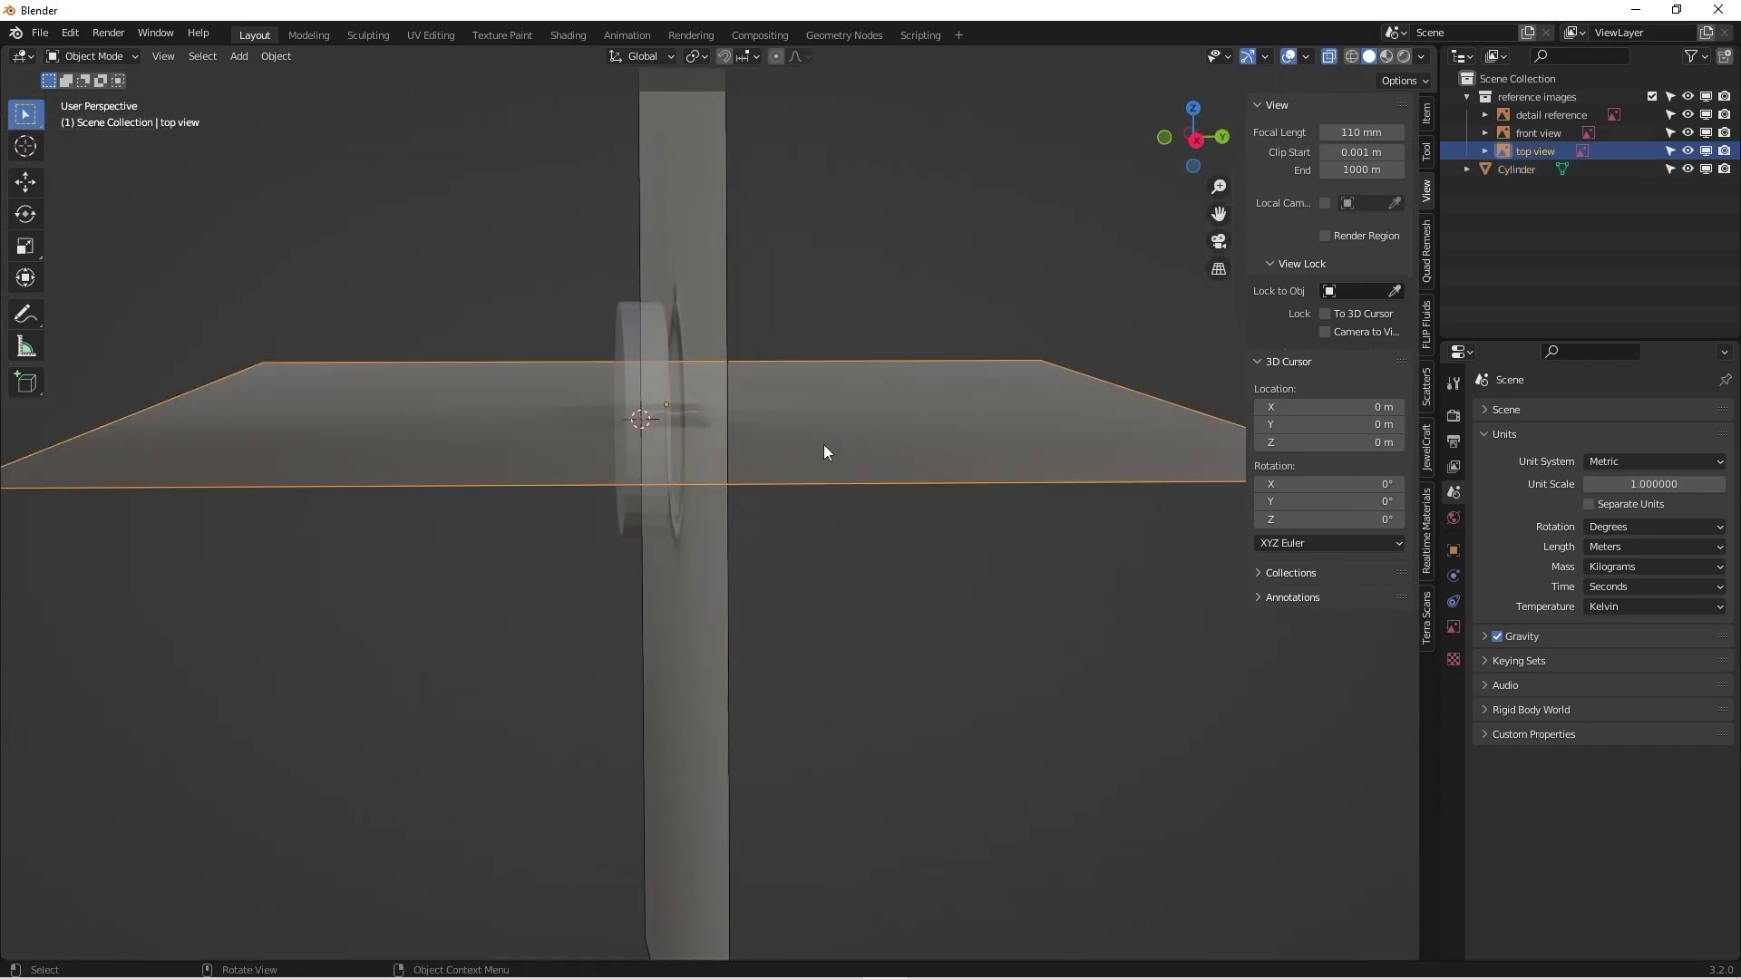
key("KP_7")
scroll(816, 449, "down", 2)
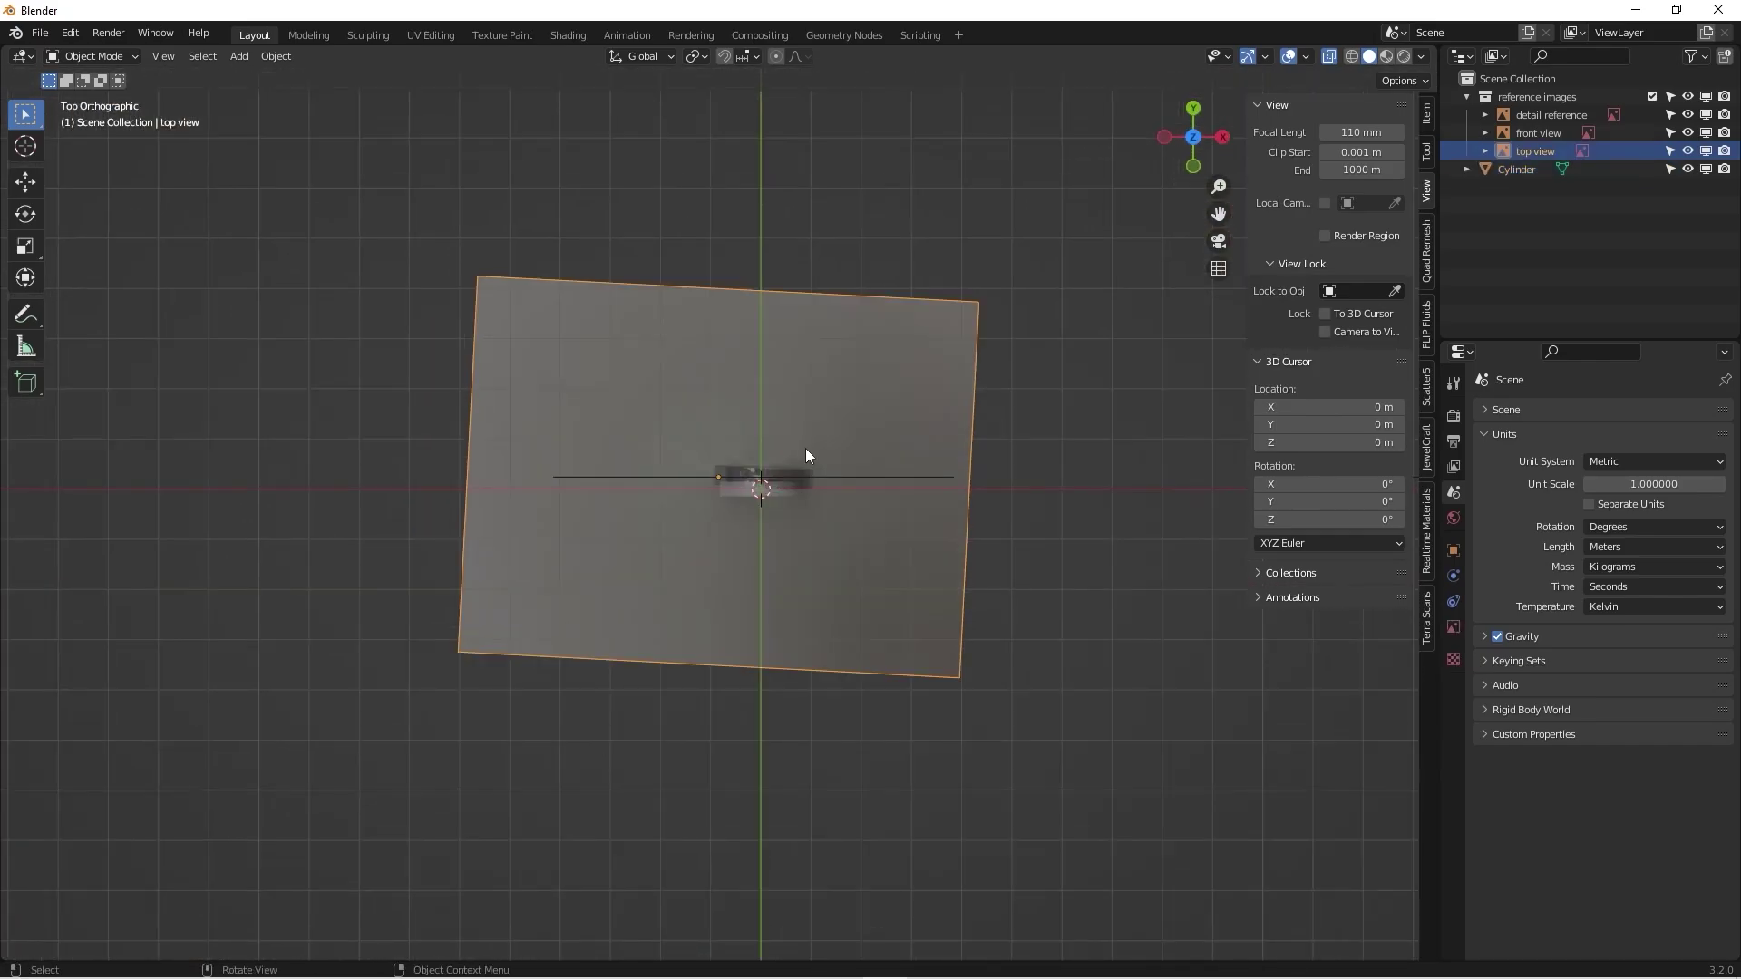
scroll(806, 449, "up", 3)
scroll(791, 466, "up", 2)
scroll(779, 477, "down", 2)
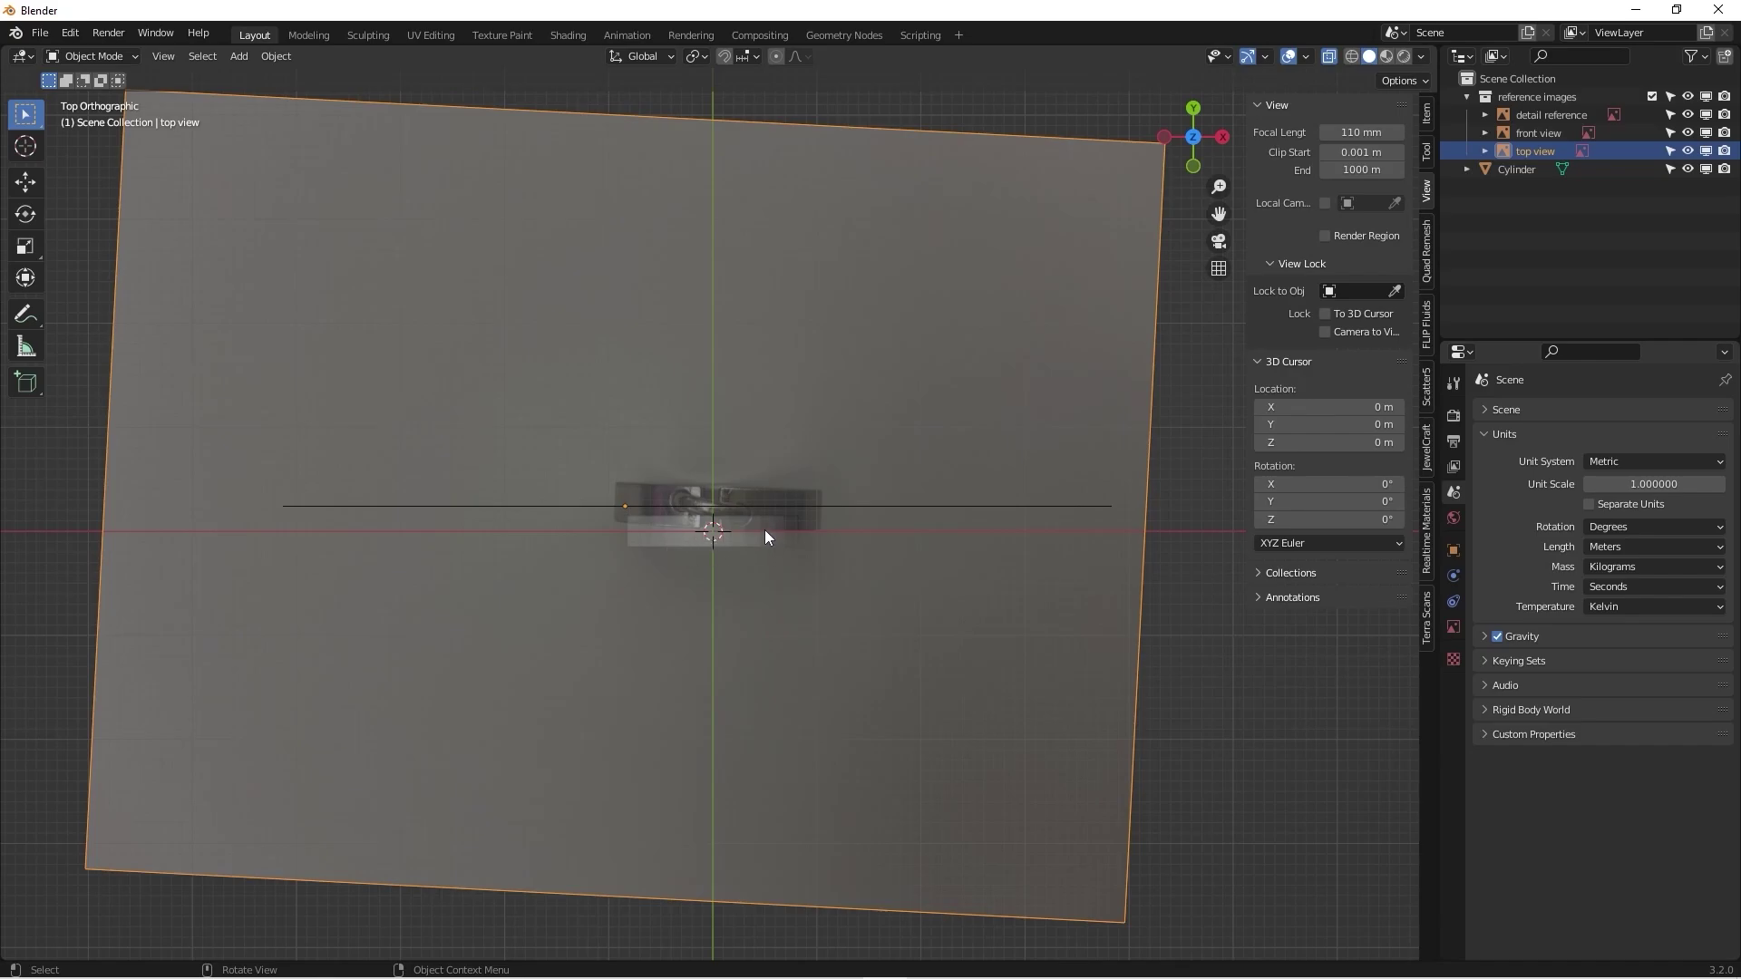
left_click(1453, 625)
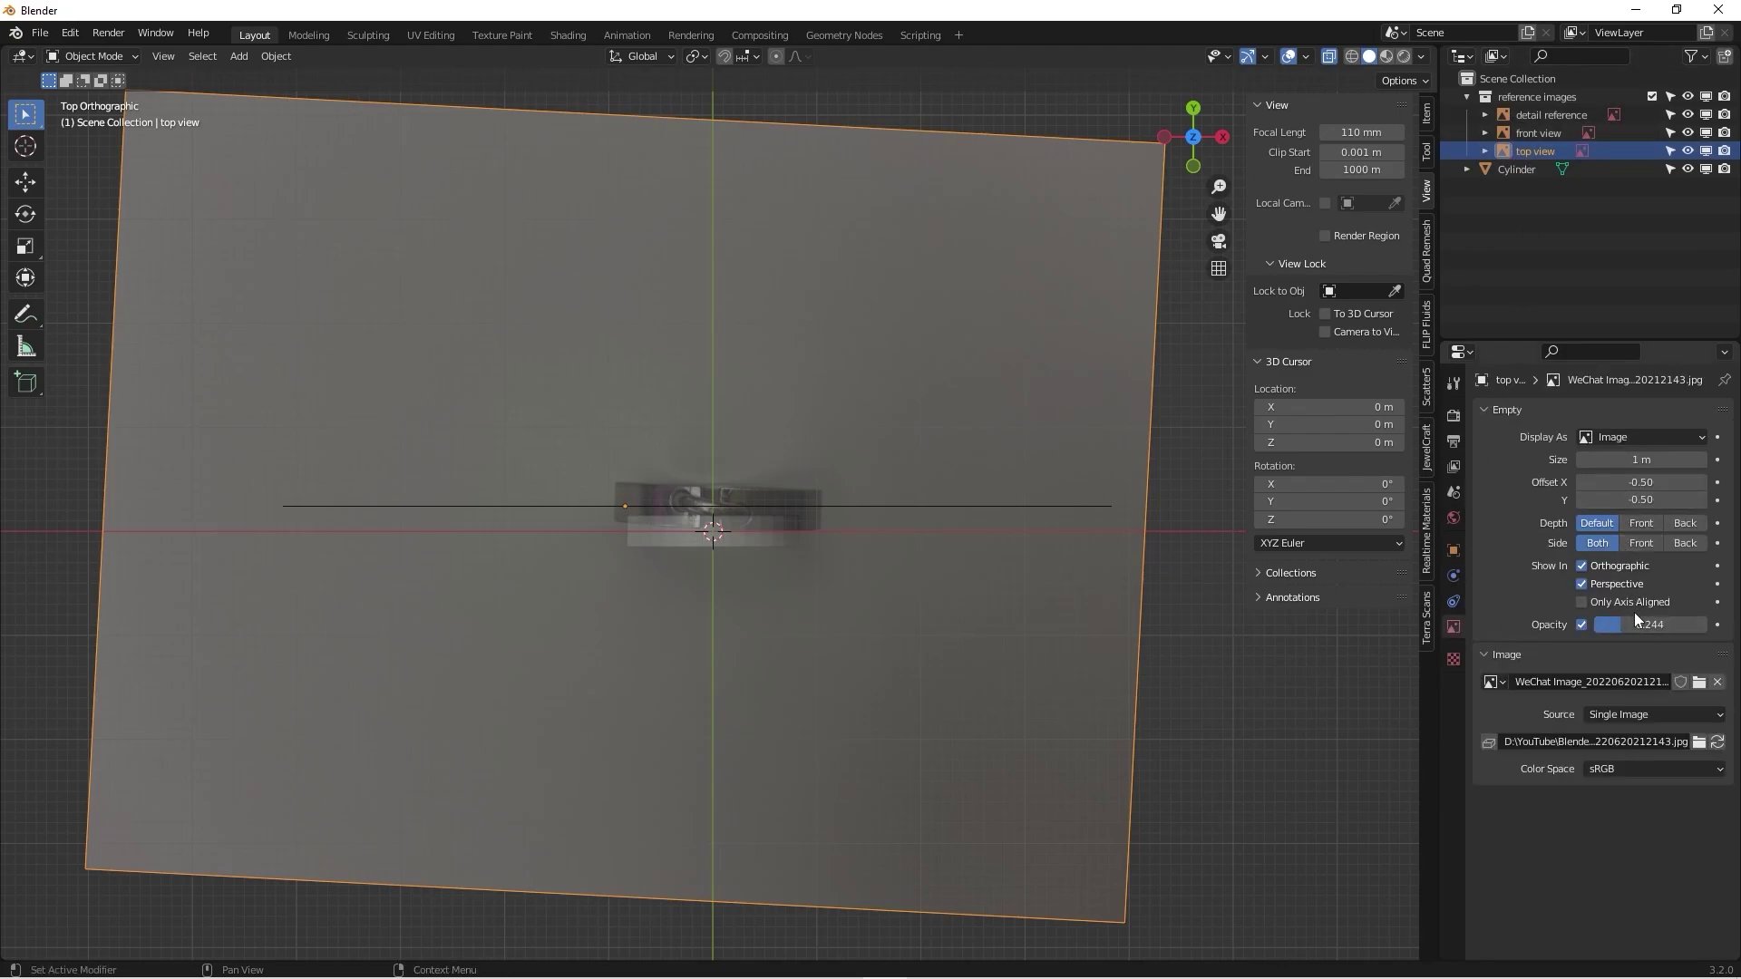
left_click_drag(1618, 625, 1644, 626)
scroll(703, 466, "up", 1)
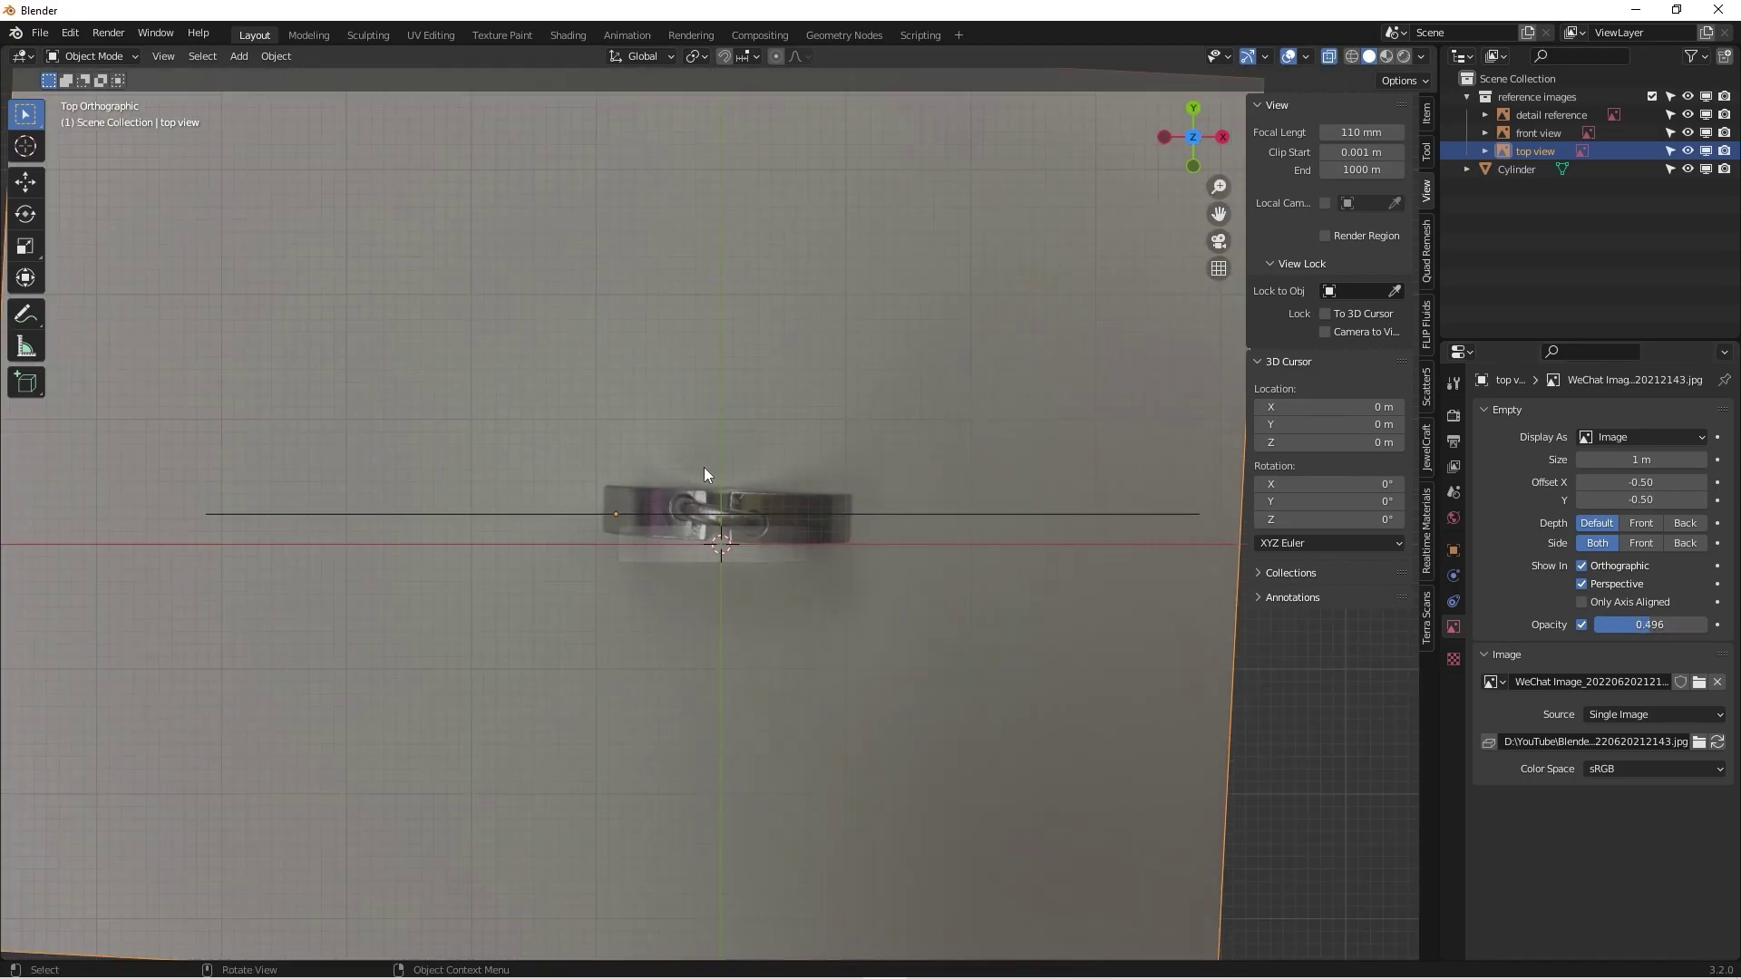
Step: Move the top view reference image down along the Y axis until the ring lies centred on the X axis
scroll(743, 451, "up", 3)
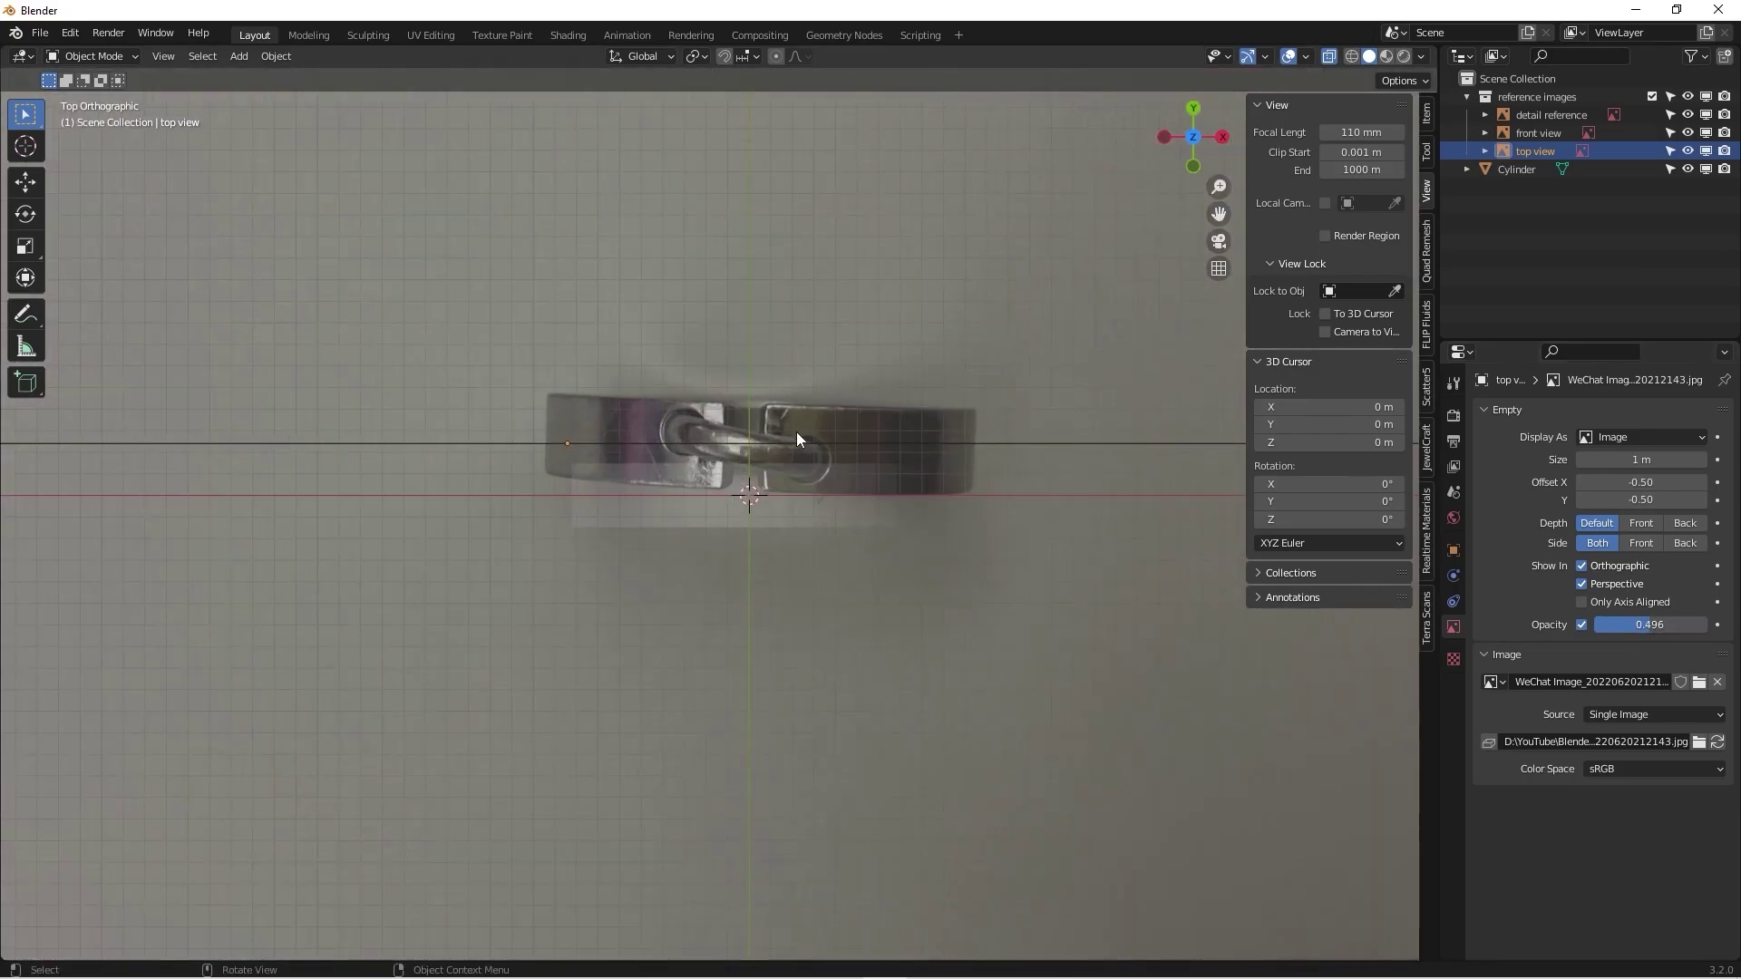
key("g")
key("y")
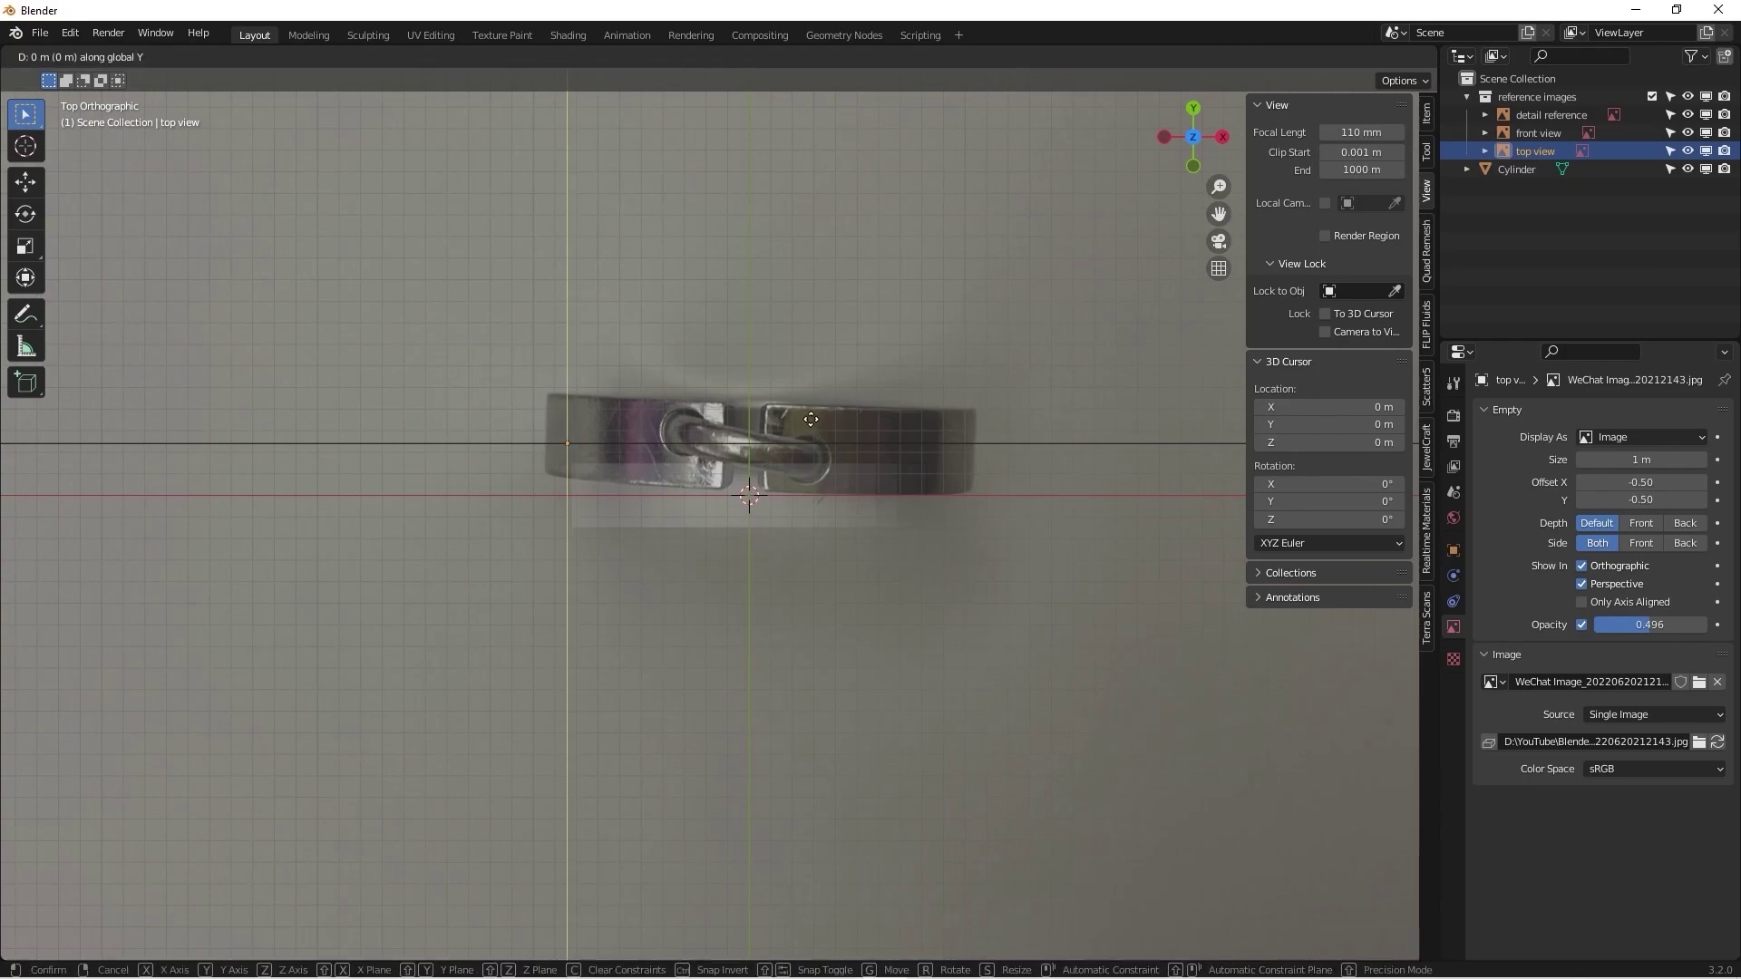
left_click(818, 469)
scroll(818, 468, "up", 4)
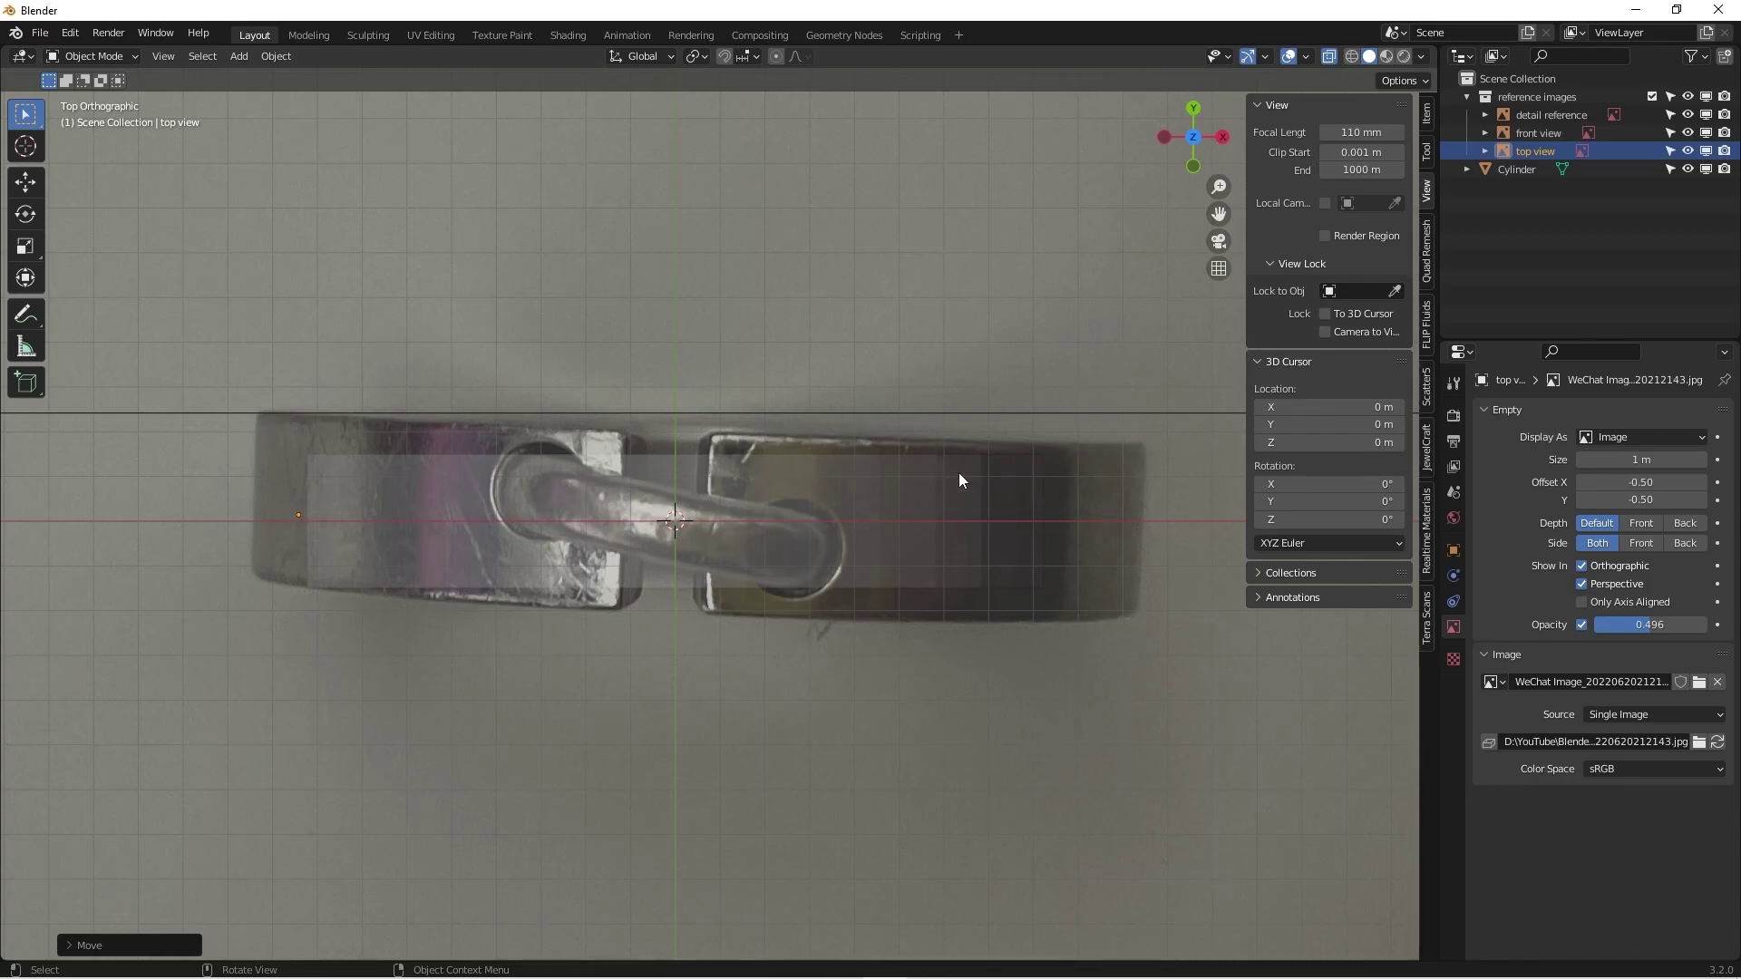
Step: Scale the top view reference image down to about two thirds of its size
key("s")
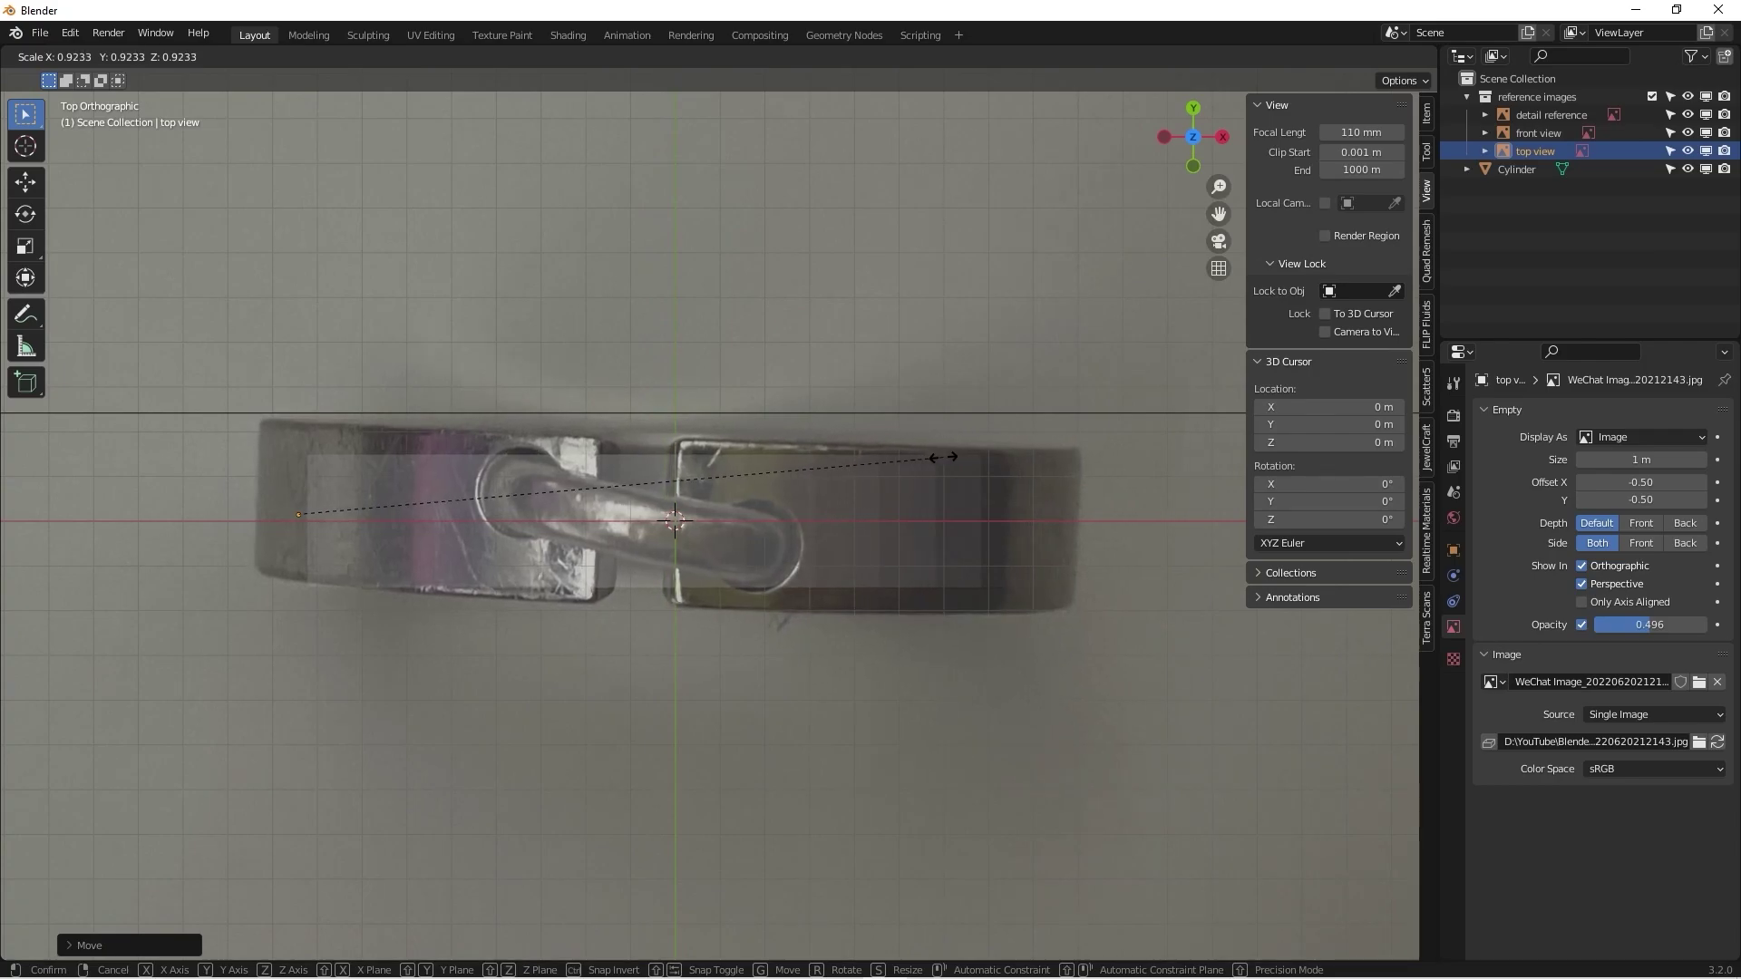
key("Escape")
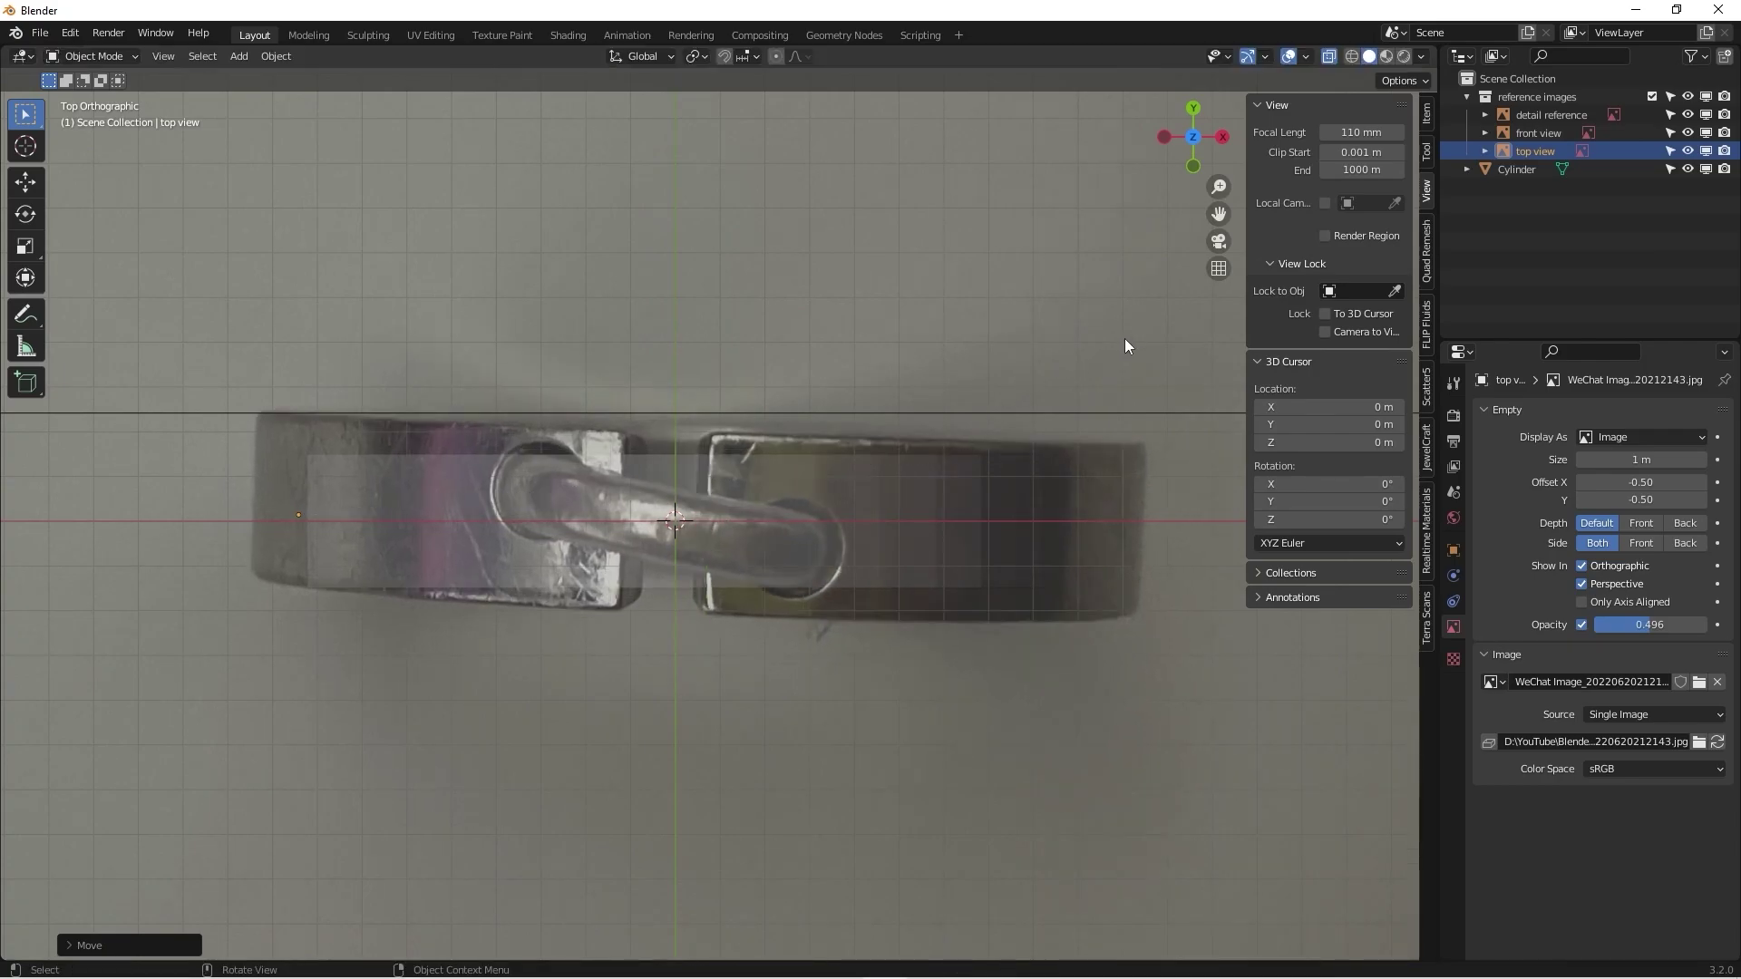
key("s")
left_click(835, 405)
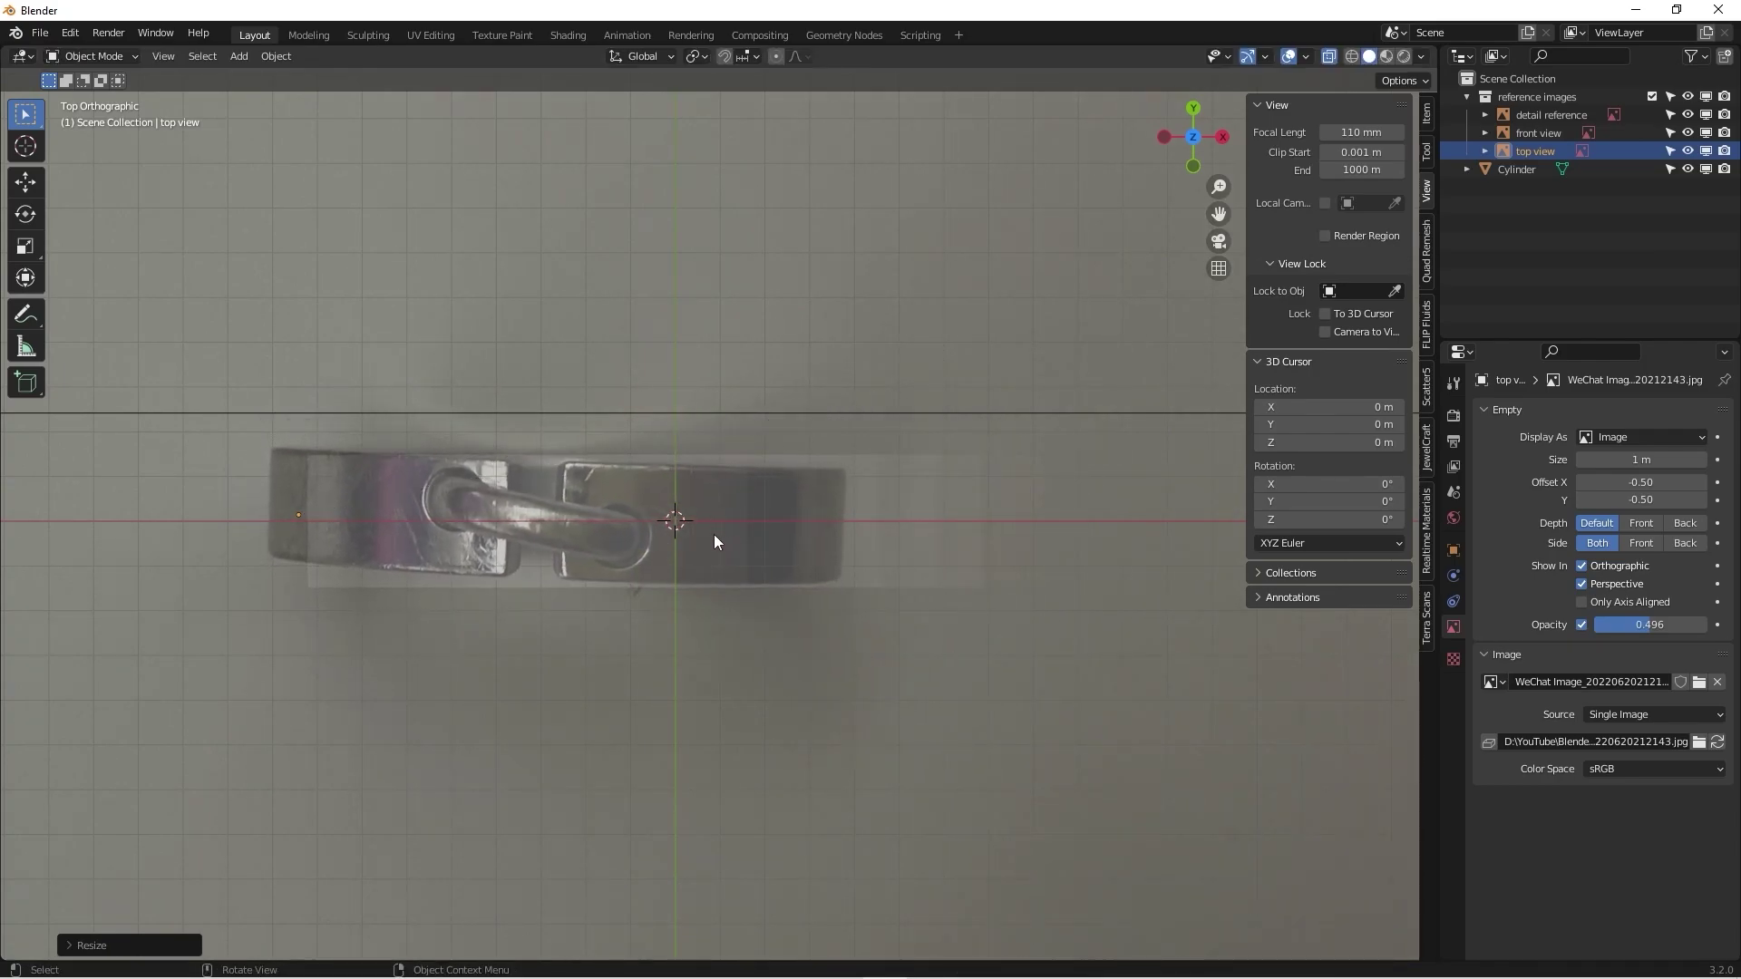
Step: Move the top view reference image about 0.022 m in positive X and rotate it slightly counterclockwise to level the ring
key("g")
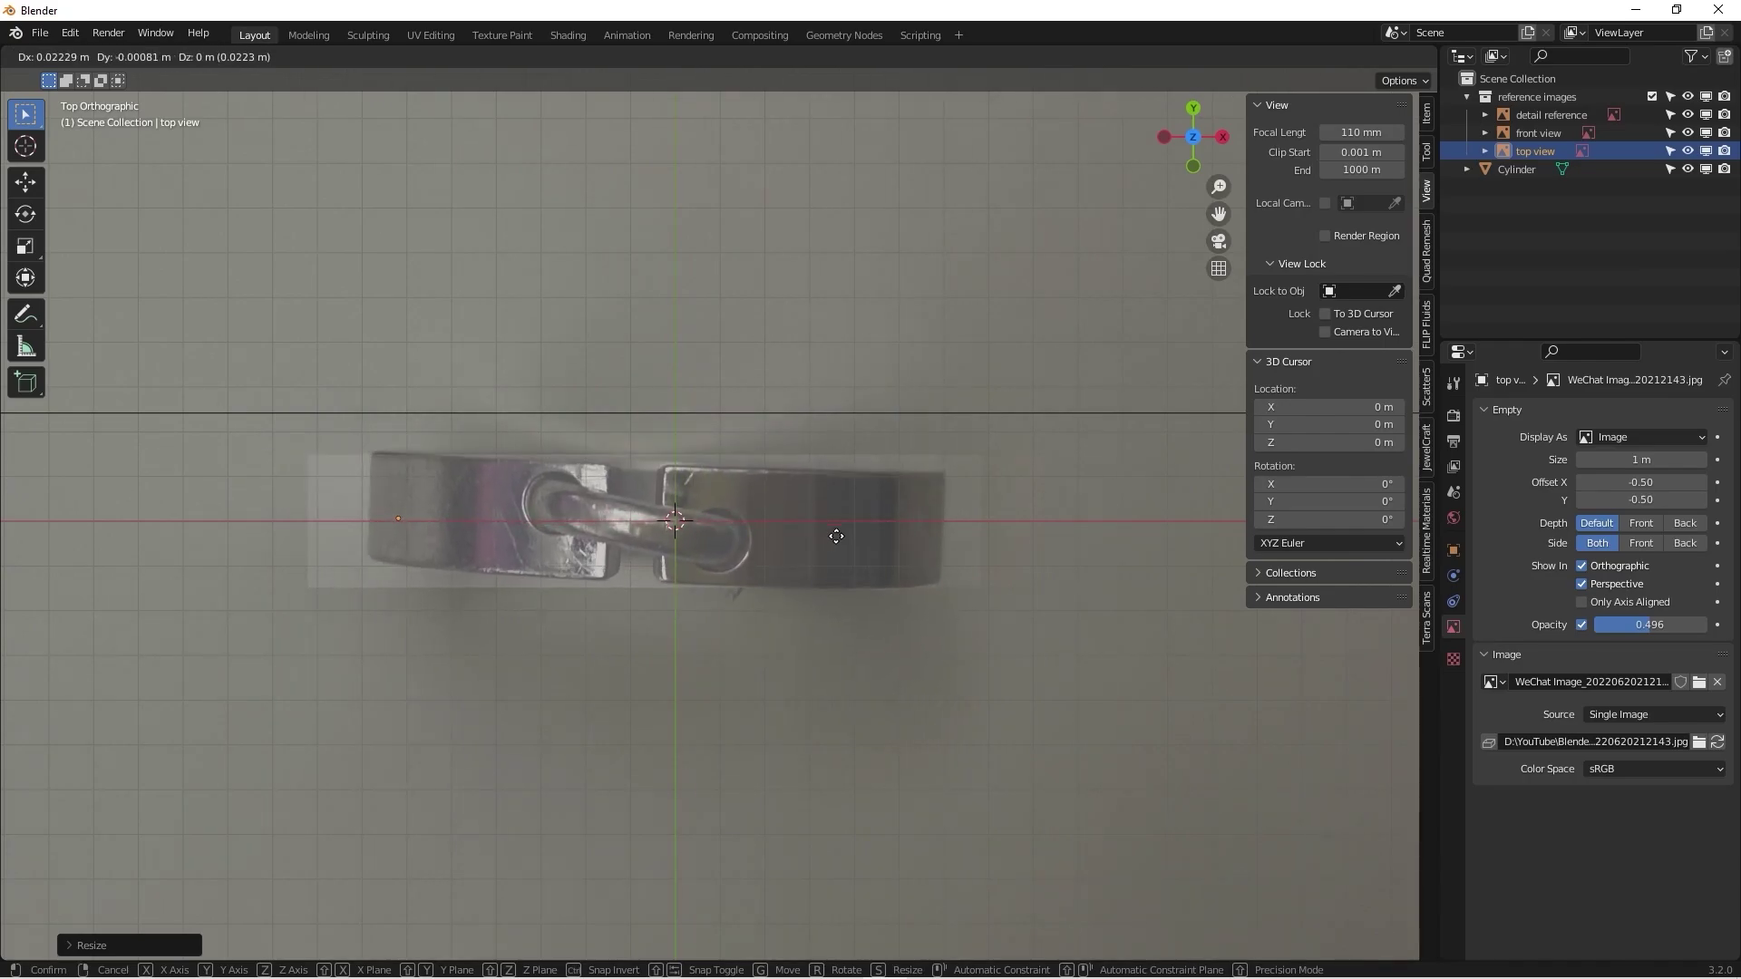
left_click(836, 536)
key("r")
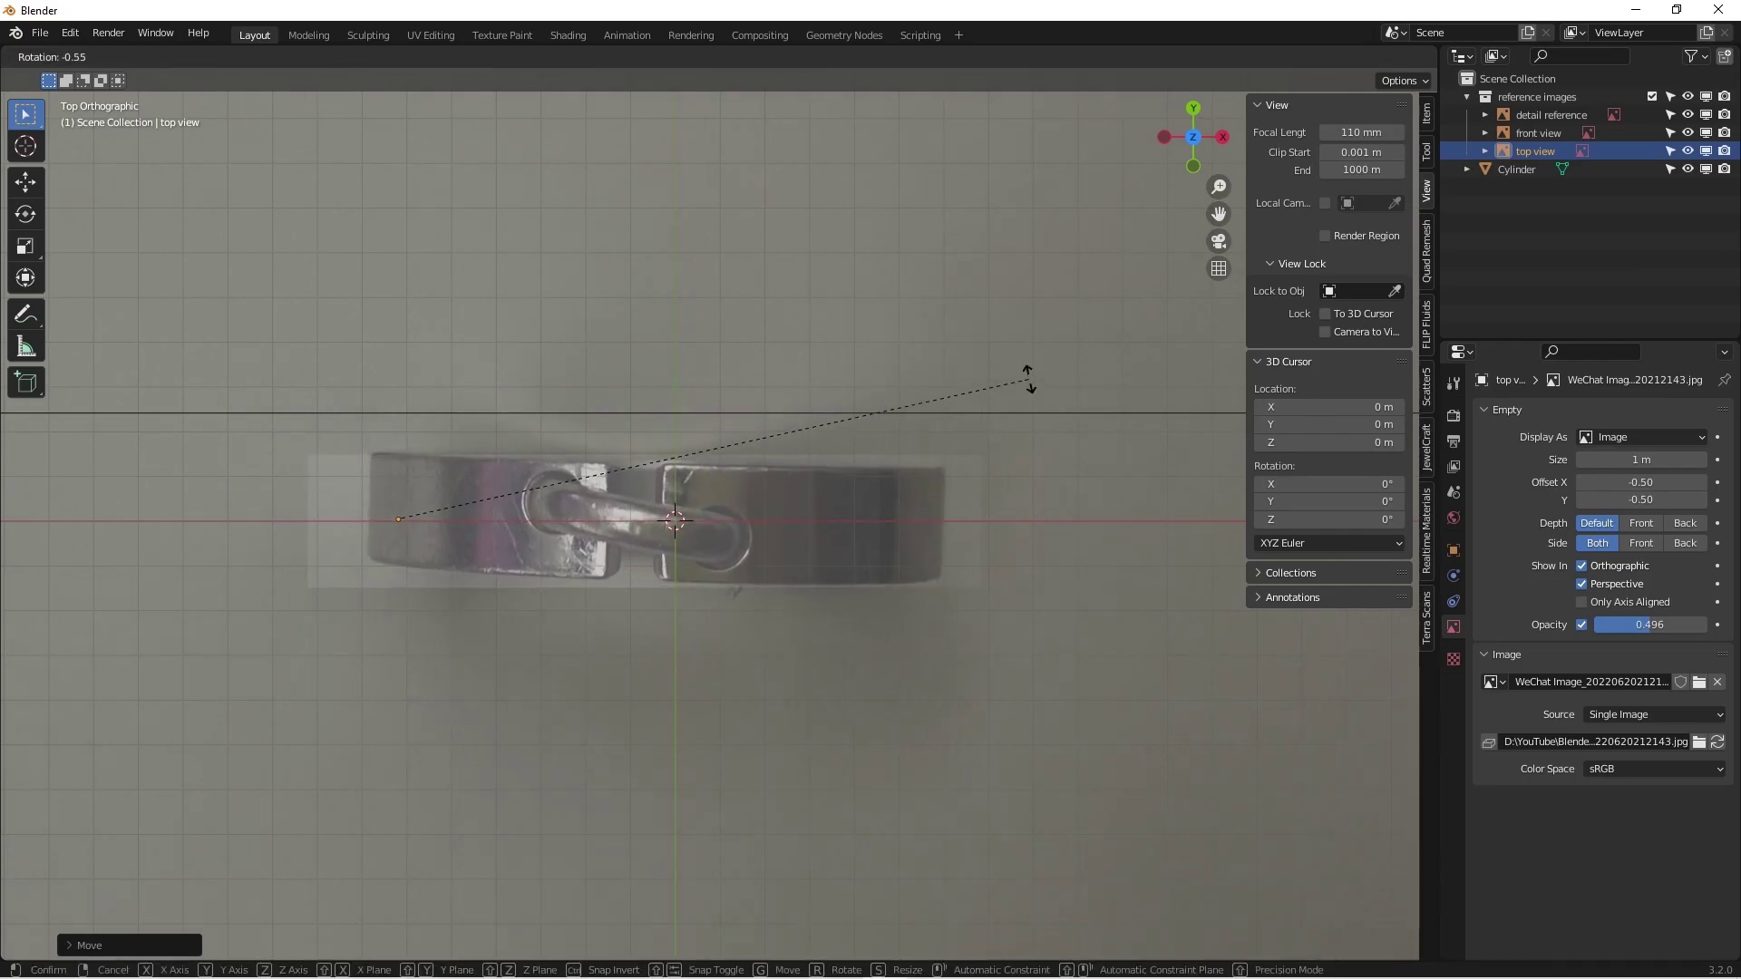
left_click(1028, 369)
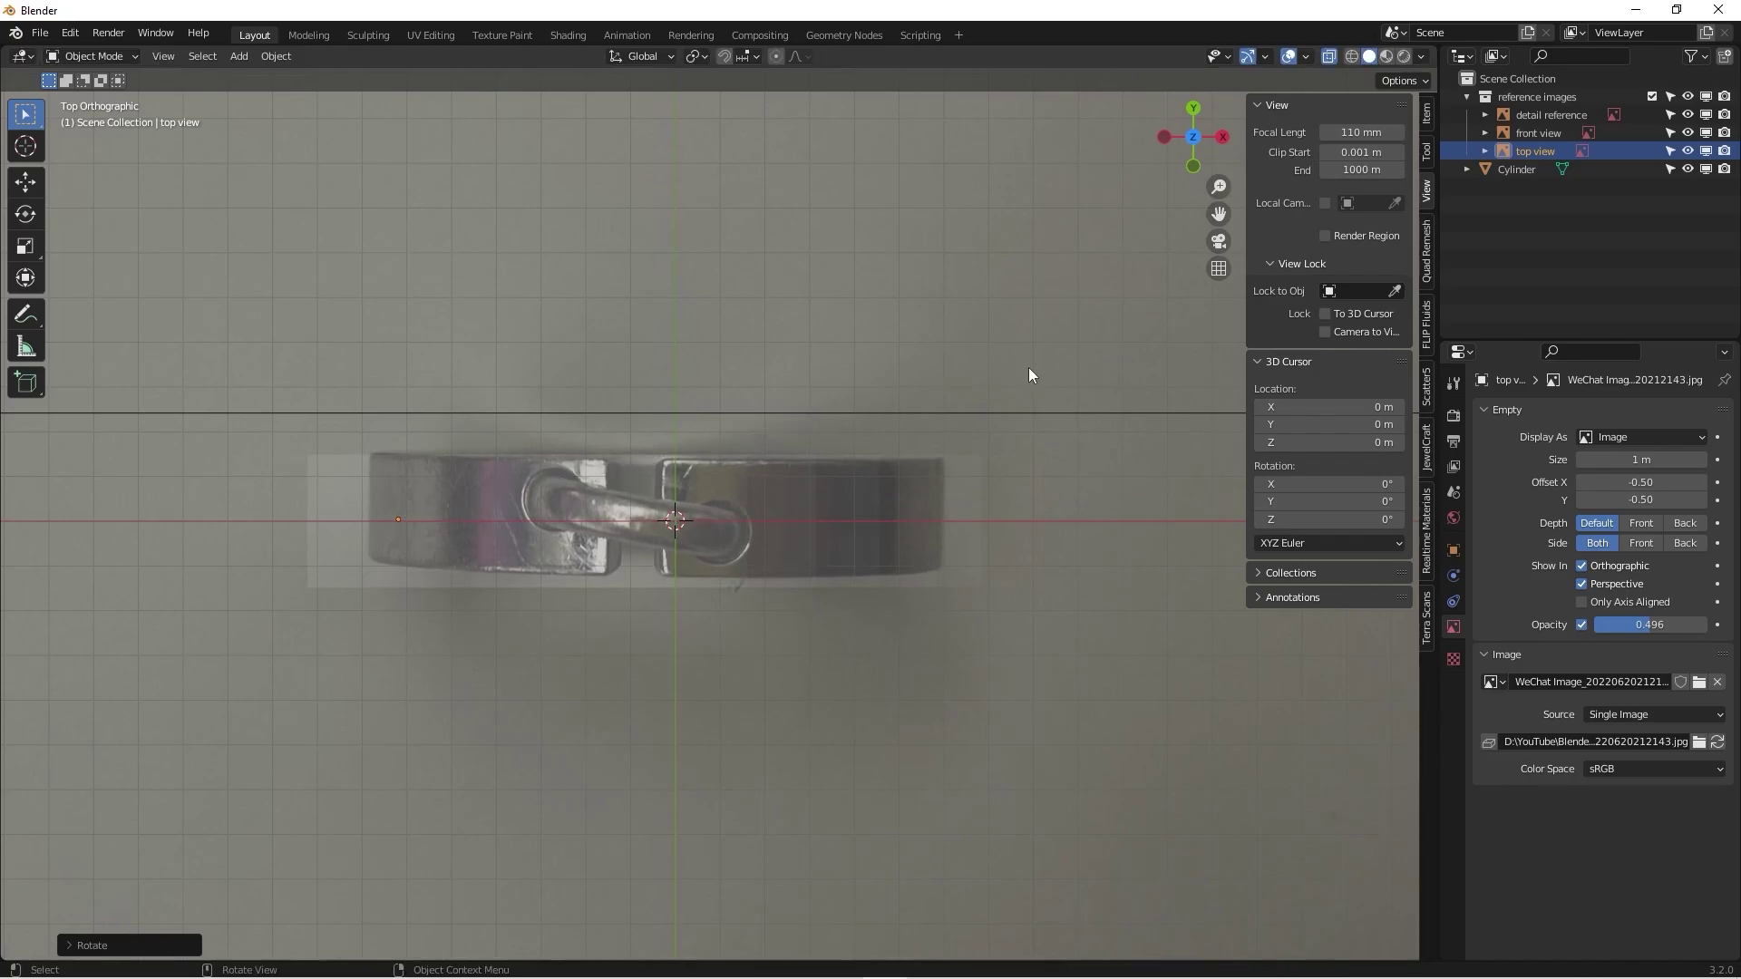
key("s")
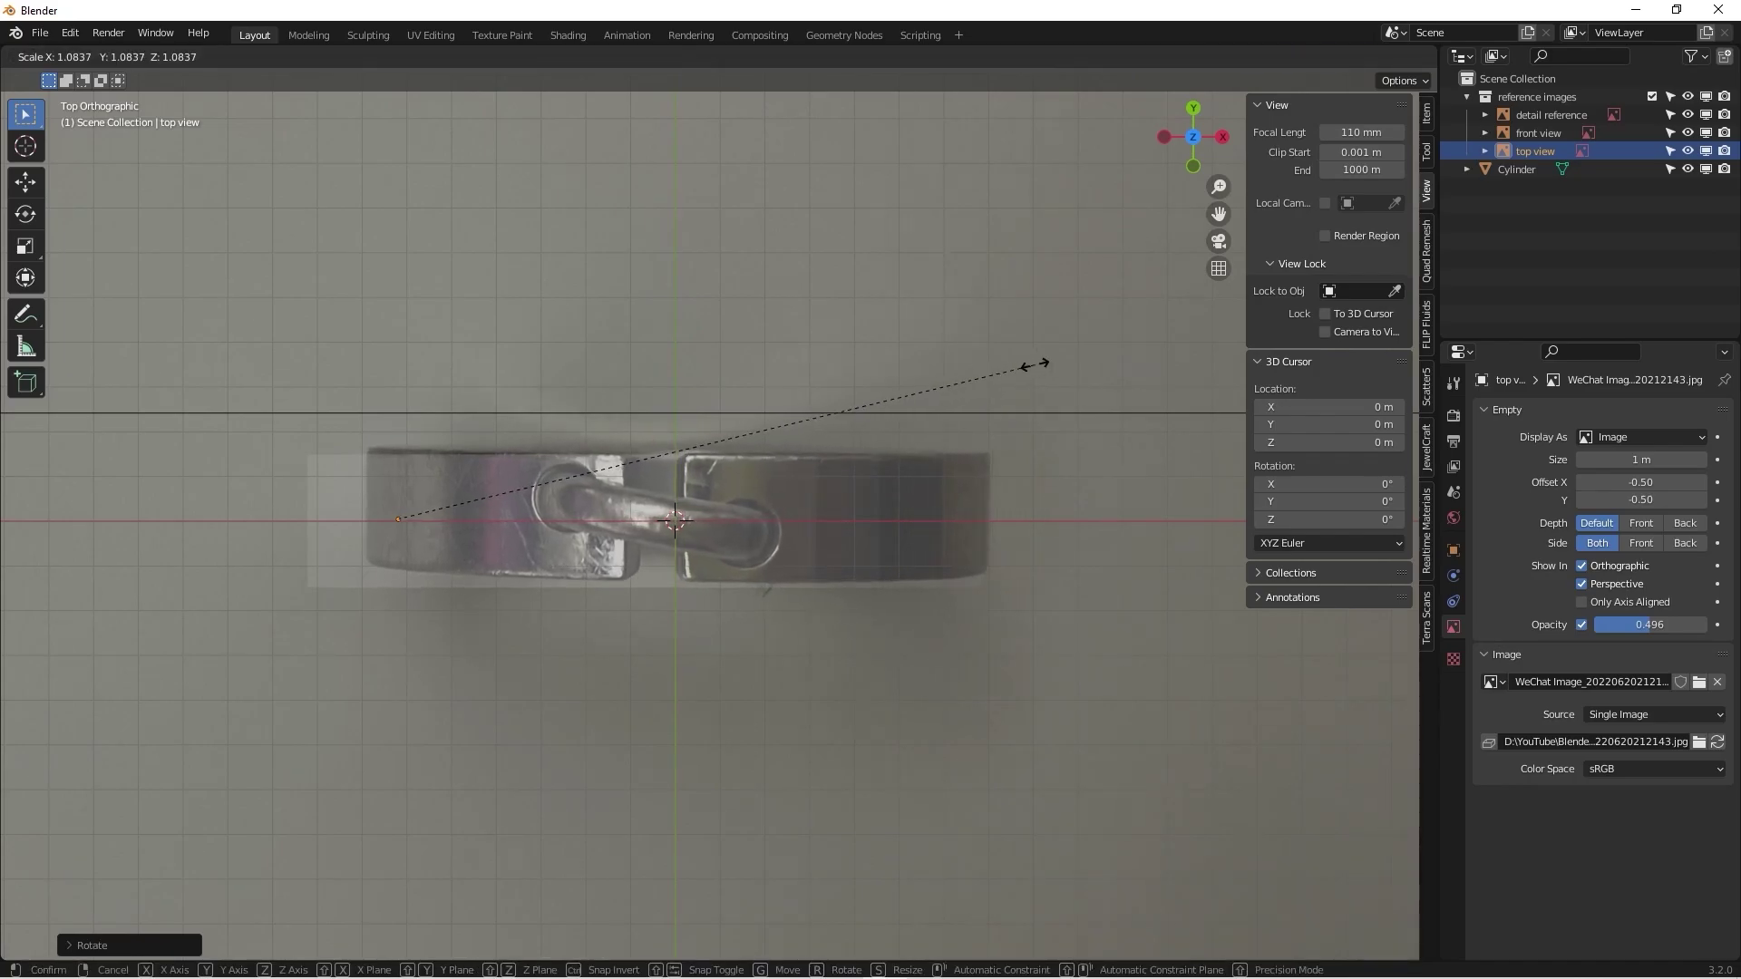
left_click(1028, 363)
key("g")
key("Escape")
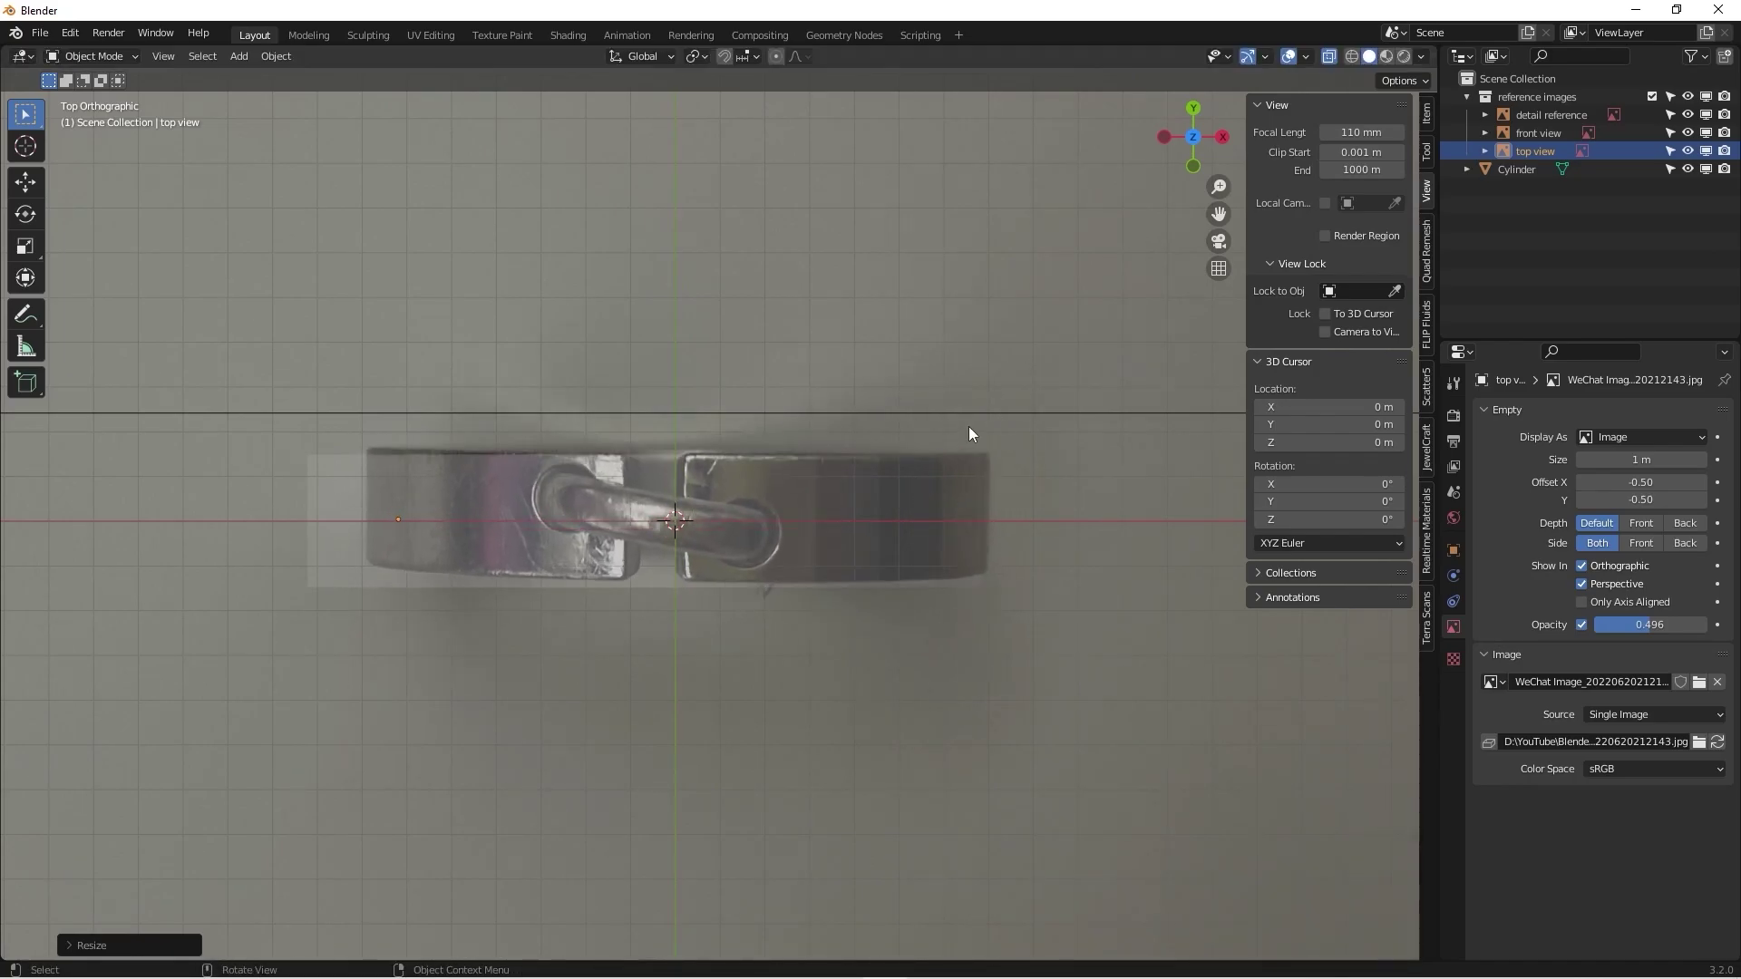
key("ctrl+z")
Step: Scale up the top view reference image and nudge it down so the ring band matches the cylinder's depth
key("s")
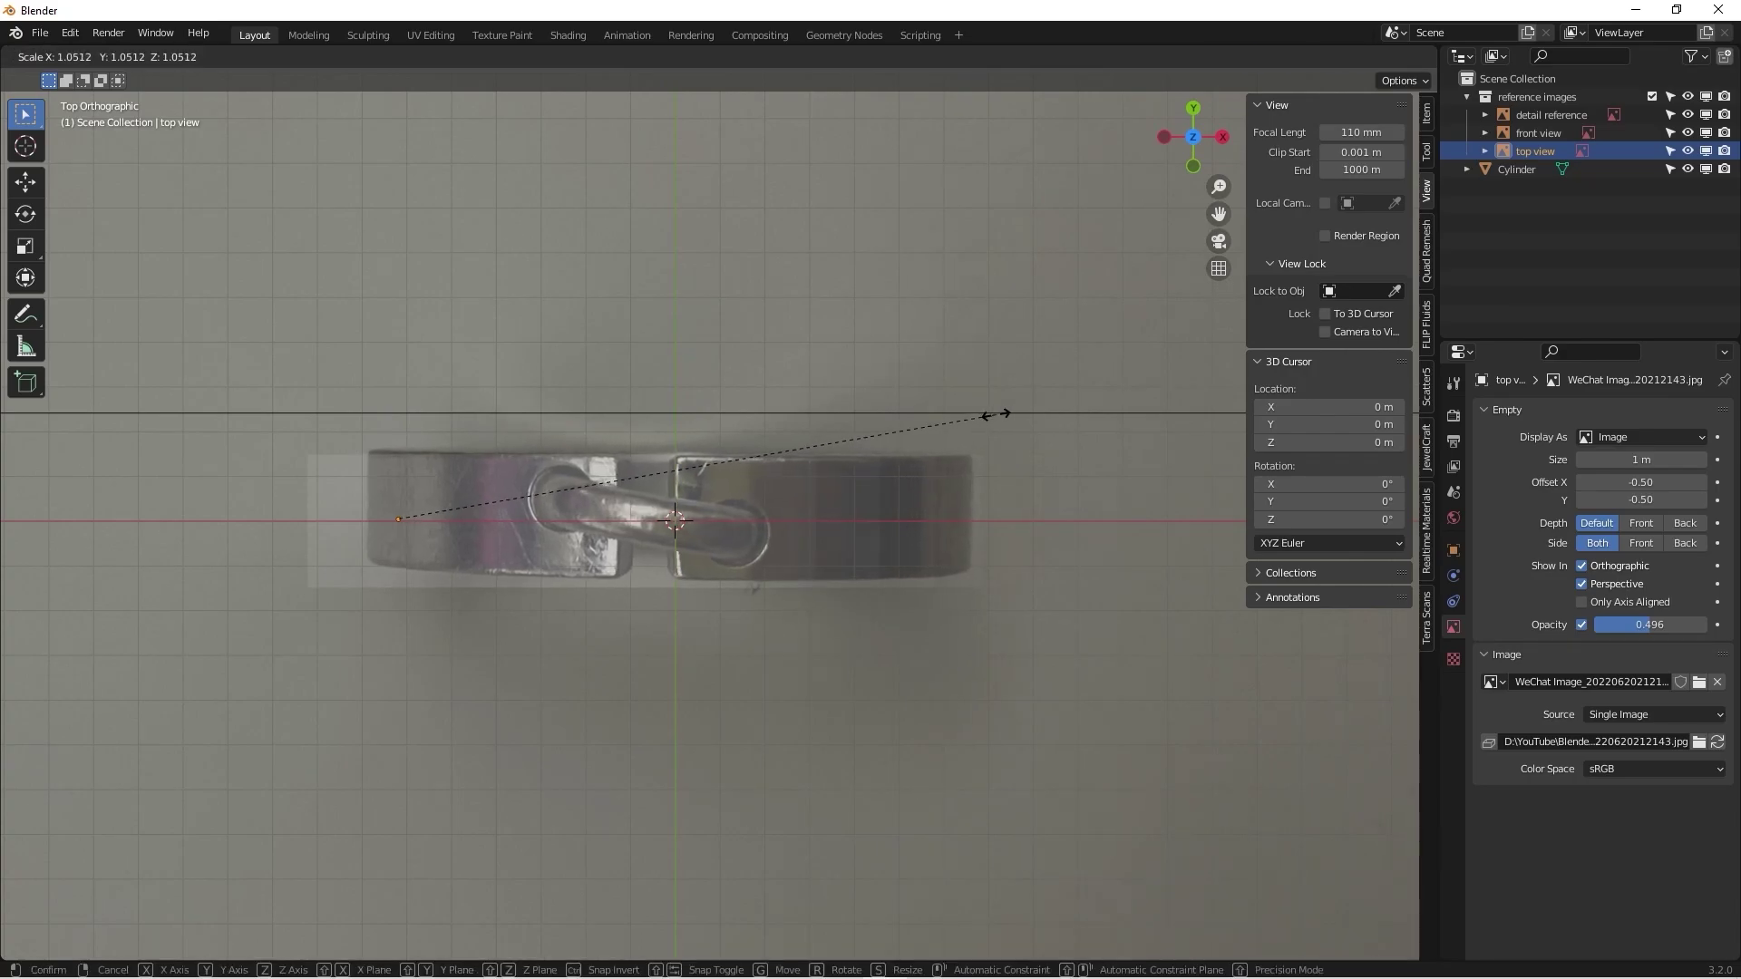
left_click(930, 435)
scroll(847, 477, "up", 2)
key("g")
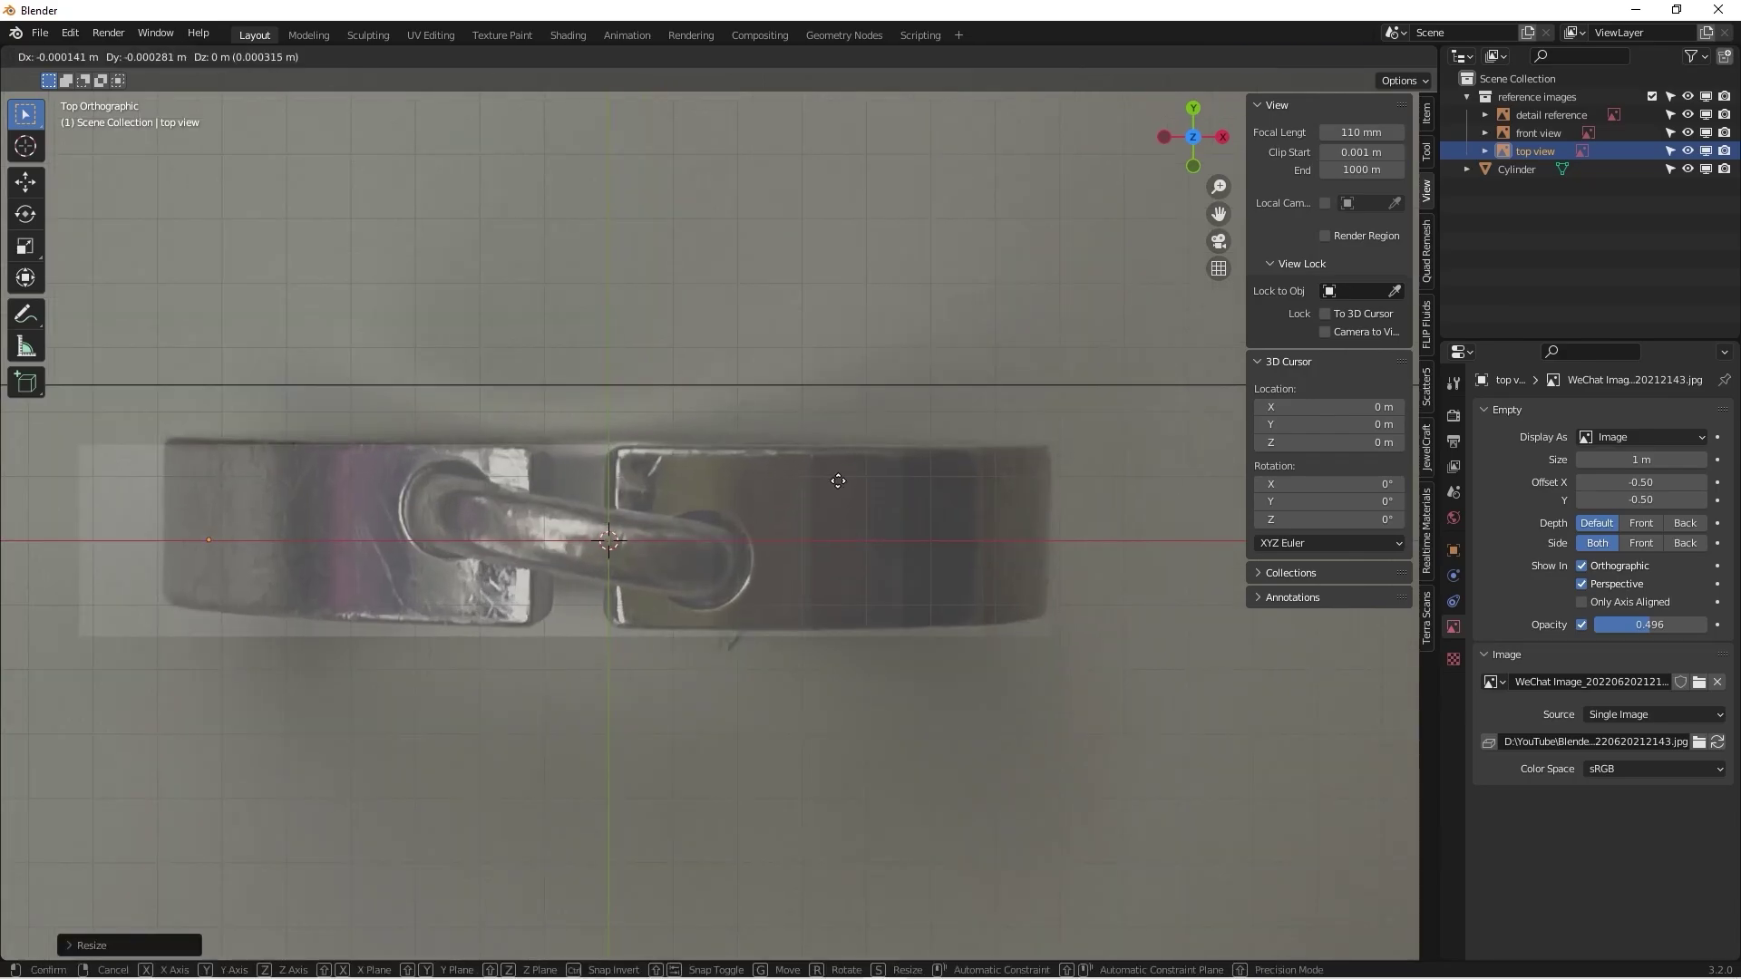
left_click(908, 450)
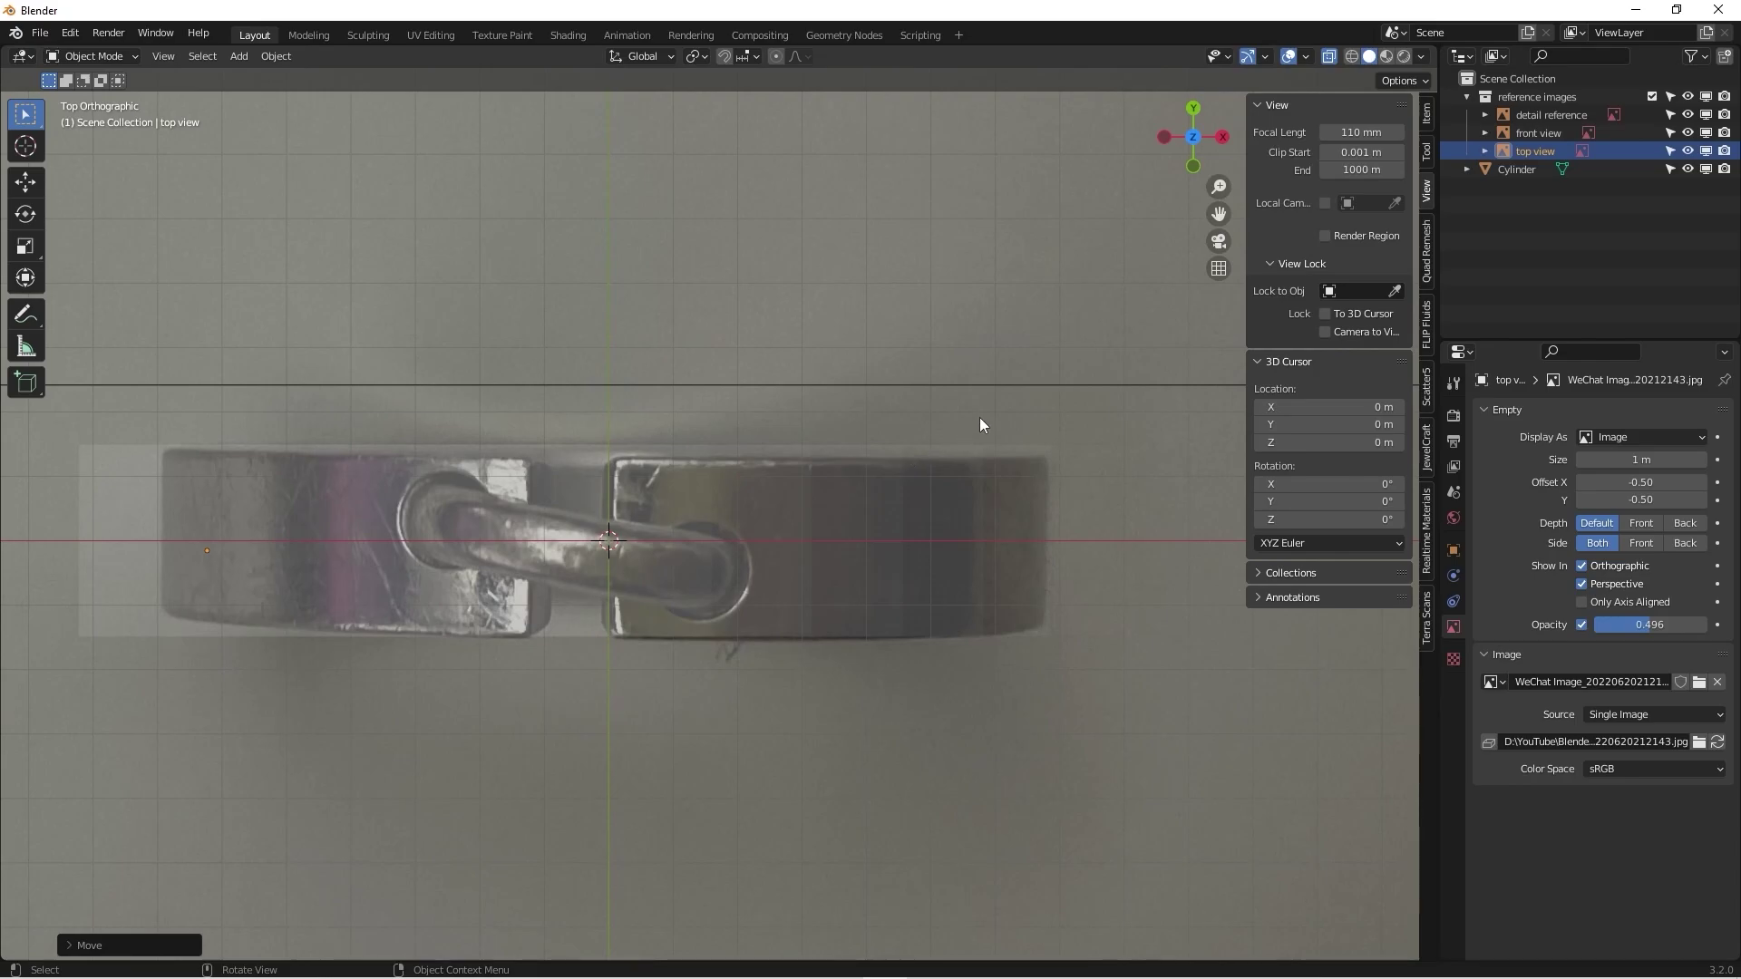
key("s")
left_click(1019, 418)
Step: Shift the top view reference image about 0.007 m in negative X and rotate it by about -0.52° to level the ring
key("g")
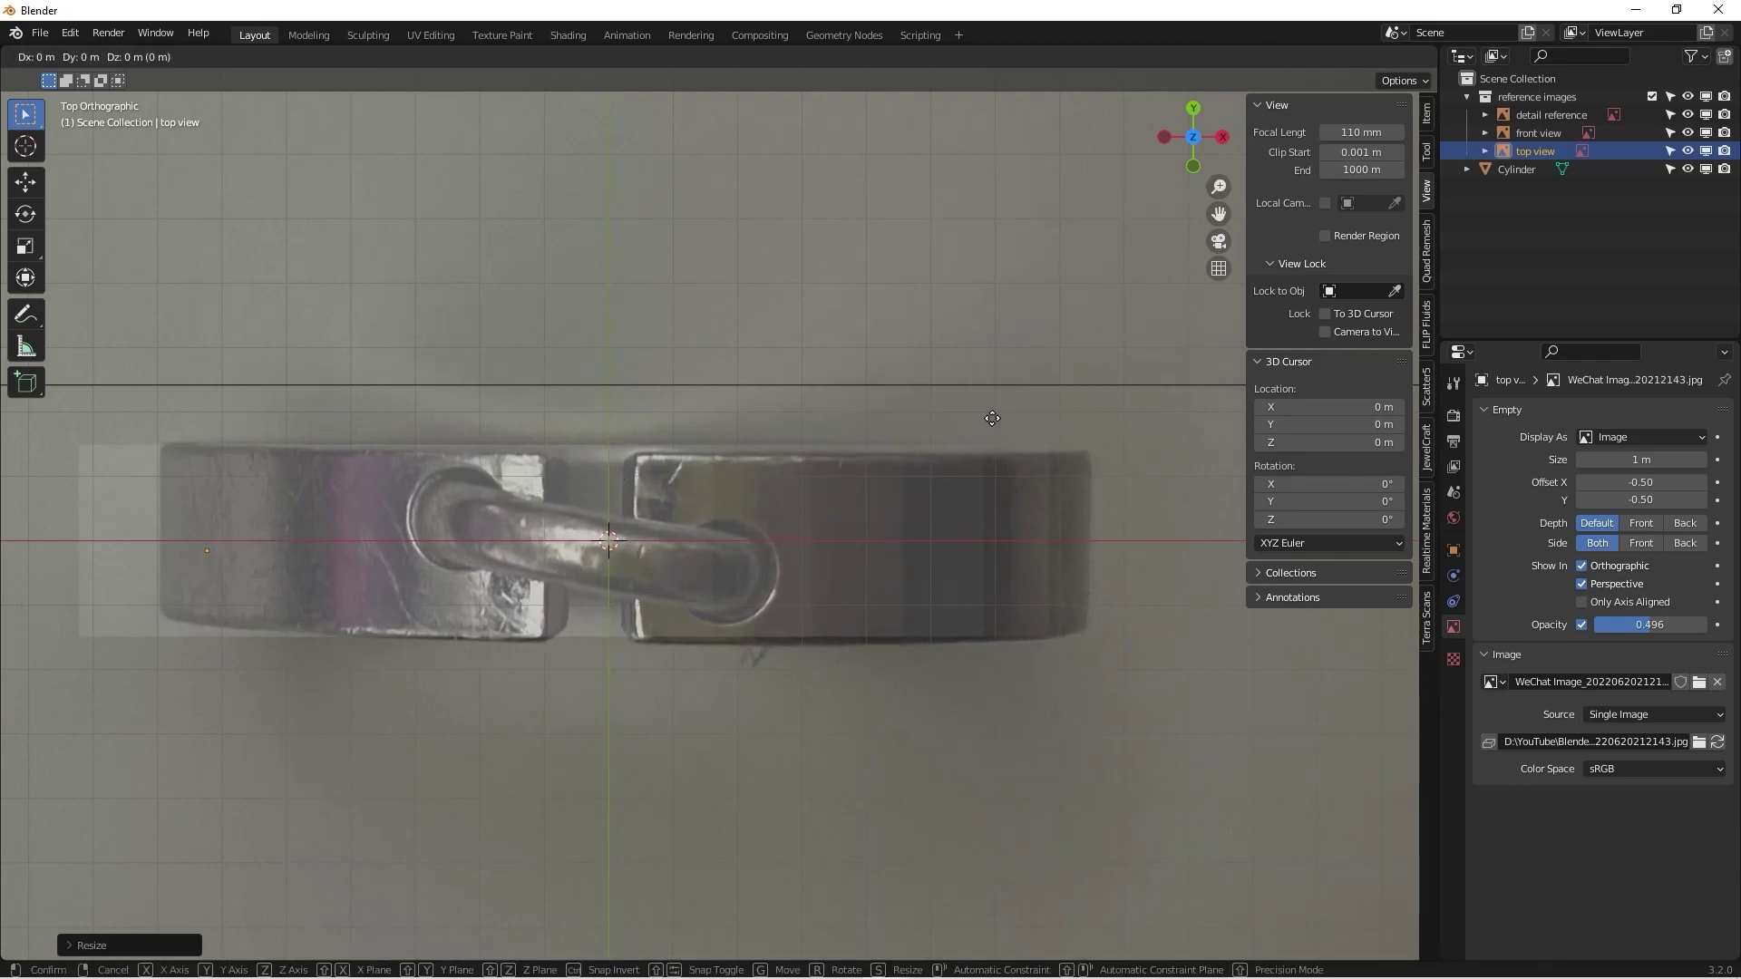
key("x")
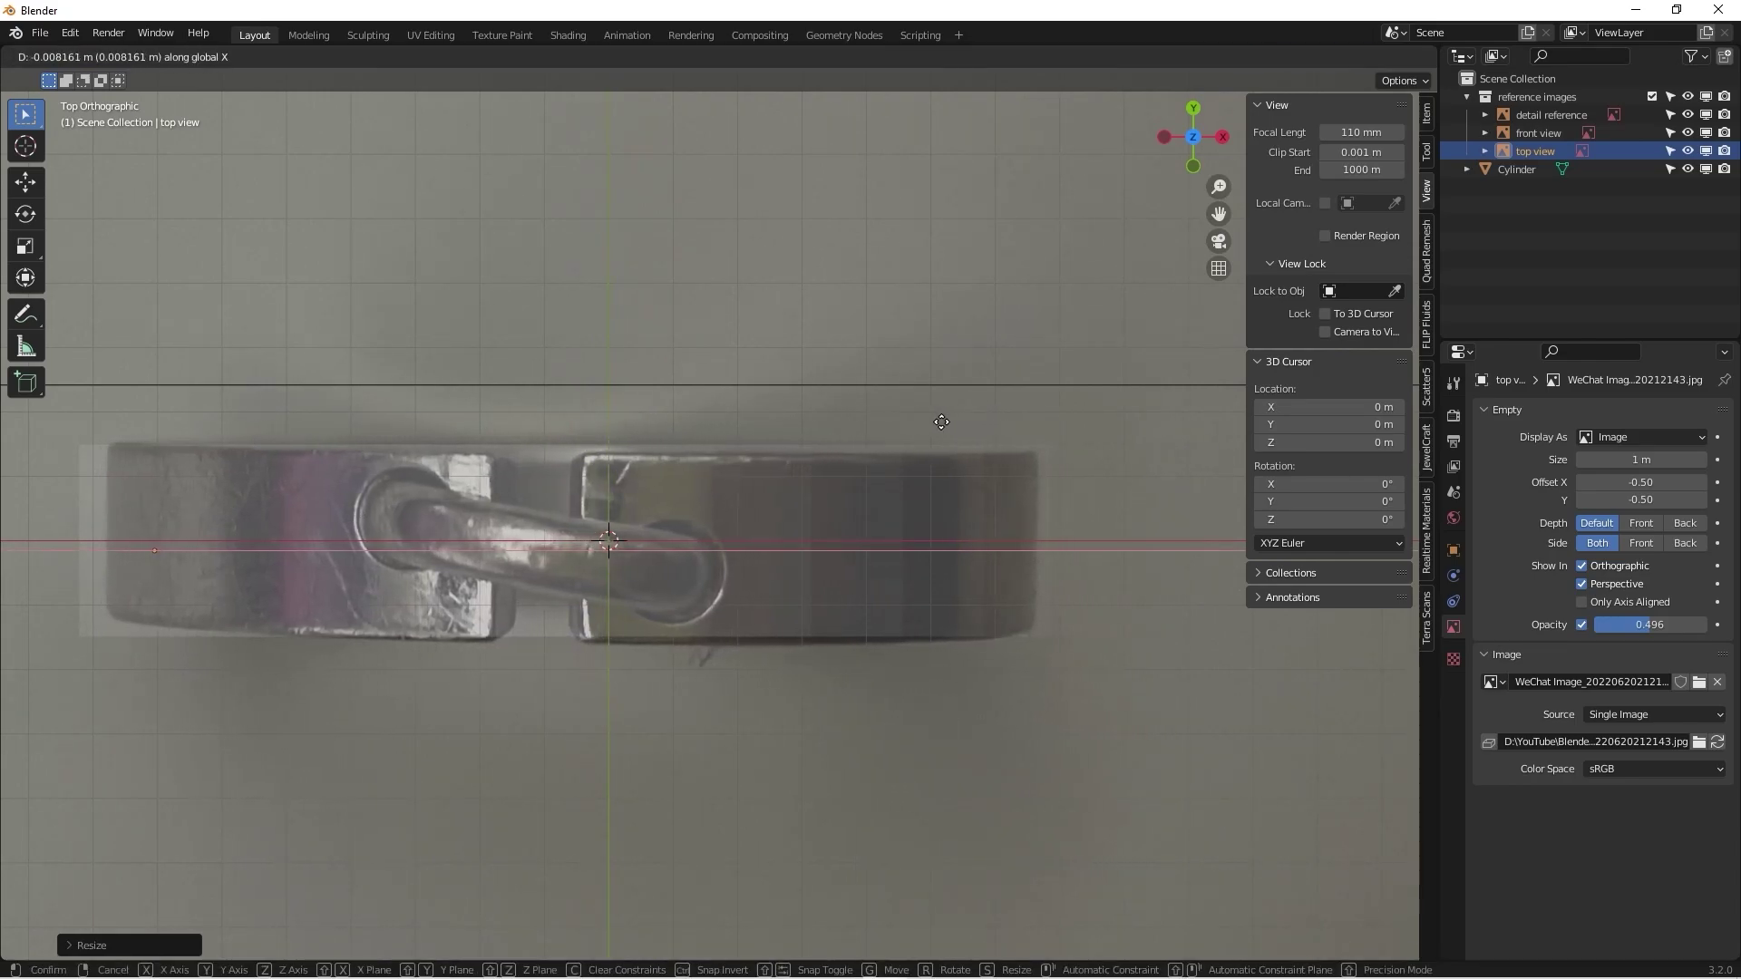
left_click(1012, 399)
key("r")
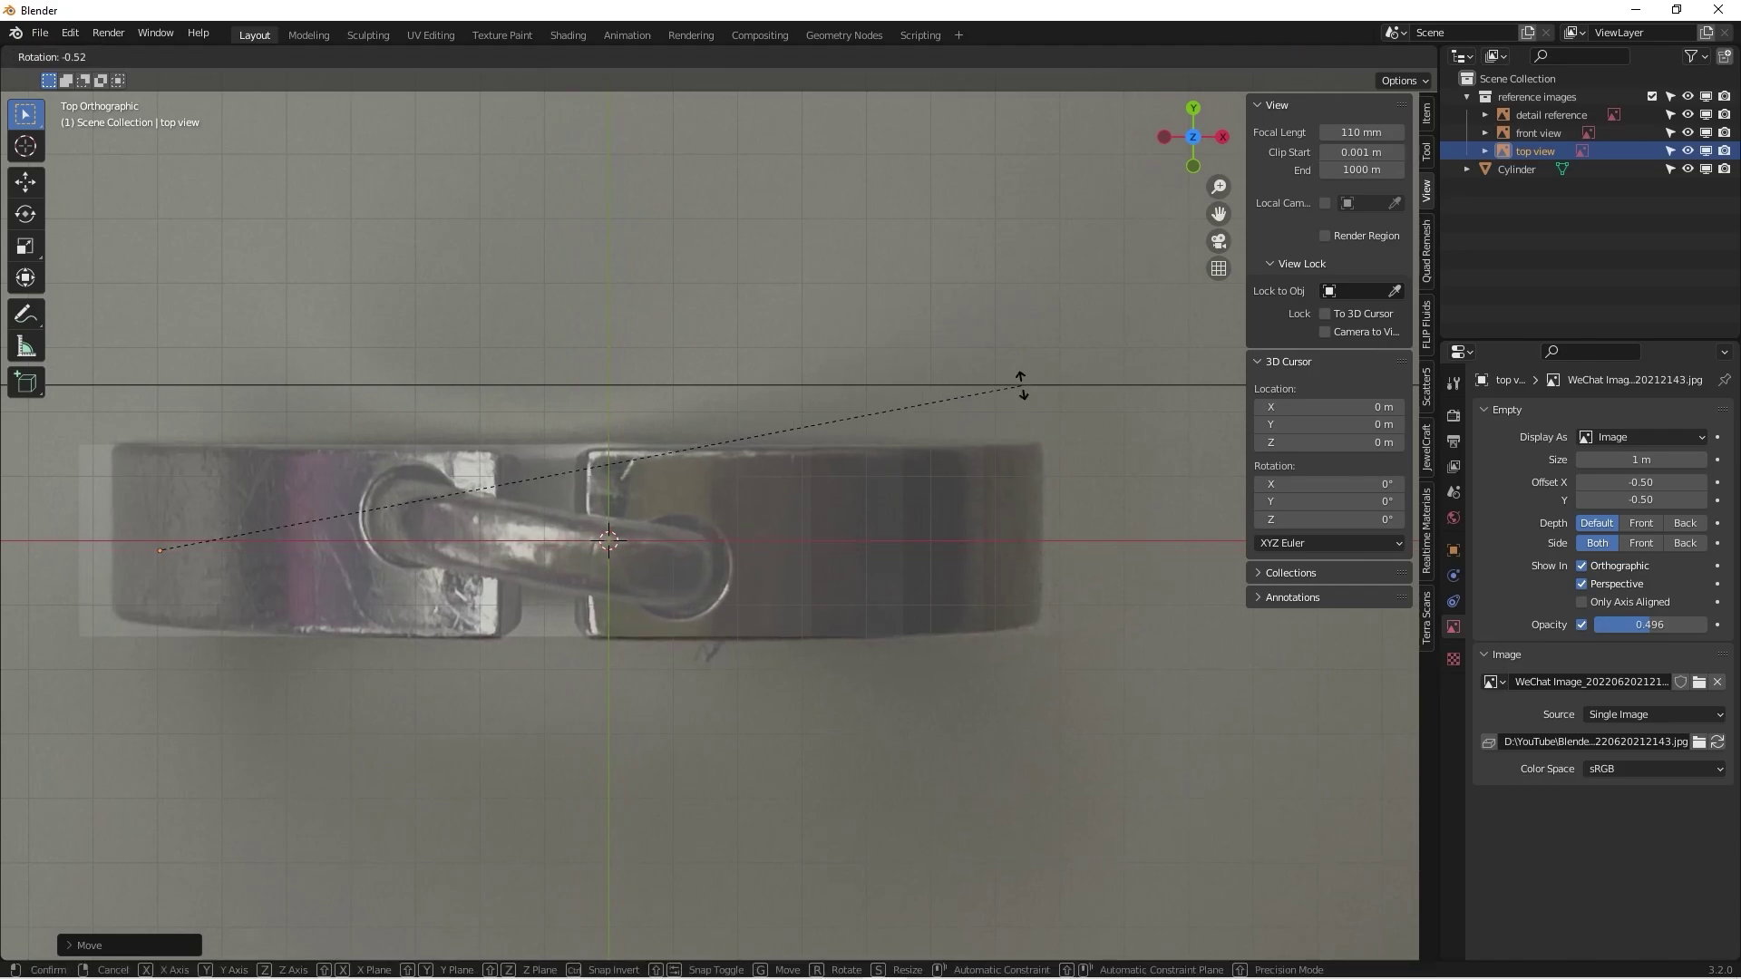
left_click(1021, 385)
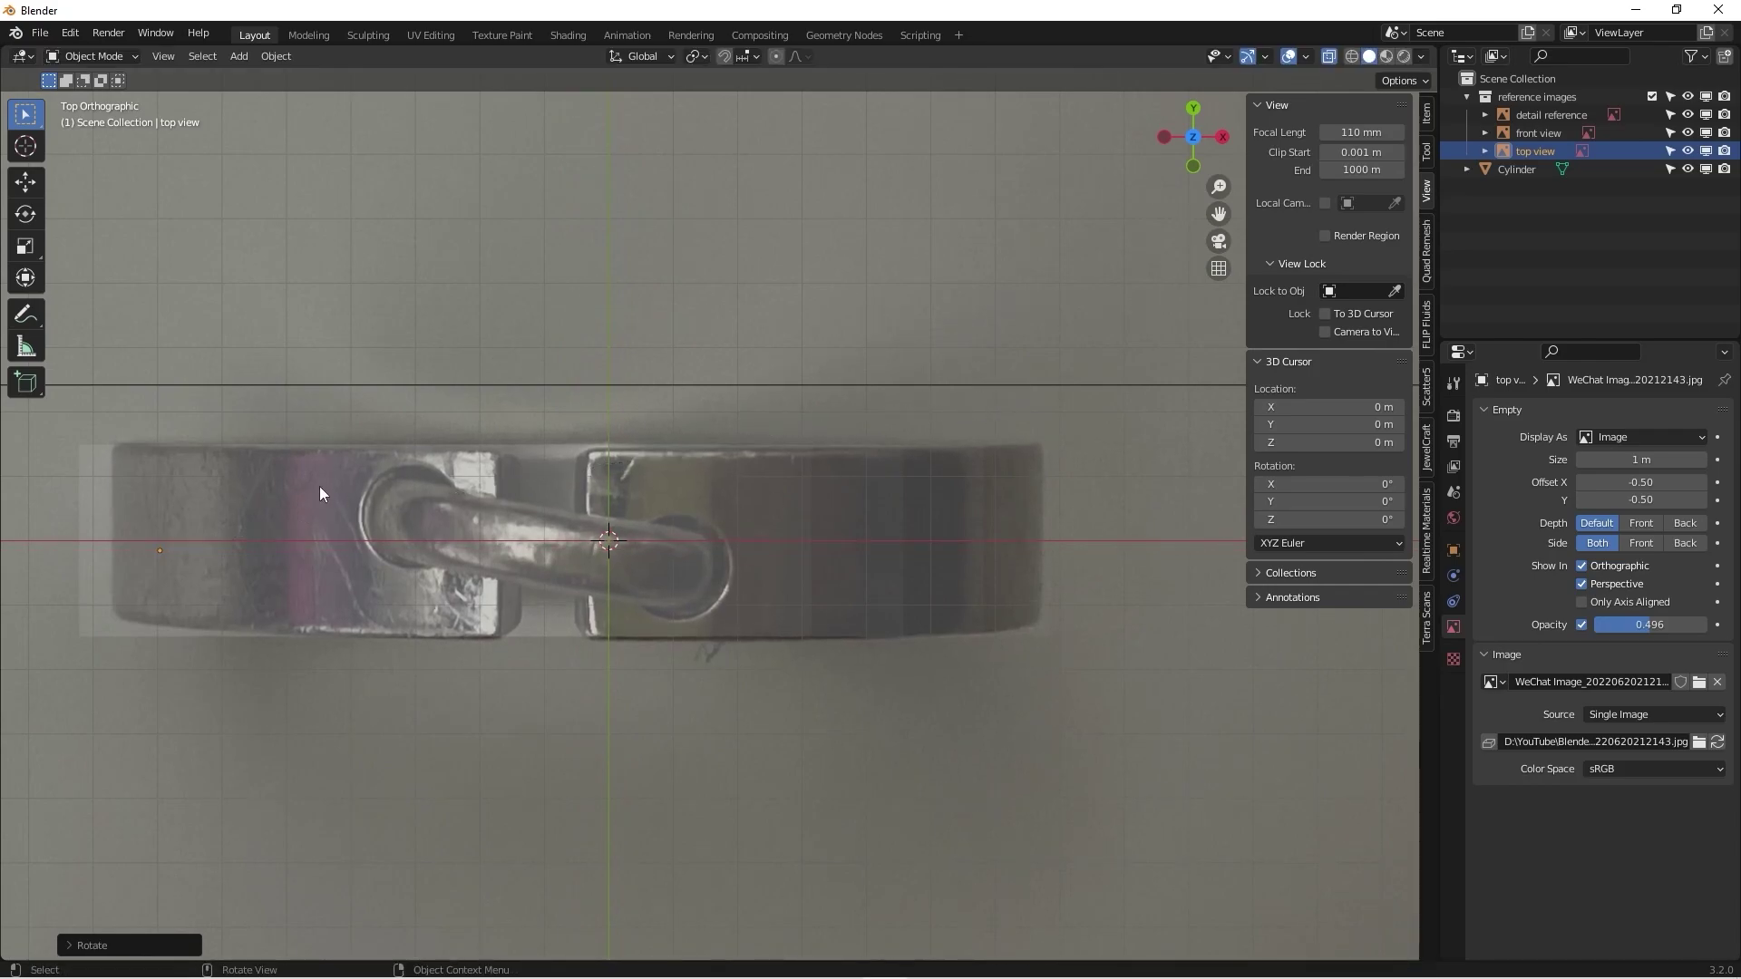
Step: Move the top view reference image about 0.003 m in negative X
middle_click_drag(319, 494, 463, 460, "shift")
middle_click_drag(696, 474, 653, 537, "shift")
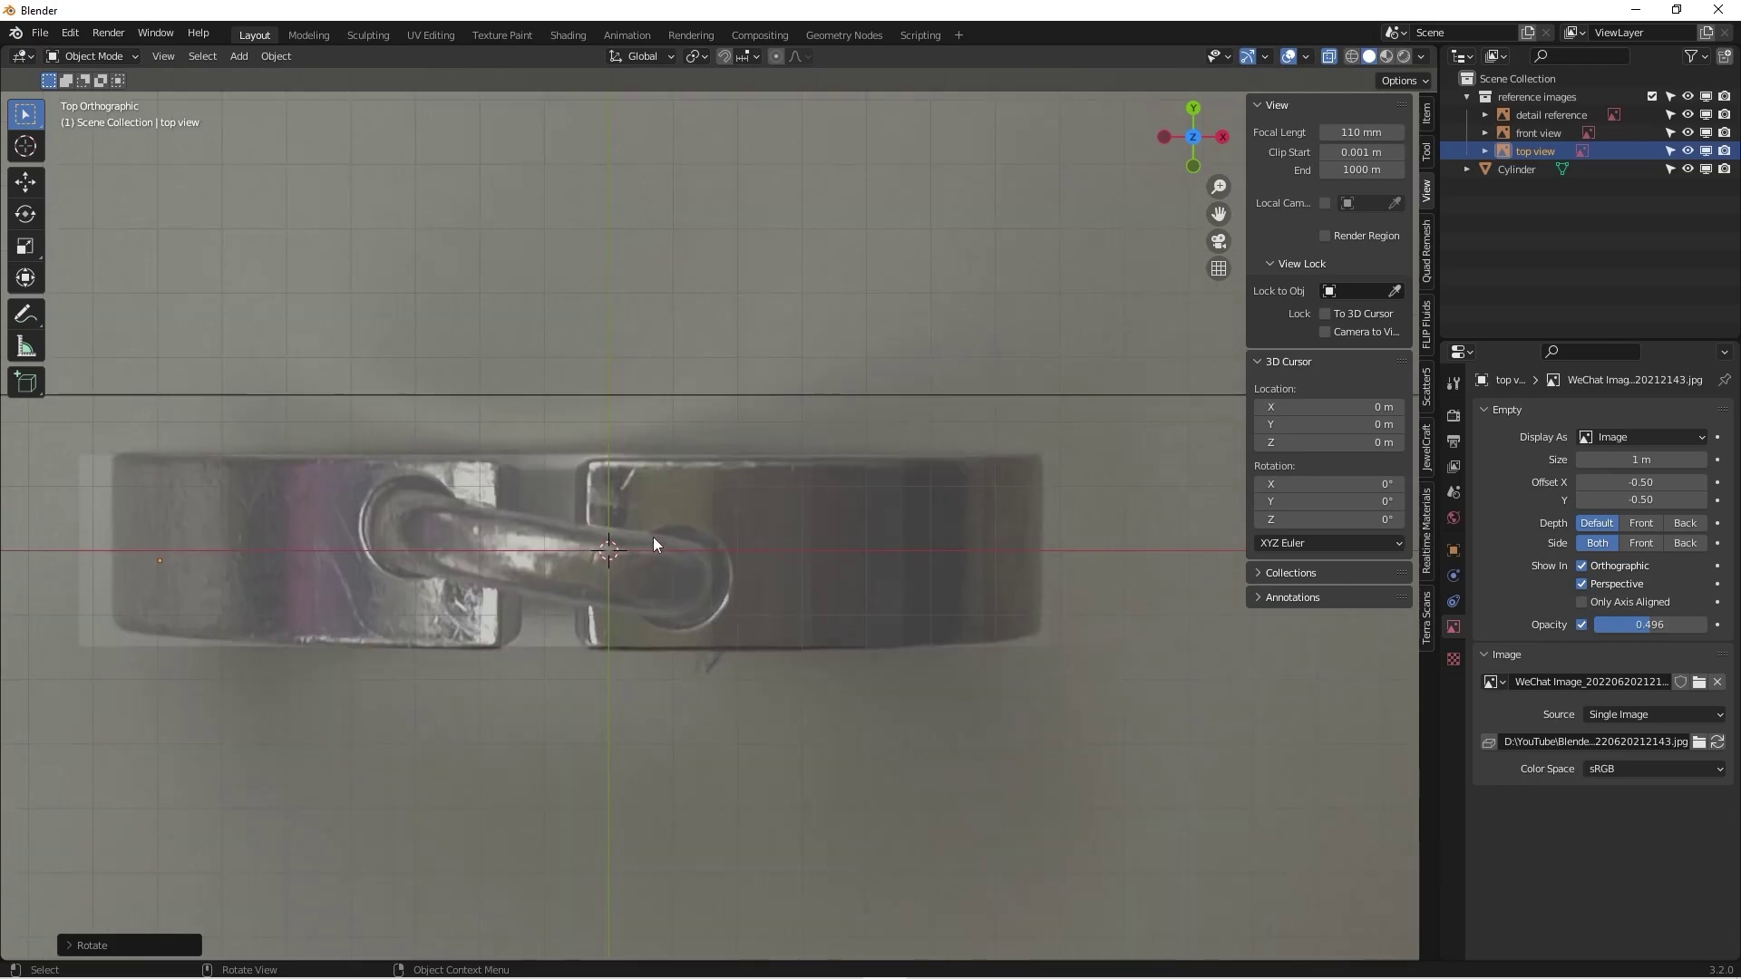
key("g")
key("x")
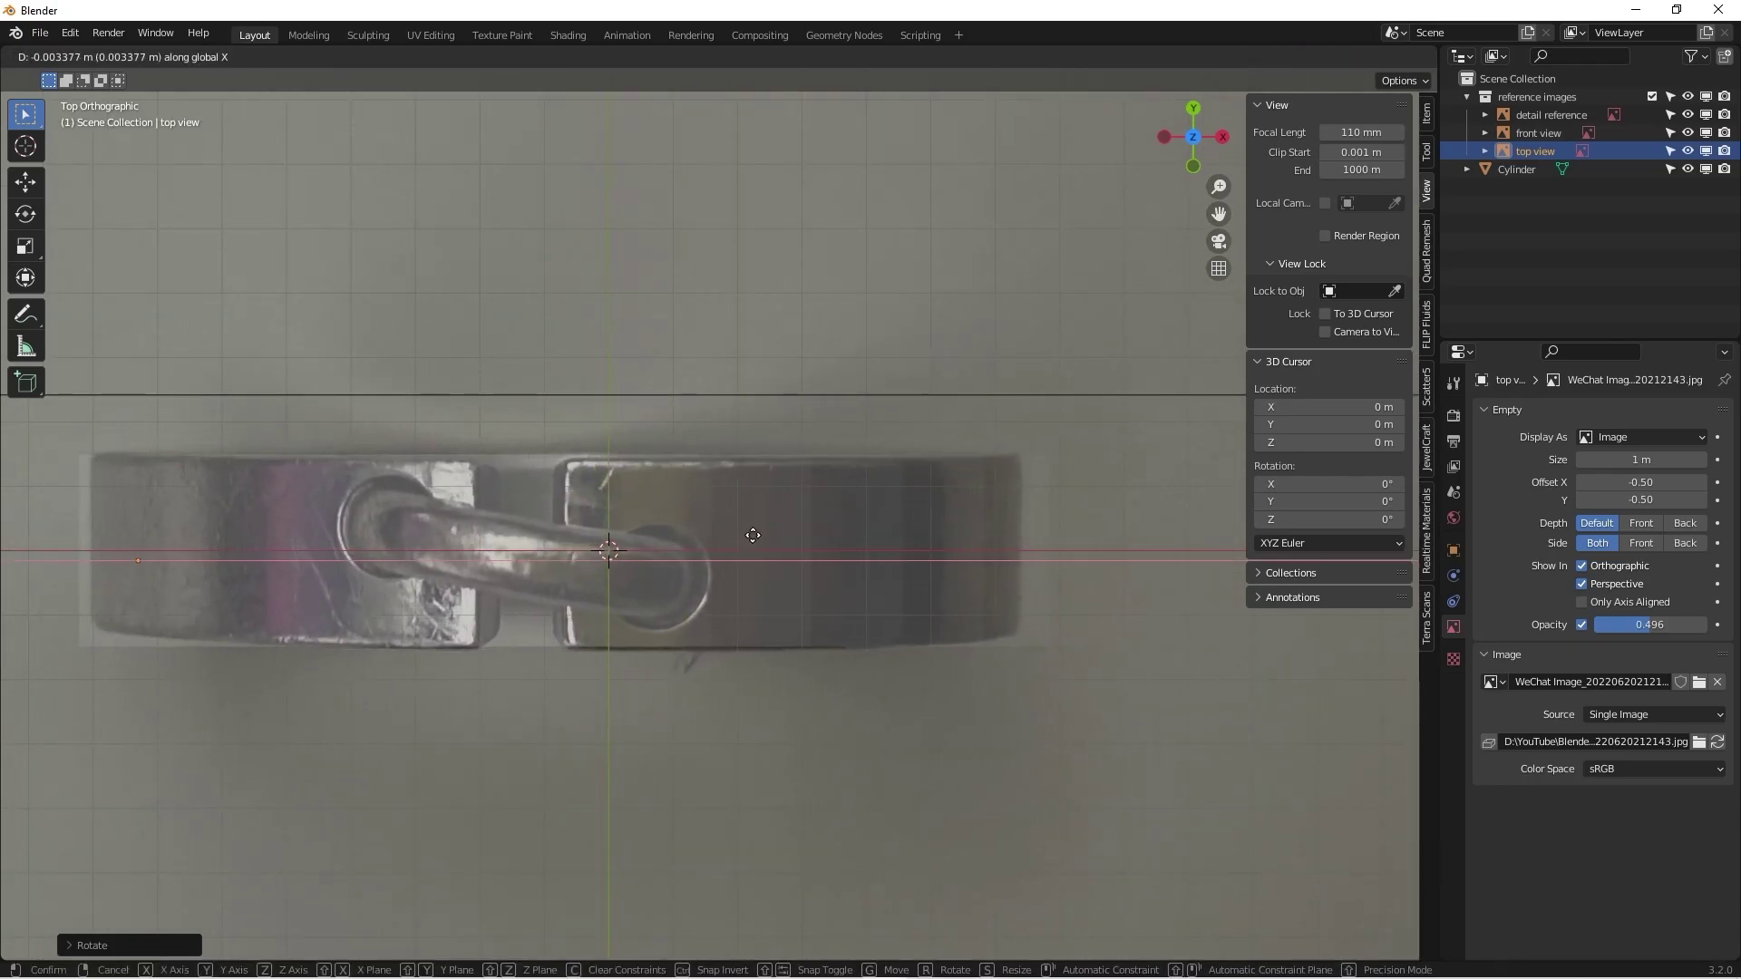
left_click(752, 536)
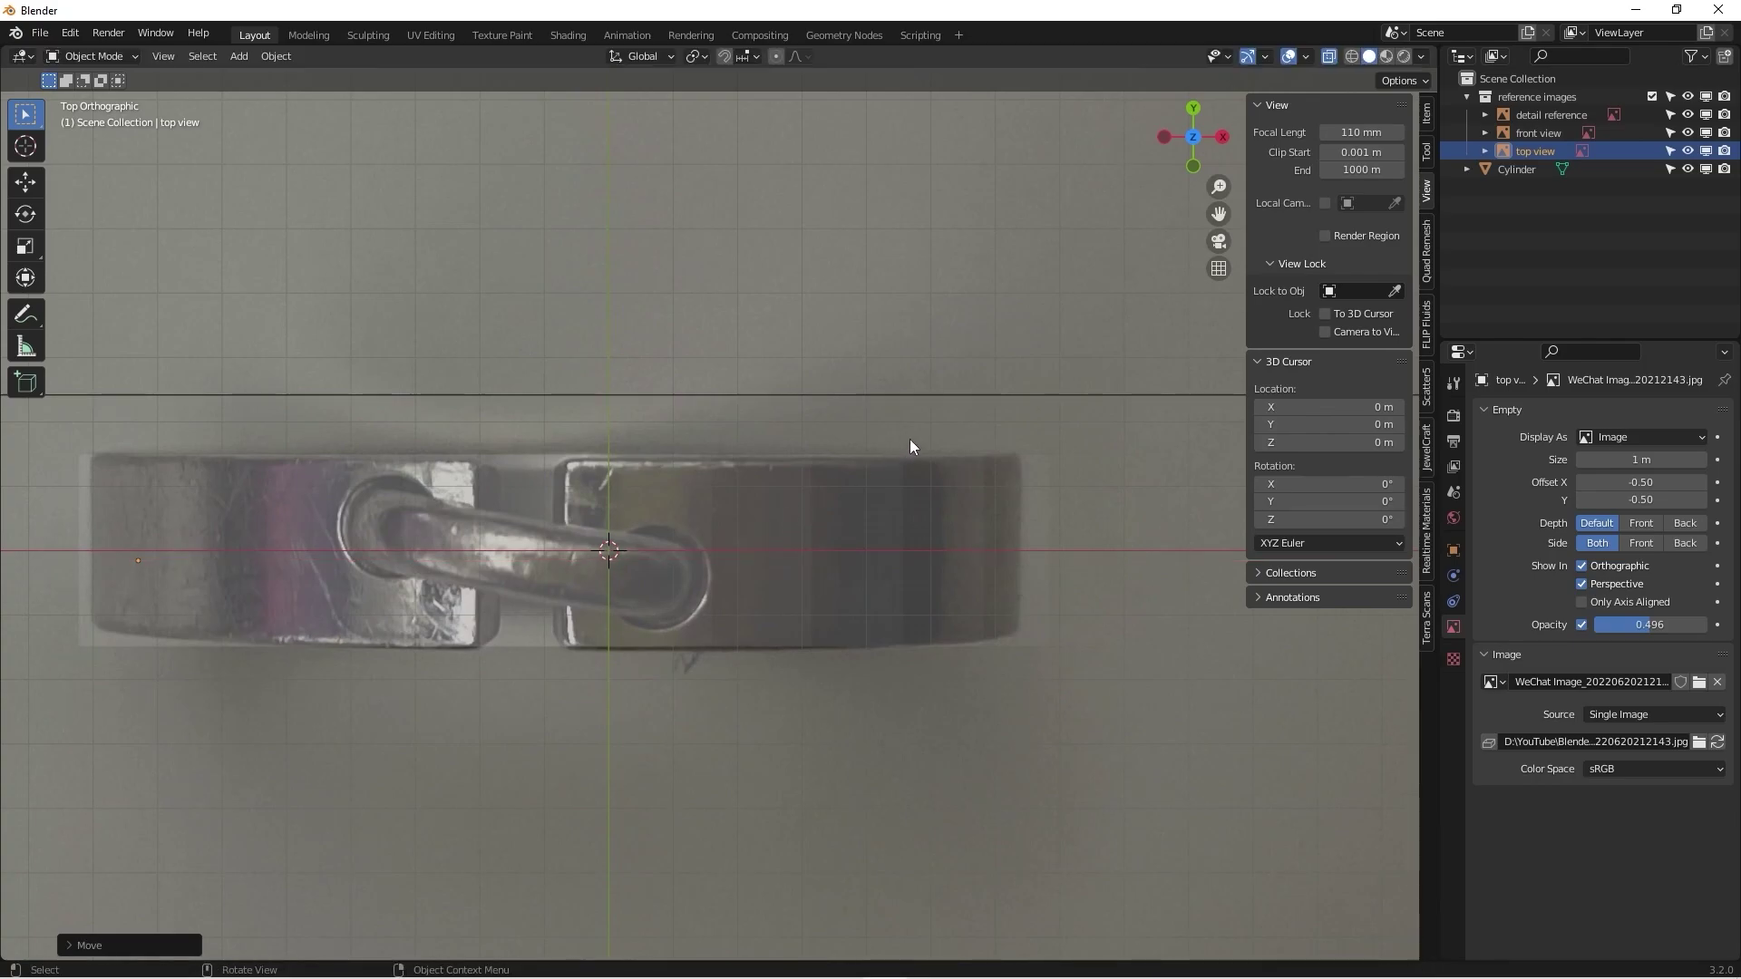
Step: Scale the top view reference image up slightly and move it about 0.001 m in negative Y
key("s")
left_click(851, 473)
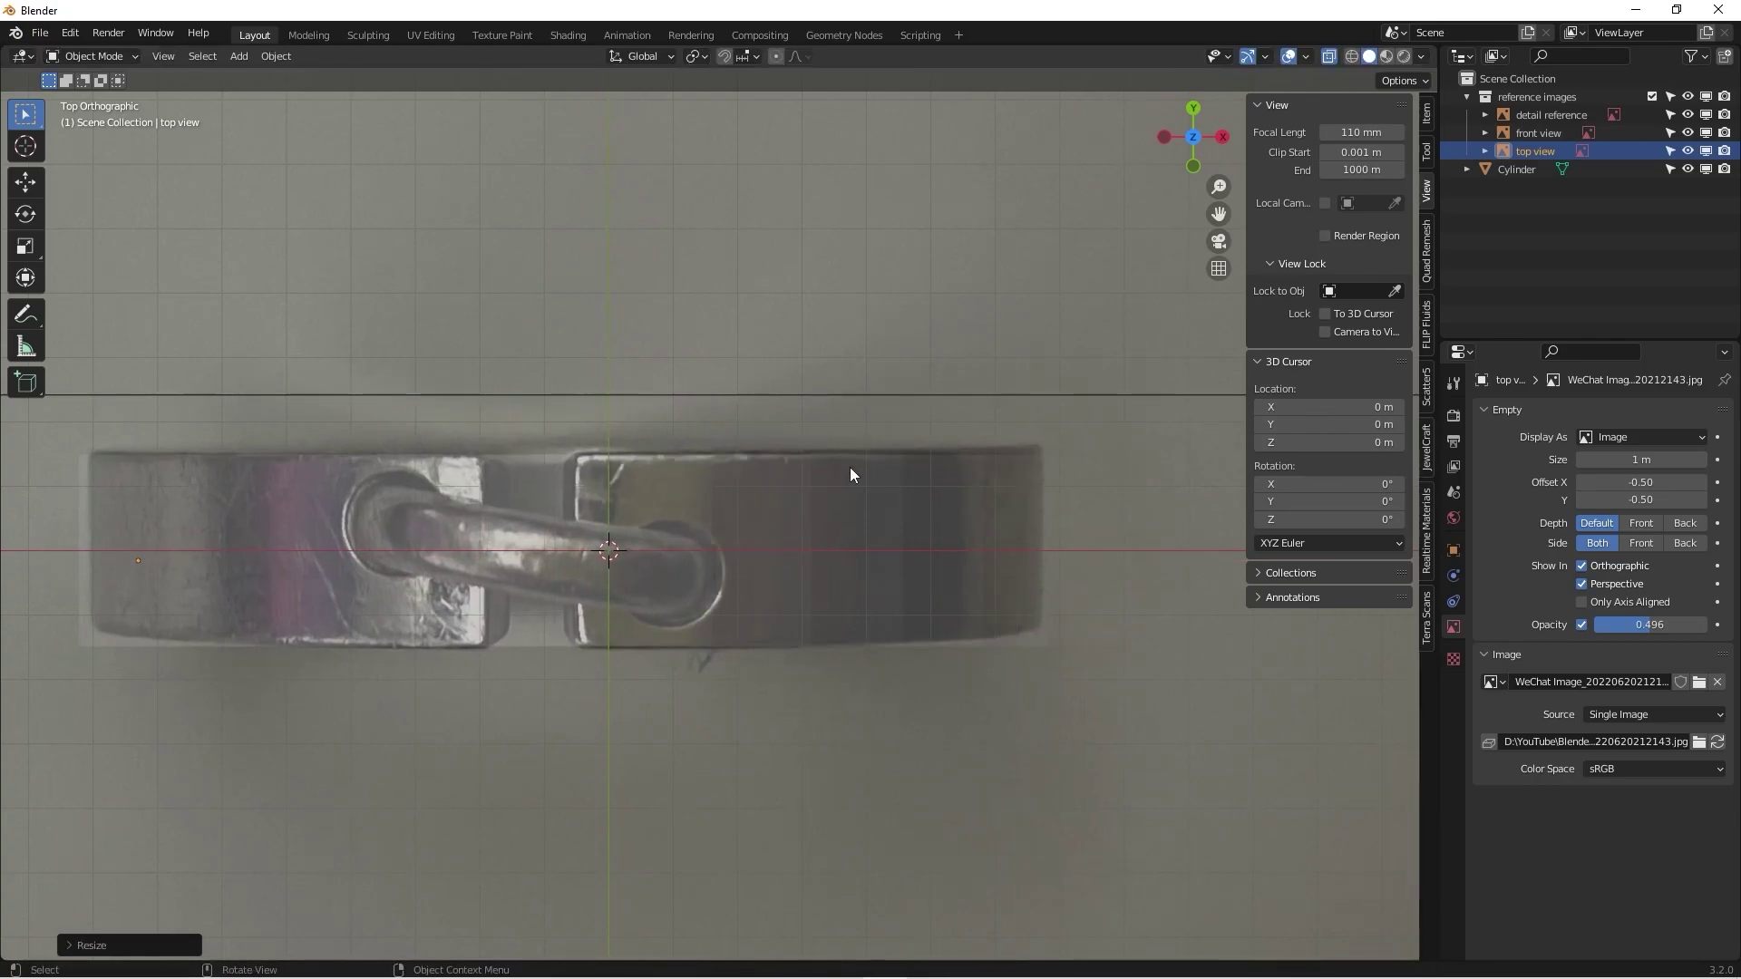
key("g")
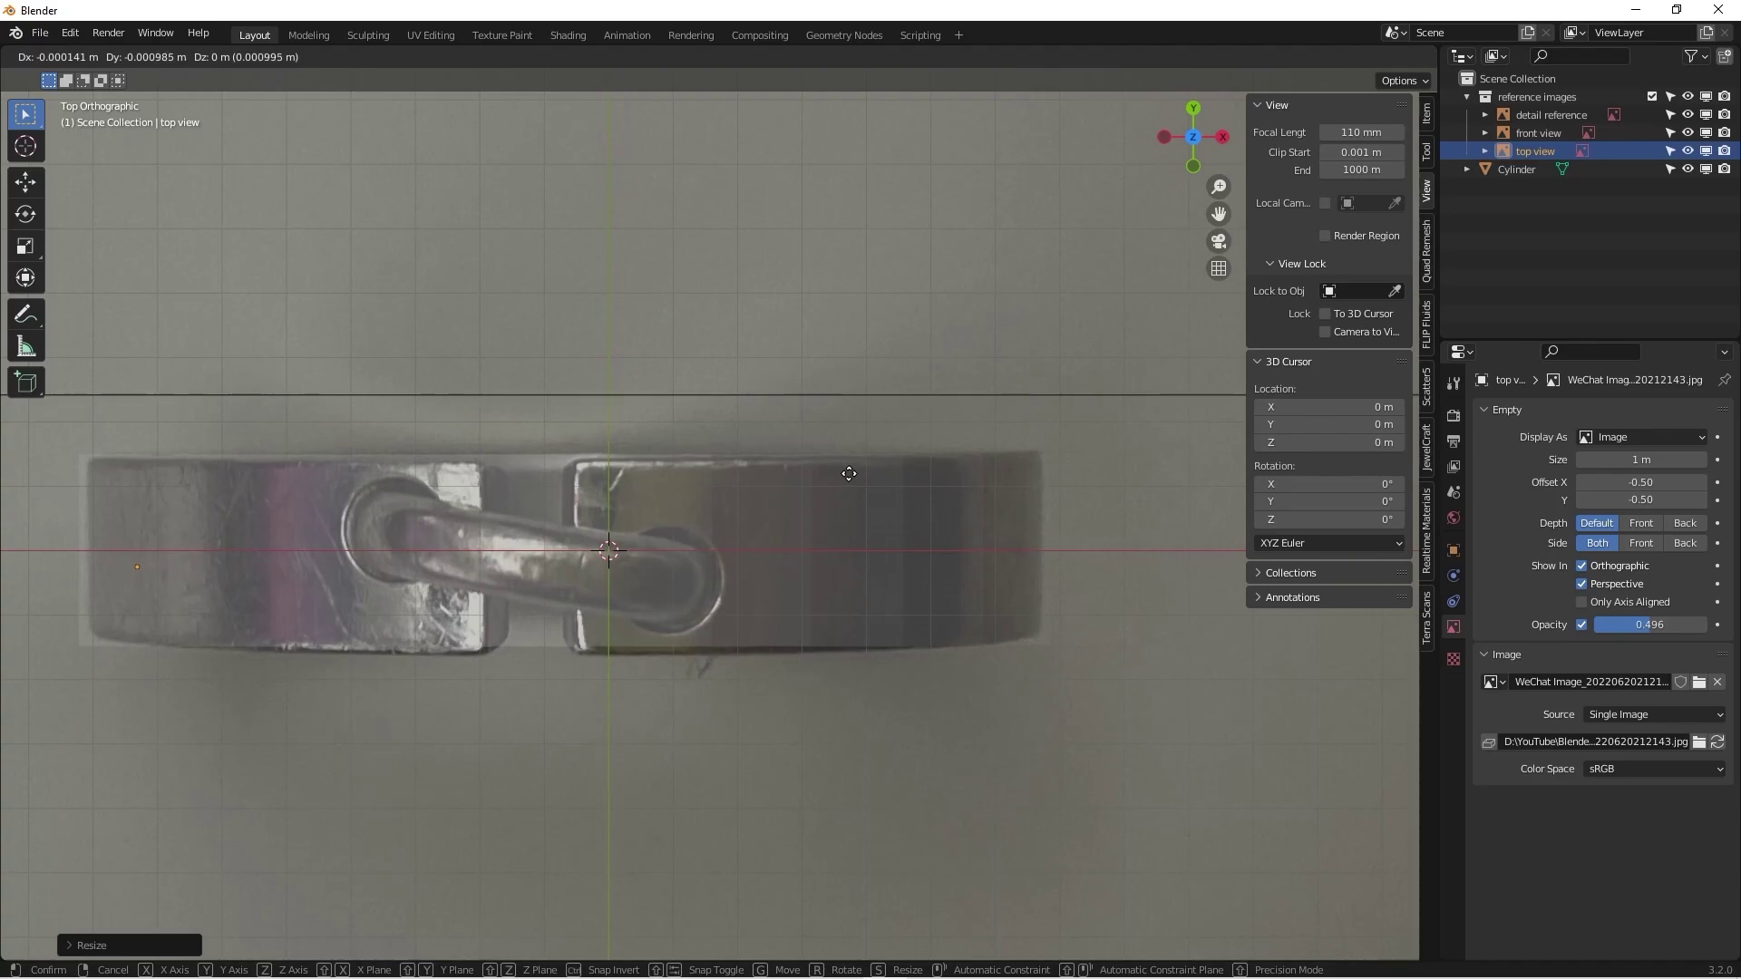
left_click(849, 474)
middle_click_drag(755, 541, 884, 541, "shift")
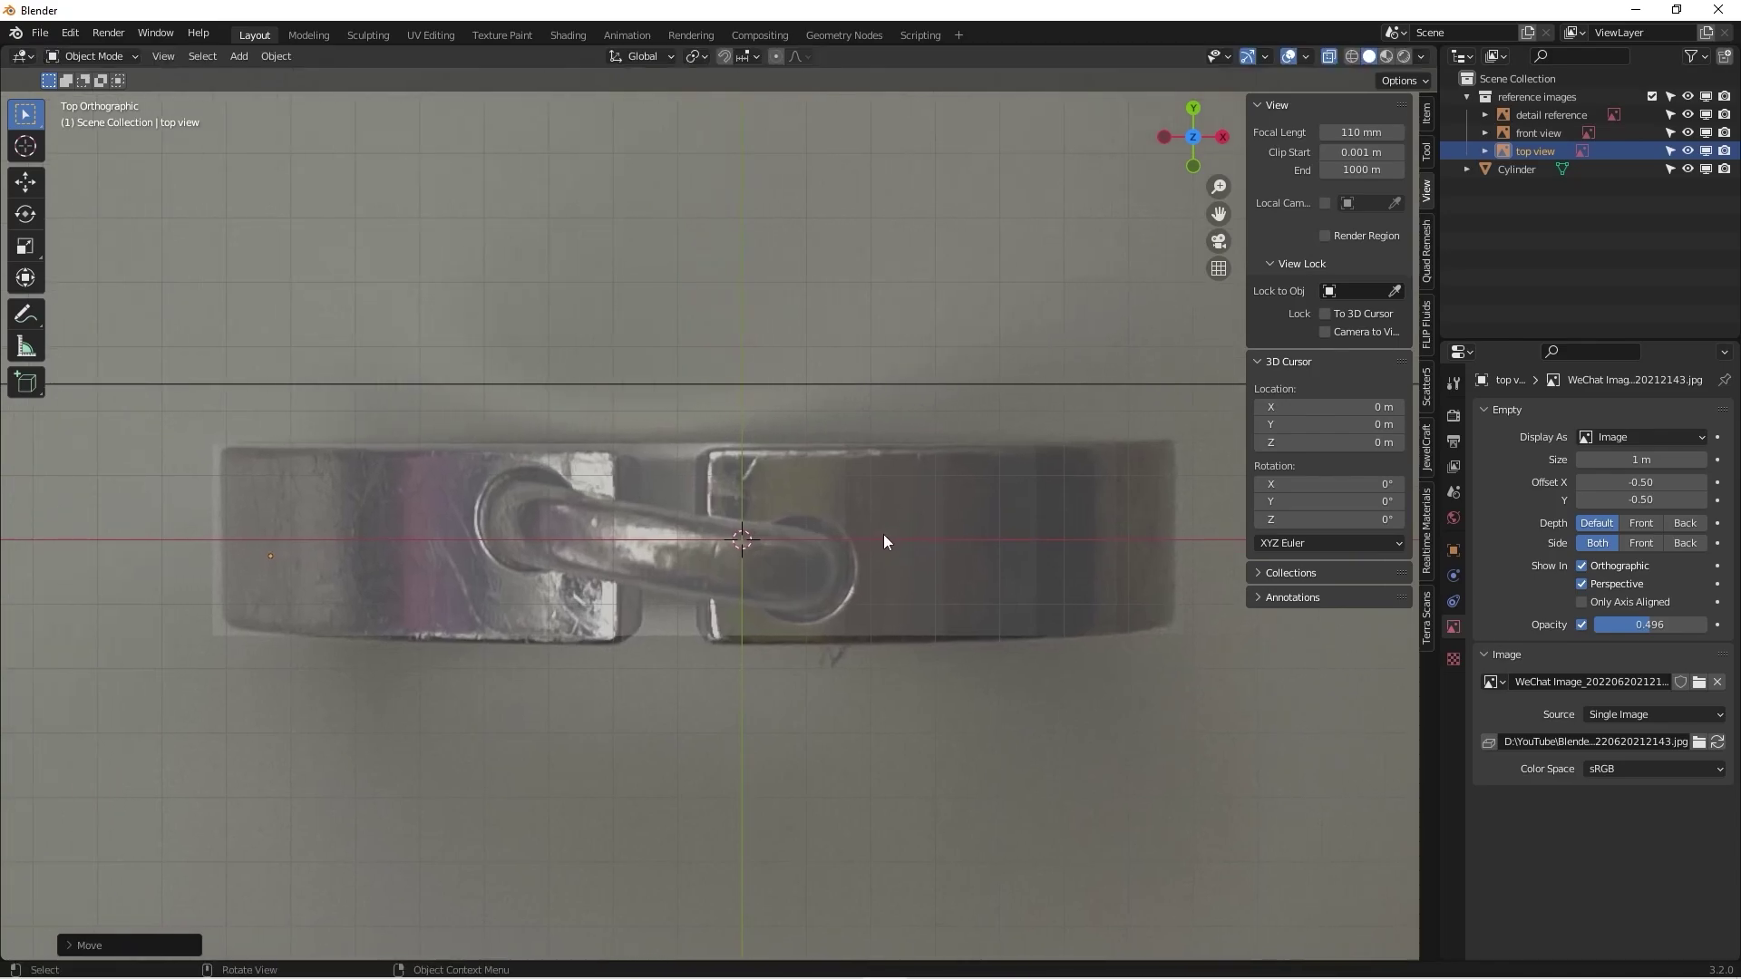
Step: Enlarge the top view reference image slightly more and shift it about 0.0008 m in negative X and 0.0006 m in negative Y
key("n")
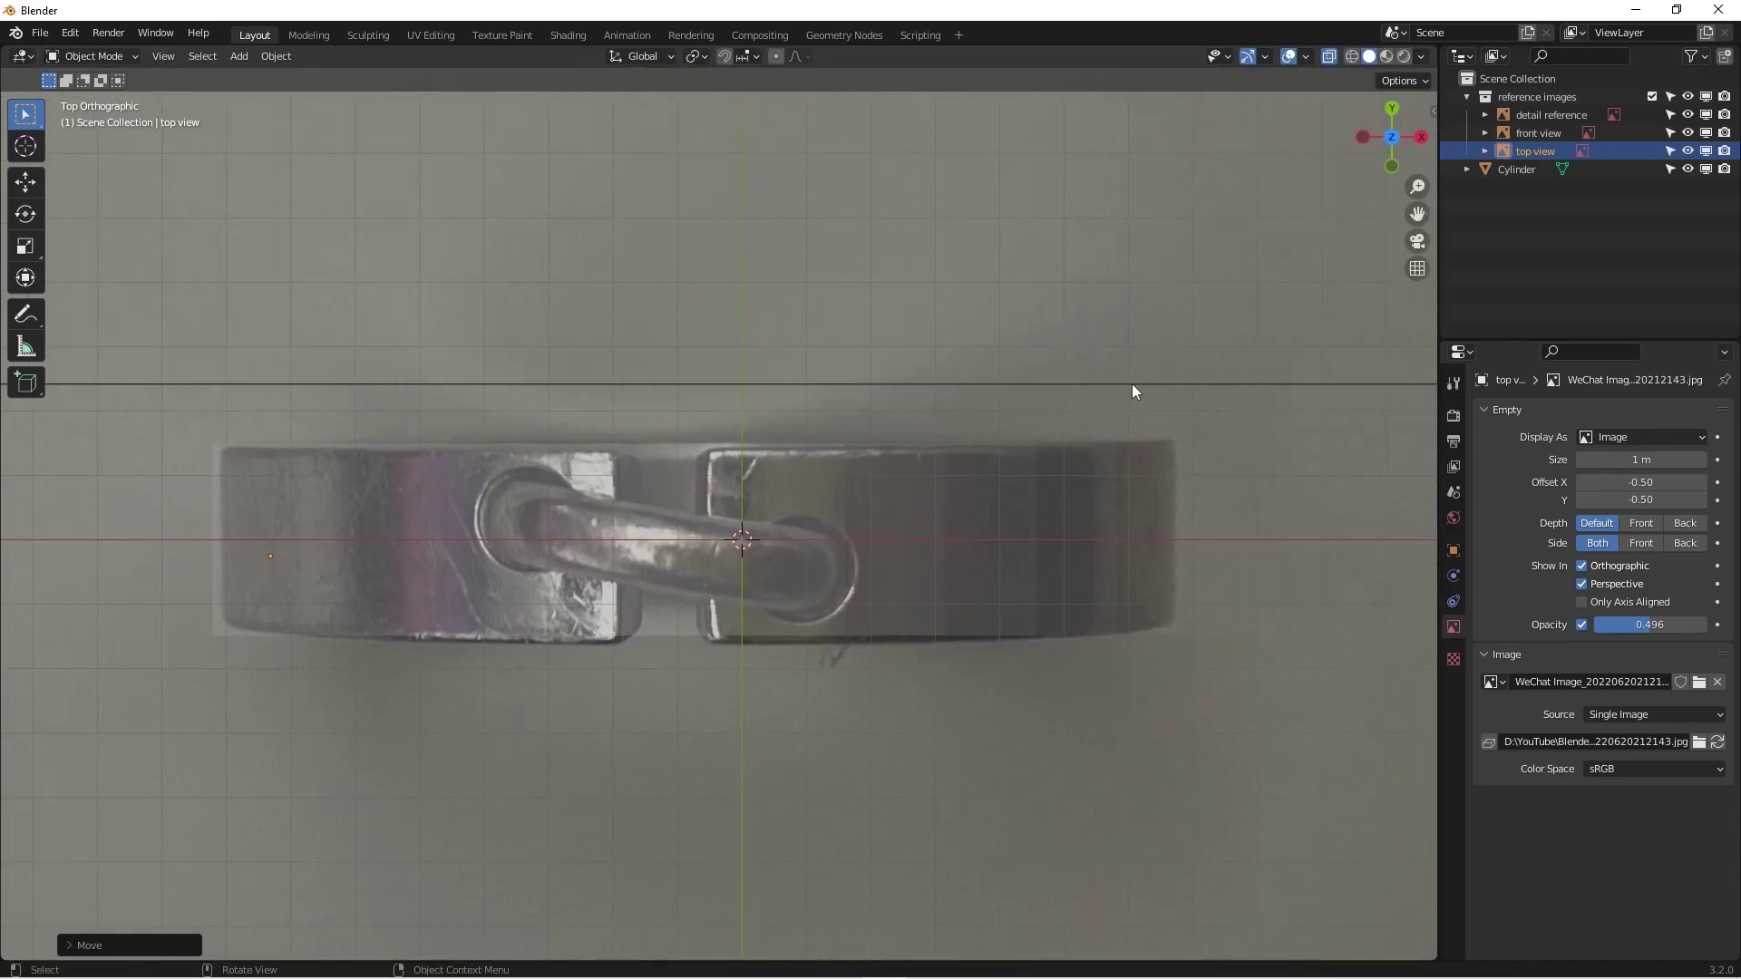
scroll(813, 549, "up", 1)
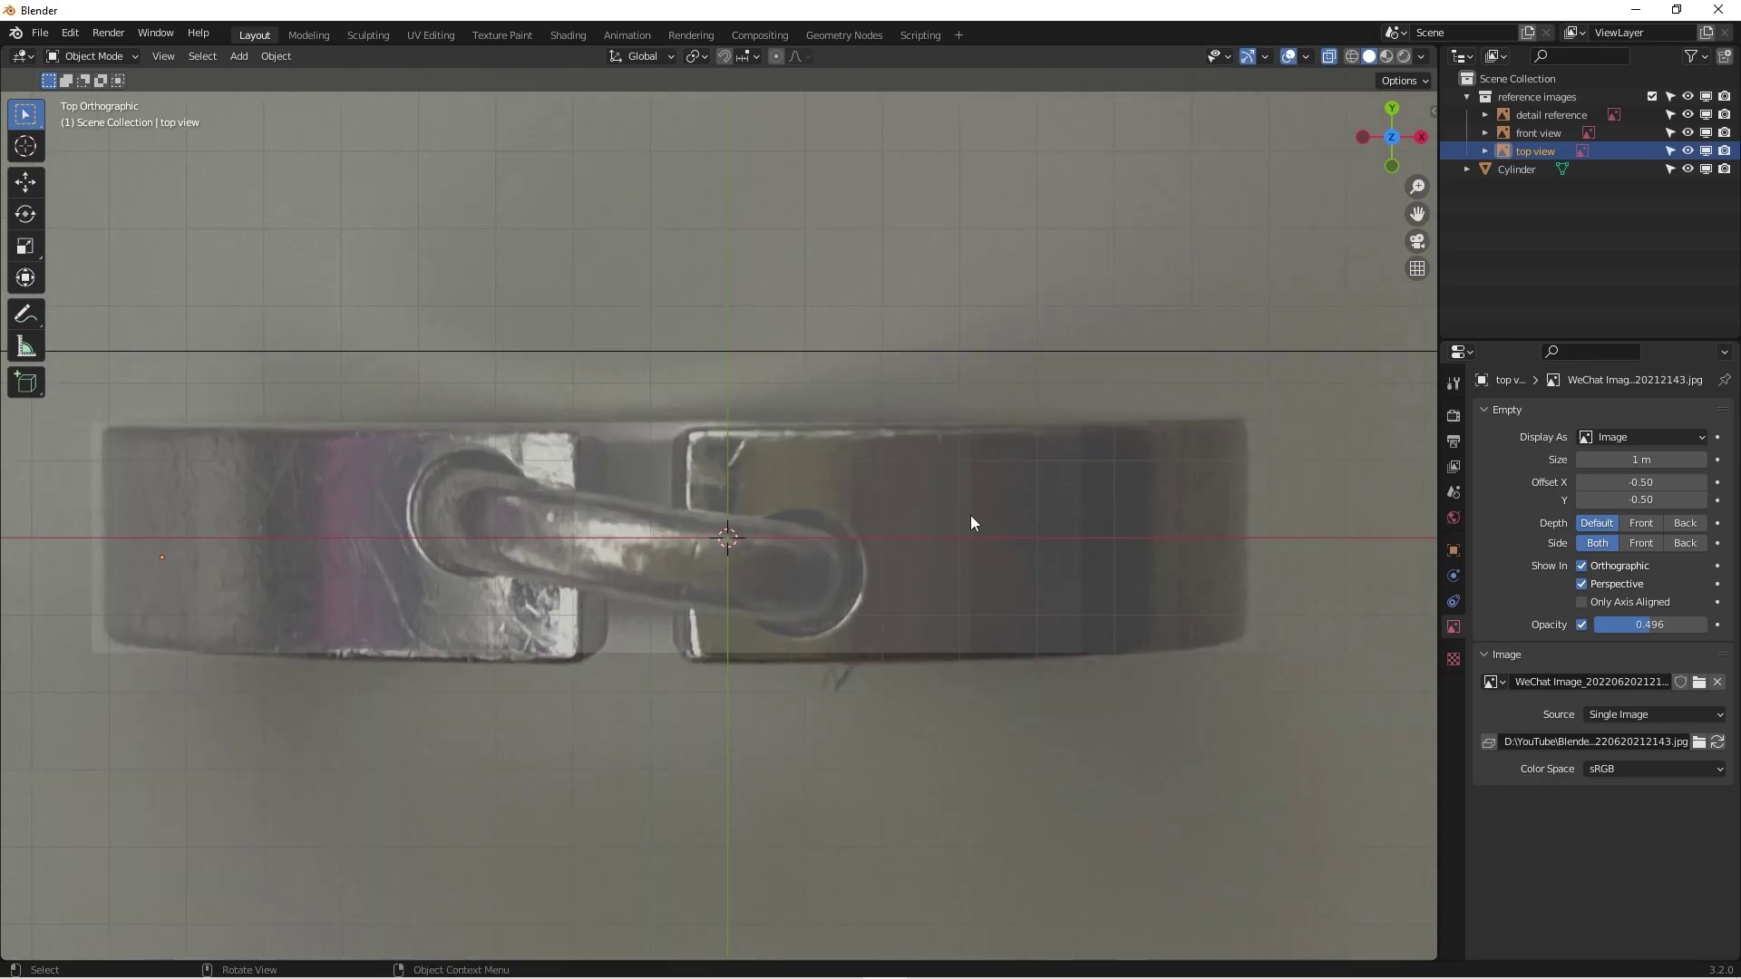
key("s")
left_click(936, 482)
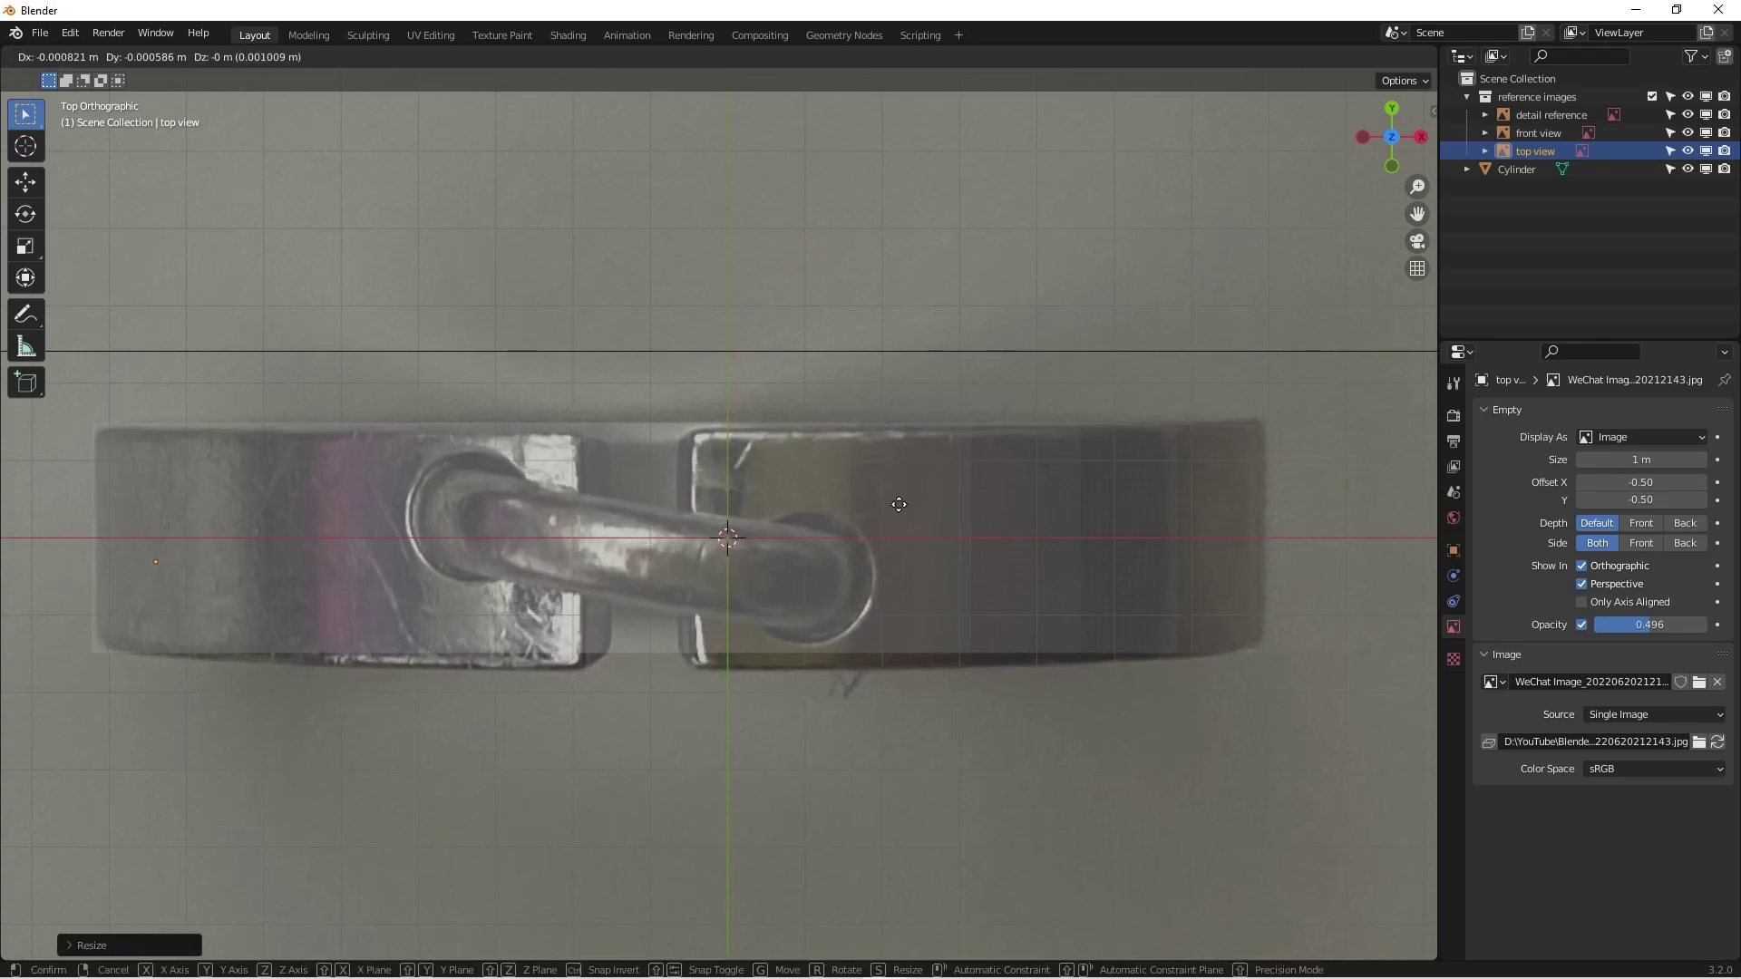
key("g")
left_click(785, 539)
scroll(785, 539, "down", 1)
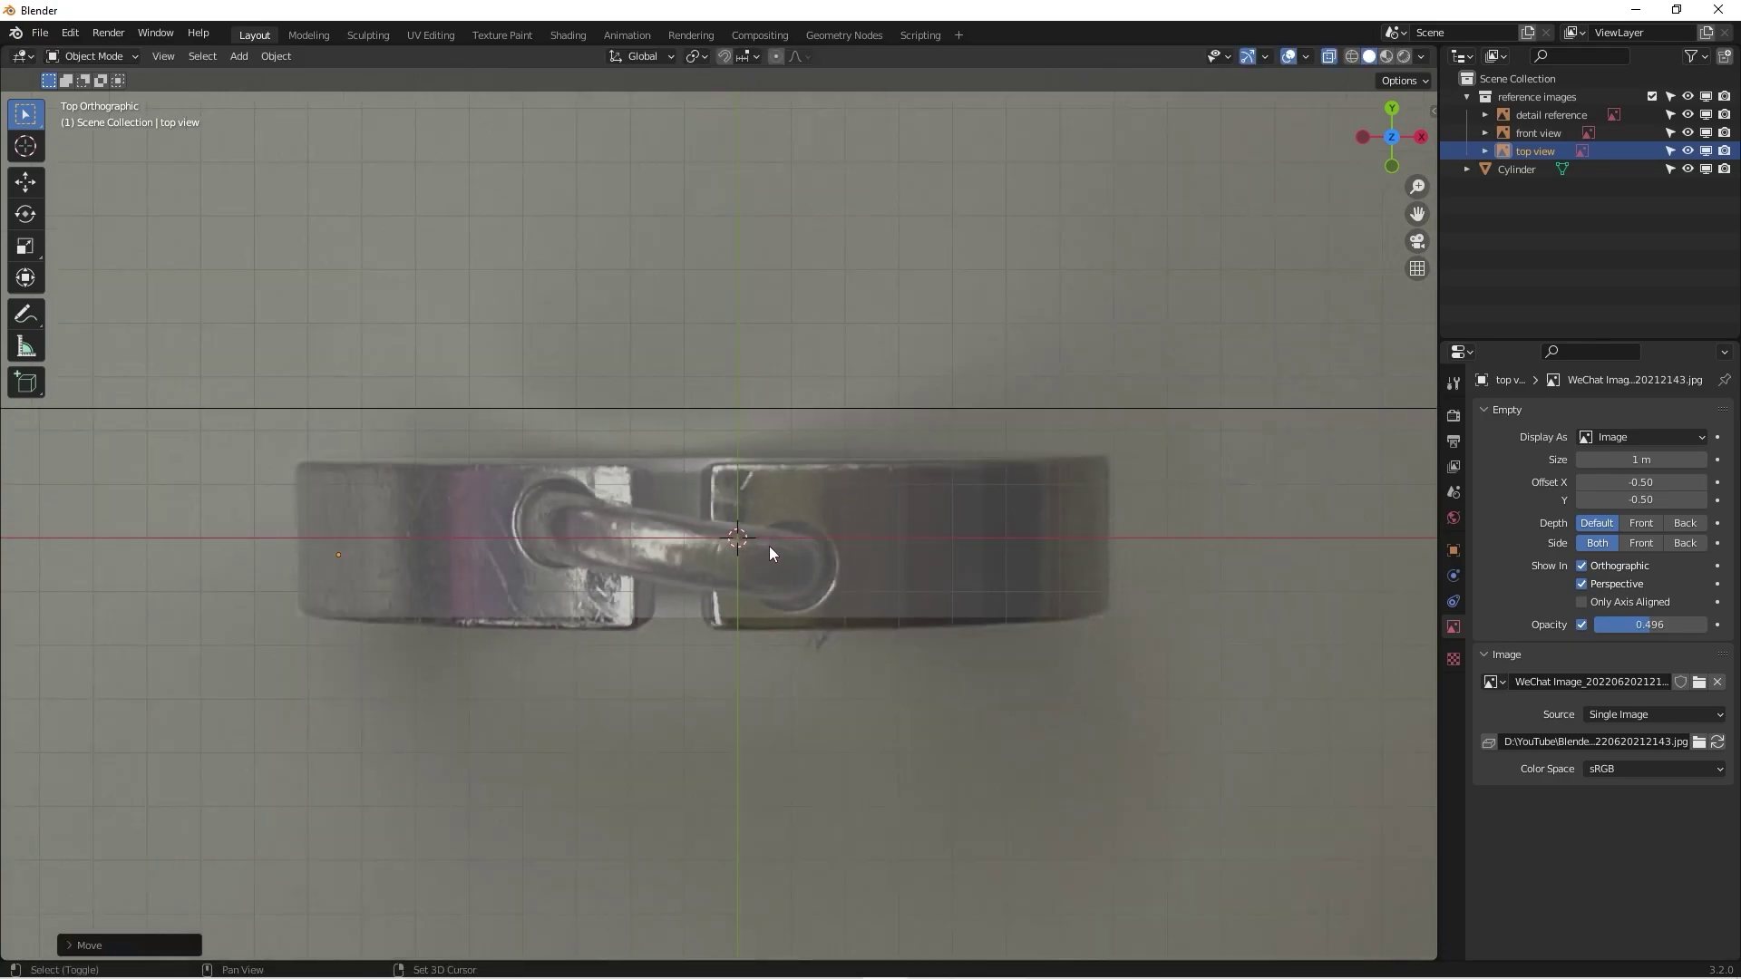
Step: Nudge the top view reference image slightly in positive Y to center the ring band on the X axis
middle_click_drag(853, 540, 919, 535, "shift")
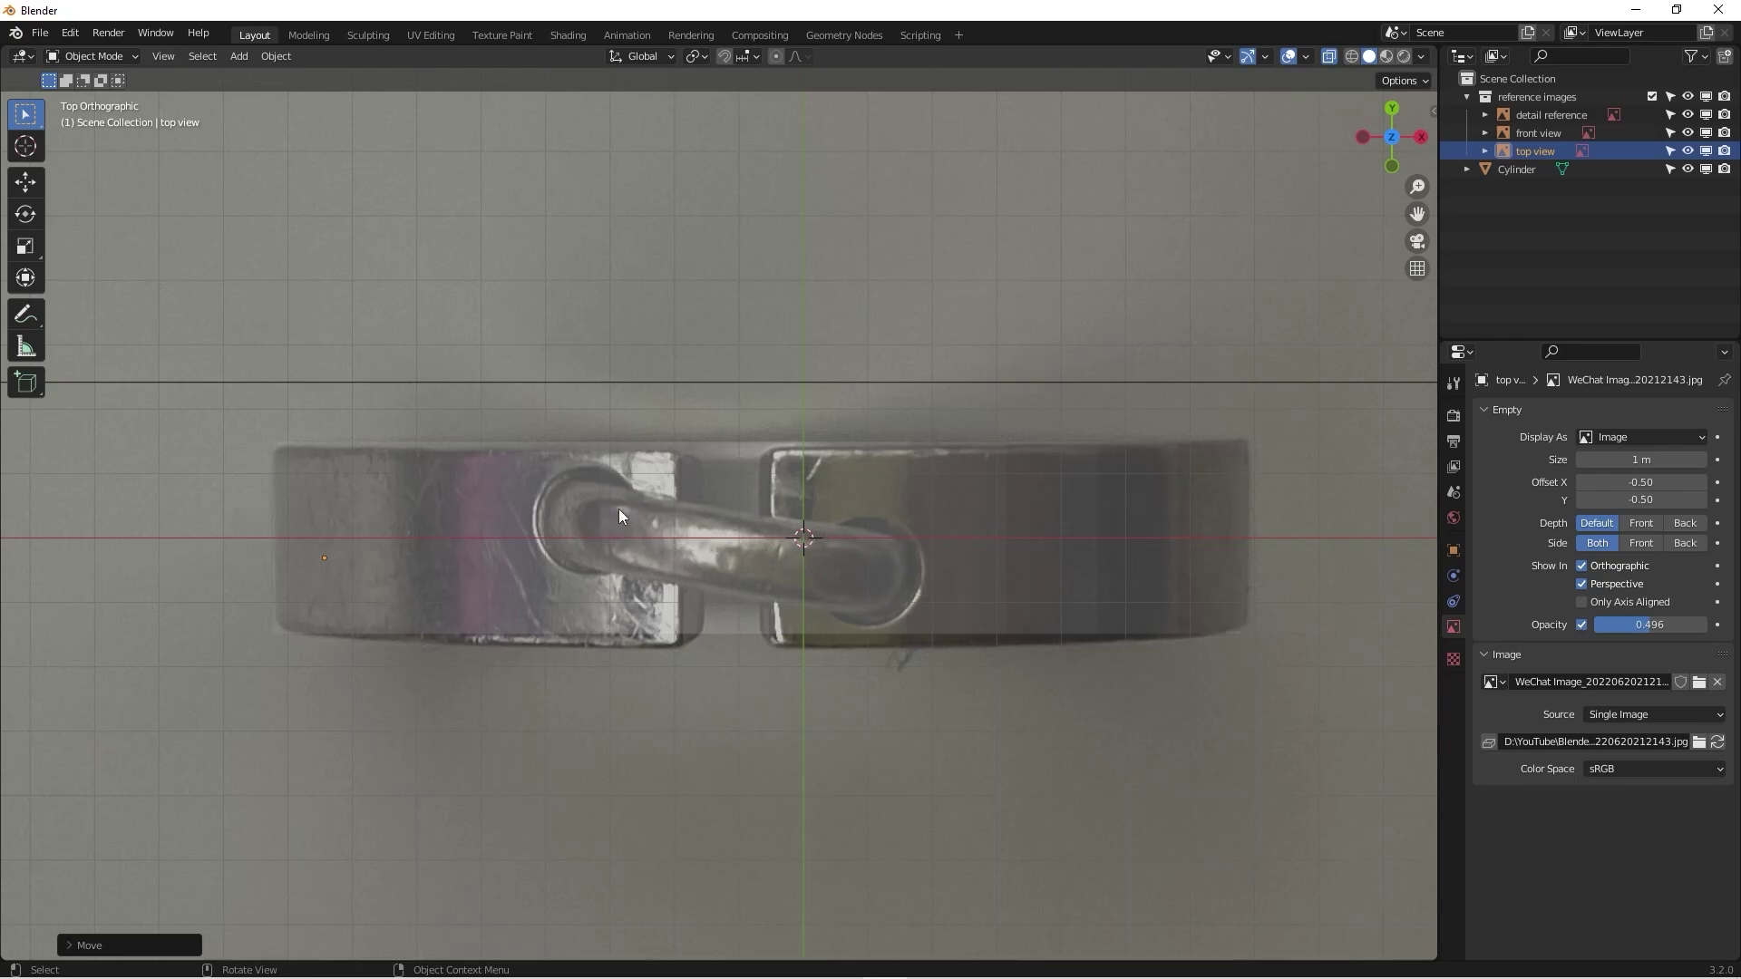
key("g")
left_click(841, 536)
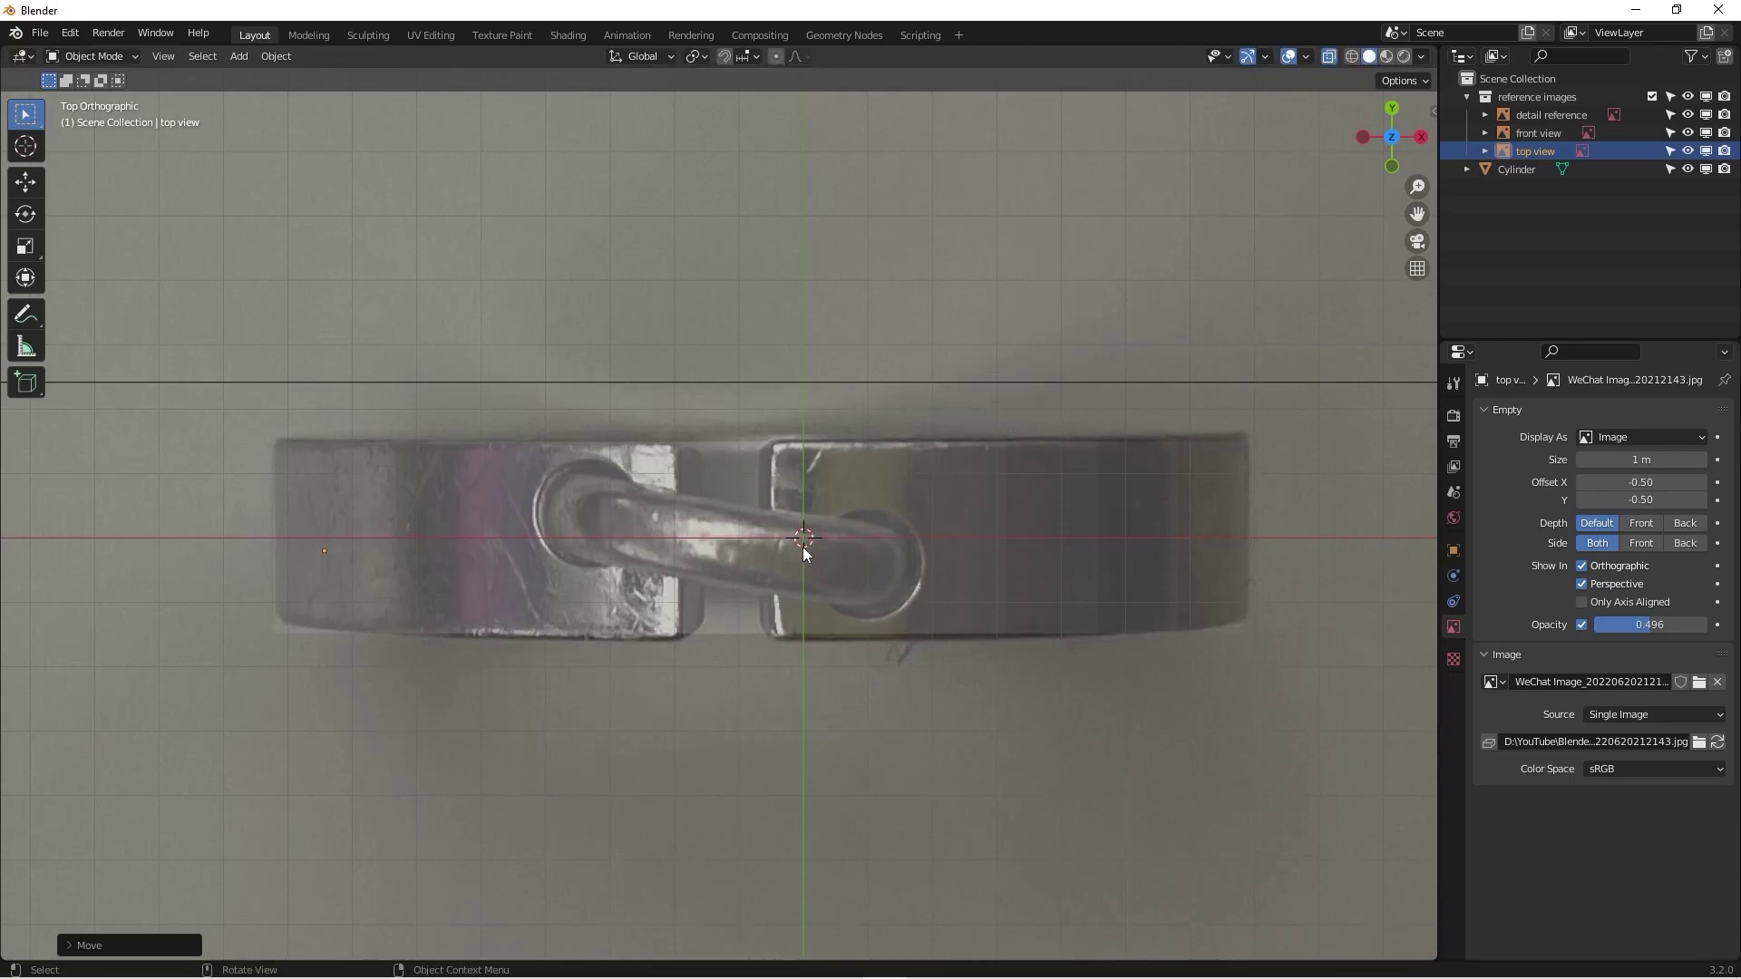
Step: Examine how the top and front reference images line up from top, front and angled perspective views
middle_click_drag(803, 547, 759, 623)
key("KP_1")
key("KP_7")
scroll(784, 511, "up", 6)
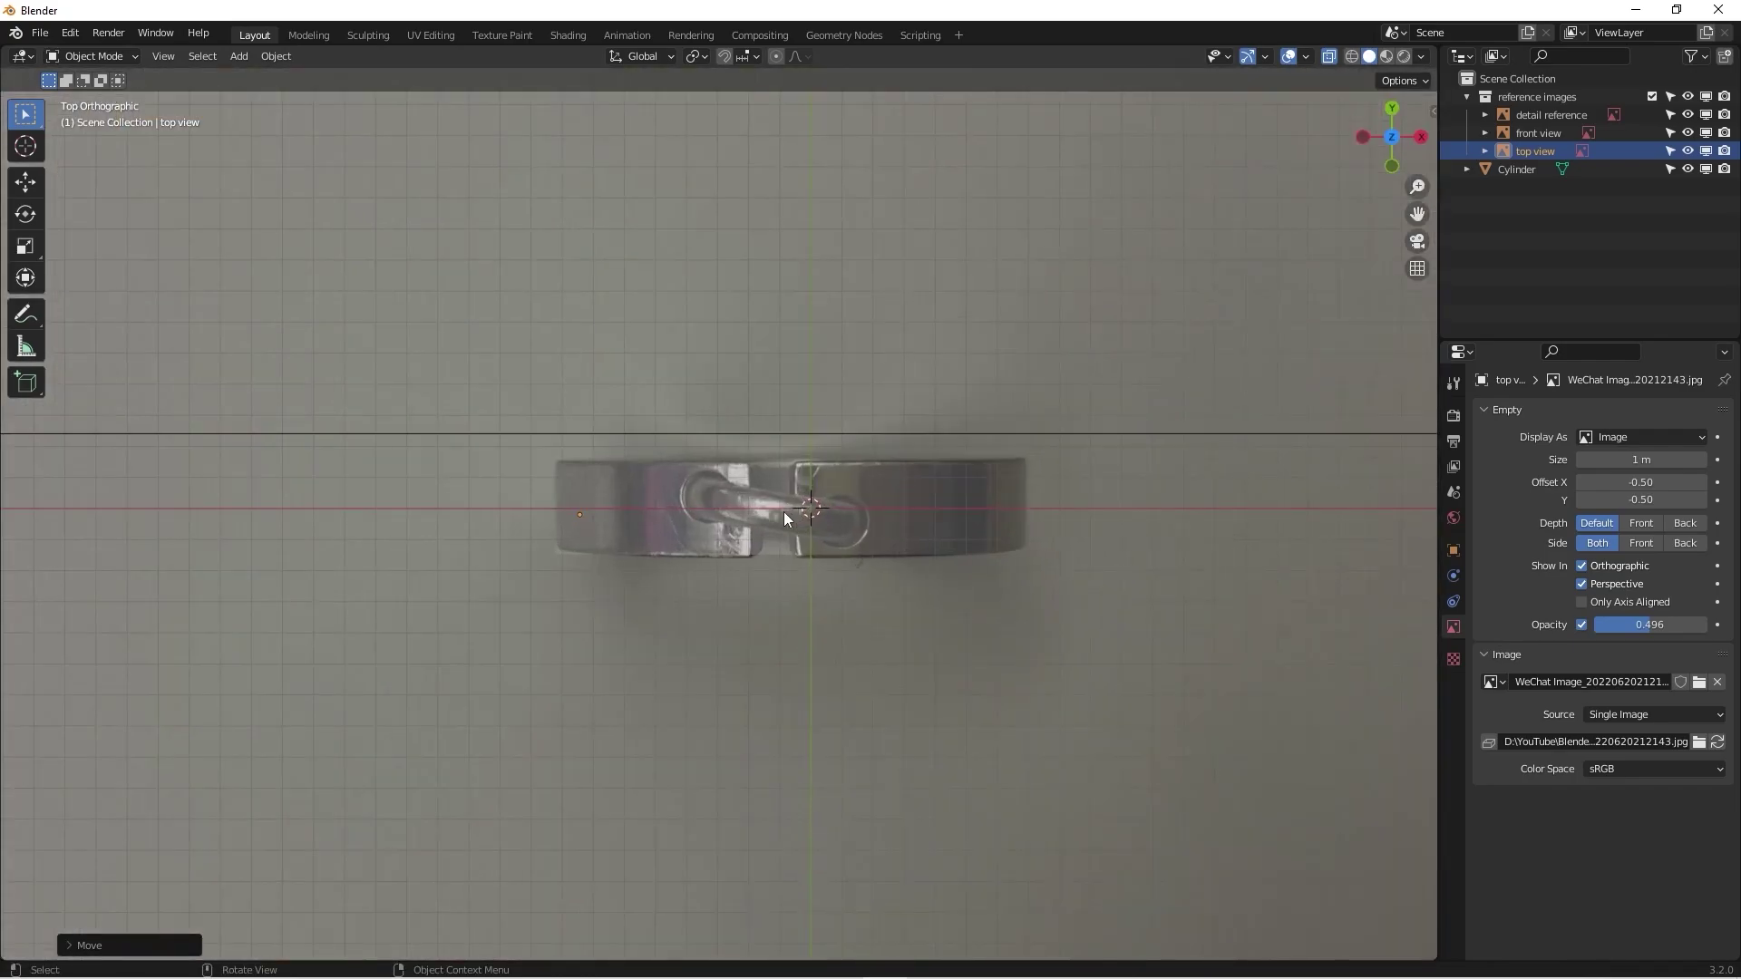
scroll(713, 537, "up", 2)
middle_click_drag(713, 537, 797, 489)
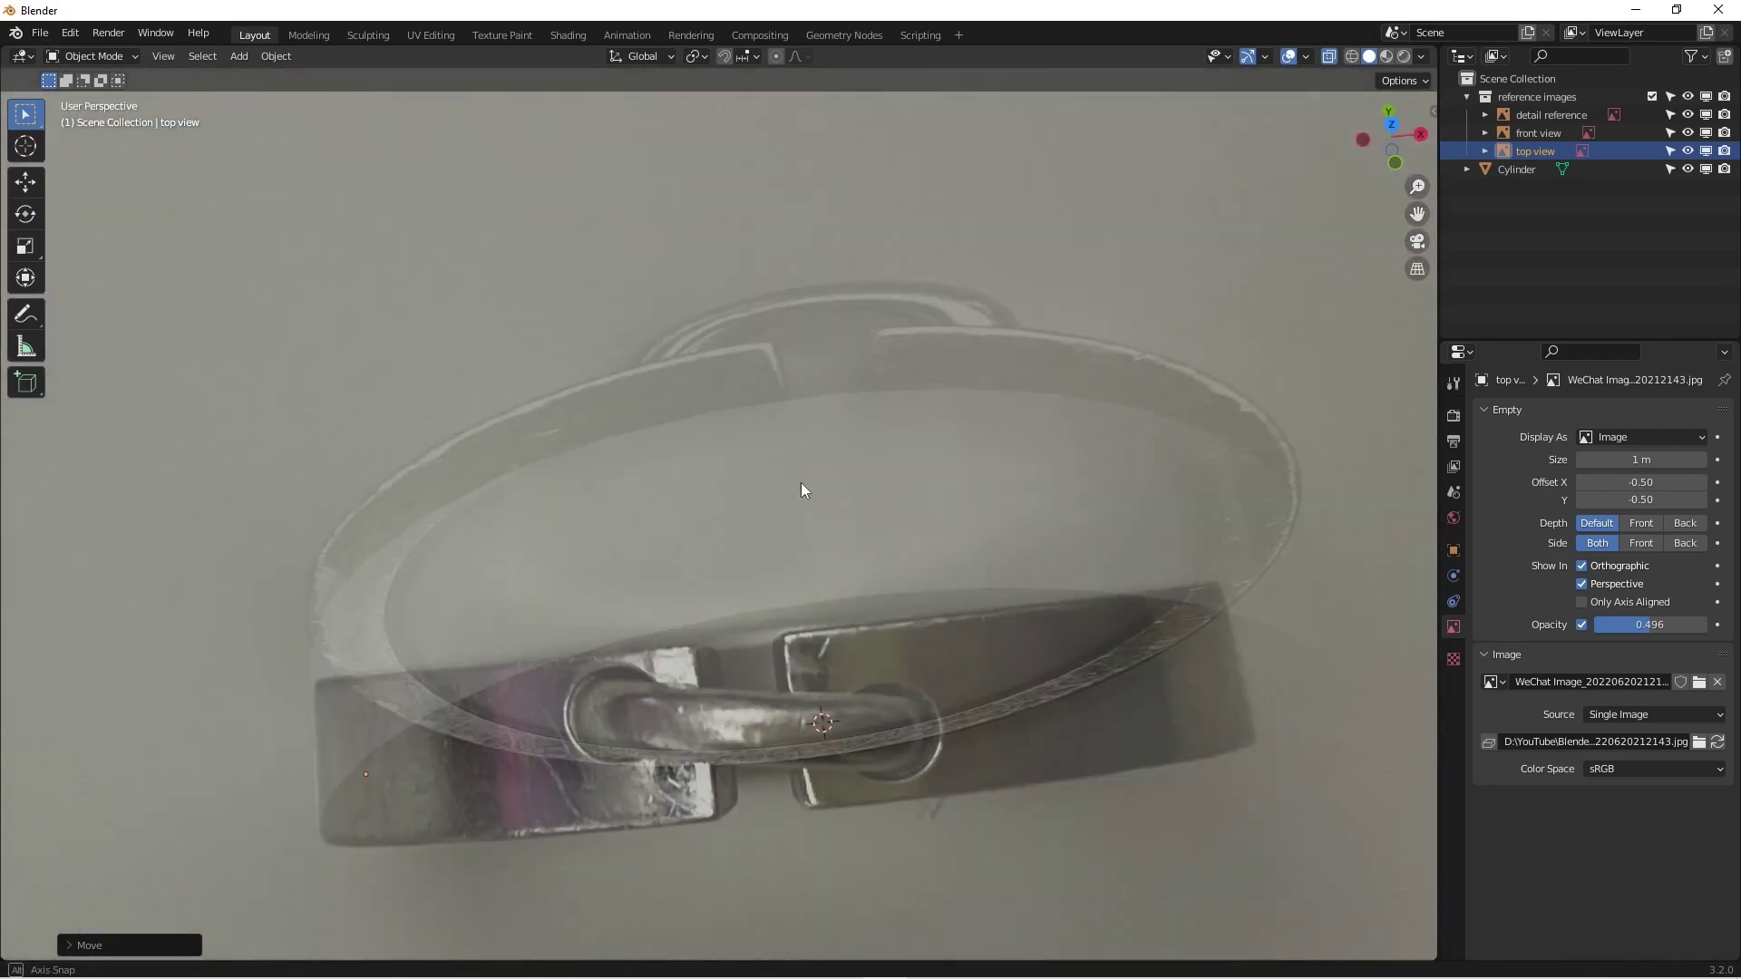
scroll(789, 471, "down", 4)
key("KP_1")
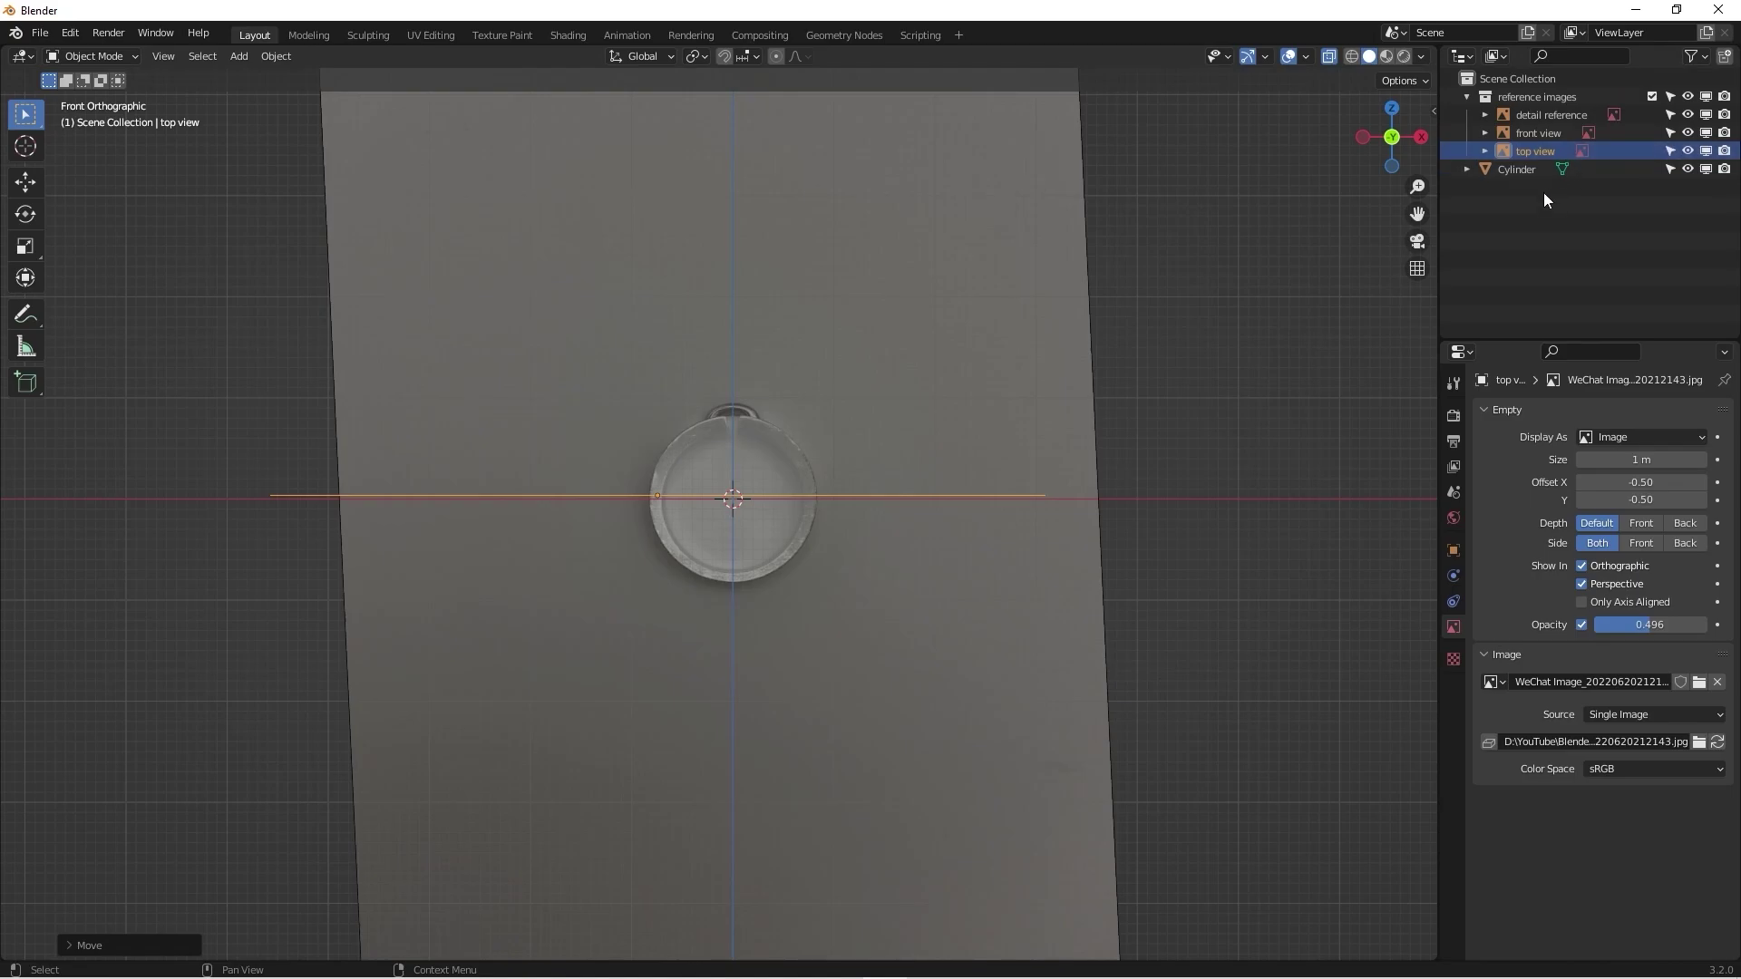
Step: Make the reference images collection unselectable in the viewport
left_click(1706, 60)
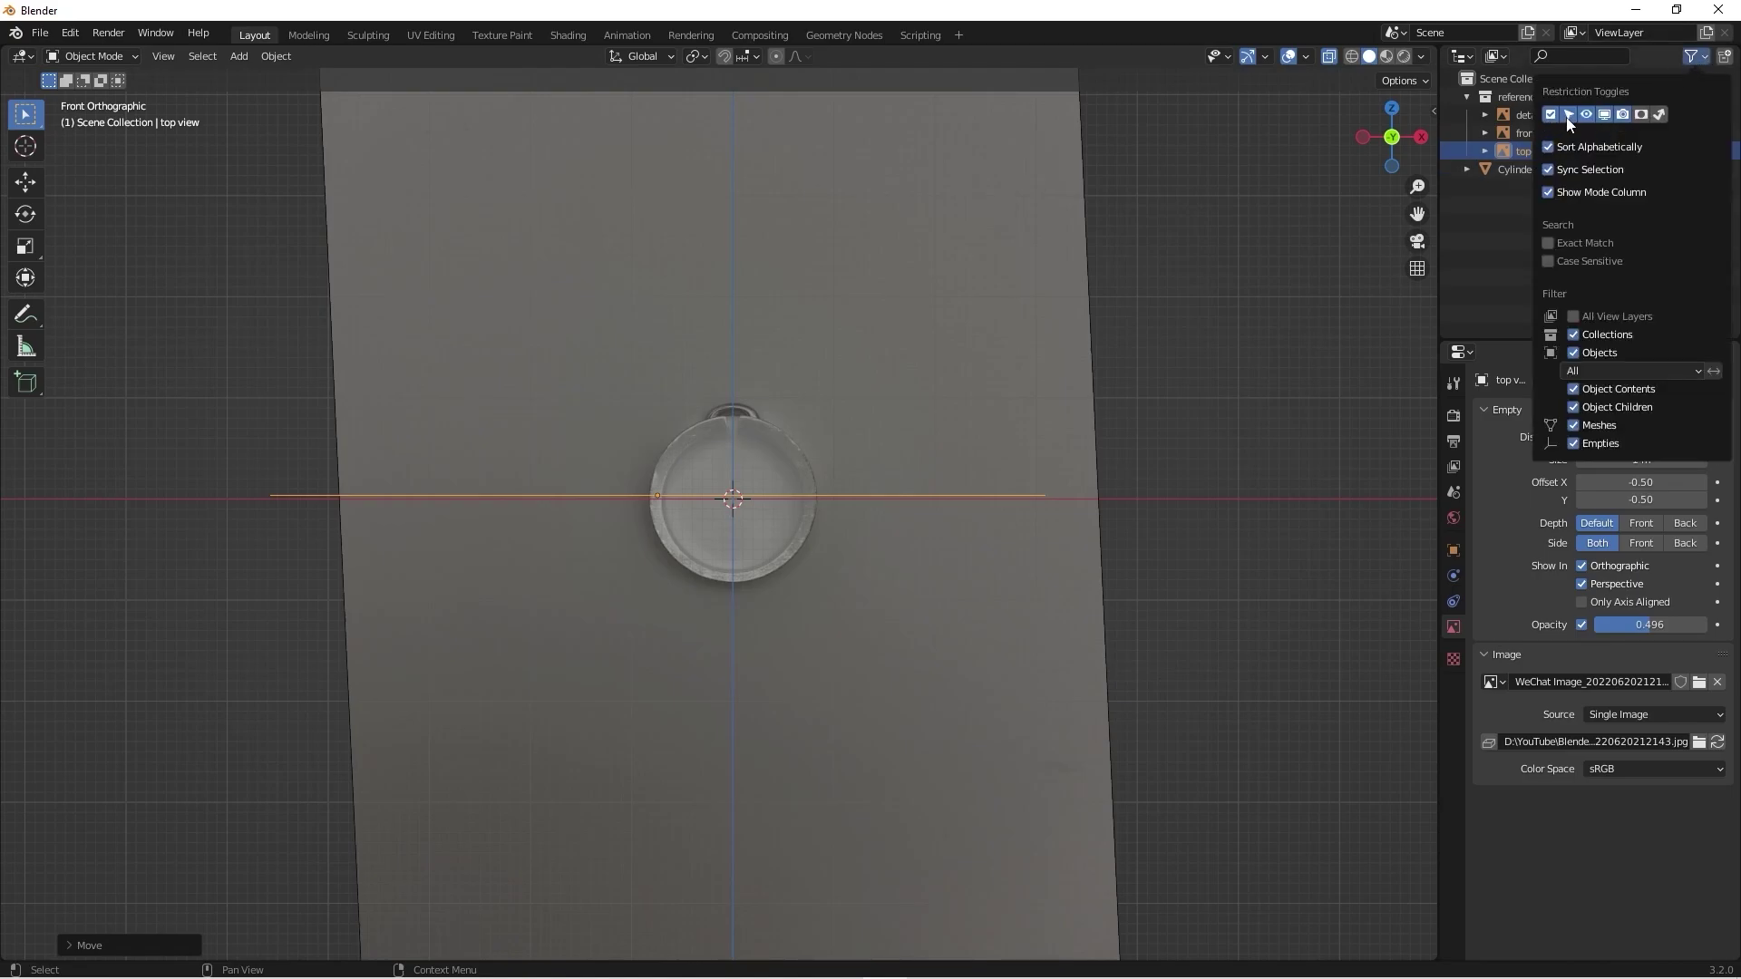
left_click(1700, 59)
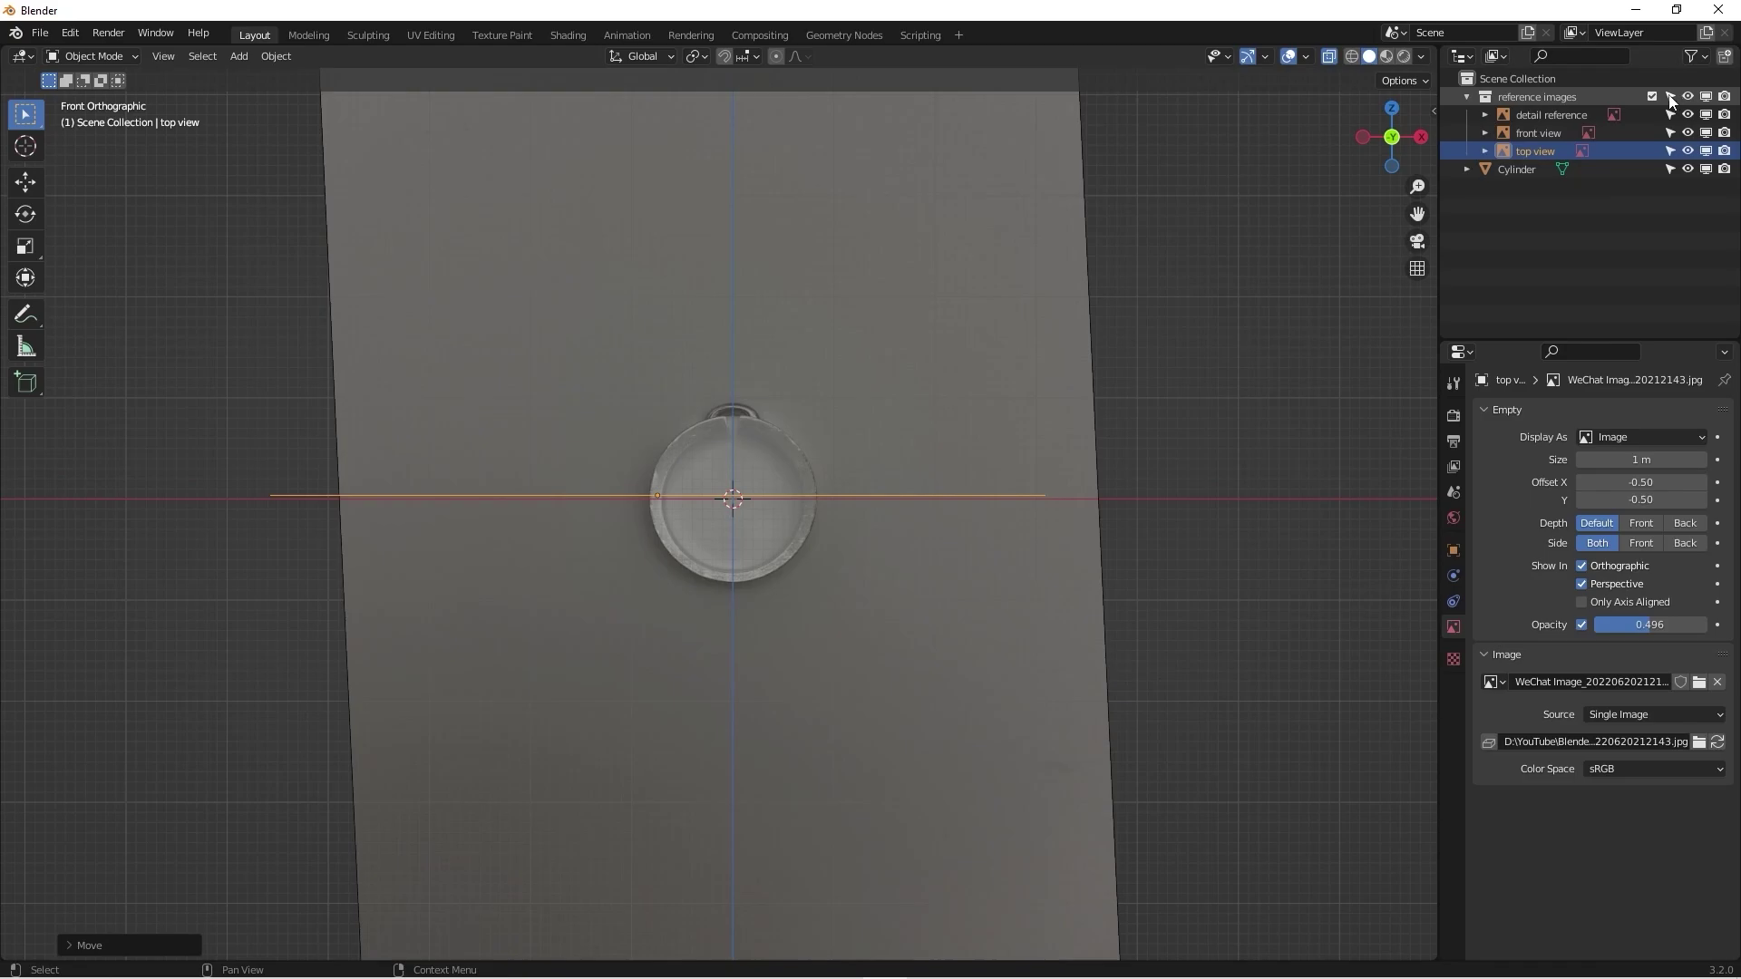
left_click(1671, 98)
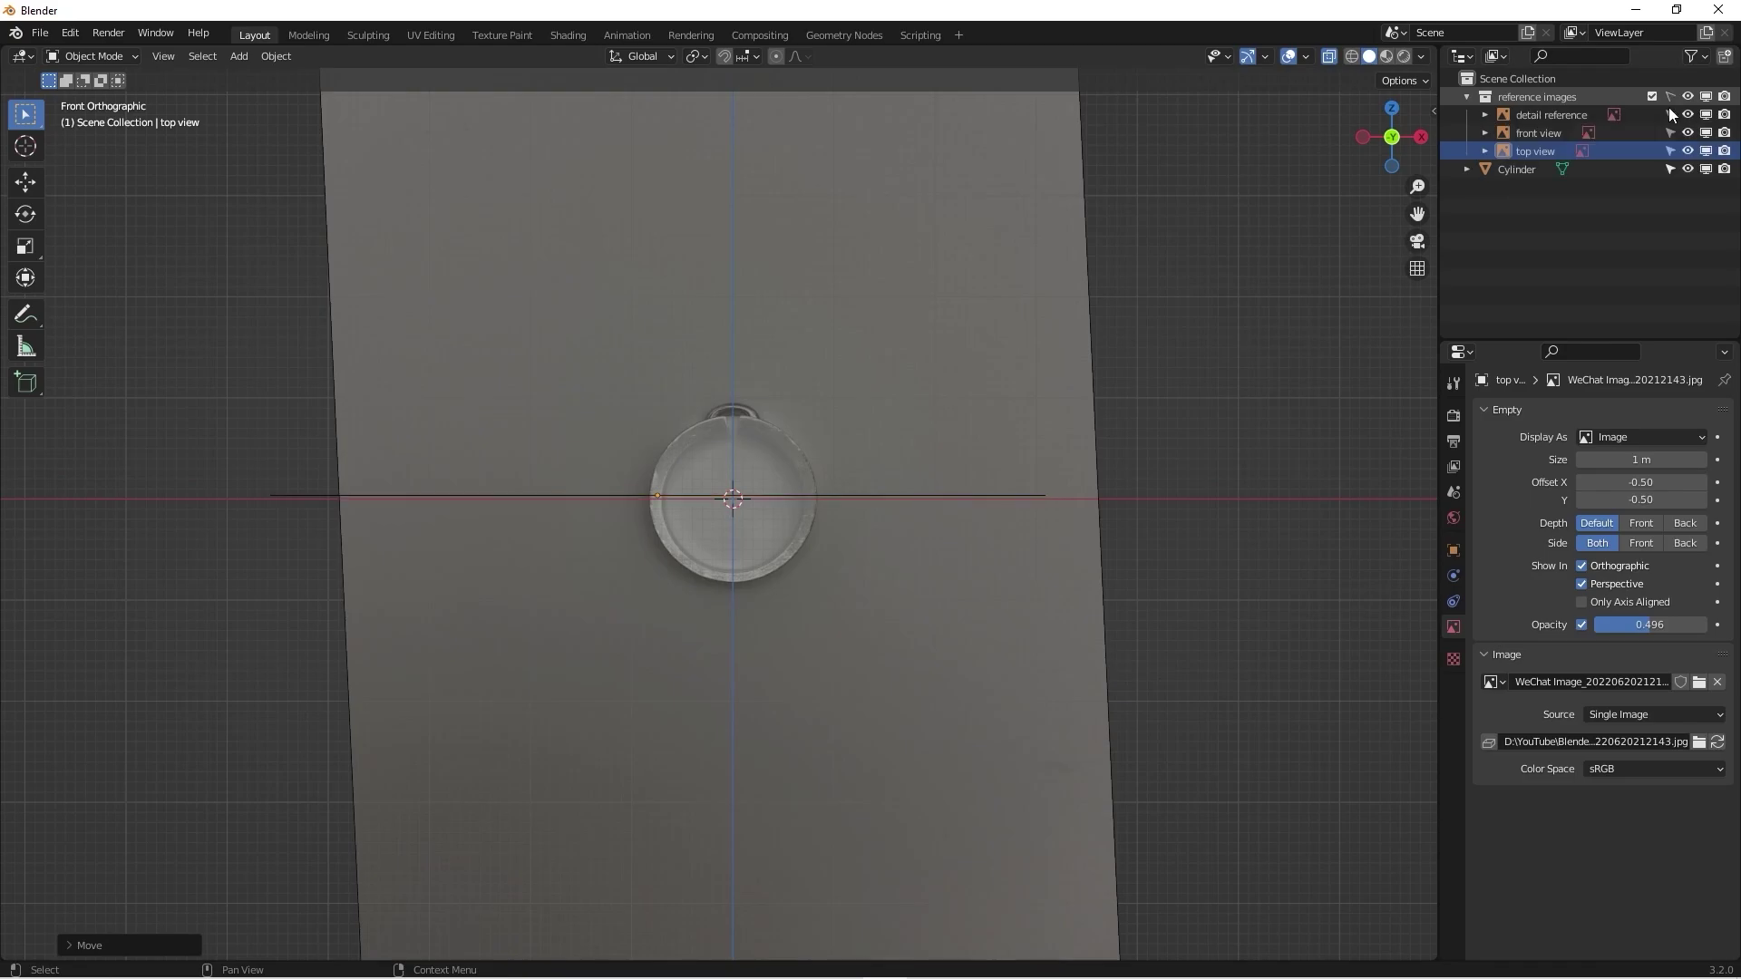
Step: Test the selection lock by trying to select the reference images, and box-select the cylinder over the ring
left_click(685, 476)
scroll(864, 400, "down", 5)
left_click(915, 313)
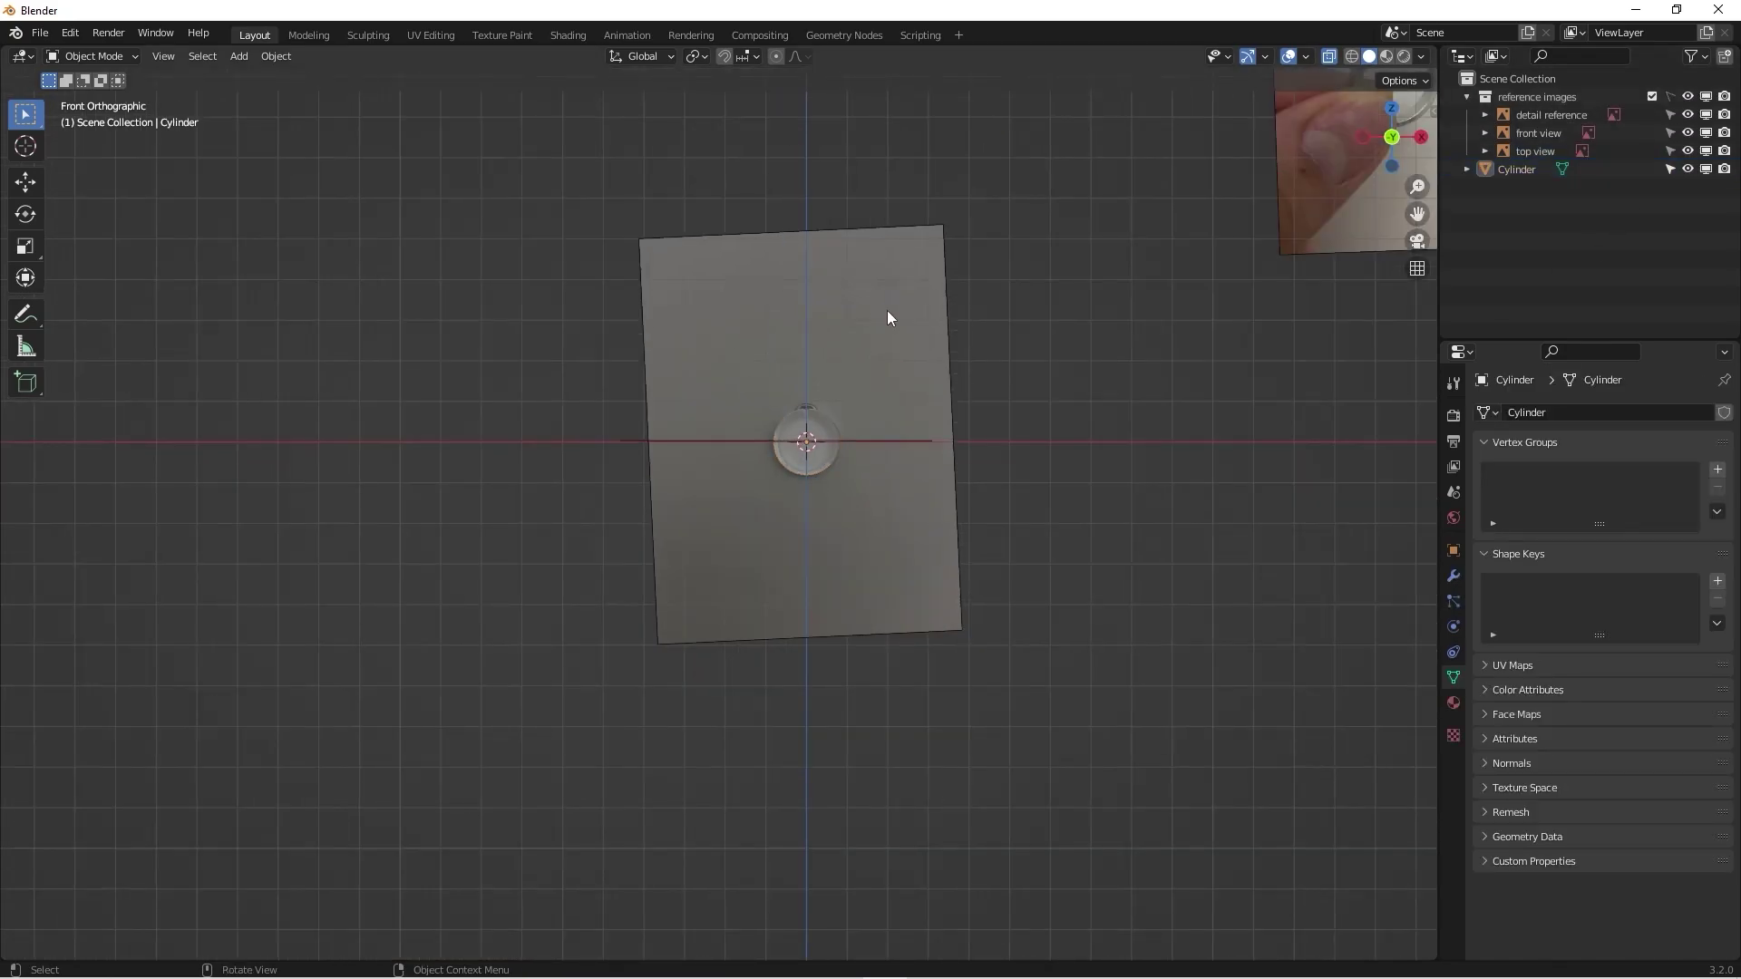
left_click_drag(681, 215, 869, 337)
left_click_drag(641, 253, 749, 305)
left_click_drag(494, 432, 911, 645)
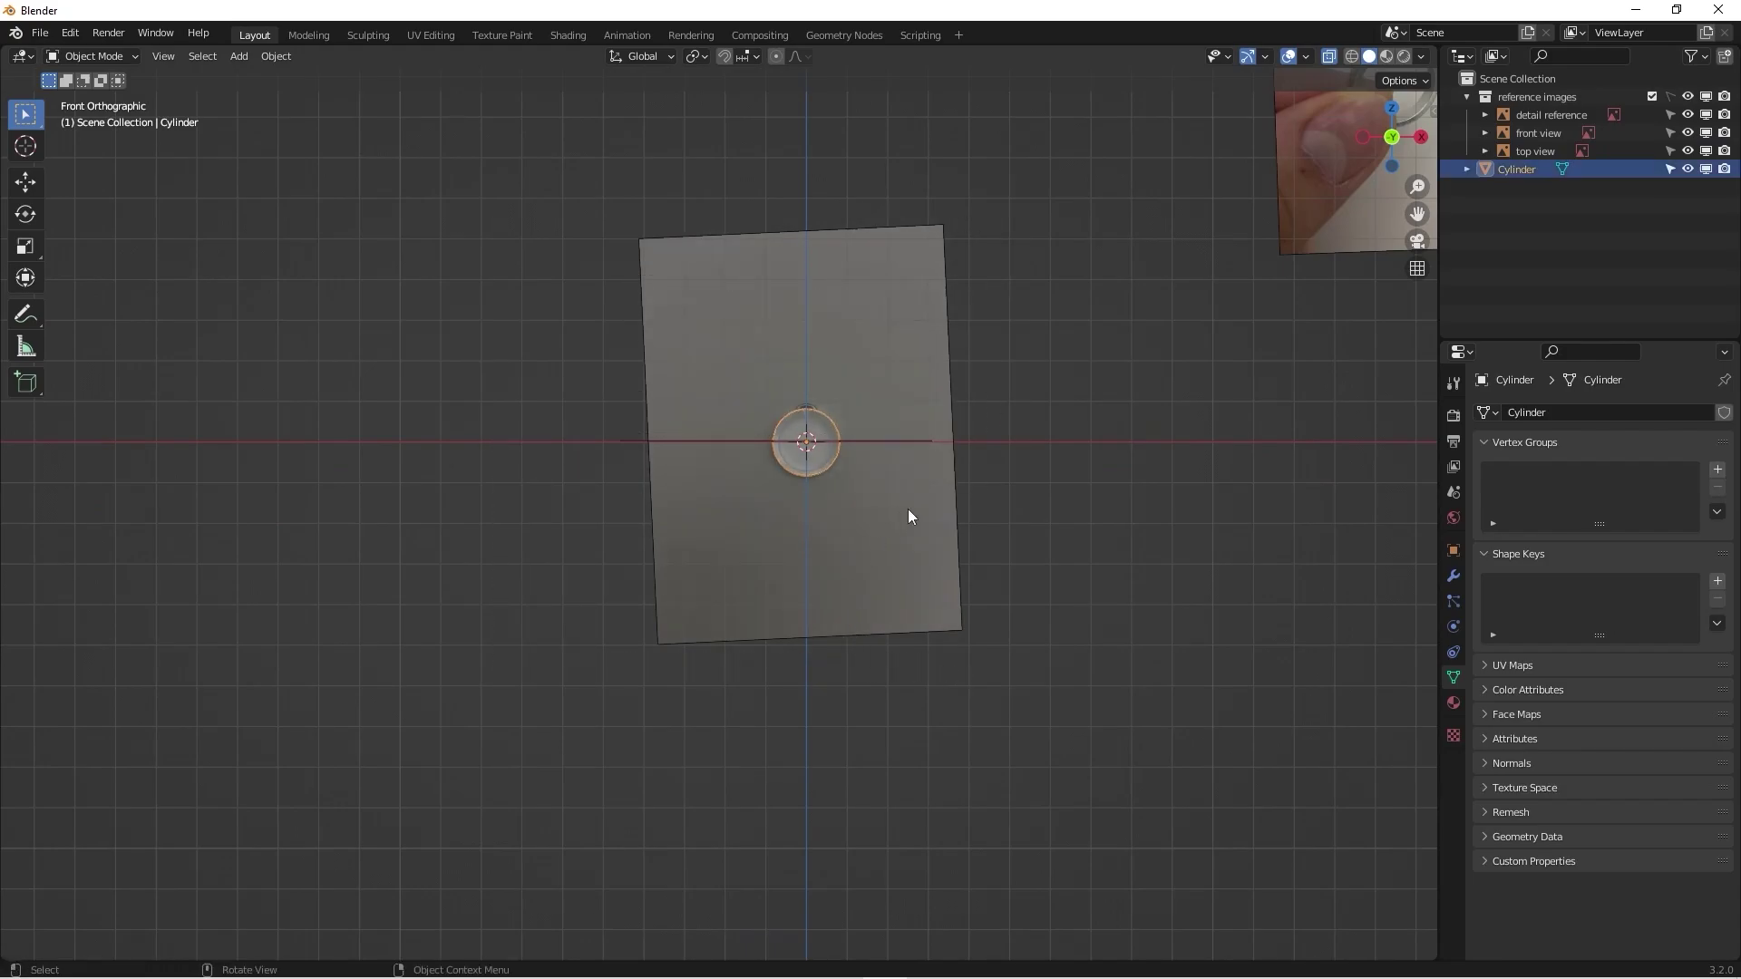
left_click(905, 471)
scroll(851, 447, "up", 5)
left_click(812, 409)
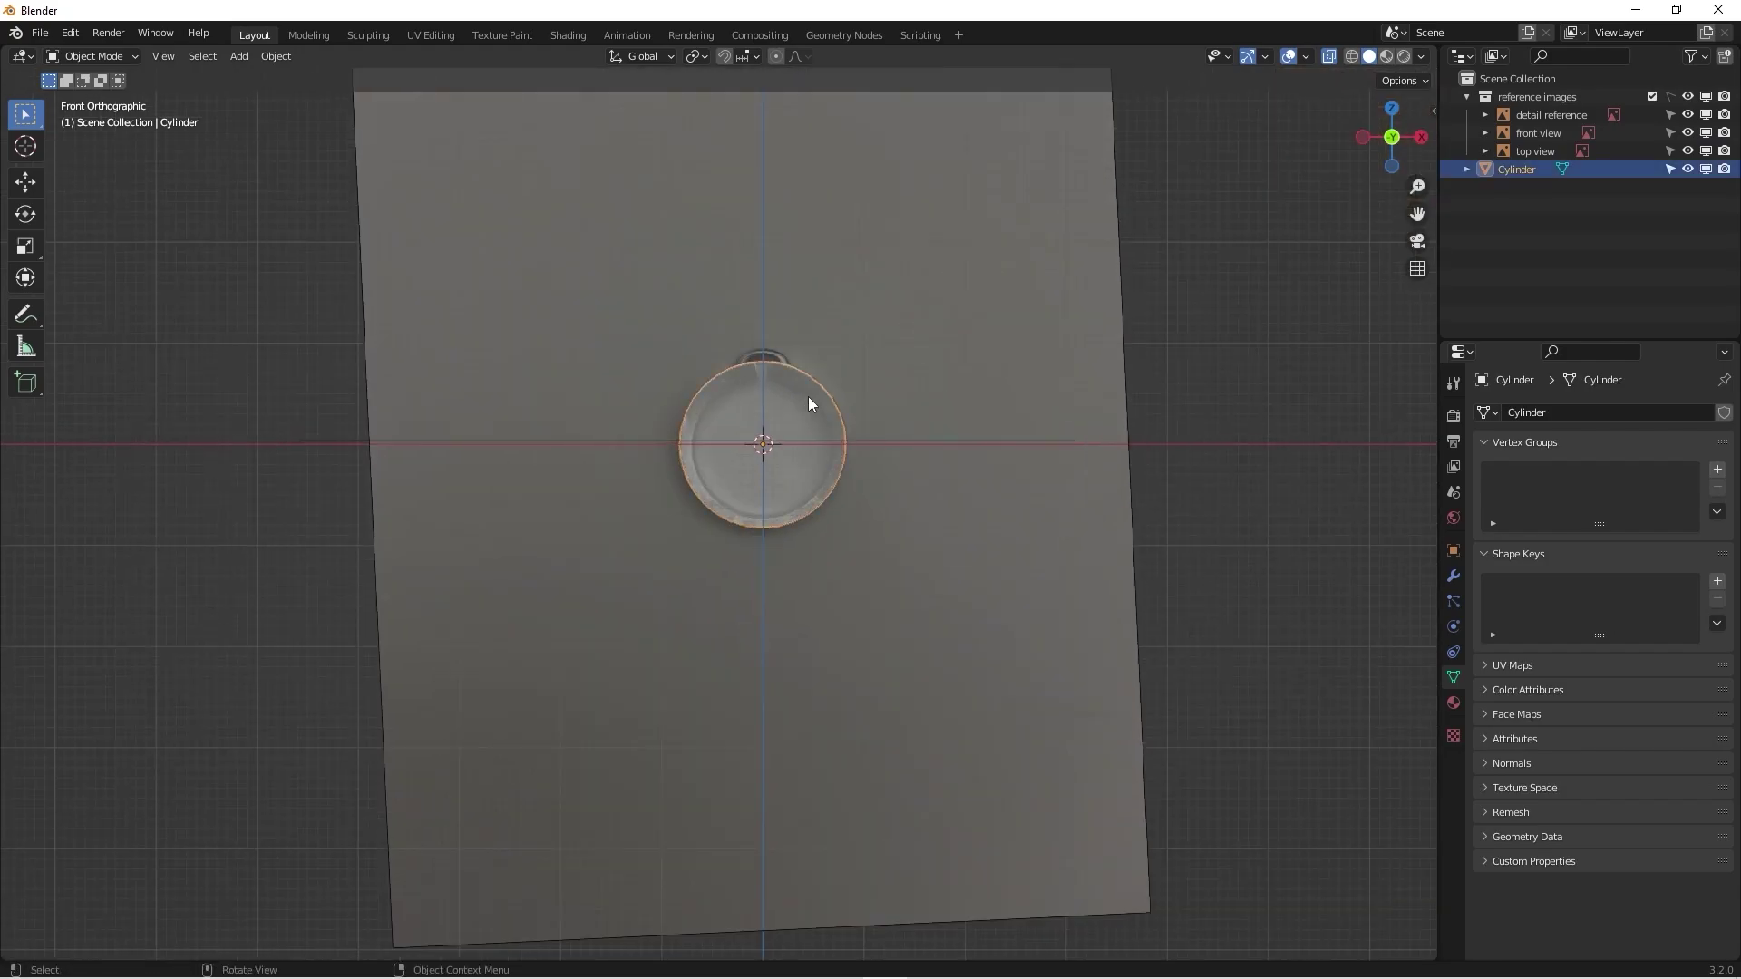
Step: Rename the Cylinder object to "ring body"
scroll(784, 449, "up", 3)
mouse_move(785, 450)
middle_mouse_down()
mouse_move(793, 493)
mouse_move(761, 451)
mouse_move(812, 521)
mouse_move(785, 427)
middle_mouse_up()
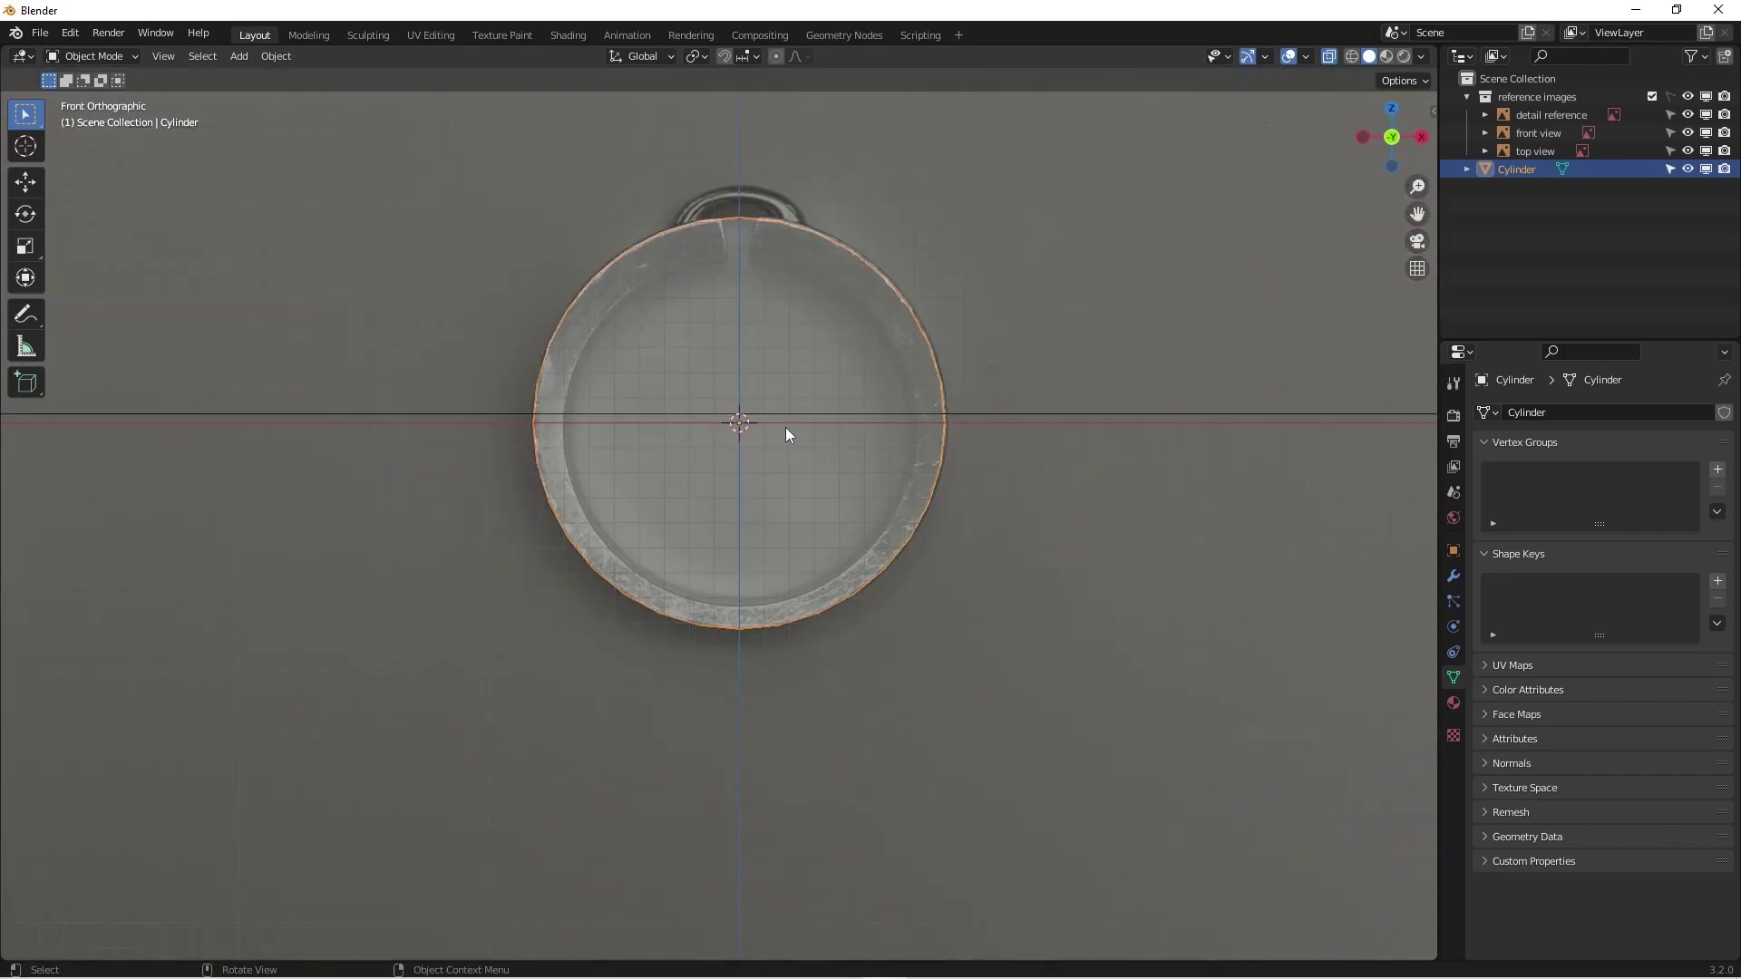
scroll(786, 427, "up", 4)
scroll(711, 404, "down", 5)
scroll(722, 400, "up", 2)
double_click(1516, 168)
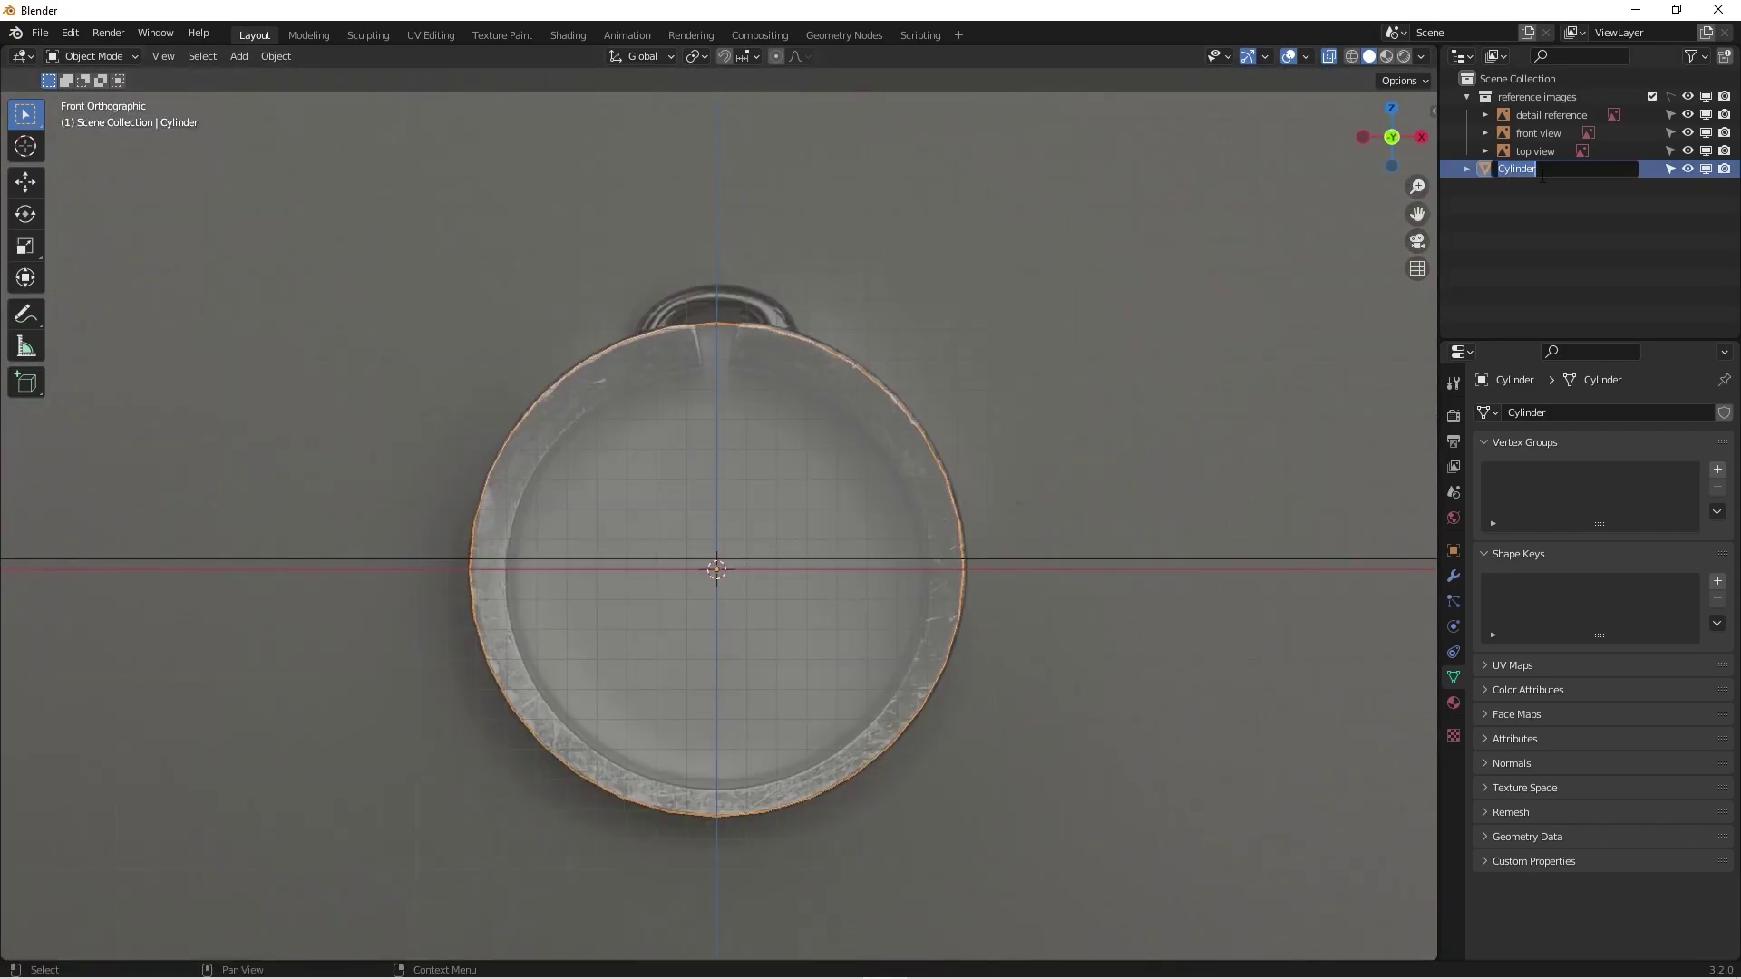
type("ring body")
key("Return")
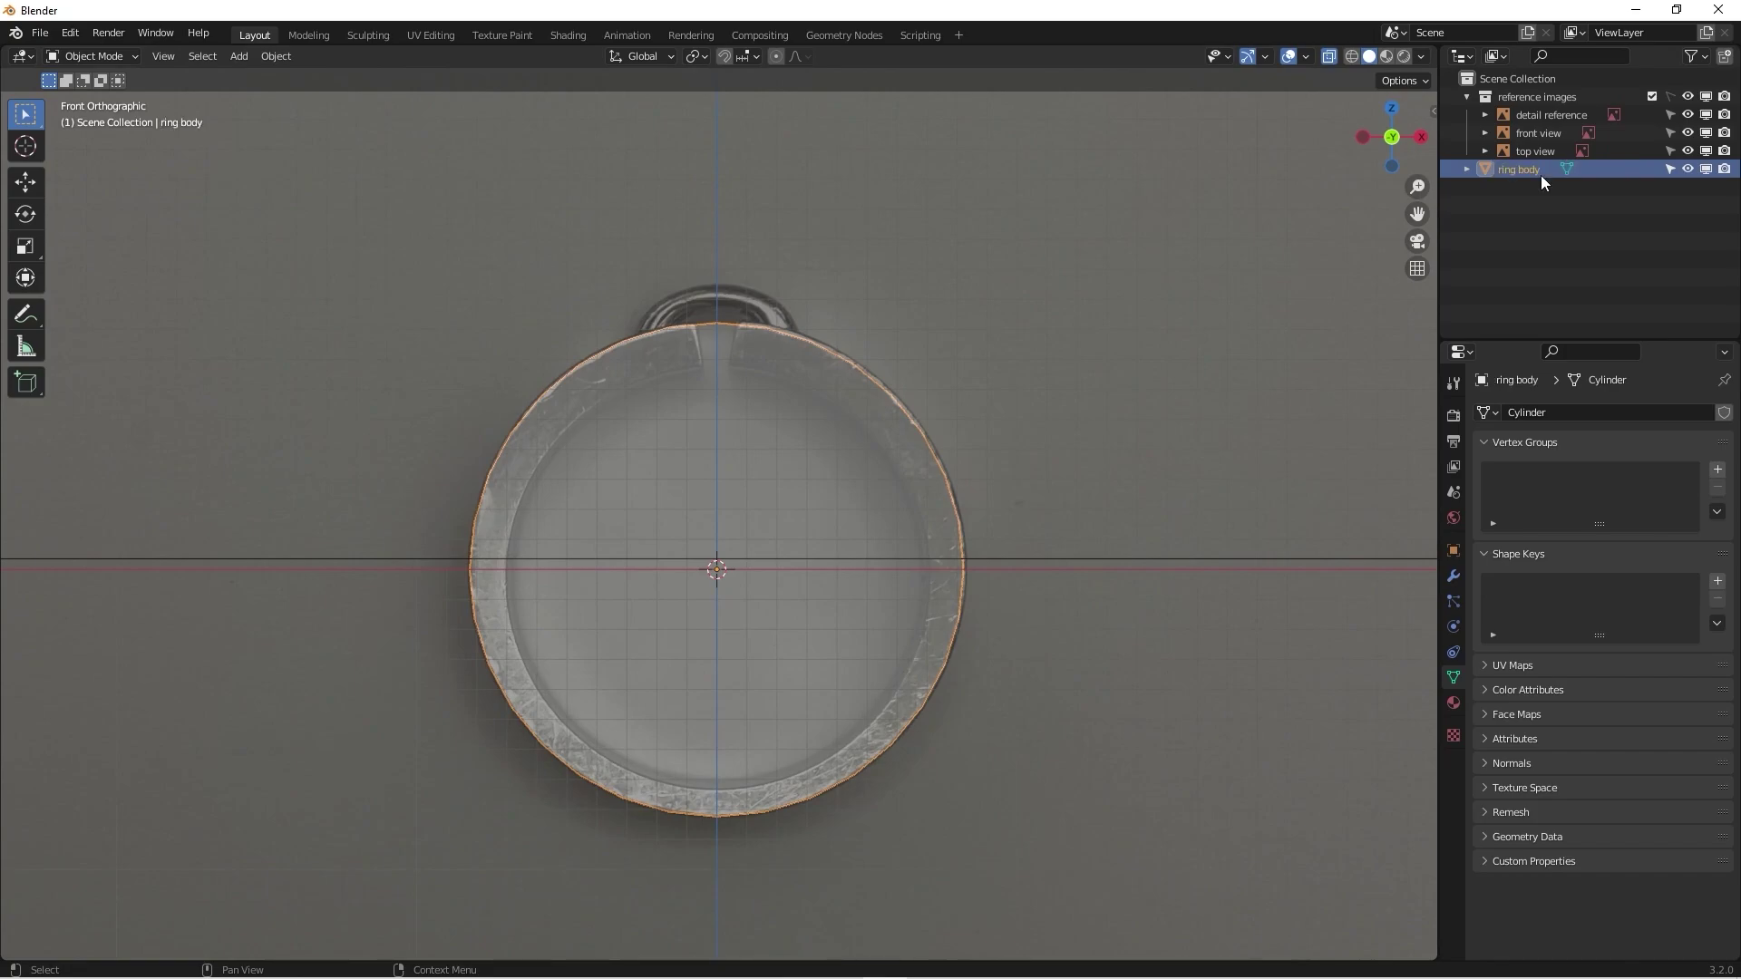
Step: Toggle X-ray display and examine the ring body against the reference images from front, top and angled perspective views
scroll(769, 331, "up", 3)
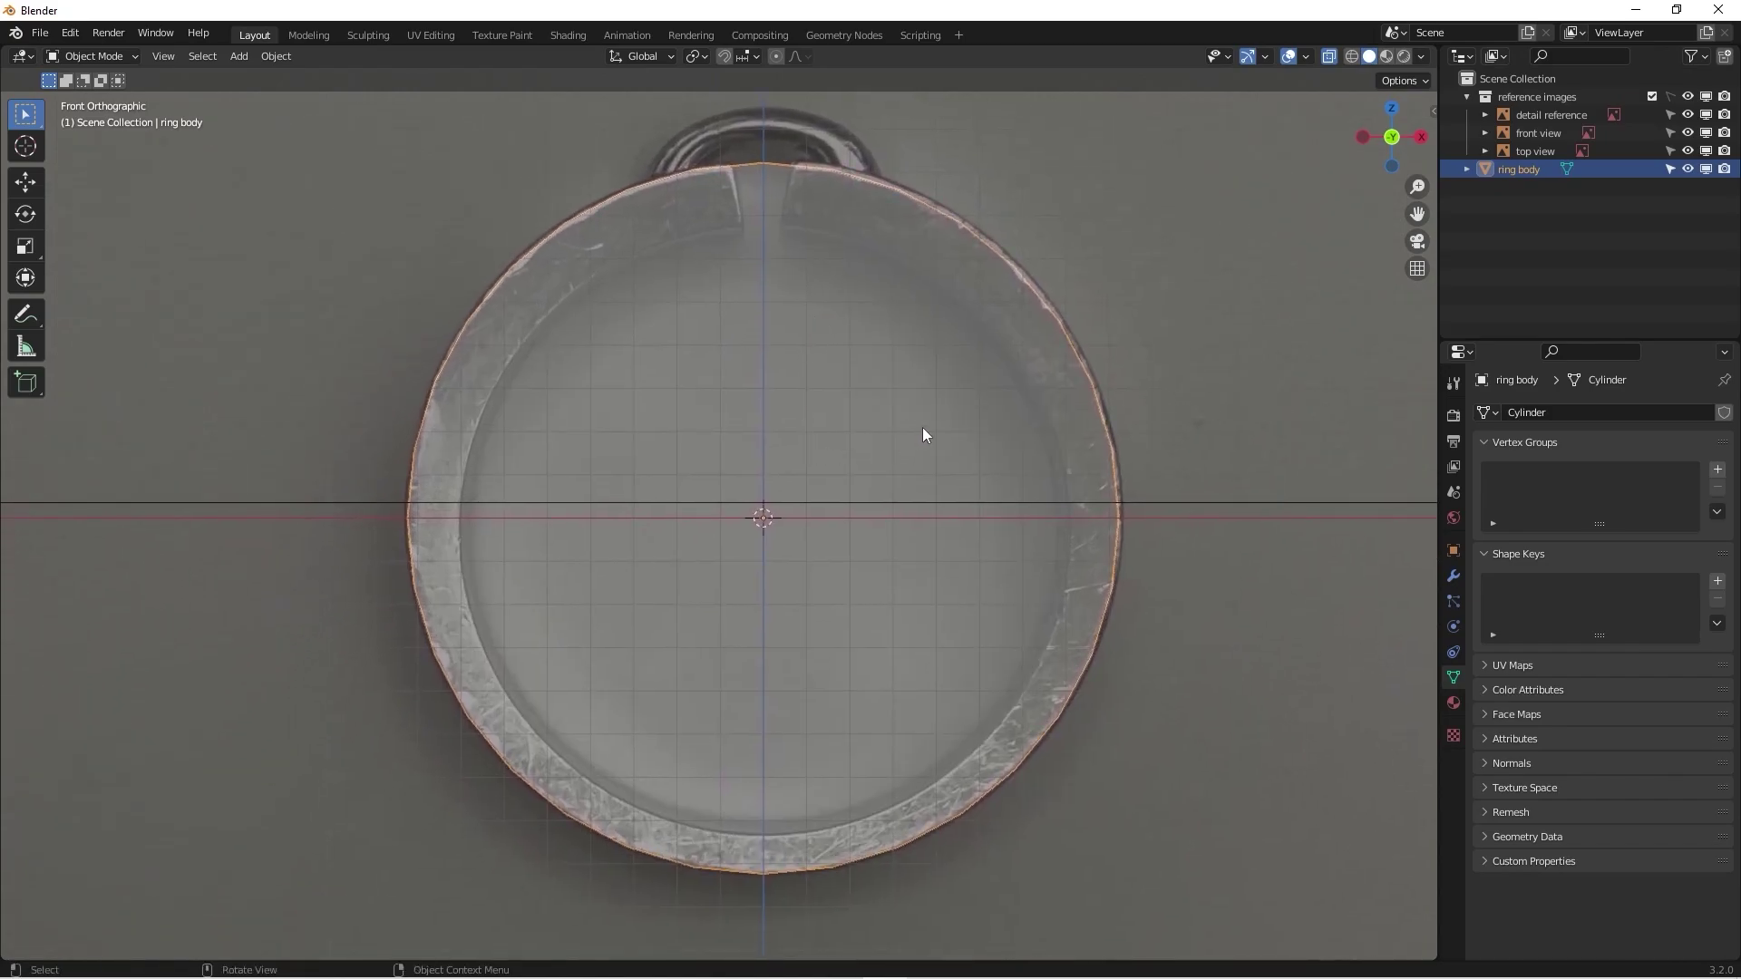
key("alt+z")
scroll(984, 406, "down", 1)
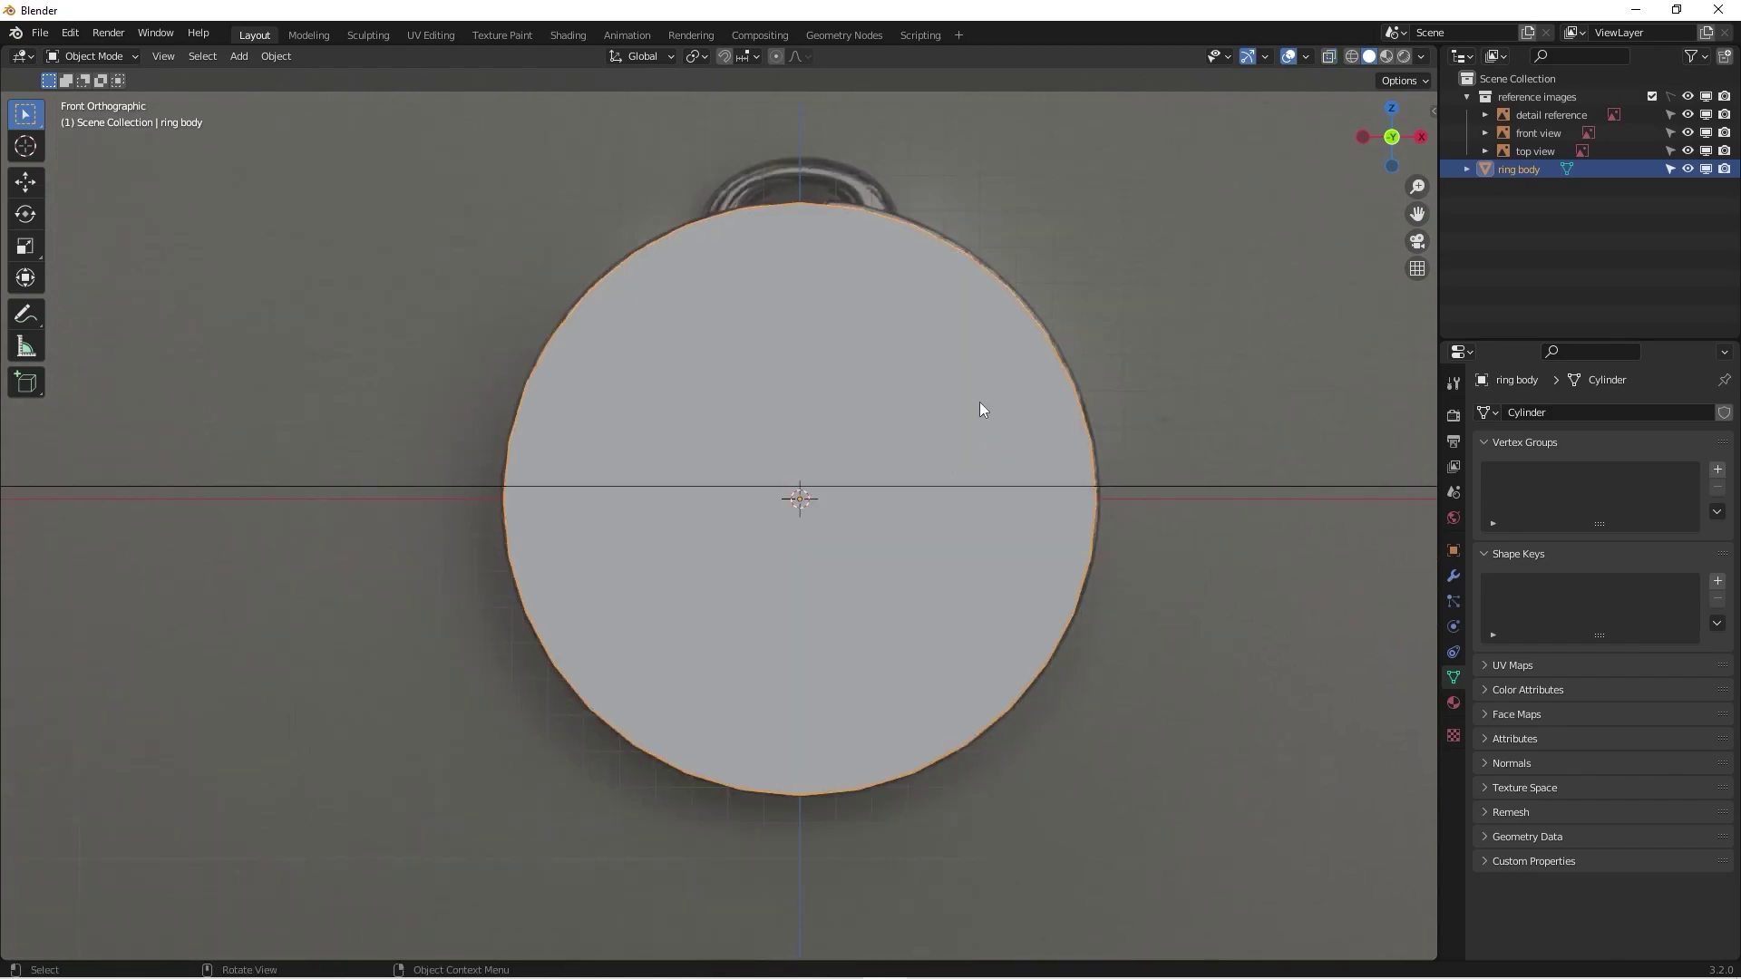
middle_click_drag(874, 447, 762, 493)
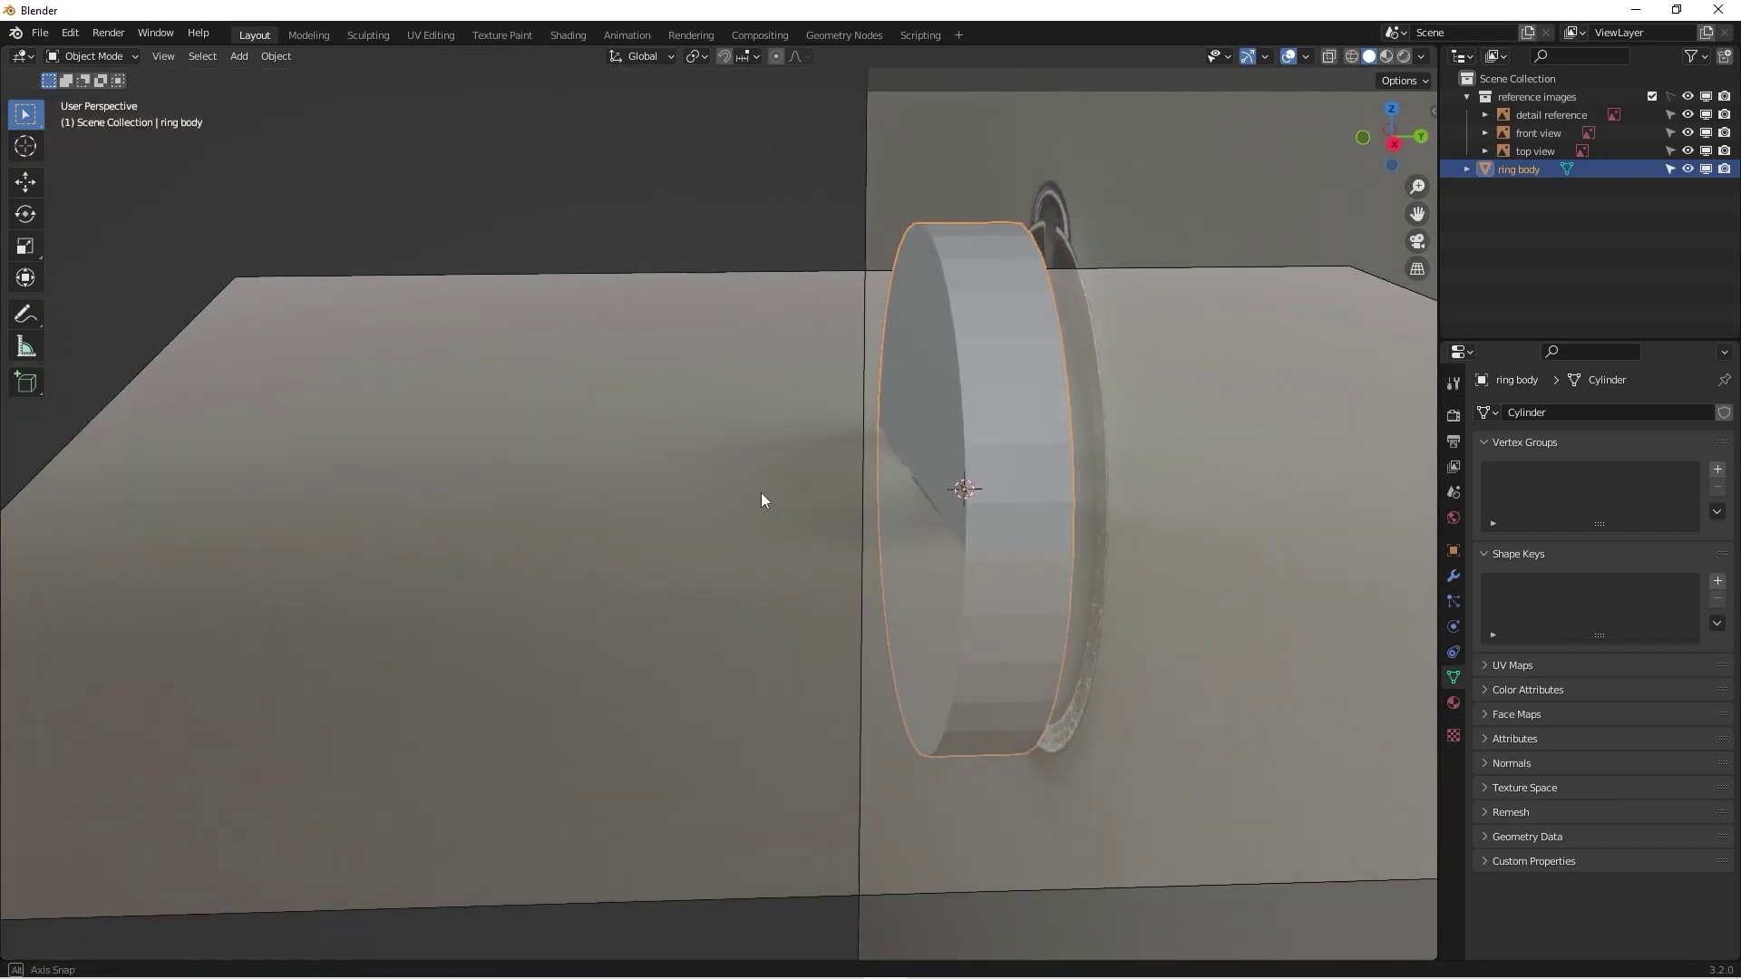
scroll(759, 495, "up", 3)
key("KP_7")
key("alt+z")
key("alt+z")
key("alt+z")
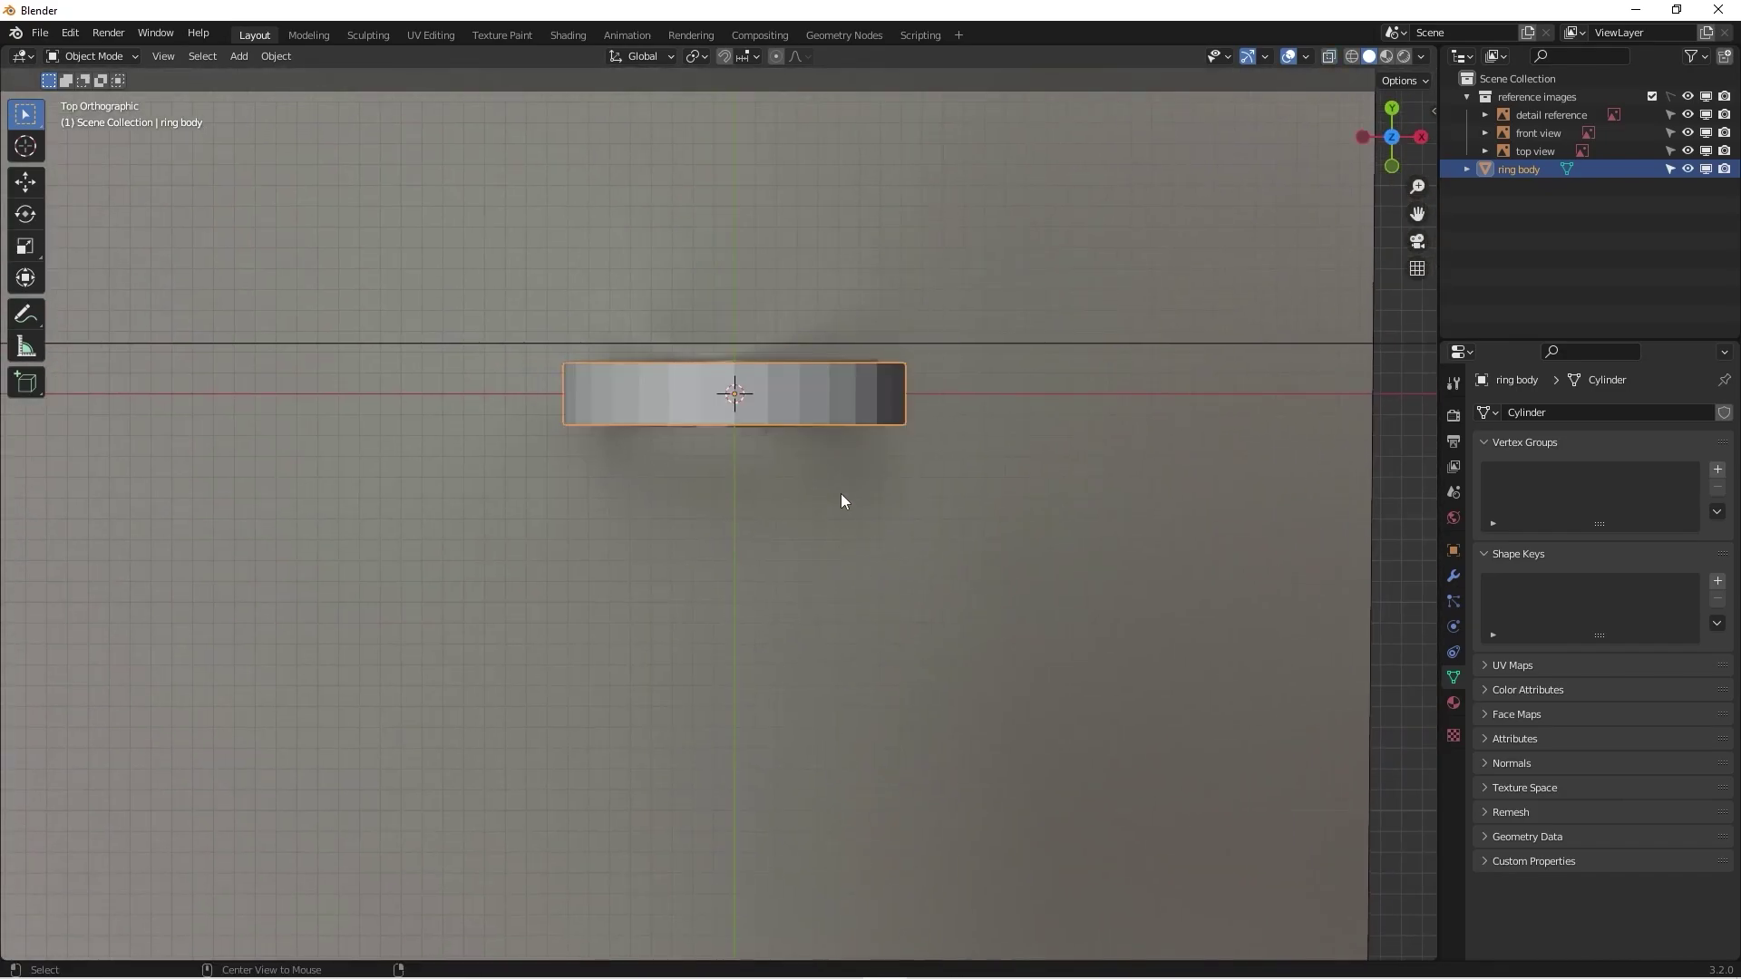
scroll(843, 485, "up", 4)
middle_click_drag(878, 556, 631, 591)
key("alt+z")
key("KP_7")
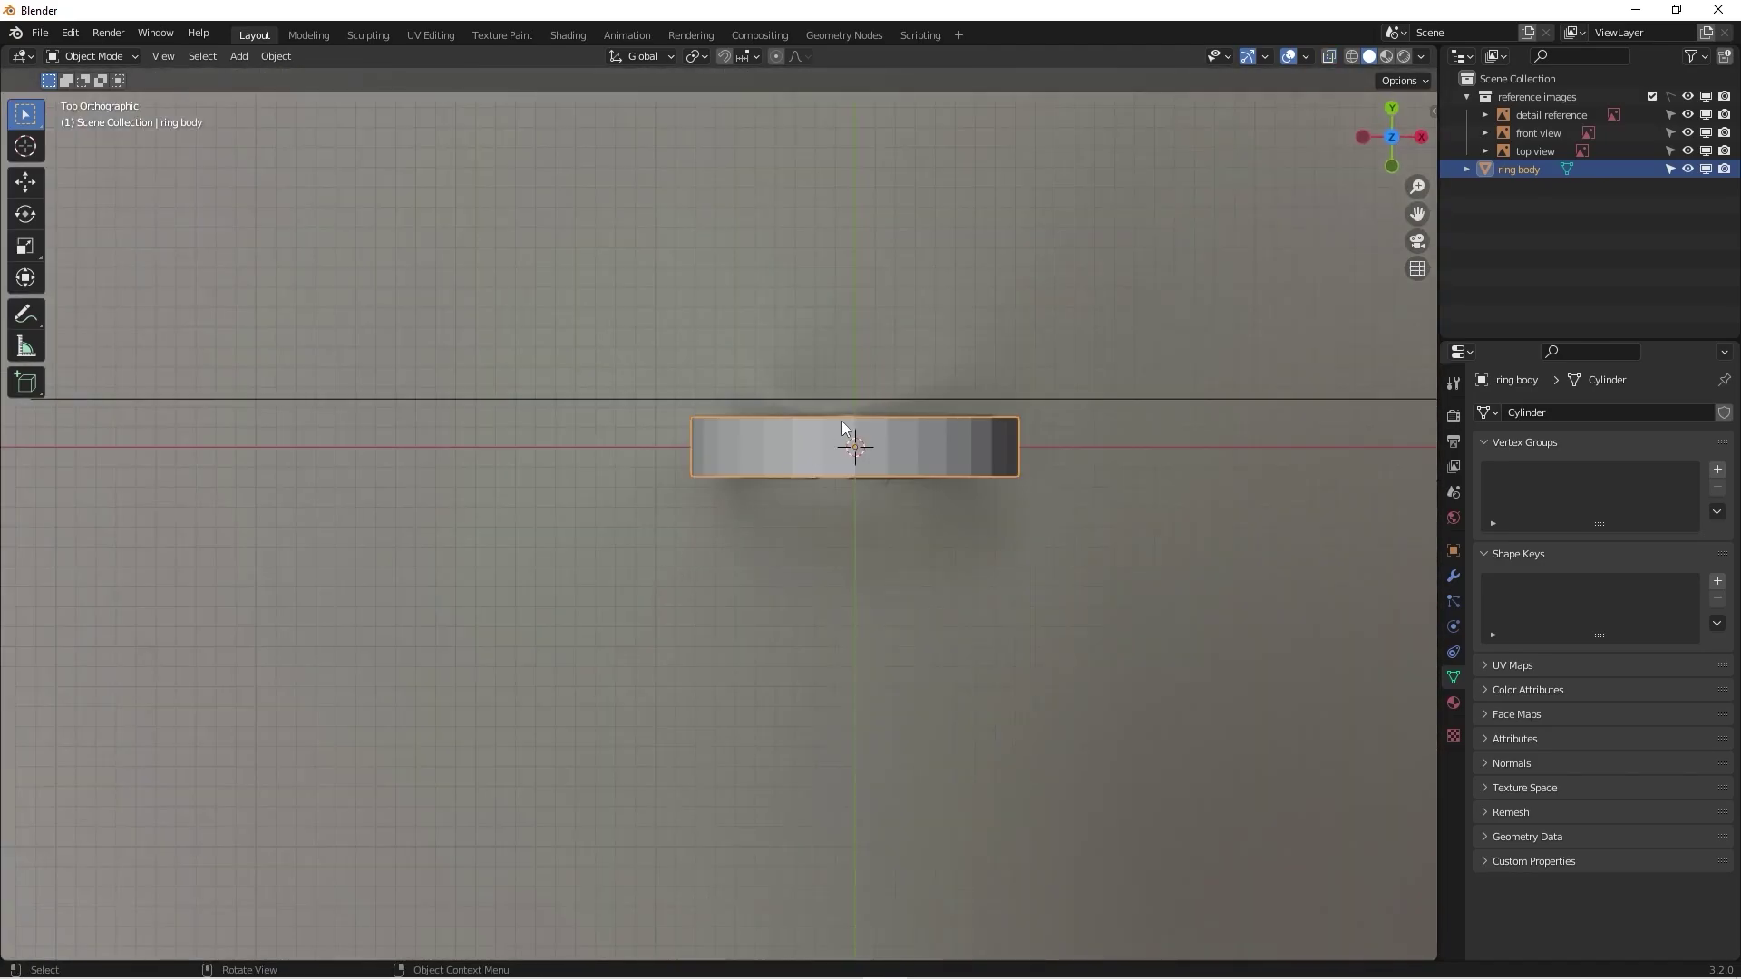
scroll(842, 429, "up", 3)
middle_click_drag(832, 493, 861, 423)
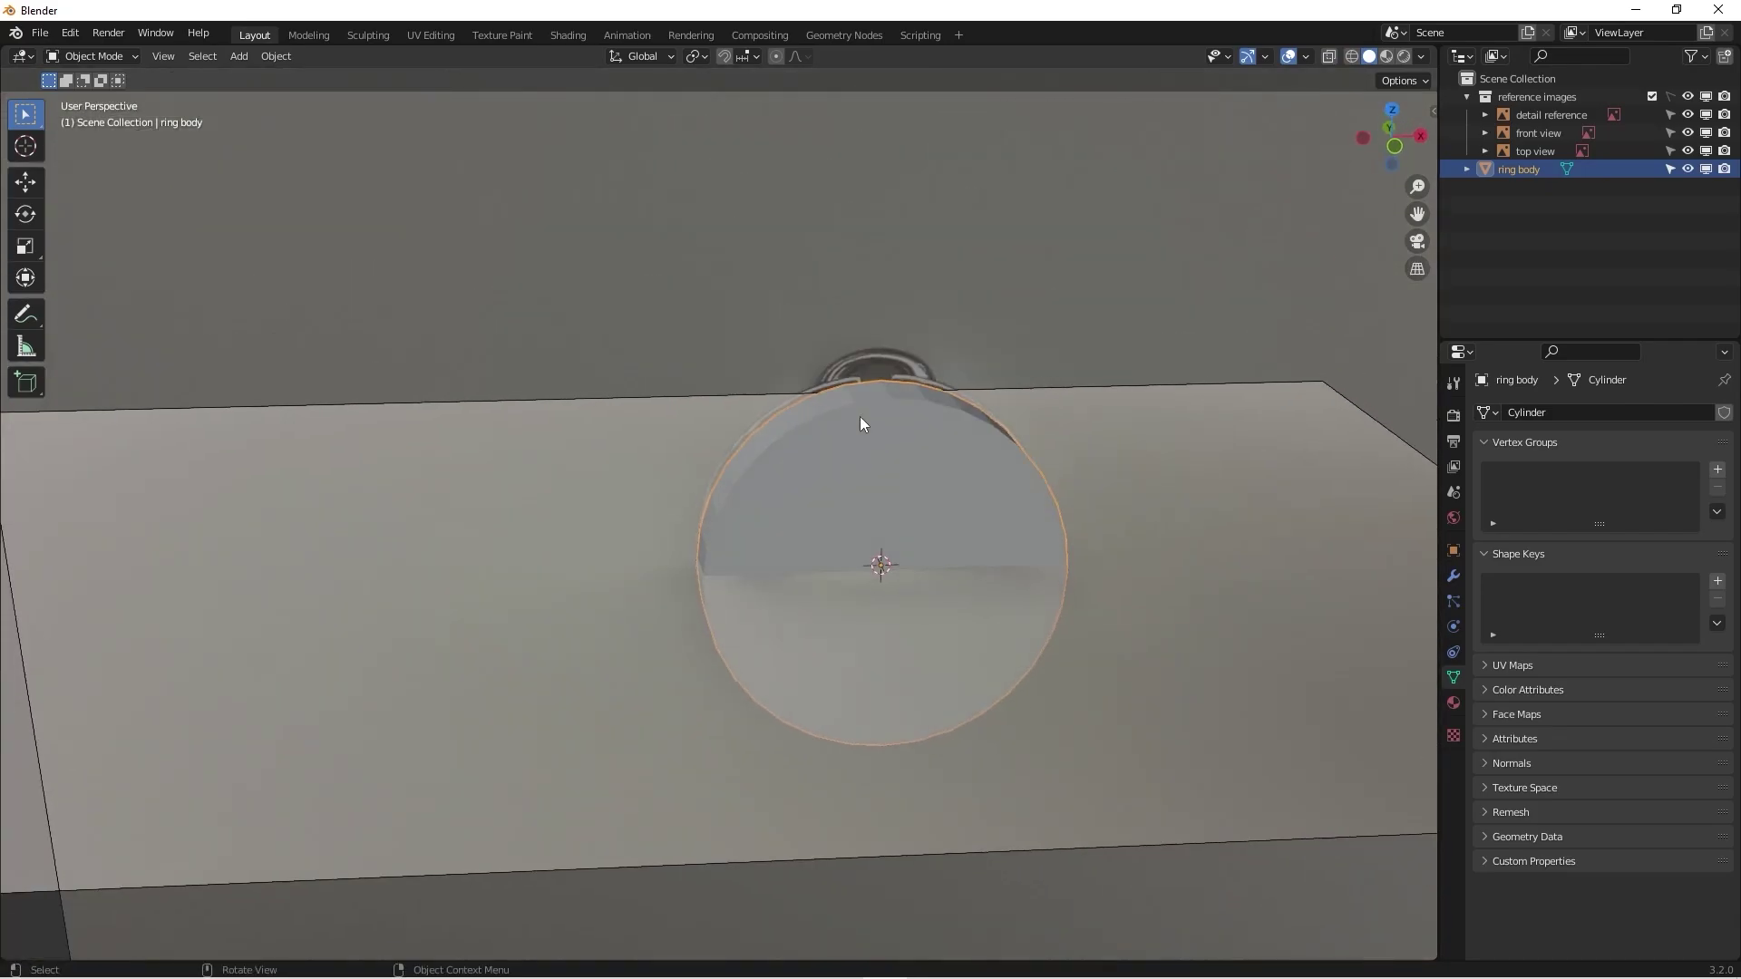
scroll(743, 318, "down", 5)
middle_click_drag(742, 318, 724, 464)
scroll(699, 386, "up", 5)
scroll(708, 390, "up", 3)
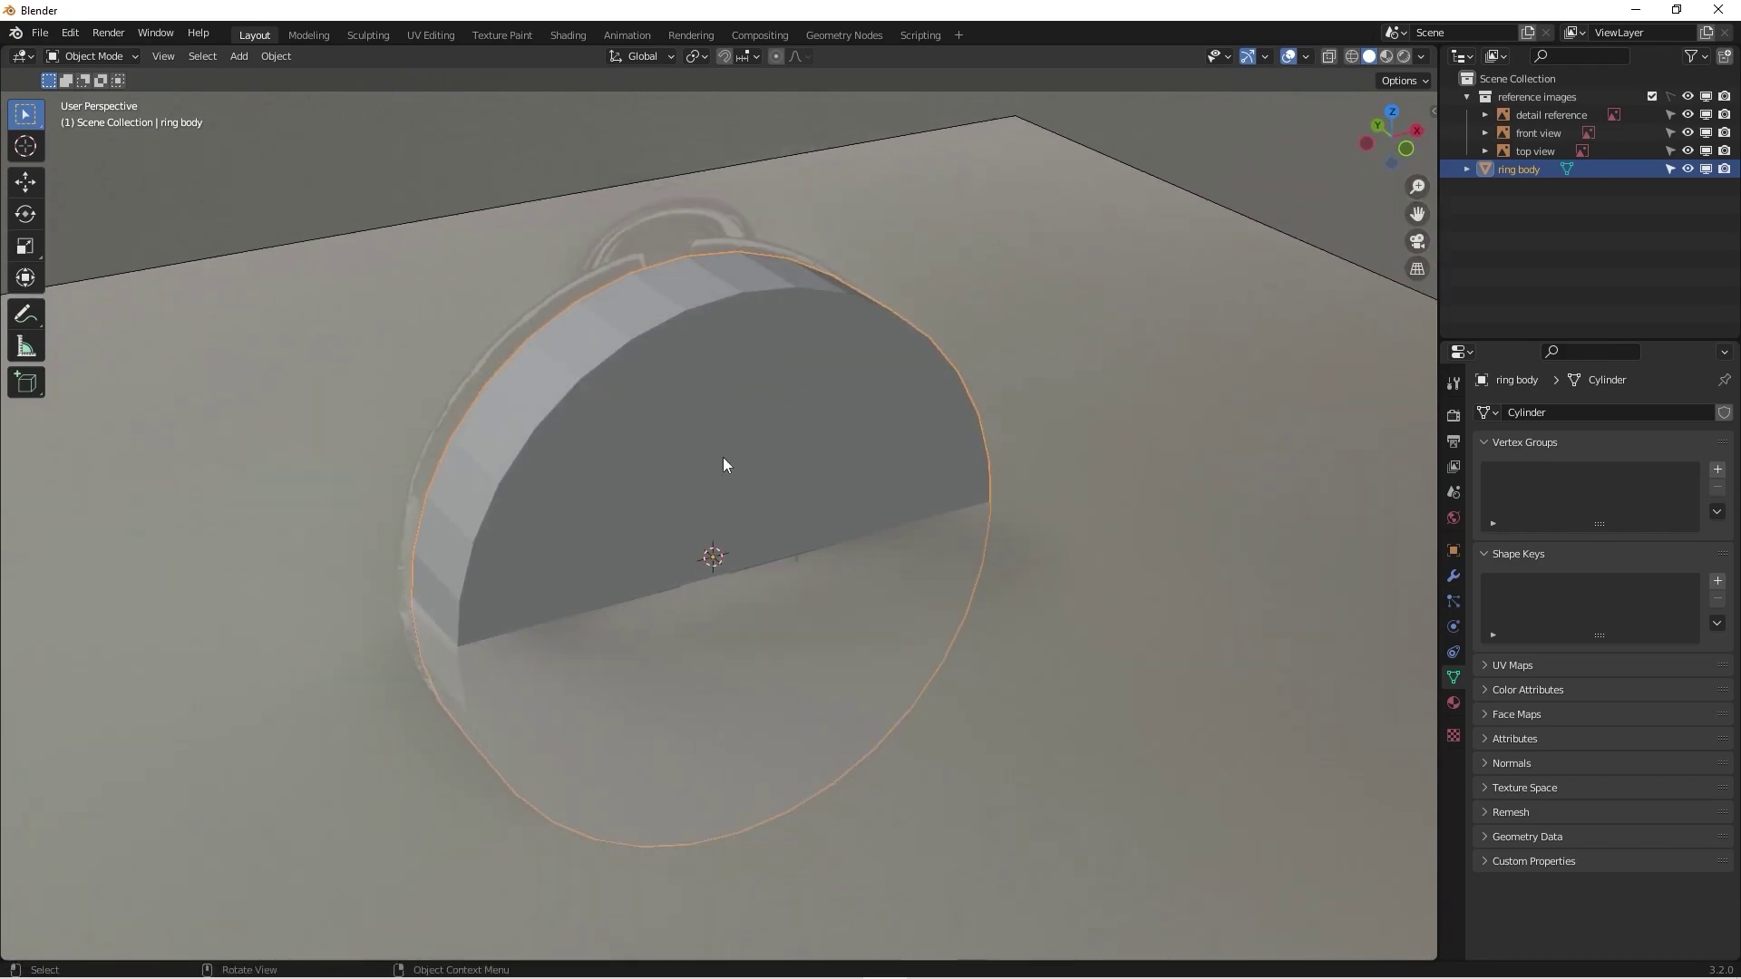
Step: Enter Edit Mode on the ring body with X-ray enabled so its mesh shows over the front view reference
key("KP_1")
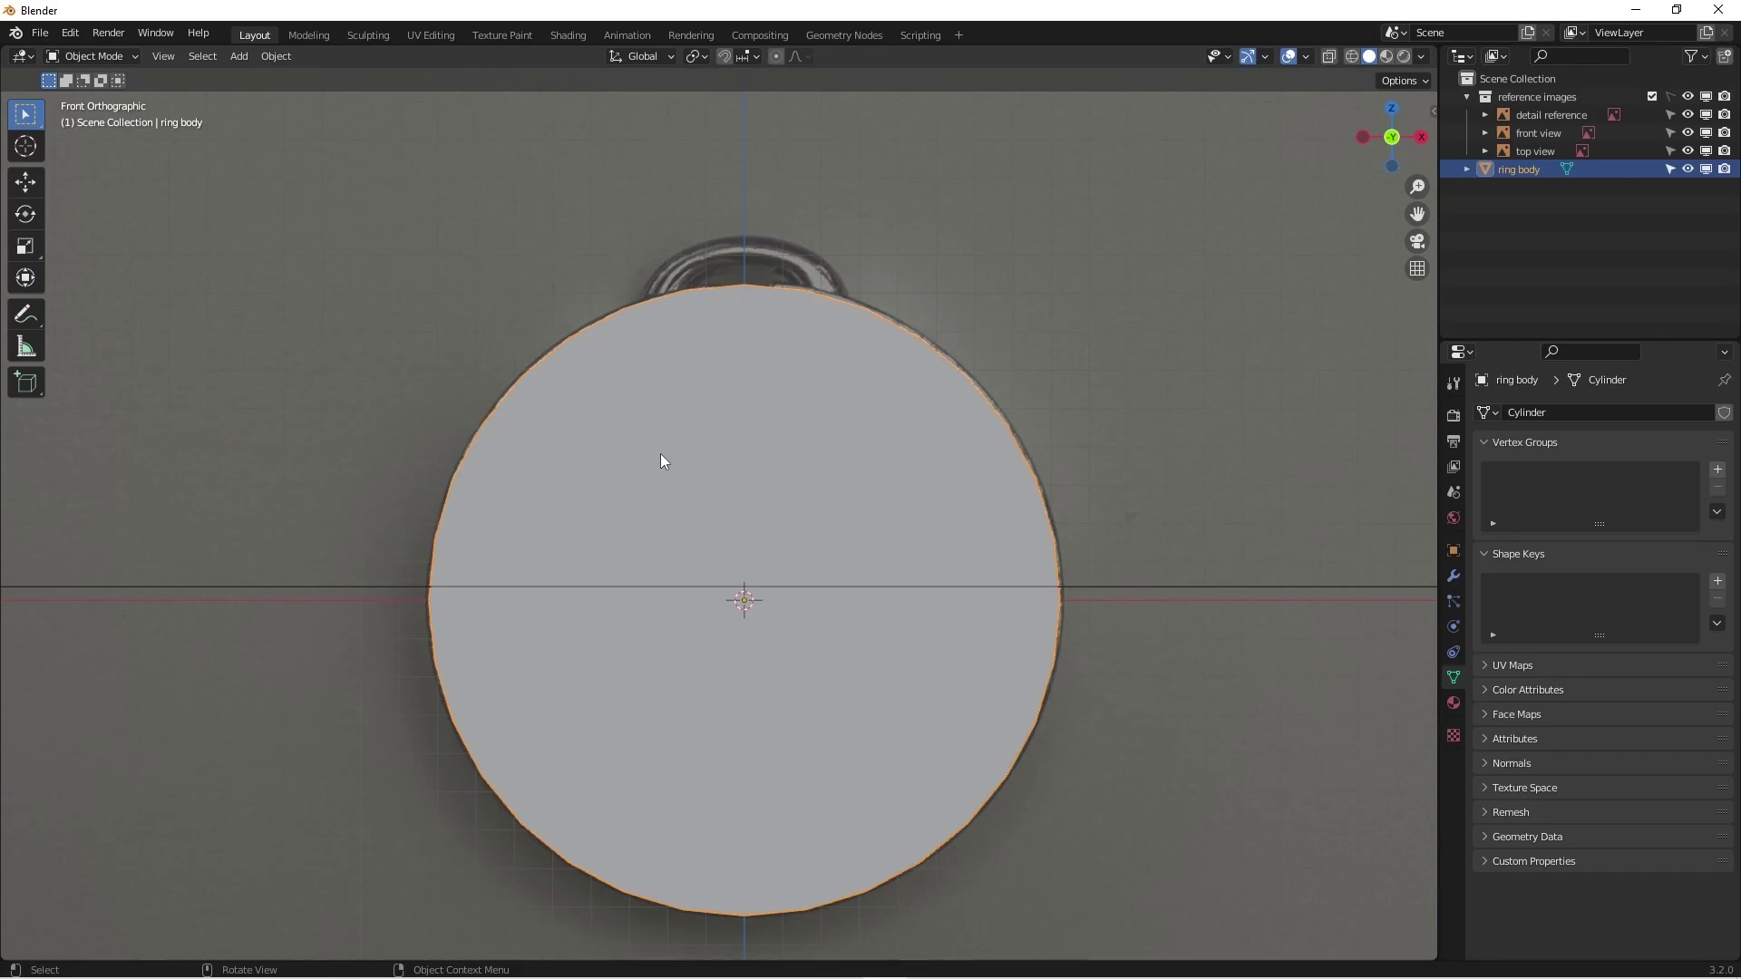
scroll(660, 461, "down", 1)
key("Tab")
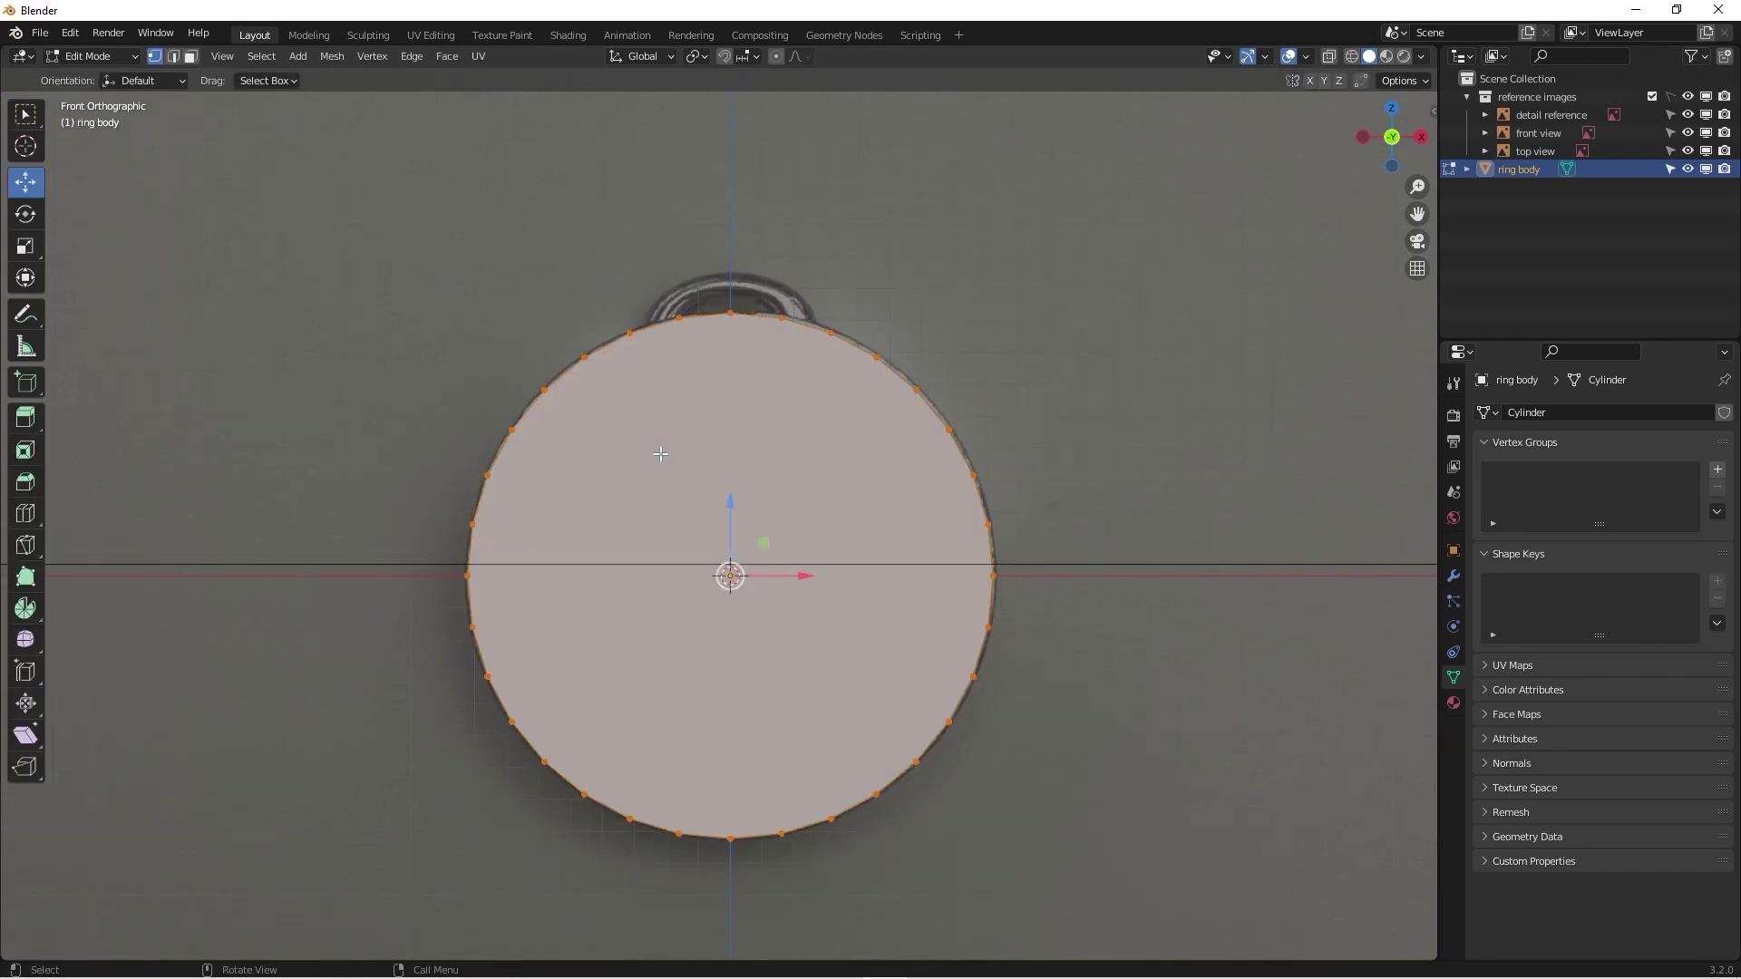
key("Tab")
key("Tab")
key("alt+z")
scroll(671, 480, "up", 1)
middle_click_drag(738, 496, 819, 391, "shift")
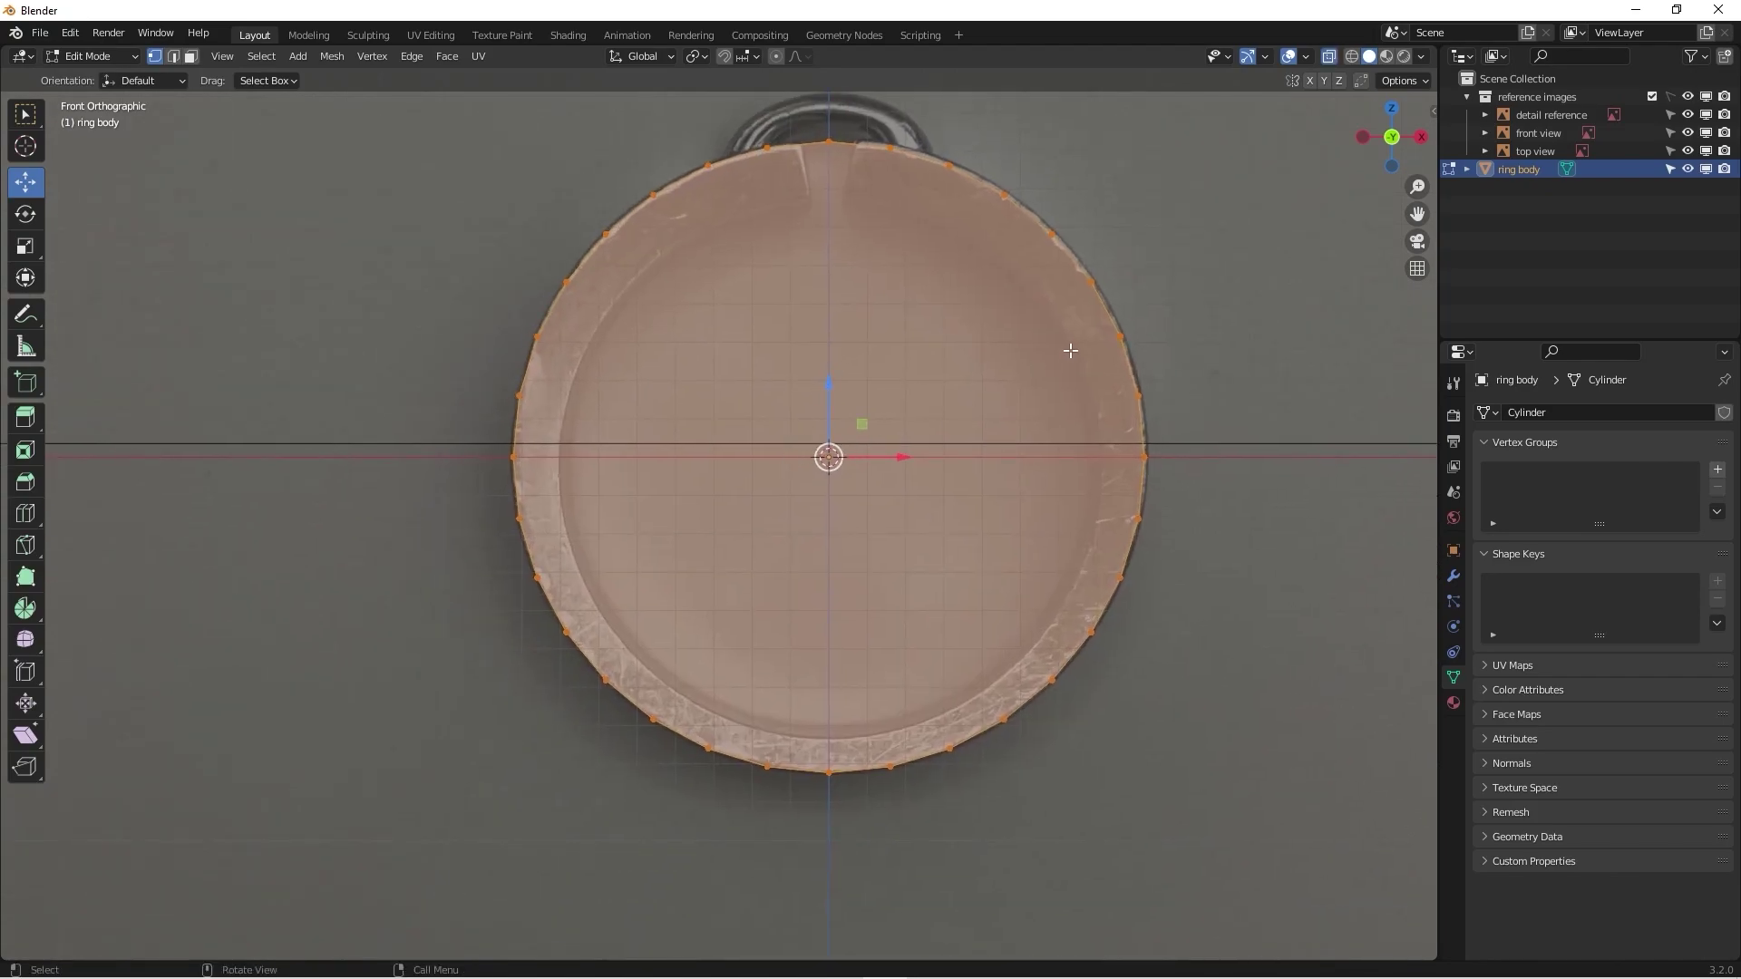
middle_click_drag(1072, 354, 776, 280)
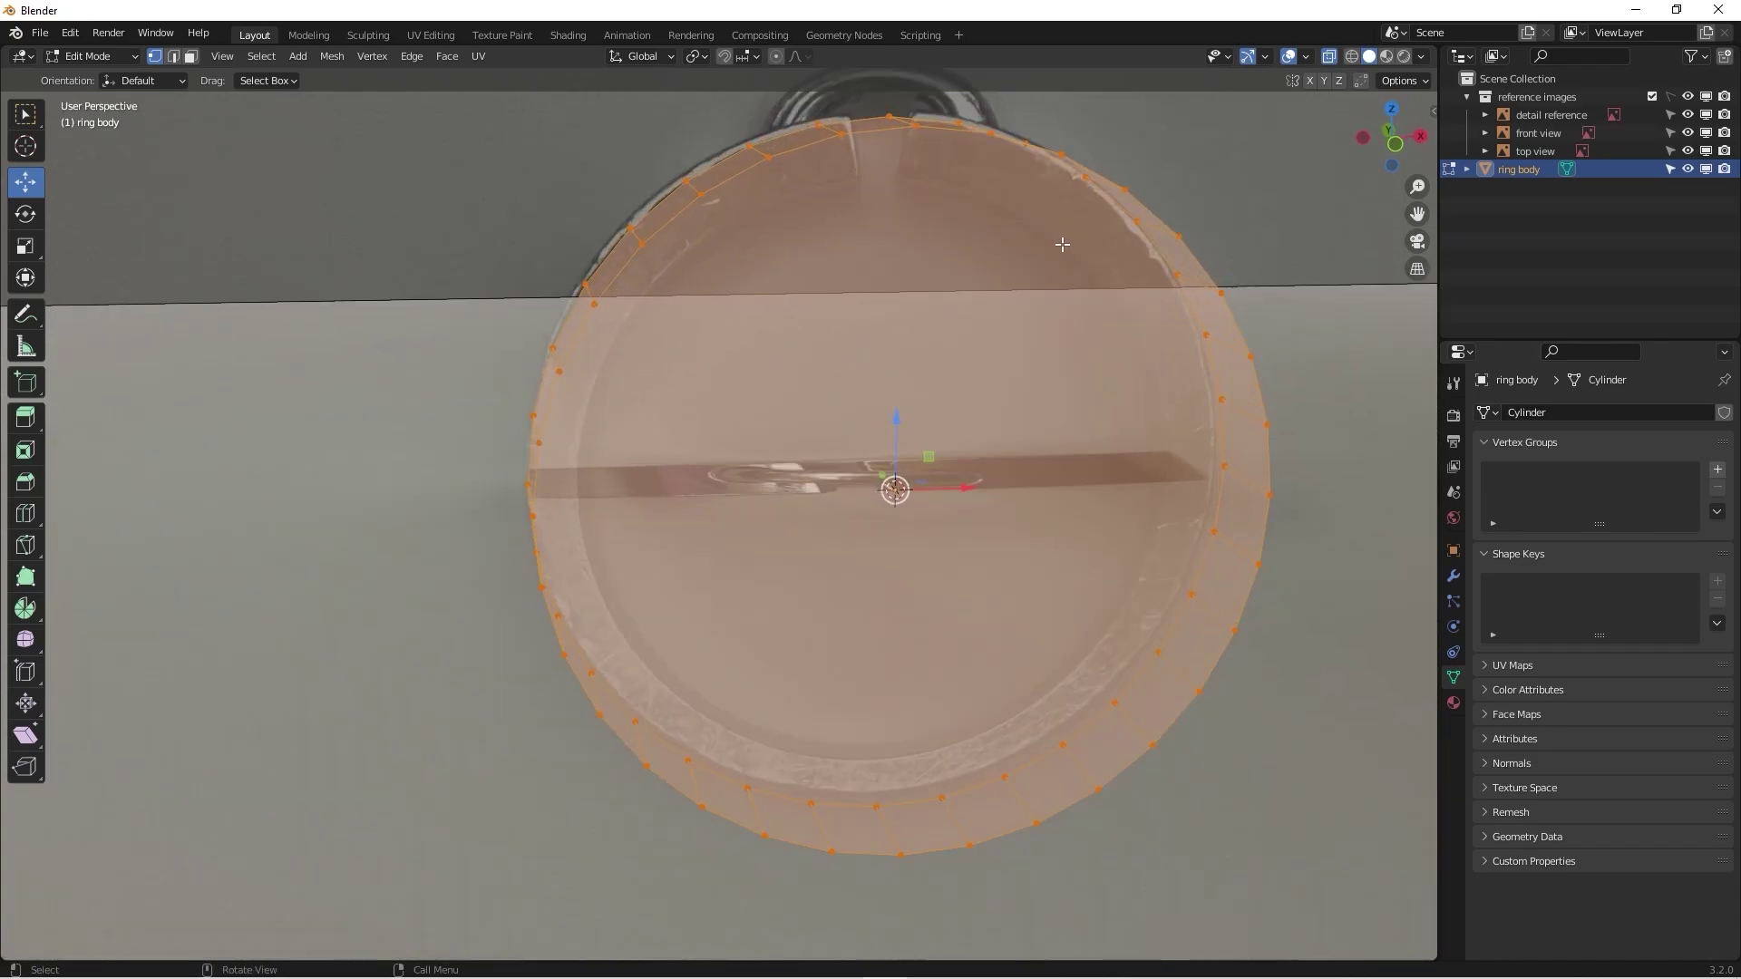
Step: Switch to face selection, clear the current selection, and select both the front and back cap faces of the ring body
middle_click_drag(1143, 428, 949, 587)
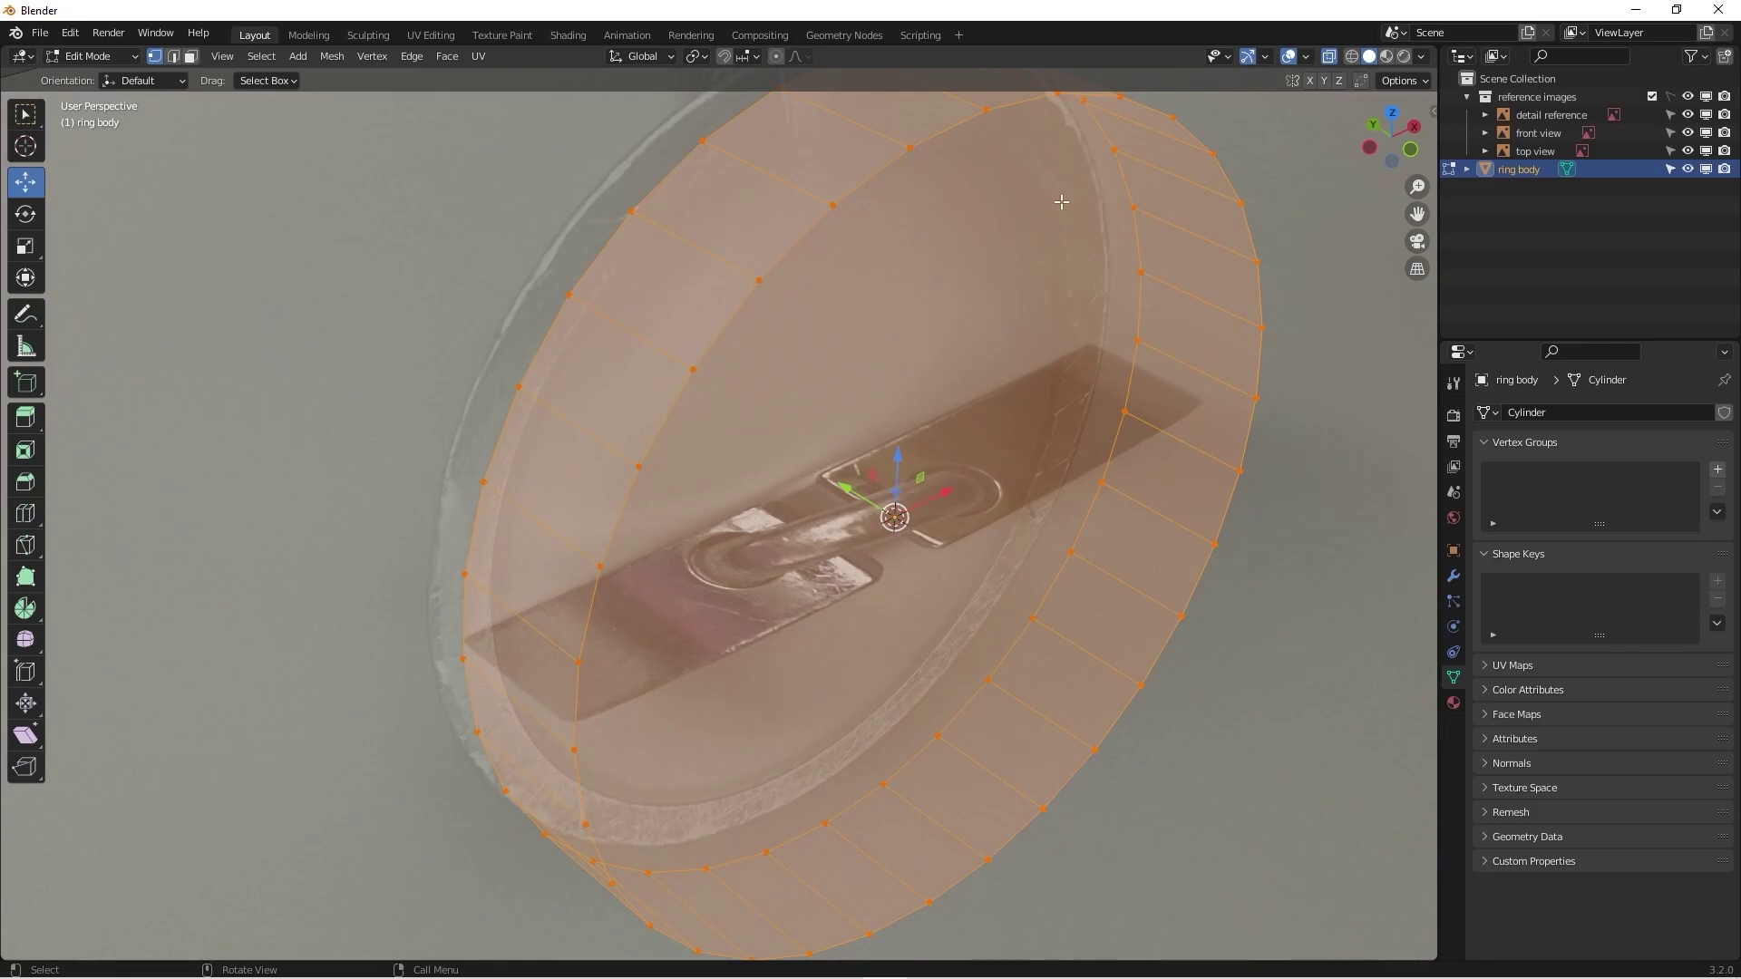
middle_click_drag(1060, 201, 1156, 345)
middle_click_drag(1115, 449, 928, 410)
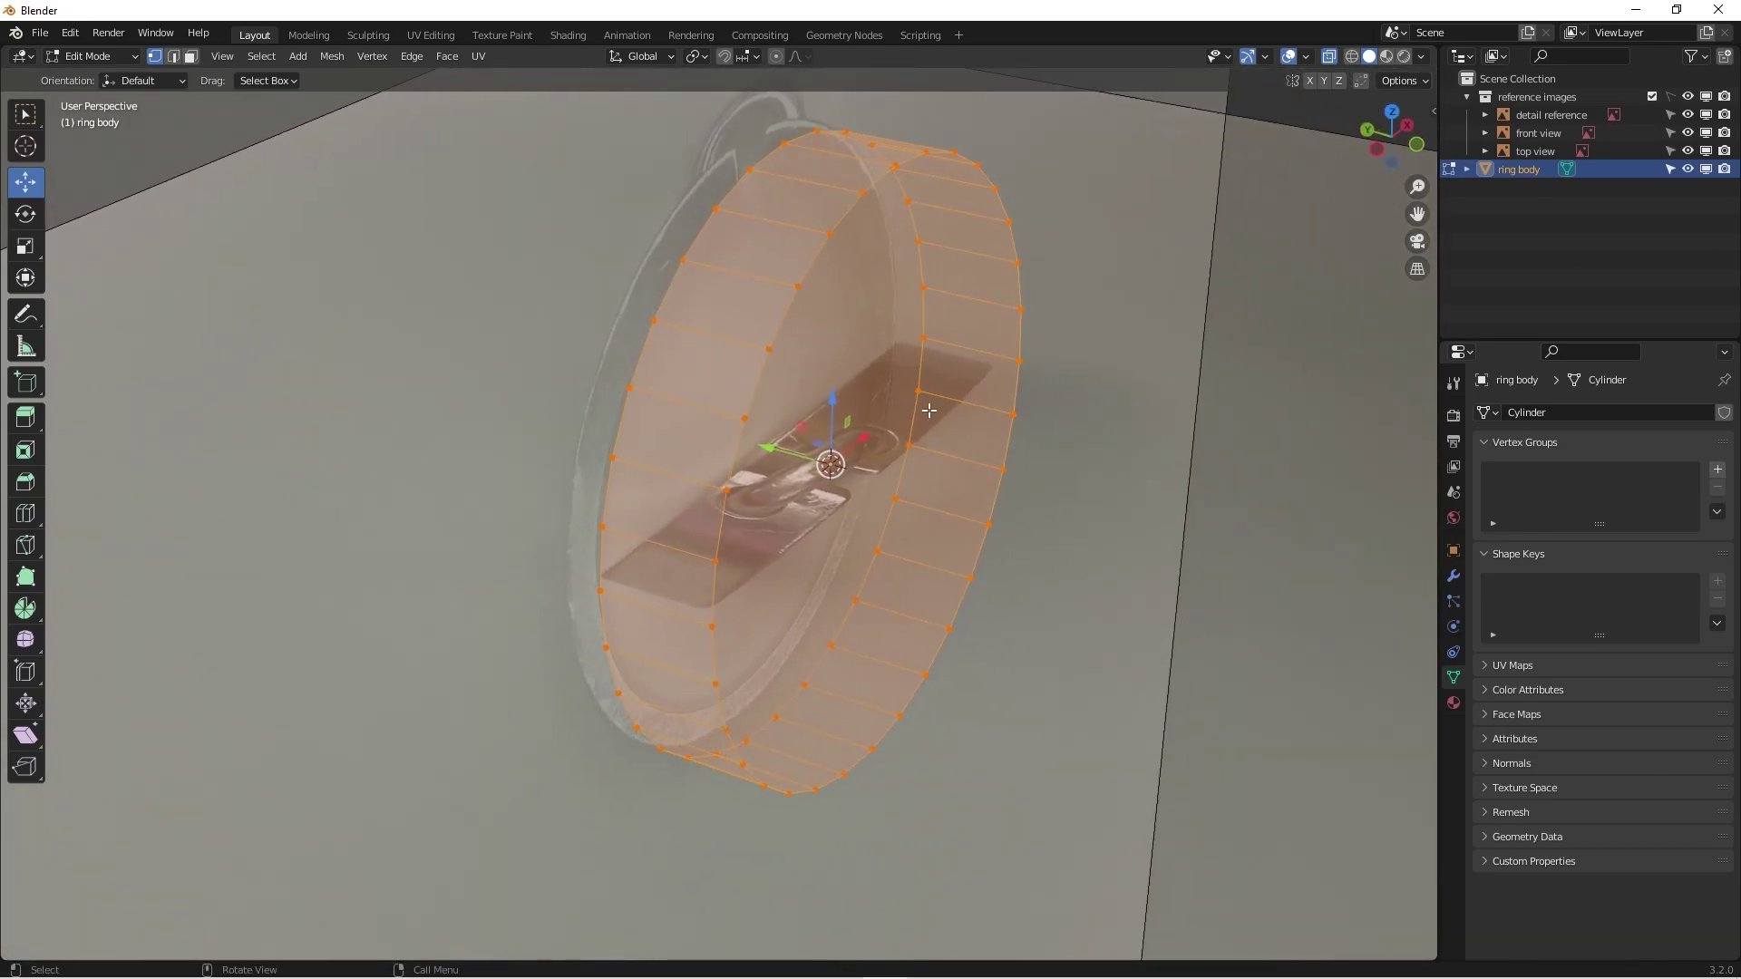
key("3")
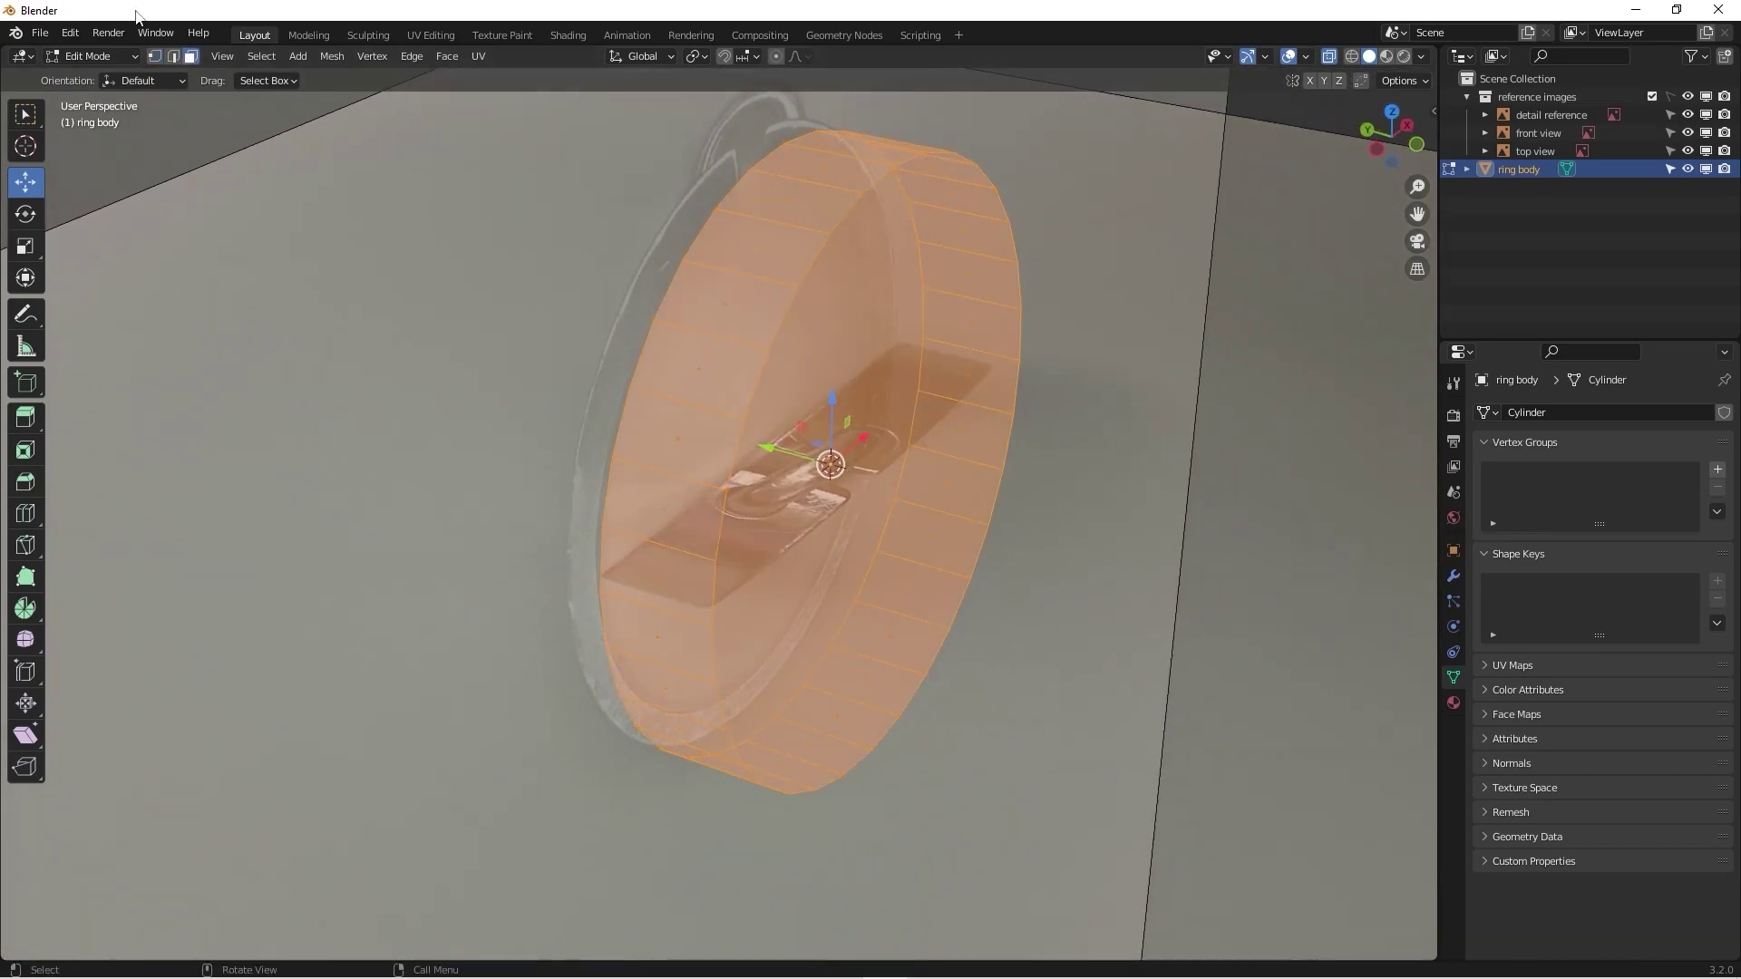
key("alt+a")
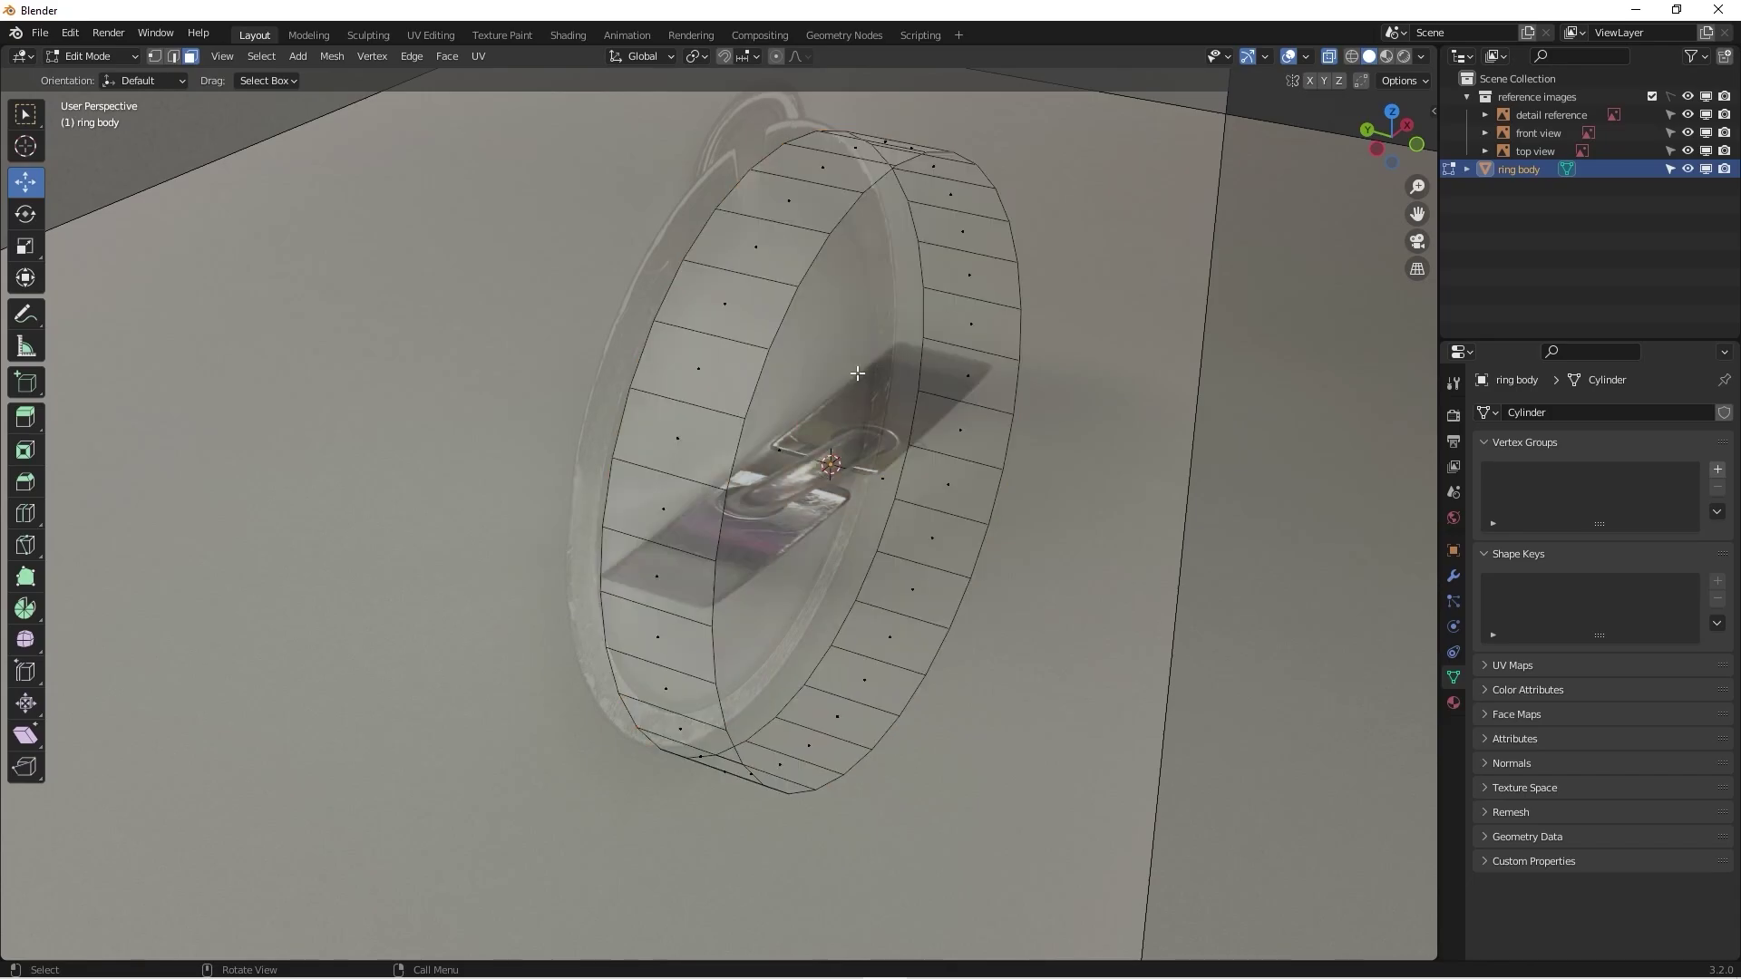
middle_click_drag(839, 375, 870, 437)
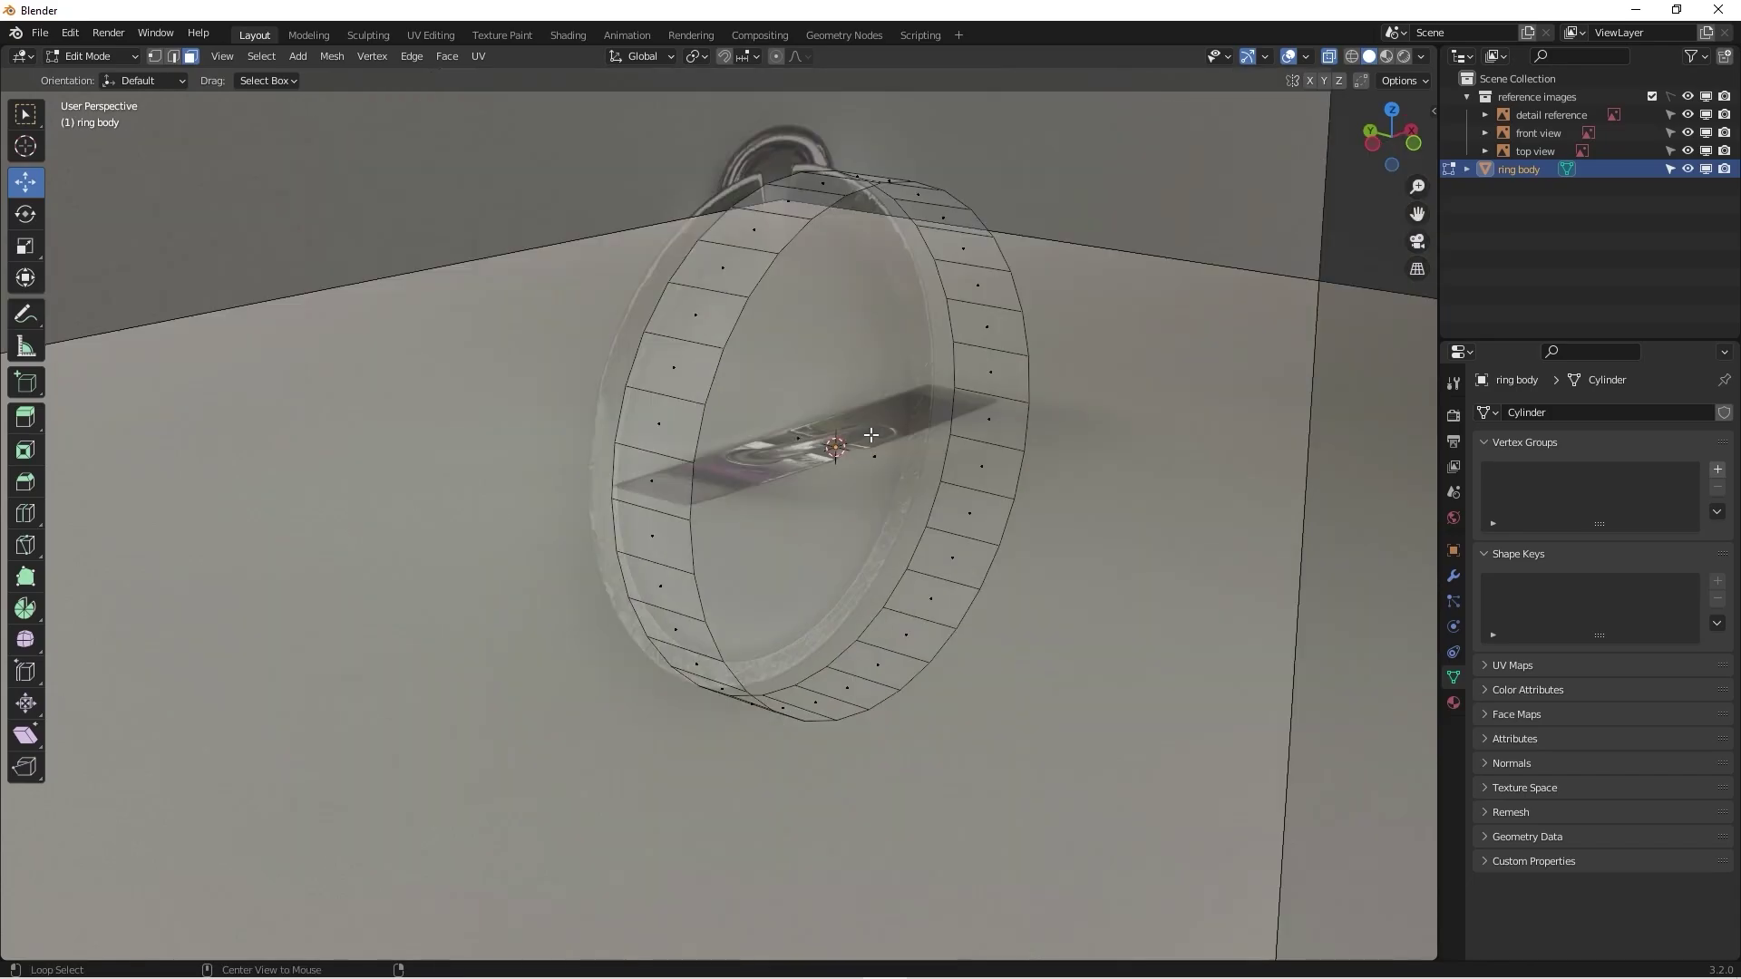
key("alt+z")
left_click(872, 398)
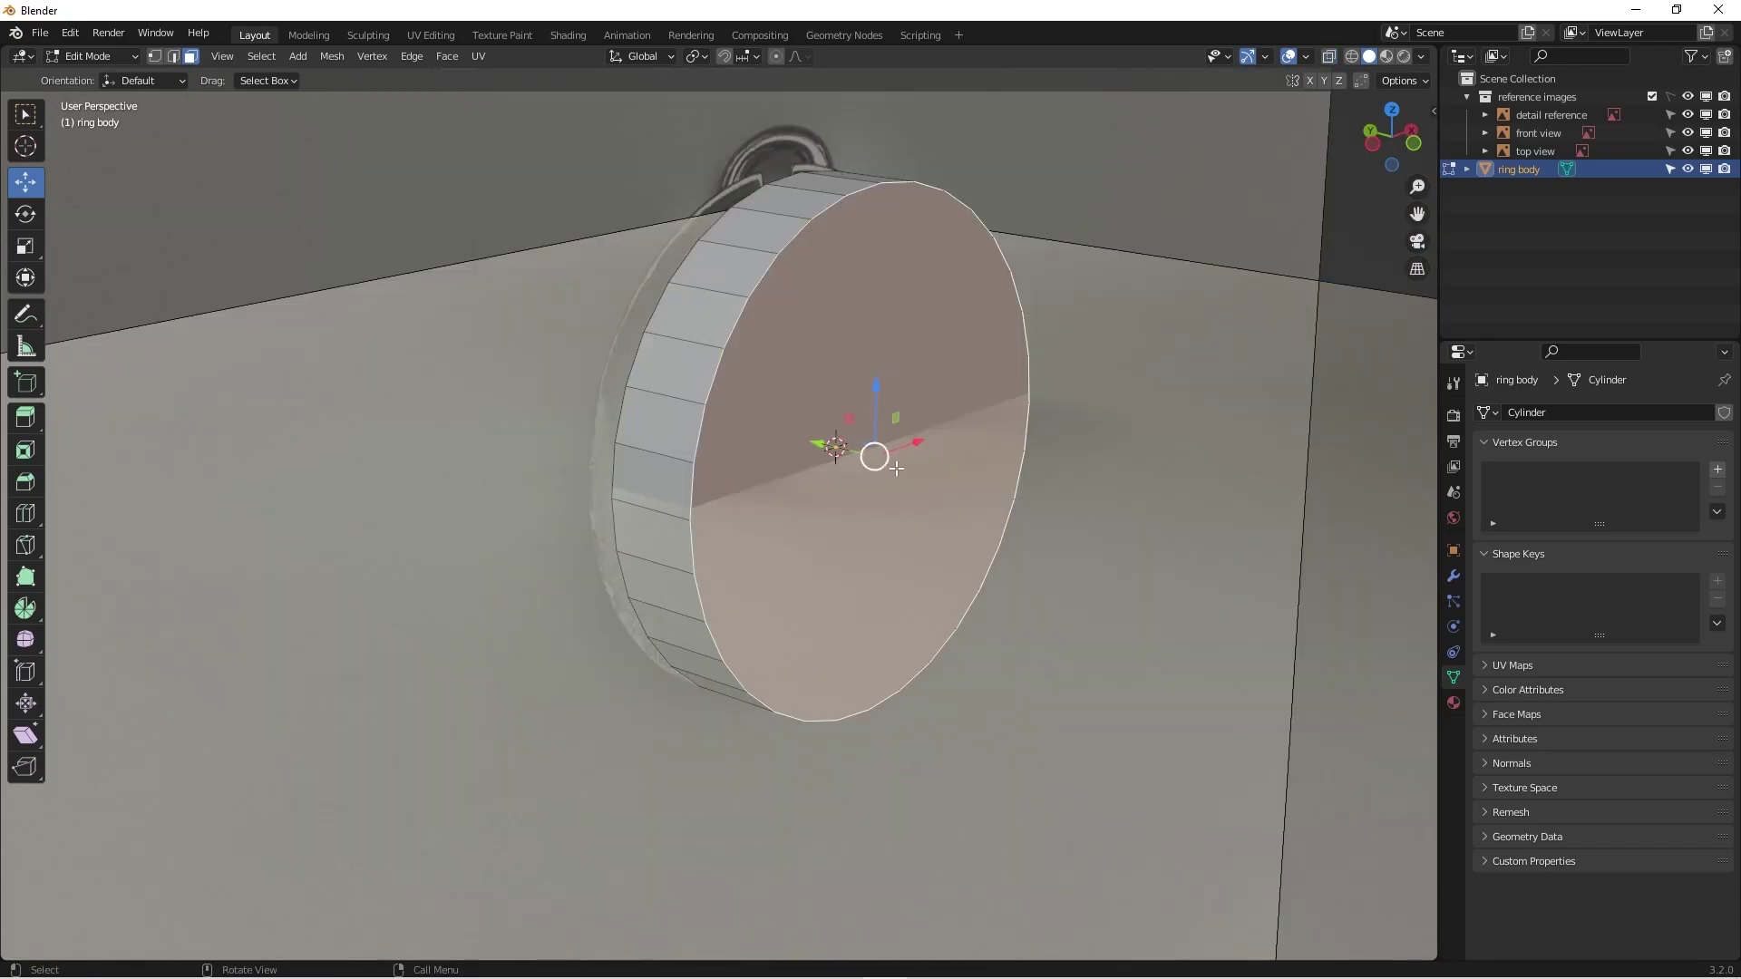
key("alt+z")
mouse_move(875, 454)
middle_mouse_down()
mouse_move(766, 444)
mouse_move(668, 498)
mouse_move(637, 470)
mouse_move(653, 470)
middle_mouse_up()
key("alt+z")
Step: Inset both cap faces by about 0.17 m to follow the band's inner outline in the front reference
key("KP_1")
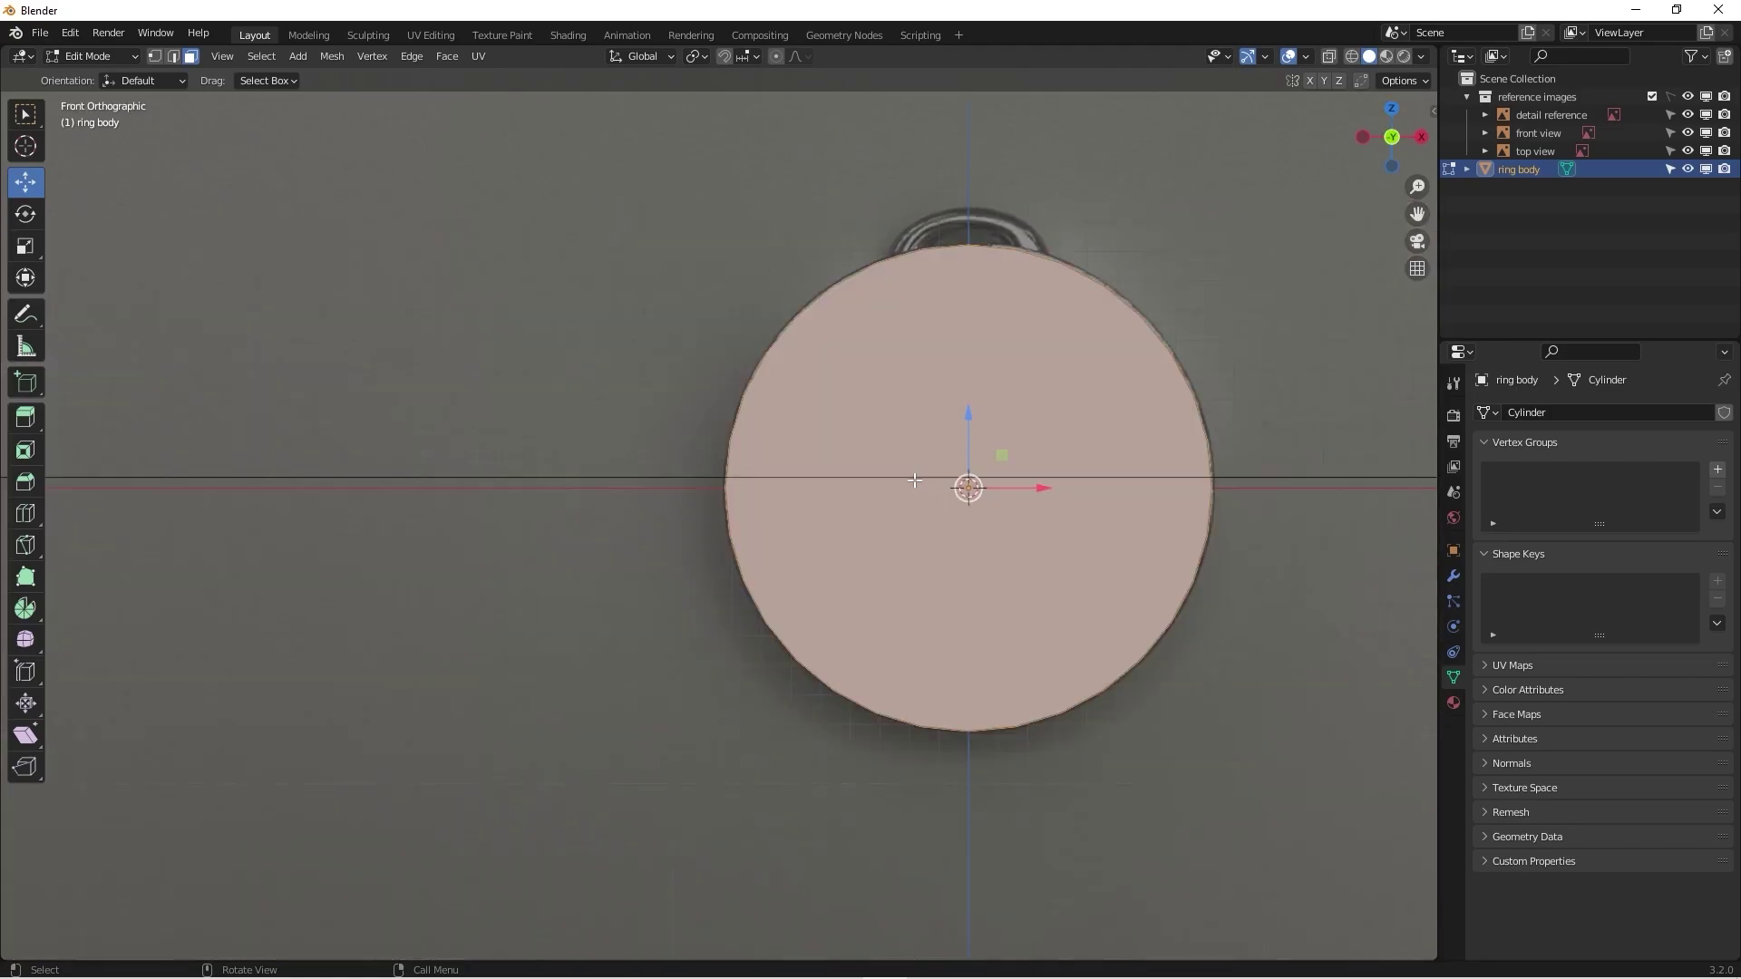
middle_click_drag(911, 480, 693, 412, "shift")
key("alt+z")
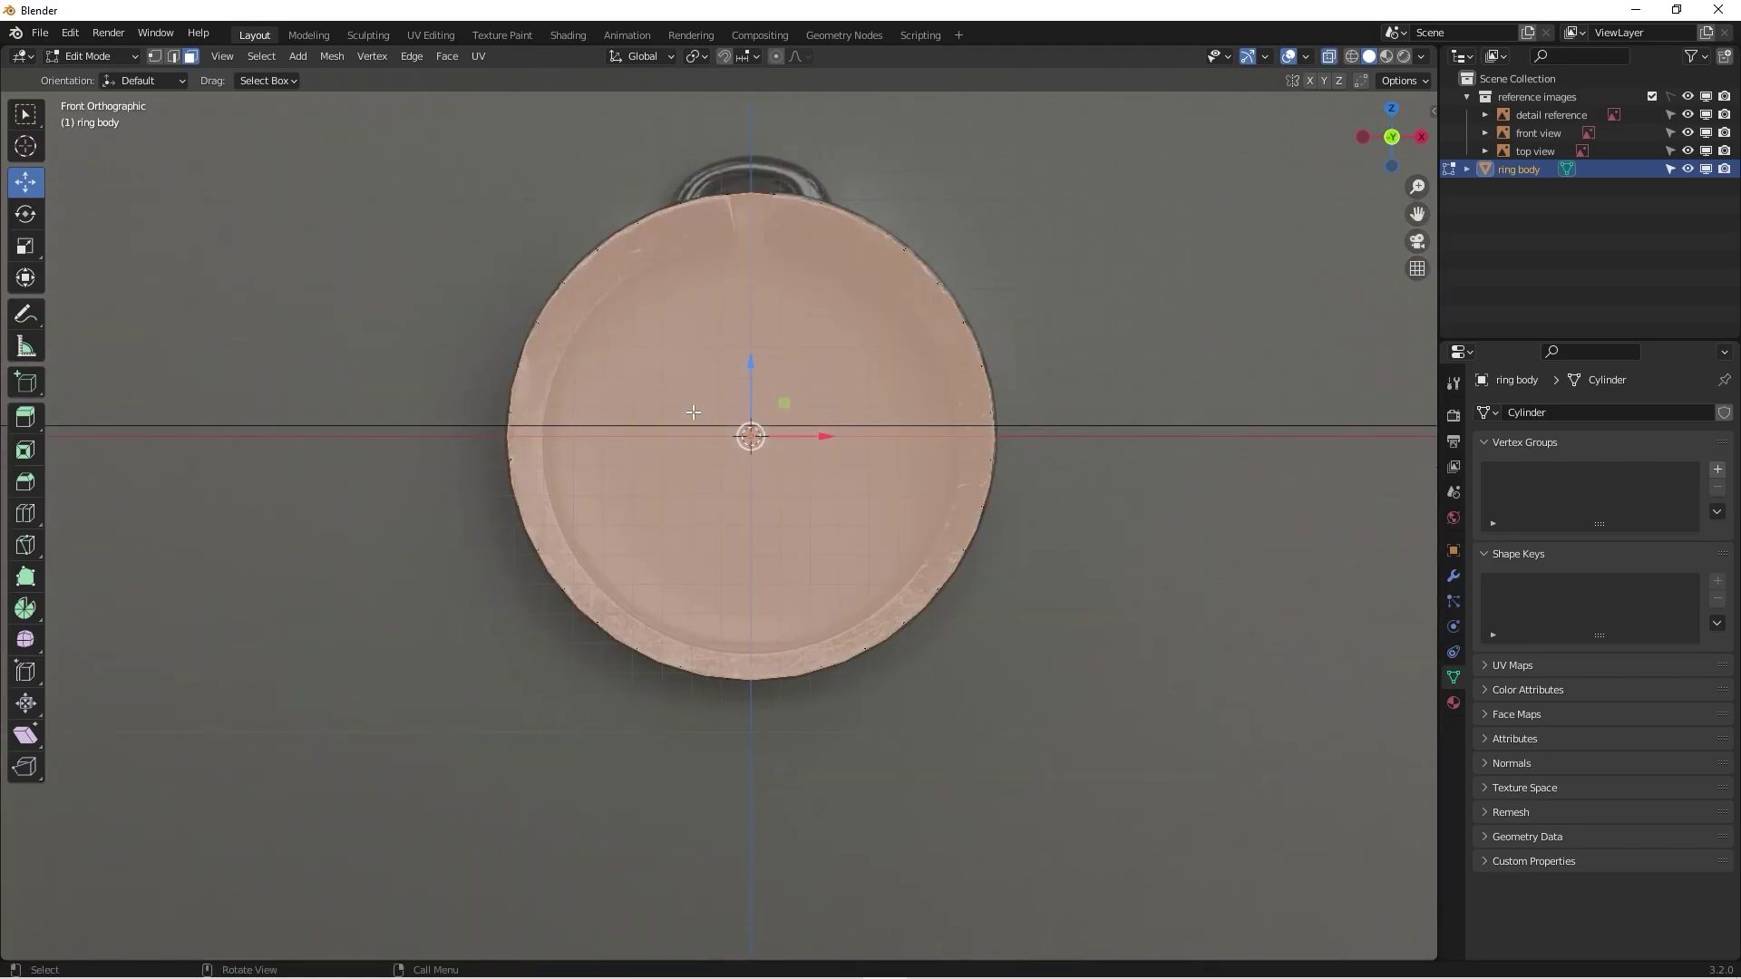
scroll(692, 412, "up", 2)
middle_click_drag(658, 197, 634, 325, "shift")
scroll(672, 511, "down", 2)
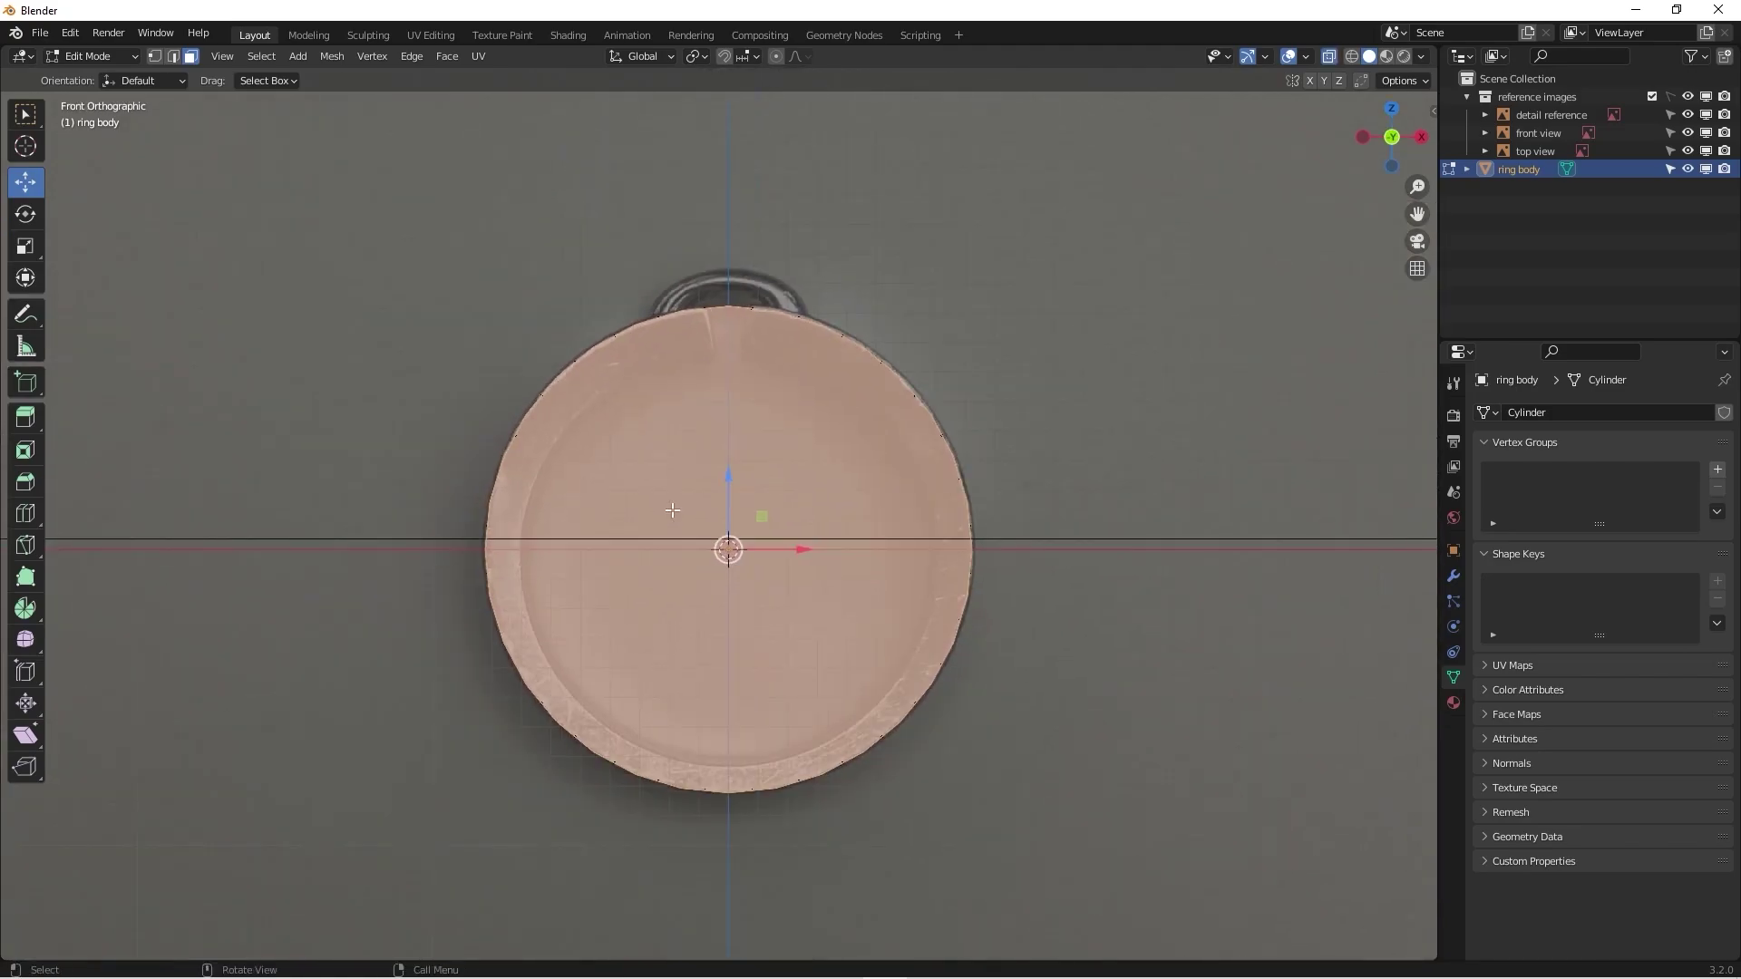
key("i")
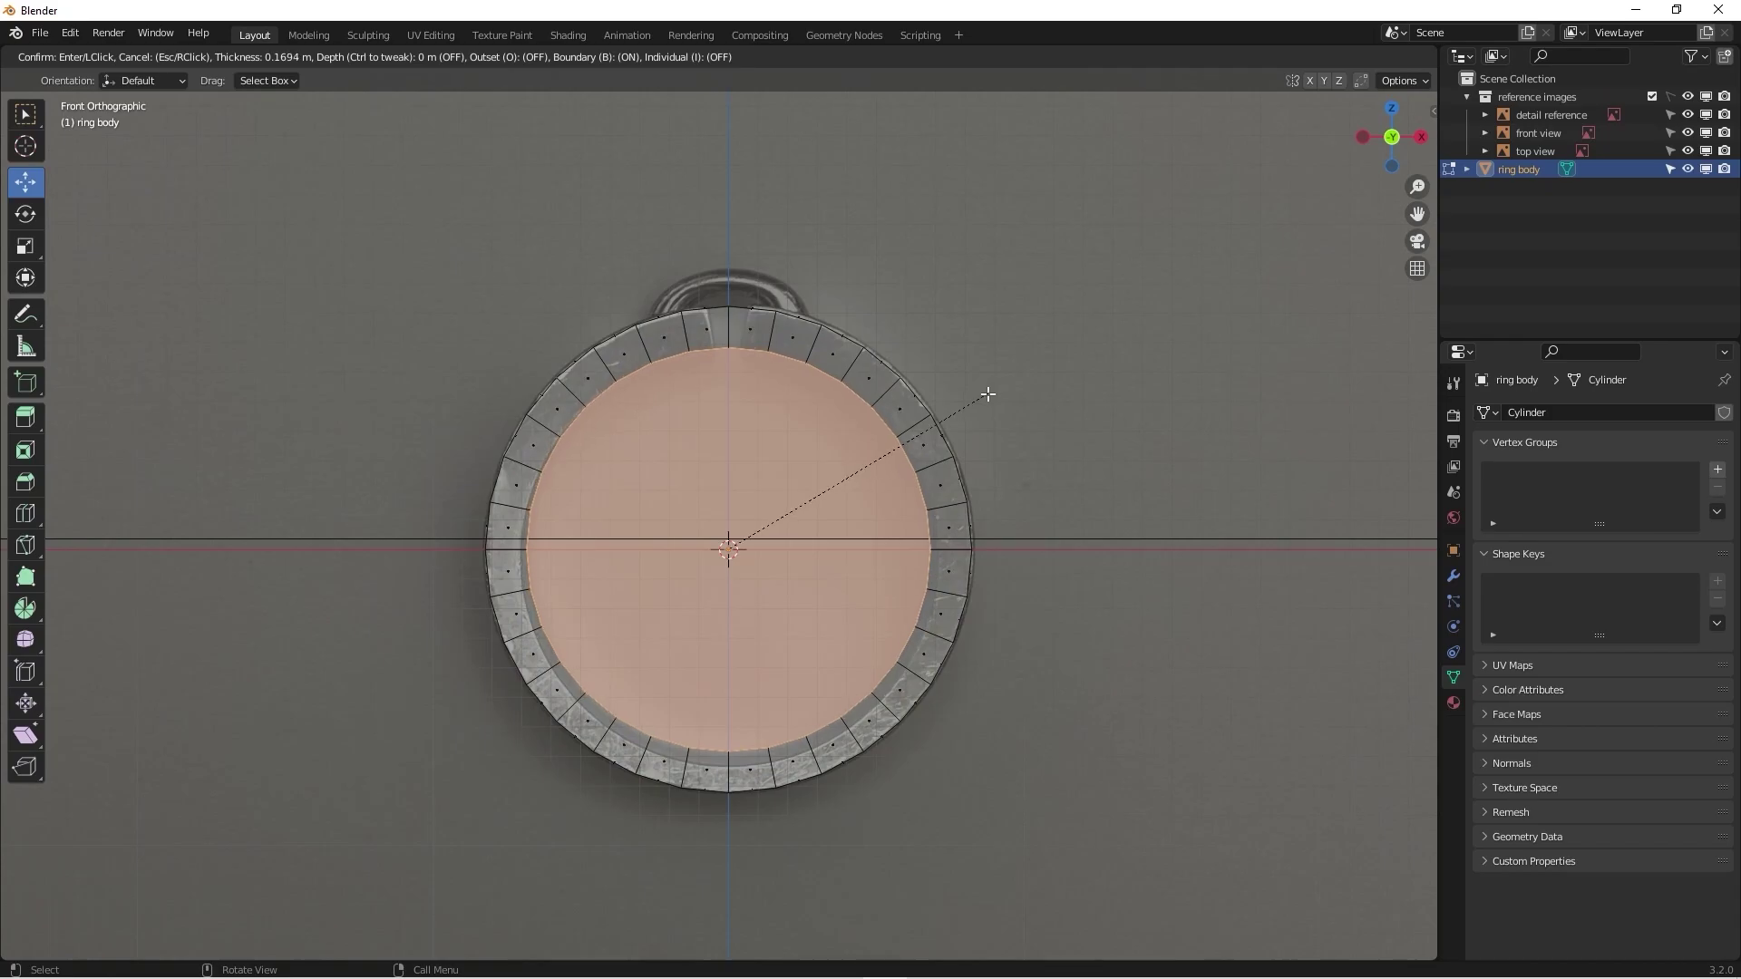
left_click(988, 395)
Step: Examine the inset caps from the front and back sides of the ring body, with and without X-ray
middle_click_drag(988, 395, 595, 281)
scroll(880, 517, "up", 6)
key("alt+z")
scroll(898, 753, "down", 2)
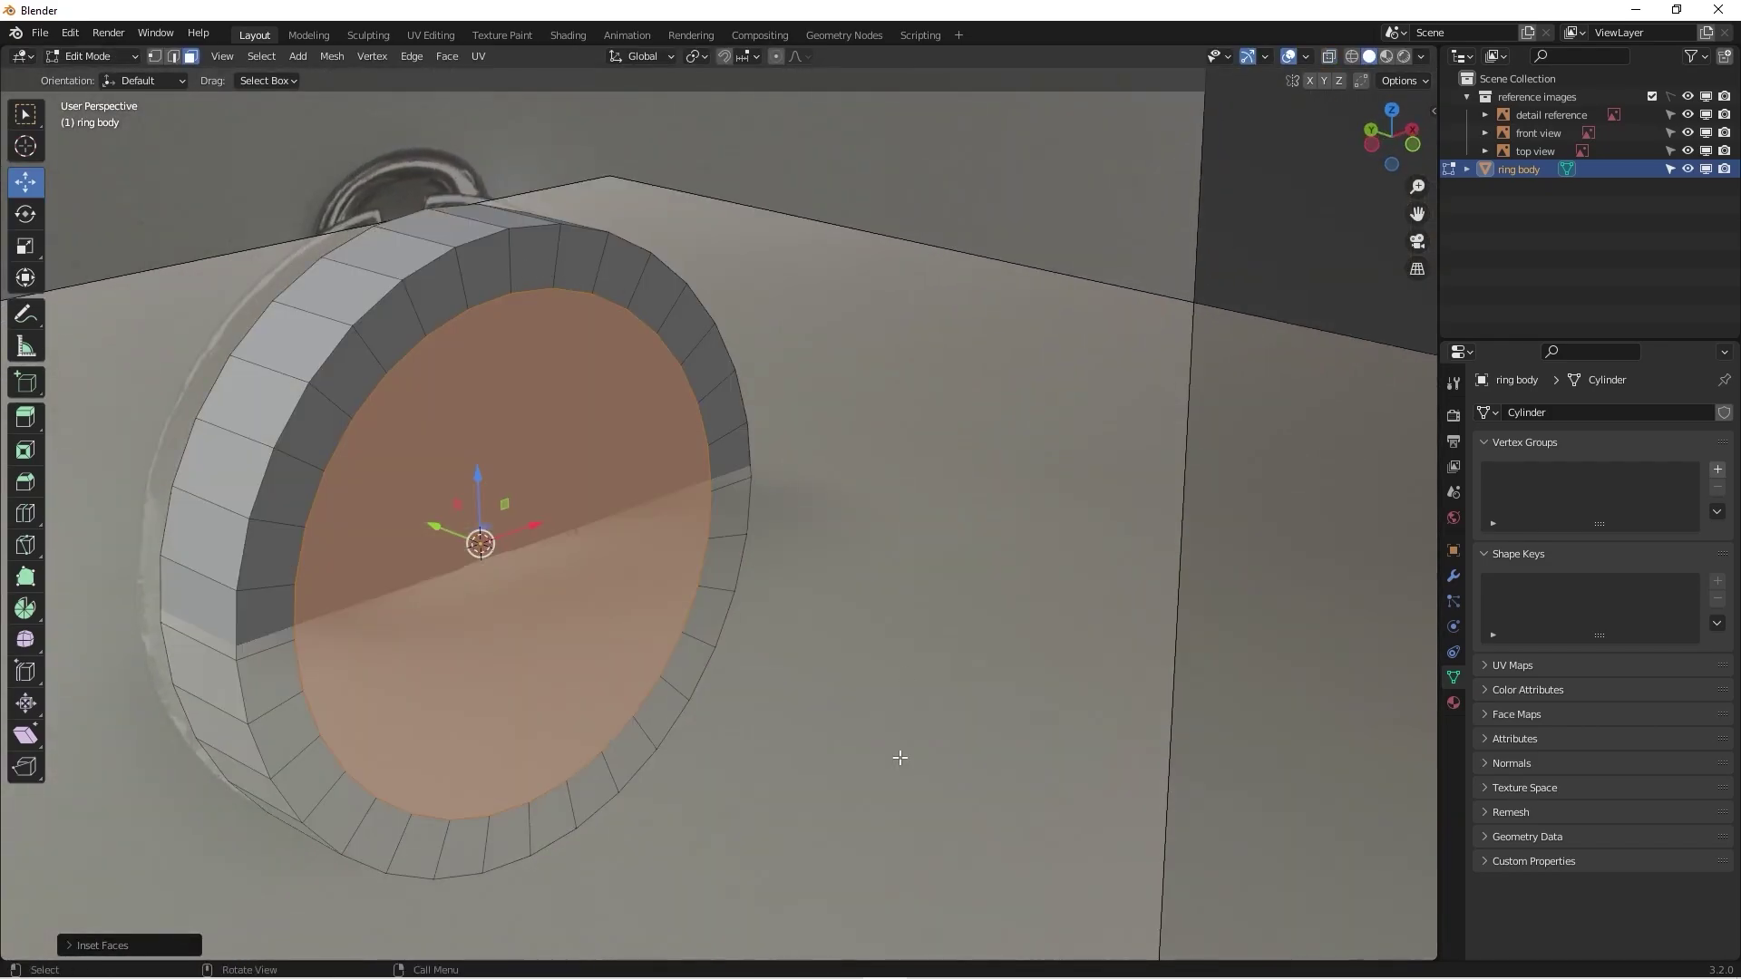
scroll(500, 732, "down", 3)
middle_click_drag(501, 732, 564, 629)
scroll(635, 639, "up", 3)
scroll(612, 601, "down", 2)
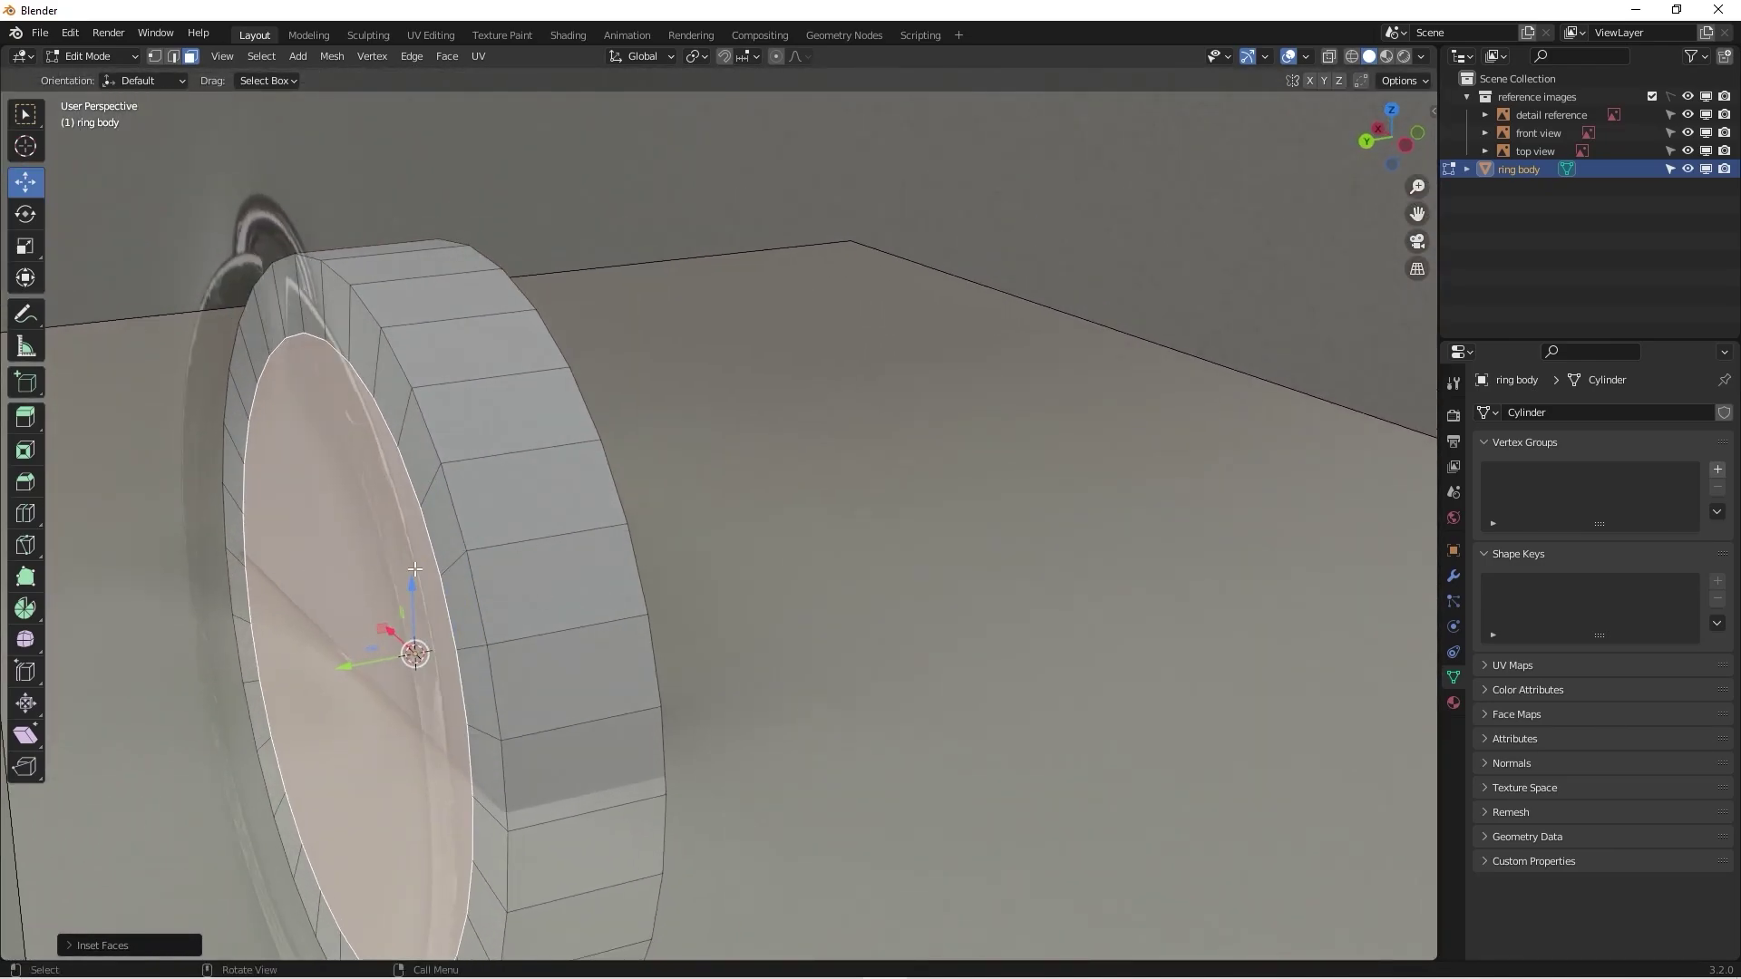
scroll(415, 568, "down", 3)
middle_click_drag(414, 568, 760, 491)
scroll(505, 583, "up", 2)
key("alt+z")
scroll(760, 491, "down", 2)
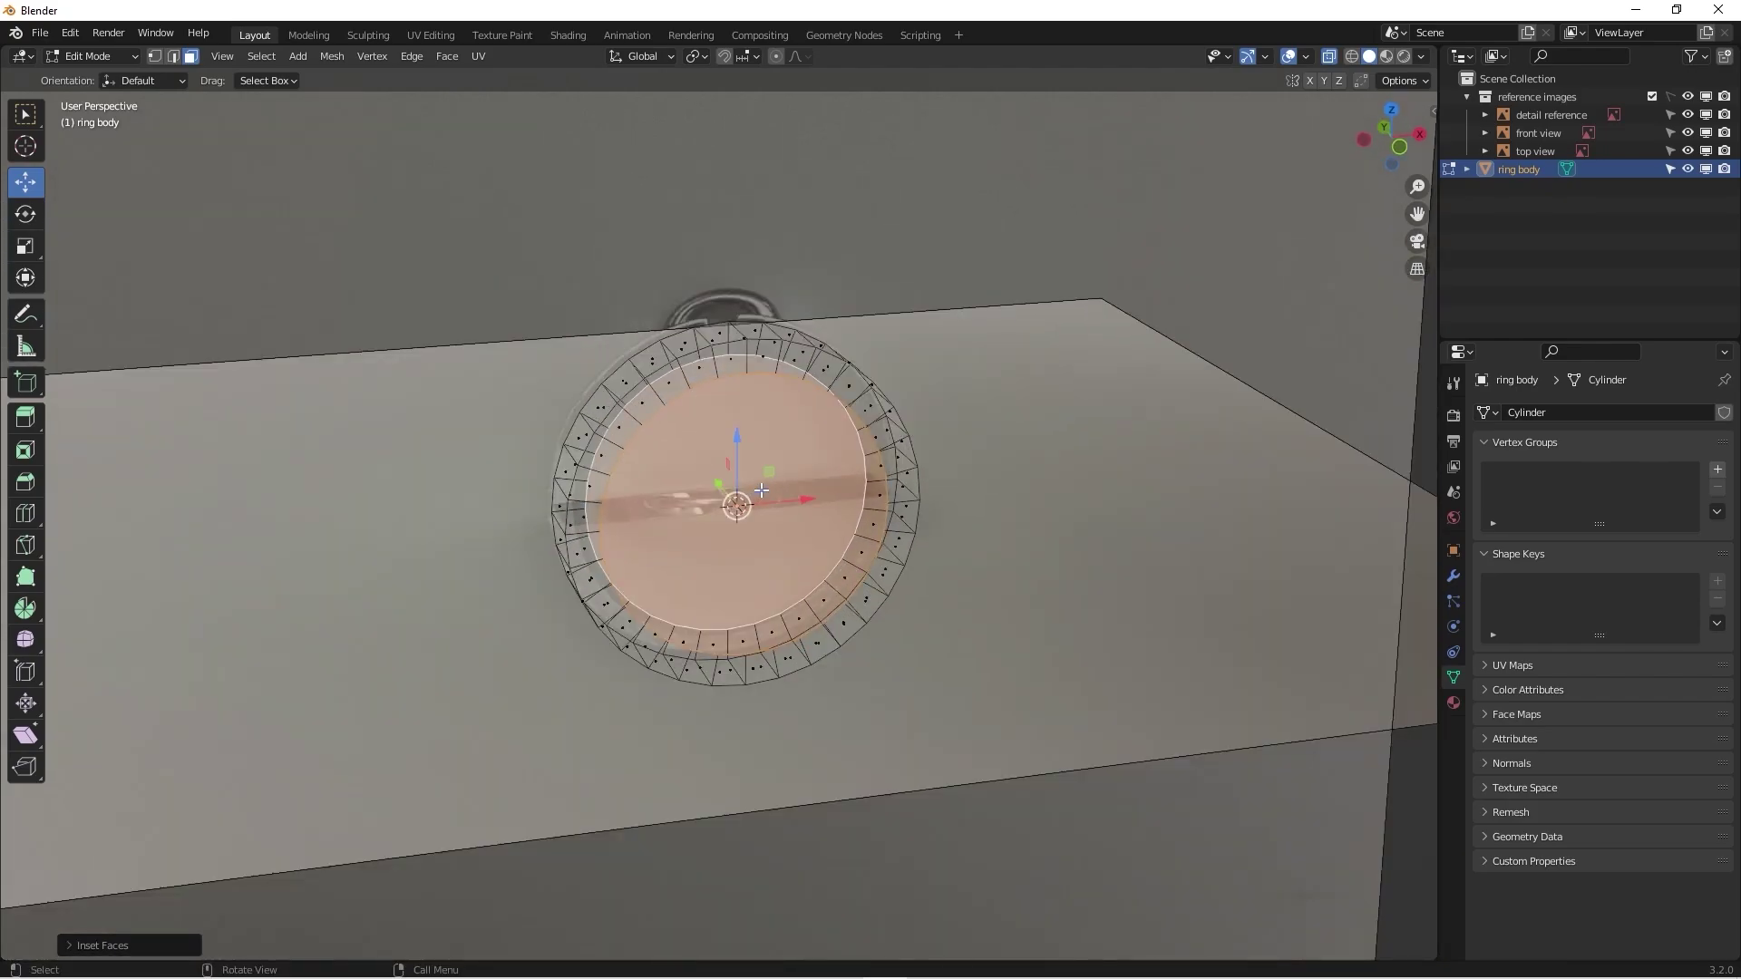
Step: Bridge the edge loops of the two inset caps to open a hole through the ring body
key("F3")
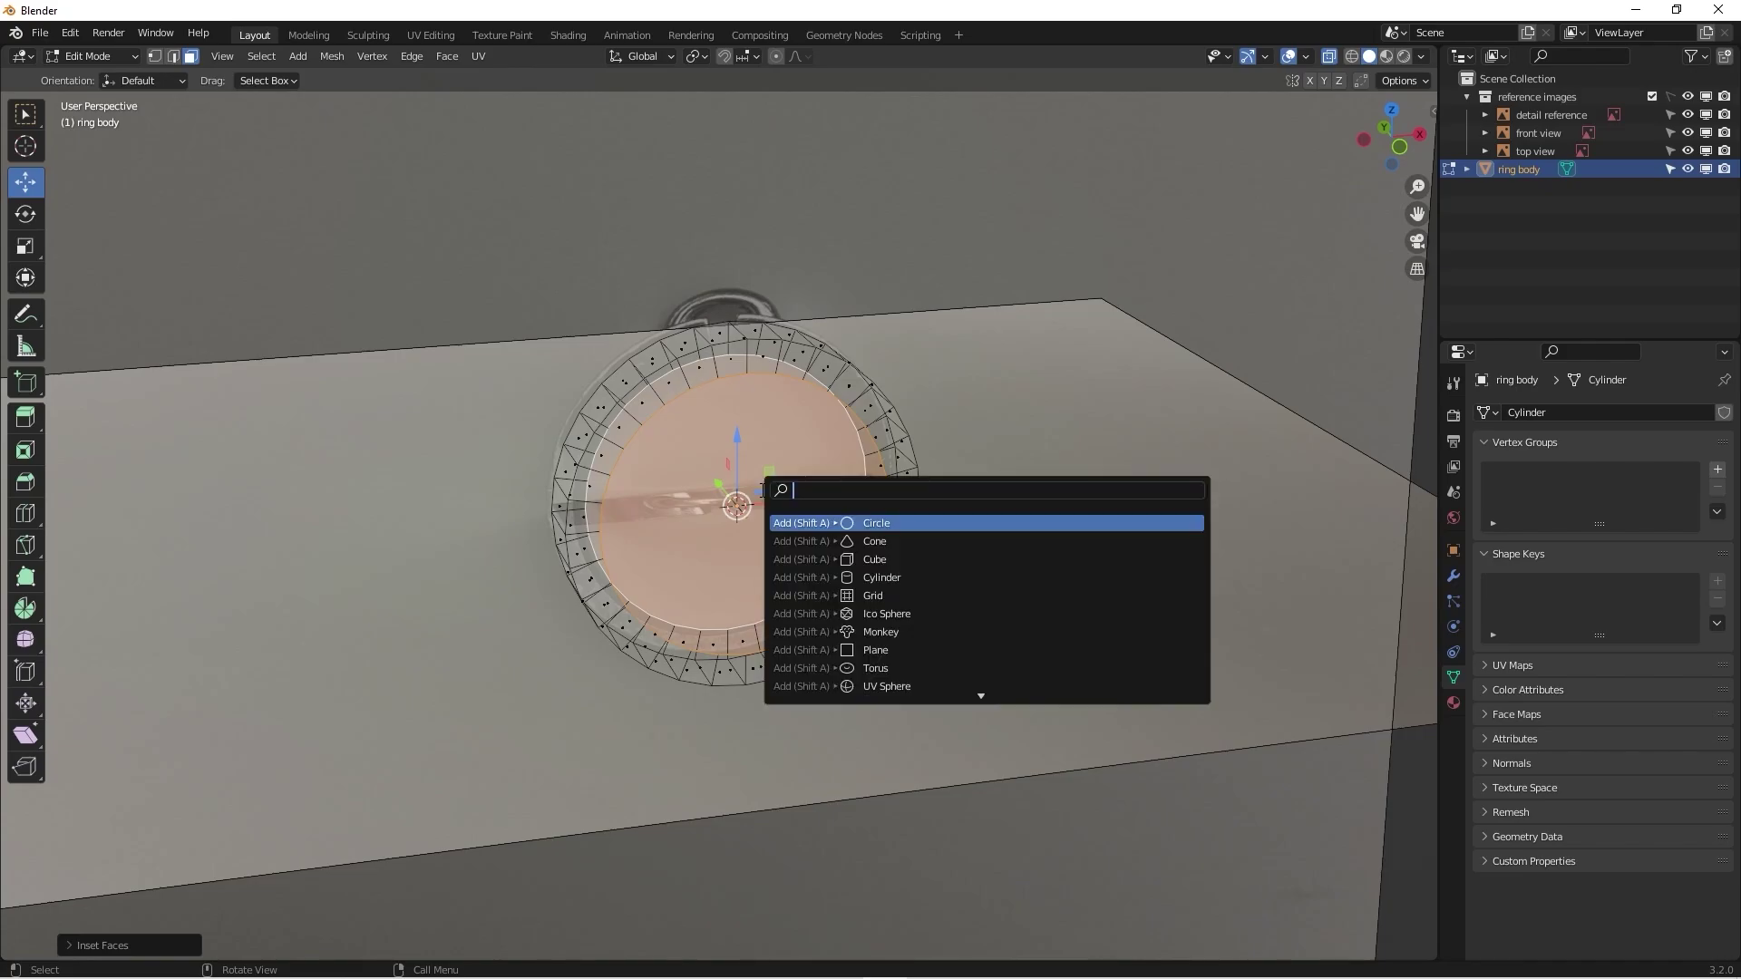
type("brig")
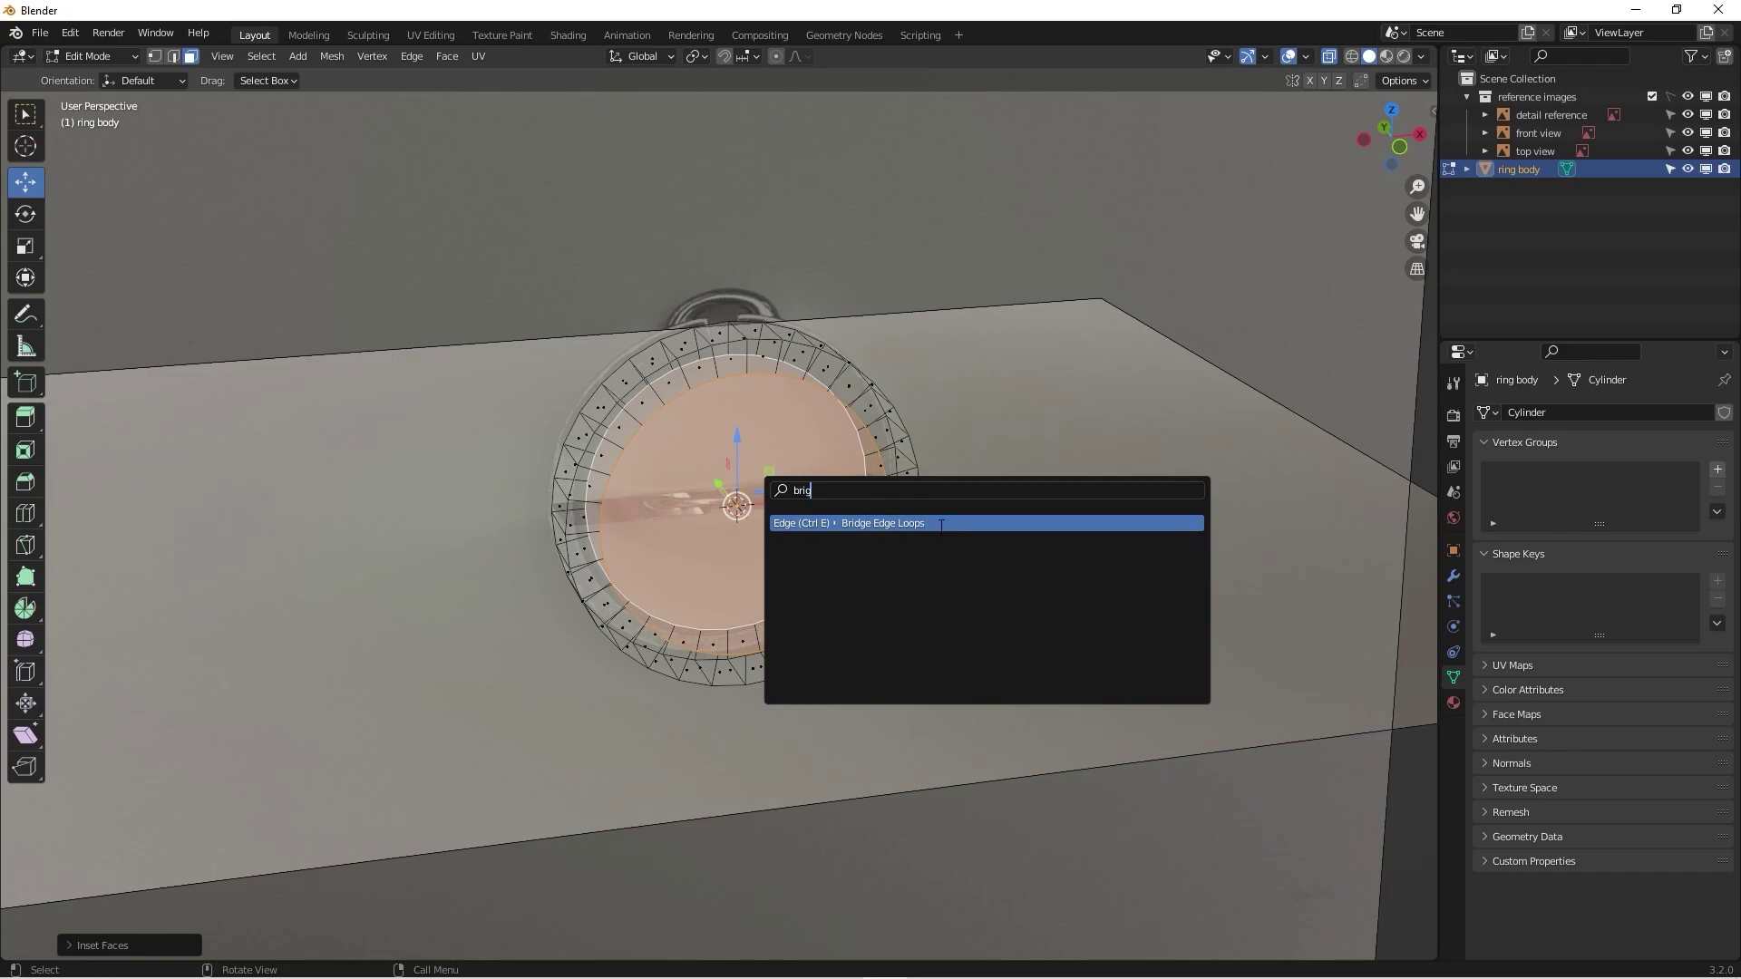
left_click(940, 524)
middle_click_drag(671, 457, 717, 420)
key("alt+z")
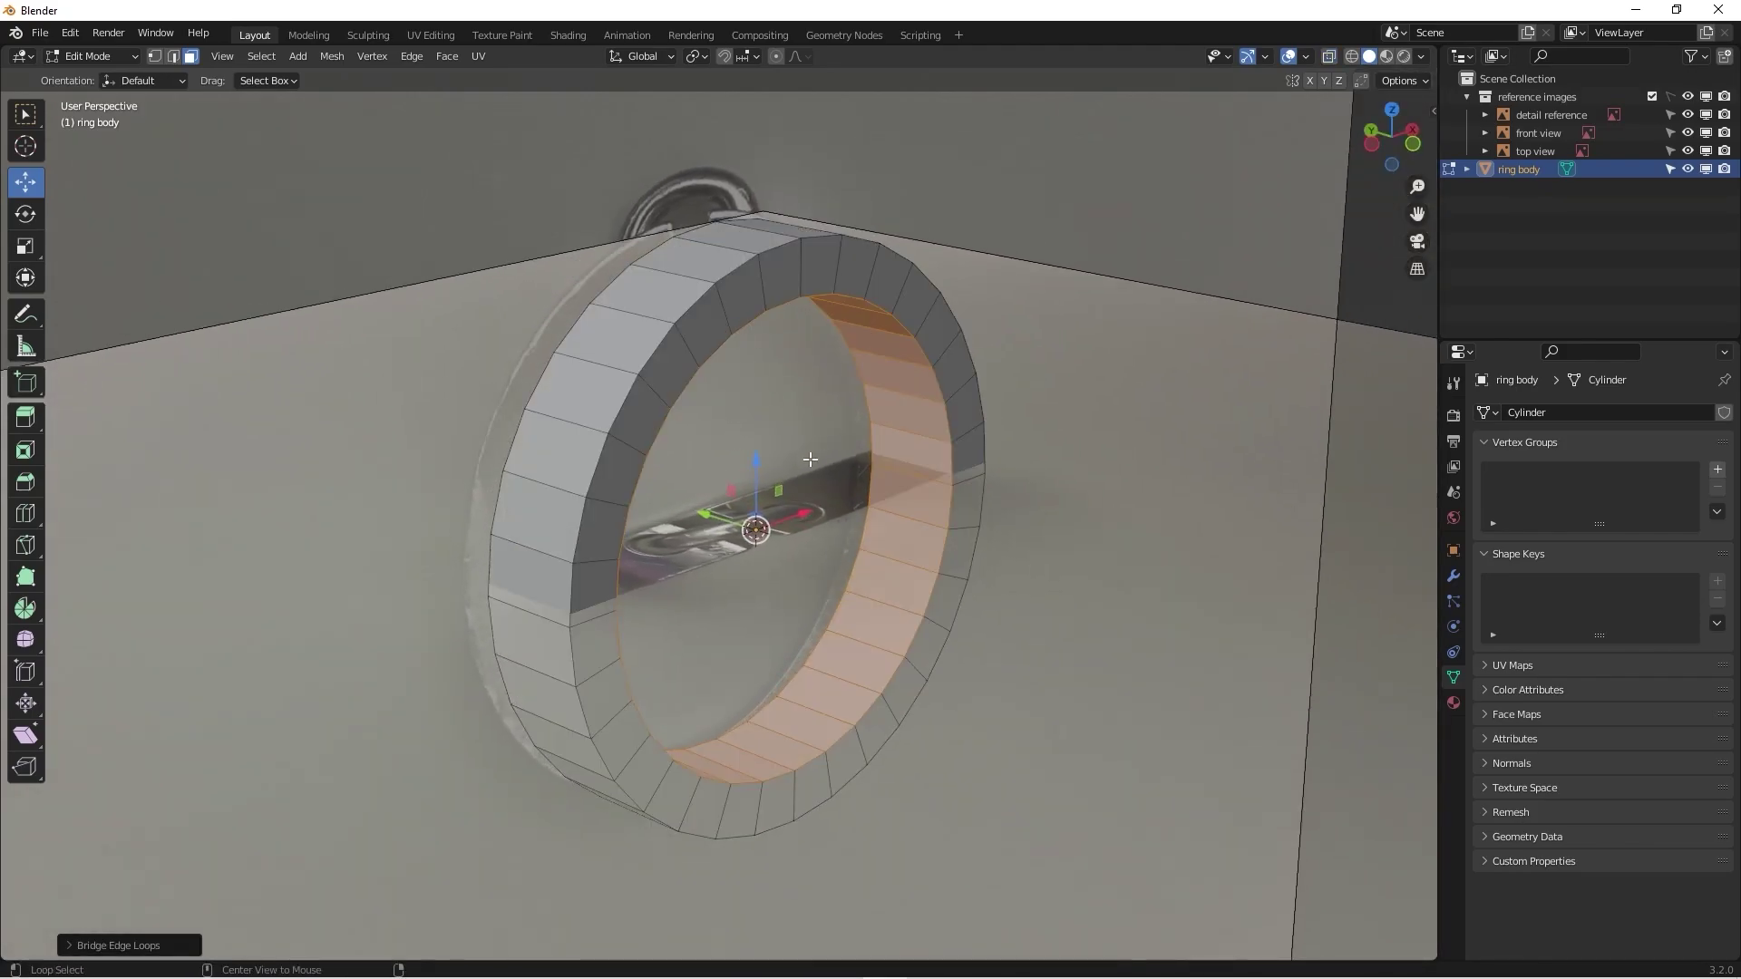
key("alt+z")
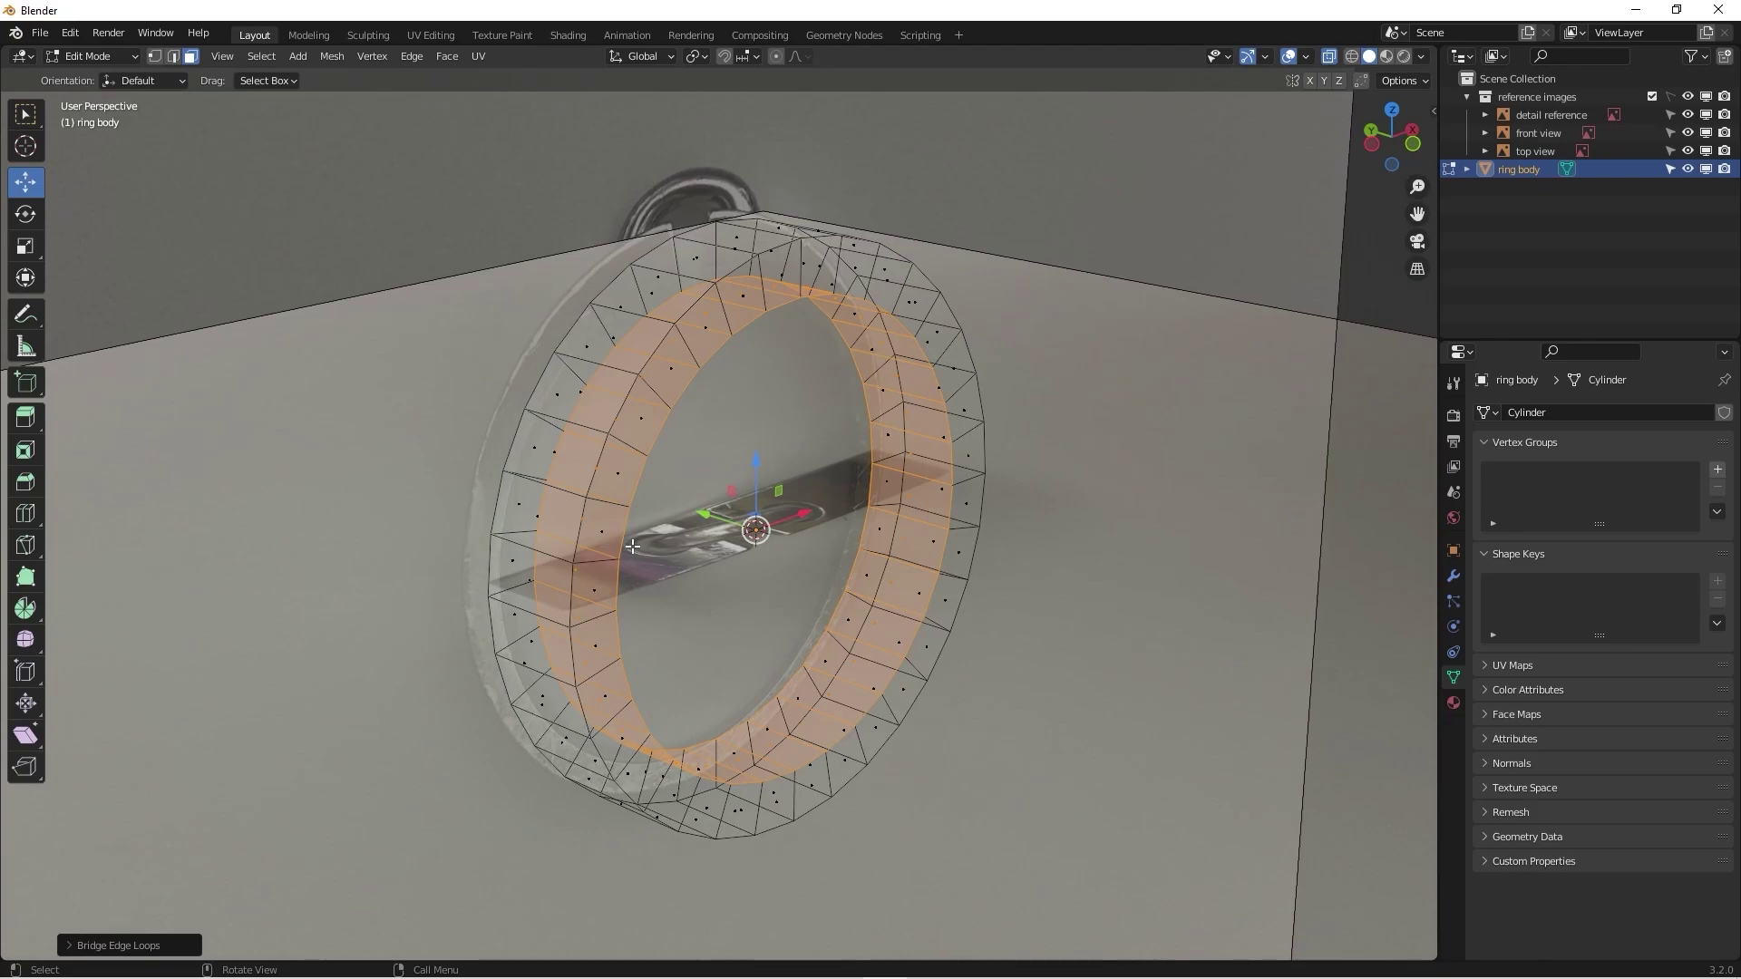
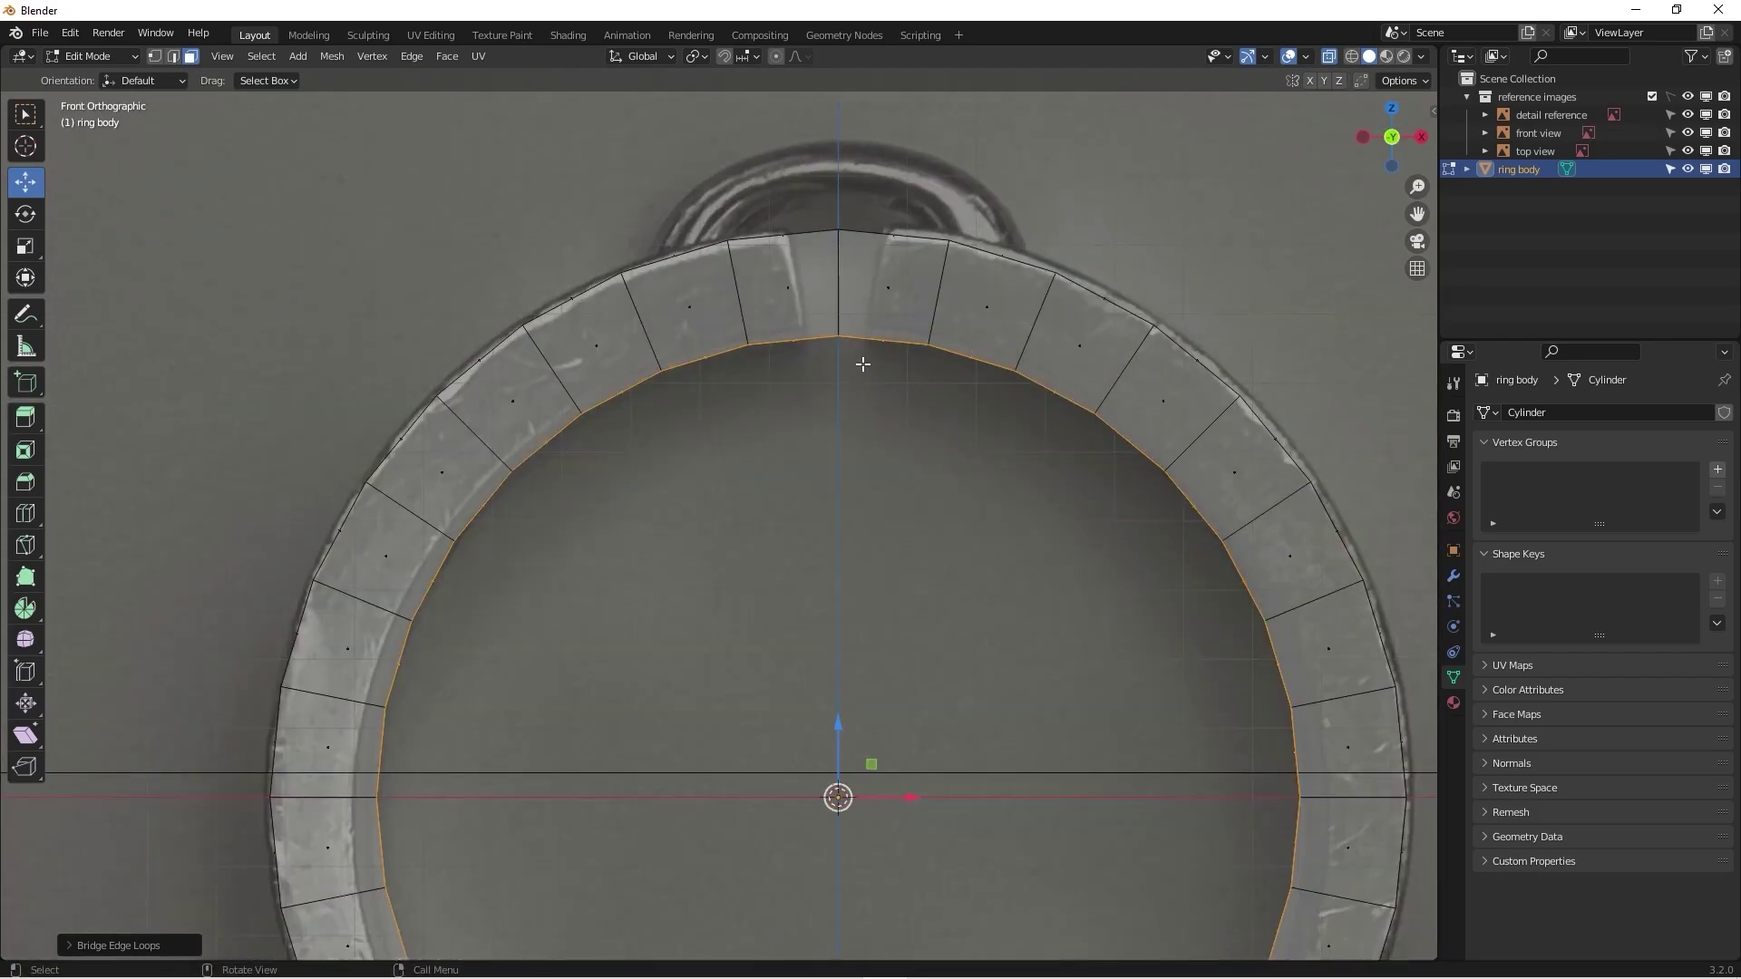
Step: Scale the inner band faces to about 0.74 along the global Y axis in the top view
middle_click_drag(870, 446, 1012, 541)
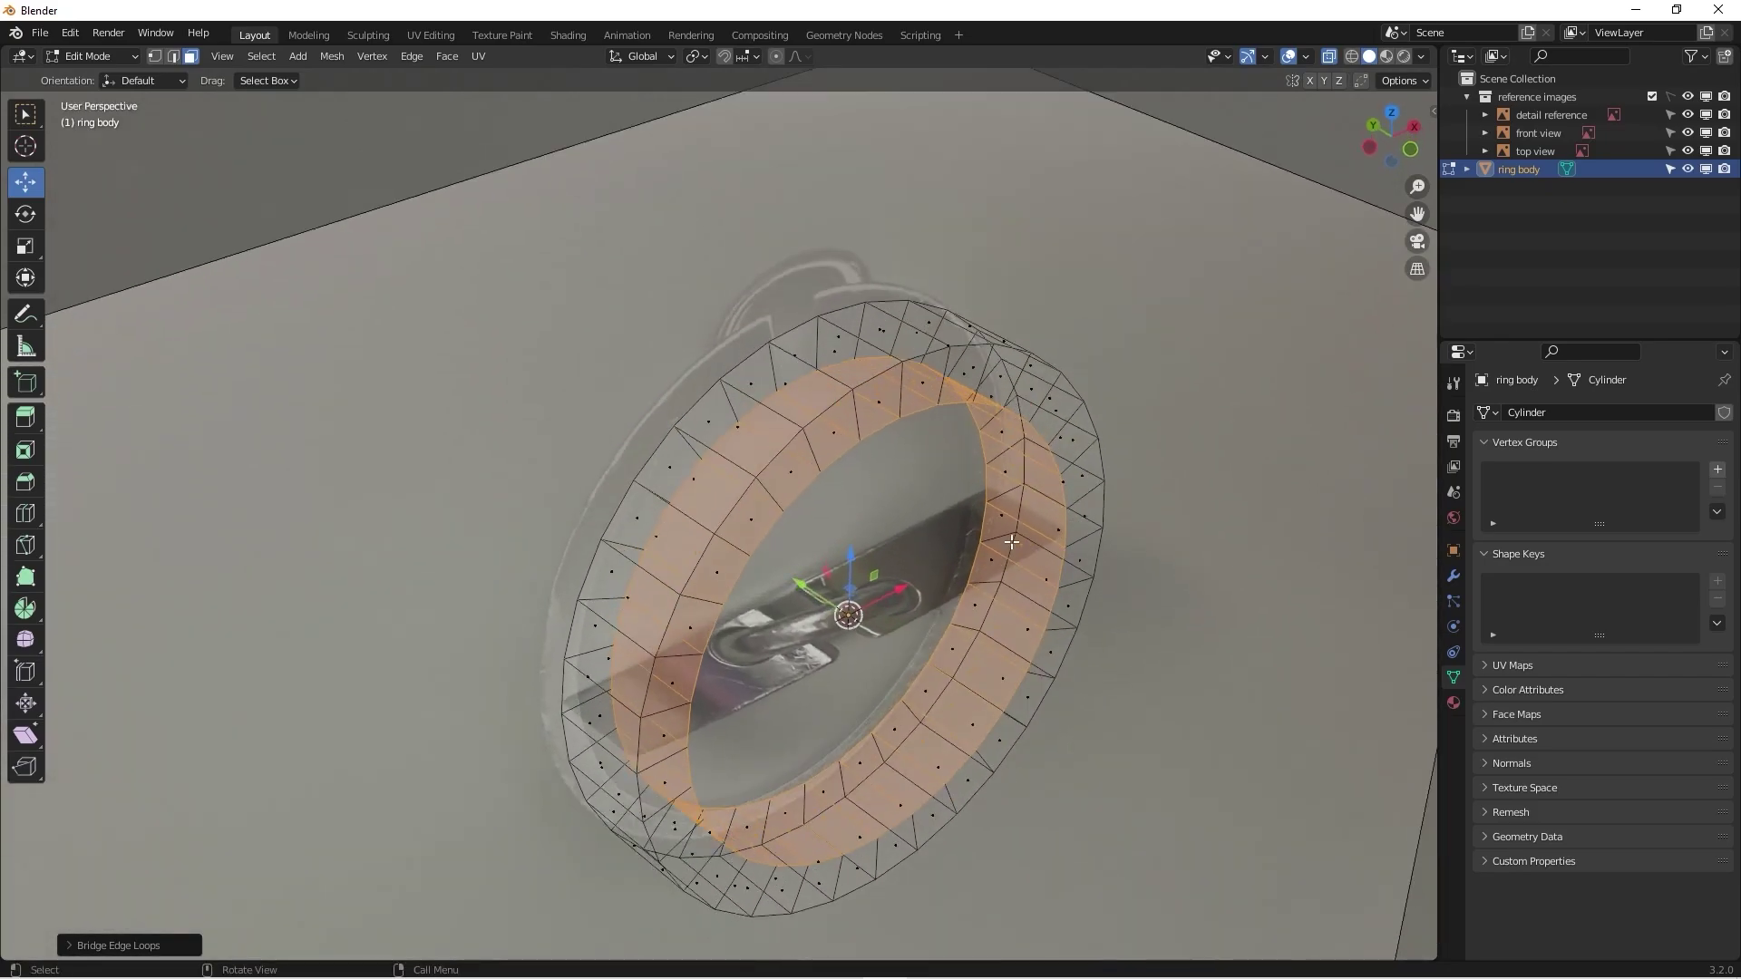
middle_click_drag(879, 661, 903, 698)
key("KP_7")
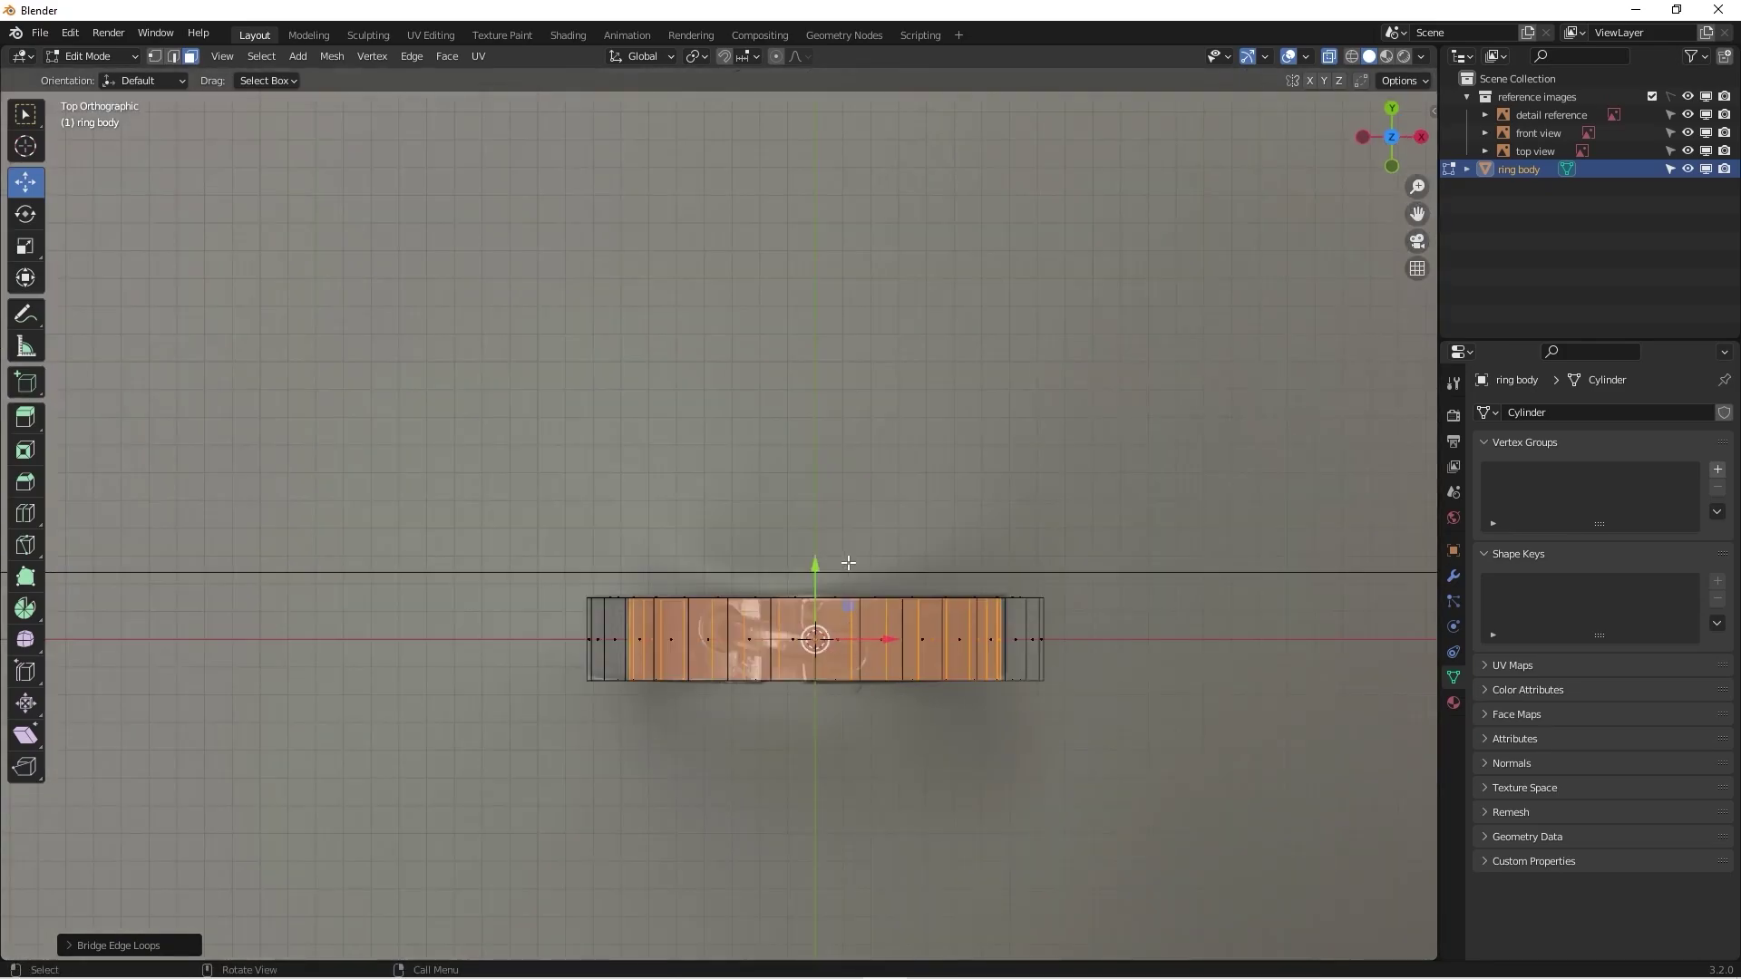
scroll(832, 324, "up", 2)
key("s")
key("y")
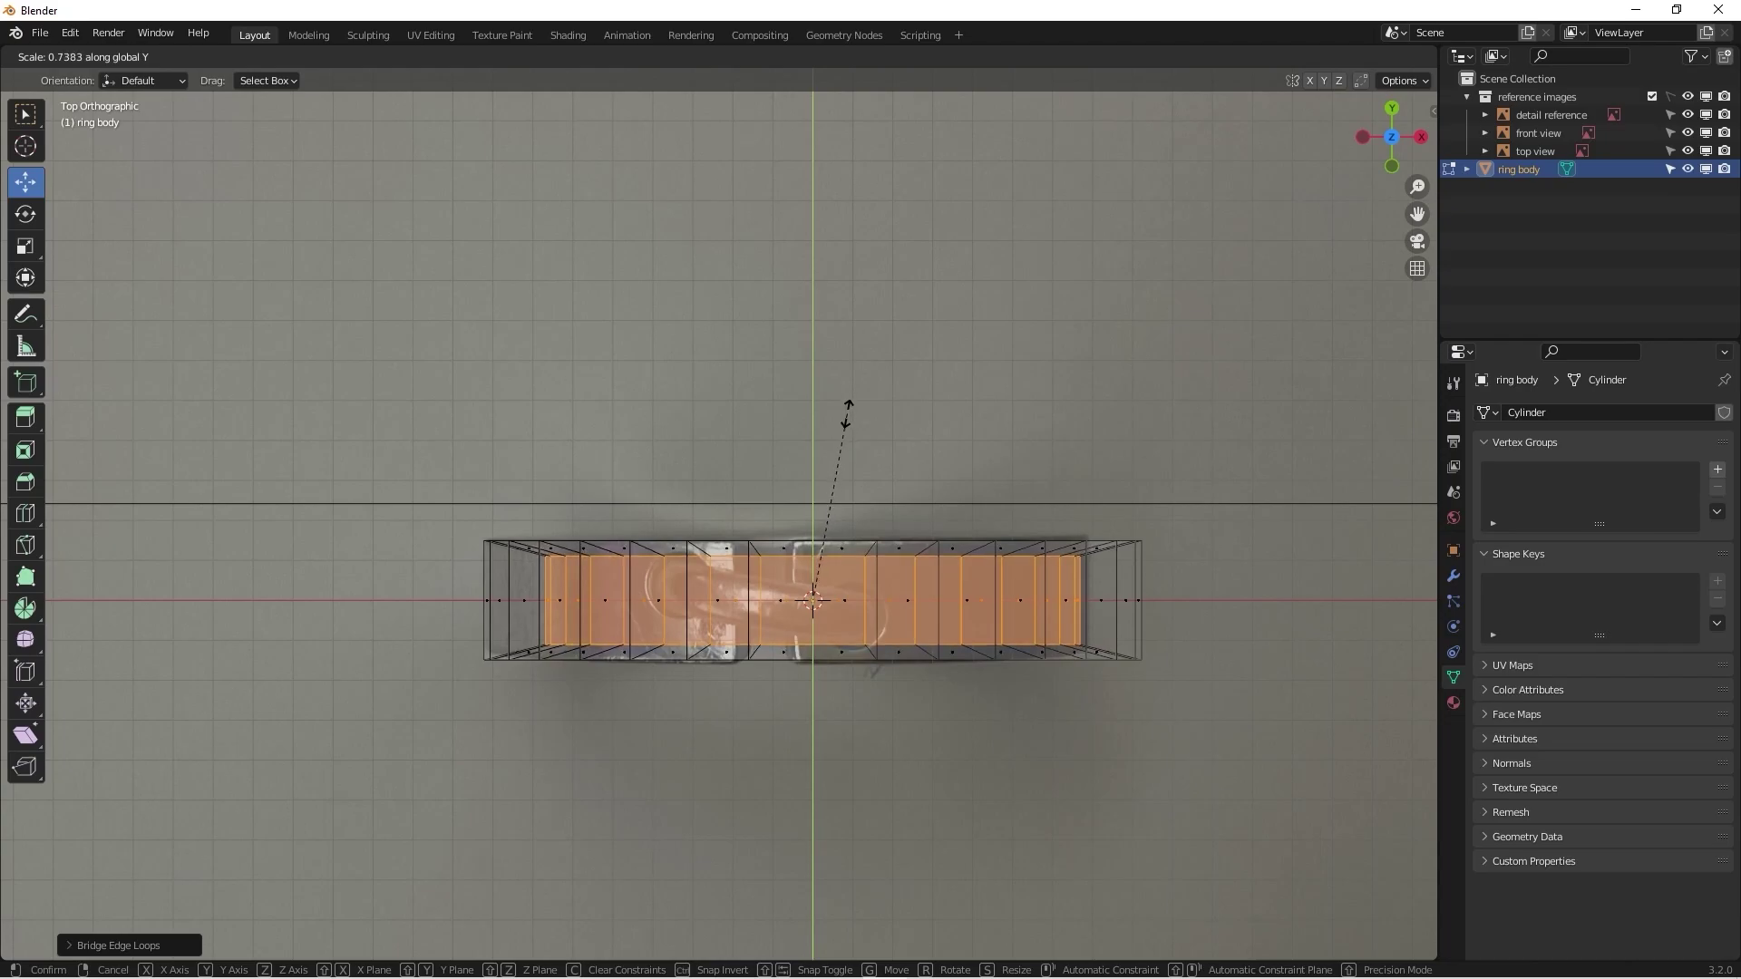
left_click(847, 417)
Step: Check the narrowed inner faces at an angle and rescale them against the reference in the top view
middle_click_drag(835, 862, 828, 726)
scroll(846, 587, "up", 4)
mouse_move(845, 586)
middle_mouse_down()
mouse_move(901, 524)
mouse_move(719, 508)
mouse_move(948, 726)
mouse_move(684, 548)
mouse_move(791, 363)
middle_mouse_up()
key("alt+z")
key("alt+z")
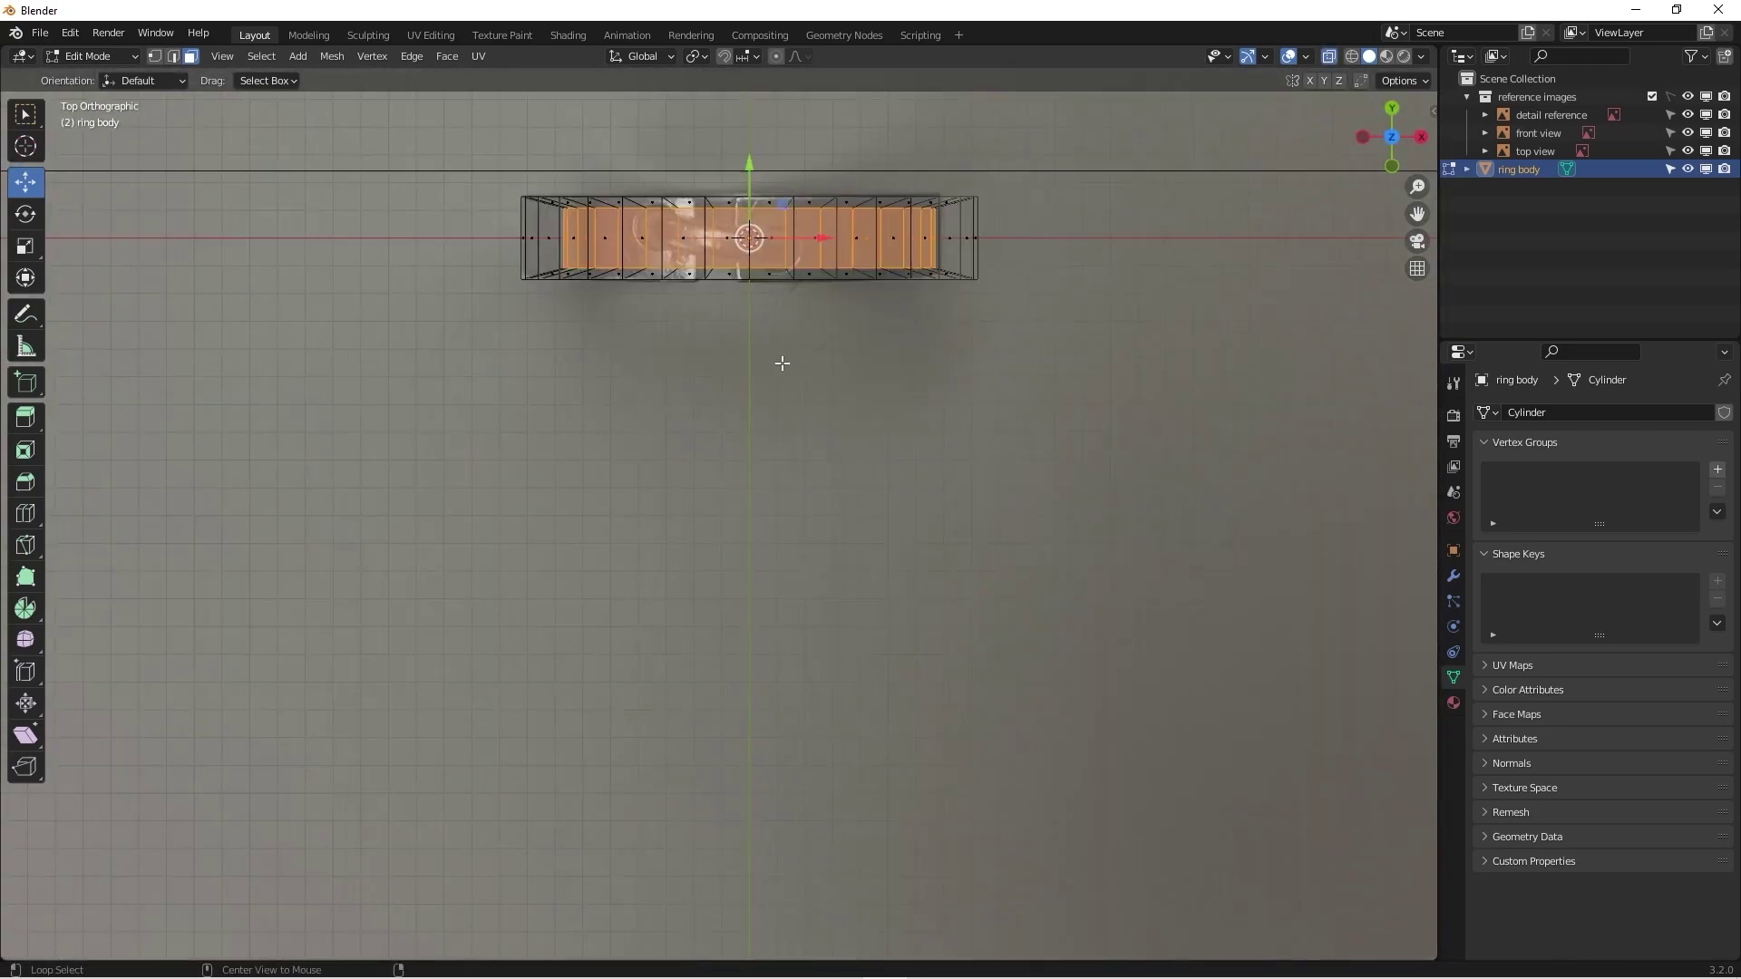
key("KP_Decimal")
key("s")
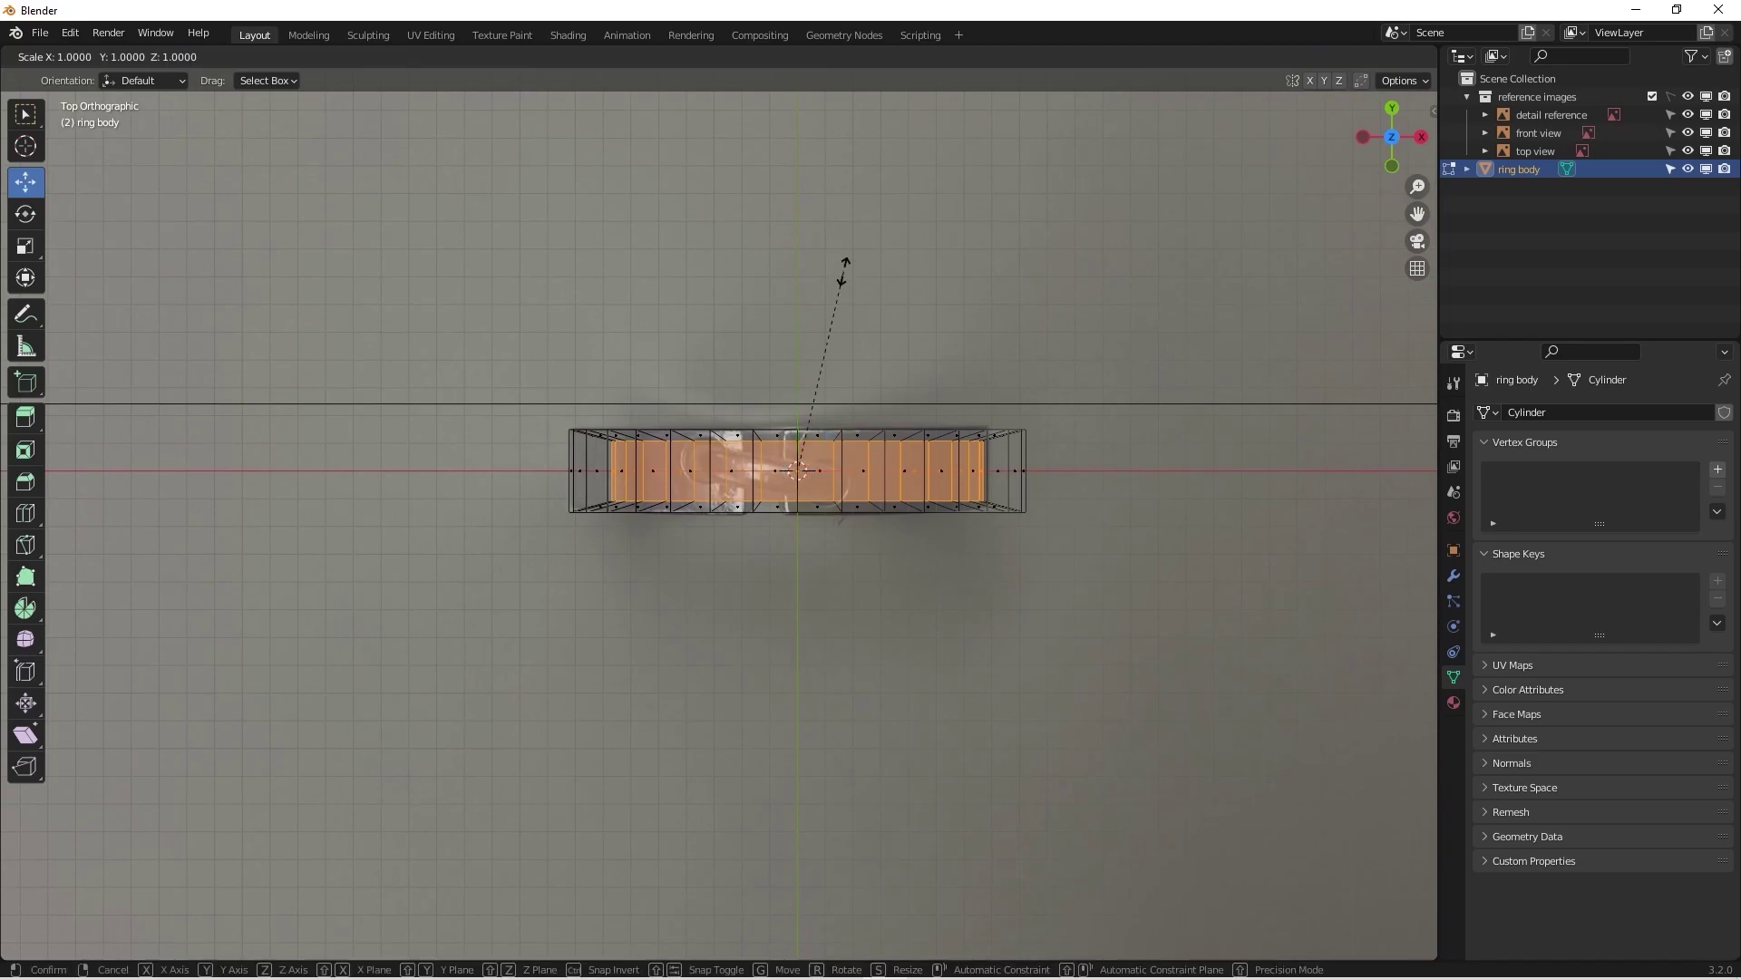
left_click(856, 381)
Step: Return to Object Mode and compare the hollow ring body with the gap at the top of the front reference
key("alt+z")
mouse_move(808, 602)
middle_mouse_down()
mouse_move(777, 447)
mouse_move(798, 462)
mouse_move(876, 433)
mouse_move(886, 481)
mouse_move(839, 505)
mouse_move(839, 490)
mouse_move(886, 513)
mouse_move(828, 498)
mouse_move(849, 480)
mouse_move(793, 498)
mouse_move(738, 486)
mouse_move(715, 439)
mouse_move(758, 451)
mouse_move(725, 471)
mouse_move(634, 417)
mouse_move(768, 421)
mouse_move(728, 441)
middle_mouse_up()
scroll(841, 502, "down", 3)
scroll(642, 424, "down", 3)
scroll(732, 536, "up", 1)
middle_click_drag(751, 533, 703, 522)
key("Tab")
key("KP_1")
scroll(771, 377, "down", 3)
middle_click_drag(792, 437, 794, 432, "shift")
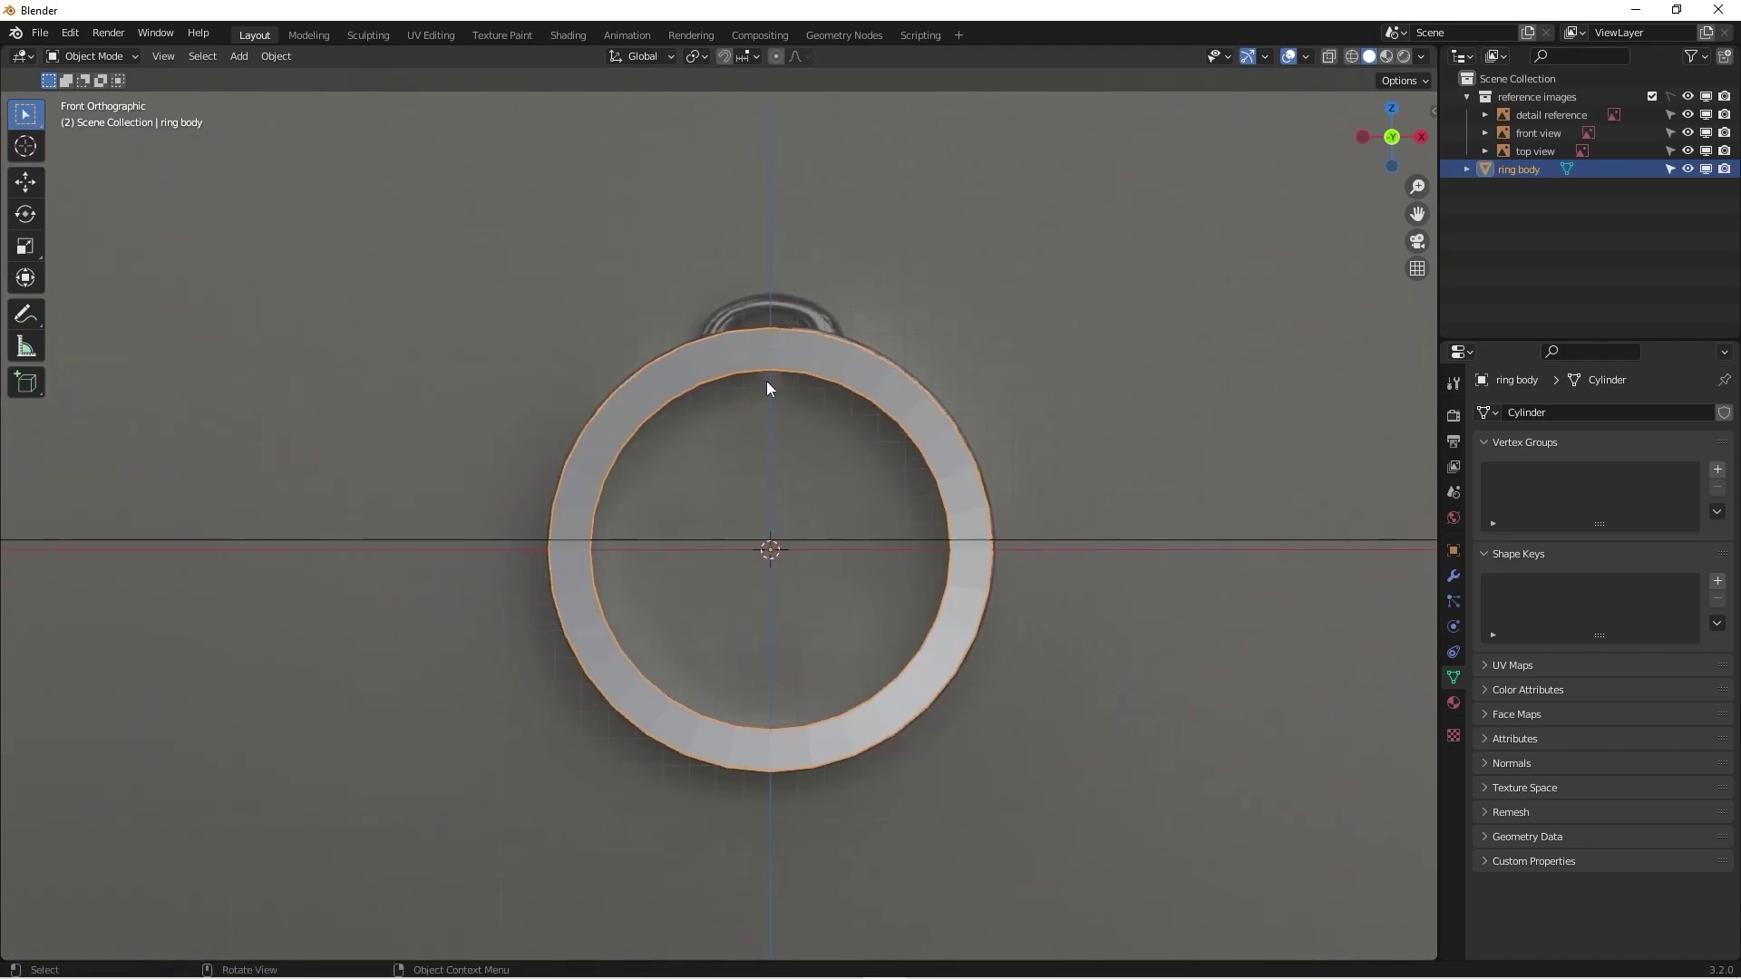
key("alt+z")
scroll(765, 373, "up", 4)
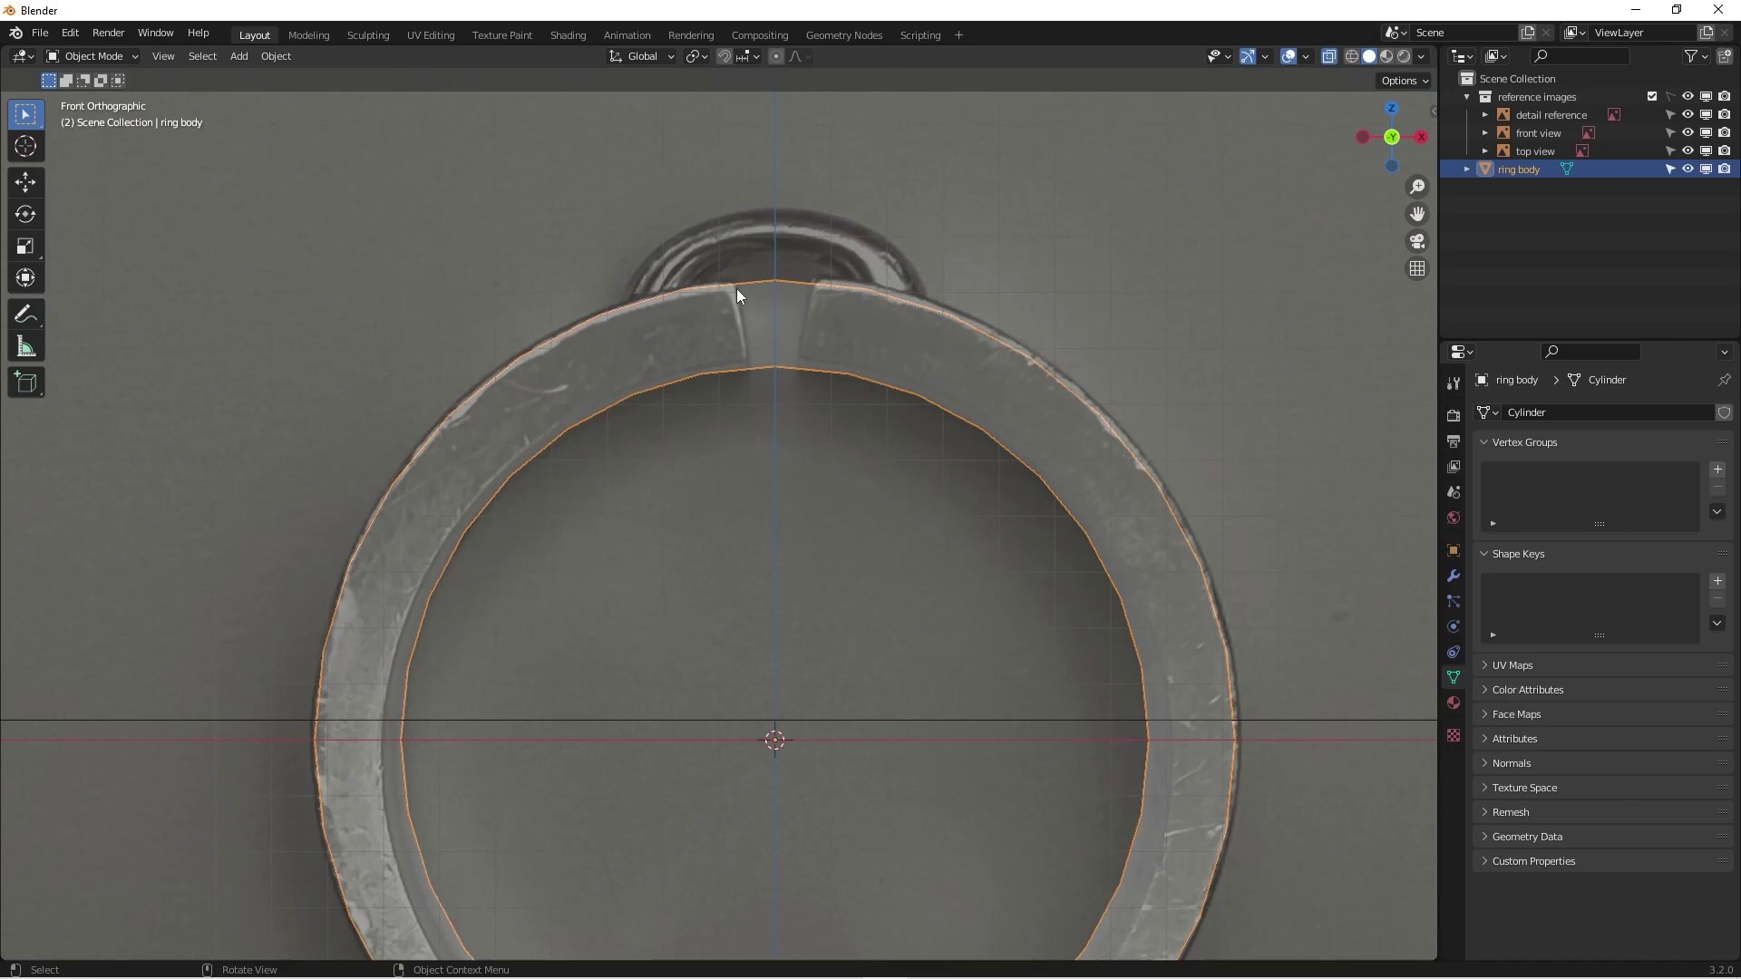
scroll(825, 517, "down", 3)
scroll(796, 415, "up", 3)
Step: In Edit Mode, add a centred loop cut to the segment just left of the band's top centre
key("Tab")
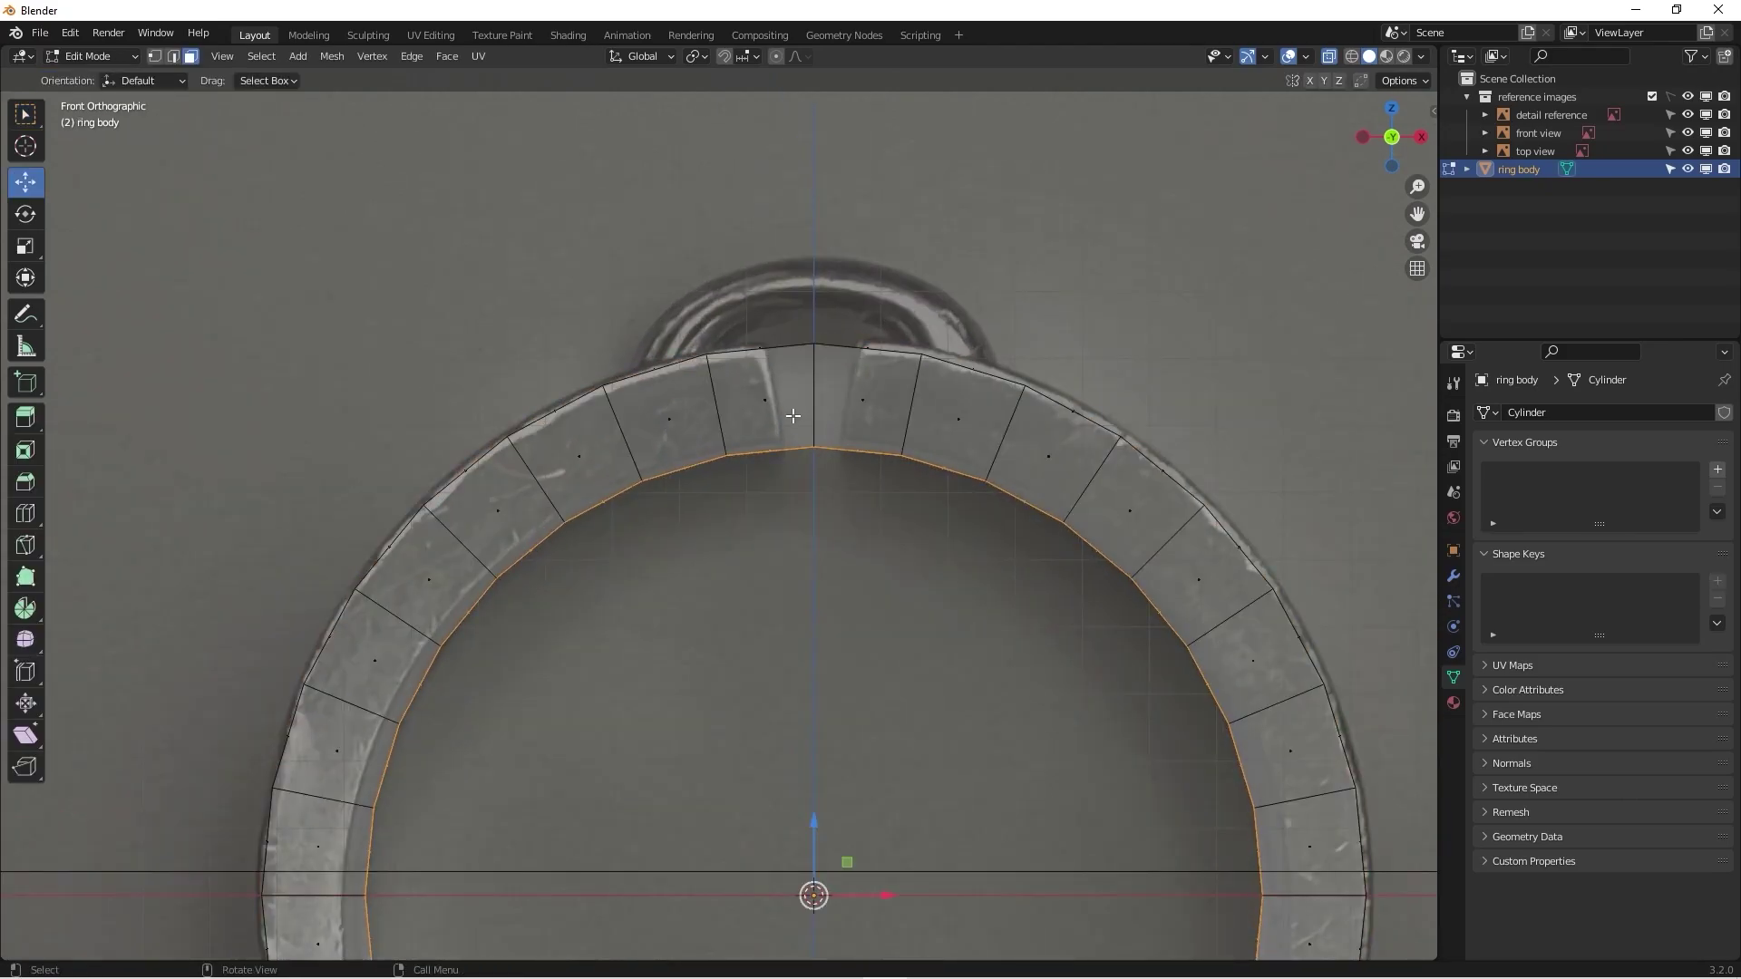
scroll(820, 448, "up", 2)
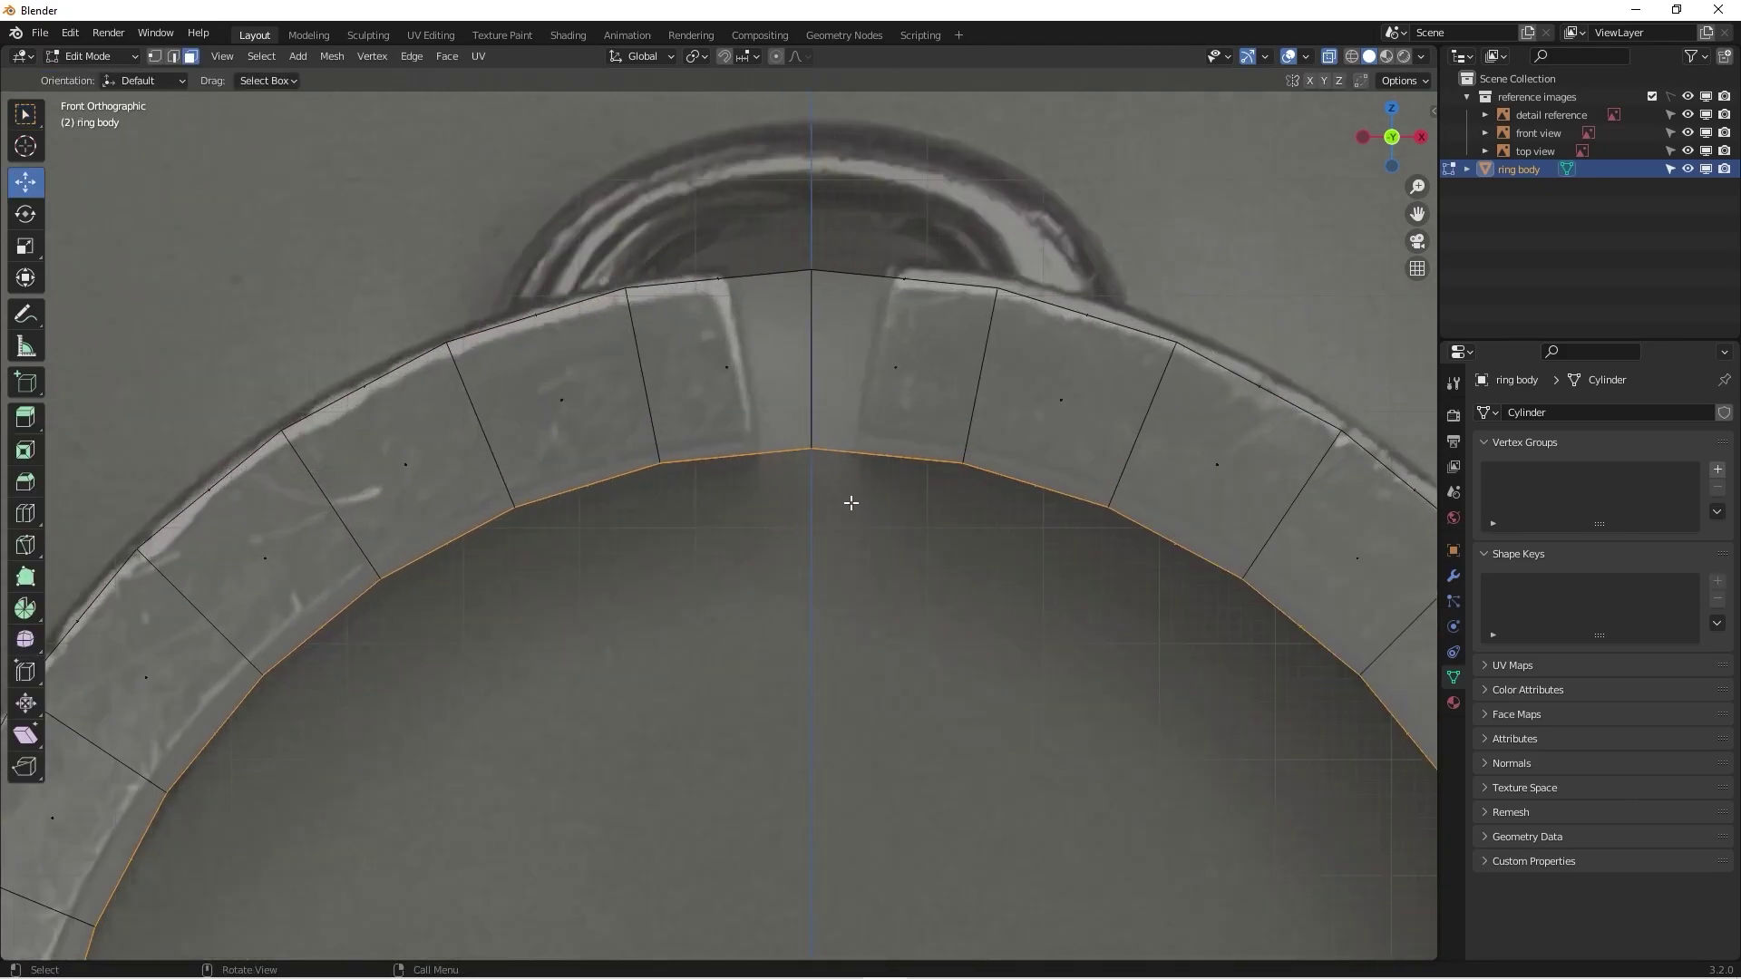
scroll(832, 502, "down", 3)
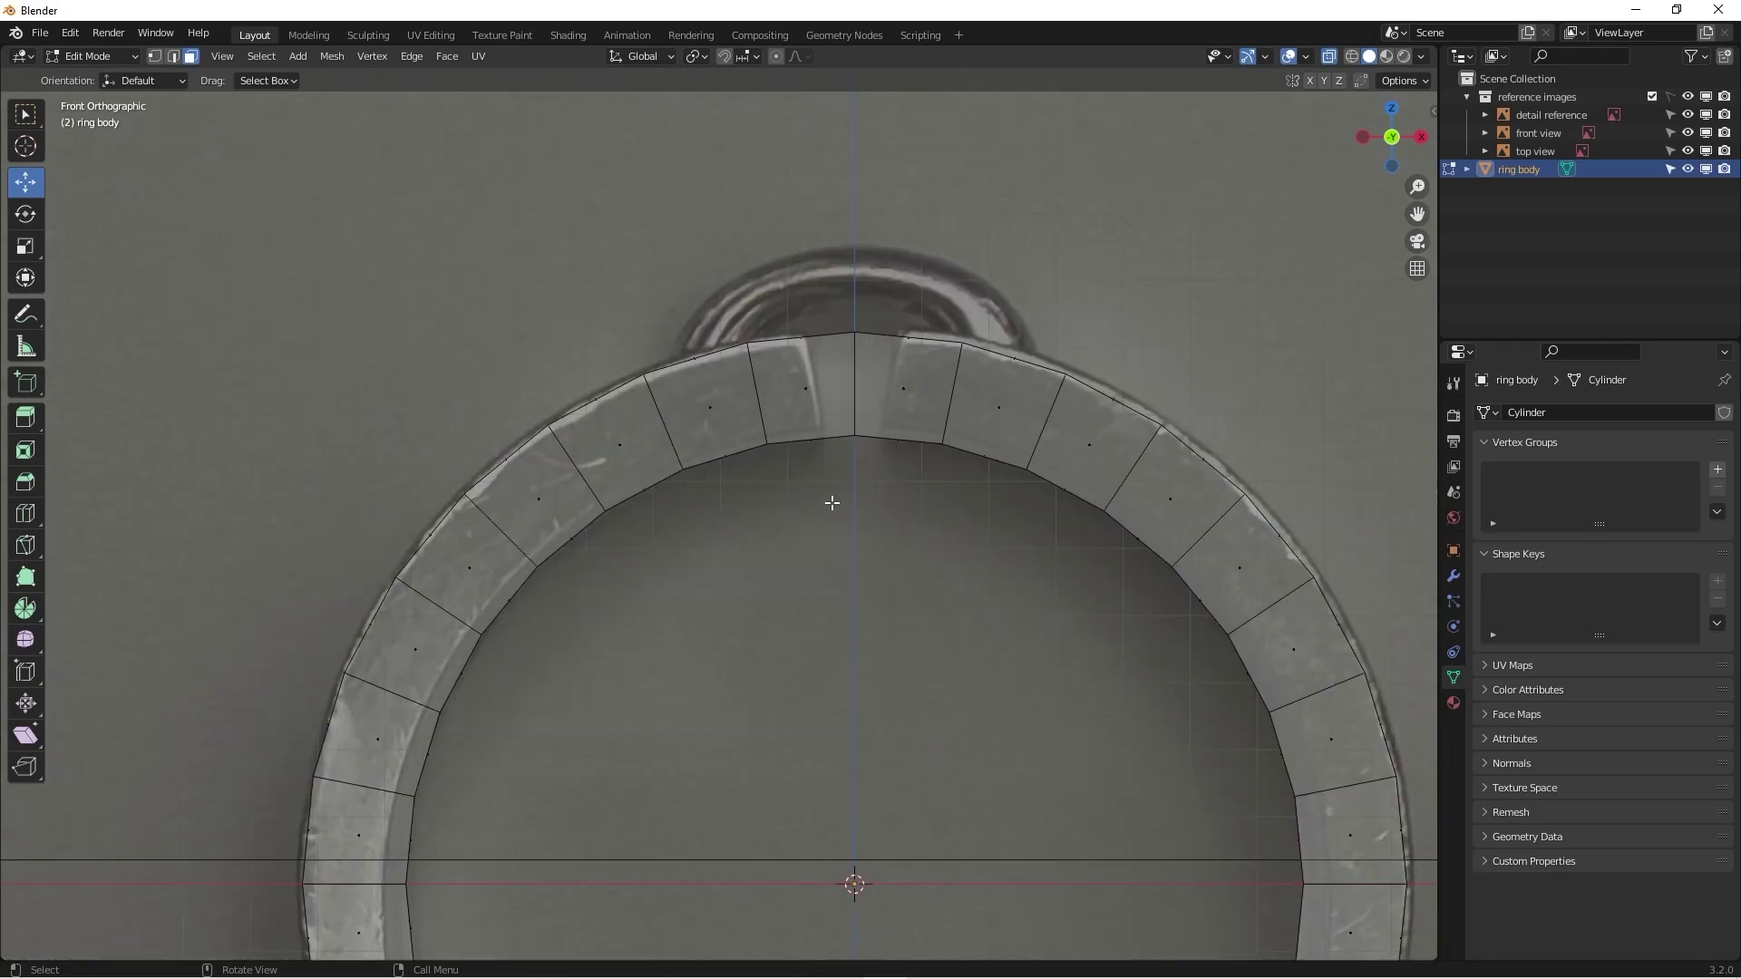
key("ctrl+r")
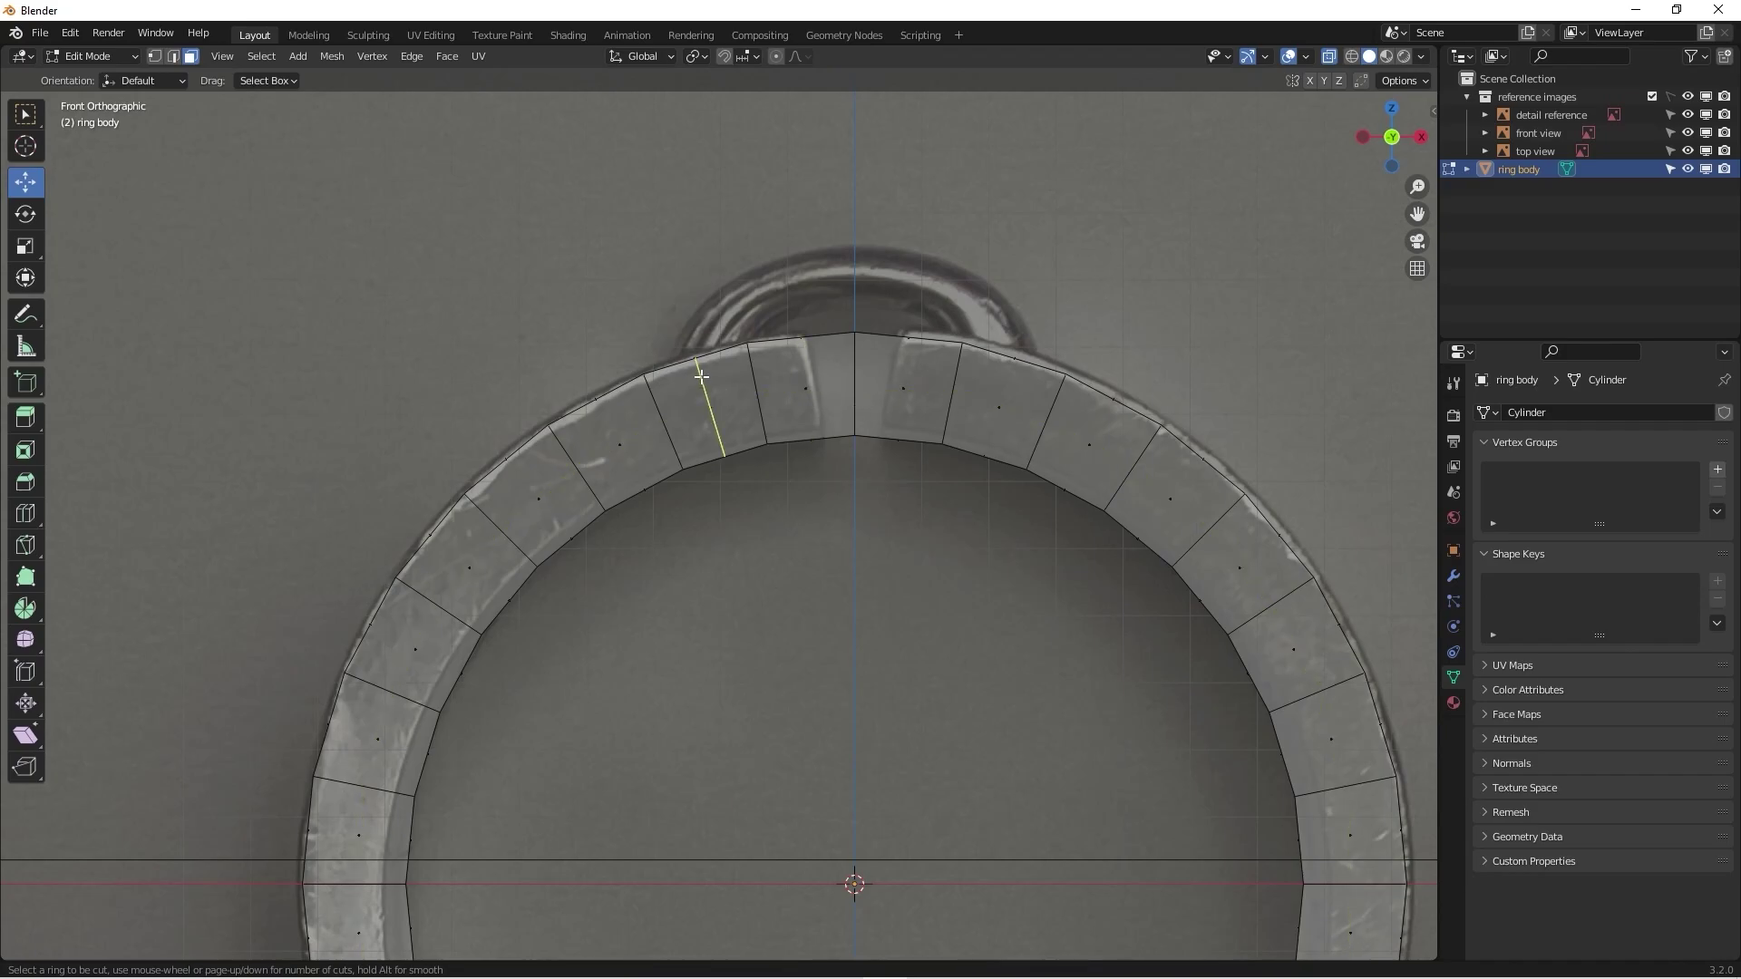
left_click(803, 371)
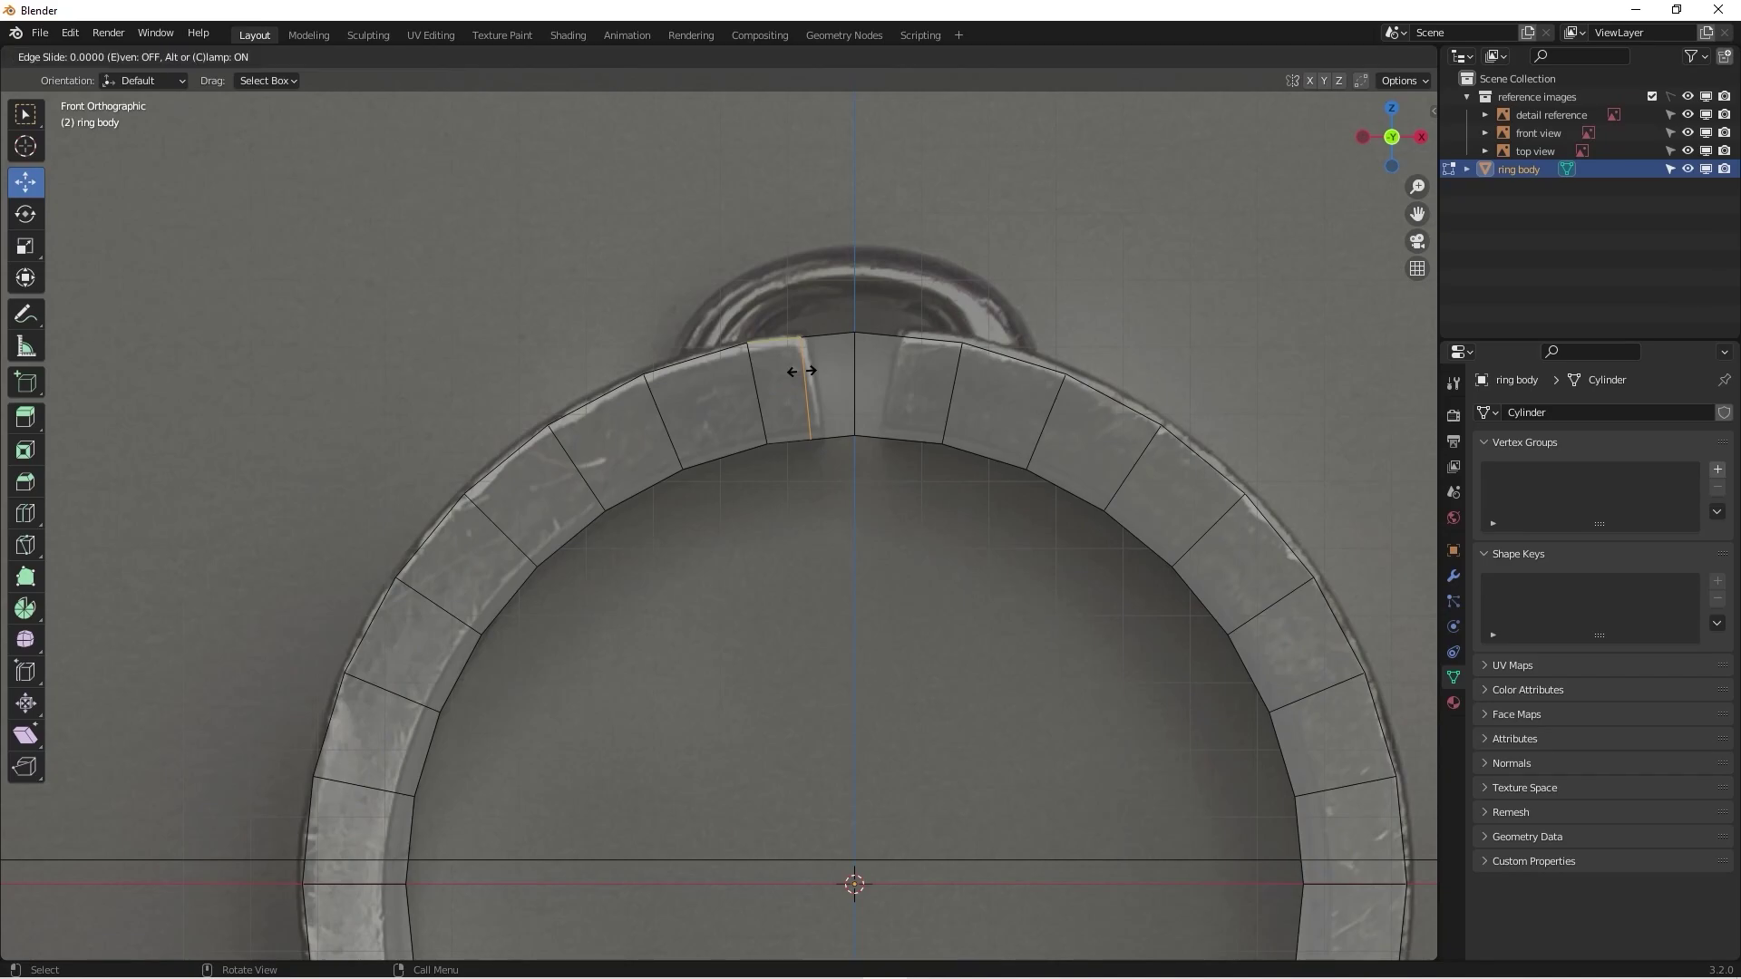
left_click(803, 371)
Step: Slide the outer edge of the new loop cut toward the top centre to match the left side of the reference gap
middle_click_drag(804, 377, 808, 408)
middle_click_drag(802, 498, 776, 442)
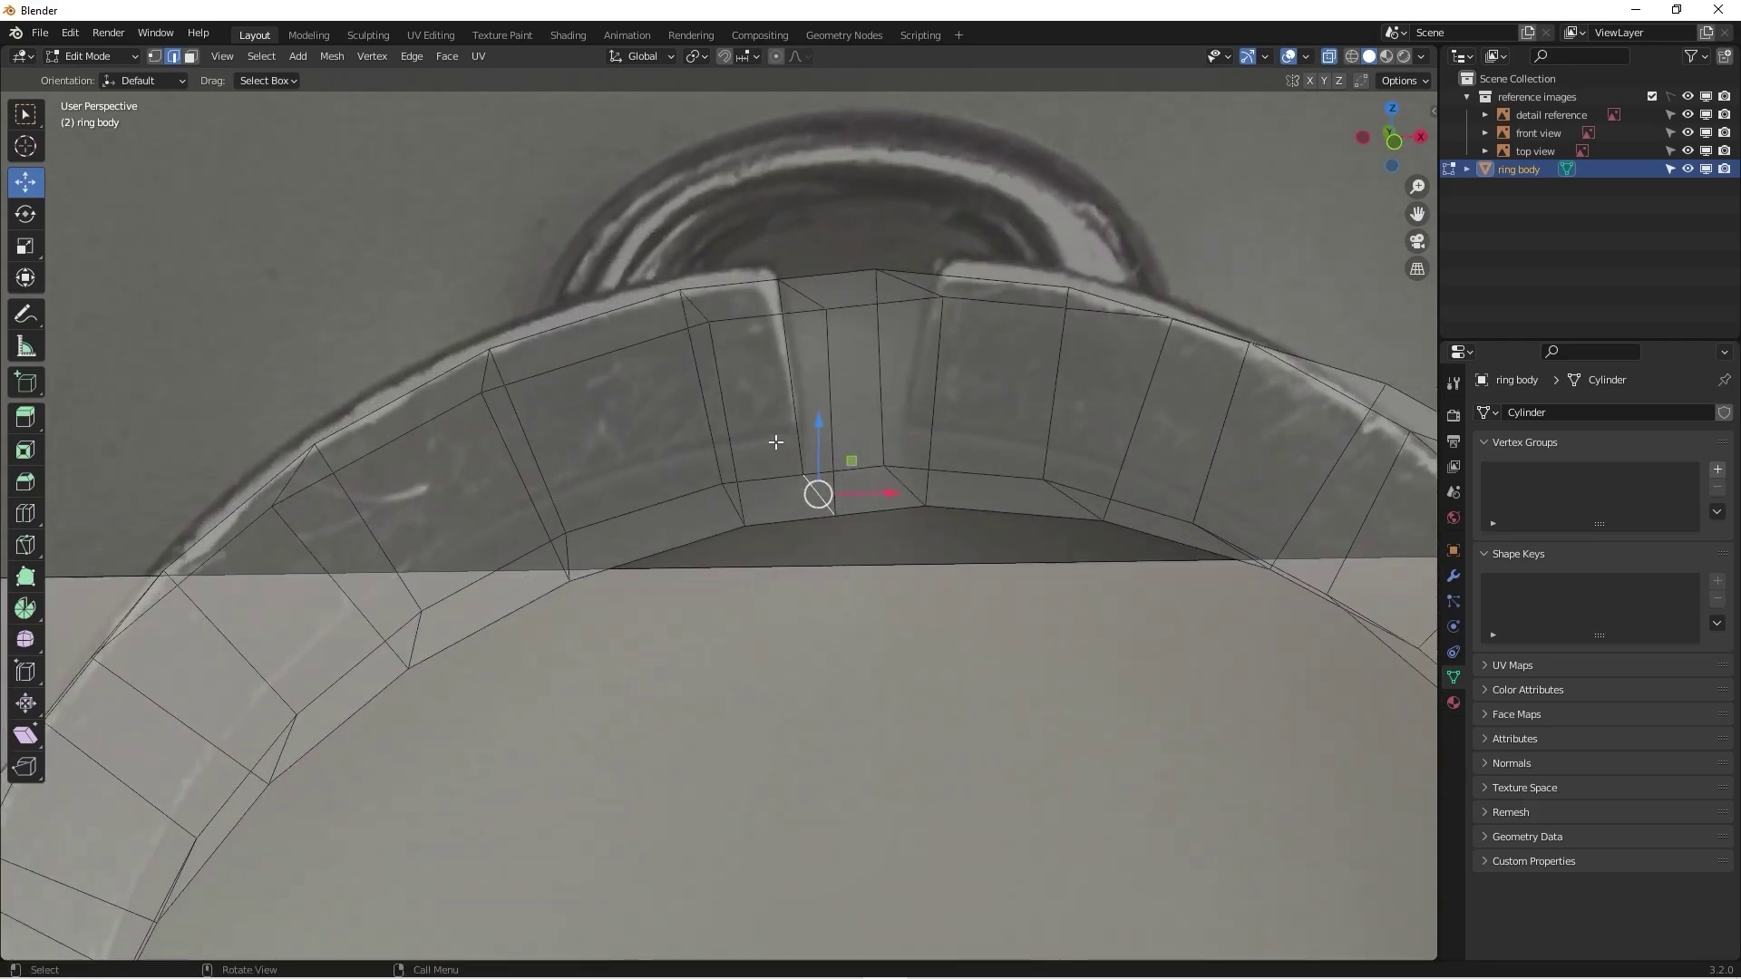
key("KP_1")
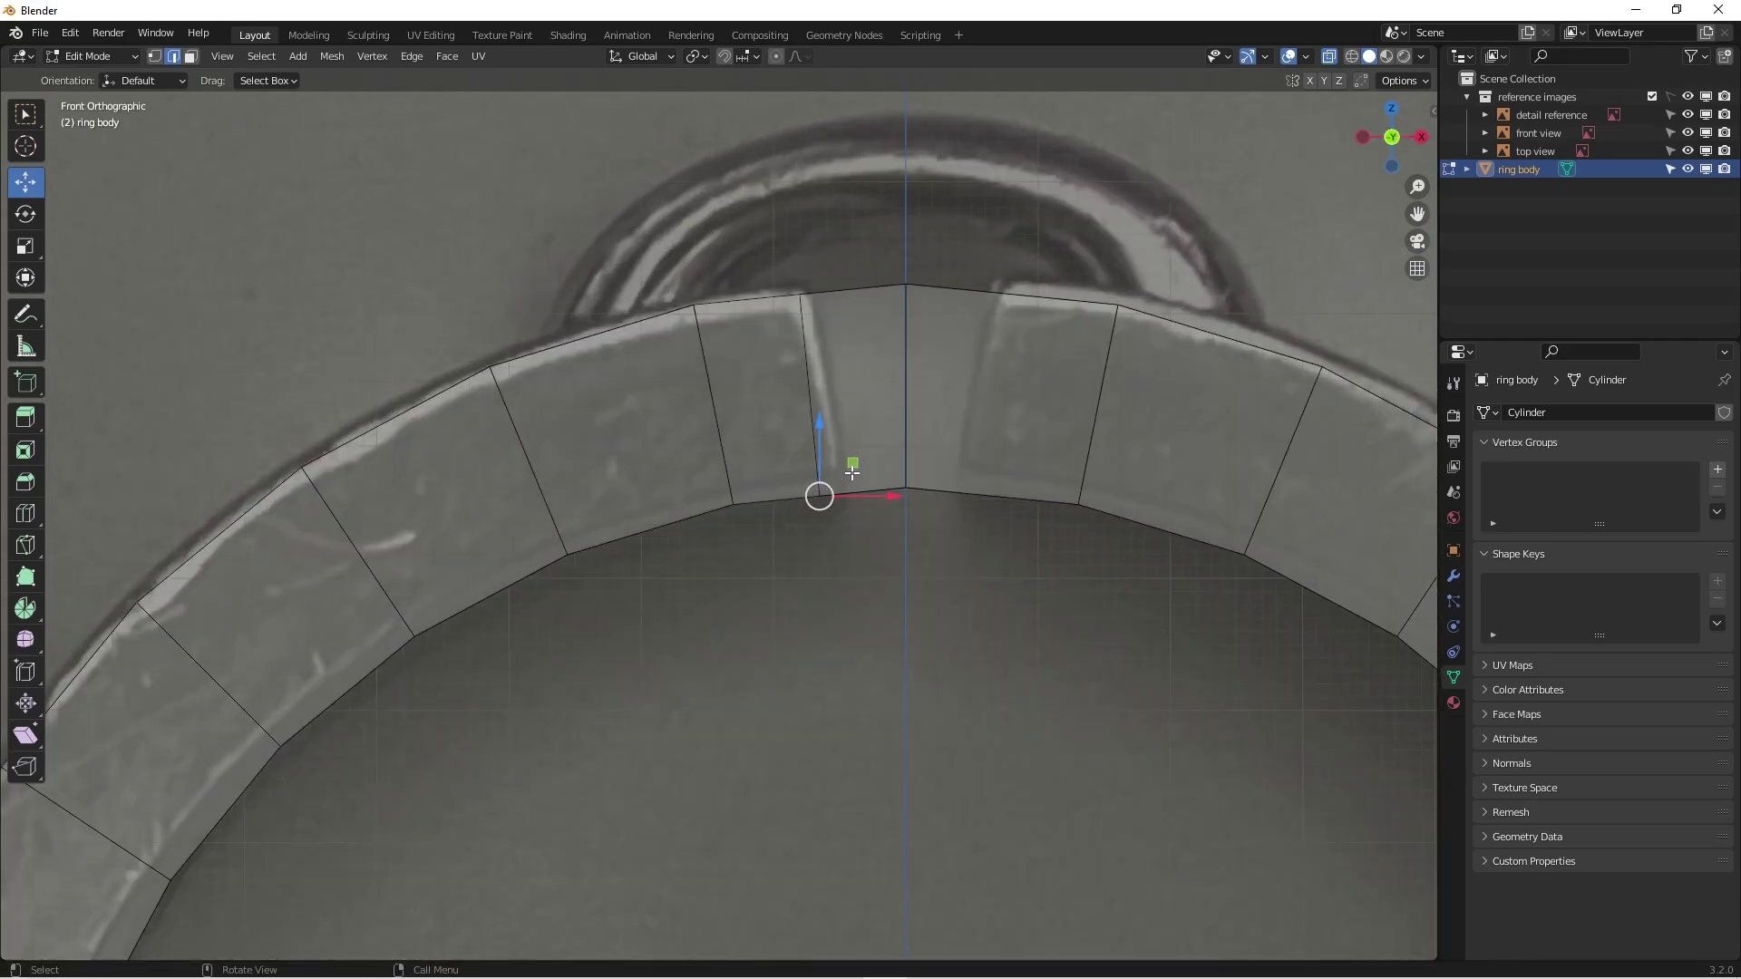
middle_click_drag(852, 471, 841, 351)
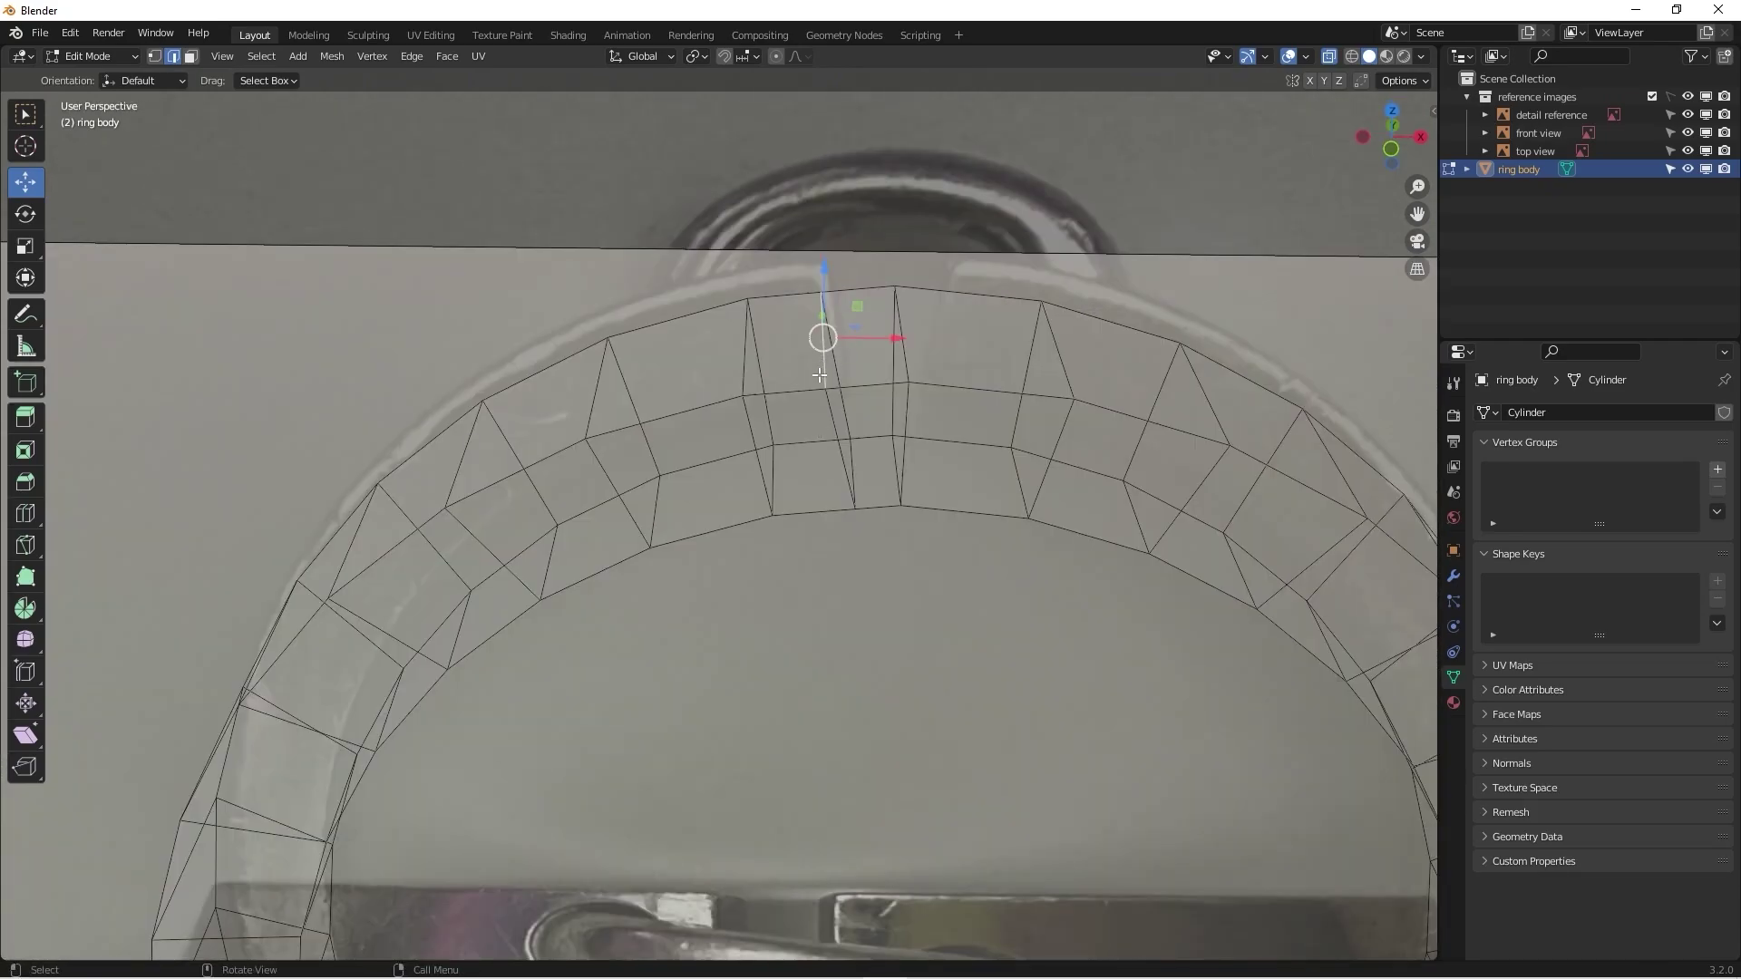
key("KP_1")
scroll(824, 381, "up", 3)
key("g")
key("g")
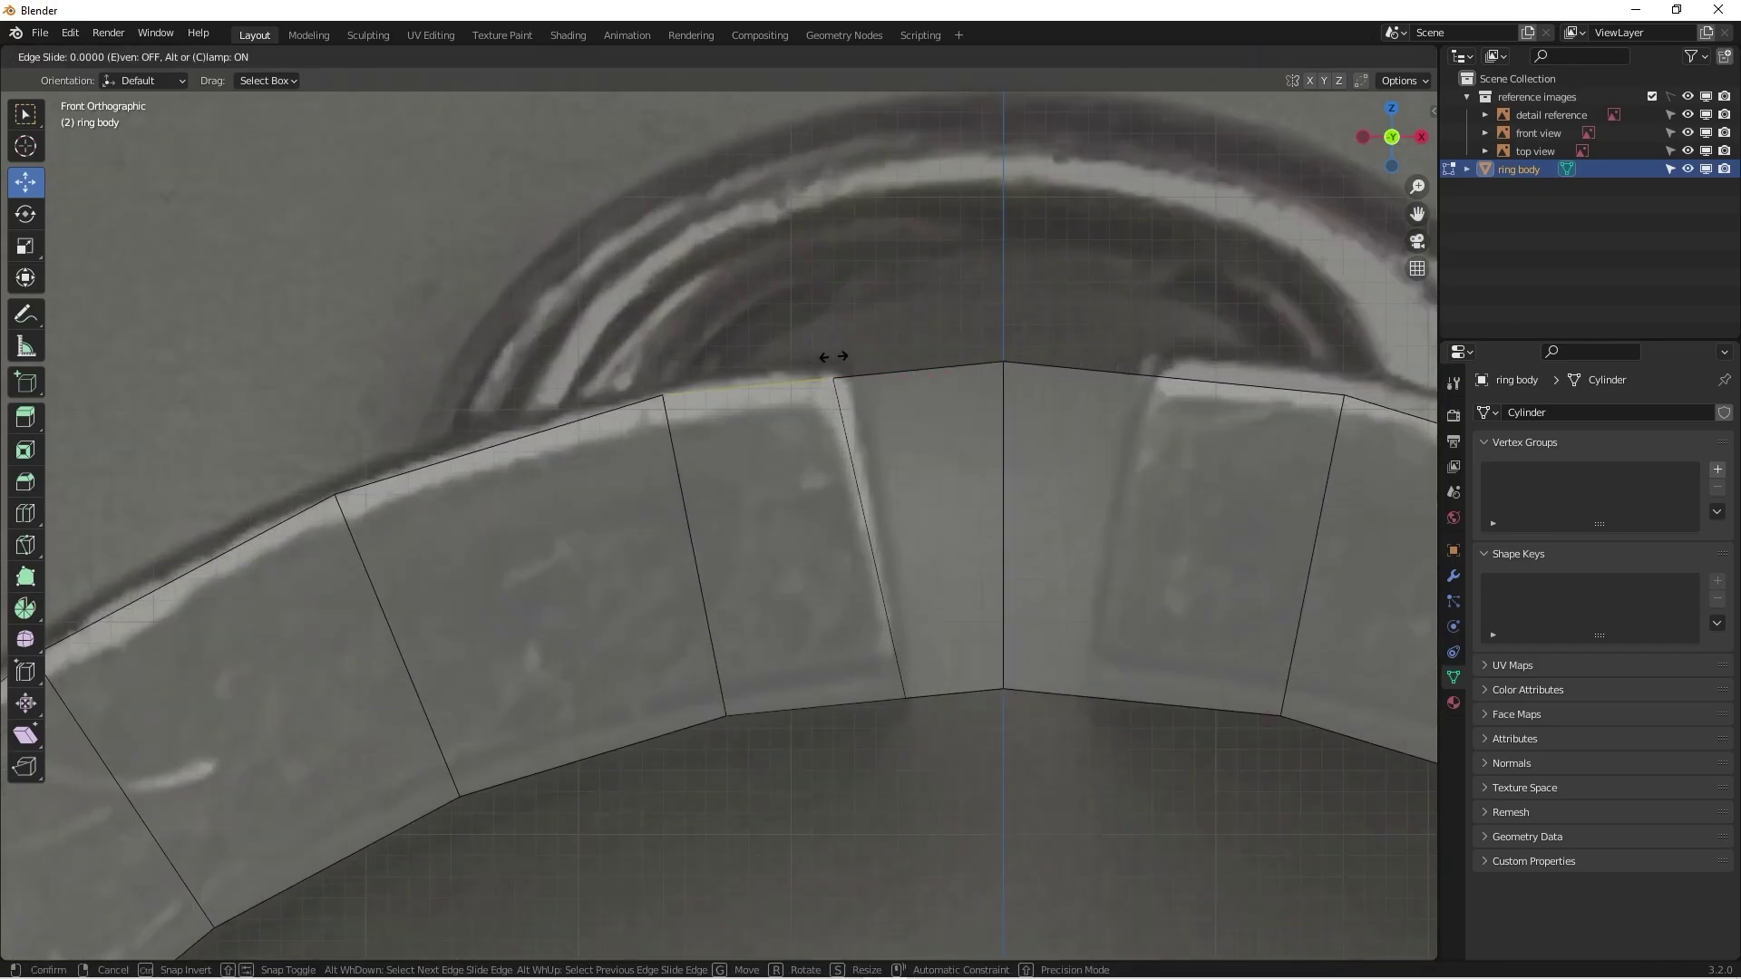
left_click(850, 358)
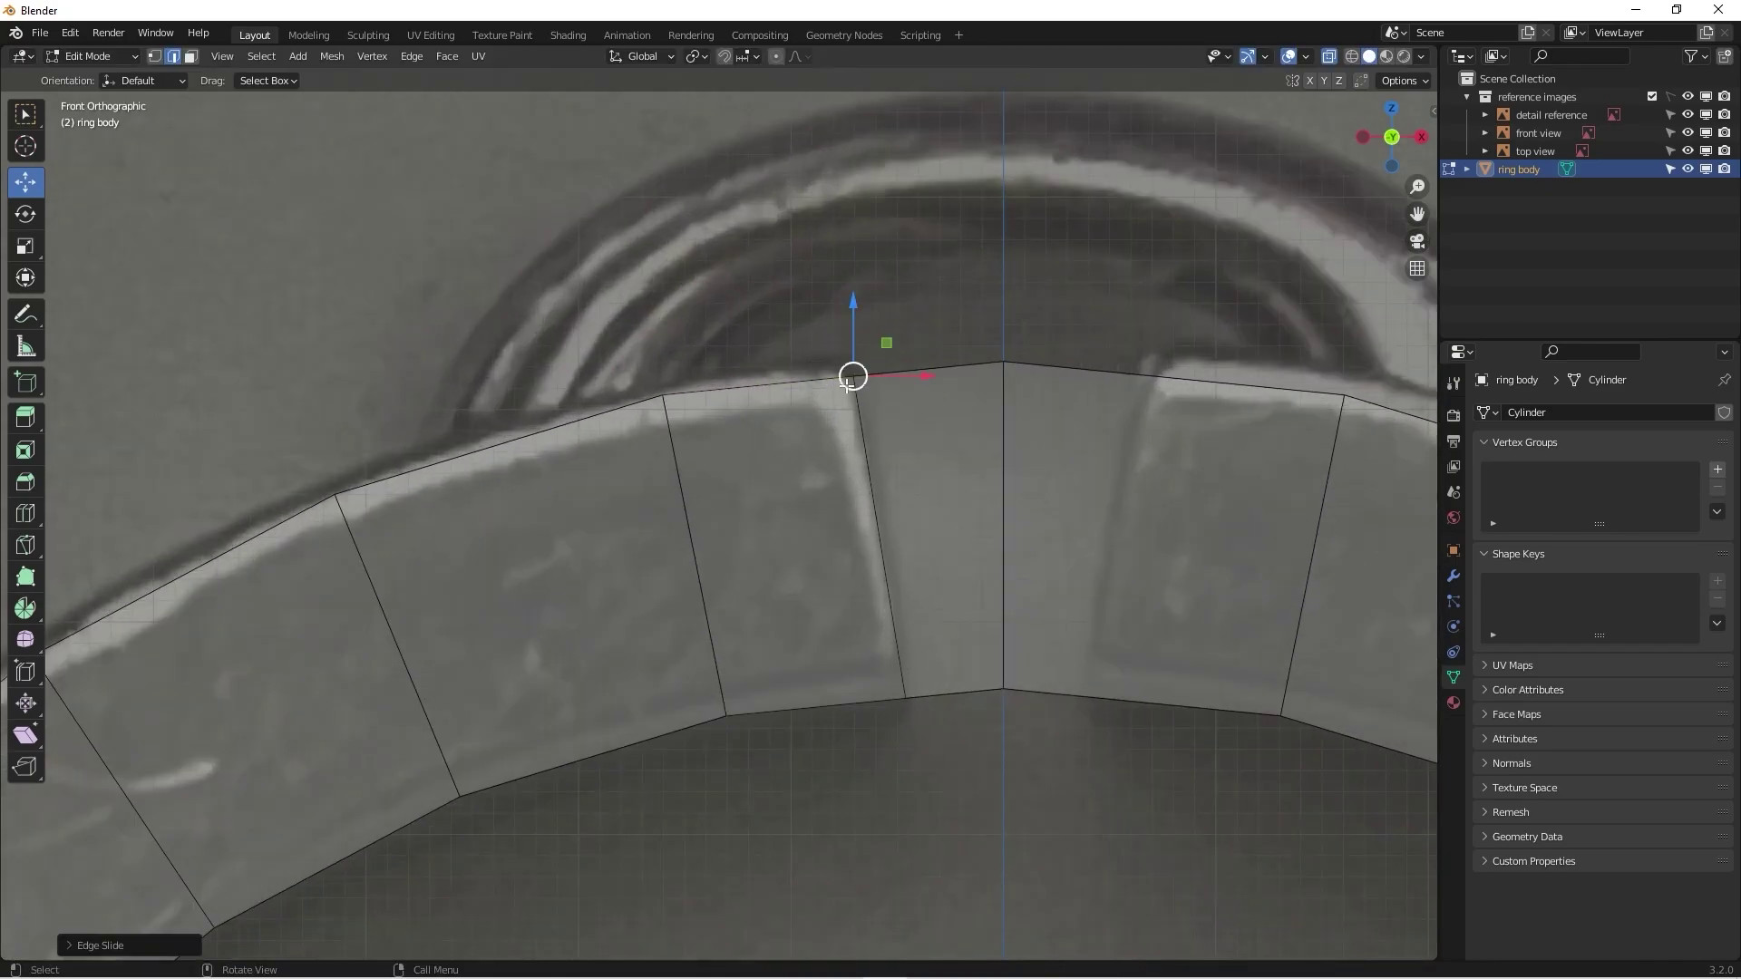
Step: Compare the slid loop cut and the whole band with the ring and top gap in the front reference
scroll(720, 688, "down", 4)
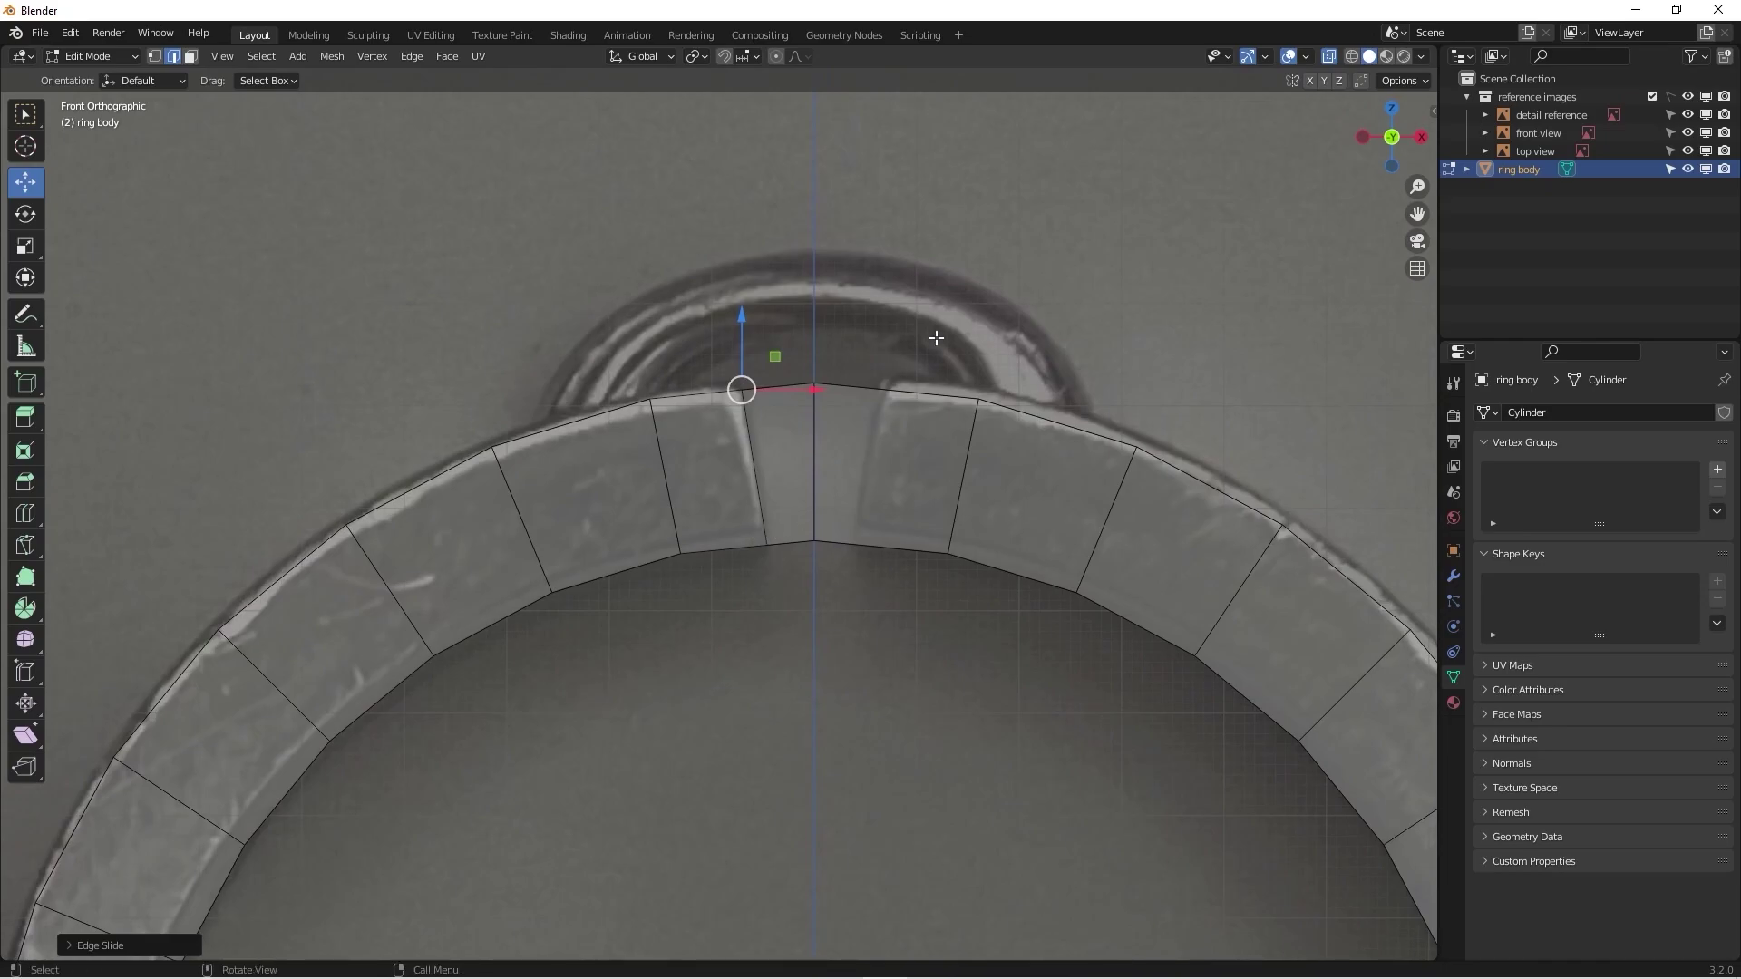
scroll(951, 623, "down", 2)
middle_click_drag(875, 544, 829, 564)
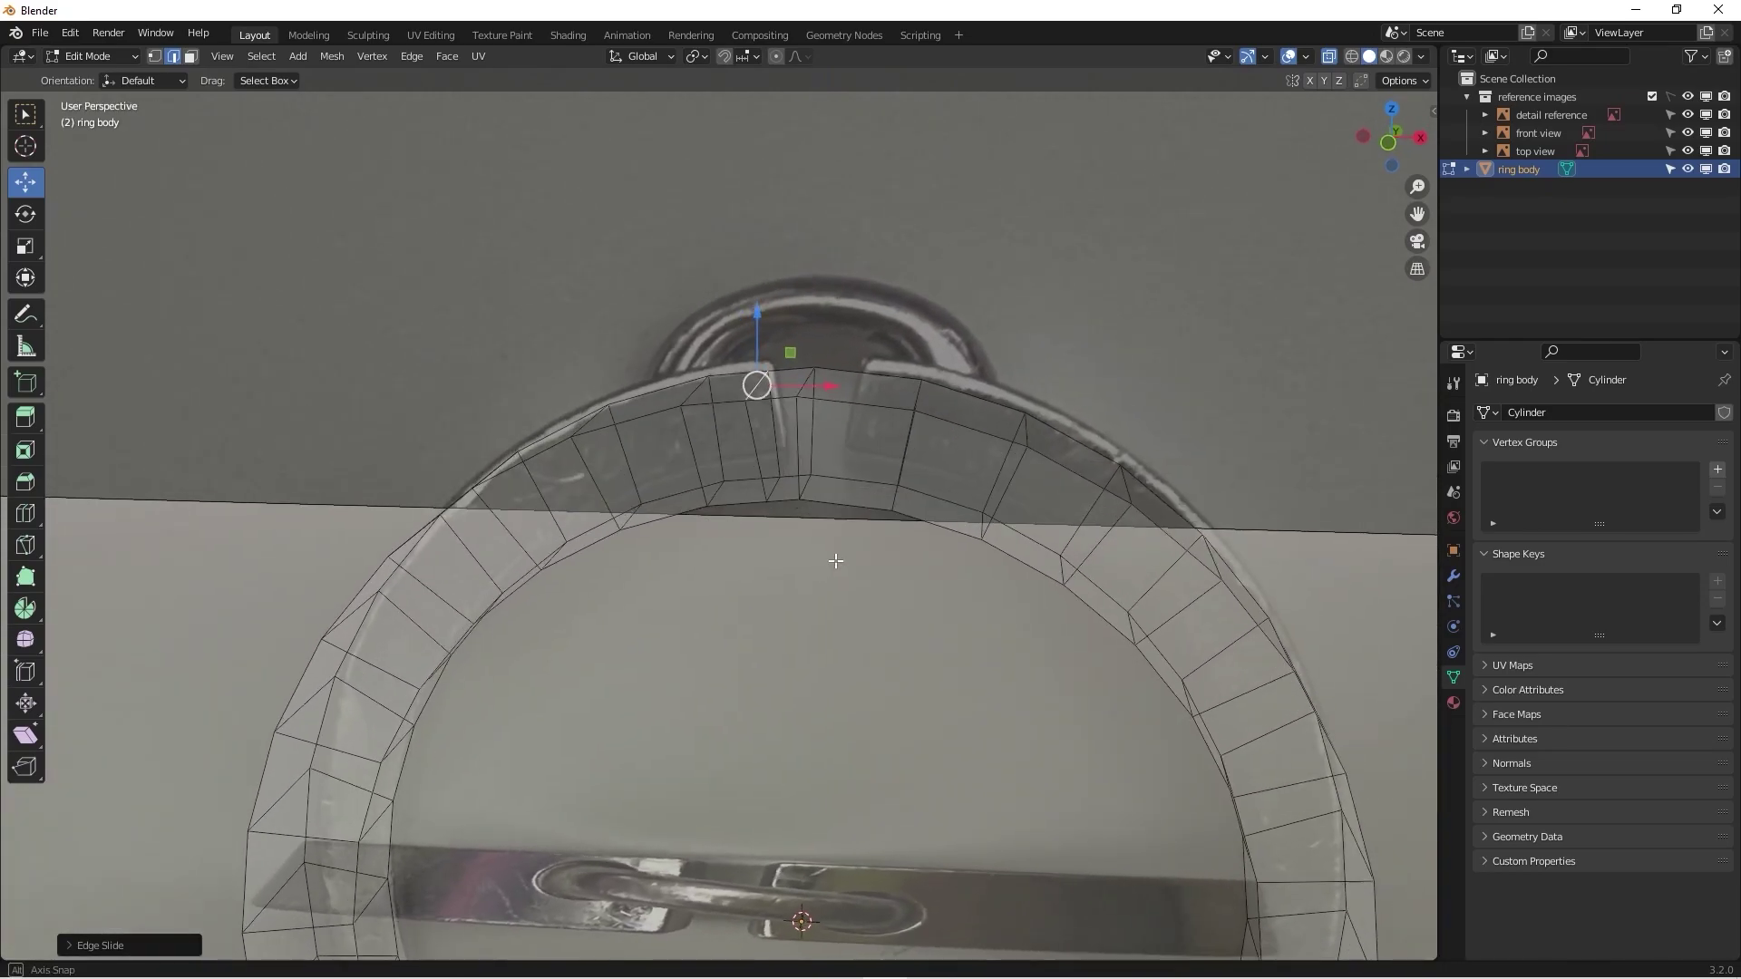
key("KP_1")
scroll(831, 388, "down", 2, "shift")
scroll(831, 388, "up", 2)
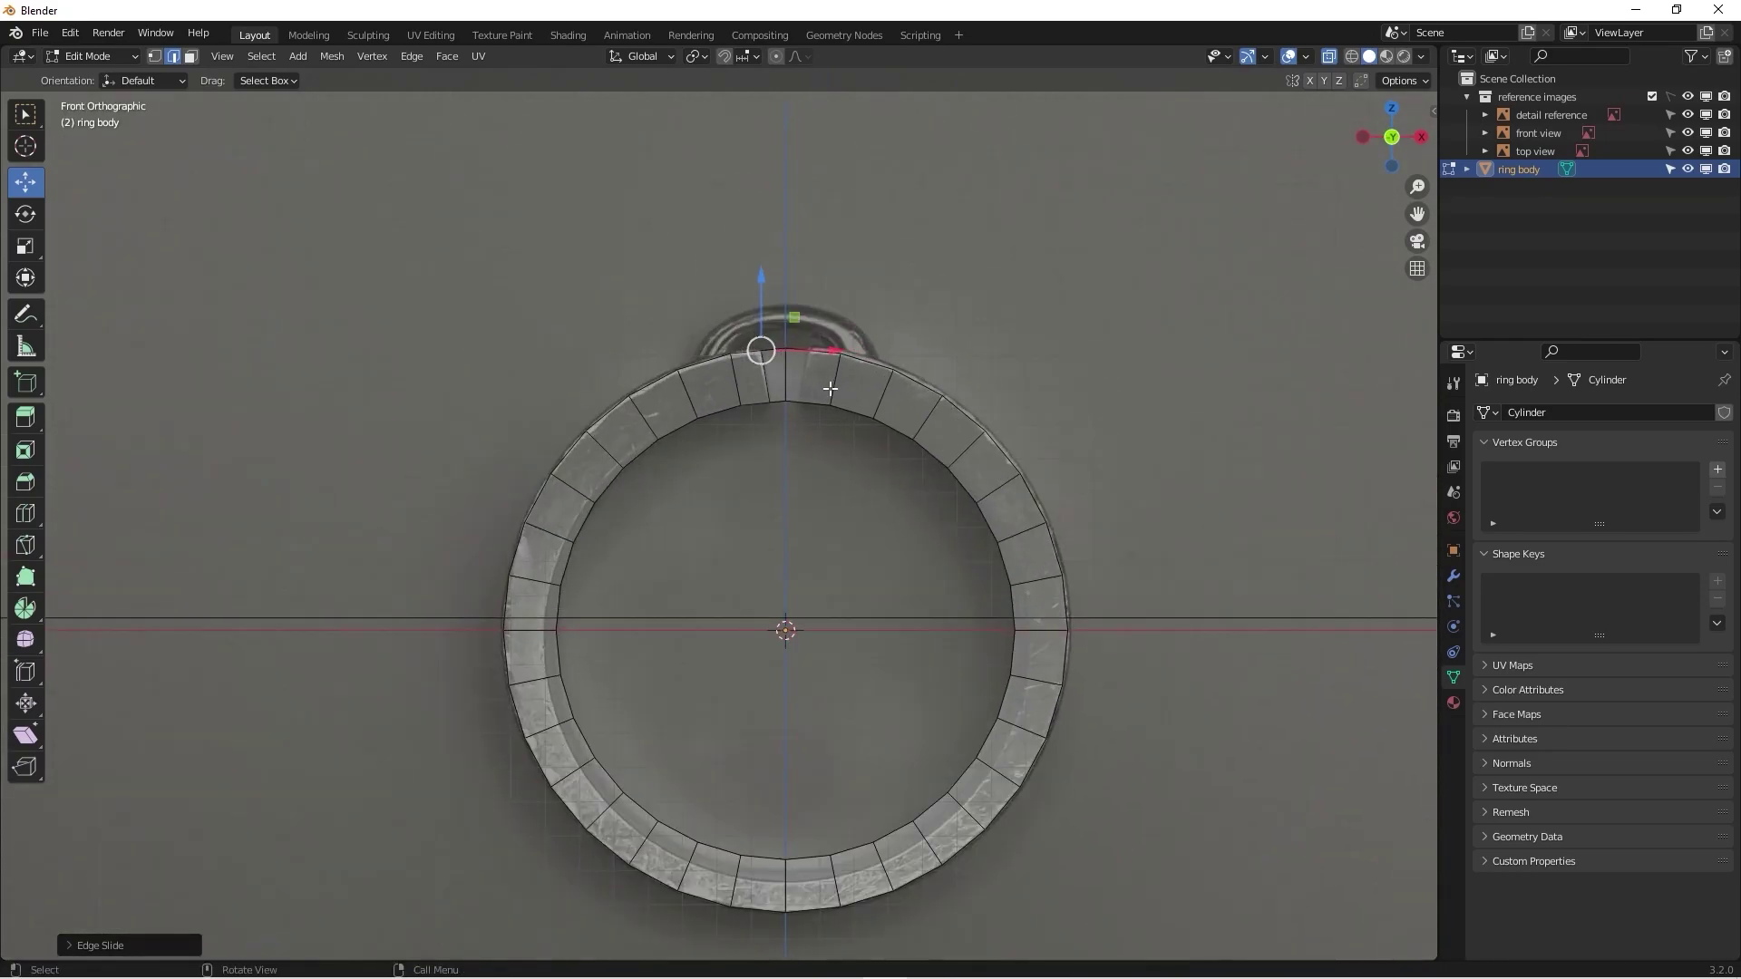
scroll(807, 386, "down", 2, "shift")
scroll(805, 377, "up", 1)
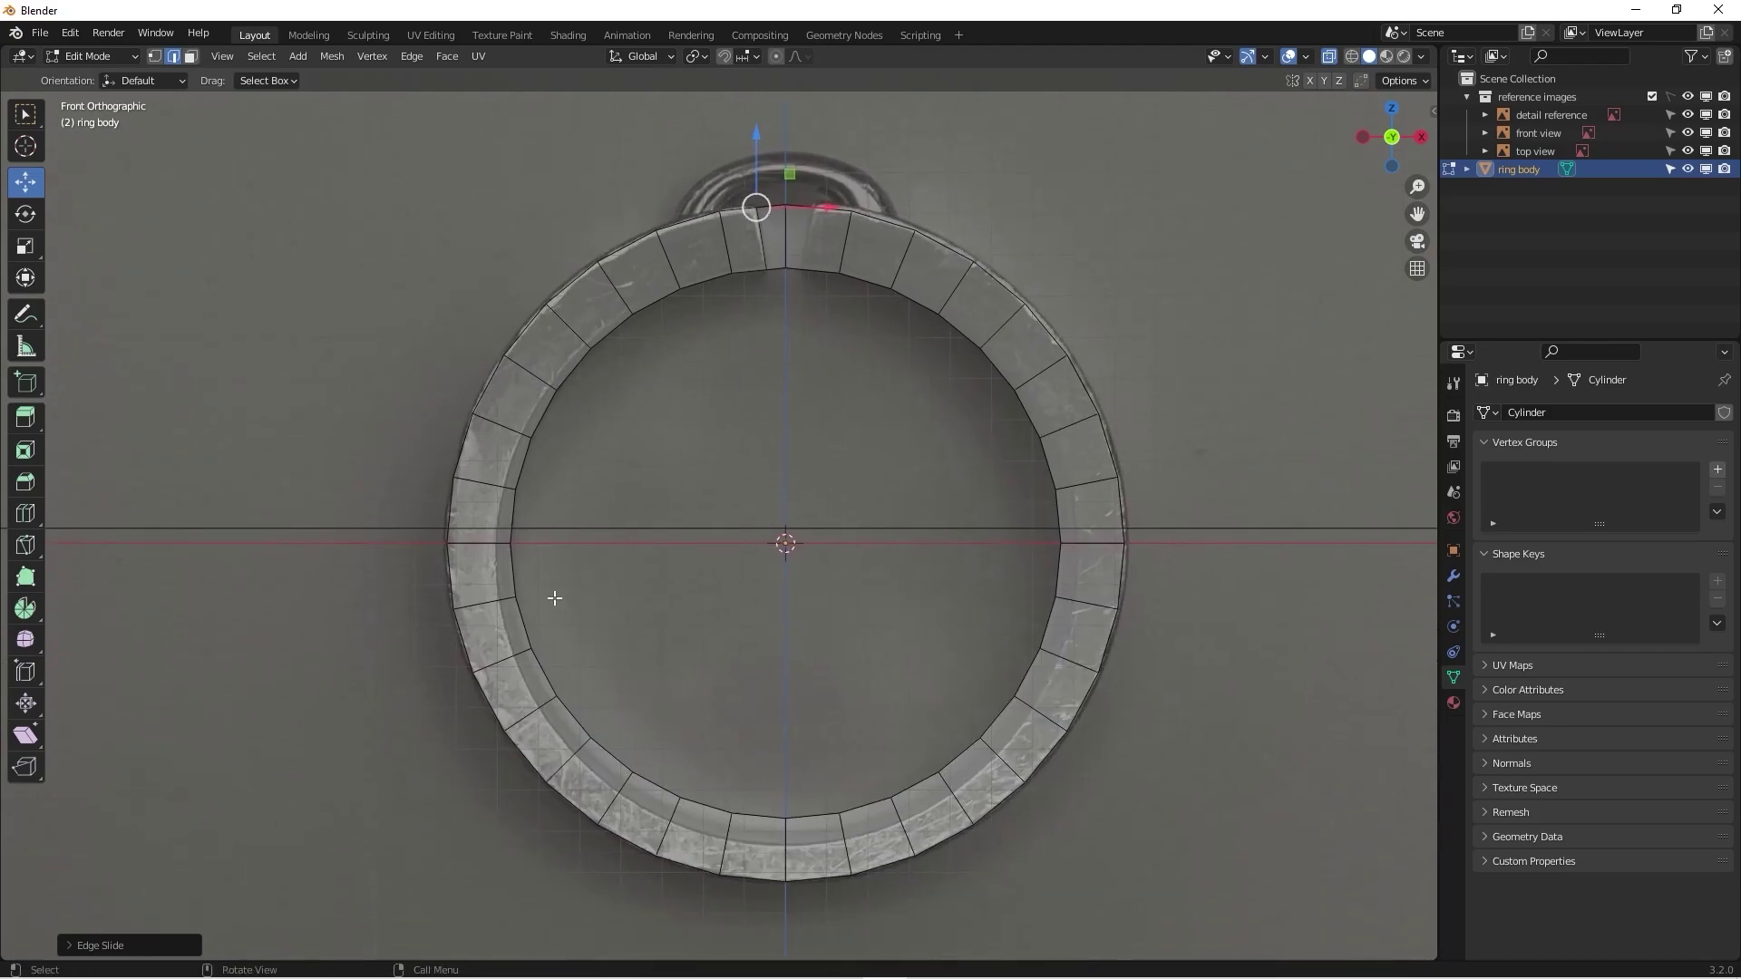
scroll(1039, 589, "down", 3)
scroll(944, 540, "down", 2, "shift")
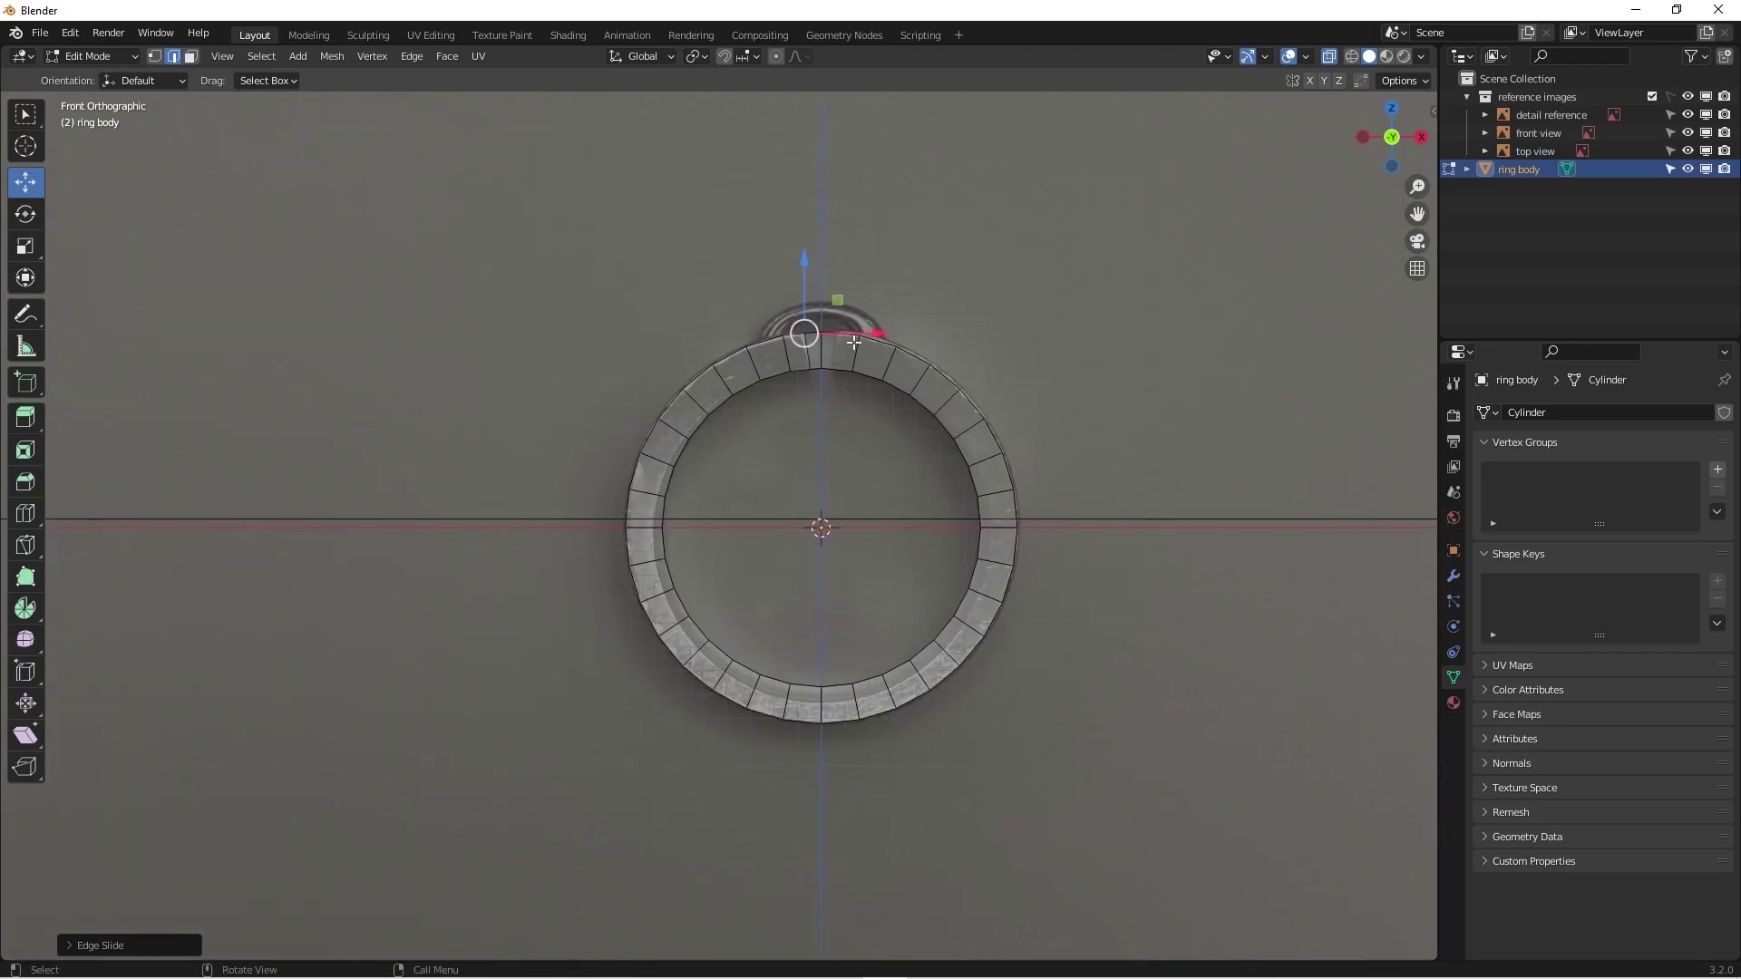
Step: Clear the edge selection and switch to vertex selection, with the whole ring framed in the front view
key("alt+a")
key("1")
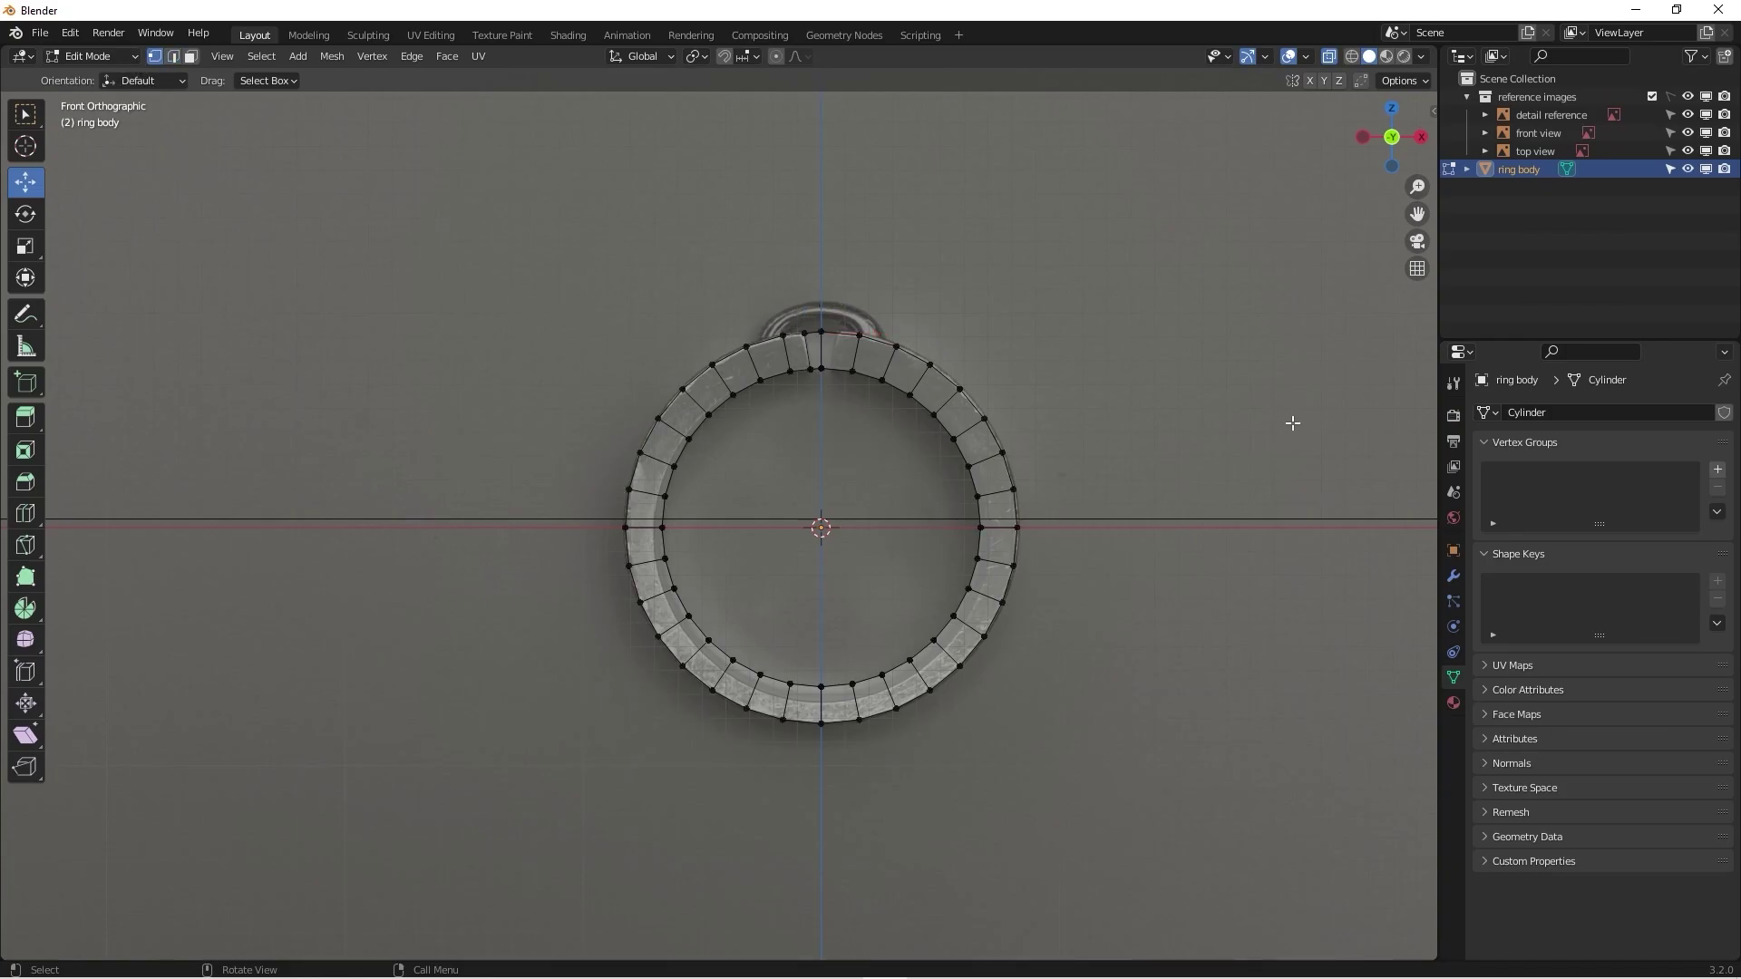
scroll(837, 481, "up", 2)
left_click(791, 269)
scroll(911, 287, "up", 2)
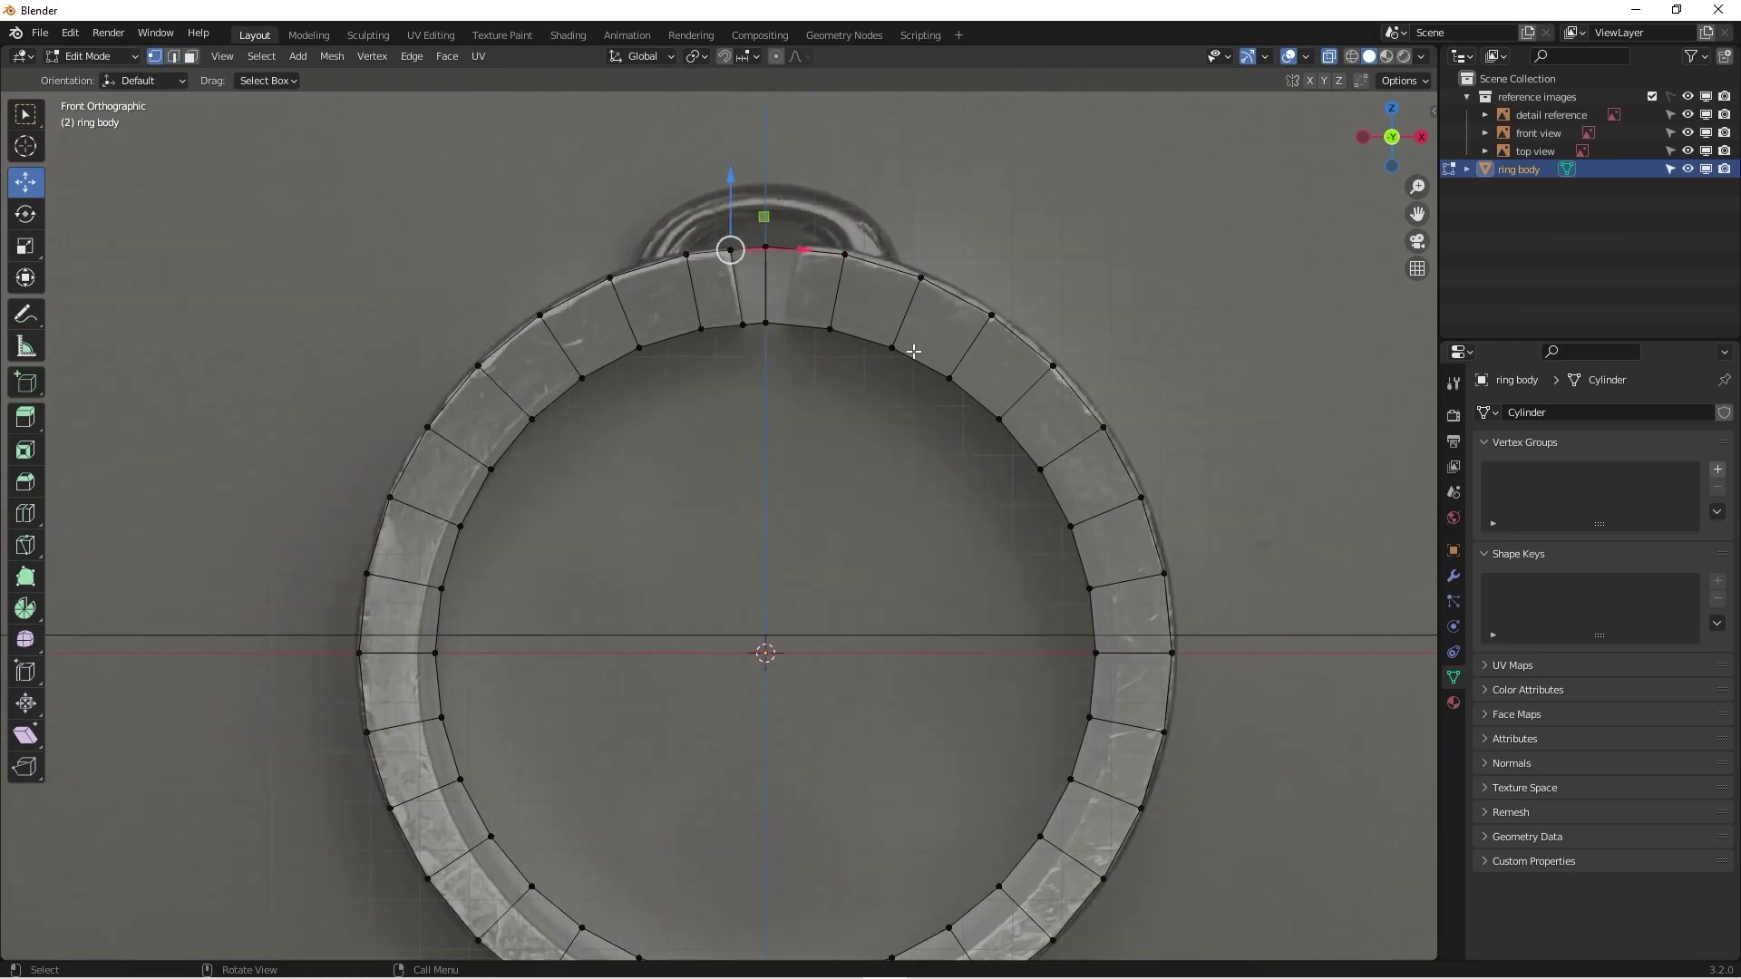
scroll(890, 343, "up", 3)
scroll(892, 345, "down", 4)
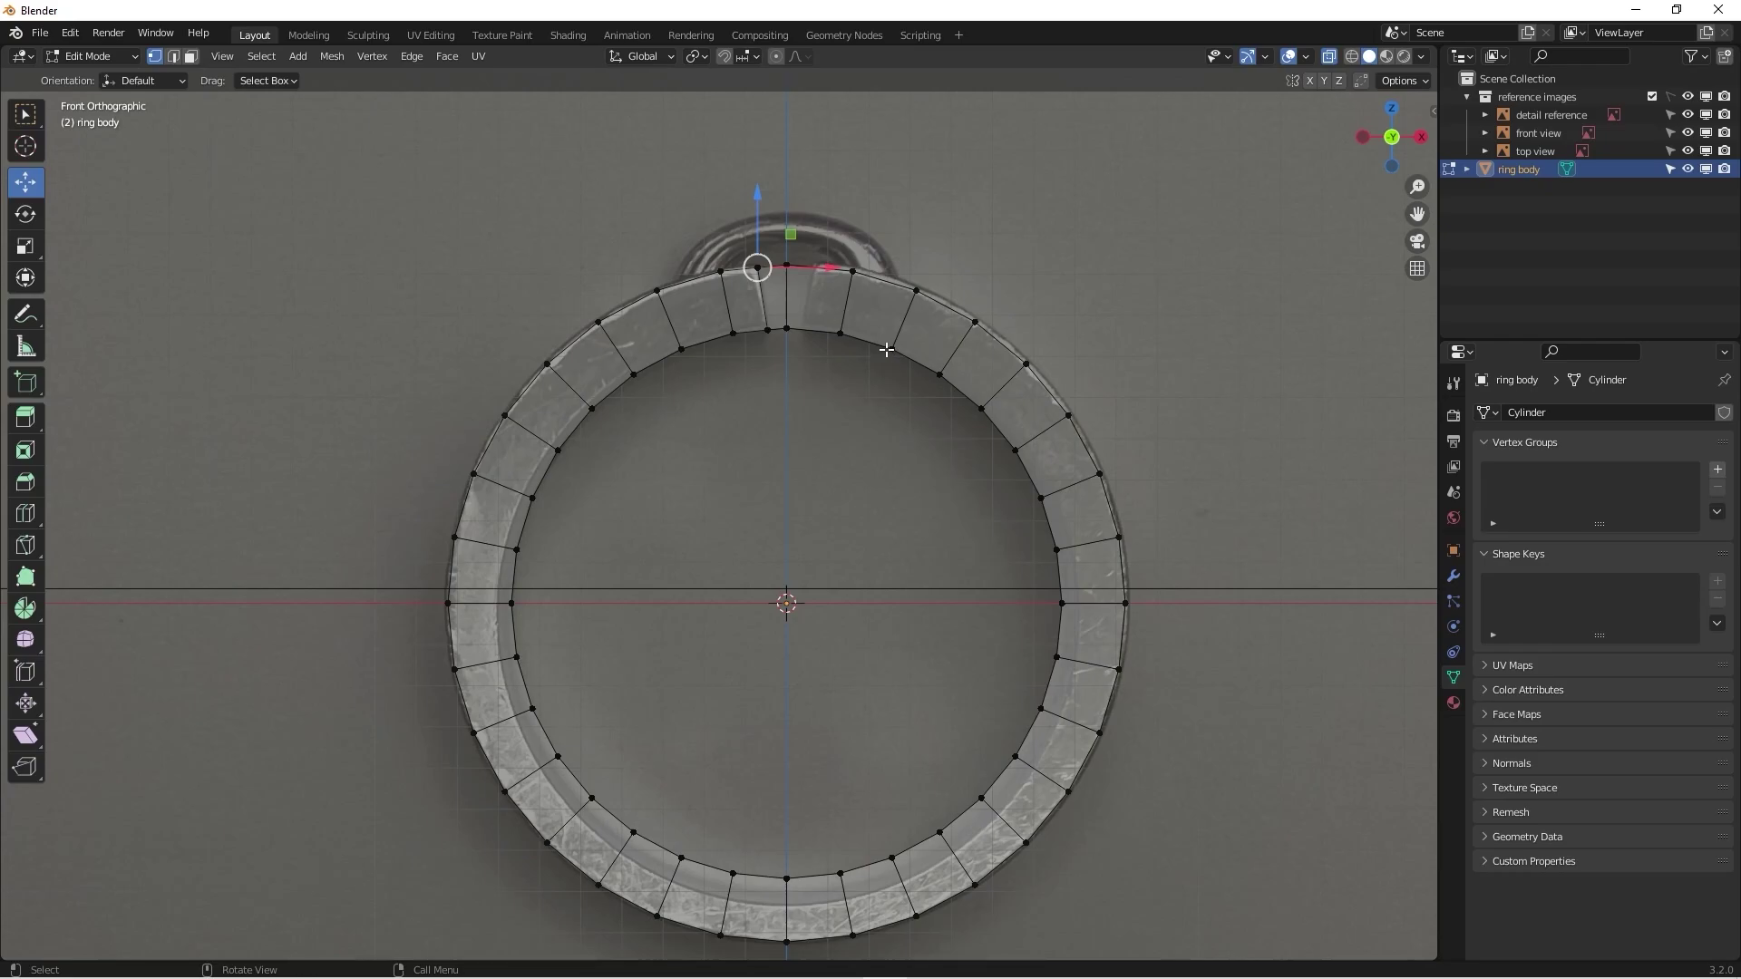
scroll(870, 277, "down", 2)
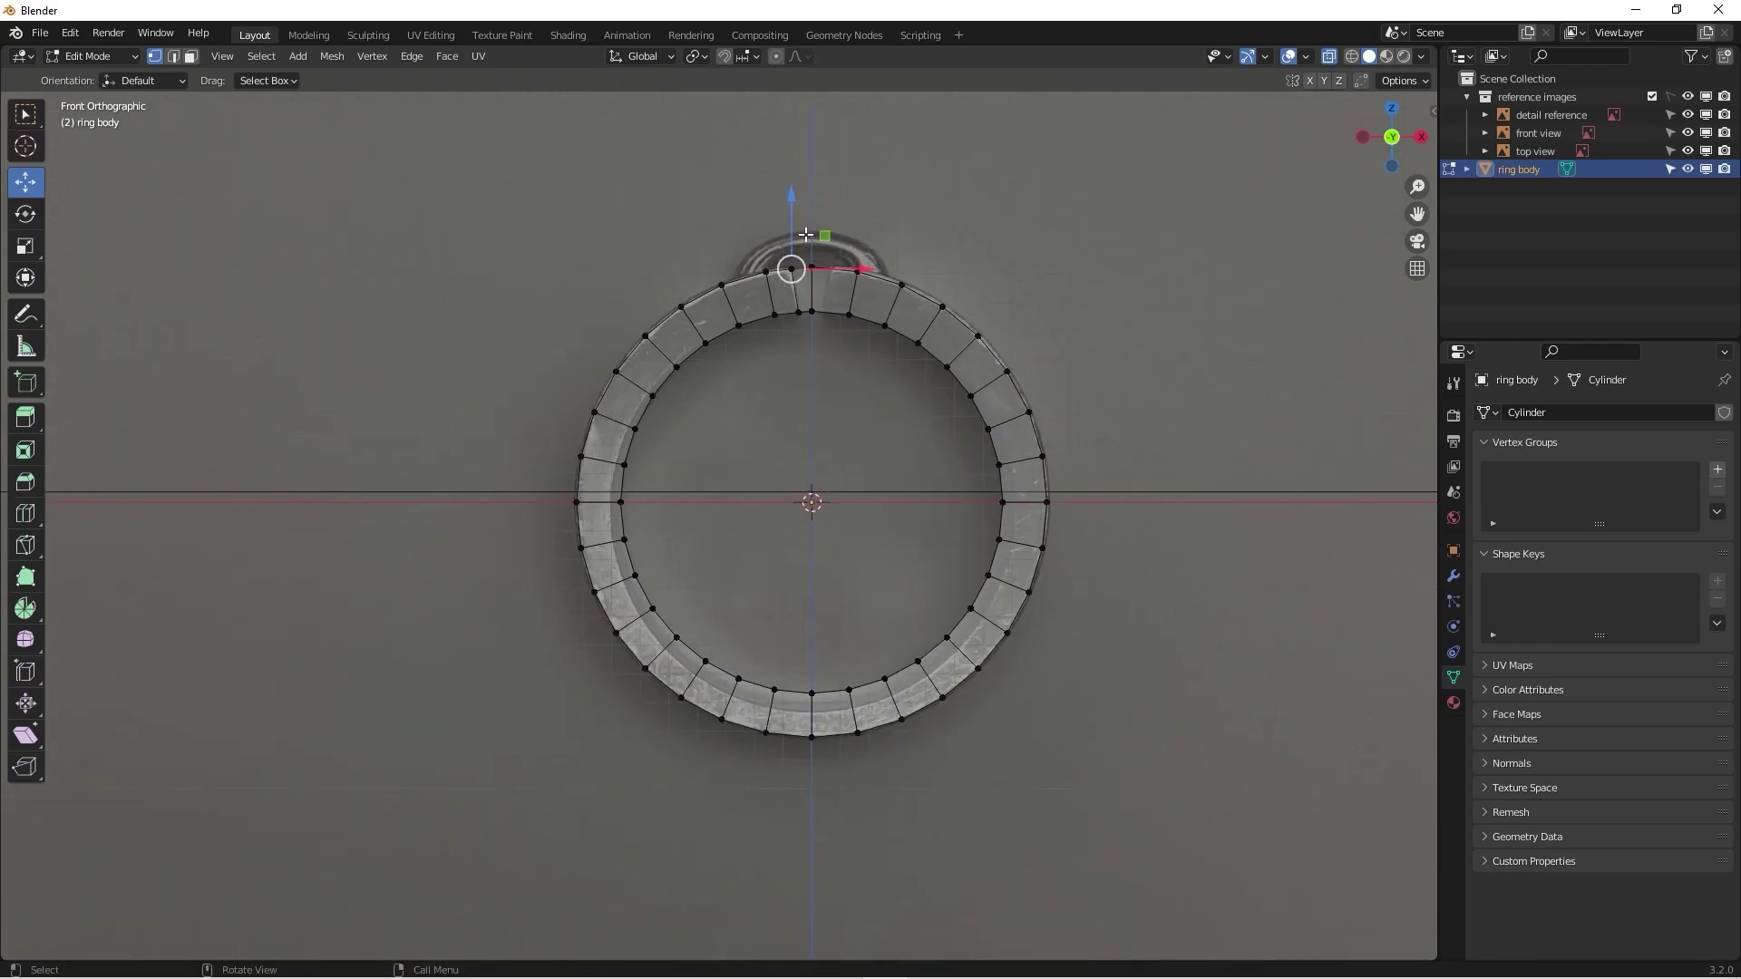
Step: Try to delete the vertices of the ring's right half, including the top and bottom centre ones
left_click_drag(805, 234, 1166, 762)
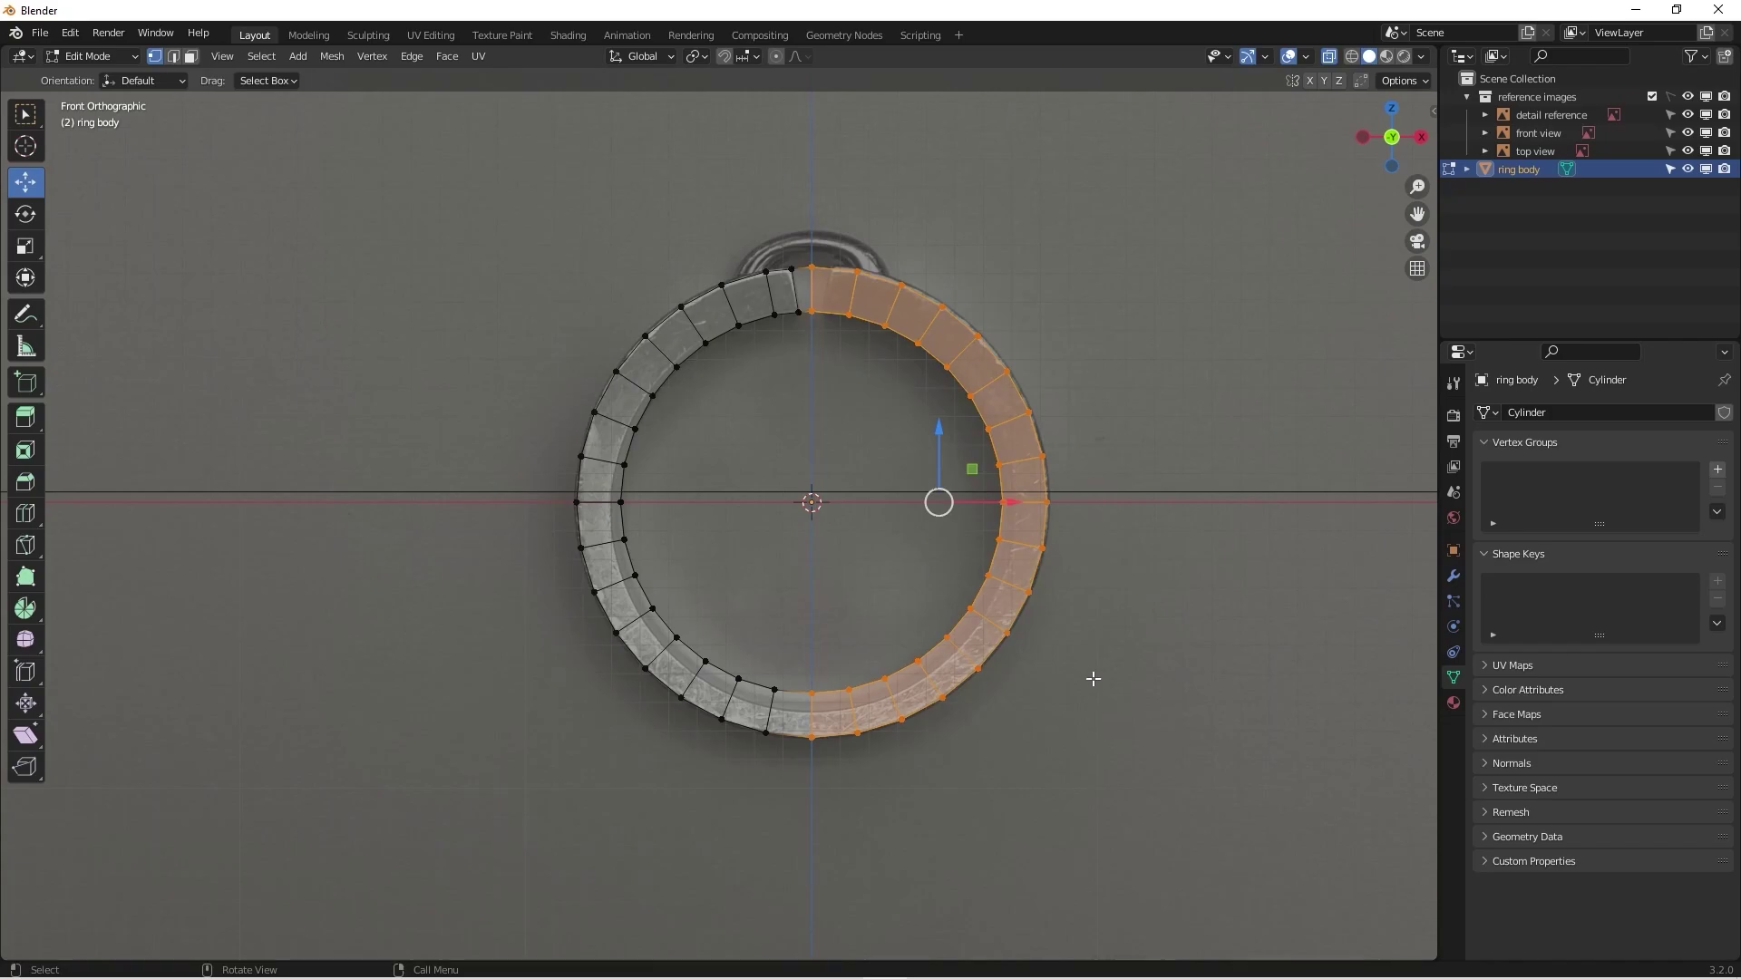
middle_click_drag(917, 483, 869, 314)
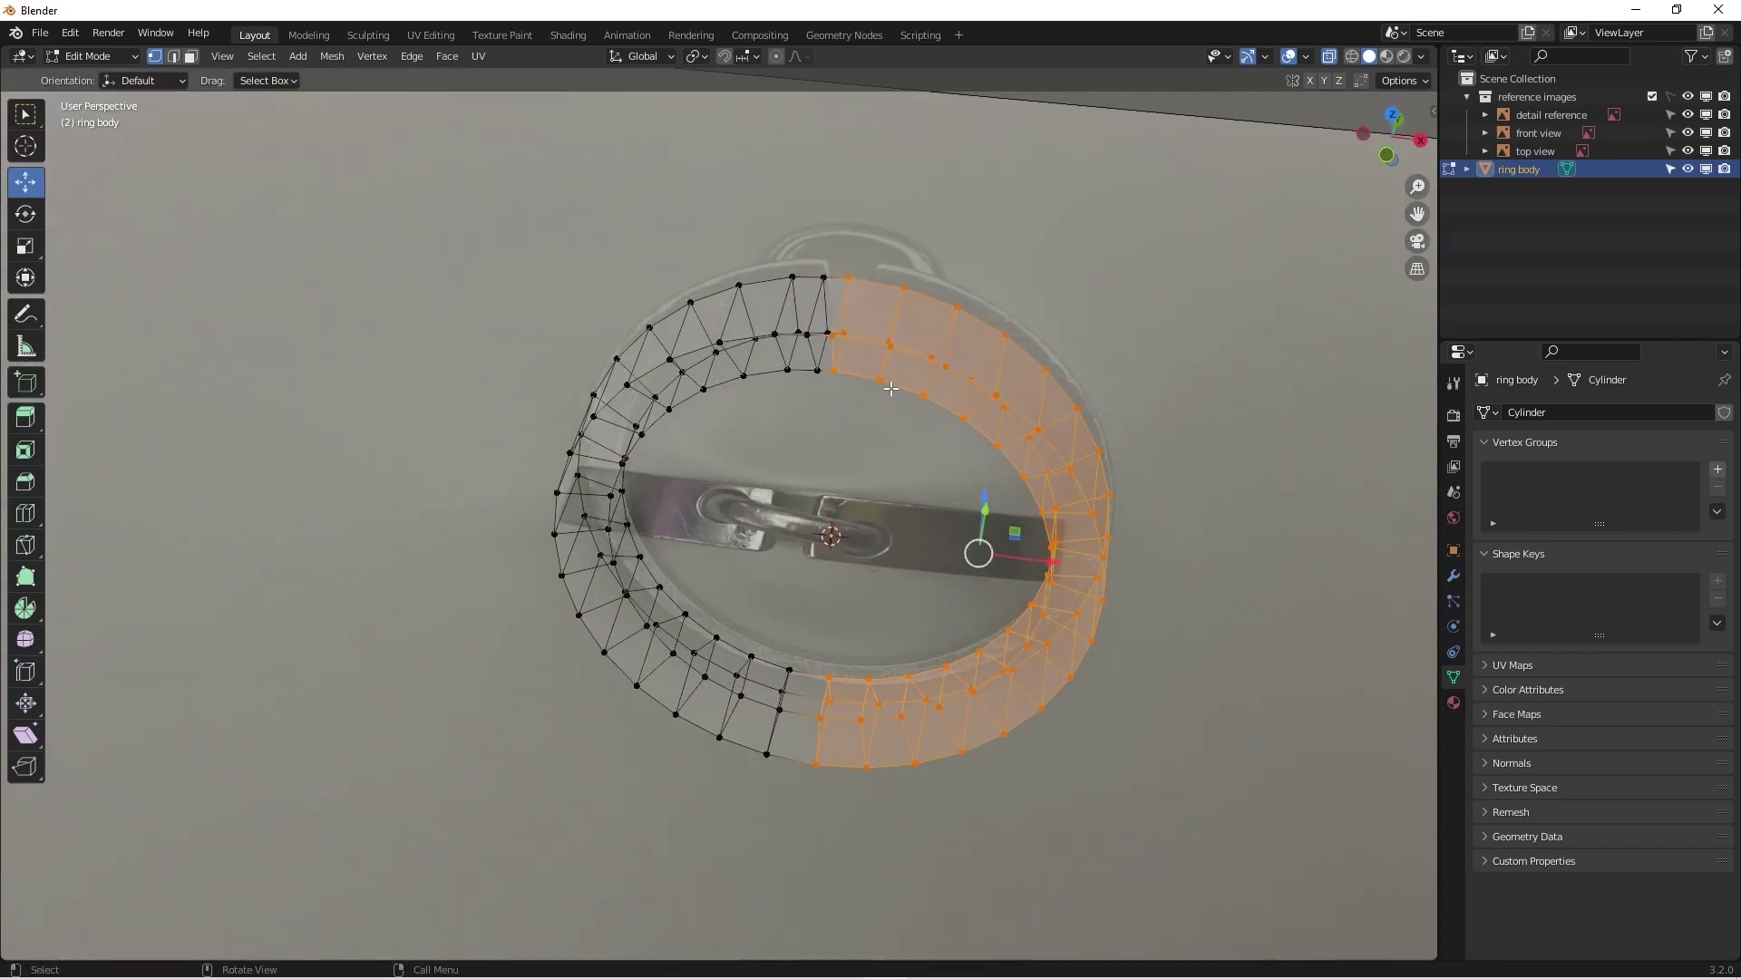
key("KP_1")
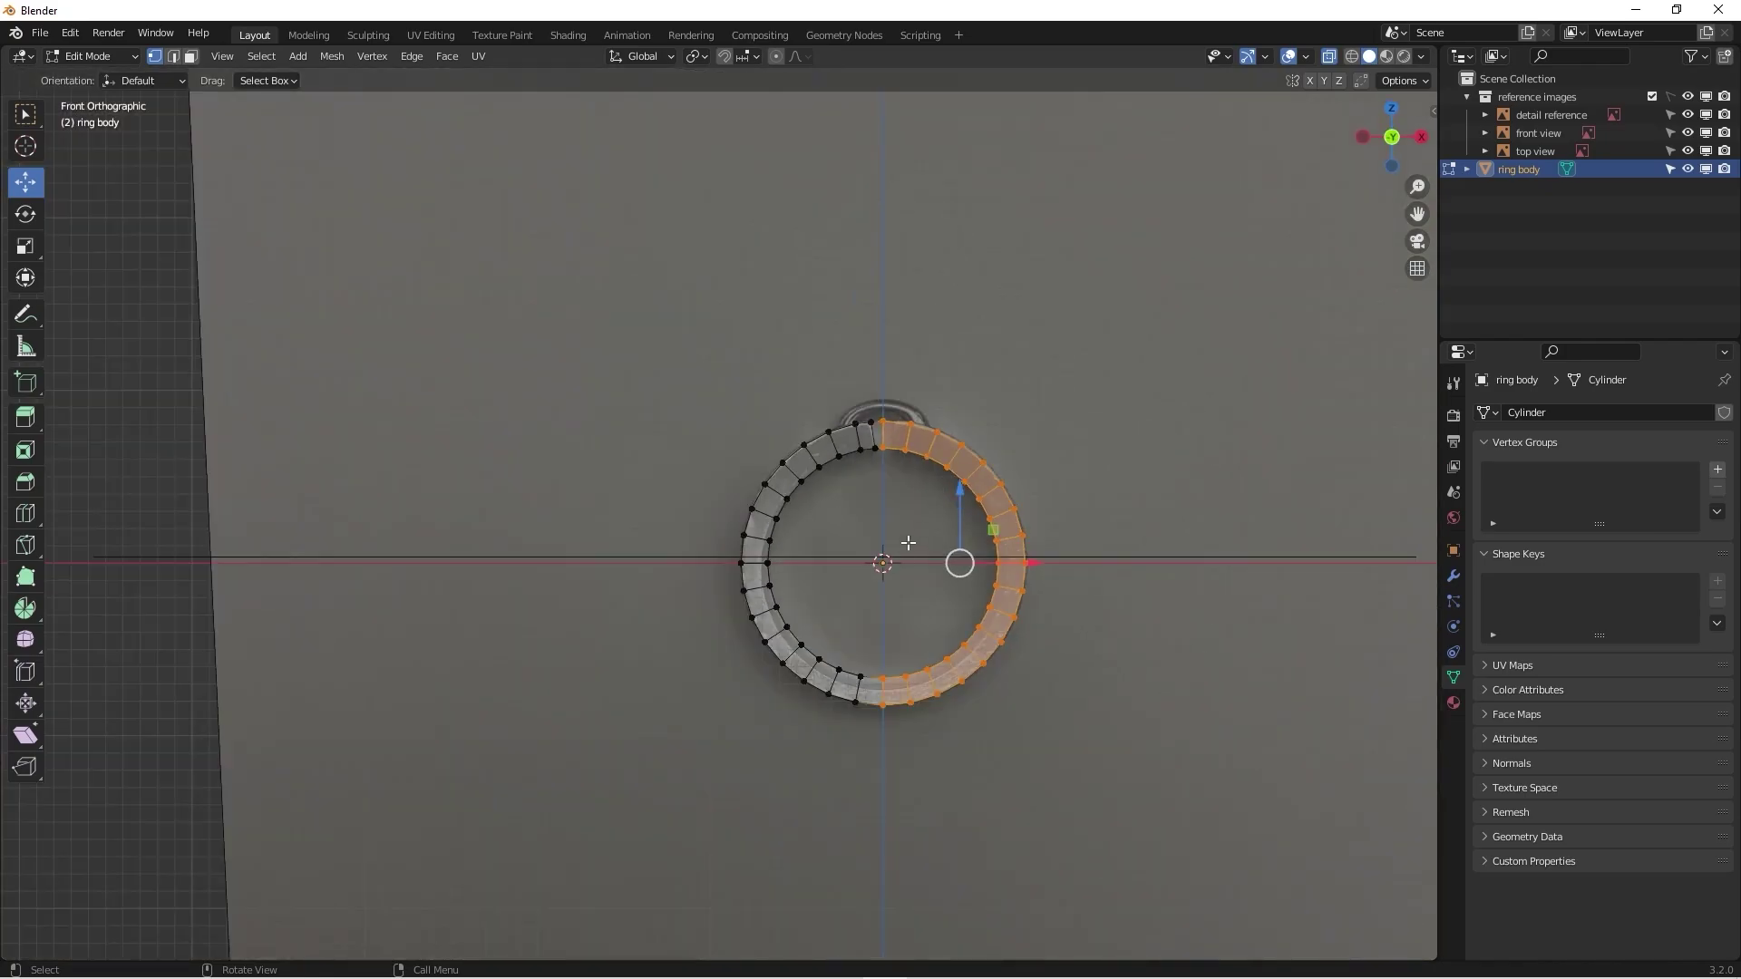
key("x")
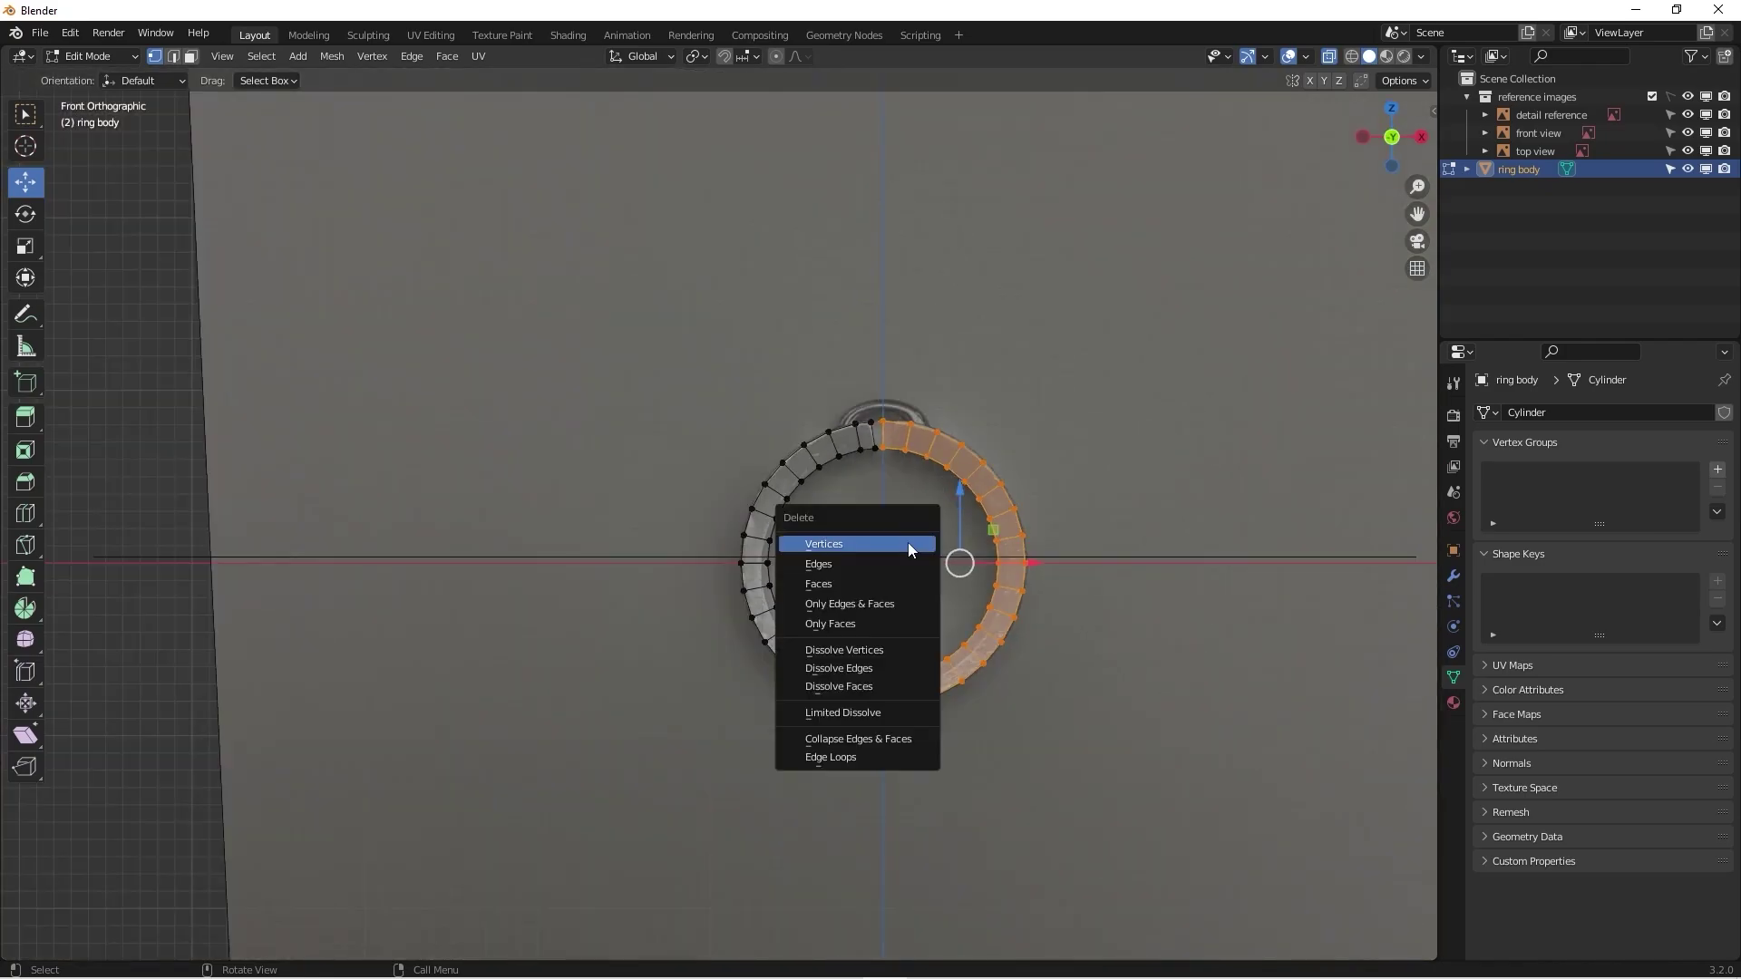
left_click(843, 546)
Step: Delete the vertices of the ring's right half together with the top-centre ones, leaving out the bottom-centre vertices
scroll(841, 292, "up", 3)
left_click_drag(826, 277, 1170, 691)
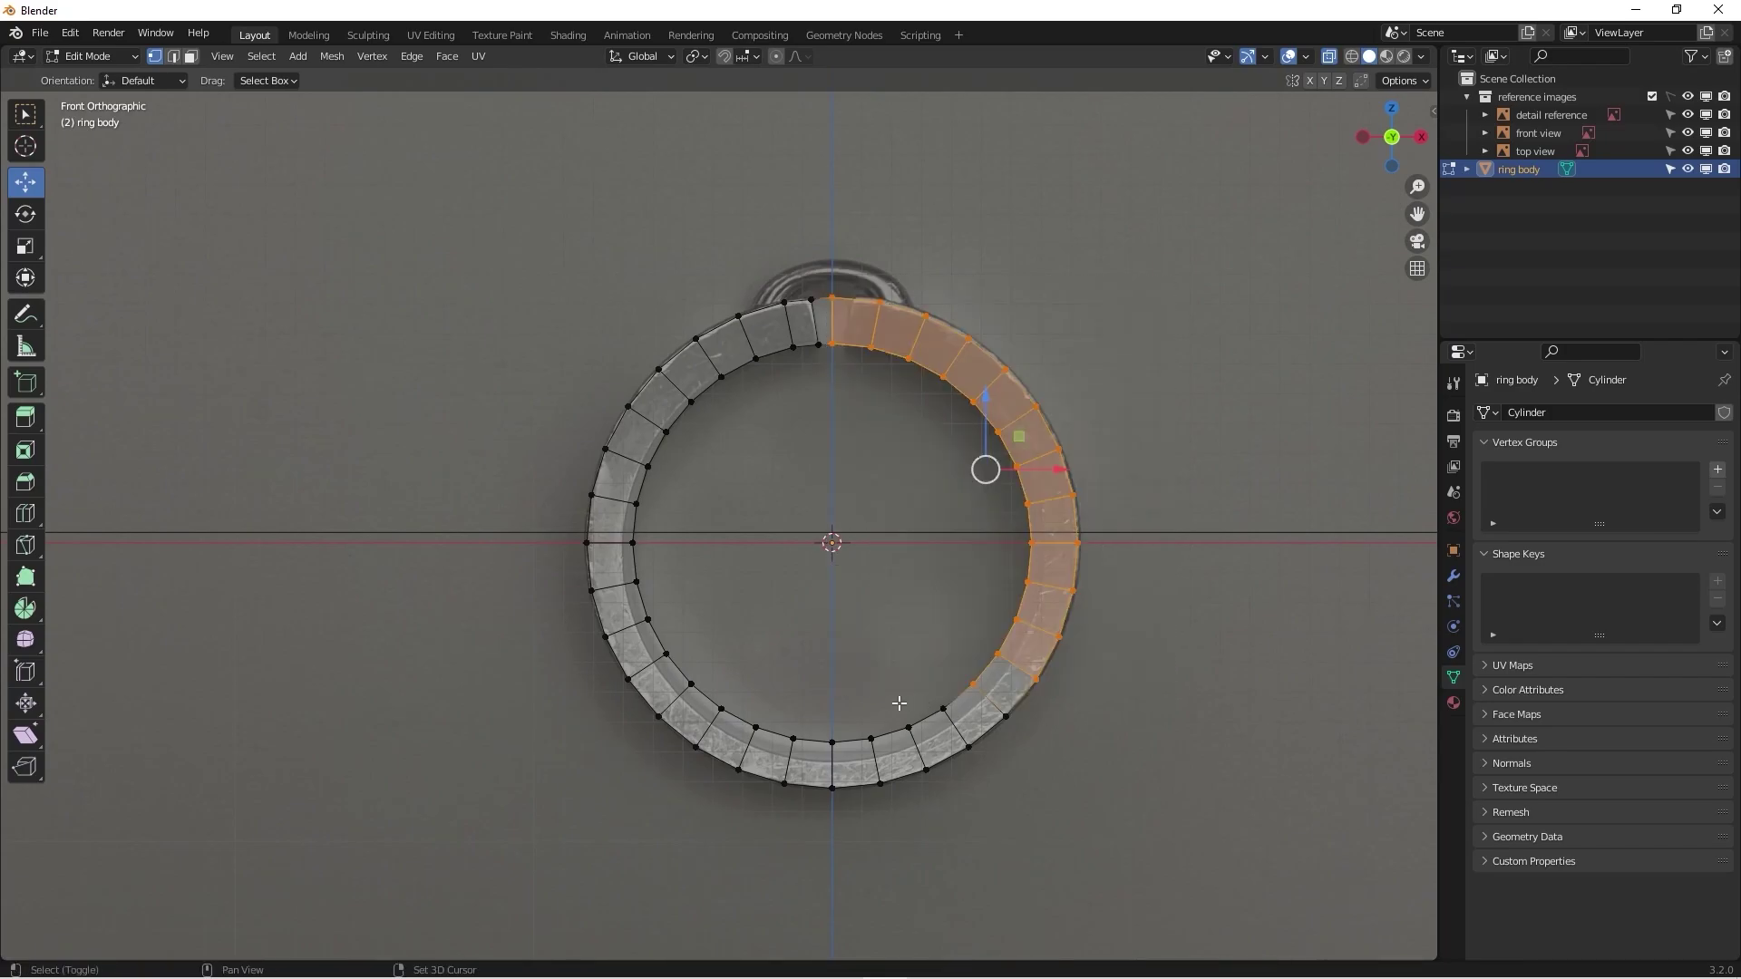
left_click_drag(844, 653, 1056, 820)
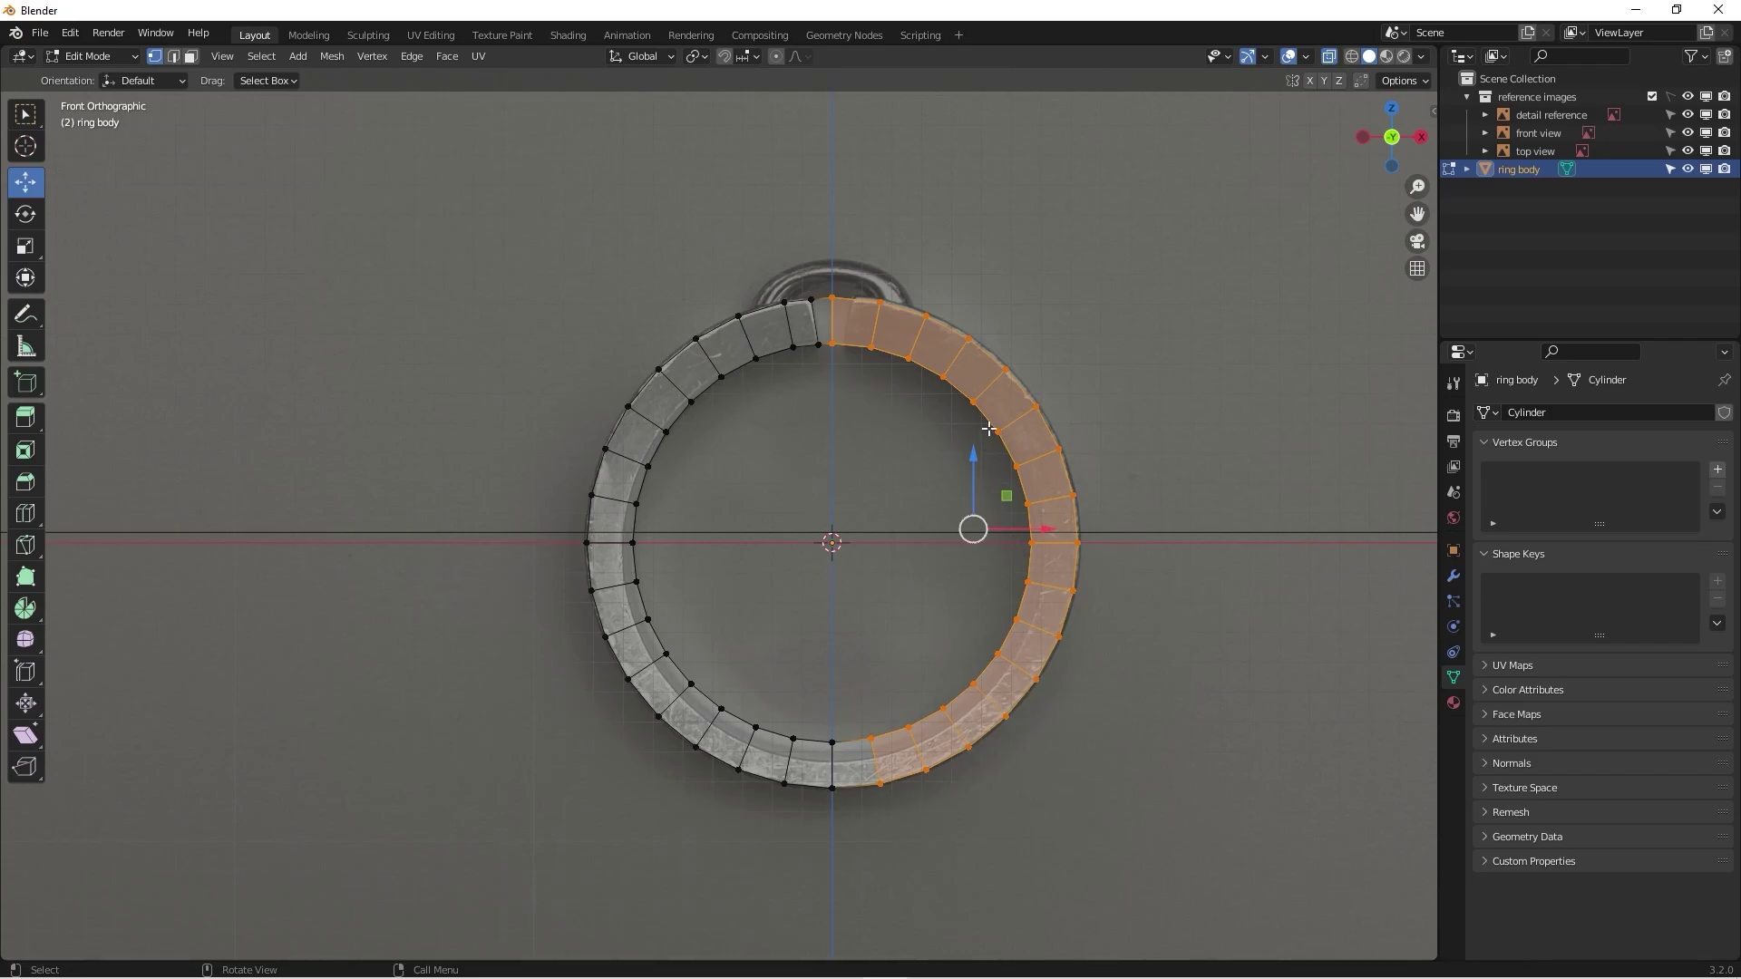
key("x")
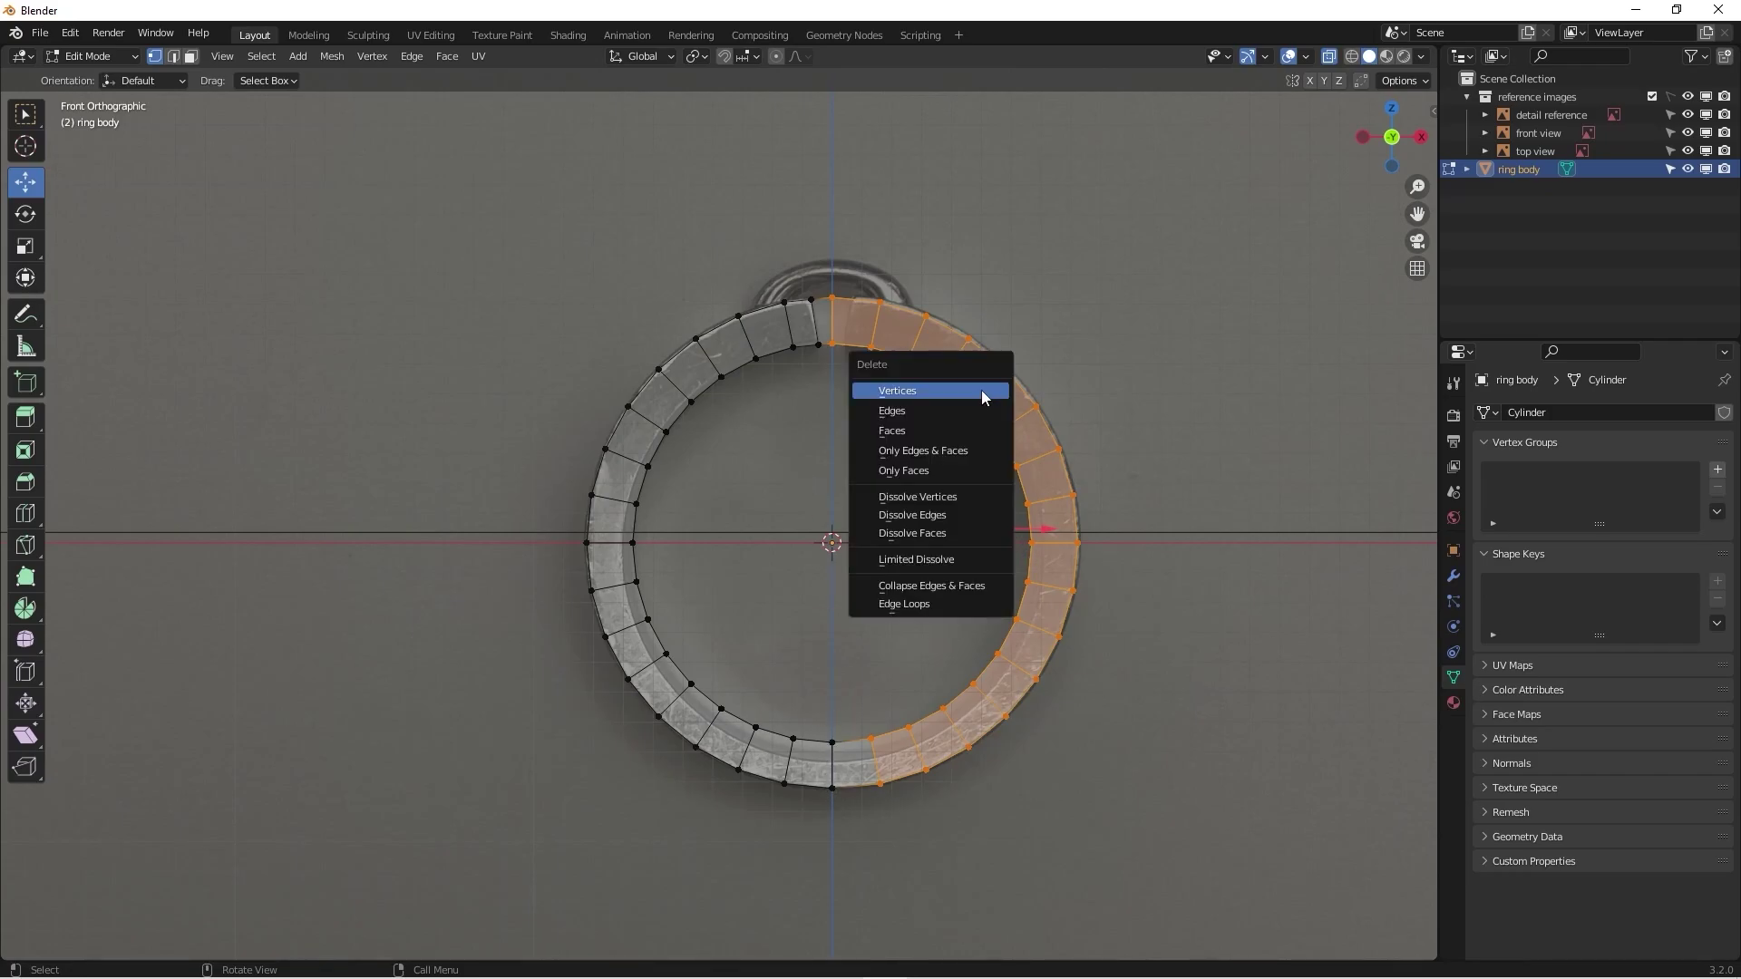
left_click(912, 394)
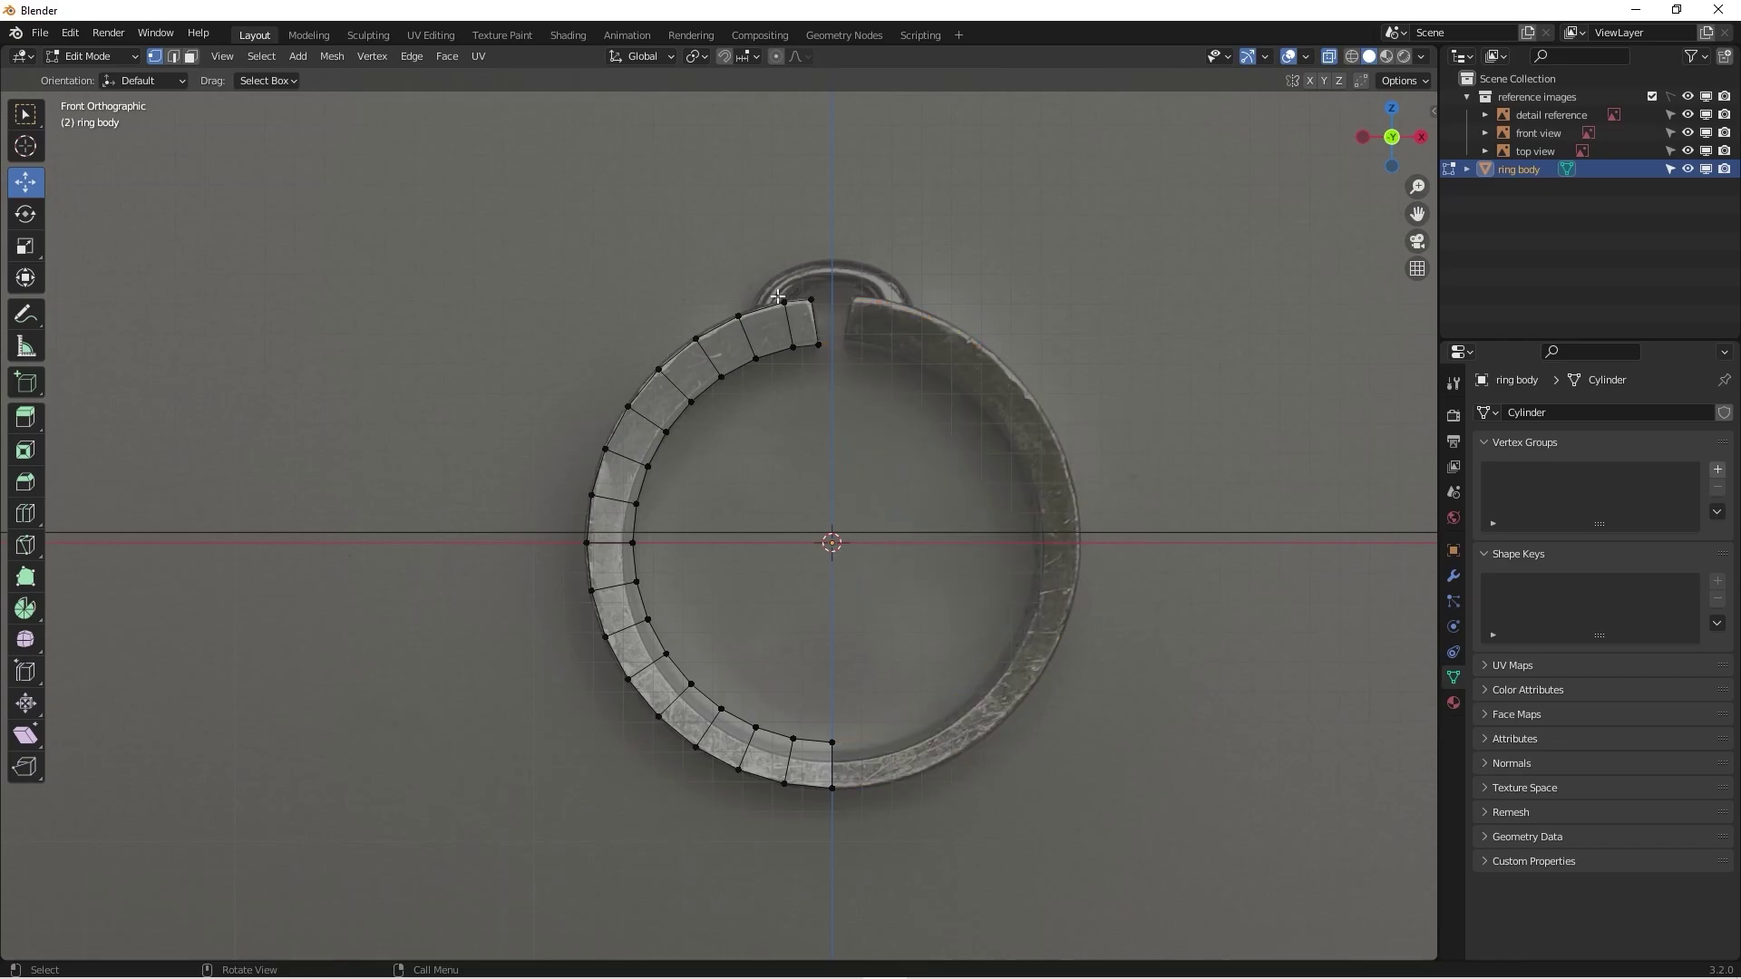
Step: Select the four corner vertices of the band's open end at the top gap, fill them with a face and deselect
mouse_move(828, 391)
middle_mouse_down()
mouse_move(762, 392)
mouse_move(882, 354)
middle_mouse_up()
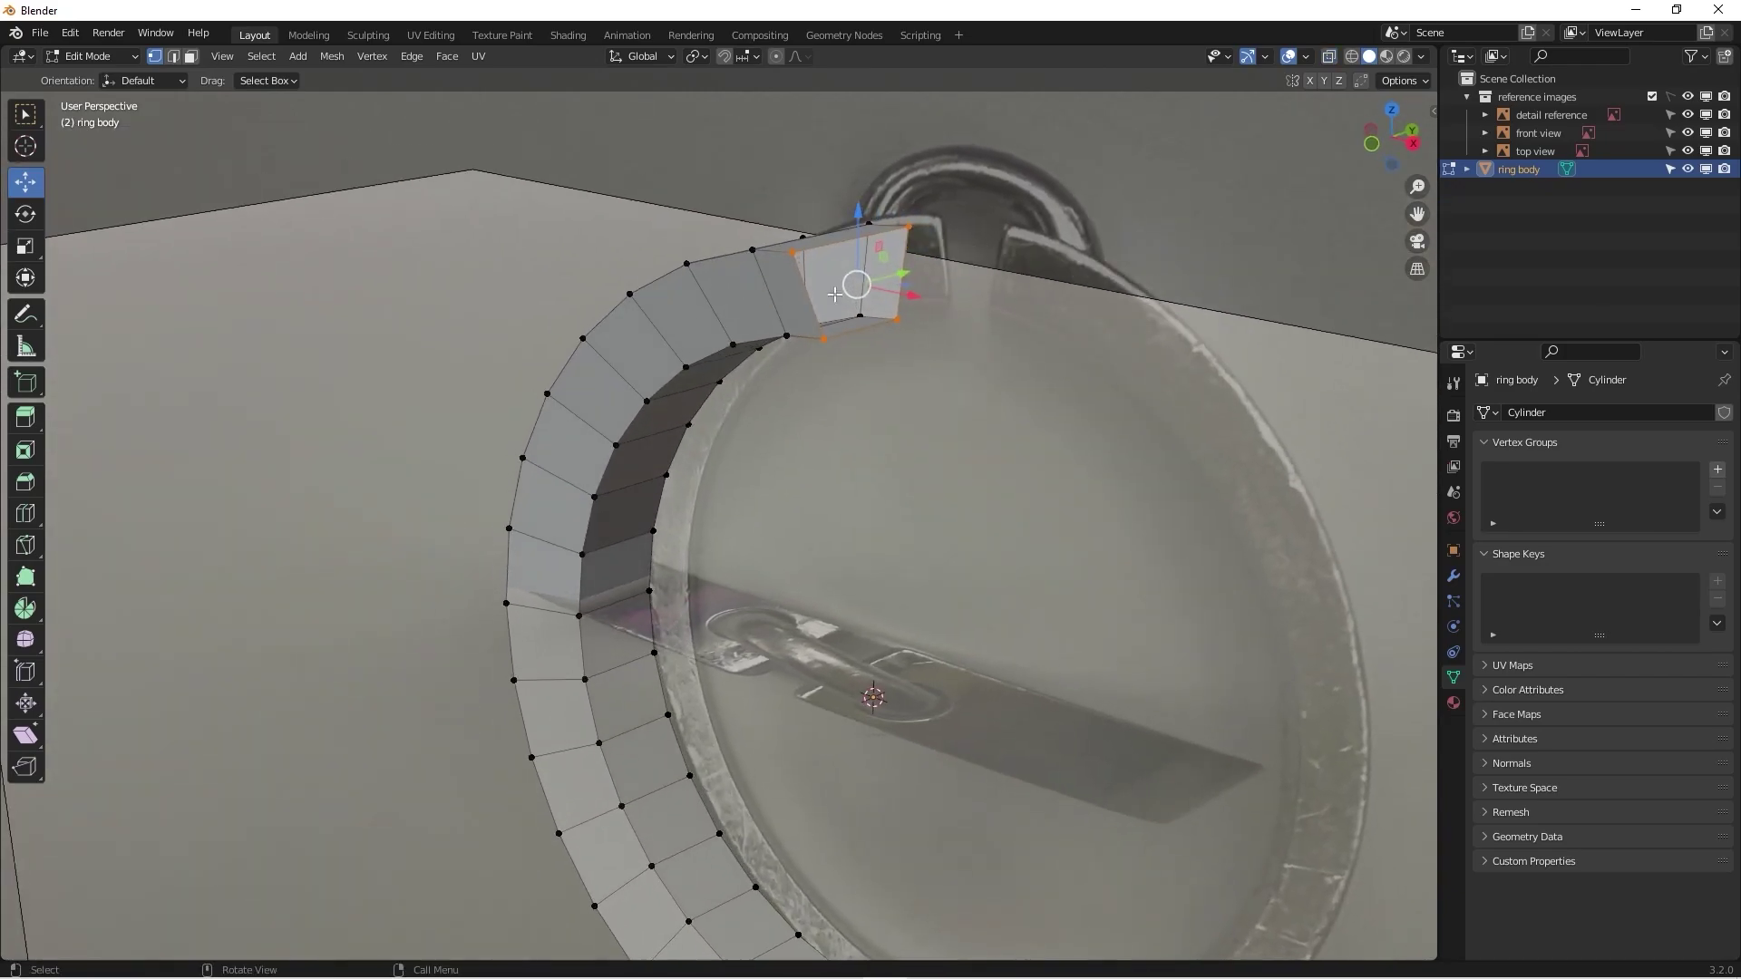
scroll(896, 313, "up", 2)
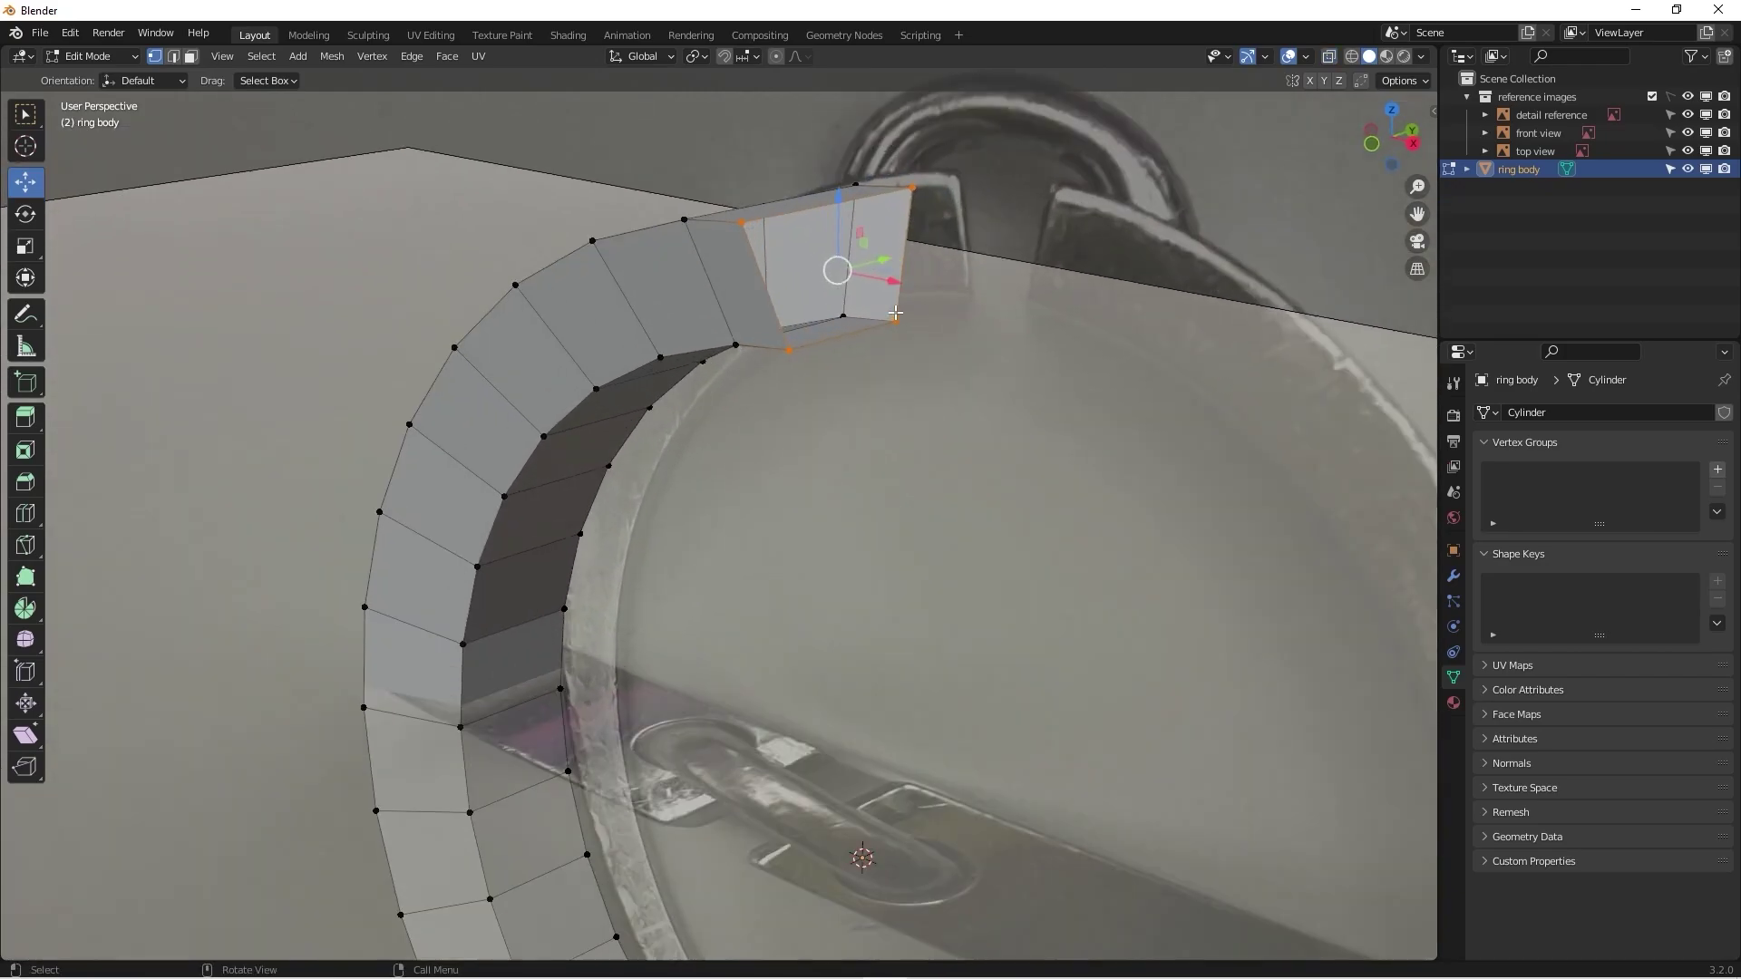
middle_click_drag(922, 316, 941, 277)
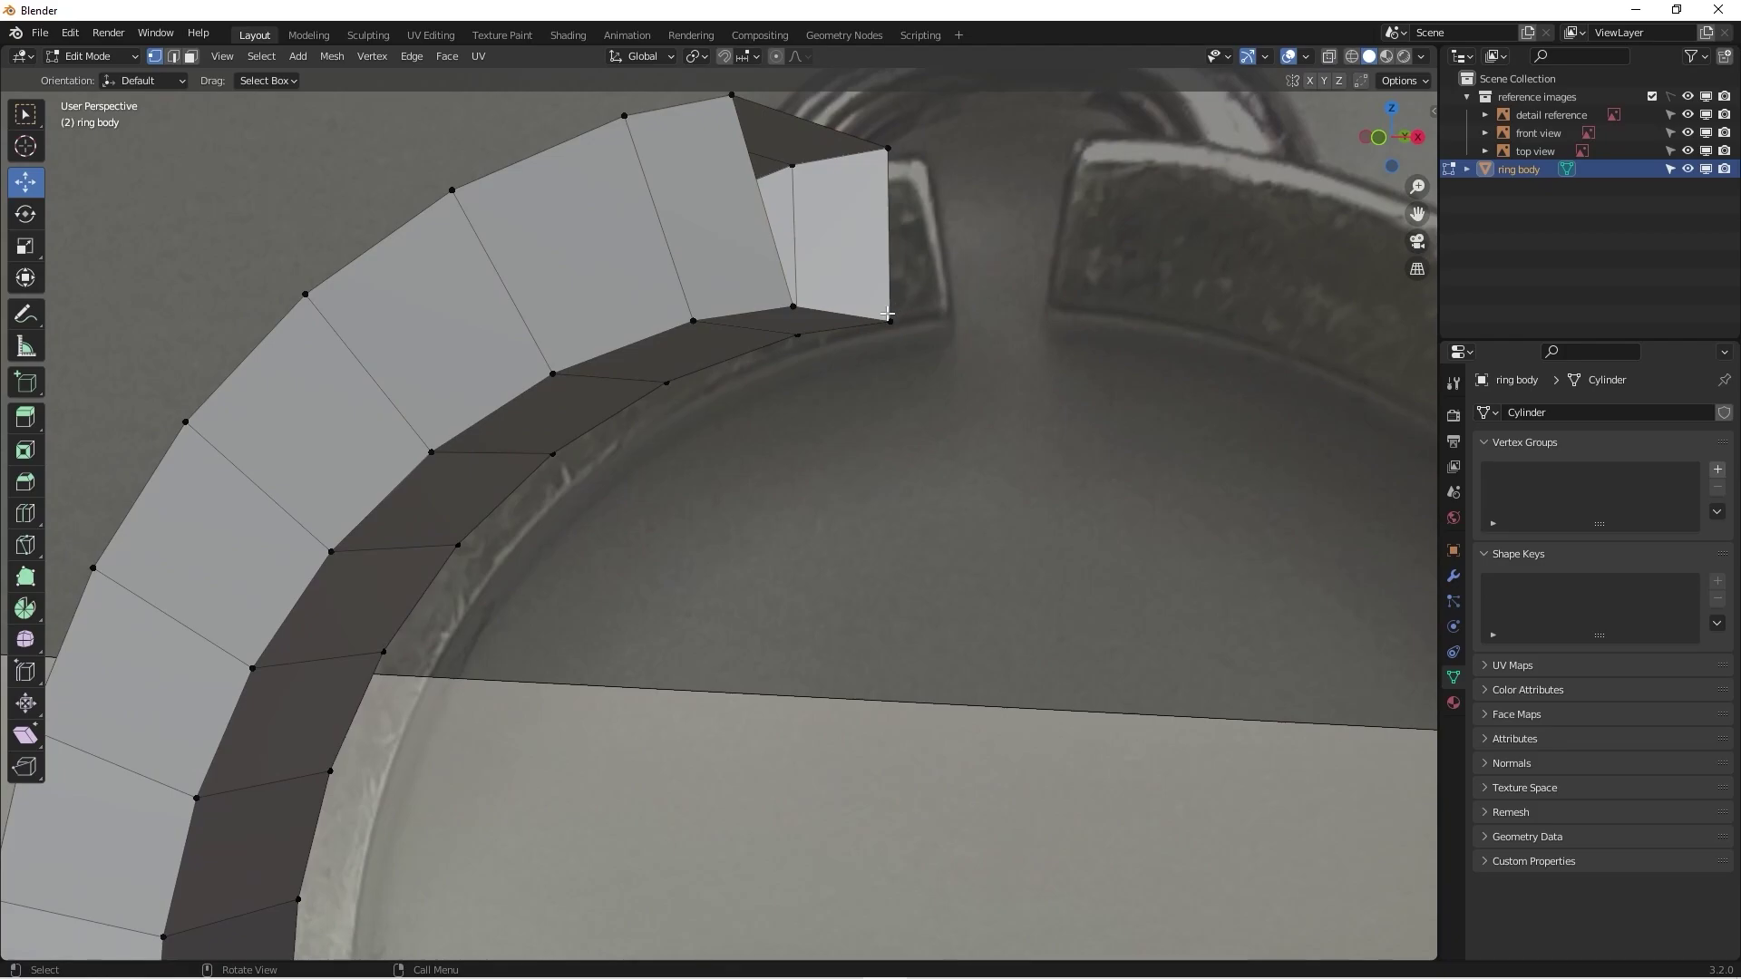
scroll(887, 314, "down", 3)
middle_click_drag(916, 335, 855, 156)
left_click_drag(855, 154, 895, 219)
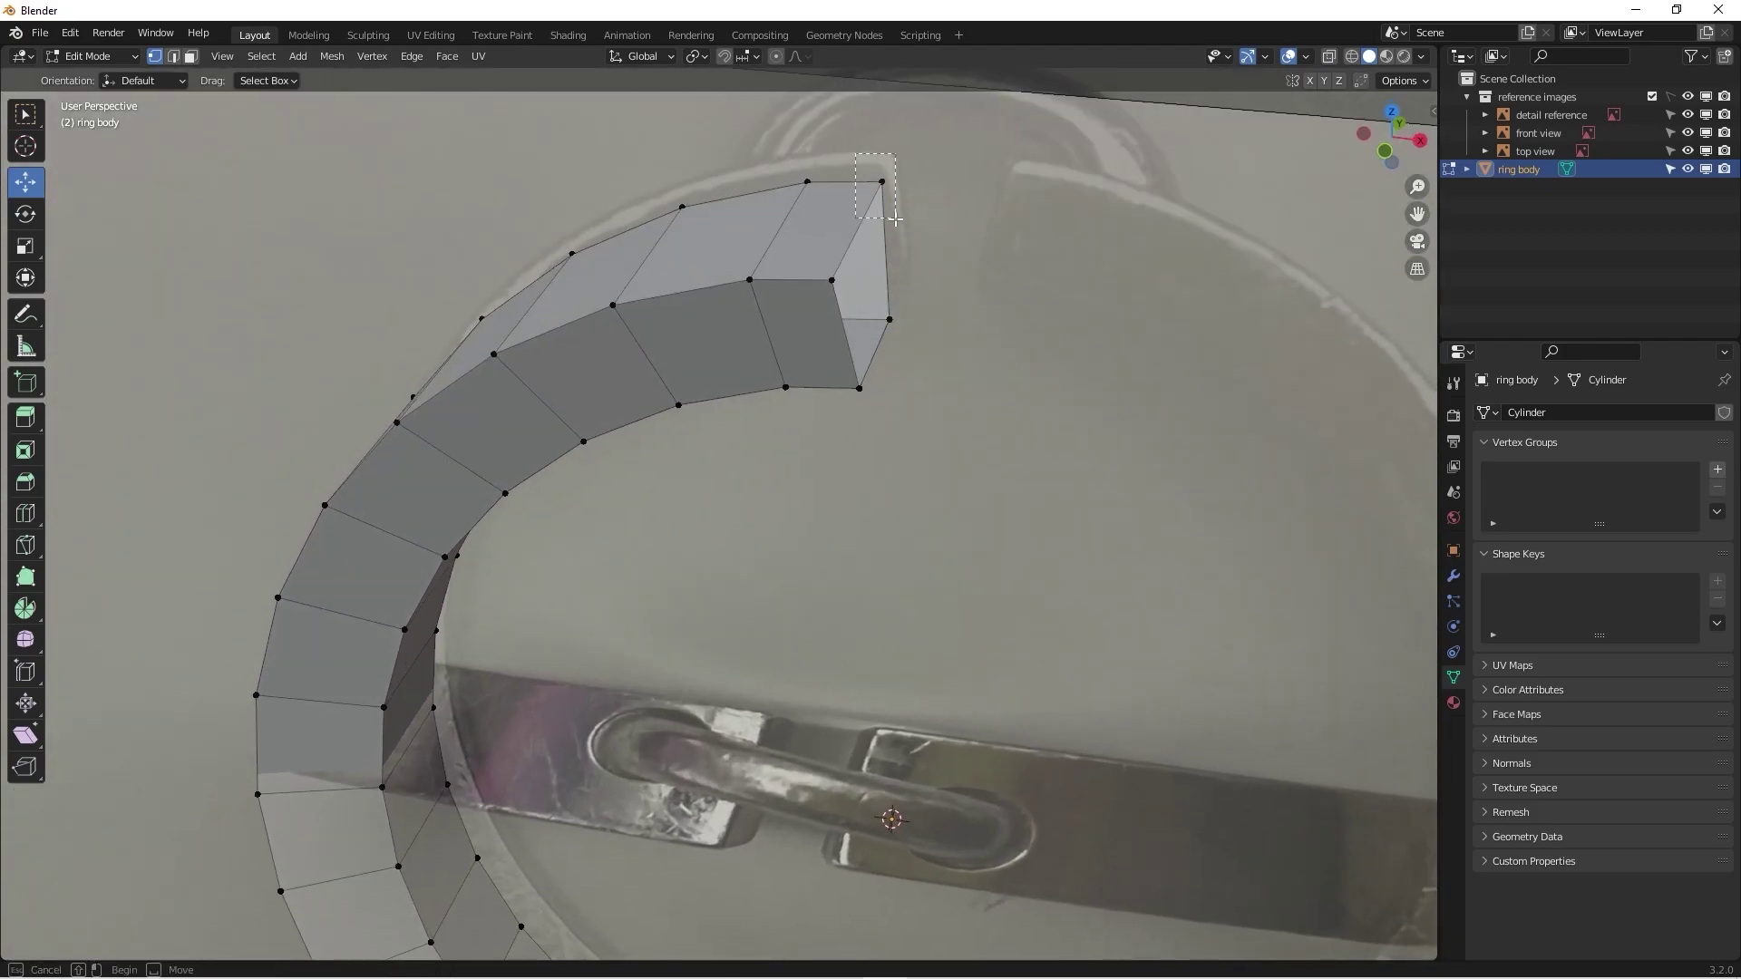
left_click_drag(821, 267, 899, 329, "shift")
left_click_drag(840, 374, 860, 396, "shift")
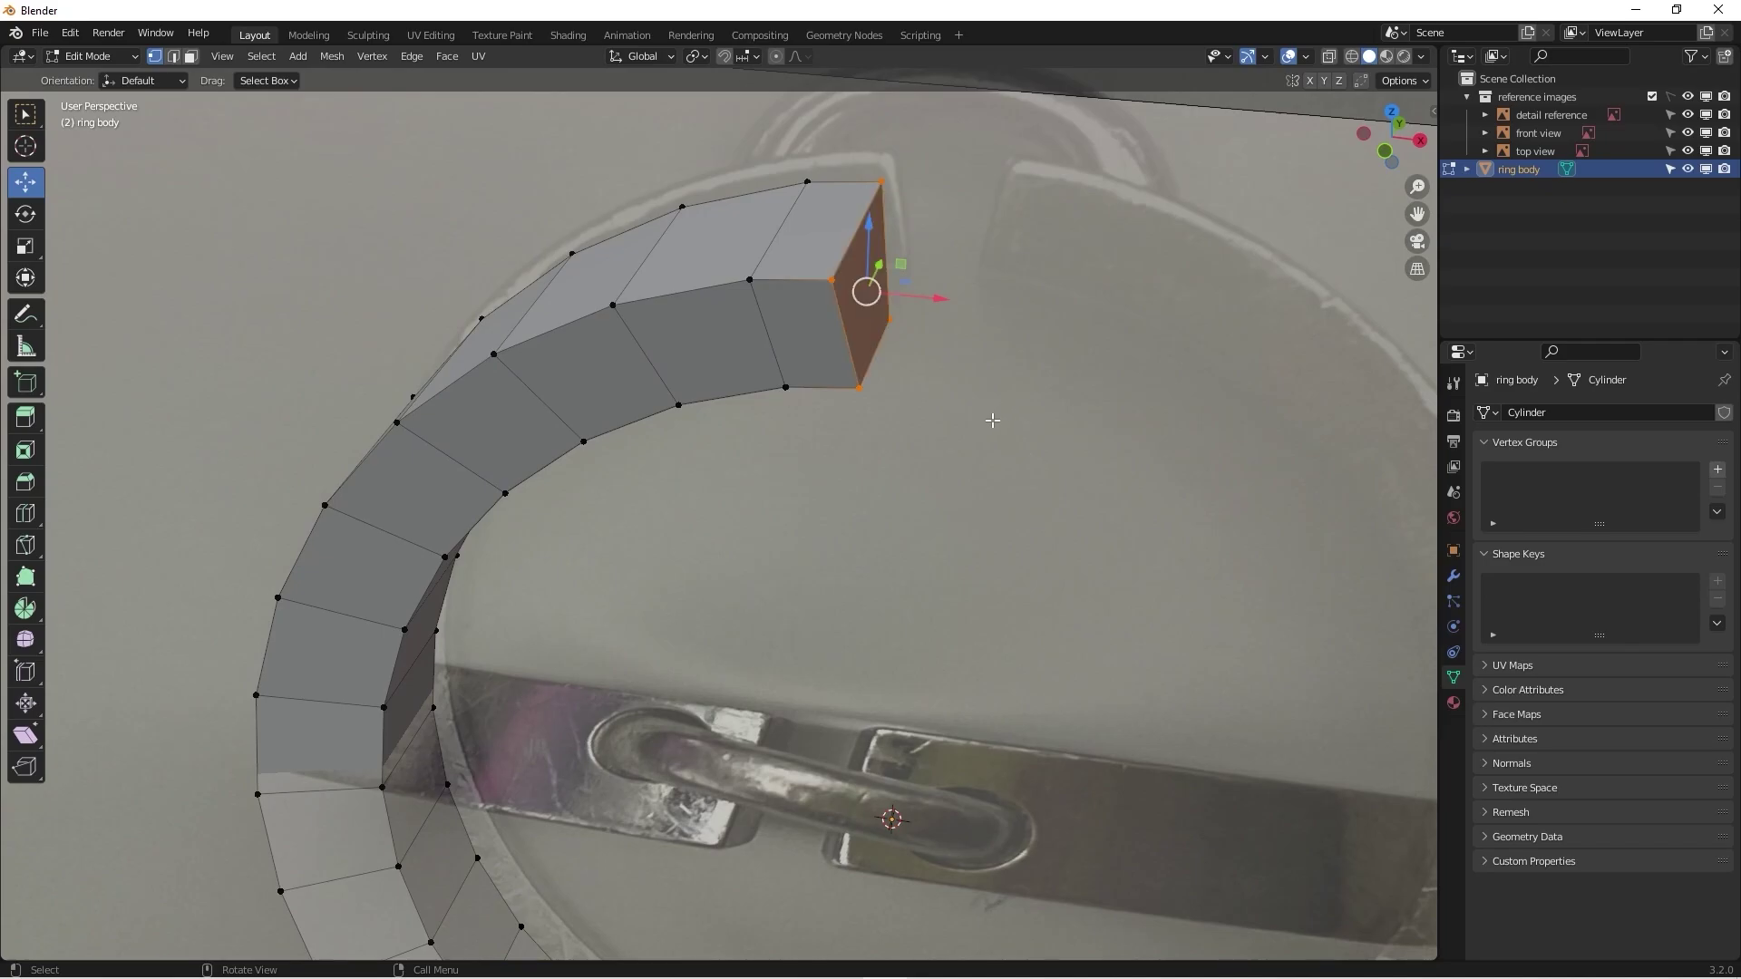
middle_click_drag(925, 418, 797, 514)
key("alt+a")
Step: Add a Mirror modifier on the X axis to the half ring and enable its Clipping option
key("KP_1")
scroll(792, 505, "down", 2)
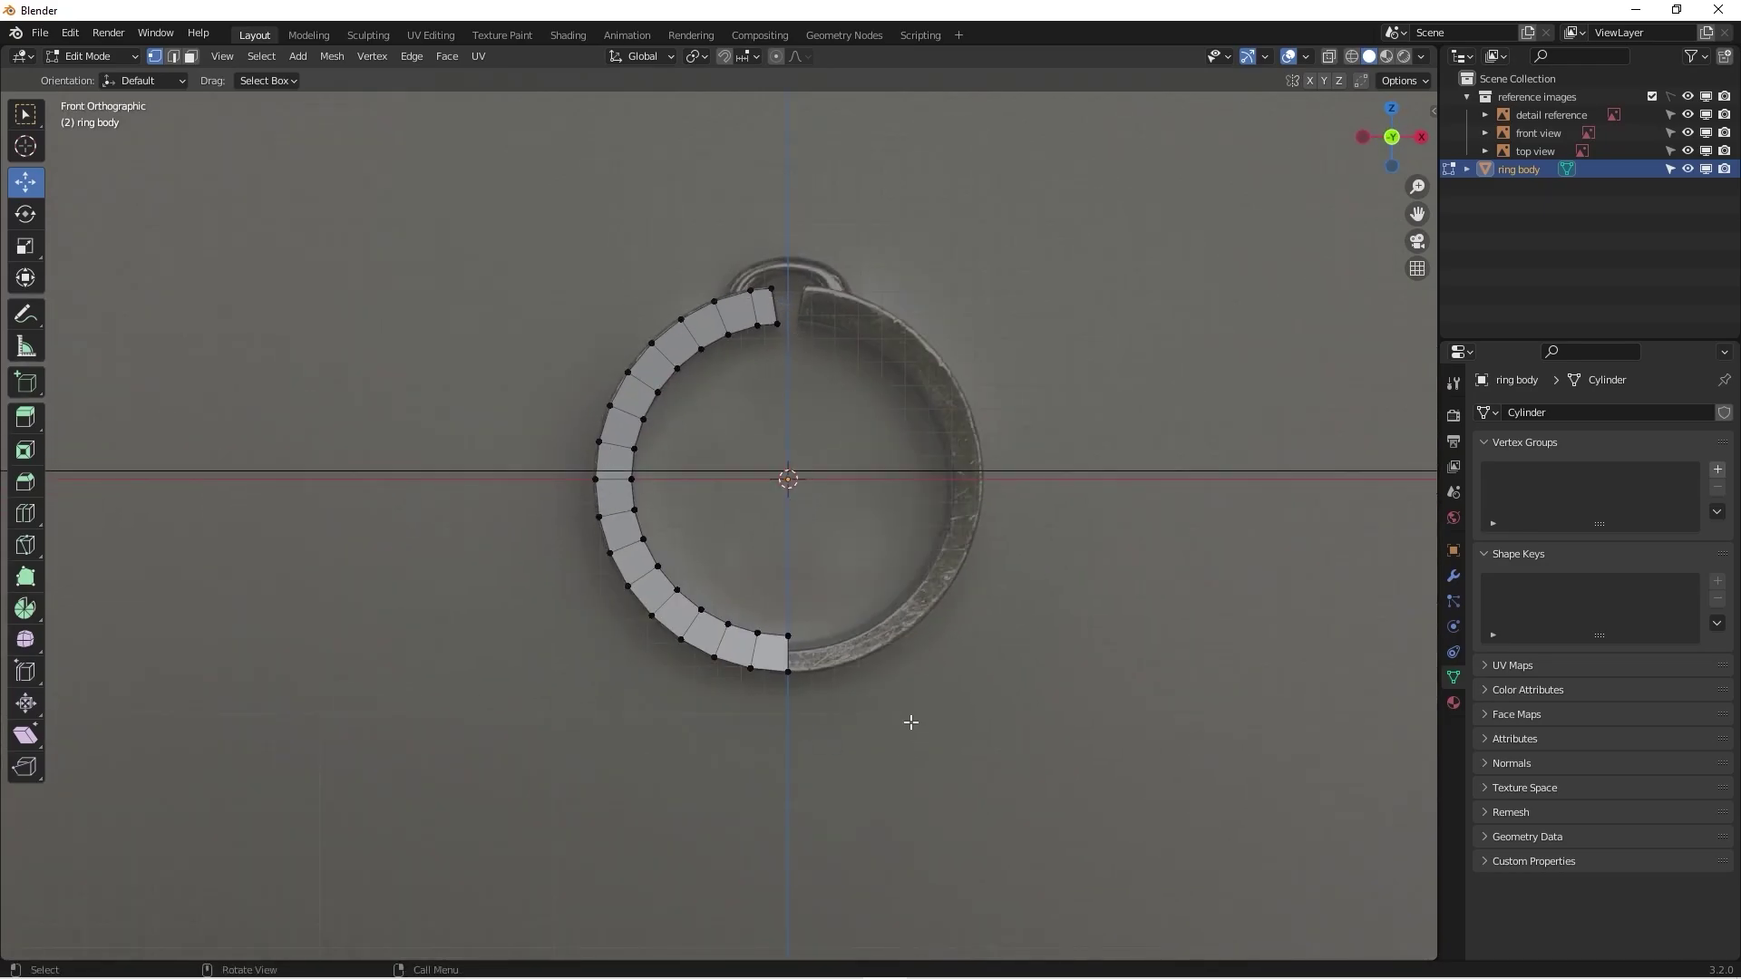
left_click(1456, 576)
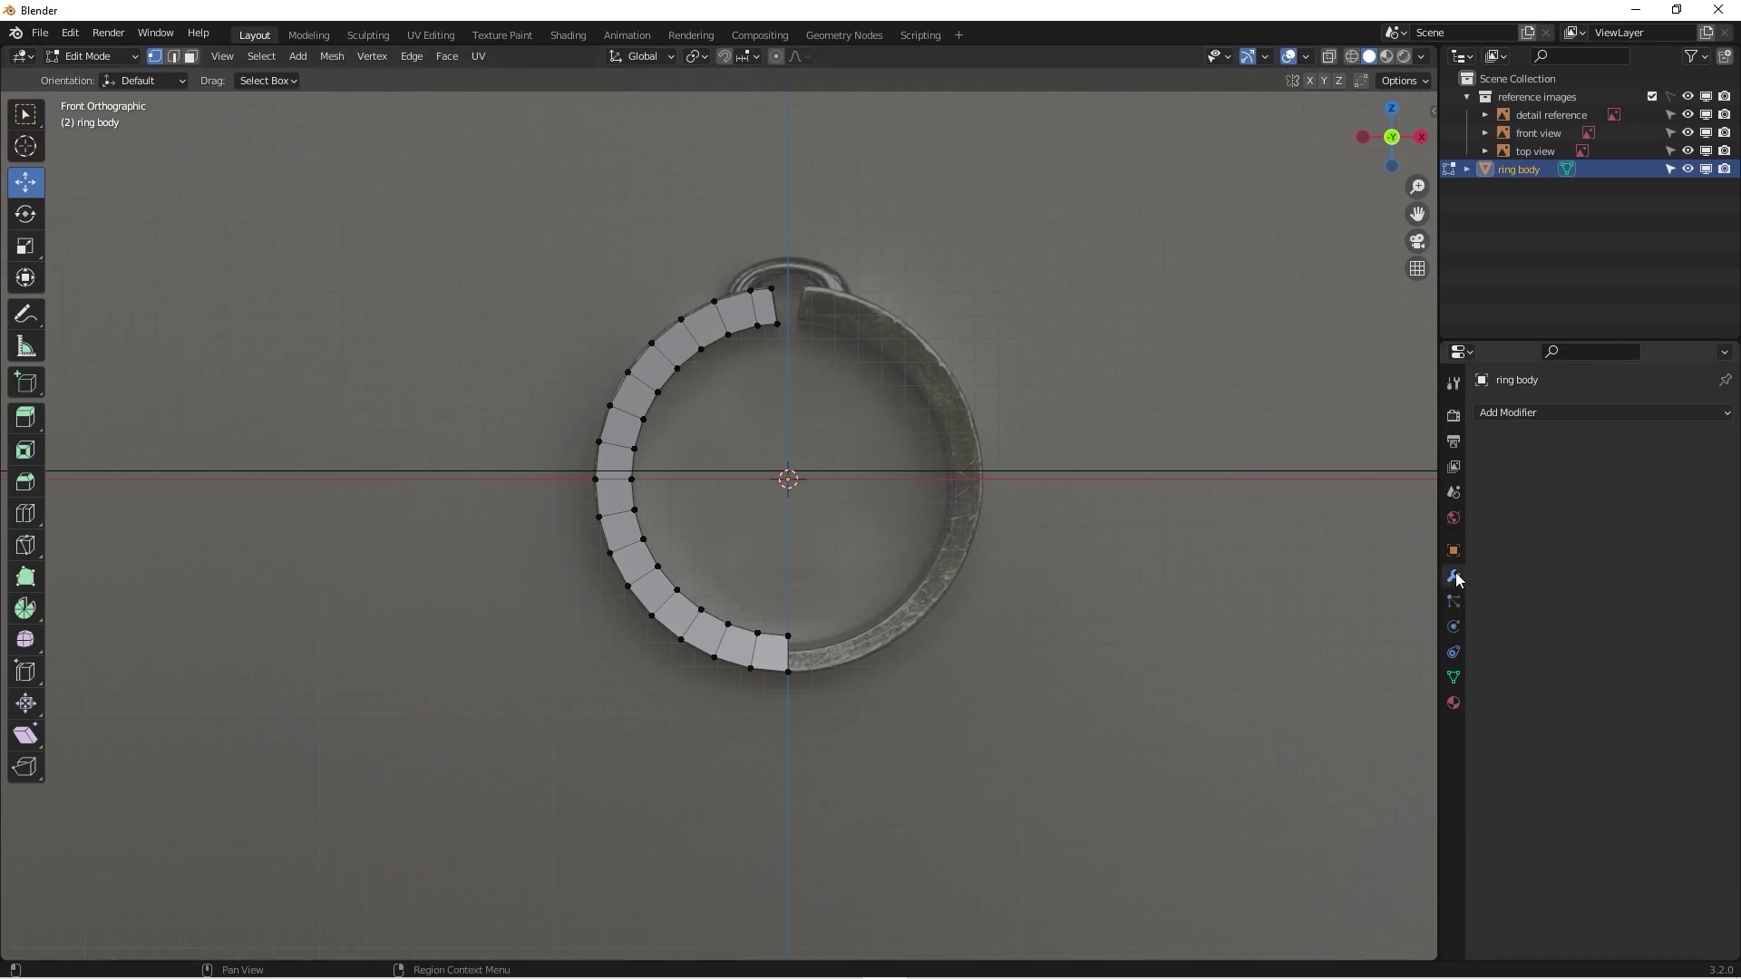
left_click(1574, 413)
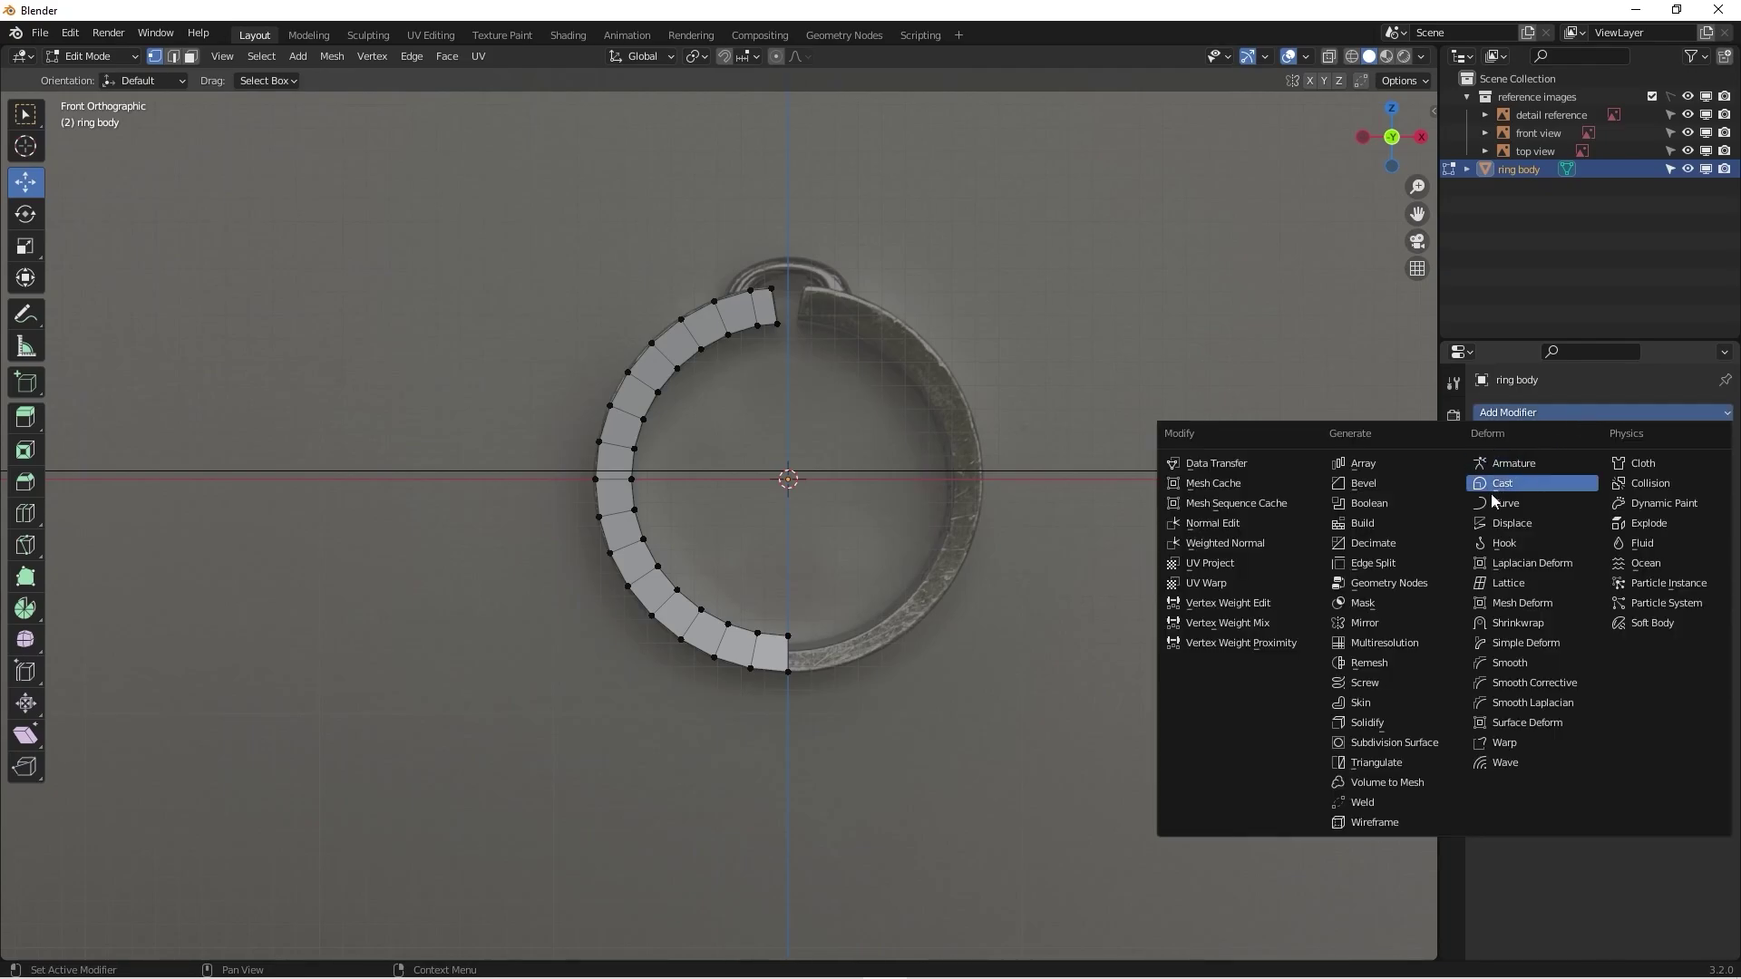
left_click(1384, 624)
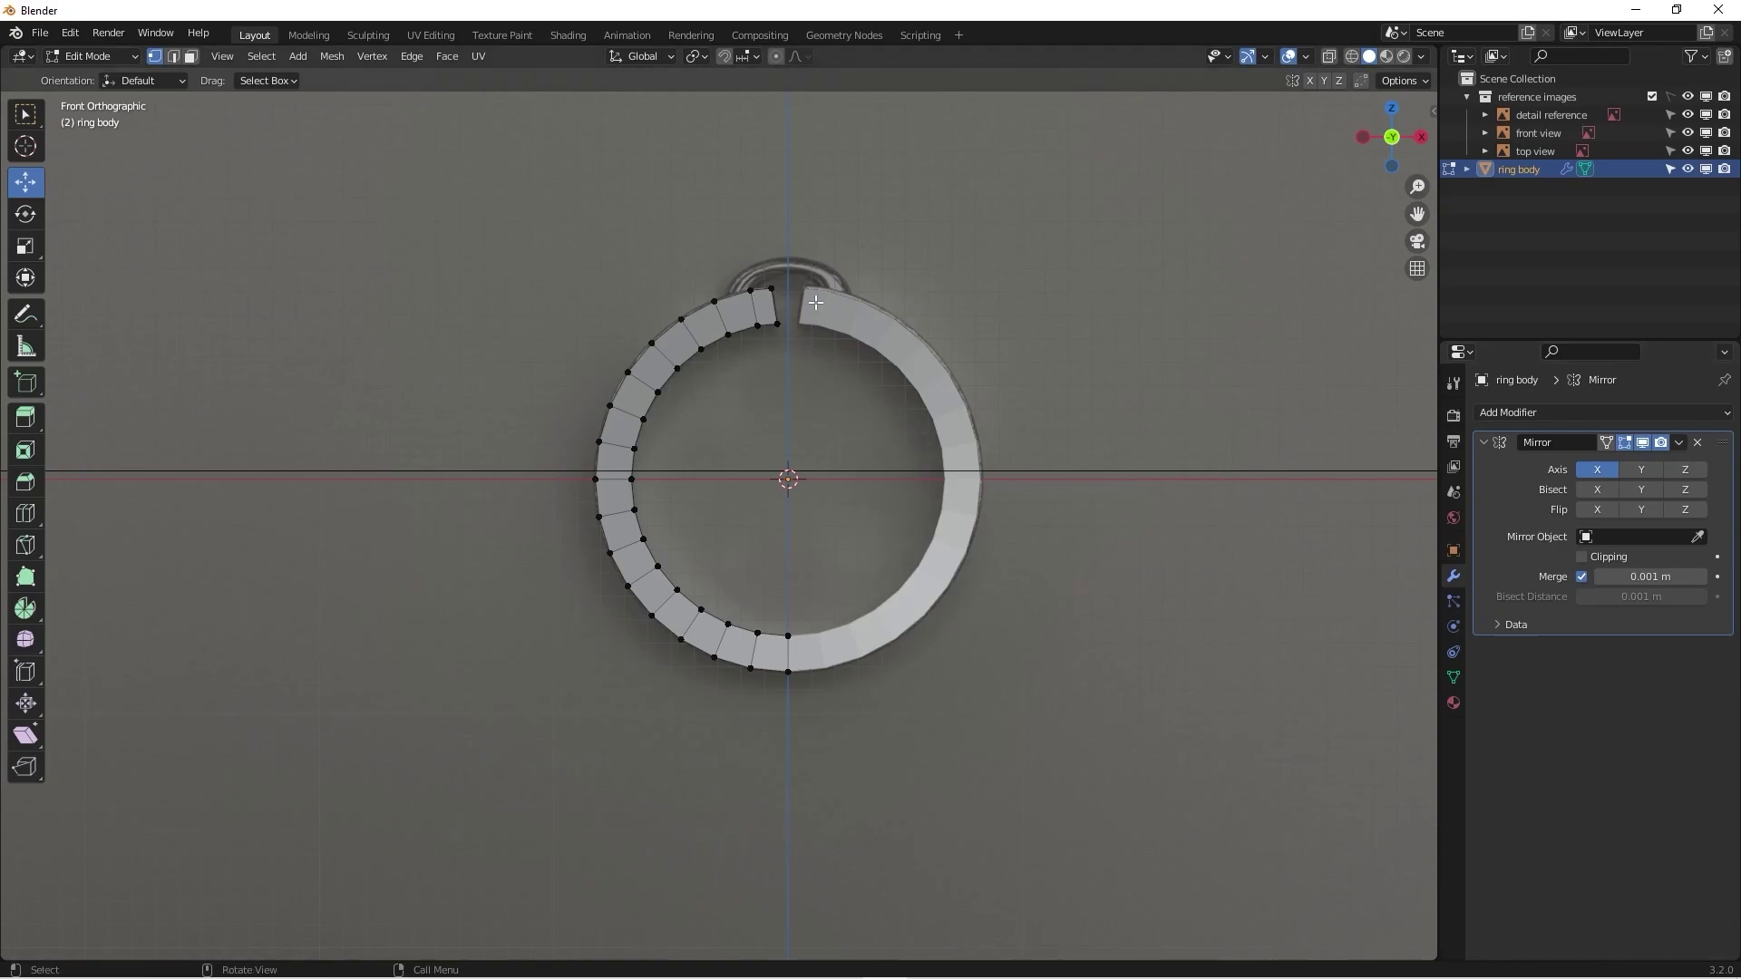
scroll(799, 354, "up", 2)
middle_click_drag(630, 363, 841, 456)
key("KP_1")
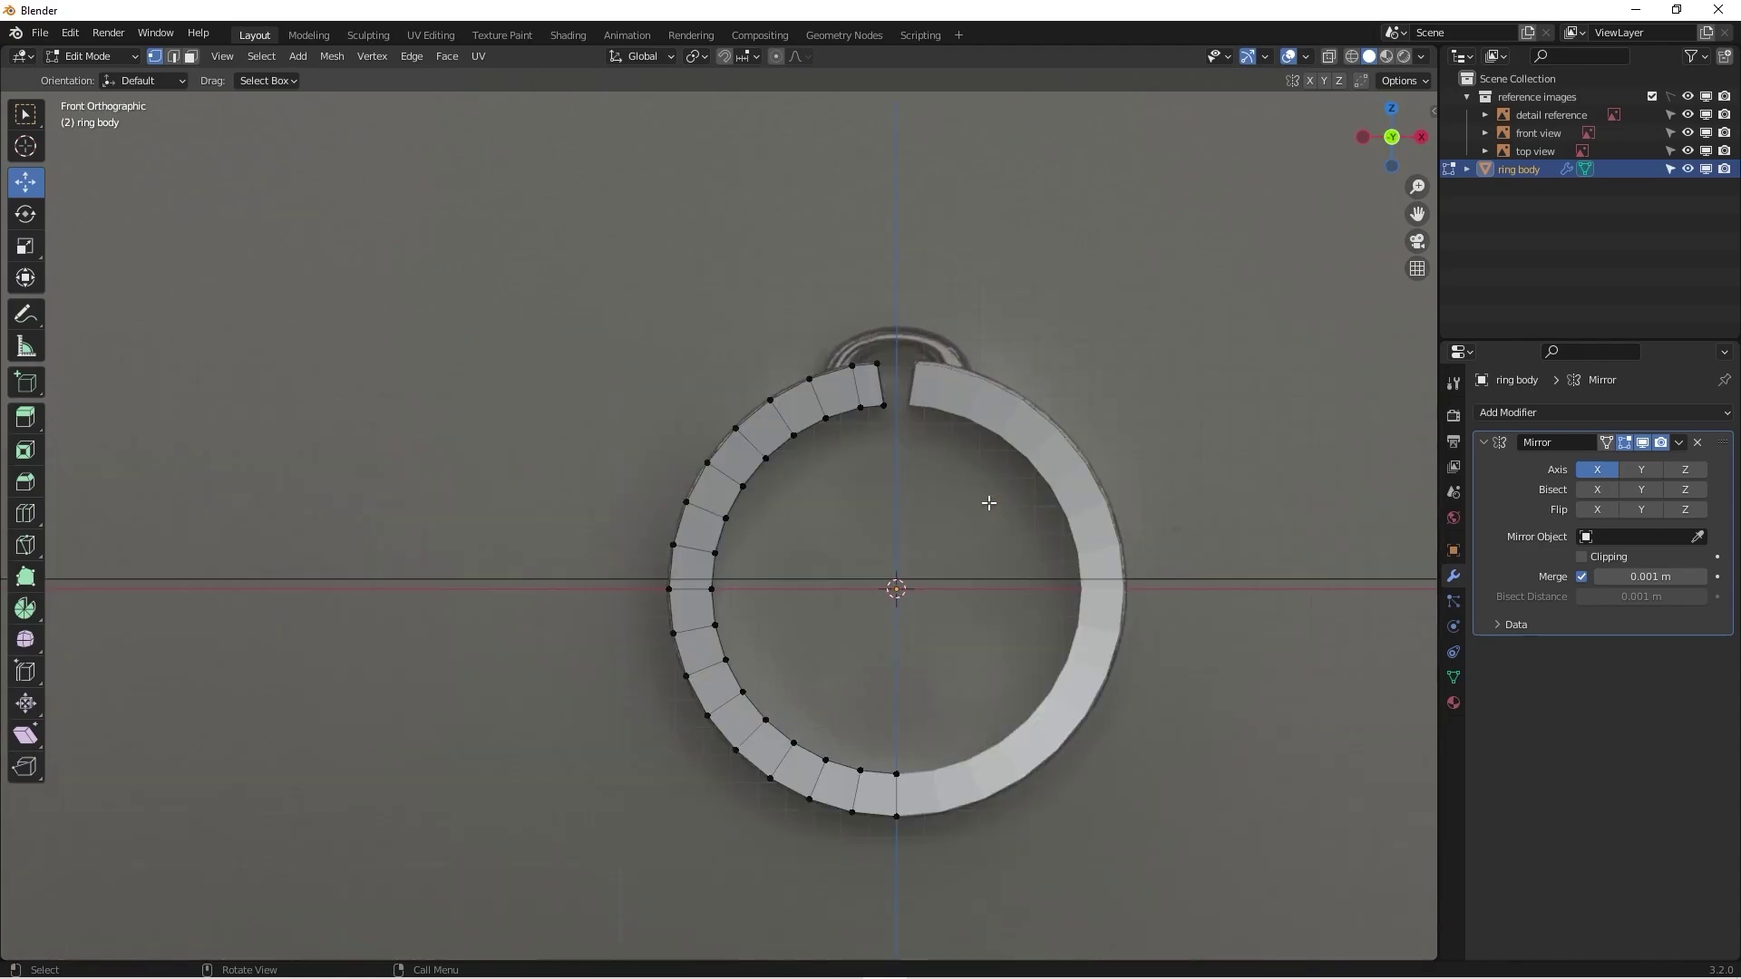
scroll(961, 502, "down", 2)
scroll(878, 439, "up", 3)
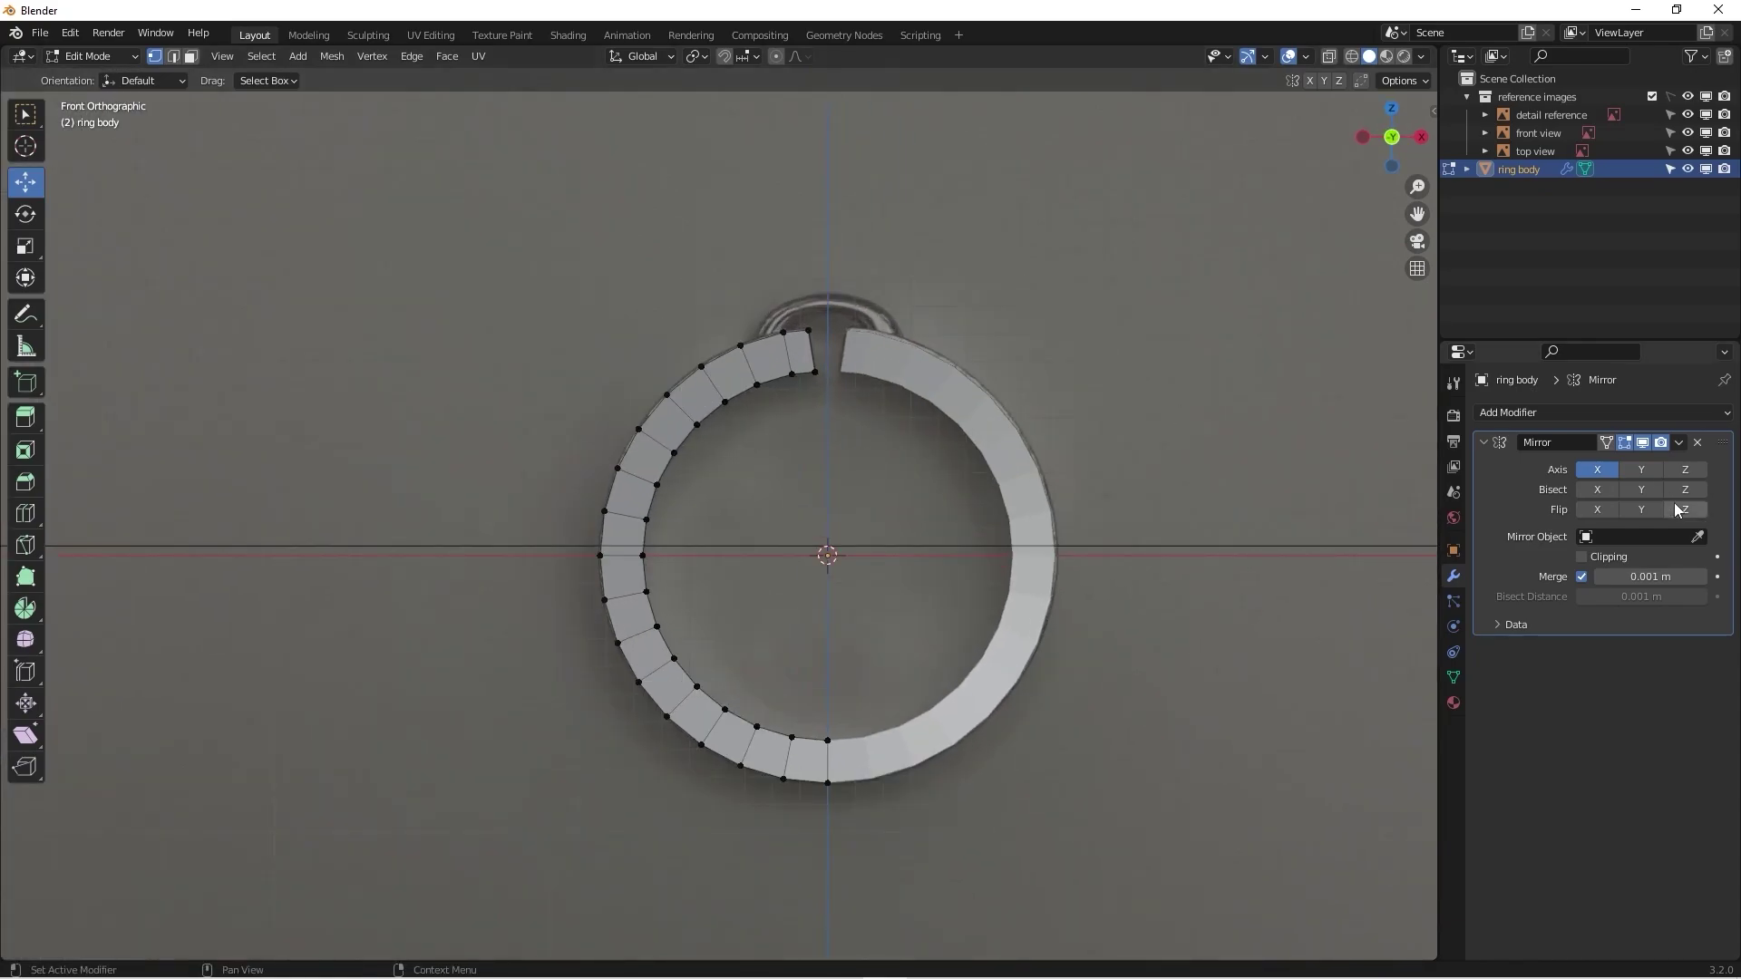
left_click(1581, 557)
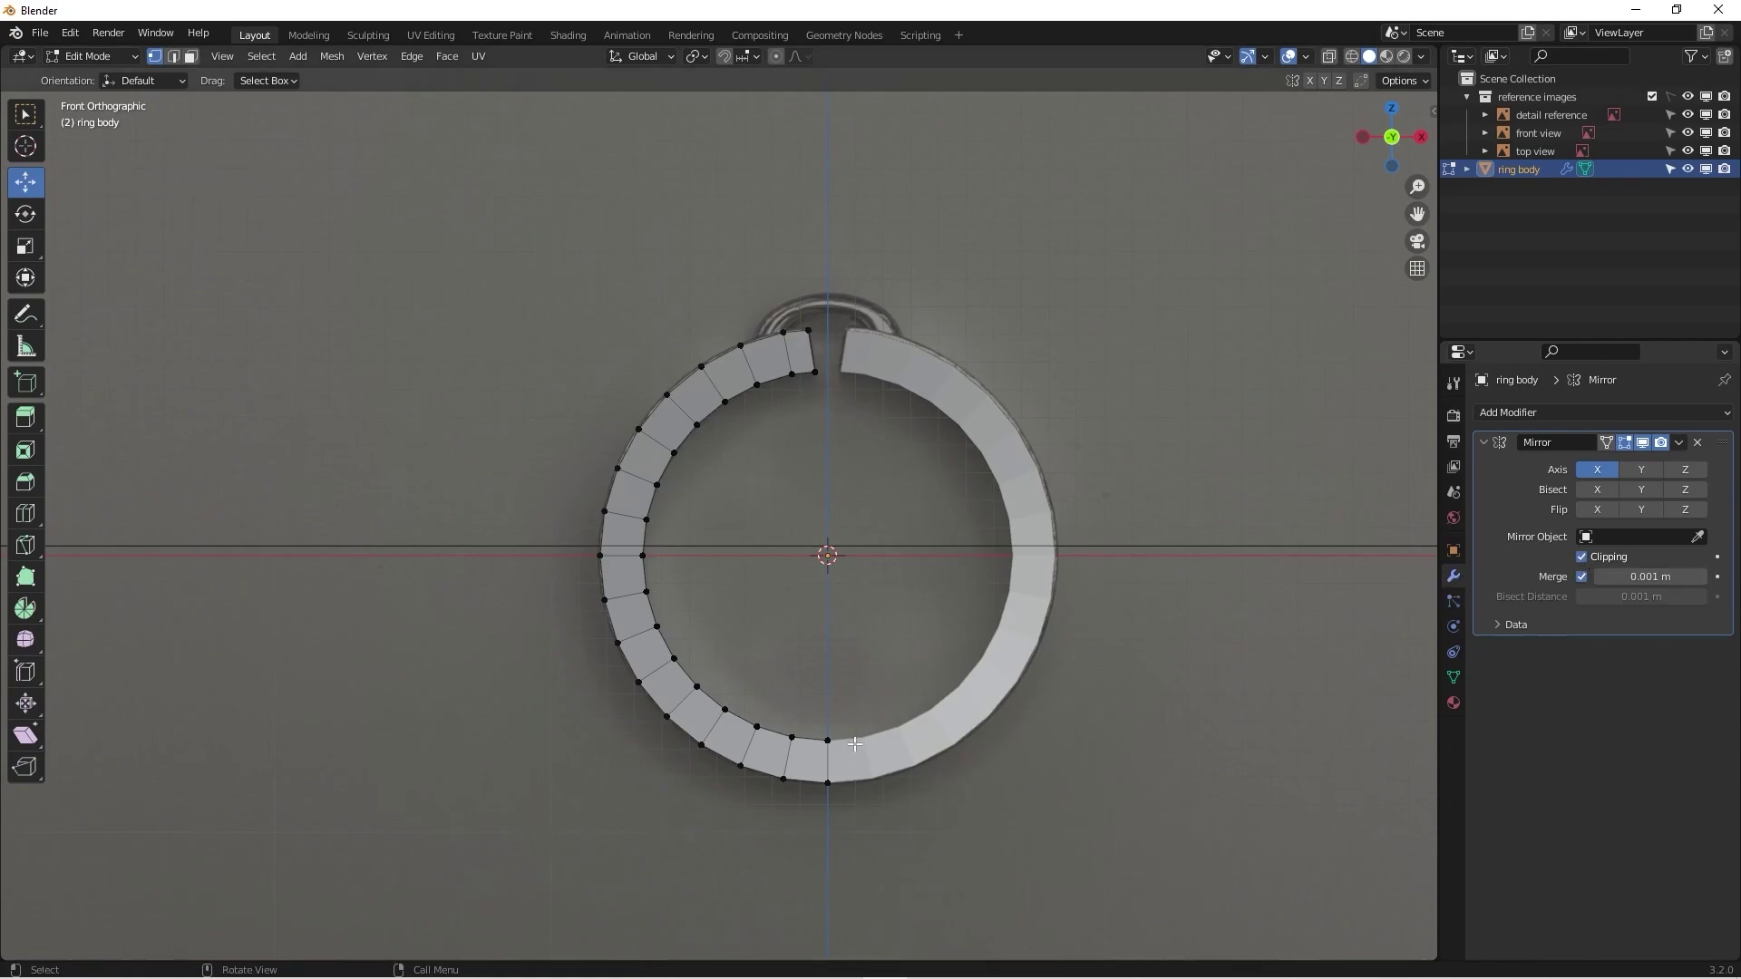
Step: With X-ray on, select the bottom-centre vertices and move them along X to test the mirror's clipping
scroll(855, 743, "up", 5)
middle_click_drag(855, 744, 784, 588)
left_click_drag(783, 585, 841, 887)
key("KP_1")
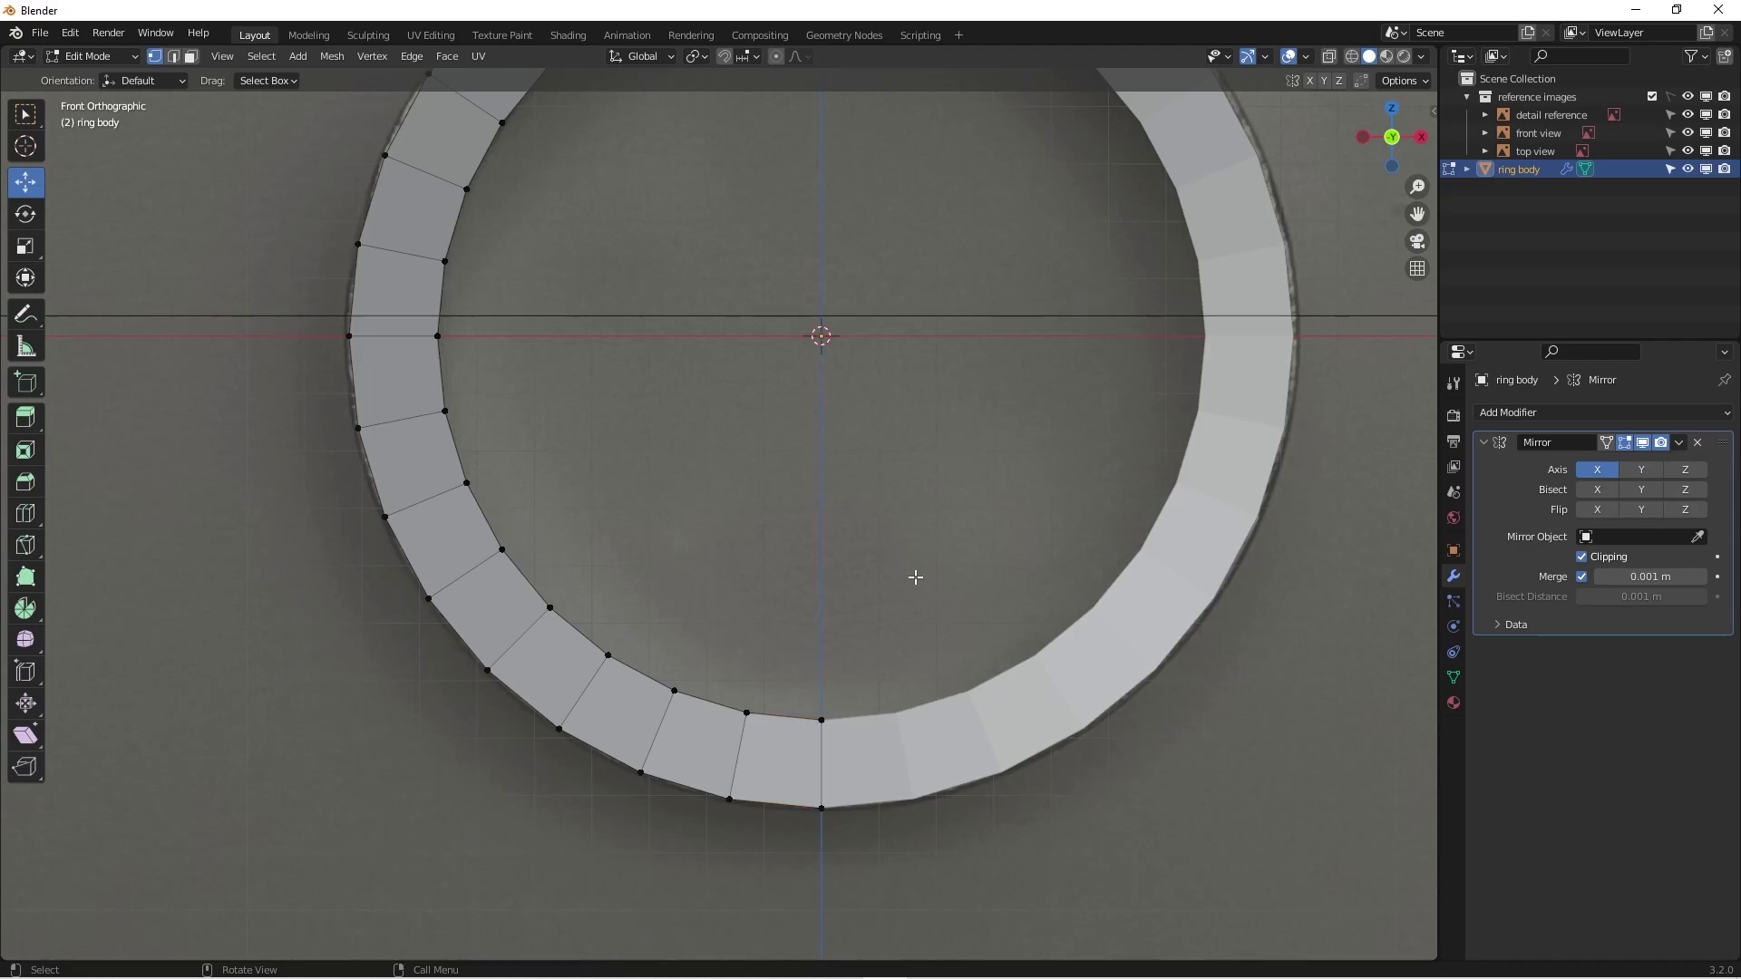
key("alt+z")
scroll(902, 607, "down", 4)
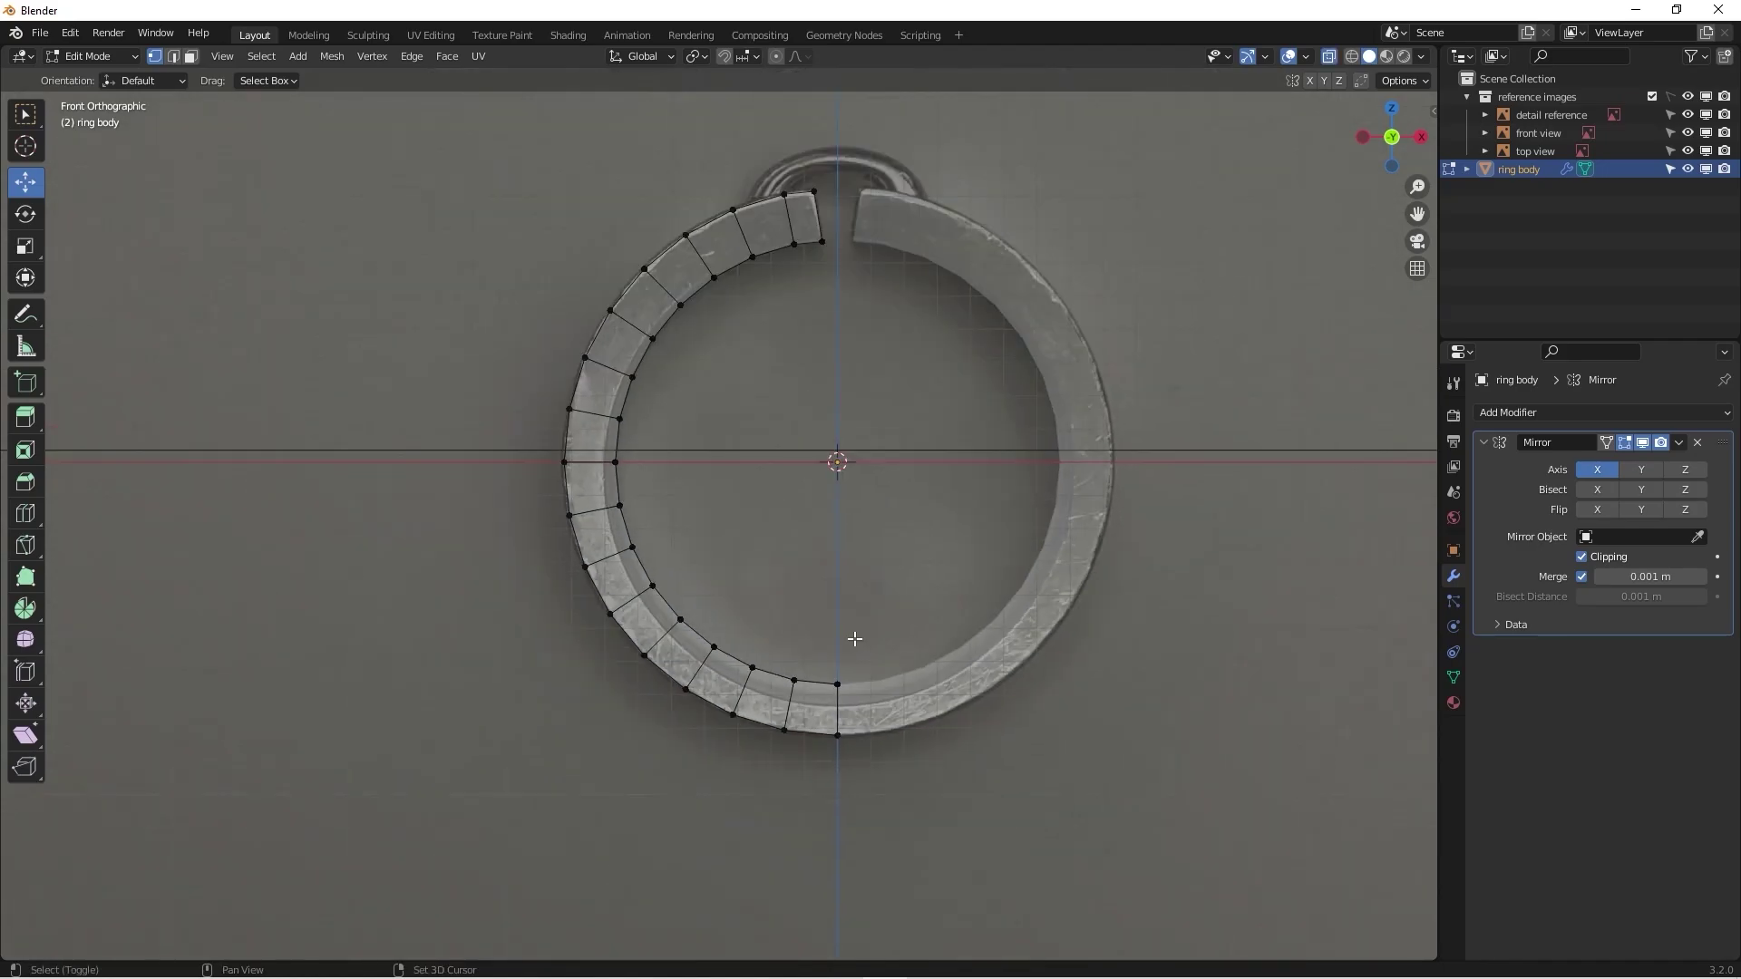
scroll(825, 603, "up", 2, "shift")
left_click_drag(818, 596, 871, 731)
scroll(839, 675, "up", 4)
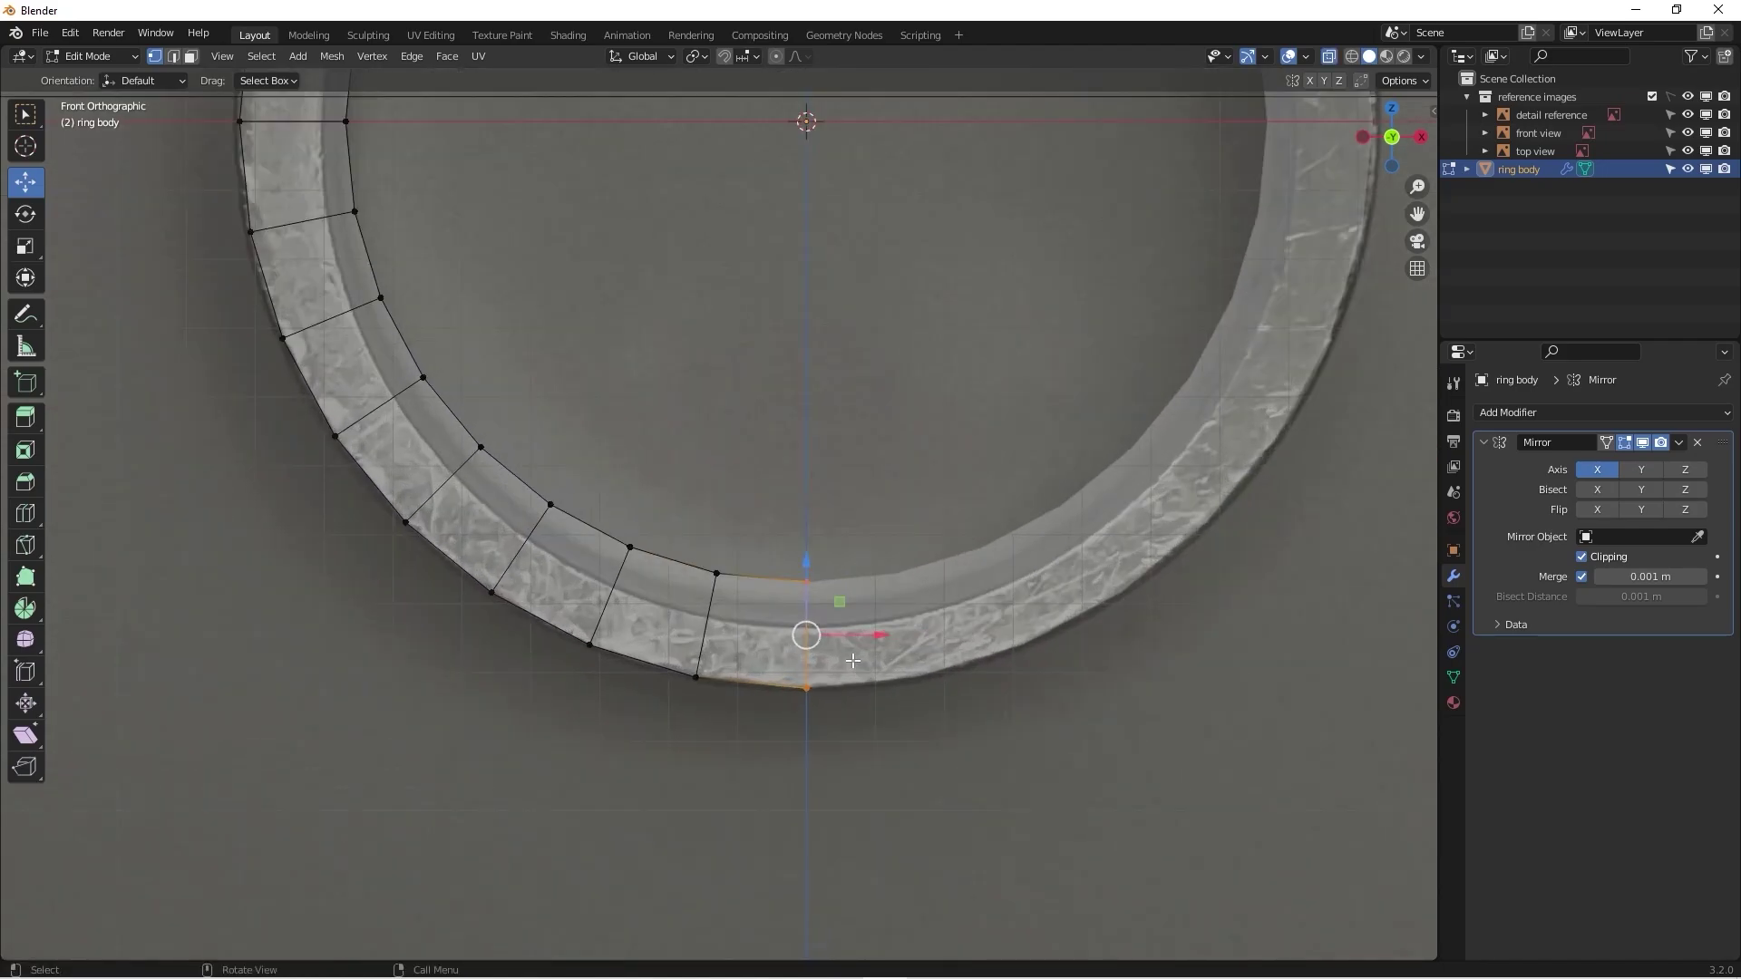
scroll(872, 600, "down", 2)
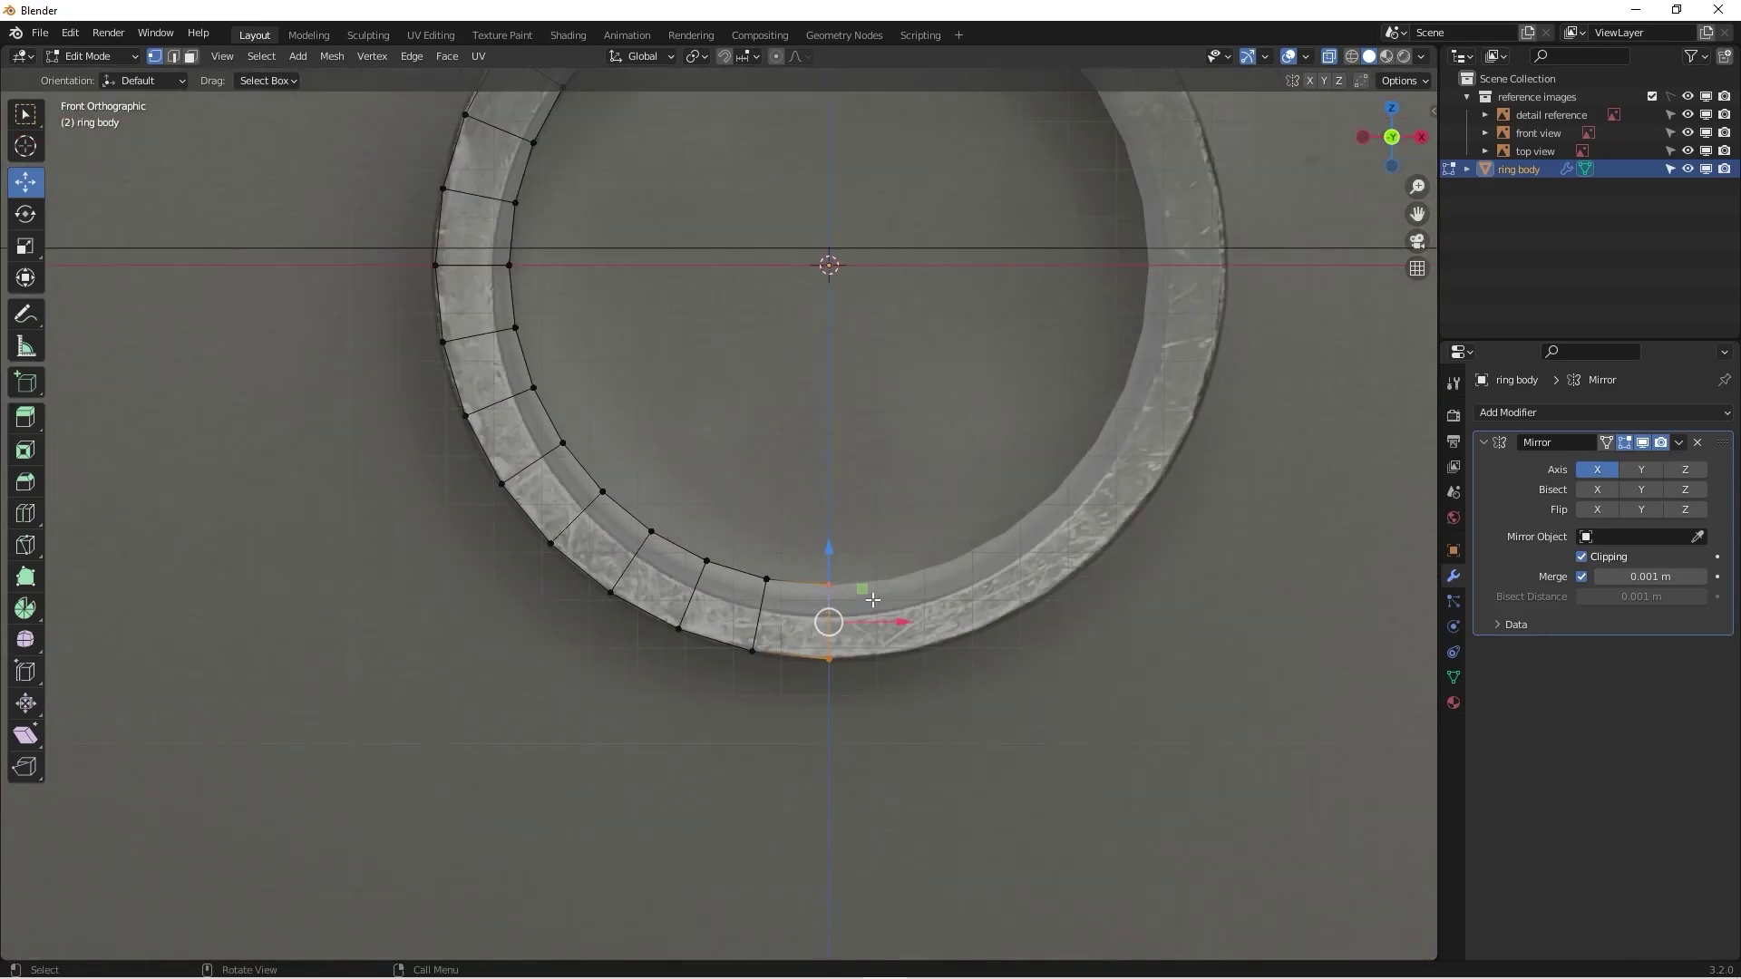
key("g")
key("x")
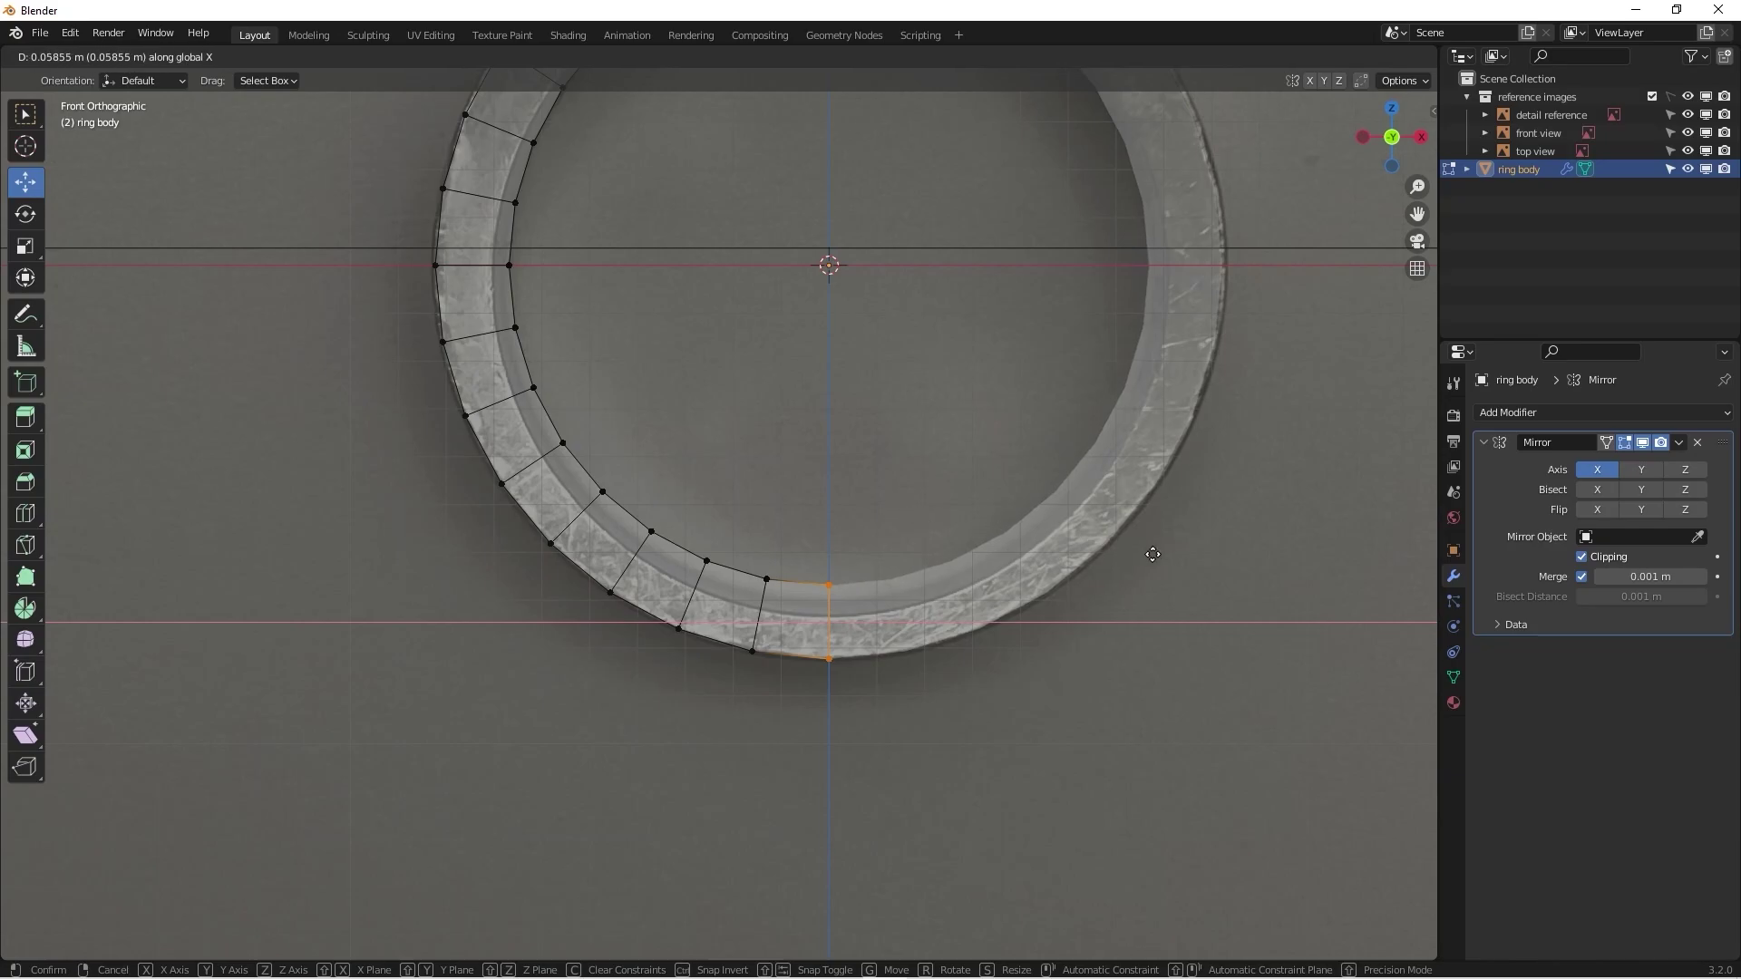
left_click(1068, 590)
scroll(797, 564, "up", 3)
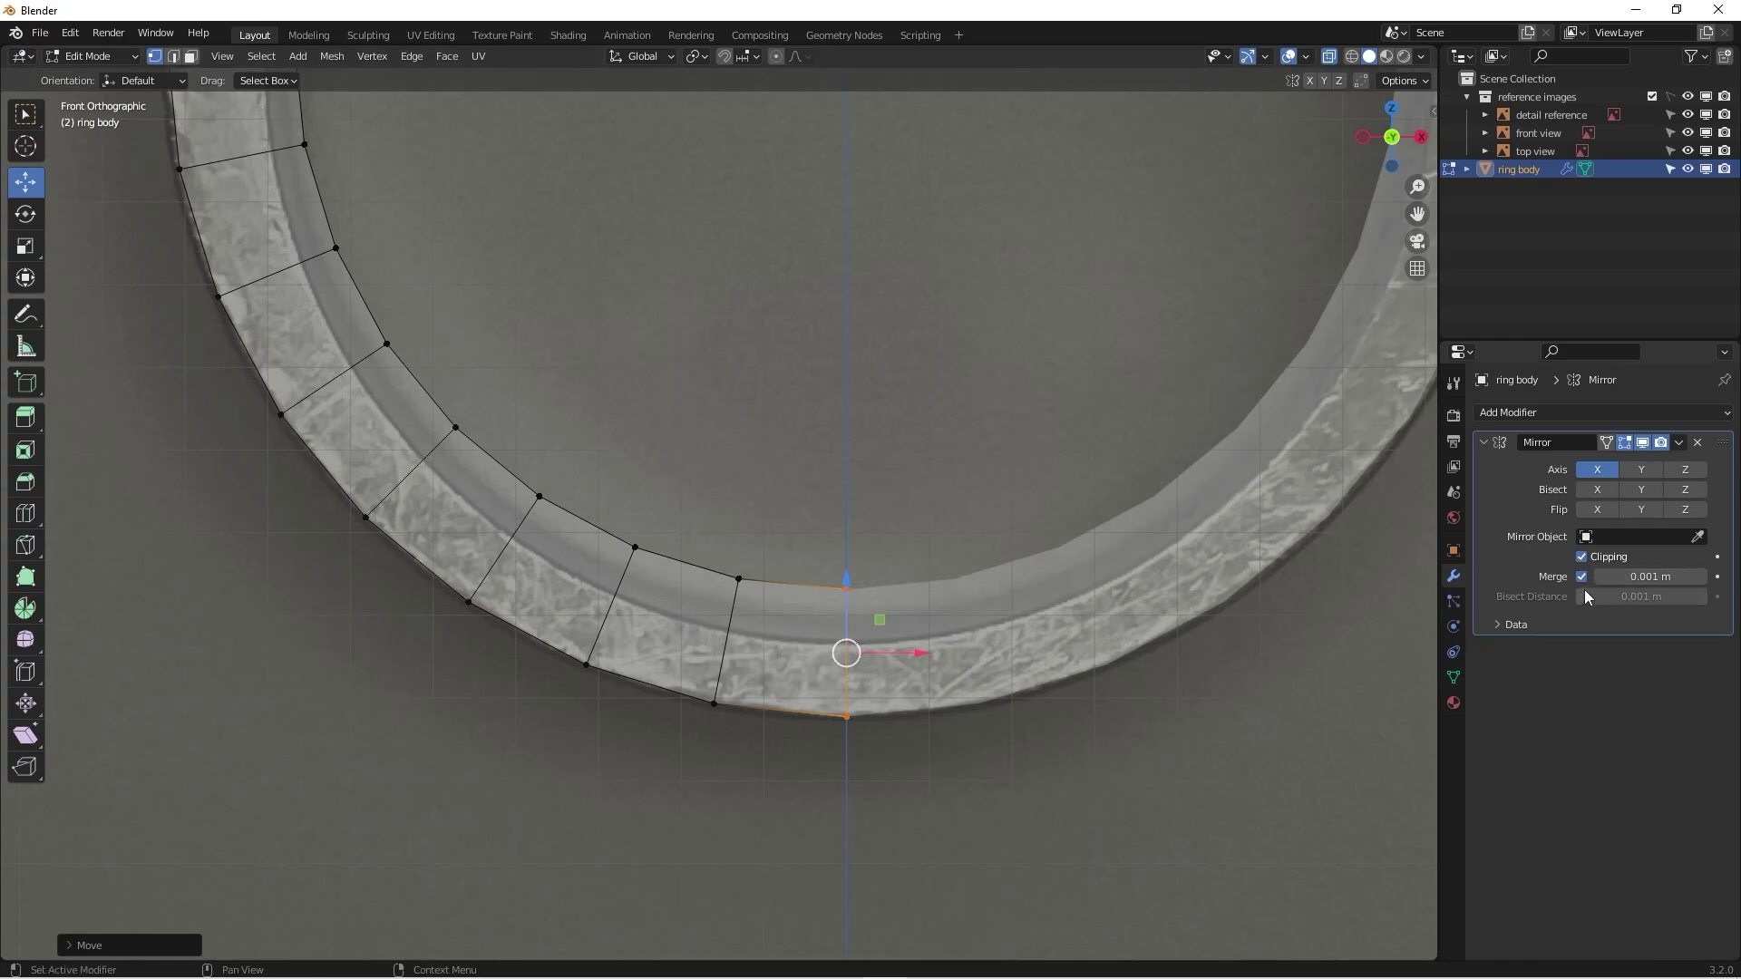
Step: Return to Object Mode and apply the Mirror modifier on the ring body
scroll(836, 718, "down", 3)
scroll(836, 718, "down", 2)
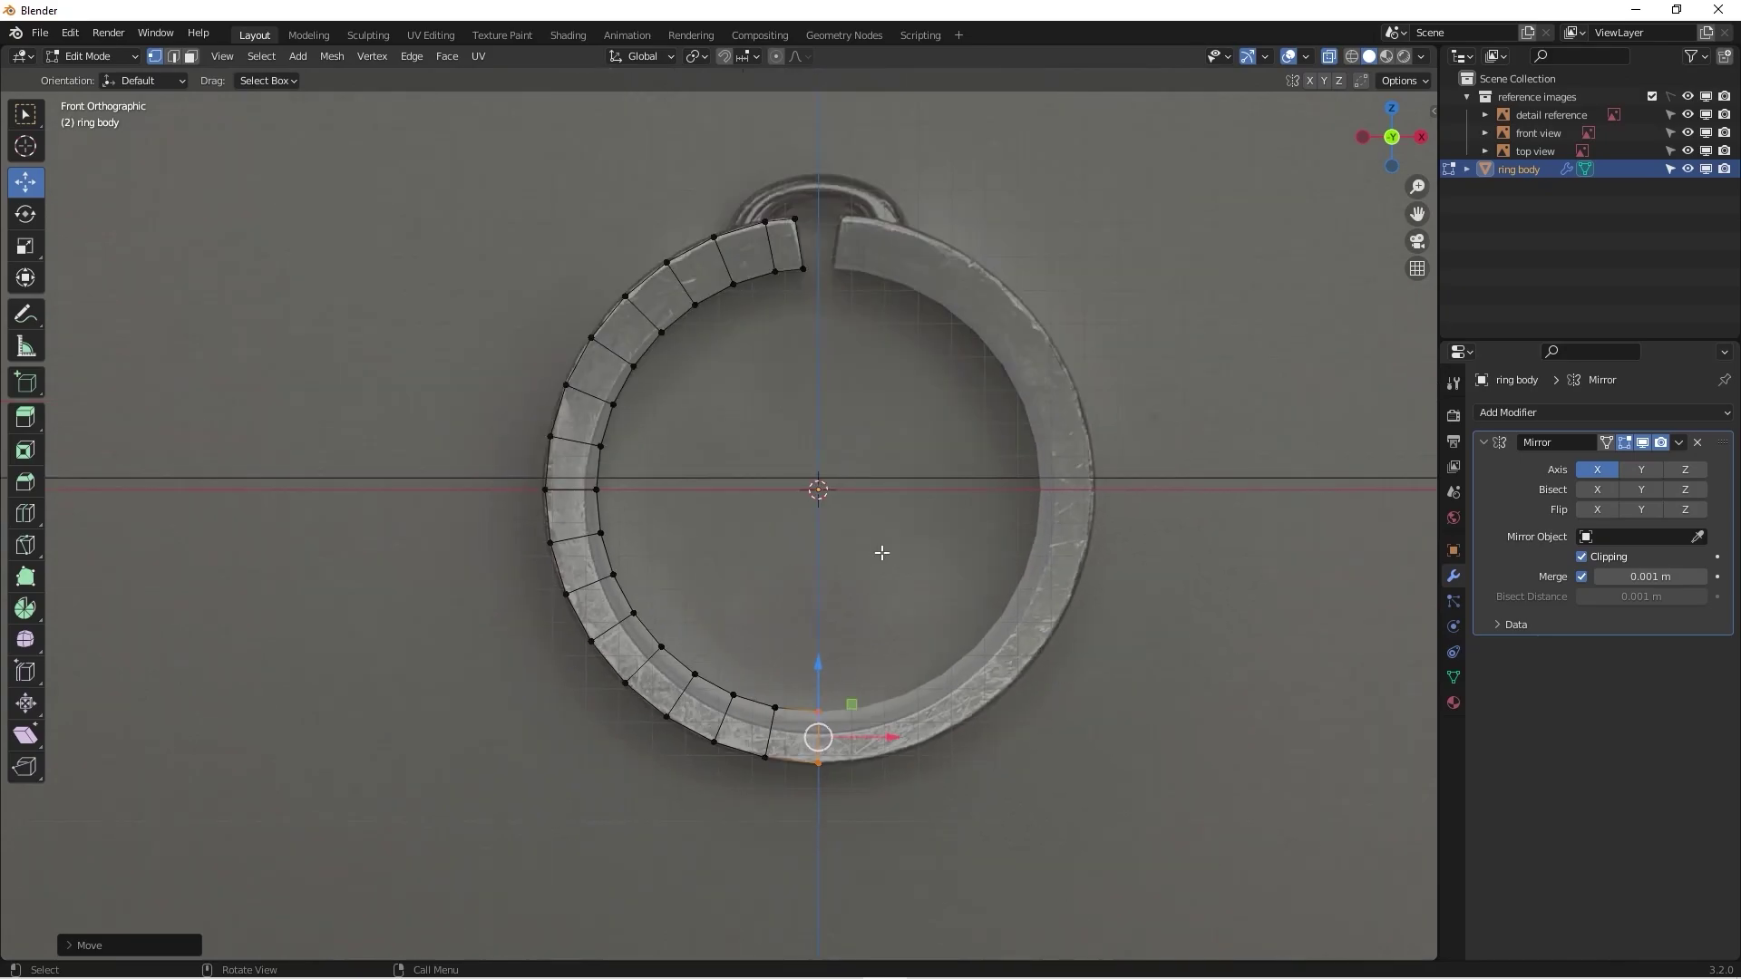
scroll(952, 625, "up", 1, "shift")
key("Tab")
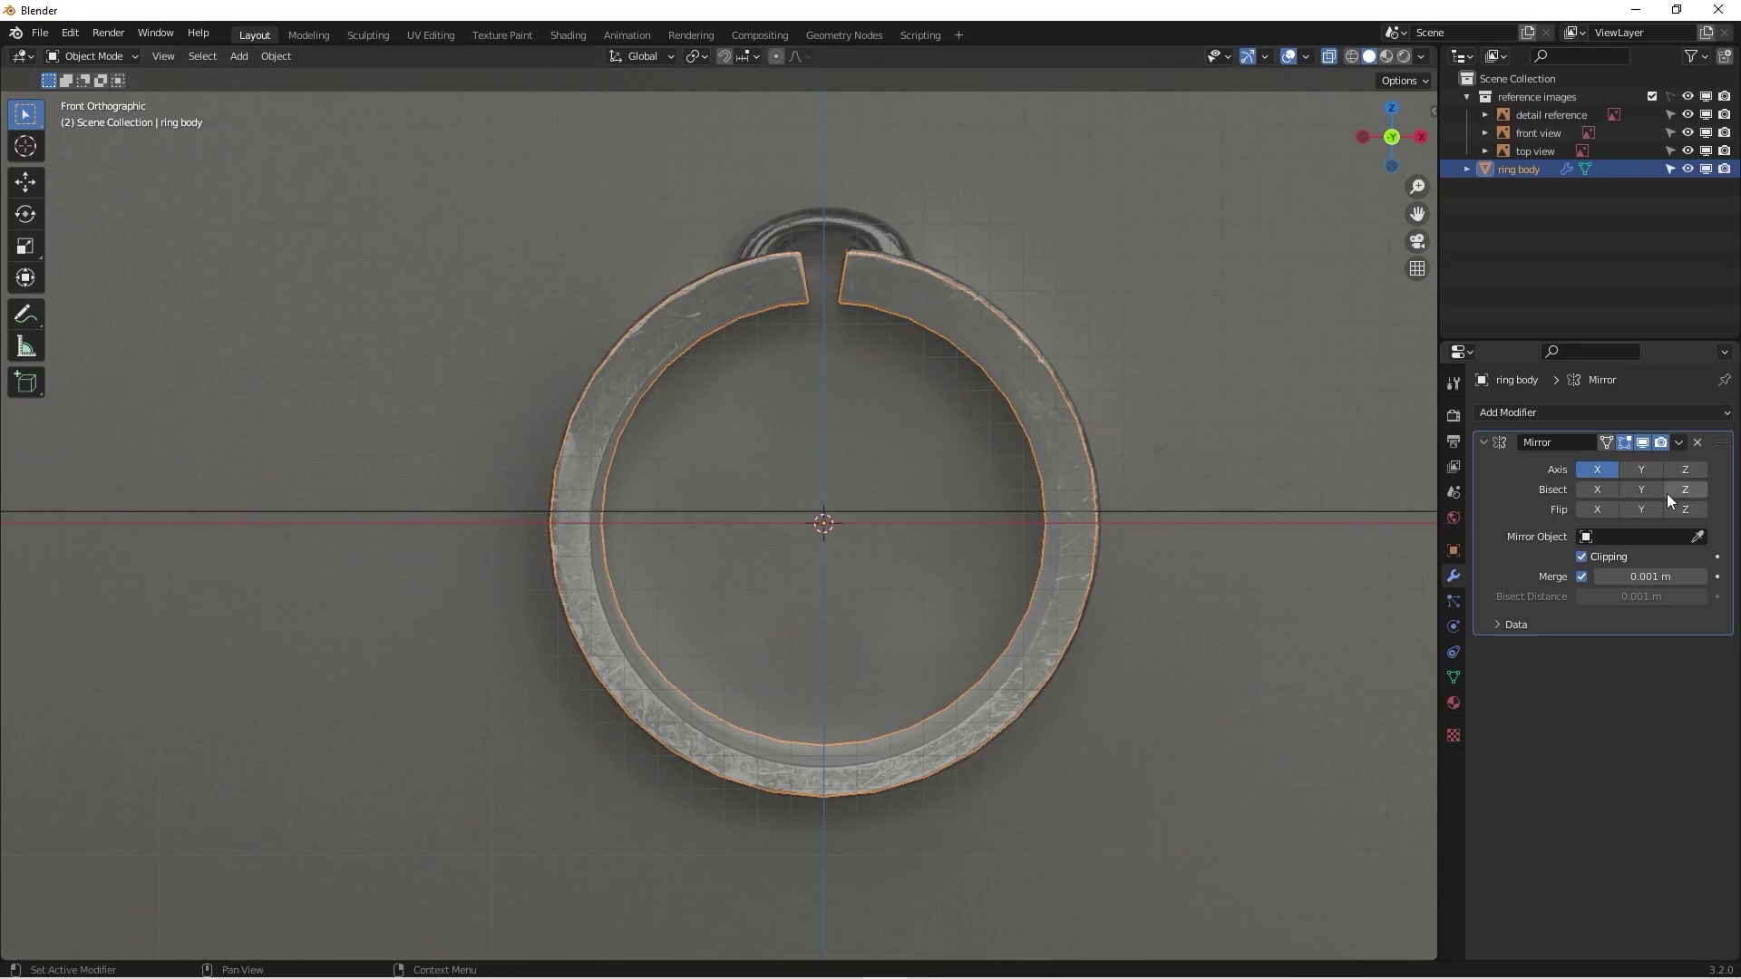
left_click(1679, 442)
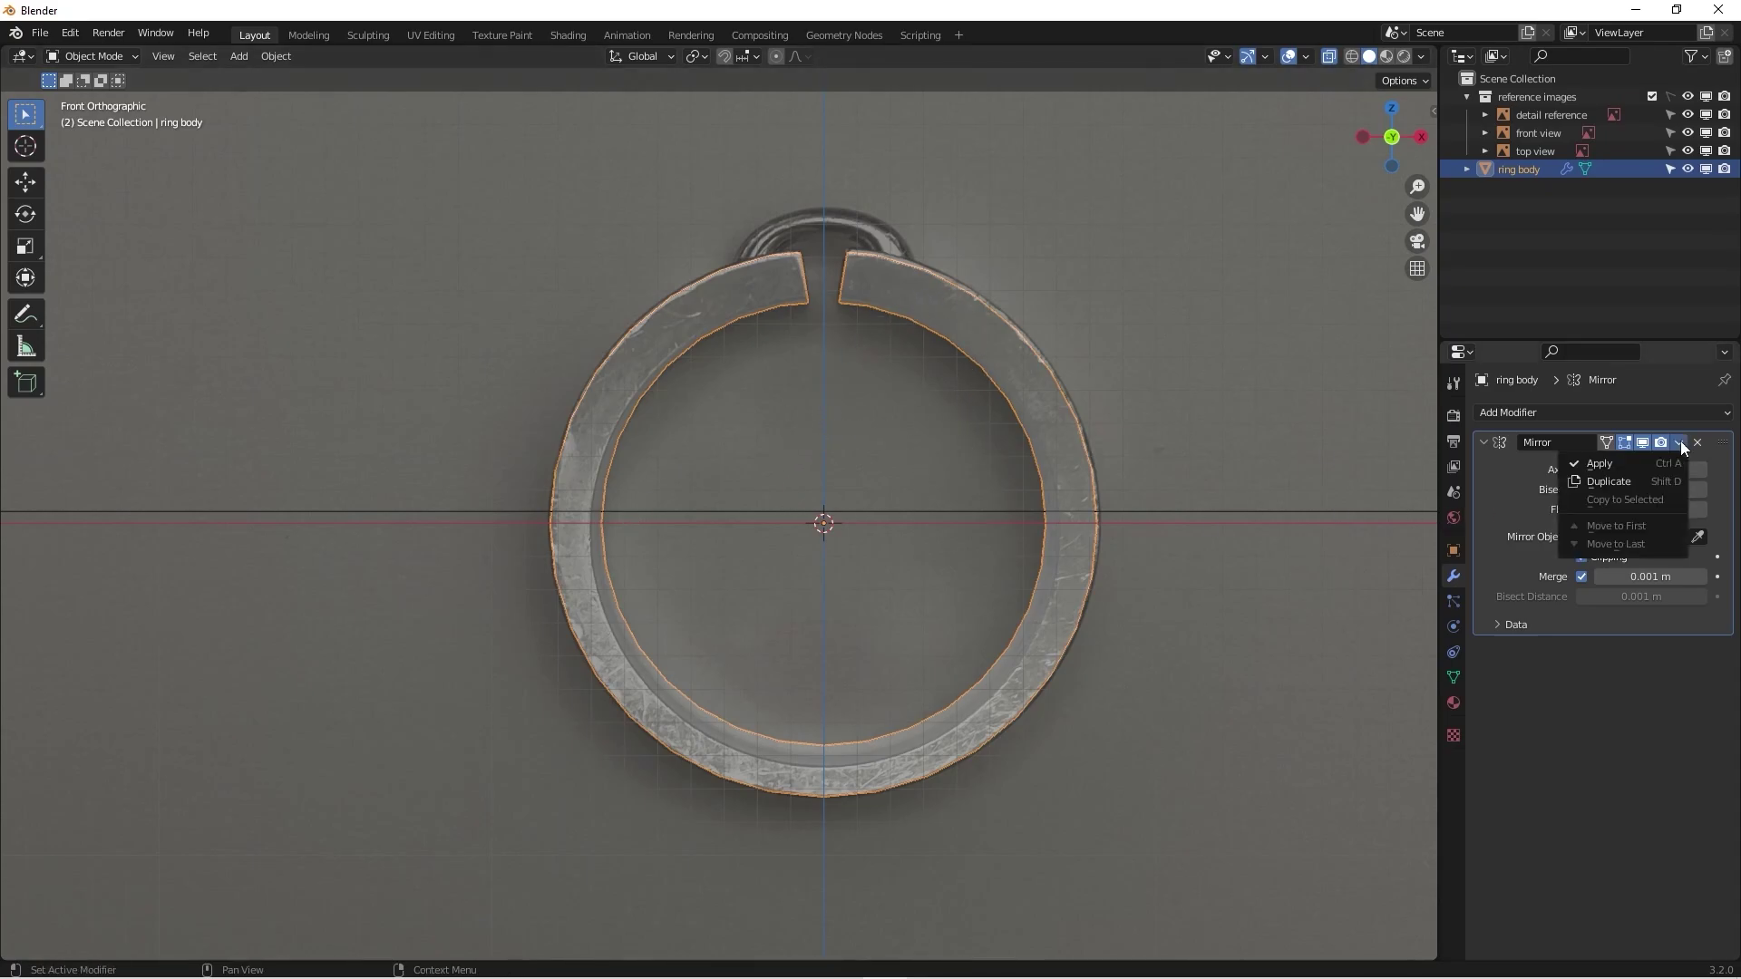
left_click(1598, 463)
Step: Select all vertices of the ring body in Edit Mode, merge them by distance and return to Object Mode
scroll(691, 421, "down", 2)
key("Tab")
scroll(843, 374, "up", 3)
mouse_move(844, 373)
middle_mouse_down()
mouse_move(826, 426)
mouse_move(808, 408)
mouse_move(863, 393)
middle_mouse_up()
middle_click_drag(758, 298, 835, 520)
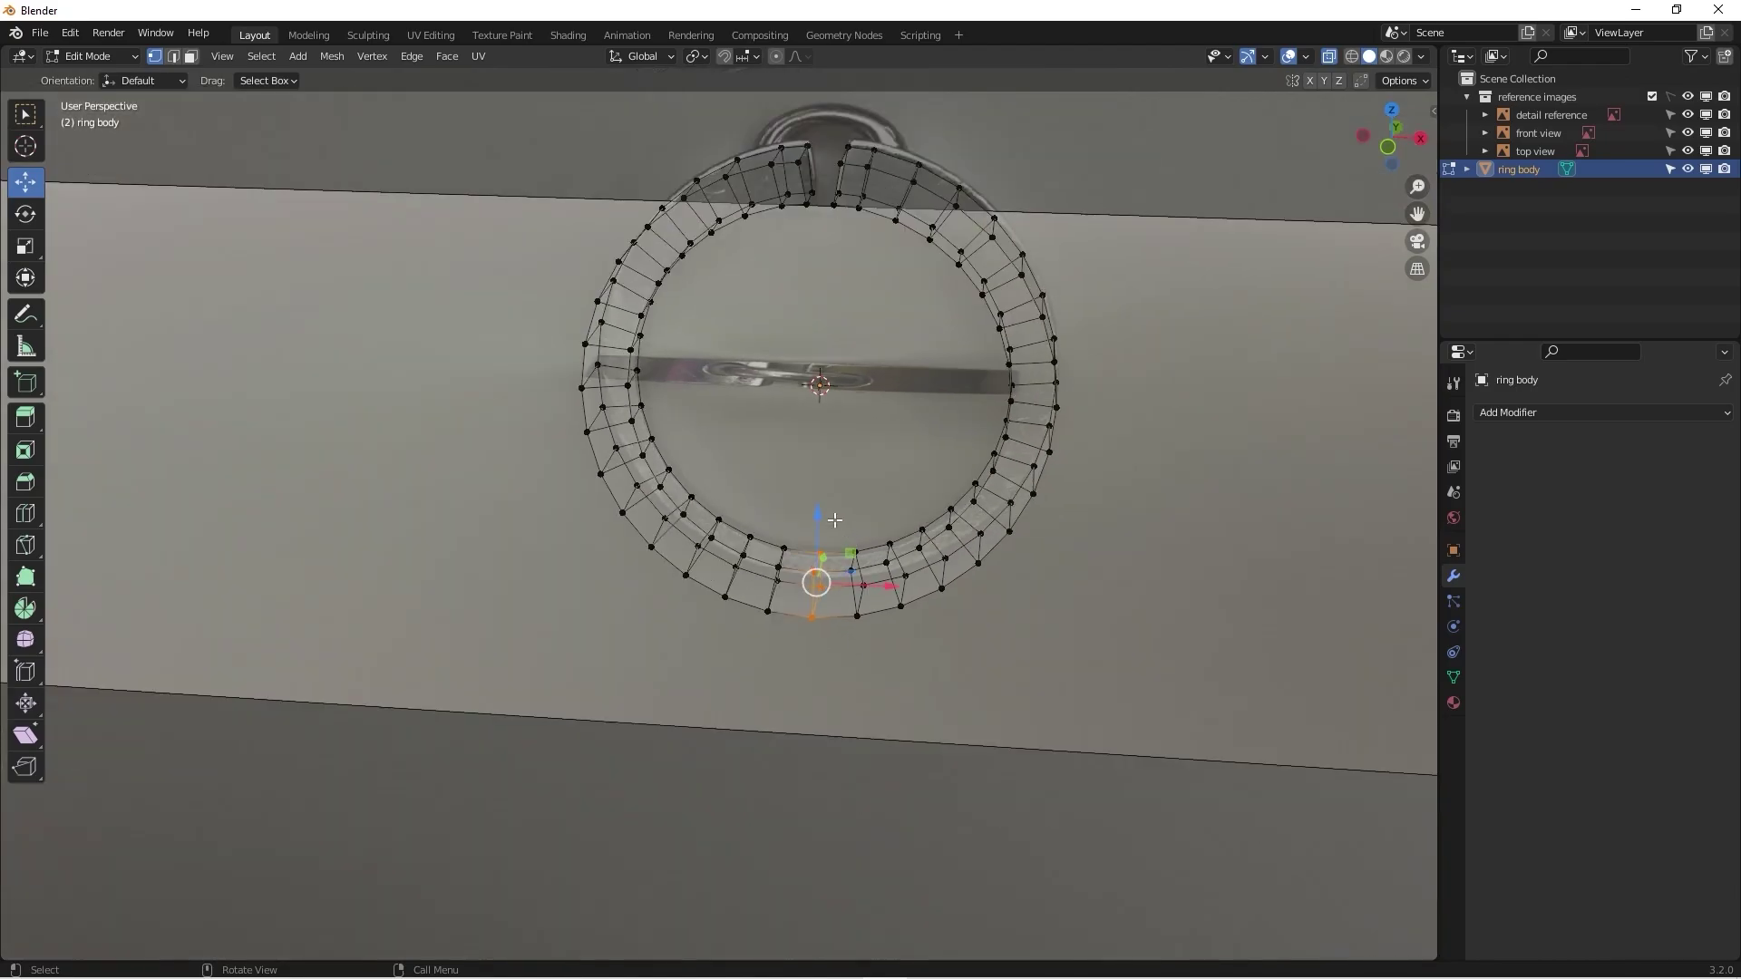
key("a")
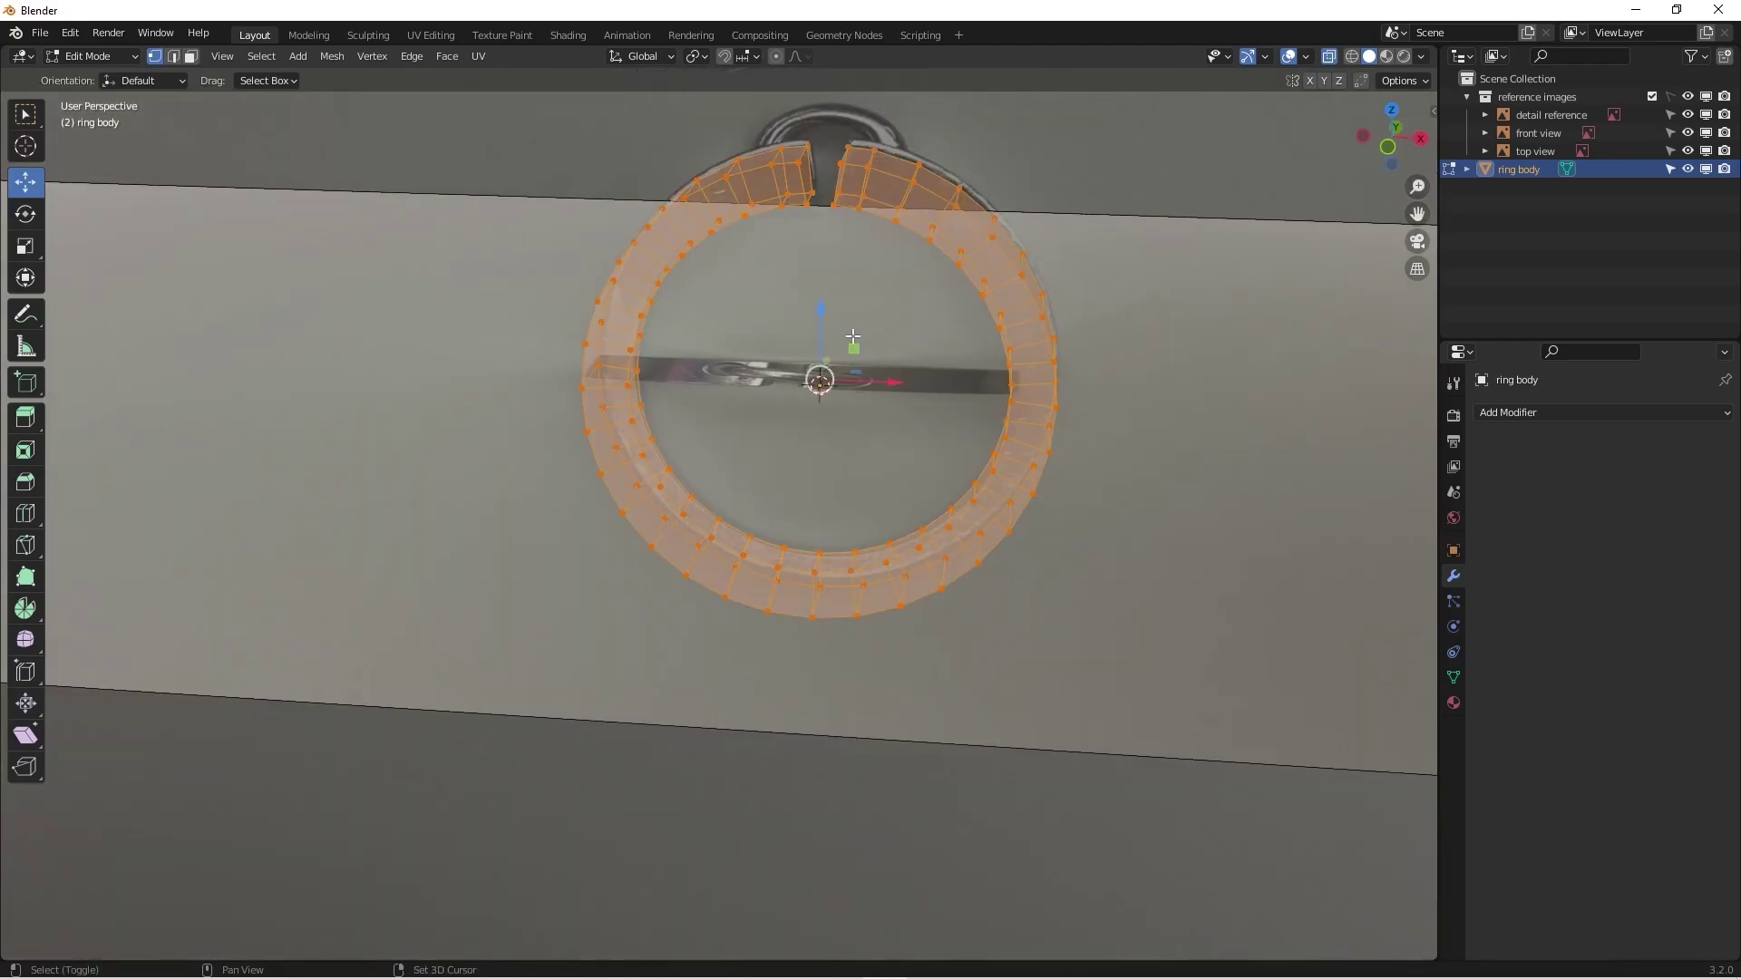
middle_click_drag(873, 332, 810, 433, "shift")
key("m")
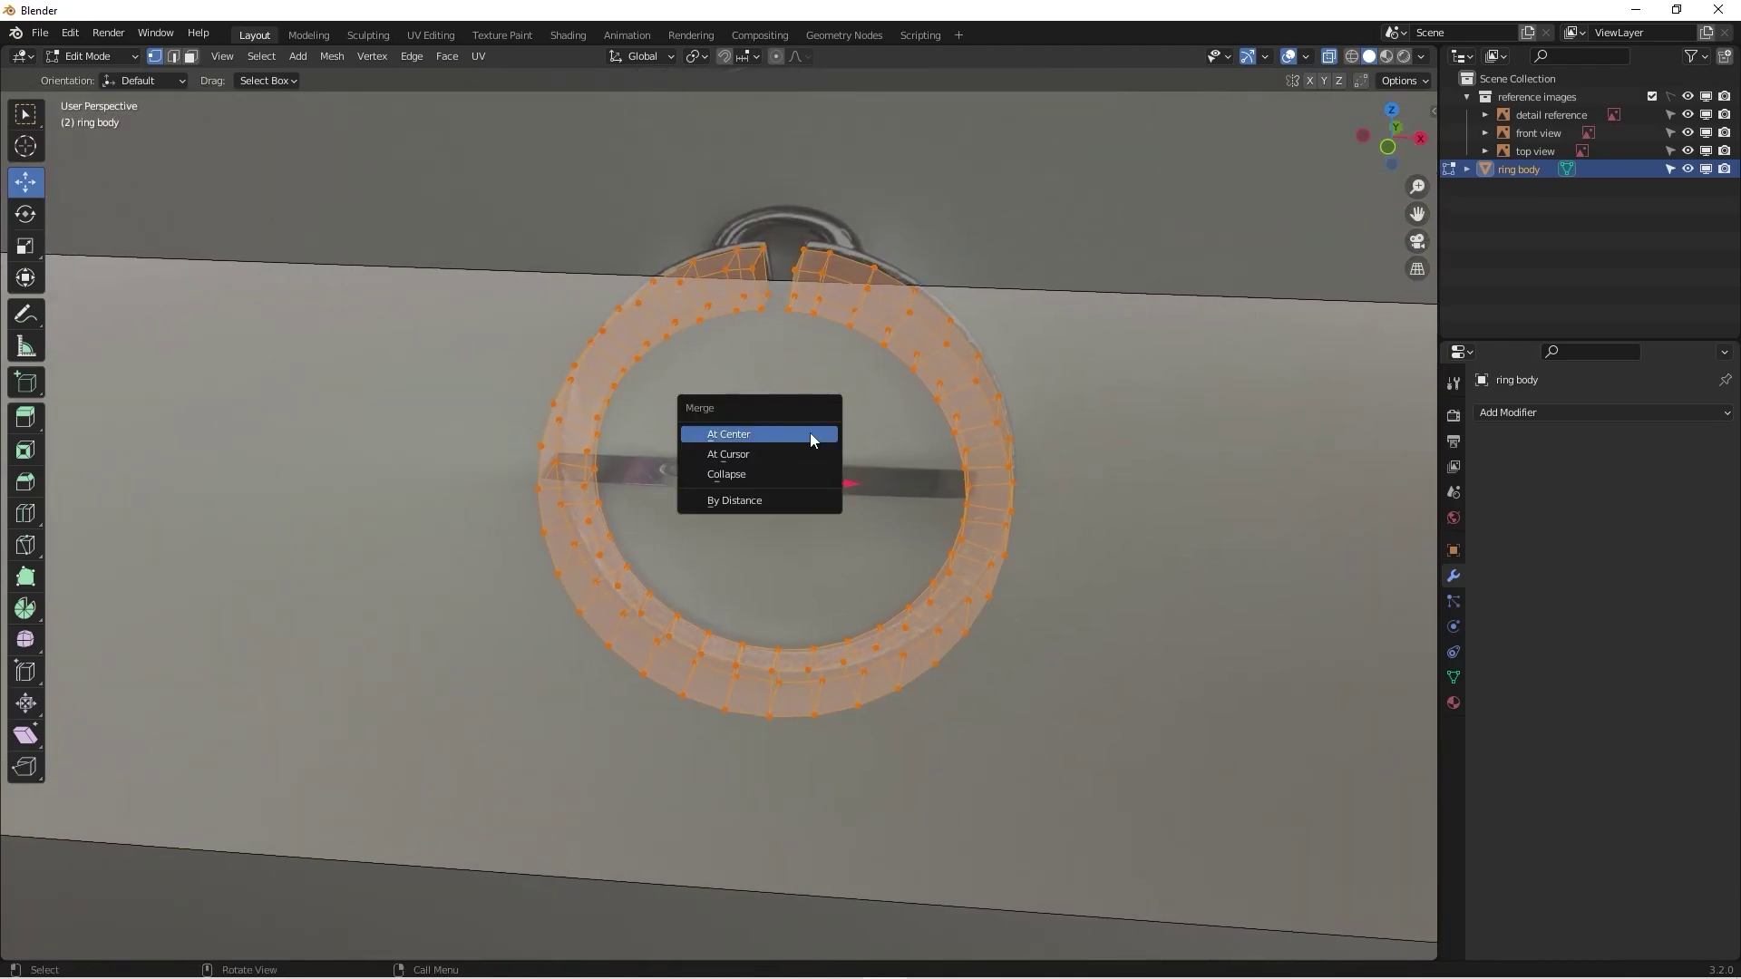
left_click(775, 498)
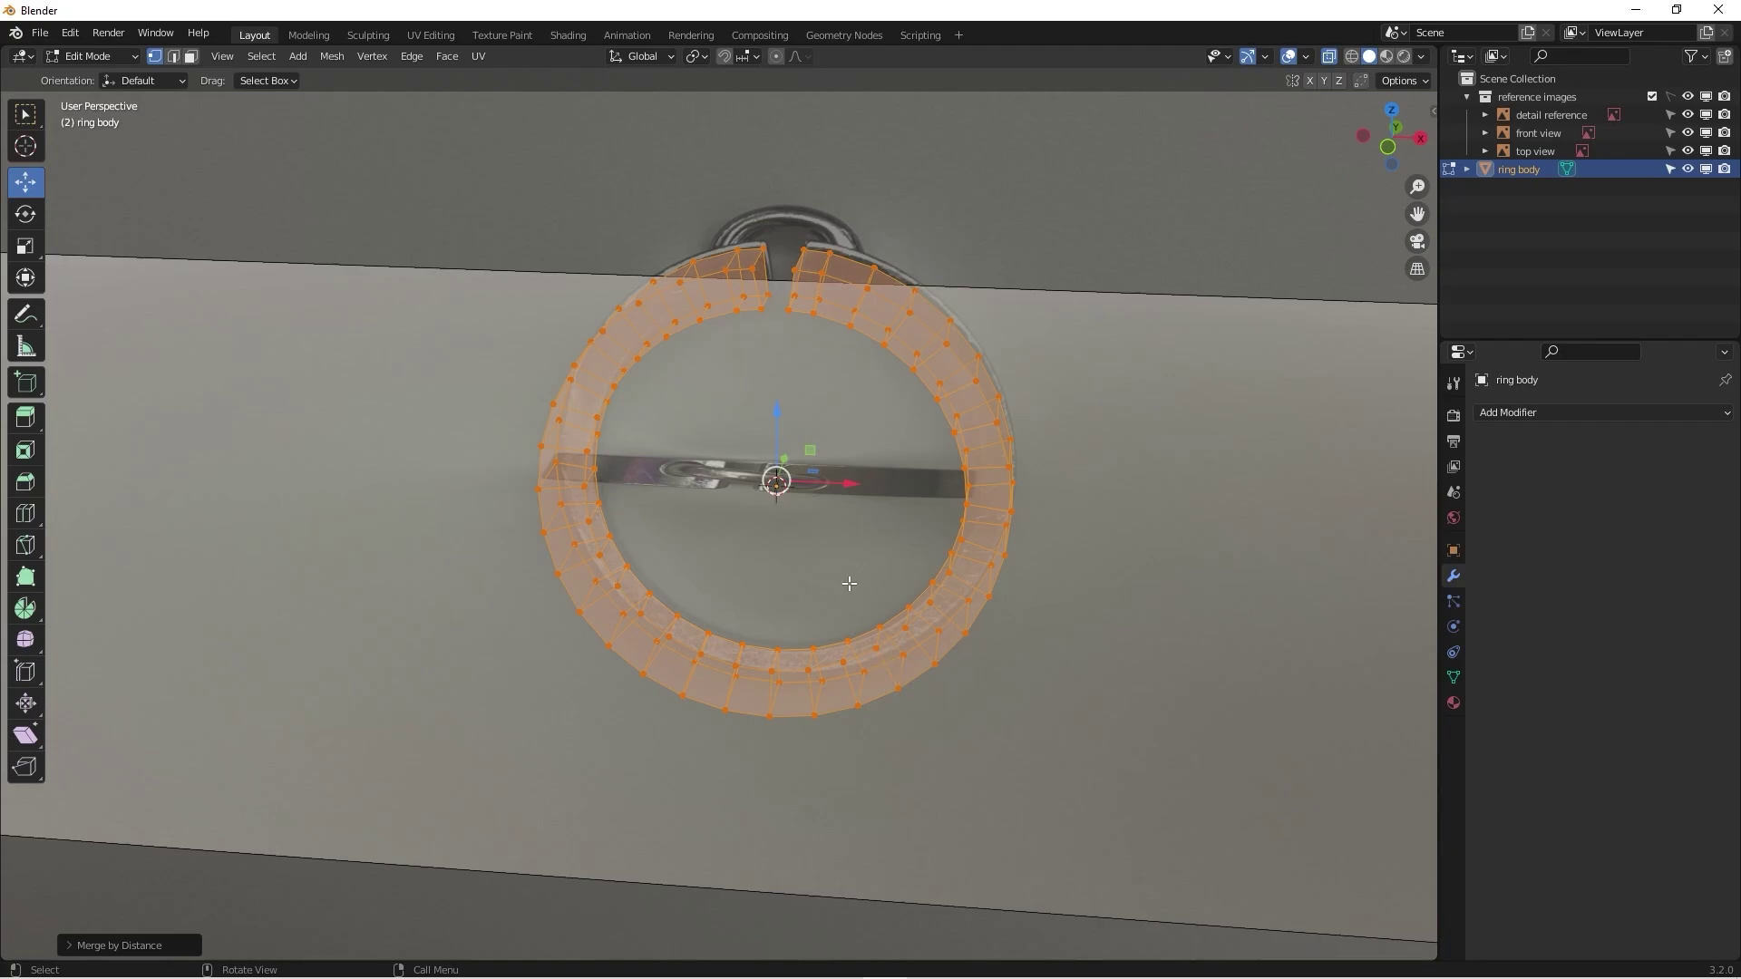
key("Tab")
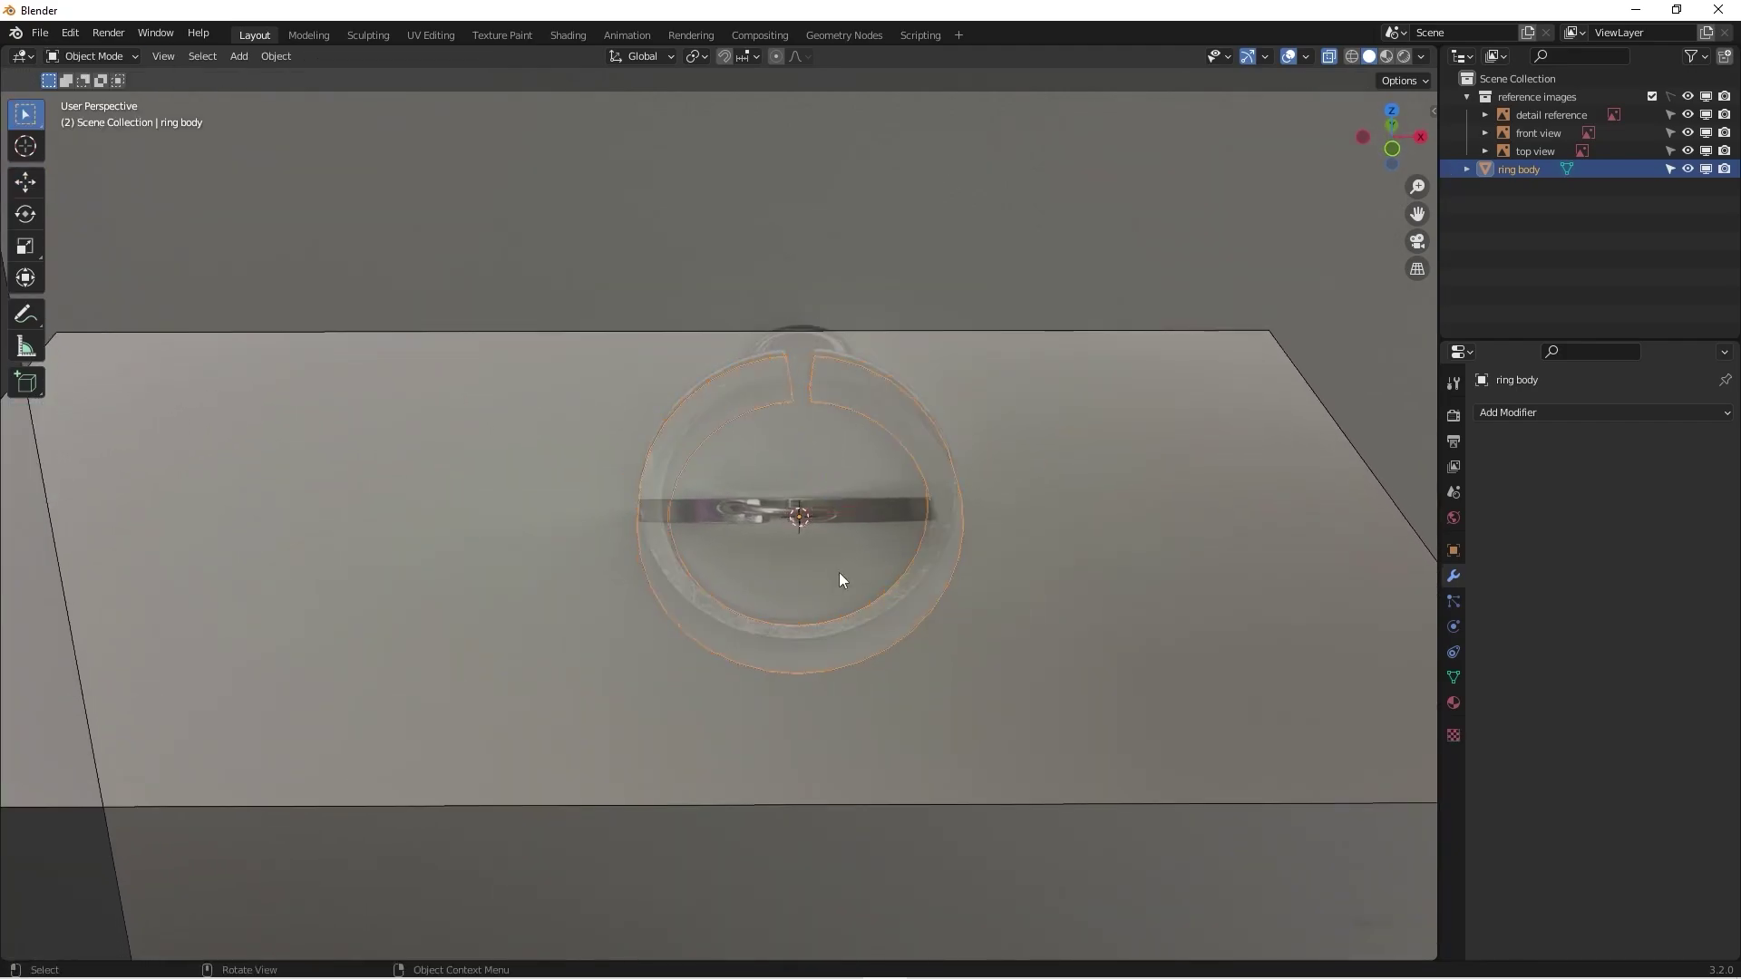
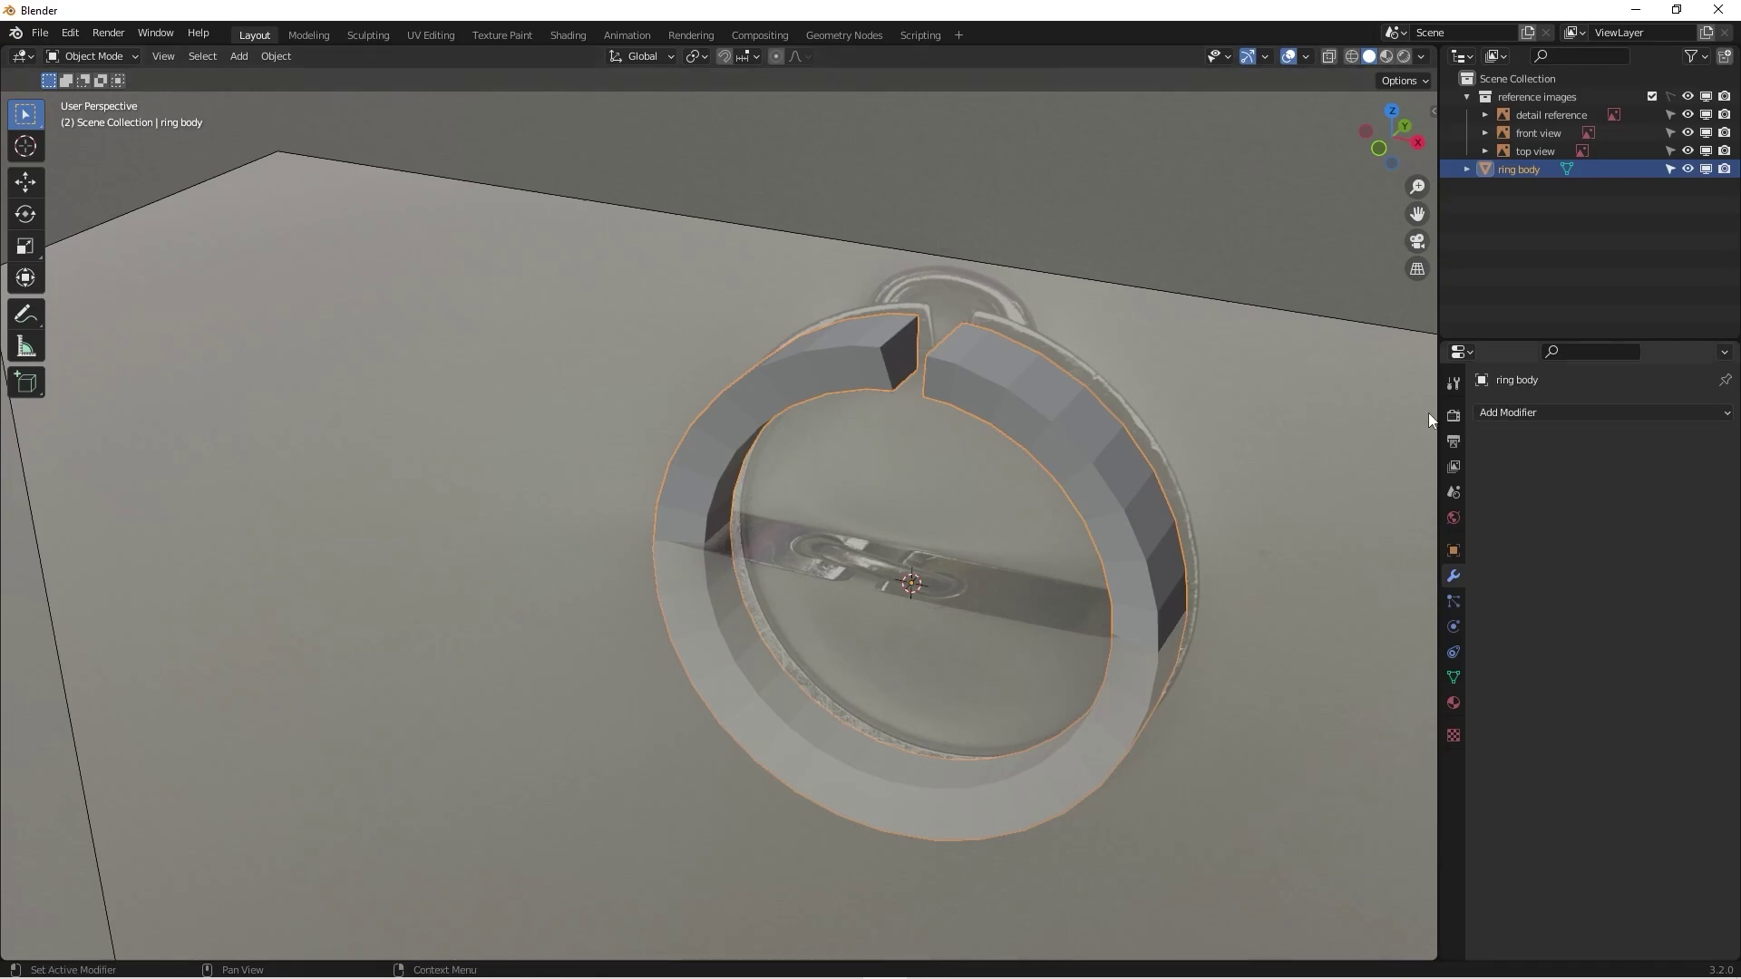
Step: Add a Bevel modifier to the ring body
scroll(1008, 400, "up", 3)
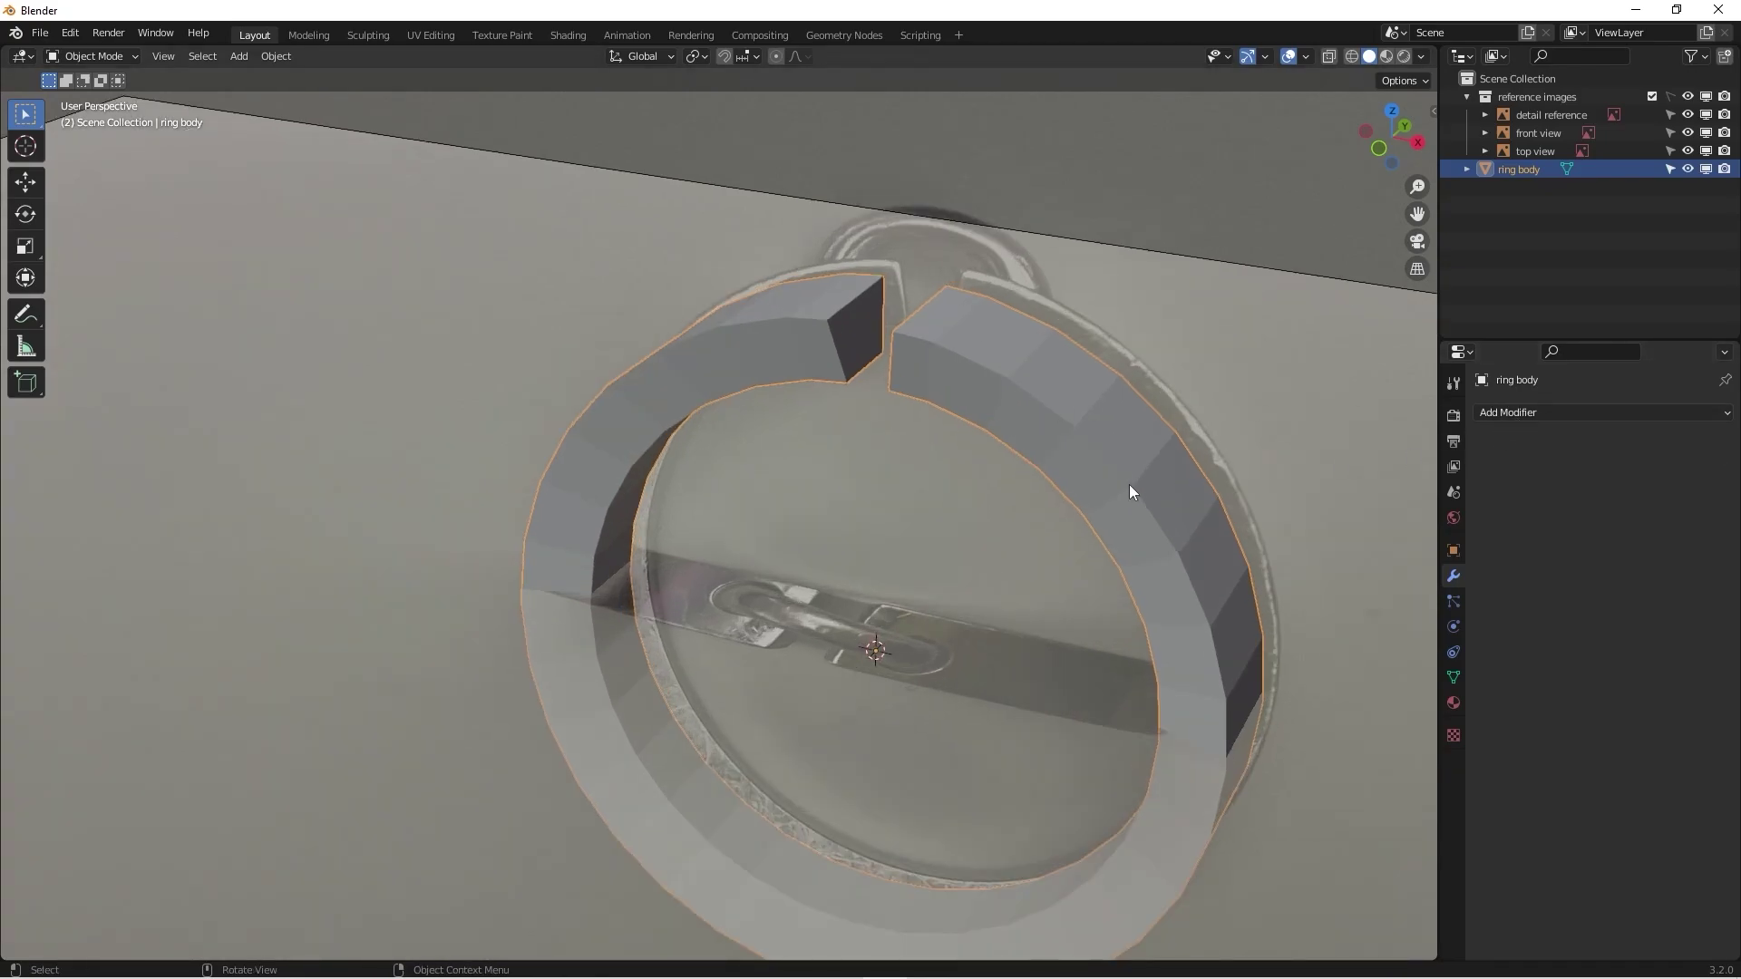
middle_click_drag(1129, 484, 905, 415, "shift")
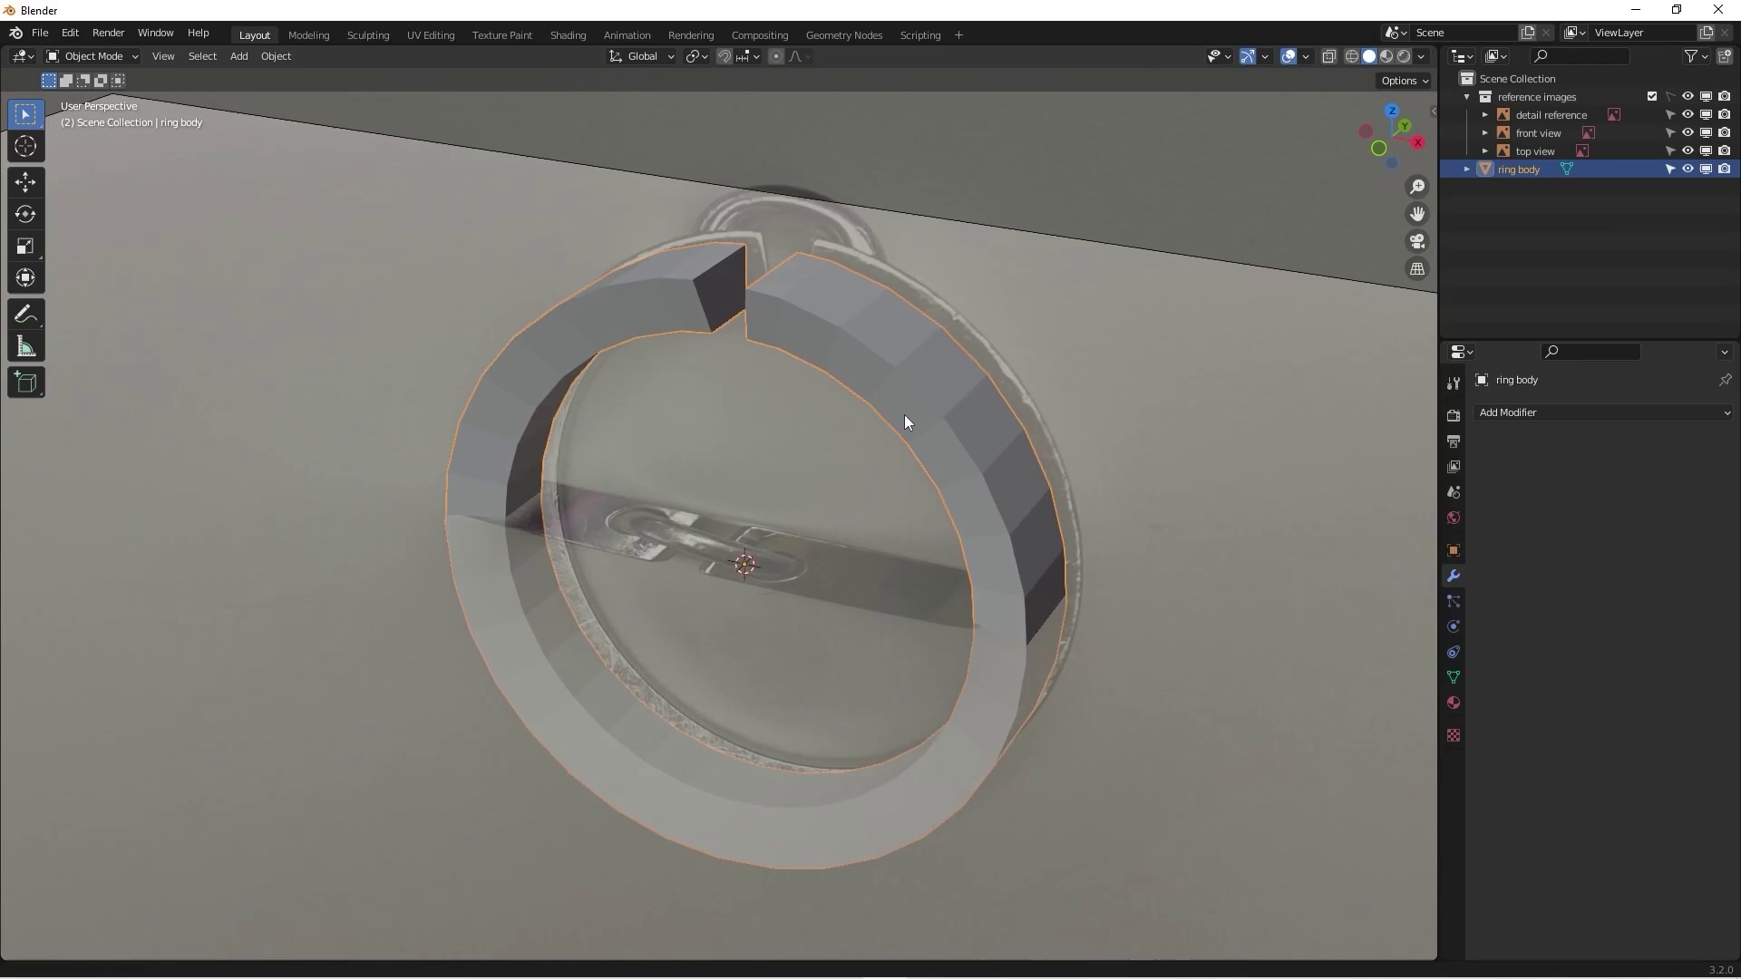
left_click(1559, 410)
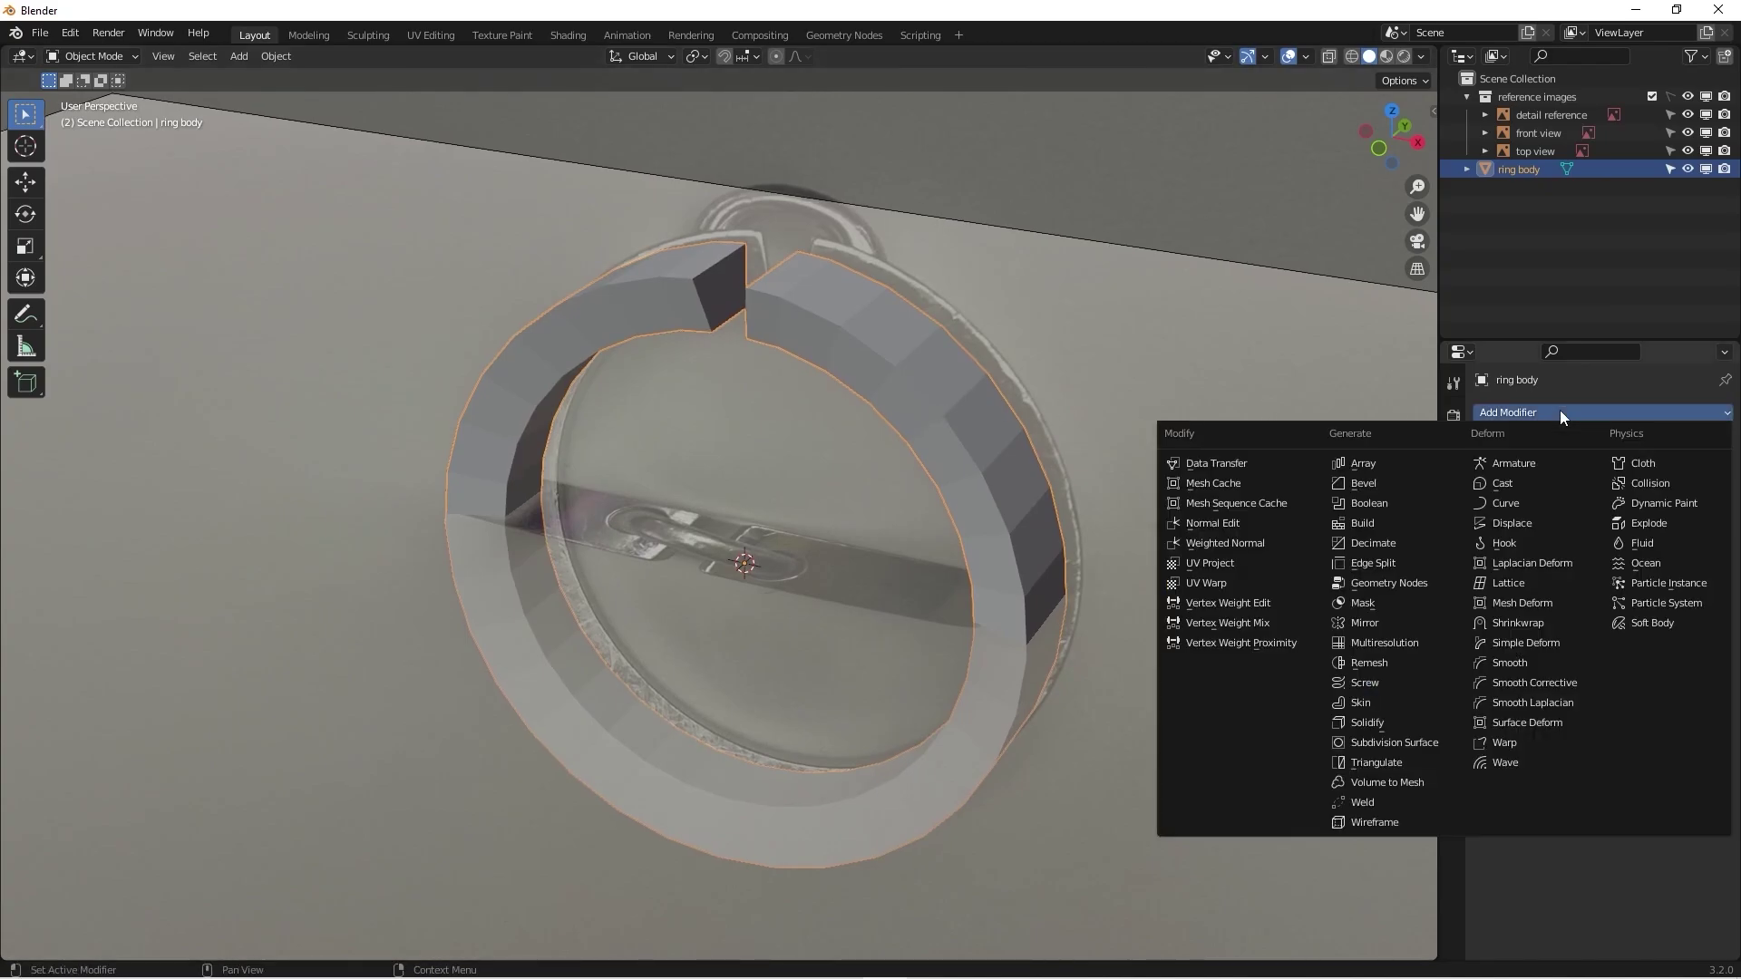
left_click(1396, 485)
Step: Check the bevel at the ring's open ends and set the Bevel modifier's amount to 0.001 m
scroll(905, 426, "up", 4)
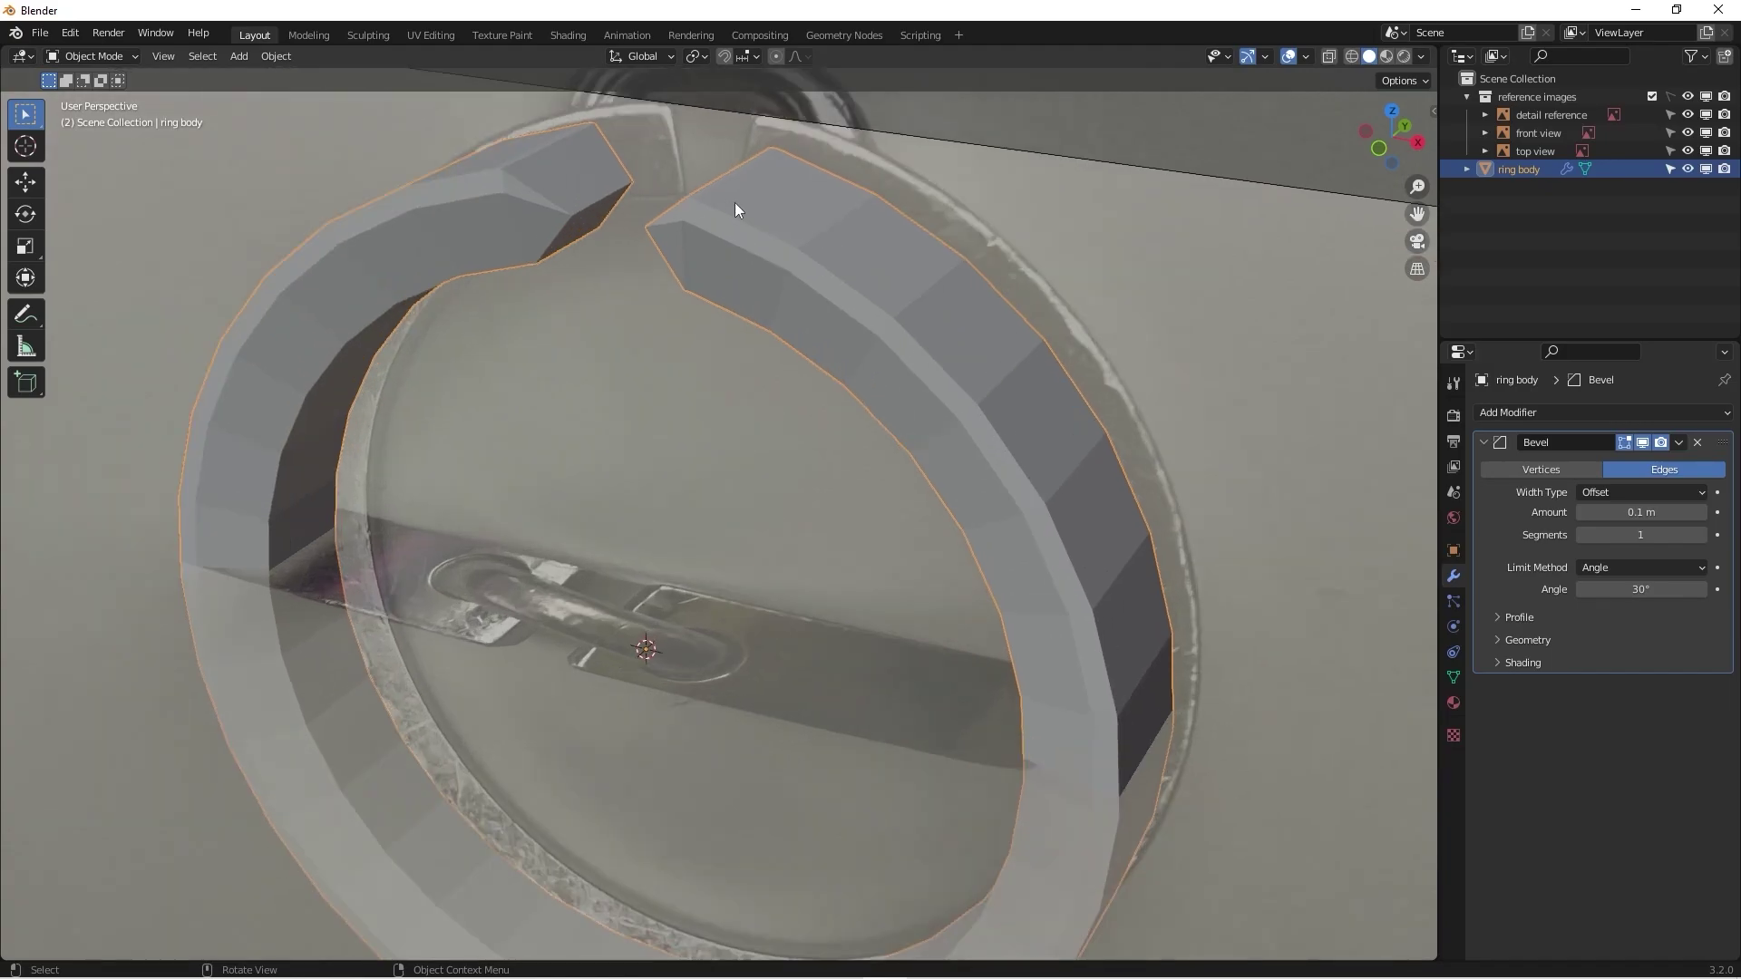
middle_click_drag(927, 335, 900, 283)
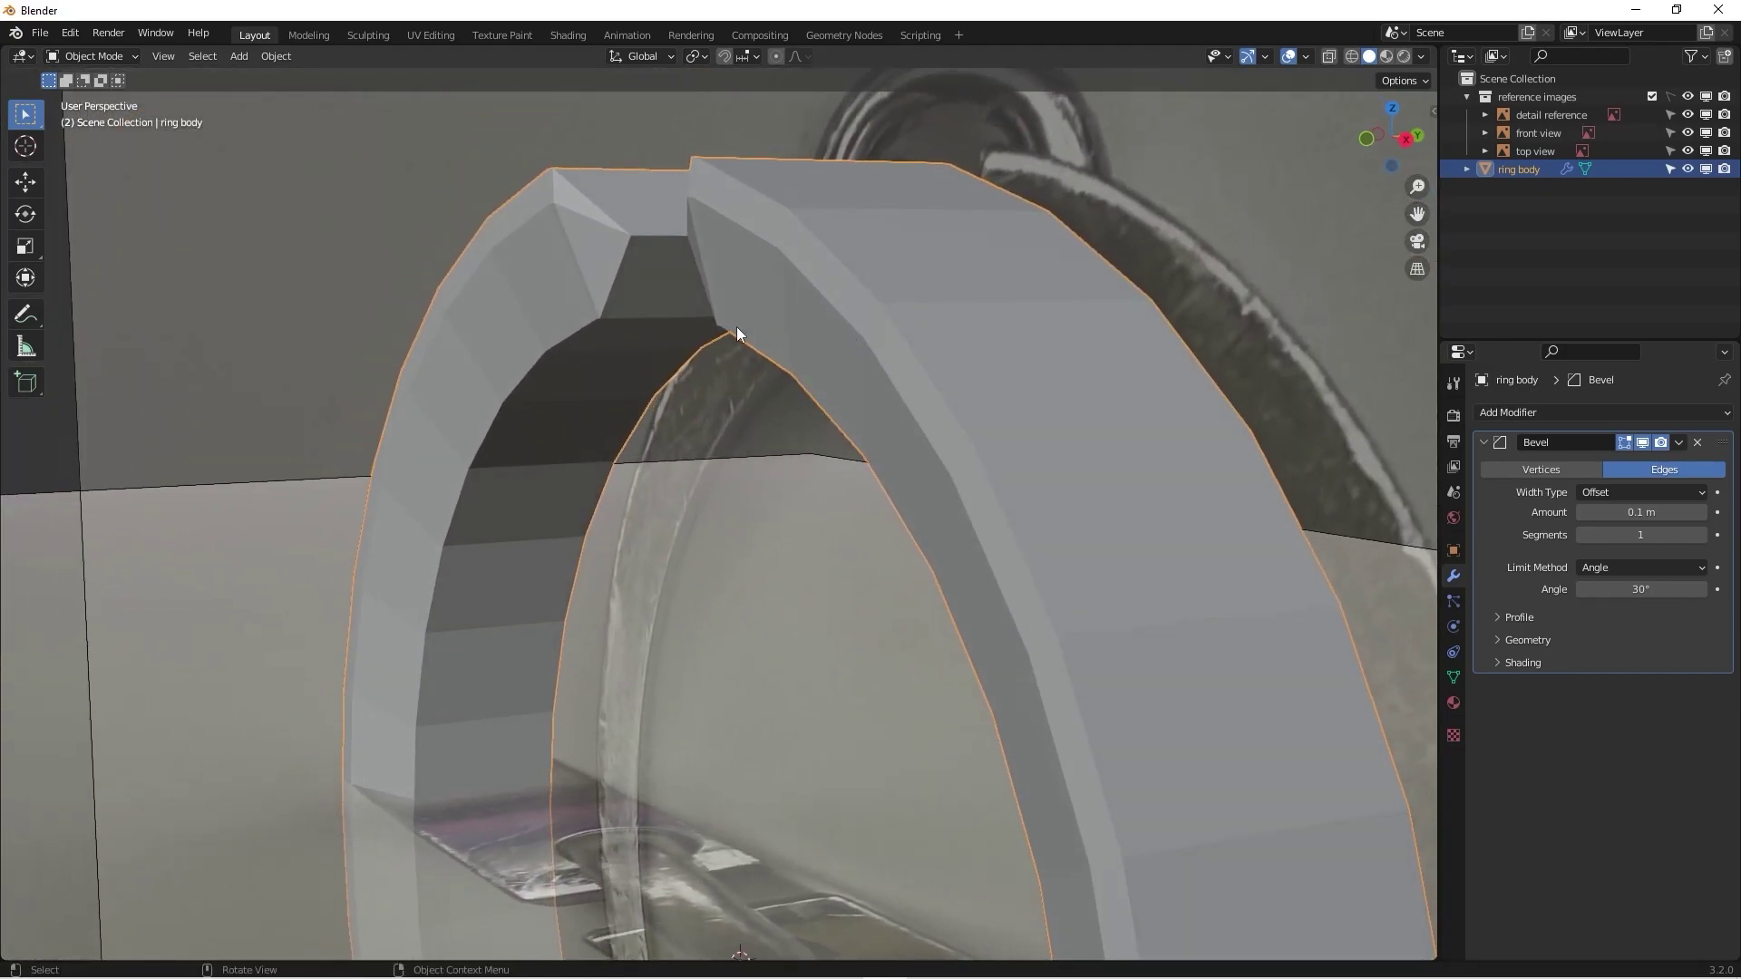
middle_click_drag(736, 330, 797, 312)
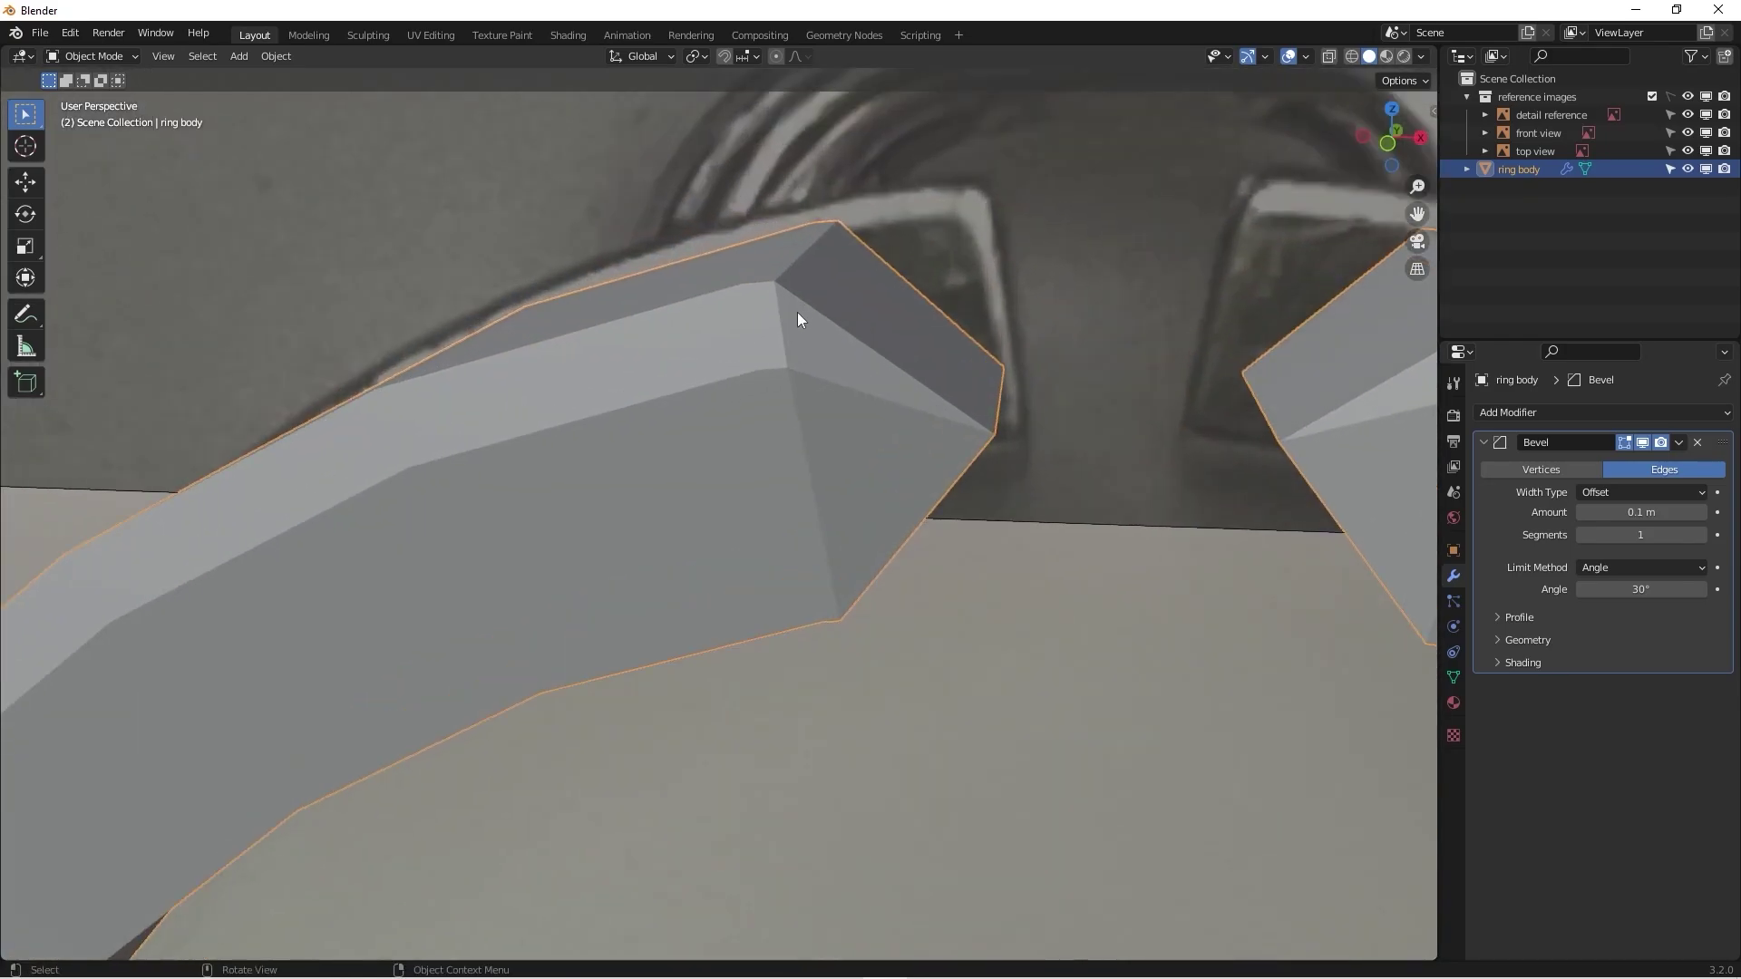
scroll(1097, 395, "down", 8)
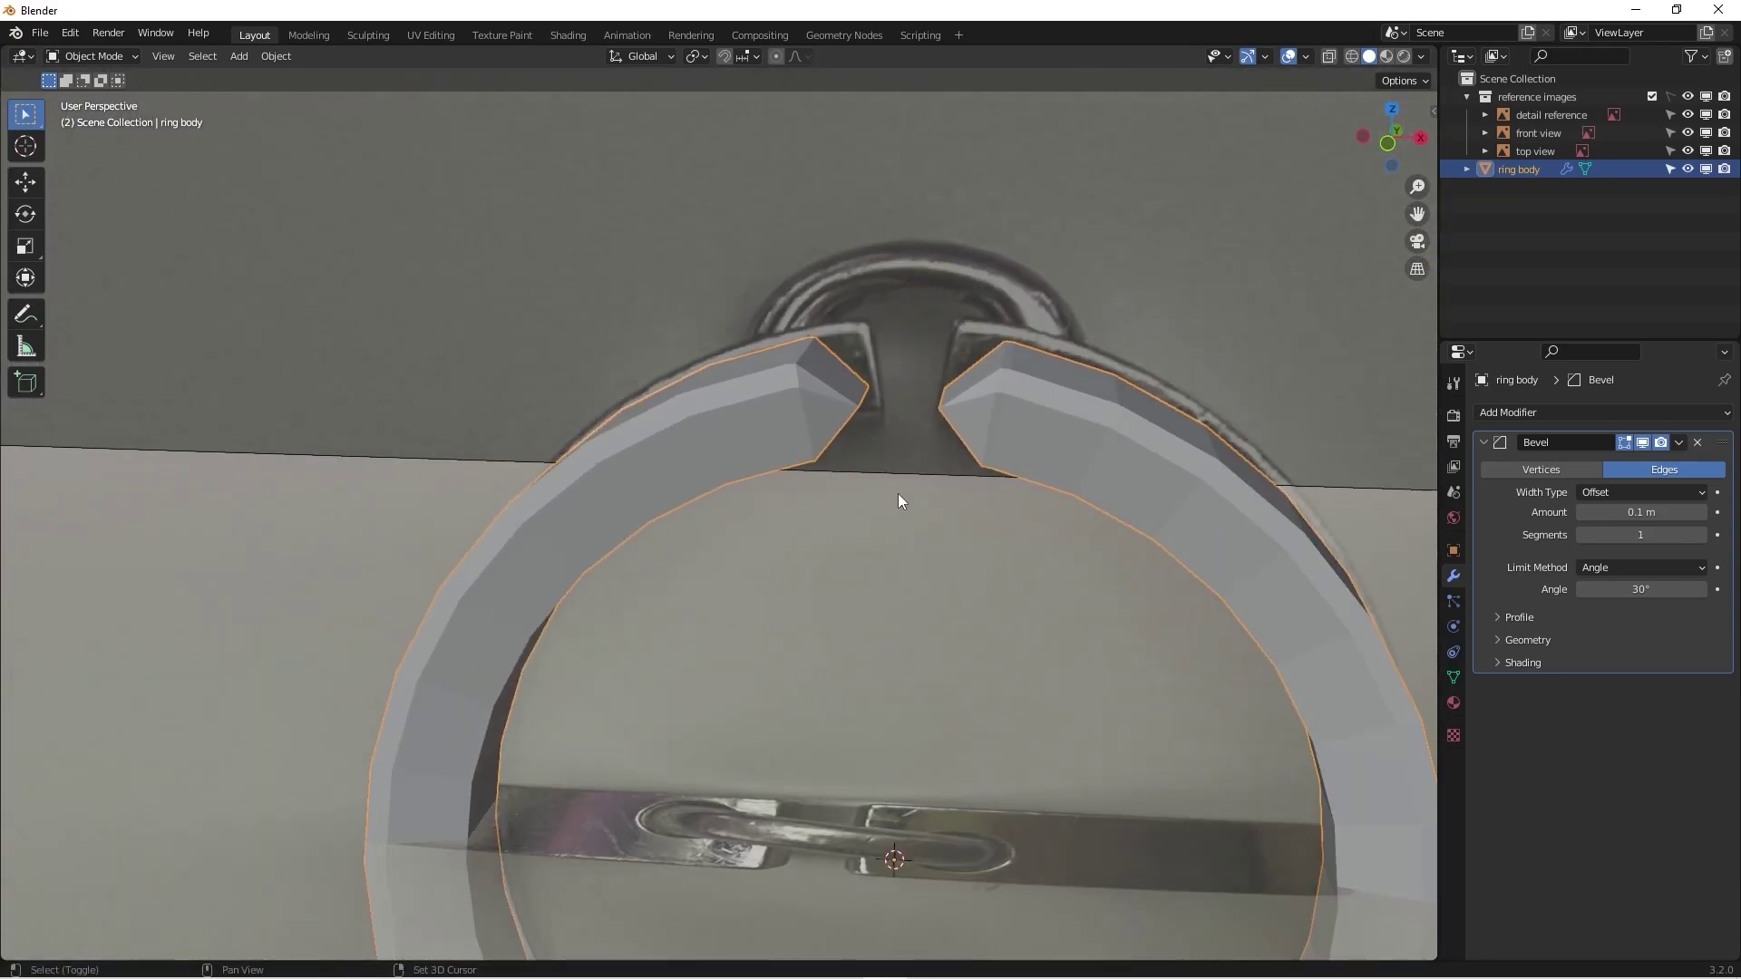
scroll(832, 360, "down", 2)
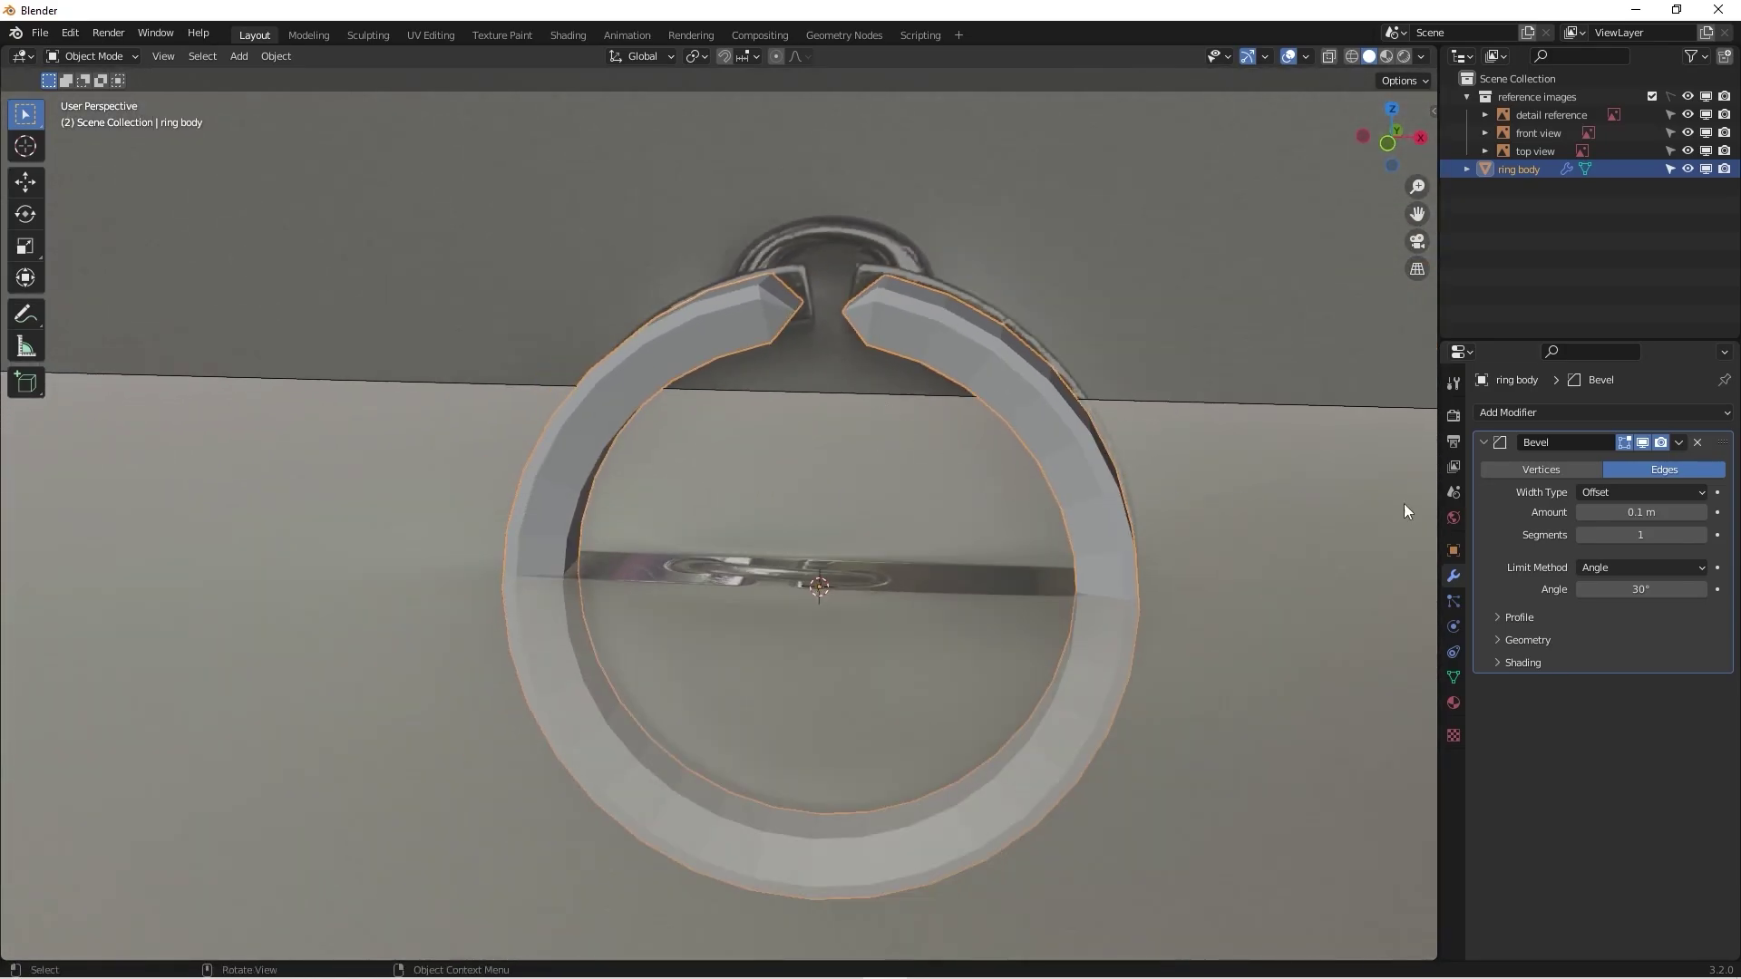
left_click(1616, 512)
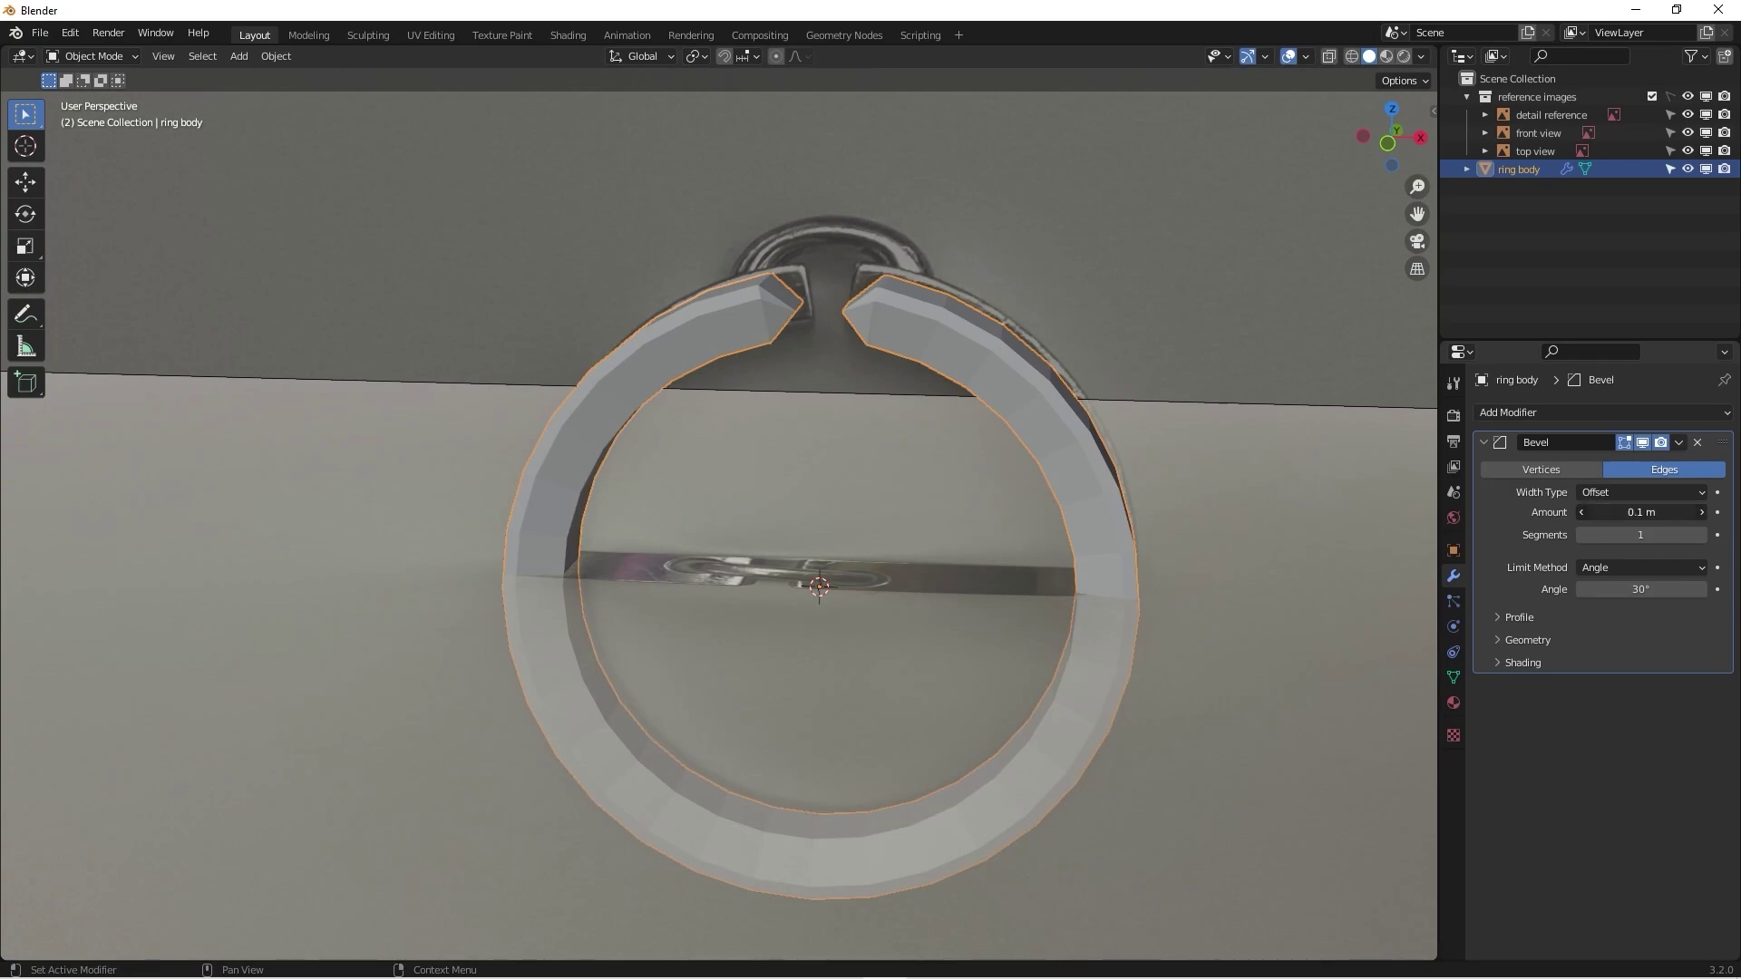
left_click(1600, 512)
left_click(1592, 512)
type("00")
key("Return")
Step: Set the Bevel modifier's segments to 2, judging the result on the corner of the ring's open end
scroll(919, 321, "up", 5)
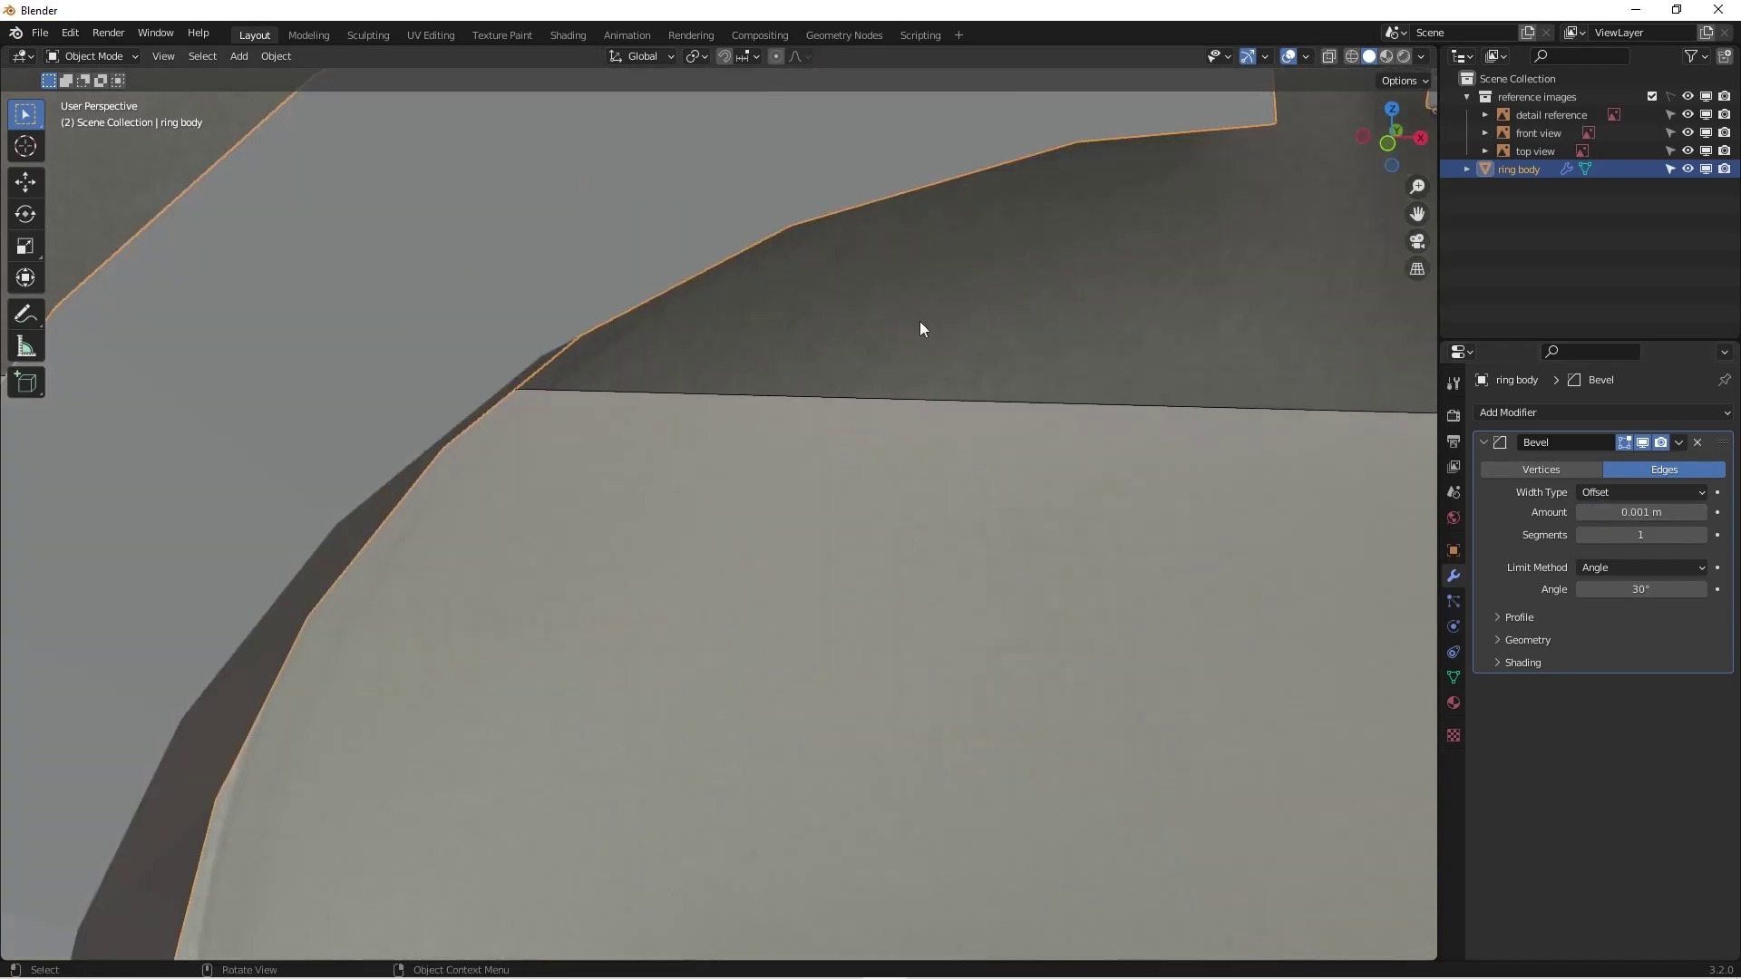
scroll(776, 477, "up", 3)
scroll(740, 550, "up", 5)
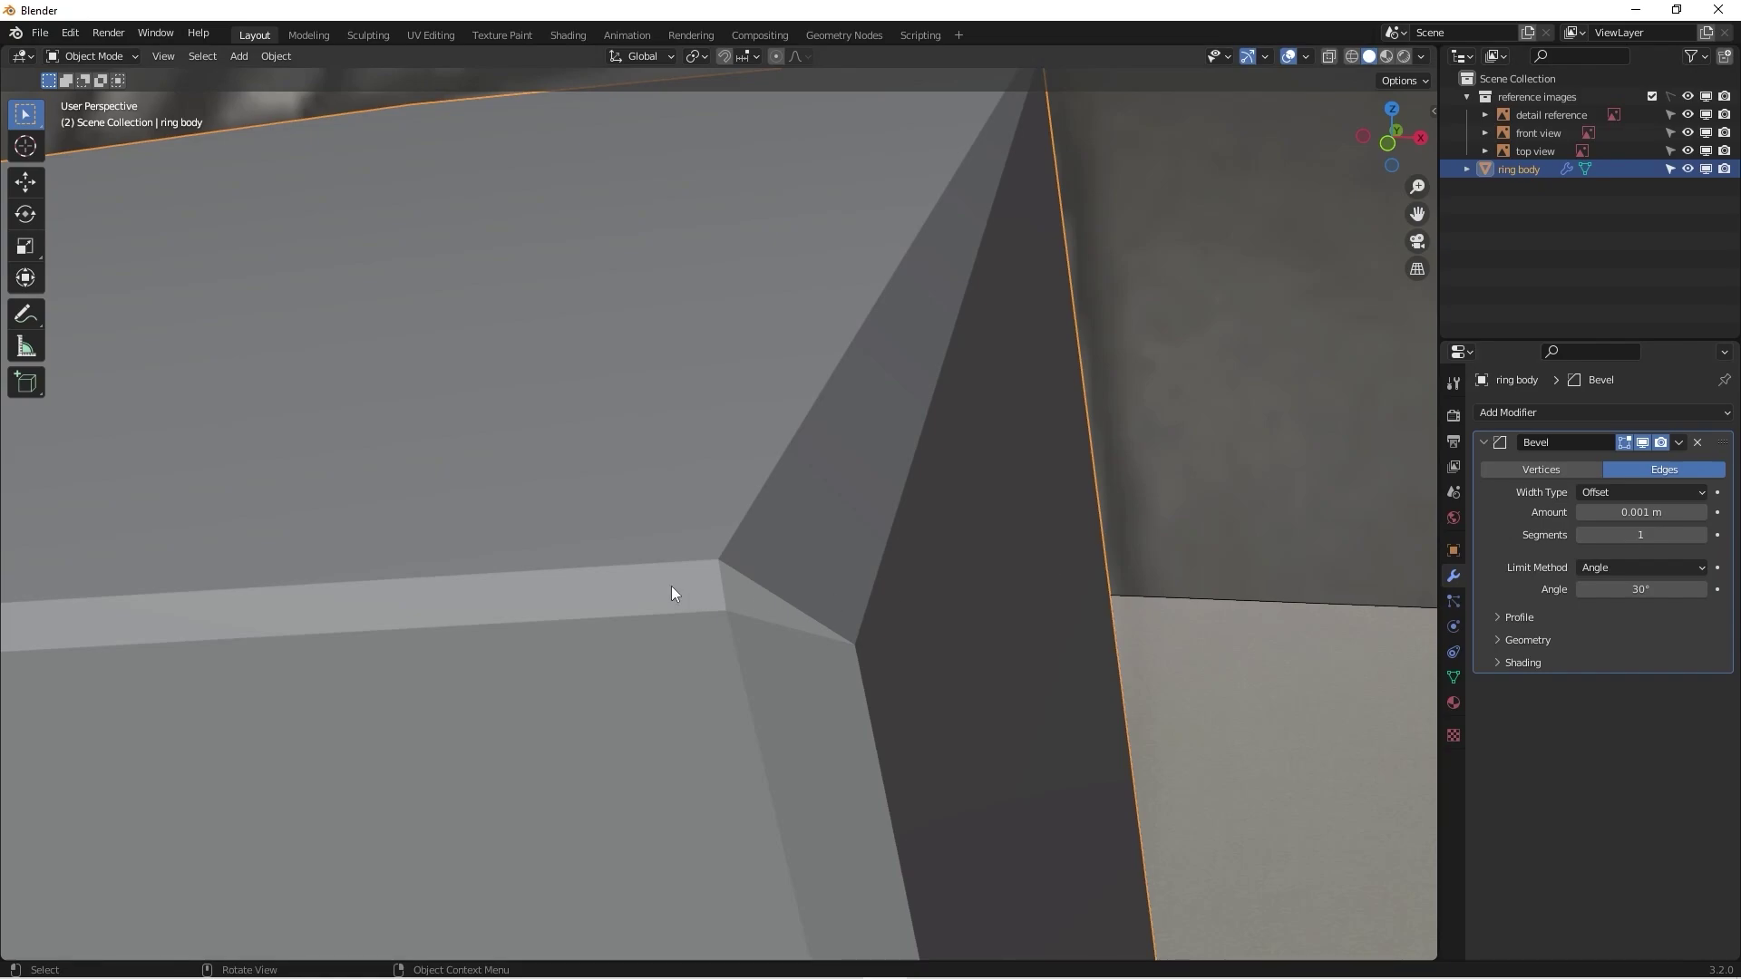
left_click(1701, 535)
left_click(1701, 535)
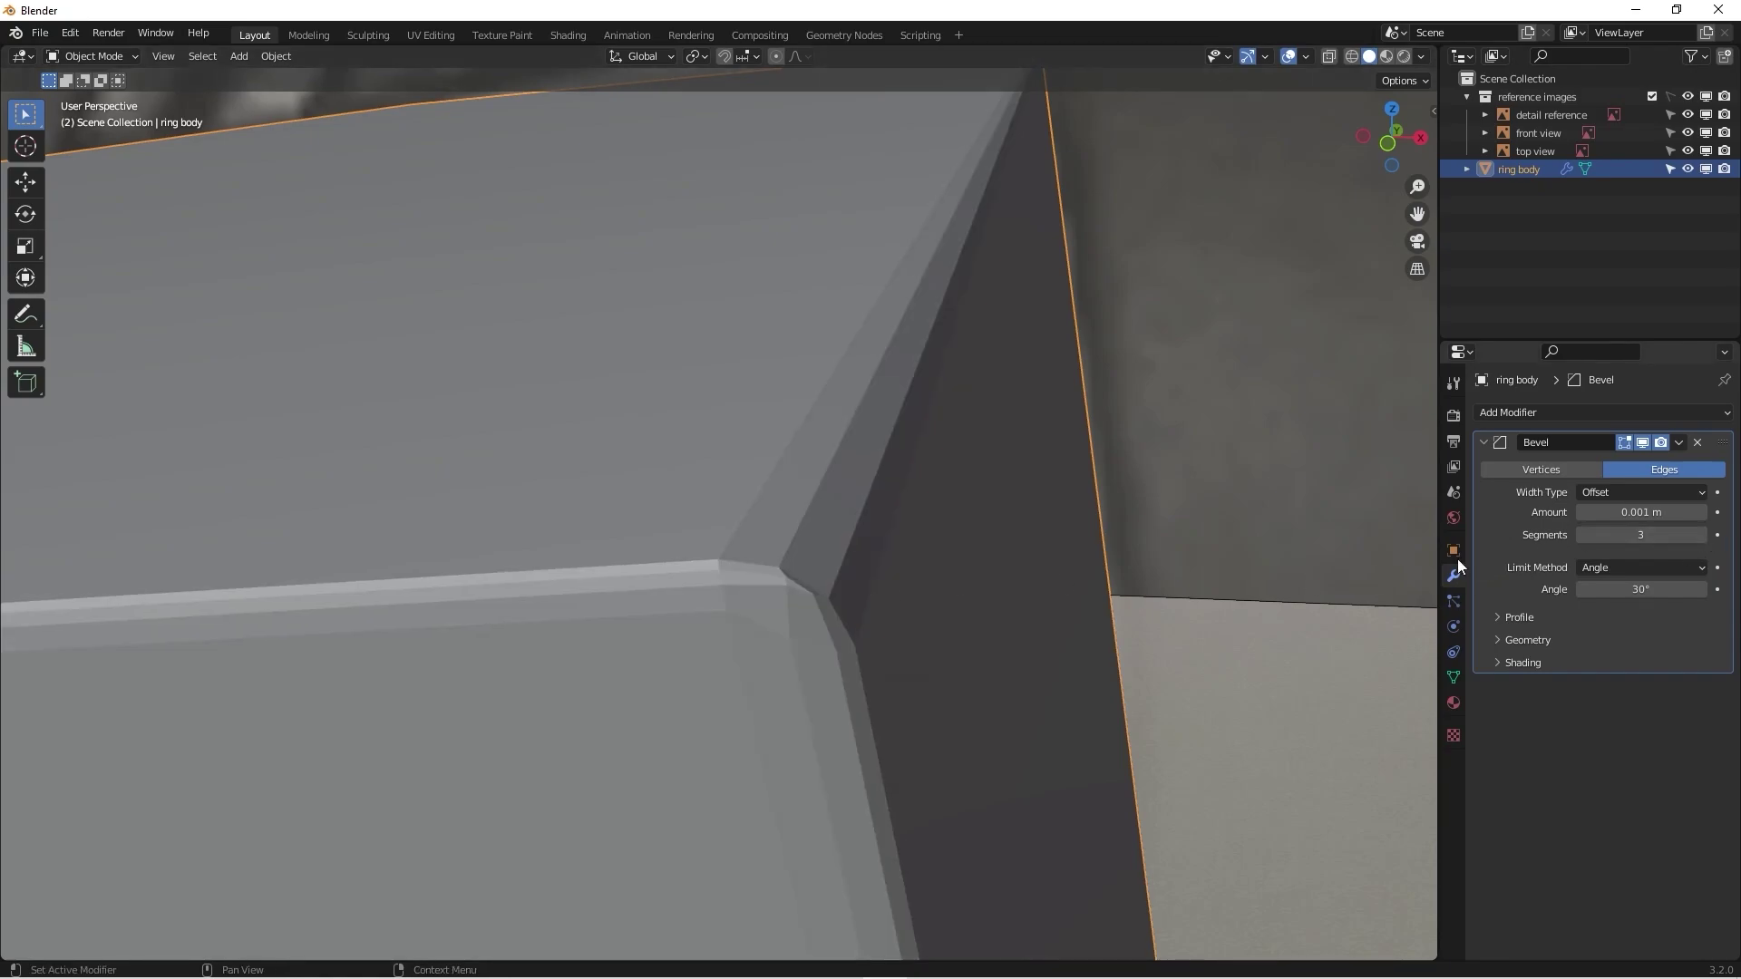
left_click(1582, 535)
Step: Examine the bevelled edges and corners at the ring's gap up close and the whole ring from the front
middle_click_drag(1389, 556, 636, 548)
scroll(638, 548, "down", 5)
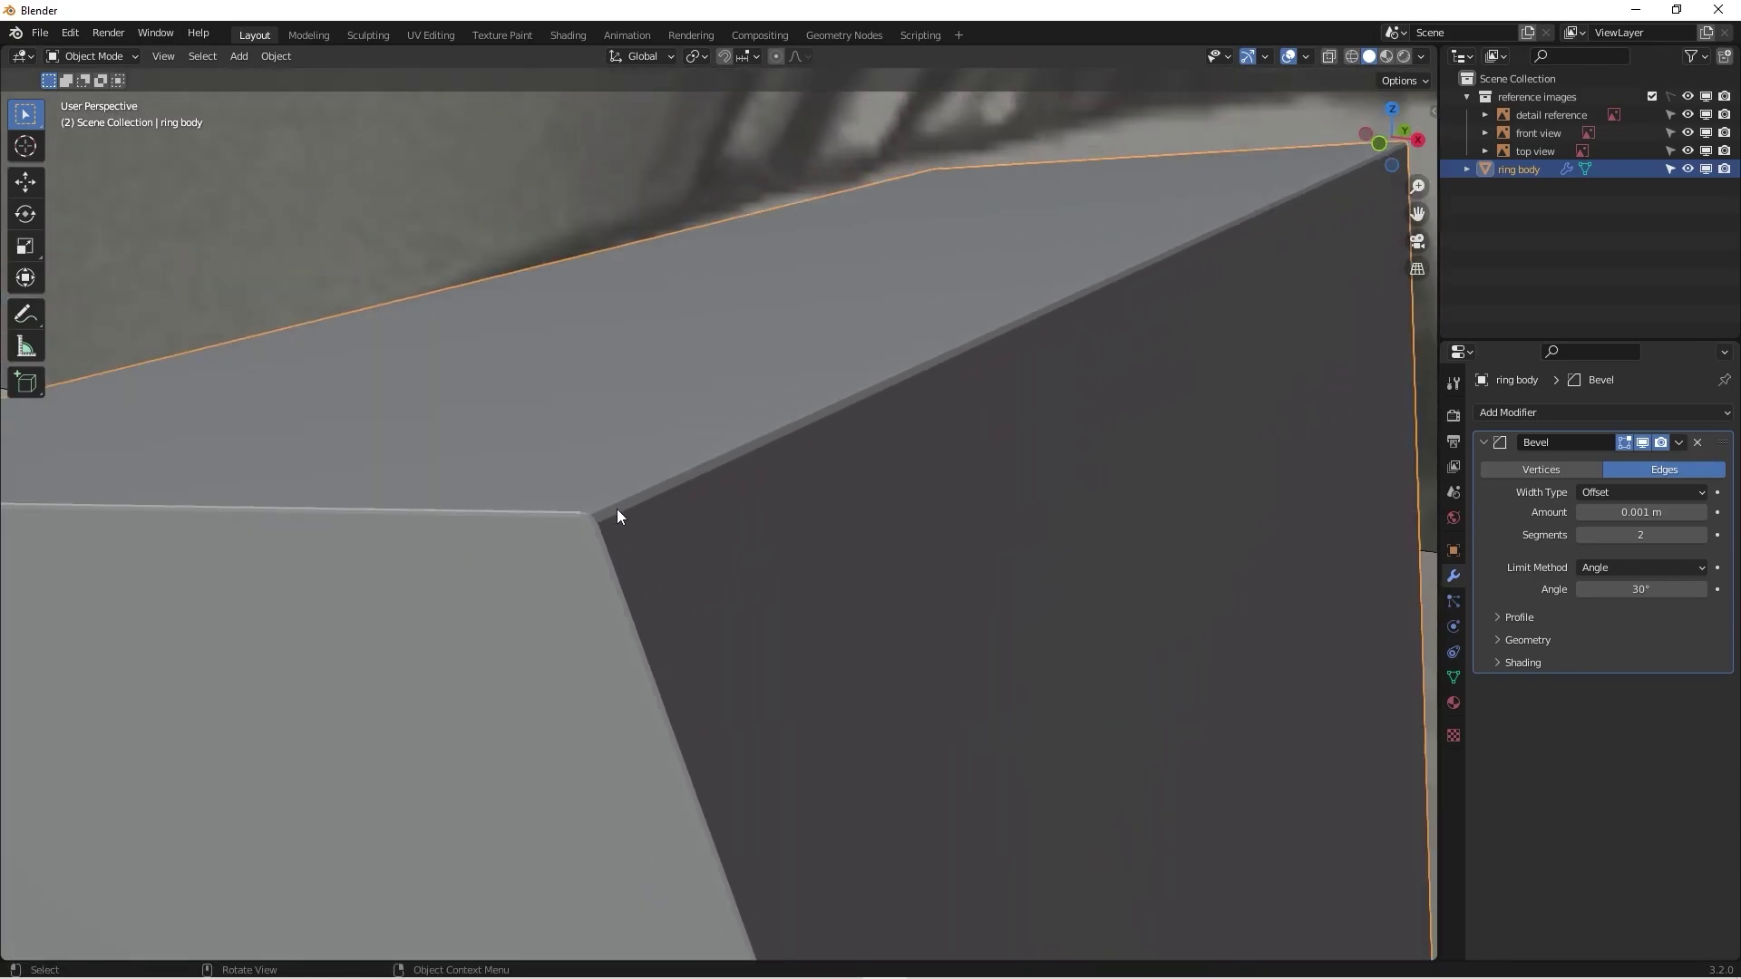
scroll(653, 509, "up", 2)
scroll(638, 541, "up", 6)
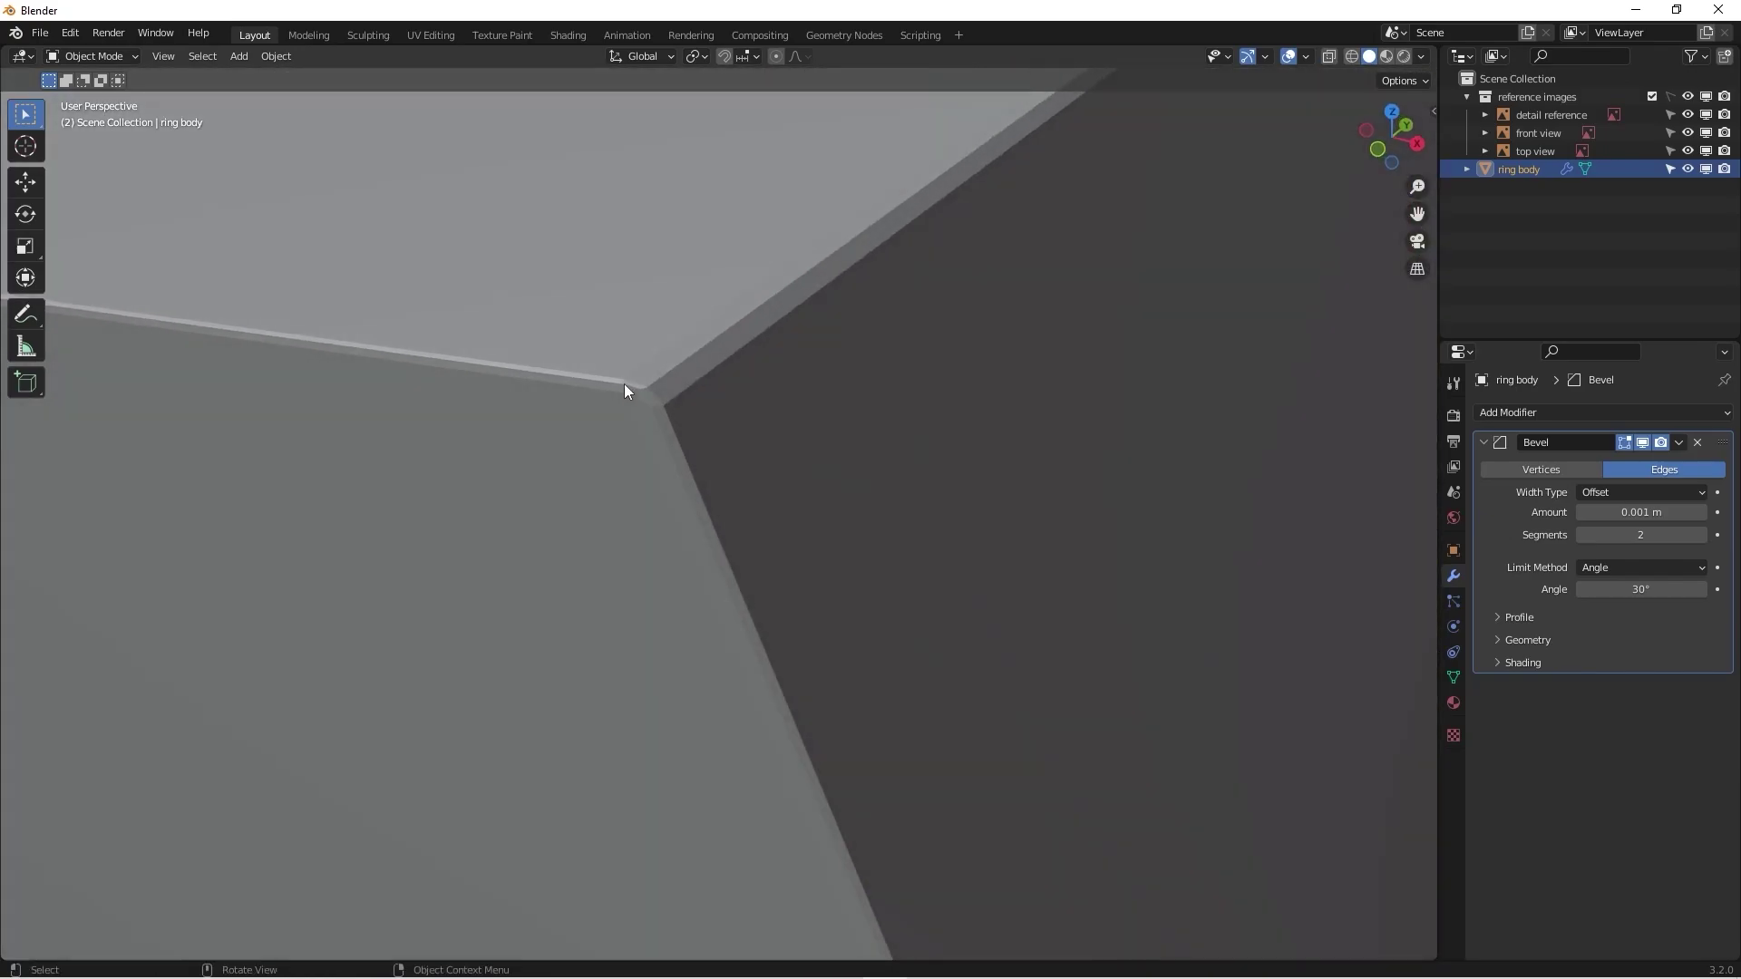
middle_click_drag(623, 384, 661, 413)
scroll(675, 395, "down", 10)
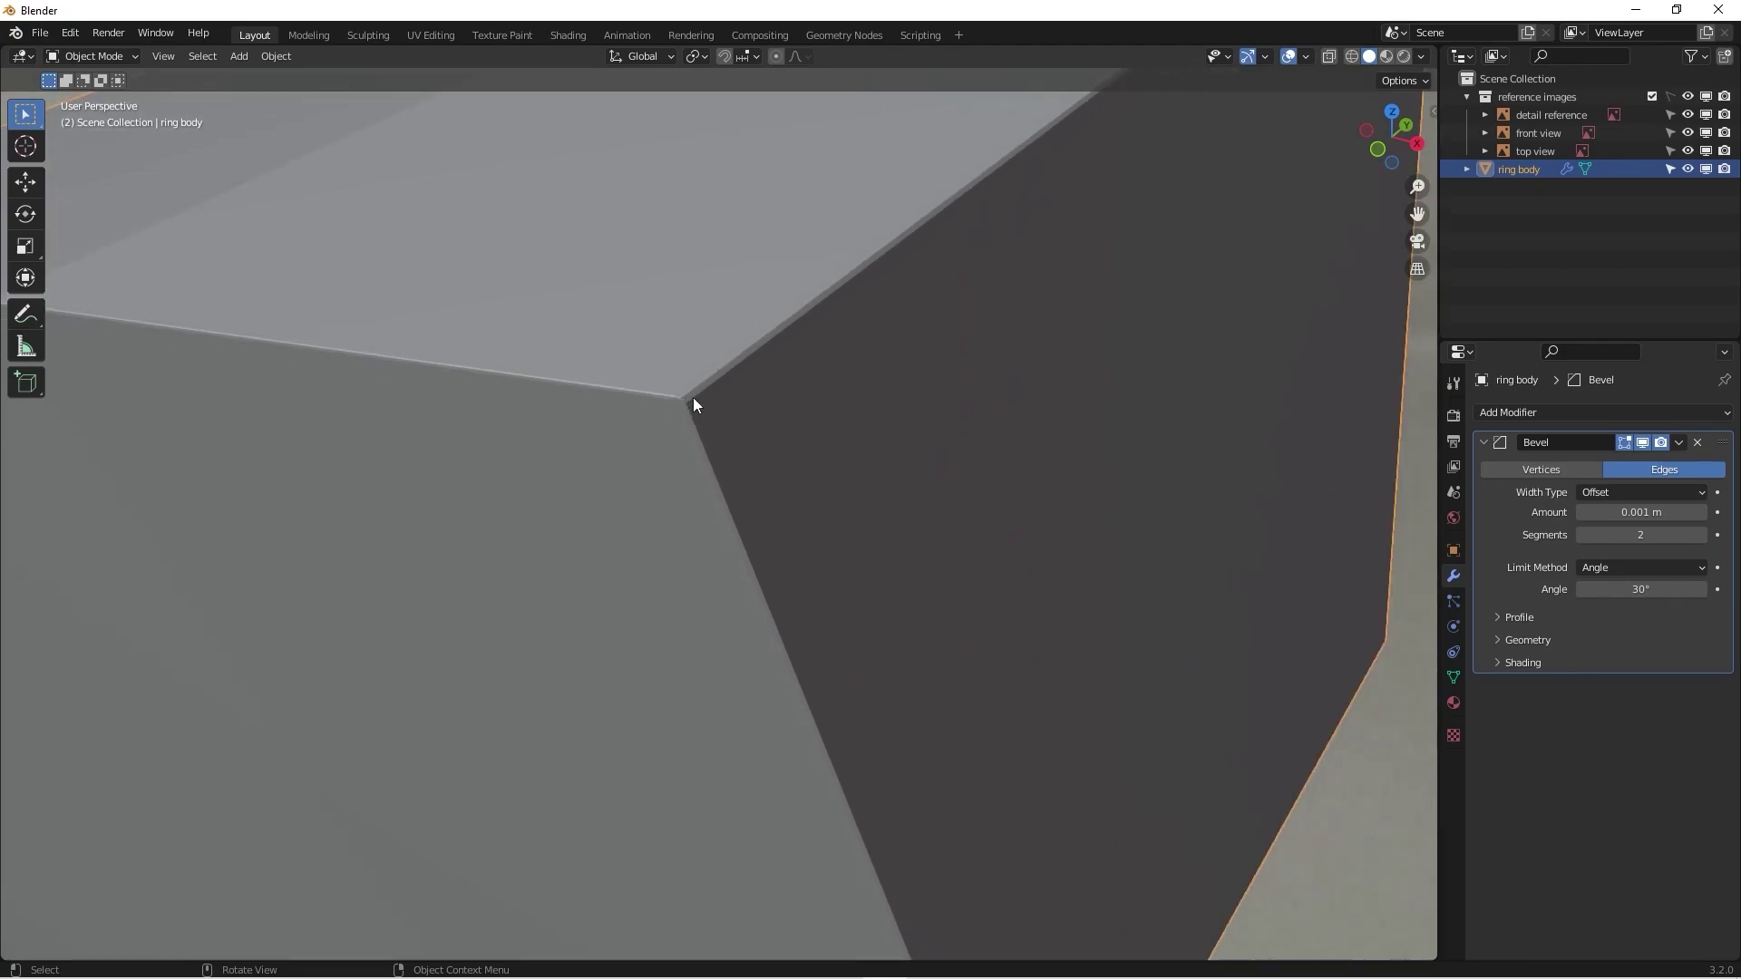
key("KP_1")
scroll(744, 415, "down", 4)
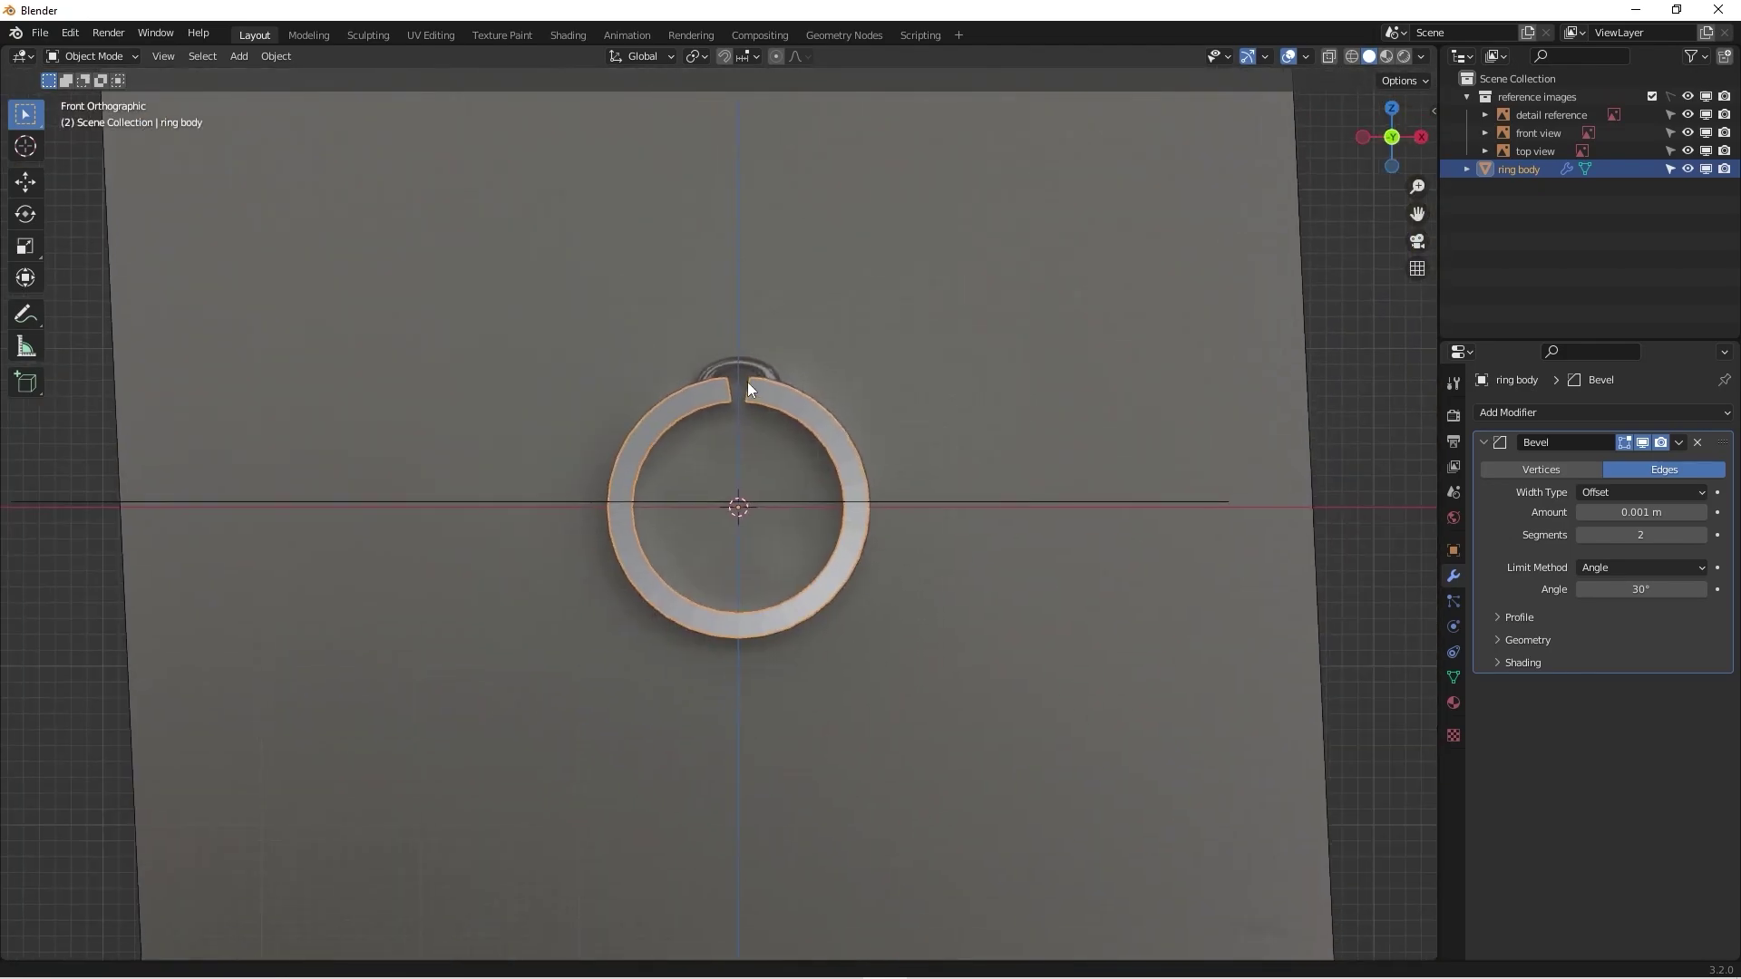
scroll(747, 383, "up", 4)
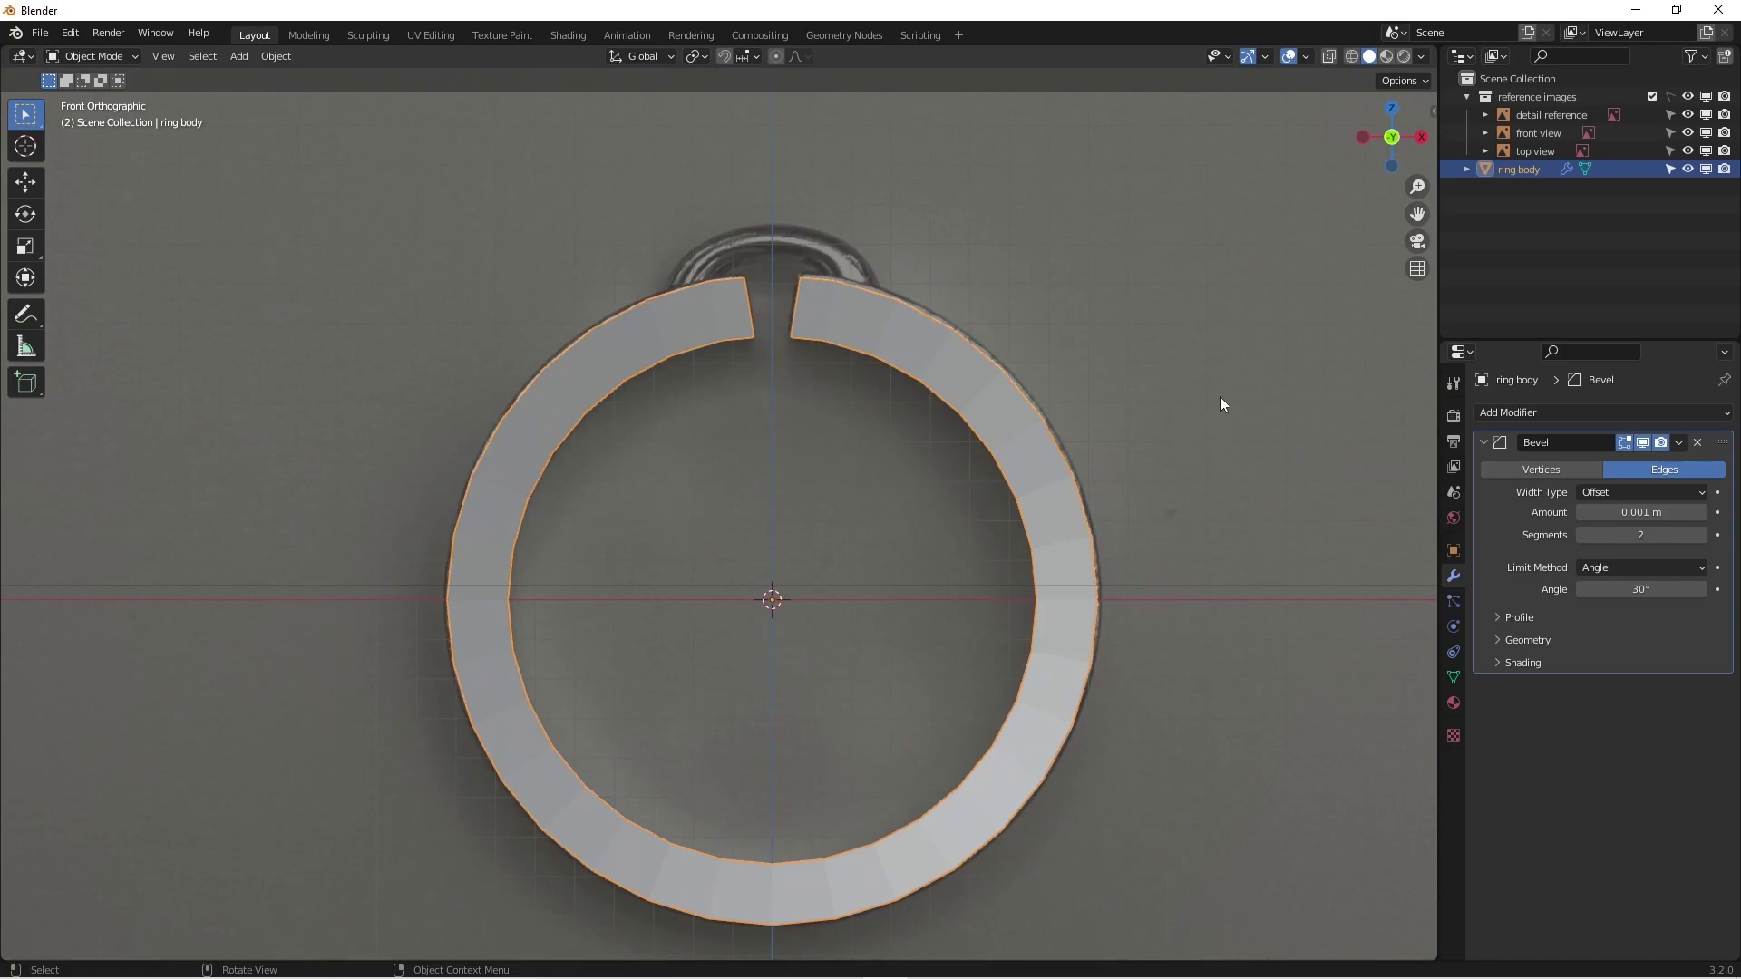
scroll(745, 314, "up", 3)
middle_click_drag(745, 314, 682, 325)
scroll(720, 230, "up", 3)
middle_click_drag(720, 231, 805, 356)
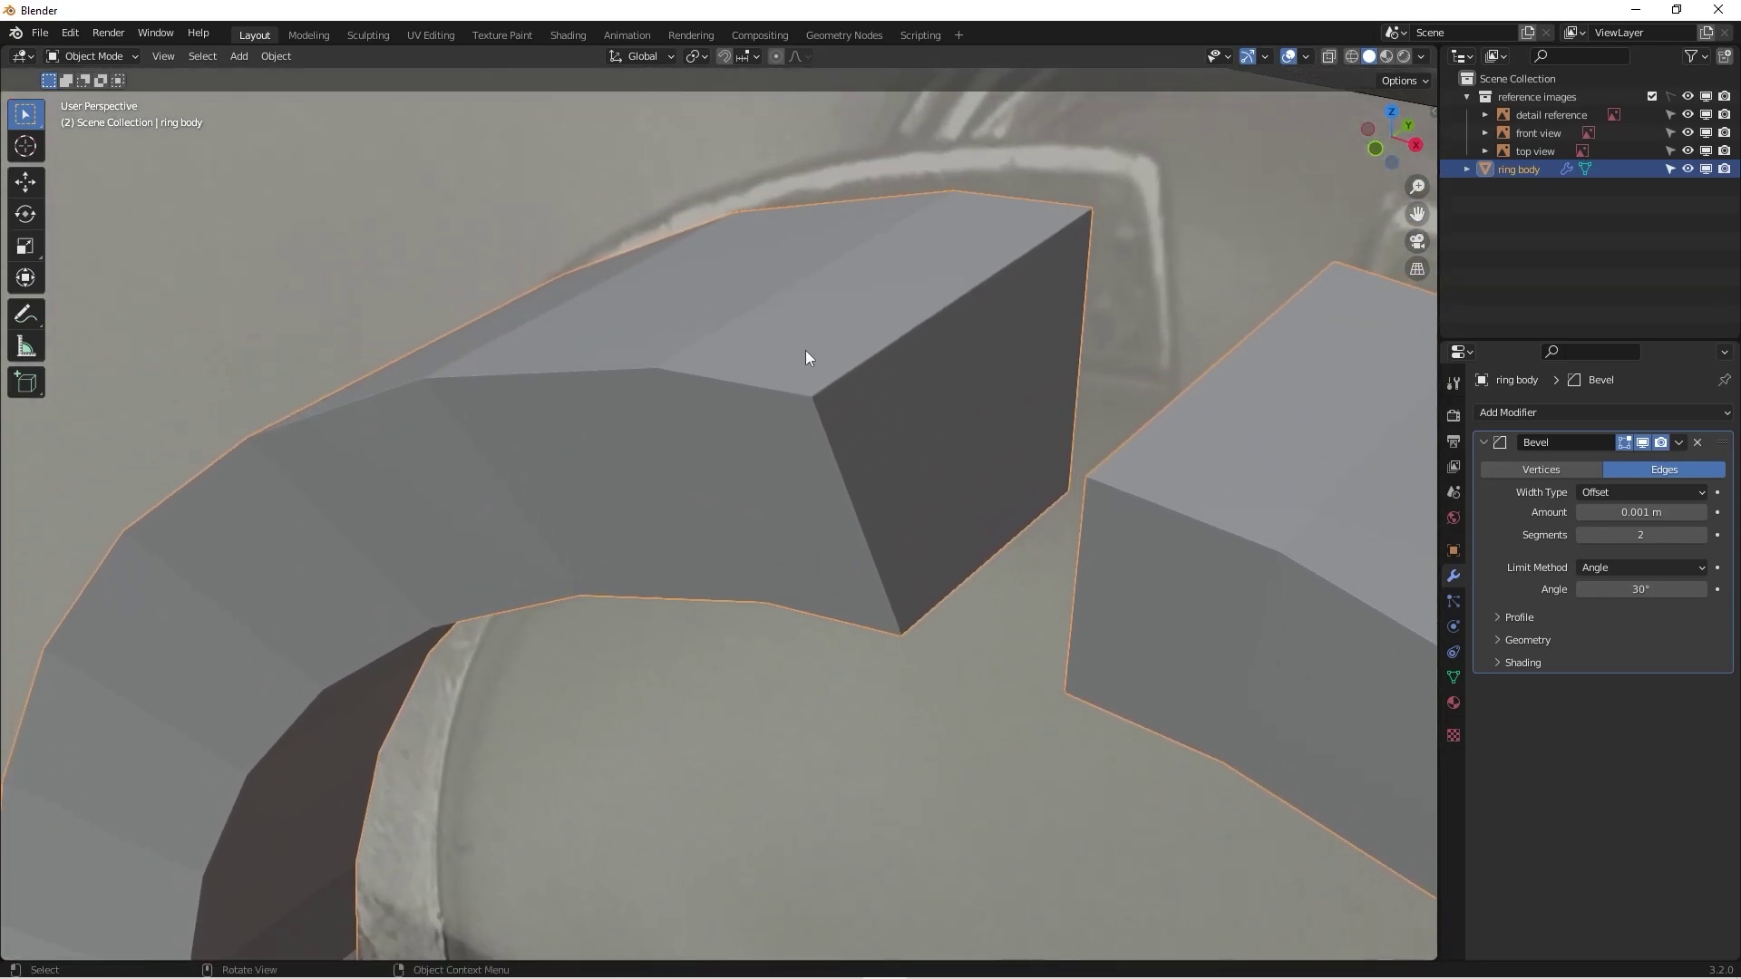
scroll(805, 356, "up", 5)
mouse_move(804, 498)
middle_mouse_down()
mouse_move(715, 466)
mouse_move(750, 478)
mouse_move(720, 496)
mouse_move(776, 501)
middle_mouse_up()
key("Tab")
key("Tab")
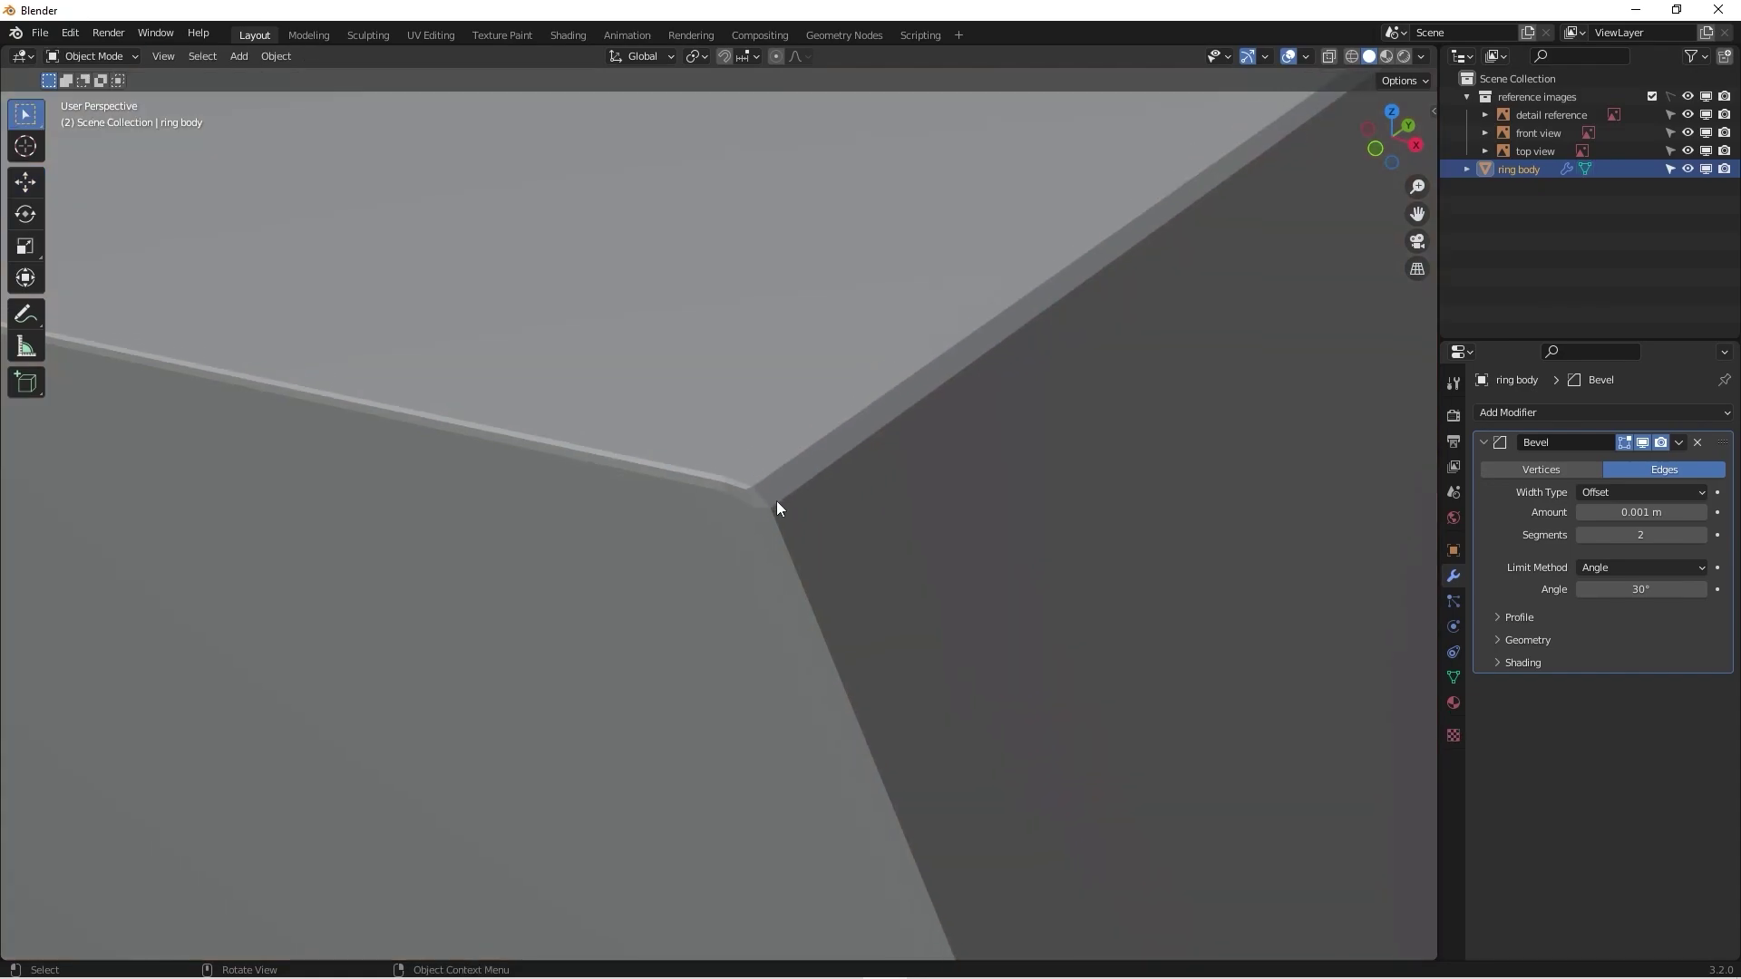
scroll(793, 491, "down", 6)
key("KP_1")
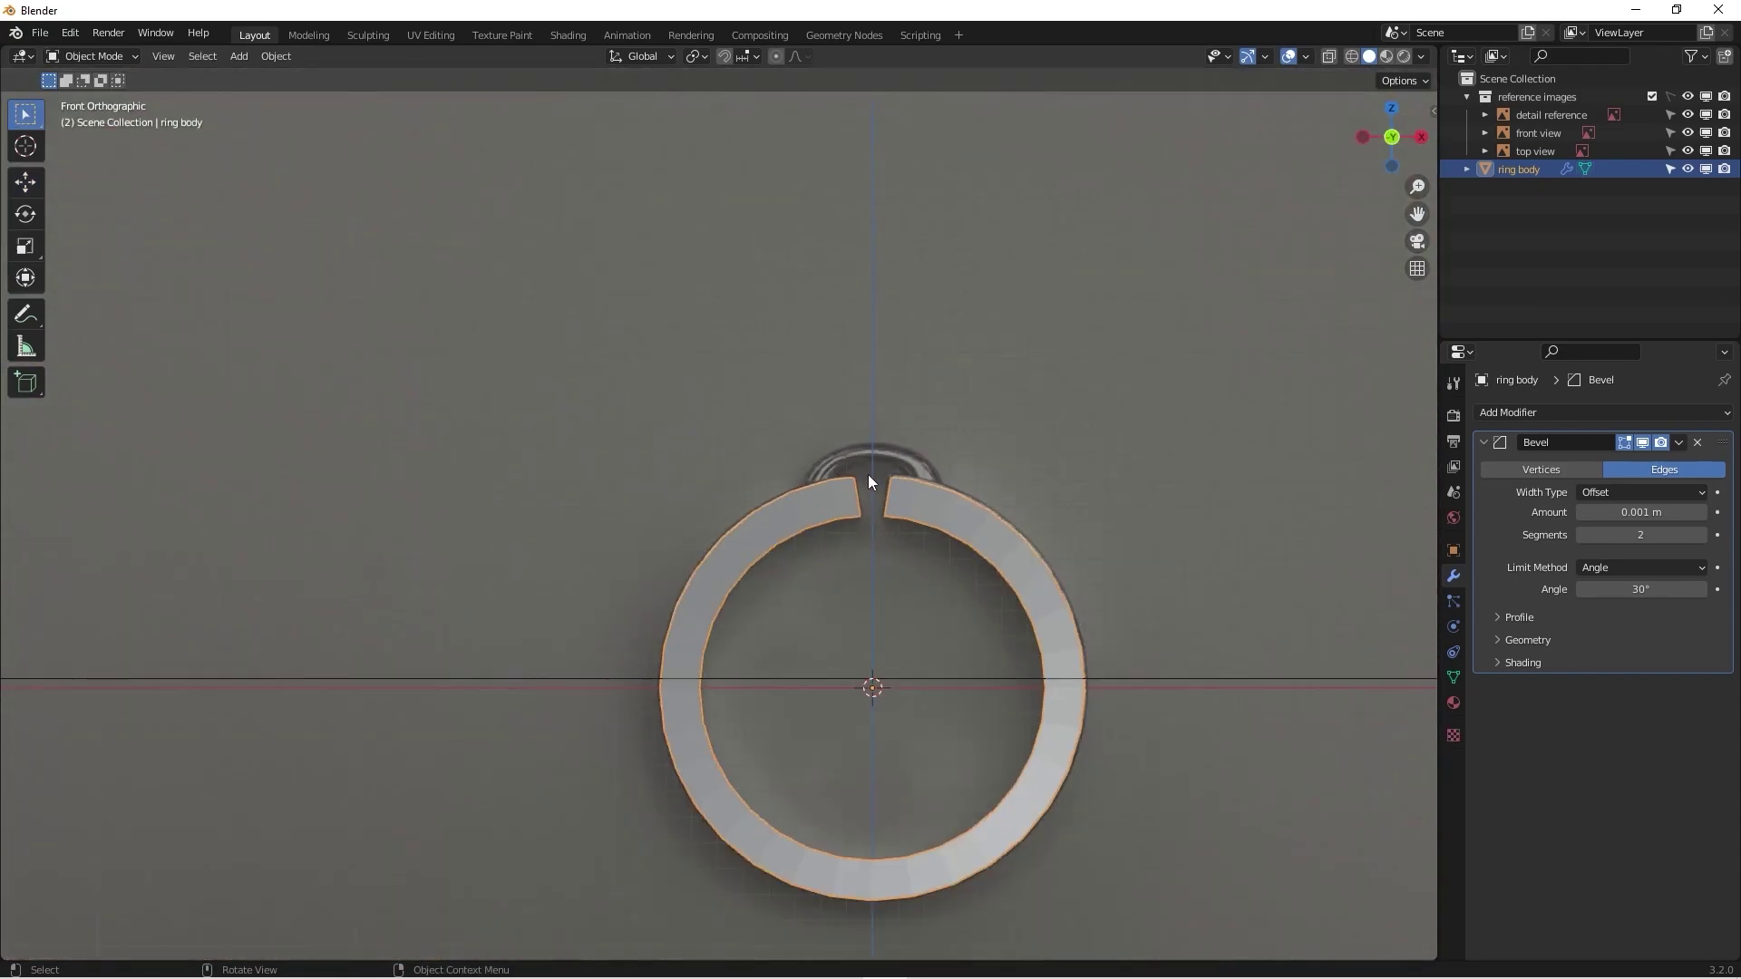
scroll(667, 488, "down", 2)
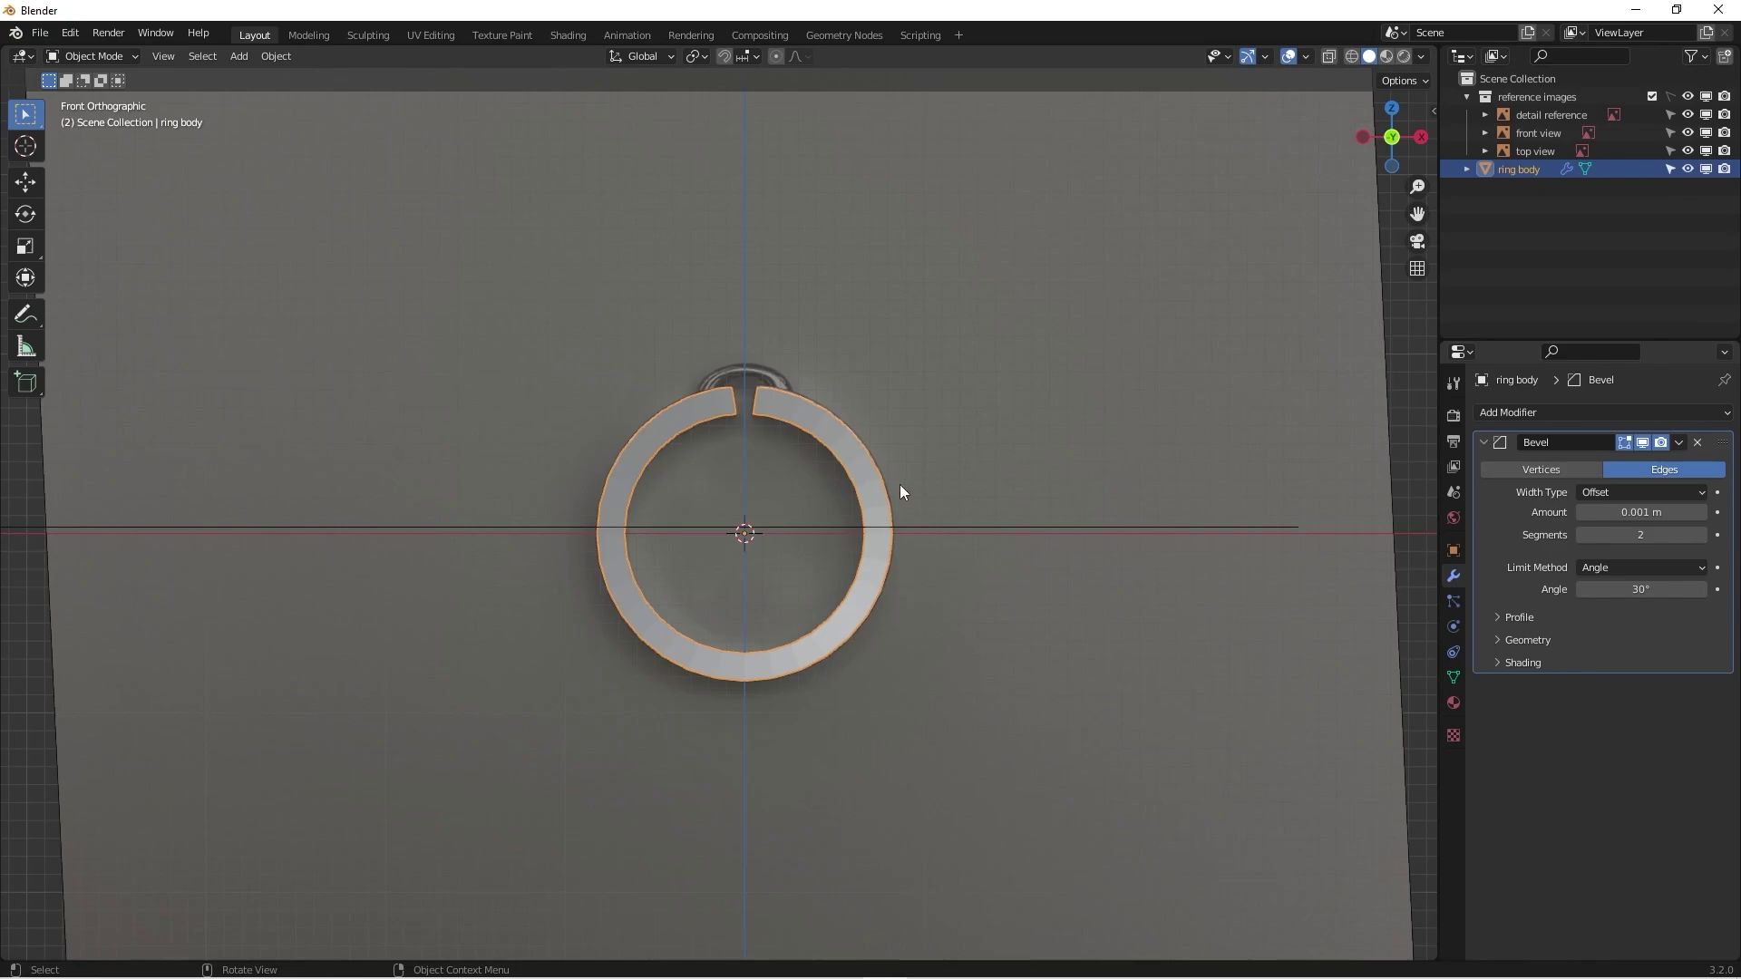
scroll(769, 536, "up", 2)
middle_click_drag(858, 477, 930, 481, "shift")
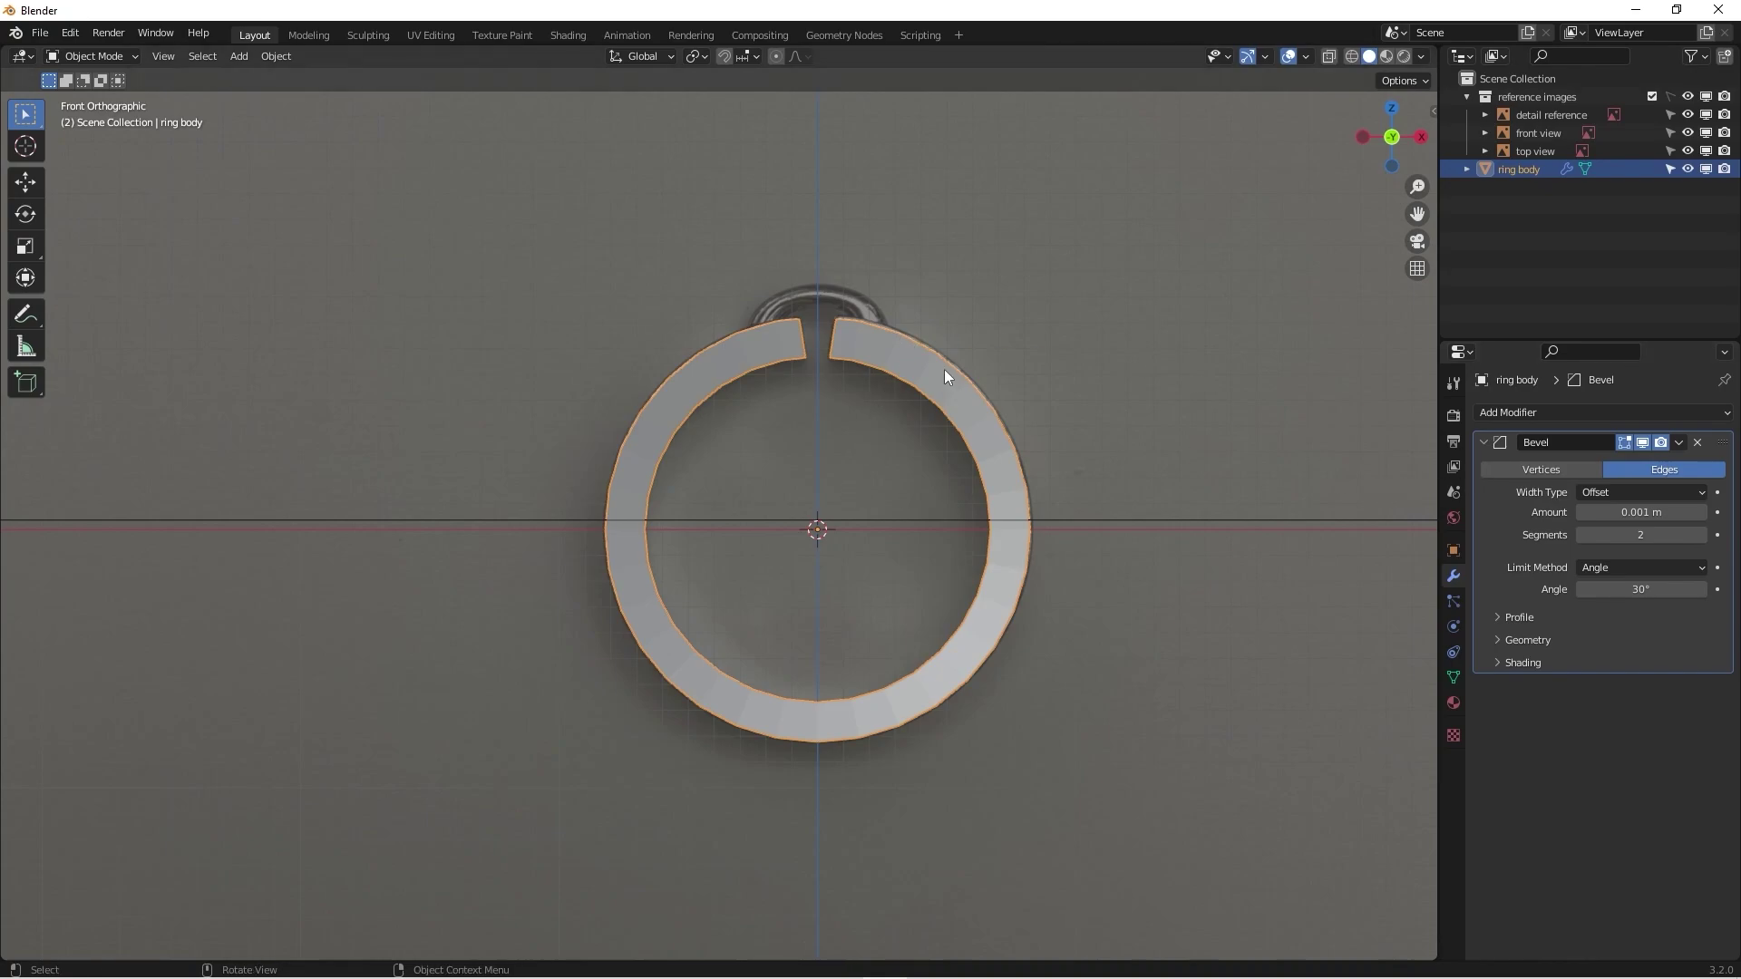
Step: Apply all transforms (location, rotation and scale) to the ring body, deselect it and inspect the bevelled corner at the gap
key("ctrl+a")
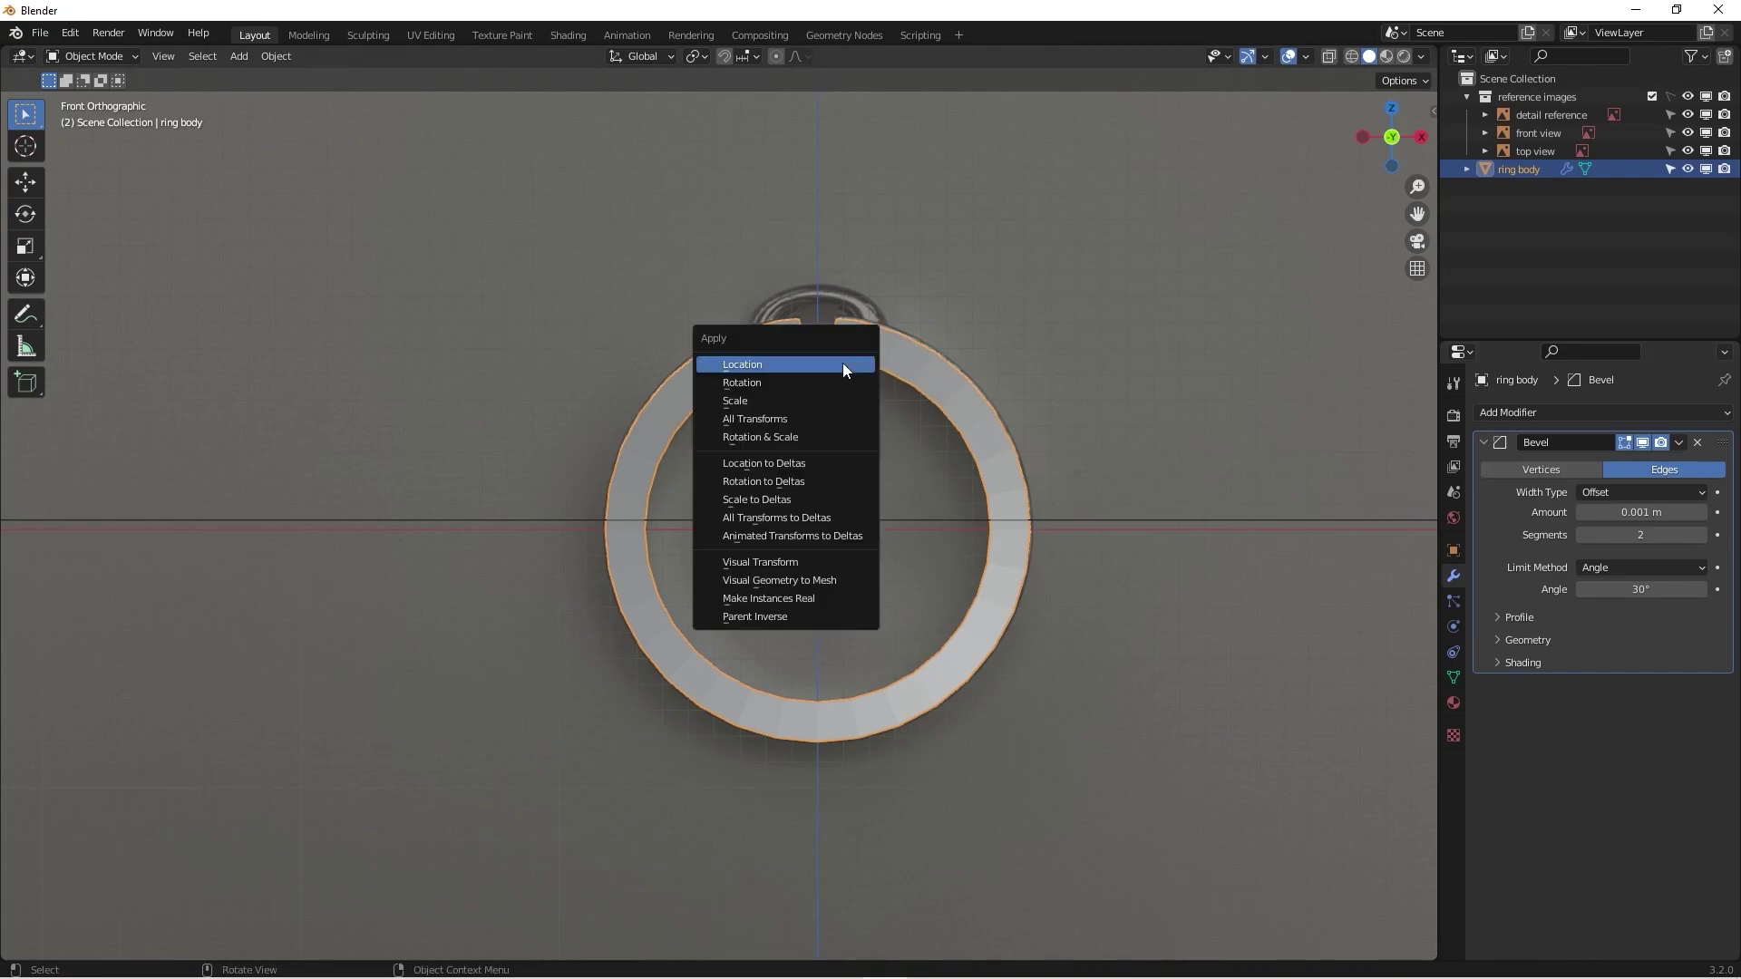
left_click(802, 417)
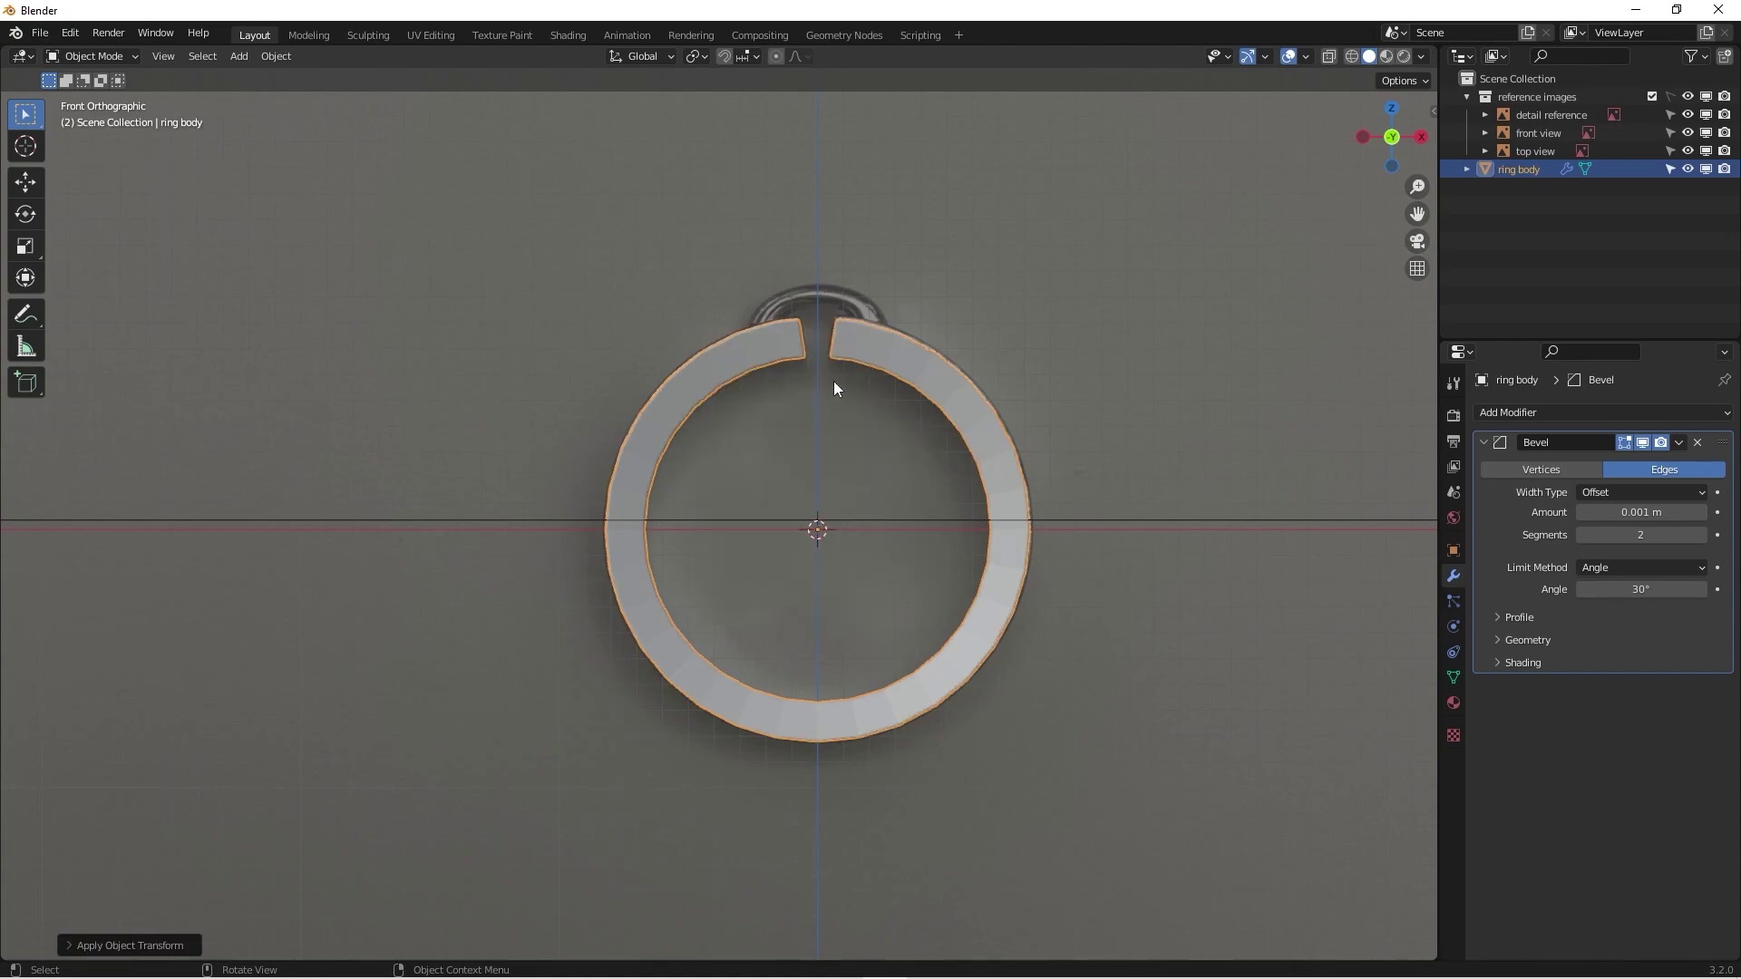
left_click(73, 944)
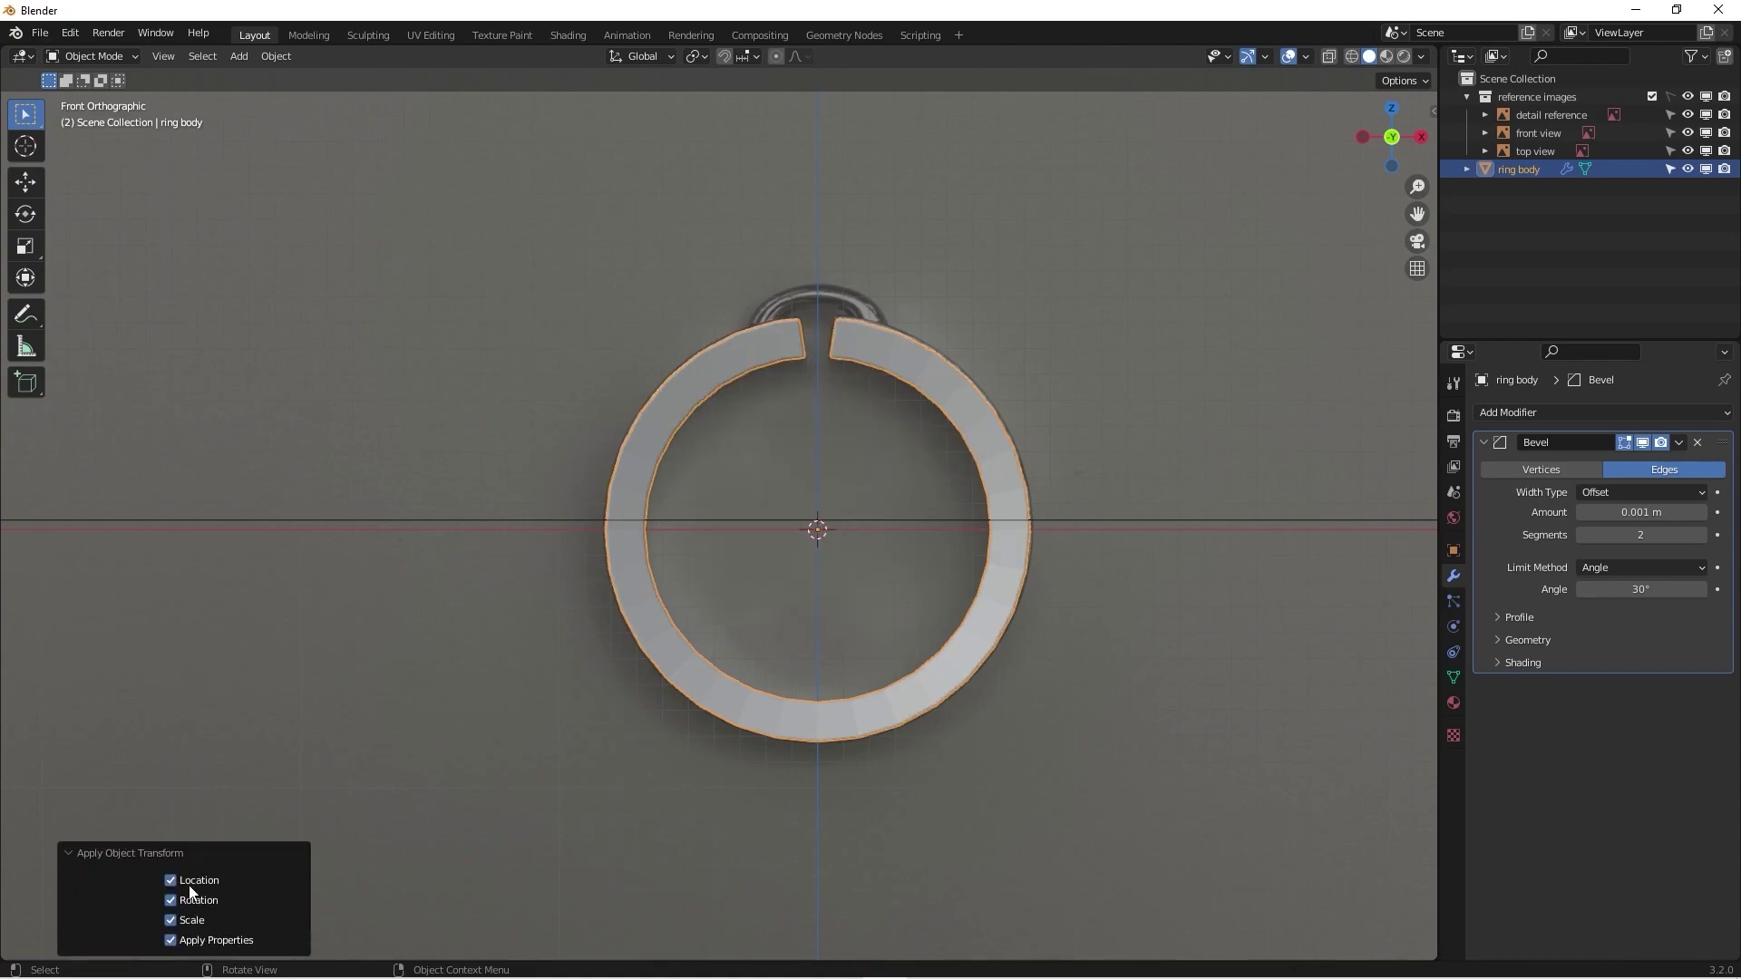
left_click(1066, 388)
scroll(834, 335, "up", 4)
mouse_move(835, 336)
middle_mouse_down()
mouse_move(818, 384)
mouse_move(827, 335)
middle_mouse_up()
scroll(827, 335, "up", 3)
scroll(421, 303, "up", 8)
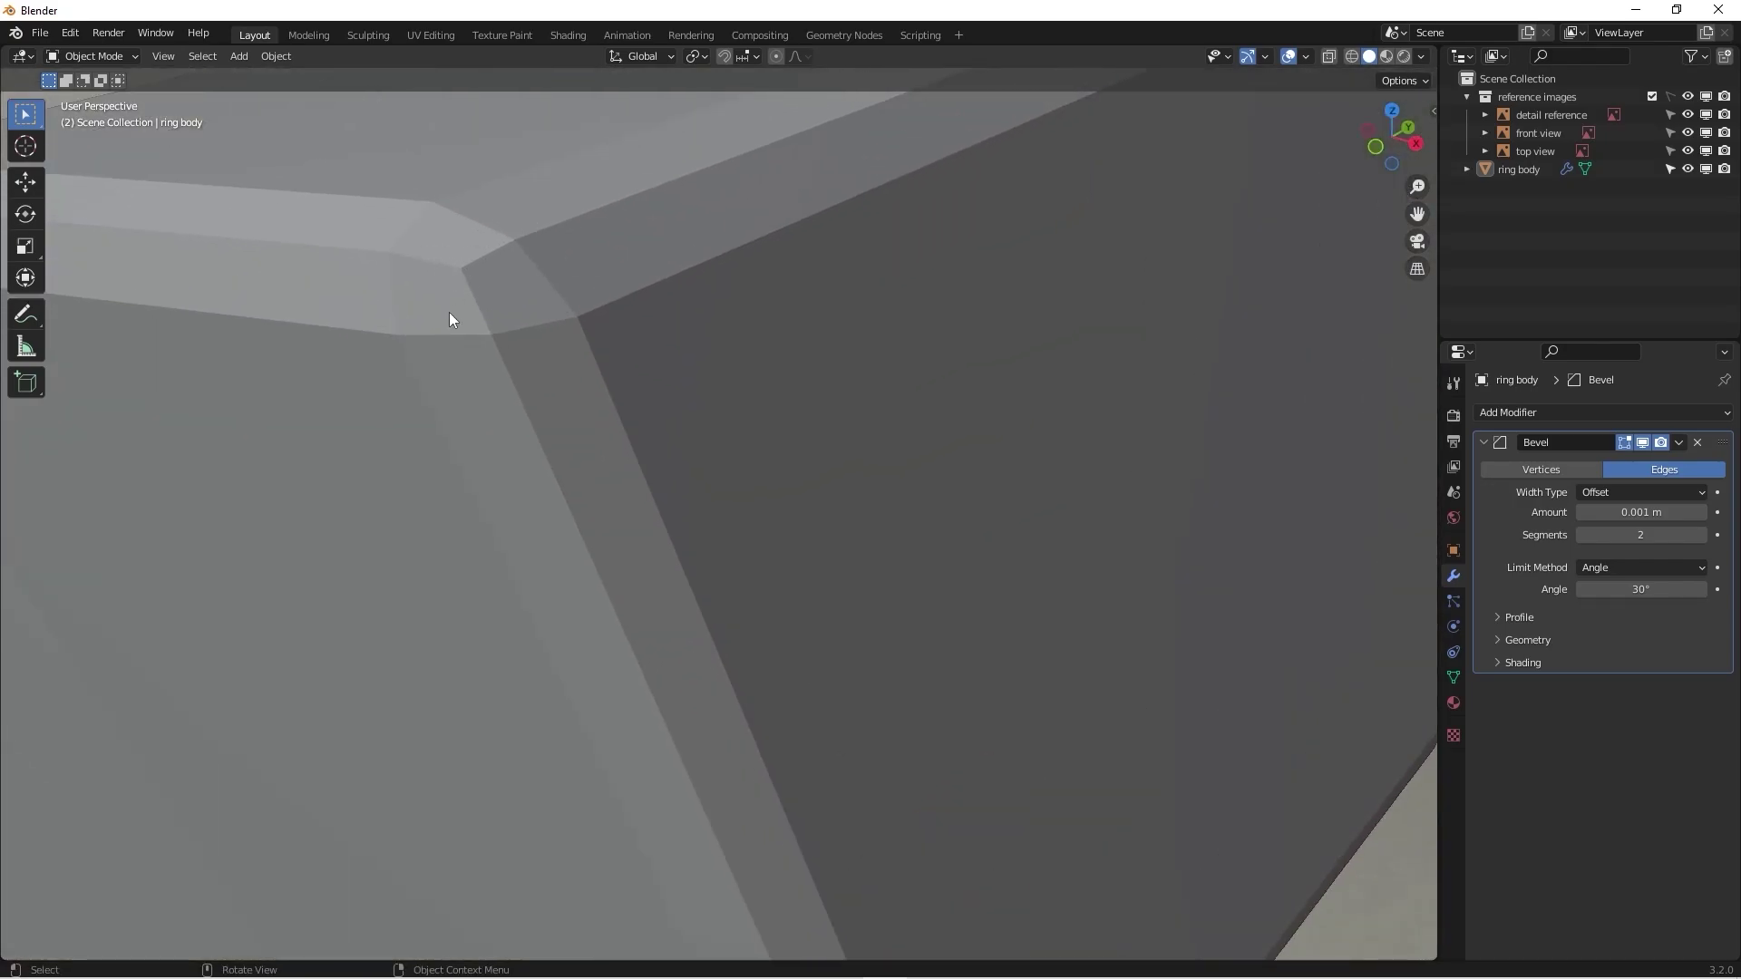
Step: Inspect the bevelled edges around the ring's gap and set the ring body's shading to smooth
scroll(544, 345, "down", 6)
middle_click_drag(641, 373, 1037, 362)
scroll(925, 344, "down", 5)
scroll(787, 240, "up", 8)
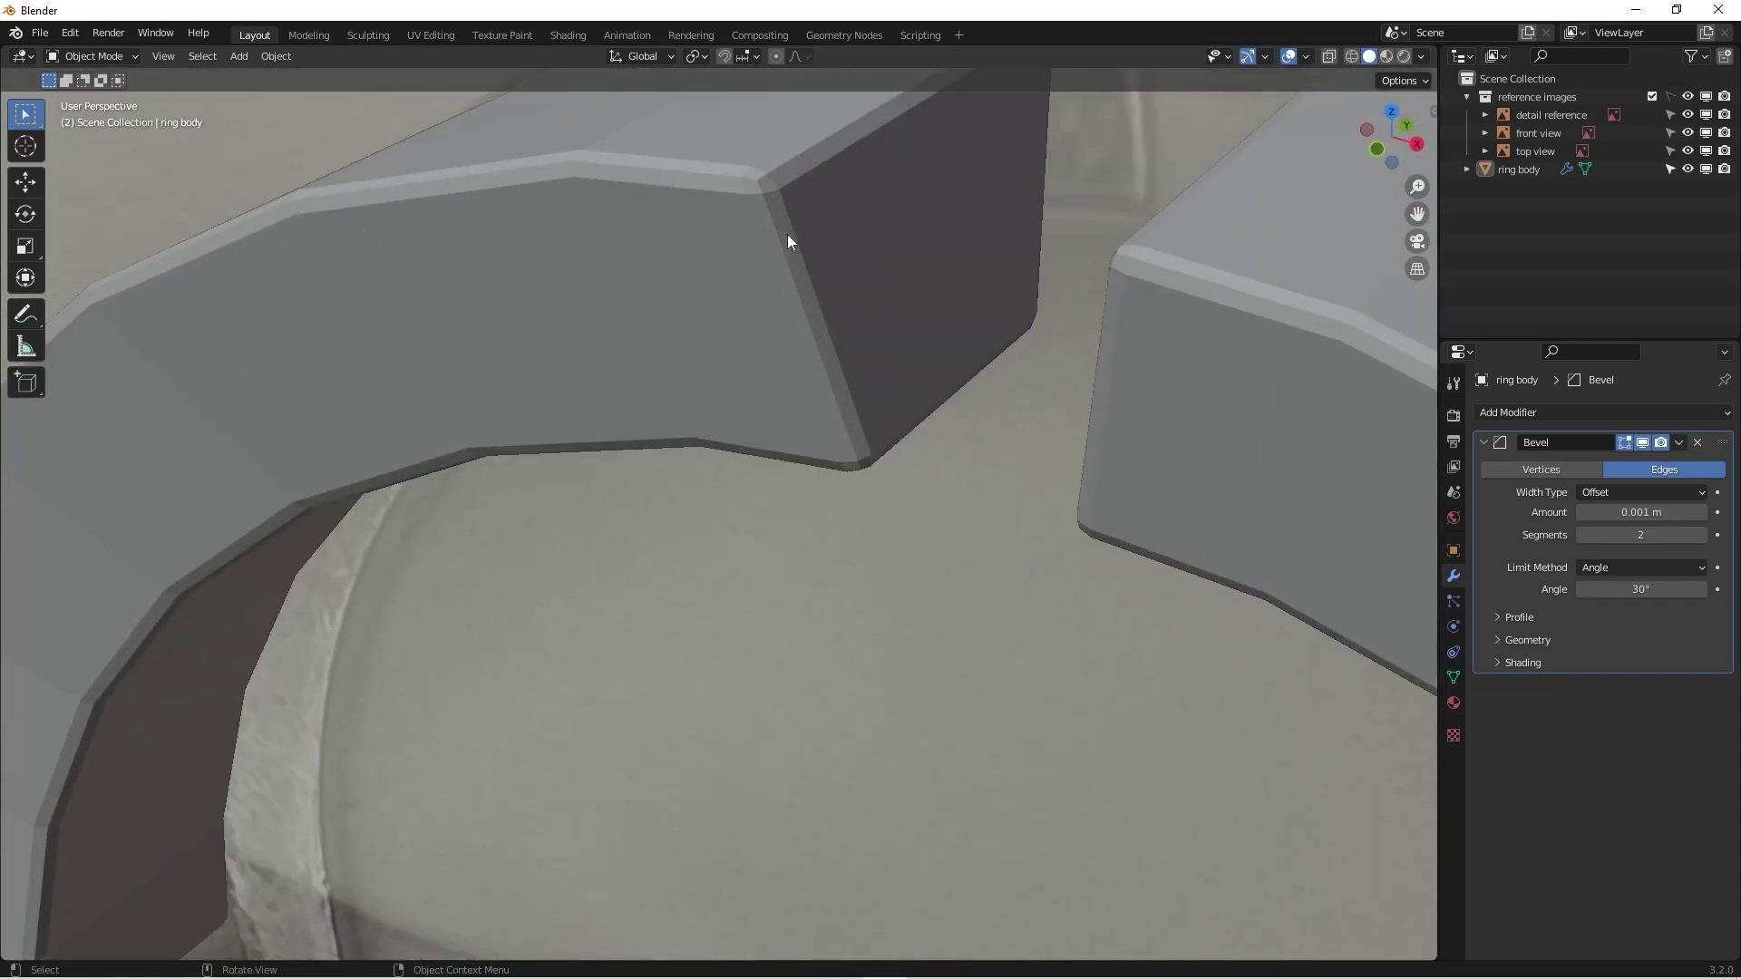
scroll(787, 233, "down", 10)
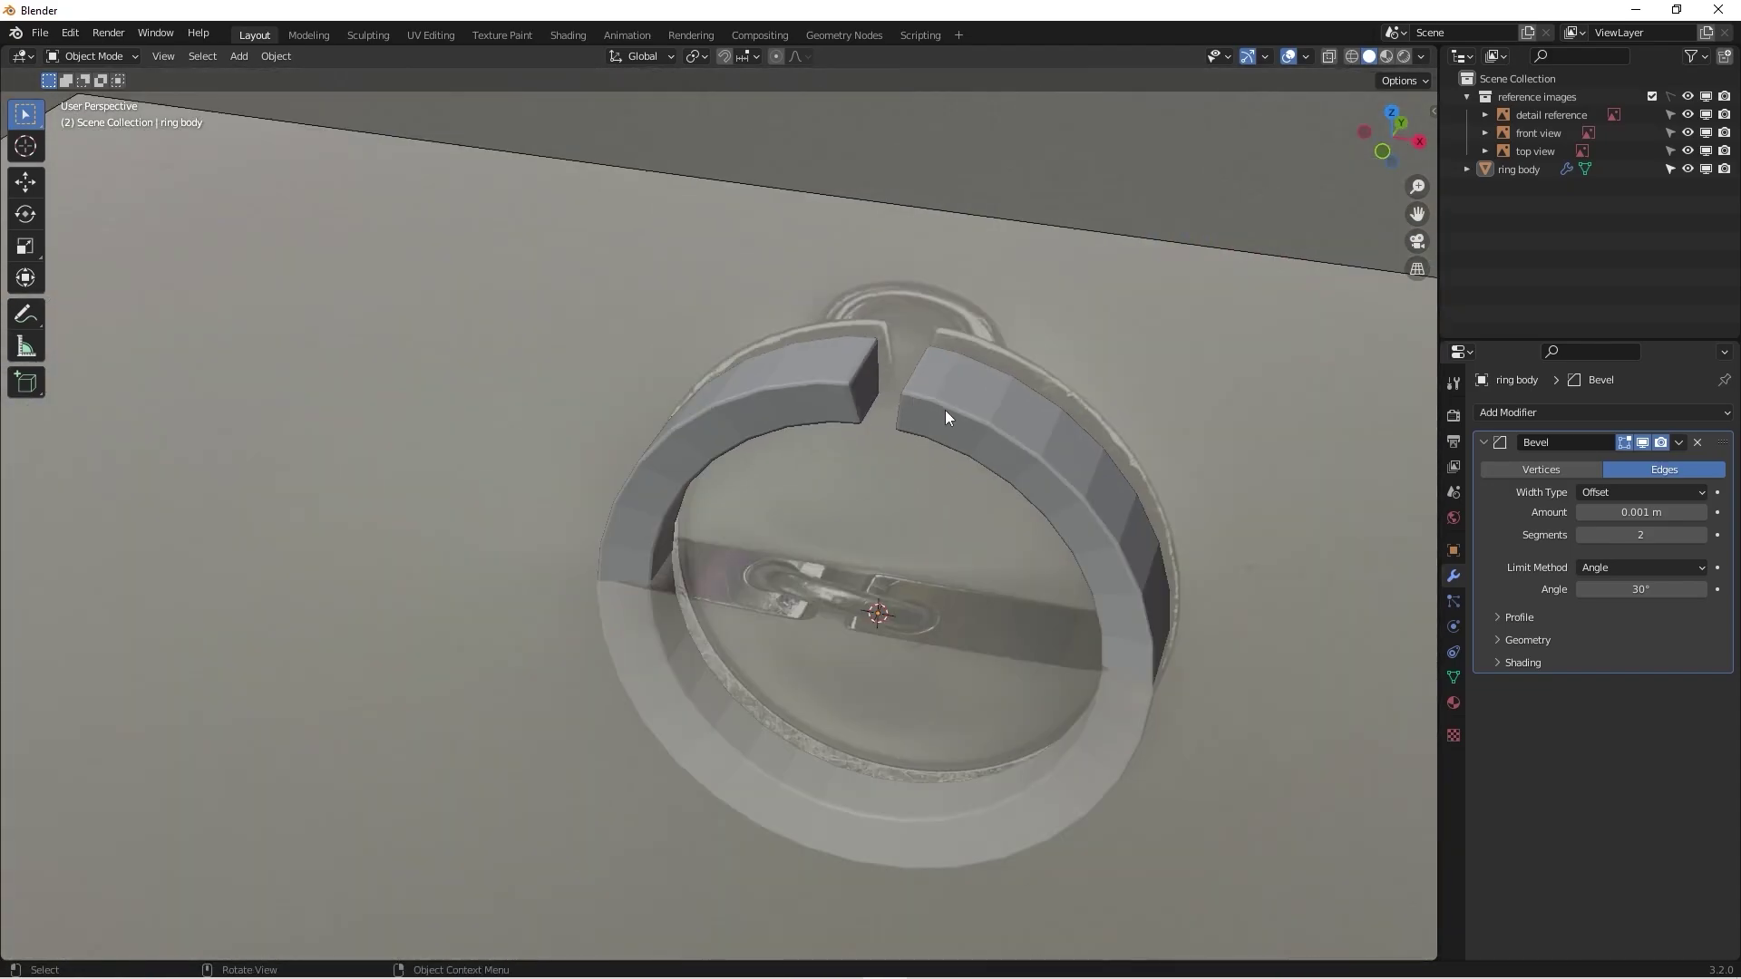
middle_click_drag(944, 410, 999, 405)
scroll(967, 435, "up", 8)
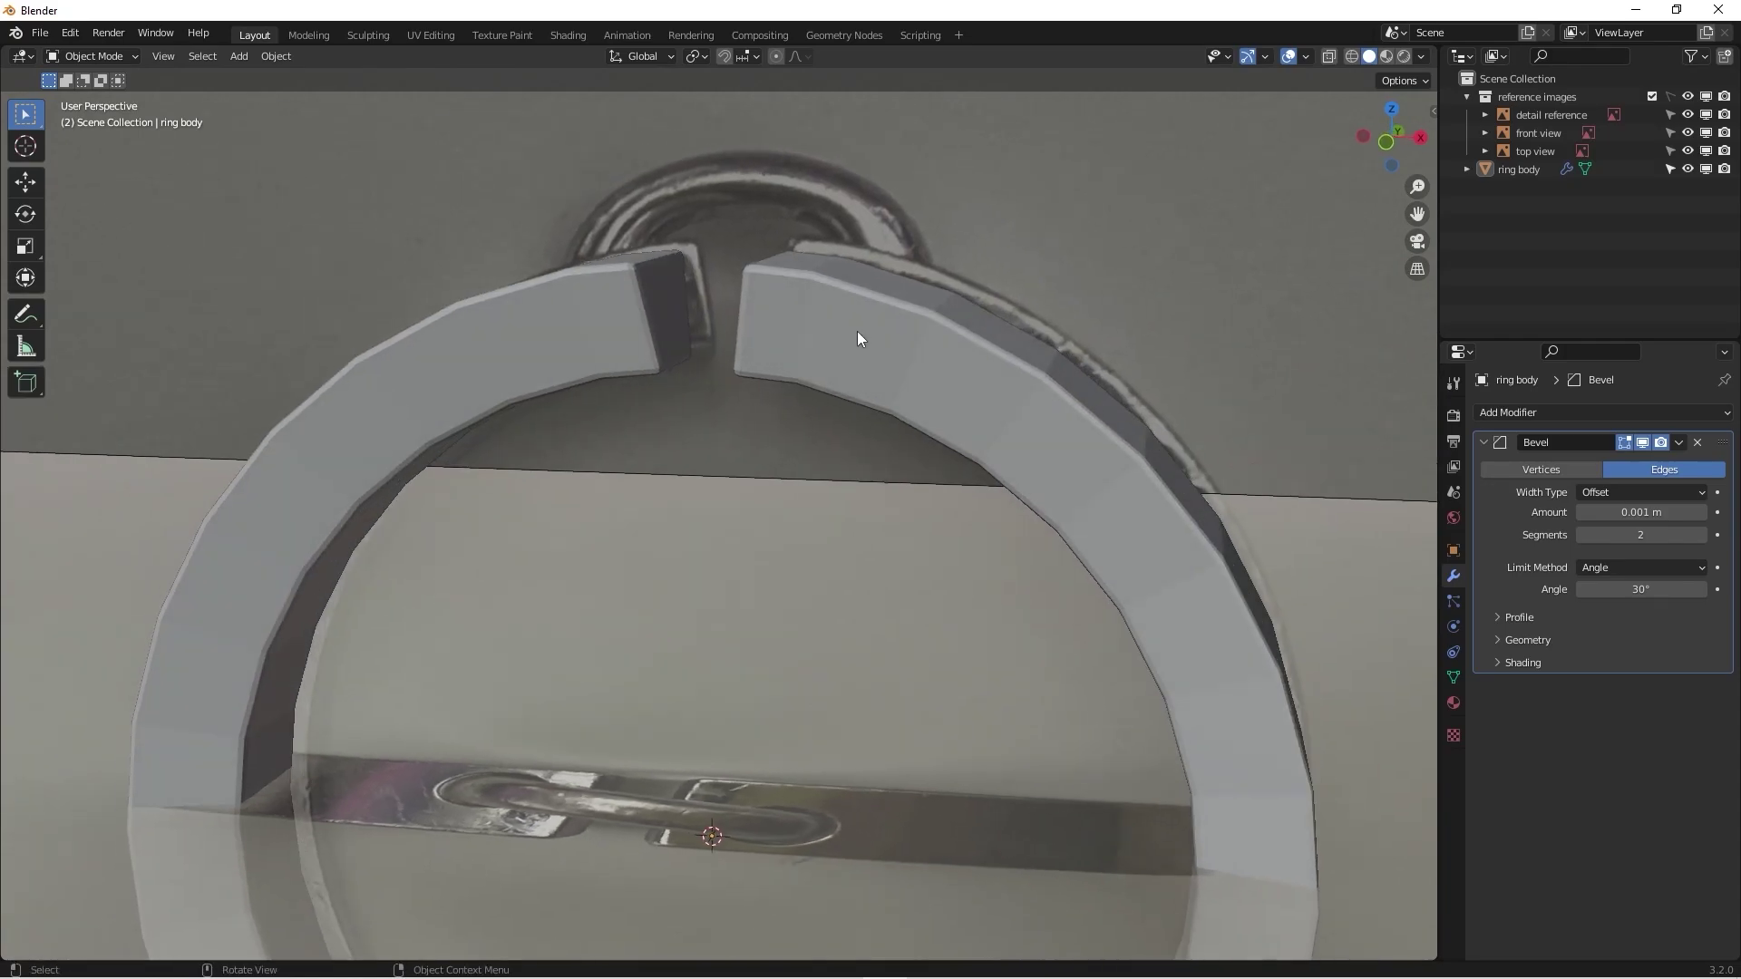
left_click(894, 345)
right_click(894, 344)
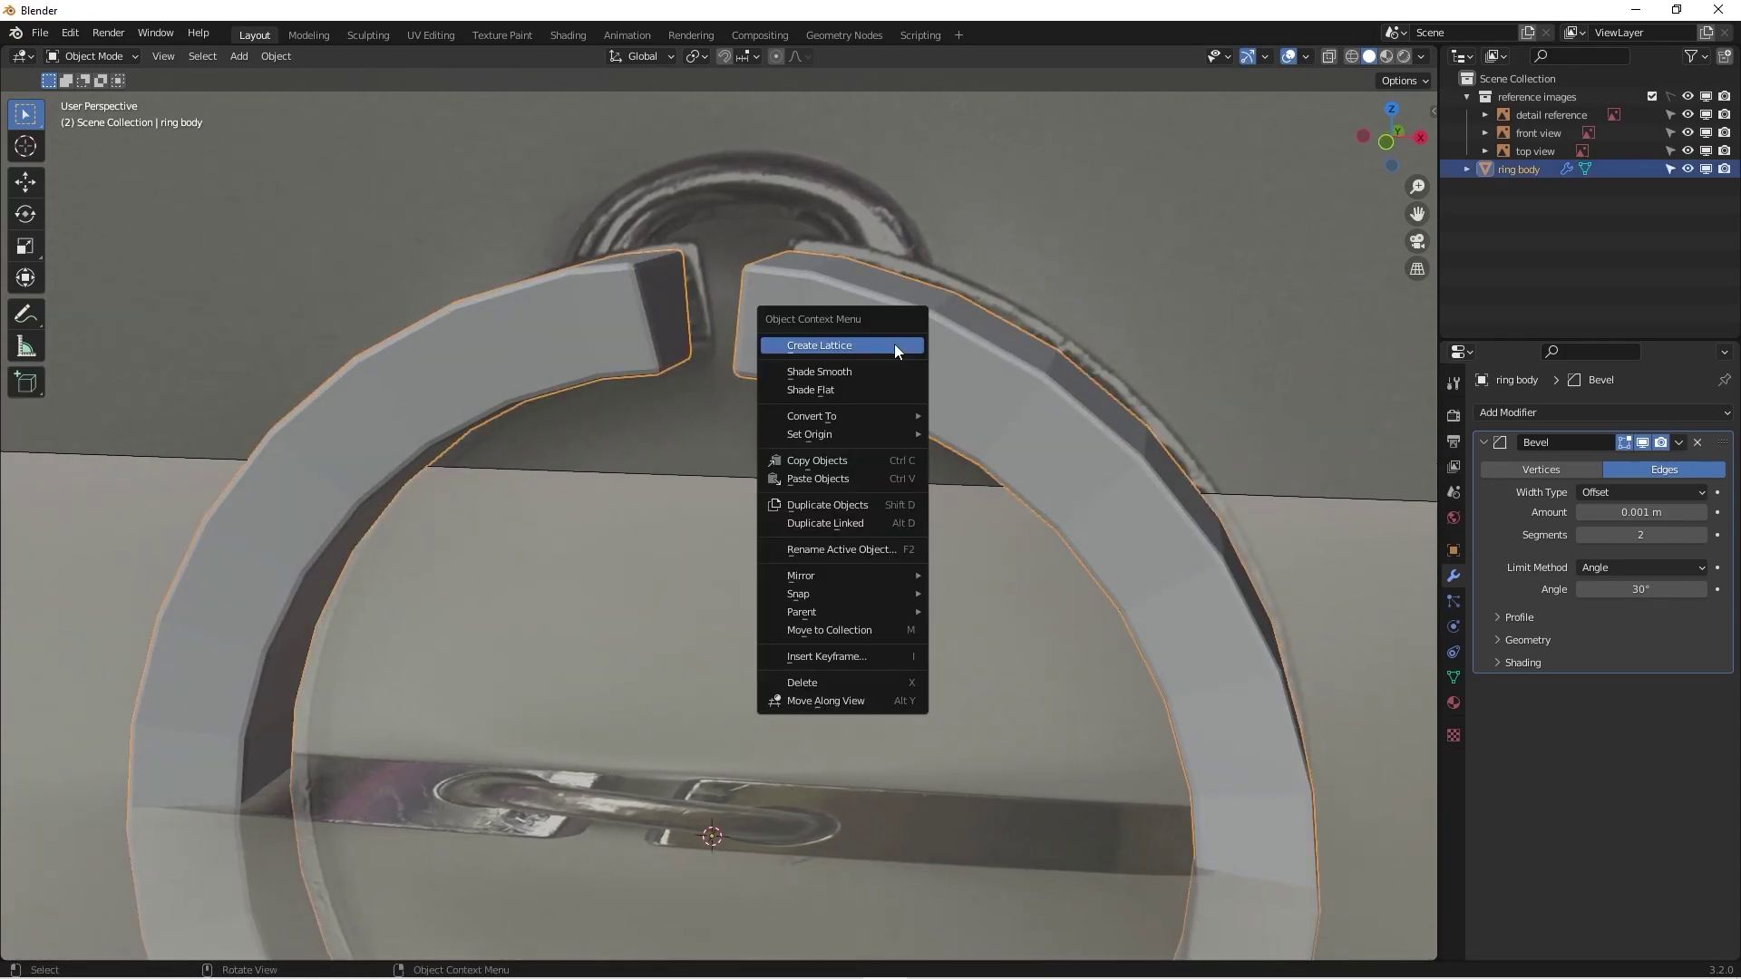
left_click(839, 372)
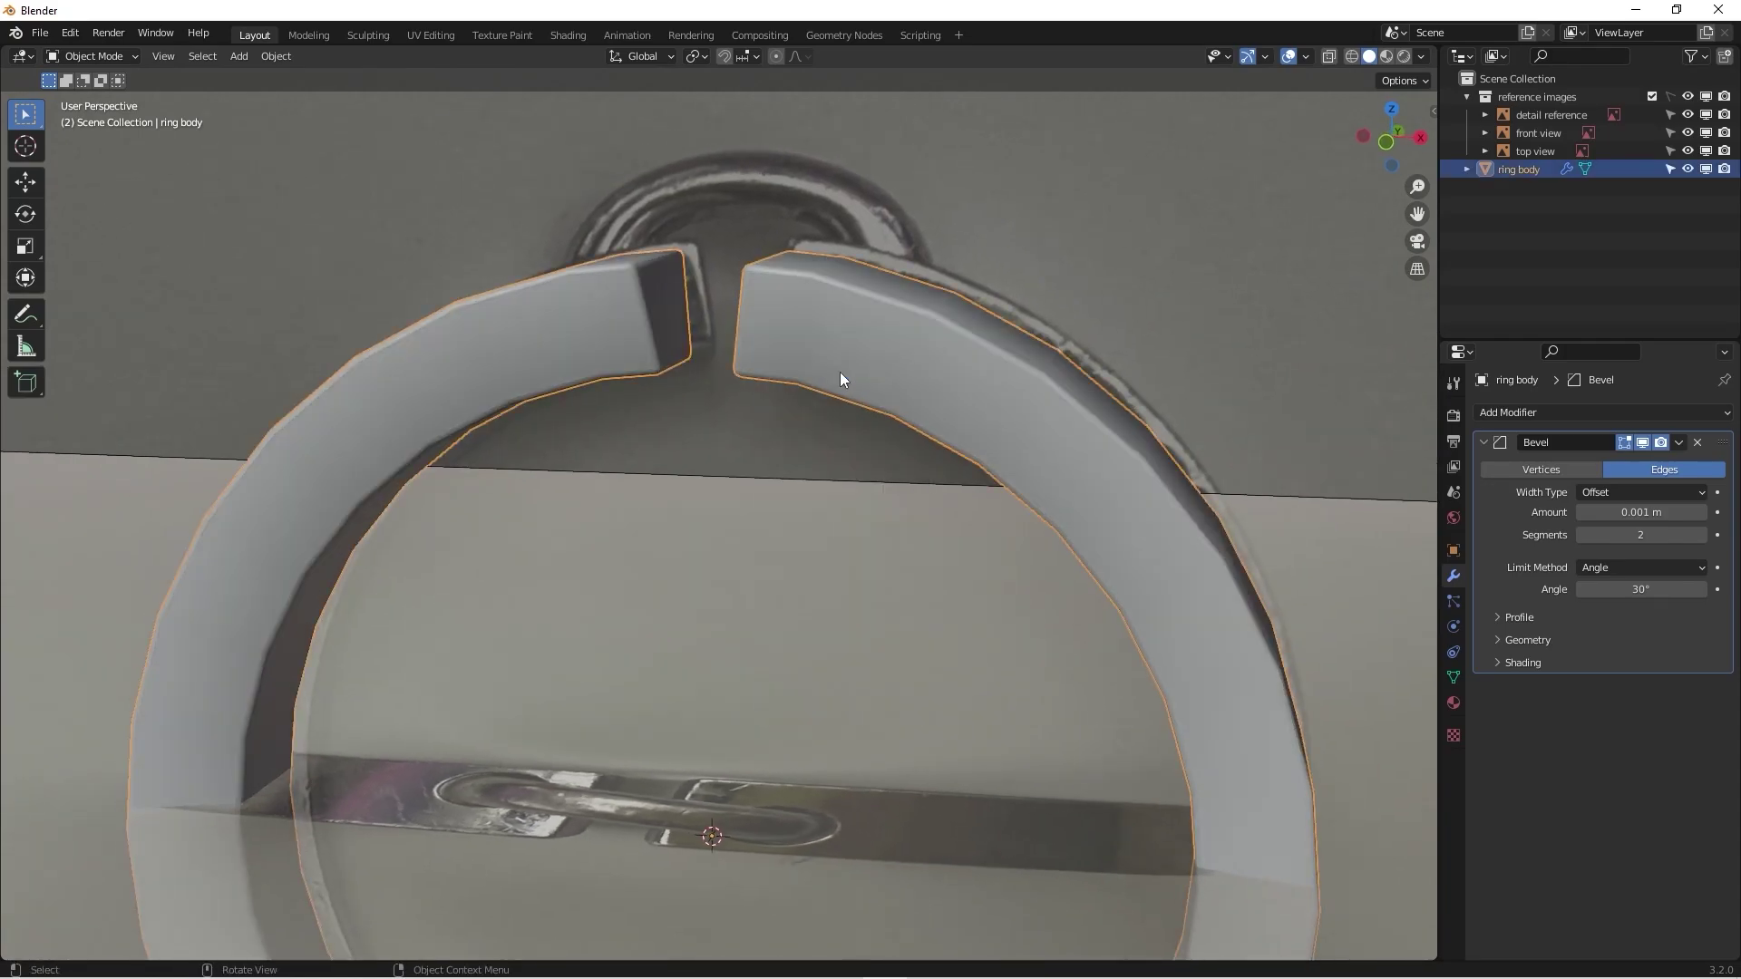
Step: Check the smooth-shaded ring at its gap and from the front, and collapse the Bevel modifier's settings
middle_click_drag(840, 372, 896, 396)
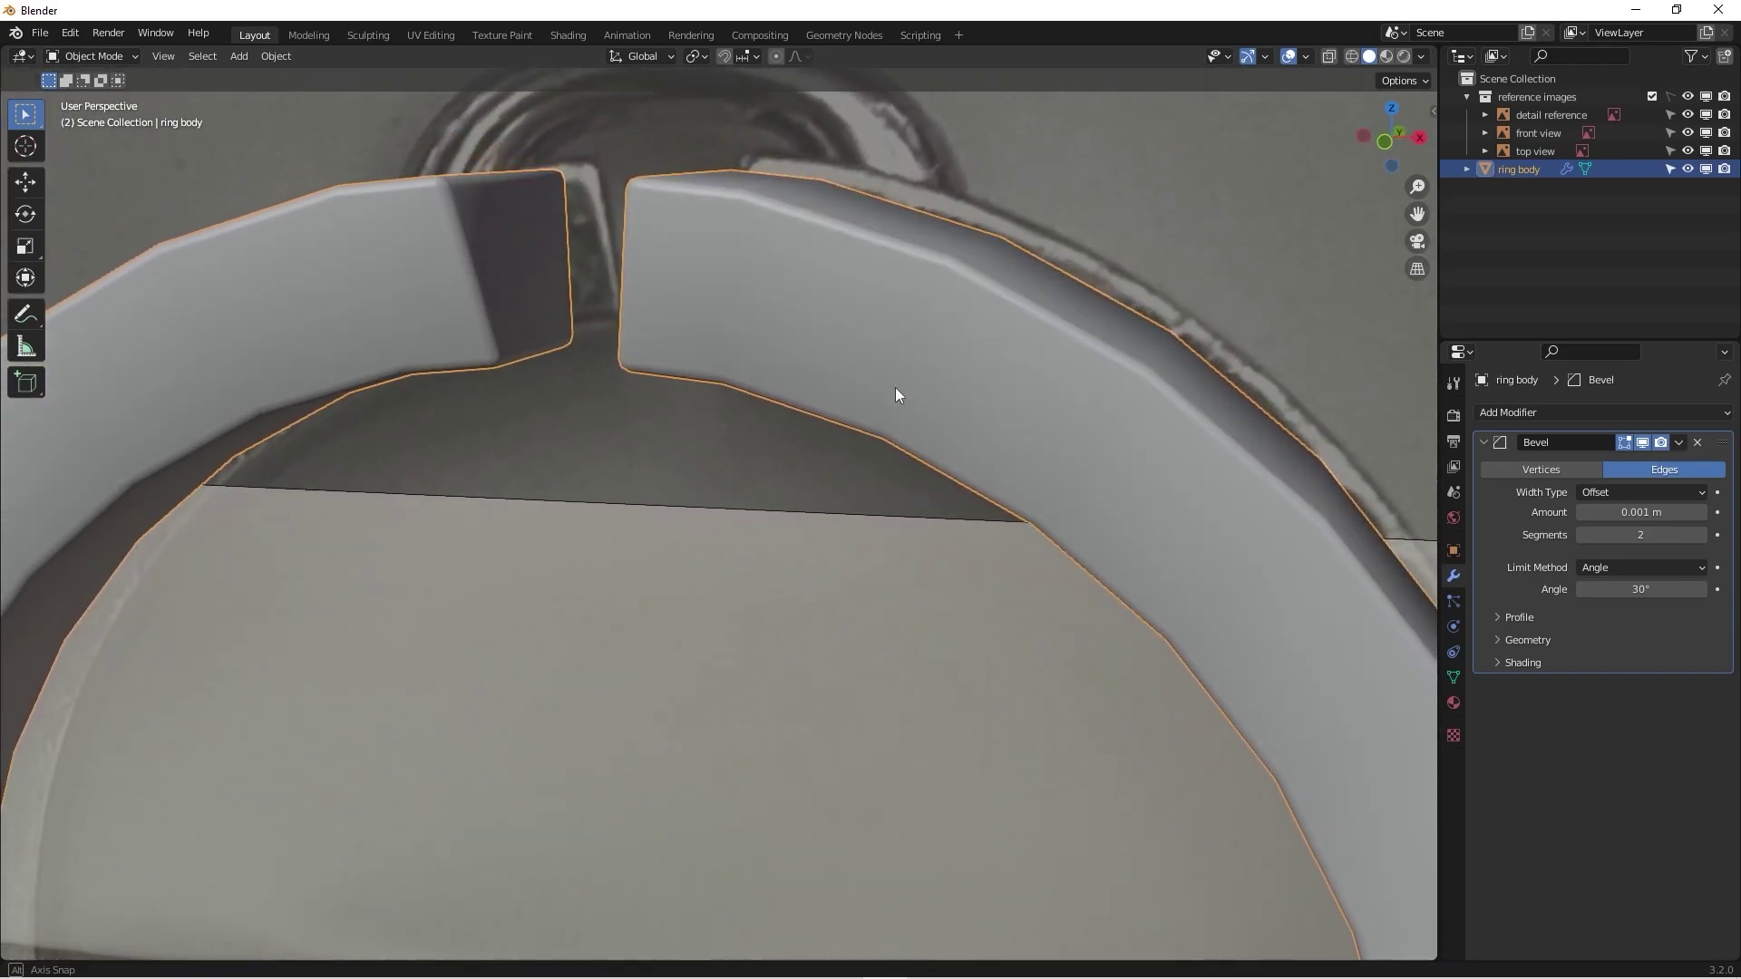
scroll(894, 394, "down", 6)
key("KP_1")
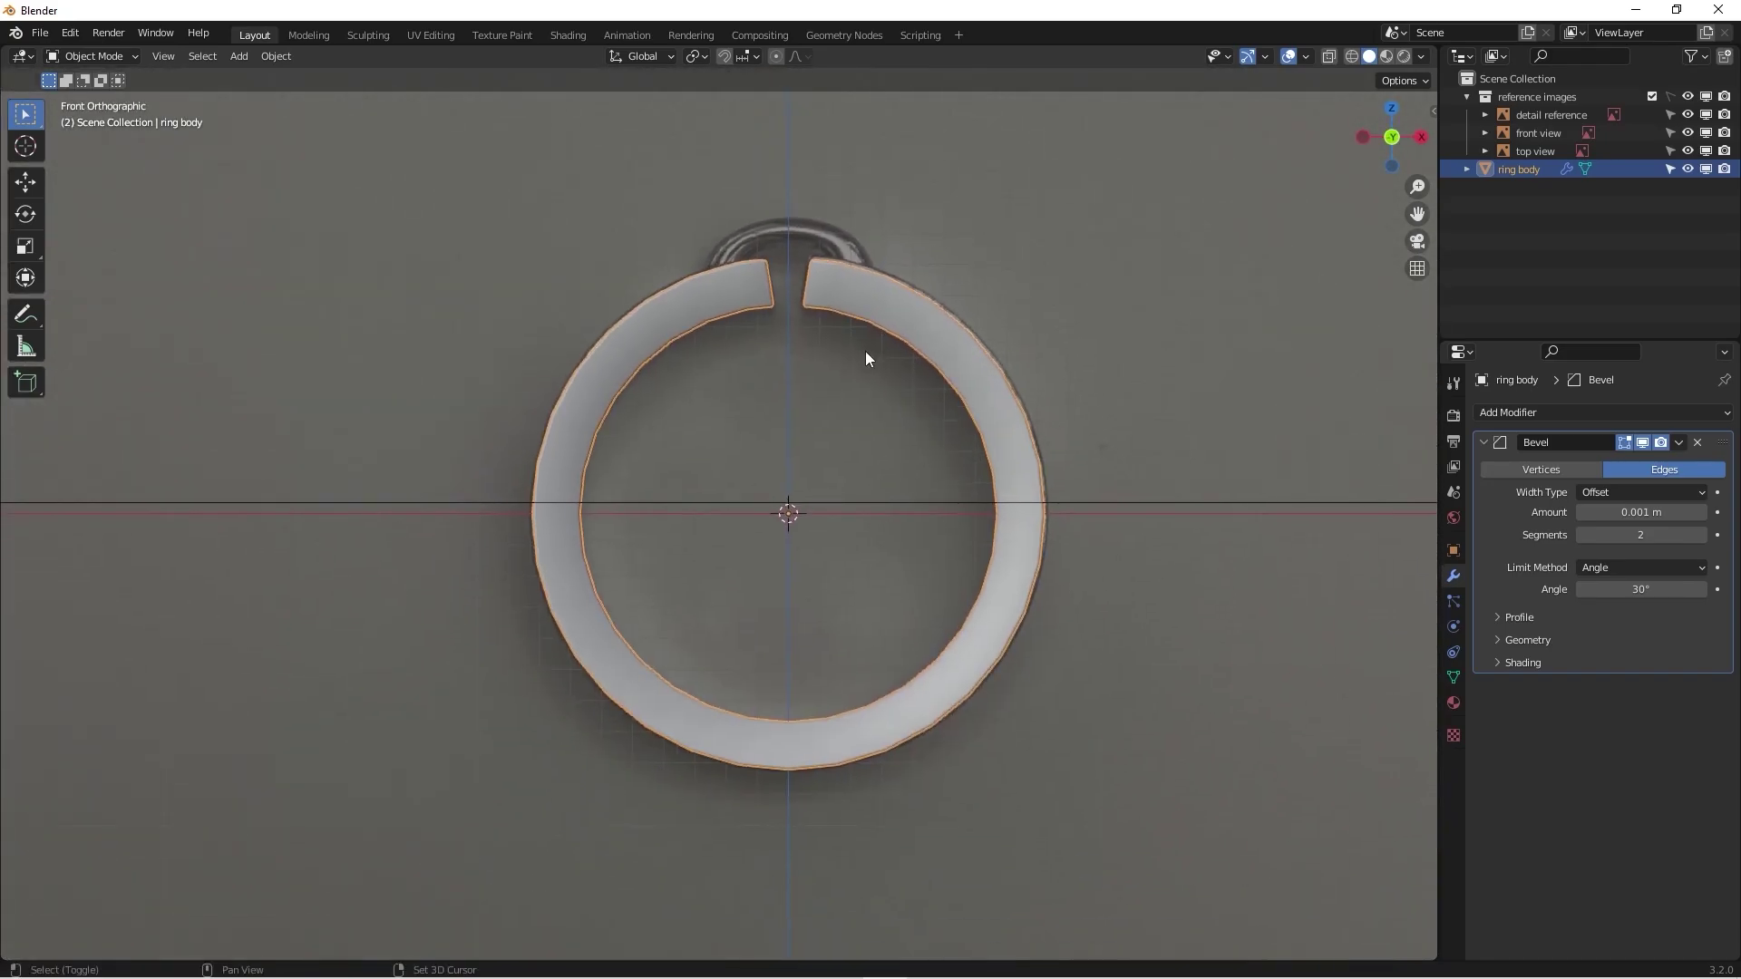
scroll(848, 366, "up", 3)
scroll(1089, 581, "down", 4)
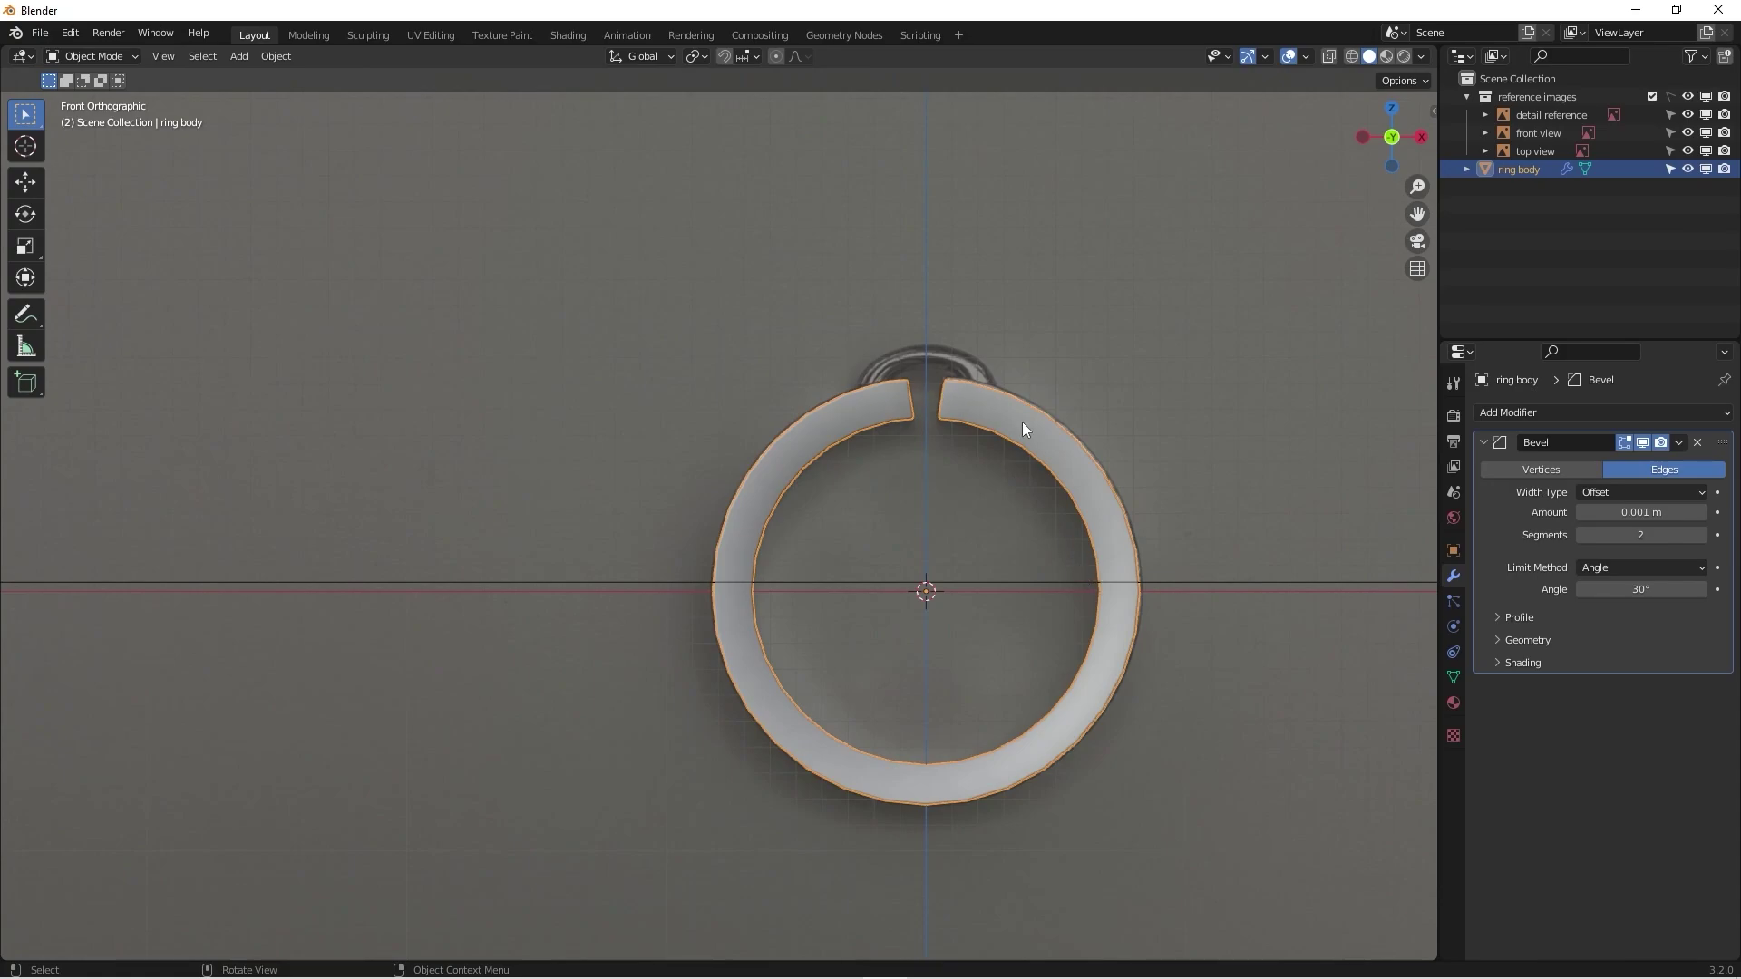
middle_click_drag(1021, 515, 903, 444, "shift")
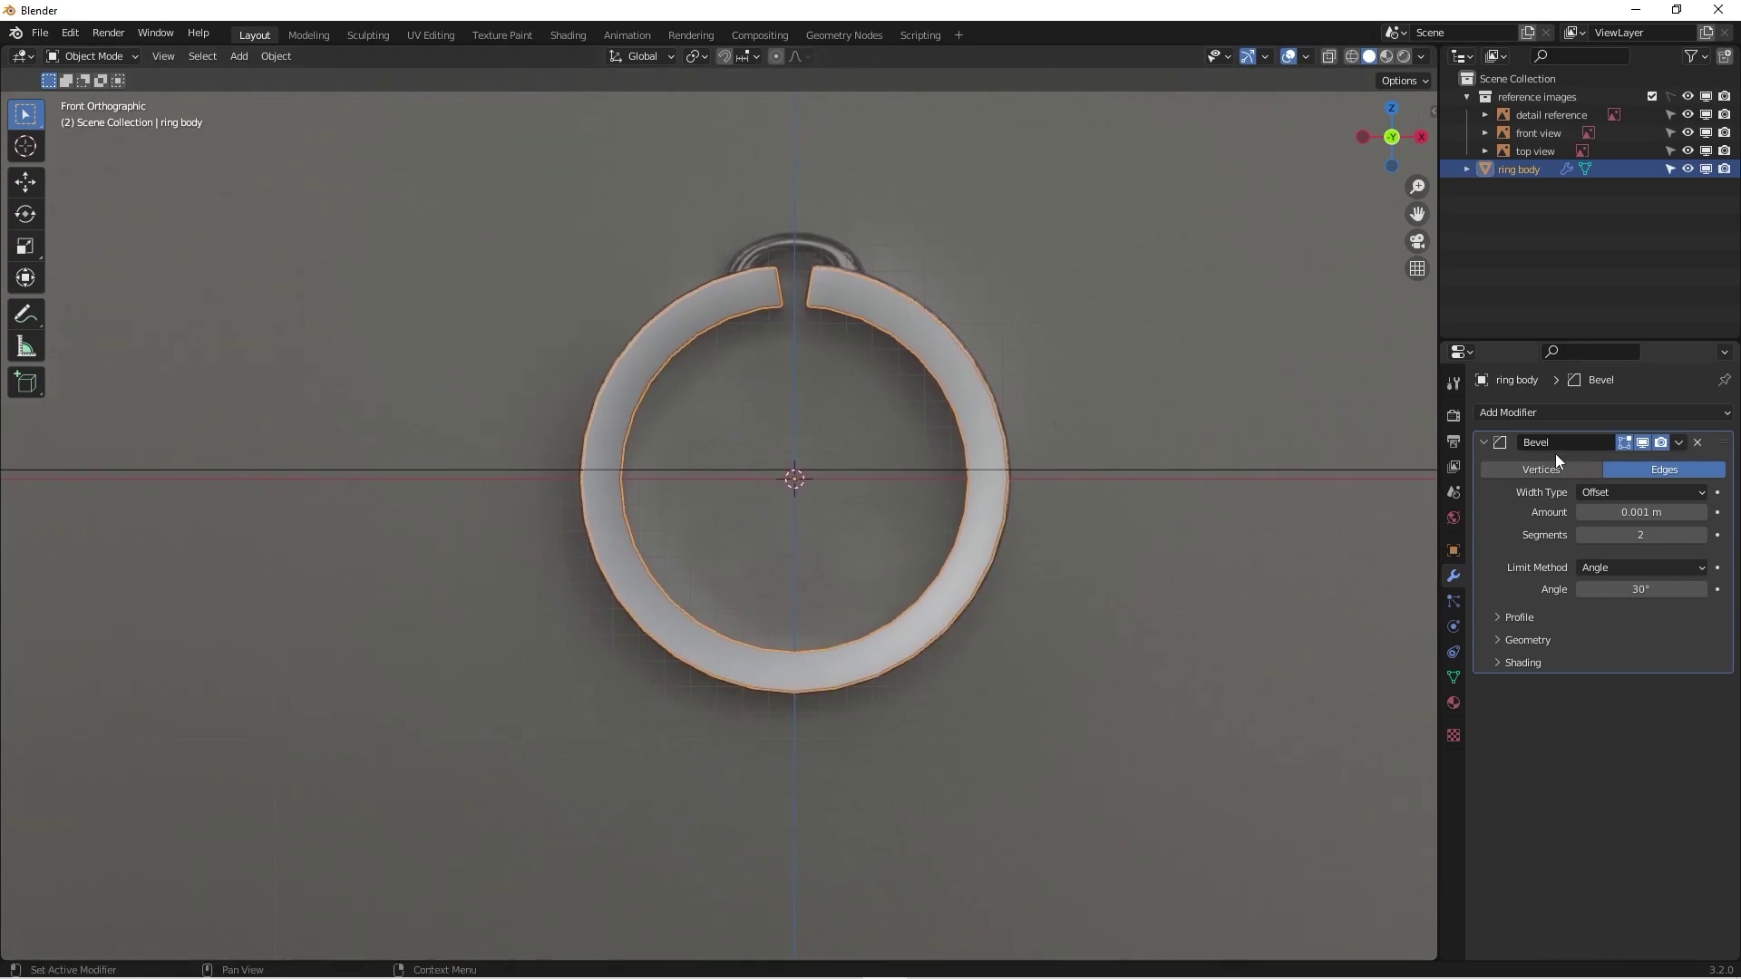
left_click(1485, 441)
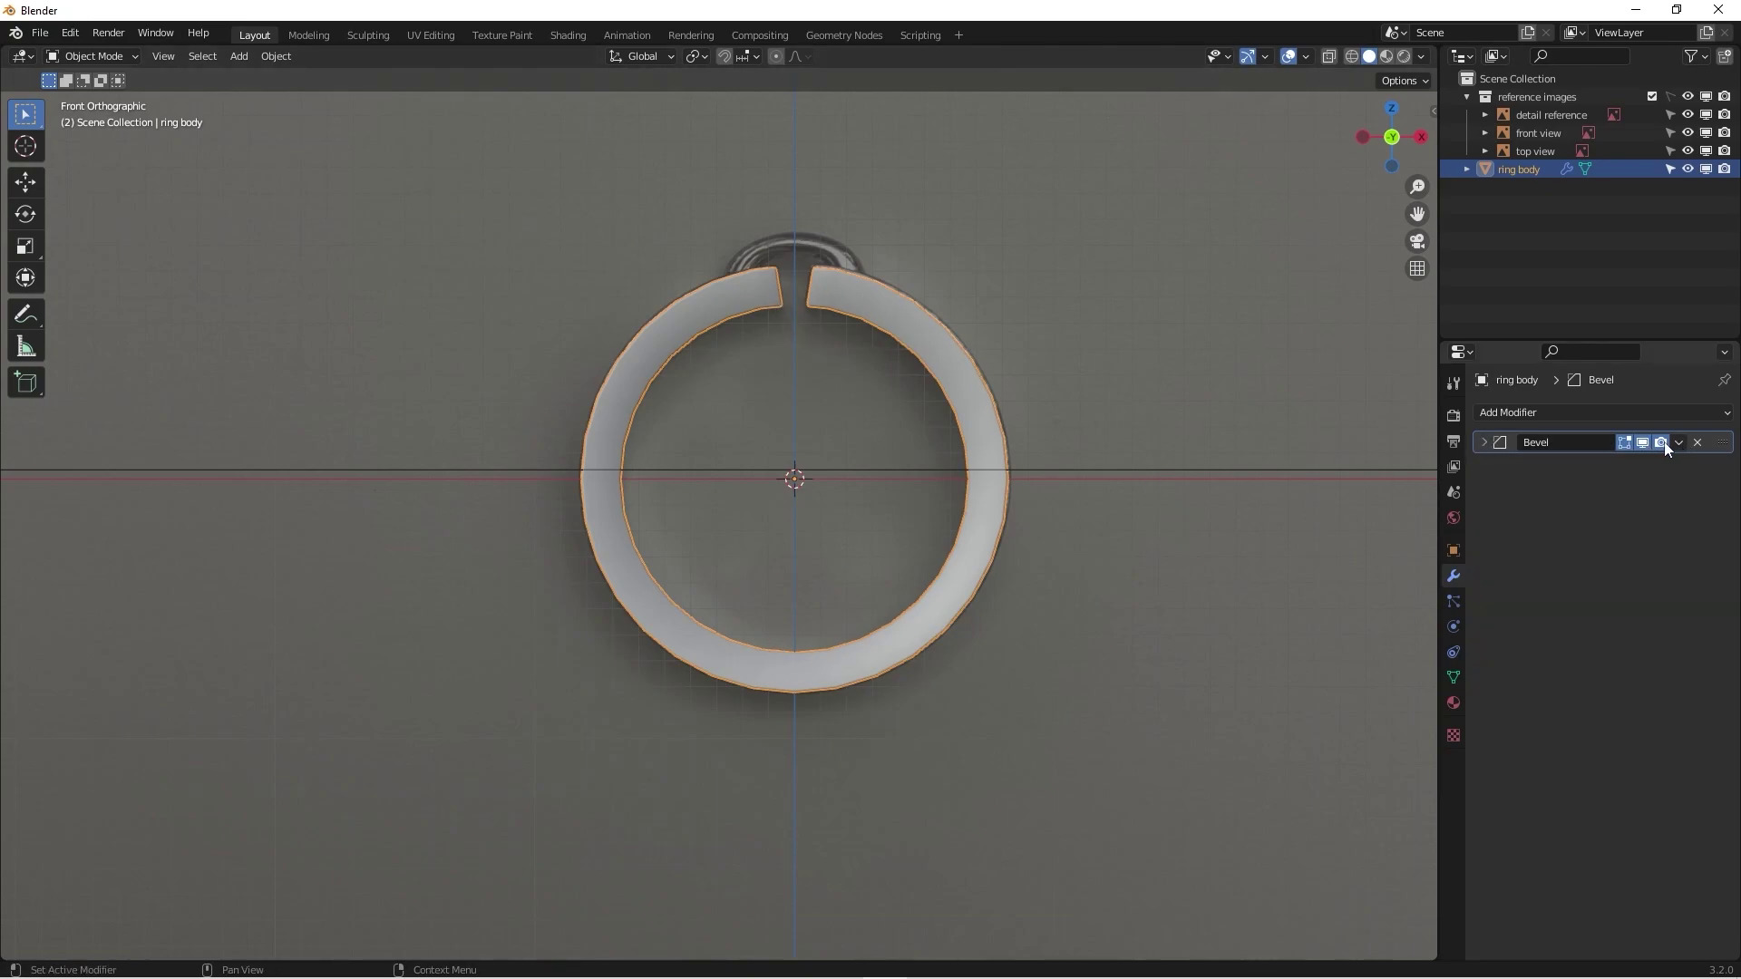
Step: Try a Subdivision Surface modifier with 2 viewport levels on the ring body, inspect the band up close and remove the modifier
left_click(1576, 412)
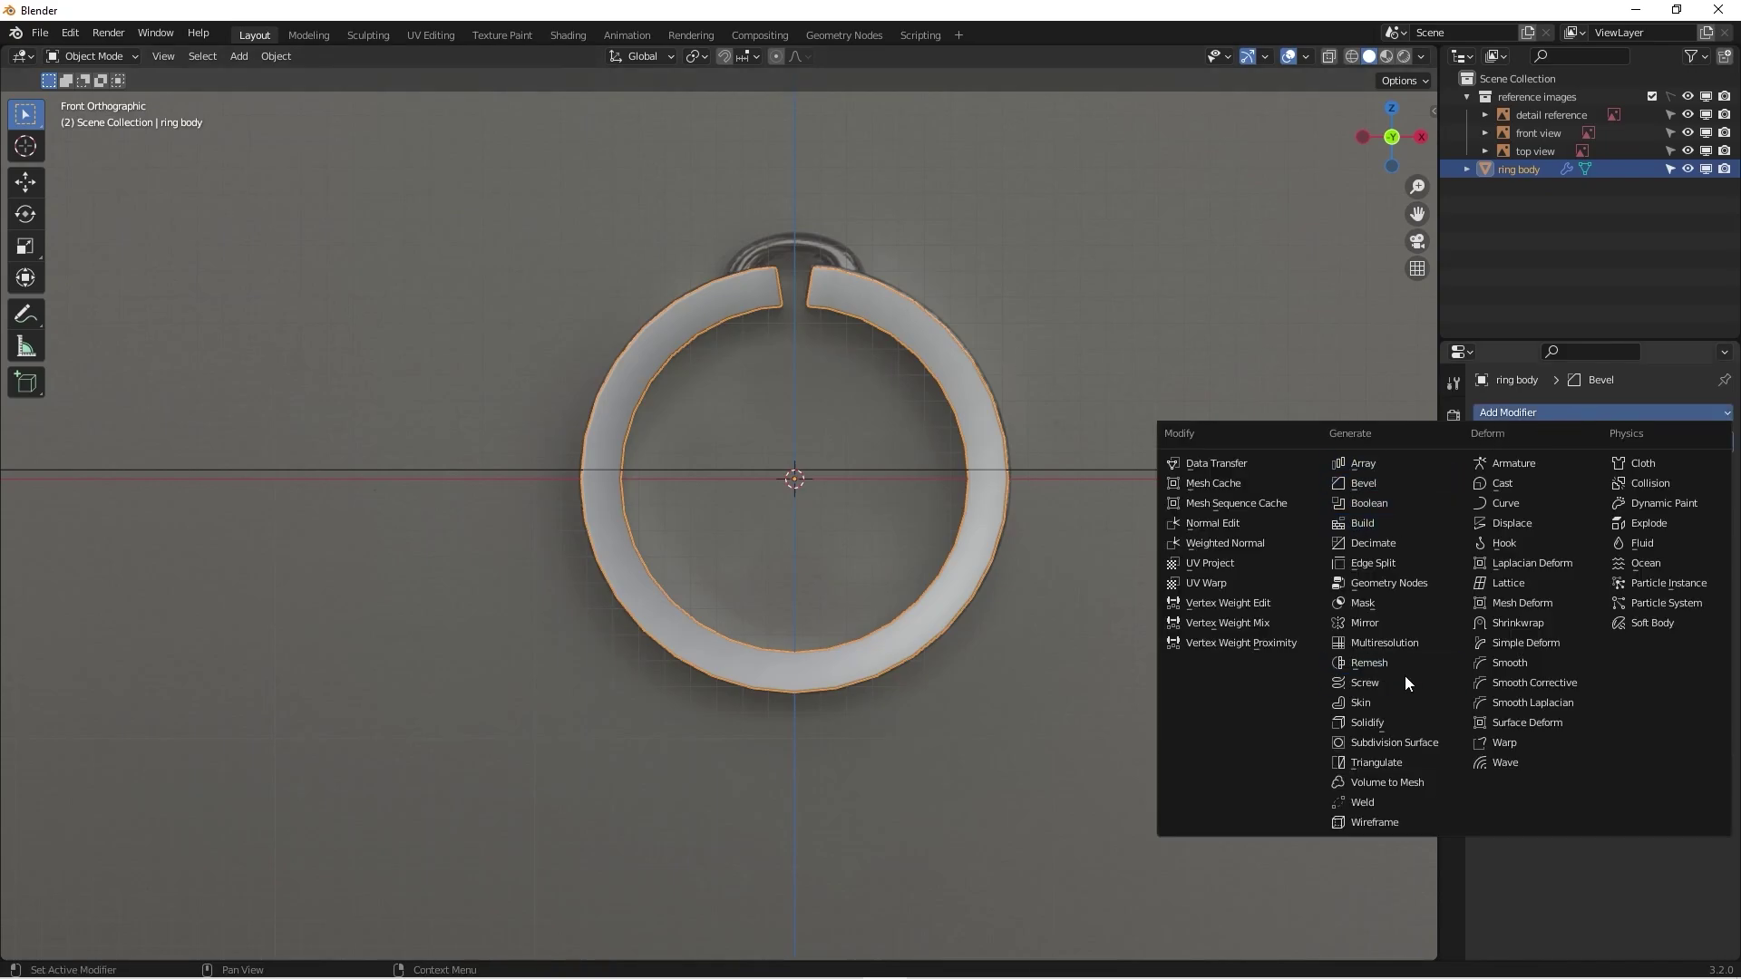
left_click(1403, 748)
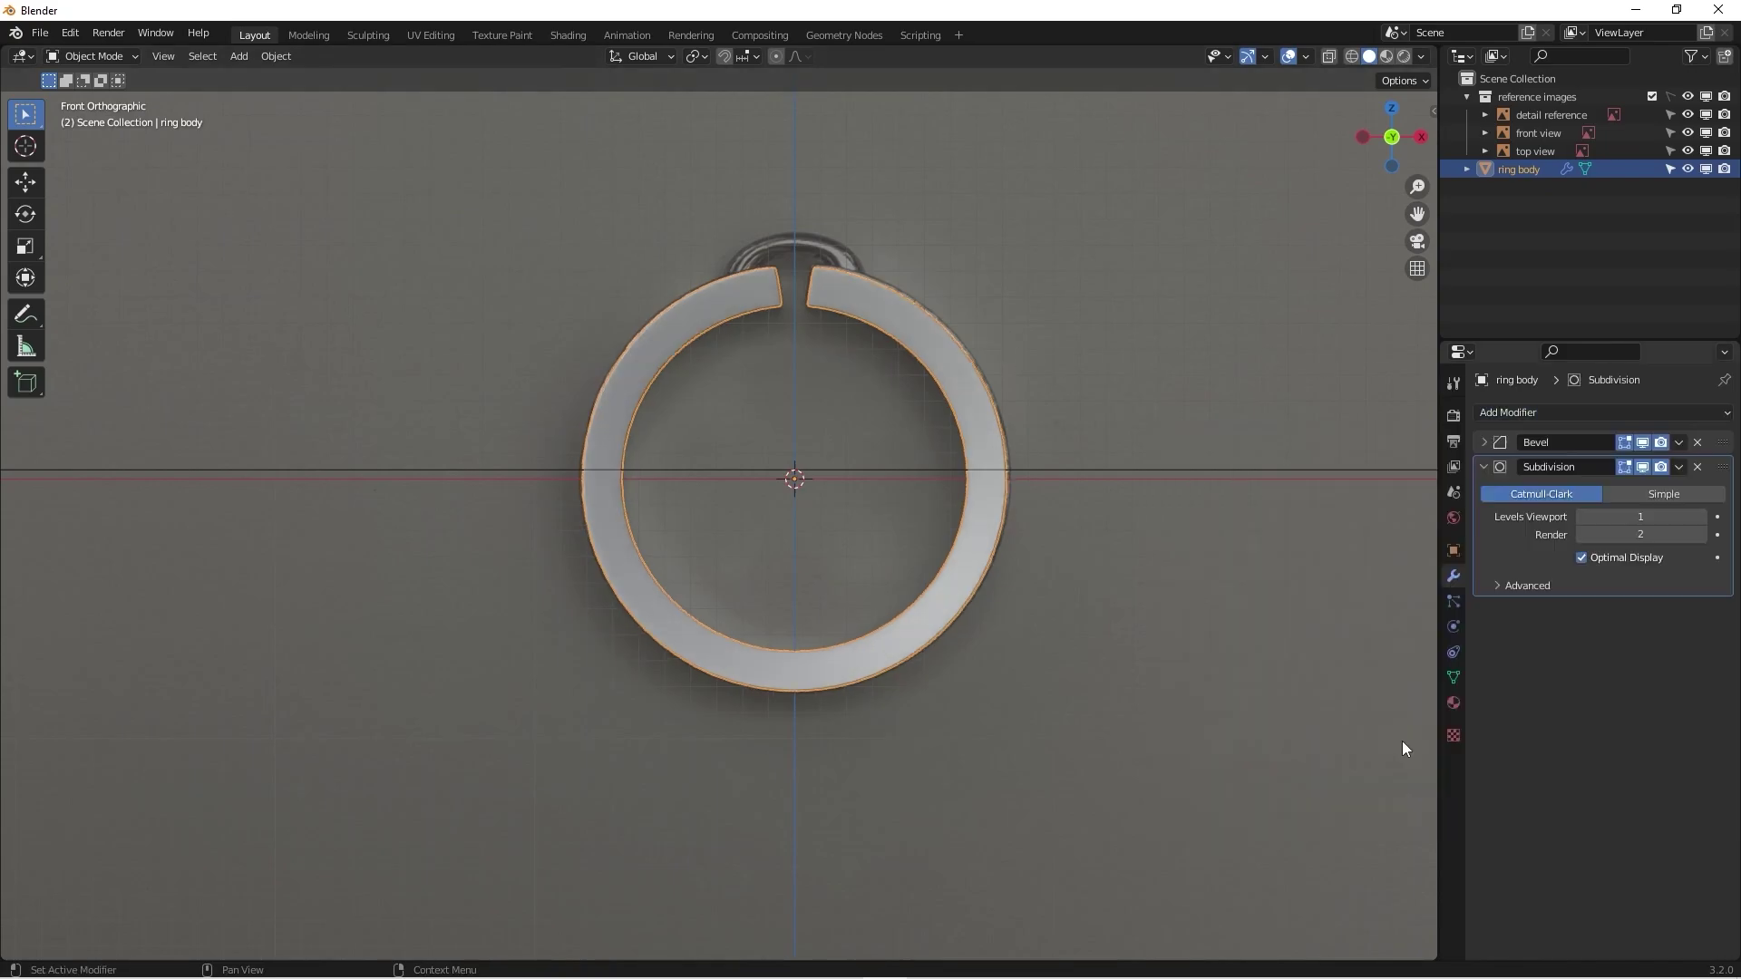
left_click(1701, 517)
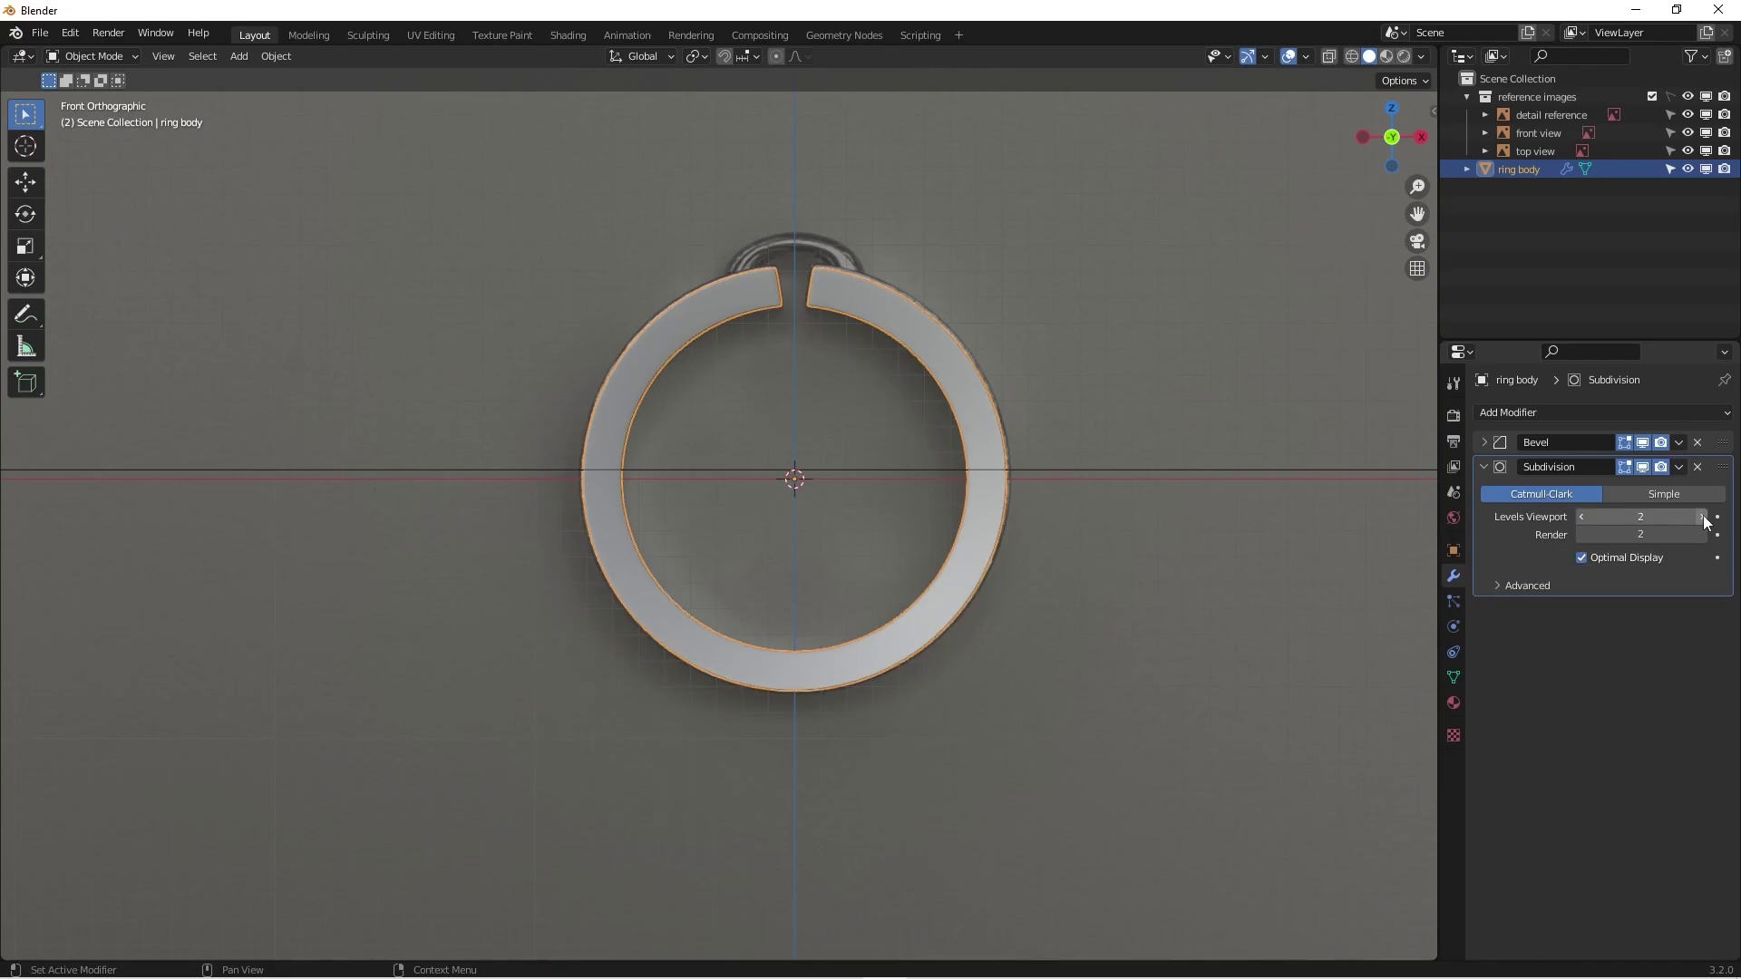
scroll(889, 319, "up", 3)
middle_click_drag(888, 319, 1085, 386)
scroll(898, 481, "up", 6)
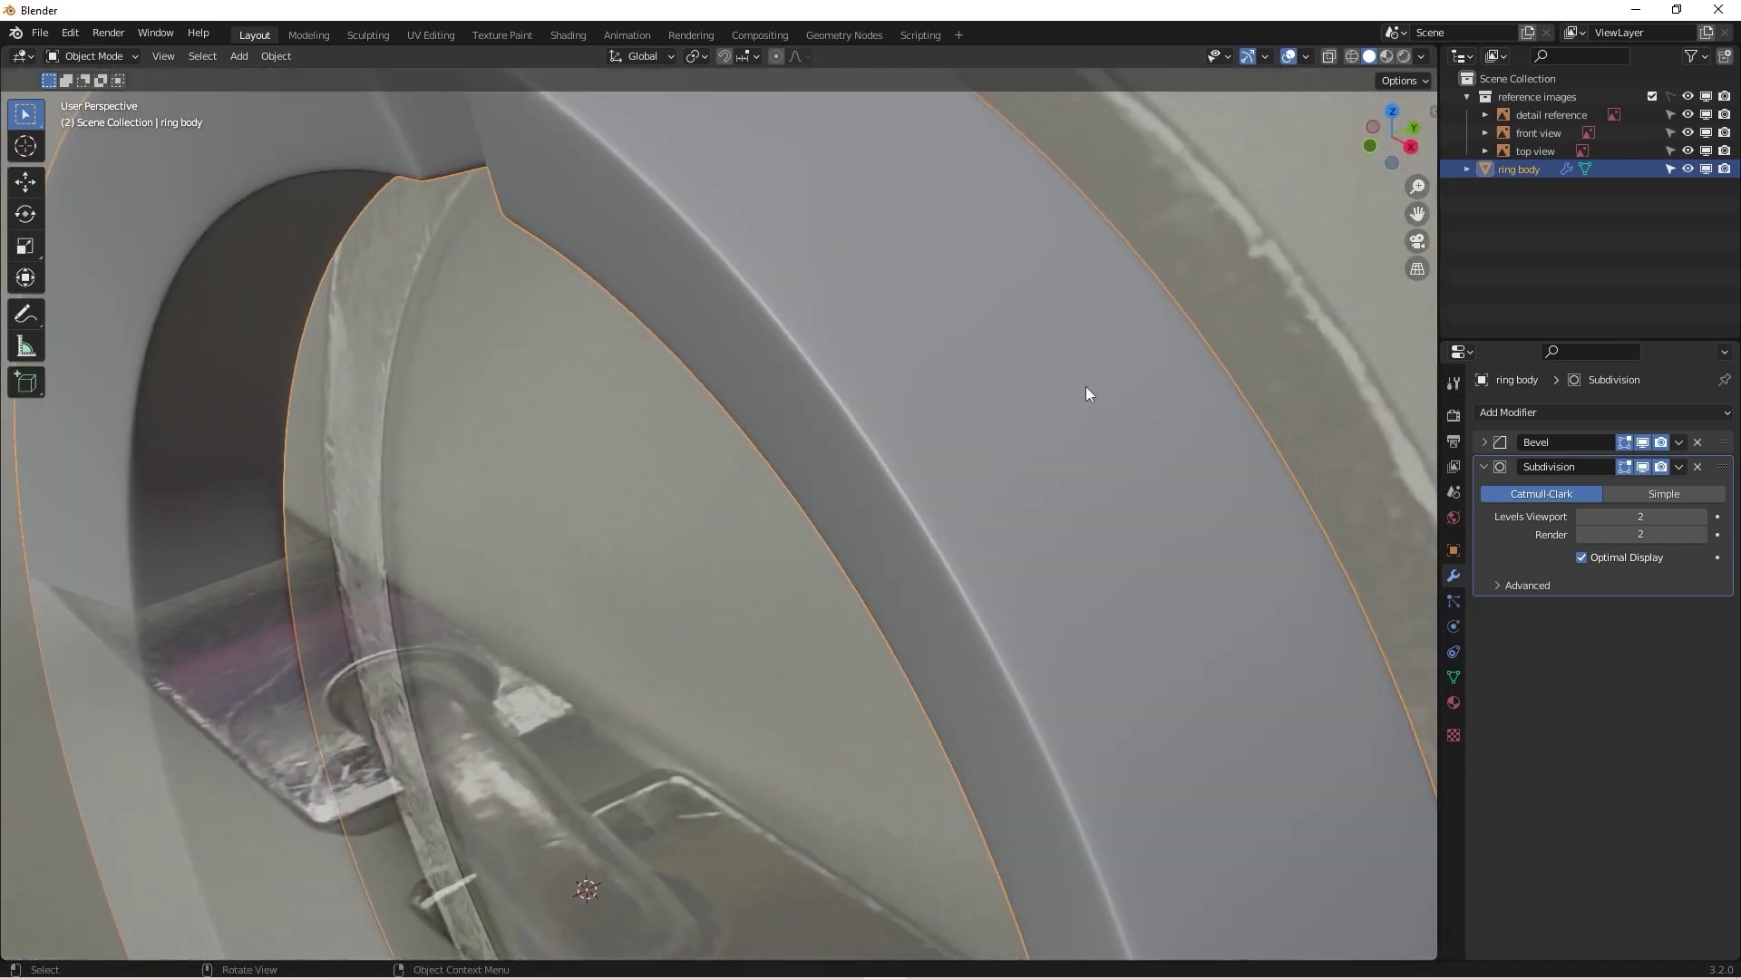
left_click(1699, 466)
Step: Give the ring body a Subdivision Surface modifier at level 2
scroll(687, 408, "down", 6)
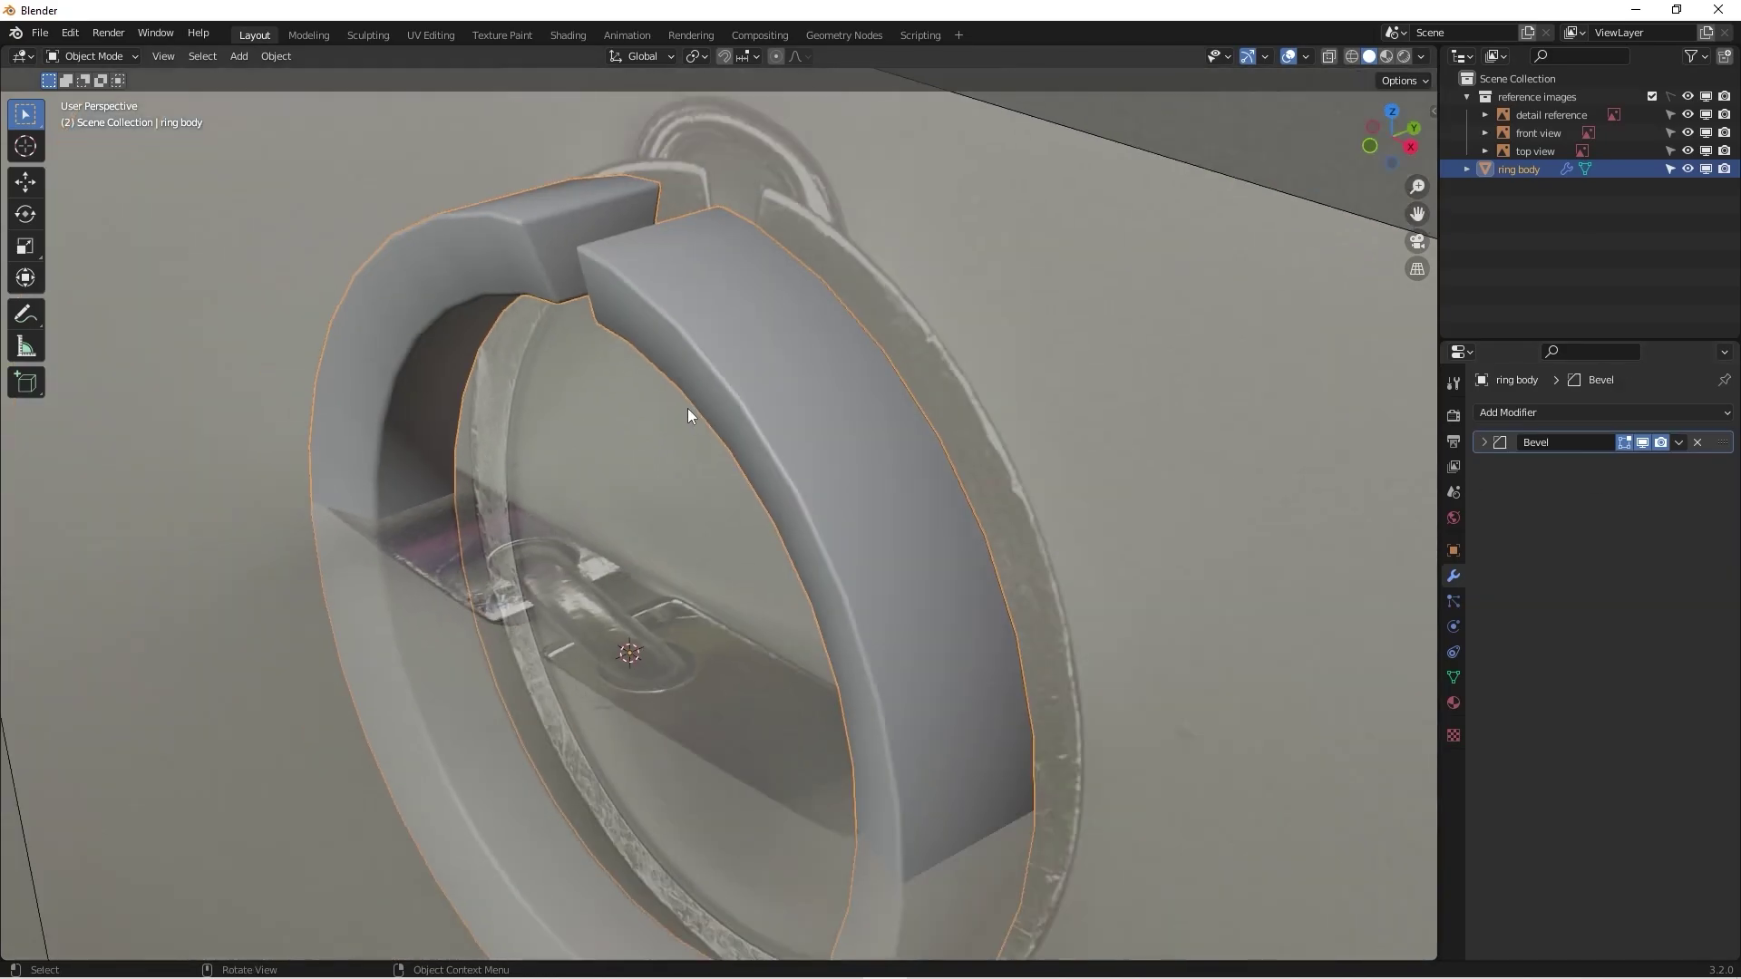
middle_click_drag(688, 408, 758, 397)
scroll(758, 397, "down", 2)
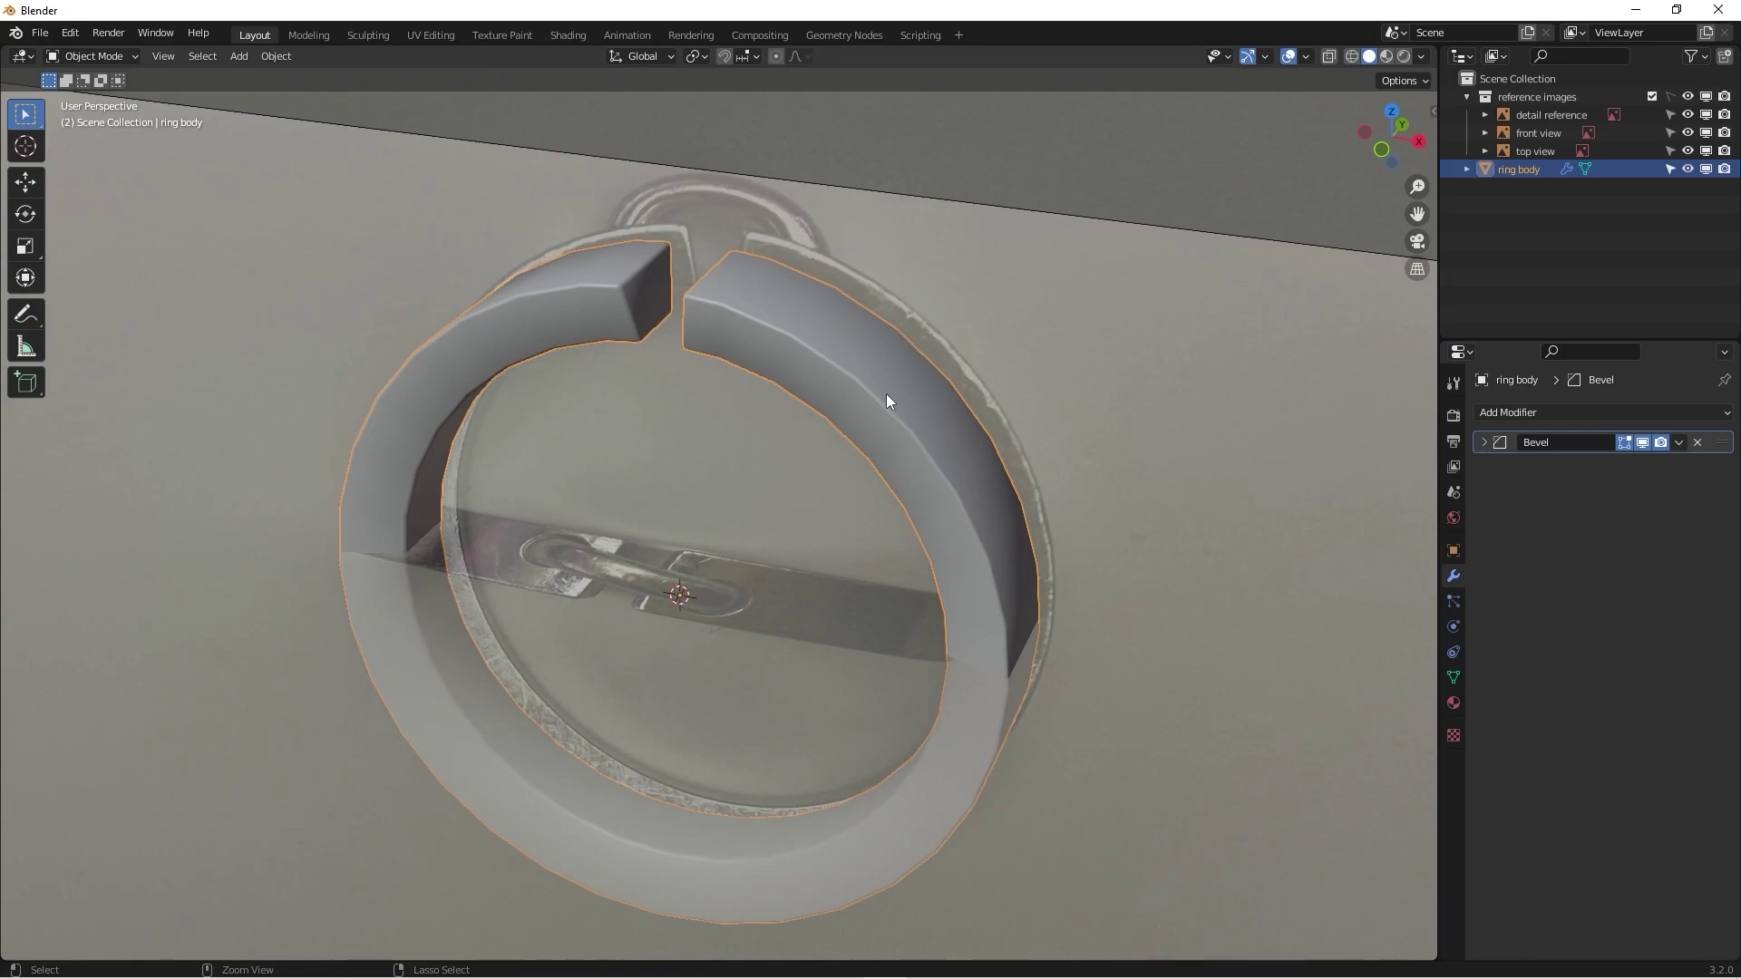
key("ctrl+2")
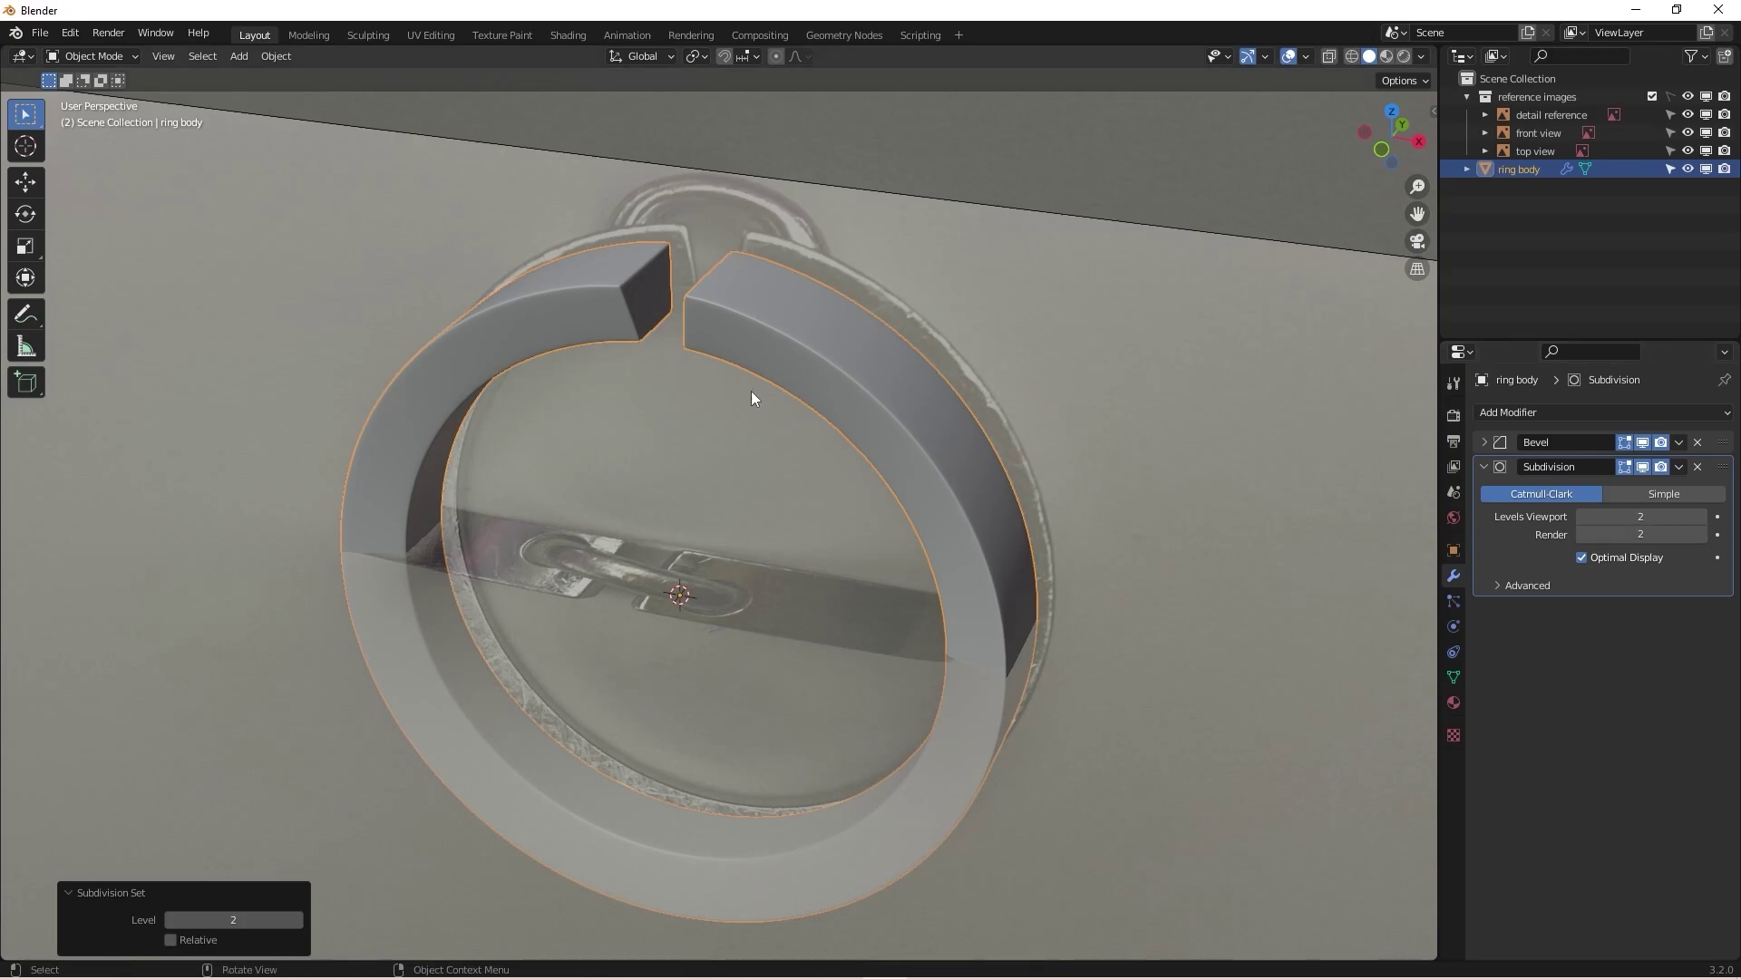
Step: Examine the subdivided ring's outline from the front and its edges and corners at the open ends from several angles
middle_click_drag(751, 390, 829, 338)
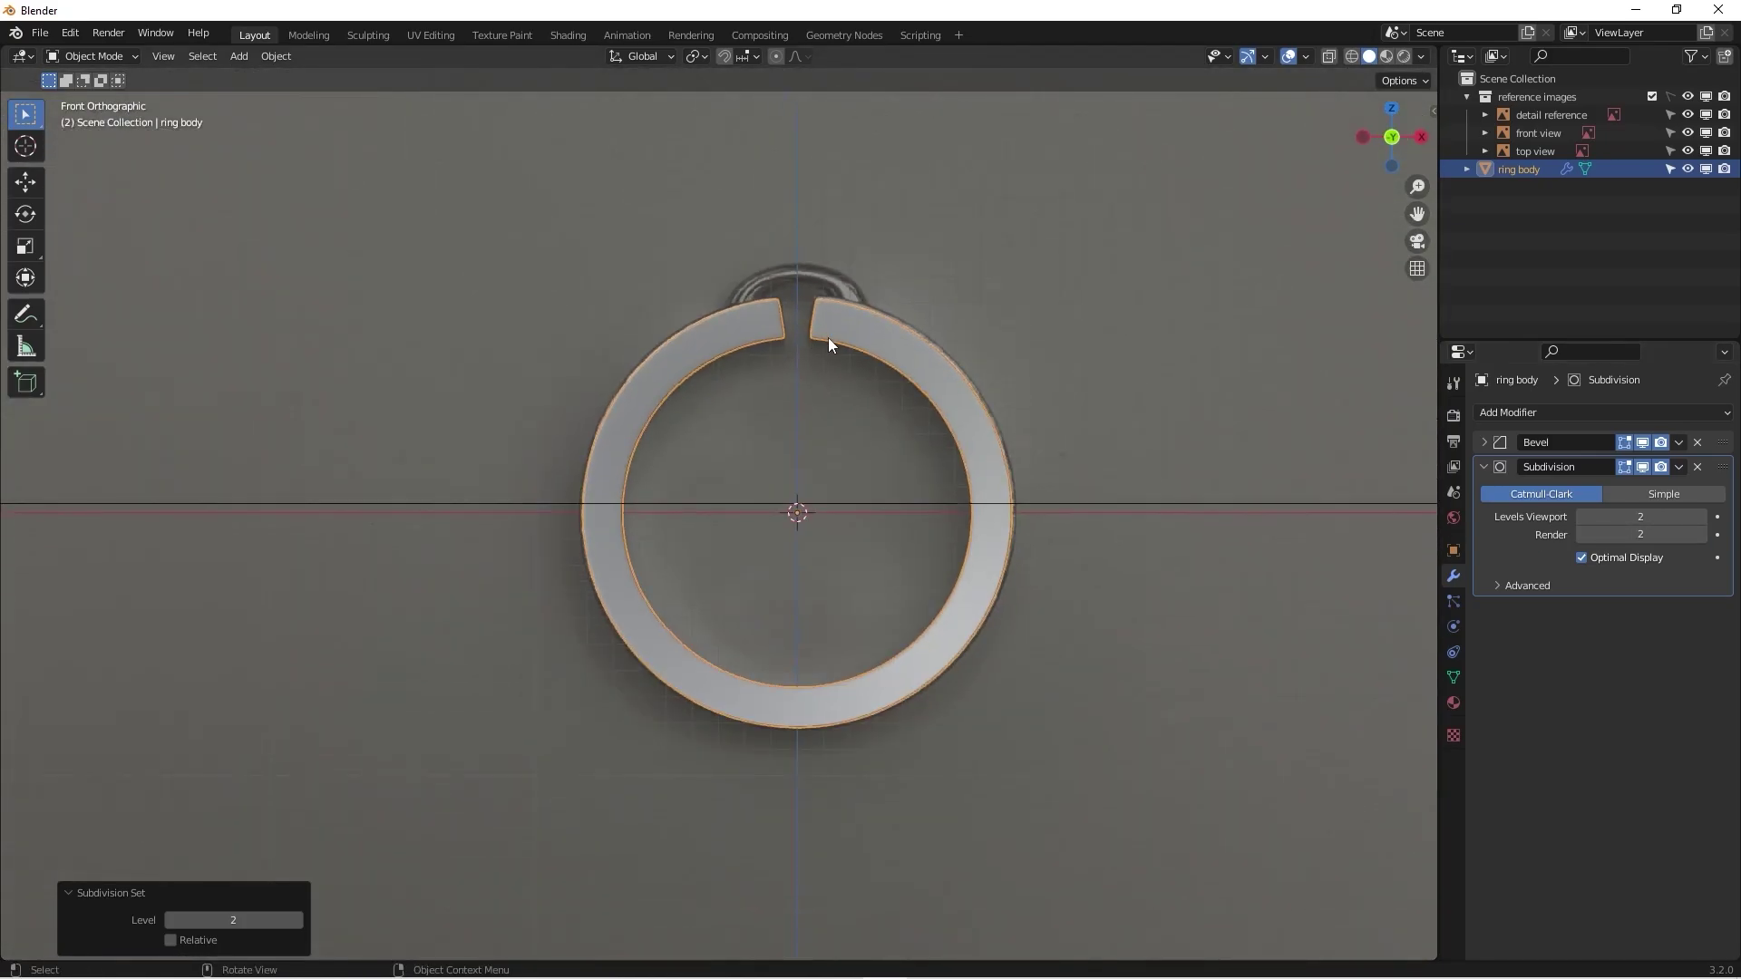
scroll(837, 330, "up", 4)
scroll(871, 399, "down", 3)
scroll(881, 460, "down", 2, "shift")
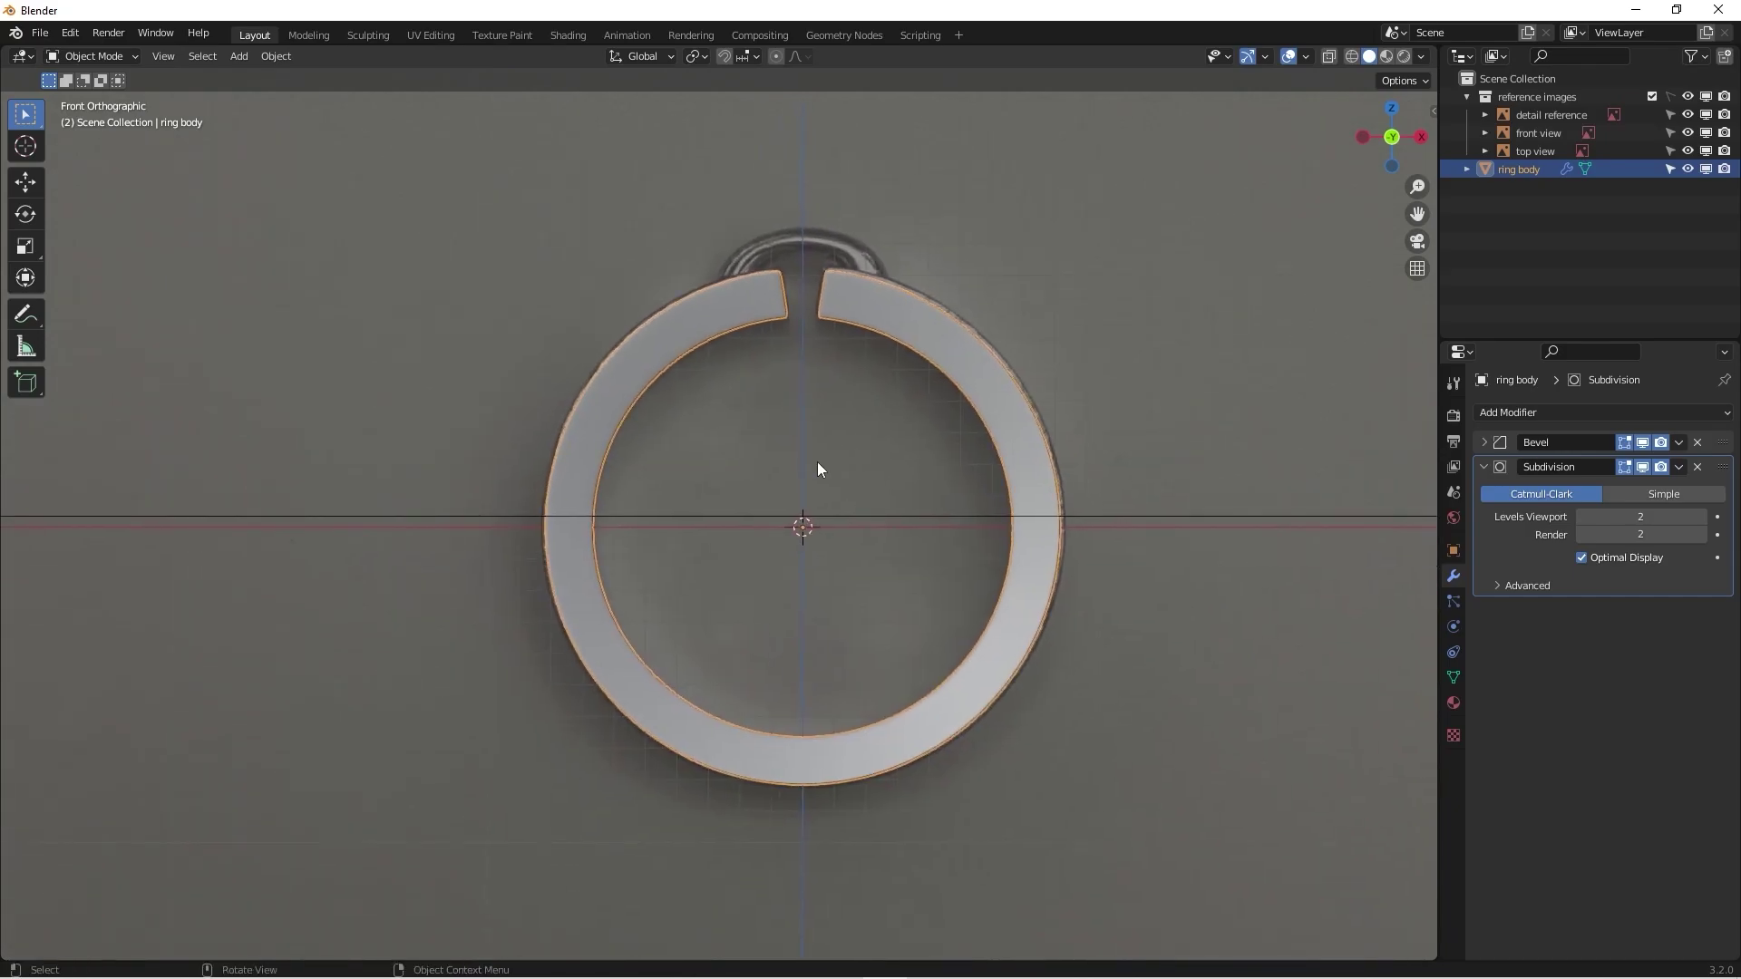
middle_click_drag(771, 430, 875, 468)
scroll(719, 299, "up", 6)
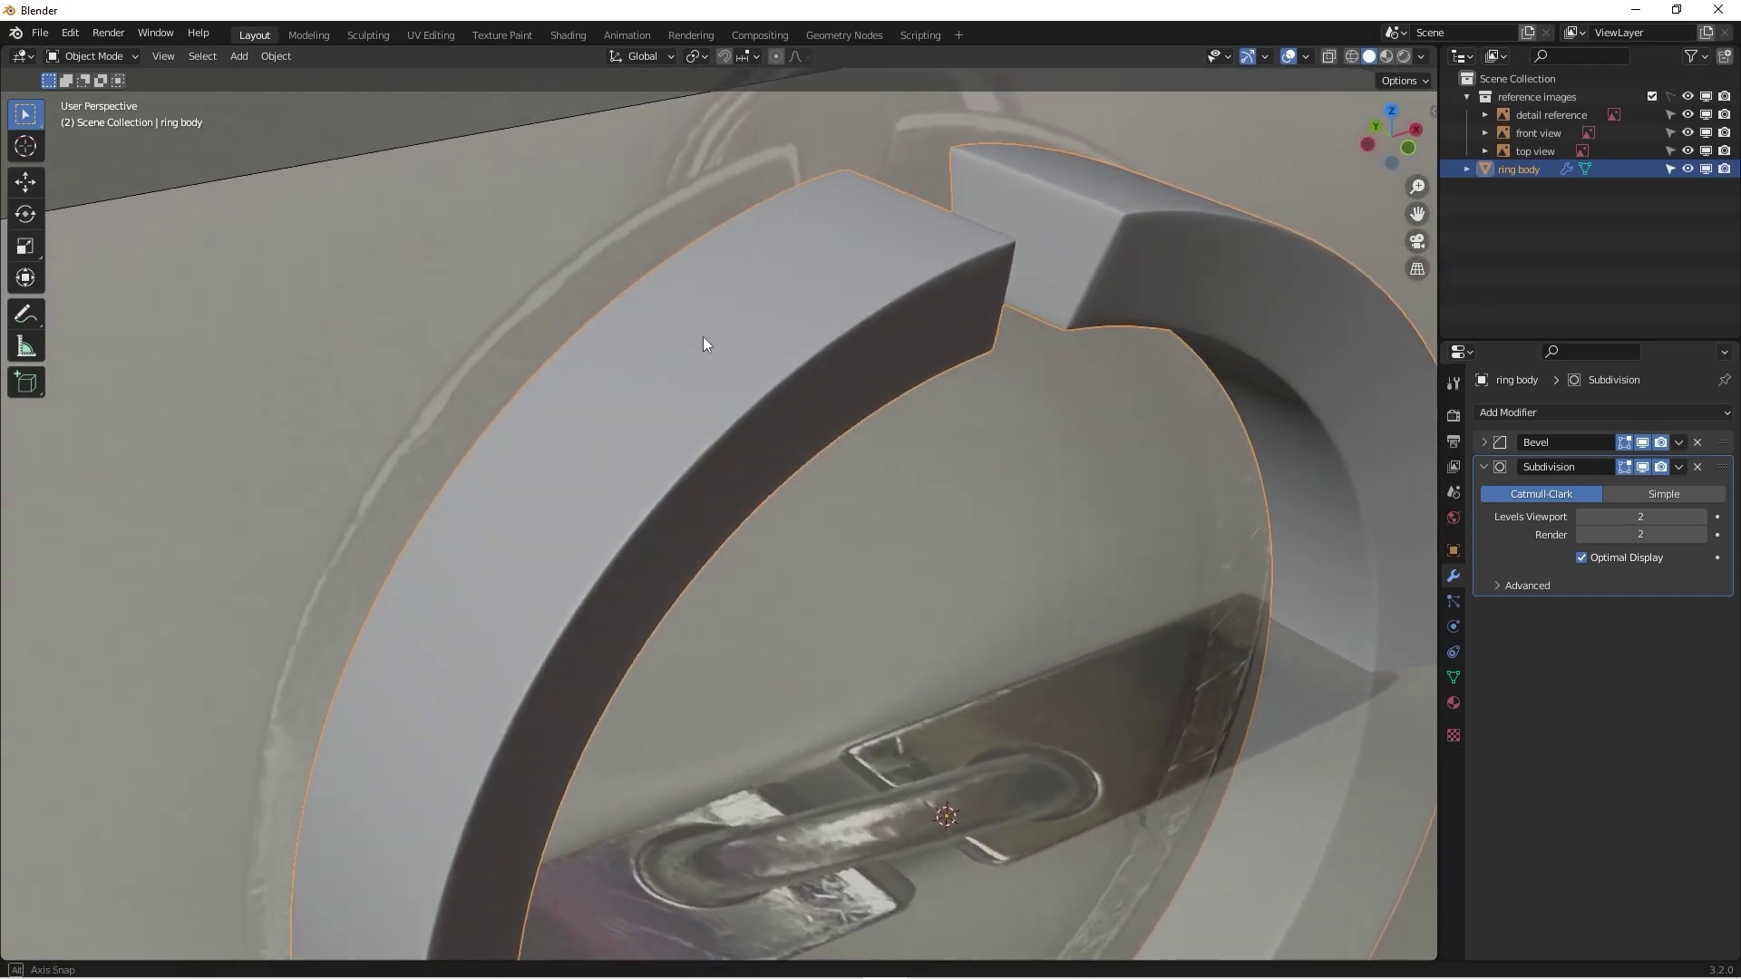
middle_click_drag(756, 355, 574, 424)
scroll(770, 427, "up", 5)
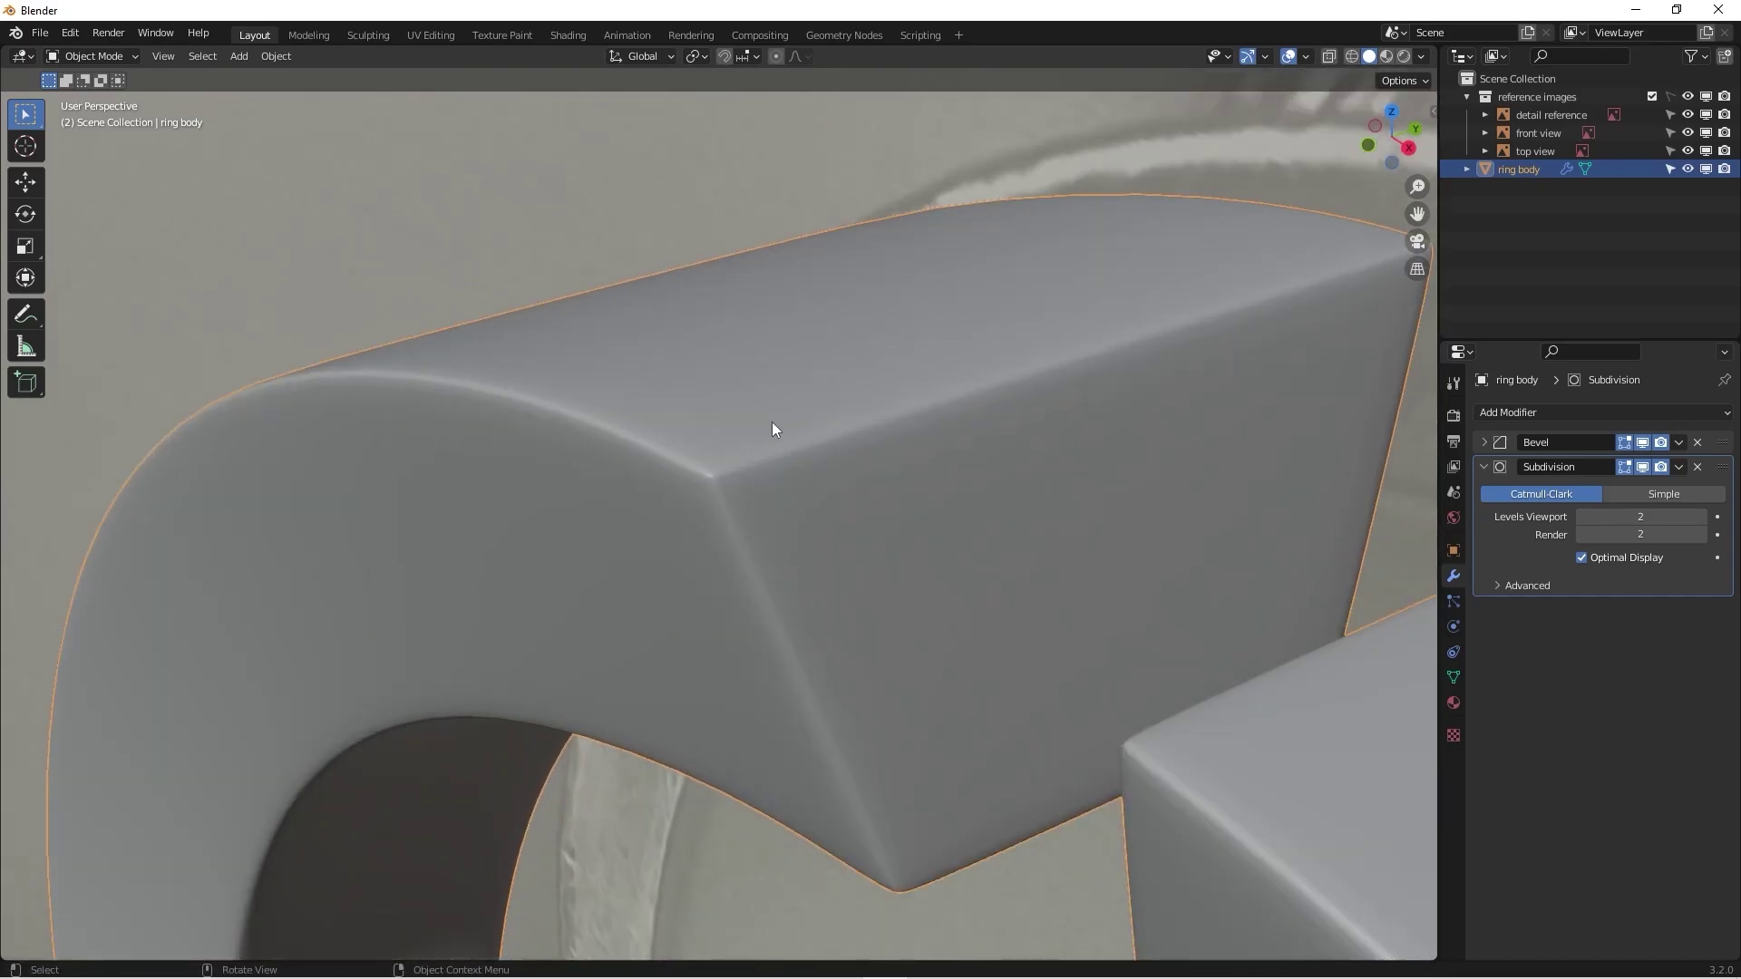
scroll(689, 494, "down", 6)
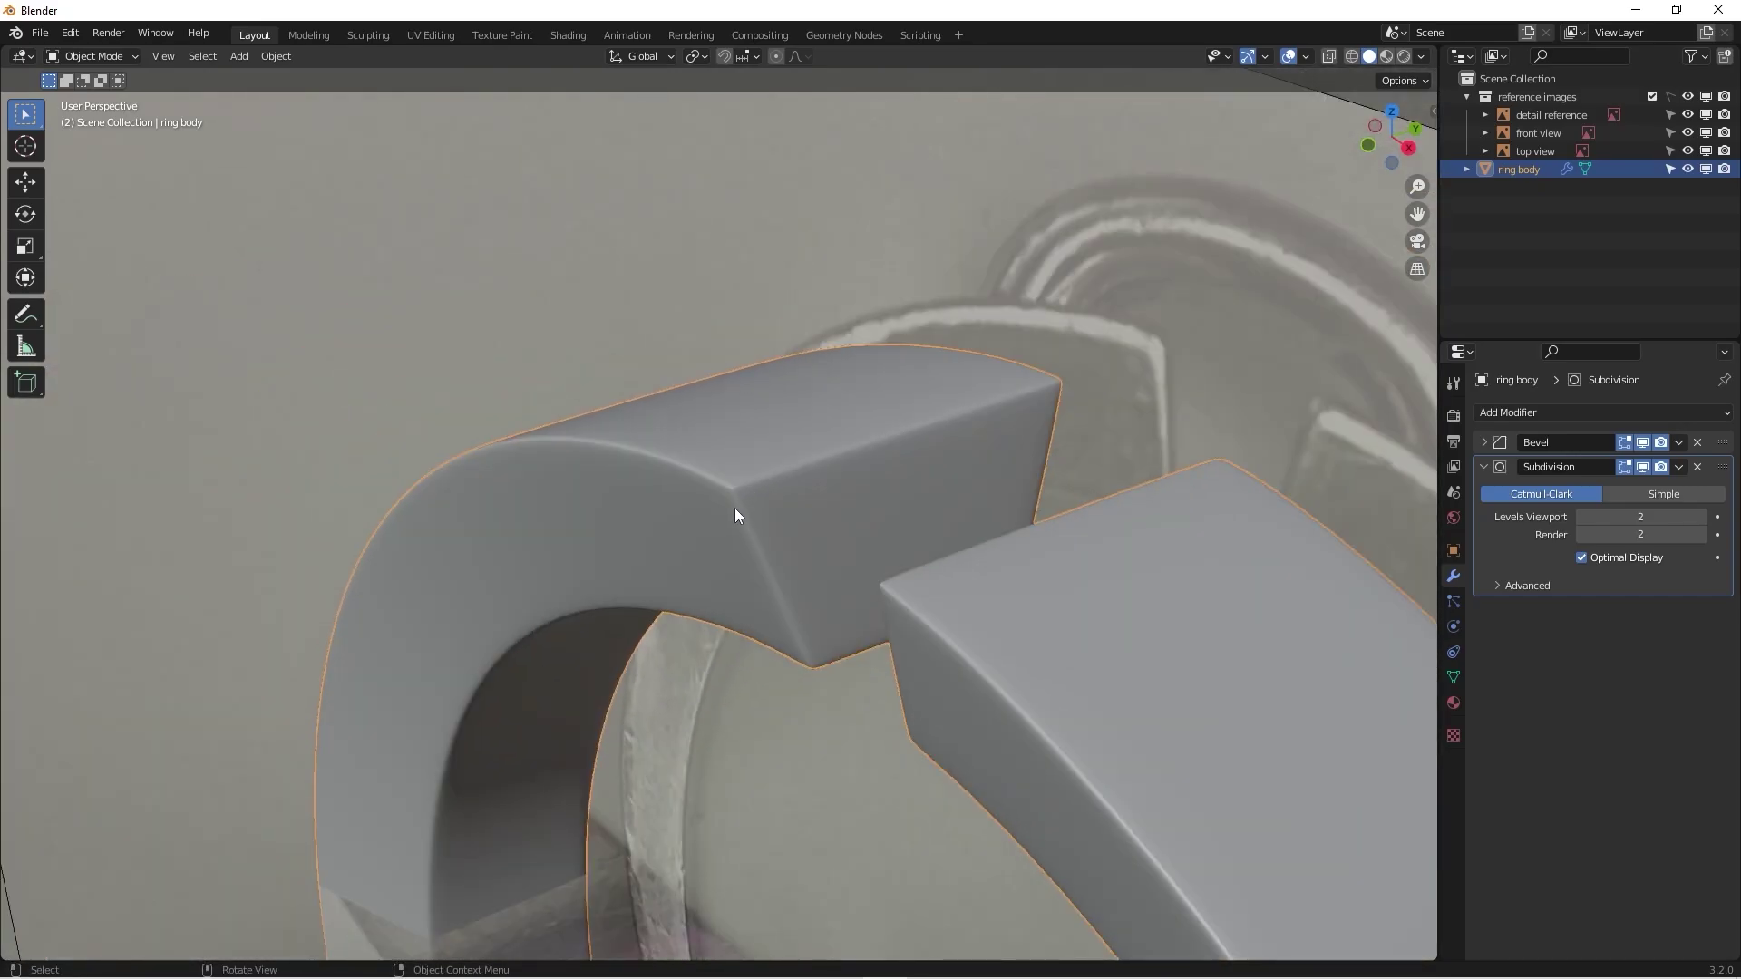
scroll(719, 498, "up", 2)
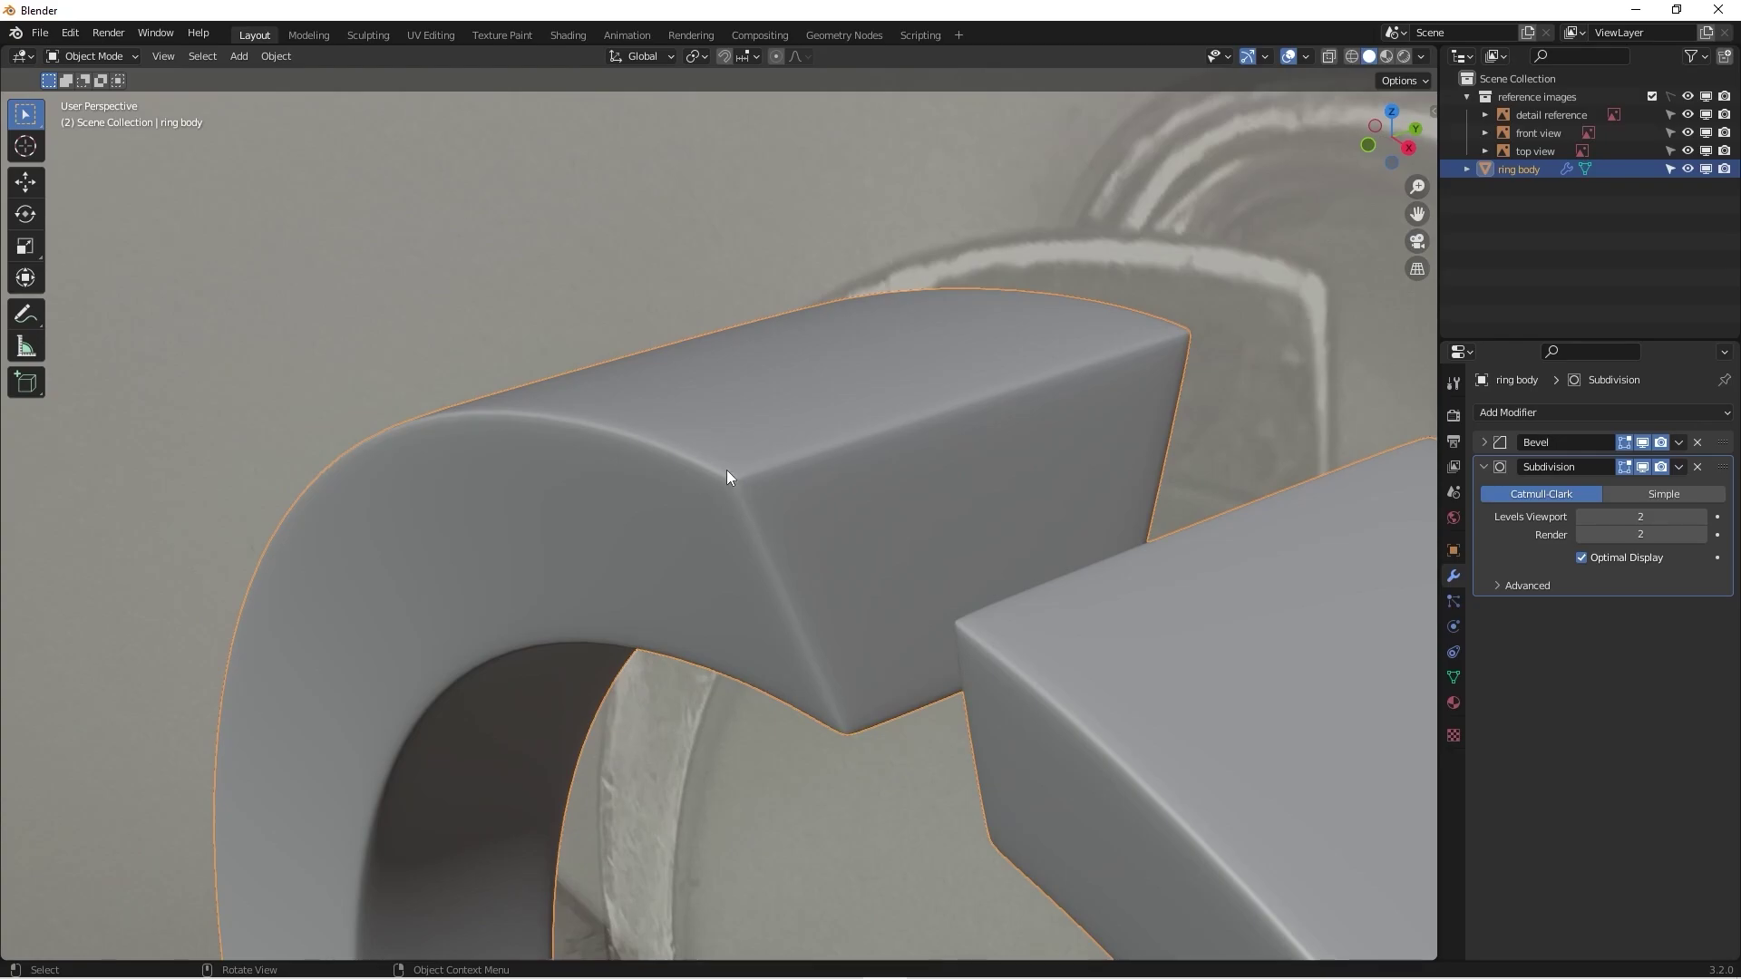
scroll(742, 544, "down", 5)
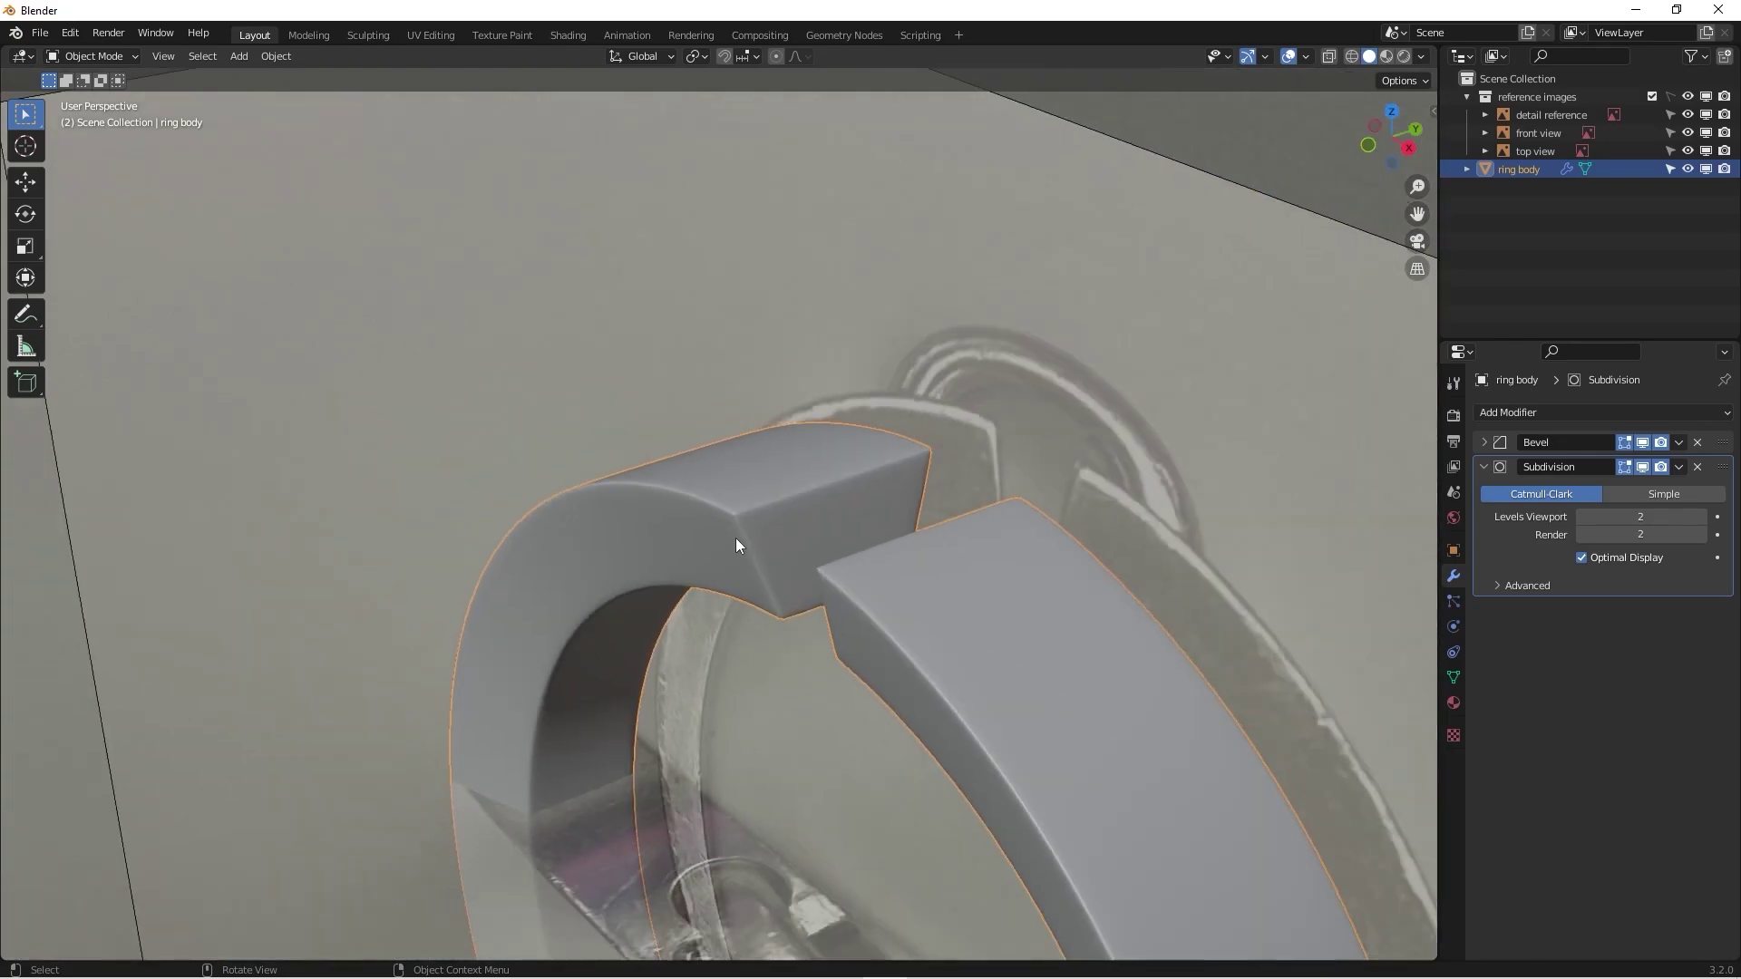
middle_click_drag(736, 537, 958, 590)
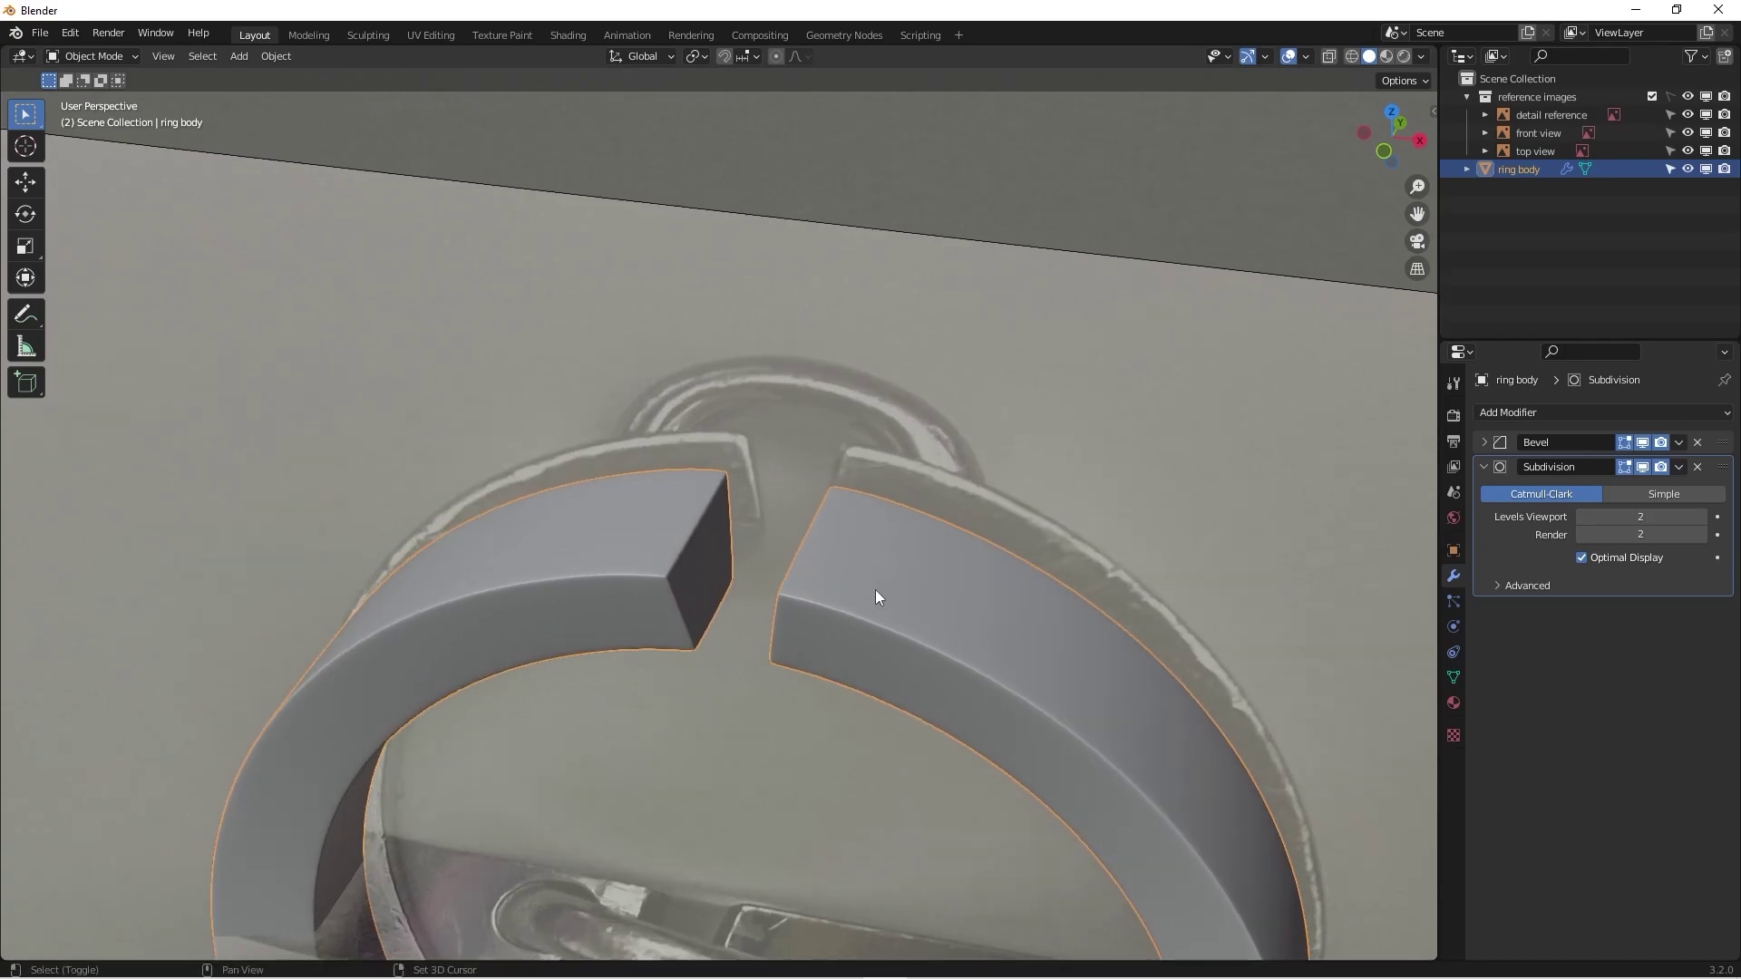
scroll(861, 408, "down", 3)
scroll(671, 388, "up", 3)
scroll(671, 386, "up", 3)
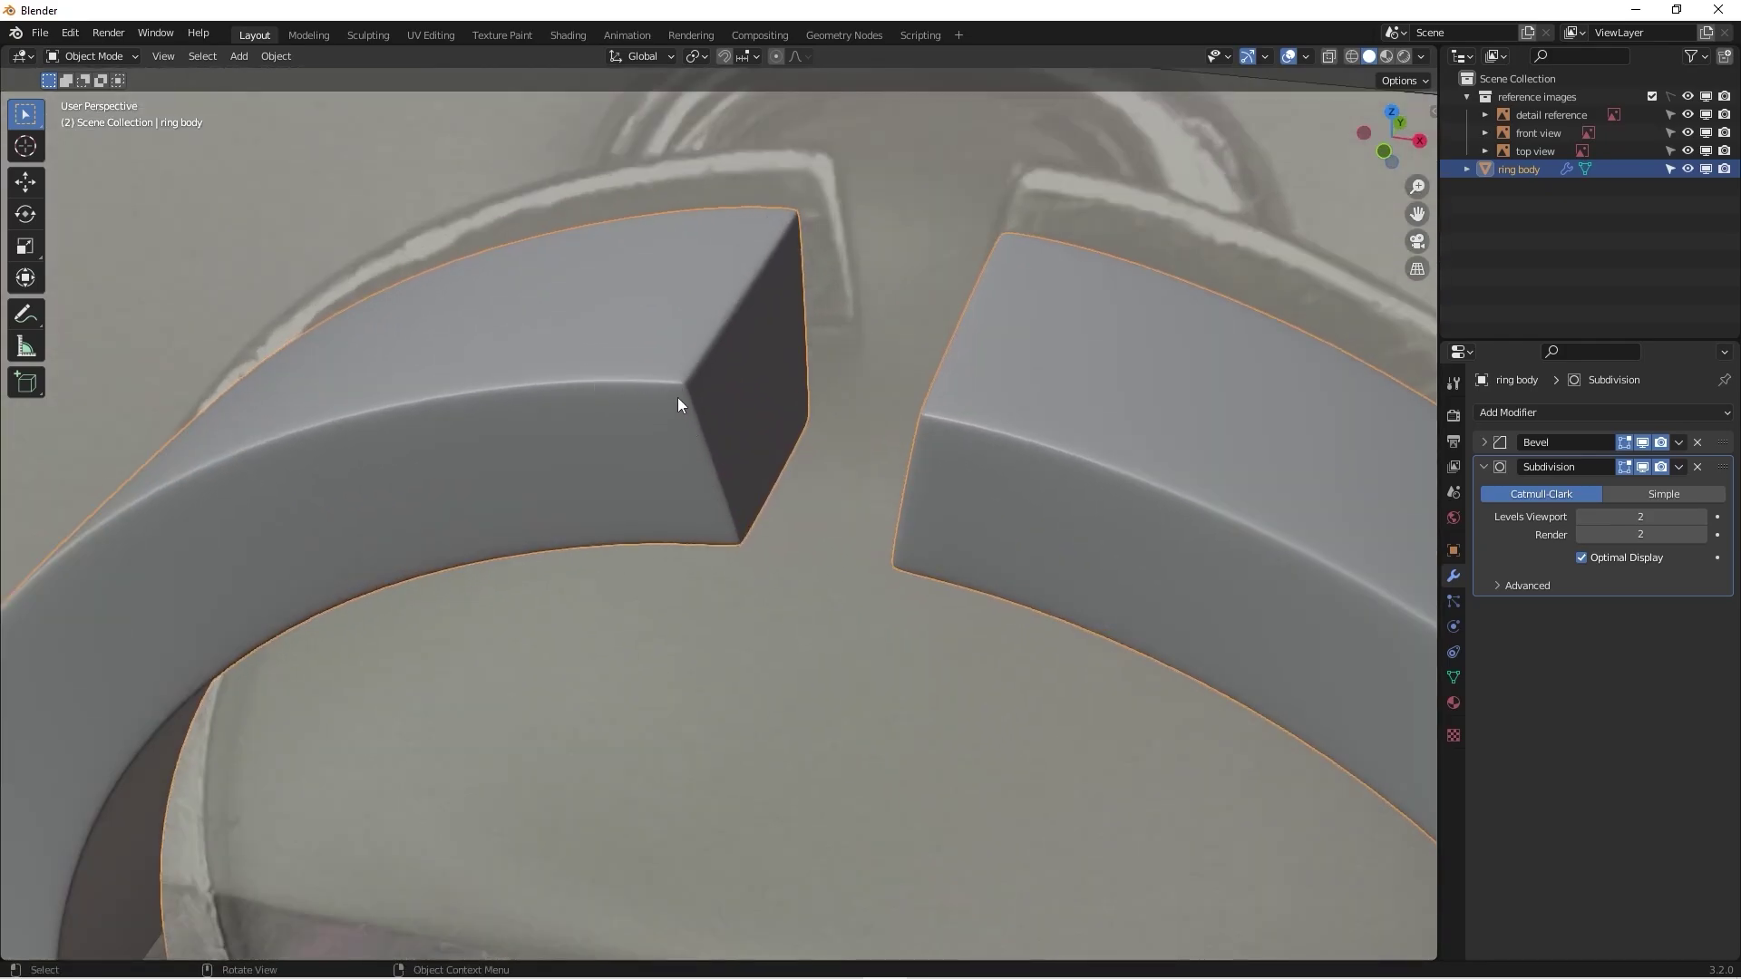
scroll(677, 398, "down", 6)
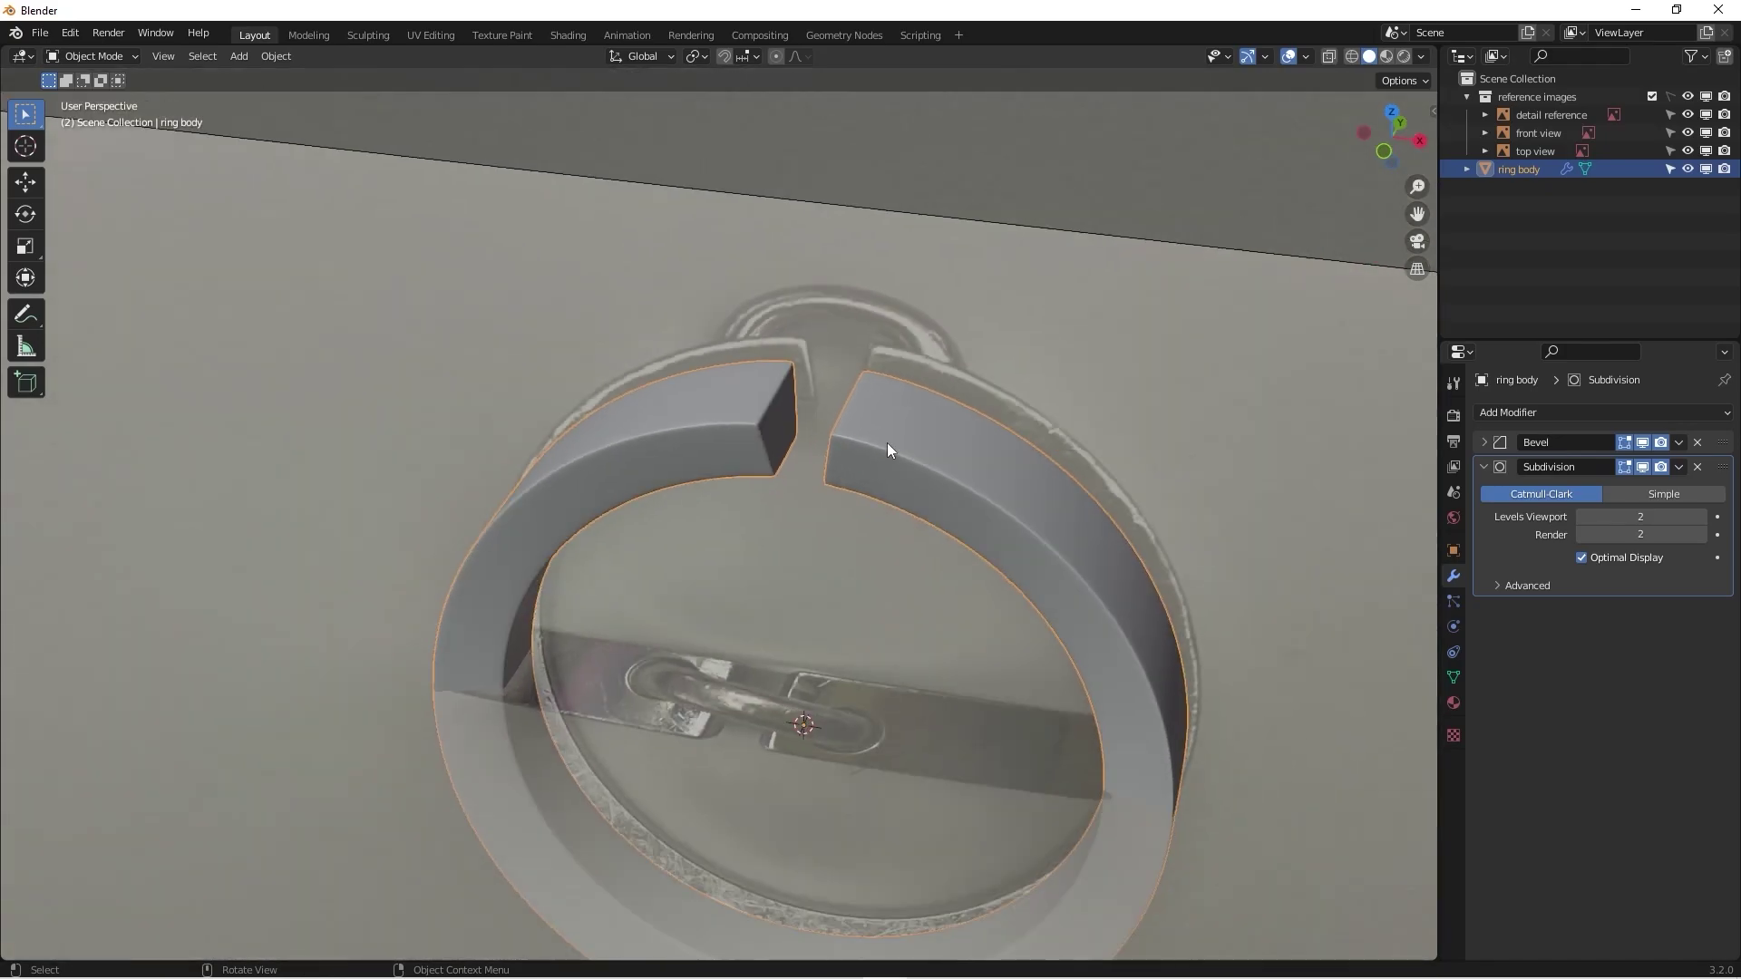
scroll(845, 513, "down", 2)
Step: Deselect the ring body and compare its outline with the reference image in the front view
key("KP_1")
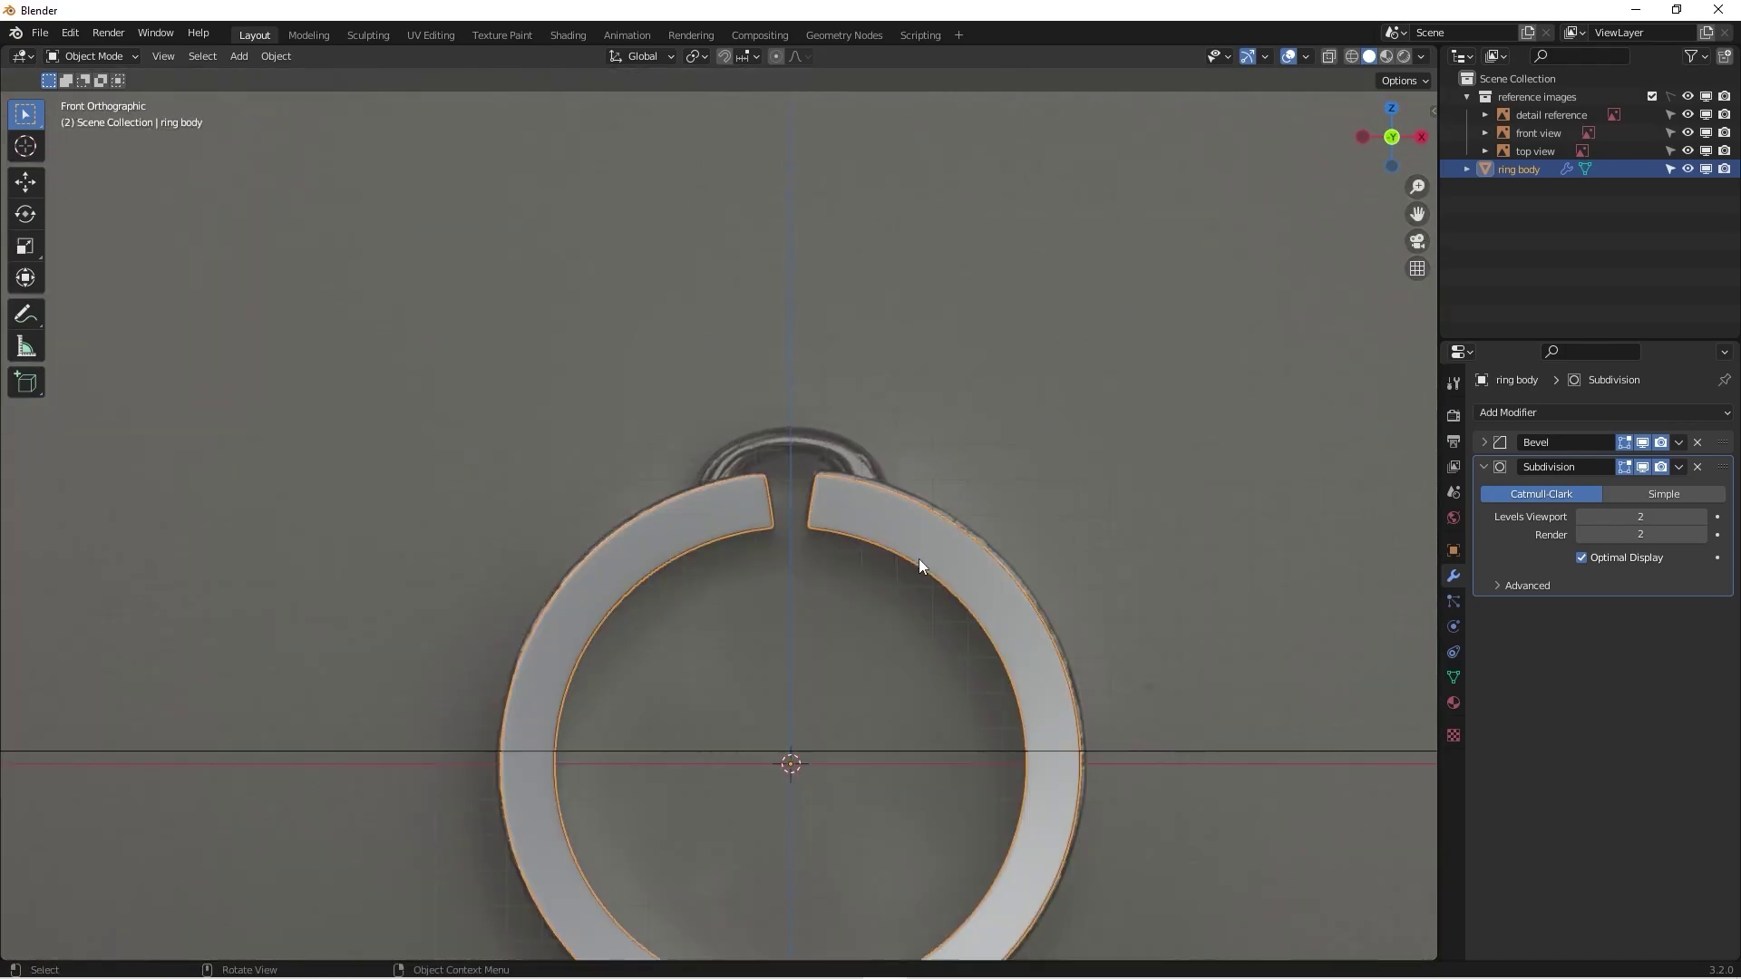
scroll(882, 499, "down", 4)
scroll(909, 475, "up", 4)
left_click(850, 531)
scroll(832, 455, "down", 3)
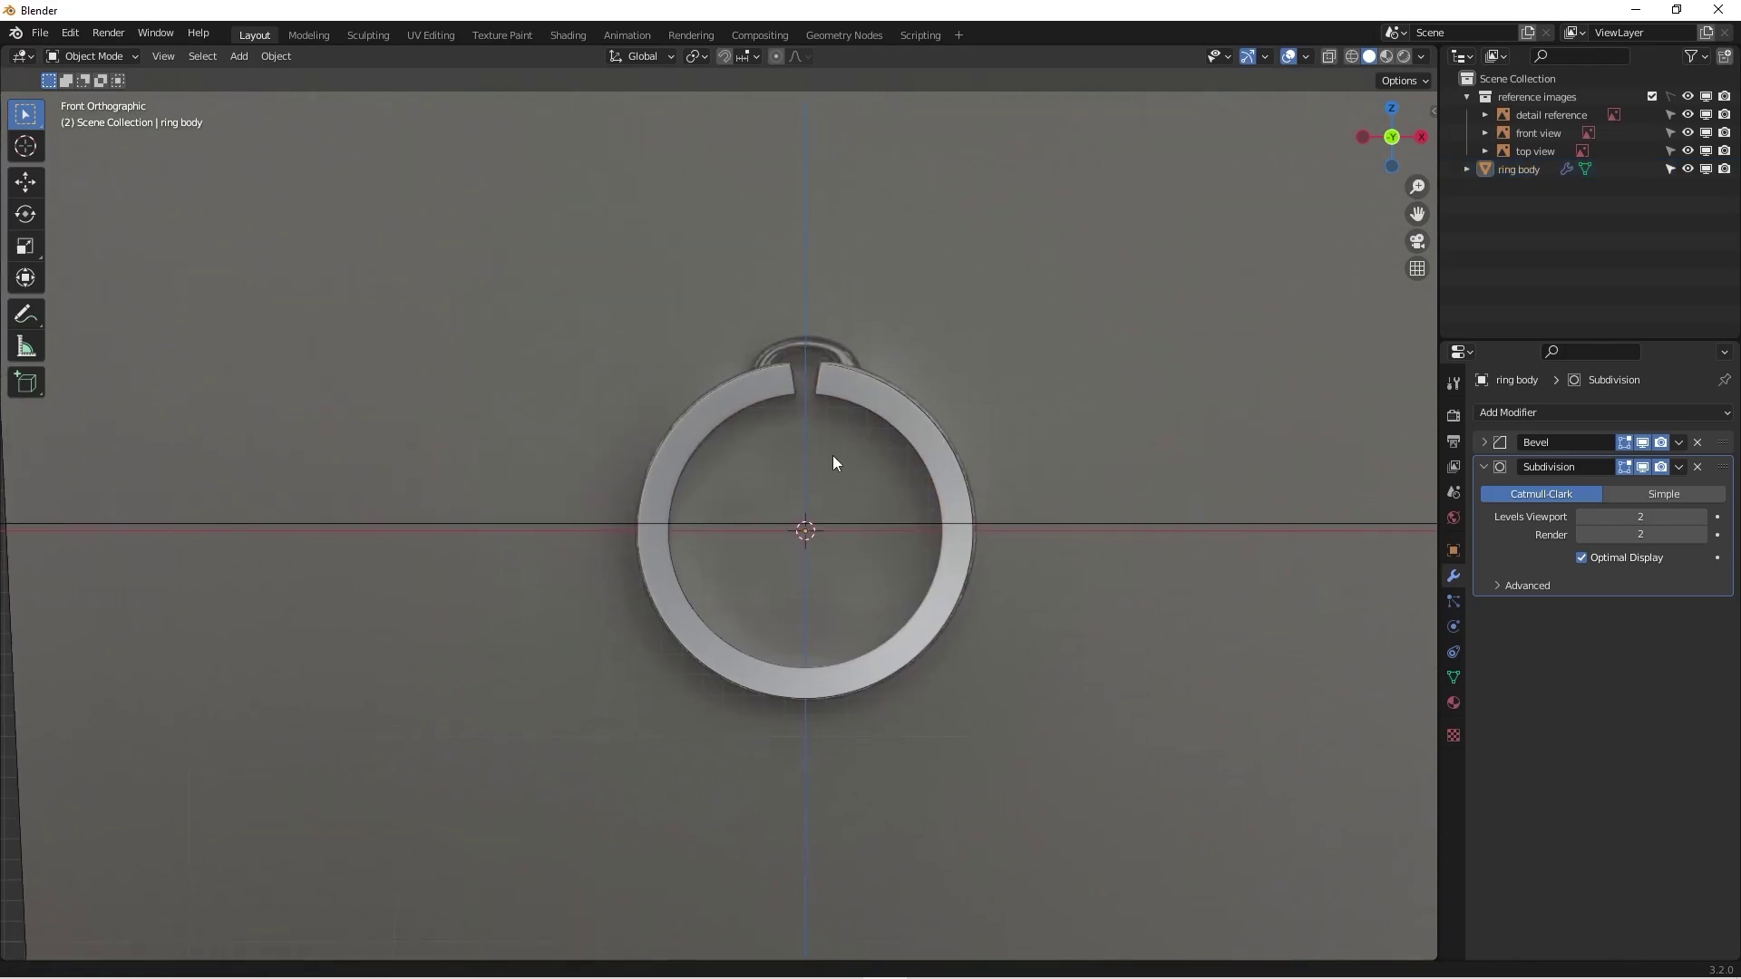
scroll(696, 296, "up", 3)
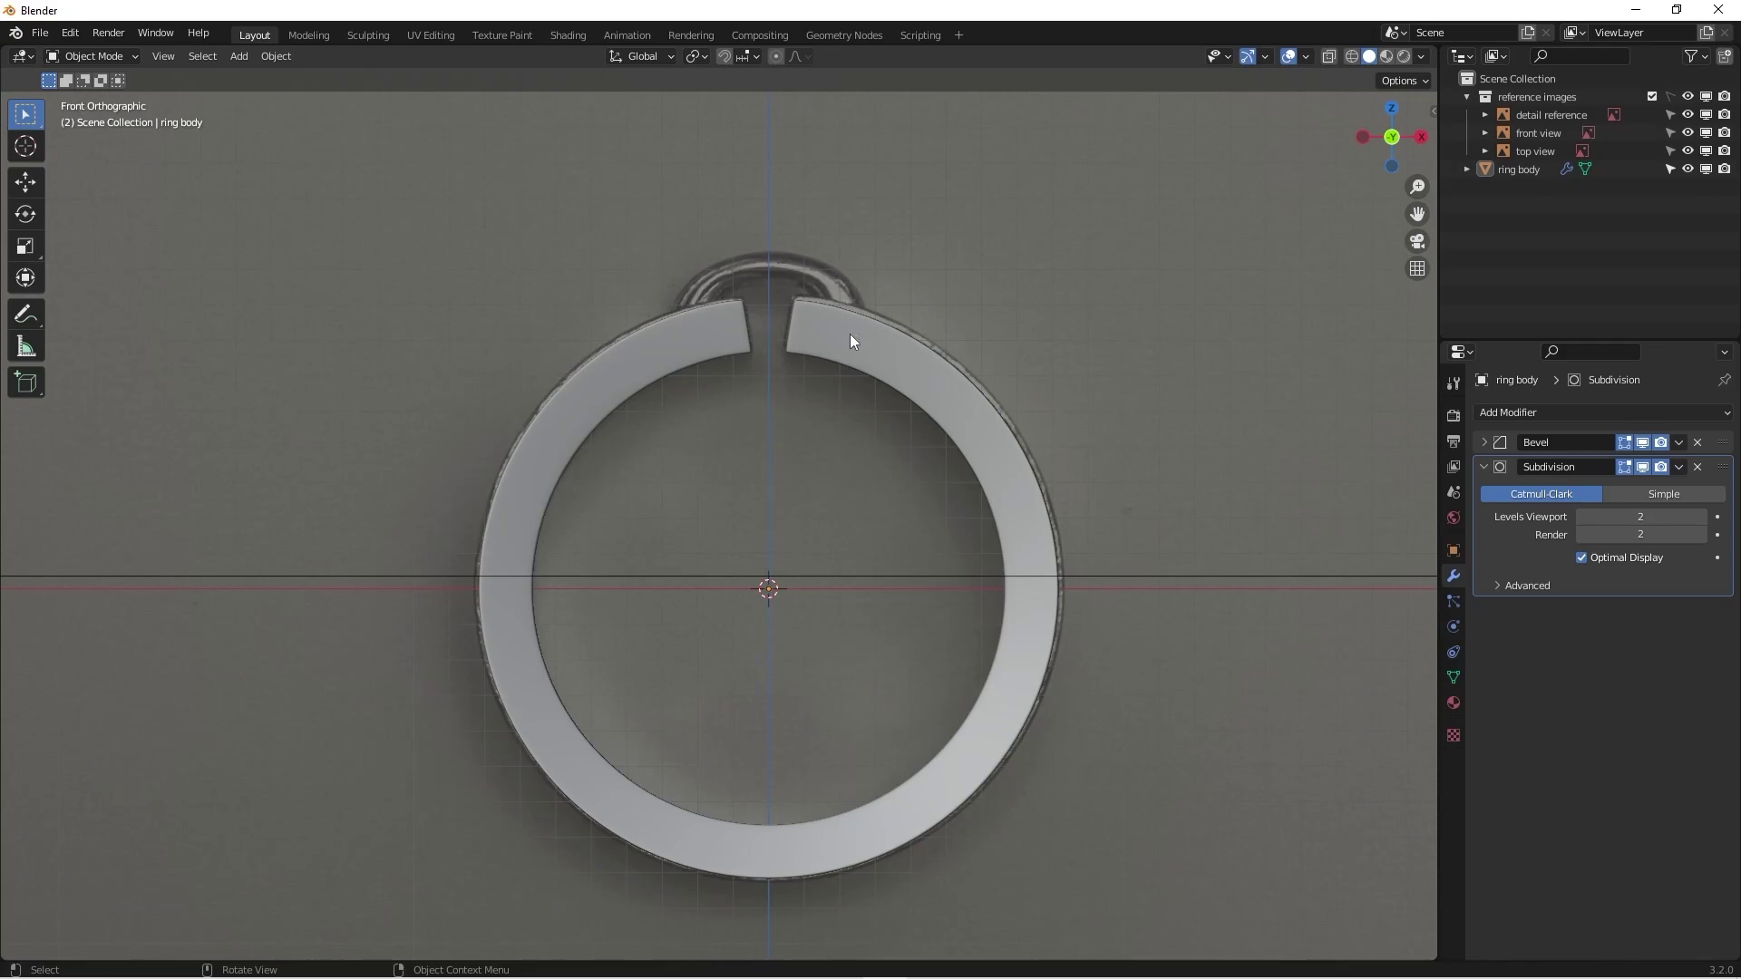
middle_click_drag(851, 334, 633, 374)
key("KP_1")
scroll(634, 373, "down", 1)
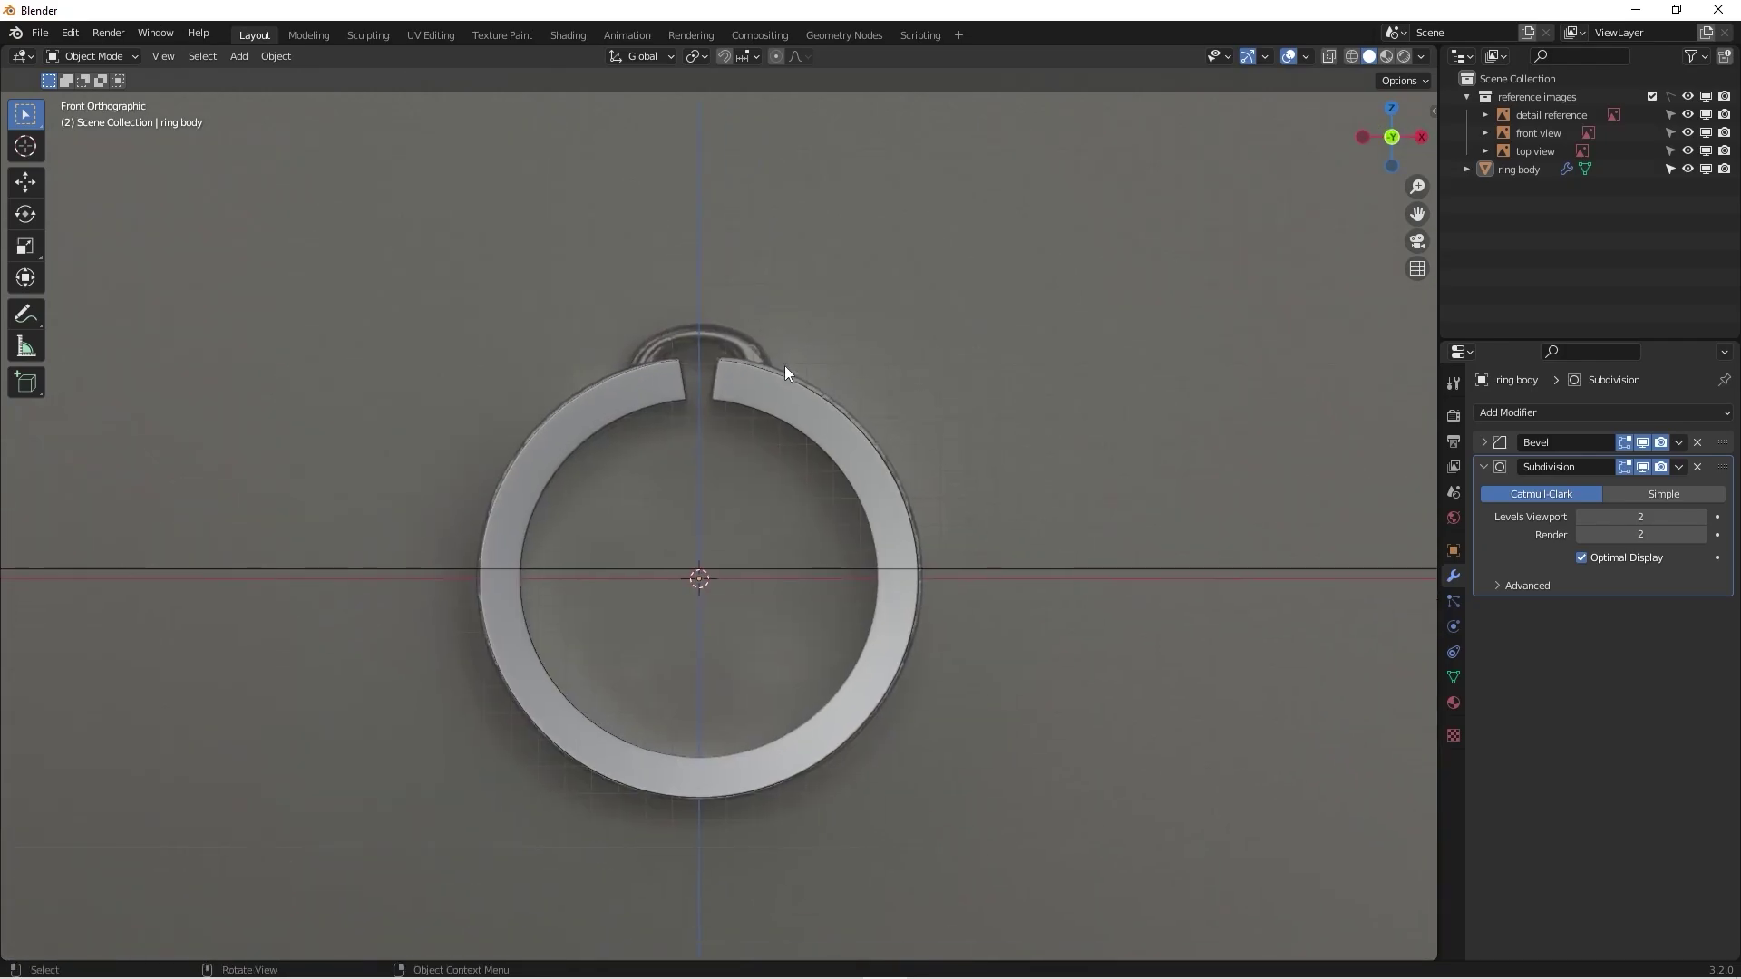
Step: Add a Bezier curve at the world origin in the front view and bring its full length into view
key("shift+a")
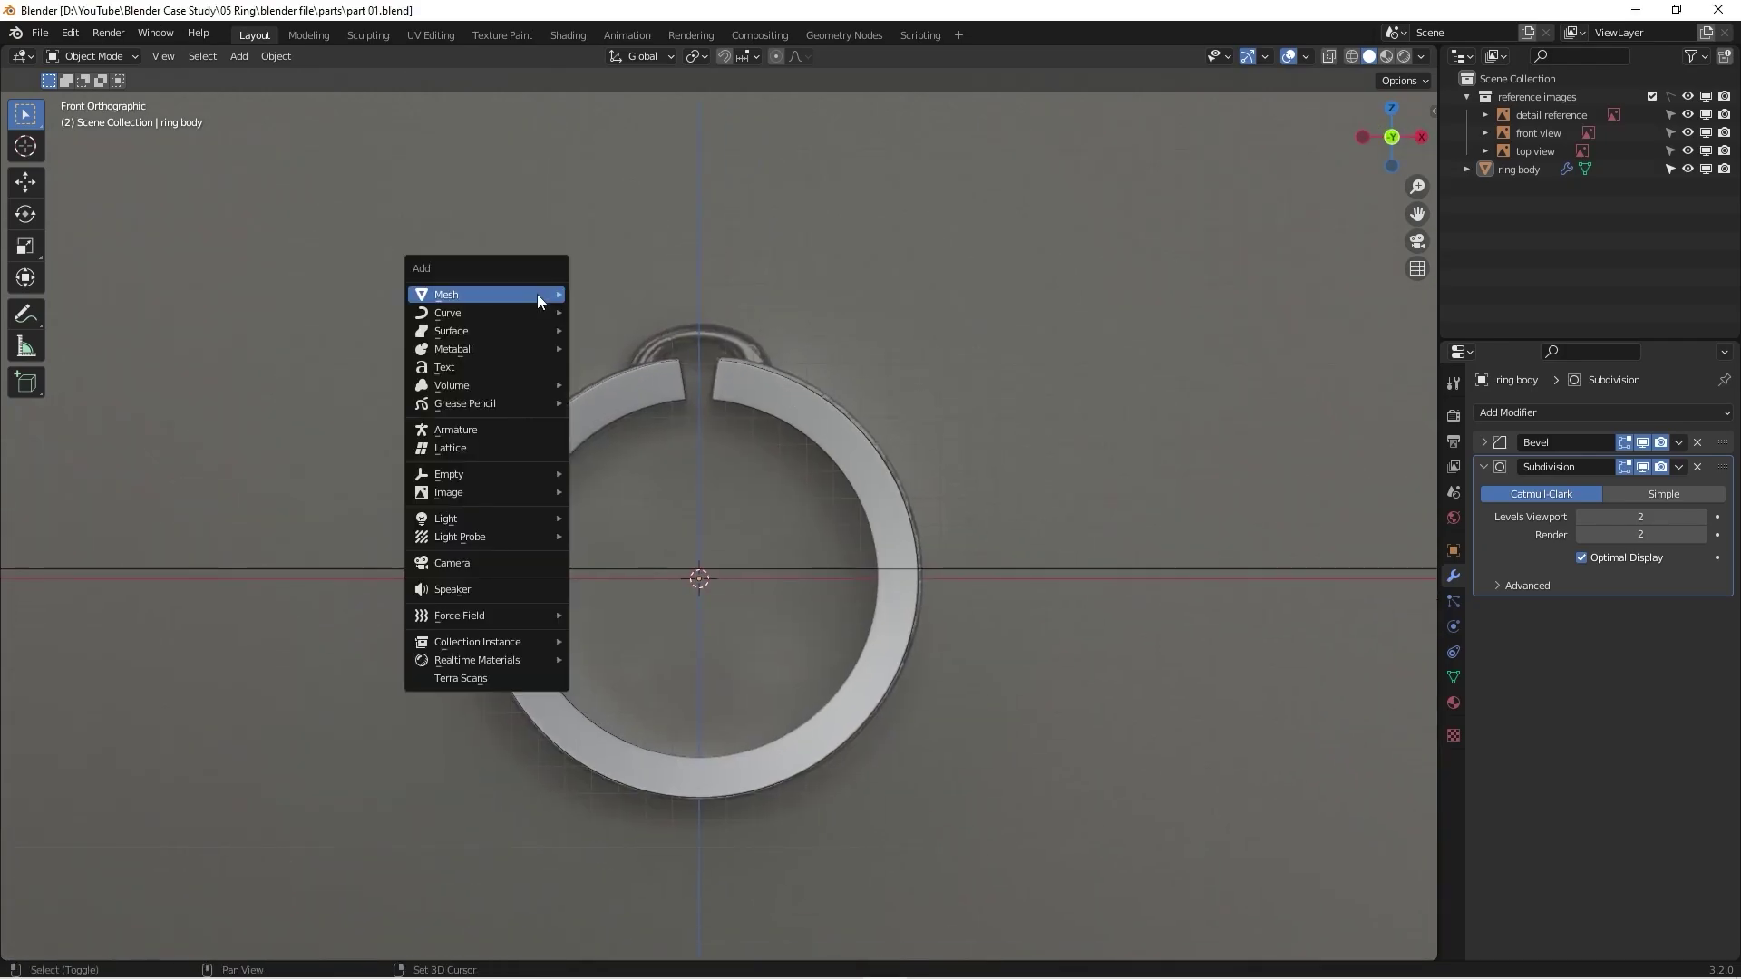
mouse_move(537, 293)
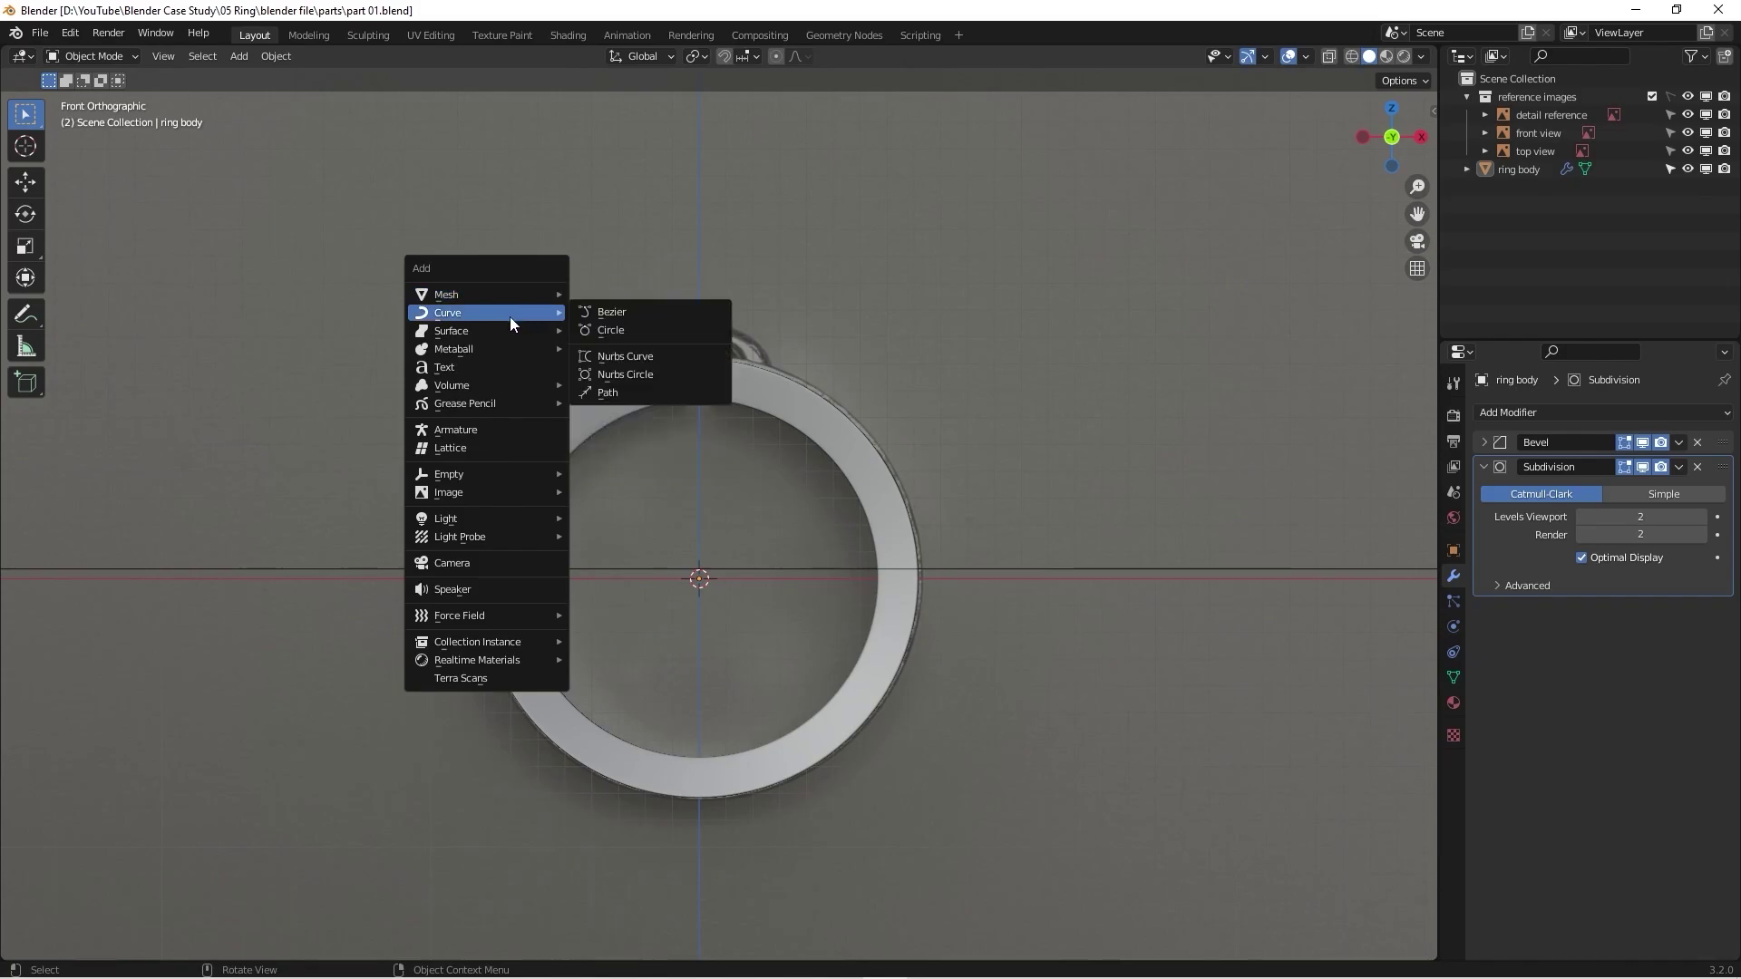
left_click(634, 313)
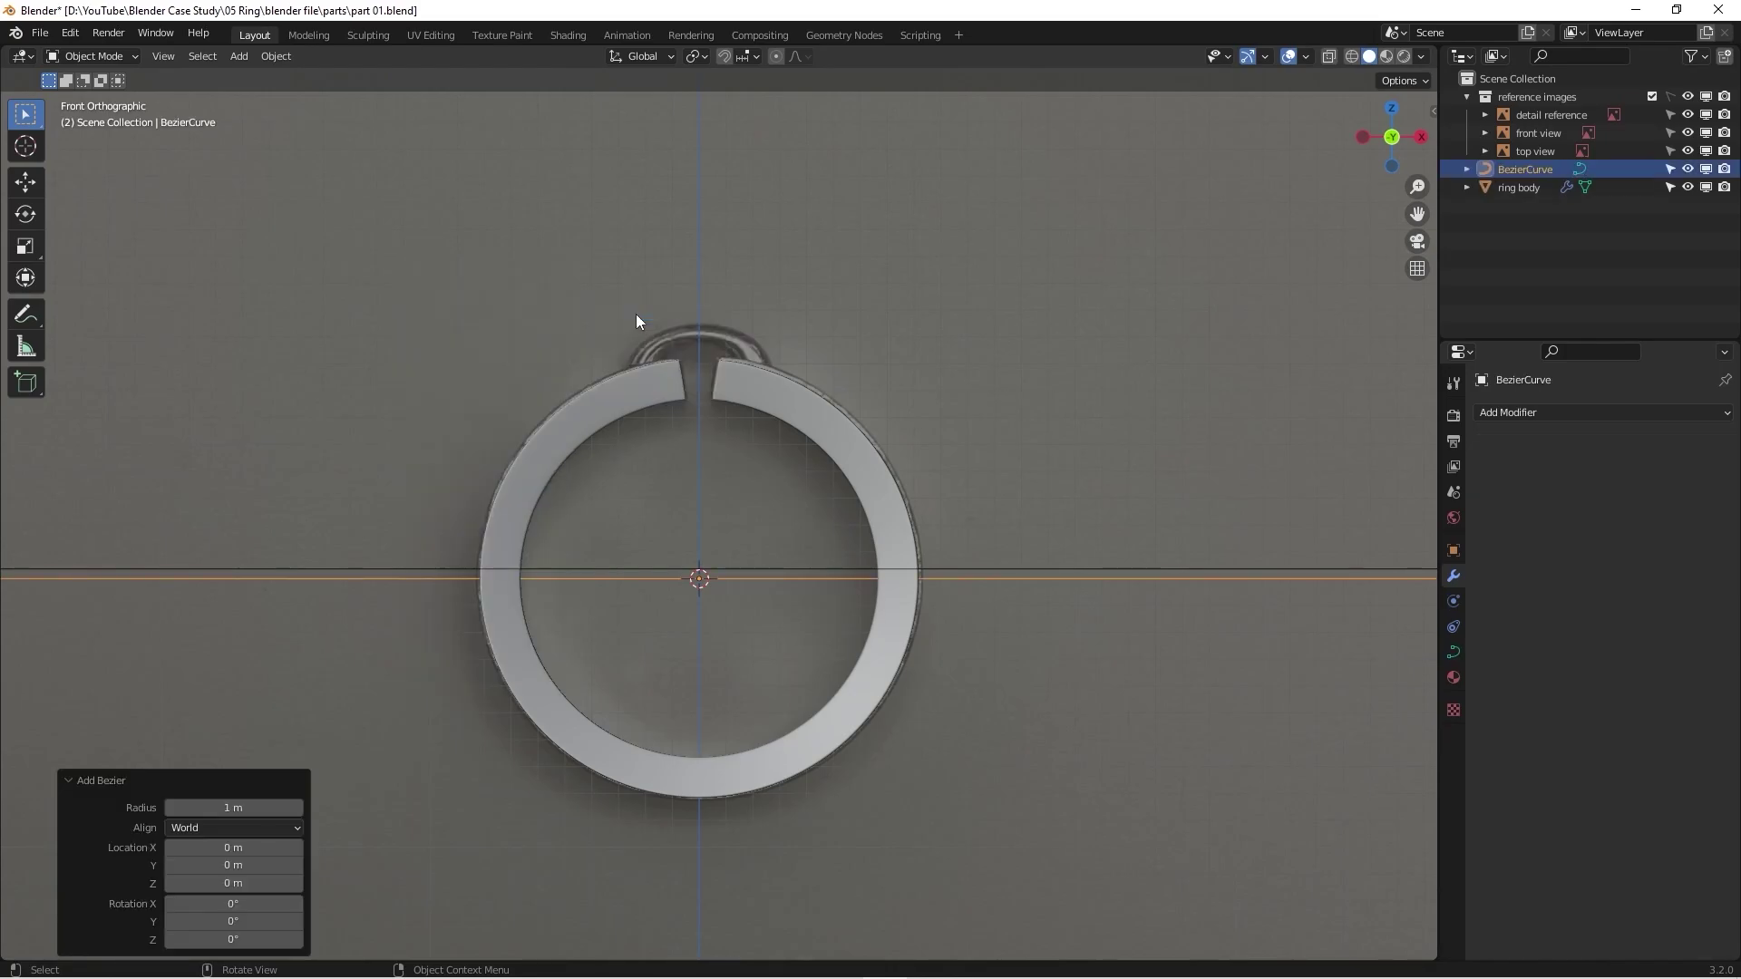
scroll(780, 489, "down", 3)
scroll(780, 506, "down", 10)
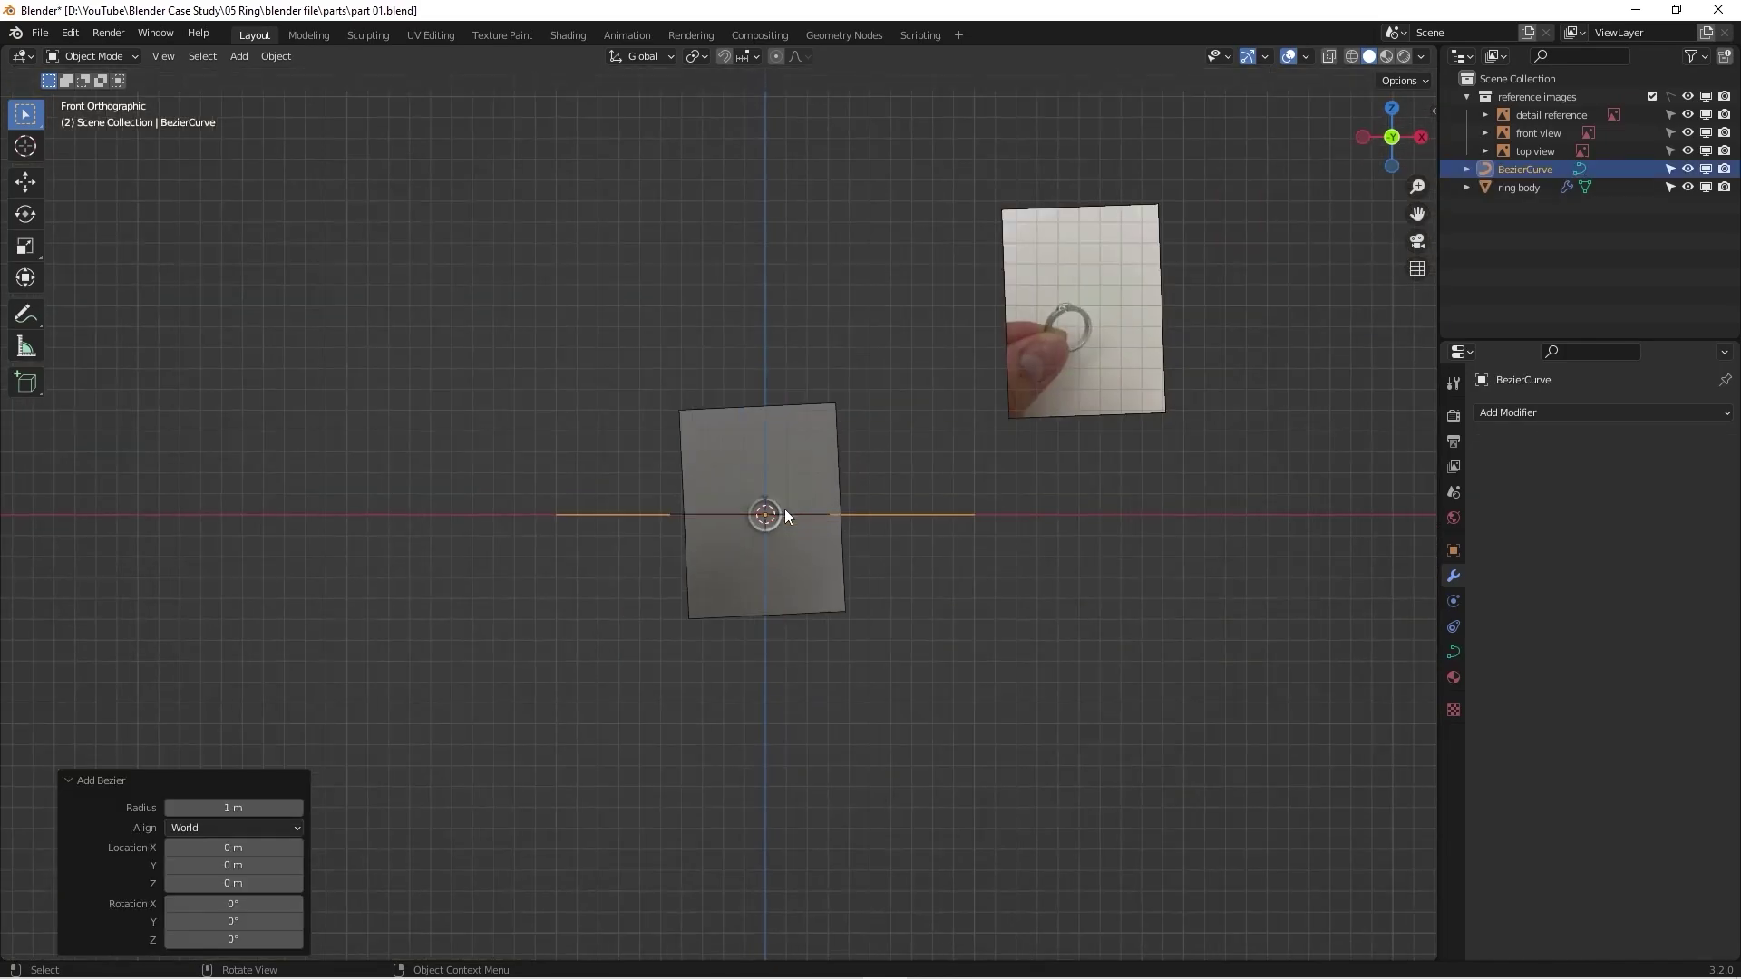
Step: Scale the Bezier curve uniformly by 0.127 in the top view to bring it near the ring body's width
key("KP_7")
scroll(792, 510, "up", 3)
key("s")
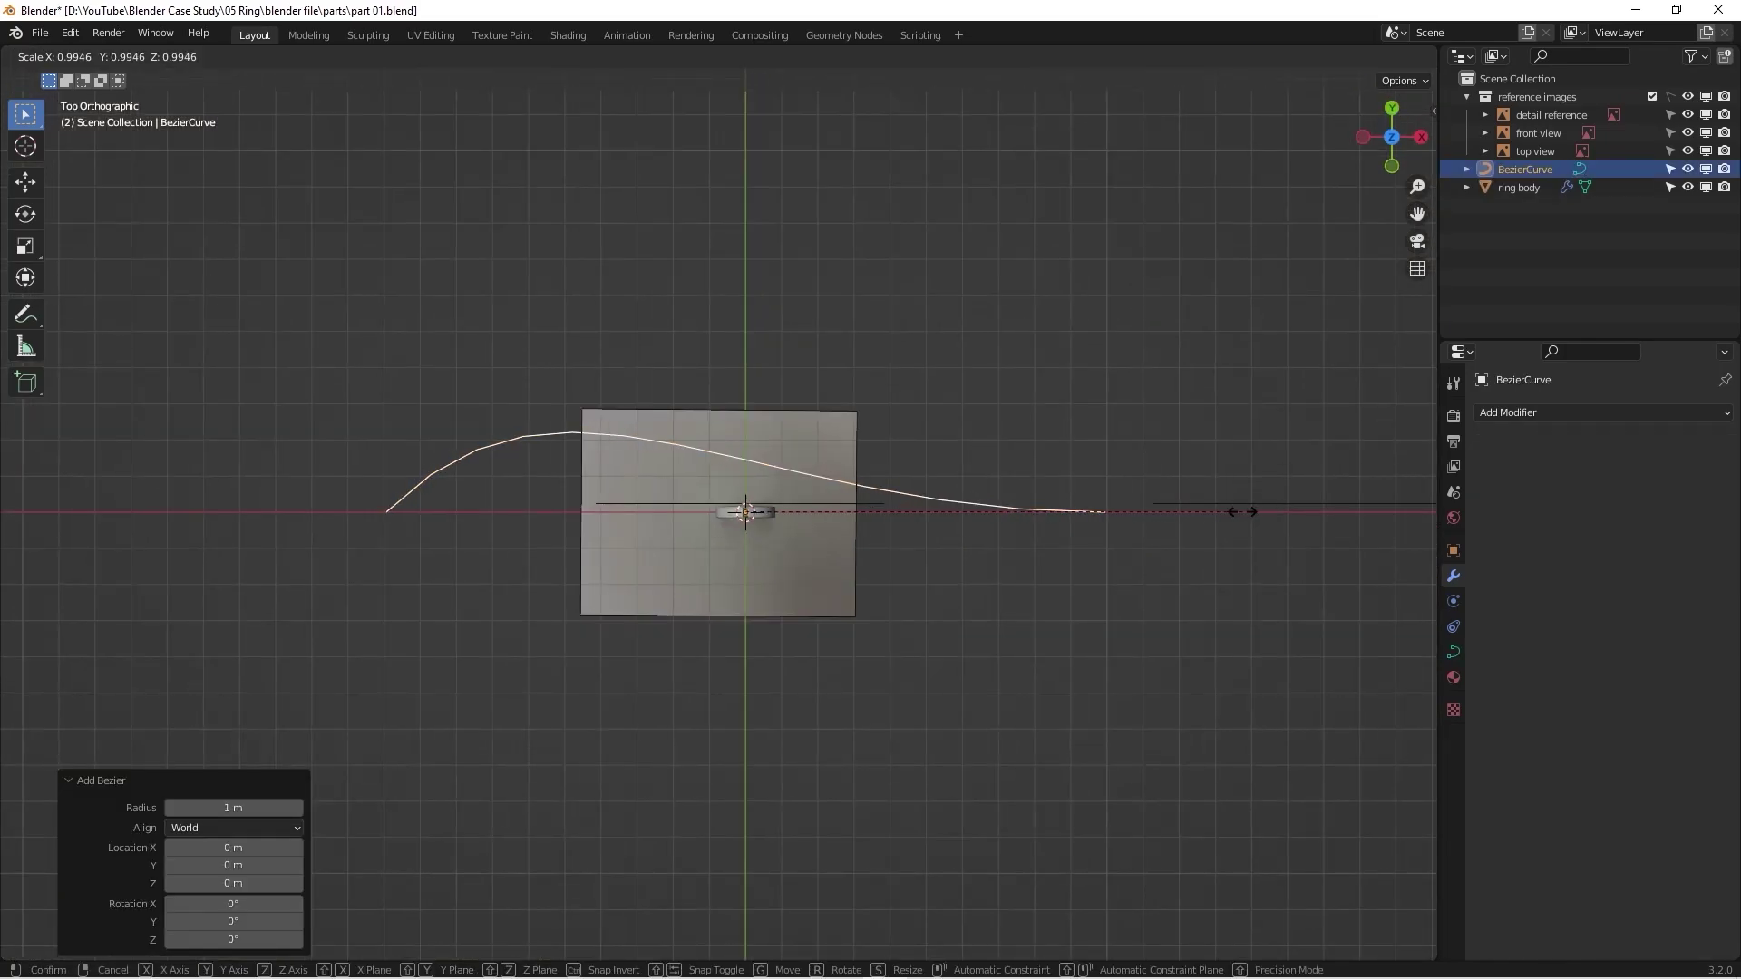
left_click(702, 526)
scroll(693, 528, "up", 5)
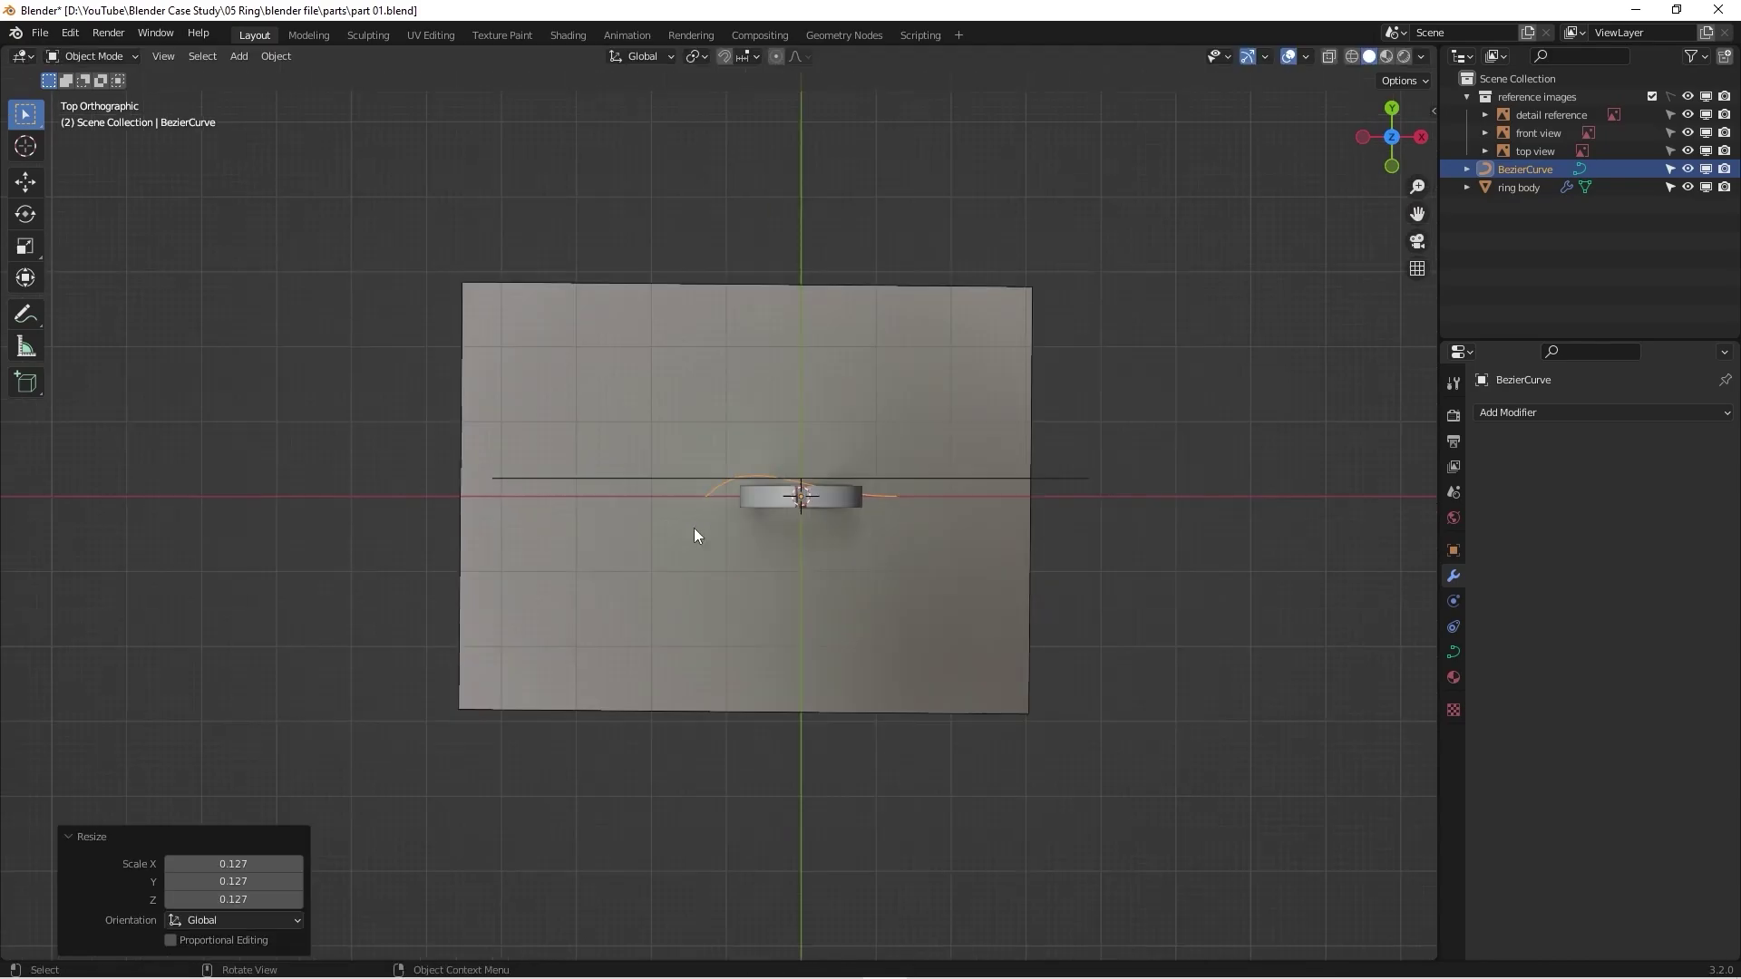
Step: Scale the Bezier curve uniformly by a further 0.273 so it fits well inside the ring body's opening
key("KP_1")
scroll(866, 505, "up", 6)
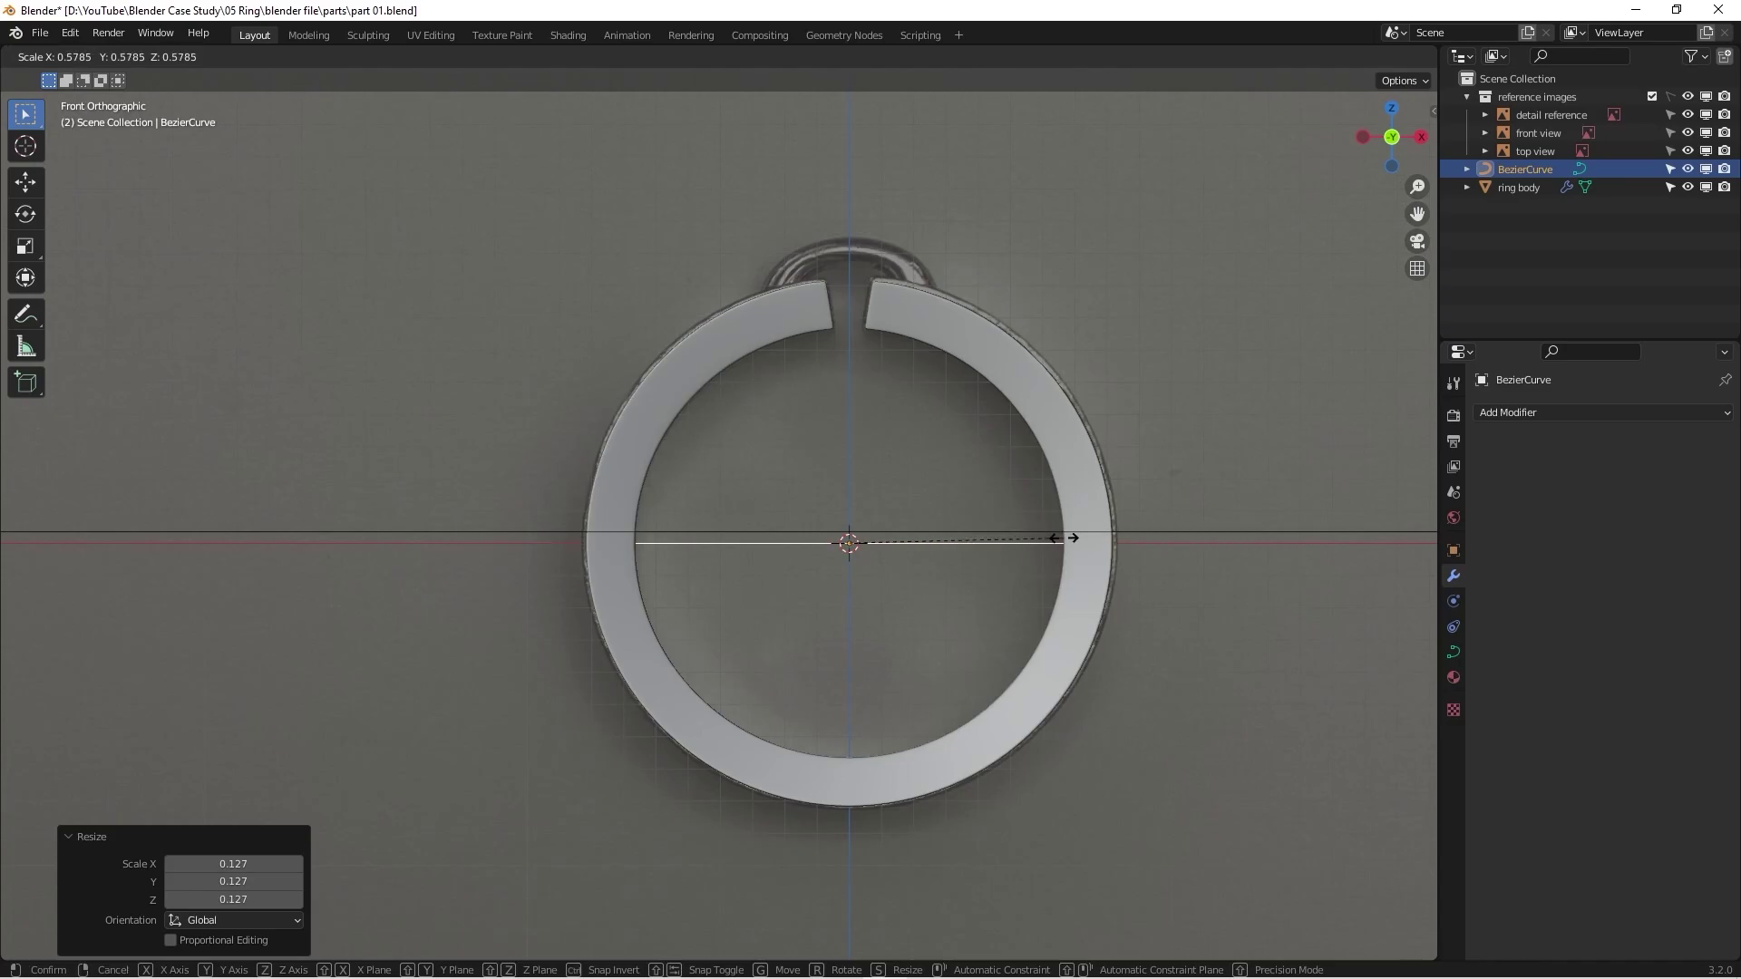
left_click(950, 545)
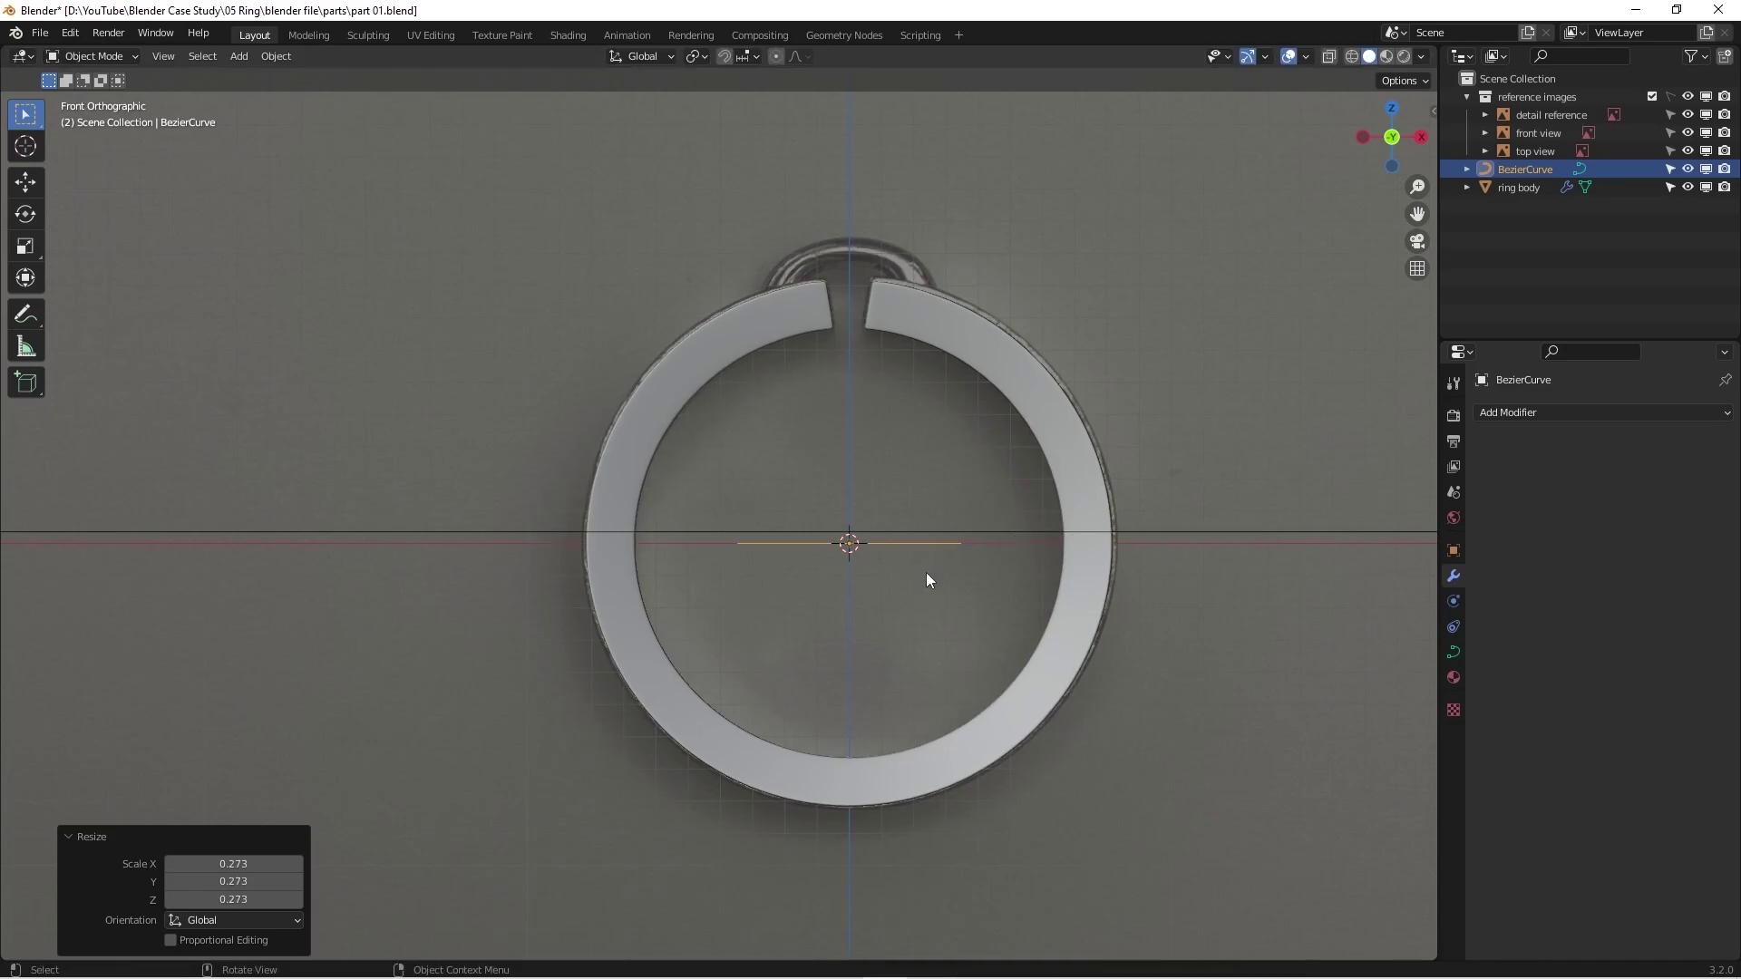
middle_click_drag(925, 579, 703, 692)
scroll(836, 524, "up", 5)
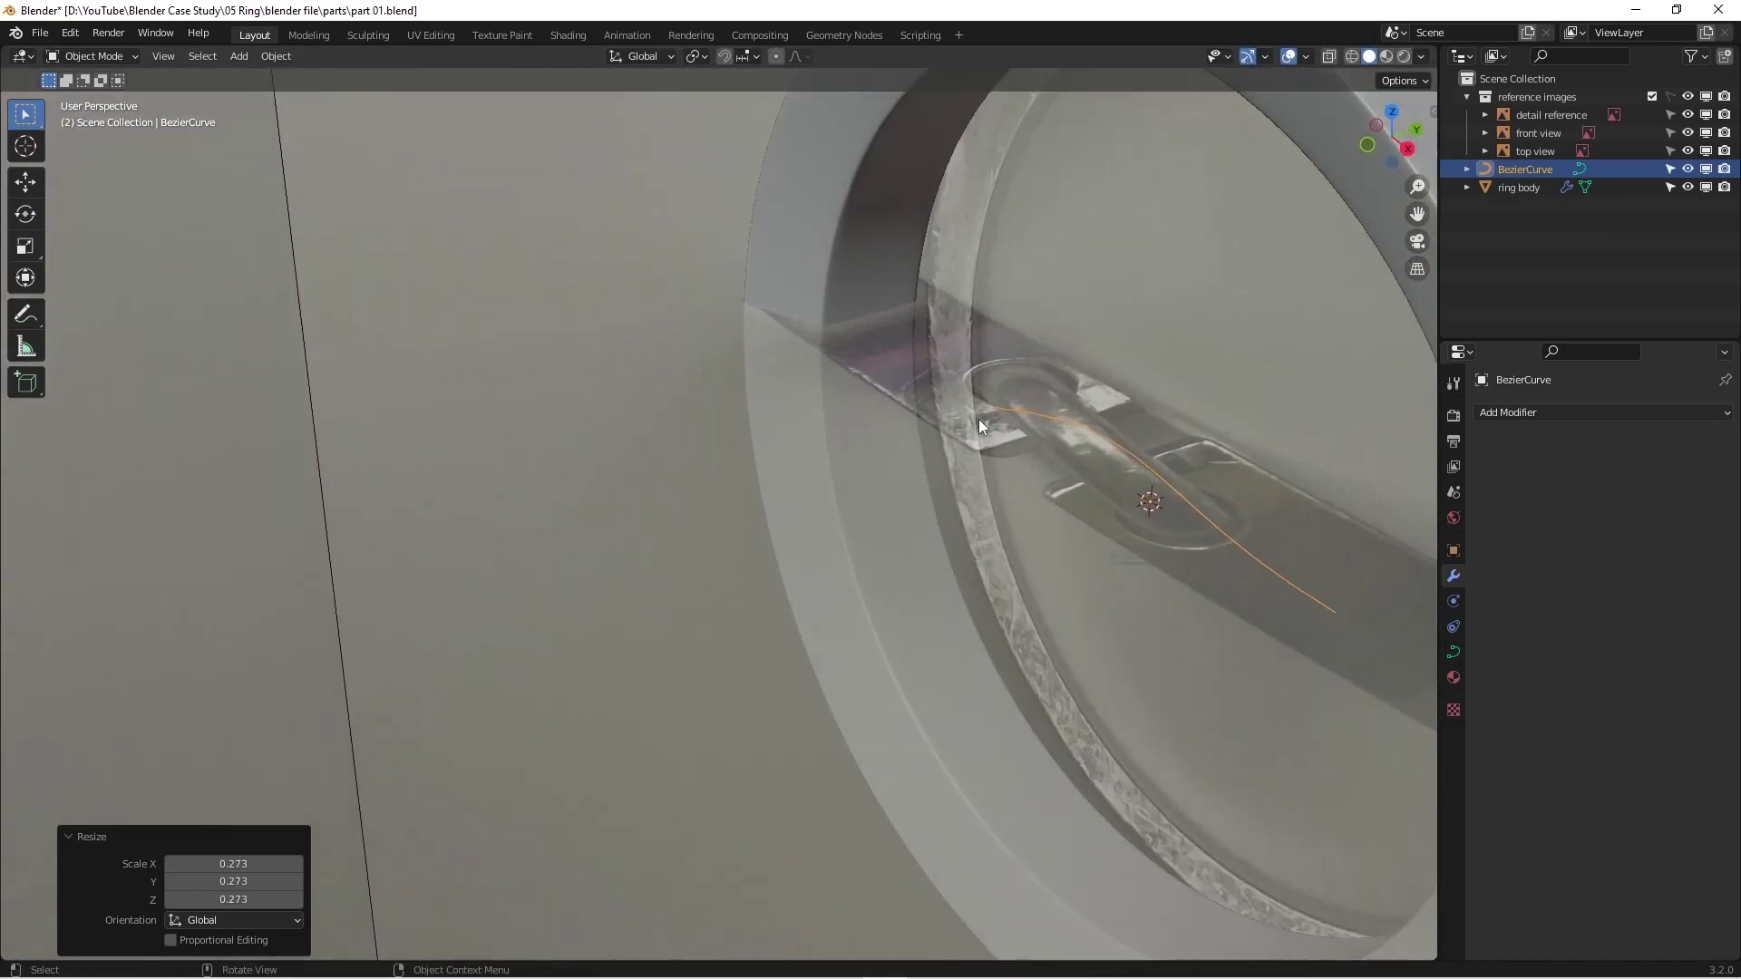
scroll(978, 419, "down", 3)
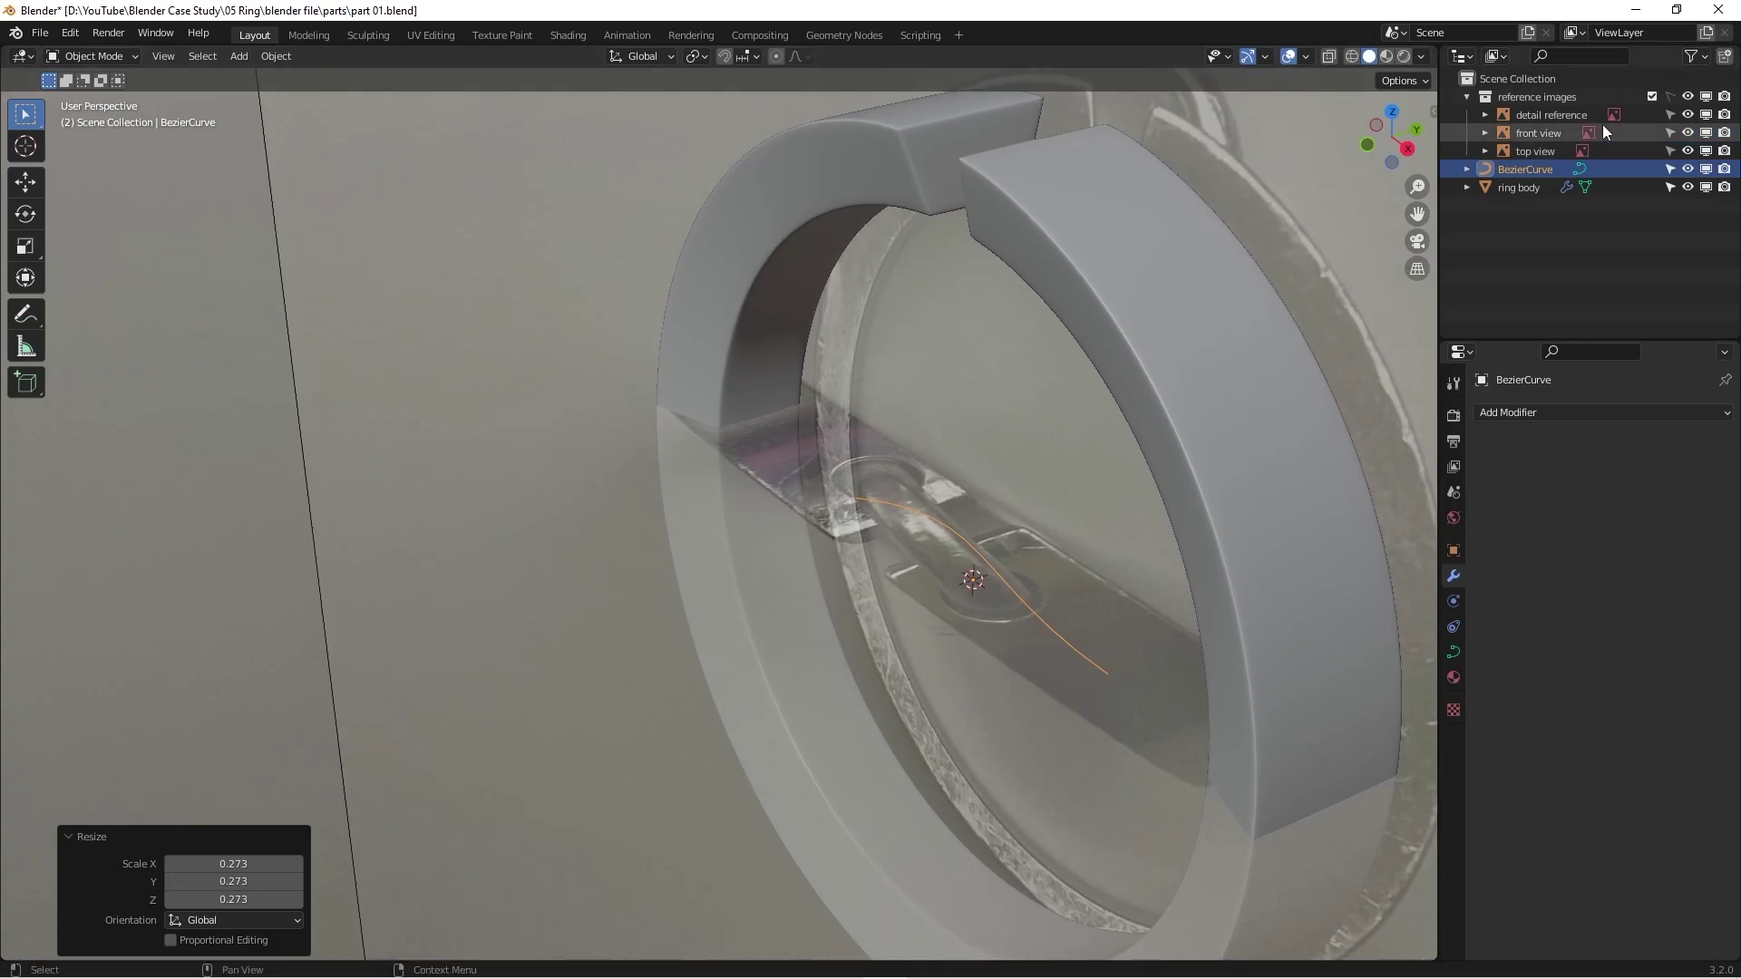
Step: Hide the reference images collection and raise the Bezier curve along Z by about 0.098 m, above the ring's gap
left_click(1652, 97)
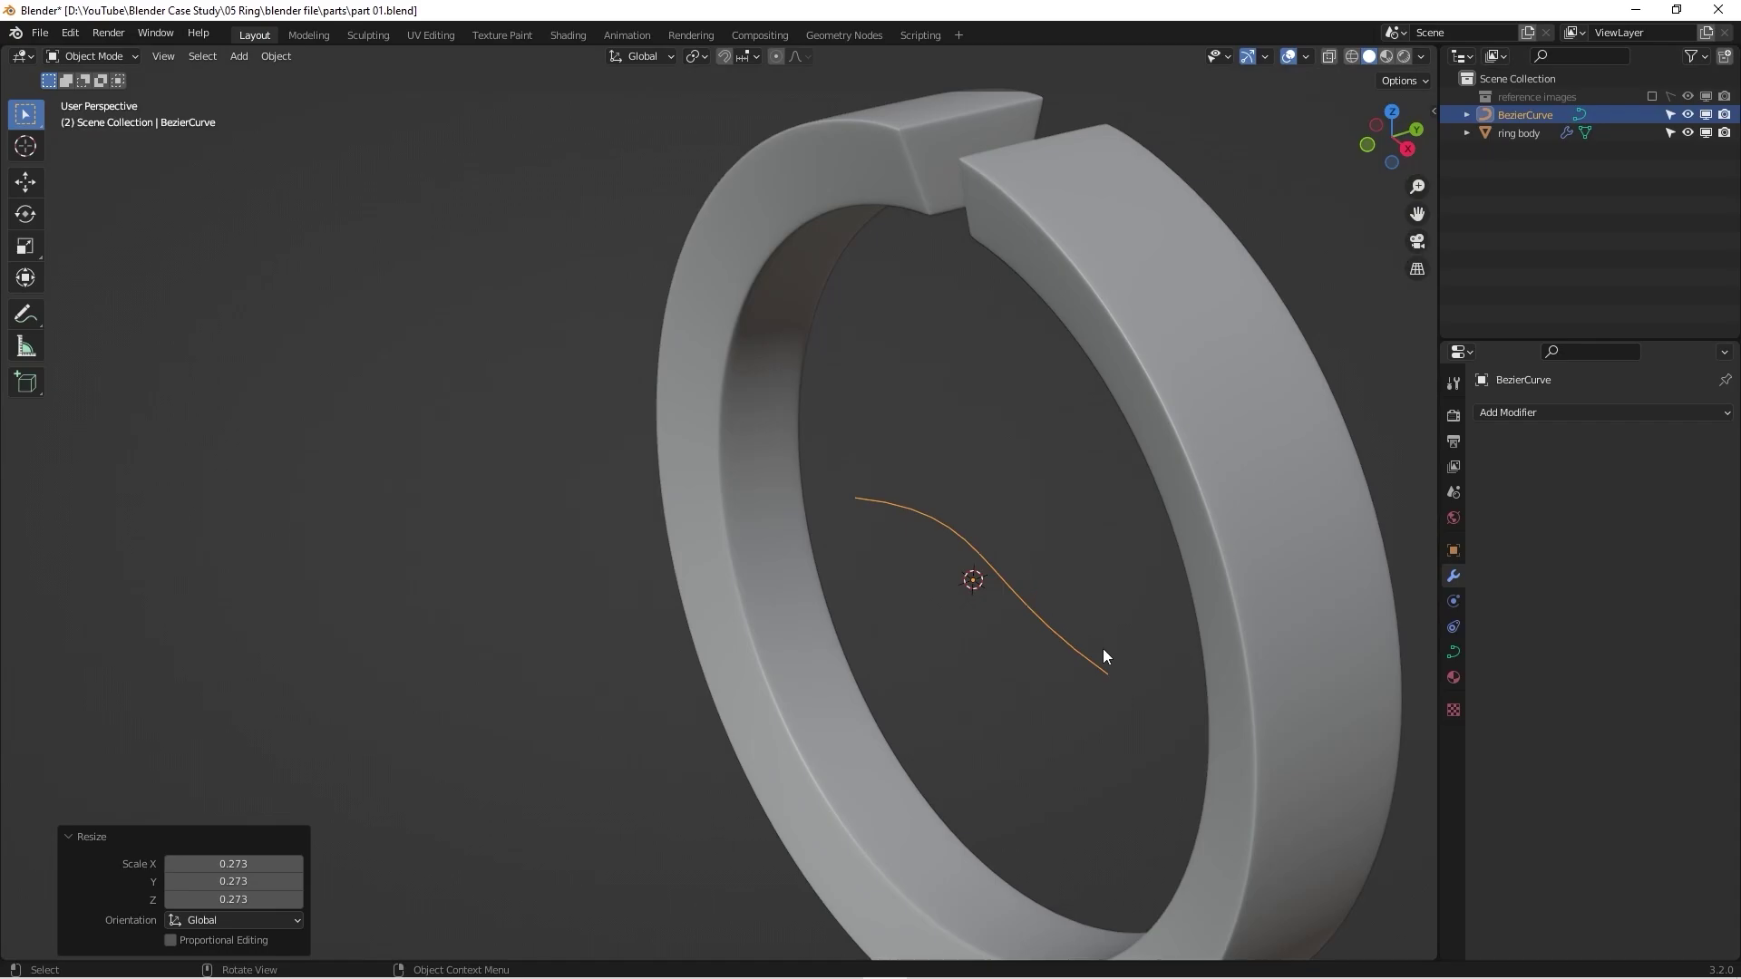
scroll(1103, 649, "down", 4)
key("KP_1")
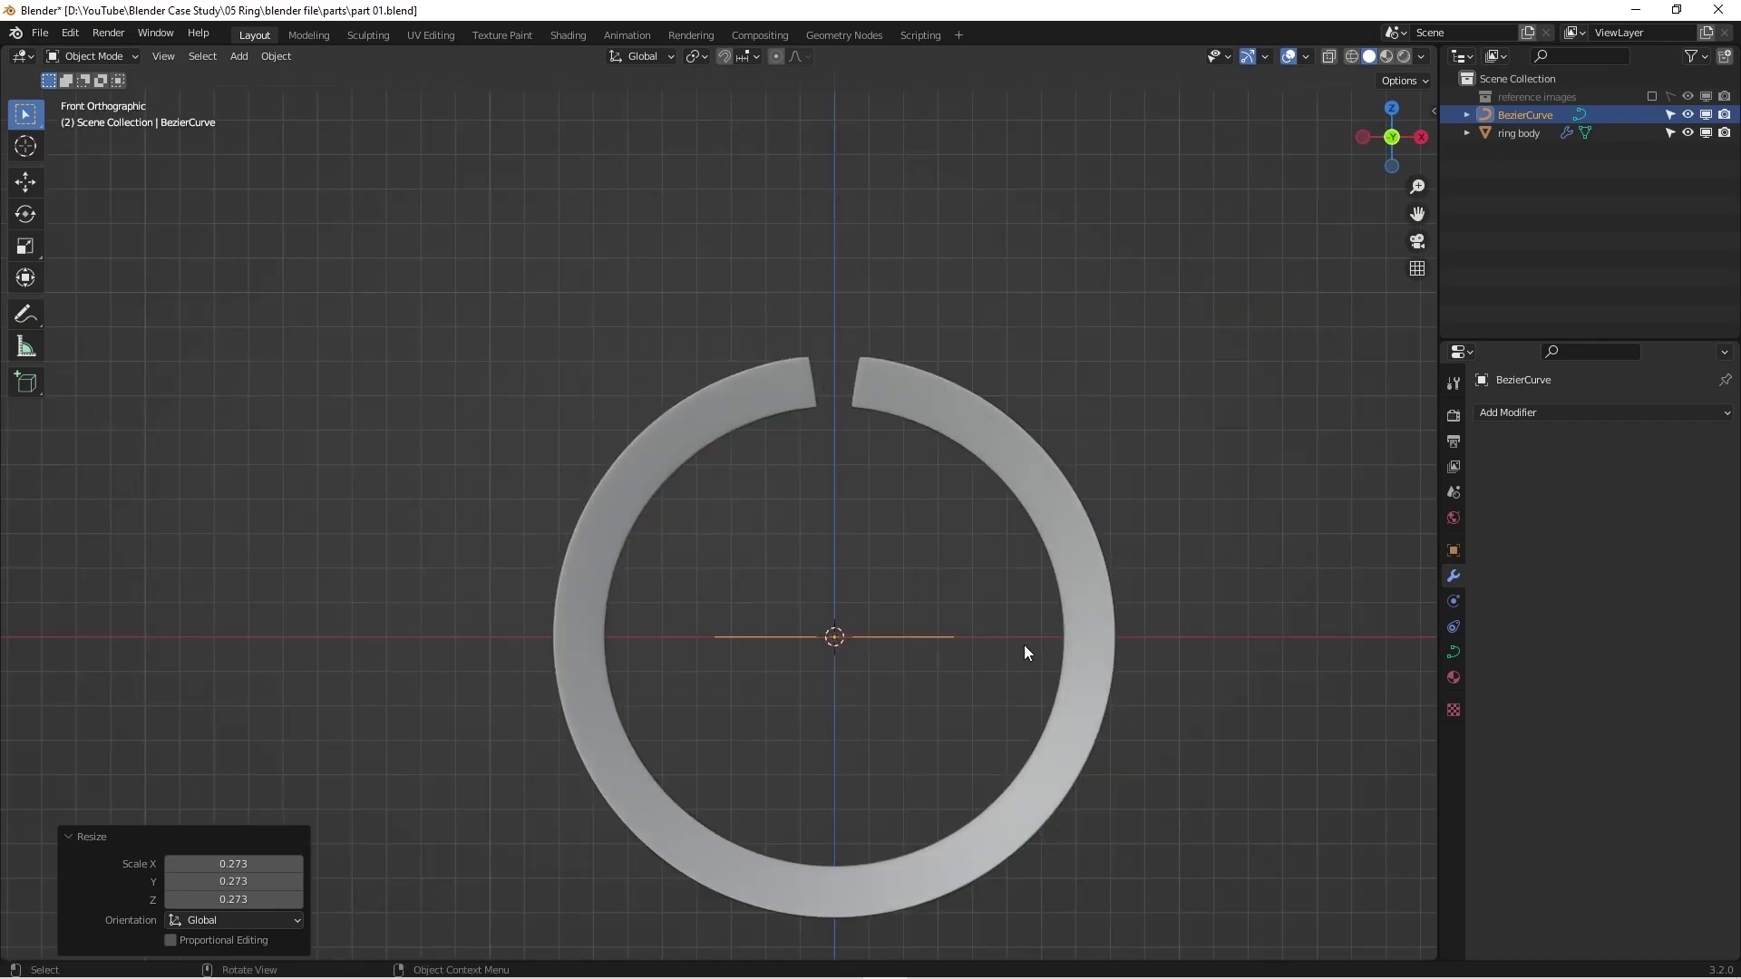
scroll(859, 635, "up", 3)
scroll(851, 638, "down", 3)
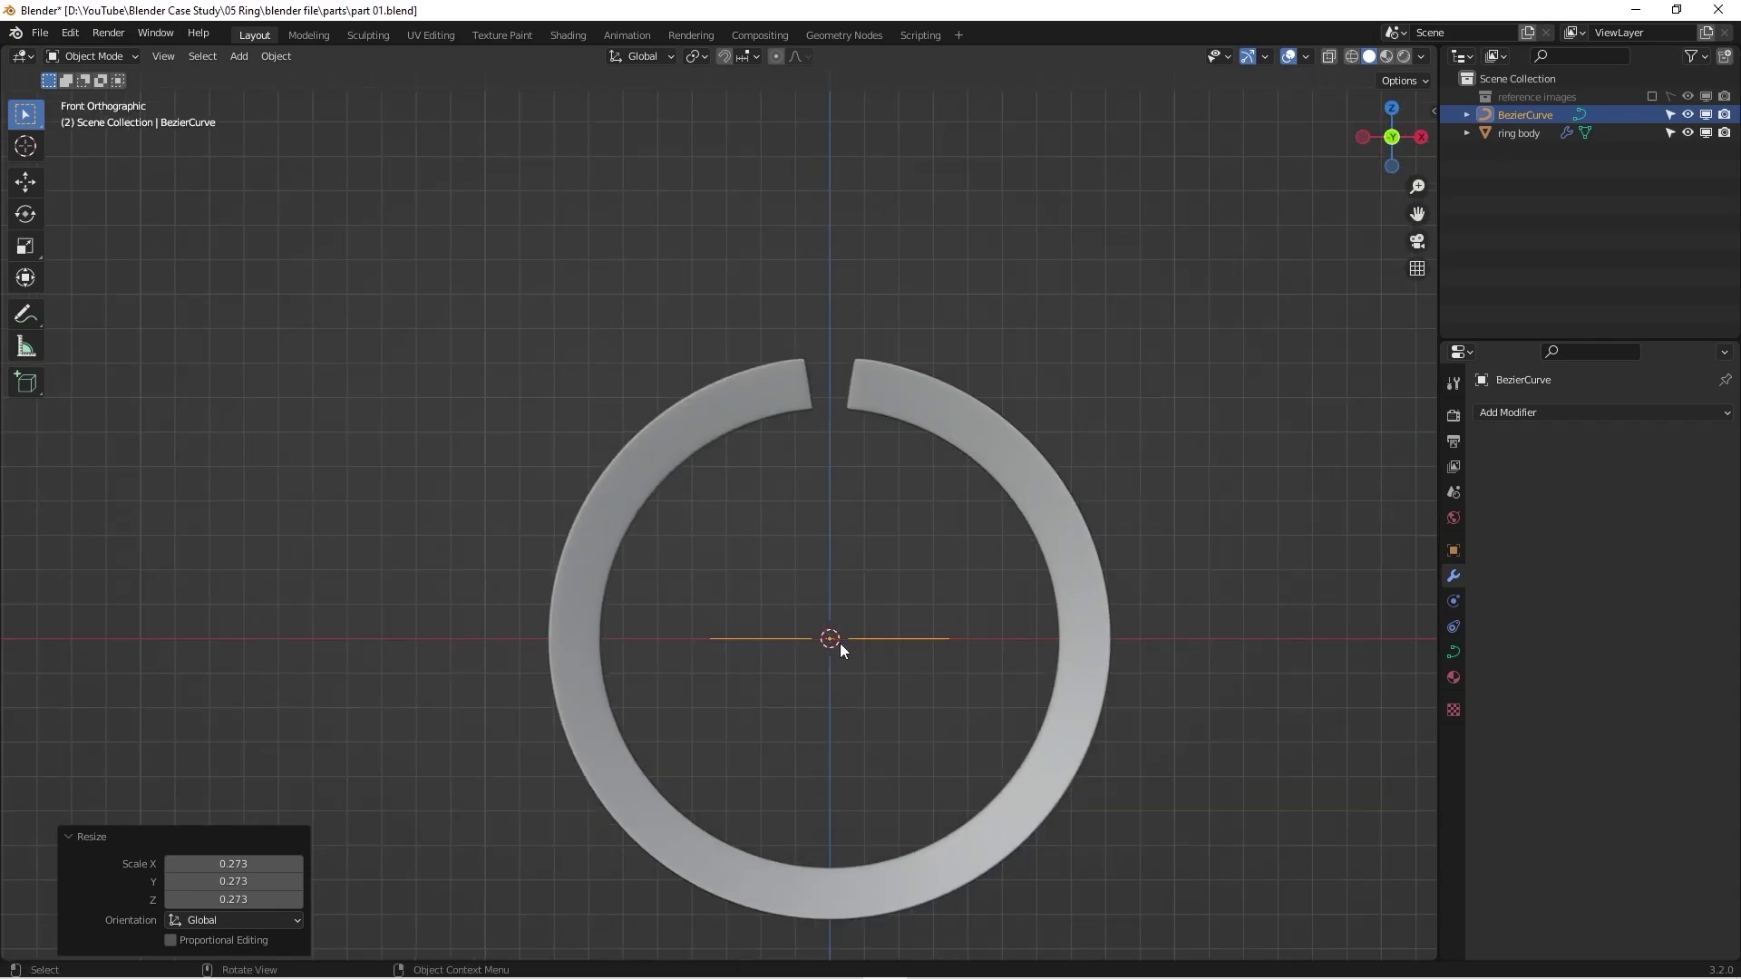
middle_click_drag(840, 643, 758, 627)
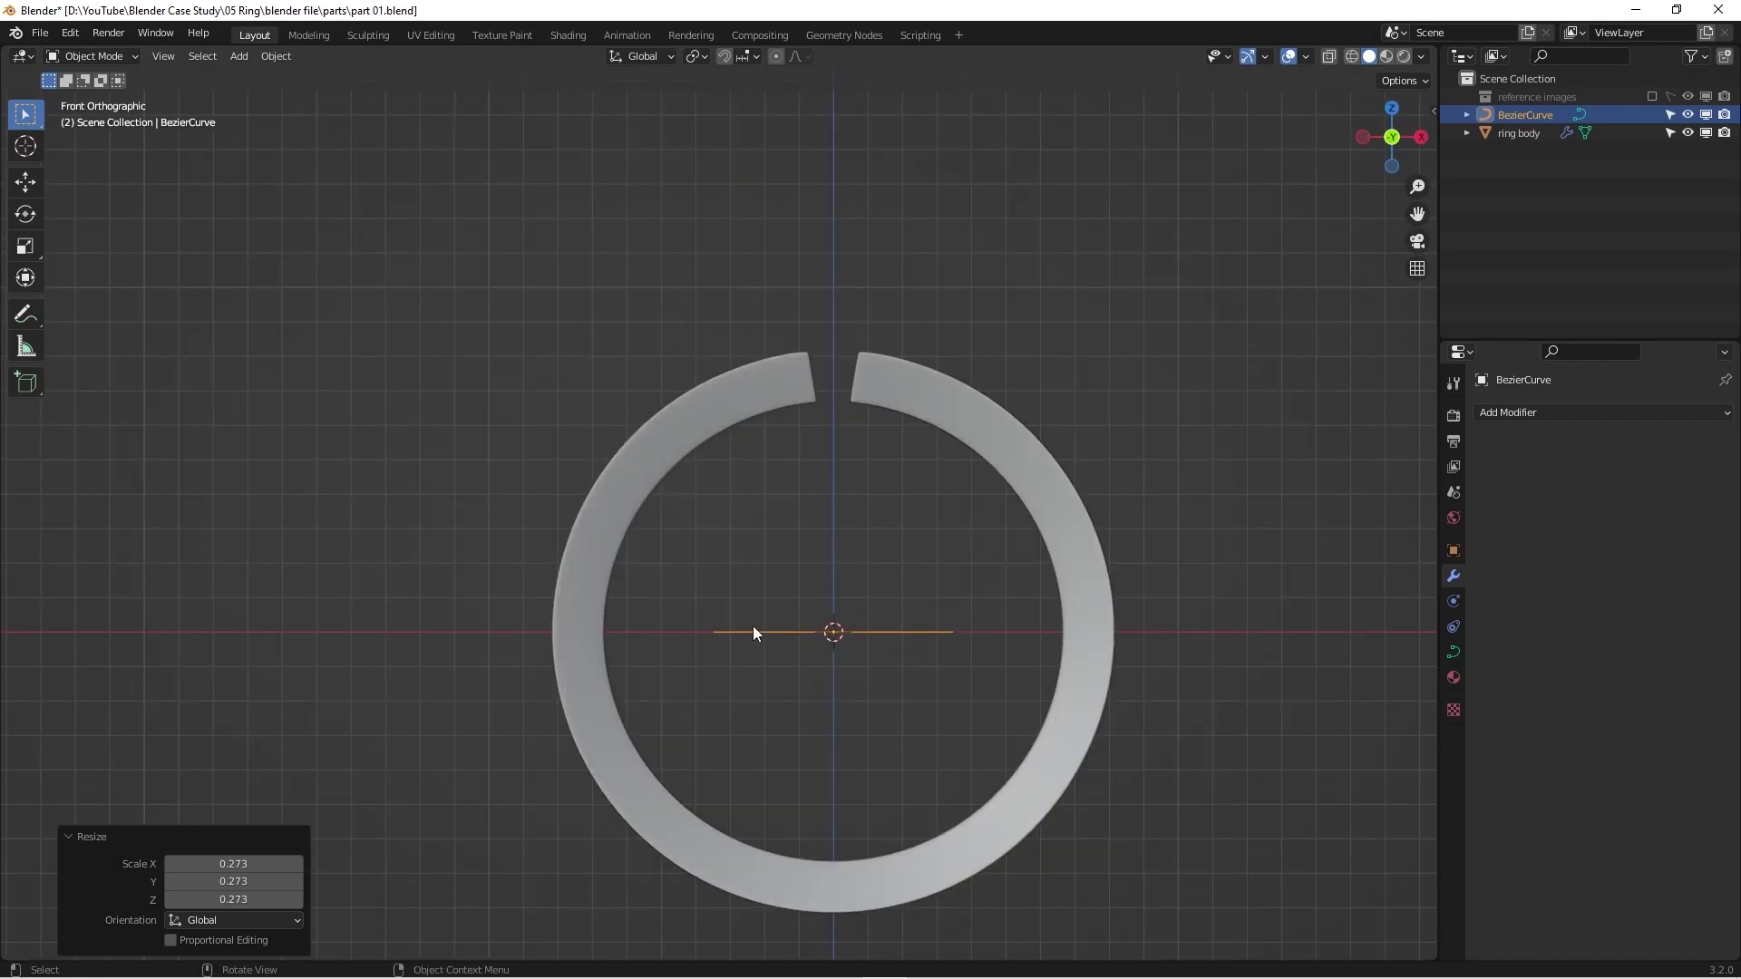
key("KP_3")
key("g")
key("z")
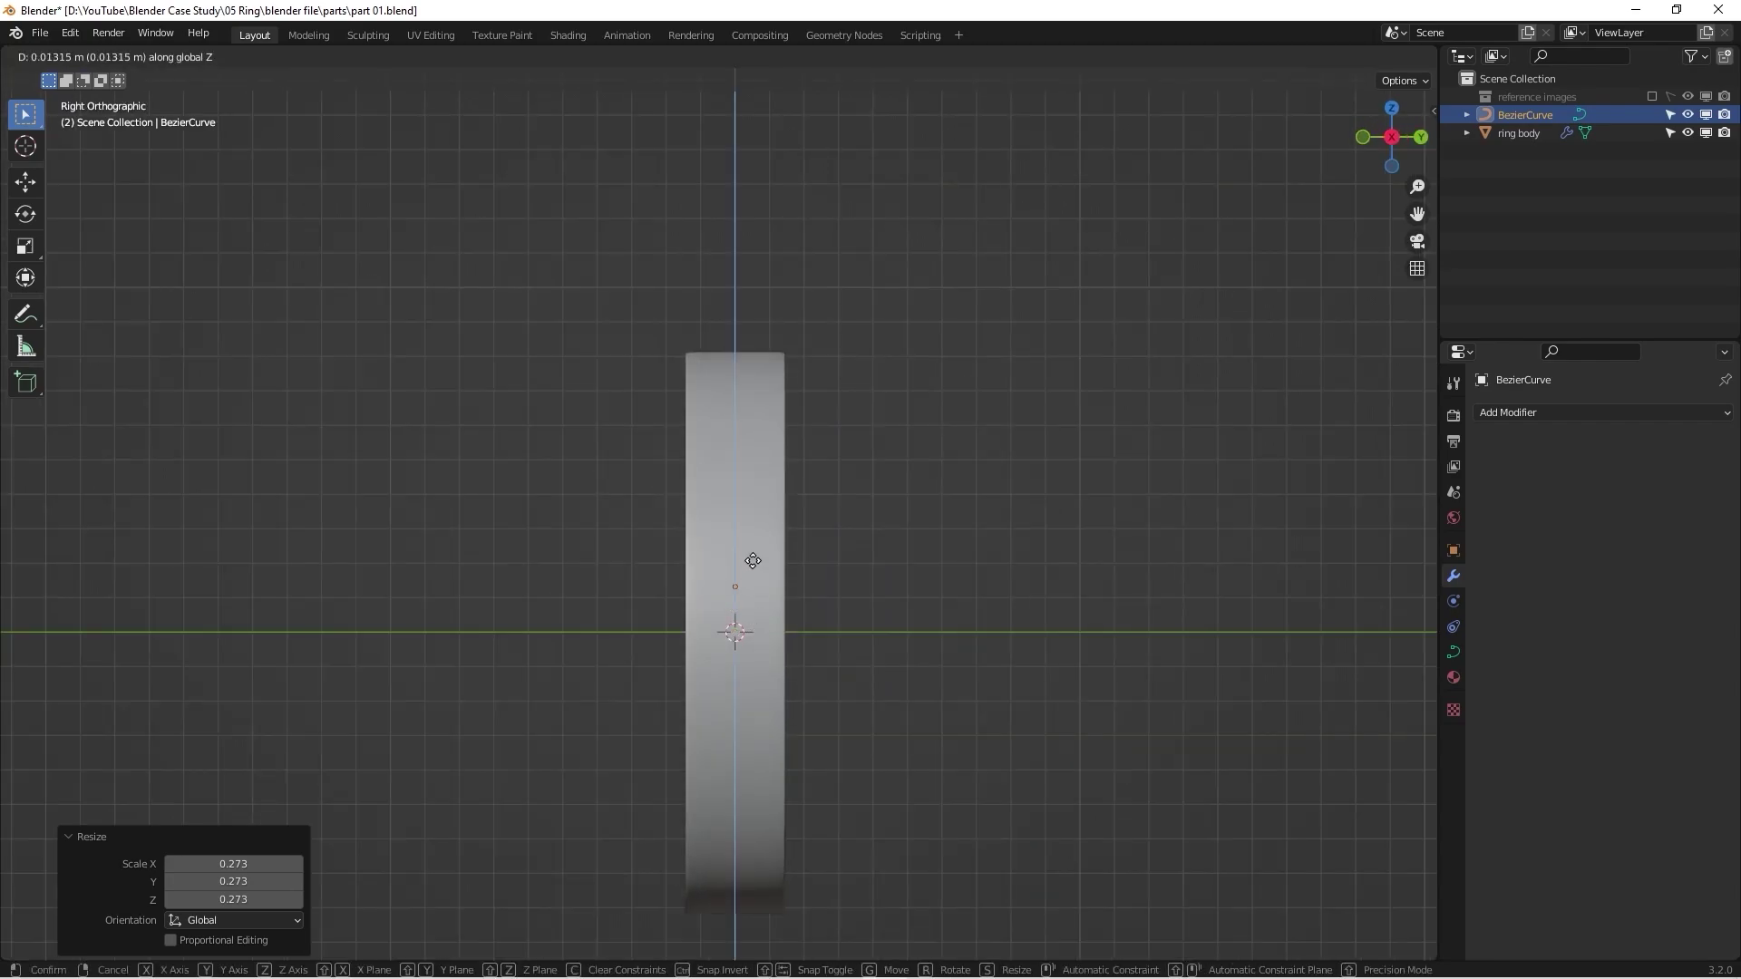
left_click(796, 280)
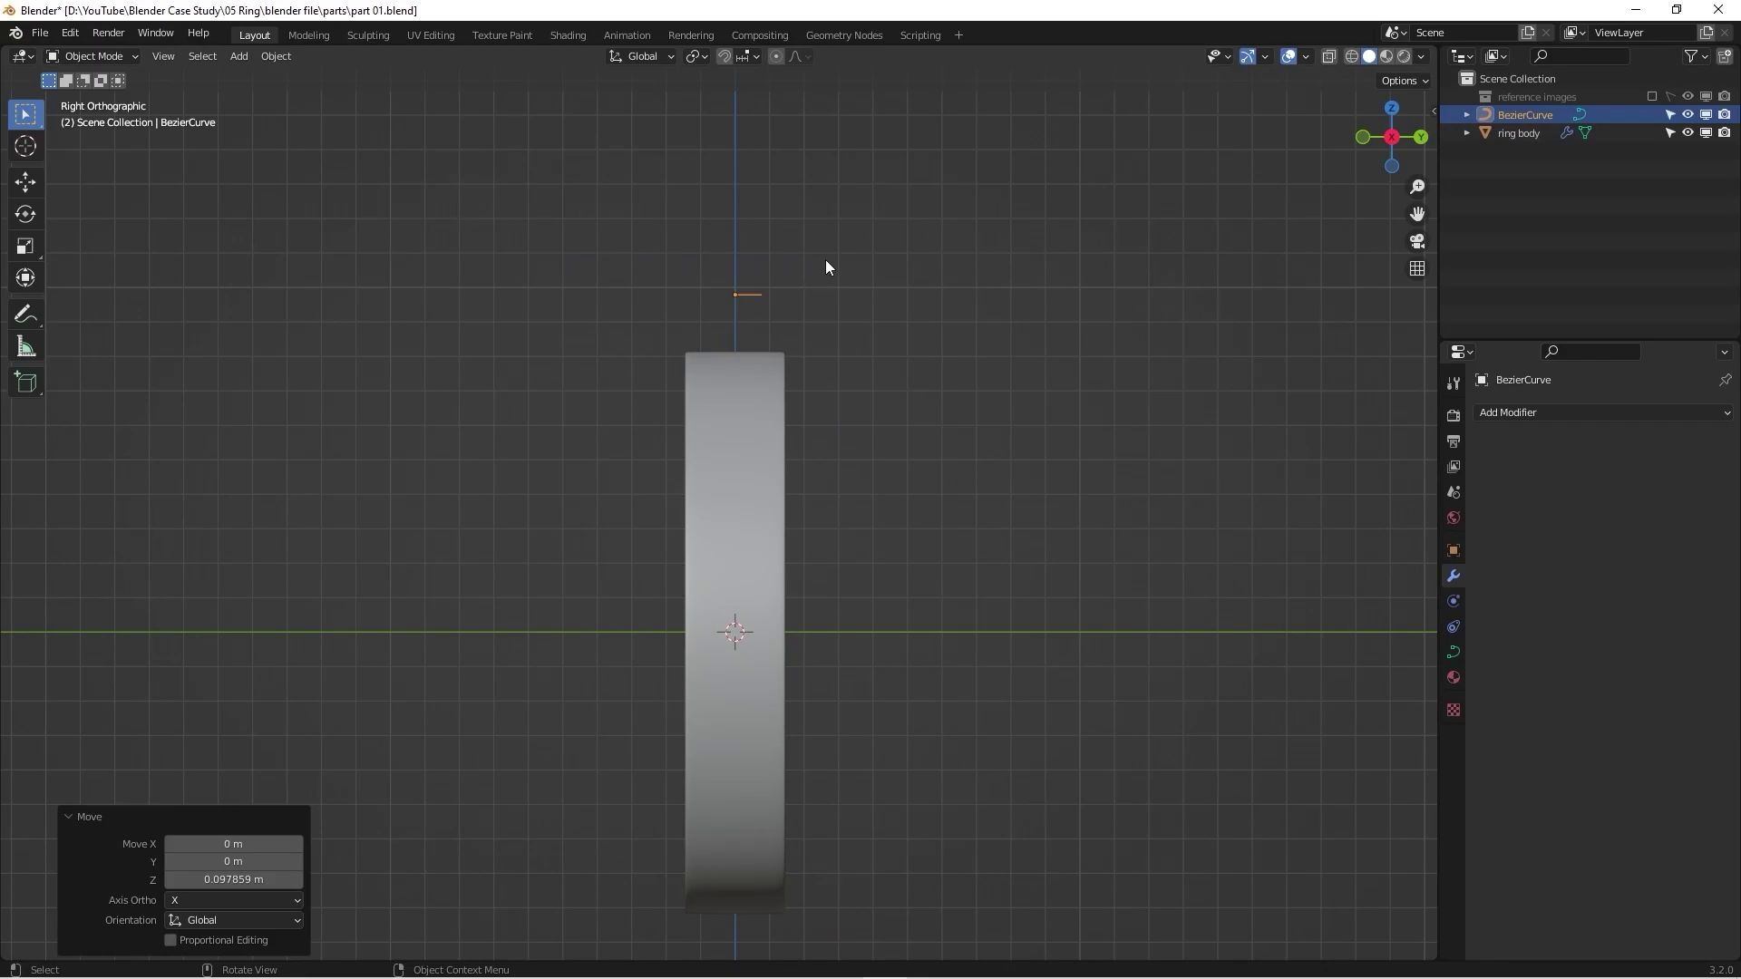
Step: Rotate the Bezier curve by -90° in the right side view so it stands upright
key("r")
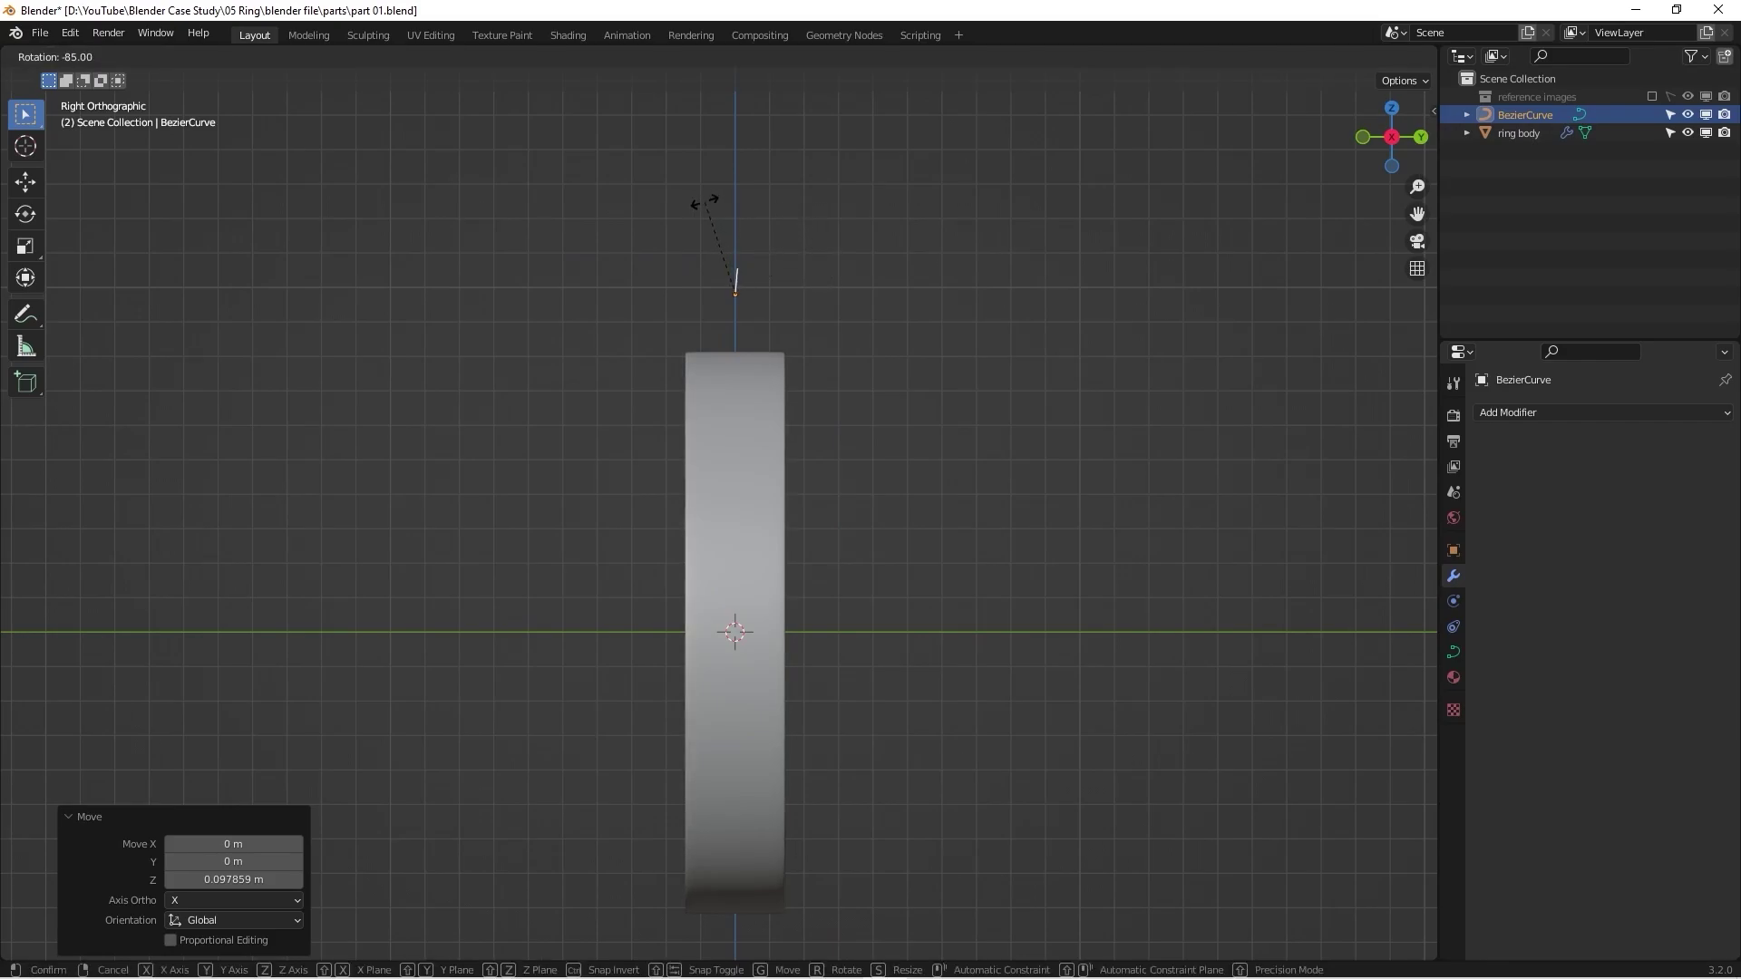
left_click(698, 206)
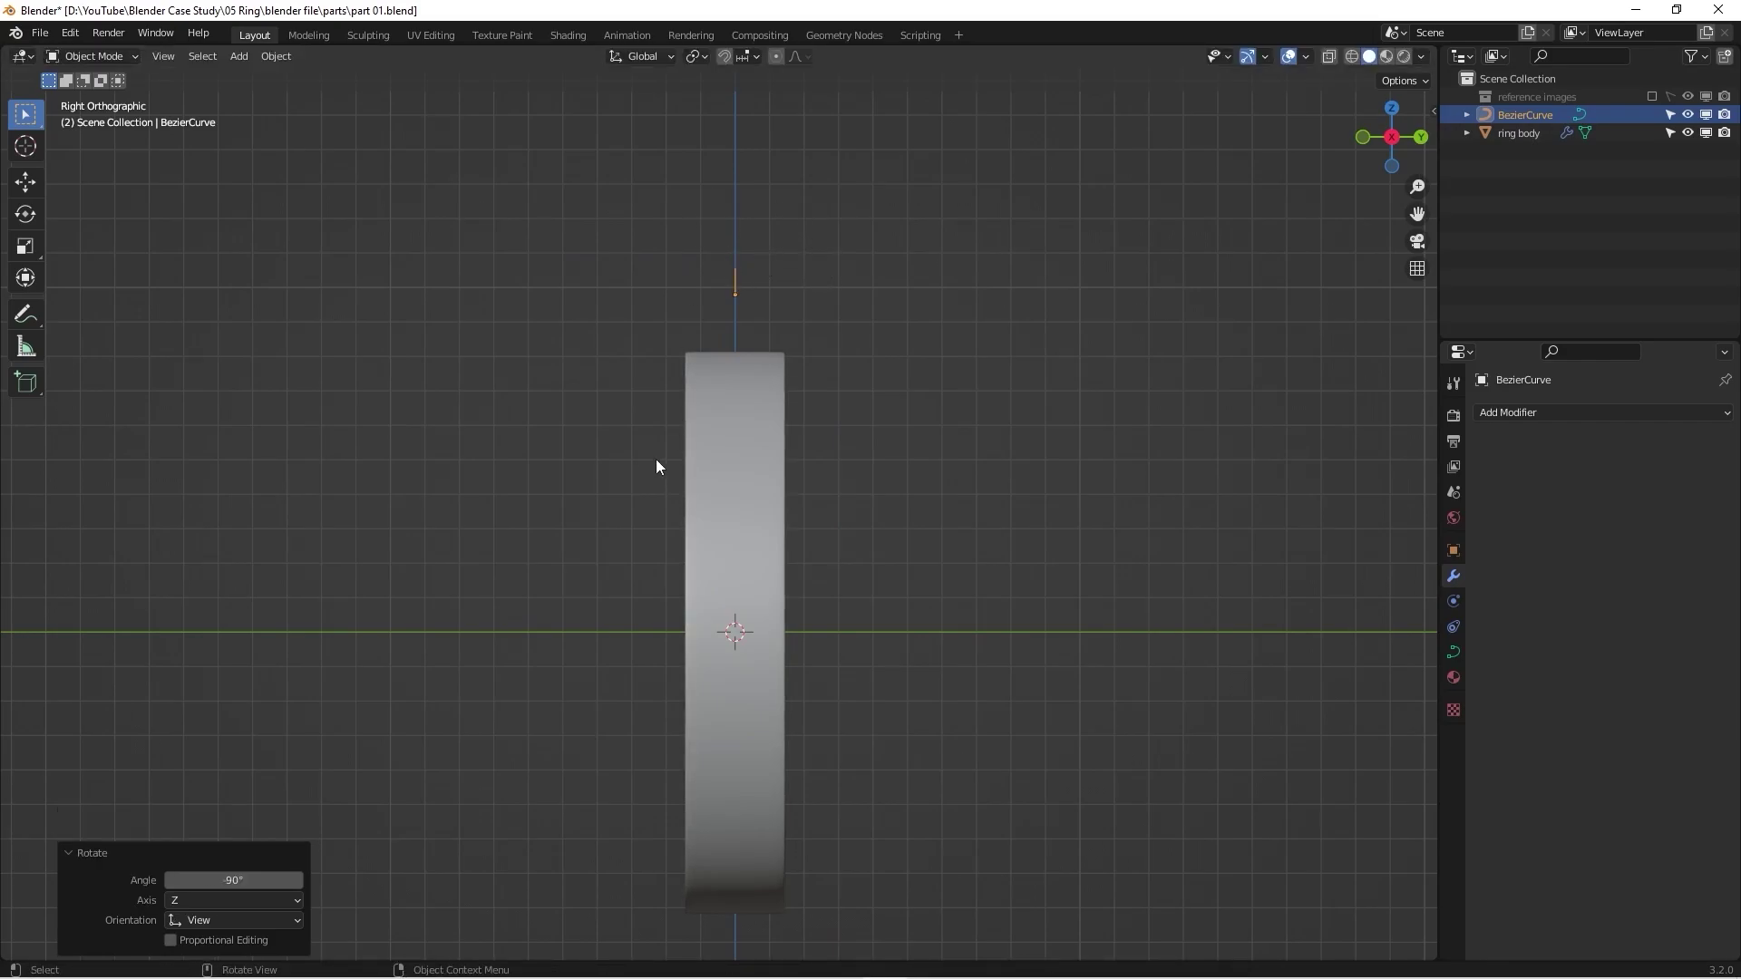
middle_click_drag(658, 462, 867, 296)
Step: In the front view, edit the curve and rotate its right end point's handles about 42.8° to form an arch
key("KP_1")
scroll(905, 335, "down", 6)
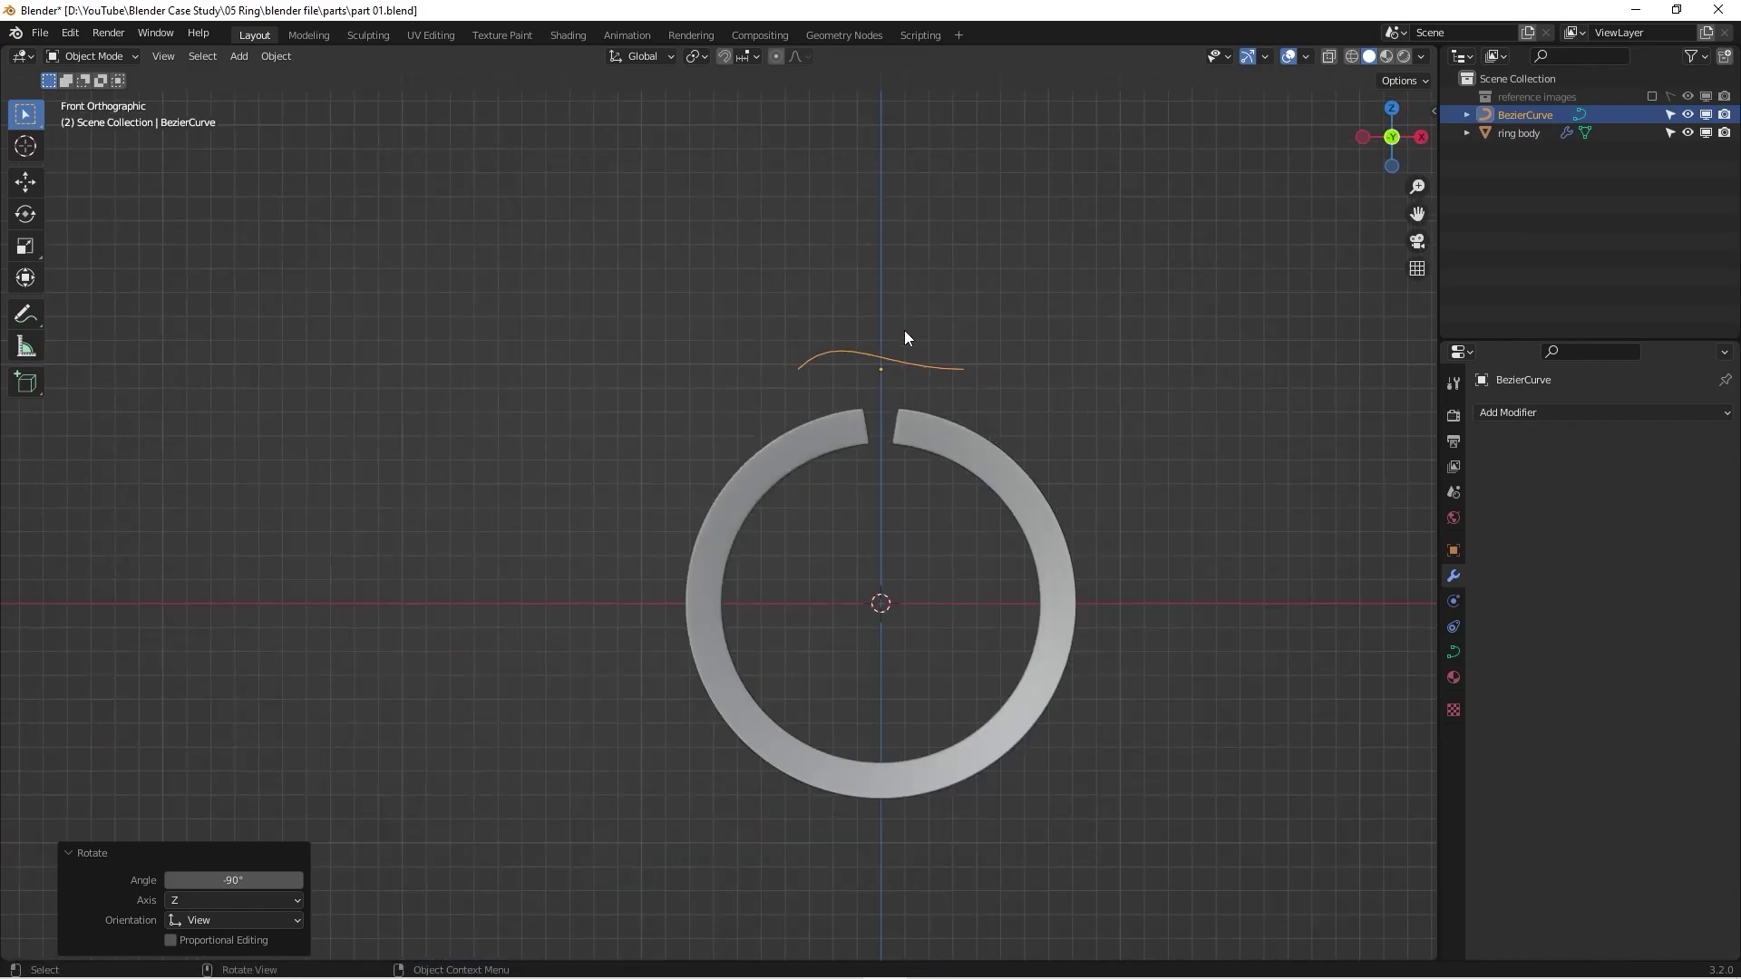
scroll(853, 375, "up", 4)
scroll(843, 396, "up", 2)
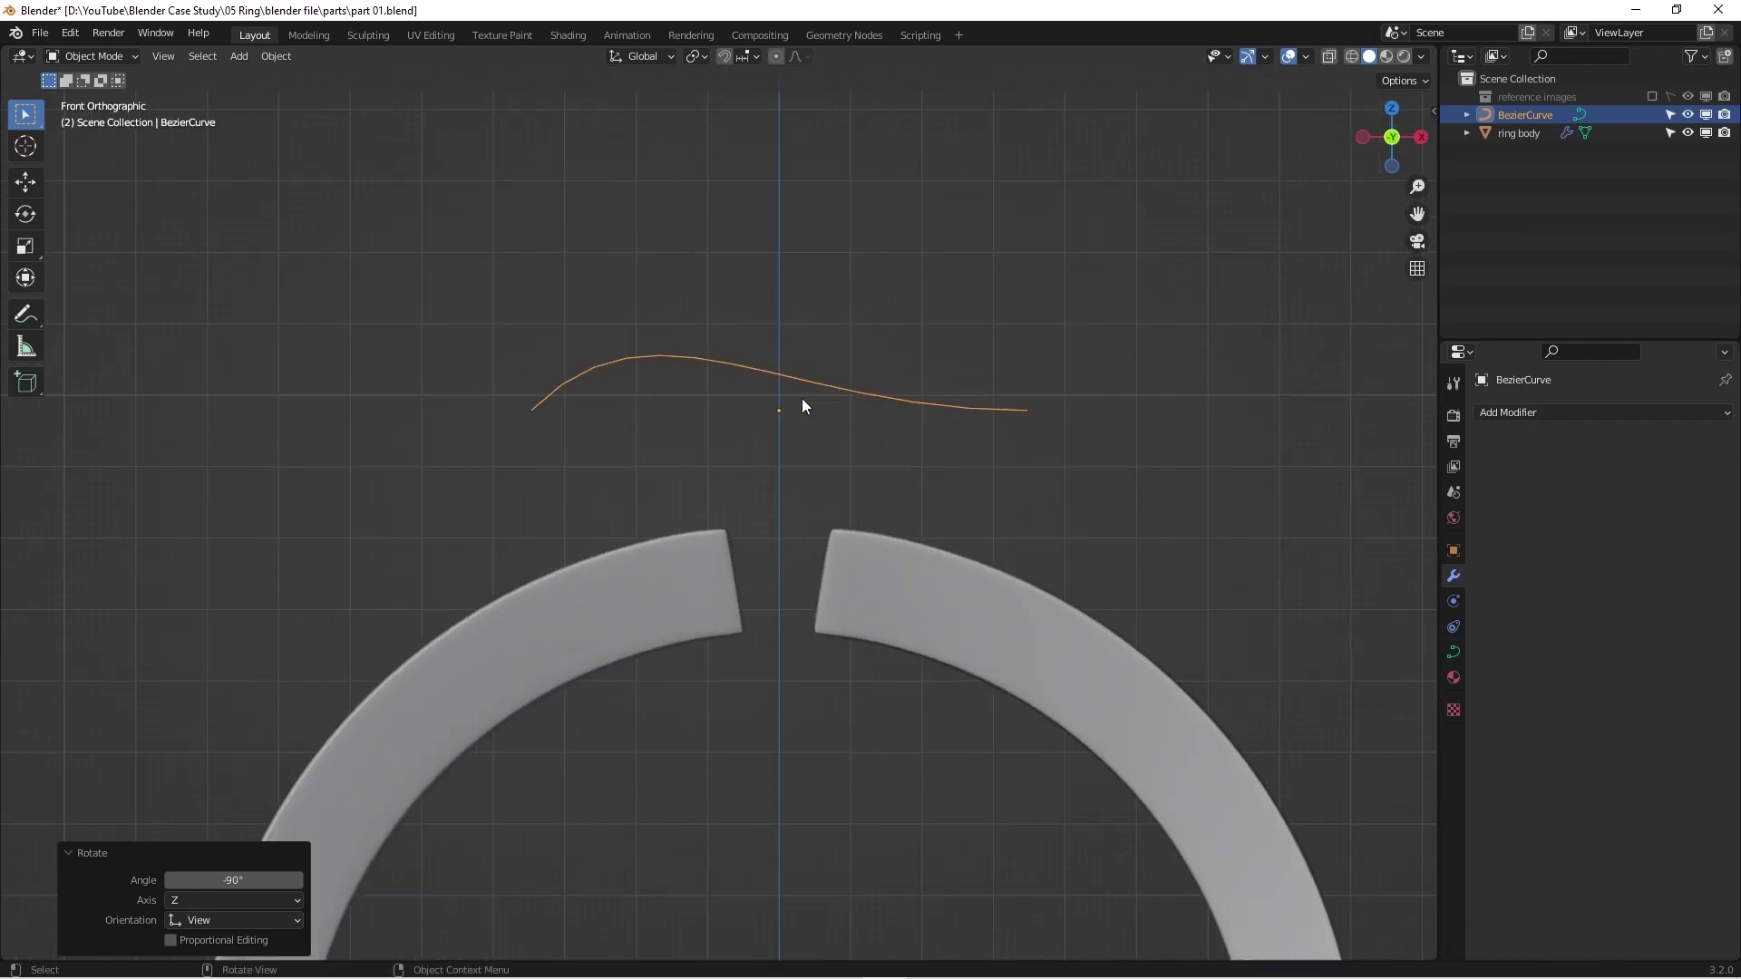
key("Tab")
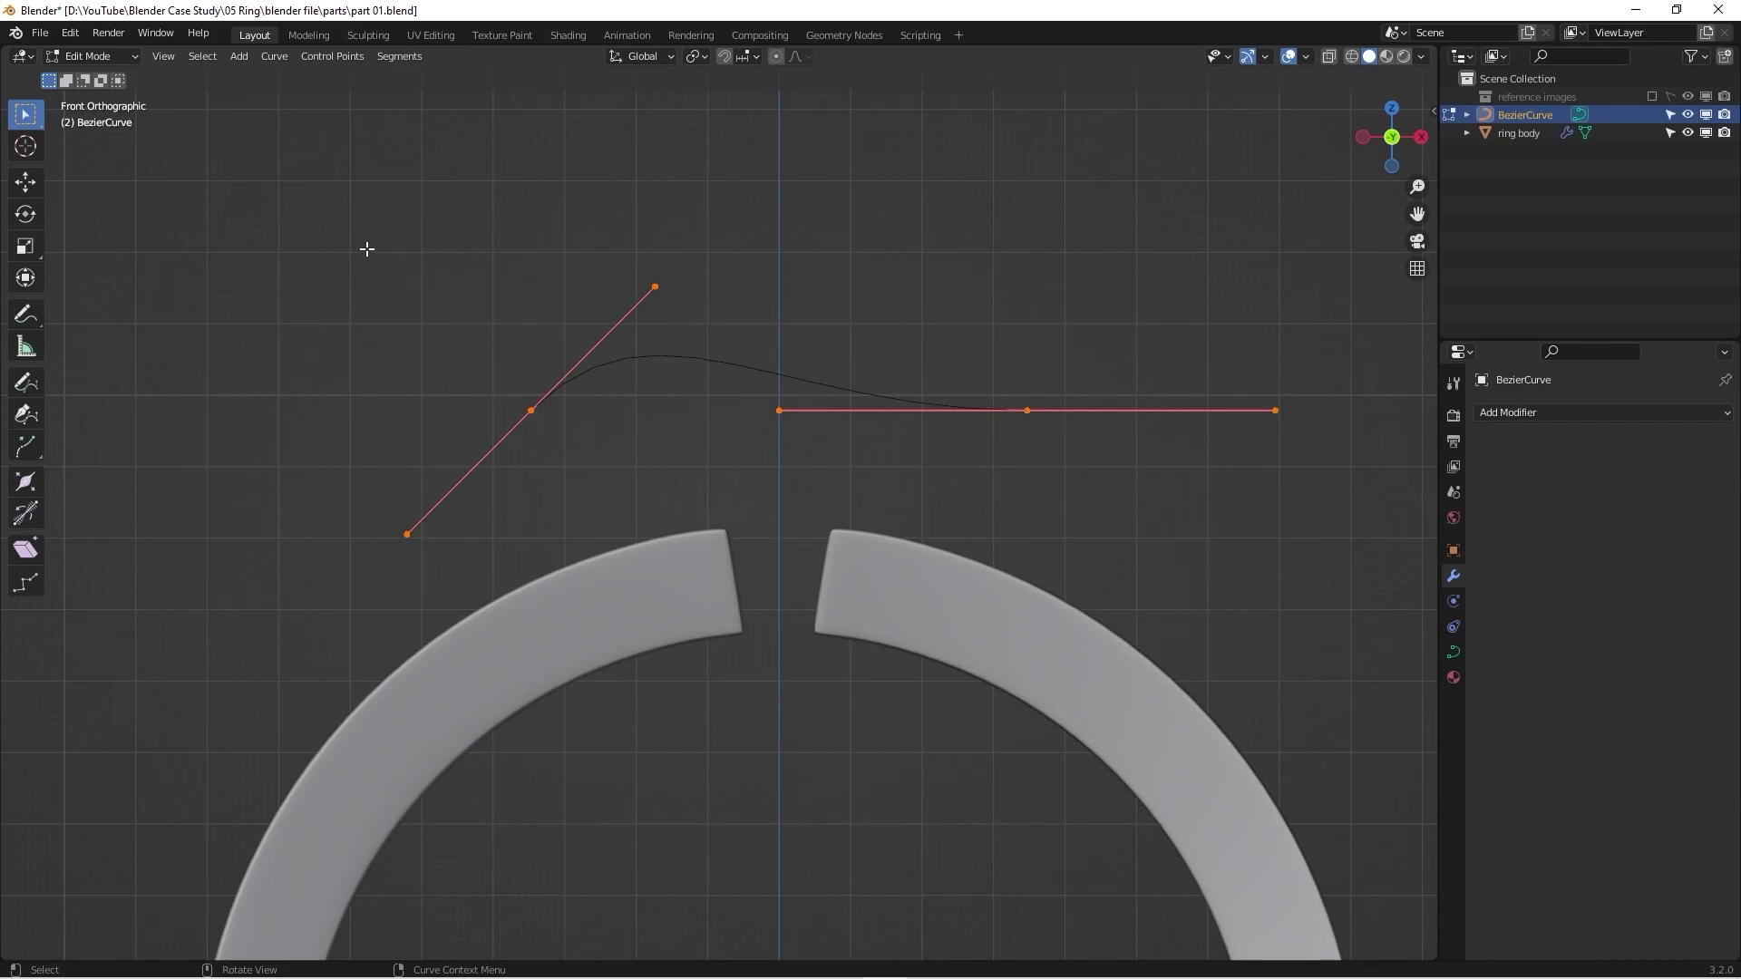
left_click_drag(377, 249, 1314, 633)
left_click_drag(745, 337, 1358, 526)
key("r")
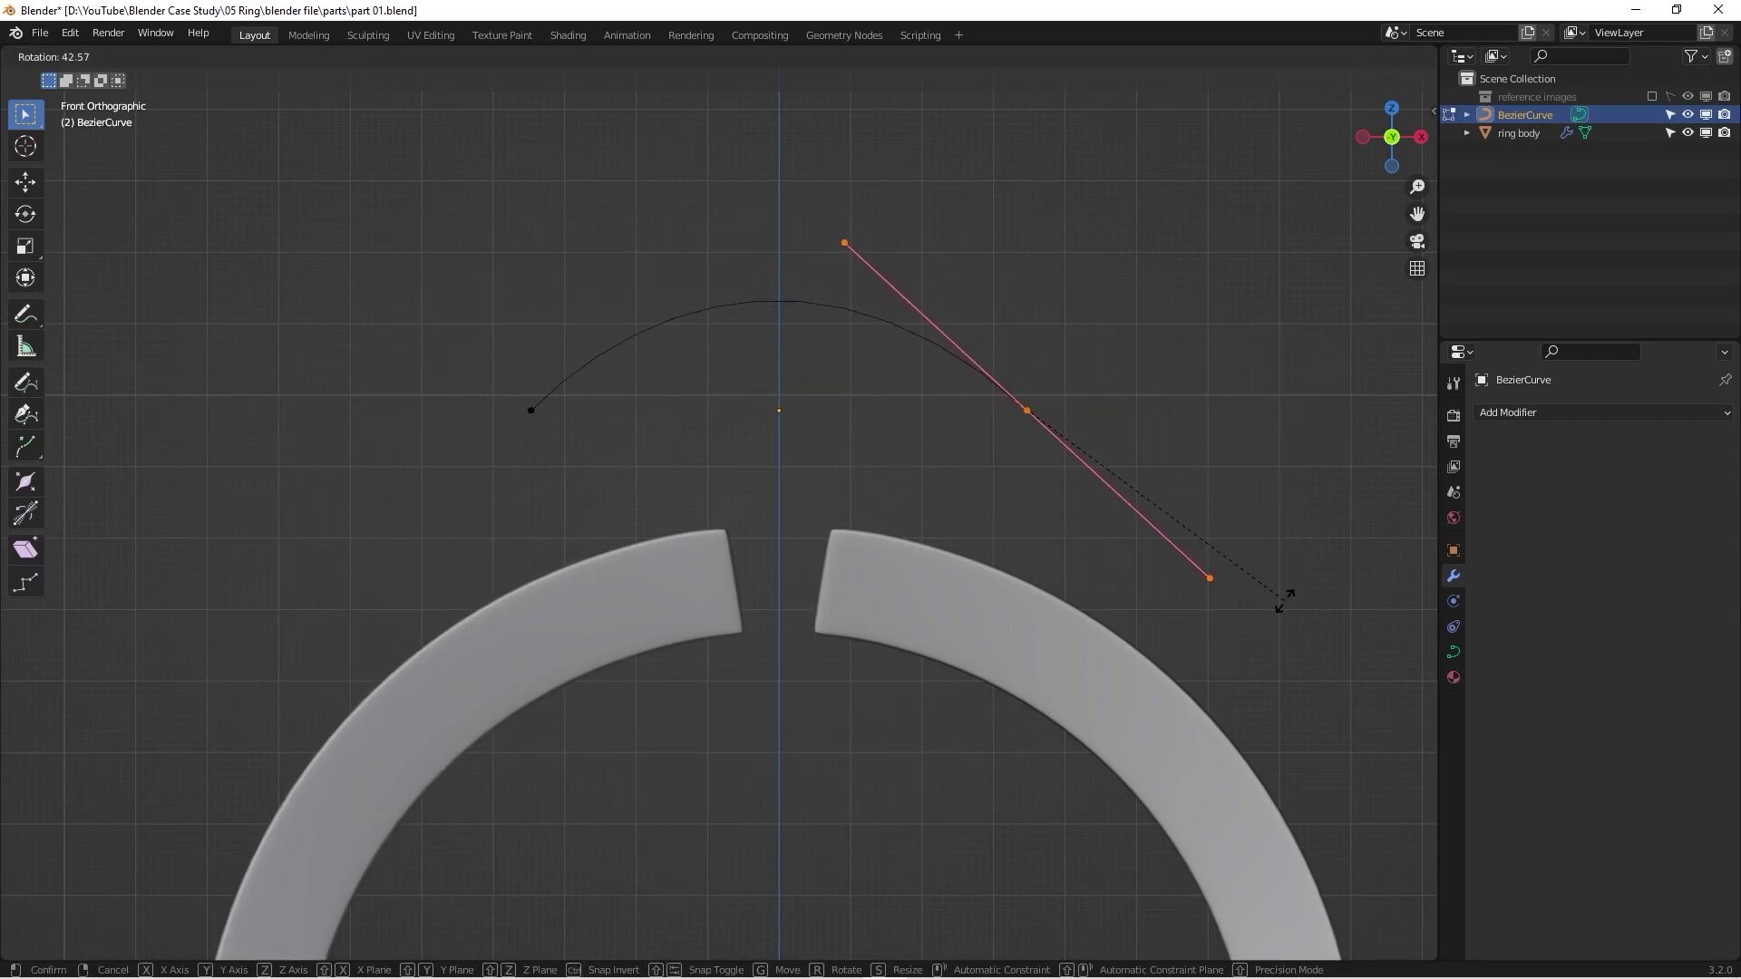
left_click(1283, 601)
Step: Fine-tune the right end point's handle angle by about 2° and scale its handles to about 0.835
scroll(1043, 494, "down", 4)
scroll(1038, 498, "up", 4)
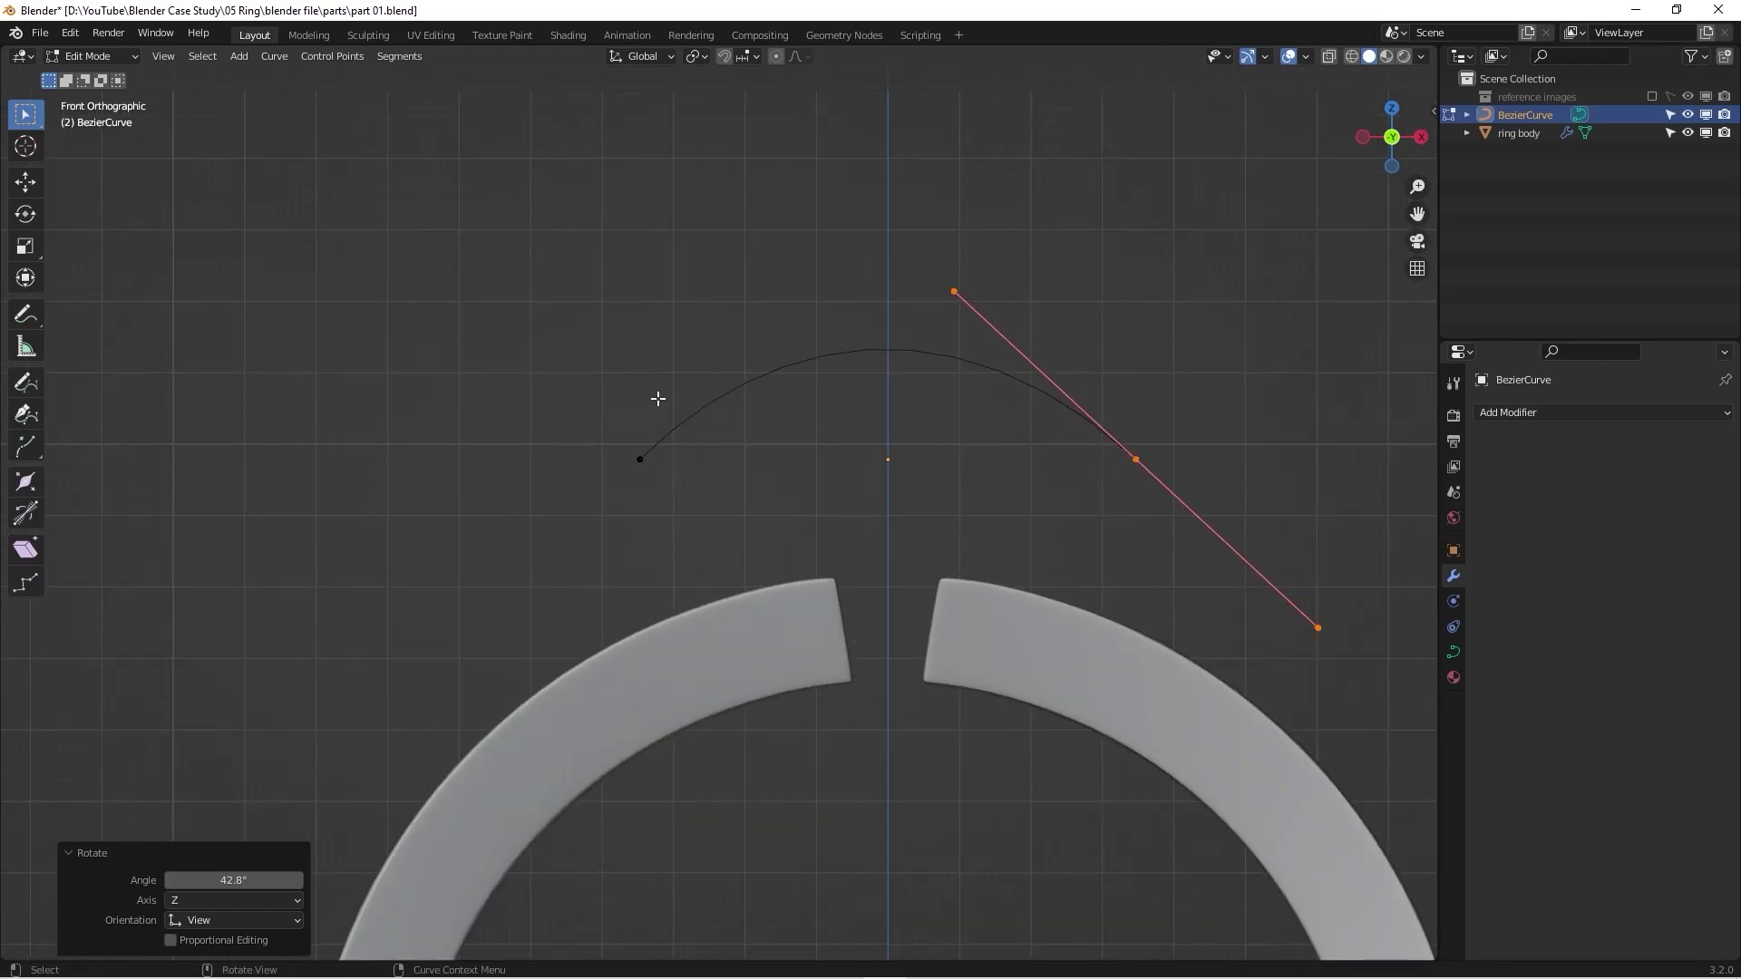
middle_click_drag(956, 365, 742, 256, "shift")
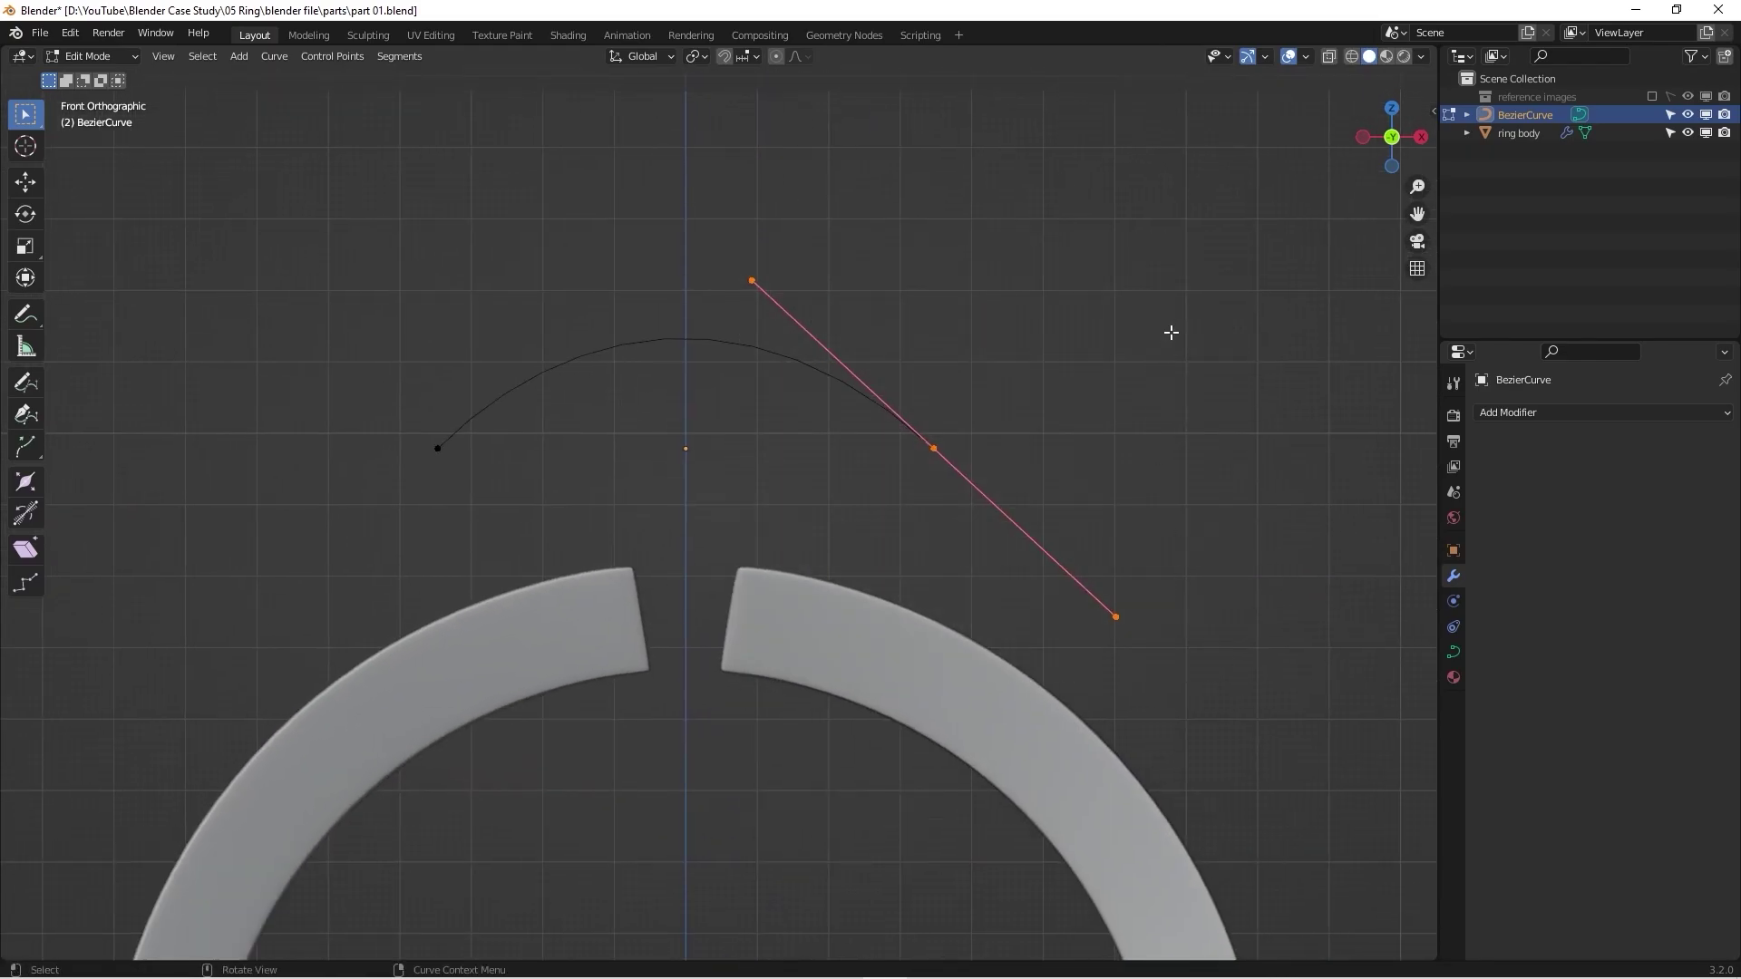
key("r")
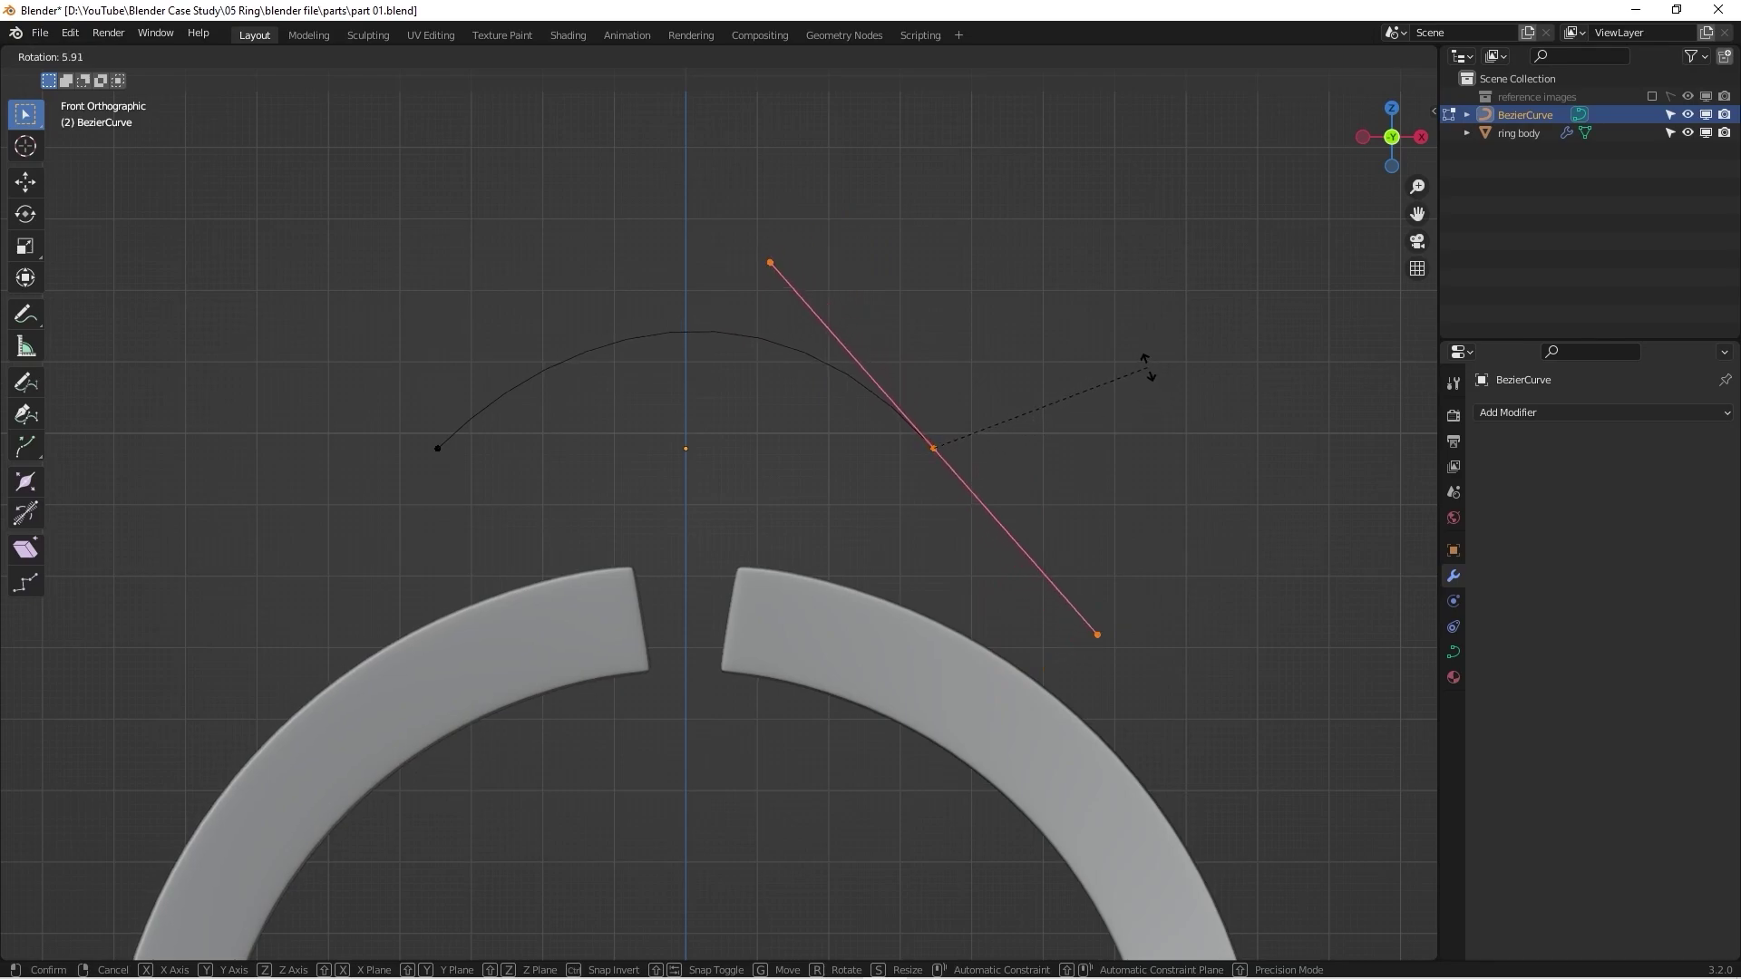
left_click(1141, 353)
key("r")
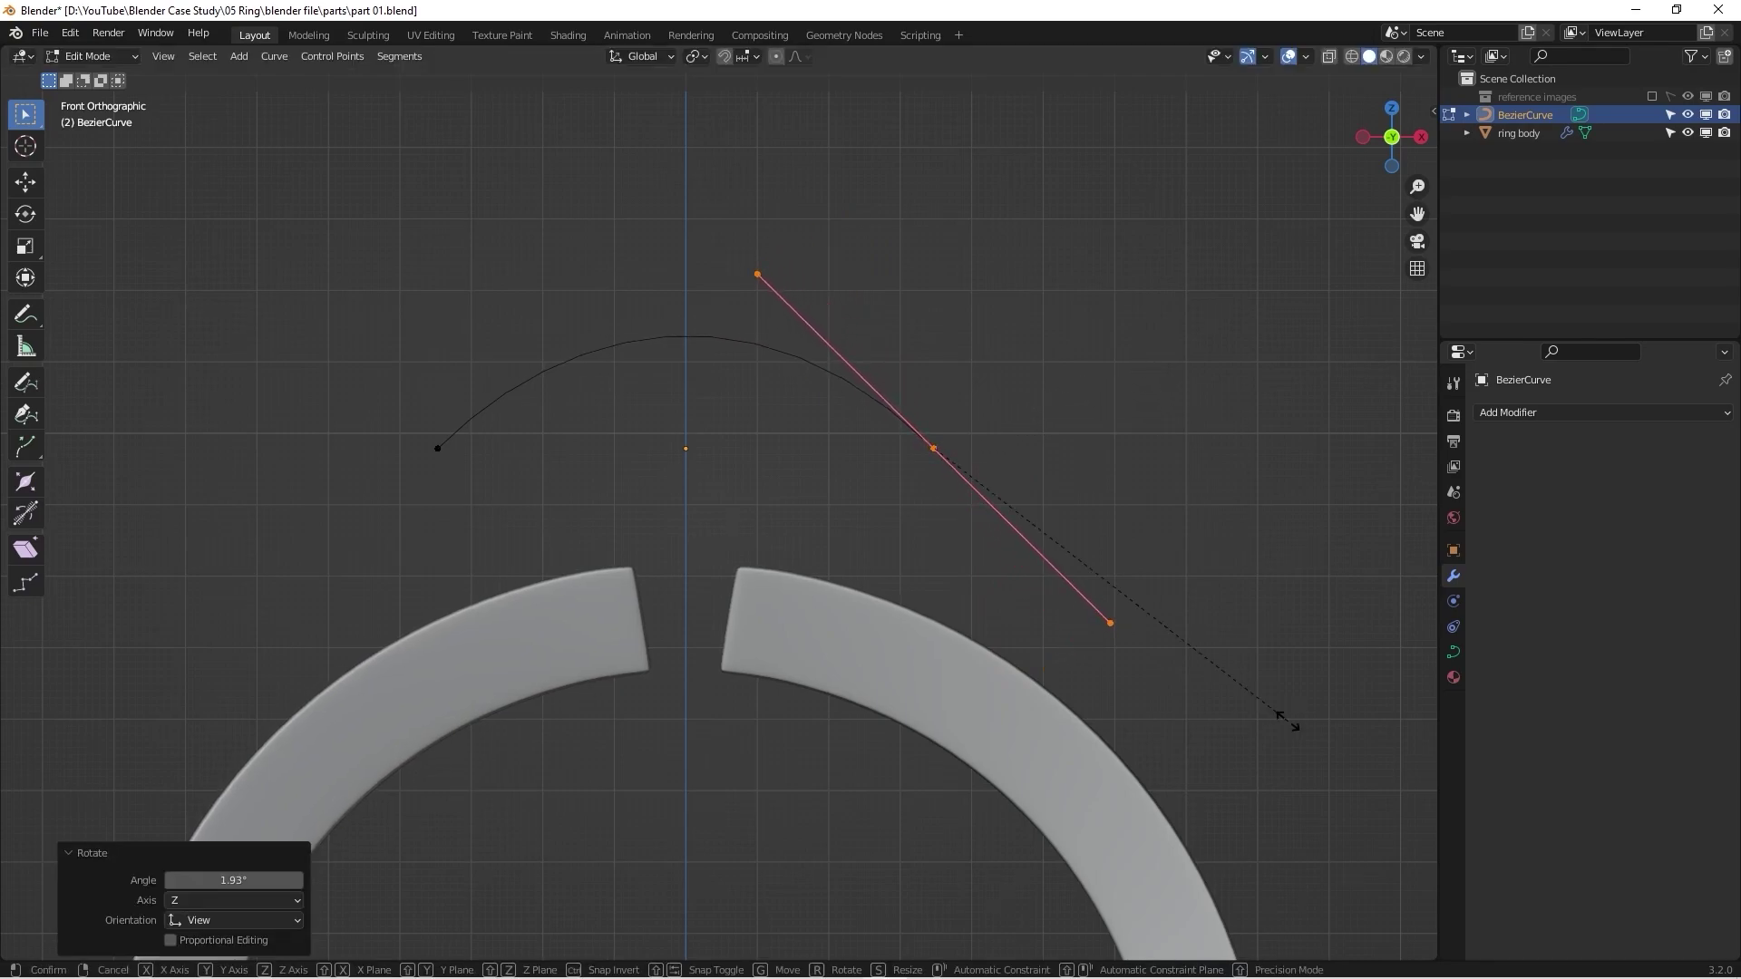
left_click(1228, 672)
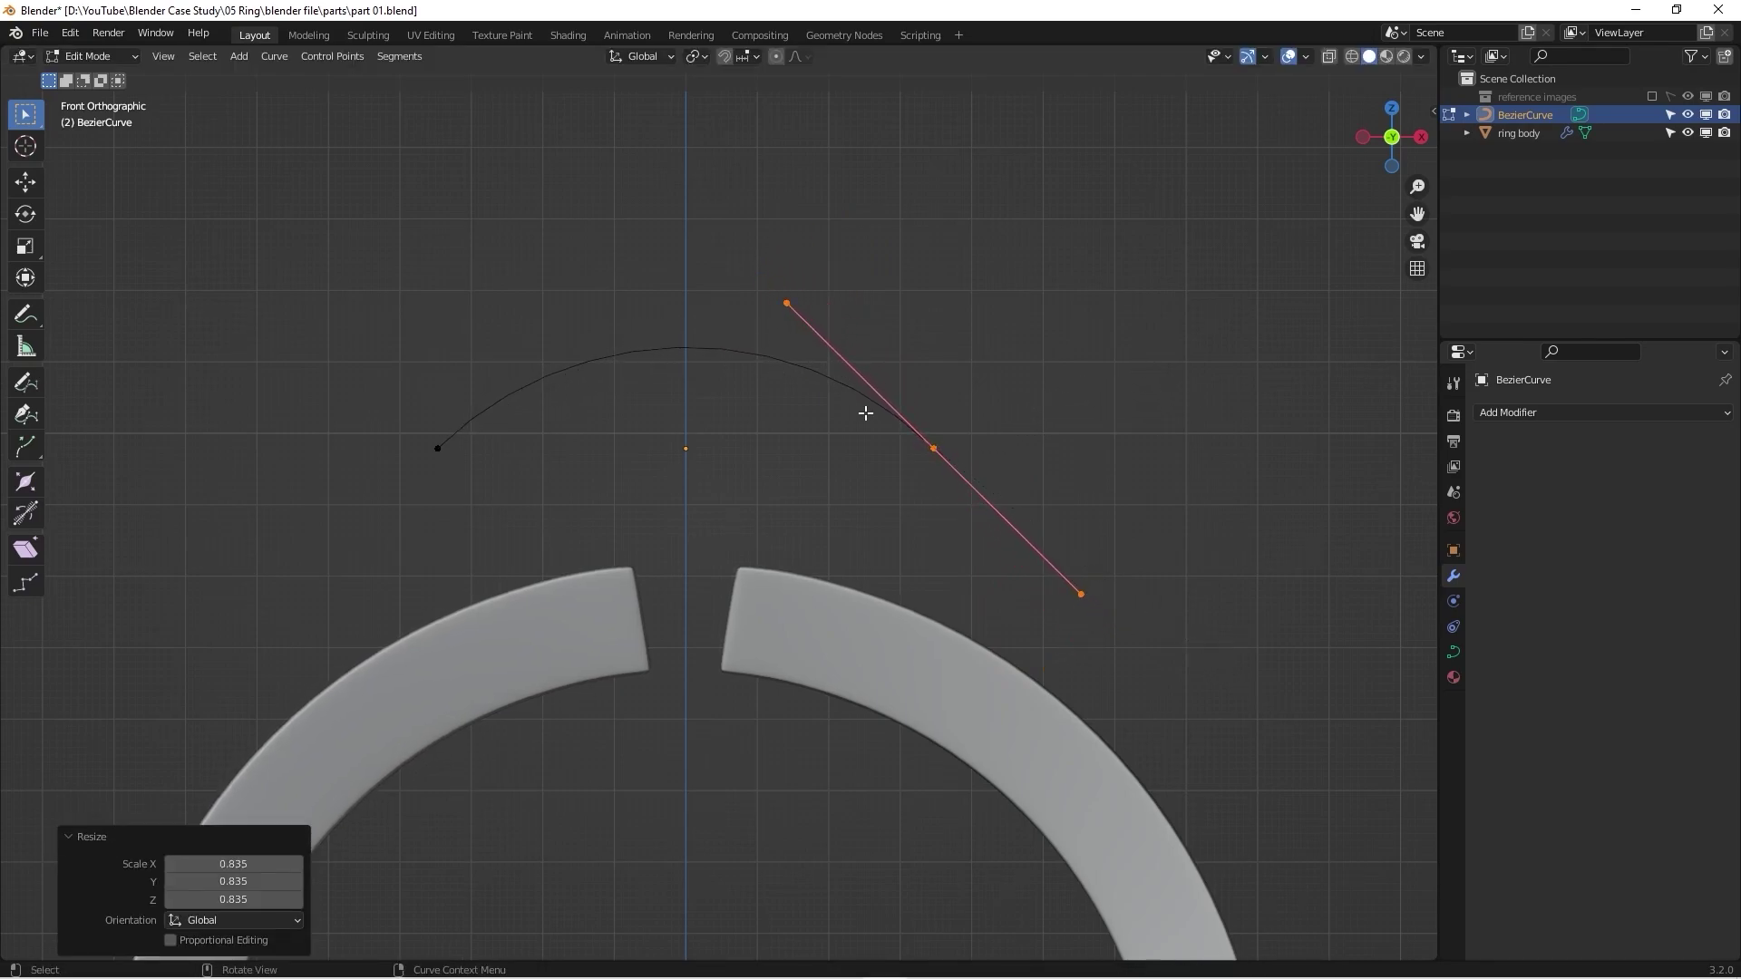
Step: Rotate the left end point's handles by about -7.6° to even out the arch and leave curve editing
scroll(714, 365, "down", 2)
left_click_drag(374, 318, 699, 603)
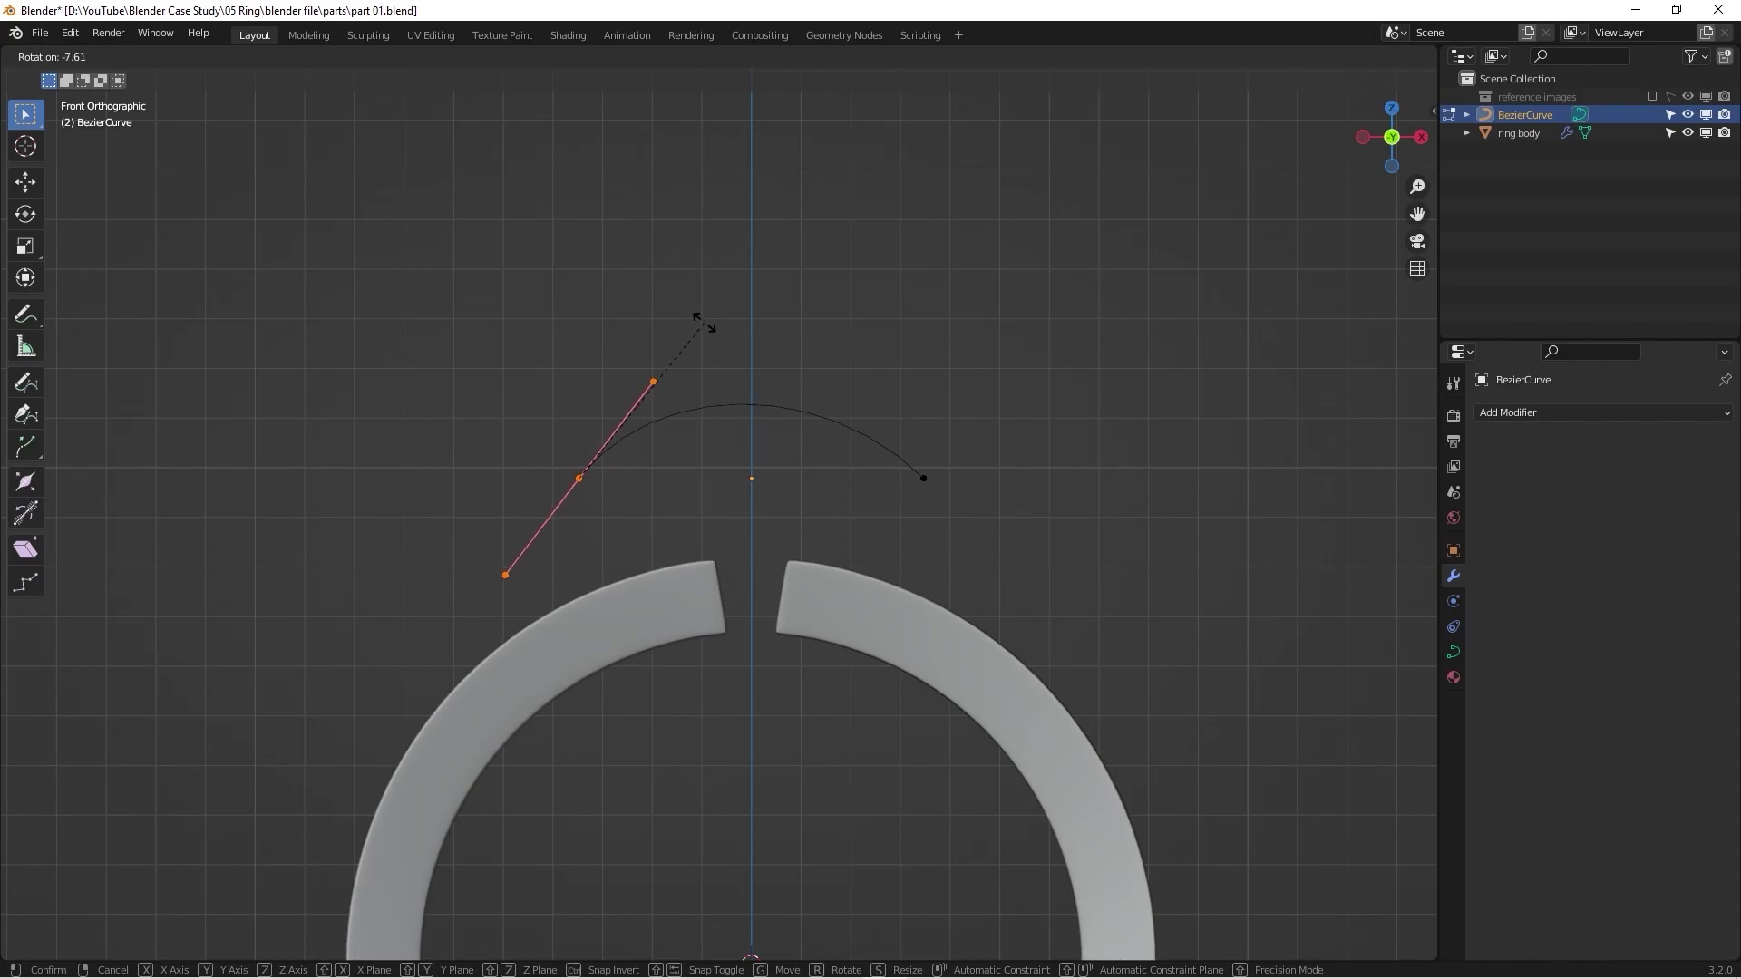
key("Tab")
scroll(721, 377, "up", 2)
scroll(725, 411, "down", 4)
scroll(725, 411, "down", 1)
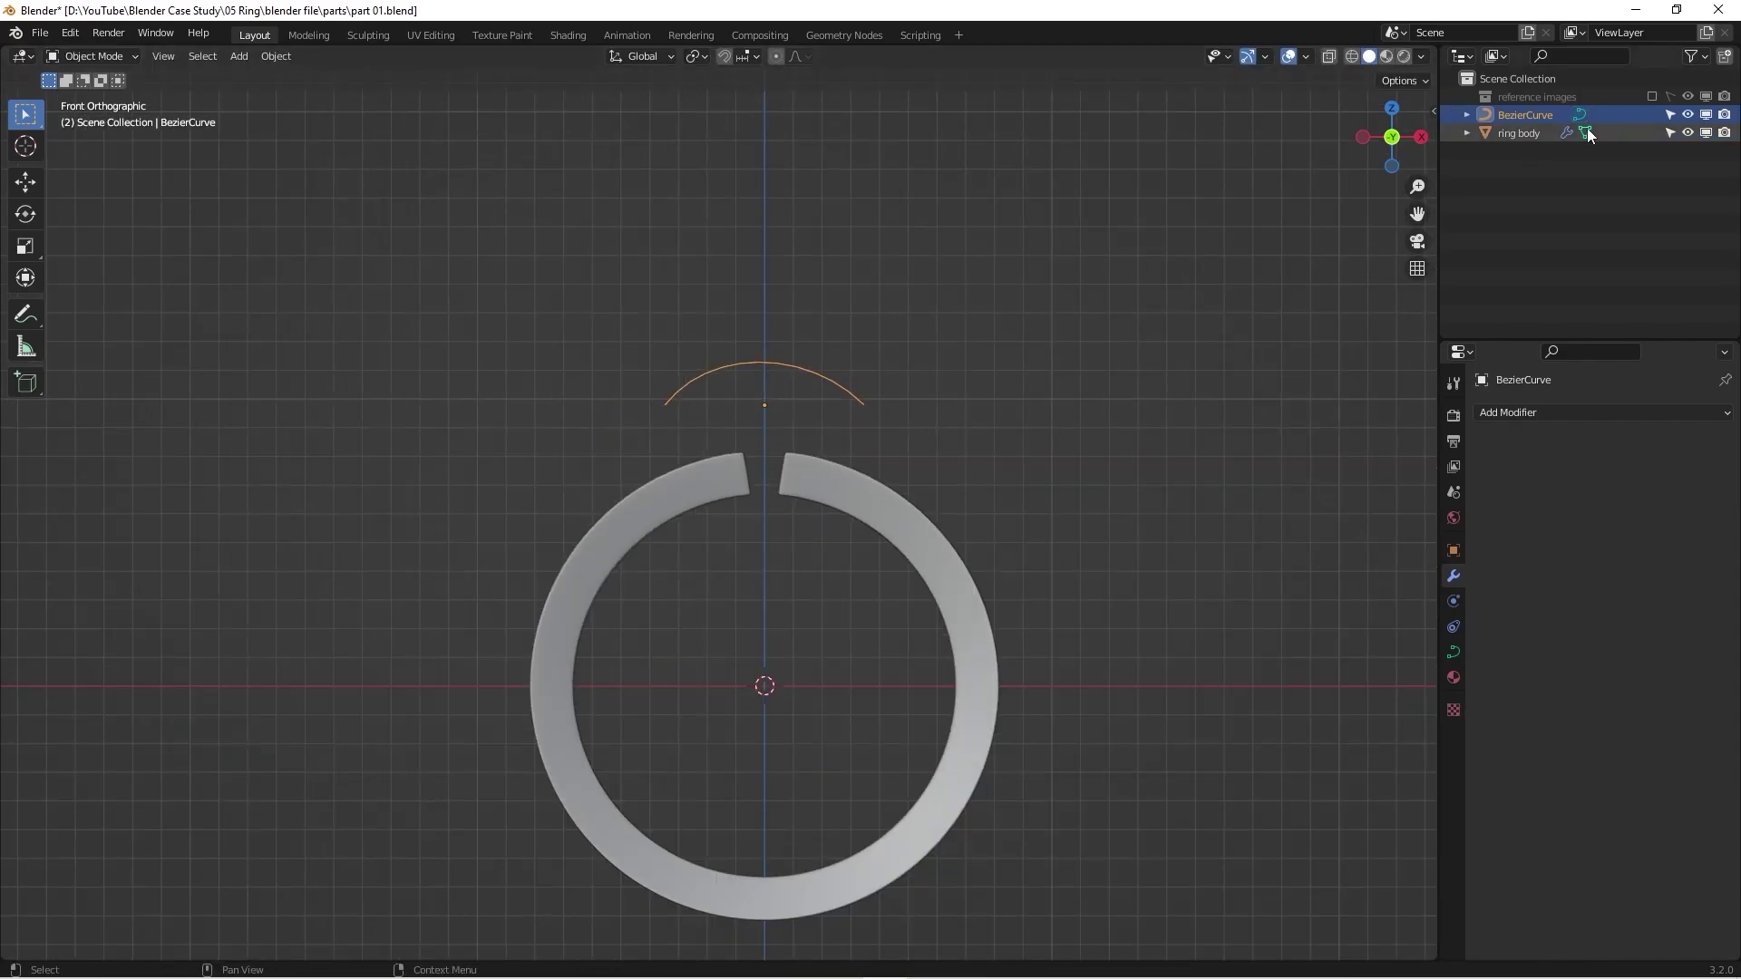
Step: Show the reference images collection and lower the curve along Z by about 0.019 m onto the loop in the front reference
left_click(1650, 97)
scroll(886, 372, "up", 3)
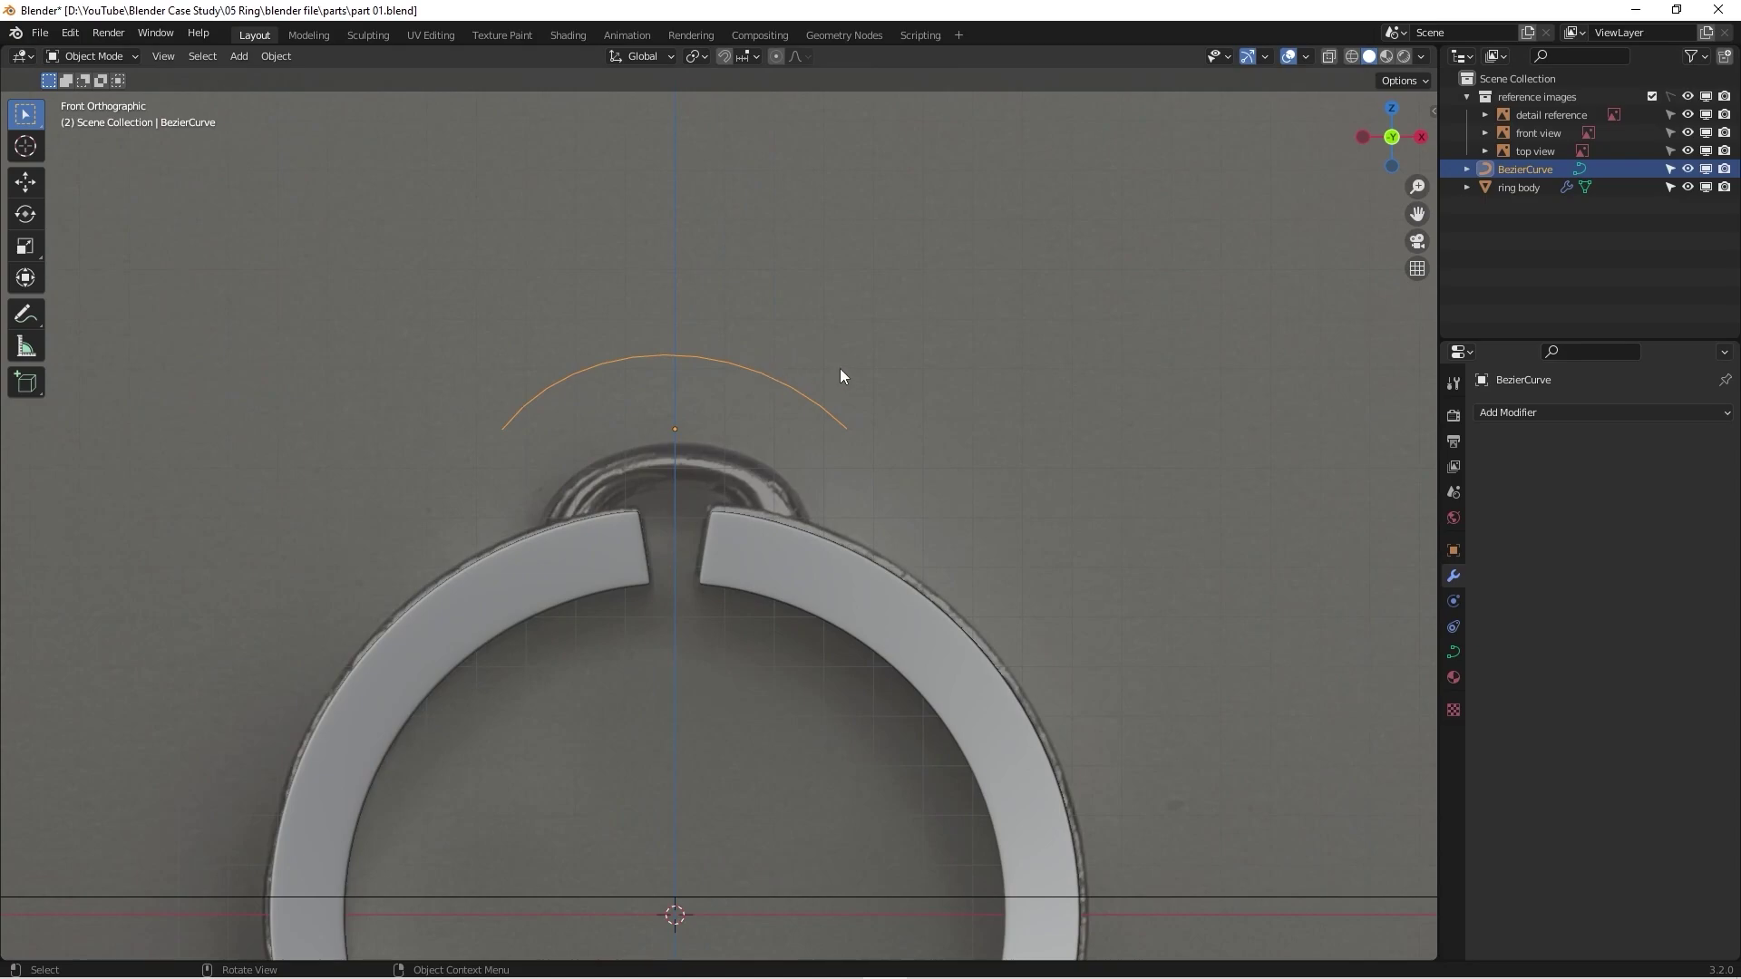
key("g")
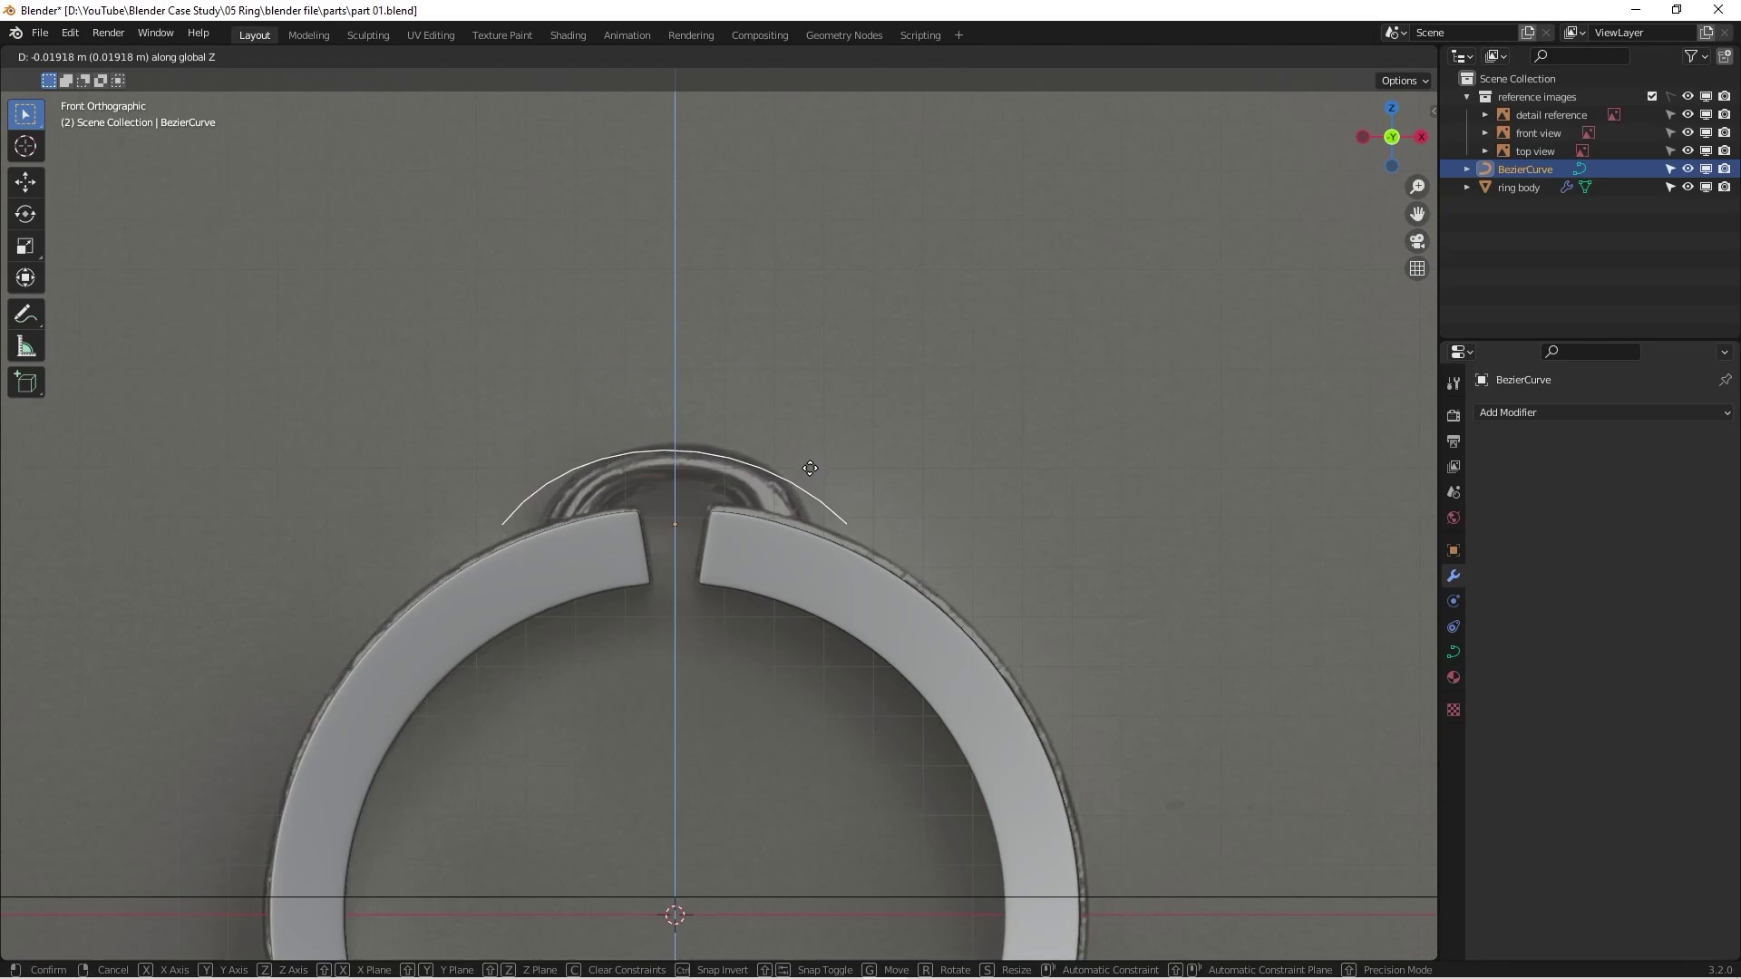
left_click(772, 512)
scroll(772, 512, "up", 4)
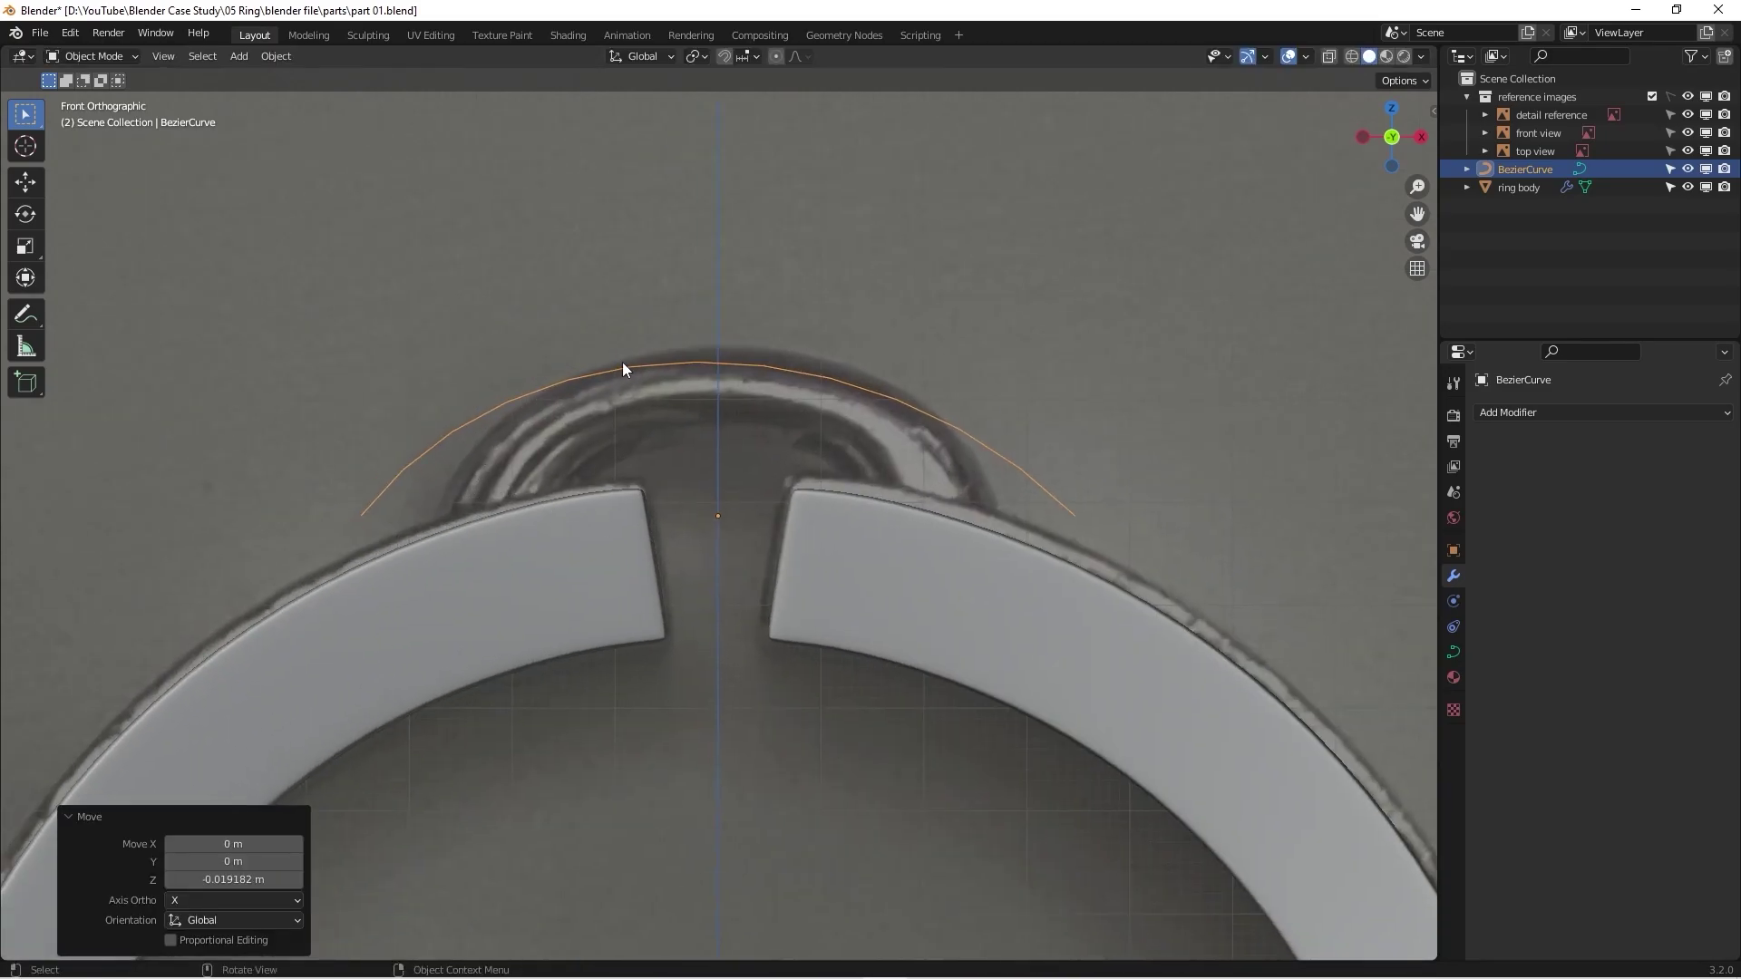
Step: Edit the curve, moving its left end point inward to the reference loop's base and rotating its handles about -4.9°
key("Tab")
scroll(1021, 469, "down", 3)
left_click_drag(226, 291, 486, 622)
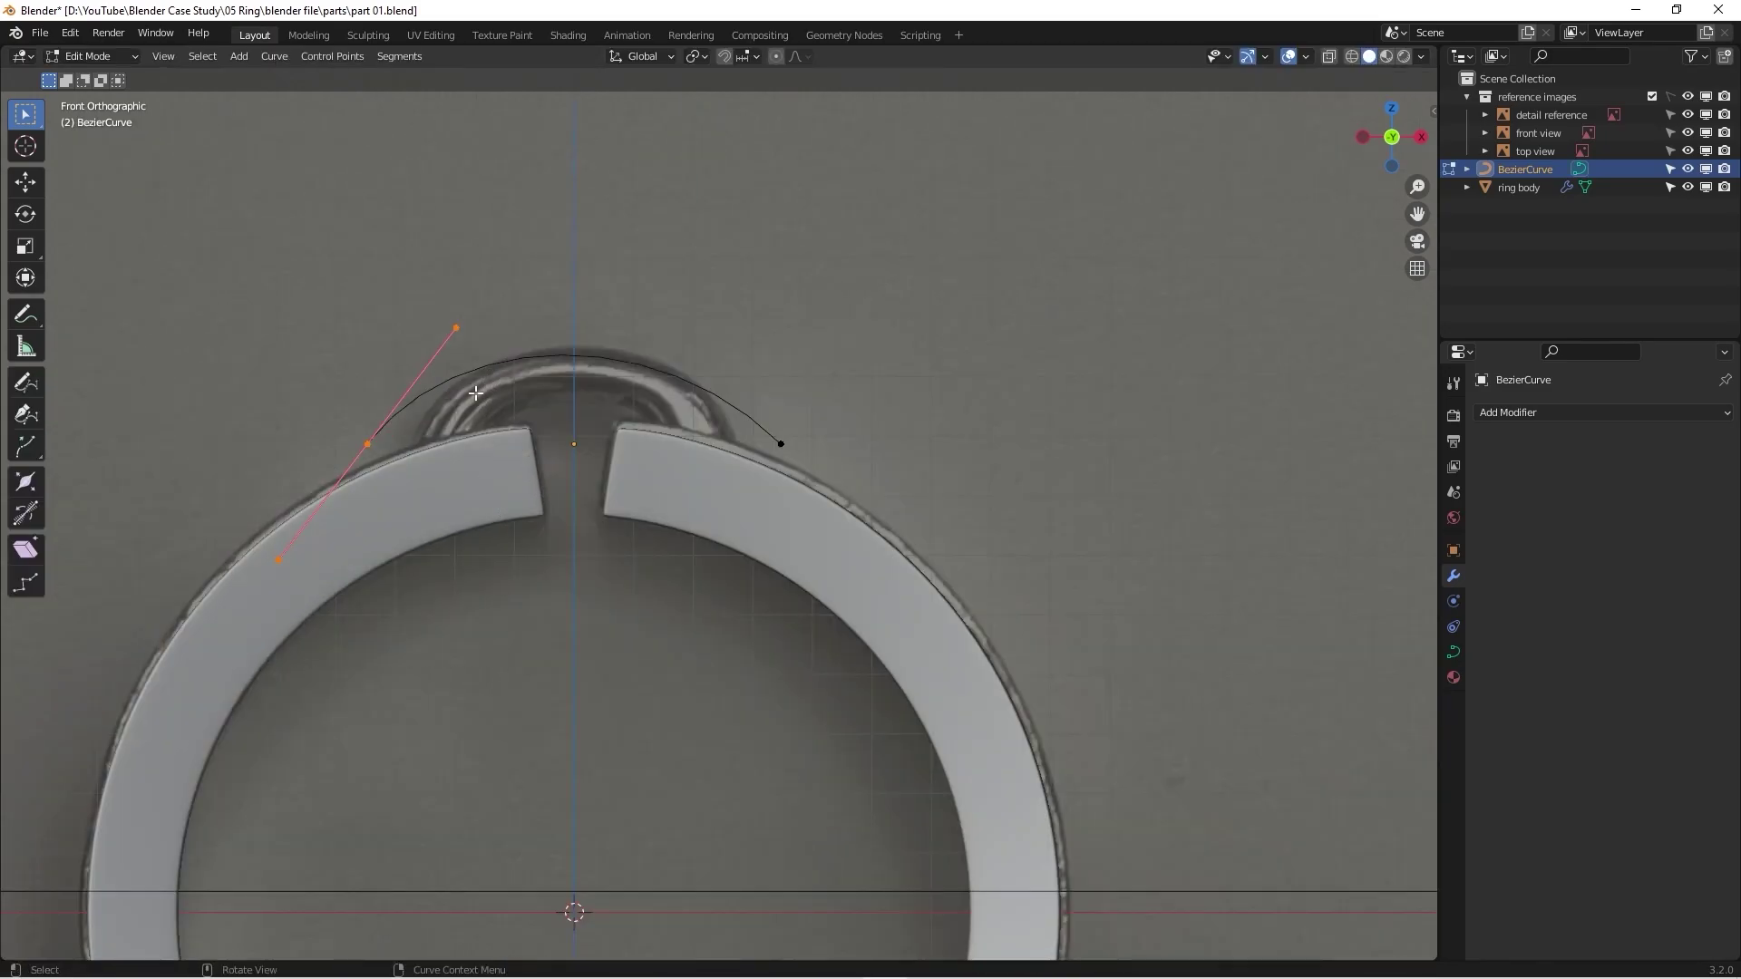
key("g")
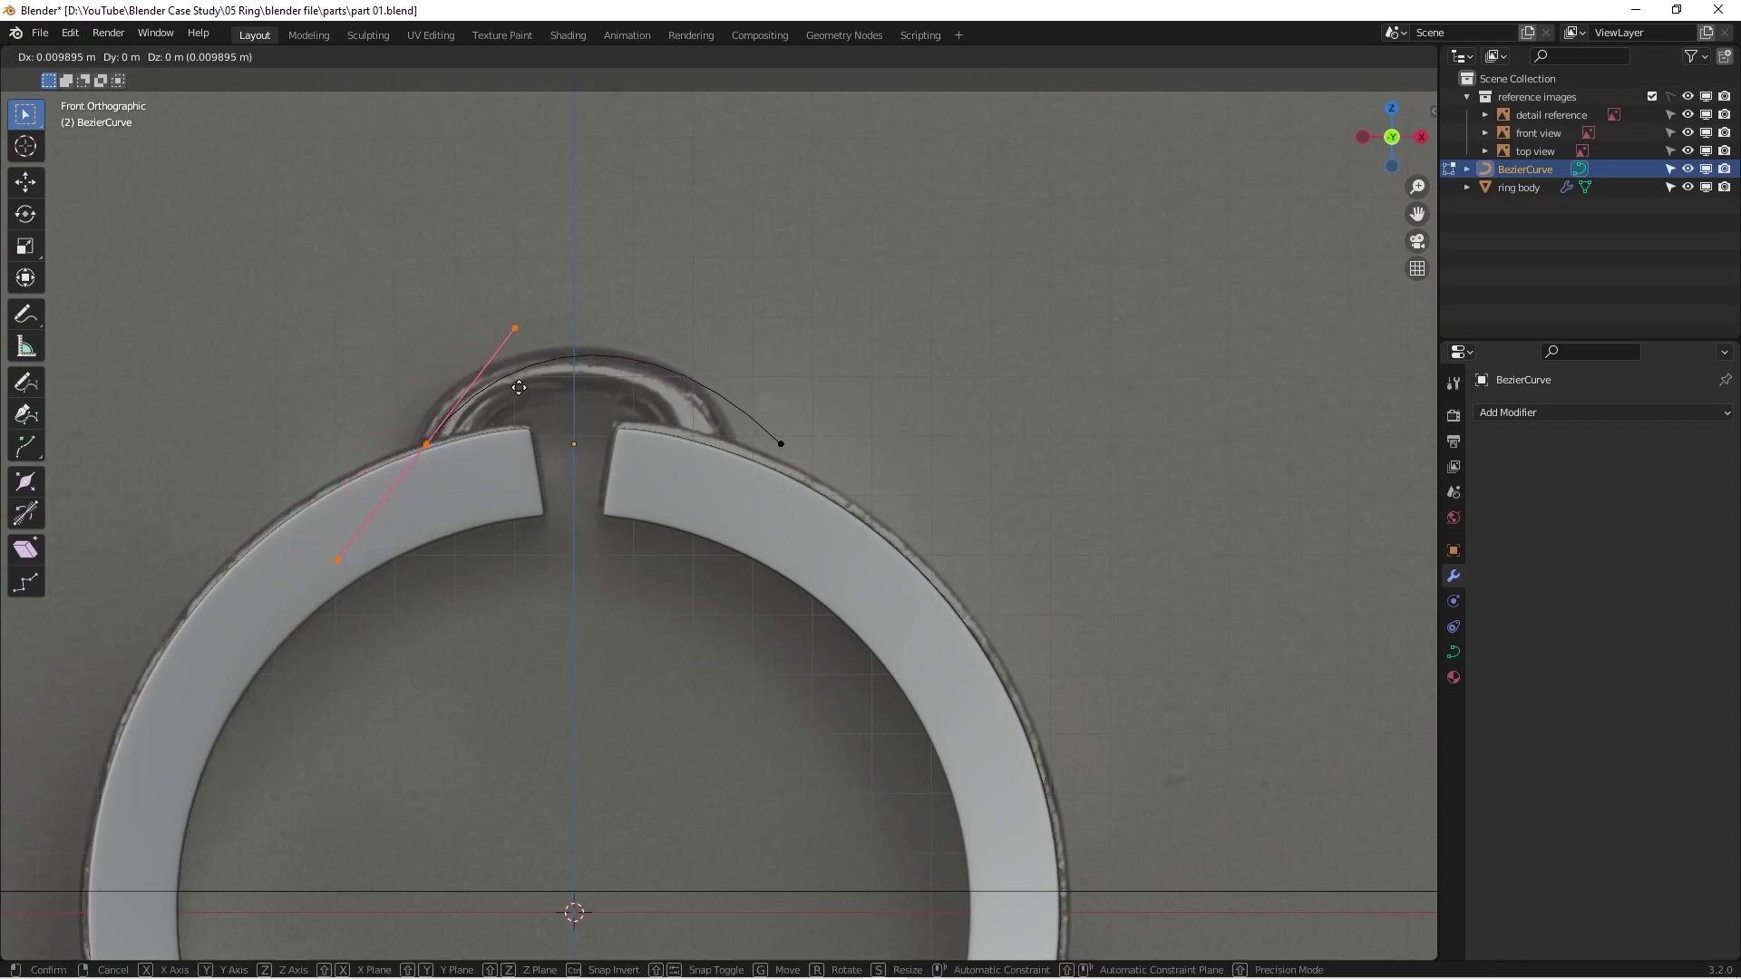
left_click(509, 390)
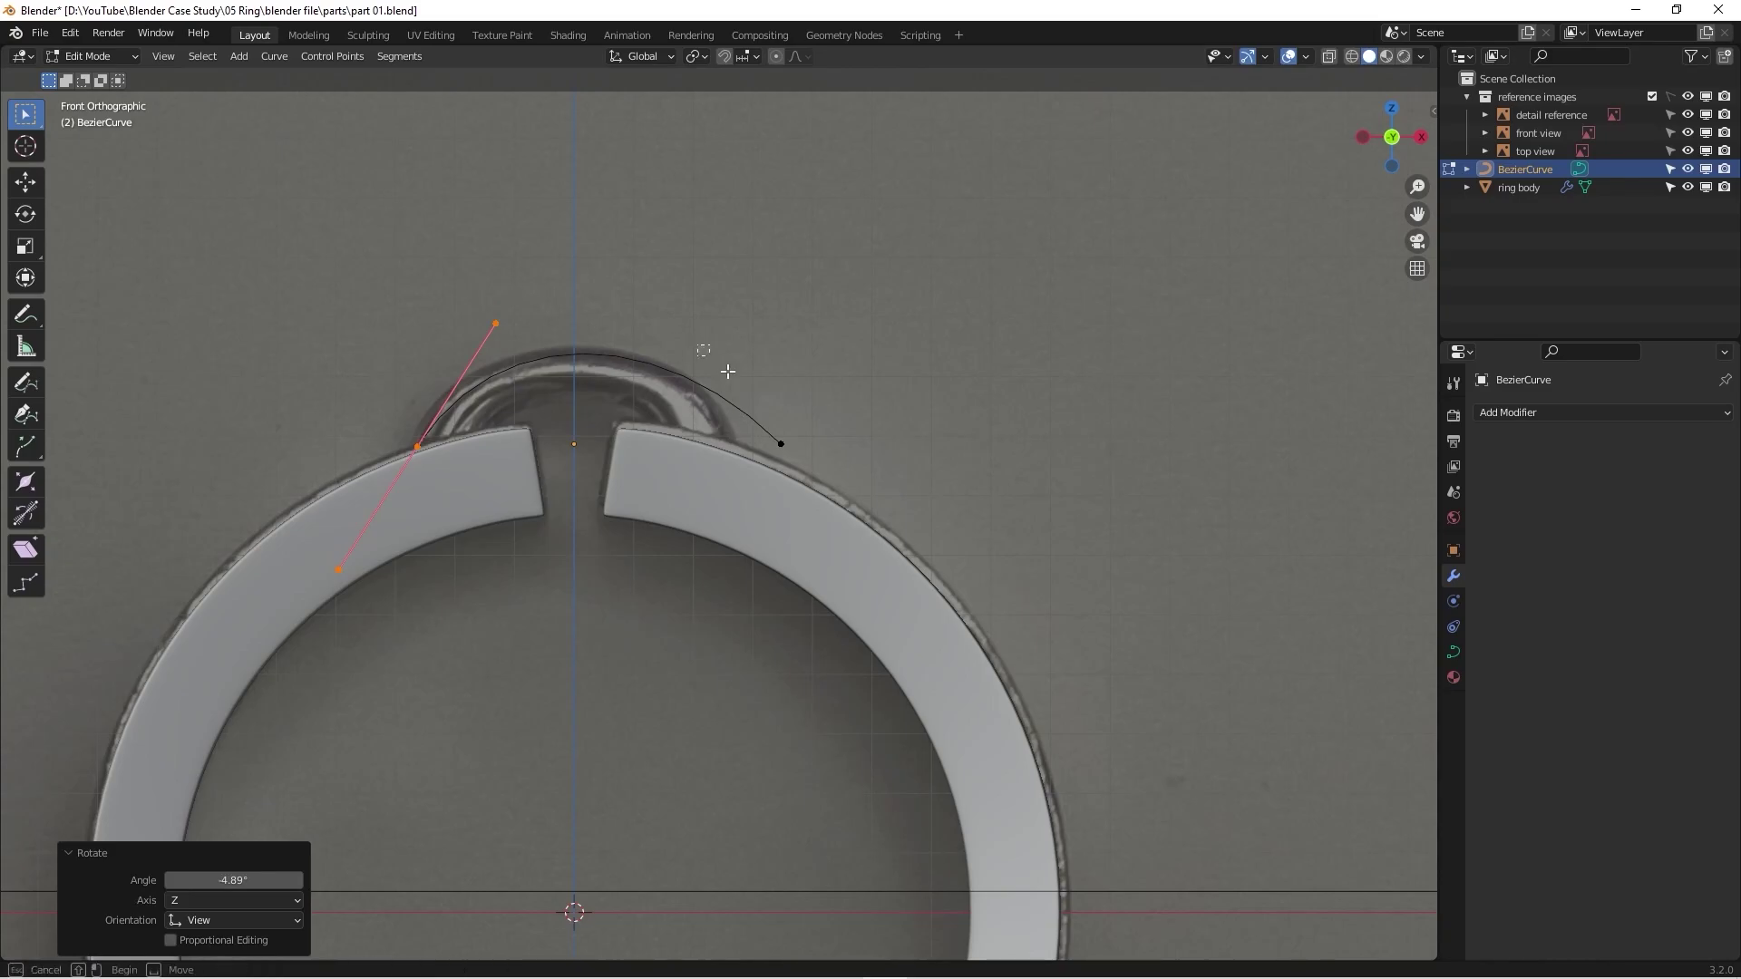
Step: Move the curve's right end point by about -0.008 m in X and 0.001 m in Z, and rotate its handles about 6.6°
left_click(779, 442)
key("g")
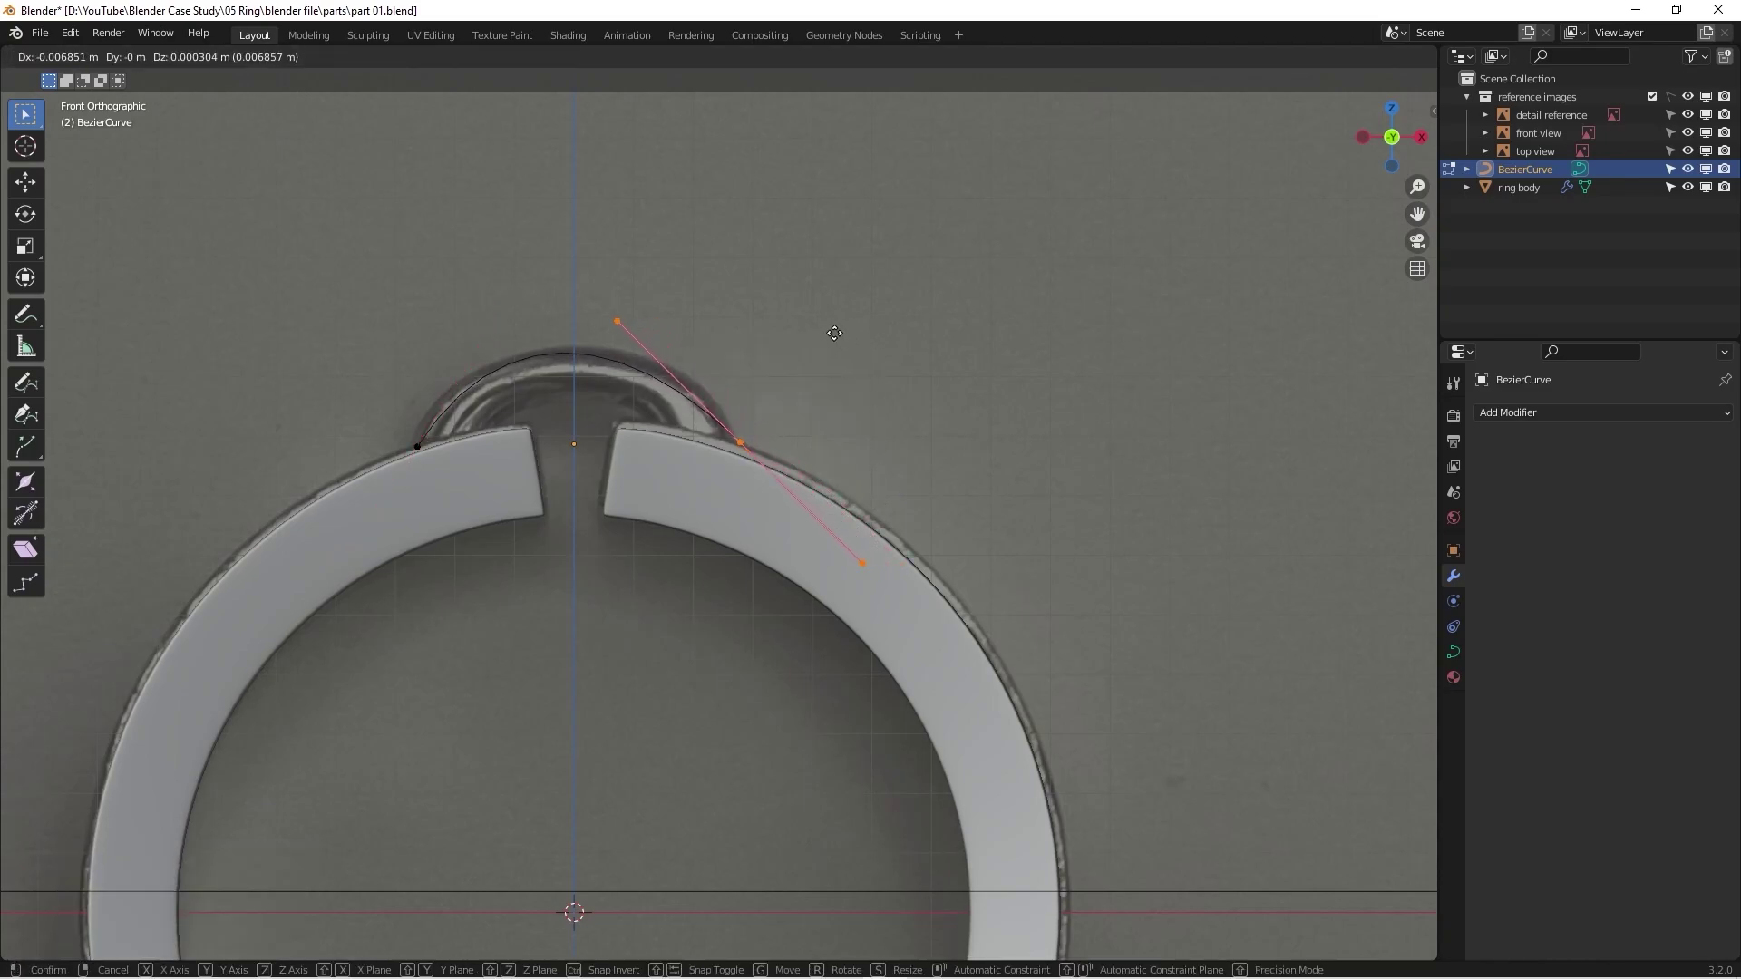
left_click(829, 330)
key("r")
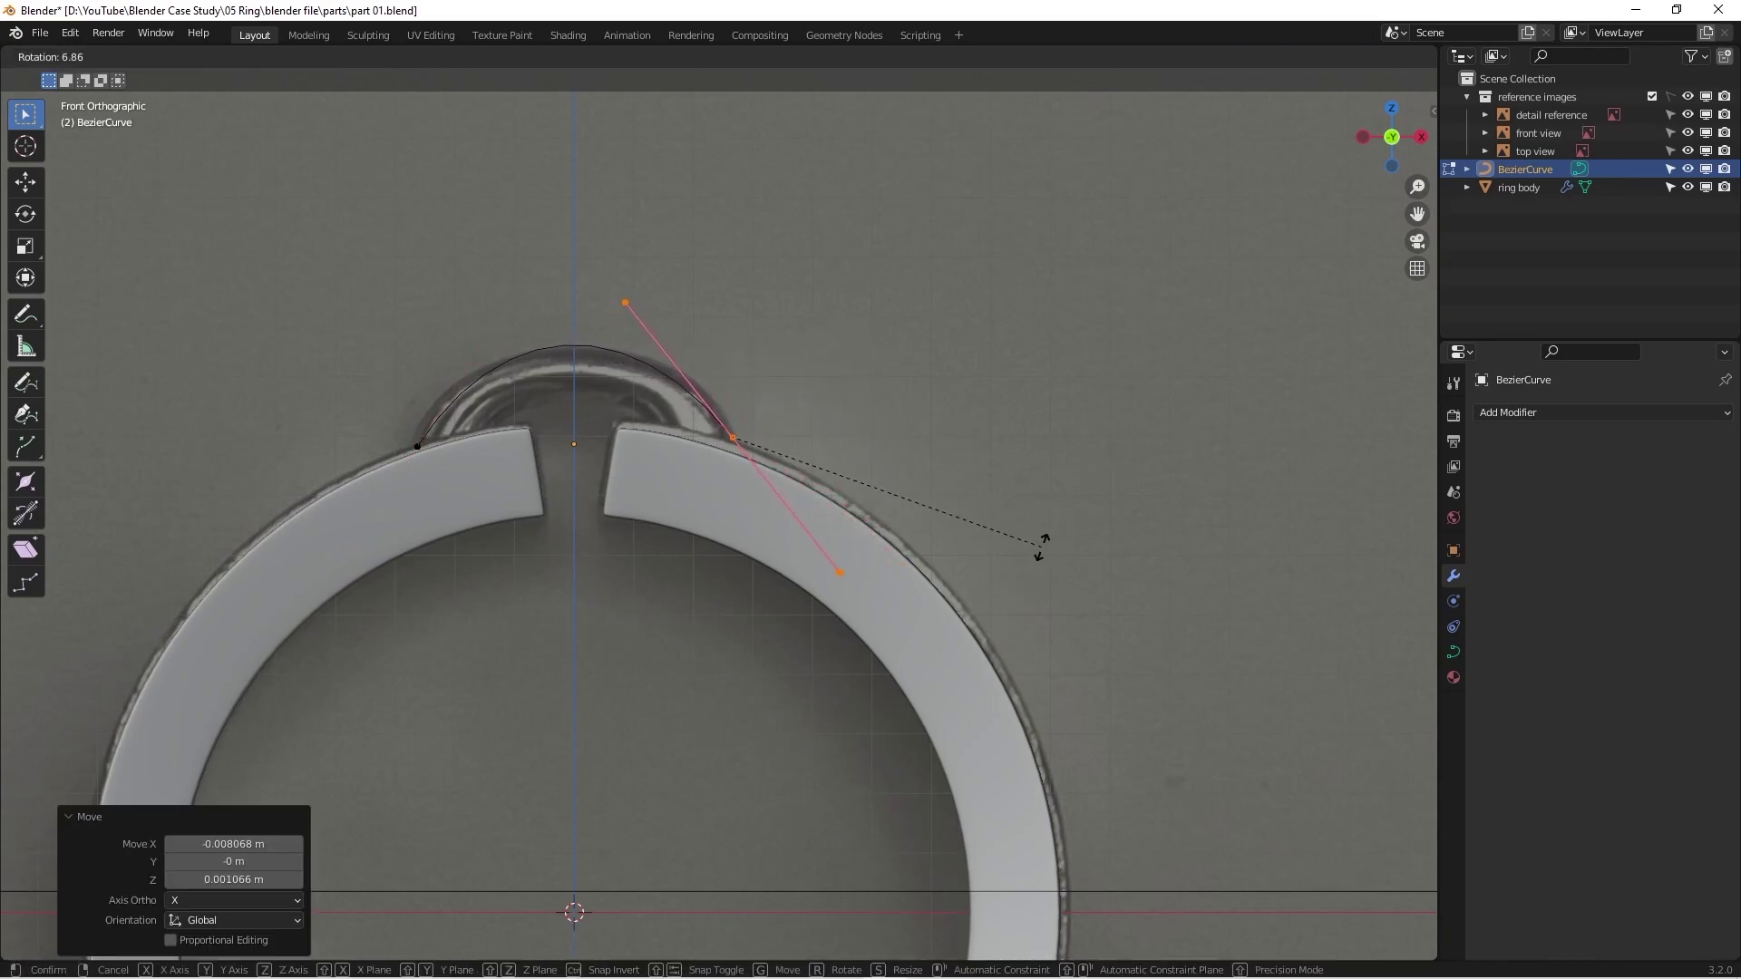
left_click(1041, 548)
Step: Nudge the right end point about 0.0009 m in X and -0.0015 m in Z onto the ring's edge, and leave curve editing
key("g")
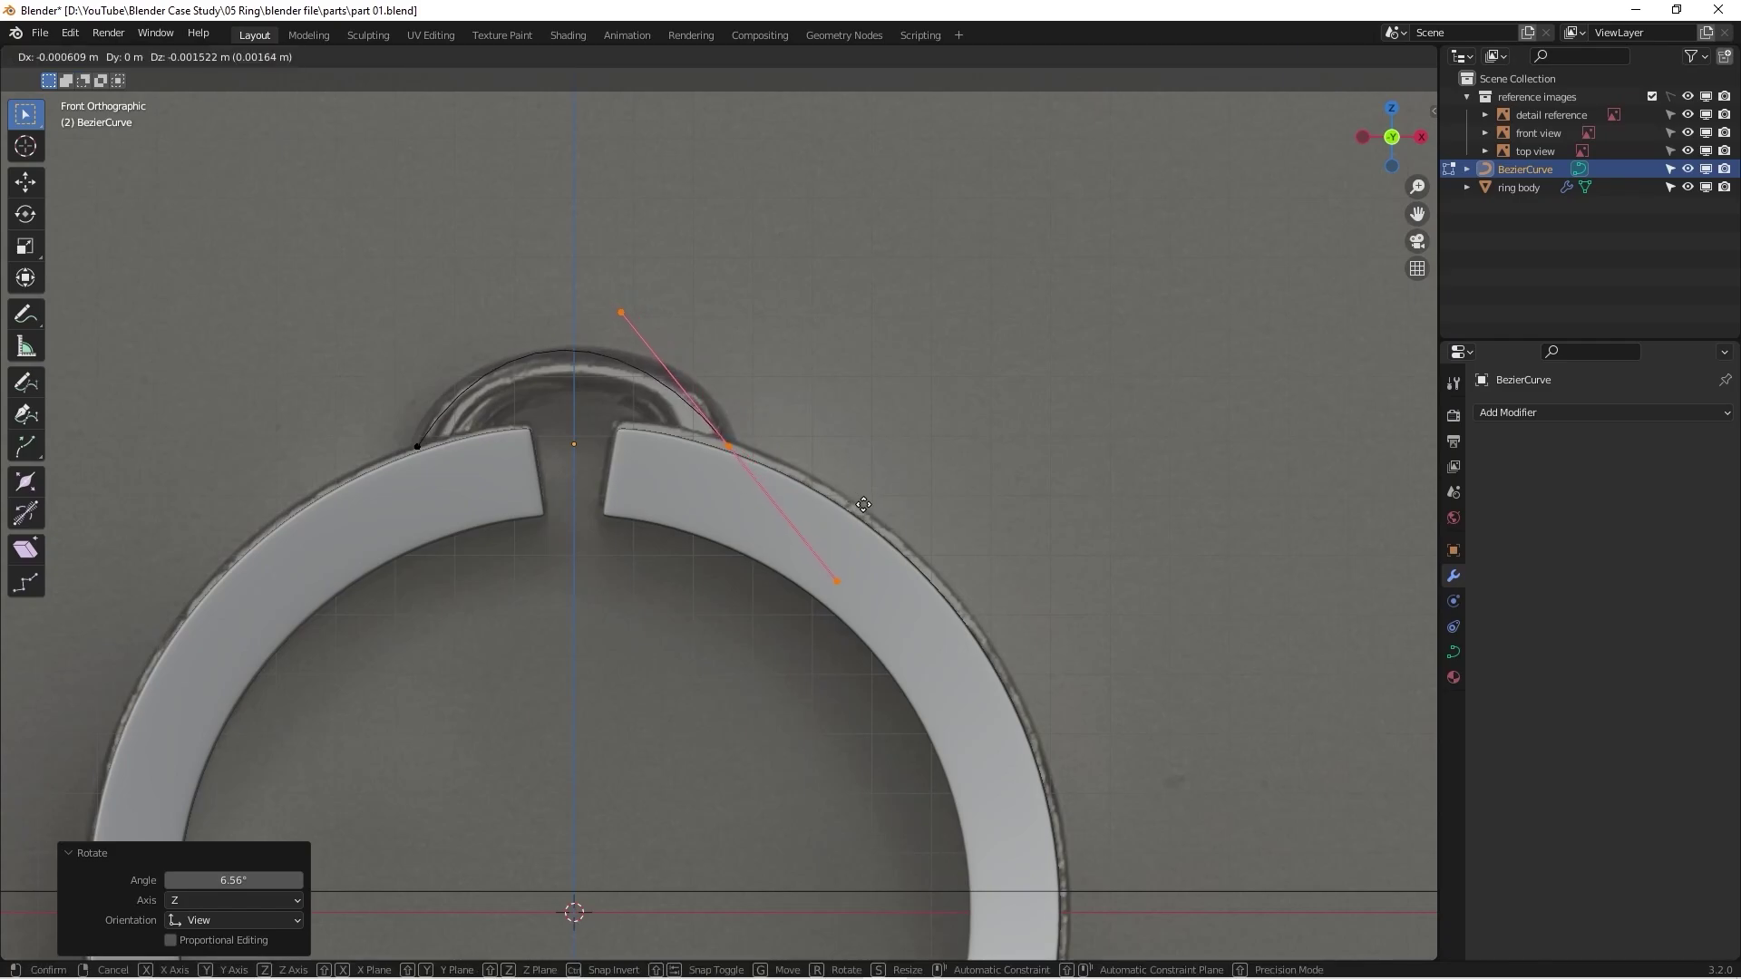
left_click(871, 504)
scroll(871, 504, "up", 3)
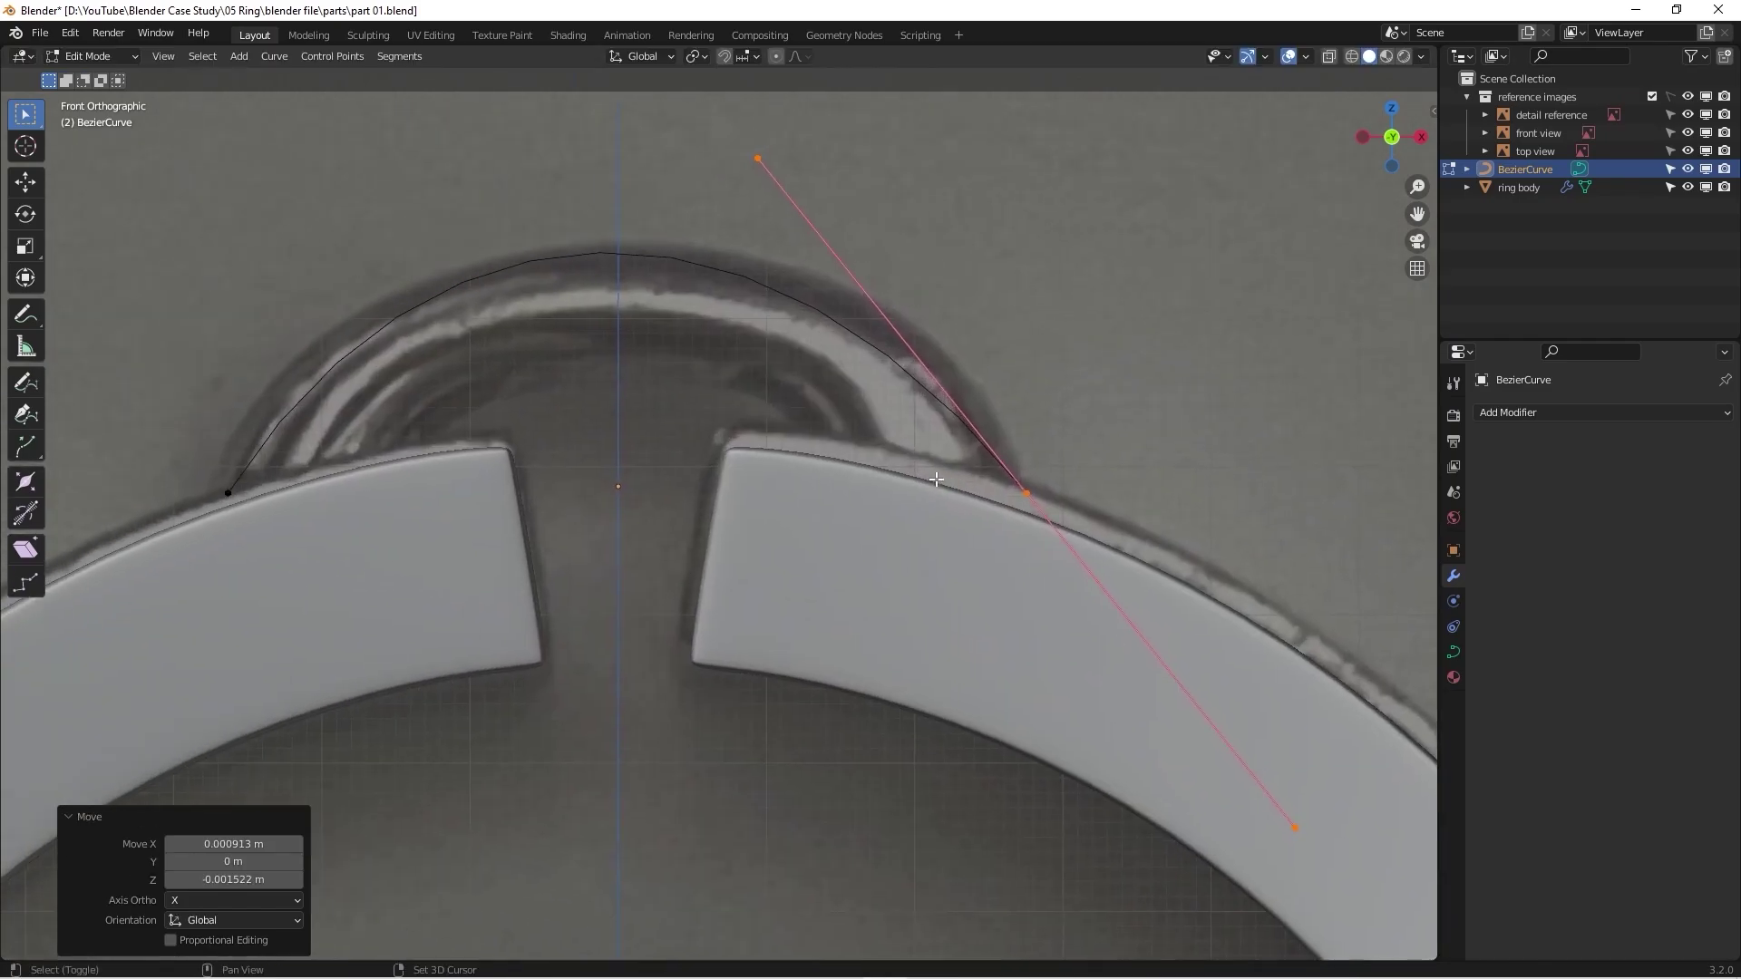
scroll(707, 415, "down", 2)
scroll(453, 424, "up", 3)
key("Tab")
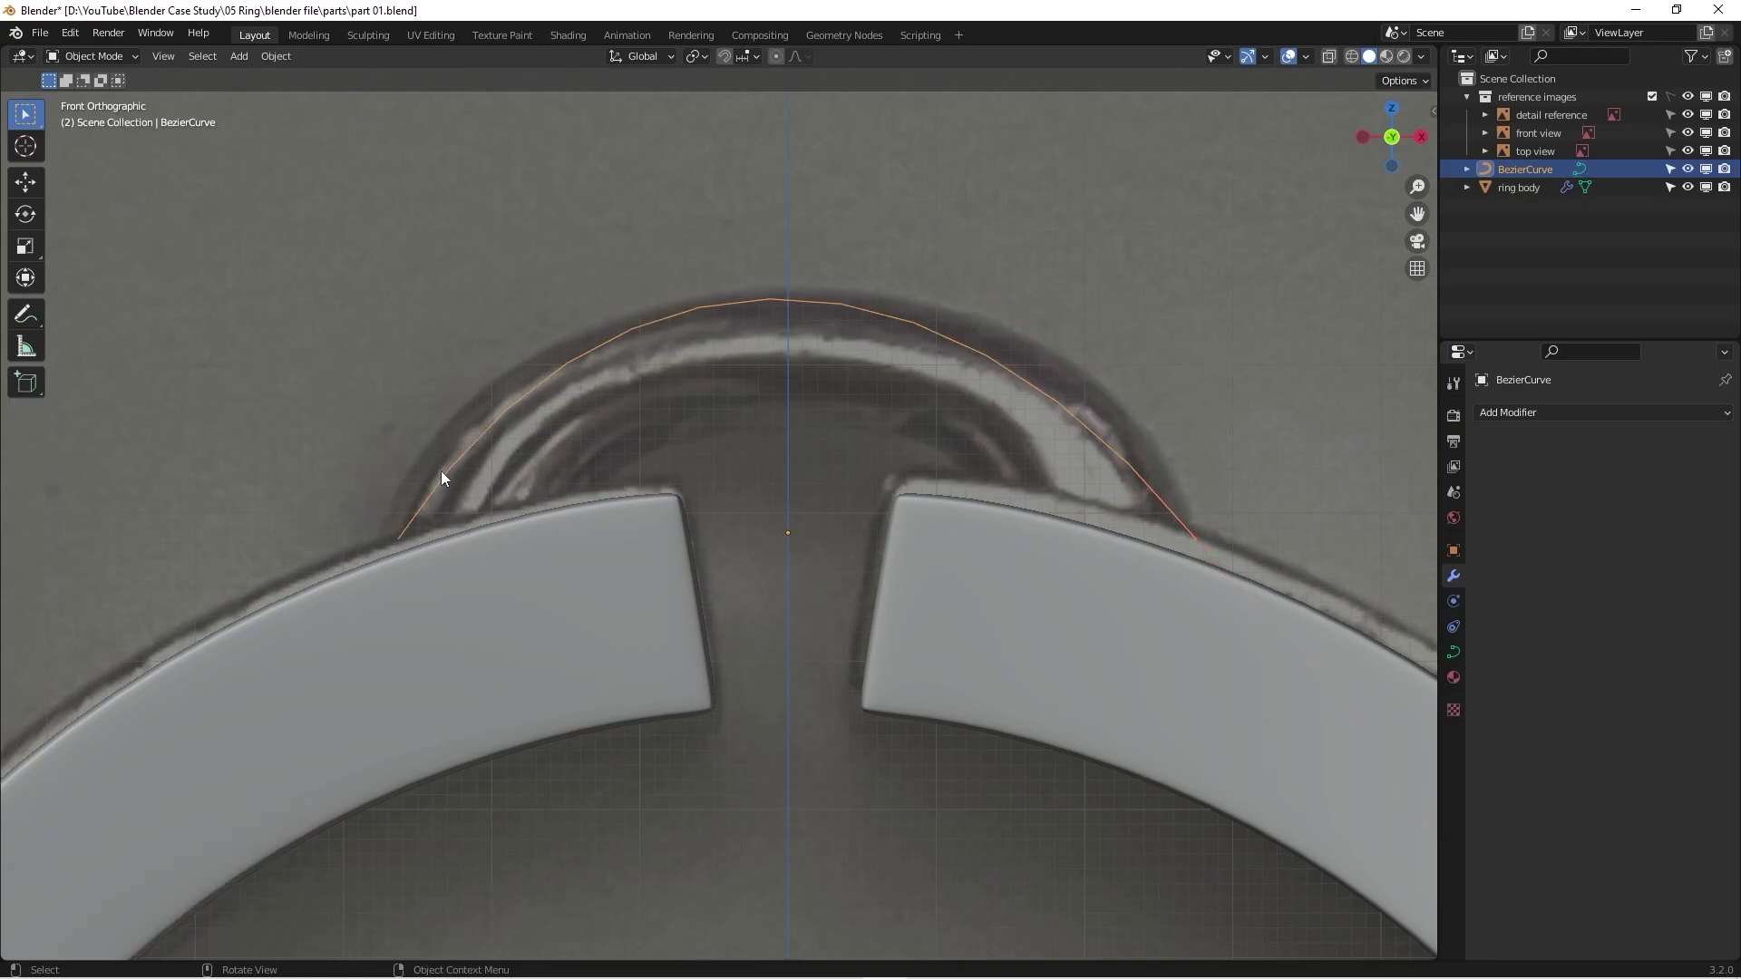
Step: Open the Bezier curve's object data properties
scroll(1153, 465, "down", 4)
scroll(967, 459, "up", 3)
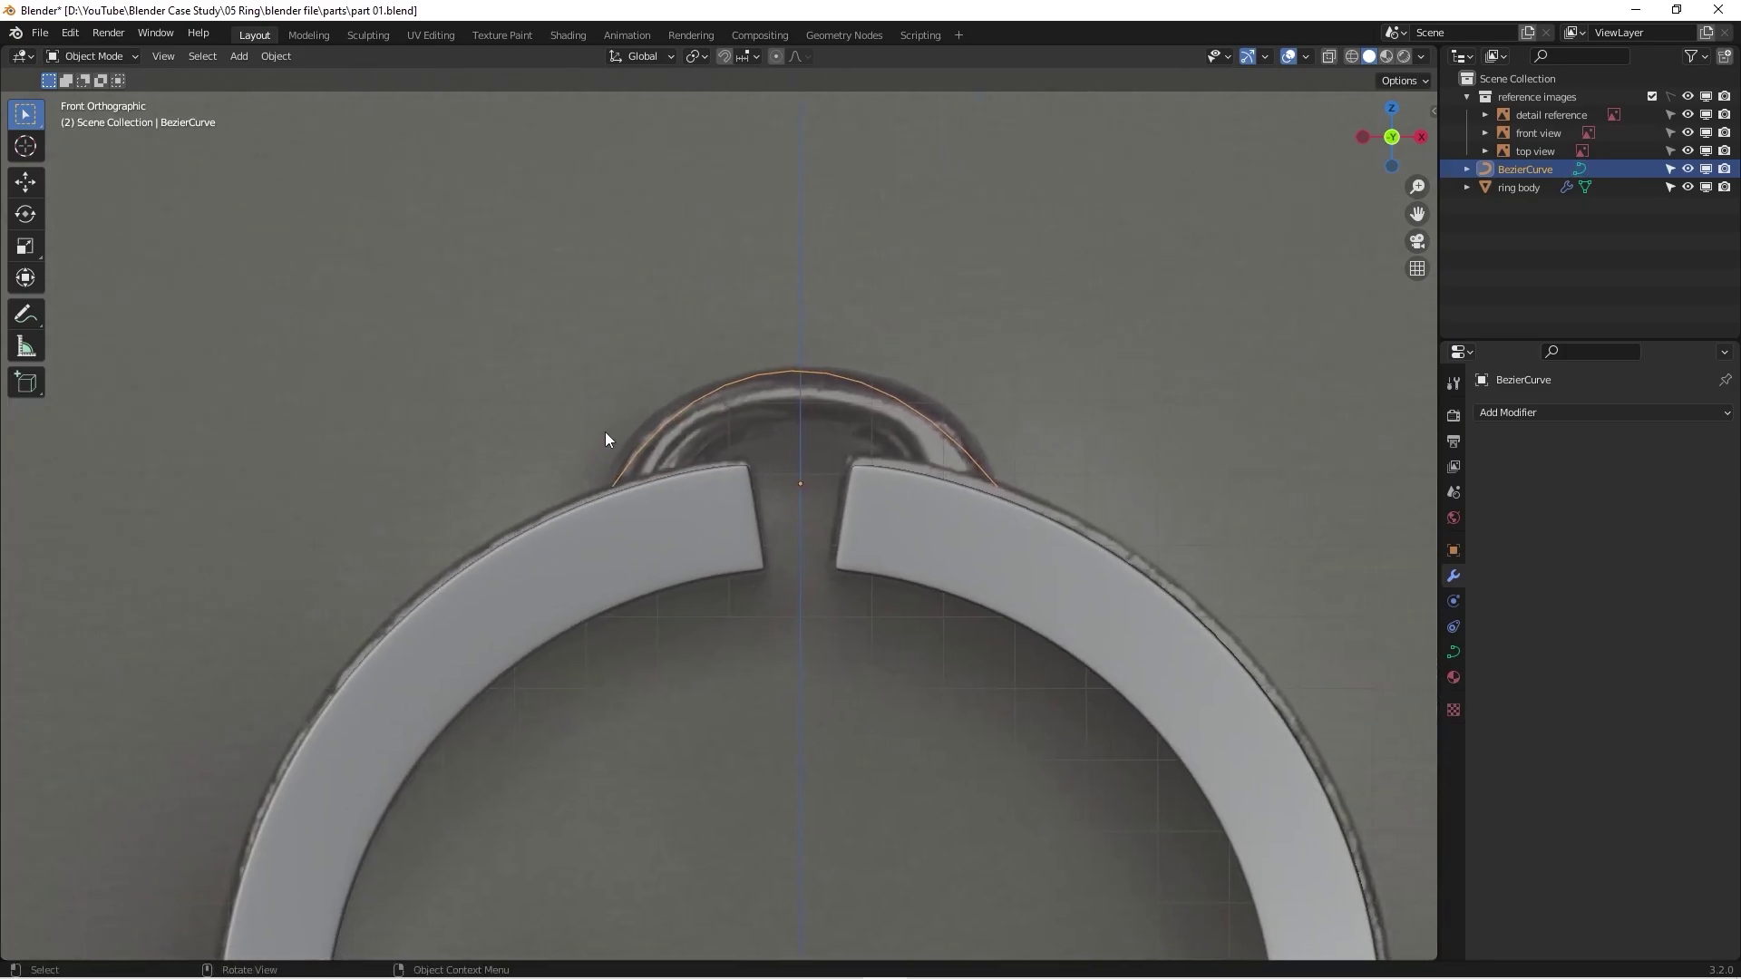
scroll(930, 423, "down", 4)
scroll(809, 422, "up", 3)
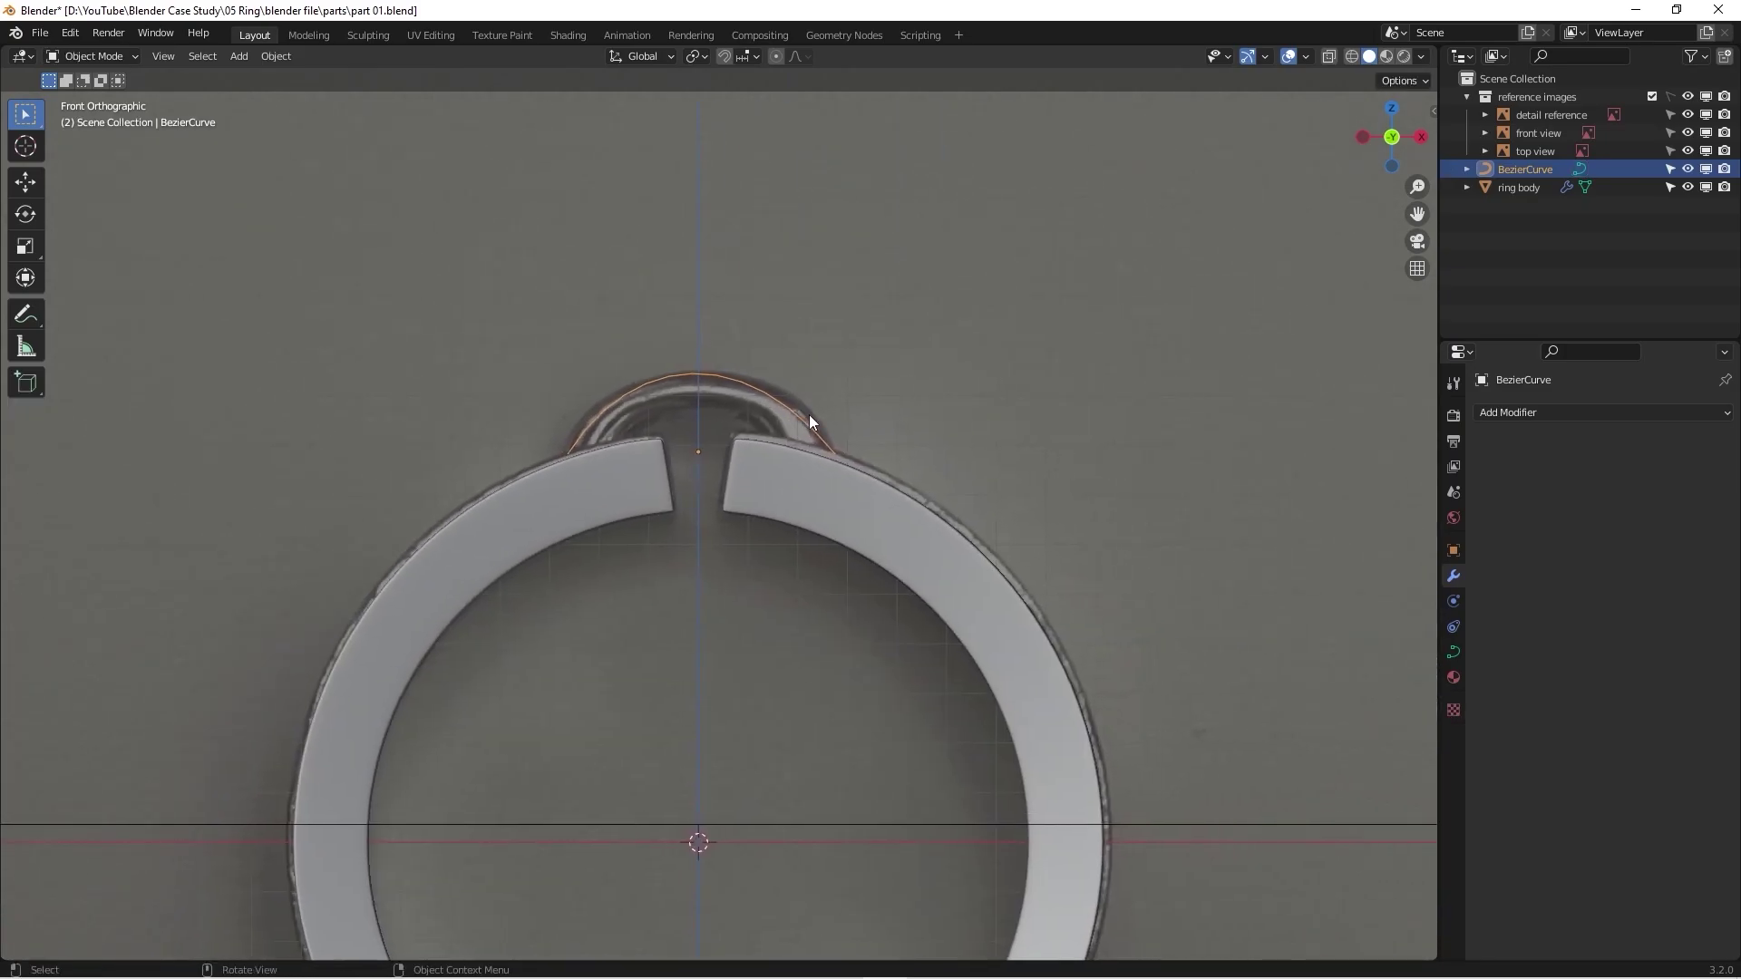
left_click(1453, 383)
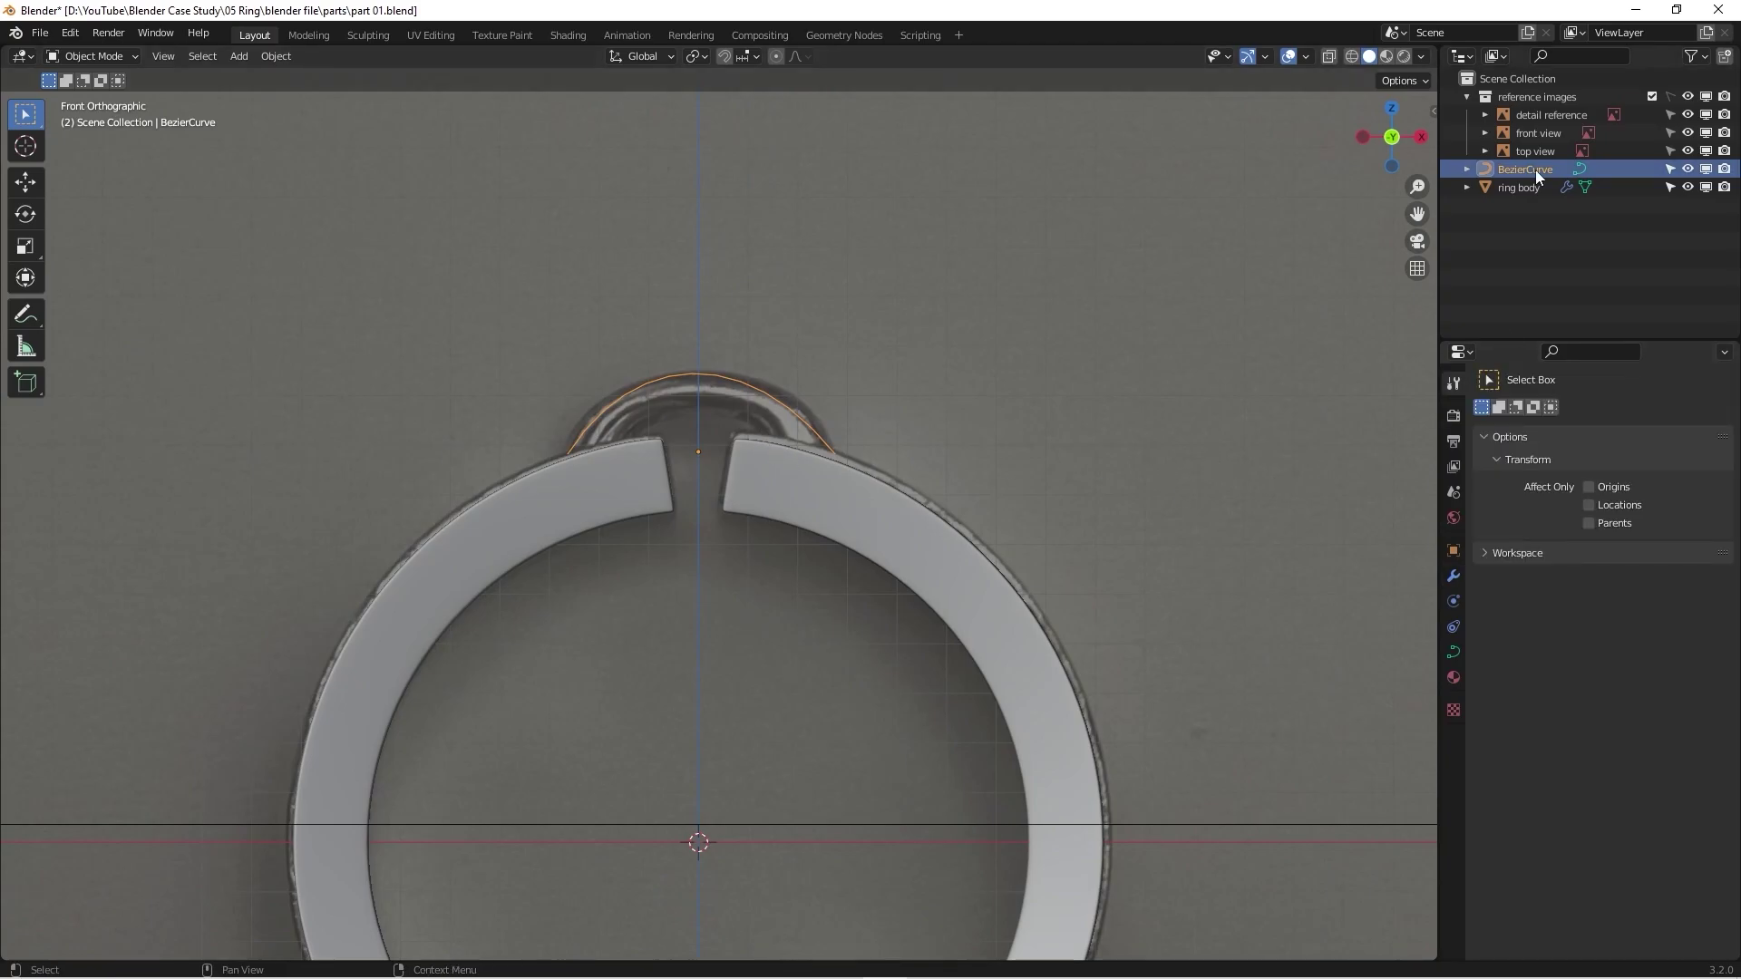
left_click(1455, 650)
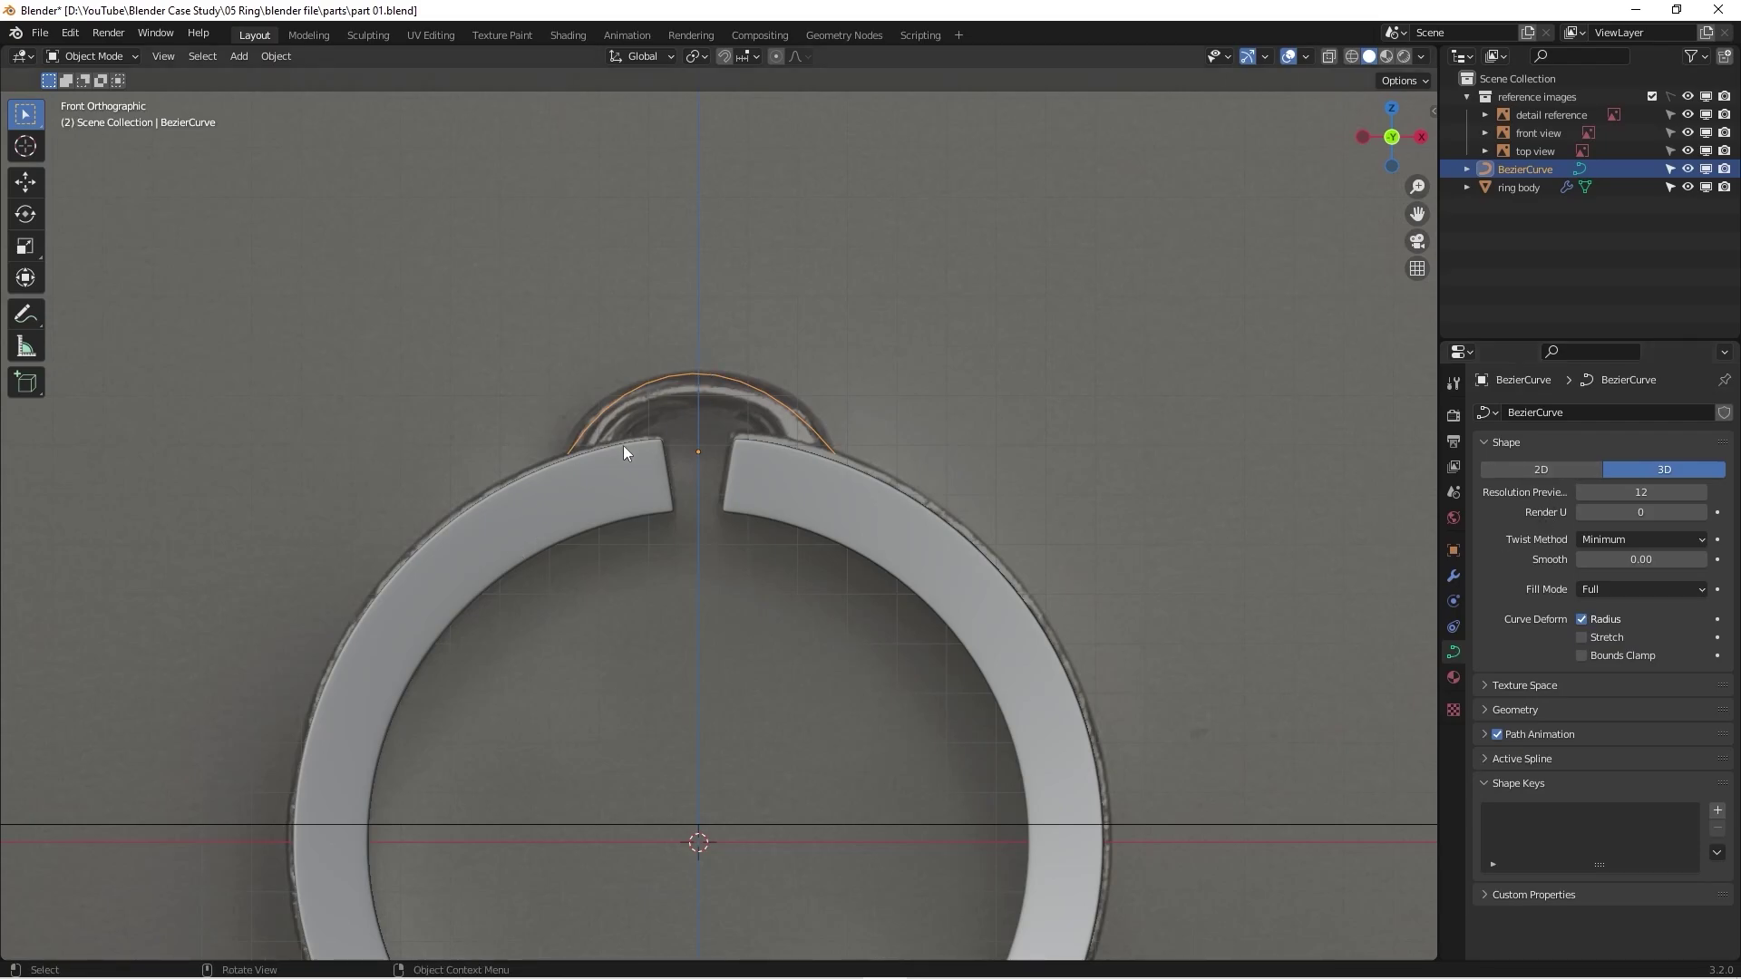
scroll(595, 422, "up", 4)
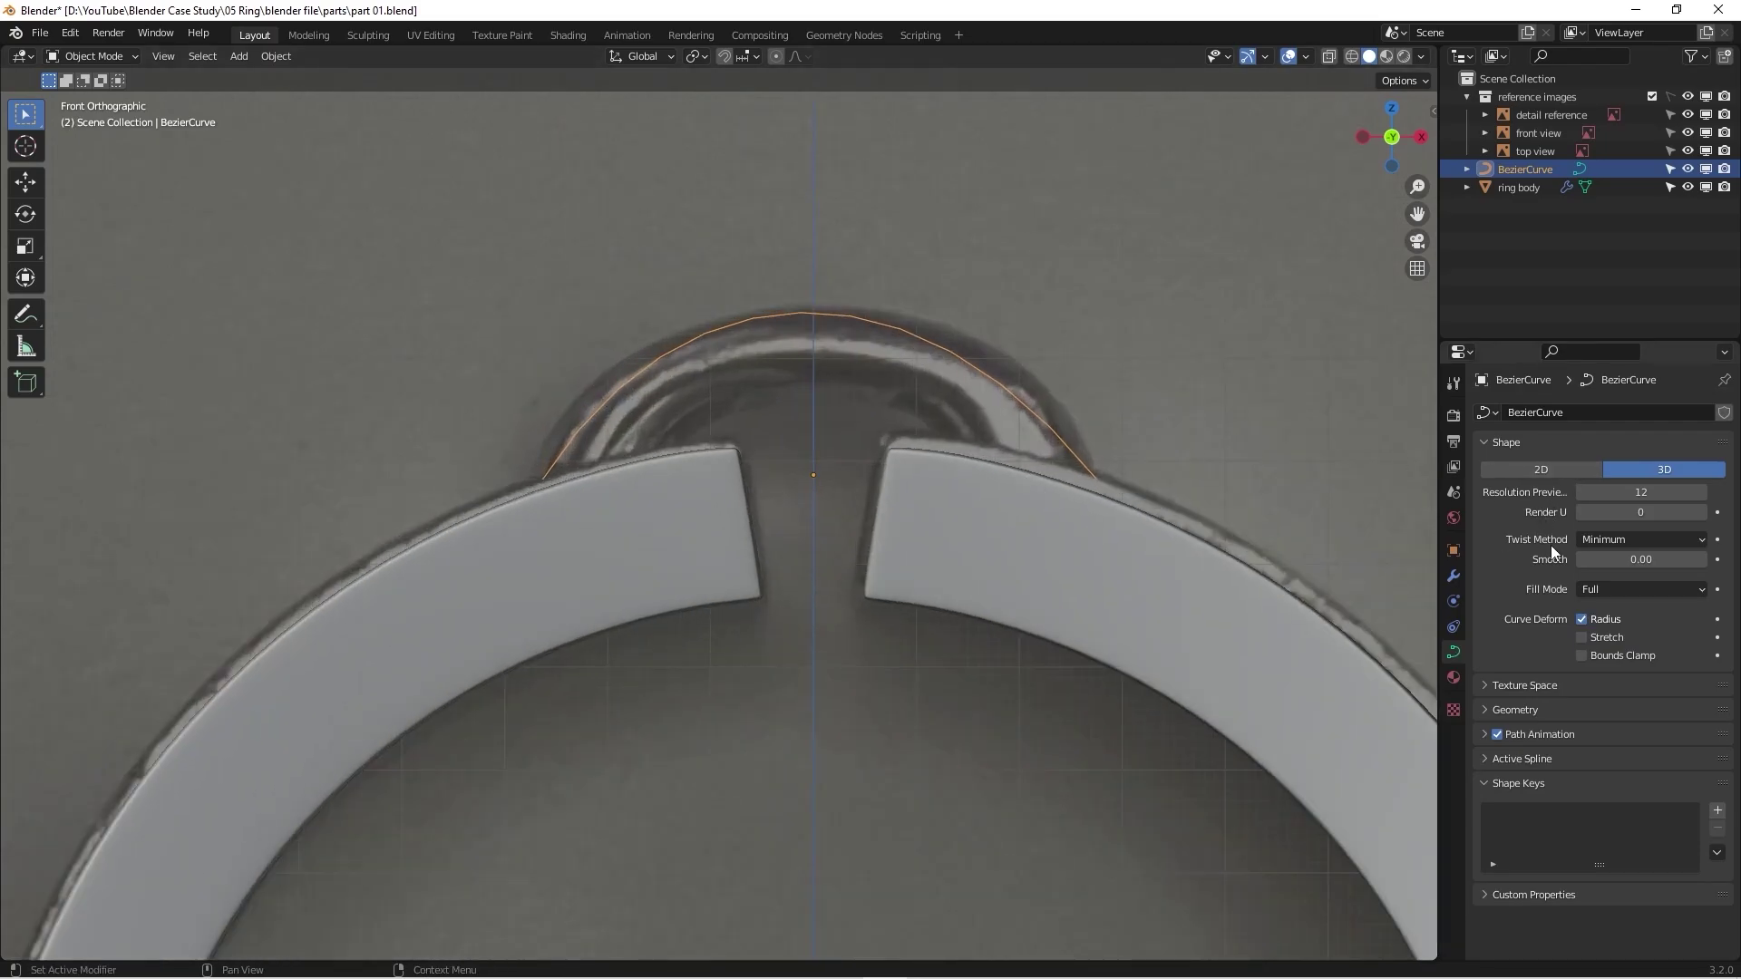
Step: Give the Bezier curve a round bevel with a depth of 0.08 m
left_click(1489, 713)
scroll(1538, 710, "down", 5)
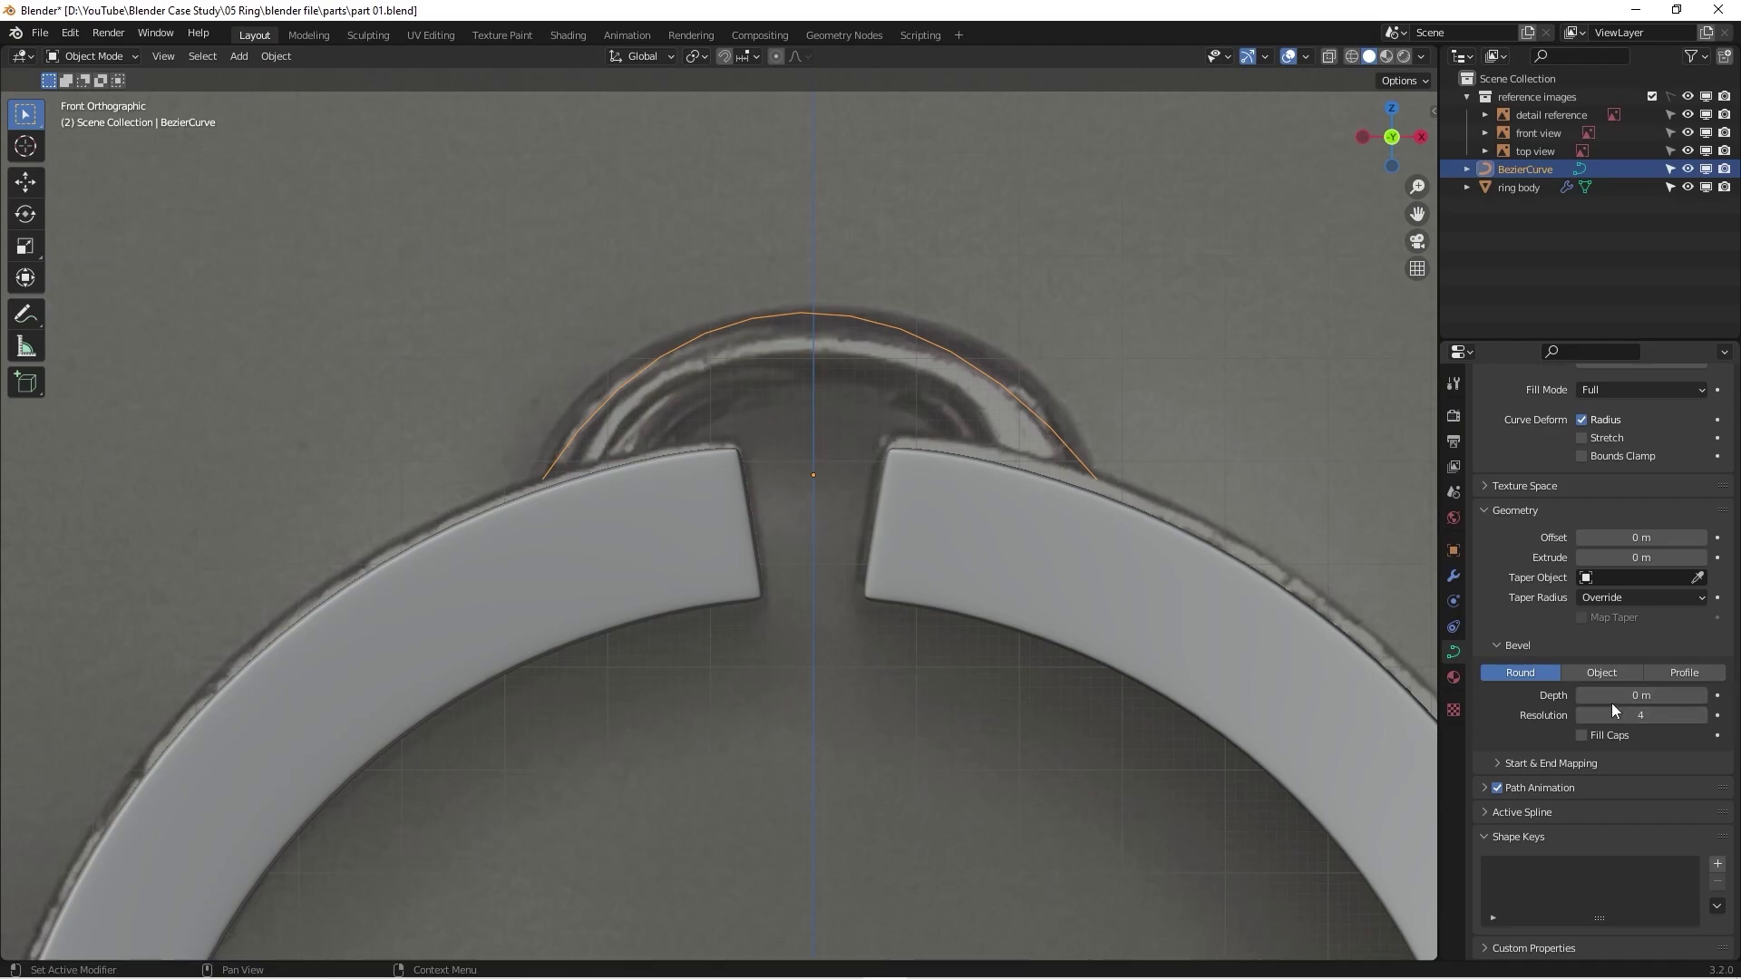
left_click_drag(1617, 698, 1639, 699)
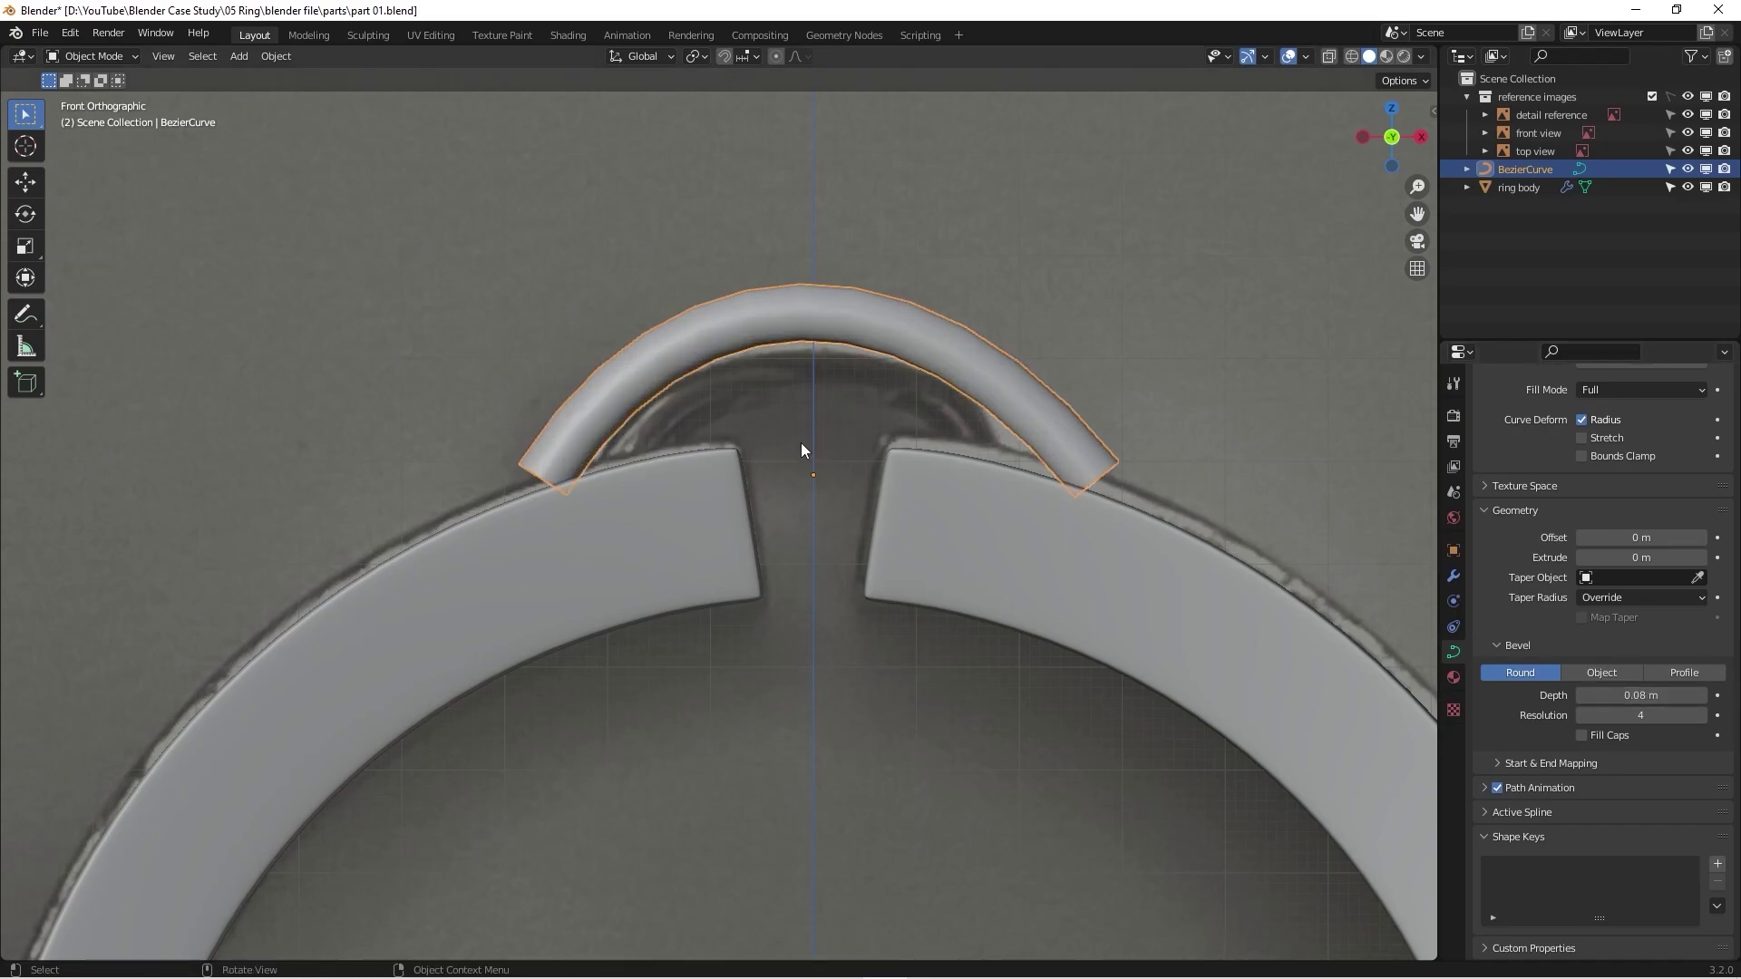
scroll(997, 373, "down", 3)
scroll(1035, 437, "up", 3)
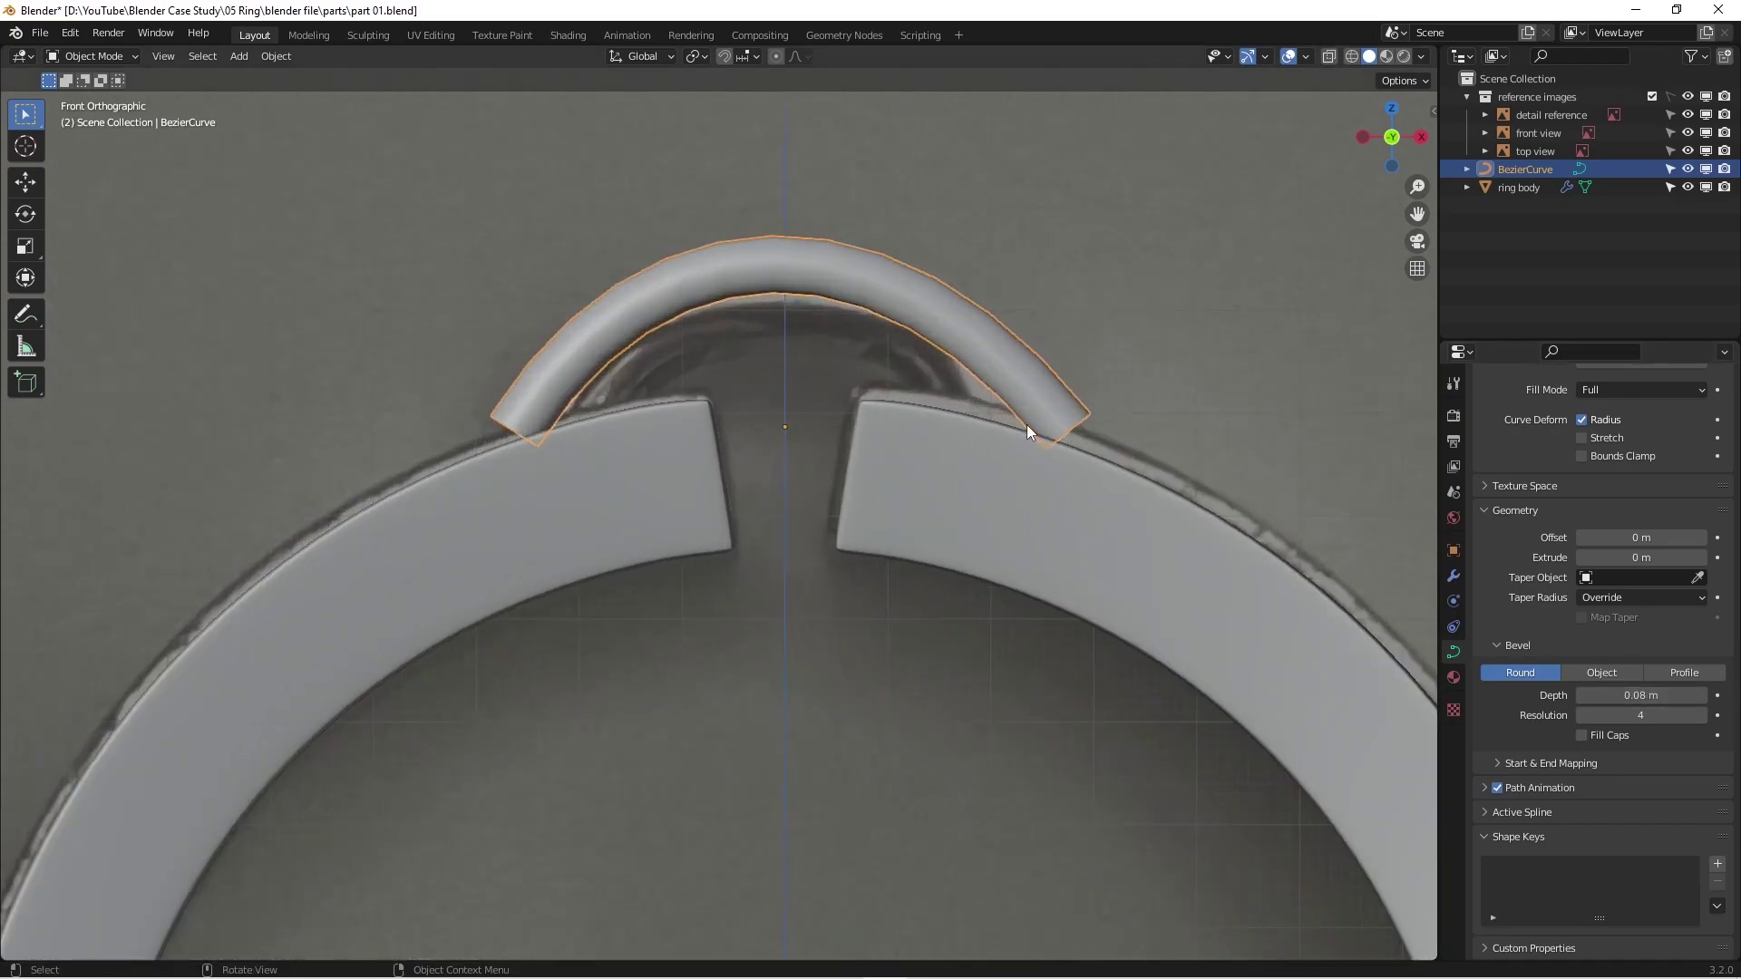
Step: Edit the curve, shift its right end point slightly inward and down onto the ring's edge, and rotate its handles about 9.1°
key("Tab")
key("g")
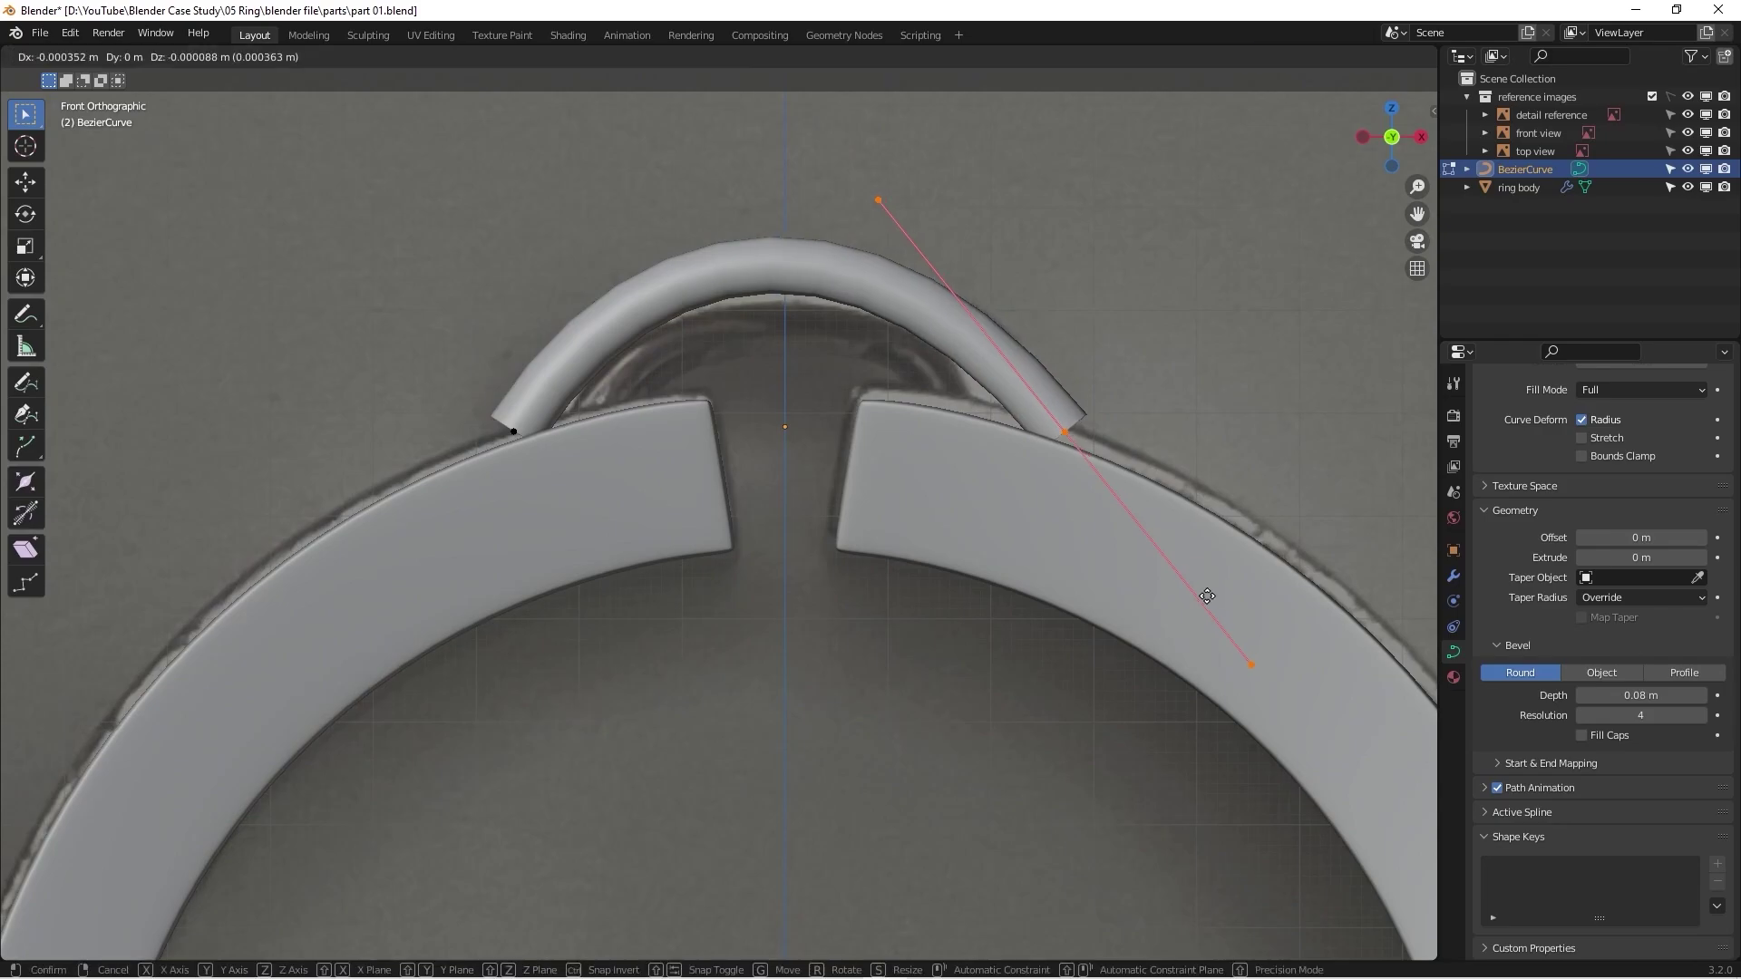
left_click(1192, 590)
key("r")
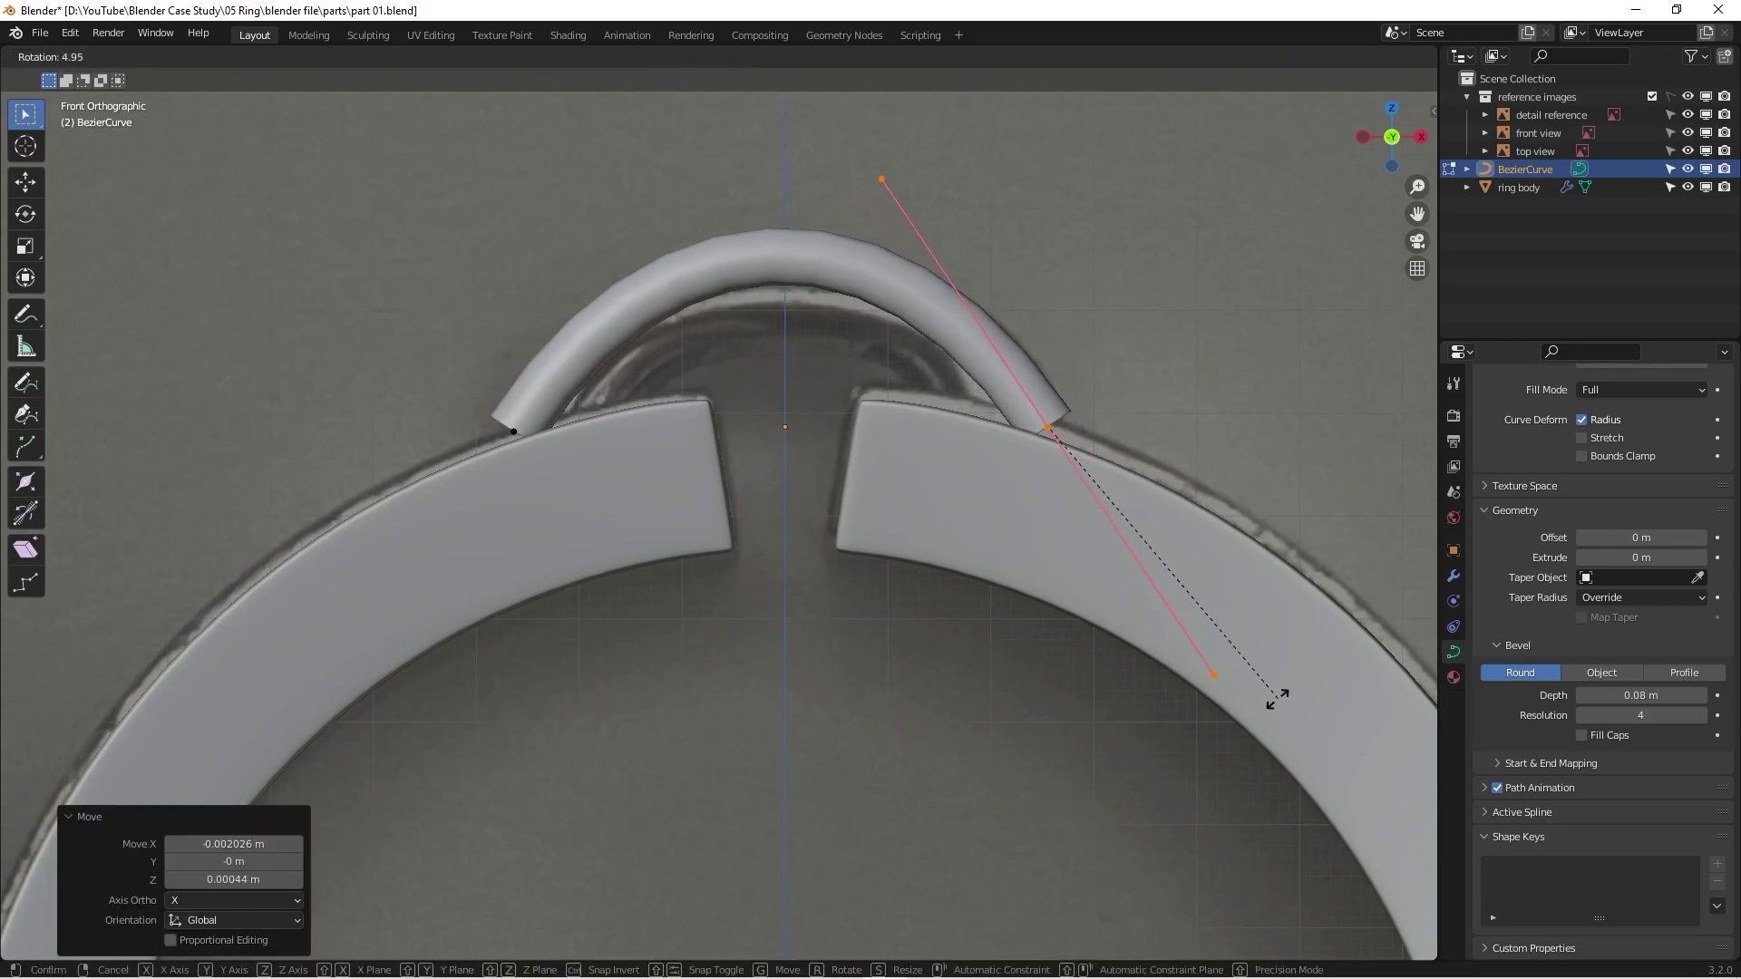
left_click(1251, 705)
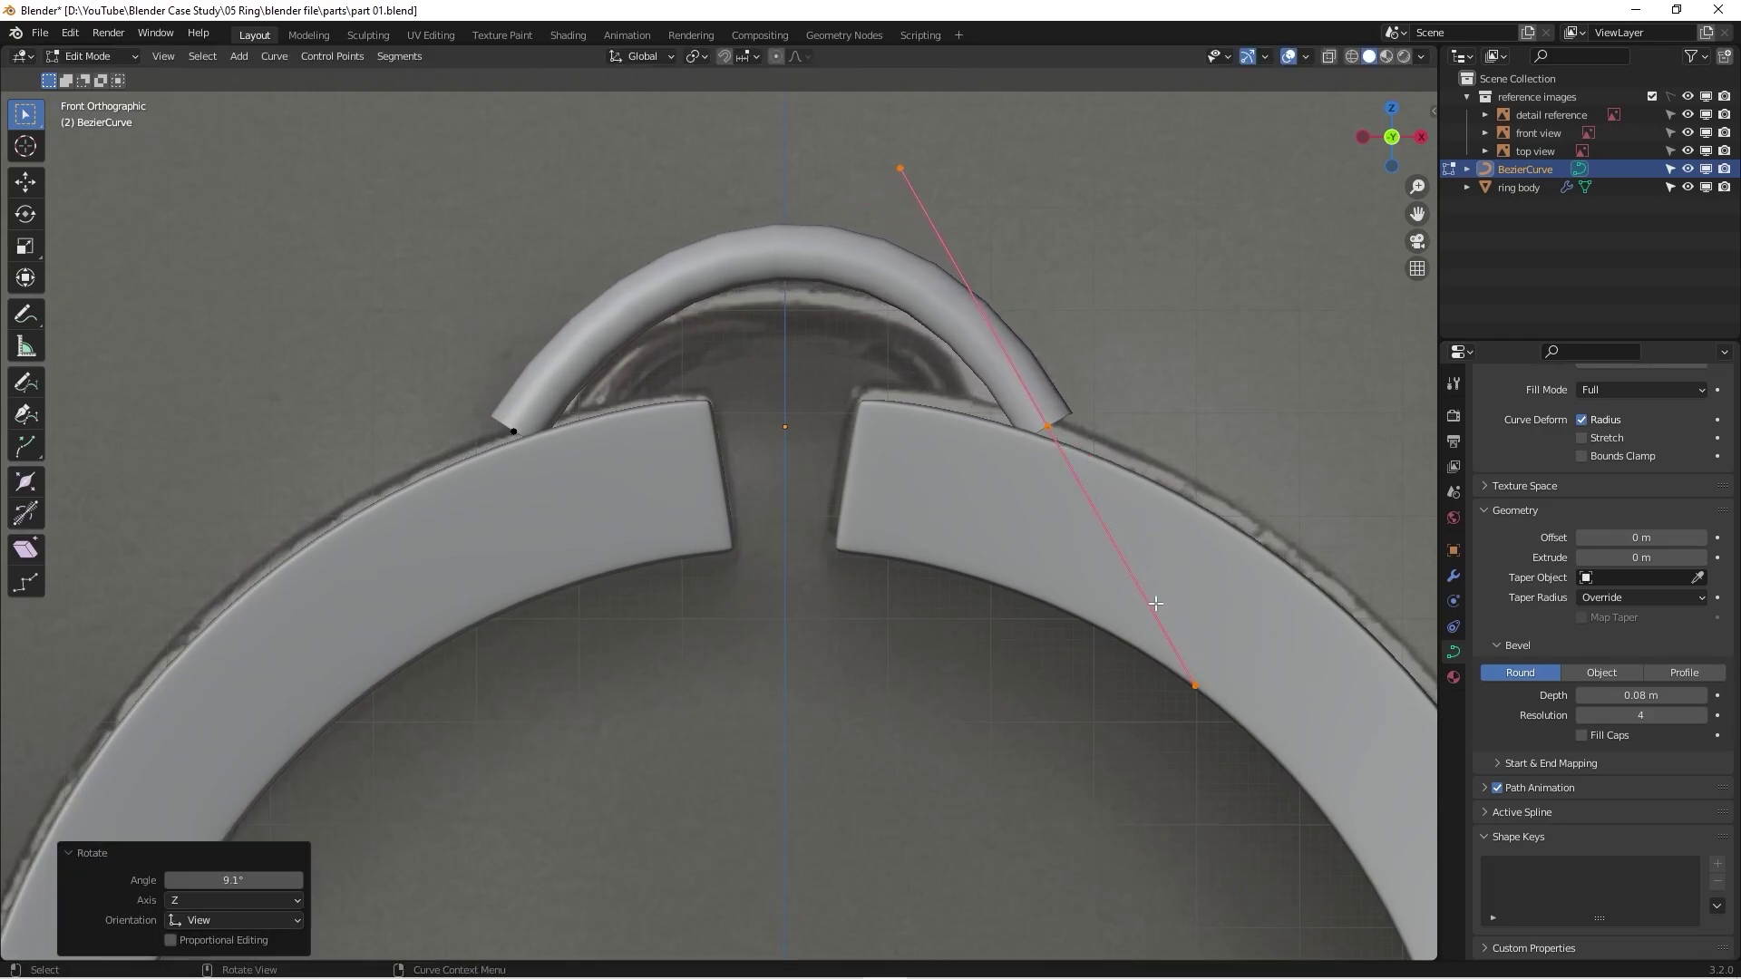
key("g")
left_click(1127, 548)
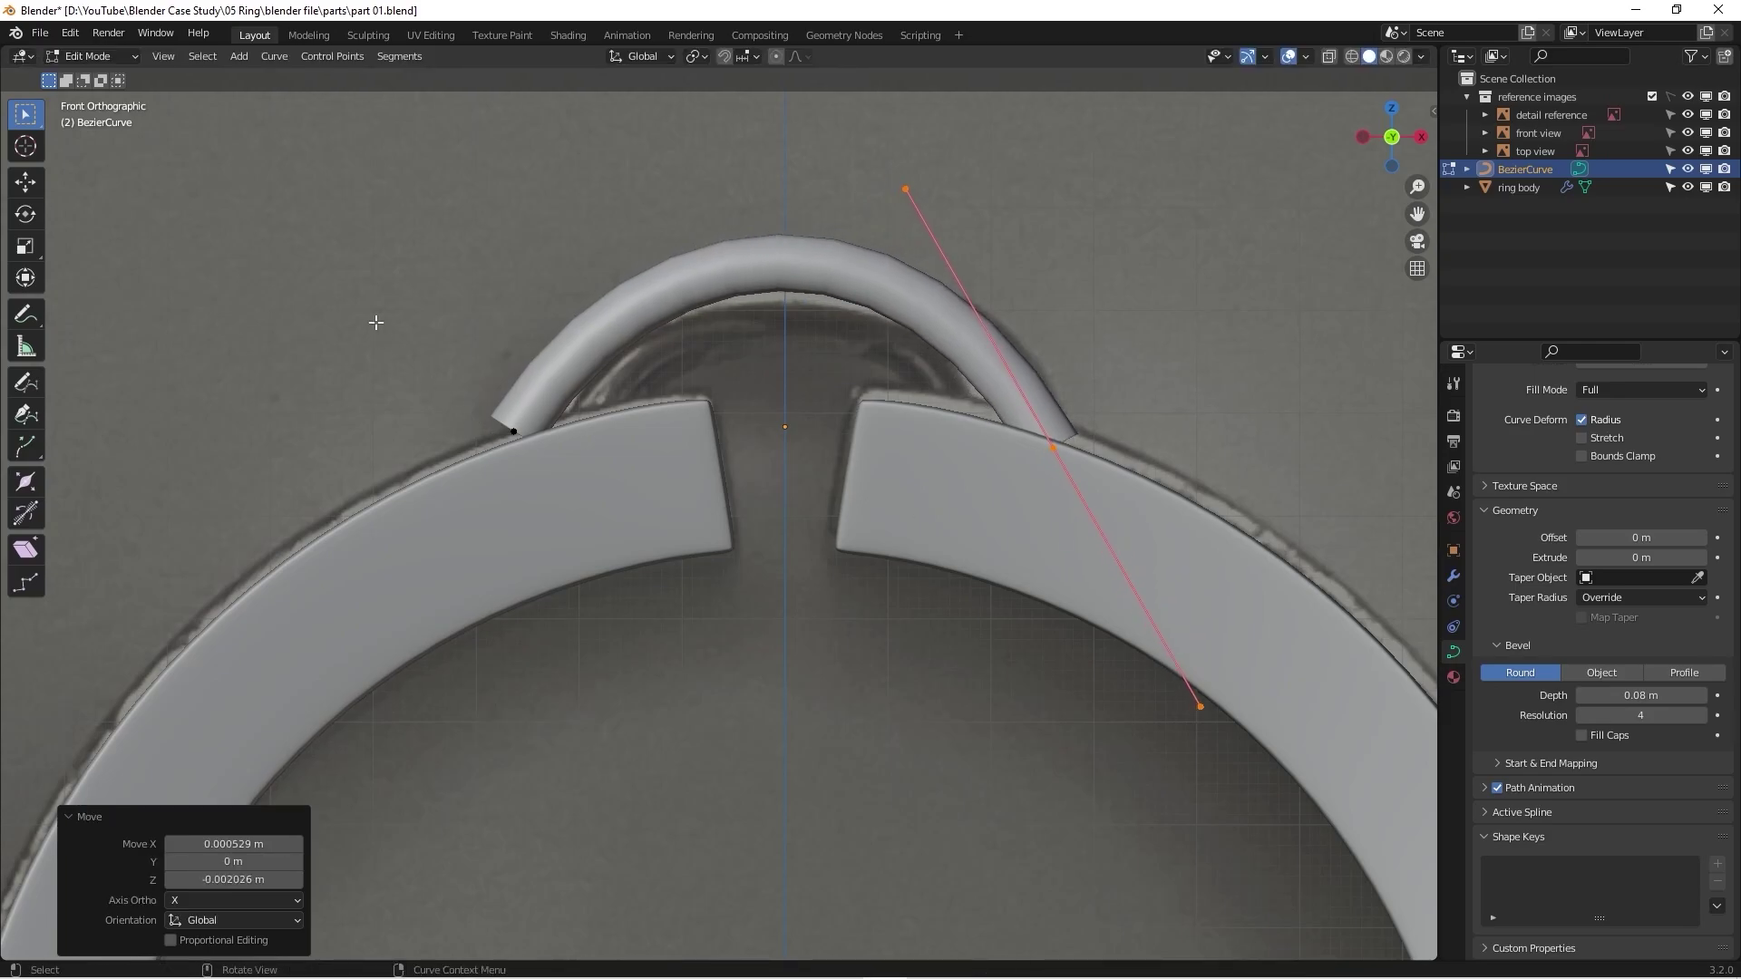
Step: Move the curve's left end point slightly inward and down, and rotate its handles about -3.6°
left_click(513, 432)
key("g")
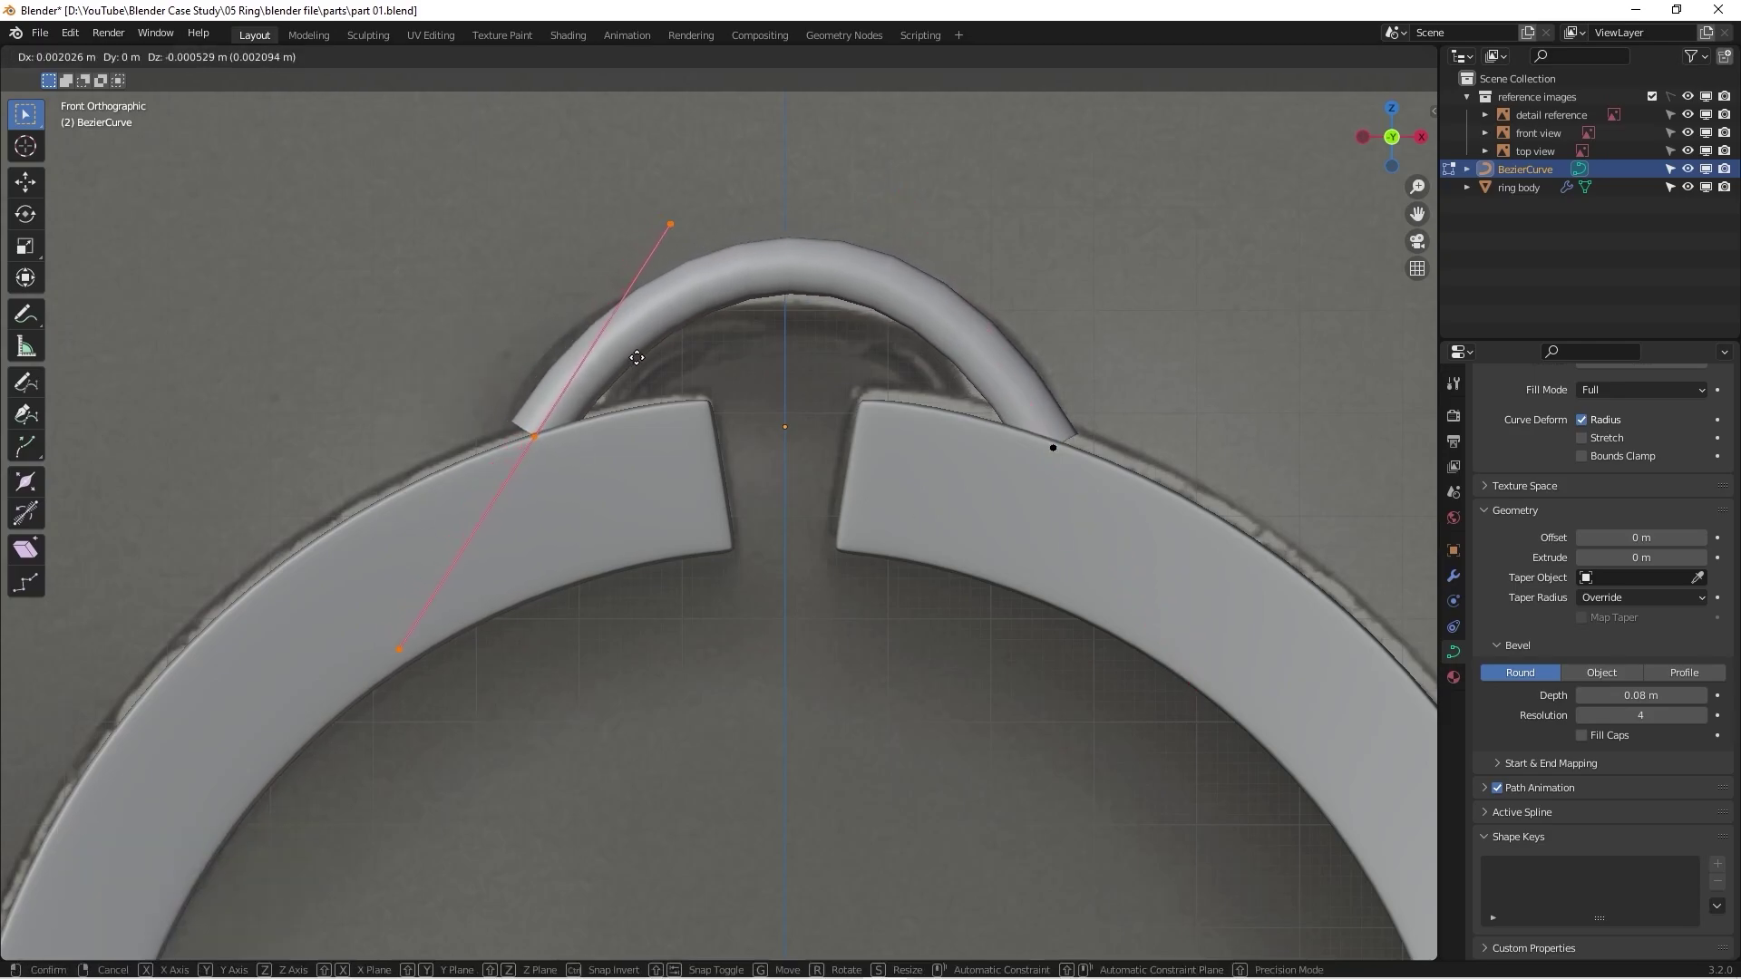
left_click(626, 364)
key("r")
left_click(626, 308)
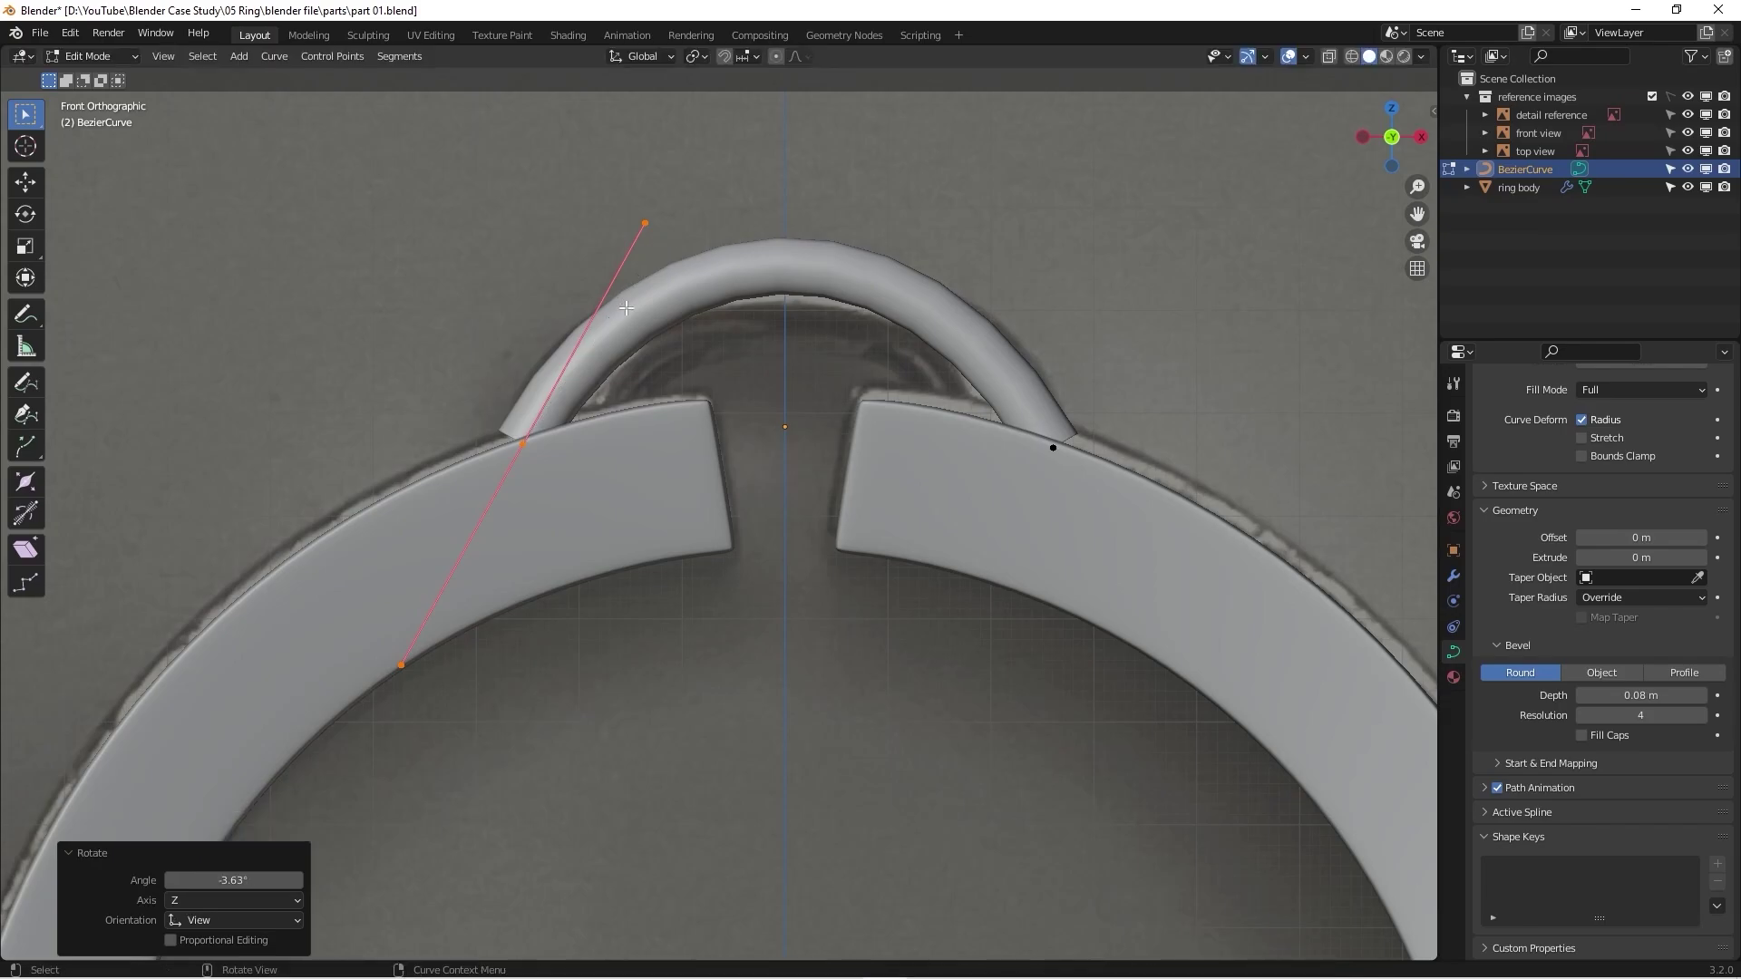
Step: Move the left end point about -0.0004 m in X and -0.0019 m in Z, and rotate its handles a few more degrees
key("g")
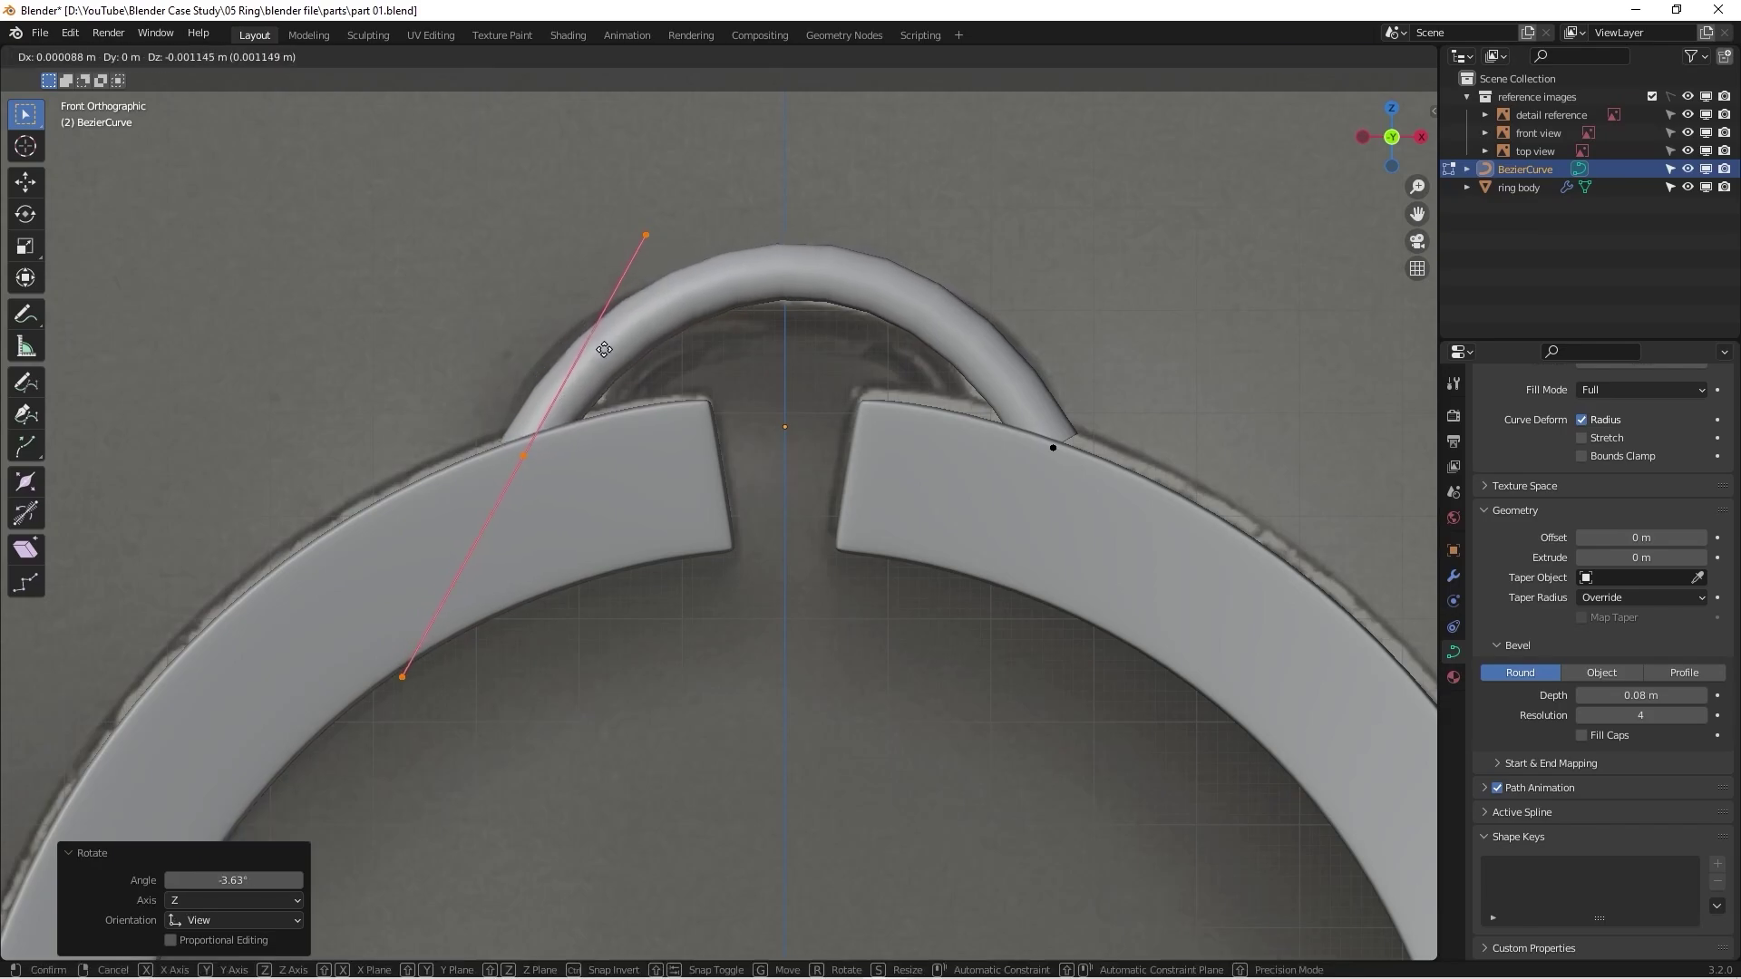
left_click(600, 356)
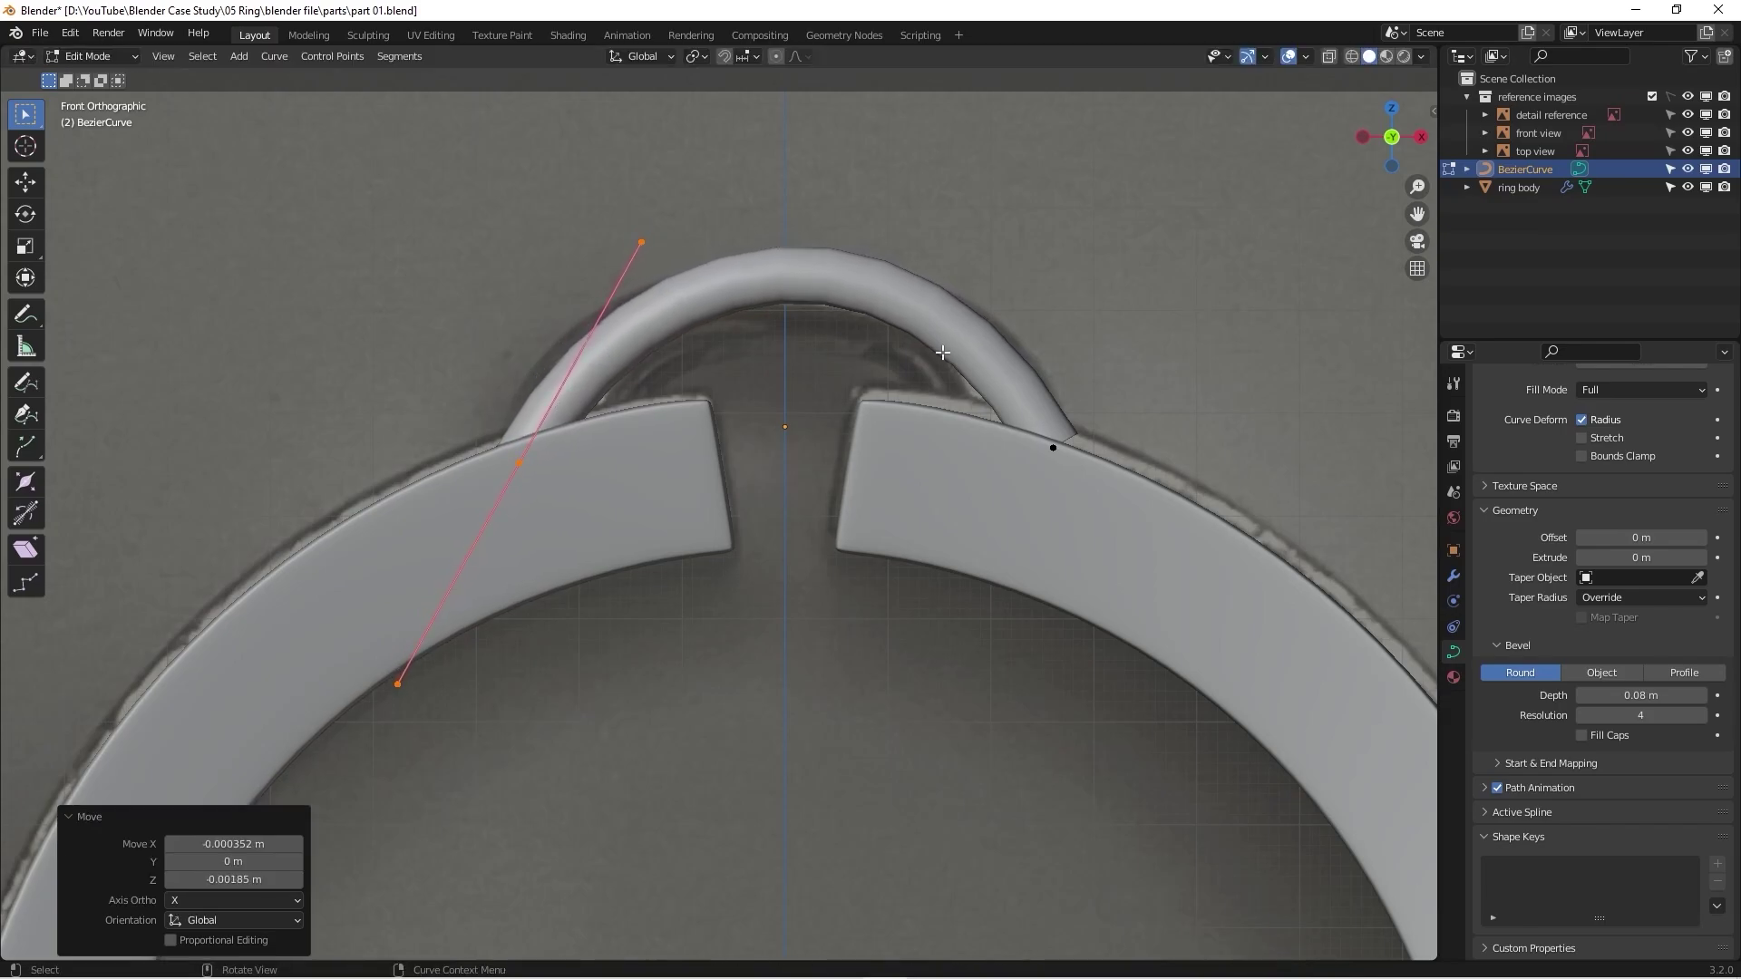
key("r")
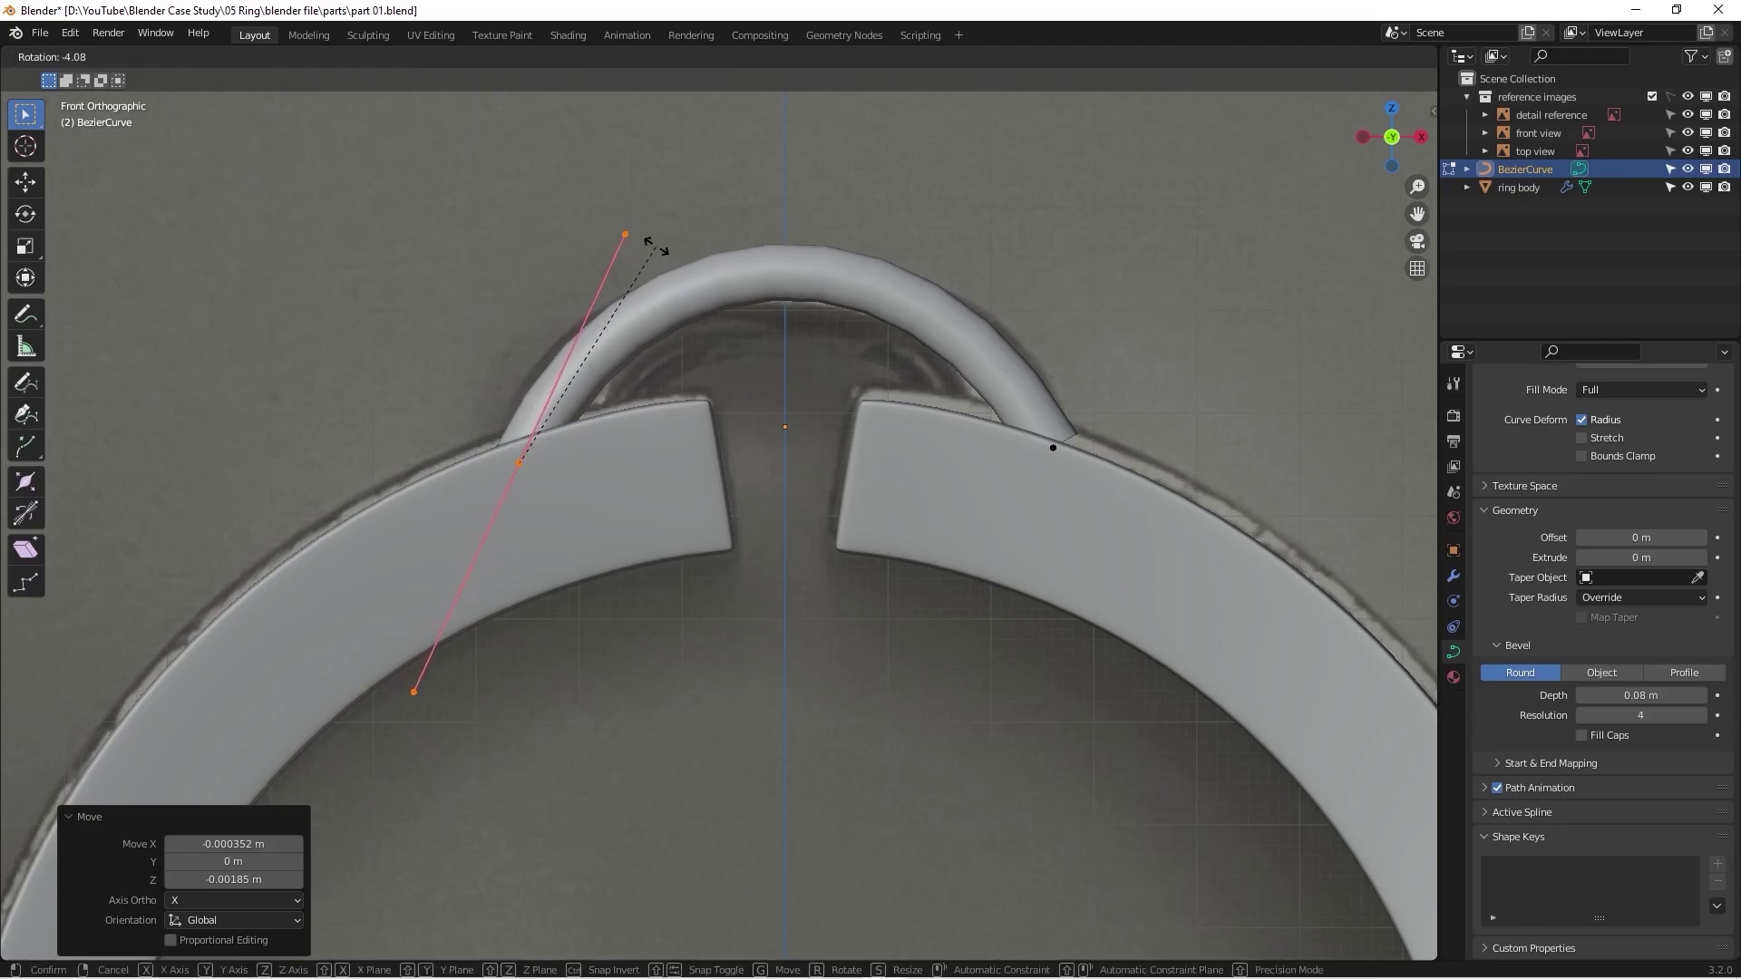
left_click(650, 250)
Step: Rotate the right end point's handles about 5°, and move the point about -0.0008 m in X and -0.0006 m in Z
left_click(1052, 447)
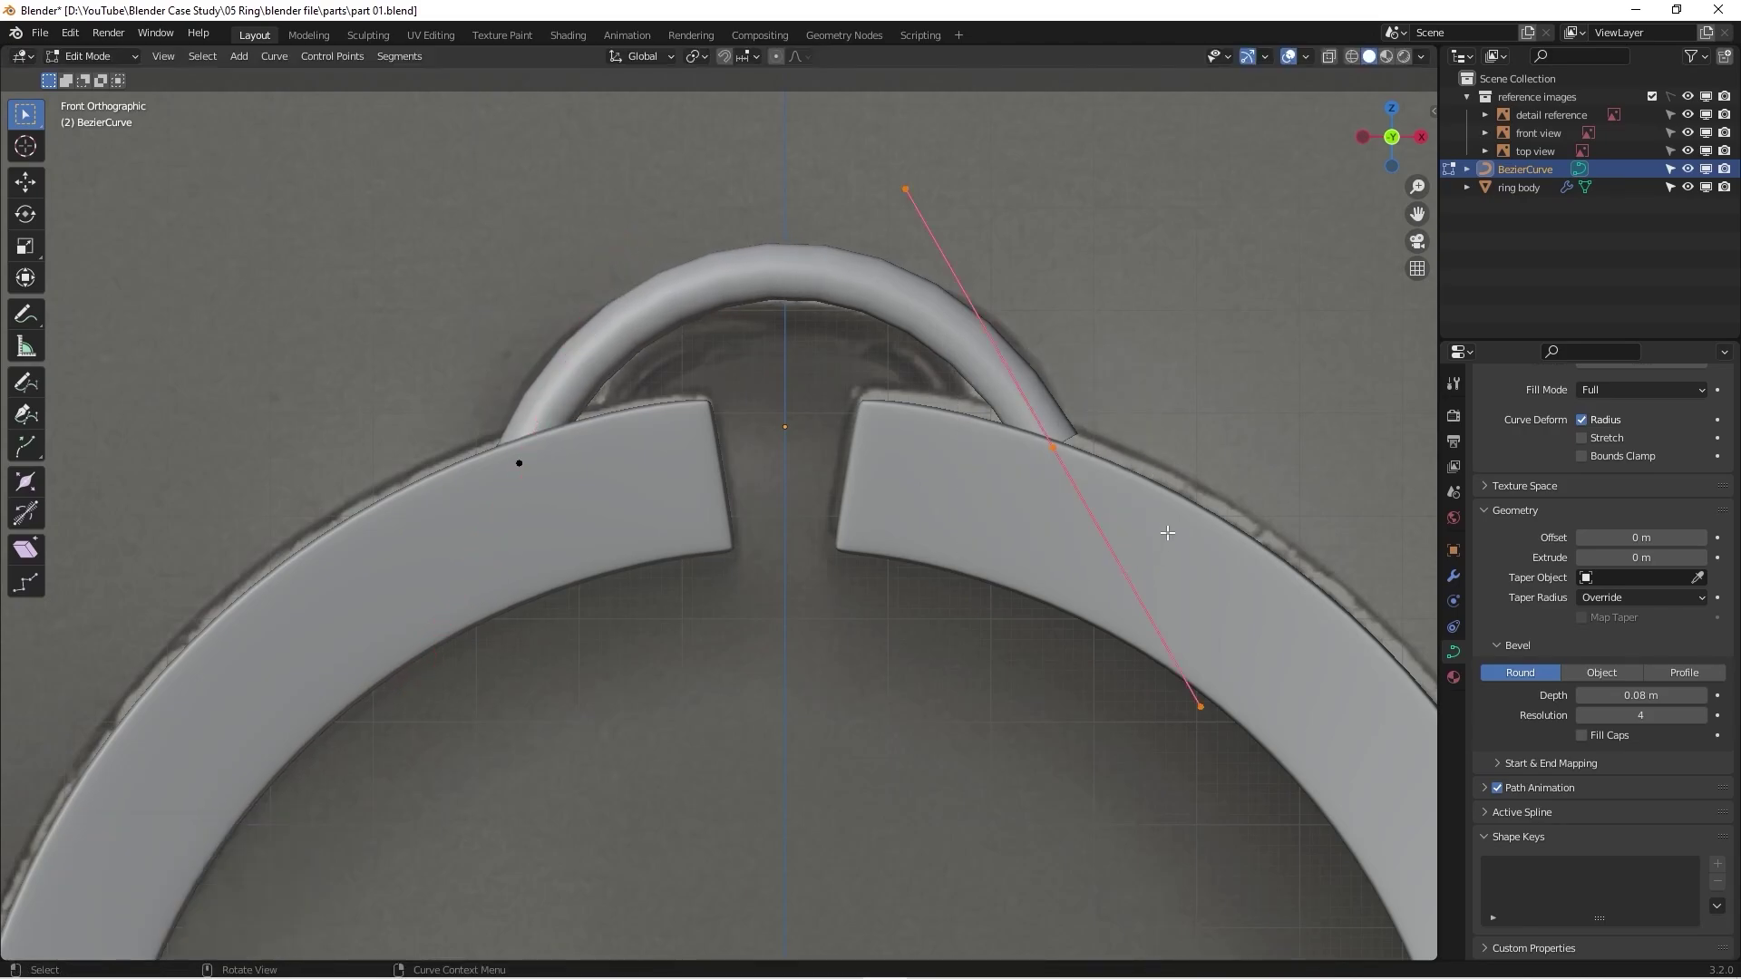
key("r")
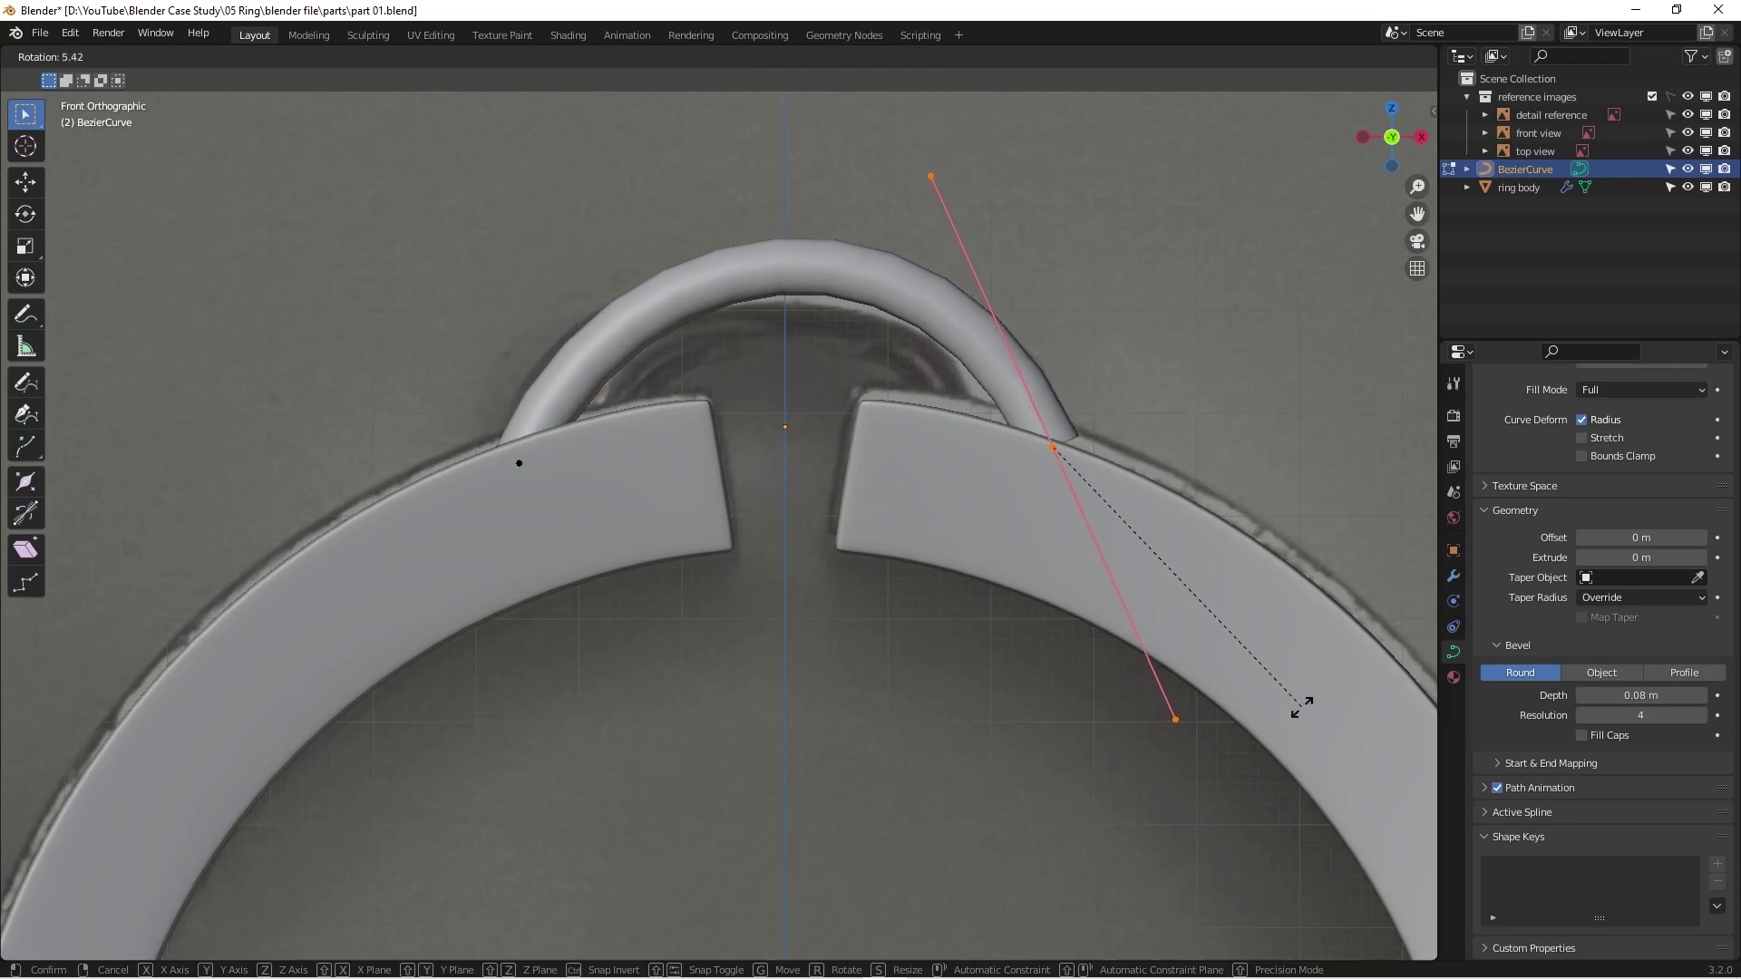
left_click(1215, 634)
key("g")
left_click(1204, 636)
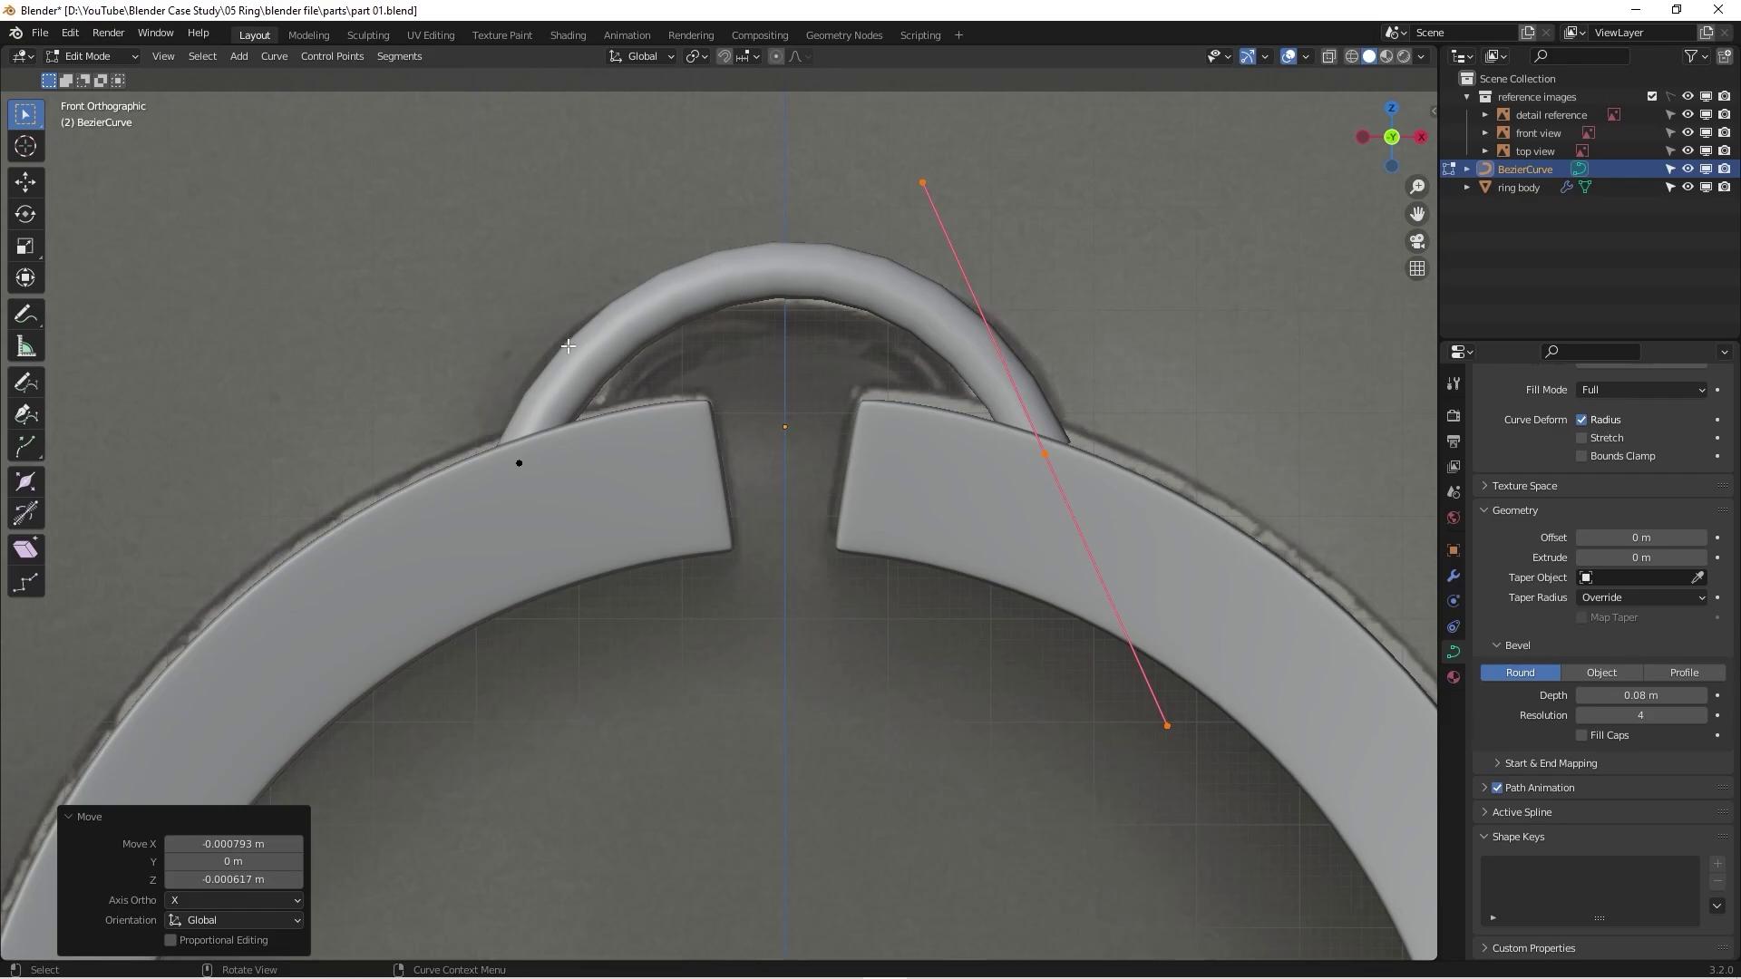
Step: Select all of the curve's points and subdivide it with one cut to add a middle control point
key("a")
scroll(762, 357, "down", 2)
scroll(726, 324, "up", 1)
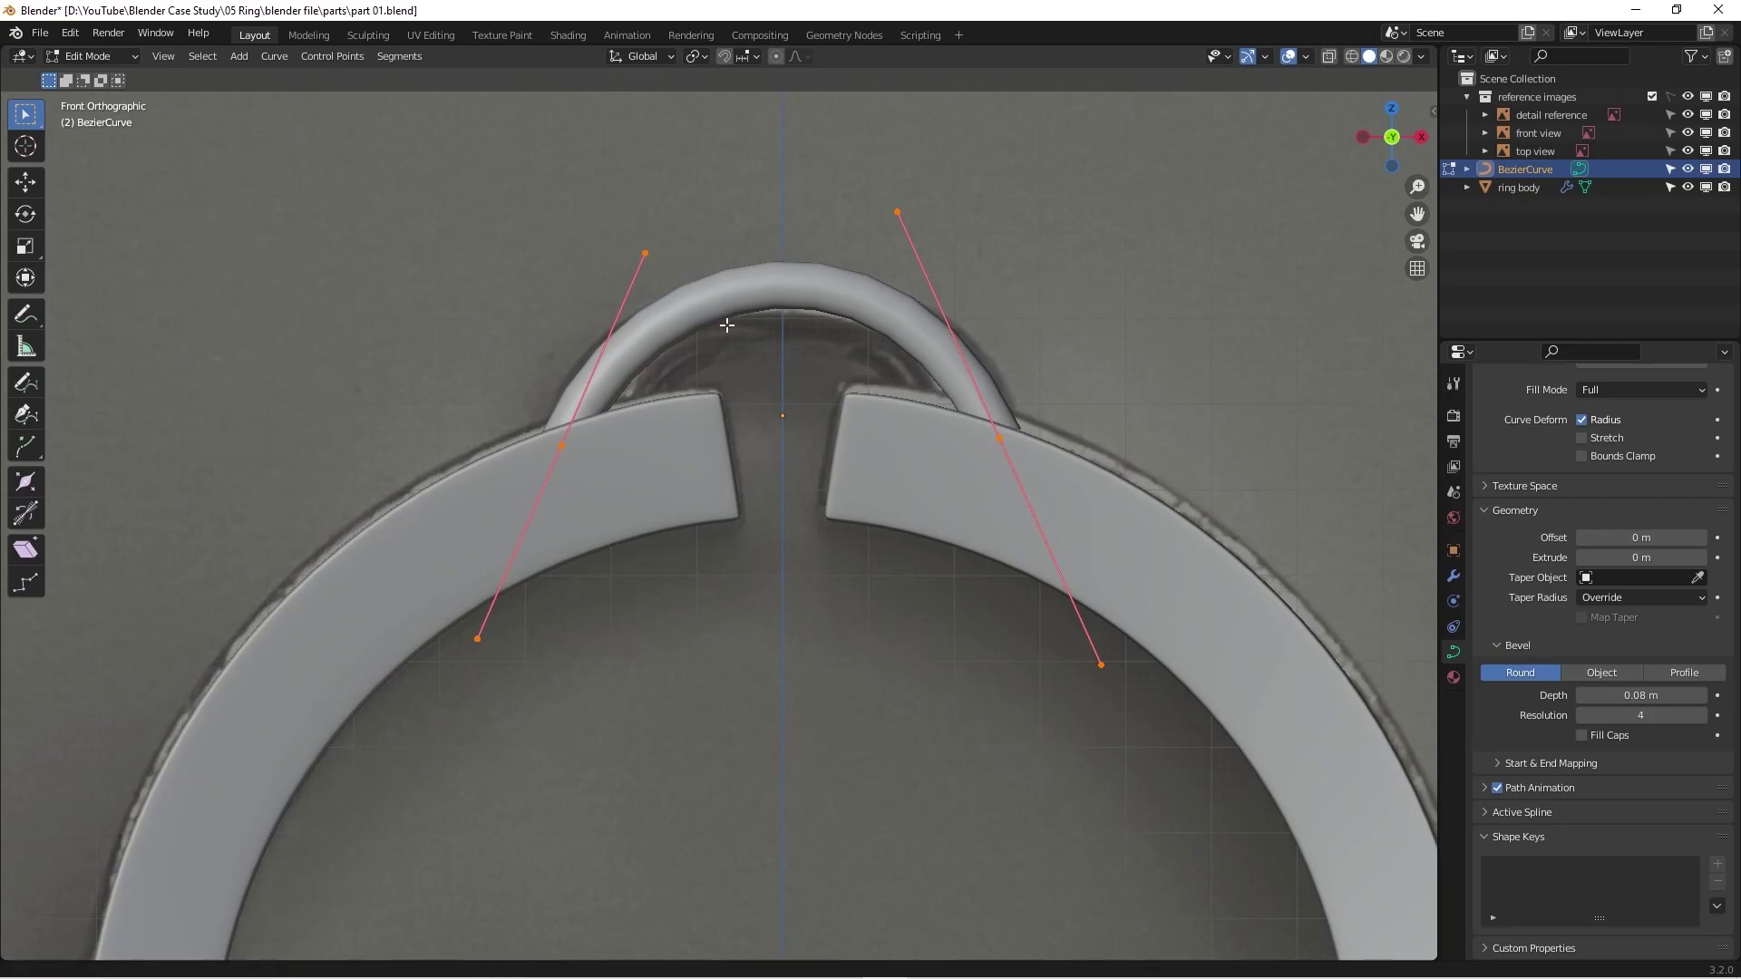
middle_click_drag(727, 325, 708, 417, "shift")
right_click(736, 239)
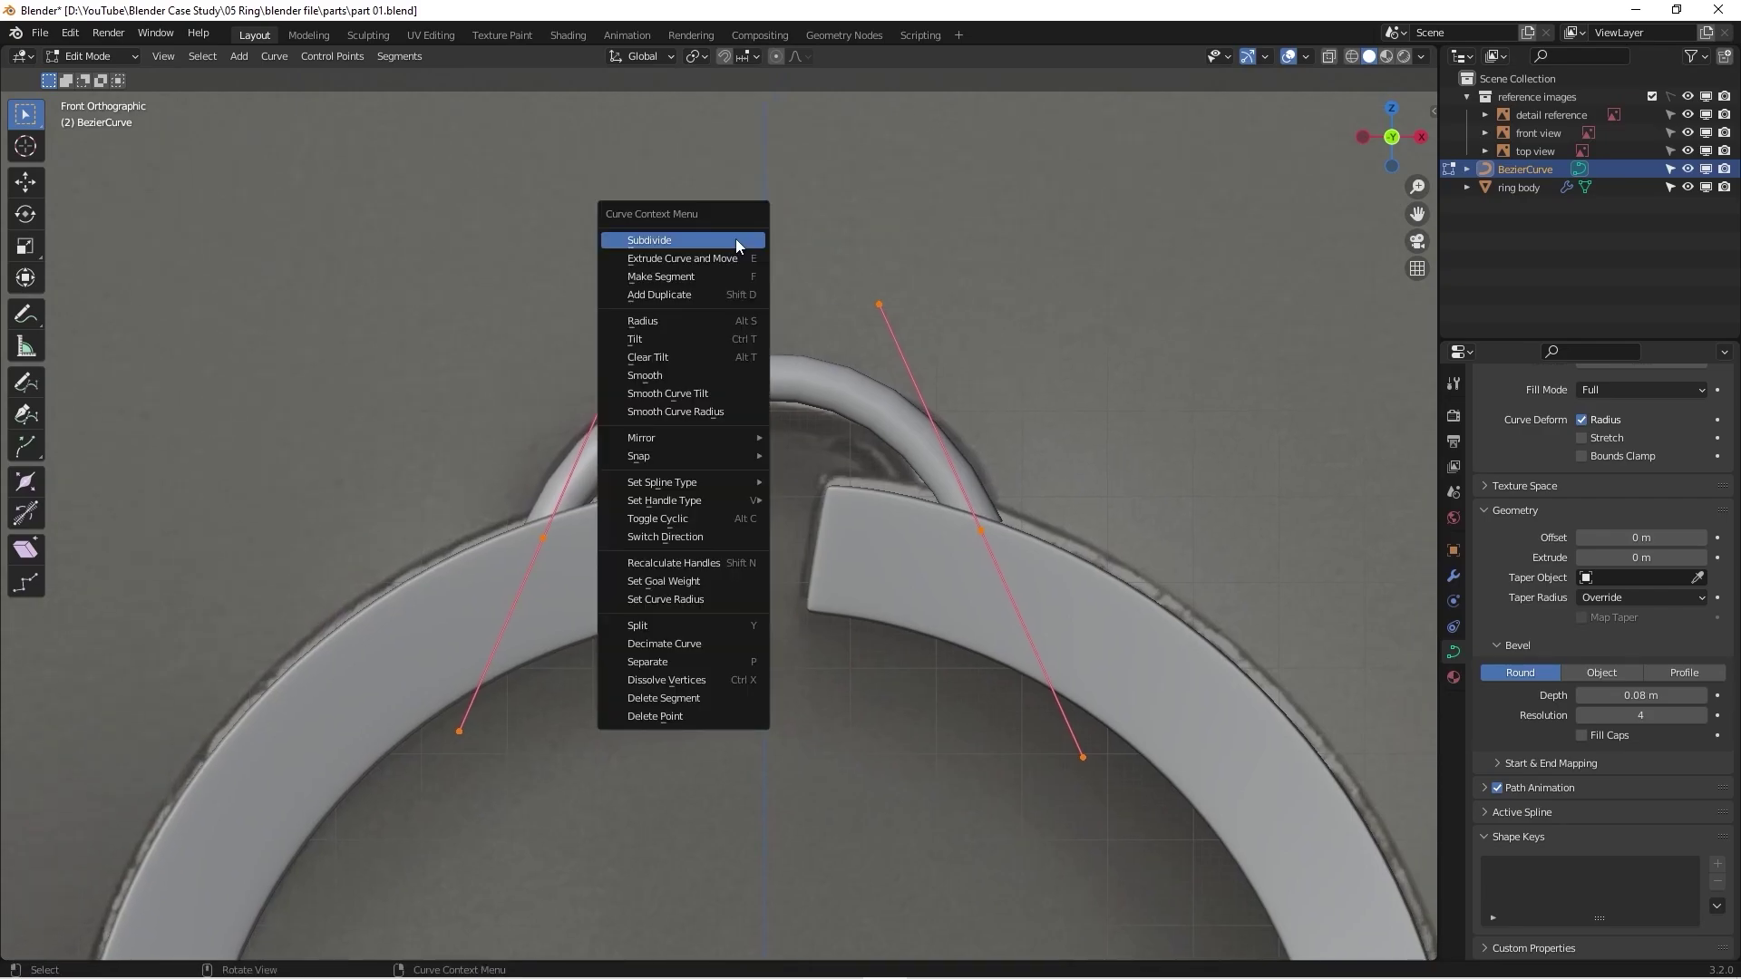
left_click(648, 242)
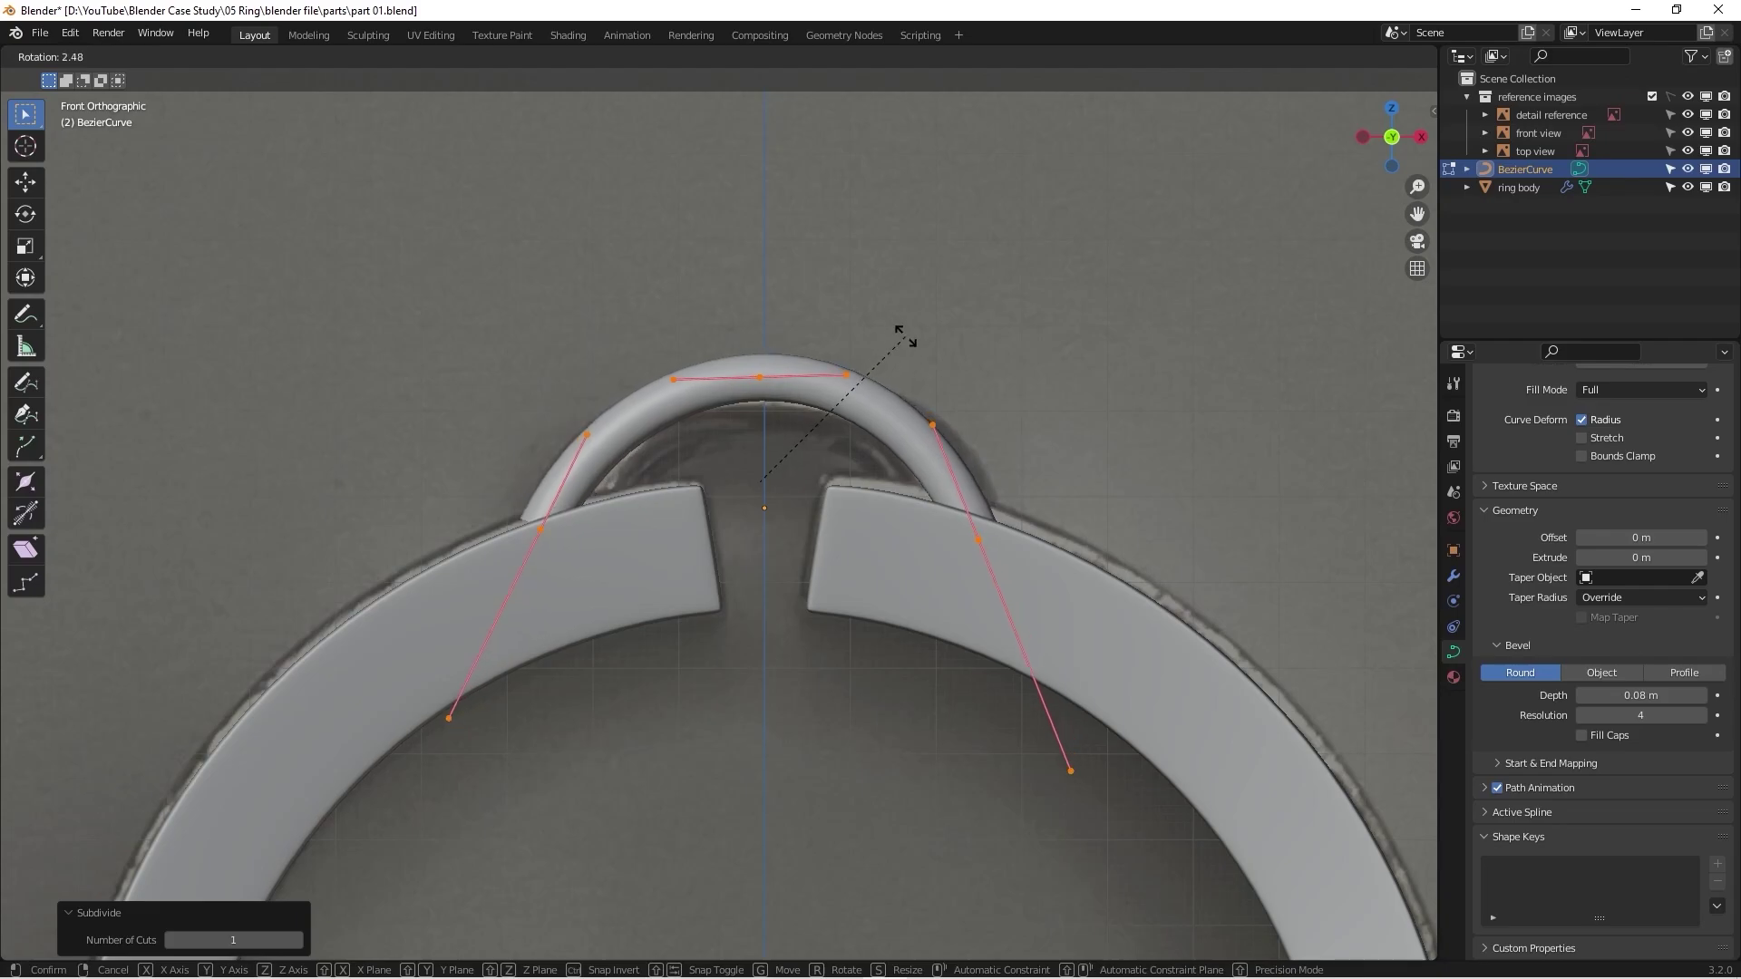
Step: Rotate the curve's middle point about 0.56° and move it about -0.0001 m in X and -0.0013 m in Z
left_click_drag(616, 319, 899, 418)
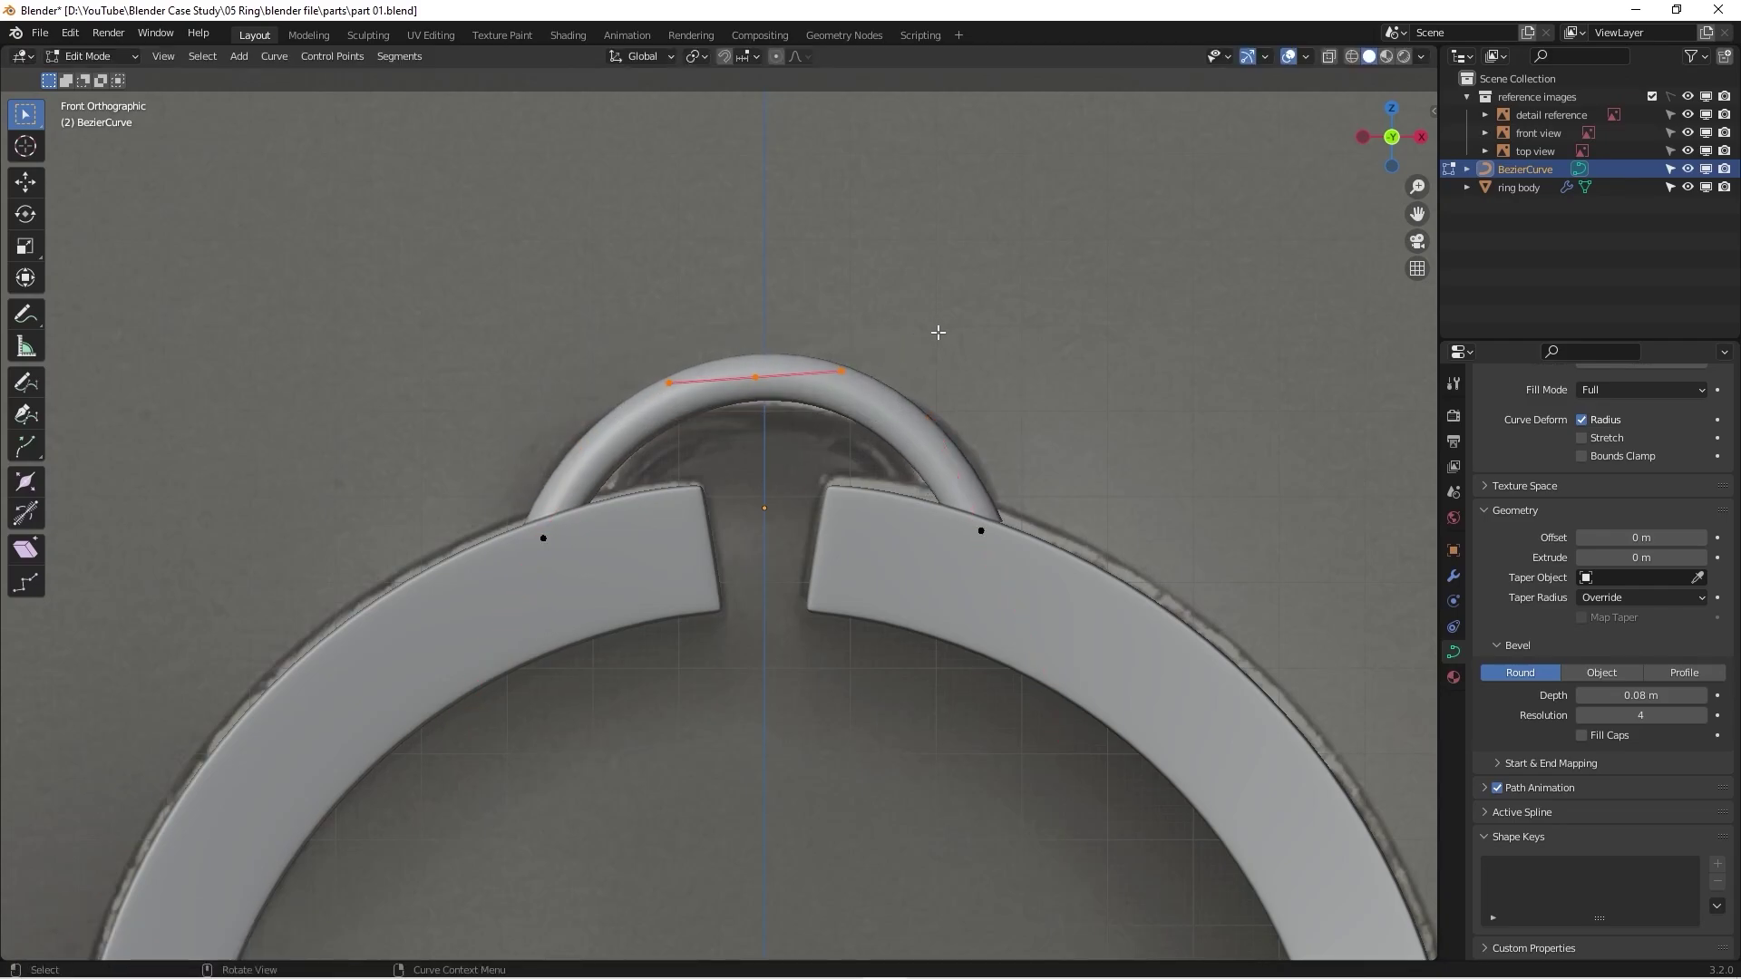
key("s")
key("Escape")
key("r")
left_click(957, 333)
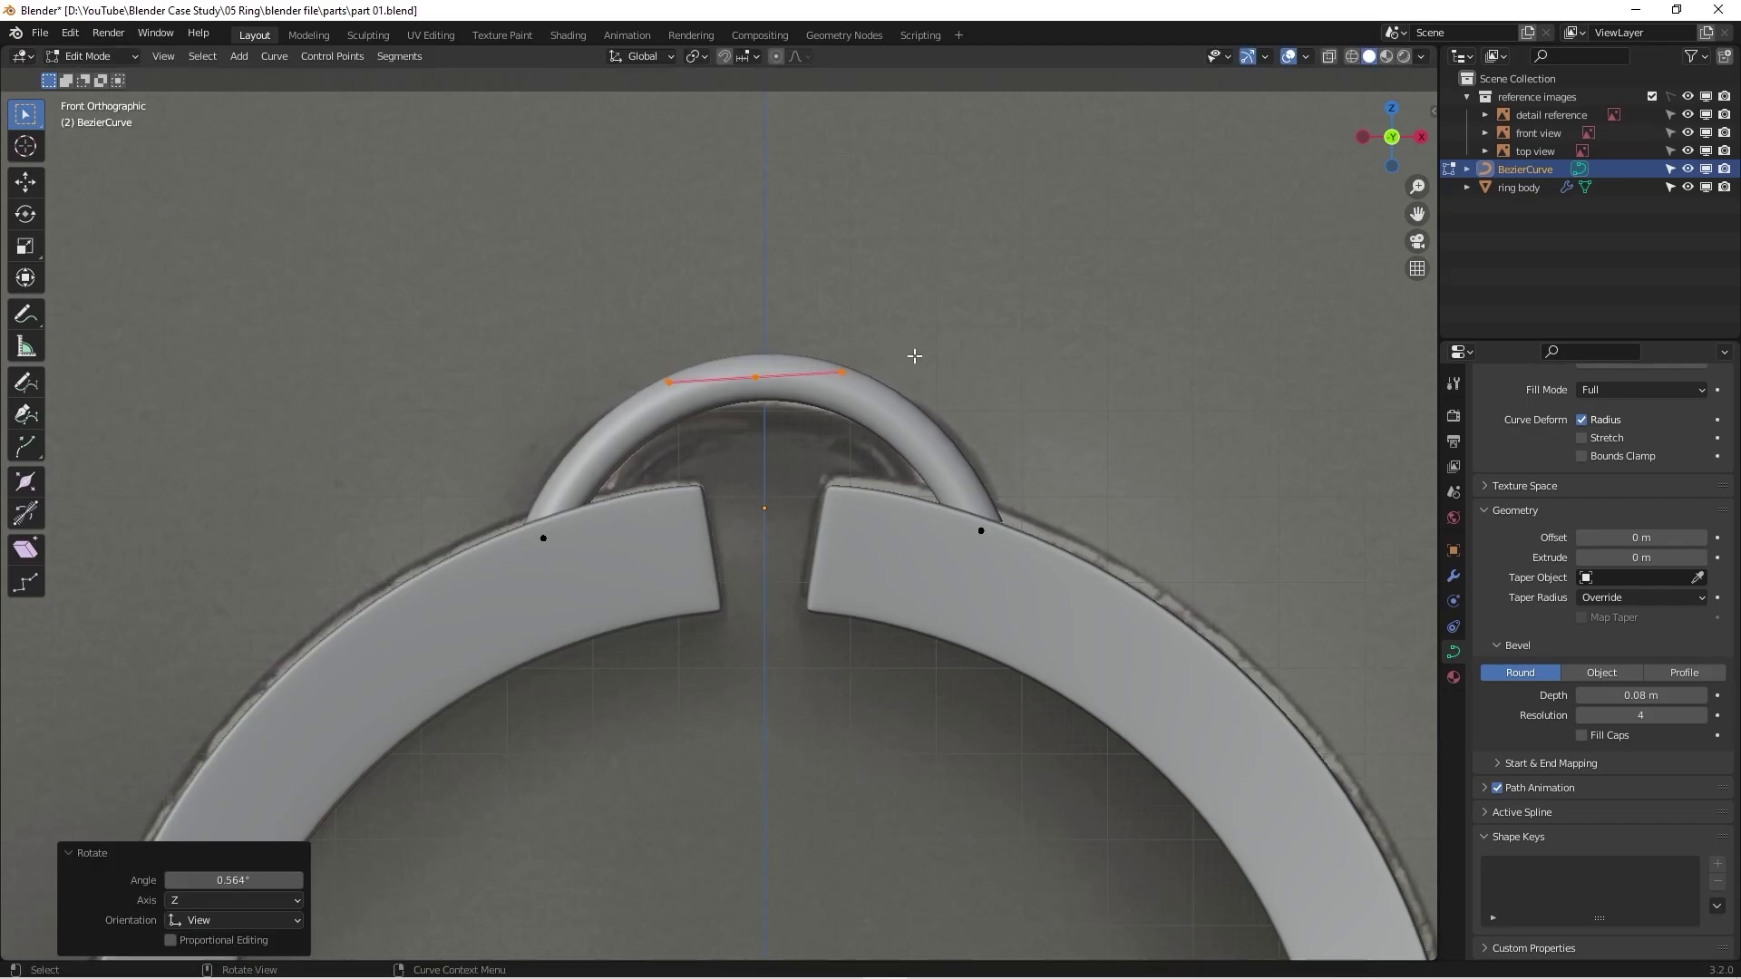
key("g")
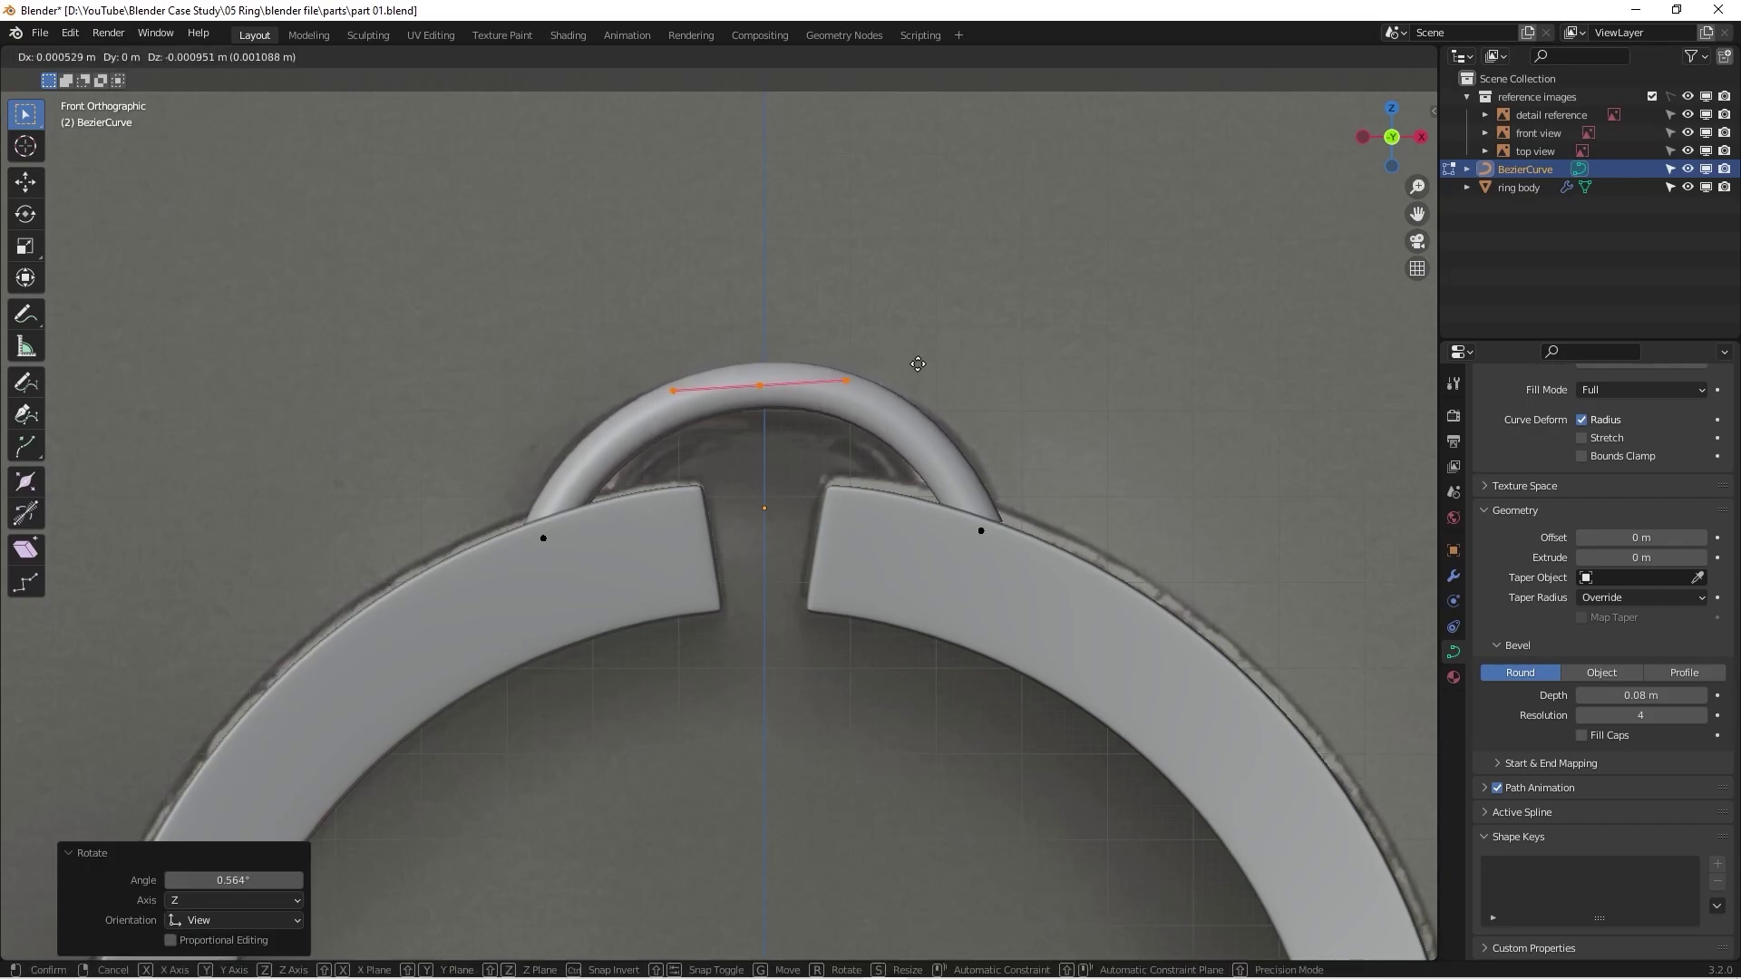
left_click(912, 368)
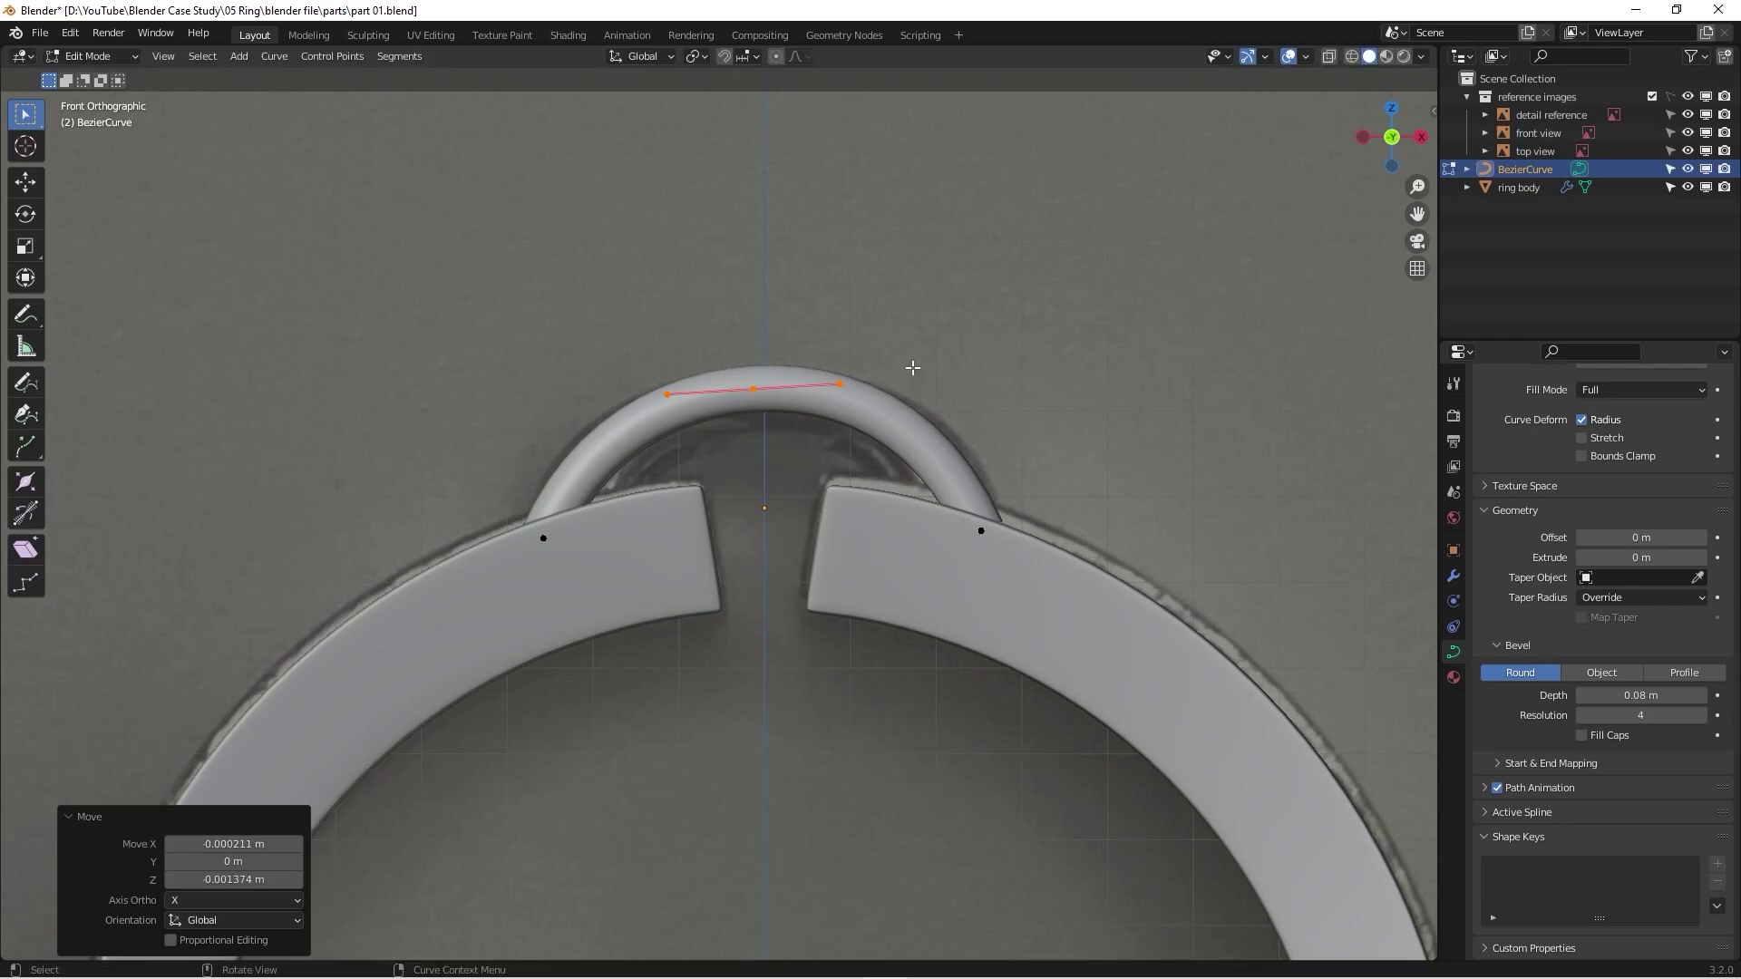
middle_click_drag(912, 367, 915, 359, "shift")
key("g")
left_click(860, 381)
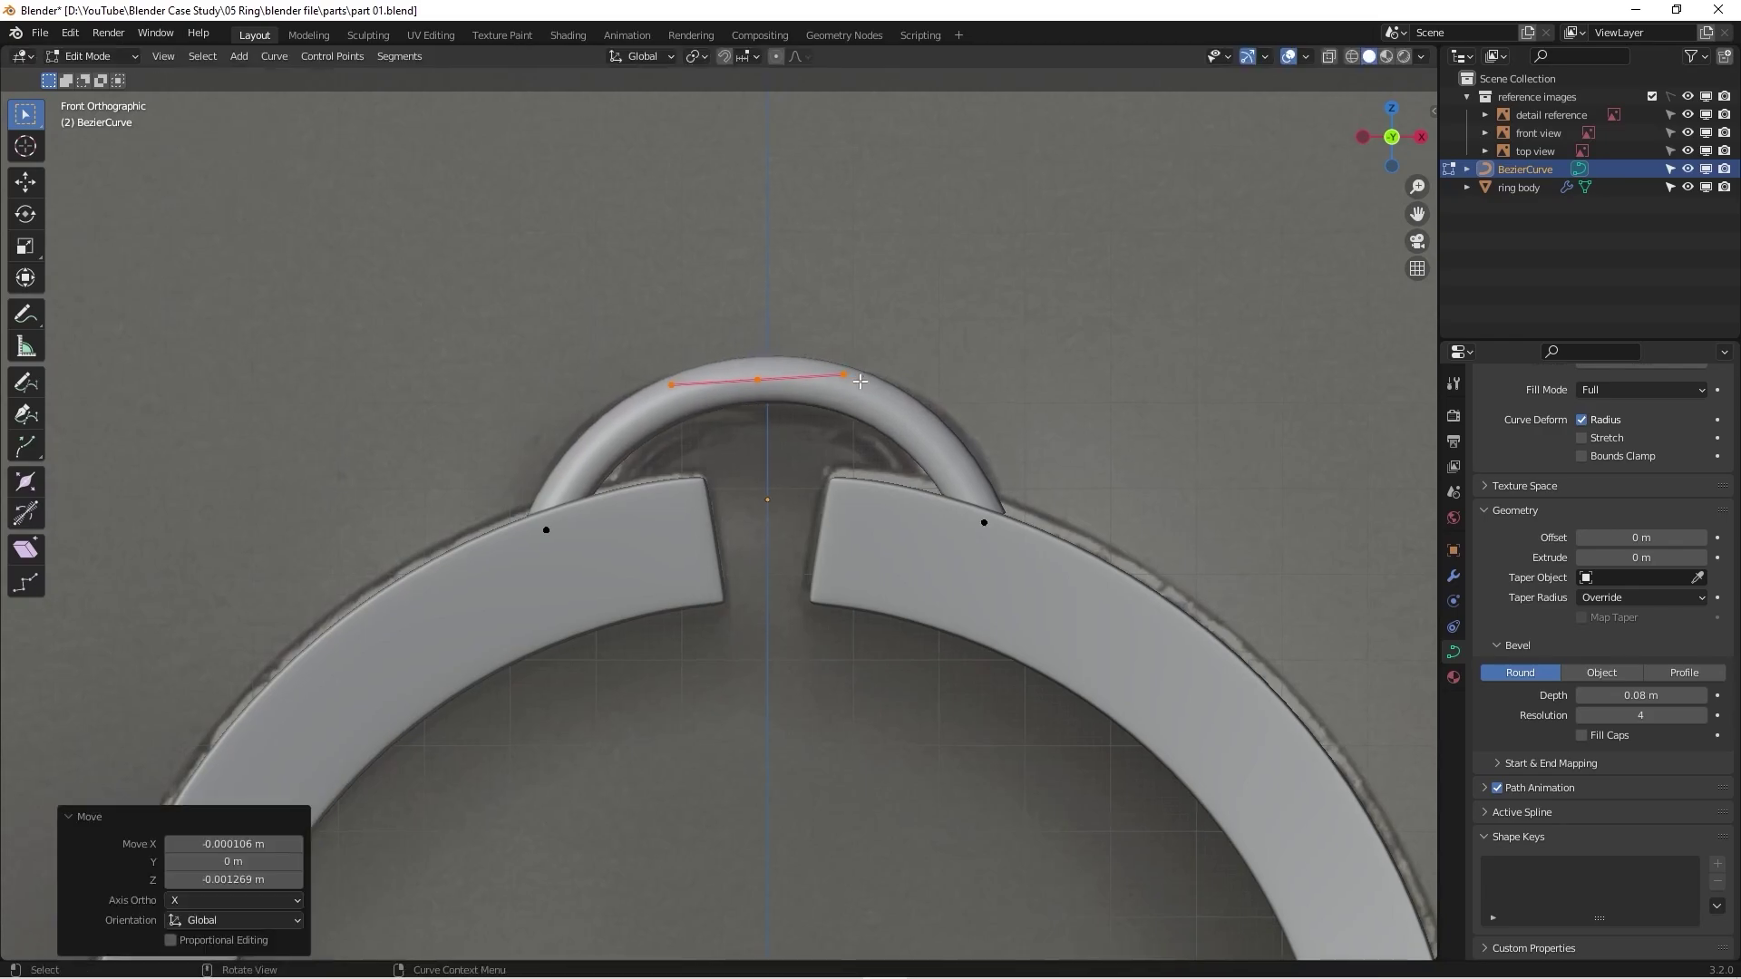
key("s")
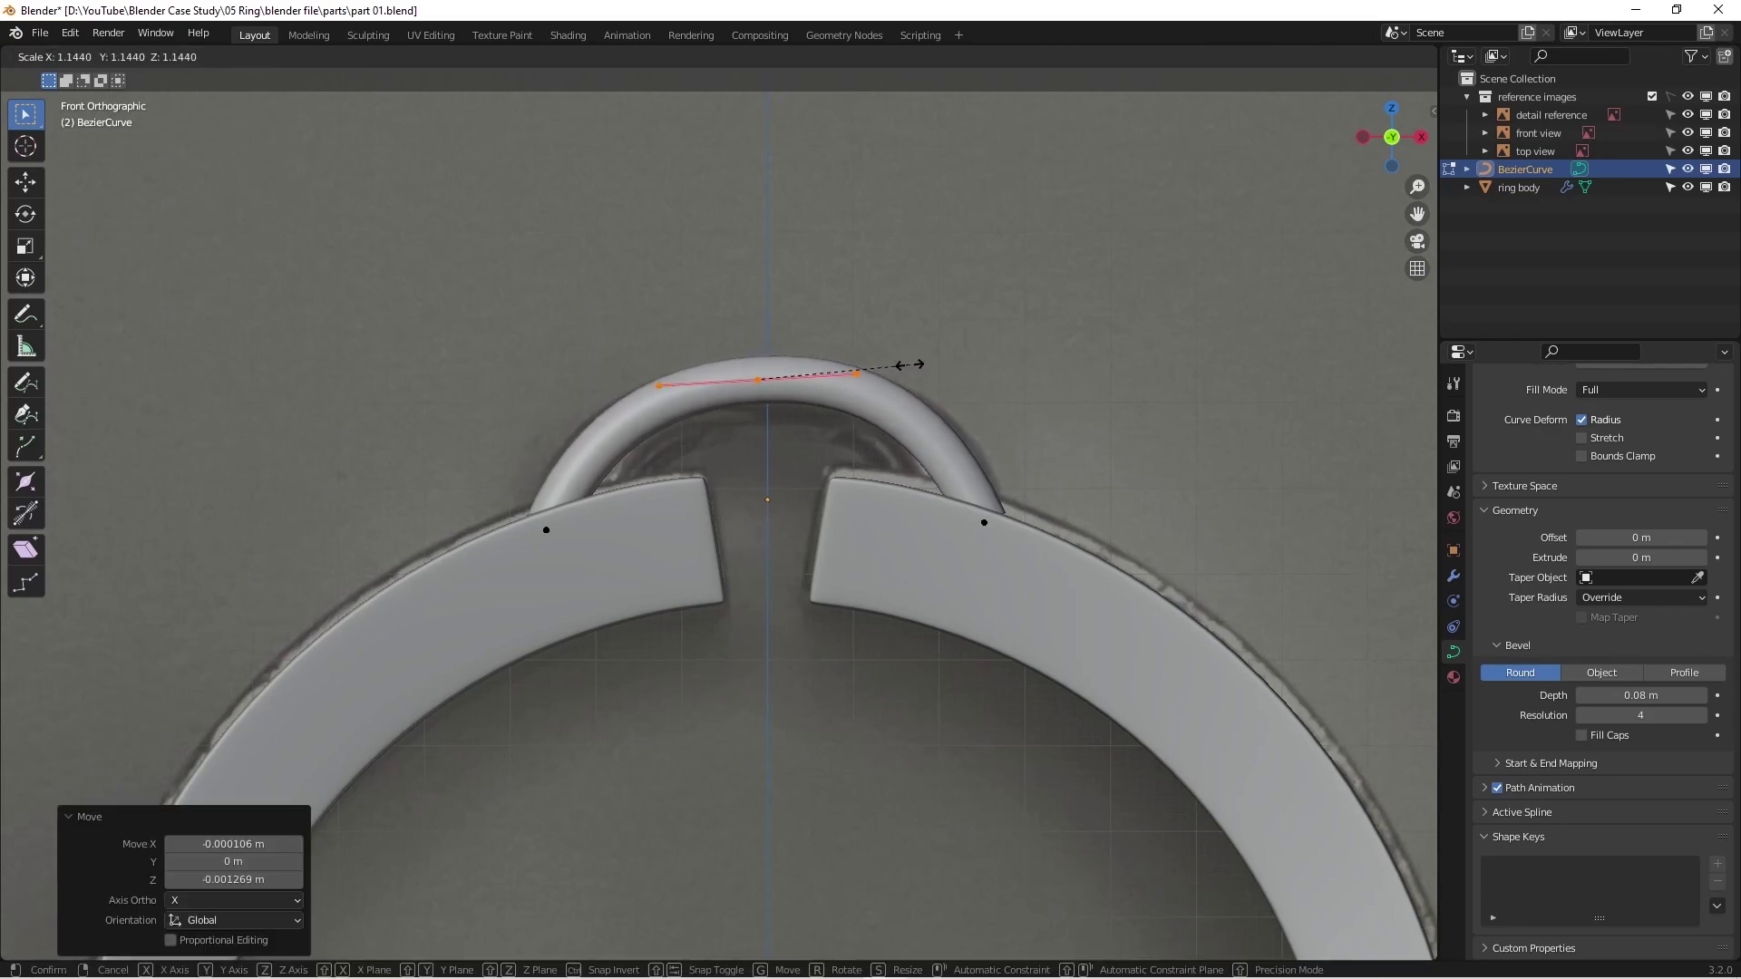
key("Escape")
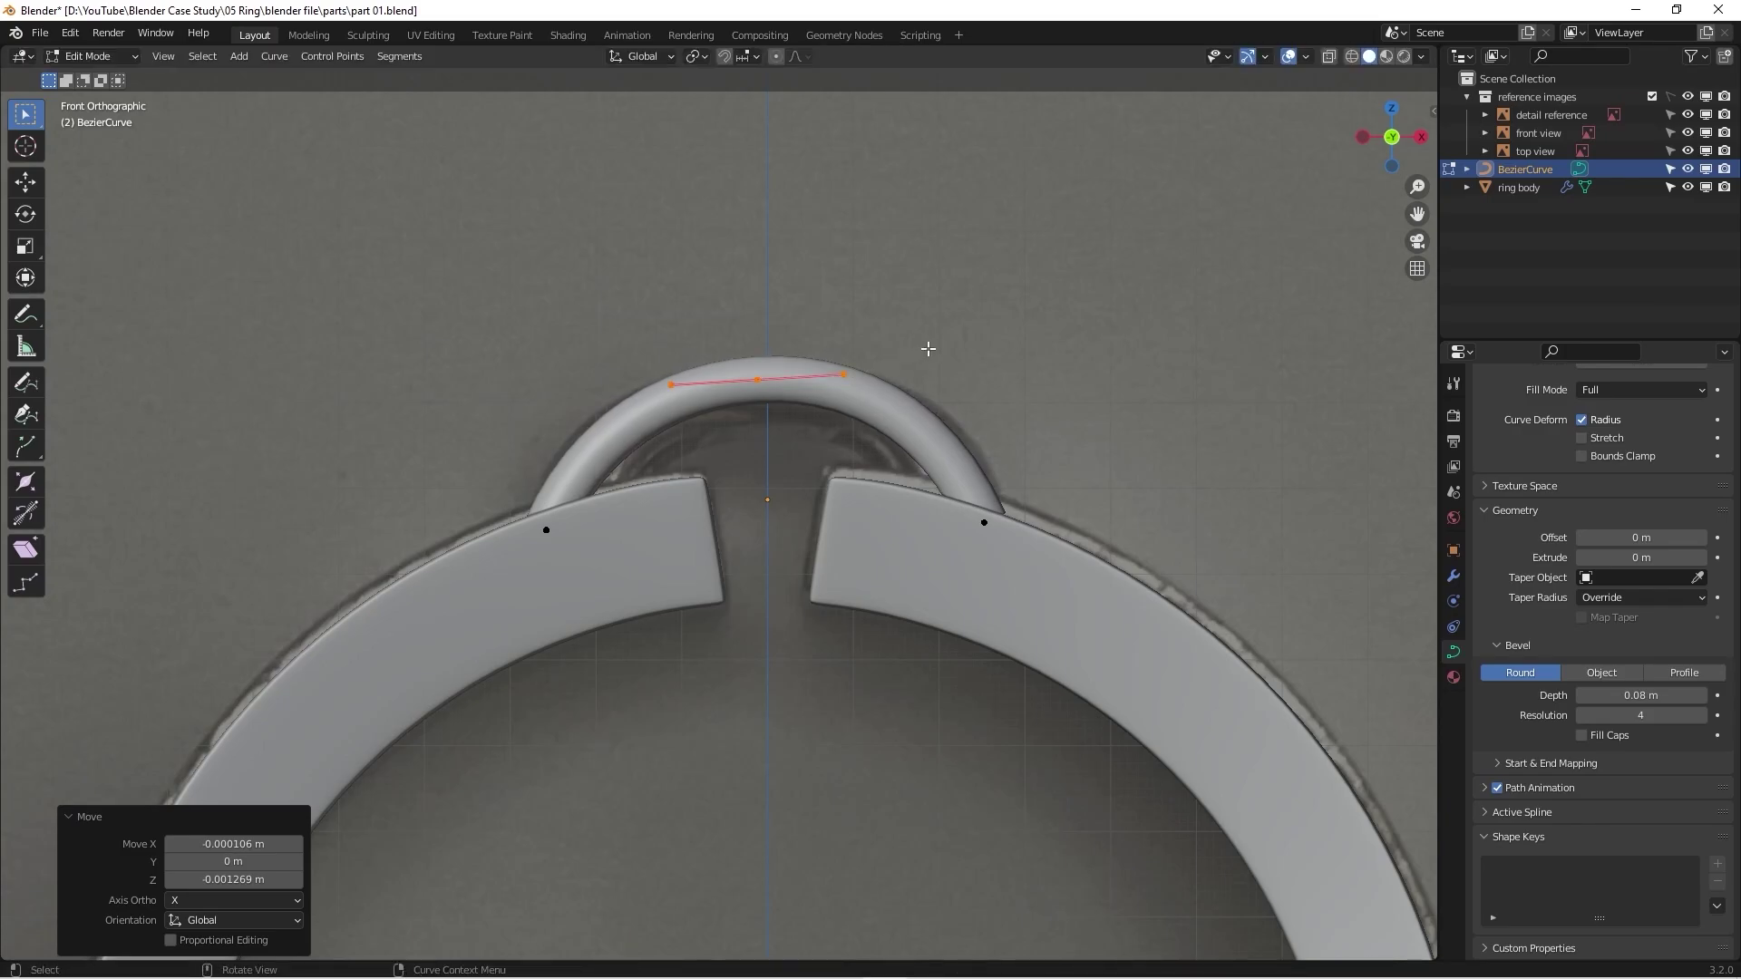
key("ctrl+z")
key("ctrl+z")
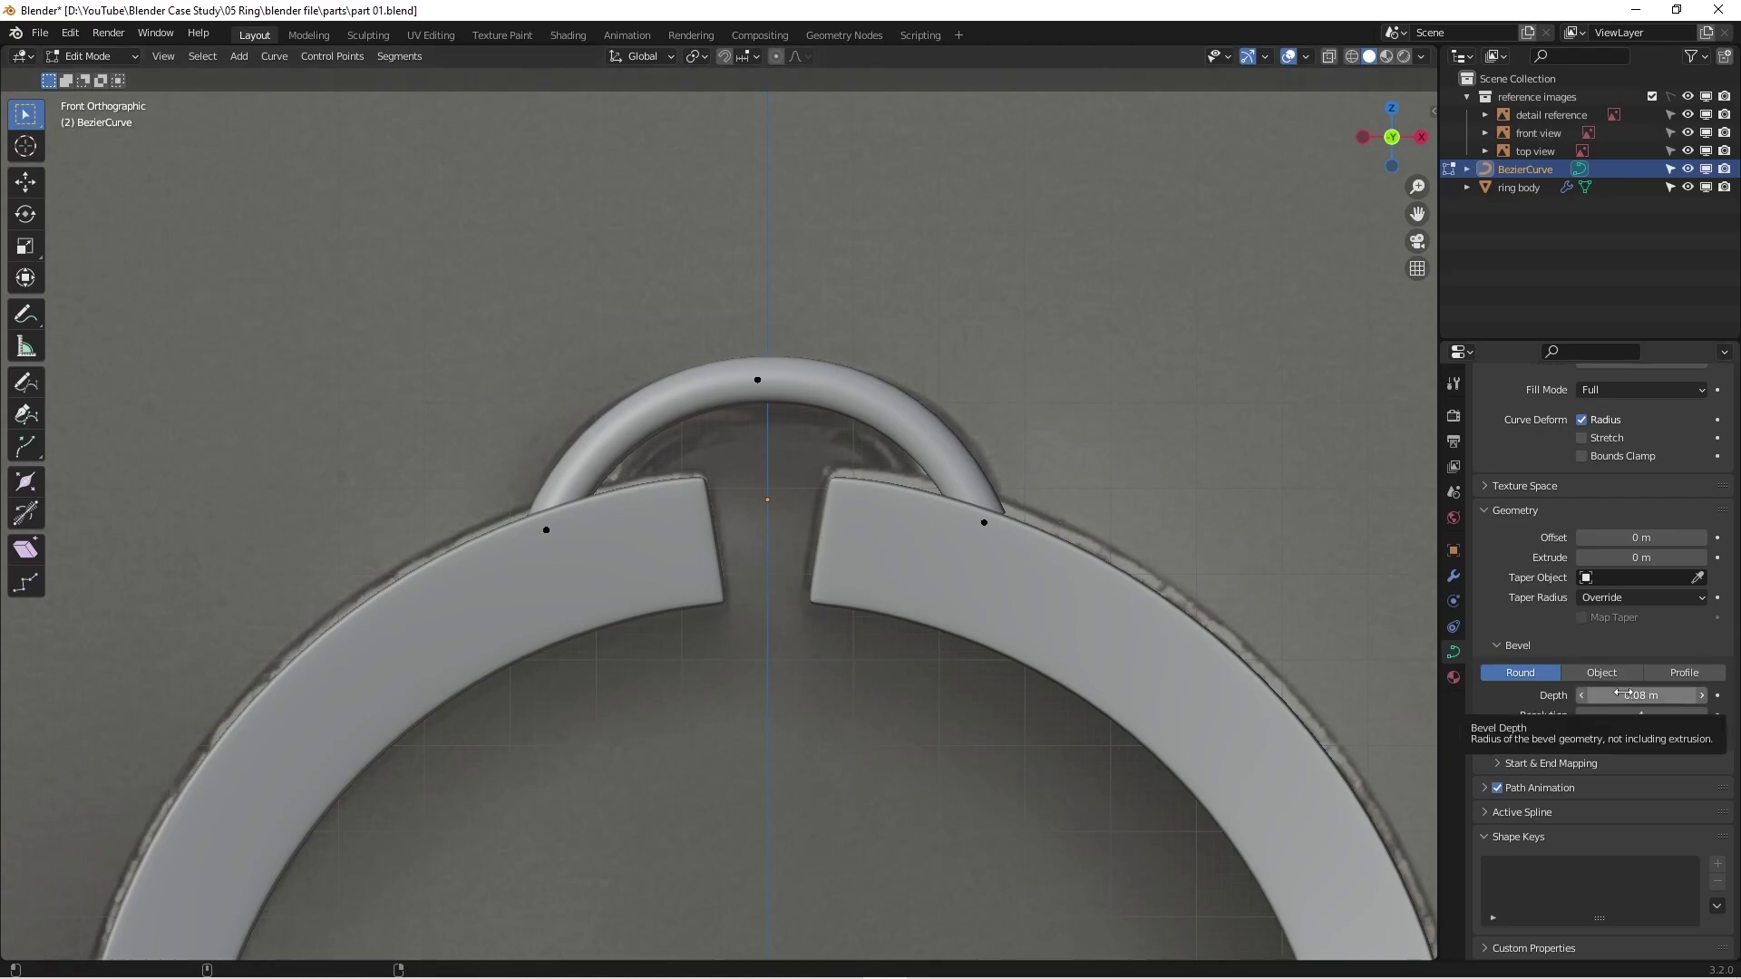
Step: Increase the curve's bevel depth to 0.121 m, check the loop's width from the top view, and raise the depth to 0.193 m
left_click_drag(1622, 695, 1652, 694)
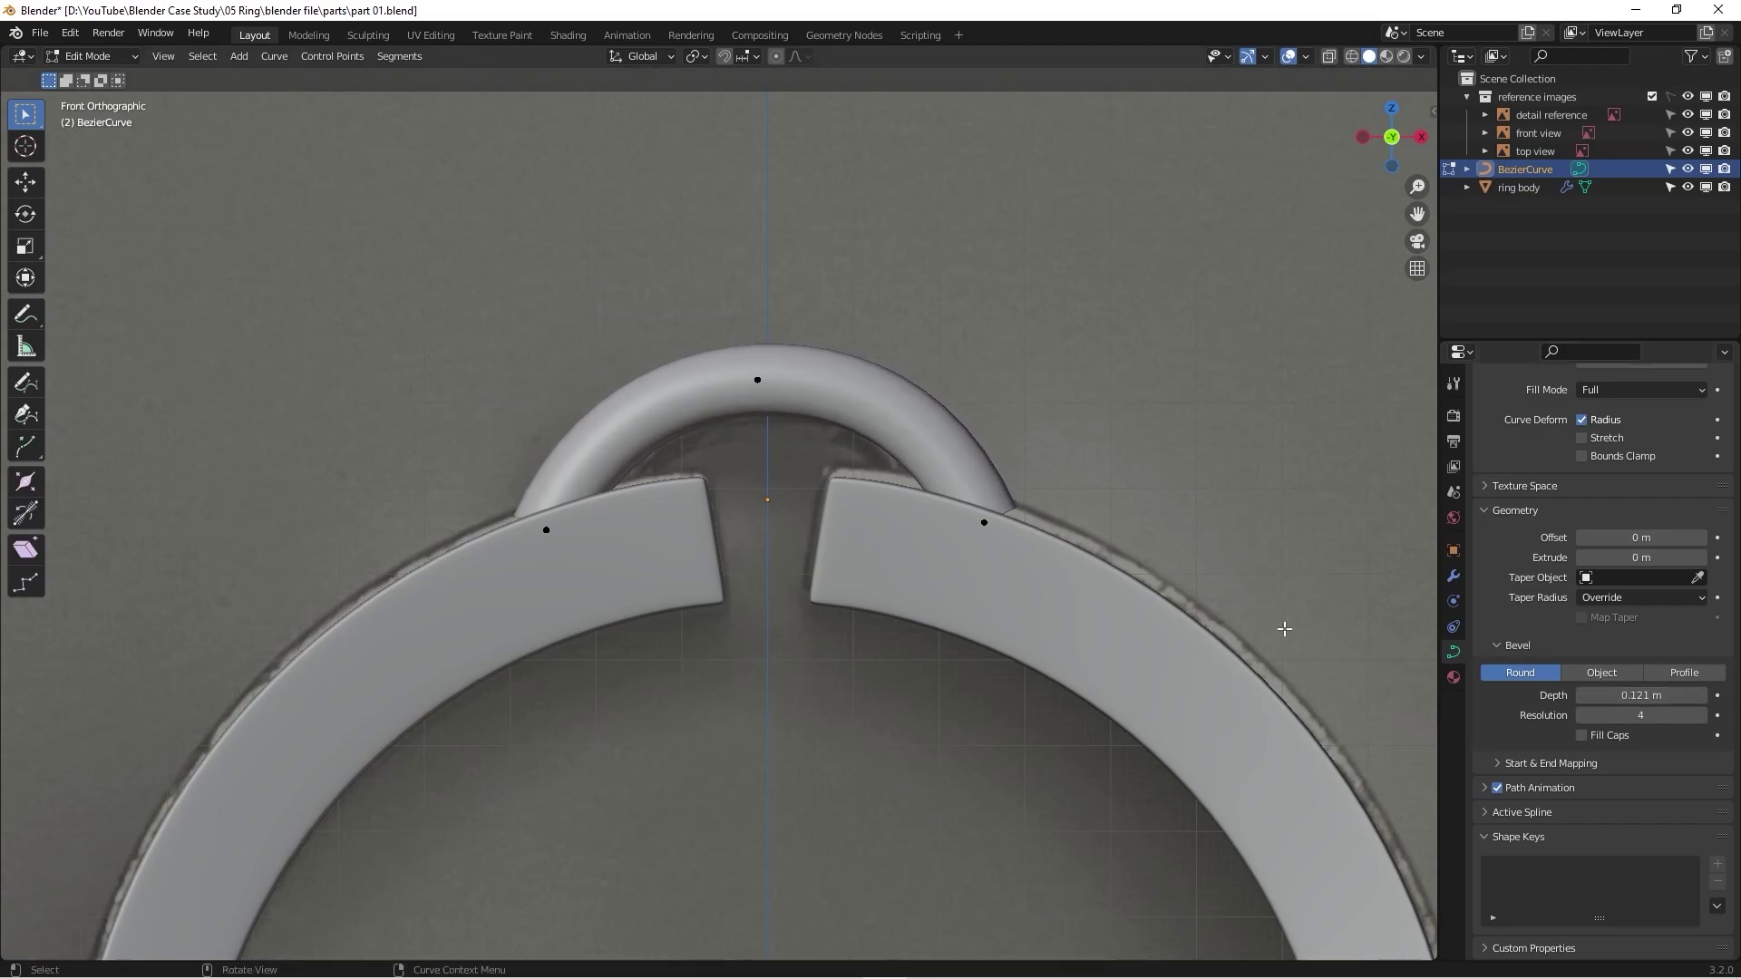
middle_click_drag(1282, 622, 865, 469)
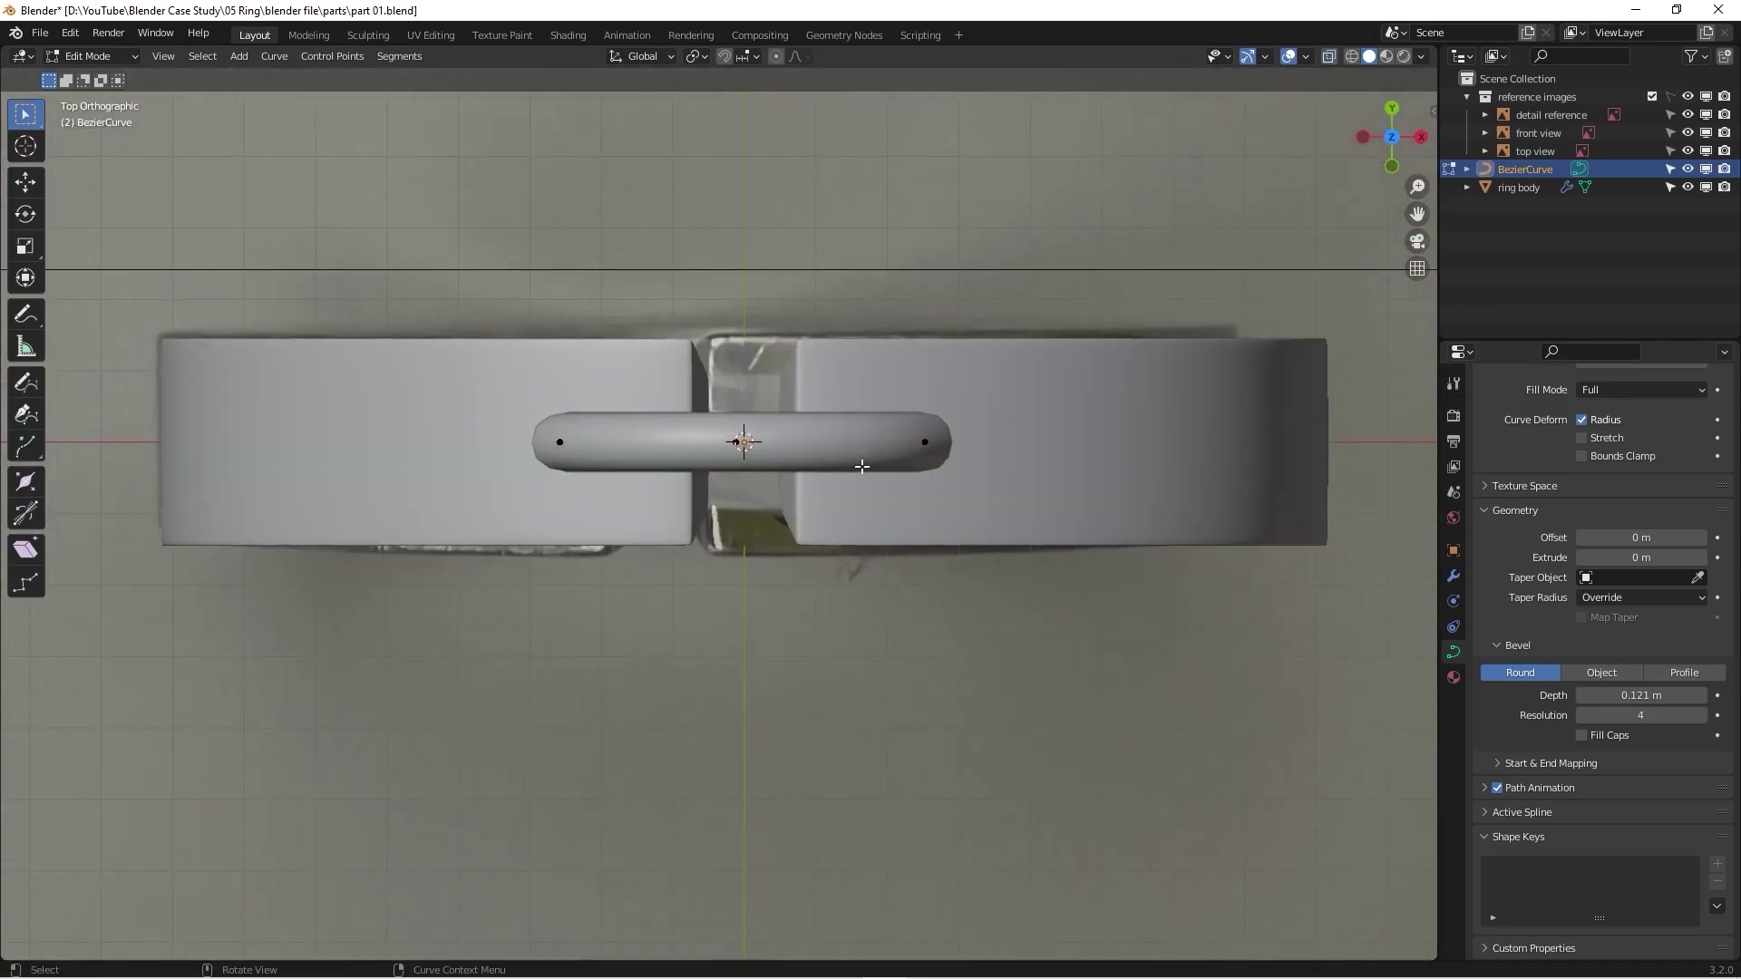
scroll(865, 468, "down", 2)
scroll(1337, 598, "up", 1)
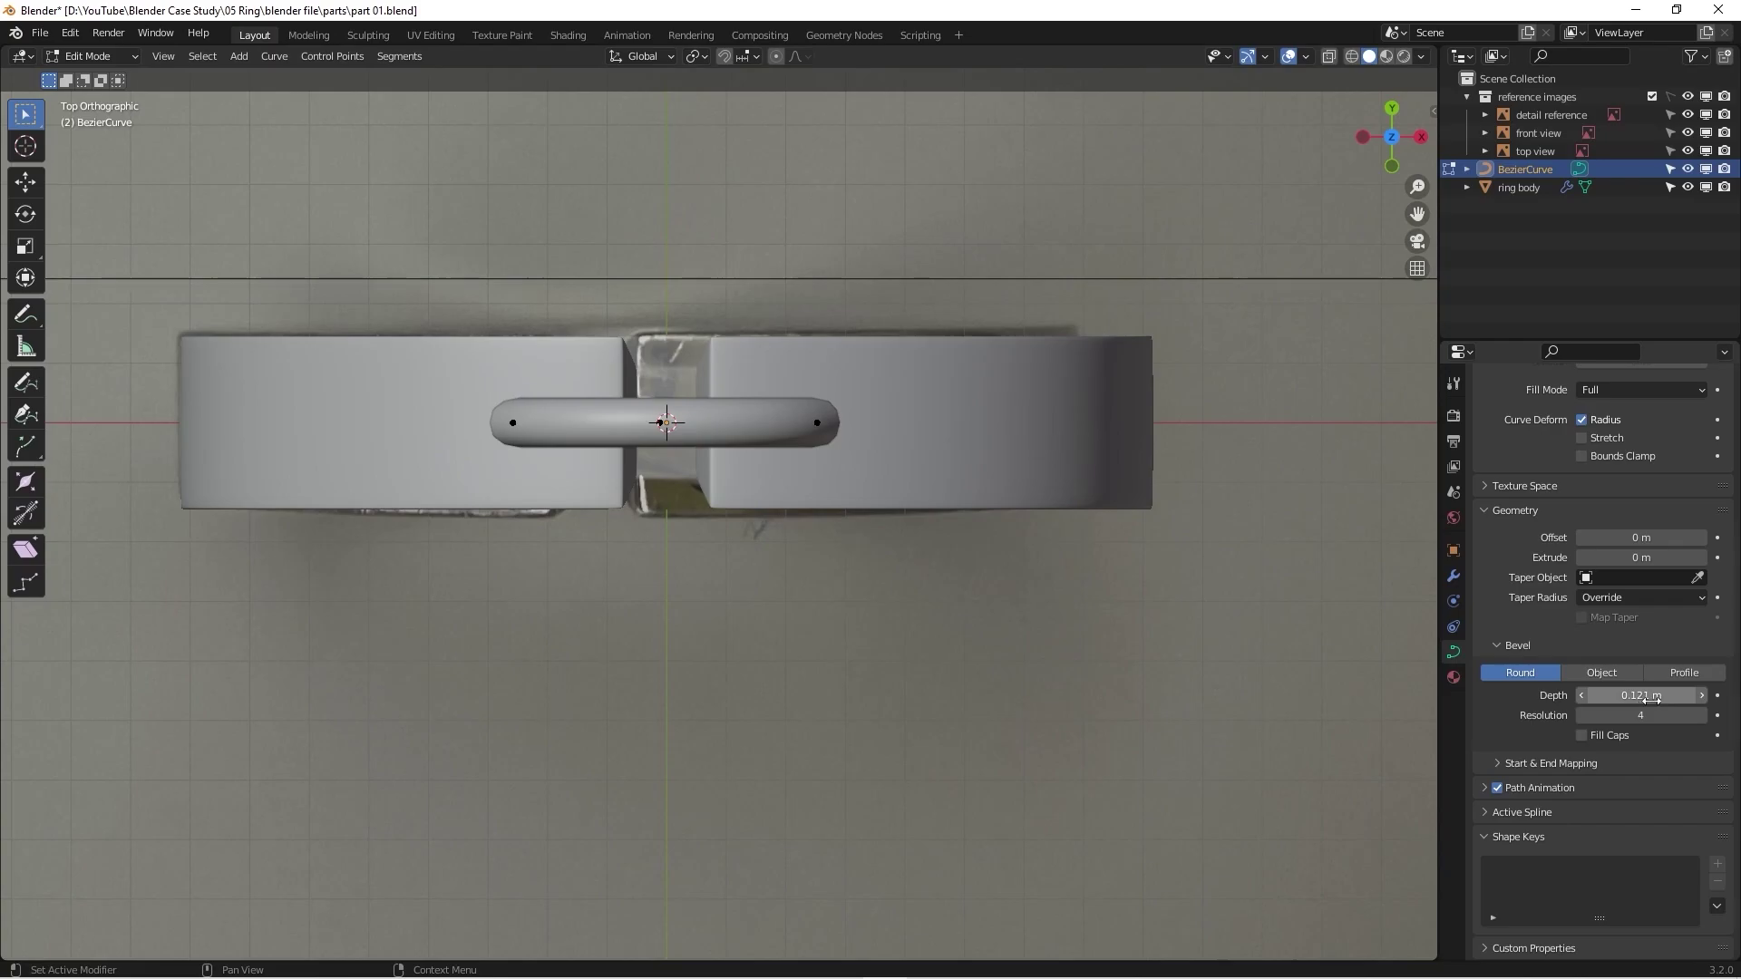
left_click_drag(1647, 696, 1709, 697)
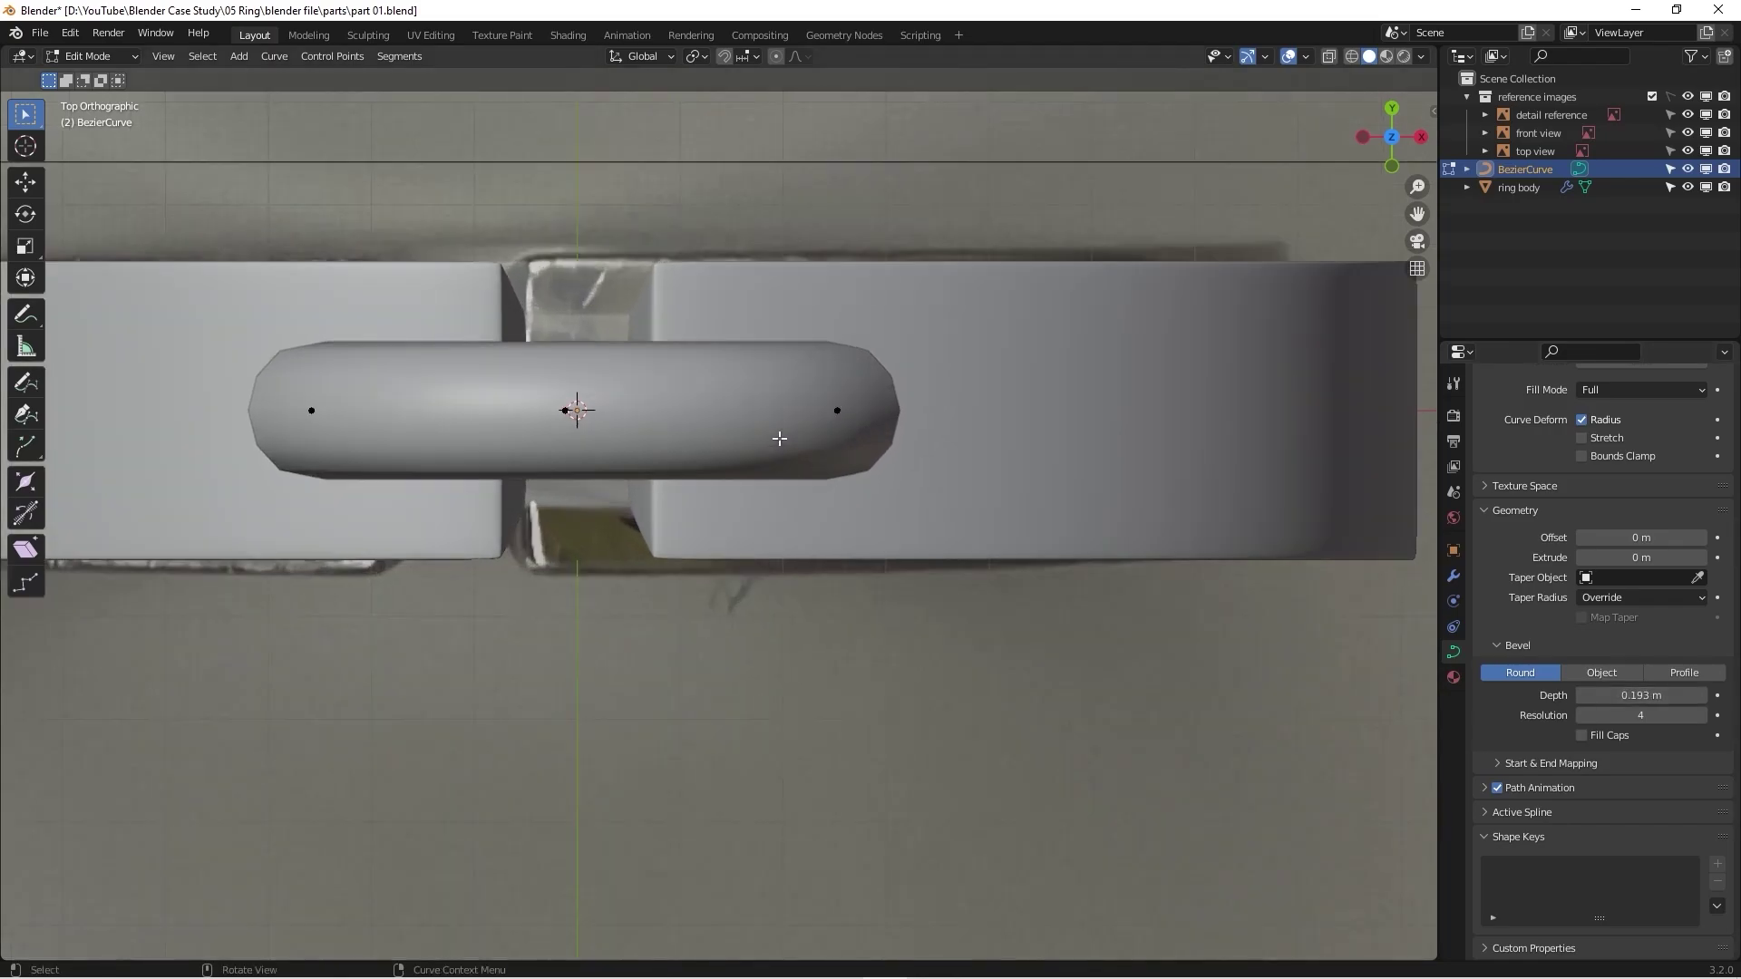
Step: In the front view, move the left end point's lower handle about 0.0067 m in X and 0.0153 m in Z
middle_click_drag(801, 428, 486, 522)
key("KP_1")
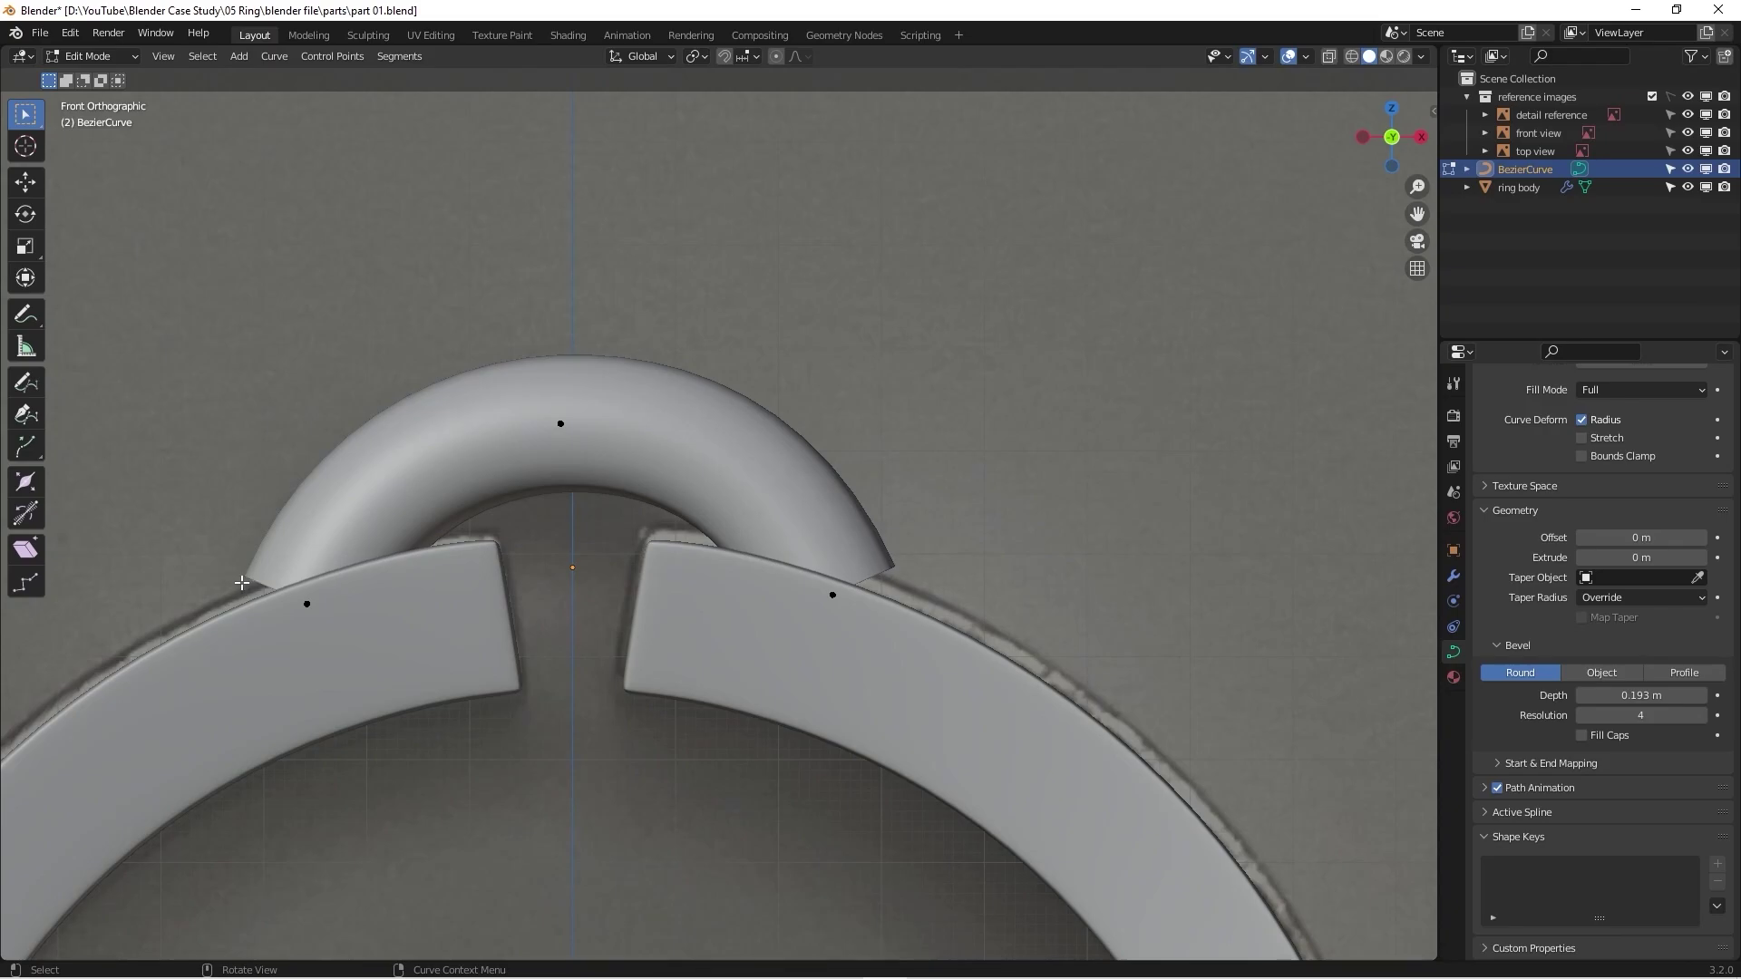
scroll(243, 583, "up", 4)
key("Tab")
key("Tab")
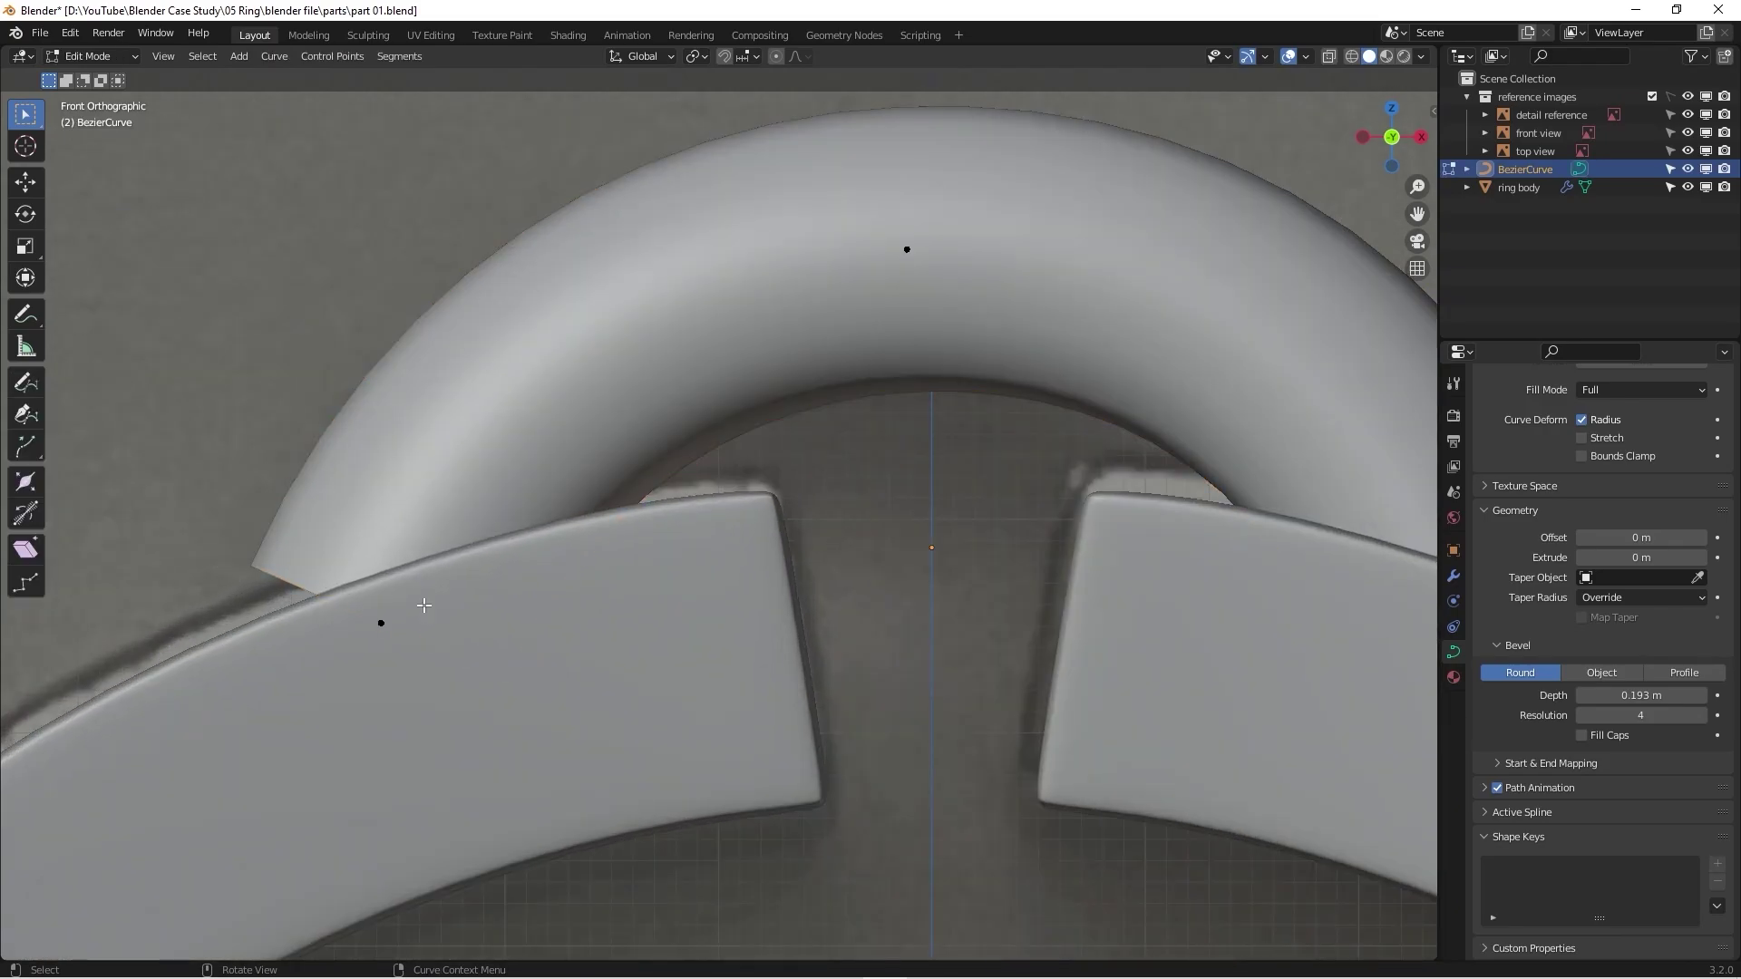
left_click(378, 624)
key("Tab")
key("Tab")
scroll(377, 603, "down", 4)
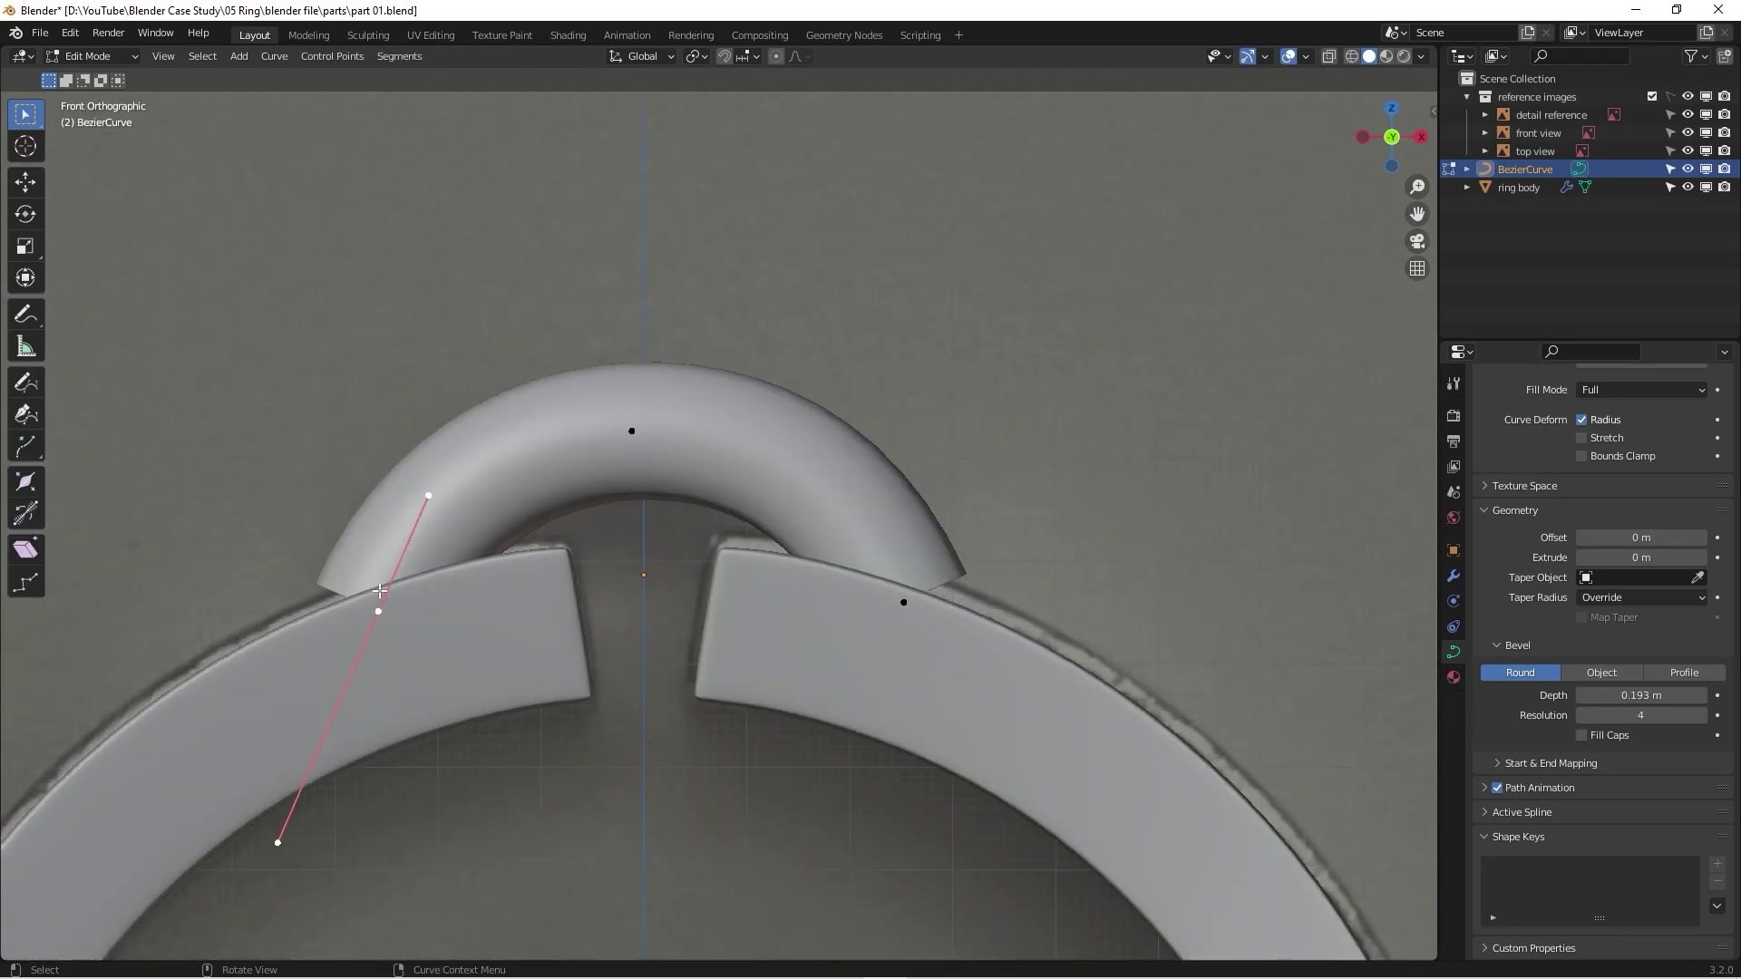
left_click_drag(245, 791, 352, 869)
key("g")
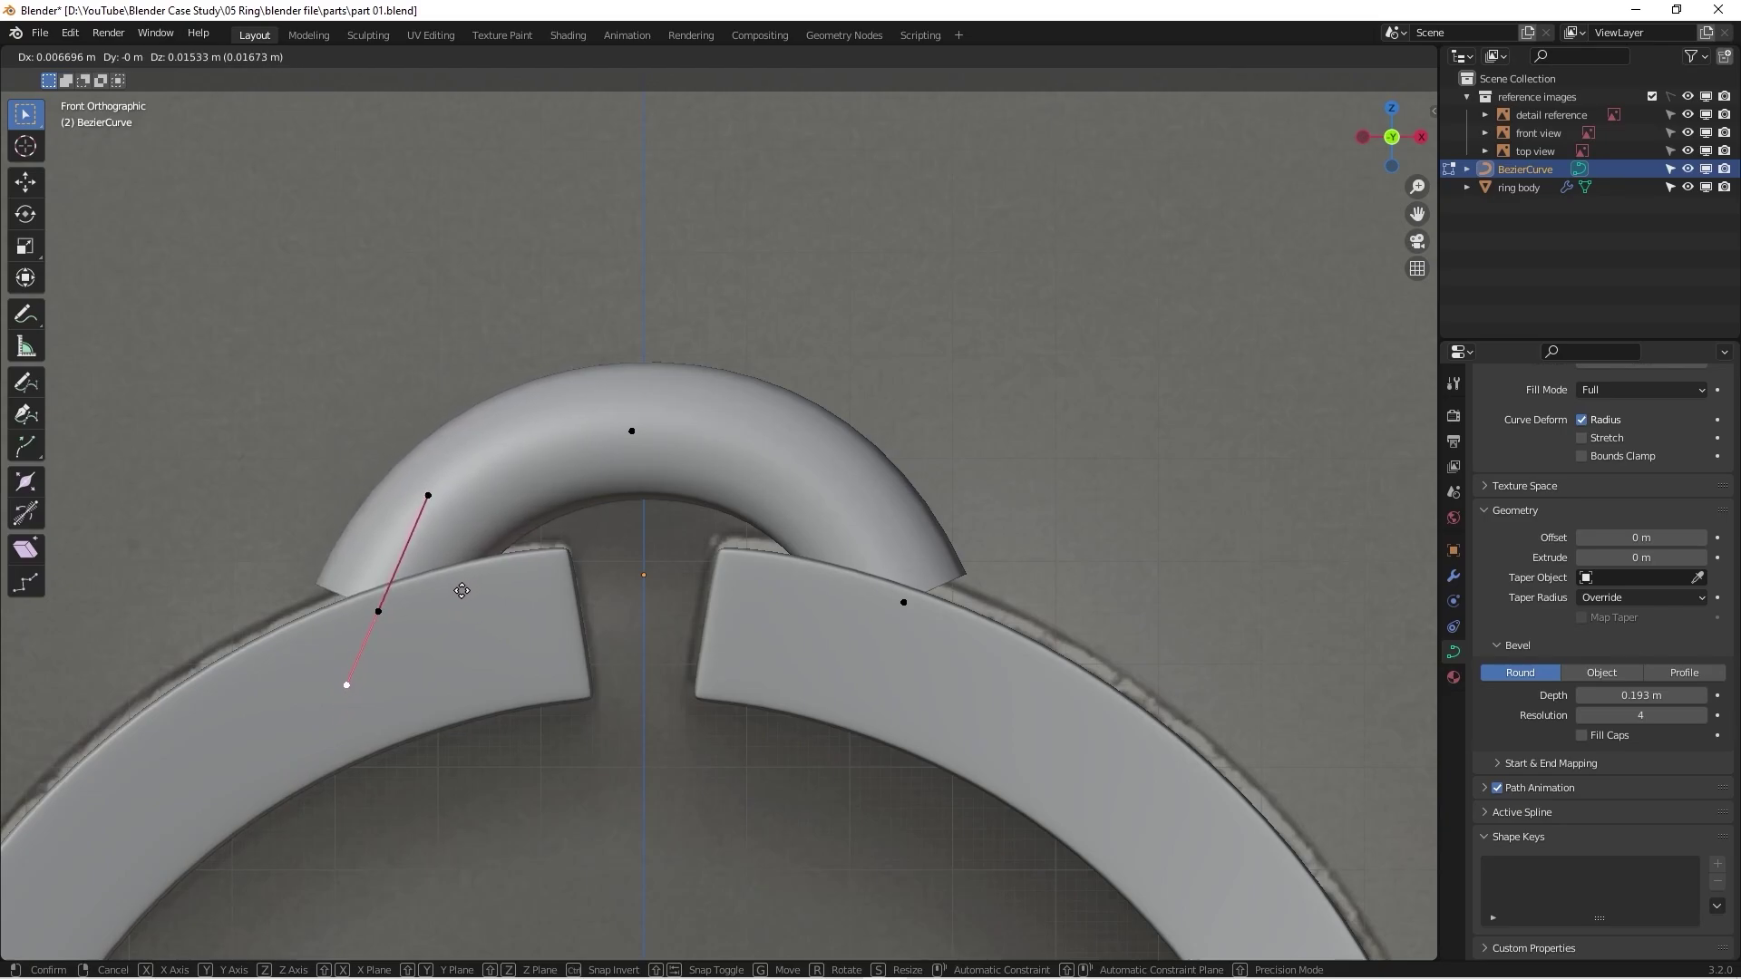
left_click(461, 591)
Step: Rotate the left end point's lower handle about -28° and make the model see-through over the reference image
key("r")
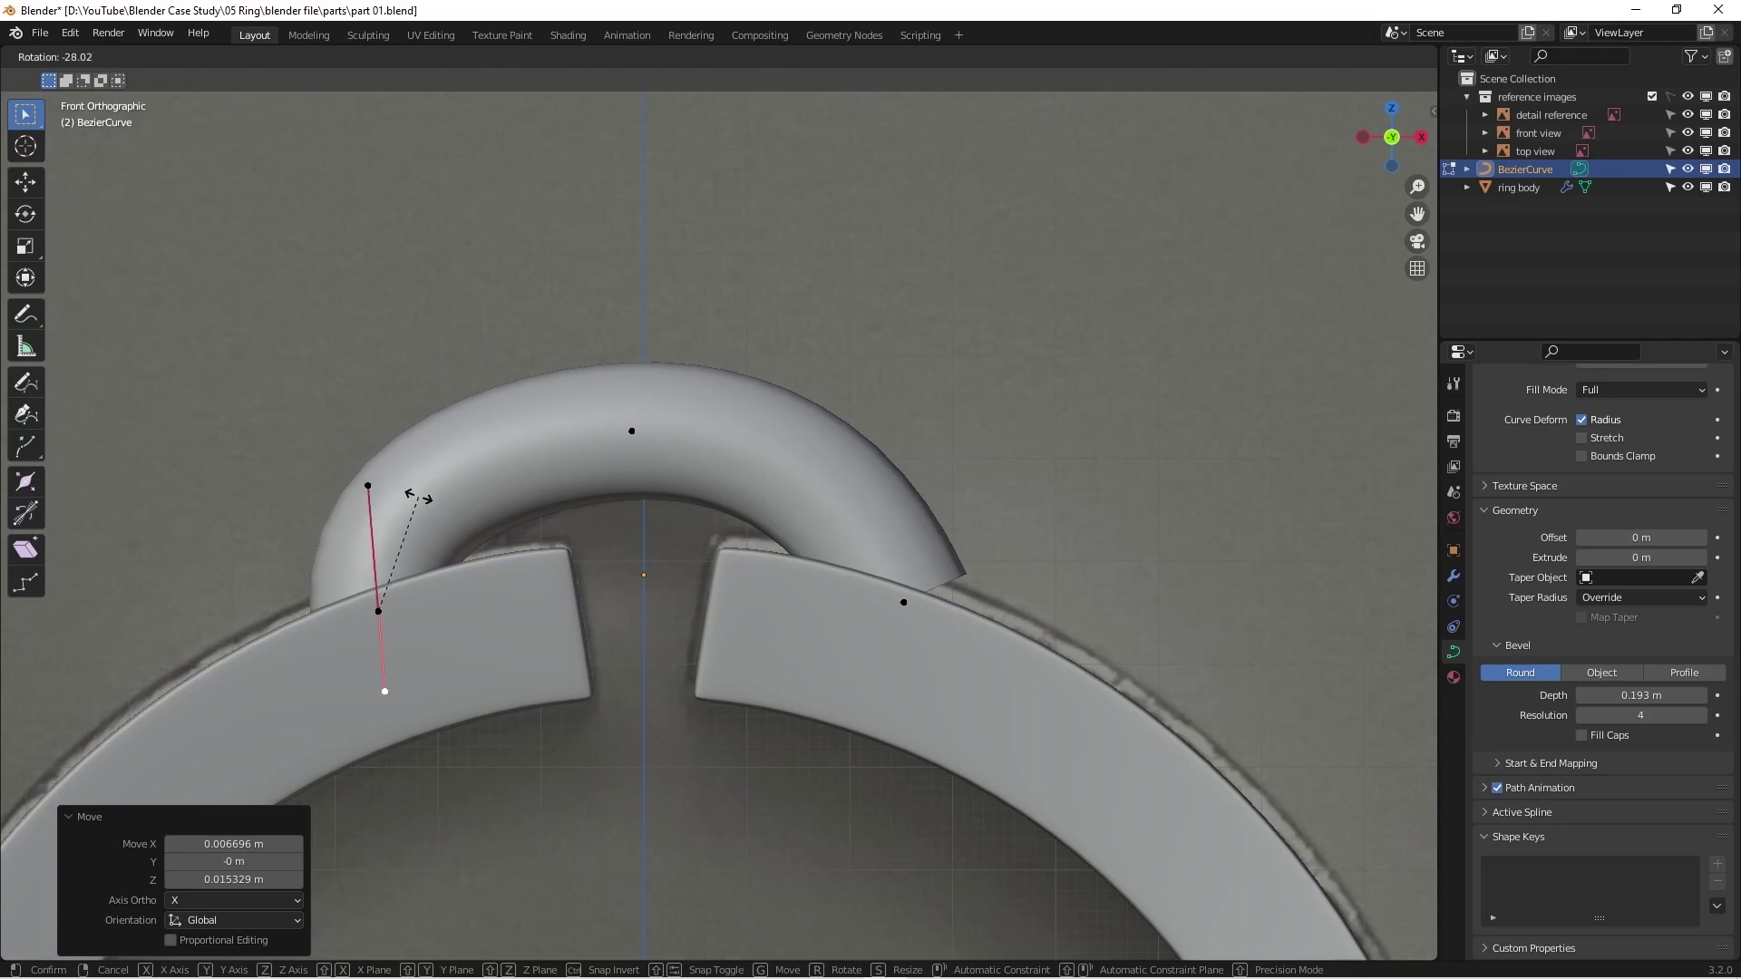
left_click(418, 497)
key("alt+z")
key("alt+z")
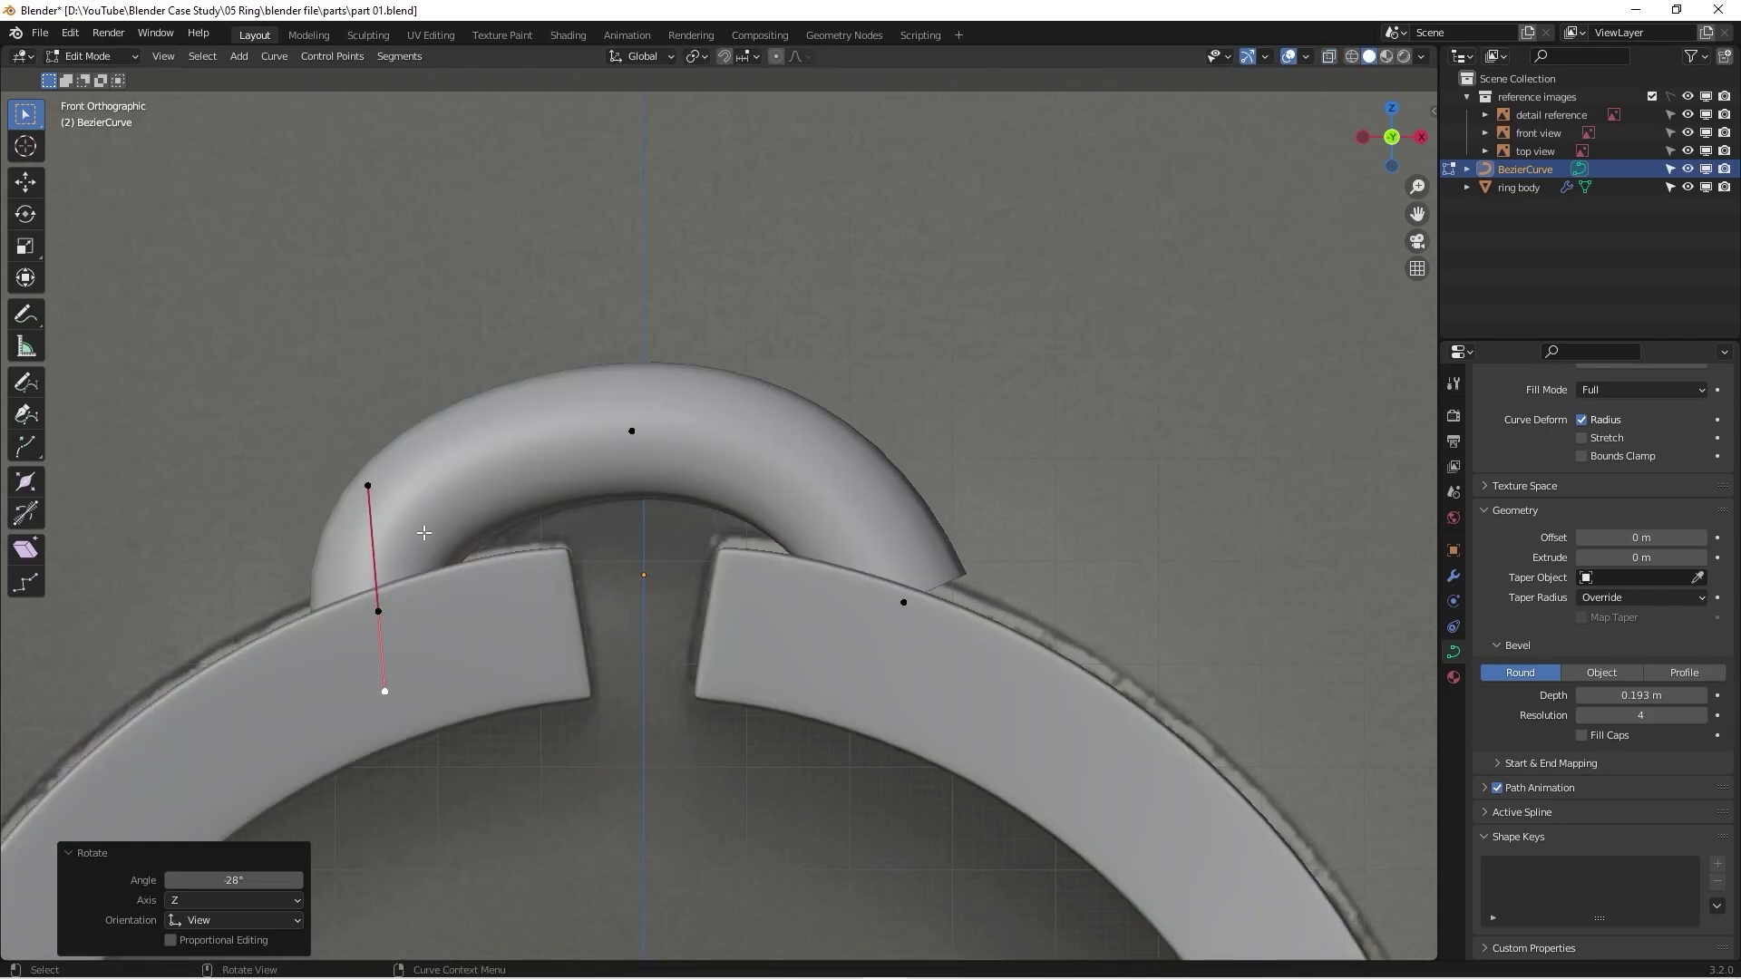
key("alt+z")
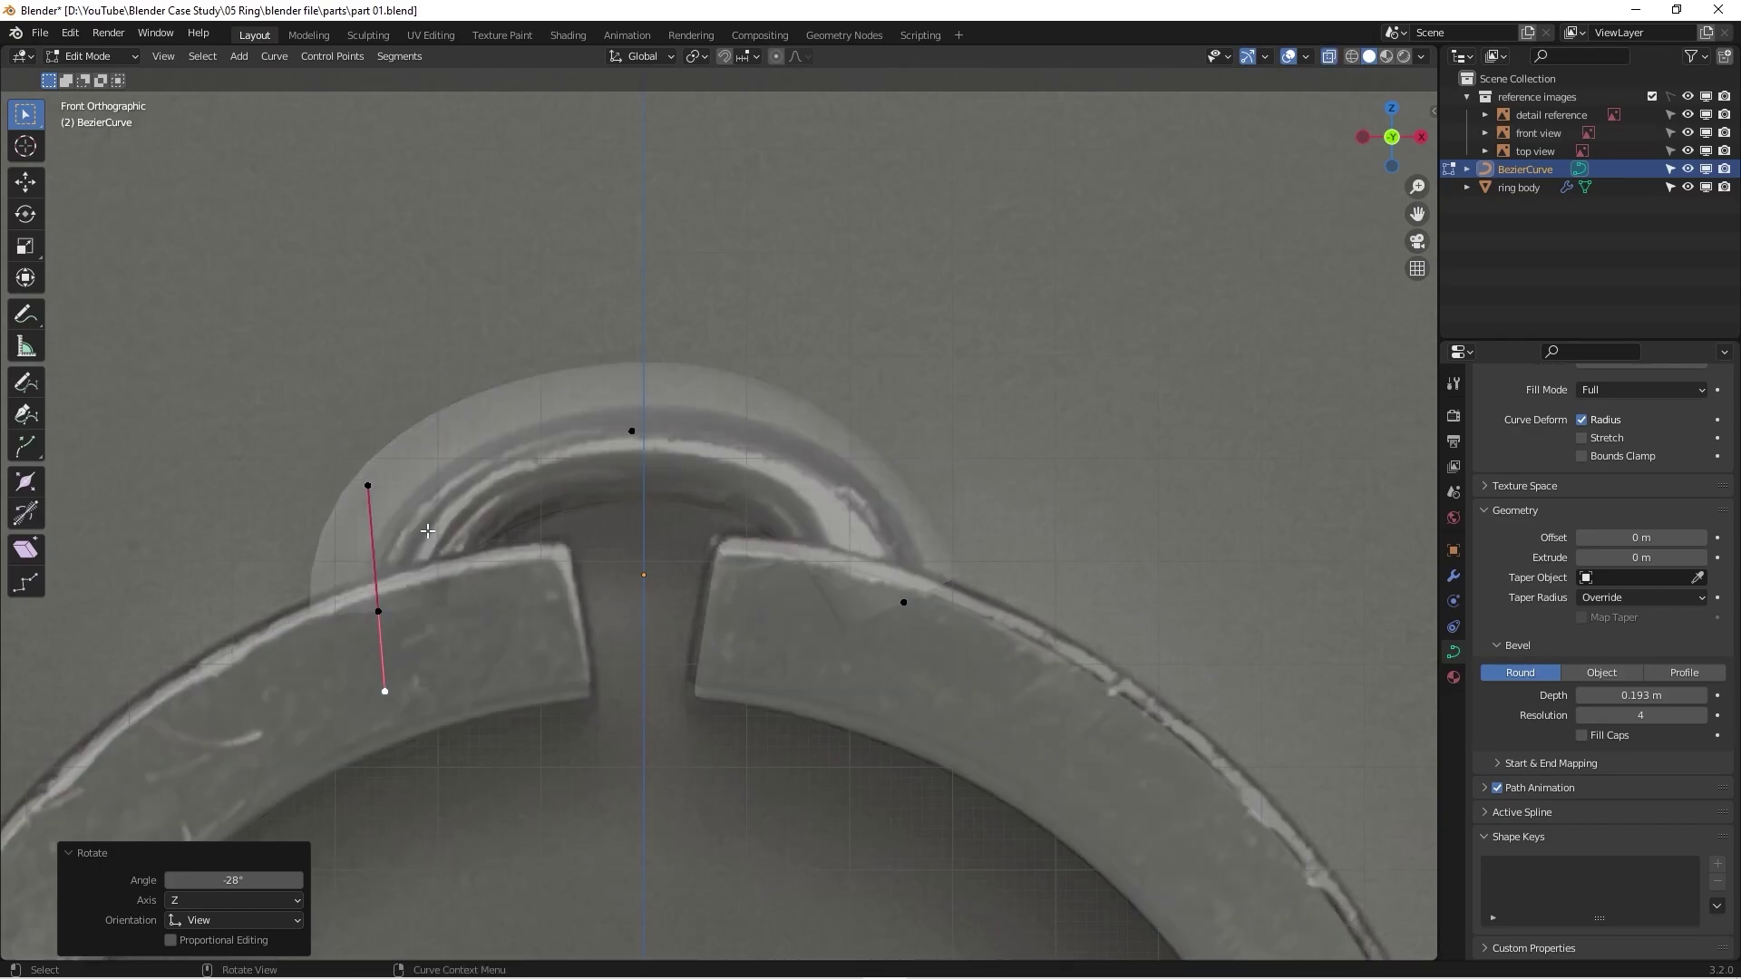
Step: Move the whole left end point about 0.0033 m in X and -0.0001 m in Z, and rotate it about -1°
left_click_drag(270, 436, 435, 766)
key("g")
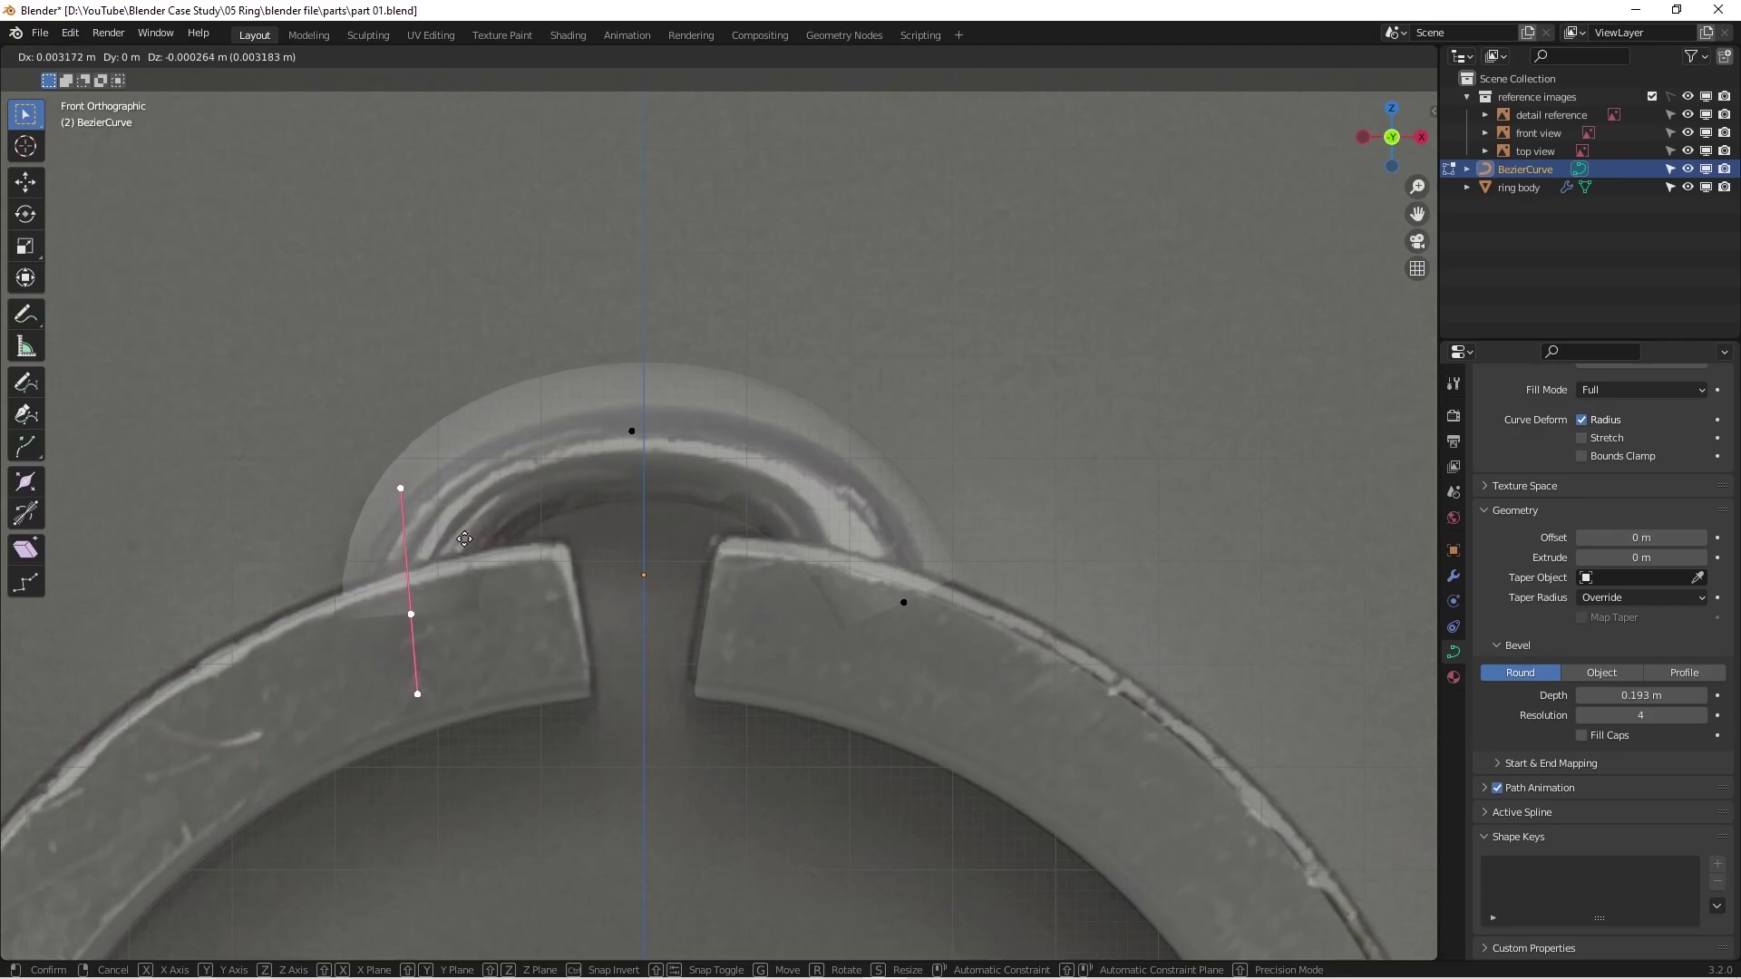
left_click(457, 518)
key("r")
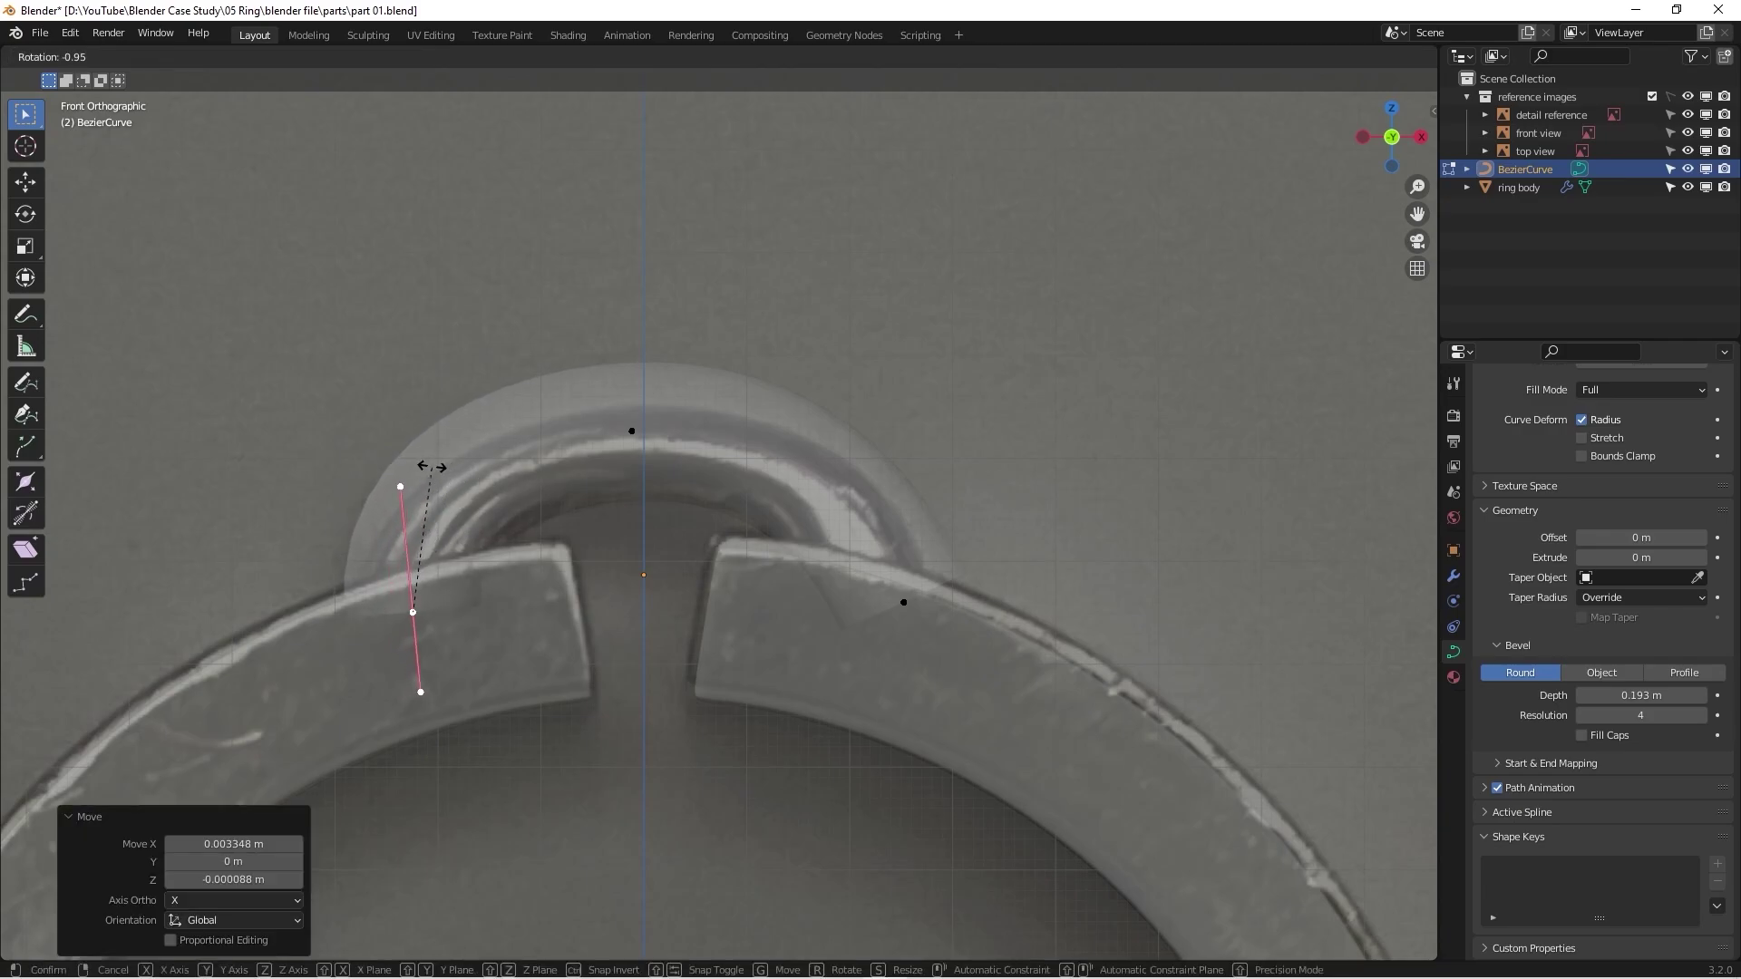
left_click(433, 467)
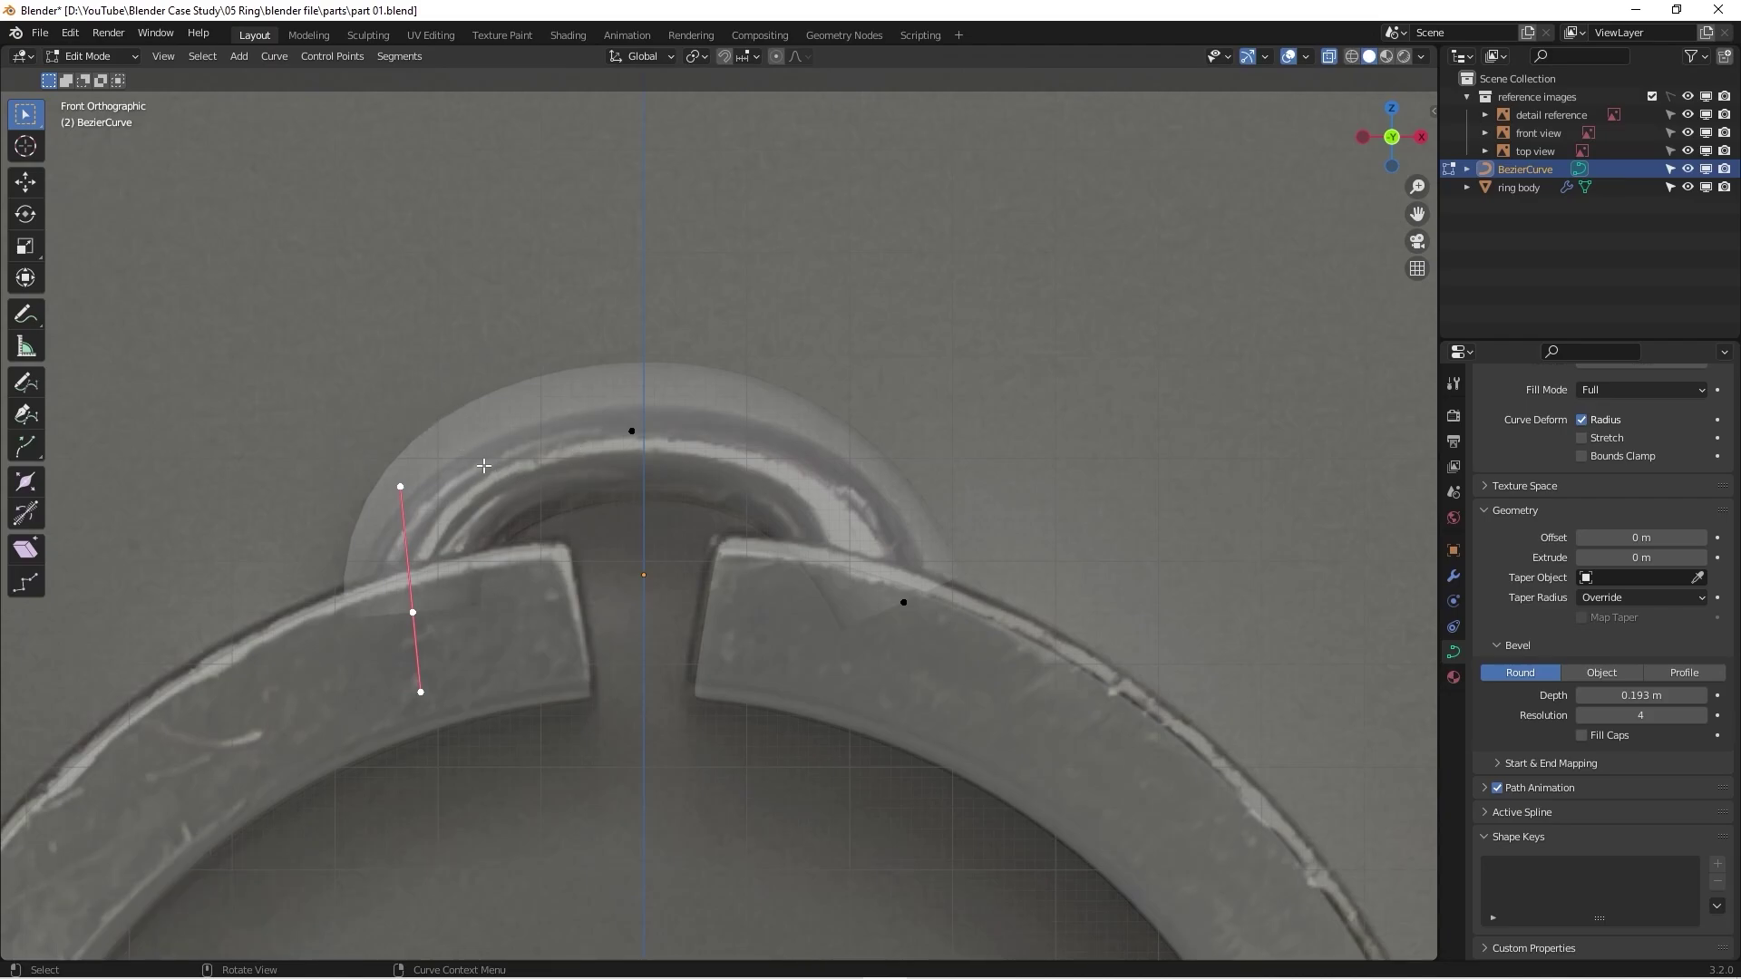
Step: Shorten the handles of the curve's middle point by scaling them down
left_click(620, 423)
key("r")
right_click(745, 450)
key("s")
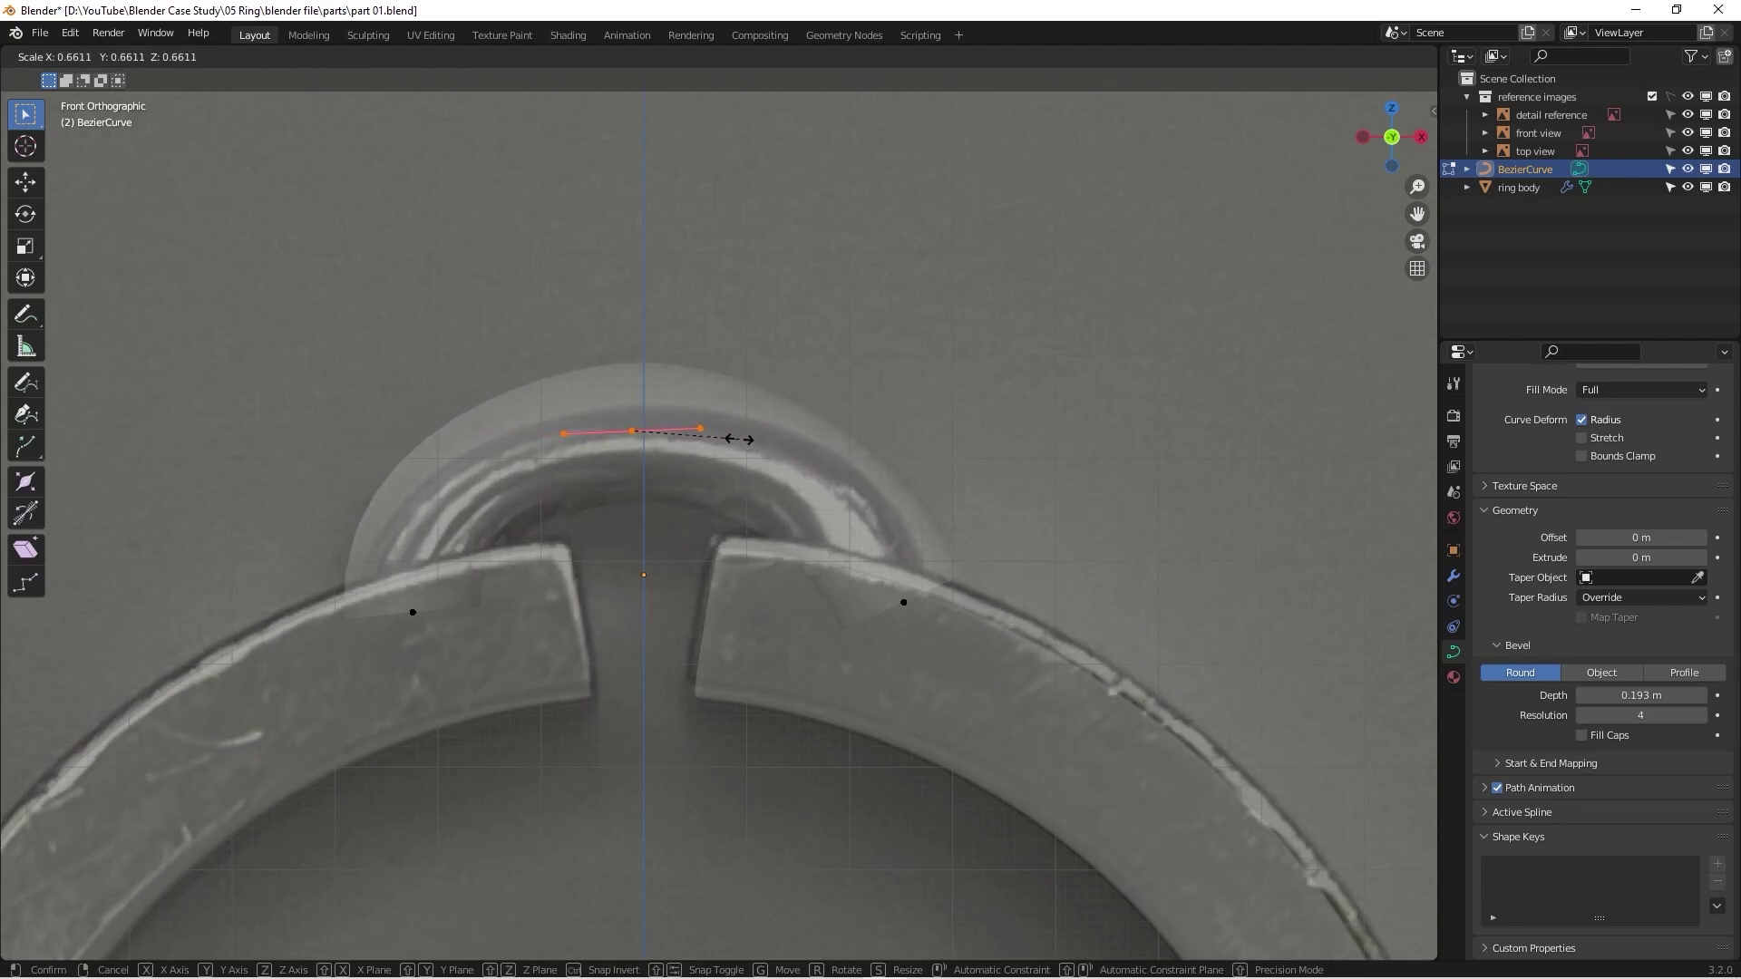
left_click(762, 438)
Step: Subdivide the segment between the curve's left end point and middle point with one cut
left_click_drag(273, 386, 515, 808)
left_click_drag(520, 362, 670, 501, "shift")
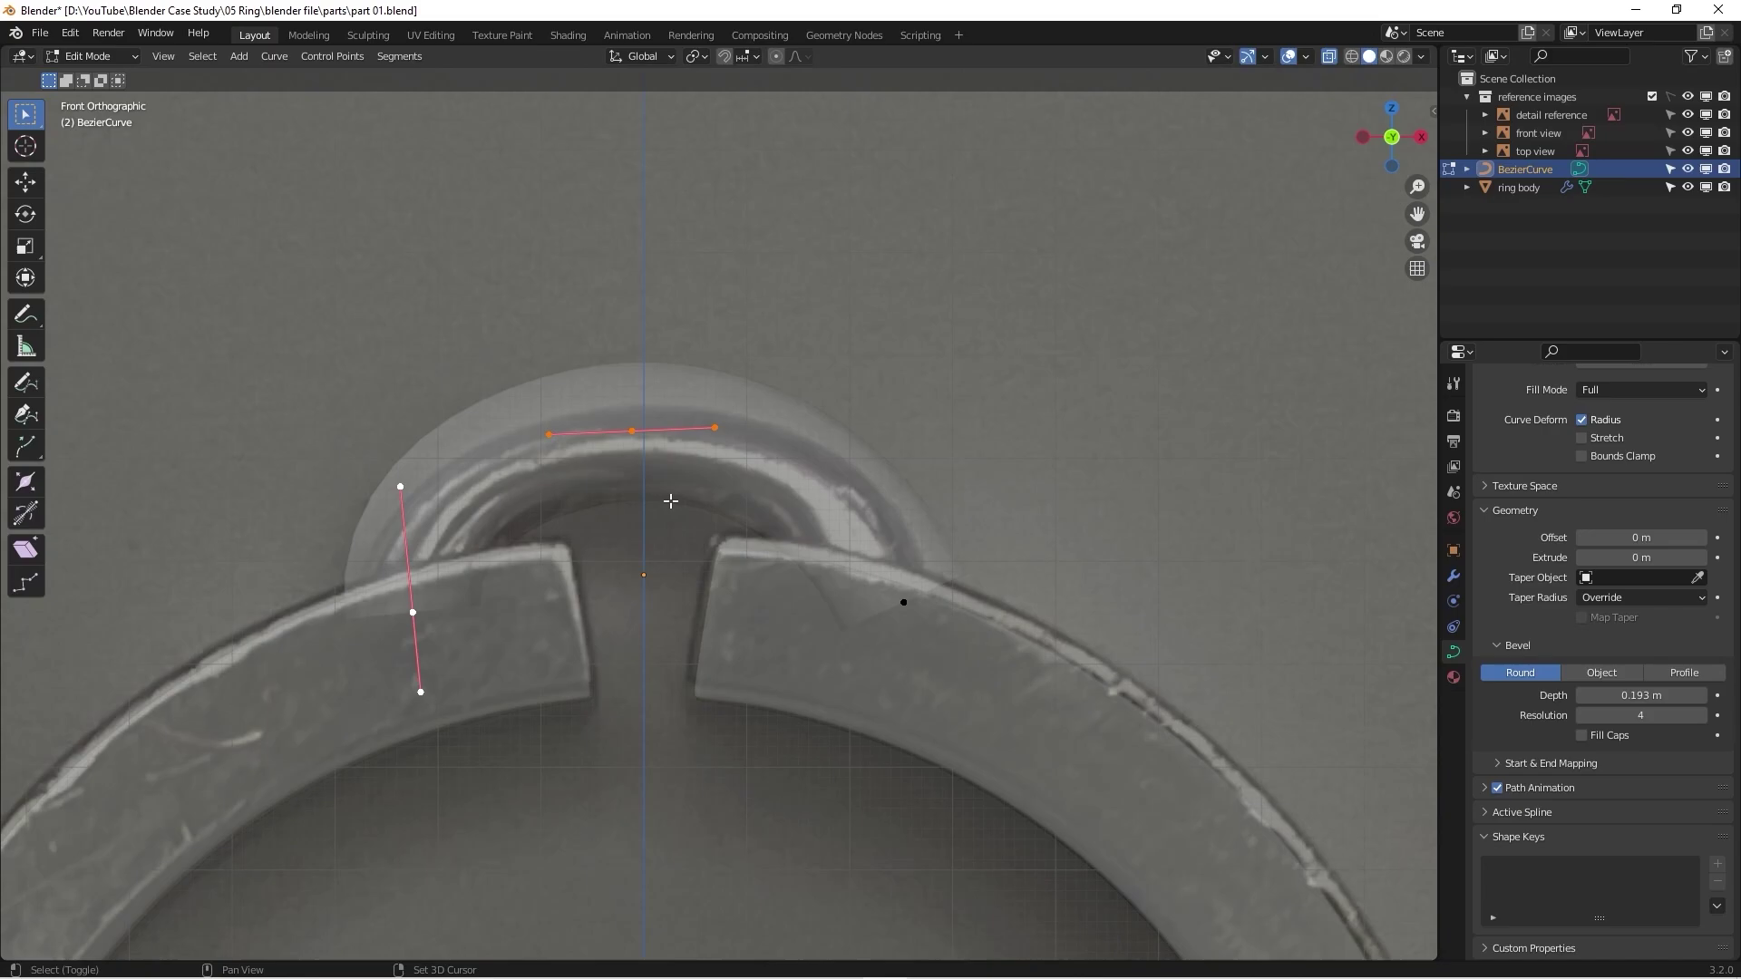
right_click(493, 384)
left_click(492, 385)
Step: Scale the new upper left point's handles by 1.351 and move the point about 0.002 m in X and -0.001 m in Z
left_click_drag(385, 417, 539, 506)
key("g")
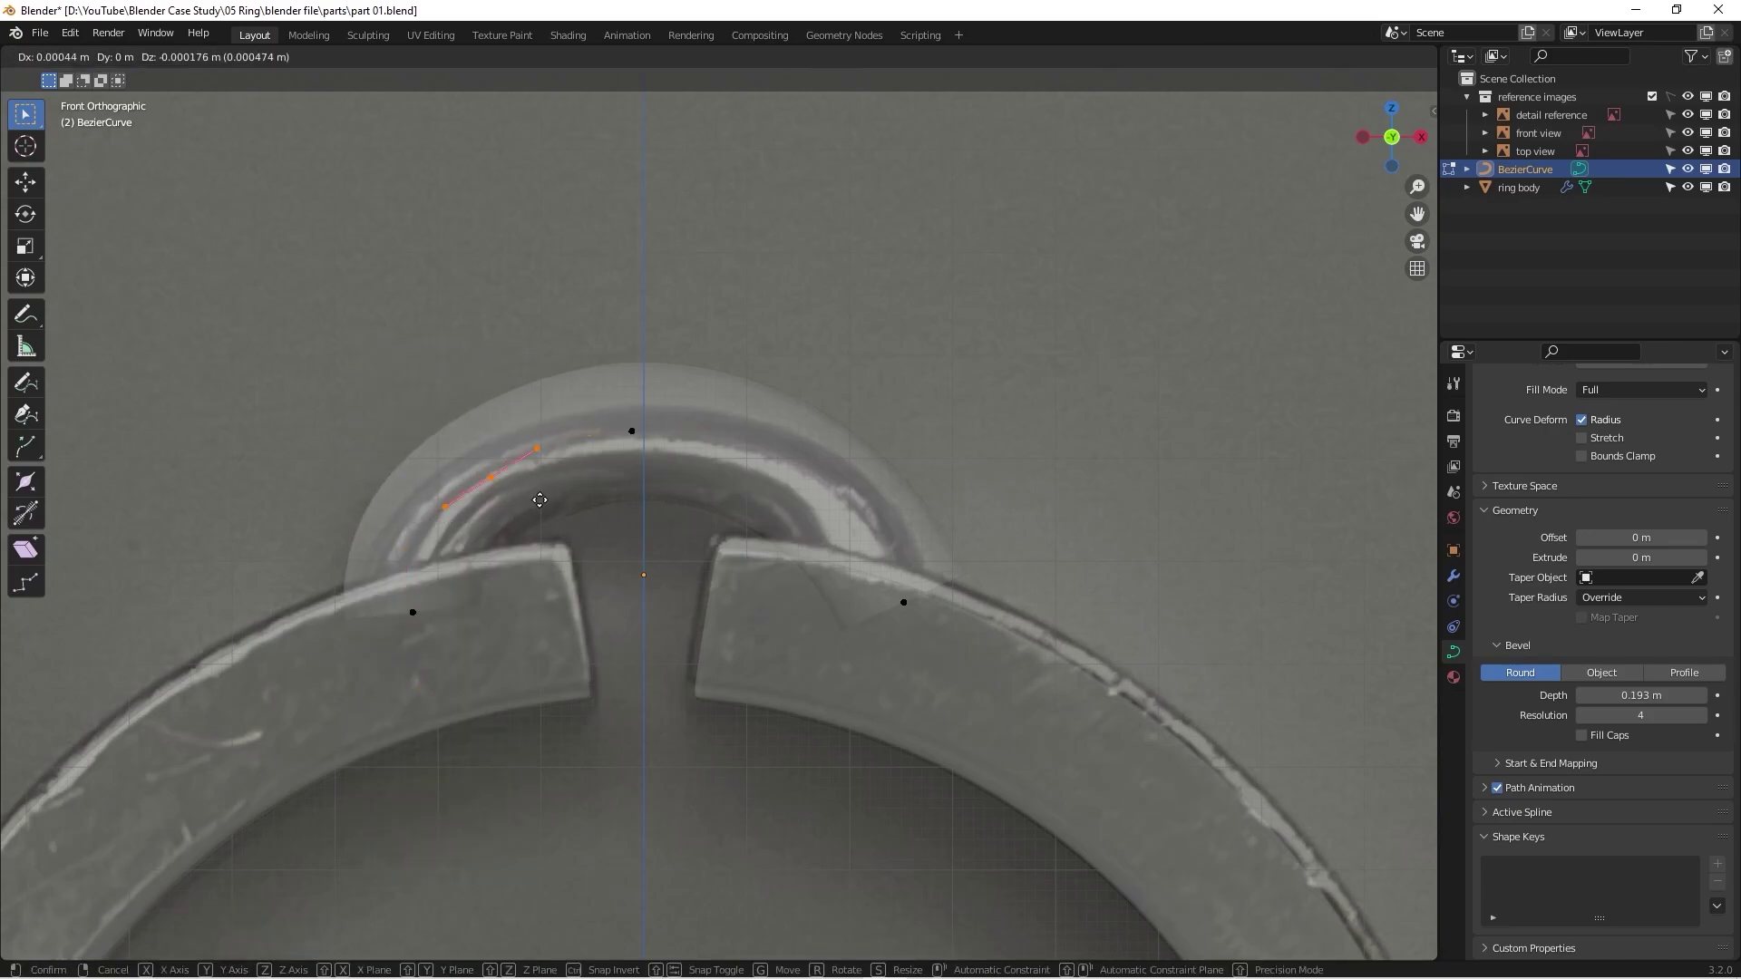
key("Escape")
key("s")
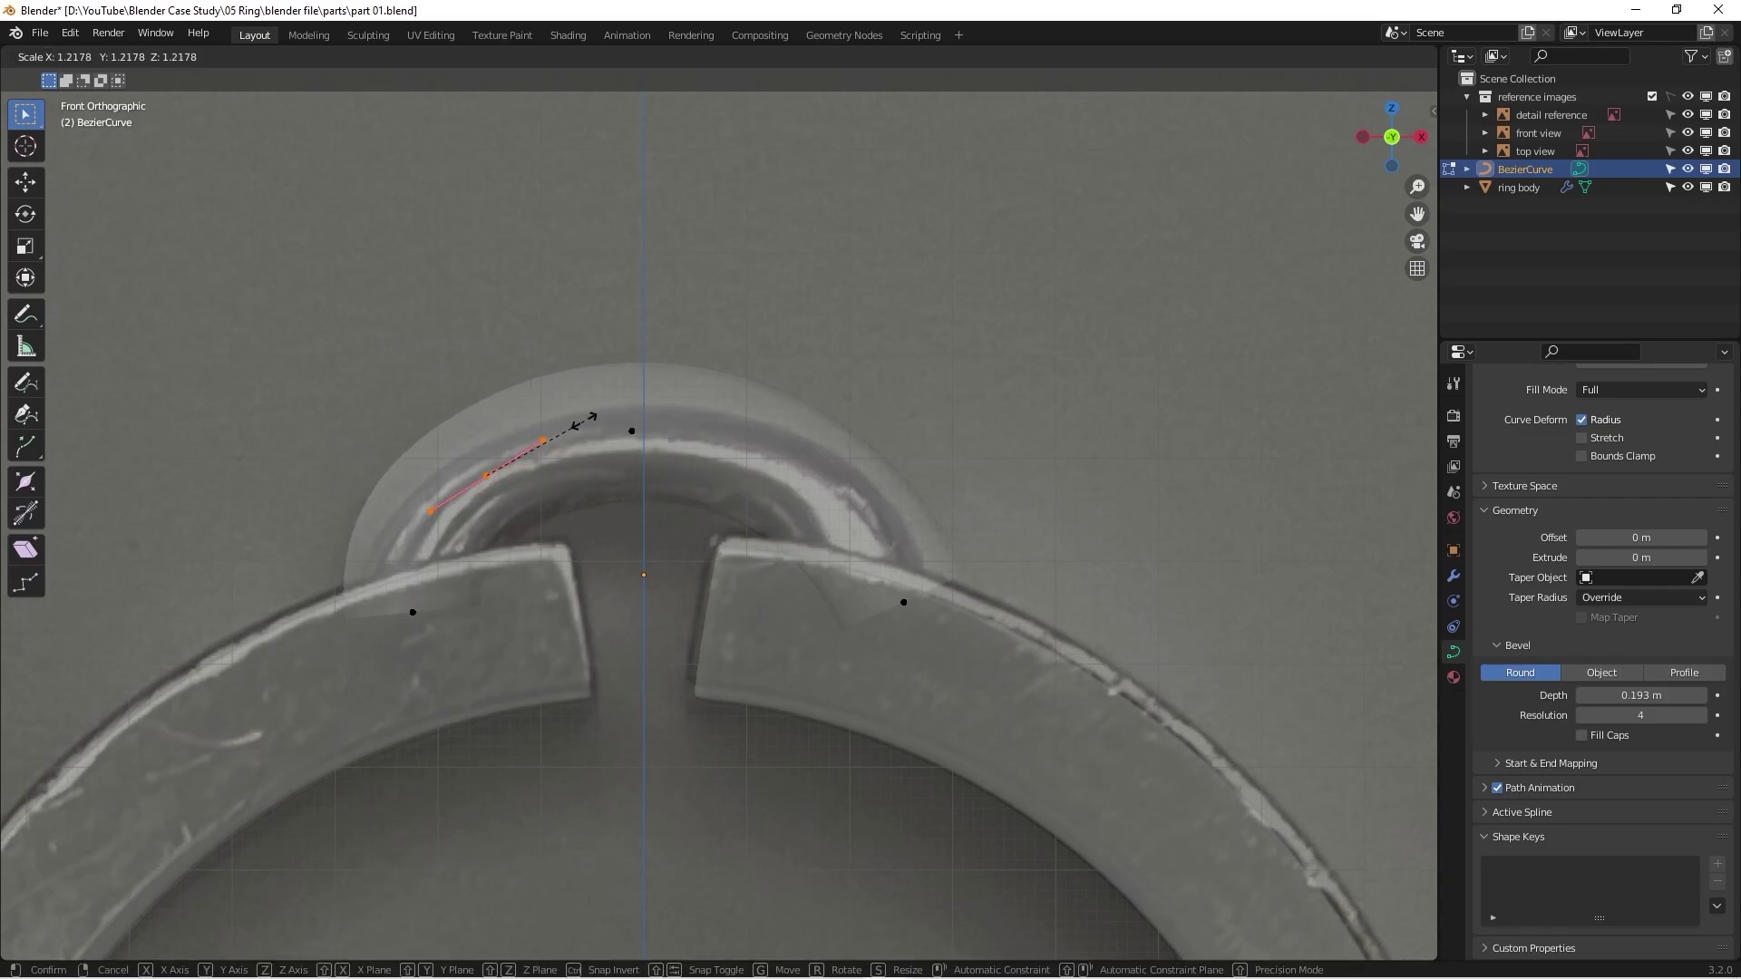
left_click(594, 417)
key("g")
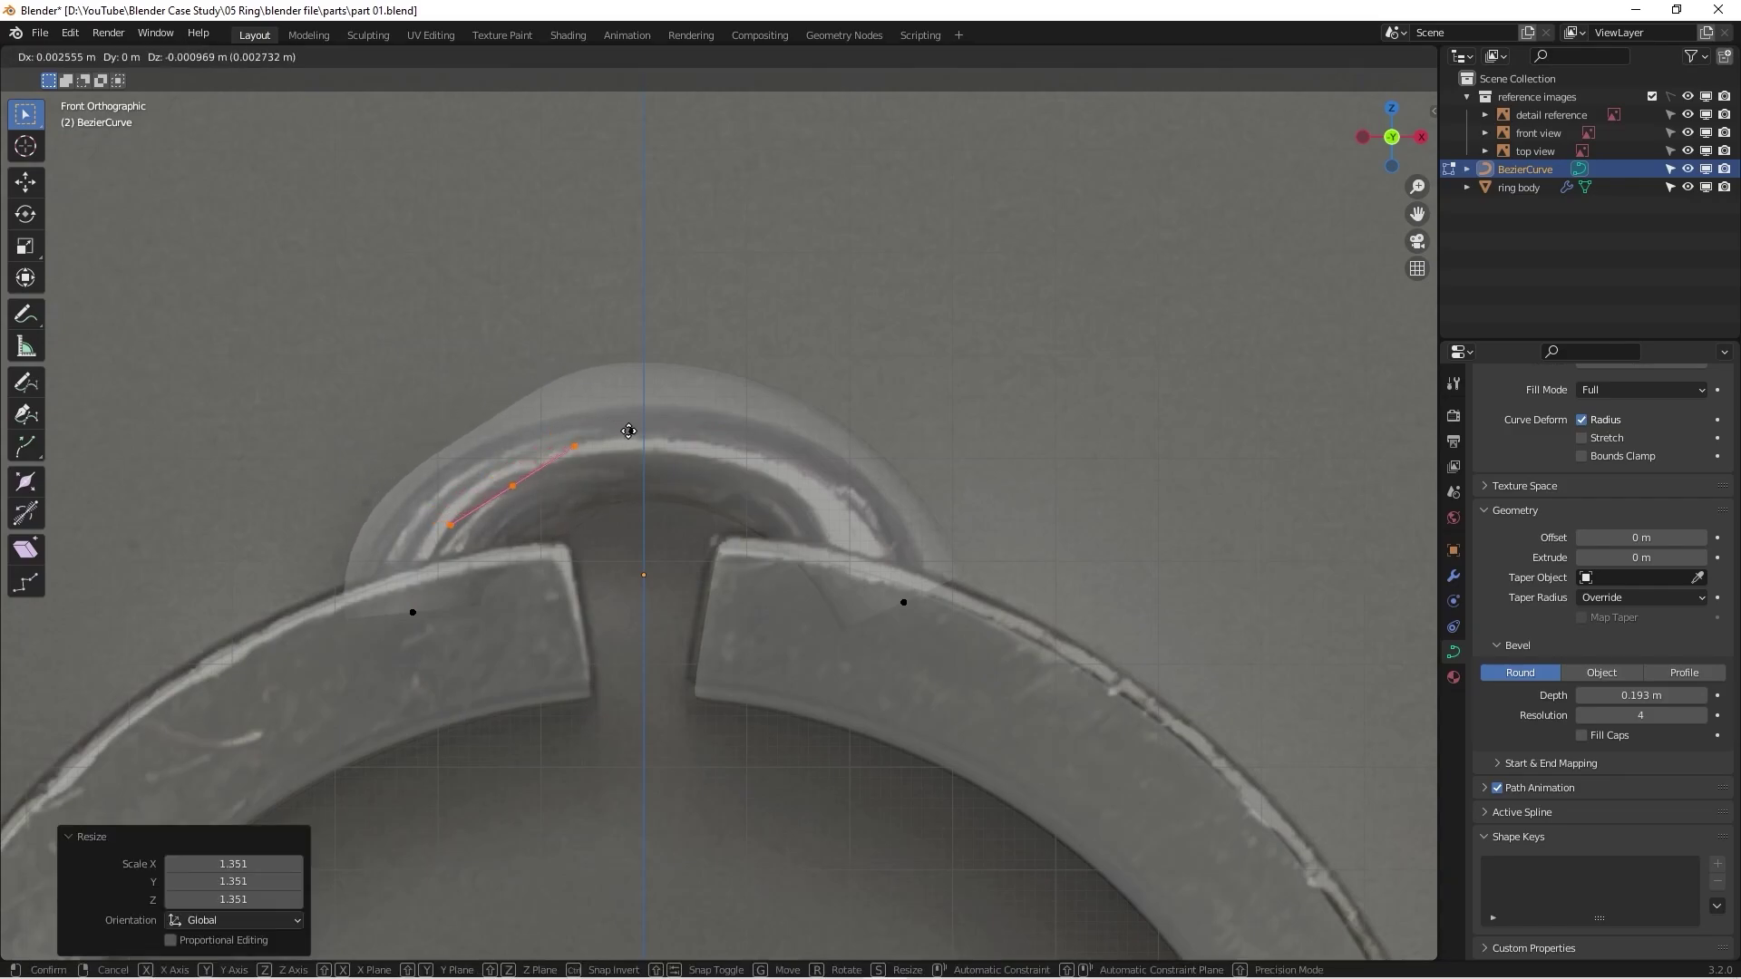
left_click(617, 429)
Step: Dissolve the middle control point at the top of the loop
left_click_drag(581, 404, 705, 438)
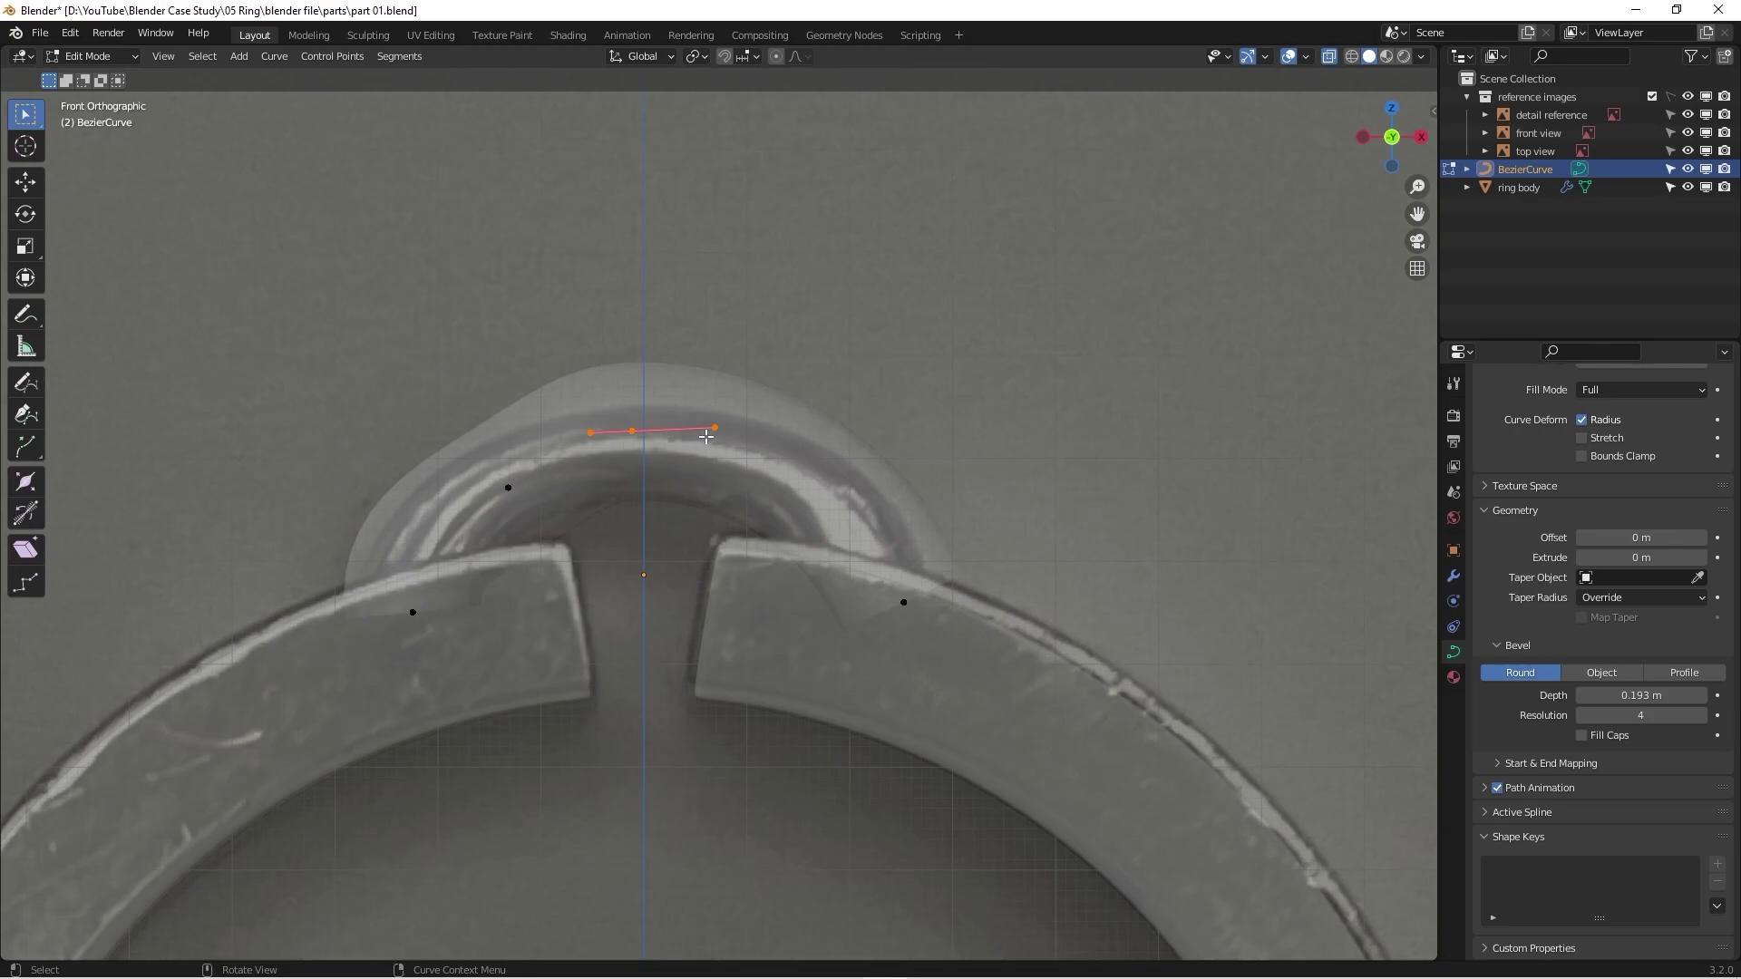
key("x")
key("Escape")
key("x")
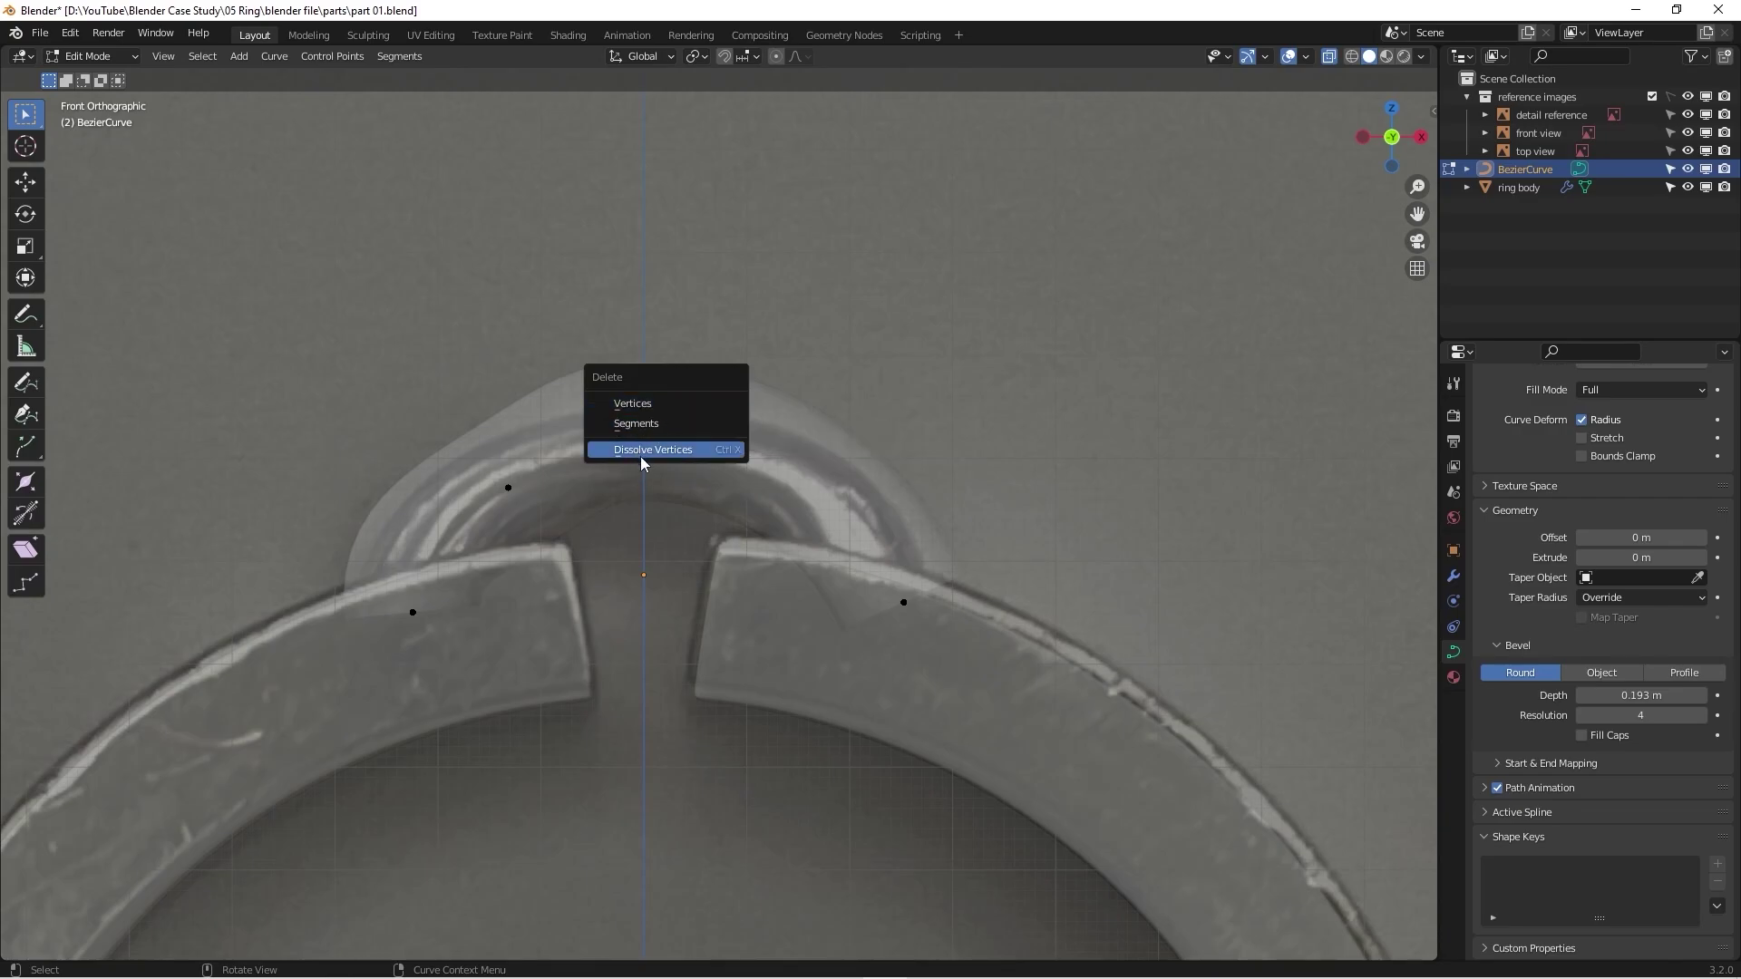
left_click(640, 454)
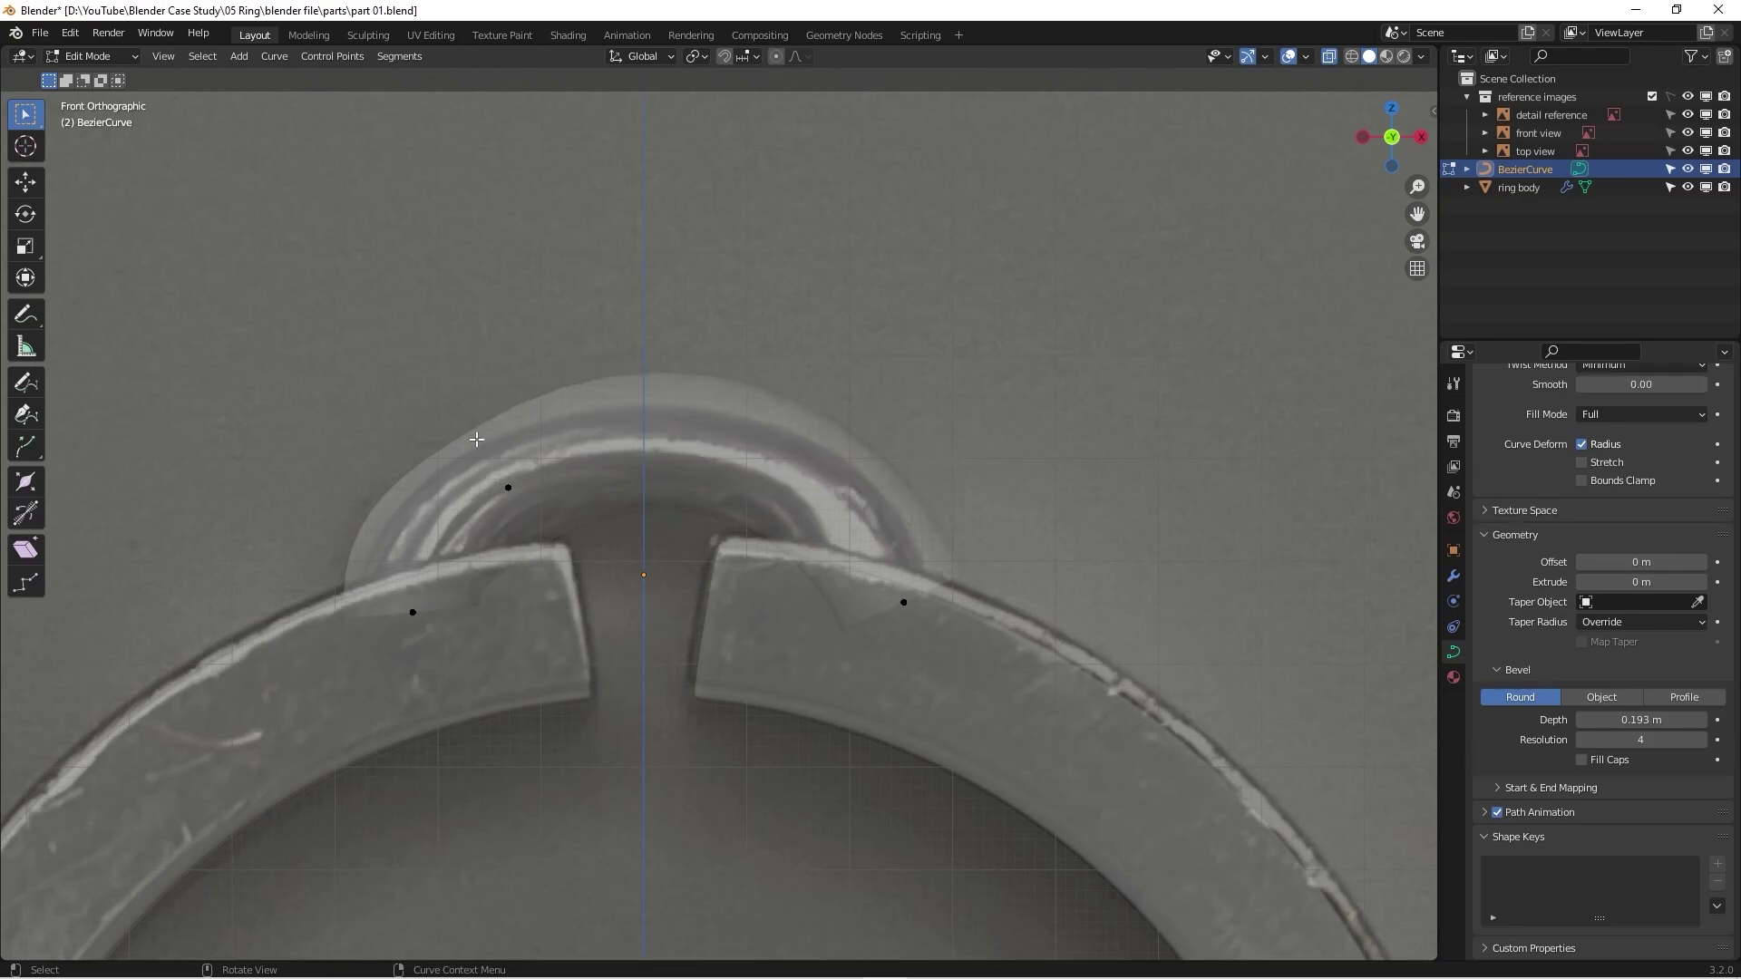
Step: Subdivide the segment between the upper left point and the right end point with one cut
left_click_drag(503, 446, 691, 582)
left_click_drag(717, 425, 952, 619)
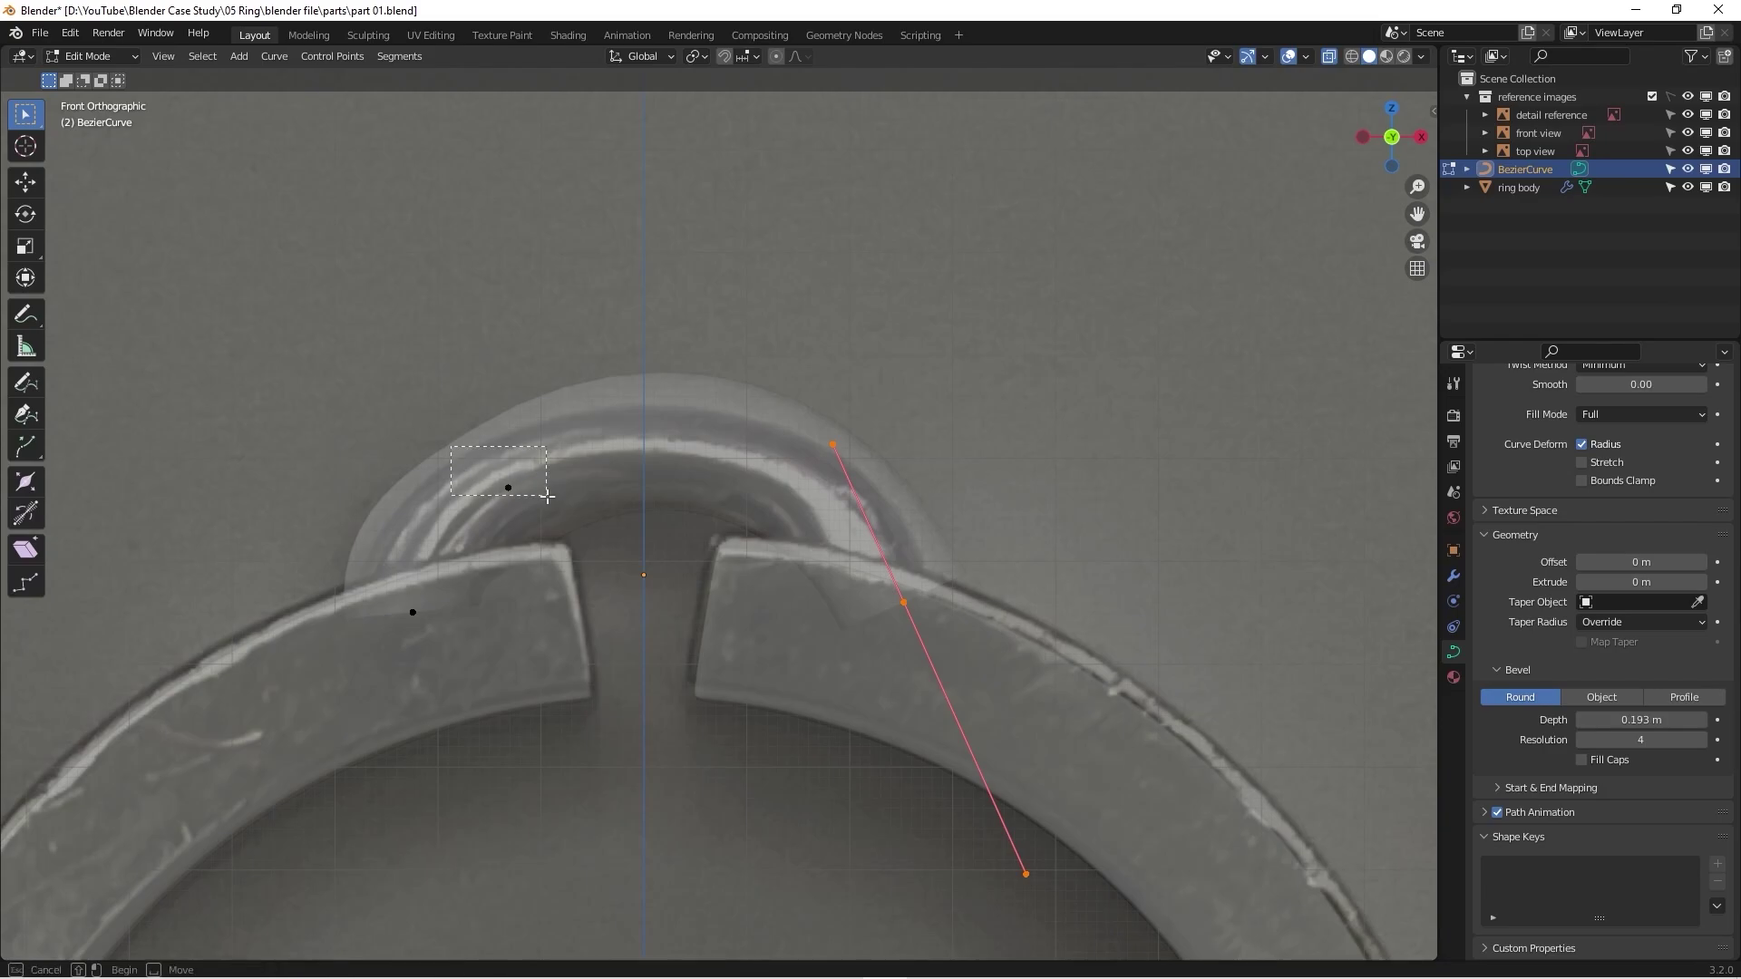
left_click(508, 487)
left_click_drag(872, 573, 971, 708, "shift")
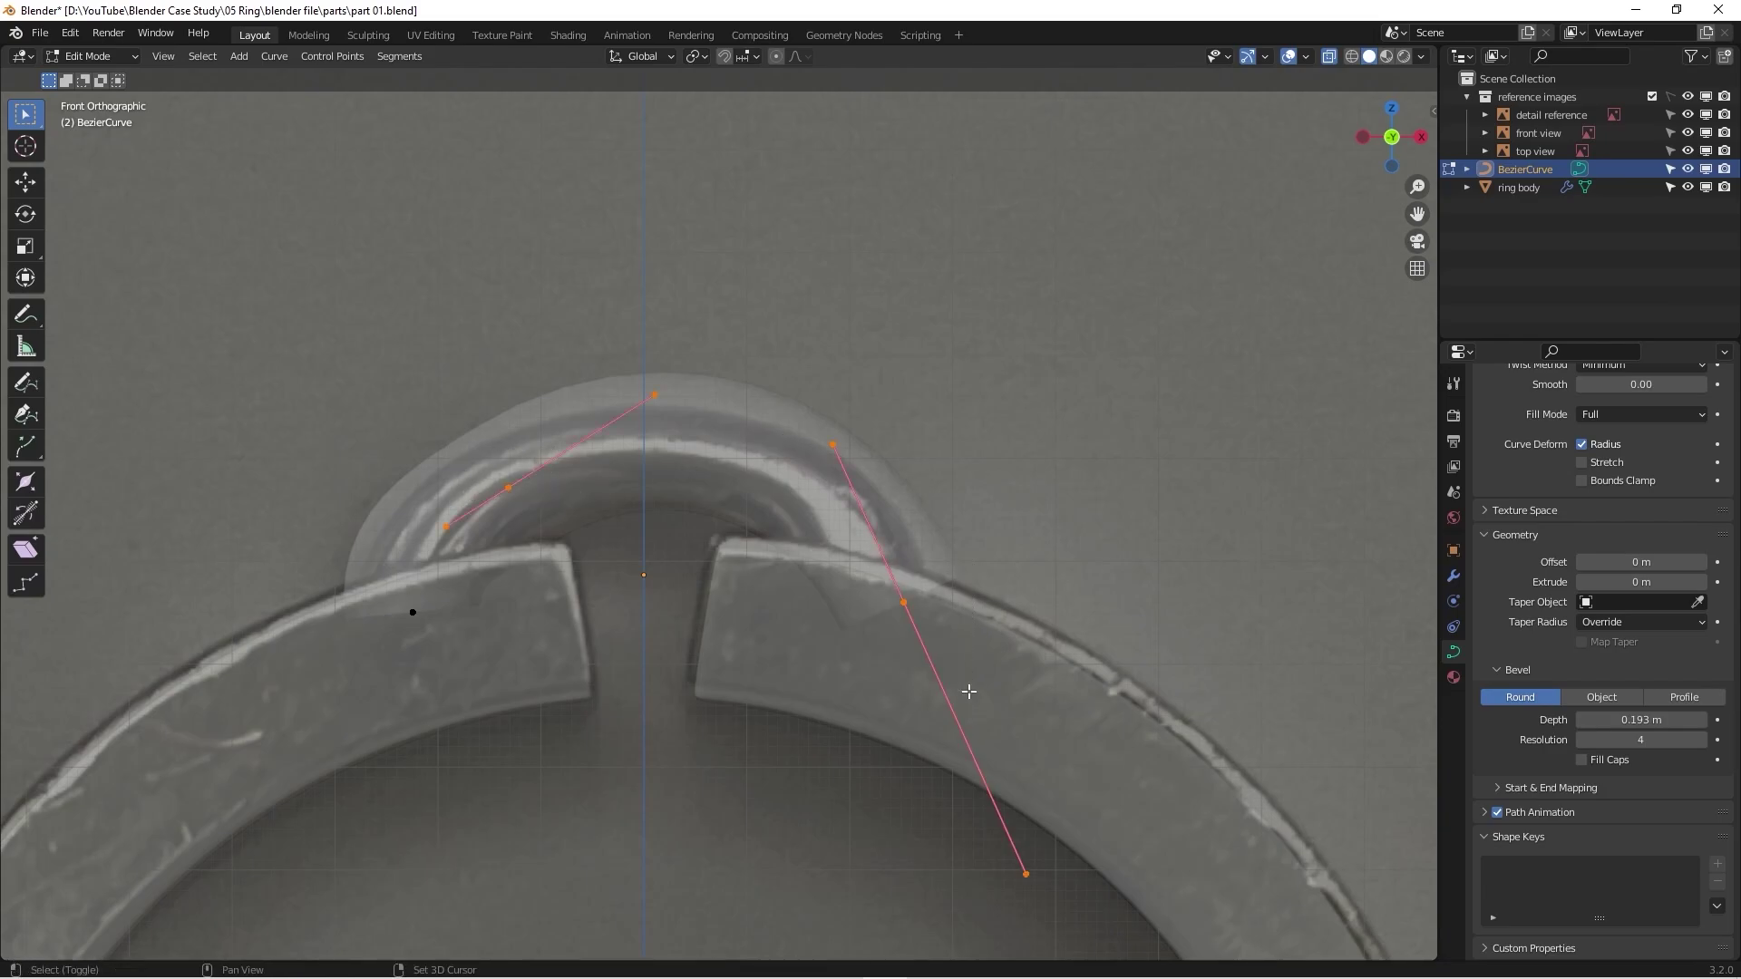
right_click(876, 416)
left_click(875, 415)
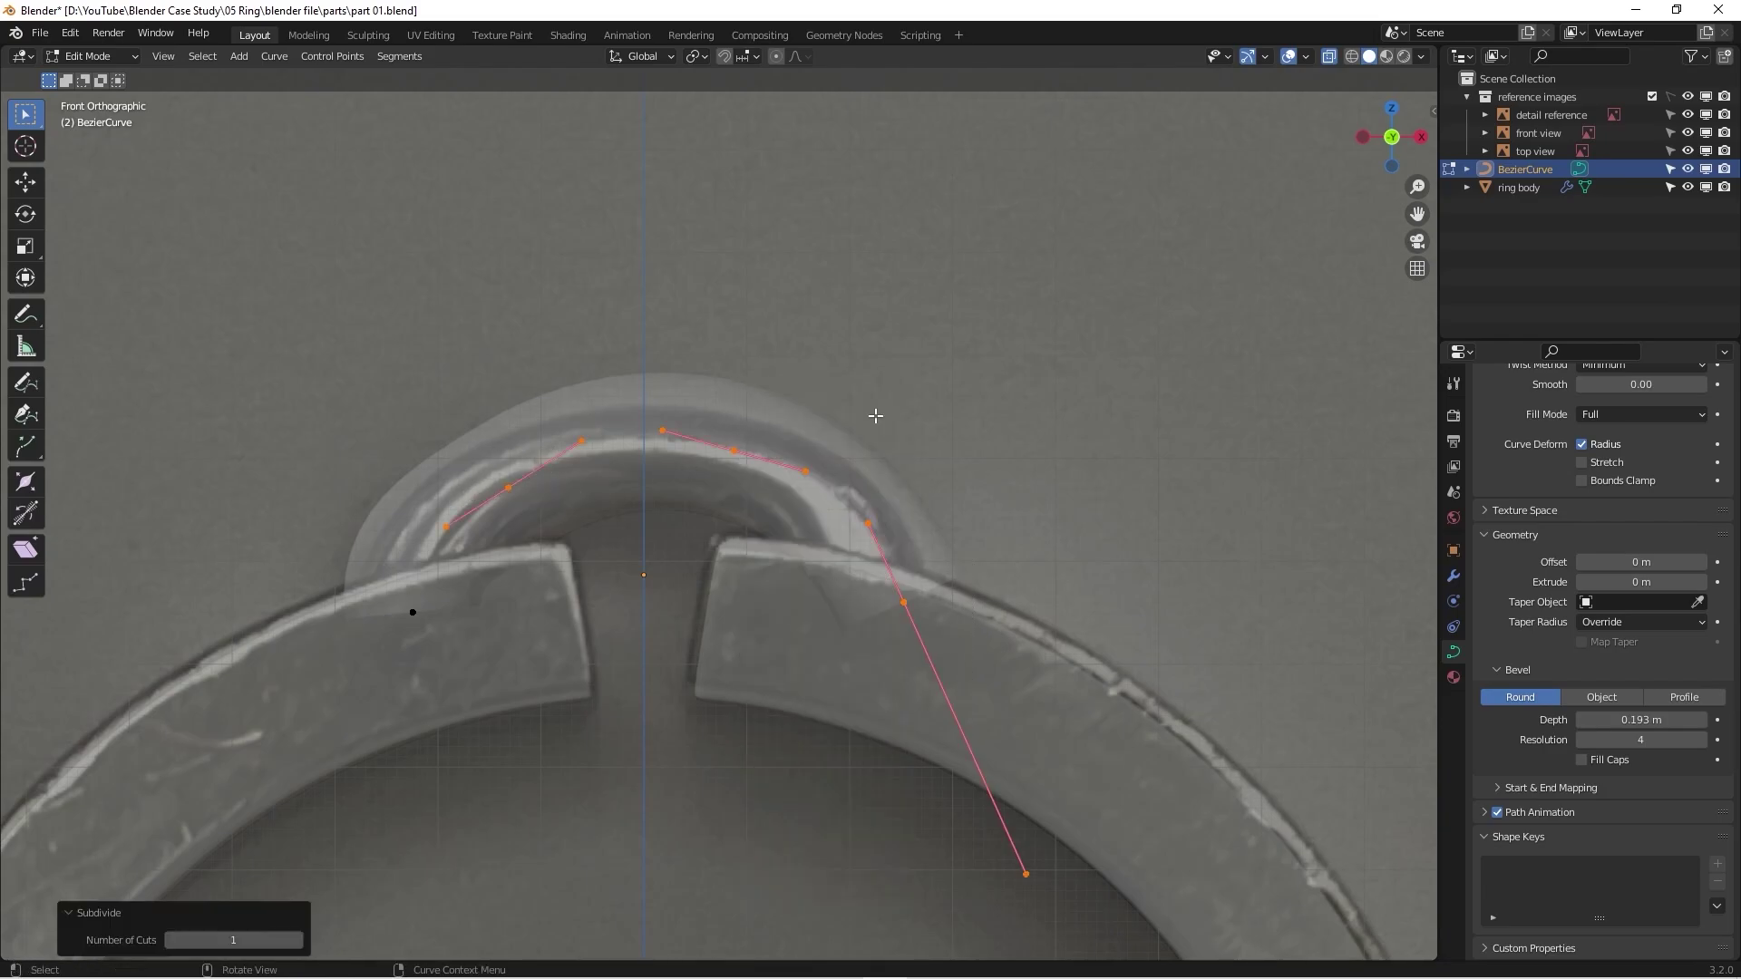
Step: Move the new upper right point about 0.0022 m in X and -0.0026 m in Z, rotate it about 7.4°, and shift it another 0.0006 m in X and 0.0005 m in Z
left_click(733, 451)
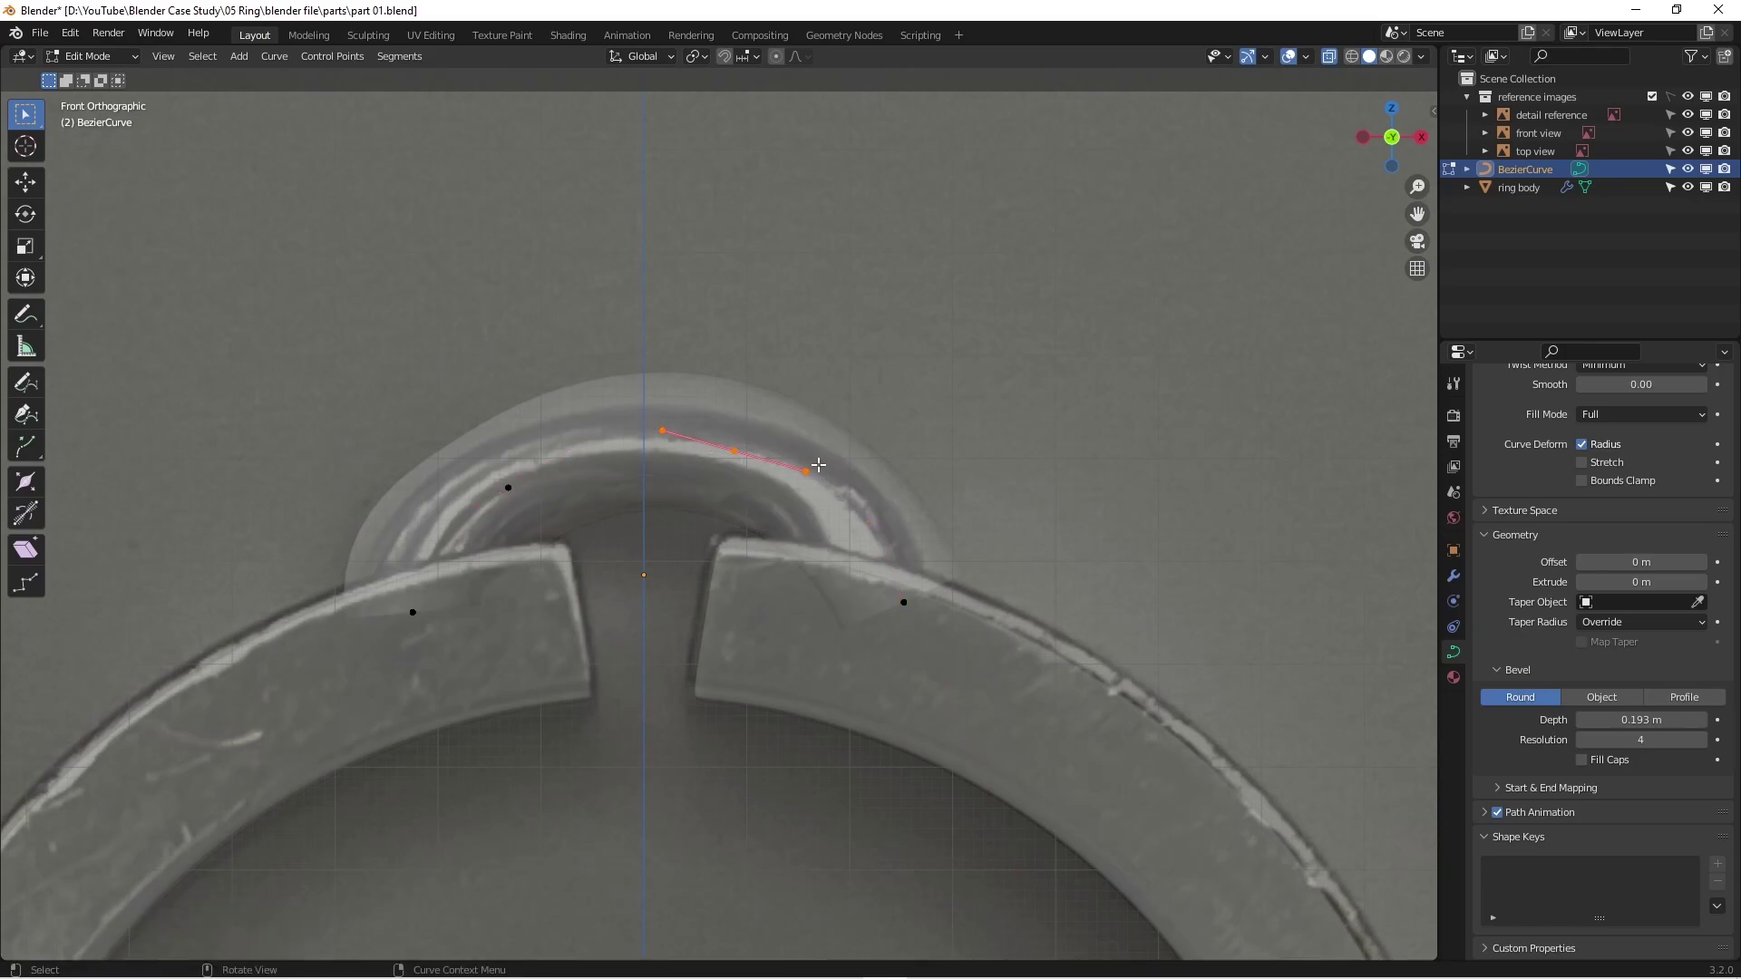
key("g")
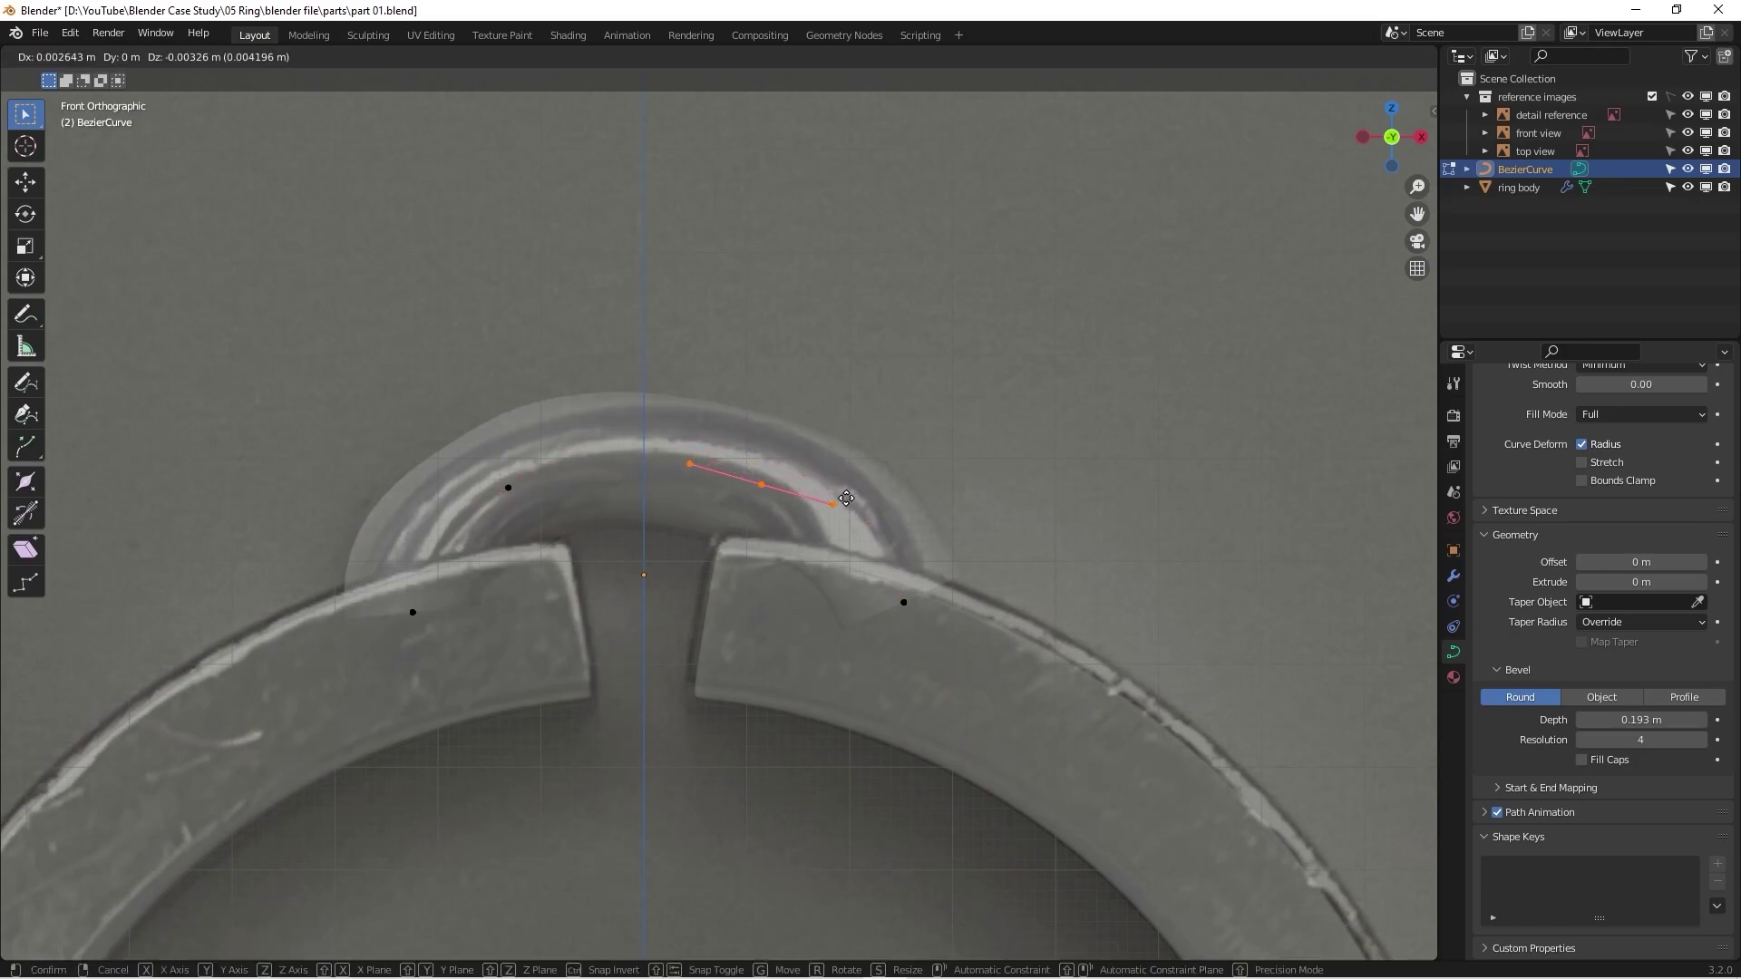
left_click(845, 496)
key("r")
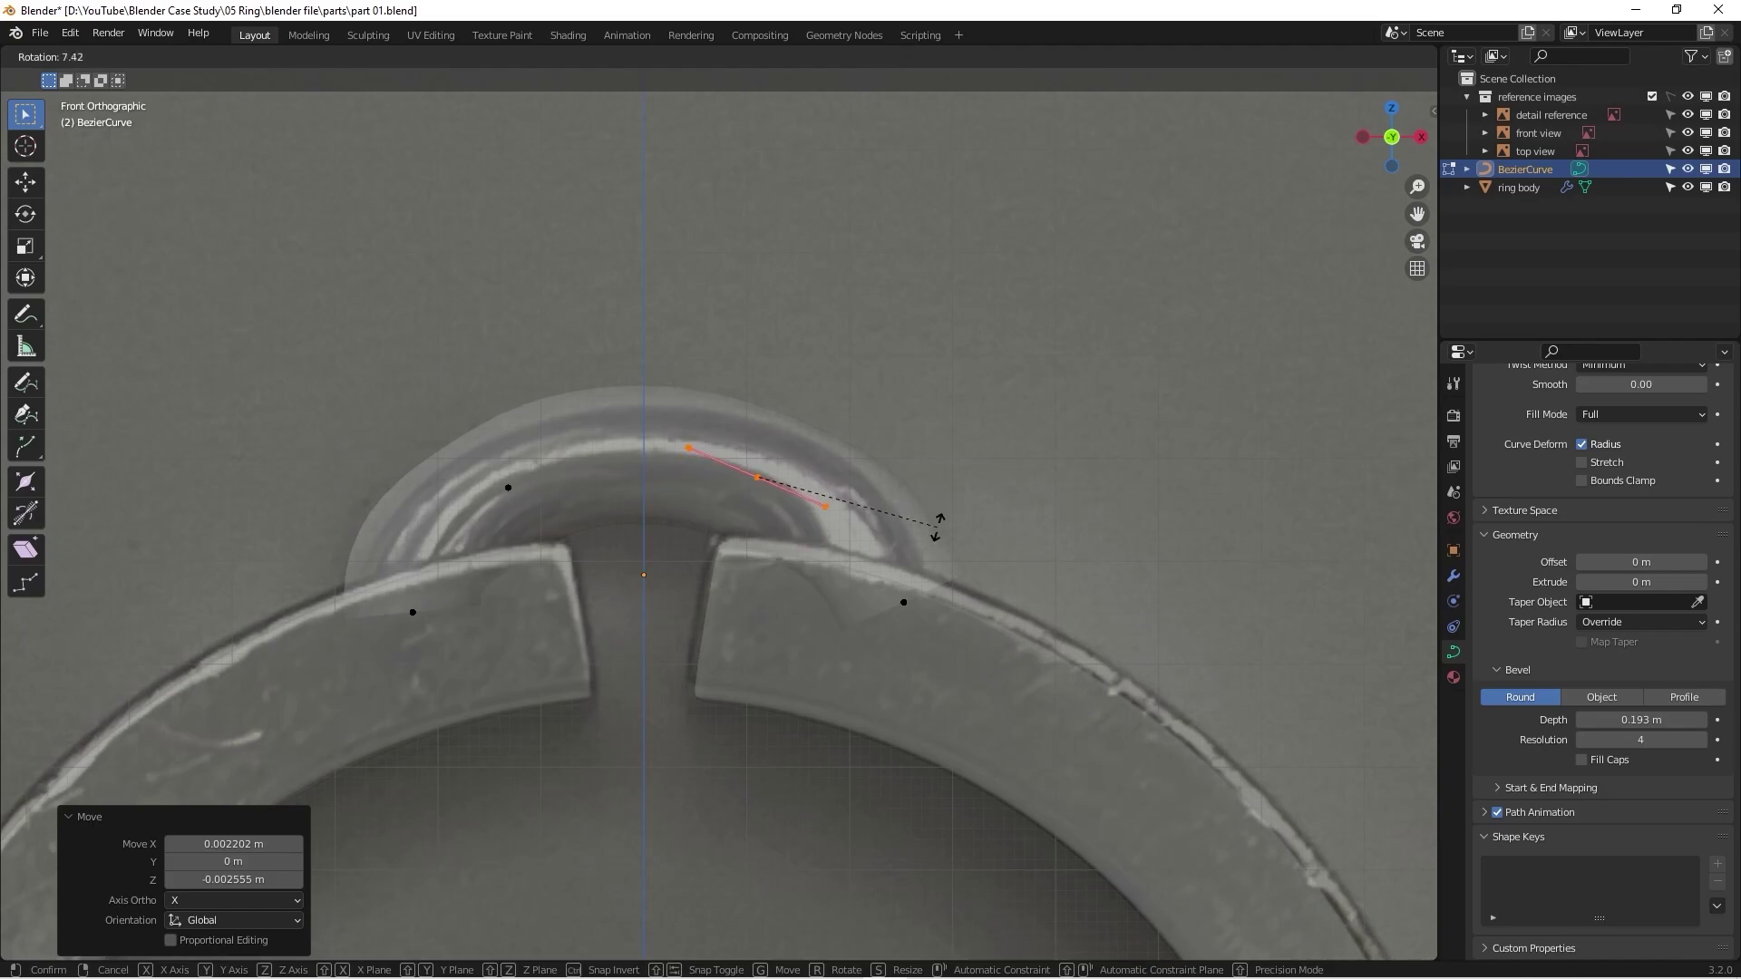
left_click(939, 526)
key("g")
left_click(809, 502)
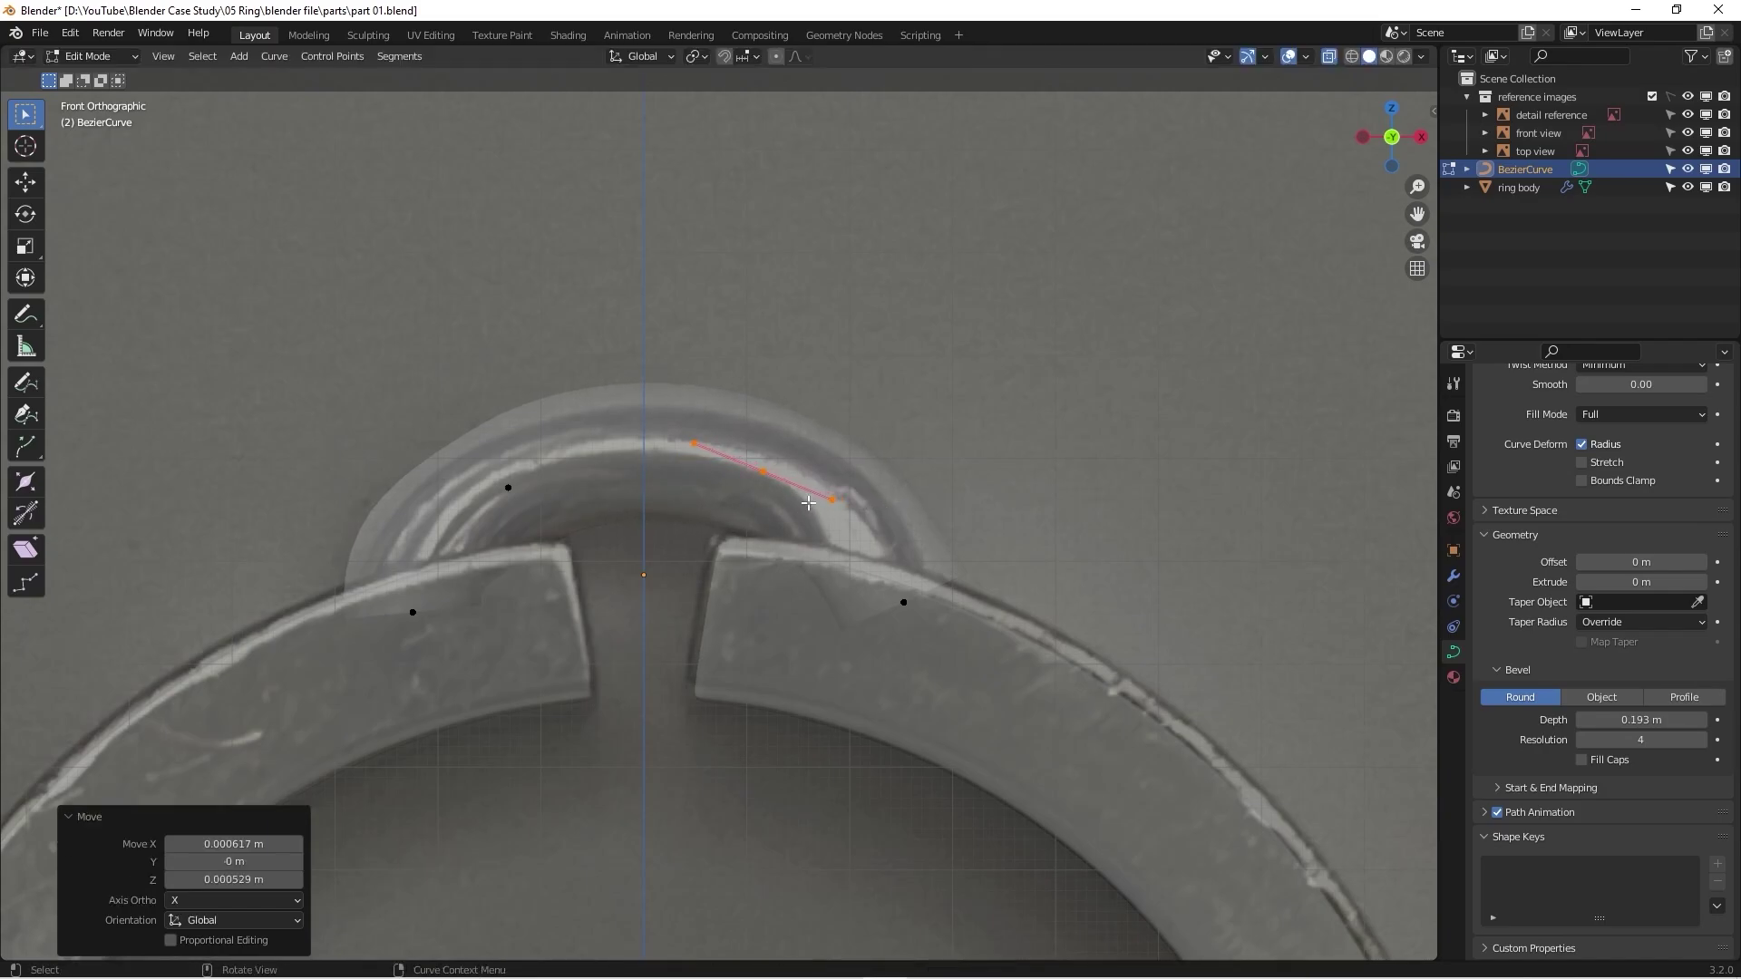
Step: Move the right end point's lower handle about -0.0108 m in X and 0.0225 m in Z
left_click(903, 602)
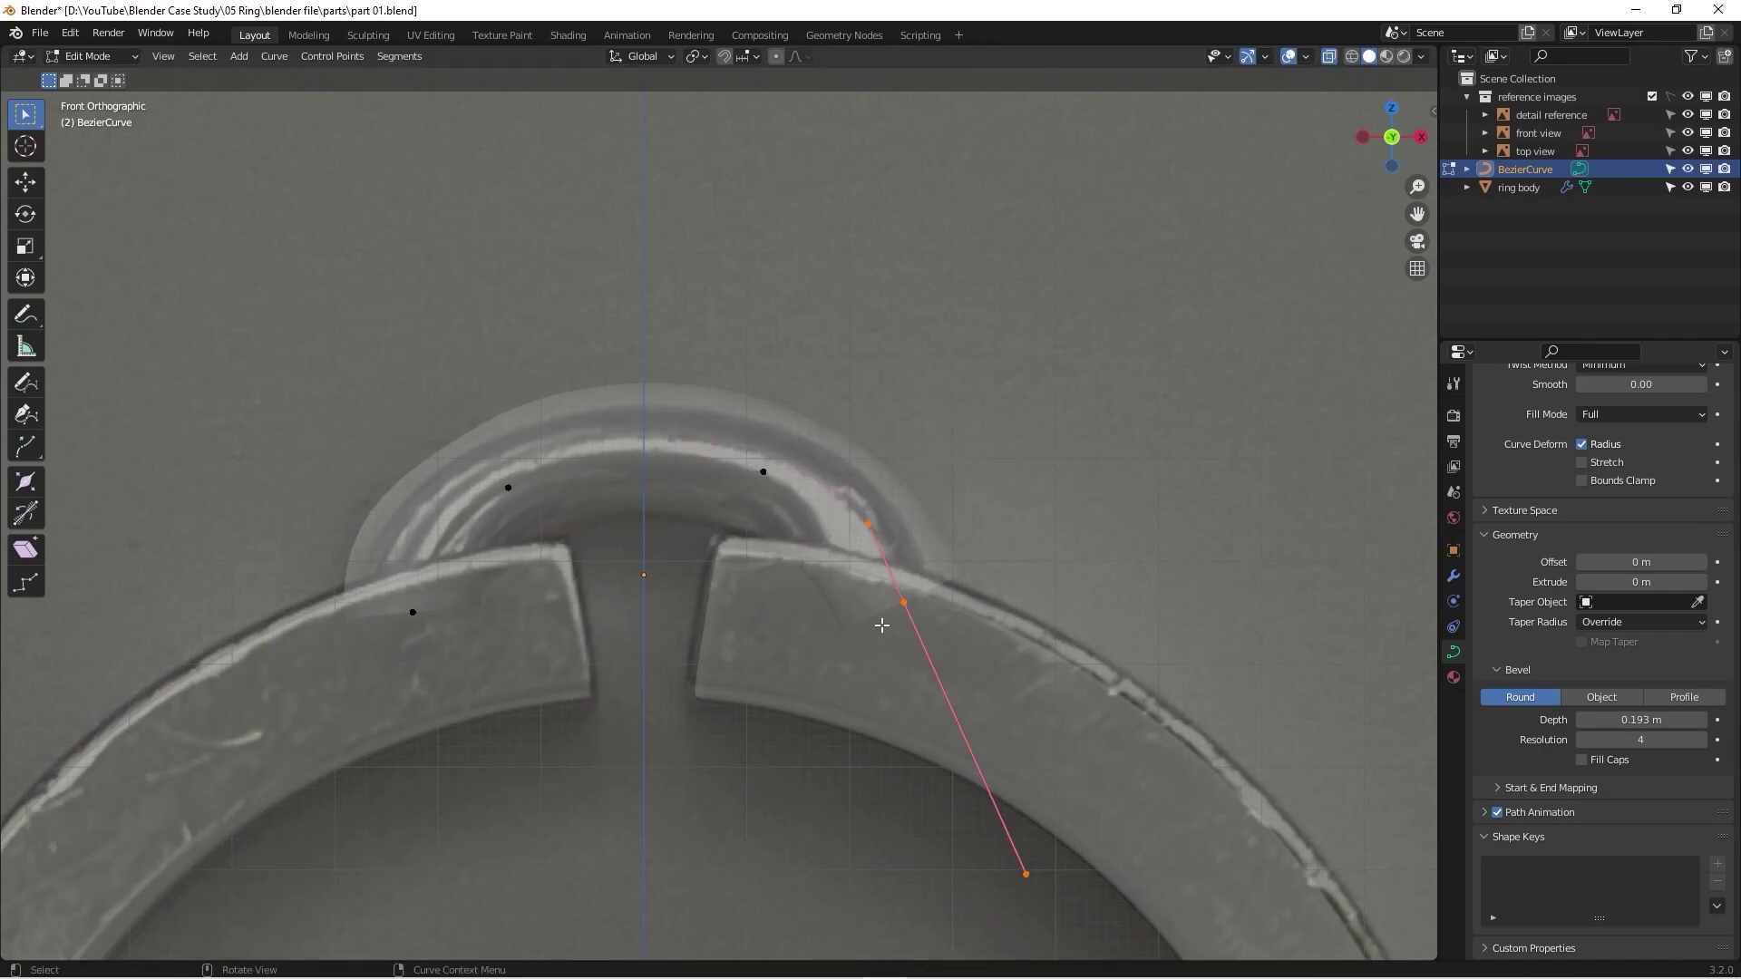
left_click_drag(882, 626, 1104, 918)
key("g")
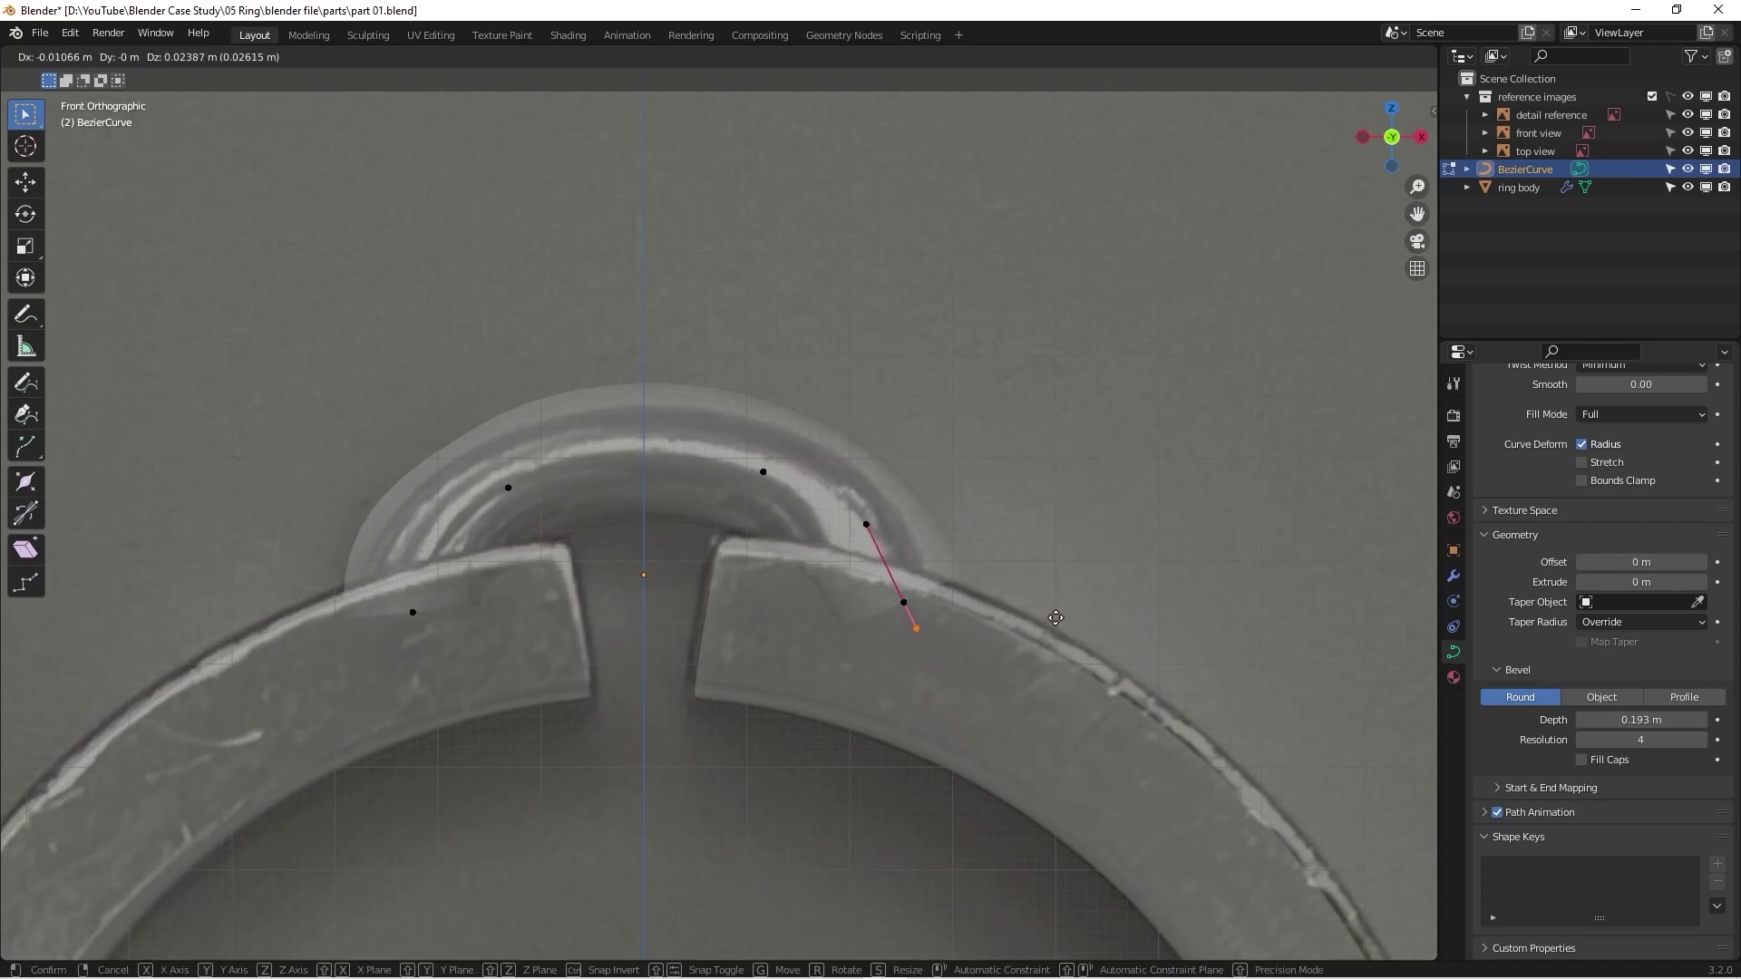
left_click(995, 624)
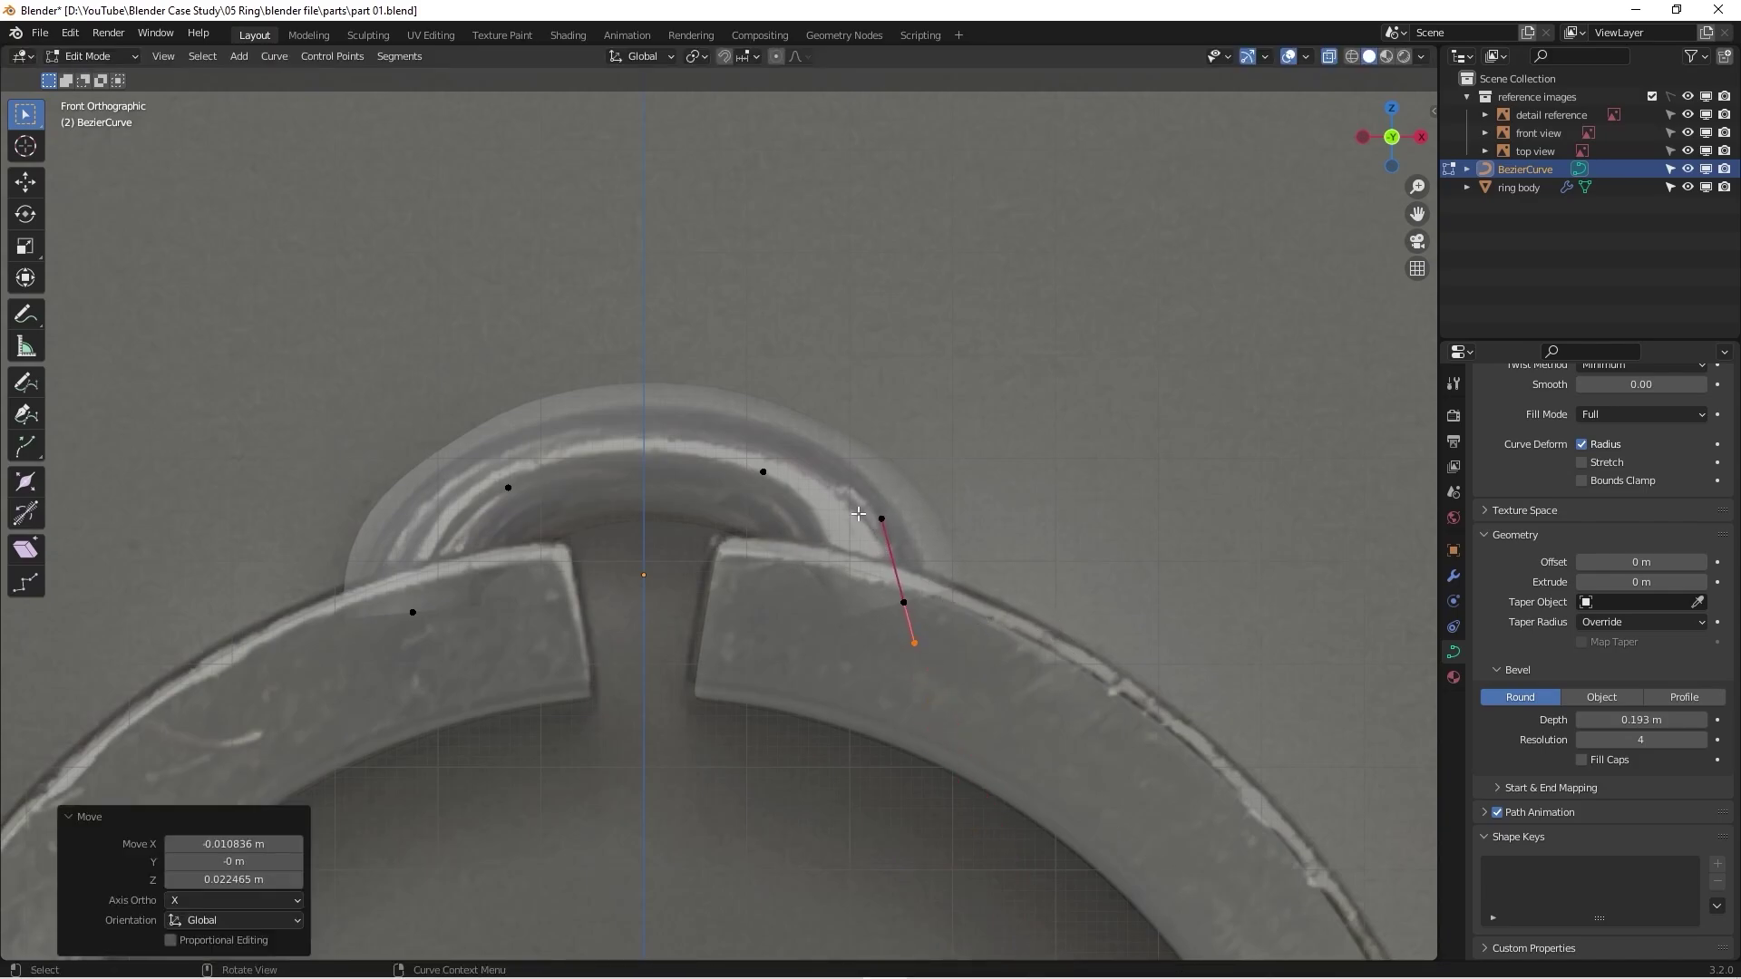
Step: Rotate the right end point 8.07° and inspect in solid view where the loop's right end meets the ring body
left_click_drag(859, 514, 997, 650)
key("r")
left_click(1041, 505)
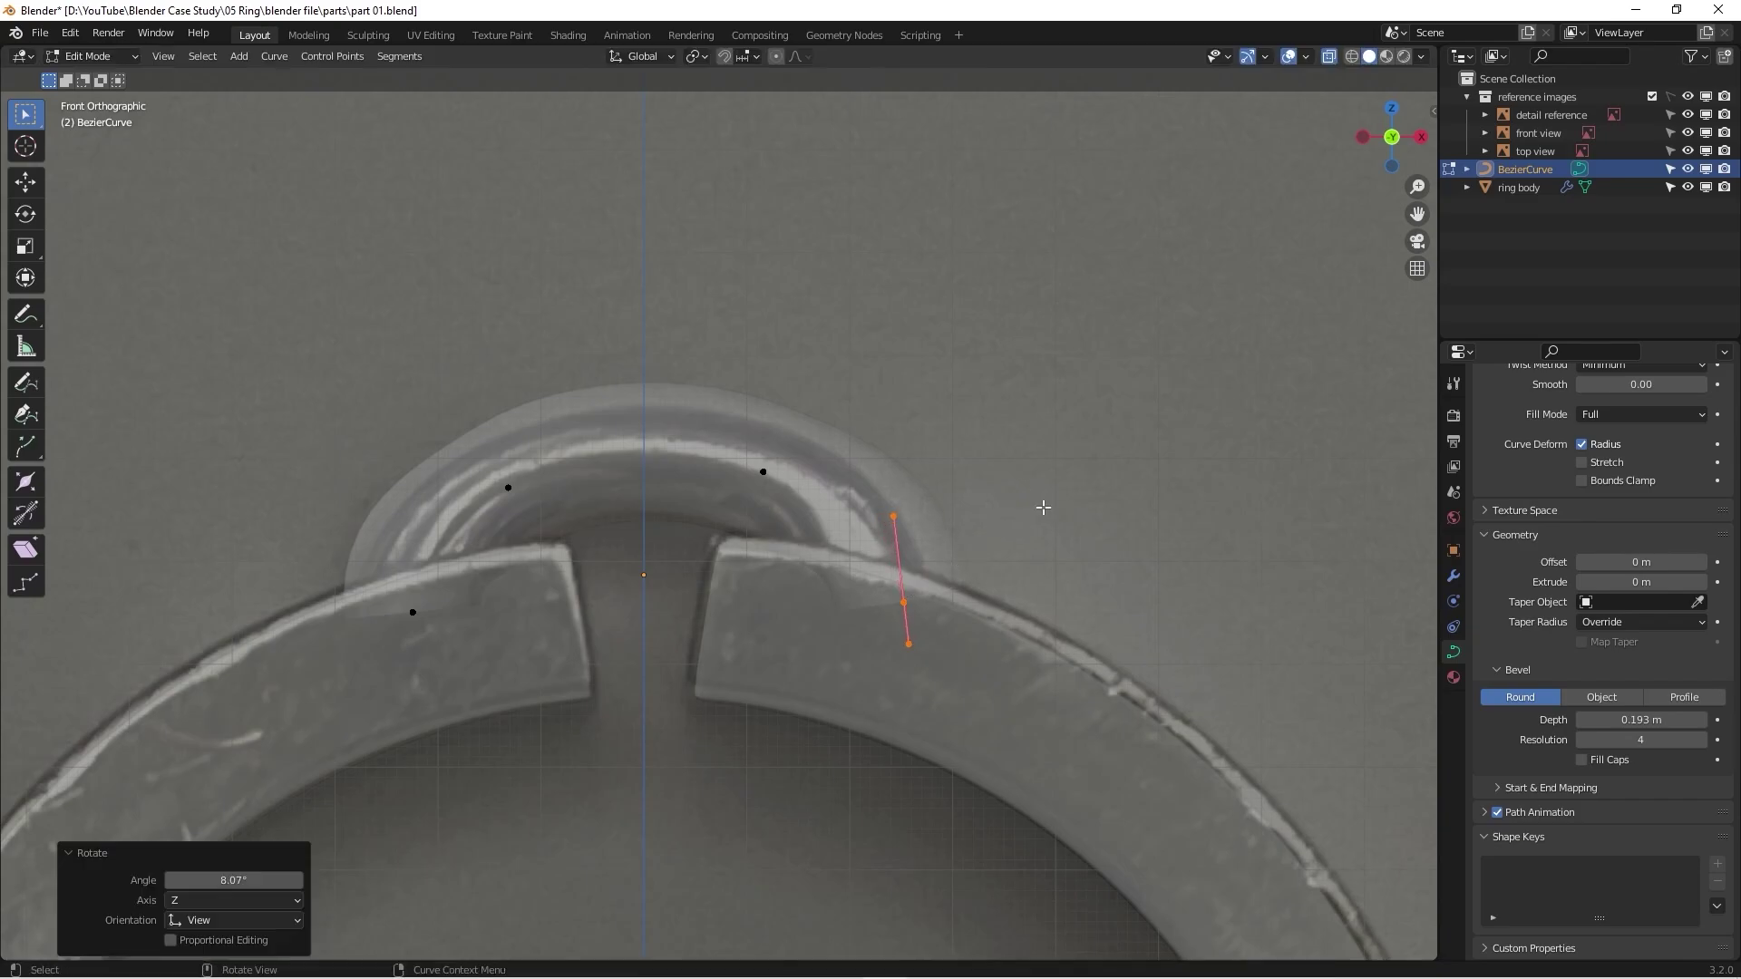
key("alt+z")
middle_click_drag(964, 630, 860, 620)
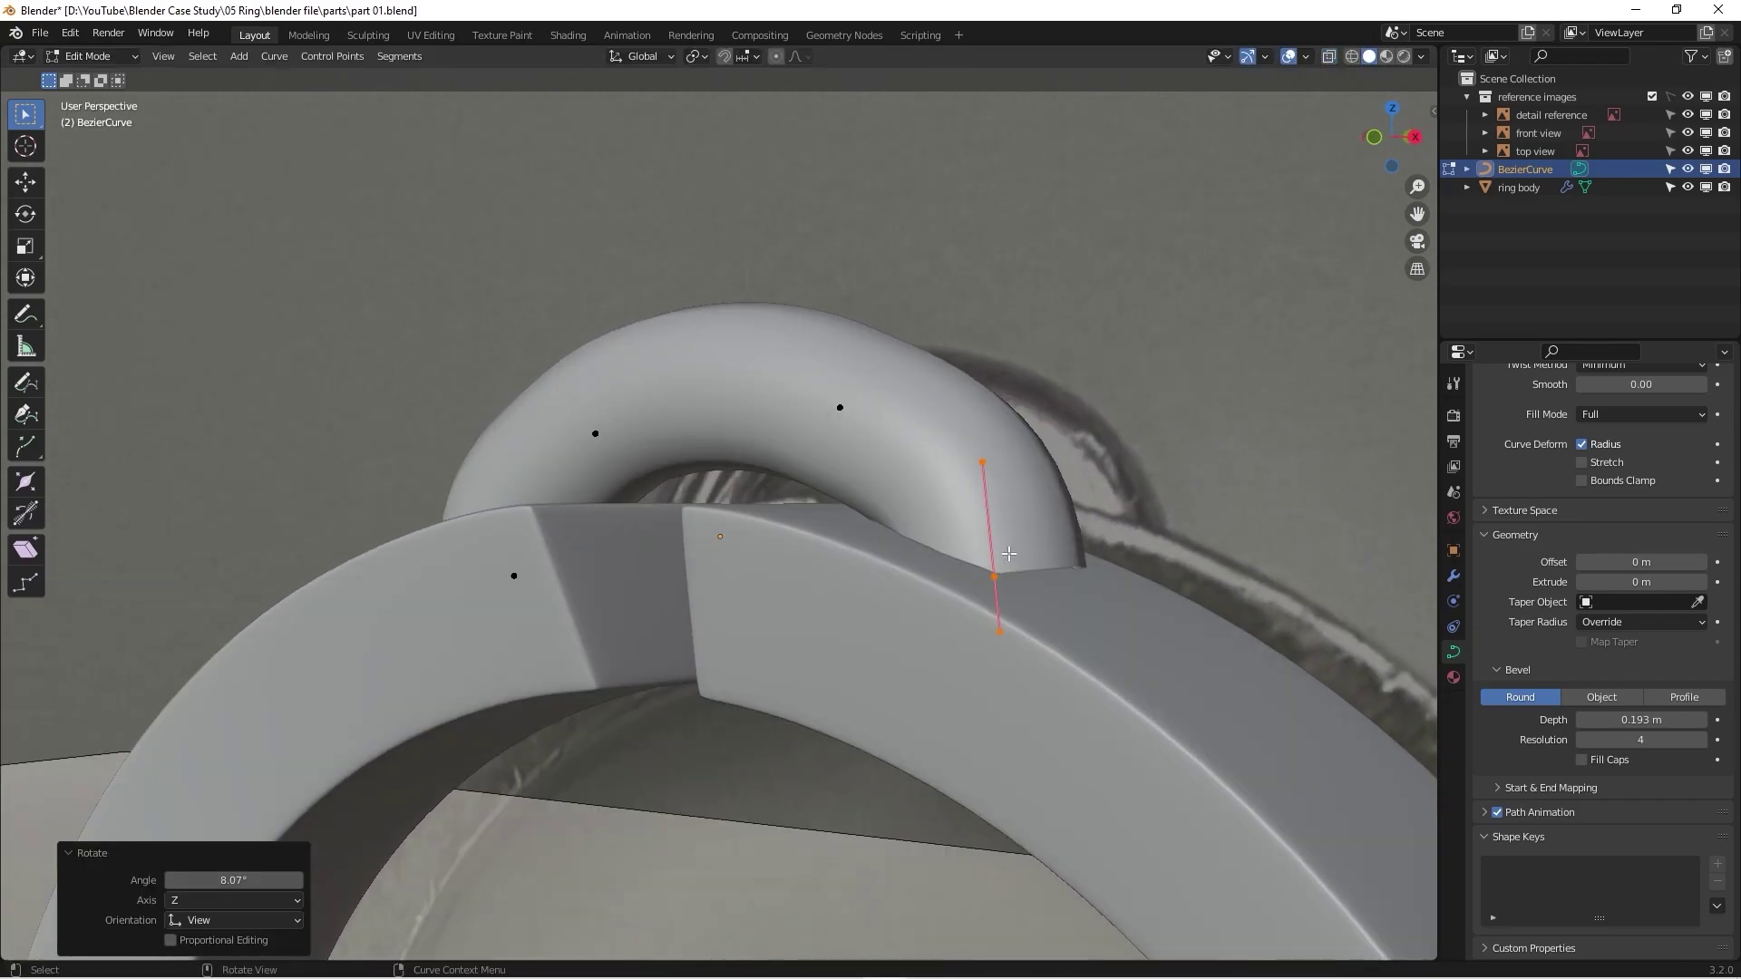
middle_click_drag(1074, 579, 1083, 529)
scroll(1052, 544, "up", 5)
scroll(1081, 528, "up", 4)
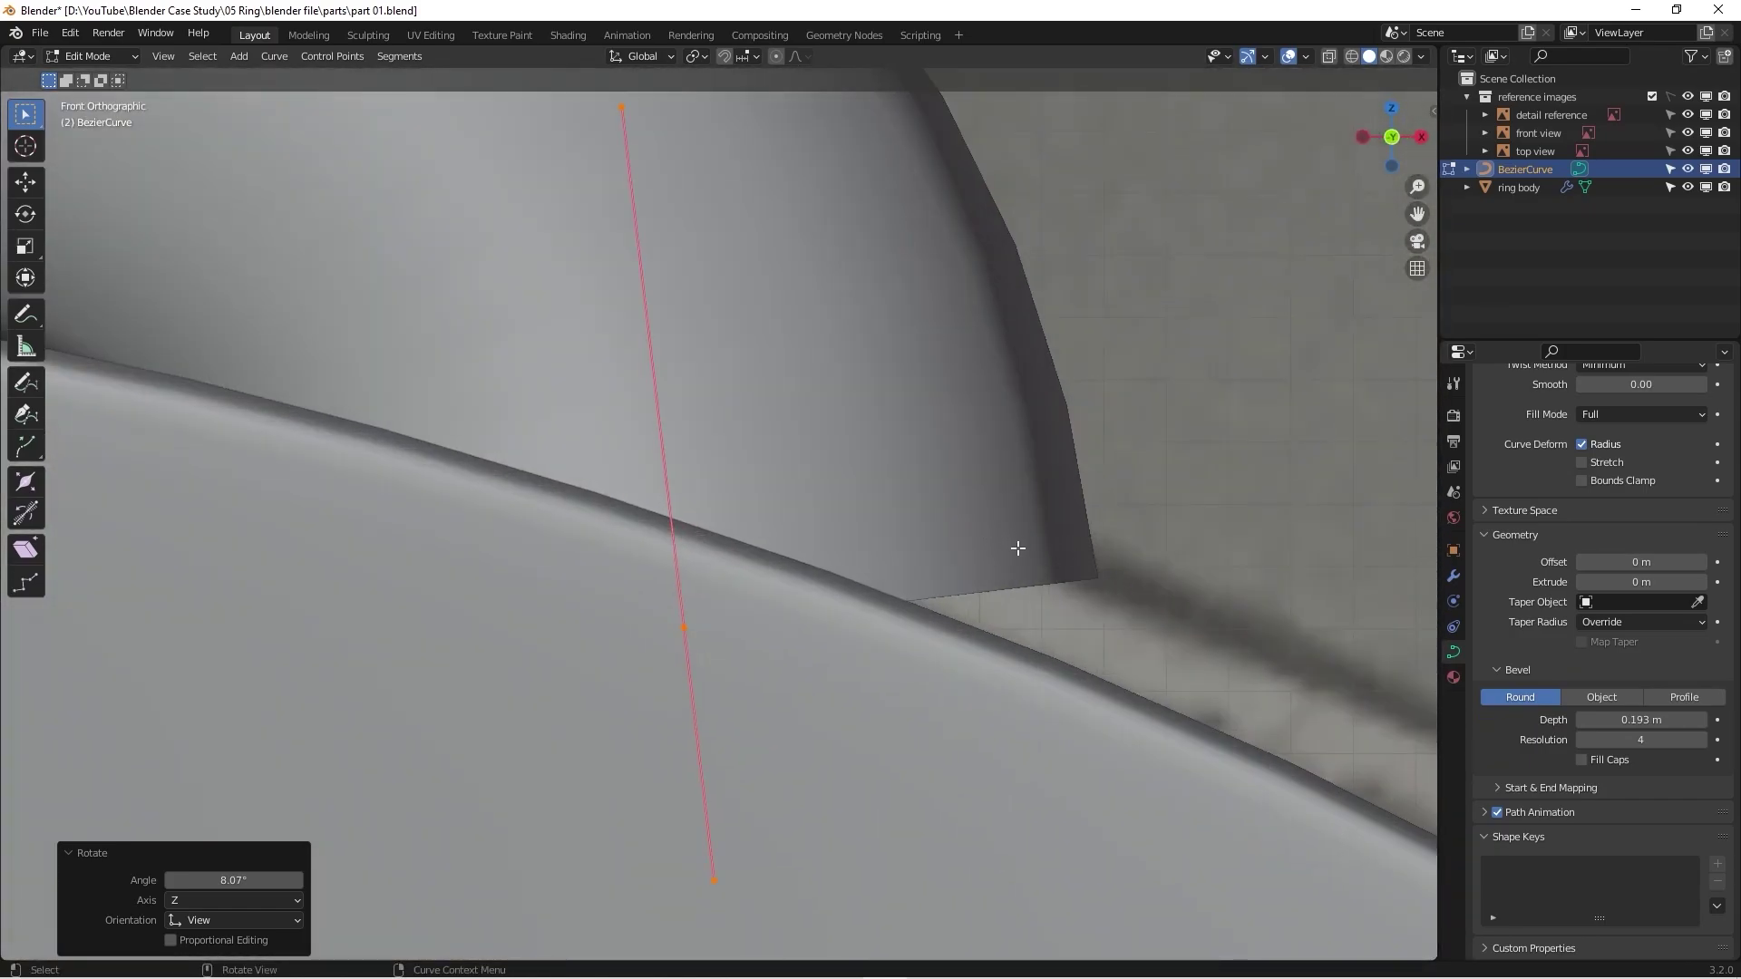
Step: Try to rotate the right end point another 15° or so to sink the loop's open end into the ring body
scroll(1017, 548, "down", 3)
key("Tab")
key("Tab")
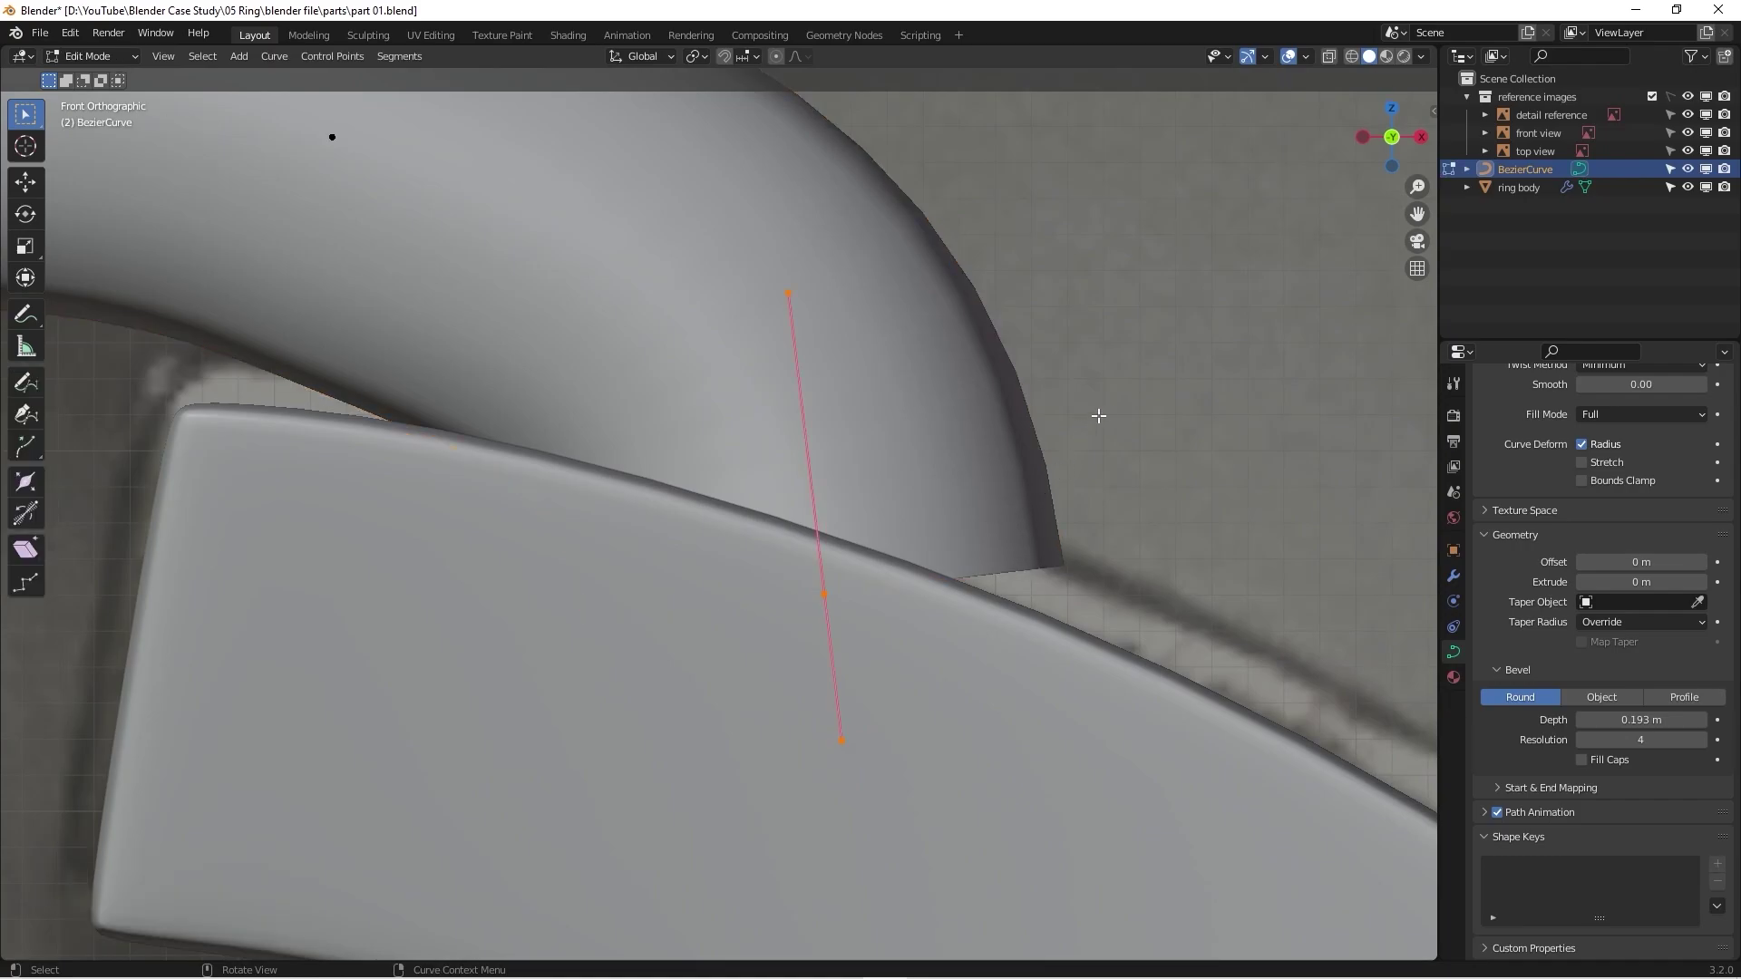
key("r")
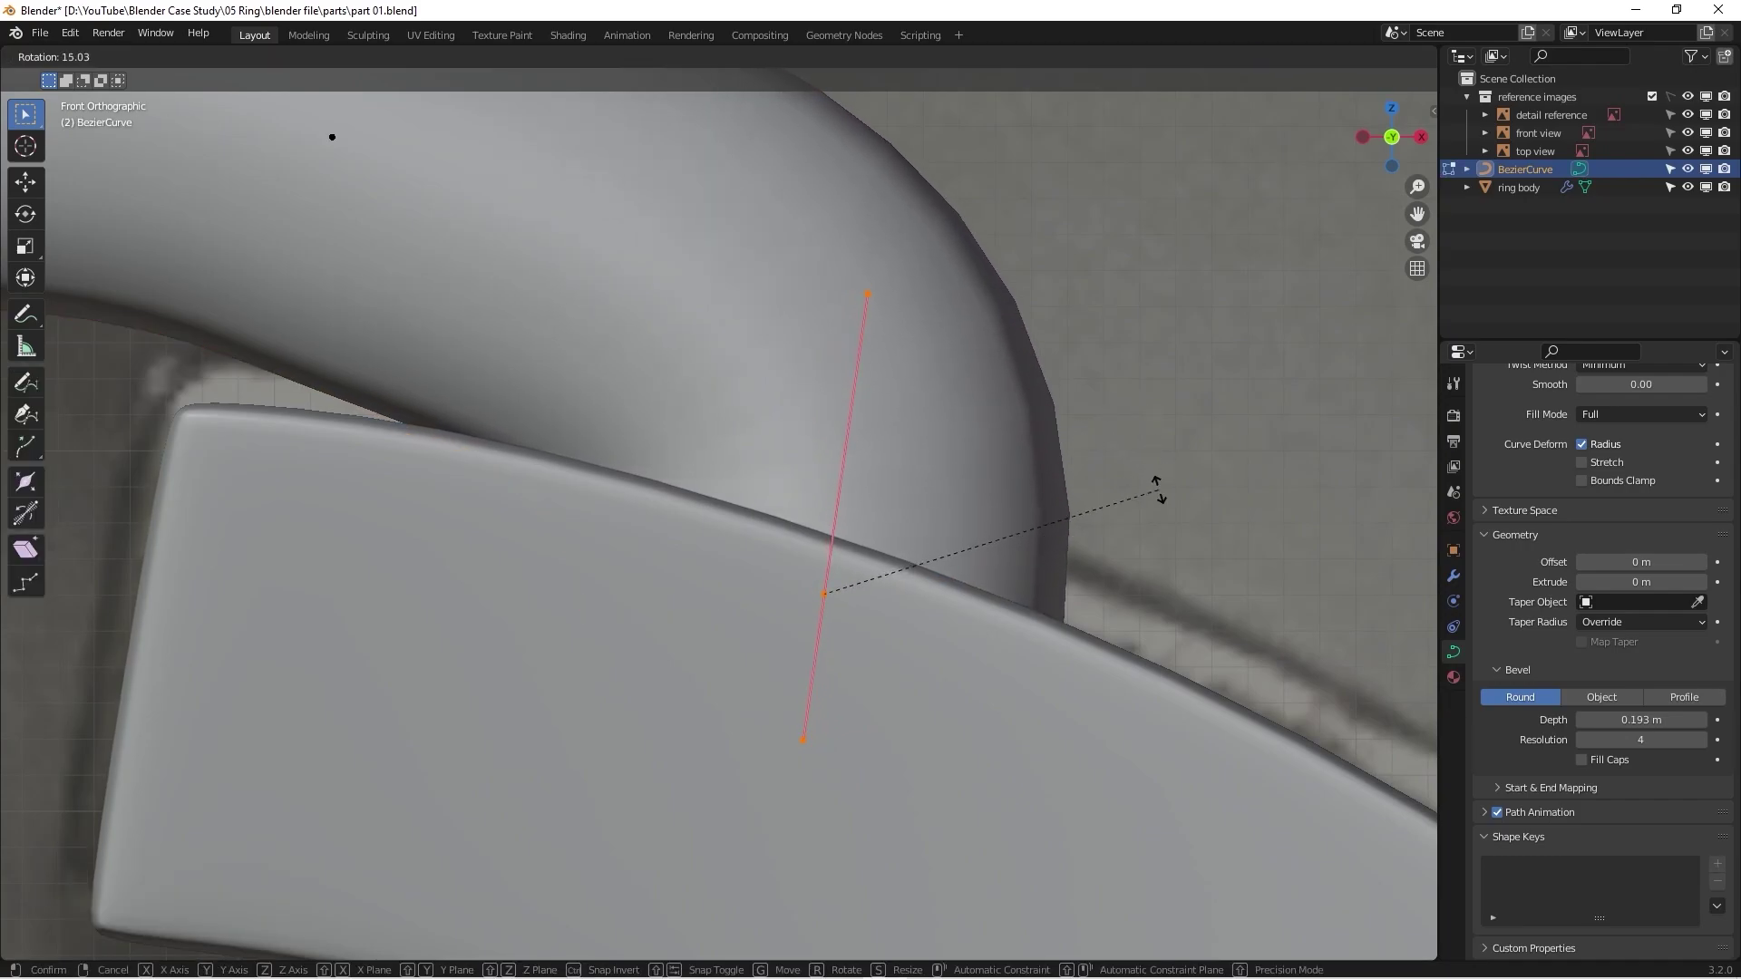
left_click(1158, 489)
scroll(798, 494, "down", 4)
middle_click_drag(768, 489, 1046, 497, "shift")
key("ctrl+z")
Step: With the model see-through, move the curve's upper right point about -0.0033 m in X and 0.0008 m in Z
key("alt+z")
key("g")
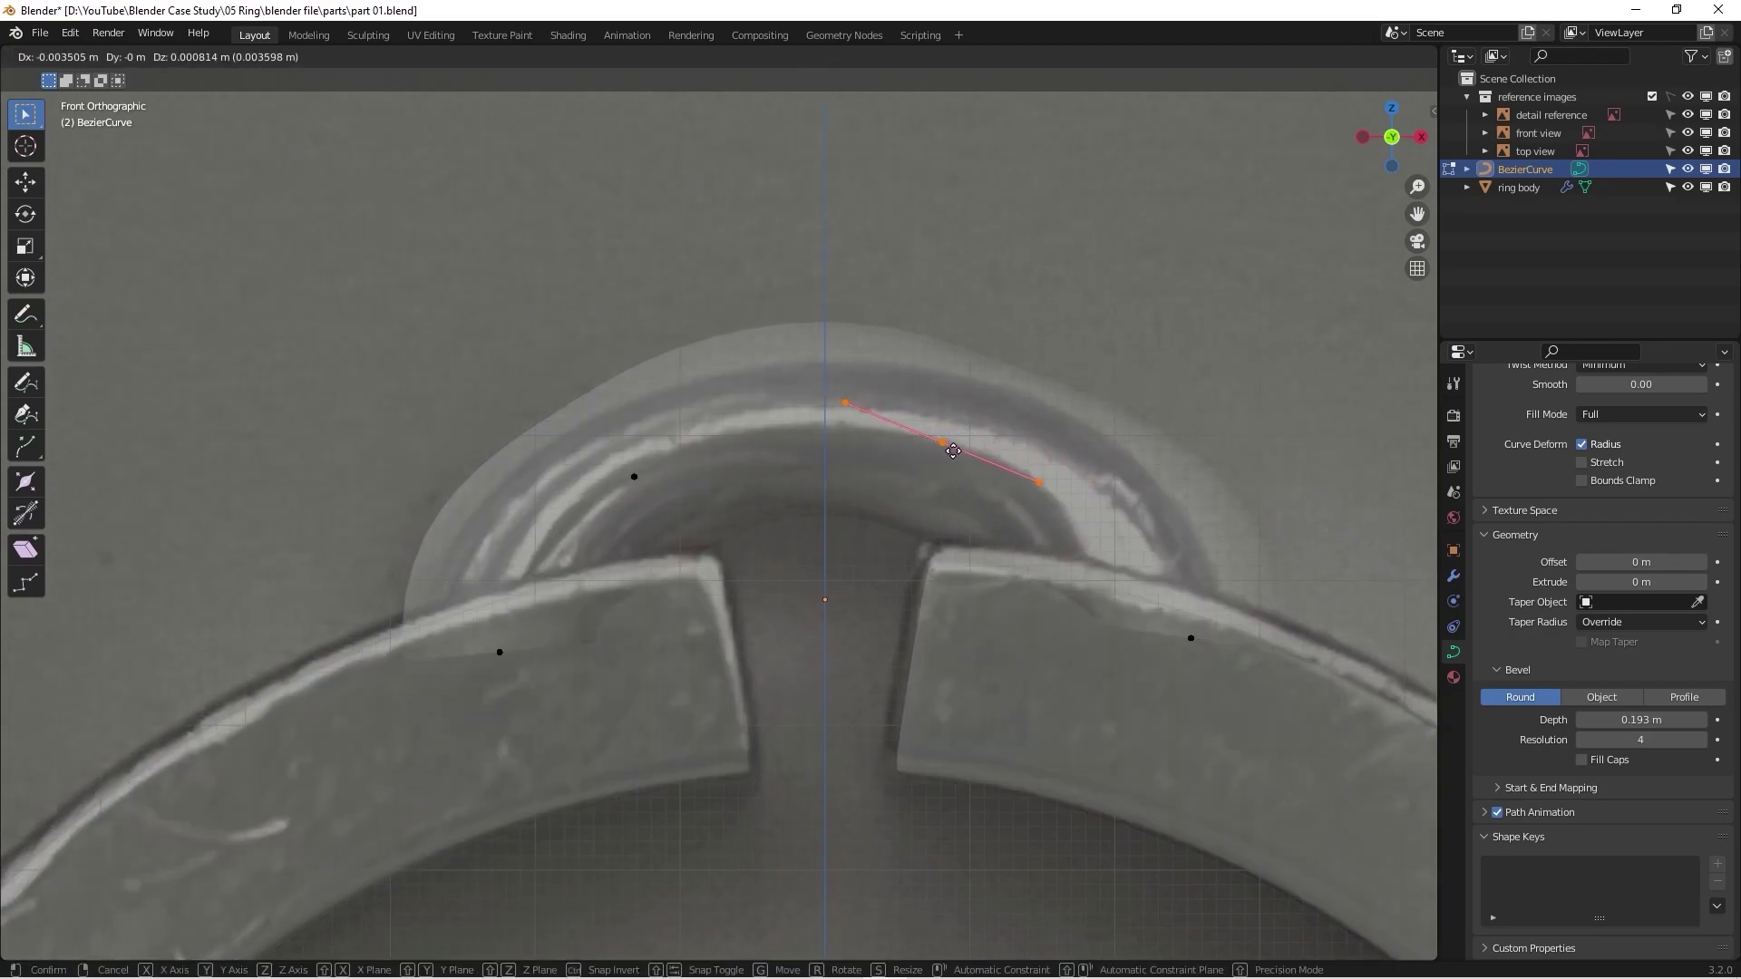
left_click(956, 451)
Step: Dissolve the curve's upper right point, and rotate the upper left point 2.7° and move it about 0.0007 m in X and 0.0014 m in Z
key("x")
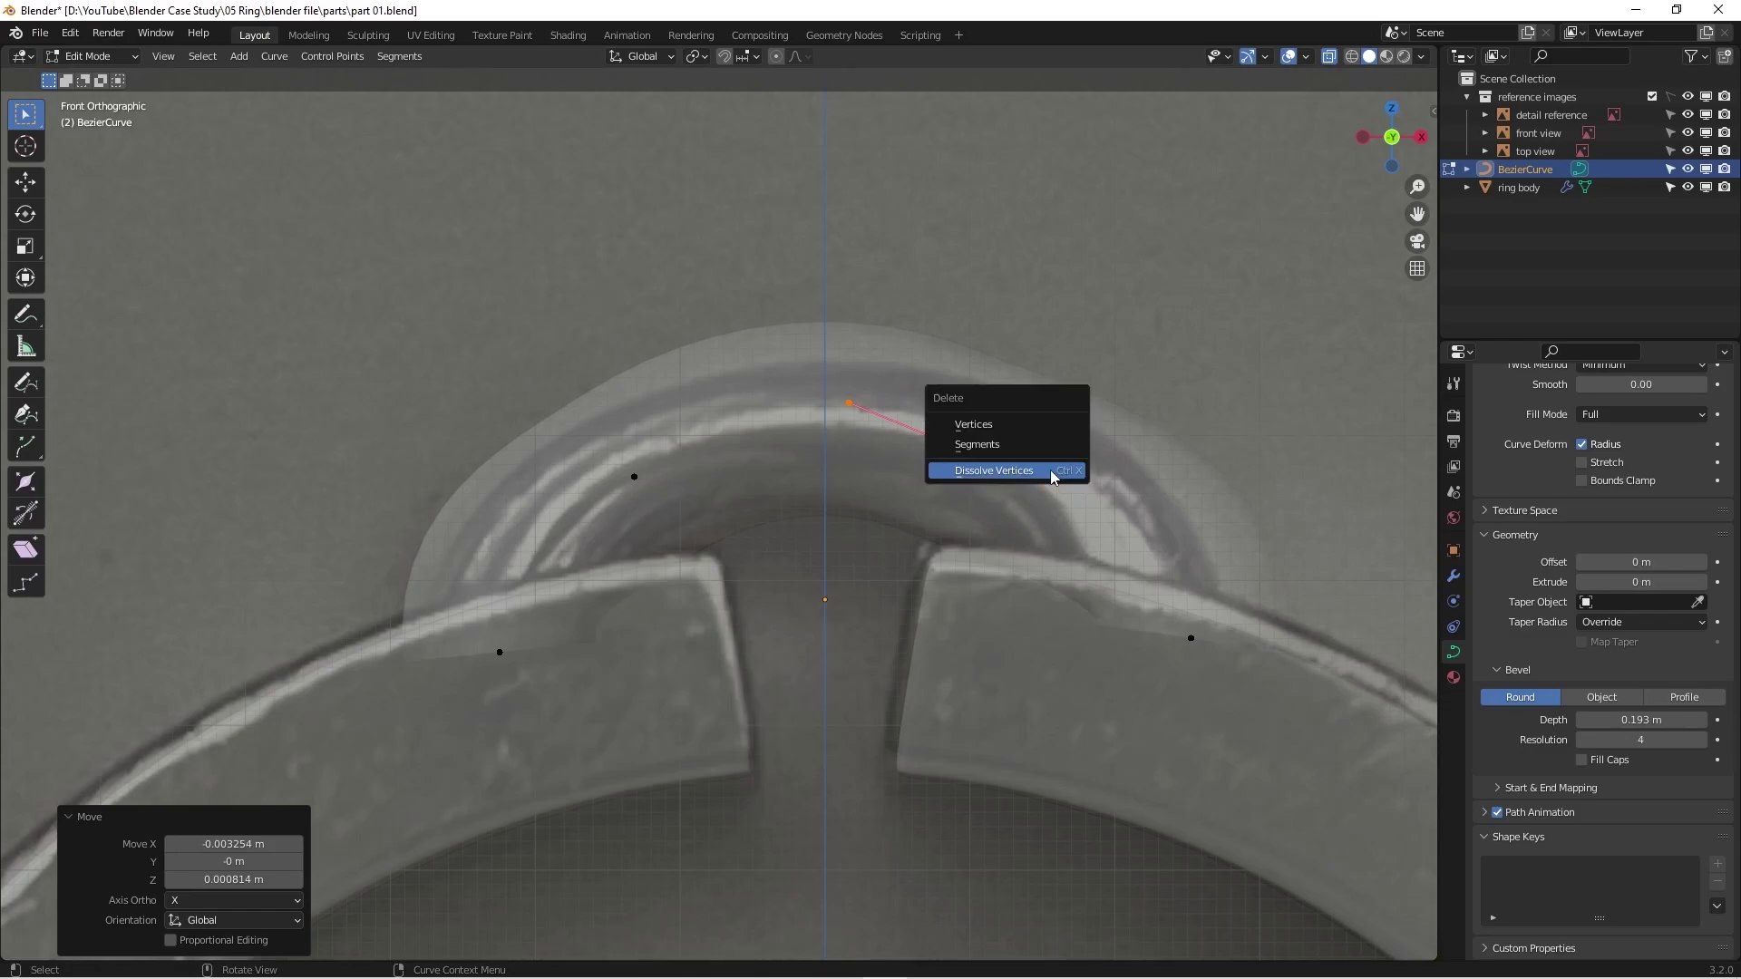
left_click(1015, 473)
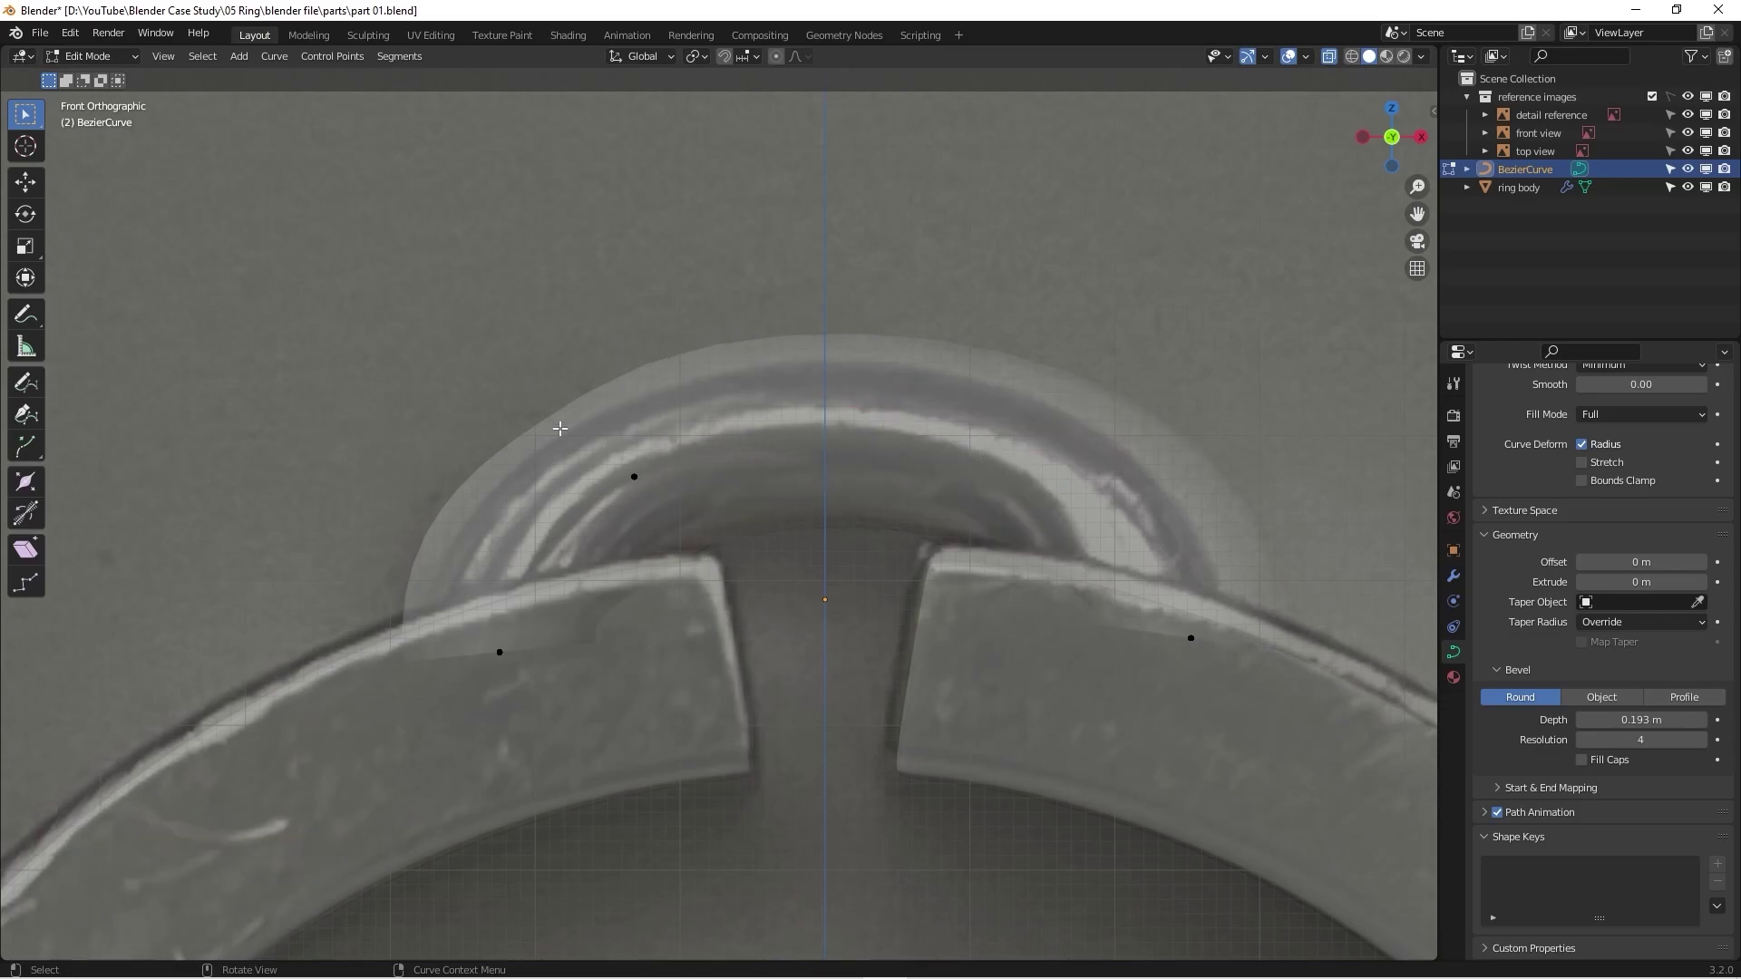
left_click(634, 477)
key("r")
left_click(855, 409)
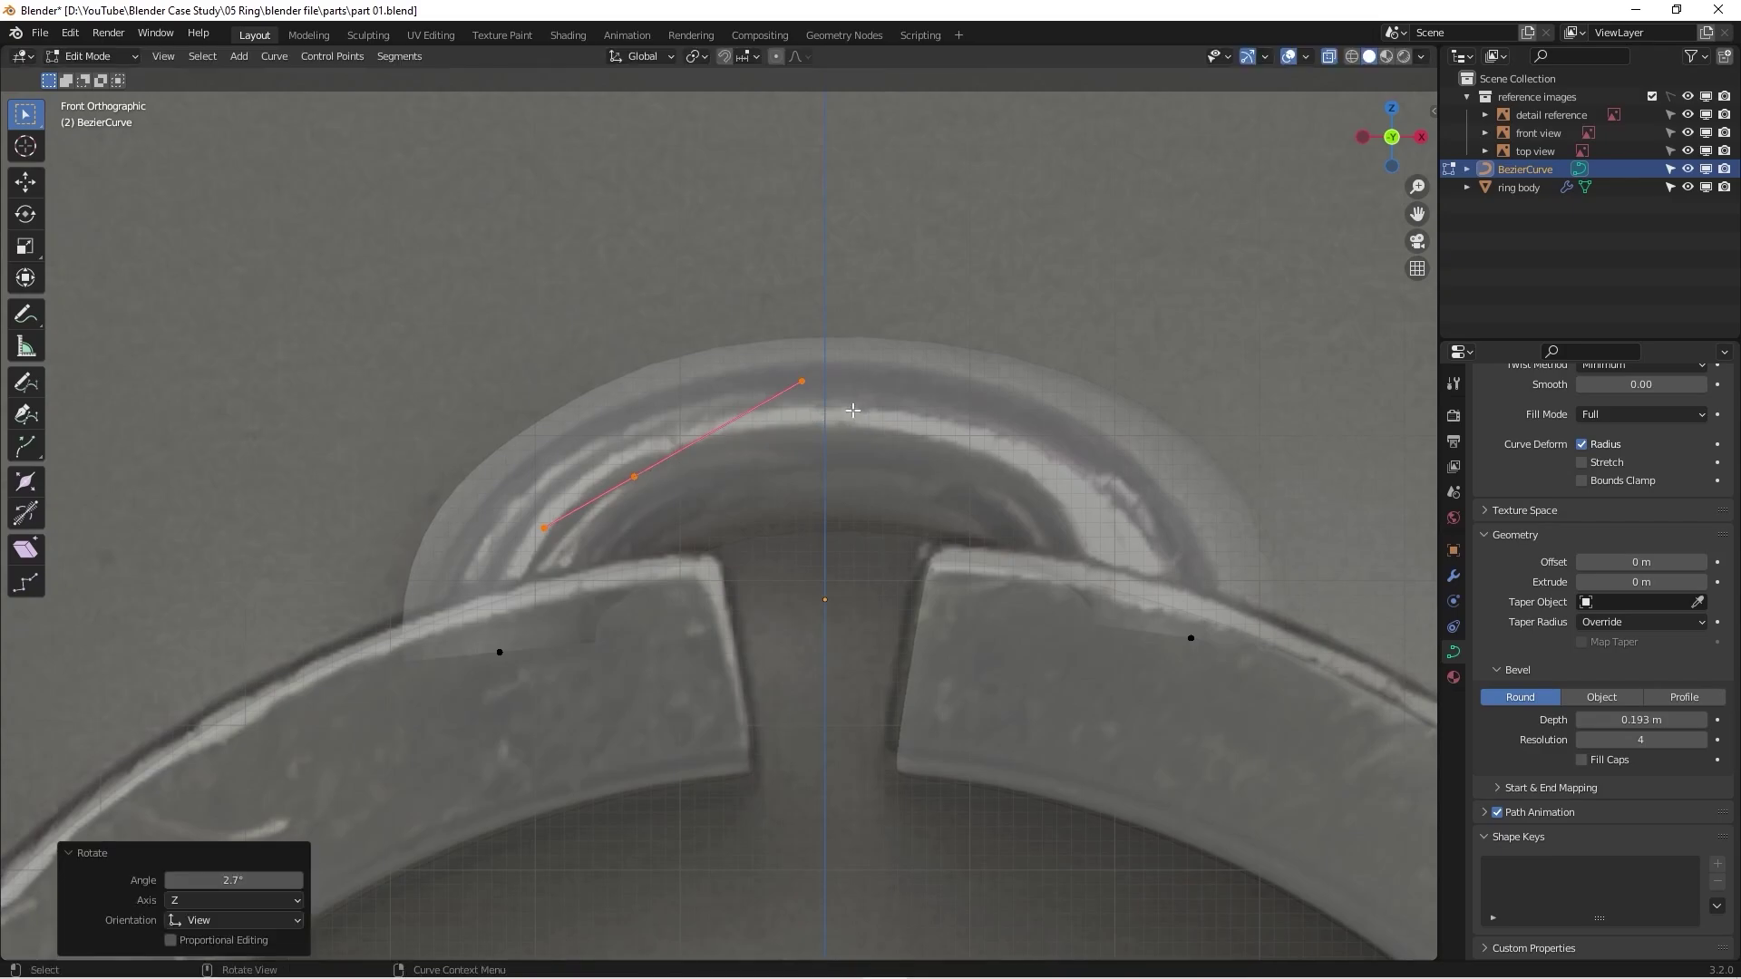
key("g")
left_click(862, 391)
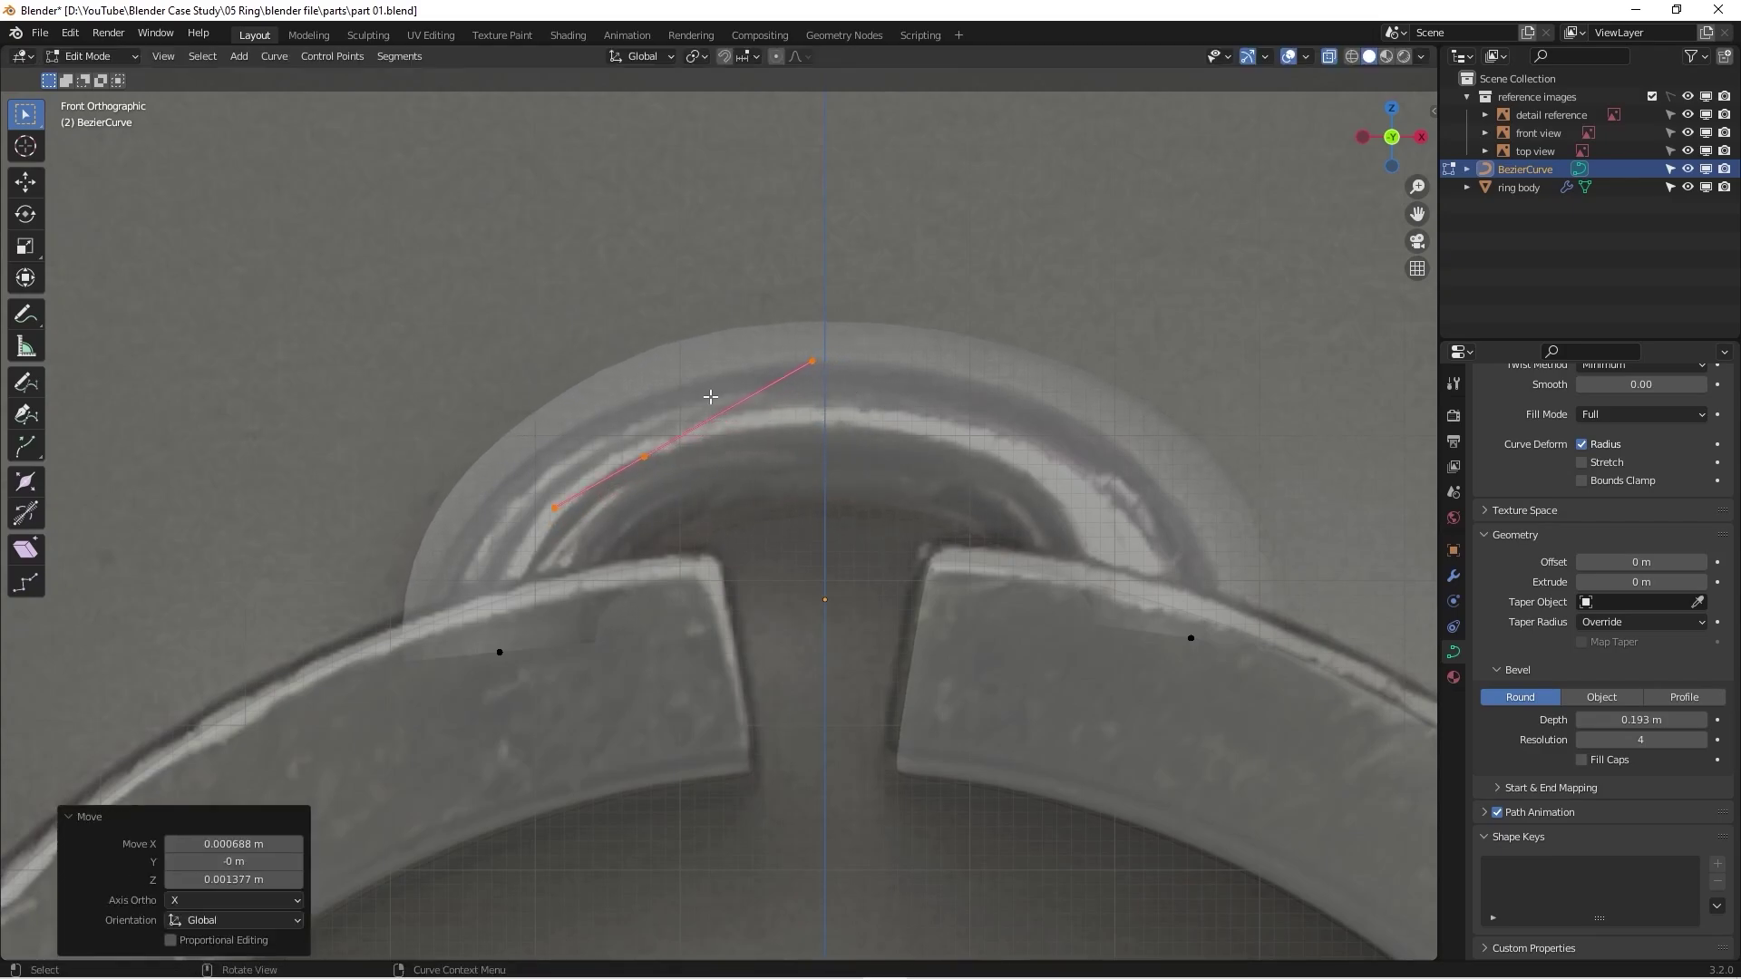
Step: Dissolve the curve's upper left point so only the two end points define the loop
scroll(978, 456, "down", 2)
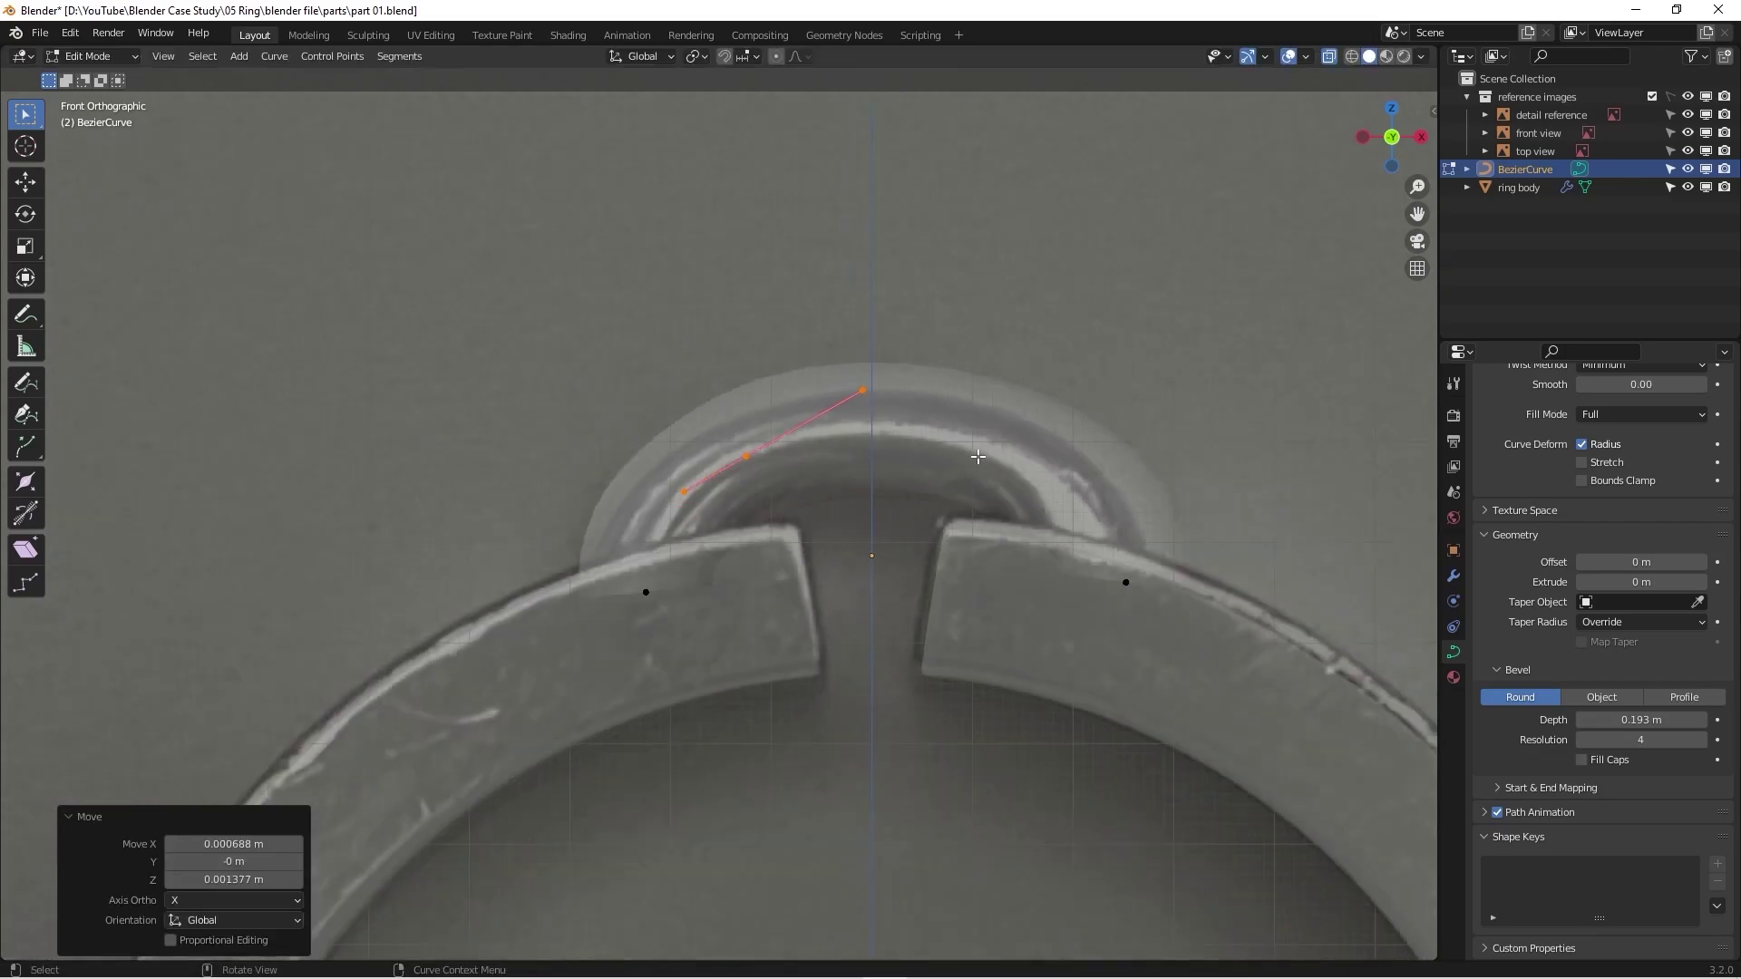
left_click(835, 486)
key("b")
left_click_drag(655, 341, 884, 508)
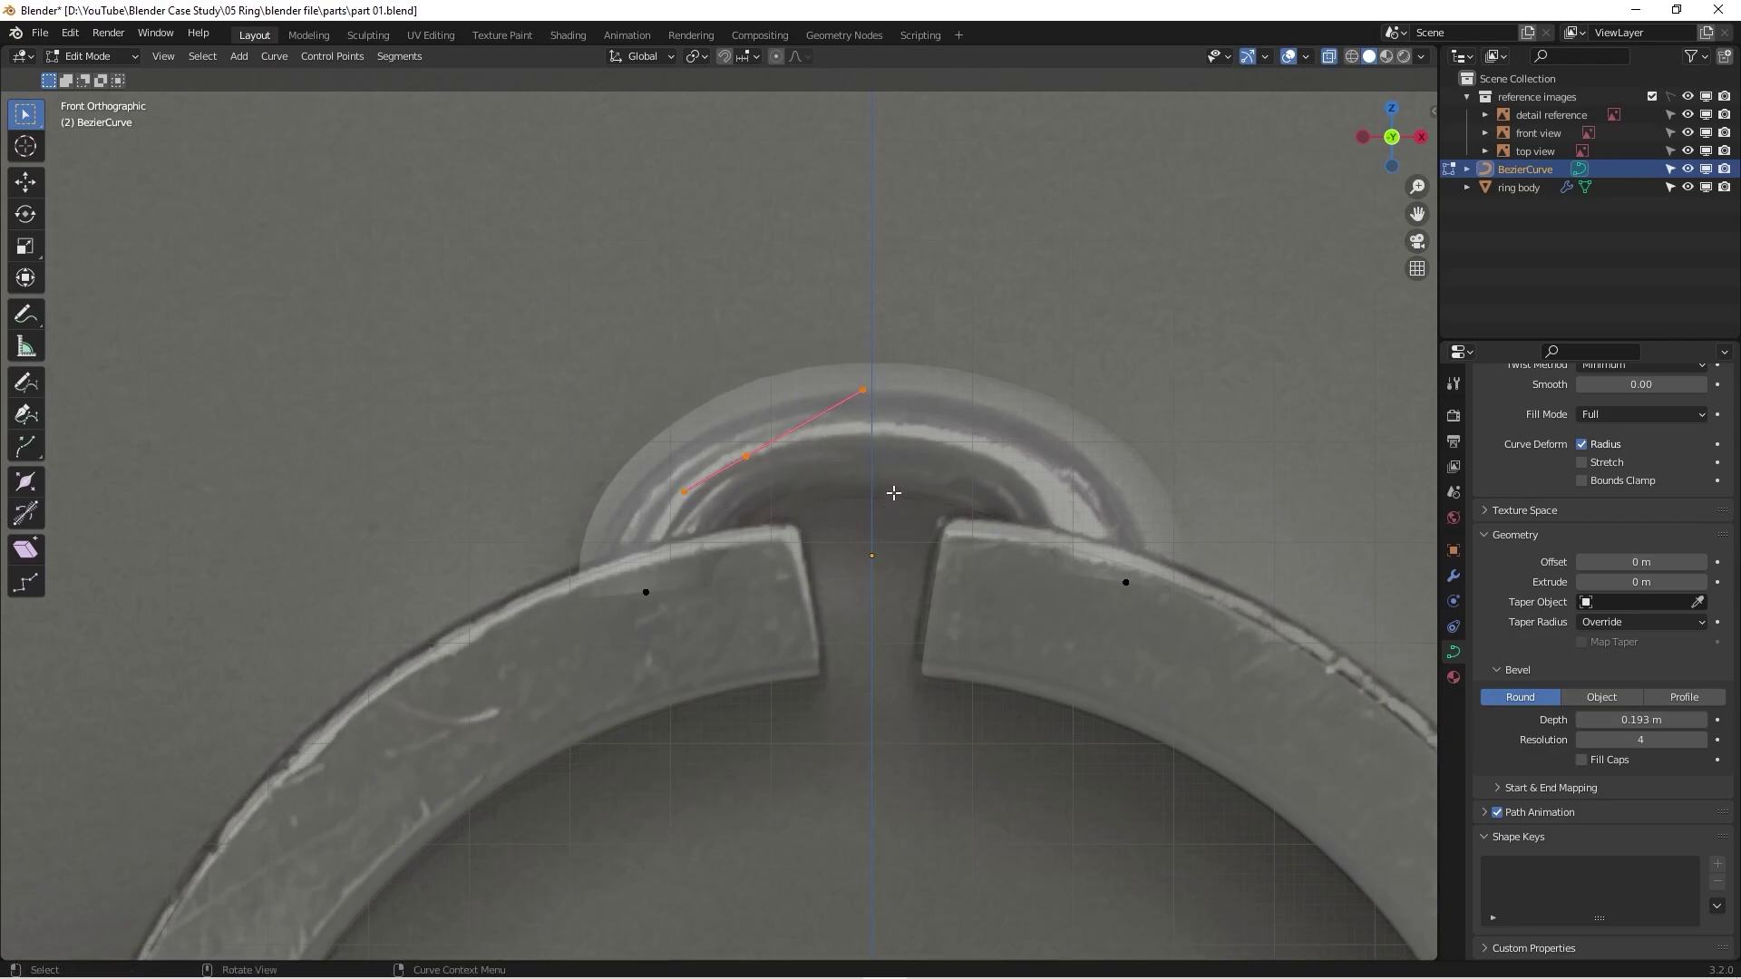
key("x")
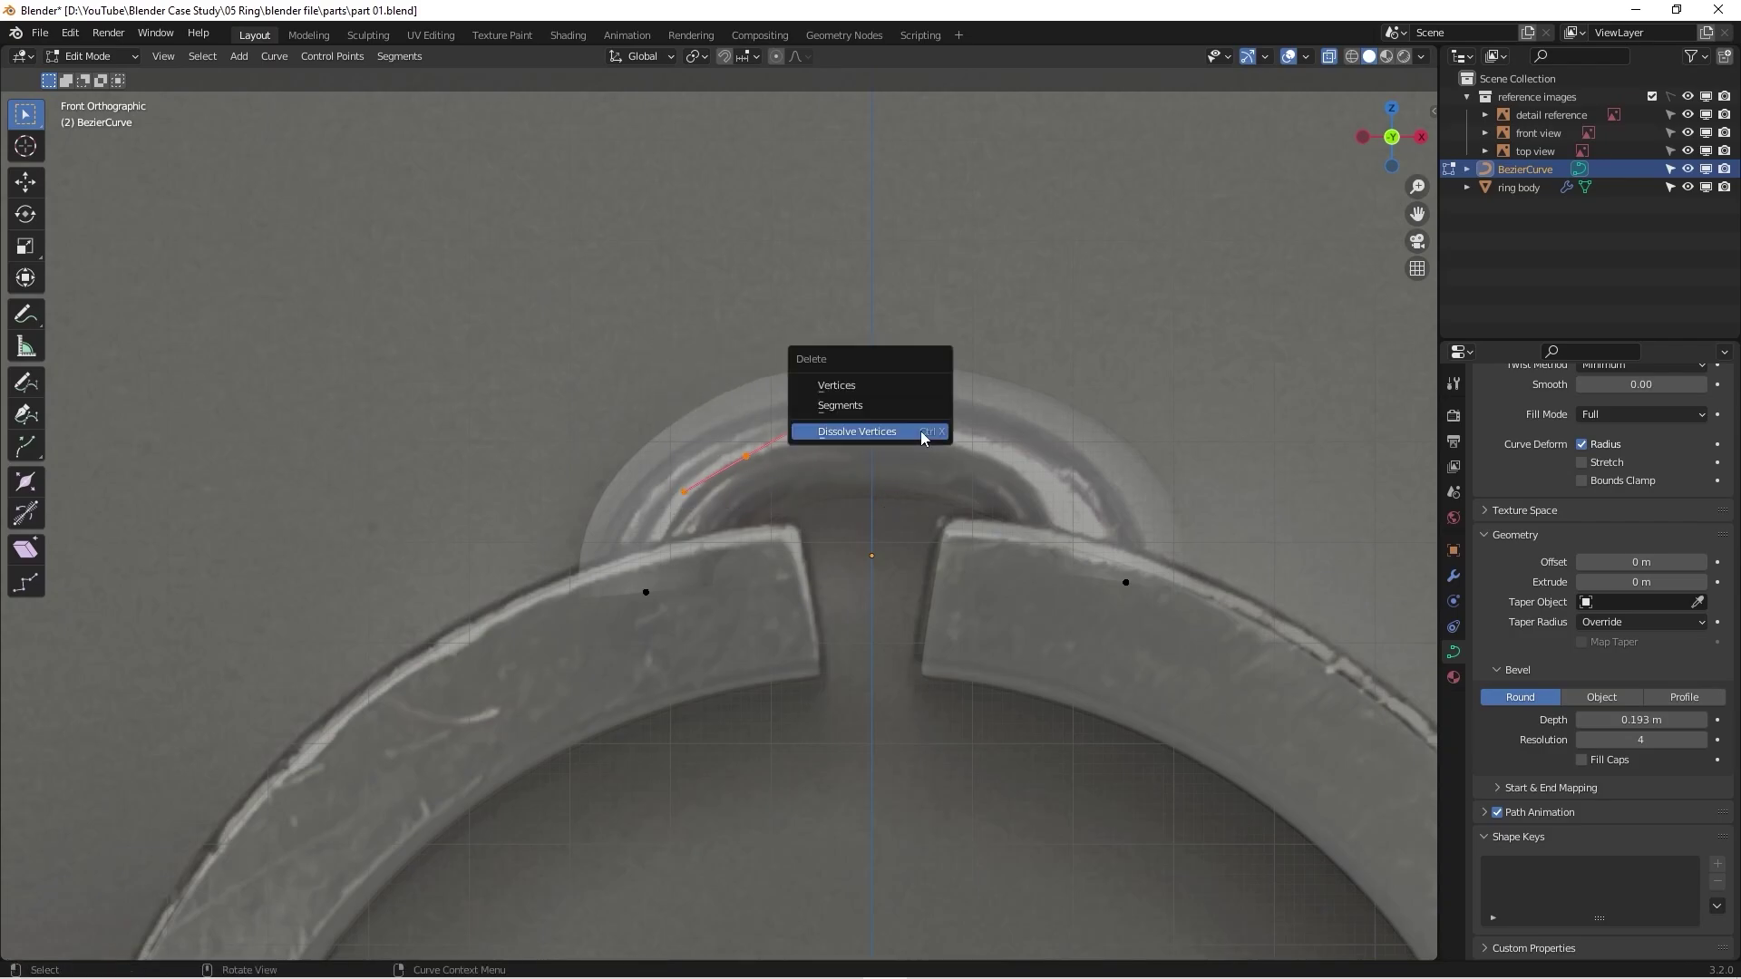
left_click(856, 430)
Step: Subdivide the loop curve between its two end points to add a single middle point
left_click_drag(493, 373, 1233, 771)
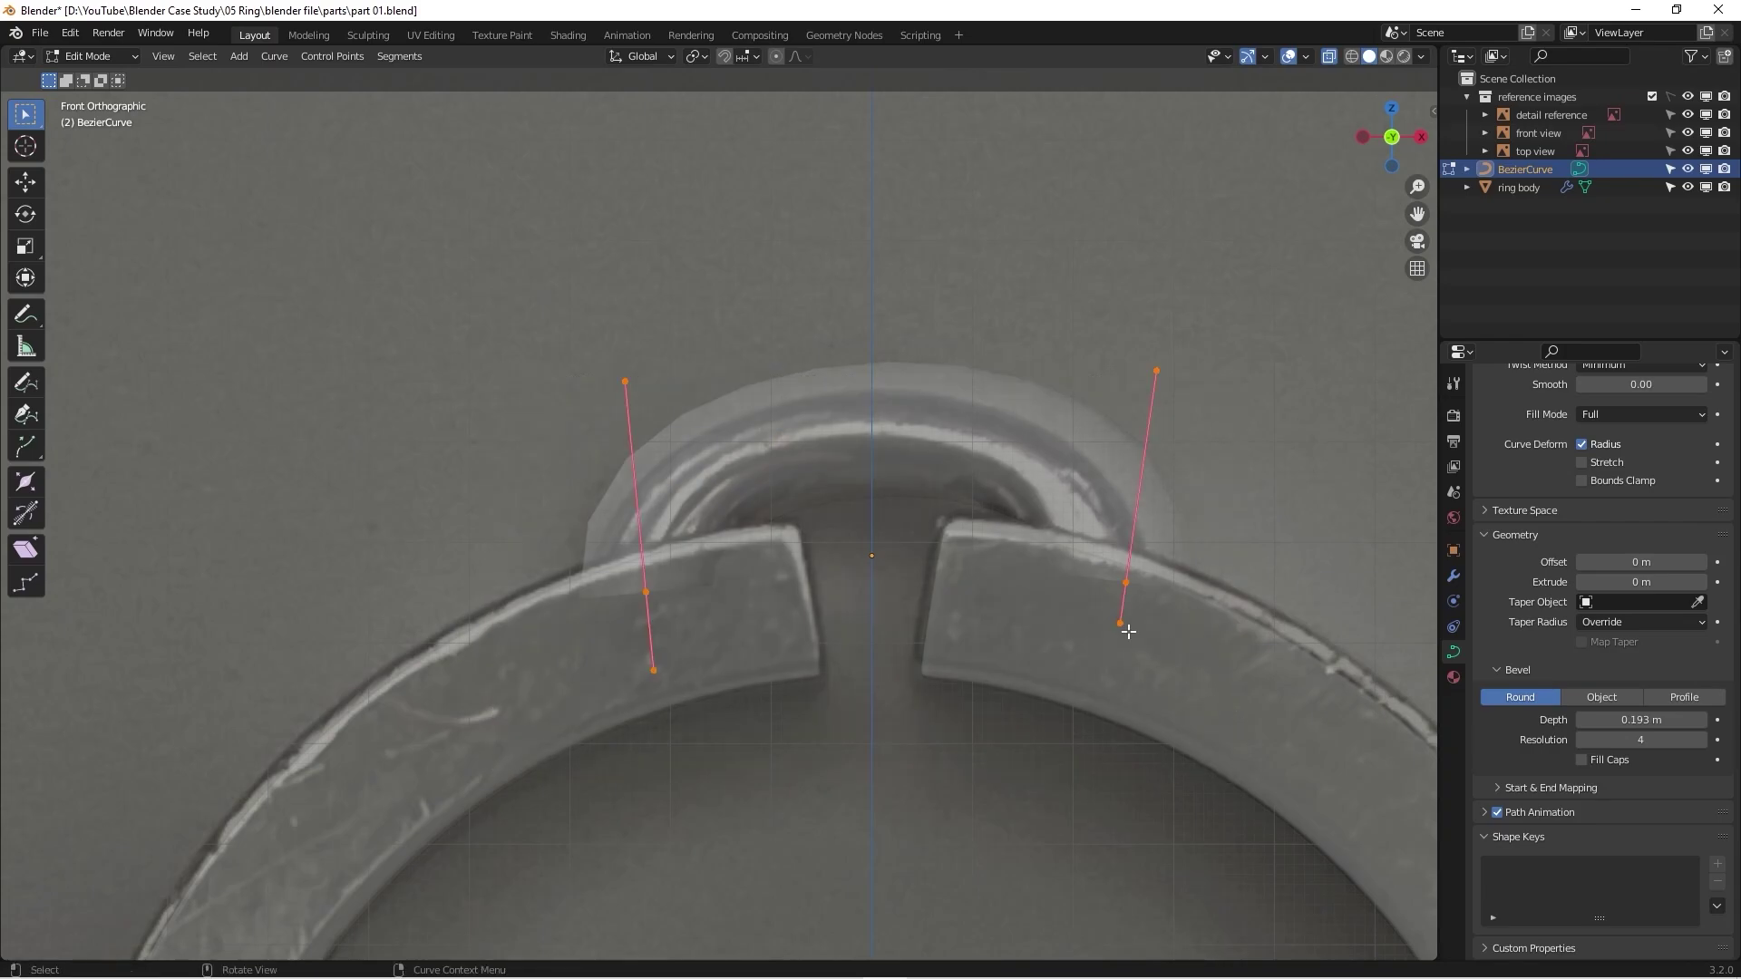
right_click(858, 316)
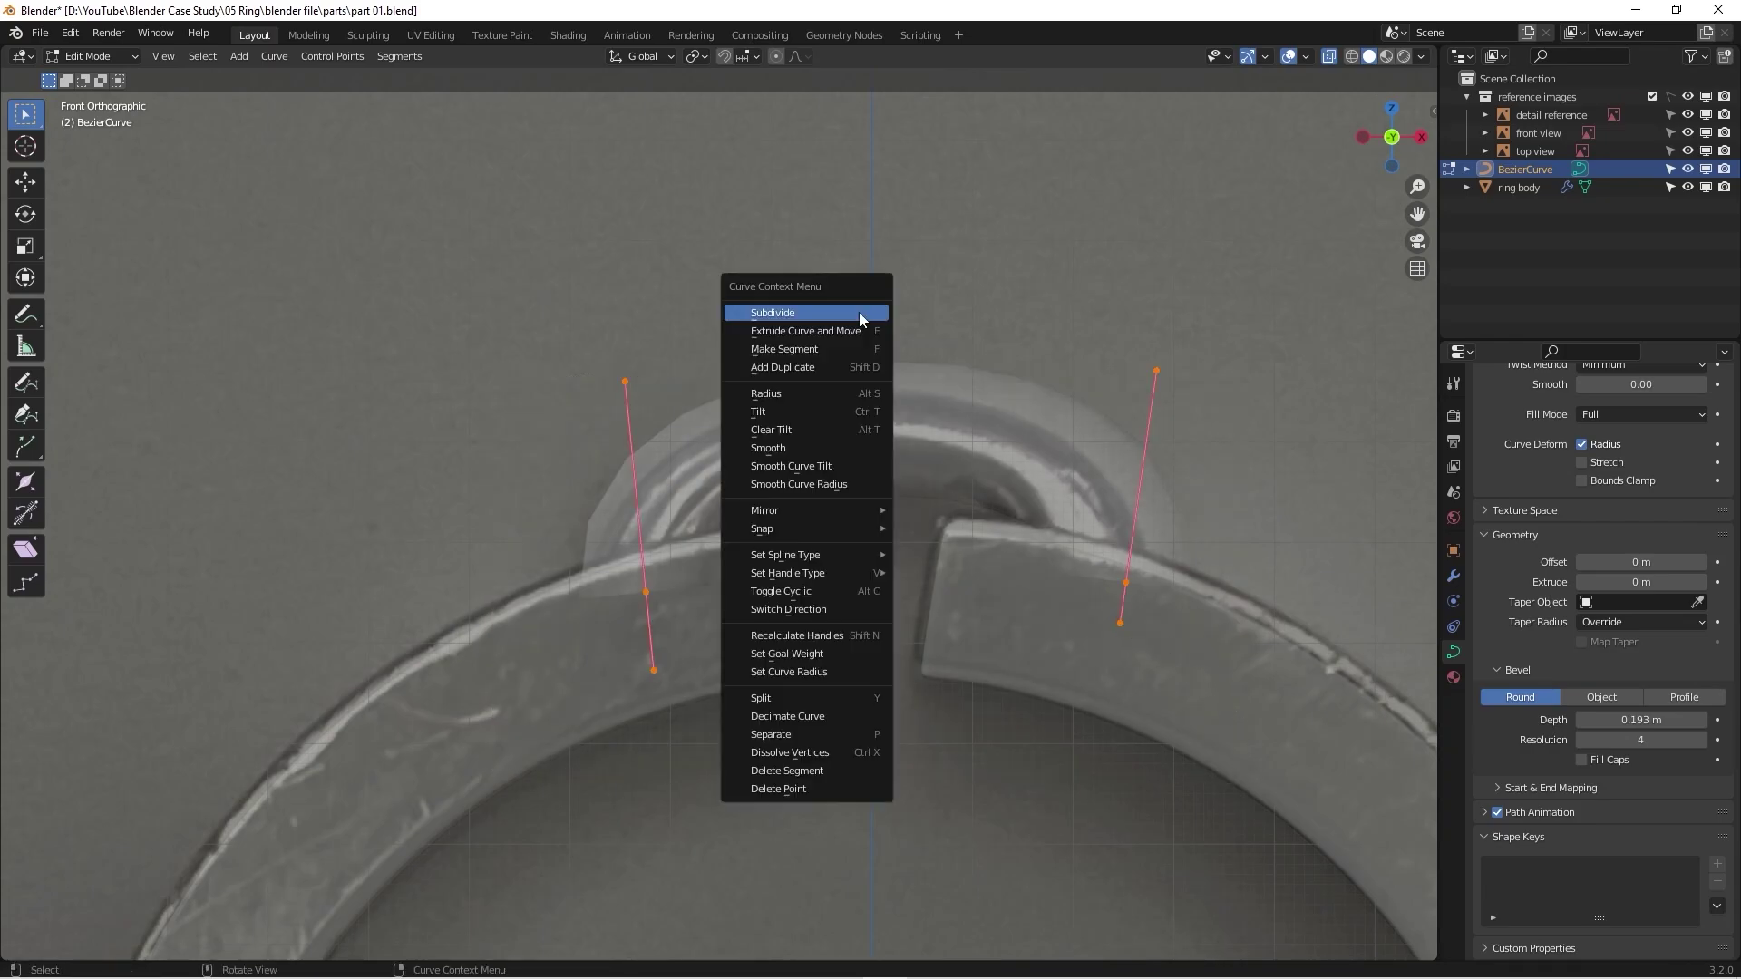
left_click(858, 312)
Step: Centre the loop's middle point on the vertical axis, scale its handles by 0.625, and lower it about 0.0006 m overall
scroll(918, 427, "up", 3)
left_click_drag(606, 345, 1059, 515)
left_click_drag(392, 315, 1149, 505)
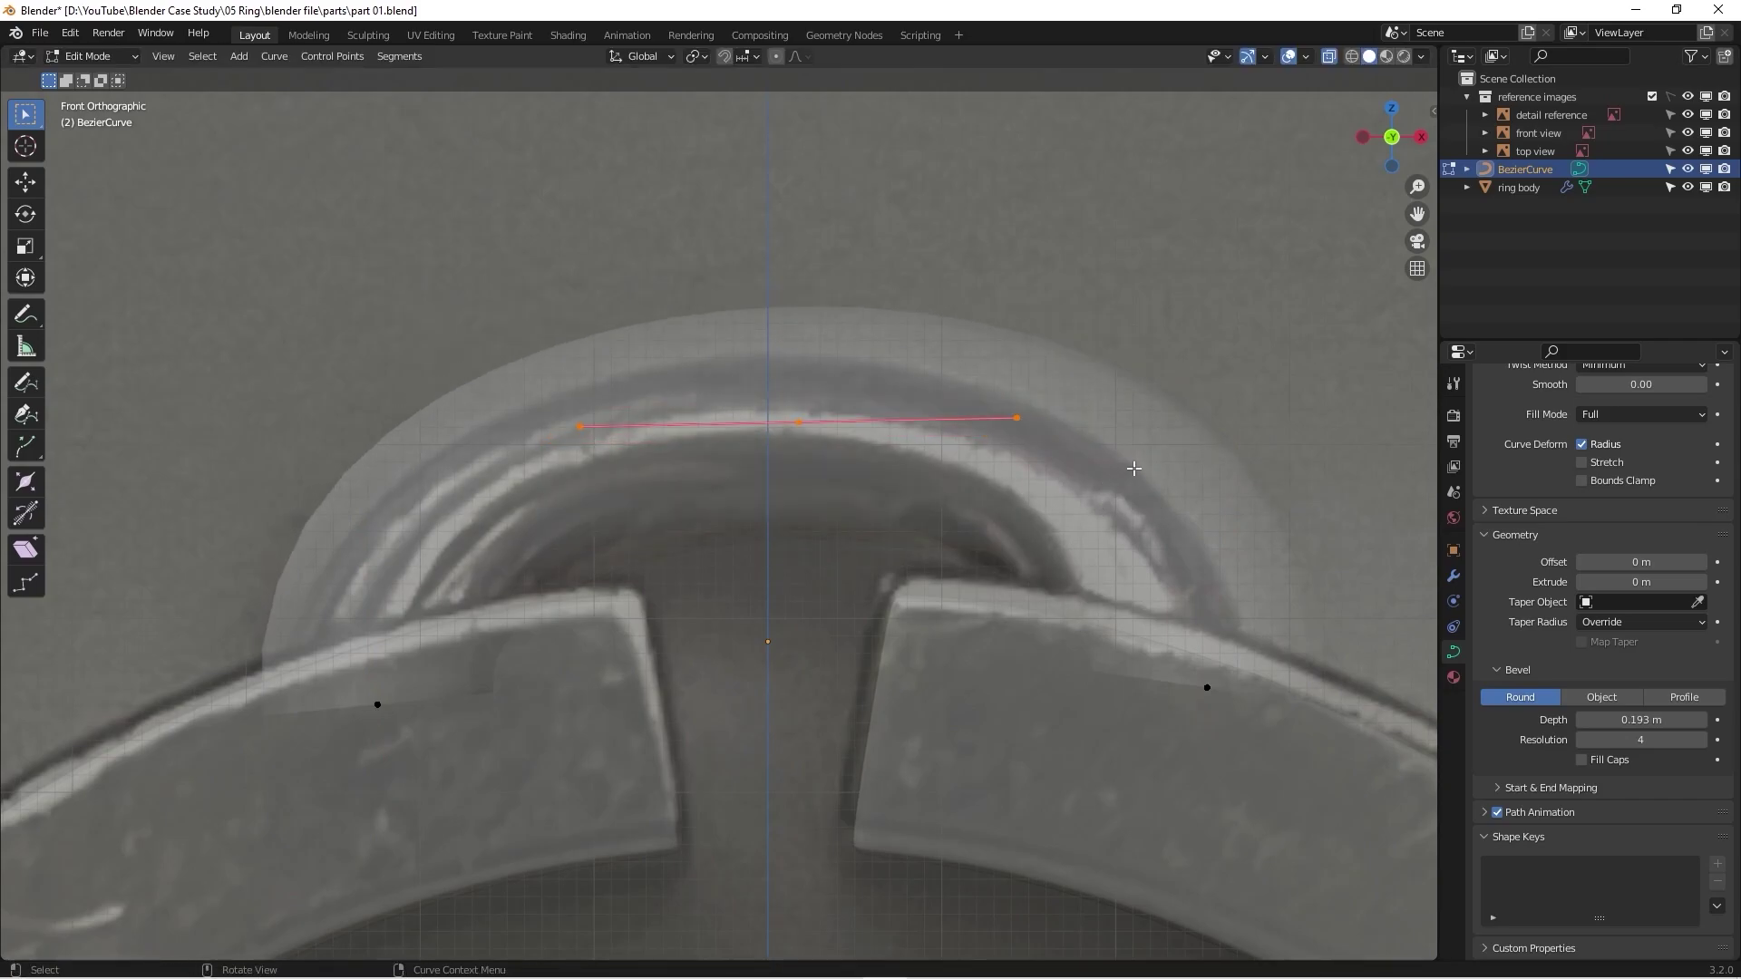
key("g")
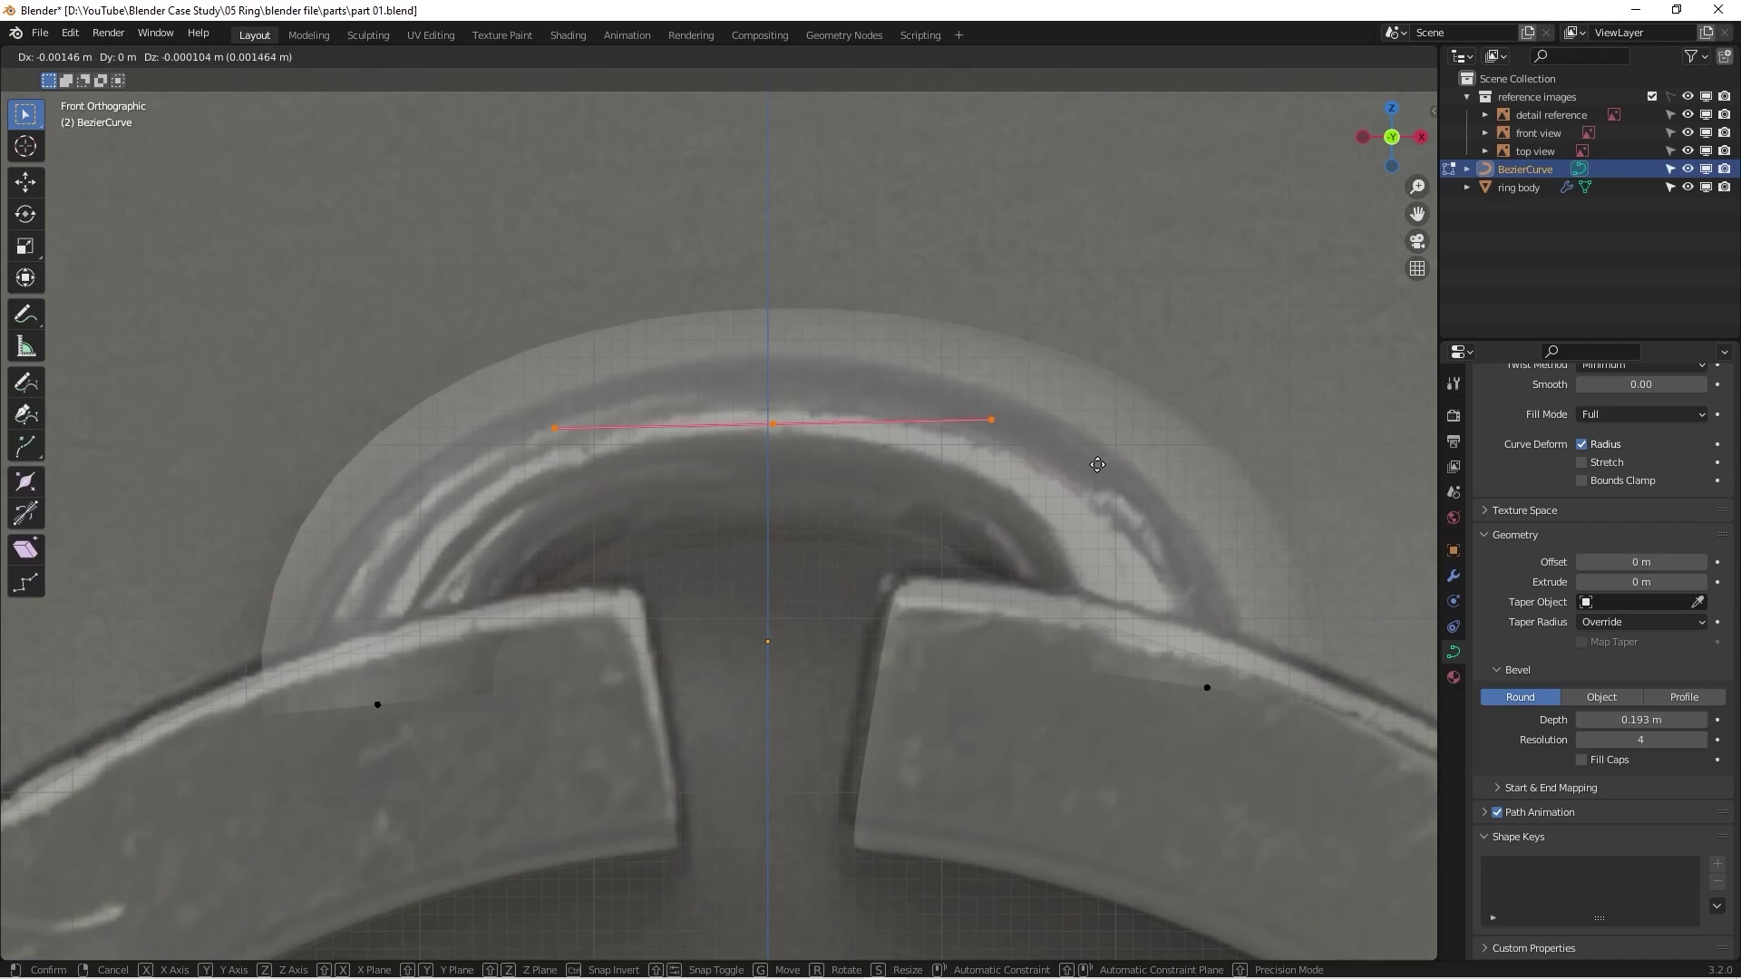
left_click(1100, 466)
key("s")
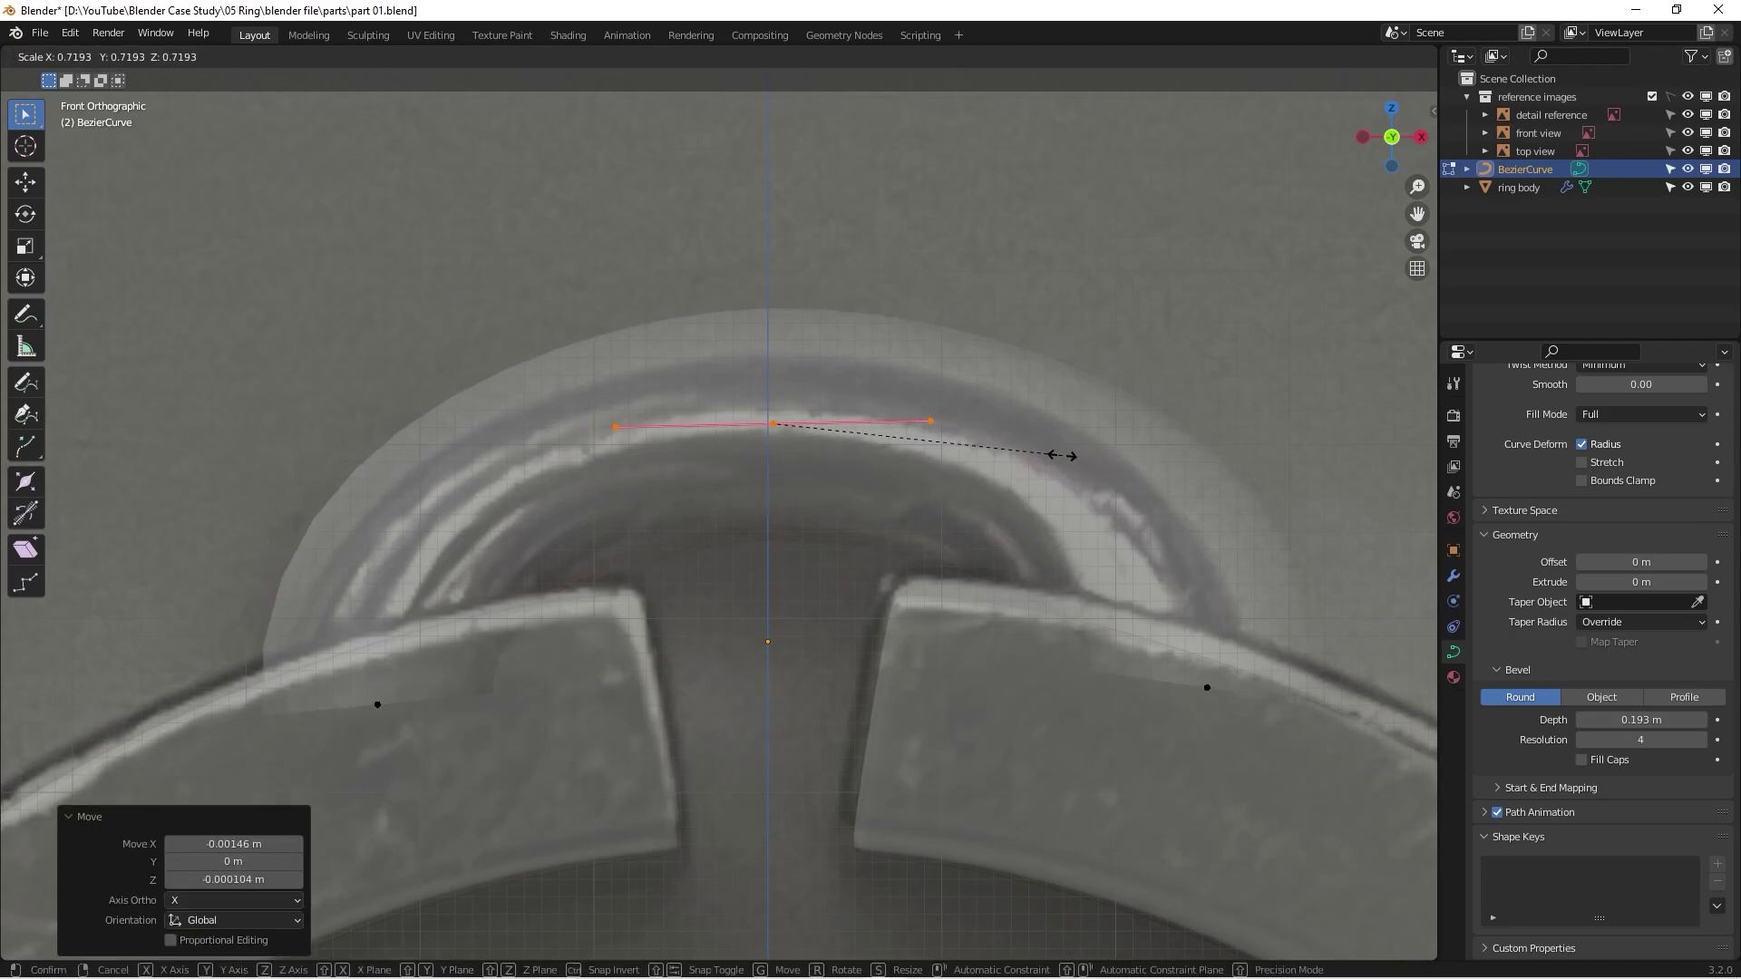
left_click(1018, 454)
key("g")
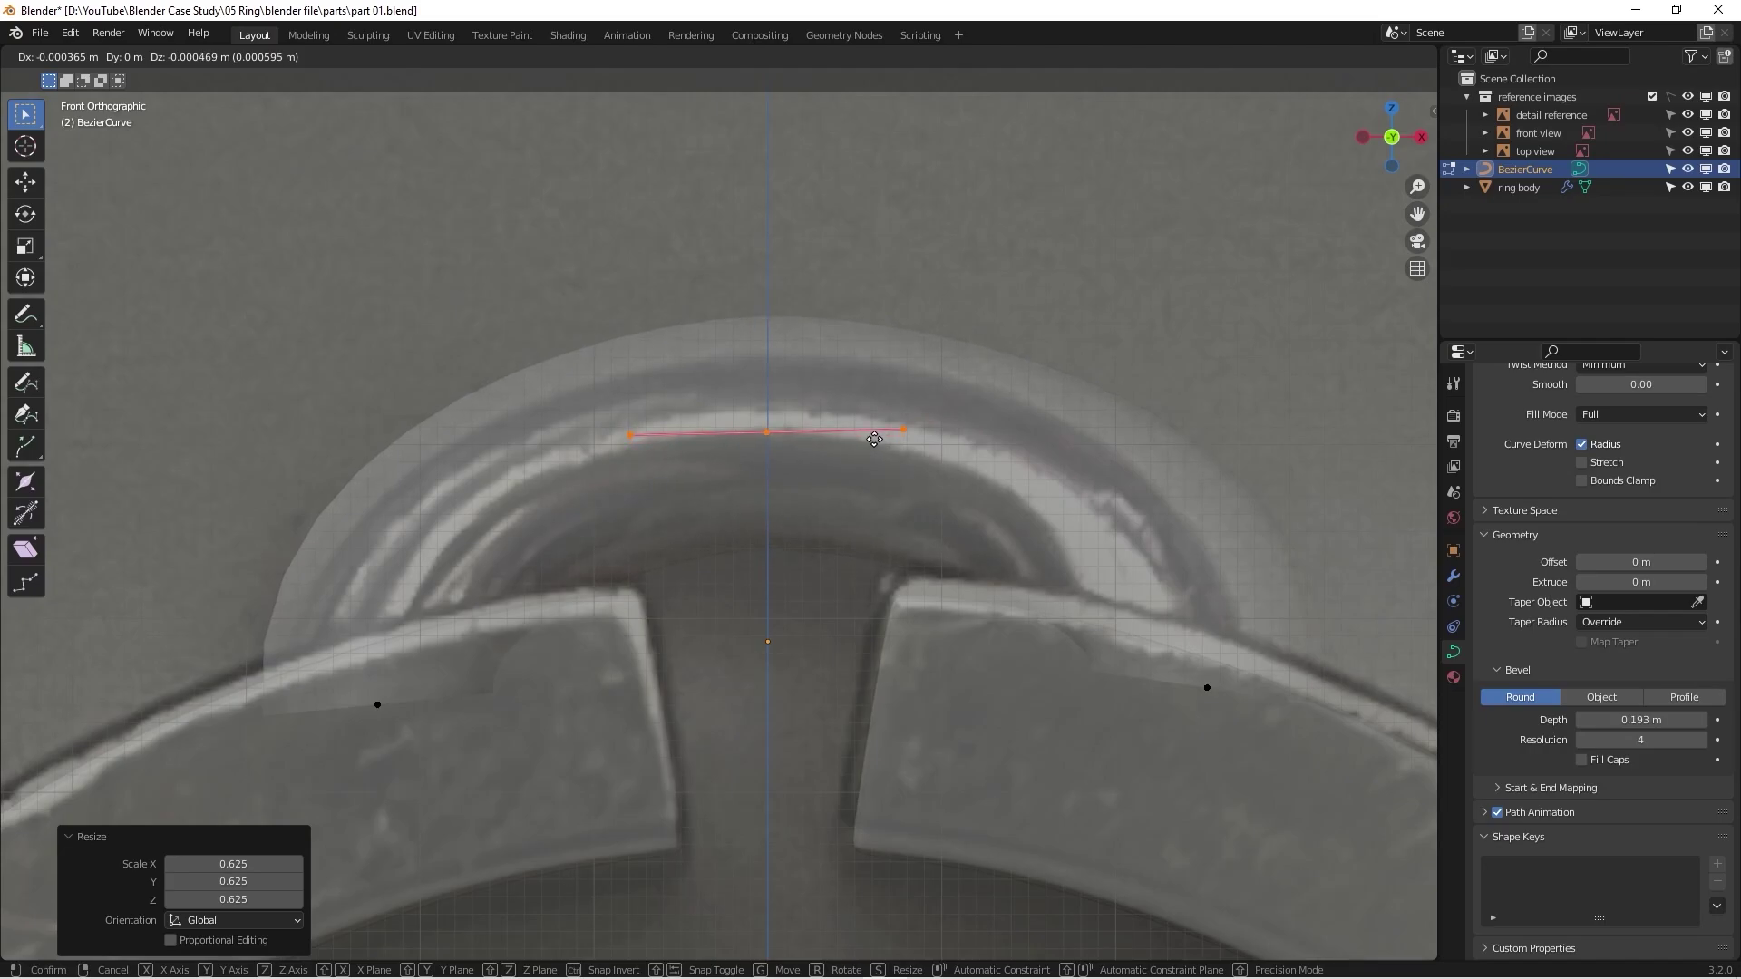
left_click(874, 439)
Step: Rotate the loop's right end point -7.1° and move it slightly inward and down into the ring body
scroll(874, 439, "down", 3)
left_click_drag(505, 528, 694, 671)
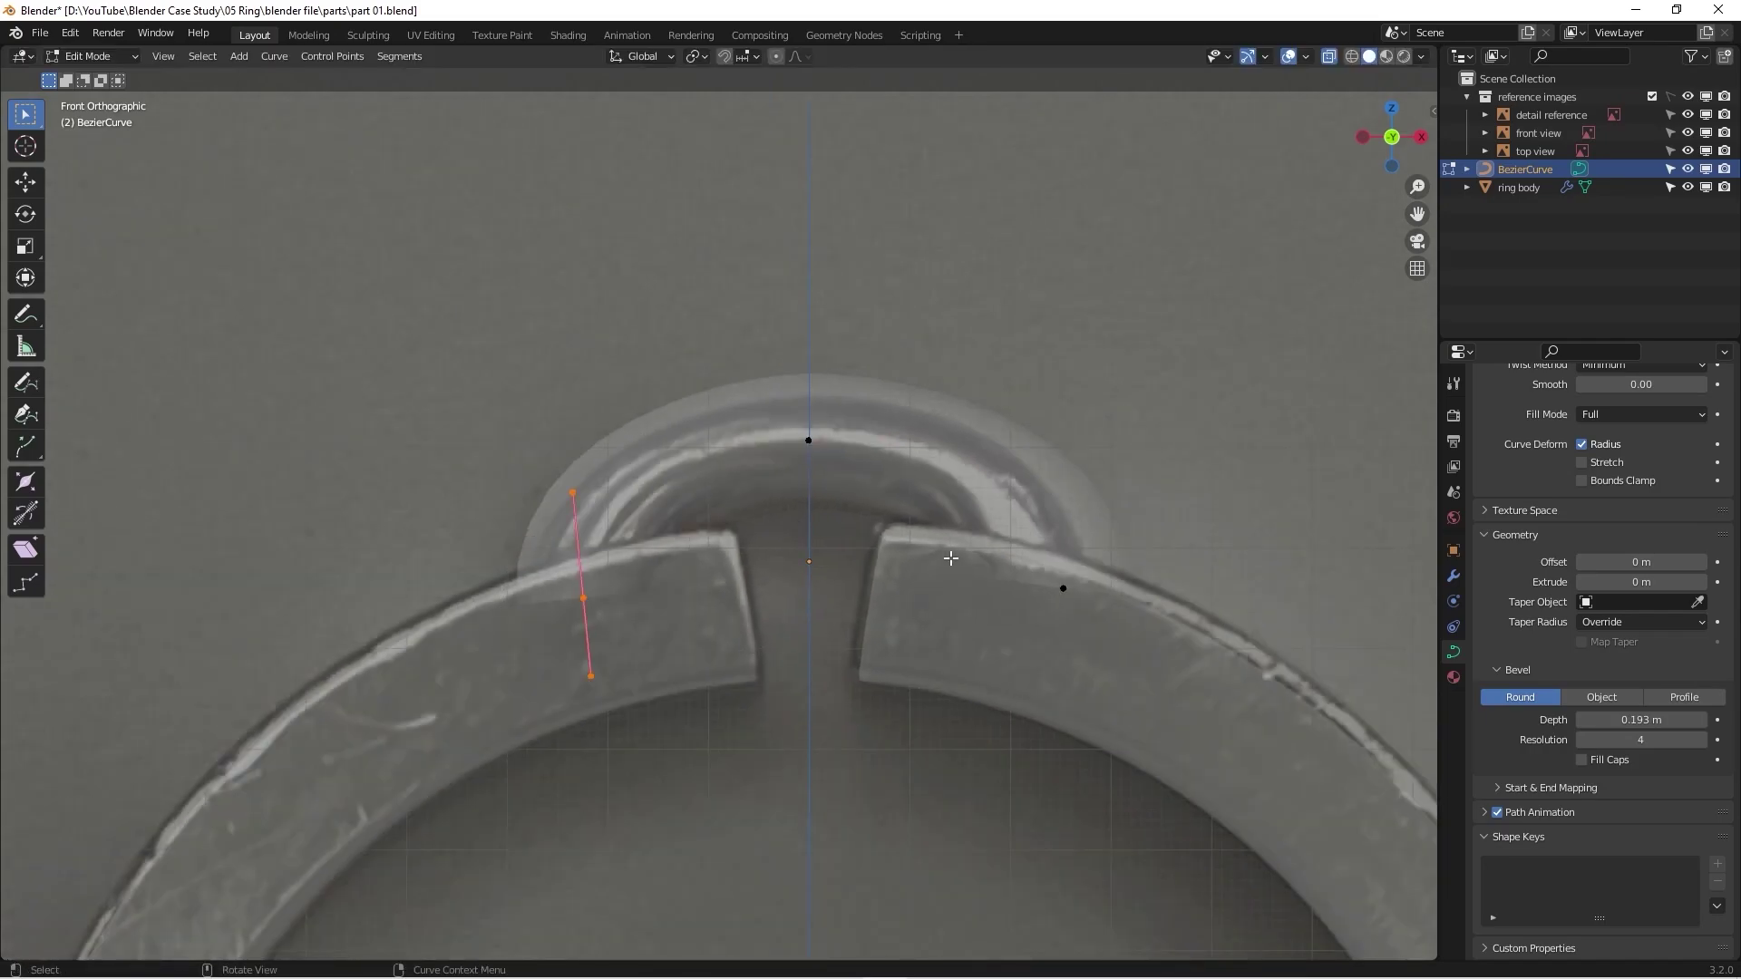
left_click_drag(950, 557, 1169, 652)
key("r")
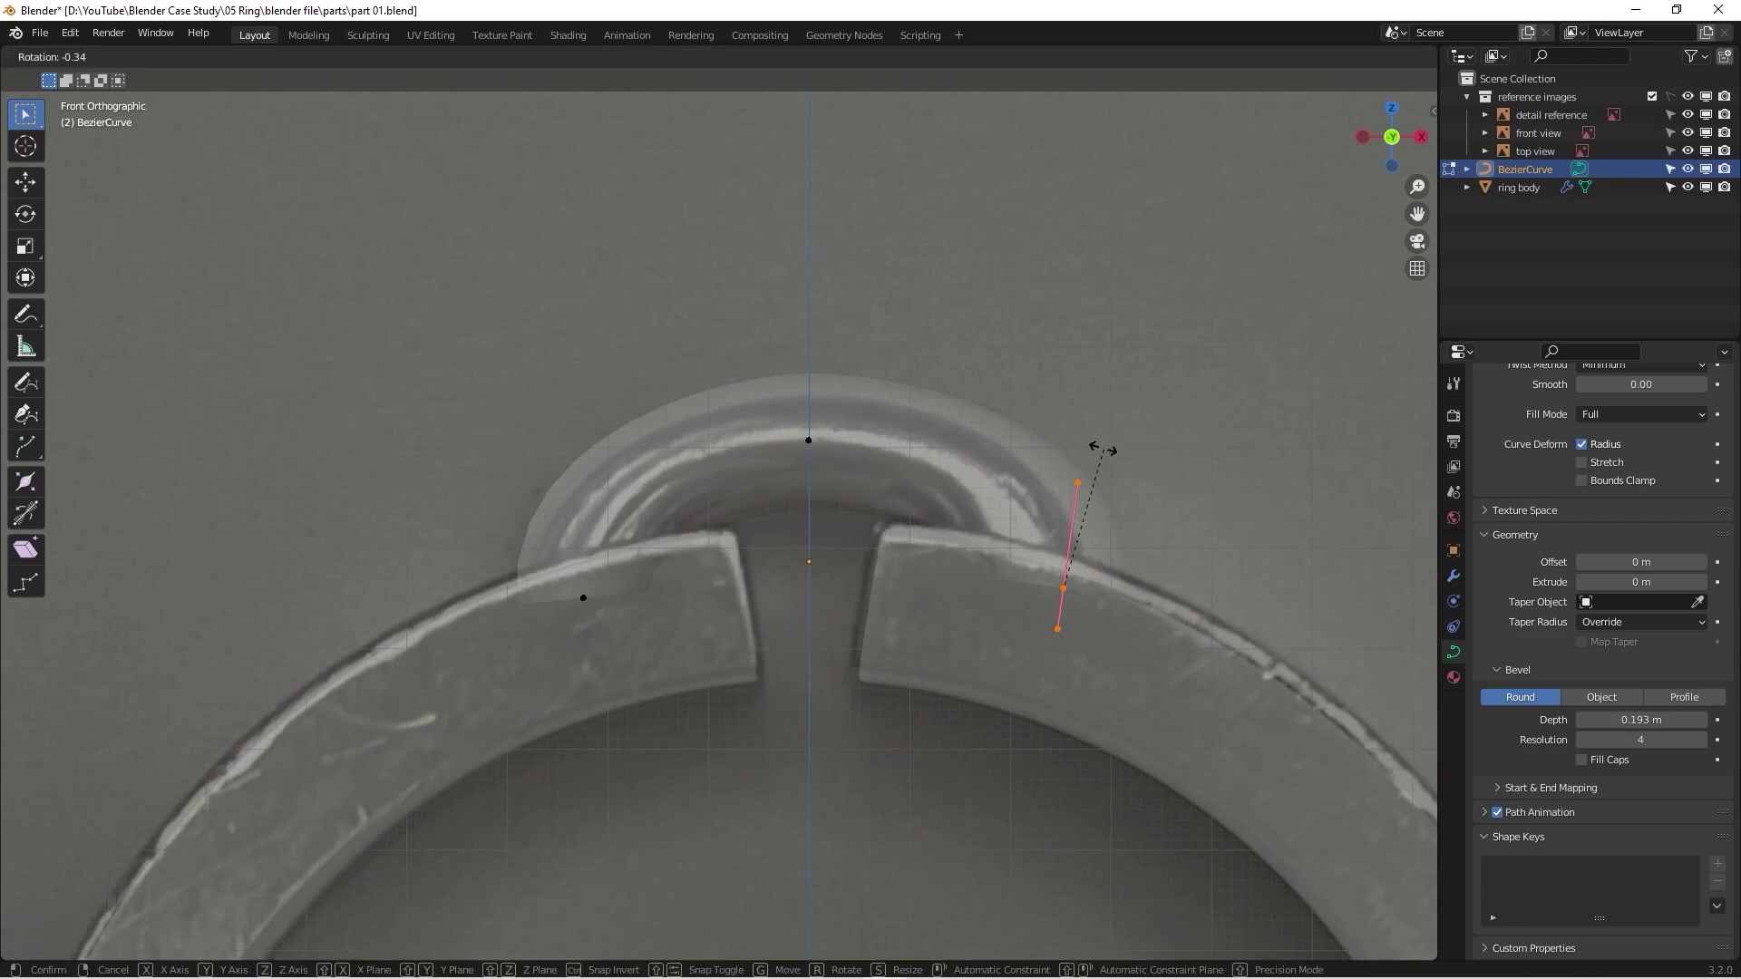
left_click(1087, 443)
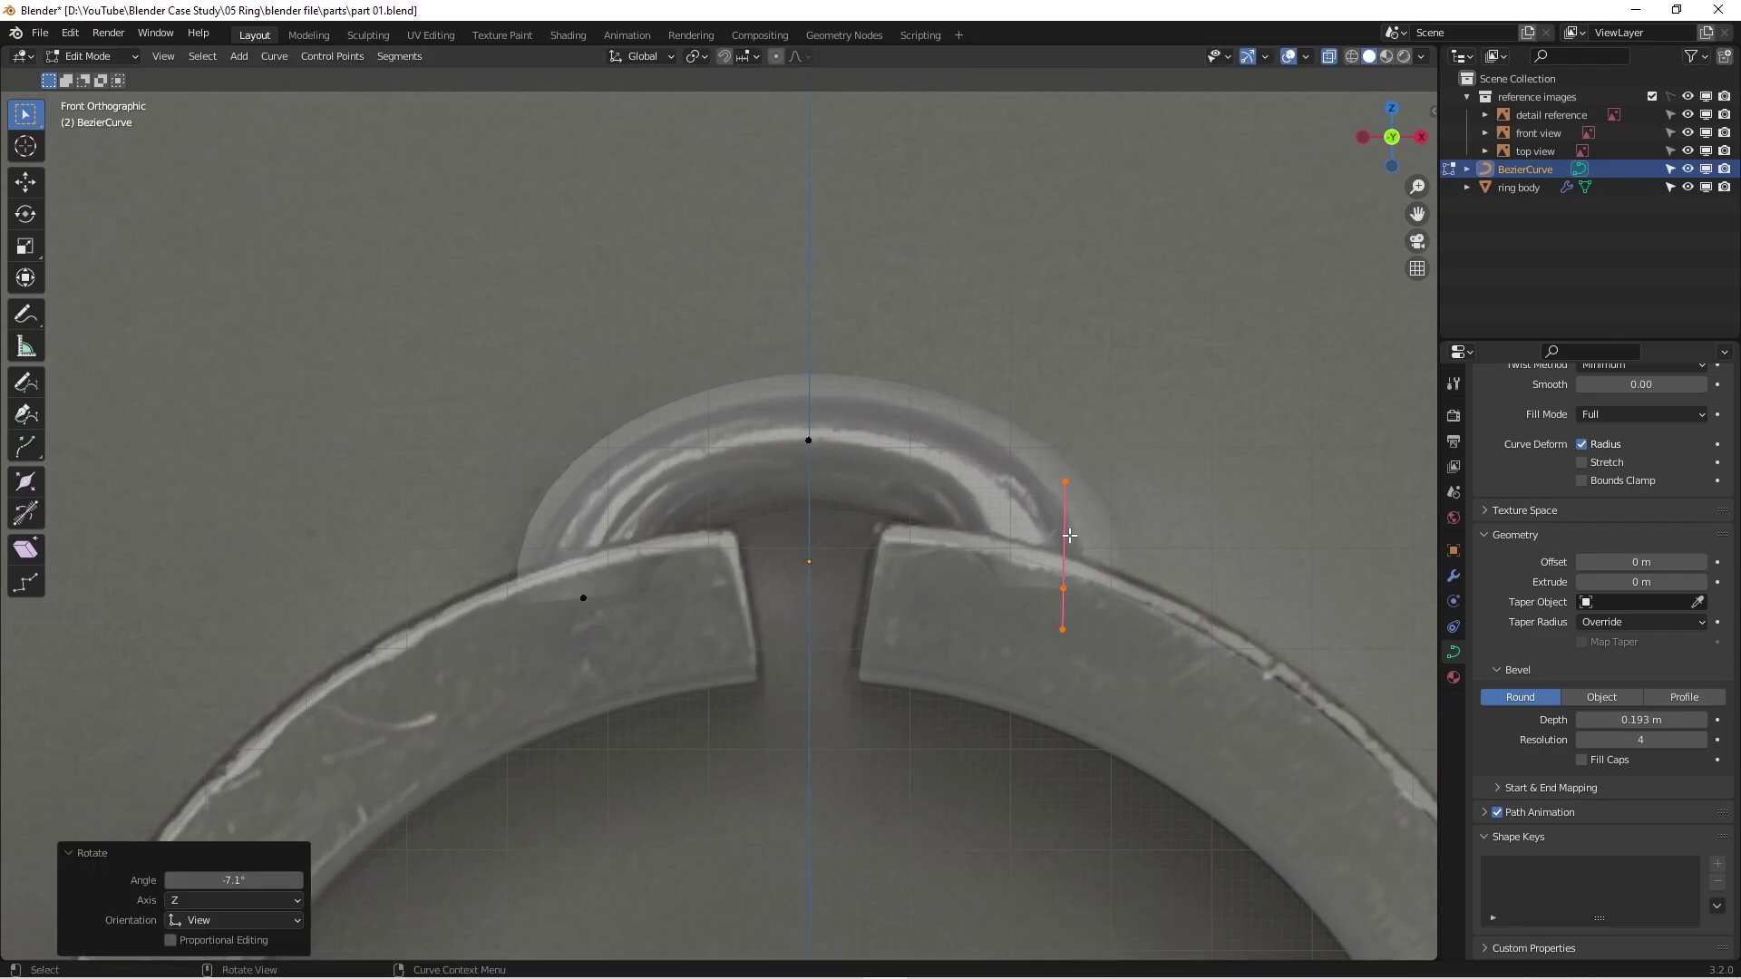
key("g")
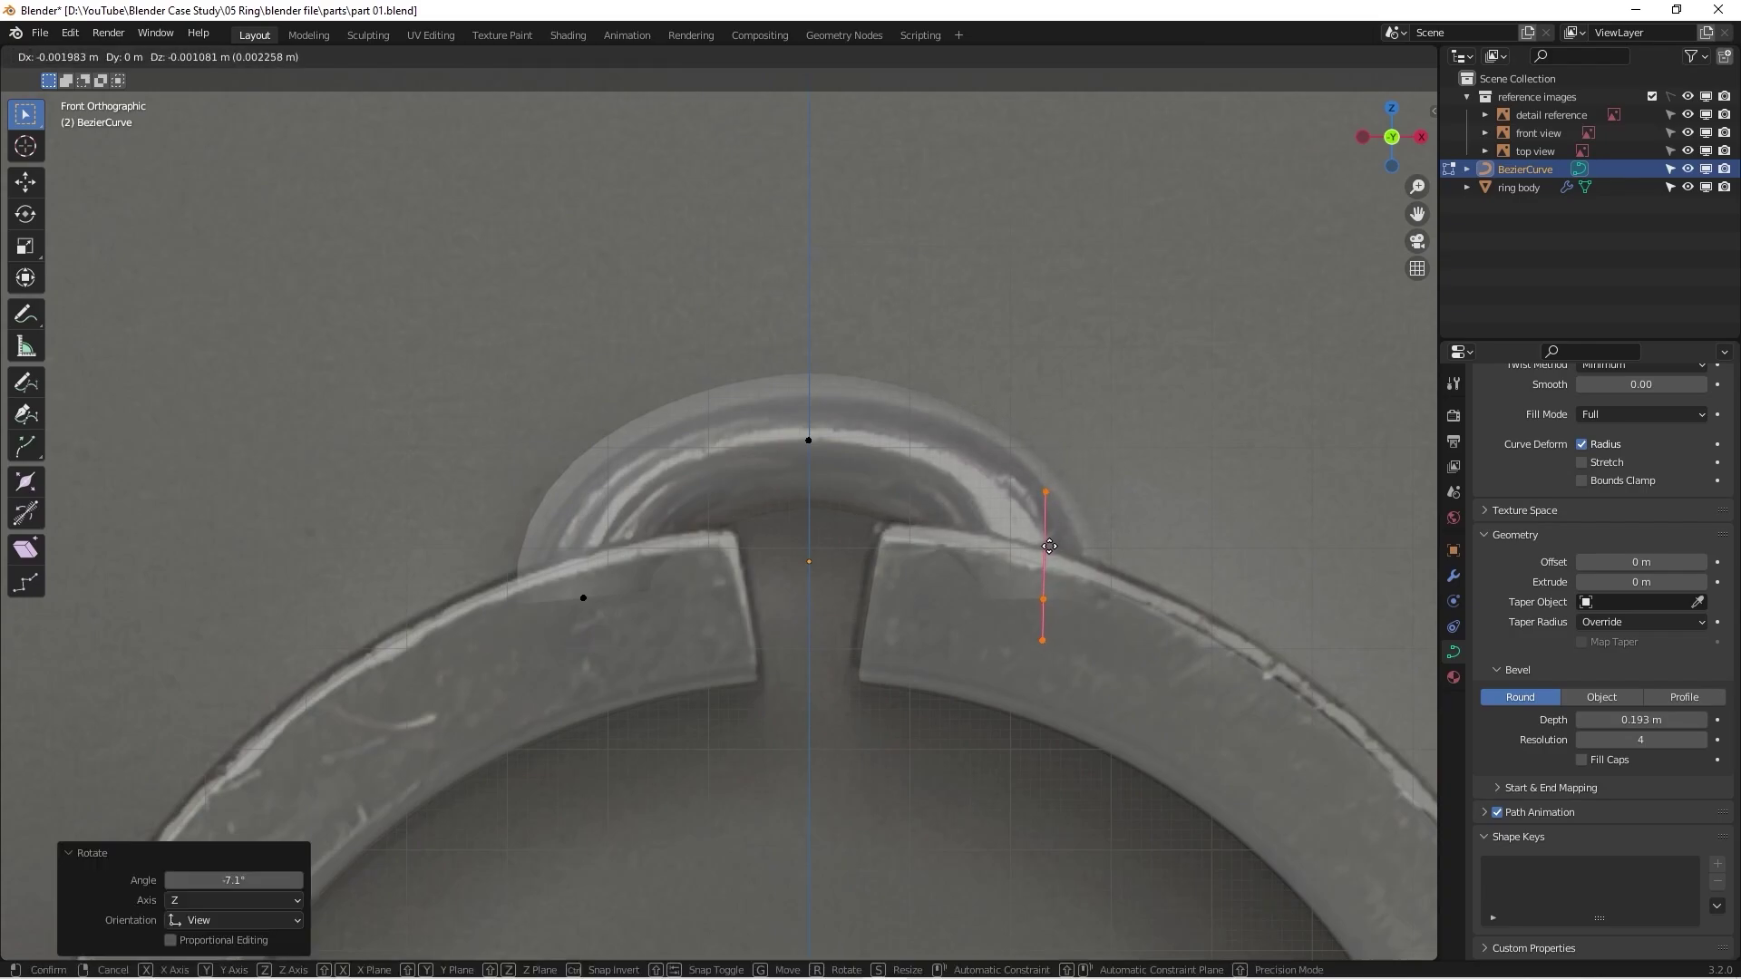
left_click(1059, 541)
Step: Move the loop's left end point about 0.0007 m inward along X and finish editing the curve
left_click_drag(433, 469, 743, 730)
key("g")
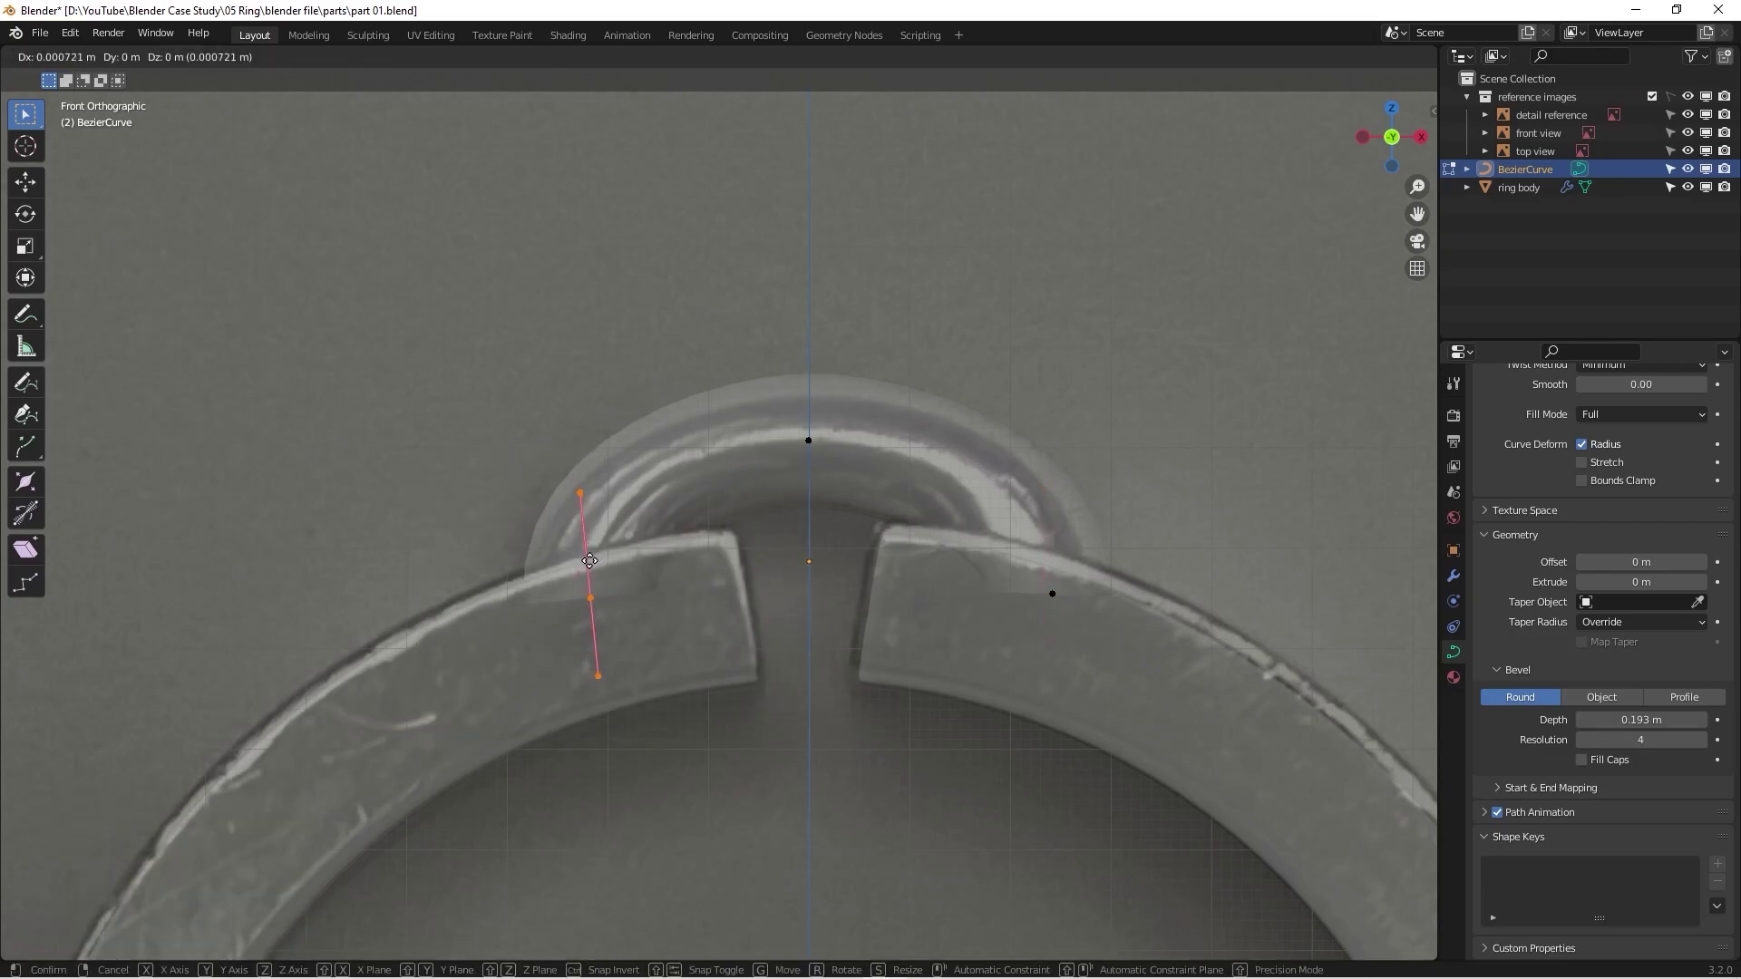
left_click(689, 540)
key("Tab")
Step: Reduce the loop curve's bevel depth to 0.17 m
middle_click_drag(801, 544, 595, 668)
scroll(813, 586, "up", 2)
left_click(744, 656)
left_click(760, 613)
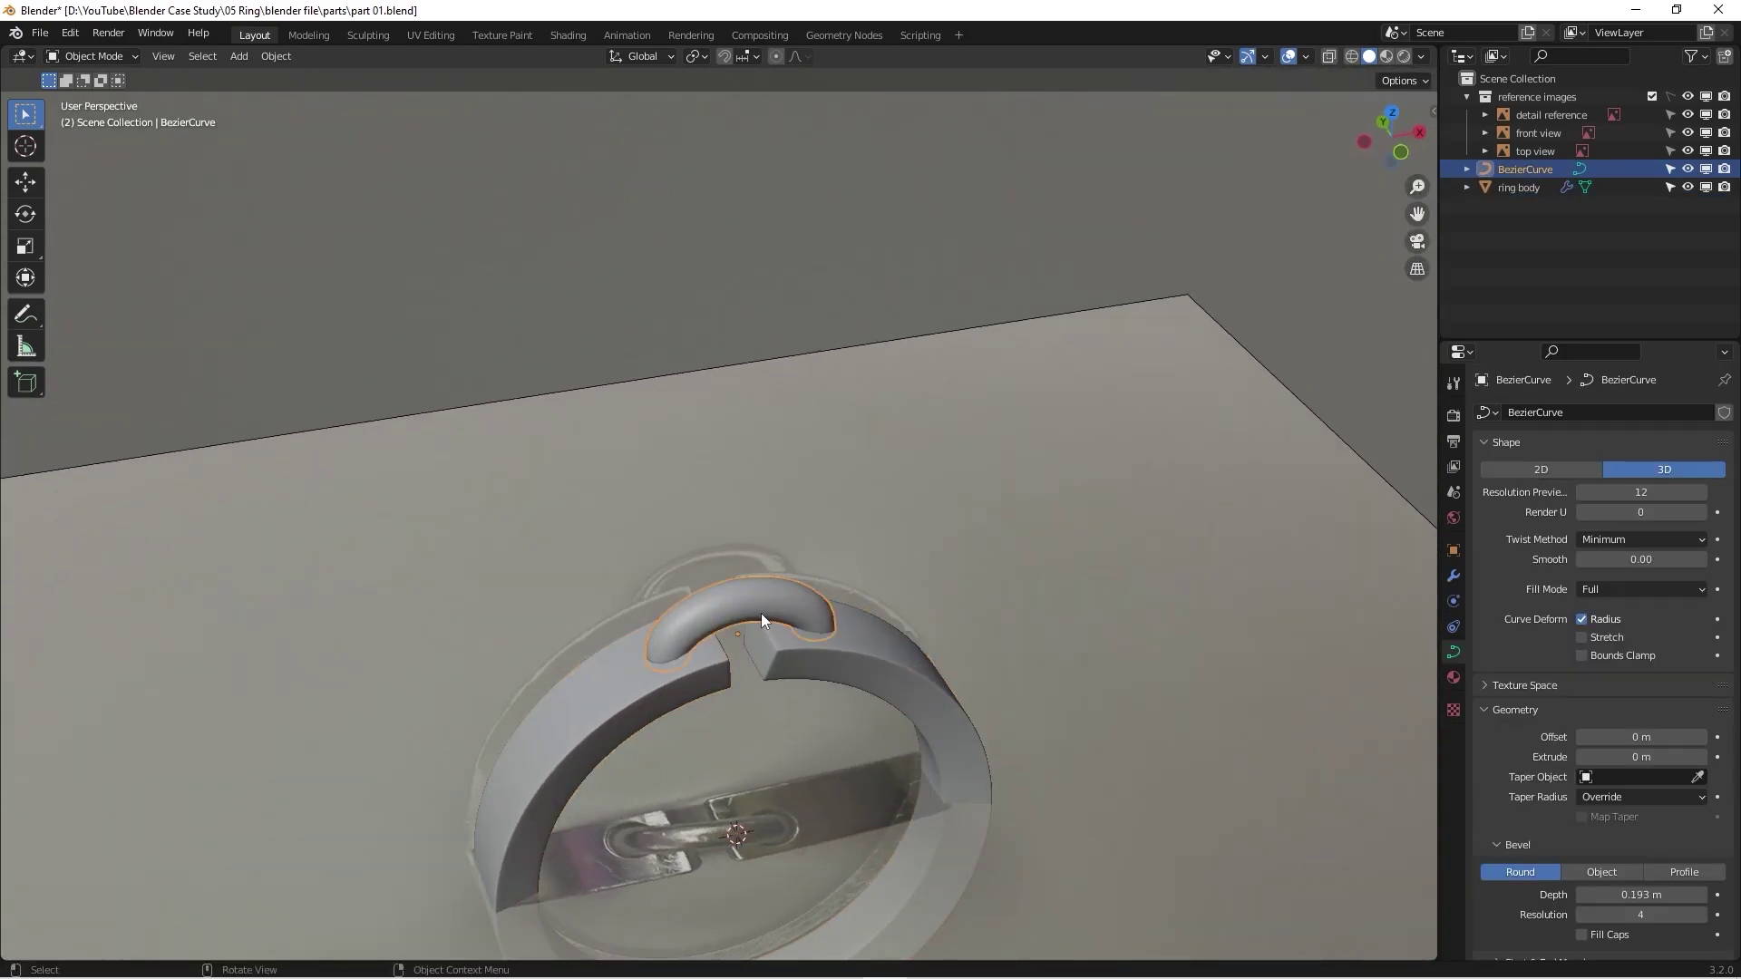
scroll(823, 634, "up", 3)
scroll(1600, 798, "down", 4)
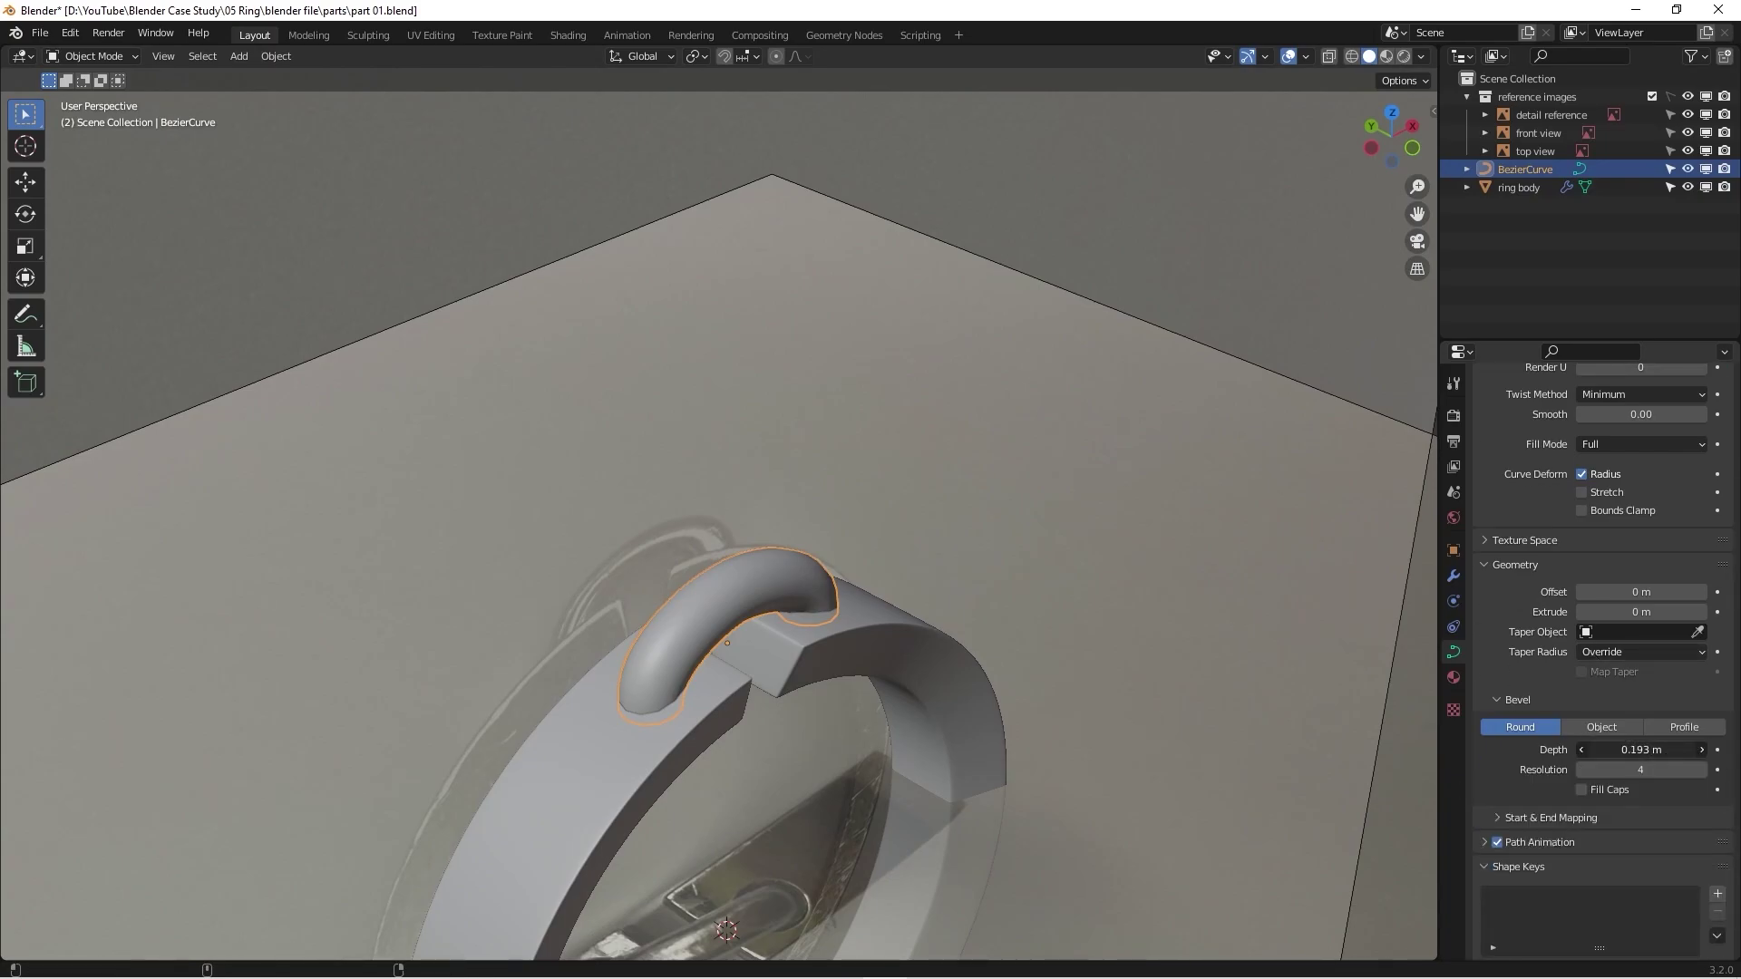
left_click_drag(1641, 749, 1623, 749)
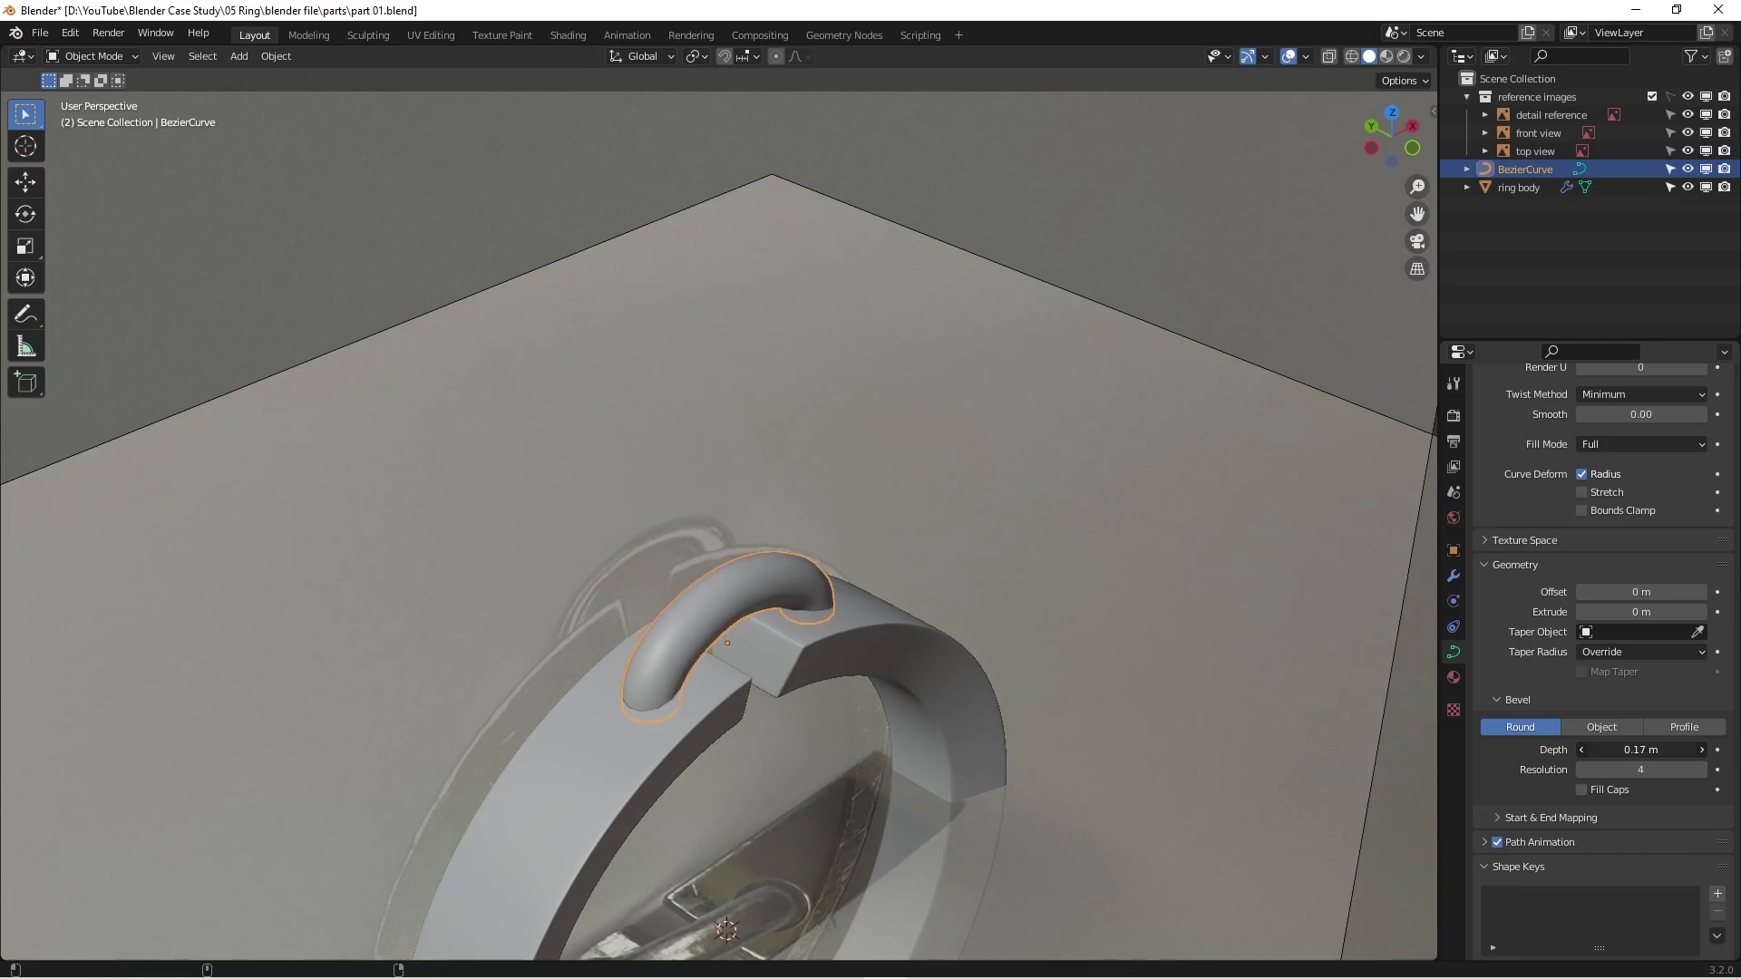
Step: Check the loop's smoothness up close and set the curve's preview resolution to 64
middle_click_drag(917, 604, 1003, 598)
scroll(823, 576, "up", 10)
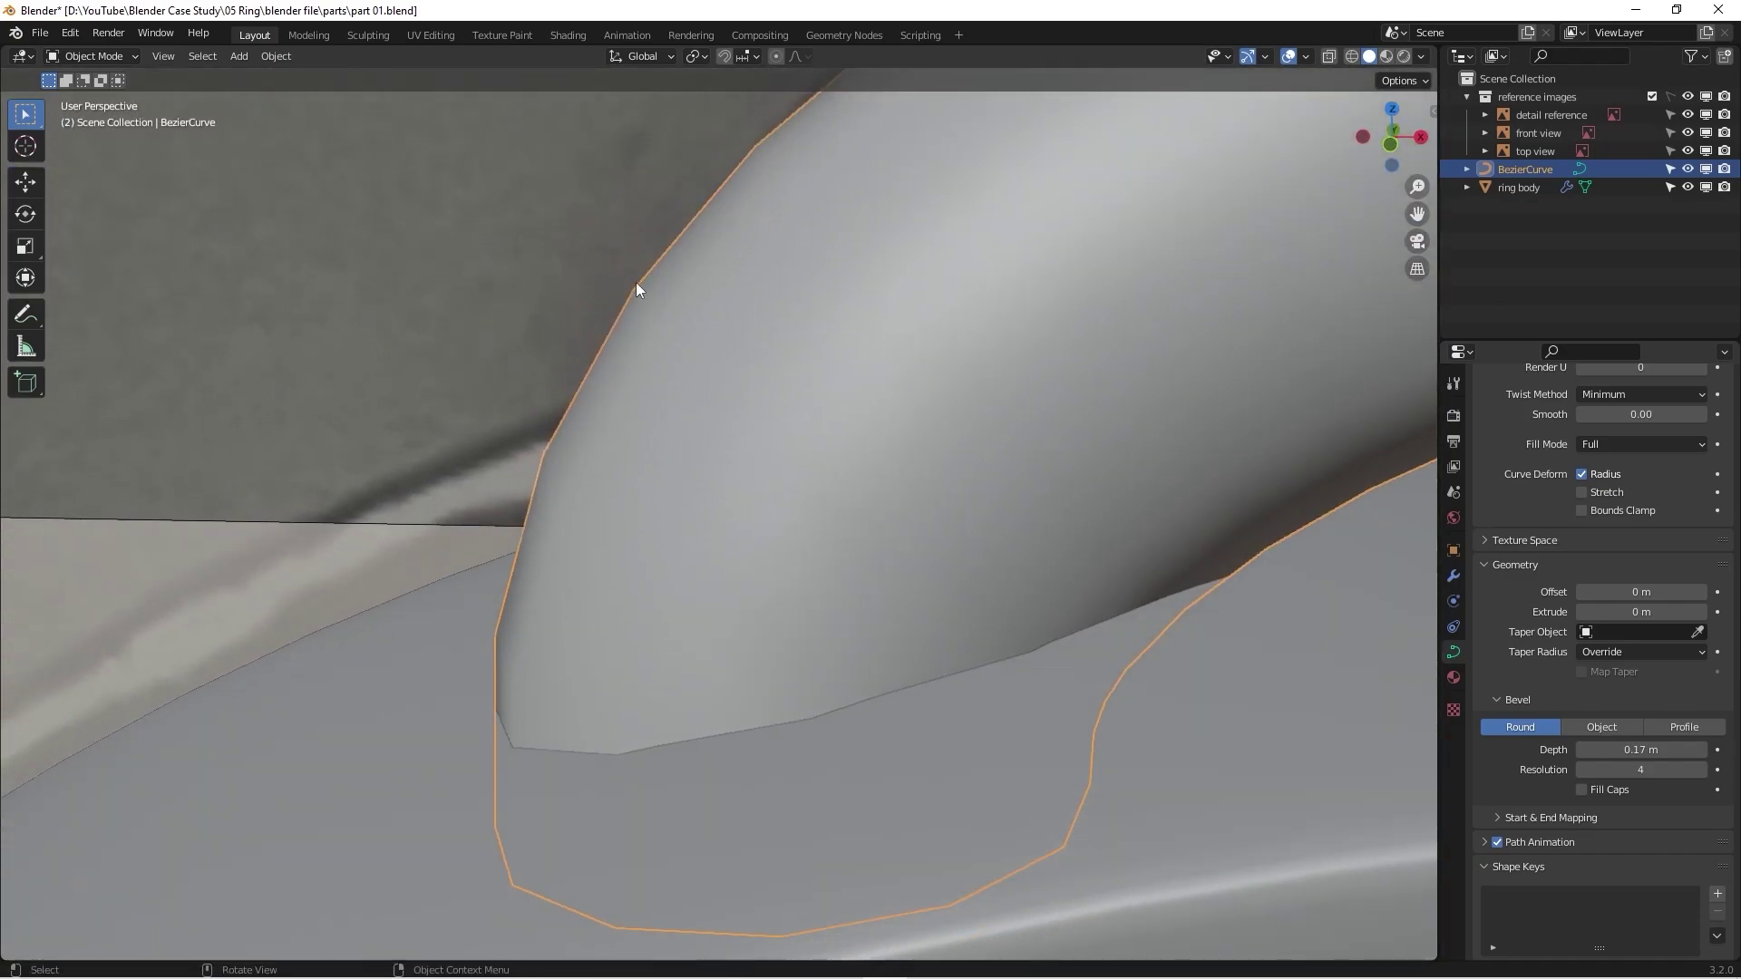
scroll(535, 480, "down", 3)
scroll(430, 607, "down", 5)
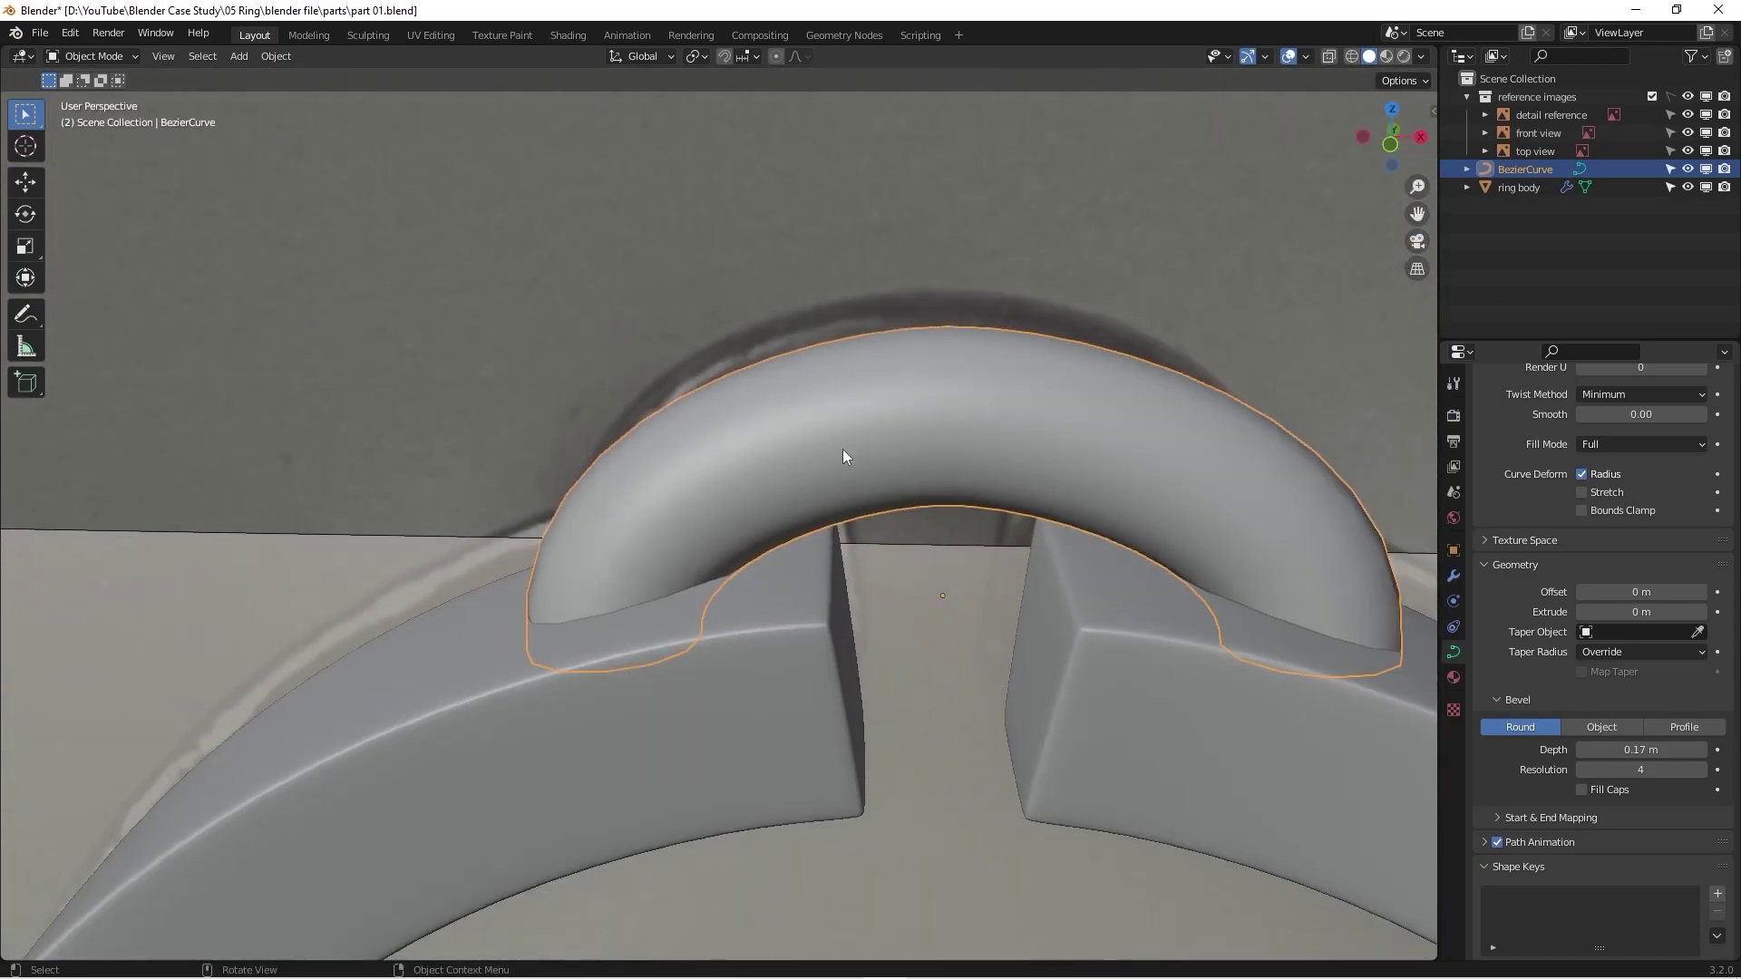
middle_click_drag(841, 449, 916, 494)
scroll(1577, 625, "up", 4)
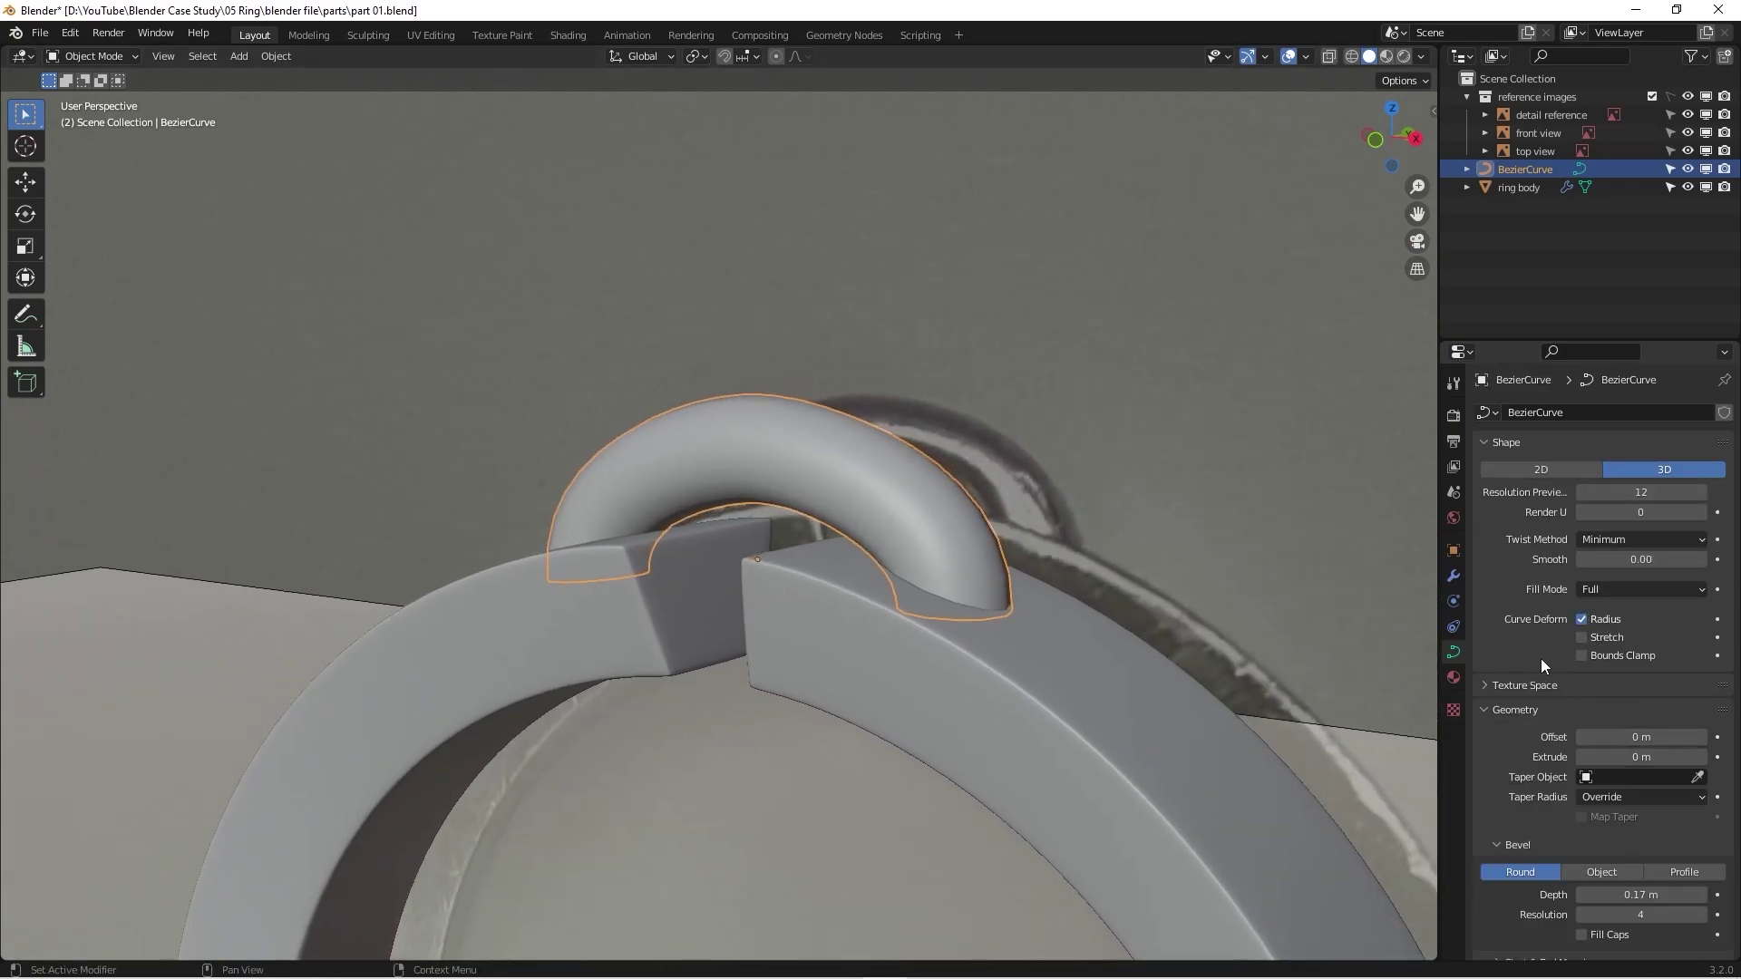
scroll(943, 669, "down", 2)
scroll(967, 521, "up", 8)
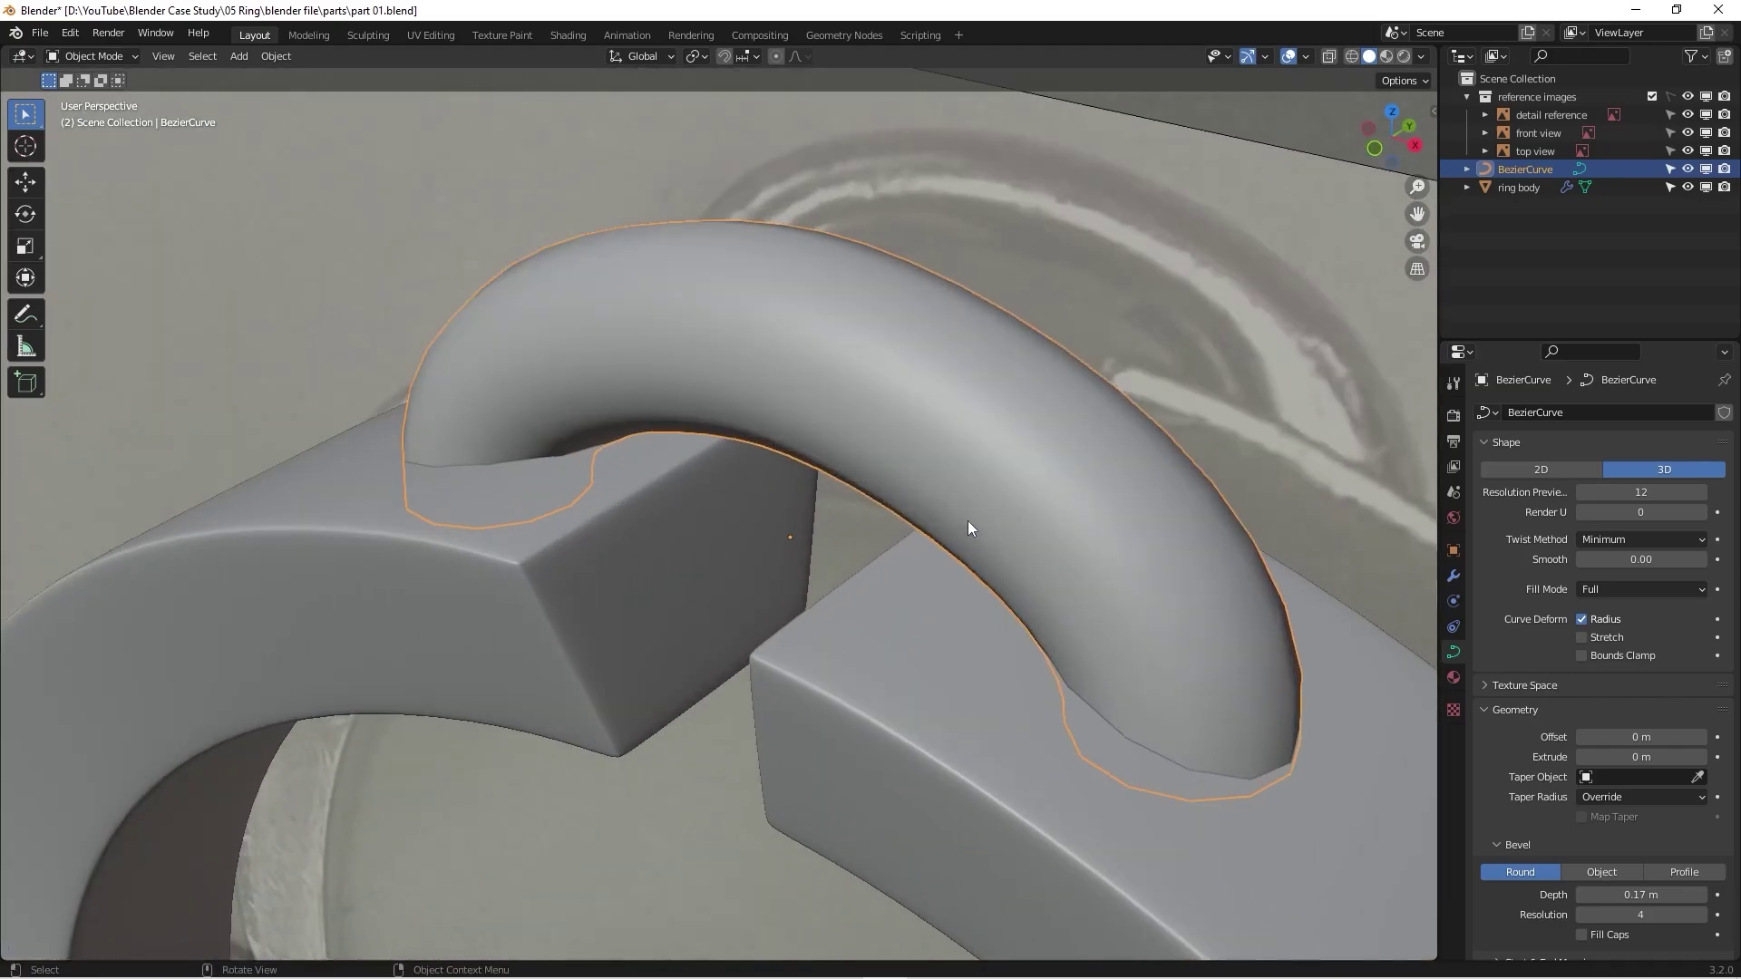
scroll(1084, 565, "down", 2)
scroll(948, 597, "up", 2)
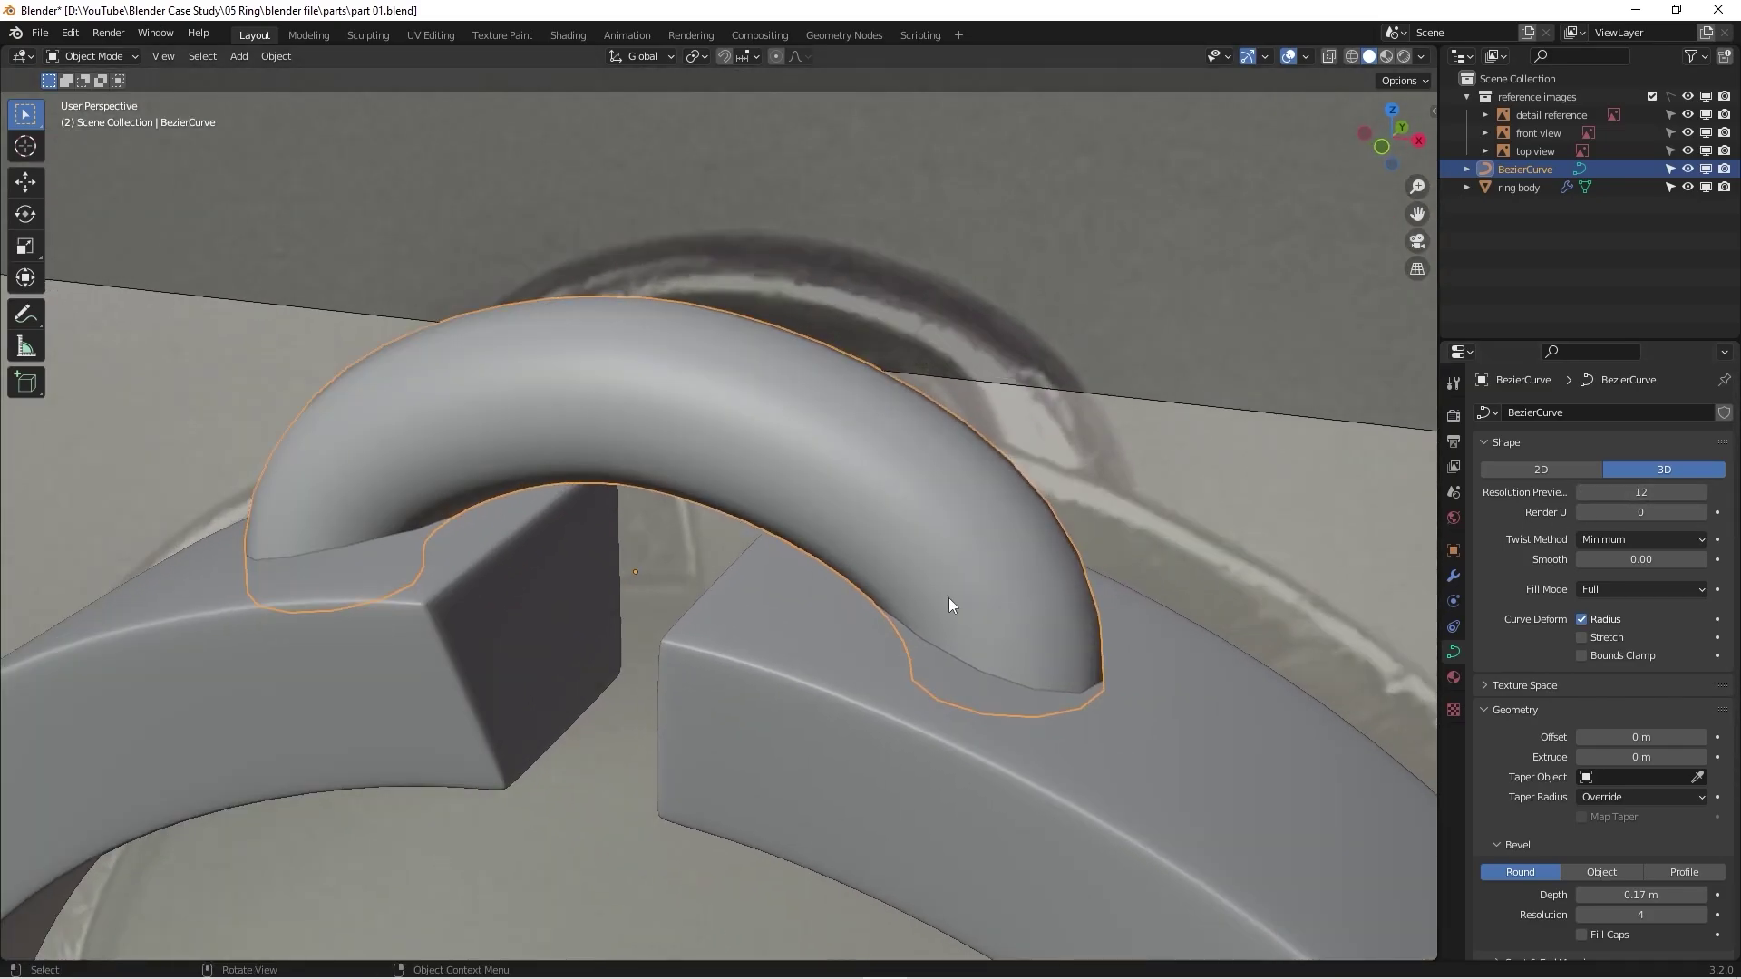
scroll(948, 597, "up", 6)
scroll(935, 590, "down", 3, "ctrl")
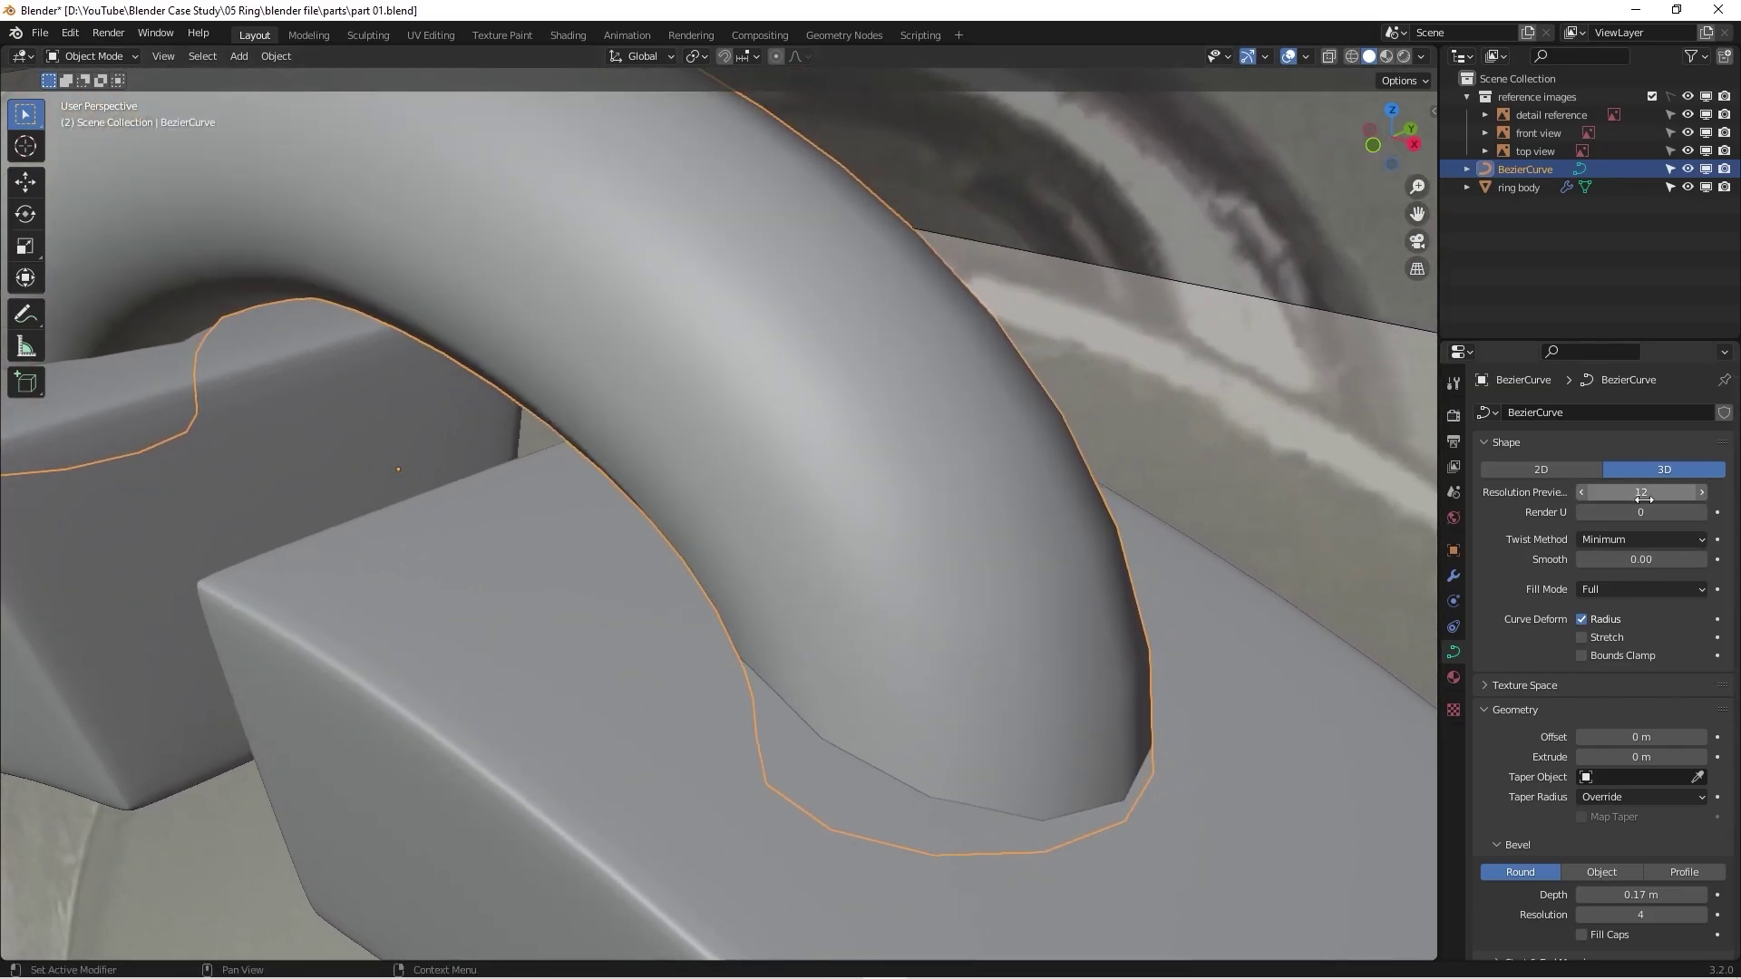
left_click_drag(1641, 493, 1696, 492)
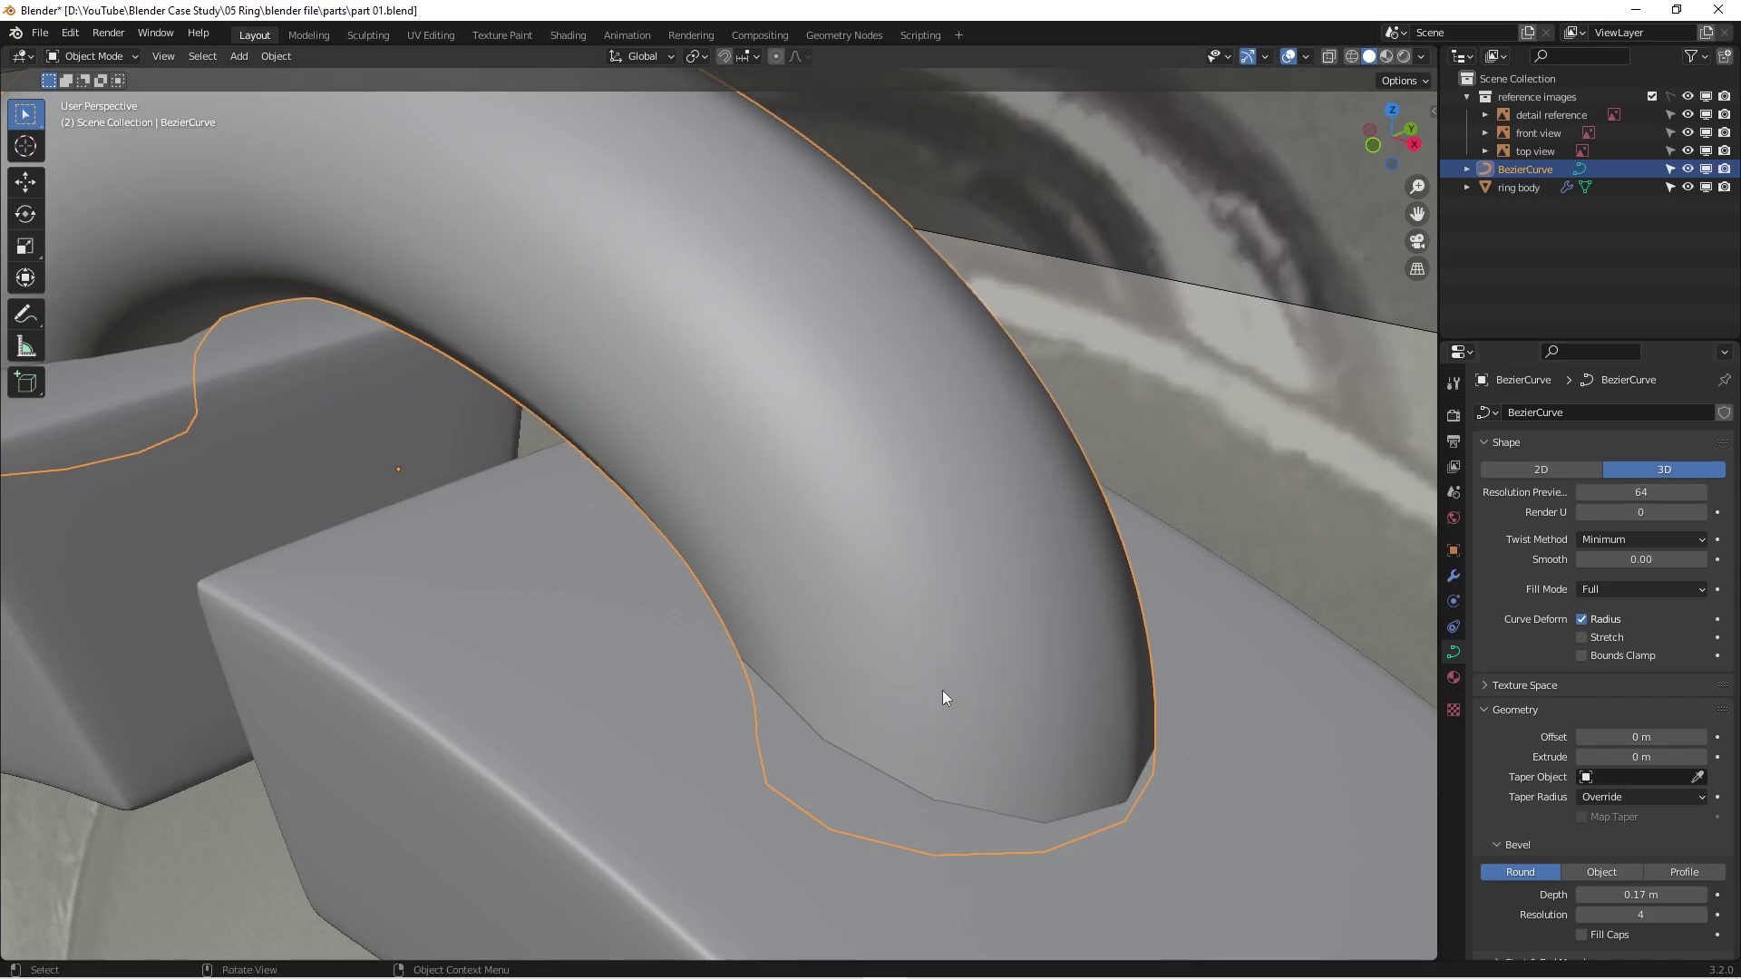
Step: Examine from several angles how the loop's ends meet the ring body
scroll(943, 689, "down", 3)
scroll(961, 793, "up", 1)
middle_click_drag(961, 792, 911, 687)
left_click(988, 809)
left_click(856, 568)
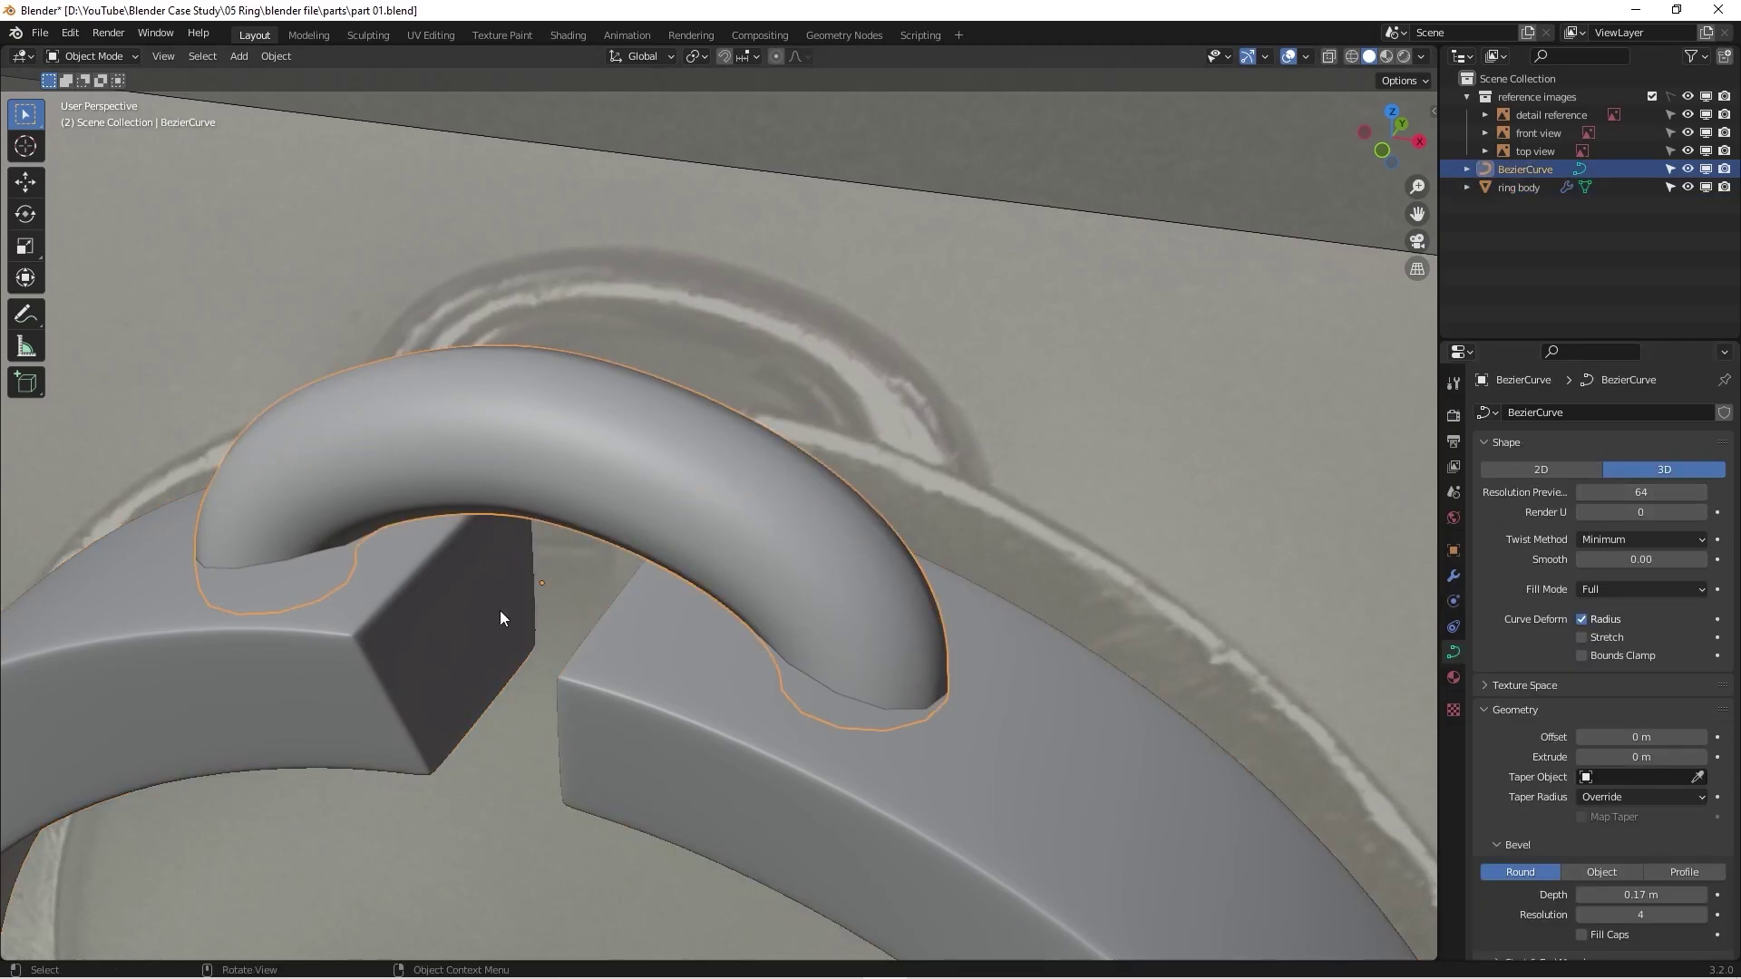
middle_click_drag(500, 618, 464, 494)
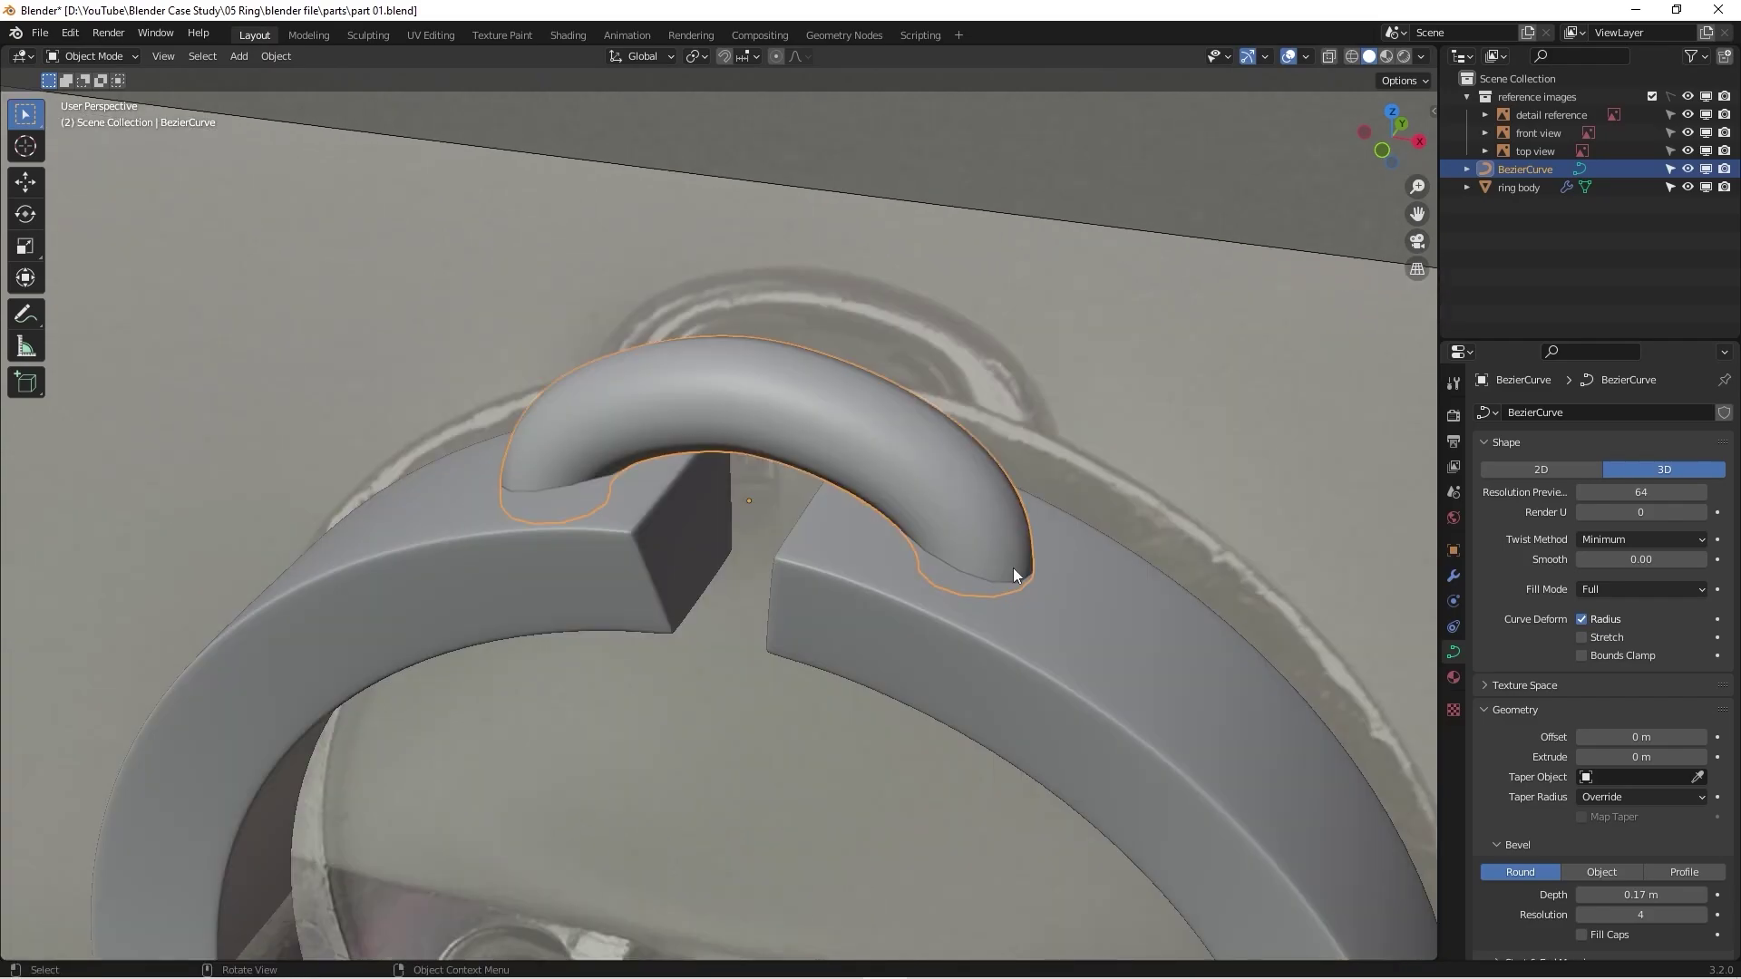
scroll(988, 572, "up", 4)
middle_click_drag(970, 591, 746, 640)
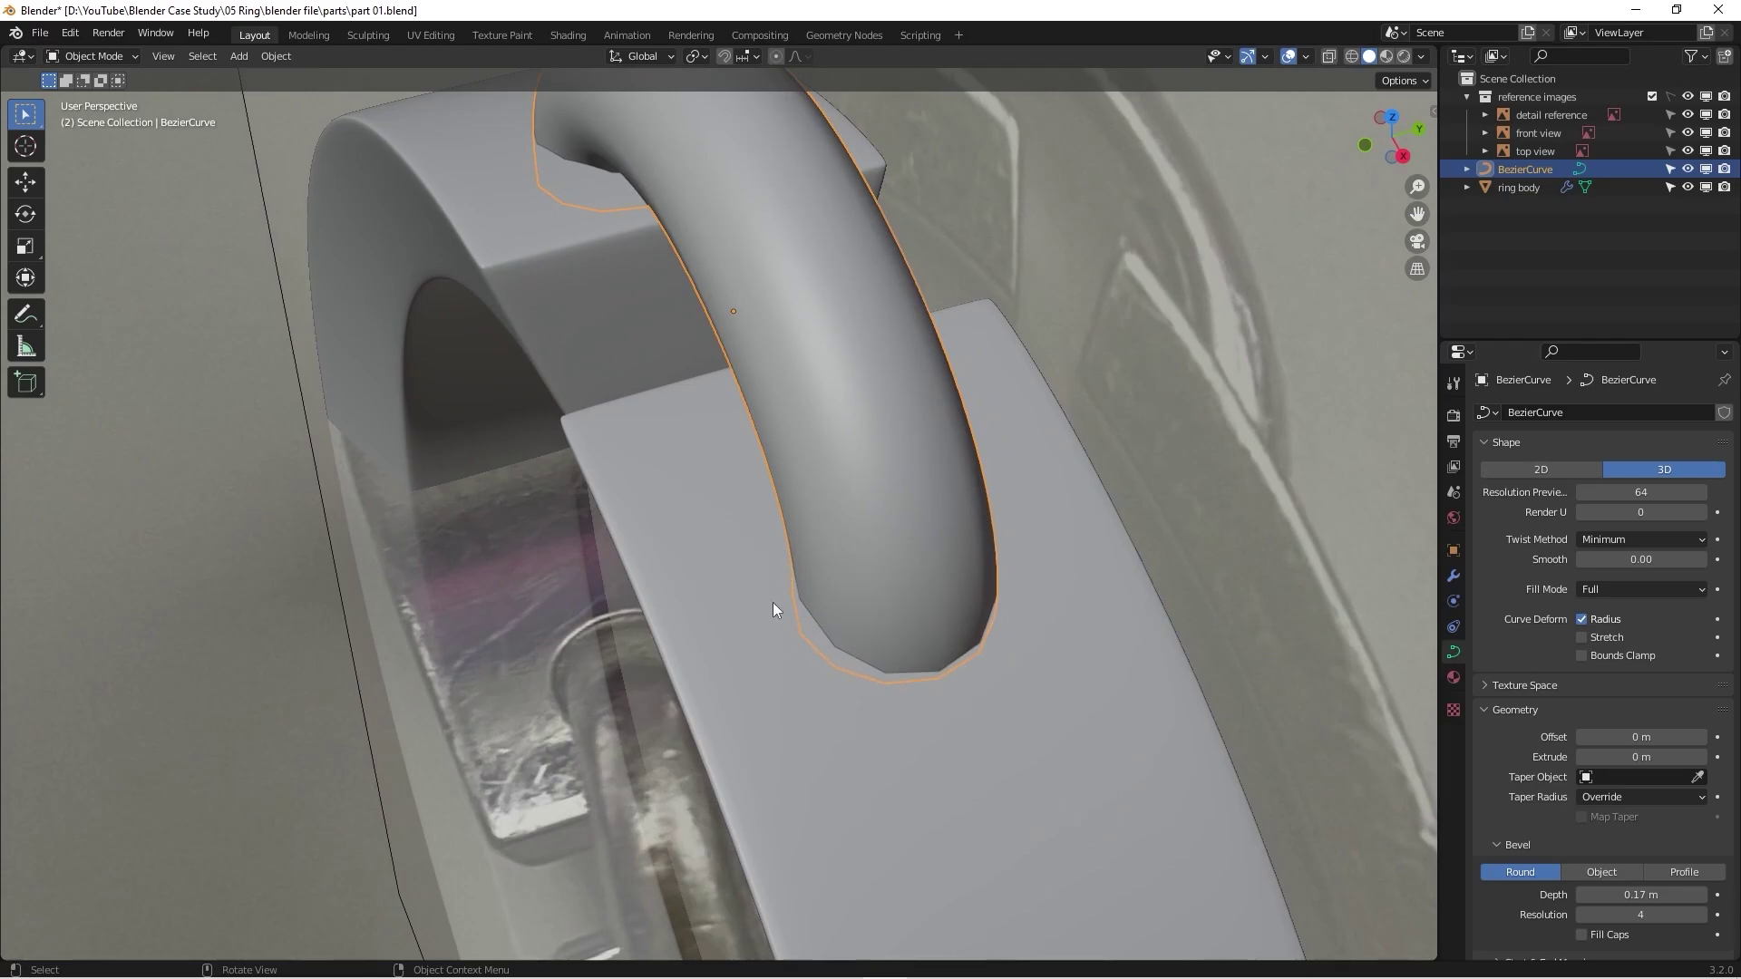
middle_click_drag(774, 603, 1017, 662)
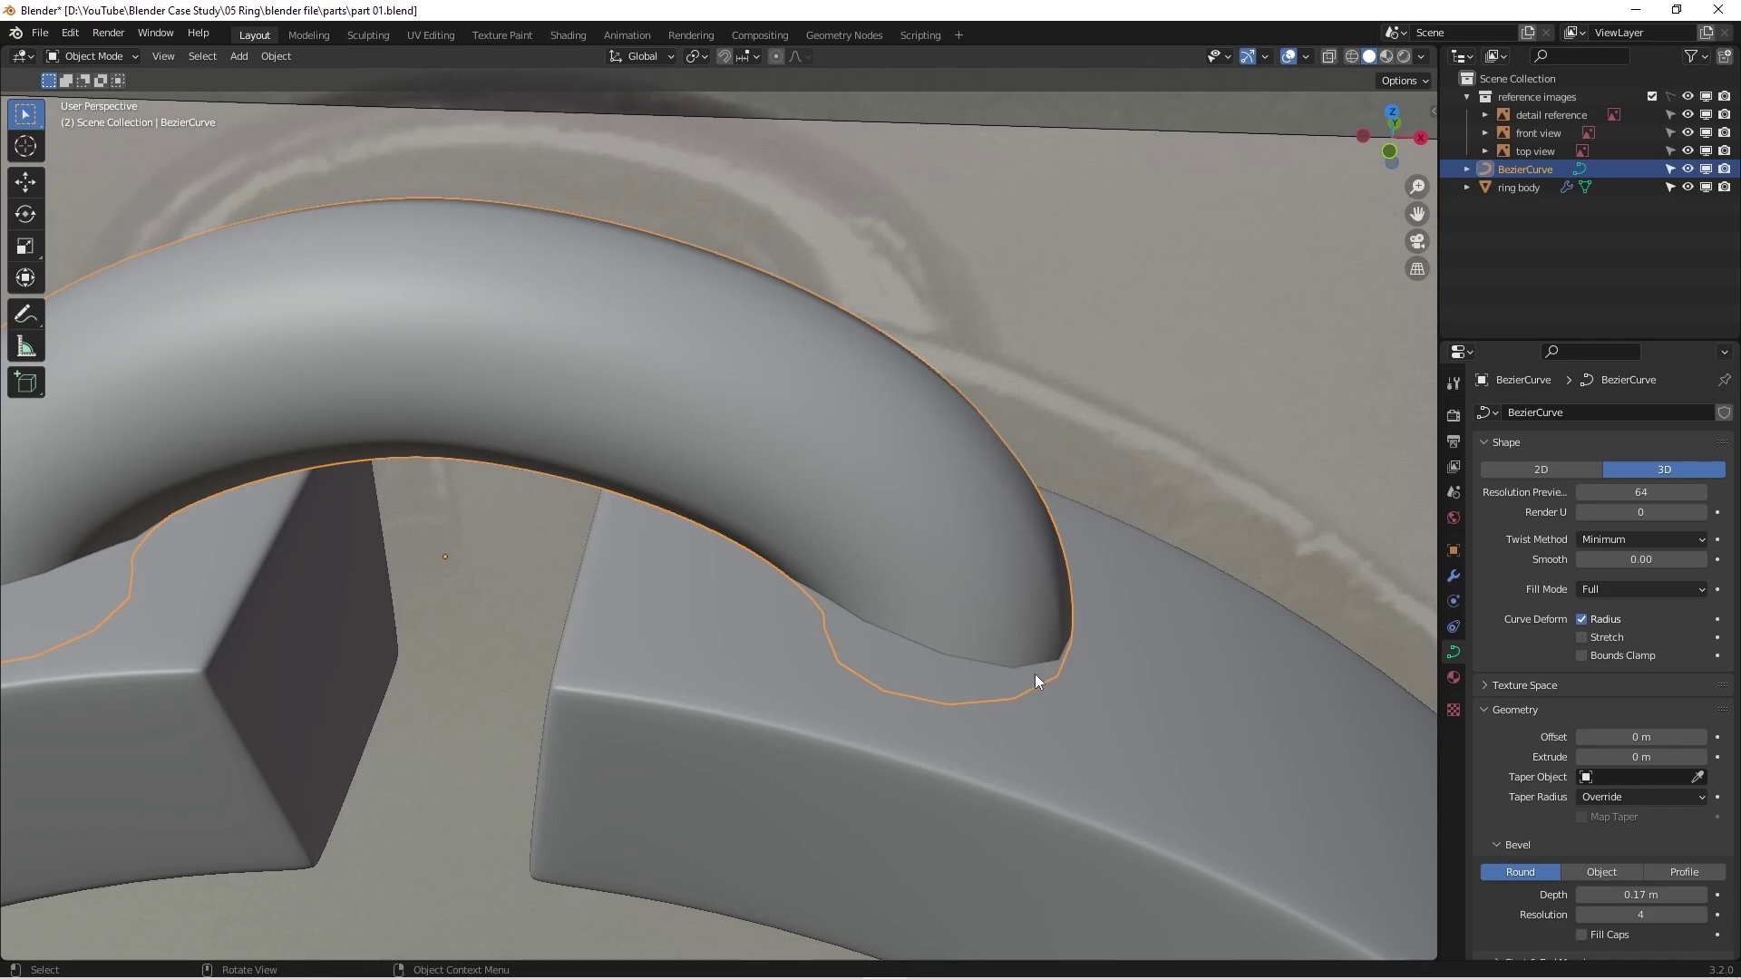
scroll(1041, 675, "down", 5)
Step: Inspect the ring body's mesh around the loop's right end in edit mode, and reselect the loop curve in object mode
left_click(1090, 696)
key("Tab")
scroll(1115, 703, "up", 5)
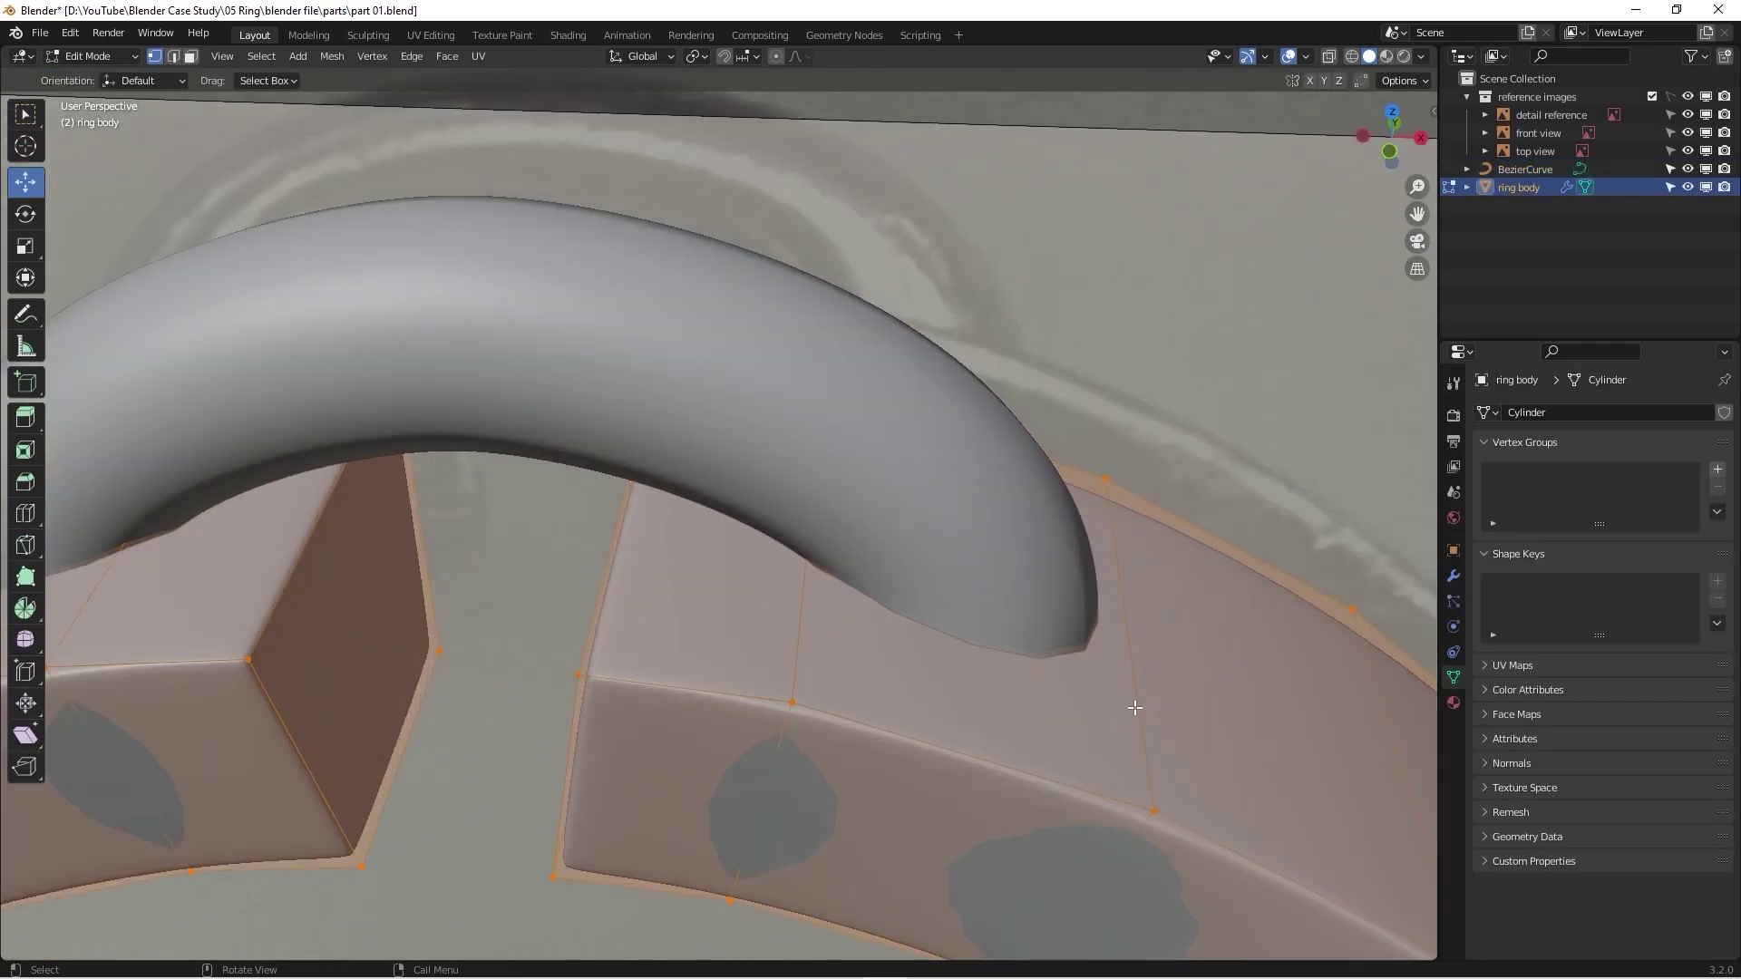
scroll(1070, 689, "down", 2)
key("Tab")
left_click(948, 548)
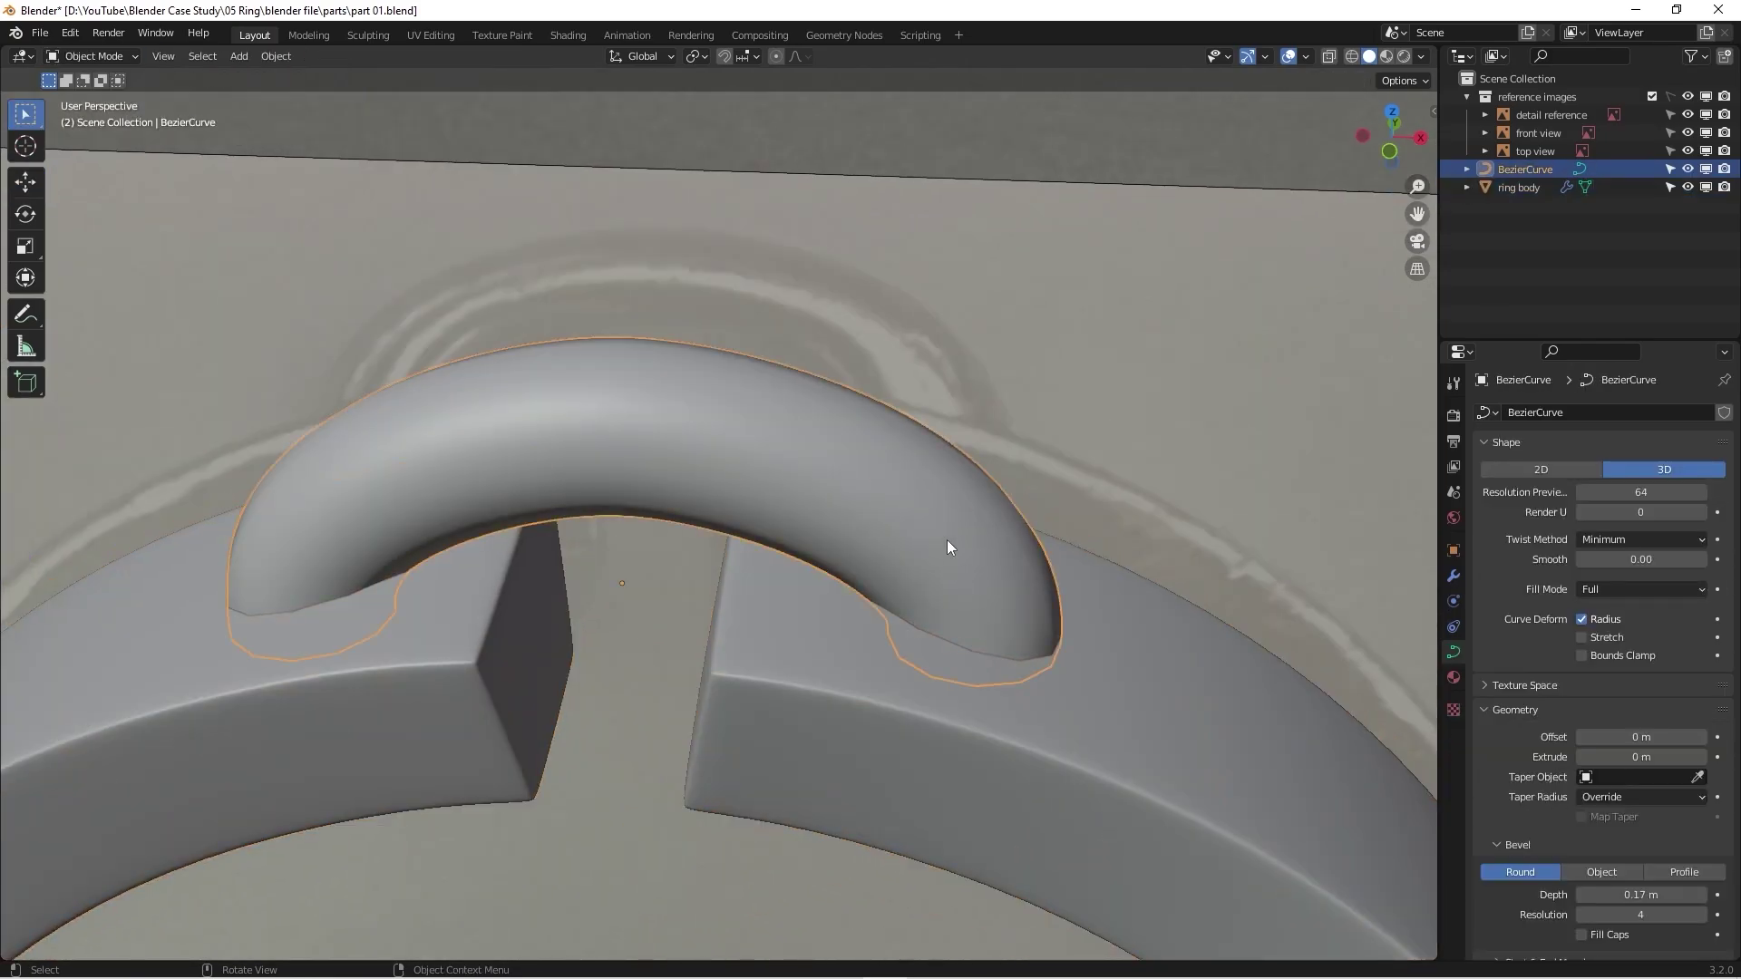
middle_click_drag(842, 536, 899, 607)
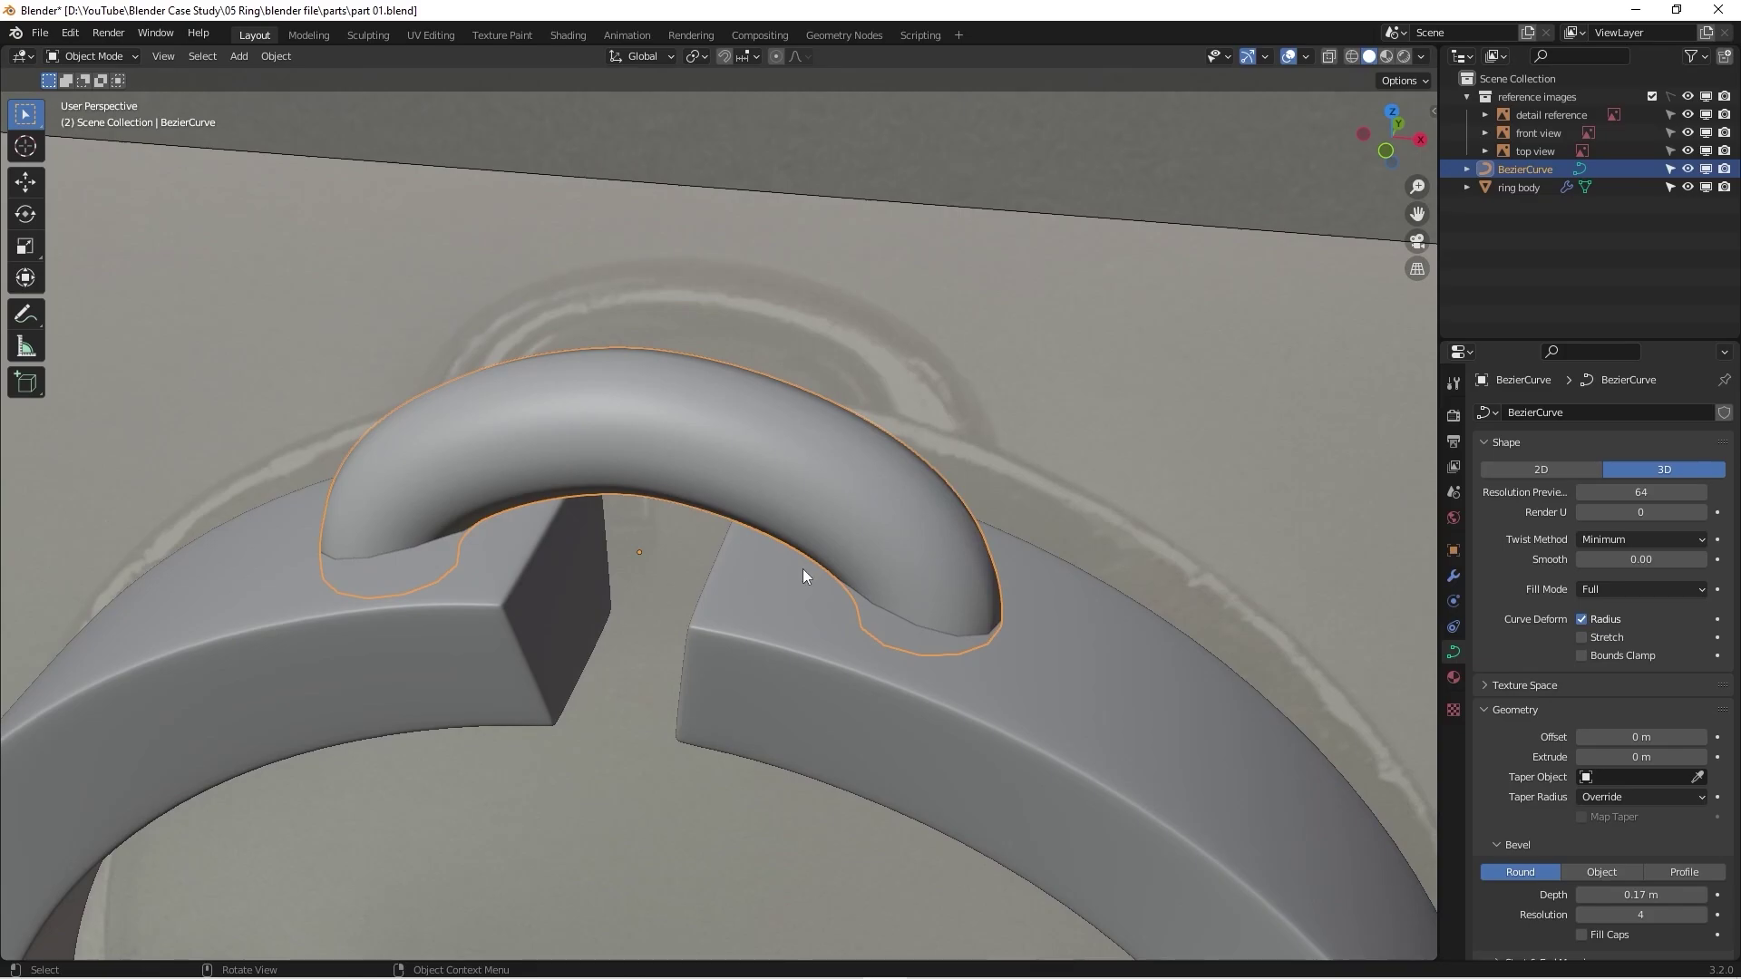
Step: Set the loop curve's preview resolution to 12 and check the loop's smoothness up close
scroll(849, 591, "down", 2)
middle_click_drag(876, 546, 940, 544)
scroll(954, 531, "up", 3)
scroll(940, 544, "up", 2)
left_click(1631, 495)
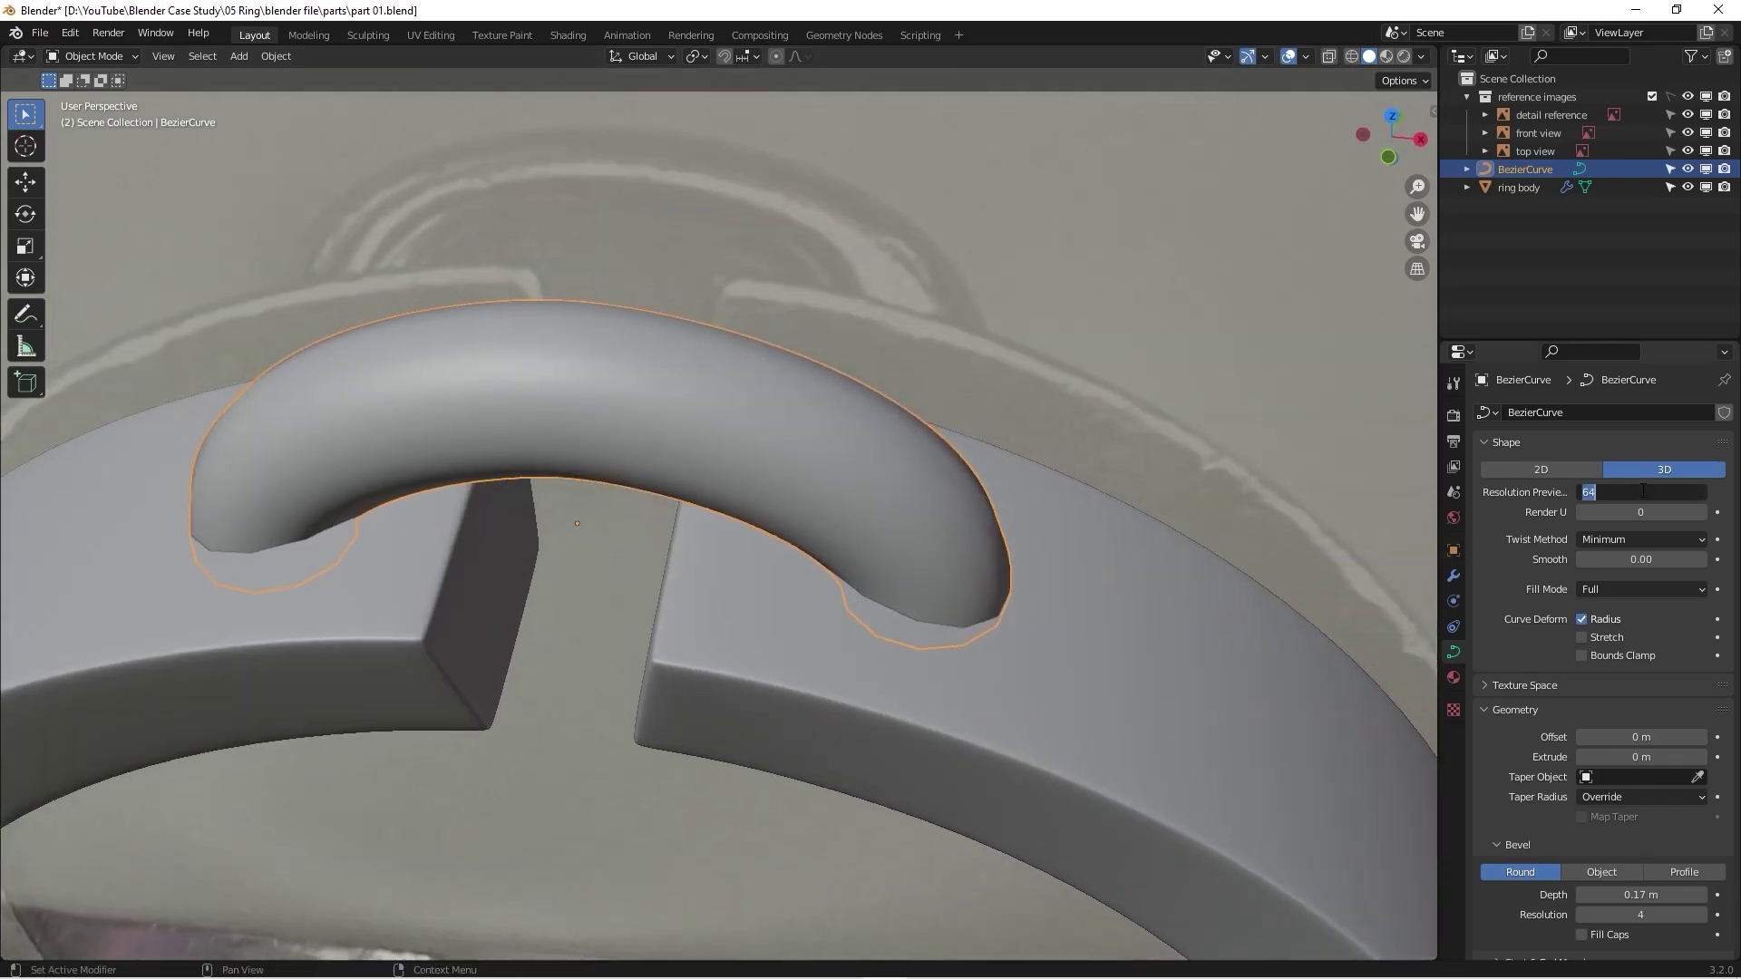
key("Return")
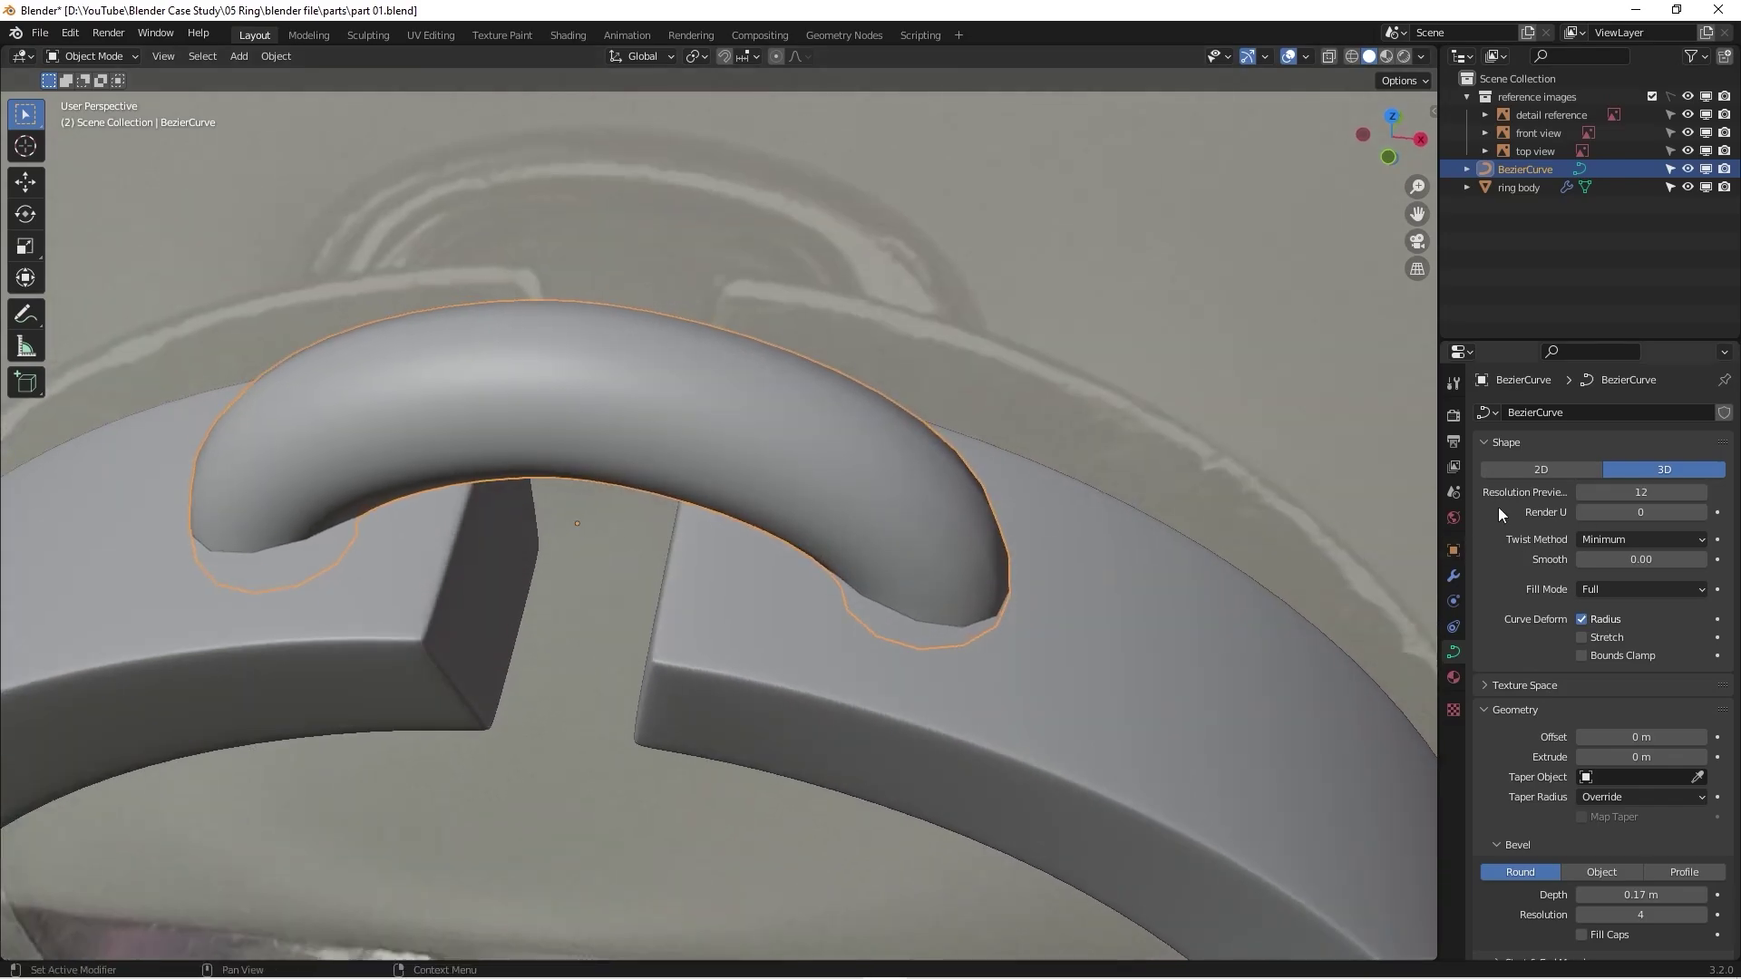
scroll(778, 502, "down", 2)
middle_click_drag(974, 505, 876, 644)
scroll(876, 645, "up", 2)
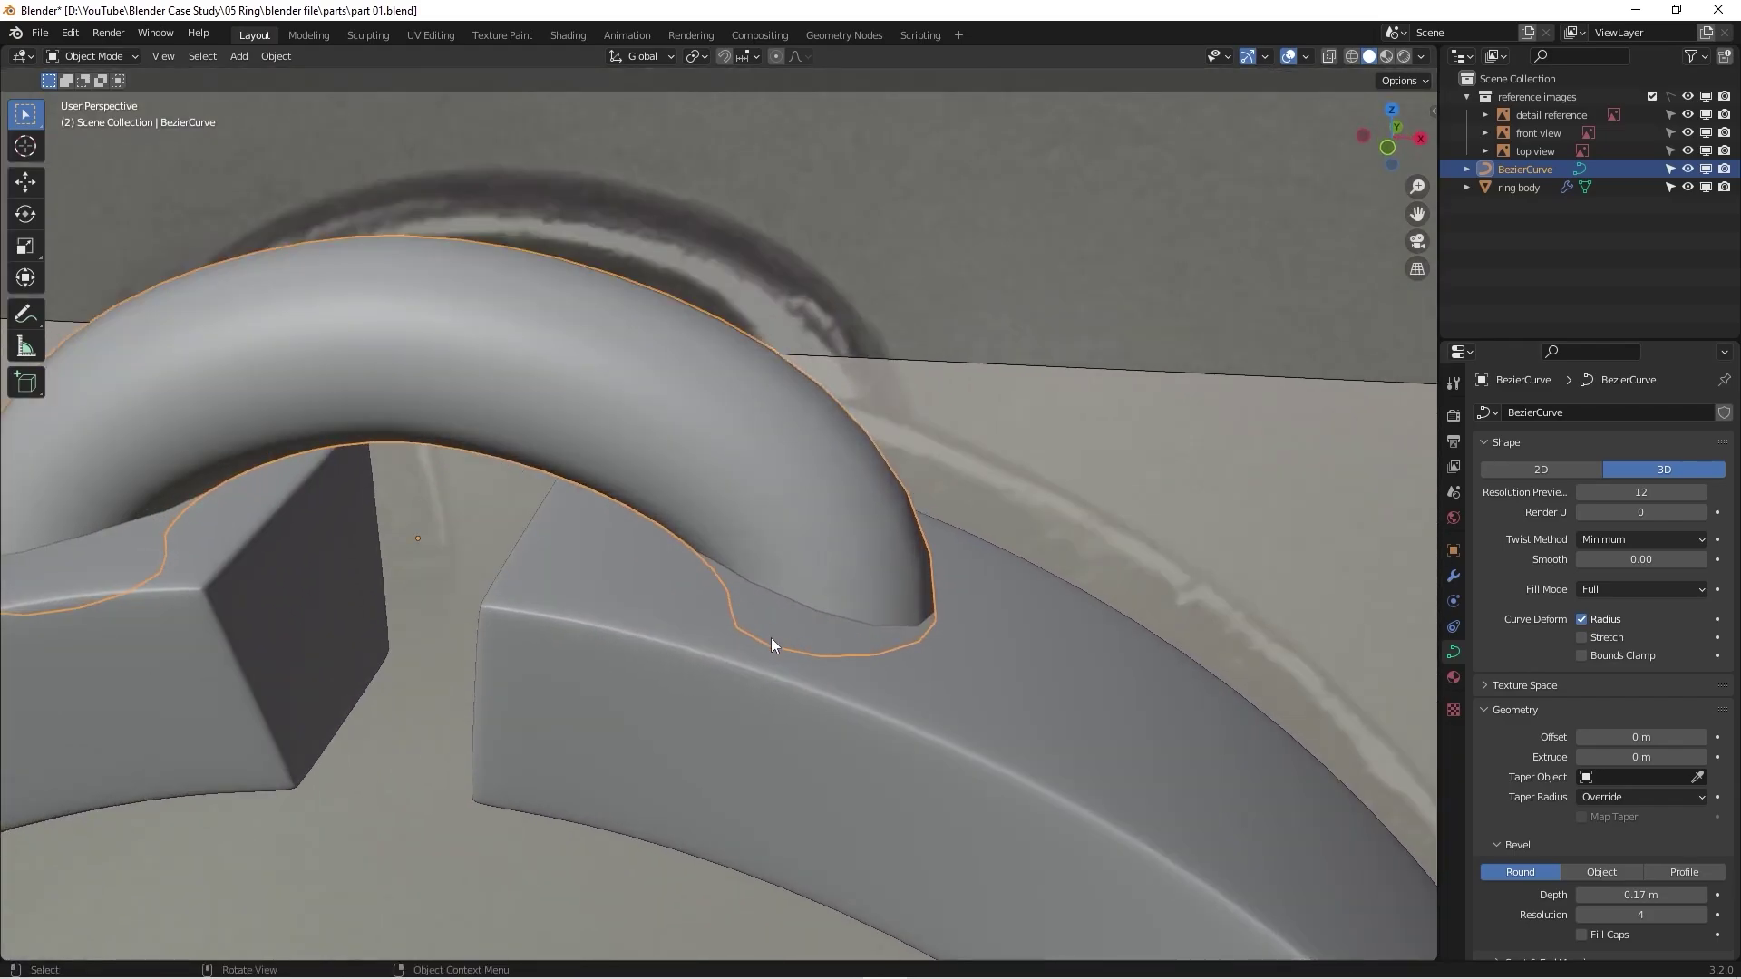
middle_click_drag(771, 638, 430, 565)
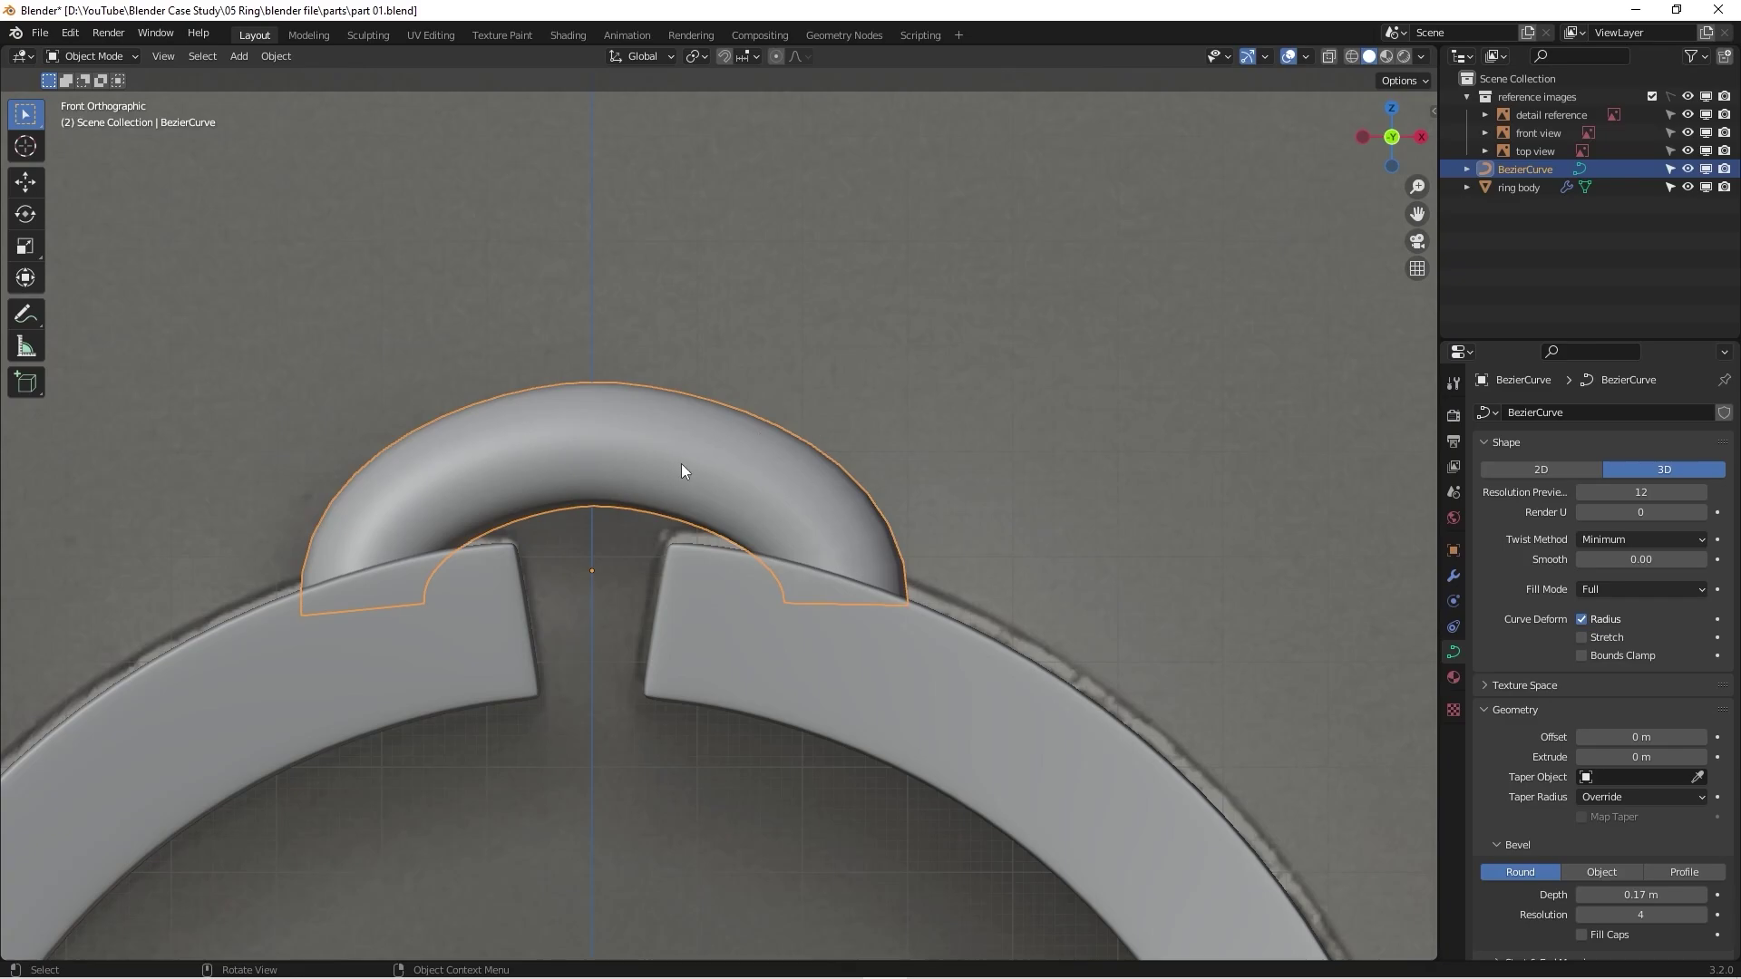
Step: Duplicate the loop curve in place and move the copy into a new collection named backup
key("shift+d")
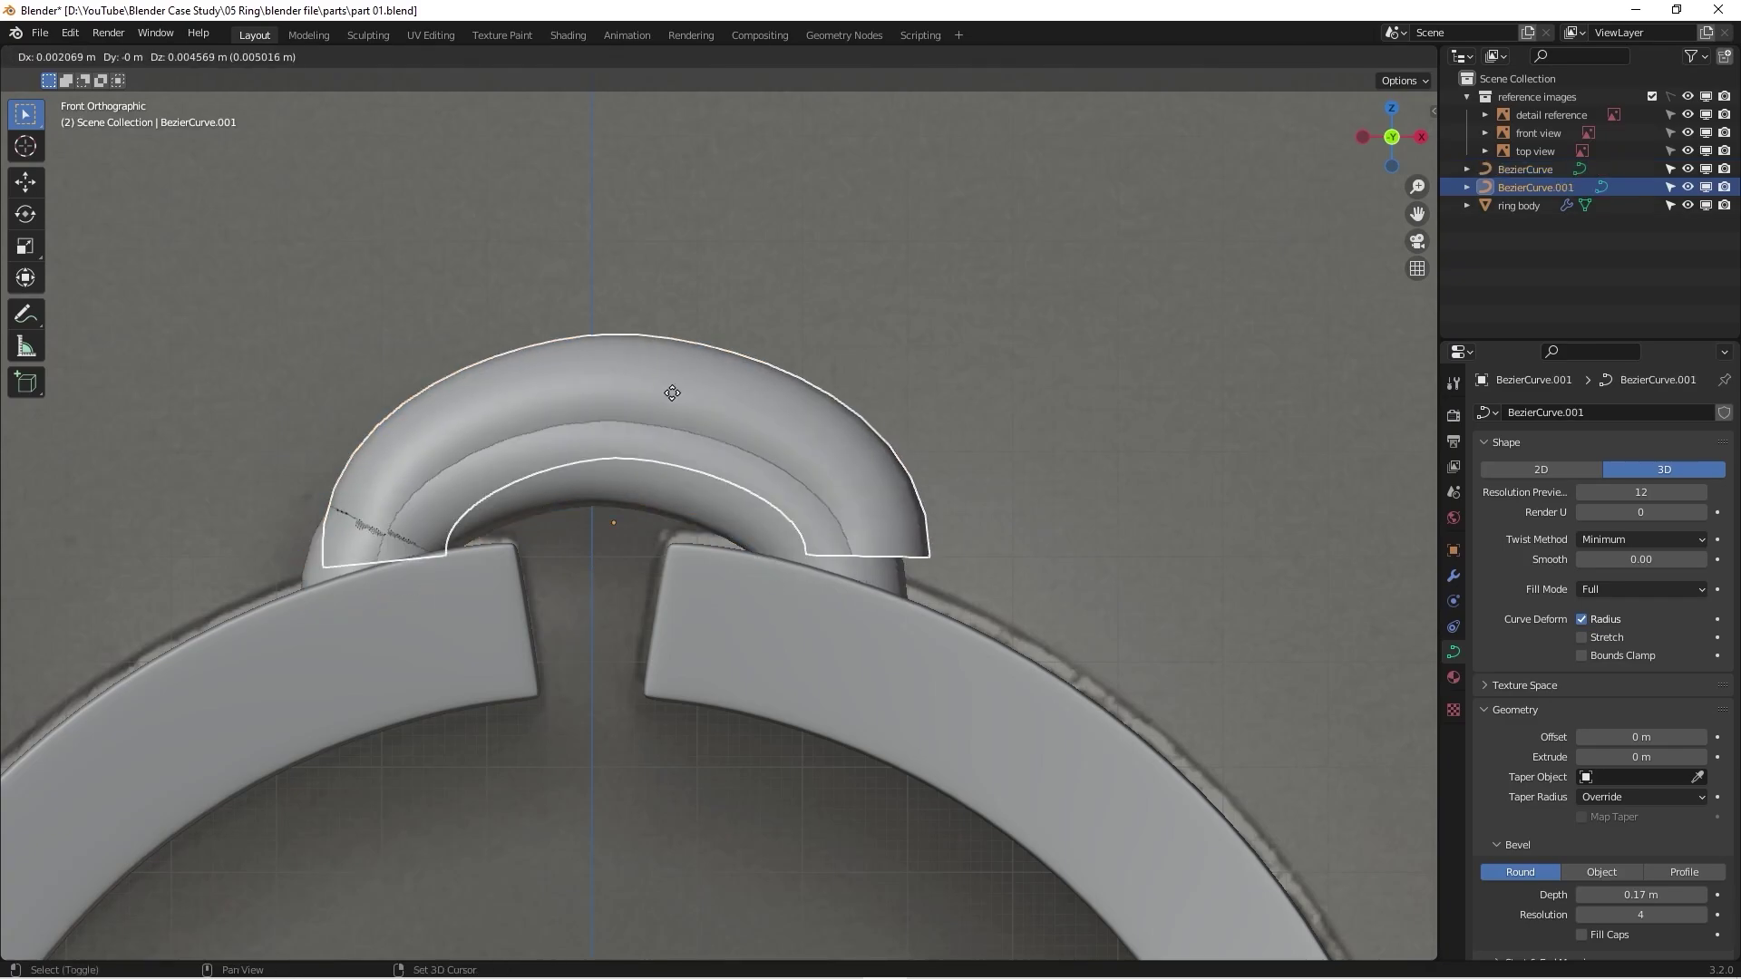
right_click(985, 254)
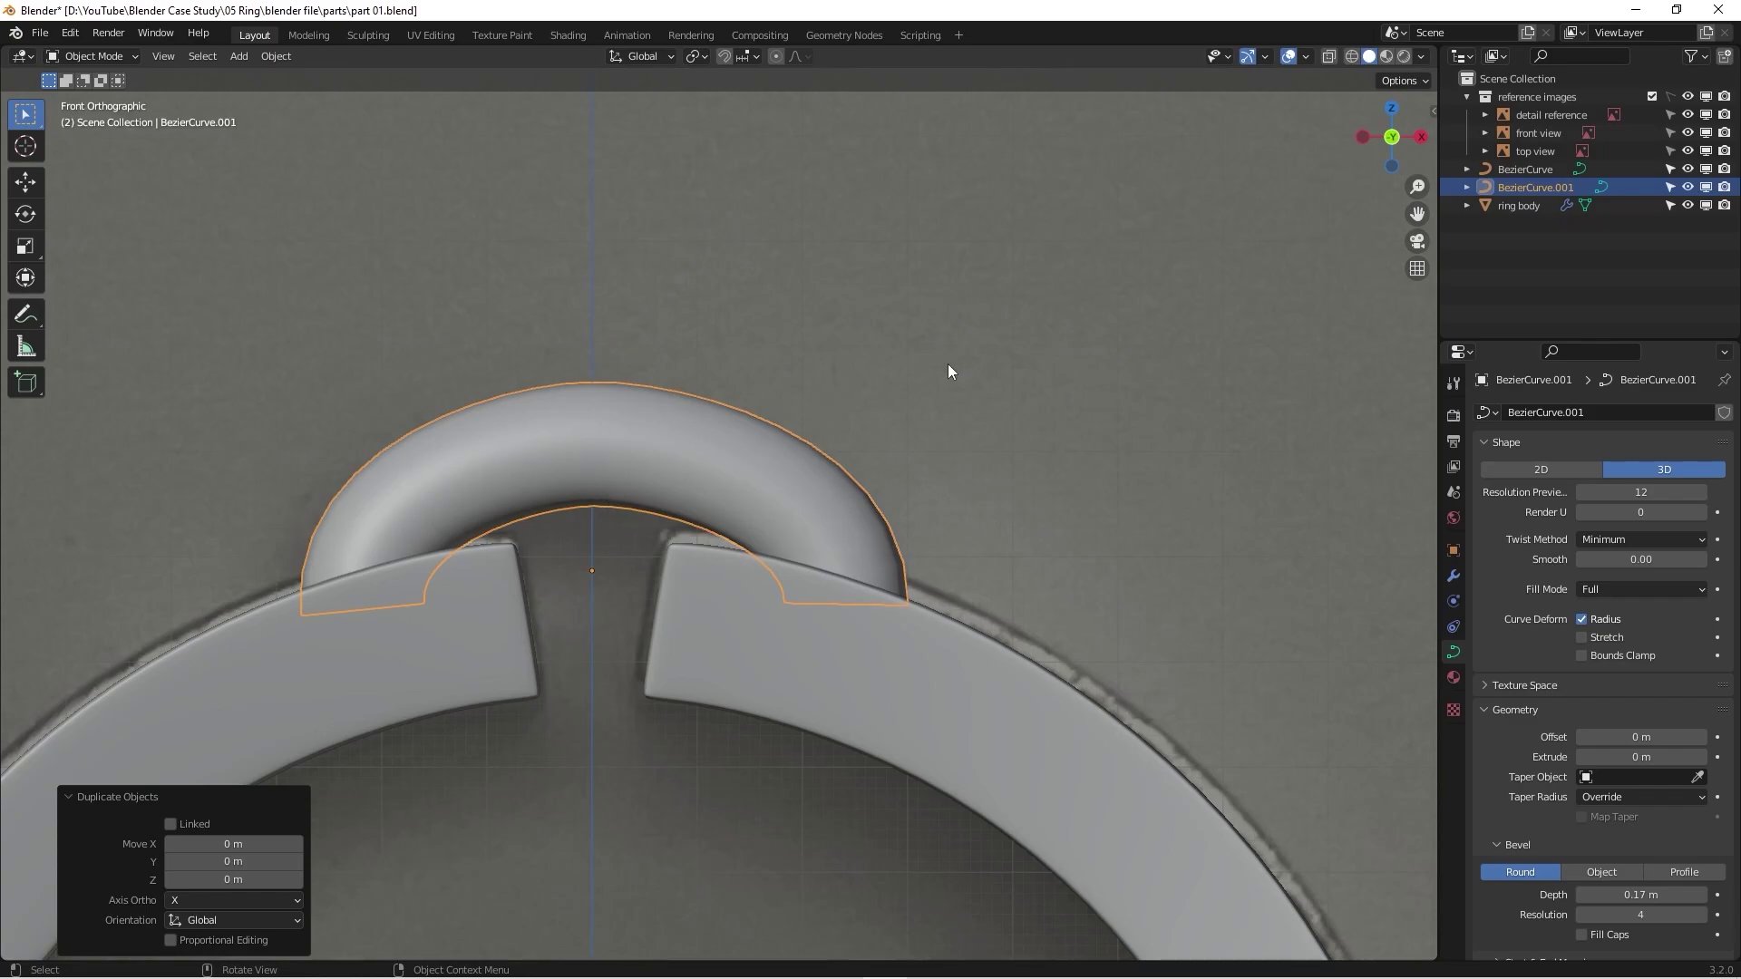
key("m")
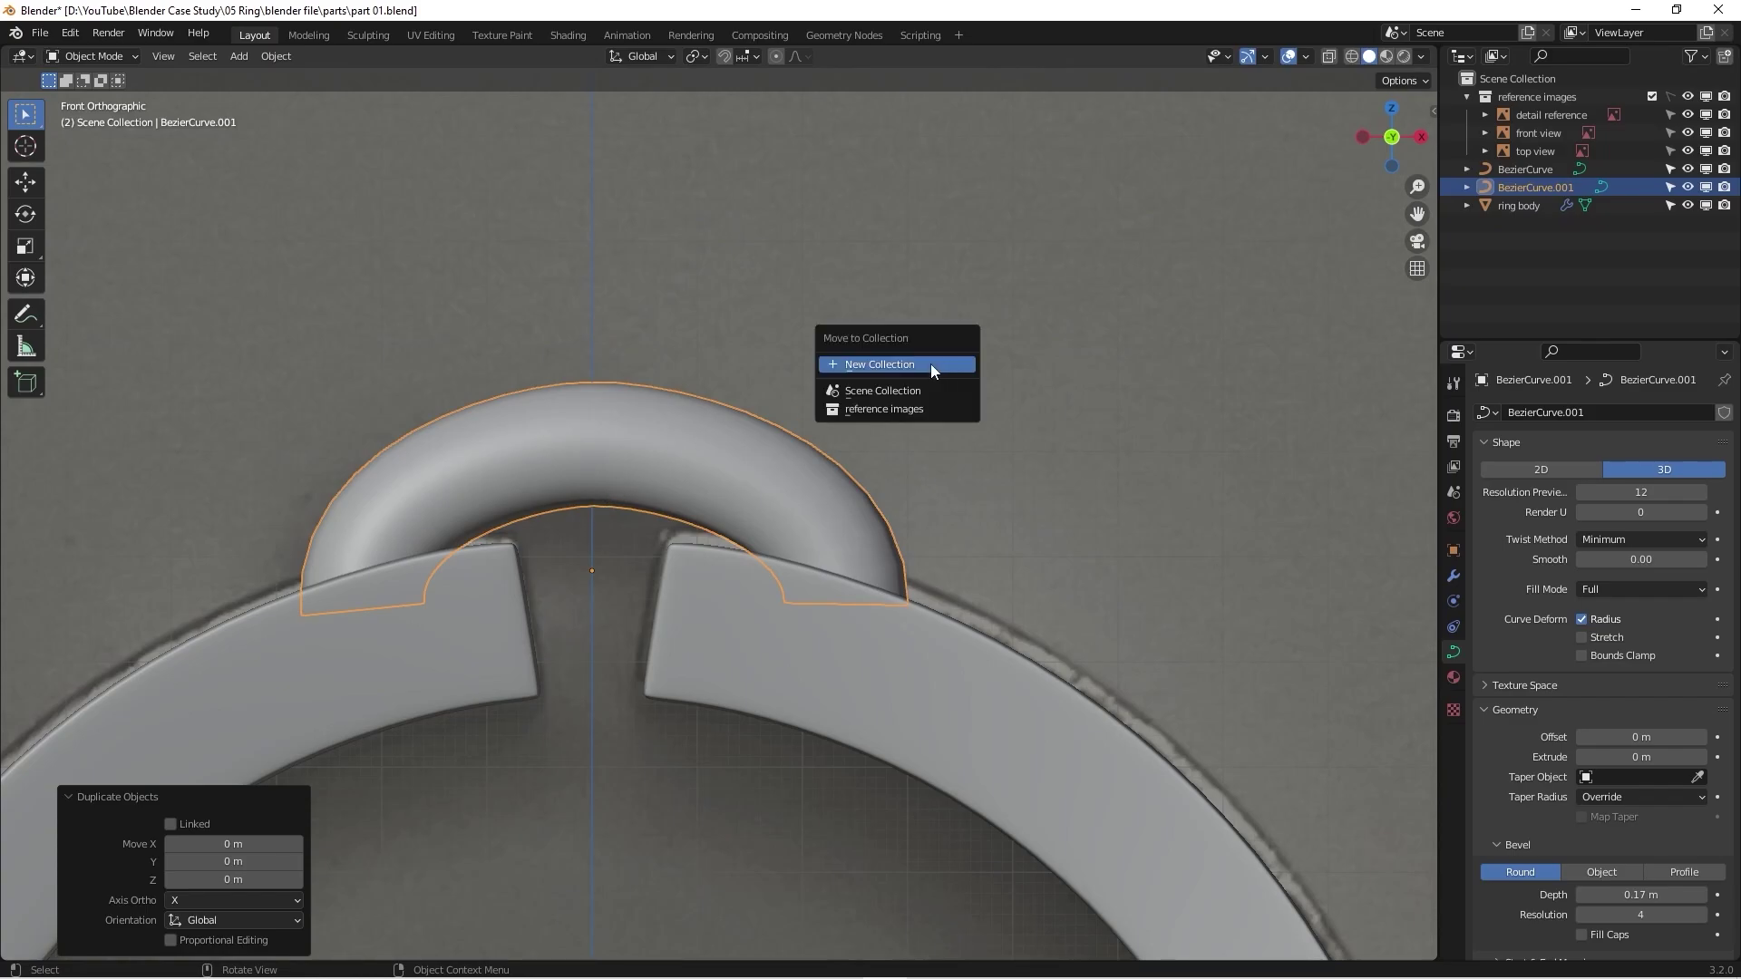
left_click(930, 362)
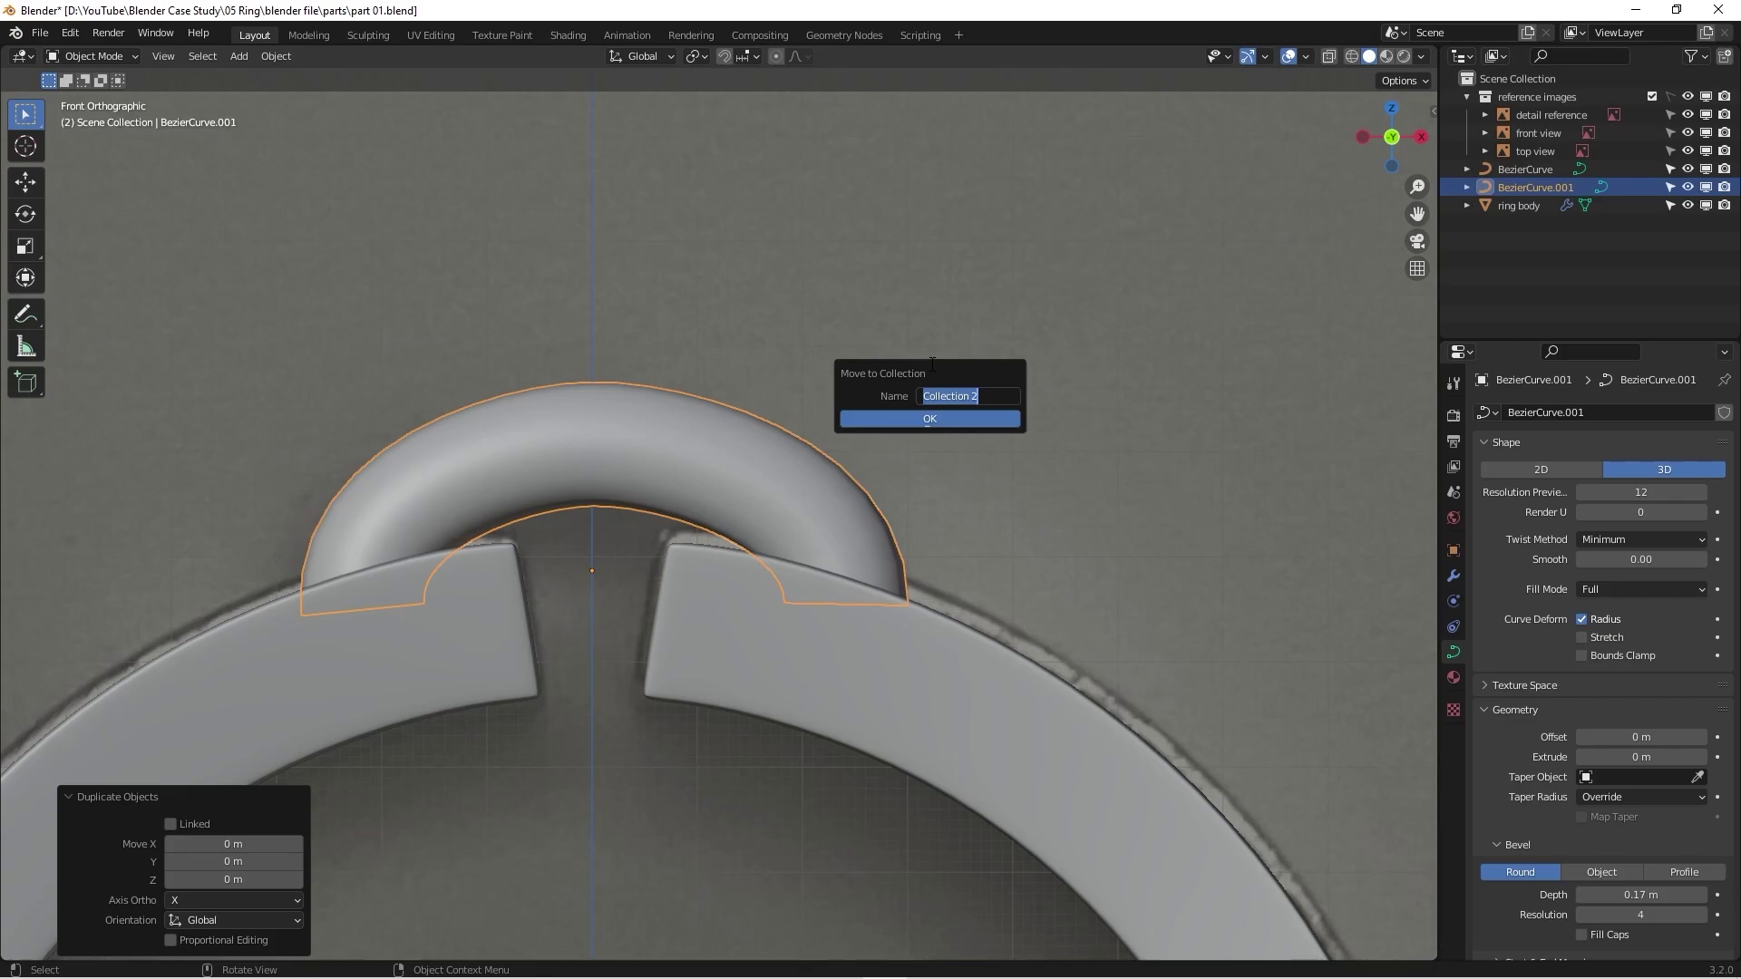
type("backup")
key("Return")
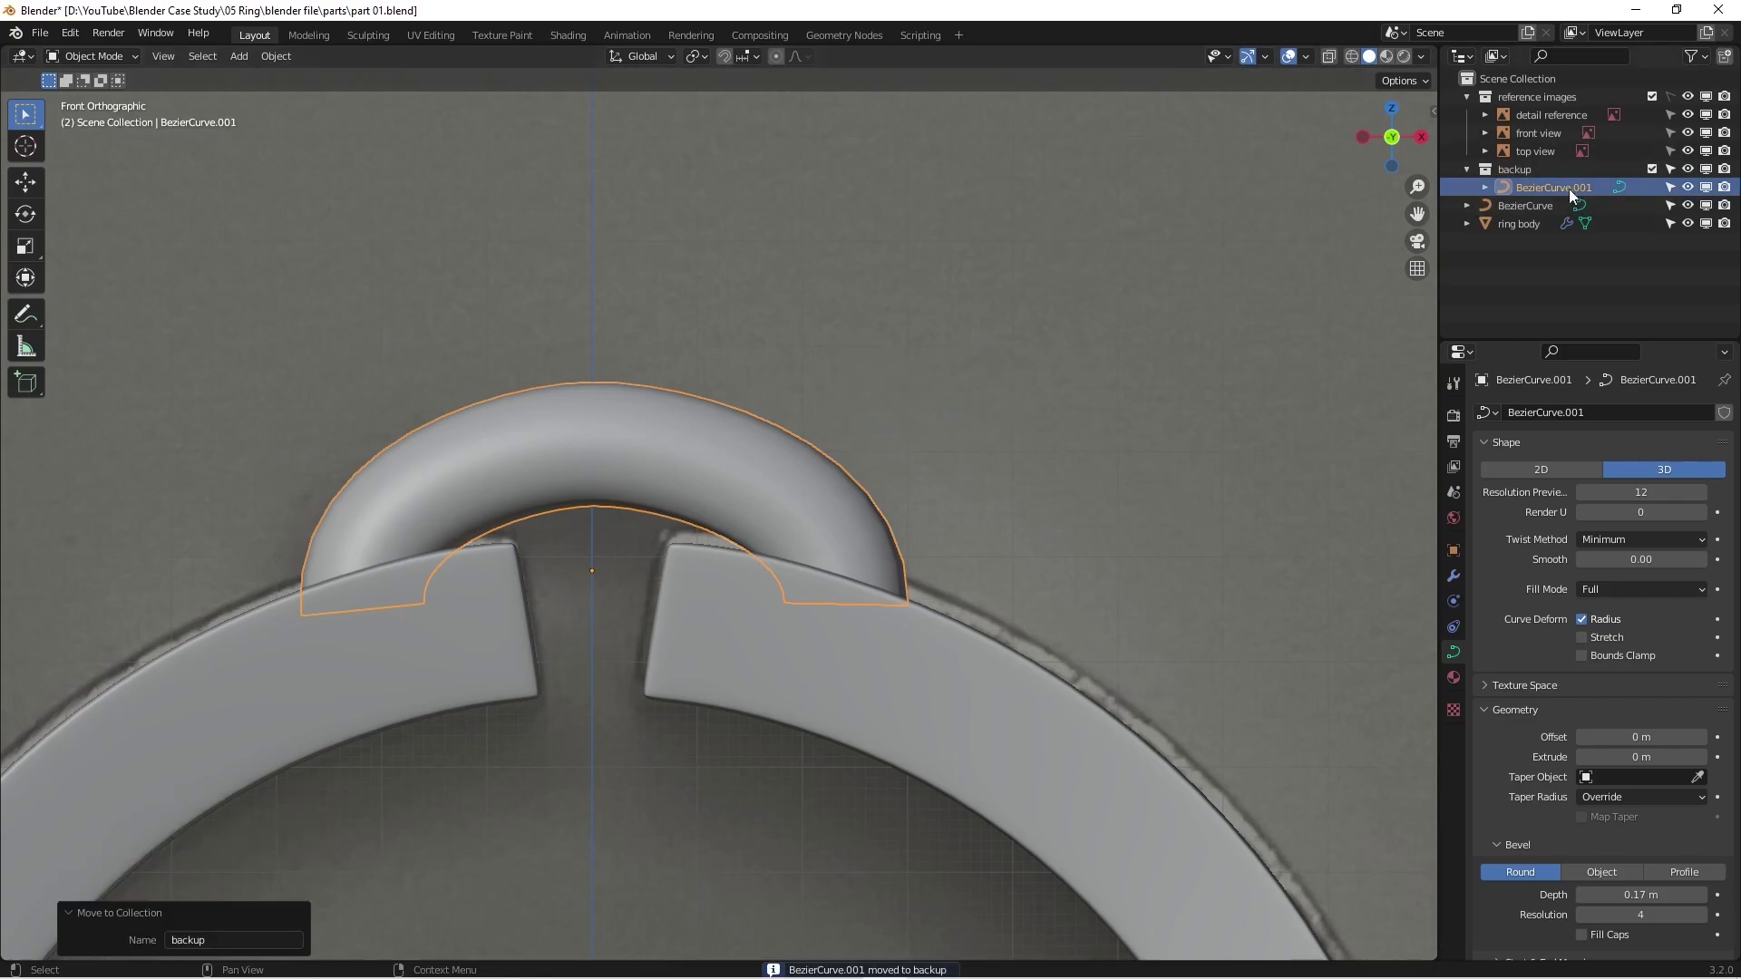
Step: Exclude the backup collection from the view layer and reselect the original loop curve
left_click(1652, 169)
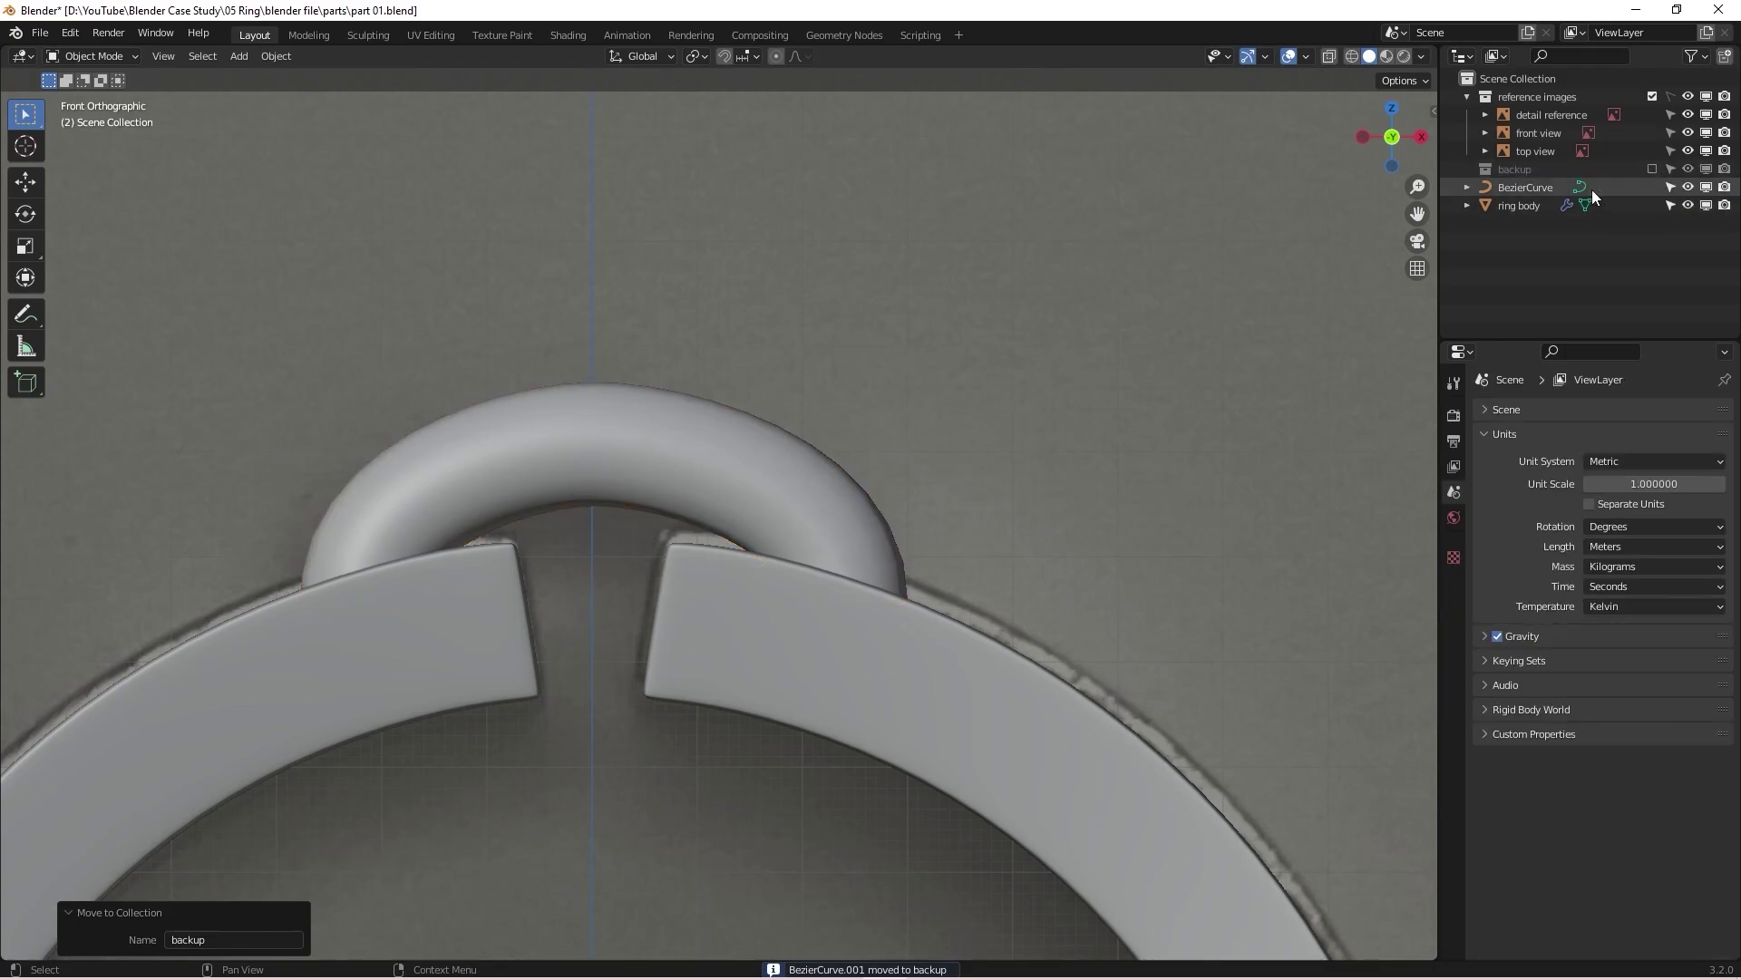
left_click(1592, 188)
middle_click_drag(691, 488, 767, 517, "shift")
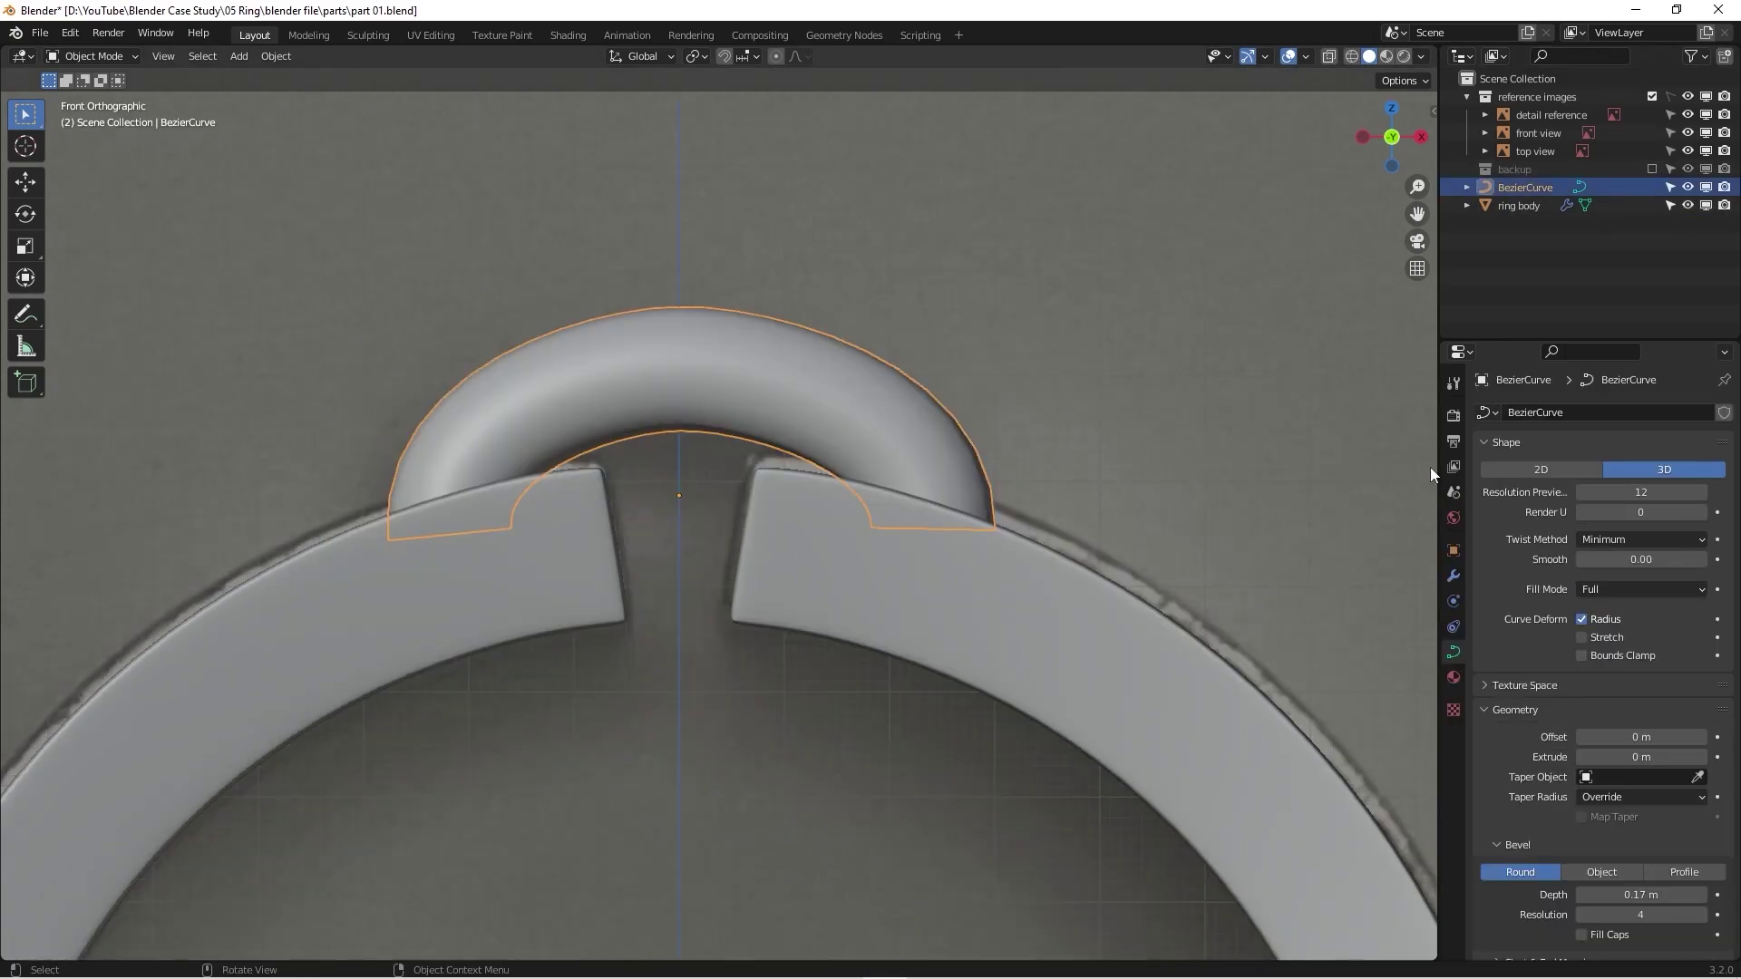
middle_click_drag(831, 450, 737, 460, "shift")
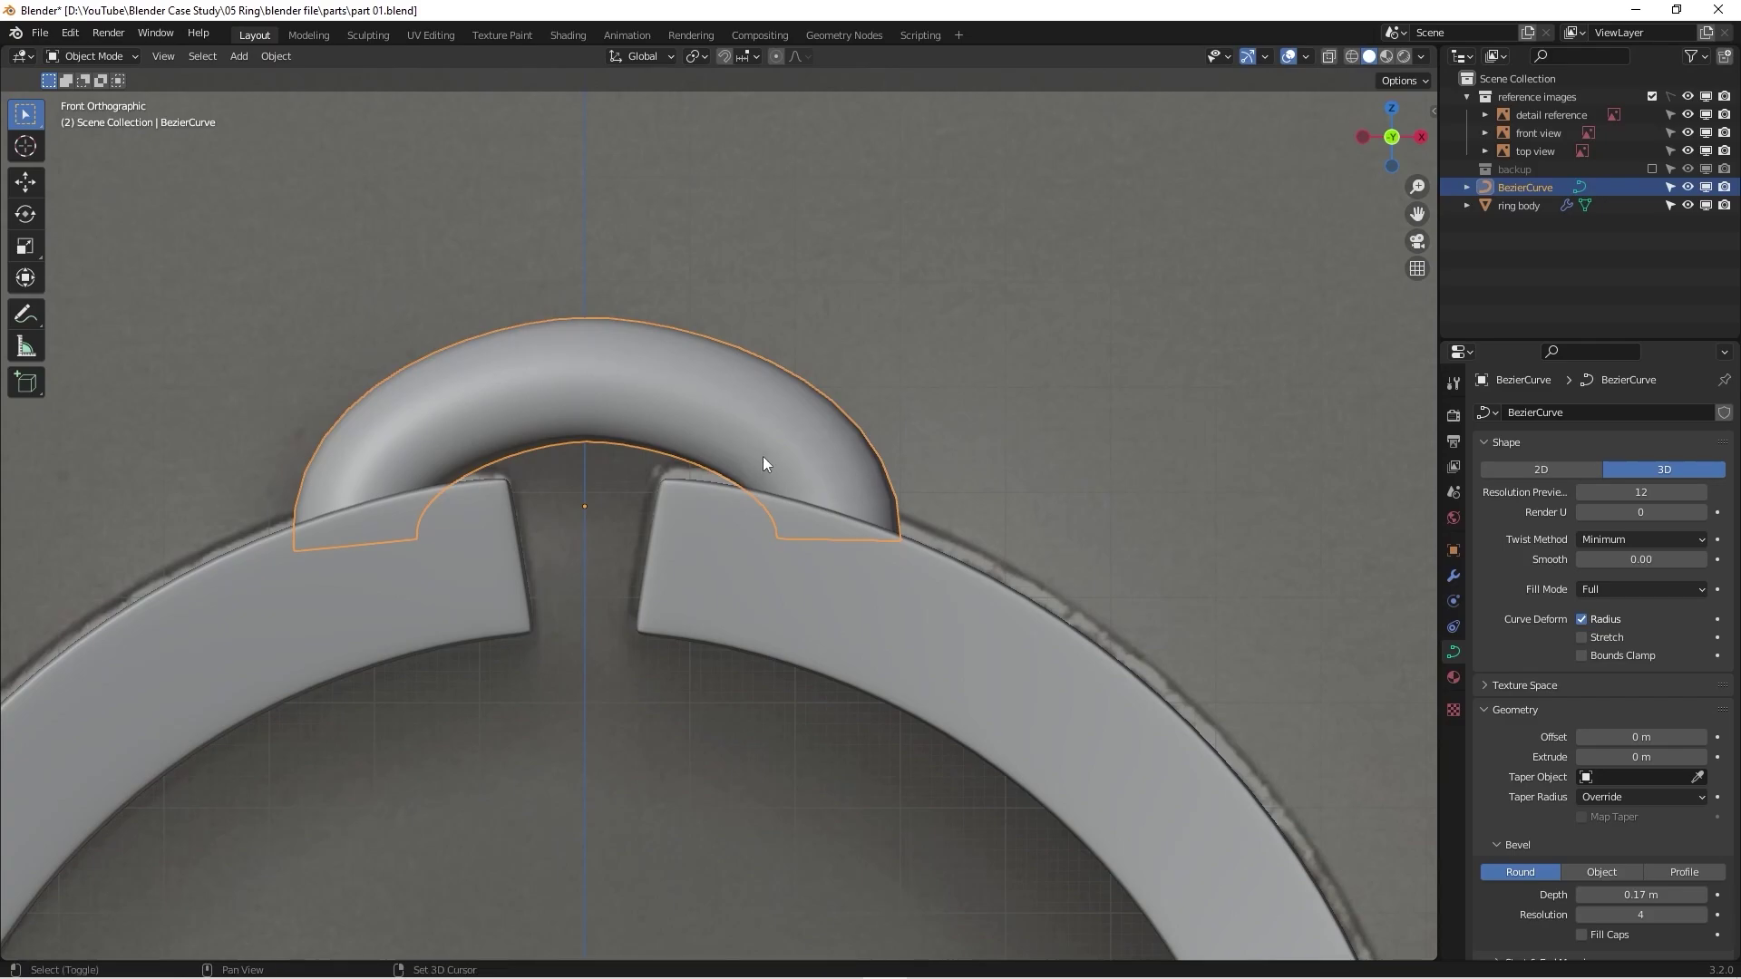
scroll(777, 454, "down", 2)
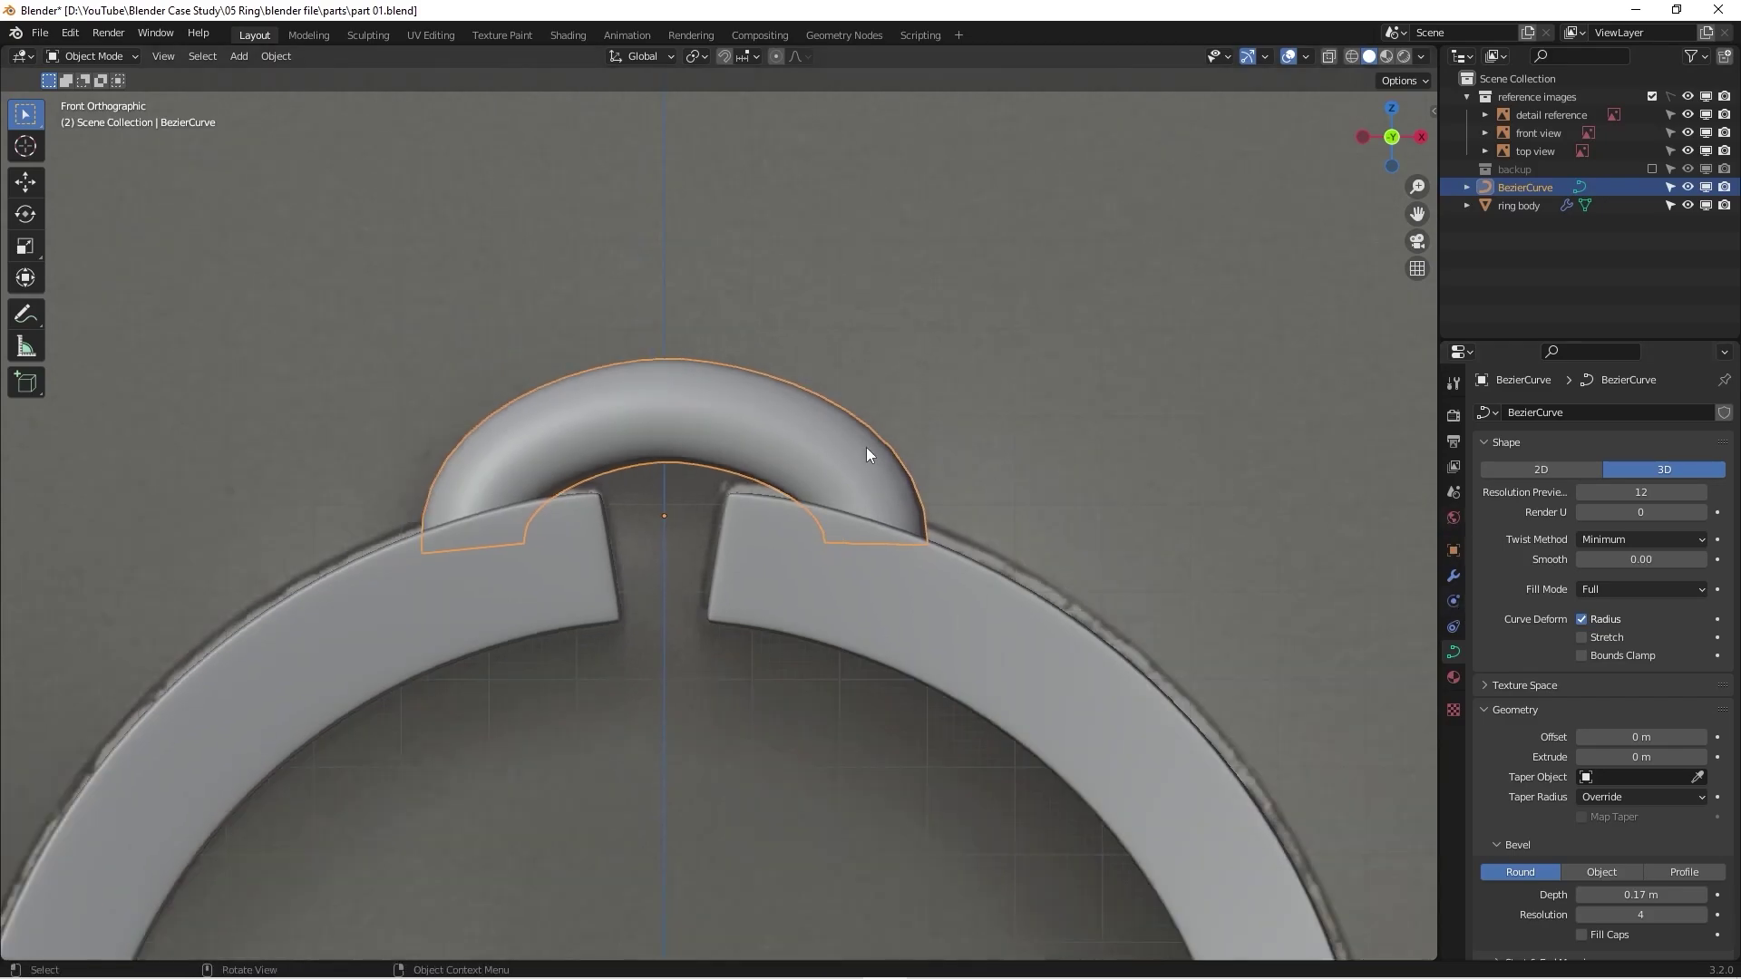
Step: Convert the original loop curve to a mesh
key("Tab")
middle_click_drag(794, 435, 1049, 542)
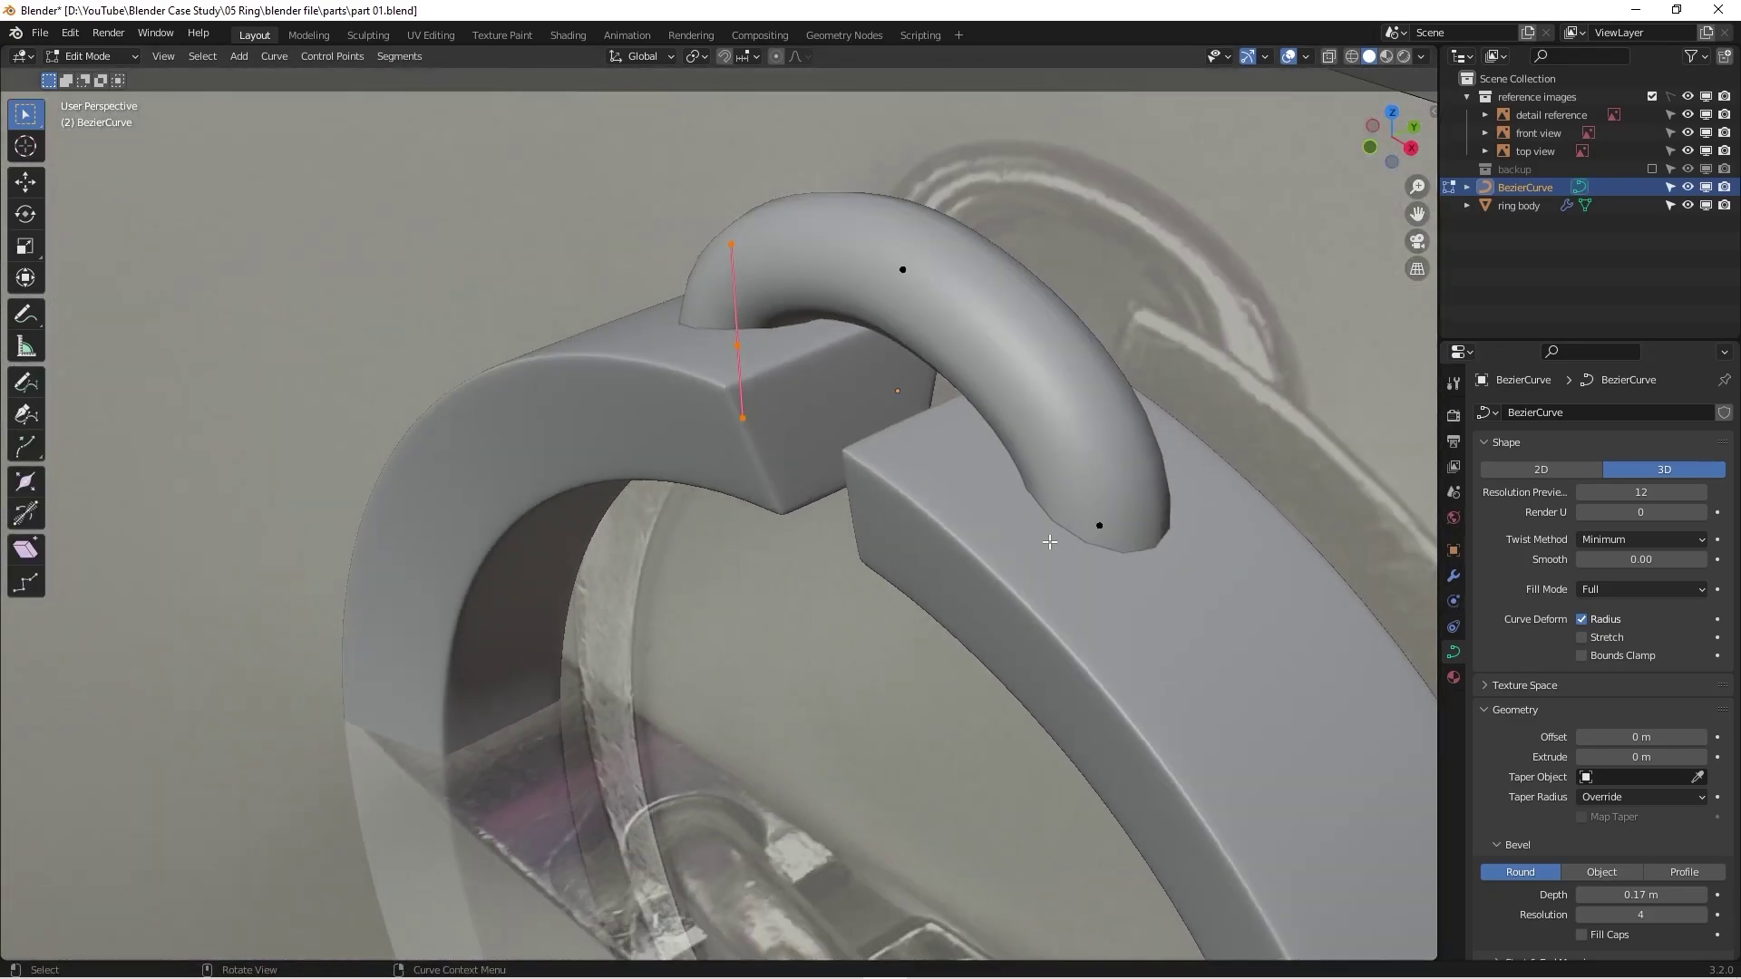
scroll(1117, 545, "down", 2)
key("Tab")
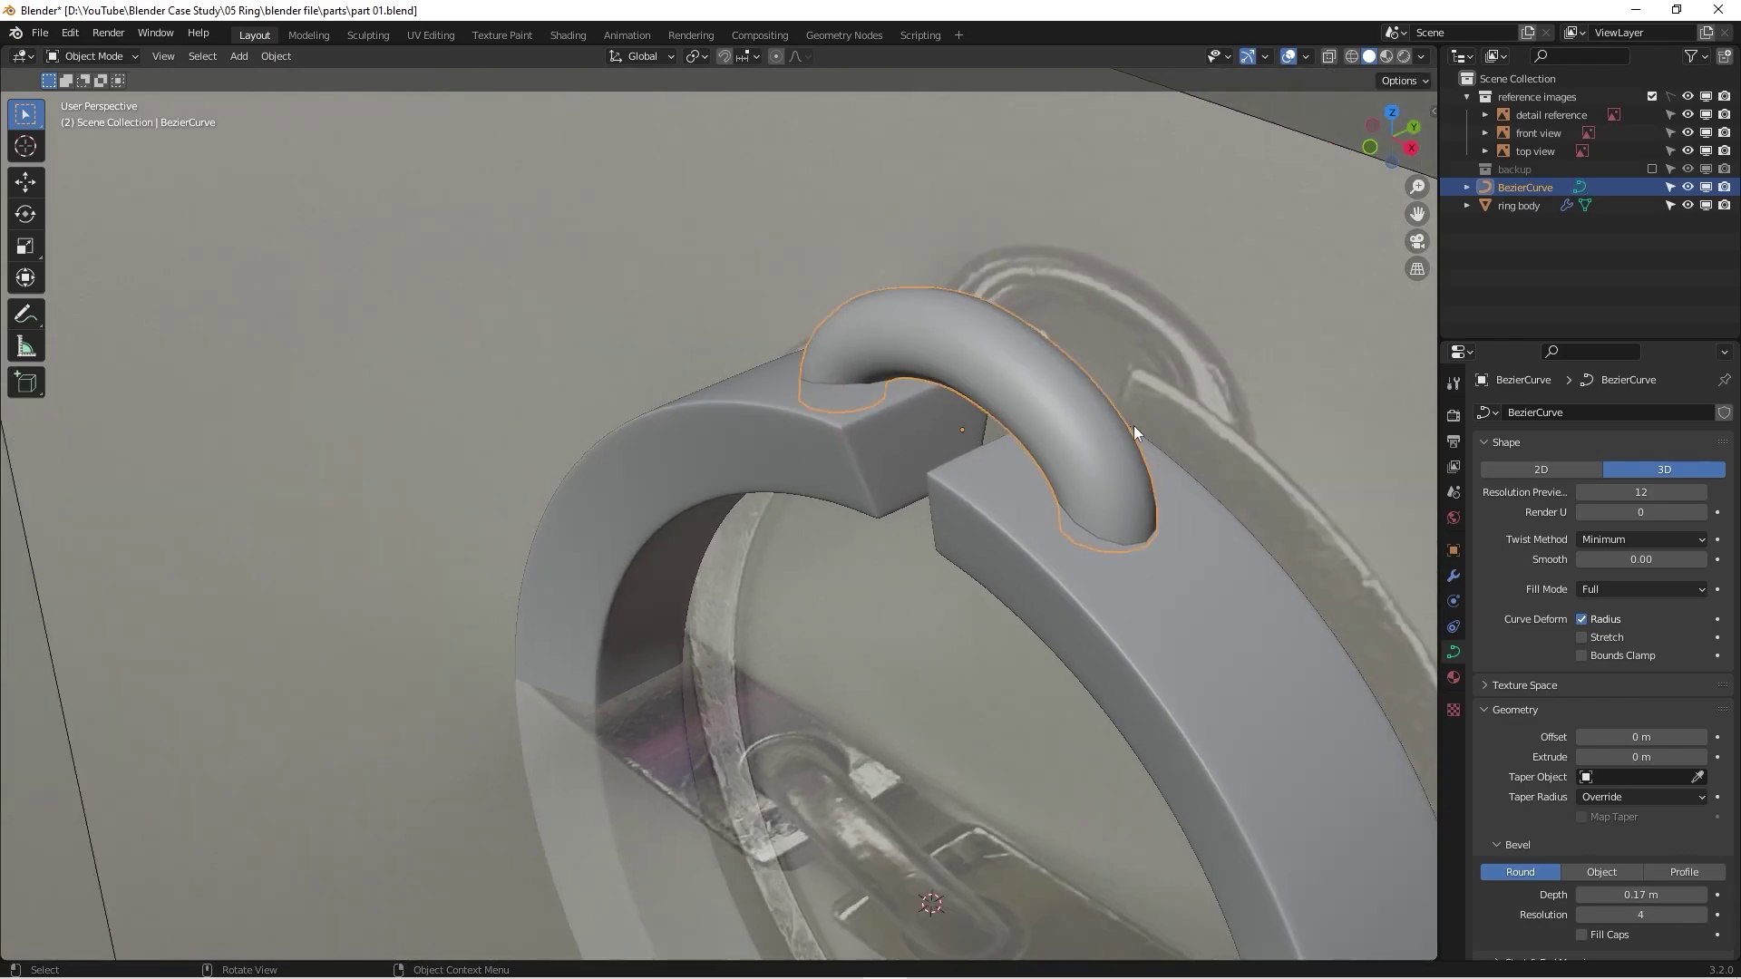
middle_click_drag(1134, 426, 801, 460)
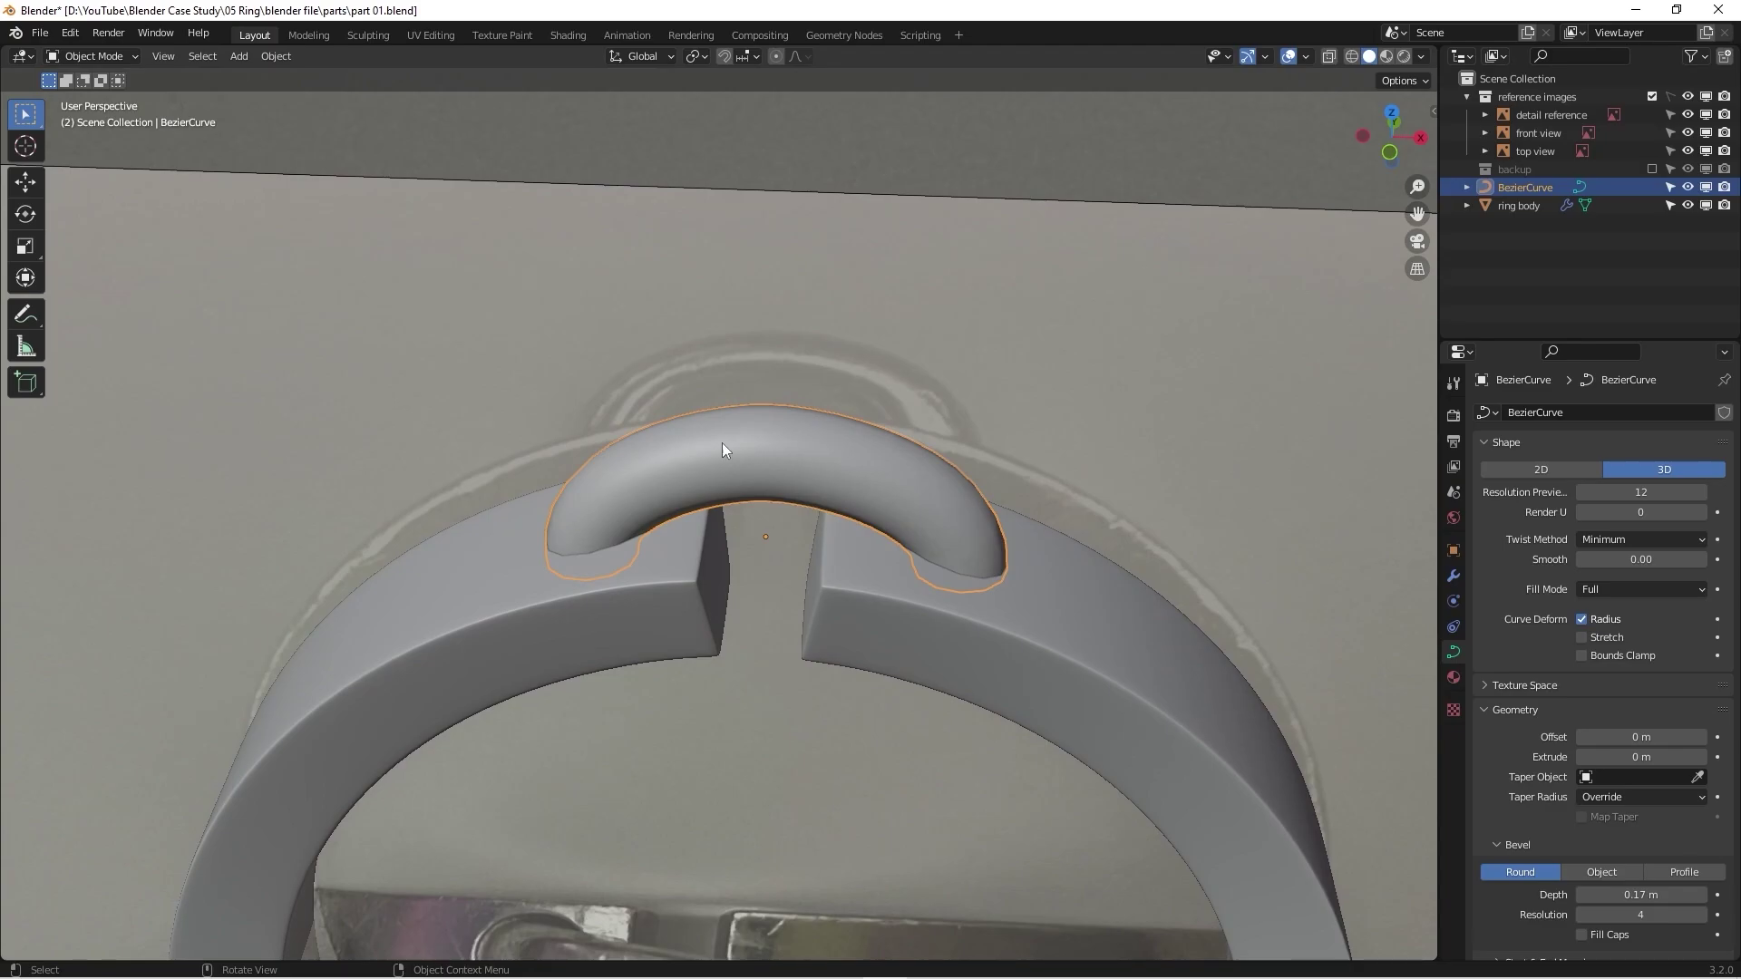
left_click(283, 61)
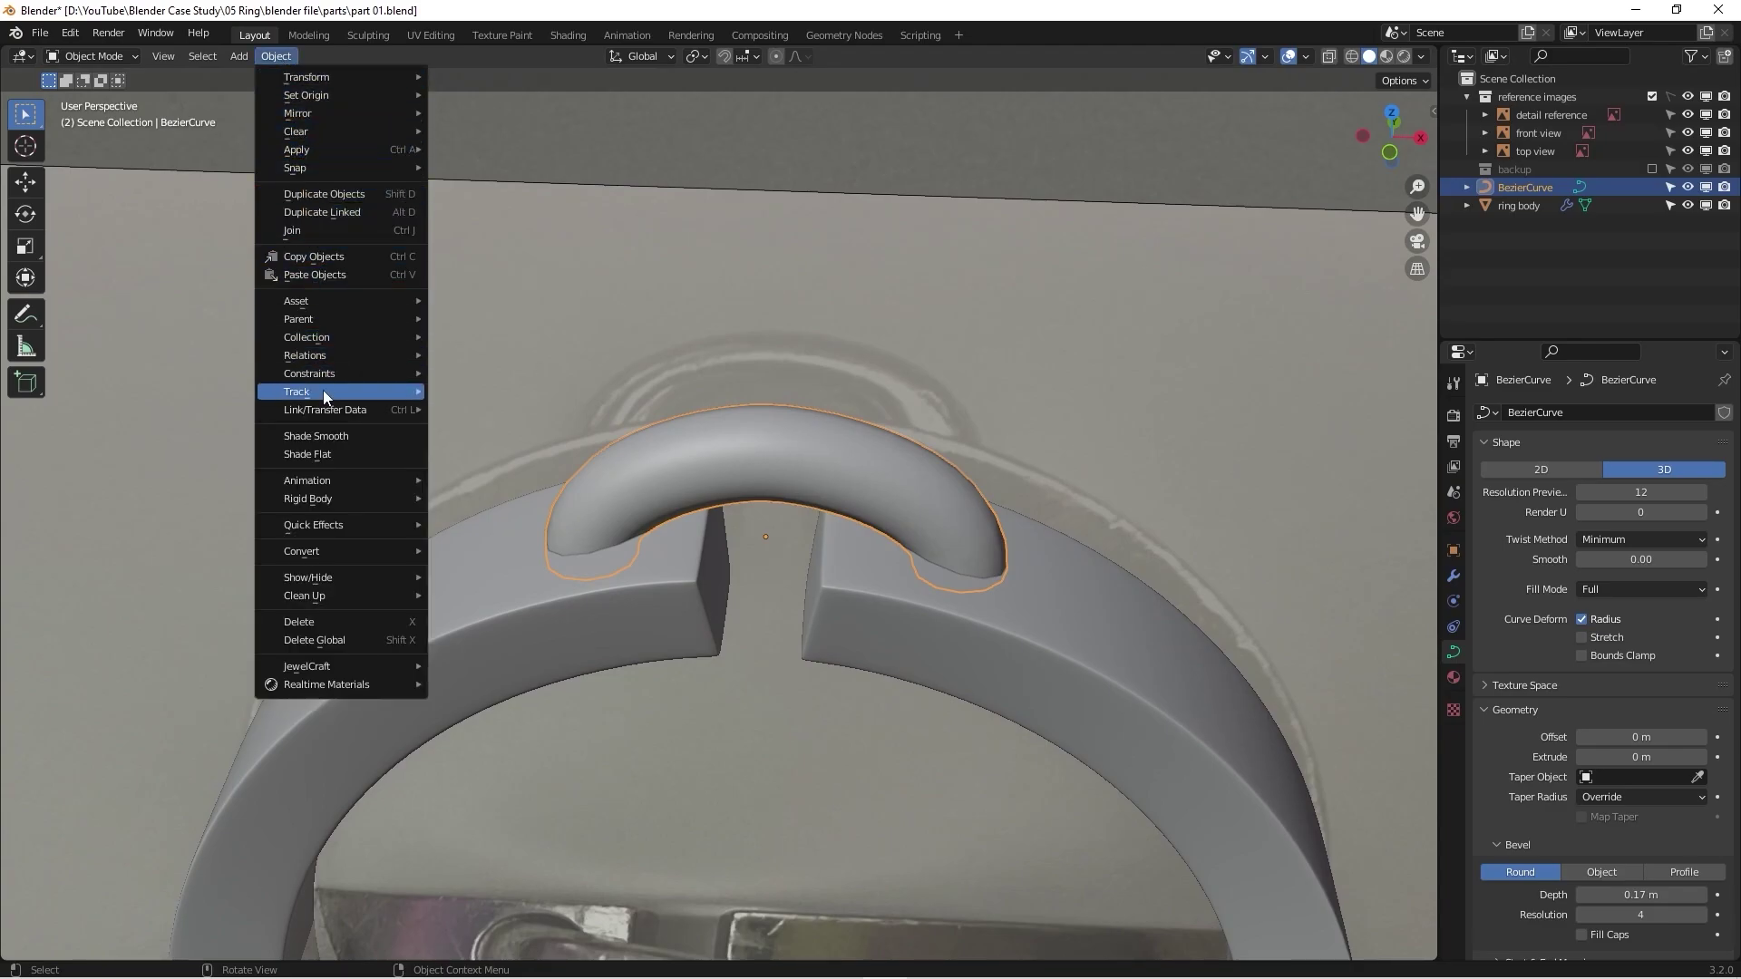
mouse_move(345, 542)
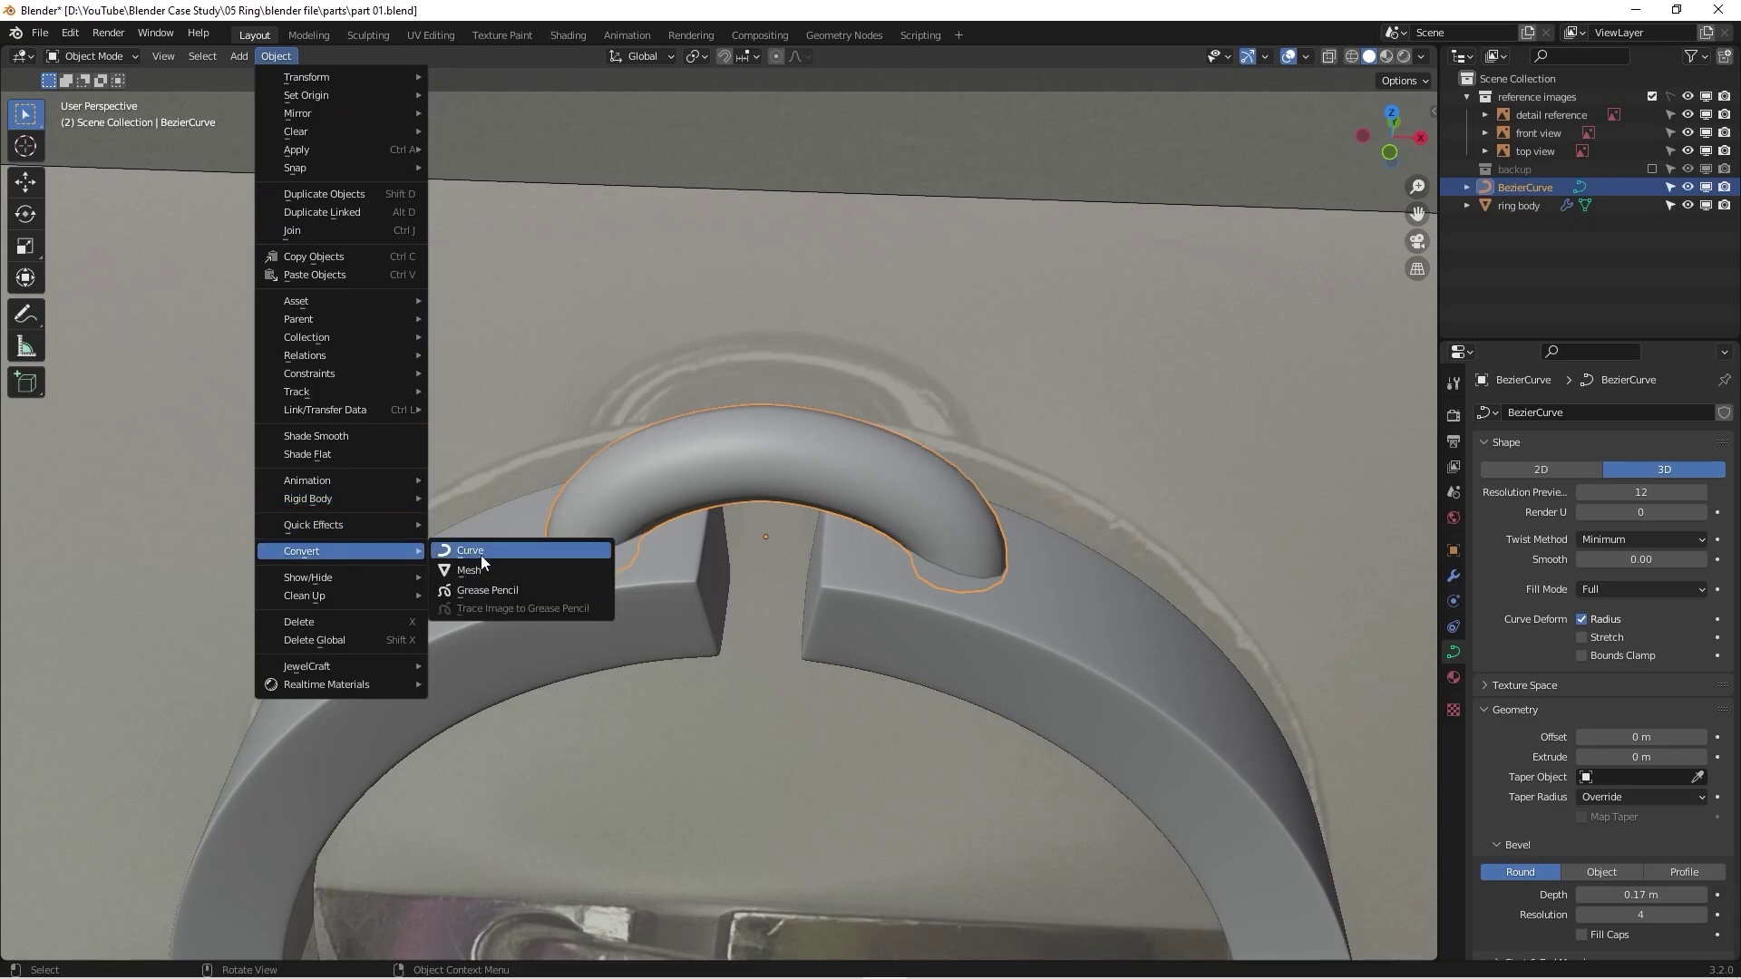
right_click(934, 390)
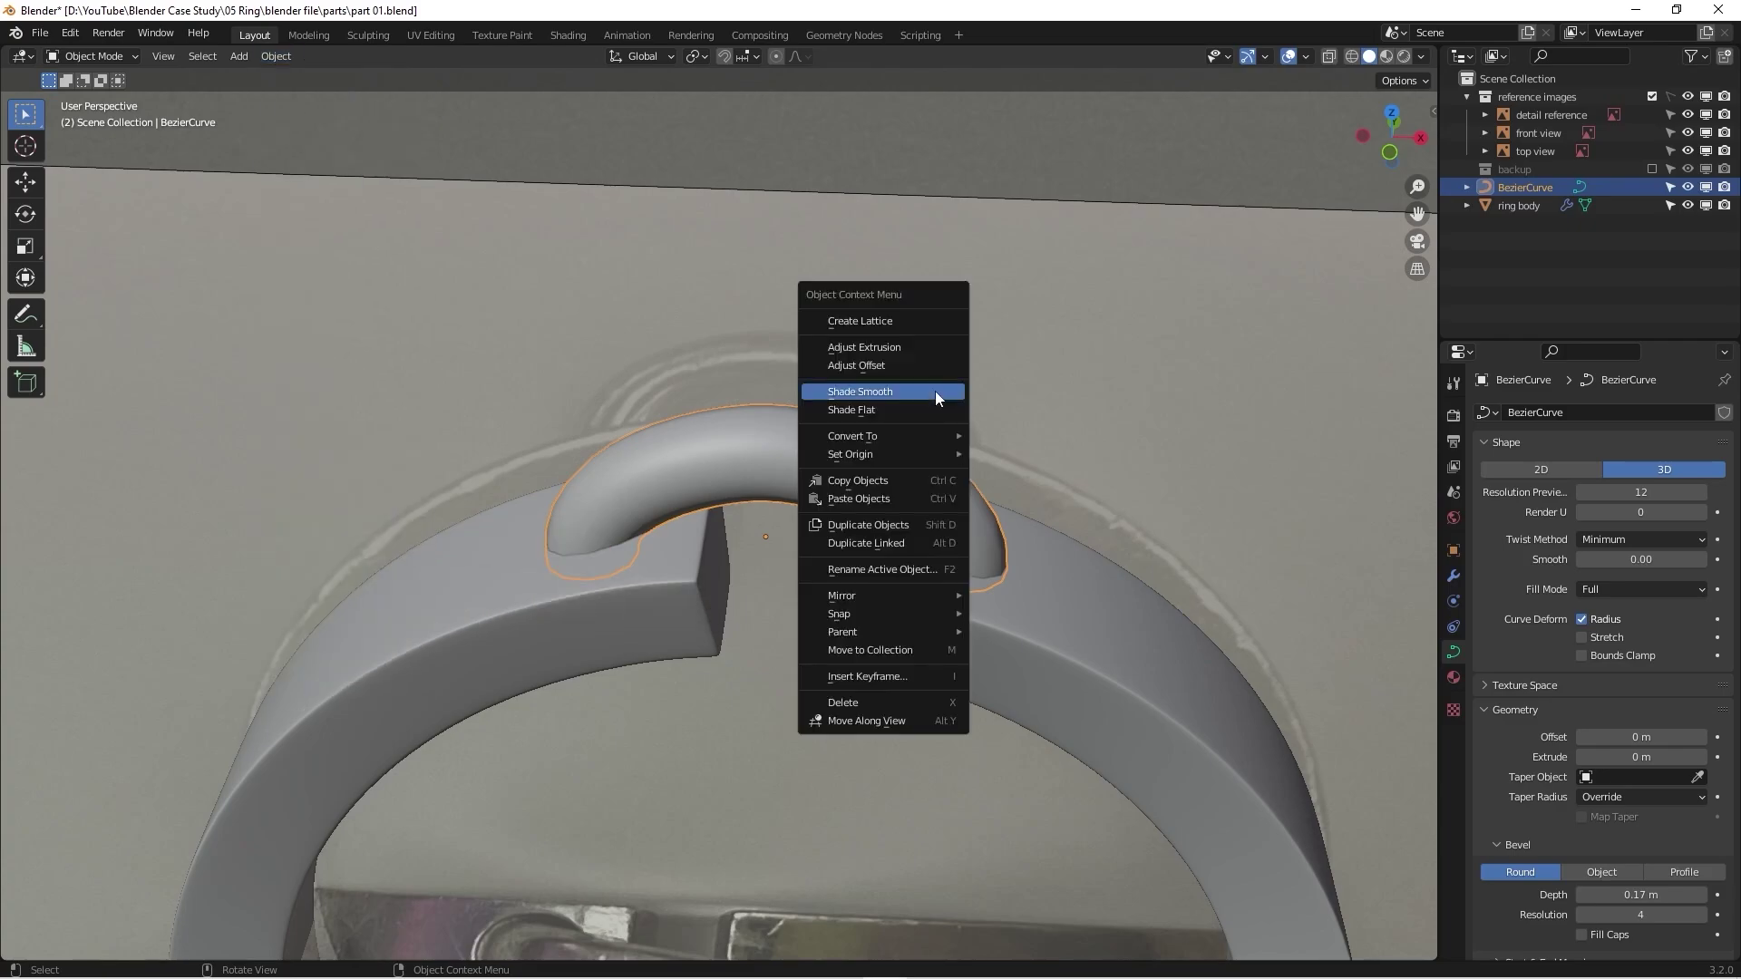
mouse_move(914, 443)
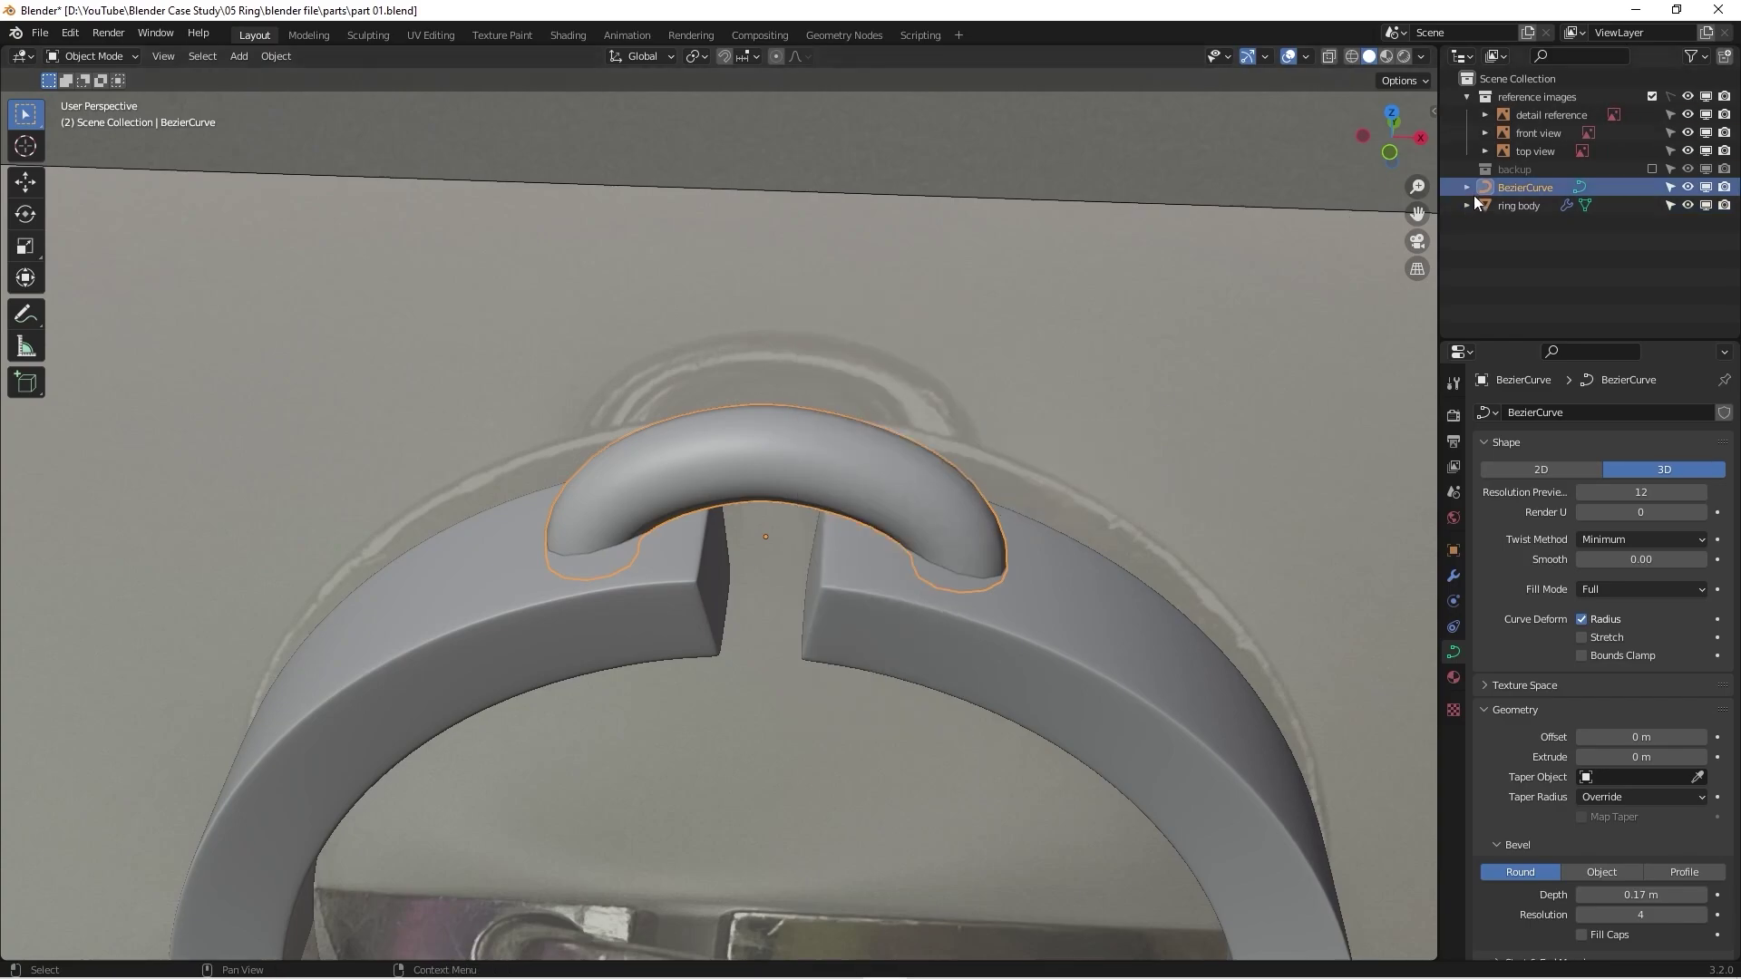
right_click(868, 455)
mouse_move(816, 494)
left_click(948, 513)
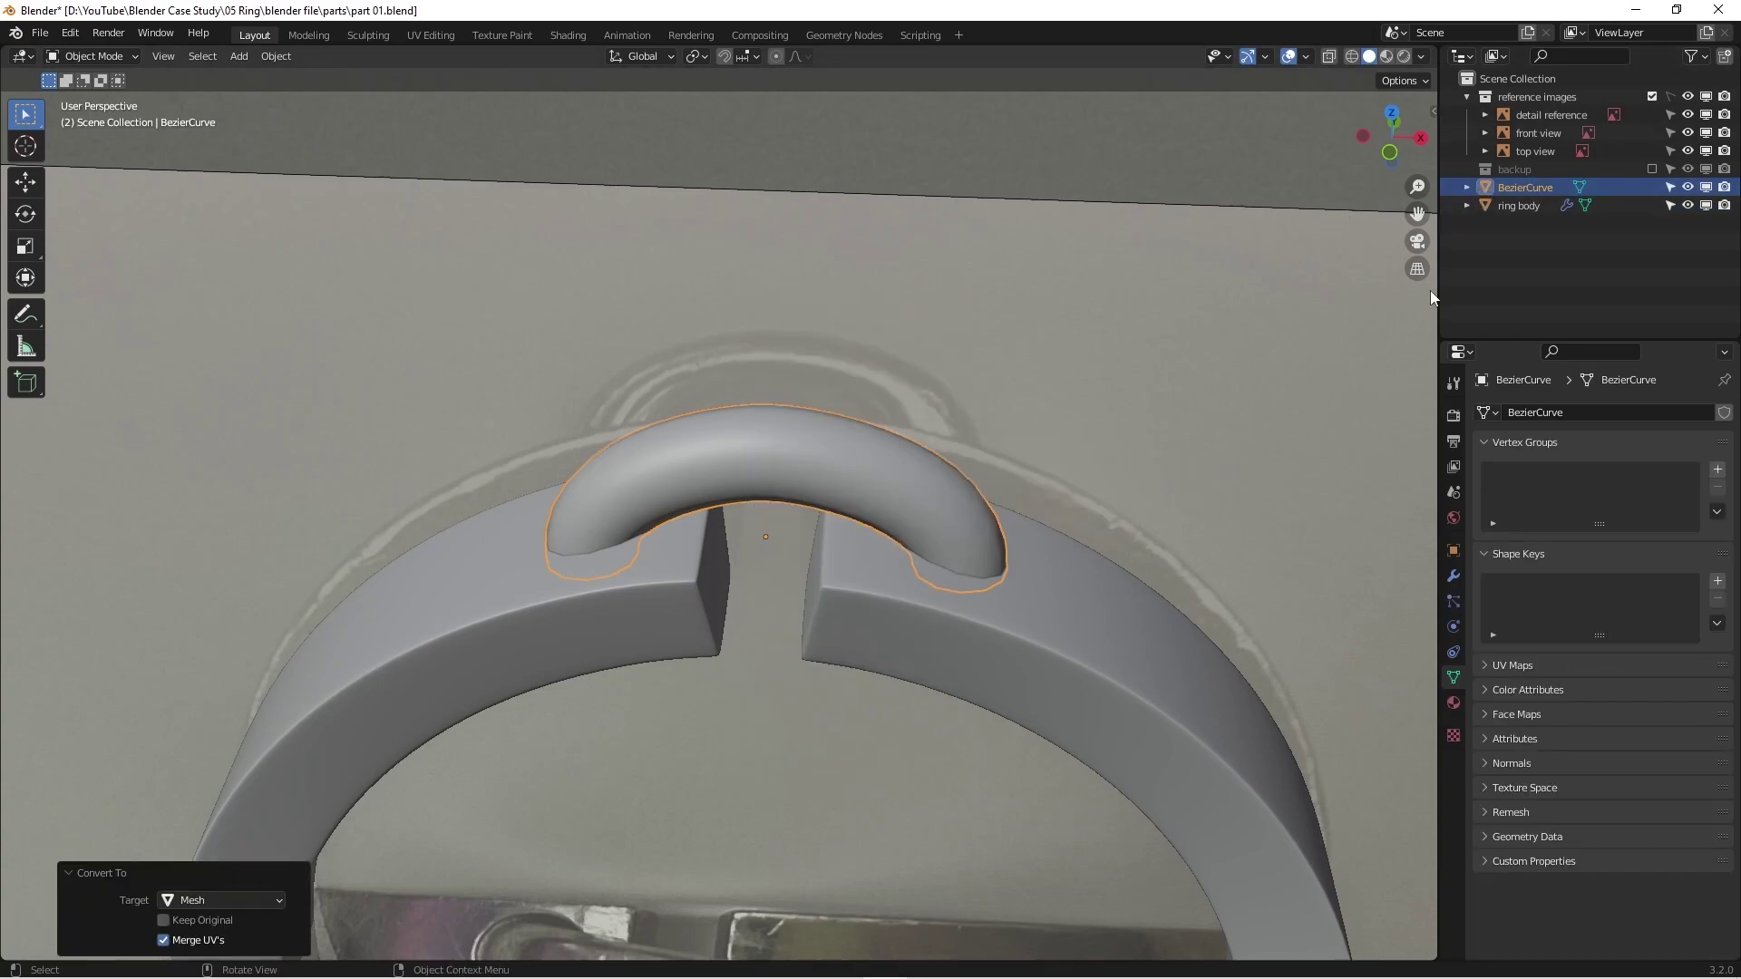
Step: Examine the converted loop's mesh topology in edit mode from several angles and check its shading in object mode
scroll(905, 507, "up", 2)
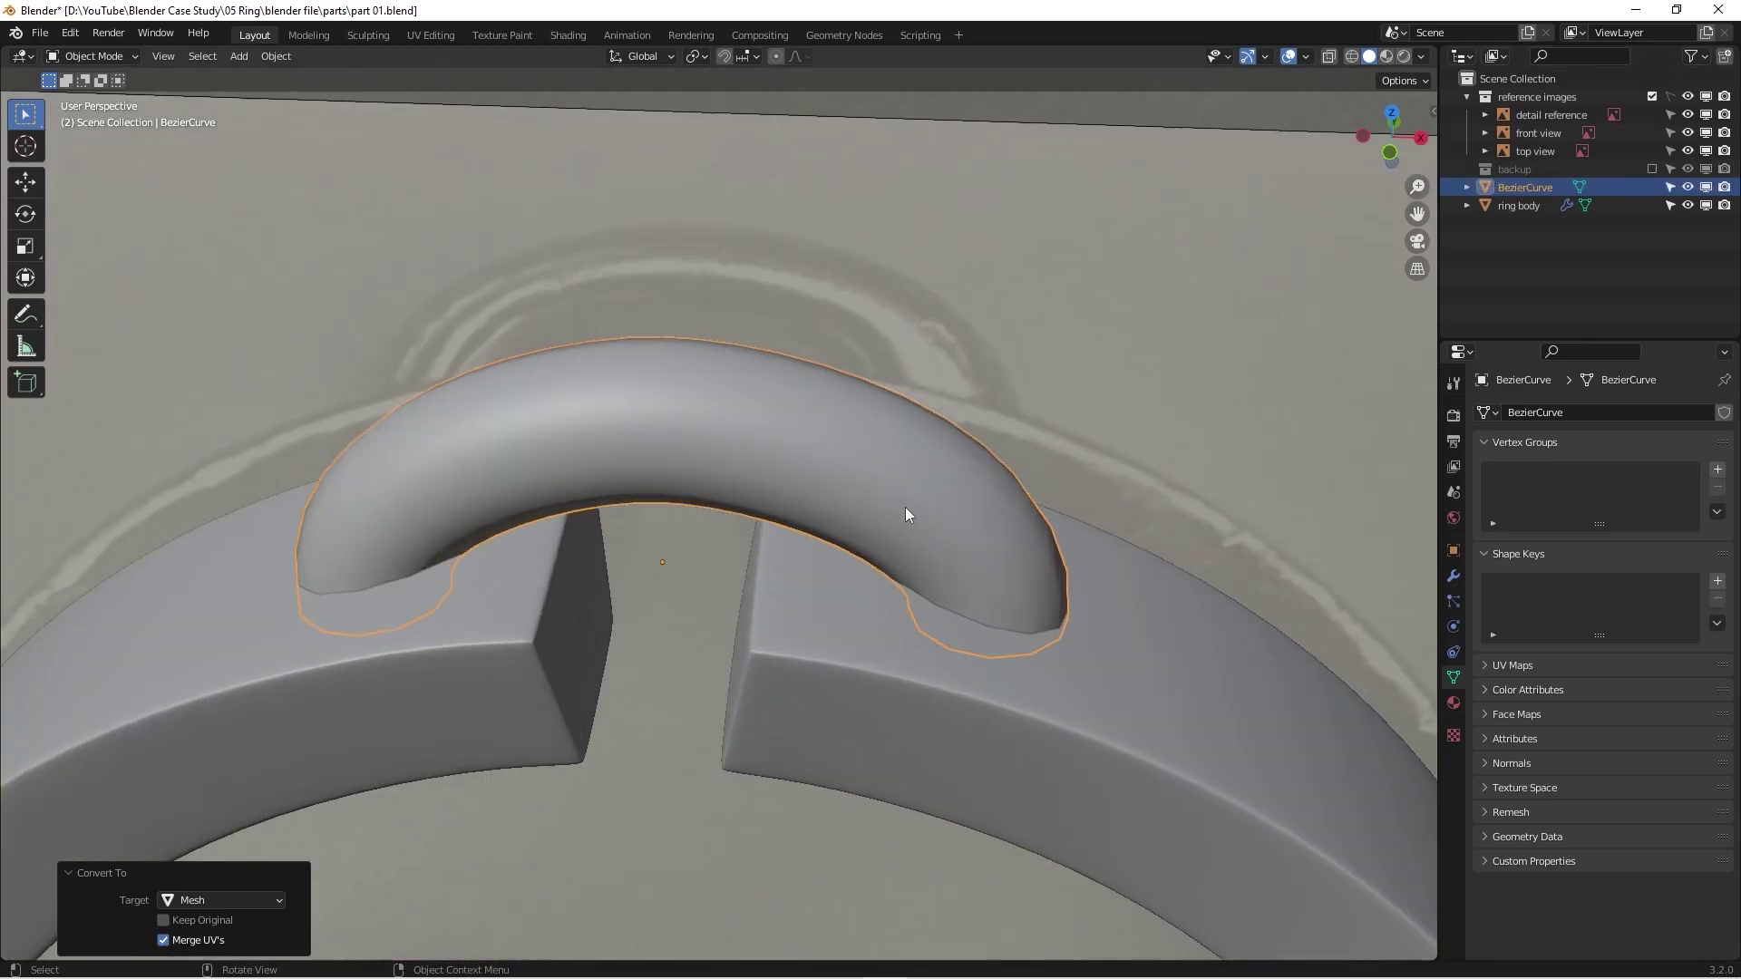
middle_click_drag(905, 508, 937, 475)
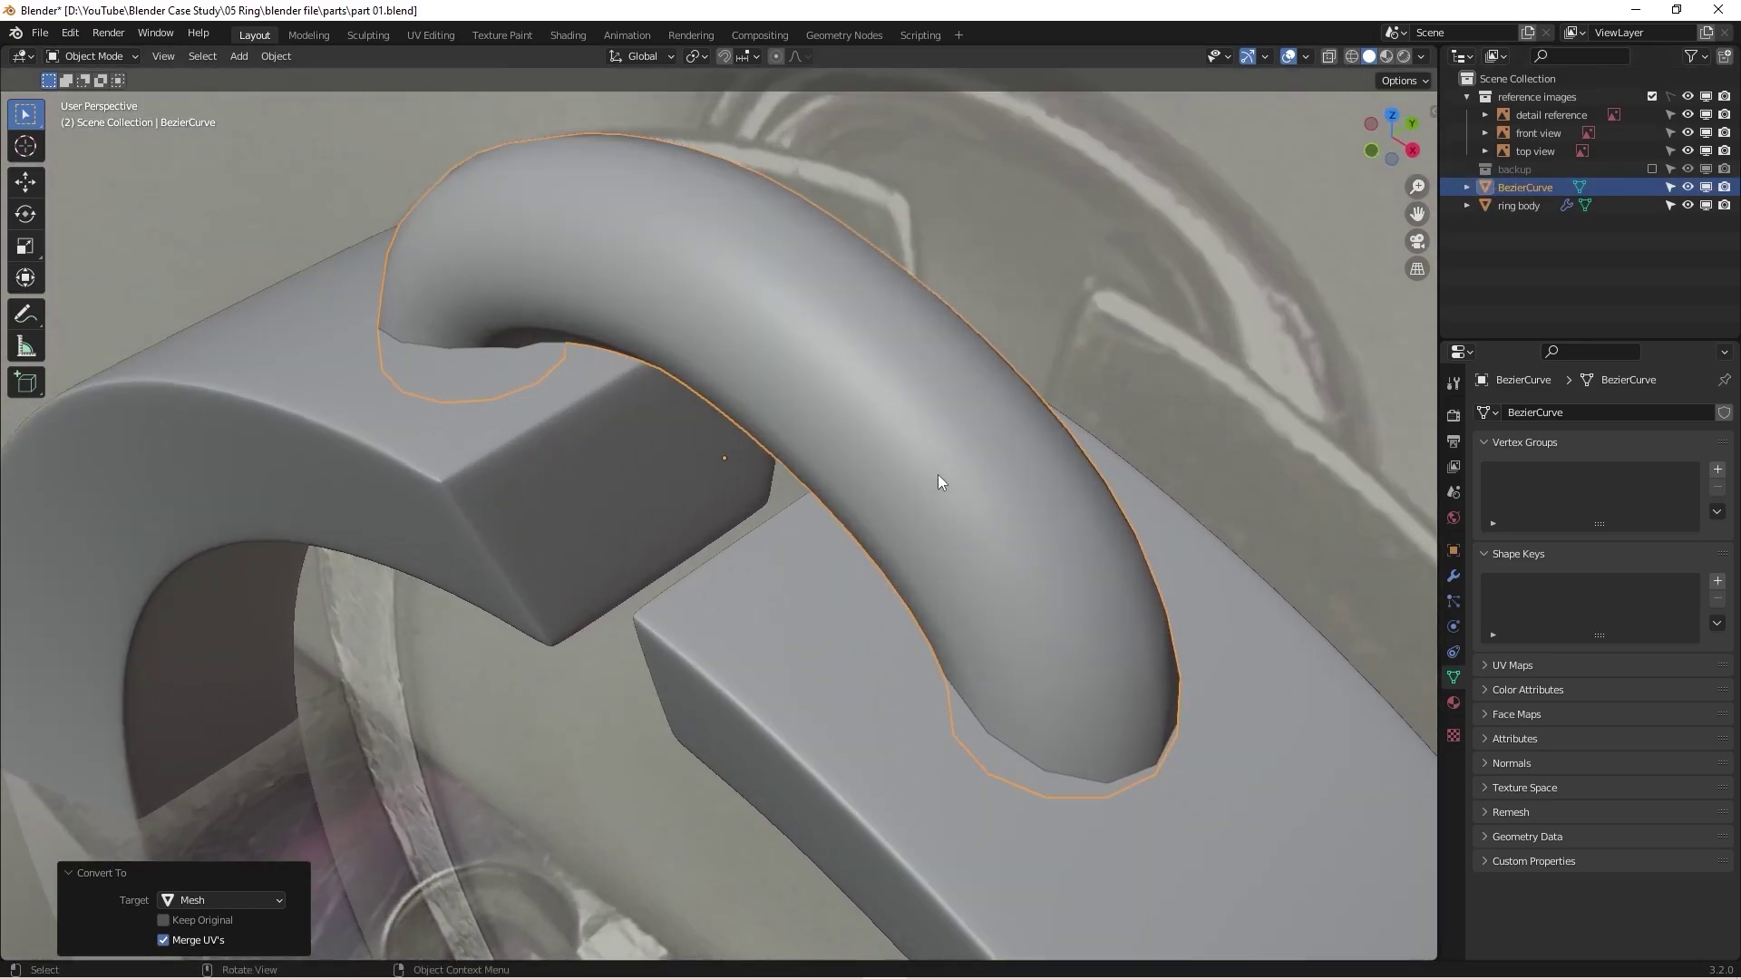
key("Tab")
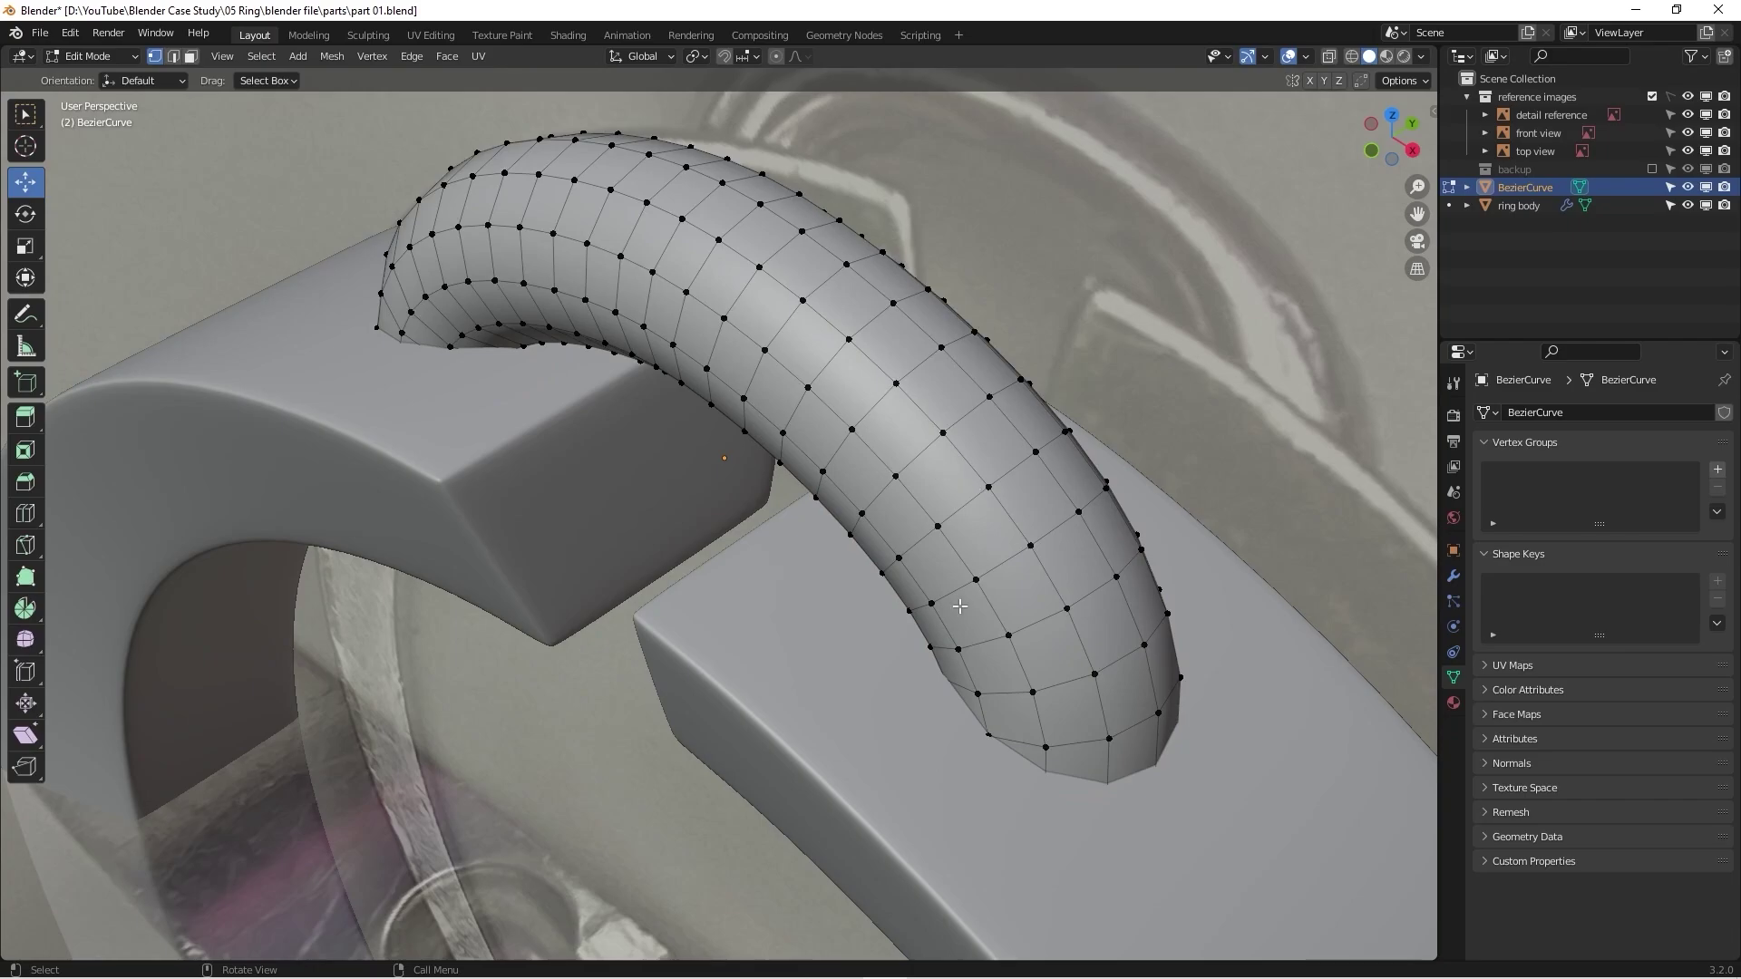
middle_click_drag(960, 607, 651, 546)
key("Tab")
key("Tab")
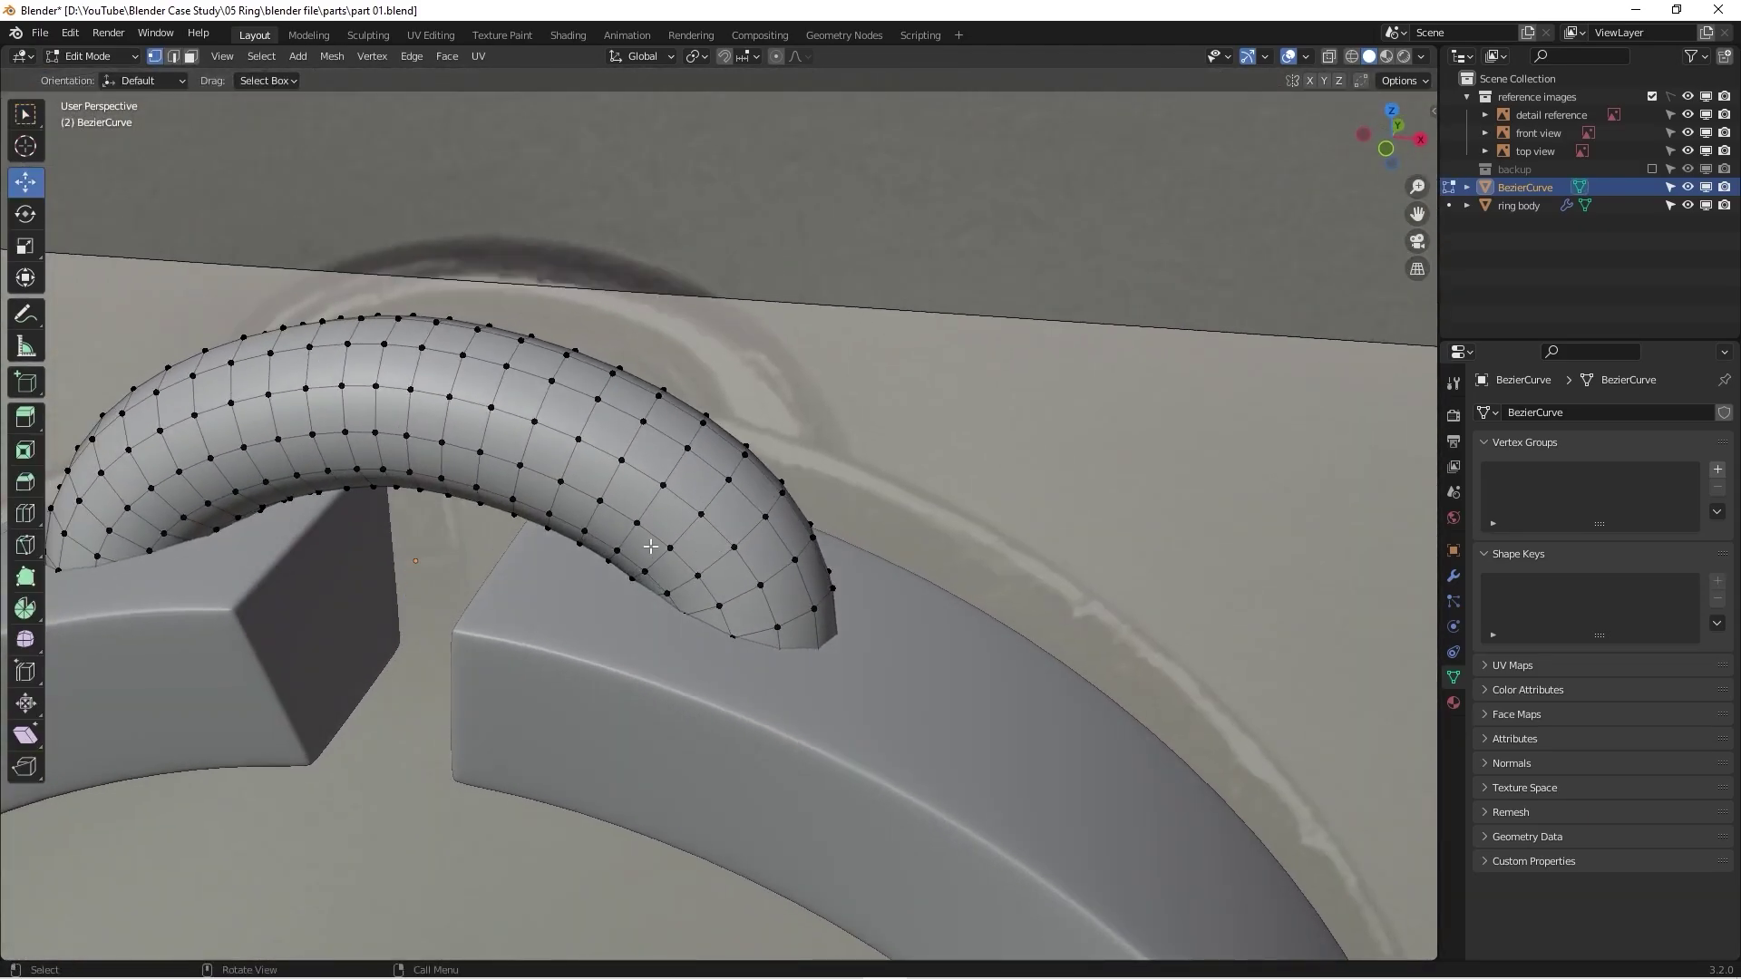
middle_click_drag(445, 451, 513, 350)
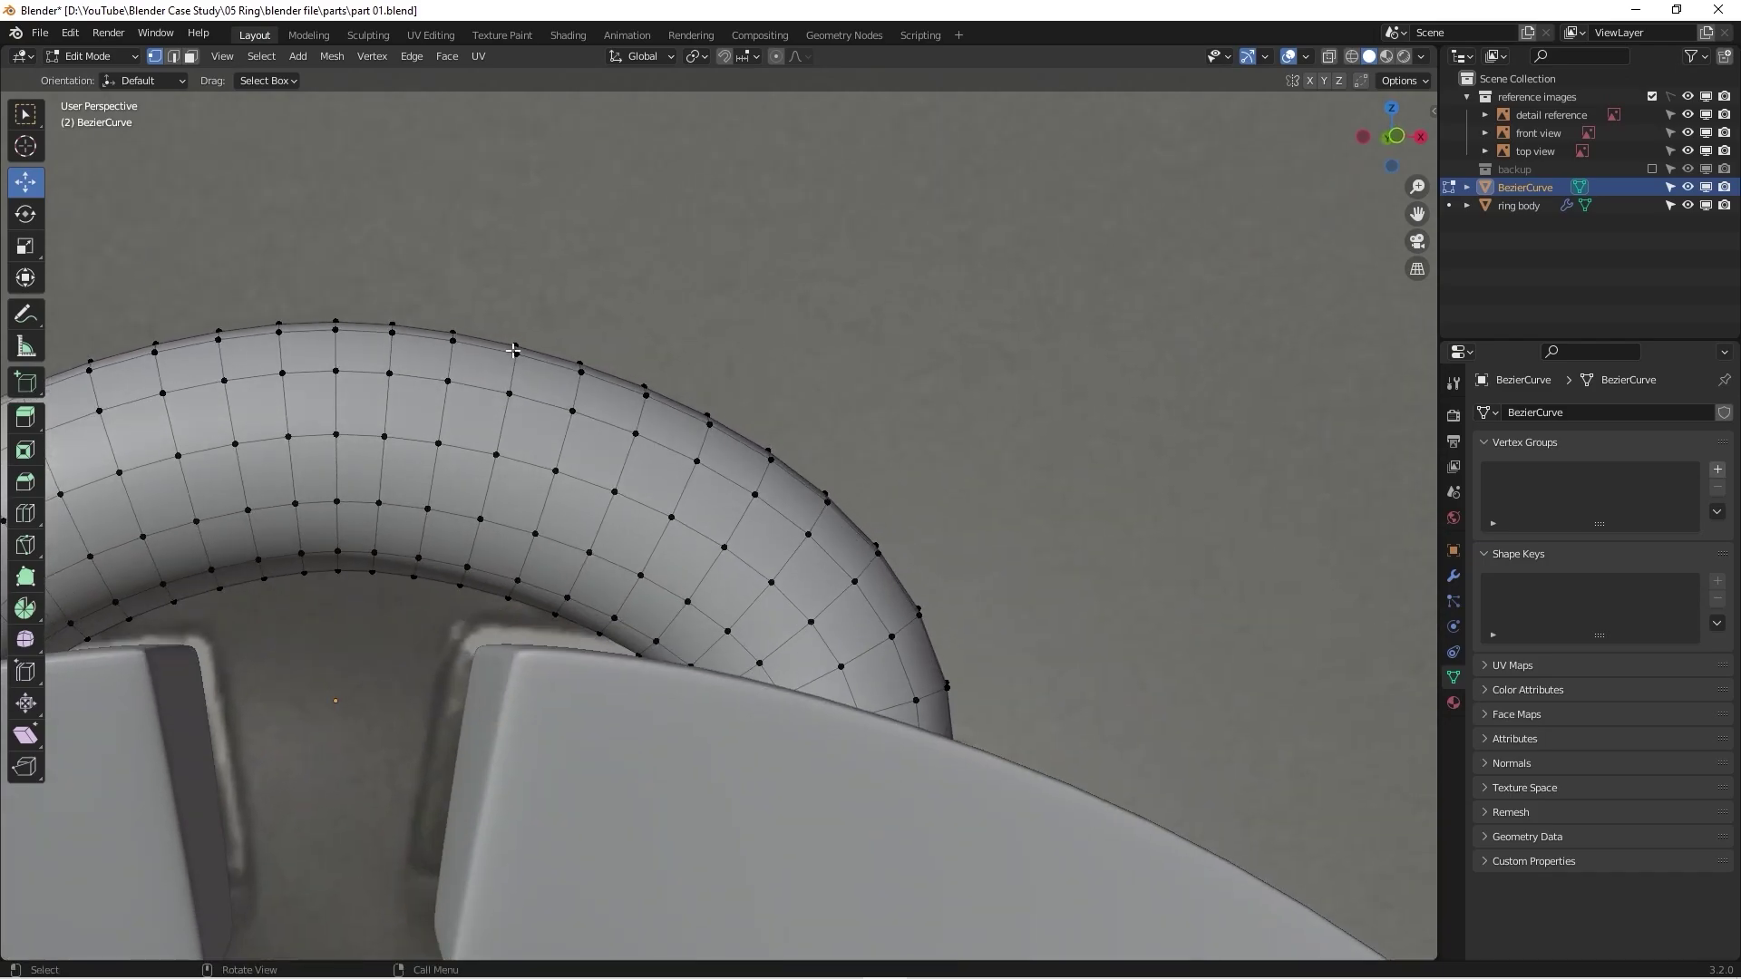
key("Tab")
left_click(637, 704)
key("Tab")
middle_click_drag(637, 703, 854, 630)
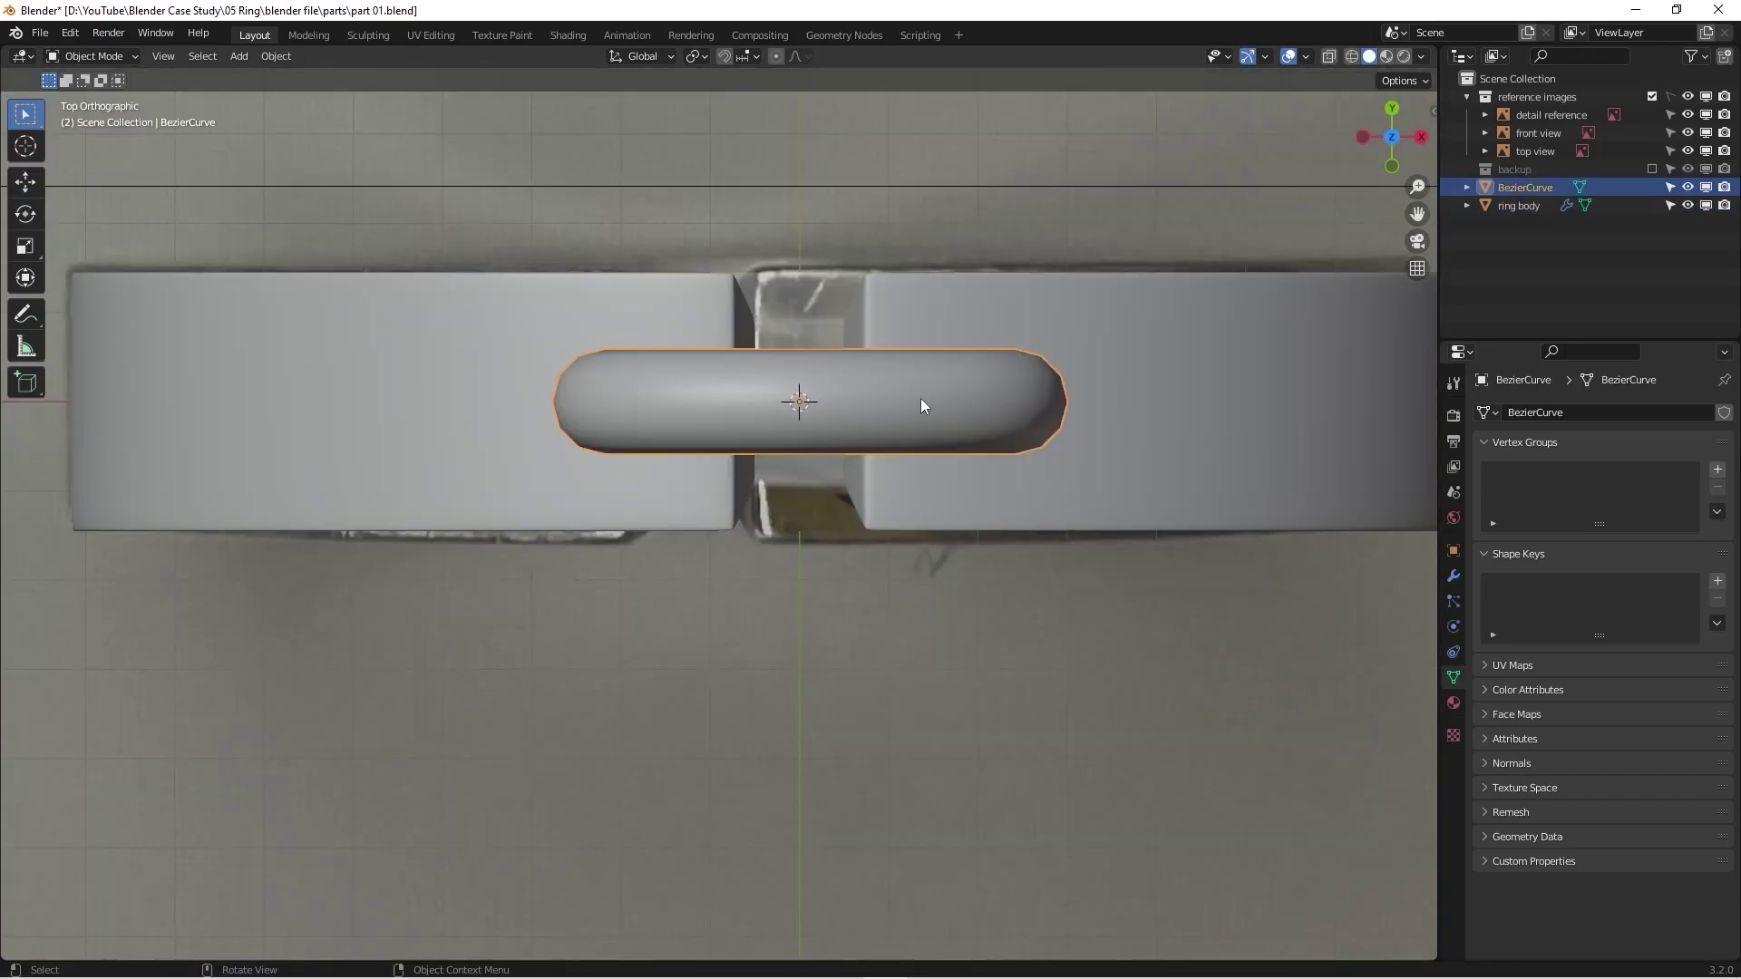
Step: Turn on X-ray in the top view and compare the loop's angle and ends with the reference image
key("alt+z")
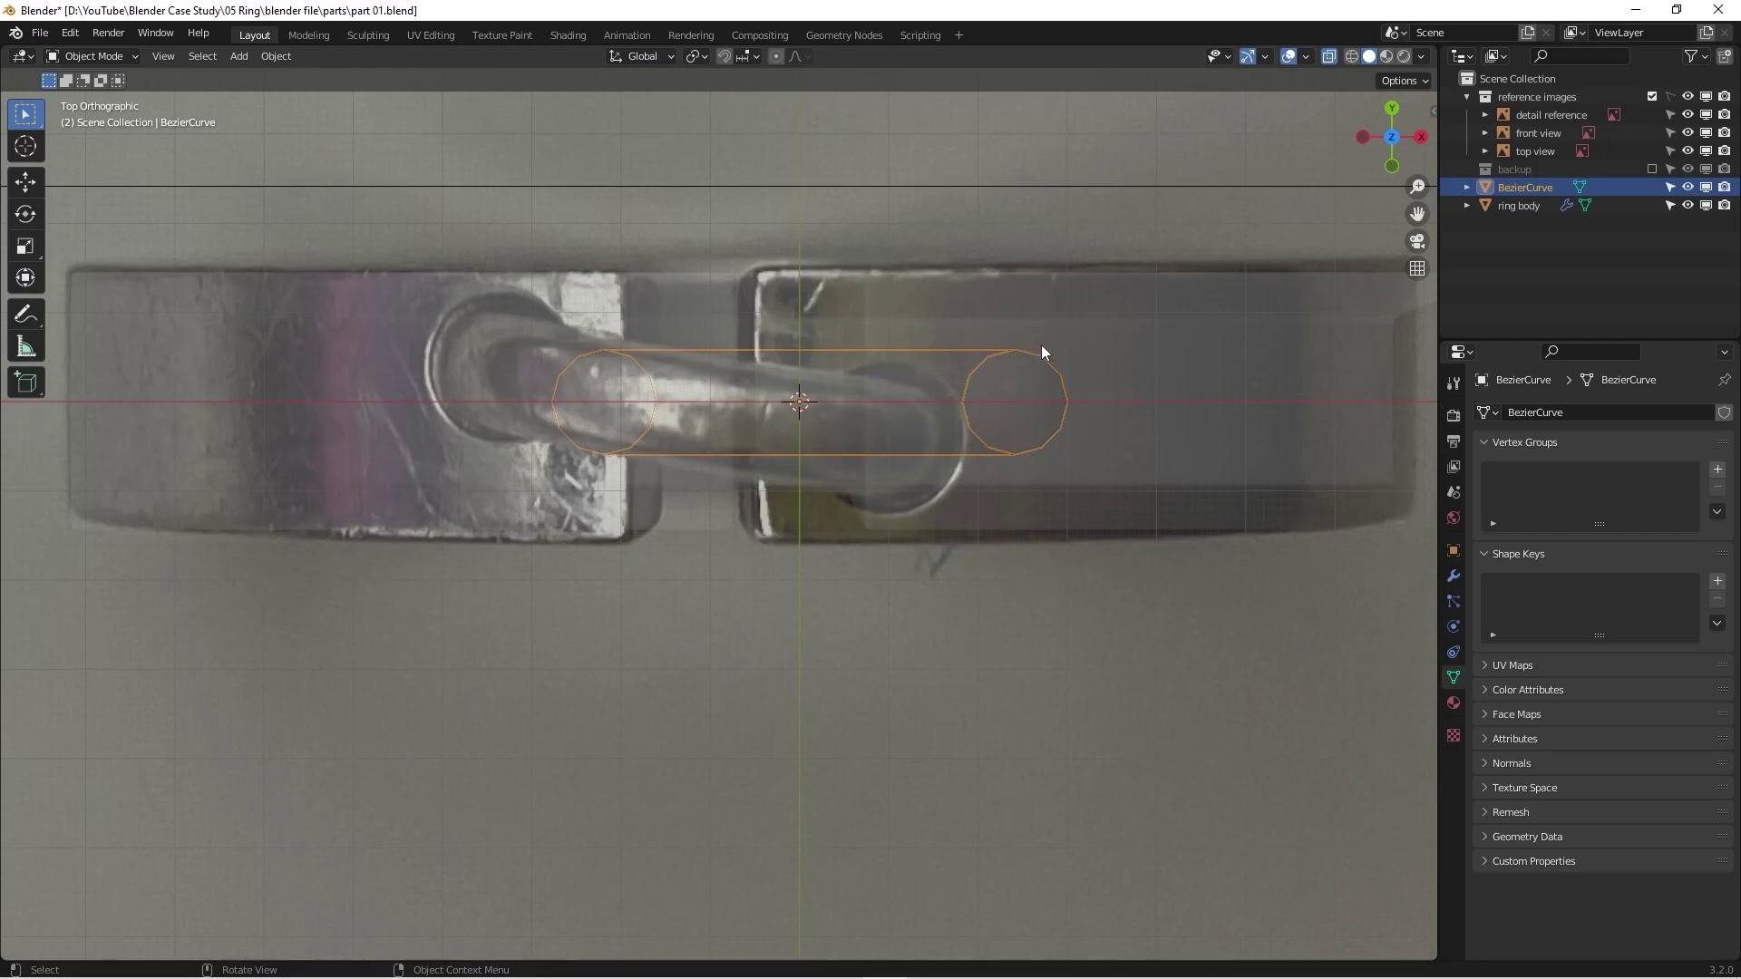
key("r")
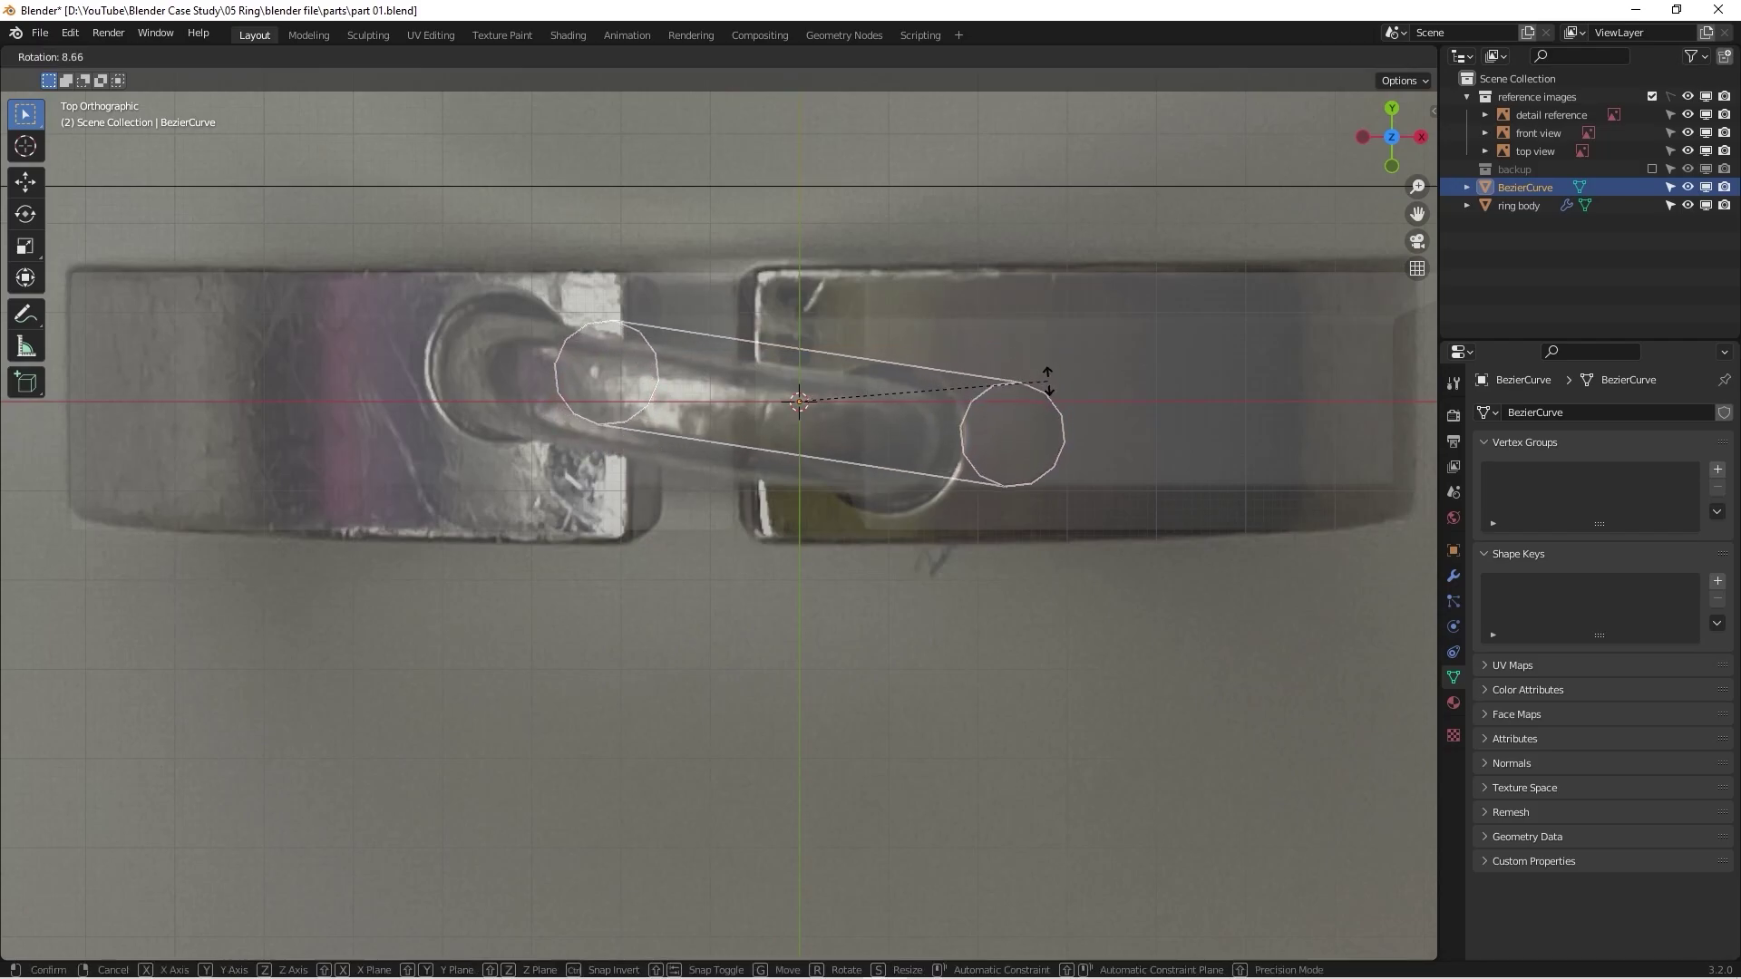
key("Escape")
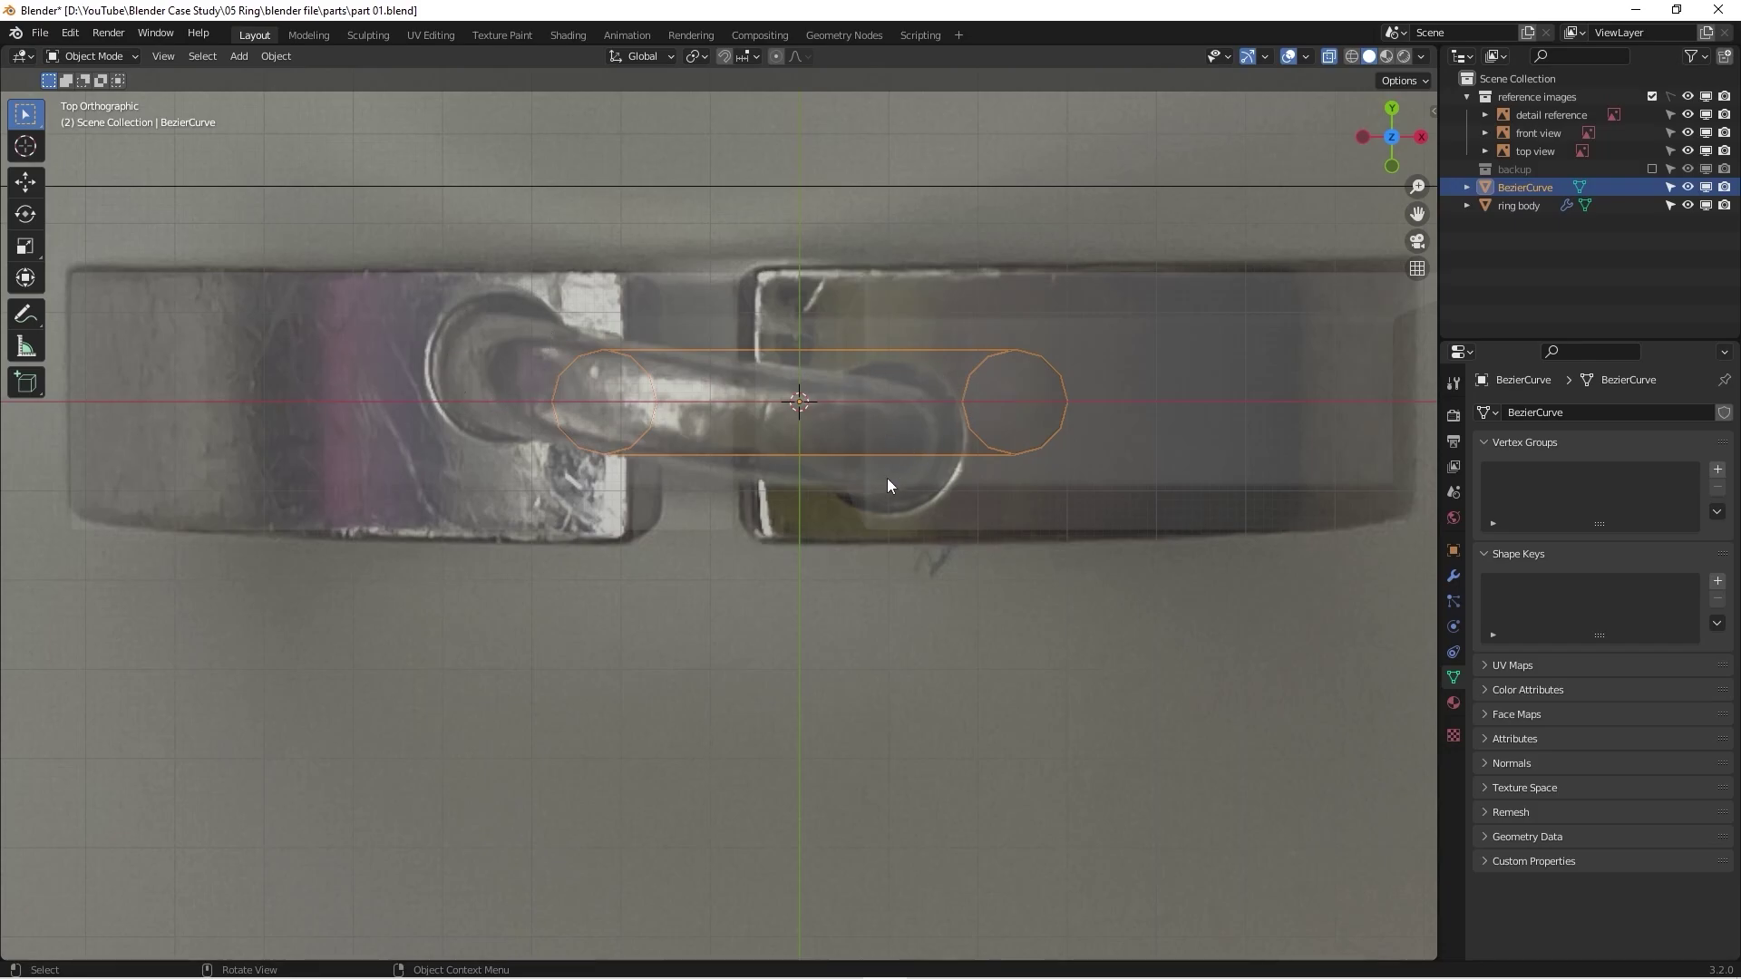
scroll(743, 454, "down", 3)
scroll(704, 459, "up", 2)
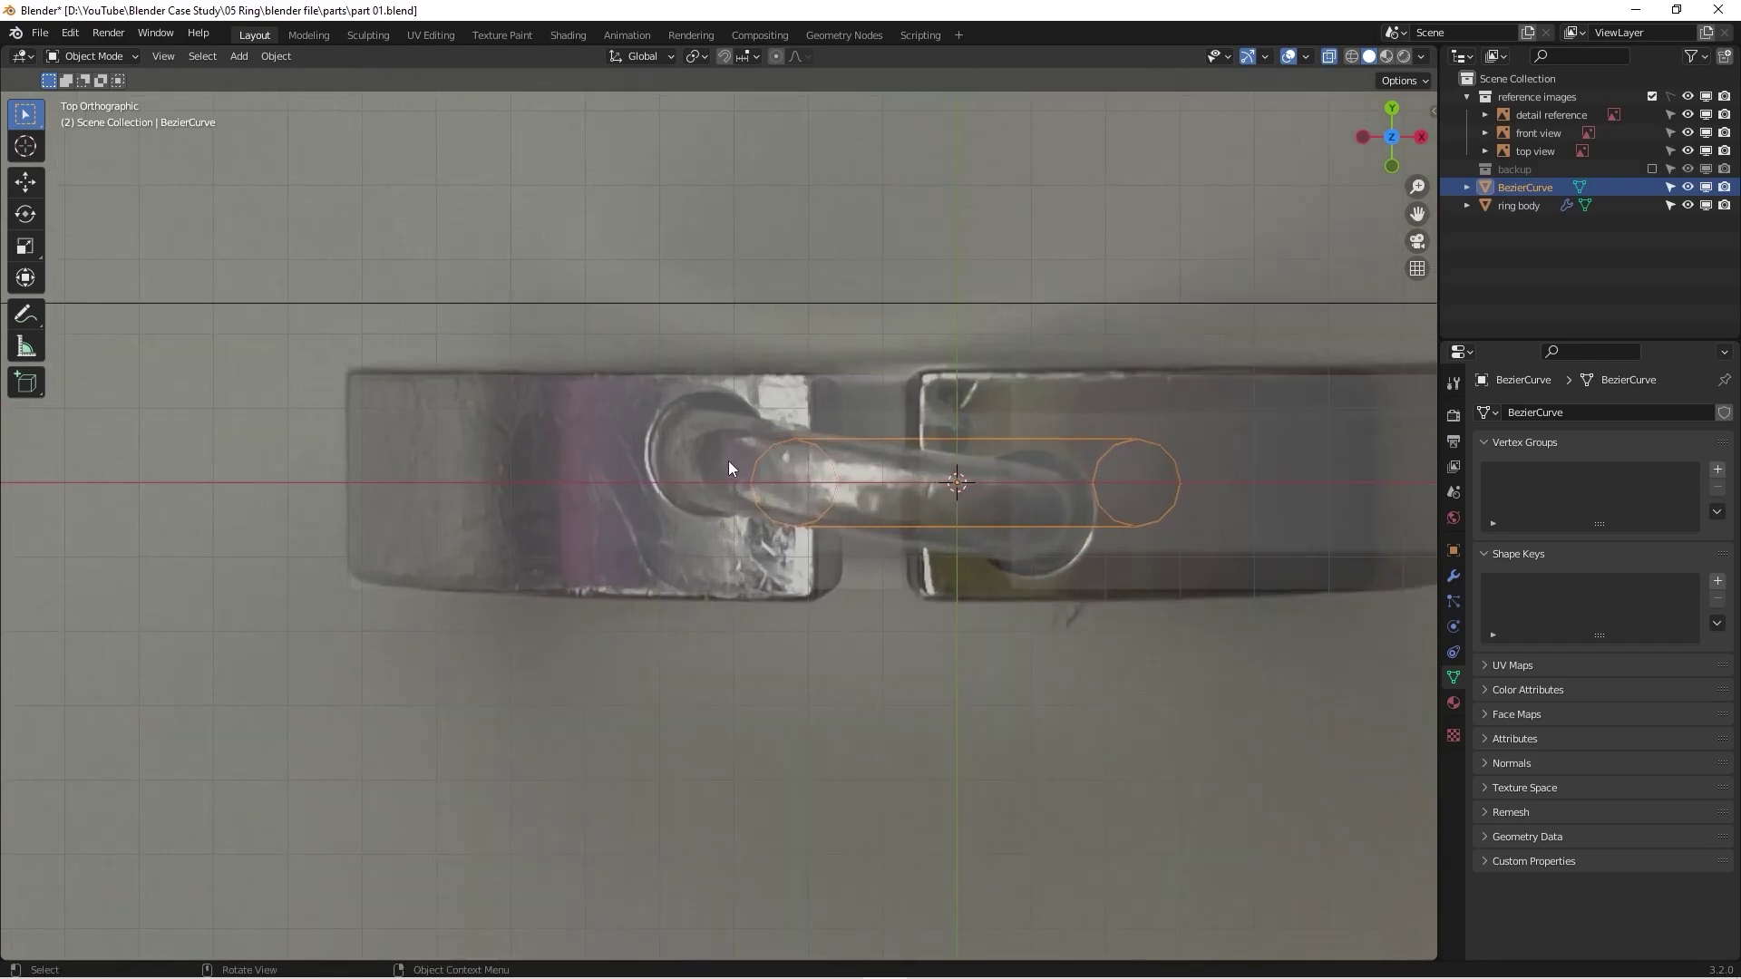
scroll(1014, 507, "up", 2)
scroll(921, 470, "up", 2)
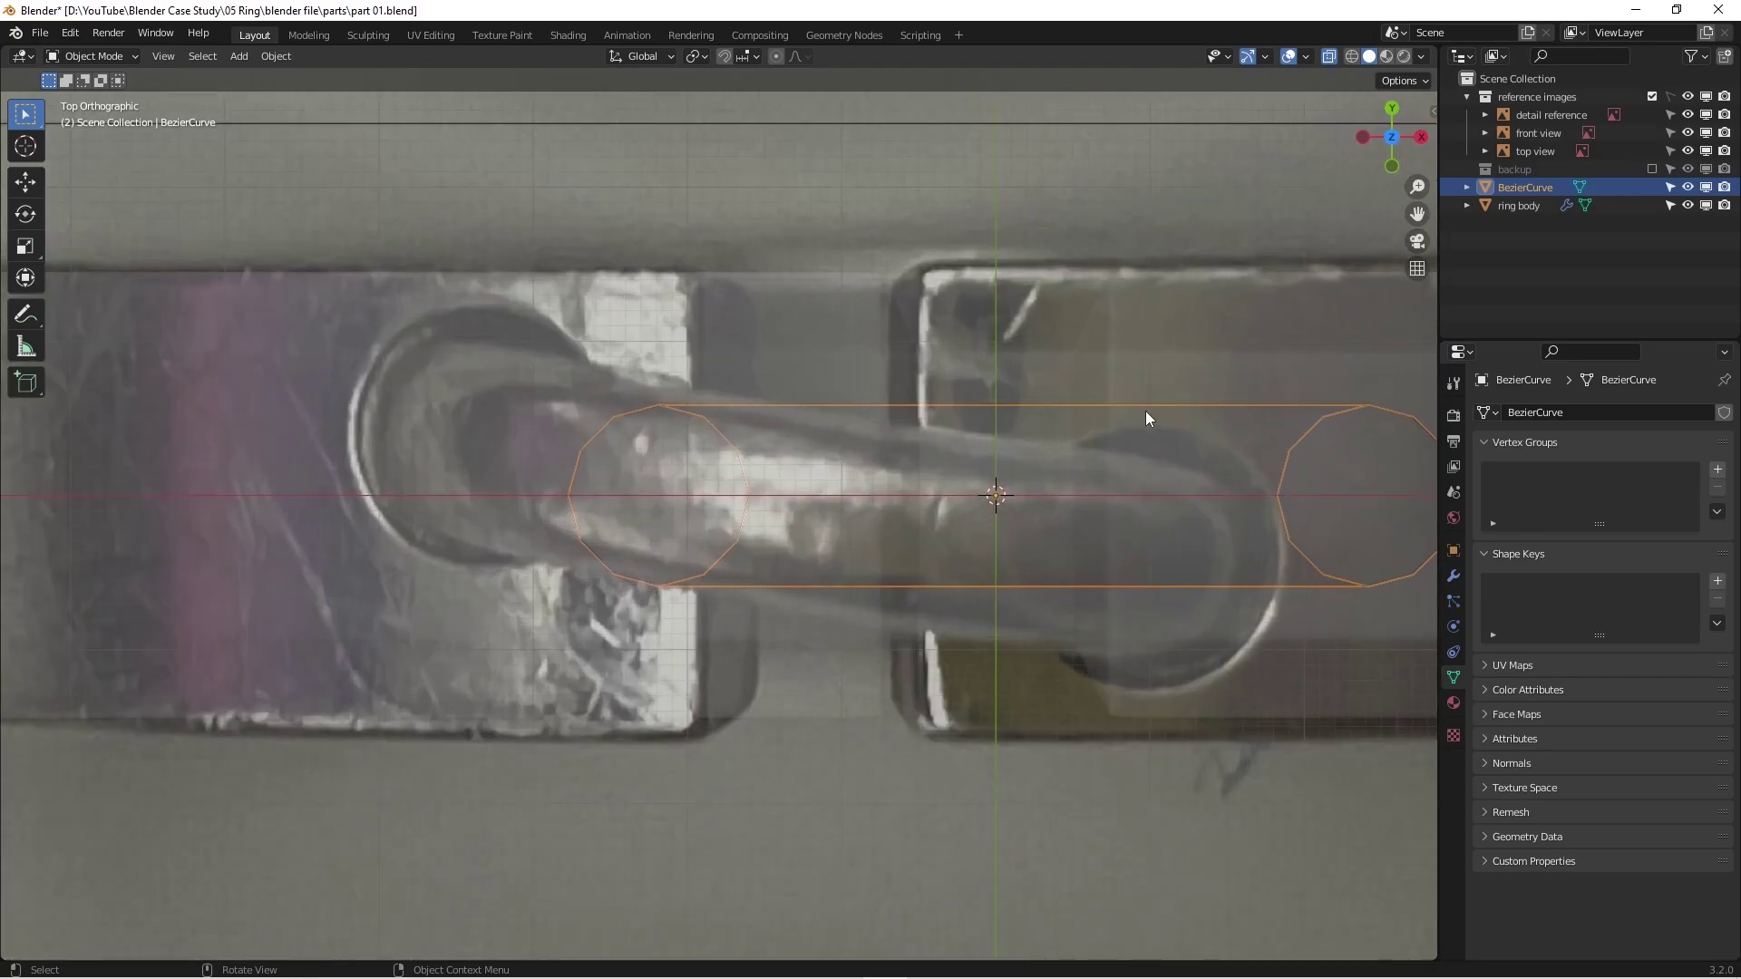
scroll(1145, 410, "down", 2)
scroll(878, 388, "down", 1)
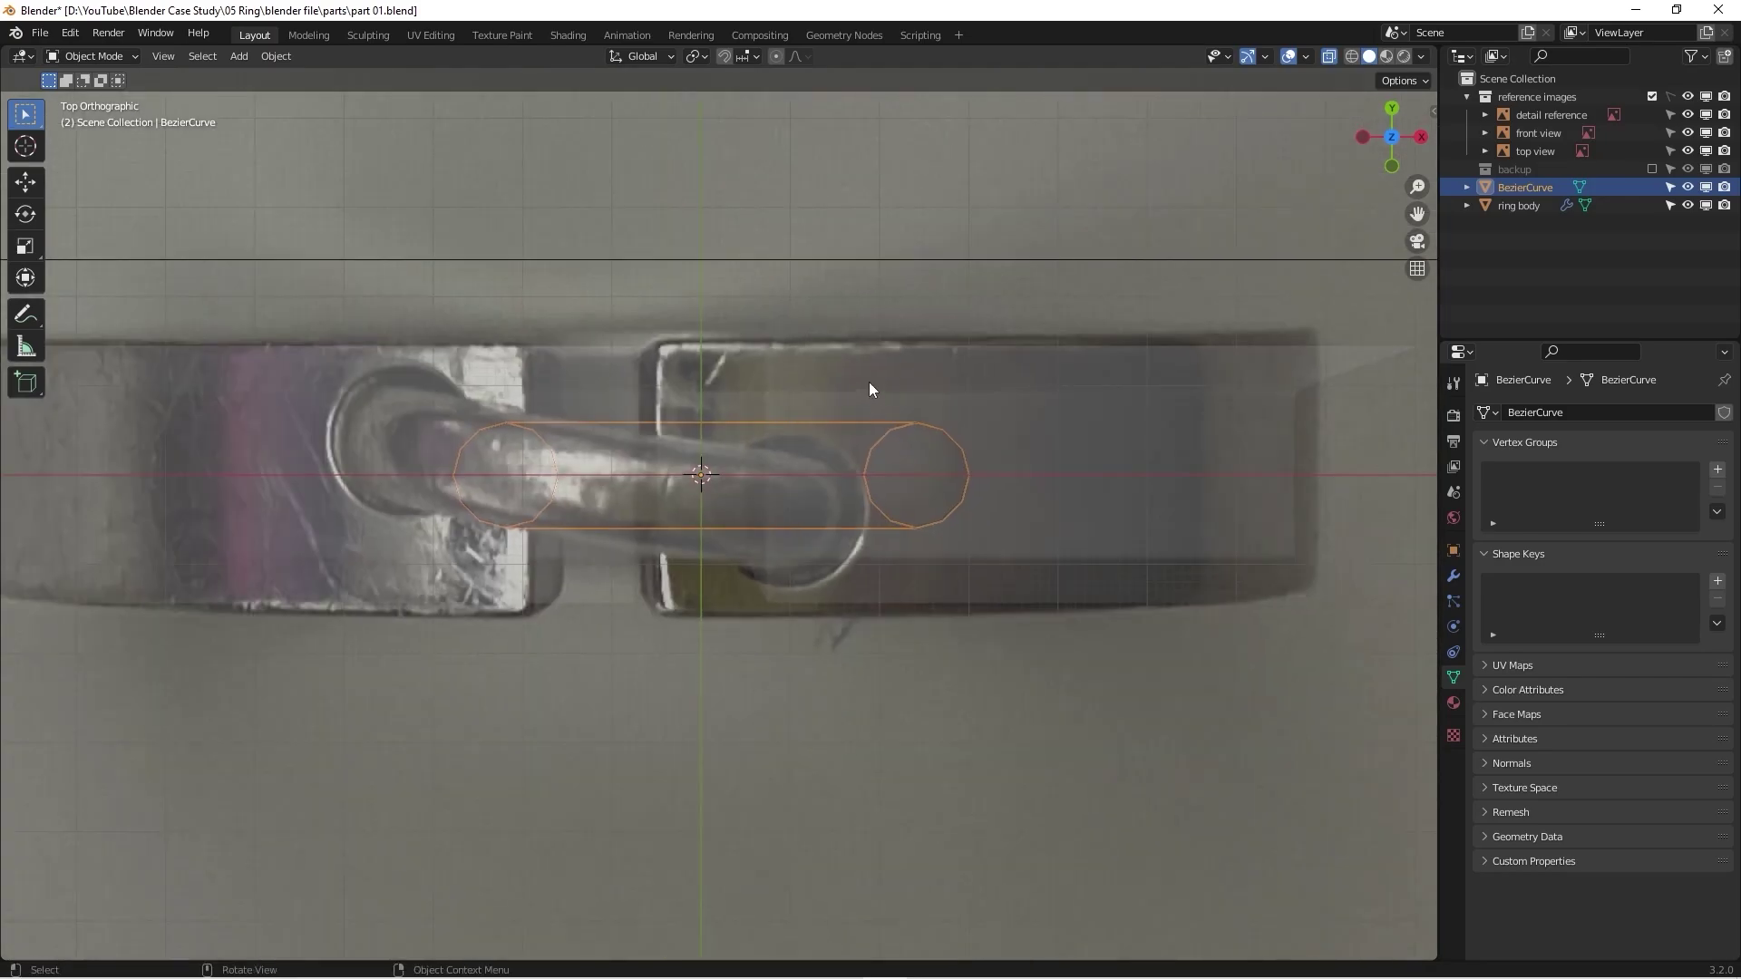
Step: Rotate the loop about 8.9° clockwise in the top view so it slants like the reference loop
key("r")
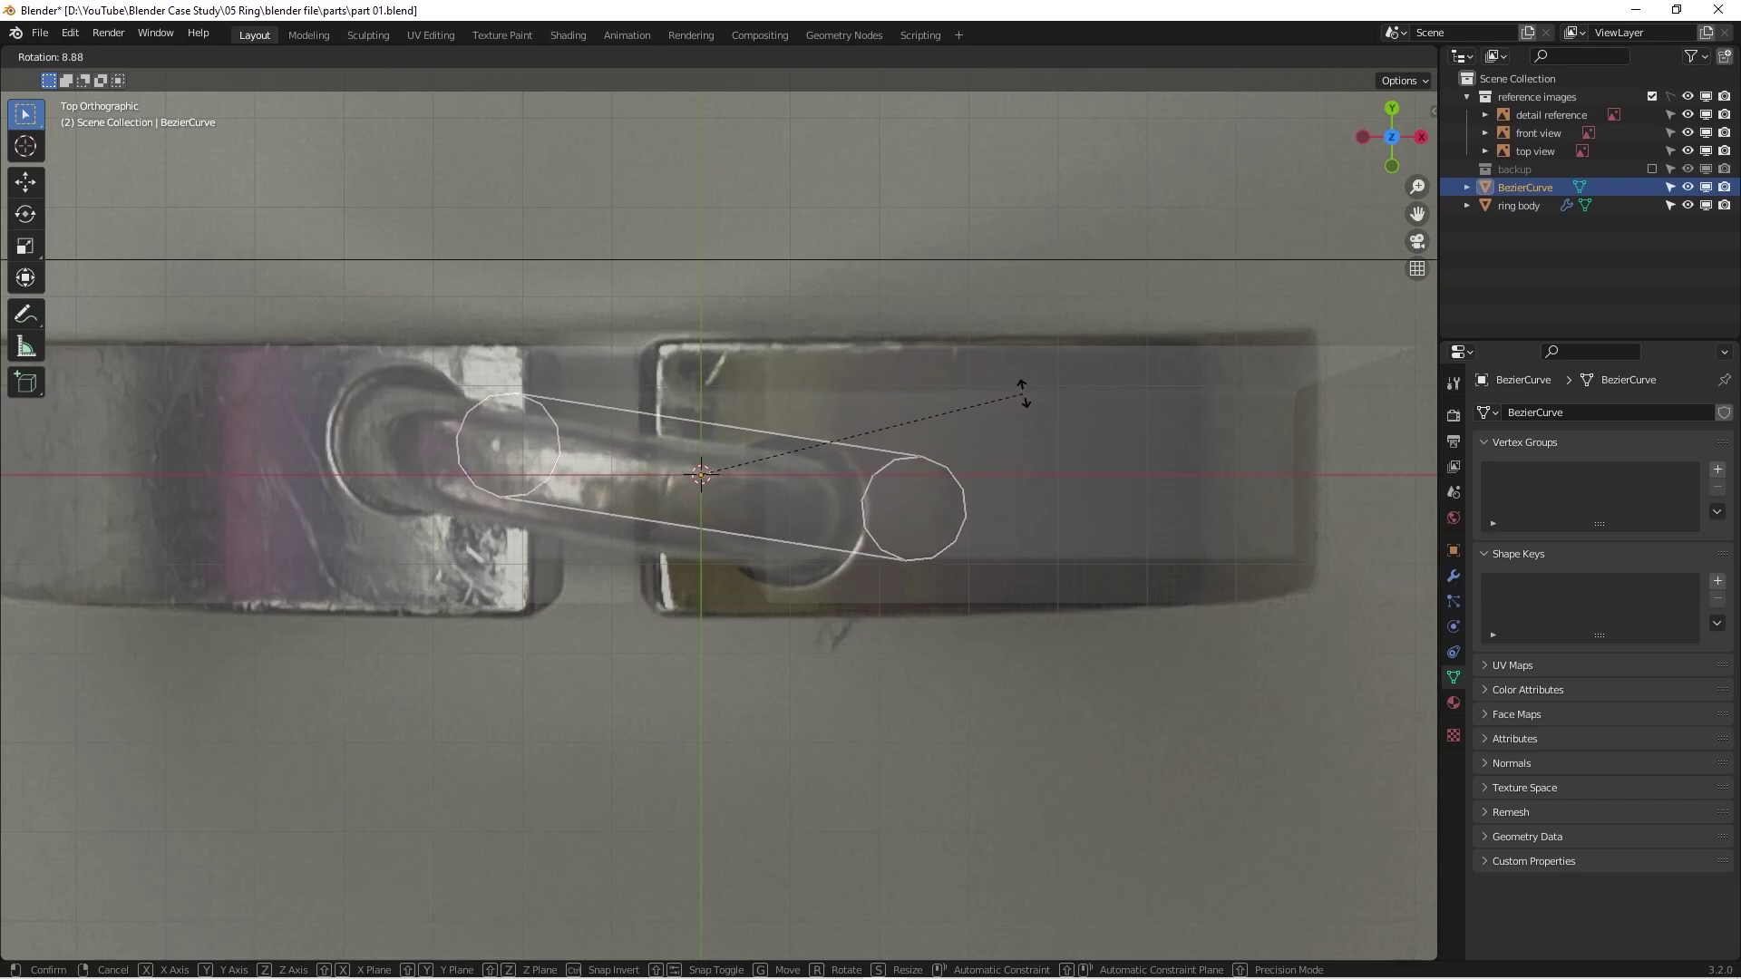
left_click(1023, 393)
middle_click_drag(803, 433, 820, 384)
scroll(825, 366, "down", 4)
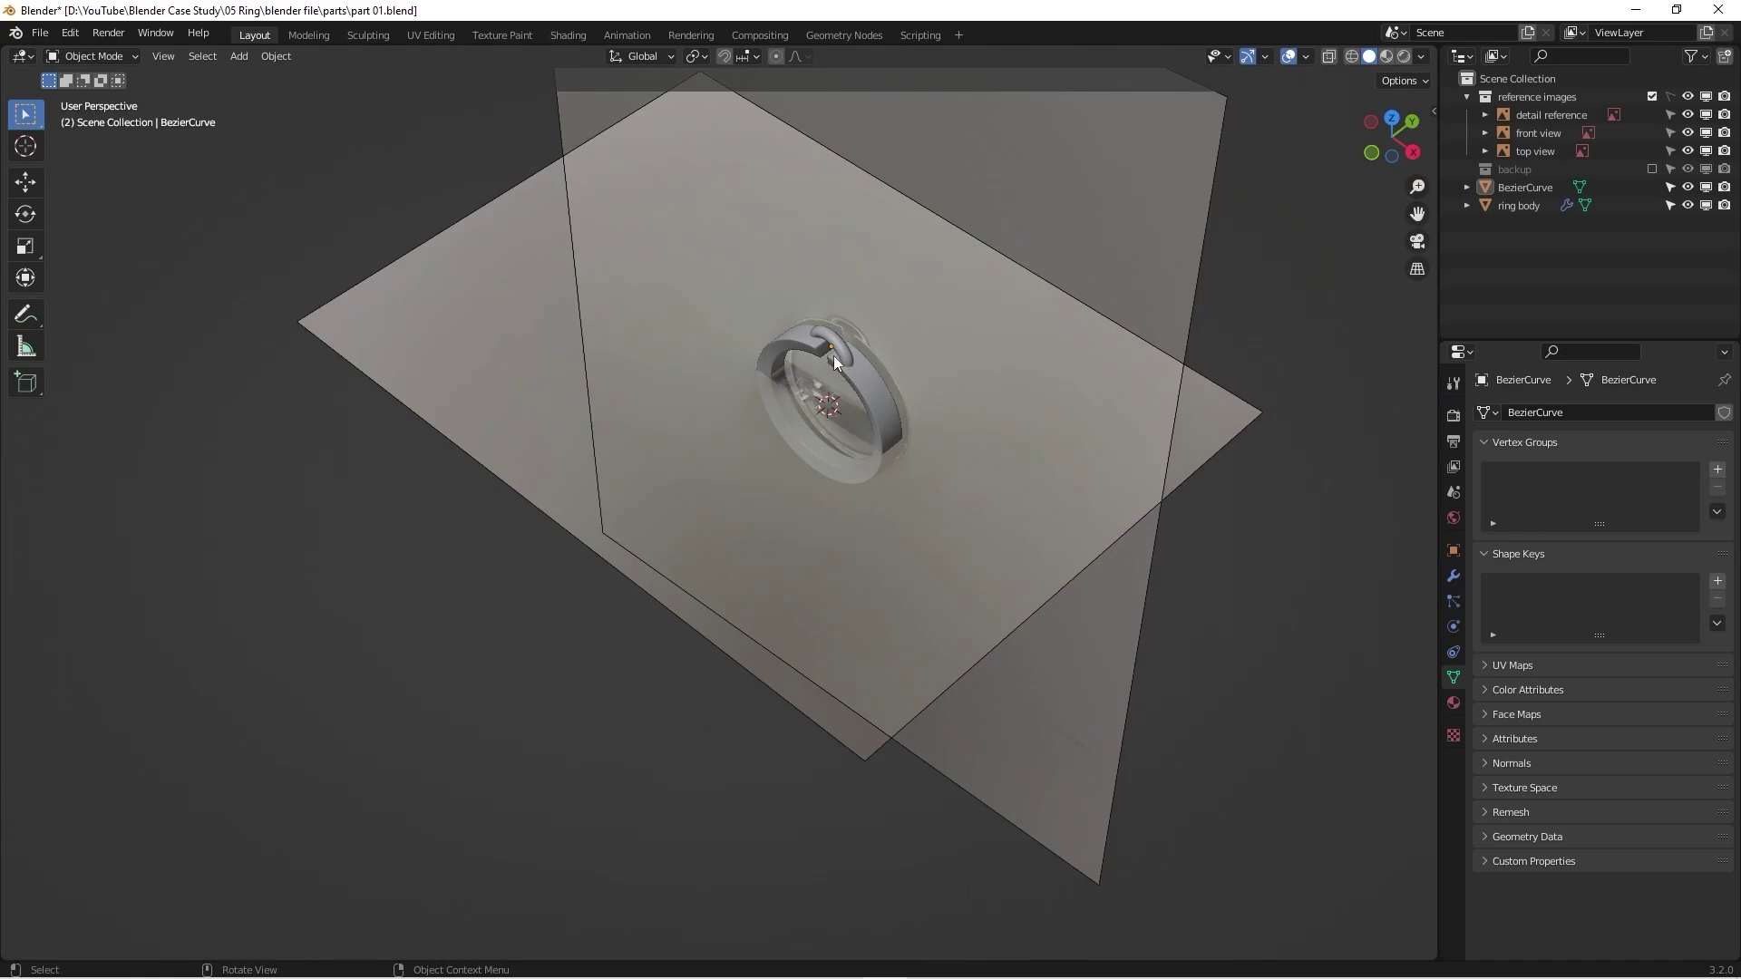
Step: Add a Boolean modifier set to Difference to the ring body, with the small top loop as its object
scroll(829, 448, "up", 4)
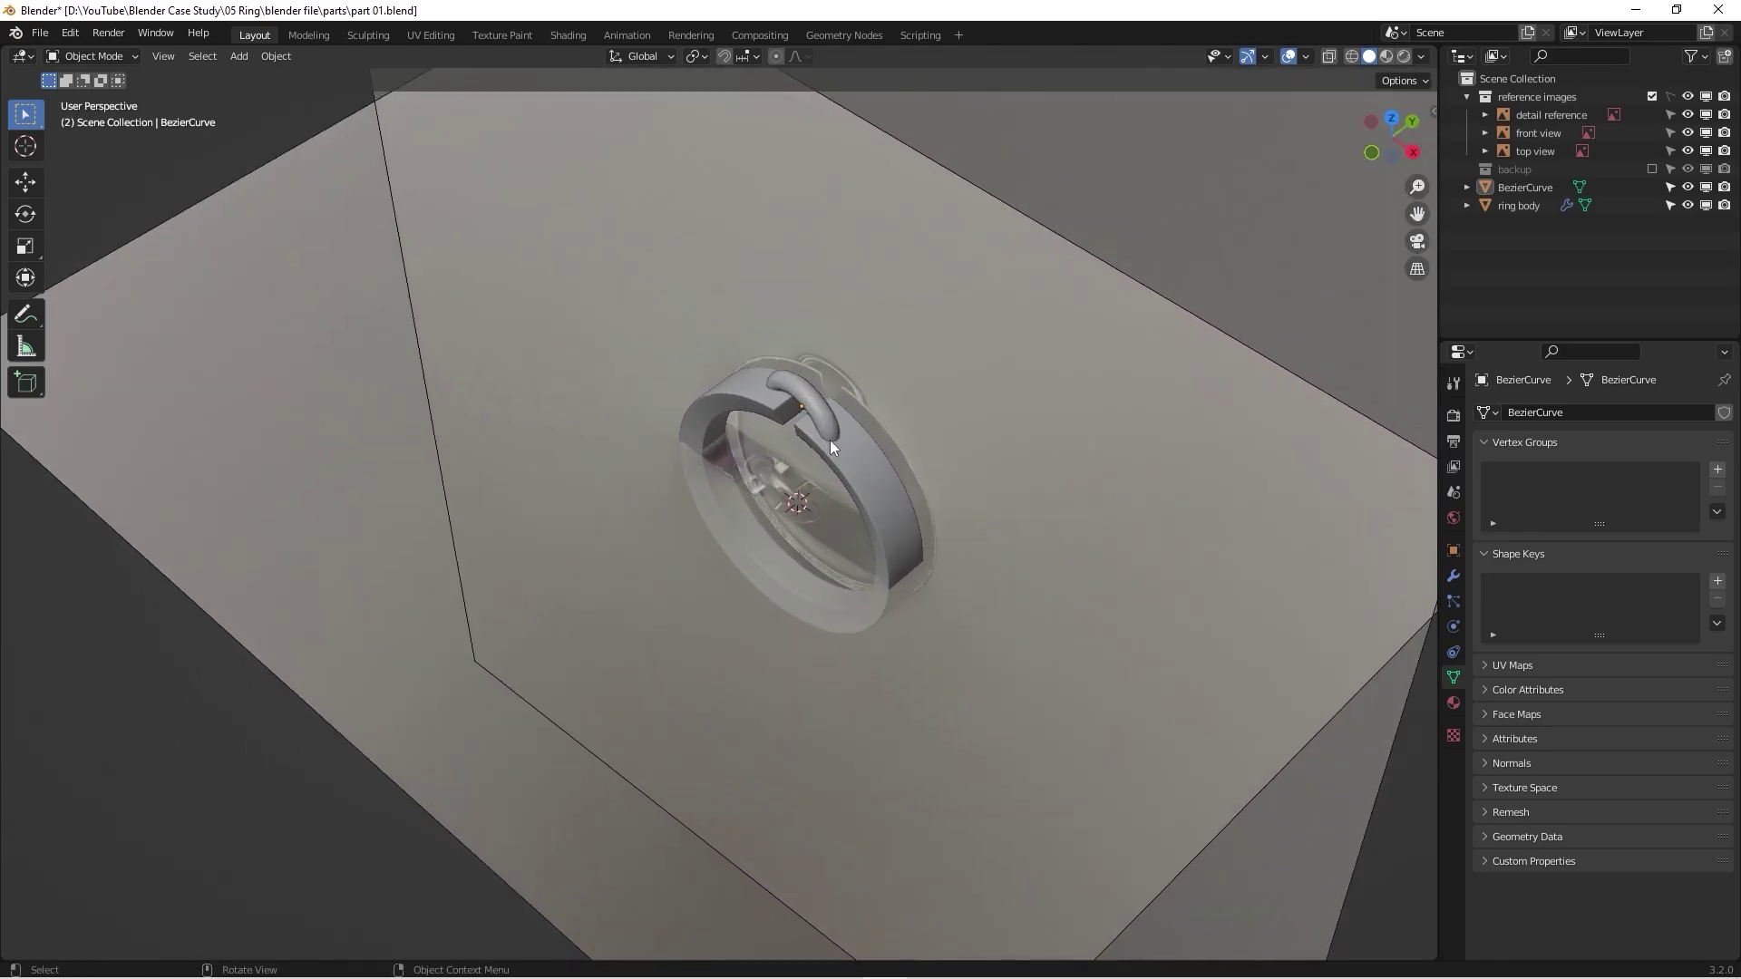
scroll(786, 481, "up", 1)
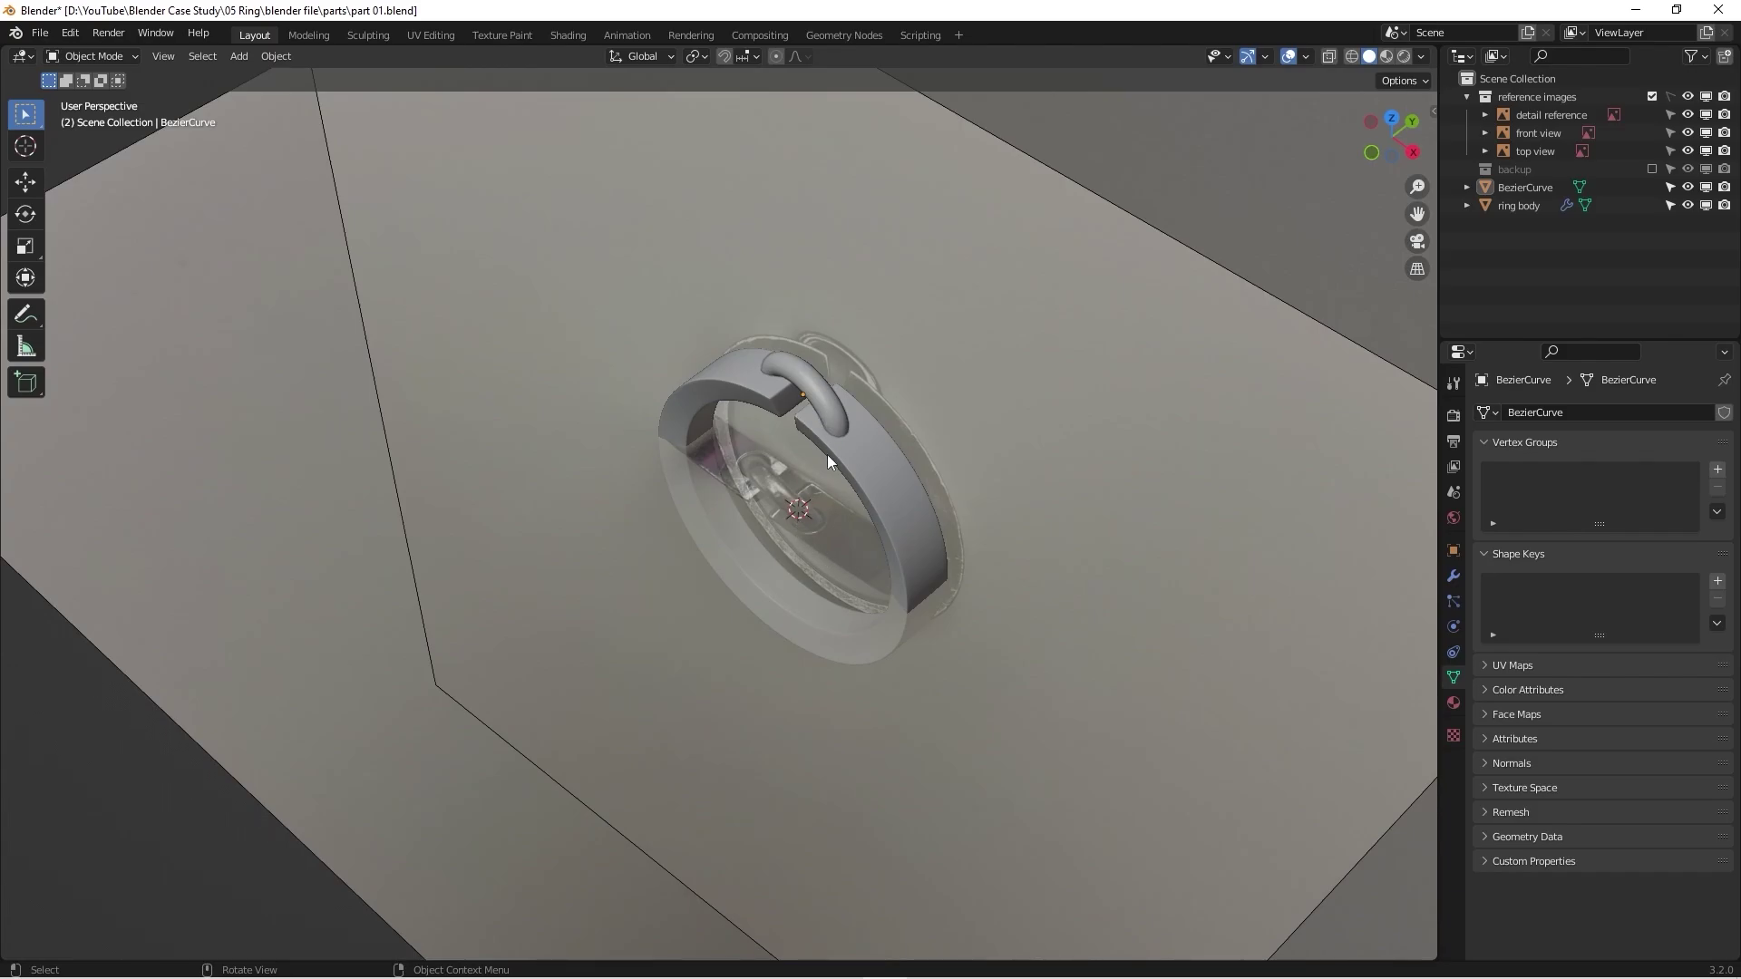
scroll(834, 441, "up", 6)
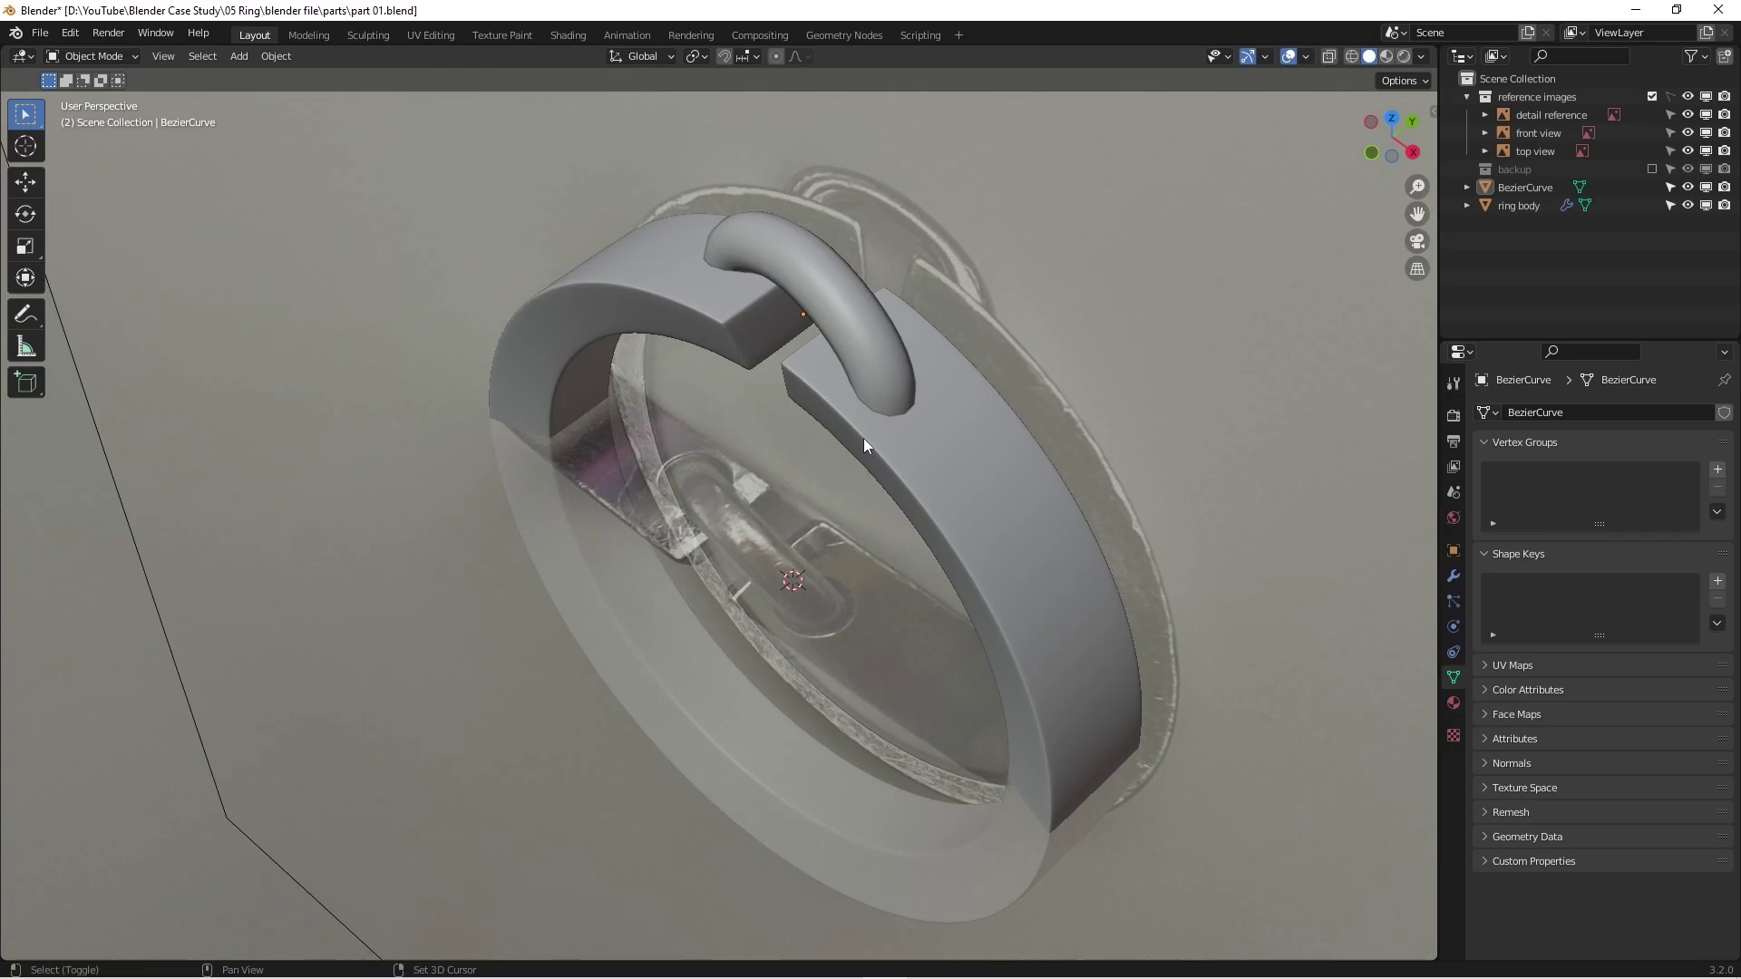
mouse_move(864, 438)
middle_mouse_down()
mouse_move(776, 535)
mouse_move(905, 504)
mouse_move(796, 508)
mouse_move(961, 373)
mouse_move(857, 428)
middle_mouse_up()
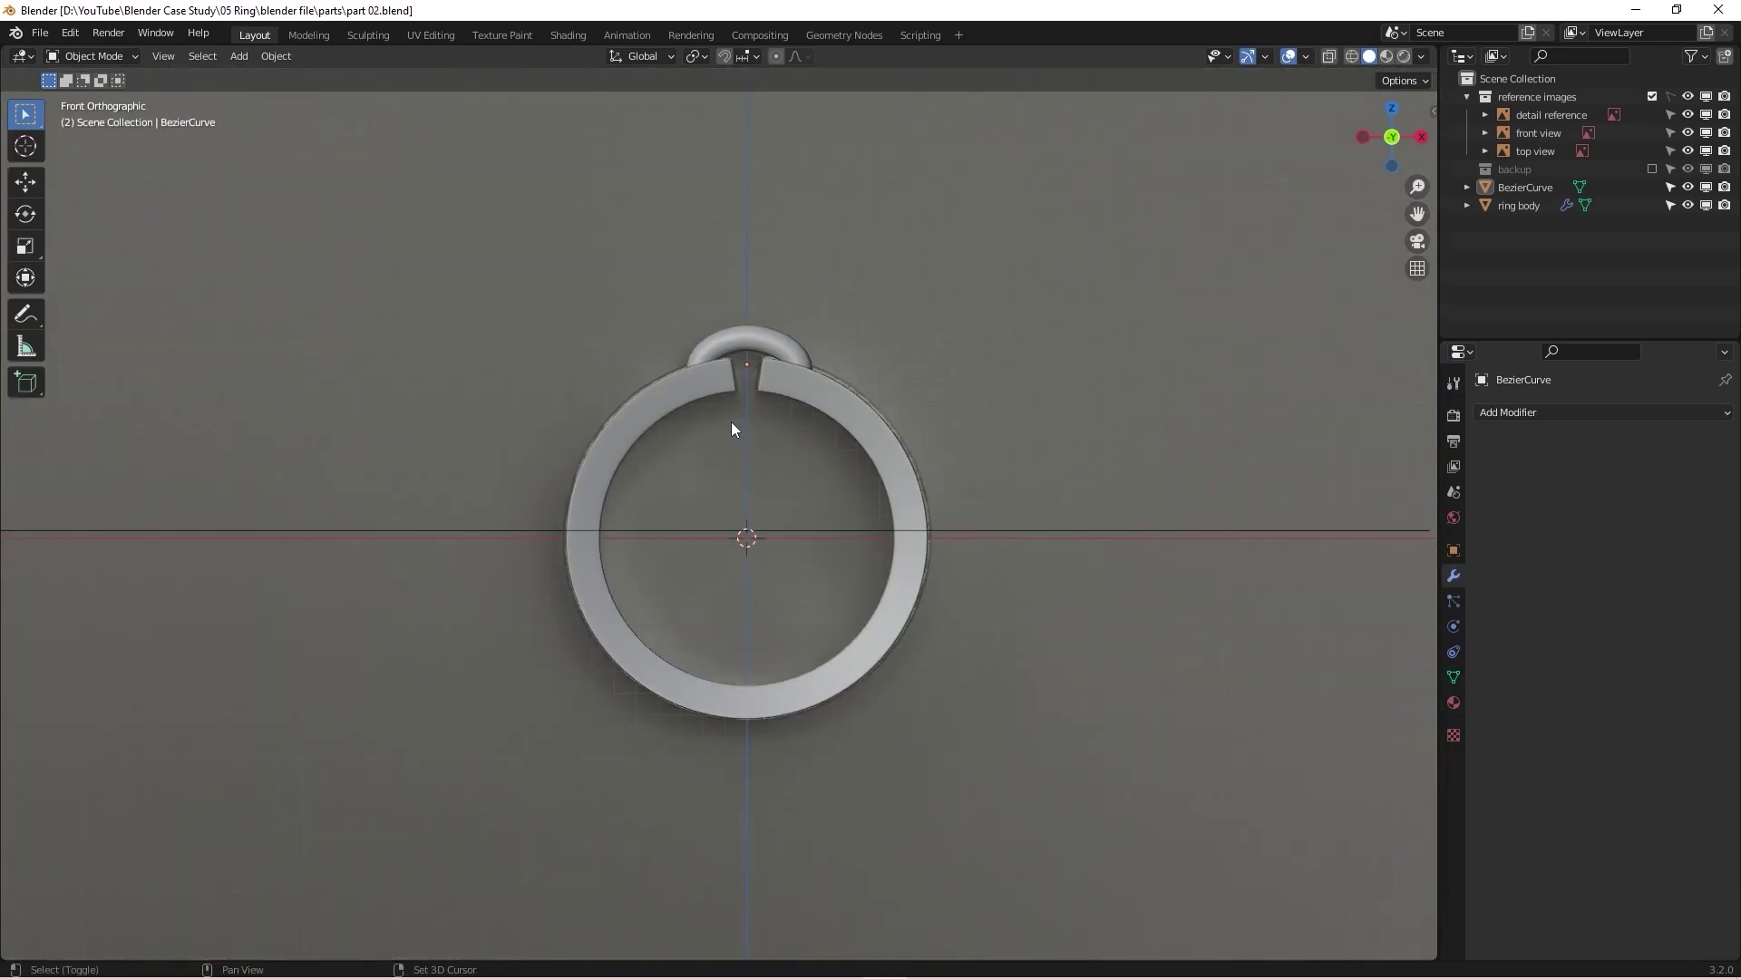
scroll(901, 440, "up", 2)
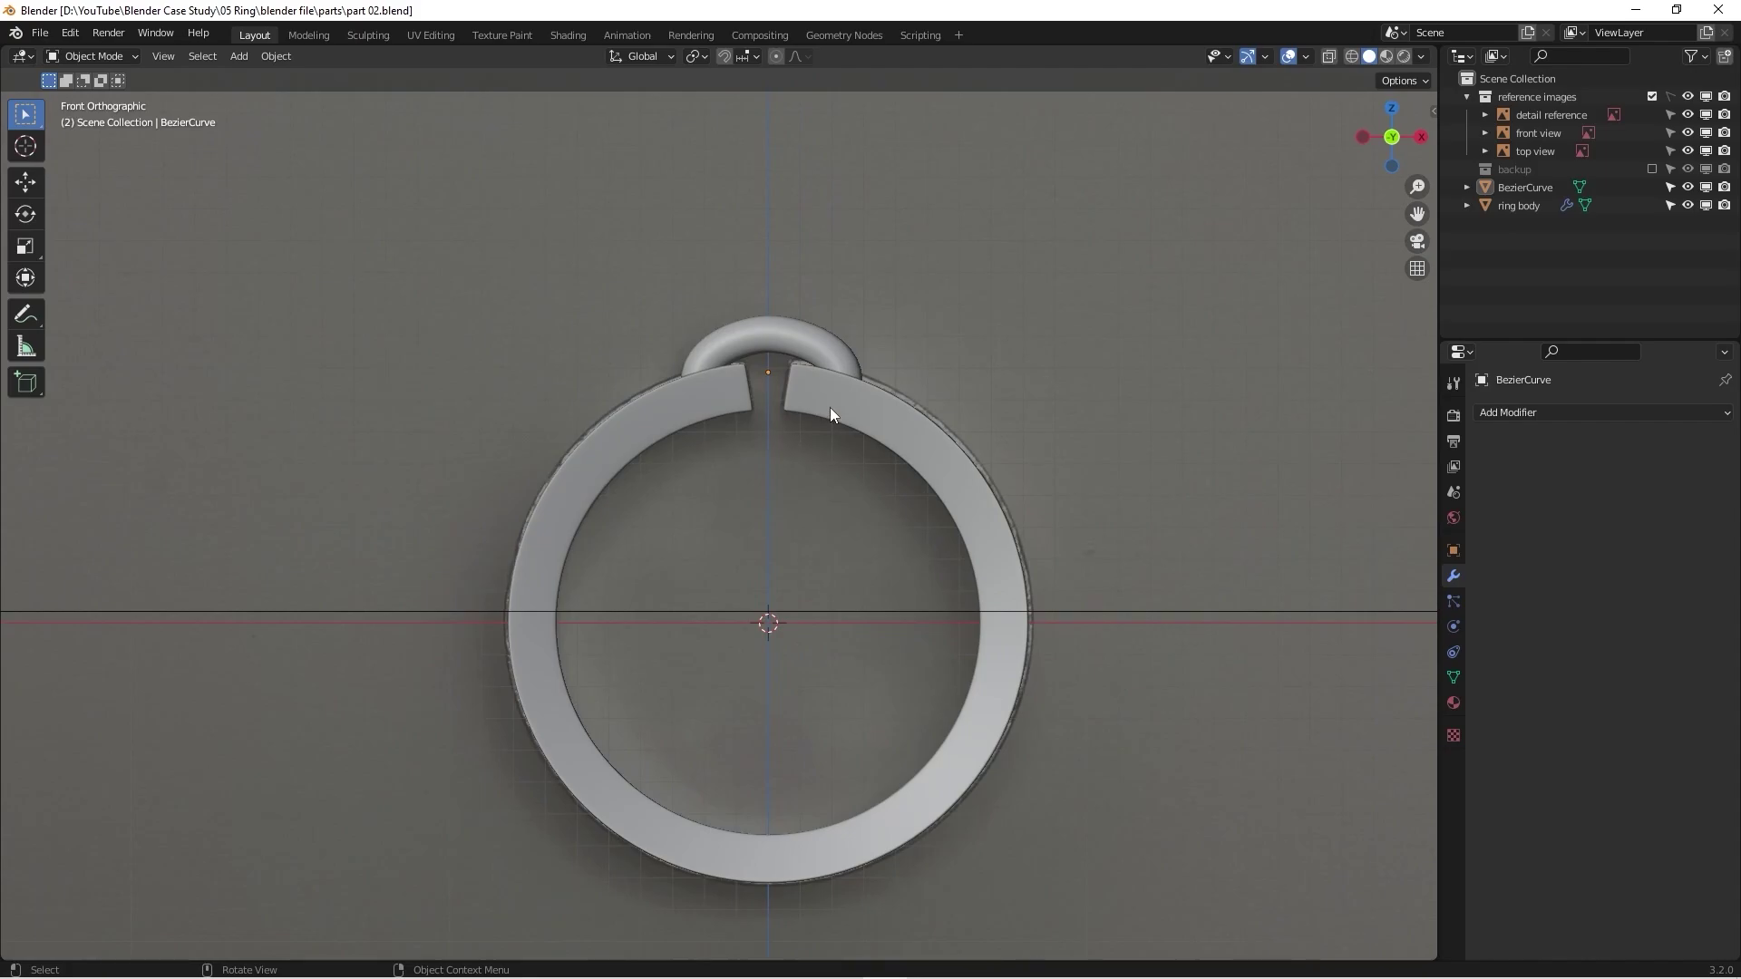
left_click(831, 409)
left_click(1586, 414)
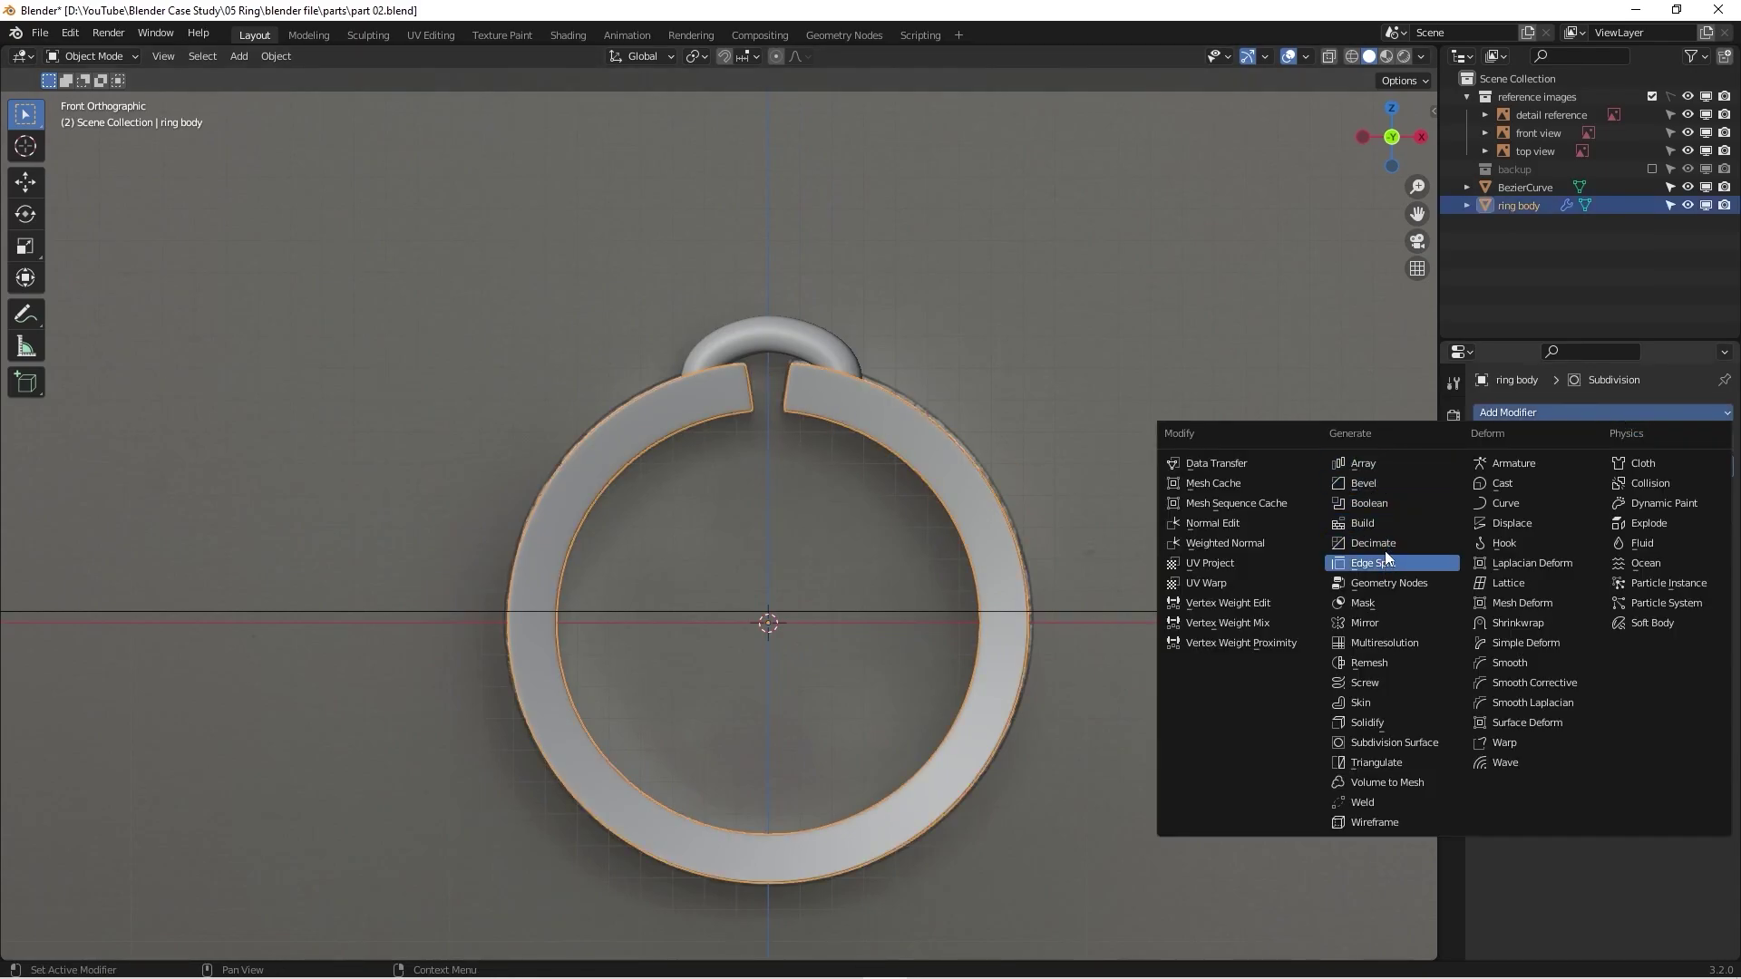
left_click(1380, 503)
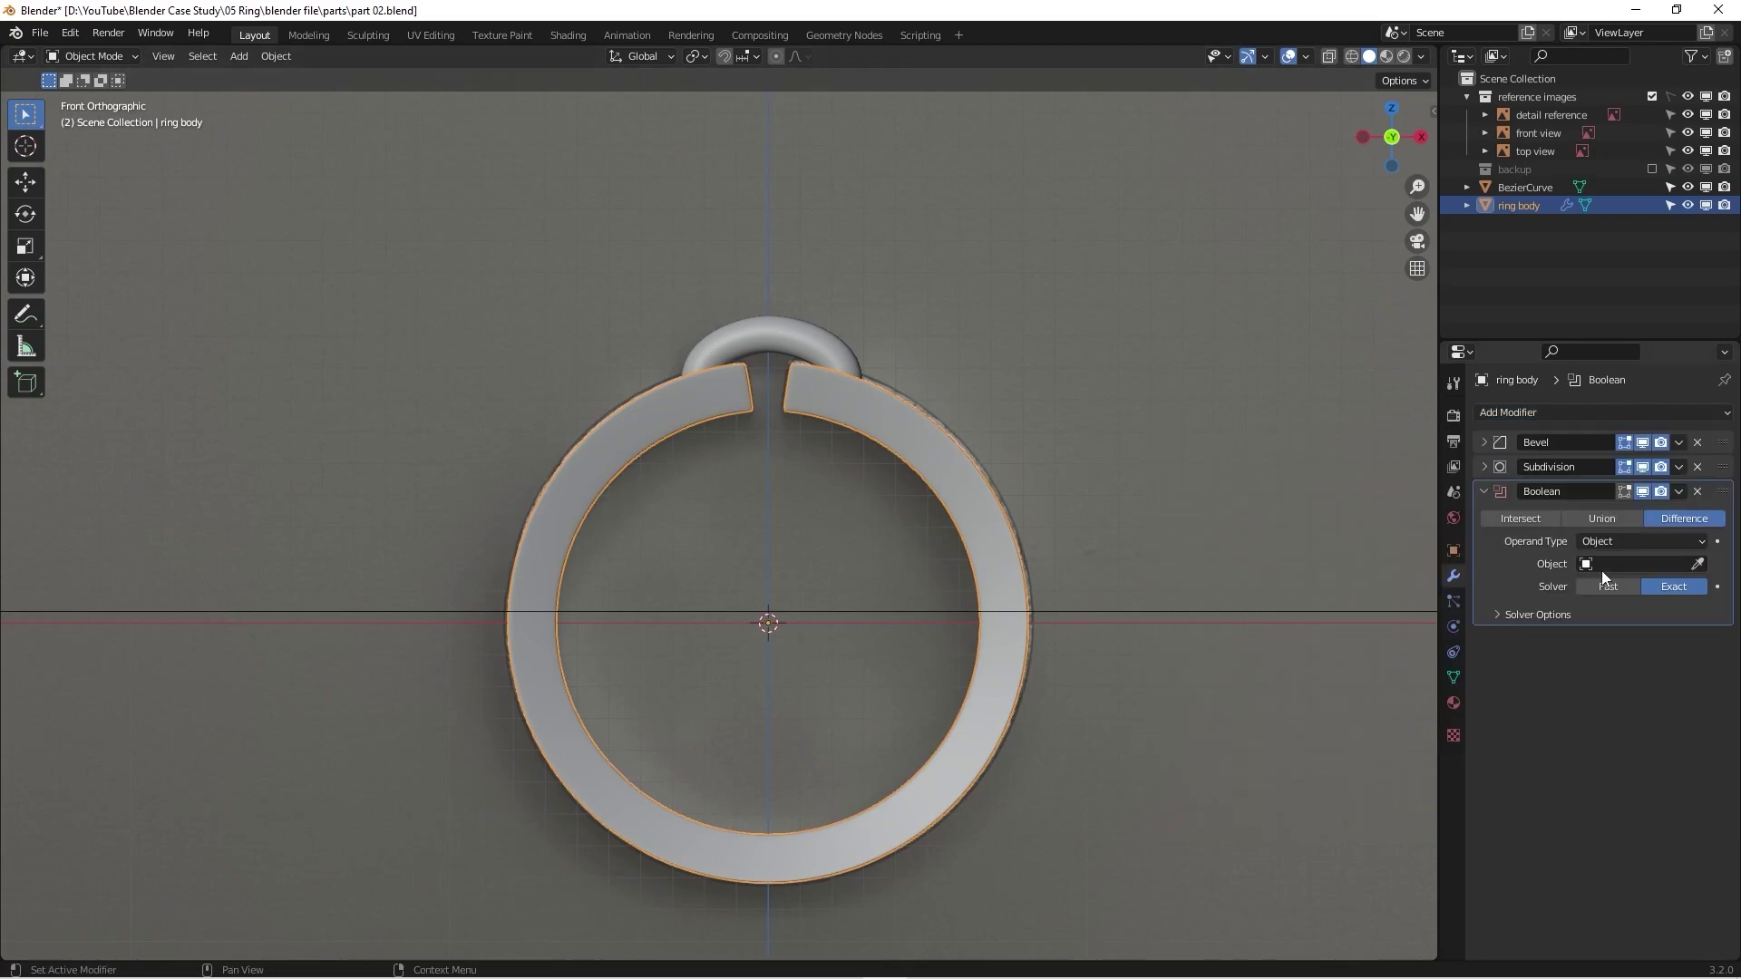
middle_click_drag(1002, 493, 1015, 581)
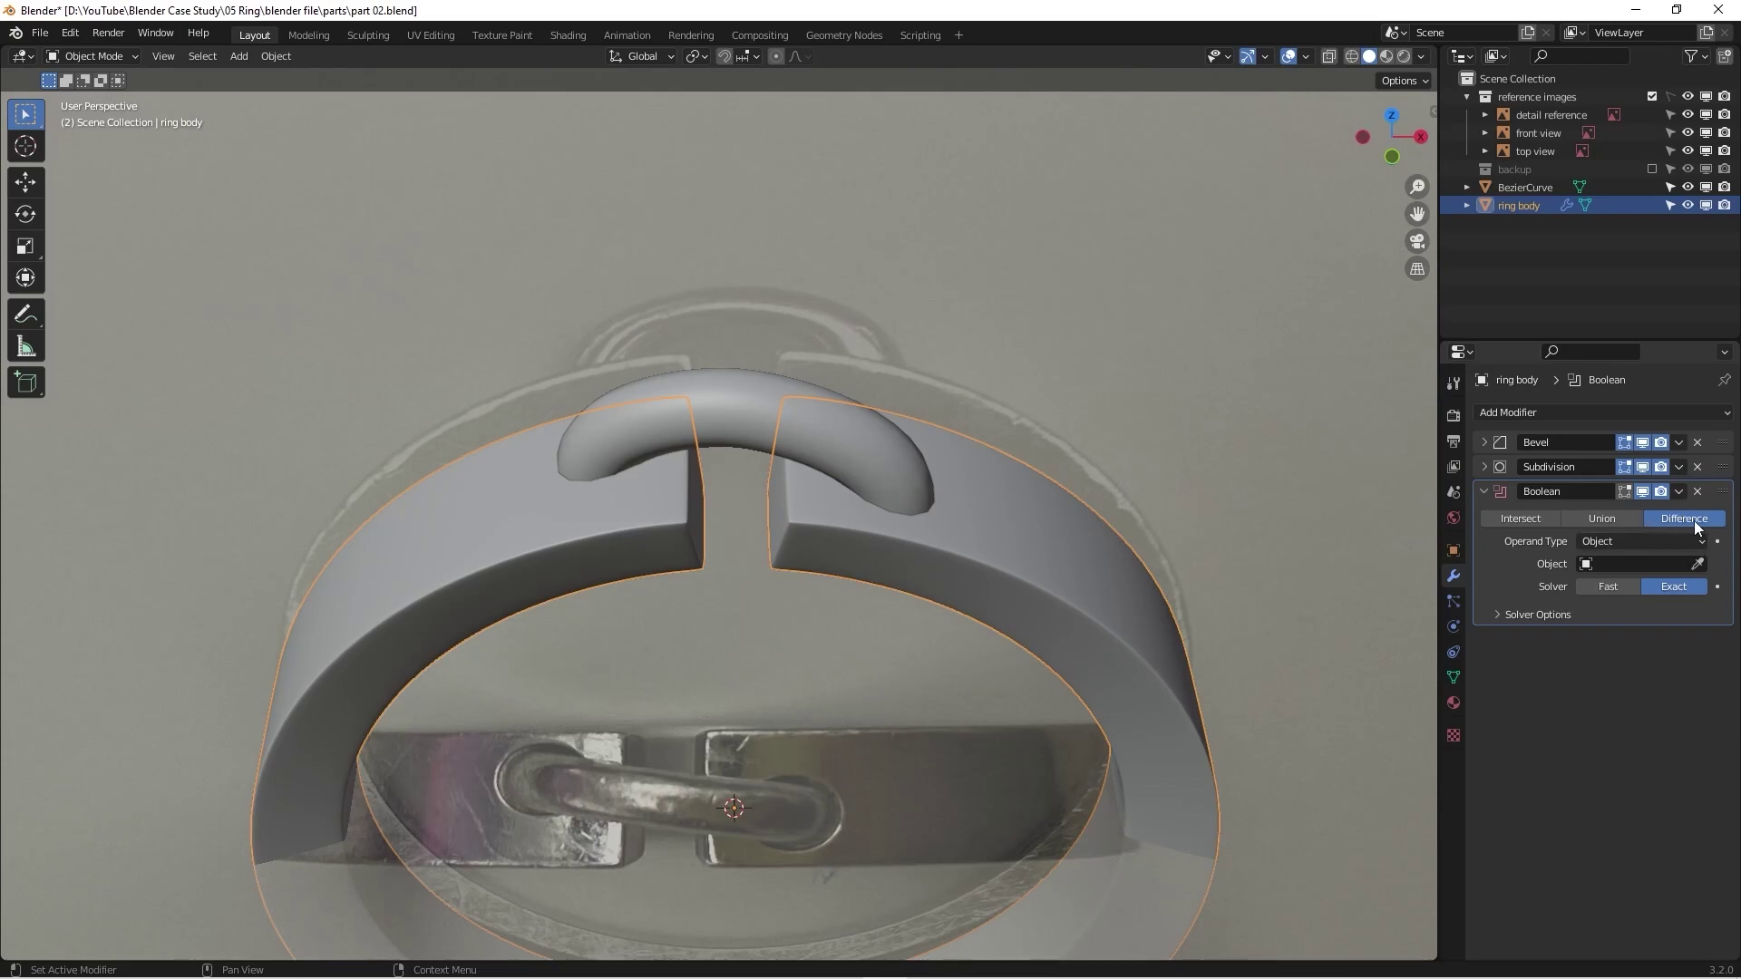
left_click(1698, 566)
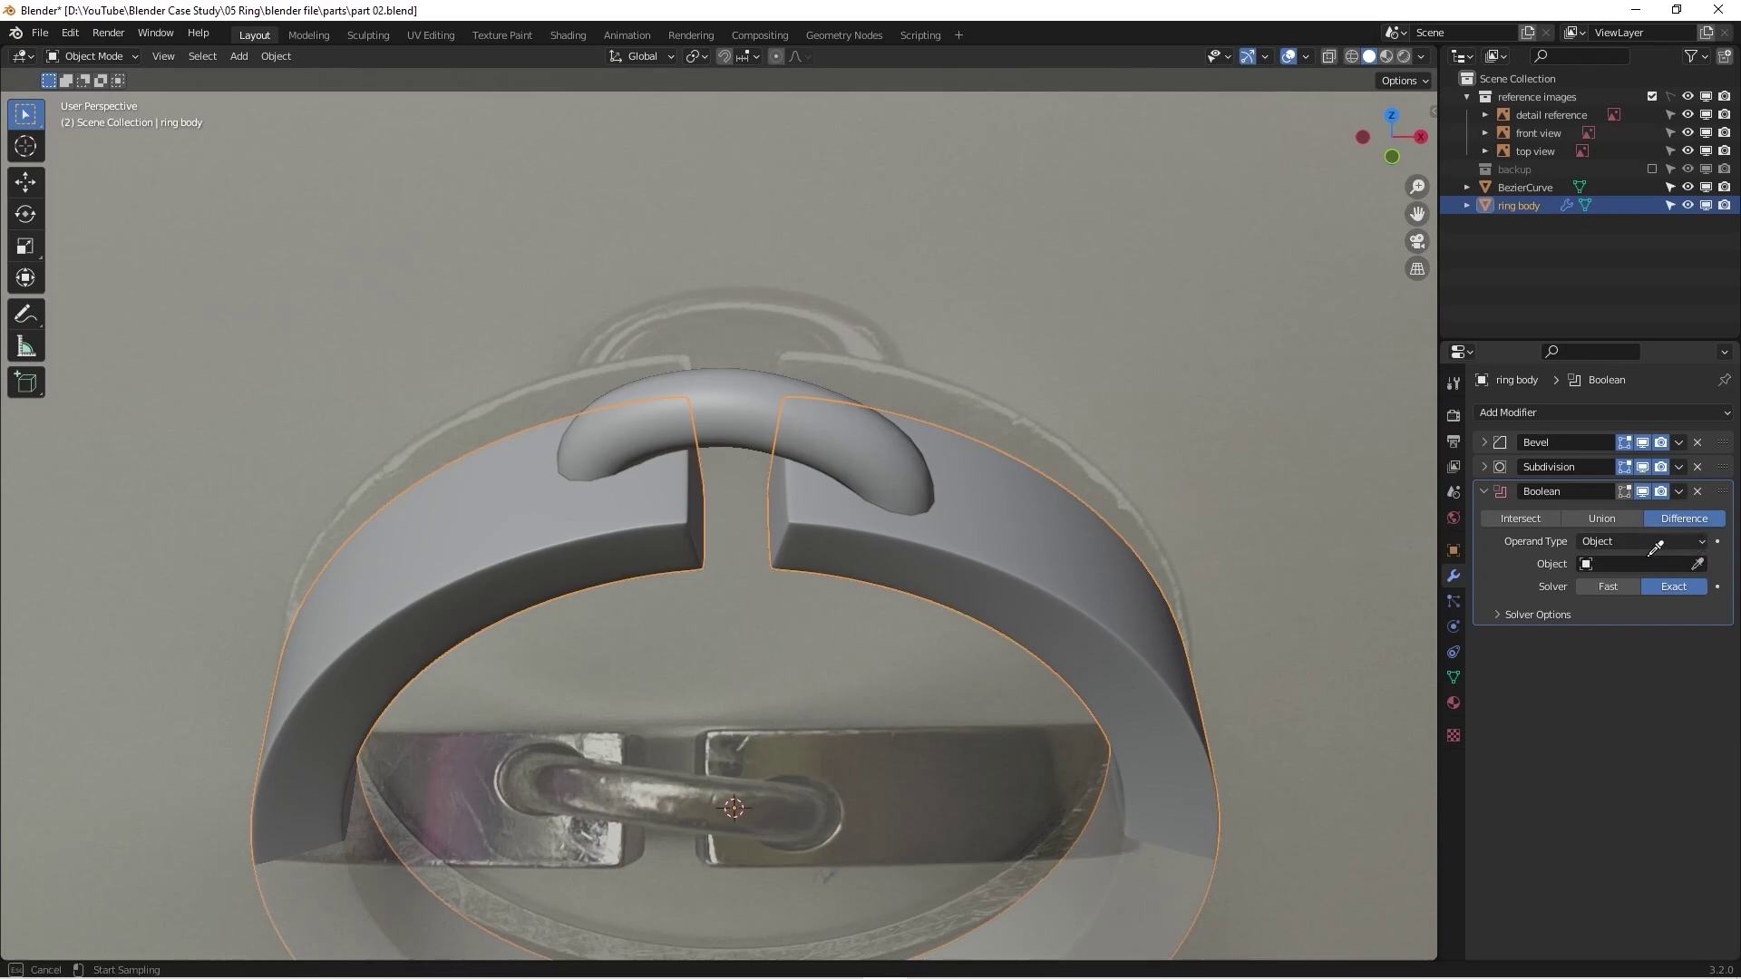
left_click(746, 388)
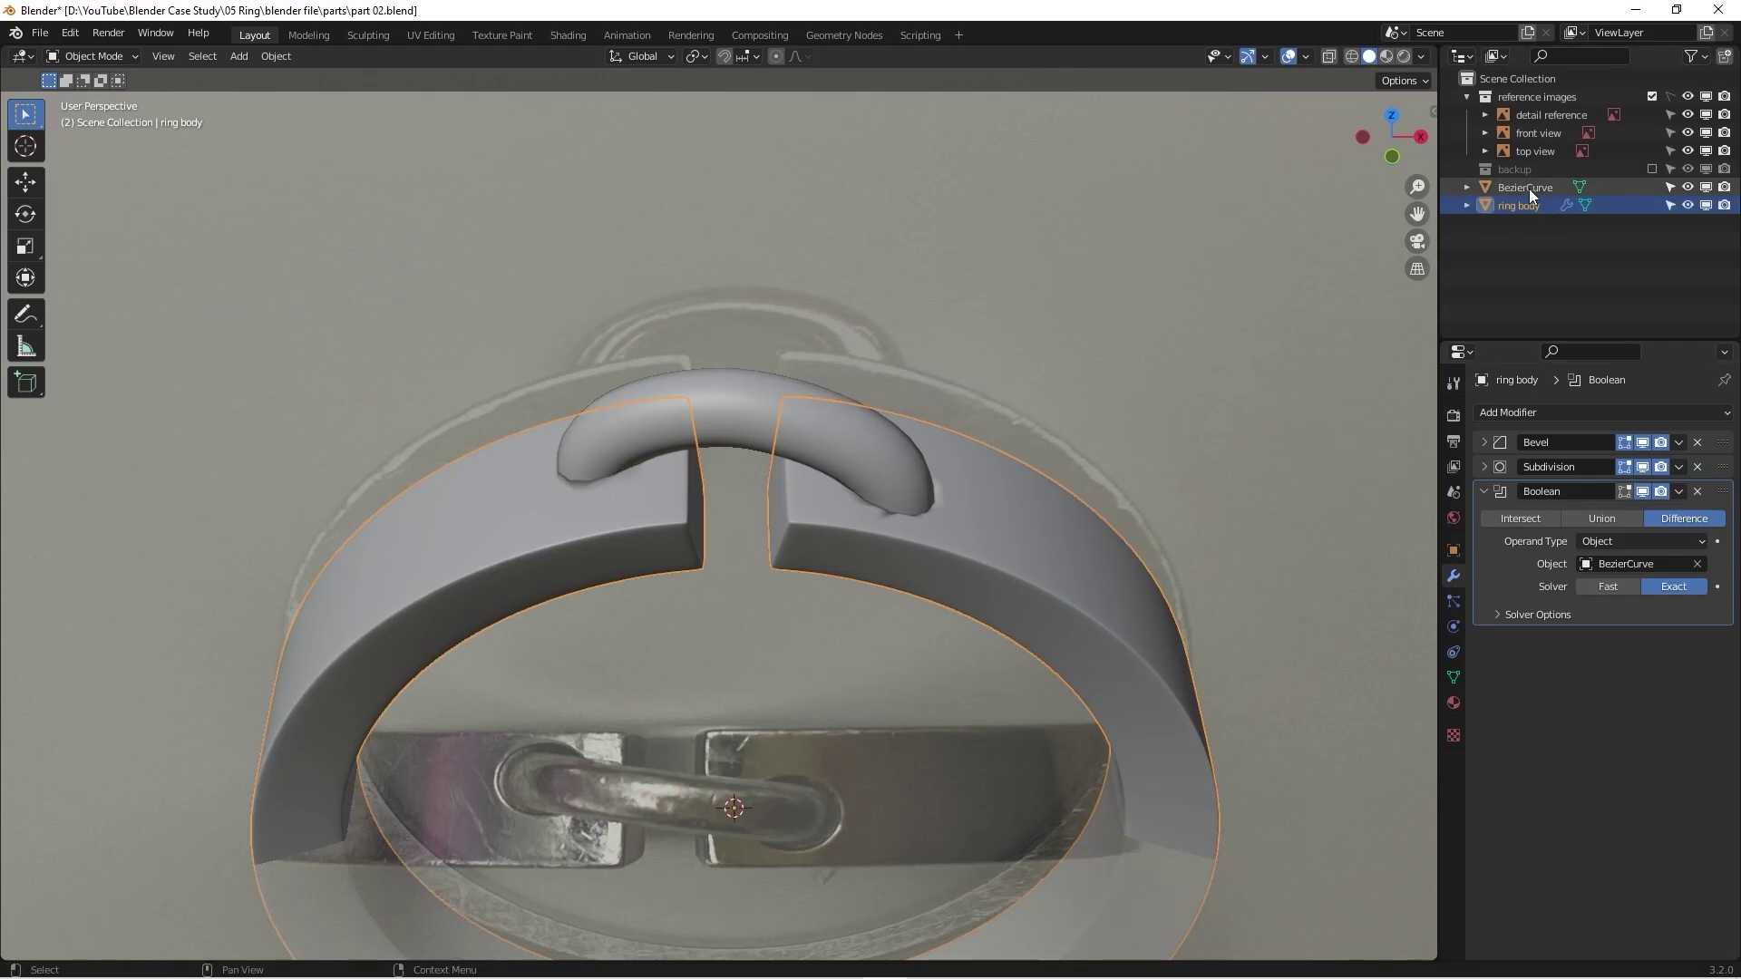
Step: Rename the BezierCurve object as small metal
left_click(1534, 192)
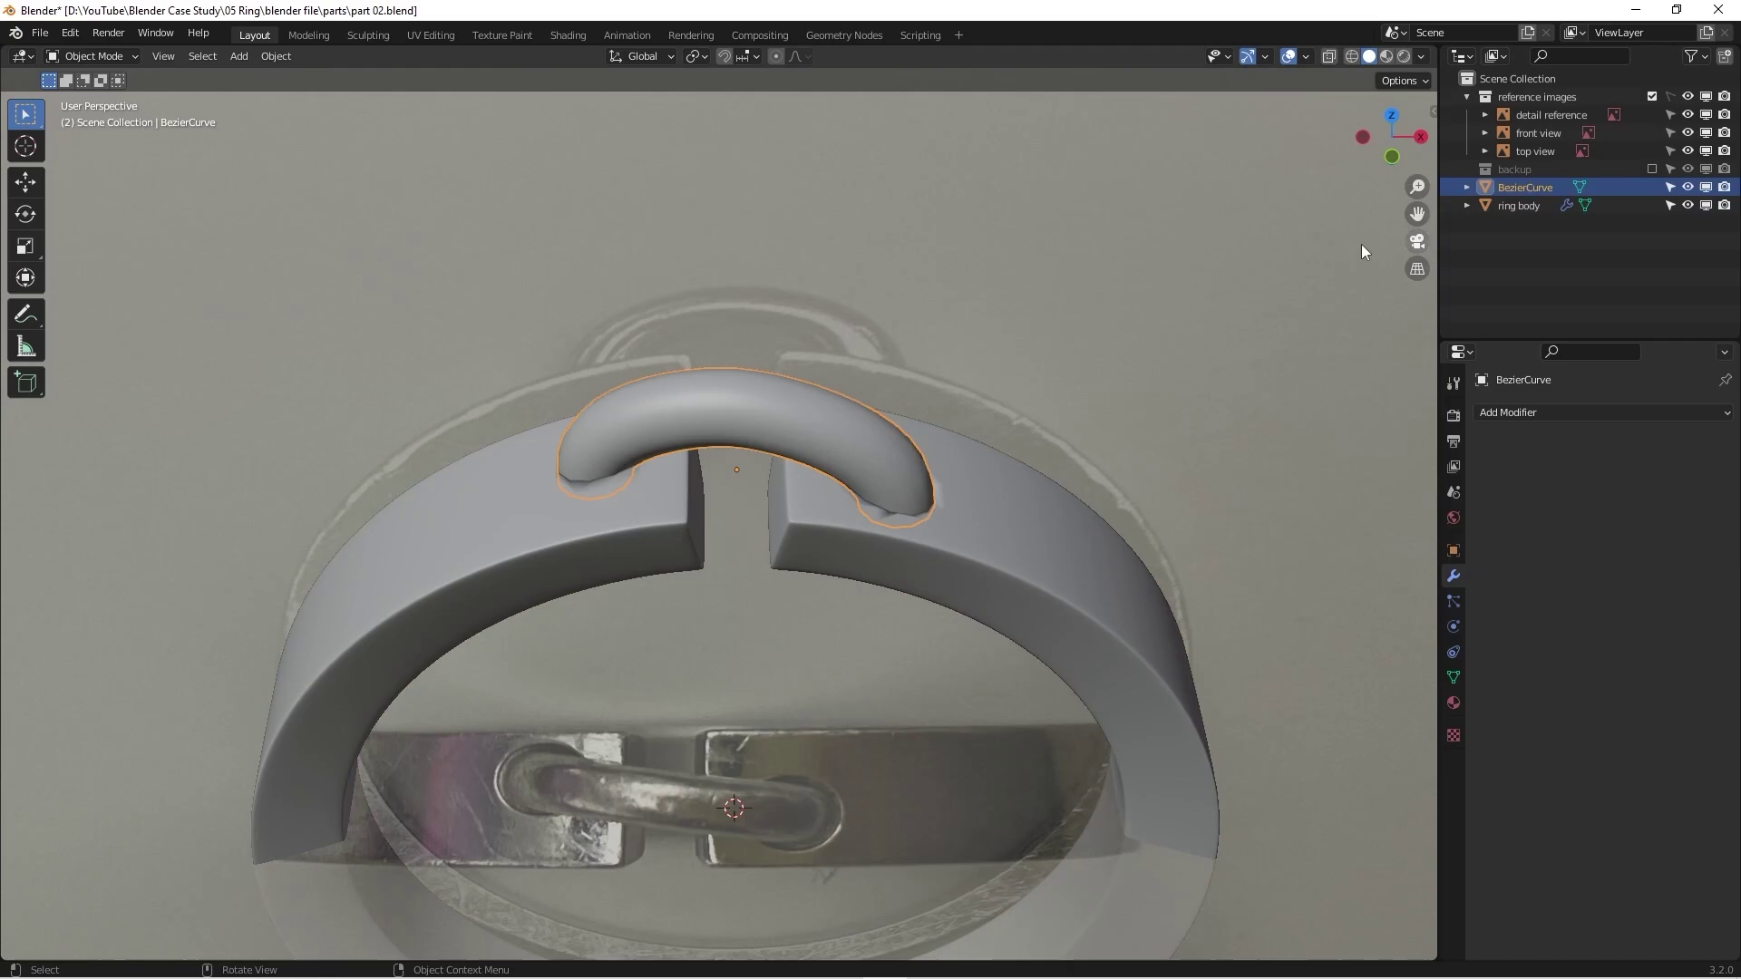
double_click(1536, 189)
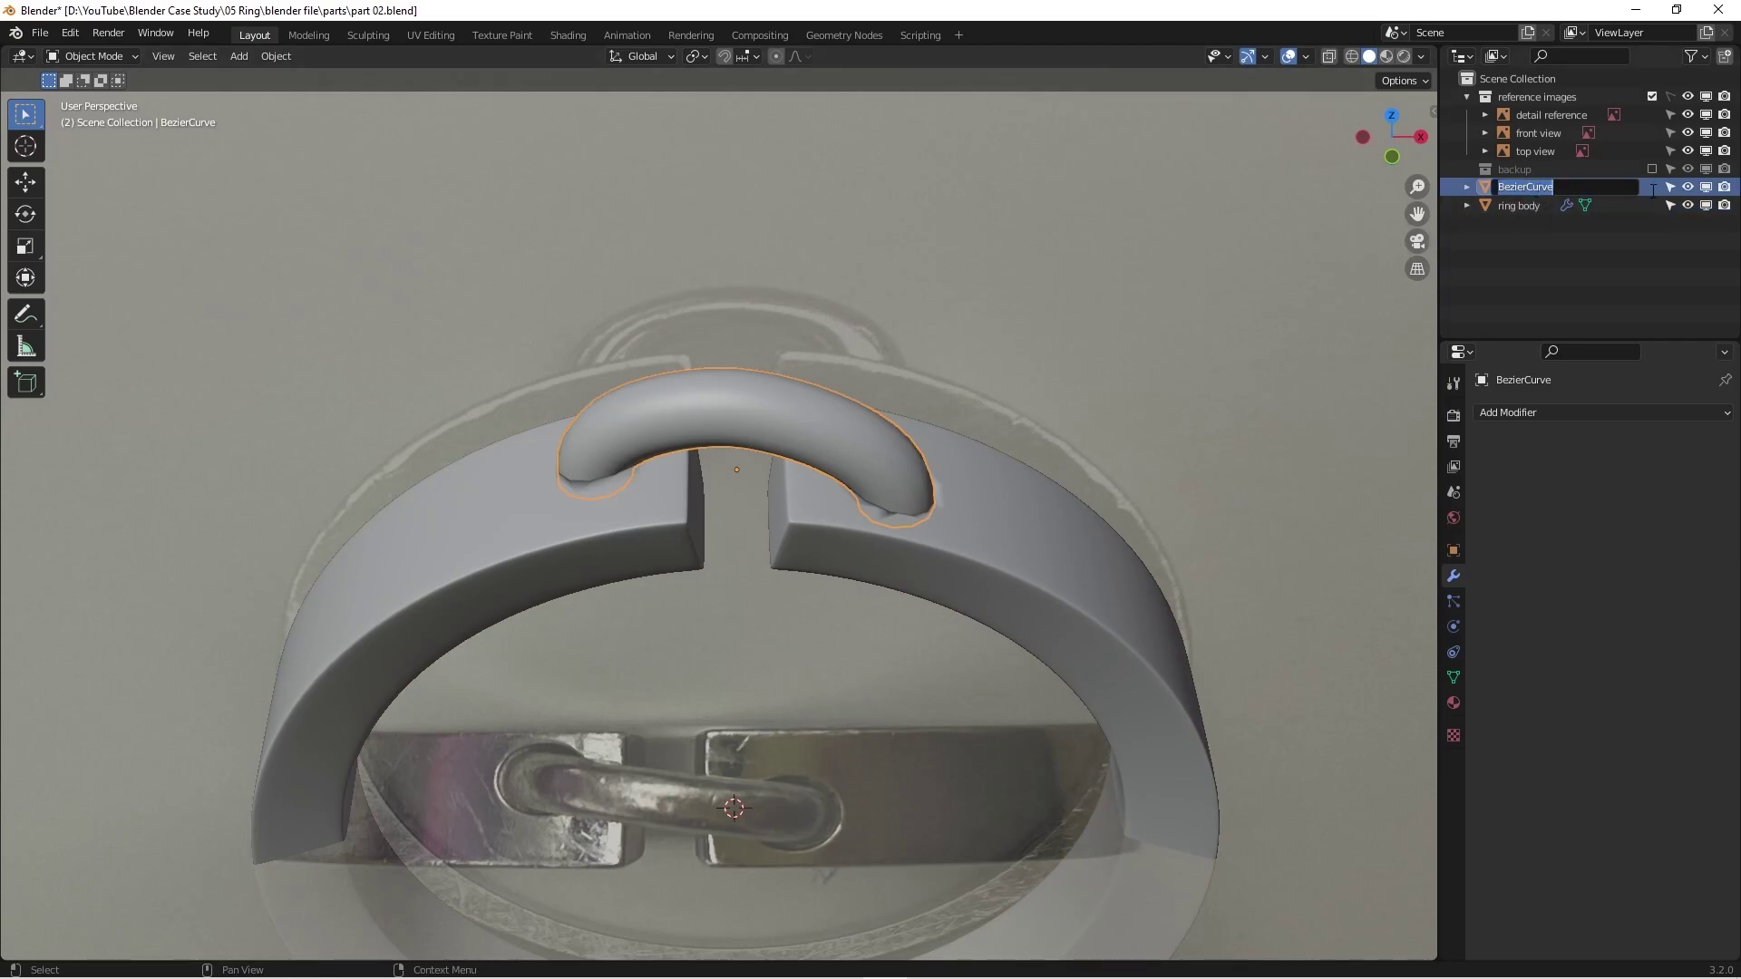
type("small metal")
key("Return")
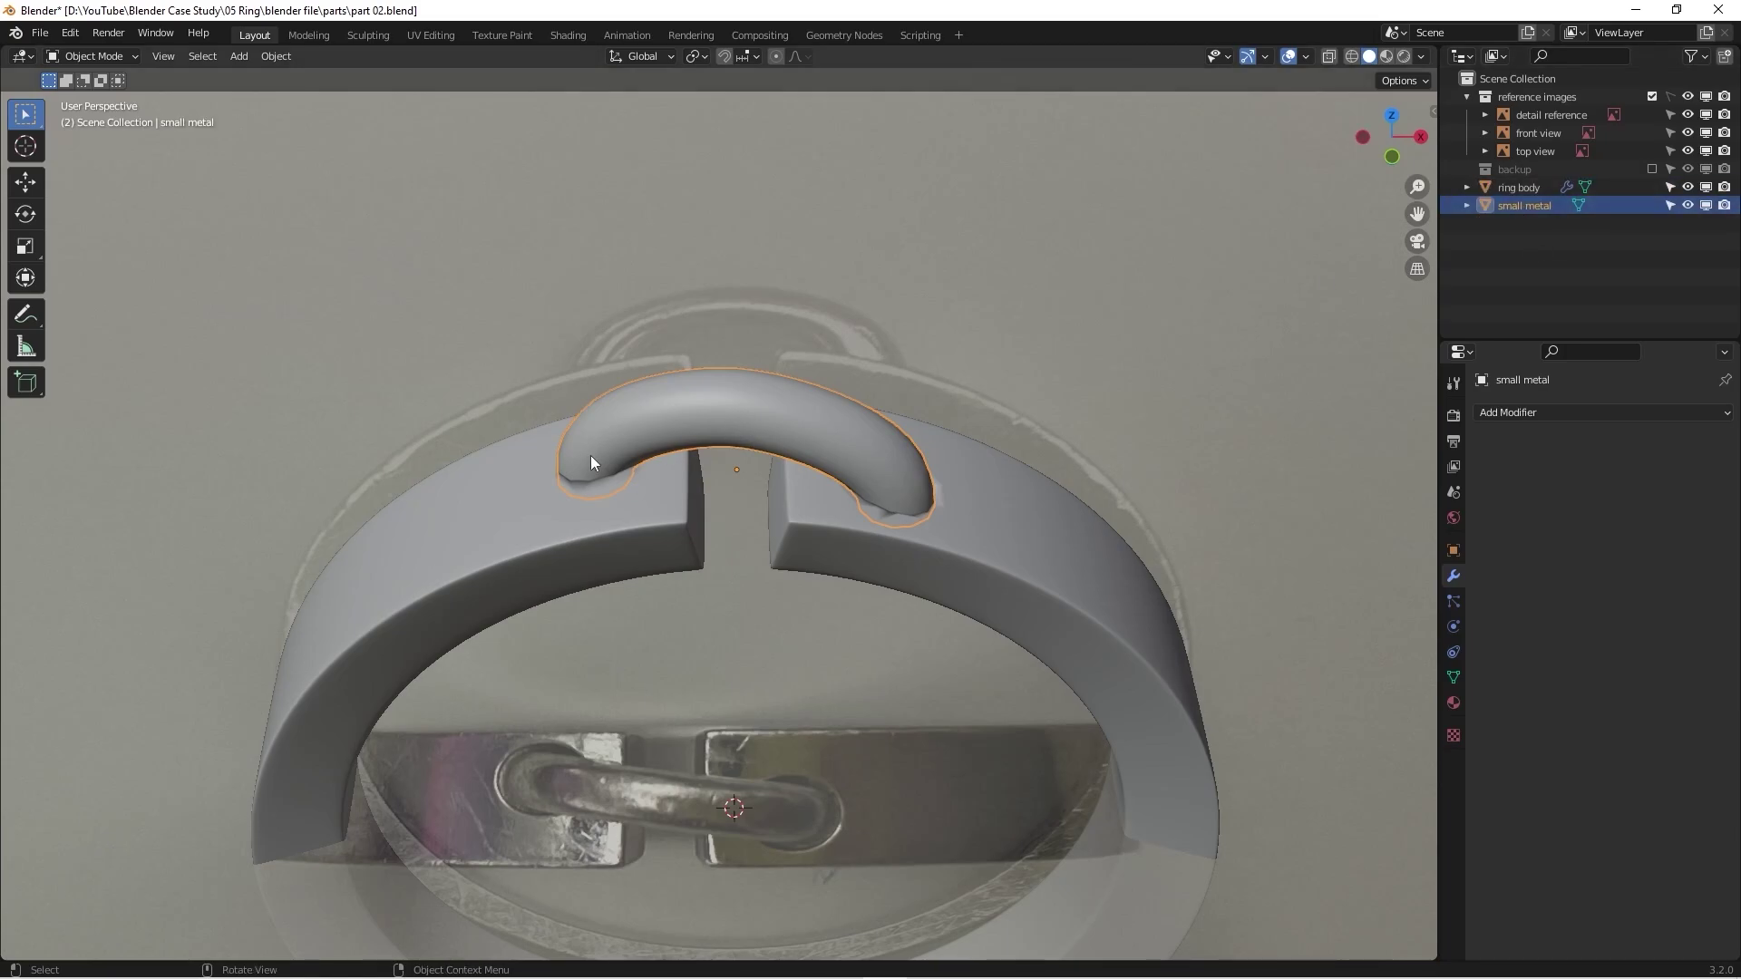
Step: Examine the shading on the ring body where both ends of the small metal loop cut into it
scroll(873, 477, "up", 3)
middle_click_drag(922, 522, 983, 498)
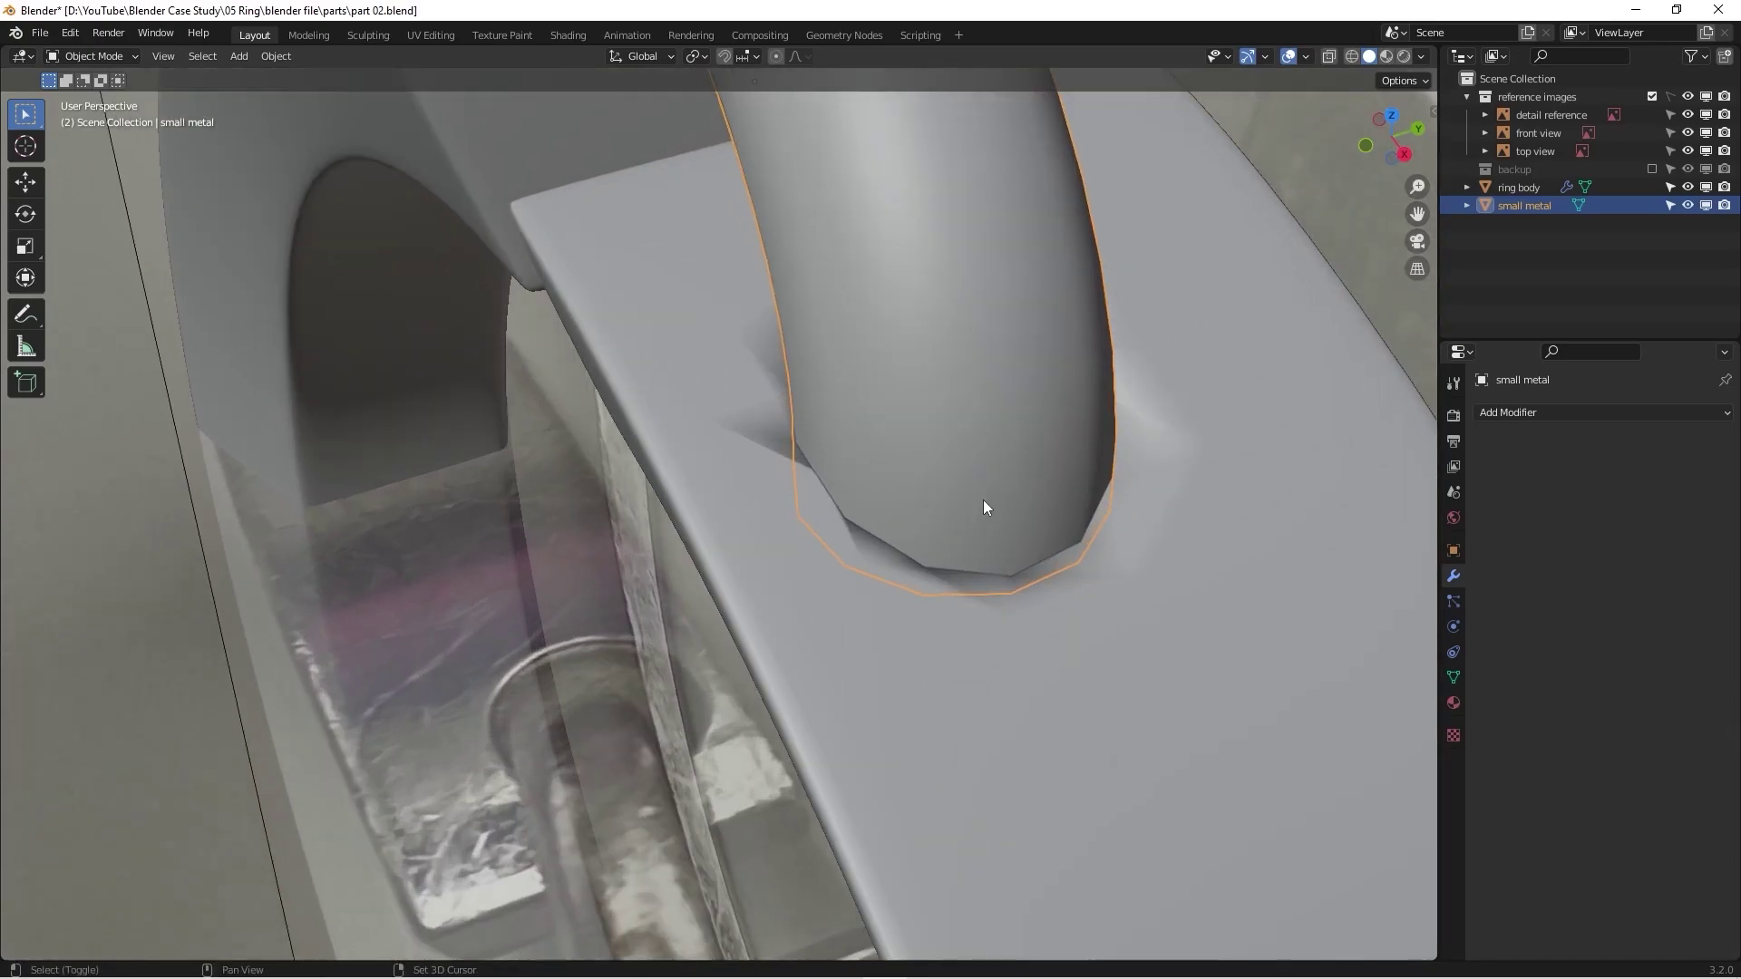
left_click(990, 567)
key("Tab")
key("Tab")
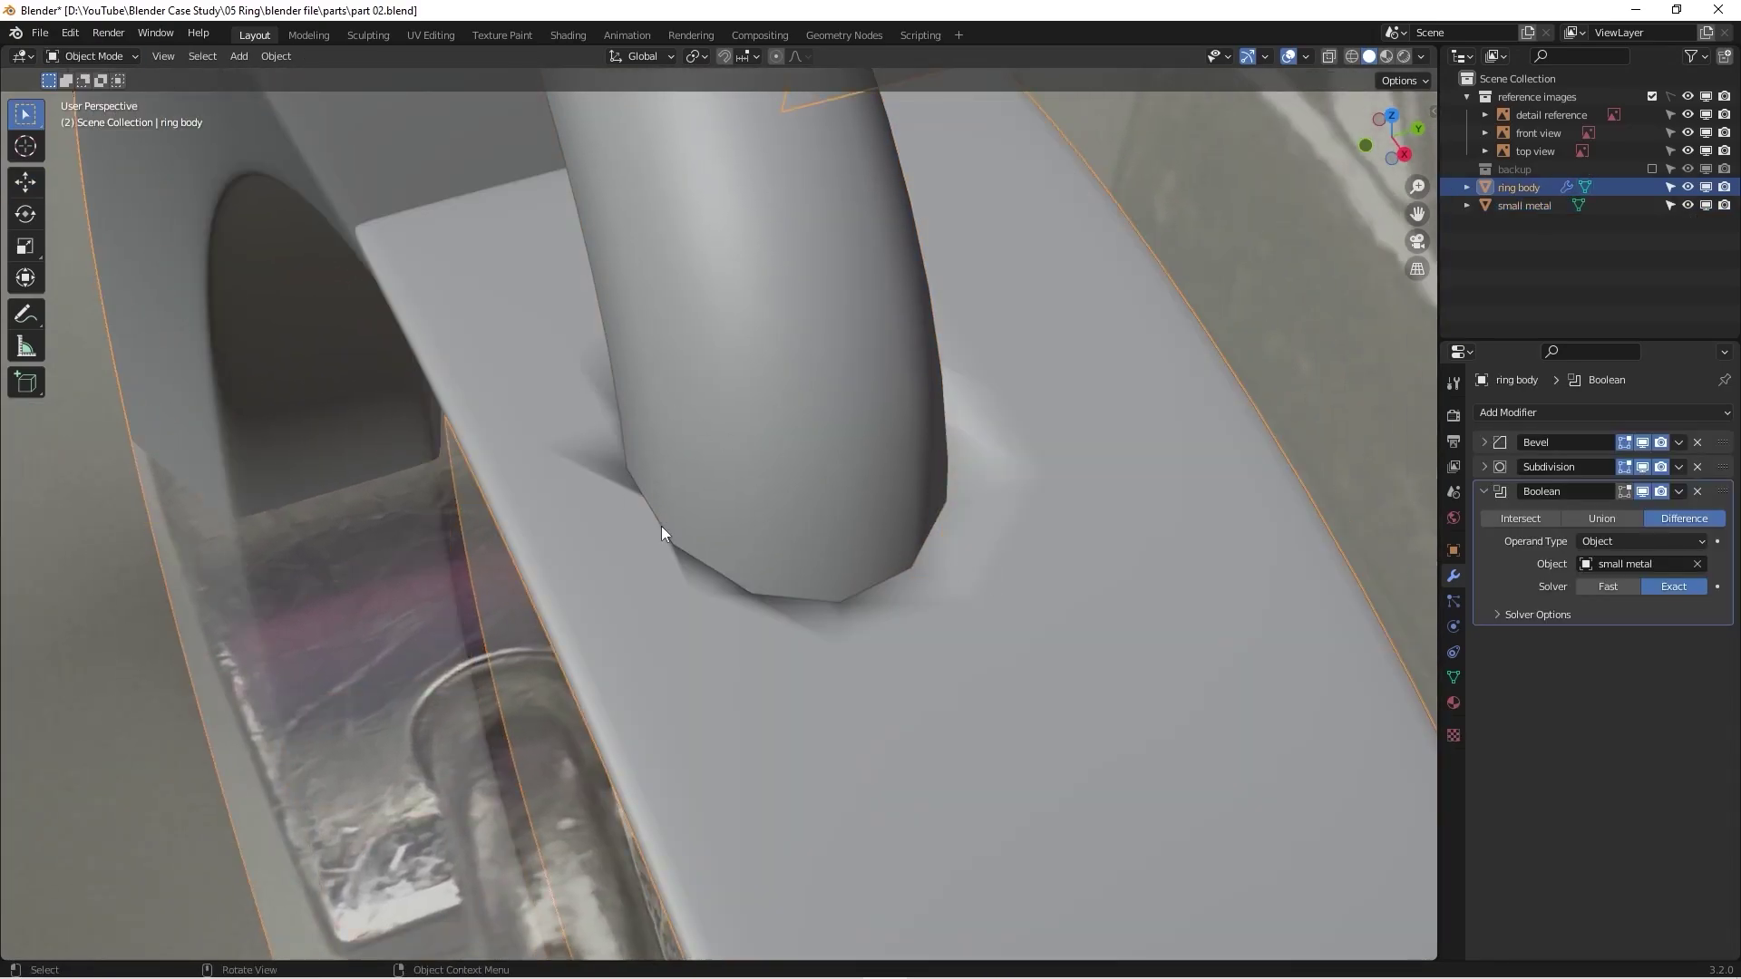
scroll(595, 492, "down", 5)
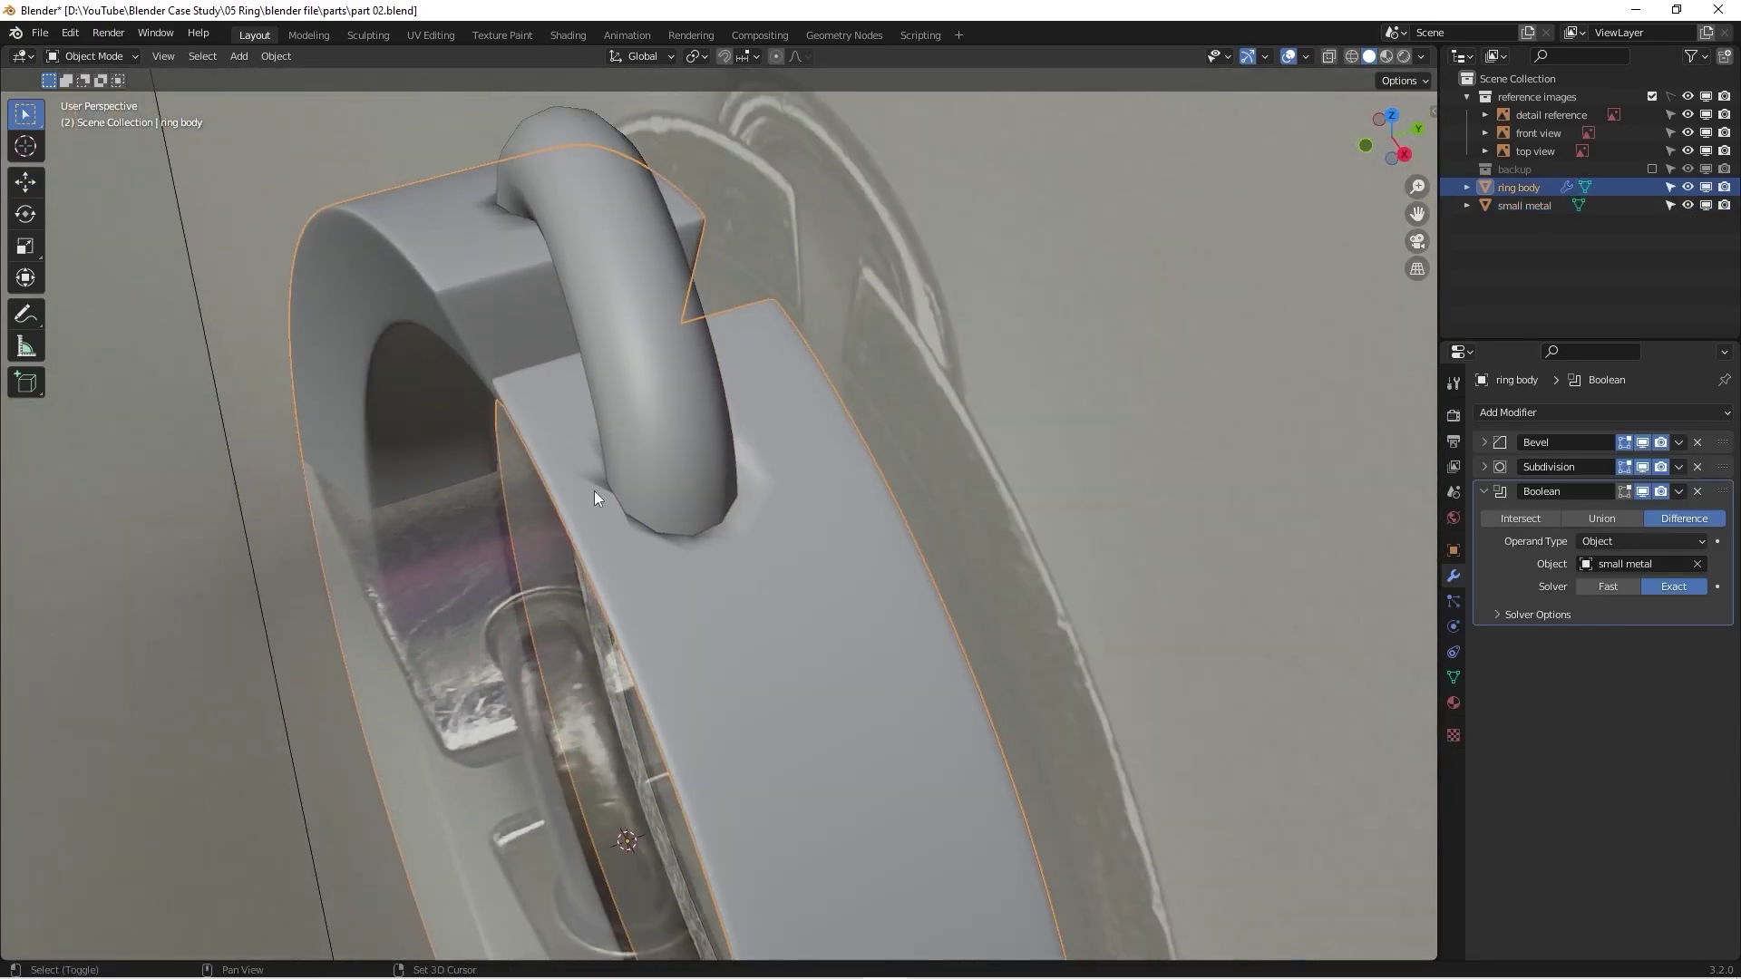
middle_click_drag(595, 491, 557, 564)
scroll(796, 591, "up", 3)
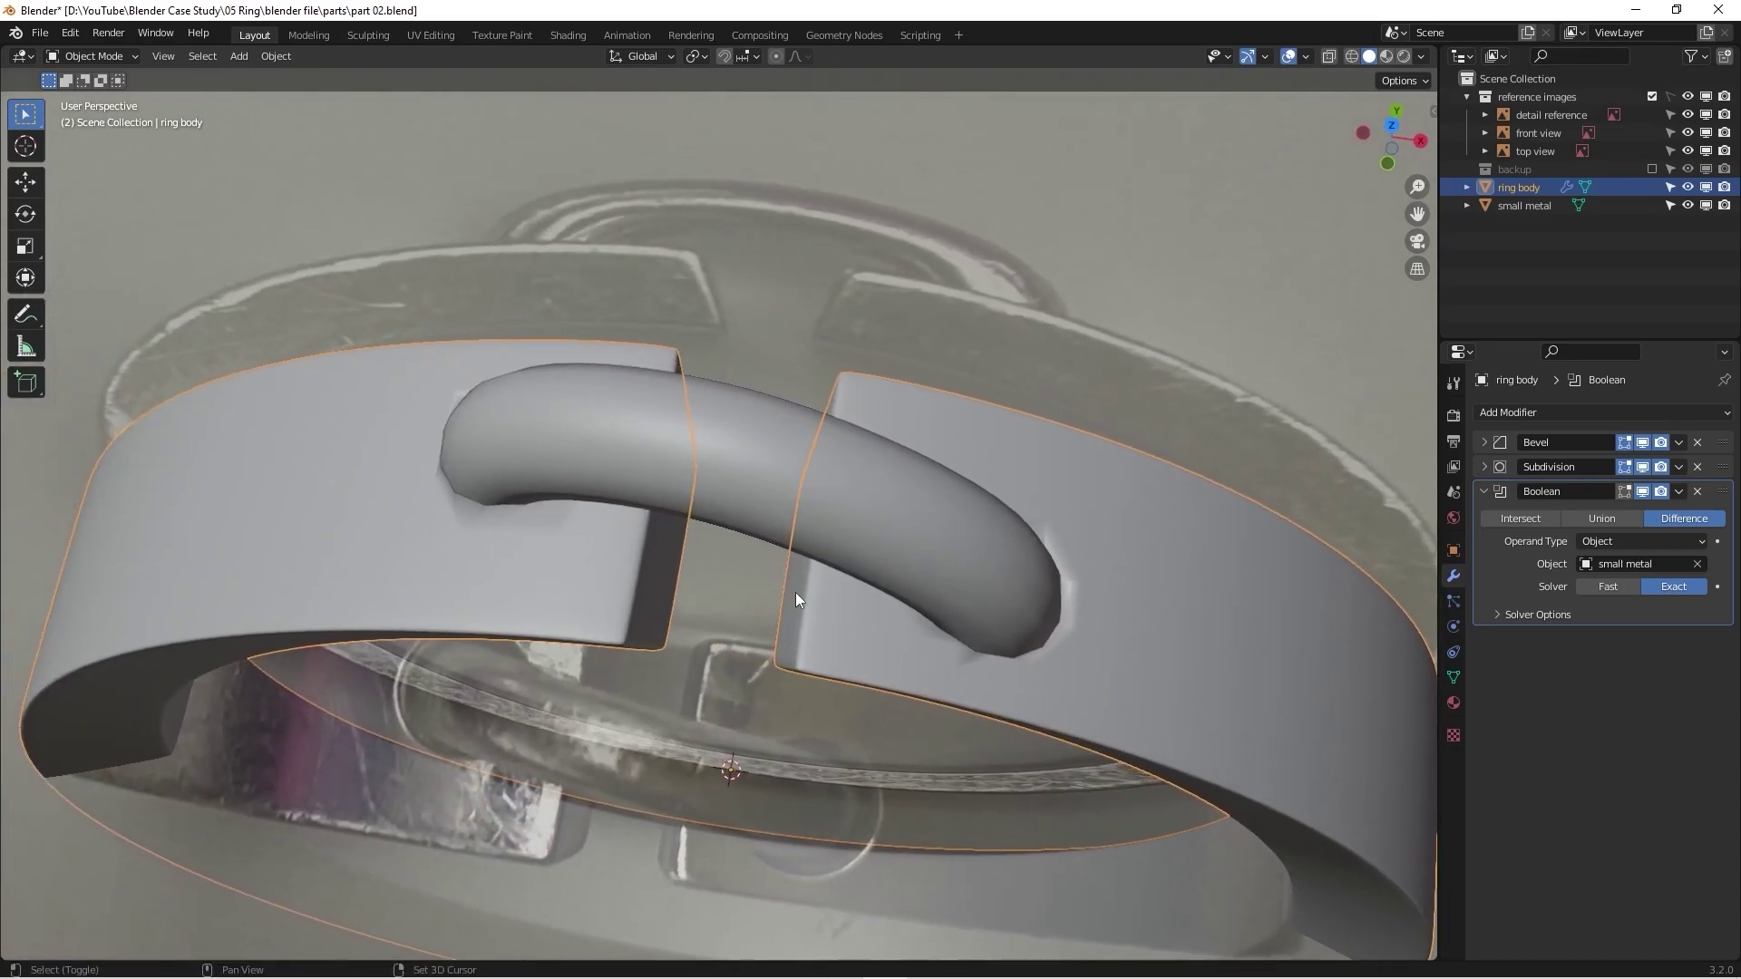
middle_click_drag(967, 692, 894, 626)
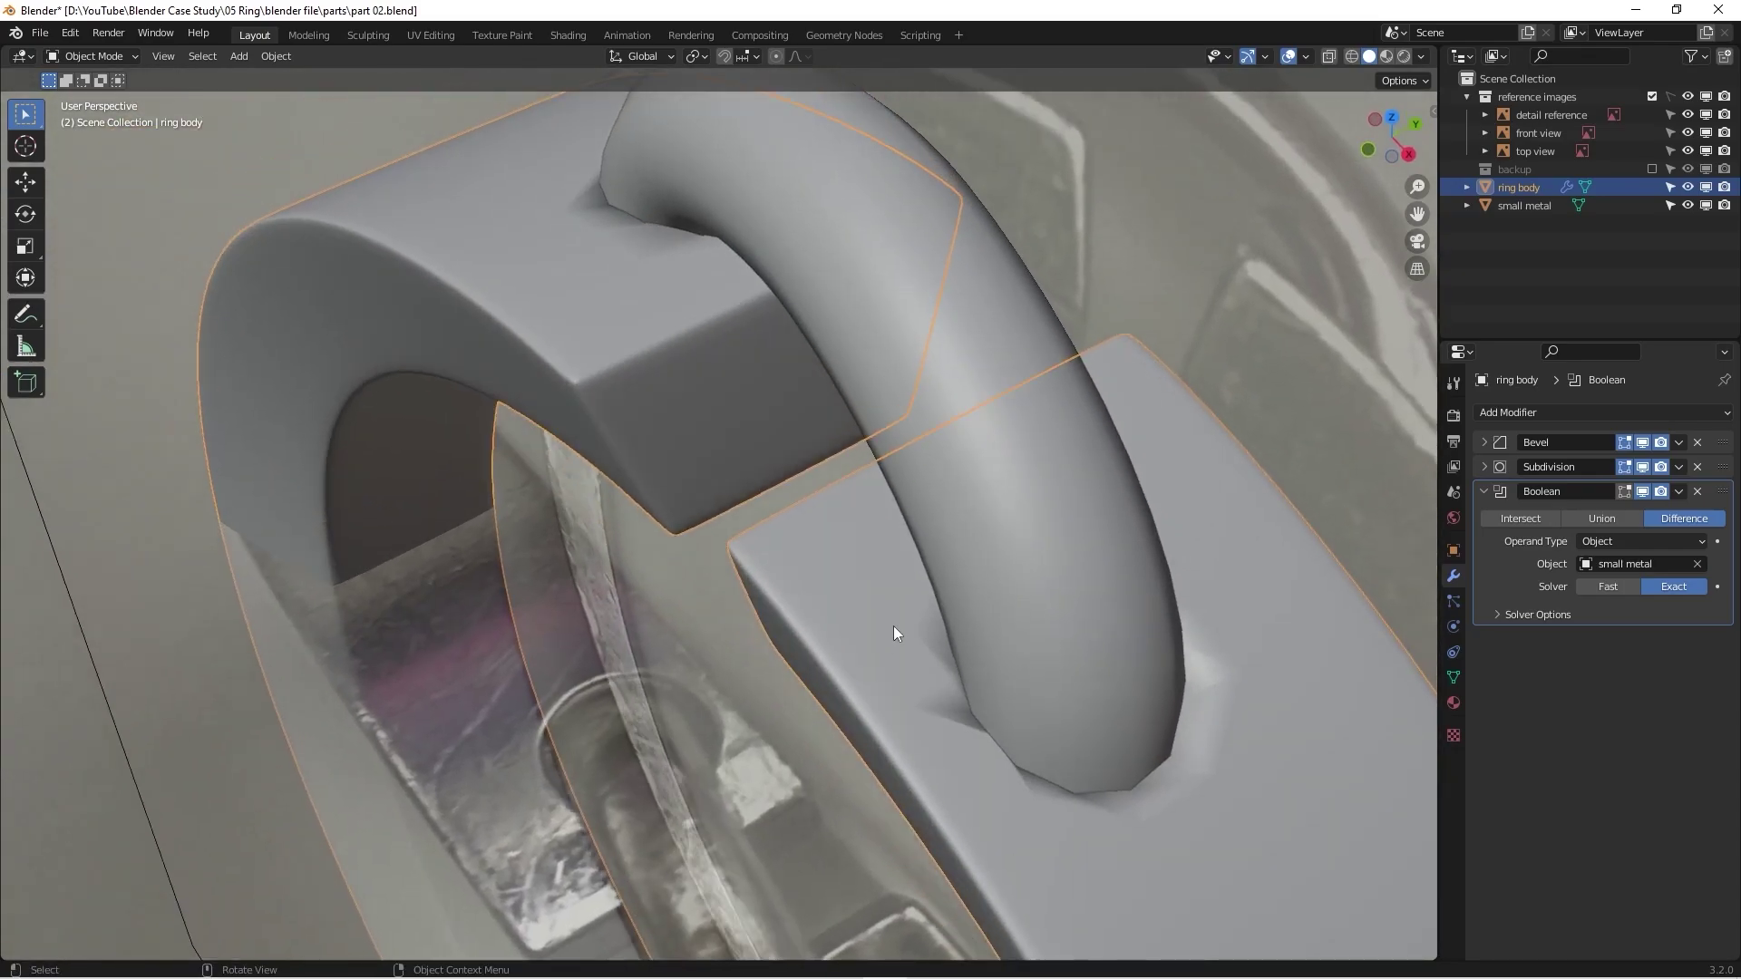
Step: Compare the ring body's base mesh around the loop cut in edit mode with its result in object mode
key("Tab")
middle_click_drag(1188, 647, 1119, 653)
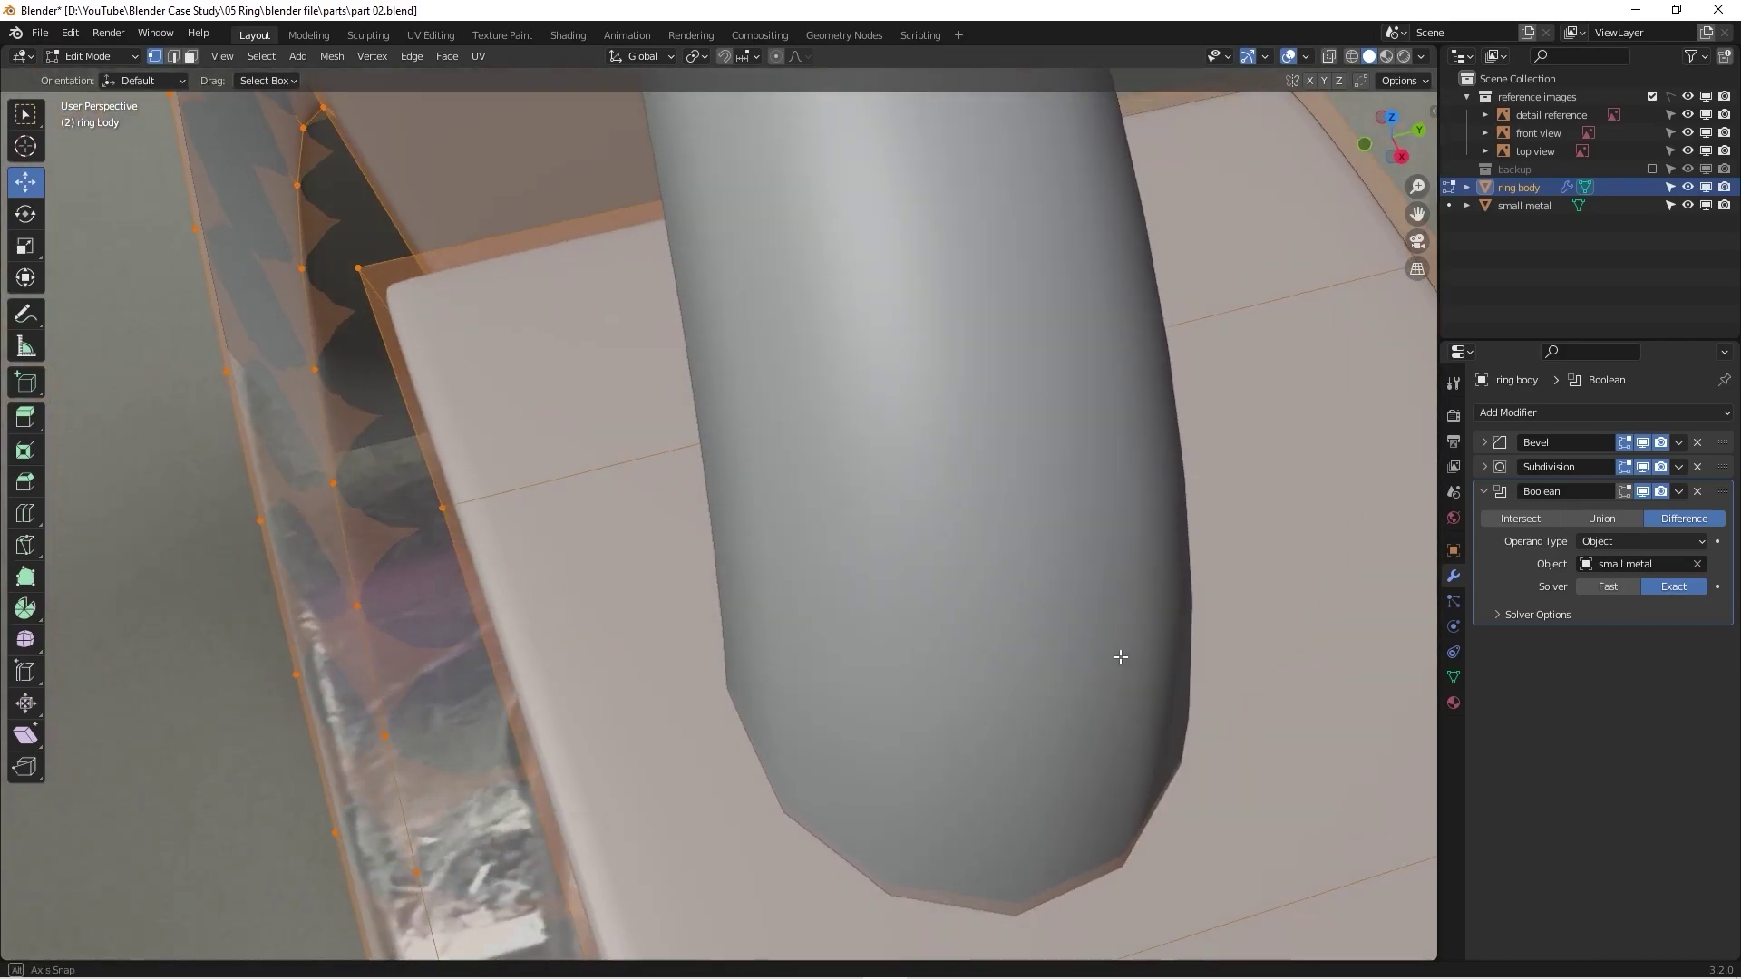
scroll(1179, 653, "up", 3)
middle_click_drag(774, 694, 689, 562)
key("KP_1")
scroll(646, 461, "down", 5)
key("Tab")
scroll(645, 460, "up", 2)
scroll(680, 453, "down", 2)
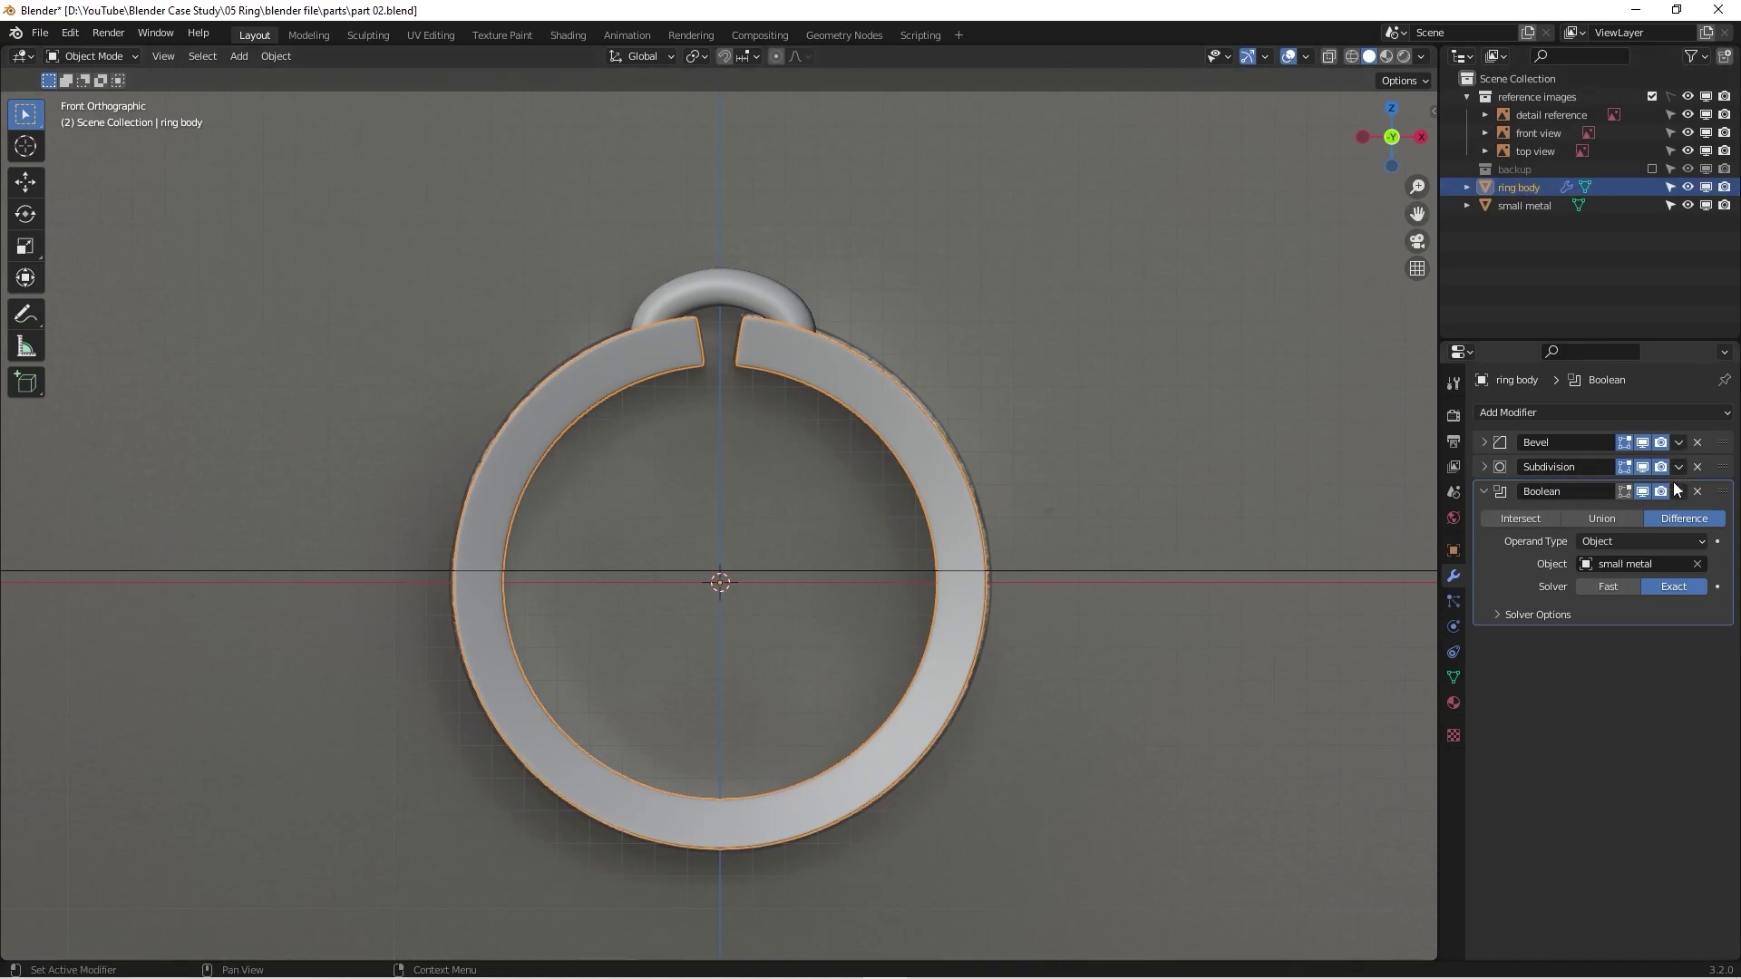
middle_click_drag(753, 416, 620, 468)
scroll(835, 366, "up", 5)
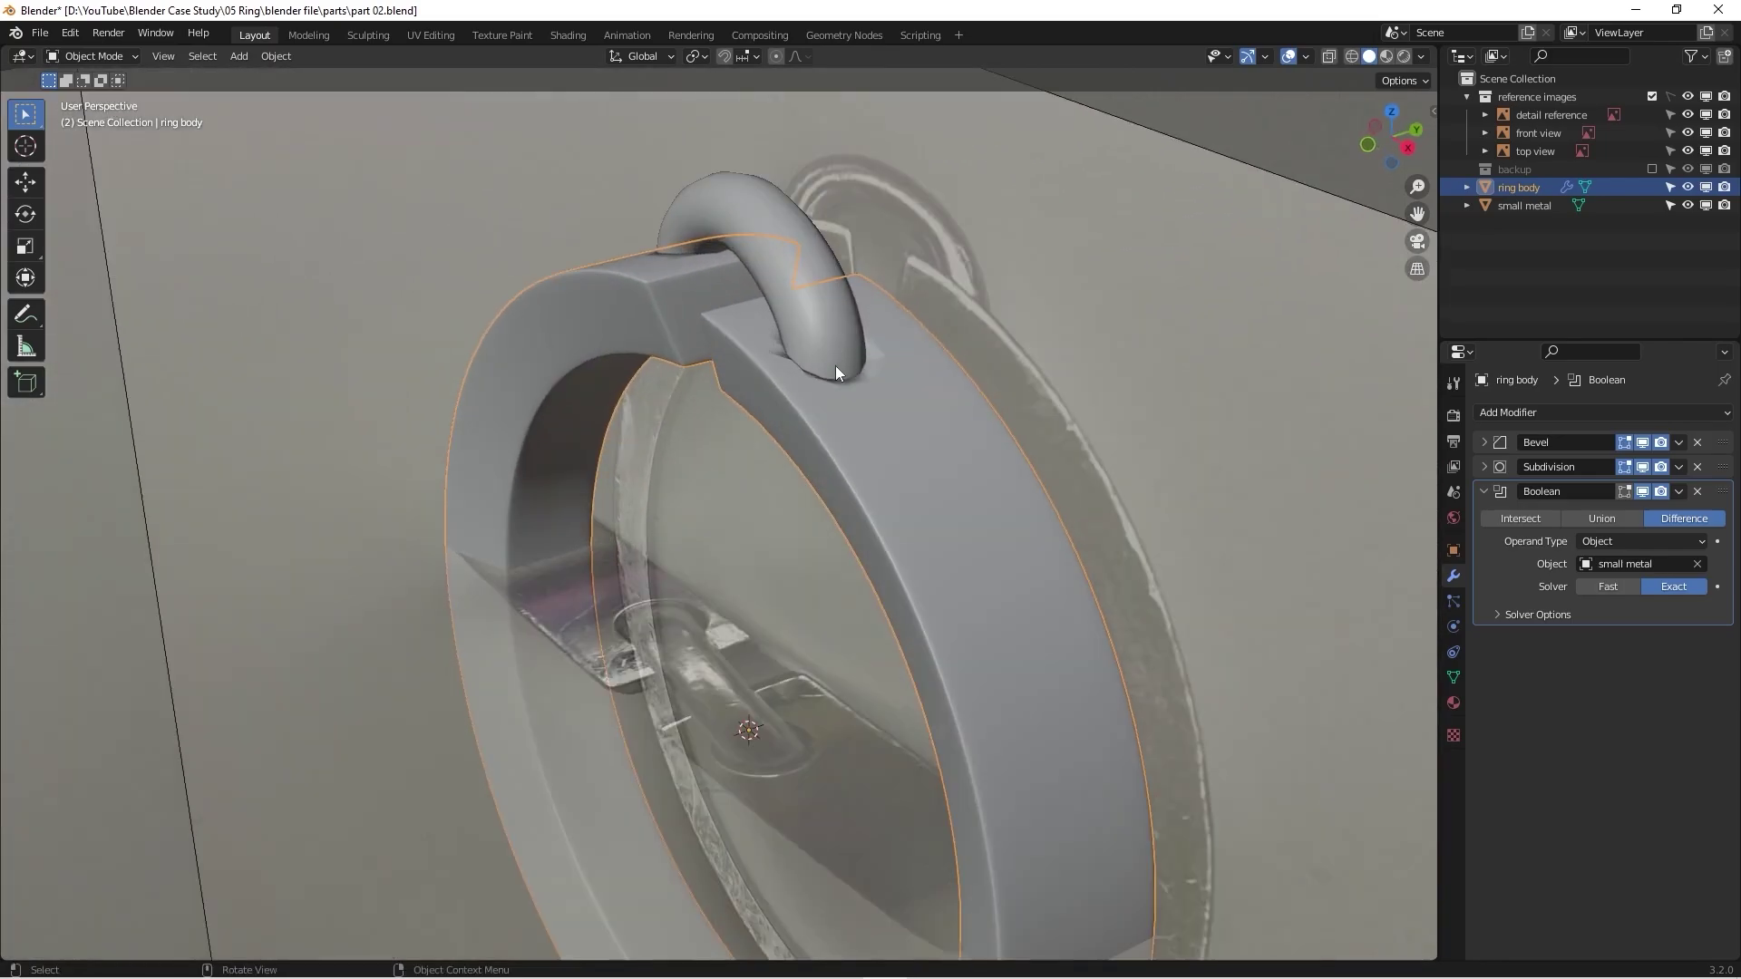
key("Tab")
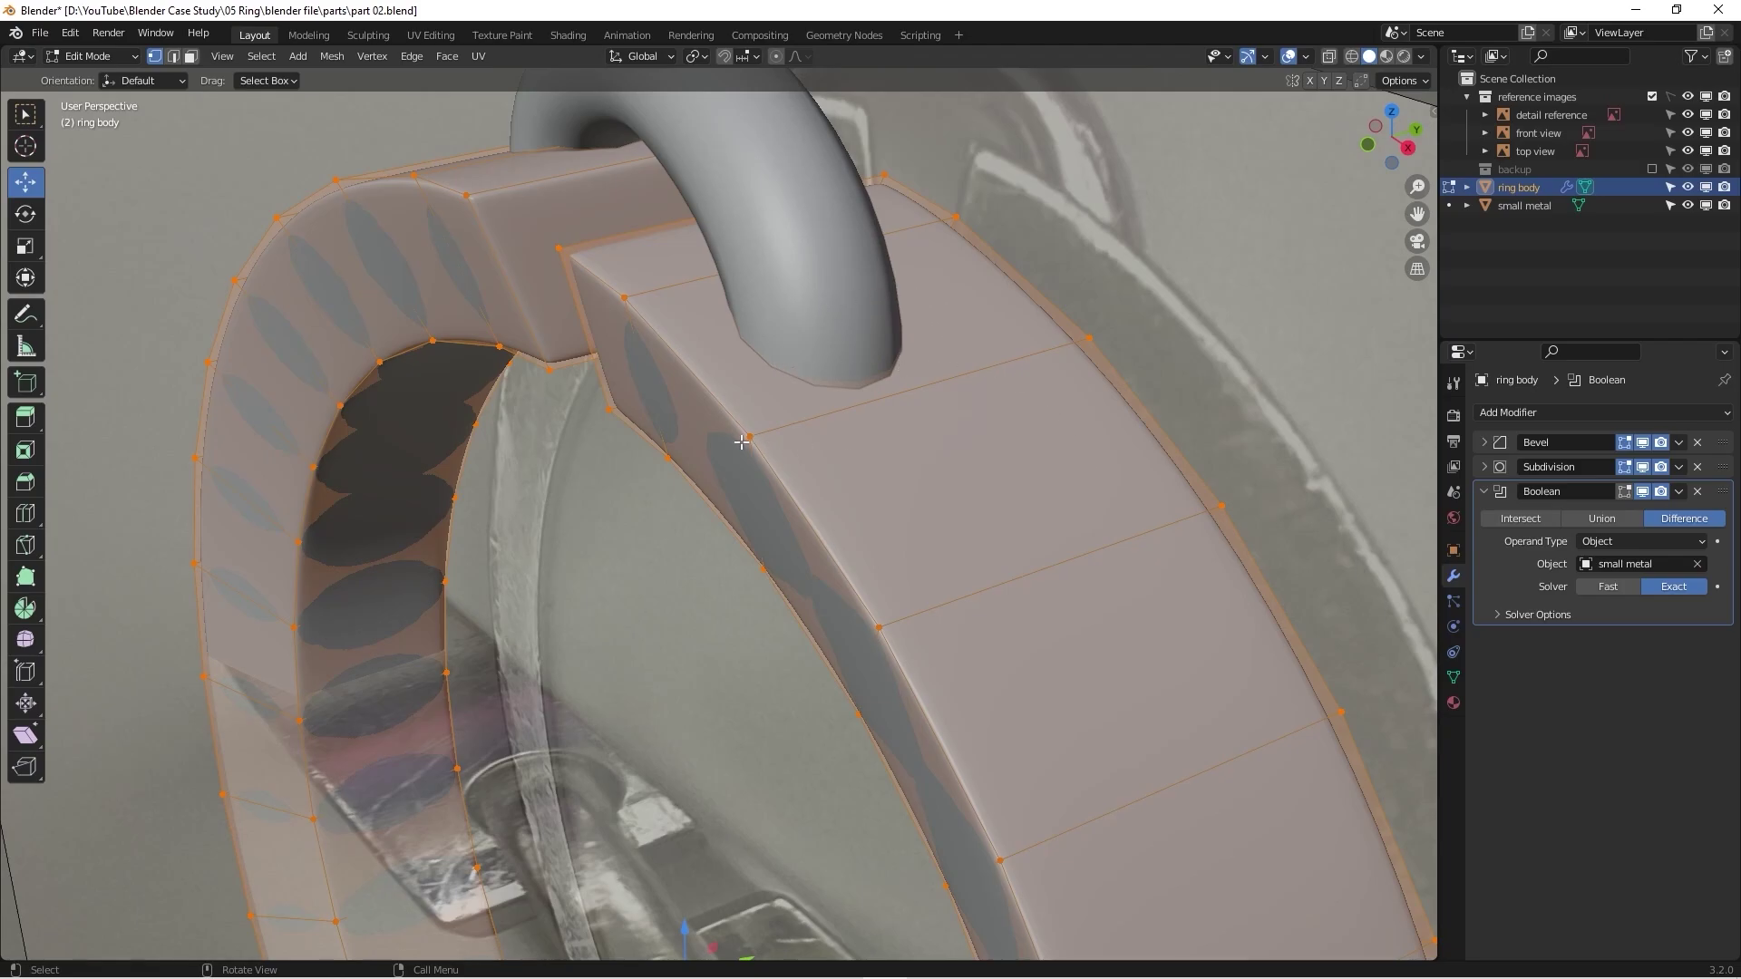
key("KP_1")
key("Tab")
scroll(762, 408, "down", 4)
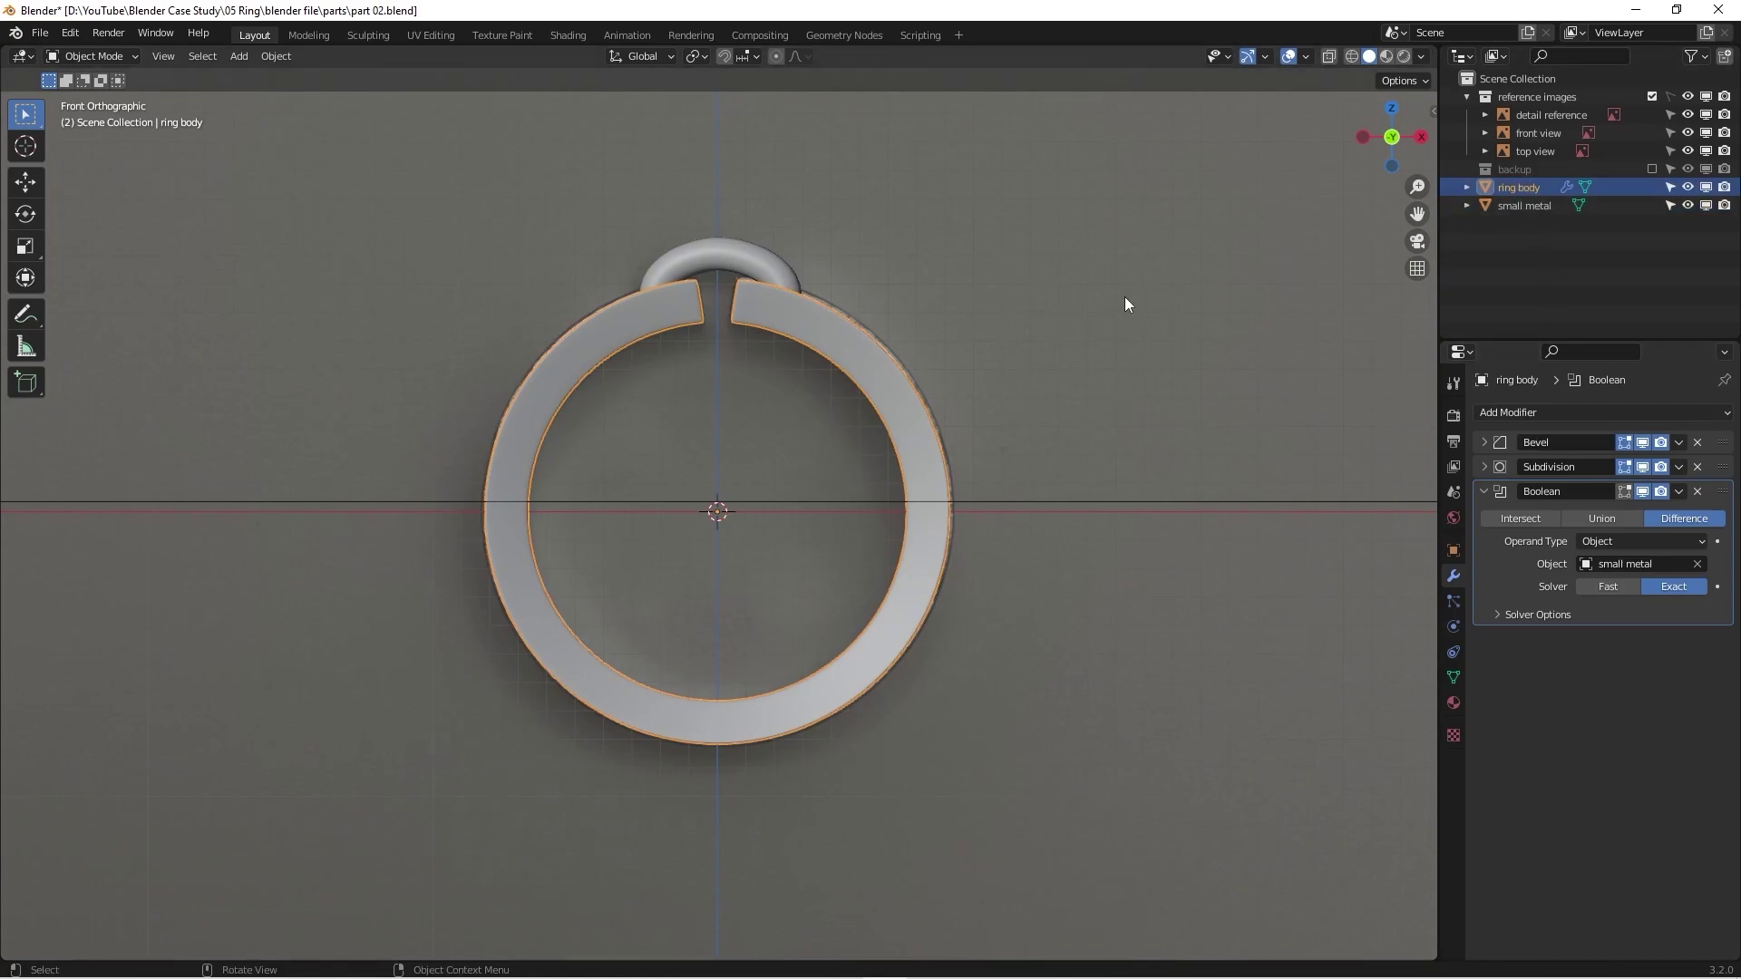
Step: Duplicate the ring body in place and move the copy to the backup collection
key("shift+d")
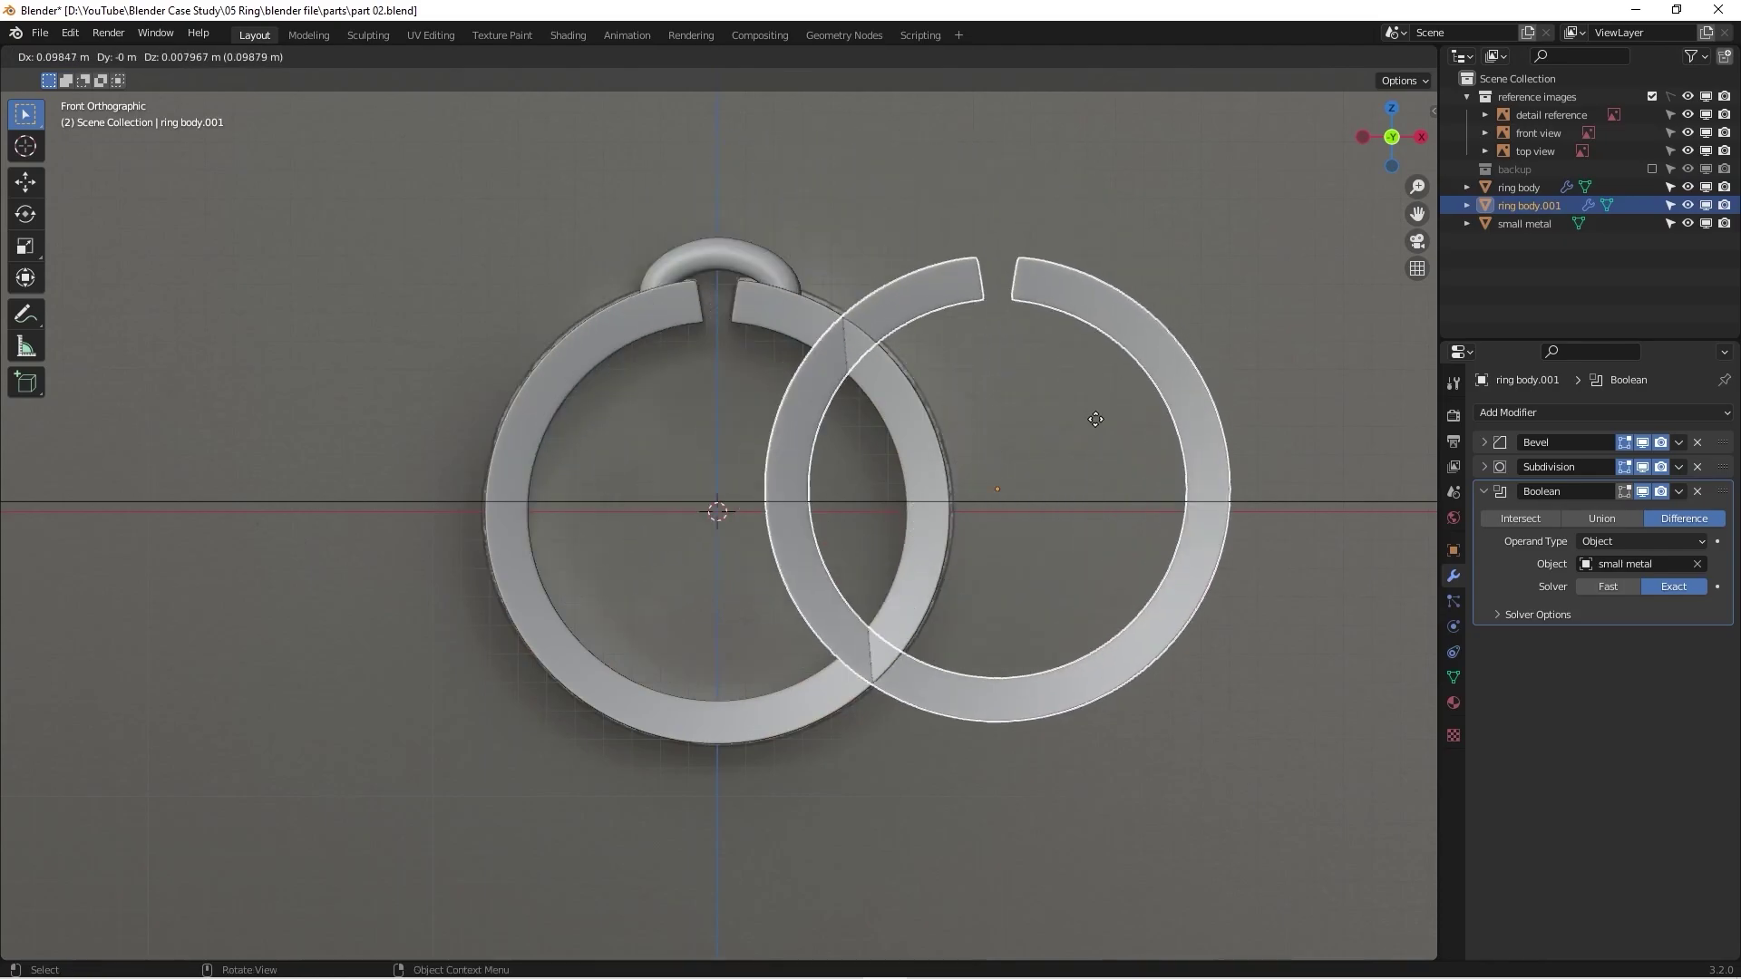
right_click(1036, 369)
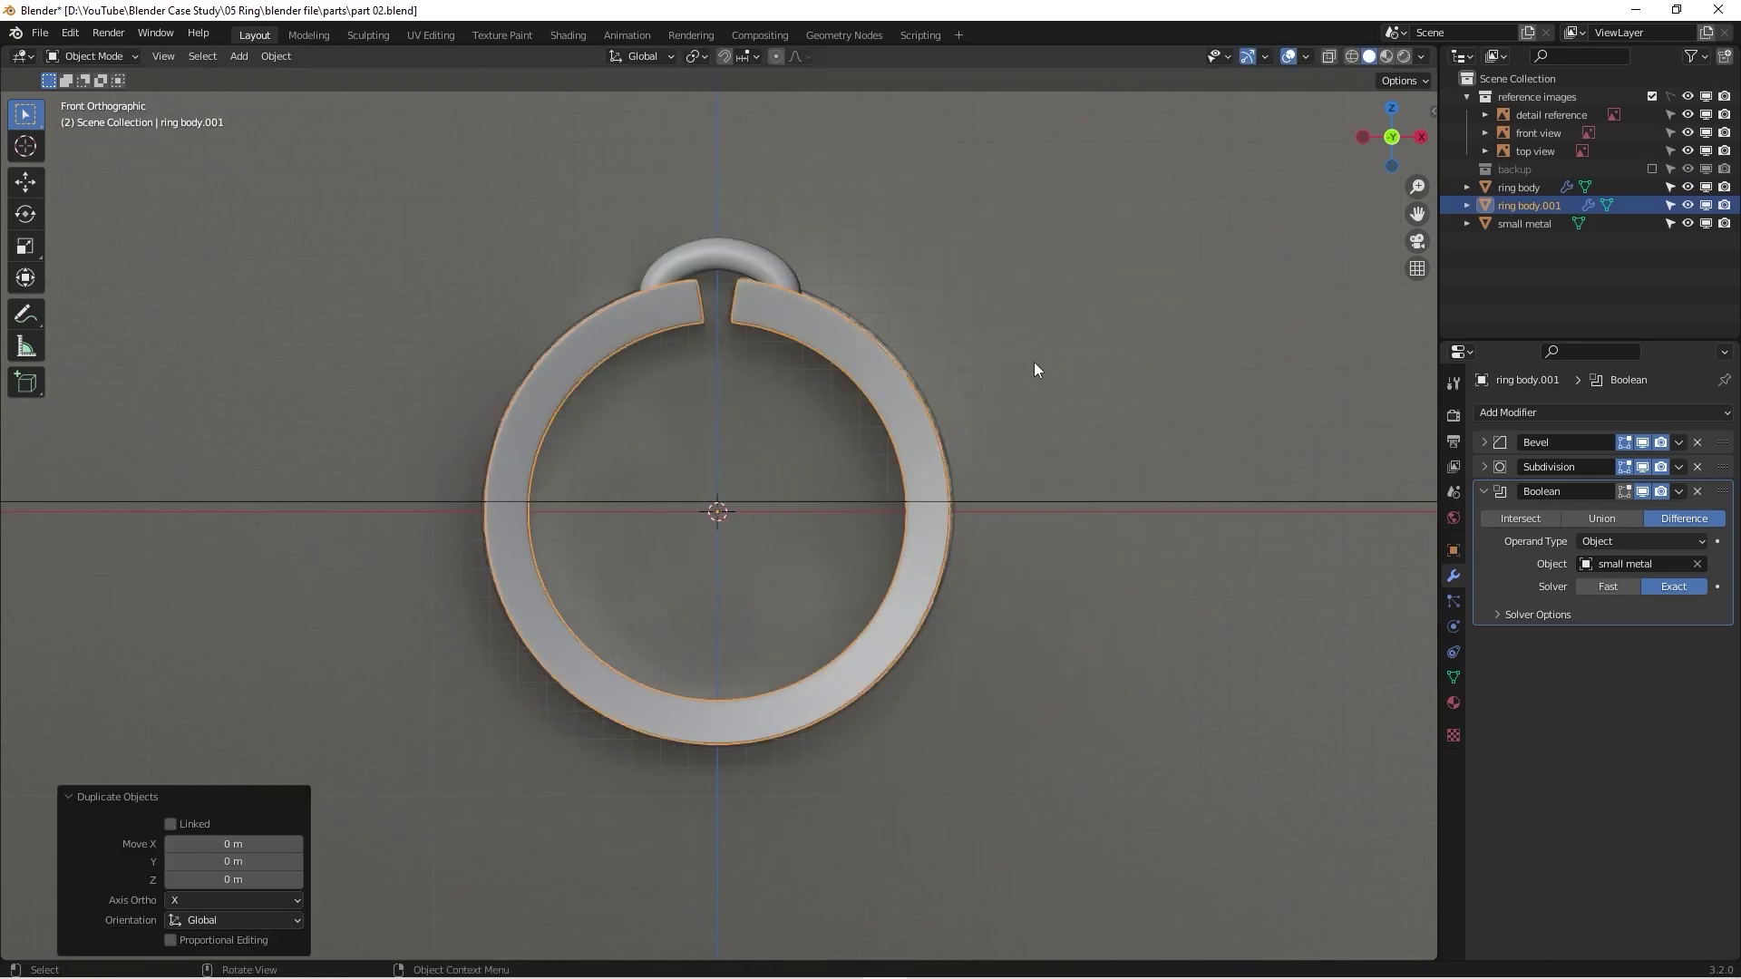
key("m")
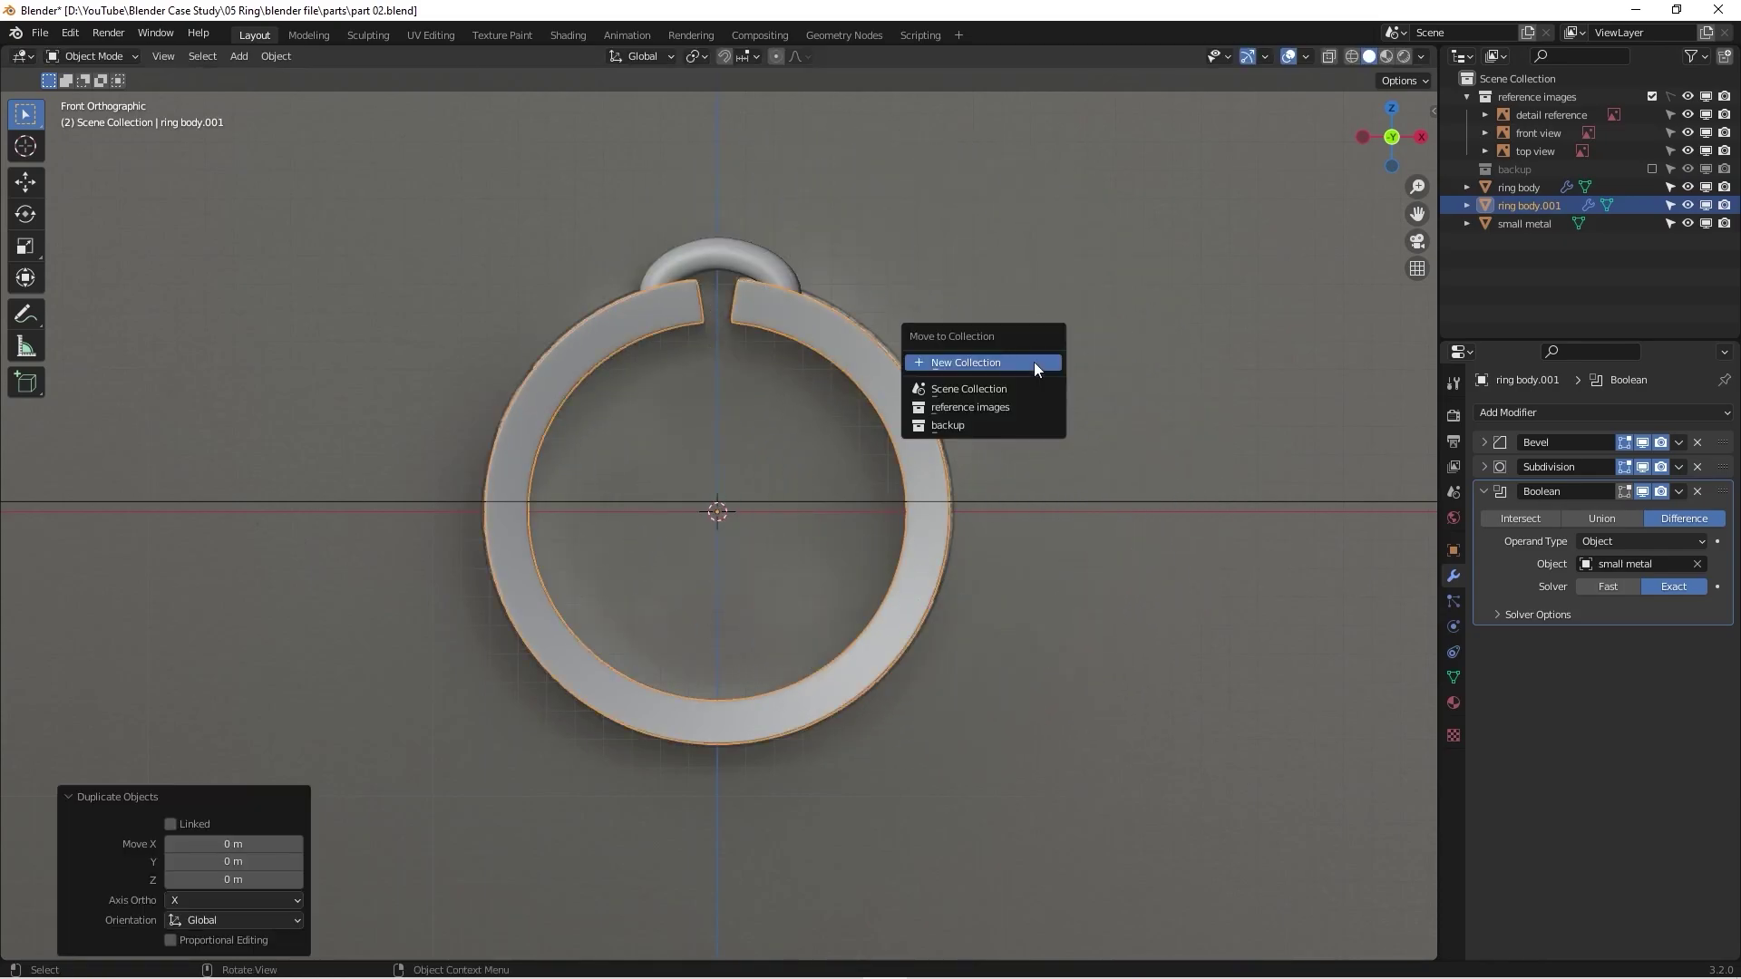
left_click(972, 430)
Step: Make the original ring body active again and save the file as the new version part 03.blend
left_click(1514, 187)
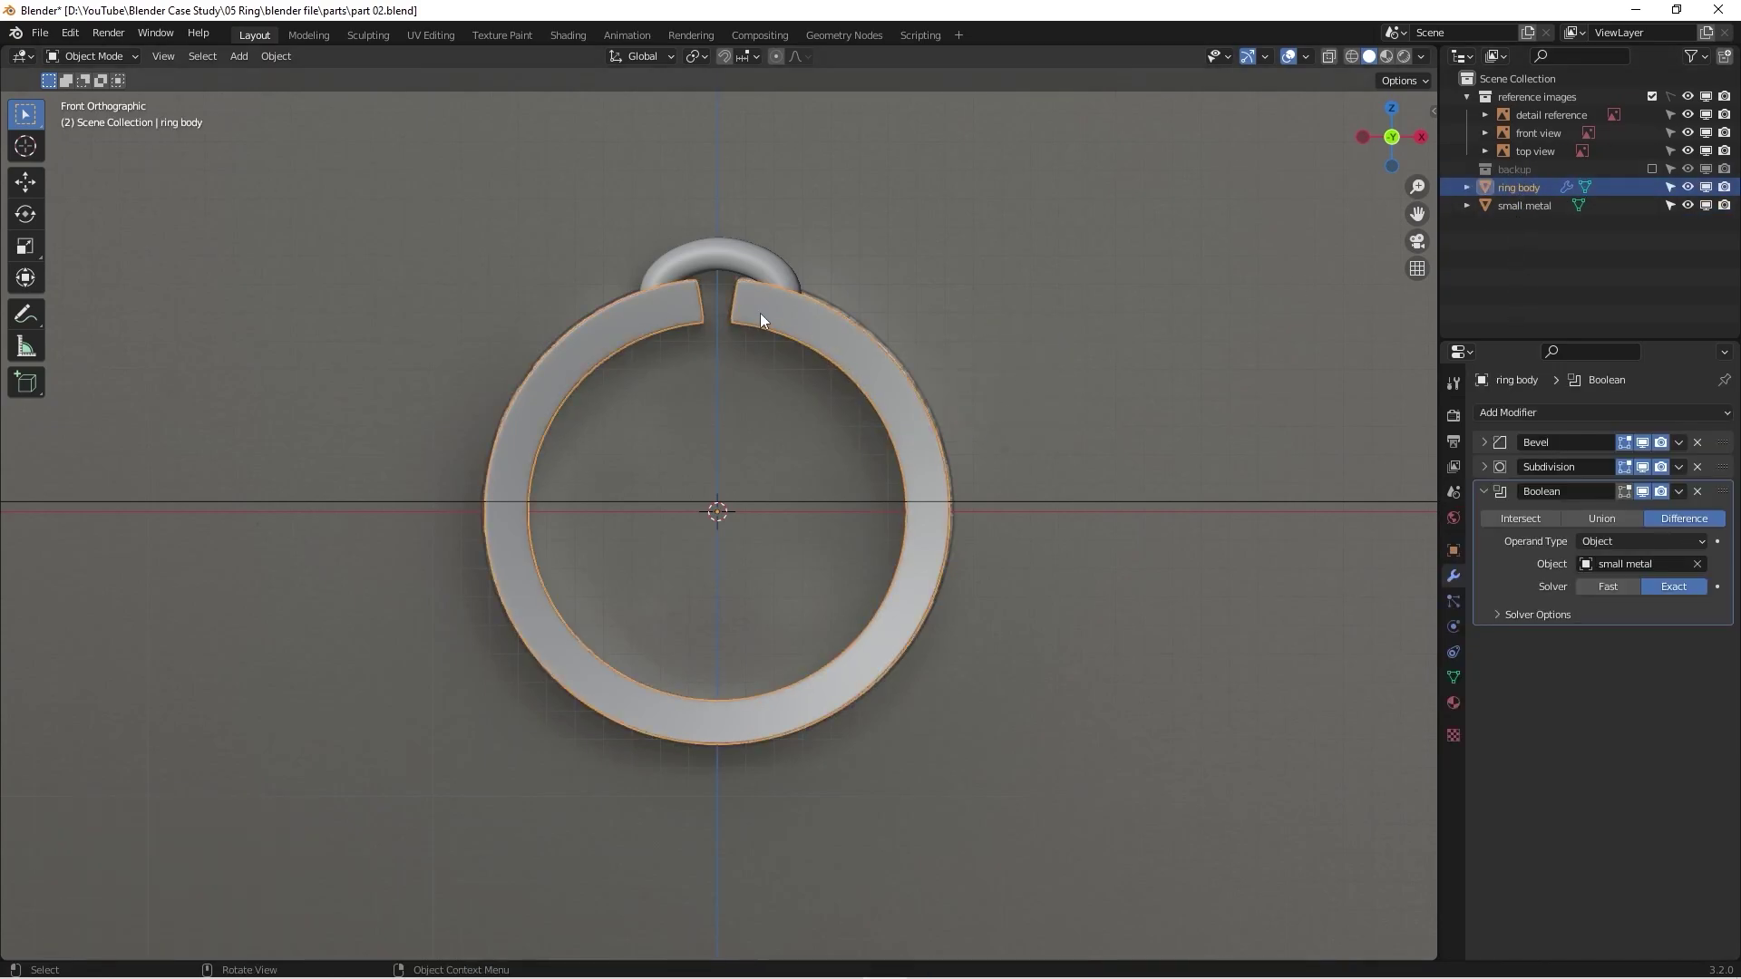
scroll(759, 313, "up", 3)
scroll(775, 301, "down", 2)
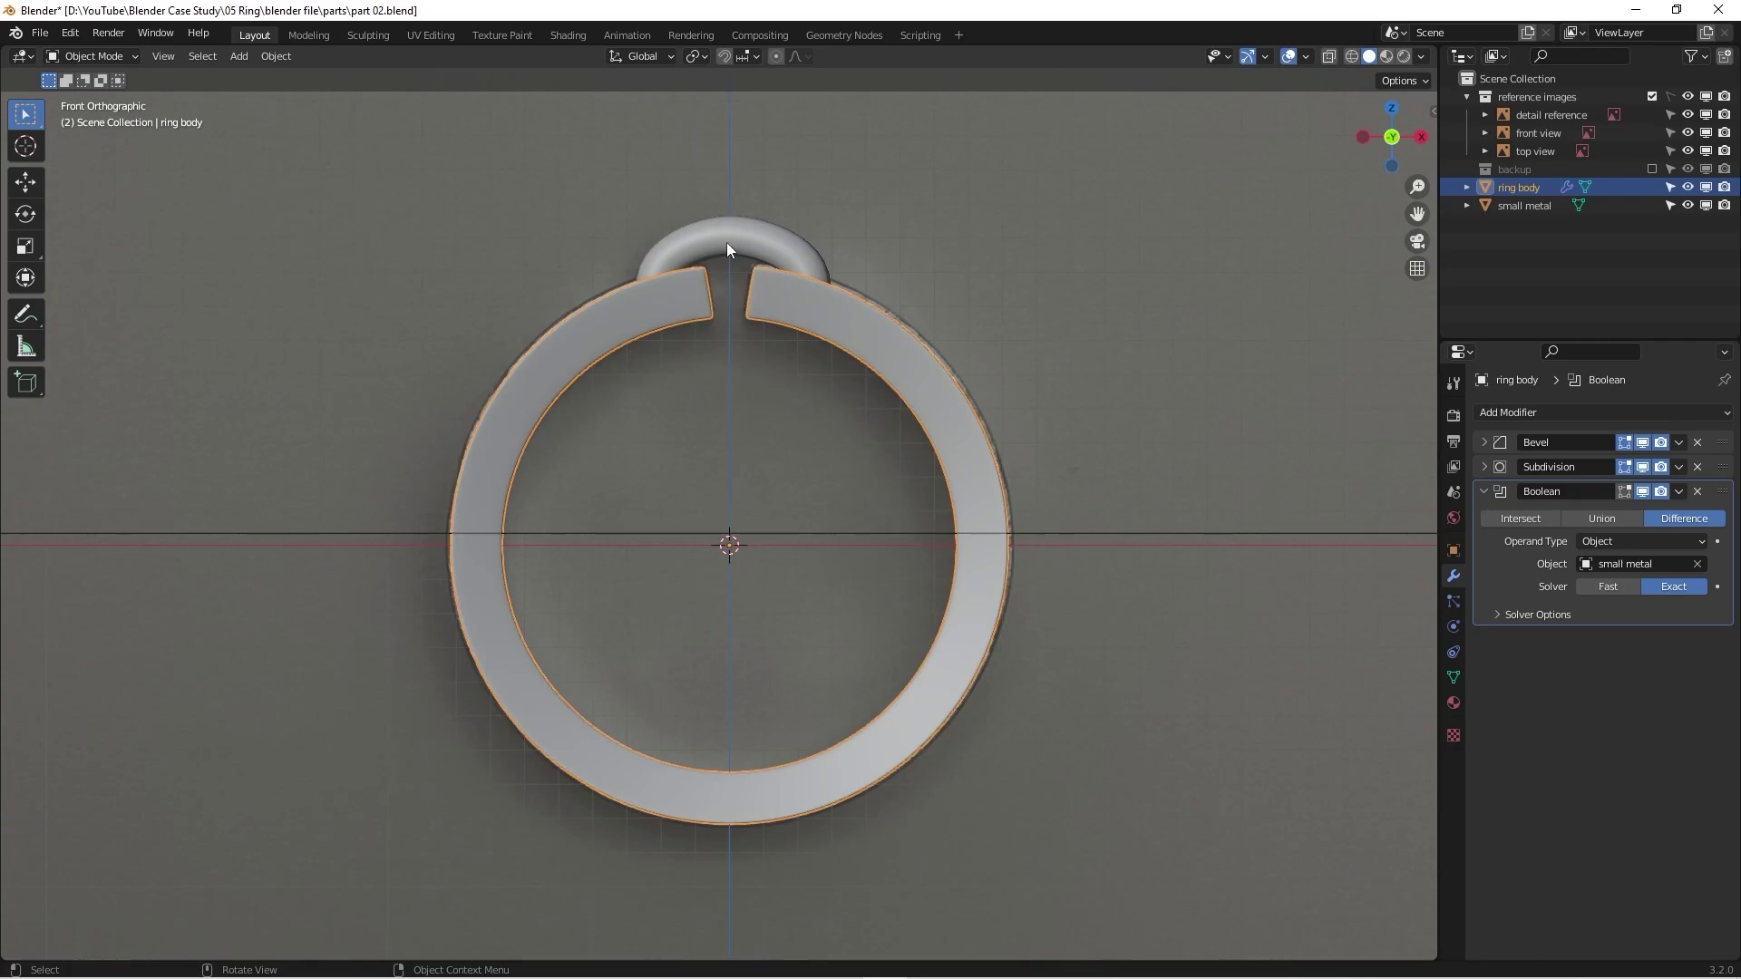
left_click(579, 292)
key("ctrl+alt+s")
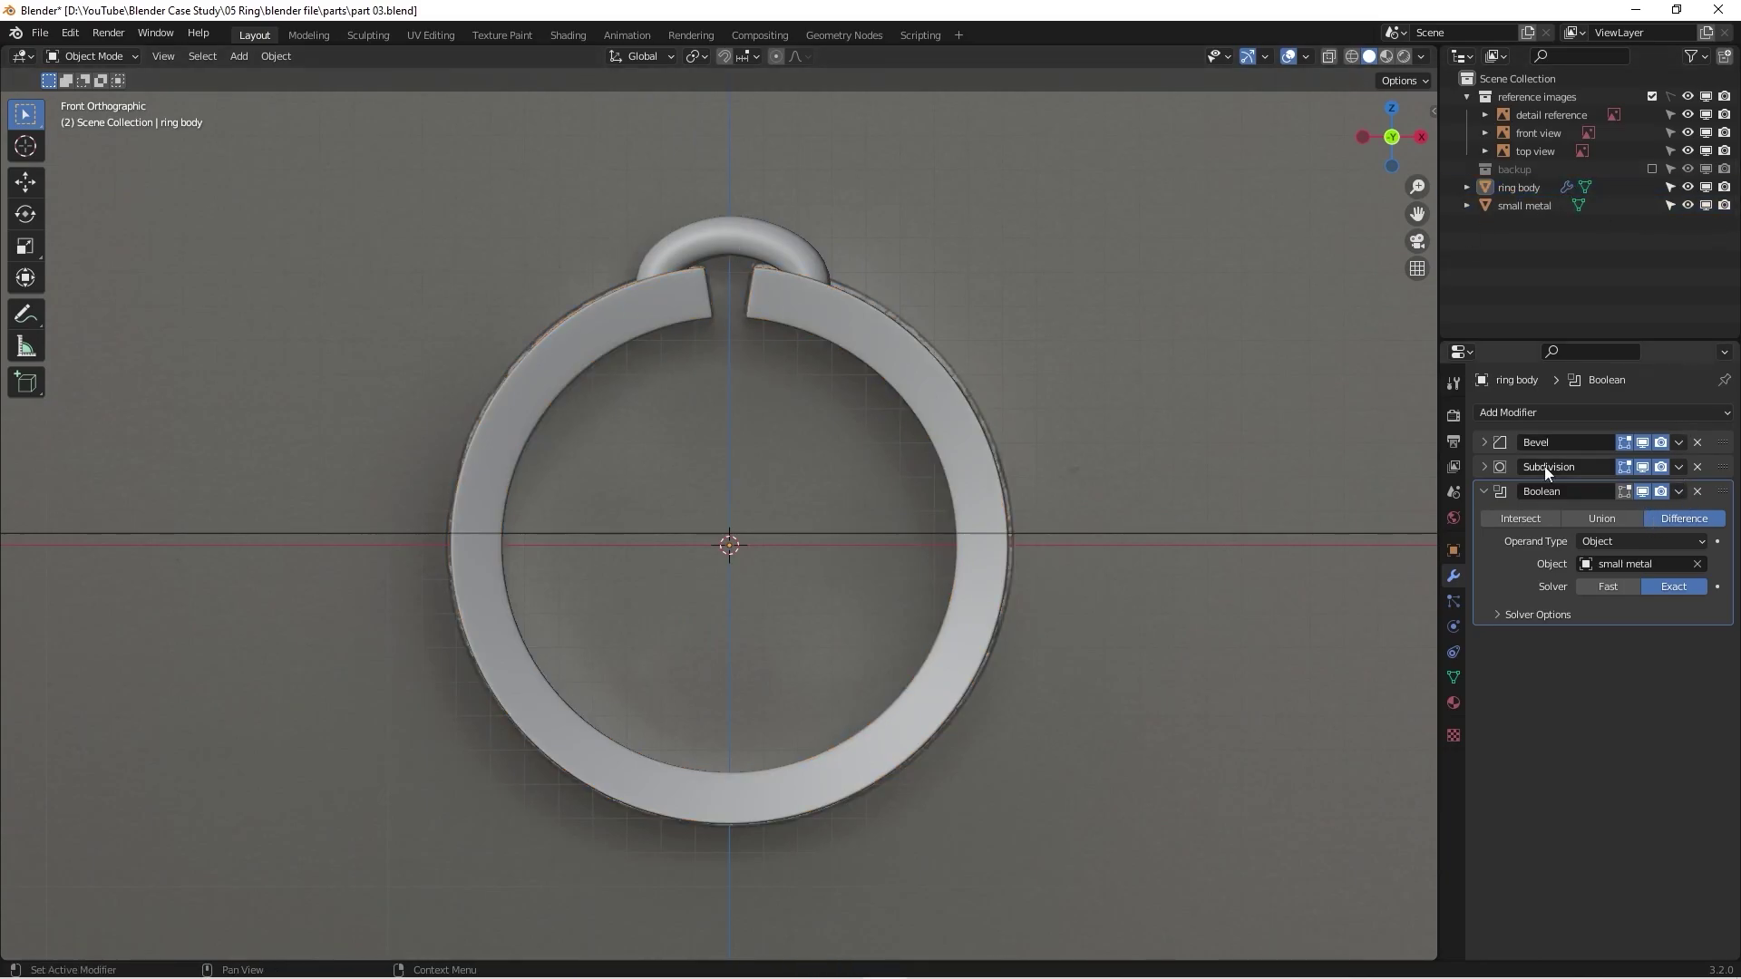
Step: Apply the ring body's Bevel, Subdivision and Boolean modifiers in that order
left_click(1679, 442)
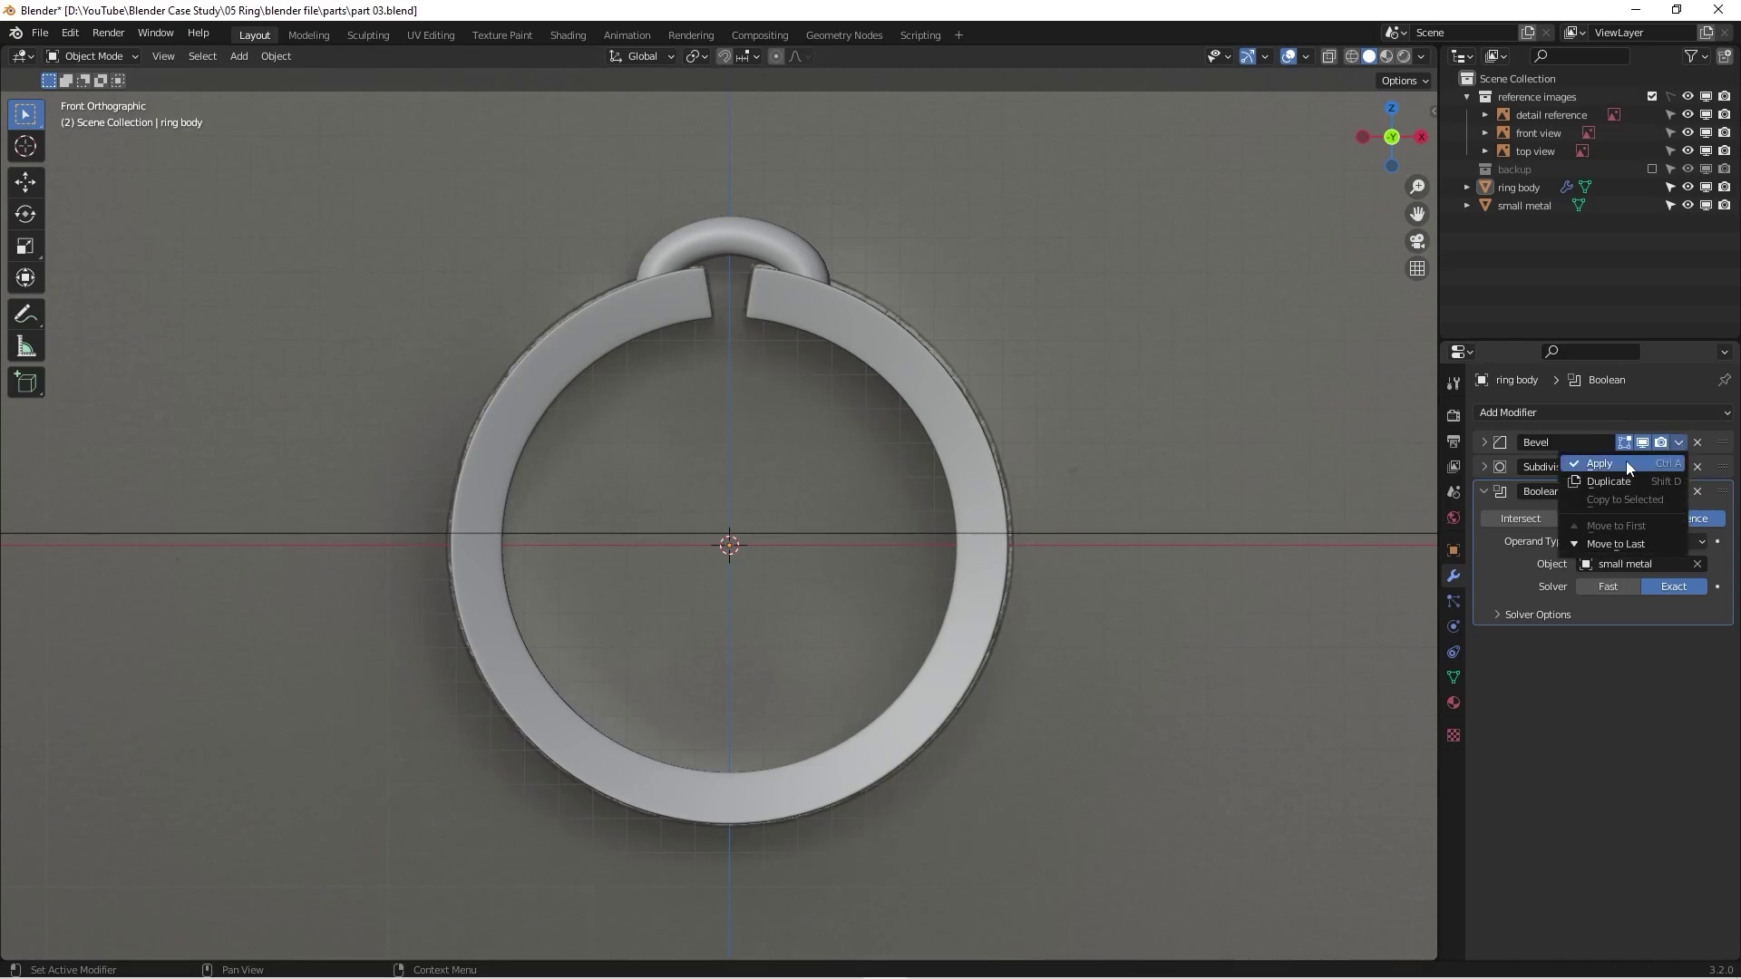
left_click(1624, 462)
left_click(1677, 442)
left_click(1623, 463)
left_click(1676, 444)
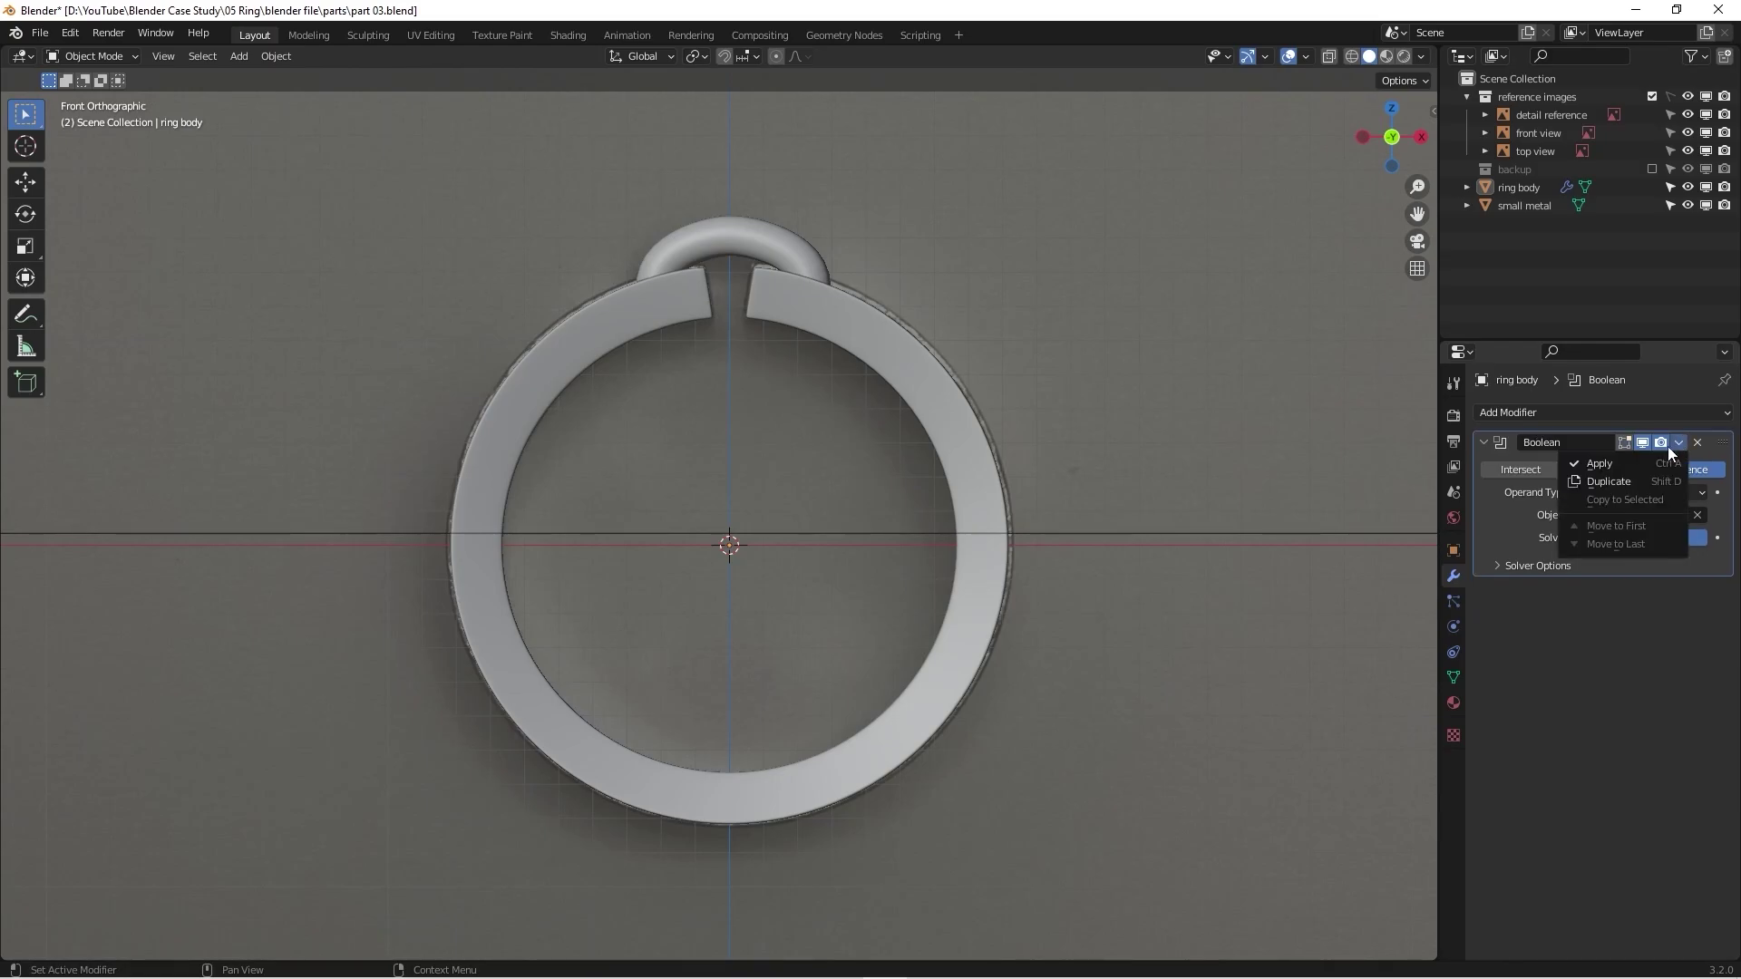
left_click(1633, 459)
Step: Examine the ring body's applied mesh in edit mode, checking the topology and shading around the loop cut
scroll(802, 291, "up", 3)
middle_click_drag(802, 291, 871, 498)
scroll(868, 279, "up", 3)
key("Tab")
scroll(777, 364, "up", 3)
key("Tab")
scroll(871, 499, "down", 3)
key("Tab")
scroll(872, 497, "up", 5)
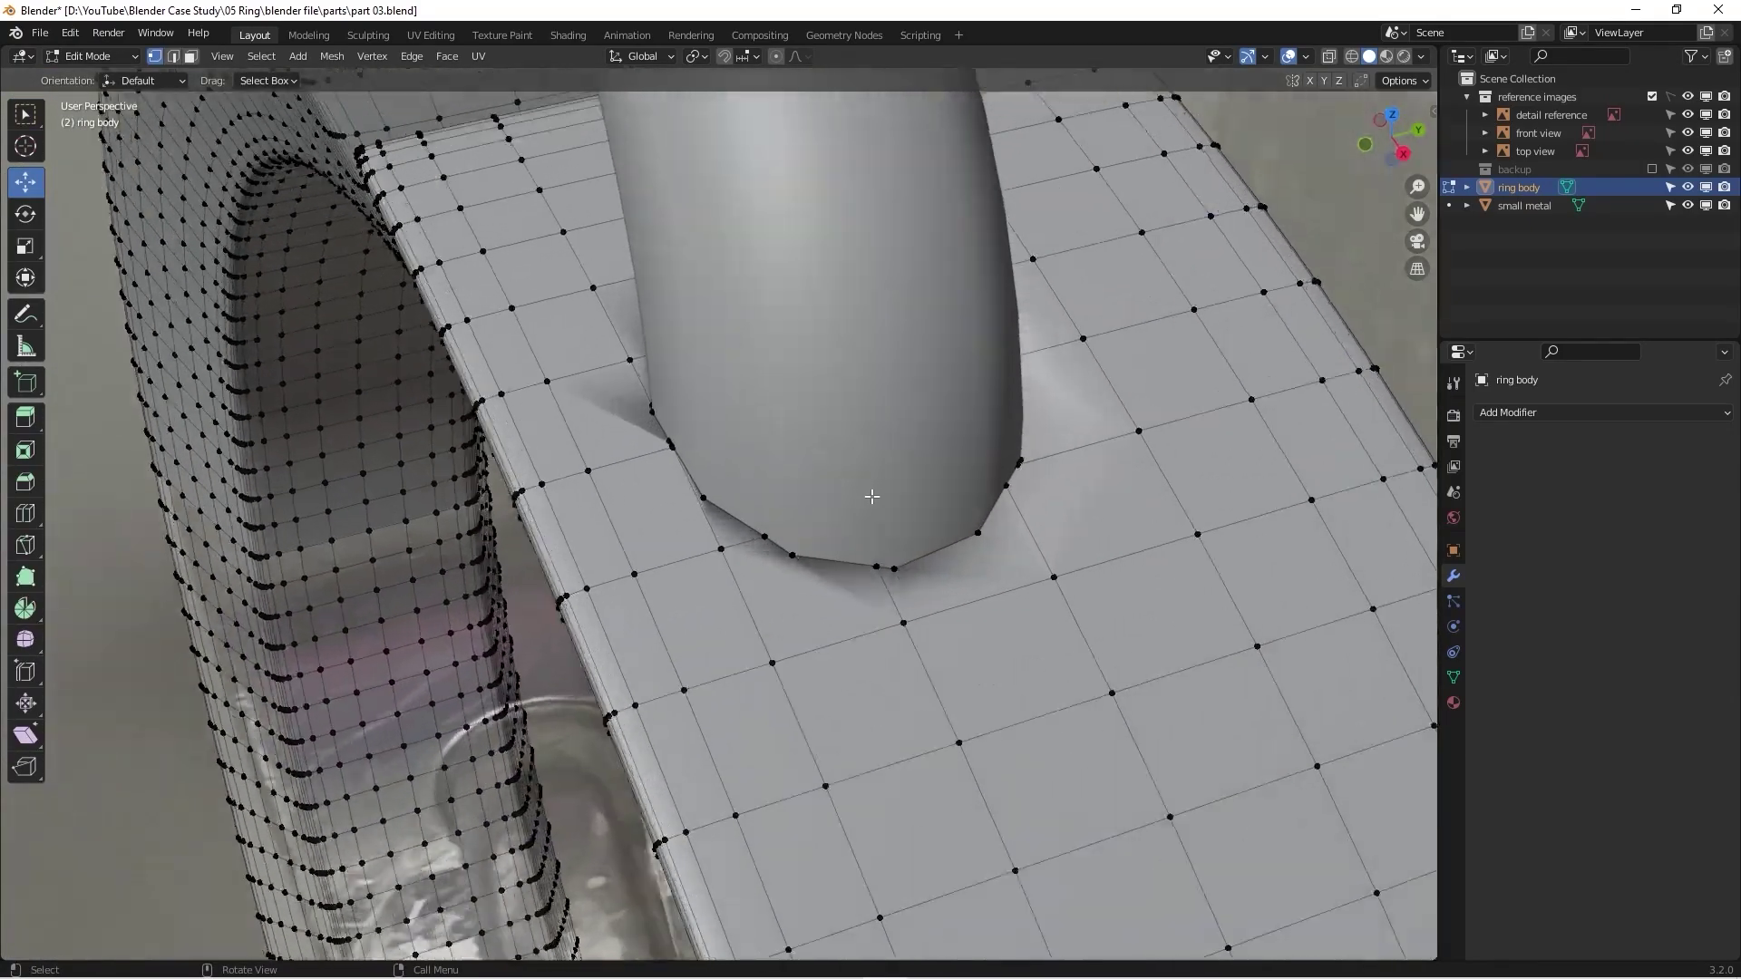
scroll(872, 497, "up", 6)
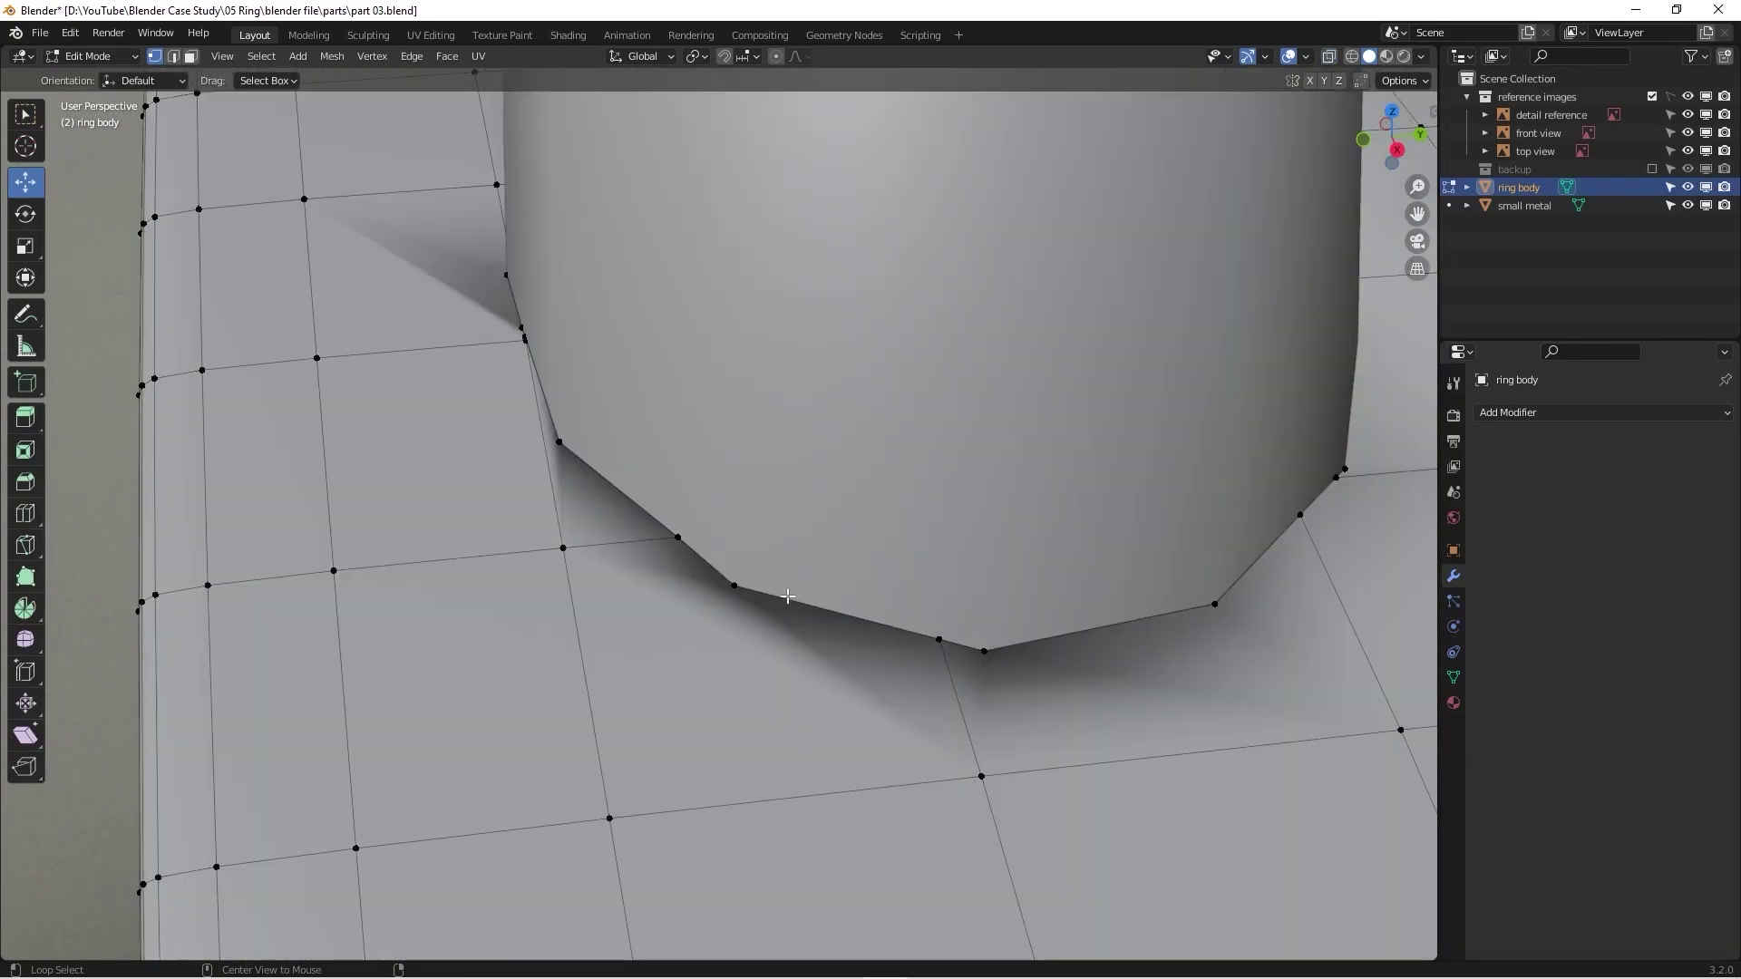
Step: Hide the small metal object to expose the holes cut in the ring body
scroll(788, 596, "down", 4)
middle_click_drag(788, 595, 1071, 646)
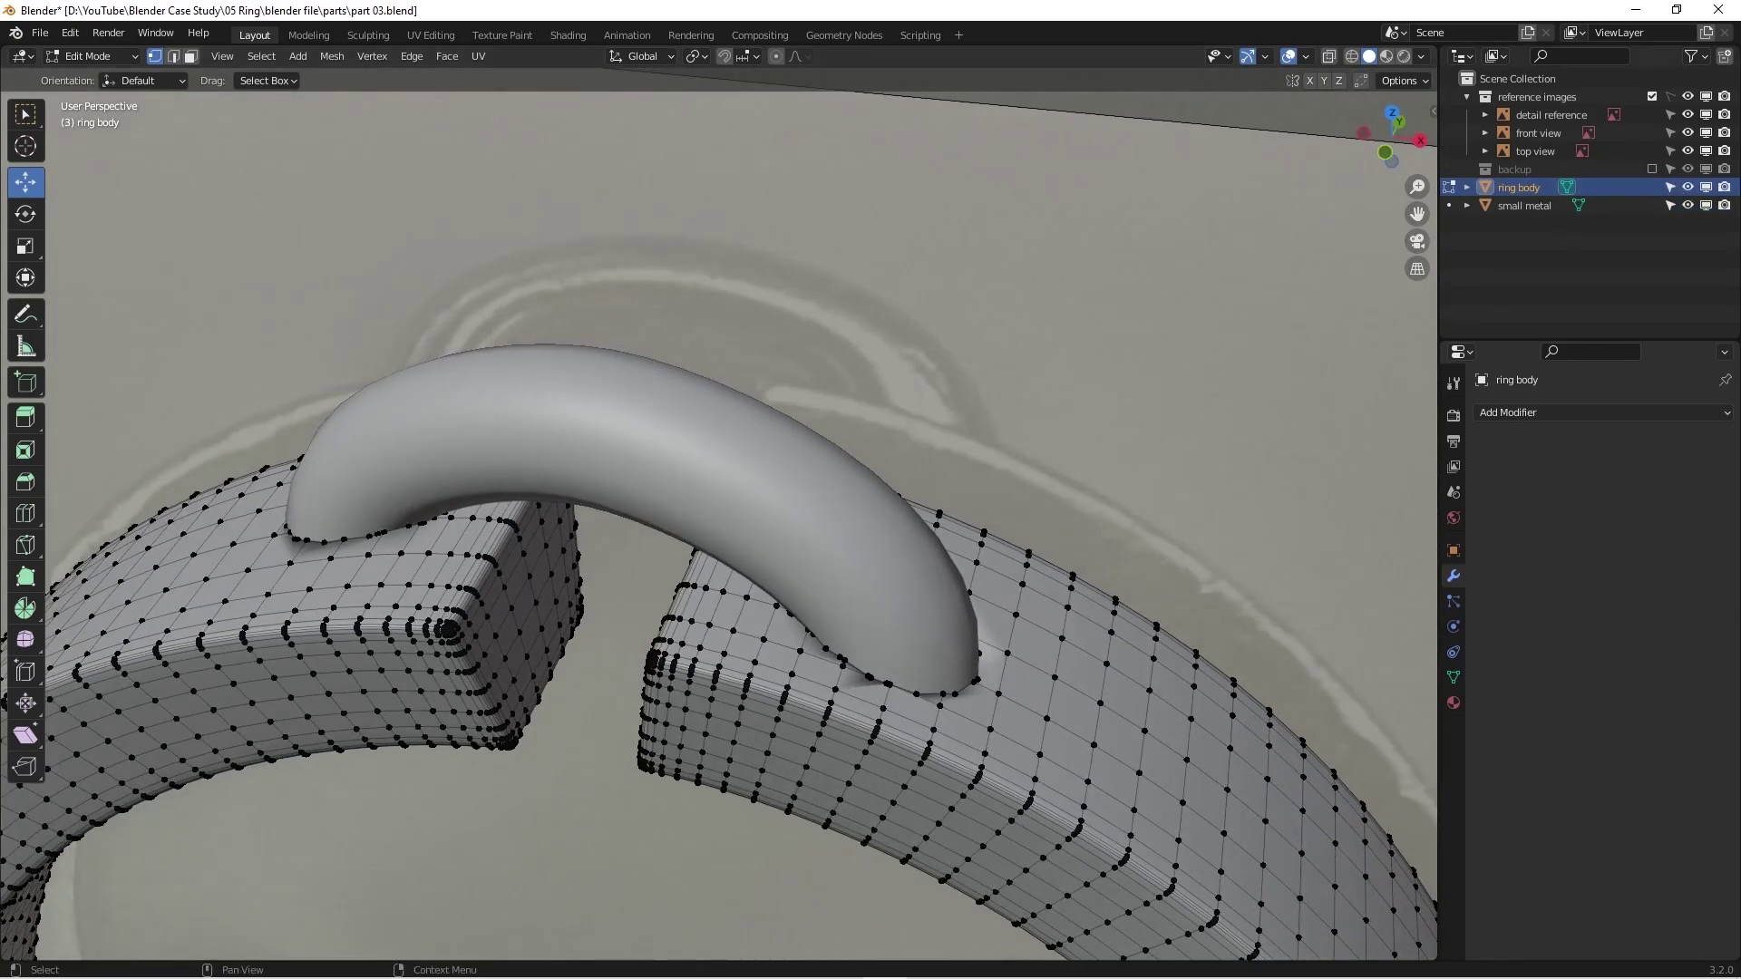
left_click(1688, 206)
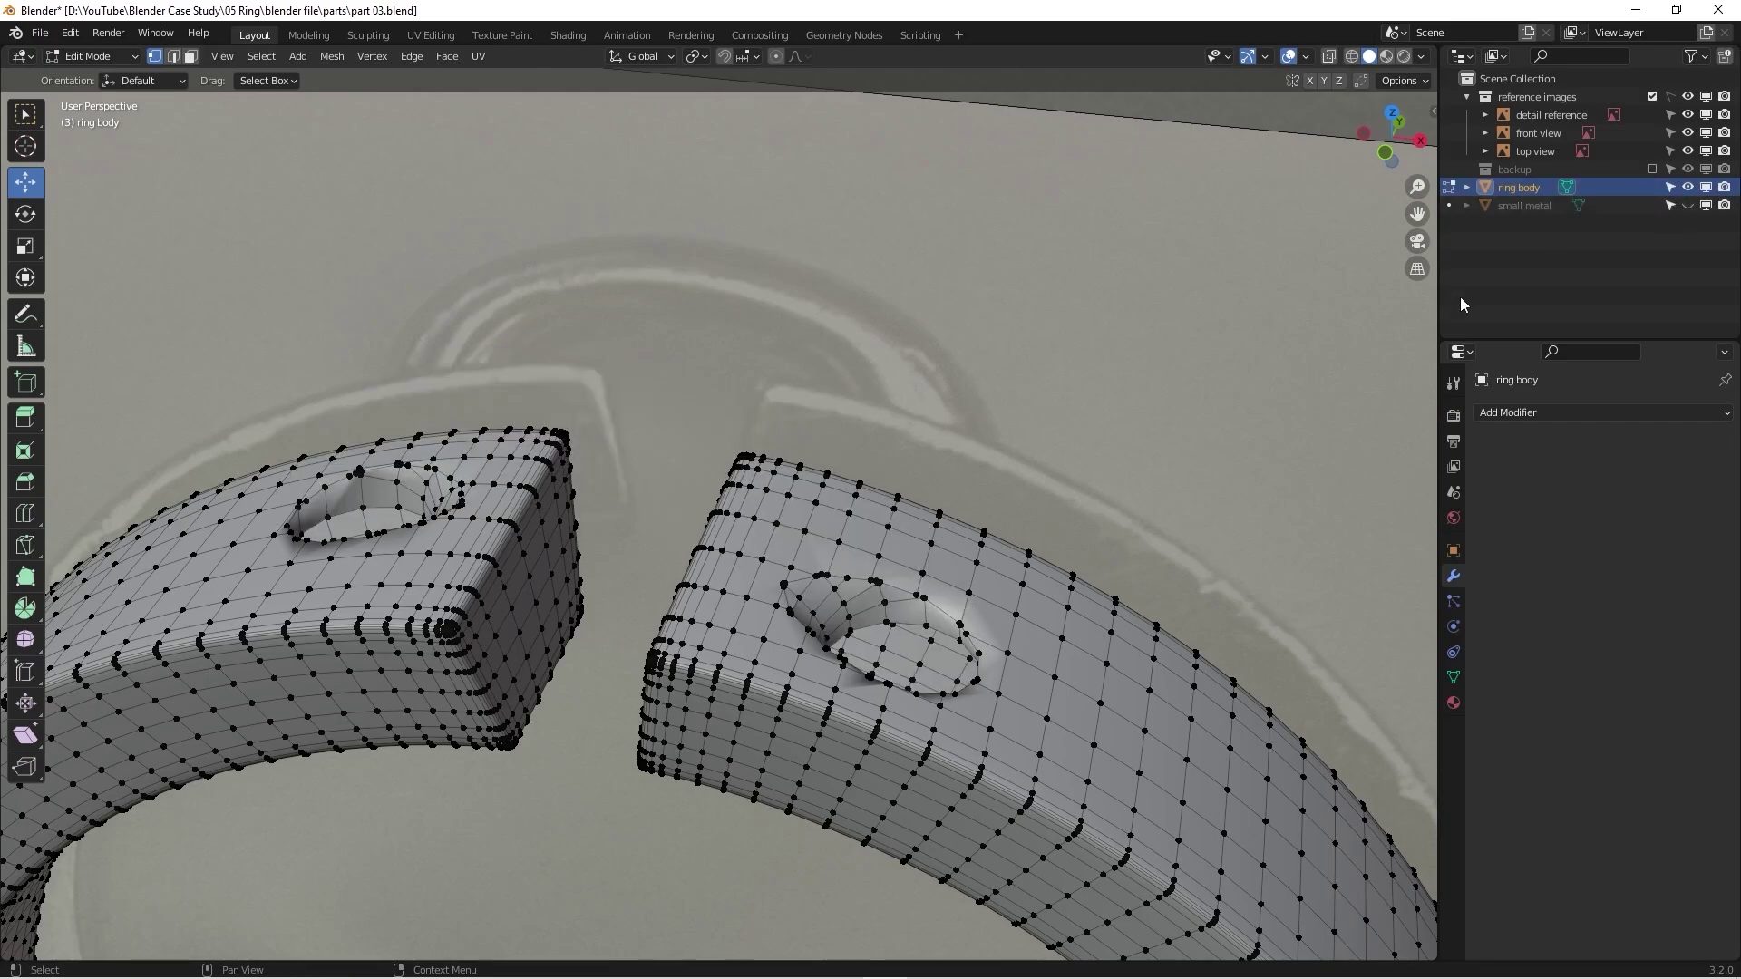
Step: Examine the edges and vertices around the rim of one hole in the ring body, including the uneven shading beside it
scroll(544, 508, "up", 5)
middle_click_drag(544, 507, 713, 513)
scroll(317, 492, "up", 5)
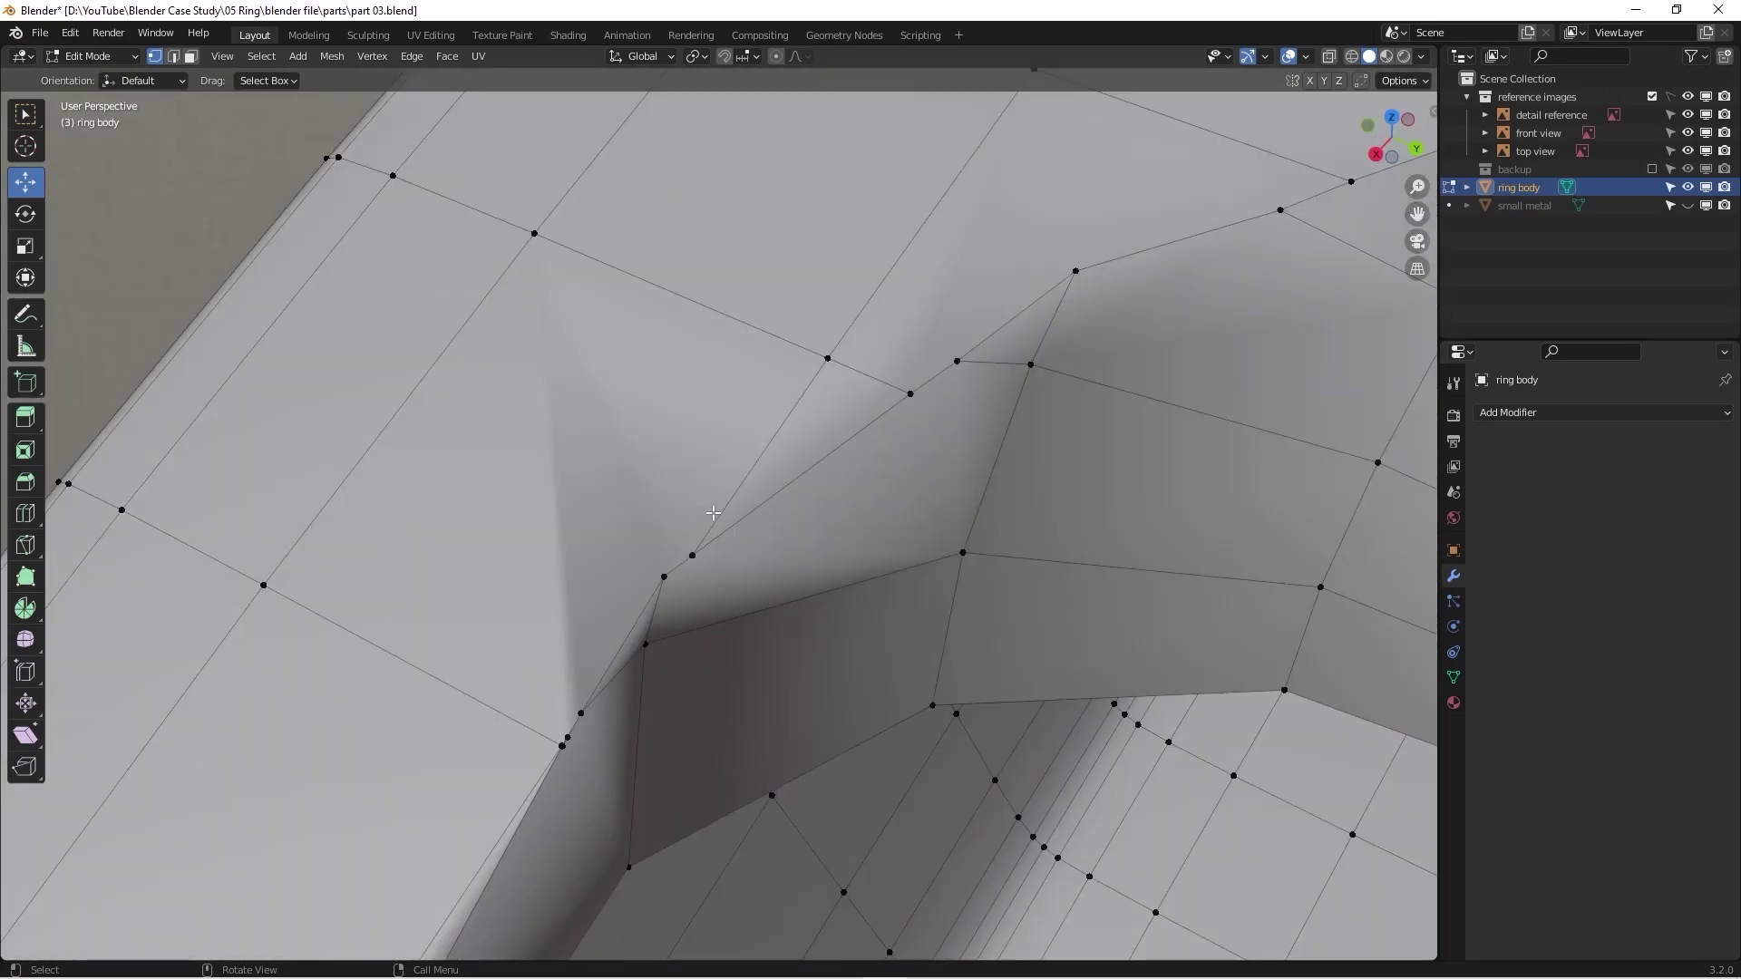
scroll(692, 542, "down", 3)
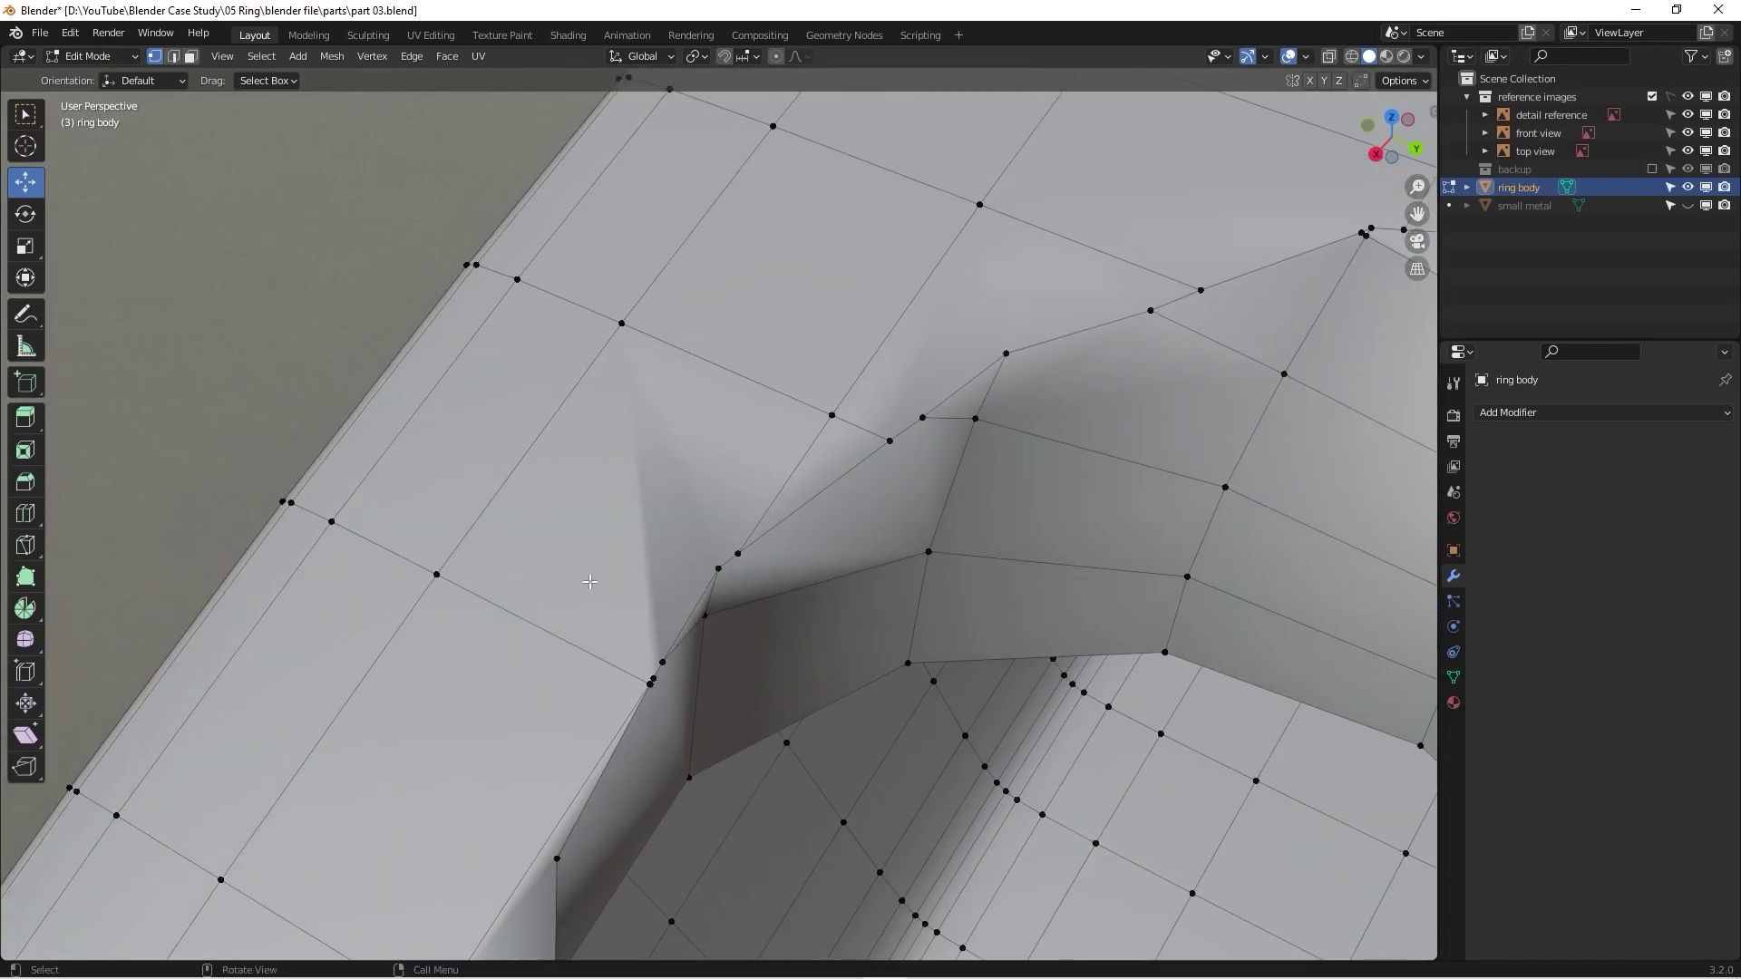
middle_click_drag(589, 581, 714, 462, "shift")
scroll(732, 633, "up", 1)
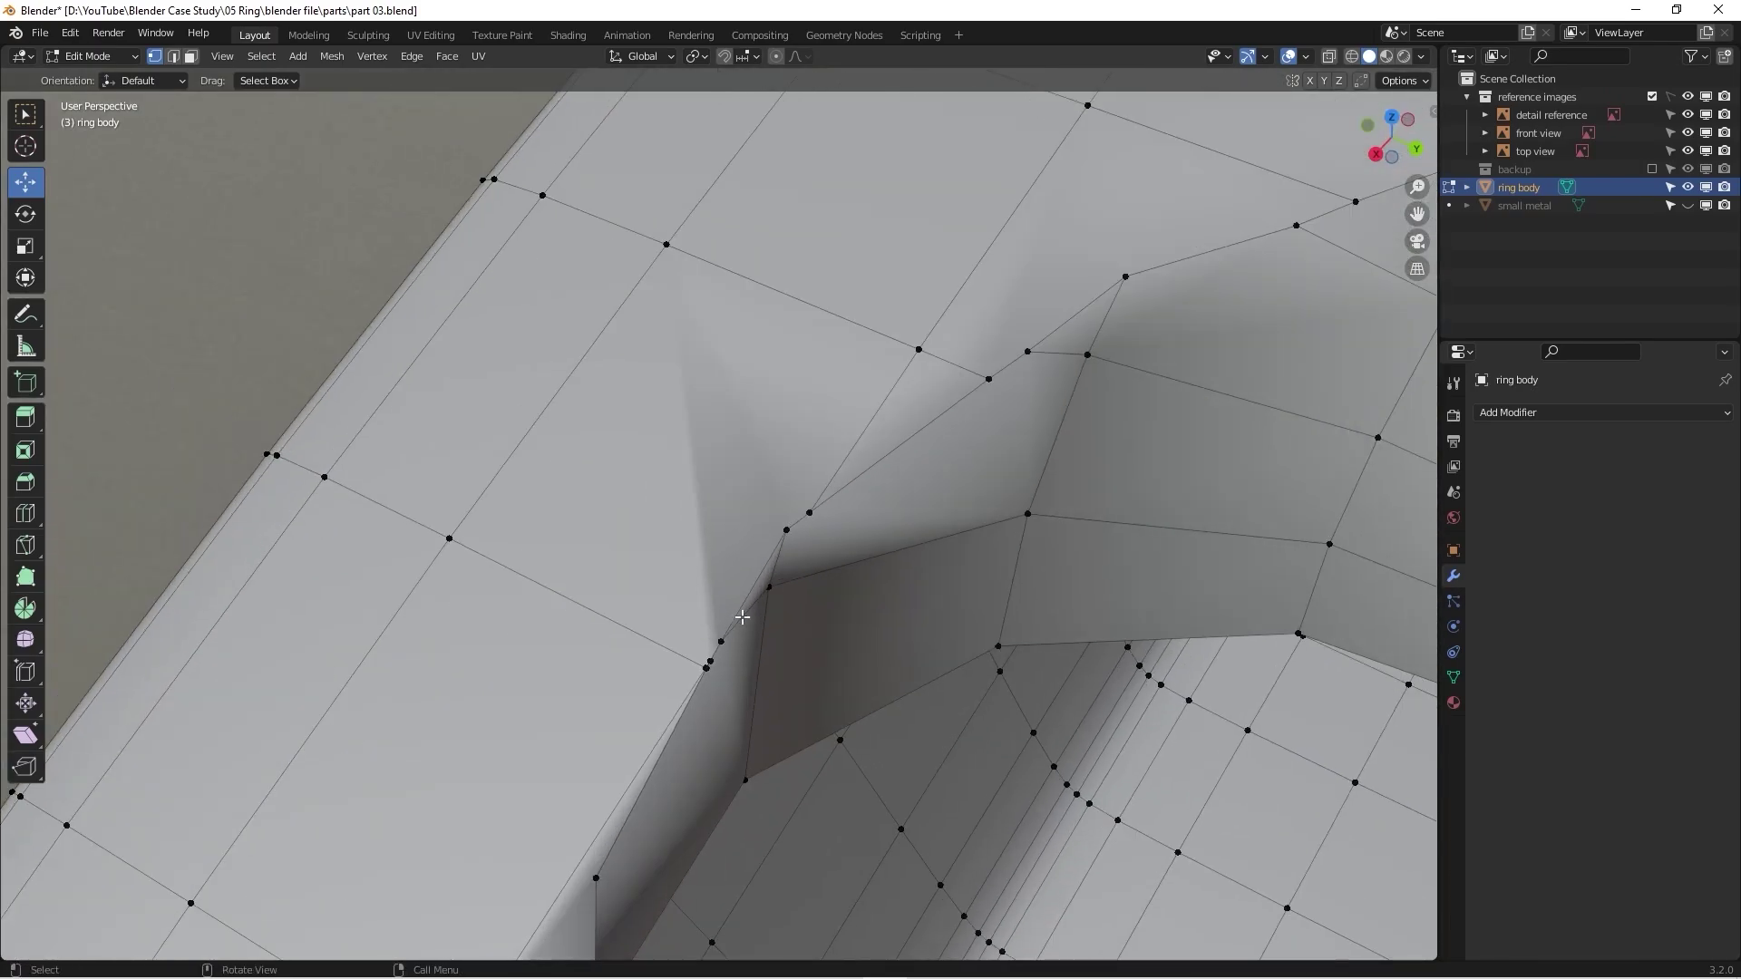
scroll(947, 417, "down", 1)
middle_click_drag(984, 433, 936, 372, "shift")
scroll(705, 334, "down", 1)
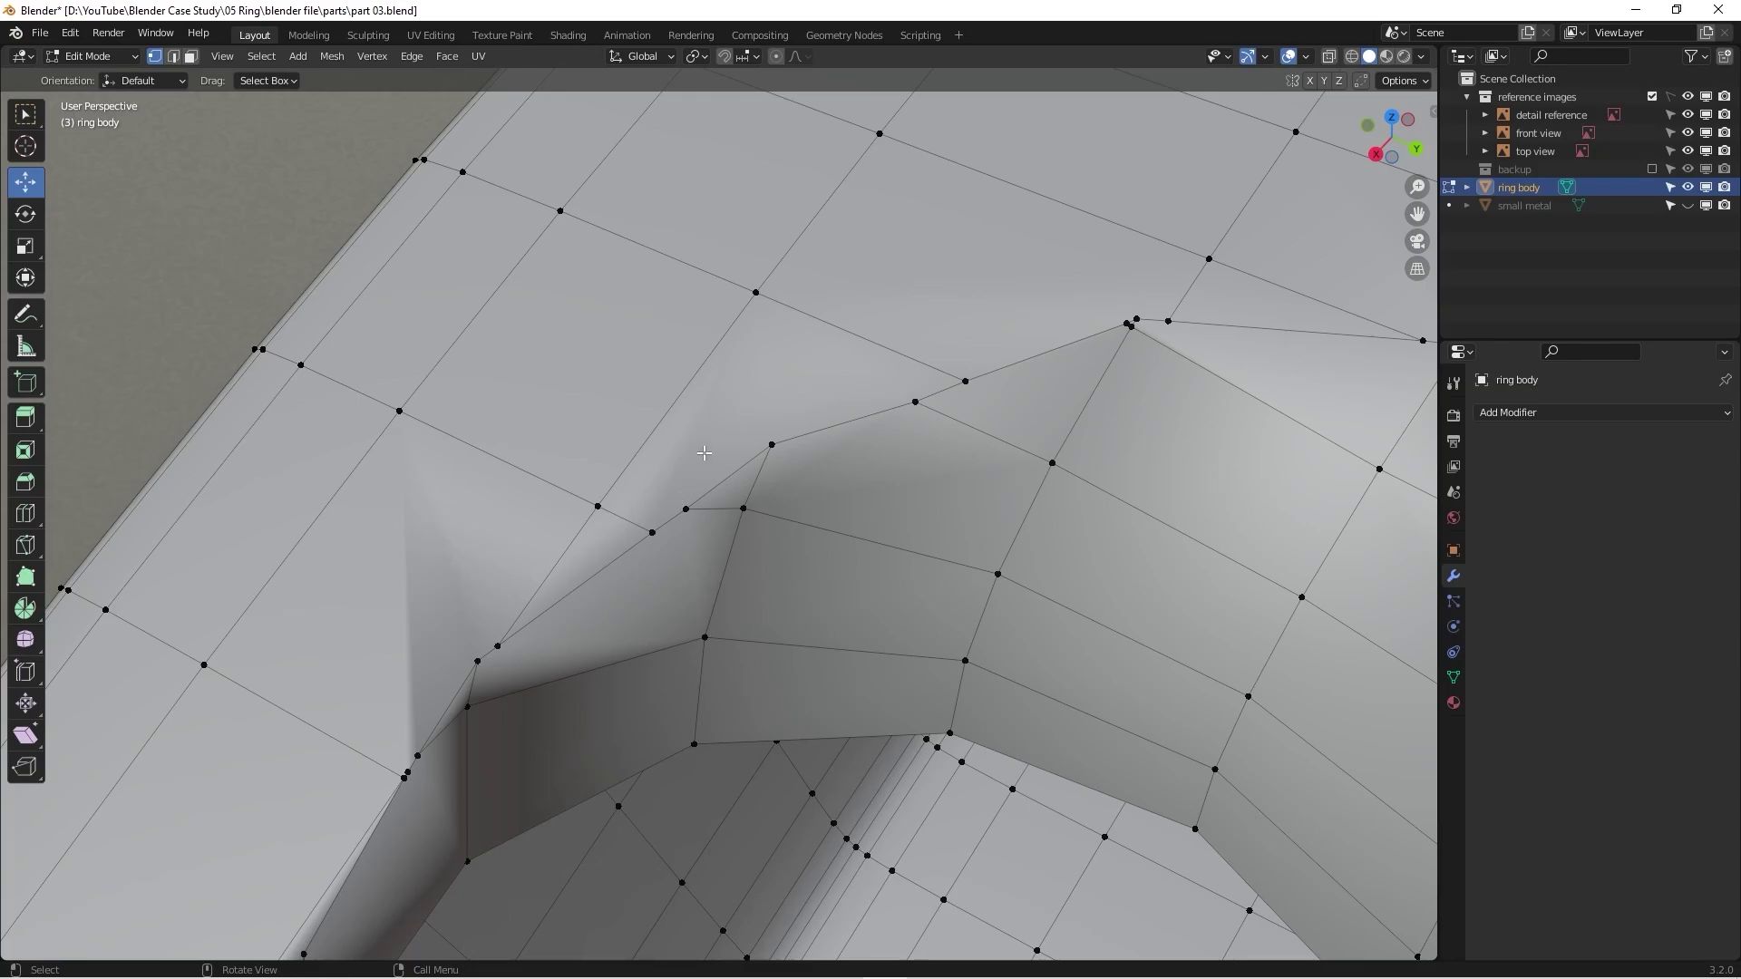
Step: Select the edges bounding the irregular many-sided face beside the hole's rim, using edge selection
key("2")
left_click(670, 413)
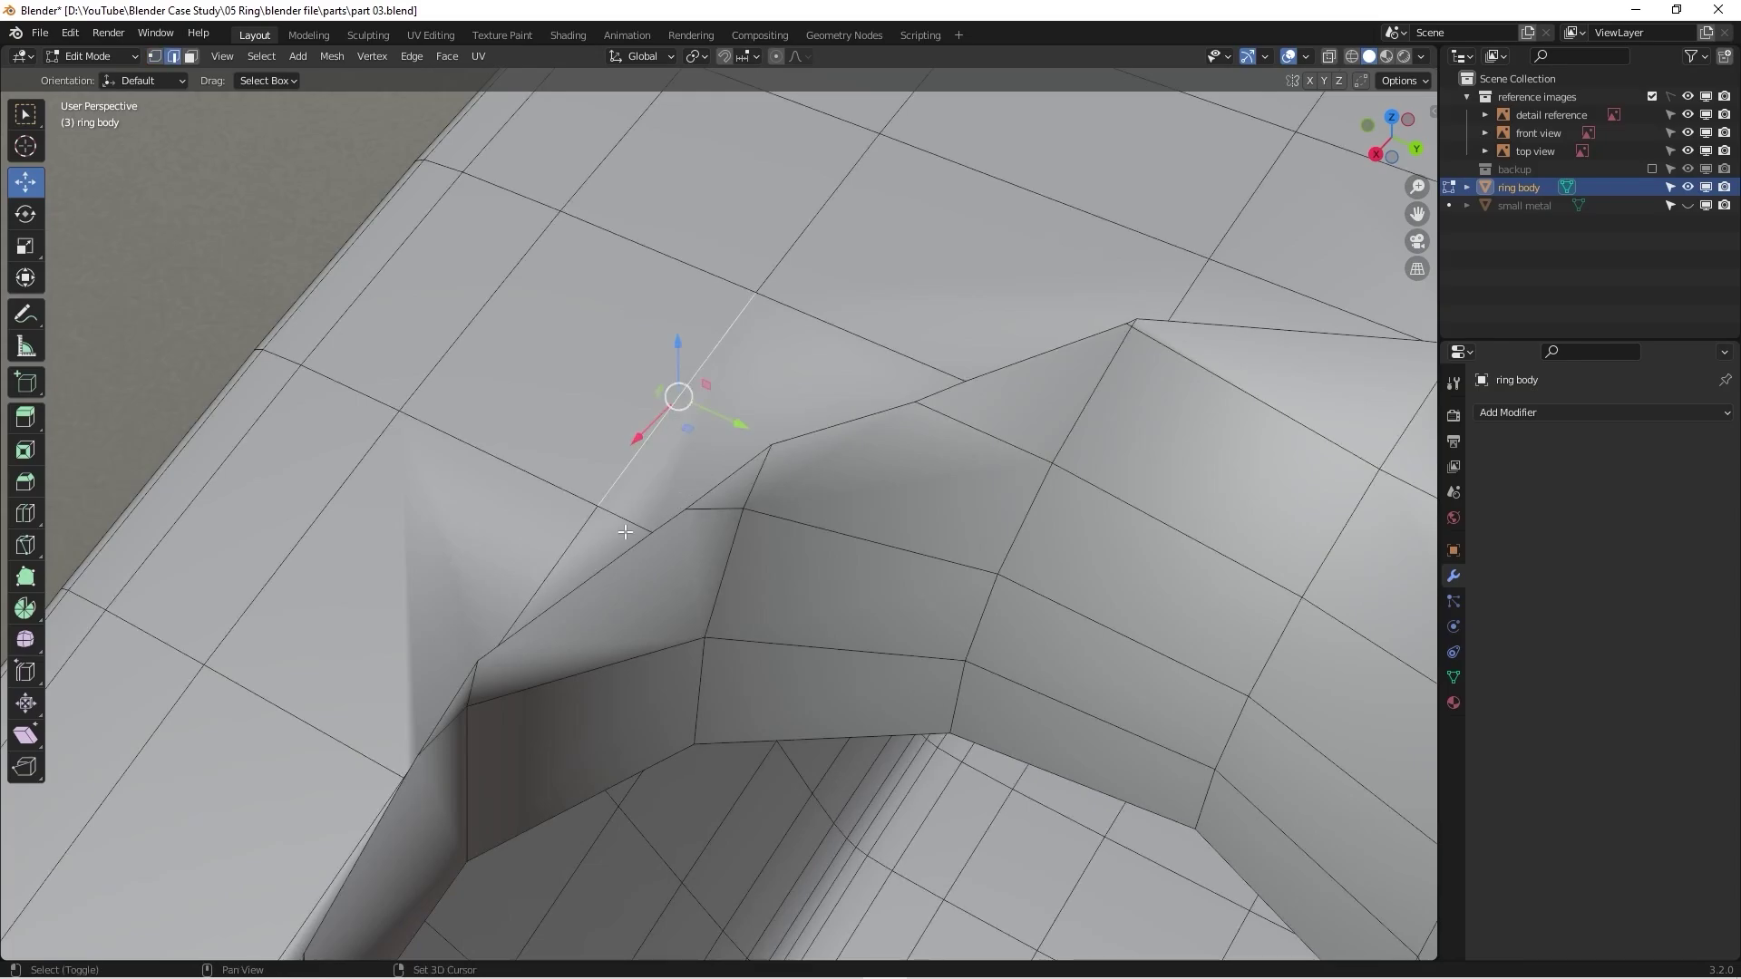
left_click(626, 519, "shift")
left_click(771, 448, "ctrl")
left_click(840, 403, "shift")
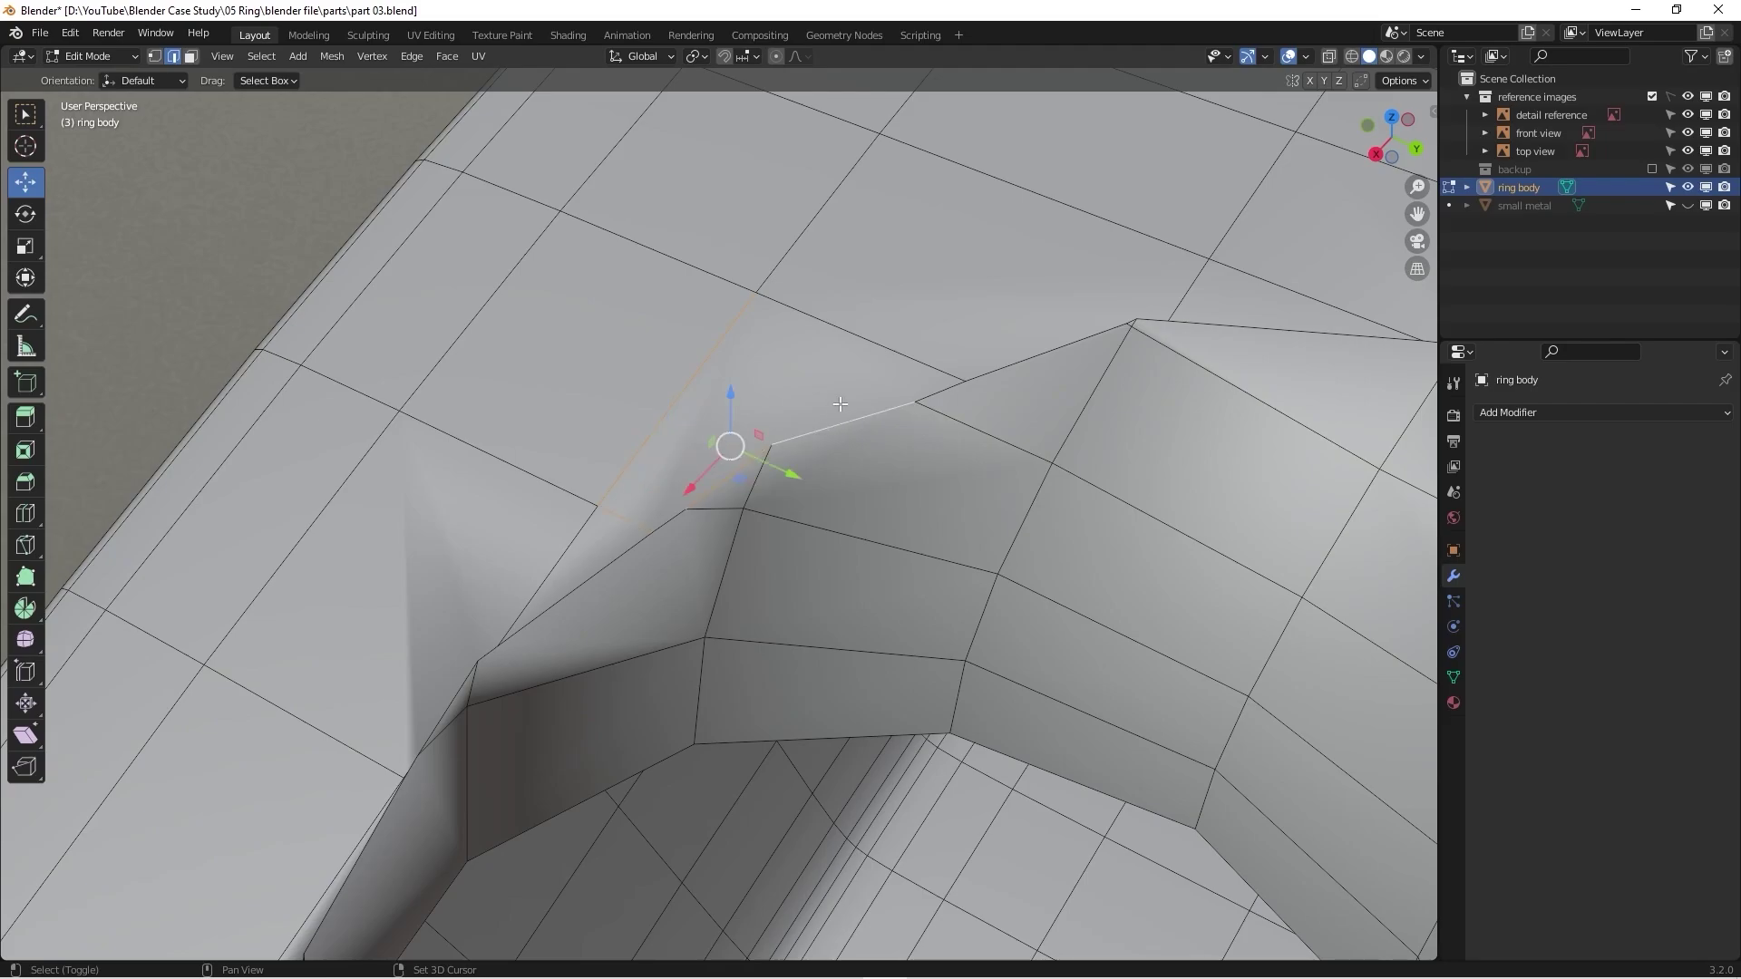
left_click(862, 346, "shift")
left_click(936, 372, "shift")
left_click(939, 392, "shift")
key("f")
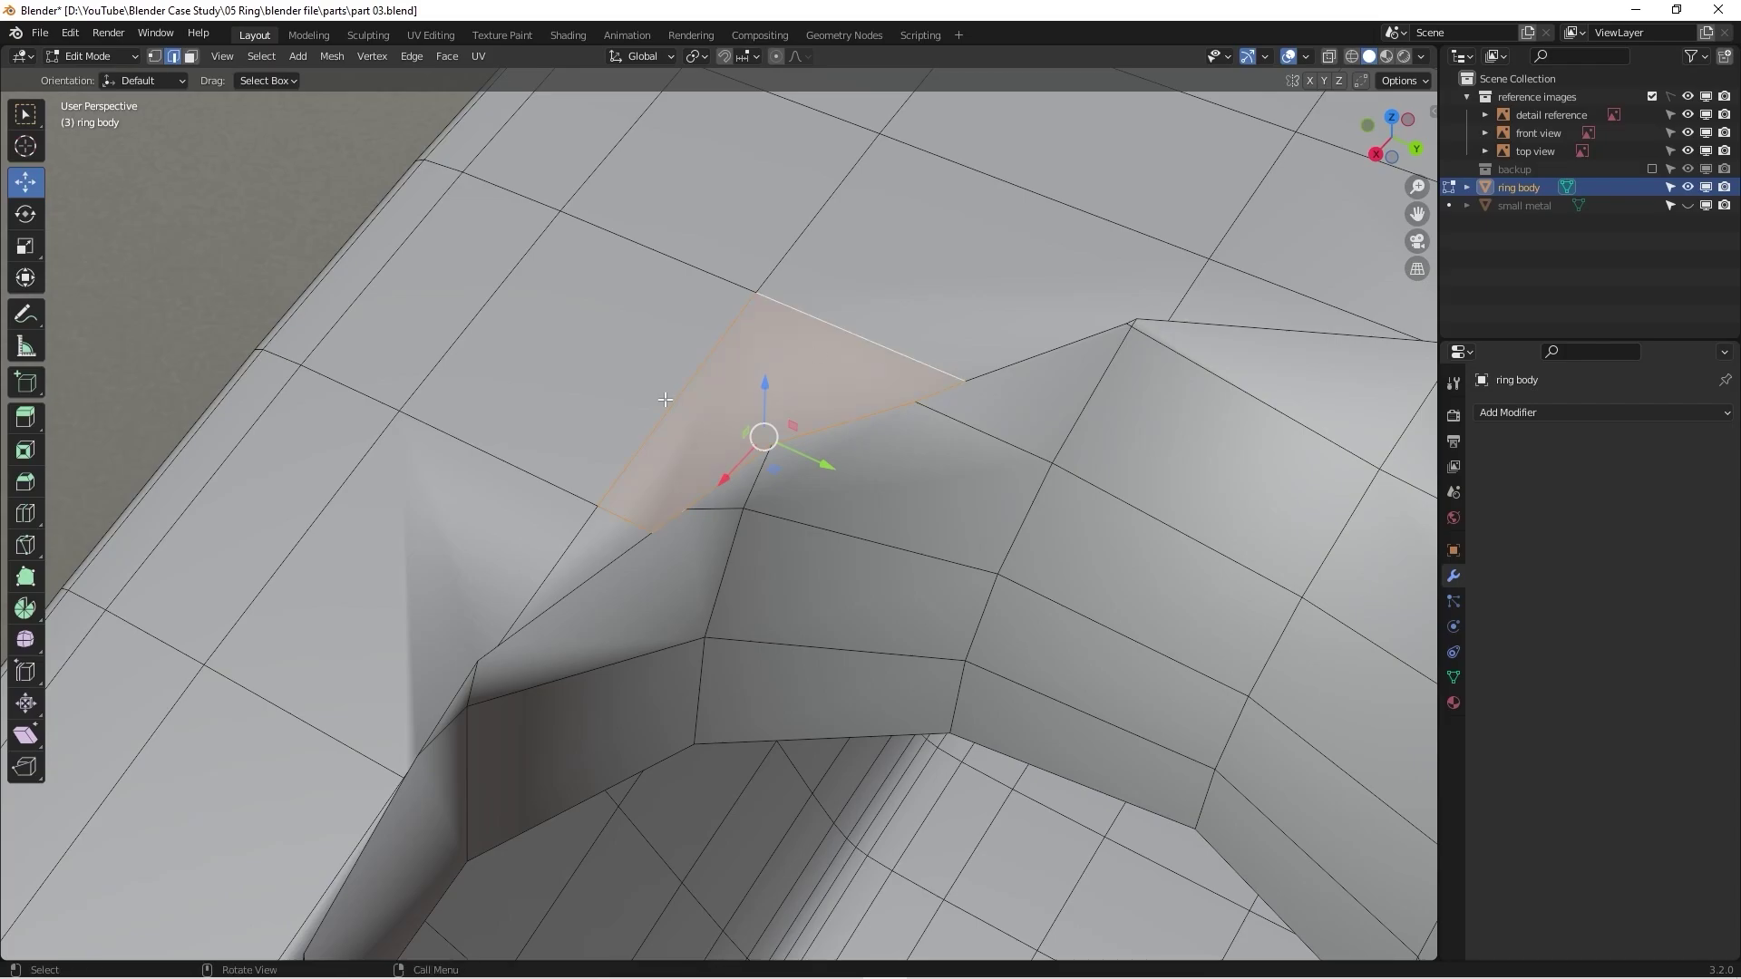
Step: Select the individual edges of the regular four-sided face near the ring body's outer edge for comparison
left_click(261, 506)
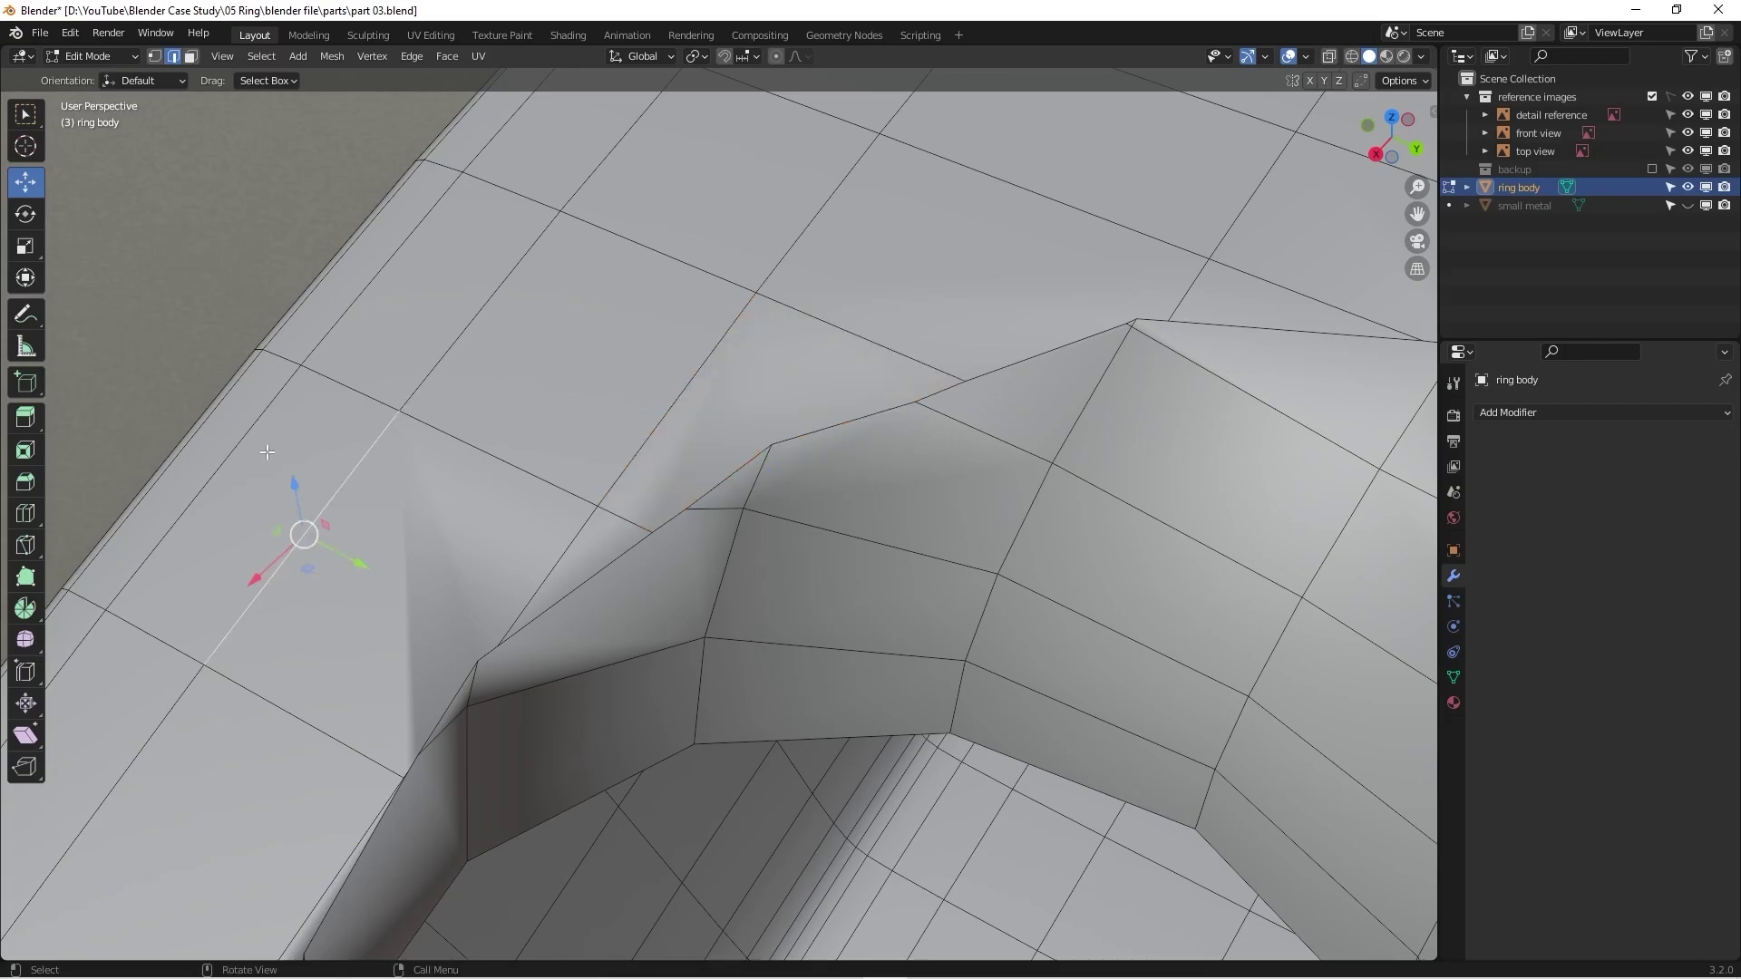
left_click(239, 488)
left_click(131, 625)
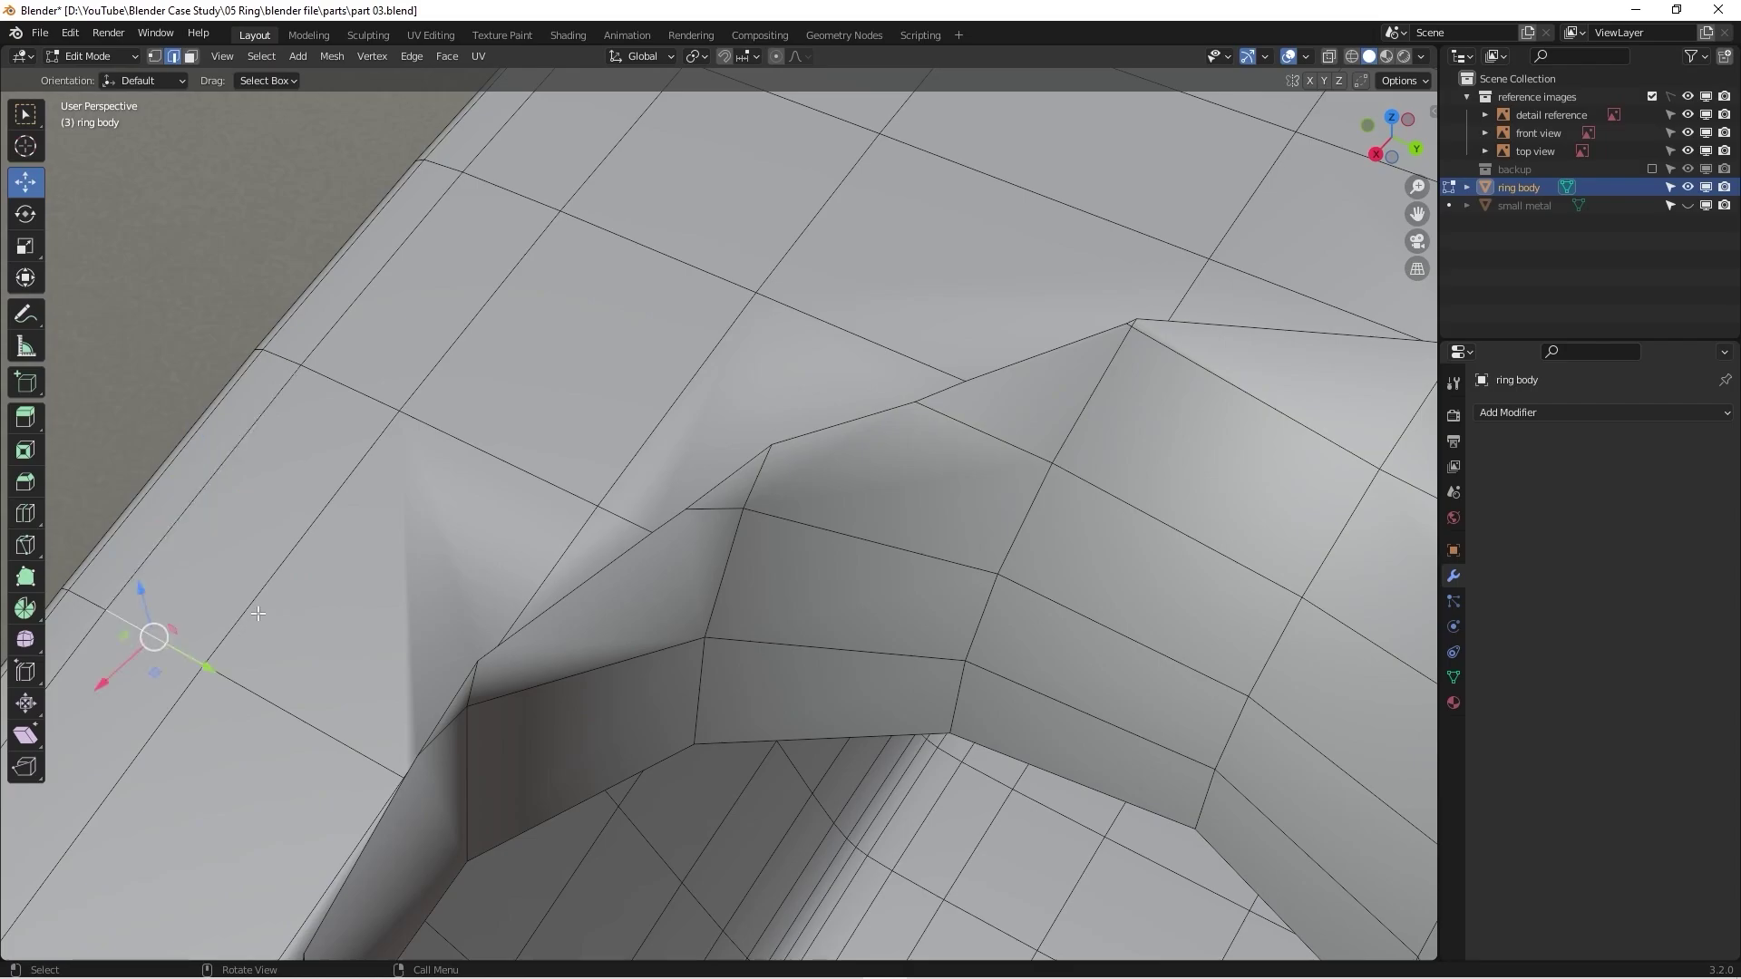
left_click(342, 499)
left_click(358, 396)
left_click(261, 419)
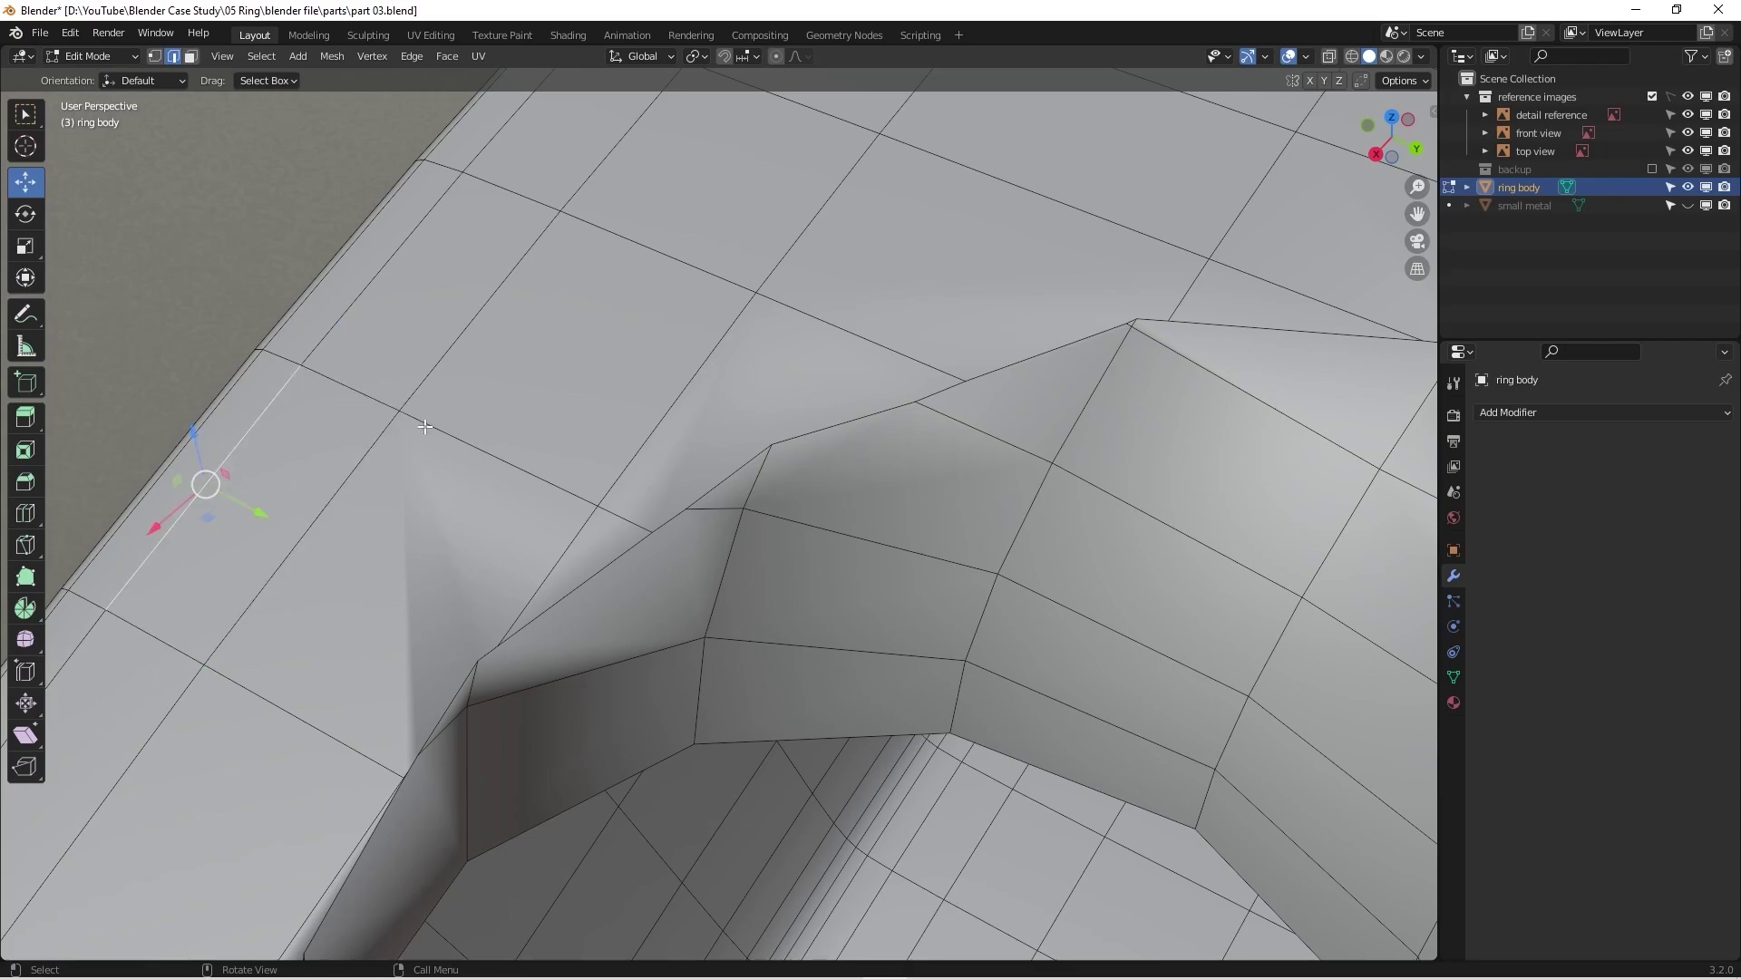
Step: Examine the tightly clustered vertices on the hole's rim up close, using vertex selection
scroll(773, 452, "up", 3)
scroll(750, 481, "down", 2)
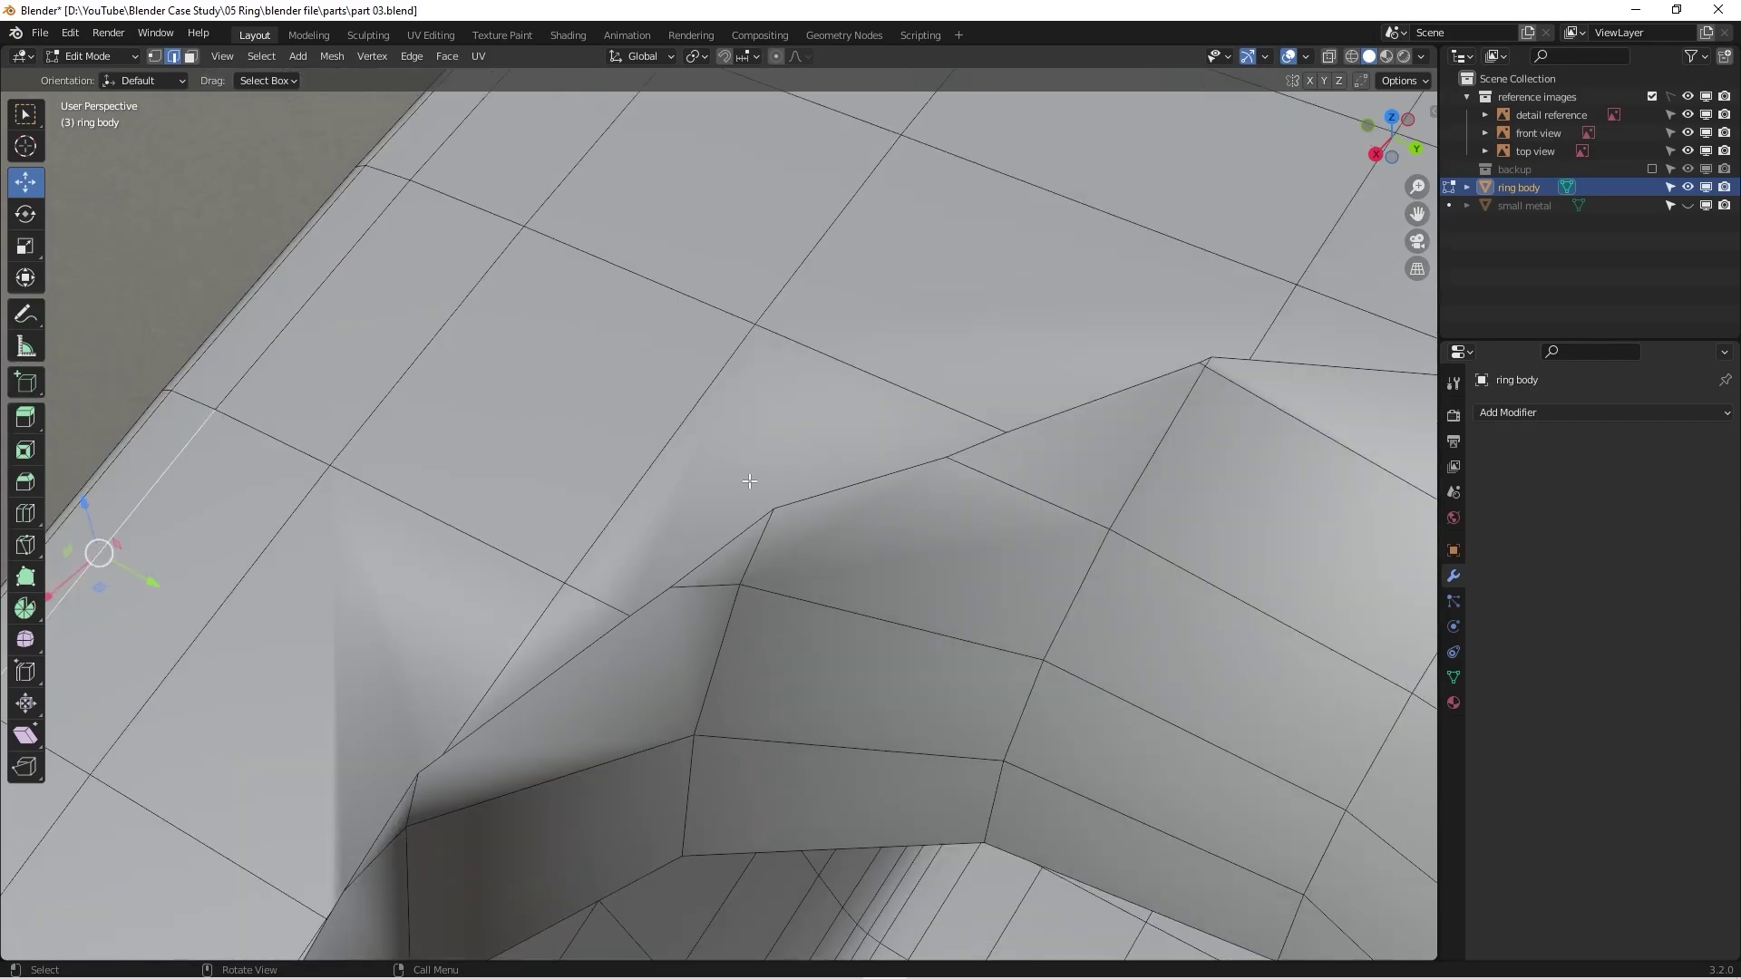
key("1")
scroll(746, 474, "down", 3)
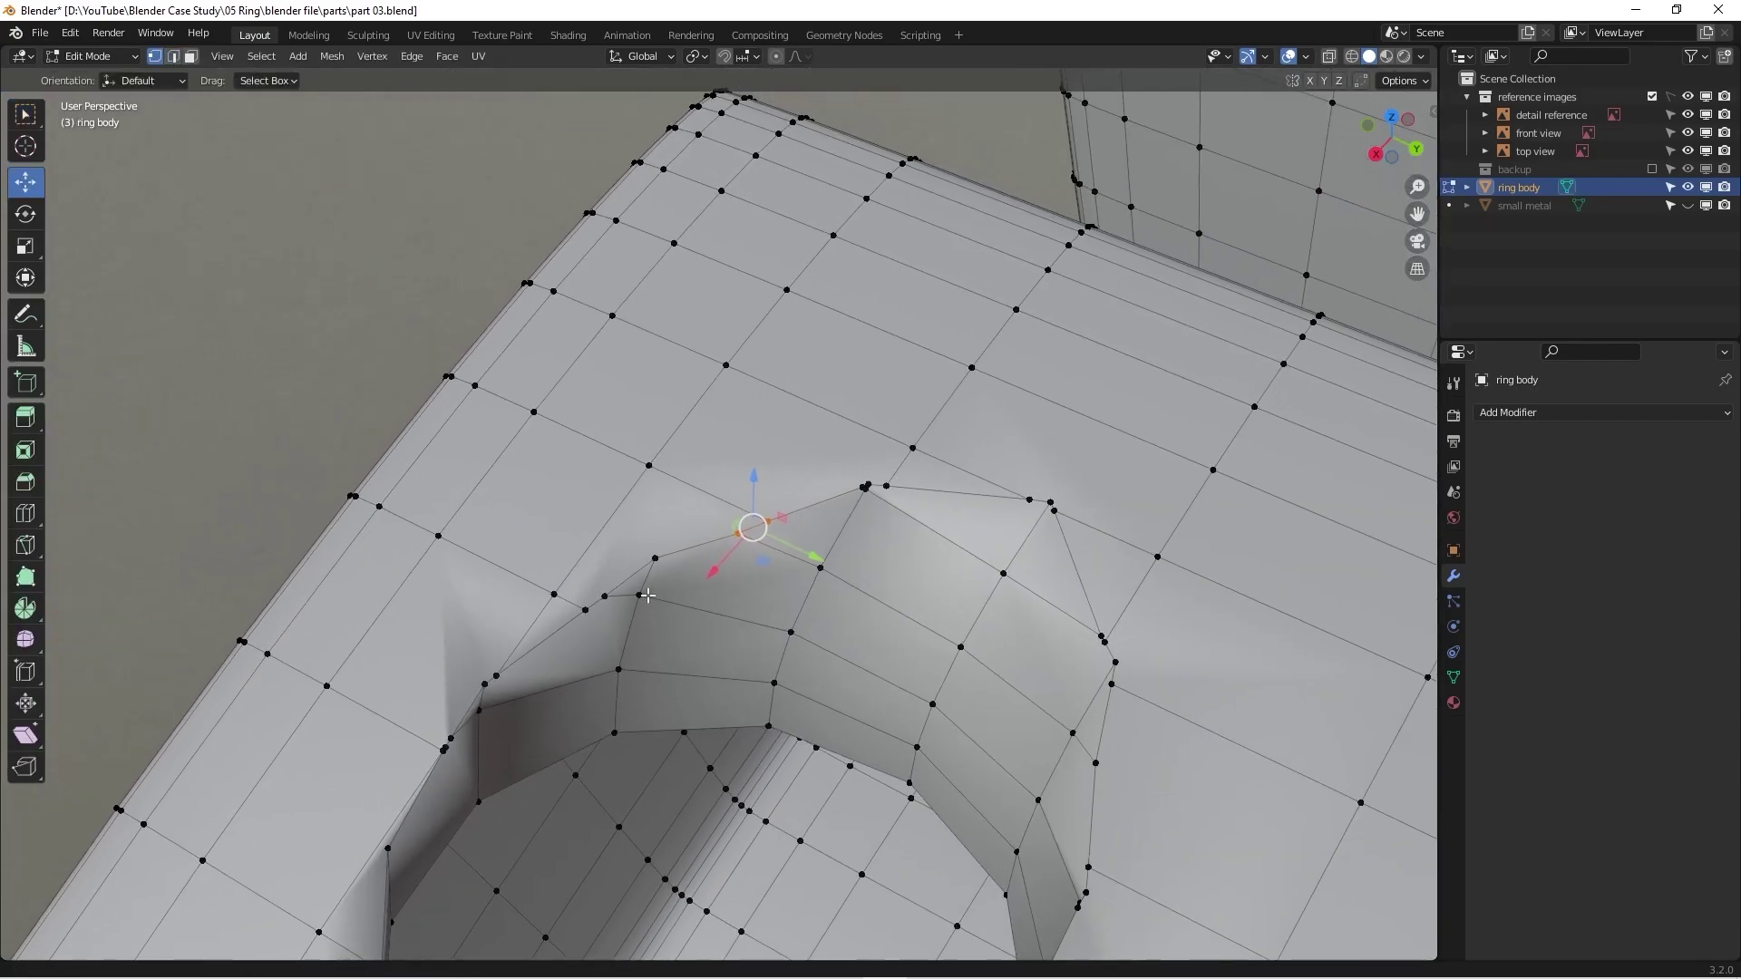
scroll(873, 494, "up", 3)
scroll(873, 494, "up", 4)
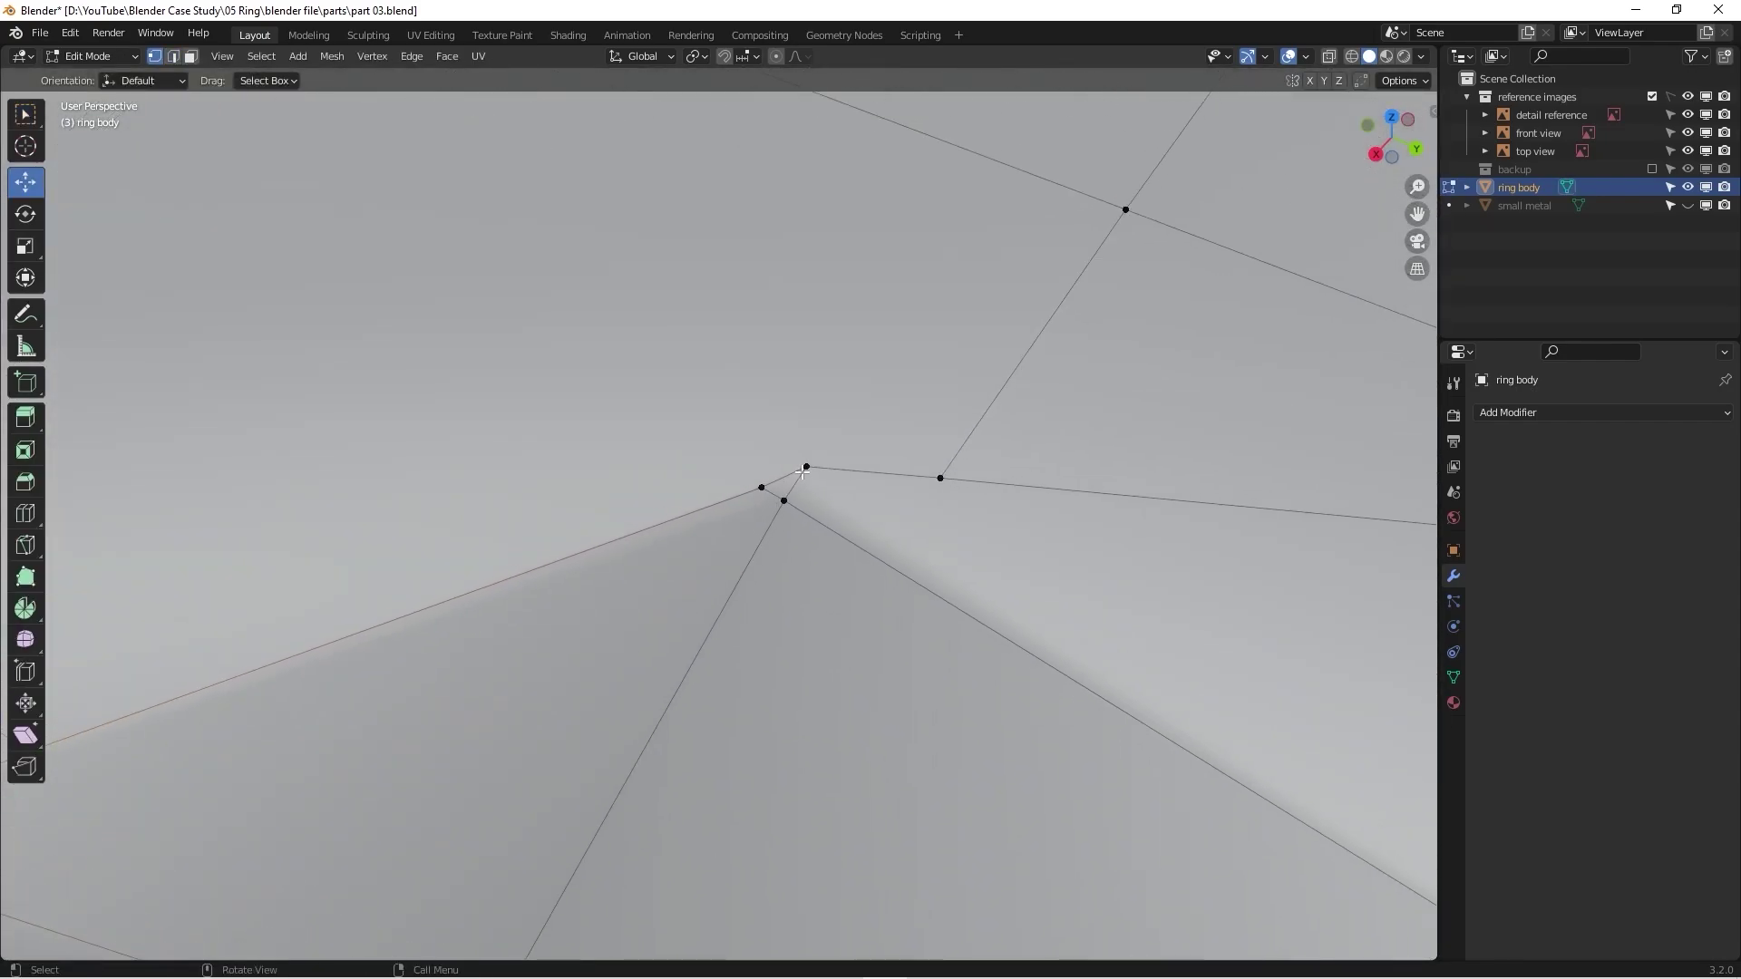
left_click(778, 496)
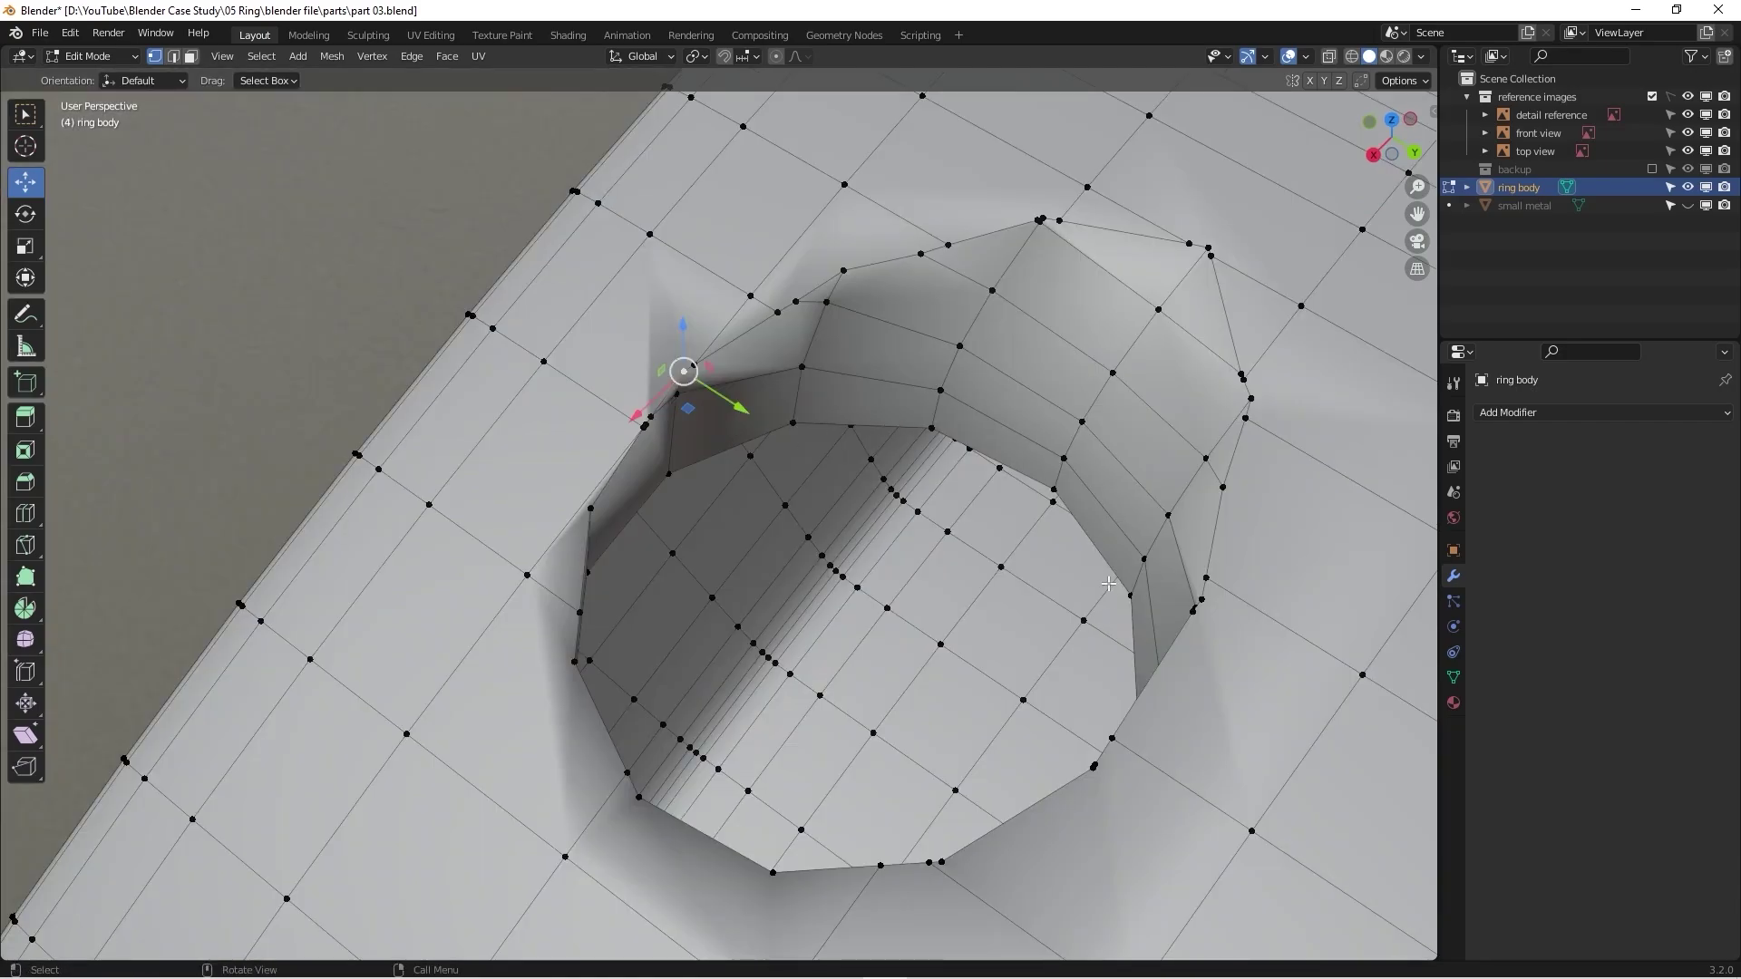
Step: Select the open edge loop at the bottom of the first hole and fill it with a face
middle_click_drag(1108, 584, 1051, 553)
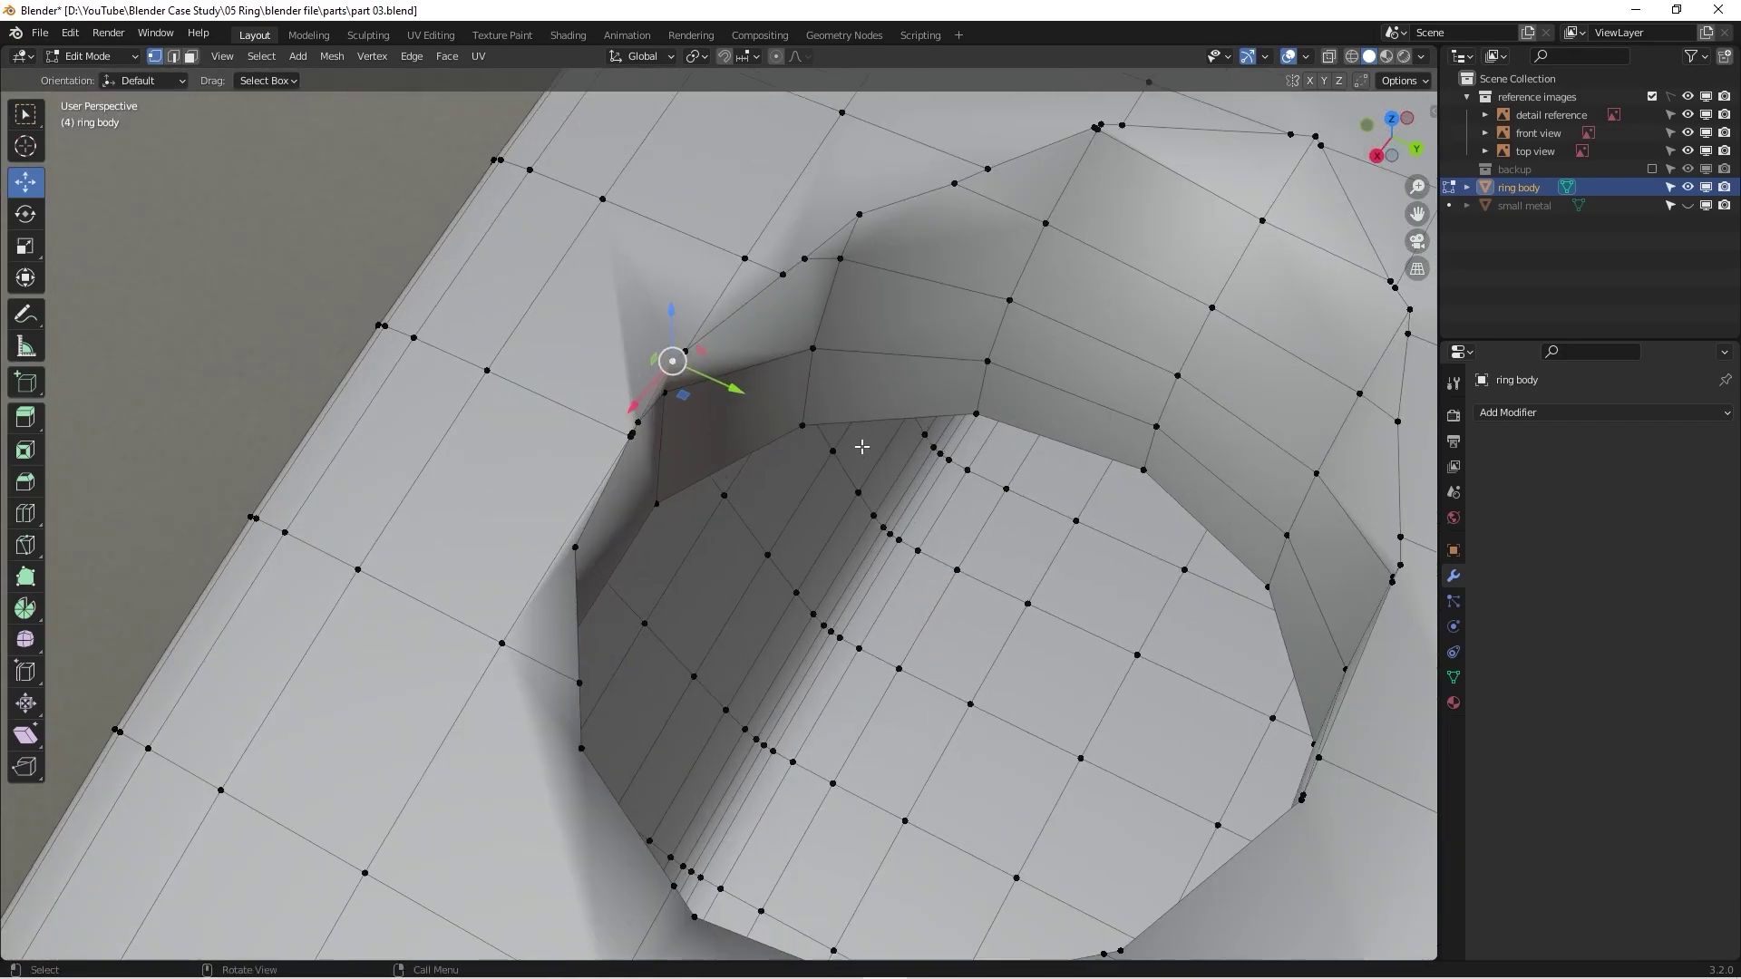
middle_click_drag(866, 458, 705, 311)
scroll(708, 305, "up", 2)
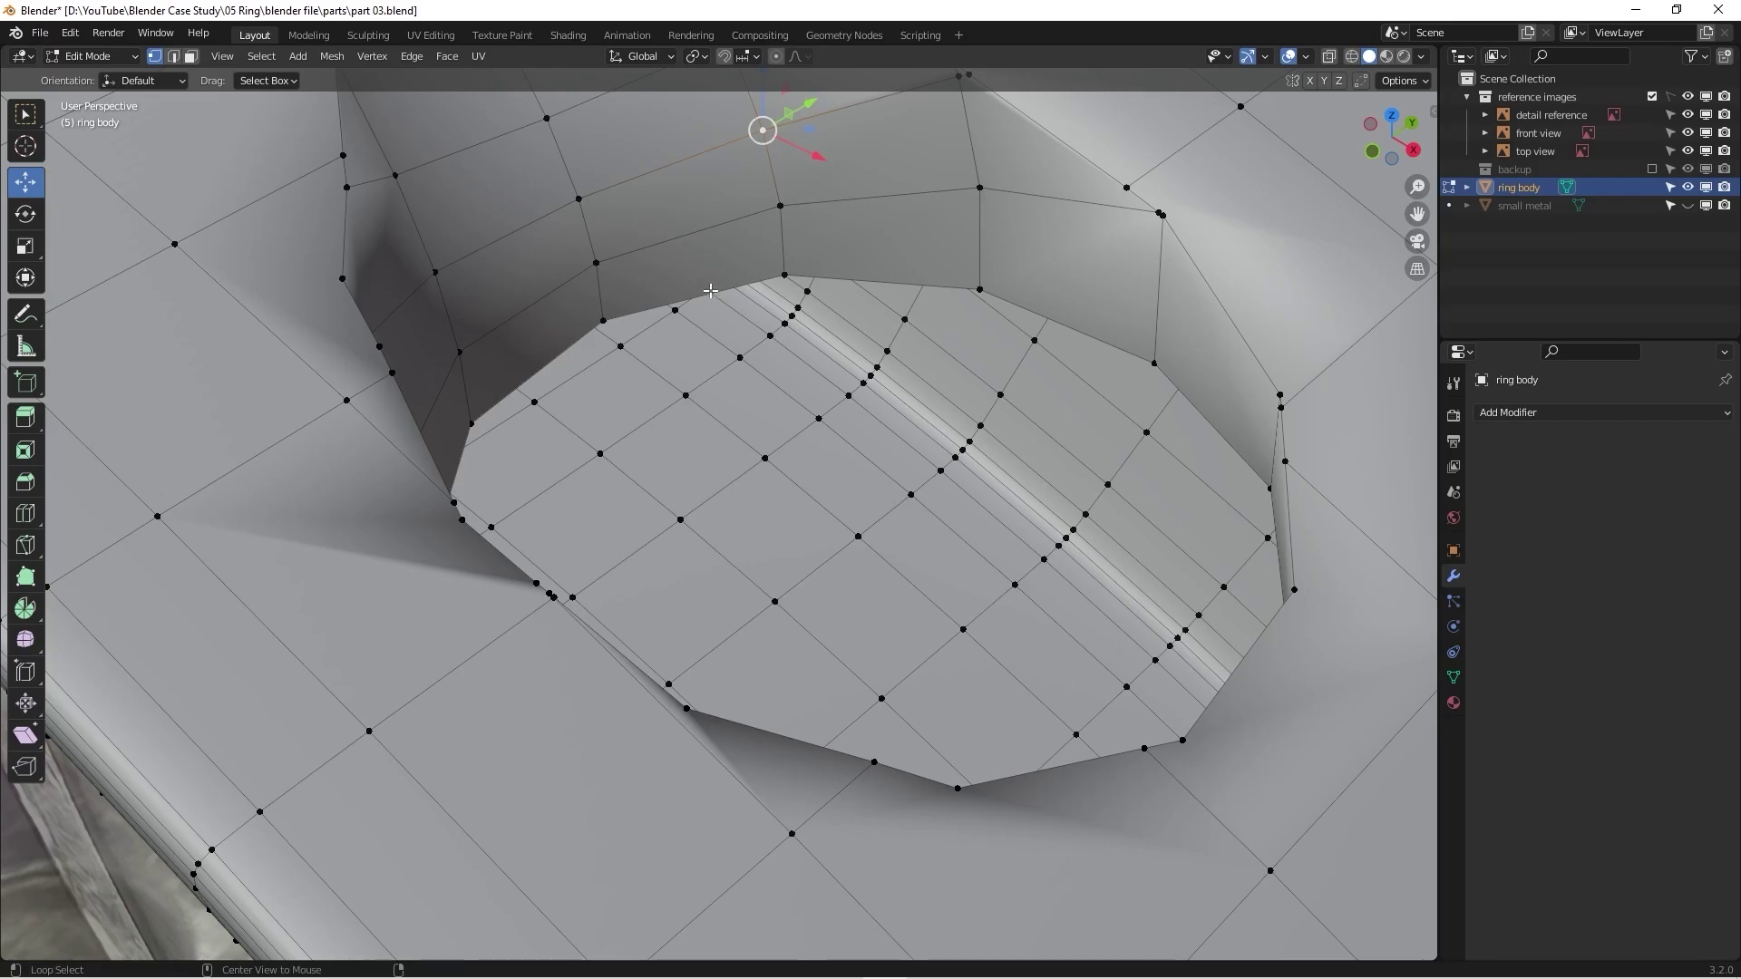
left_click(712, 292, "alt")
scroll(1099, 326, "down", 5)
middle_click_drag(1099, 326, 812, 385)
scroll(418, 463, "up", 5)
key("f")
Step: Lower the first hole's bottom face by about 0.0031 m along Z, working in see-through front view
key("KP_1")
key("alt+z")
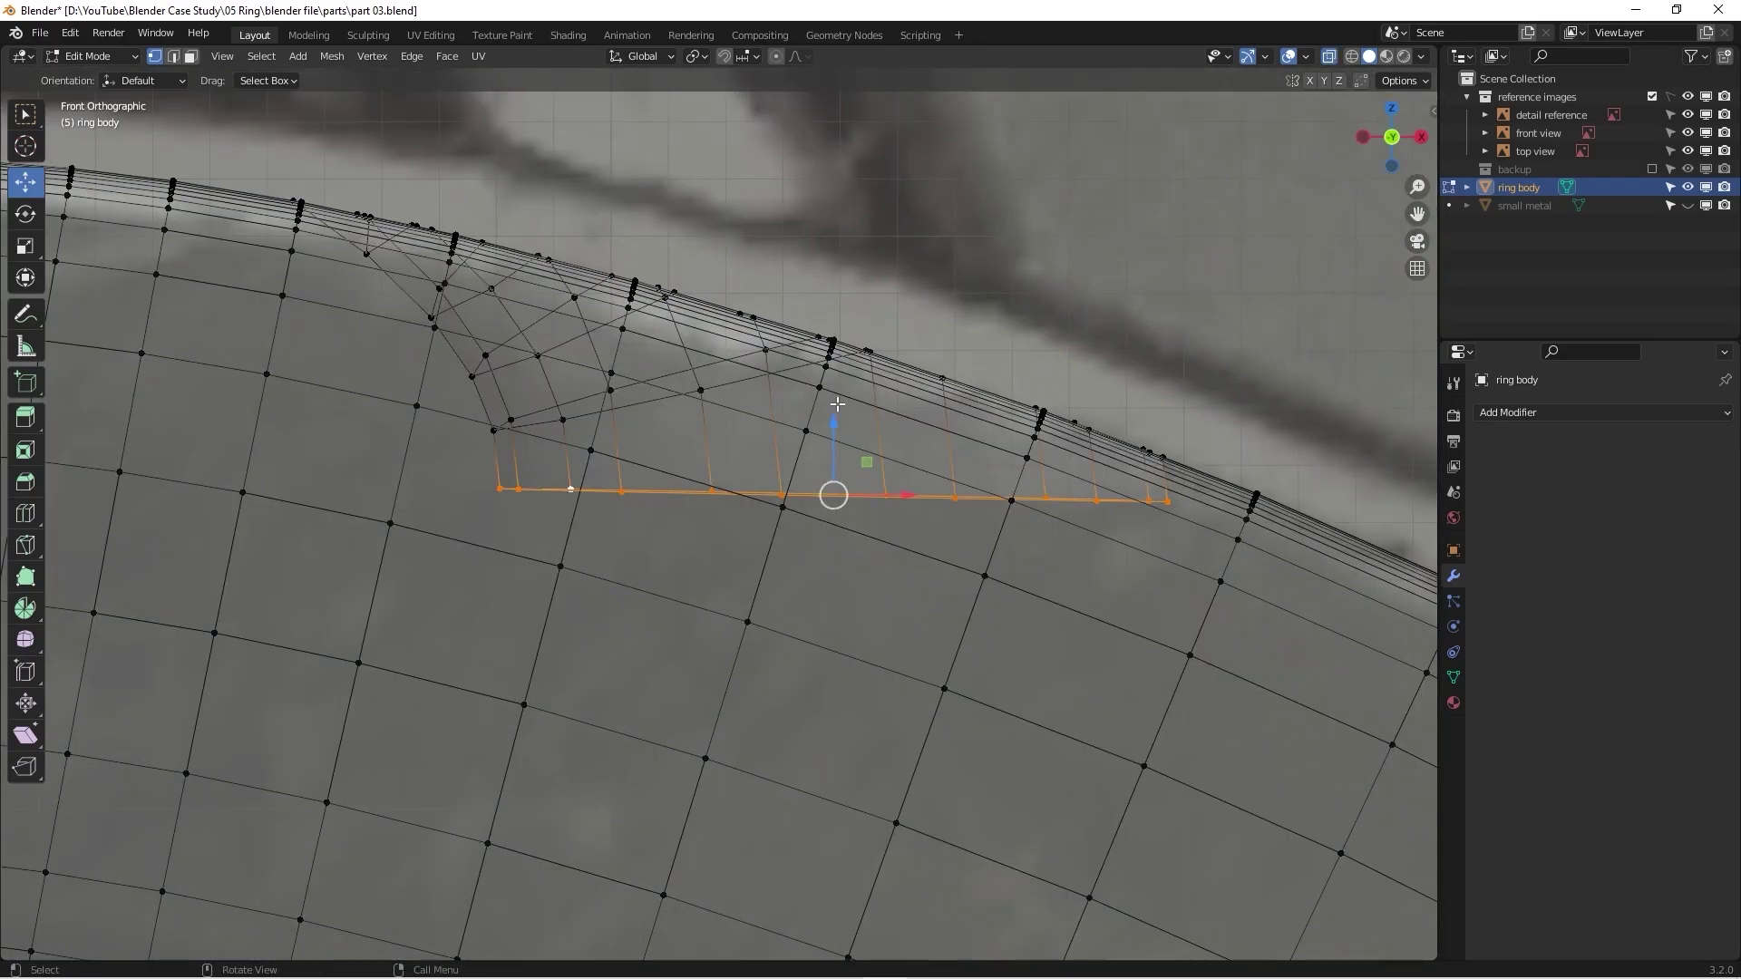
scroll(806, 417, "down", 3)
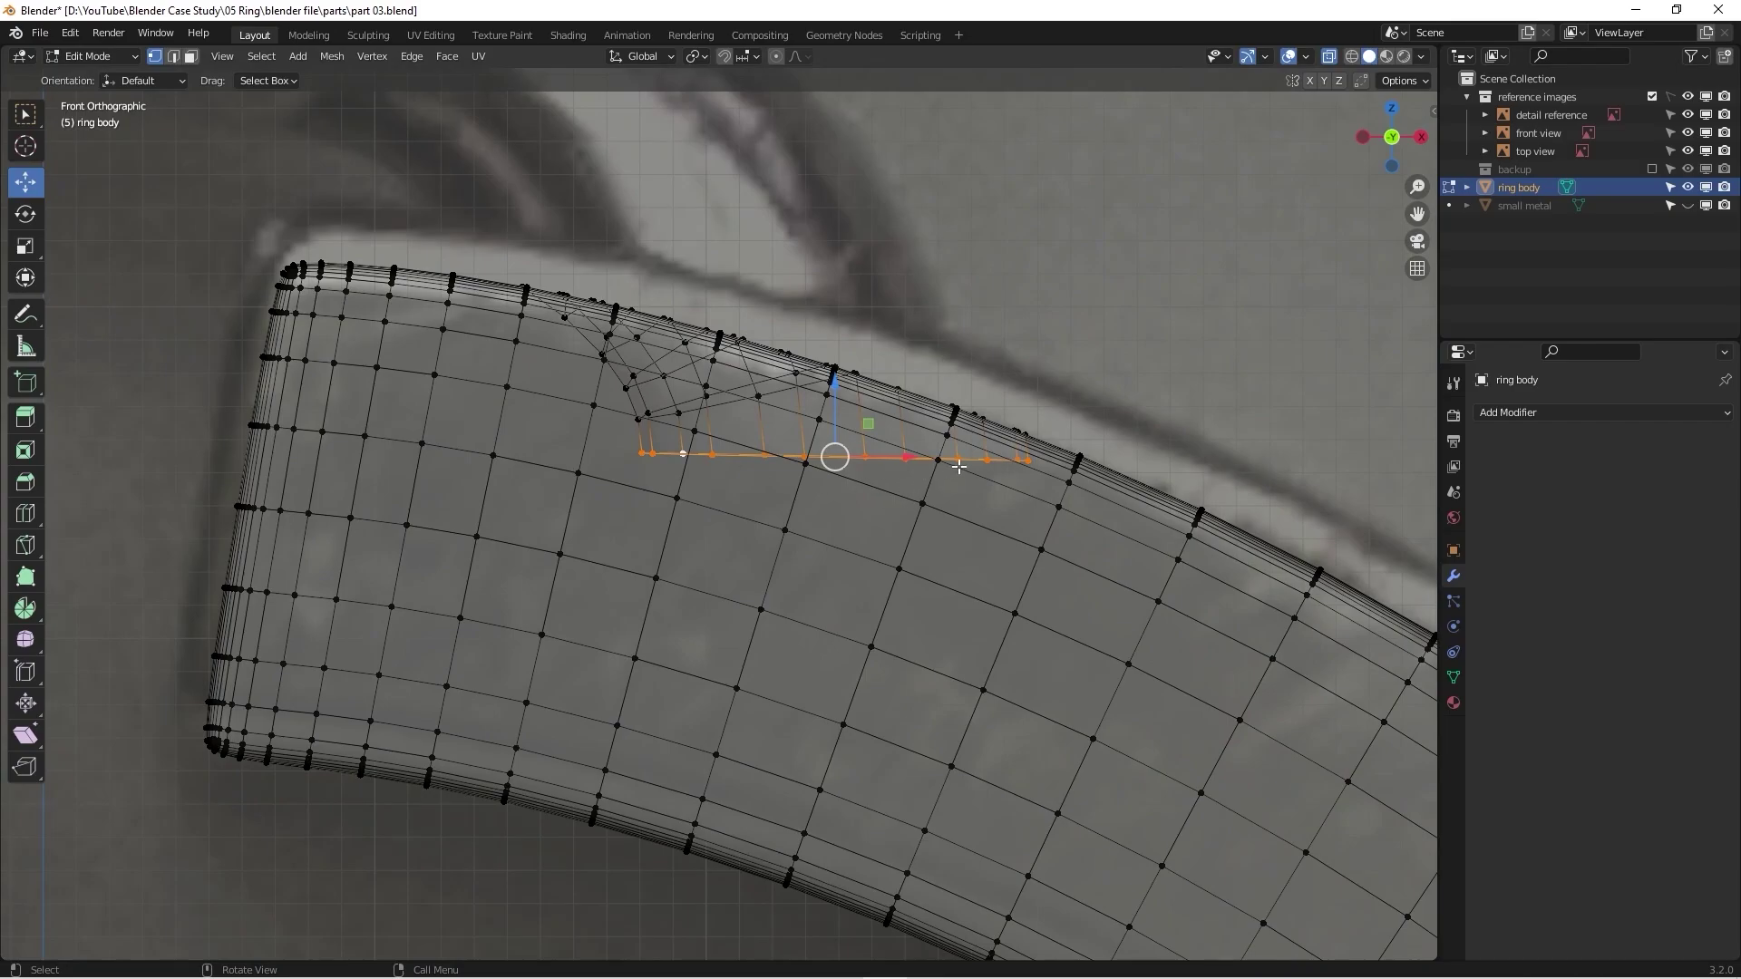
left_click_drag(839, 436, 845, 535)
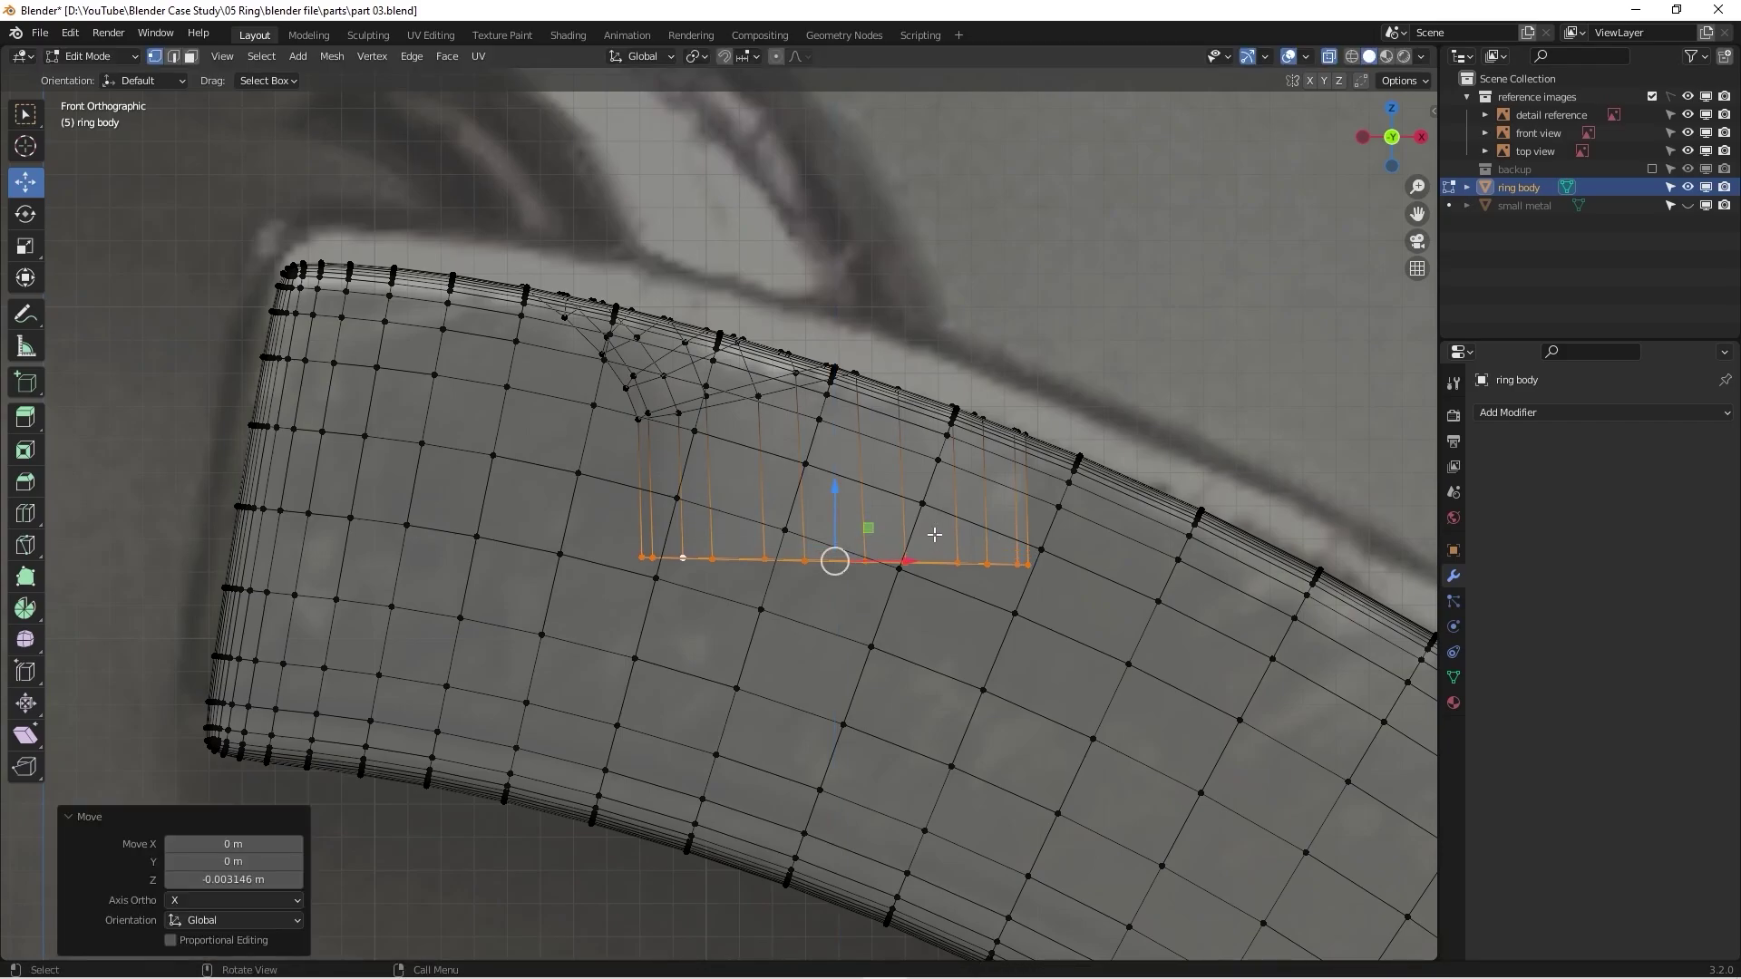
Step: Add a loop cut around the first hole's inner wall, slid close to its bottom face, and check the shading
middle_click_drag(934, 535, 542, 481)
key("ctrl+r")
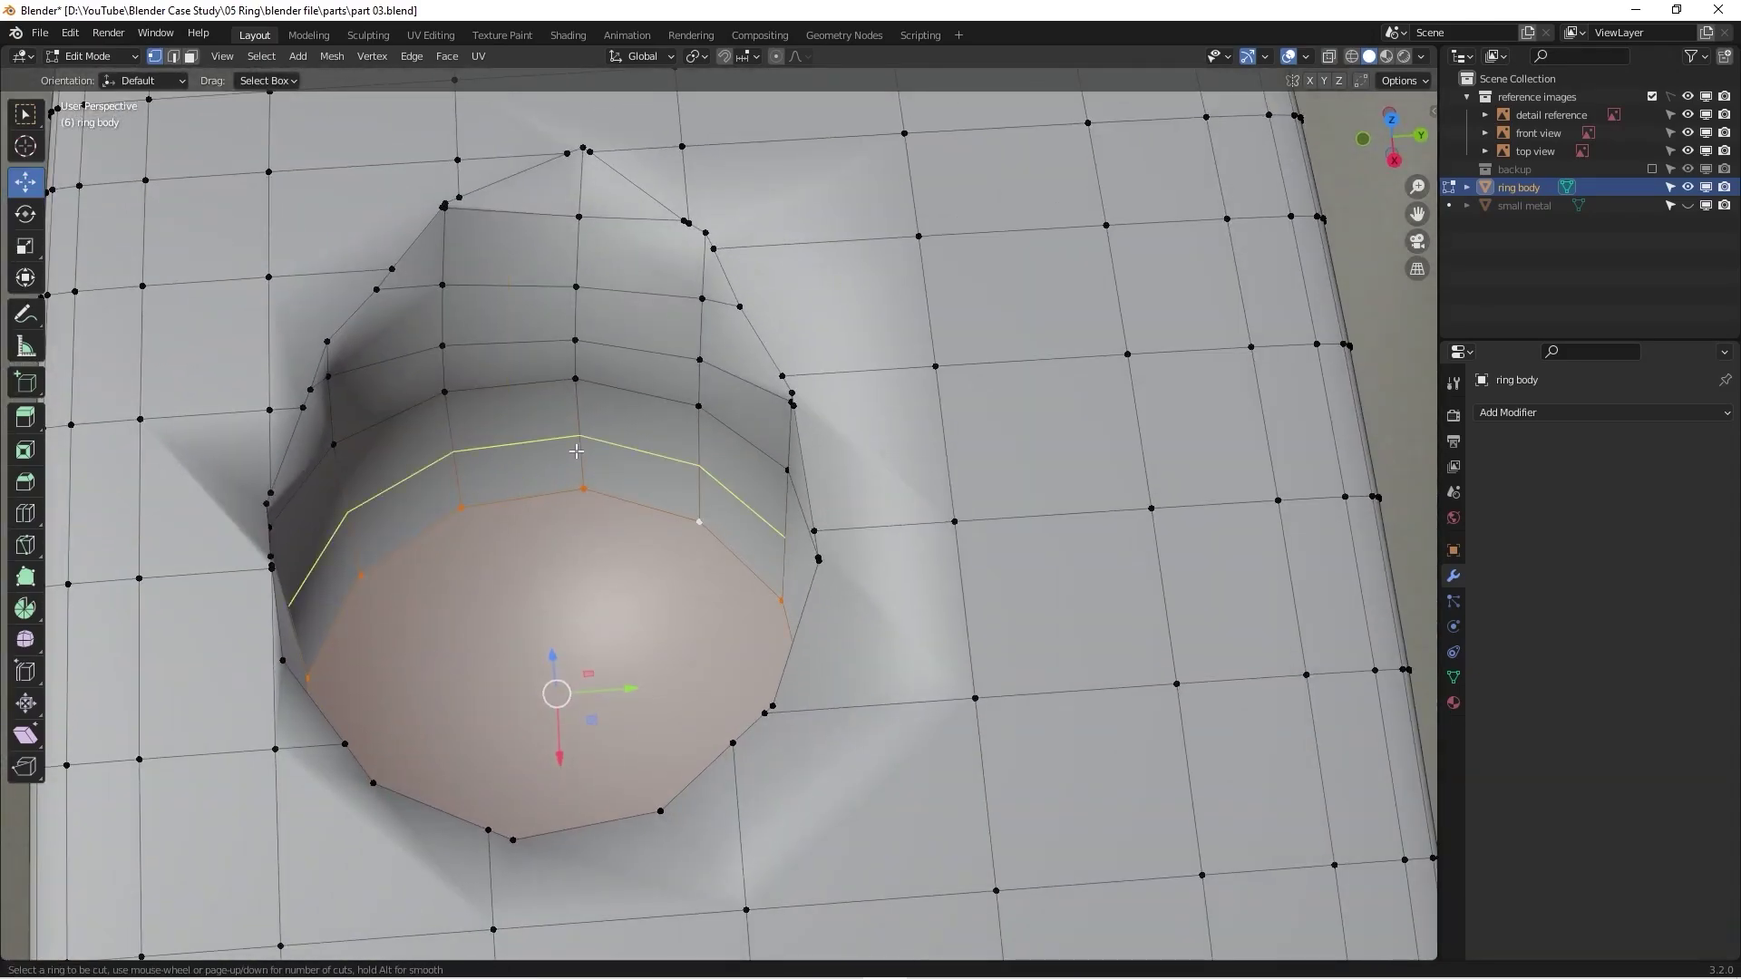
left_click(577, 451)
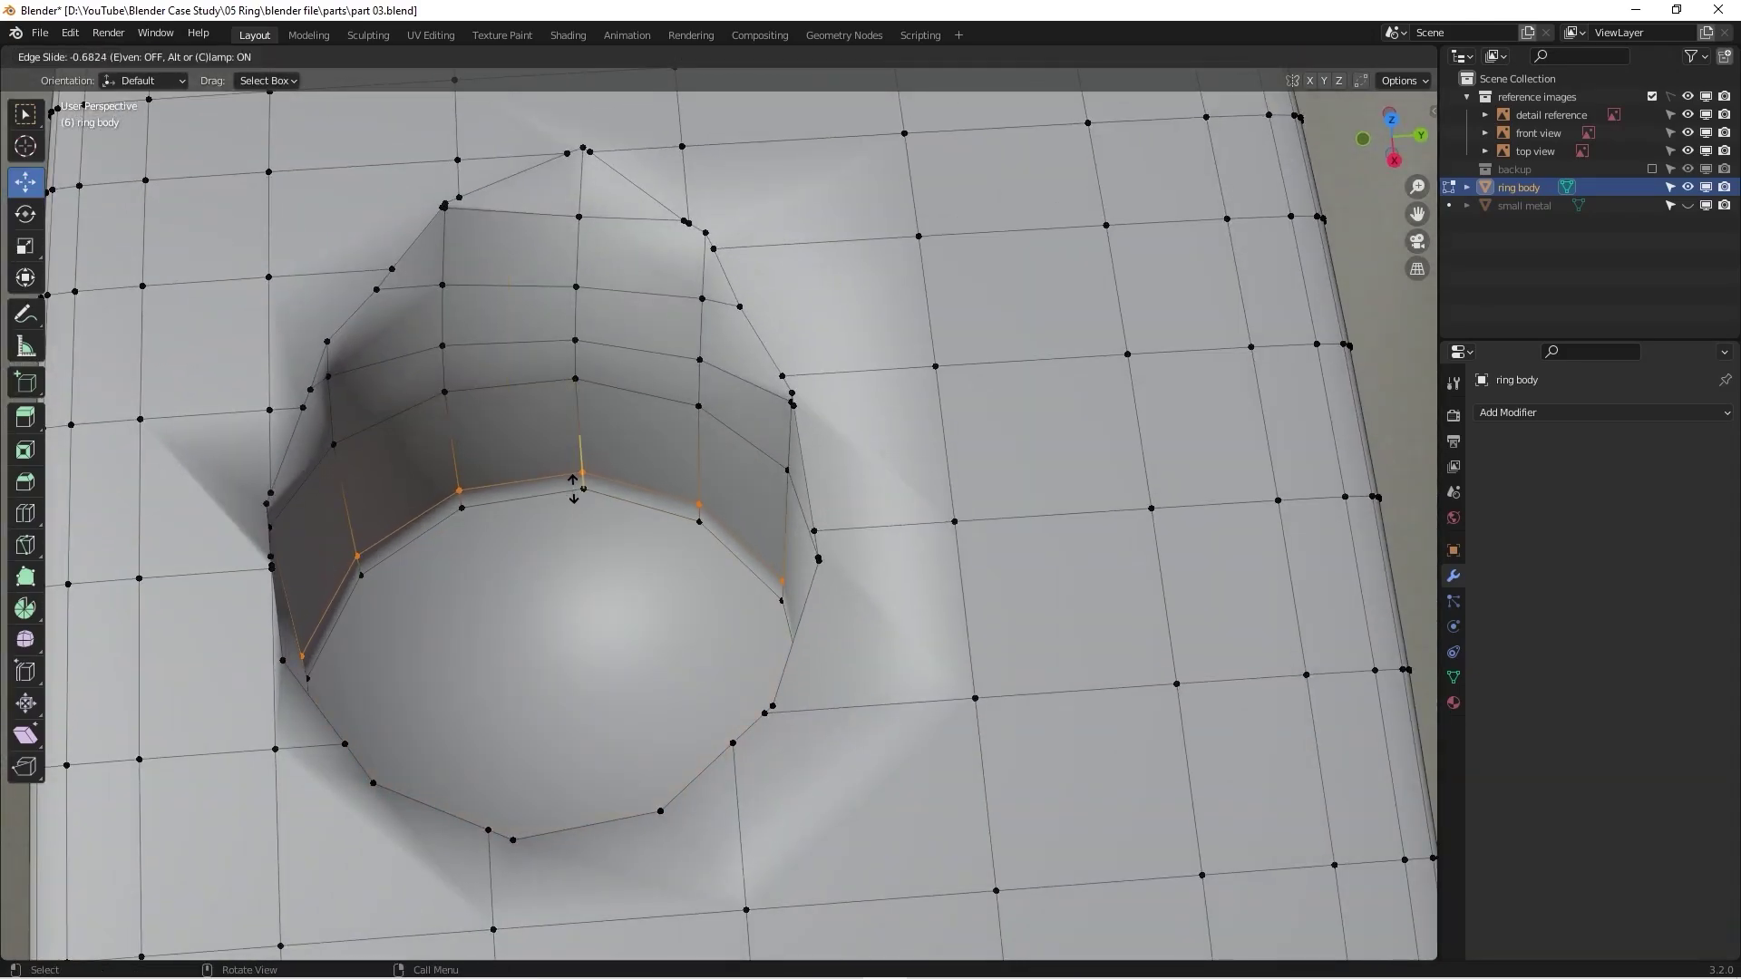
left_click(573, 489)
mouse_move(544, 526)
middle_mouse_down()
mouse_move(466, 544)
mouse_move(362, 509)
mouse_move(291, 568)
mouse_move(175, 583)
mouse_move(661, 435)
mouse_move(532, 494)
middle_mouse_up()
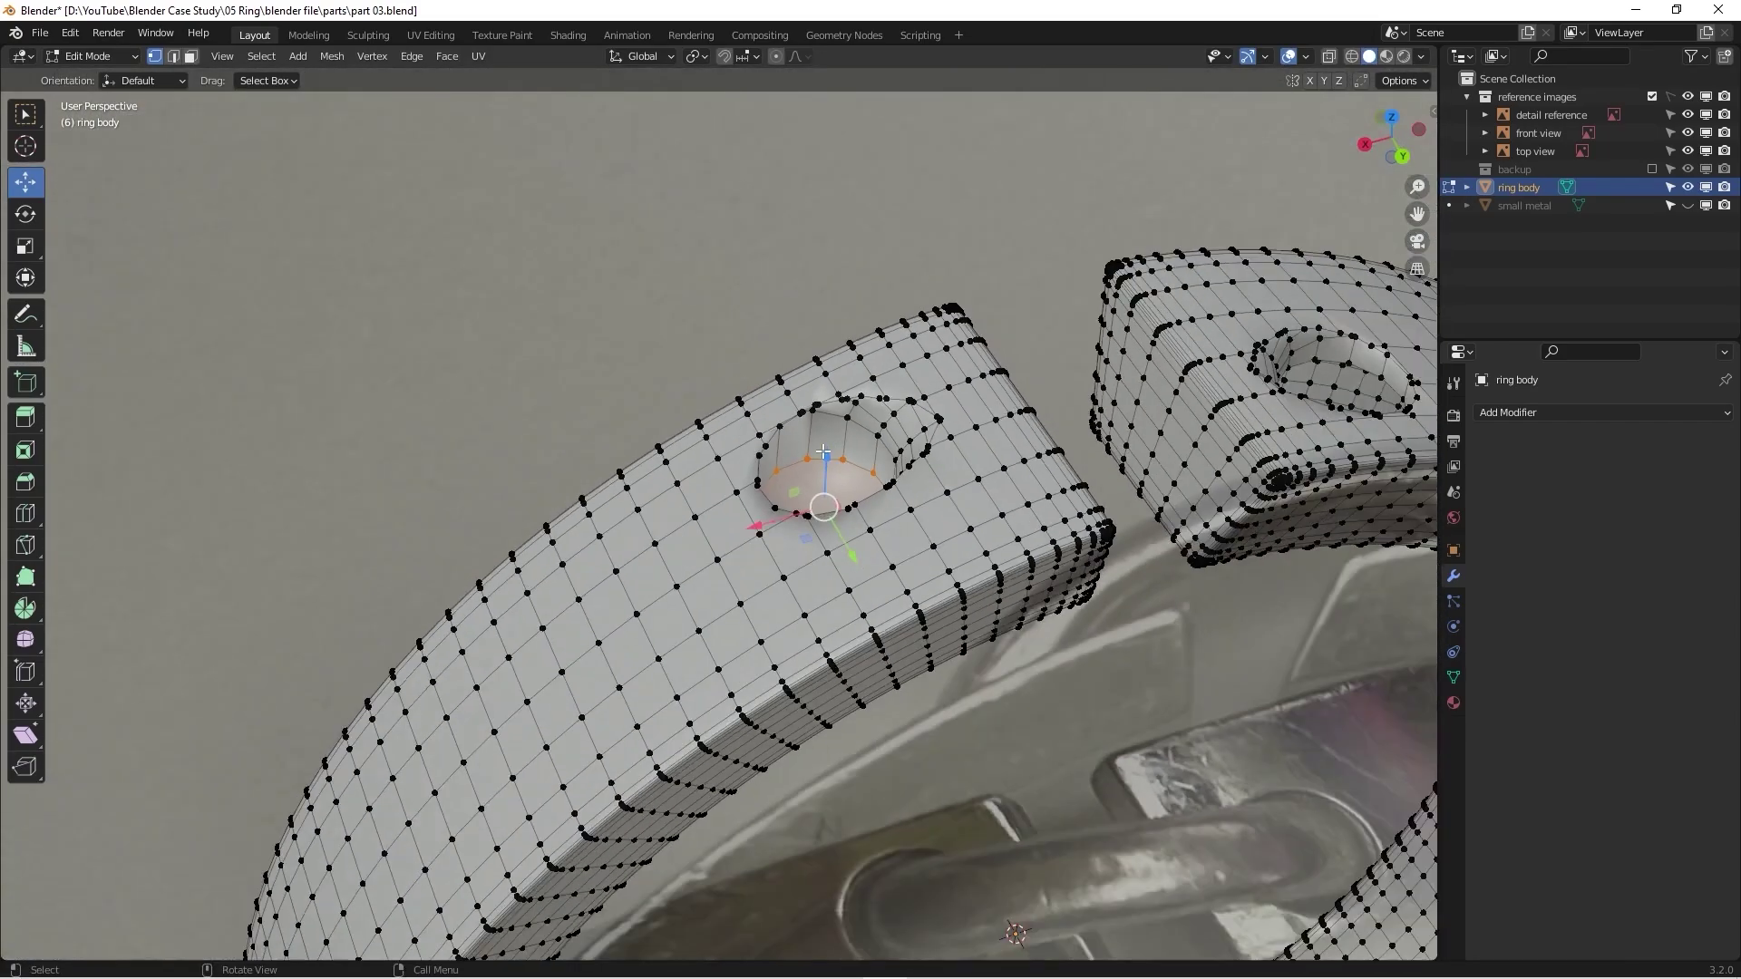
scroll(823, 452, "up", 3)
key("Tab")
key("Tab")
scroll(846, 449, "down", 3)
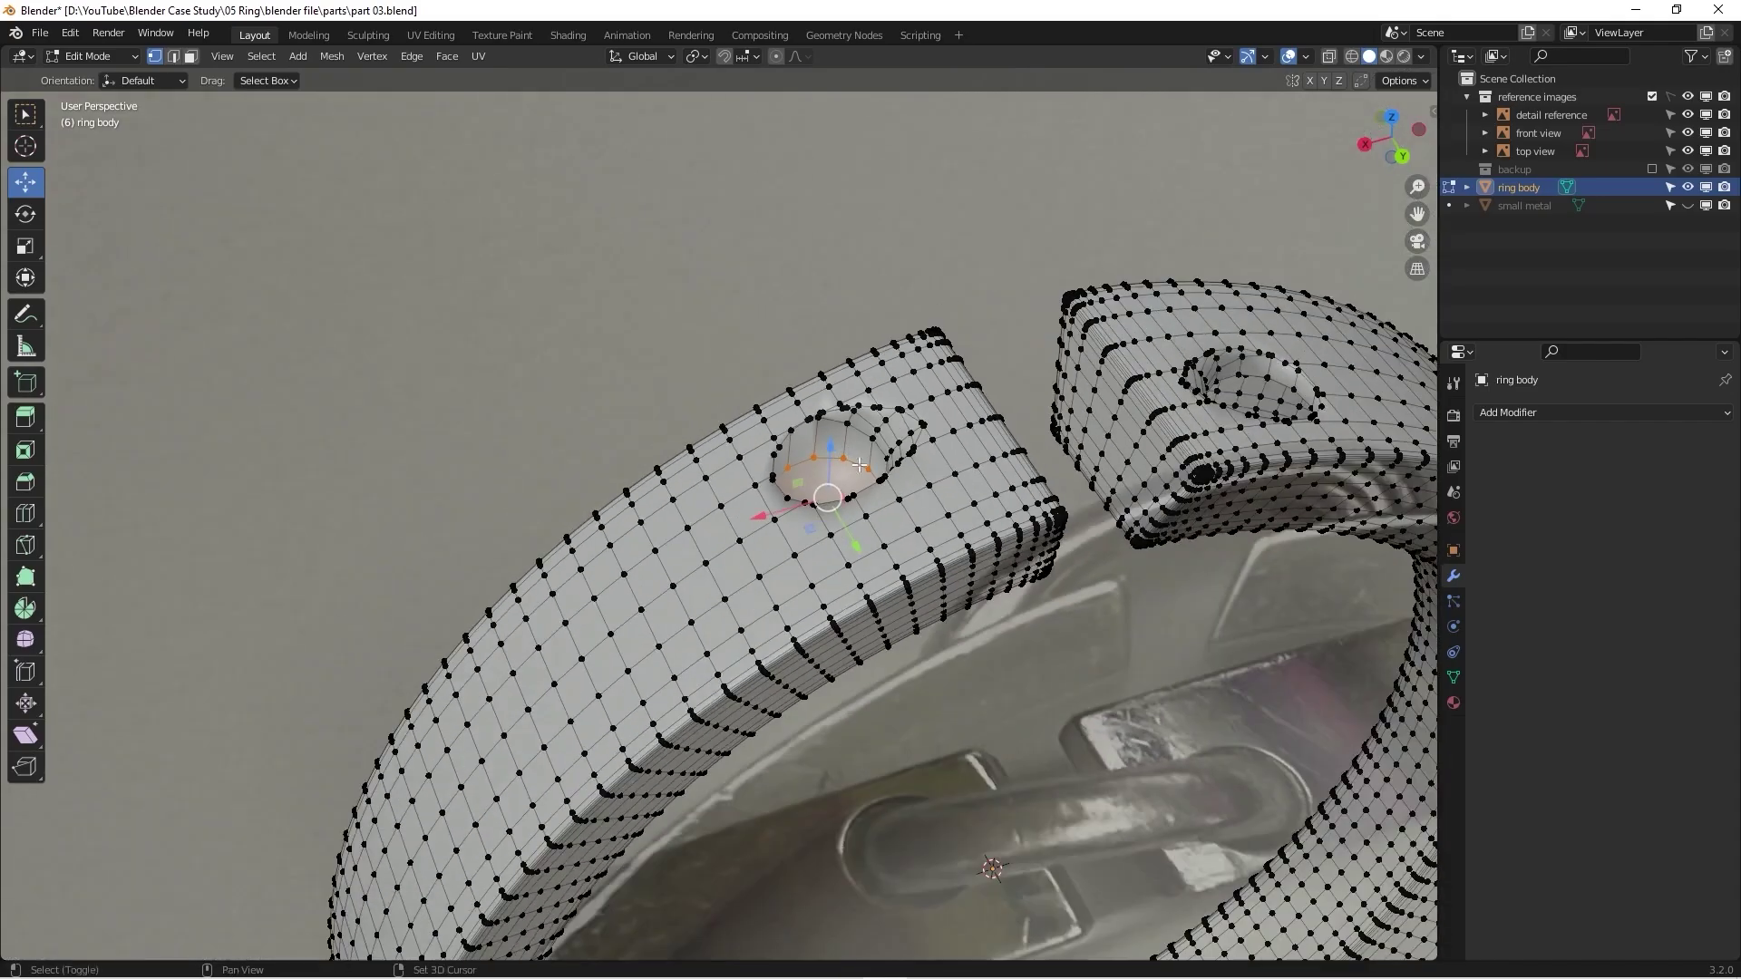
Step: Select the open edge loop at the bottom of the second hole and fill it with a face
middle_click_drag(859, 465, 598, 426)
scroll(843, 444, "up", 5)
left_click(795, 487, "alt")
scroll(780, 462, "up", 3)
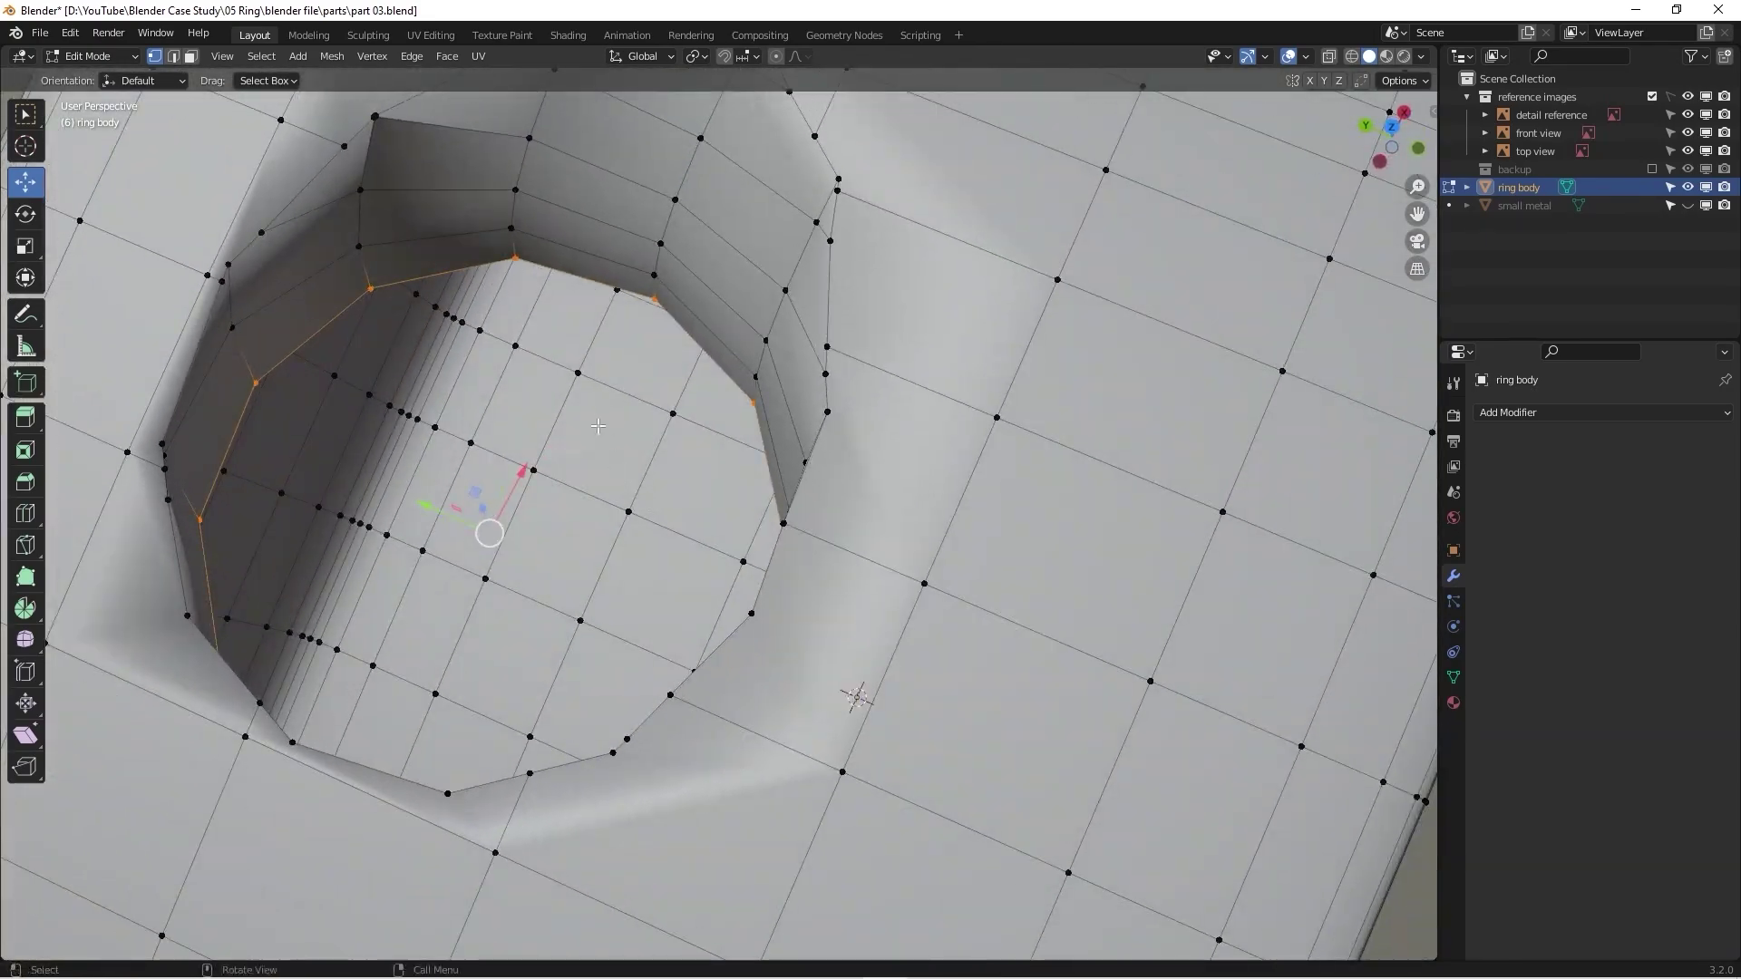
key("f")
scroll(595, 422, "down", 5)
Step: Lower the second hole's bottom face by about 0.0030 m along Z, working in see-through front view
key("KP_1")
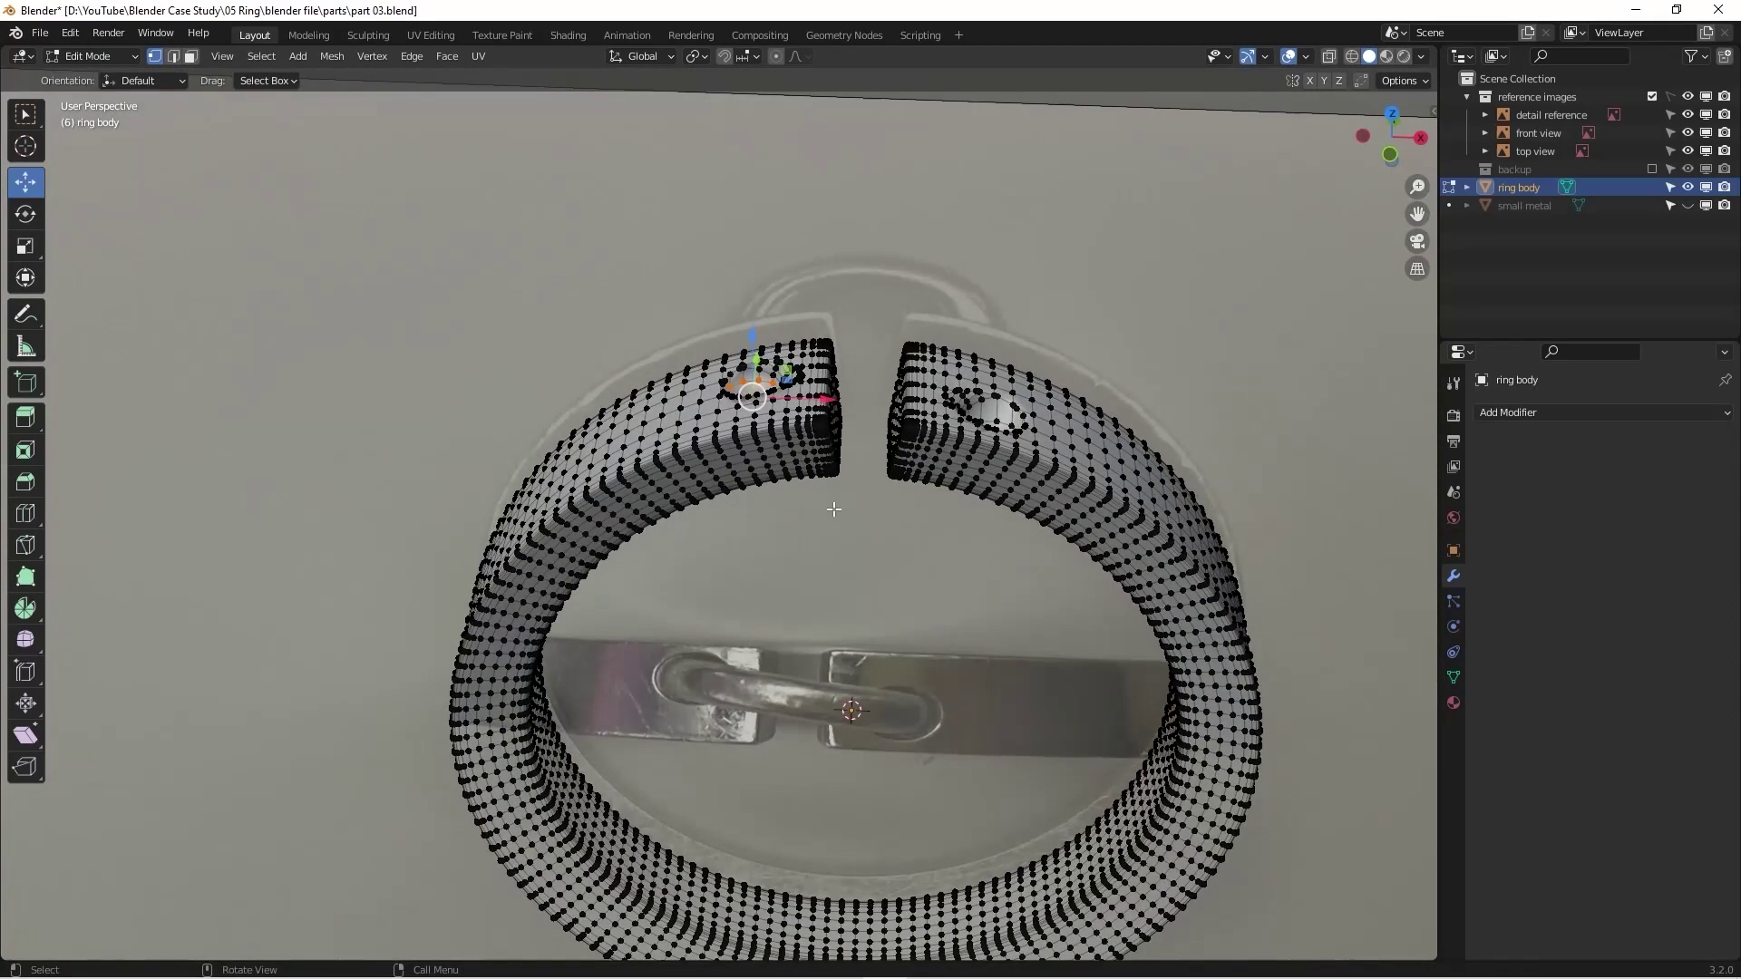
scroll(775, 460, "up", 4)
key("alt+z")
scroll(725, 426, "up", 6)
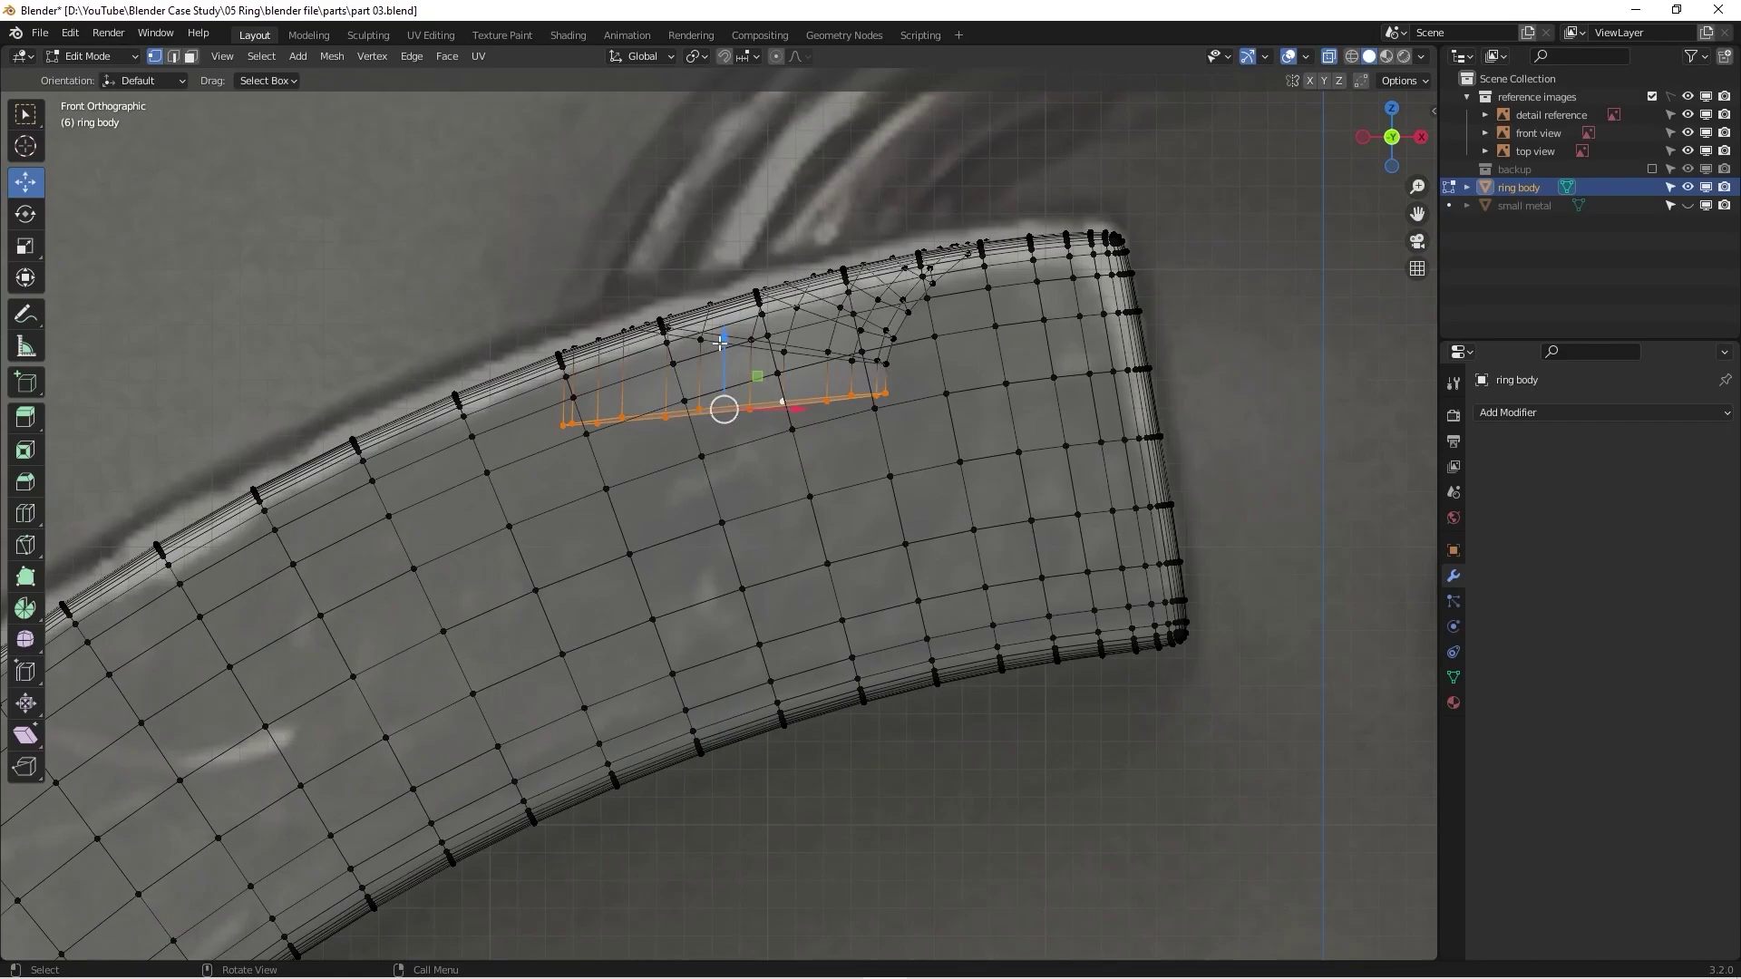
left_click_drag(720, 335, 722, 420)
scroll(722, 420, "down", 5)
scroll(809, 427, "down", 1)
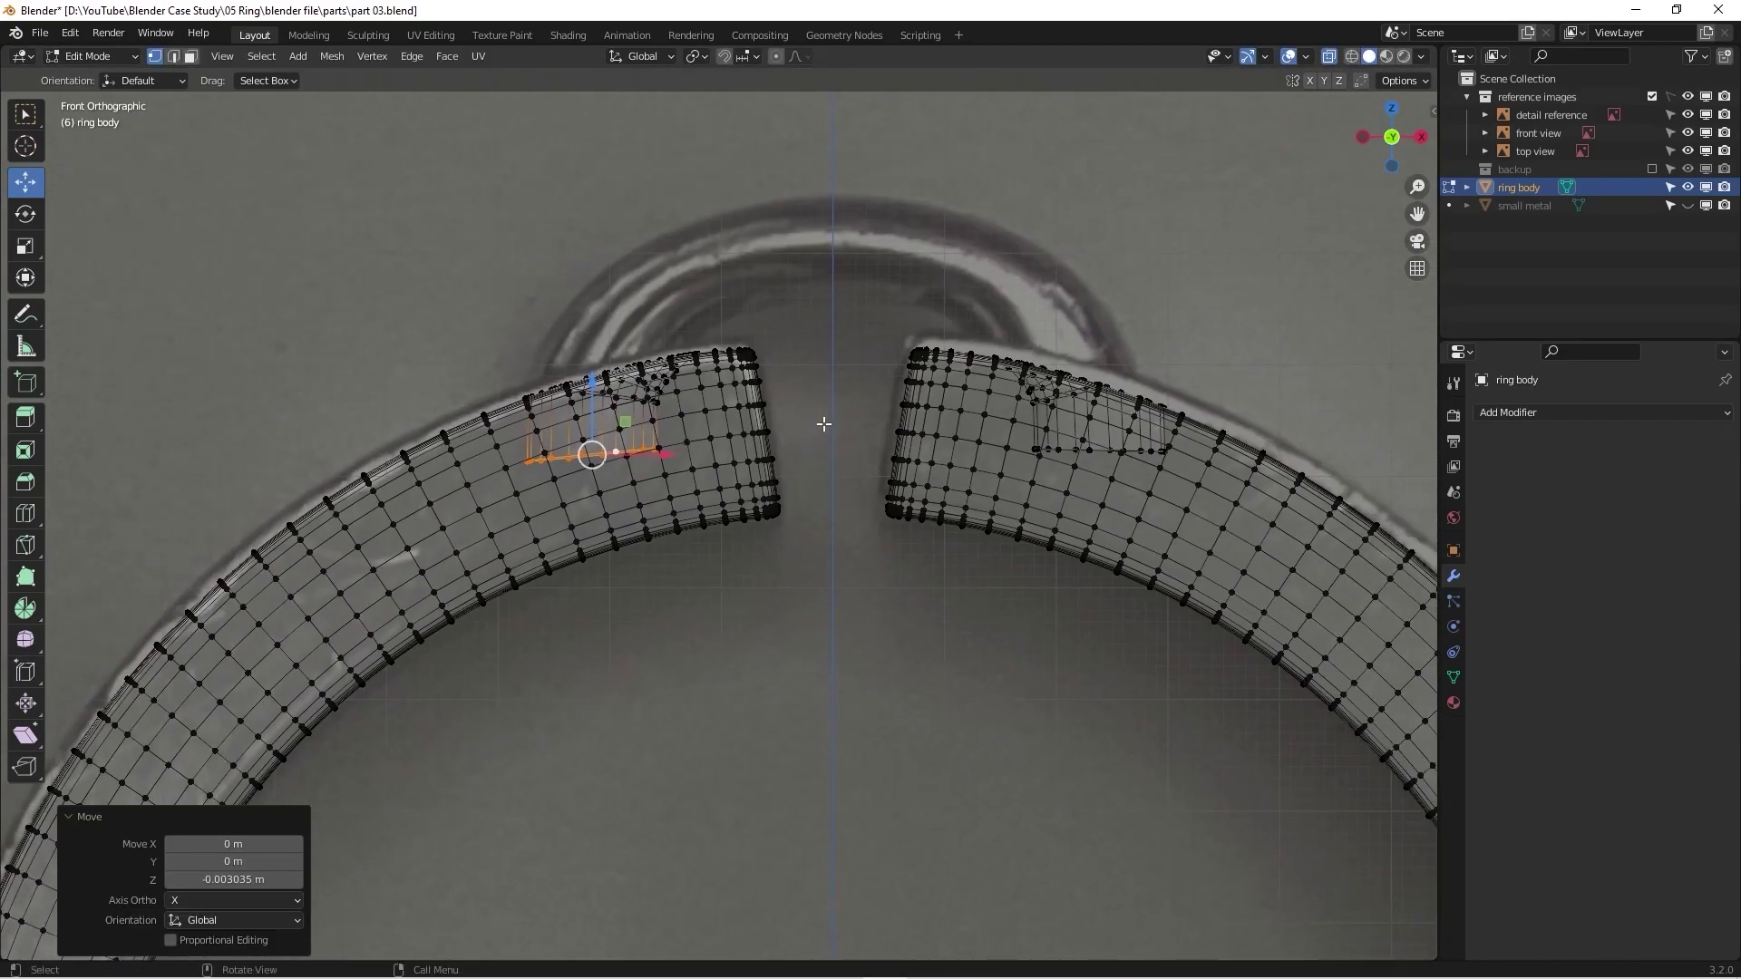
Step: Return to object mode and turn on the Face Orientation overlay to check the ring body's normals around both holes
key("Tab")
scroll(809, 427, "up", 1)
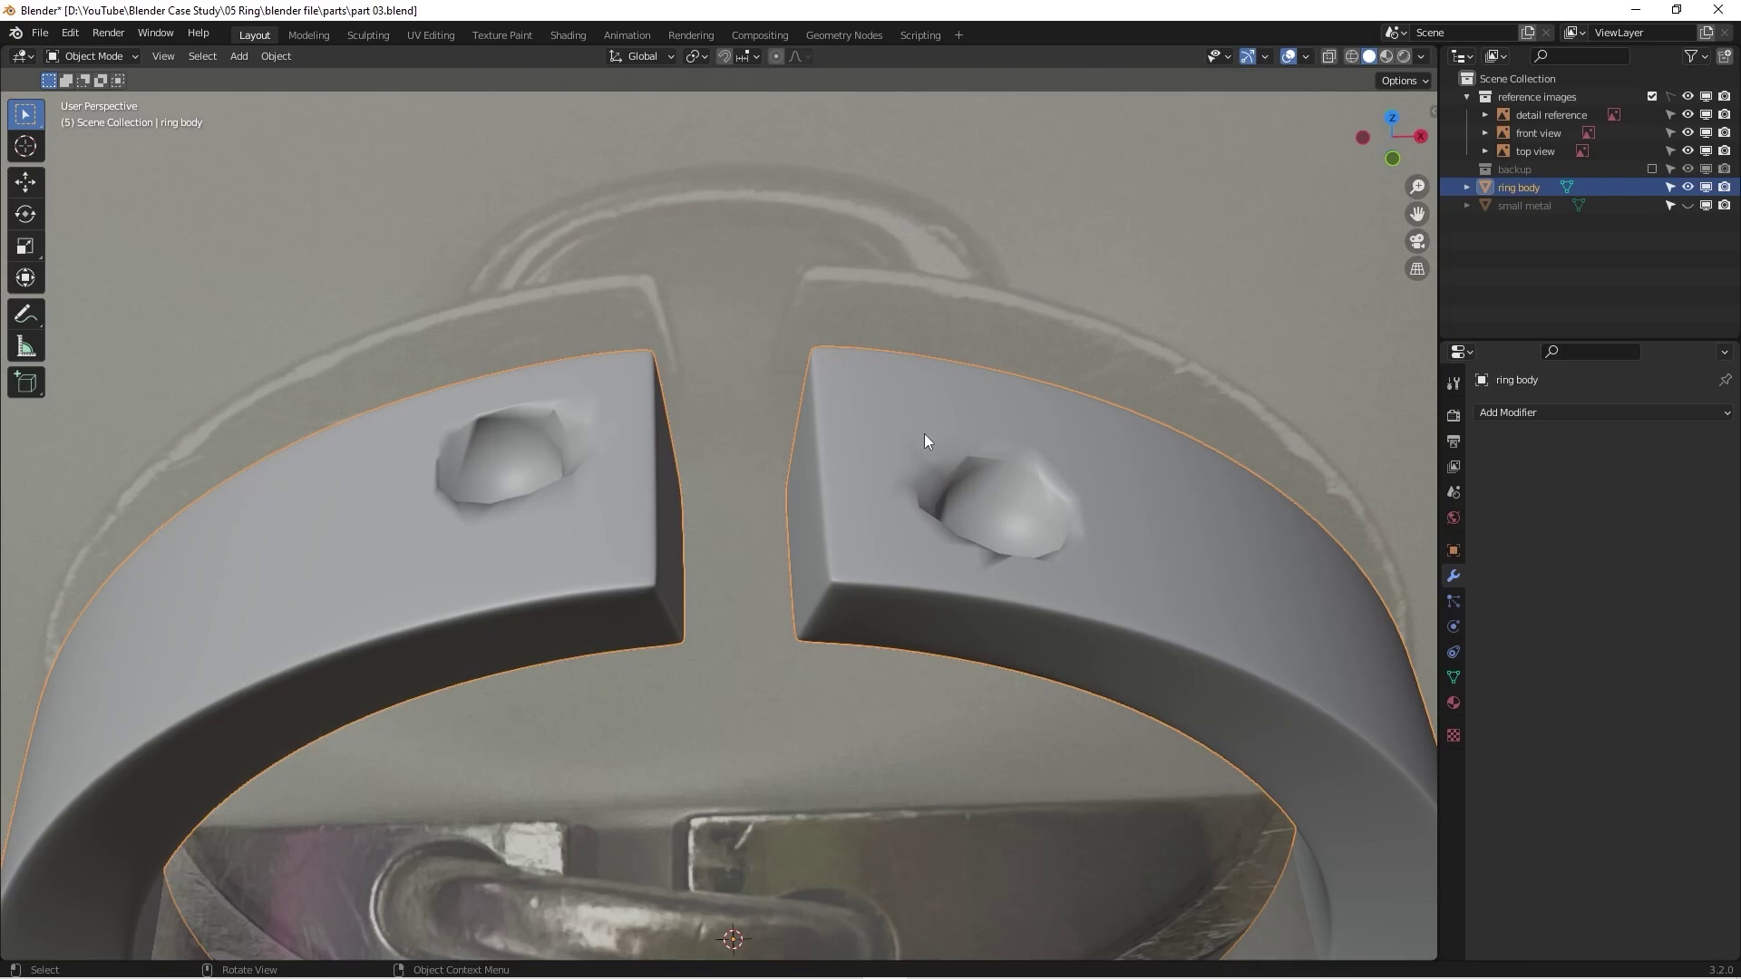
middle_click_drag(923, 434, 983, 423)
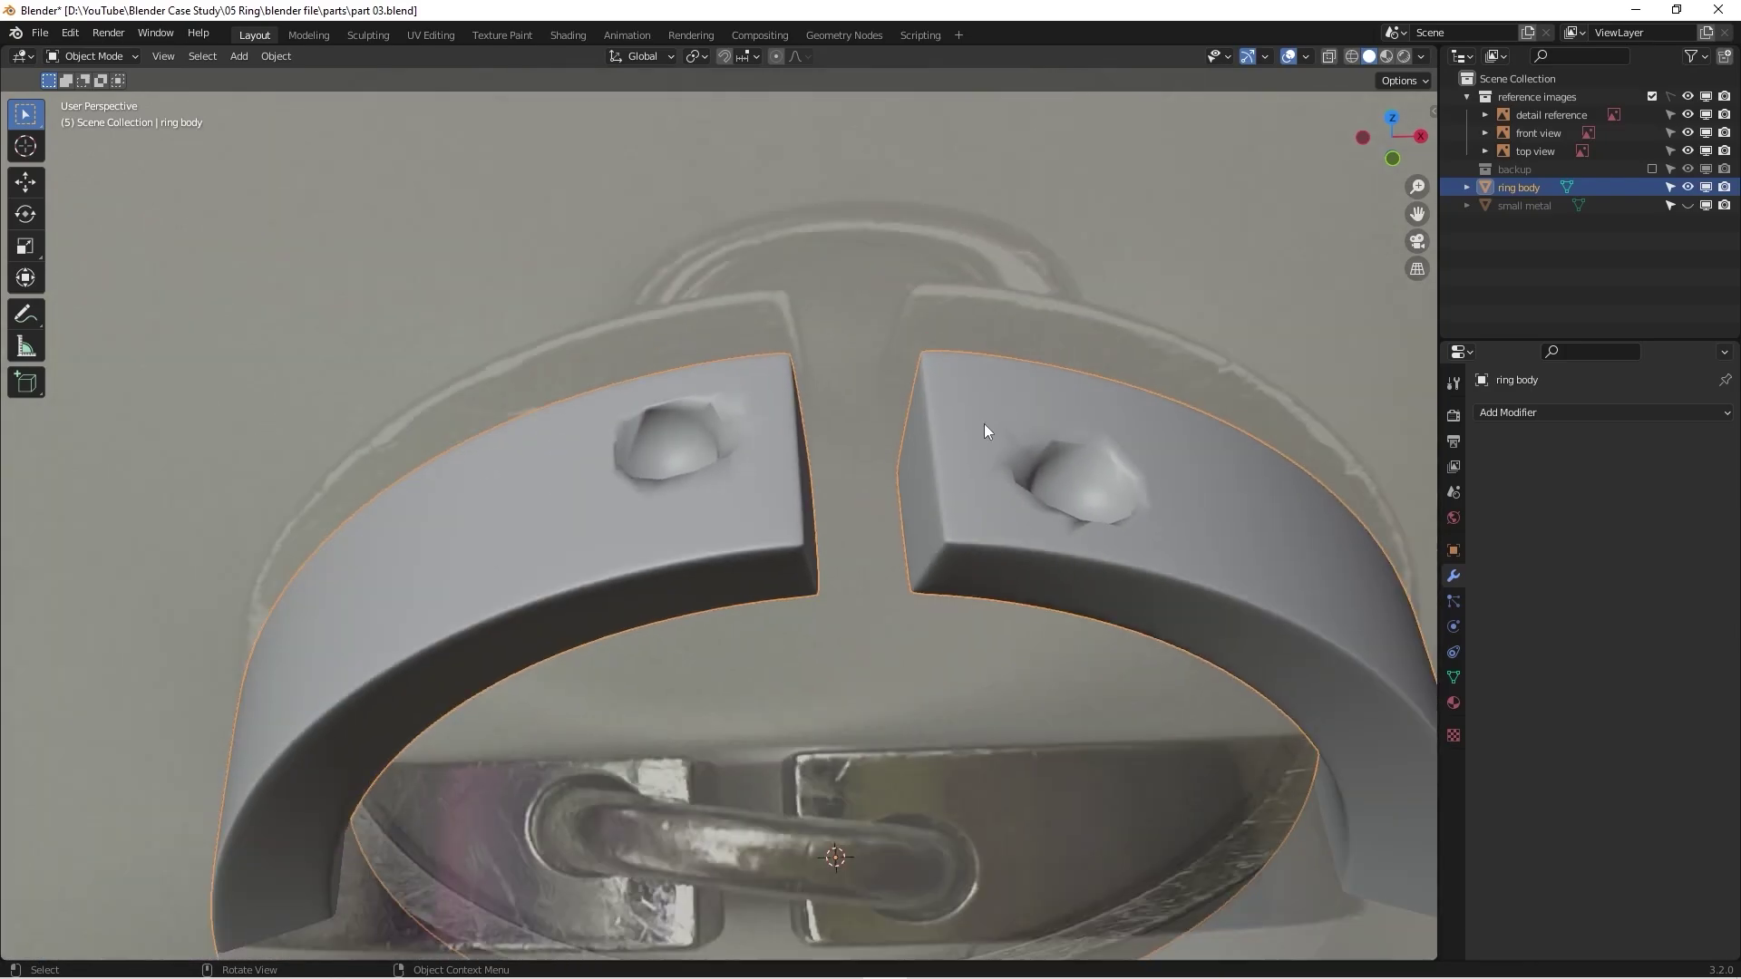
left_click(1303, 56)
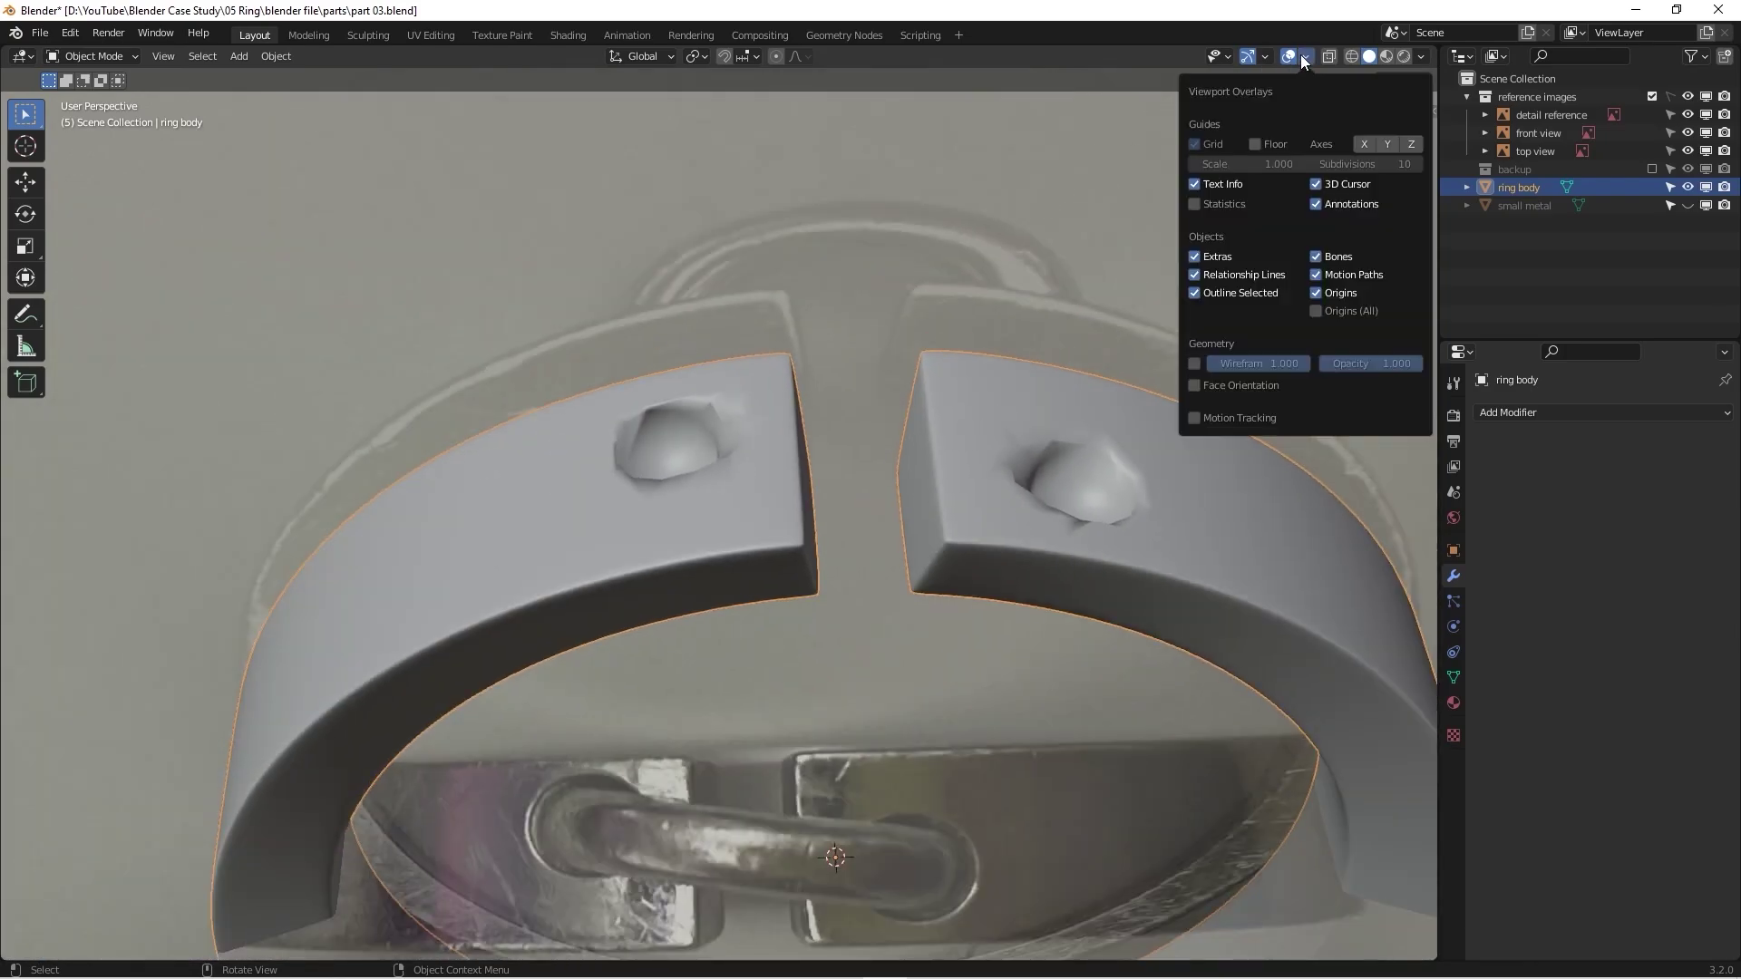
left_click(1194, 386)
scroll(898, 479, "up", 3)
middle_click_drag(898, 479, 956, 459)
scroll(776, 384, "down", 3)
scroll(778, 426, "up", 4)
middle_click_drag(778, 426, 629, 493)
scroll(860, 453, "up", 2)
Step: Examine the near-overlapping vertices and stretched shading along the hole's rim in edit mode
key("Tab")
scroll(771, 481, "up", 3)
scroll(529, 549, "up", 2)
scroll(528, 548, "down", 2, "shift")
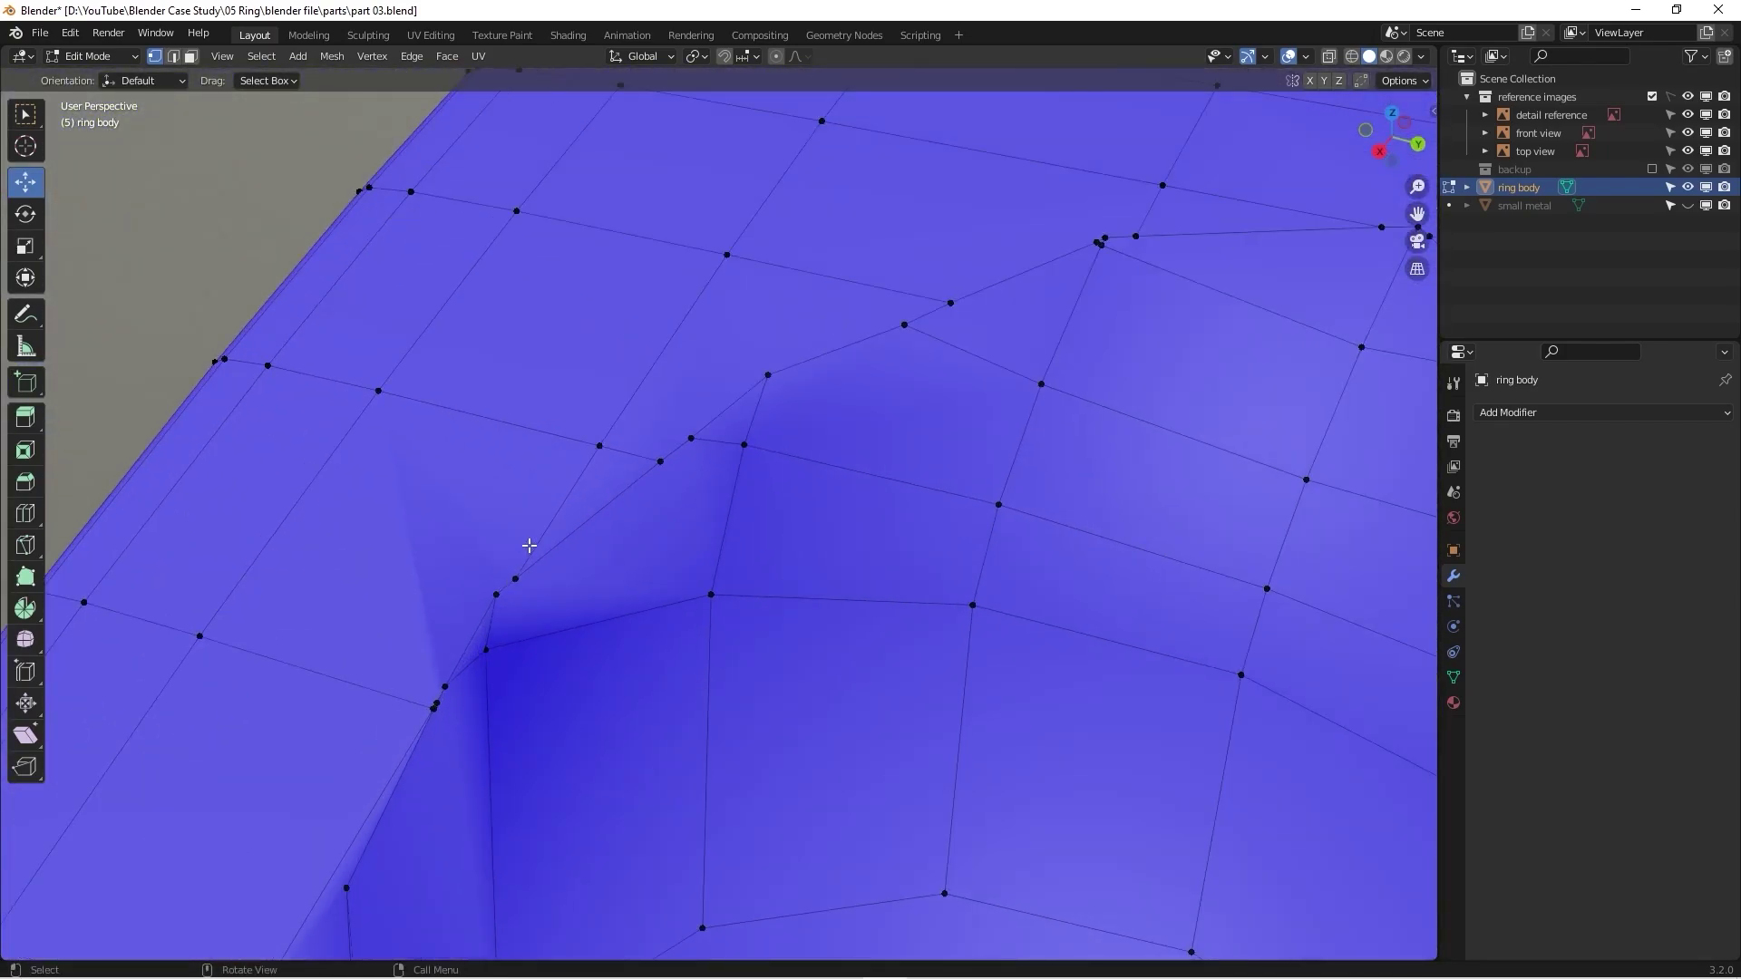
middle_click_drag(427, 611, 517, 482, "shift")
middle_click_drag(493, 580, 818, 593)
scroll(819, 579, "up", 3)
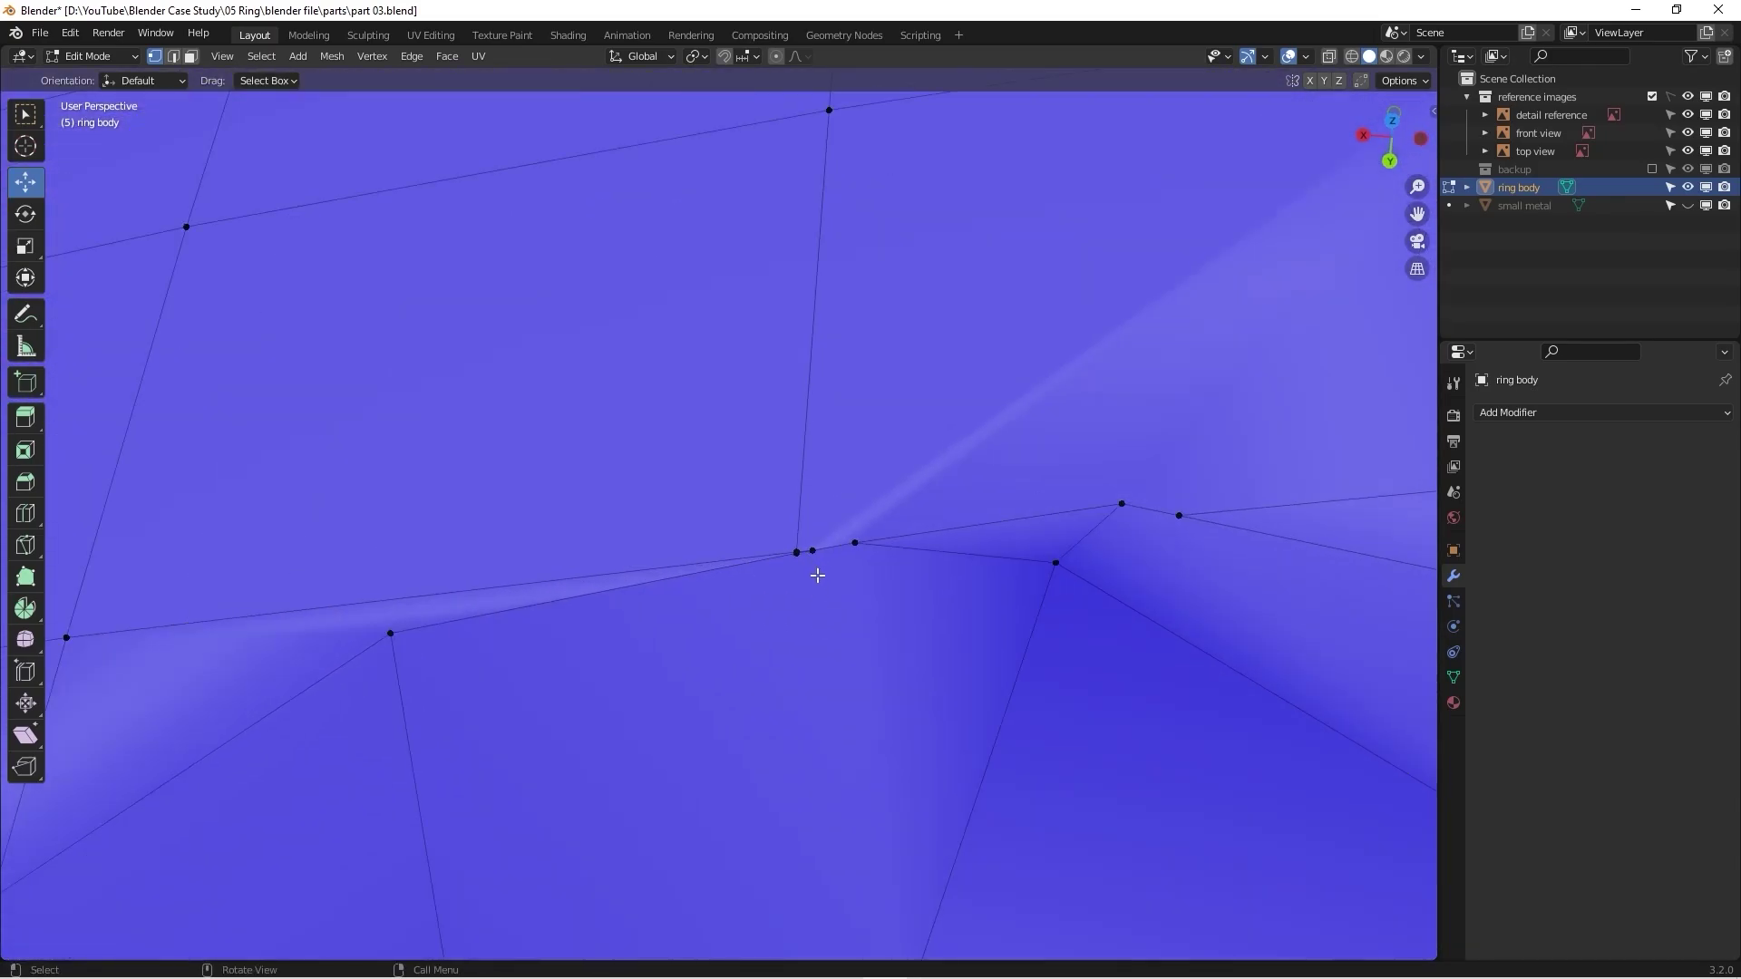
scroll(902, 540, "down", 3)
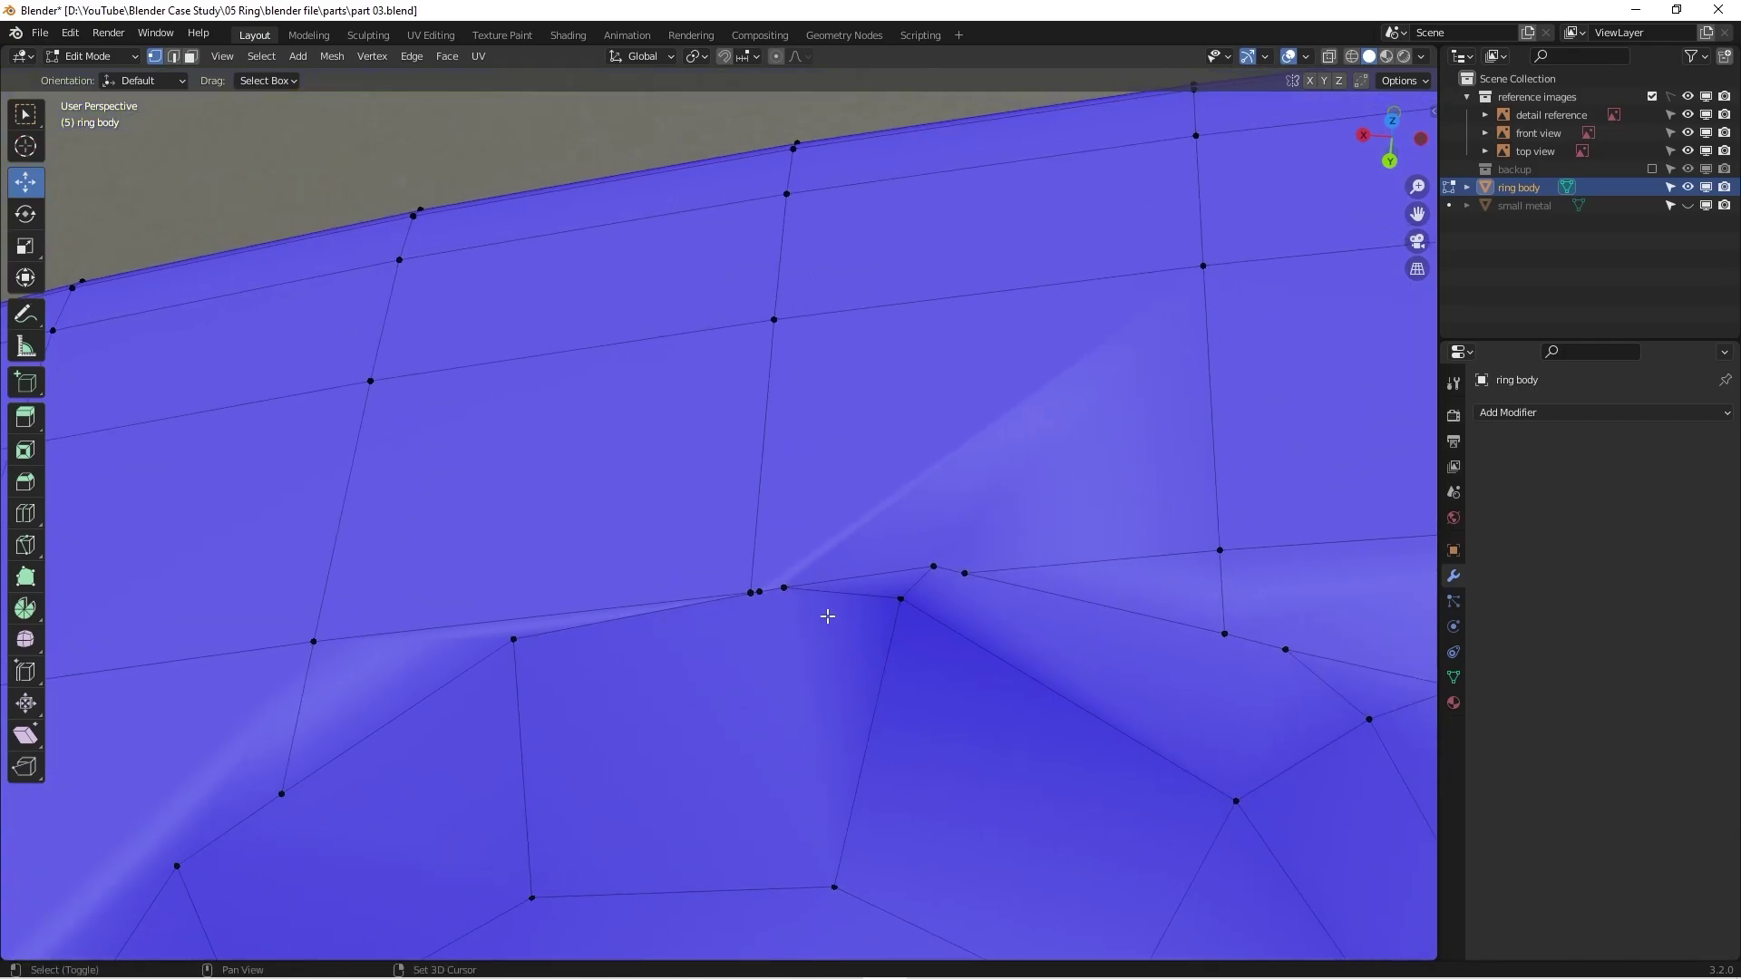
middle_click_drag(1011, 610, 945, 567, "shift")
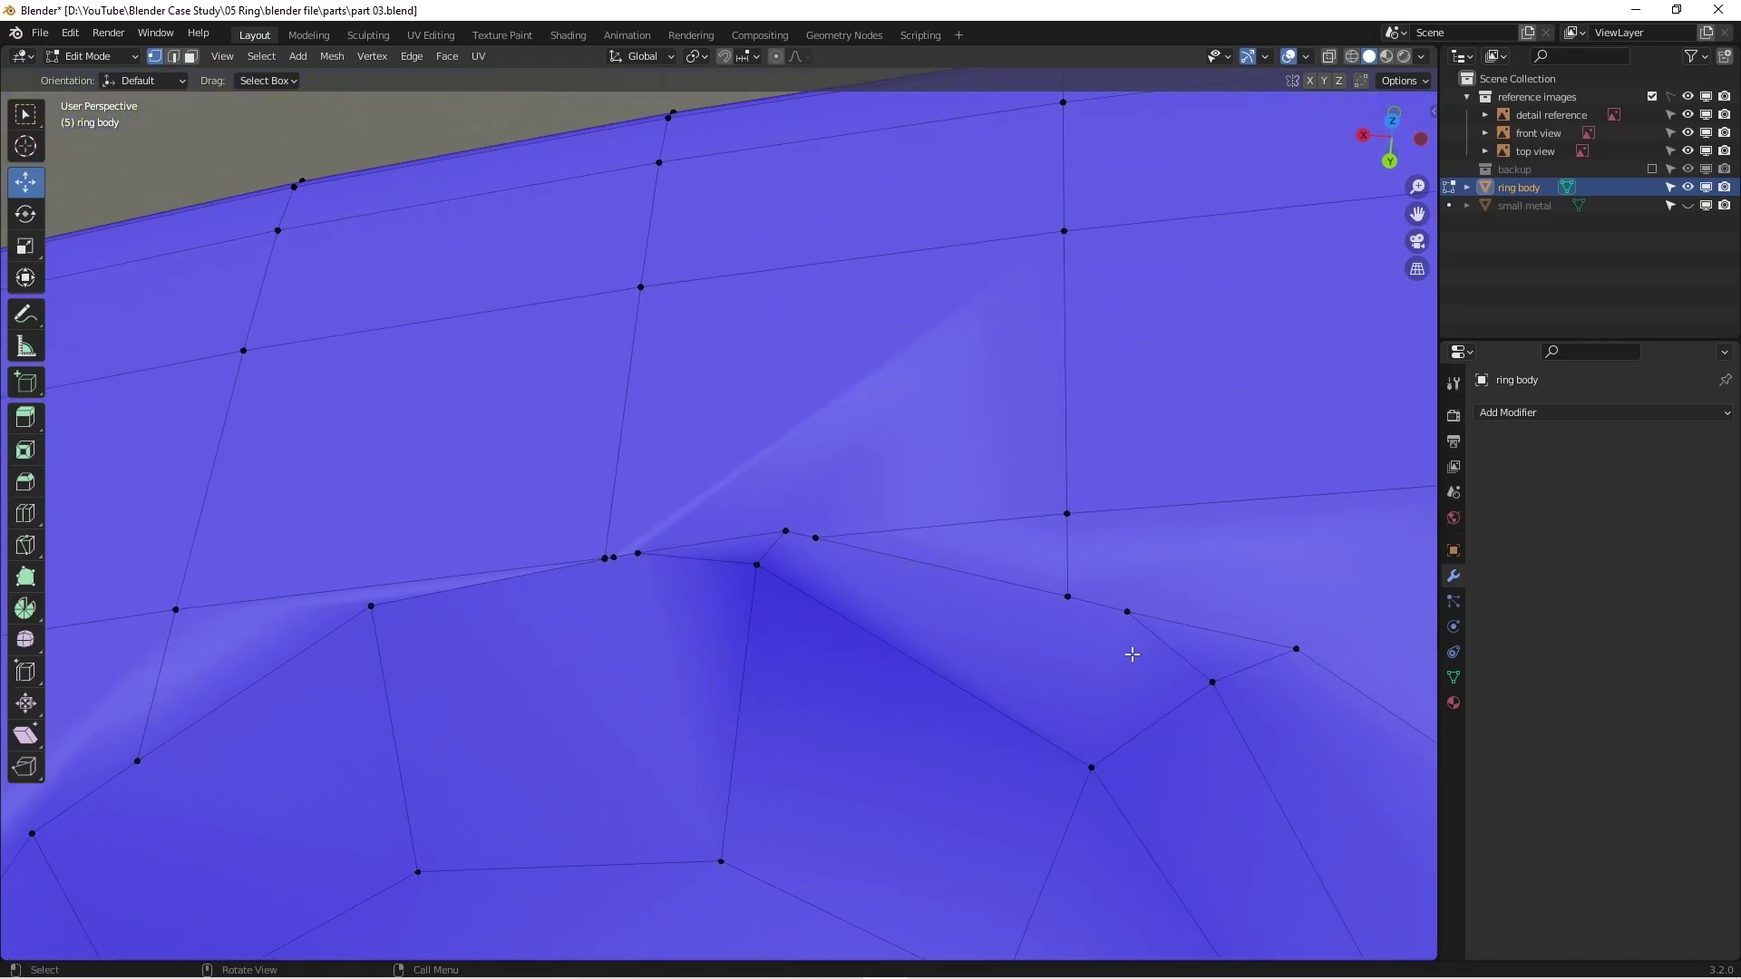
scroll(775, 596, "up", 3)
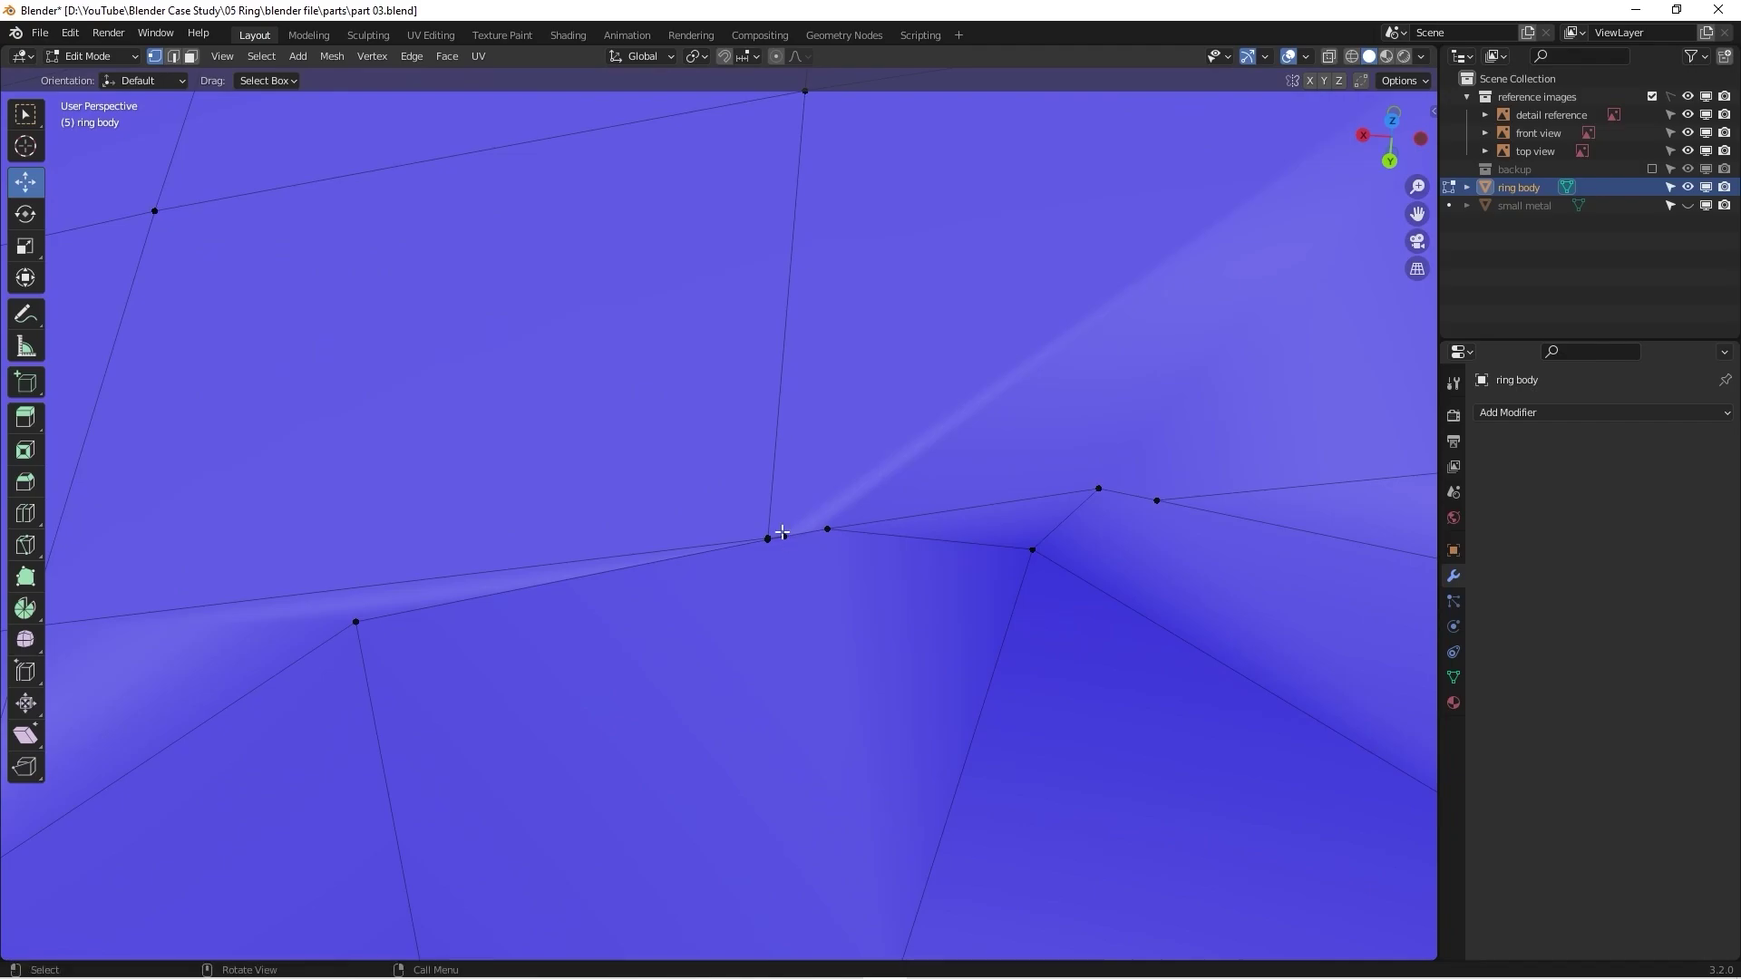
Step: Vertex-slide the doubled vertex on the hole's upper rim fully onto its close neighbour where the cross edge meets the rim
left_click(787, 537)
key("shift+v")
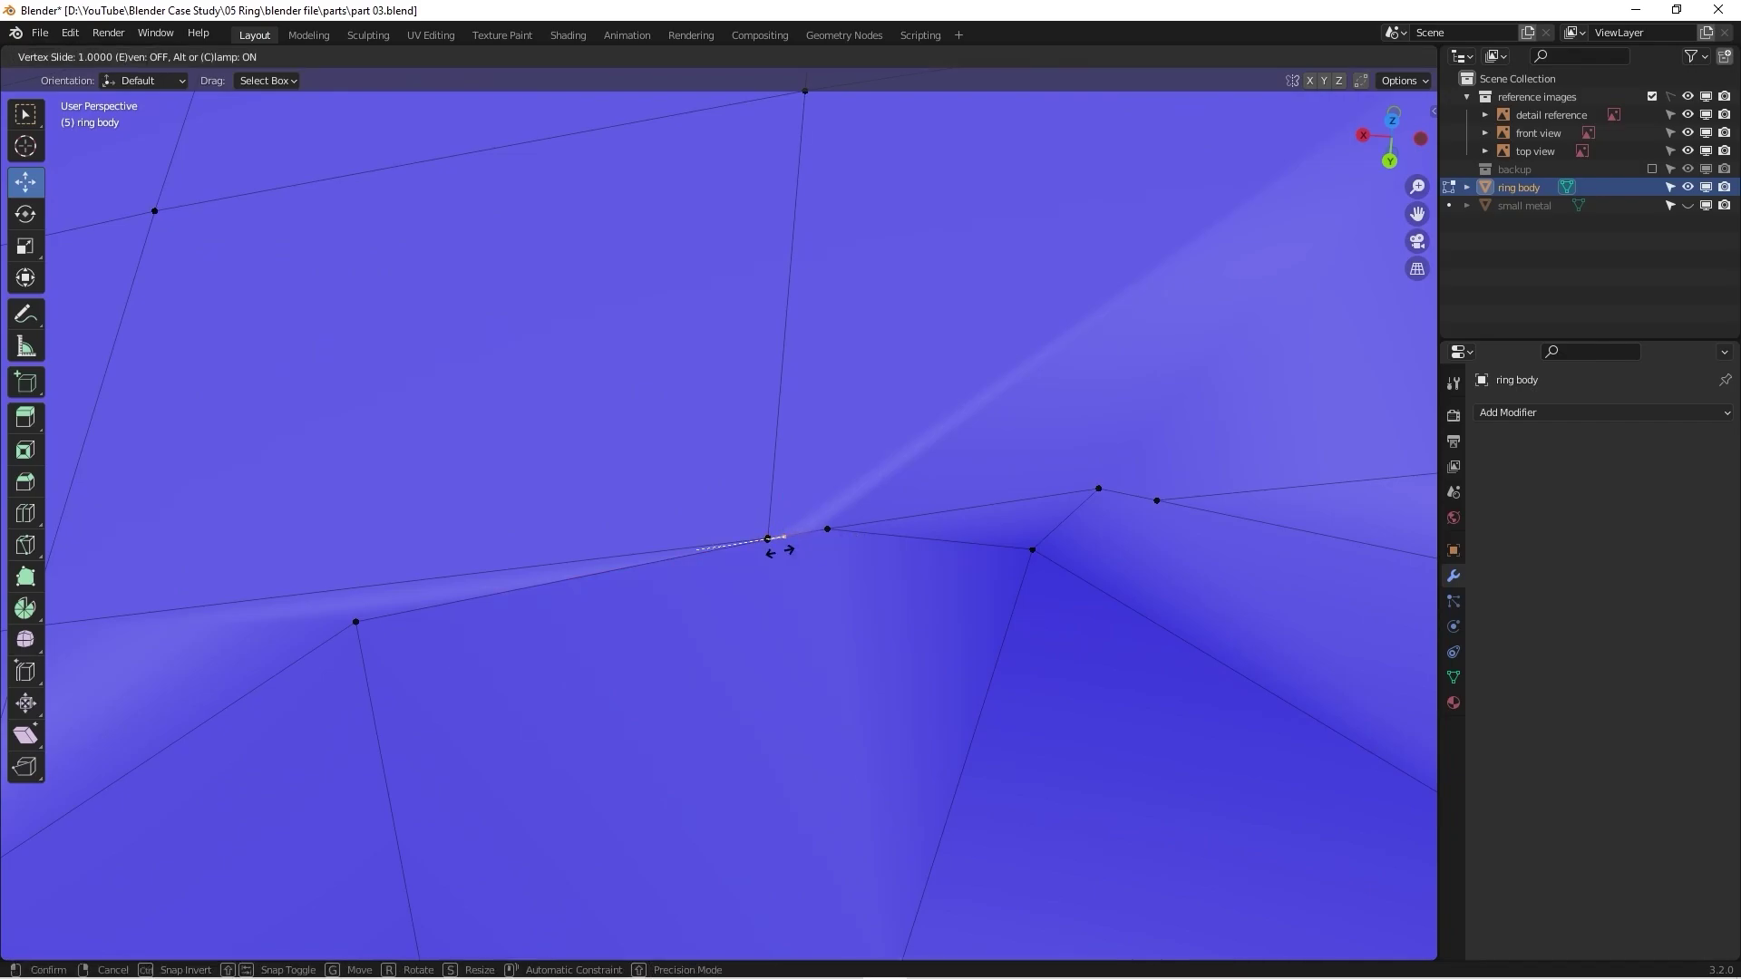
left_click(820, 533)
key("shift+v")
left_click(901, 544)
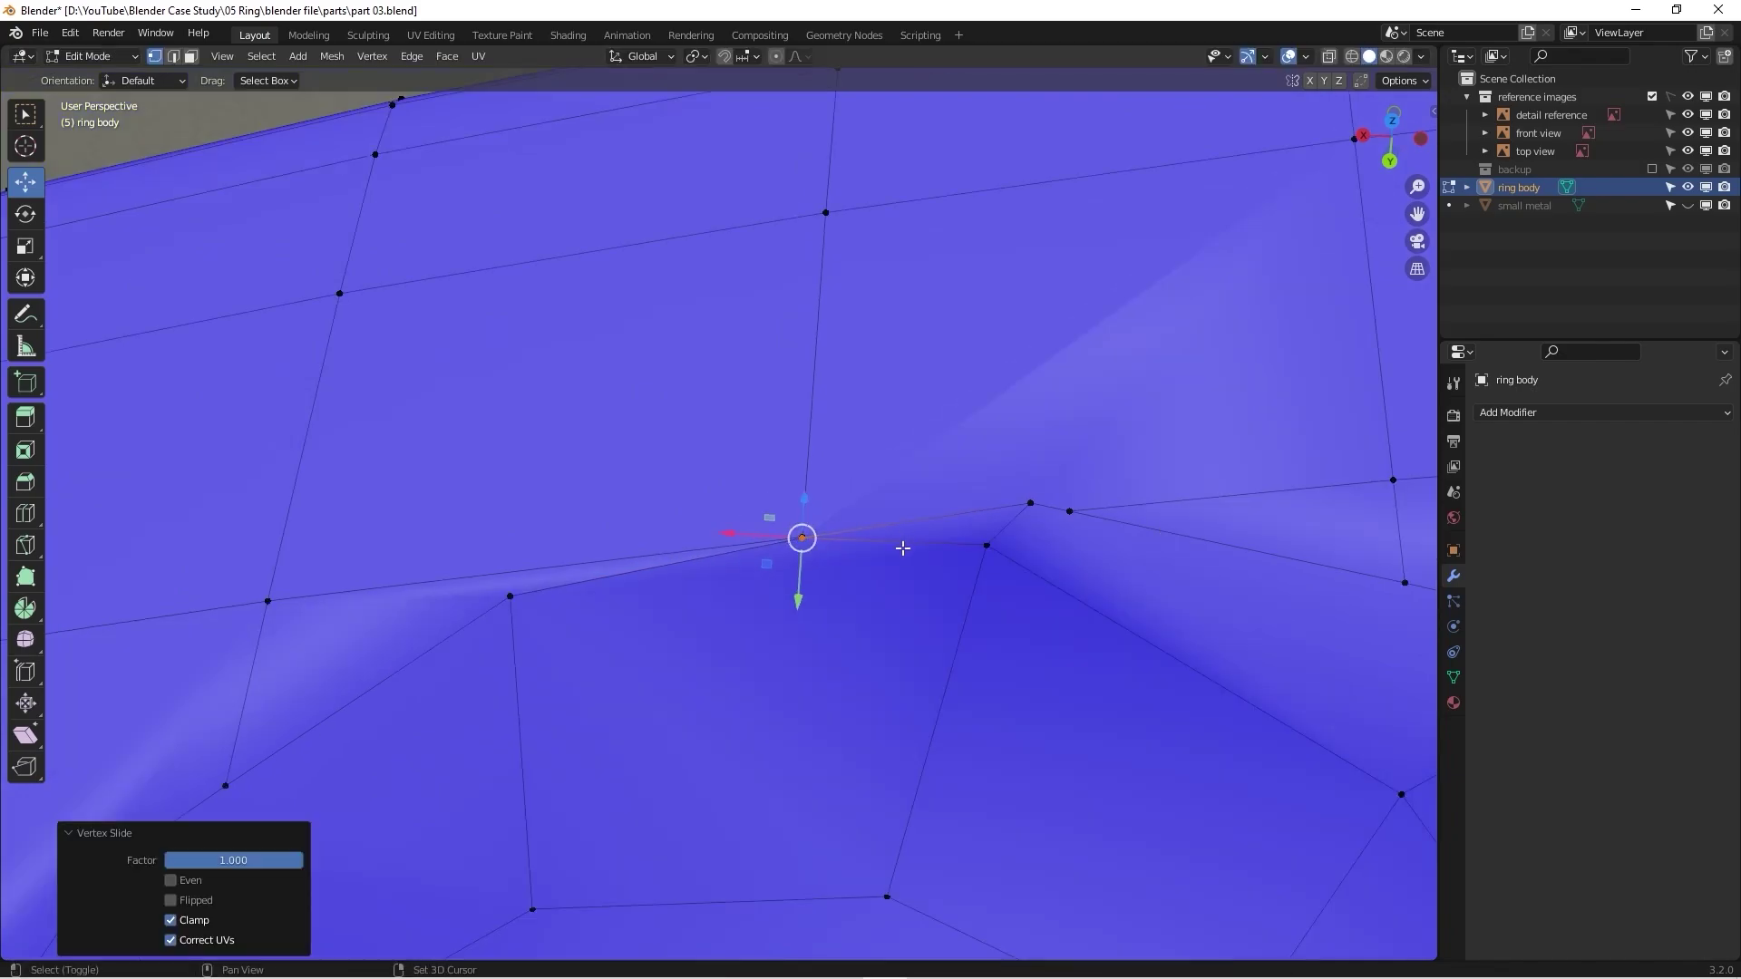
Step: Slide the next stray rim vertex along the hole's edge onto the adjacent grid-line vertex, using a factor of 1.000
scroll(943, 543, "down", 1)
scroll(1007, 523, "down", 3)
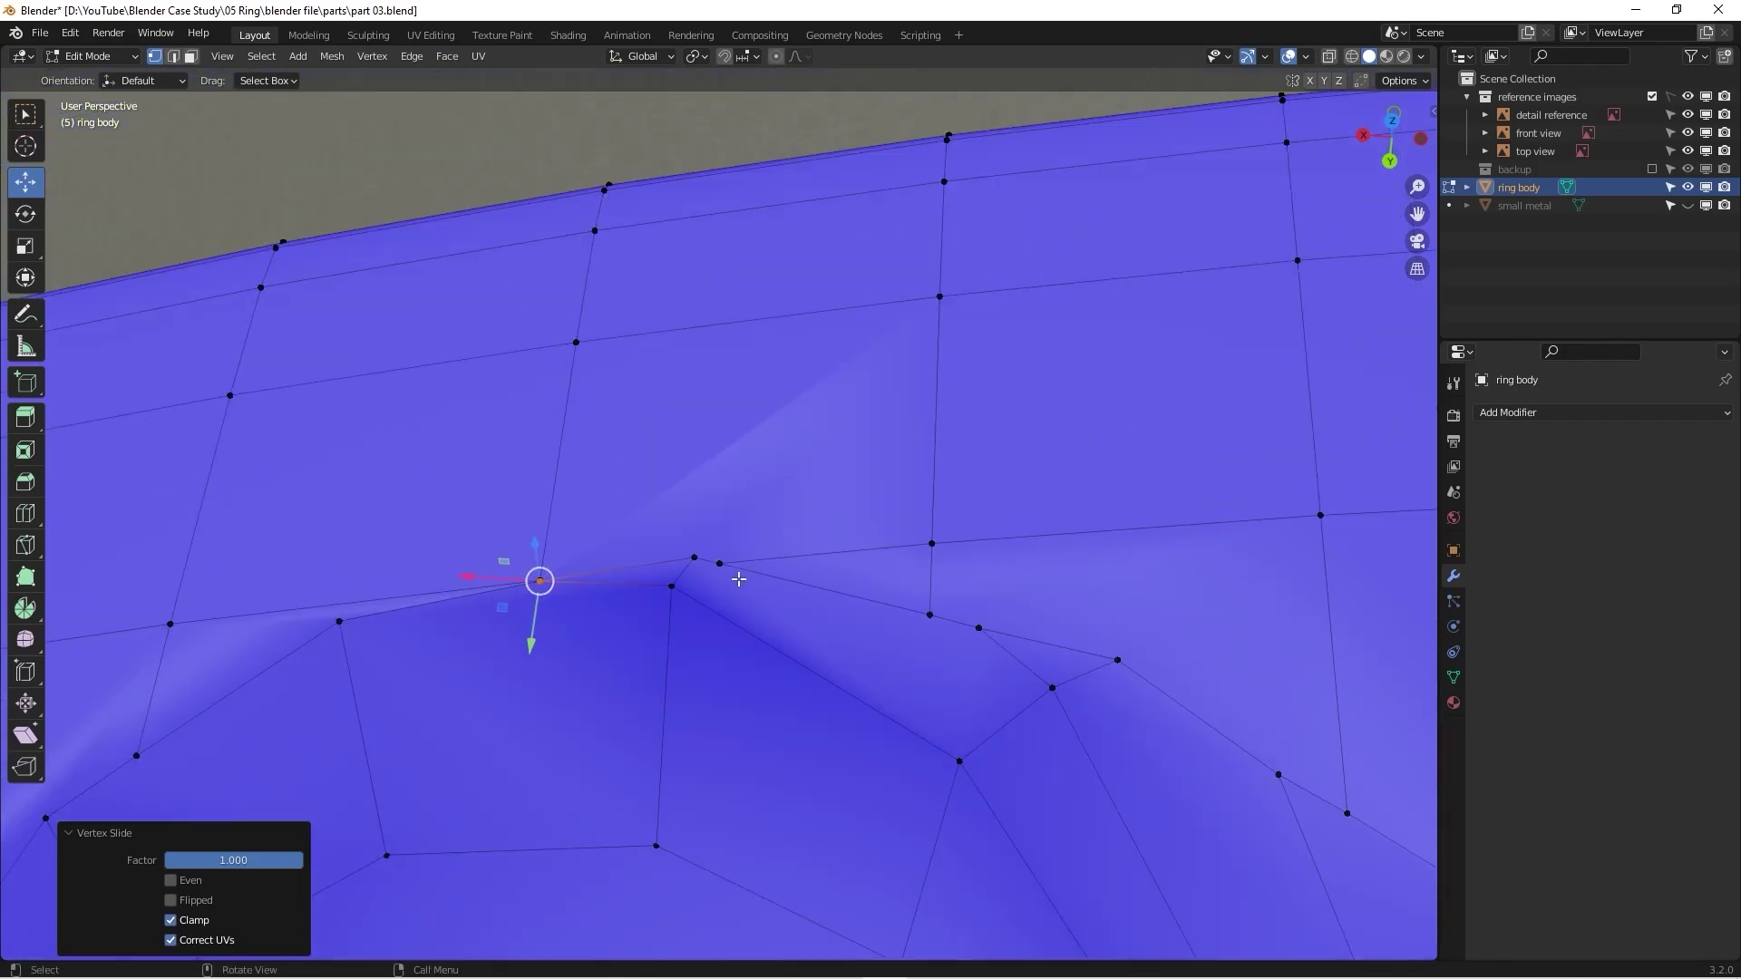
left_click(979, 628)
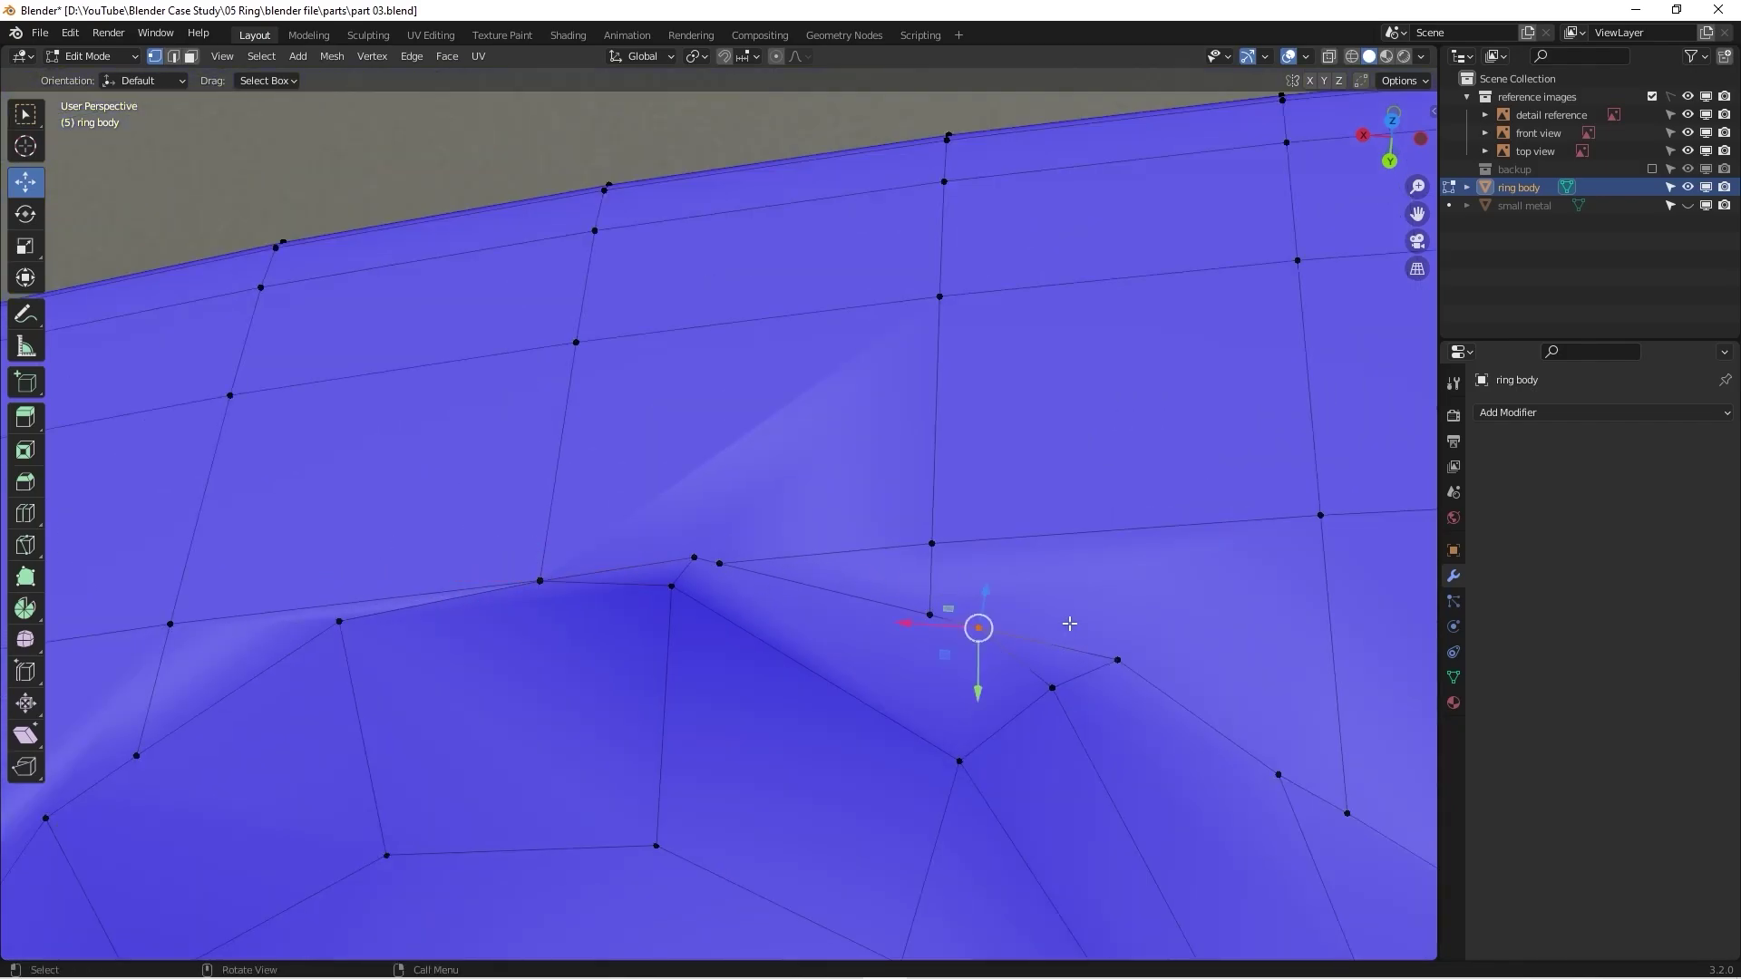
key("g")
key("g")
right_click(1037, 602)
key("g")
key("g")
left_click(1113, 654)
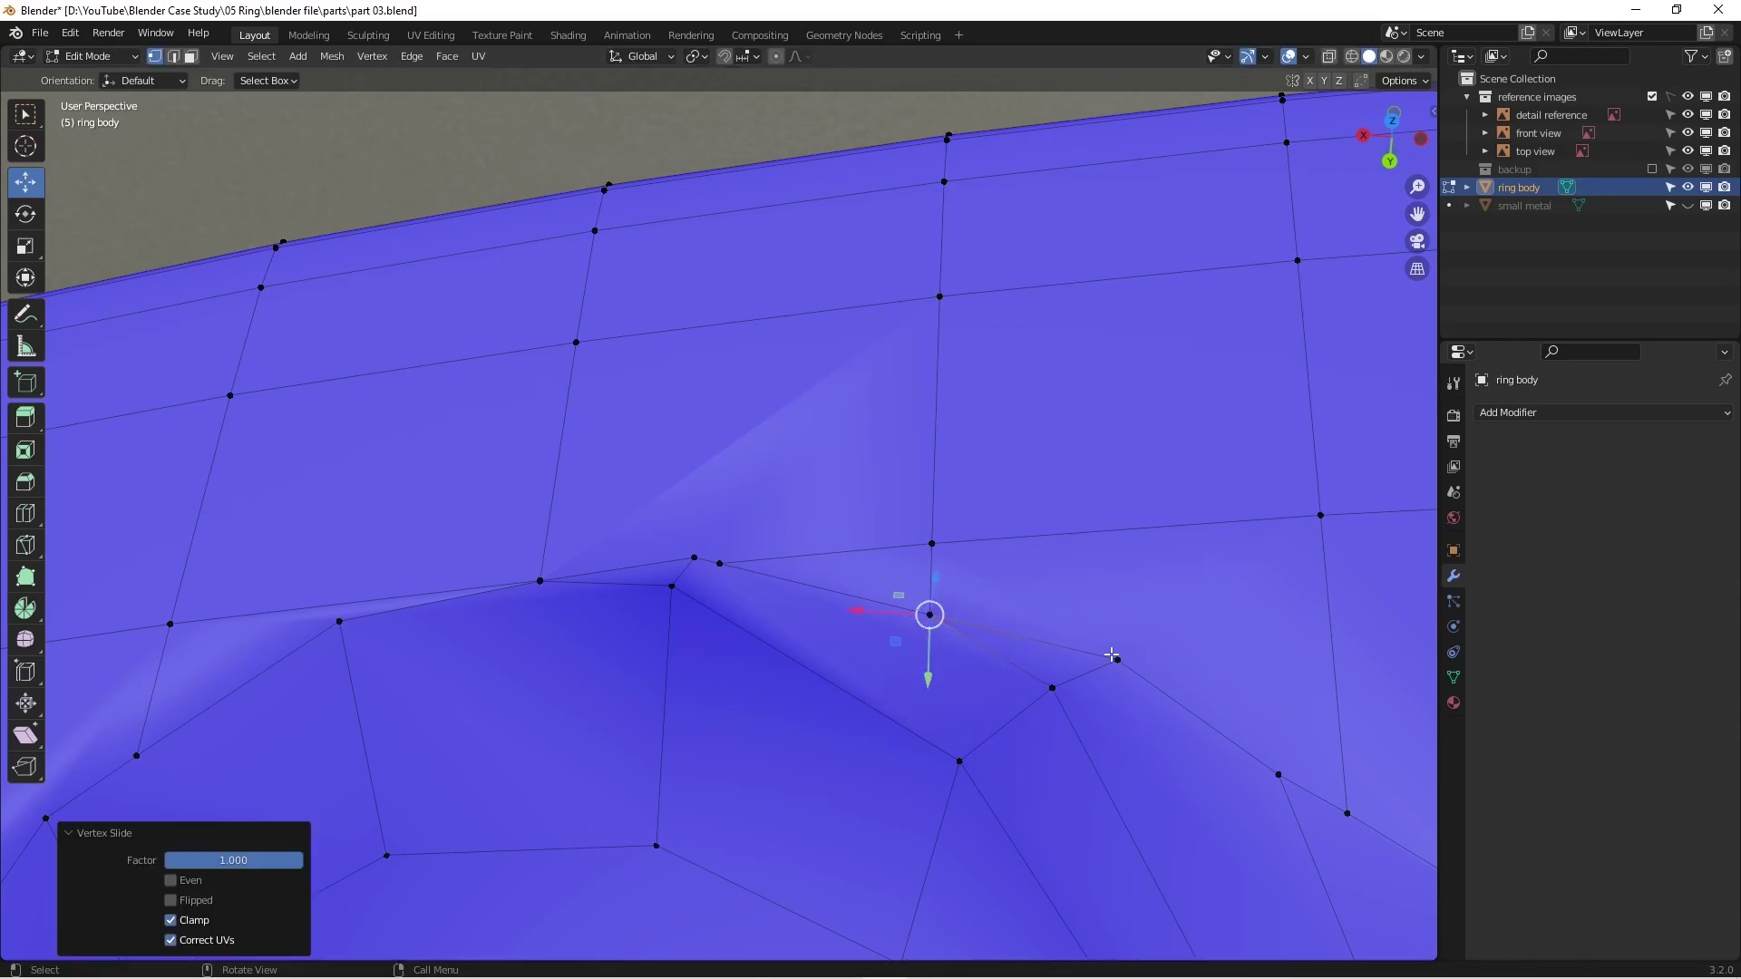
Step: Slide the stray vertex on the hole's side rim onto the nearby vertex that ends the incoming grid edge, with factor 1.000
scroll(1112, 655, "down", 3)
scroll(878, 634, "down", 1)
middle_click_drag(840, 653, 852, 557, "shift")
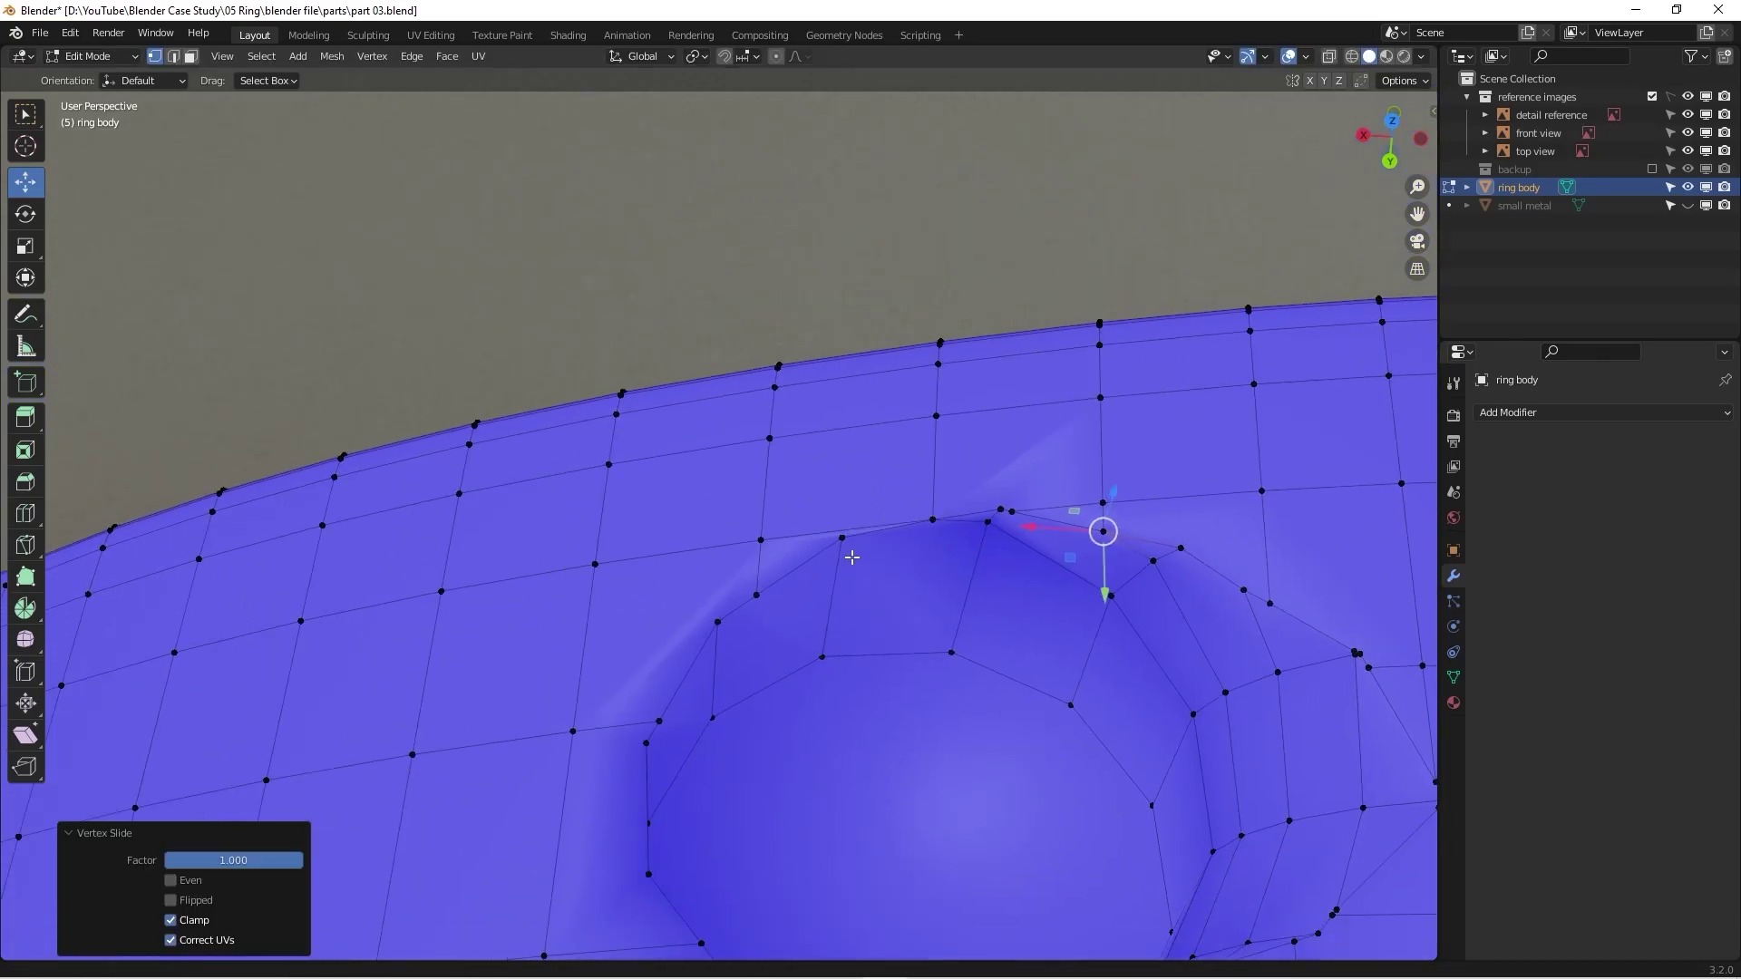
scroll(852, 557, "up", 3)
scroll(847, 537, "up", 4)
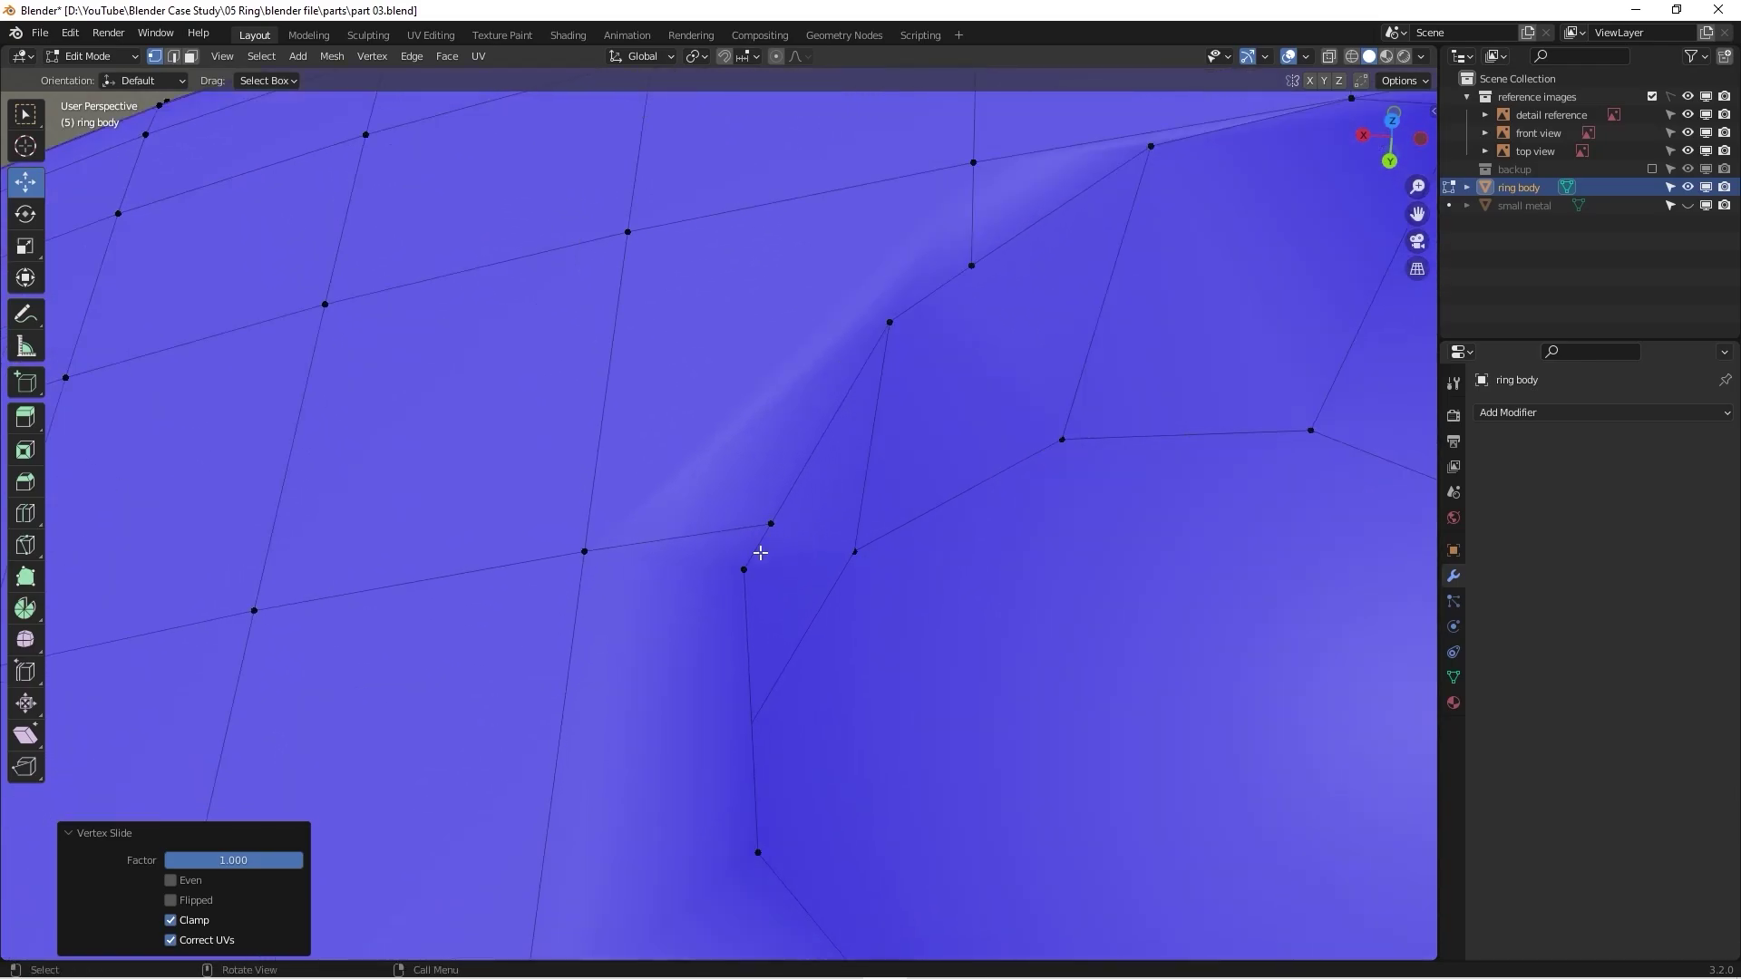
left_click(769, 577)
key("shift+v")
left_click(798, 519)
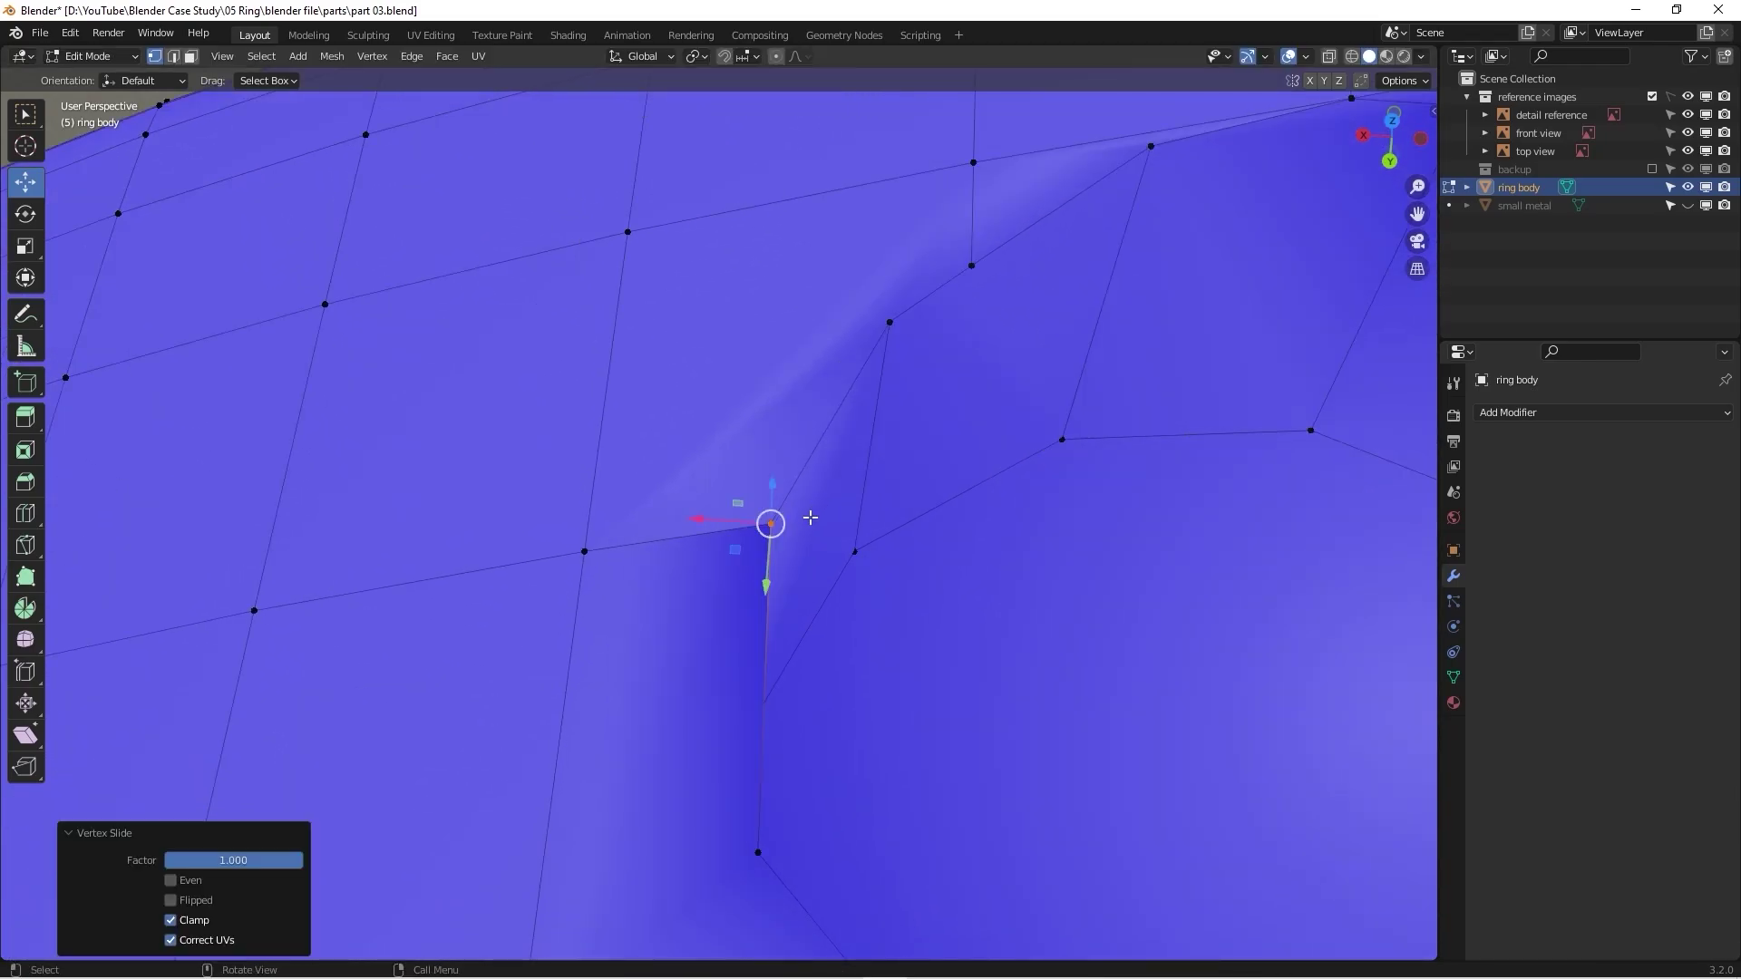
Step: Slide one vertex of the nearly coincident pair on the hole's lower rim fully onto its twin
scroll(789, 535, "down", 4)
scroll(879, 658, "up", 1)
scroll(878, 658, "up", 3)
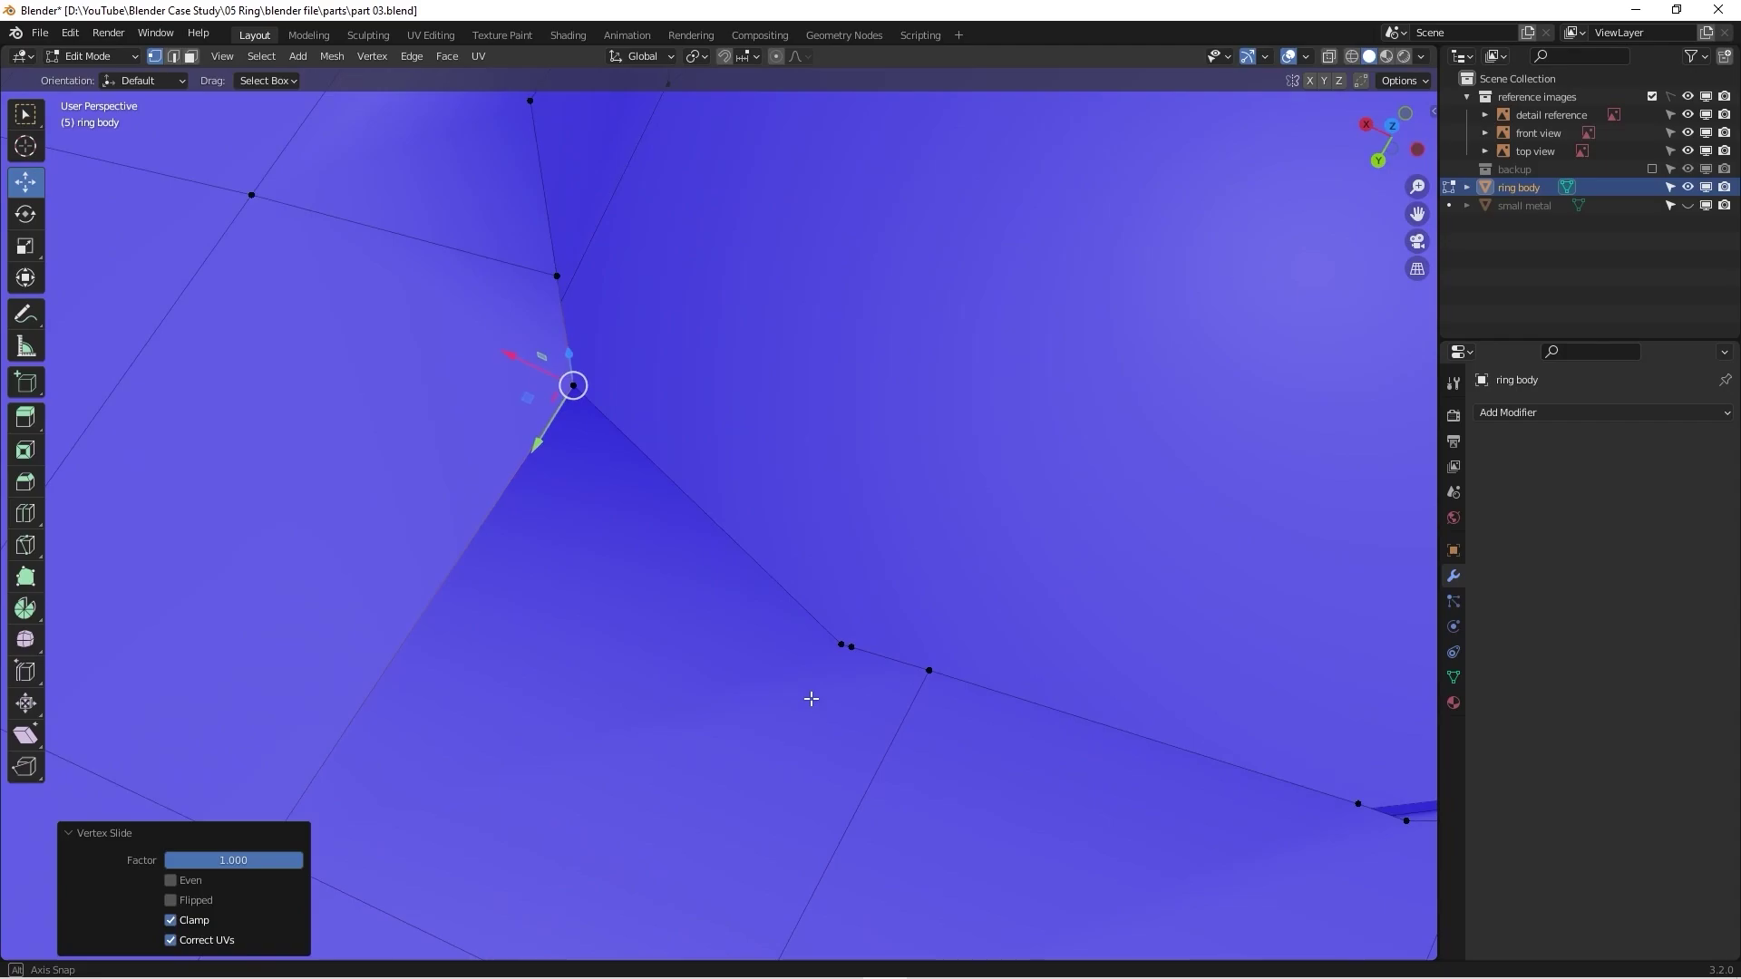
left_click(847, 645)
scroll(843, 646, "up", 2)
left_click(815, 650)
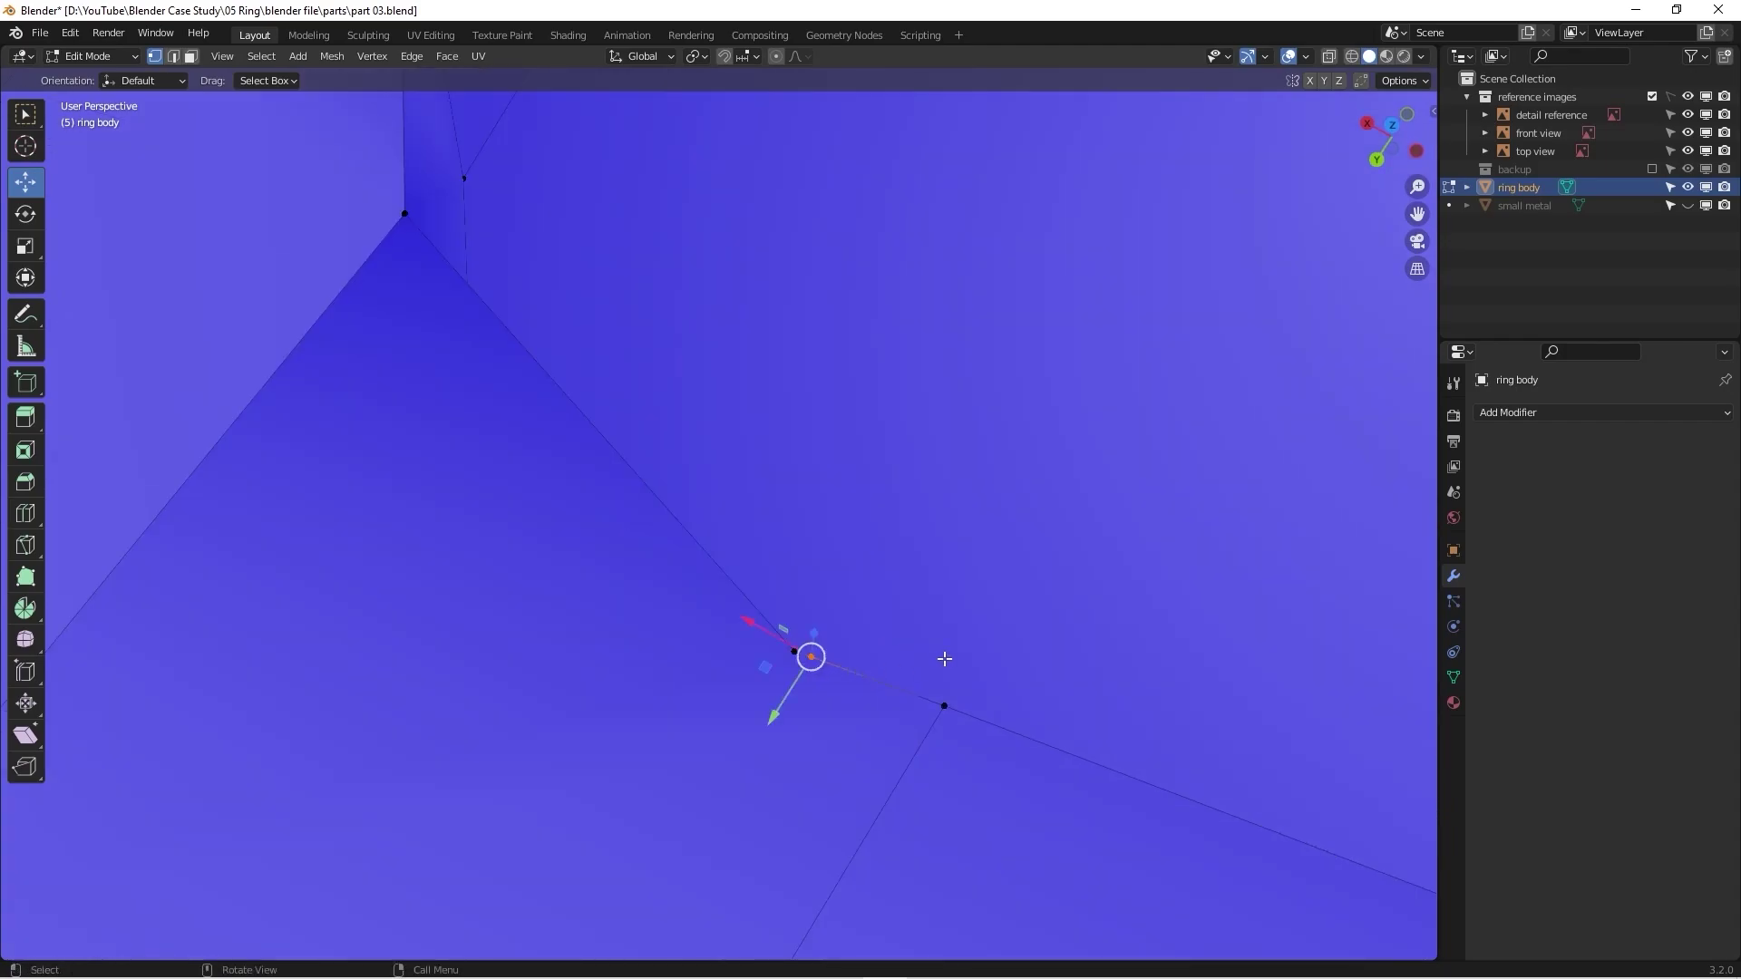
key("shift+v")
left_click(870, 633)
Step: Turn off the Face Orientation overlay to work in plain grey shading around the hole
scroll(862, 589, "down", 4)
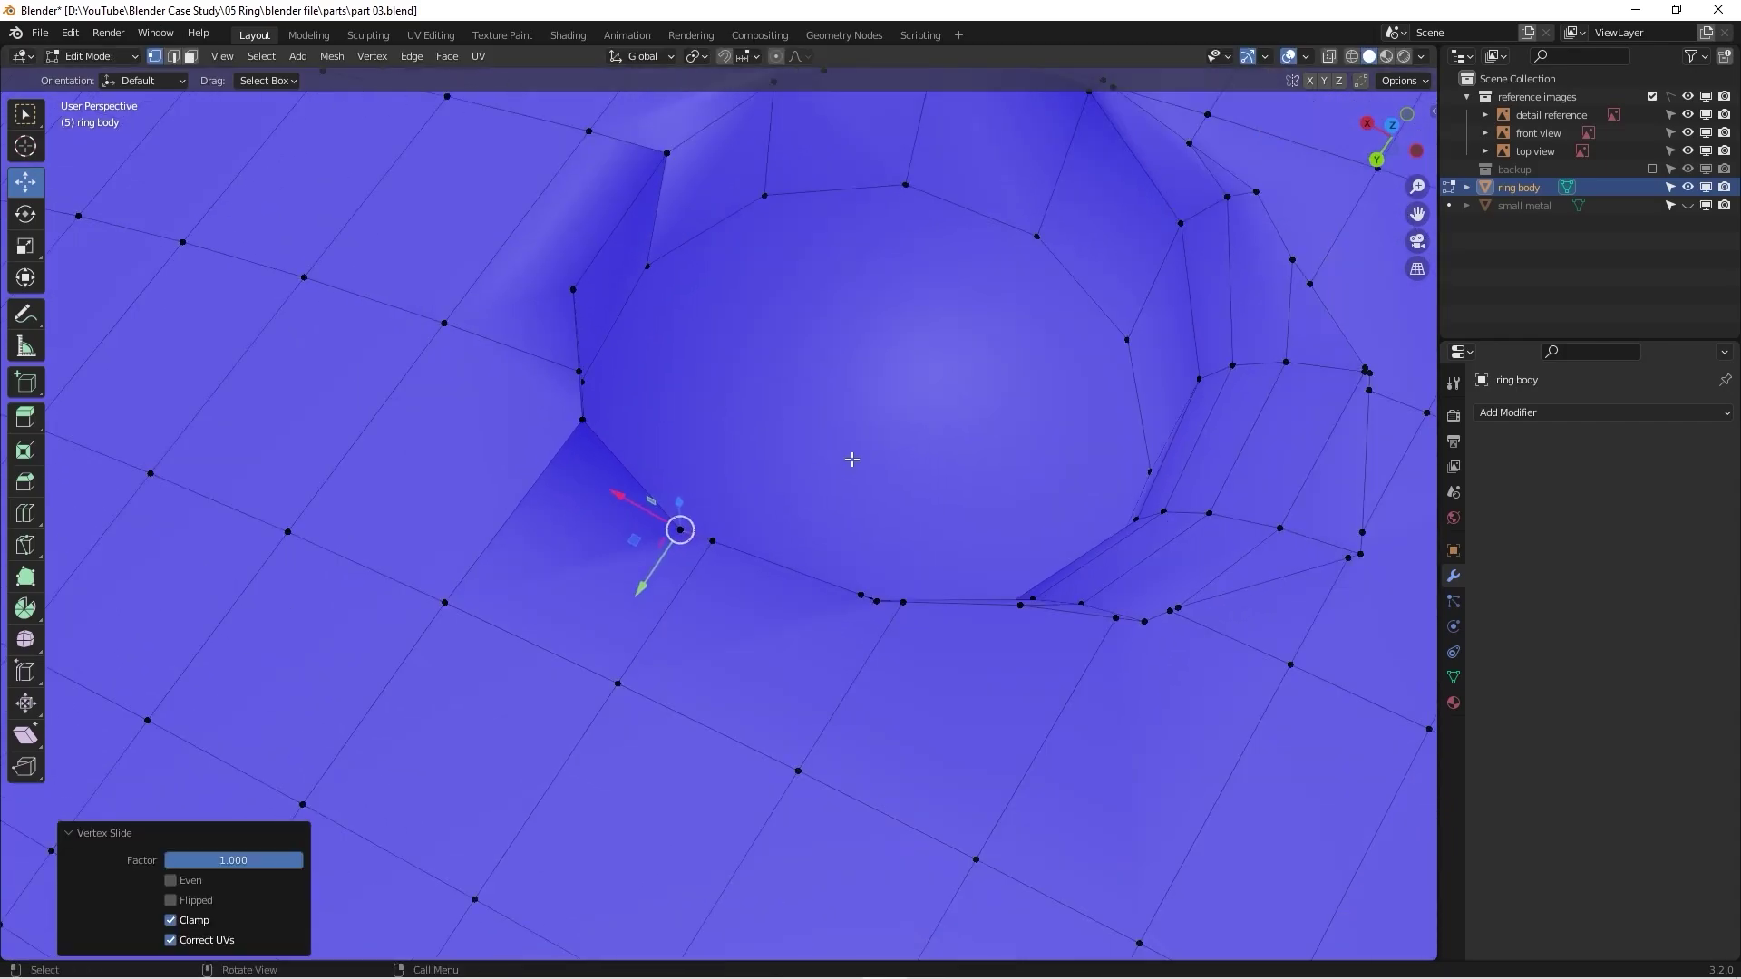
scroll(852, 459, "down", 3)
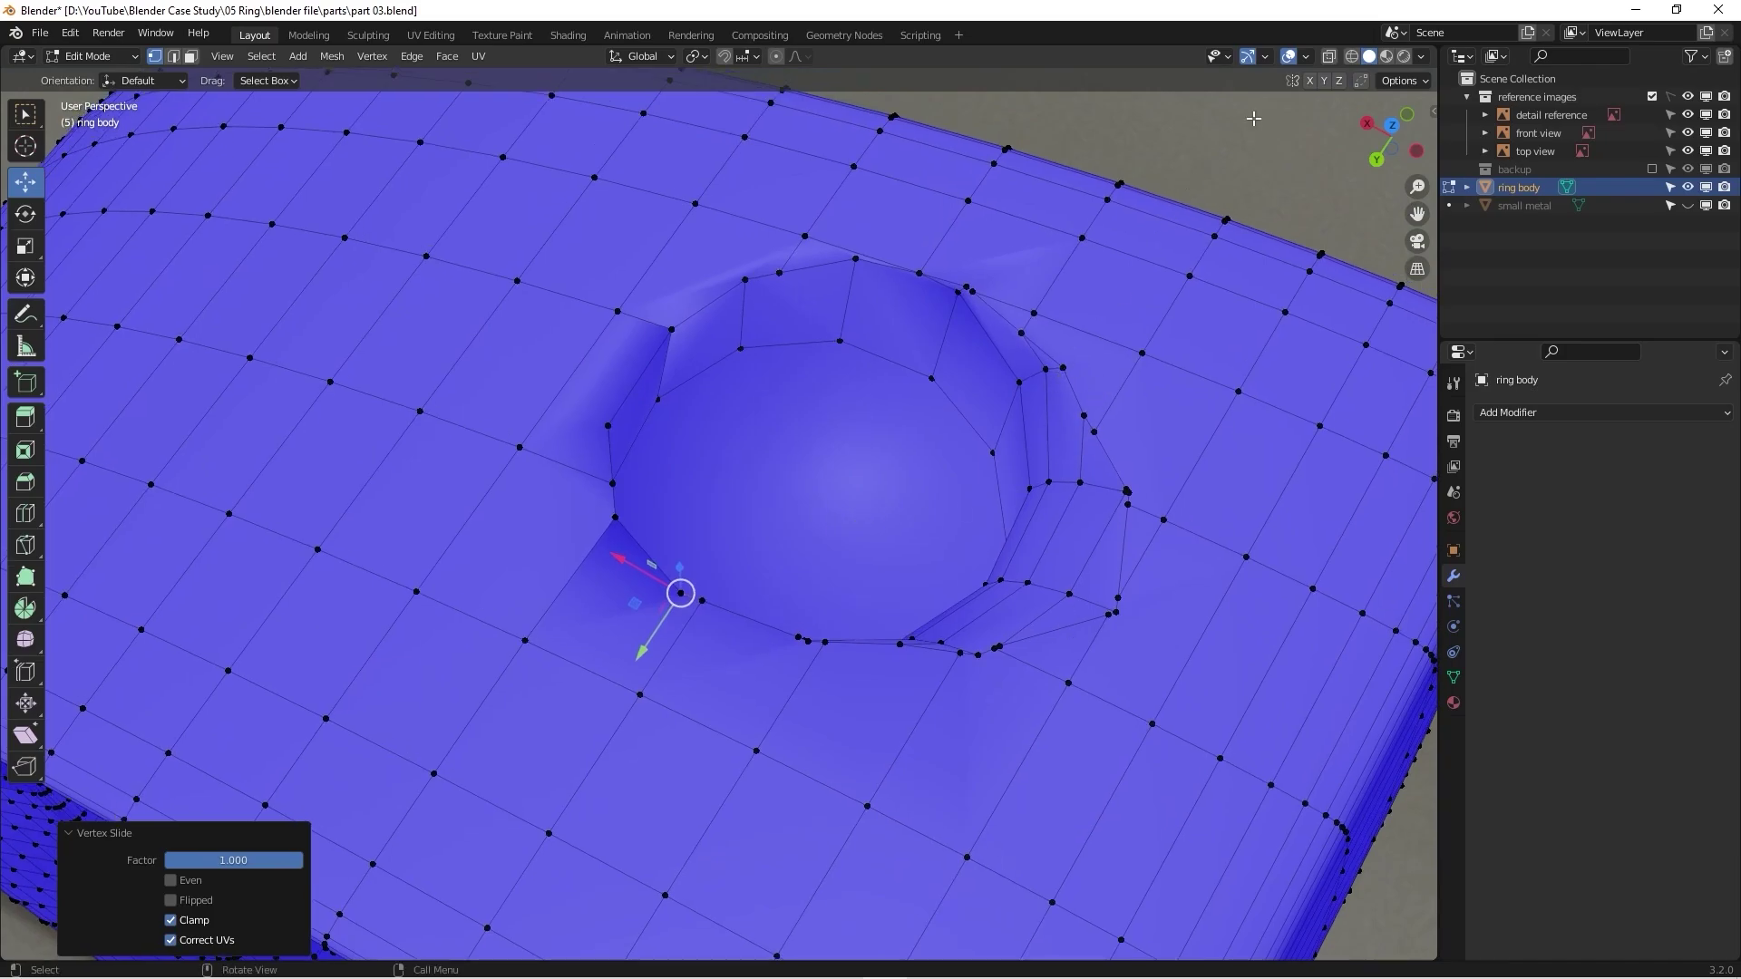
left_click(1306, 57)
left_click(1195, 404)
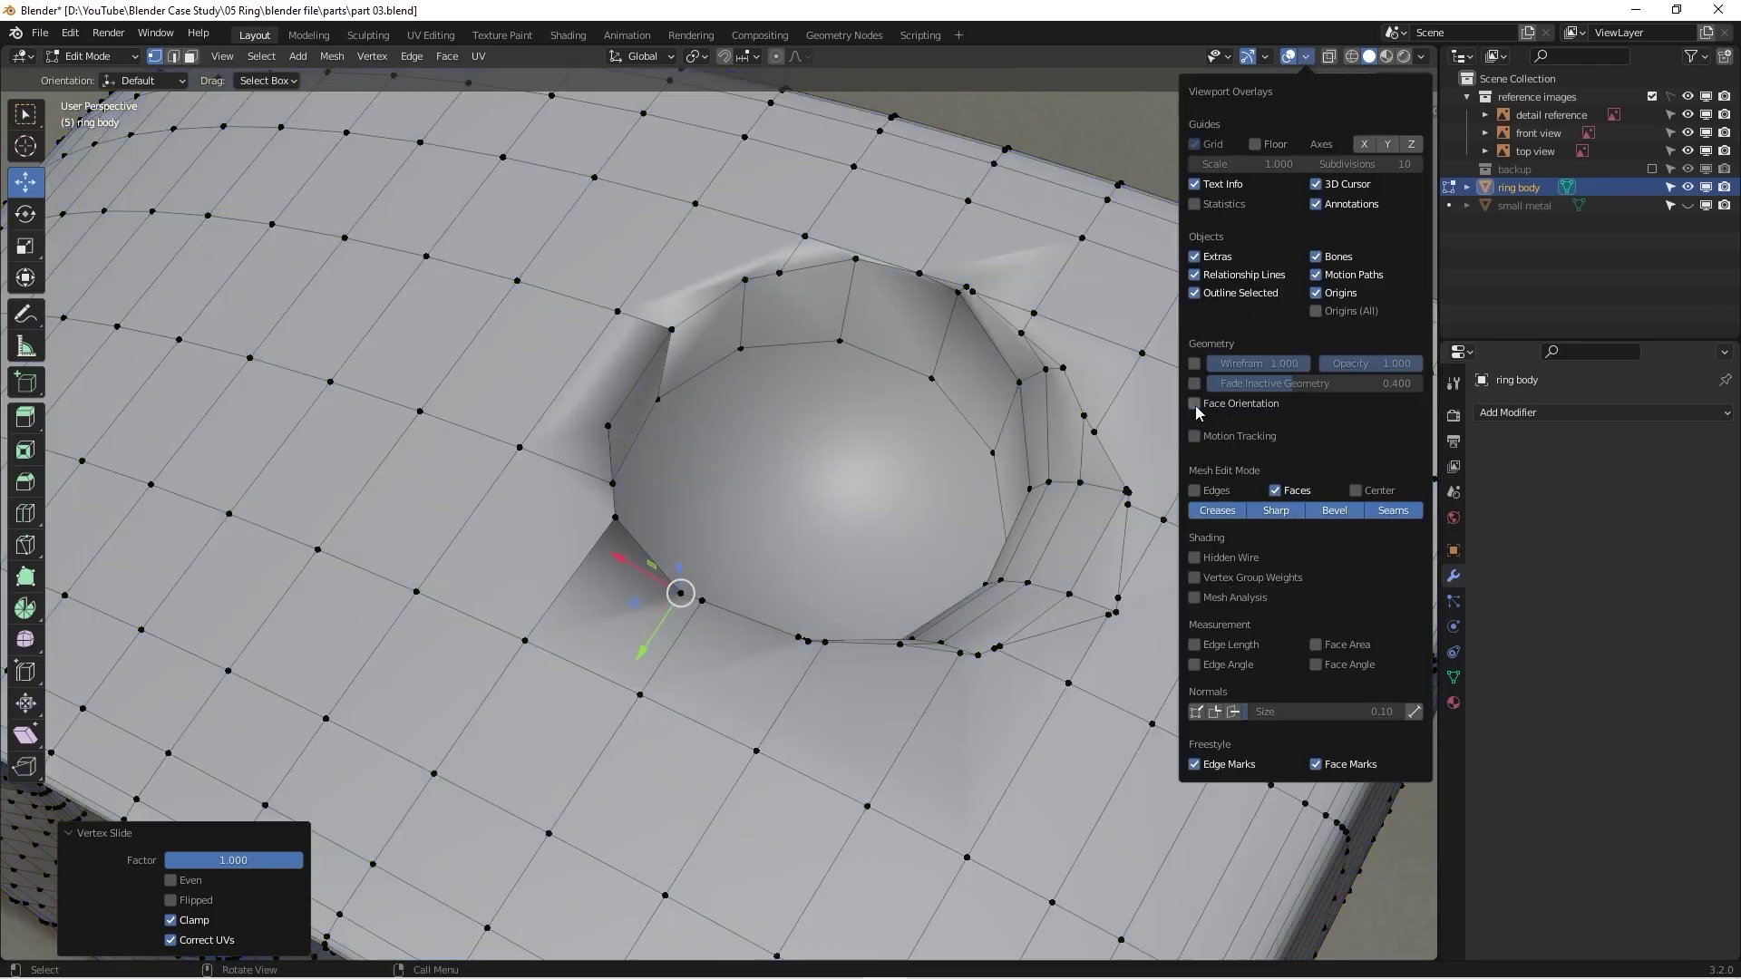
Step: Merge the position of the tiny-edge vertex with the neighbouring rim corner beside the inner wall by sliding it at factor 1.000
middle_click_drag(635, 544, 748, 587)
scroll(710, 614, "up", 3)
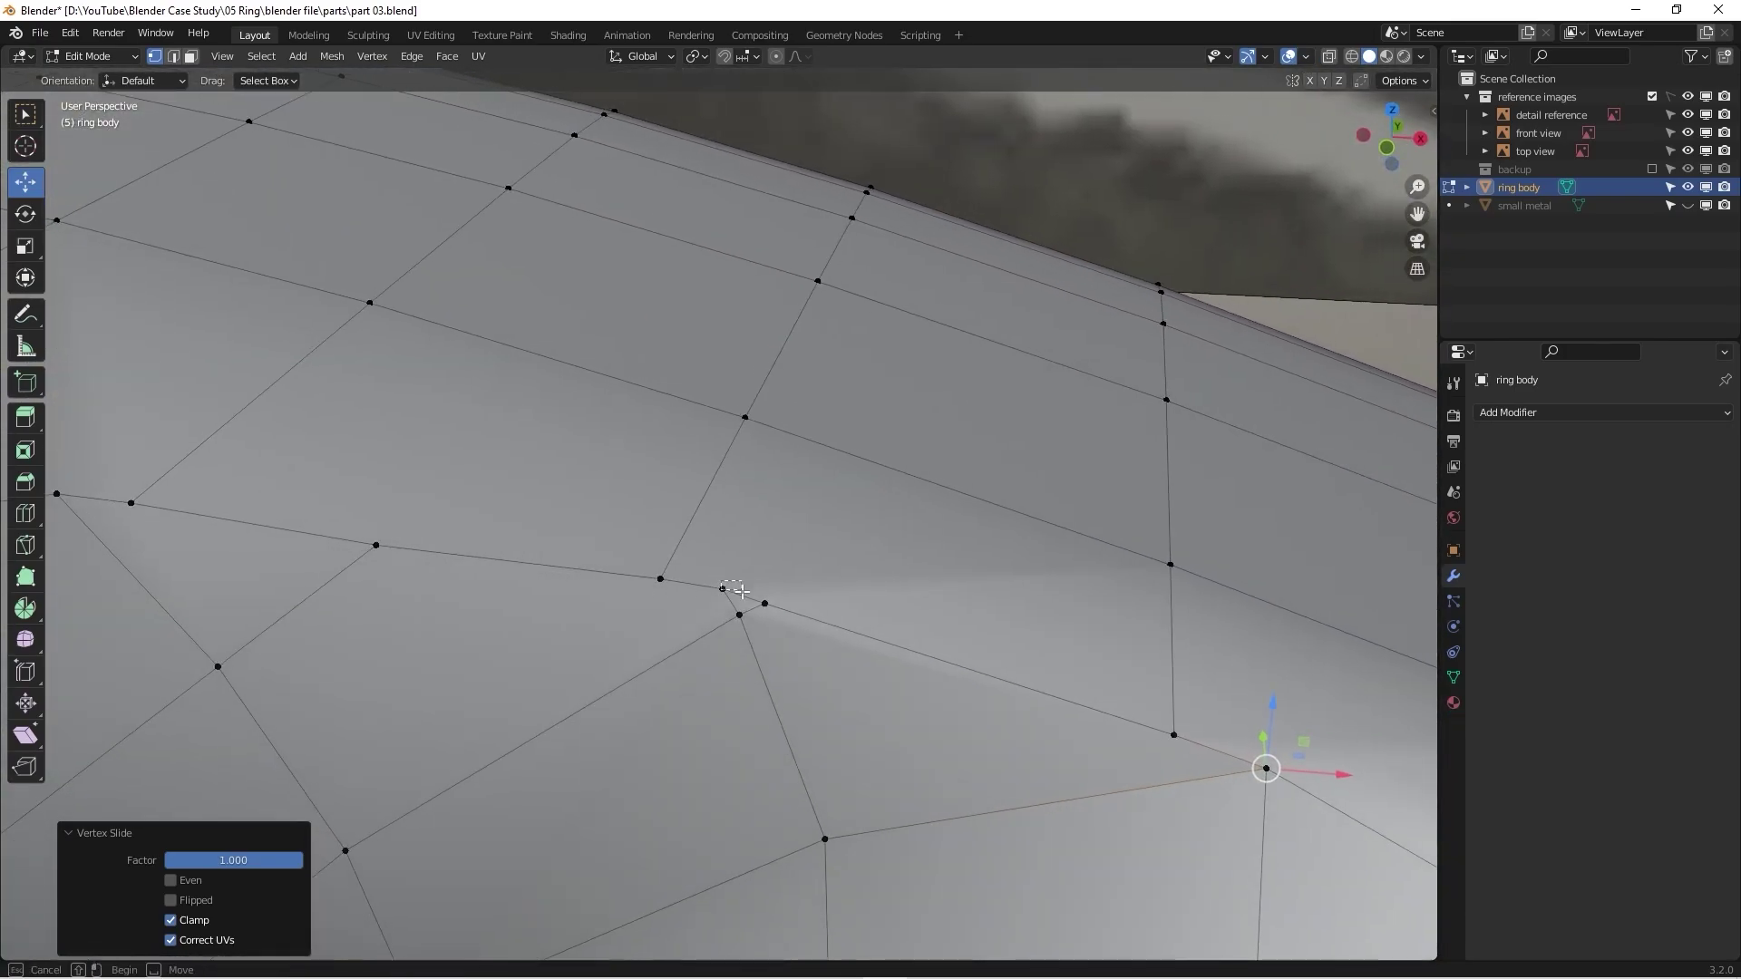
left_click(763, 577)
key("g")
key("g")
left_click(788, 609)
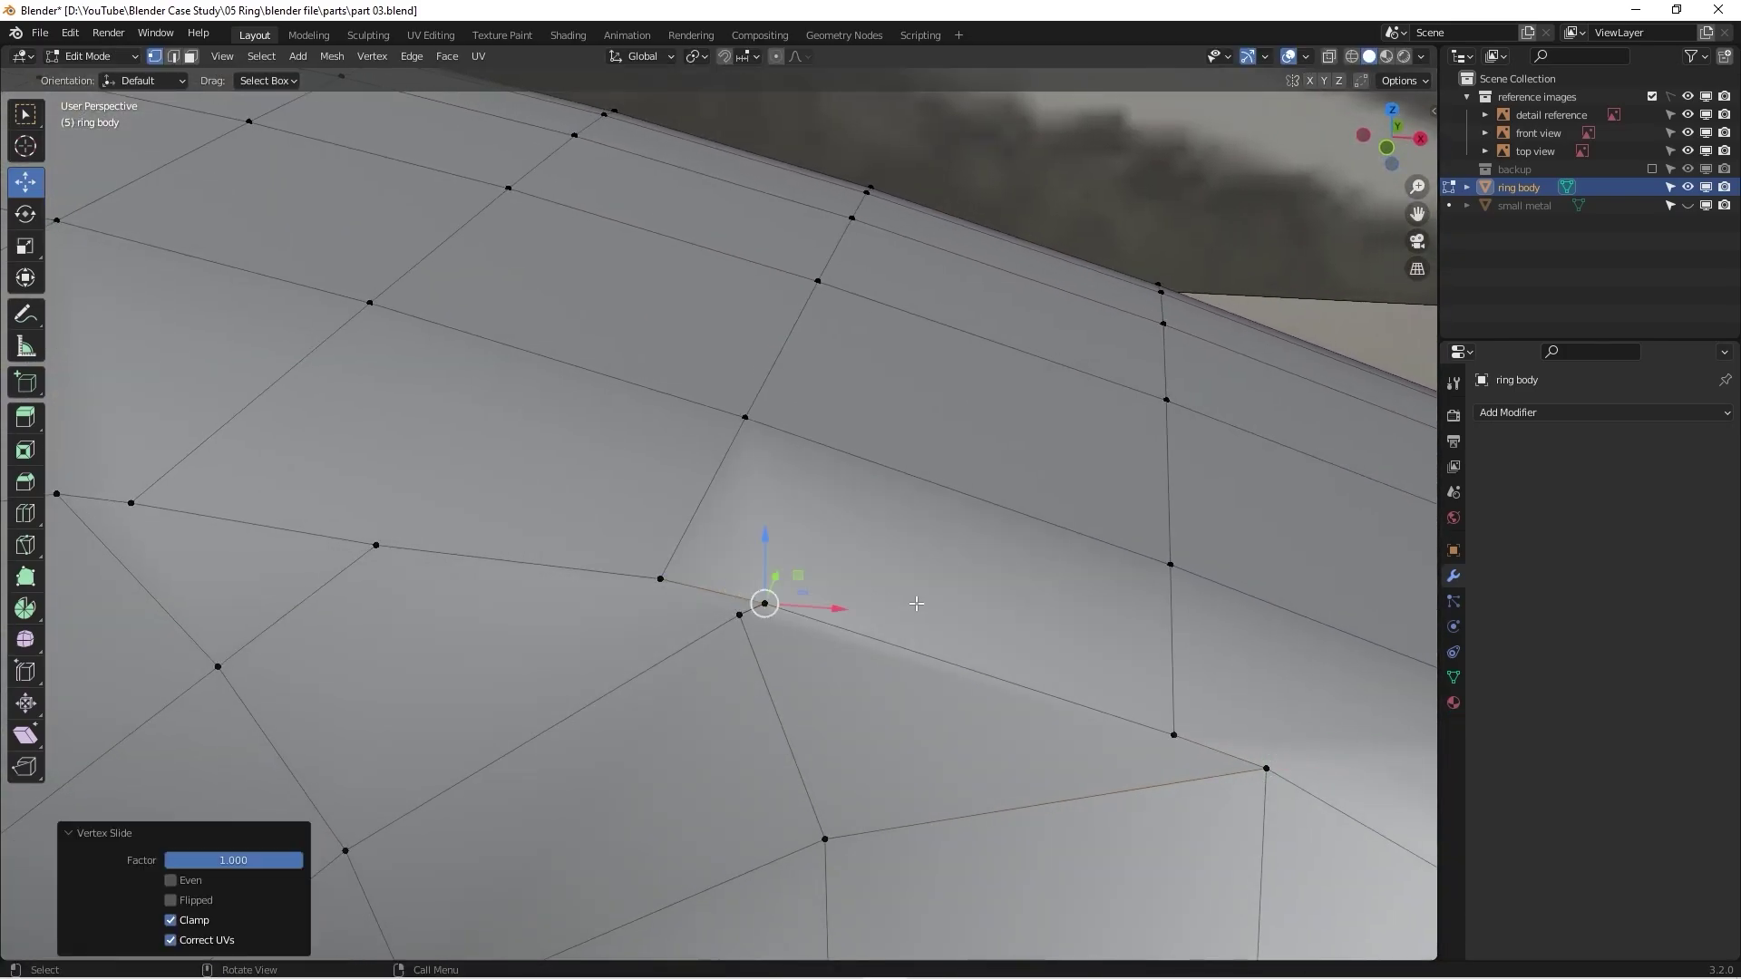
Step: Slide the loose vertex beside the pointed top of the hole's rim fully onto the peak vertex
middle_click_drag(710, 607, 697, 544)
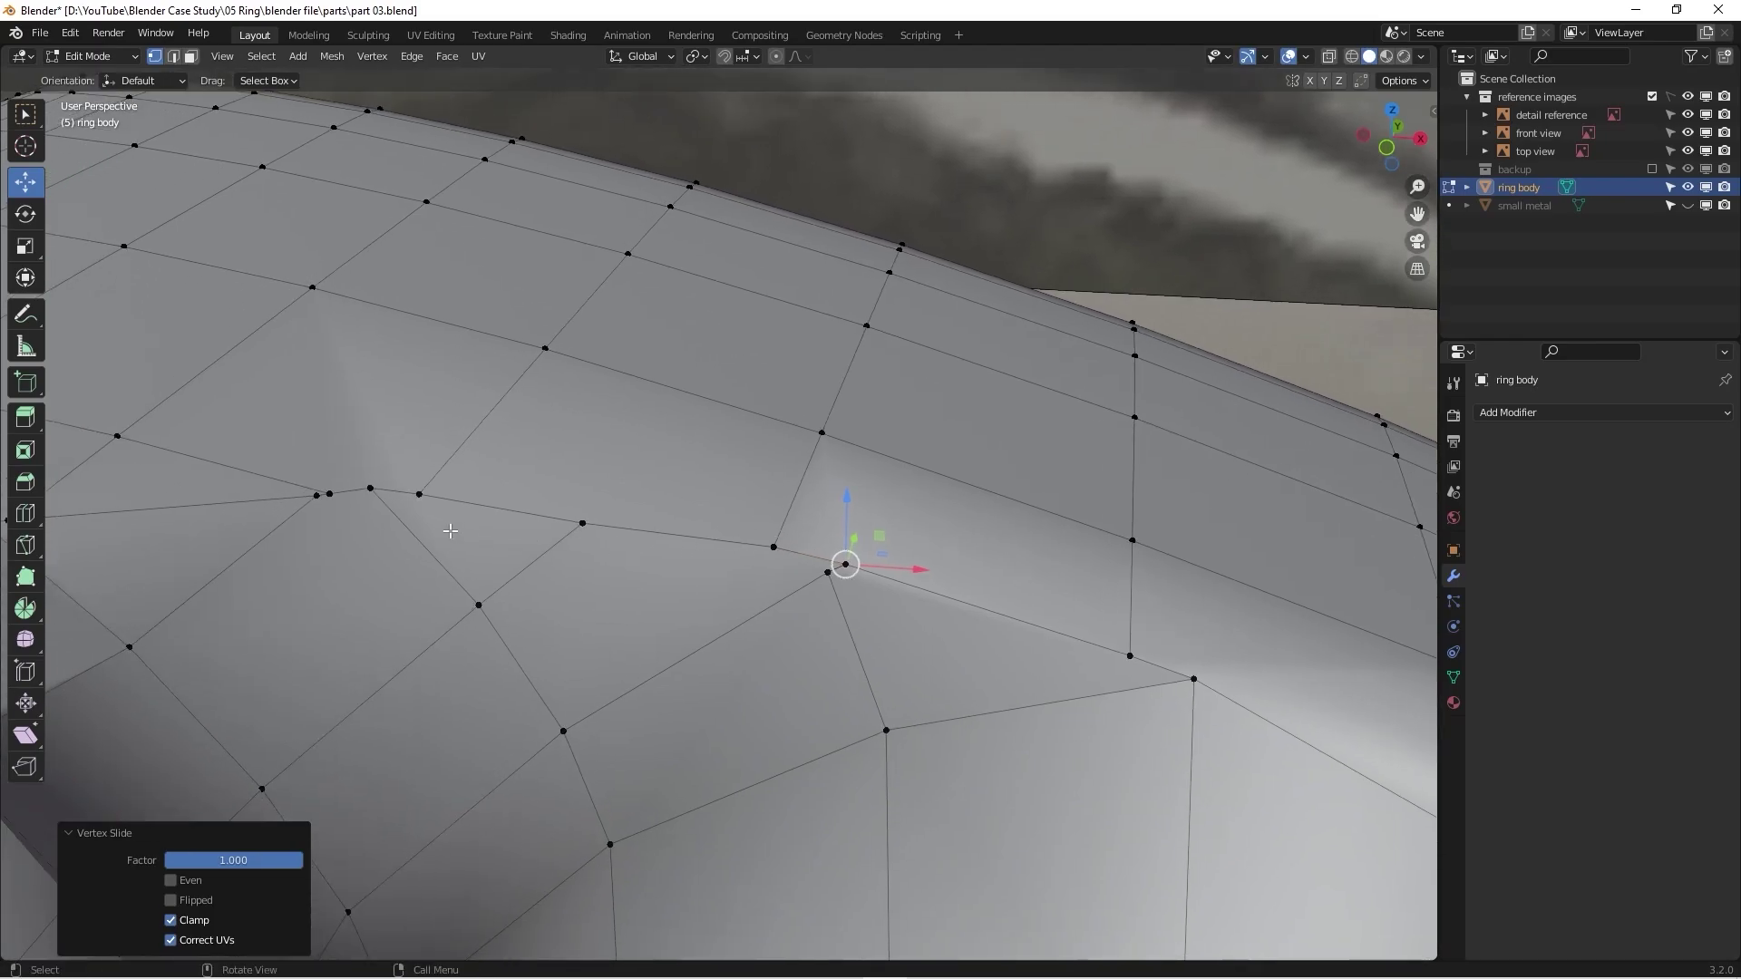
middle_click_drag(451, 531, 700, 505)
scroll(700, 505, "up", 3)
key("g")
key("g")
left_click(697, 400)
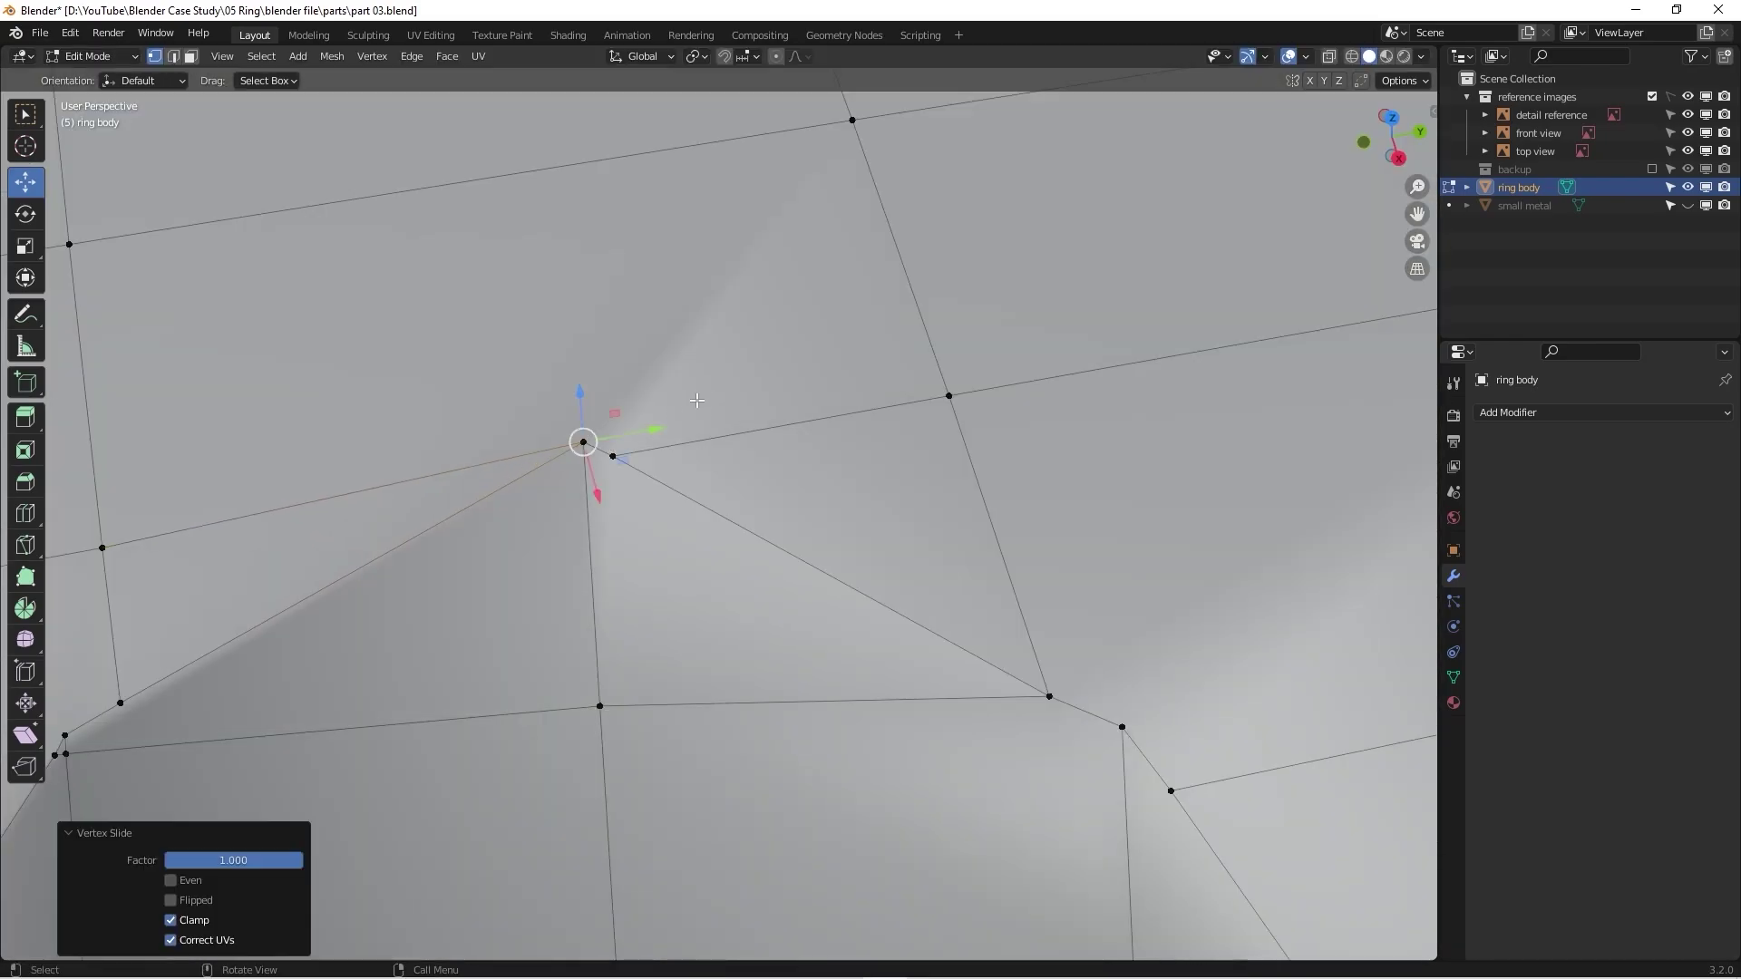
Step: Slide the remaining close vertex on the other side of the rim's peak onto that same peak, with factor 1.000
left_click(697, 400)
key("g")
key("g")
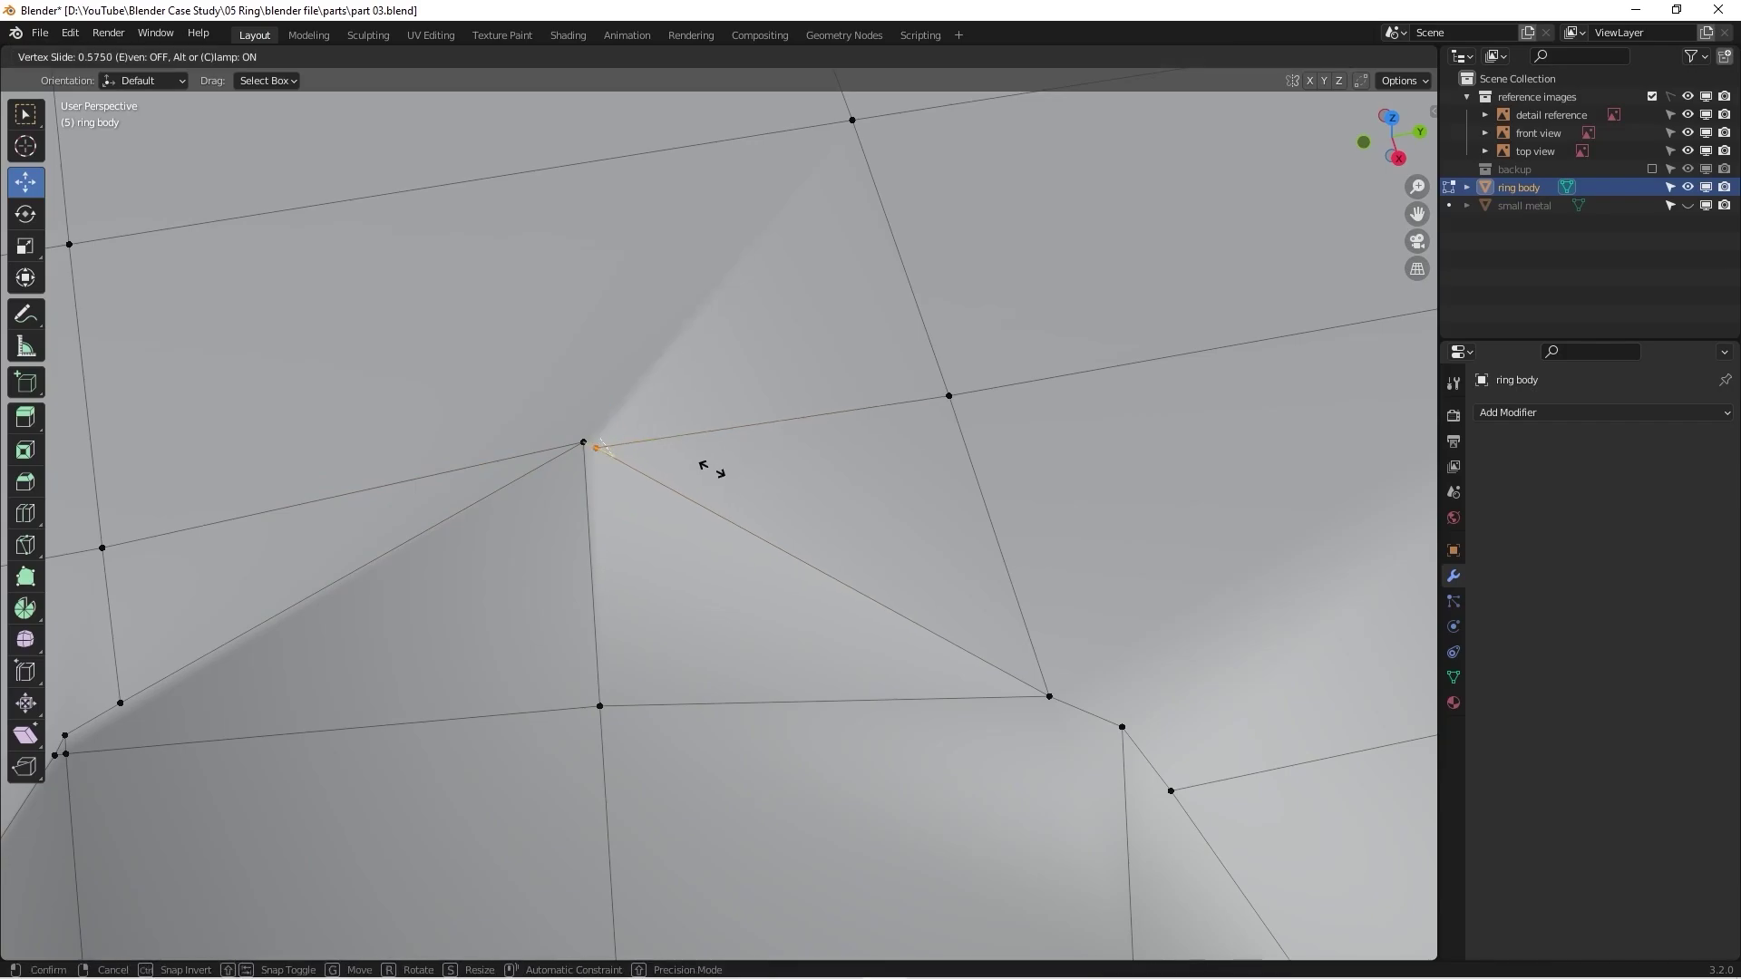
left_click(700, 466)
scroll(702, 458, "down", 3)
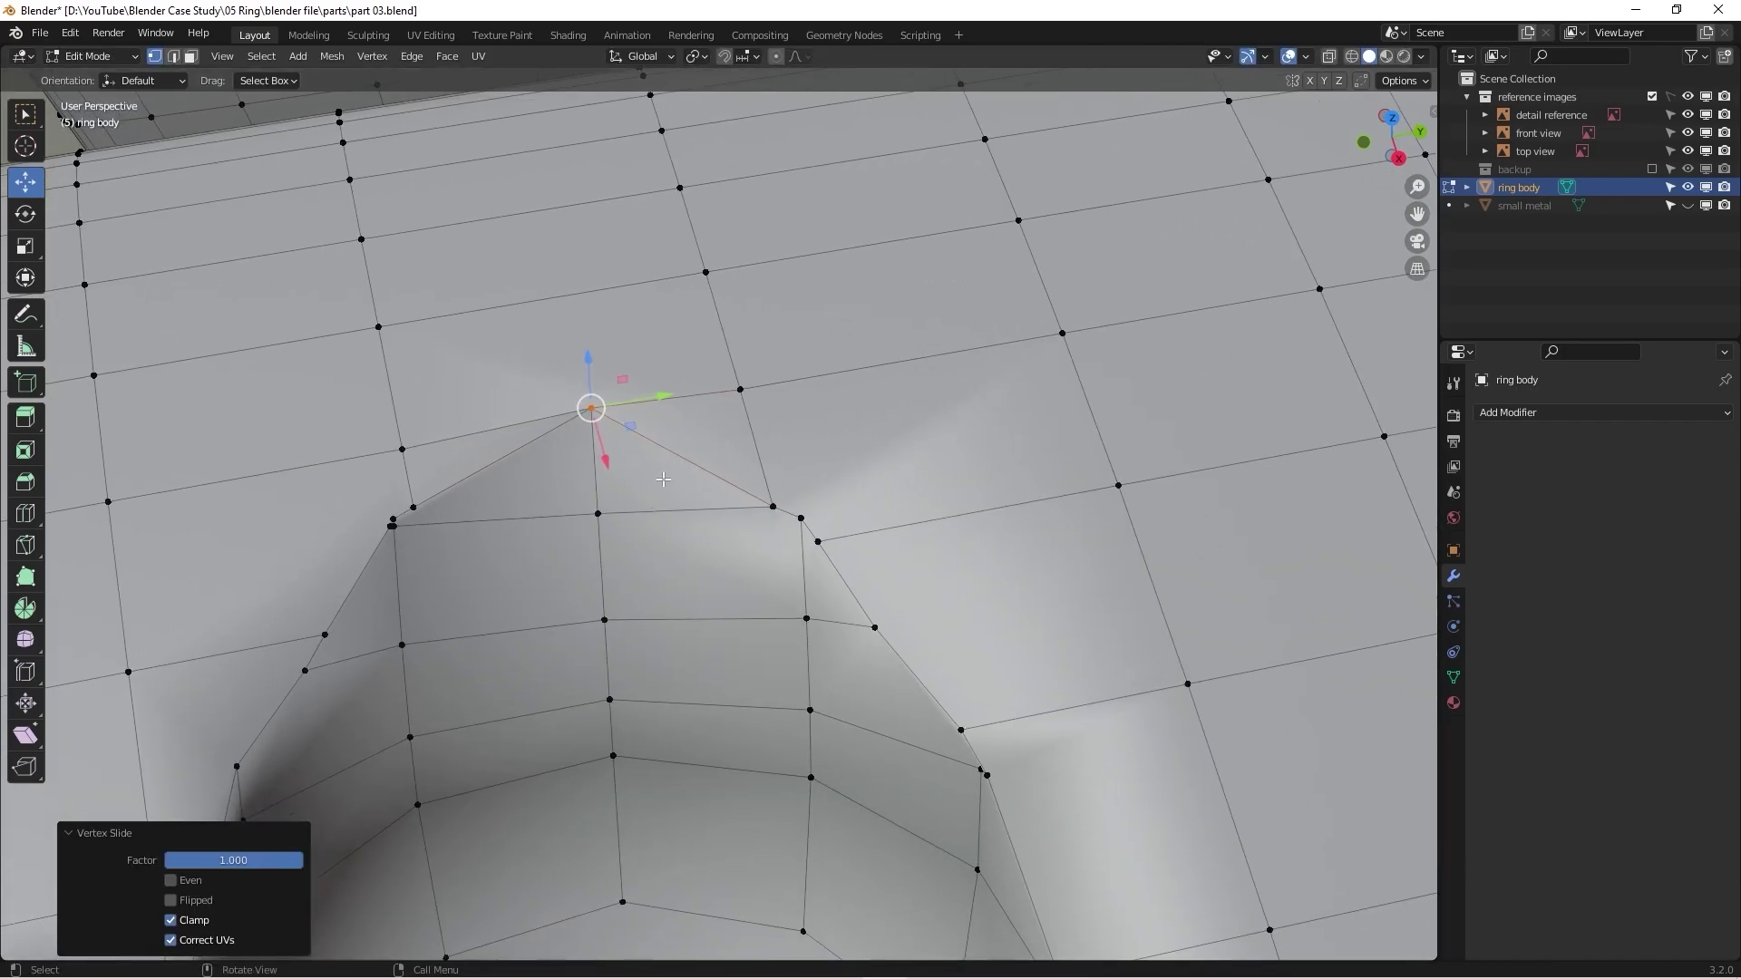
Step: Slide the doubled vertex at the next rim corner fully along its short edge onto the corner vertex
scroll(663, 480, "down", 3)
middle_click_drag(663, 480, 553, 448)
scroll(626, 426, "up", 6)
left_click(668, 388)
key("g")
key("g")
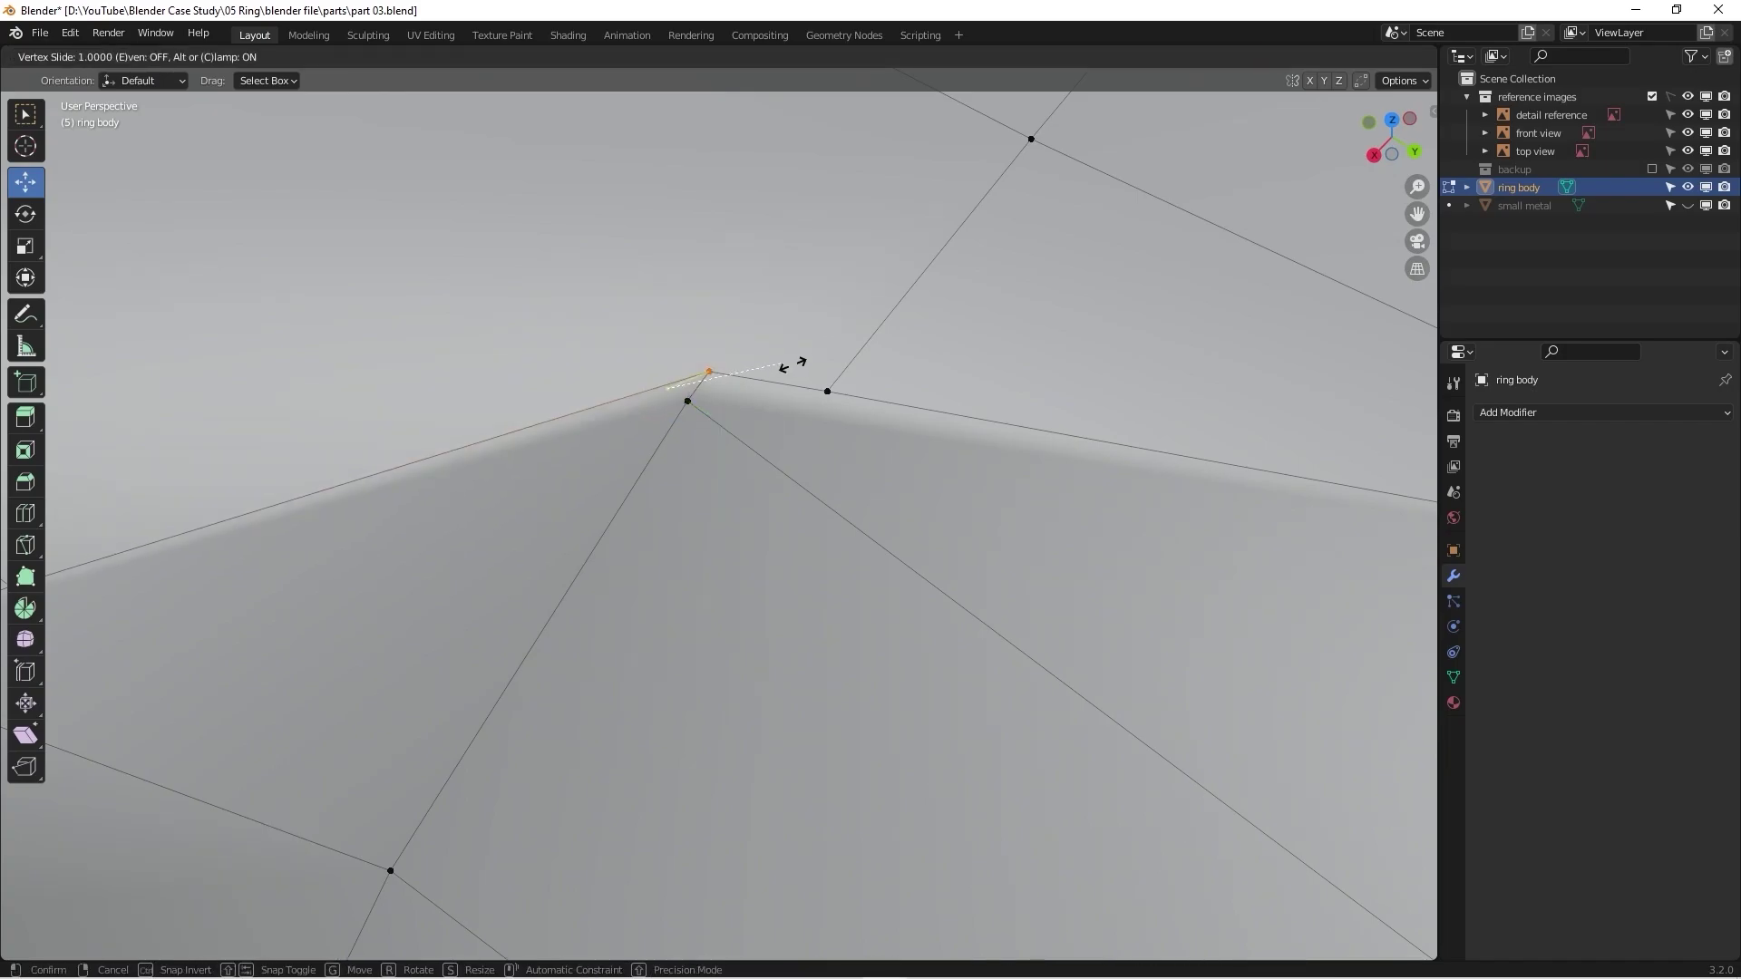
left_click(693, 410)
left_click_drag(687, 400, 702, 409)
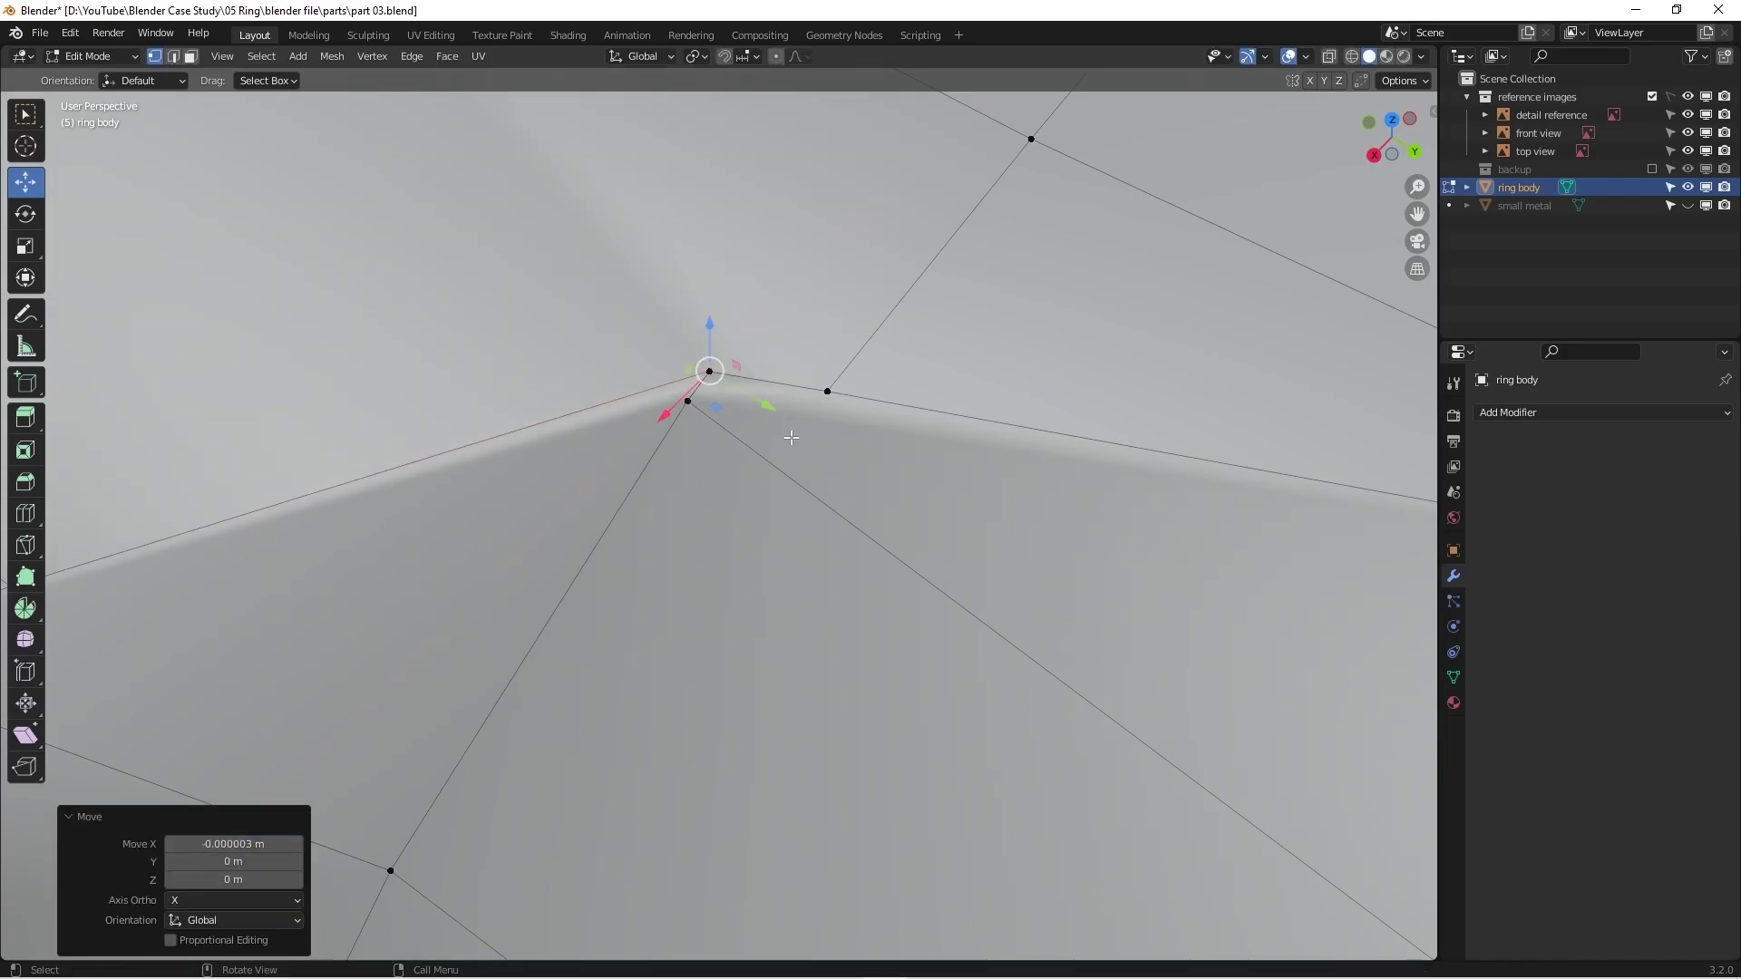
Step: Slide the inner-wall vertex just below that rim corner up onto the corner, using a factor of 1.000
left_click(699, 432)
key("shift+v")
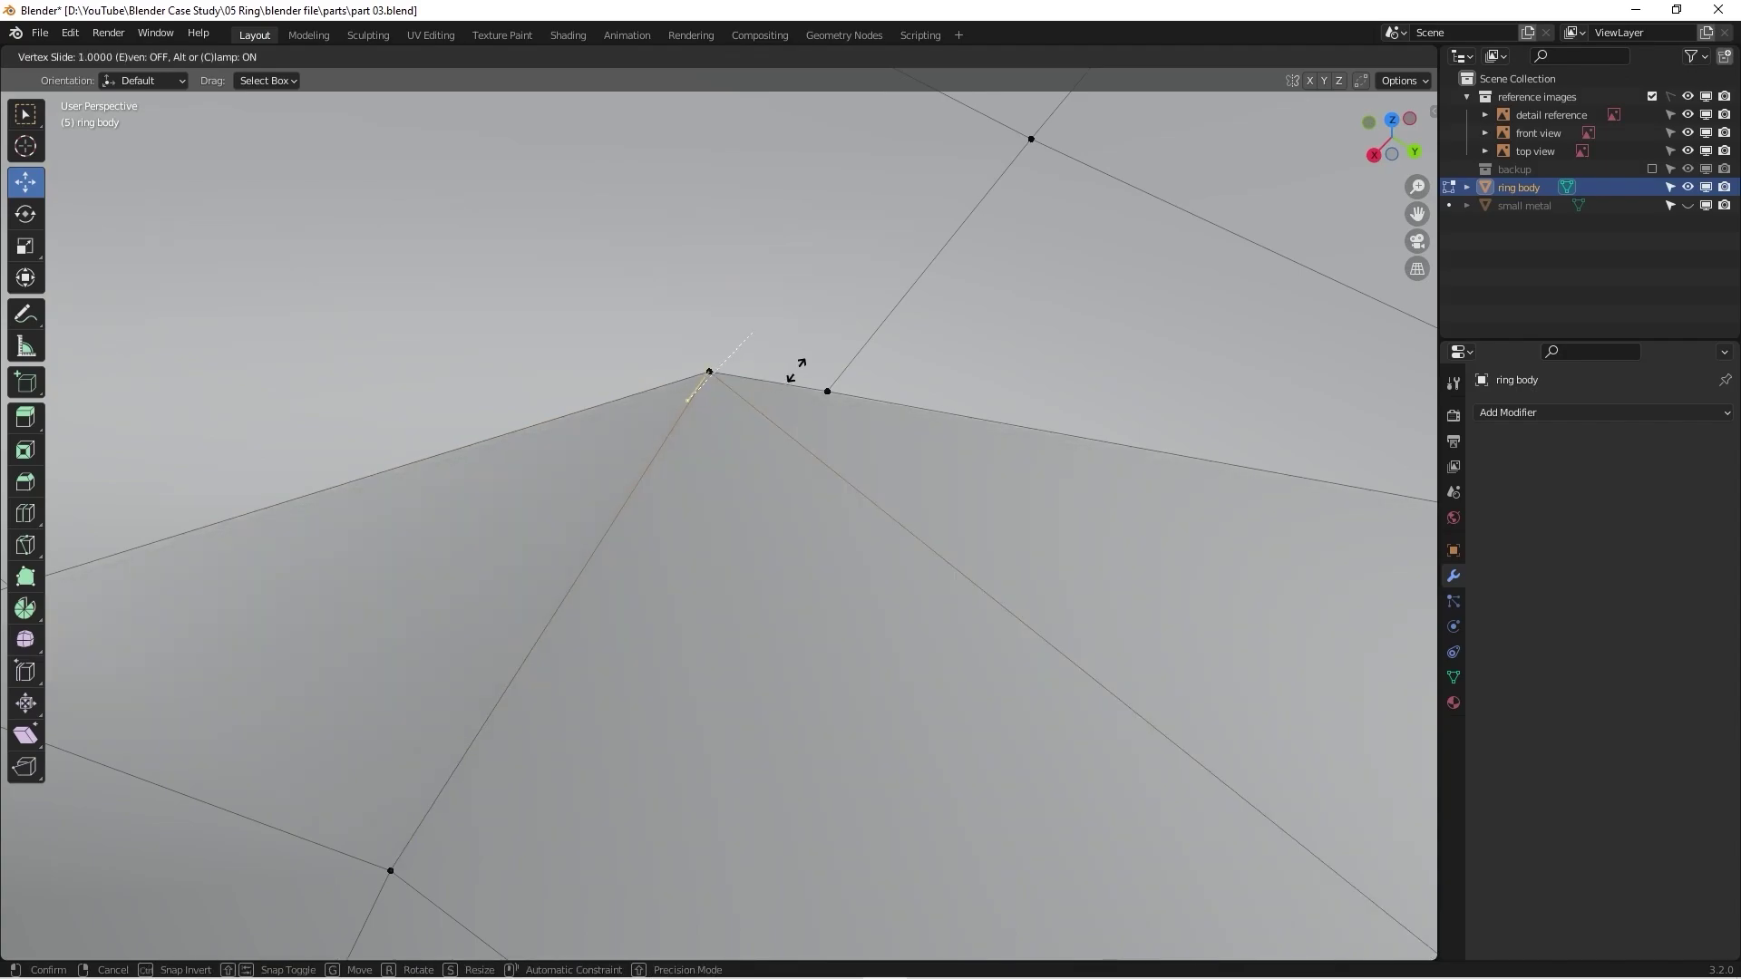
left_click(793, 370)
scroll(699, 430, "down", 5)
scroll(699, 429, "down", 5)
Step: Vertex-slide the left vertex of the close pair at the stretched rim highlight onto its neighbour
middle_click_drag(767, 574, 962, 633)
scroll(735, 337, "up", 3)
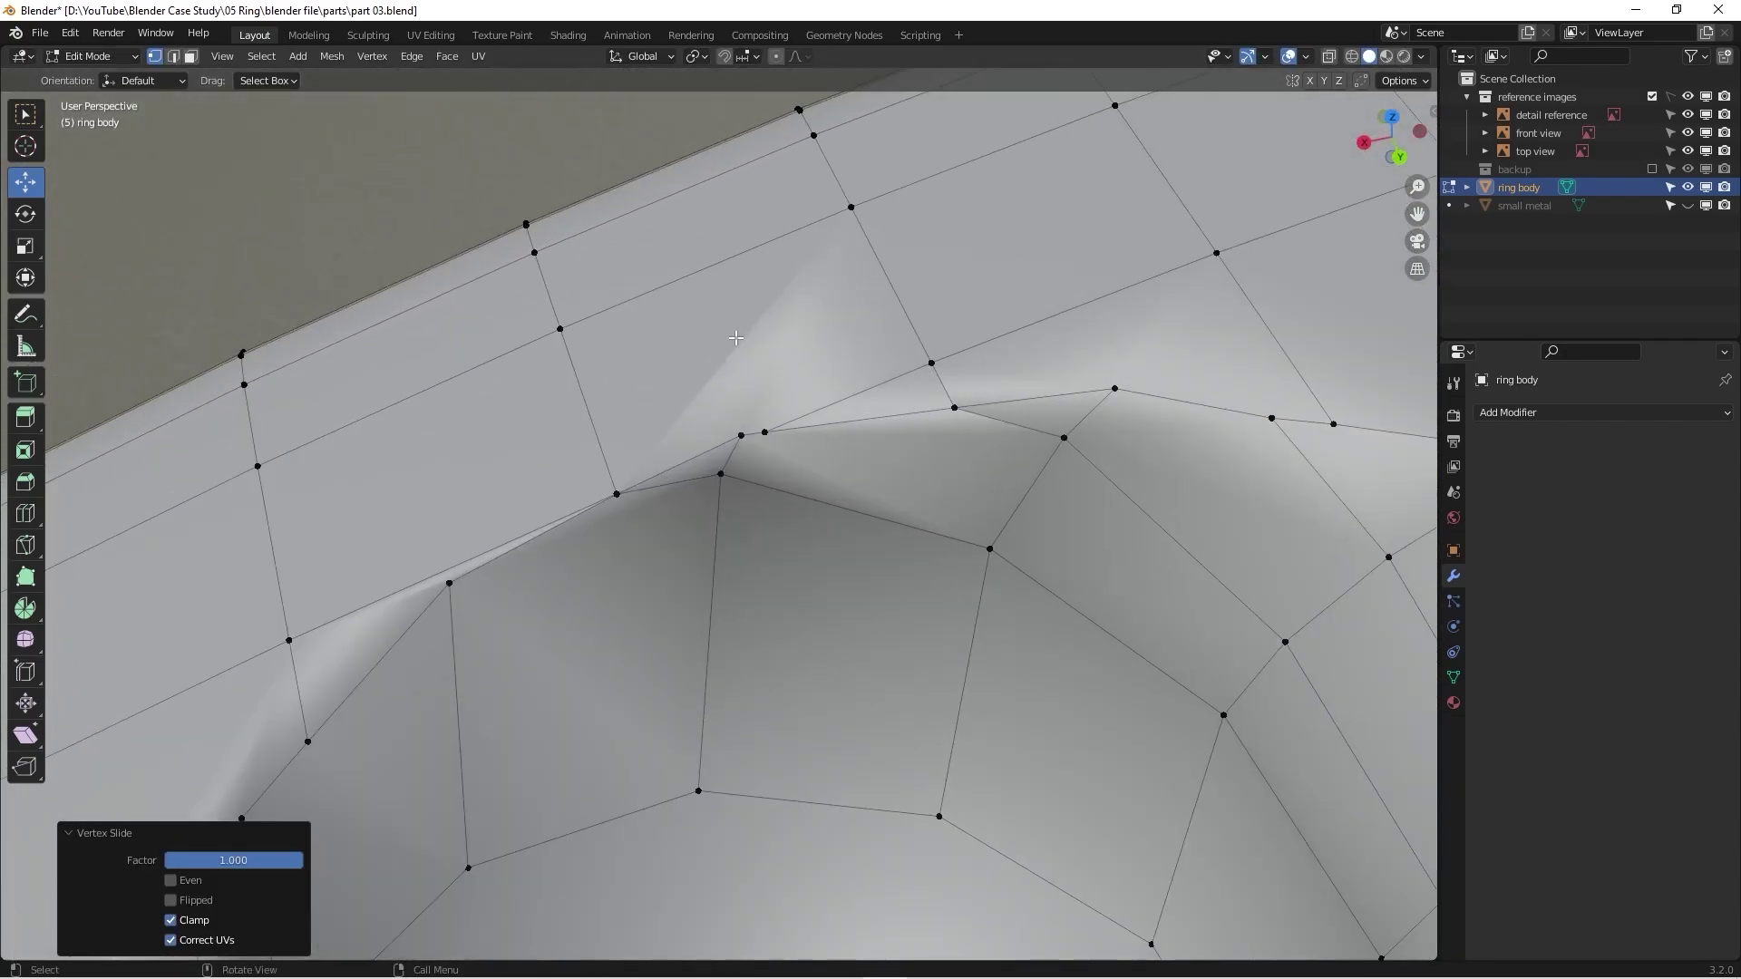
left_click(735, 432)
key("shift+v")
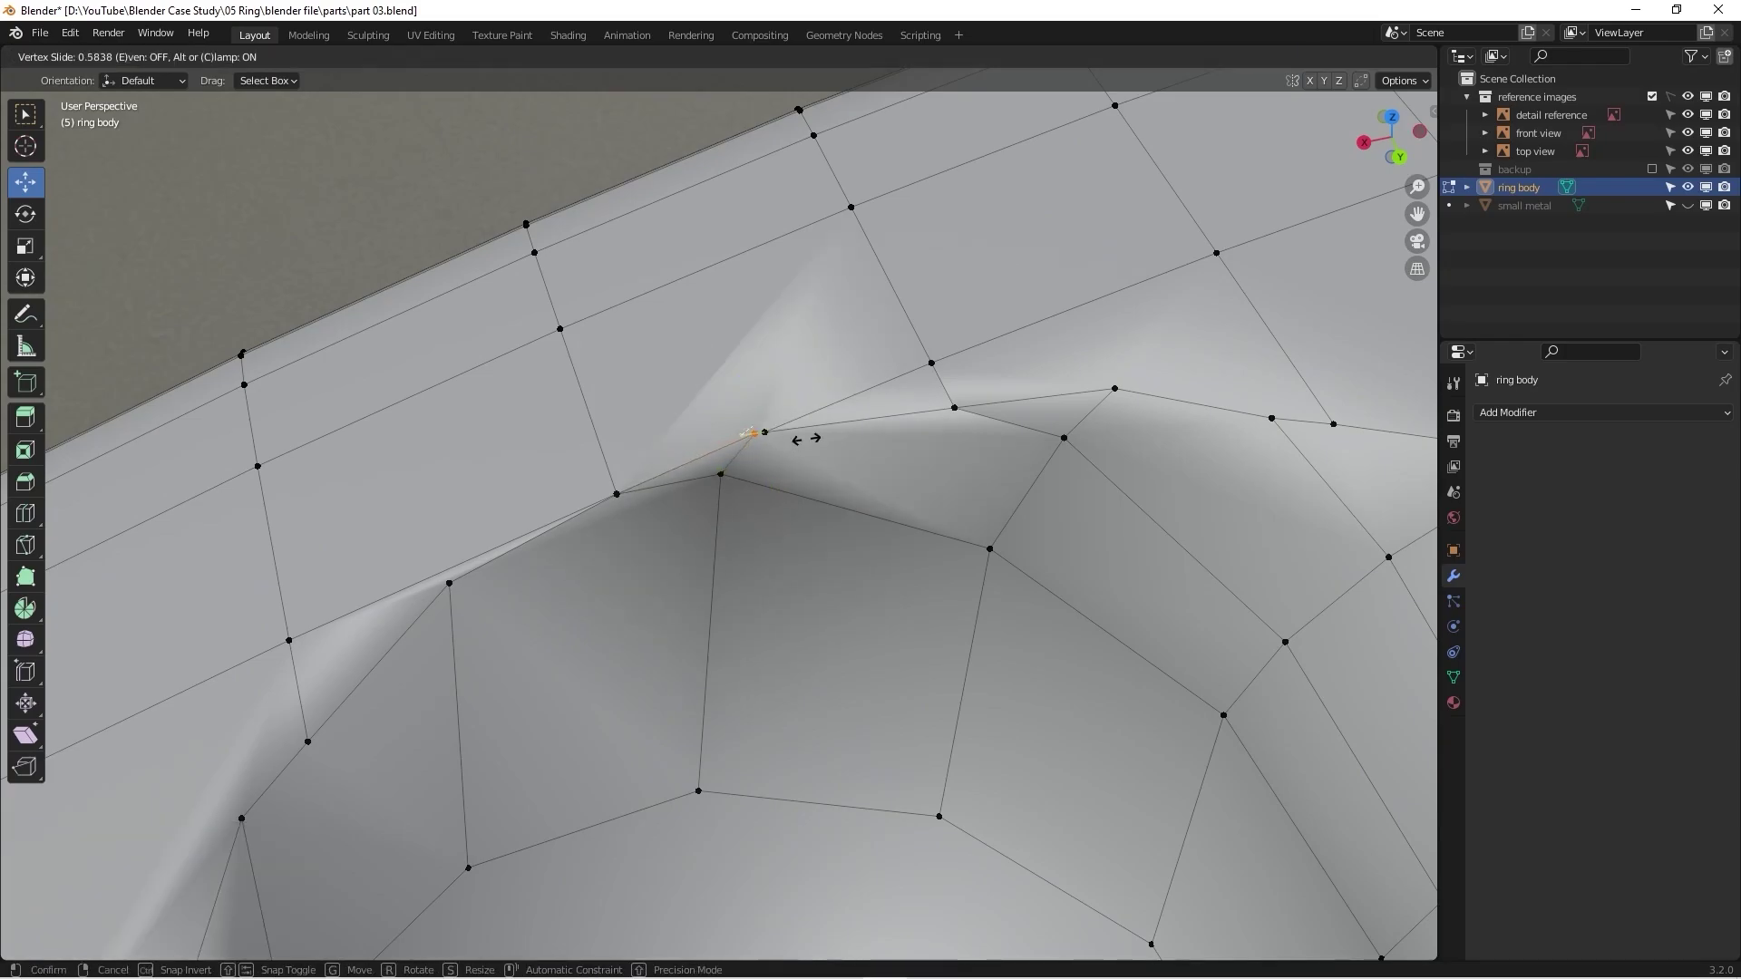
left_click(796, 446)
Step: Slide the rim vertex that ends the outer grid edge down onto the inner-wall corner vertex, with factor 1.000
middle_click_drag(796, 446, 765, 357)
scroll(765, 357, "down", 3)
scroll(828, 569, "up", 3)
scroll(828, 569, "down", 3)
middle_click_drag(829, 569, 610, 568)
scroll(876, 541, "up", 6)
key("shift+b")
left_click(875, 542)
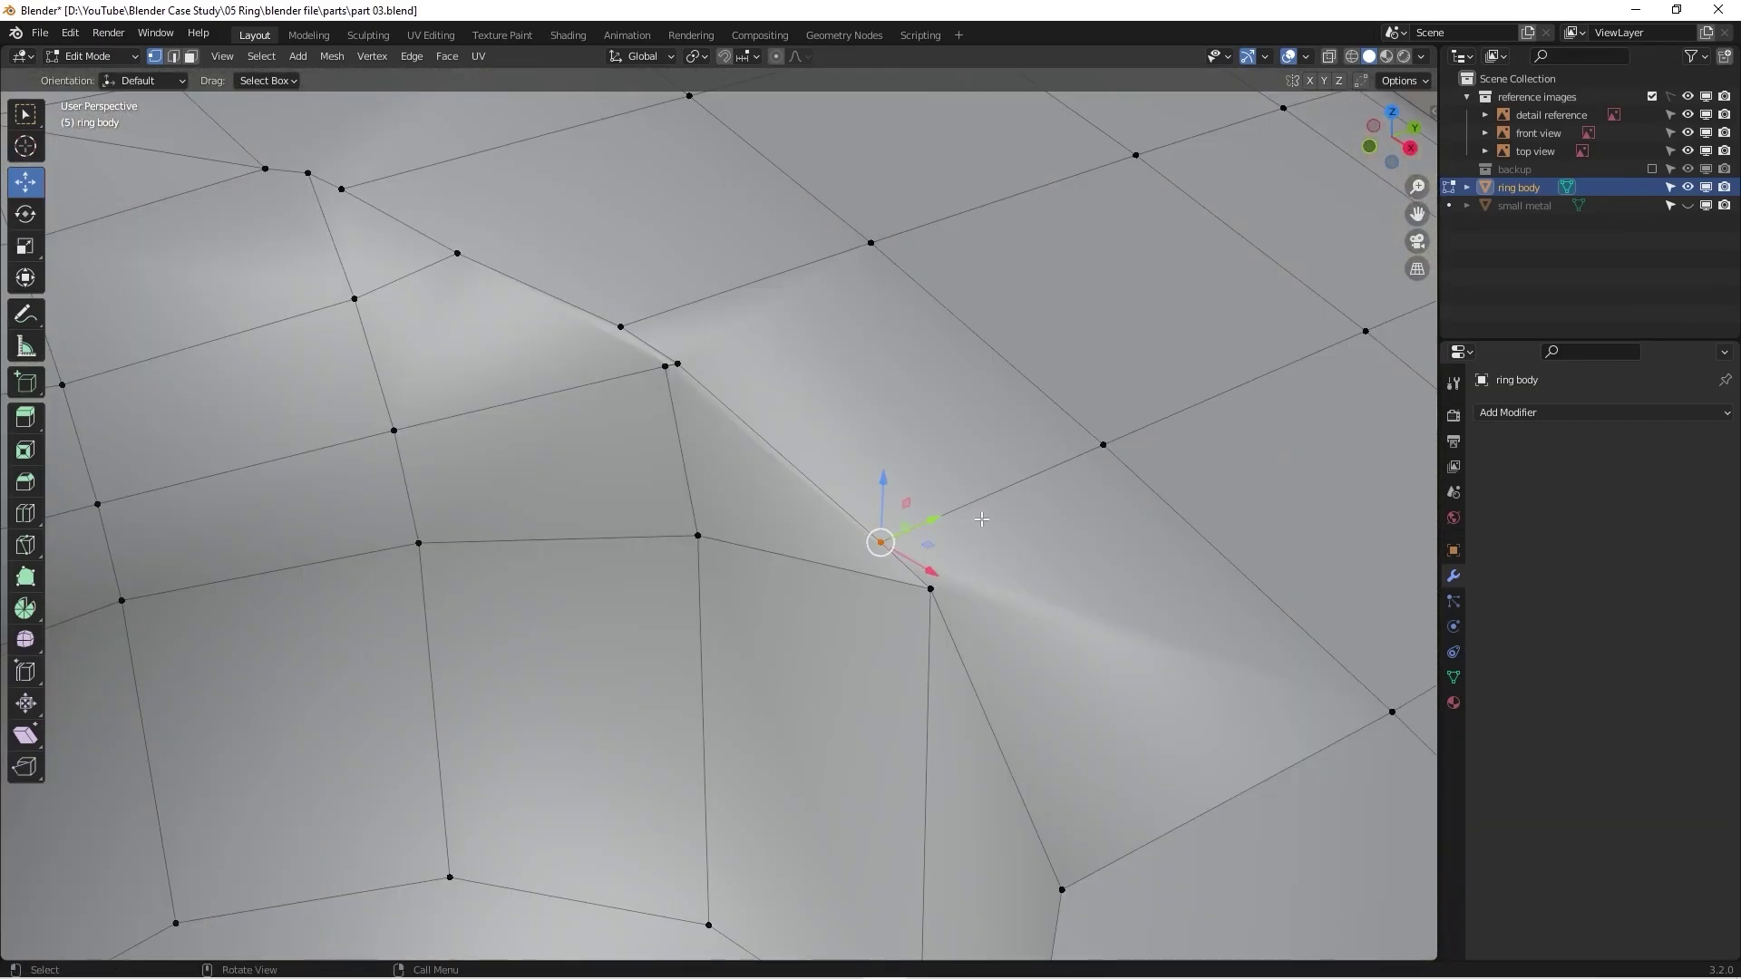
key("shift+v")
left_click(1034, 544)
scroll(845, 466, "down", 3)
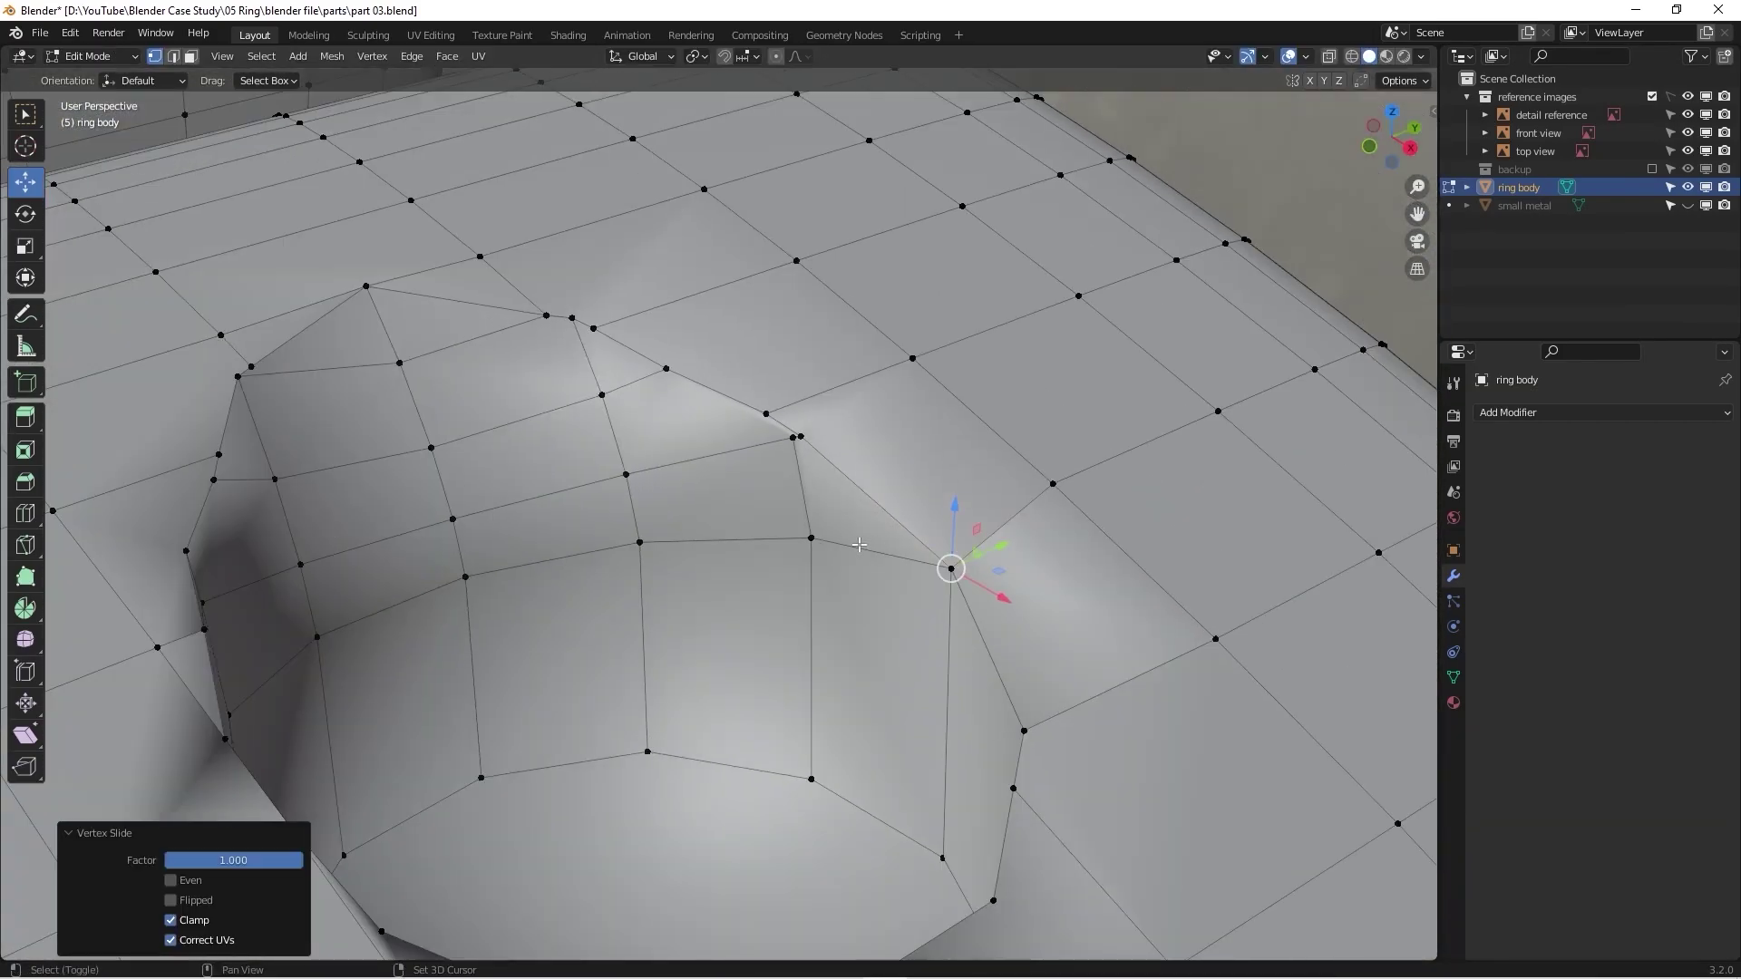
Step: Slide the inner-wall vertex crowding the rim away along its wall edge, using a factor of 0.384
scroll(845, 466, "up", 3)
scroll(823, 513, "up", 1)
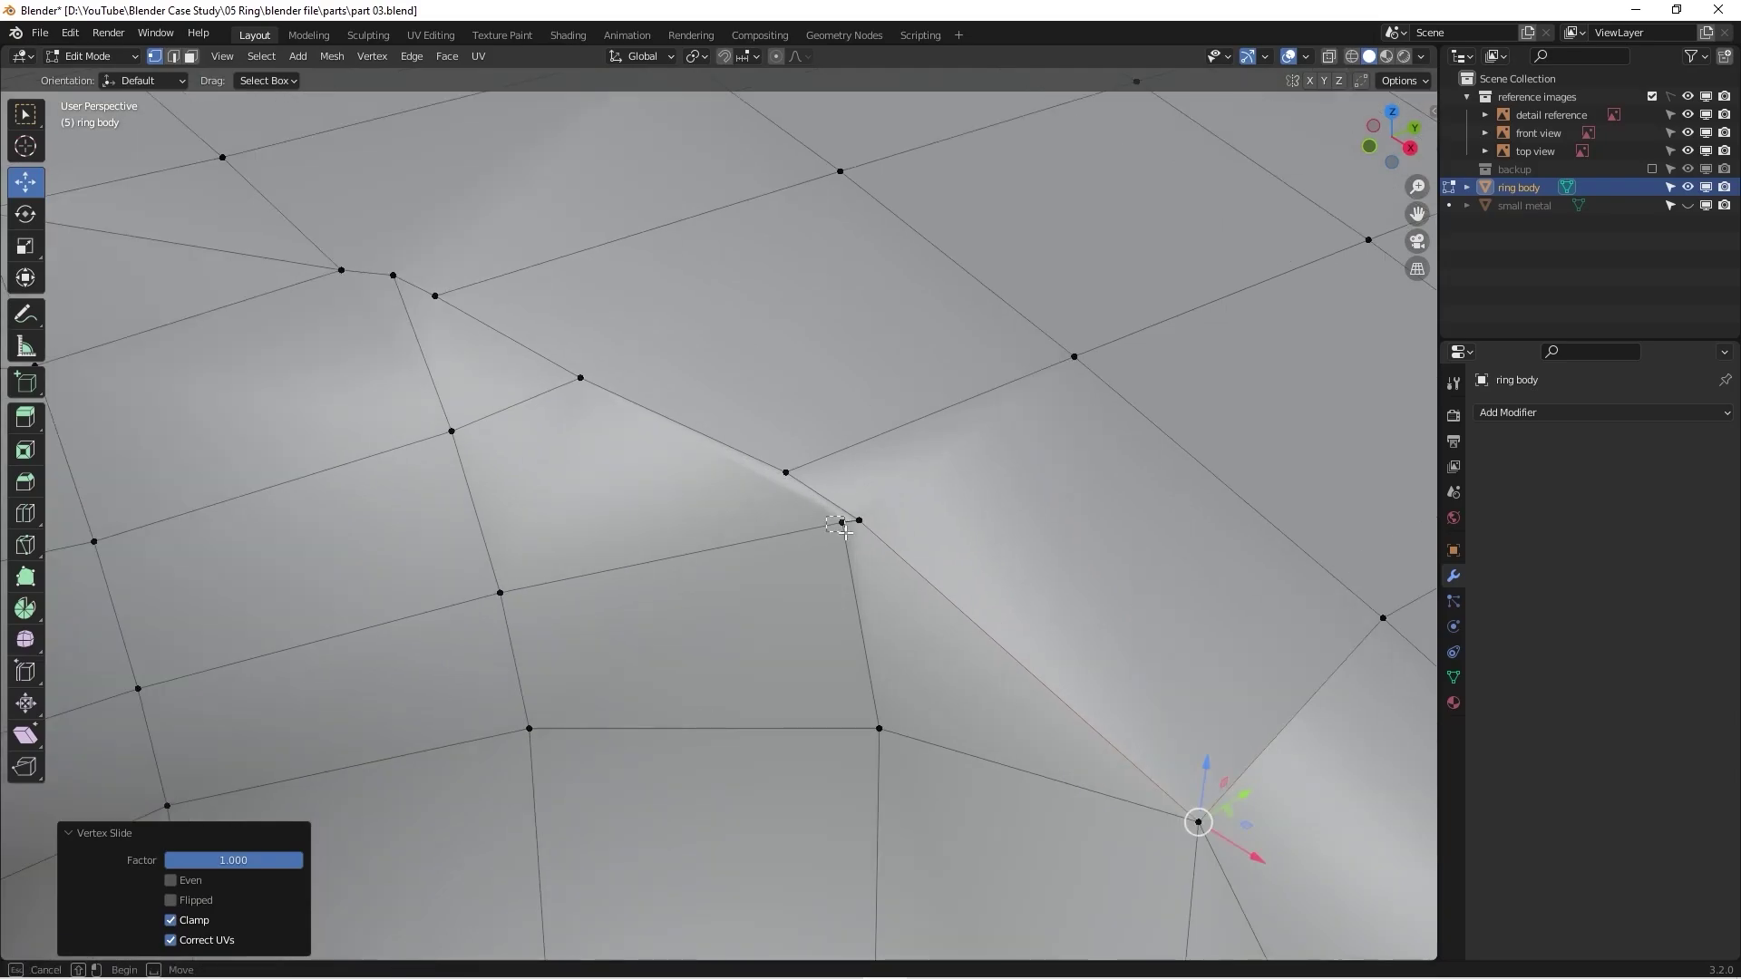
left_click(842, 526)
key("shift+v")
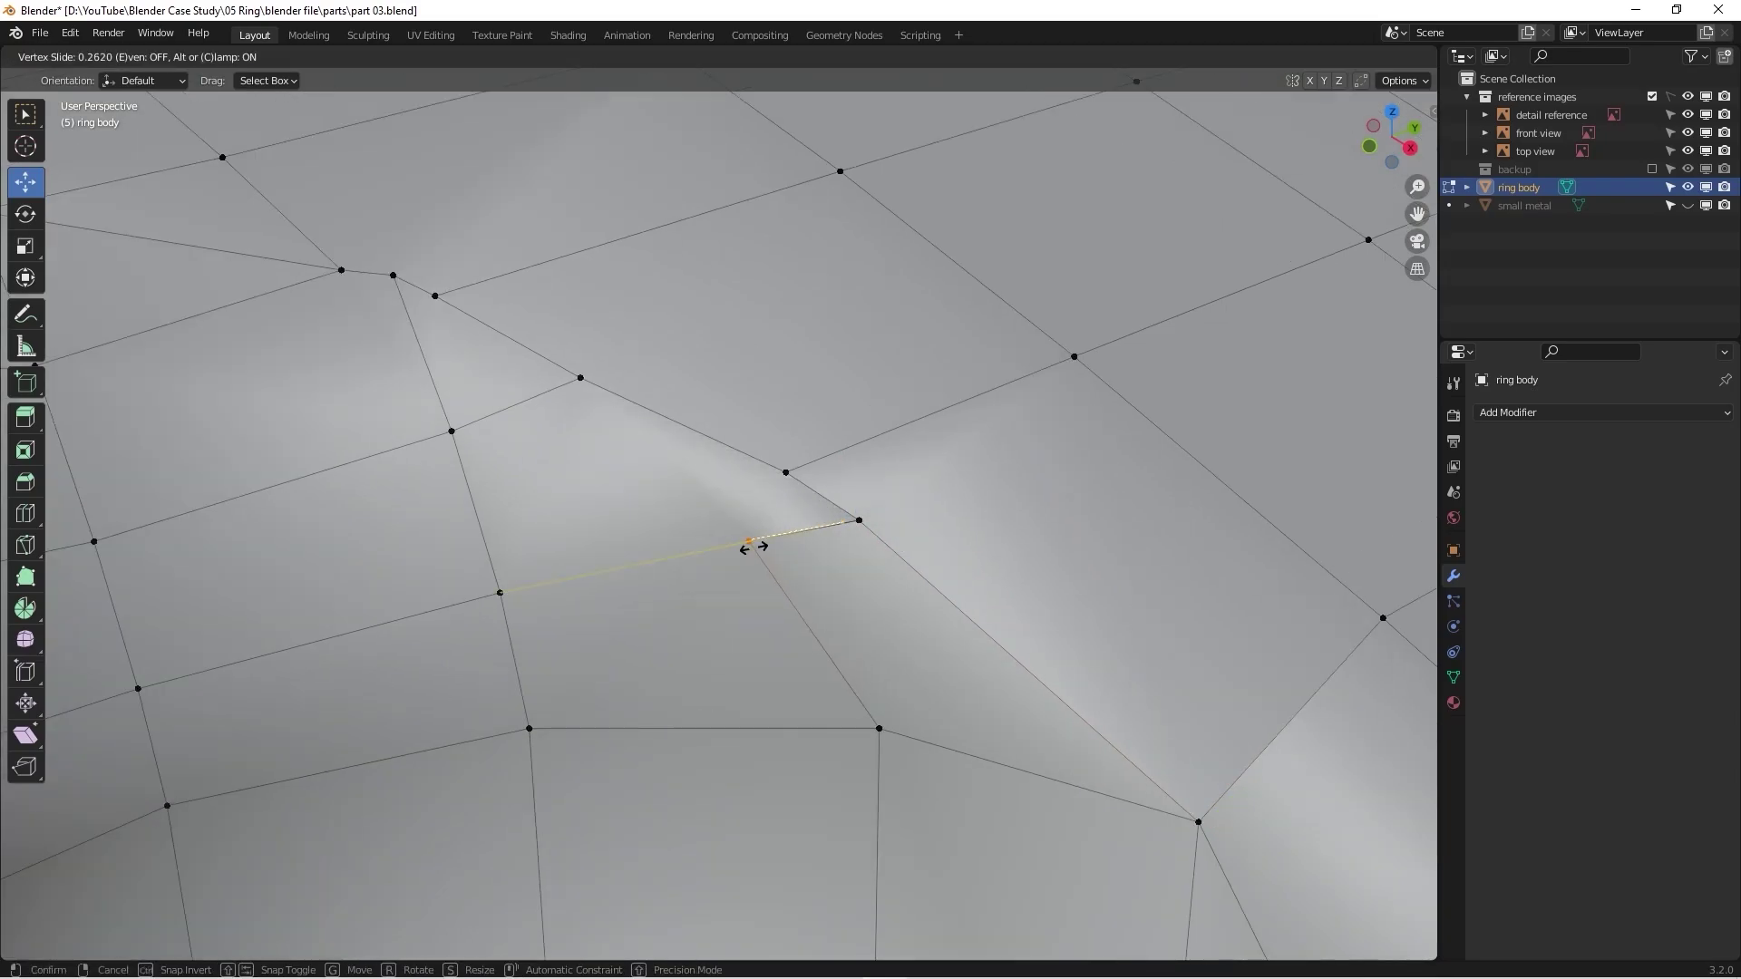
left_click(753, 547)
scroll(709, 494, "down", 5)
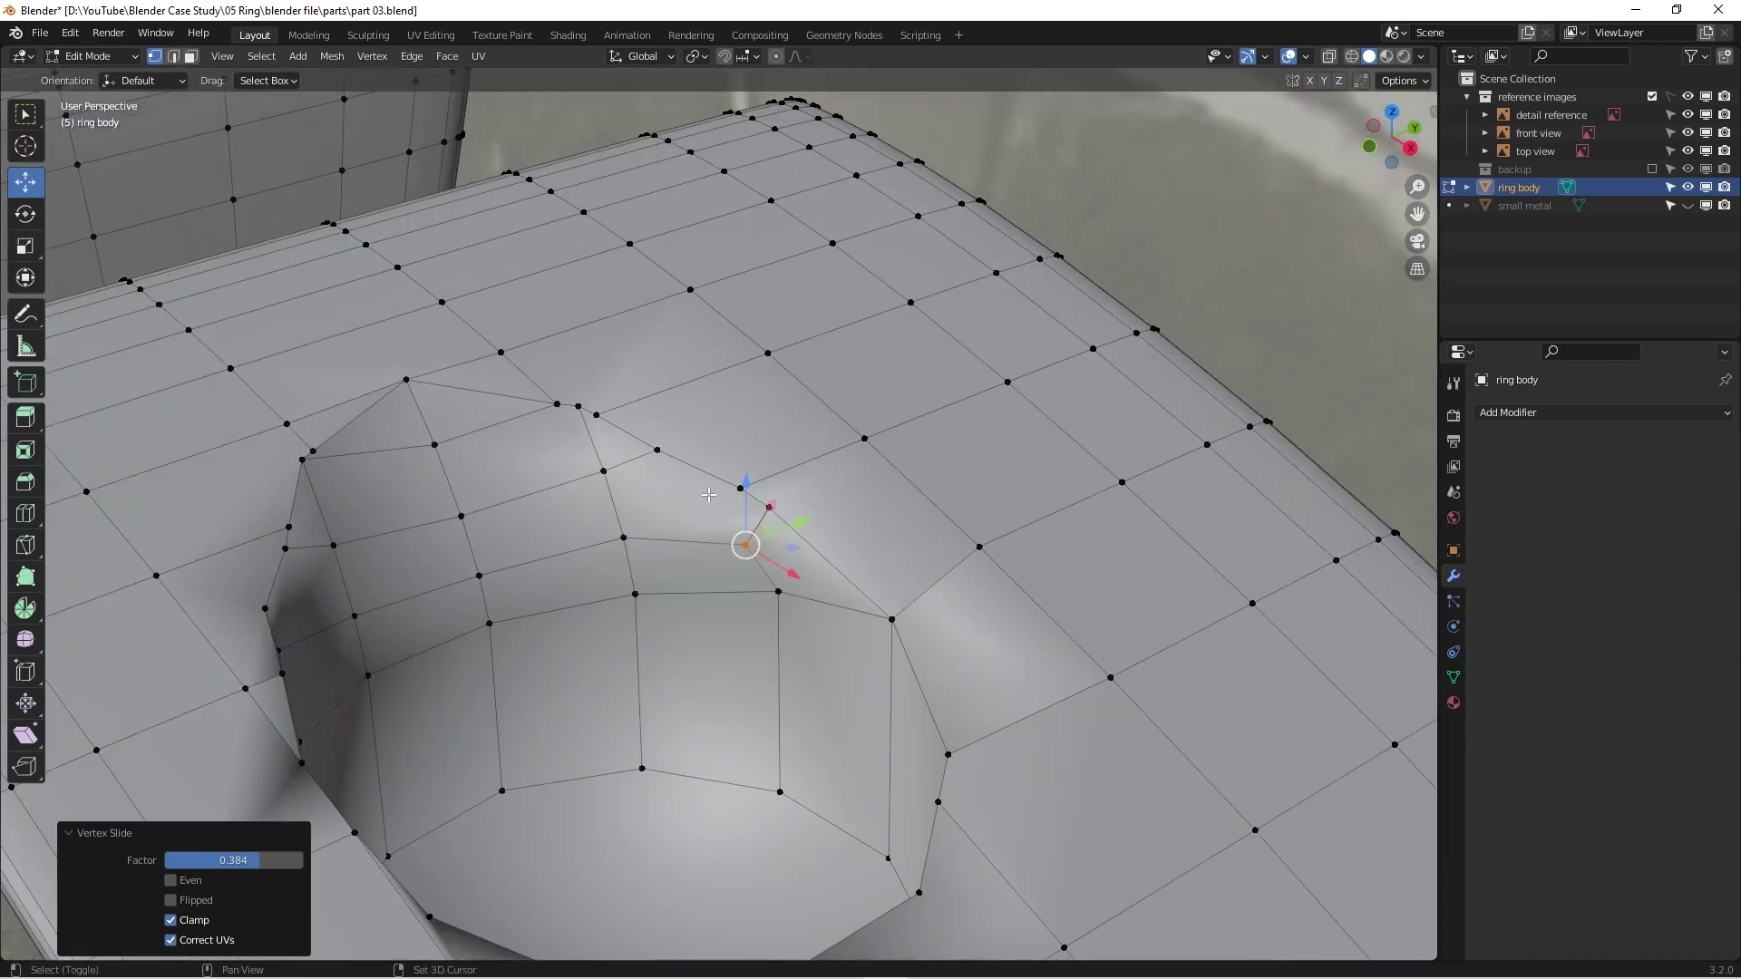
Step: Slide the crowded inner-wall vertex on the opposite side of the hole away from the rim by factors of 0.431 and 0.229
middle_click_drag(709, 495, 621, 484)
left_click(683, 481)
key("shift+v")
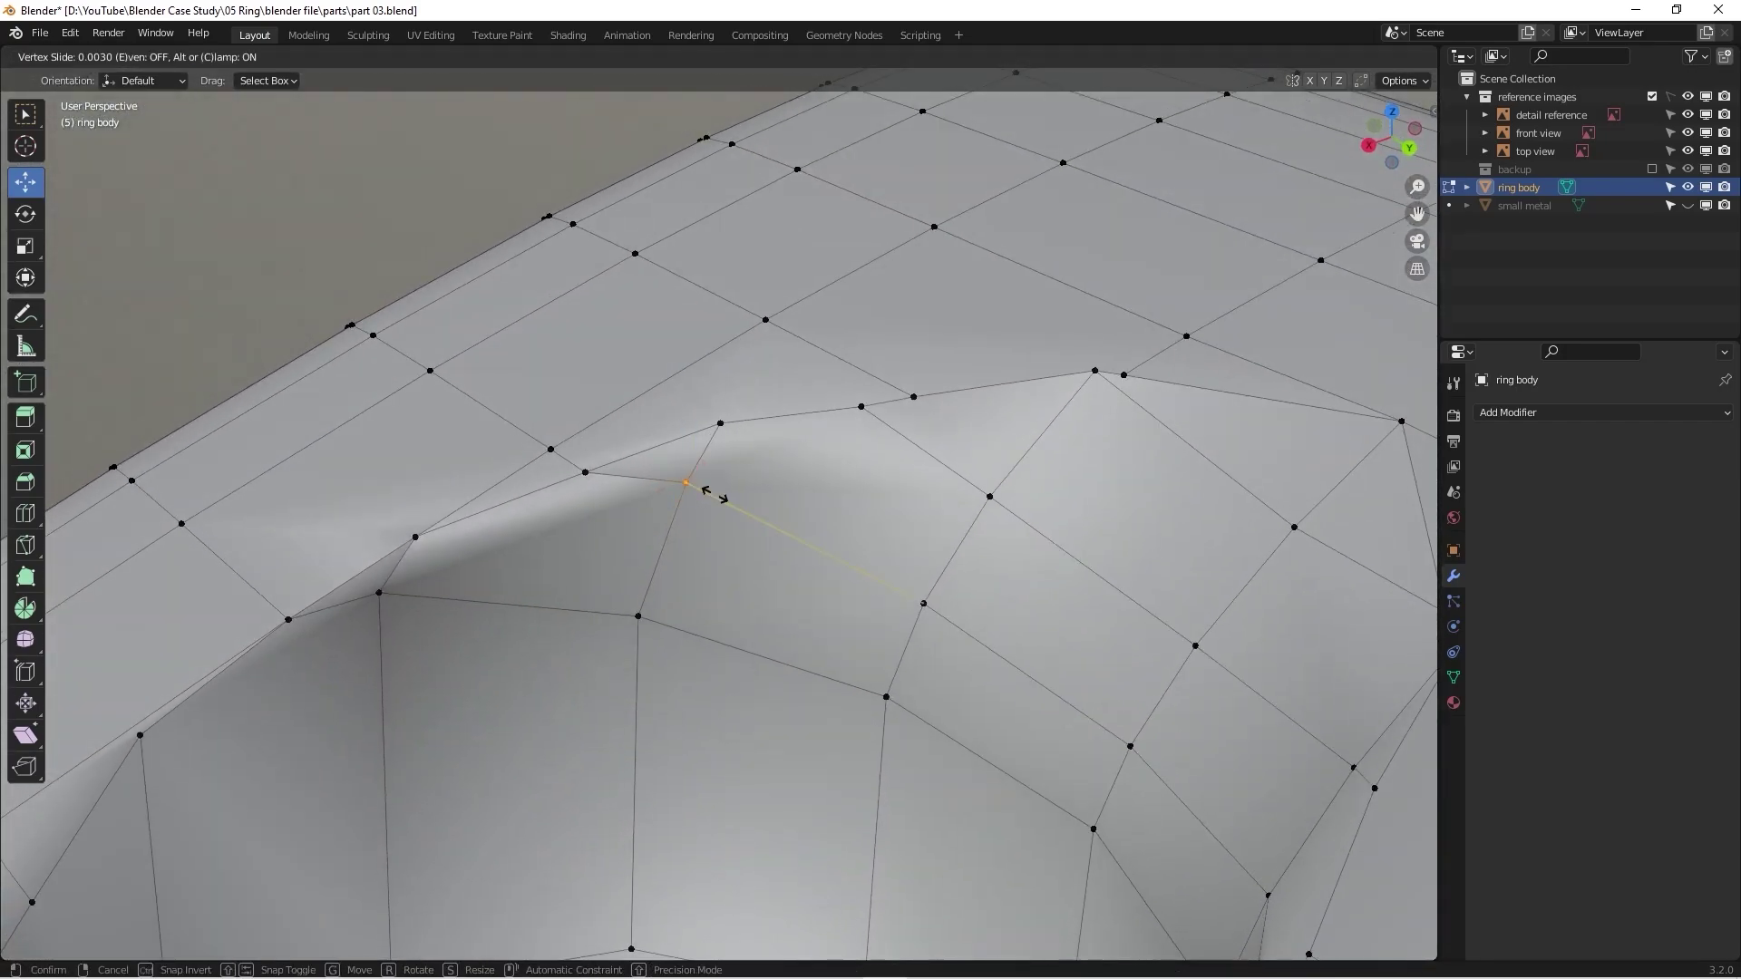
left_click(705, 549)
key("g")
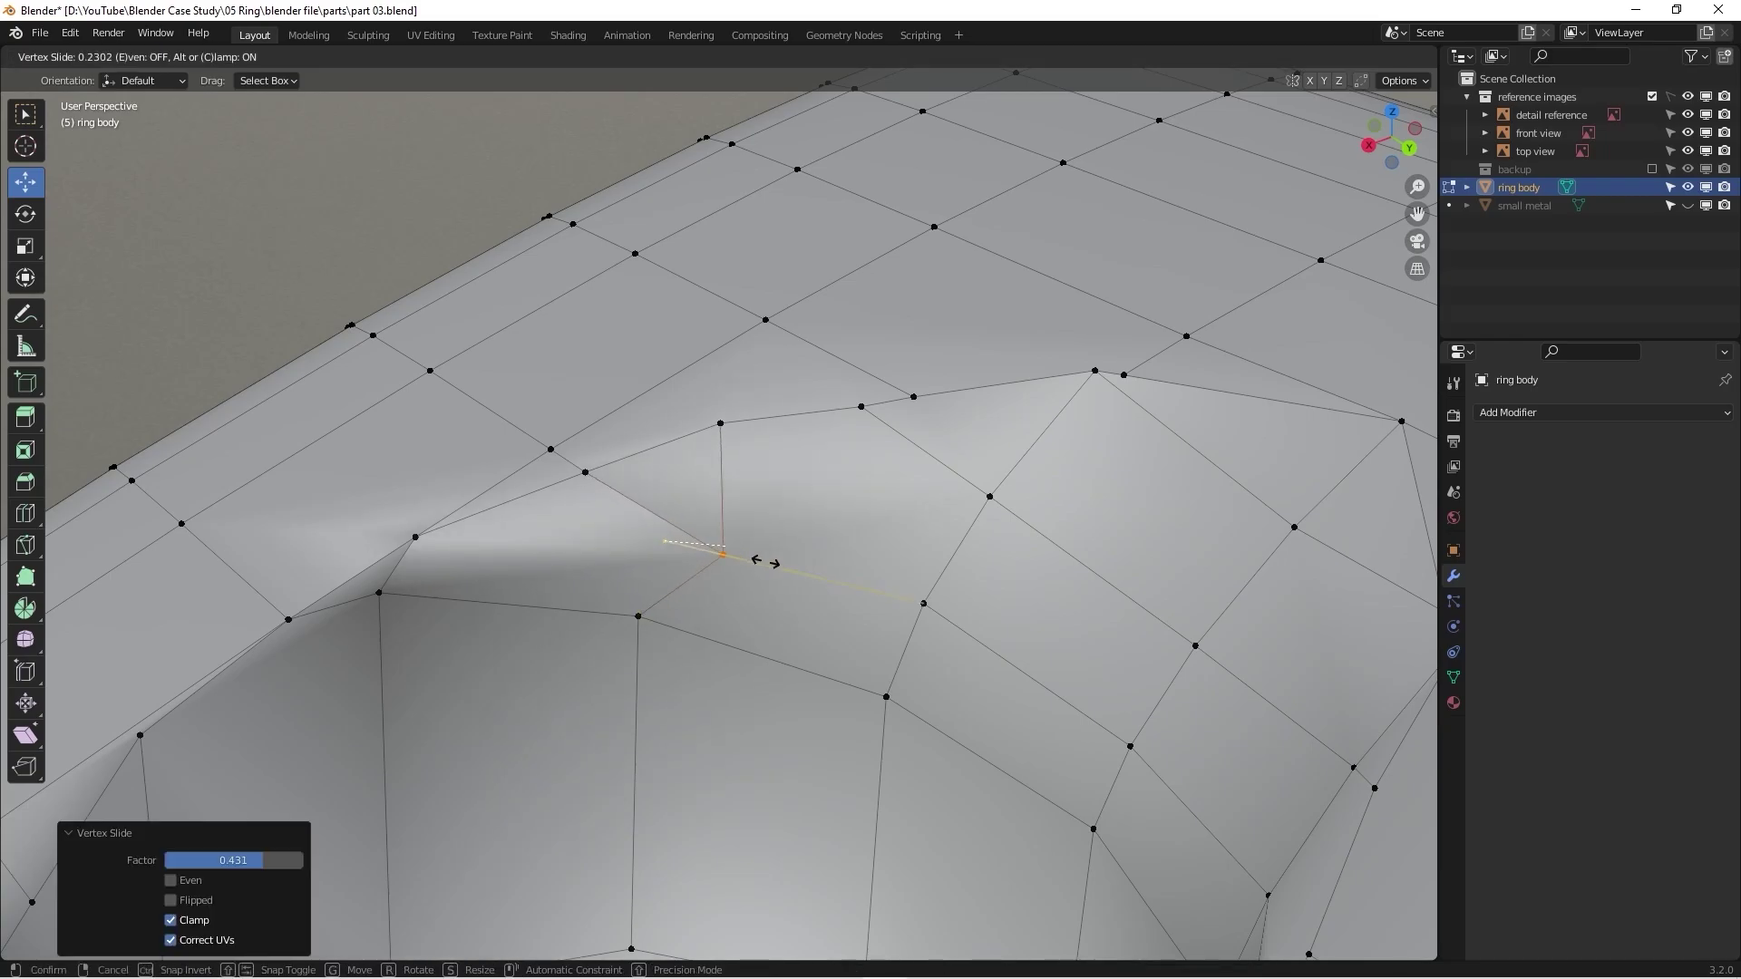
left_click(764, 562)
Step: Slide the rim vertex between the two upper wall edges along the hole's rim by a factor of 0.781
middle_click_drag(764, 562, 941, 488)
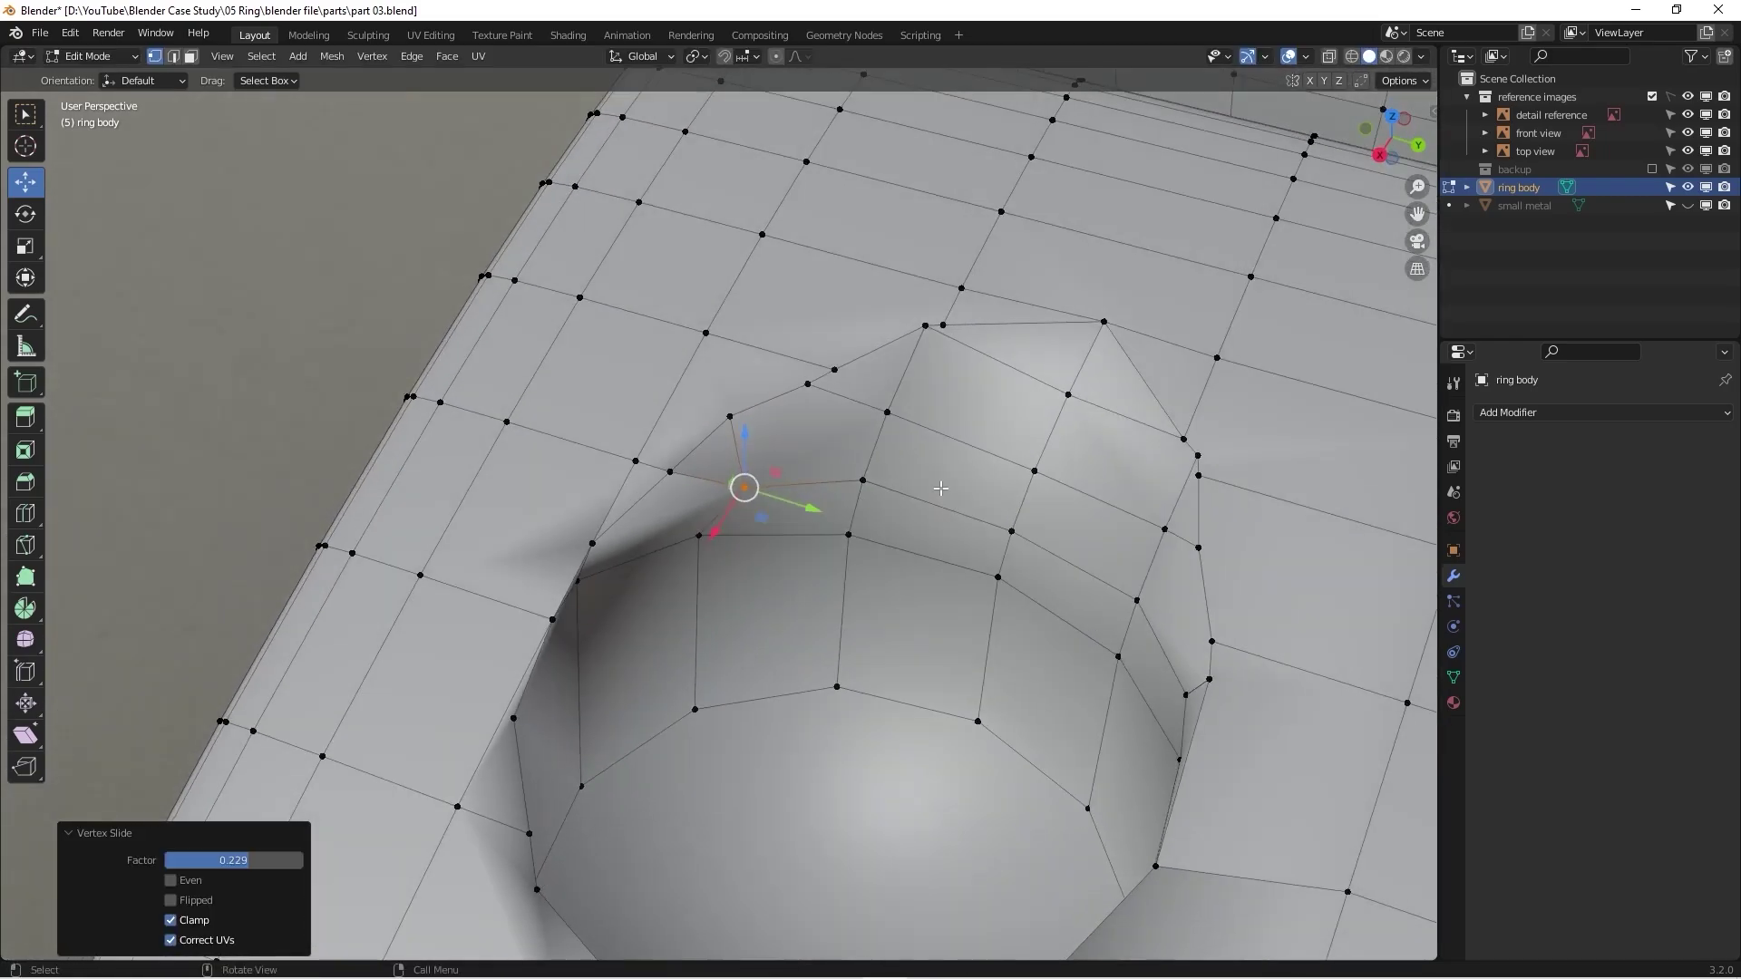
scroll(823, 368, "up", 2)
left_click(845, 374)
left_click(807, 390)
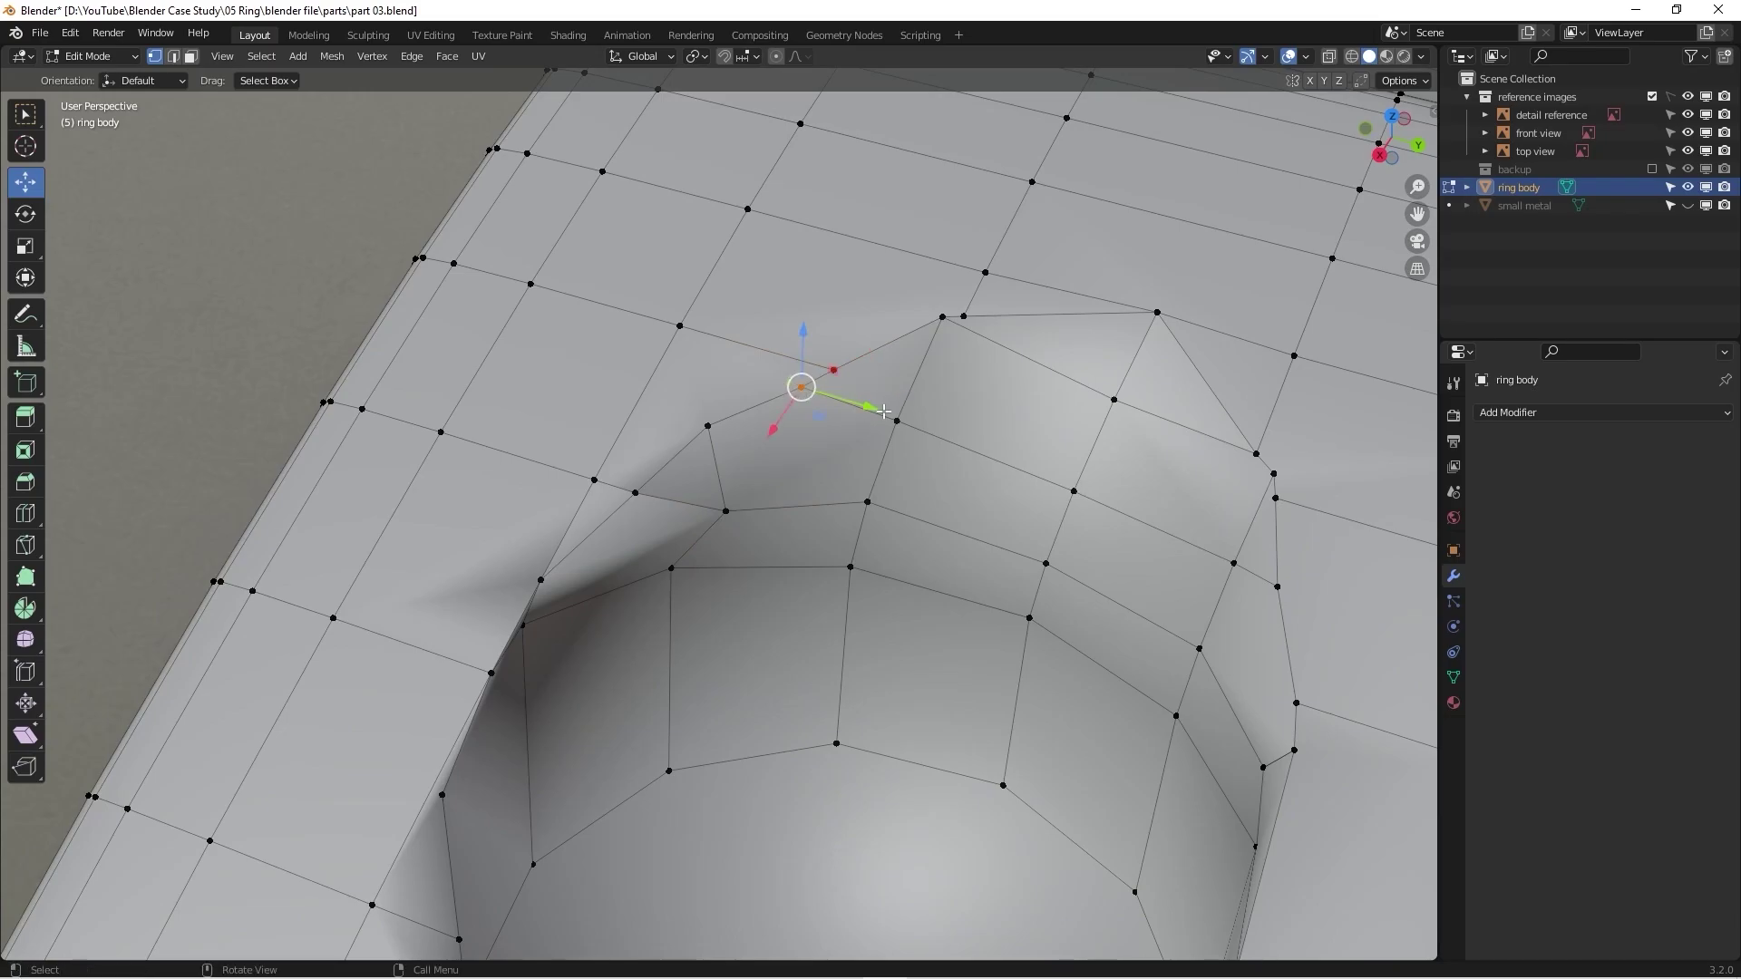
middle_click_drag(807, 390, 907, 408)
key("g")
key("g")
left_click(787, 380)
Step: Inspect the hole's cleaned-up rim and shading up close and from farther out, toggling between edit and object mode
scroll(787, 380, "down", 5)
scroll(1038, 435, "up", 6)
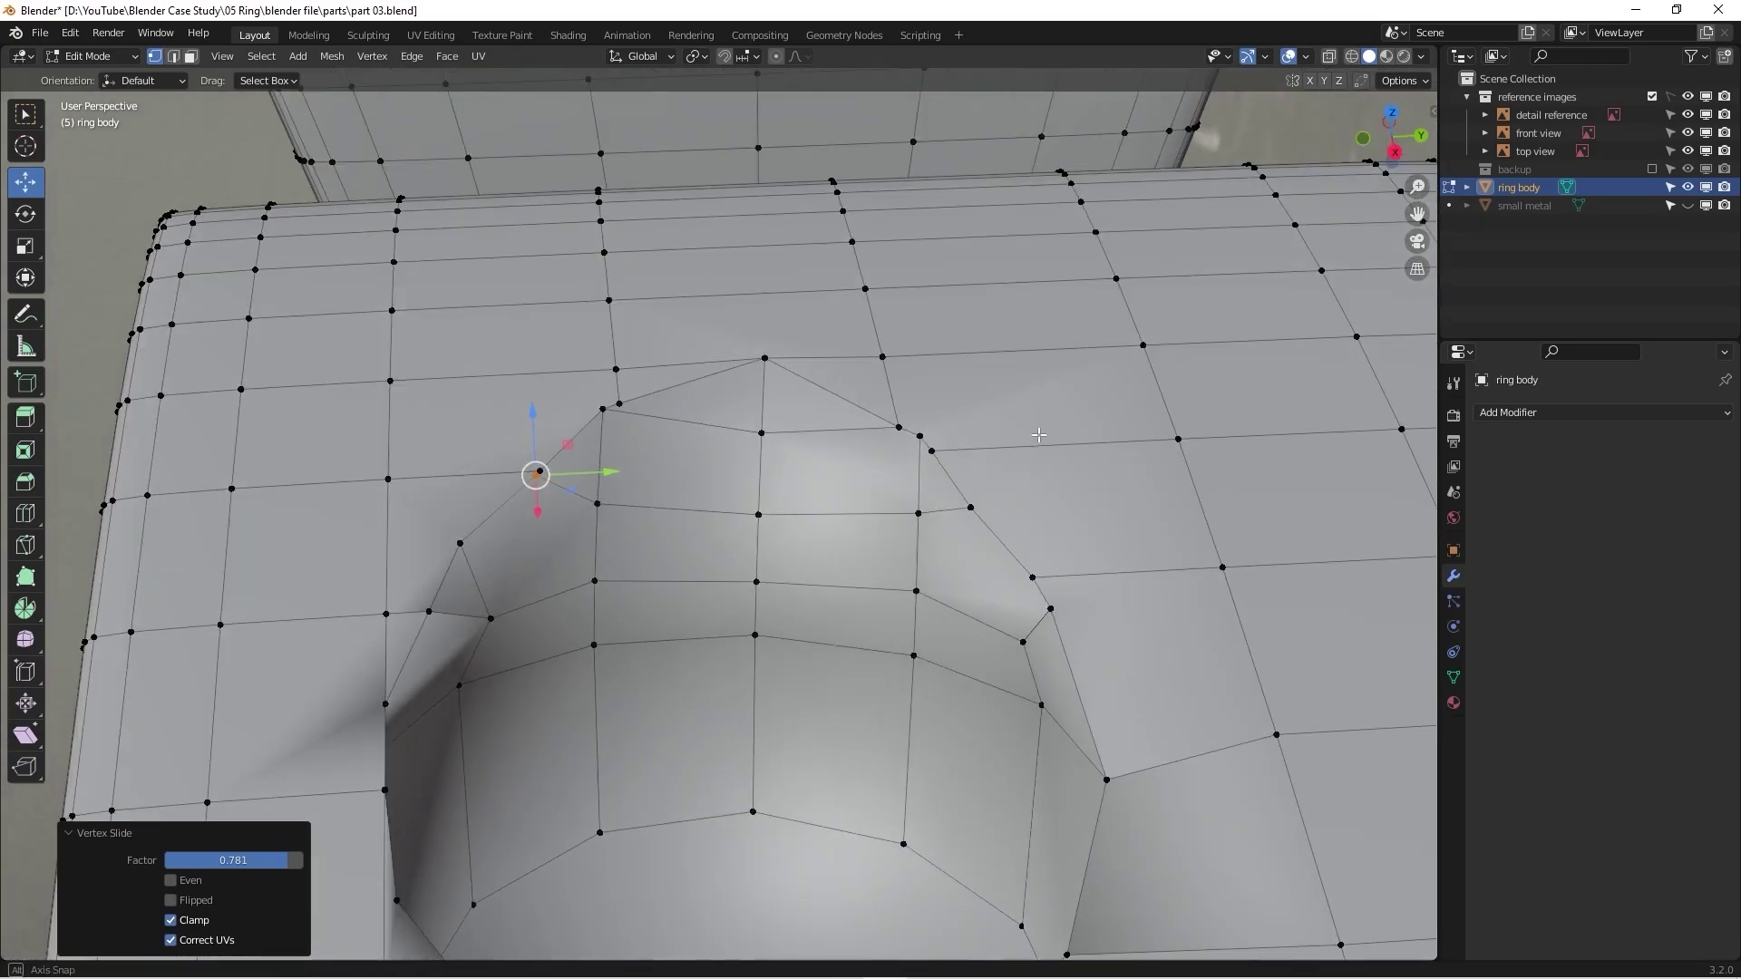
scroll(1038, 435, "down", 2)
middle_click_drag(1039, 435, 1302, 34)
scroll(503, 534, "up", 4)
scroll(503, 534, "down", 2)
scroll(564, 504, "up", 1)
scroll(689, 530, "down", 2)
scroll(776, 541, "up", 3)
key("Tab")
key("Tab")
scroll(812, 504, "down", 1)
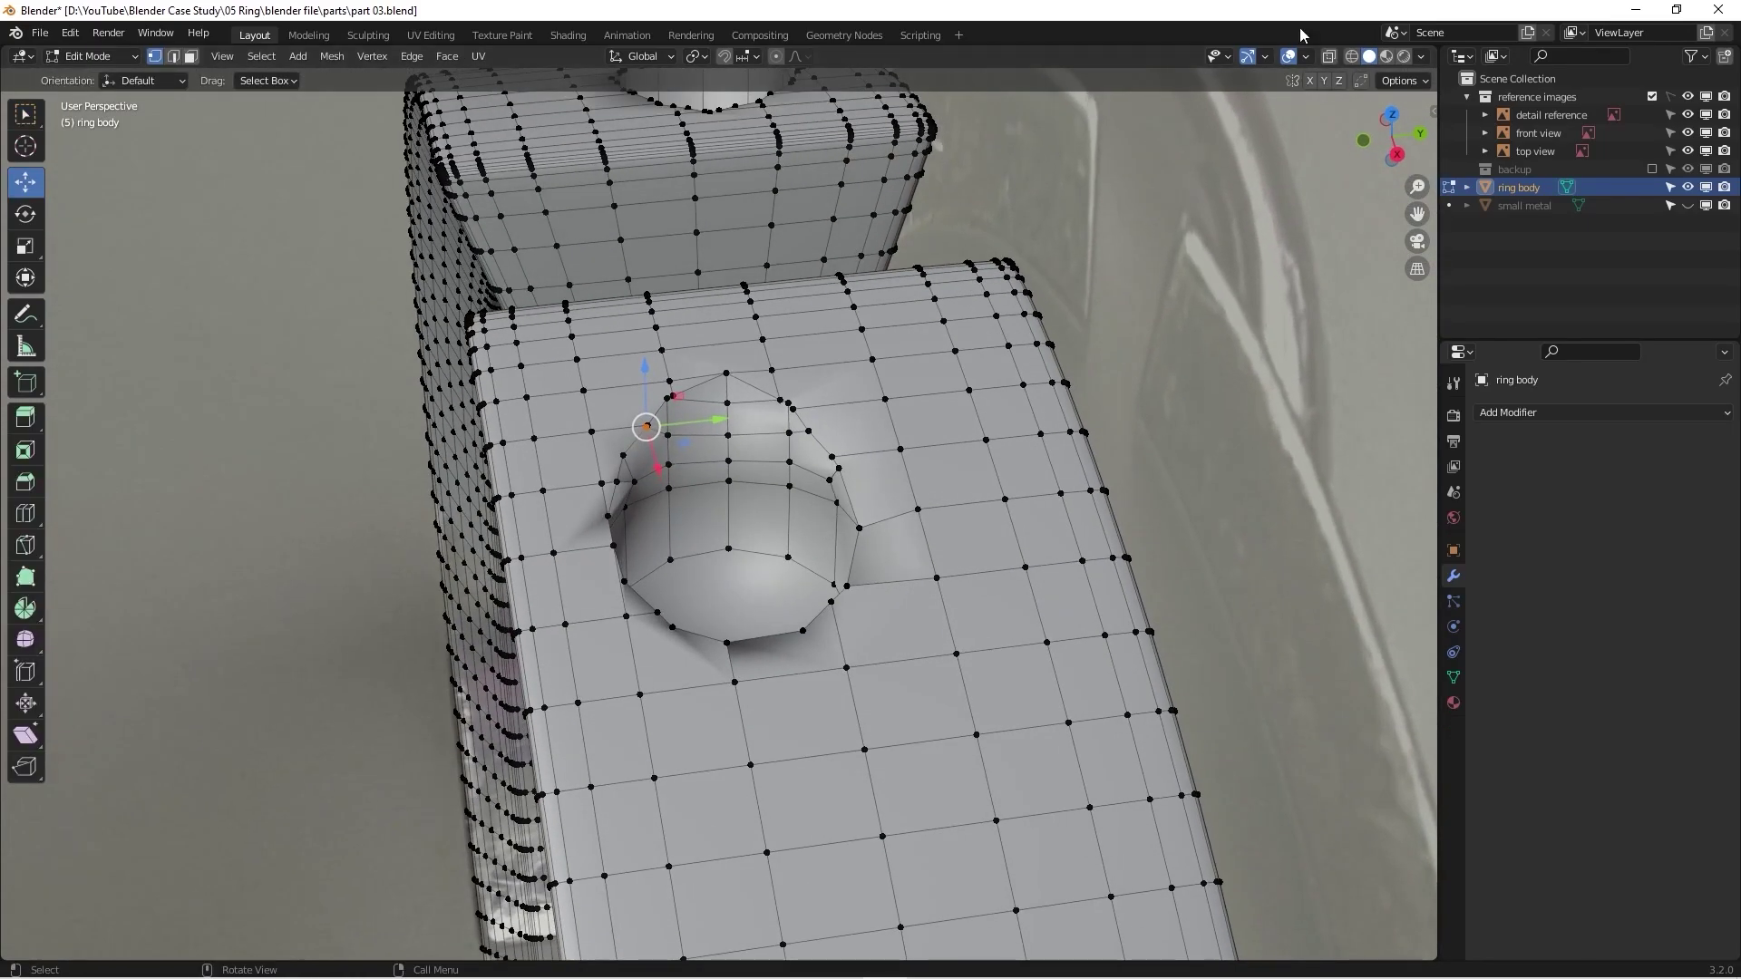
Step: Check the ring body's face orientation overlay and switch it off again
left_click(1305, 57)
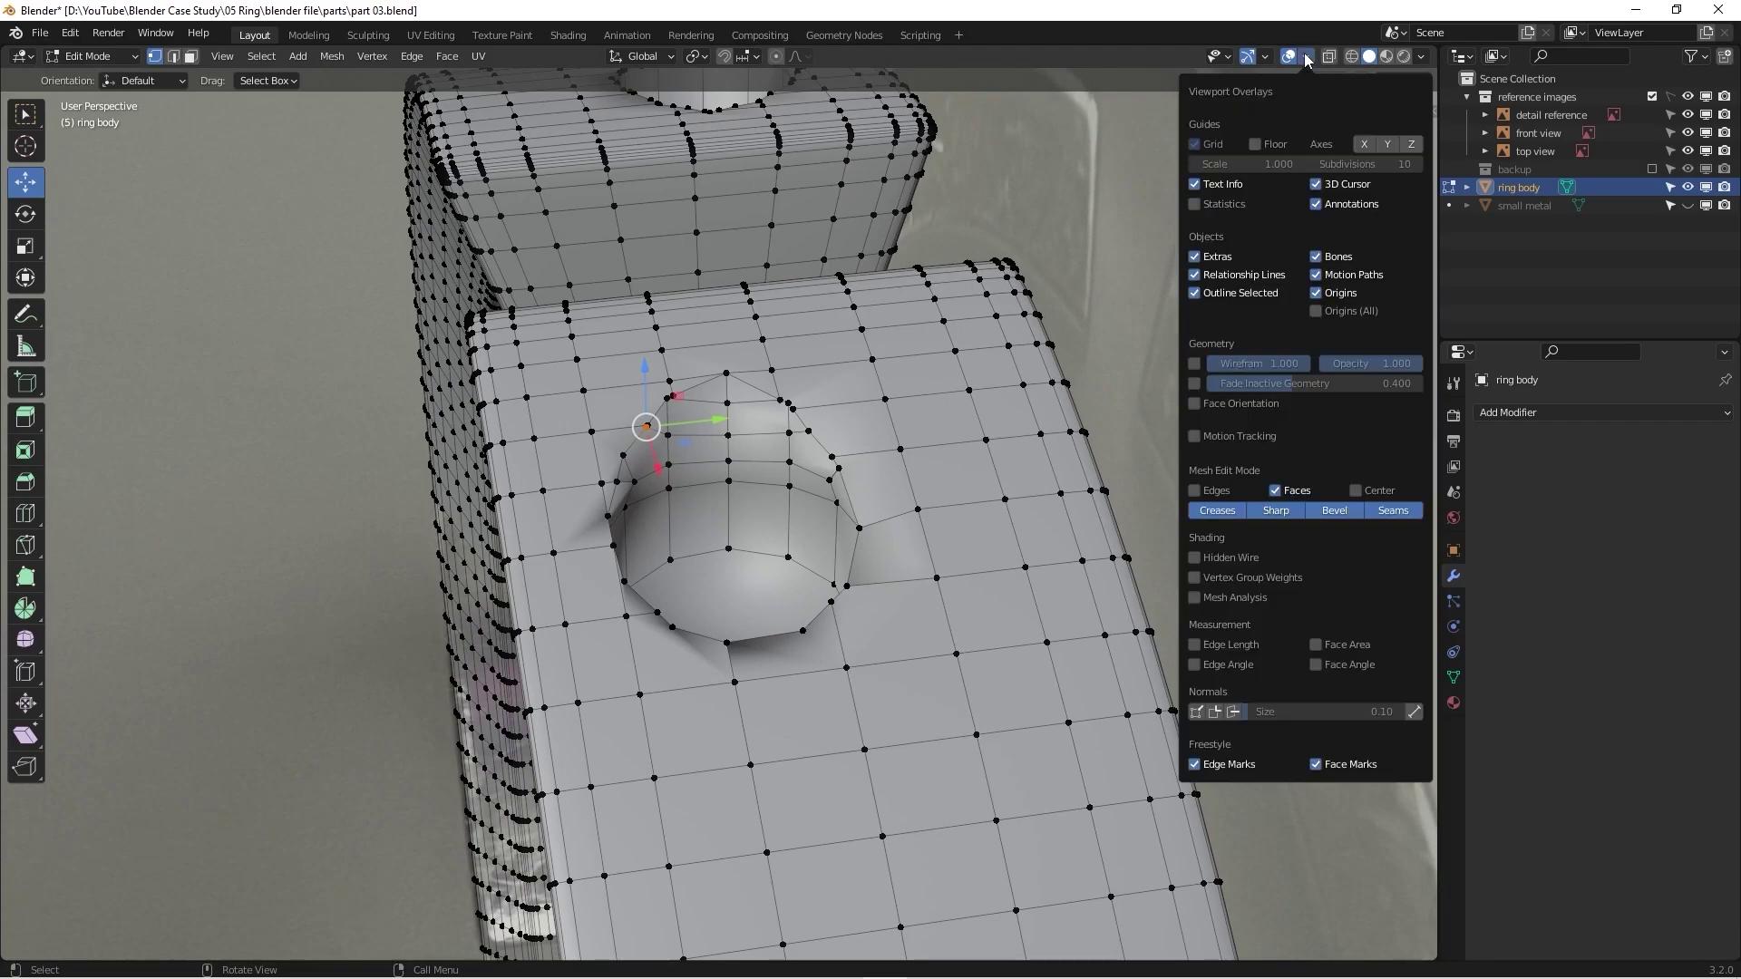
left_click(1195, 404)
left_click(1194, 402)
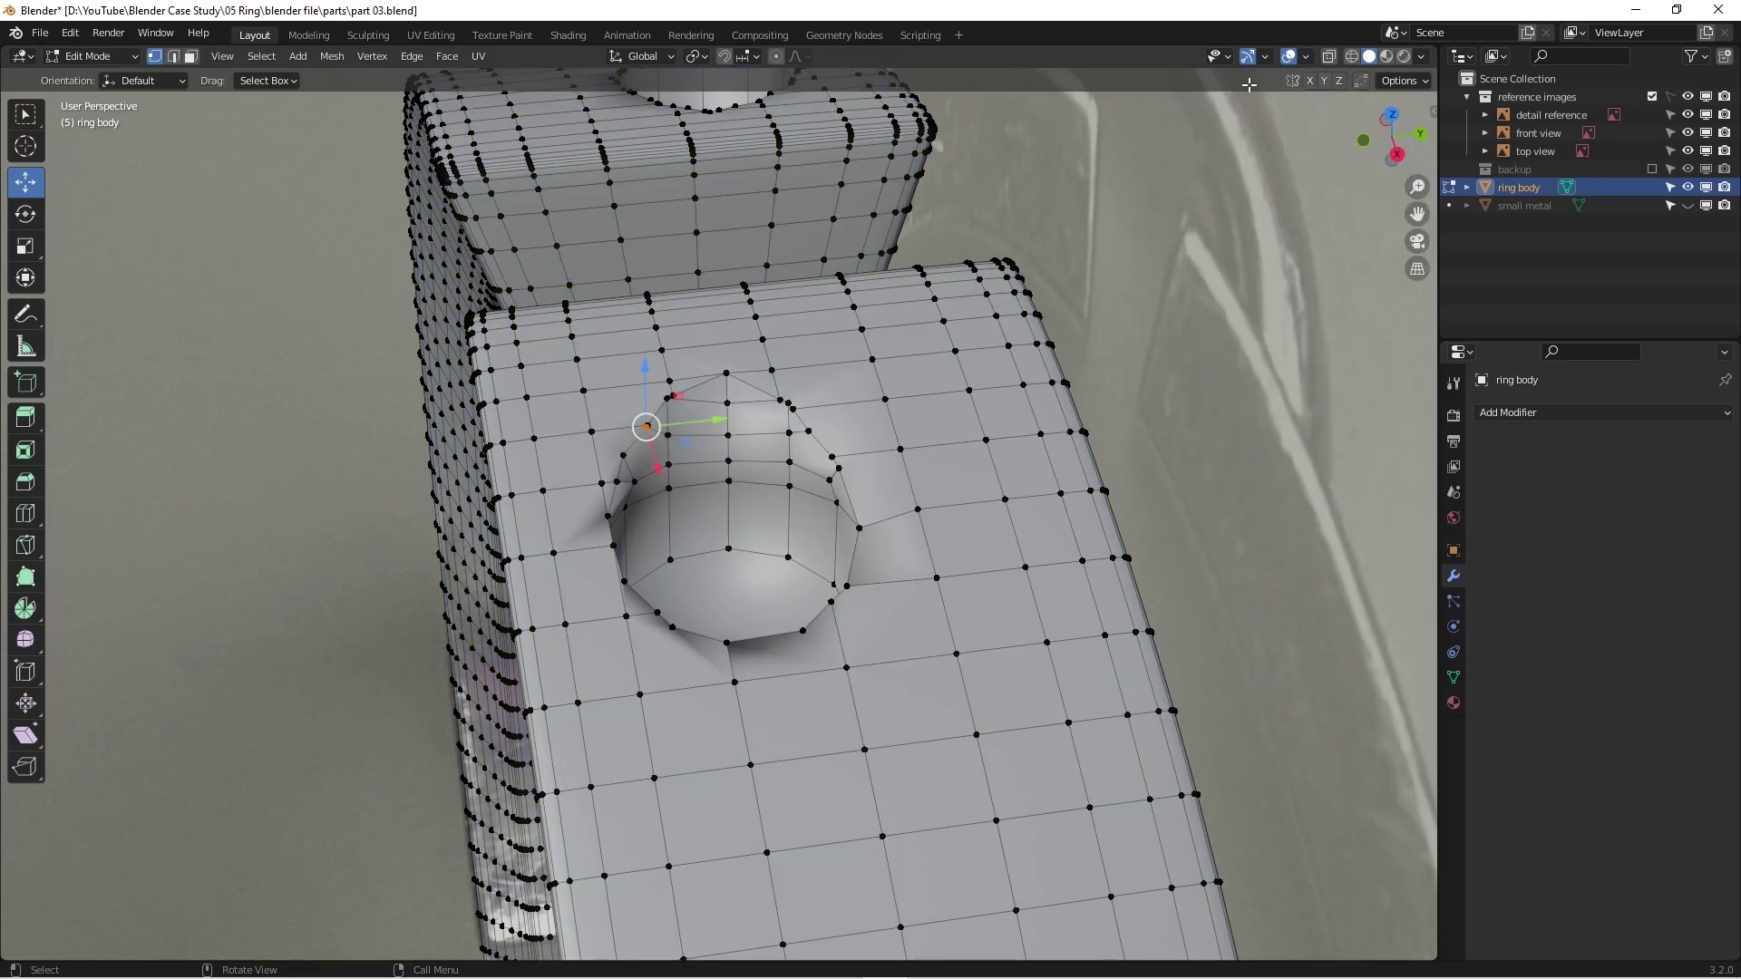
Step: Knife a new edge path just outside the hole's rim, from the edge below the hole around its right side to the topmost rim vertex
middle_click_drag(907, 417, 934, 407)
scroll(934, 407, "up", 1)
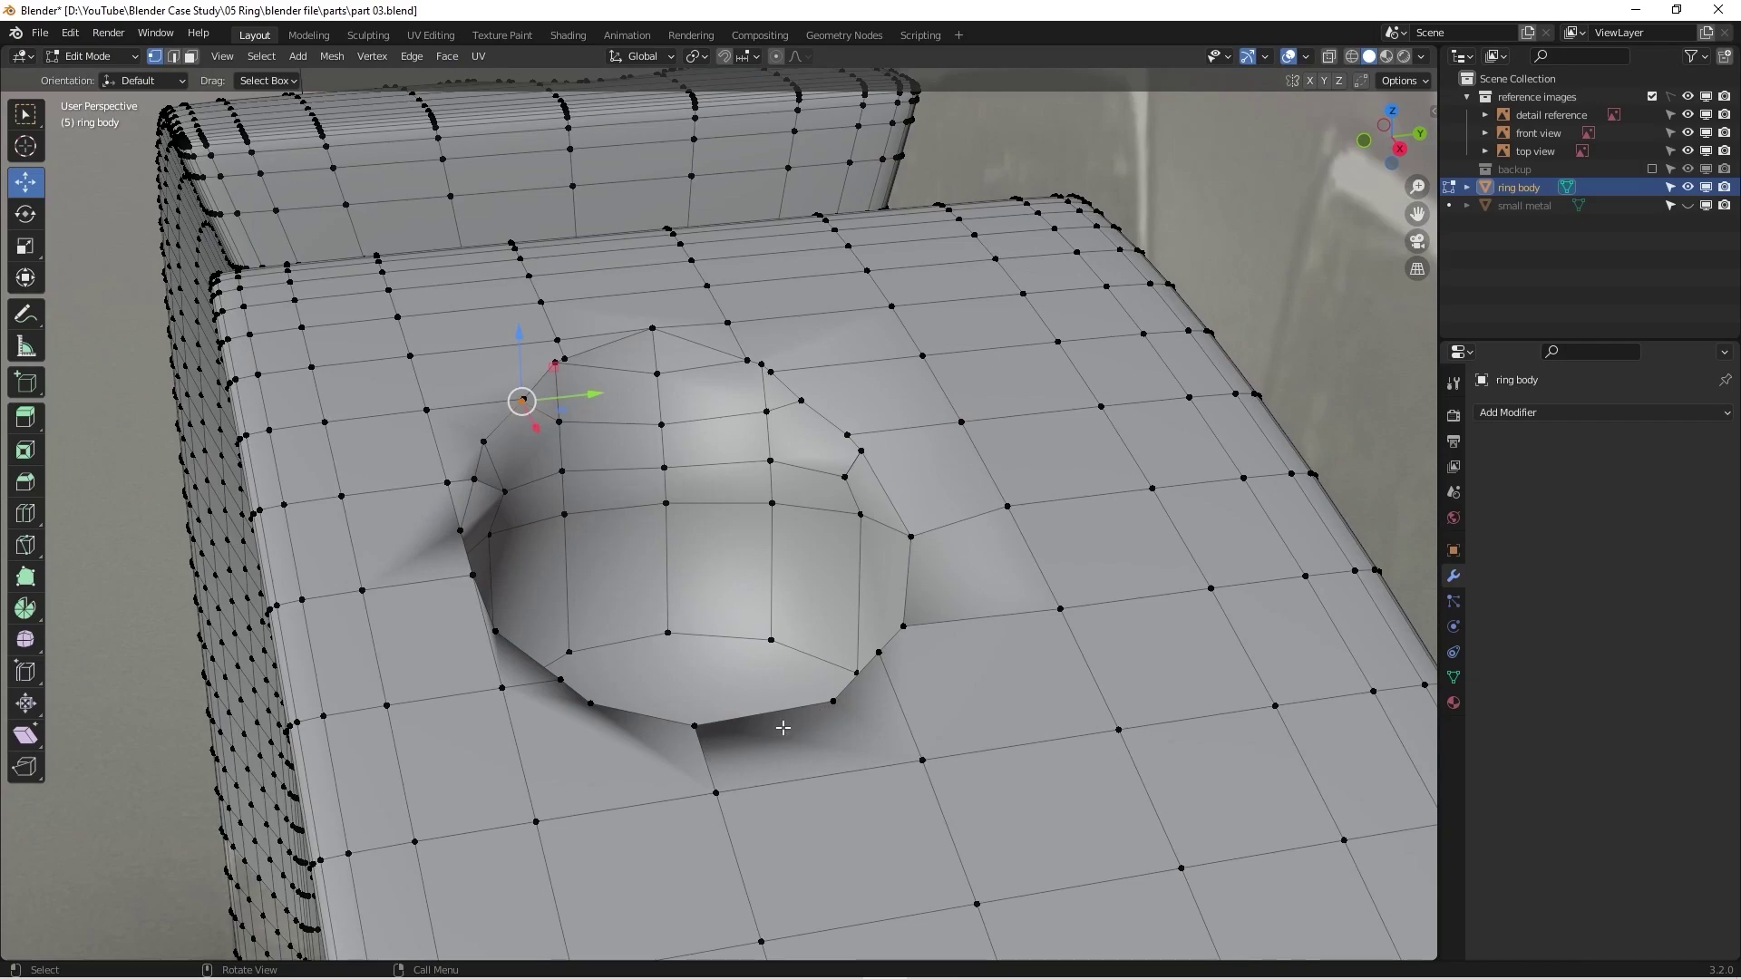
scroll(482, 622, "up", 2)
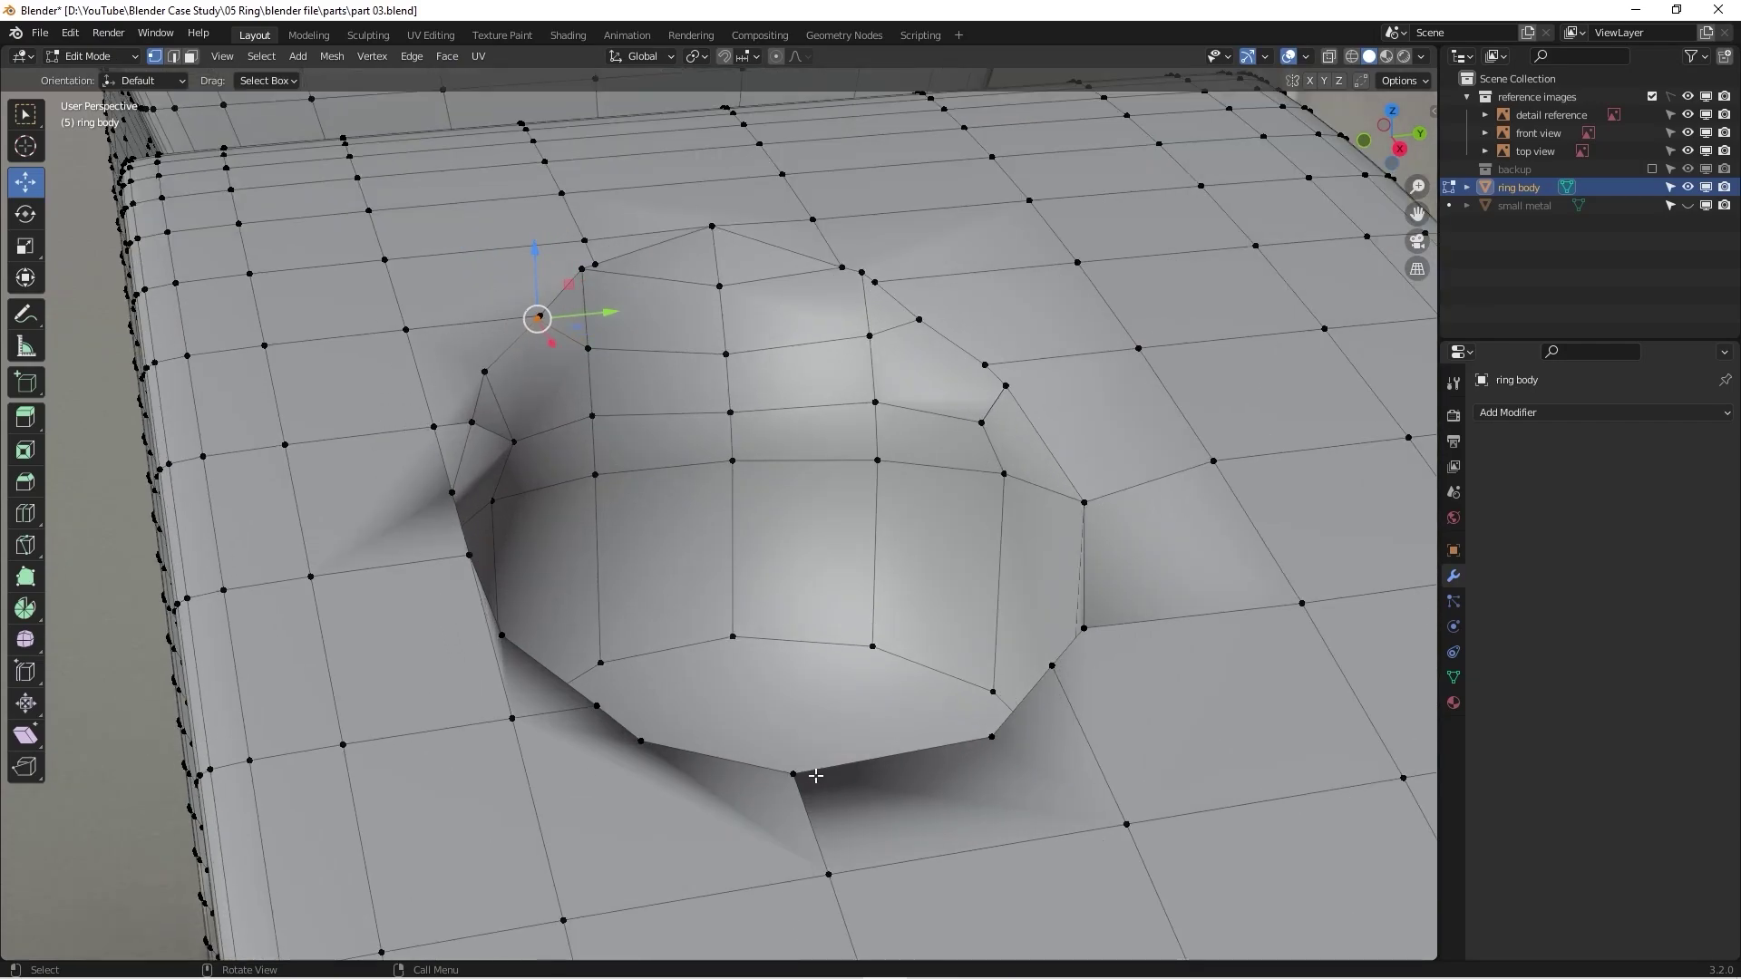
scroll(467, 641, "down", 2)
middle_click_drag(468, 641, 445, 655)
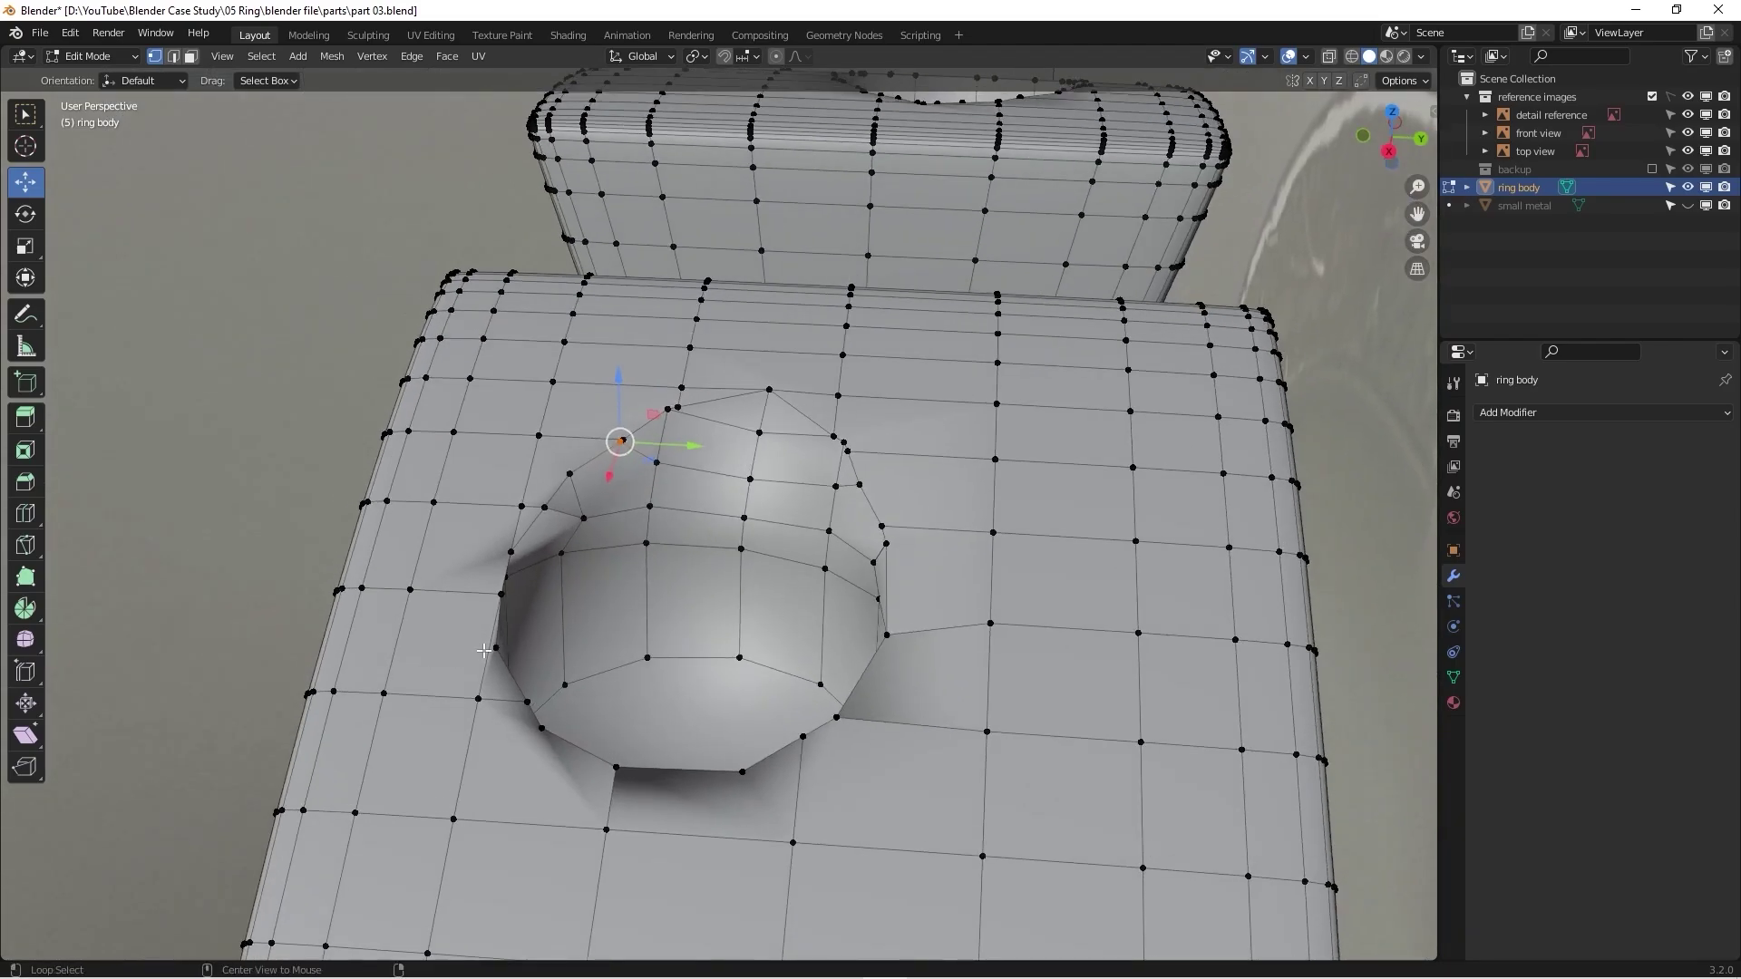
scroll(428, 667, "up", 2)
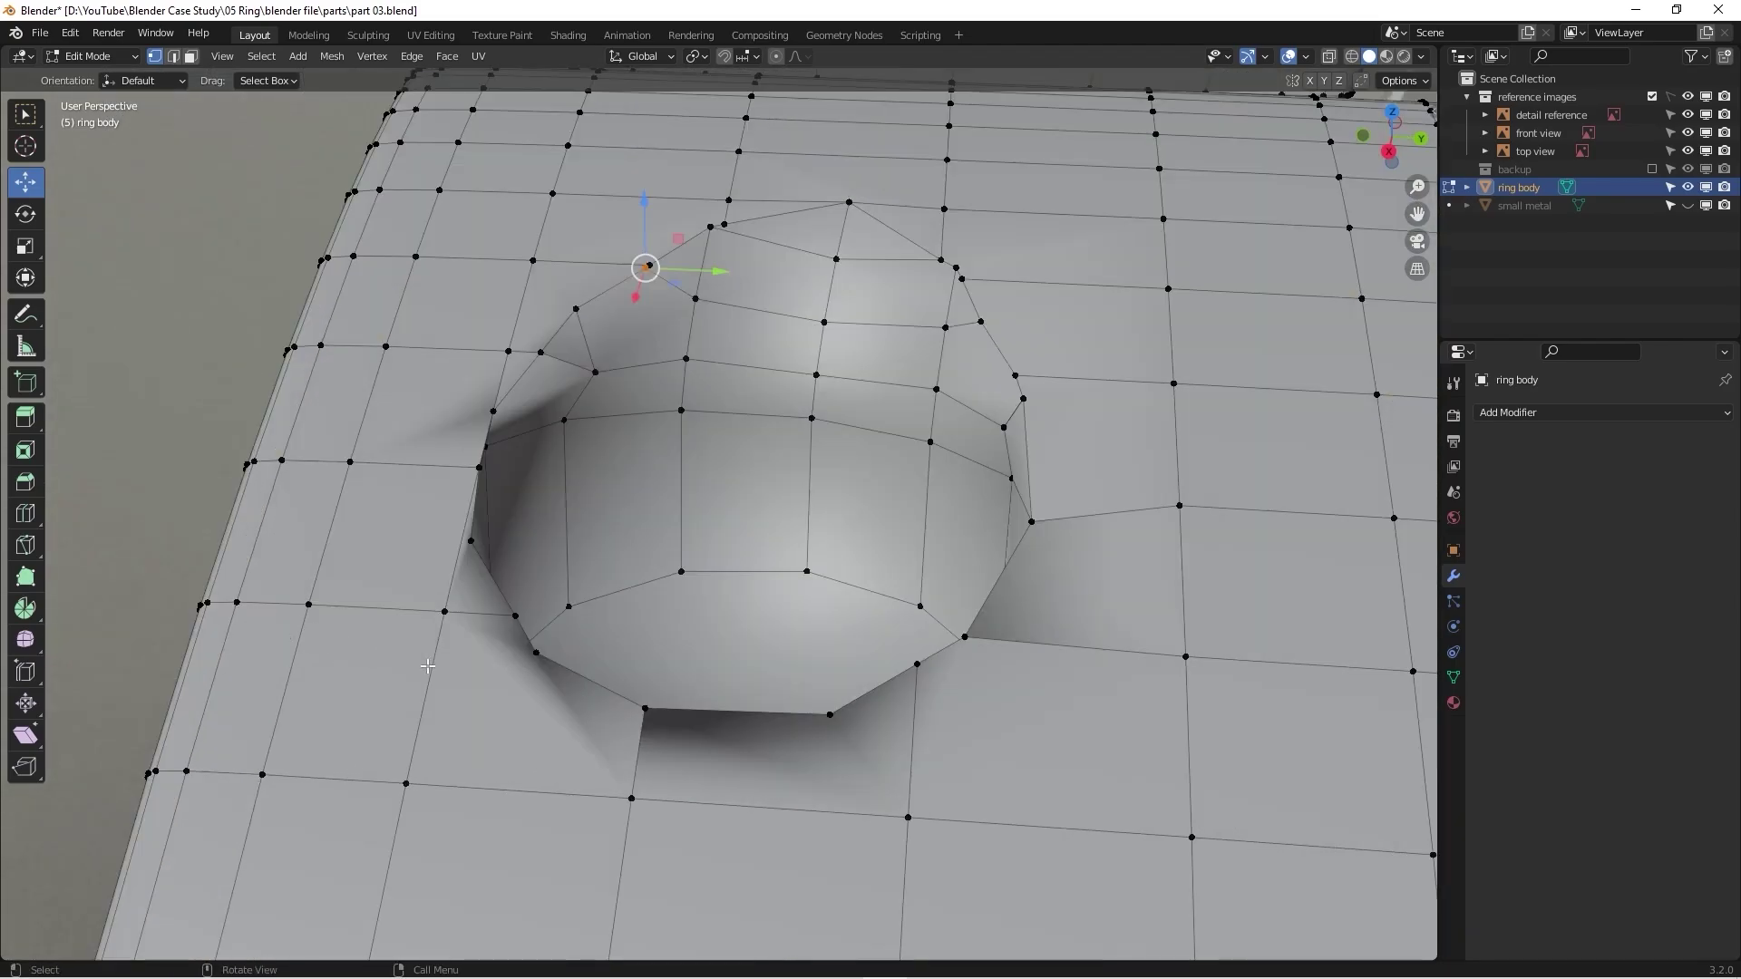
left_click(28, 550)
left_click(643, 726)
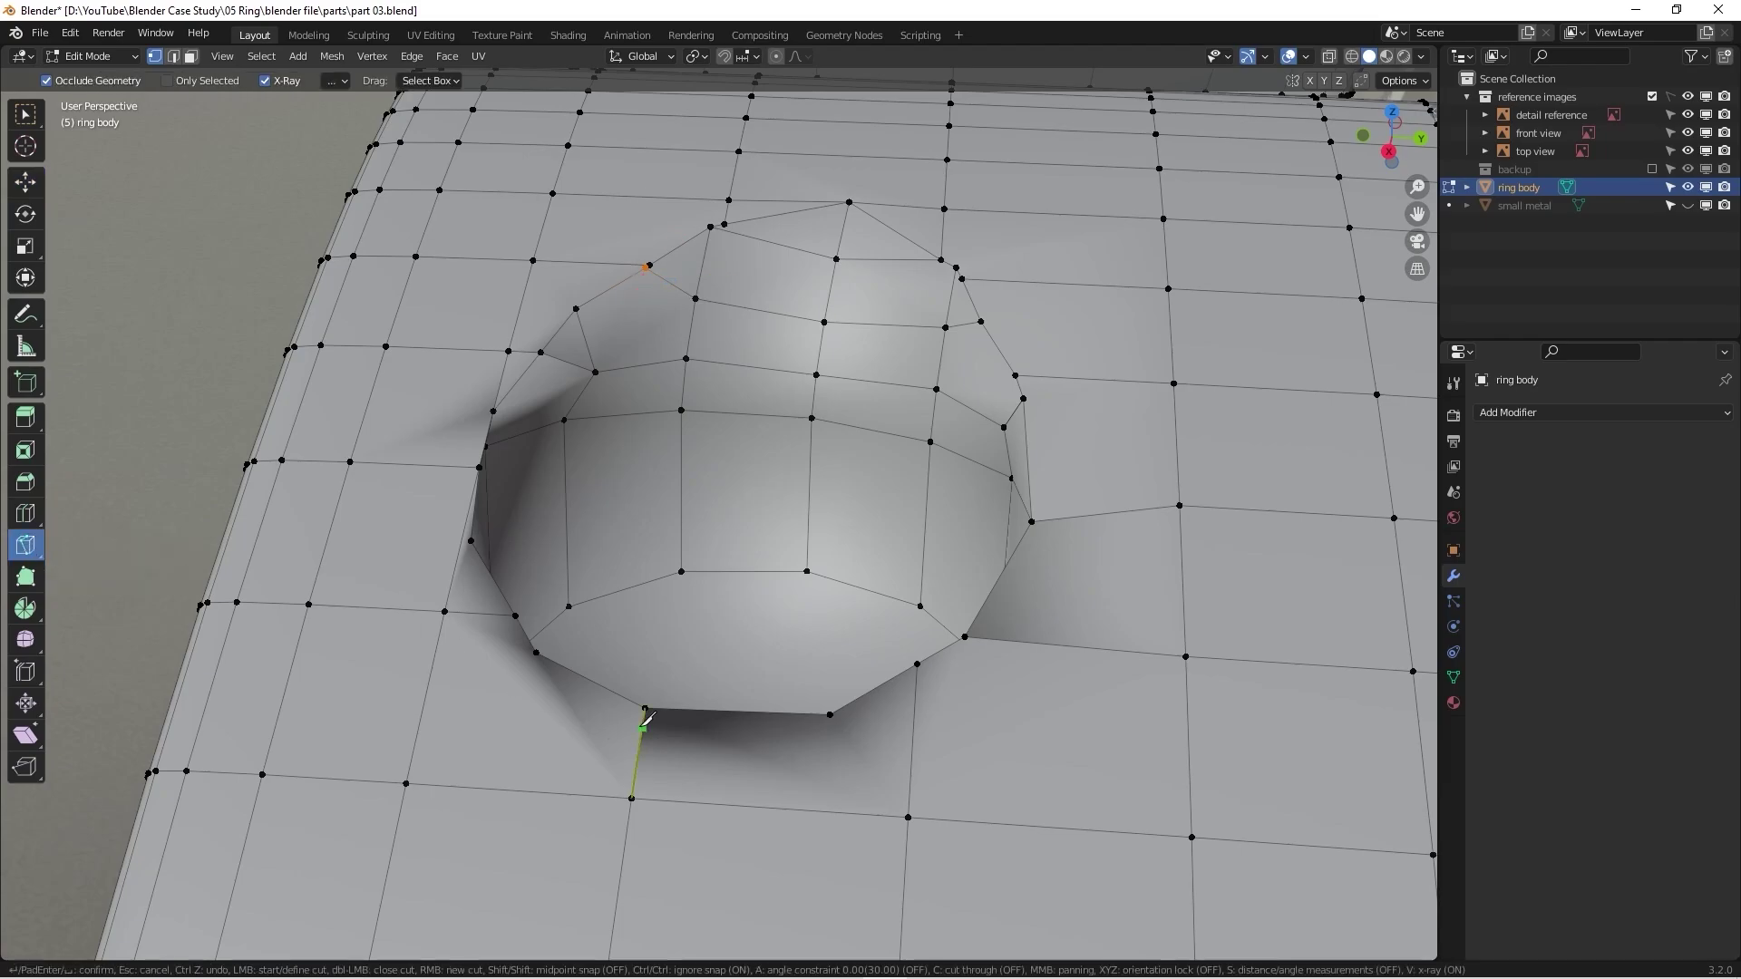
left_click(914, 727)
left_click(1006, 640)
left_click(1052, 520)
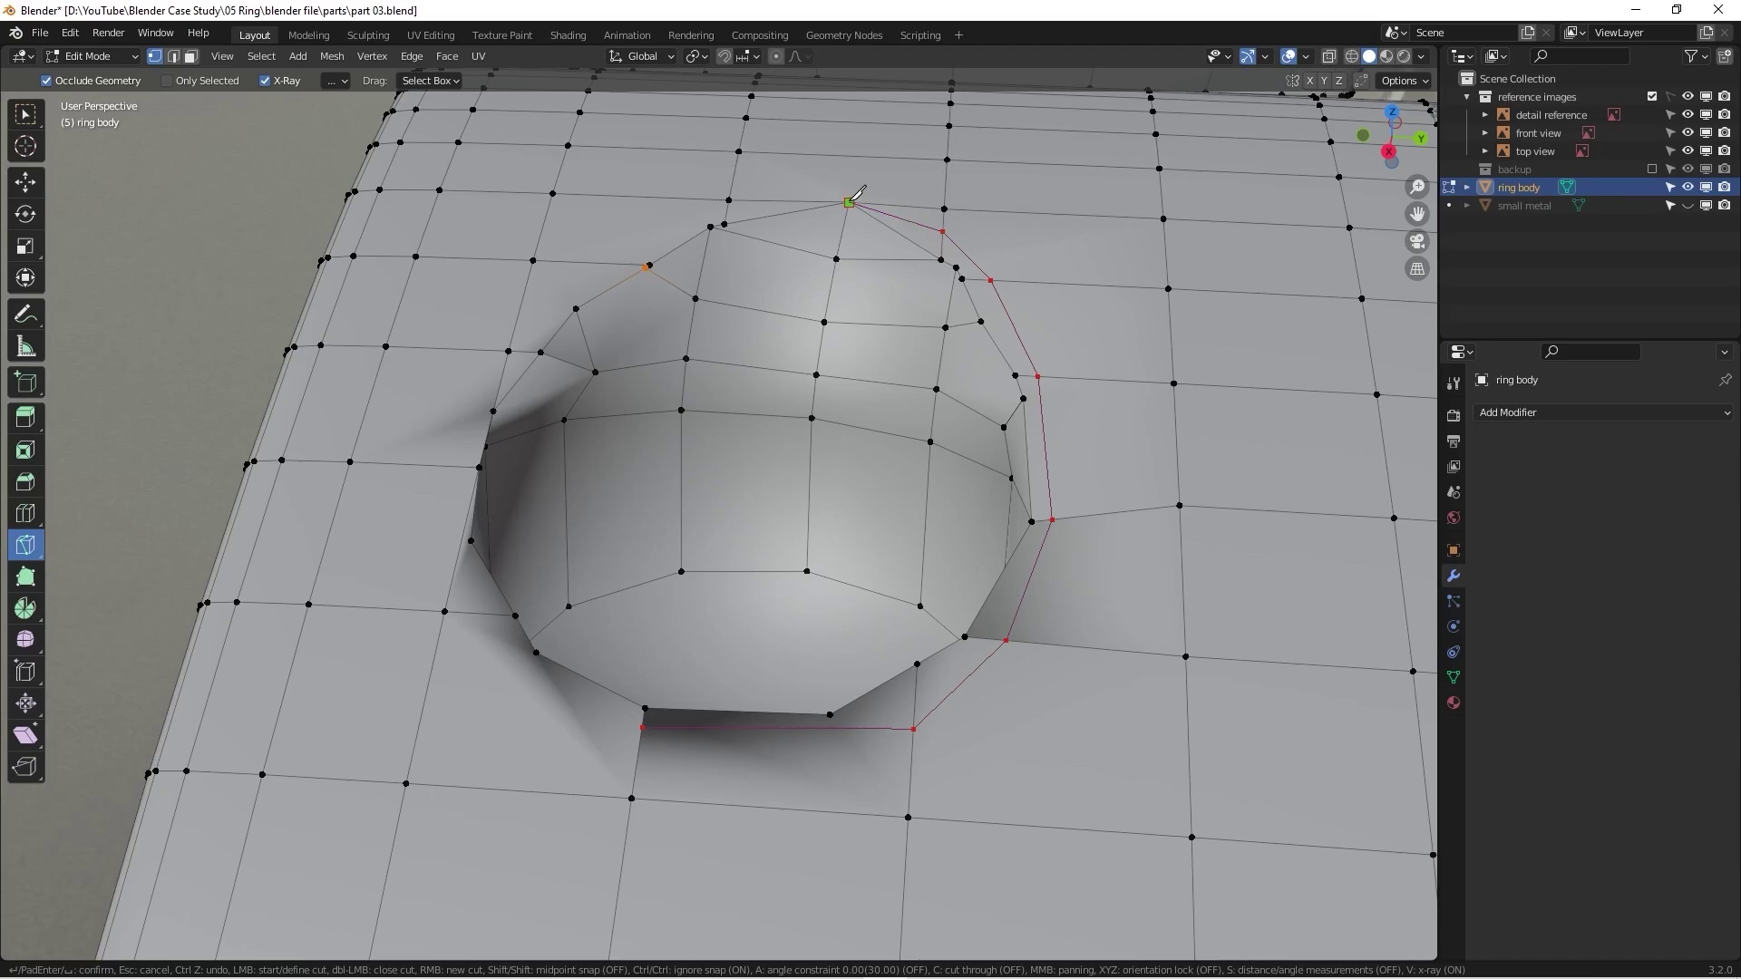
key("Return")
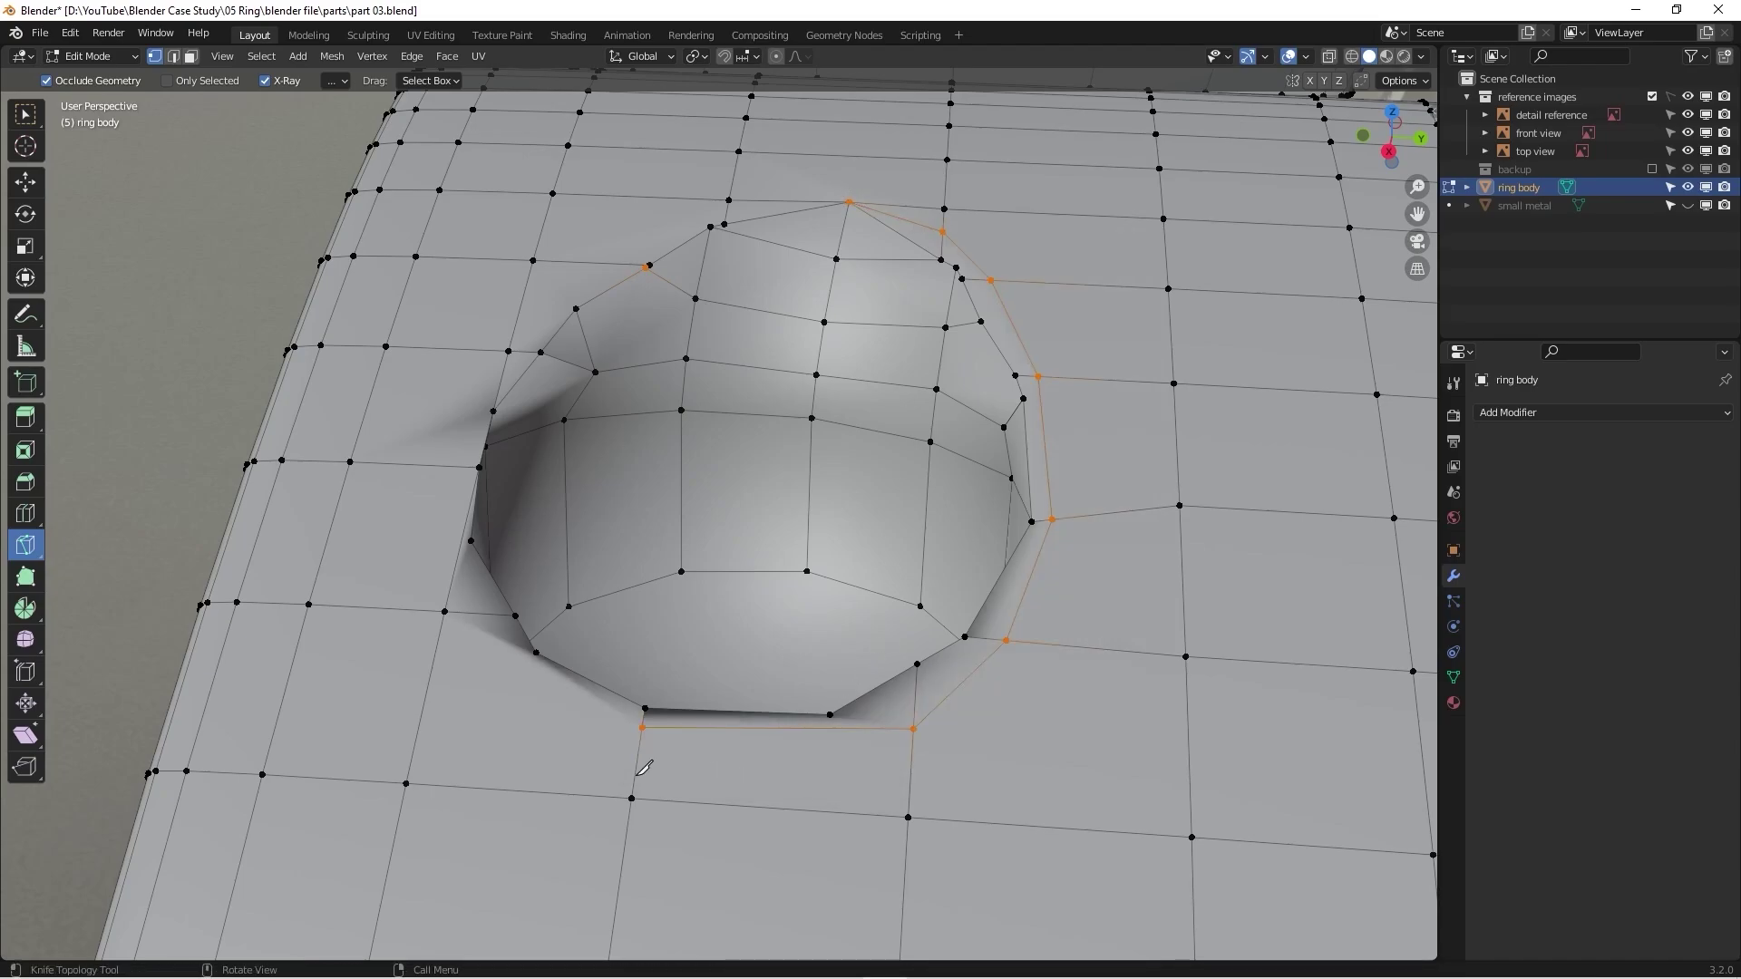
Step: Knife the matching edge path around the hole's left side, closing the loop at the topmost rim vertex, and return to the Select Box tool
left_click(643, 726)
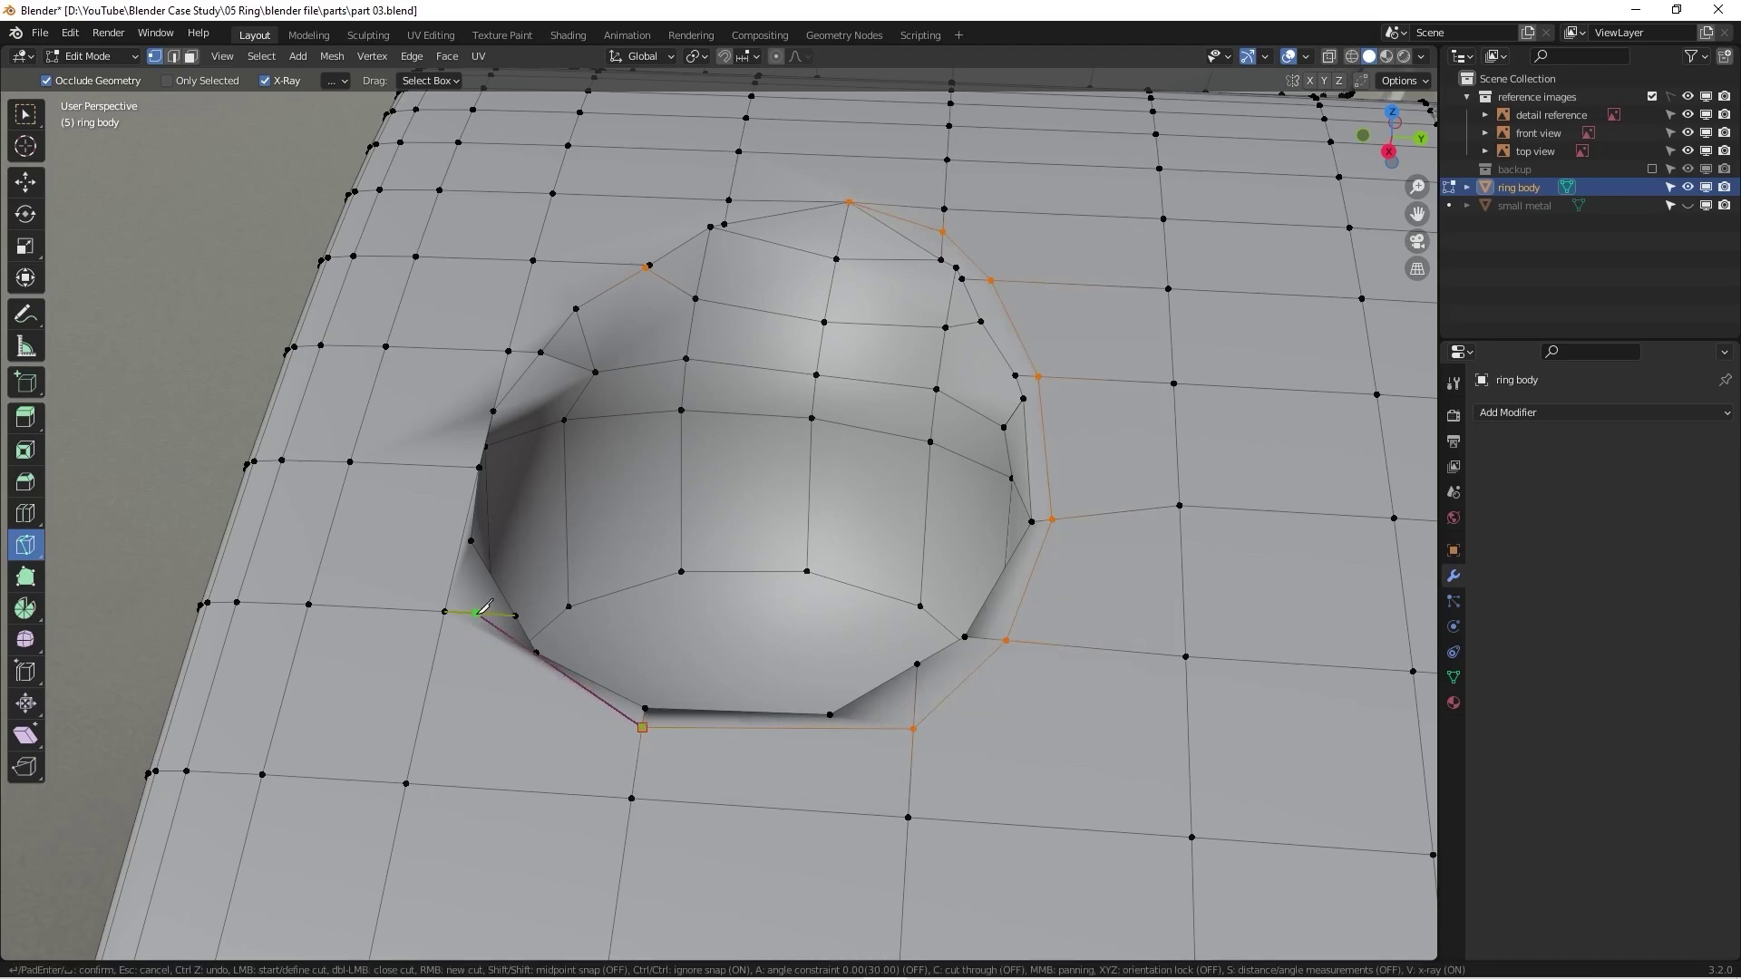
left_click(437, 465)
left_click(508, 349)
left_click(615, 263)
left_click(850, 198)
key("Return")
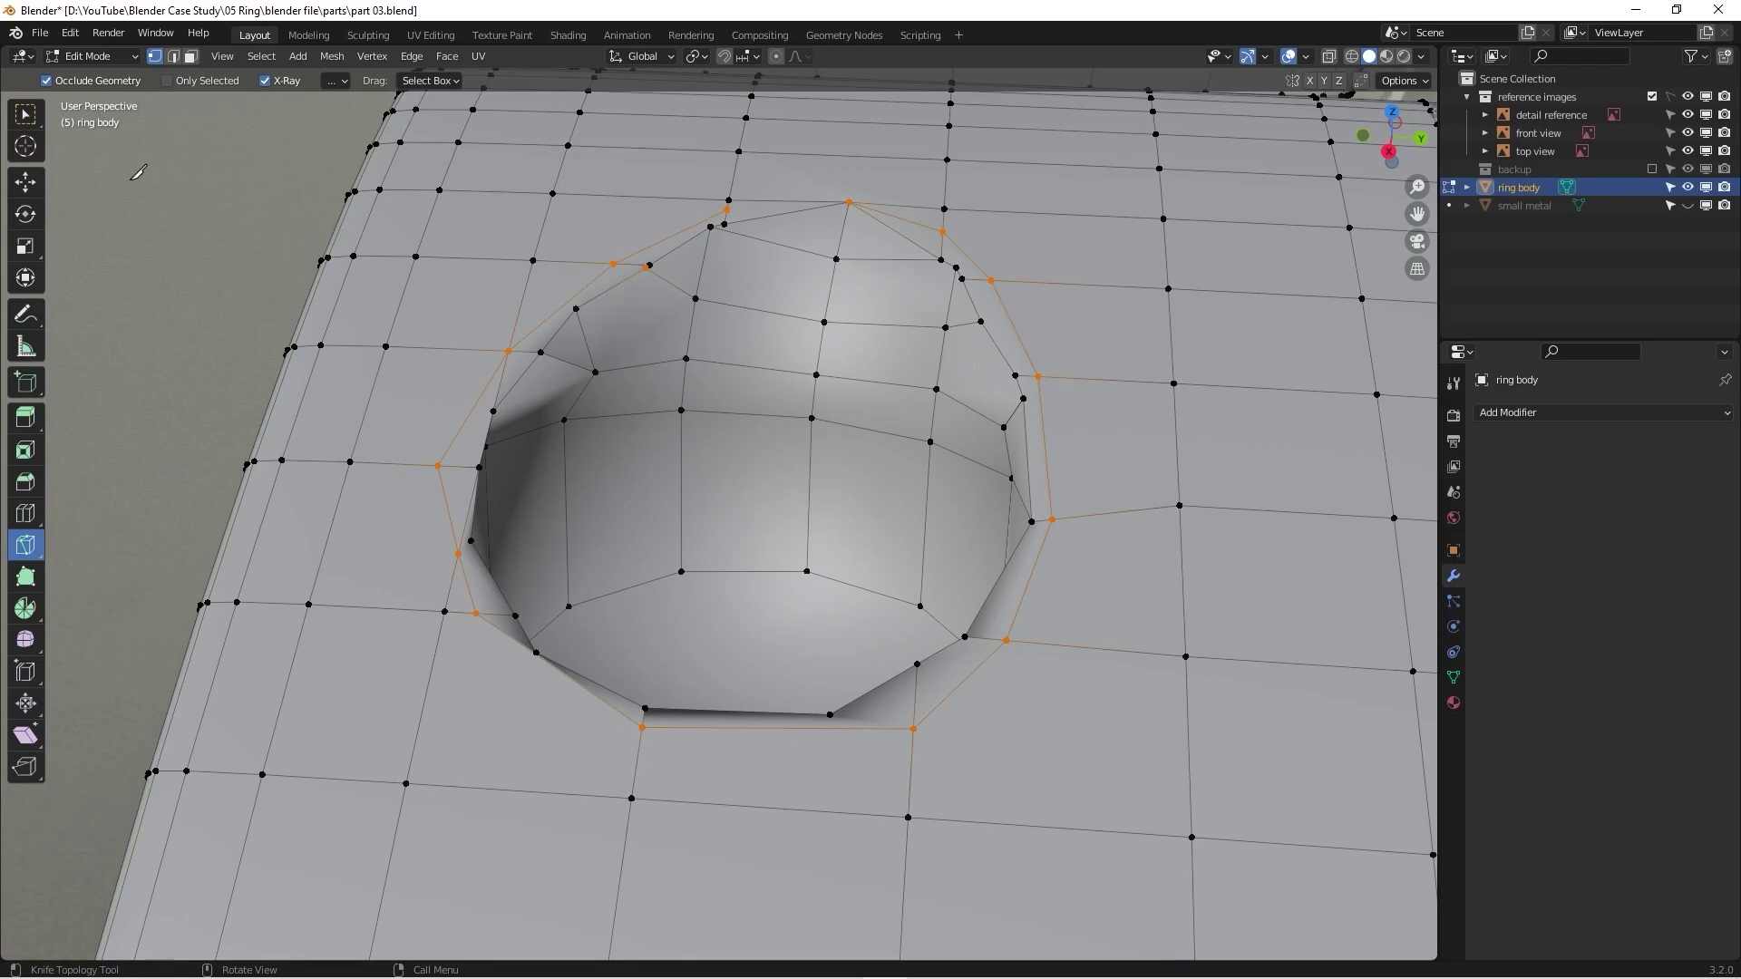
left_click(27, 116)
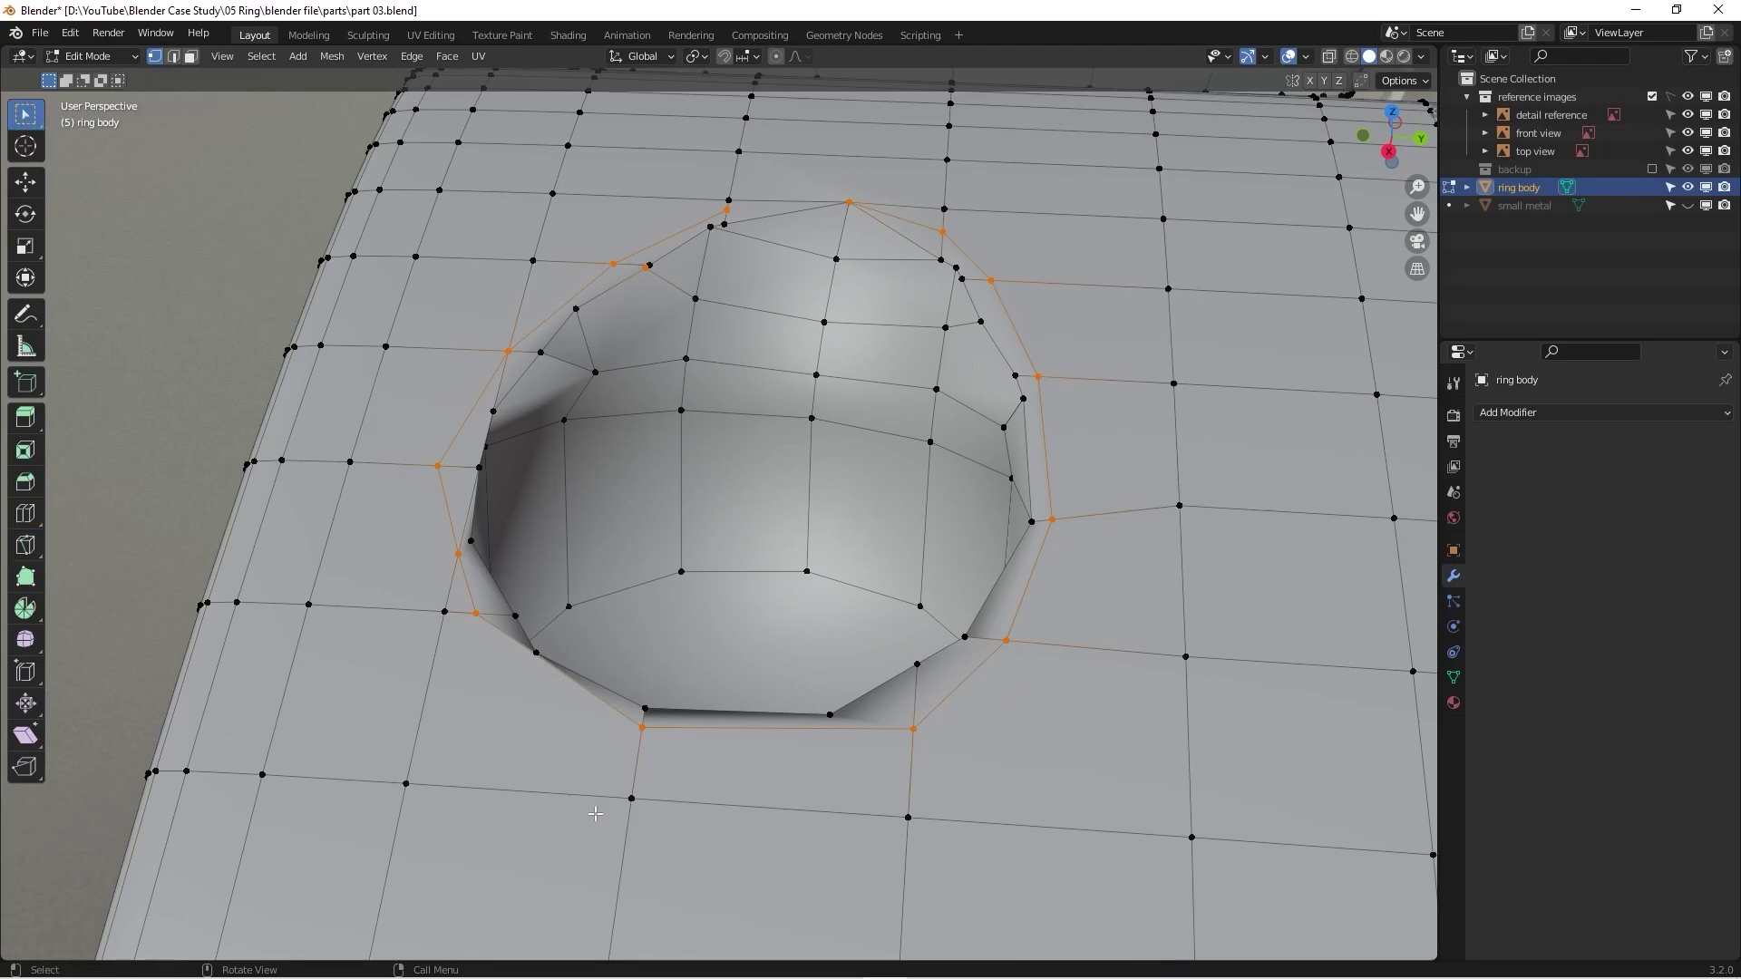
Step: Examine the new edge loop around the hole's rim up close and from several angles
scroll(595, 815, "up", 6)
scroll(544, 635, "down", 8)
middle_click_drag(544, 634, 516, 446)
scroll(516, 446, "up", 5)
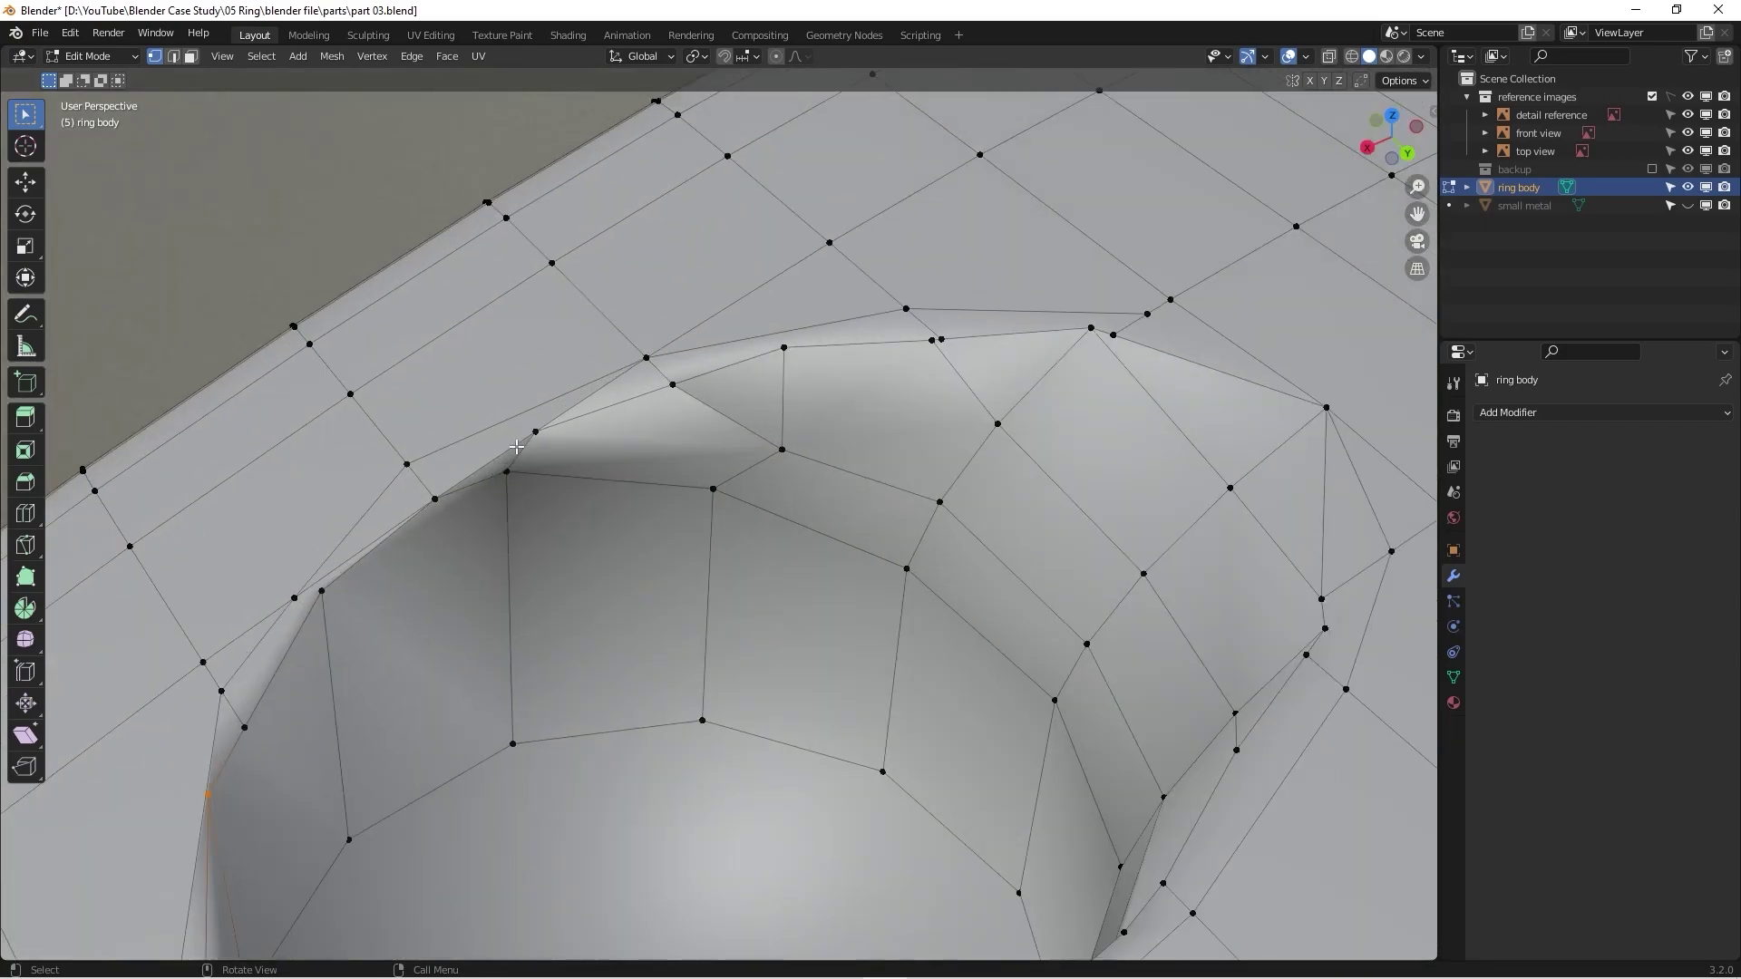
scroll(516, 446, "down", 3)
scroll(466, 419, "up", 3)
scroll(427, 497, "down", 4)
middle_click_drag(447, 497, 730, 507)
scroll(730, 508, "up", 2)
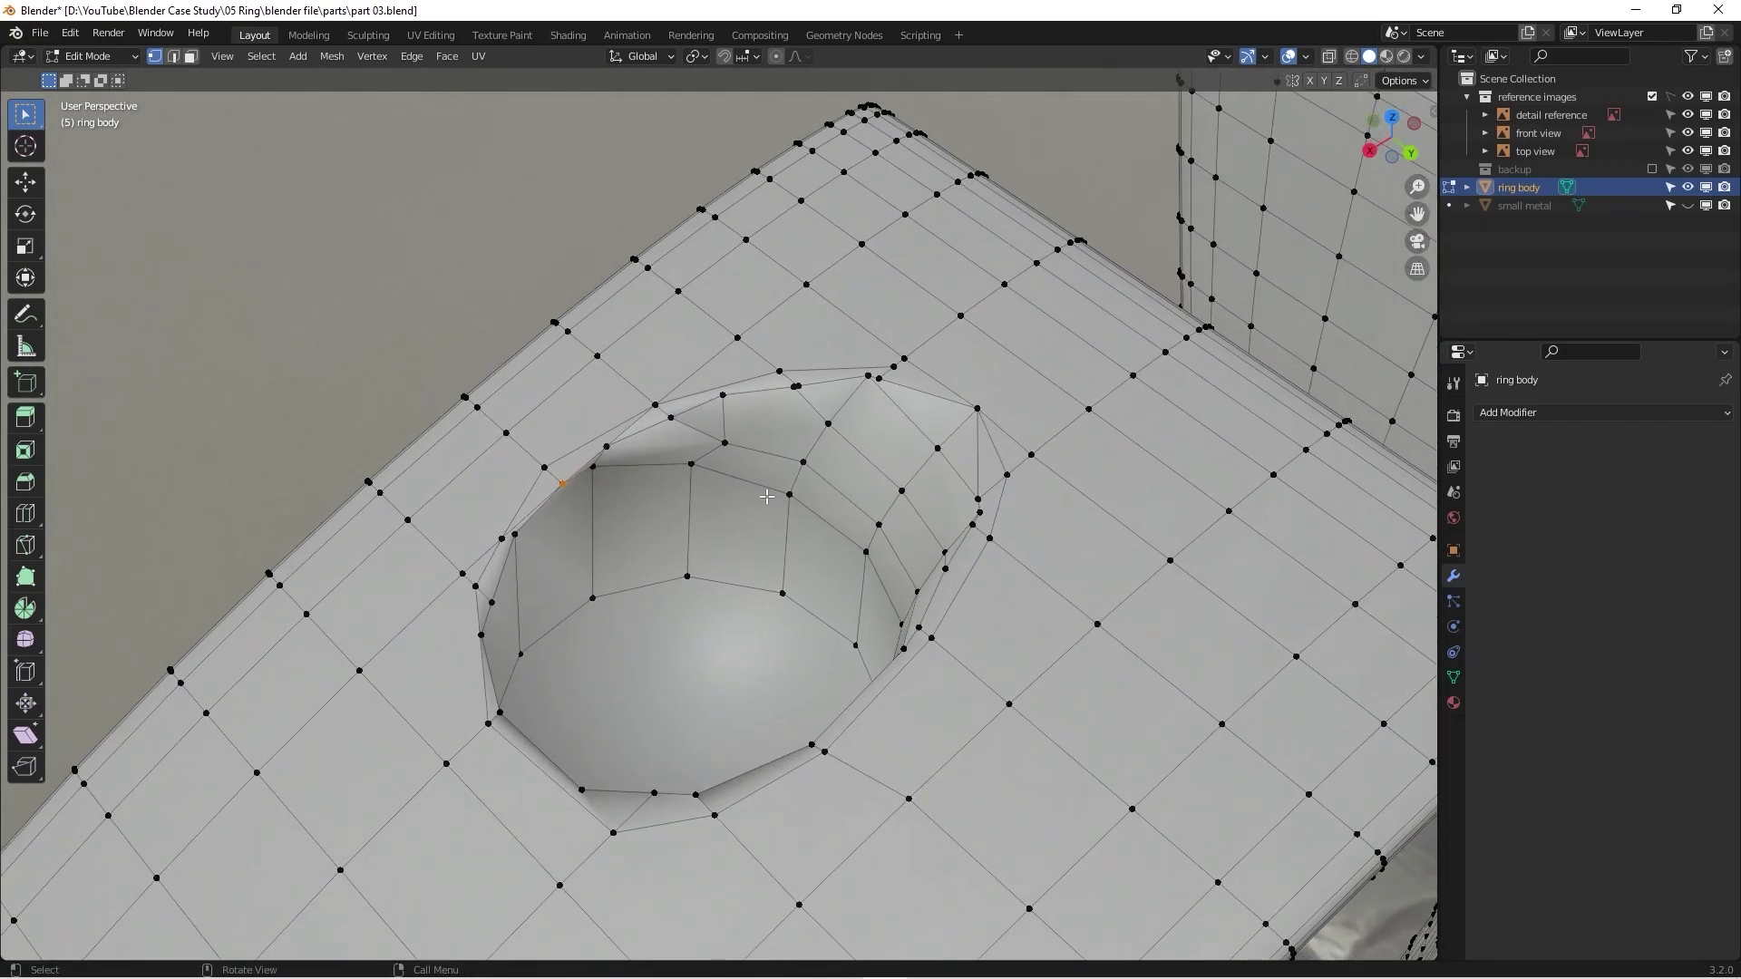
Step: Slide the stray rim vertex onto its nearly coincident neighbour along the hole's rim, using a factor of 1.000
key("a")
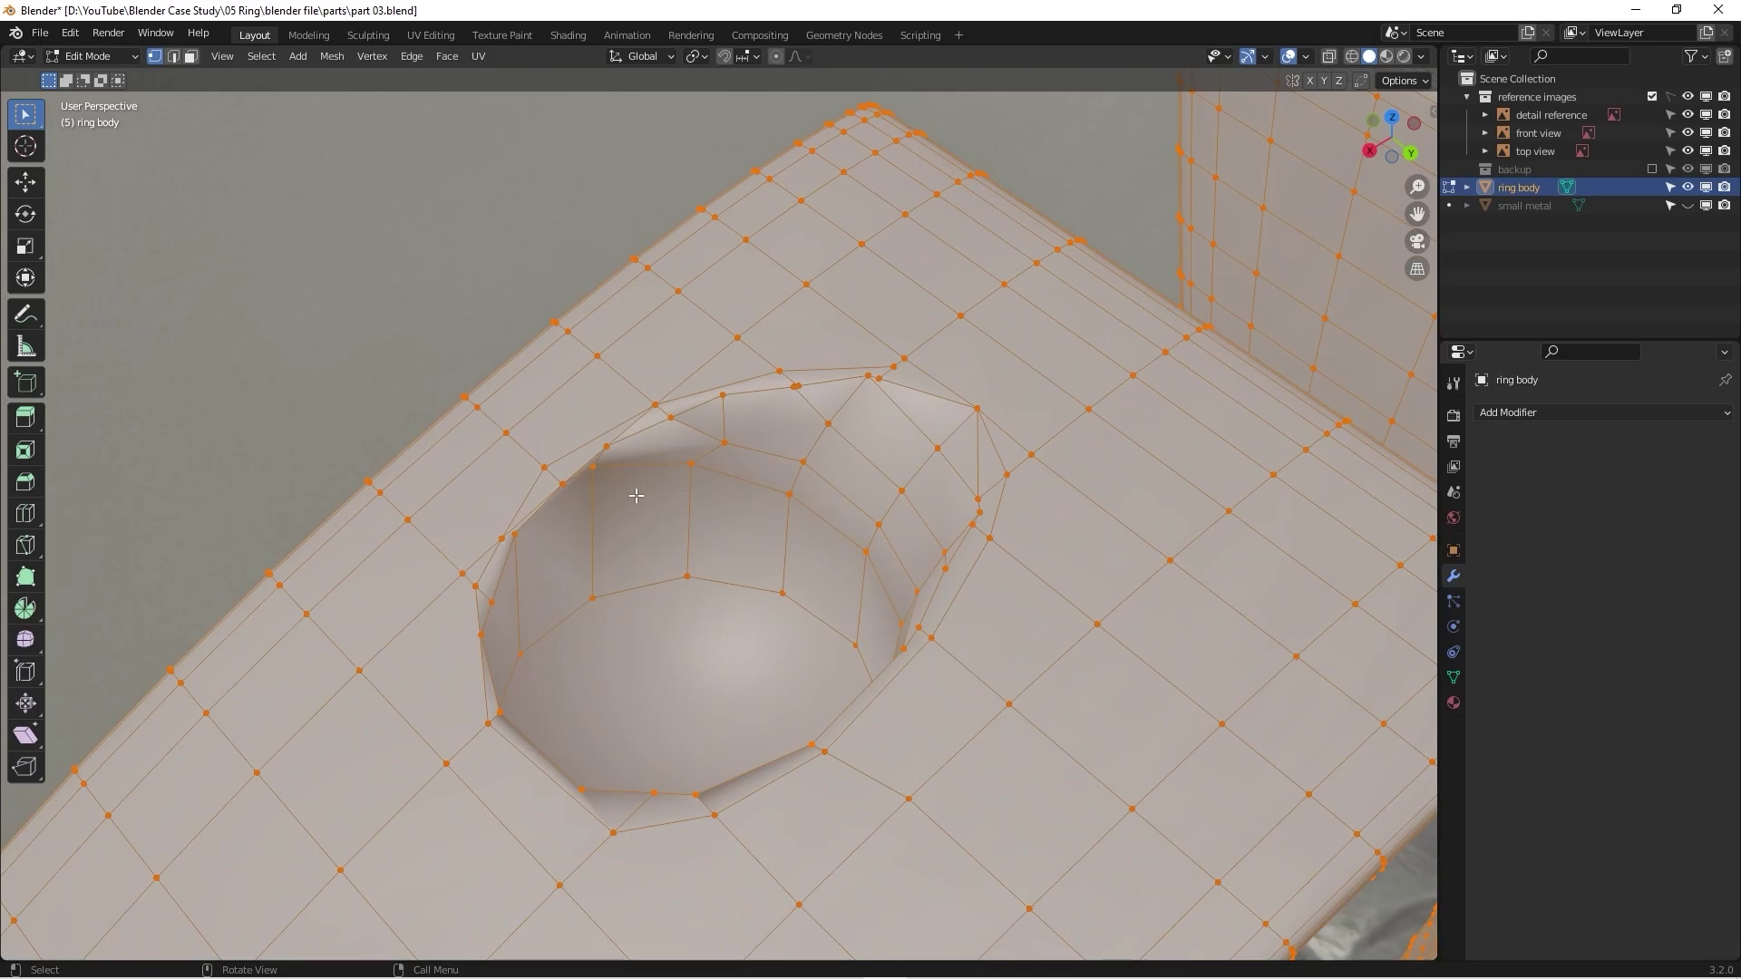
scroll(798, 388, "up", 6)
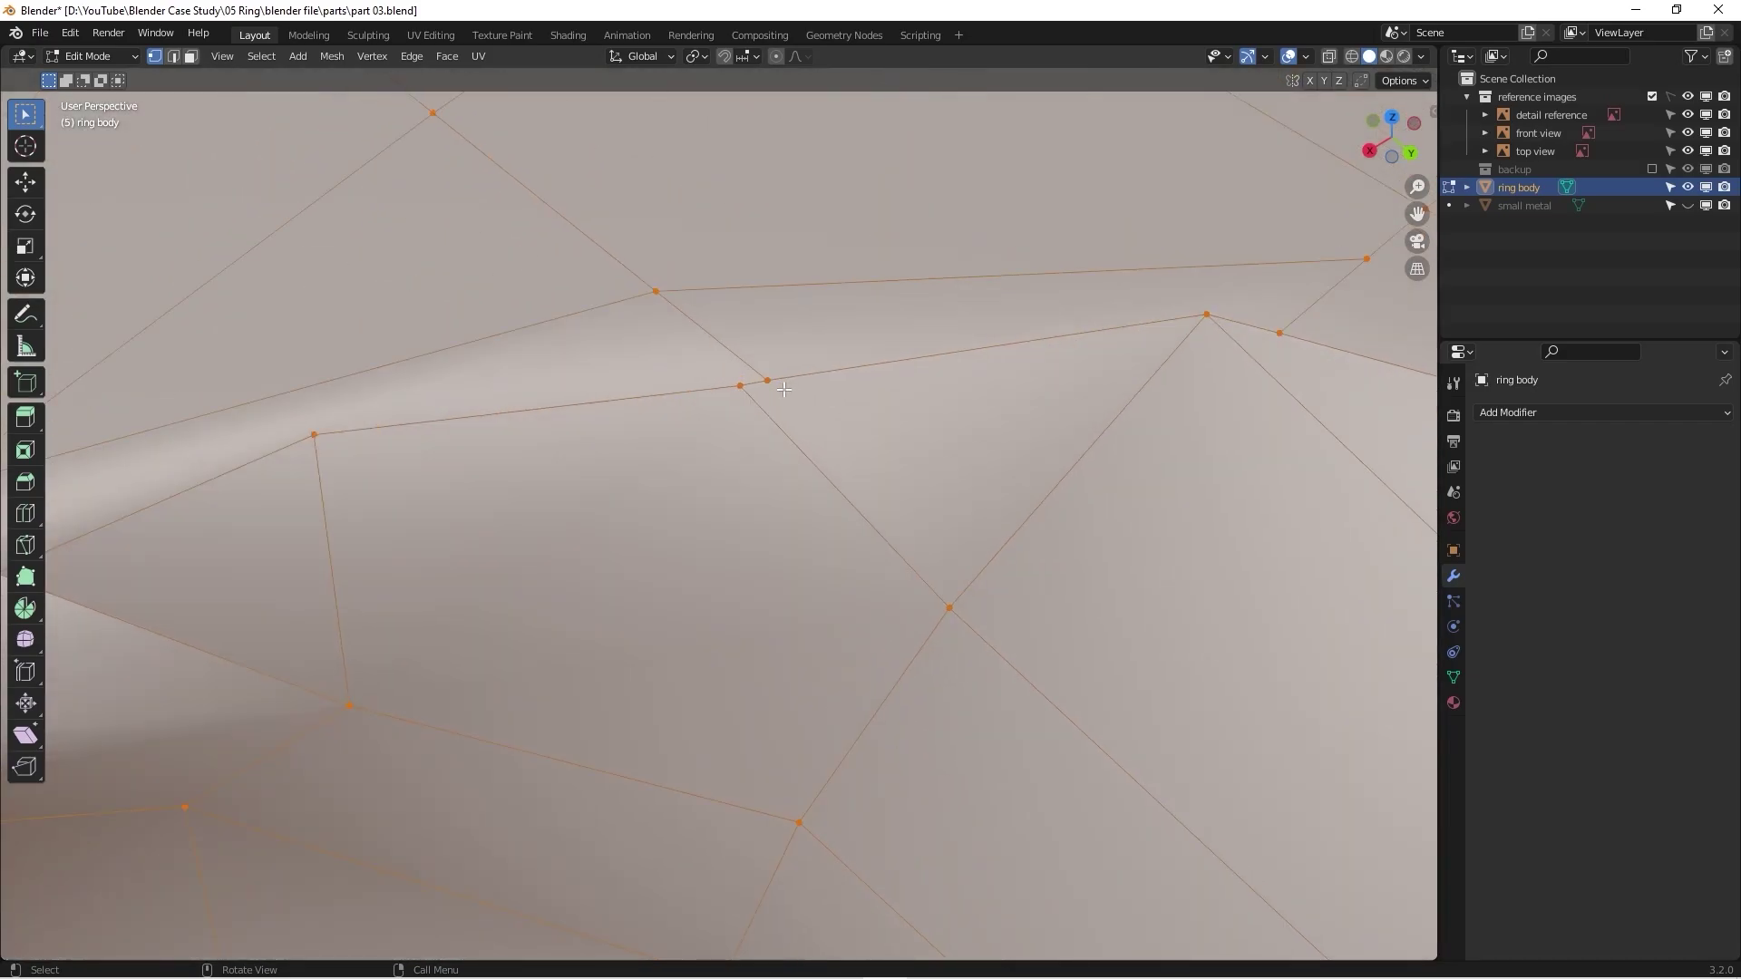
key("alt+a")
key("b")
left_click_drag(751, 401, 753, 396)
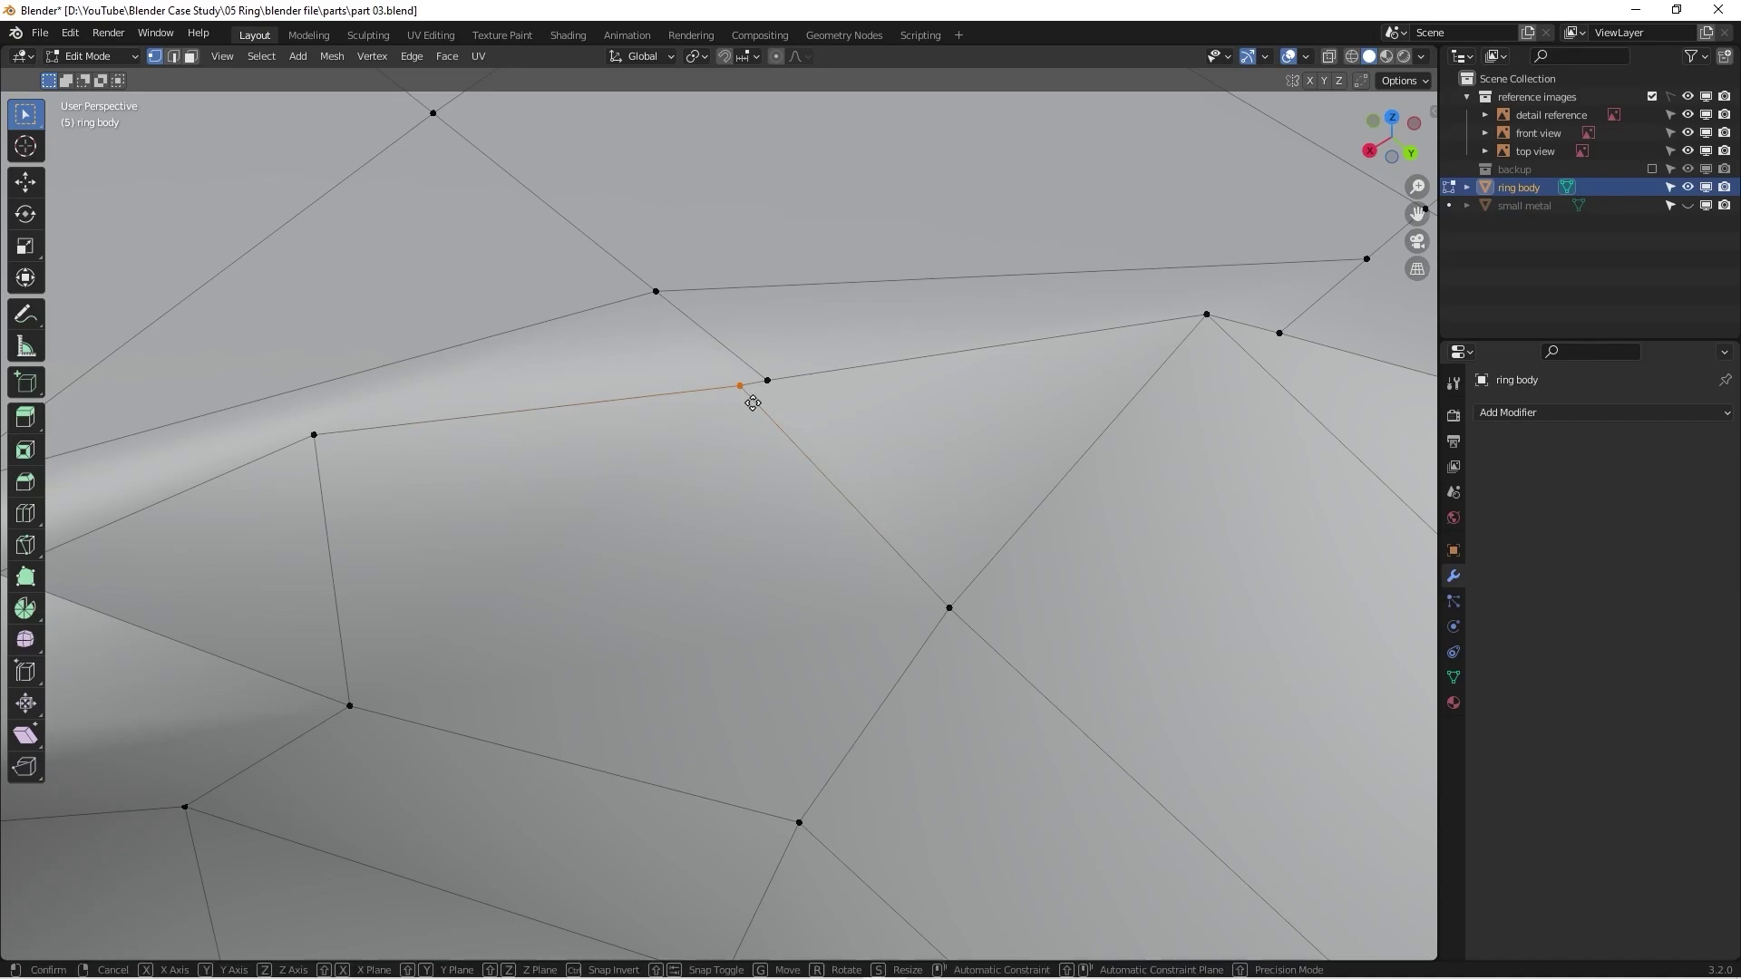
key("shift+v")
left_click(802, 418)
scroll(803, 418, "down", 3)
scroll(802, 418, "down", 8)
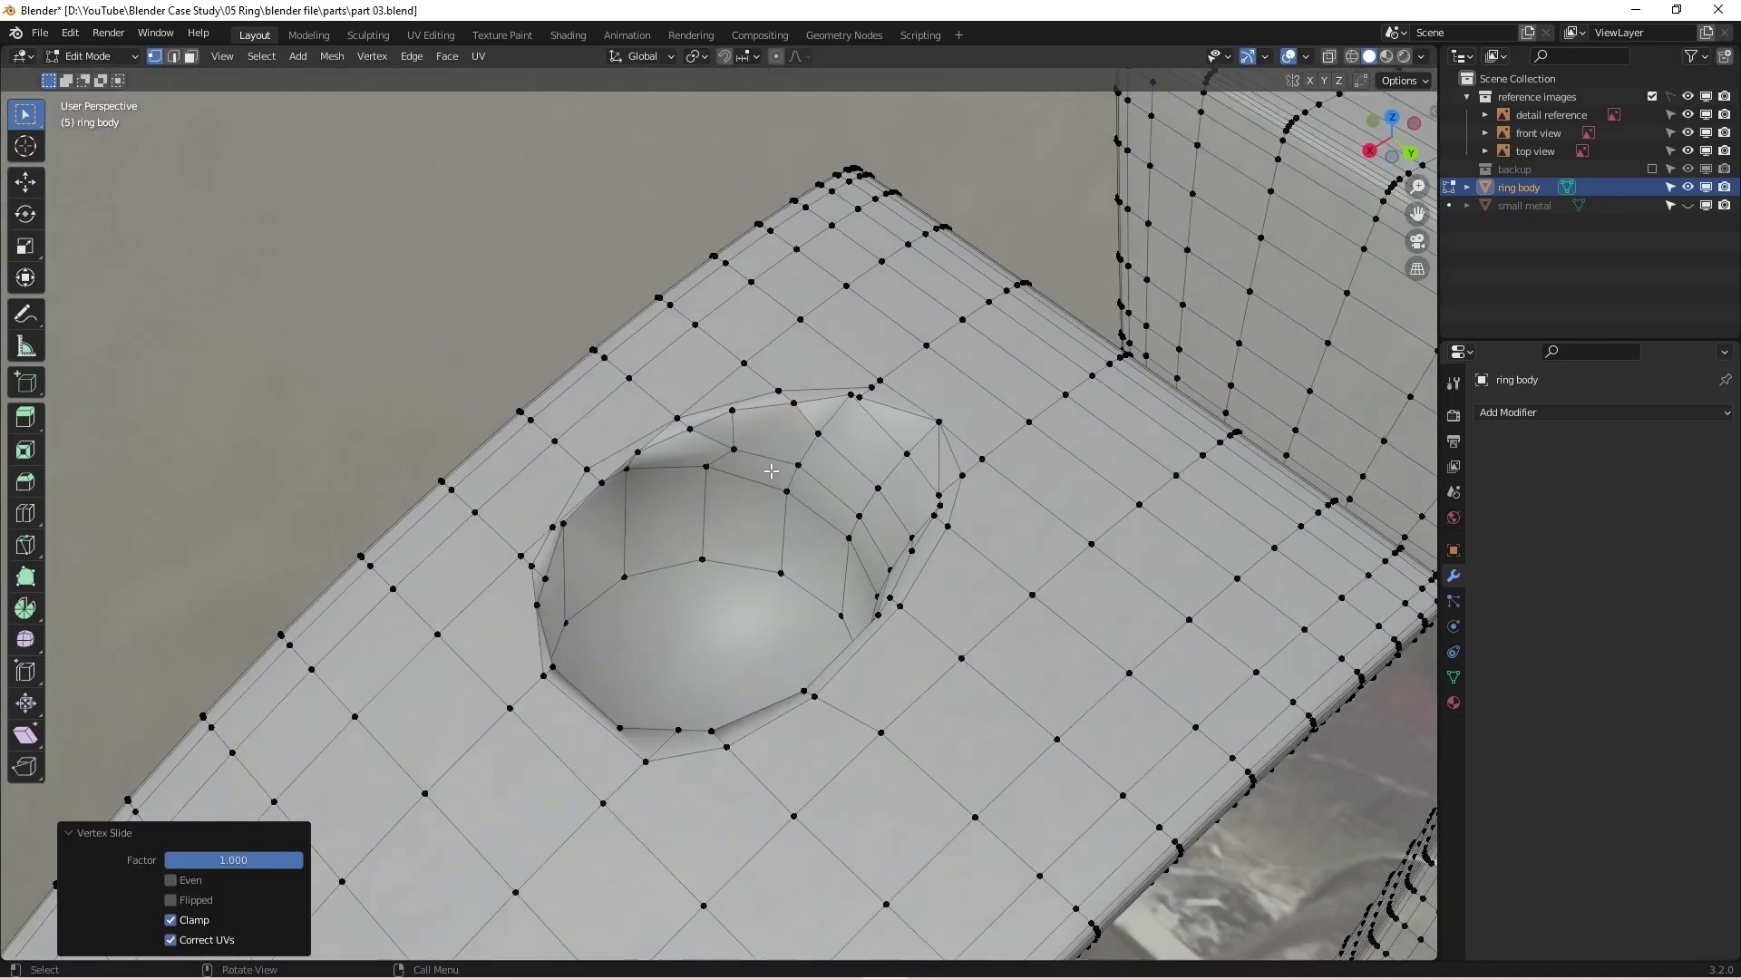
Step: Merge all of the ring body's vertices by distance, using 0.0001 m
mouse_move(773, 470)
middle_mouse_down()
mouse_move(698, 561)
mouse_move(680, 533)
mouse_move(693, 507)
mouse_move(759, 478)
middle_mouse_up()
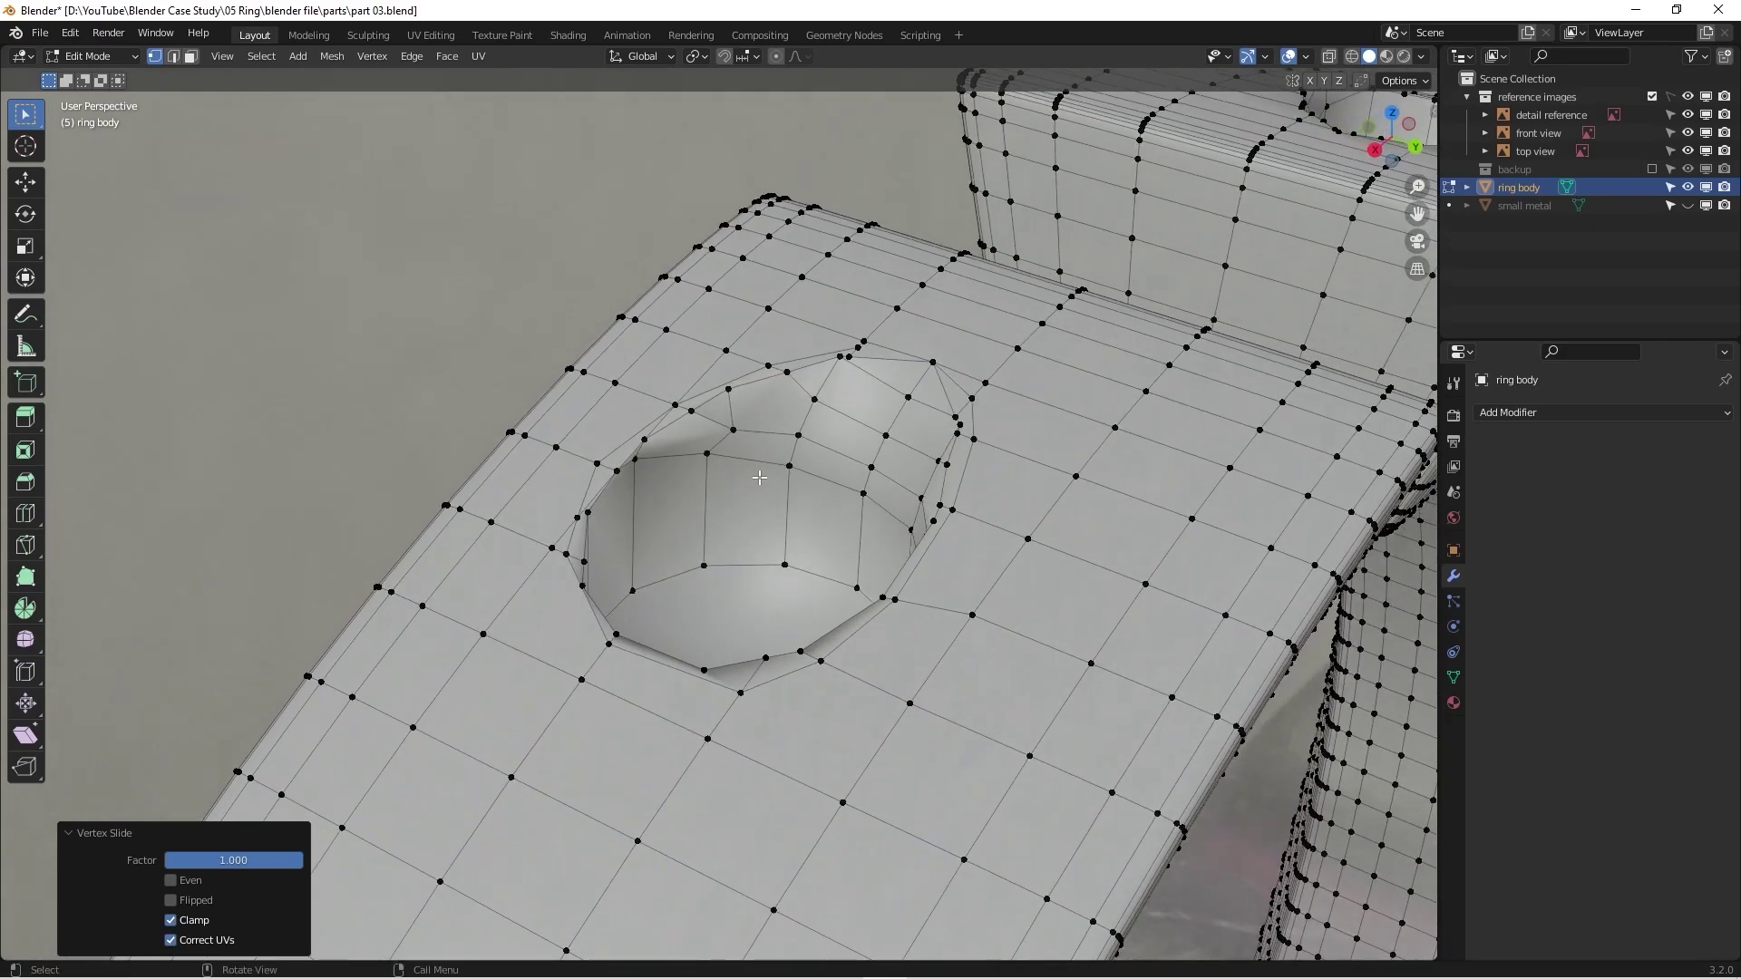
key("a")
key("s")
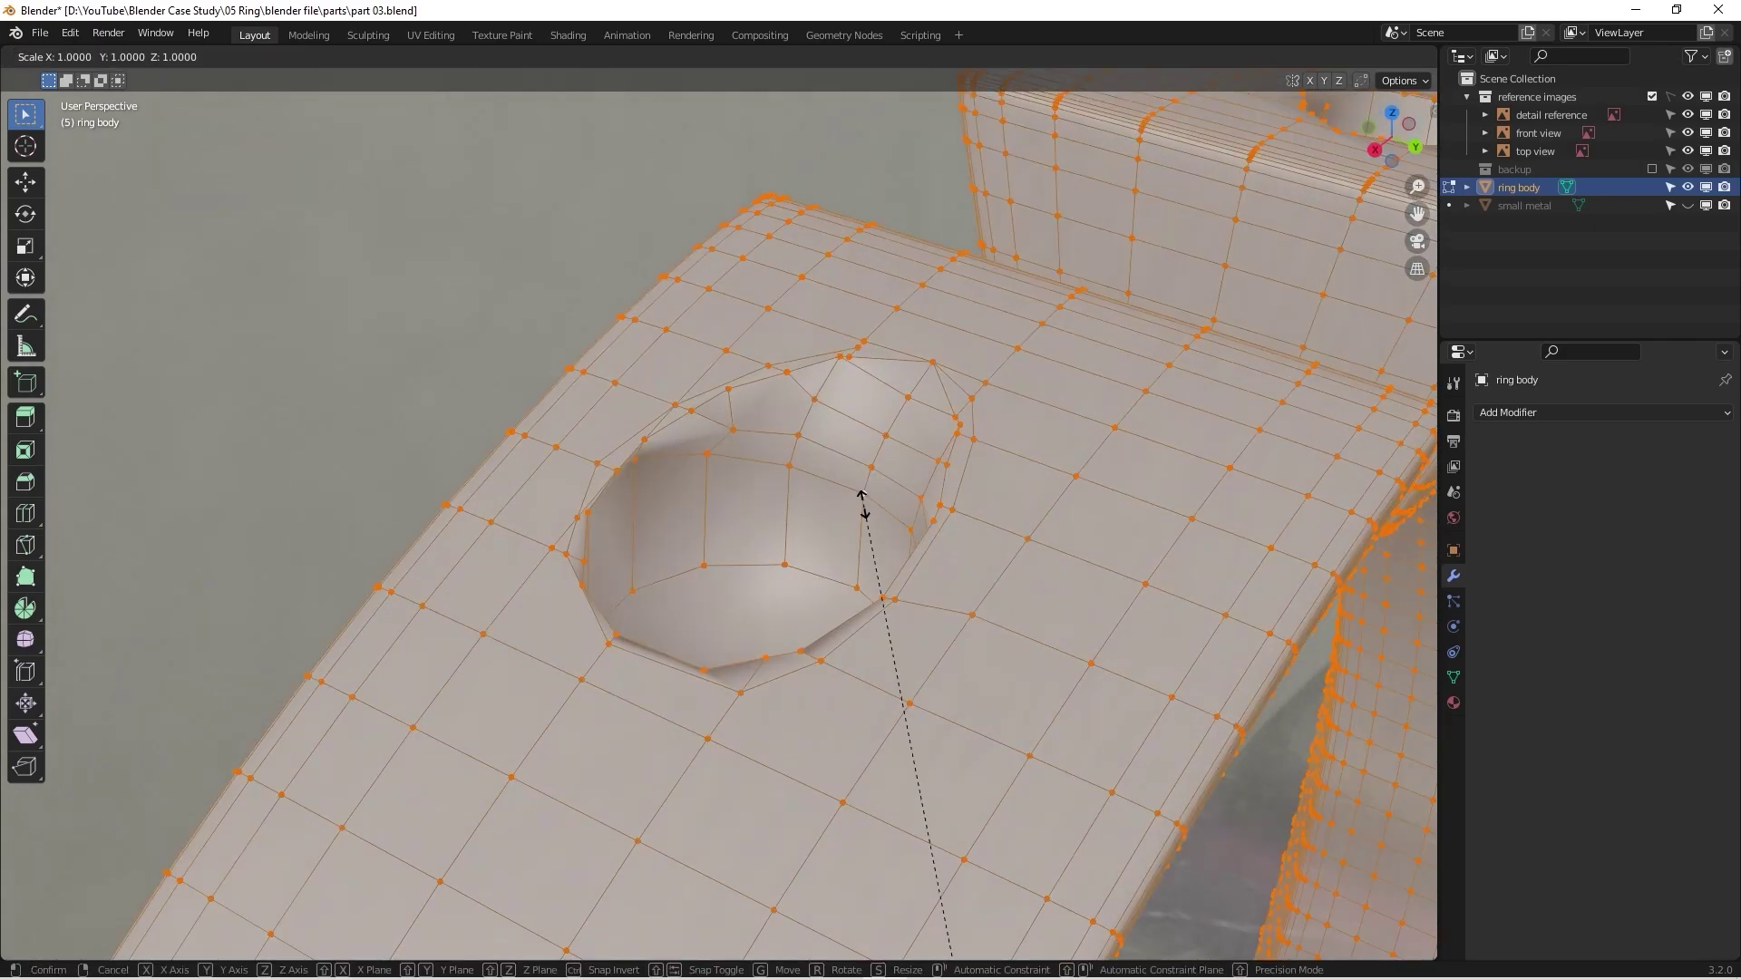
key("Escape")
key("m")
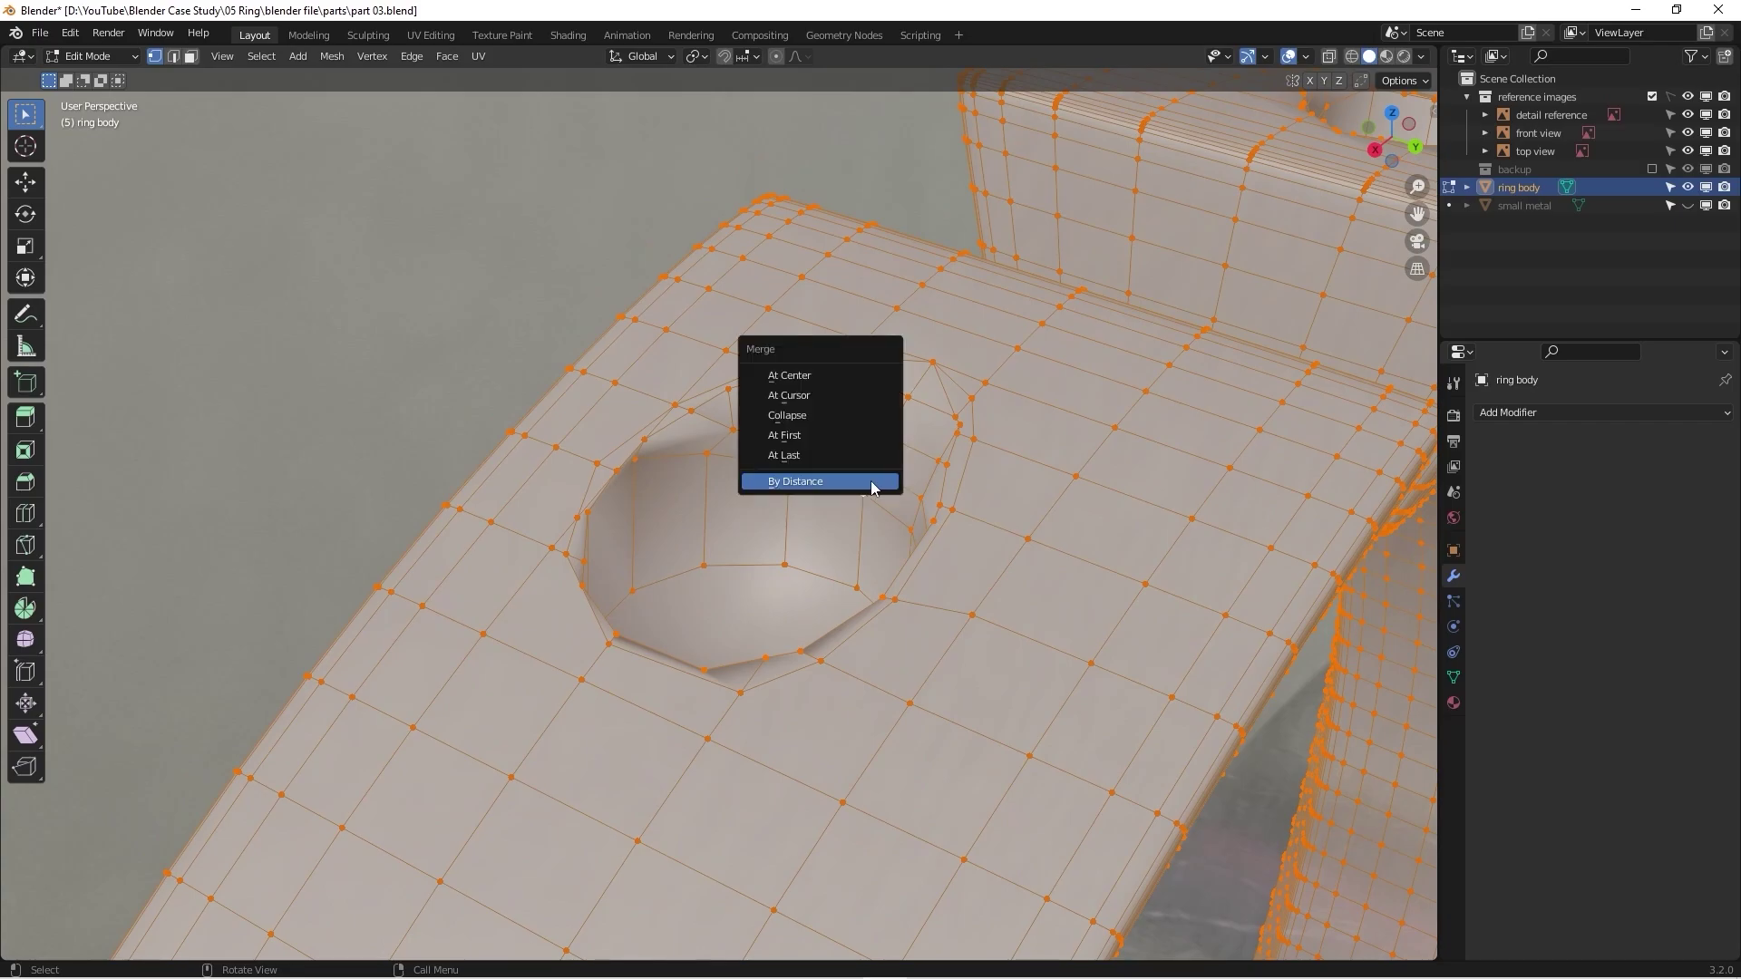
left_click(842, 493)
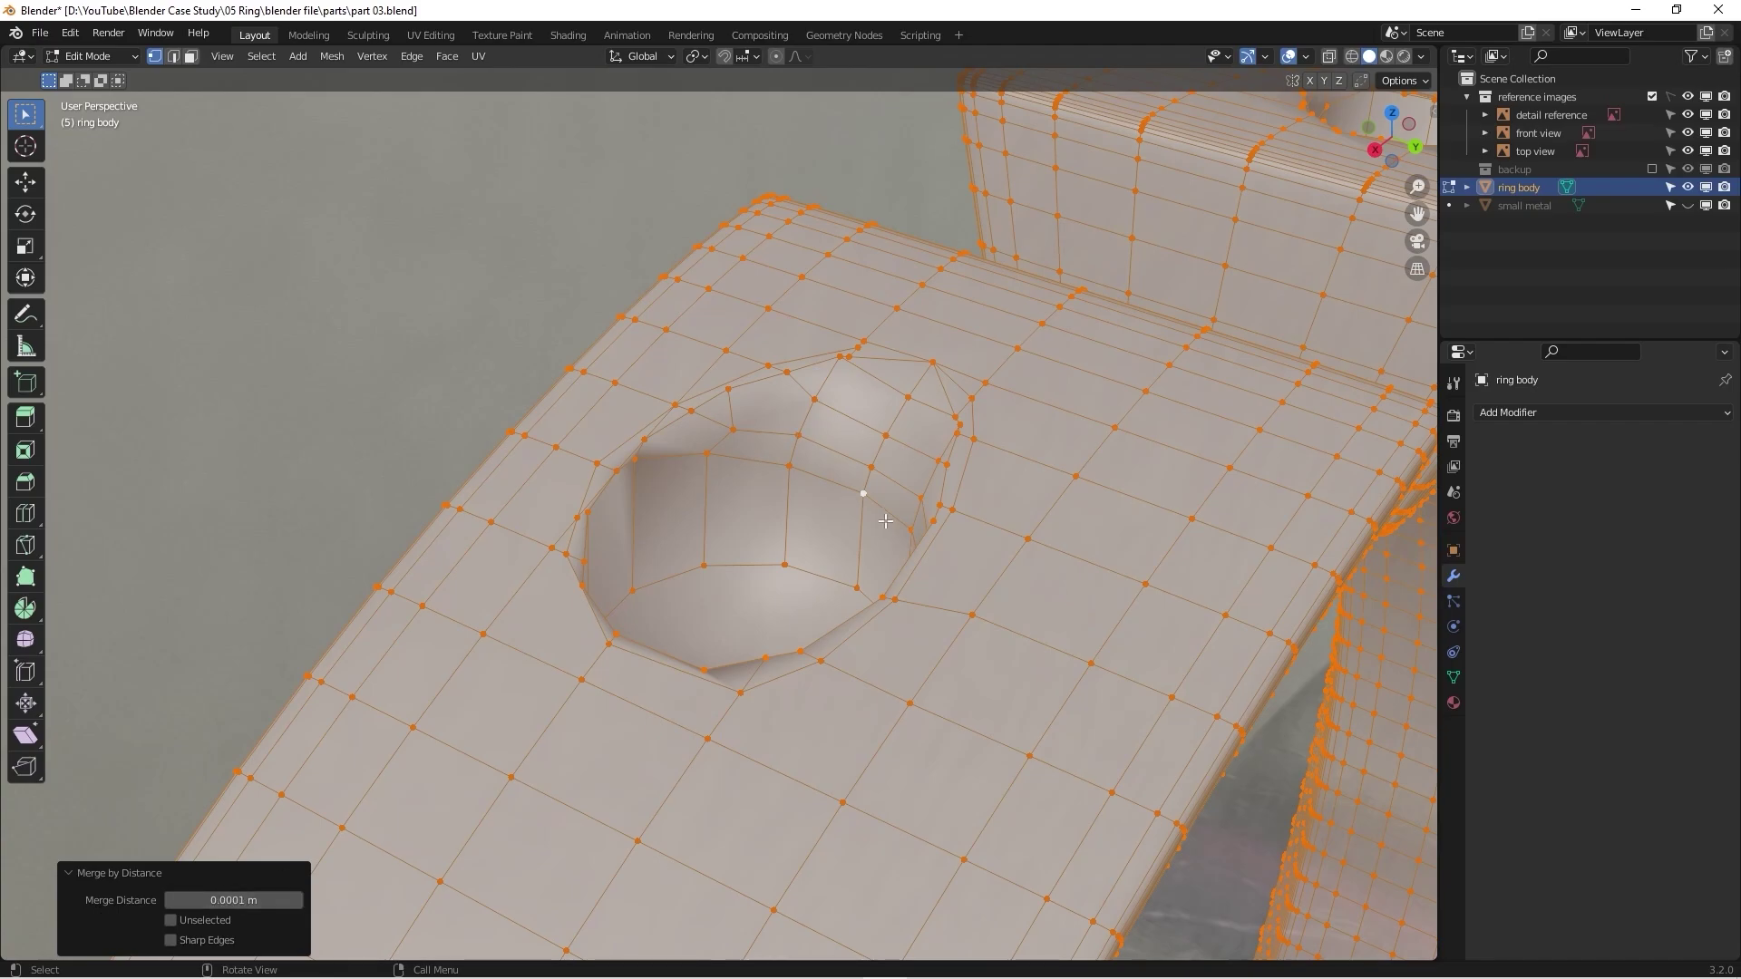
Step: Inspect the merged hole's rim and shading from another side, toggling between object and edit mode
middle_click_drag(825, 671, 753, 453)
scroll(701, 474, "up", 5)
key("Tab")
scroll(460, 497, "up", 3)
scroll(471, 472, "down", 5)
key("Tab")
scroll(689, 467, "up", 3)
scroll(816, 554, "up", 3)
scroll(753, 453, "up", 3)
Step: Slide the wall edge's rim vertex along the rim by a factor of 0.508 and slide its stray neighbour onto it by 1.000
left_click_drag(747, 442, 783, 465)
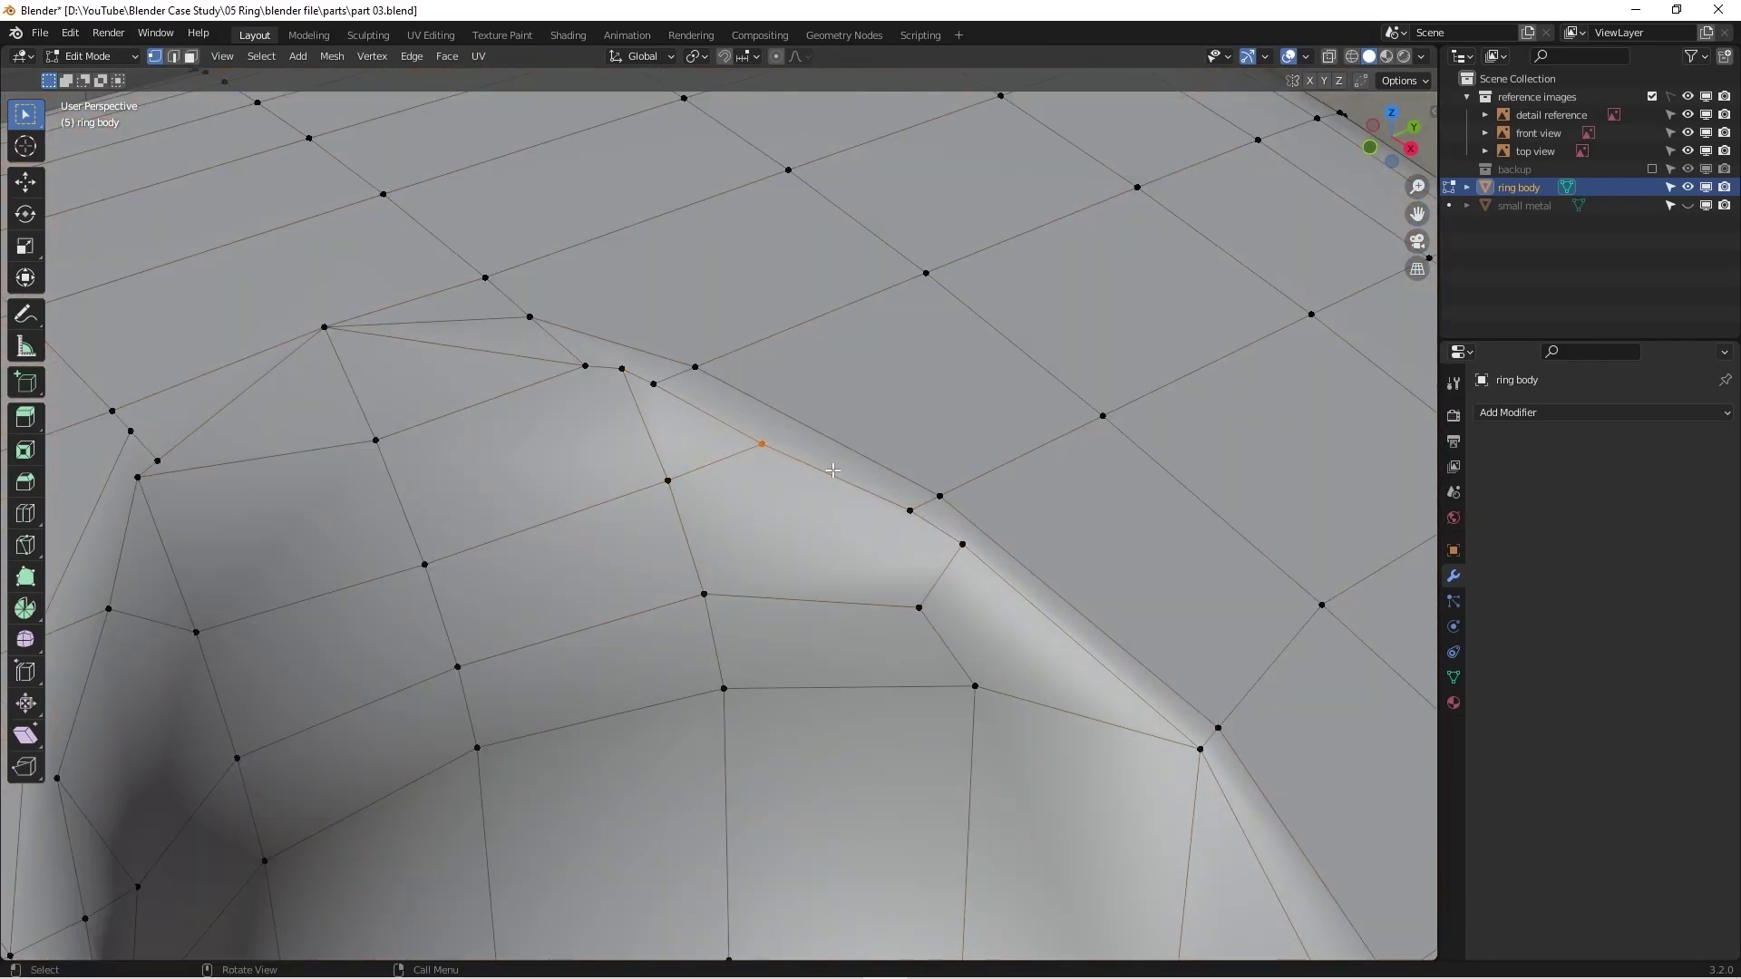
key("shift+v")
left_click(897, 503)
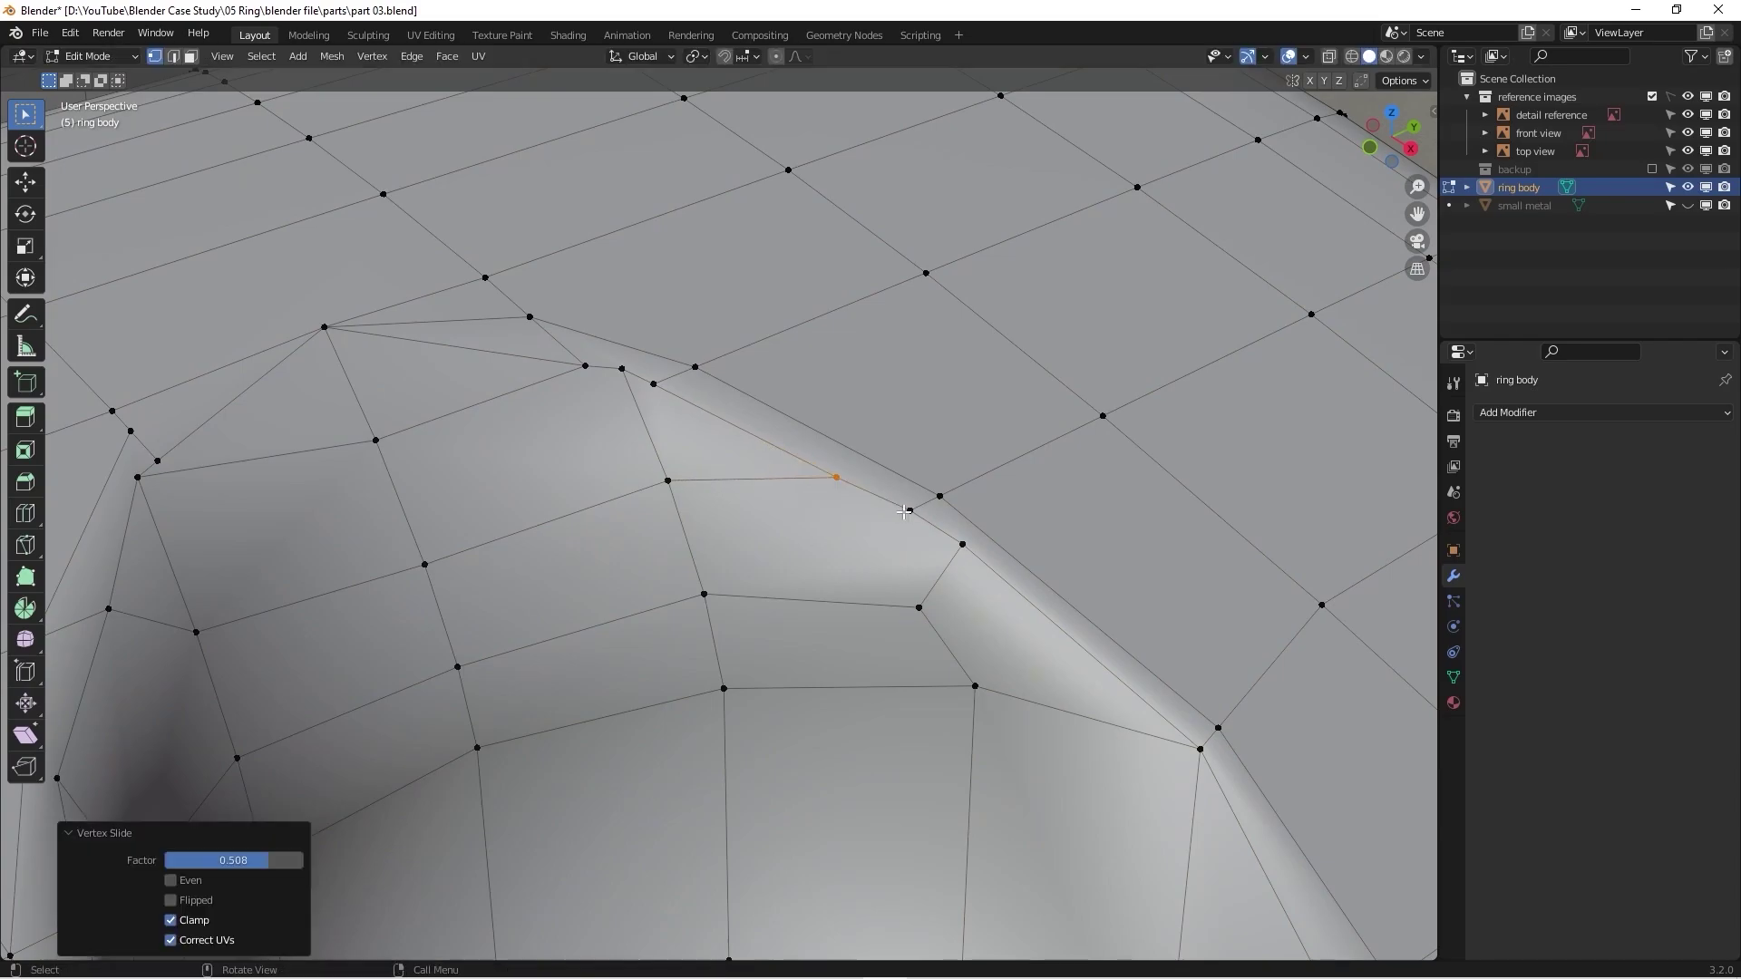
left_click_drag(904, 502, 923, 529)
key("shift+v")
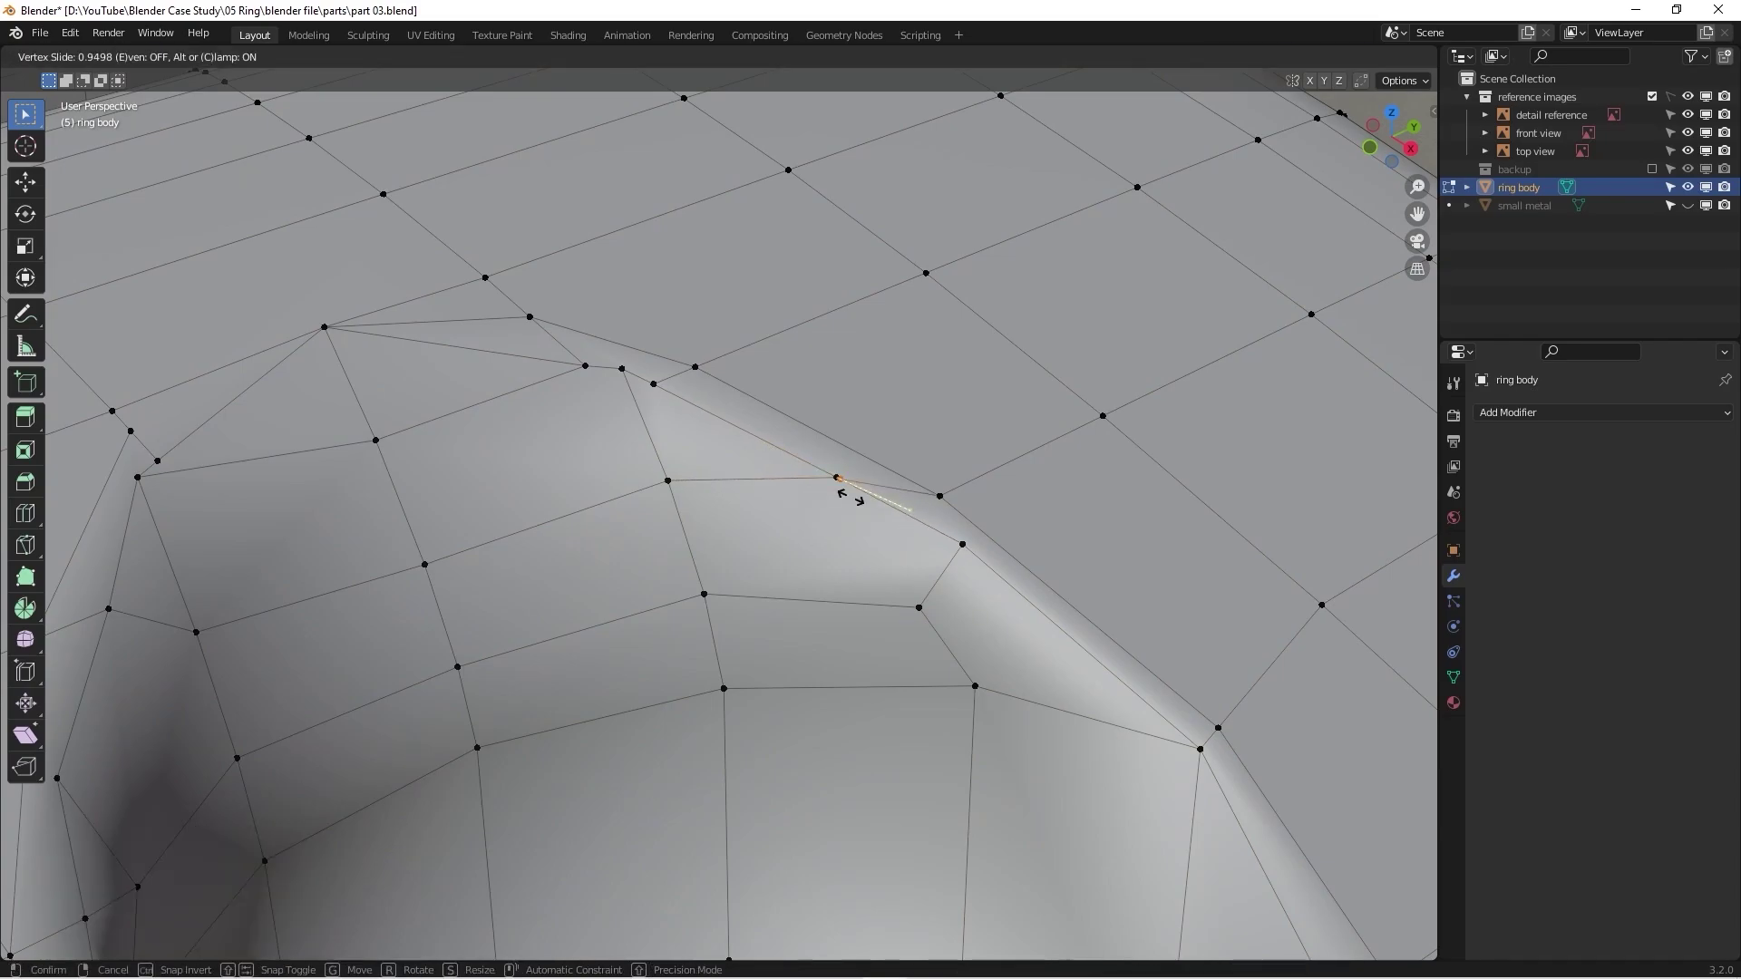
left_click(843, 508)
scroll(570, 564, "down", 5)
middle_click_drag(569, 564, 420, 563)
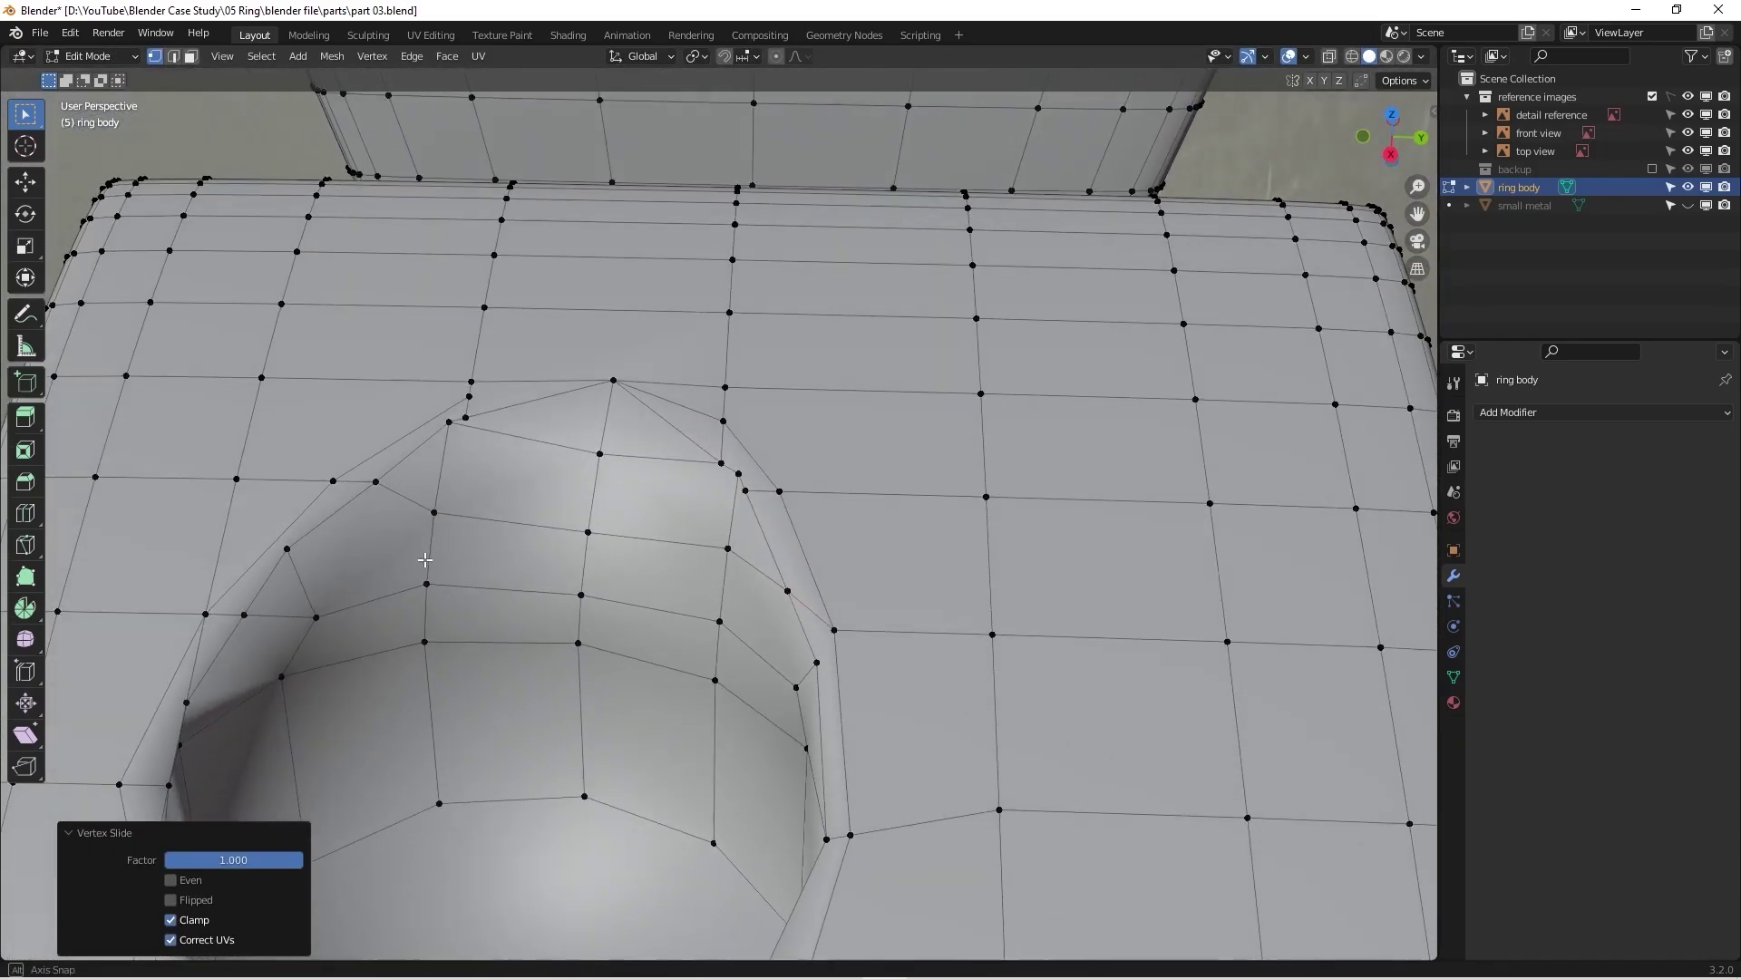
Step: Try deleting the diagonal edge beside the hole's topmost rim vertex, undo the deletion, and dissolve that edge instead
scroll(700, 441, "up", 4)
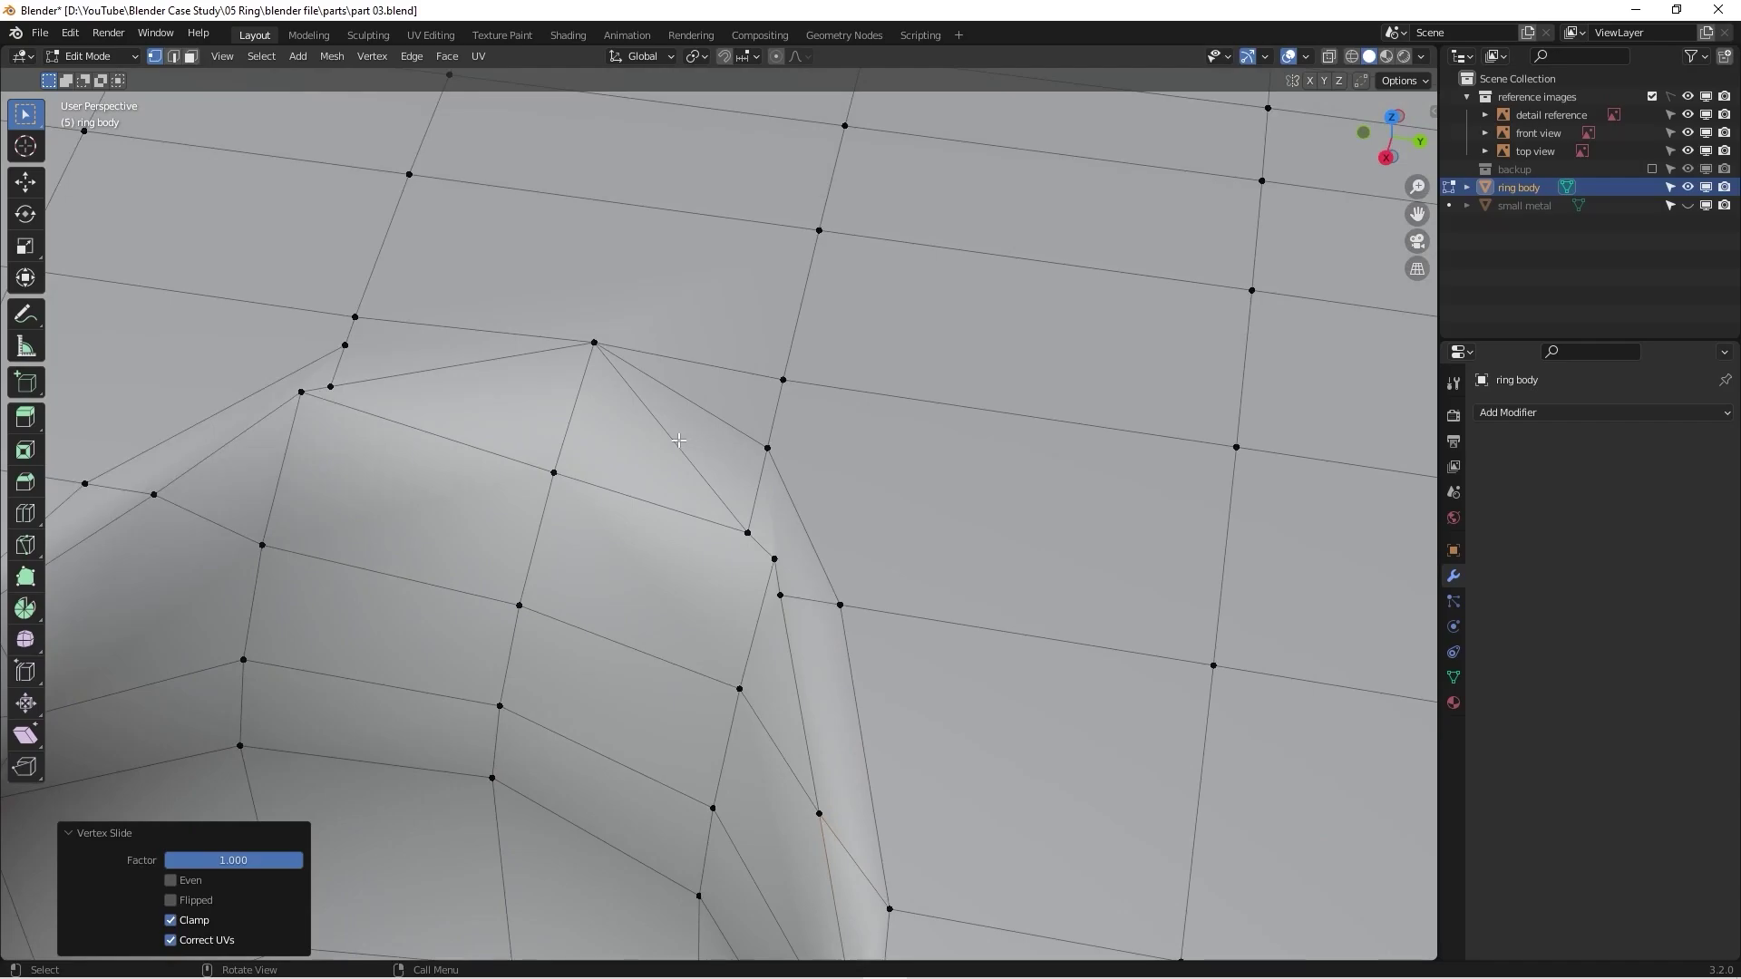
key("2")
left_click(673, 440)
key("x")
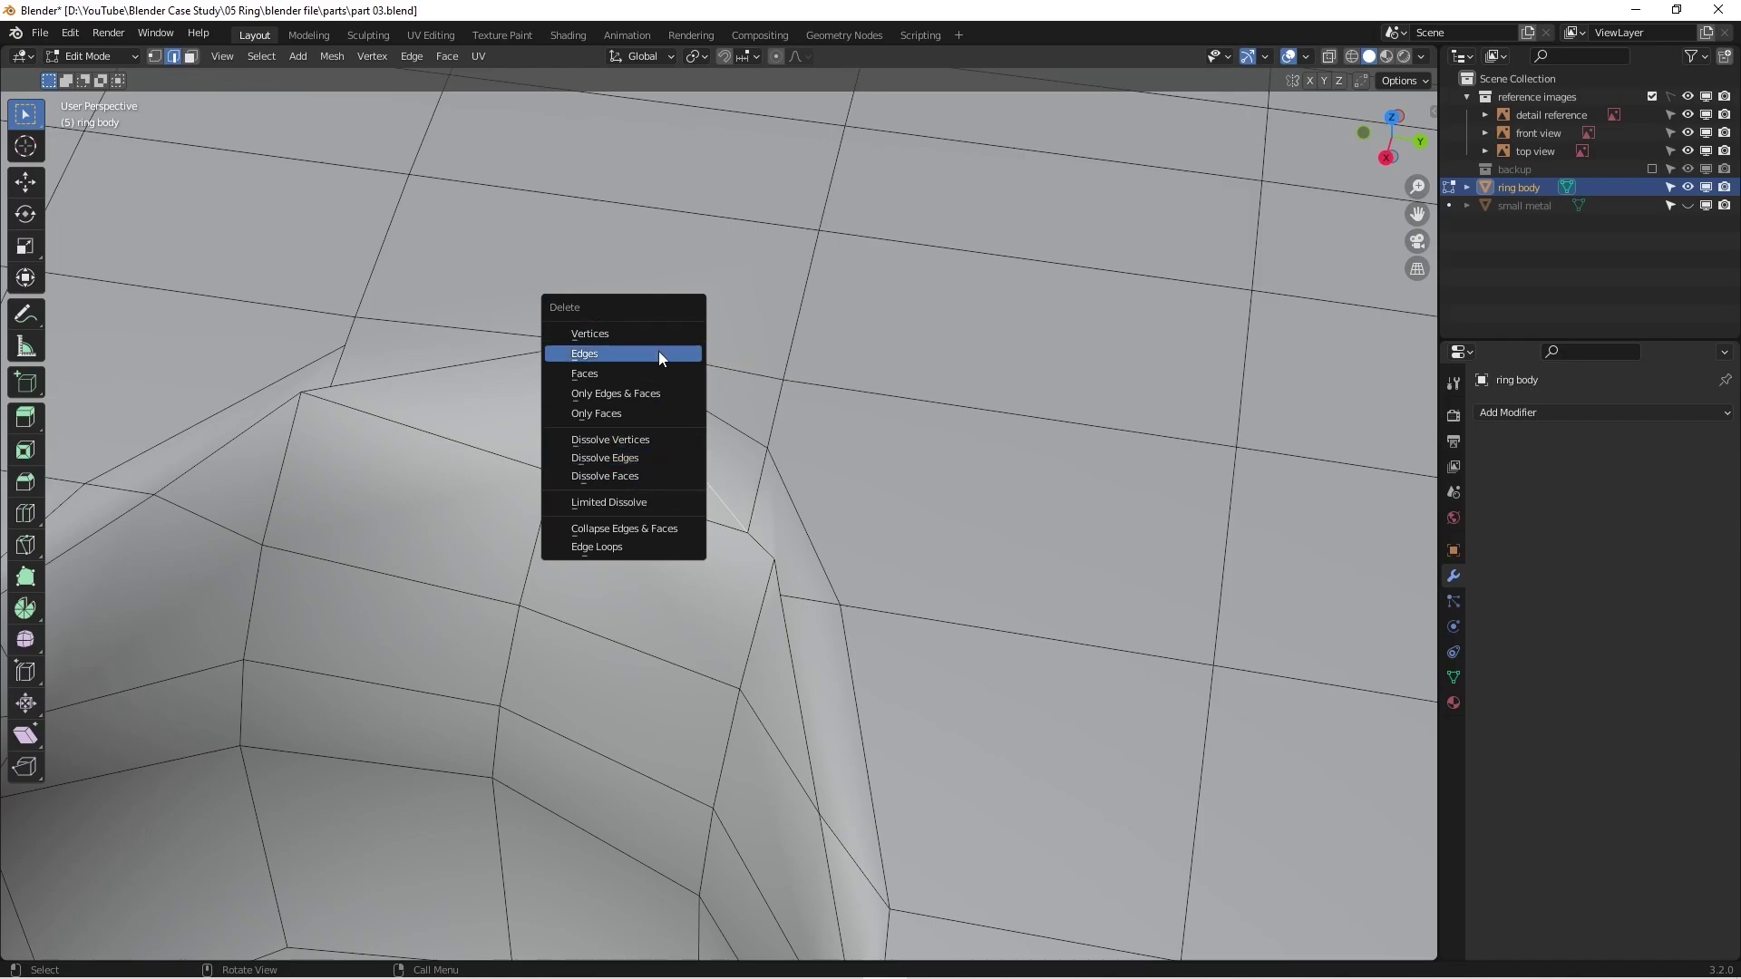
left_click(659, 353)
key("ctrl+z")
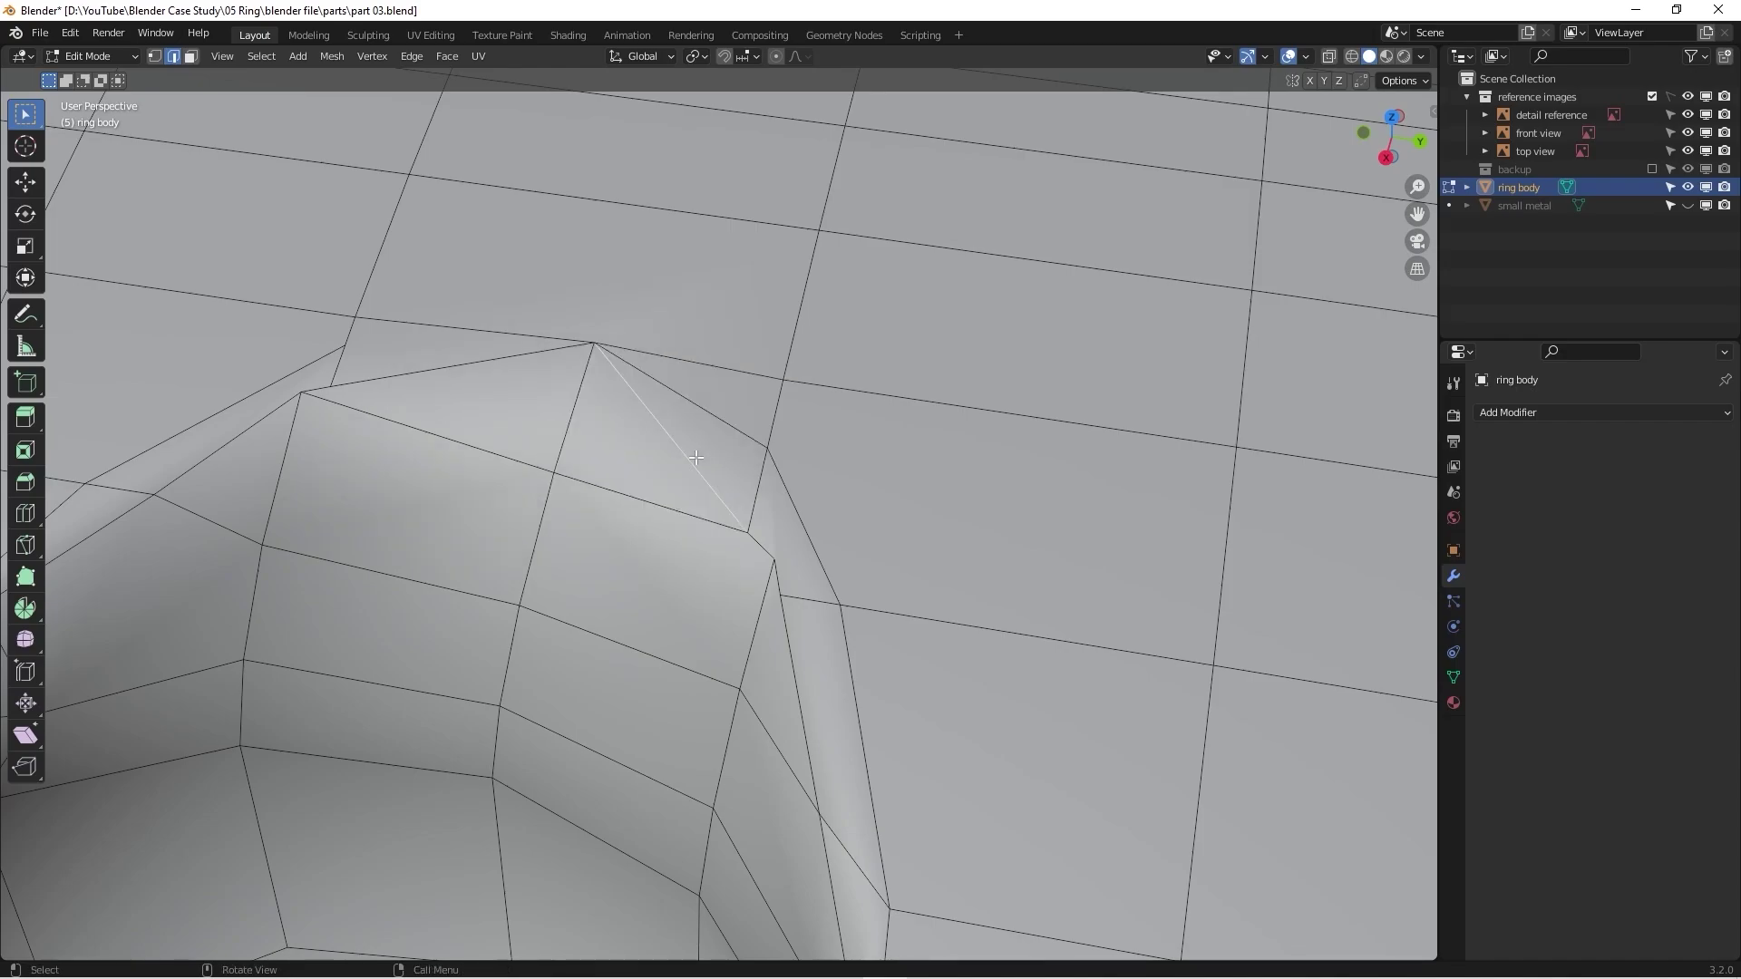
key("x")
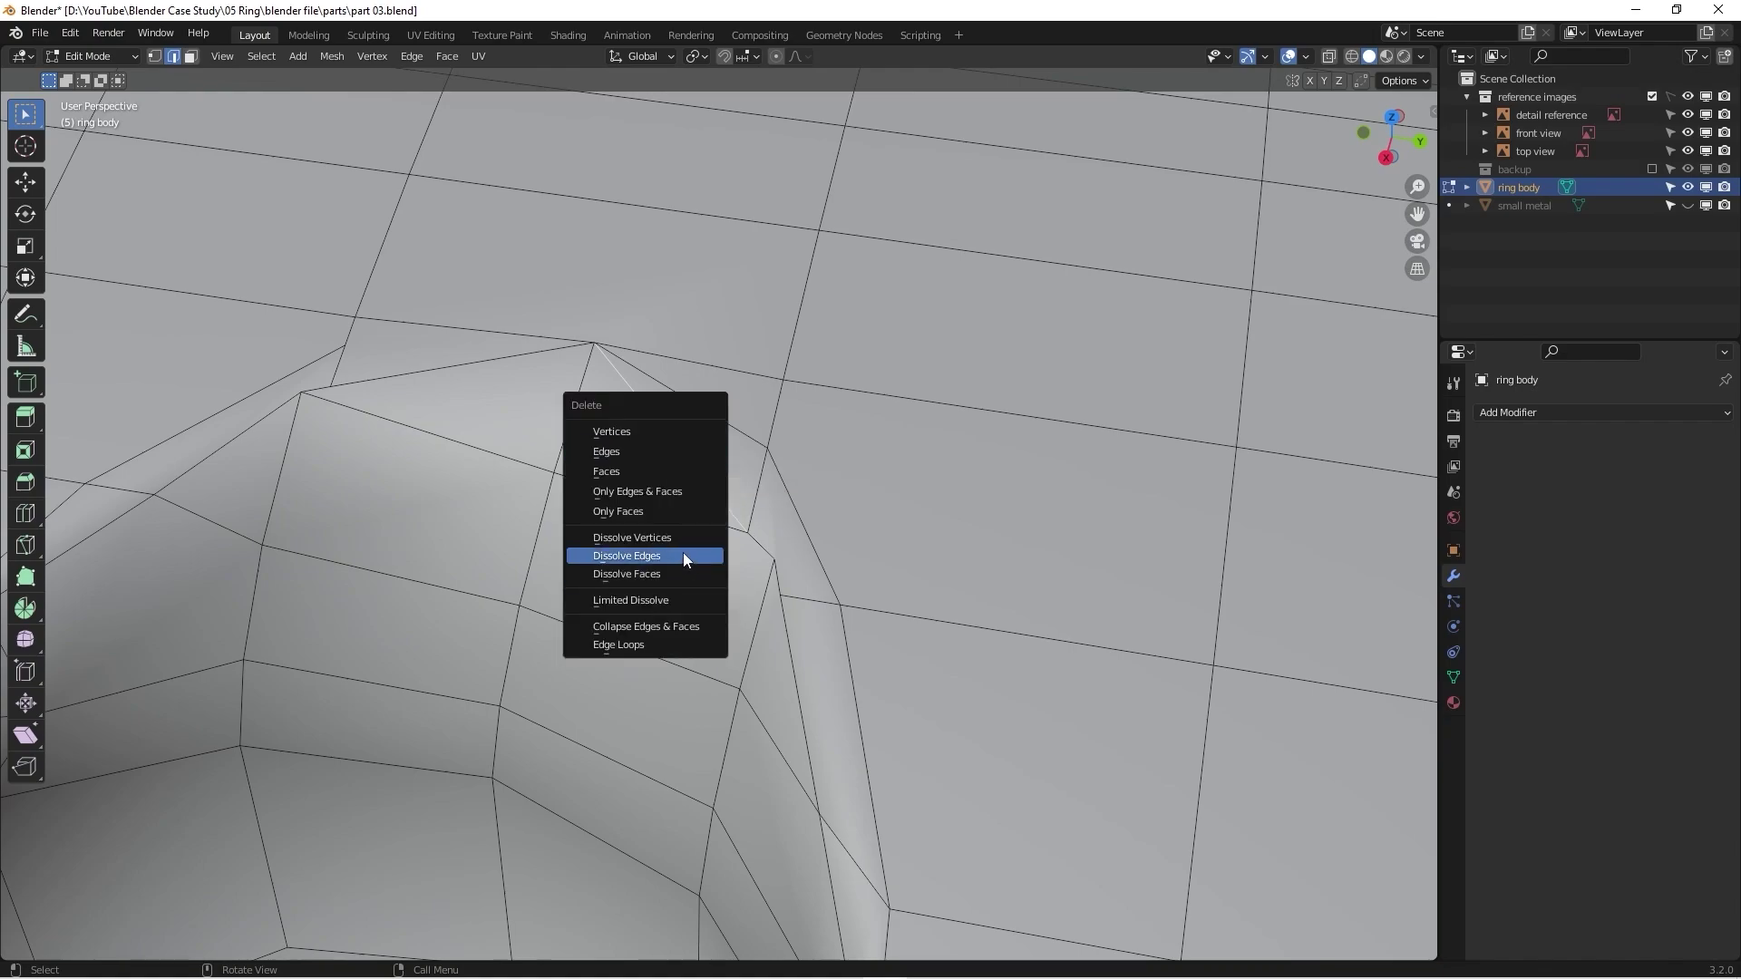
left_click(683, 555)
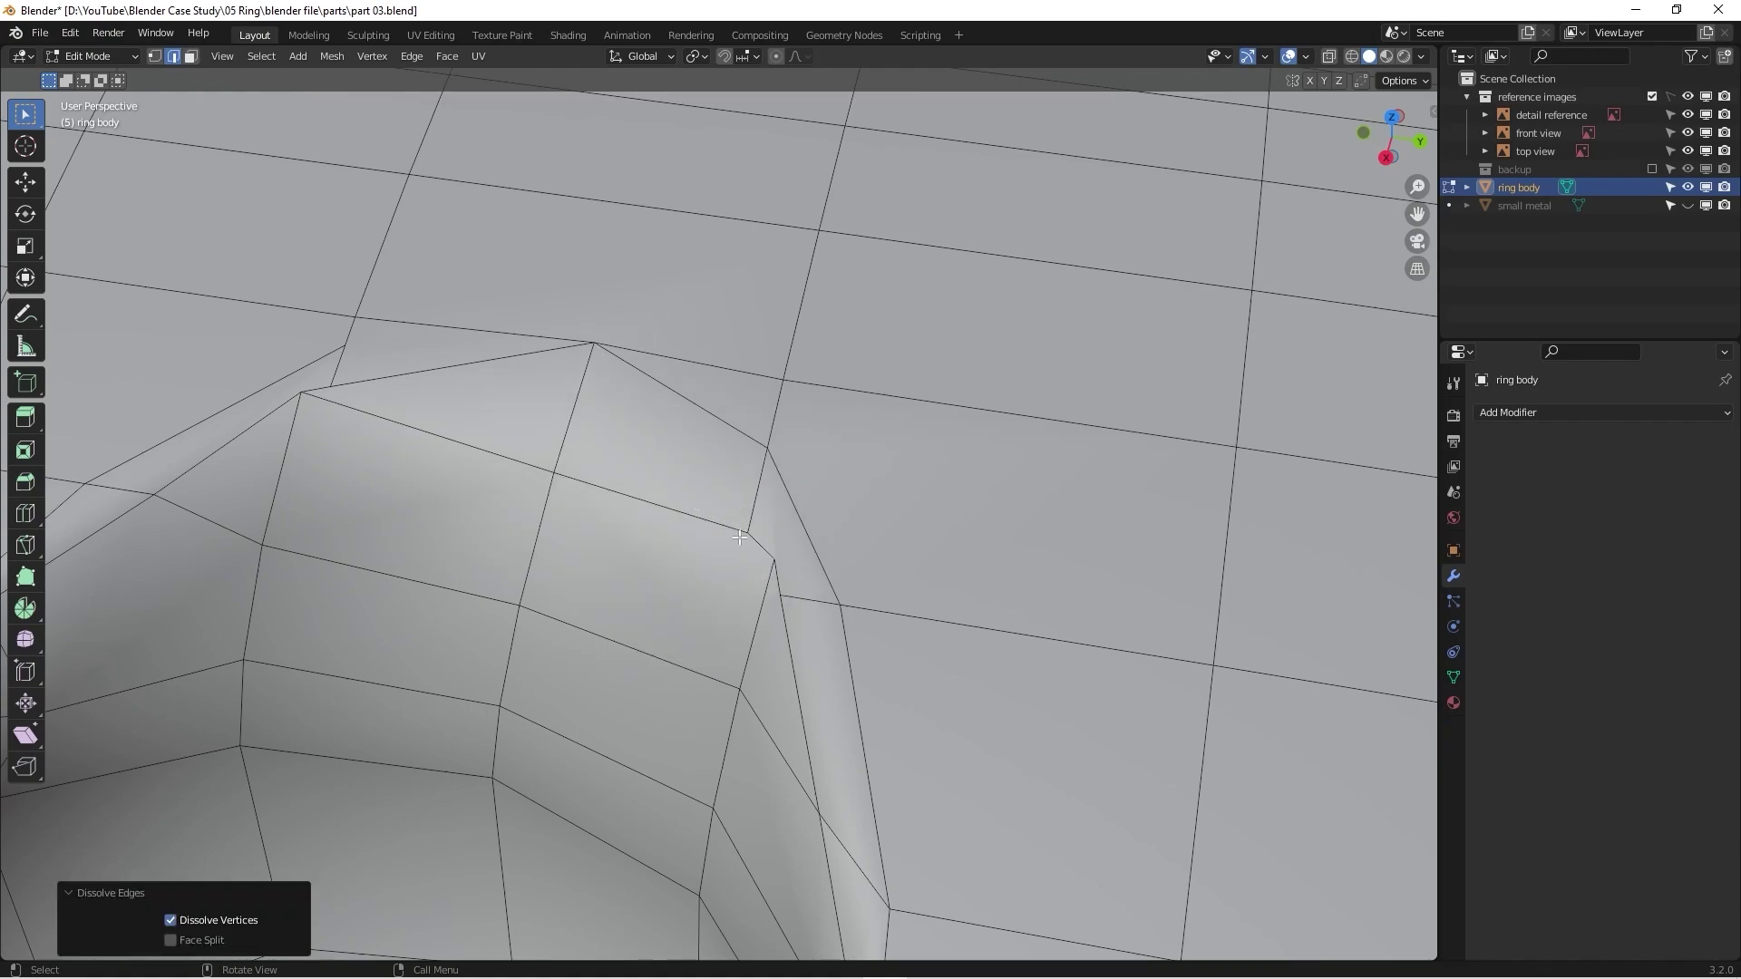
Step: Slide the stray vertex beside the hole's topmost rim edge onto the neighbouring wall vertex by a factor of 1.000
scroll(358, 356, "up", 3)
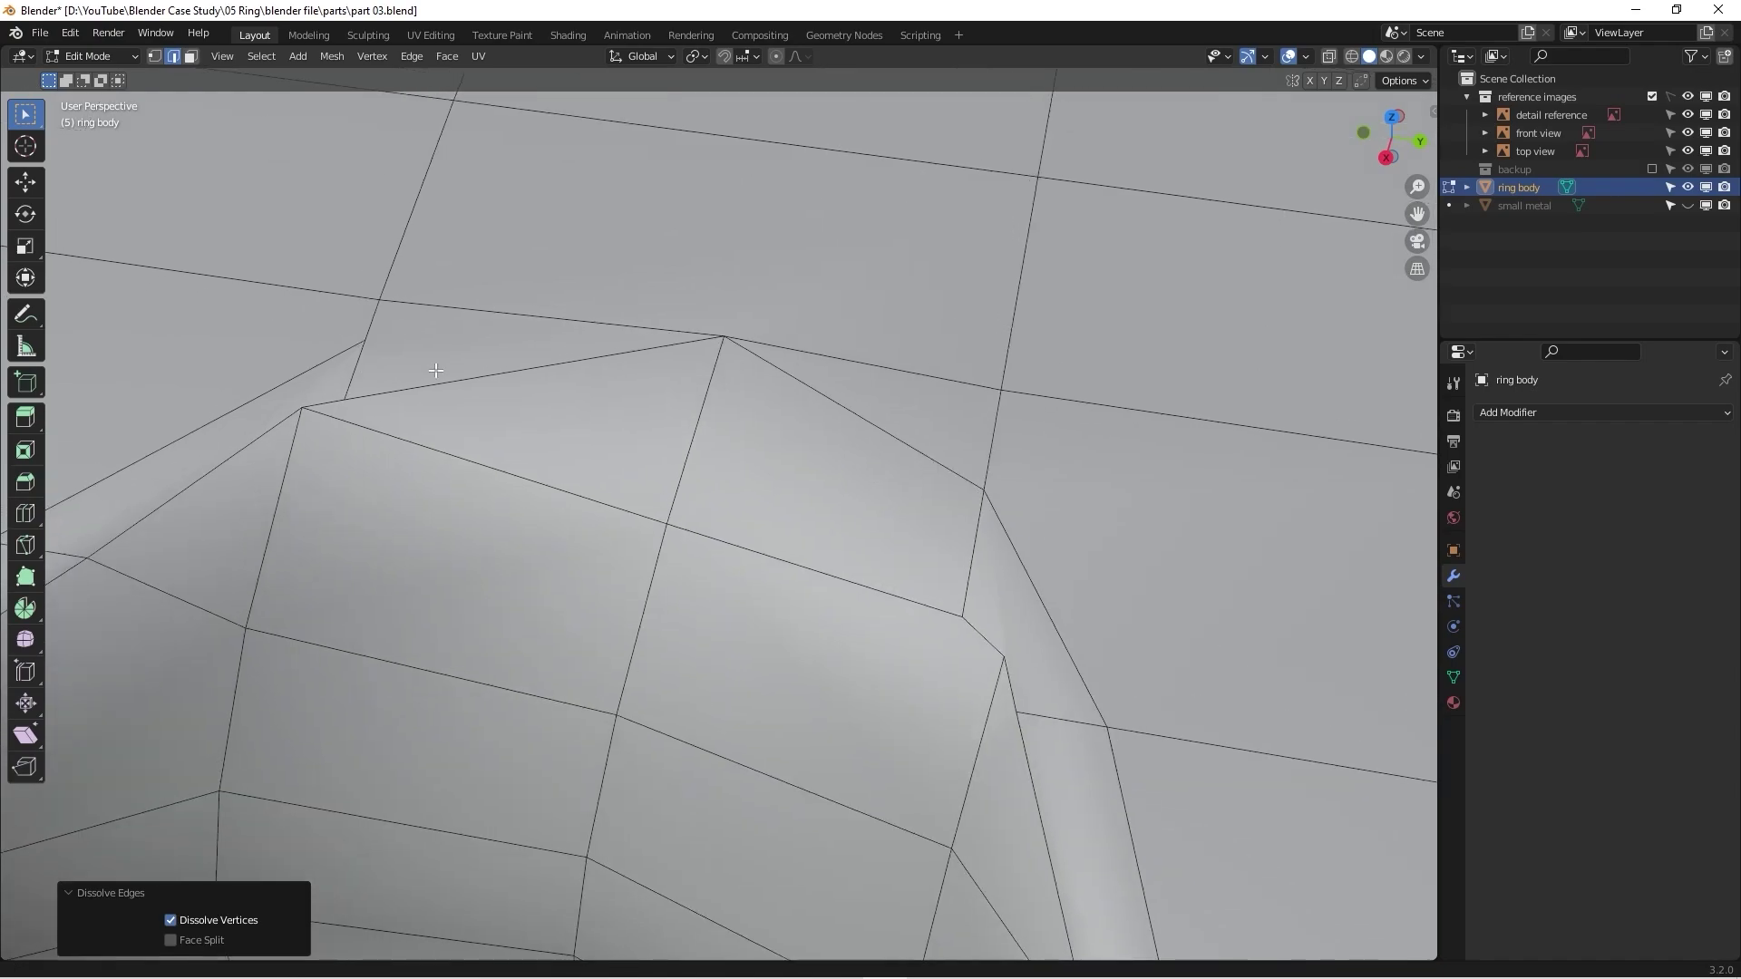
left_click(490, 409)
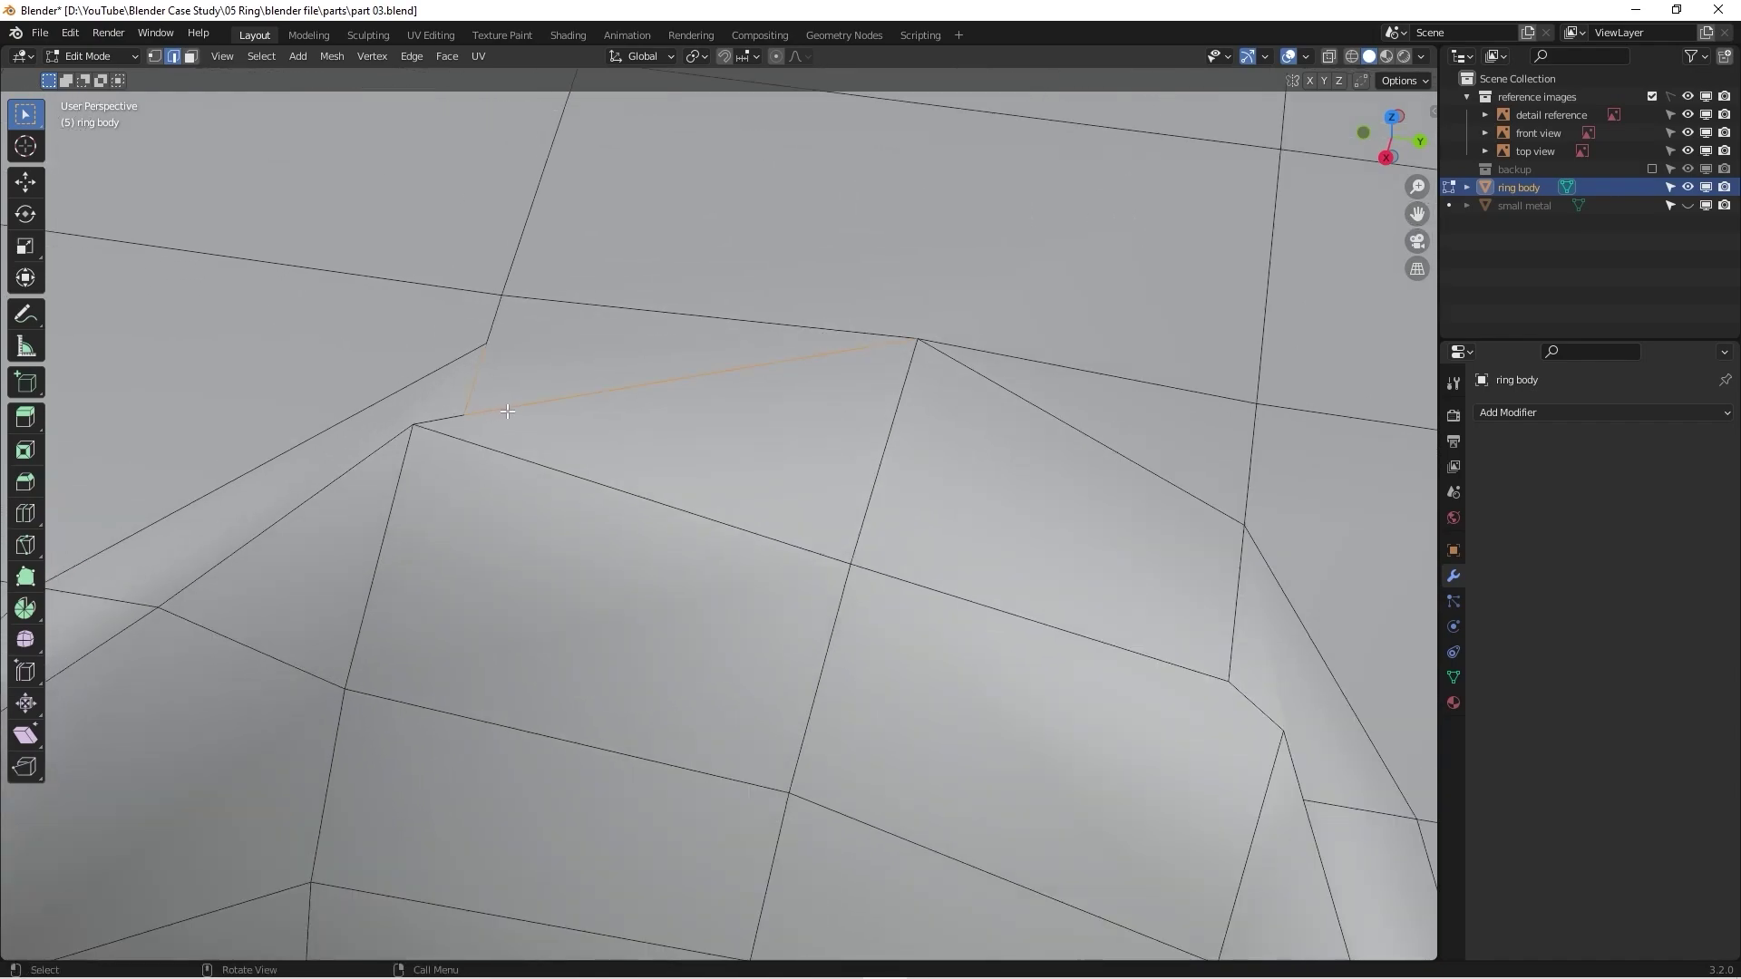
key("1")
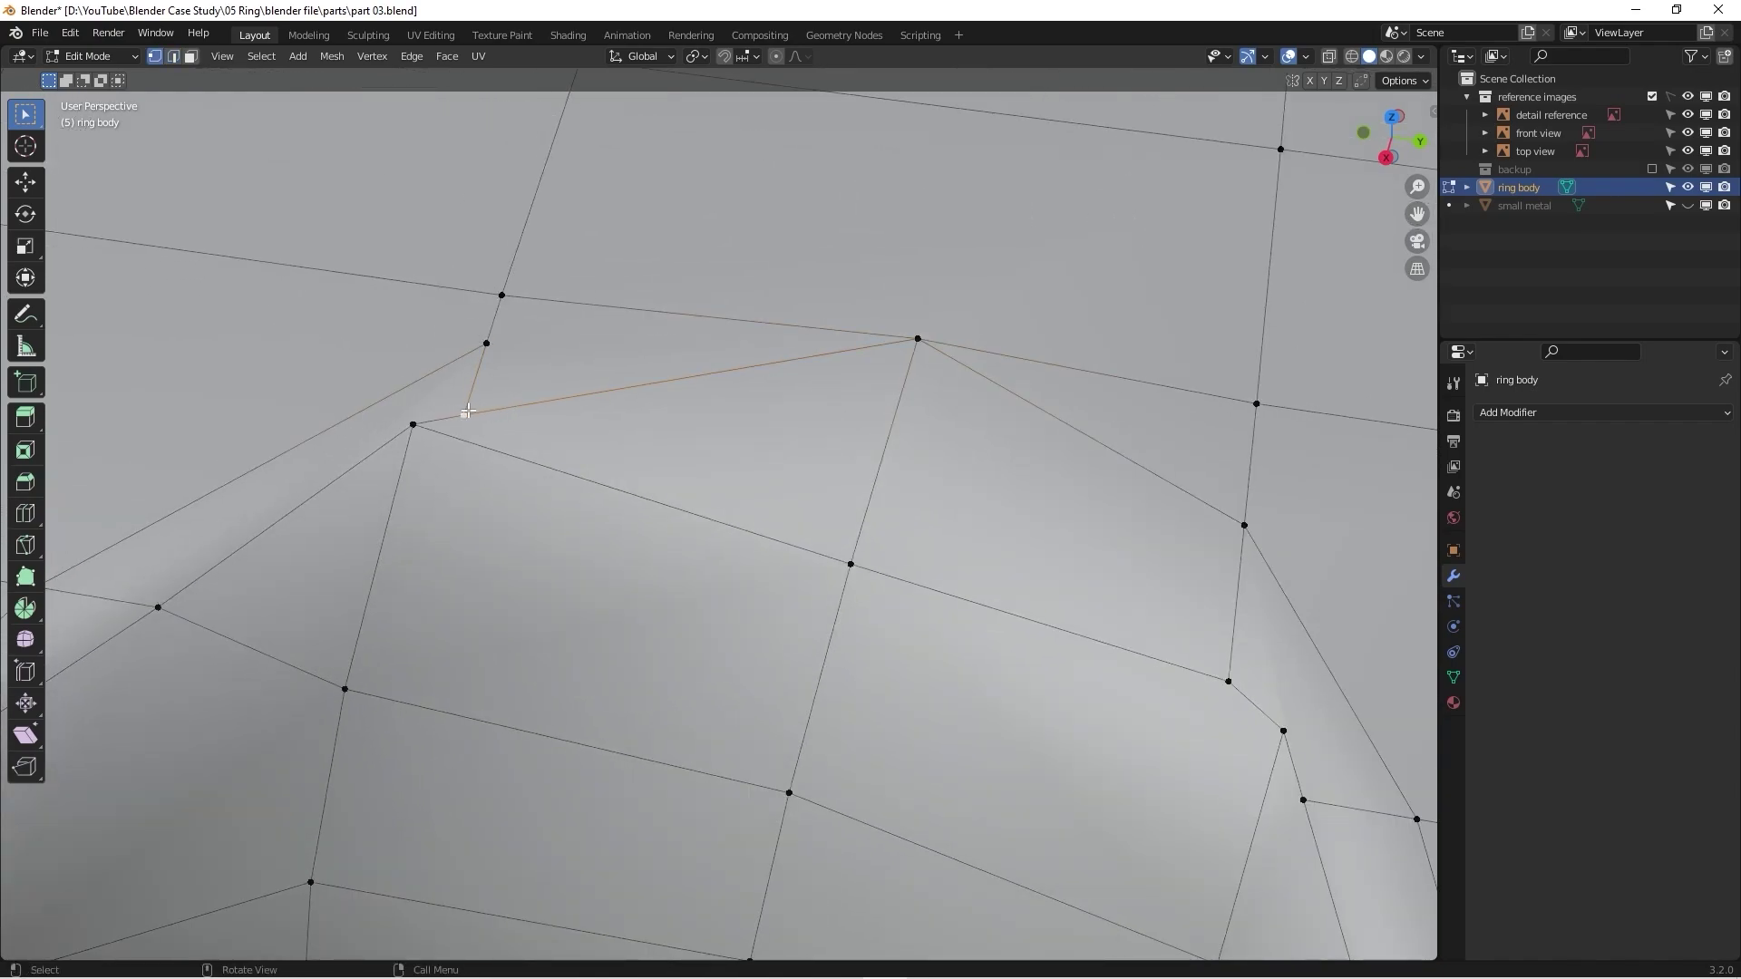
key("shift+v")
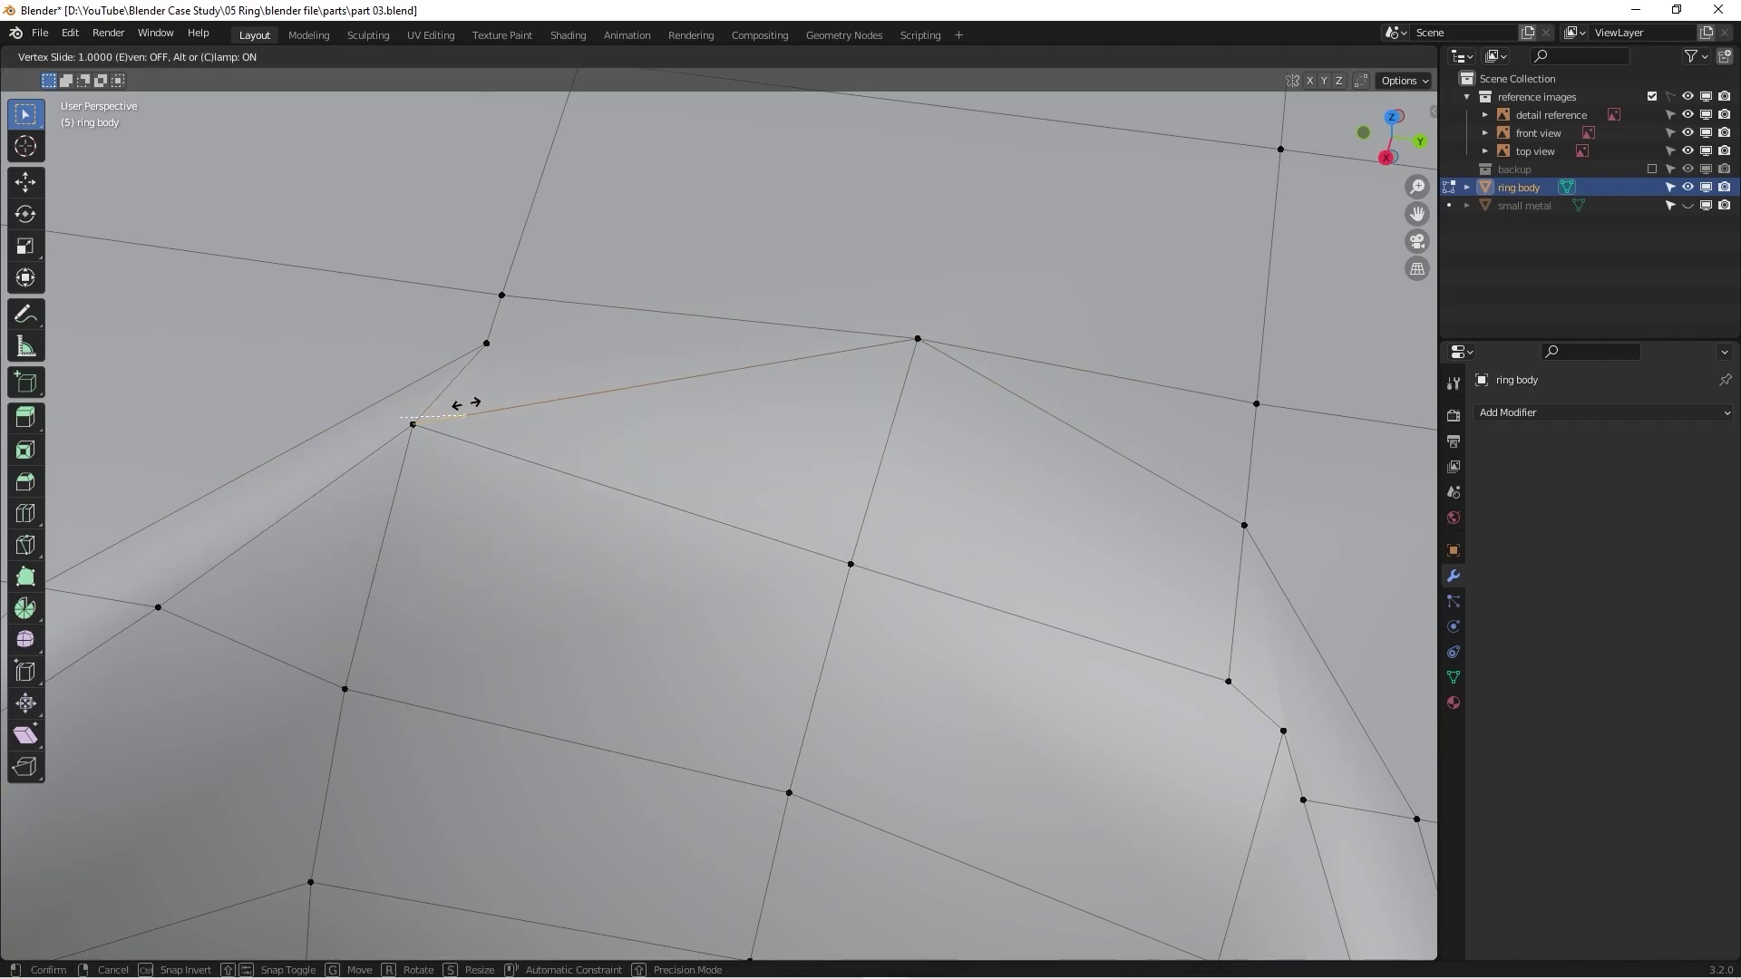
left_click(407, 412)
Step: Connect the outer rim vertex above the slid vertex to the hole's topmost rim vertex with a new edge
left_click(485, 344, "shift")
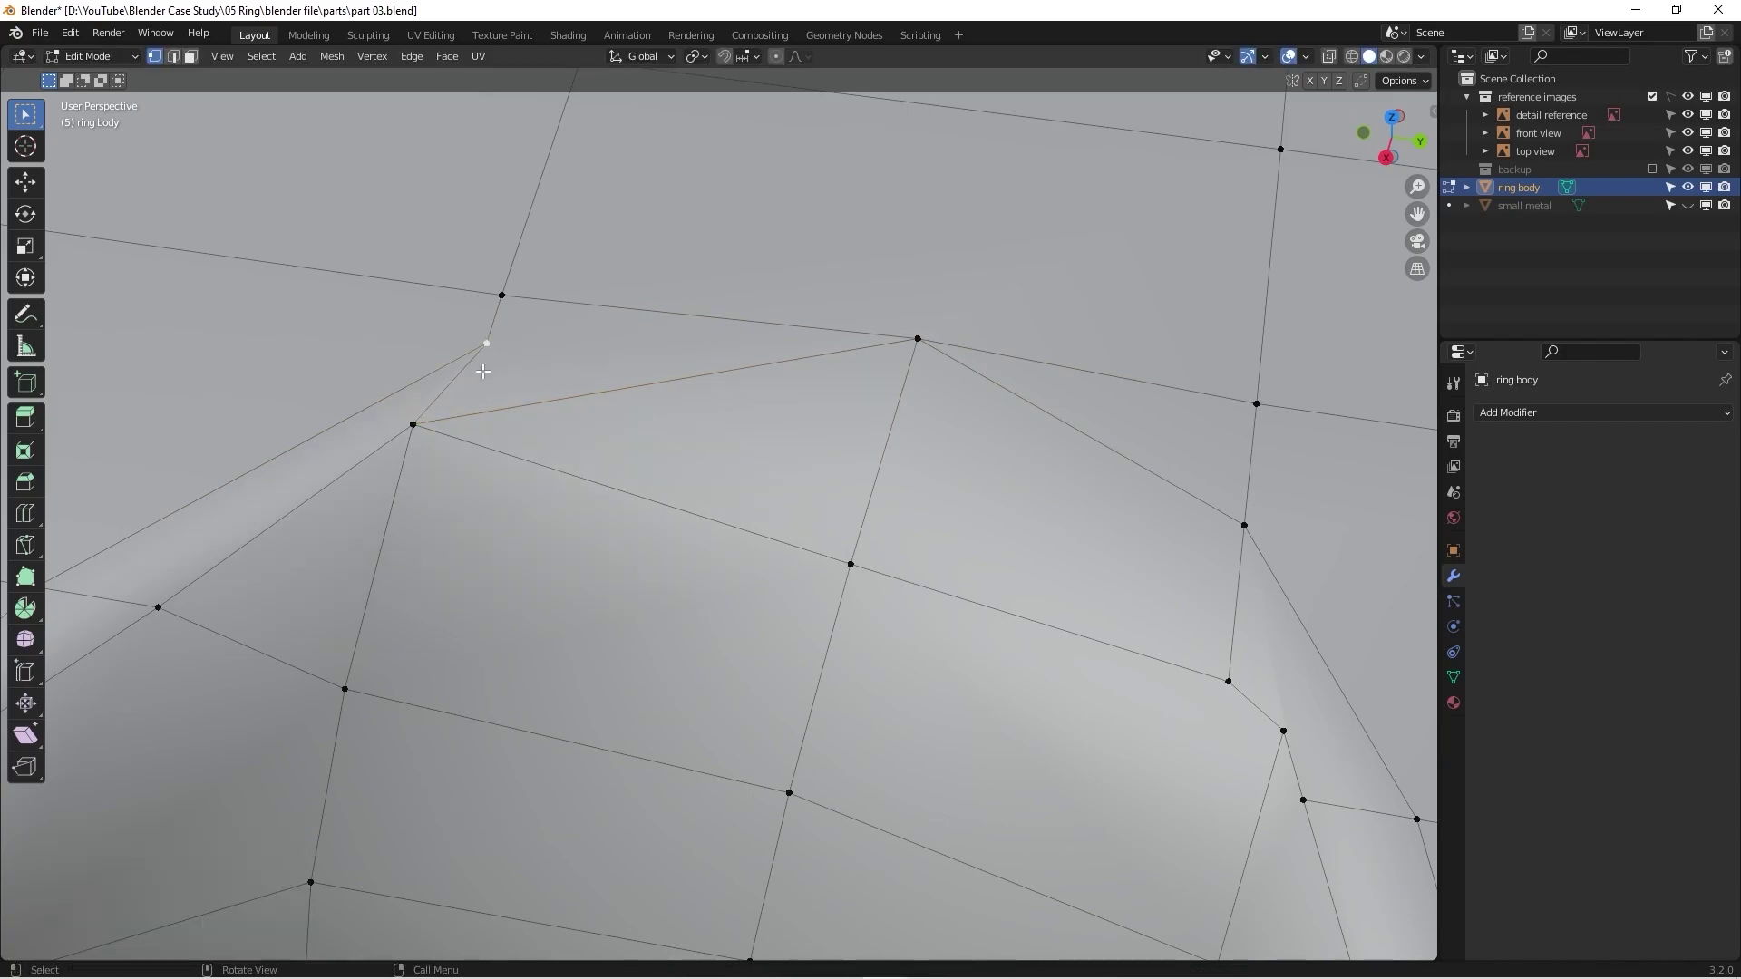
left_click(918, 338, "shift")
key("j")
key("2")
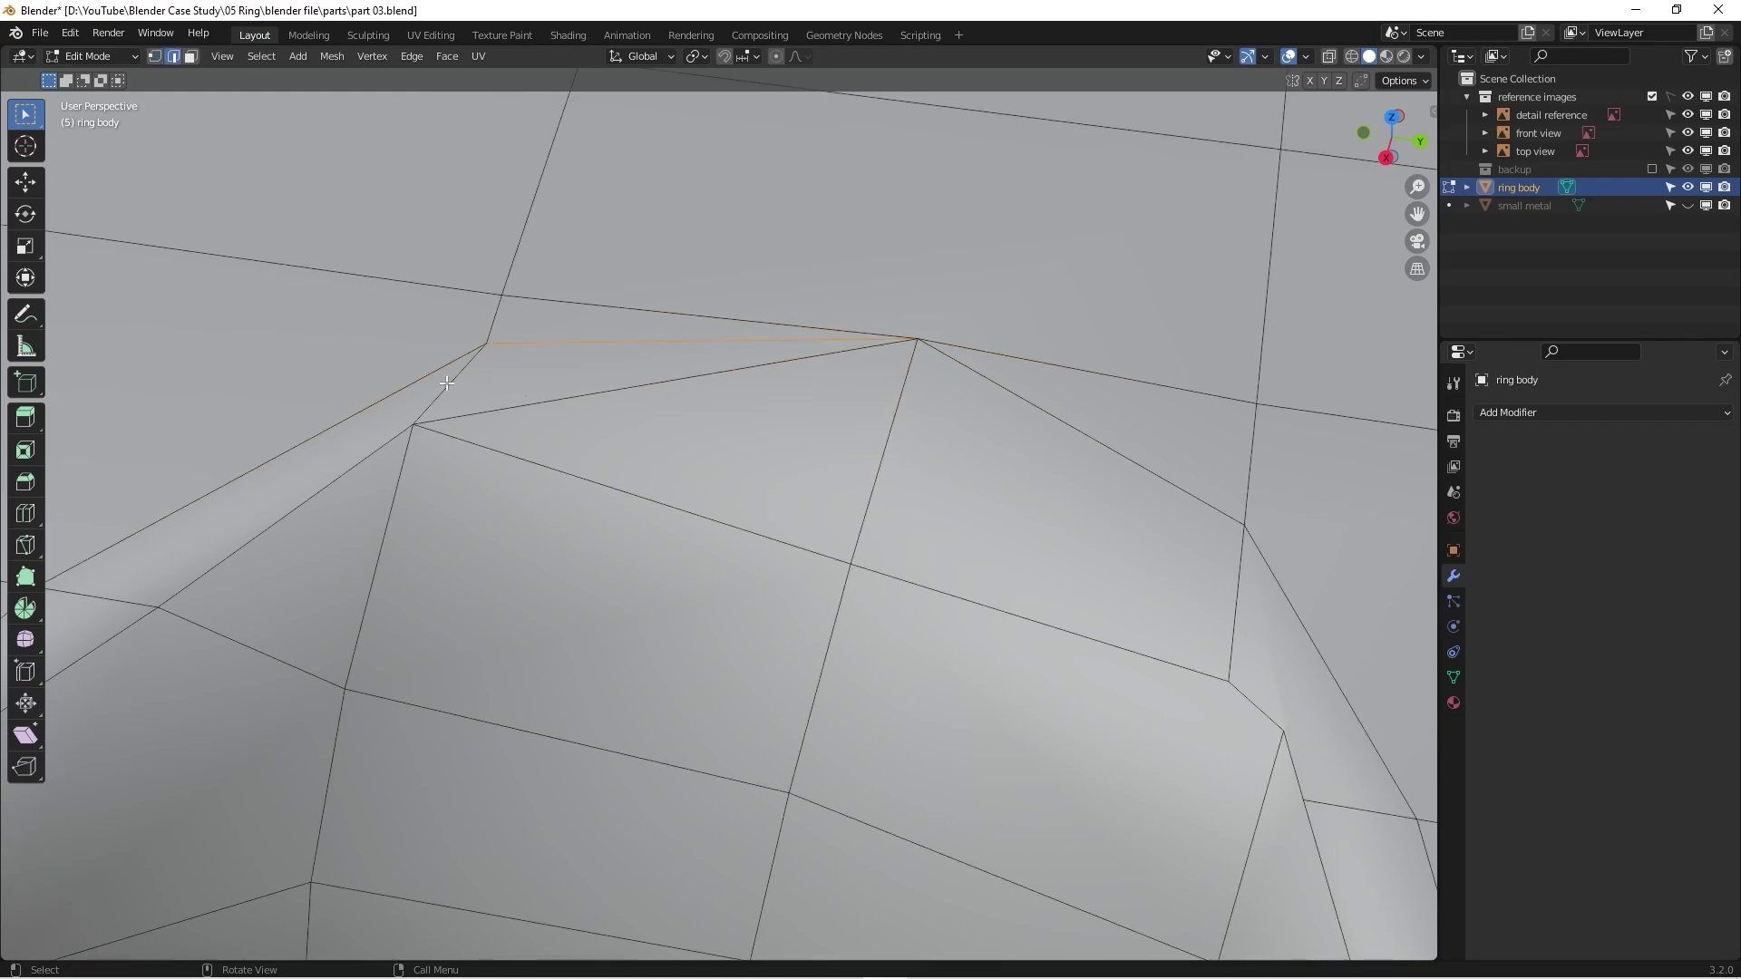
Step: Dissolve the diagonal edge below the new rim edge and the matching diagonal edge further around the hole's rim
left_click(449, 383)
left_click(624, 391)
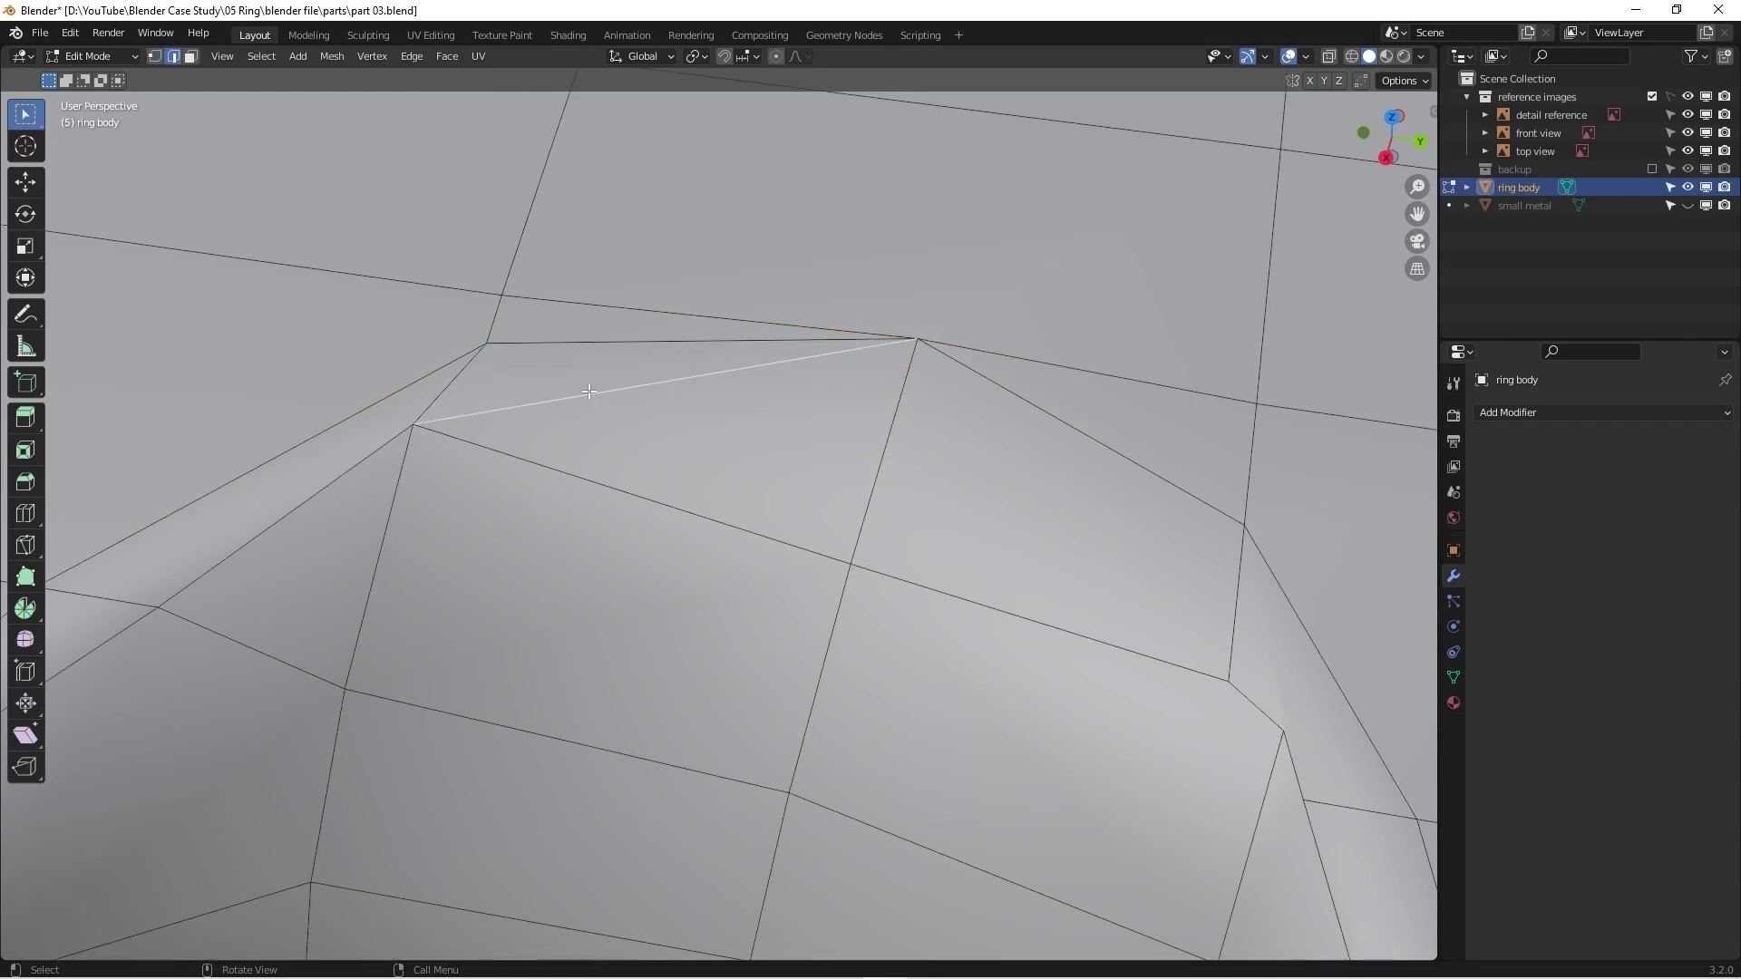
key("x")
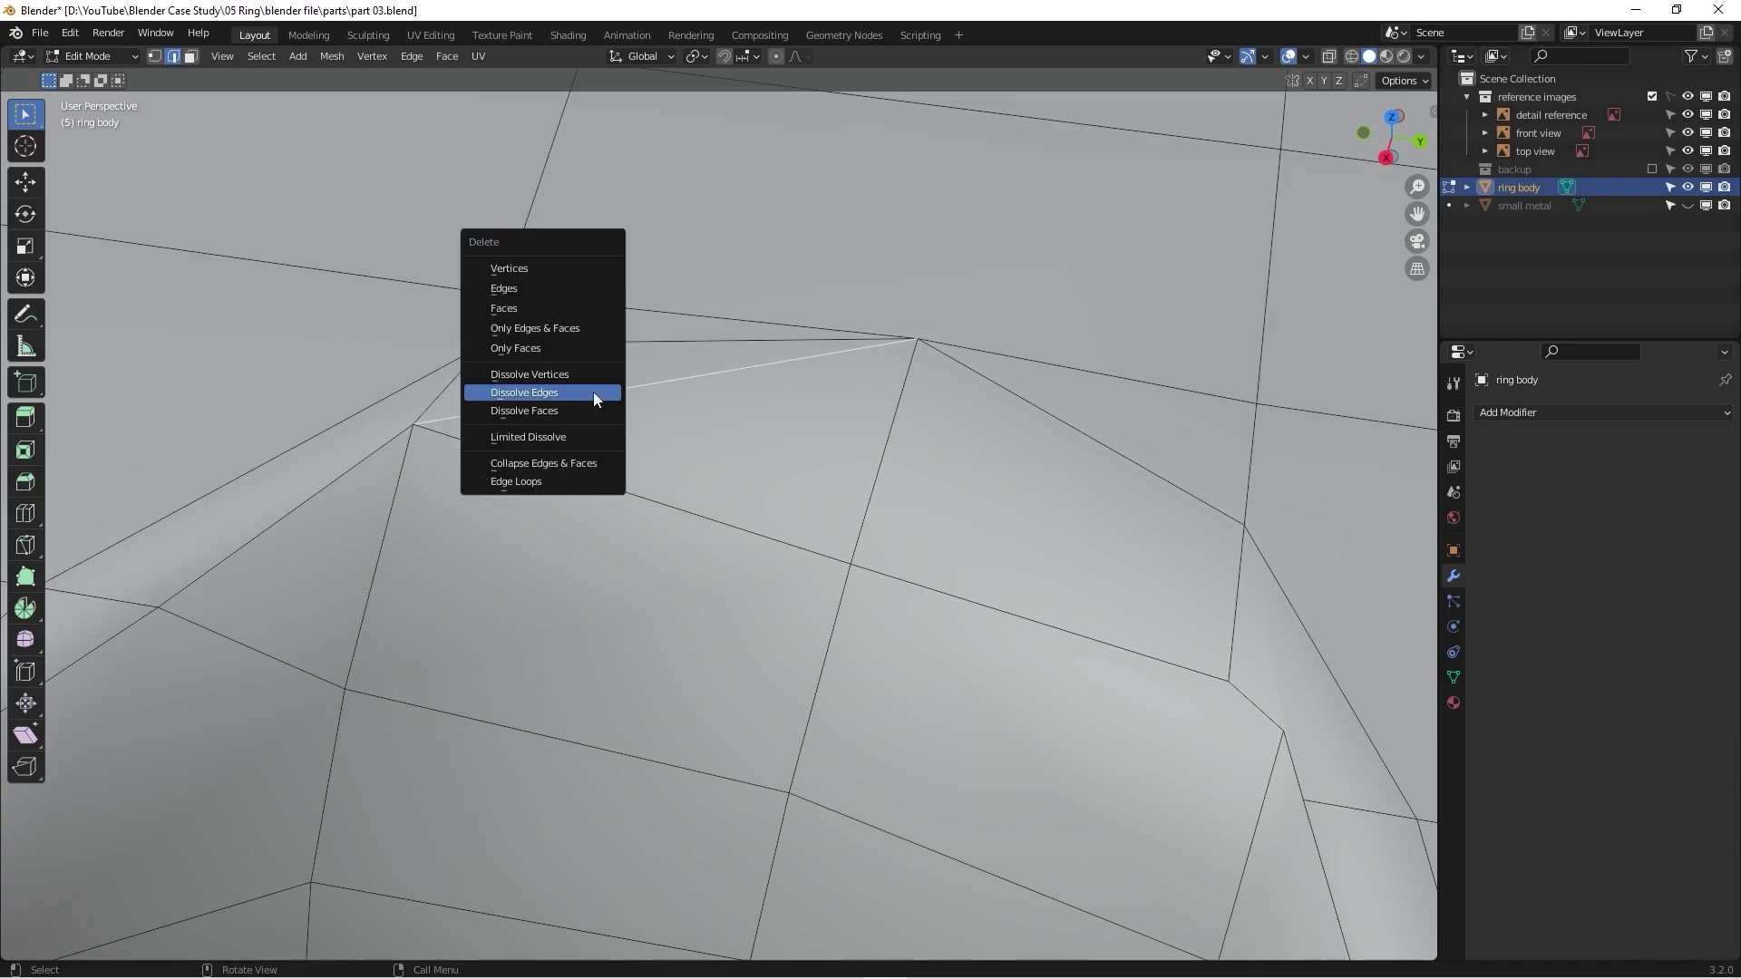
left_click(593, 391)
mouse_move(593, 392)
middle_mouse_down()
mouse_move(603, 459)
mouse_move(416, 470)
mouse_move(376, 430)
mouse_move(593, 406)
middle_mouse_up()
scroll(544, 417, "up", 3)
left_click(562, 413)
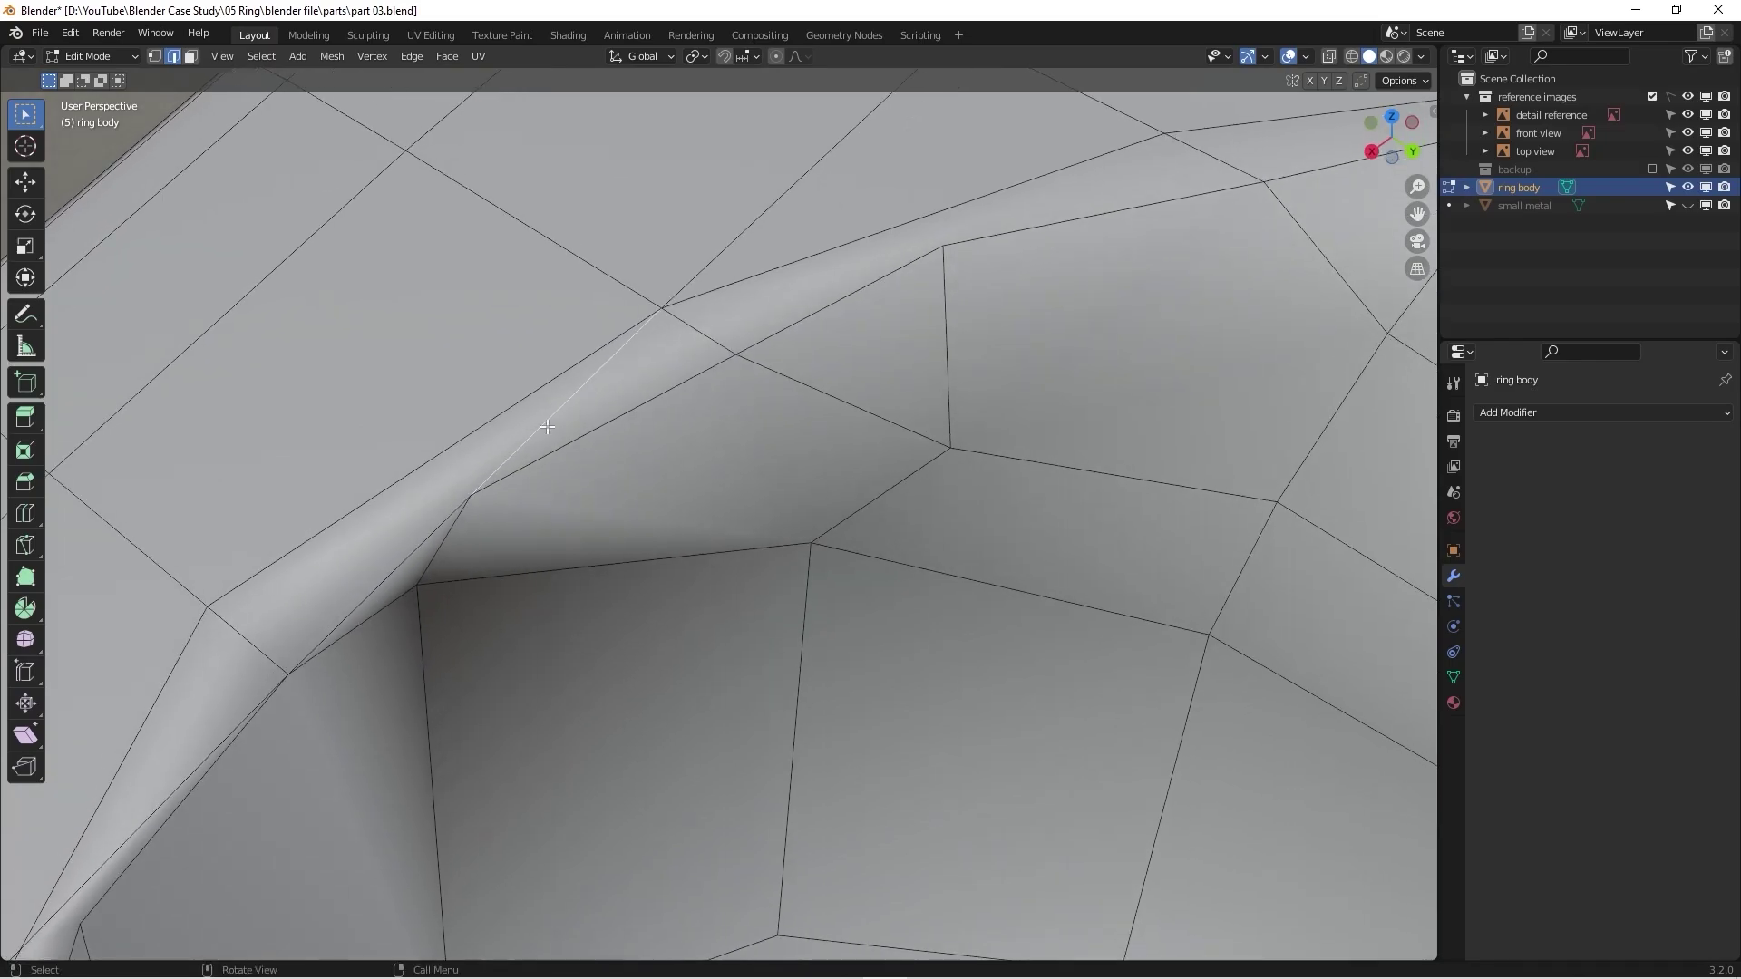
key("x")
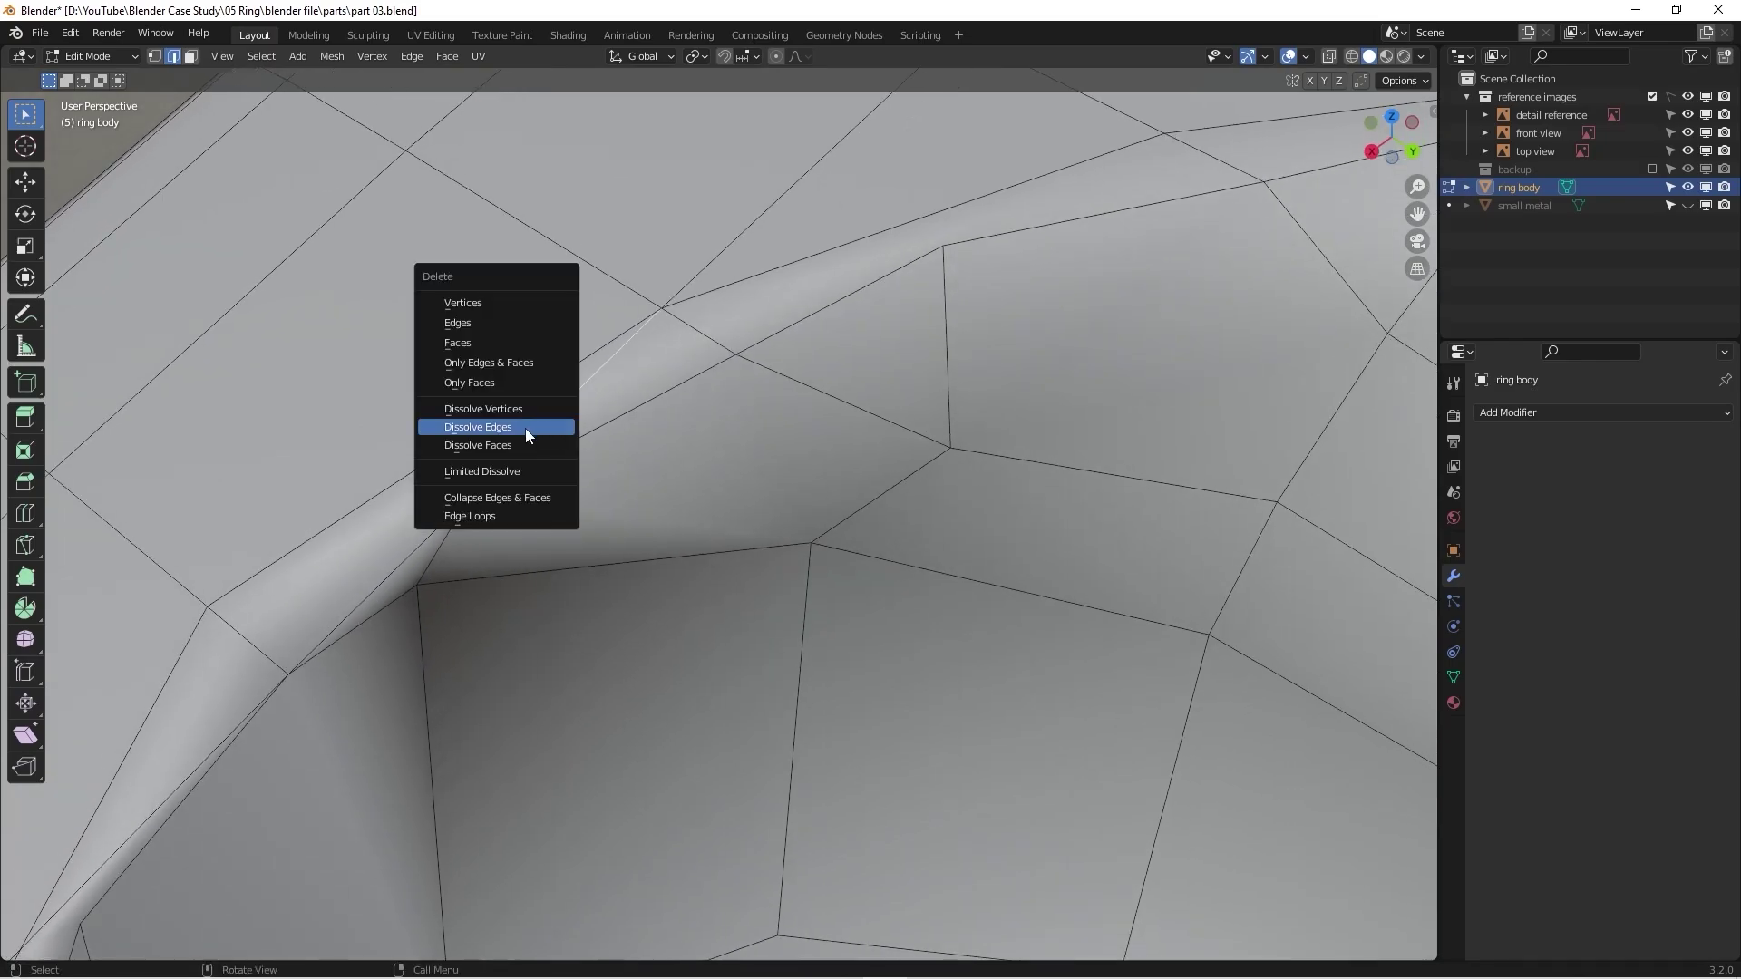
left_click(525, 428)
Step: Add a Bevel modifier to the ring body with an amount of 0.001 m and 2 segments
middle_click_drag(386, 595, 965, 646)
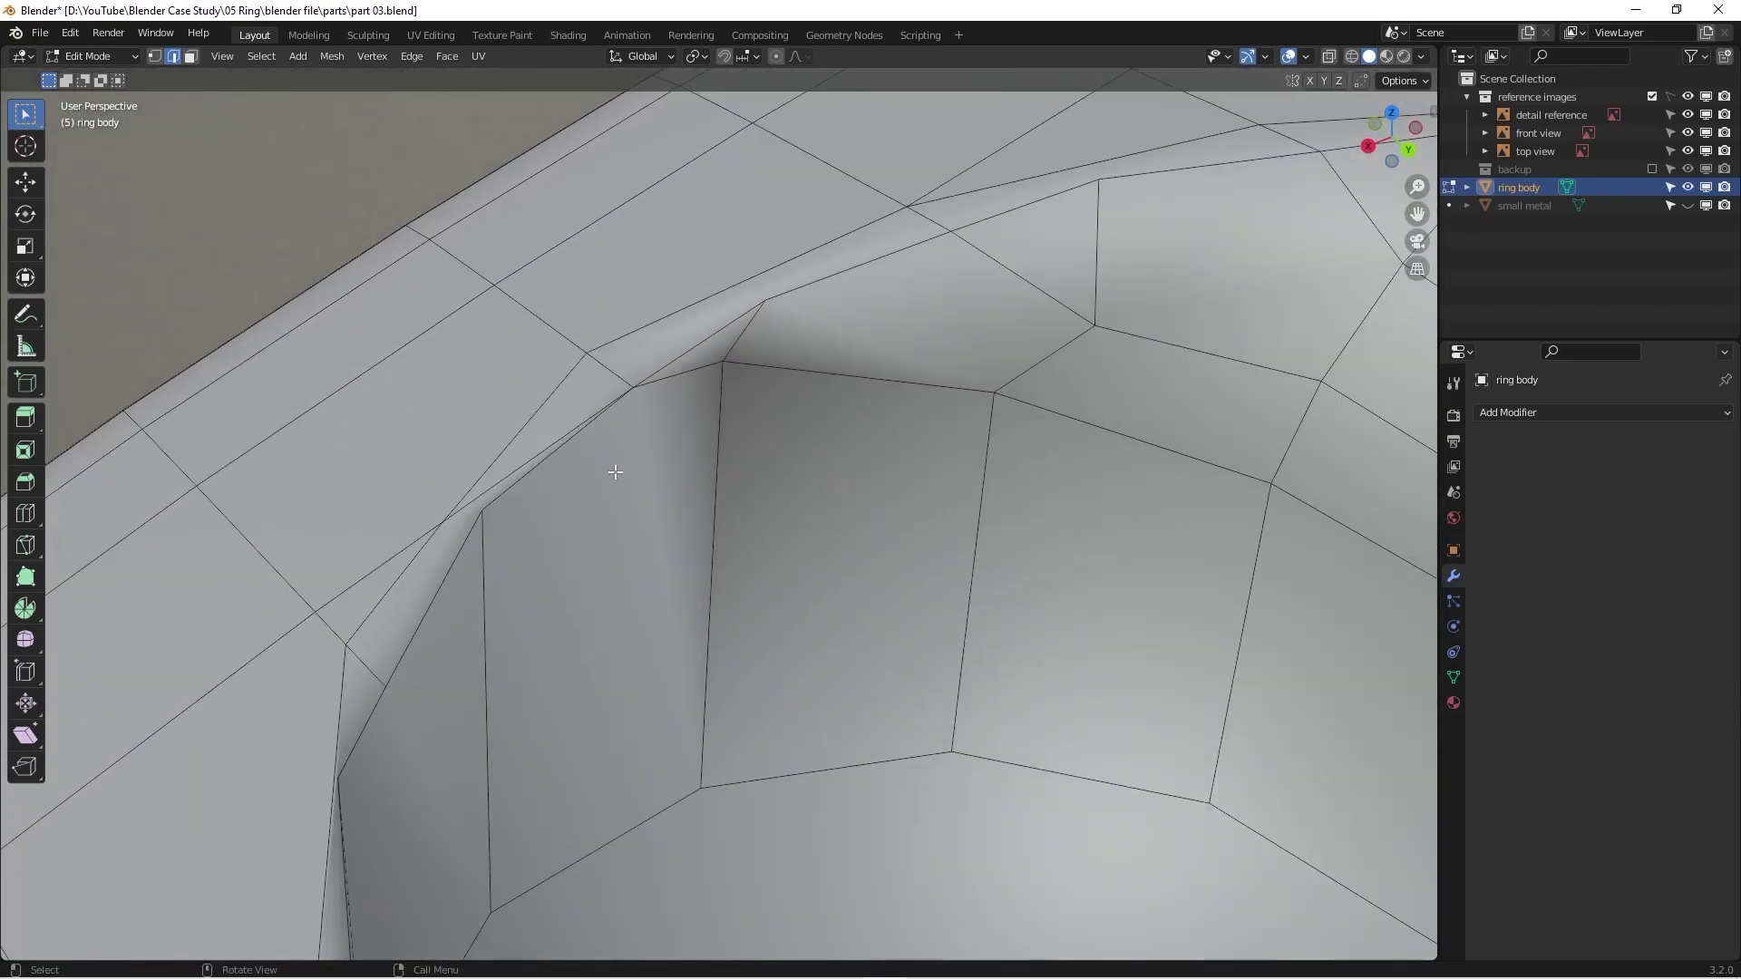
key("Tab")
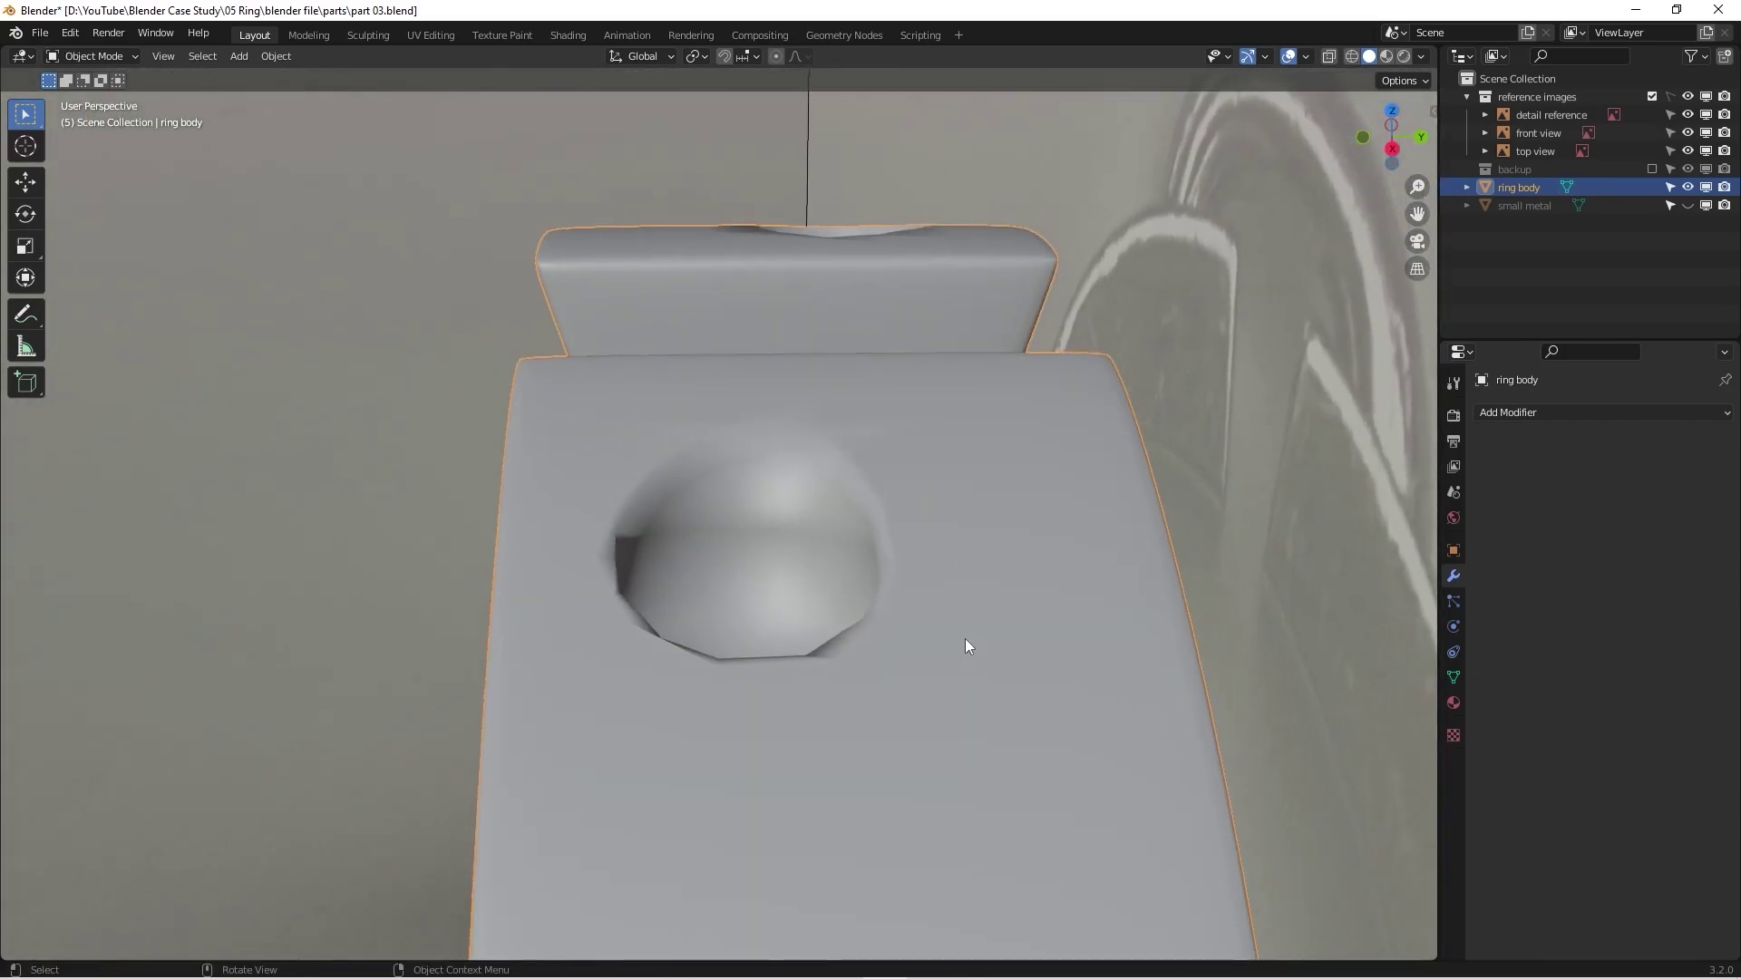
left_click(1640, 413)
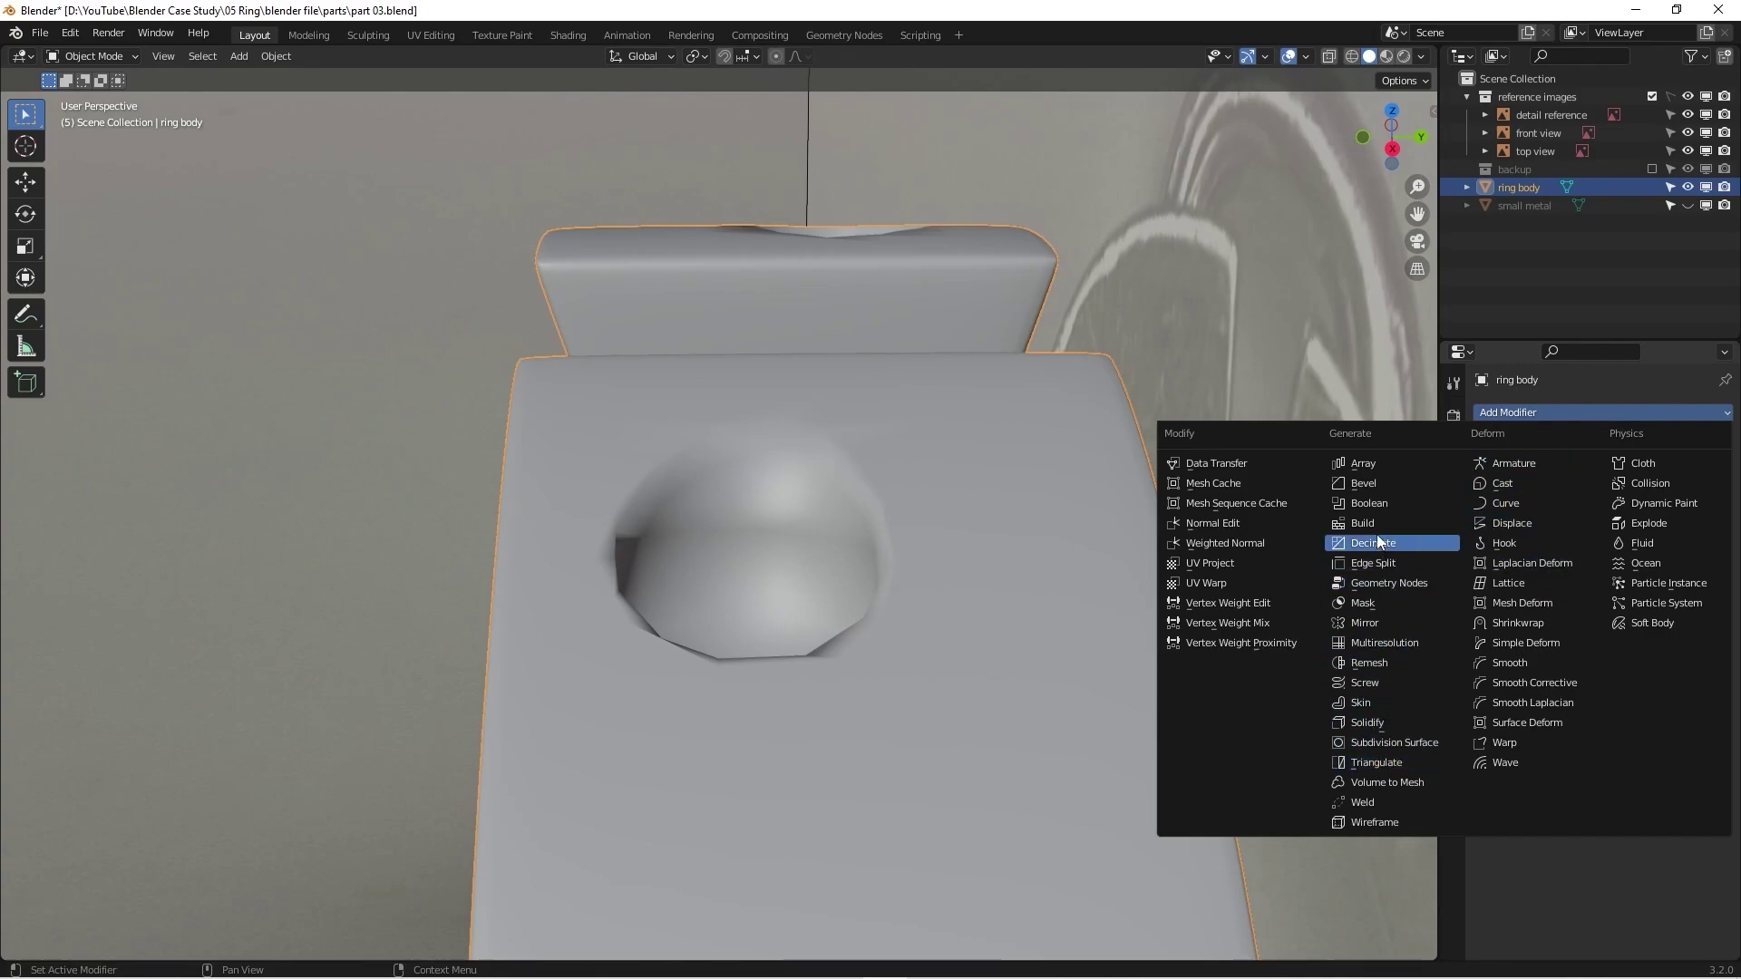
left_click(1373, 485)
middle_click_drag(938, 528, 798, 535)
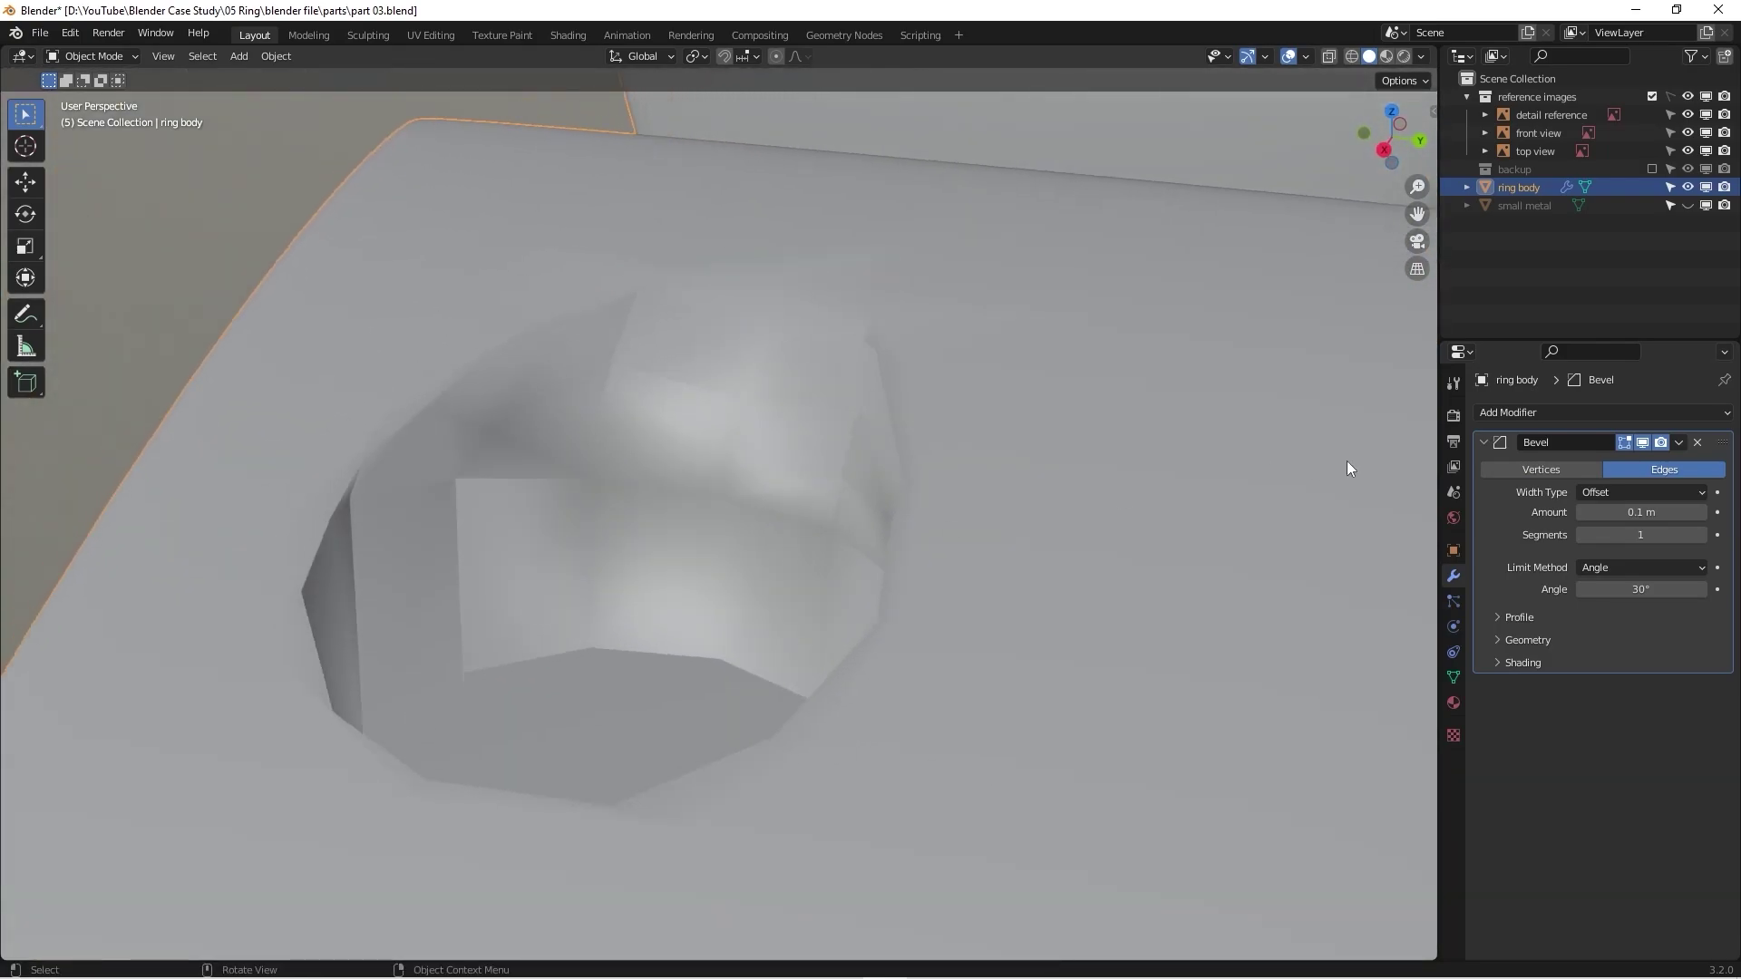
left_click(1618, 512)
left_click(1592, 513)
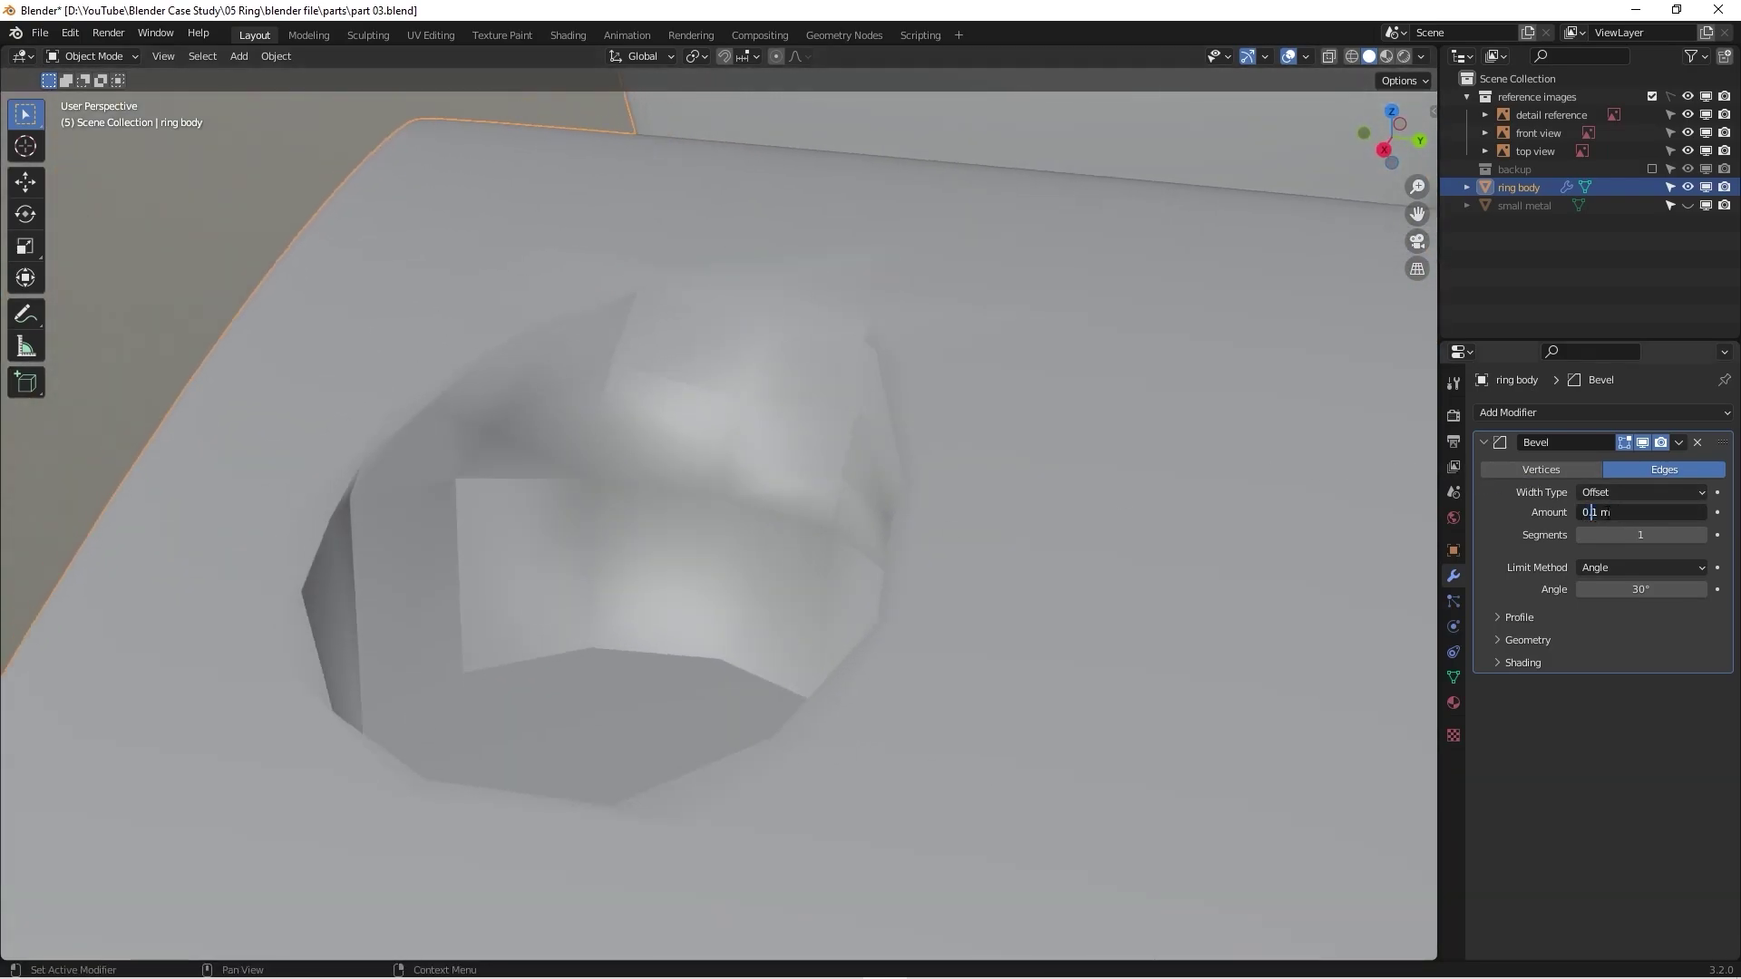
type("00")
key("Return")
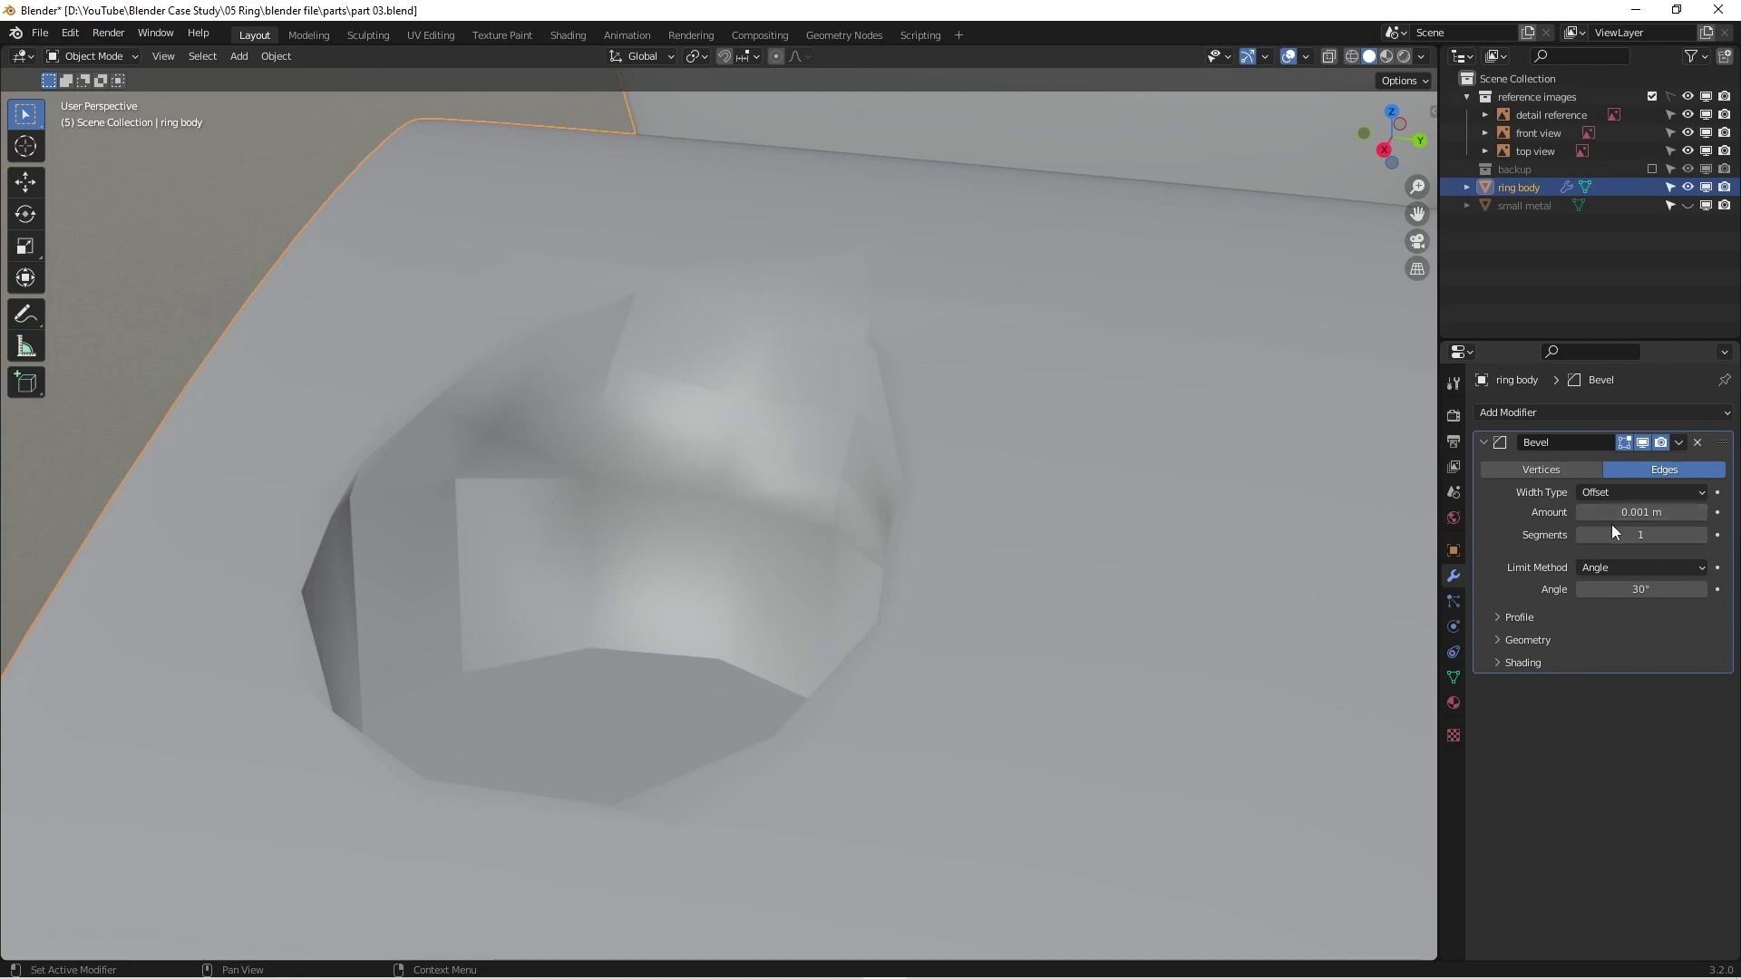
left_click(1693, 533)
mouse_move(1691, 534)
left_mouse_down()
mouse_move(1723, 534)
mouse_move(1640, 557)
mouse_move(1699, 531)
mouse_move(1668, 534)
left_mouse_up()
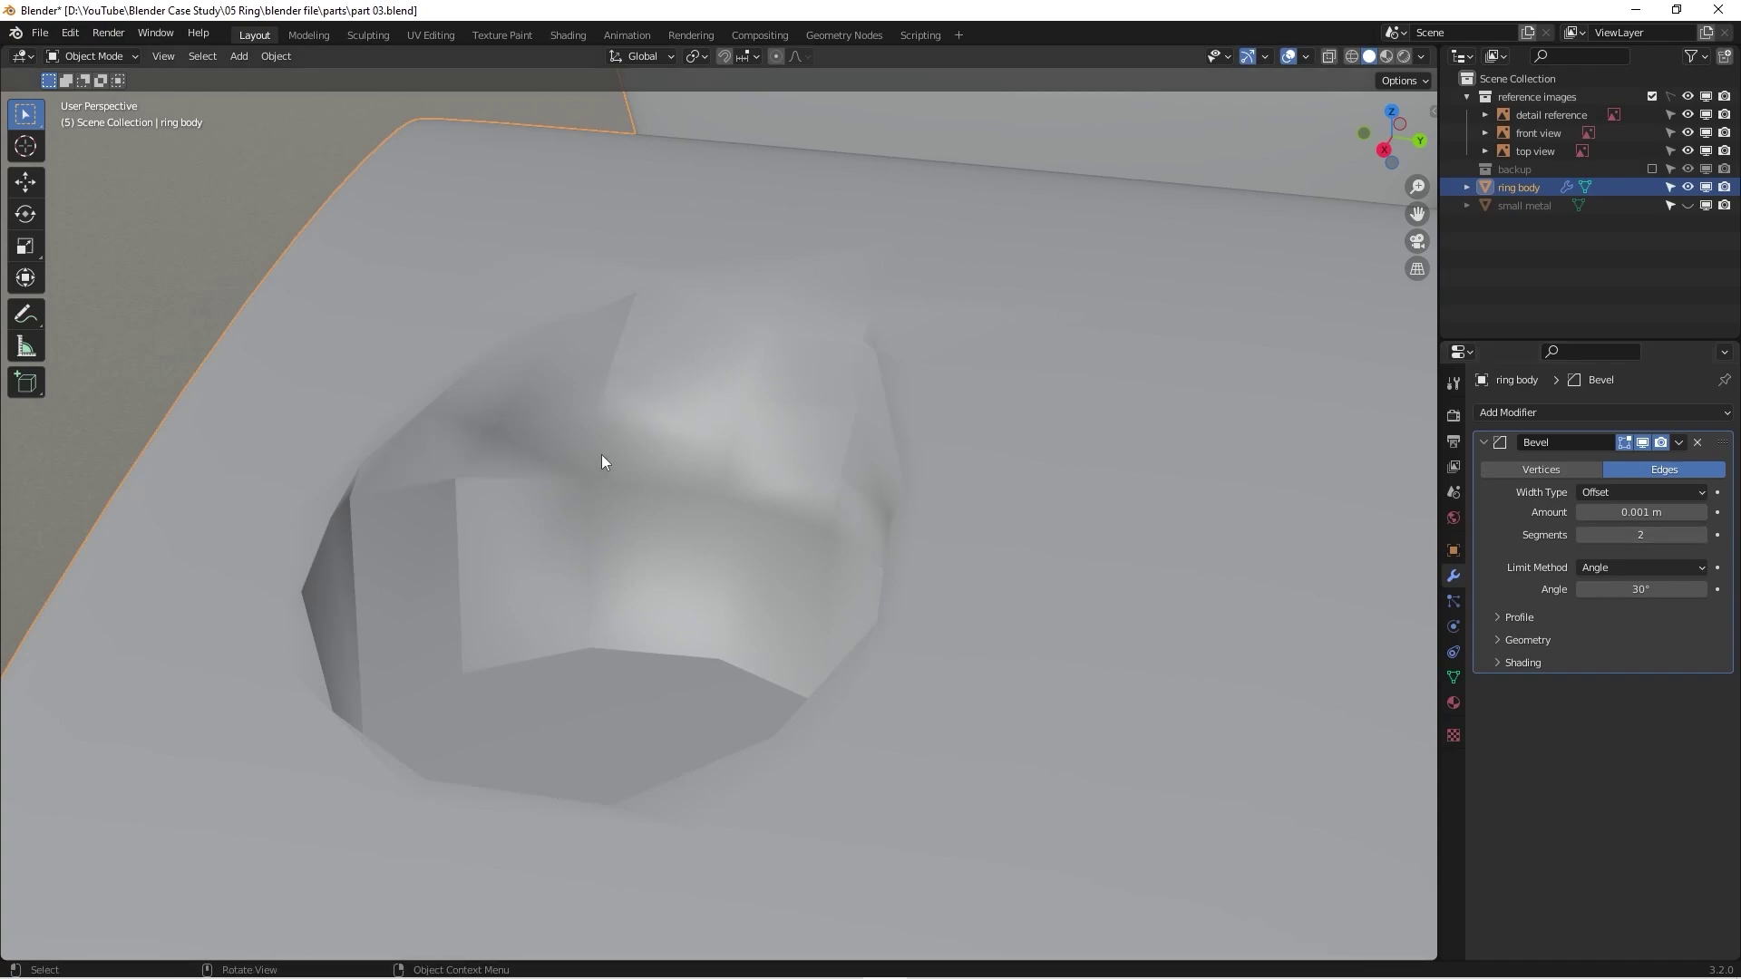
Step: Add a level 2 Subdivision modifier to the ring body and inspect the hole's shading from several sides
middle_click_drag(601, 458, 832, 437)
key("ctrl+2")
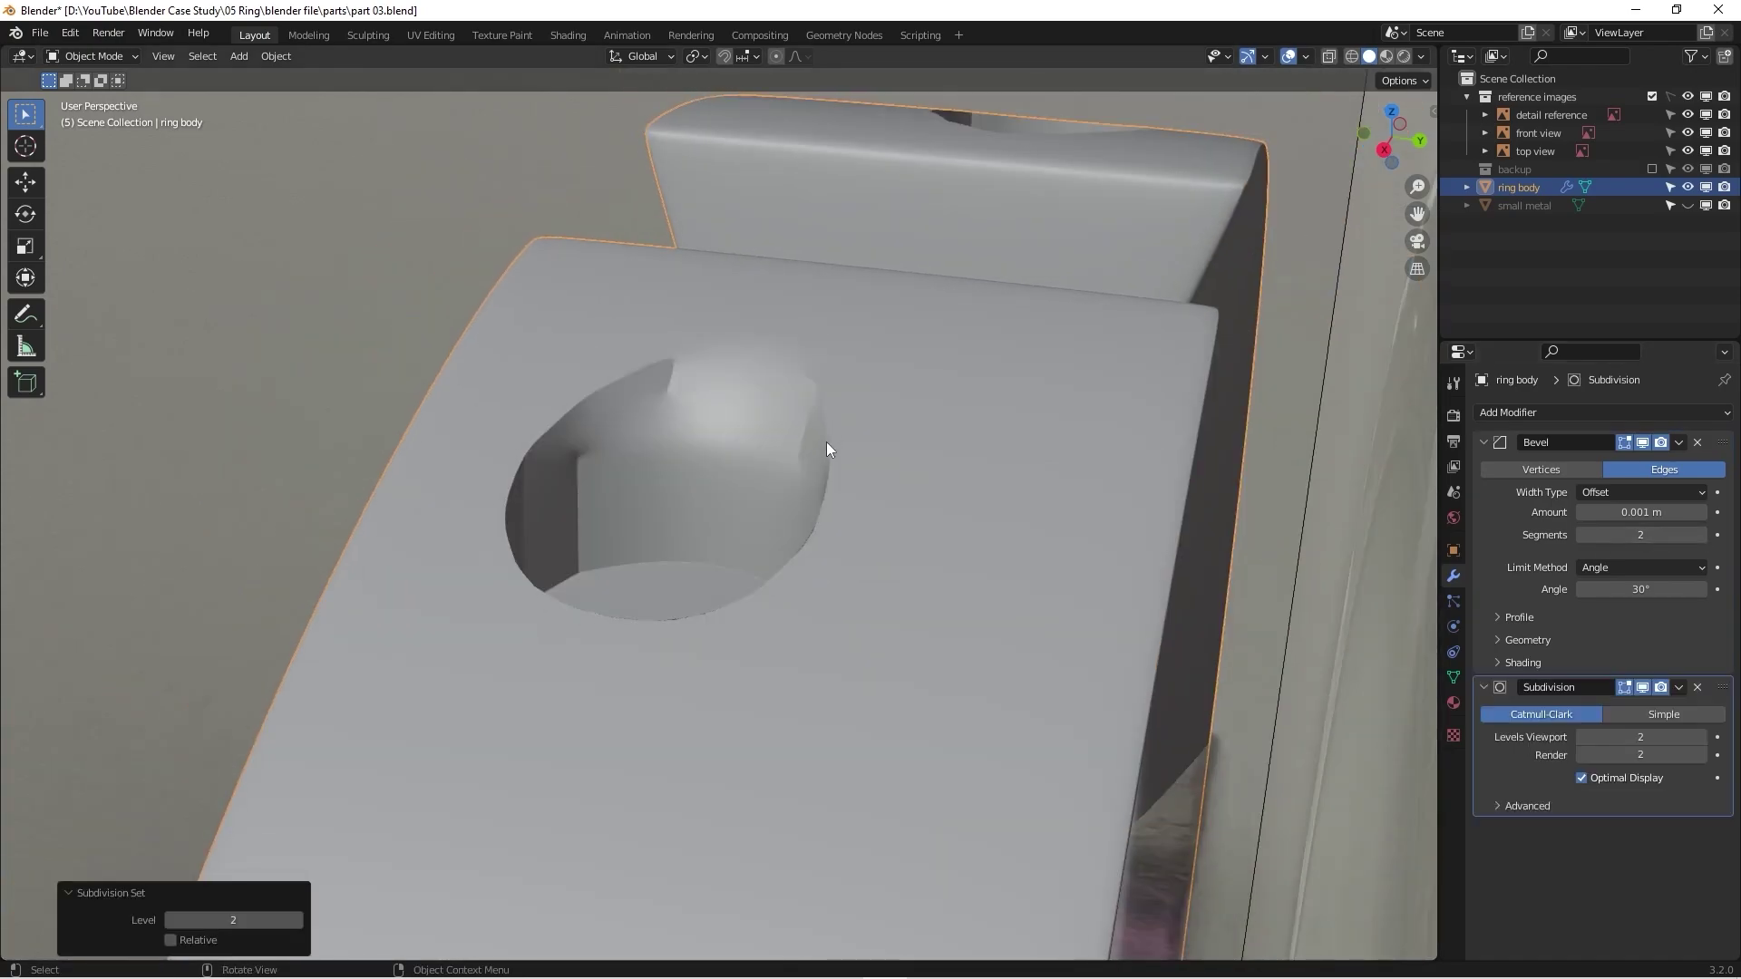
scroll(821, 462, "up", 2)
middle_click_drag(807, 503, 576, 456)
key("Tab")
key("Tab")
scroll(999, 438, "down", 3)
key("alt+z")
key("alt+z")
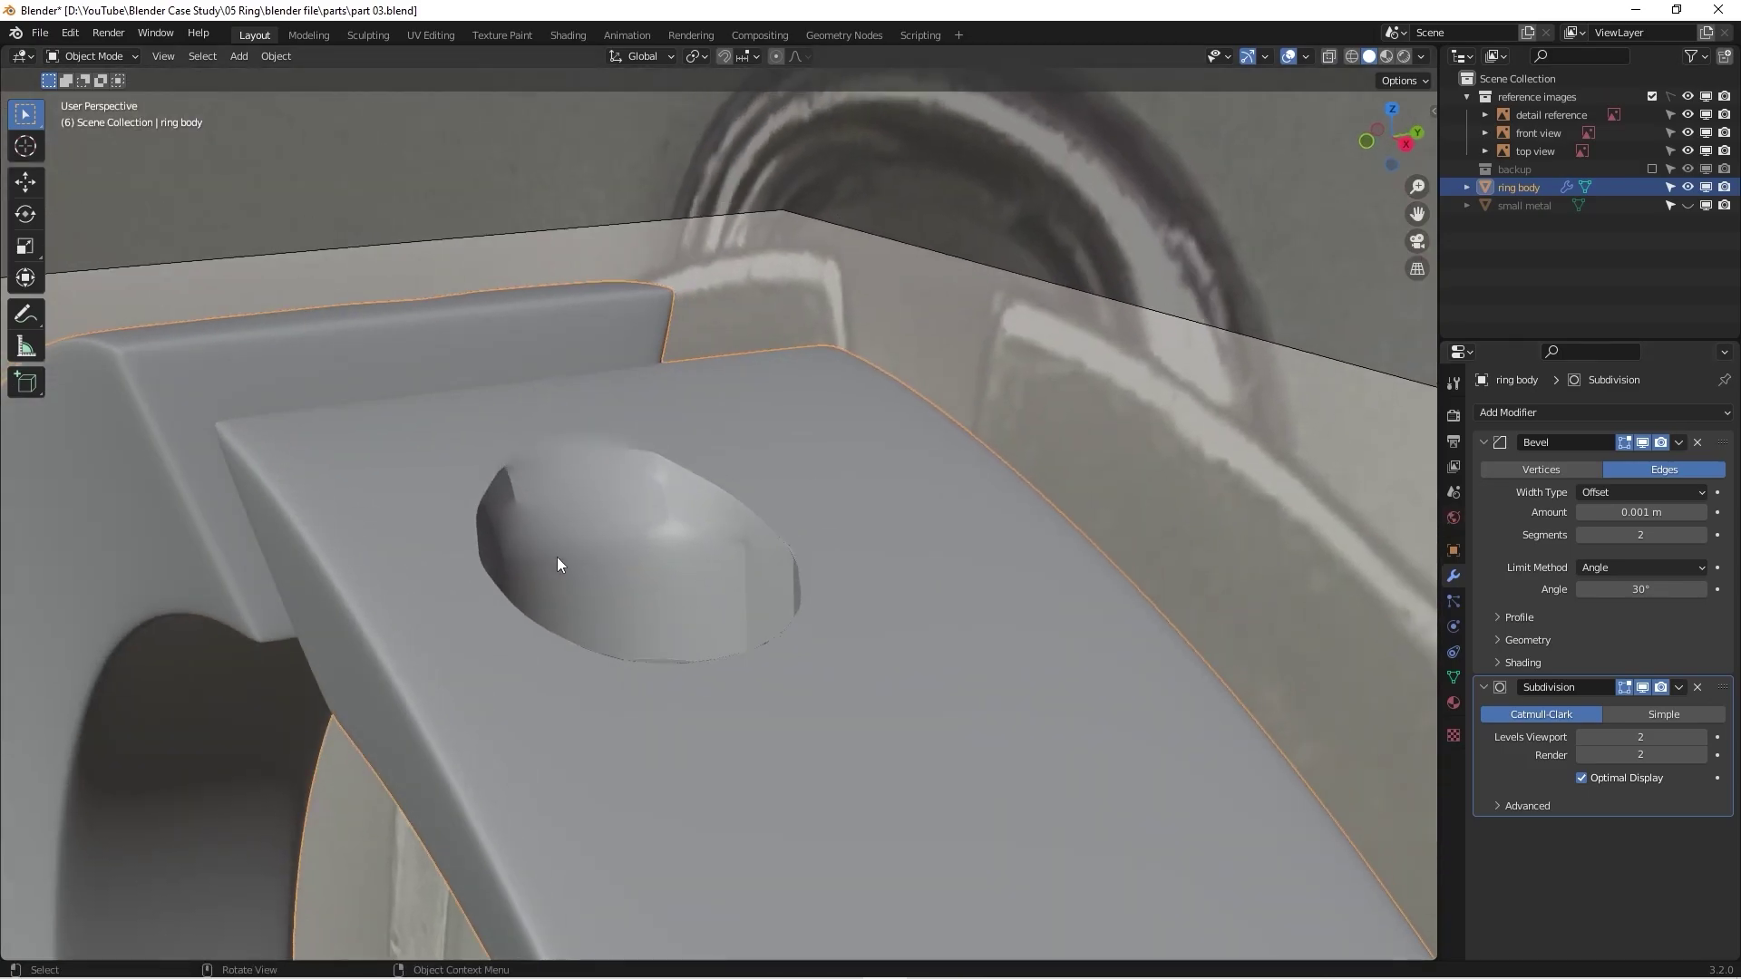
Step: Remove the Bevel modifier, check the subdivided hole, remove the Subdivision modifier and return to edit mode
left_click(1700, 443)
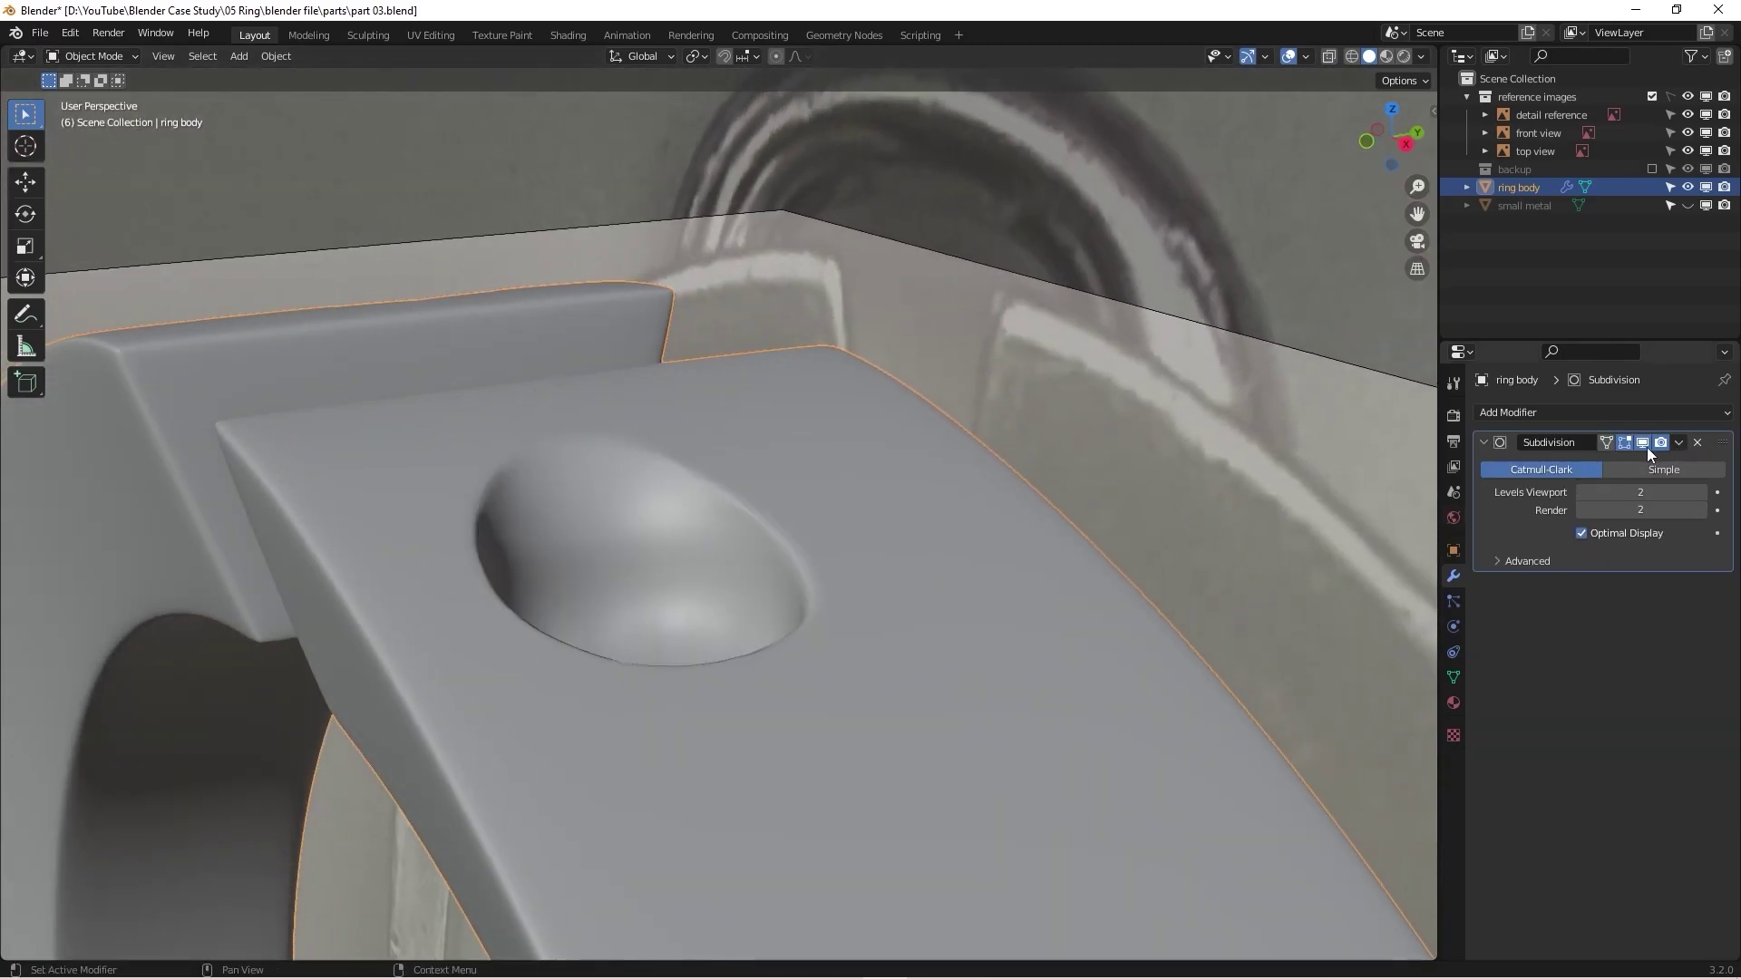
middle_click_drag(770, 544, 656, 530)
scroll(769, 606, "up", 4)
key("Tab")
scroll(758, 466, "up", 3)
scroll(1188, 459, "down", 3)
left_click(1698, 443)
key("Tab")
scroll(656, 530, "up", 3)
key("Tab")
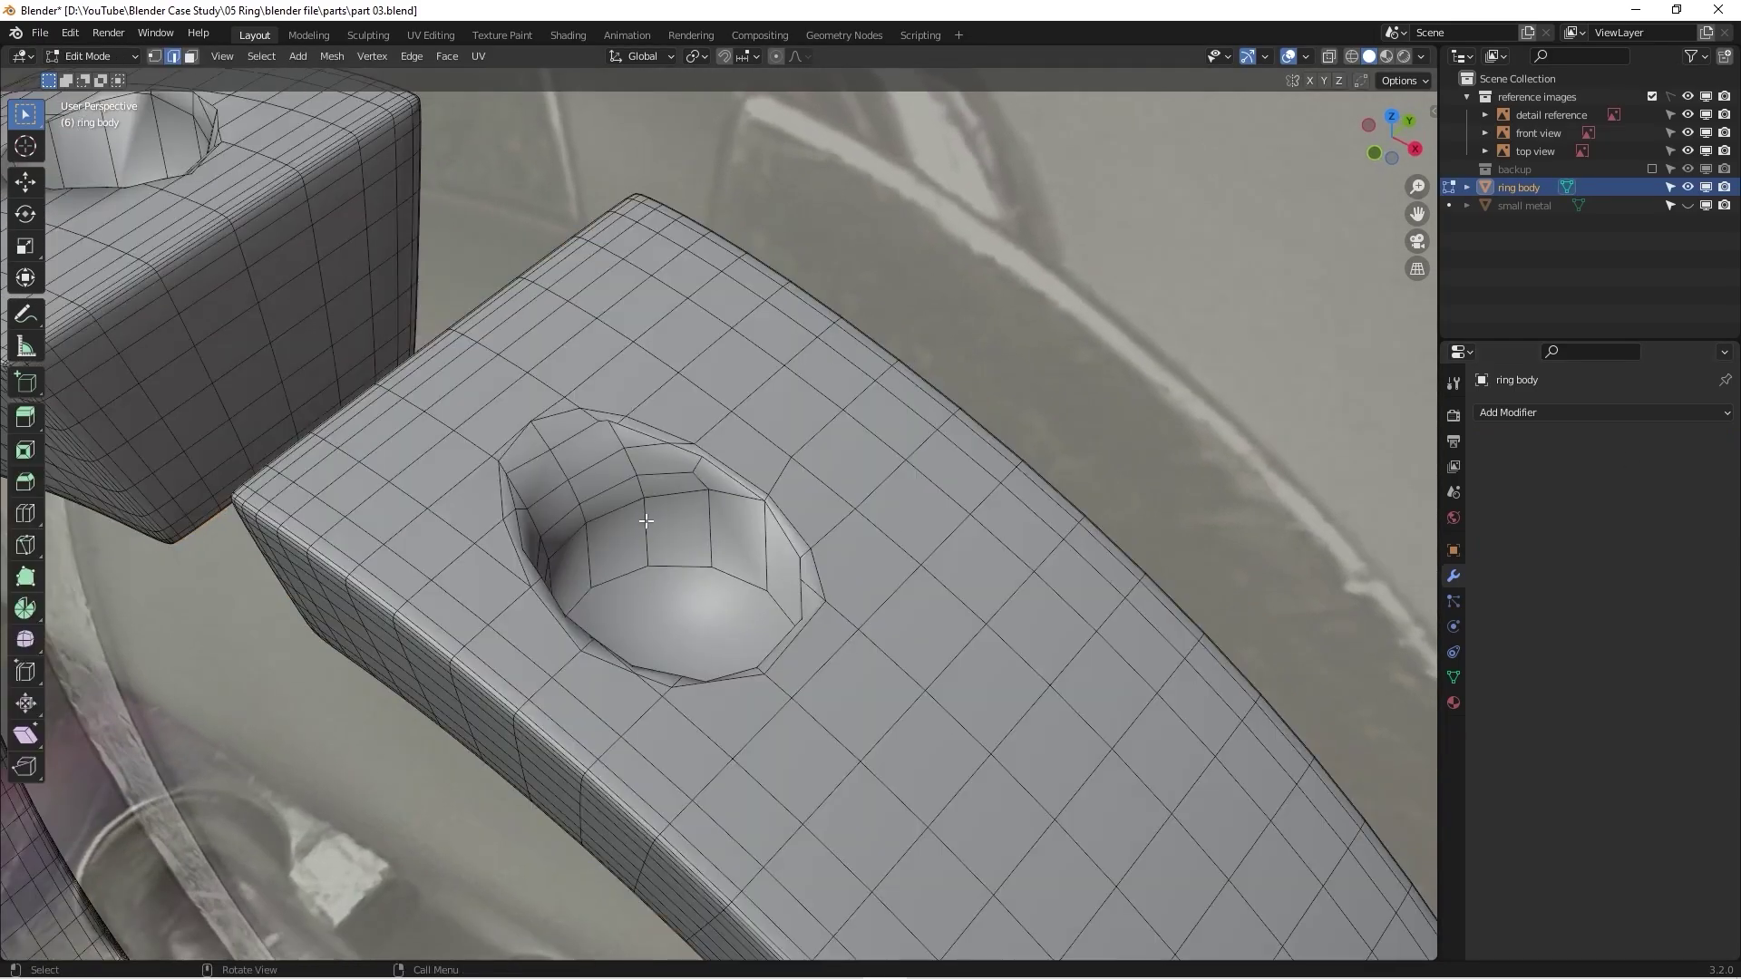
Step: Slide the stray inner rim vertex onto its close neighbour on the hole's wall edge by a factor of 1.000
scroll(656, 530, "up", 5)
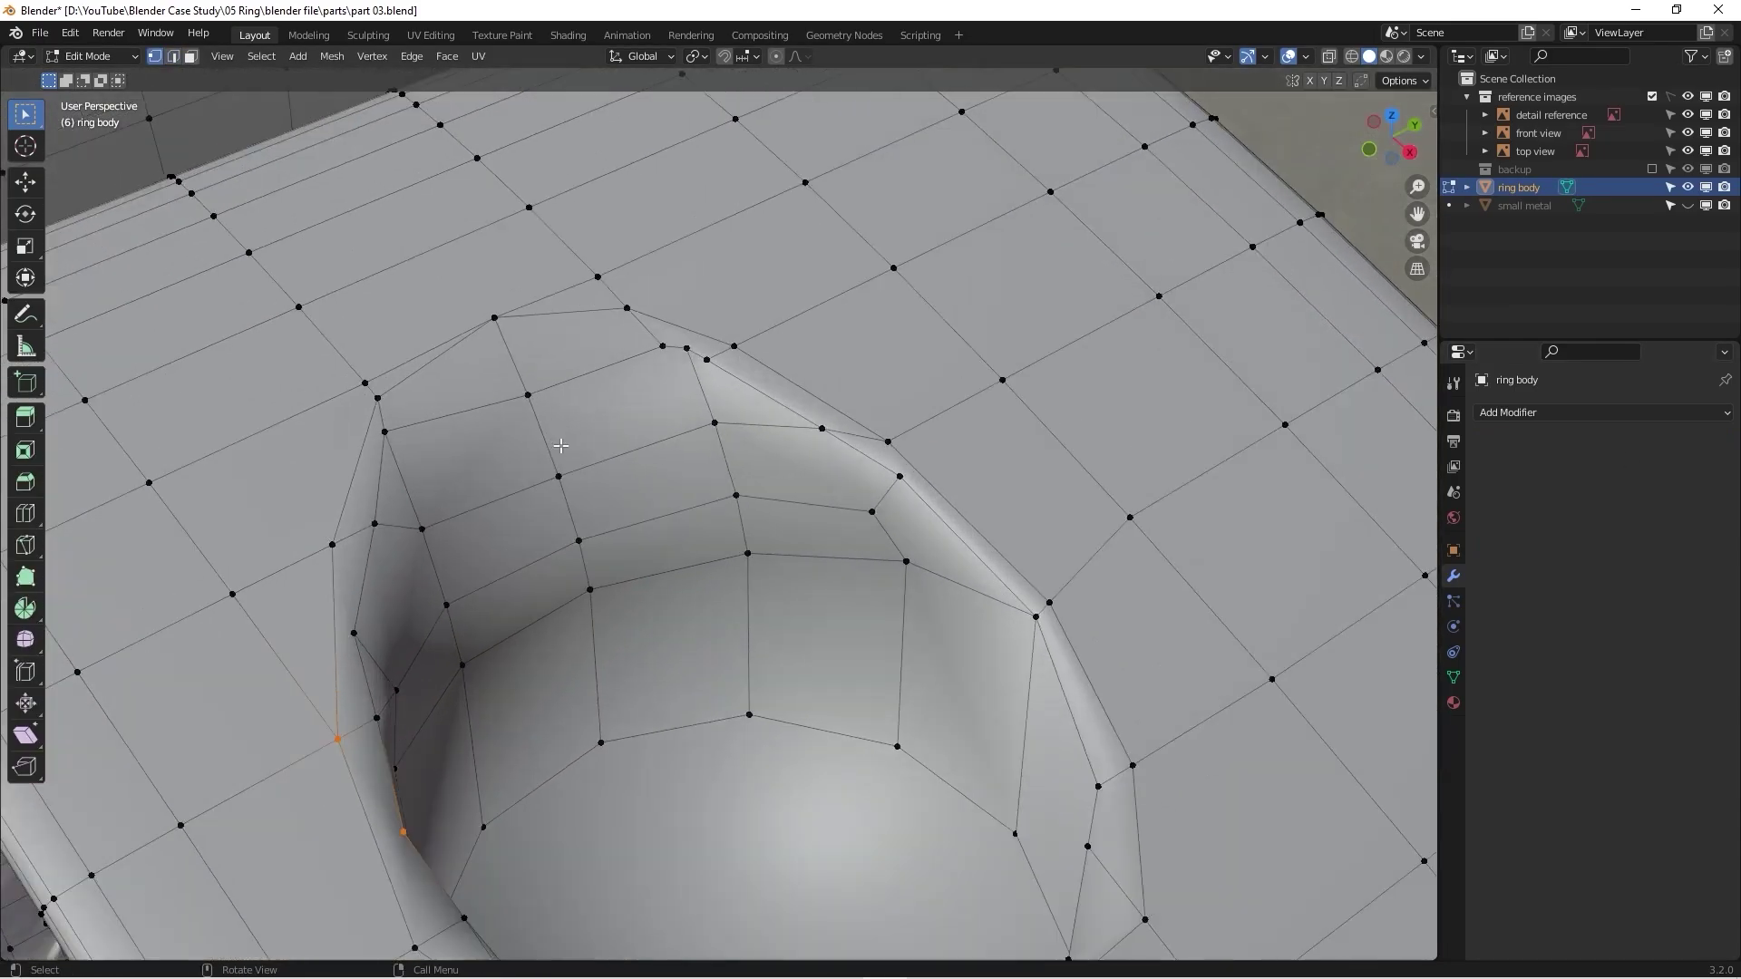
middle_click_drag(561, 445, 693, 385)
scroll(697, 372, "up", 2)
left_click(699, 375)
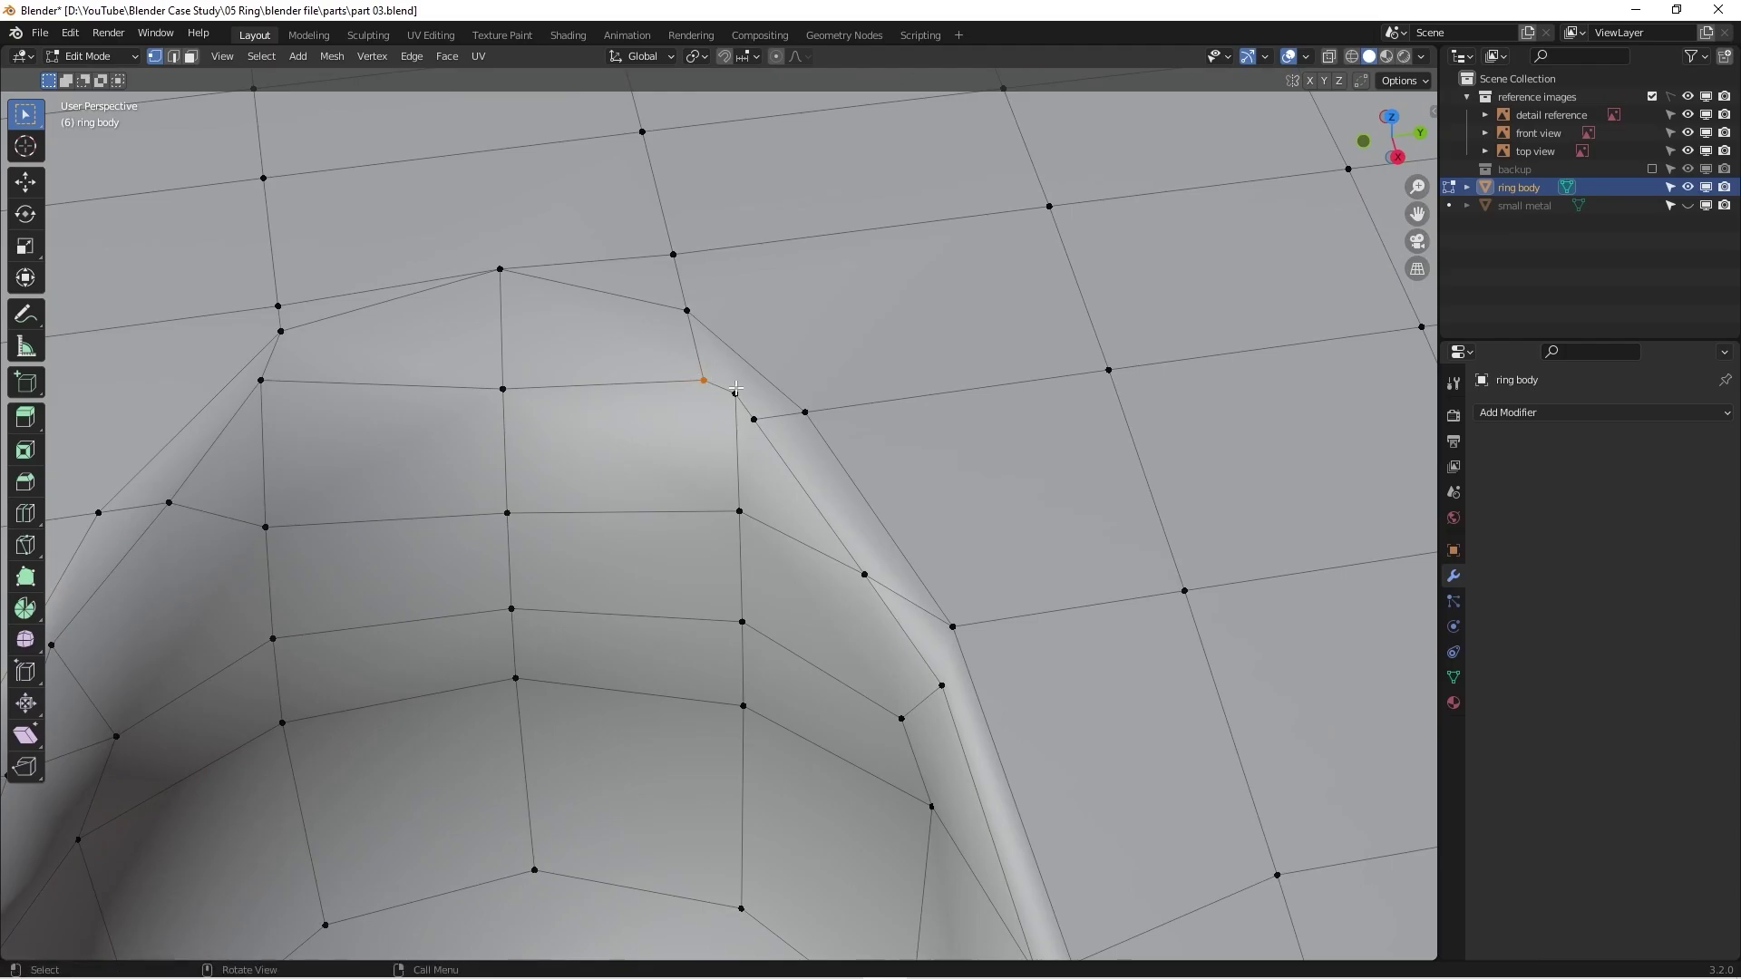
key("shift+v")
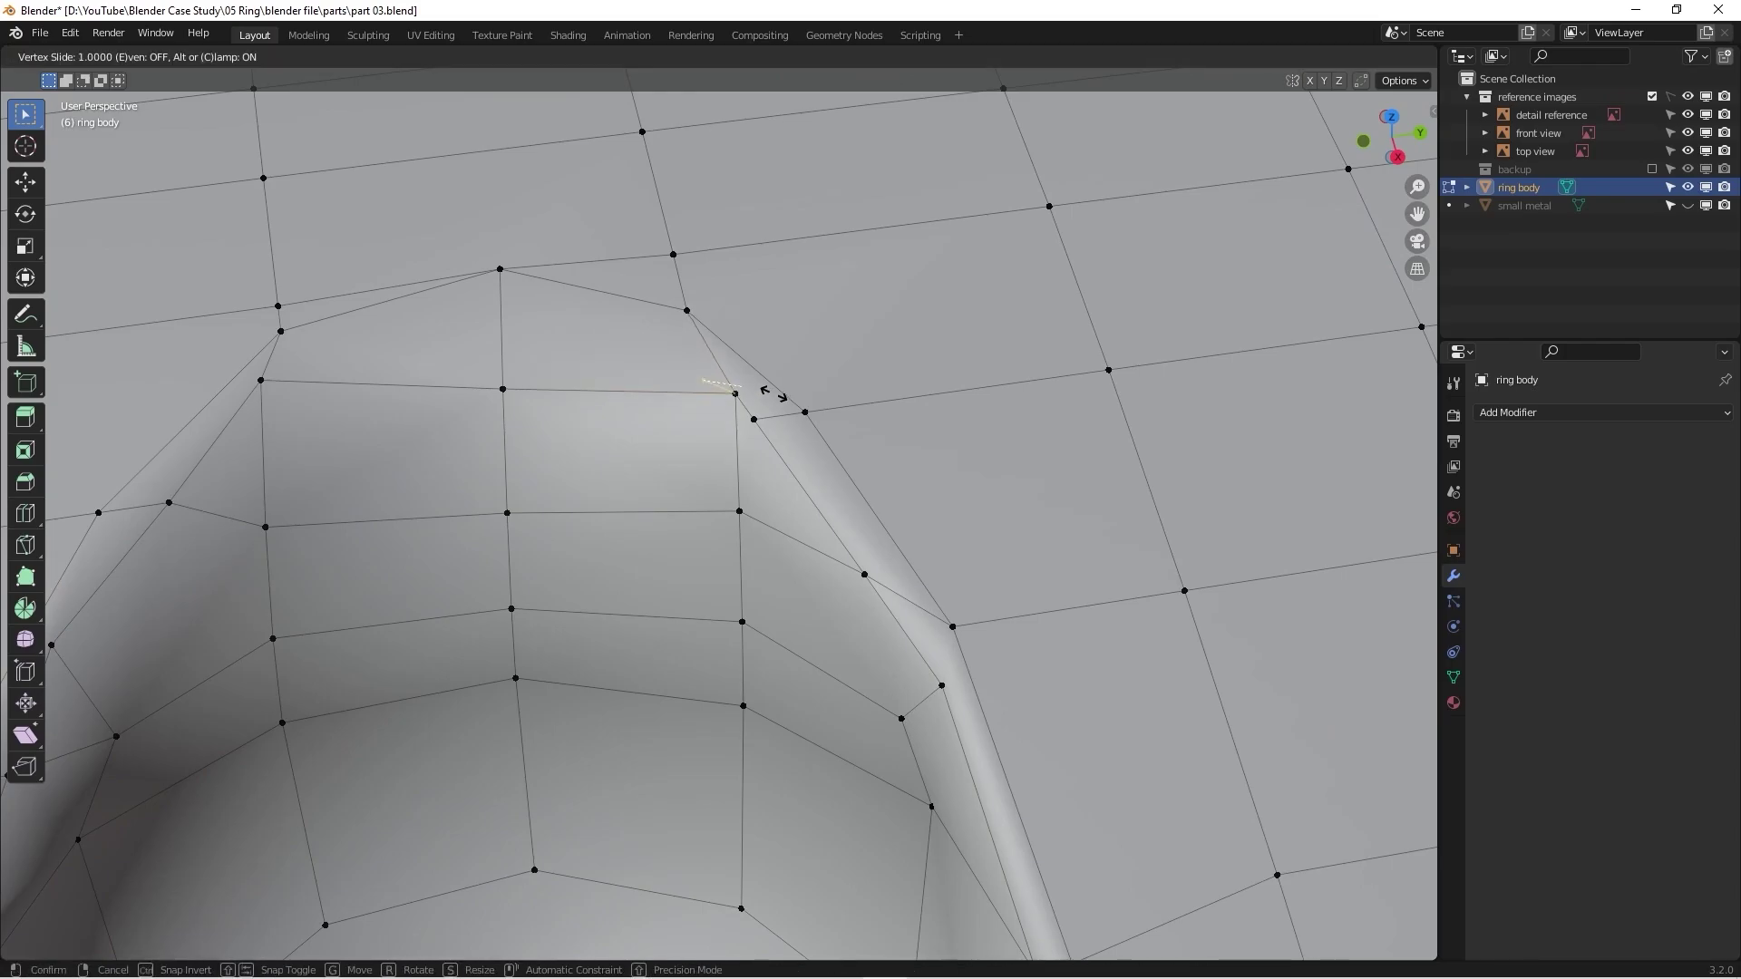
left_click(774, 394)
middle_click_drag(773, 395, 737, 392)
scroll(737, 392, "up", 2)
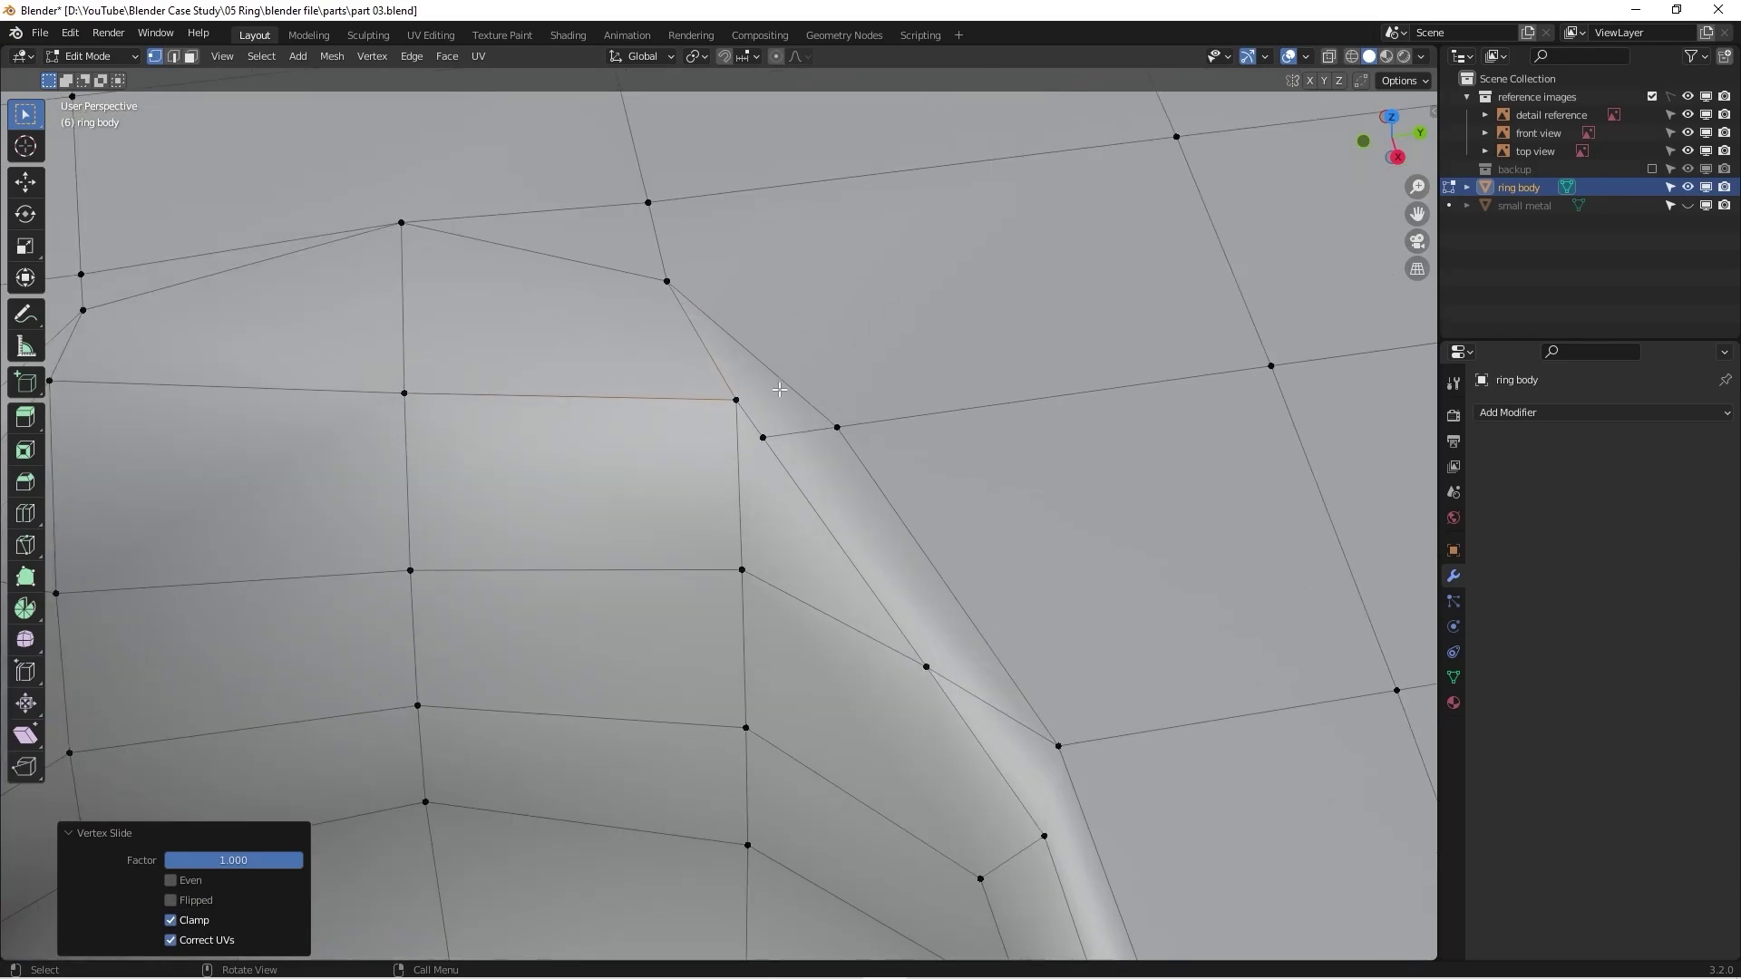
Step: Merge all of the ring body's vertices by distance again, using 0.0001 m
key("a")
key("m")
left_click(707, 396)
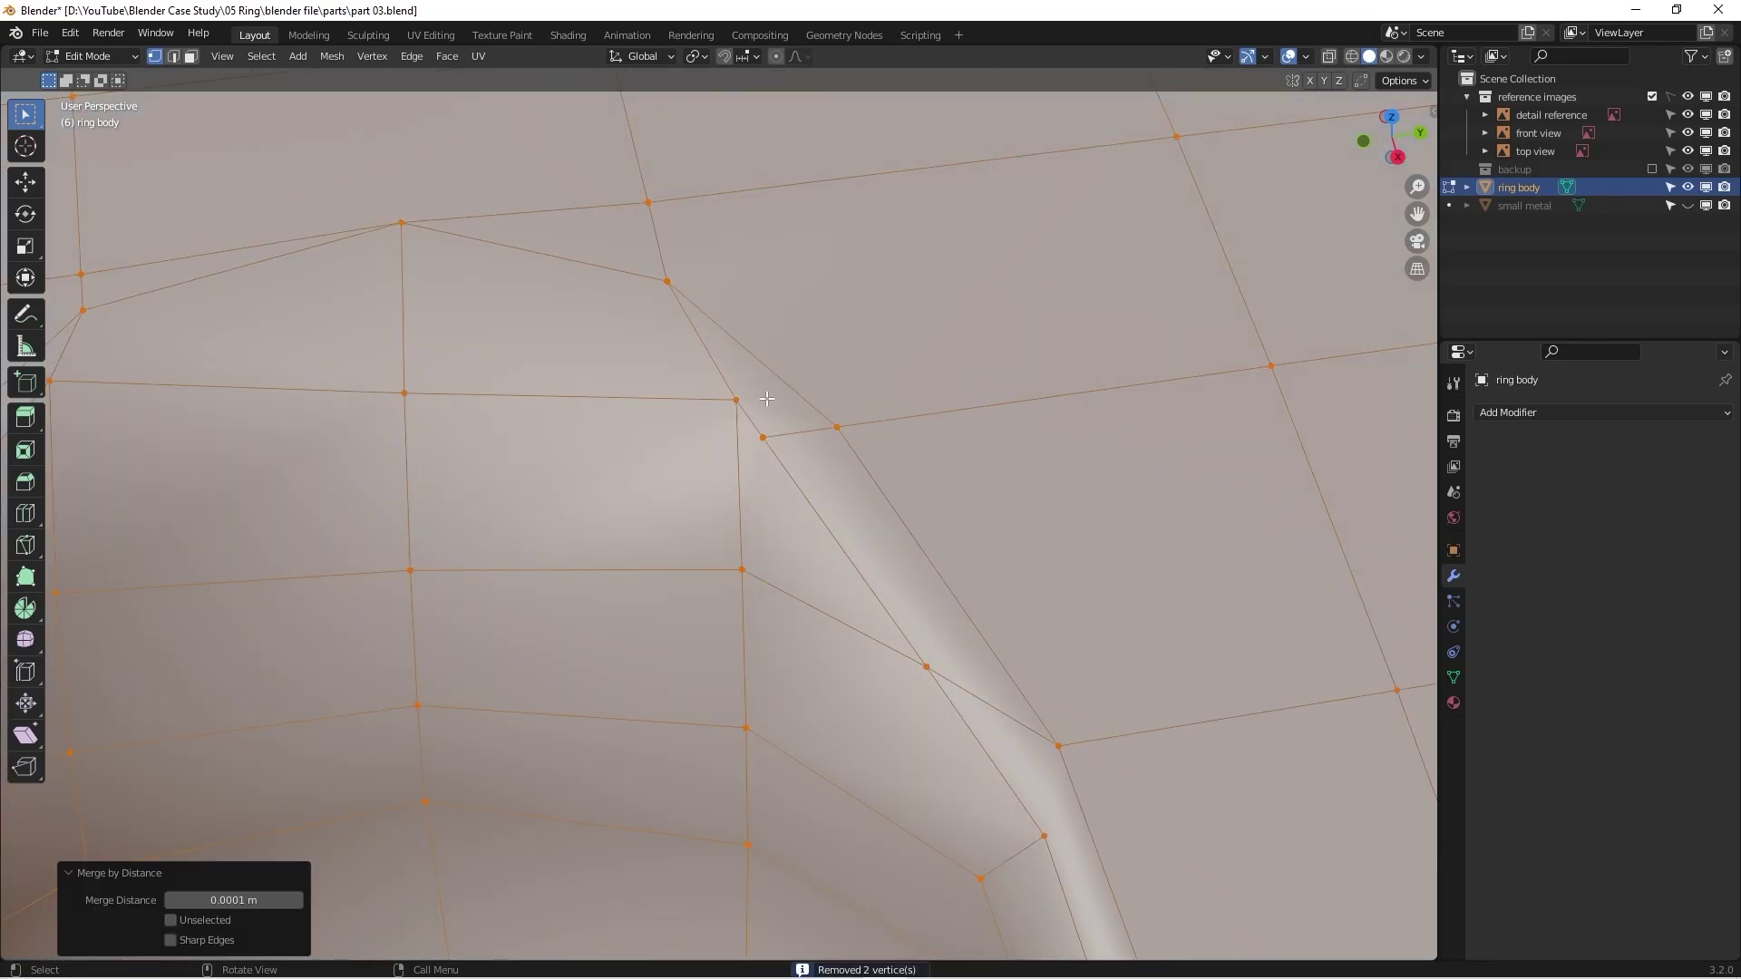
scroll(767, 405, "down", 2)
Step: Slide the lowered wall vertex on the opposite side of the hole up onto the adjacent rim vertex by 1.000
middle_click_drag(767, 404, 543, 404)
scroll(683, 377, "up", 3)
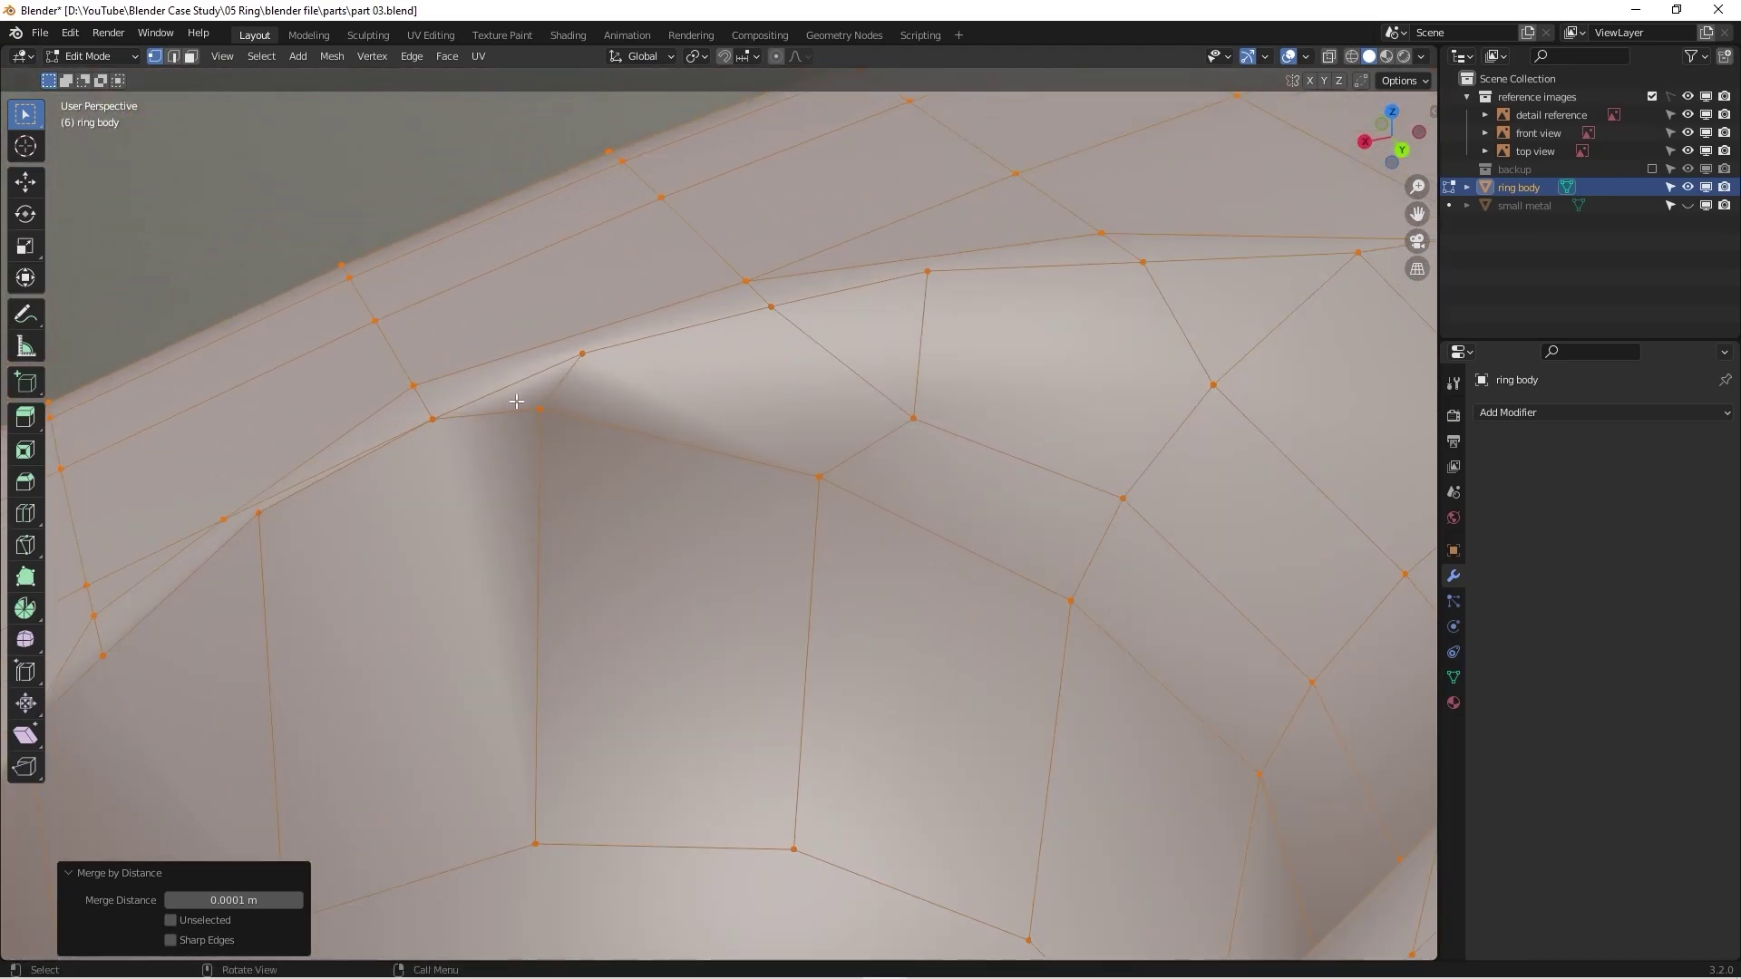
left_click(542, 412)
key("shift+v")
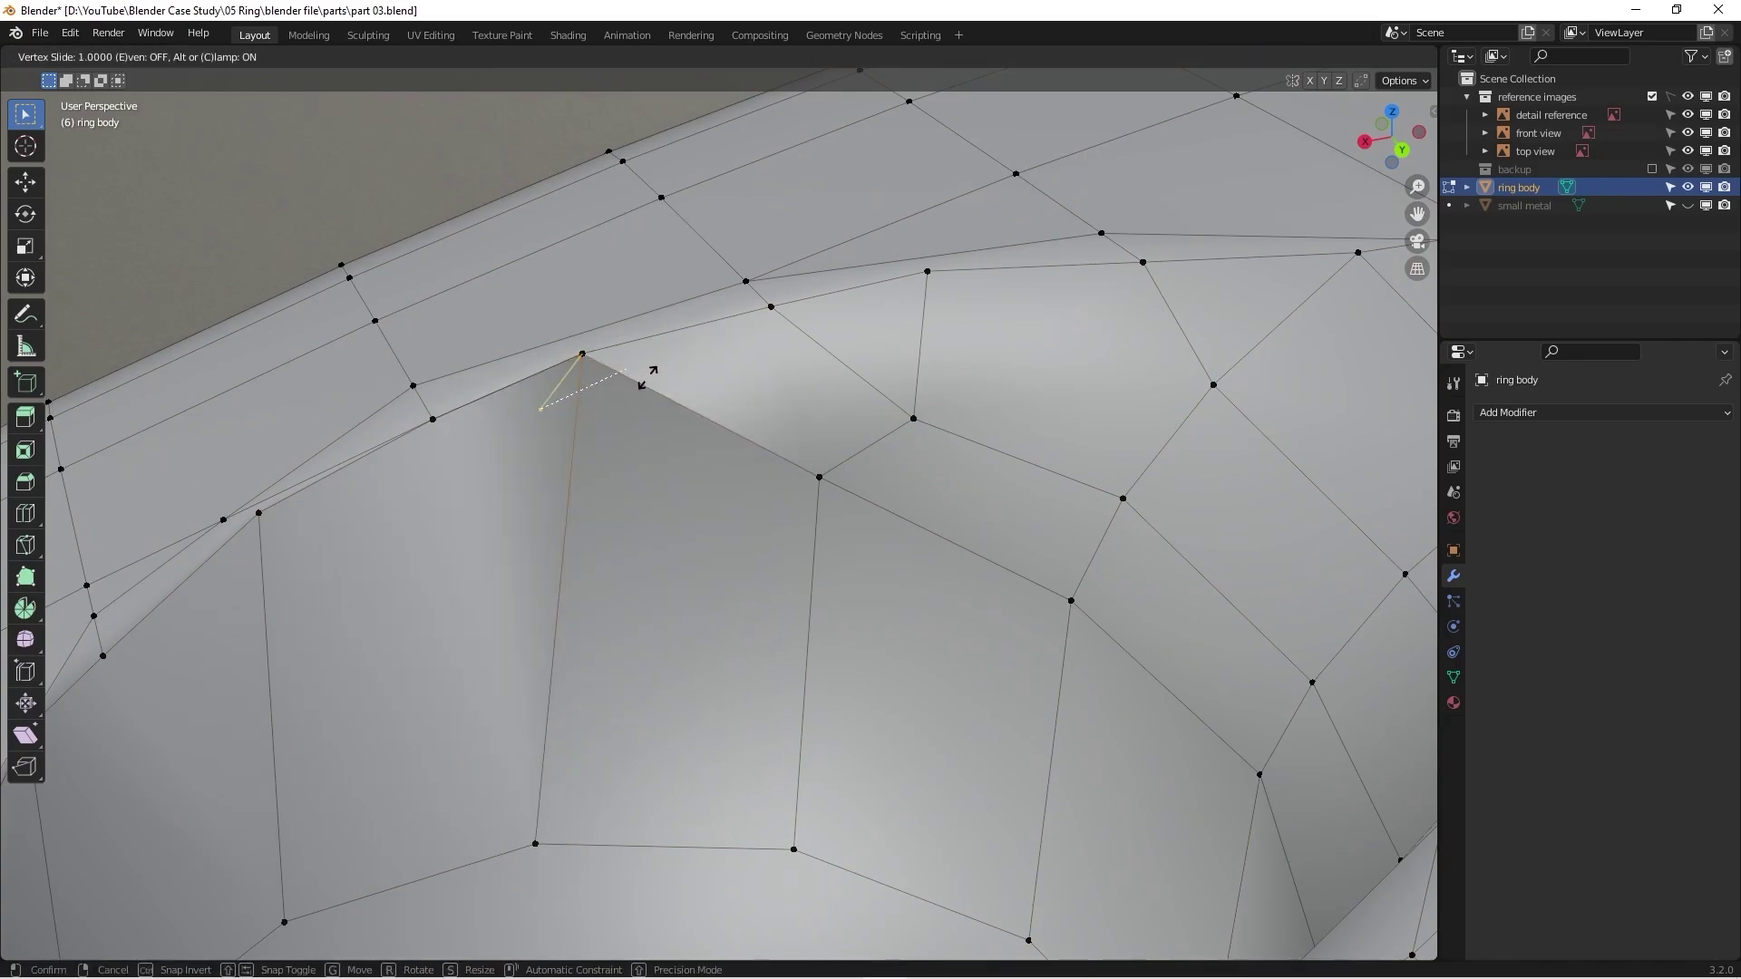
left_click(646, 376)
middle_click_drag(645, 376, 686, 394)
scroll(360, 492, "up", 2)
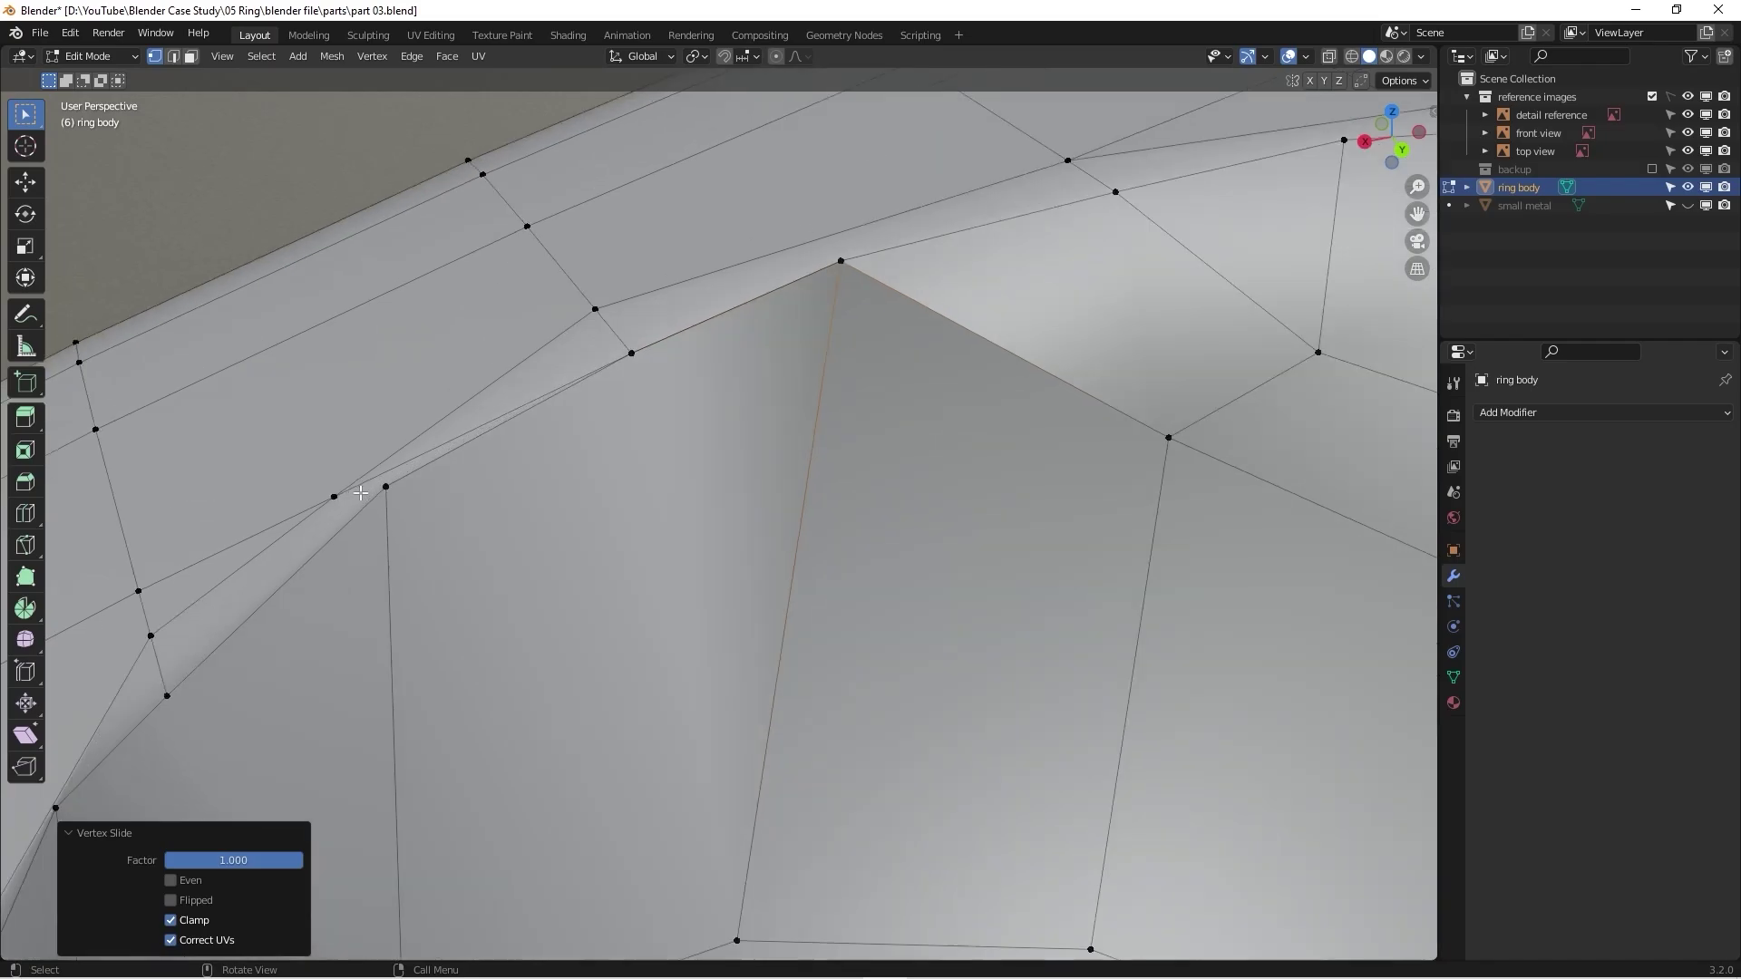
Step: Reposition the outer rim vertex near the narrow rim faces with successive vertex slides of 0.402, 0.373 and 0.380
mouse_move(360, 492)
middle_mouse_down()
mouse_move(335, 544)
mouse_move(364, 486)
middle_mouse_up()
left_click(361, 482)
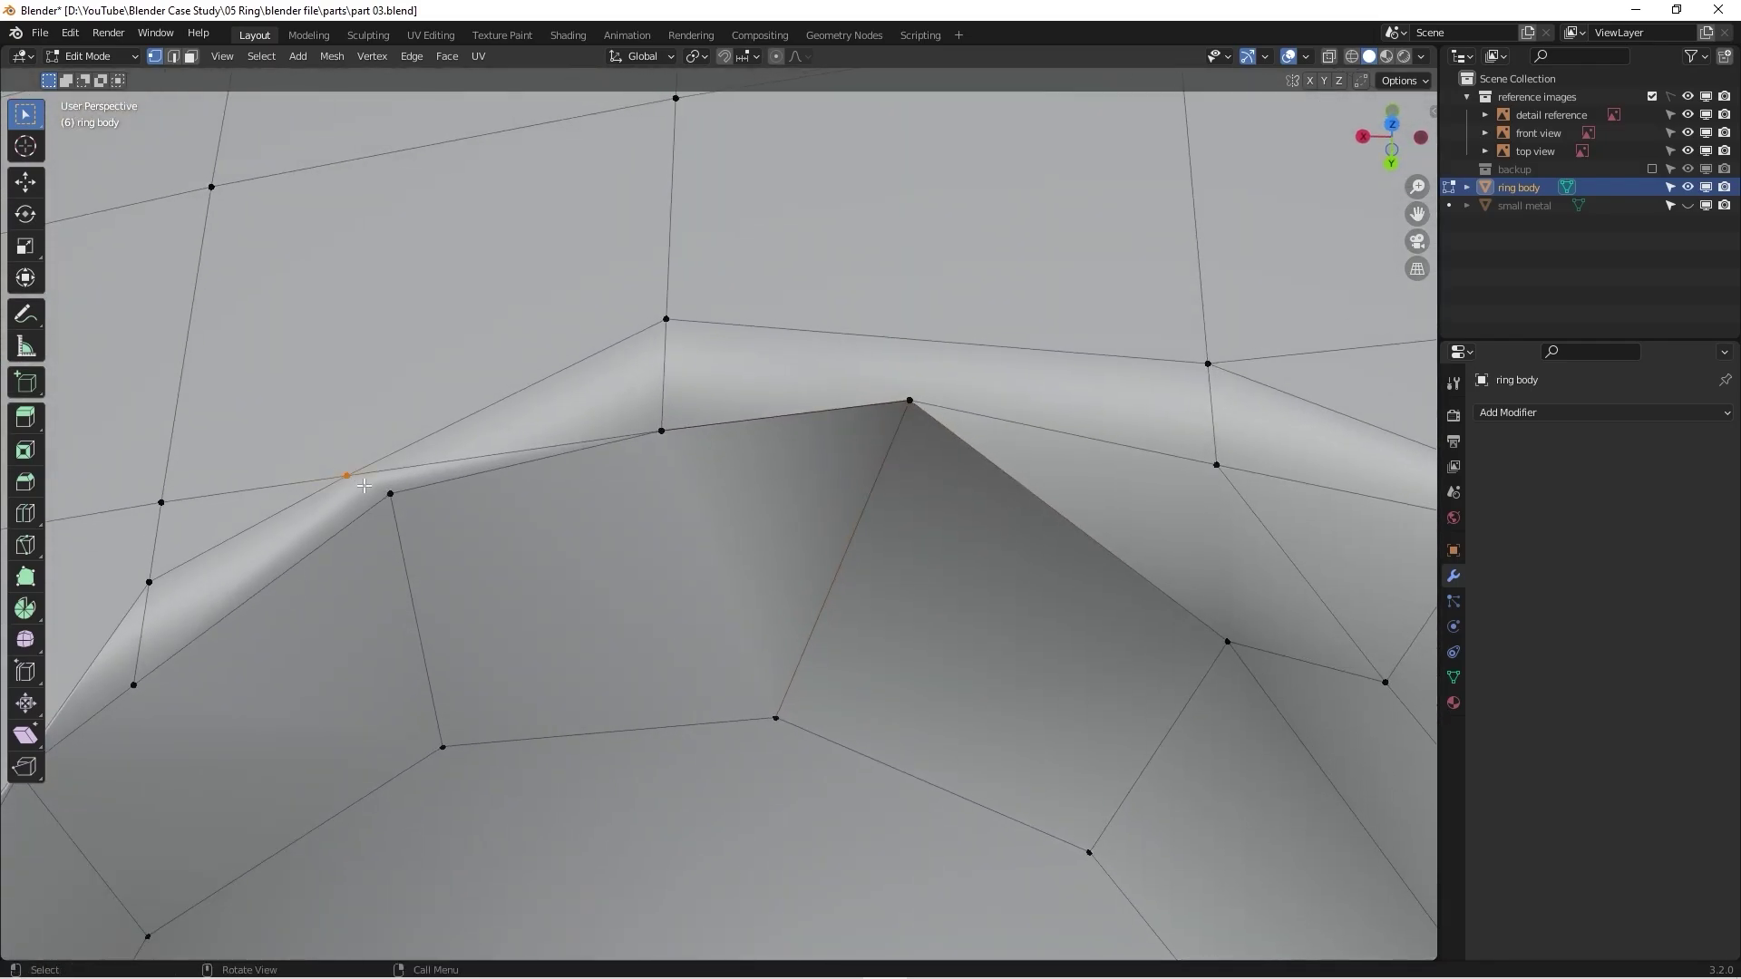
key("shift+v")
left_click(277, 486)
key("shift+v")
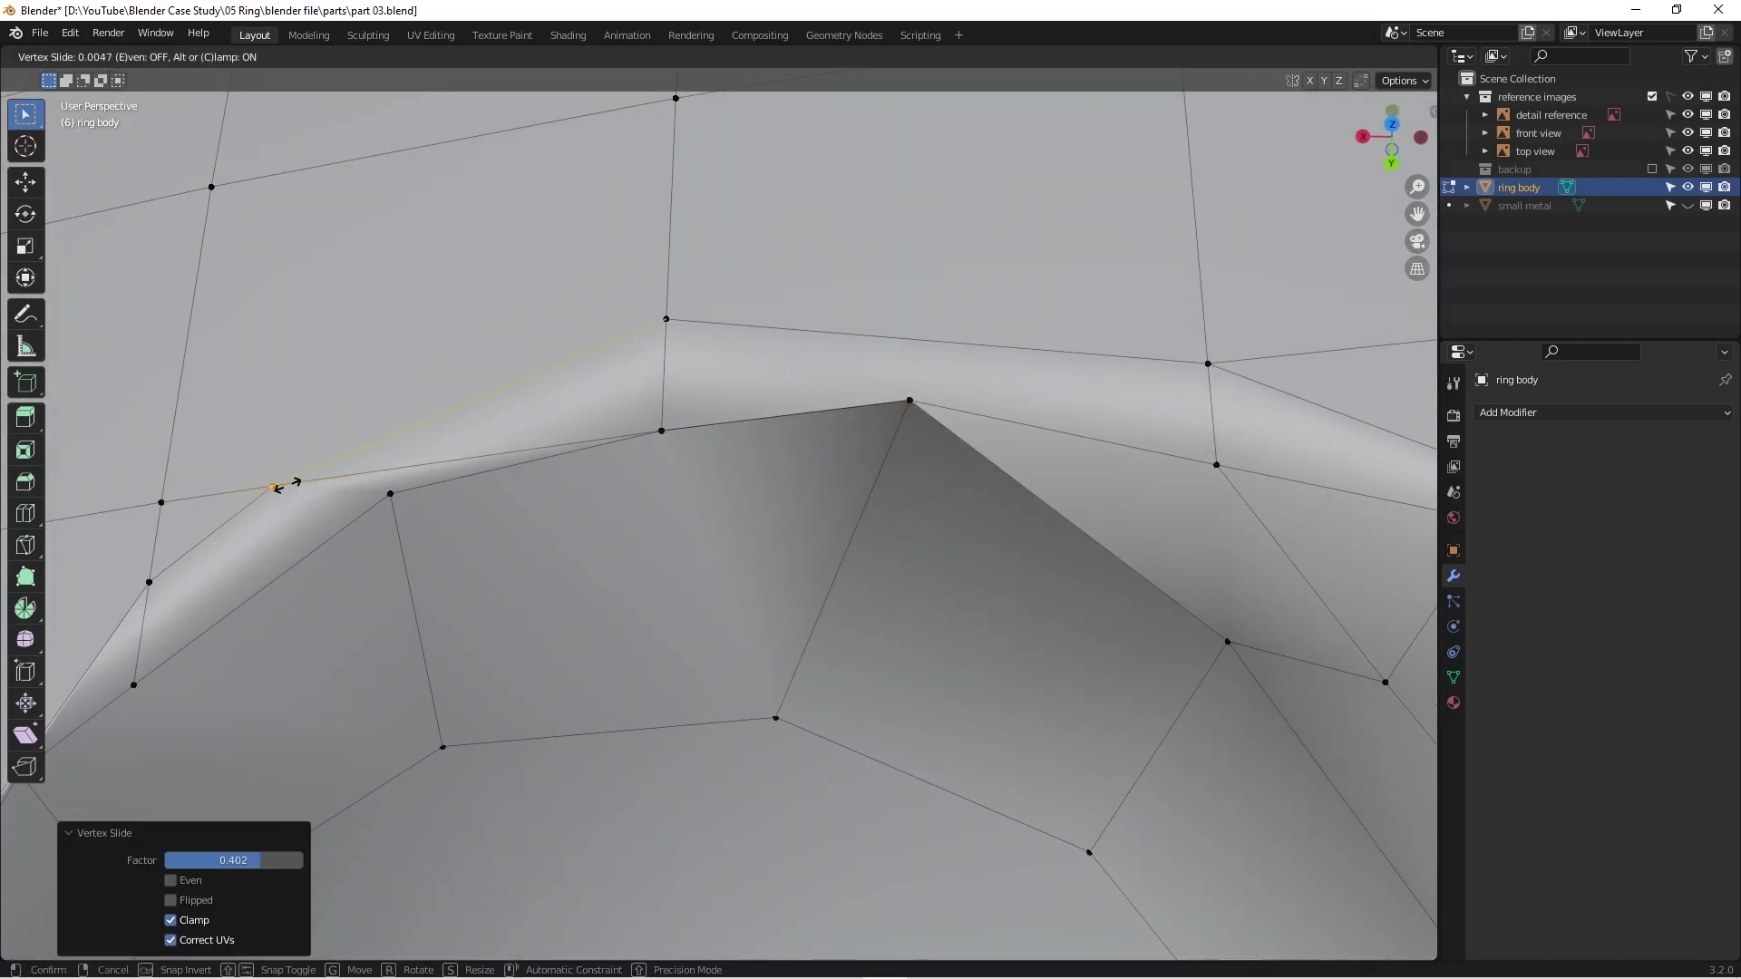
left_click(426, 406)
key("shift+v")
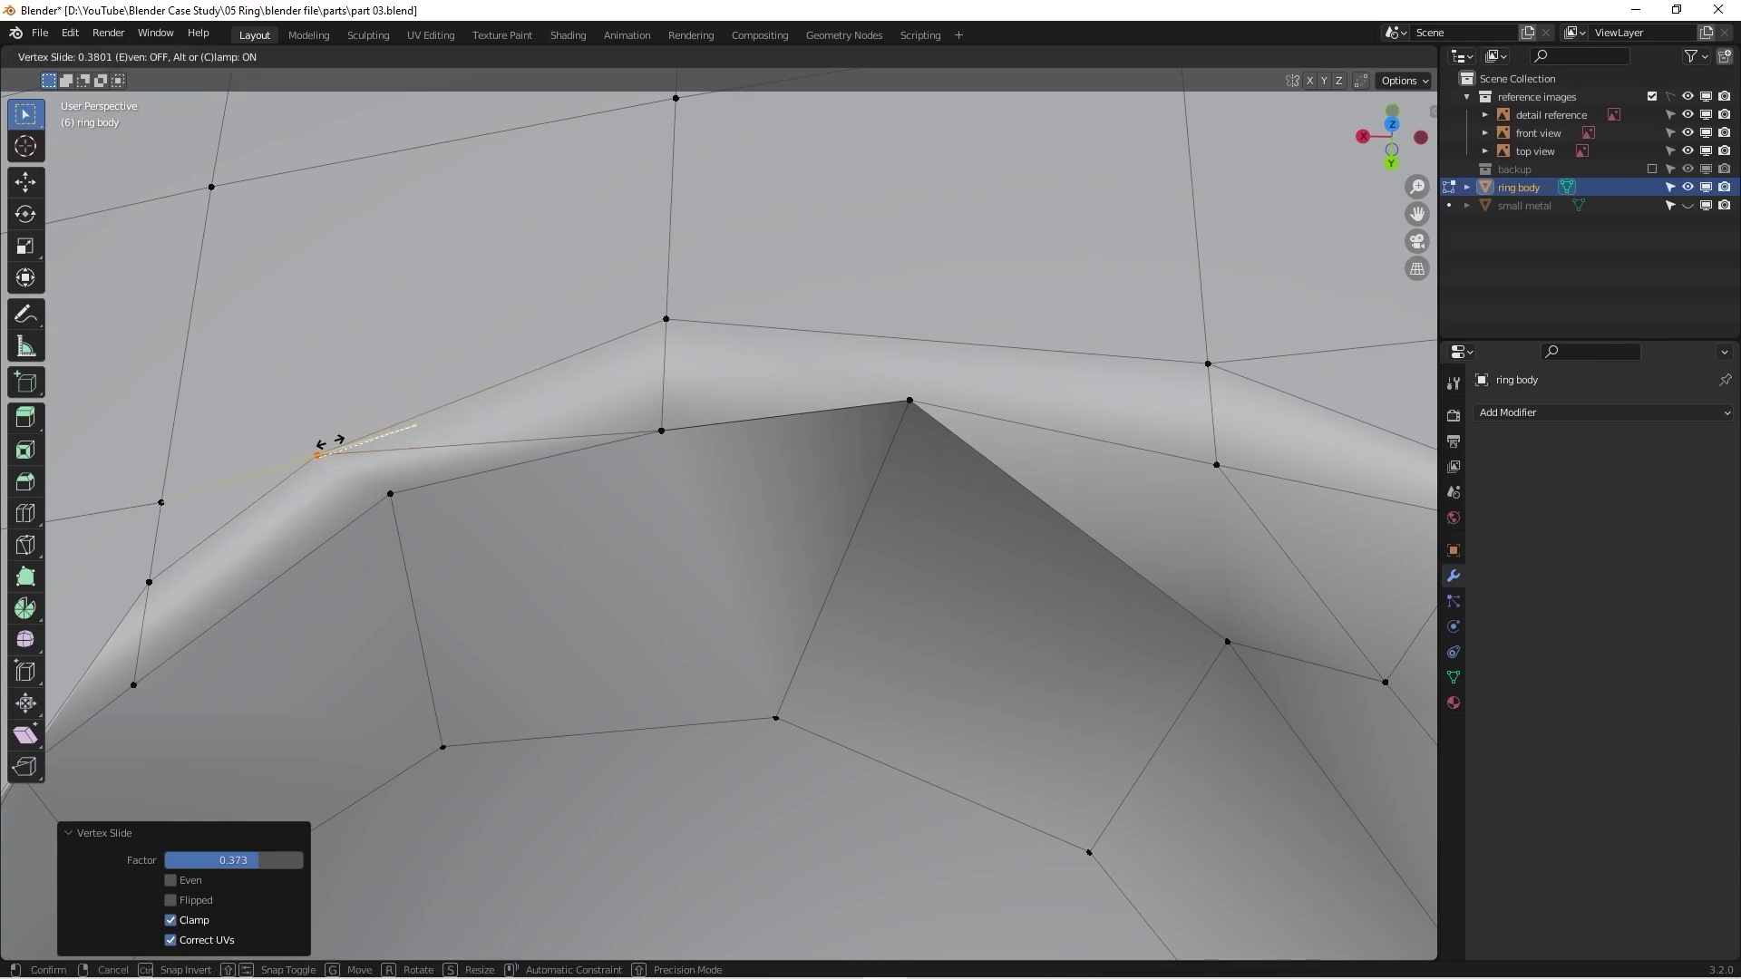
left_click(328, 443)
scroll(712, 397, "down", 4)
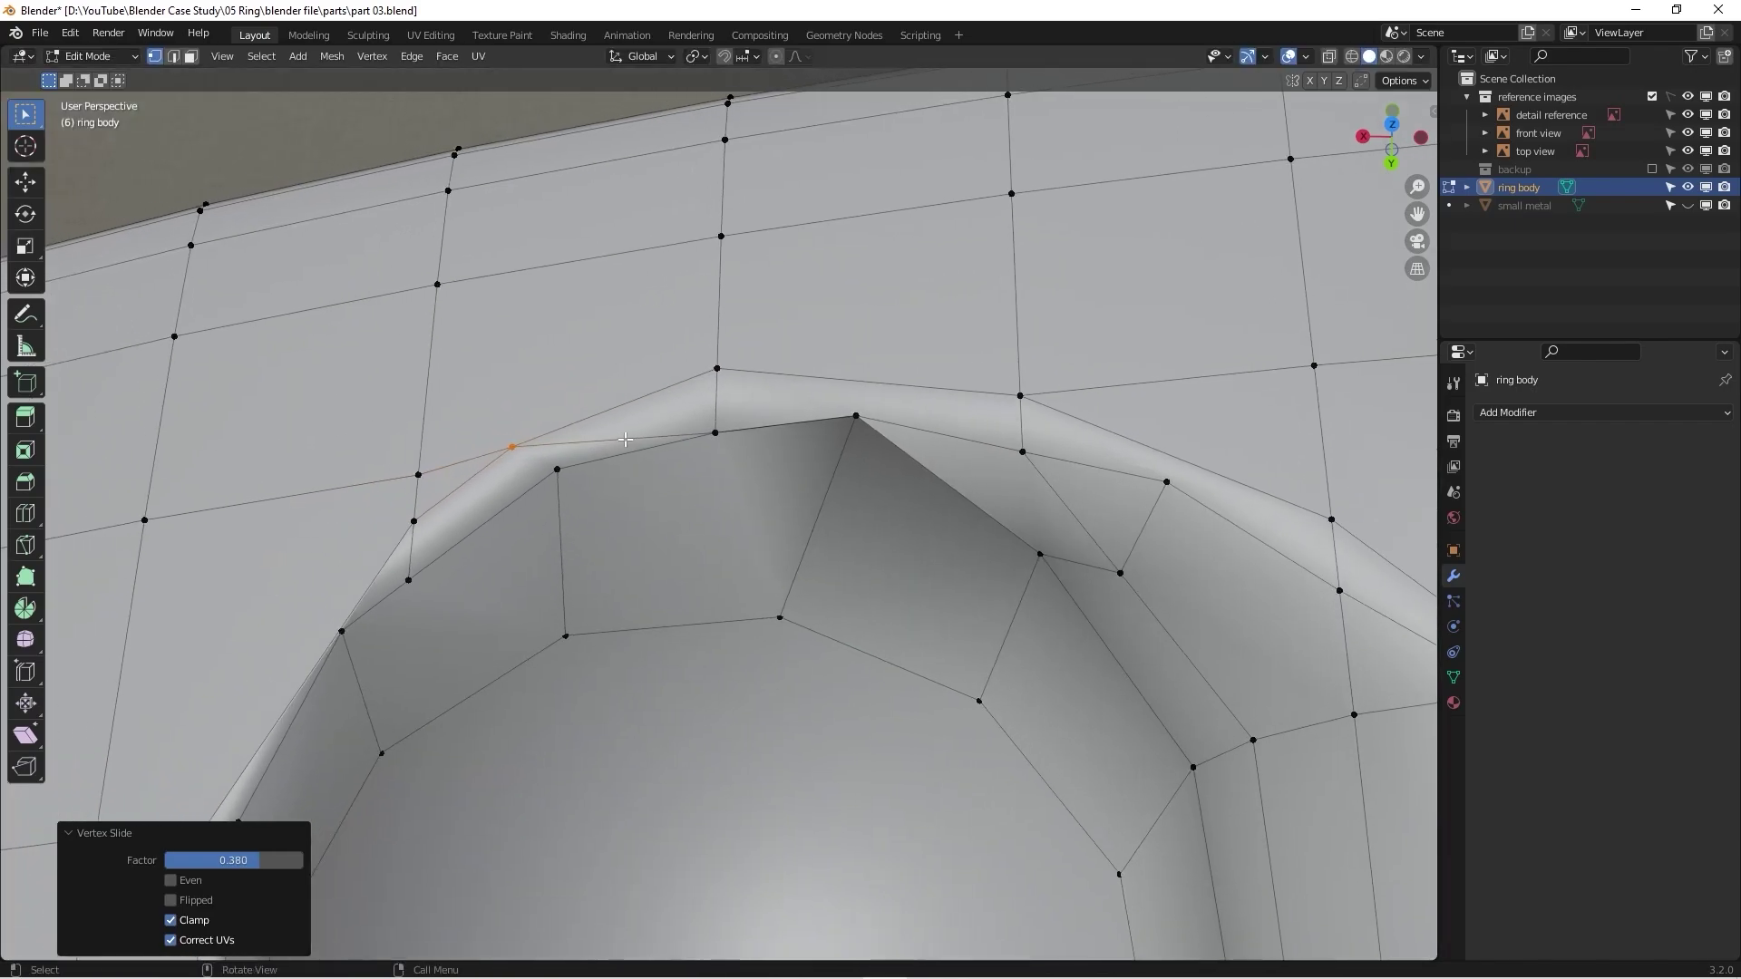
Step: Connect the repositioned outer rim vertex to the nearby inner rim vertex at the top of the hole's wall edge
scroll(551, 453, "up", 6)
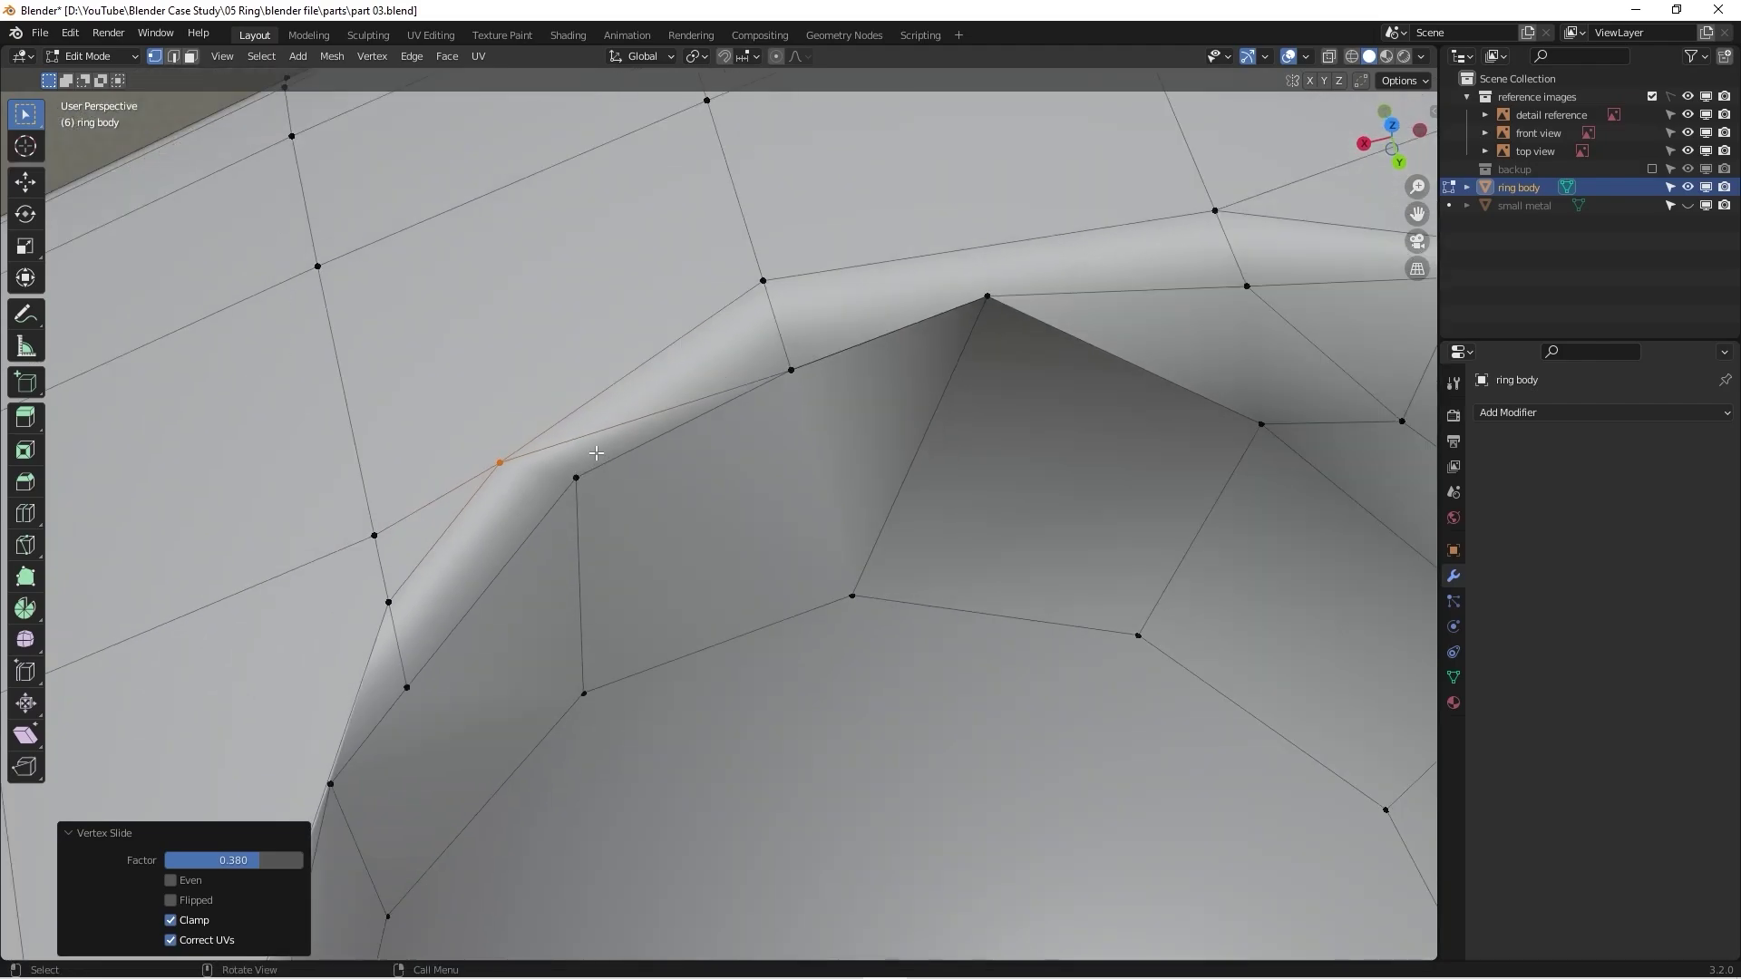
left_click_drag(465, 471, 660, 504)
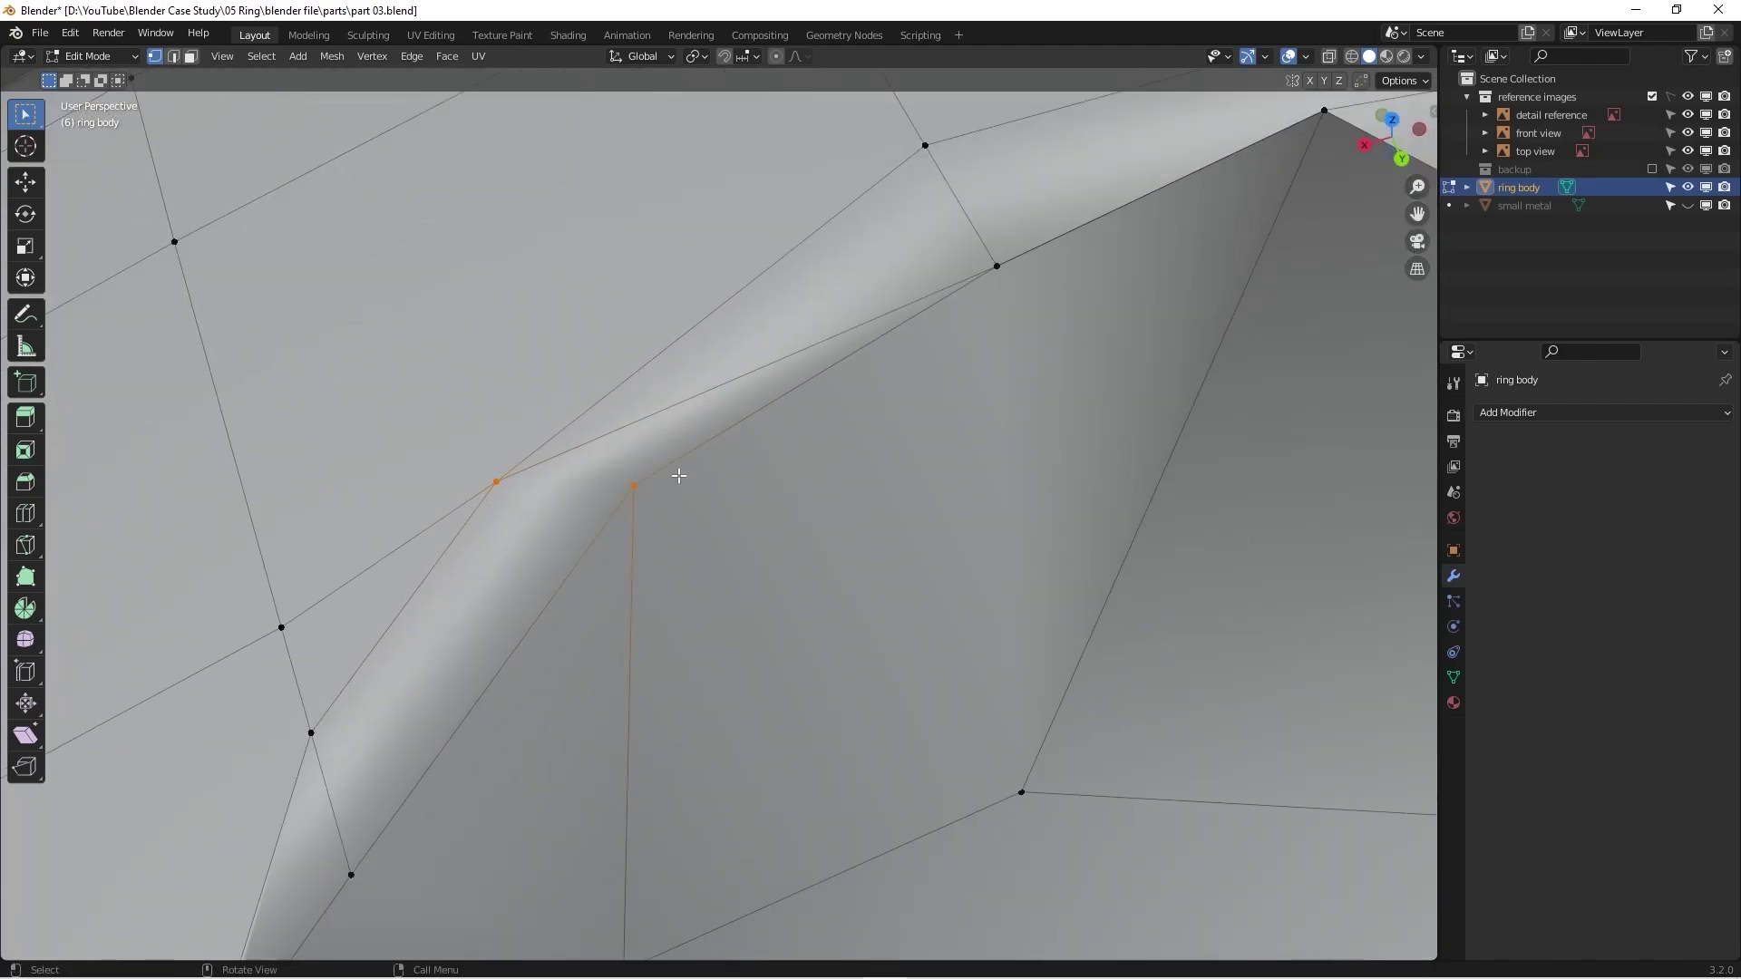
key("g")
key("Escape")
key("j")
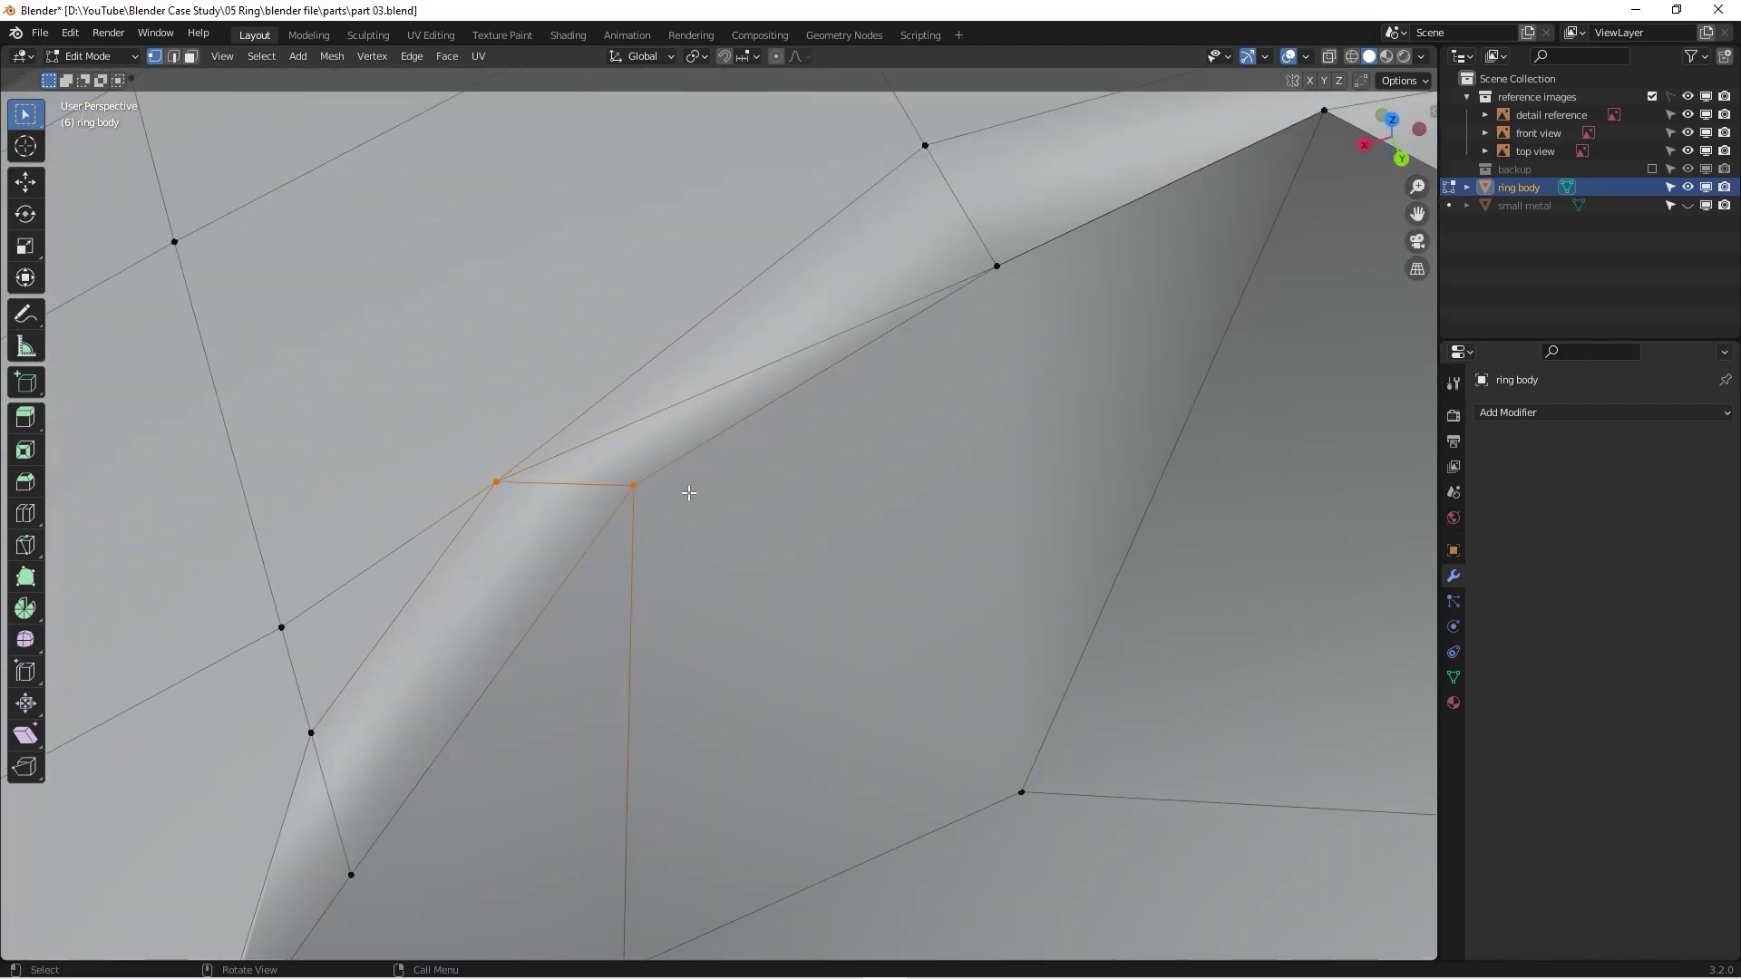
Step: Dissolve the diagonal edge crossing the rim strip beside the new connecting edge
middle_click_drag(790, 430, 748, 495)
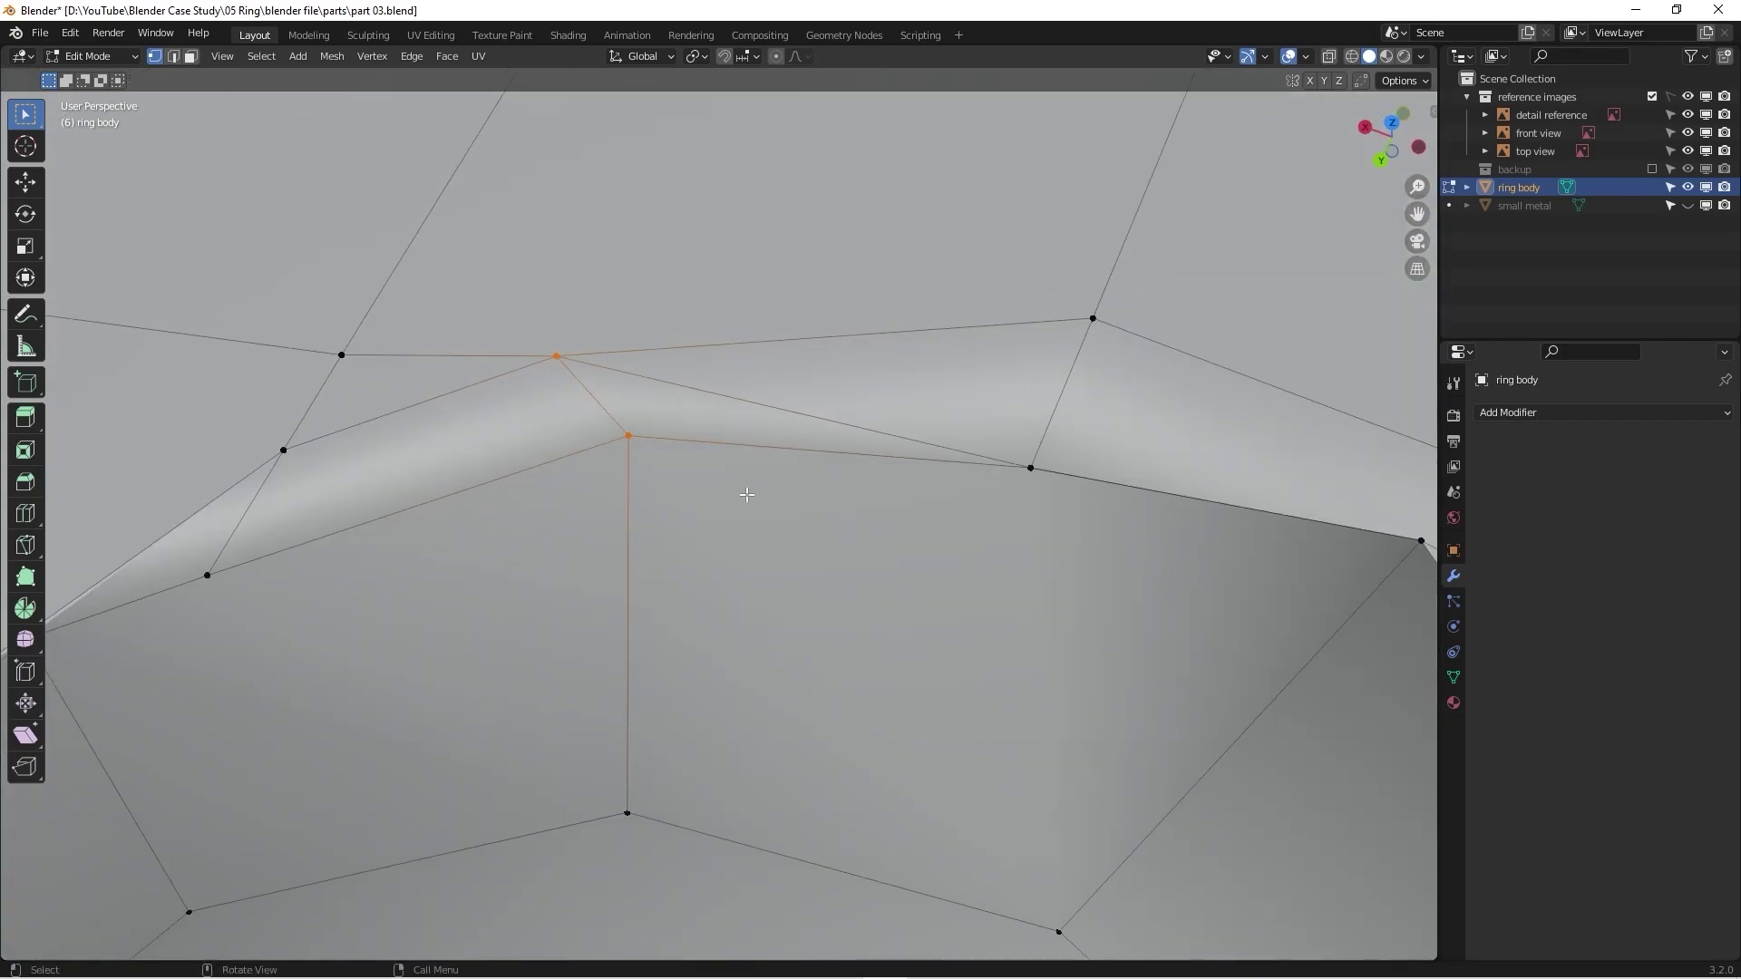
key("2")
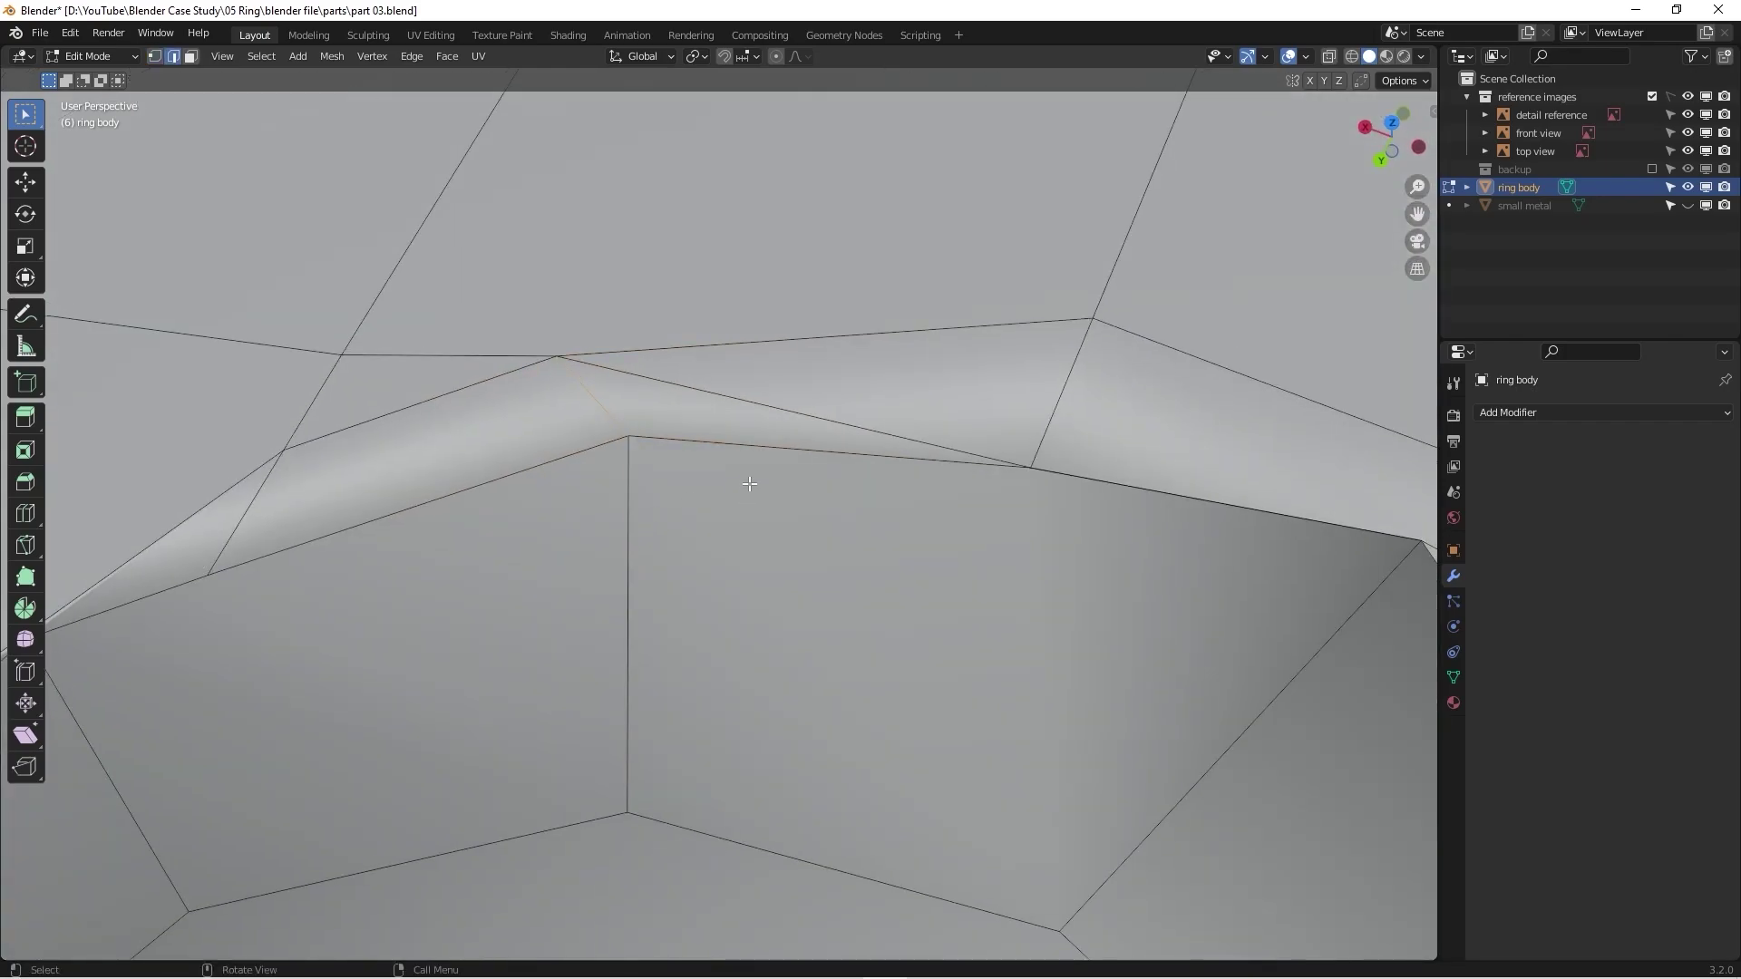
left_click(770, 406)
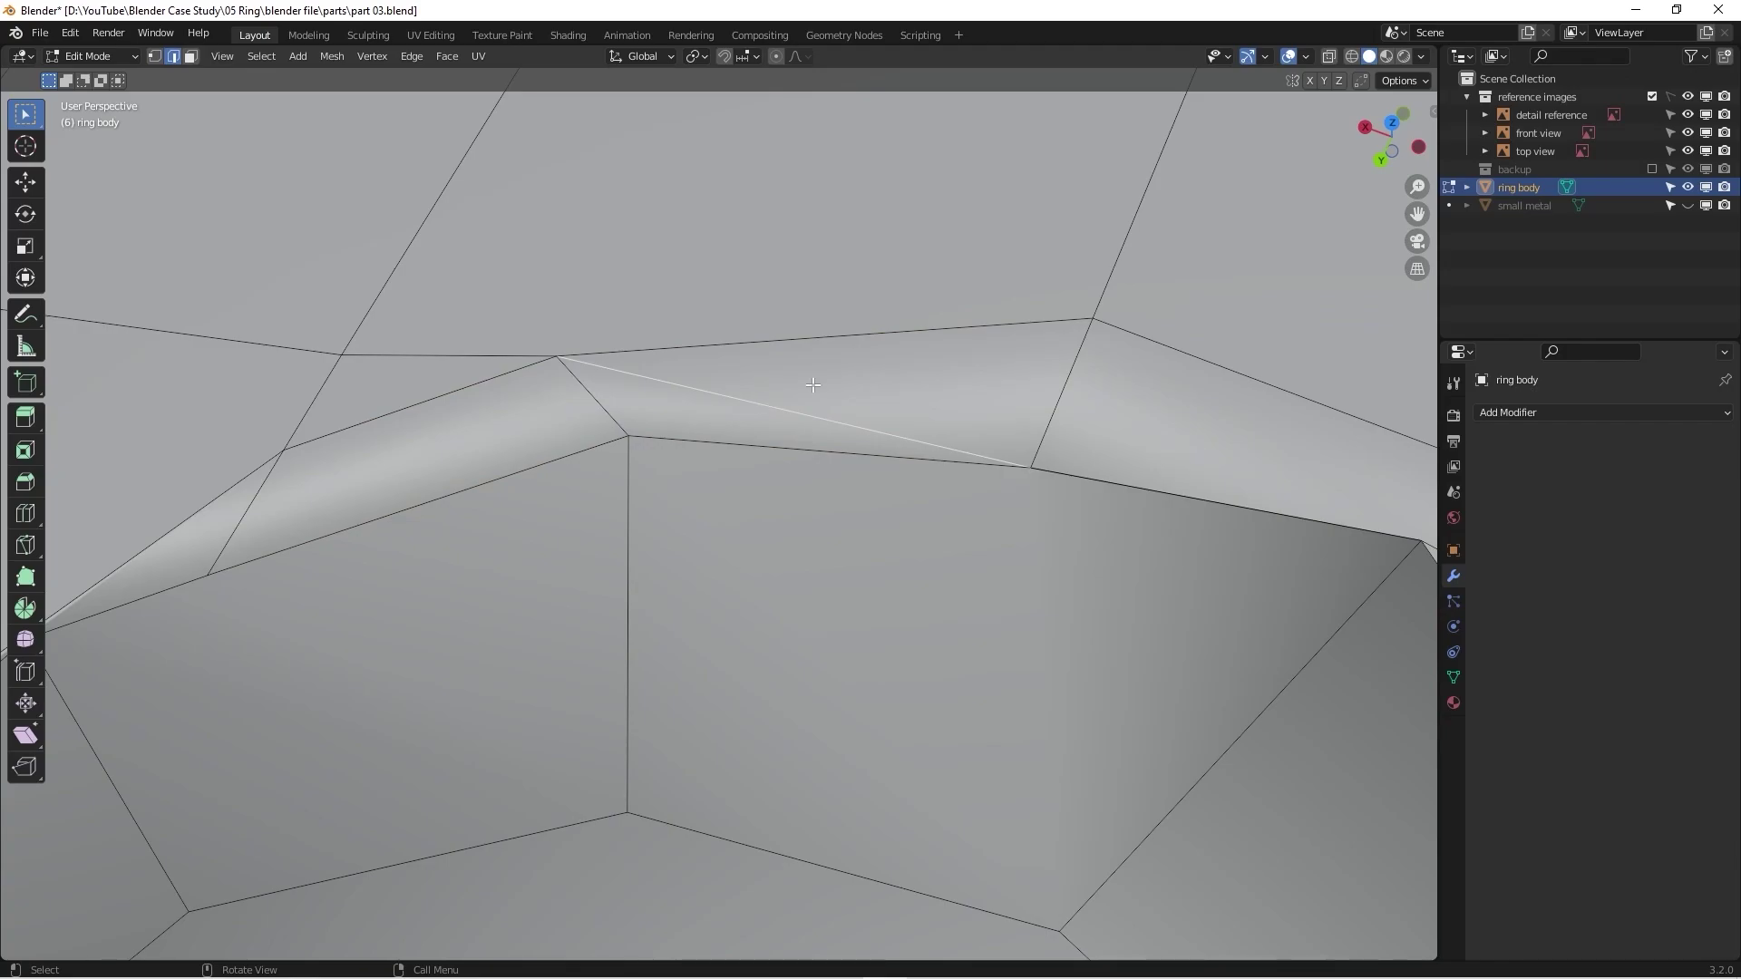
key("x")
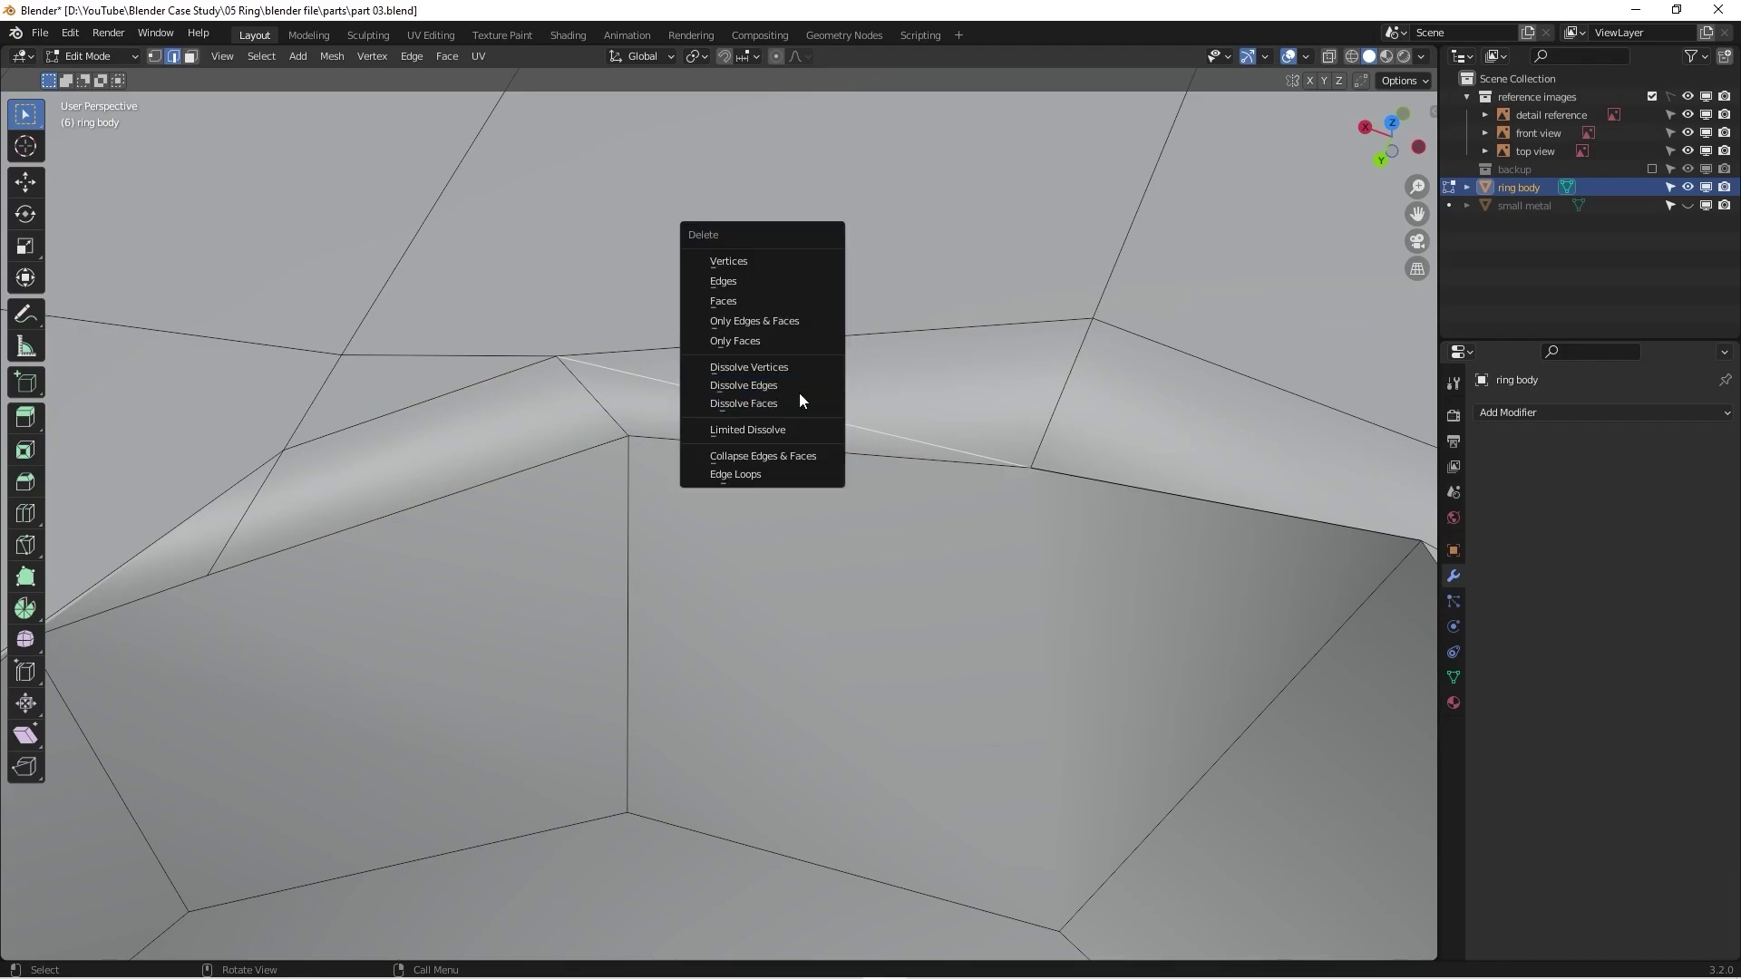
left_click(798, 390)
middle_click_drag(798, 390, 501, 319)
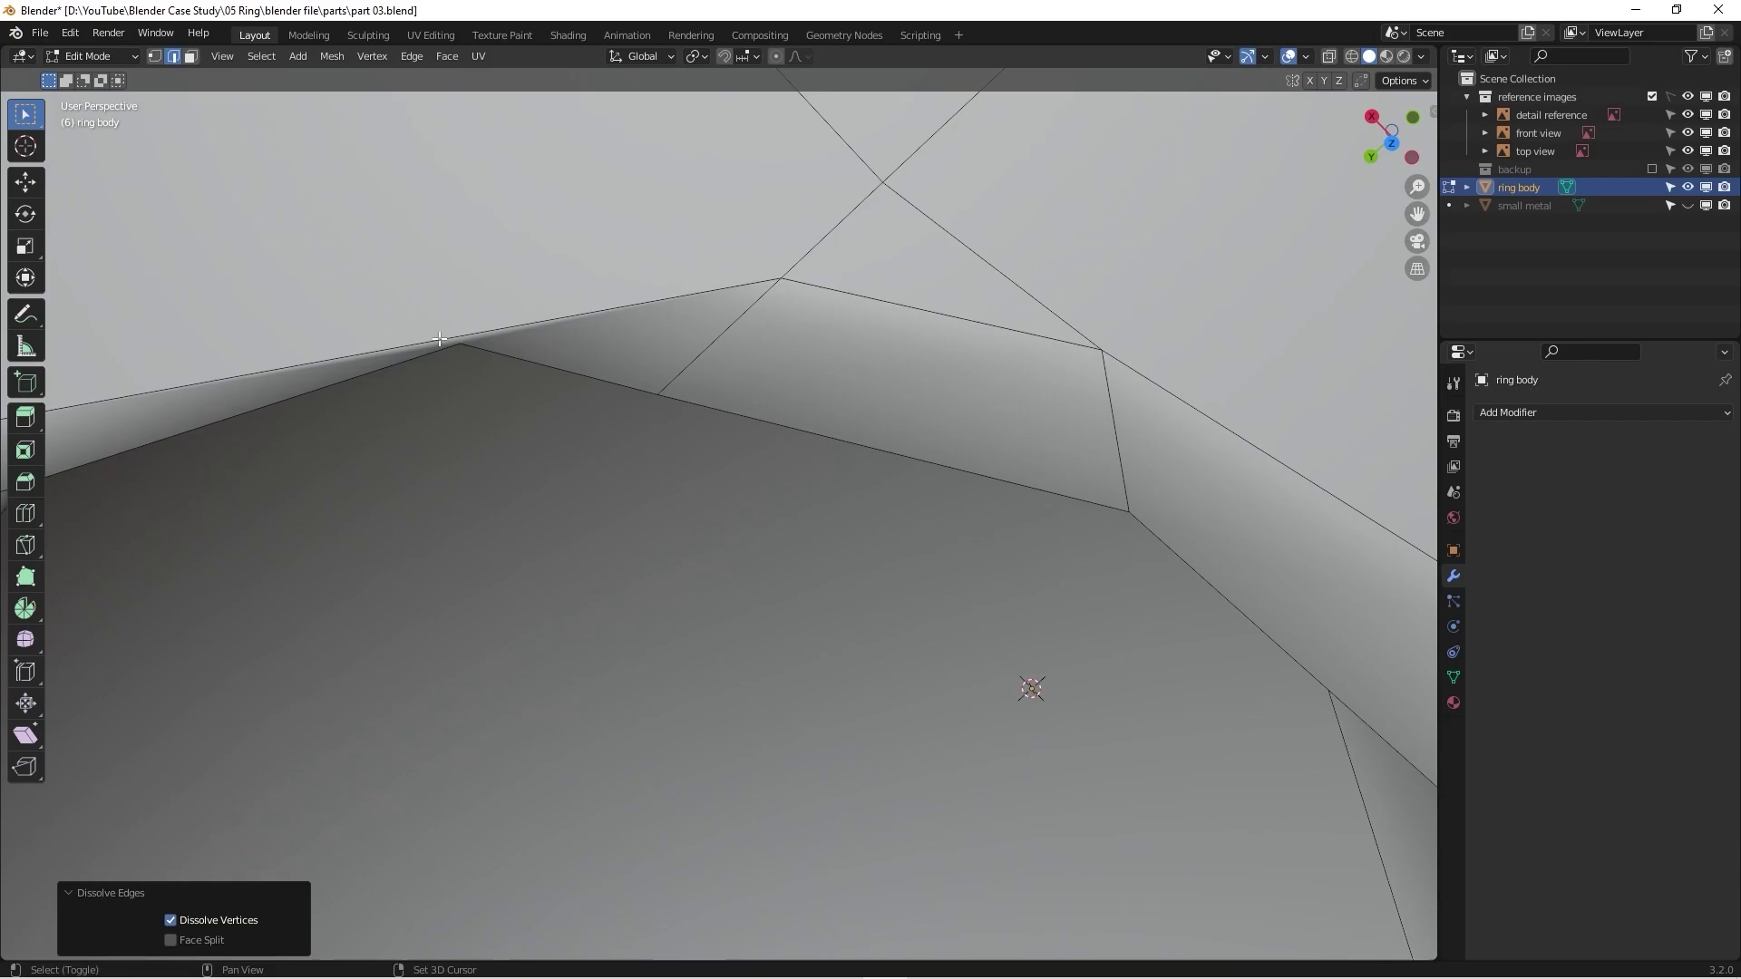
scroll(439, 339, "down", 3)
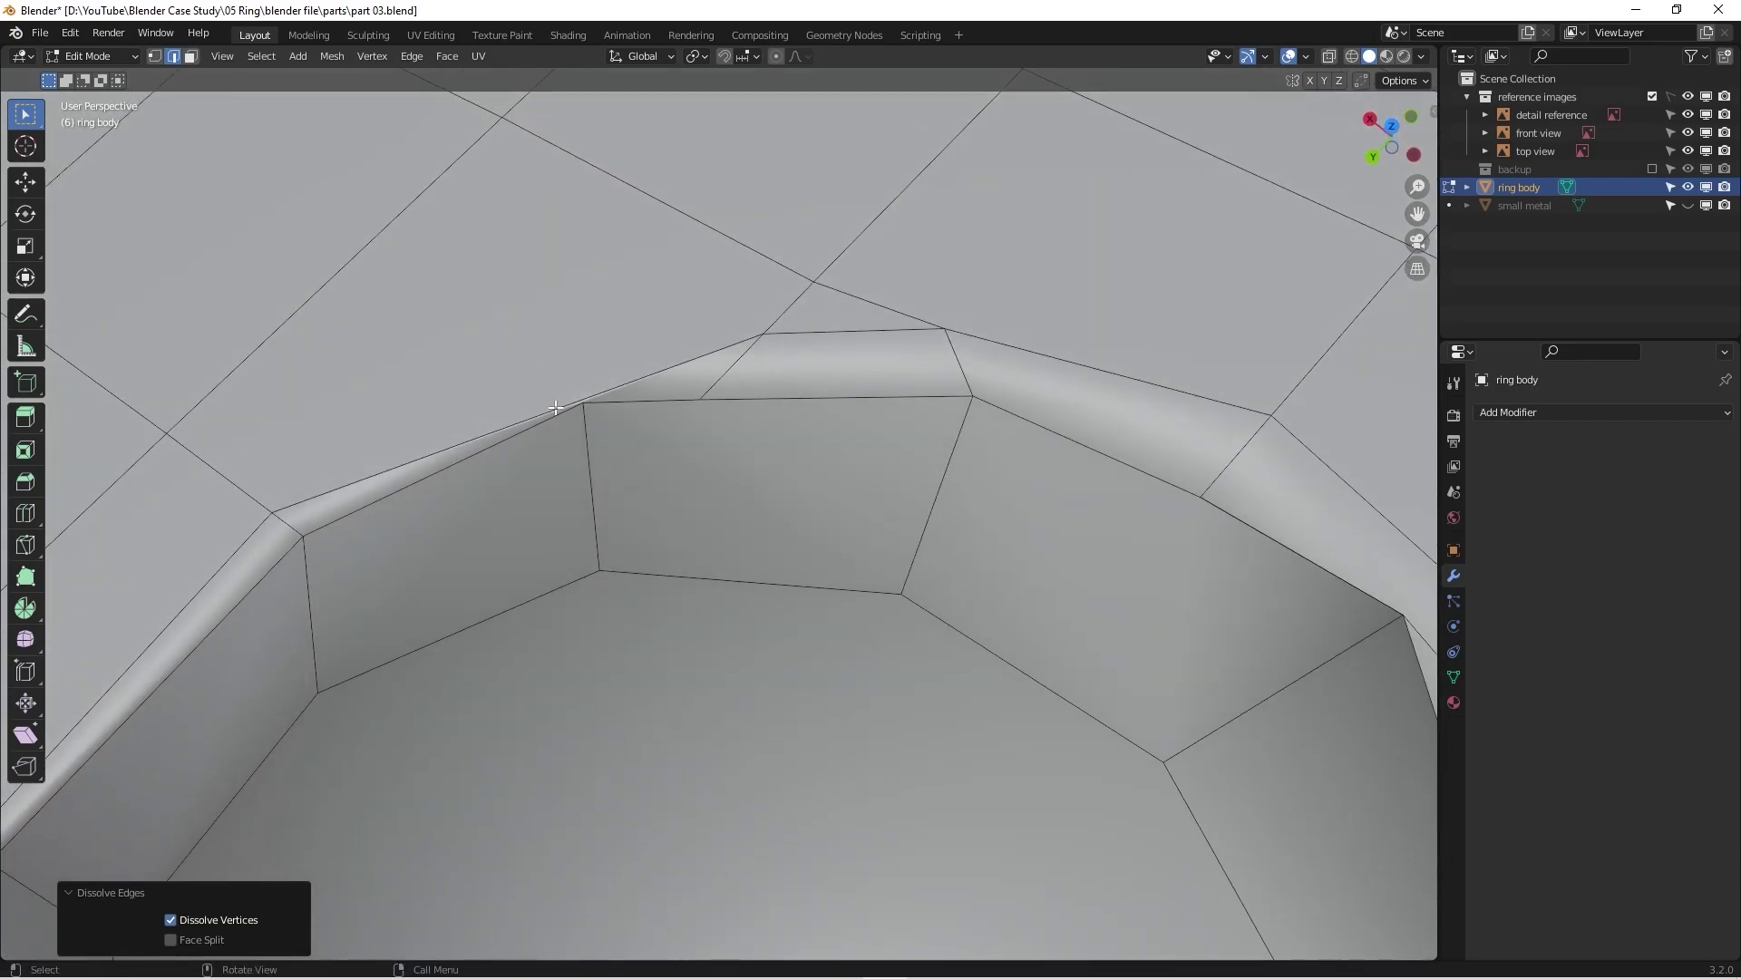
key("Tab")
key("Tab")
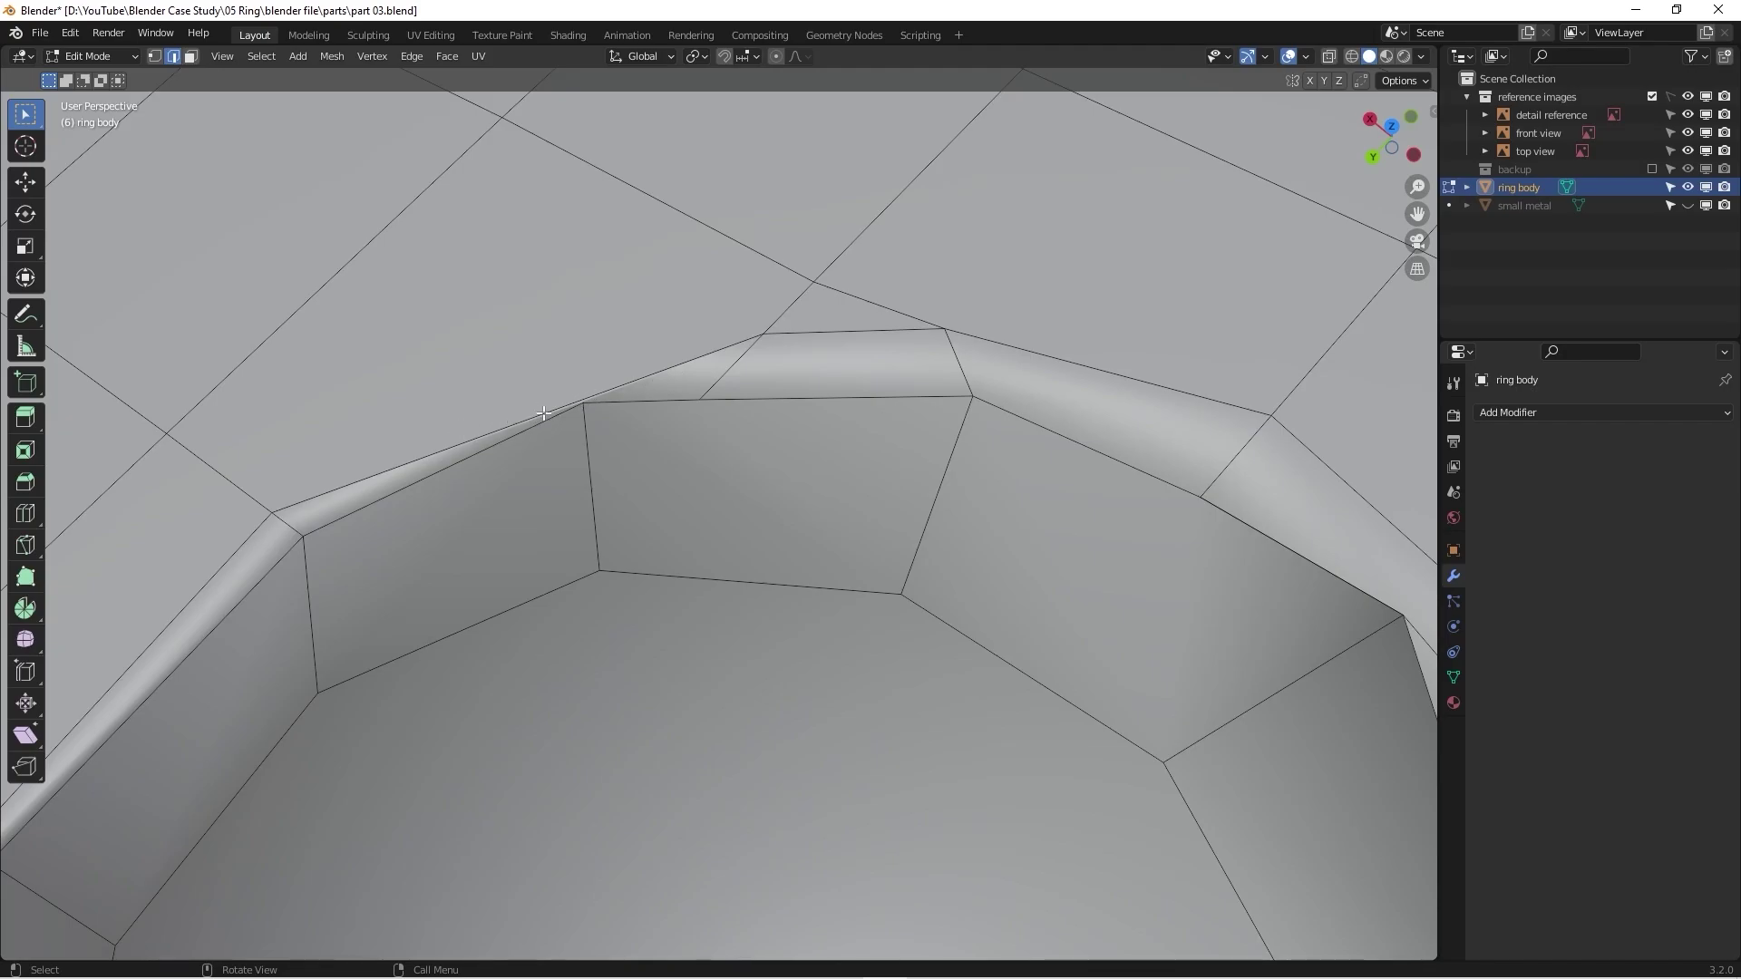
middle_click_drag(543, 399, 552, 403)
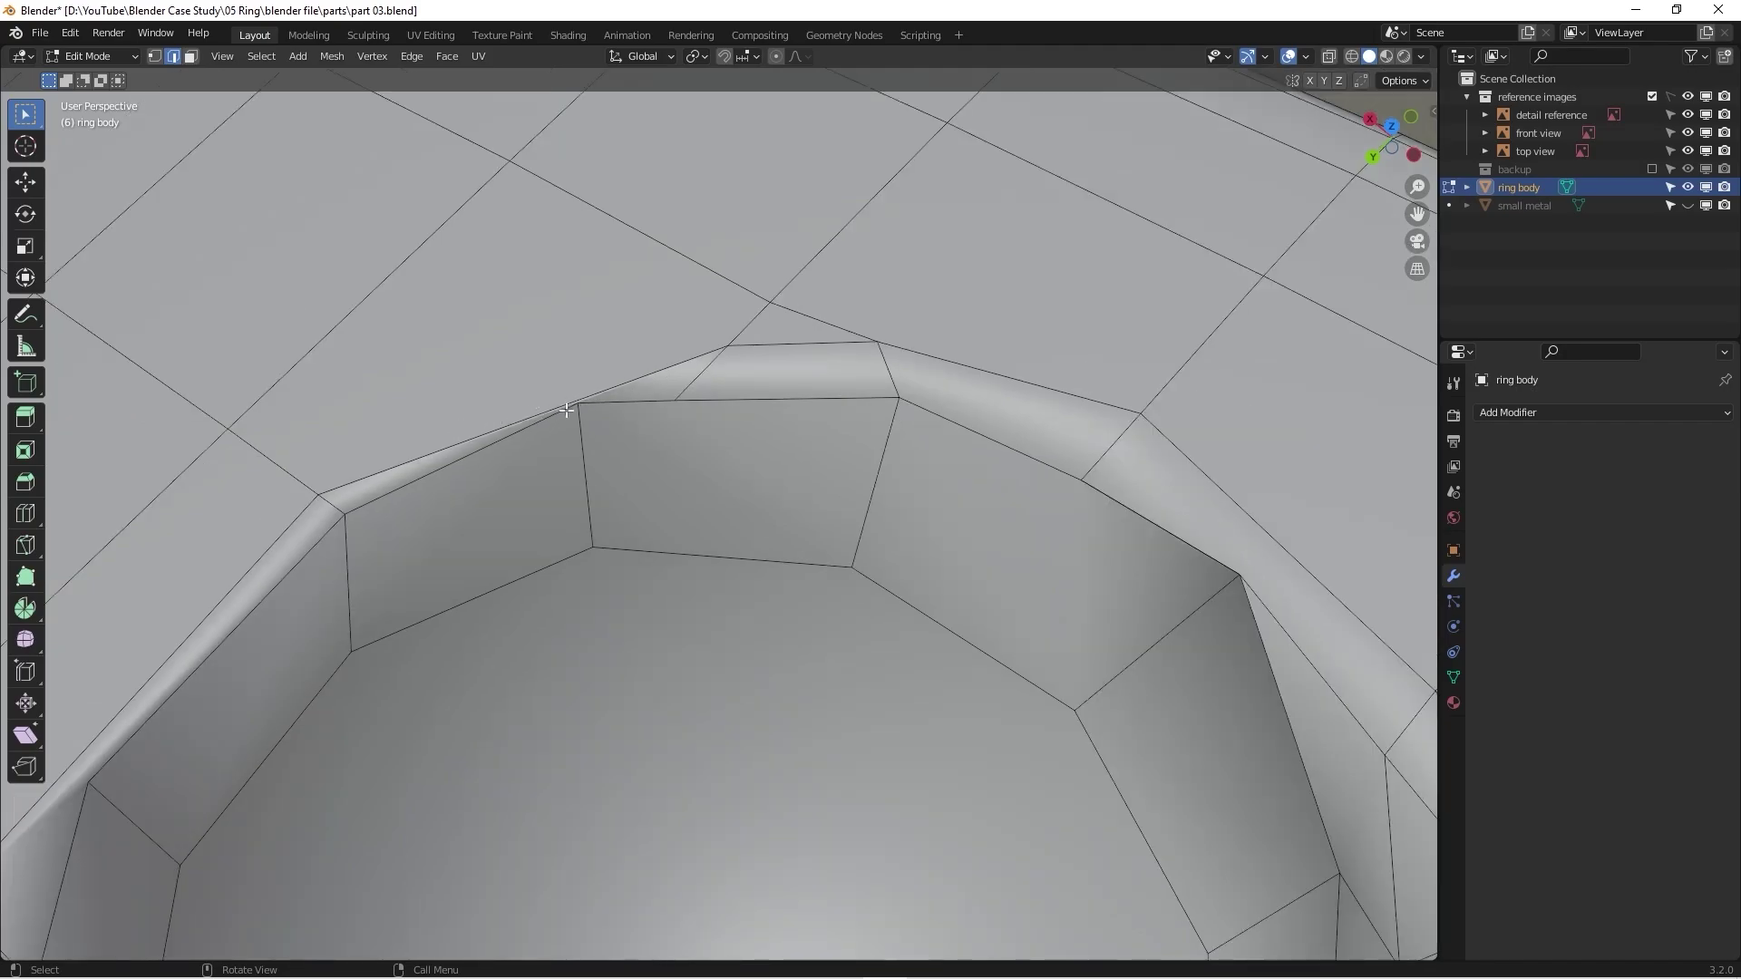
Step: Slide two outer rim vertices of the round recess outward along their edges, by factors of about 0.47 and 0.28
key("1")
left_click(730, 344)
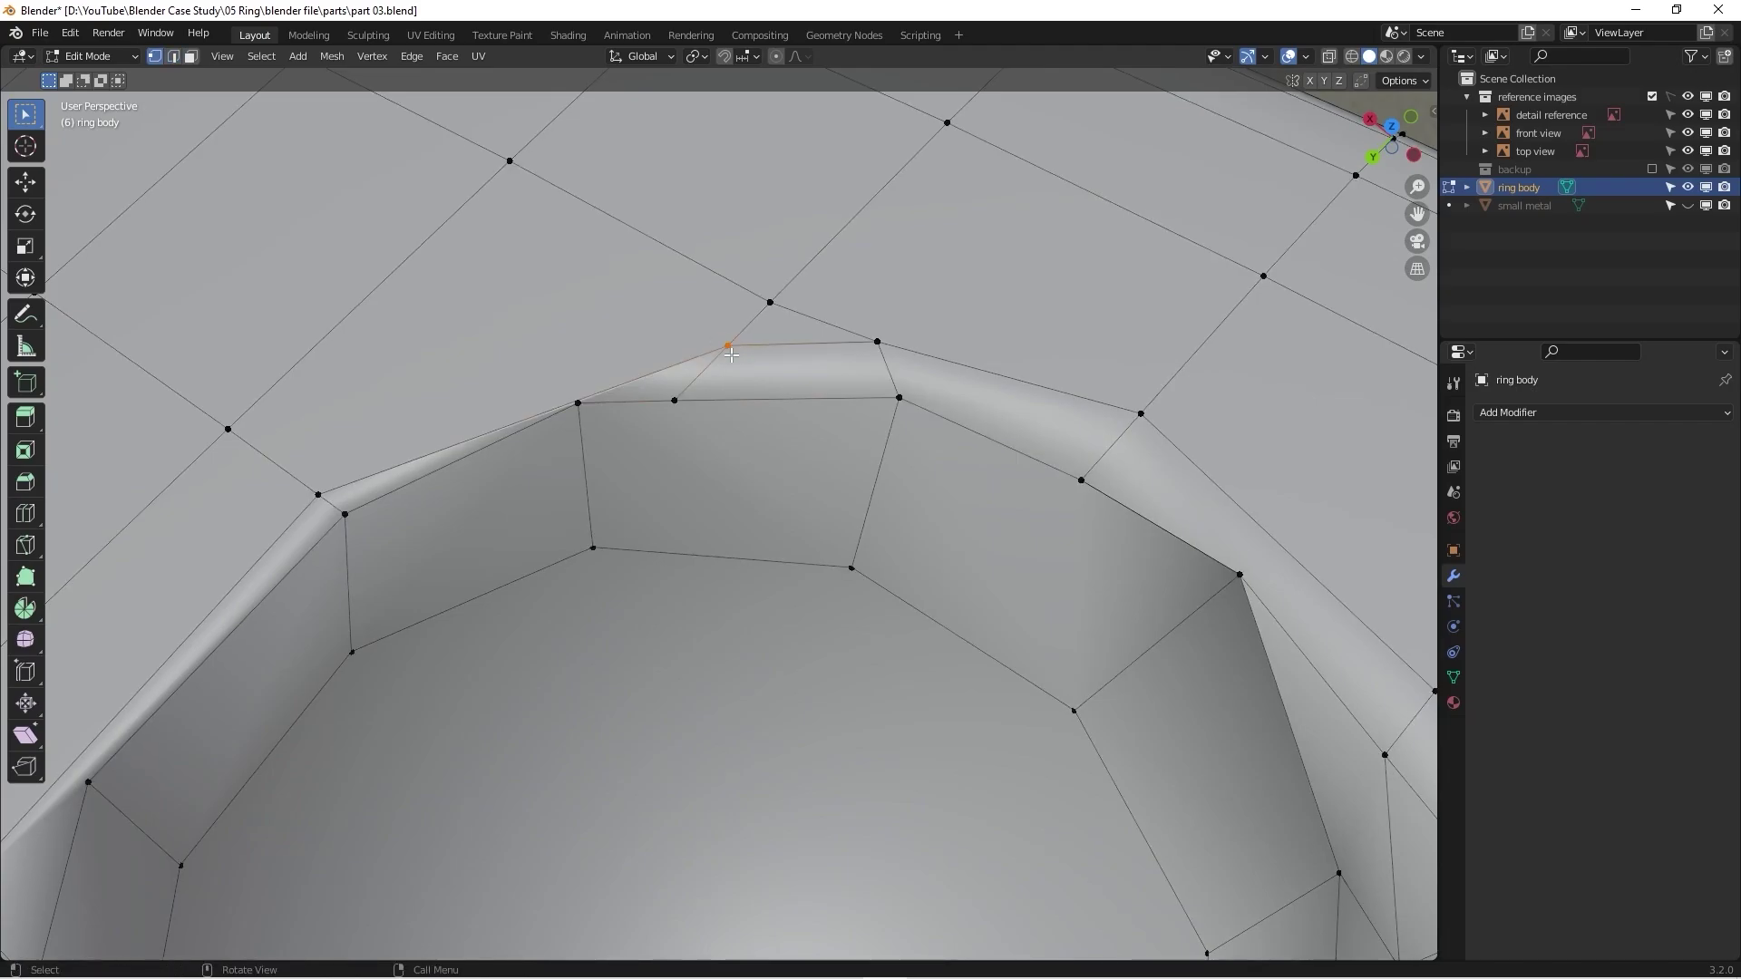
key("shift+v")
left_click(450, 422)
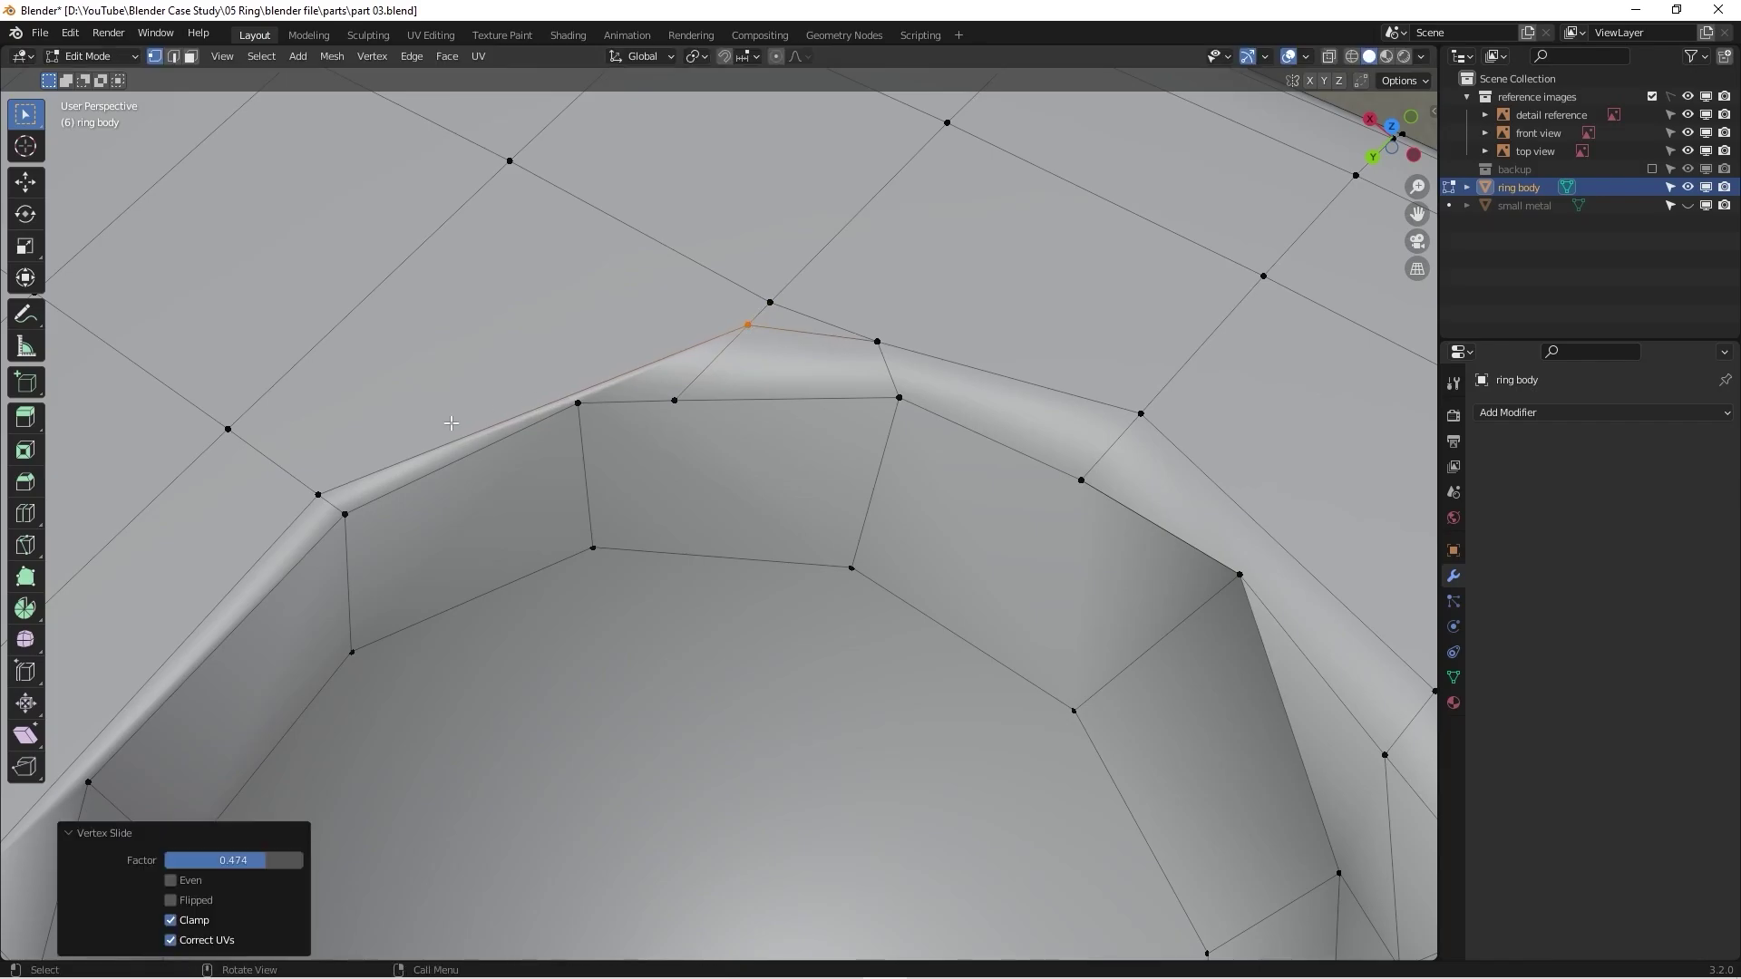
left_click(316, 494)
key("shift+v")
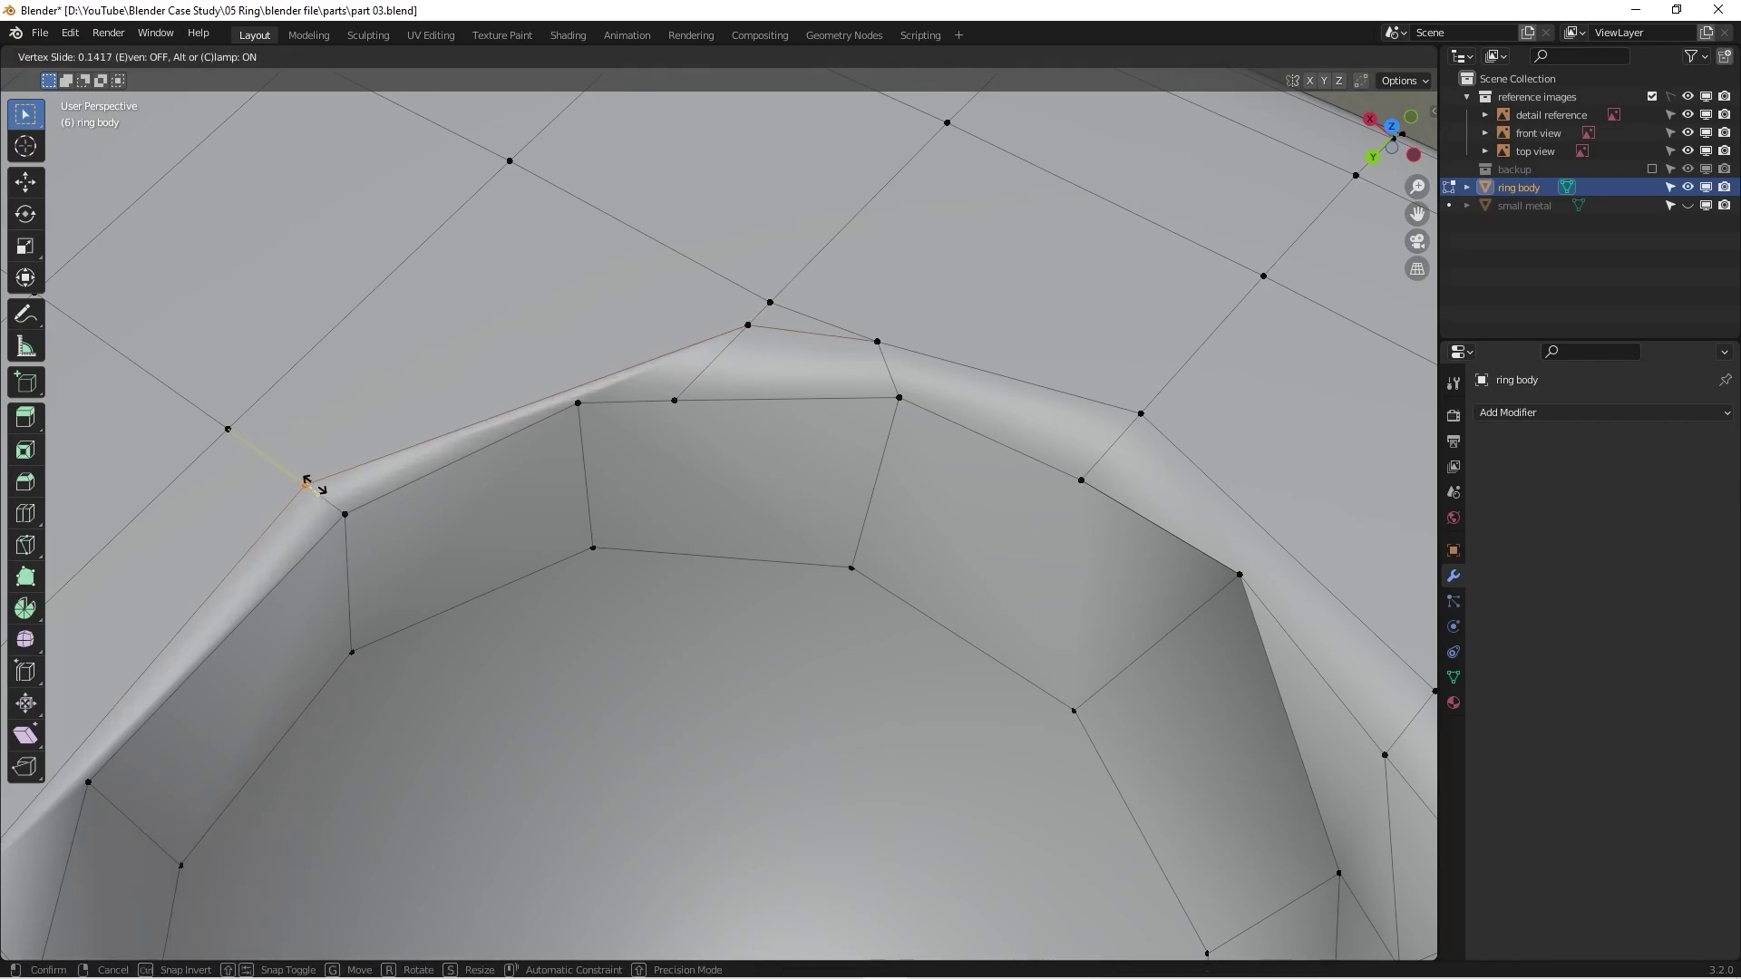
left_click(292, 466)
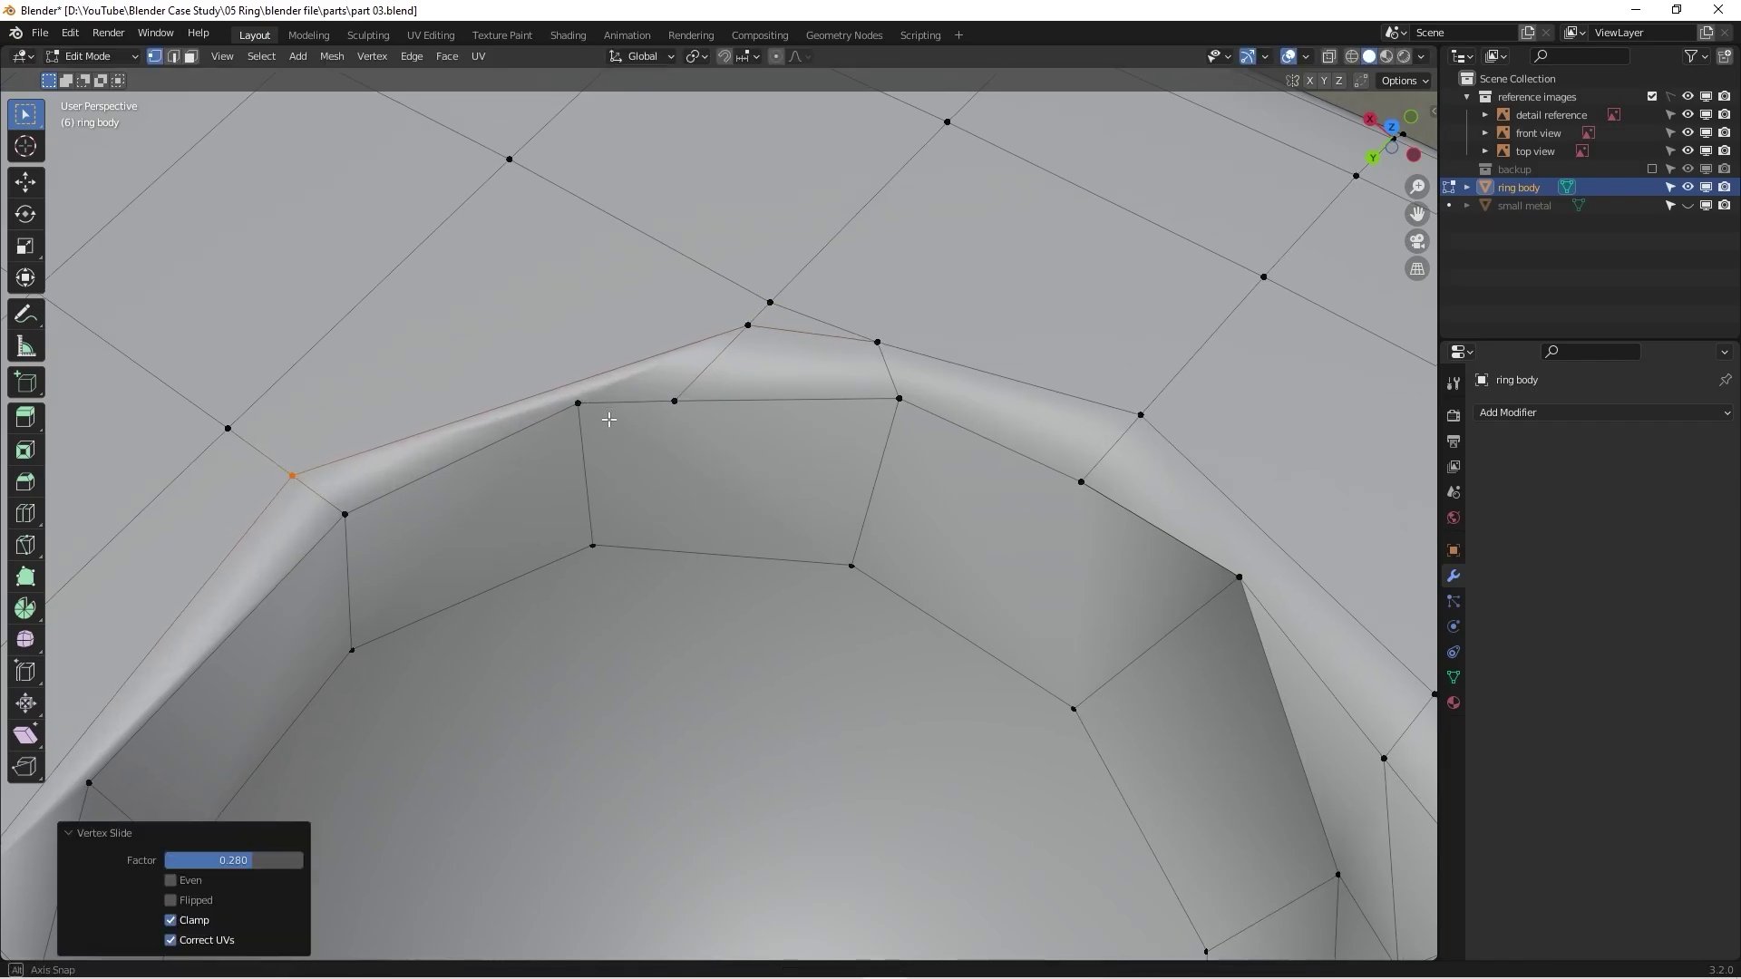
middle_click_drag(602, 416, 218, 440)
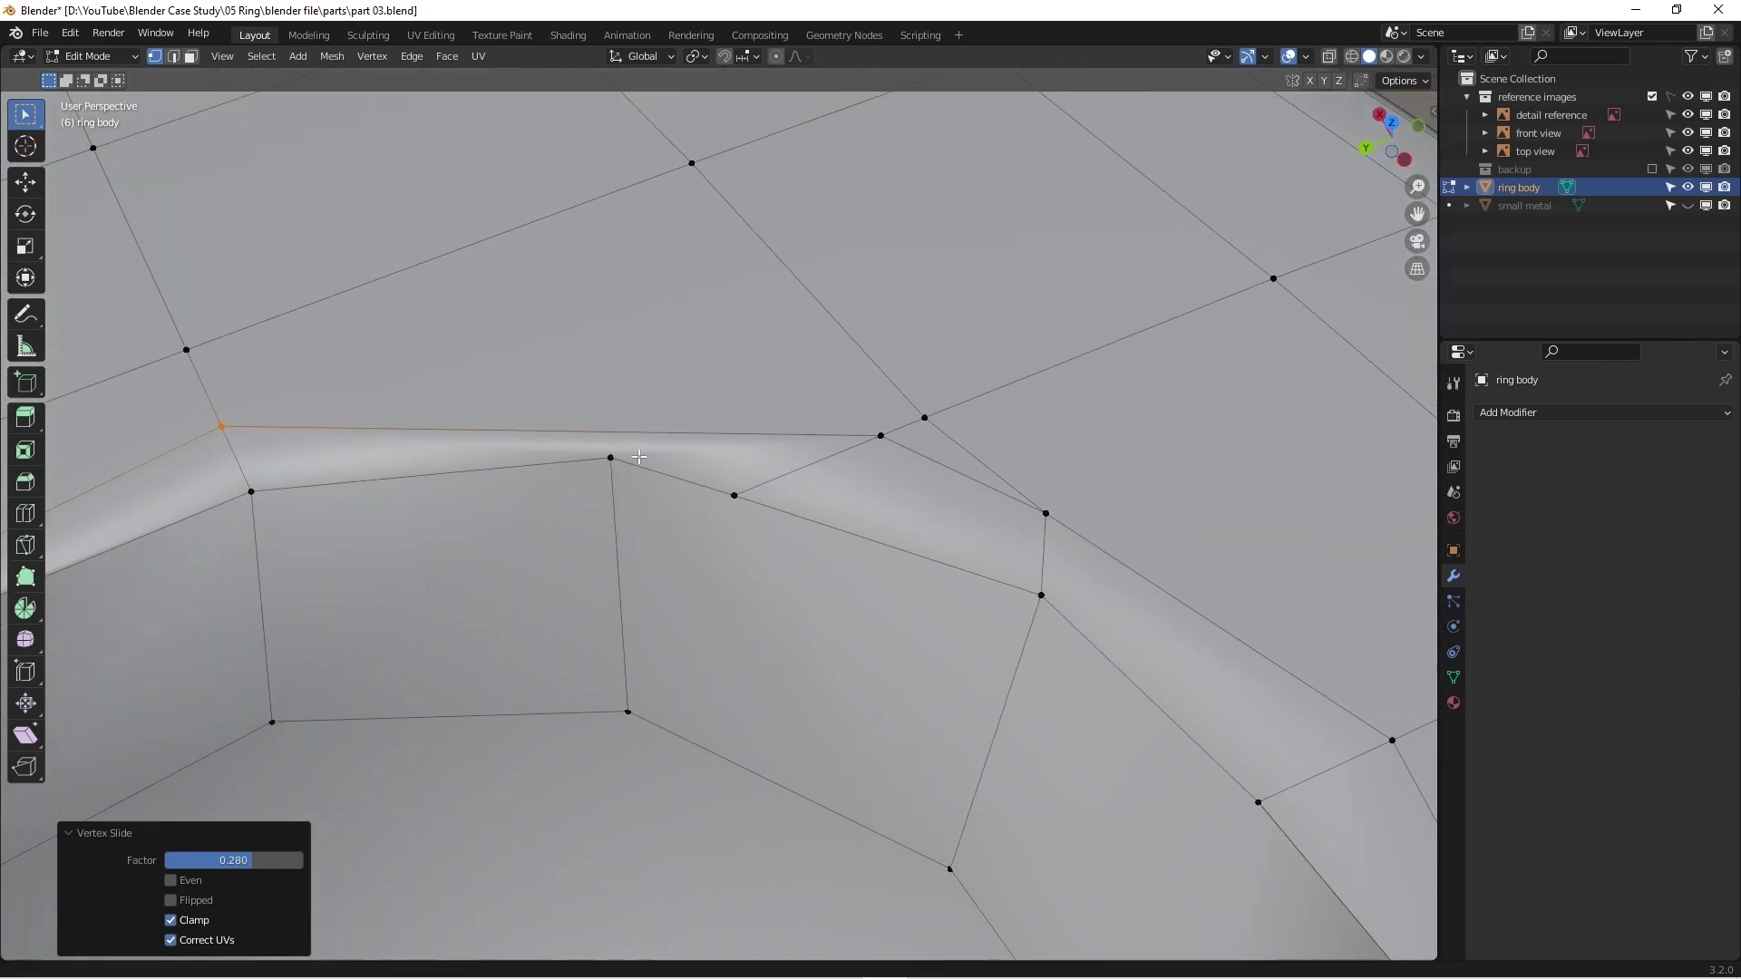
left_click(235, 444)
left_click(896, 456, "shift")
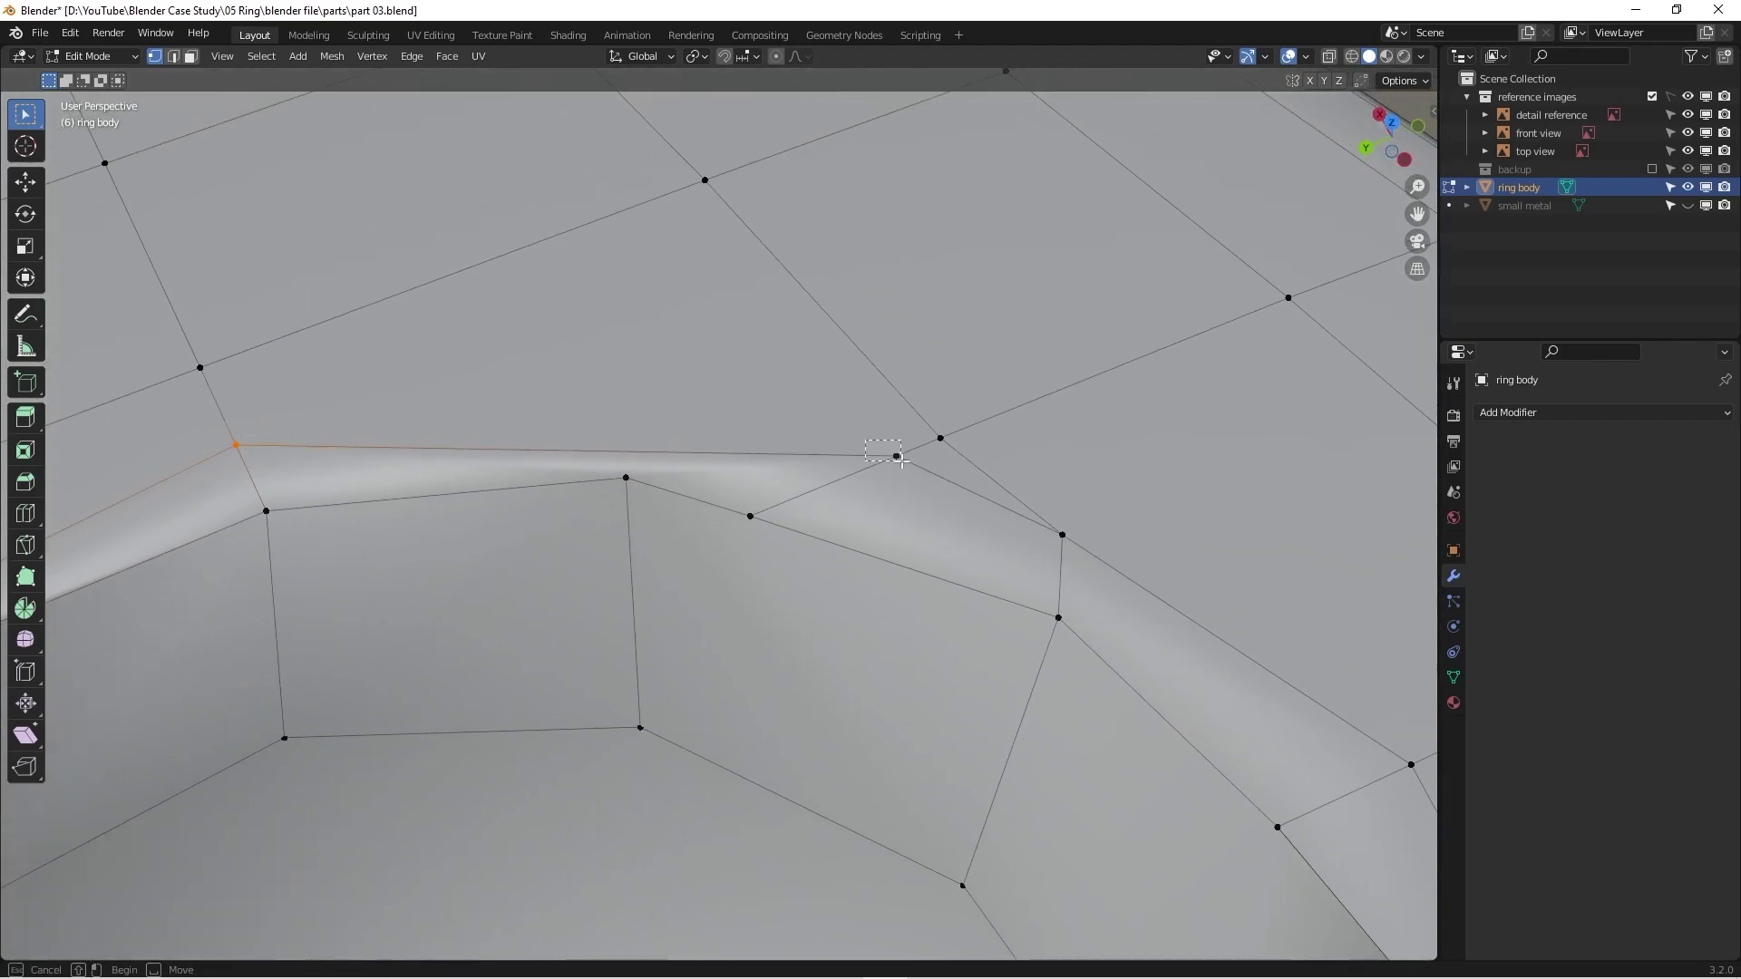
key("x")
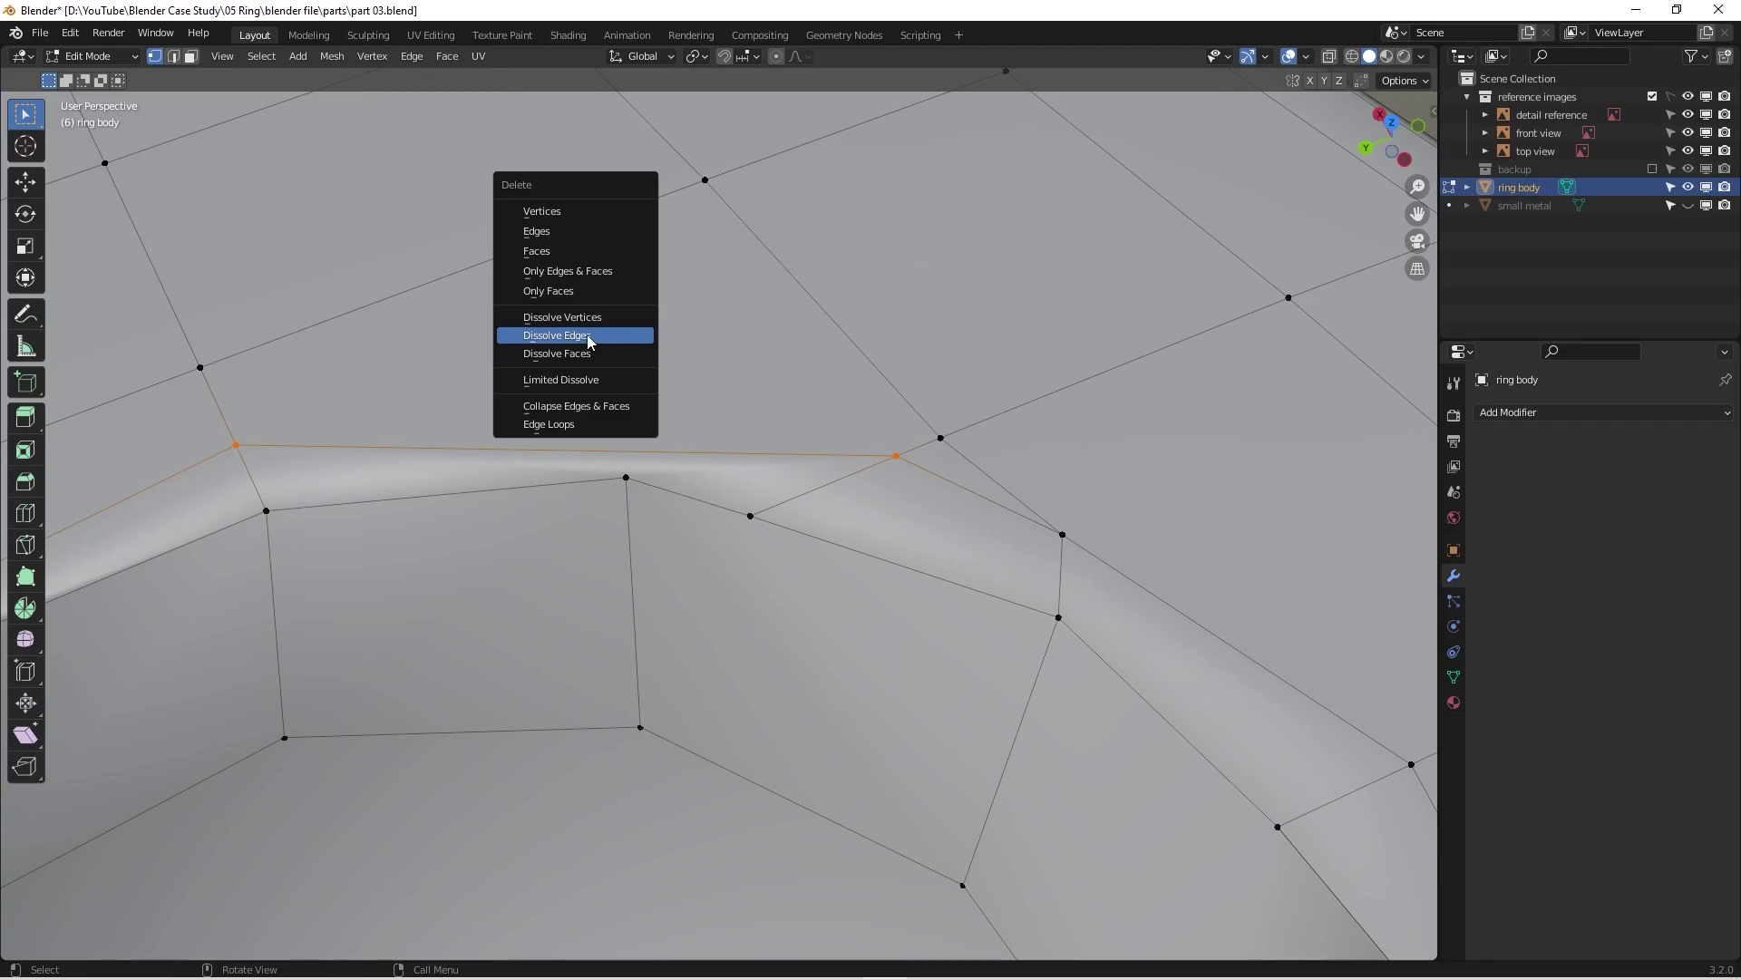
right_click(743, 321)
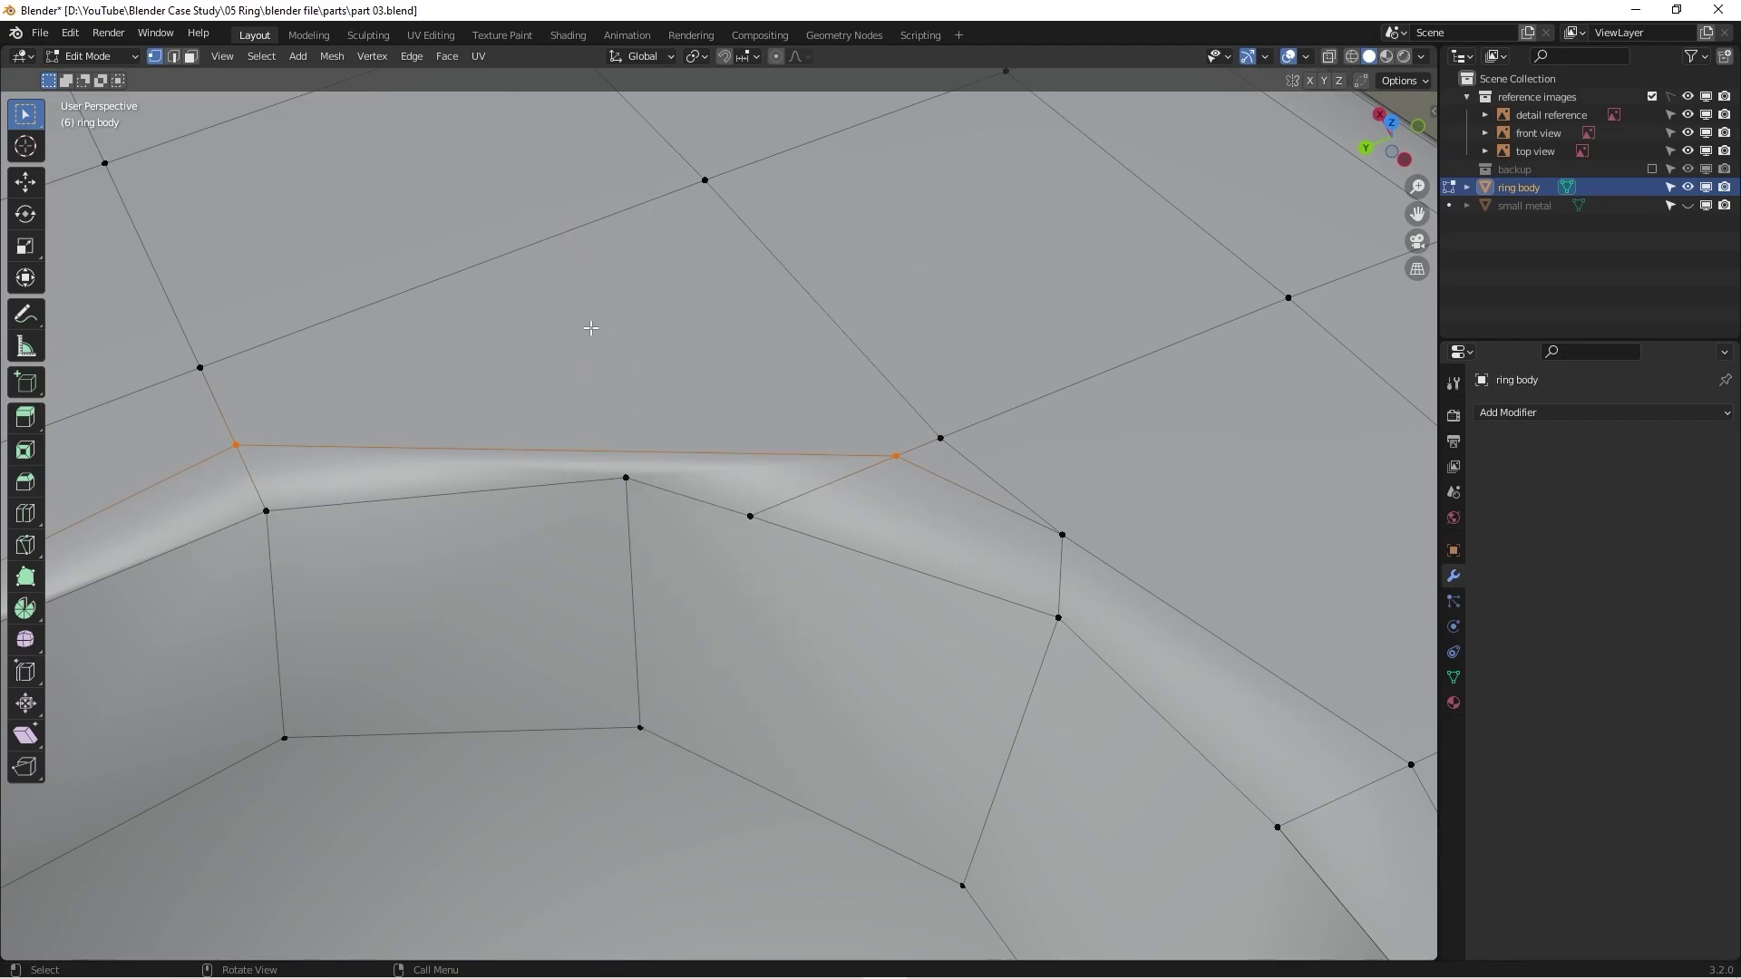
left_click(669, 346)
Step: Knife-cut a new edge from the nearby surface grid vertex to the middle of the recess's long outer rim edge
key("k")
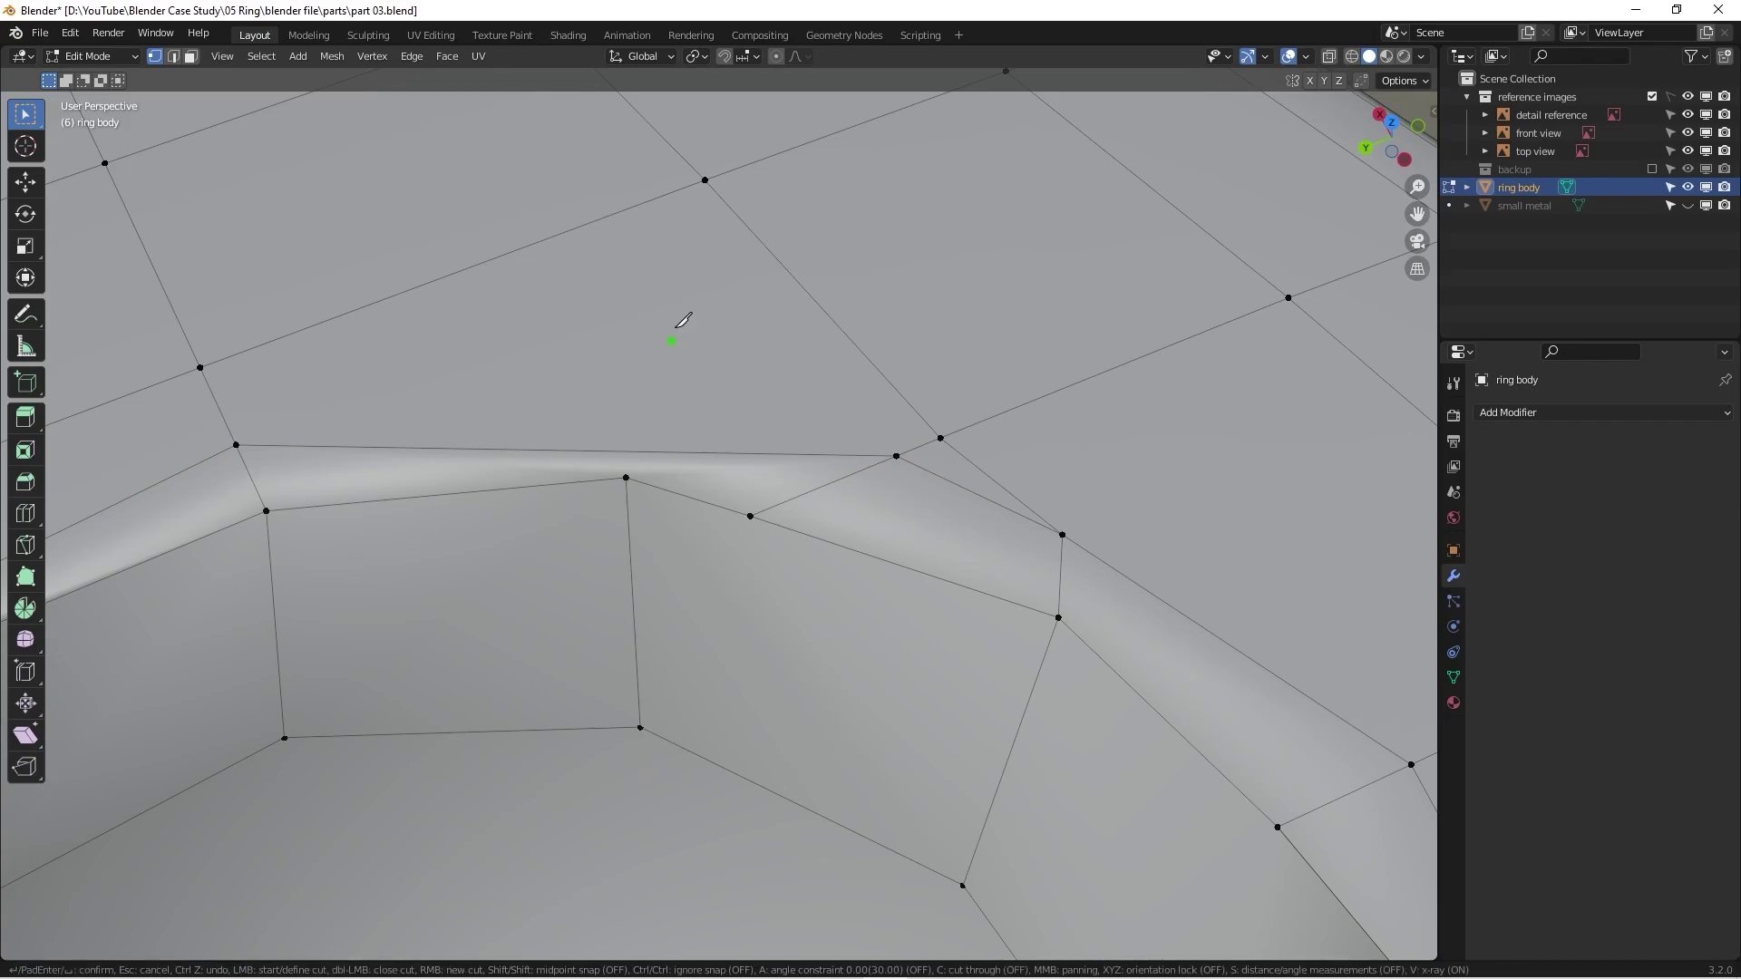
left_click(705, 179)
left_click(583, 443)
key("Return")
Step: Slide the new outer rim vertex about 0.2 along the cut away from the recess and about 0.13 sideways along the rim
left_click(575, 448)
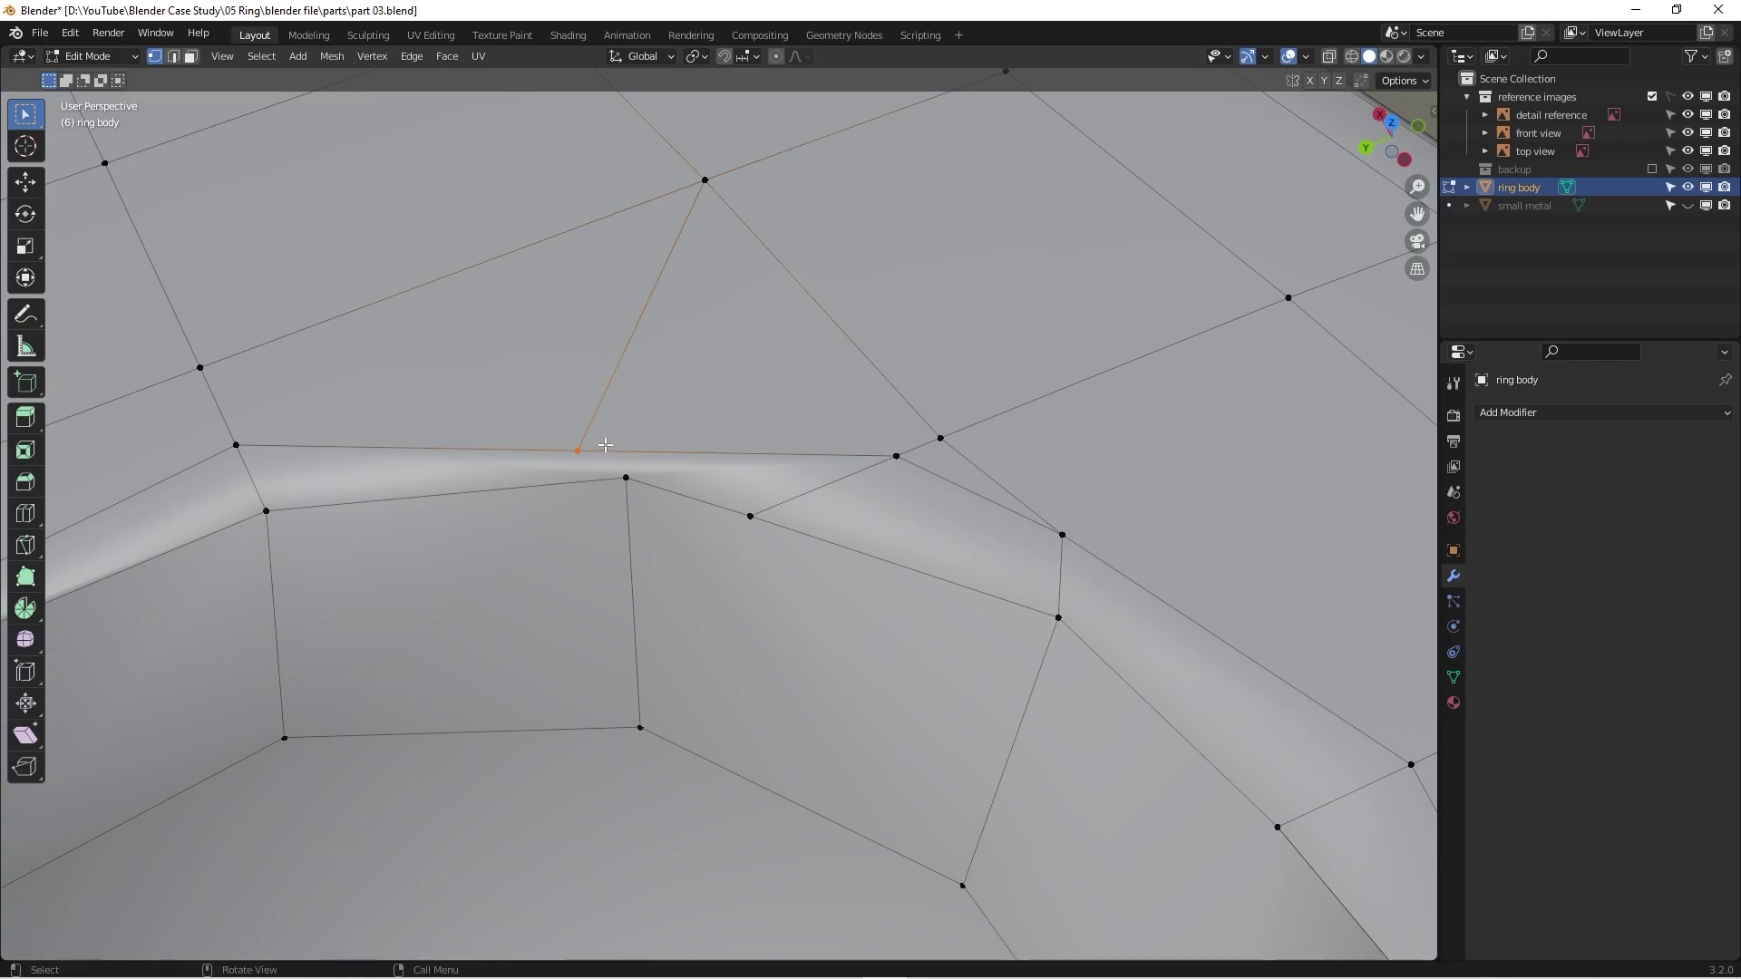
key("shift+v")
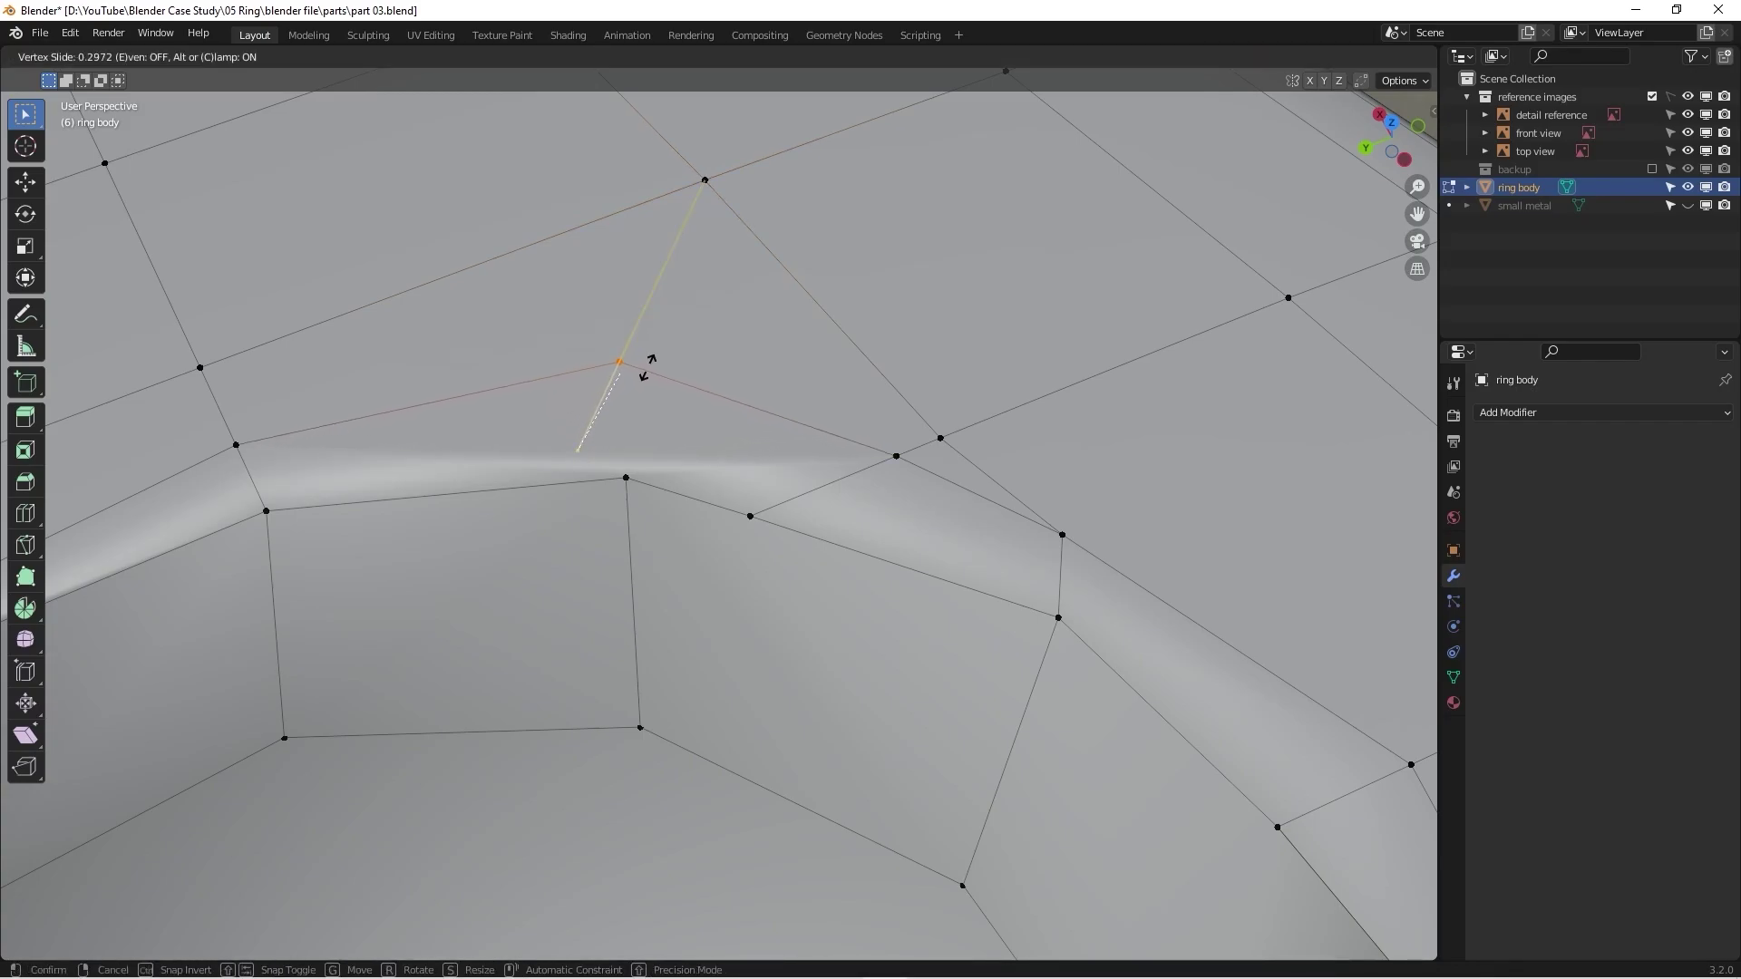
left_click(649, 363)
middle_click_drag(466, 425, 507, 462)
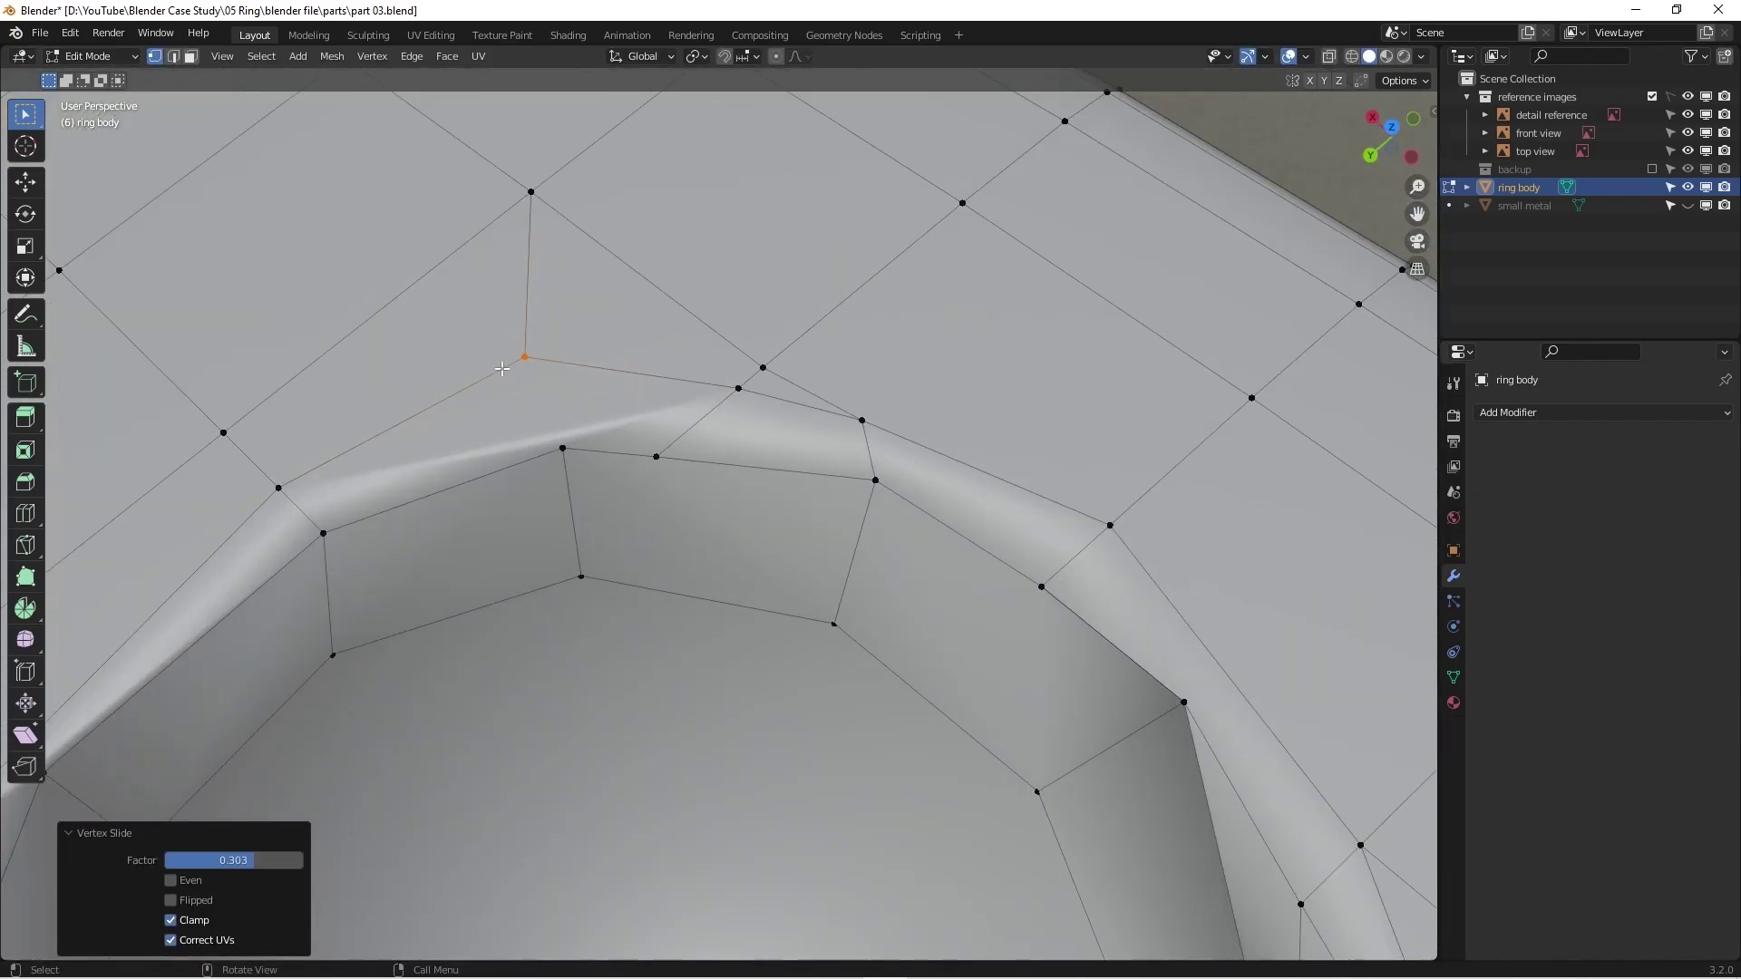
key("shift+v")
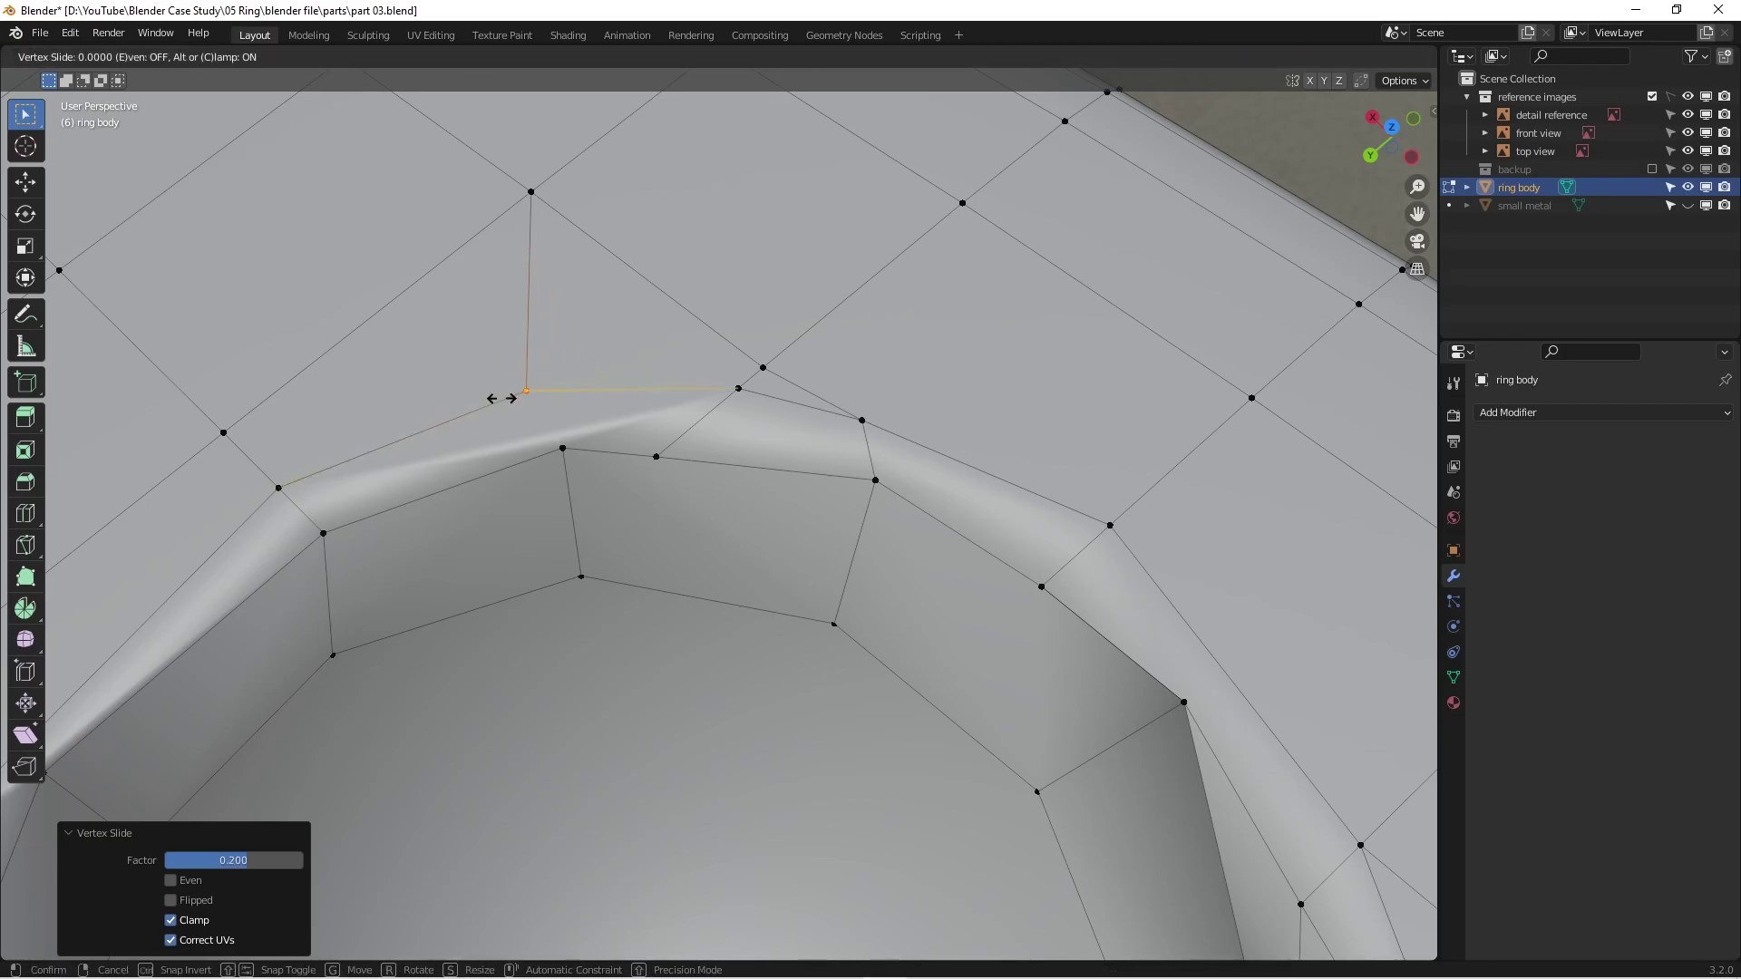
left_click(529, 396)
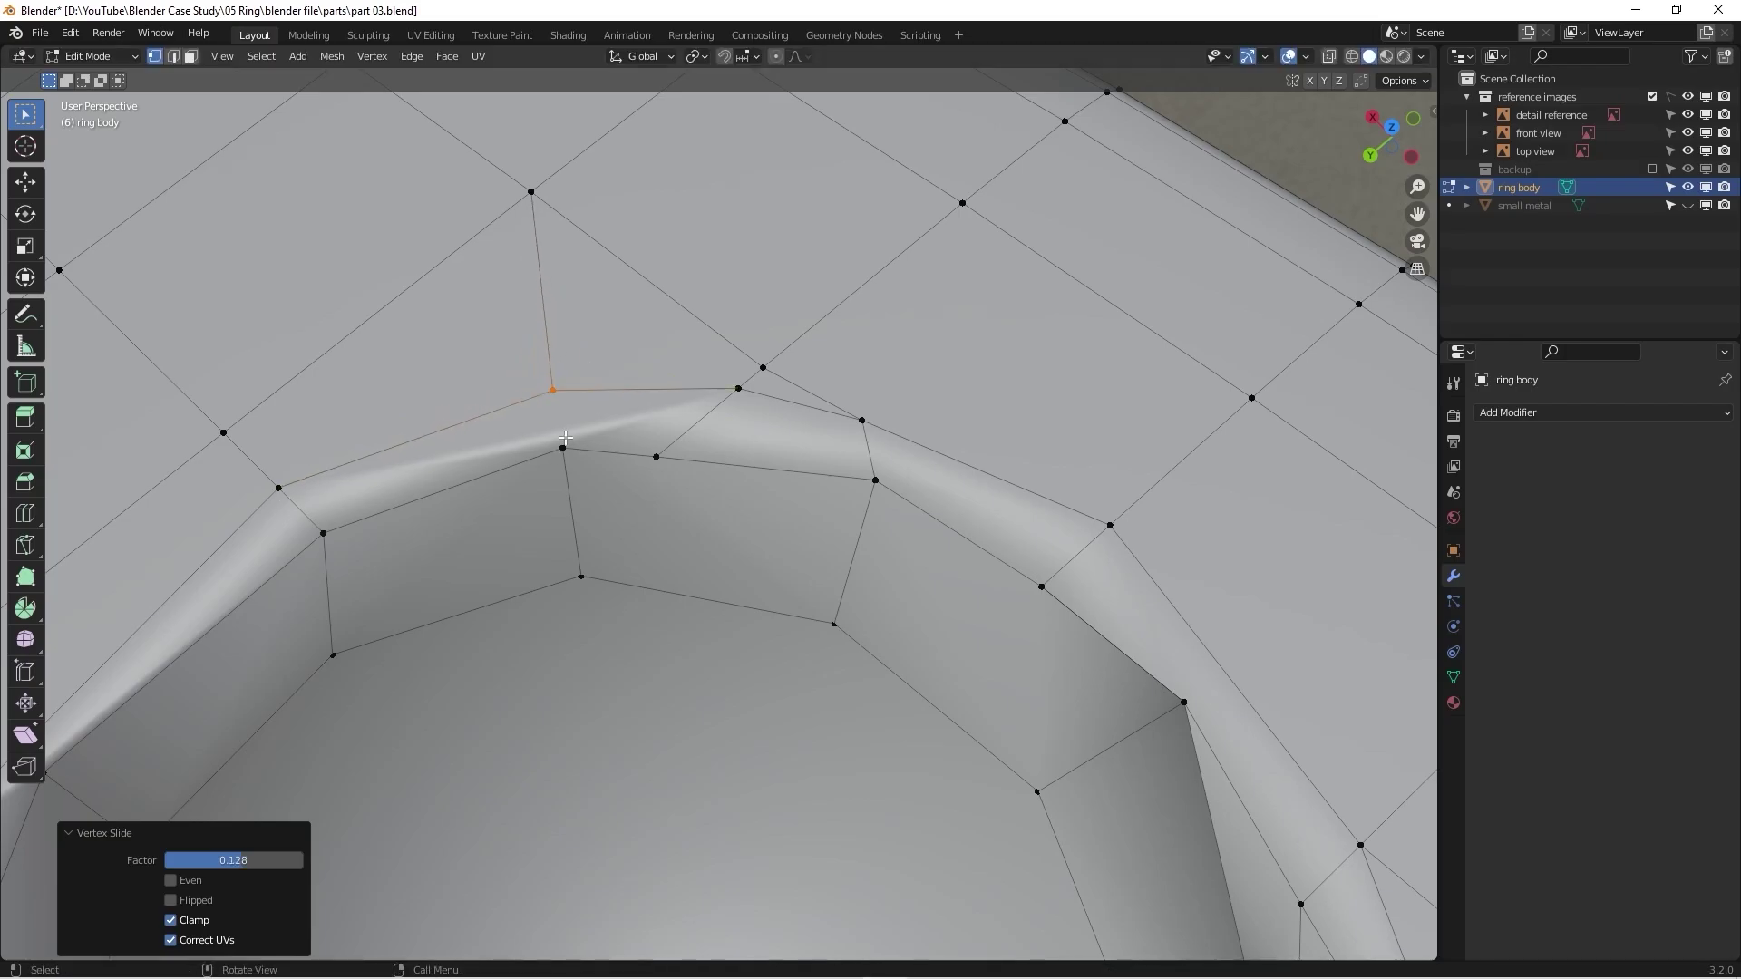
Step: Connect the new outer rim vertex to the adjacent inner rim vertex with an edge
middle_click_drag(566, 438, 747, 438)
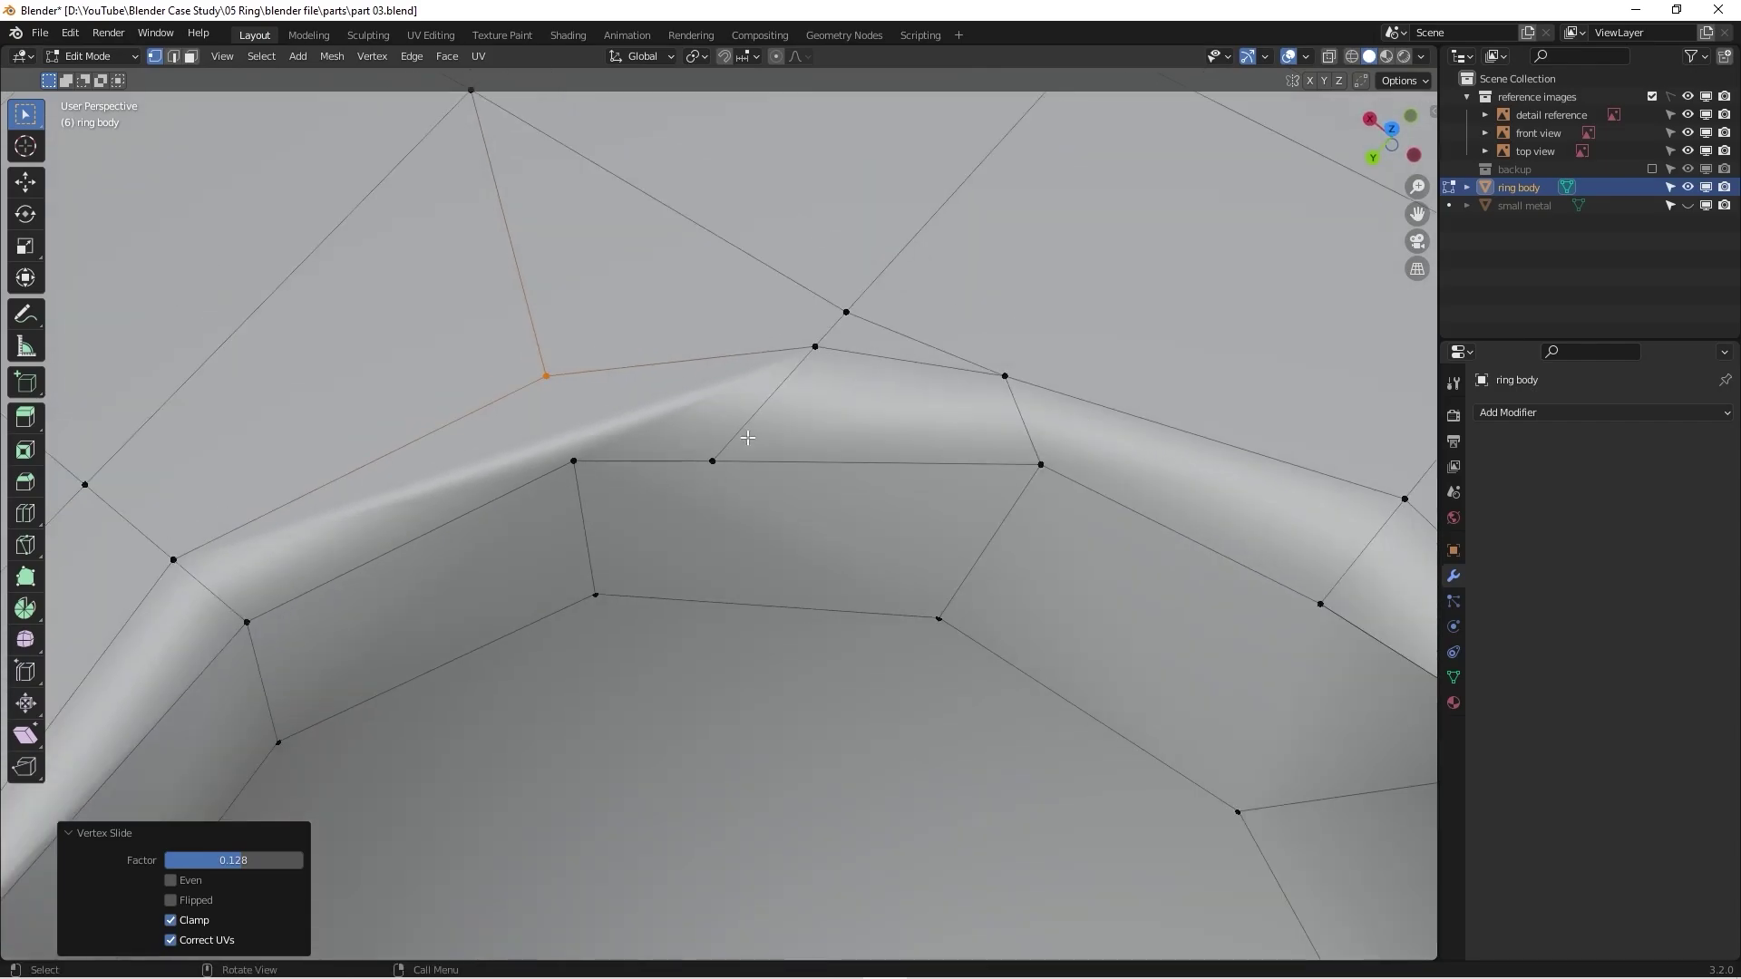
middle_click_drag(594, 473, 606, 472)
left_click(608, 472, "shift")
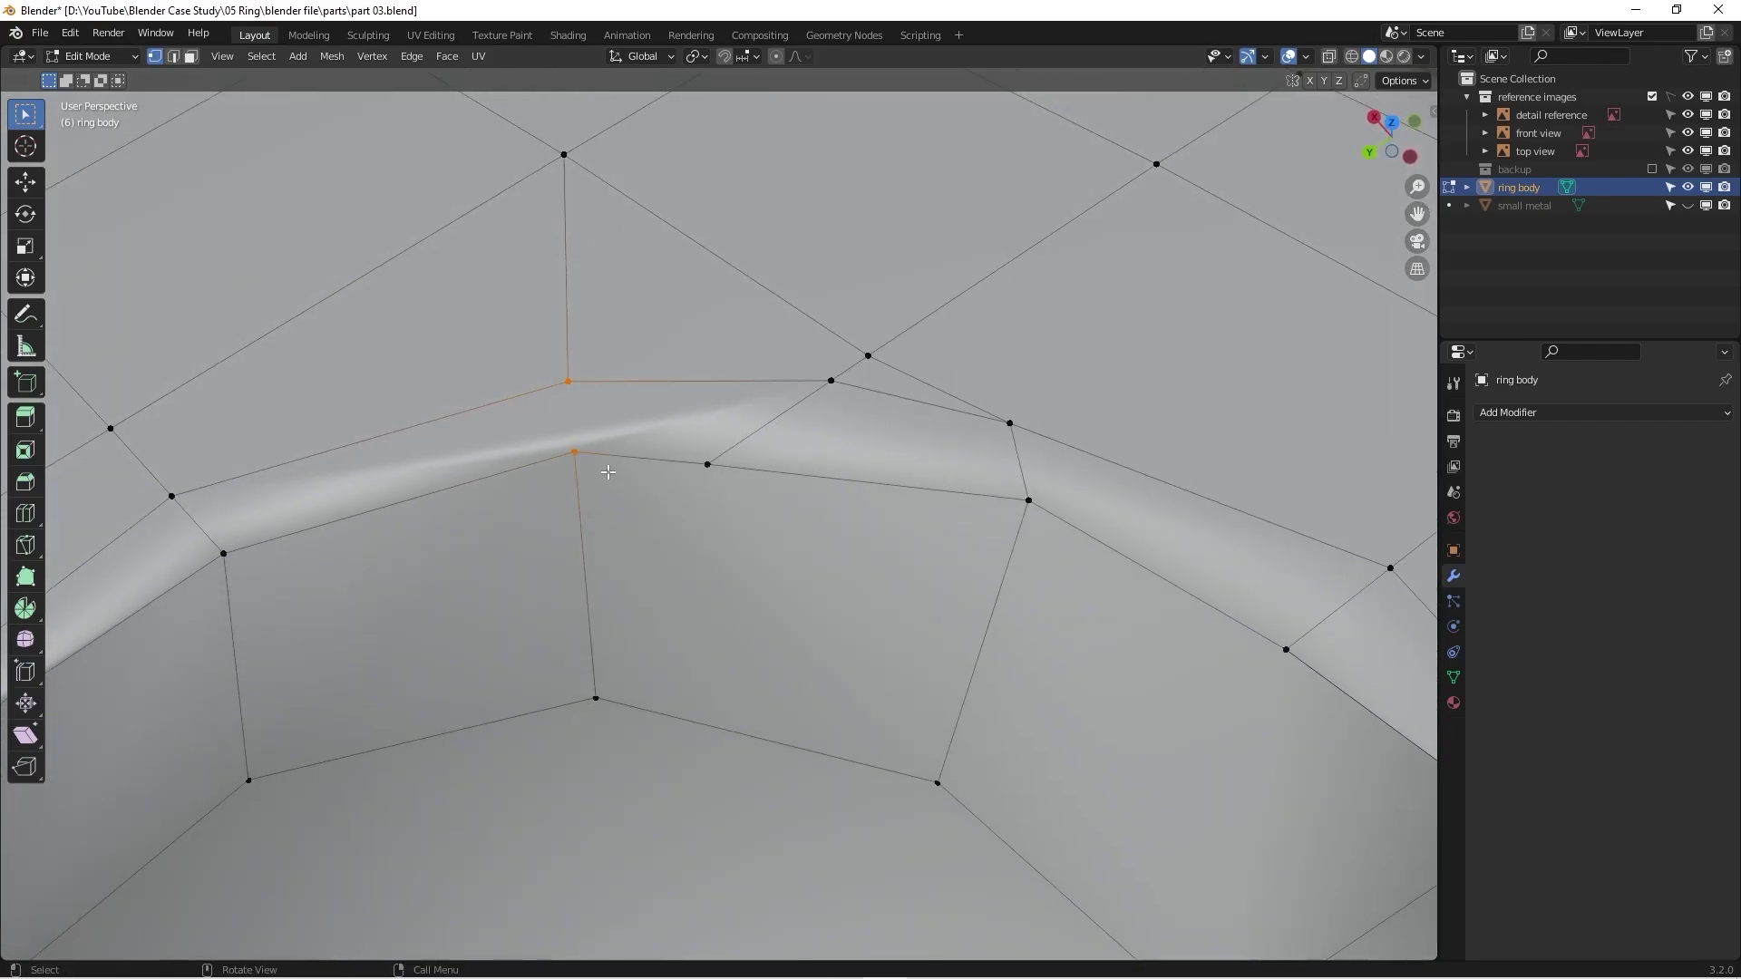
key("j")
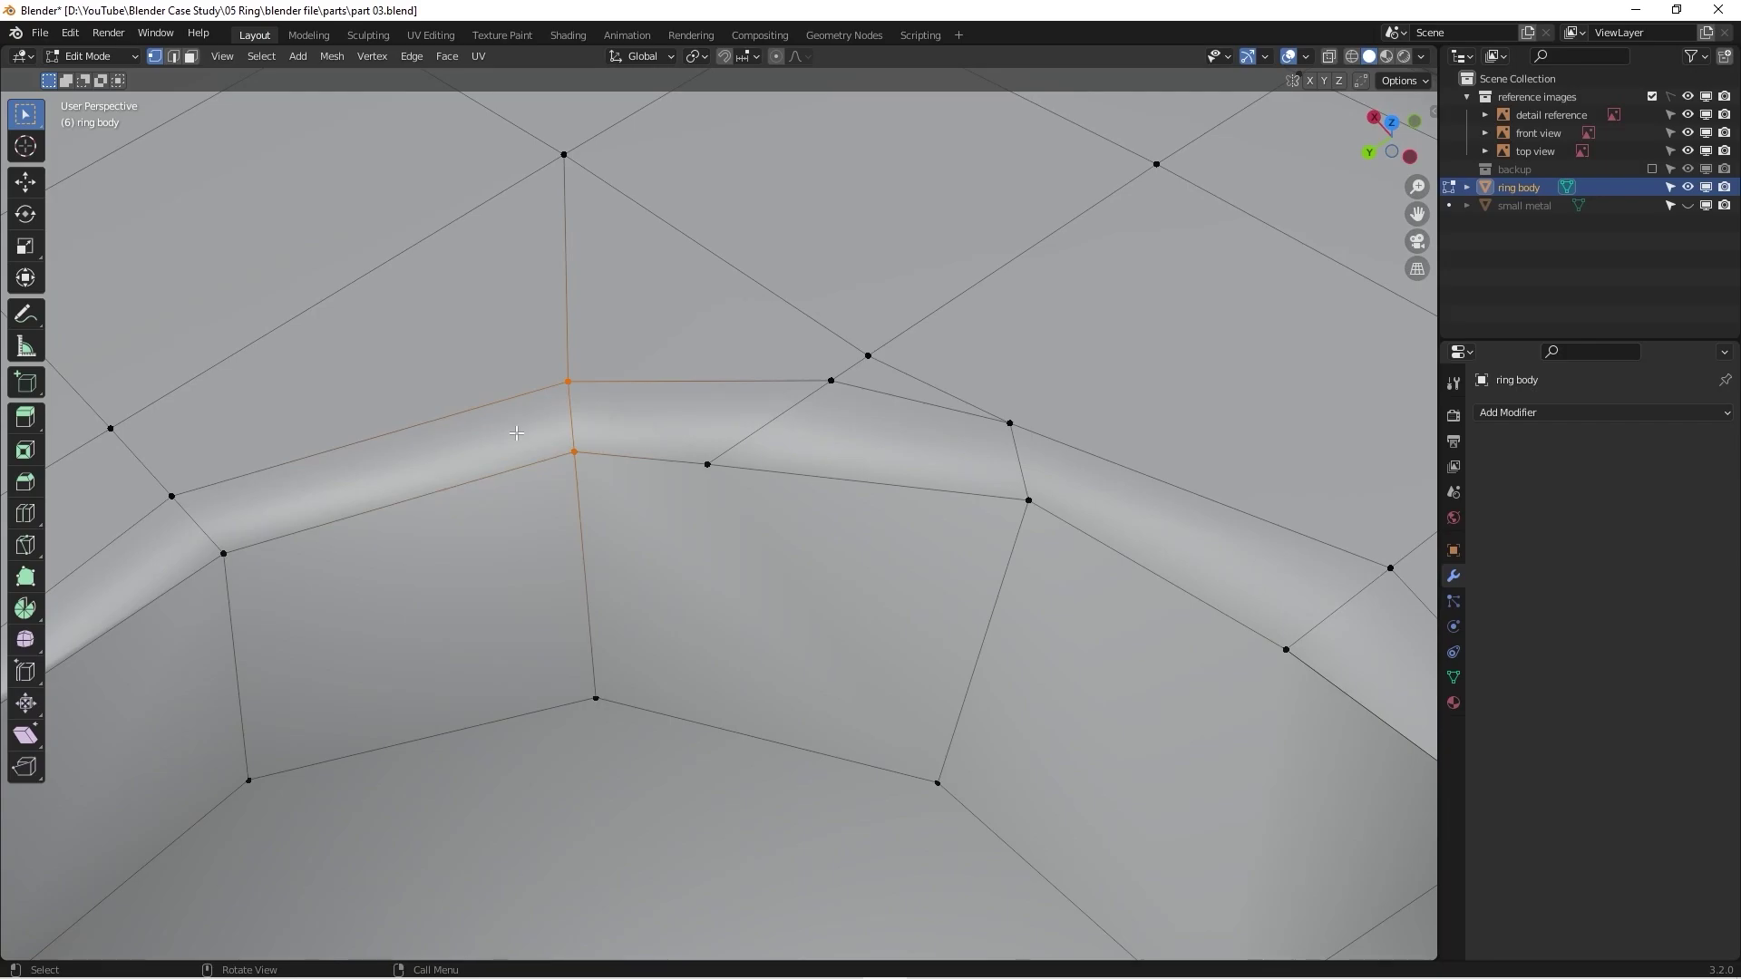
Step: Slide the neighbouring inner rim vertex about 0.32 along the inner rim to even out the spacing of the bevel faces
middle_click_drag(517, 433, 731, 395)
left_click(684, 453)
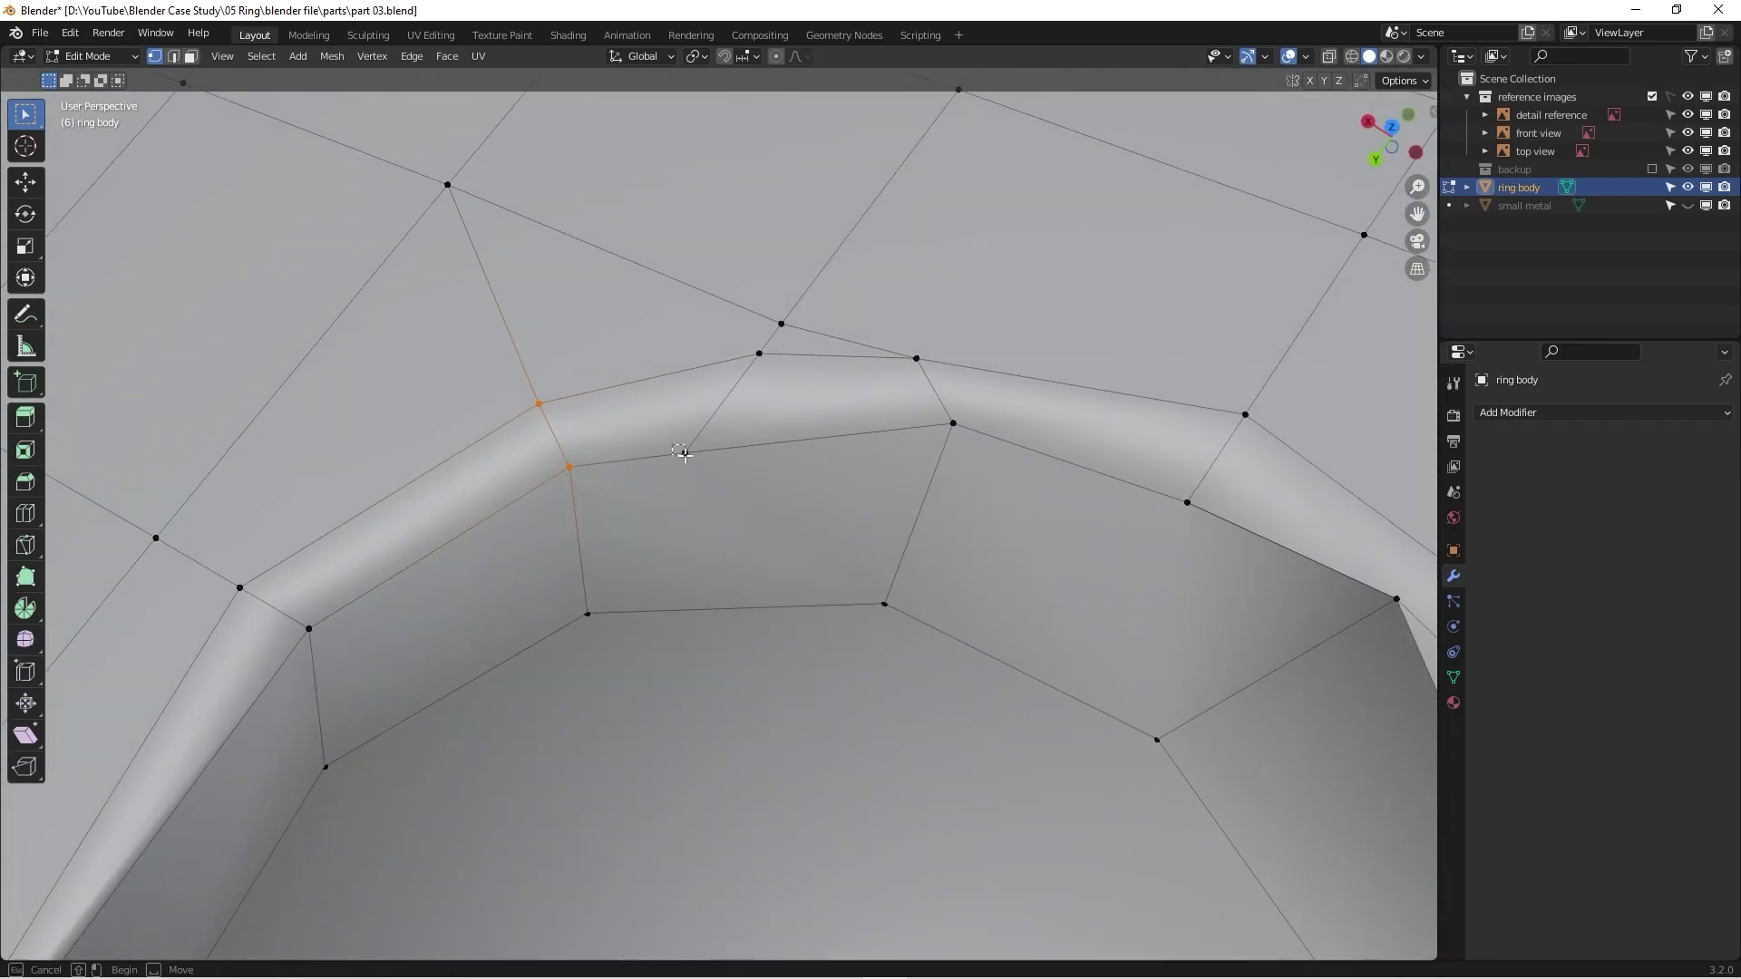
key("shift+v")
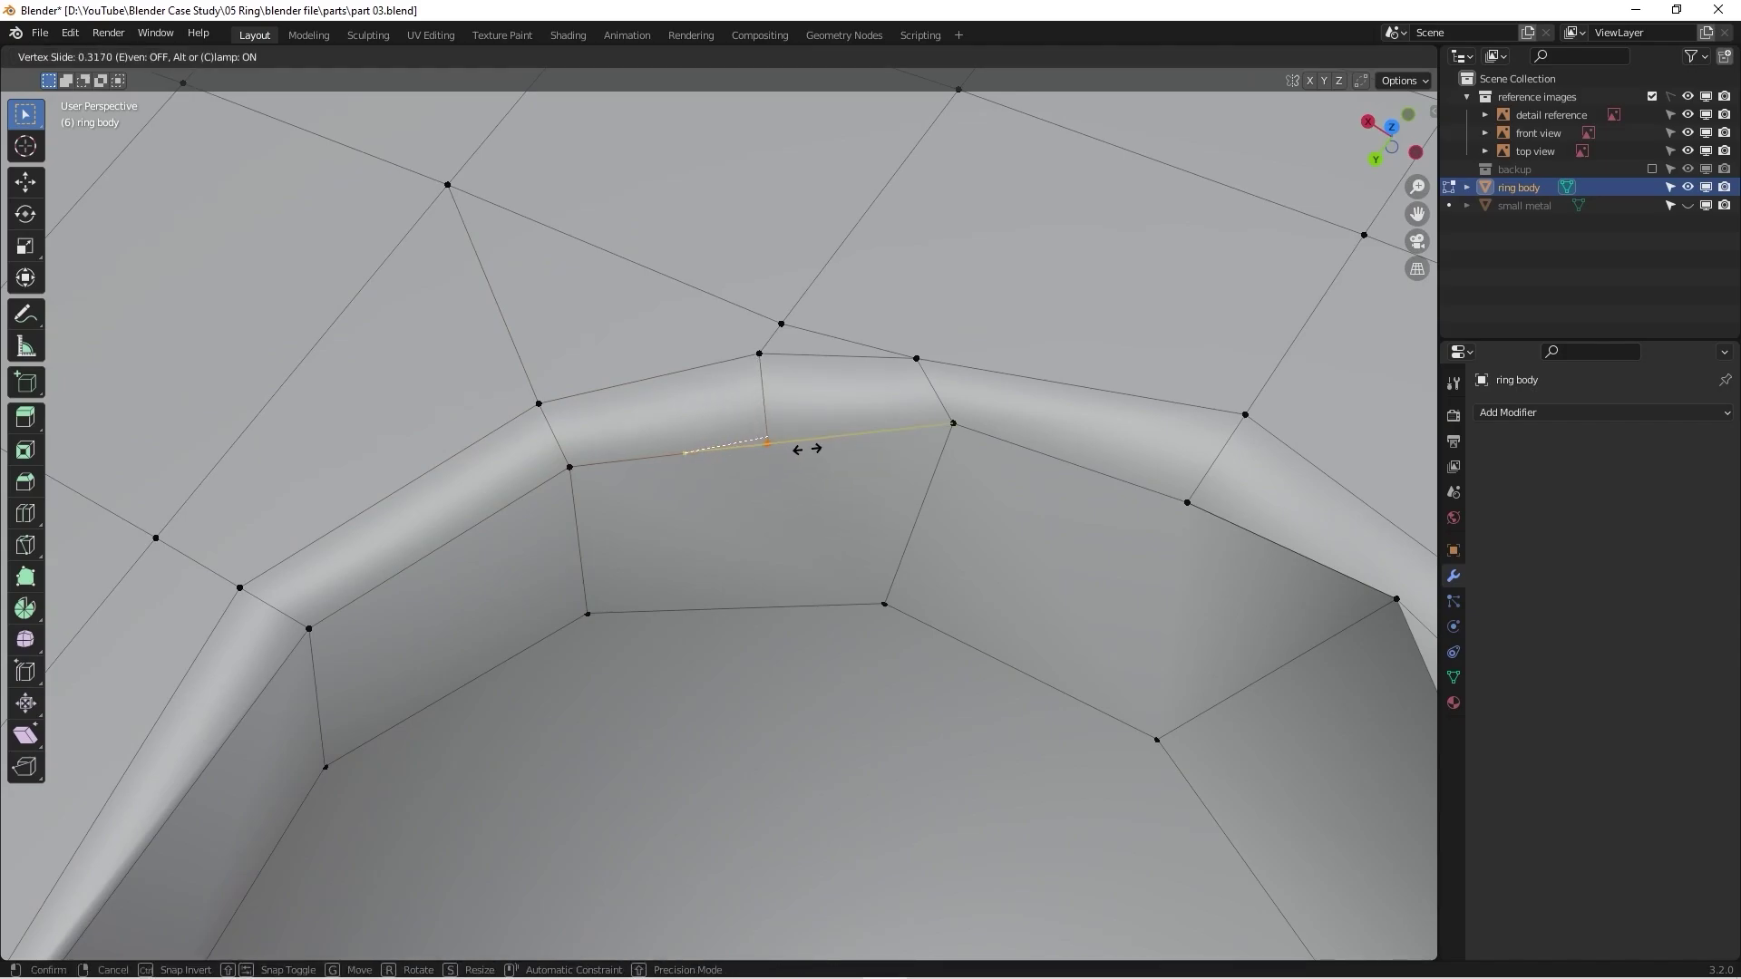
left_click(806, 448)
Step: Slide the extra inner rim vertex at the recess's next corner along the inner rim by a factor of about 0.48
scroll(806, 448, "down", 4)
key("Tab")
middle_click_drag(773, 491, 595, 392)
key("Tab")
middle_click_drag(618, 436, 830, 547)
left_click(751, 495)
key("g")
key("g")
left_click(810, 504)
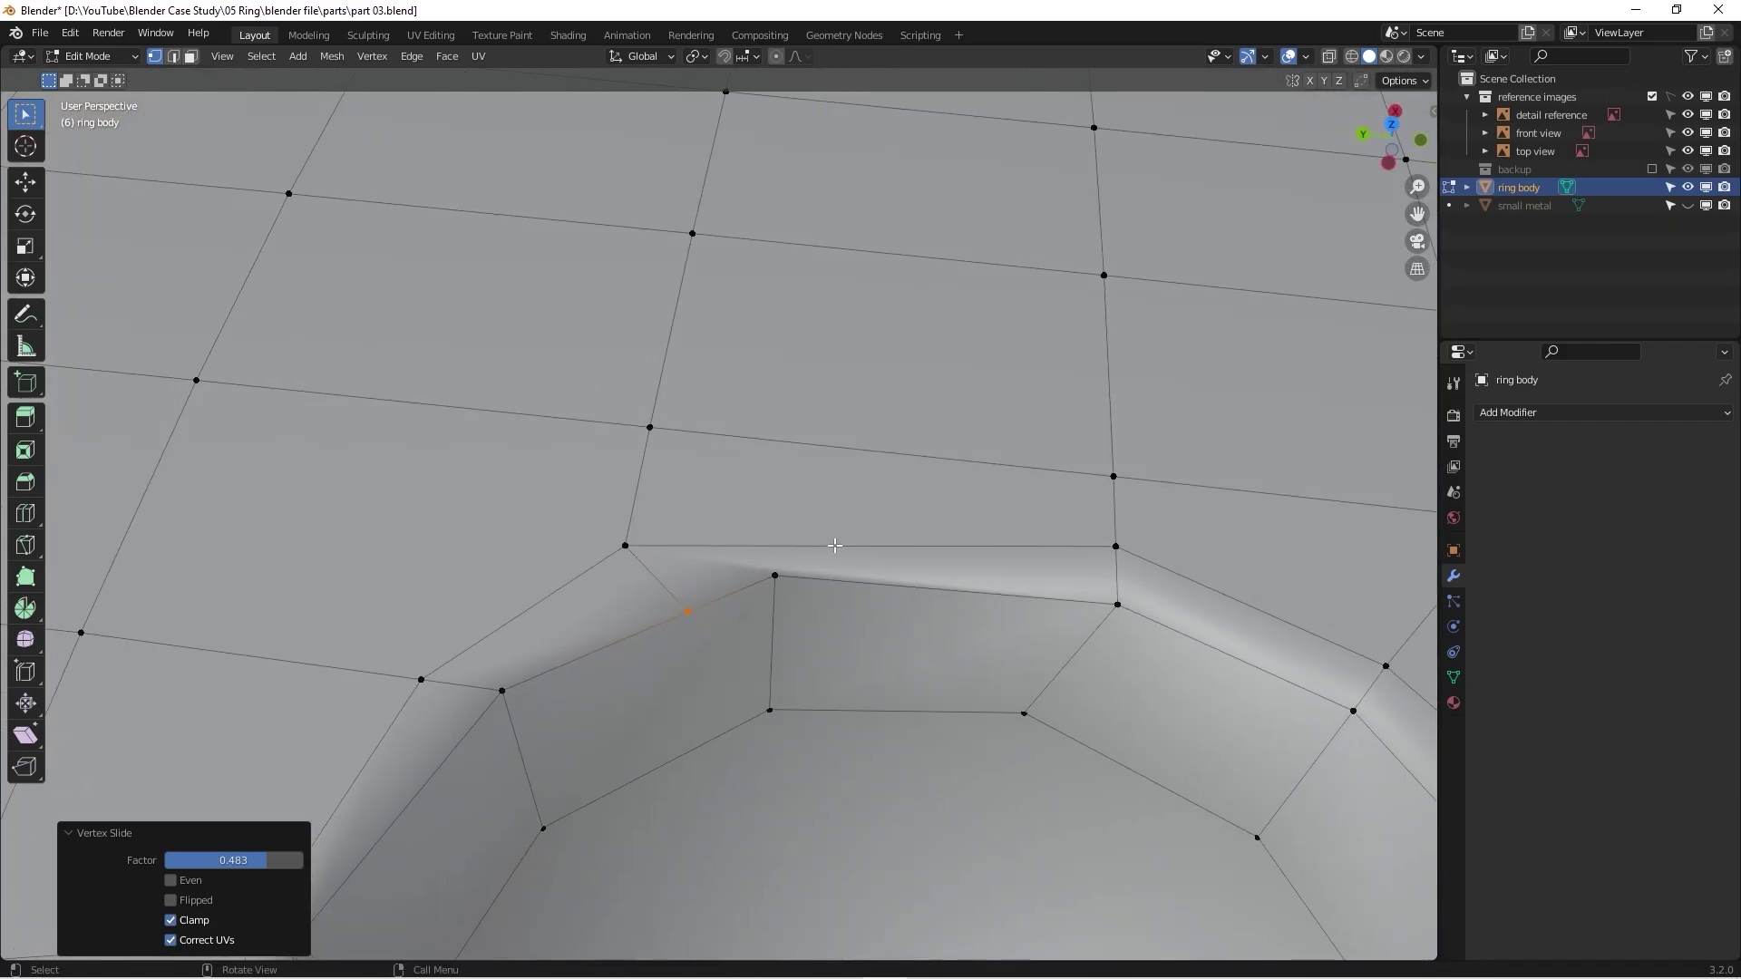
Step: Knife-cut an edge from the surface grid vertex above this corner to the middle of the adjacent long outer rim edge
scroll(813, 576, "down", 5)
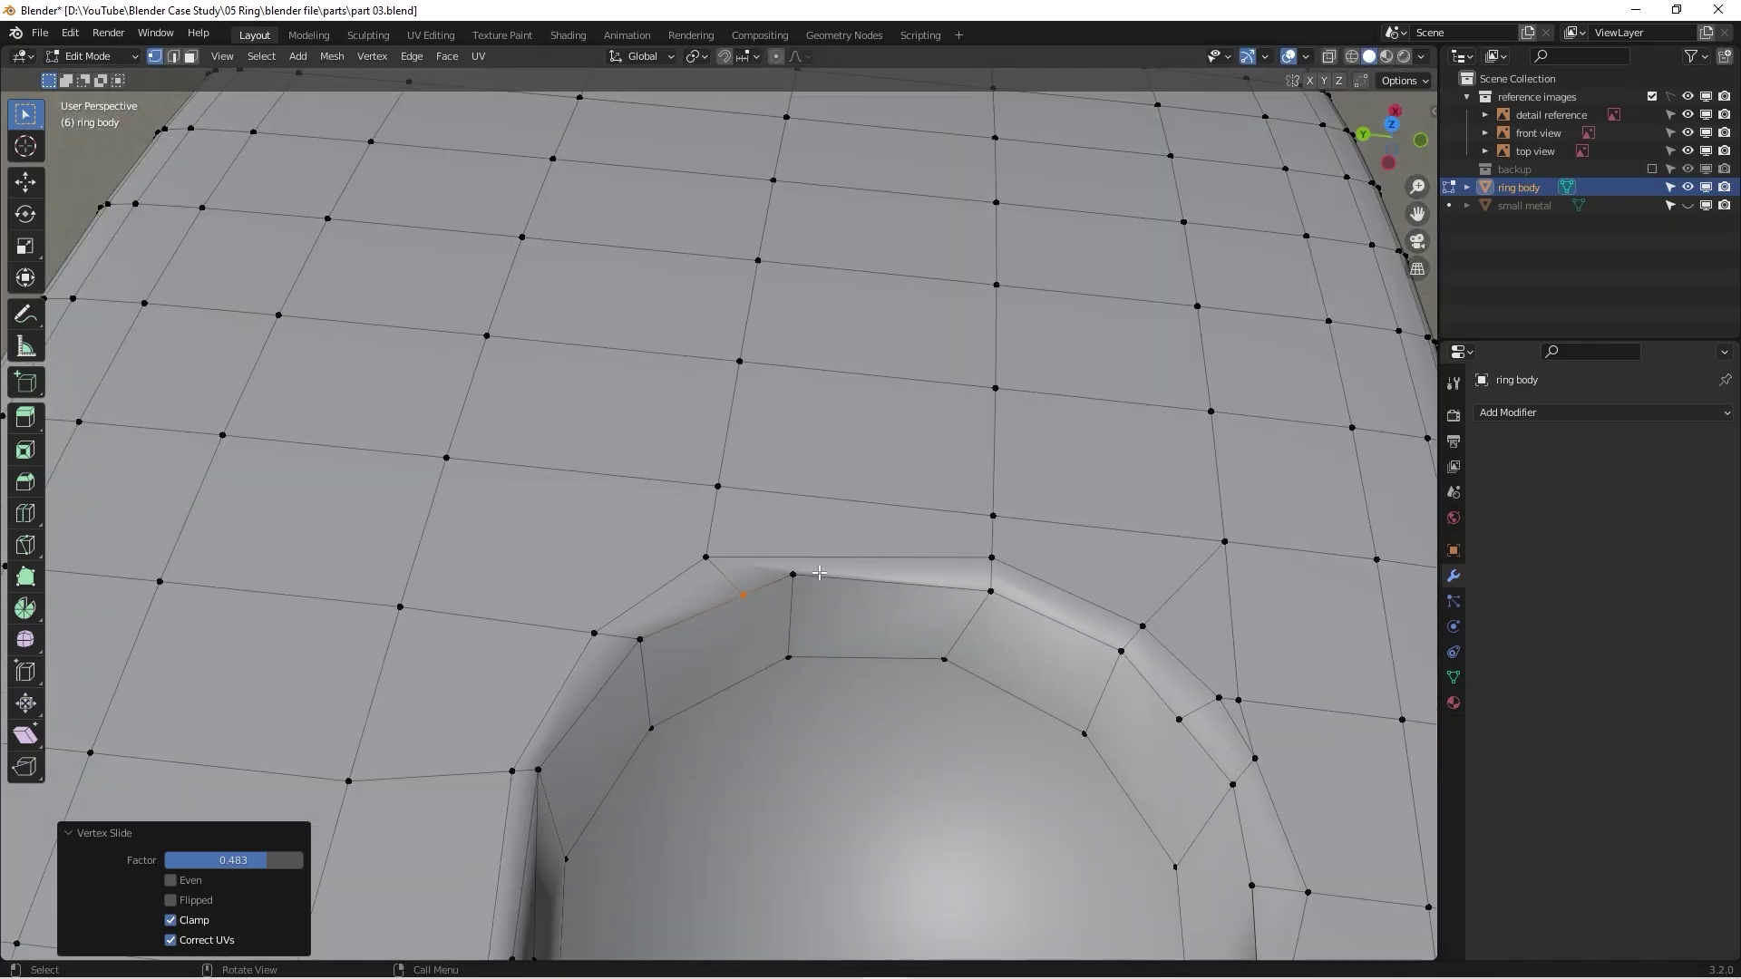
scroll(706, 527, "up", 3)
scroll(690, 543, "up", 2)
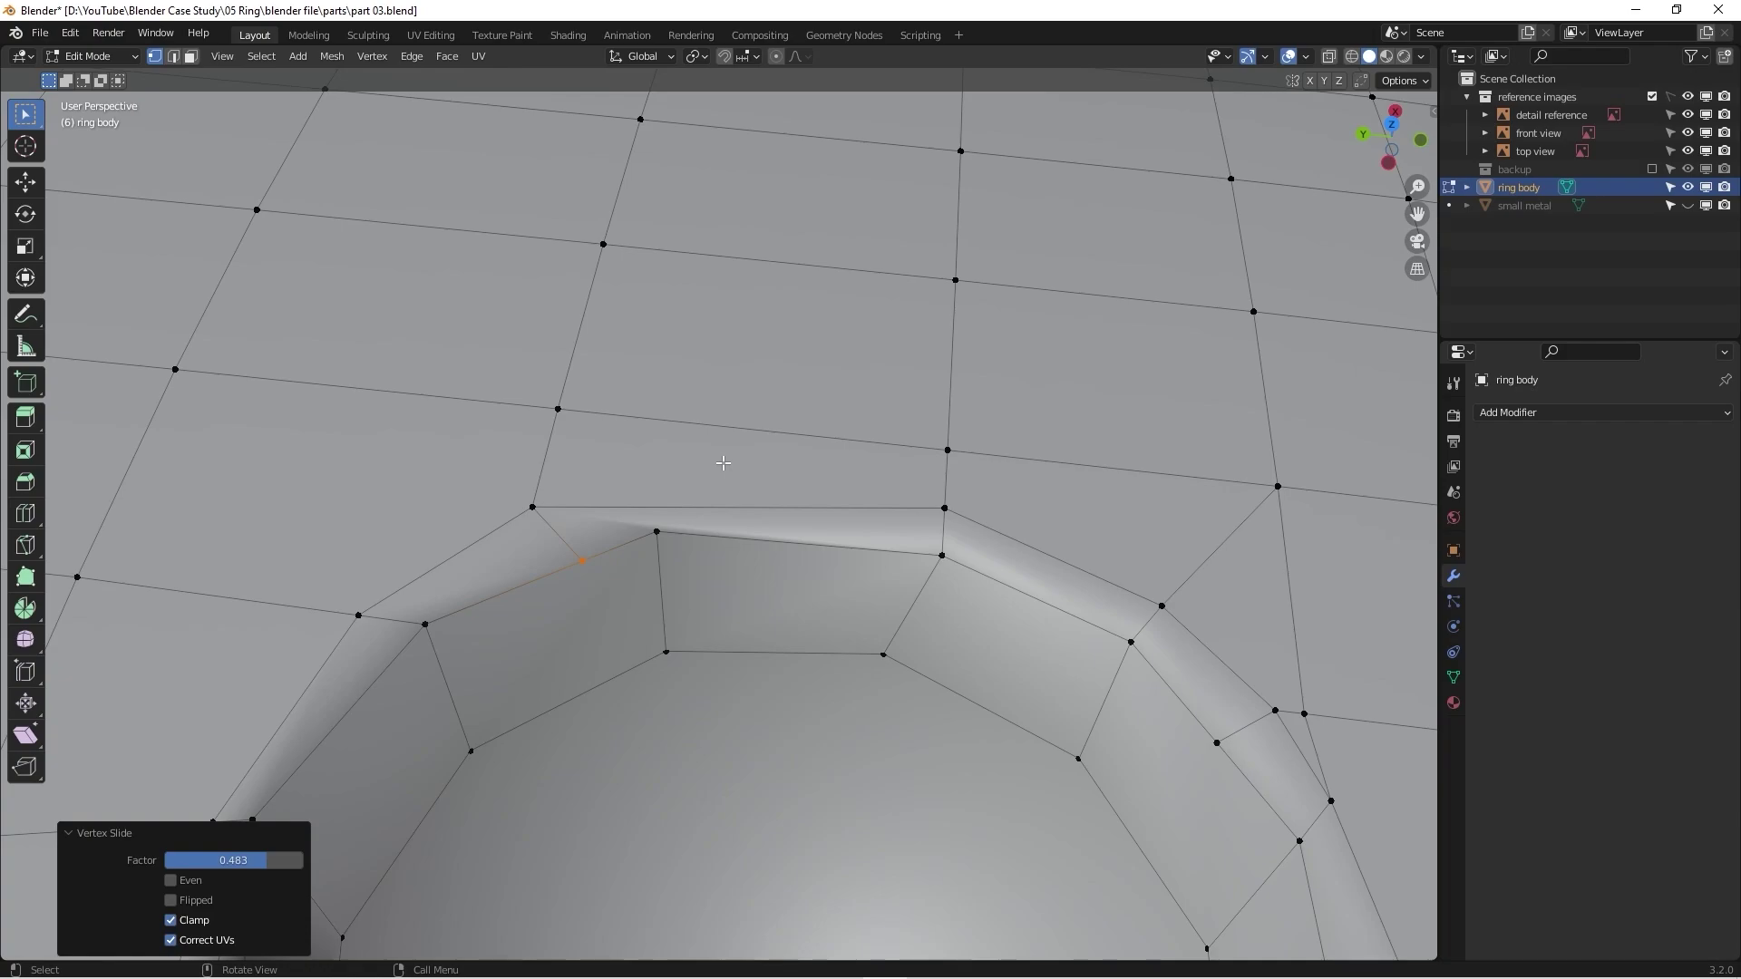
key("k")
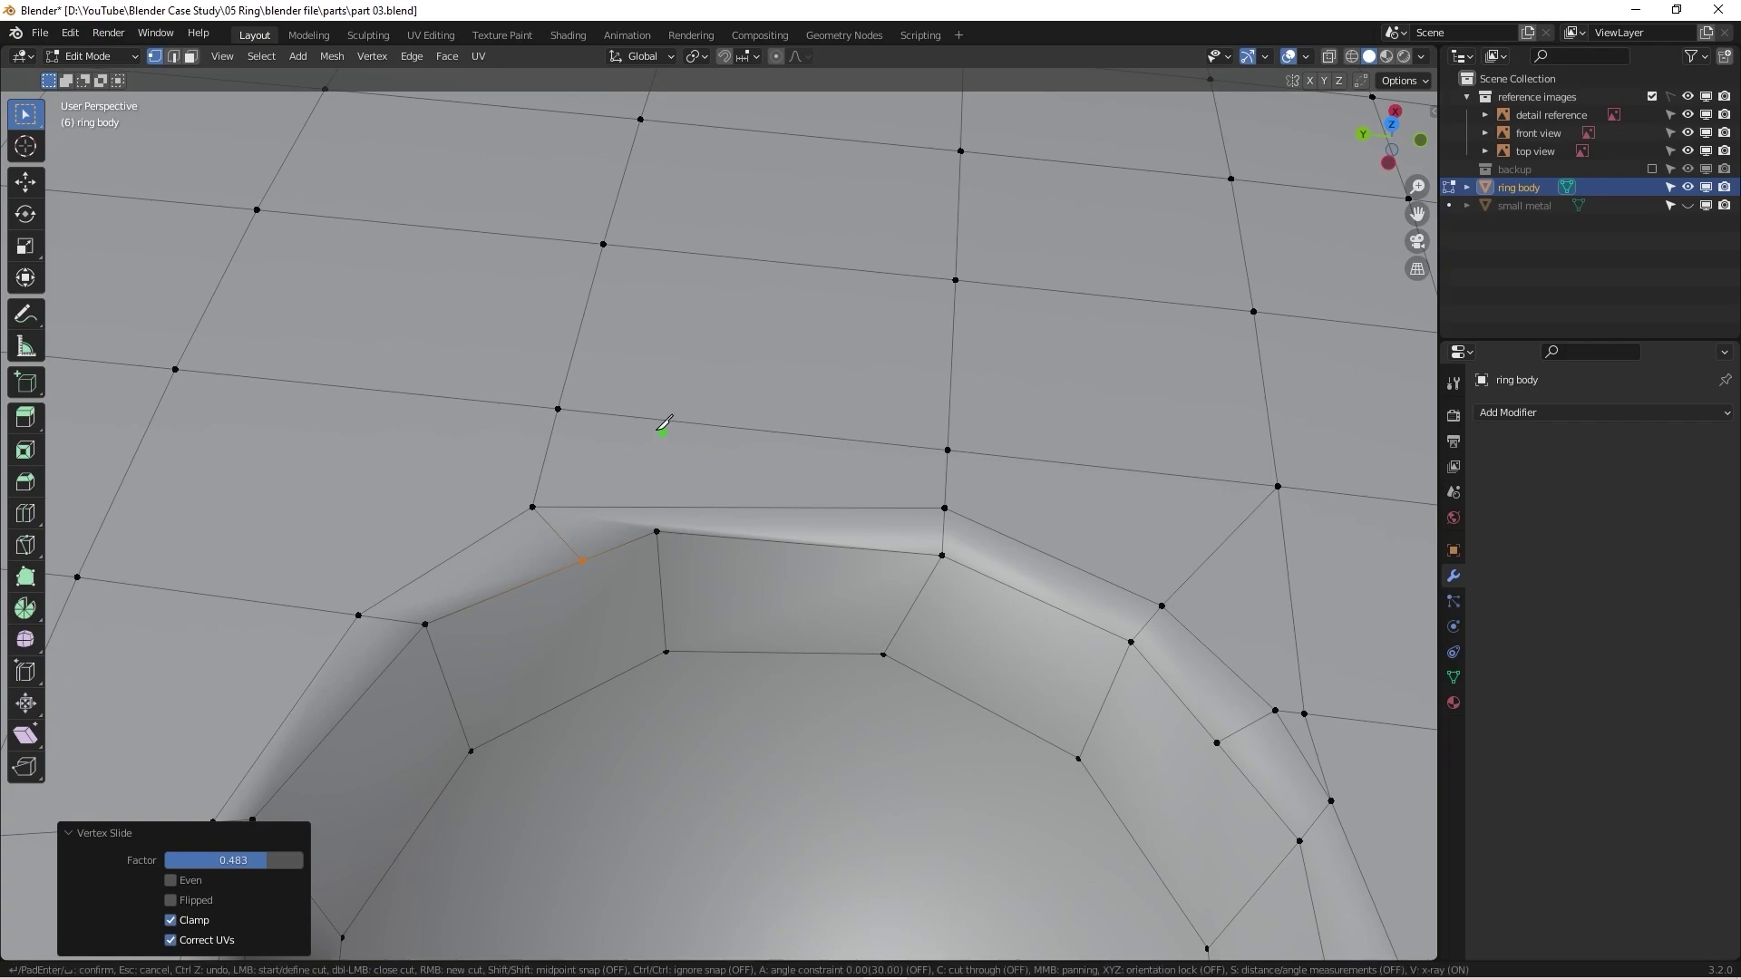
left_click(581, 409)
left_click(744, 506)
key("Return")
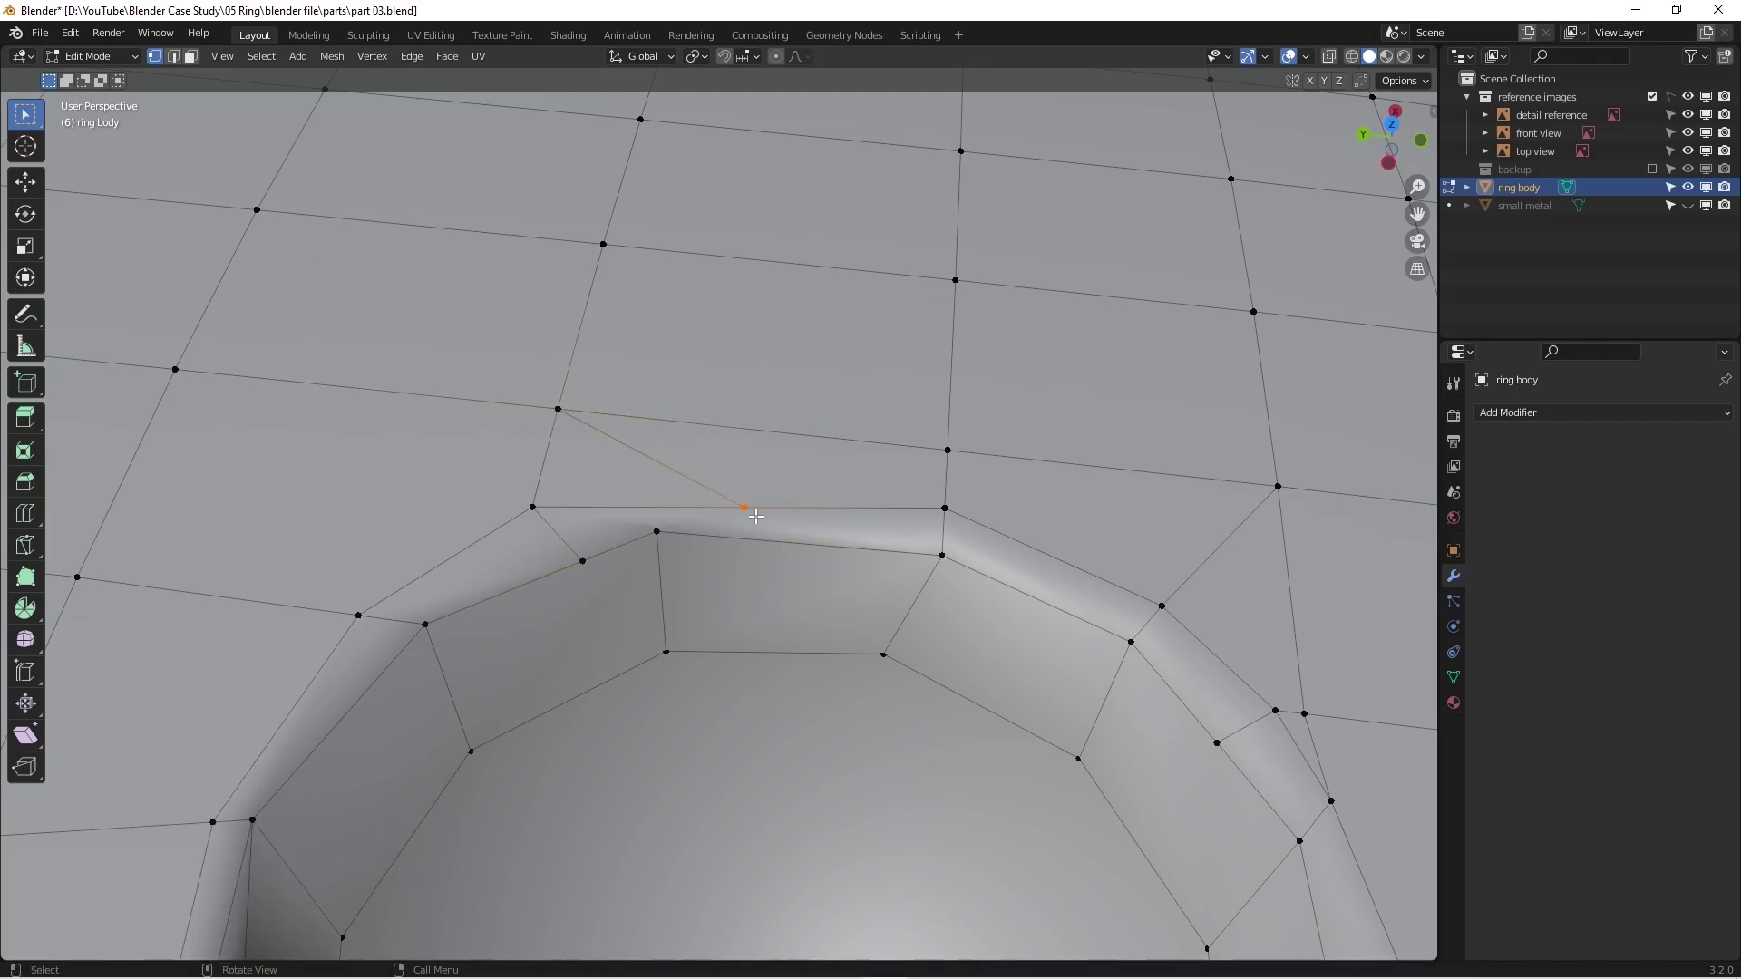
Step: Slide the cut's new rim vertex about 0.19 toward the surface grid vertex and about 0.15 sideways along the outer rim
key("g")
key("g")
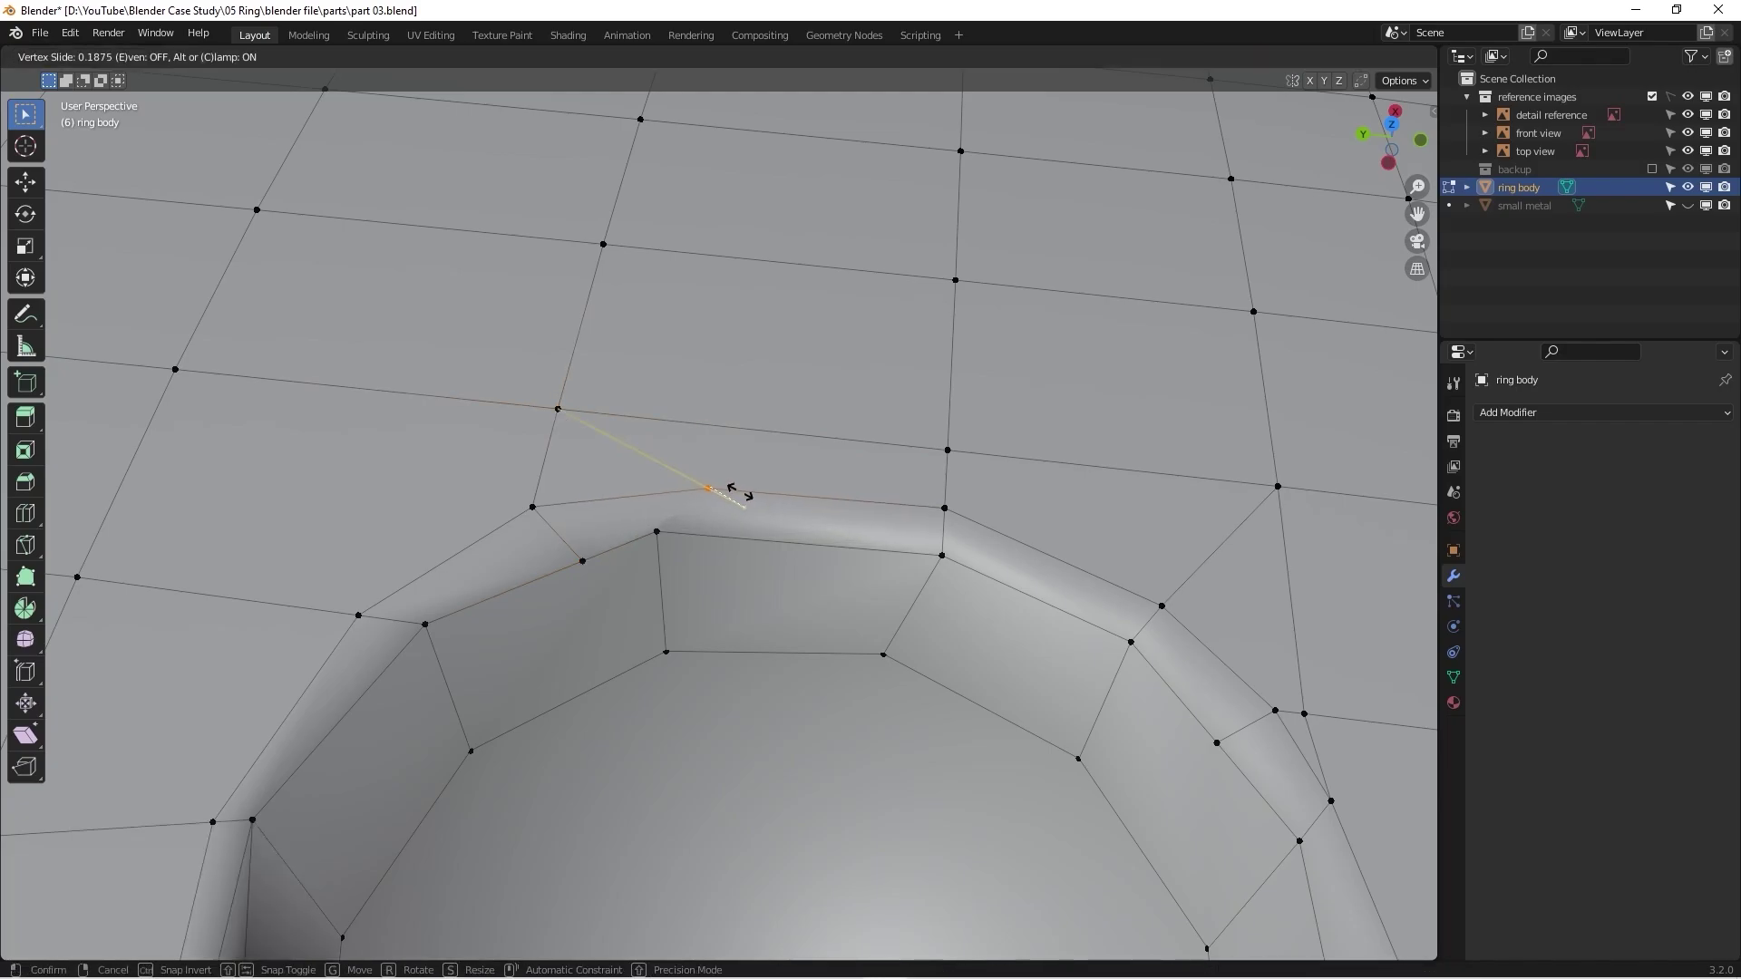
left_click(733, 490)
key("g")
key("g")
left_click(773, 492)
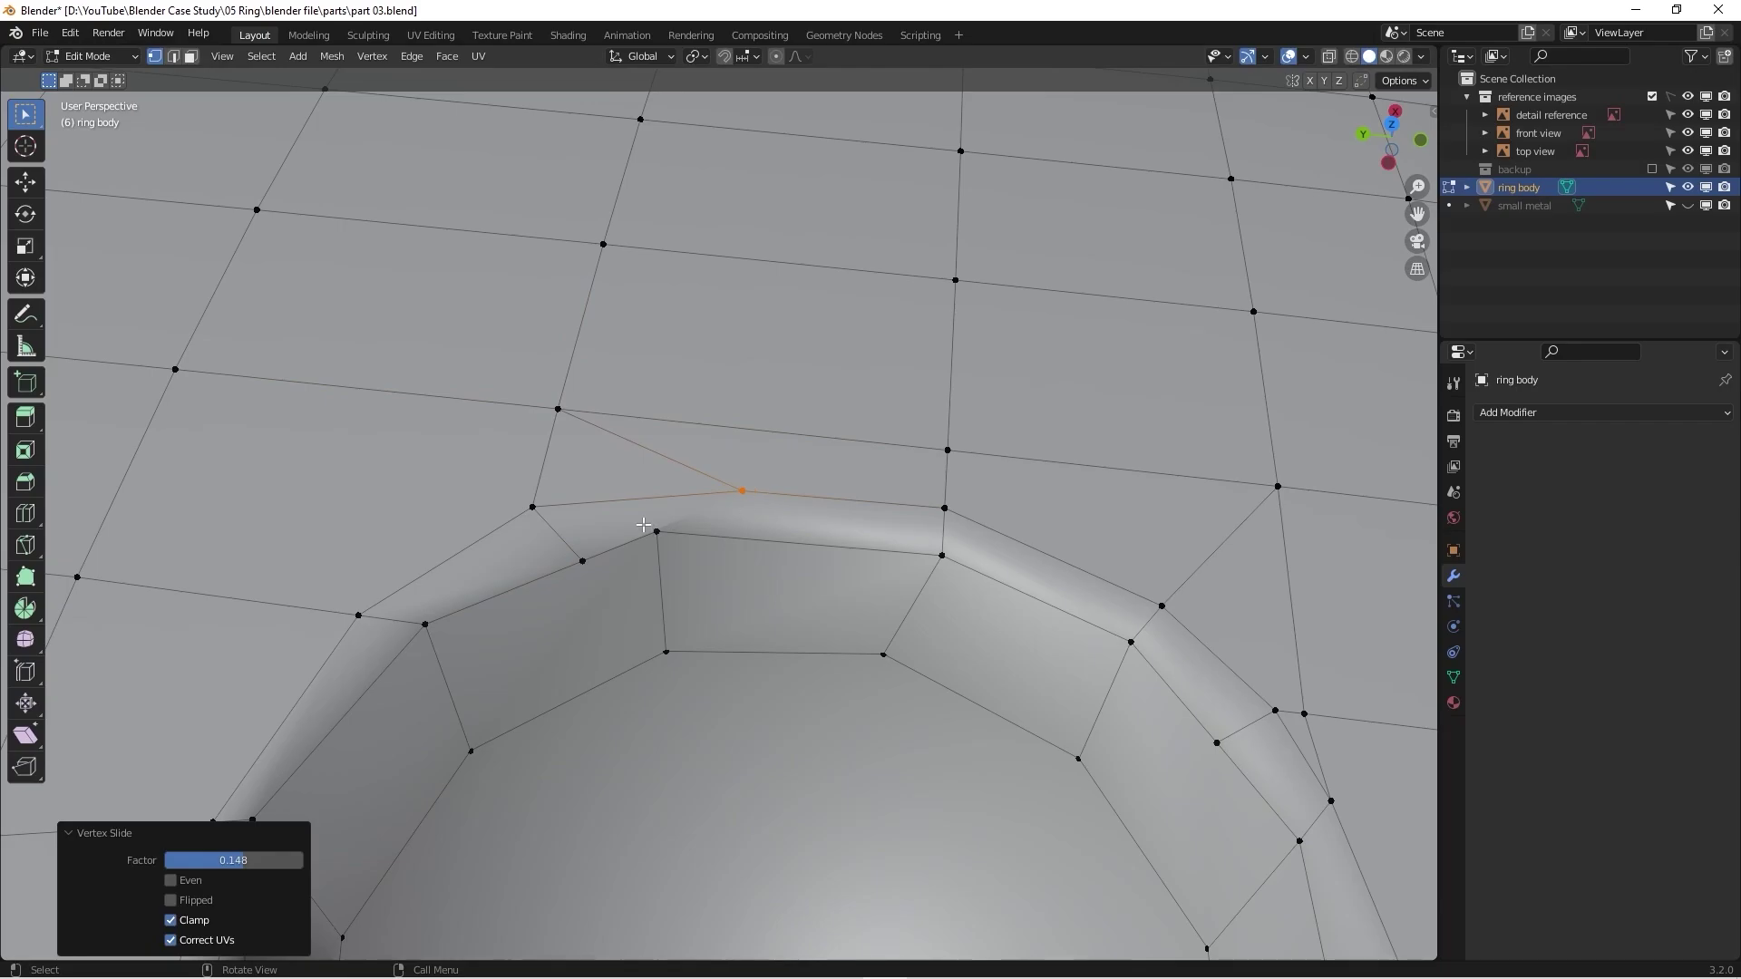
Step: Connect the inner rim corner vertex to this newly cut outer rim vertex with an edge
left_click(582, 560)
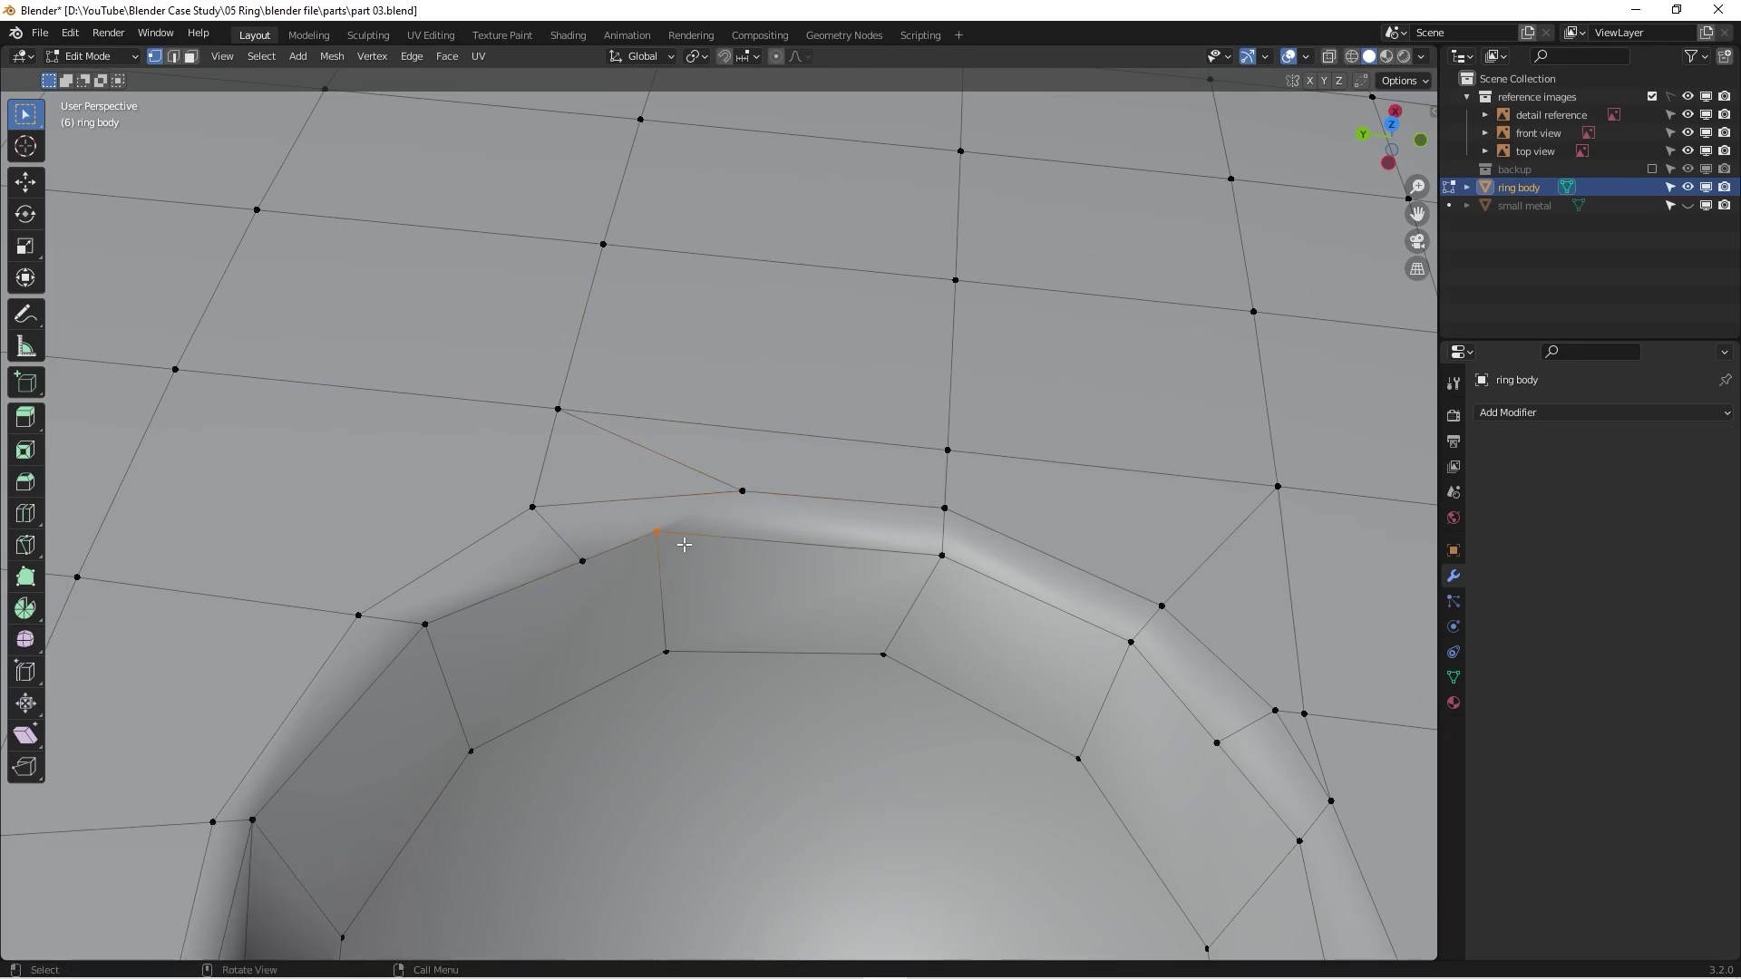
left_click(733, 485, "shift")
key("j")
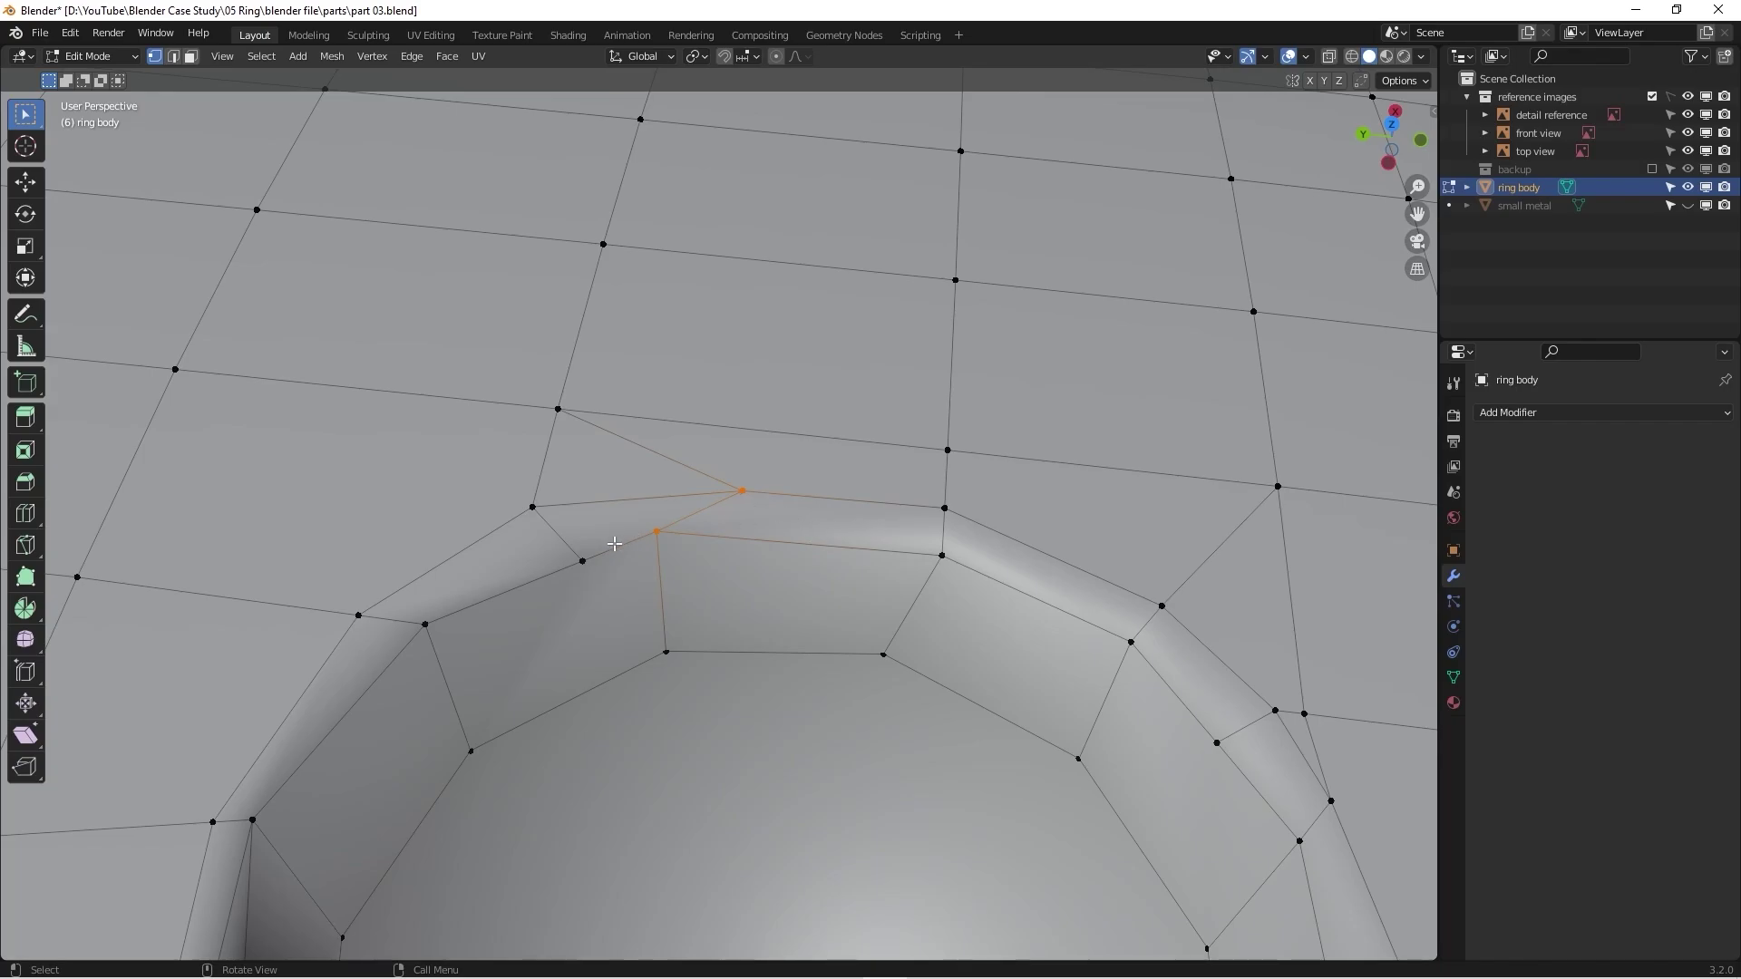
middle_click_drag(615, 544, 636, 531)
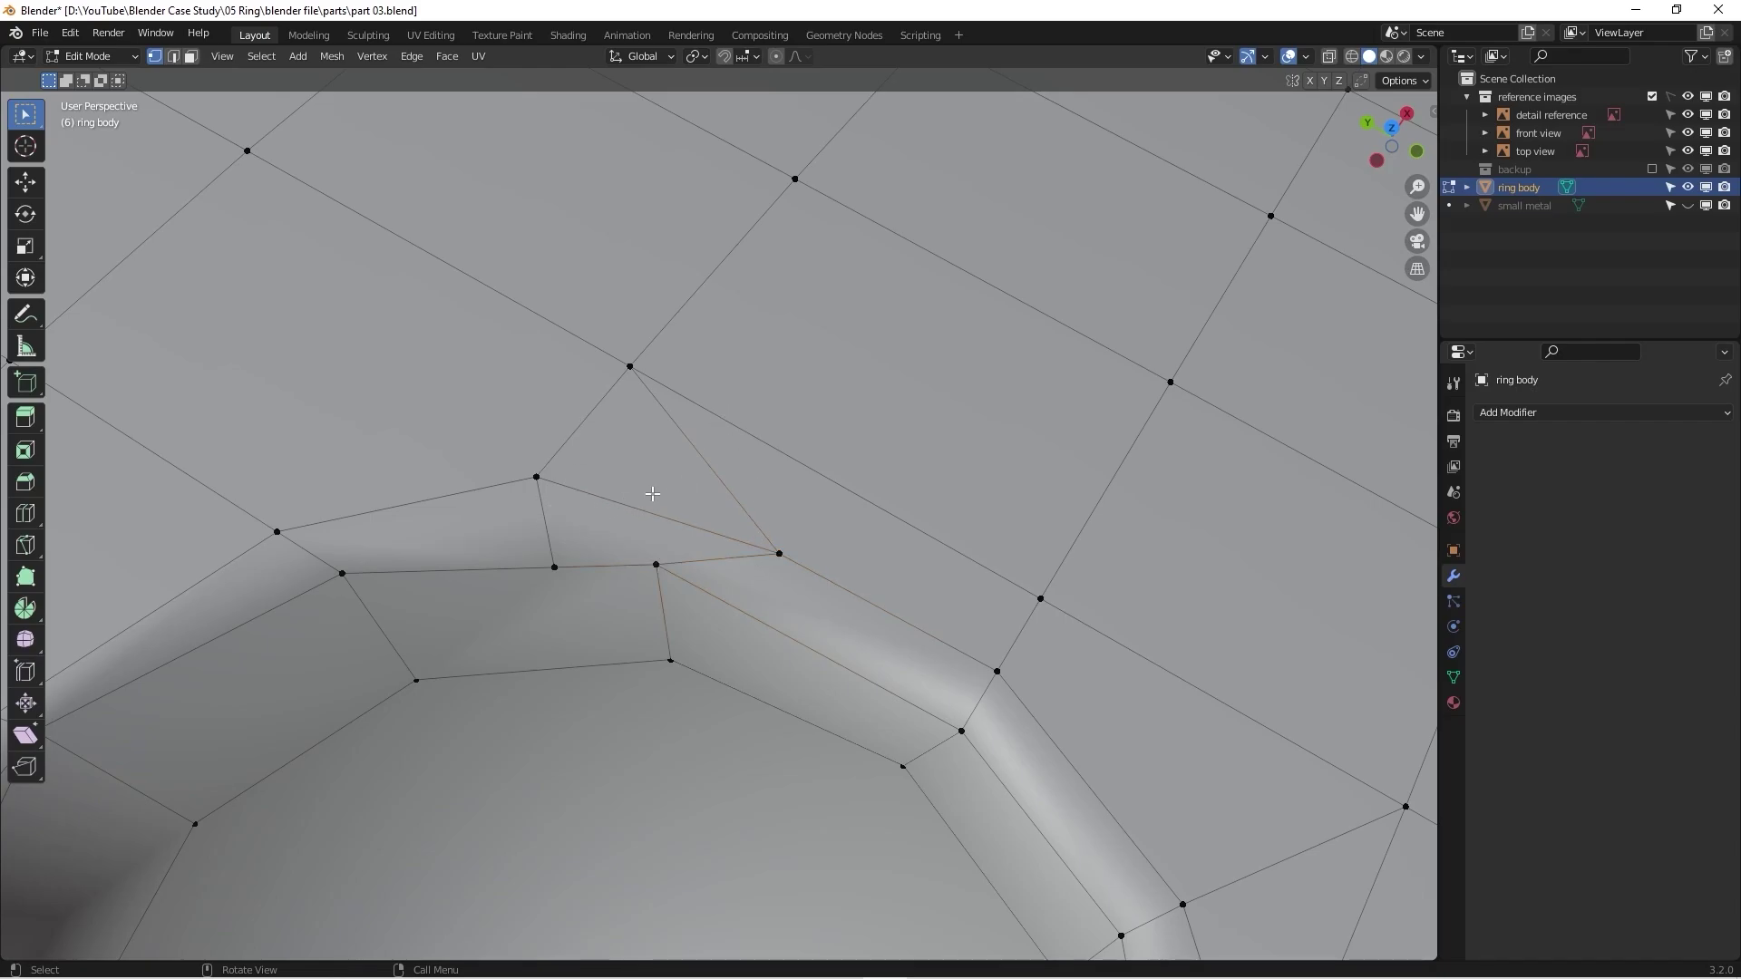
Step: Slide the connected inner rim vertex along the inner rim by a factor of about 0.15, toward the long edge
left_click(649, 561)
middle_click_drag(649, 560, 748, 562)
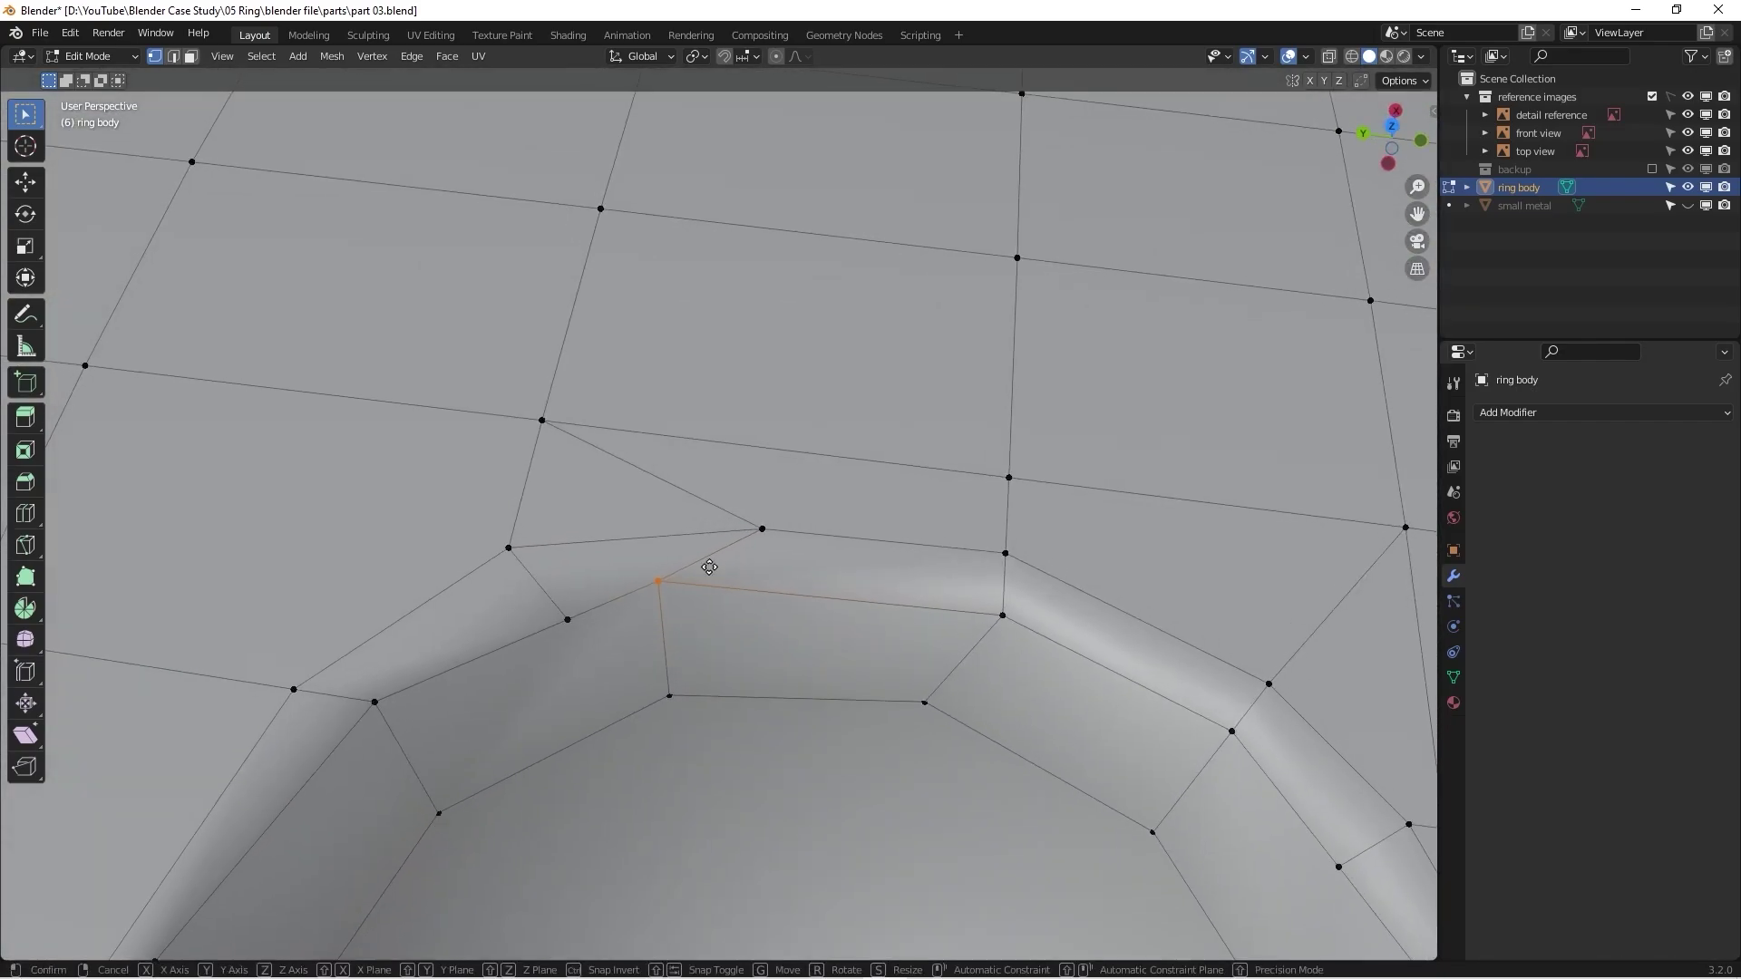
key("shift+v")
left_click(760, 568)
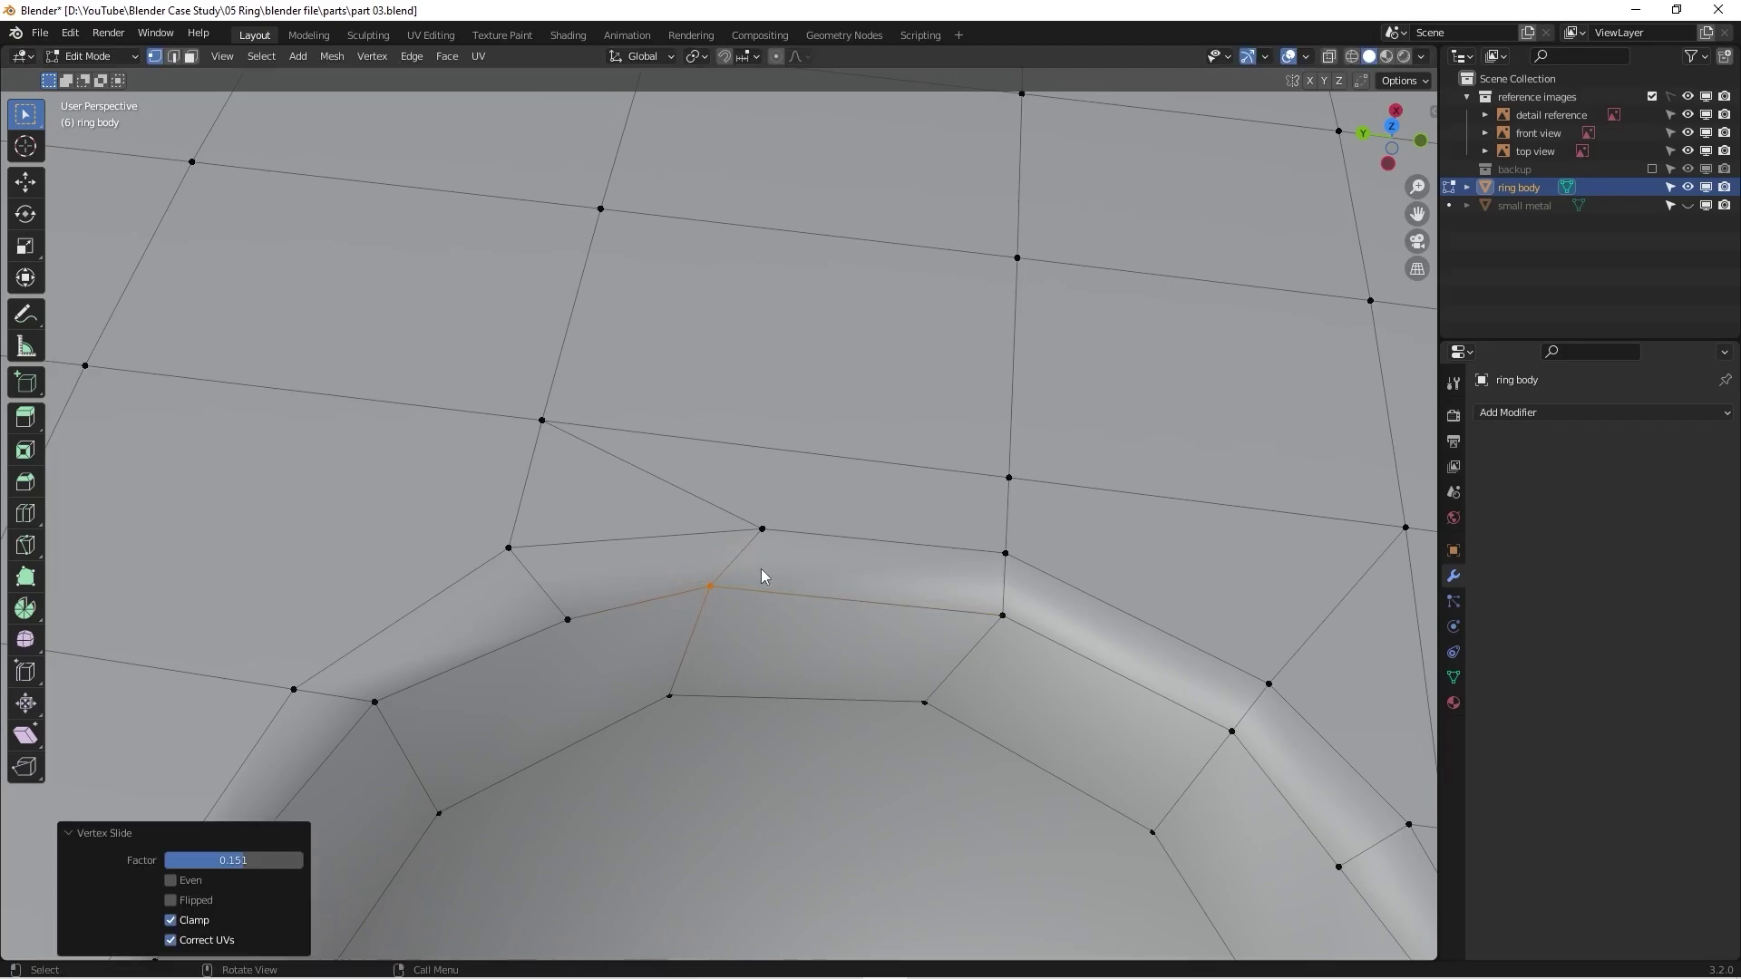
Step: Return to Object Mode, inspect the recess's shading and add a Subdivision Surface modifier to the ring body
key("Tab")
middle_click_drag(759, 569, 633, 481)
middle_click_drag(742, 483, 665, 588)
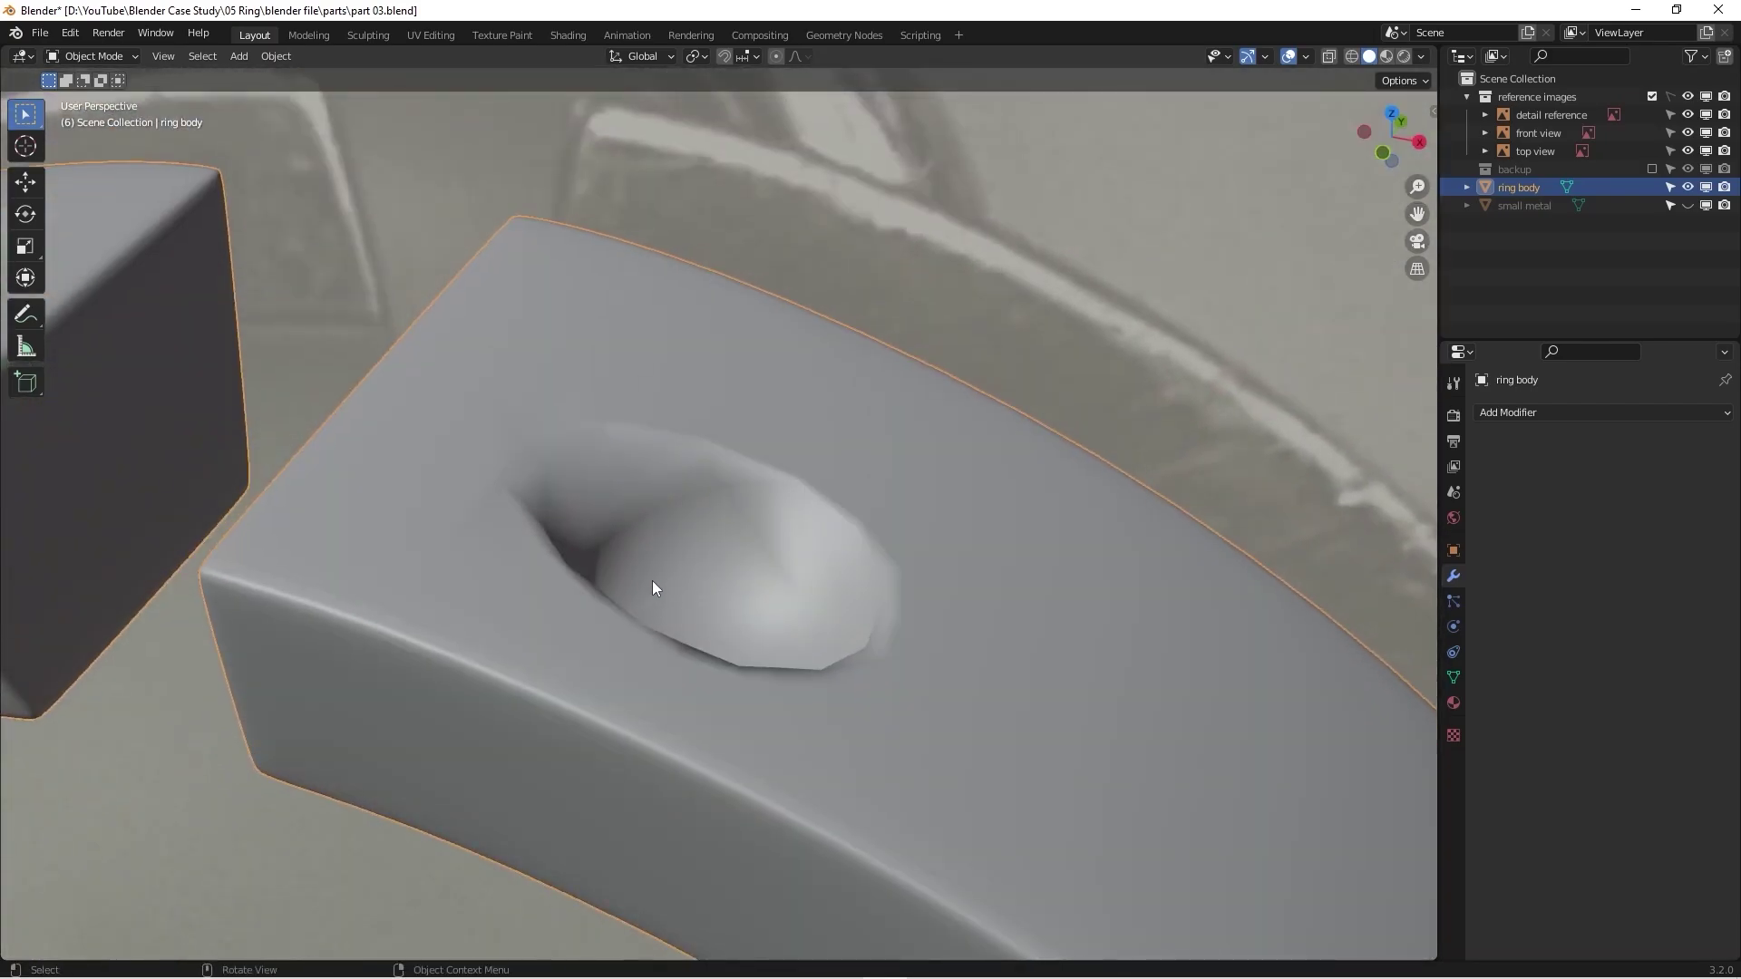
middle_click_drag(697, 522, 917, 517)
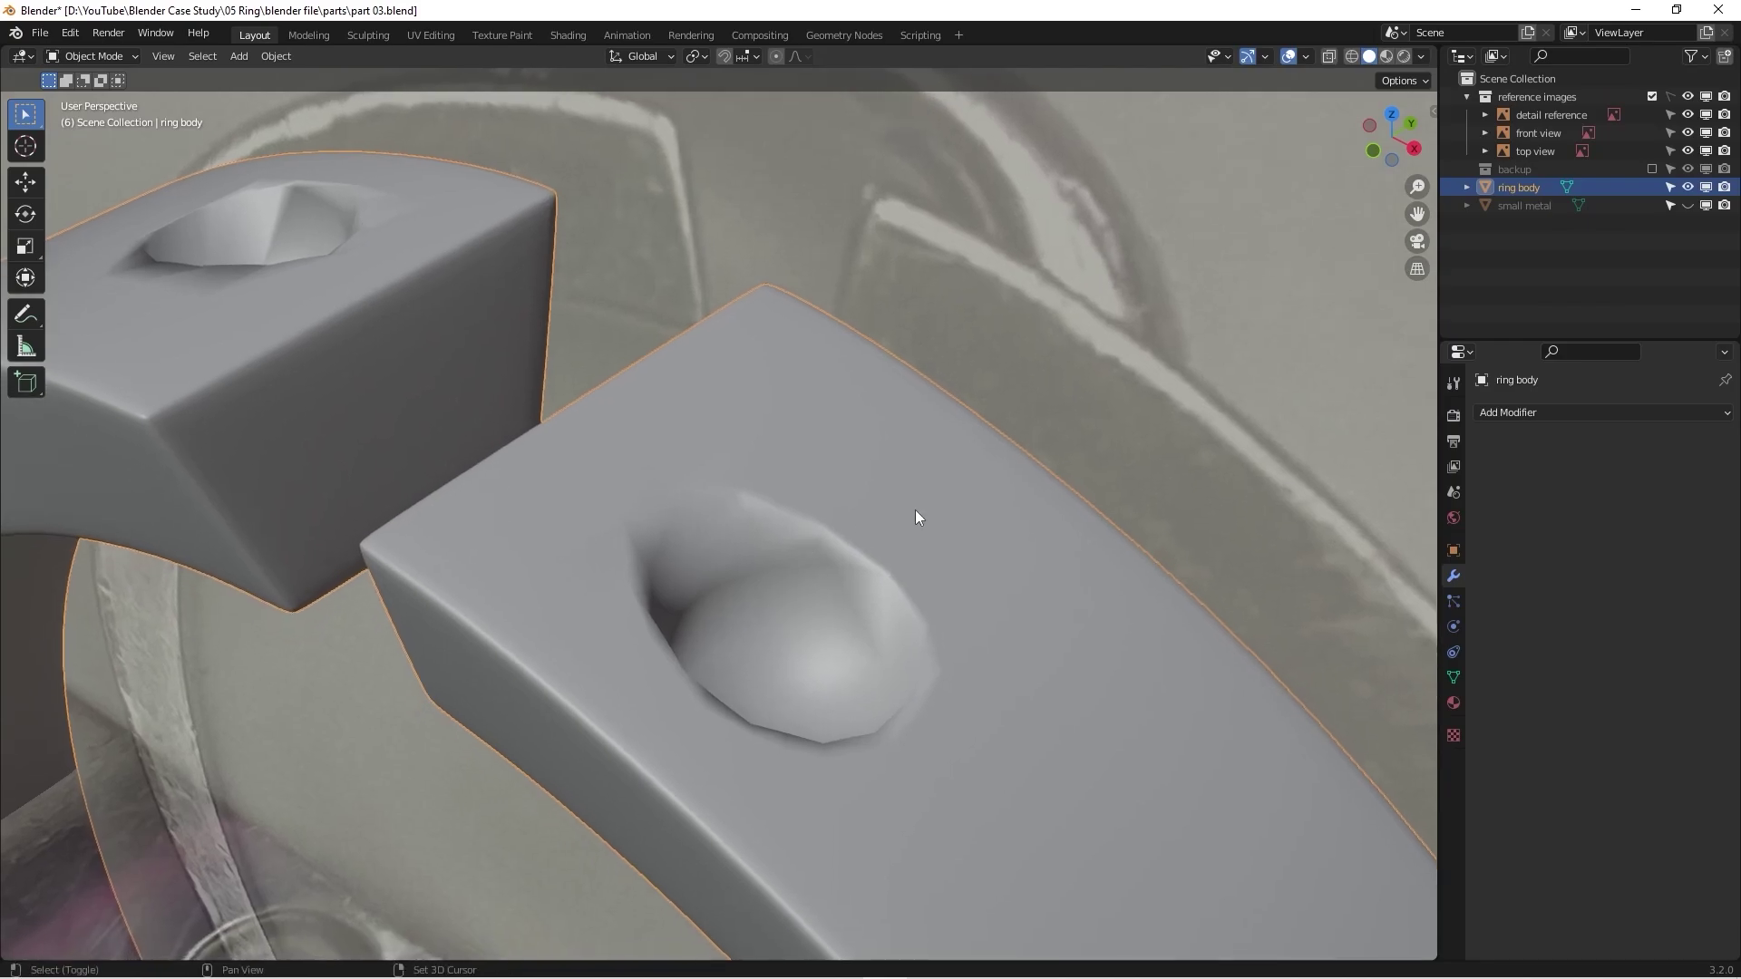
left_click(1569, 413)
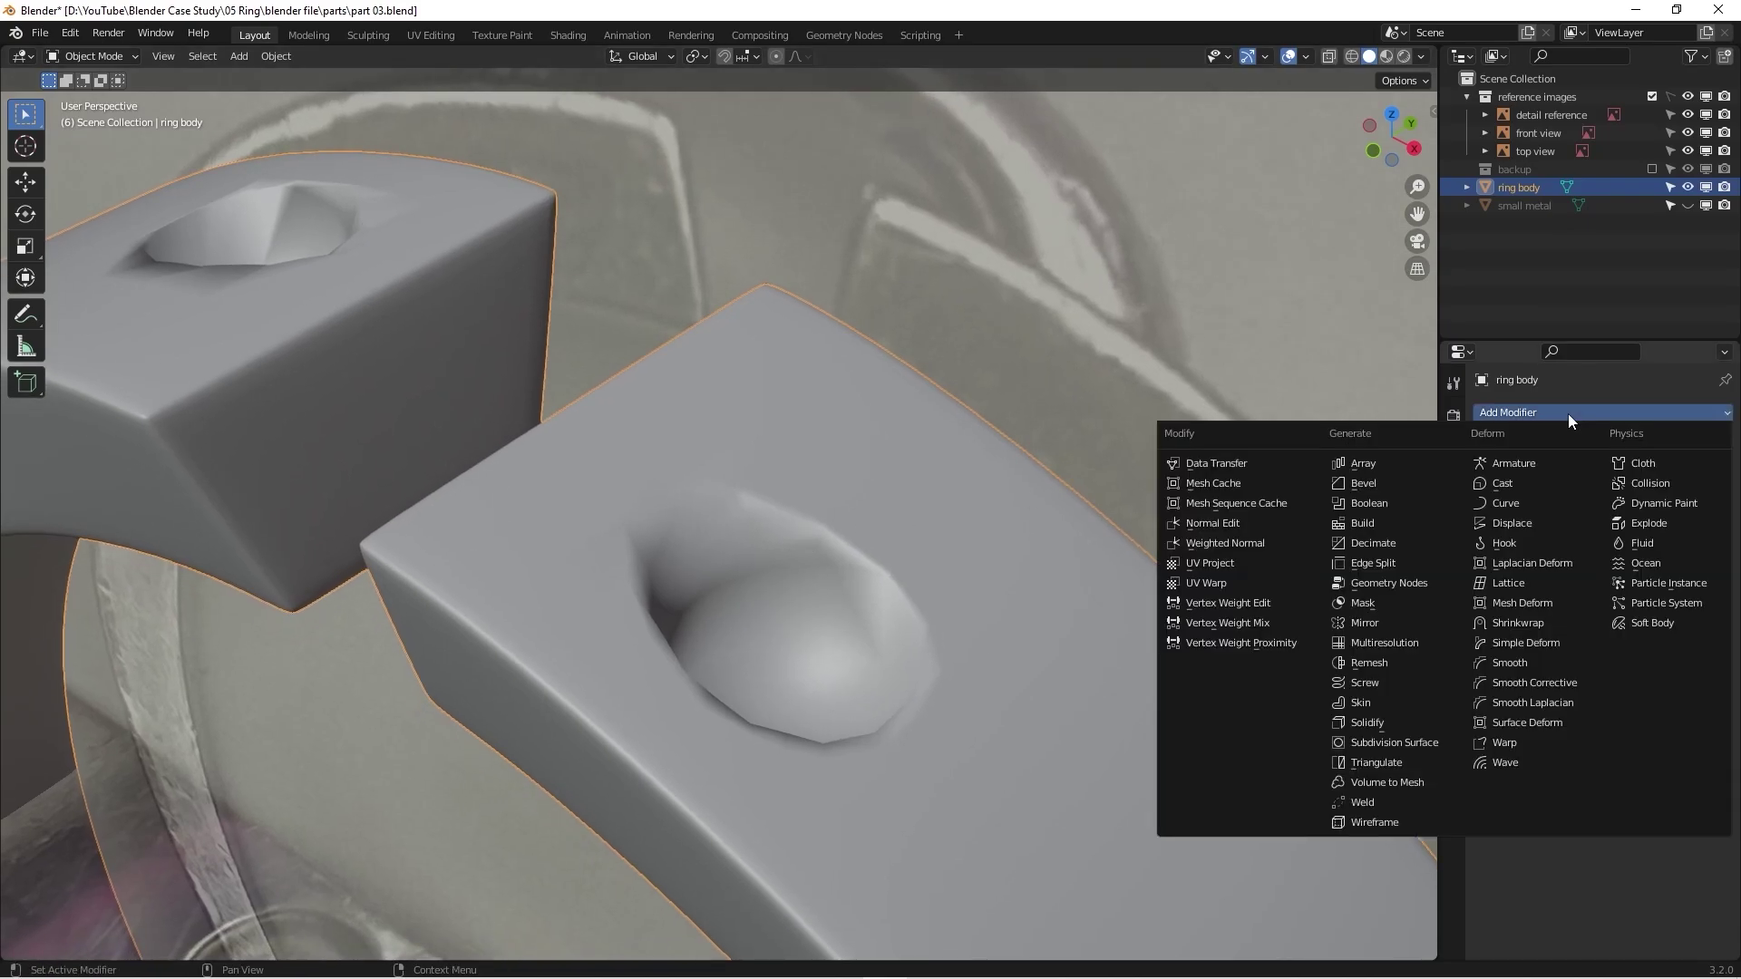
left_click(1384, 739)
left_click(1698, 492)
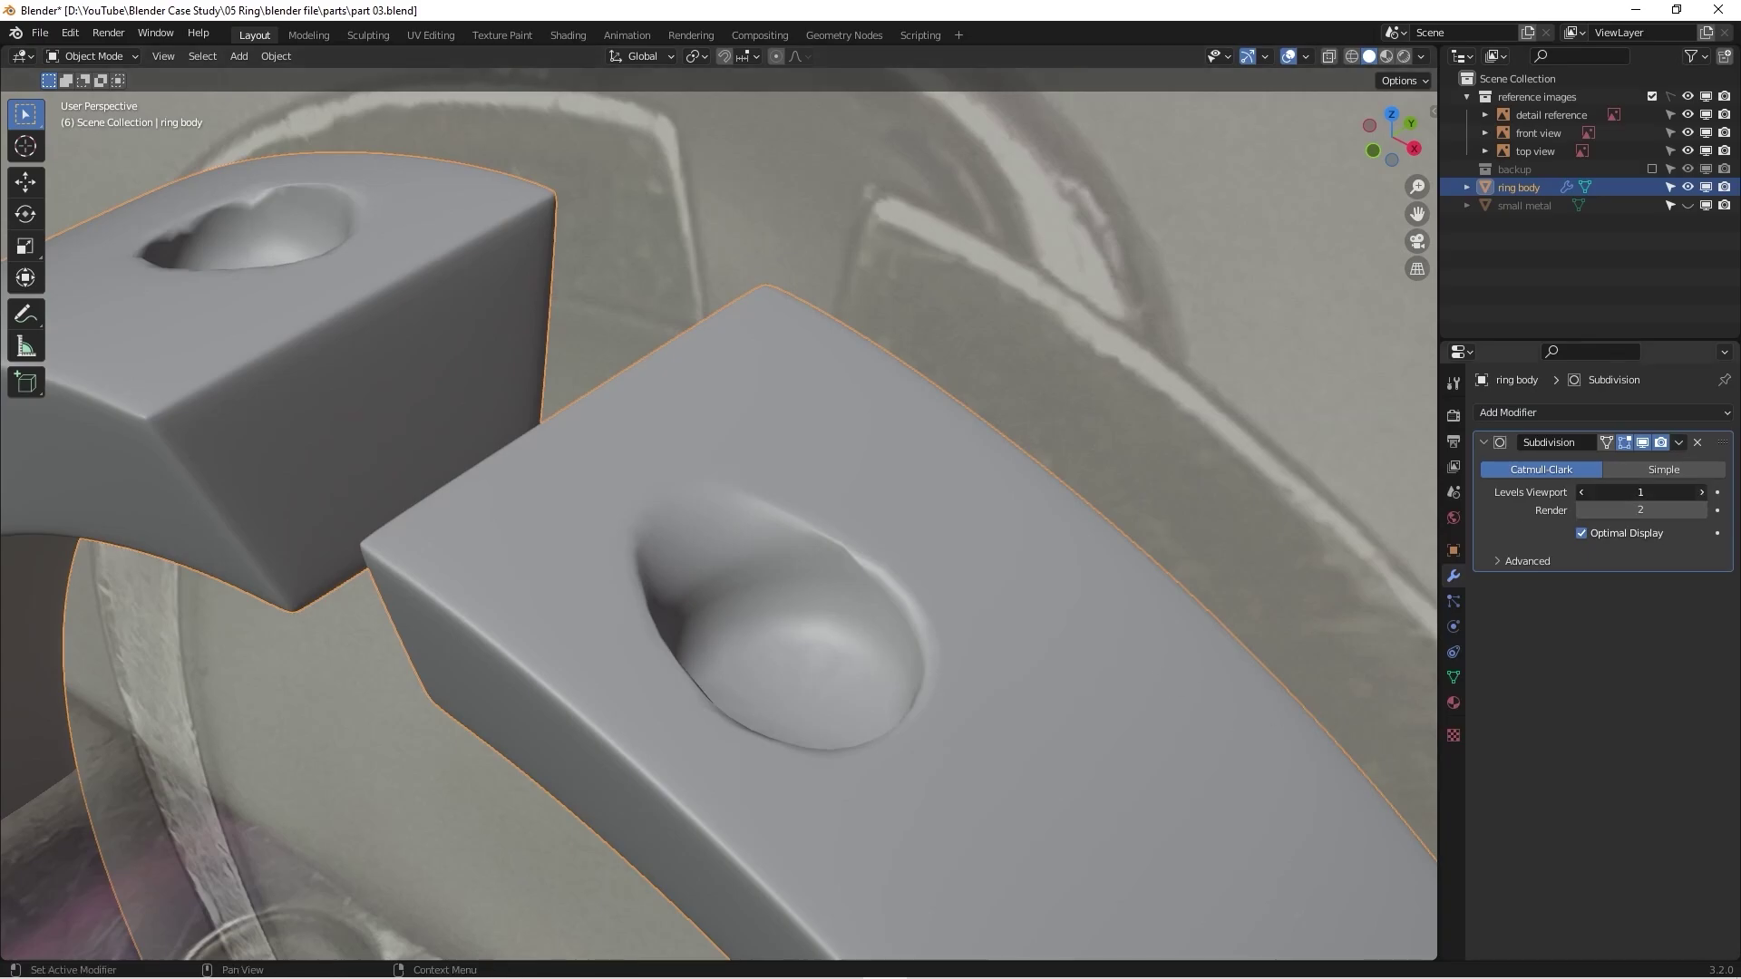
Step: Reopen the ring body's mesh for editing and turn off the Subdivision modifier's viewport display
scroll(905, 596, "up", 4)
middle_click_drag(905, 595, 905, 633)
key("Tab")
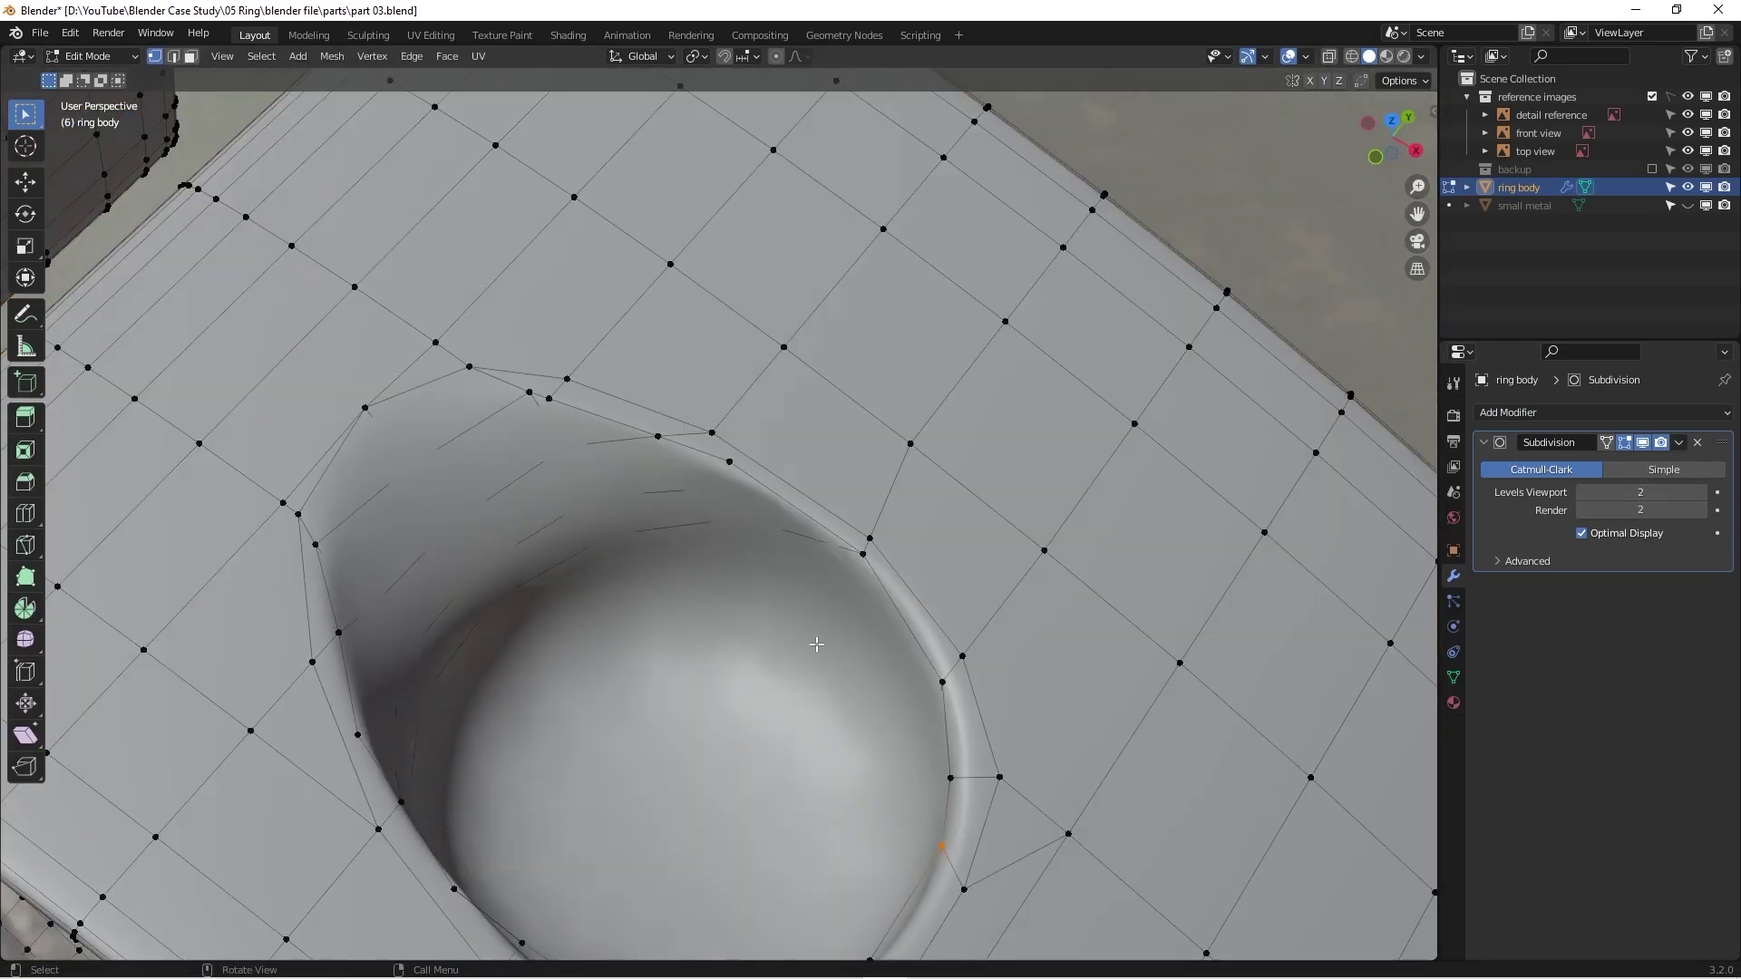
key("Tab")
key("Tab")
left_click(1642, 443)
Step: Loop cut the recess's side wall and slide the cut toward the floor with a factor of about -0.566
middle_click_drag(1177, 610, 530, 332)
scroll(324, 324, "down", 4)
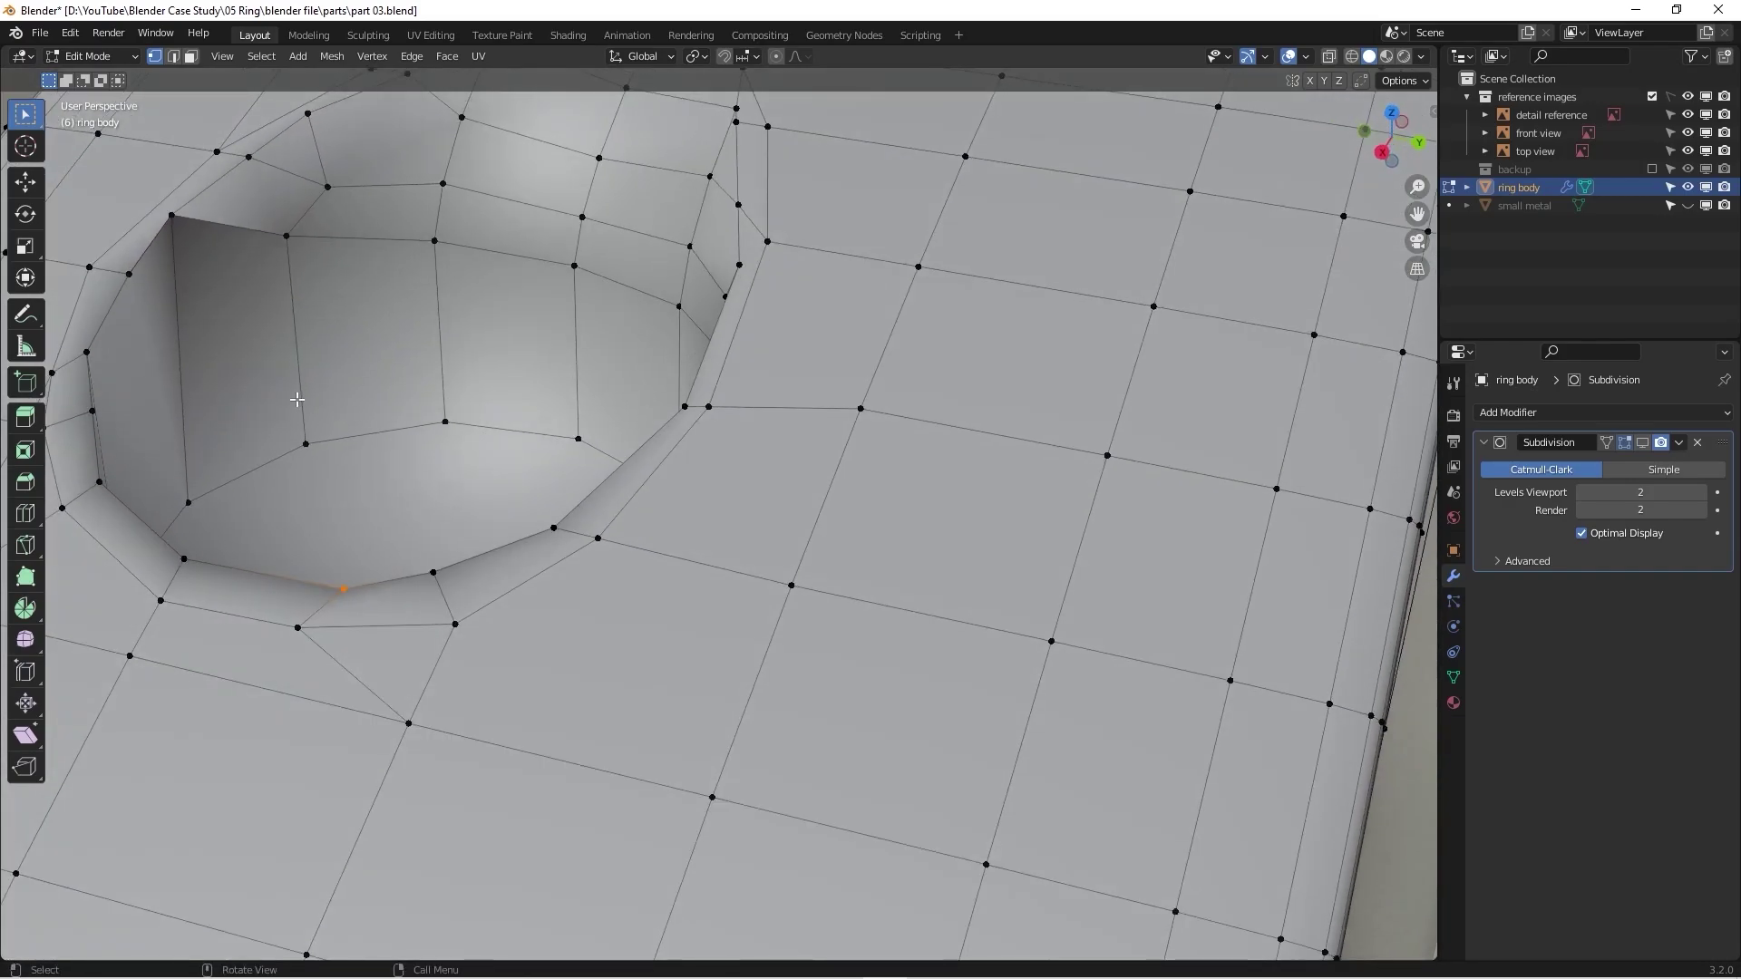
middle_click_drag(324, 363, 306, 412)
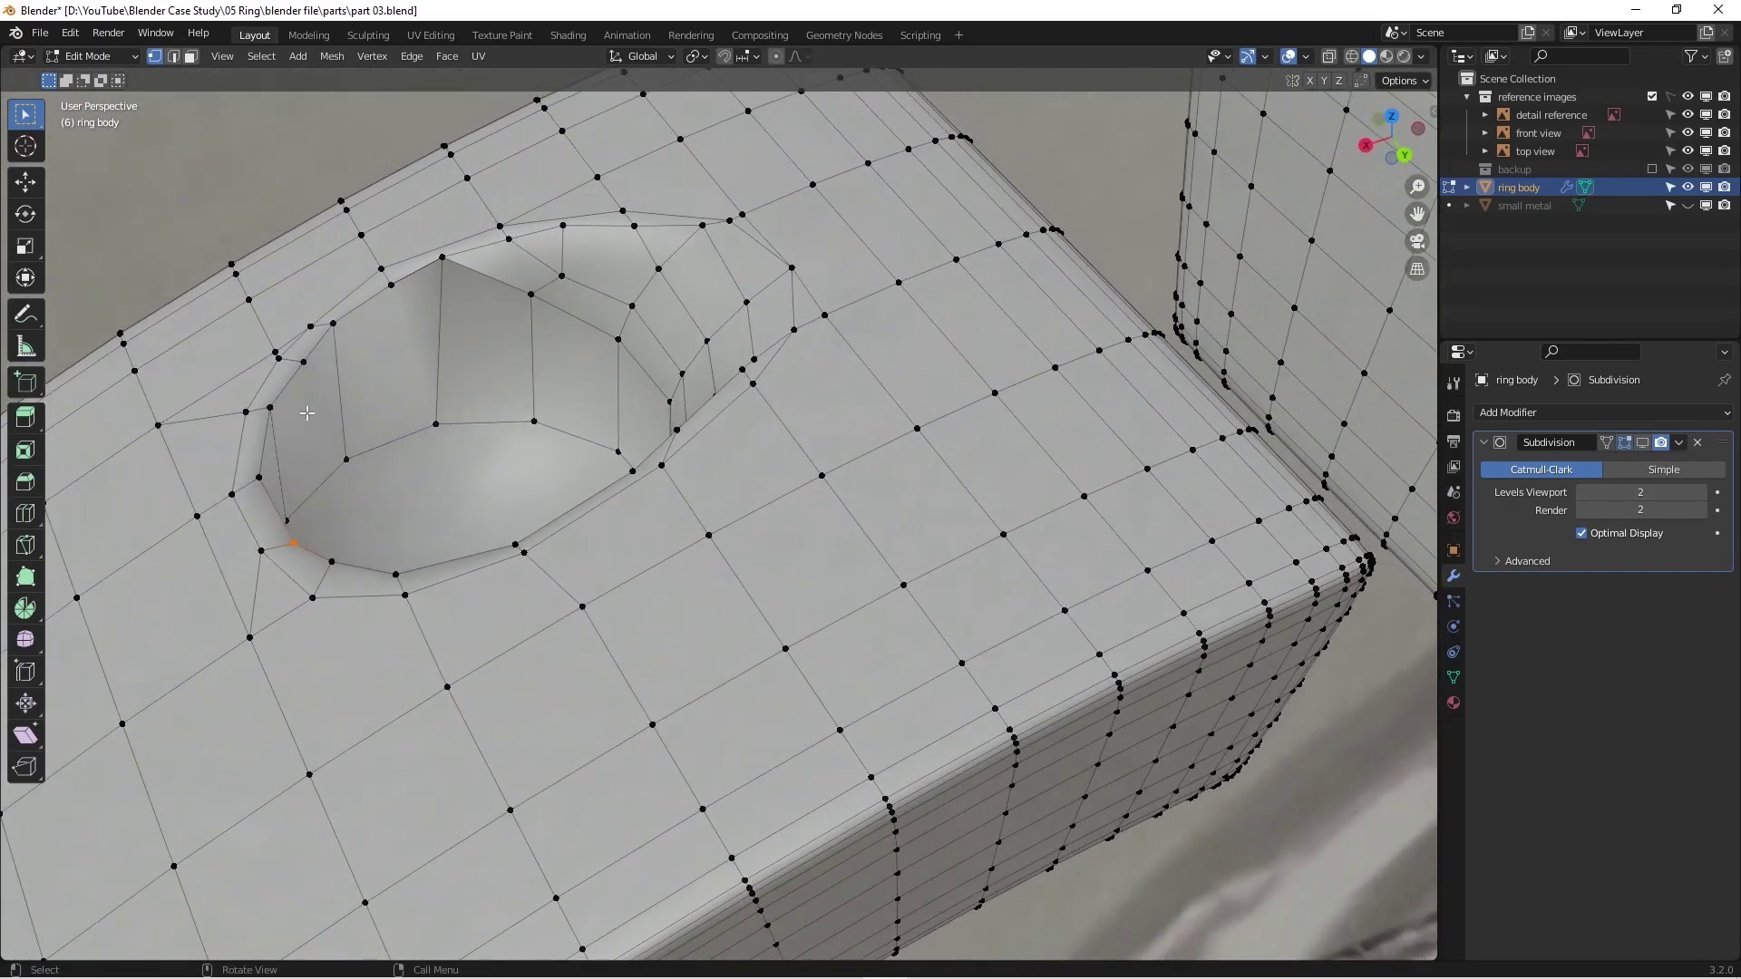
key("ctrl+r")
left_click(454, 362)
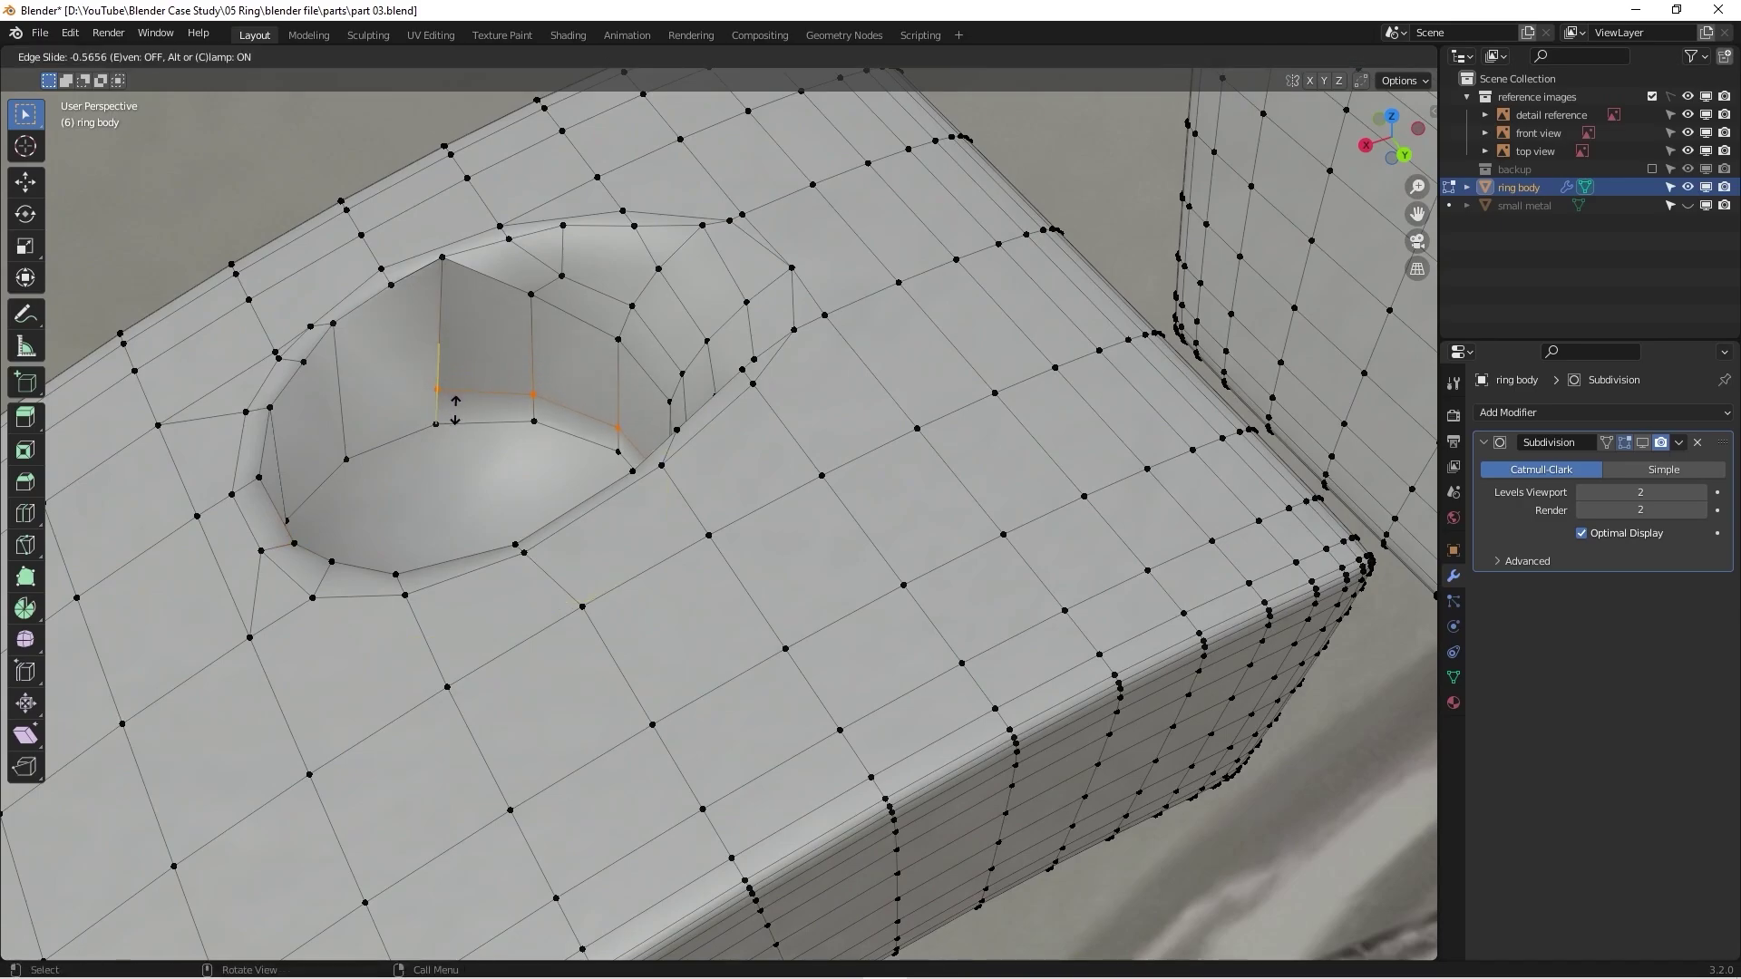
left_click(456, 410)
Step: Loop cut the opposite wall of the recess and slide the cut toward the floor by about 0.335
middle_click_drag(456, 410, 439, 203)
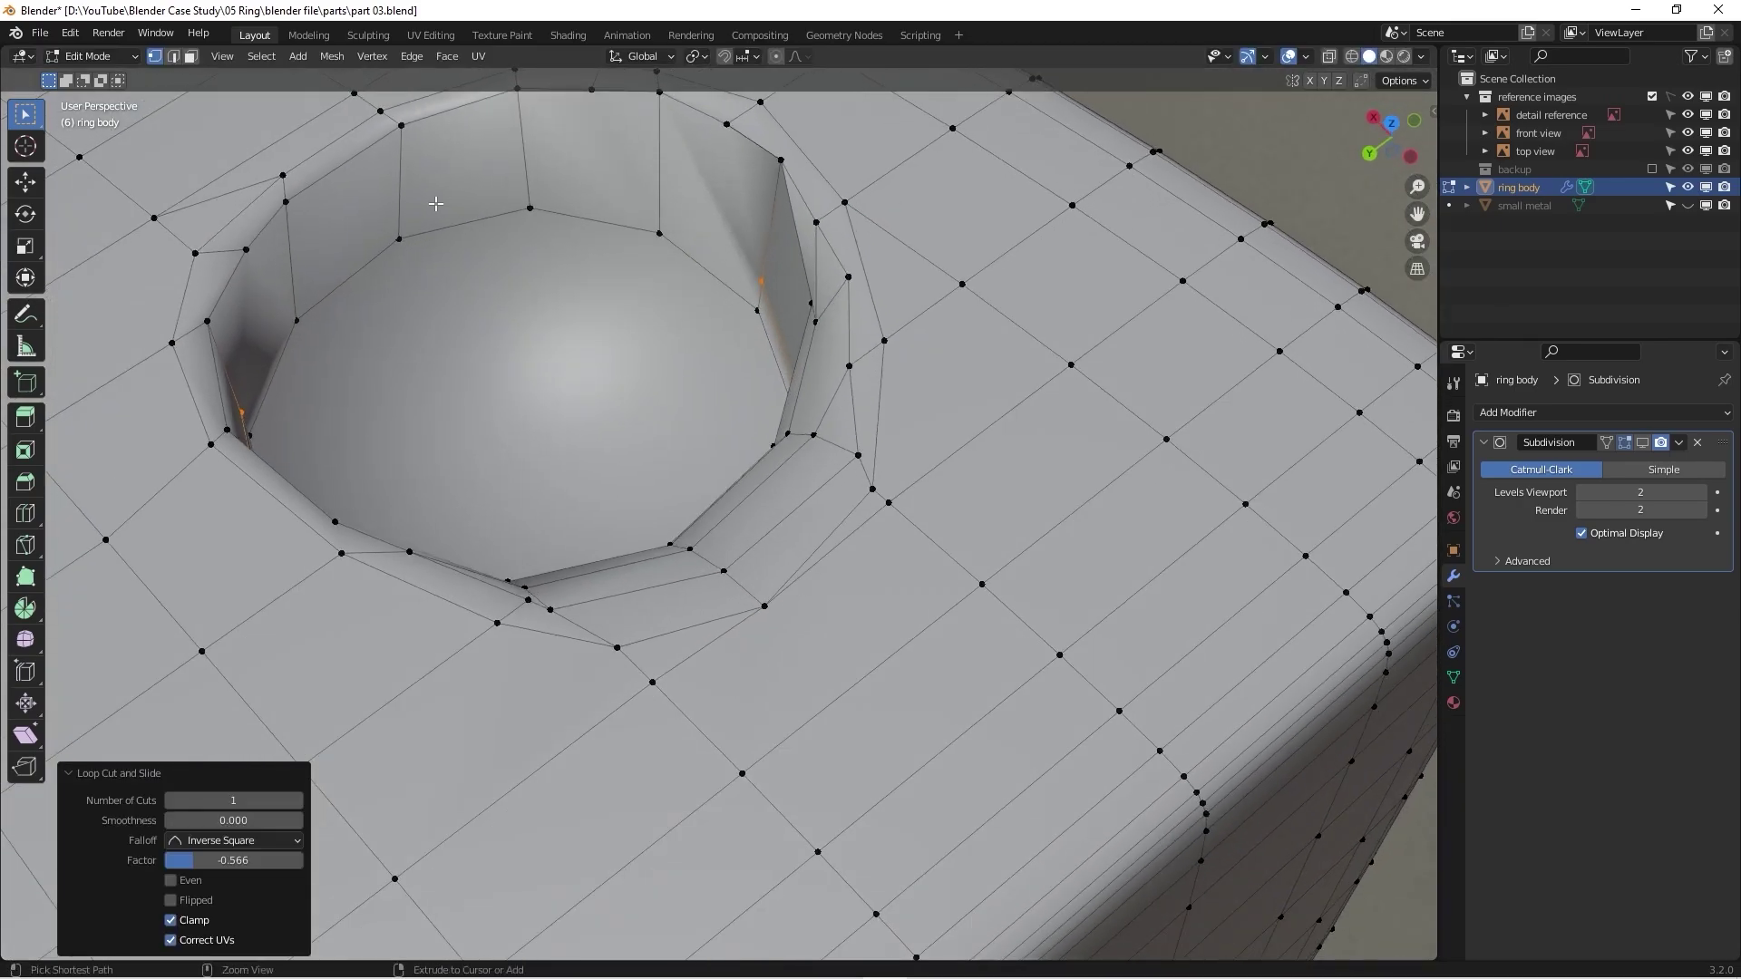
key("ctrl+r")
left_click(381, 215)
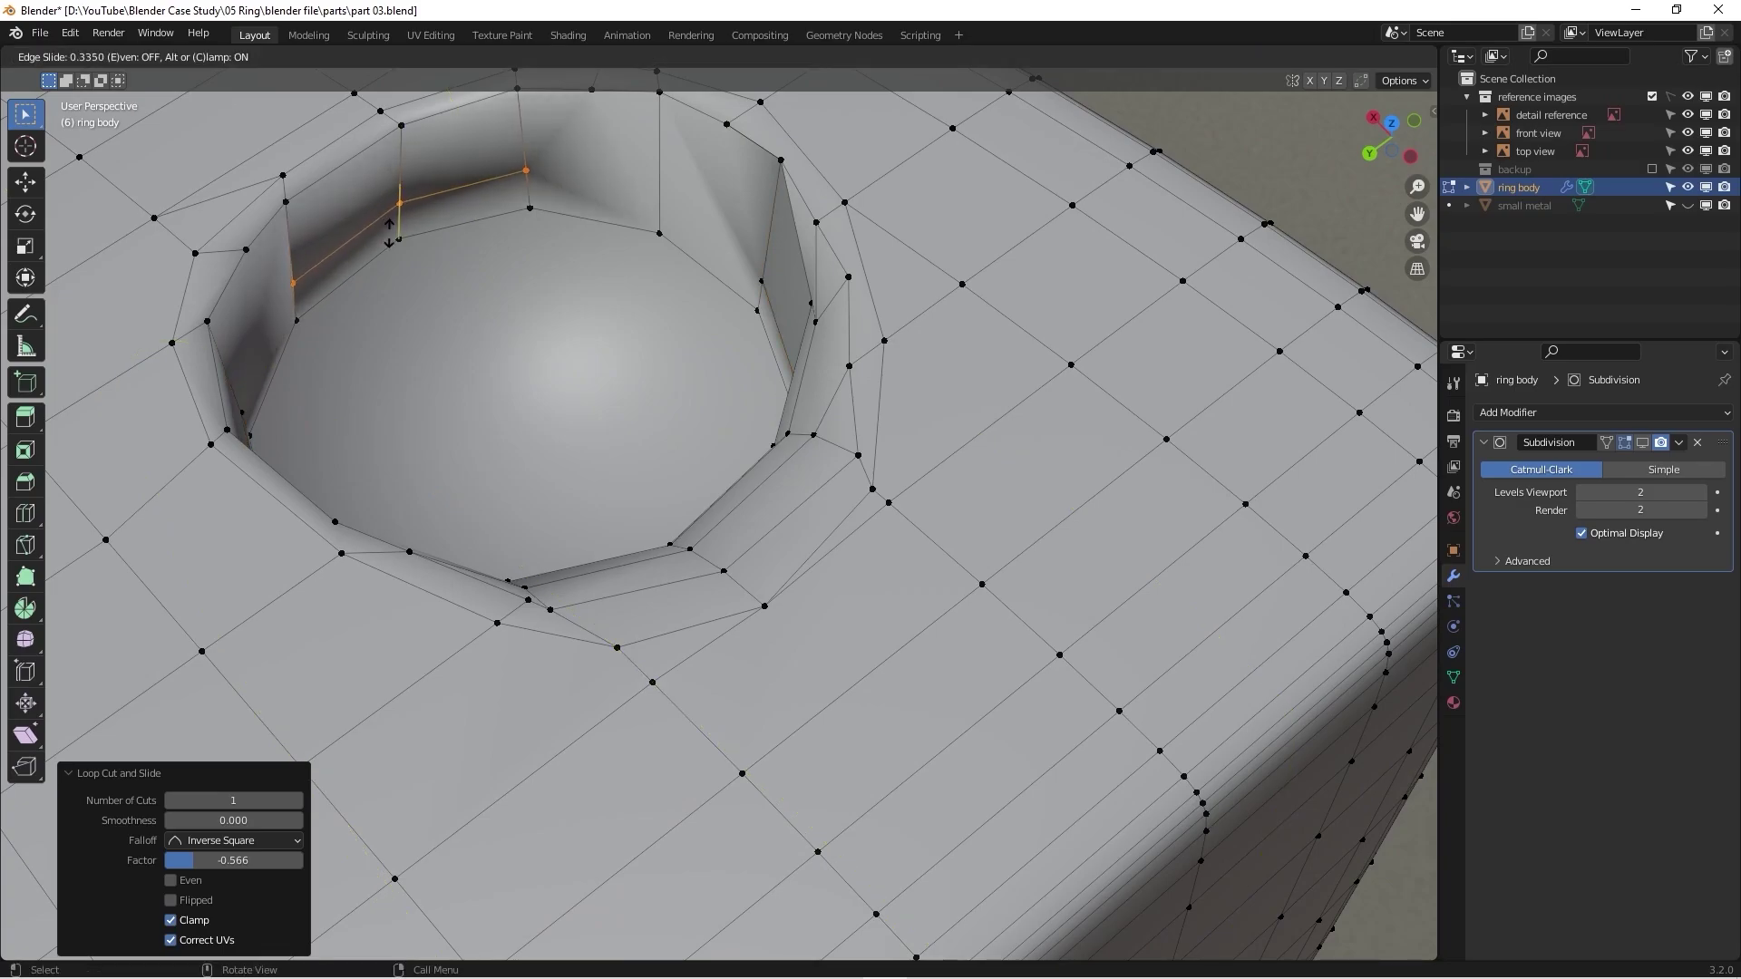
left_click(390, 231)
Step: Connect the end vertices of the two new wall cuts across the faces between them to close the loop around the recess
middle_click_drag(359, 276, 278, 267)
left_click(289, 265)
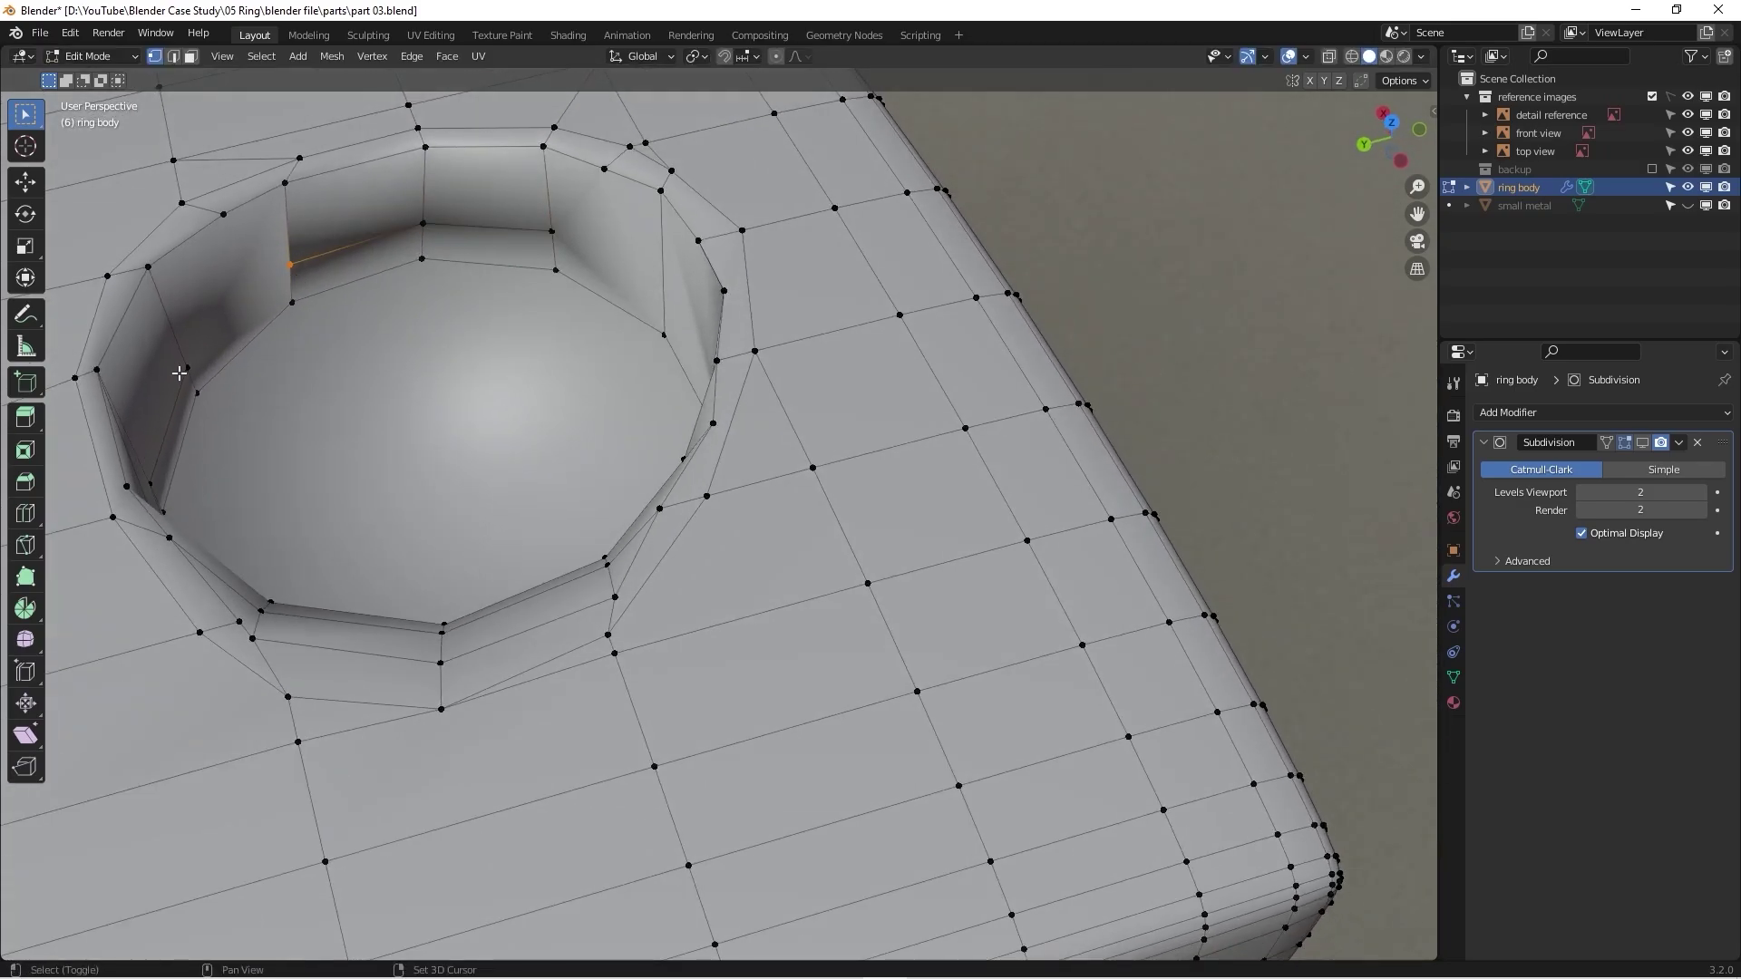
left_click(182, 364, "shift")
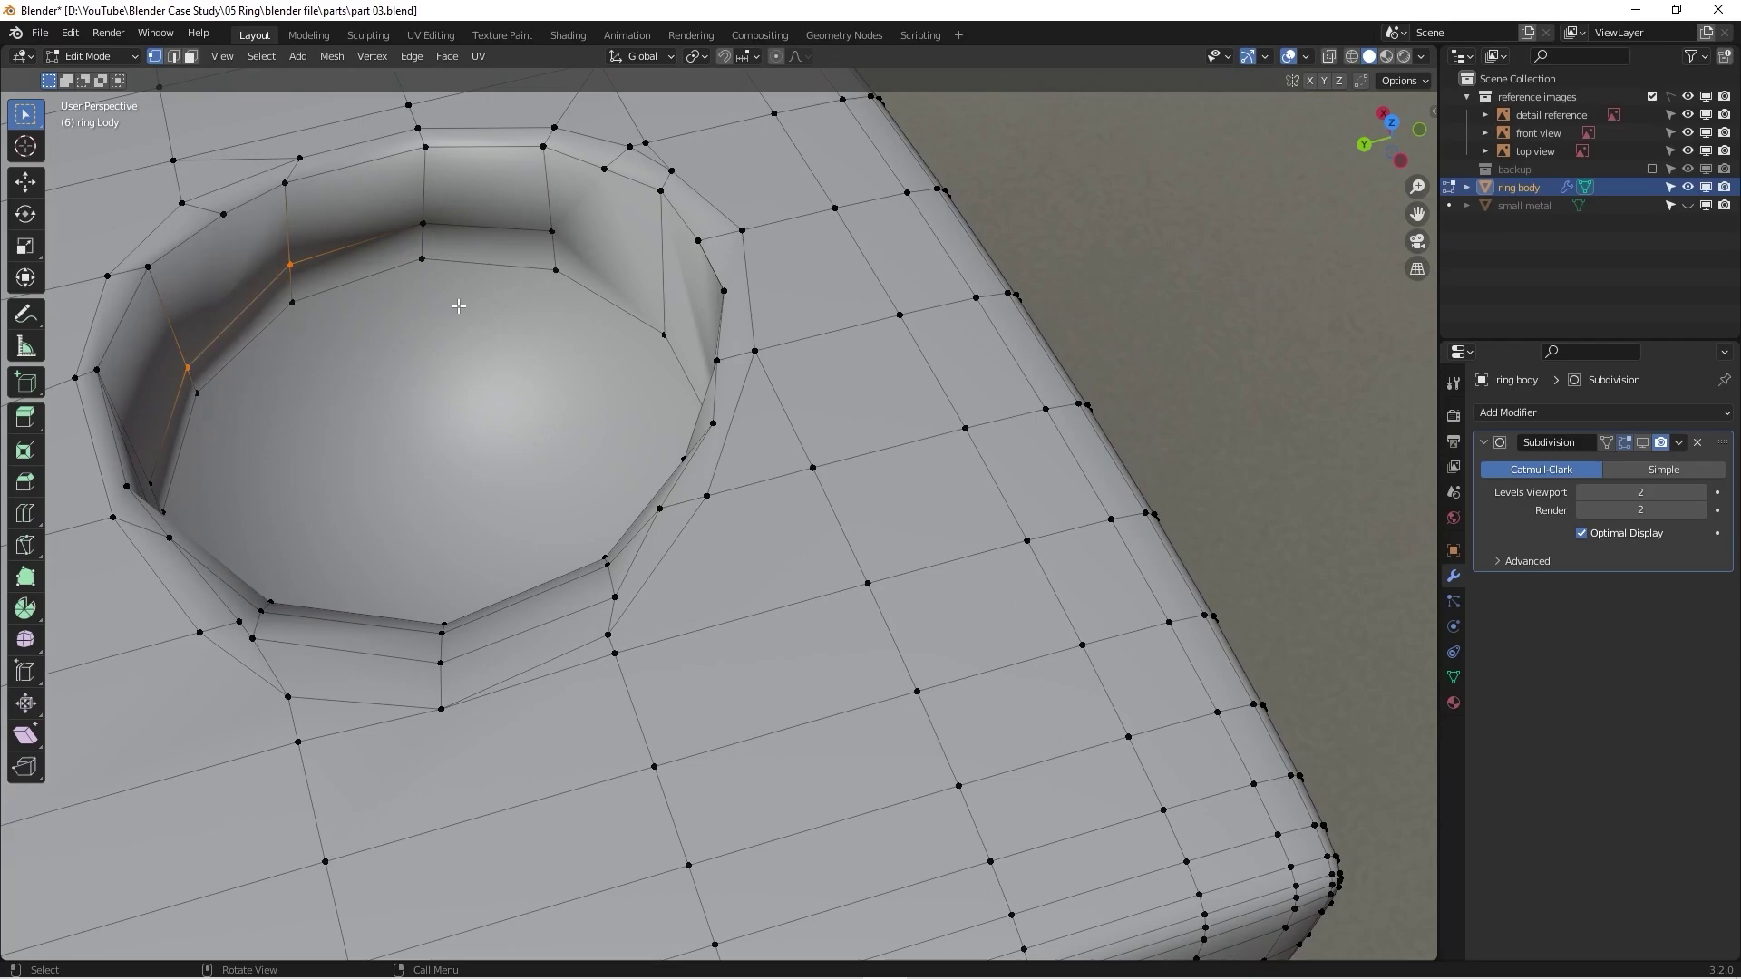
middle_click_drag(460, 308, 576, 275)
left_click_drag(490, 185, 529, 205)
middle_click_drag(528, 205, 740, 250)
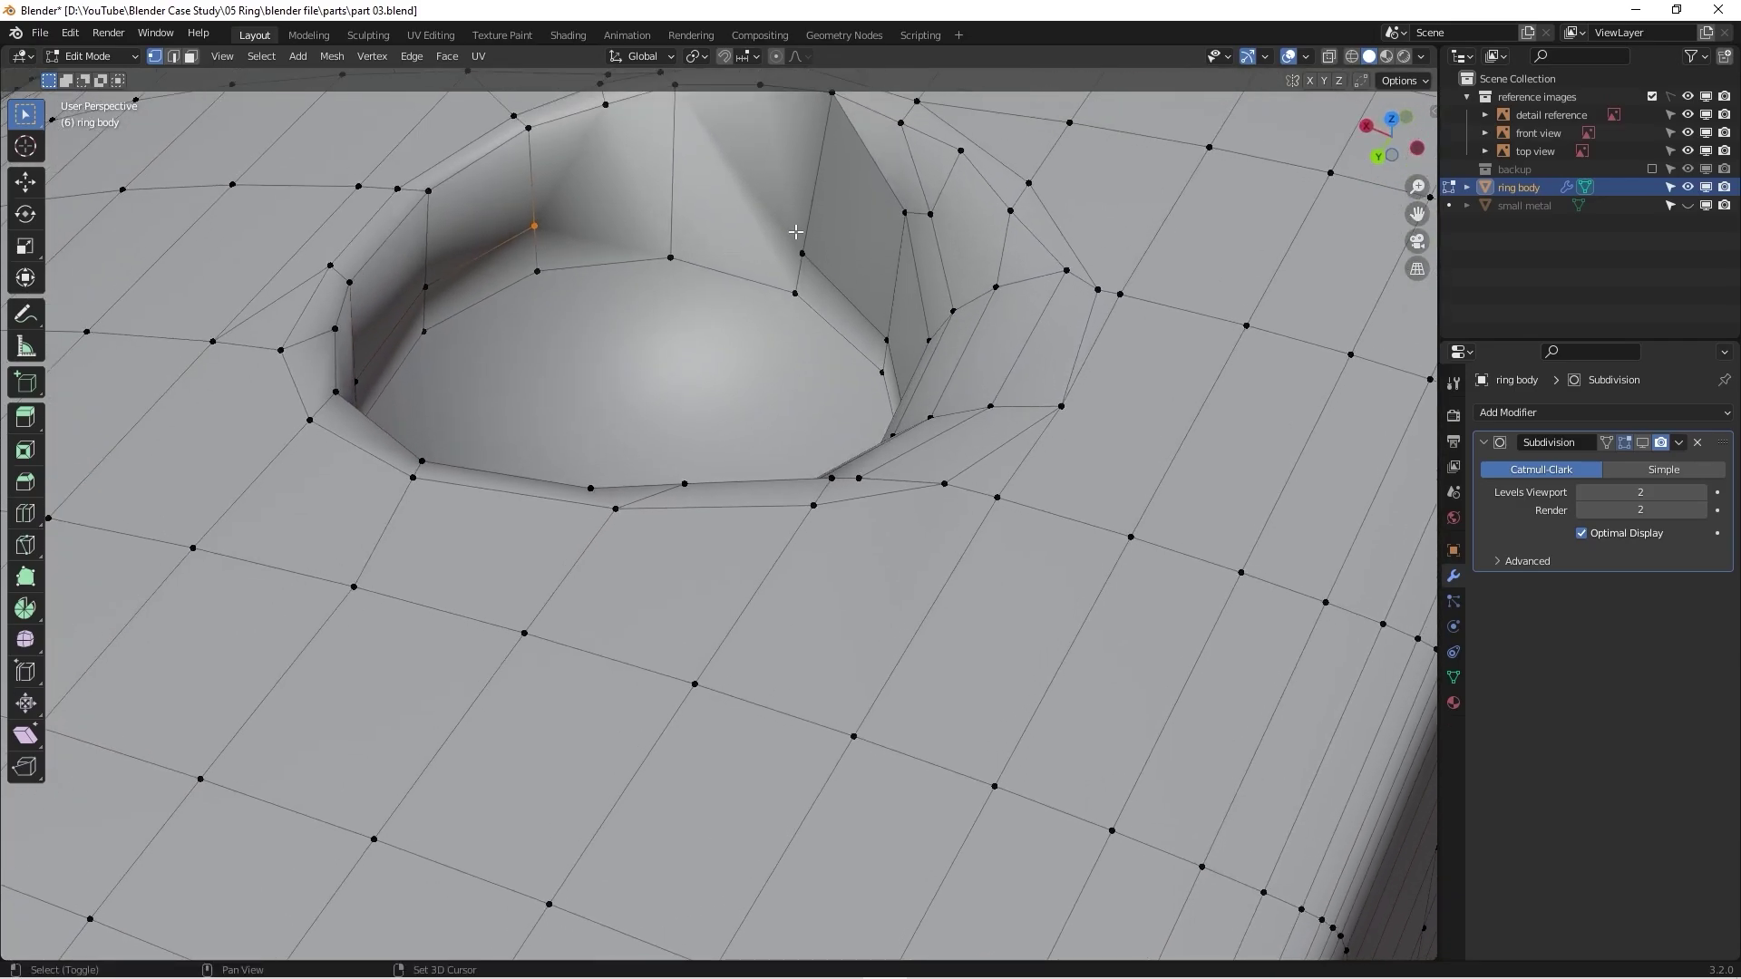
left_click(798, 248, "shift")
key("j")
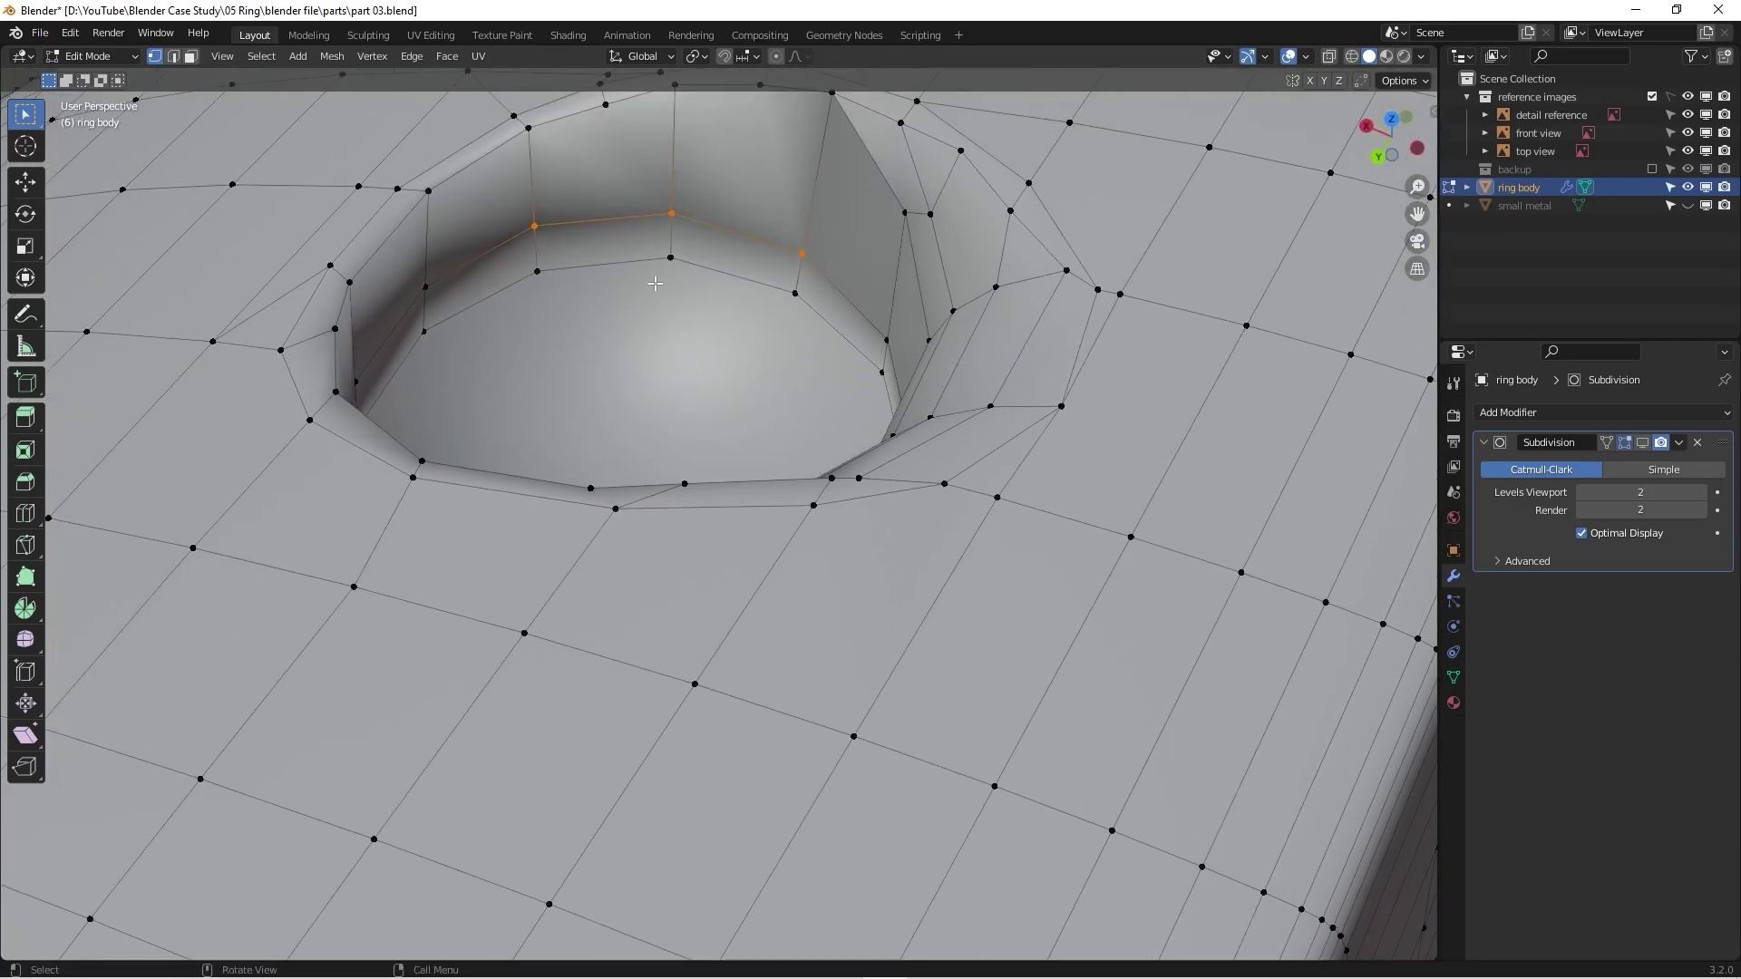
Step: Return to Object Mode with the Subdivision modifier displayed and examine the recess's shading from several angles
key("Tab")
scroll(660, 282, "down", 4)
middle_click_drag(665, 283, 731, 476)
scroll(731, 476, "up", 3)
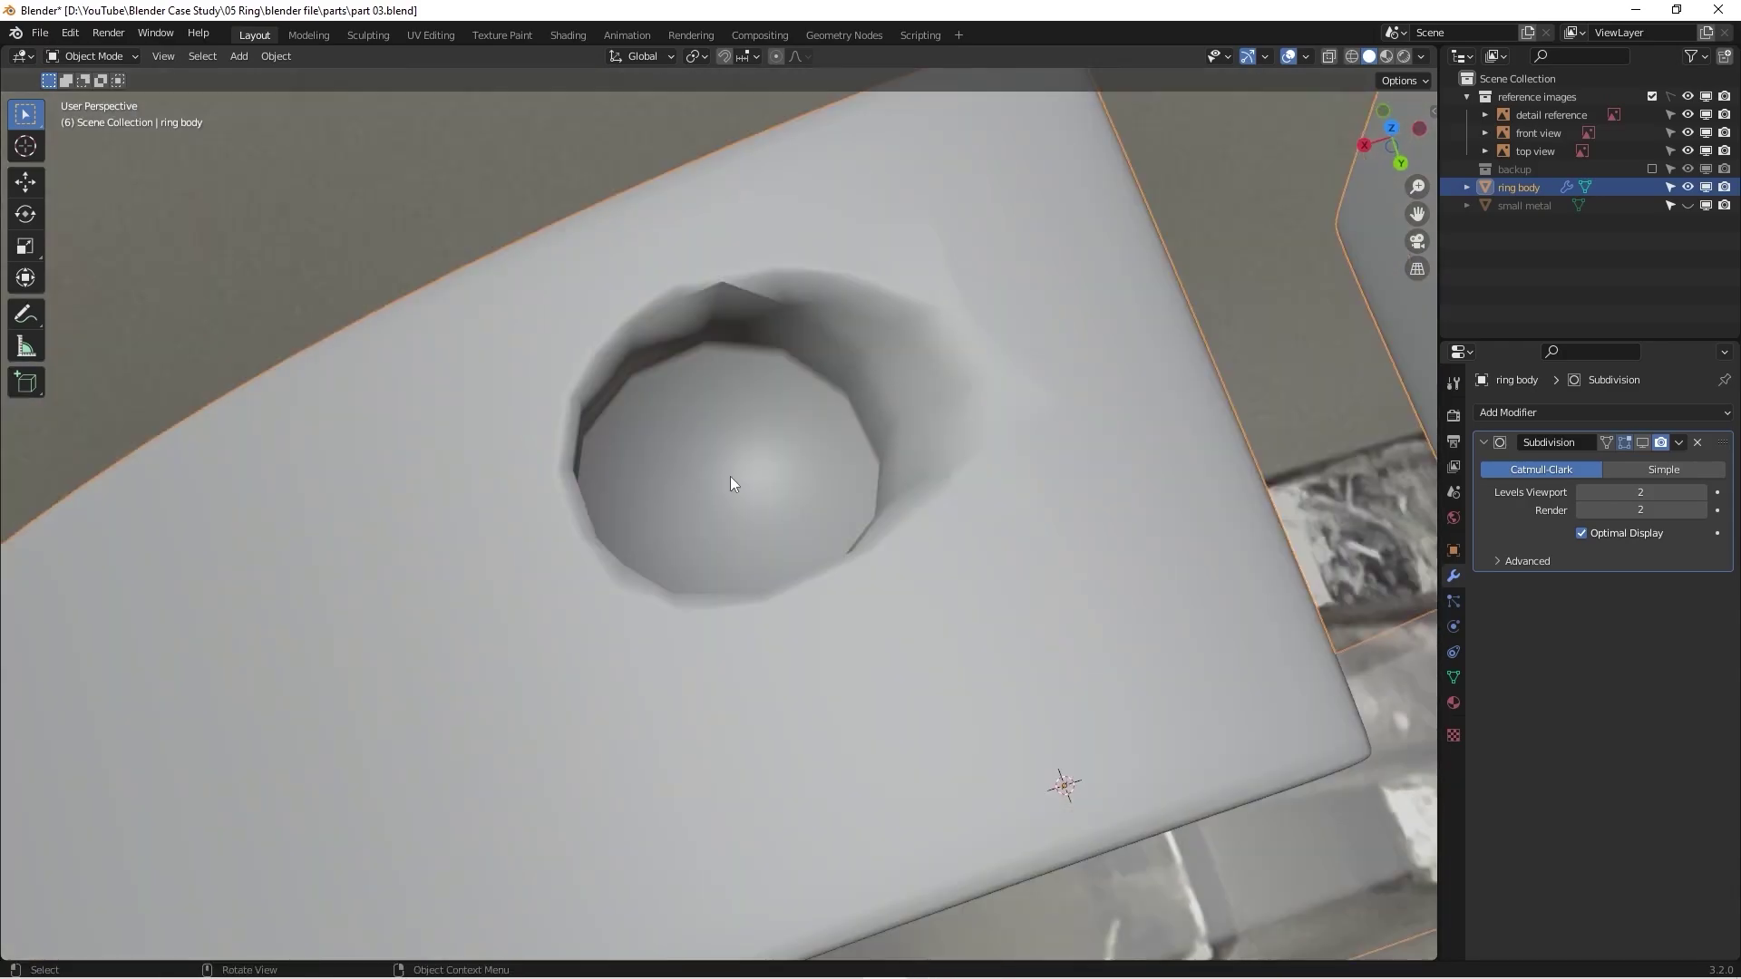
left_click(1642, 442)
middle_click_drag(961, 381, 916, 322)
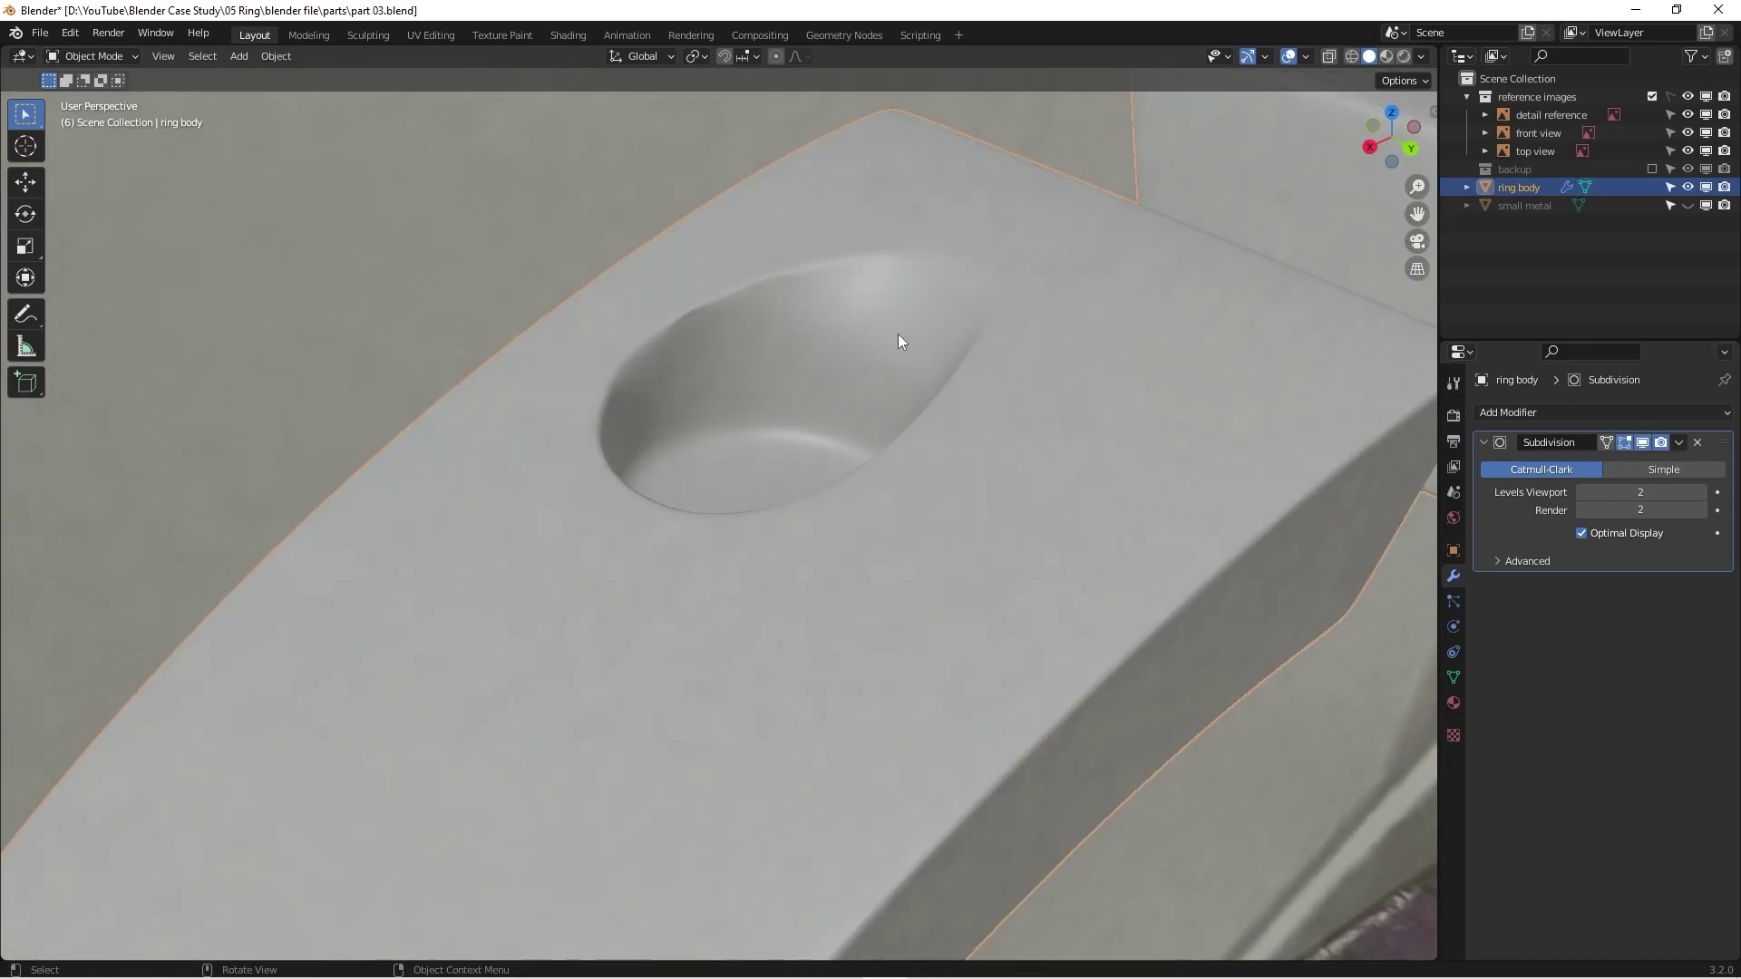
middle_click_drag(1107, 323, 1266, 291, "shift")
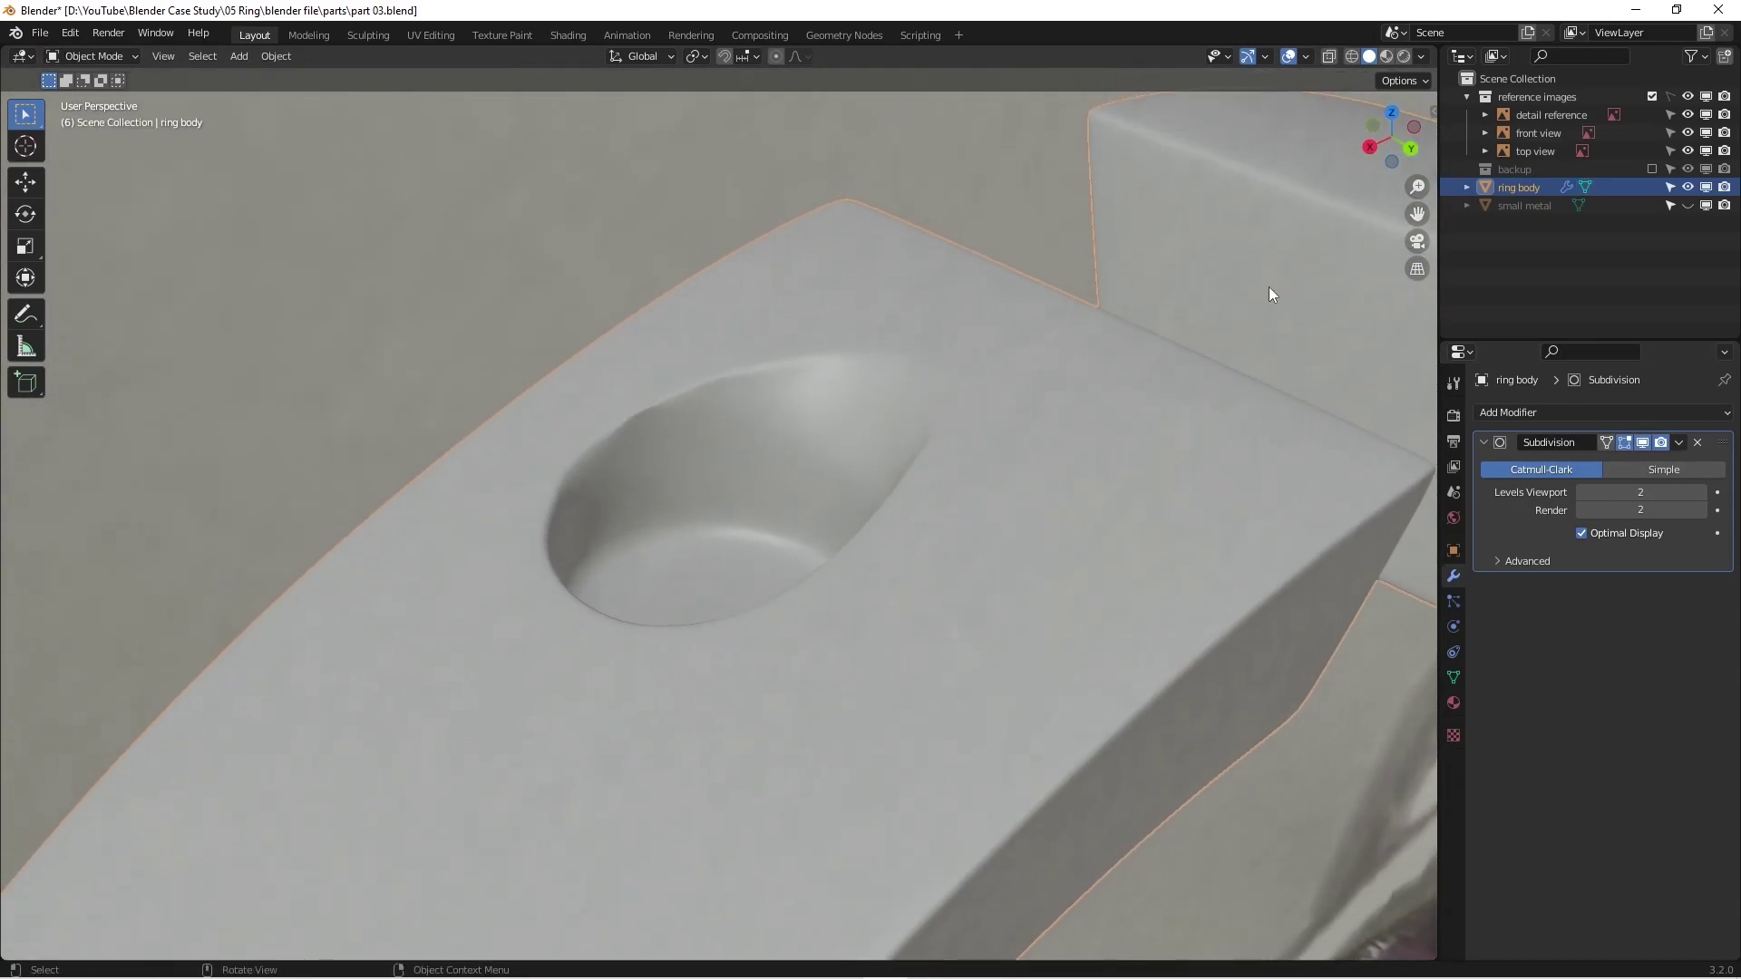
Step: Unhide the small metal object and add a level 2 Subdivision Surface modifier to it
left_click(1686, 205)
middle_click_drag(1043, 345, 763, 598)
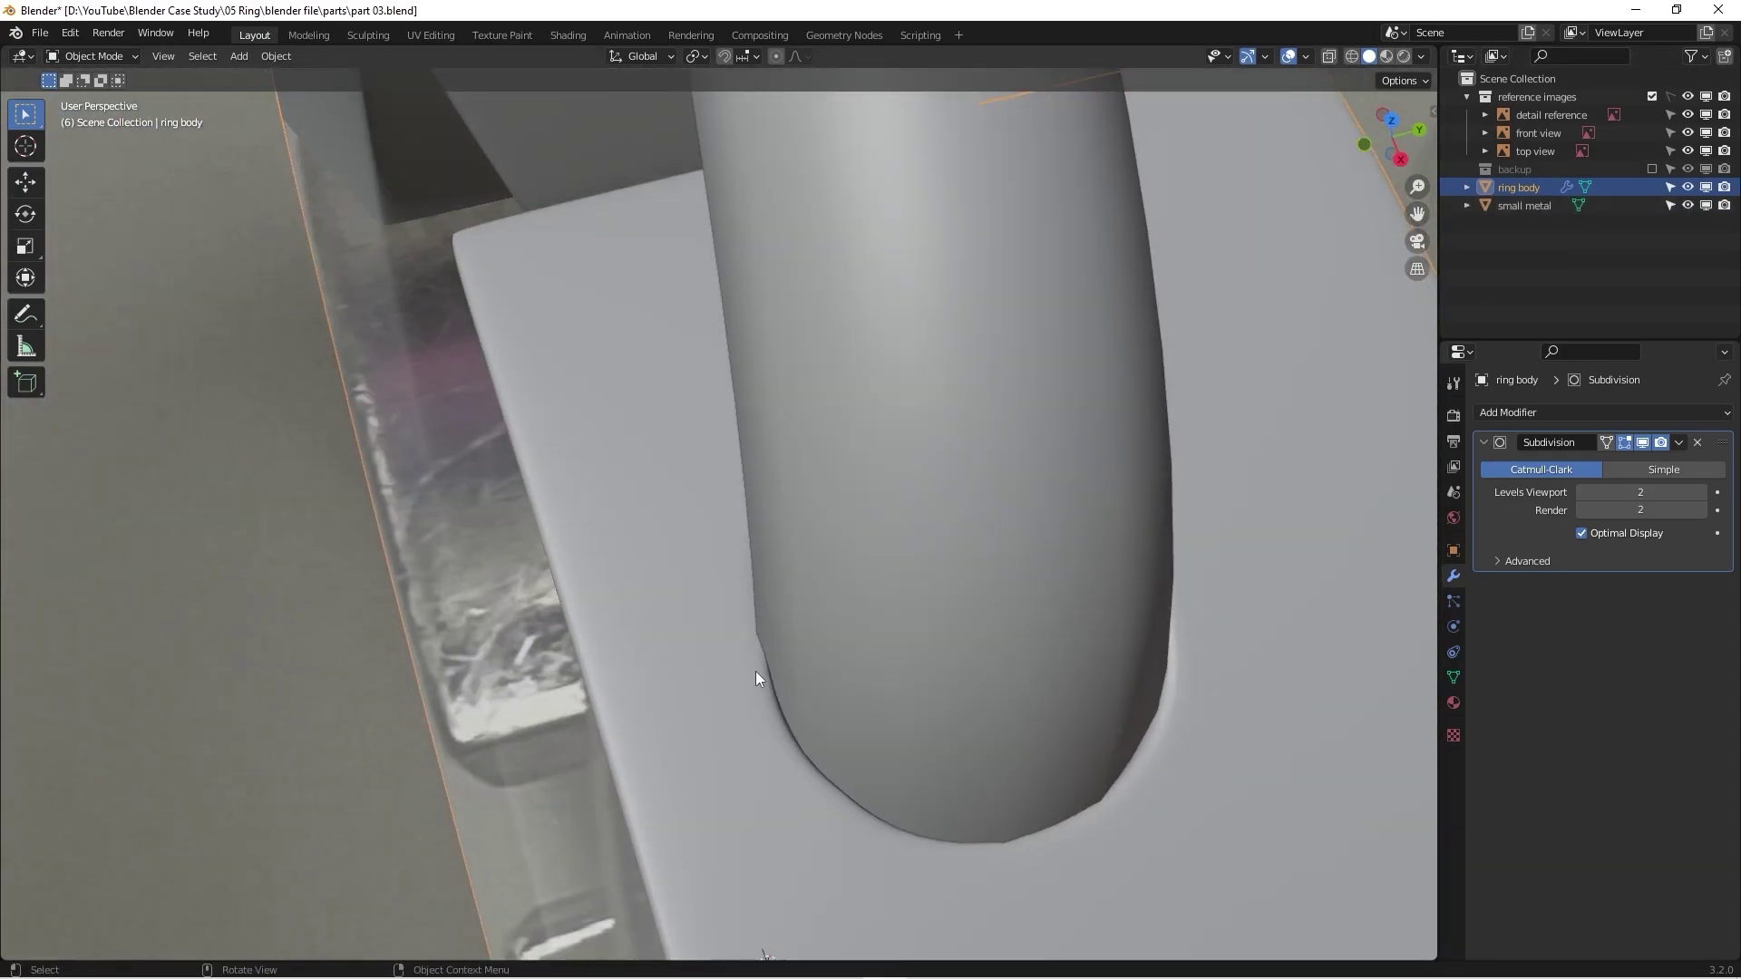
middle_click_drag(1104, 646, 845, 462)
left_click(908, 579)
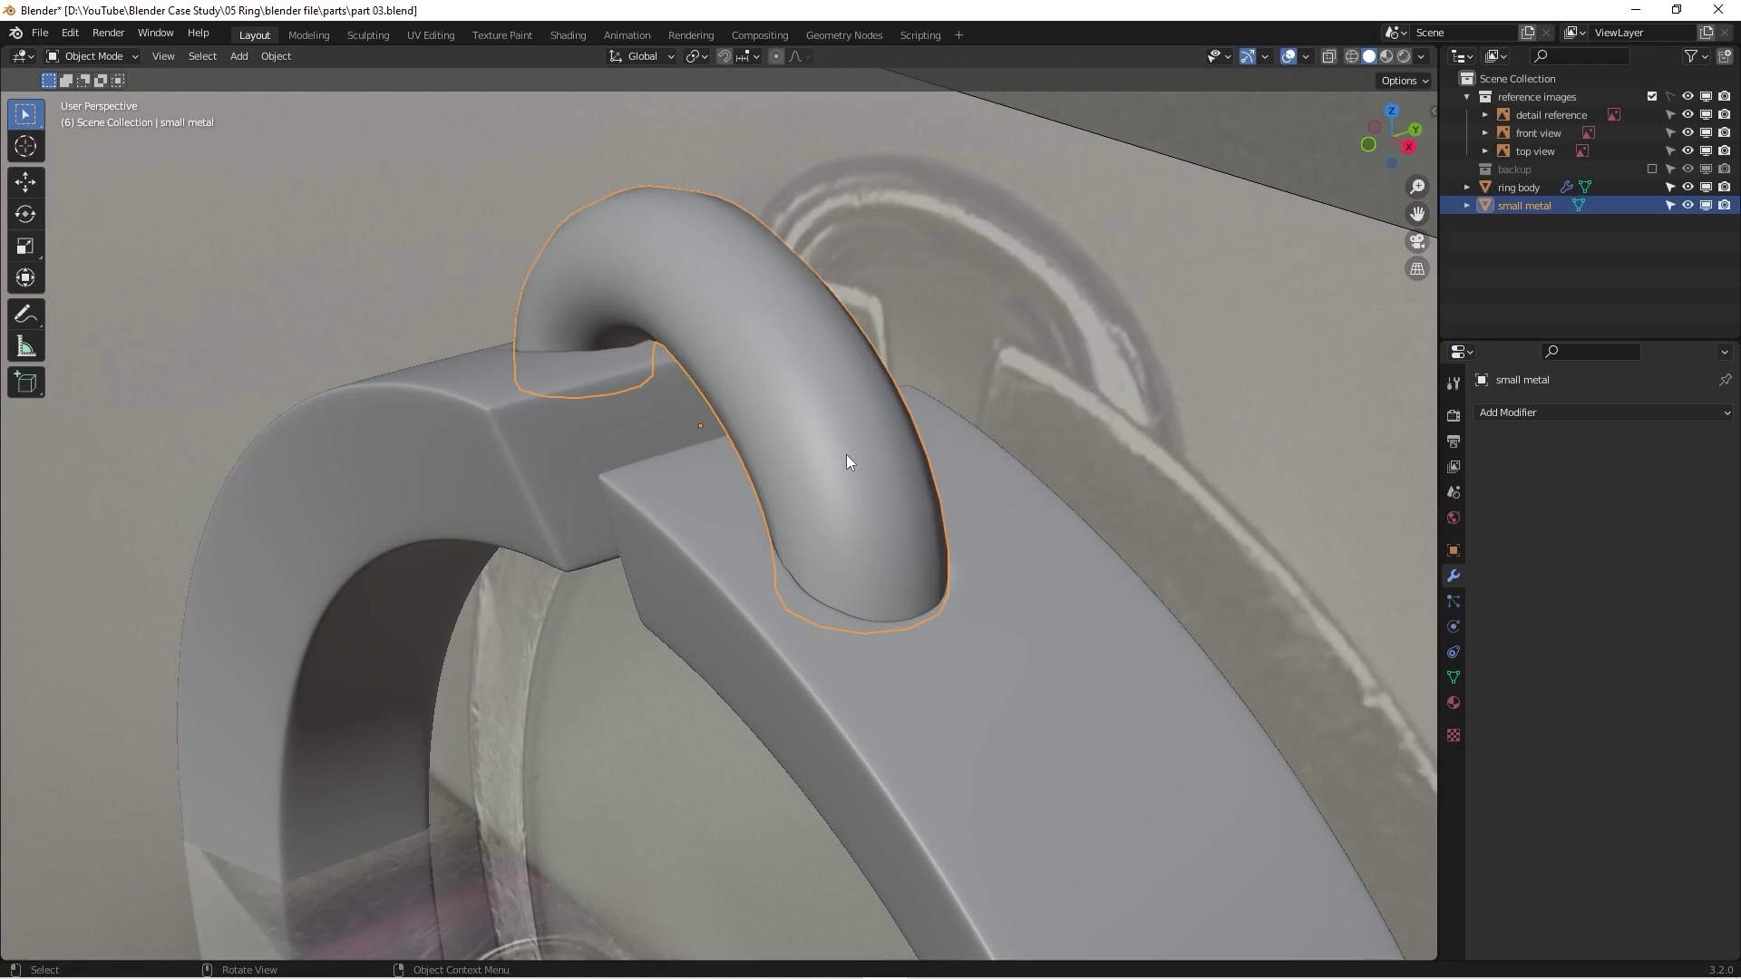
key("ctrl+2")
Step: Examine how the small metal's end fits the ring body's recess, including the ring body's mesh around the rim
middle_click_drag(854, 553, 781, 575)
left_click(995, 555)
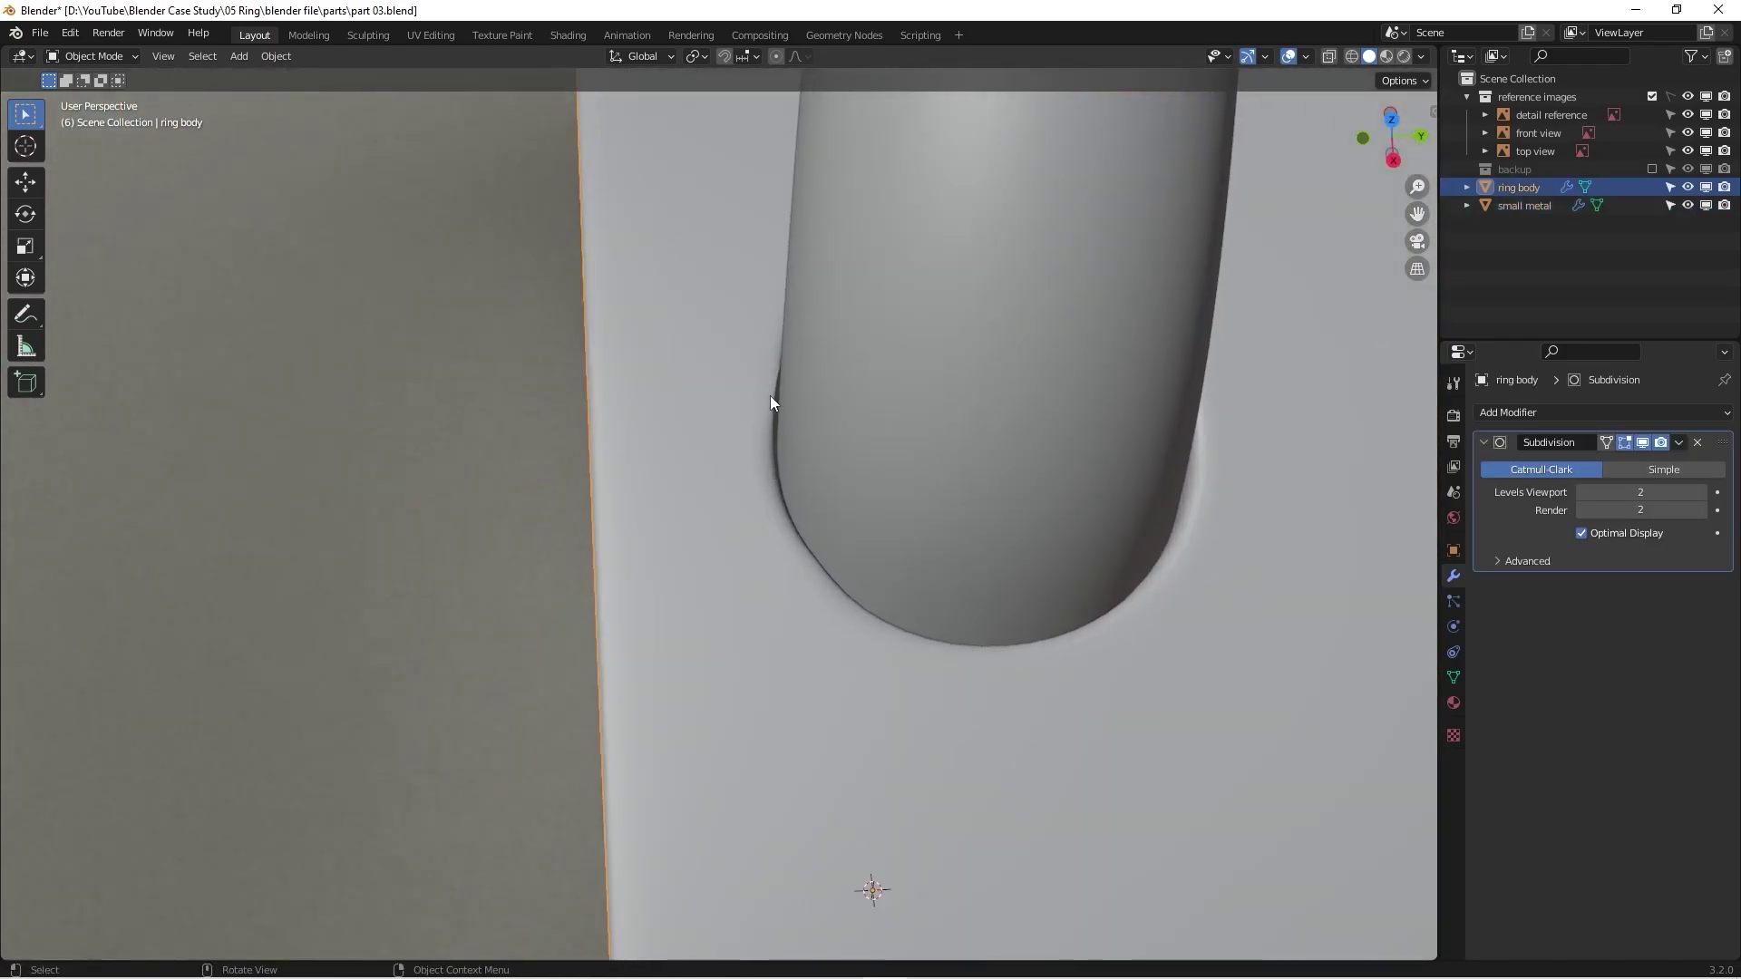
middle_click_drag(1134, 503, 1267, 641)
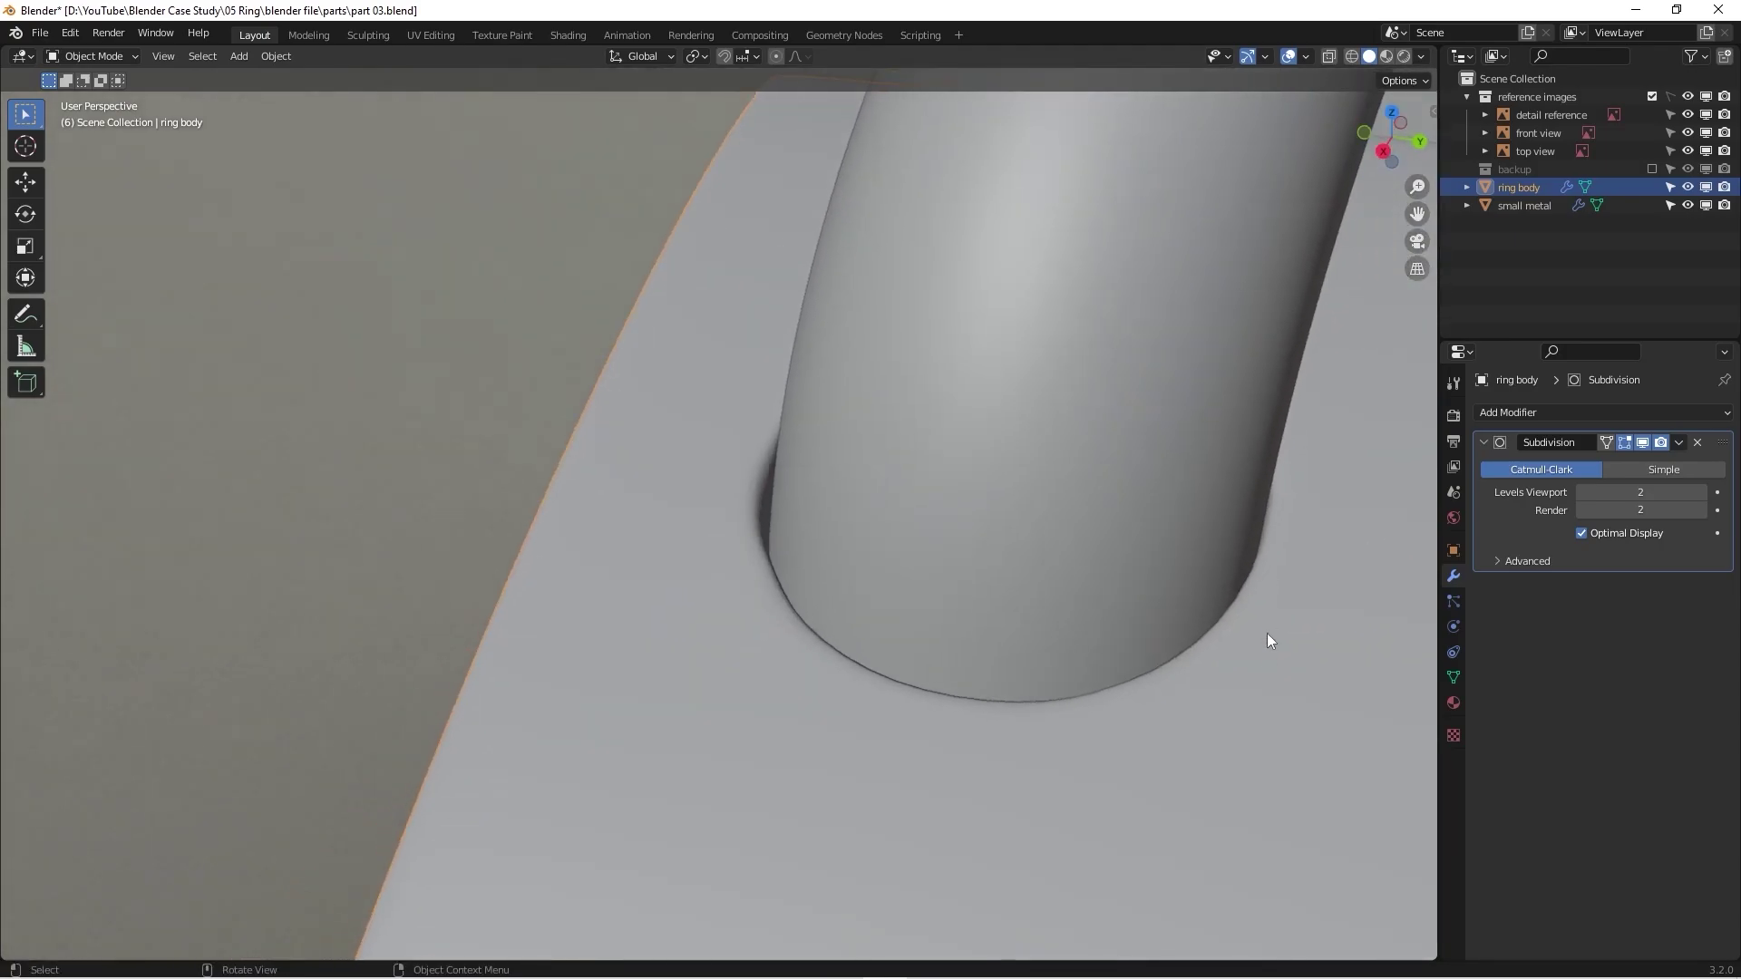
key("Tab")
scroll(1213, 674, "down", 3)
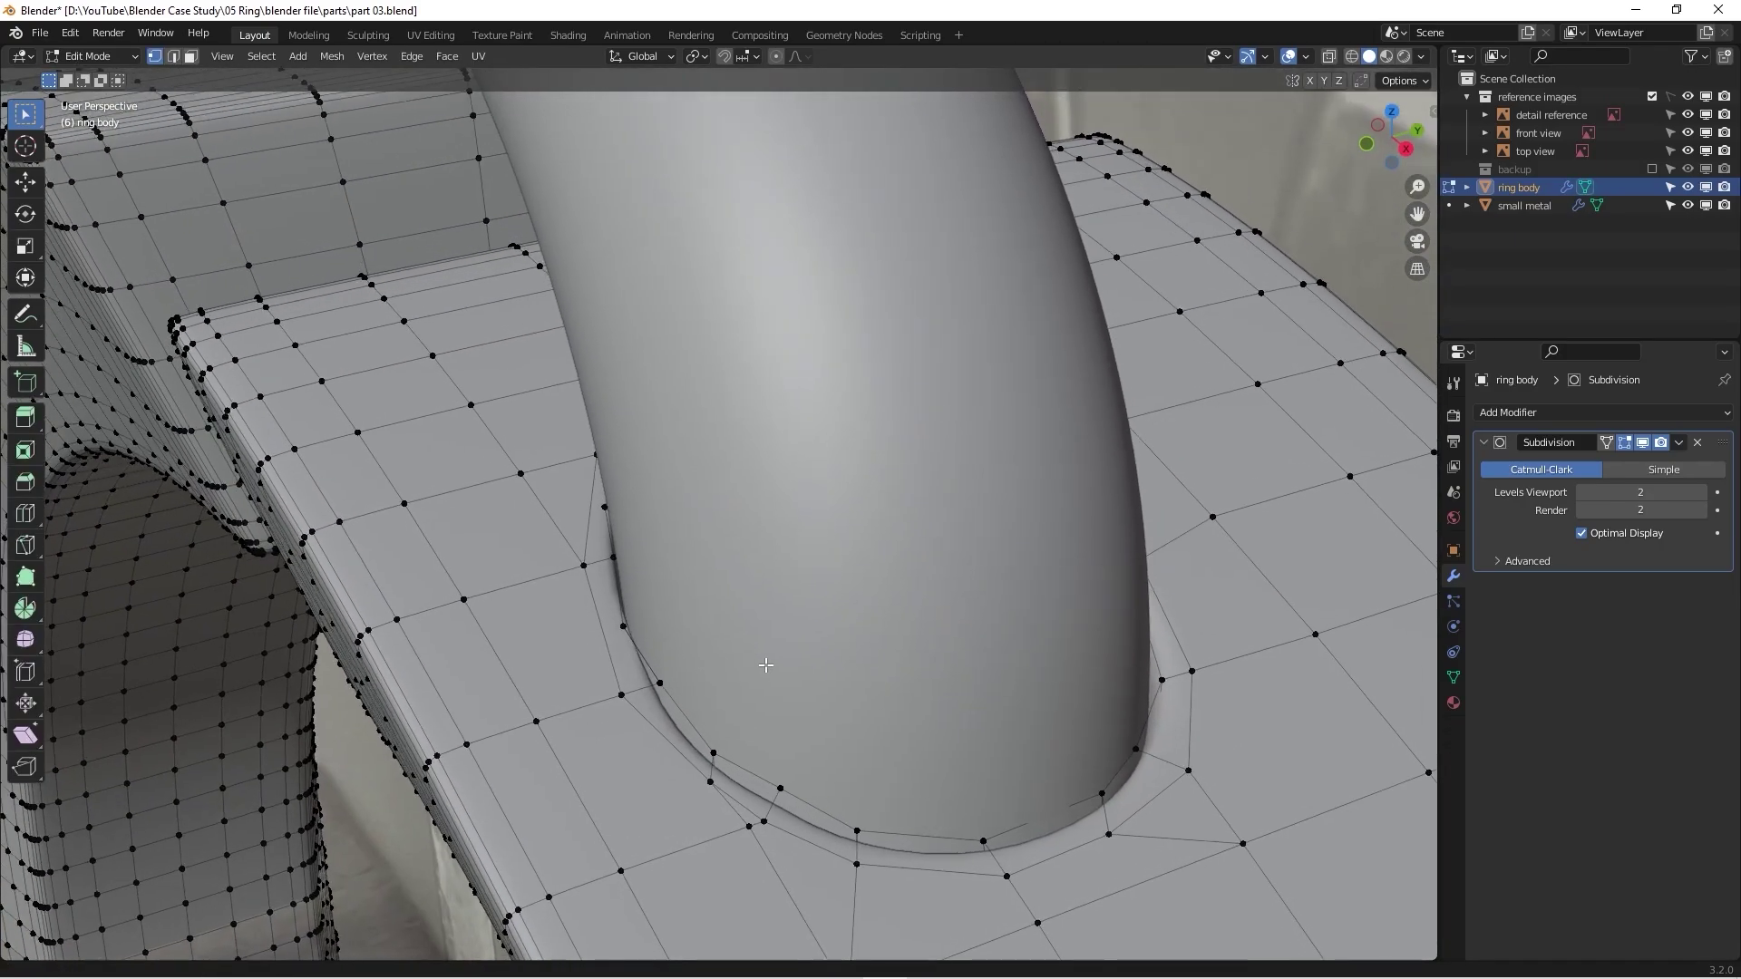
scroll(766, 669, "up", 4)
Step: Hide the small metal object, select the inner rim corner vertex and turn off the ring body's subdivision display
left_click(1687, 205)
middle_click_drag(544, 671, 823, 594)
left_click(641, 720)
left_click(1642, 442)
middle_click_drag(689, 634, 661, 707)
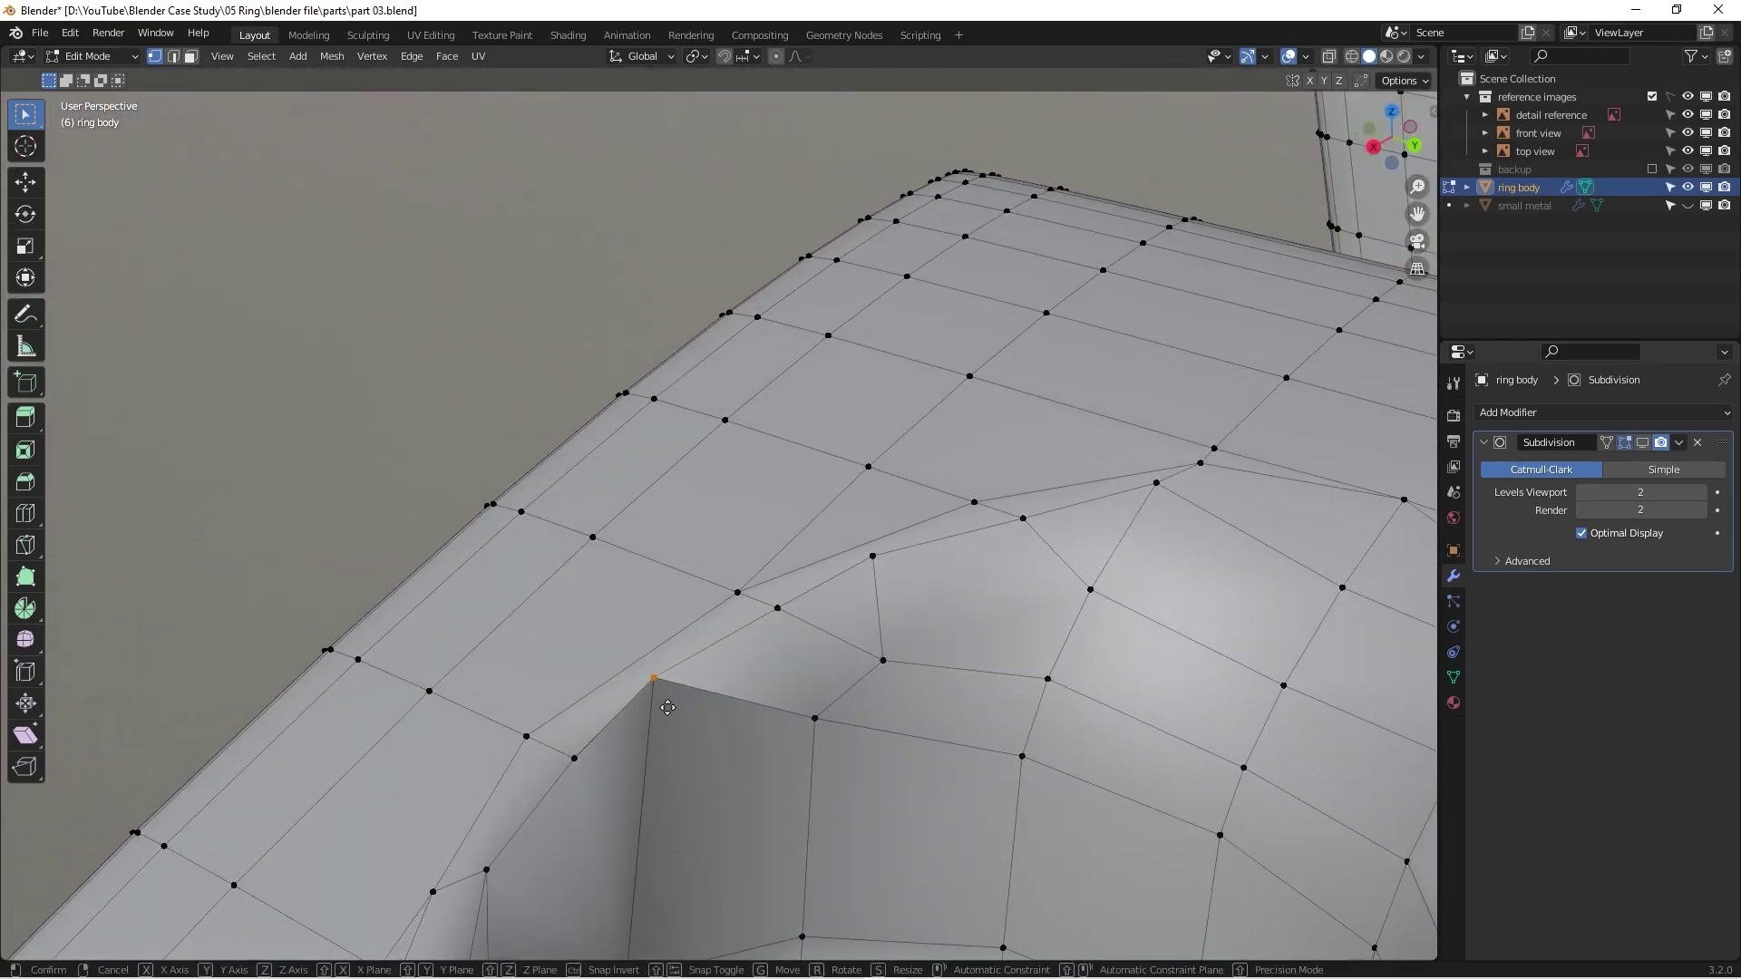
key("shift+v")
right_click(721, 694)
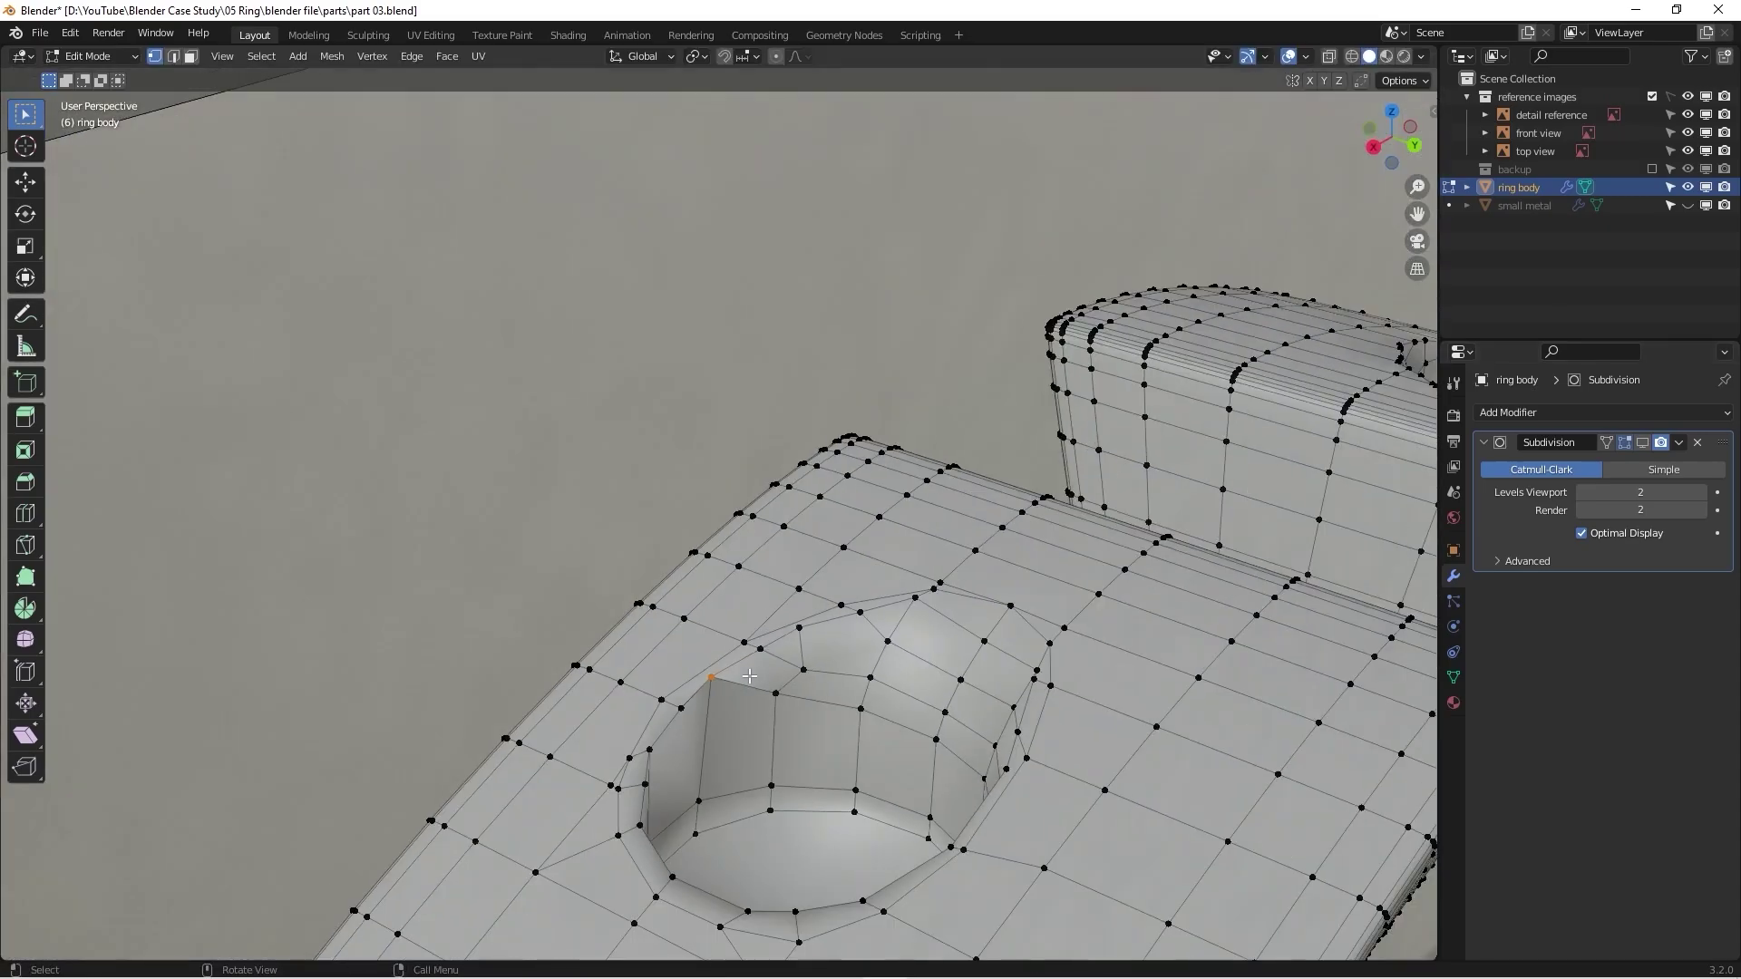
Step: Select the whole ring body mesh and merge its vertices by distance at 0.0001 m
middle_click_drag(721, 694, 729, 553)
scroll(875, 555, "up", 2)
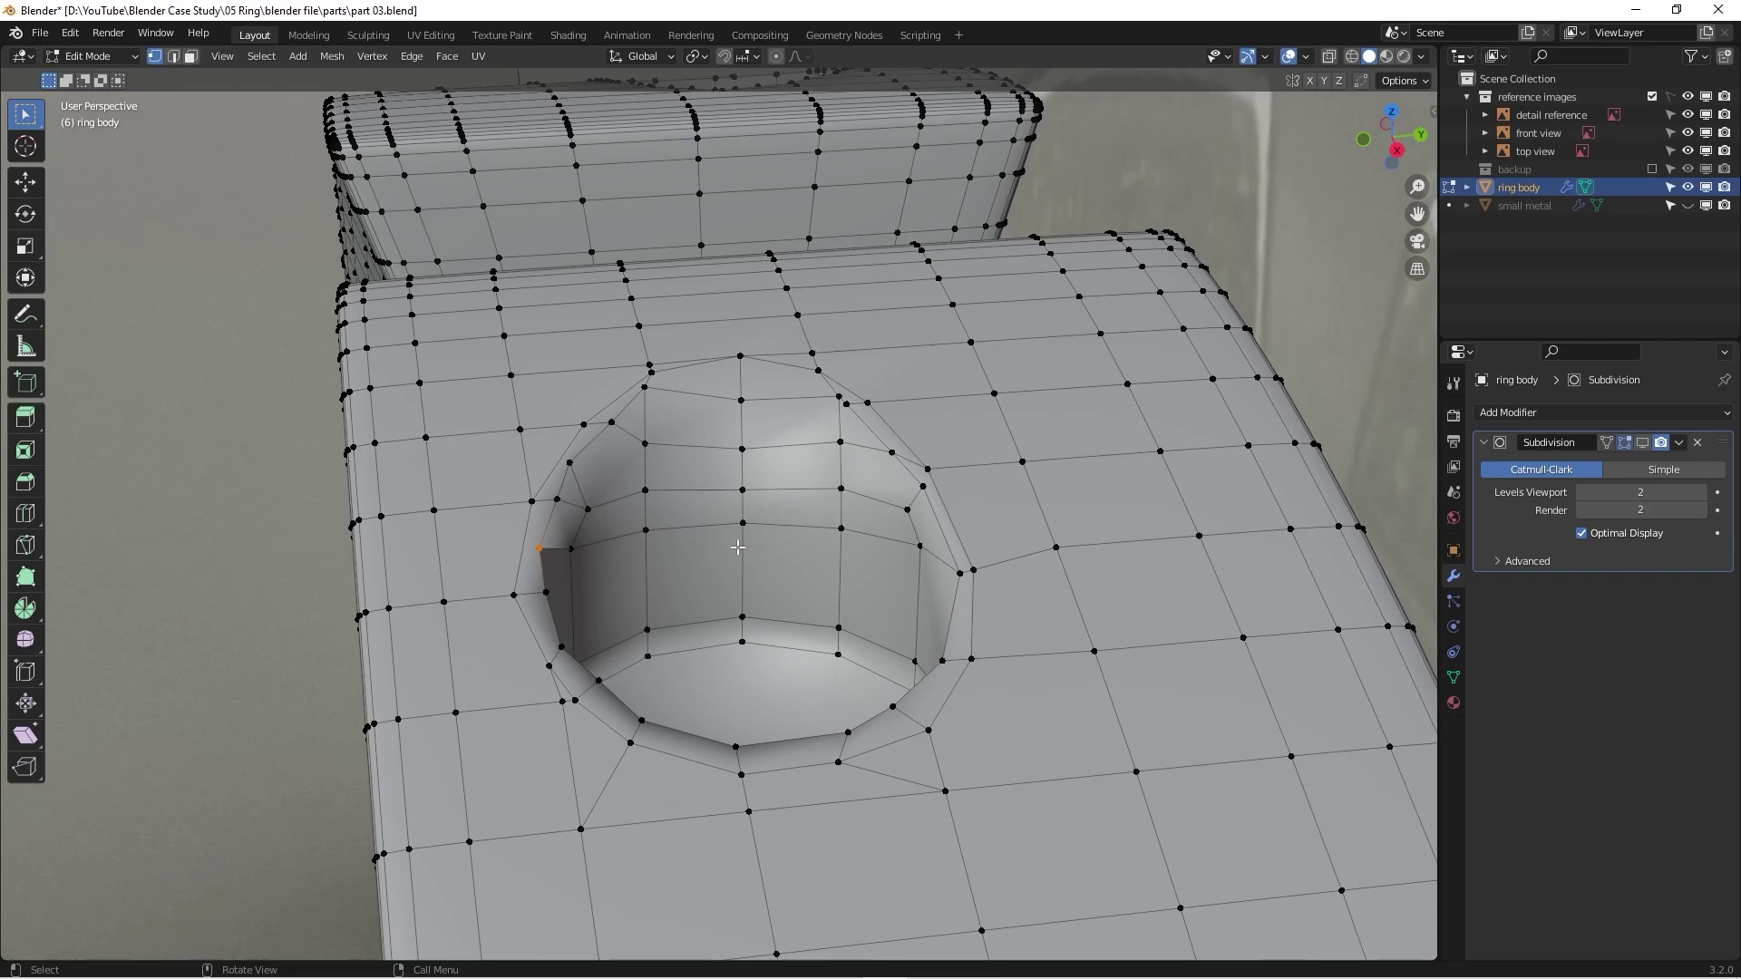
key("a")
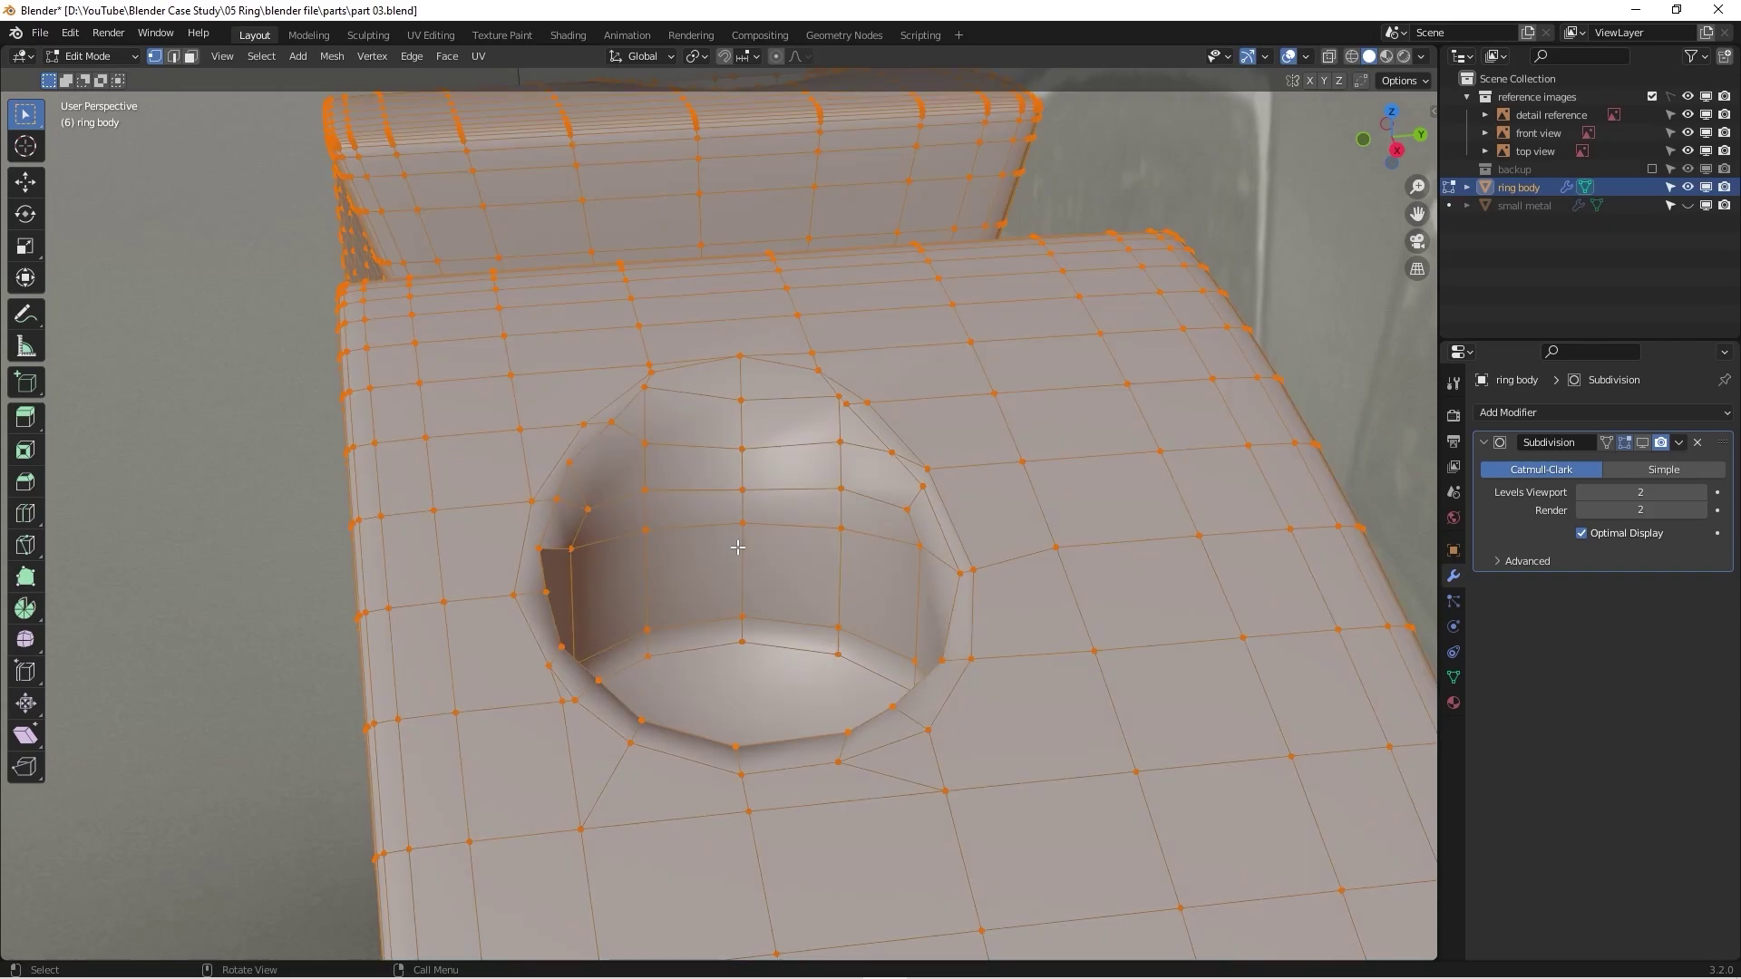
scroll(577, 561, "up", 1)
key("m")
key("b")
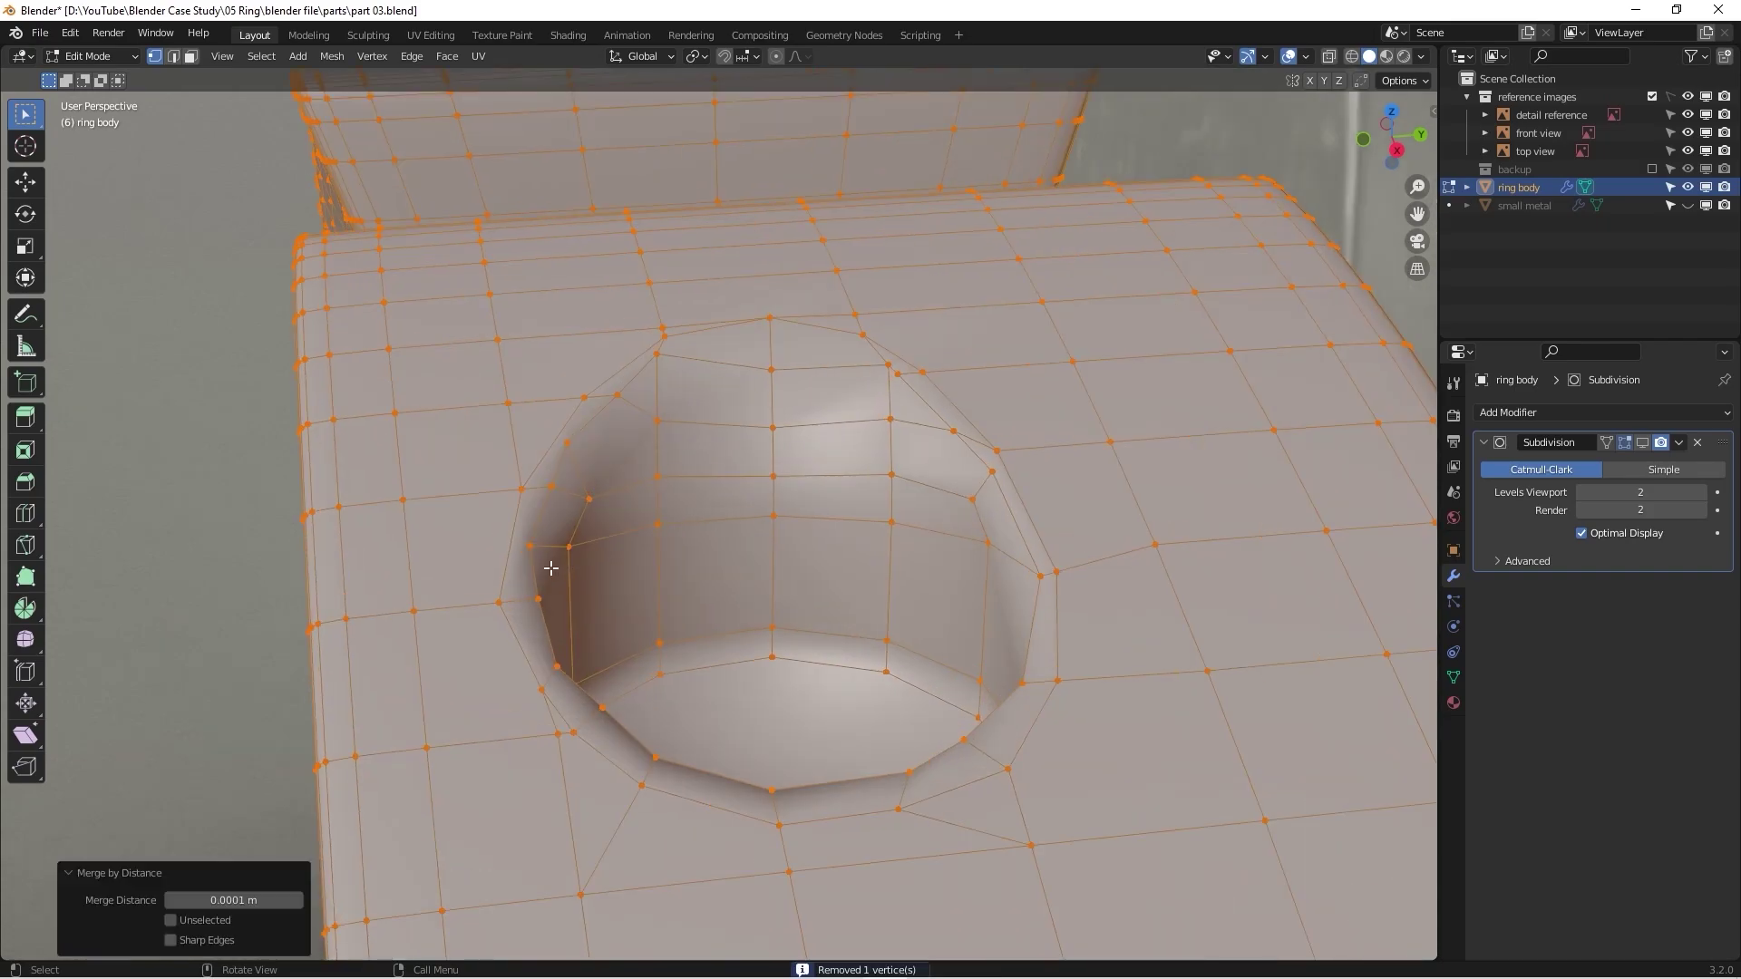
Step: Clear the selection, select only the inner rim corner vertex and check its position in top view
scroll(551, 567, "down", 2)
scroll(572, 578, "up", 3)
middle_click_drag(551, 567, 622, 622)
key("alt+a")
scroll(602, 575, "down", 2)
scroll(540, 594, "up", 3)
key("b")
key("Escape")
key("KP_7")
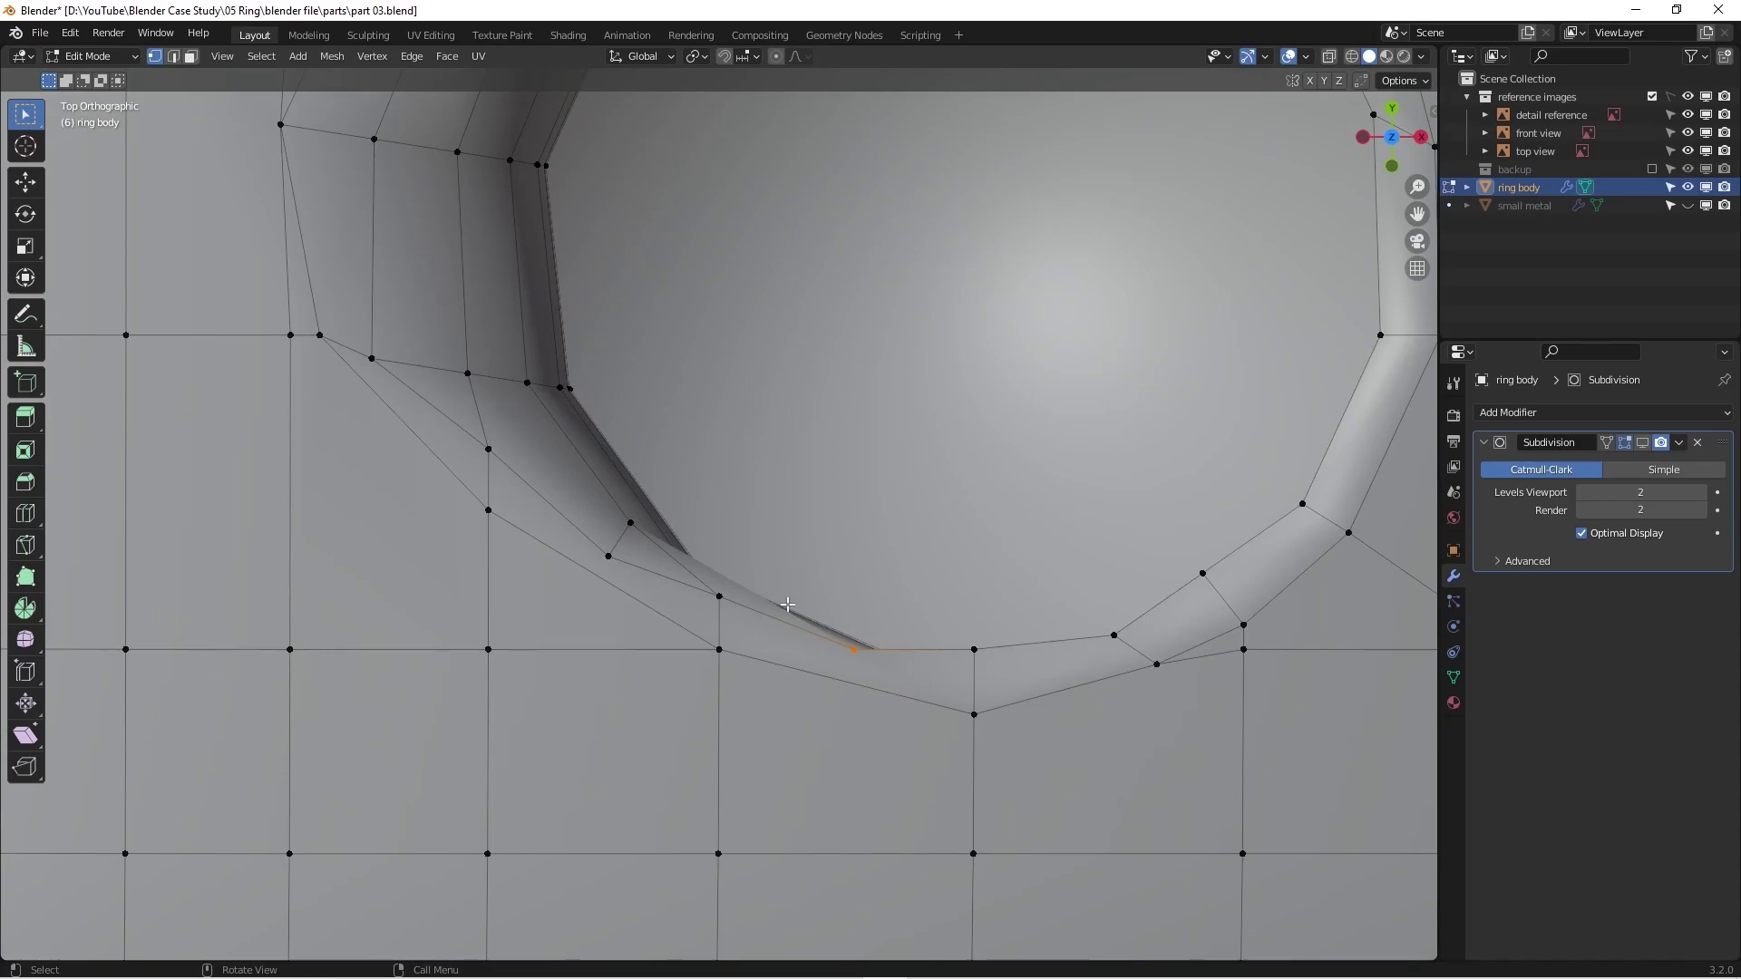
Step: Slide the inner rim corner vertex along its adjoining edges, using factors of about 0.145 and 0.221
middle_click_drag(844, 642, 673, 497)
key("shift+v")
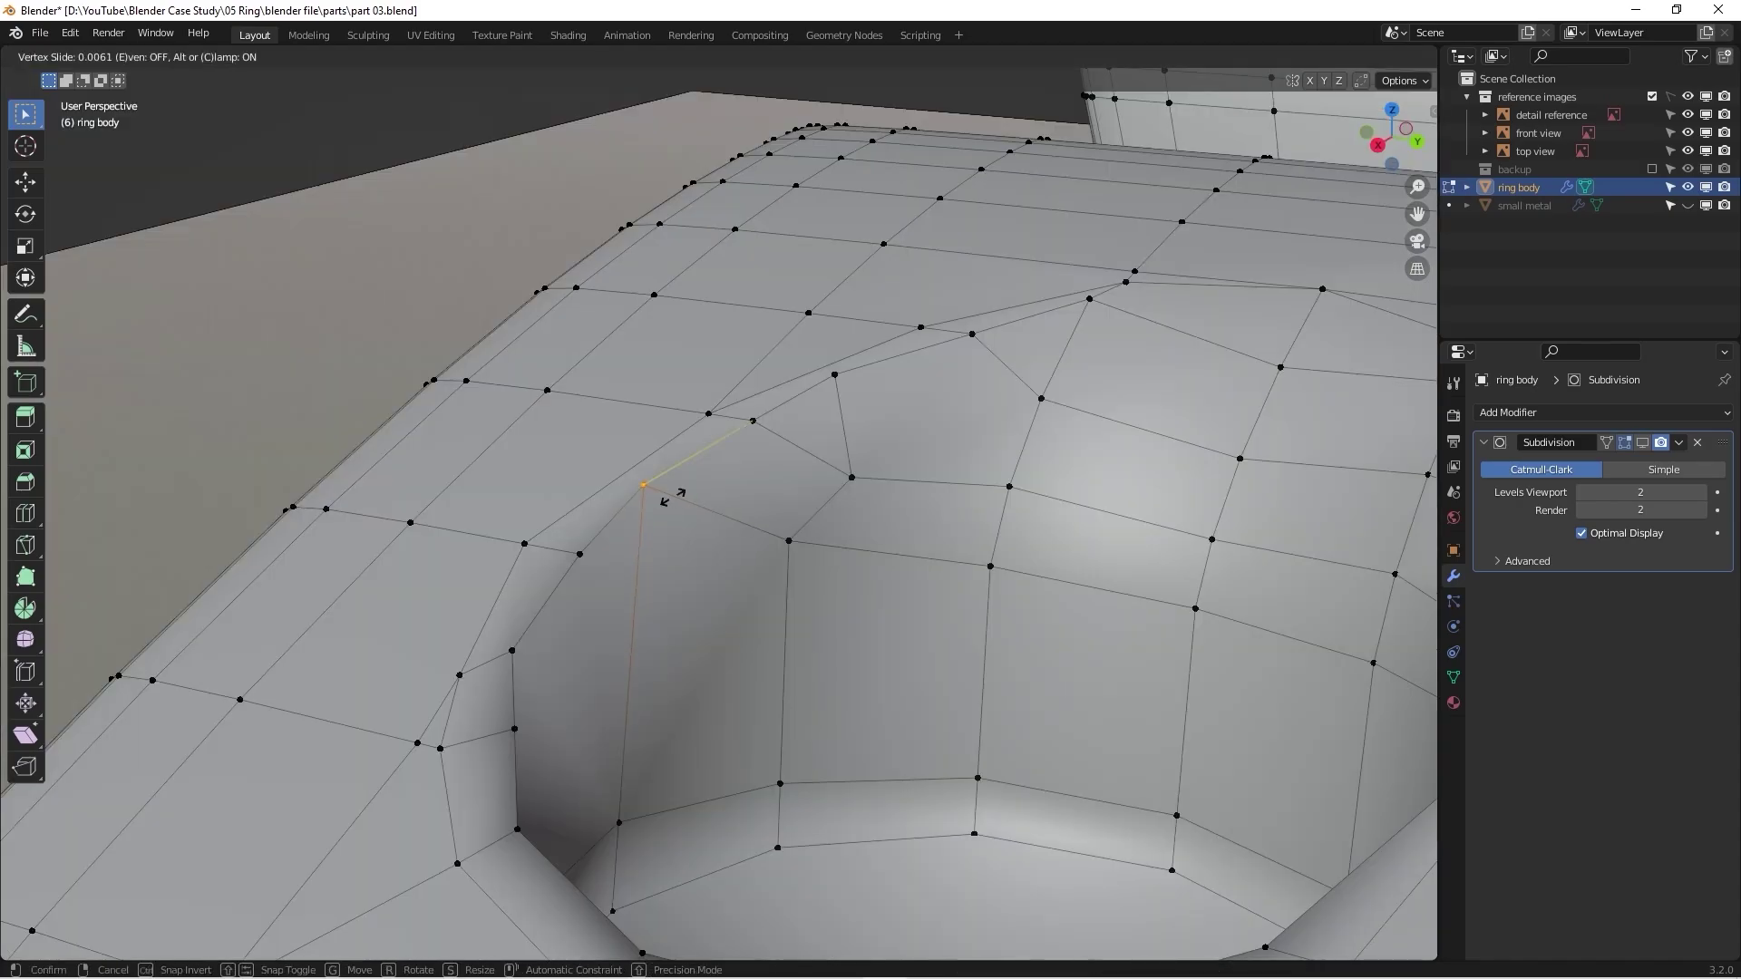
left_click(673, 515)
key("shift+v")
left_click(687, 525)
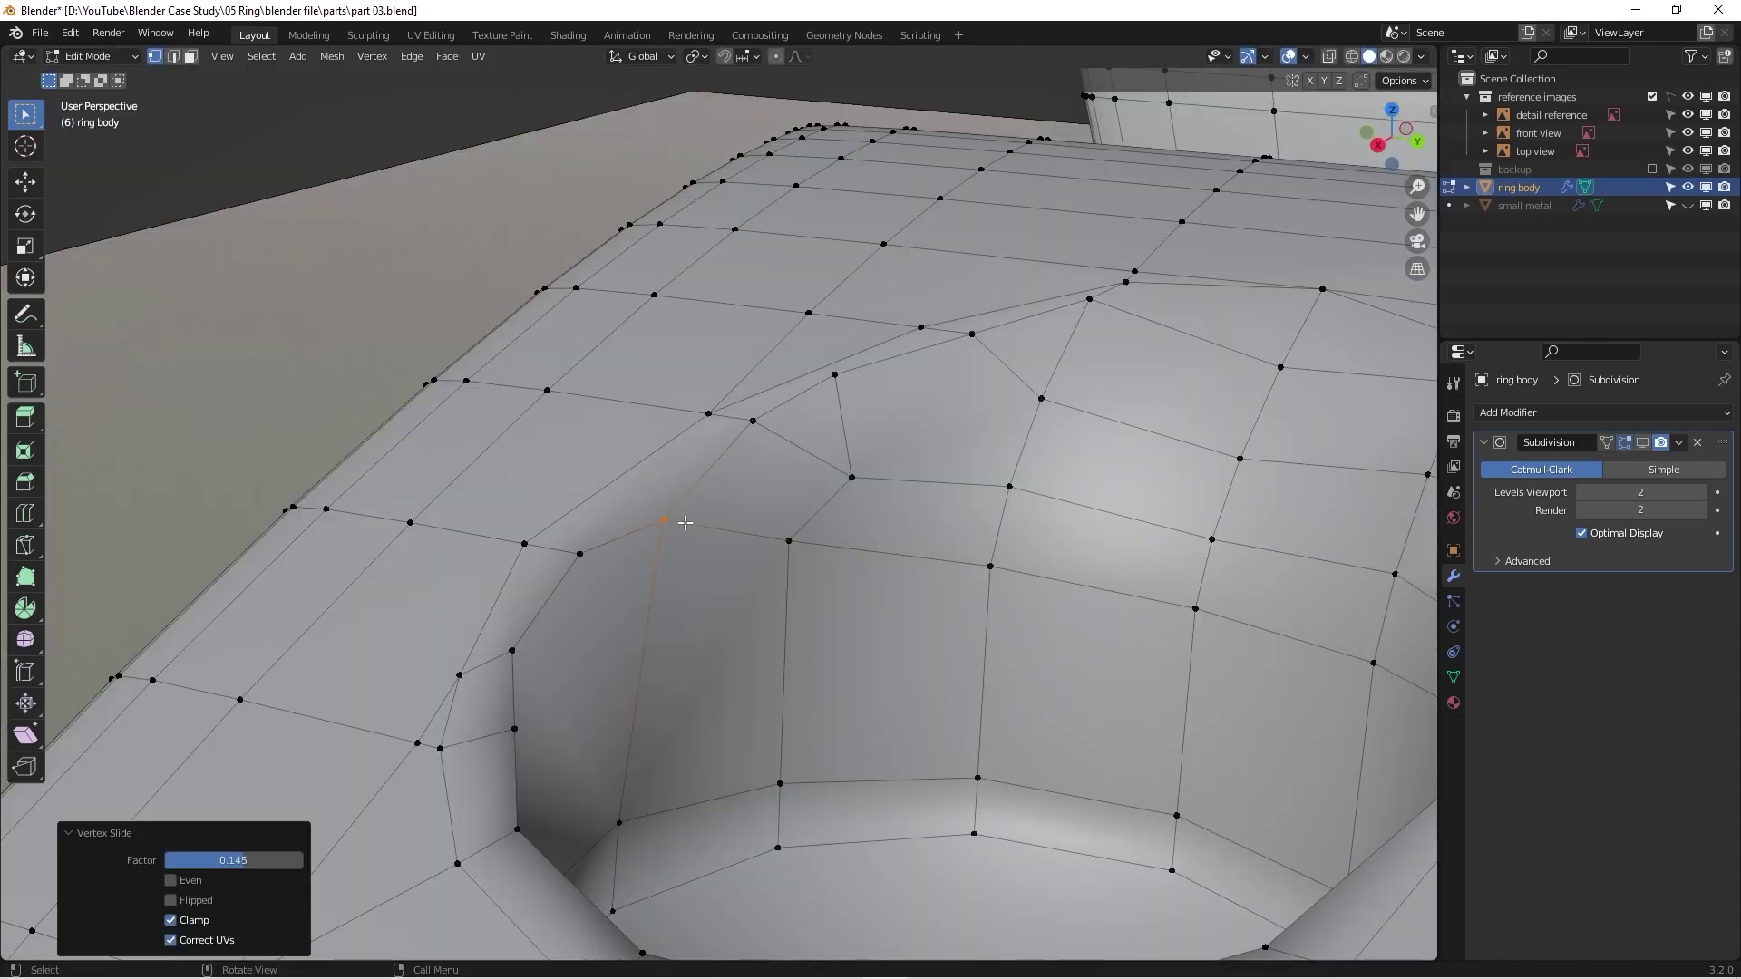
key("shift+v")
left_click(660, 509)
Step: Fine-tune the corner vertex's position with further short slides along its adjoining edges to smooth the inner rim
key("shift+v")
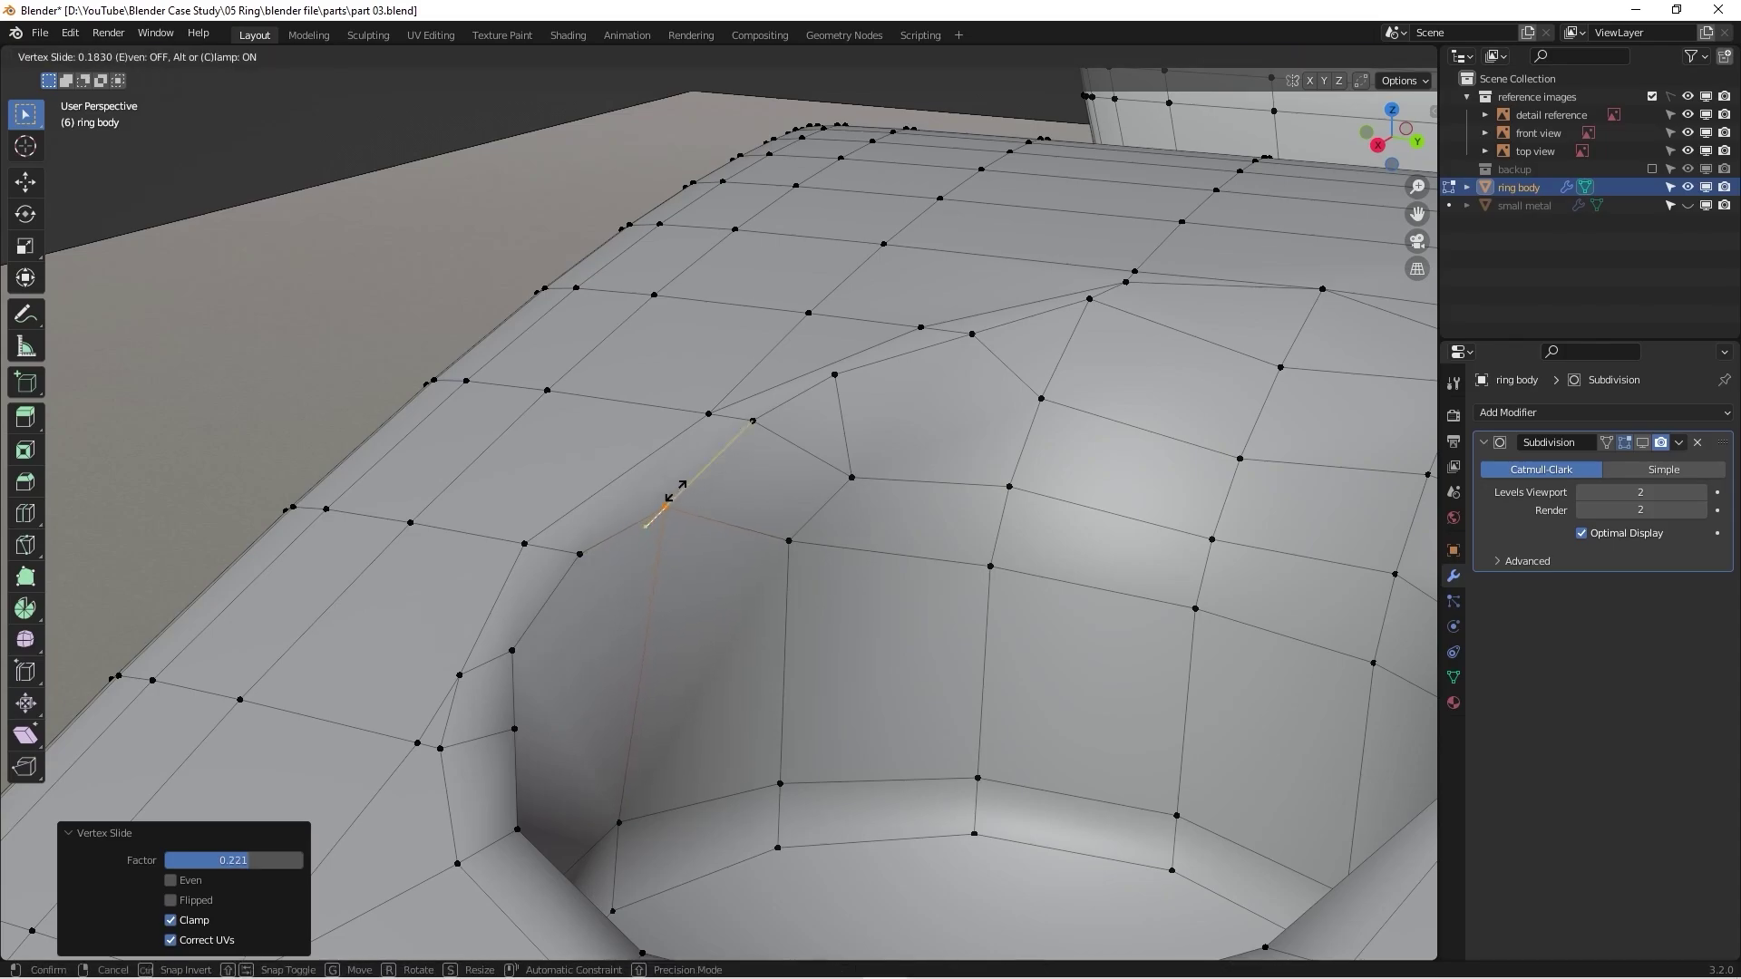
left_click(675, 489)
key("shift+v")
left_click(667, 487)
key("shift+v")
left_click(690, 468)
Step: Return to Object Mode, show the Subdivision result again and examine the shading around the recess's rim
key("Tab")
middle_click_drag(727, 513, 840, 550)
key("Tab")
key("Tab")
key("alt+z")
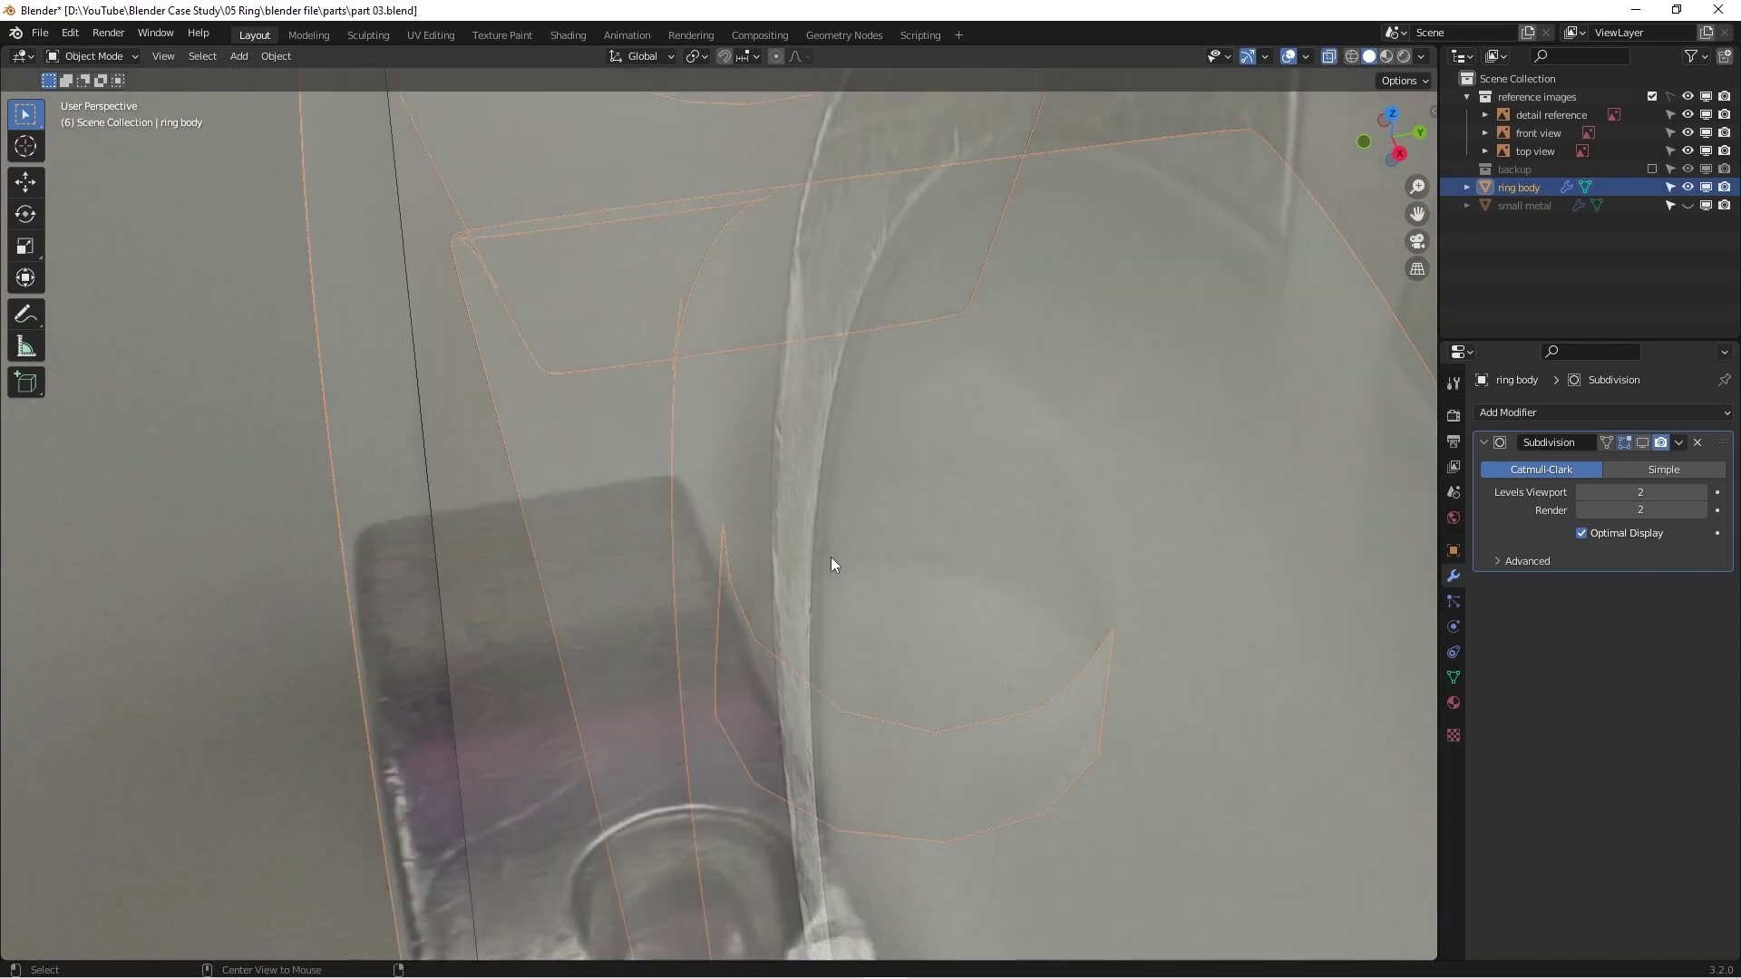
key("alt+z")
left_click(1641, 442)
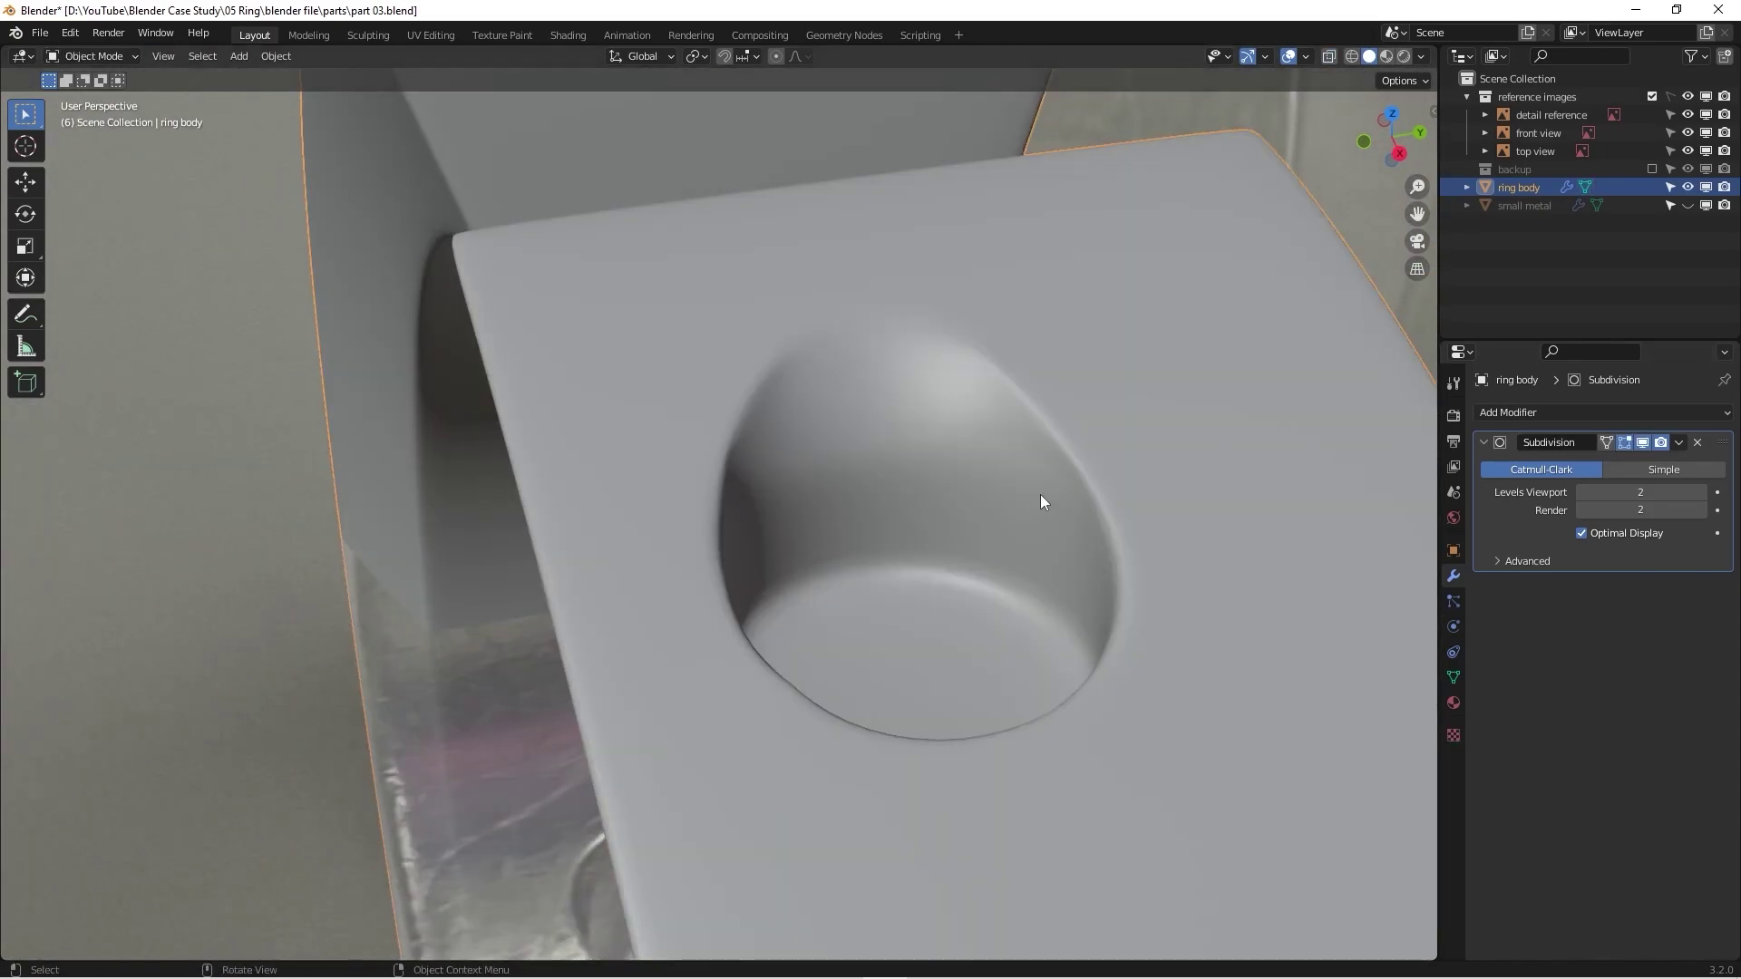
middle_click_drag(1041, 498, 910, 653)
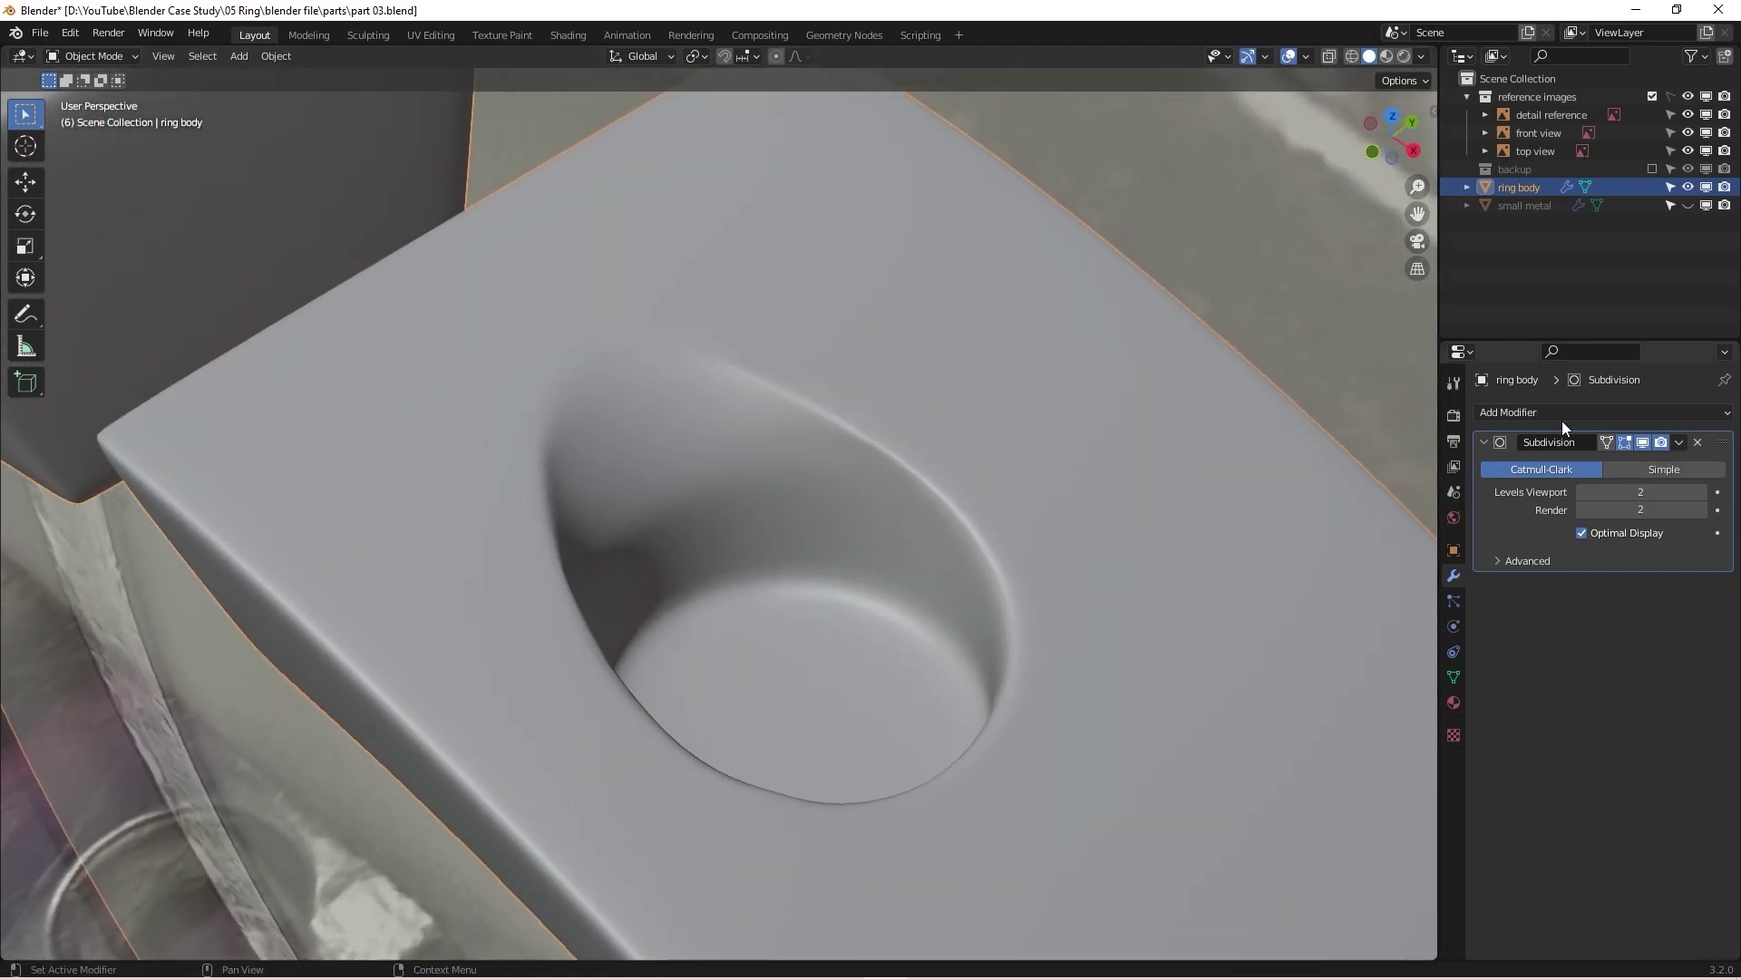
Step: Unhide the small metal object and inspect how it meets the recess and the ring body's rim edges
left_click(1688, 204)
middle_click_drag(963, 476, 748, 597)
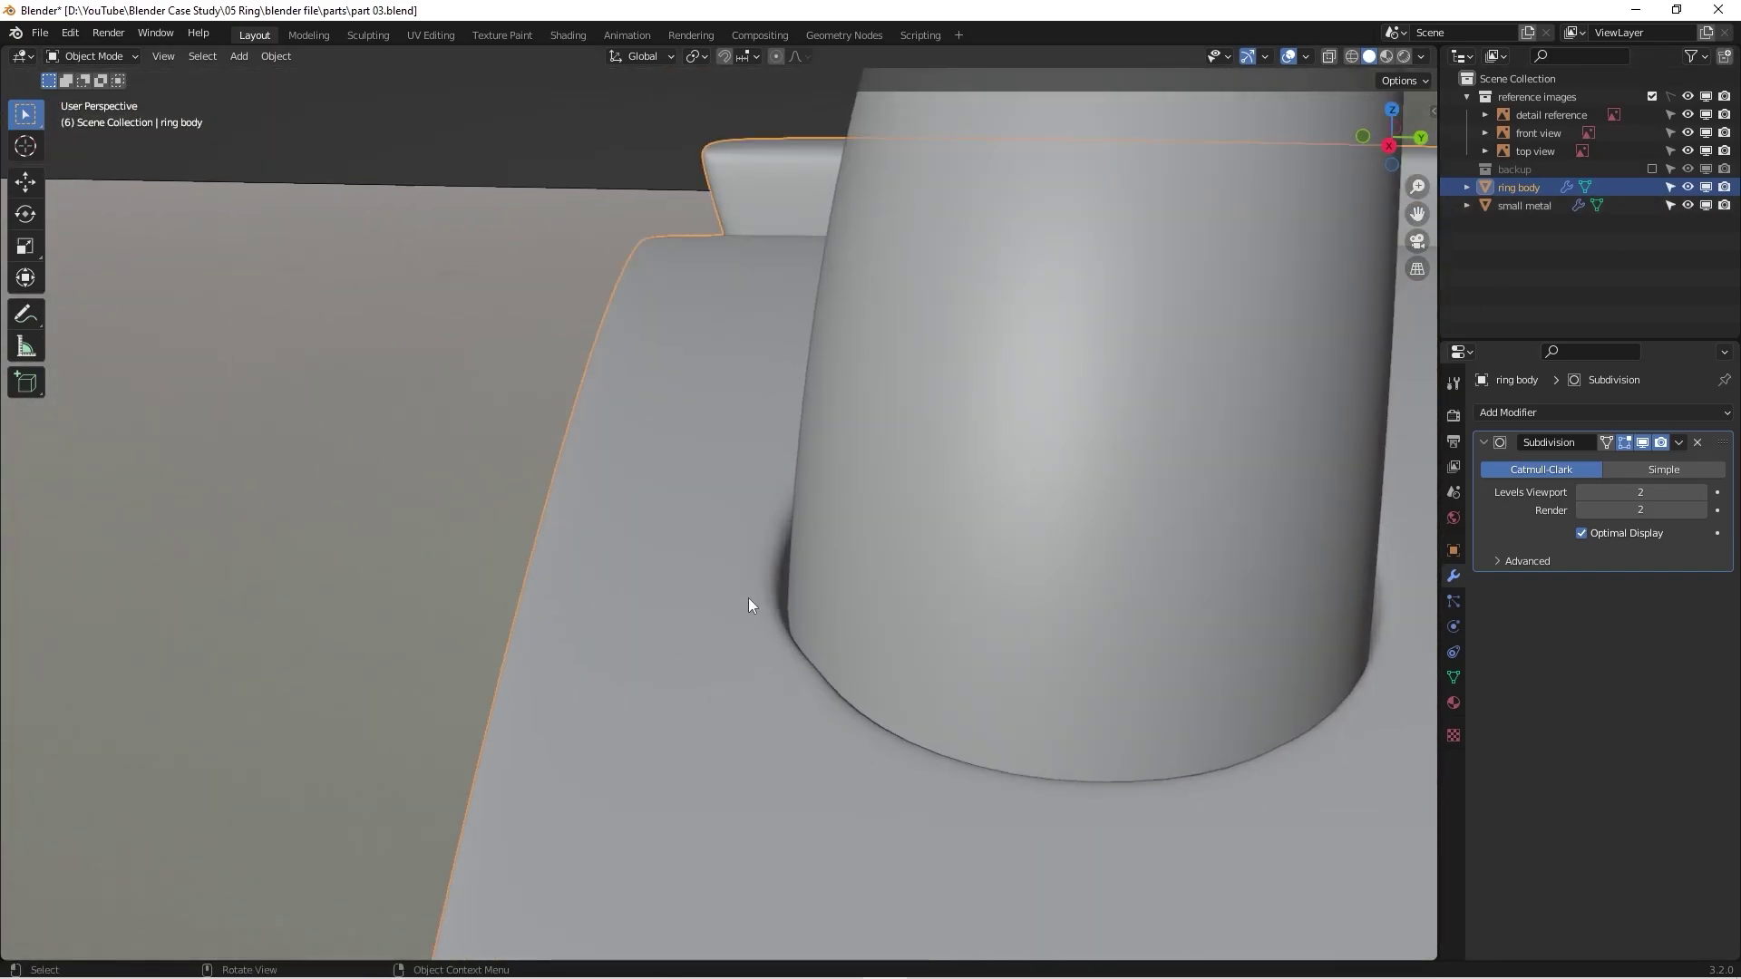
scroll(1001, 777, "down", 1)
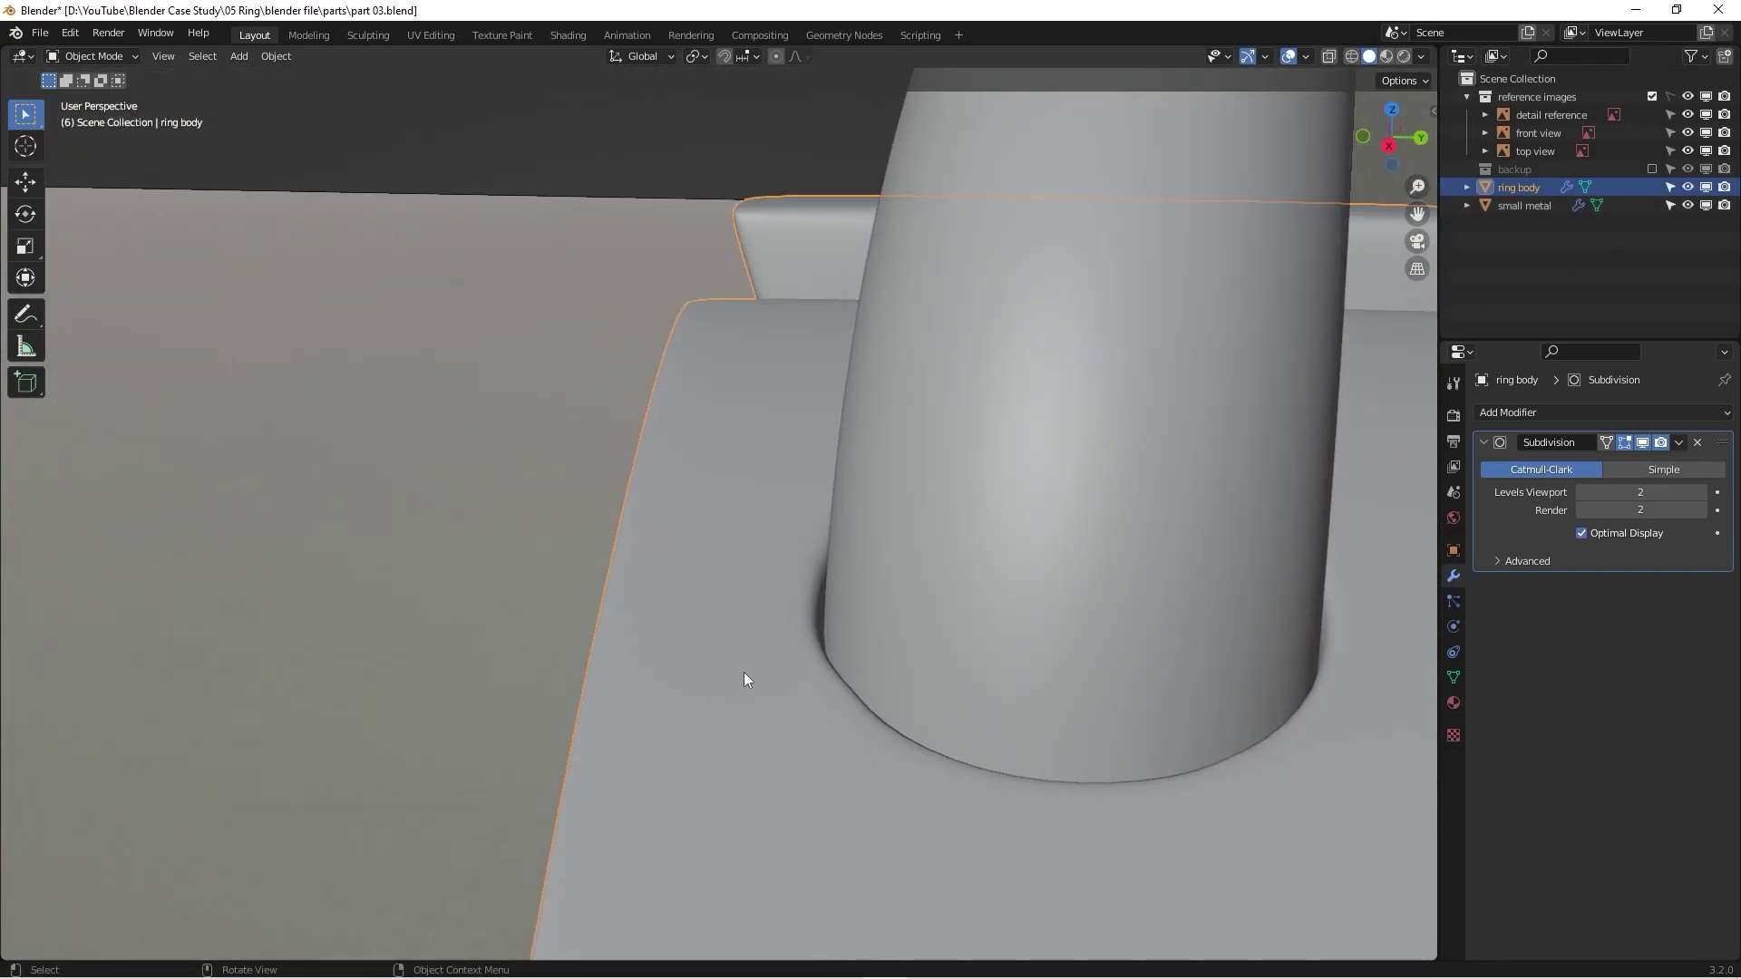
key("Tab")
middle_click_drag(959, 758, 1264, 776)
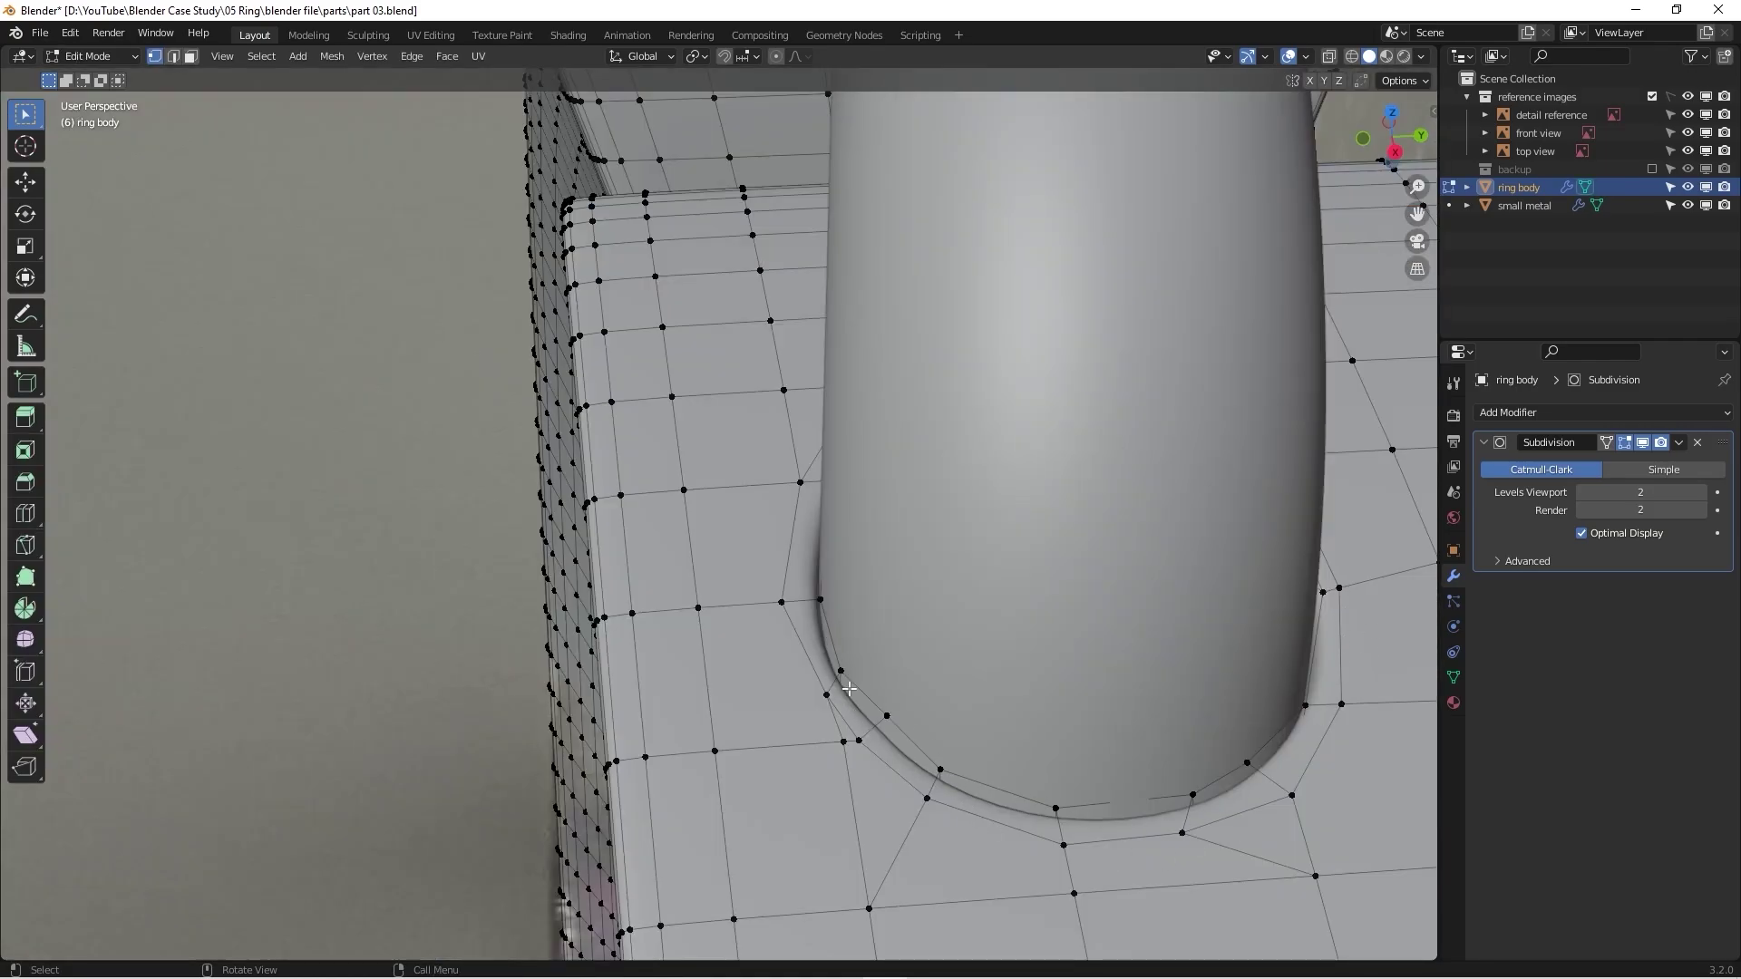
Step: Add a centred loop cut between the recess's inner and outer rims, and hide the small metal object
key("ctrl")
key("ctrl+r")
left_click(837, 691)
right_click(838, 691)
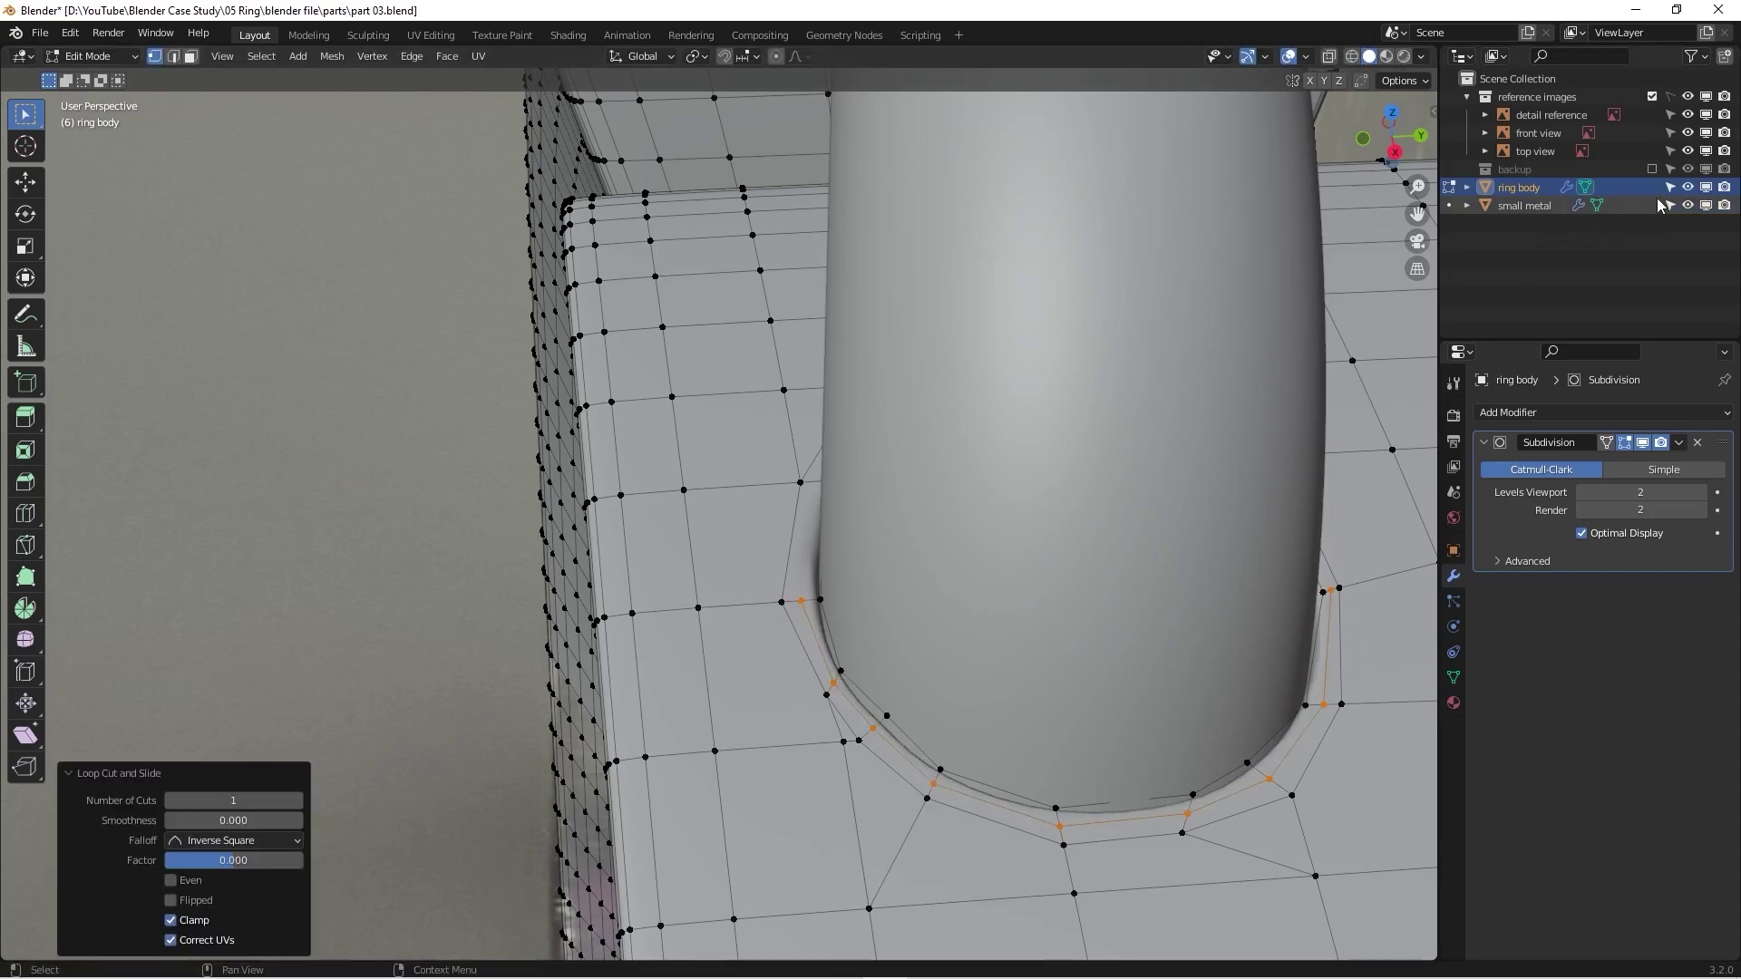
left_click(1688, 205)
key("KP_Decimal")
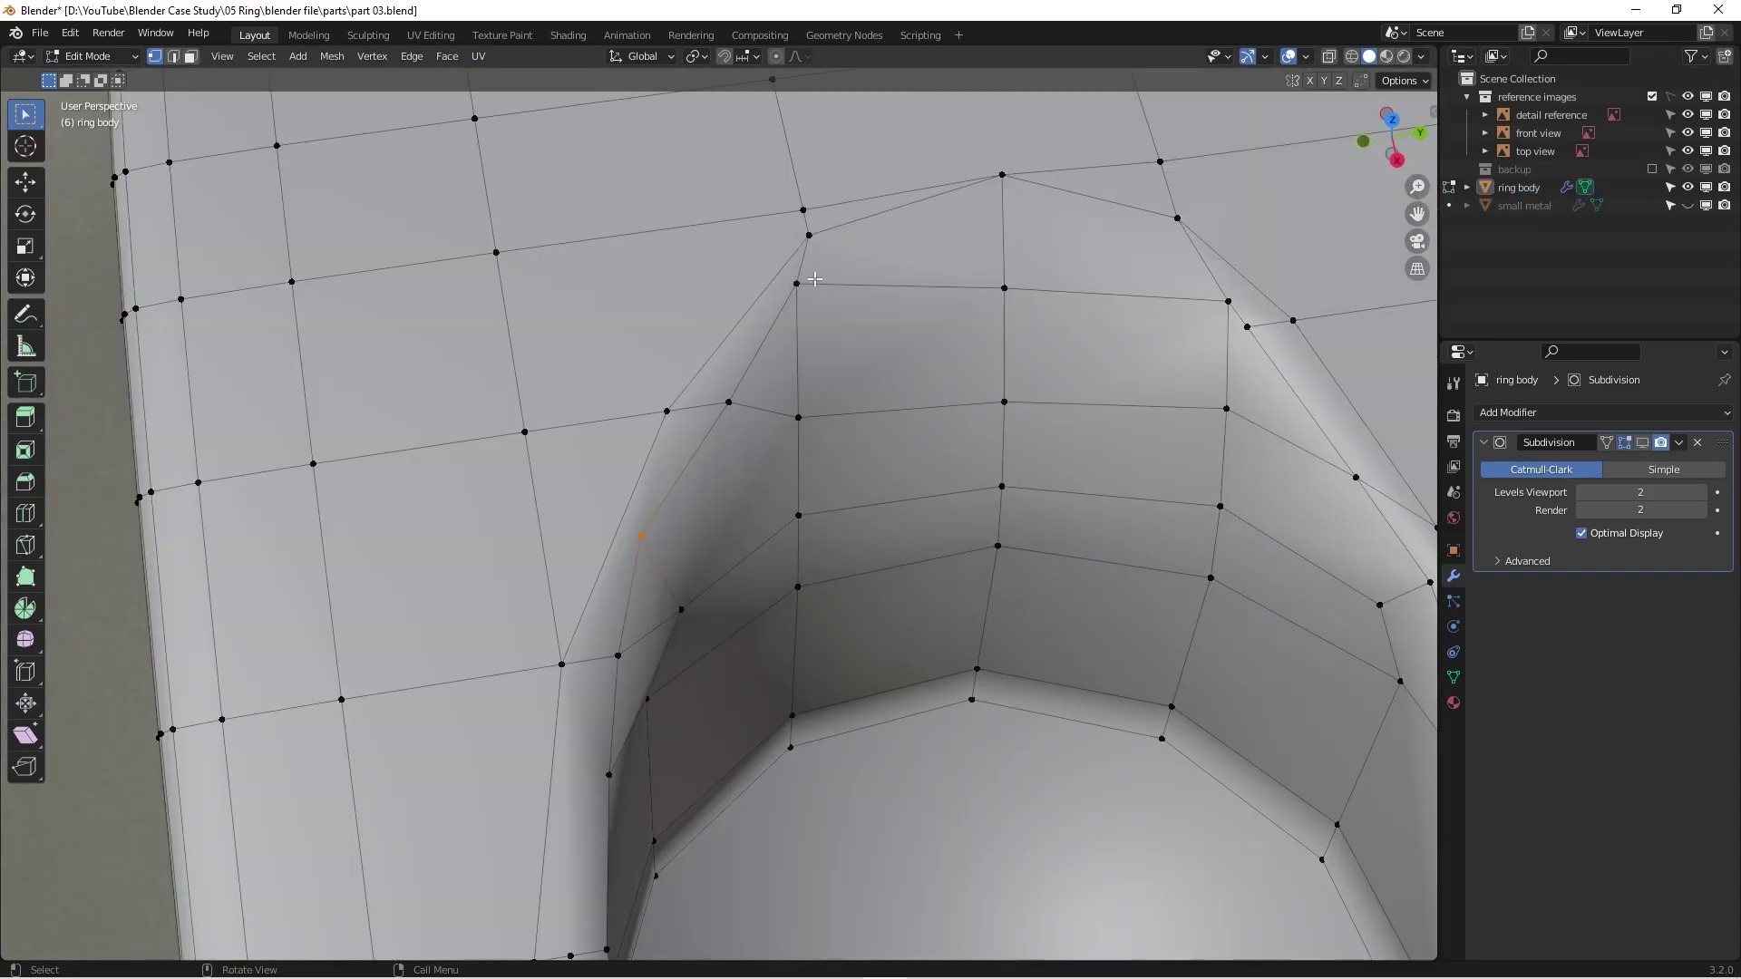
Step: Slide the selected inner-rim vertex a short way down its edge towards the recess wall, by a factor of about 0.2
middle_click_drag(687, 448, 668, 474)
mouse_move(668, 490)
middle_mouse_down()
mouse_move(633, 474)
mouse_move(682, 461)
middle_mouse_up()
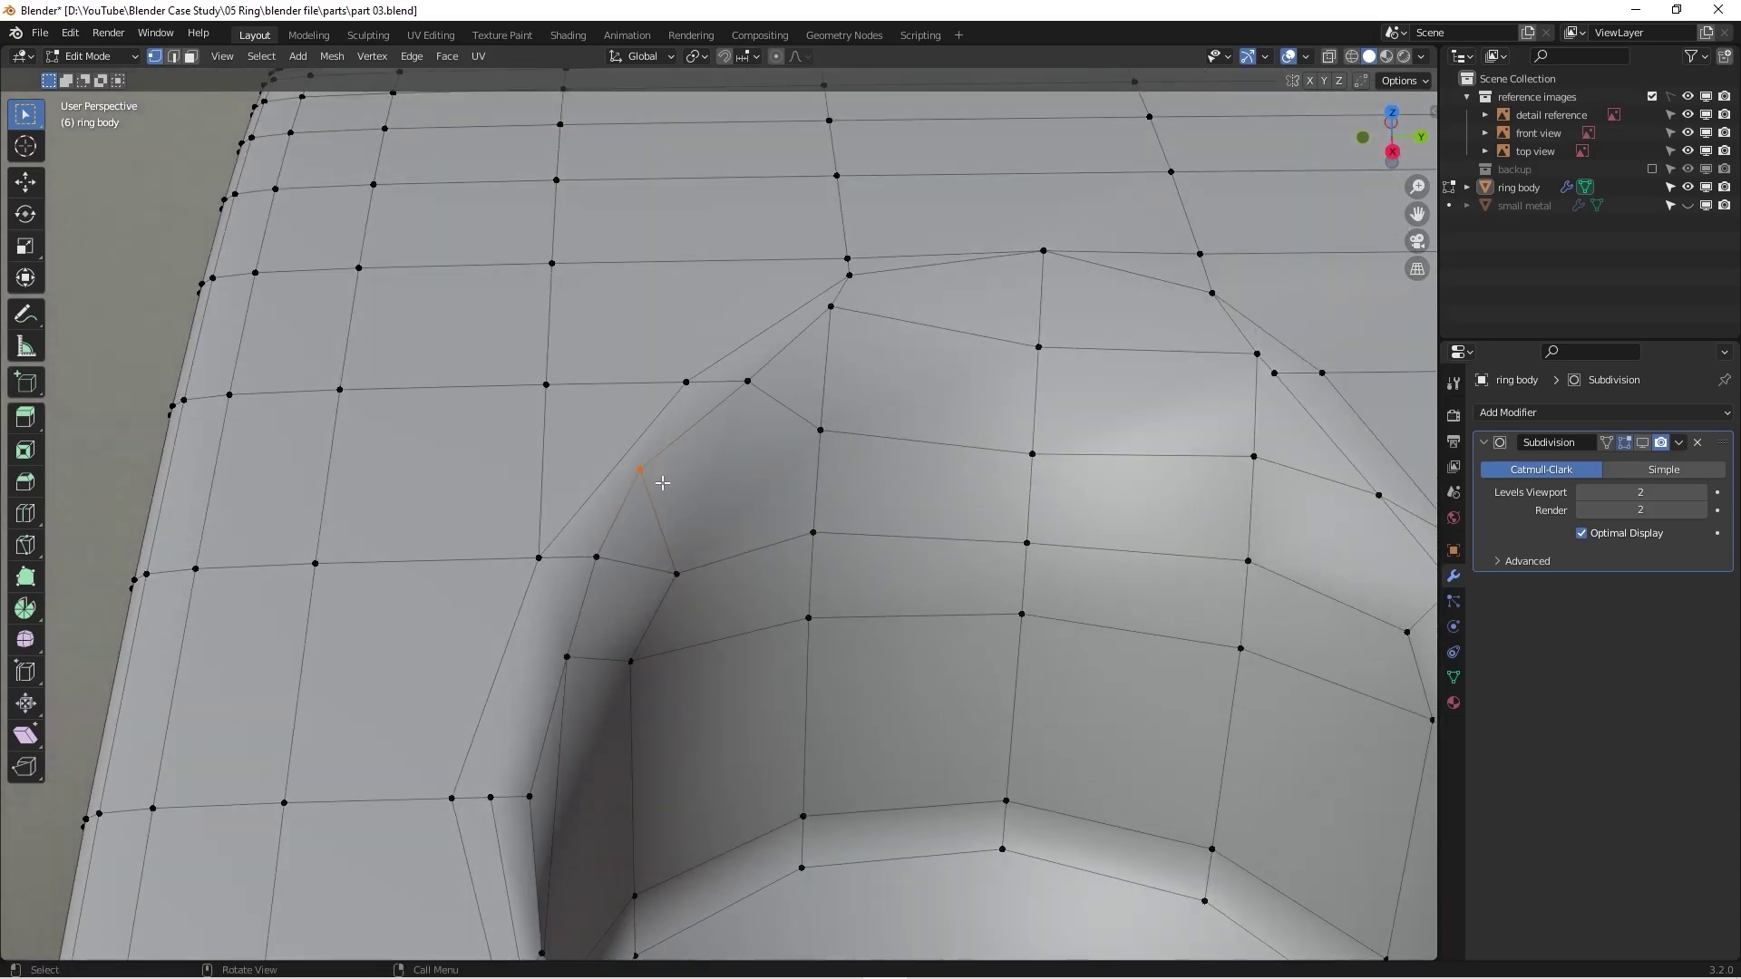
key("g")
key("g")
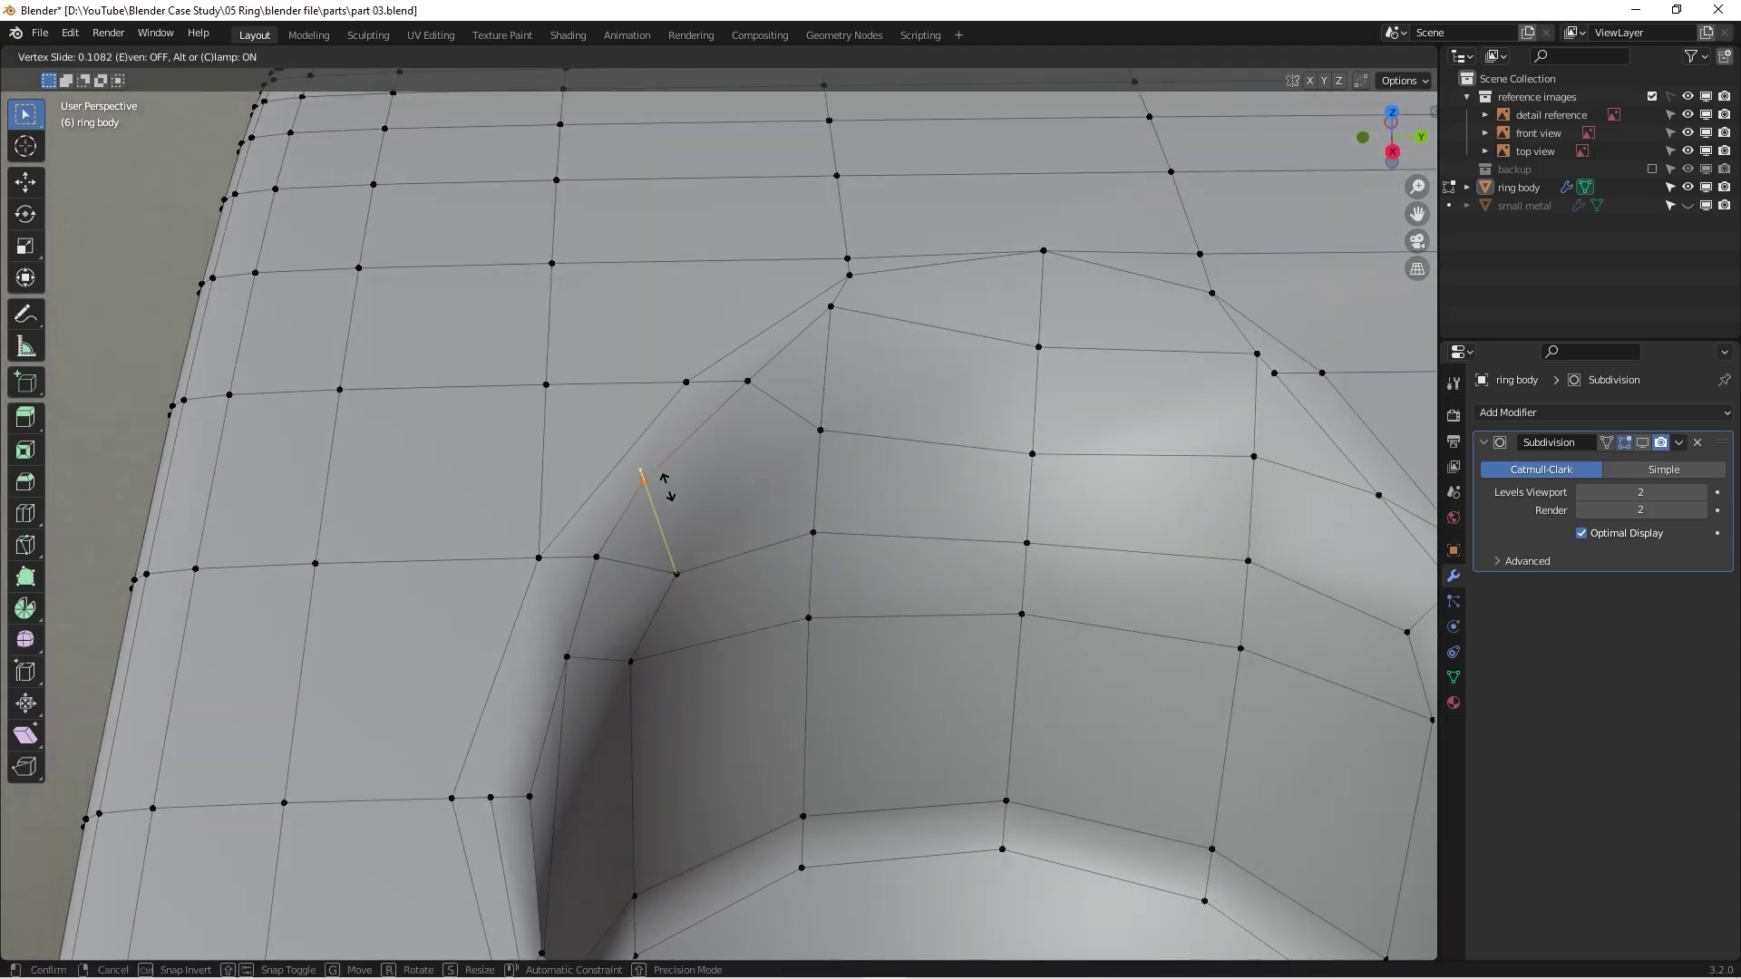
left_click(671, 495)
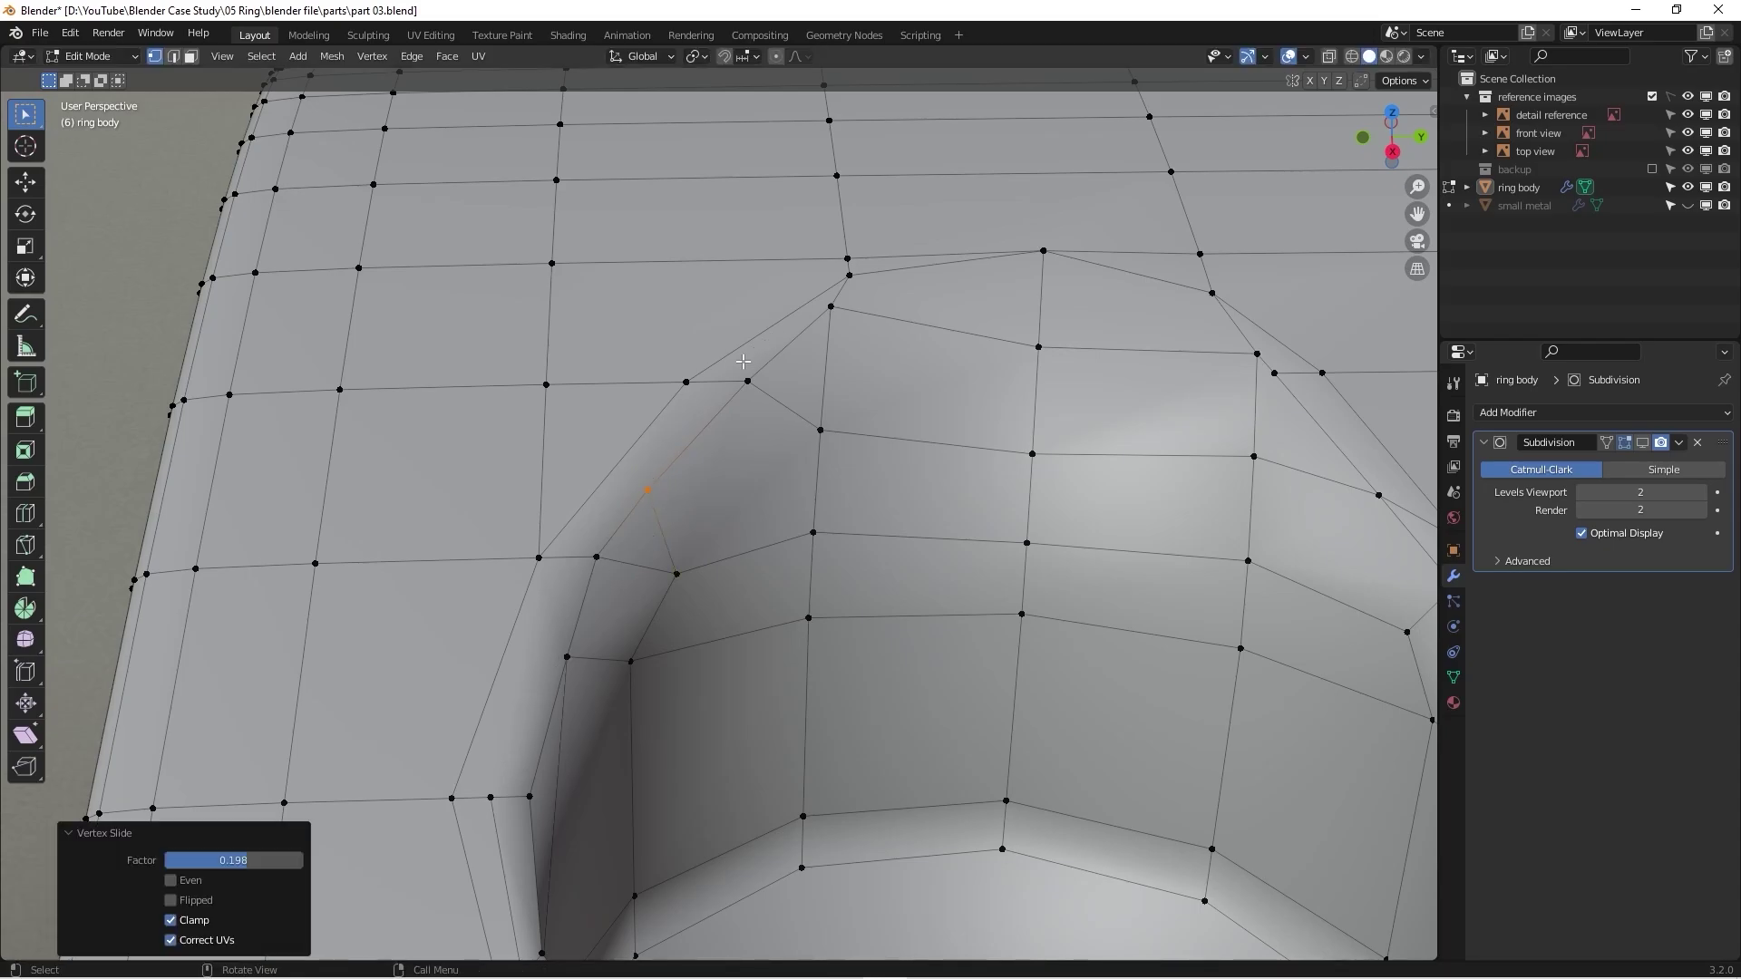
Step: Slide the middle vertex at the peak of the recess's inner rim towards the outer rim, by a factor of about 0.36
middle_click_drag(1183, 312, 1103, 375, "shift")
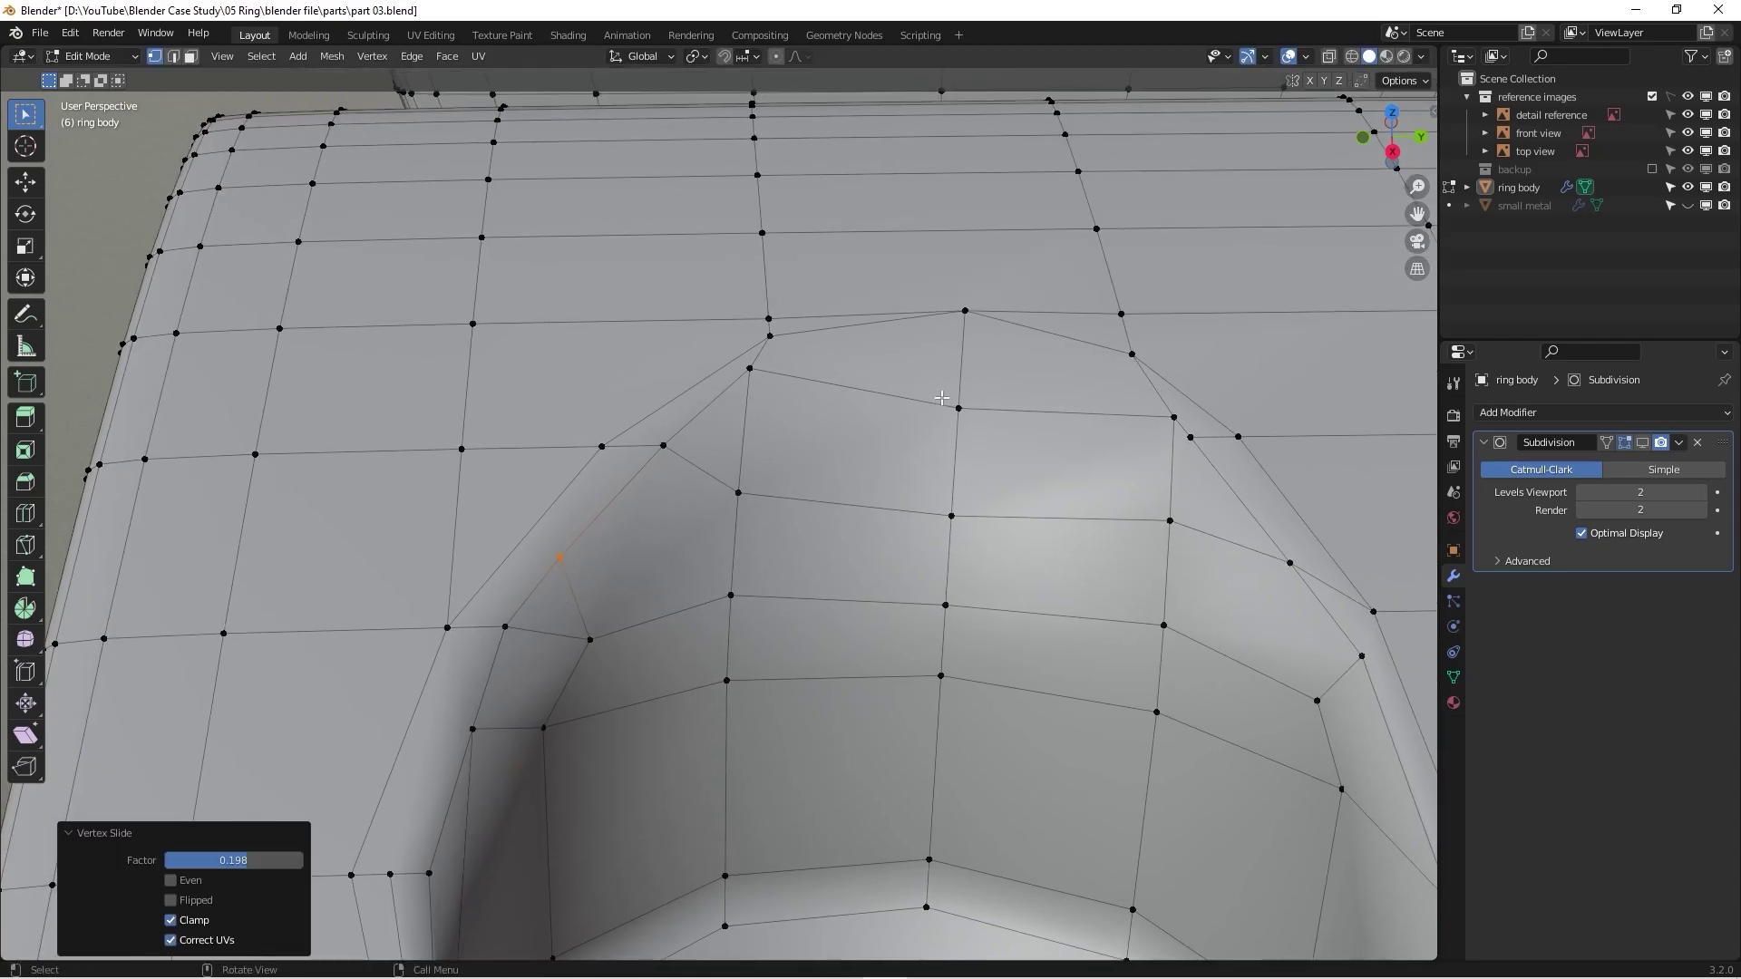
left_click(961, 411)
scroll(970, 416, "down", 3)
key("g")
key("g")
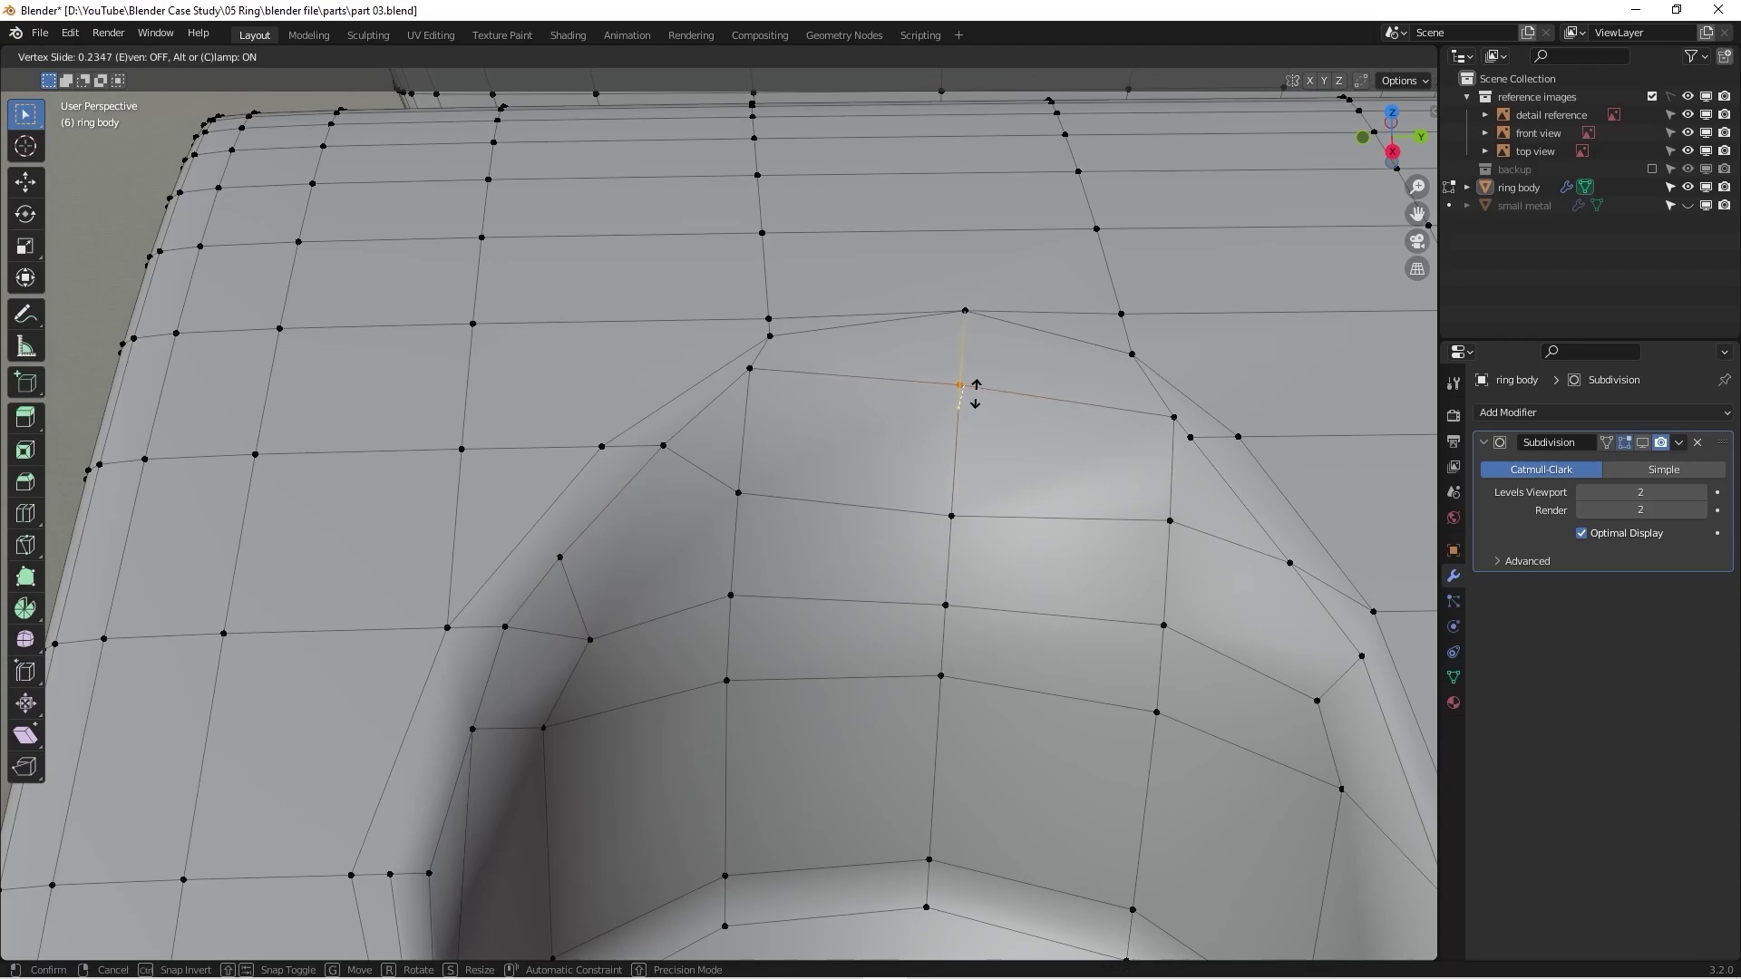
left_click(961, 424)
middle_click_drag(960, 424, 907, 390, "shift")
scroll(973, 365, "up", 5)
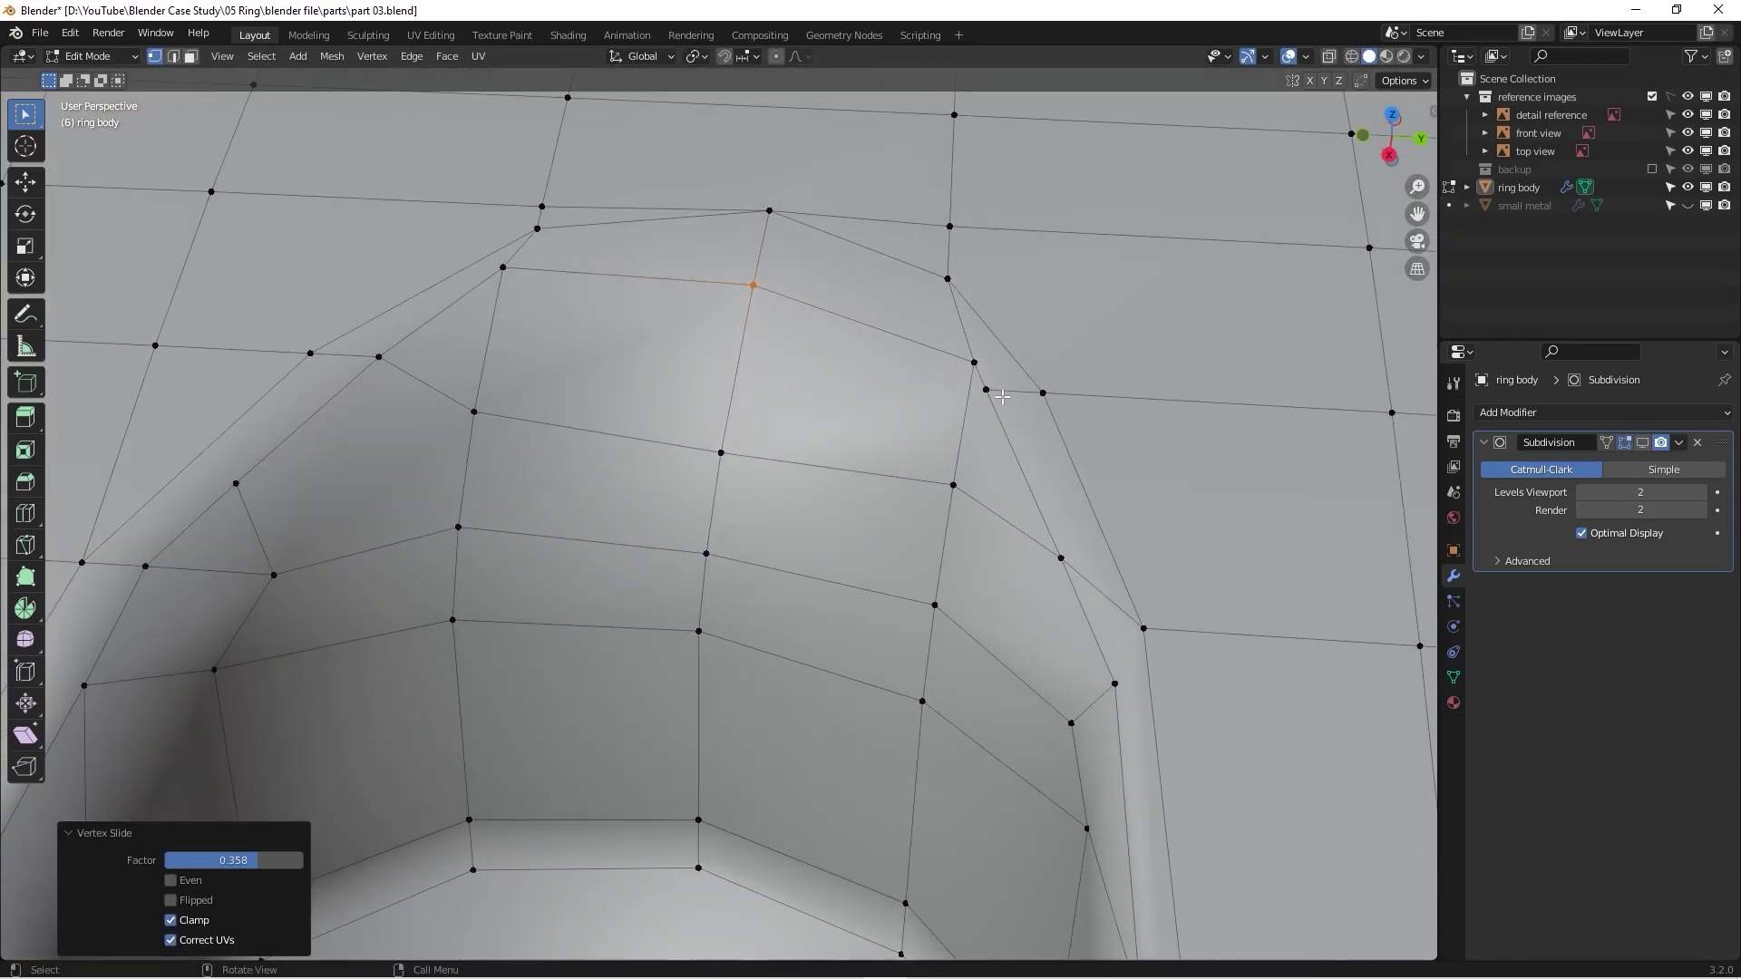
Step: Slide the extra vertex beside the inner rim's corner fully onto the adjacent corner vertex, with a factor of 1
left_click(973, 365, "shift")
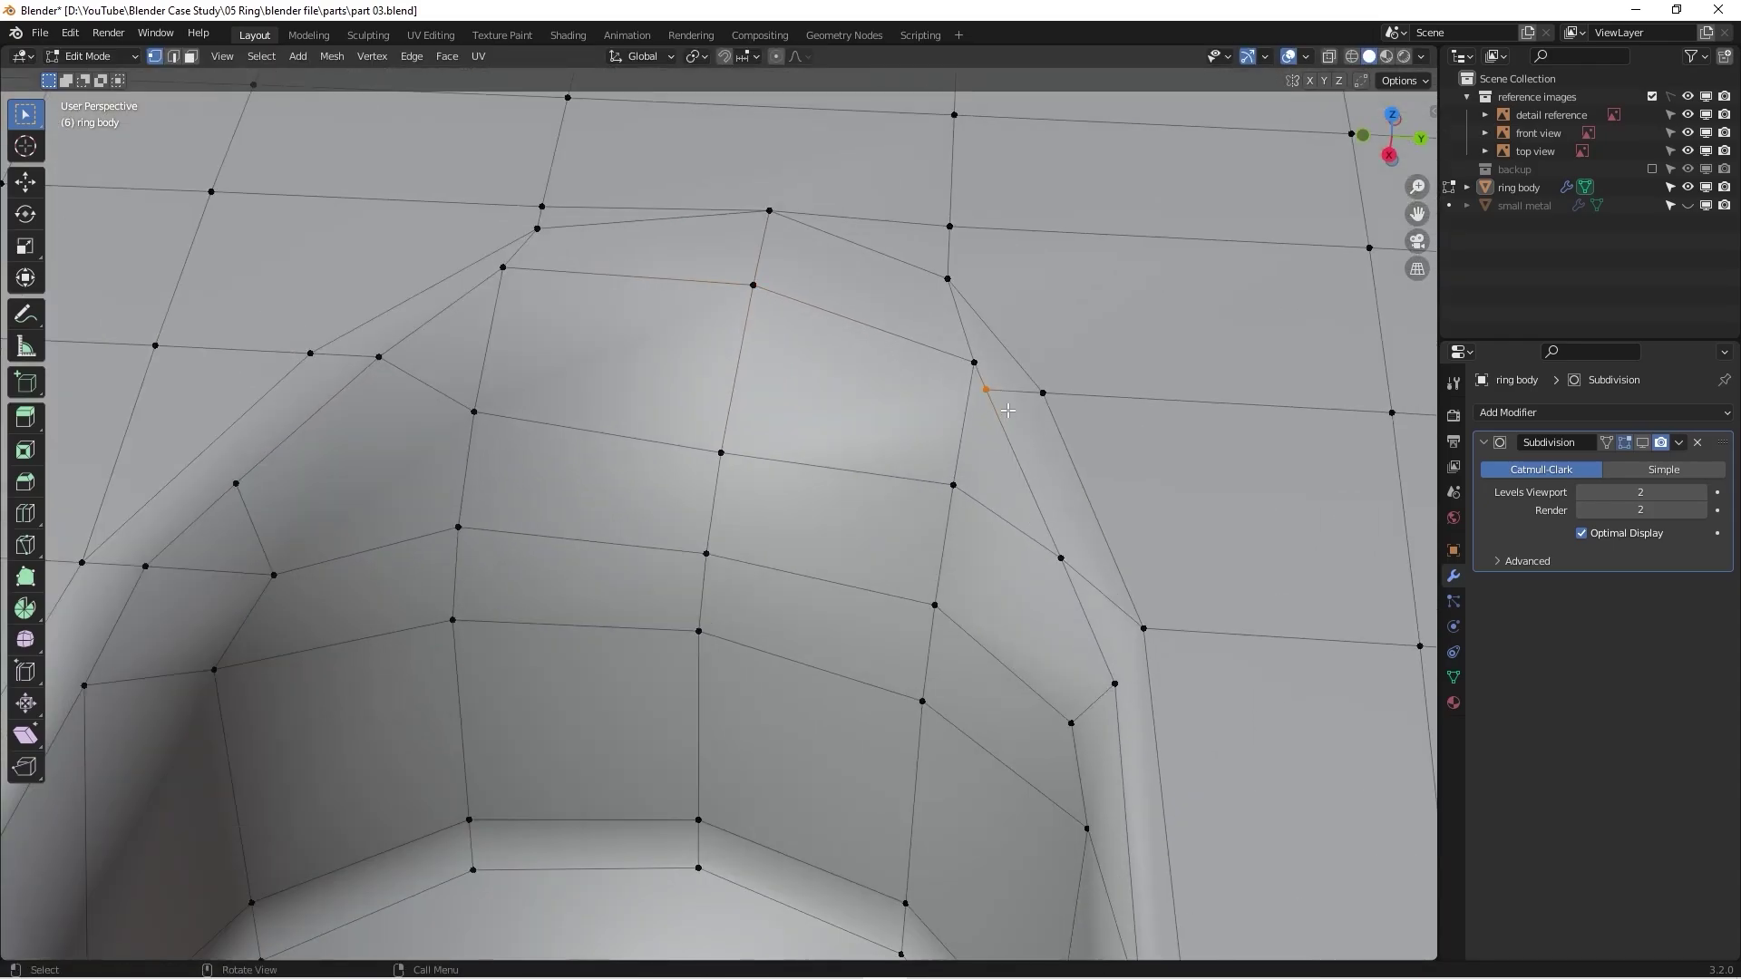
key("g")
key("g")
left_click(1054, 366)
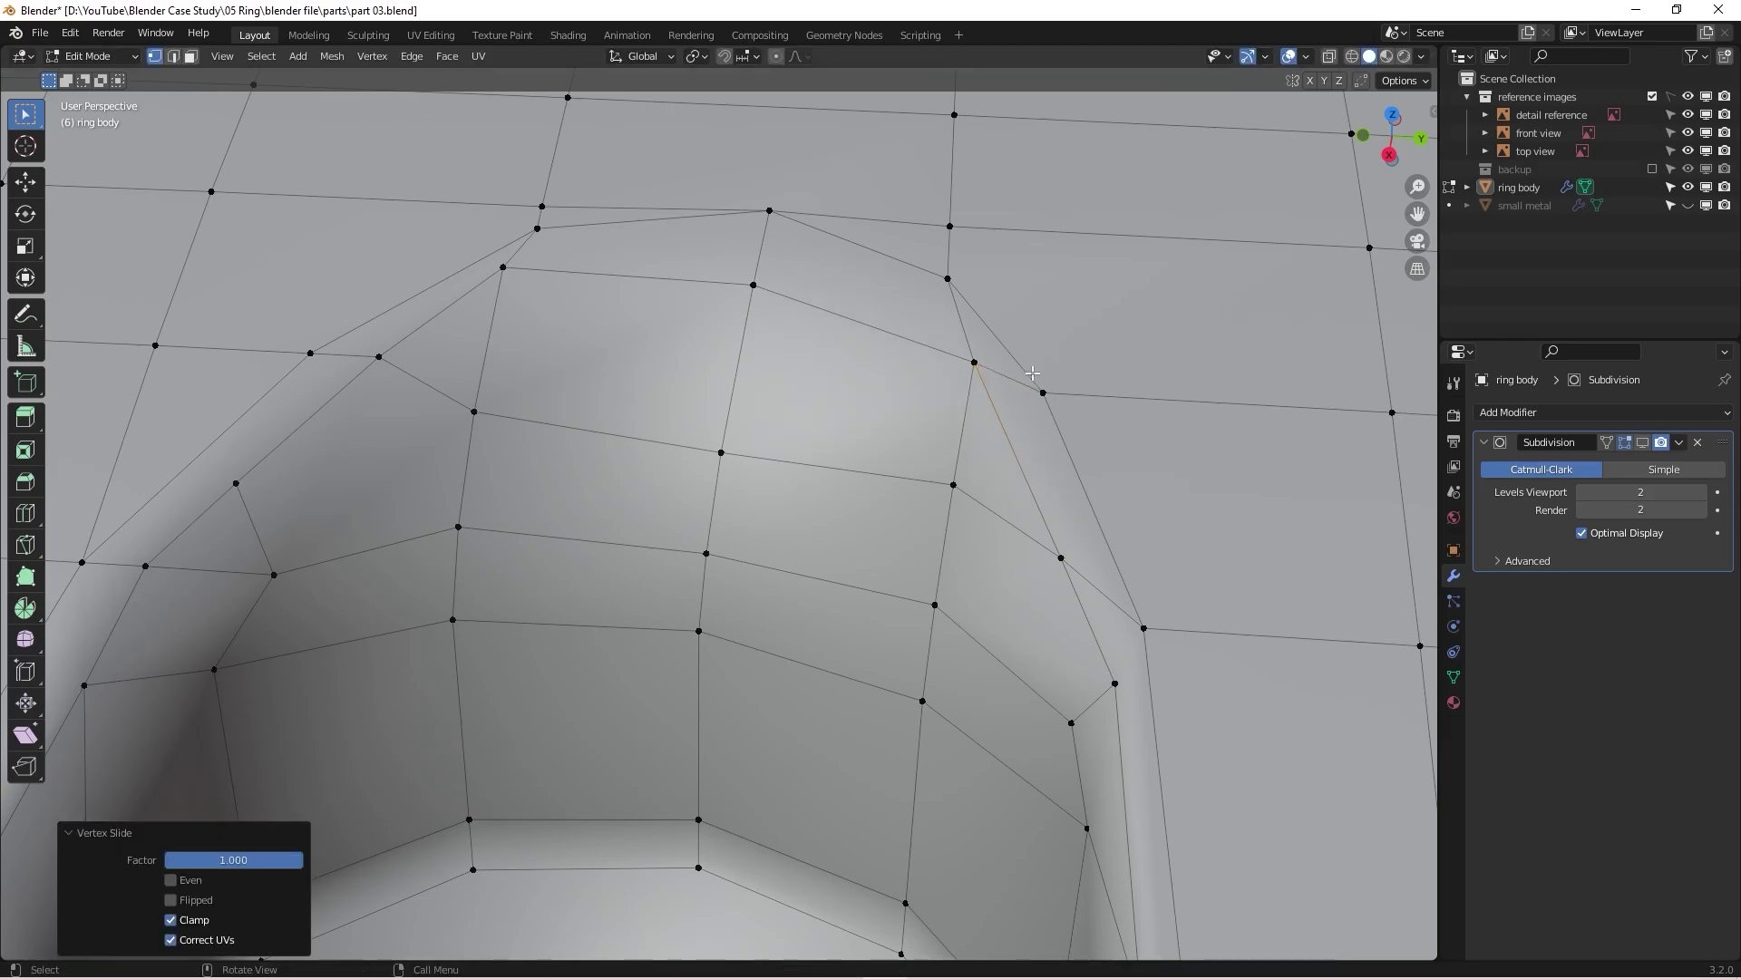
Step: Slide the neighbouring outer-rim vertex slightly away from the recess along its edge, by a factor of about 0.04
left_click(1071, 403)
key("g")
key("g")
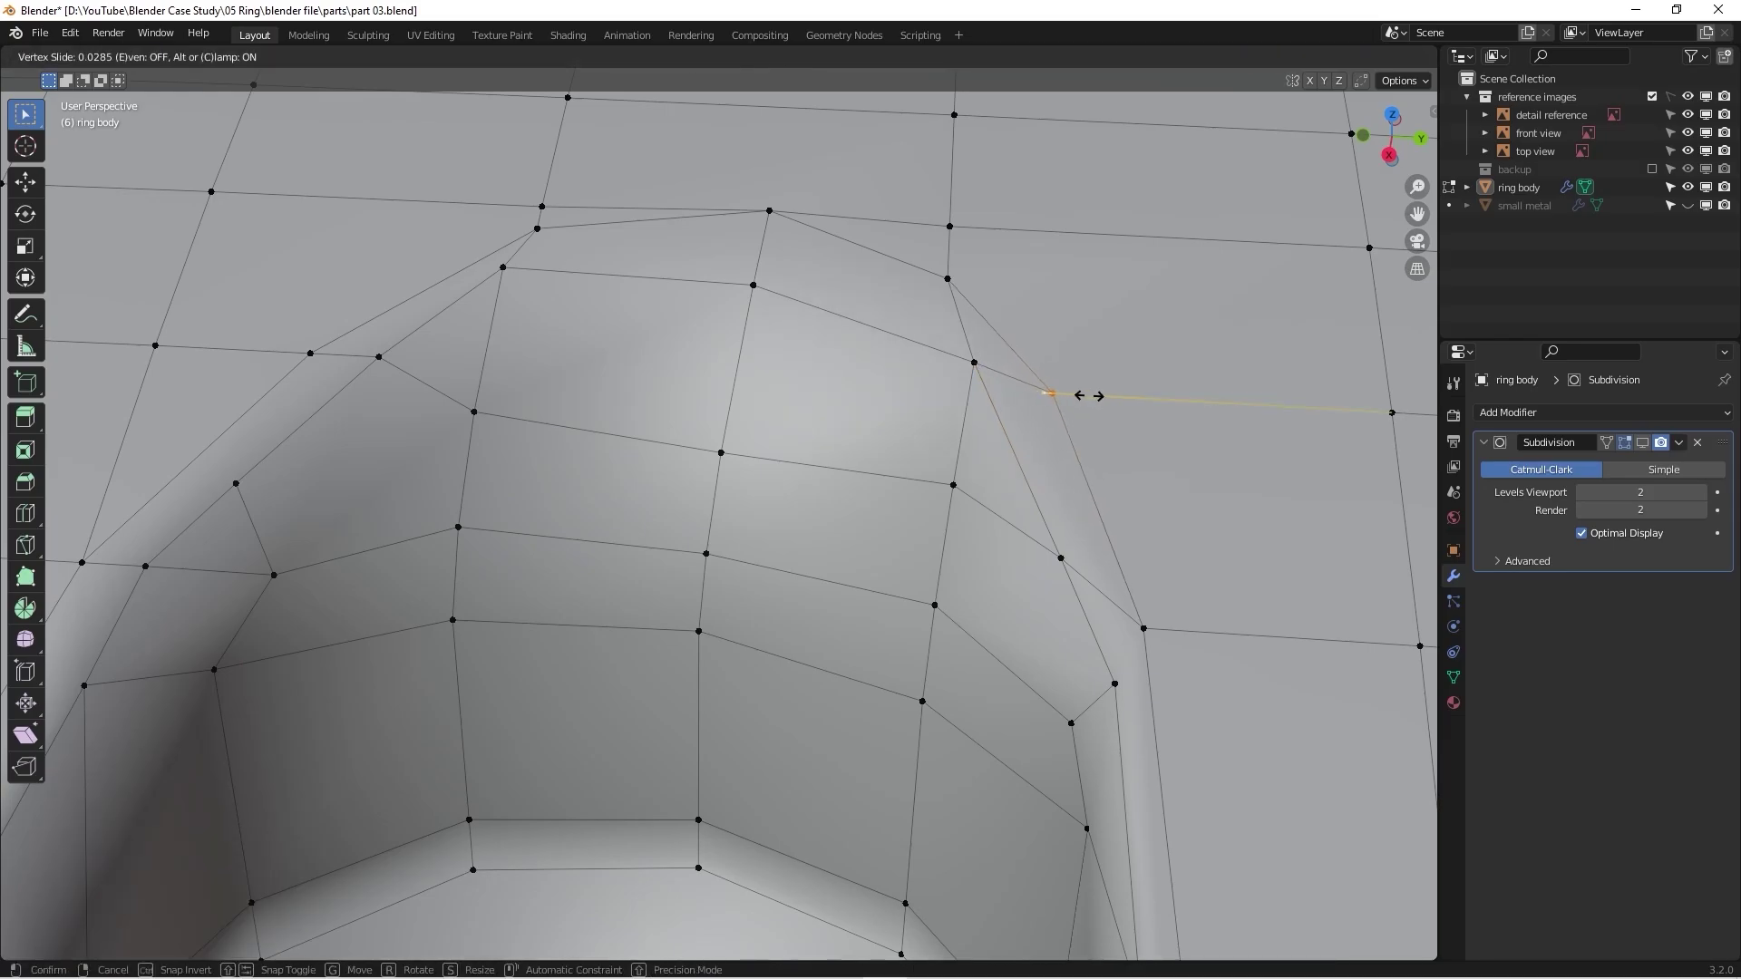
left_click(1092, 395)
Step: Merge all of the ring body's vertices by distance at 0.0001 m and clear the selection
middle_click_drag(1058, 560, 1093, 550)
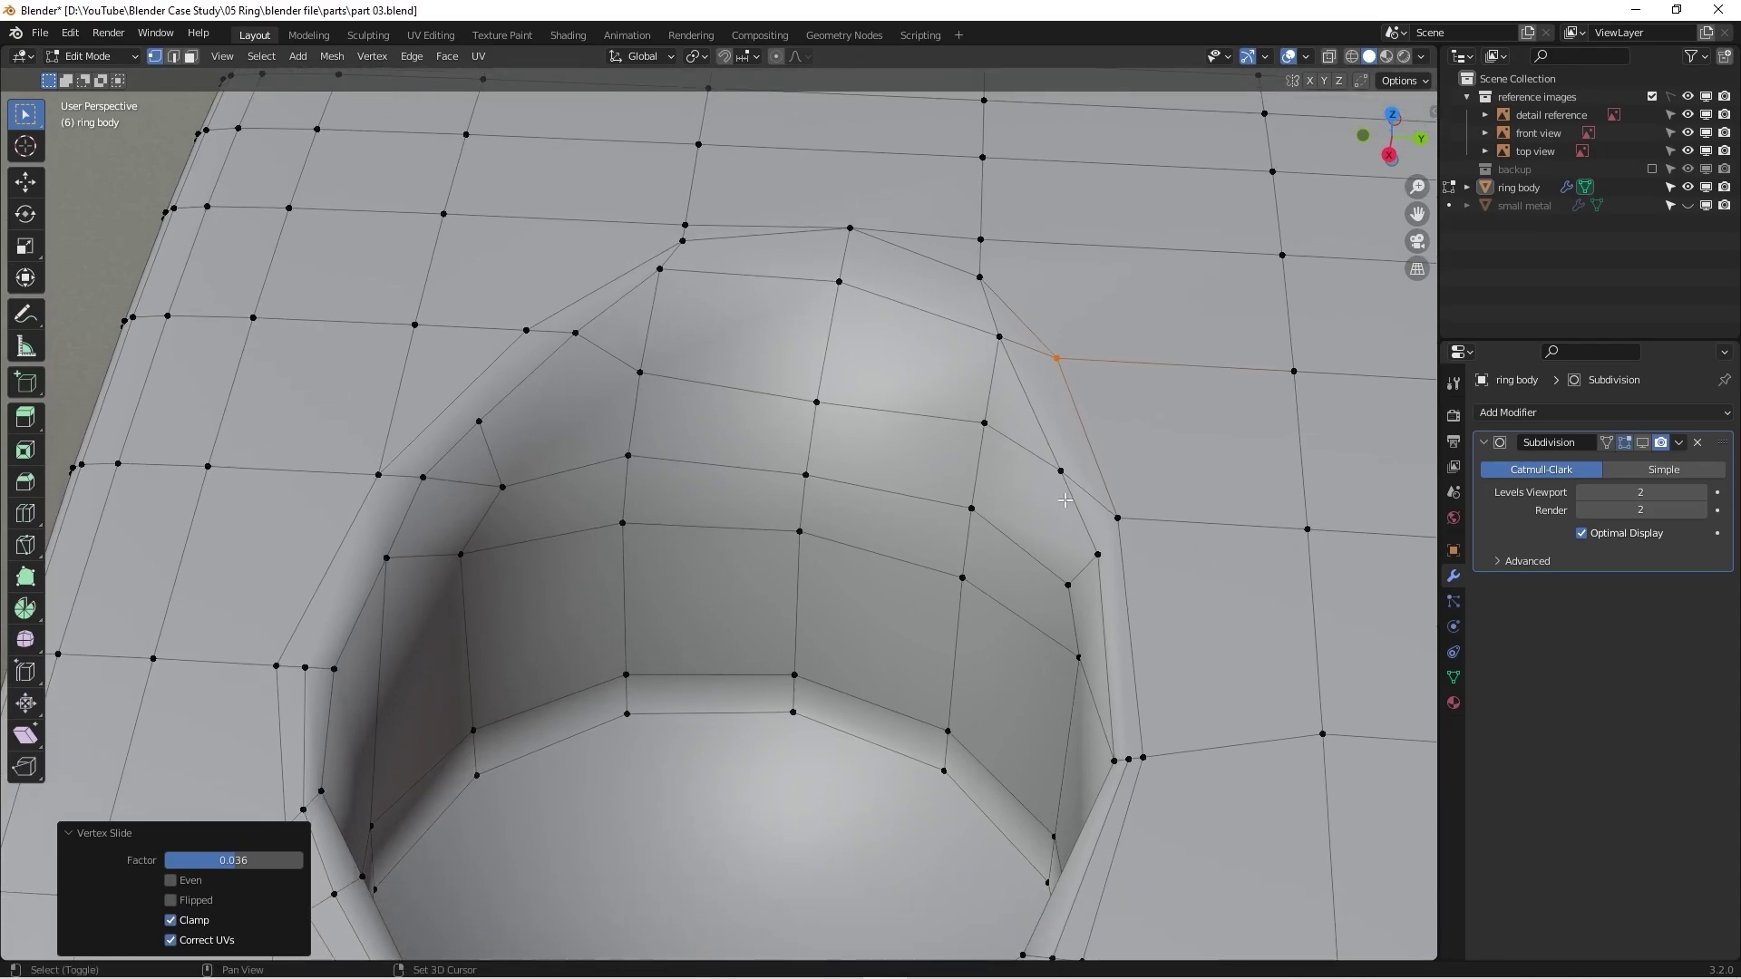
scroll(1093, 549, "down", 3)
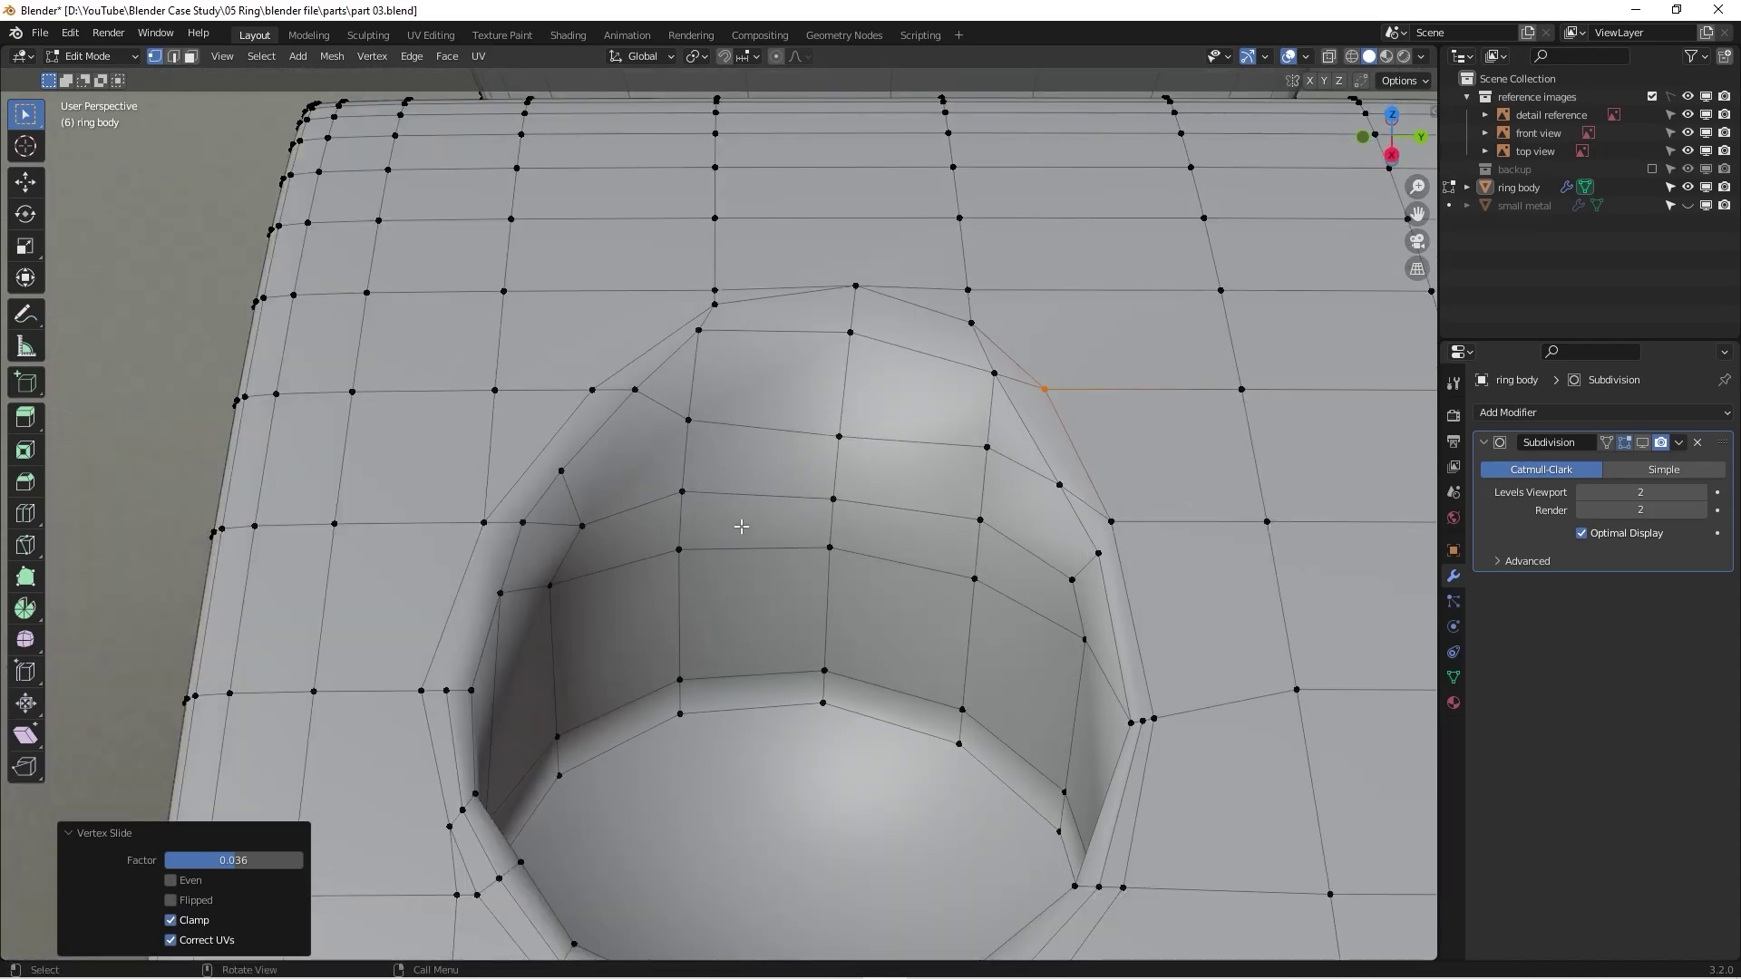
key("a")
key("m")
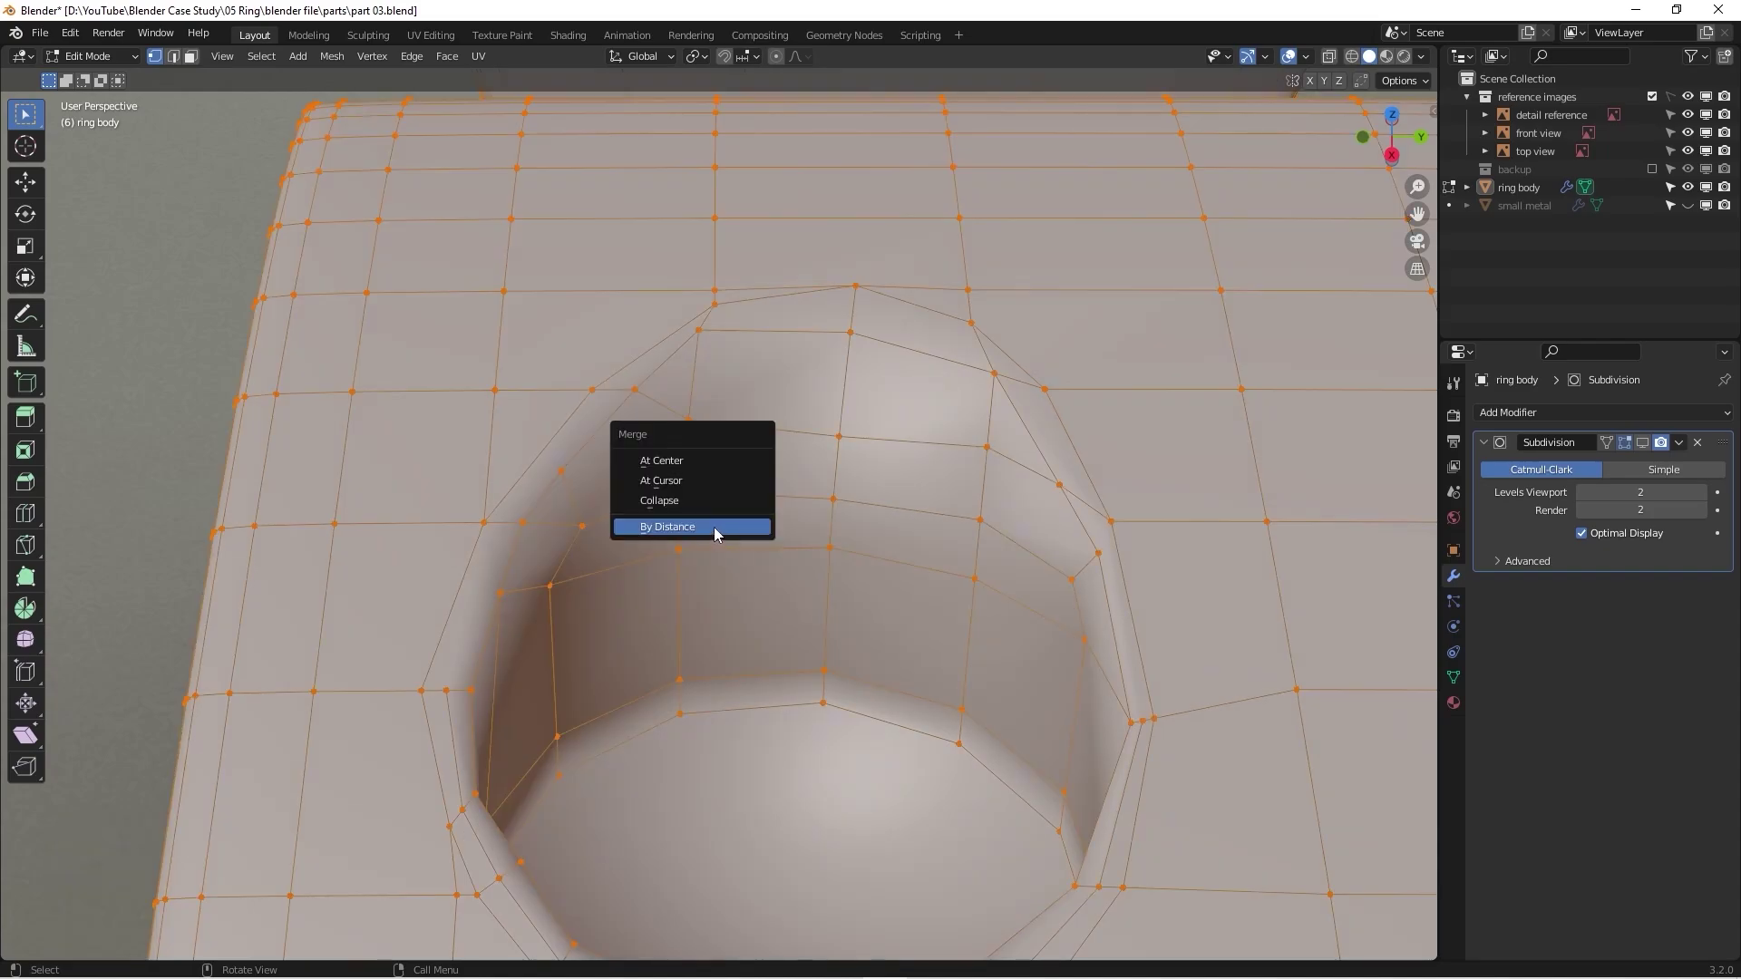
left_click(715, 534)
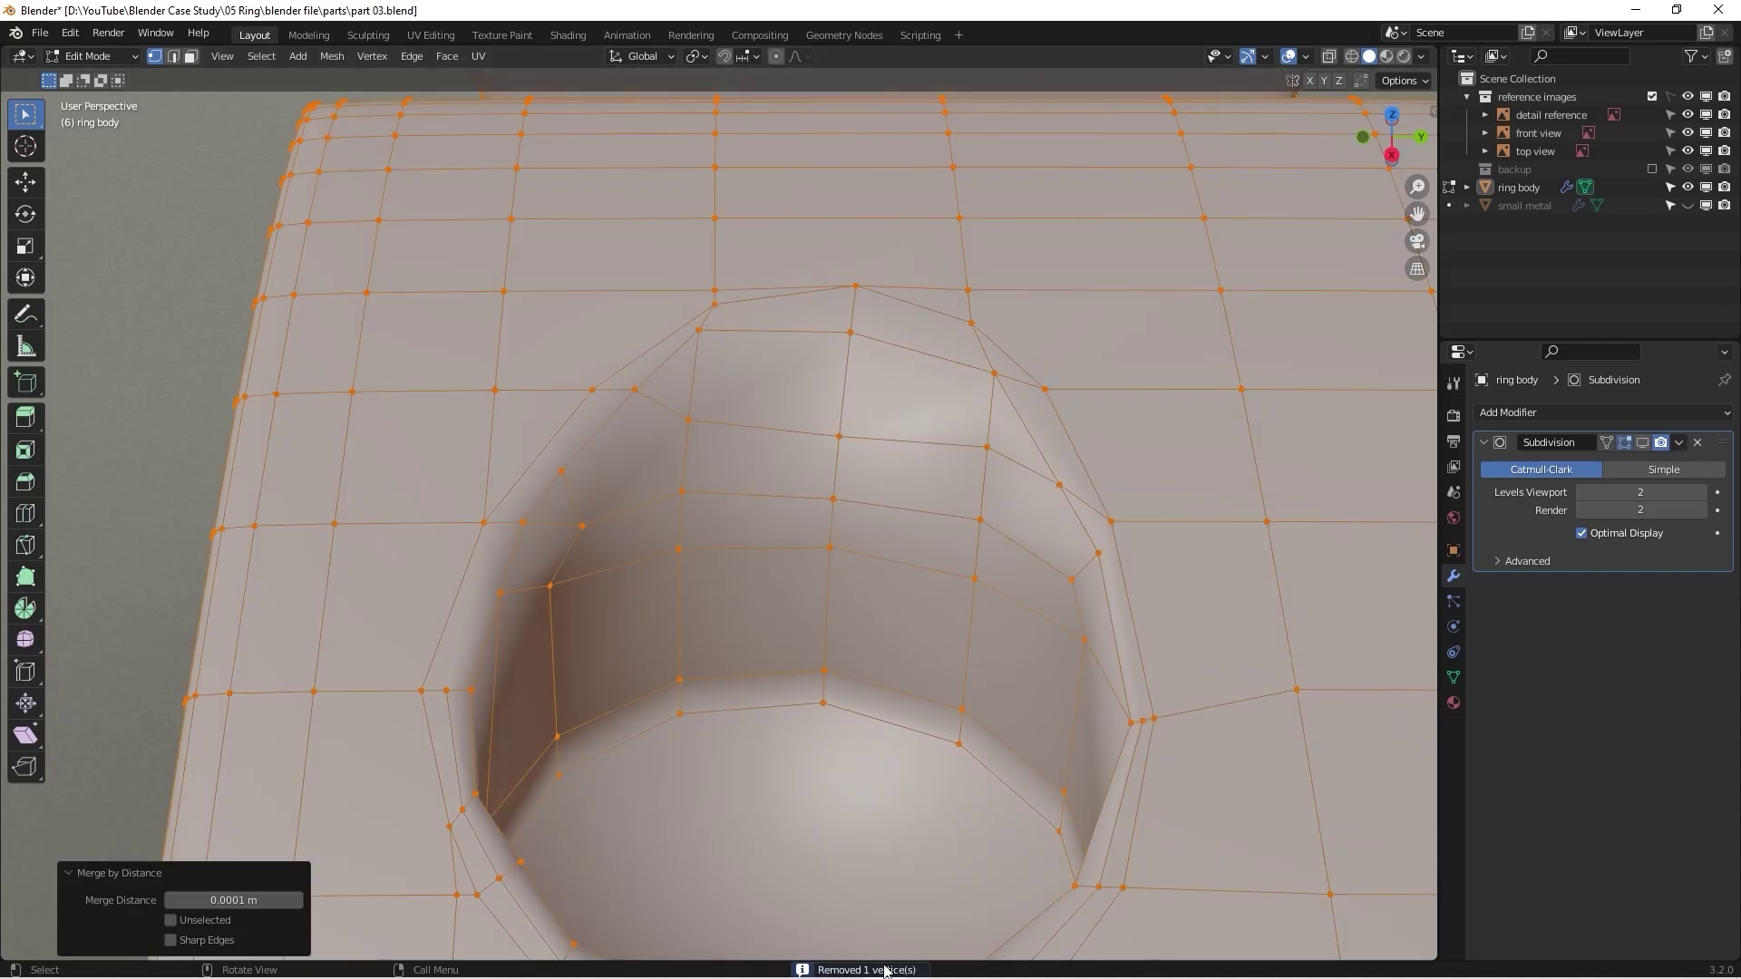
key("alt+a")
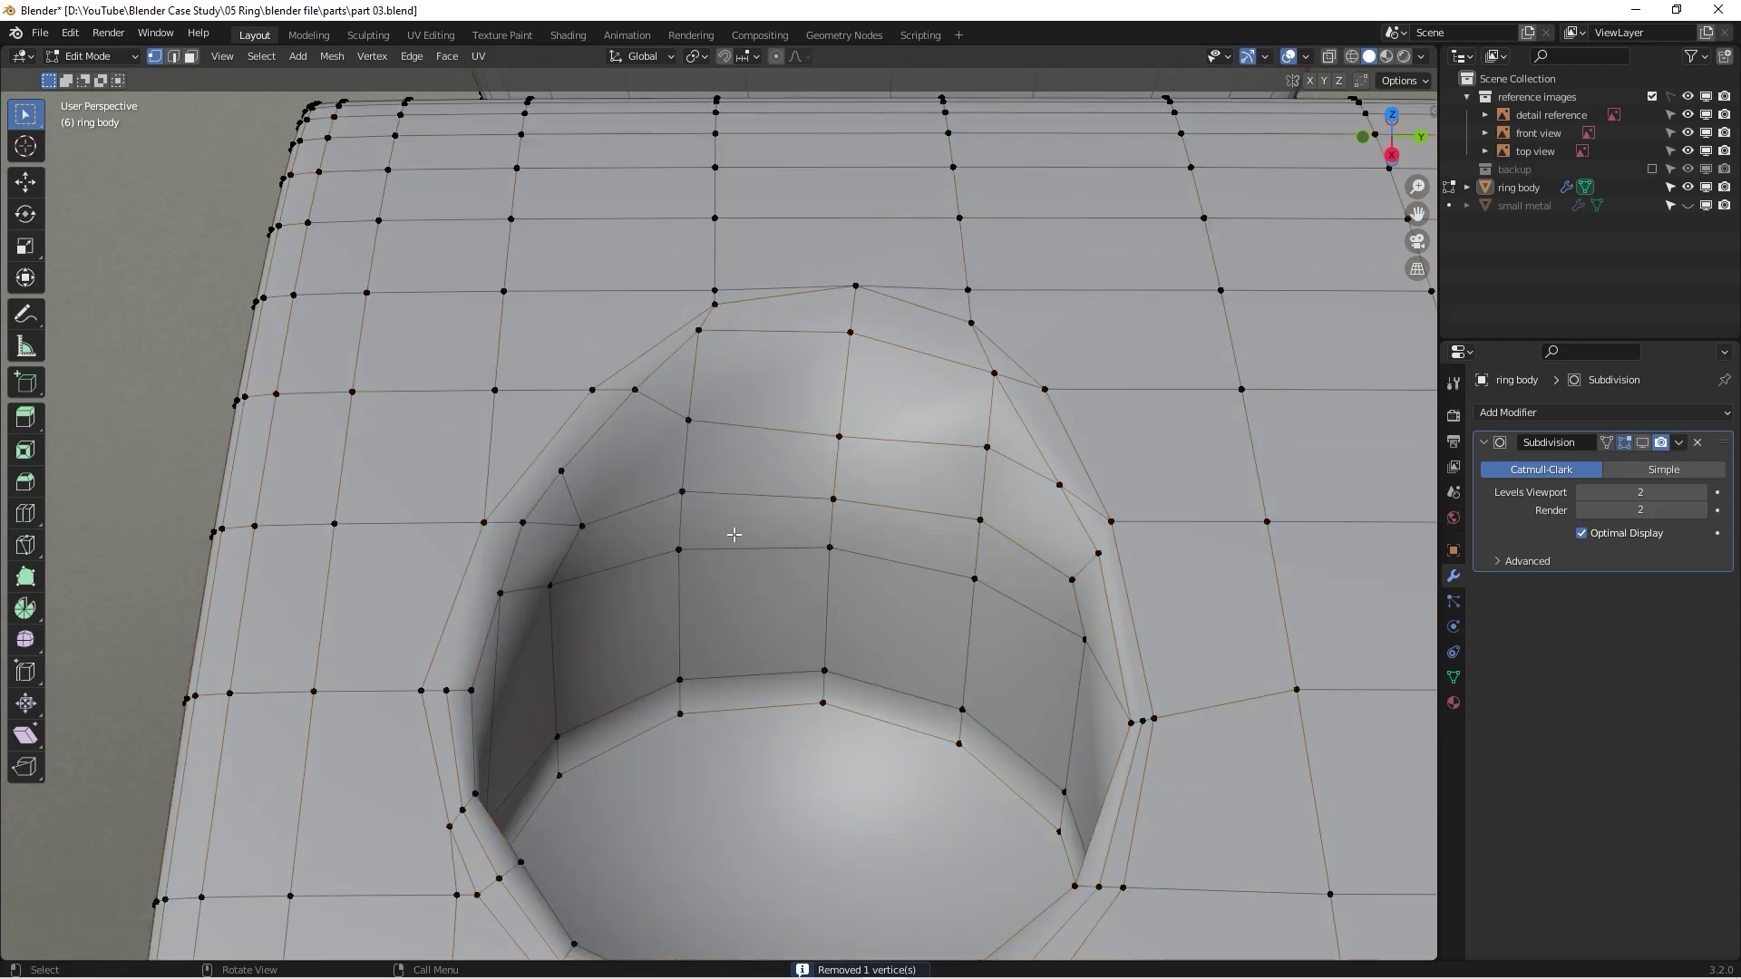
Step: Knife-cut a new edge line midway between the inner and outer rims around the recess's arched end, joining the existing middle loop on both sides
key("k")
left_click(499, 593)
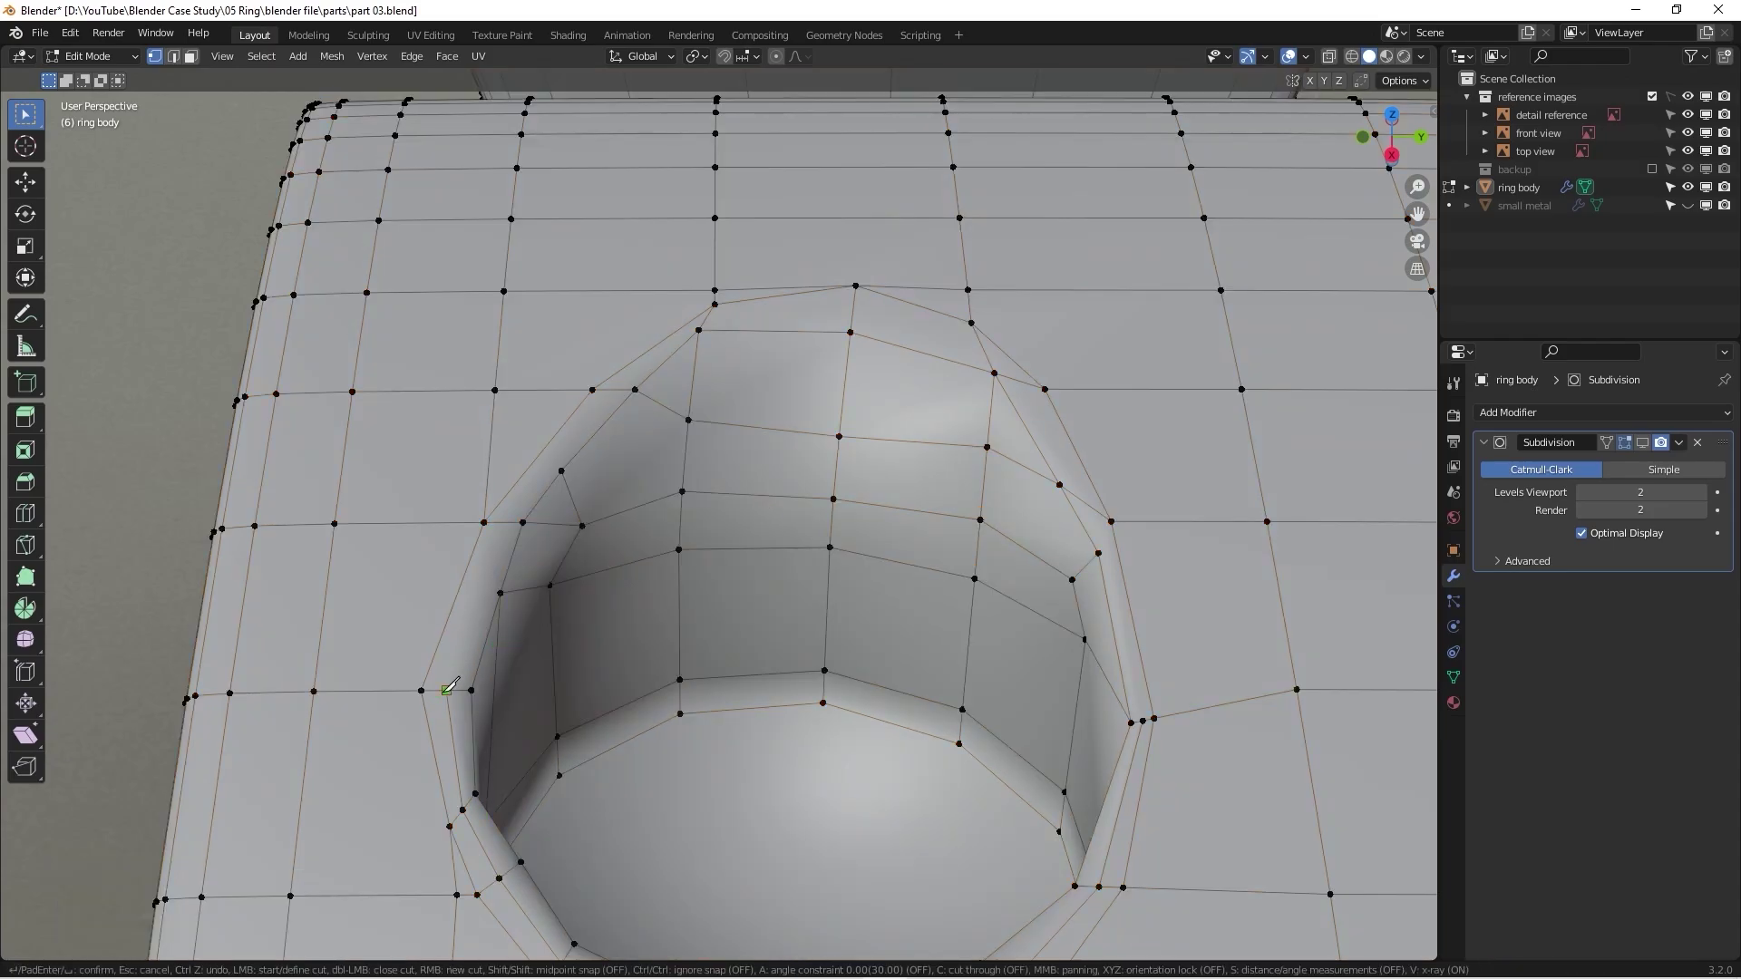
left_click(614, 388)
key("ctrl+z")
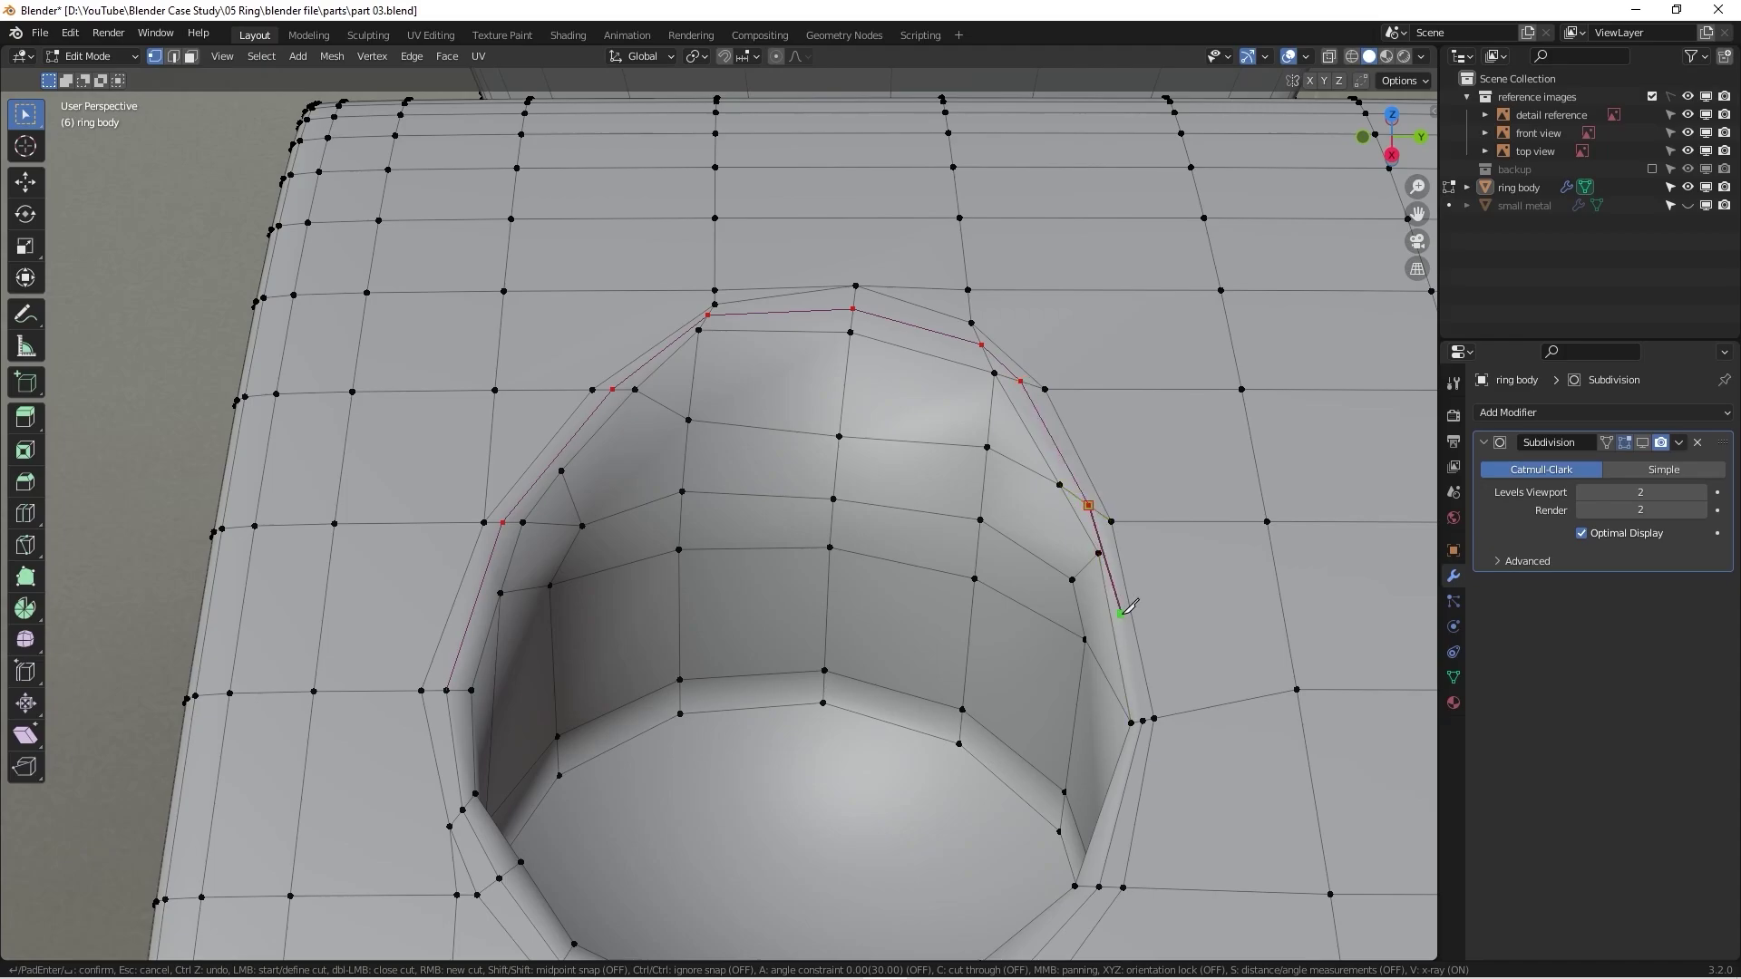
left_click(1143, 720)
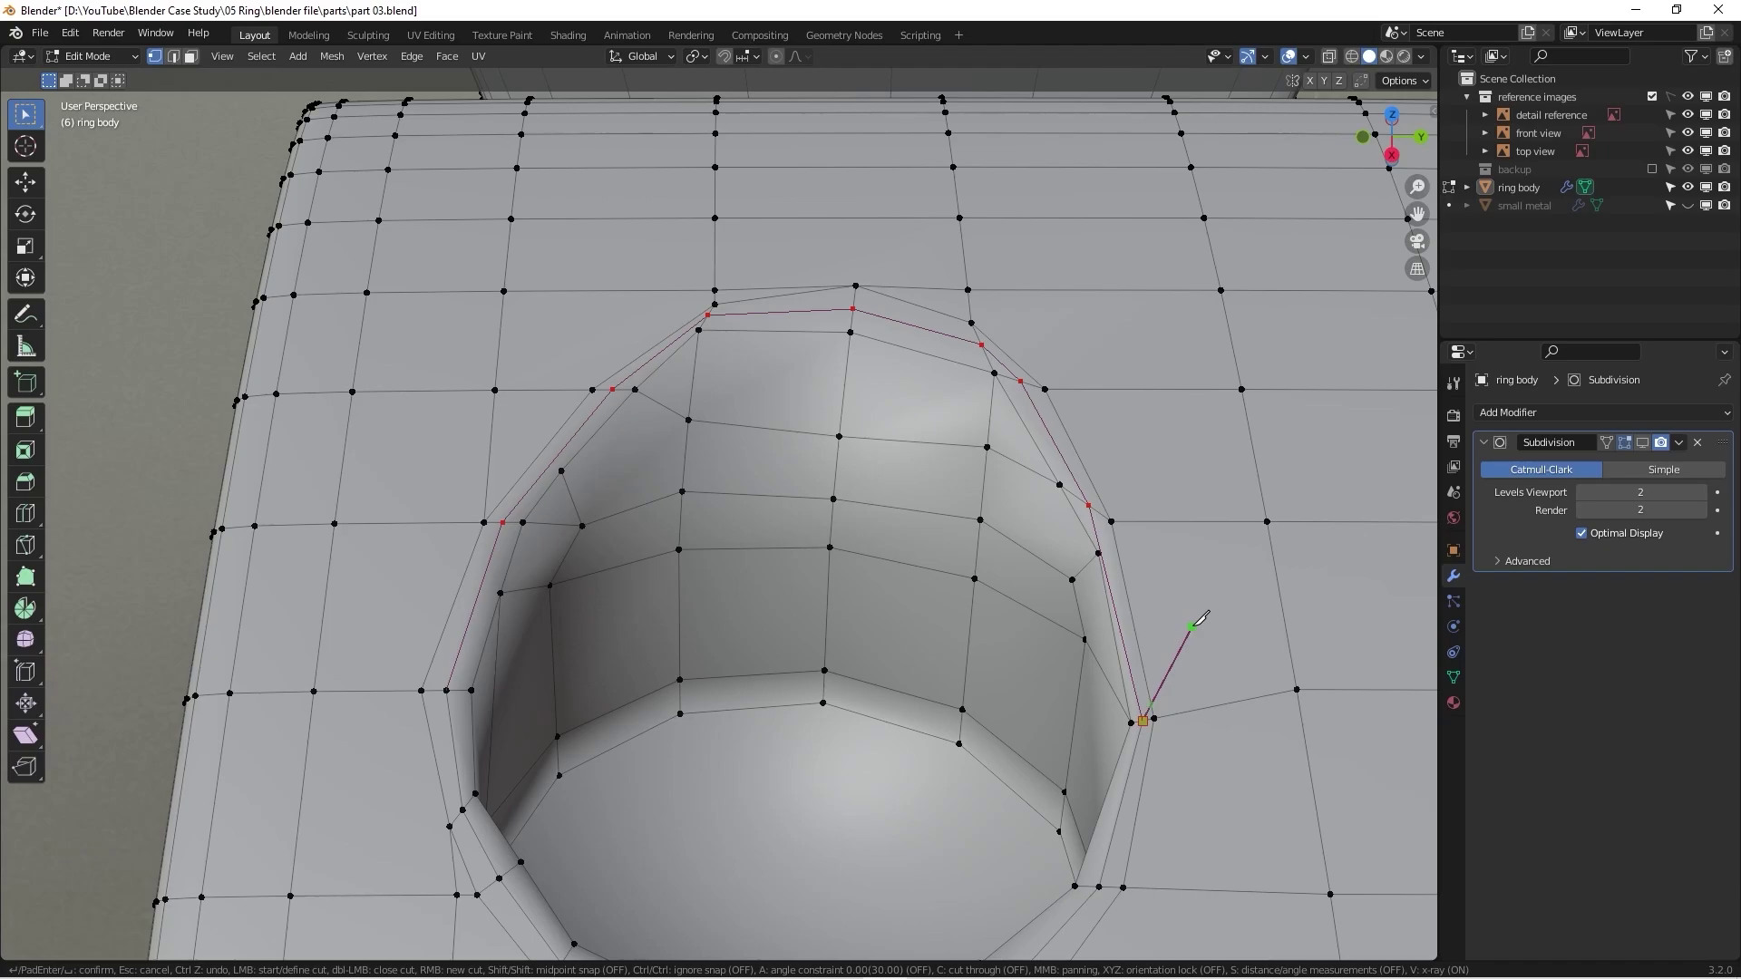
key("Return")
scroll(1057, 506, "up", 4)
middle_click_drag(1056, 506, 1059, 497)
scroll(1059, 497, "down", 4)
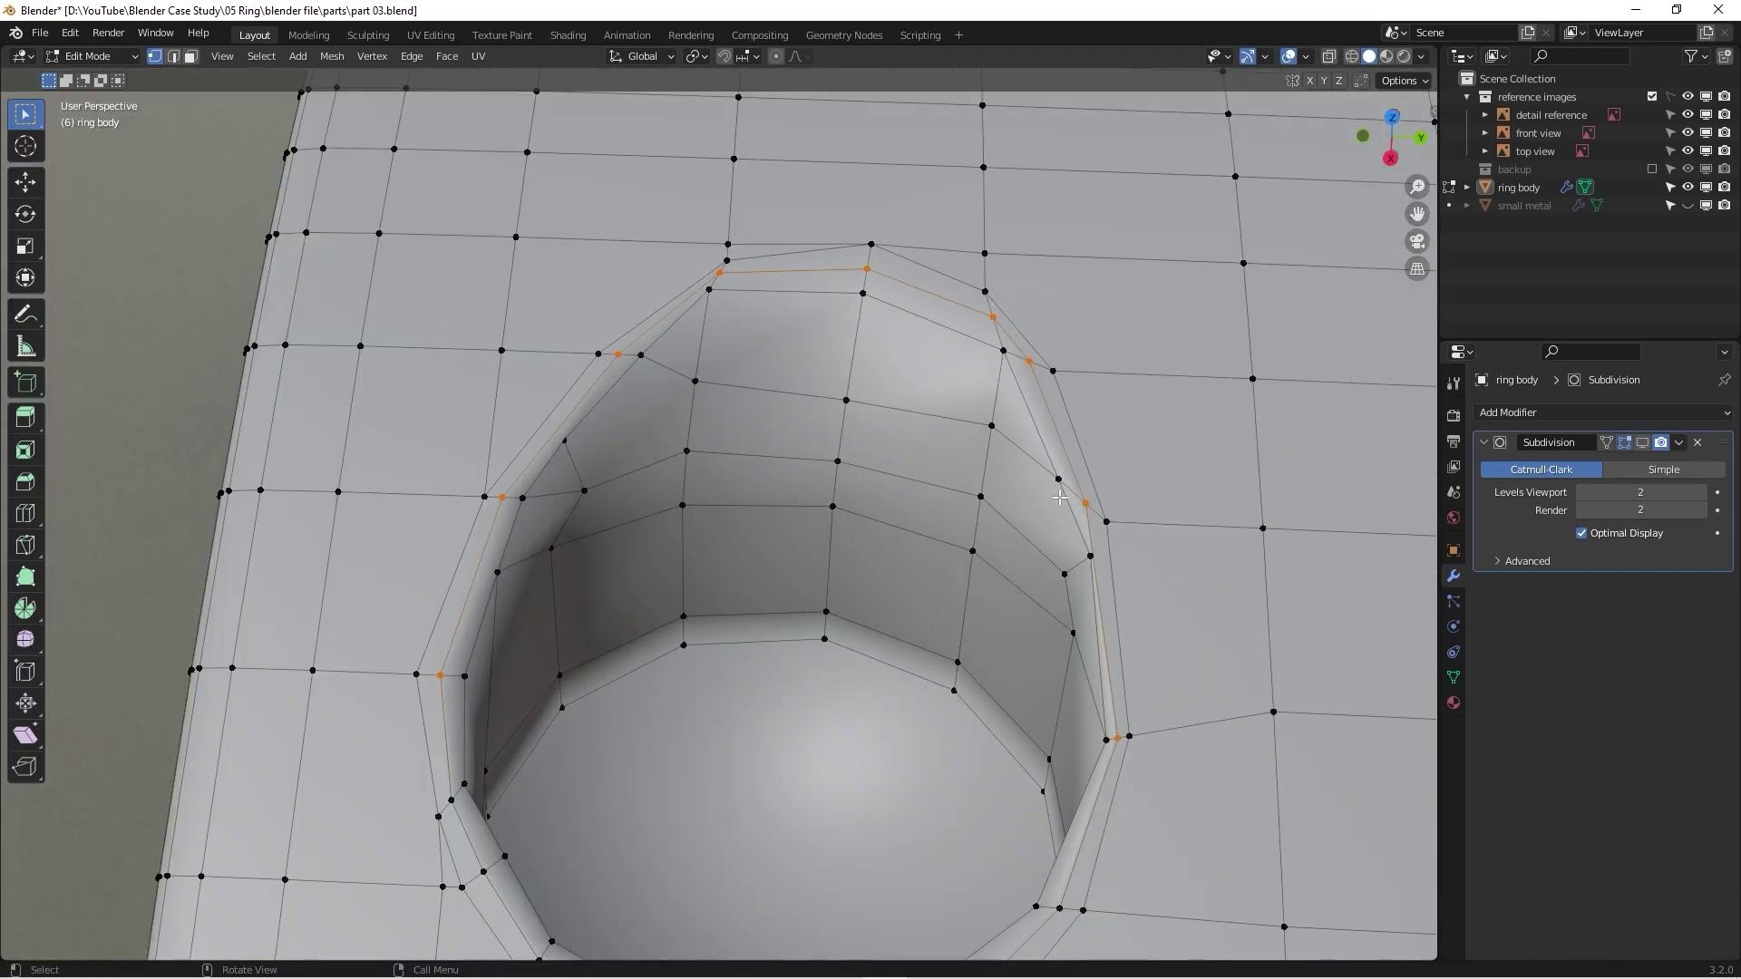
scroll(1059, 497, "up", 4)
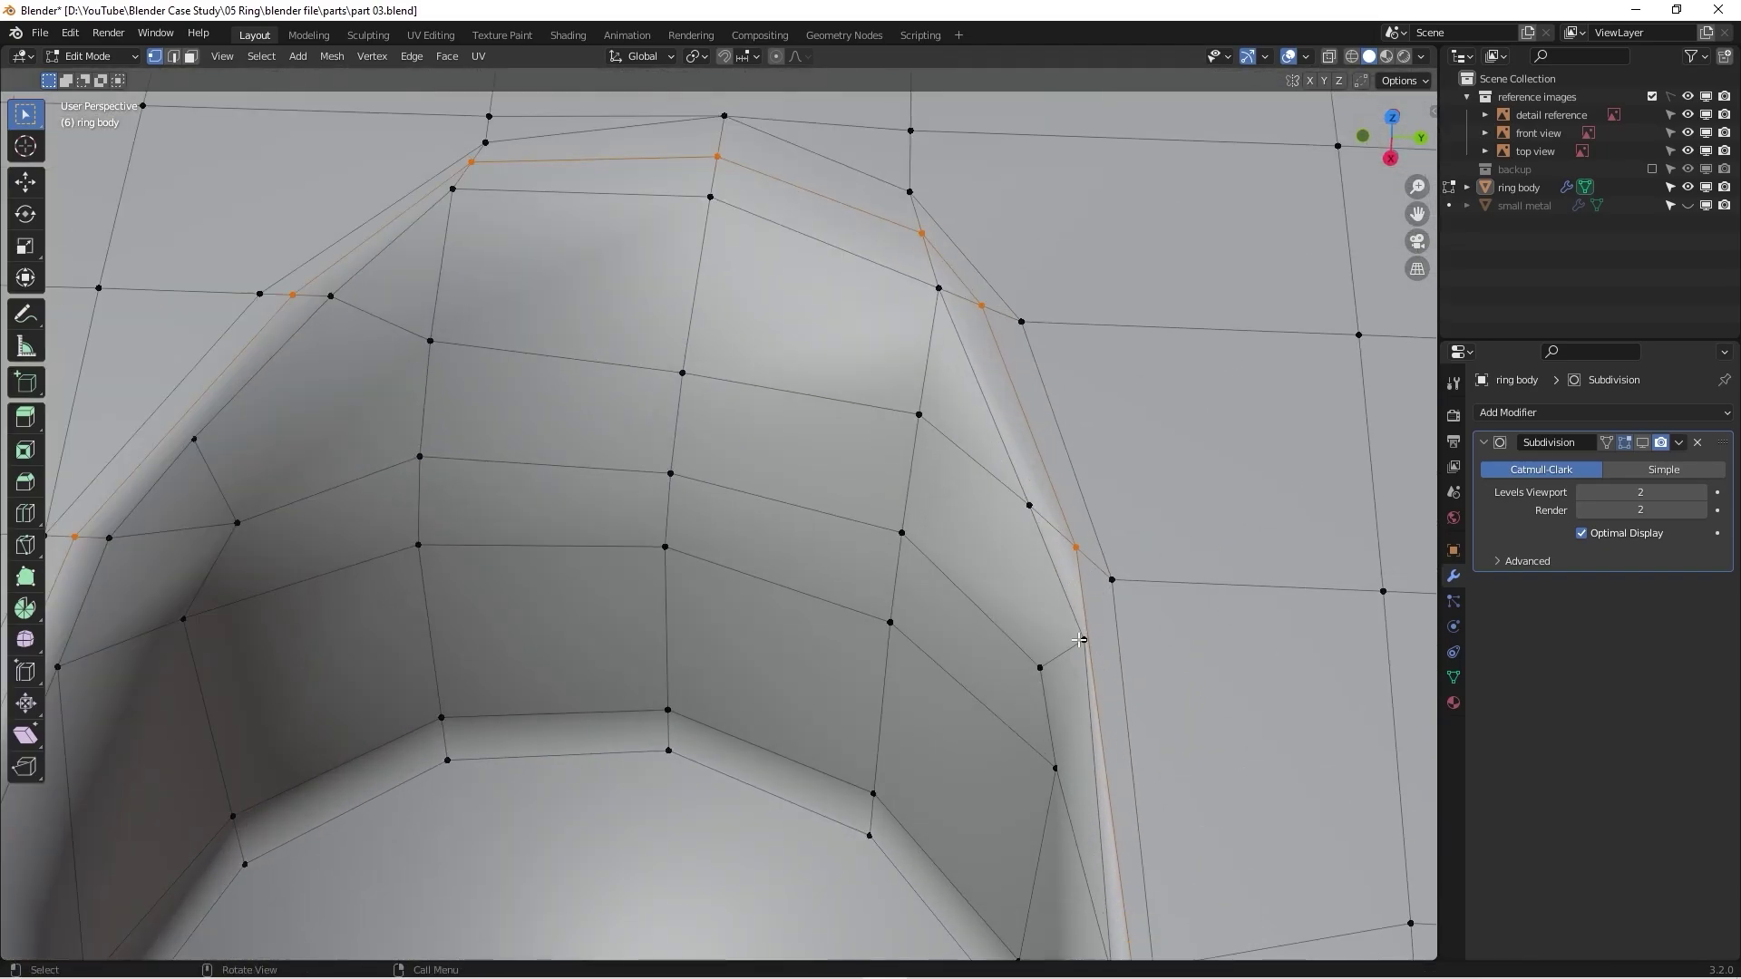
Step: Slide the inner-rim vertex below the new cut along its adjoining edges to even out the rim's curve
left_click(1081, 640)
key("shift+v")
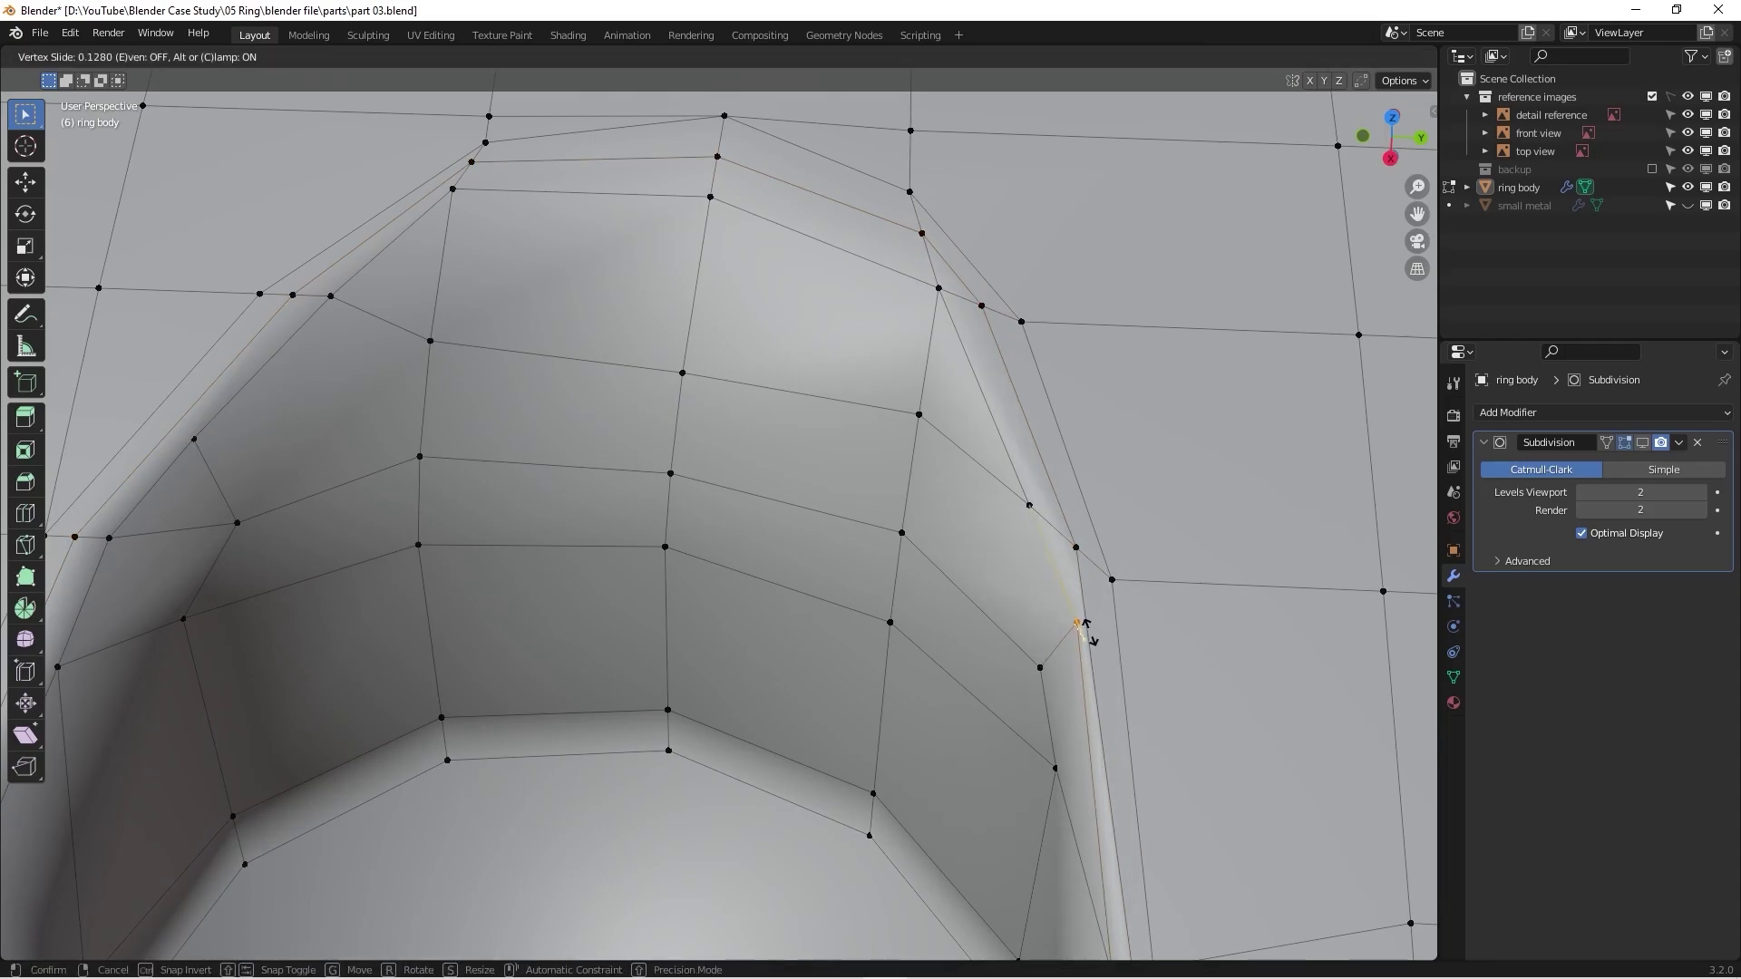
right_click(1095, 635)
key("shift+v")
left_click(1079, 635)
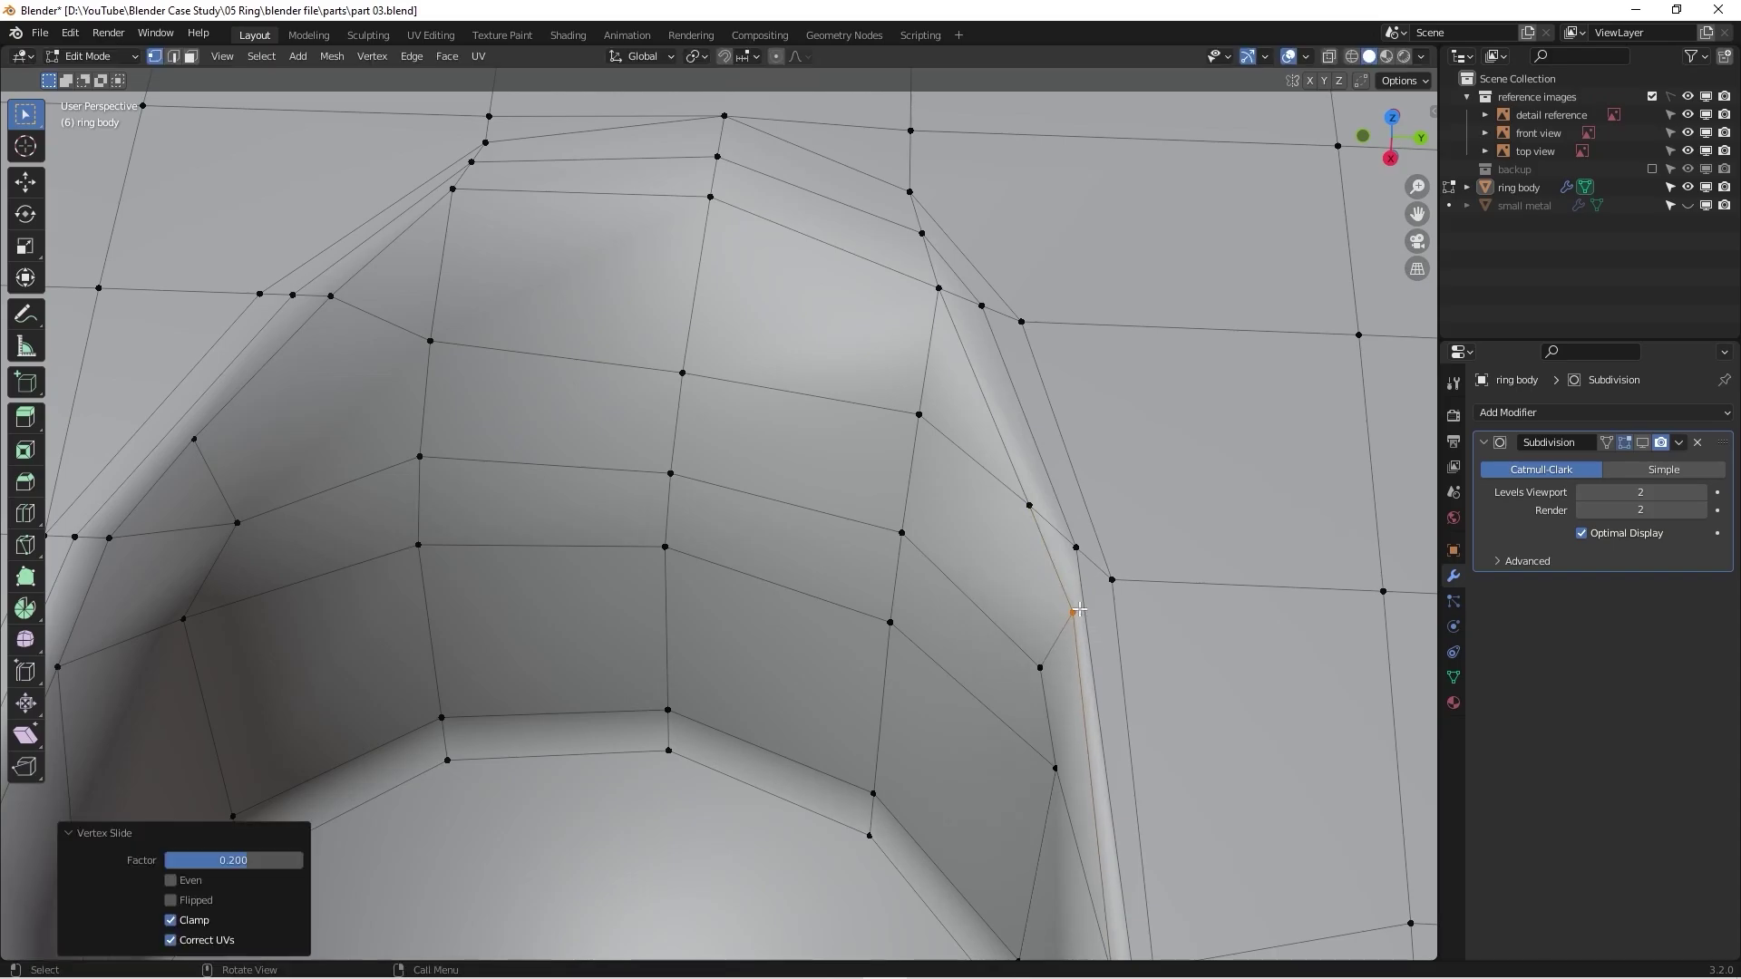
key("shift+v")
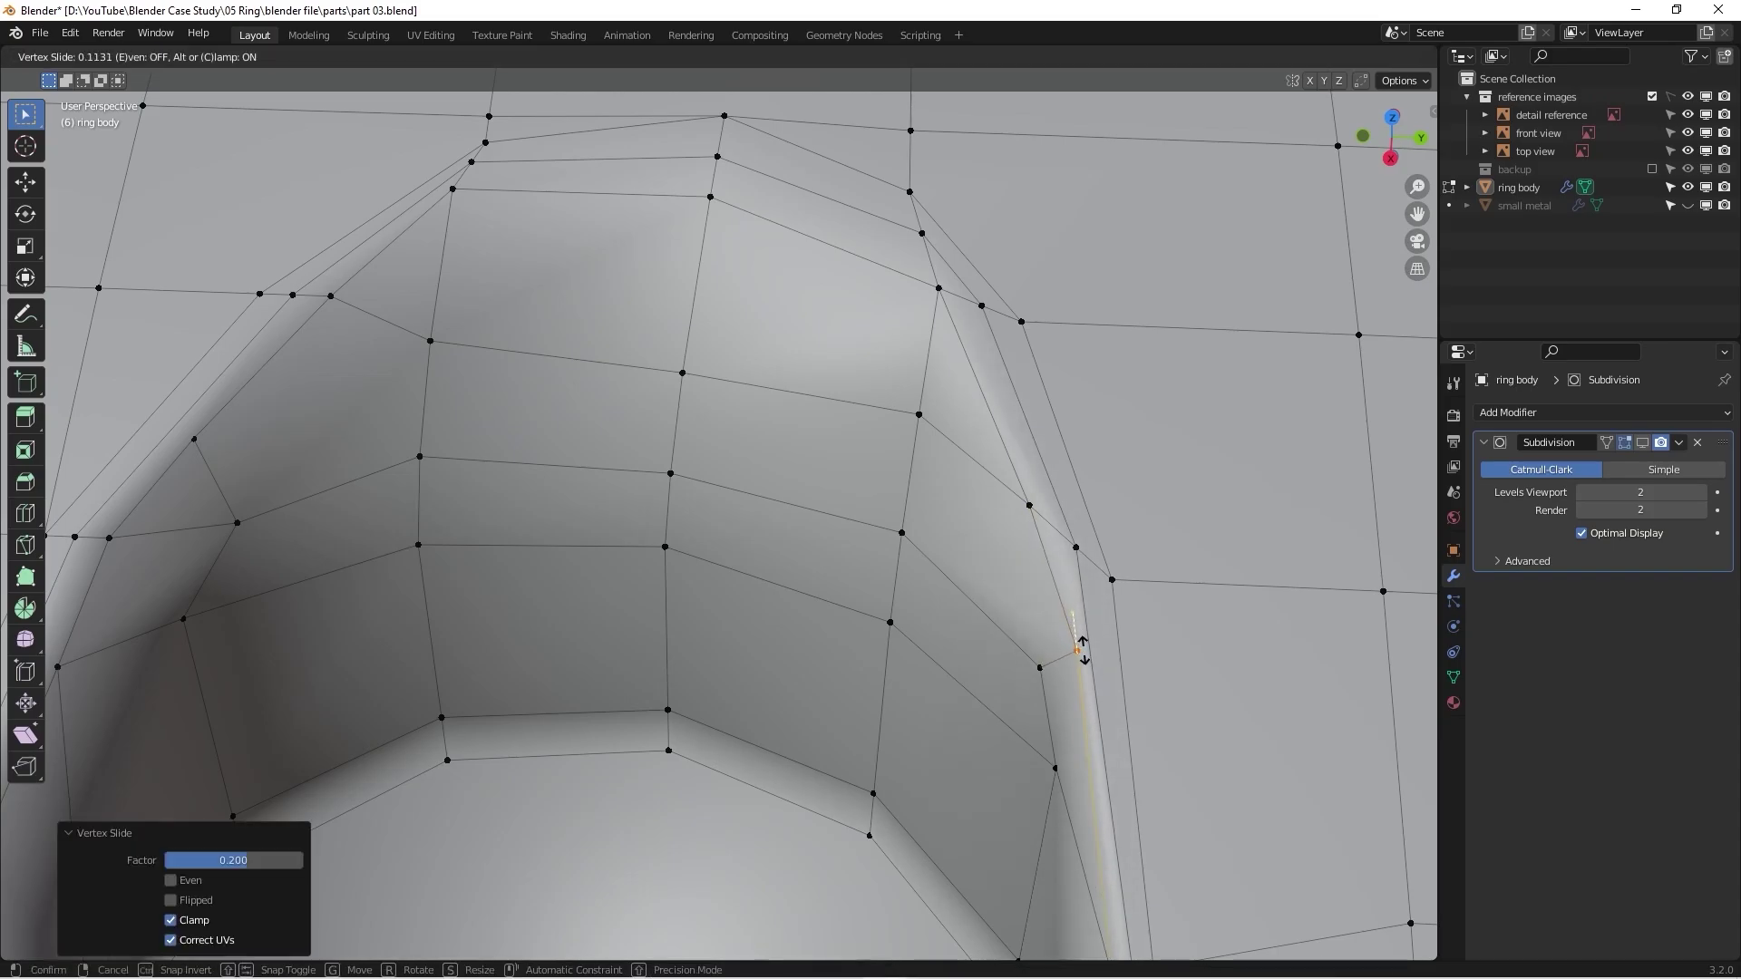
left_click(1082, 649)
scroll(1155, 643, "down", 5)
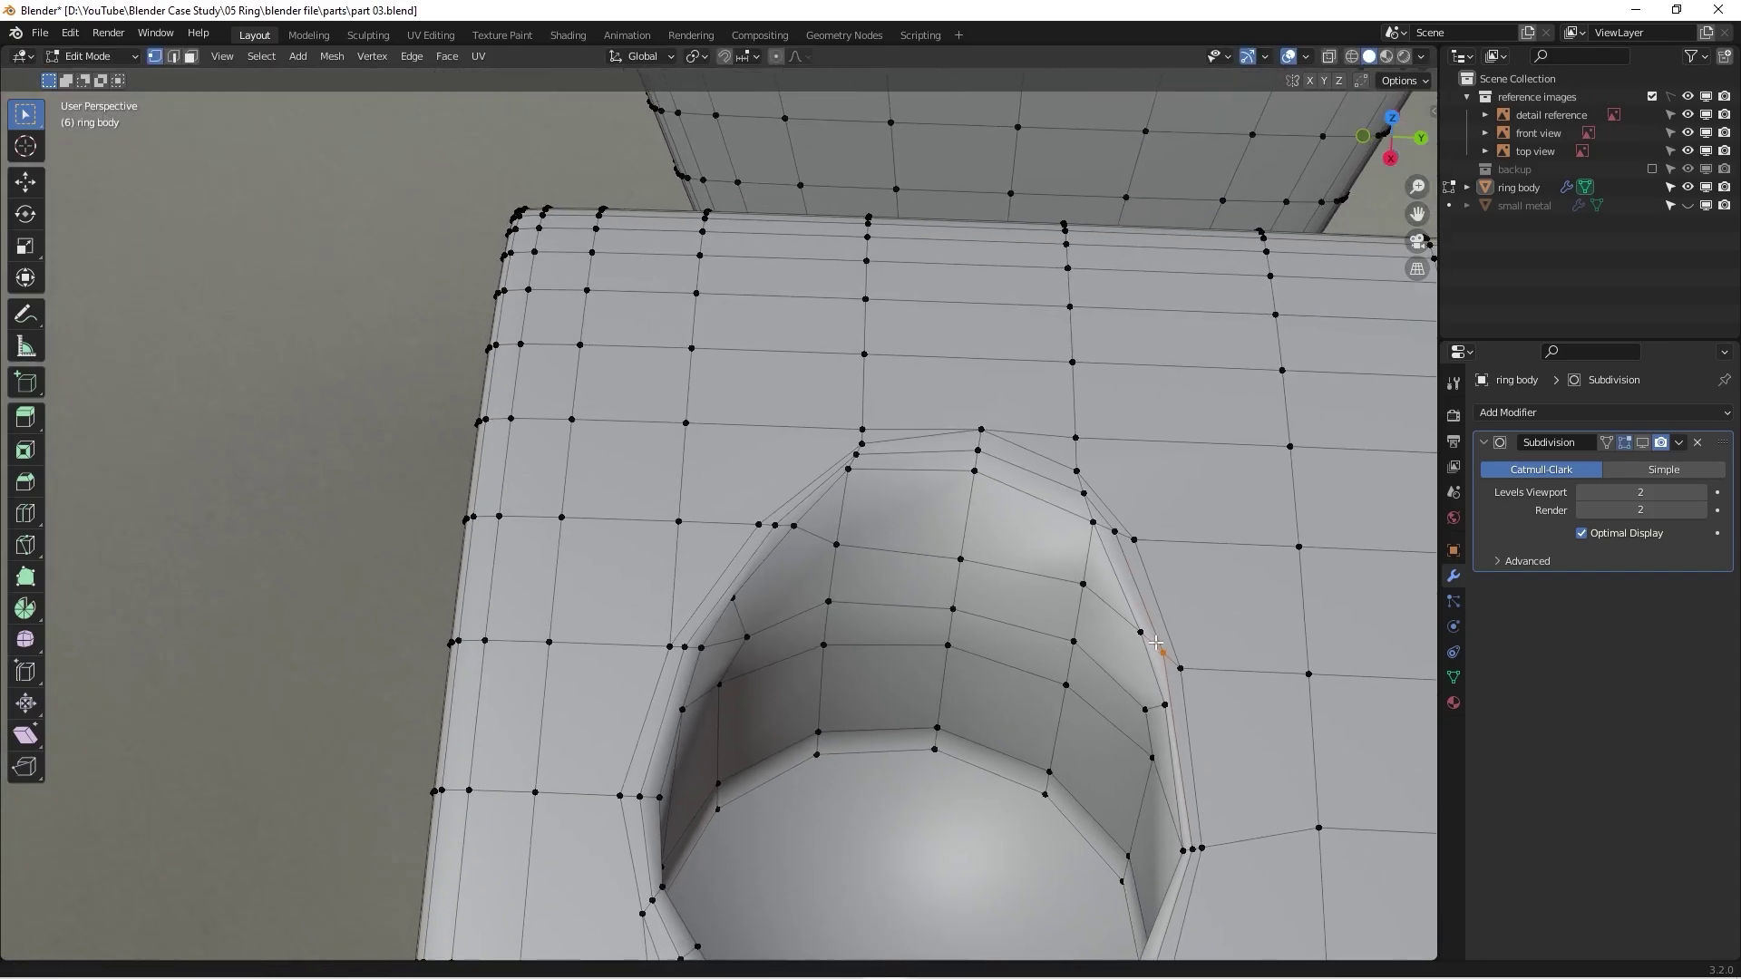
Step: Show the Subdivision result in the viewport, return to Object Mode and unhide the small metal object
middle_click_drag(1156, 643, 807, 386, "shift")
scroll(808, 386, "up", 3)
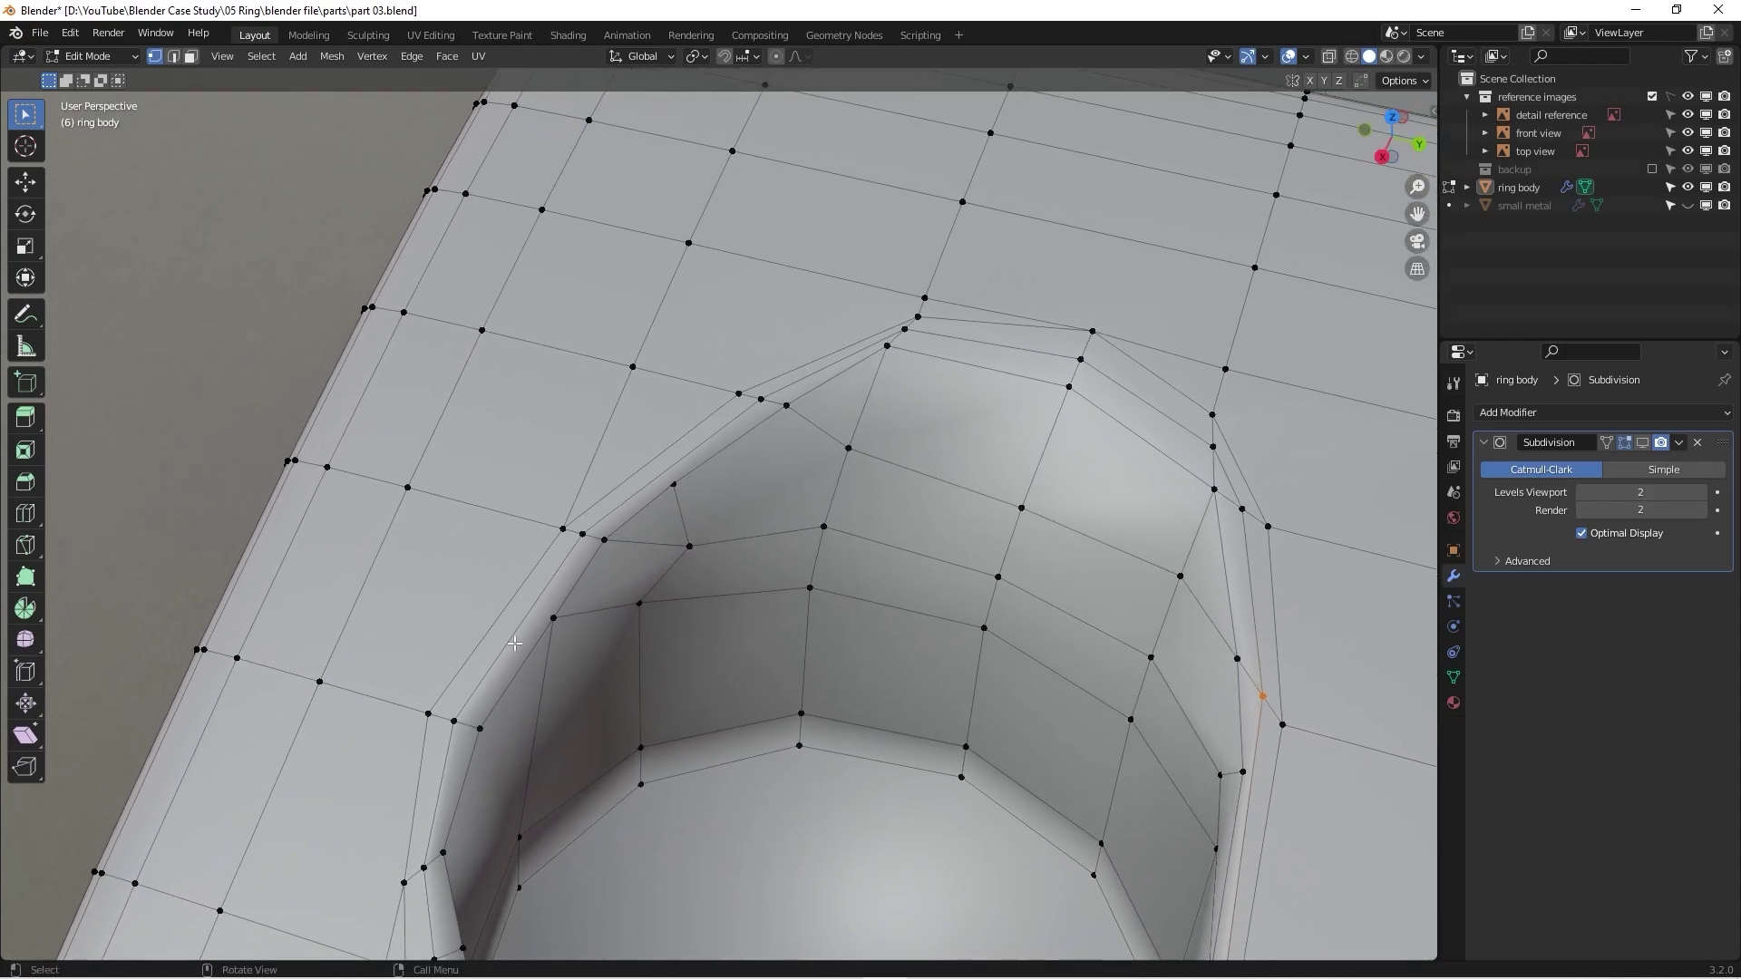
middle_click_drag(514, 643, 1314, 426)
scroll(925, 439, "up", 2)
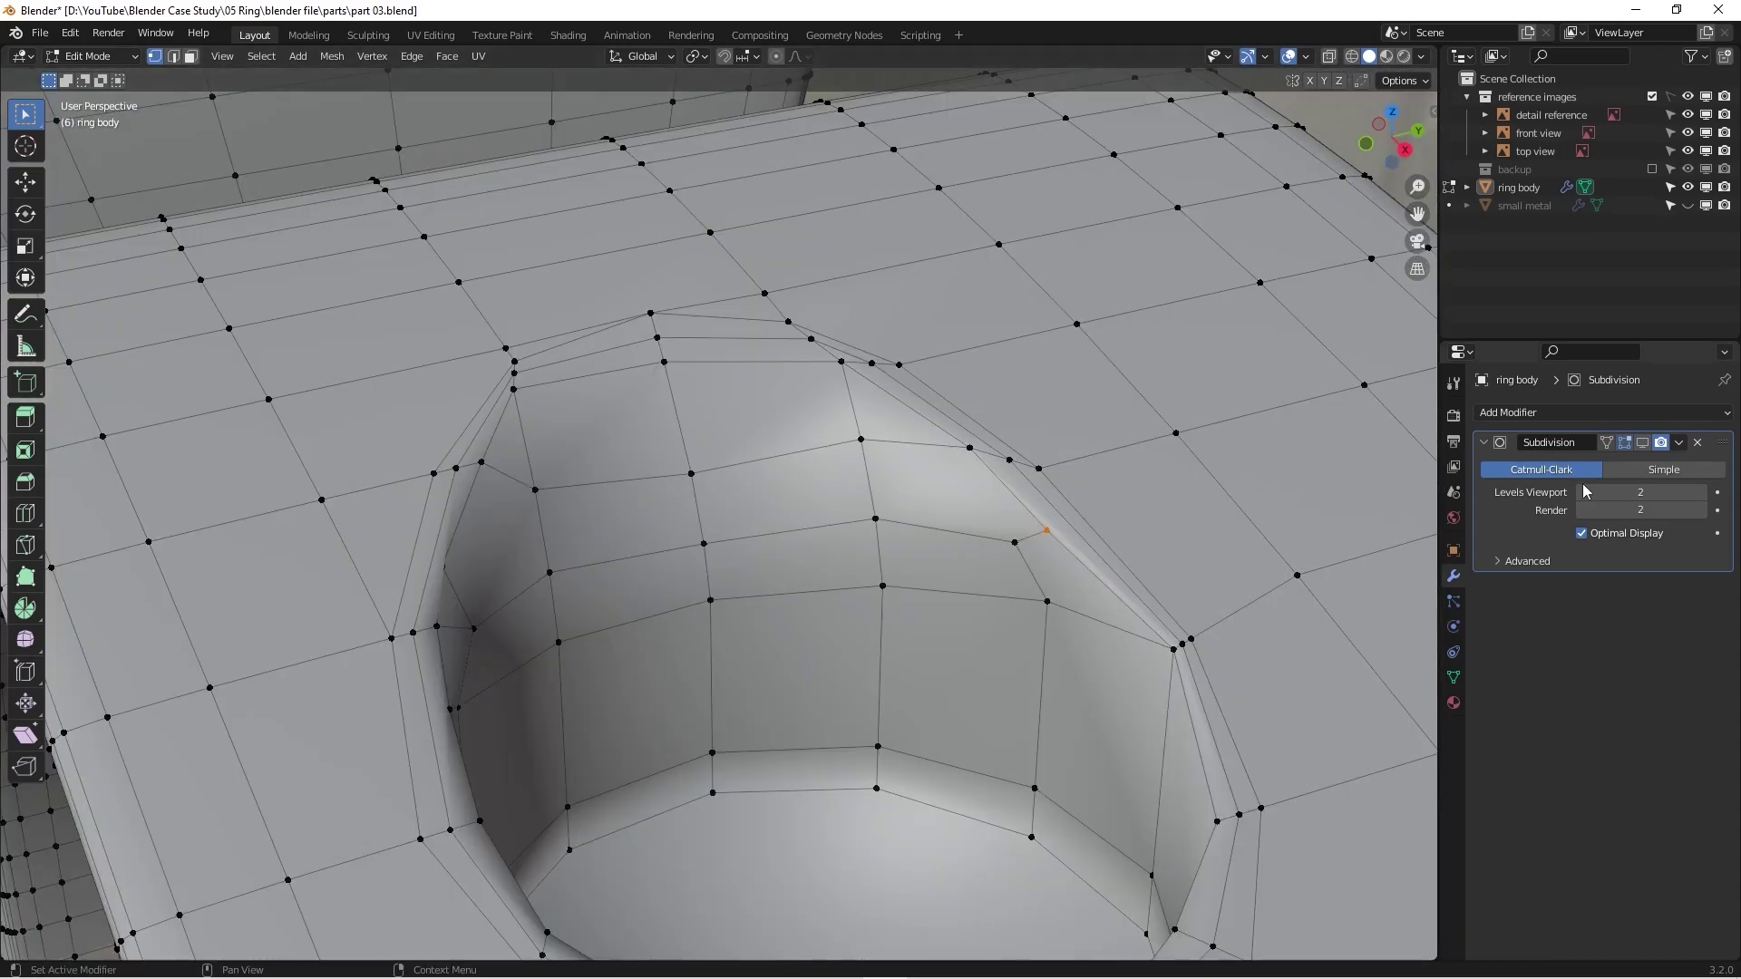
left_click(1642, 442)
middle_click_drag(1030, 575, 1078, 533)
key("Tab")
left_click(1688, 205)
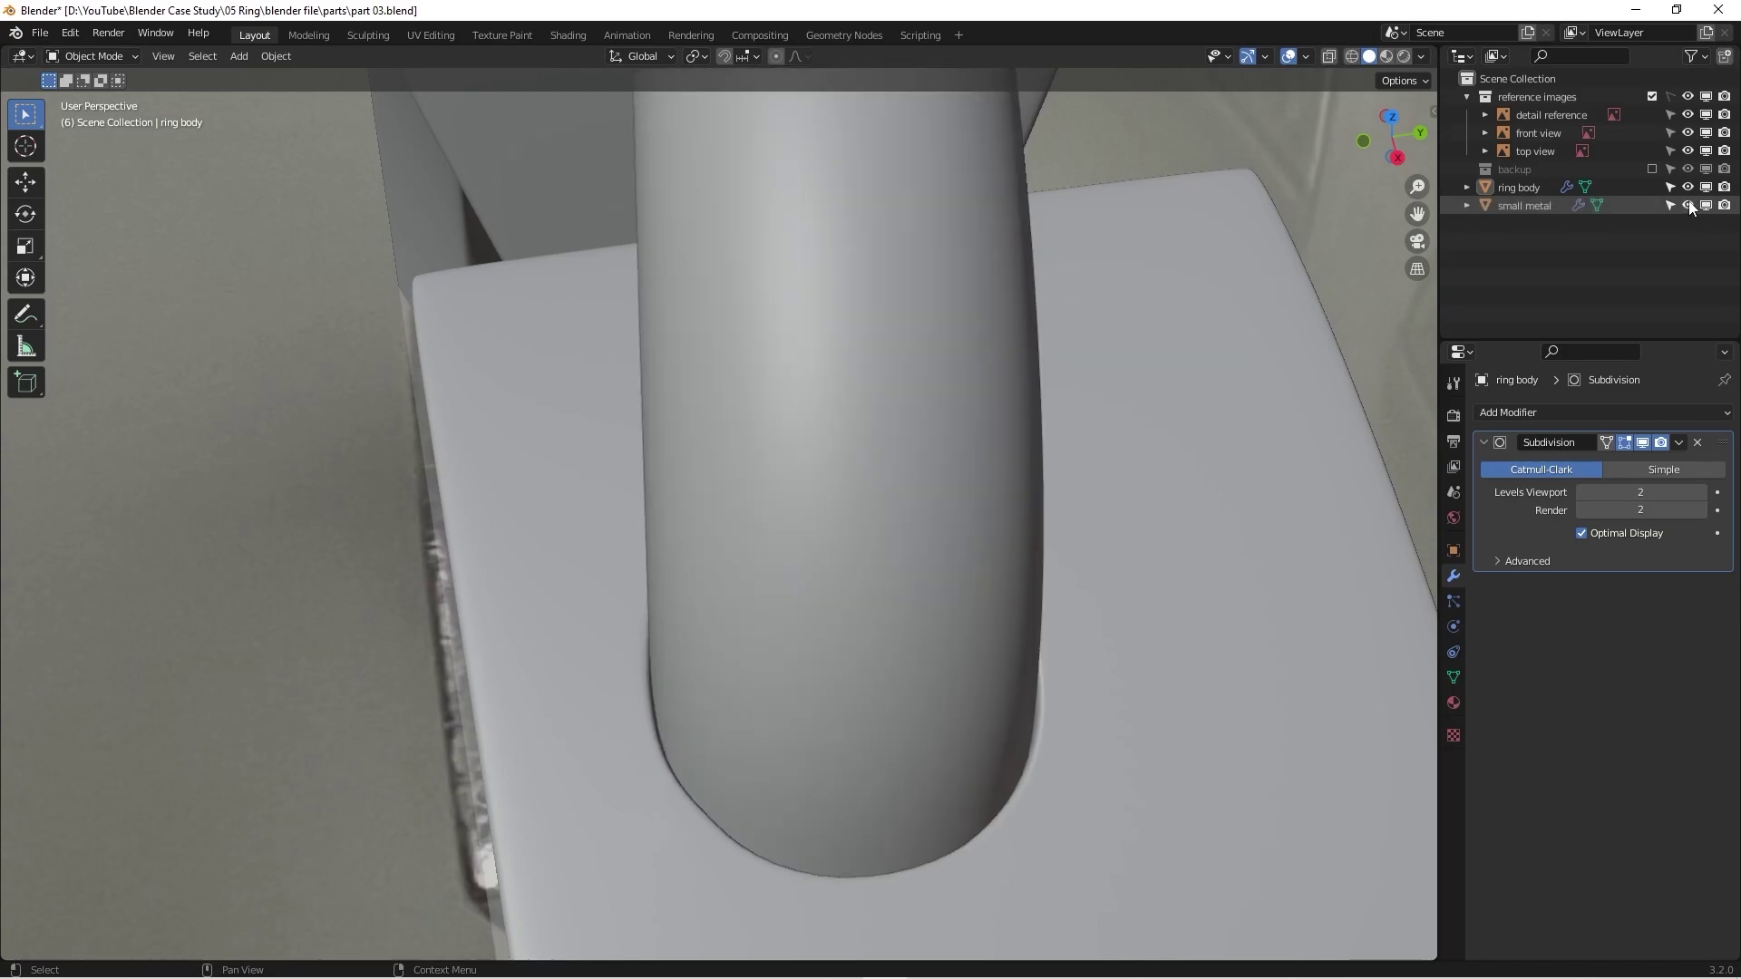
Step: In Edit Mode, slide the middle-loop and inner-rim vertices at the recess's rounded corner slightly outward from the small metal piece
middle_click_drag(1070, 453, 933, 719)
key("Tab")
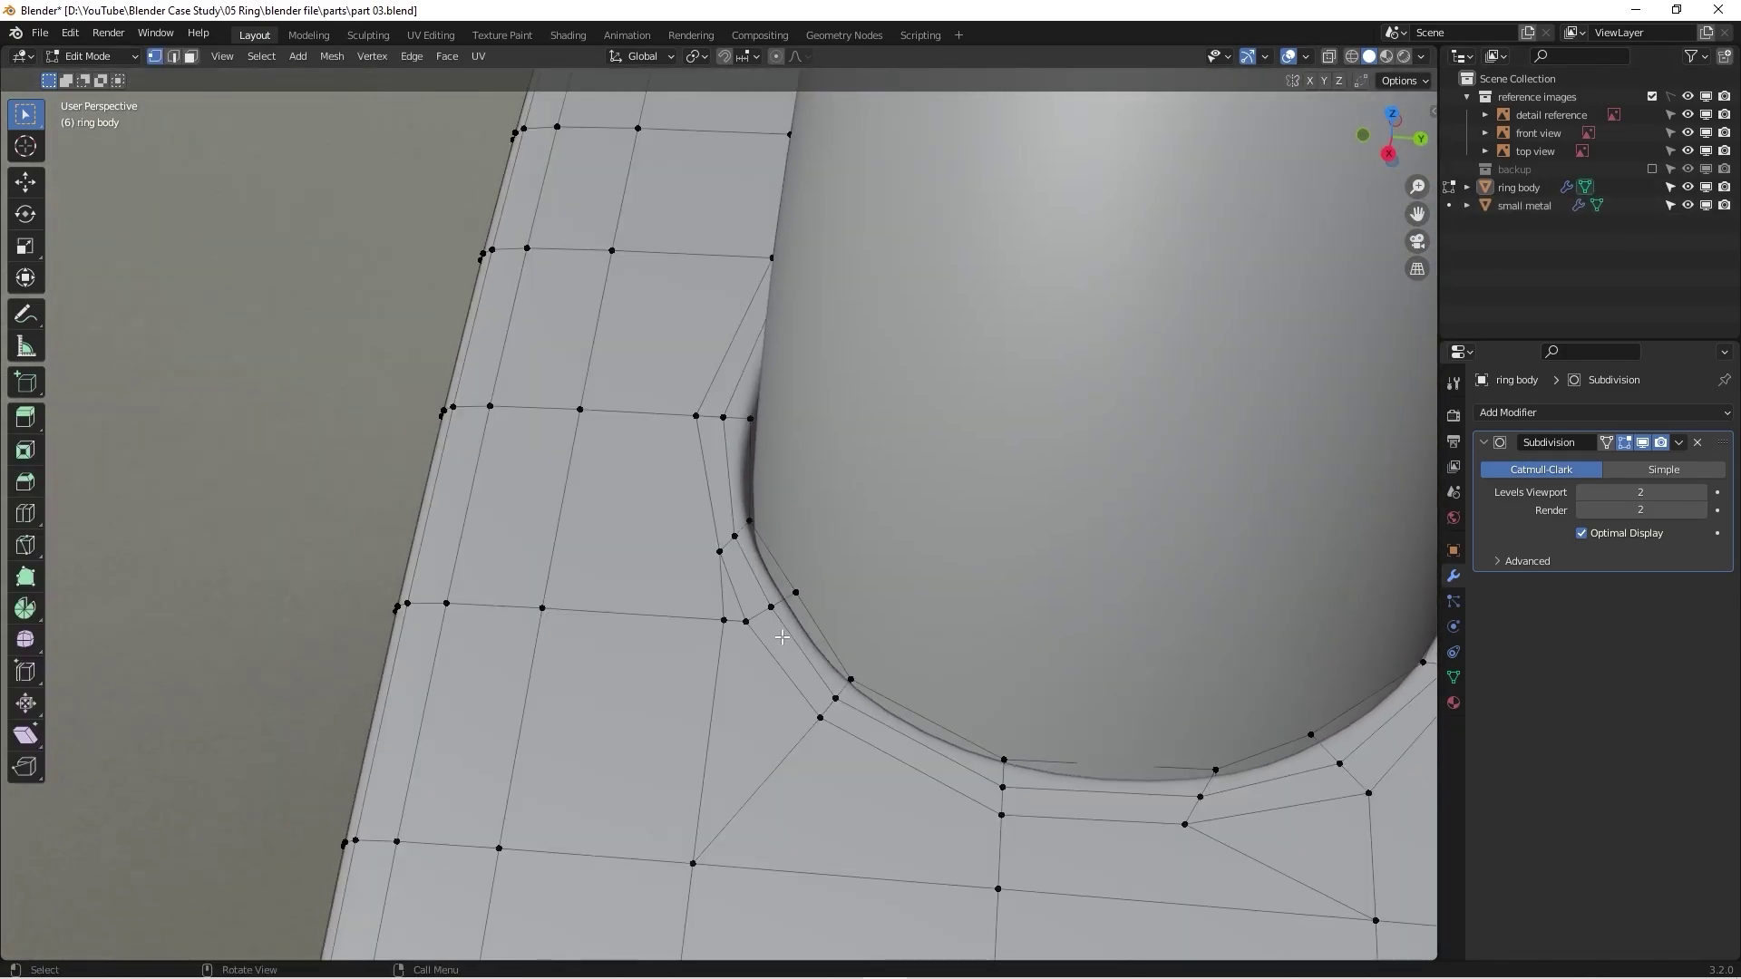
scroll(783, 630, "up", 2)
left_click(791, 589)
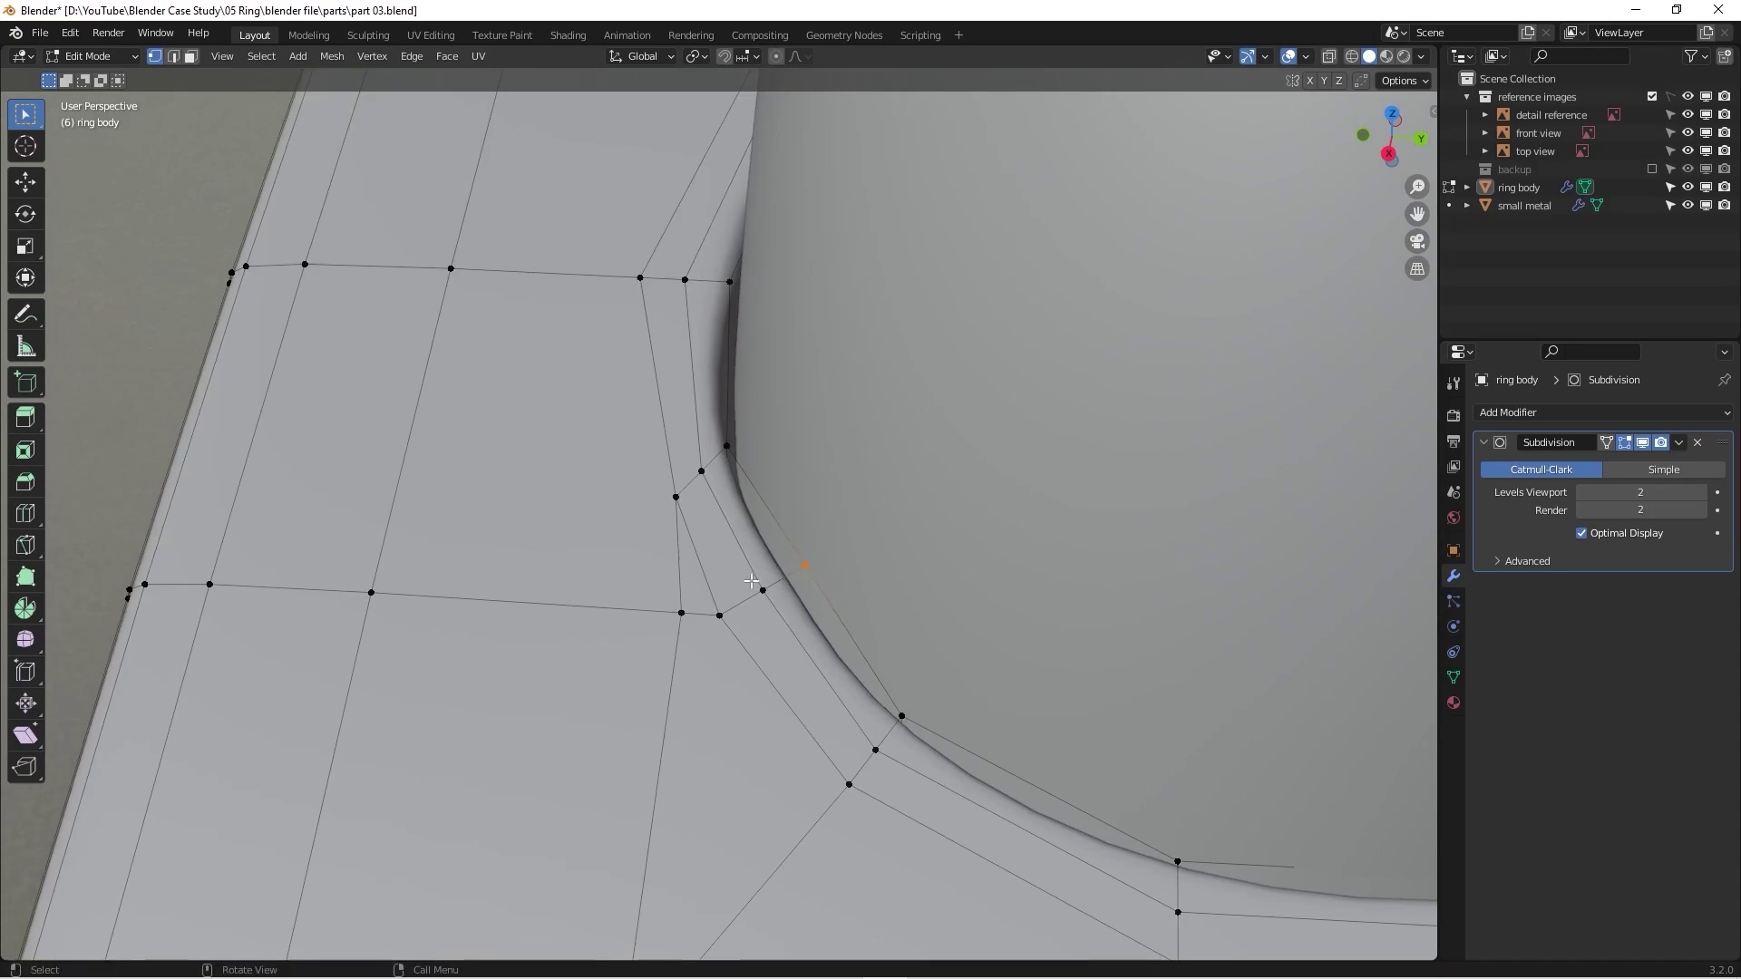
key("shift+v")
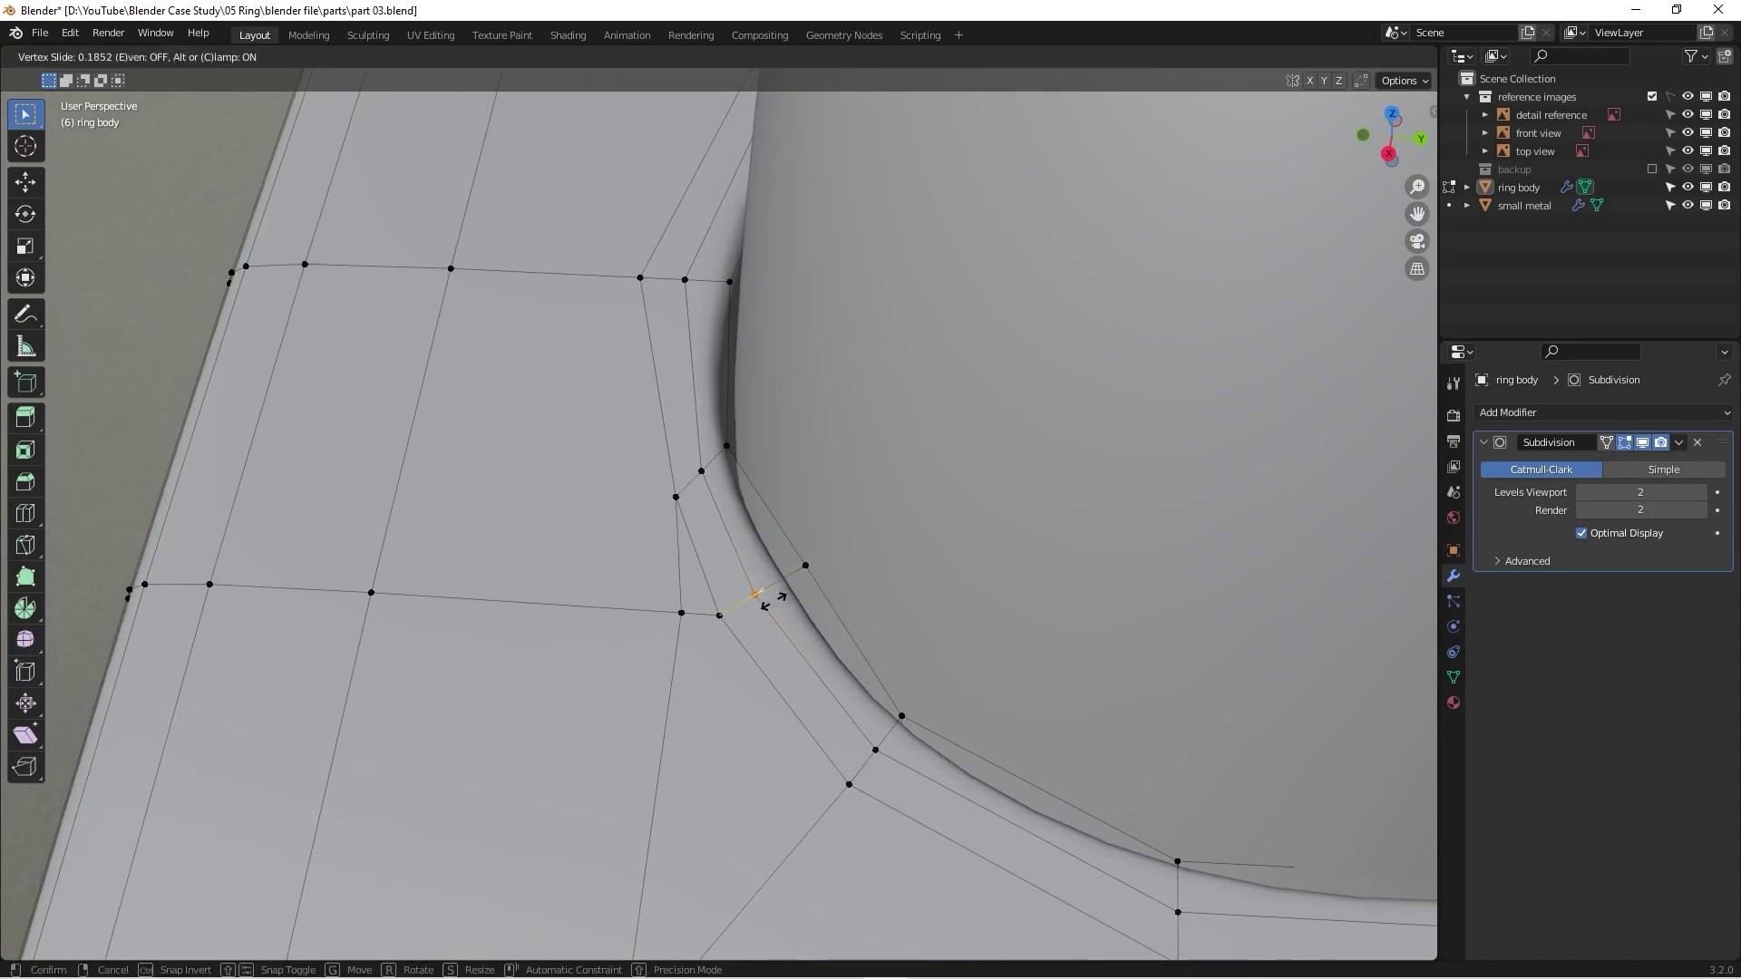
left_click(796, 572)
left_click(804, 564)
key("shift+v")
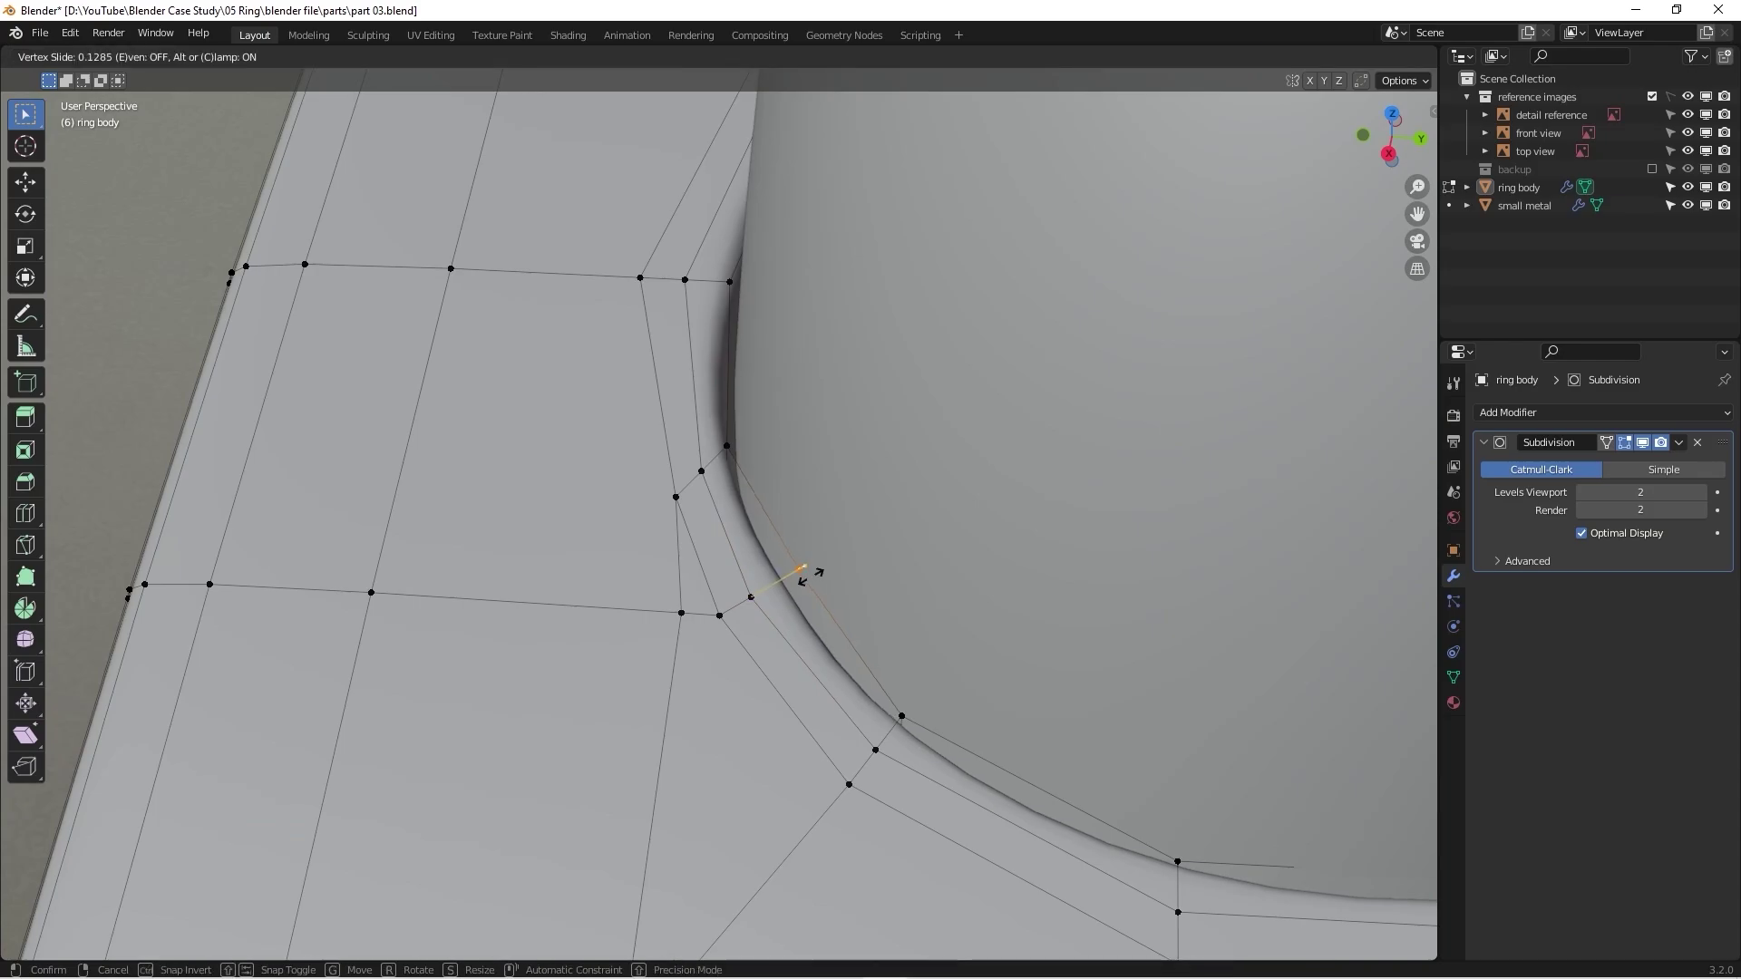
left_click(802, 578)
Step: Return to Object Mode and inspect how both ends of the small metal piece meet the ring body's recesses
middle_click_drag(802, 579, 690, 467)
key("Tab")
scroll(726, 435, "down", 4)
middle_click_drag(741, 411, 803, 464)
scroll(803, 464, "up", 2)
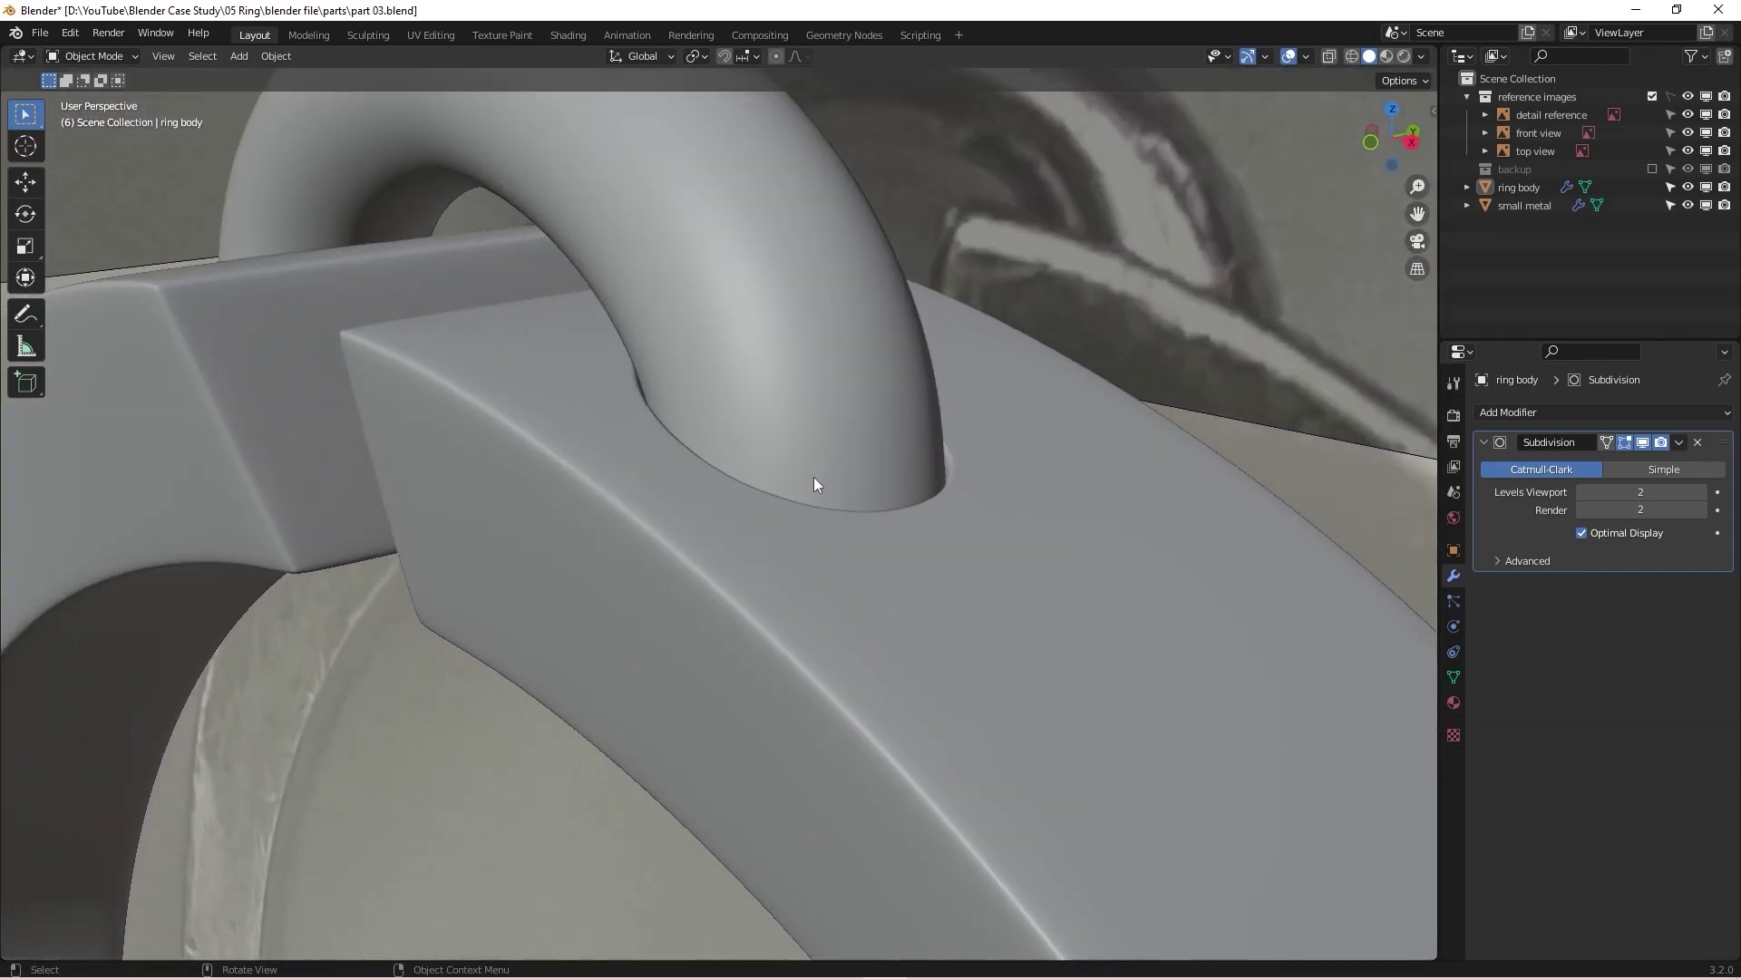
scroll(719, 492, "down", 3)
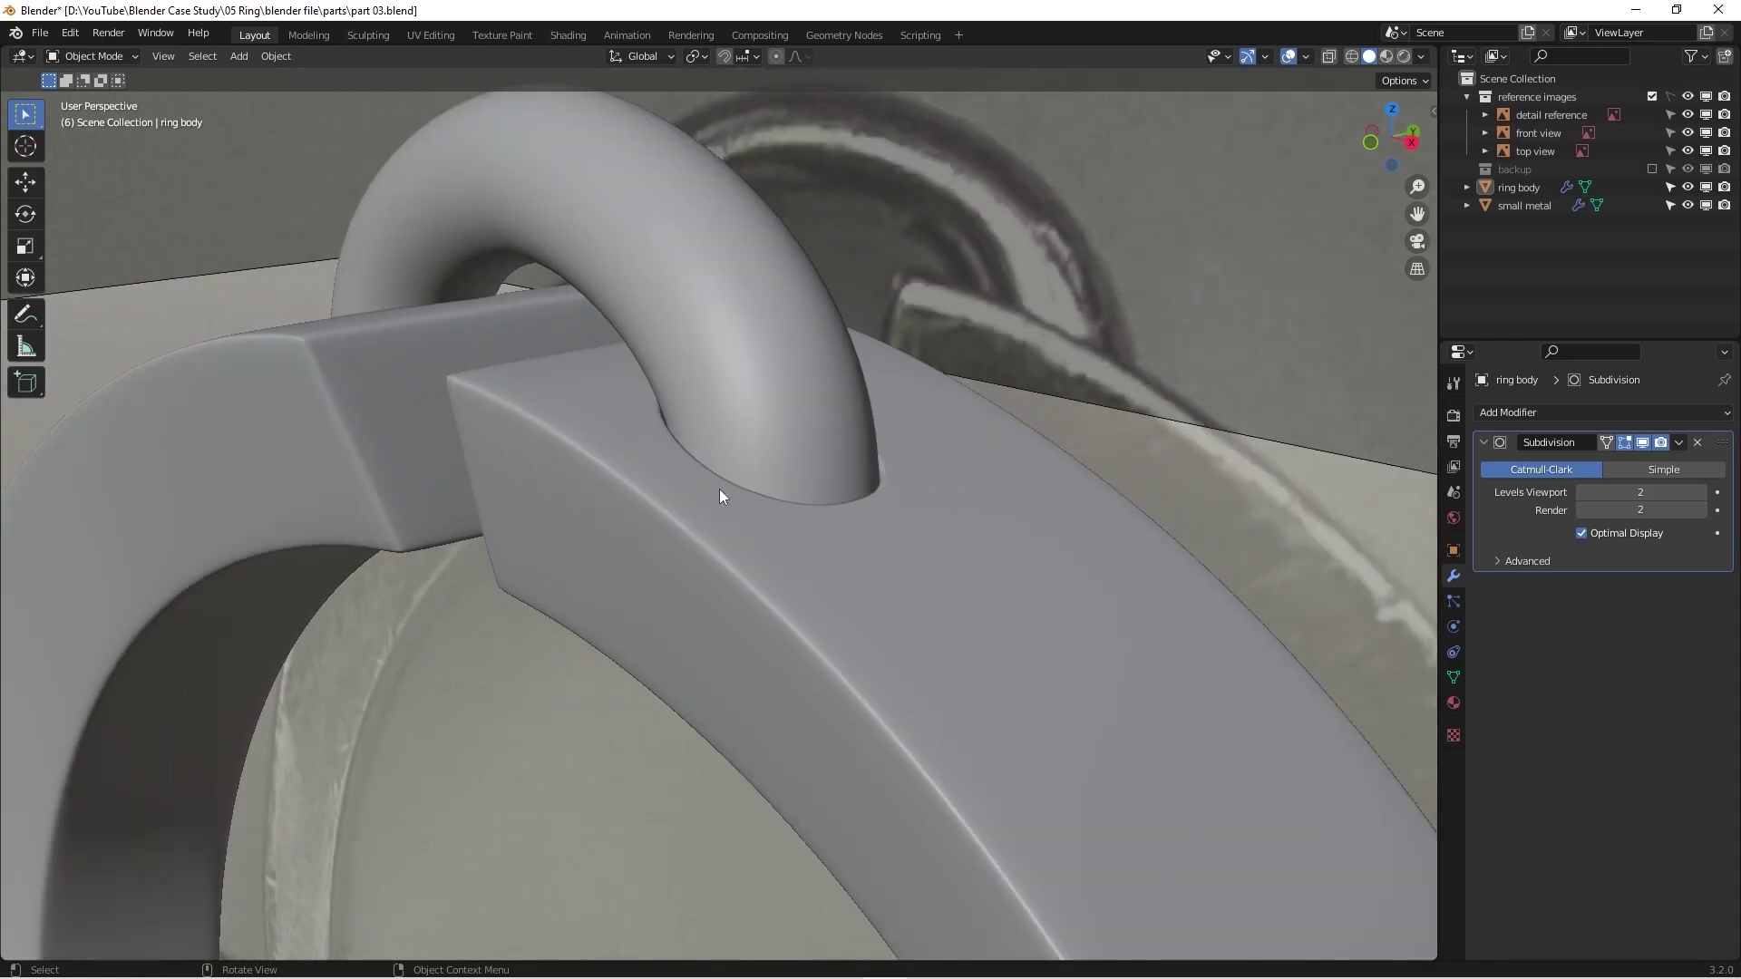
middle_click_drag(719, 492, 575, 493)
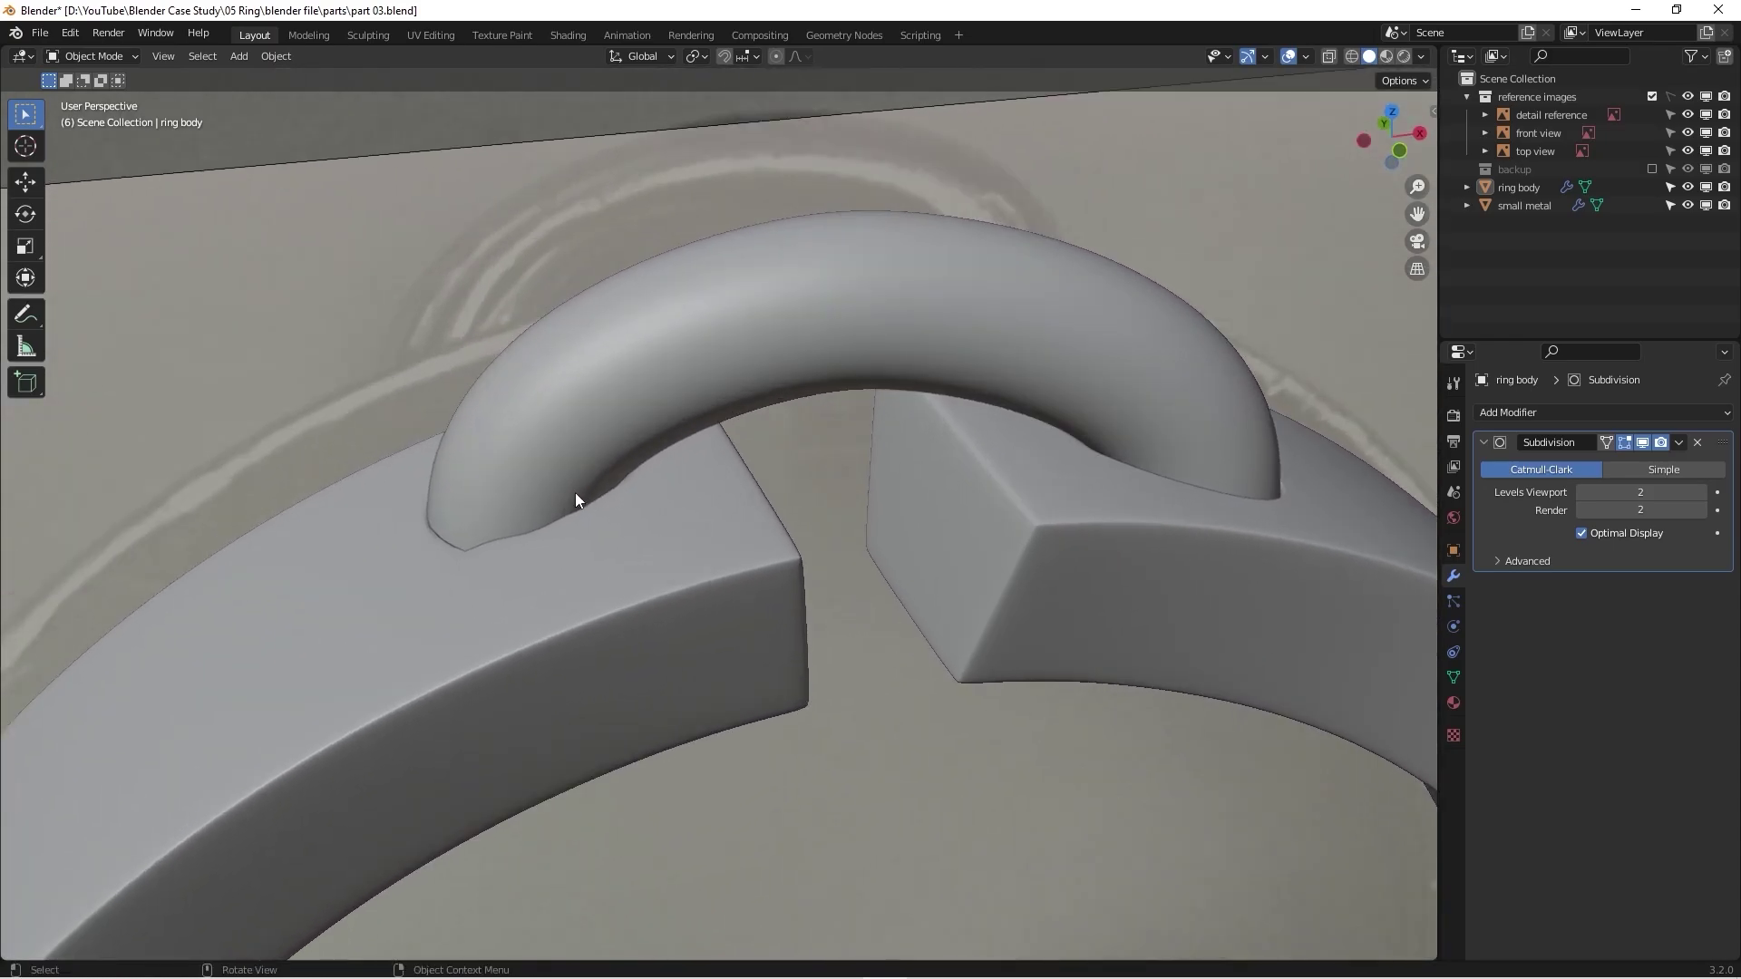
scroll(575, 494, "up", 5)
scroll(553, 562, "down", 3)
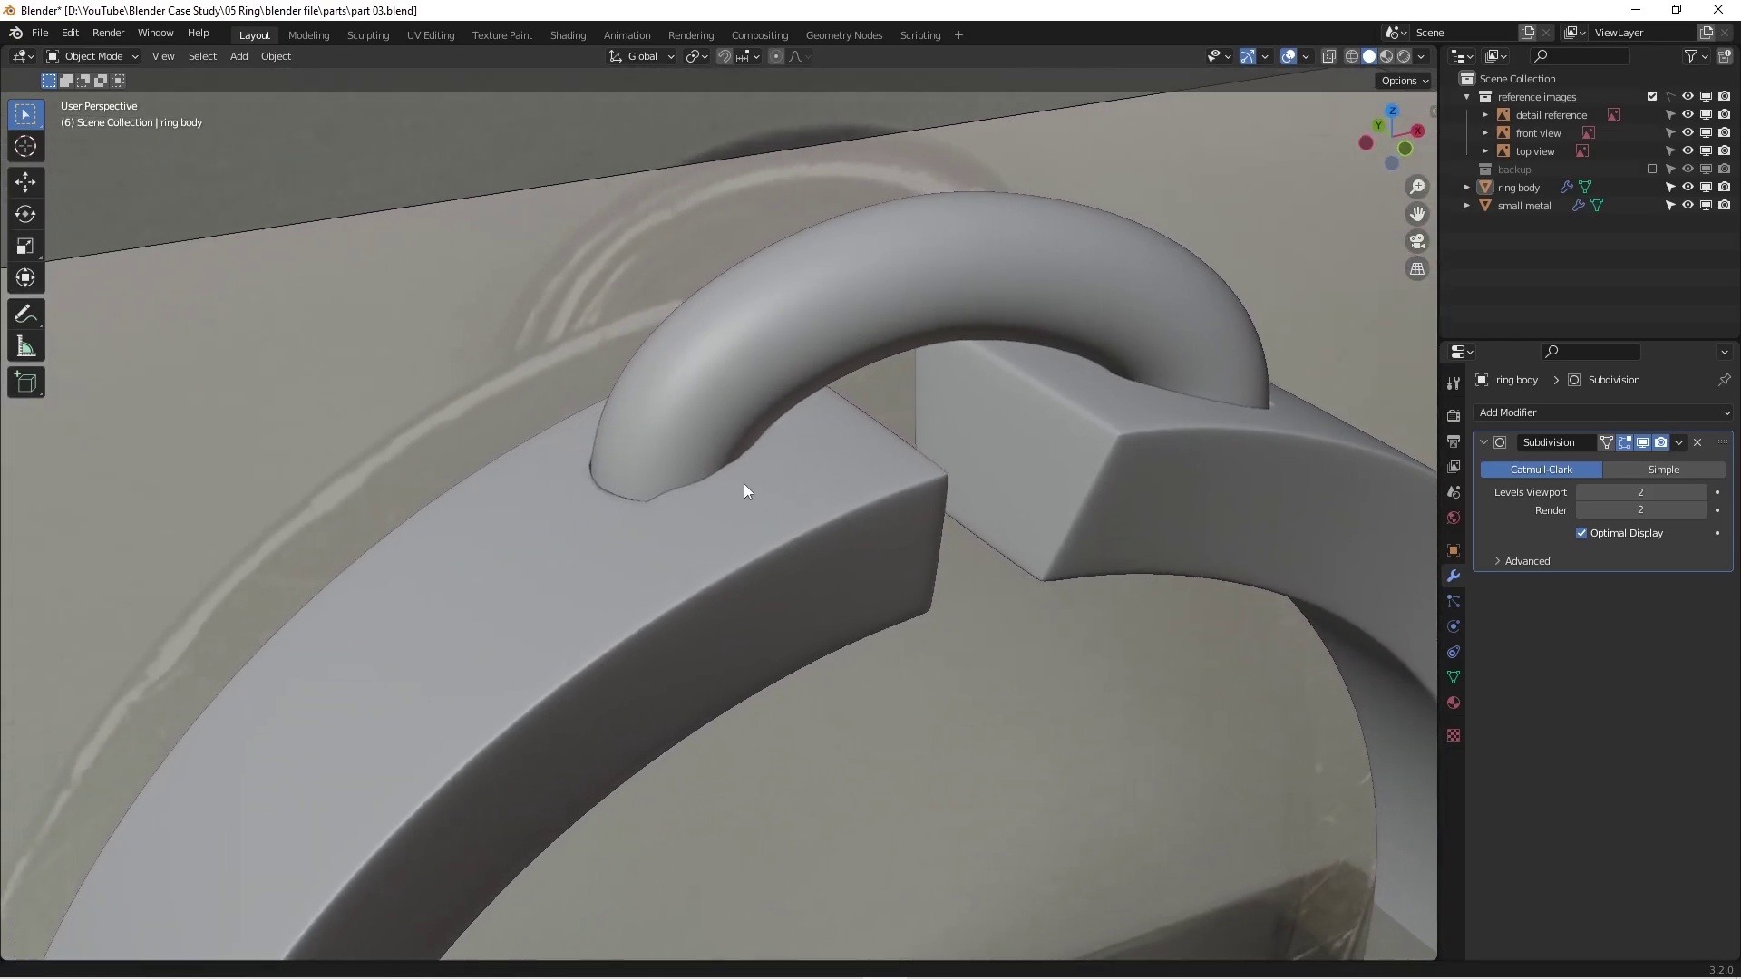
middle_click_drag(750, 490, 802, 521)
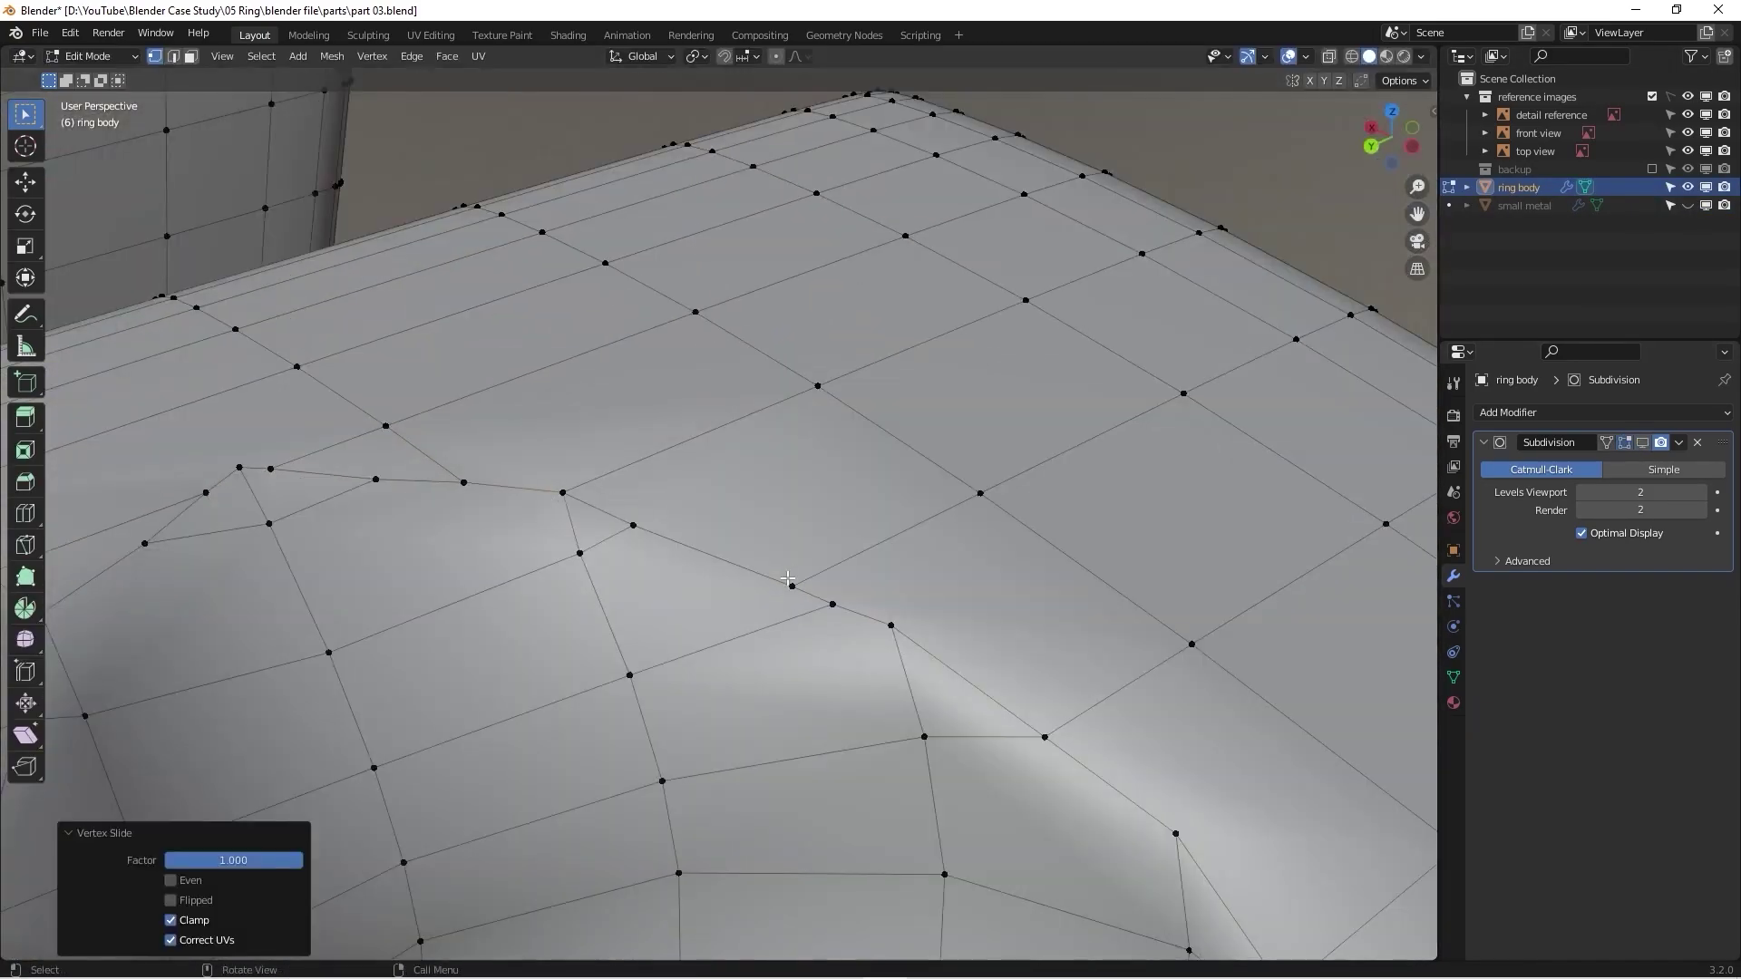
Step: Knife-cut a new edge loop around one side of the round recess, just outside its rim
middle_click_drag(544, 381, 472, 358)
scroll(508, 362, "up", 3)
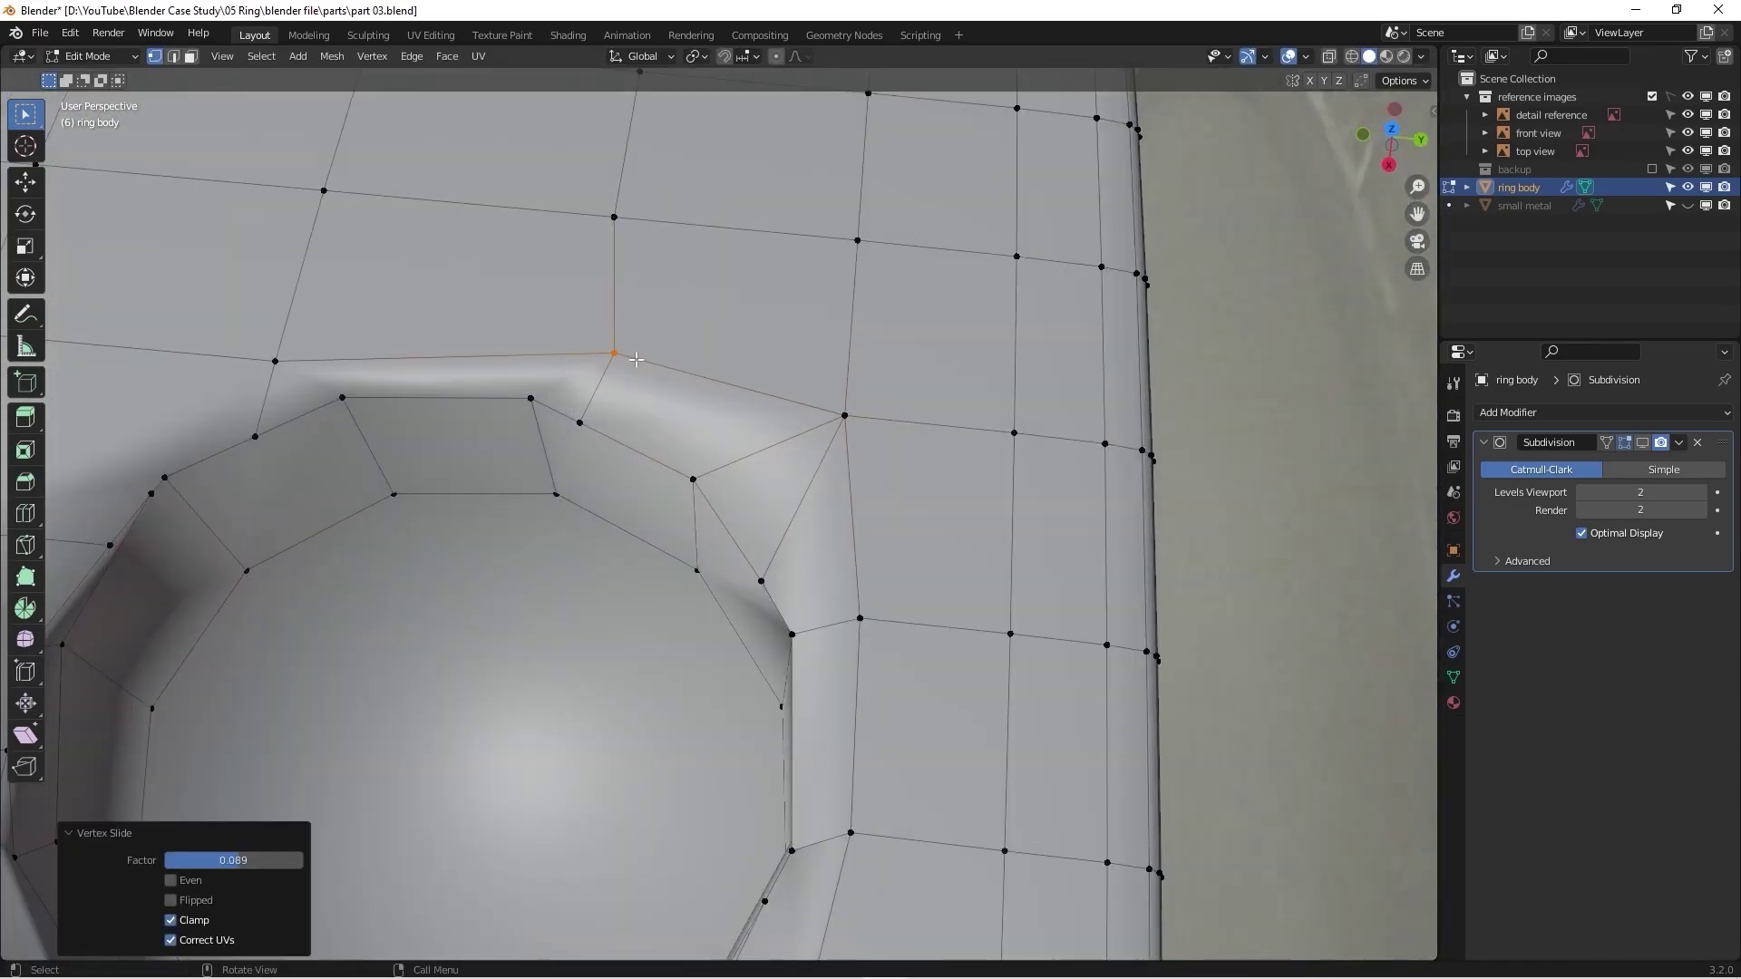
middle_click_drag(345, 376, 453, 563)
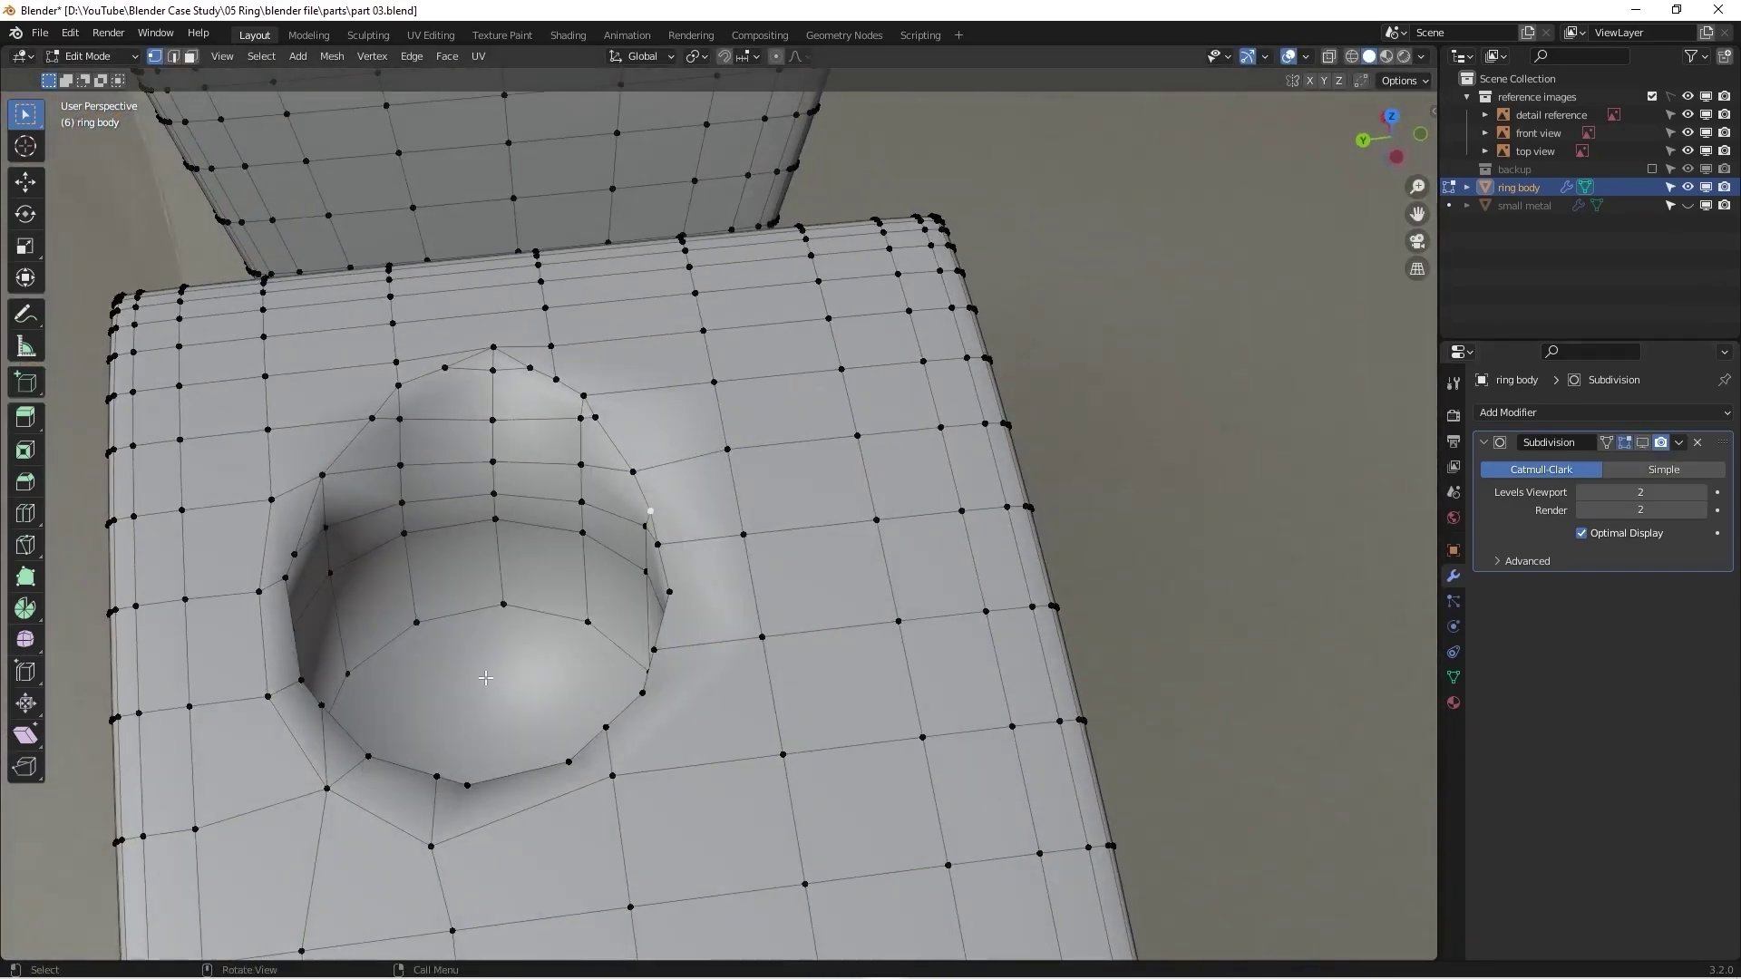
key("2")
left_click(617, 444, "alt")
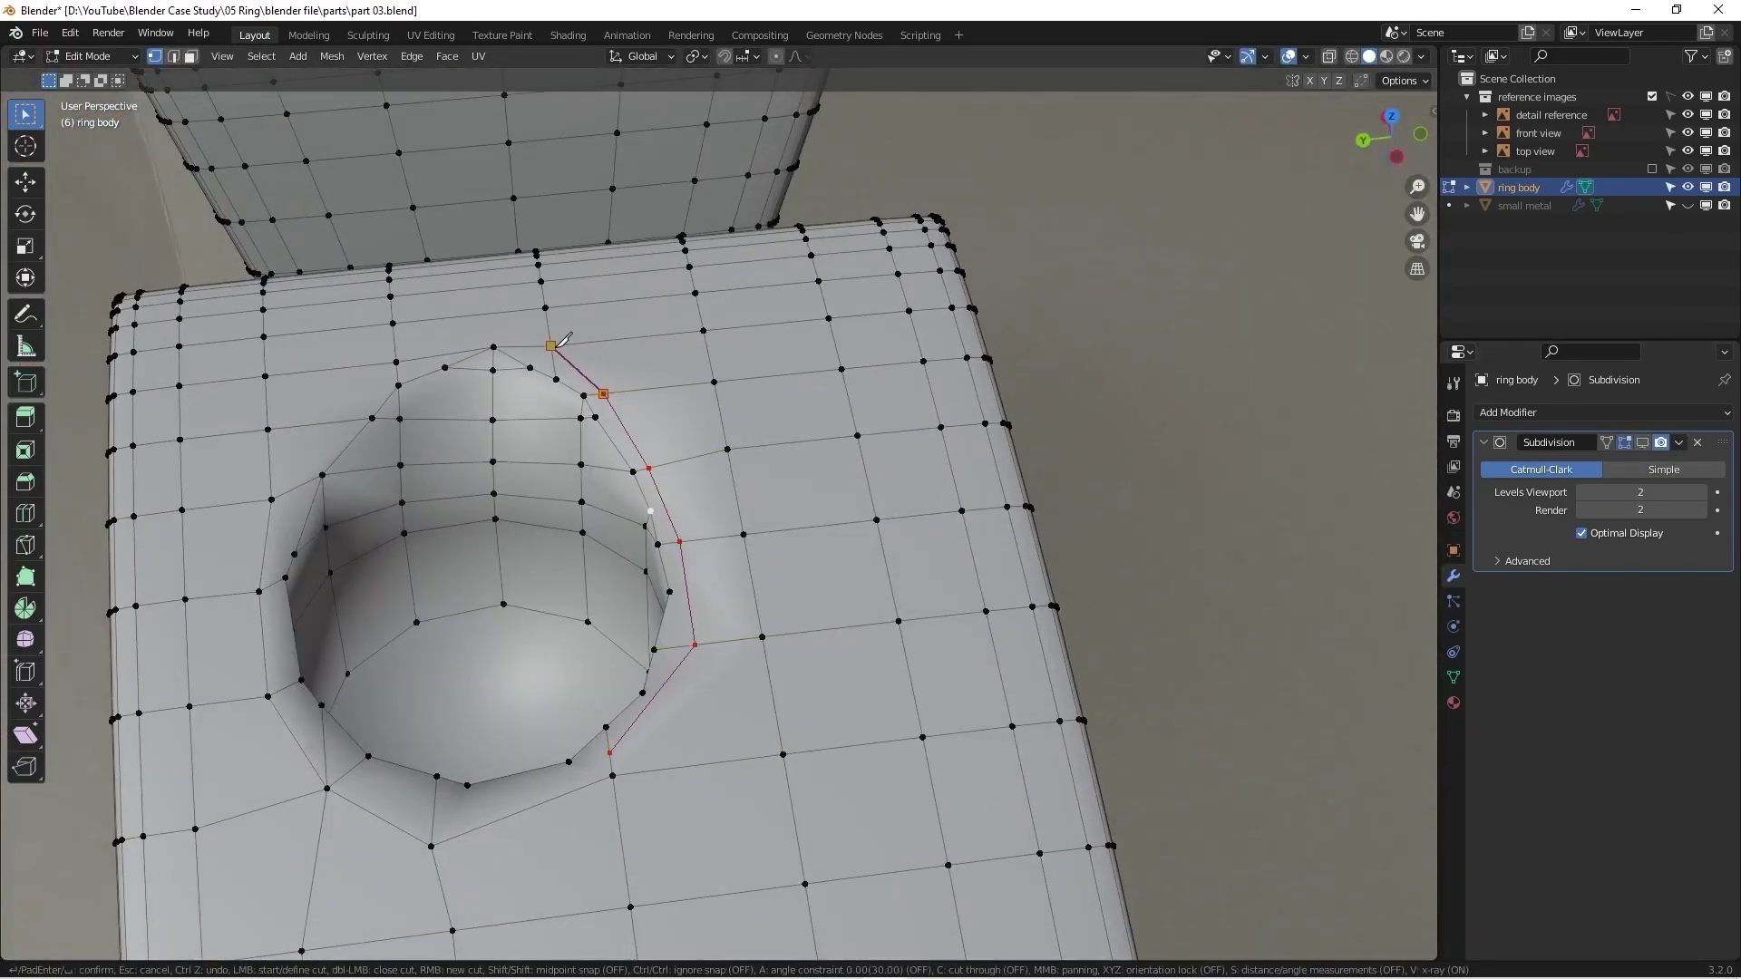
scroll(617, 445, "up", 3)
key("x")
left_click(580, 301)
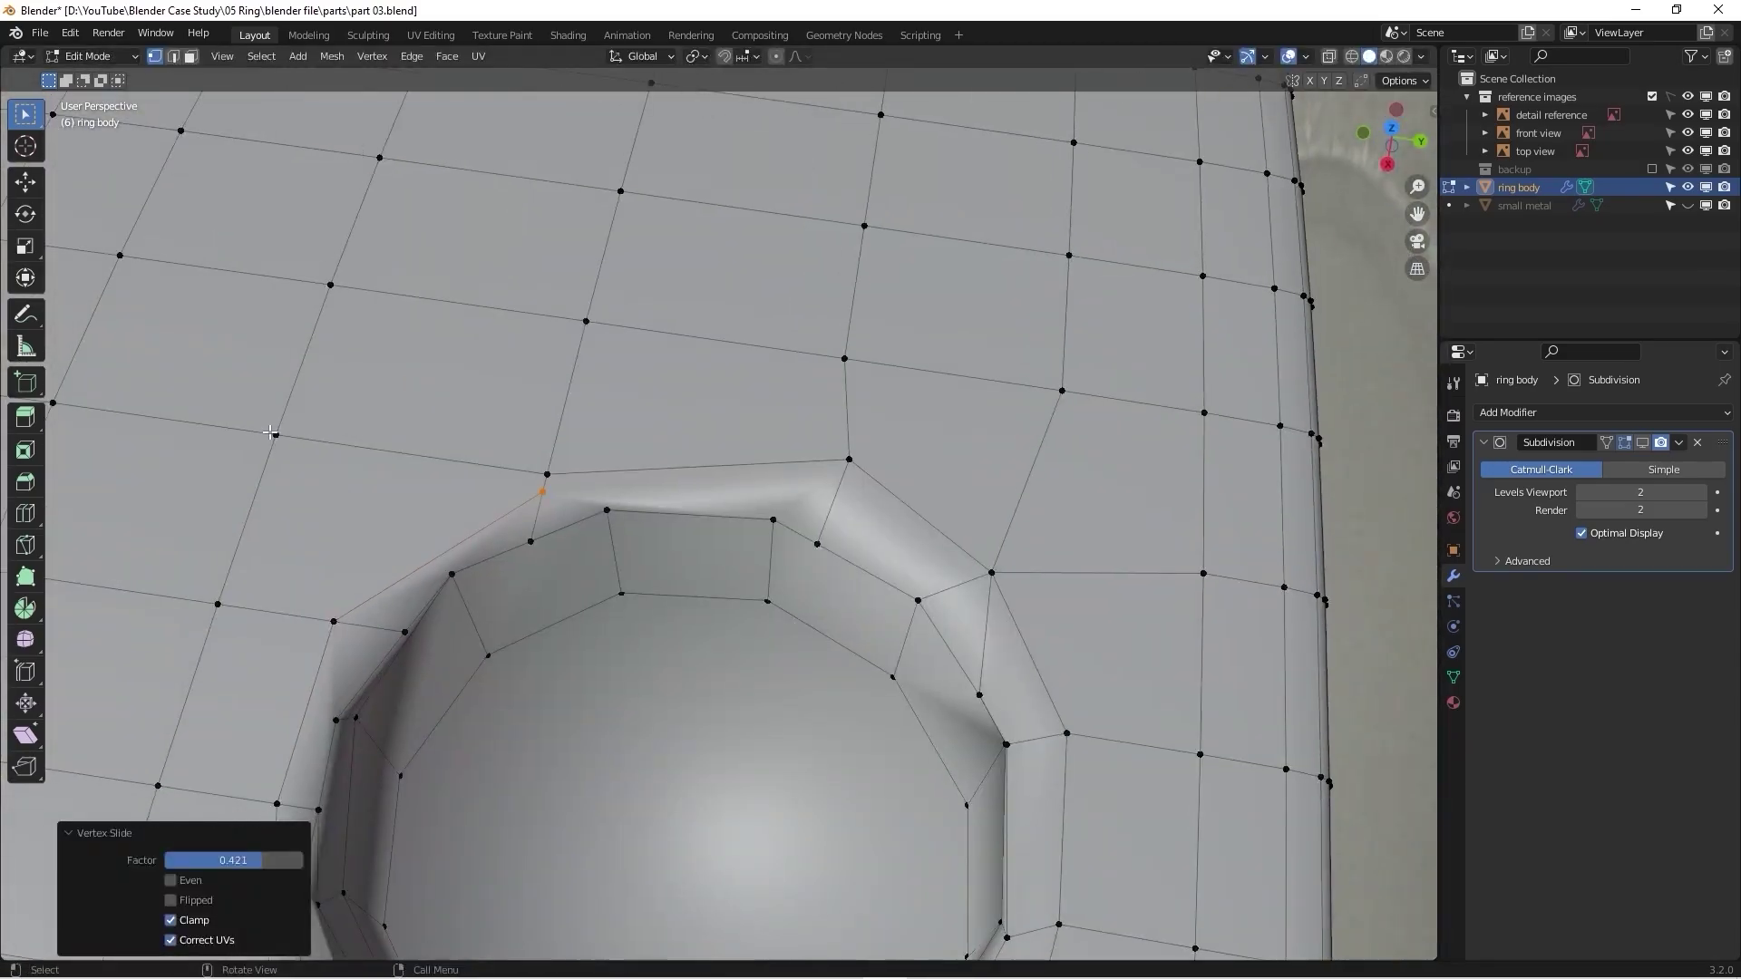
Step: Cut a support loop around the other recess, between its inner rim and the surrounding outer edge loop
middle_click_drag(544, 581, 816, 472)
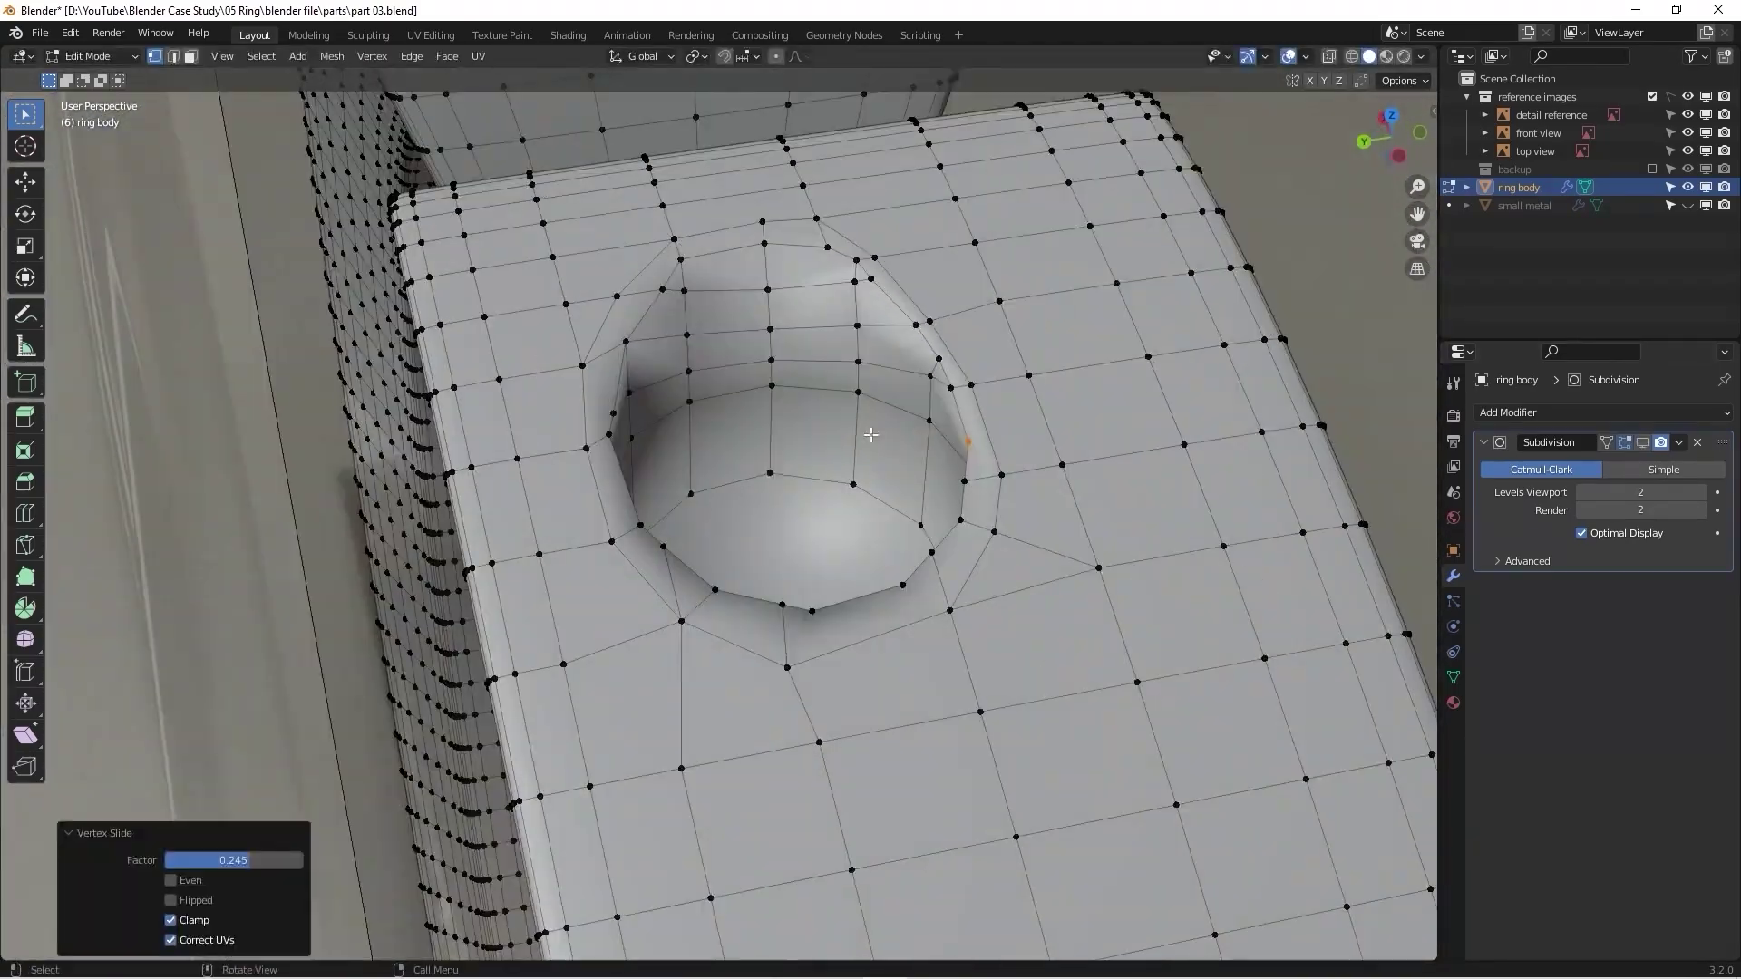
key("ctrl+r")
left_click(647, 504)
middle_click_drag(647, 504, 1007, 270)
key("k")
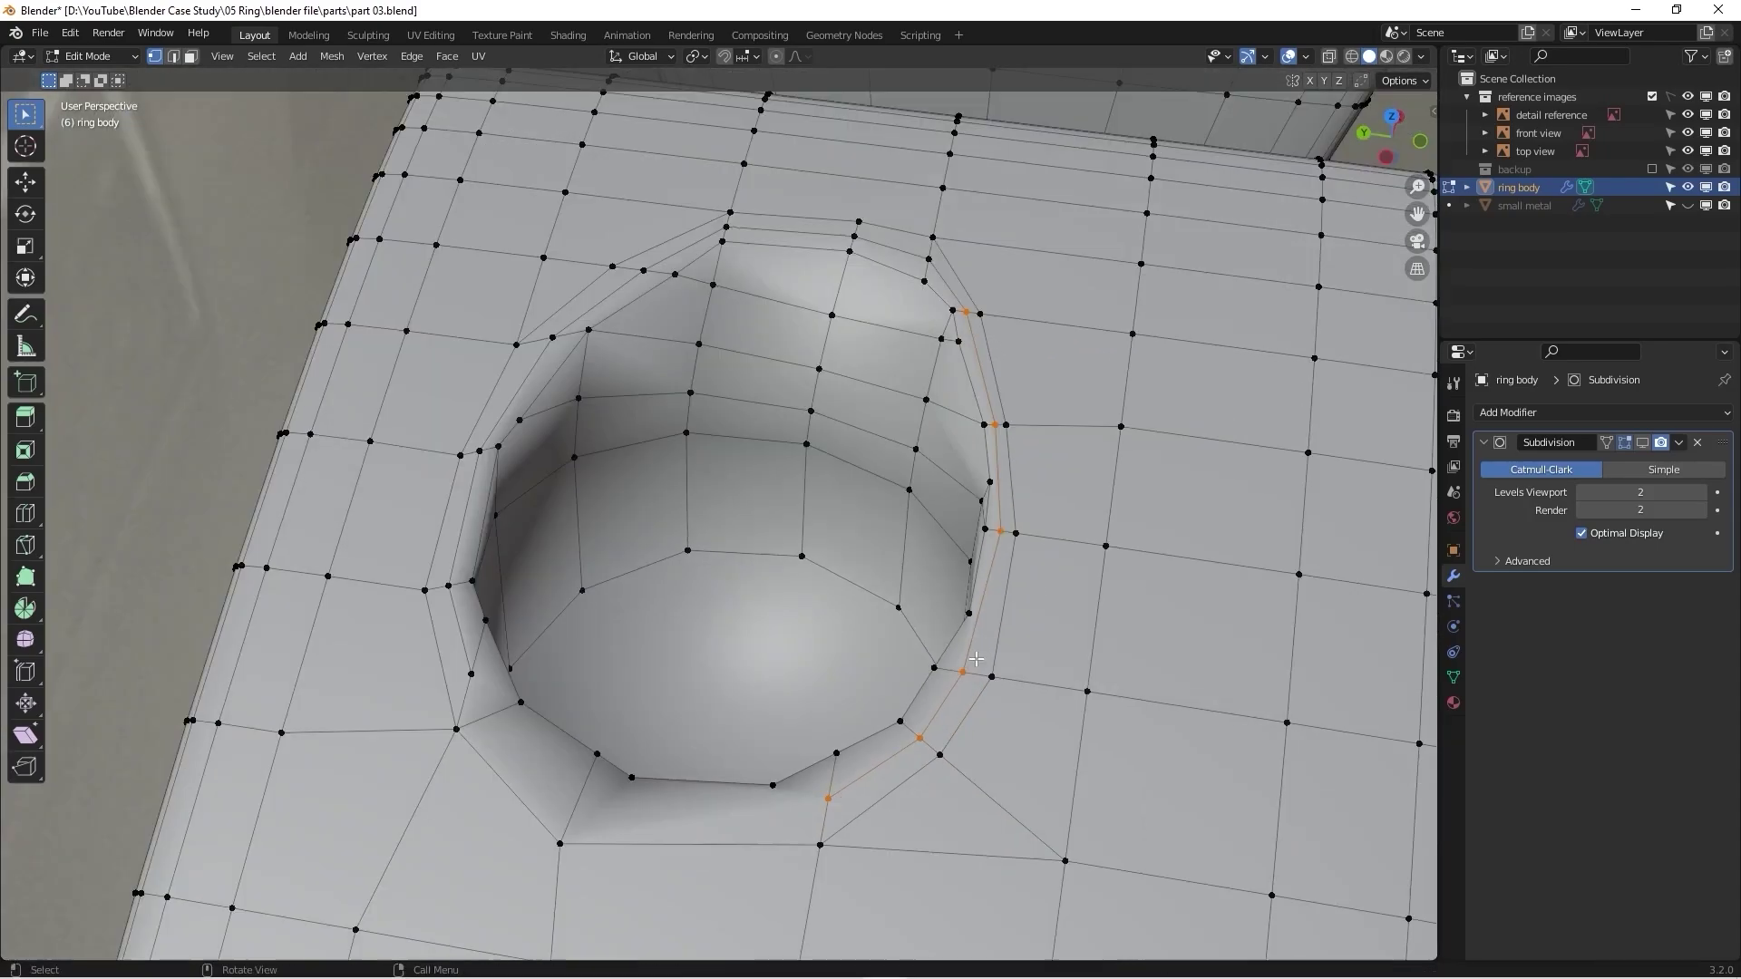
scroll(1006, 270, "up", 2)
Step: Show the Subdivision result in the viewport, unhide the small metal object and return the ring body to Edit Mode
left_click(1630, 443)
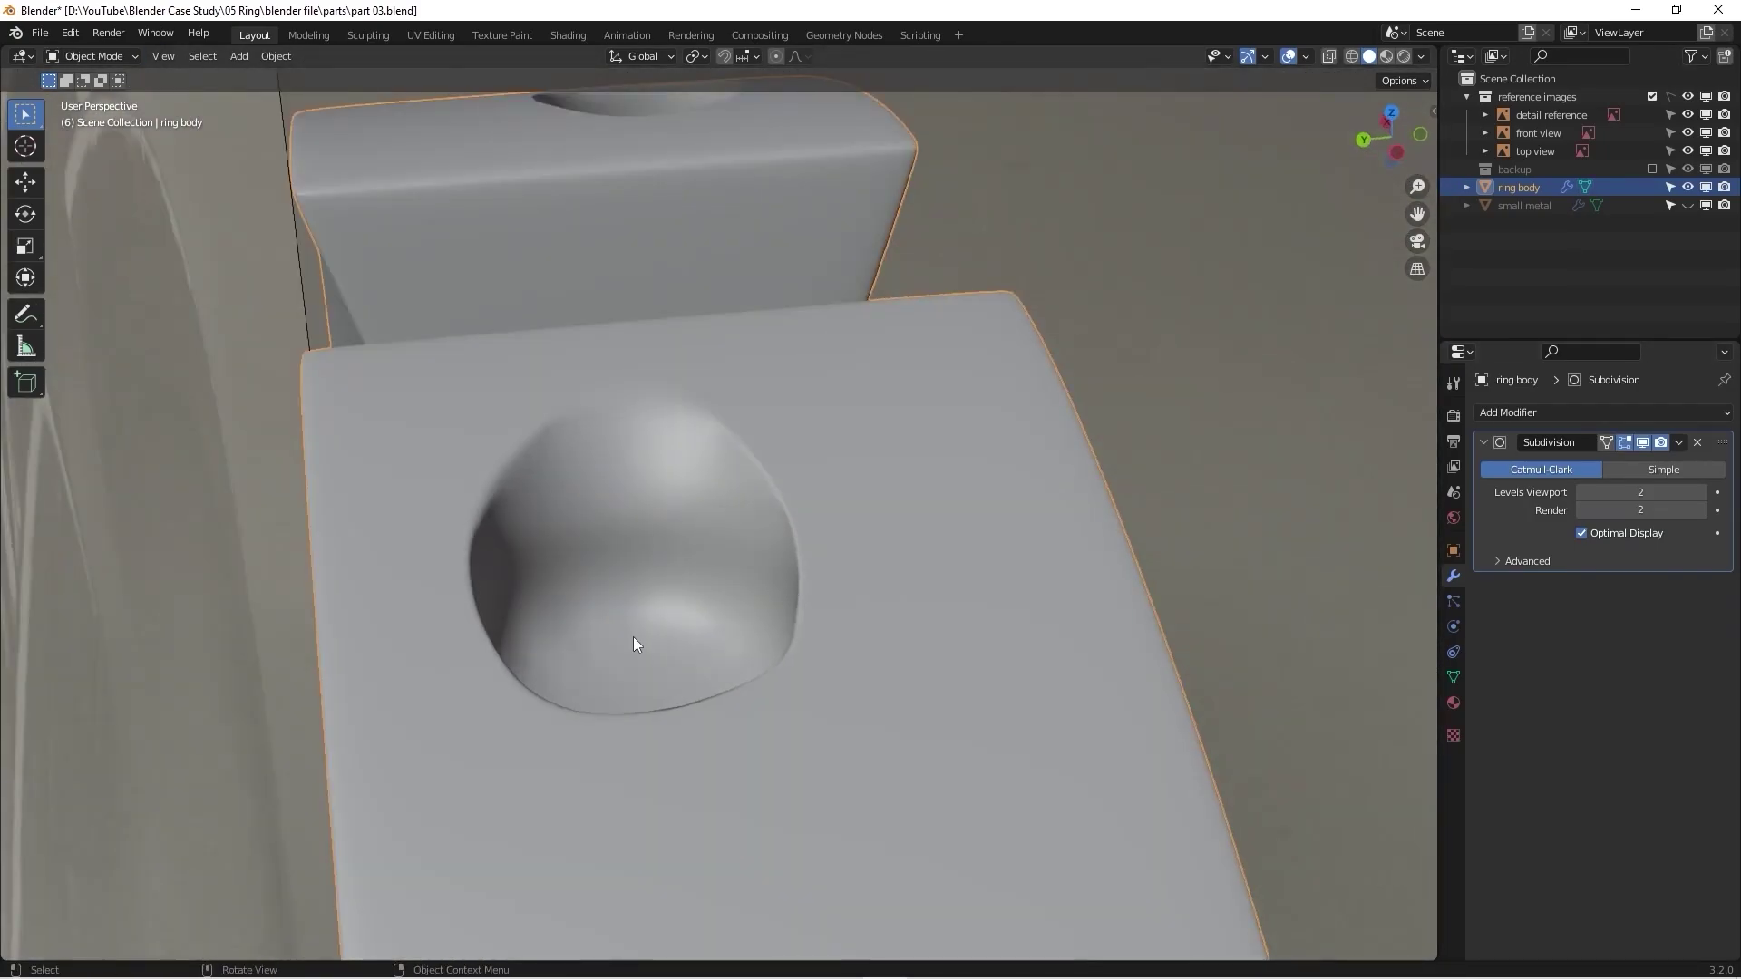
middle_click_drag(633, 637, 907, 498)
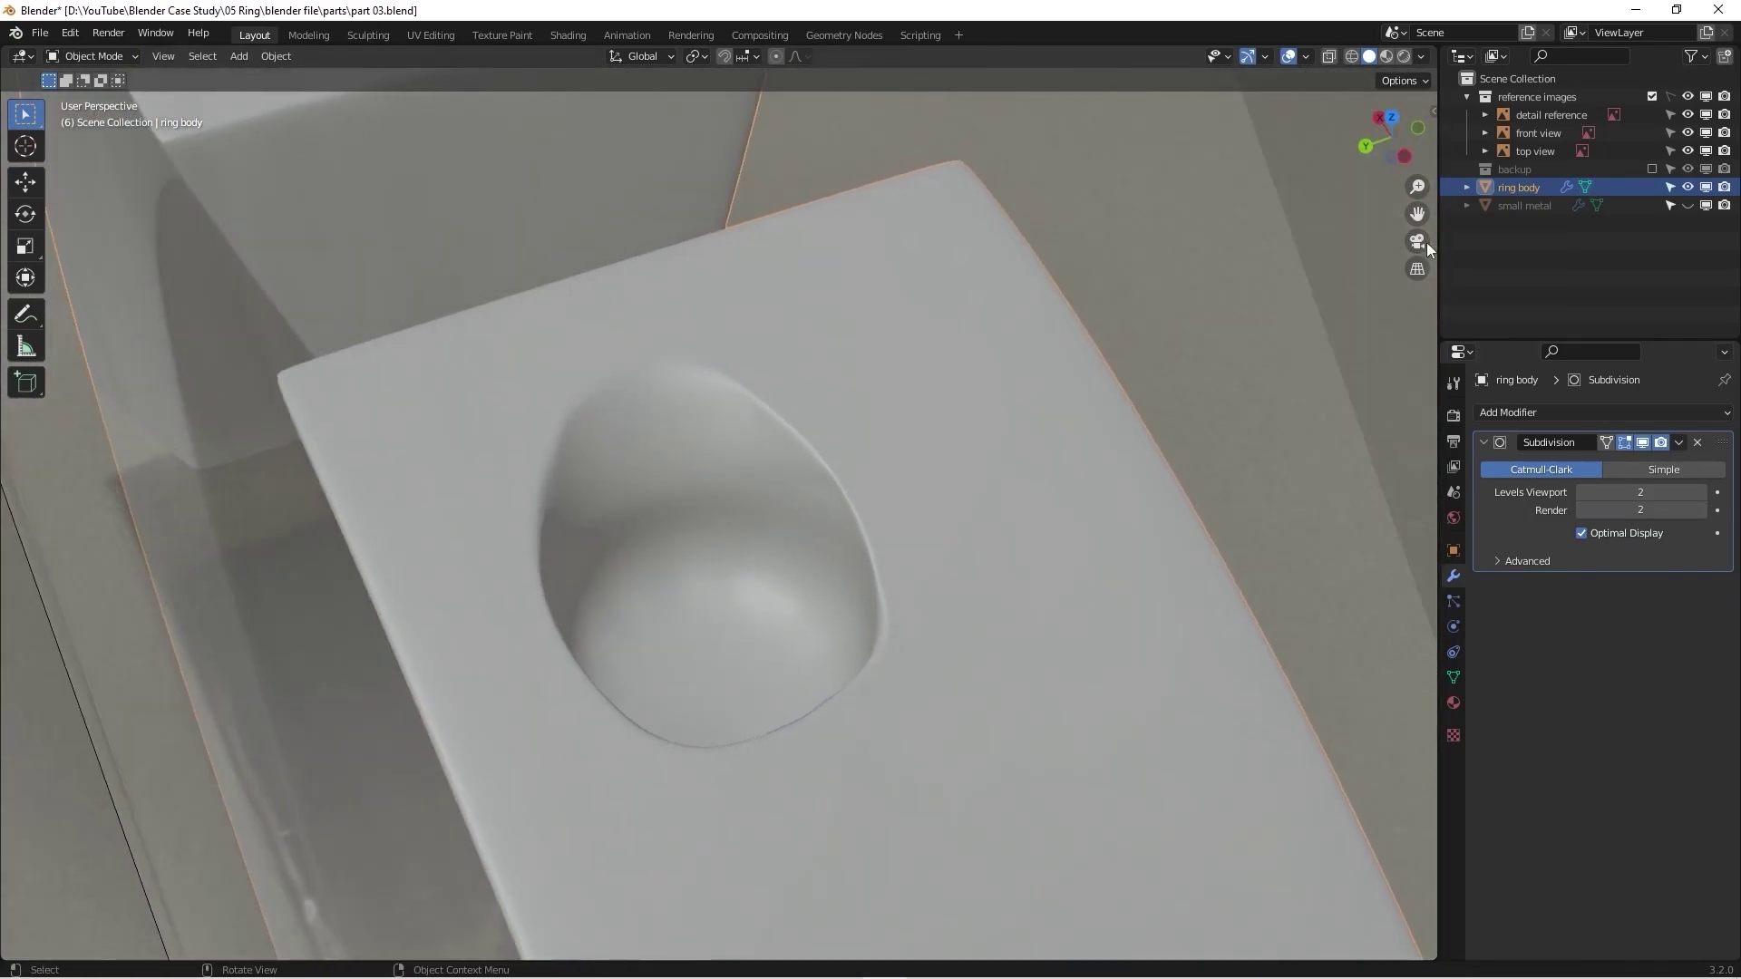
left_click(1687, 205)
middle_click_drag(775, 617, 805, 742)
key("Tab")
scroll(789, 738, "up", 3)
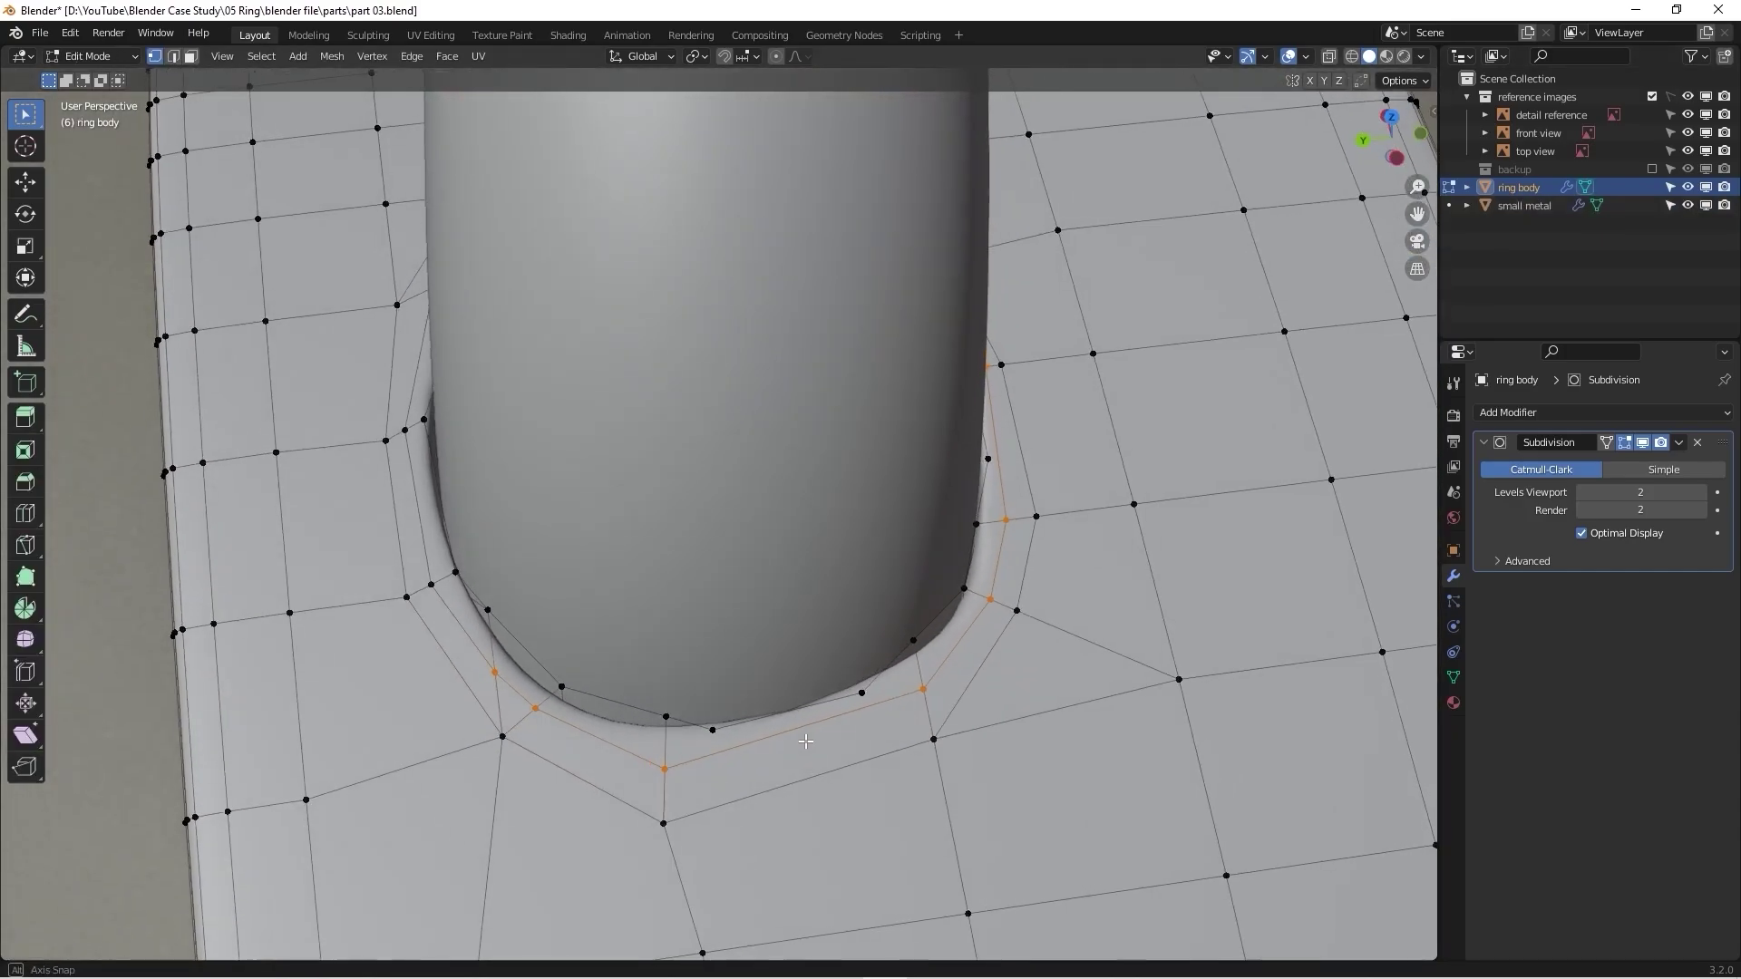
Step: Slide the inner-rim vertex in front of the small metal piece along the rim by a factor of about 0.4
key("alt+z")
key("alt+z")
scroll(725, 698, "down", 2)
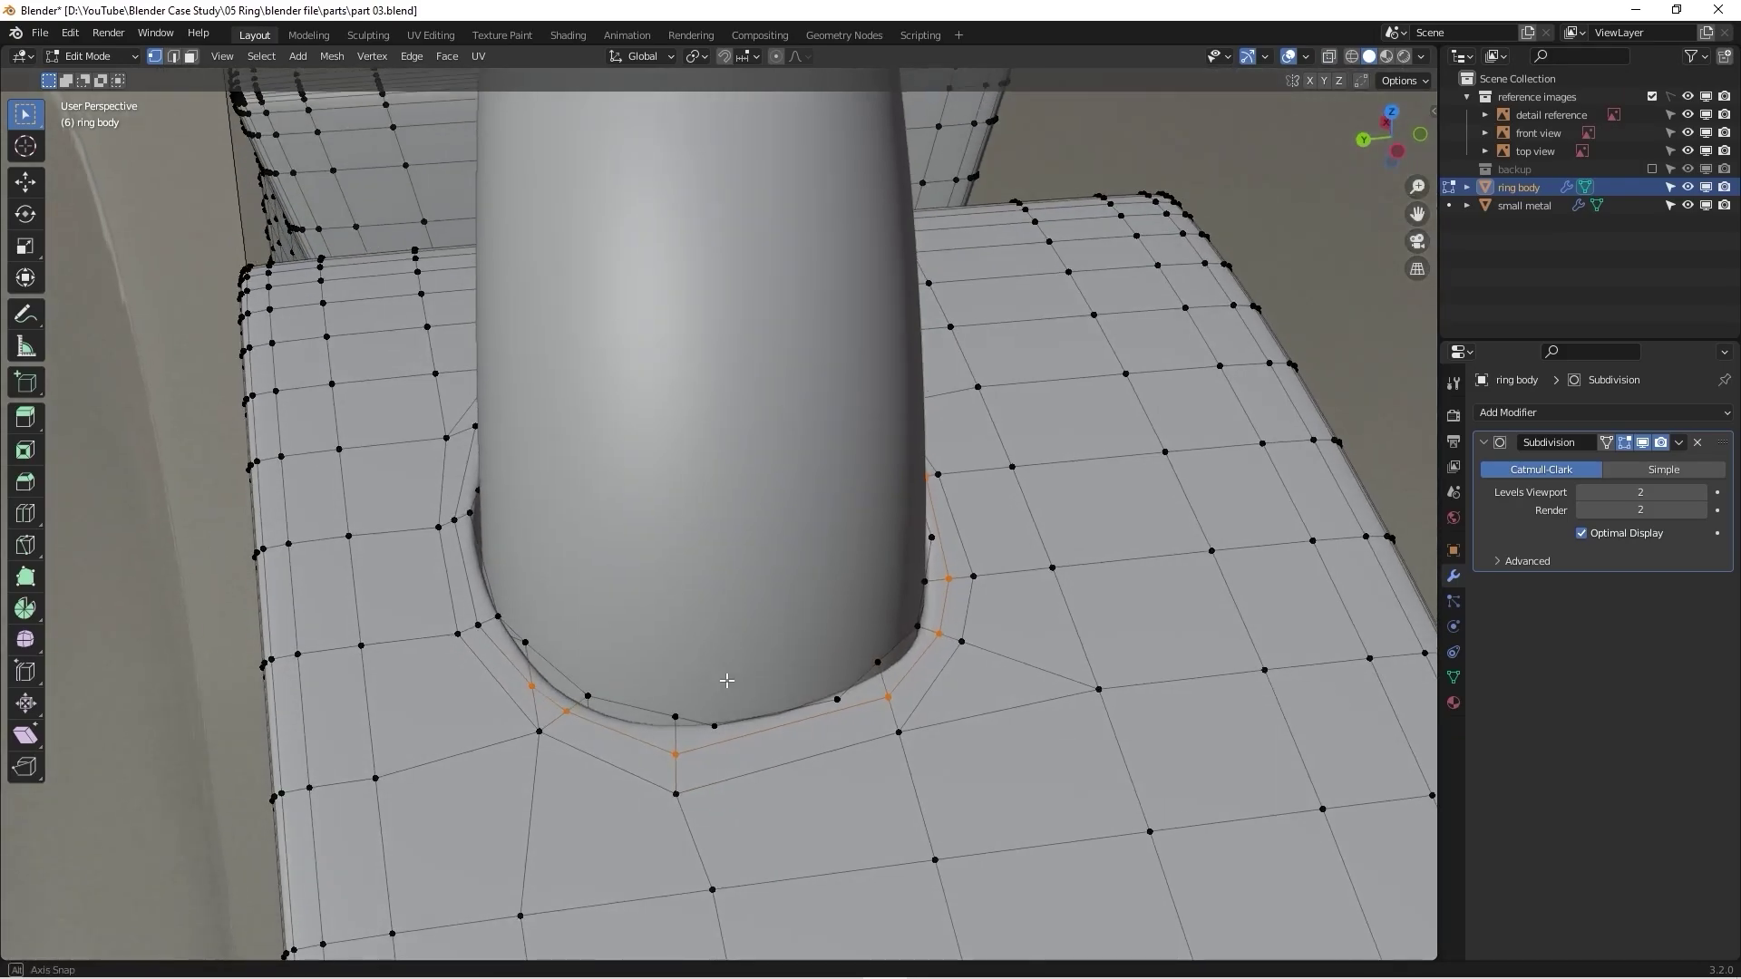
middle_click_drag(726, 680, 738, 731)
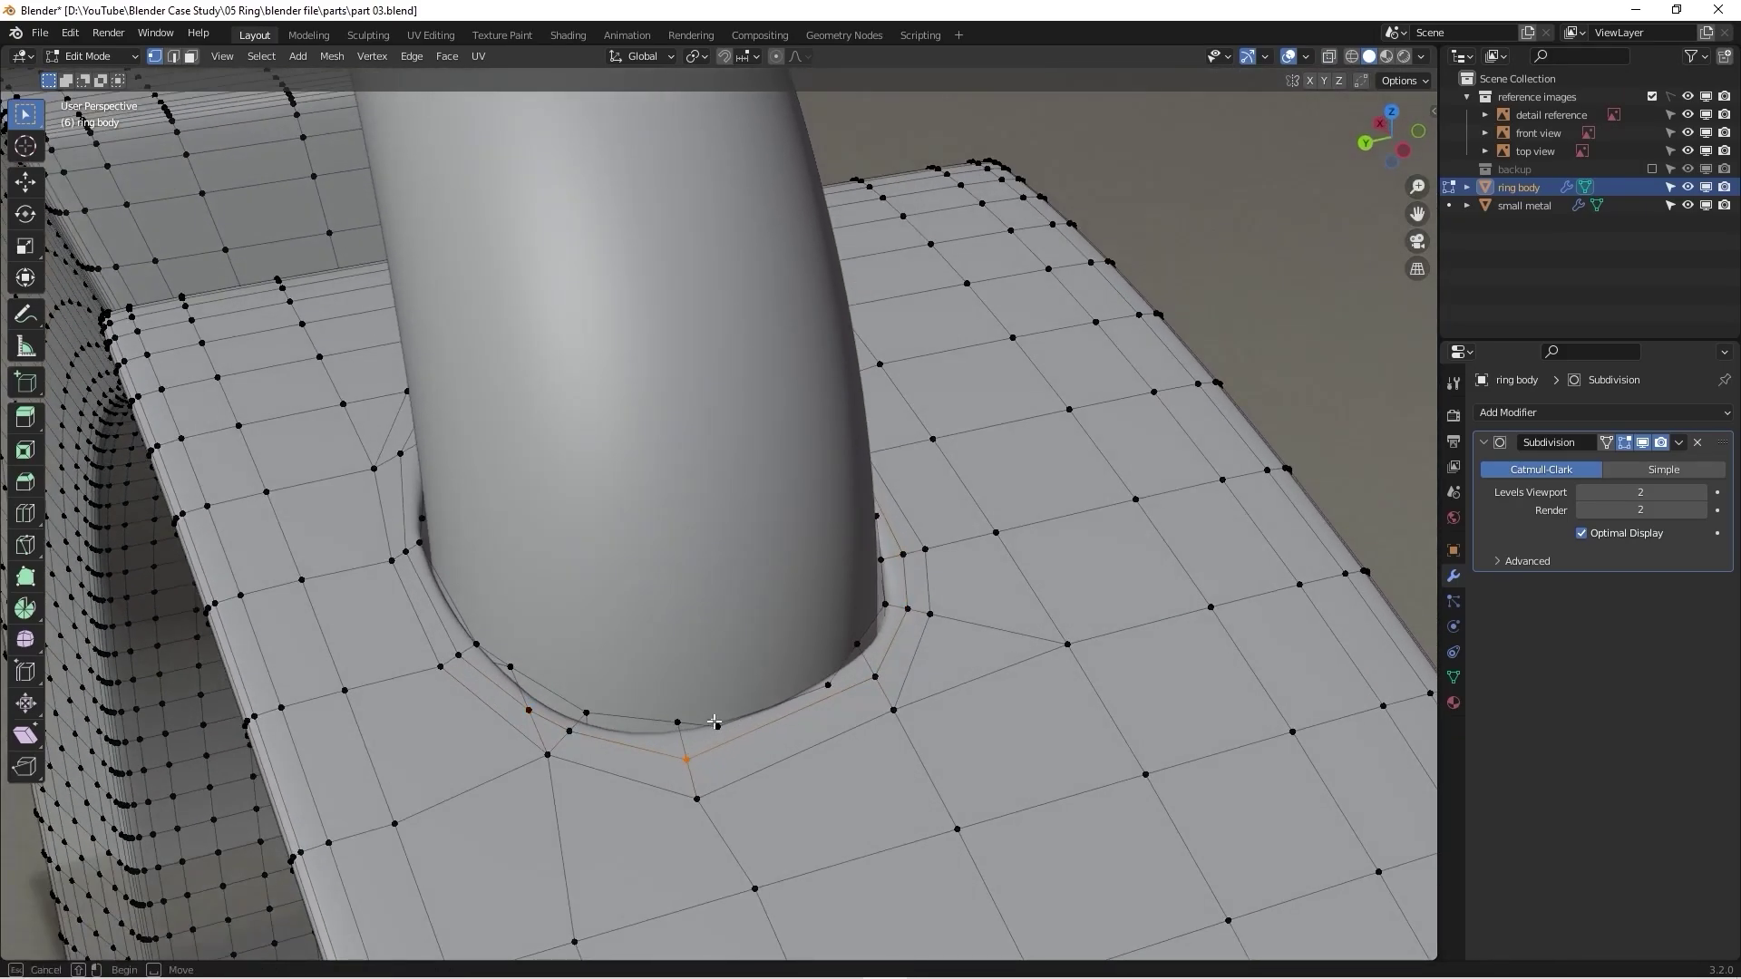
left_click(717, 727)
key("shift+v")
left_click(748, 723)
scroll(747, 756, "up", 1)
middle_click_drag(748, 756, 601, 694, "shift")
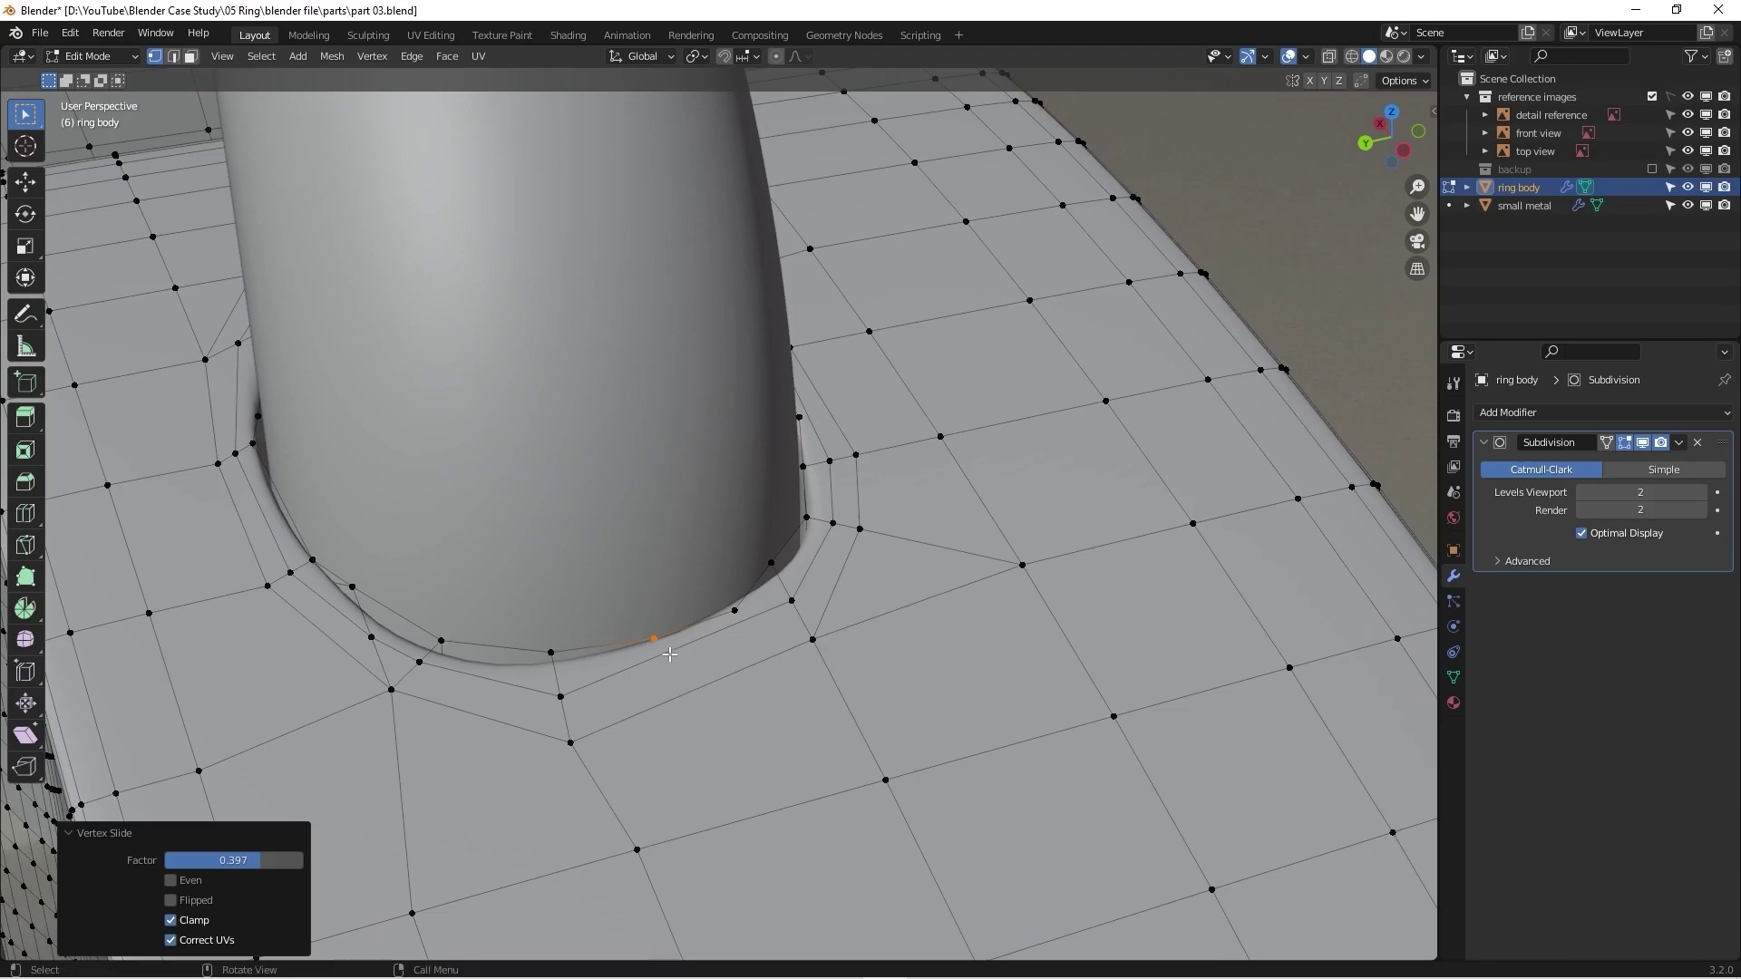
Step: Knife-cut two short edges from neighbouring inner-rim vertices in front of the metal piece out to the outer loop
key("k")
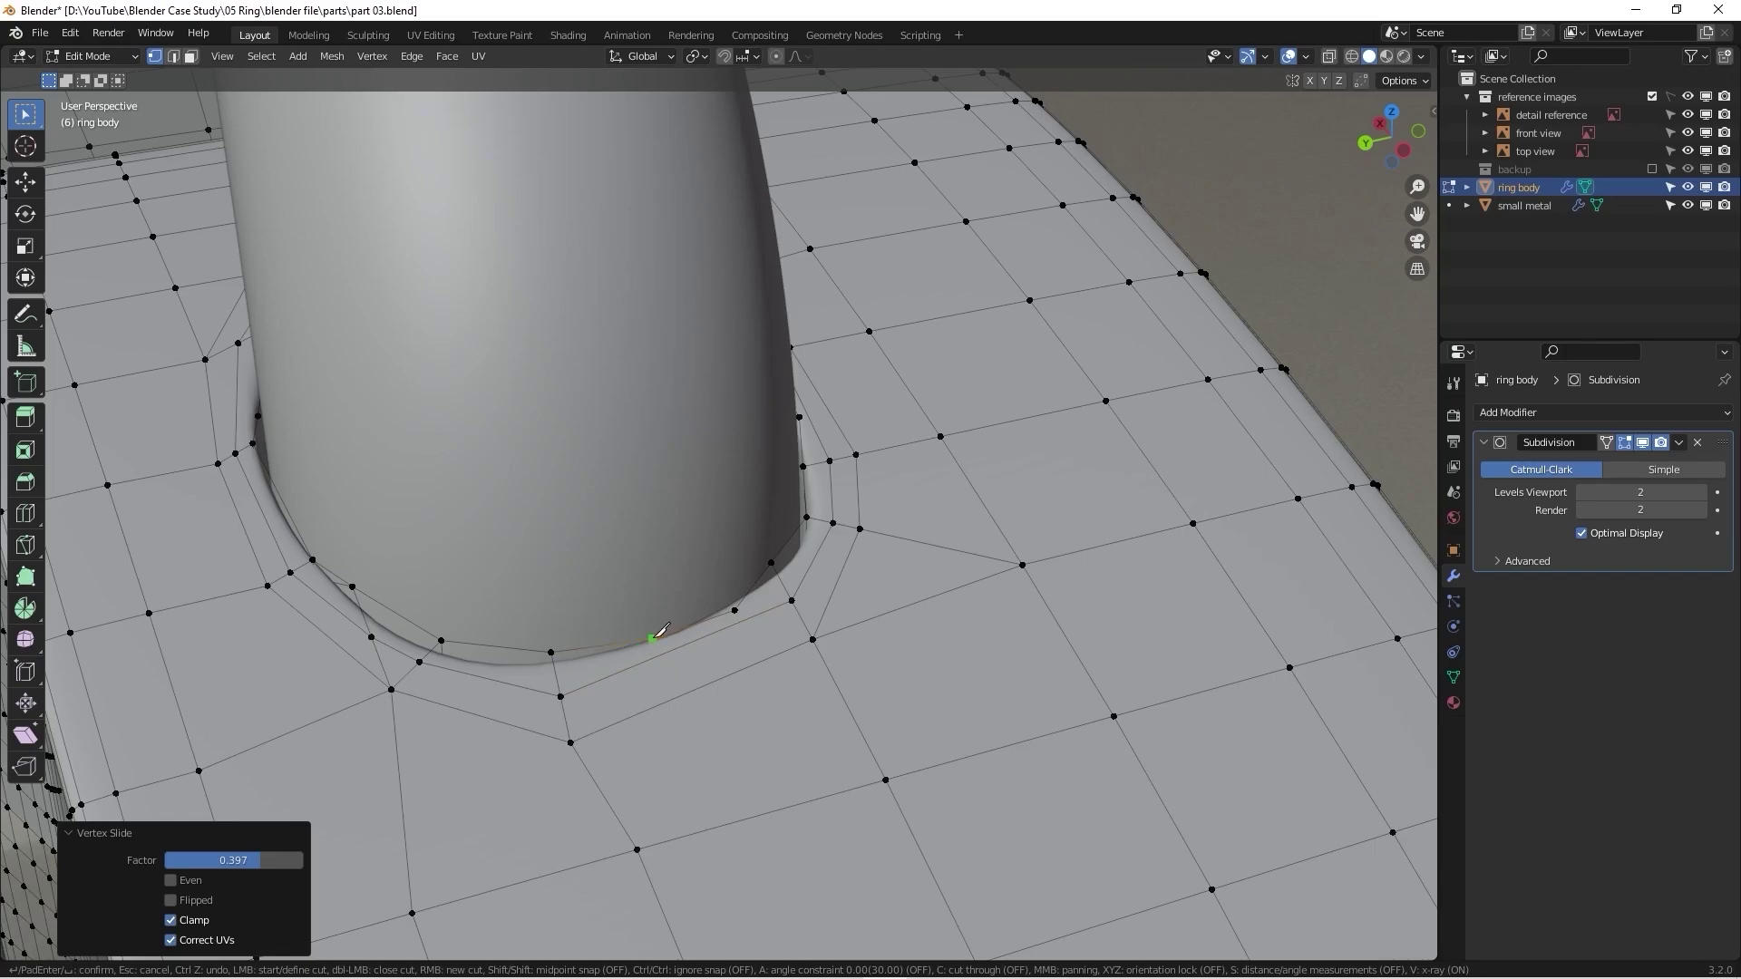
left_click(672, 697)
key("Return")
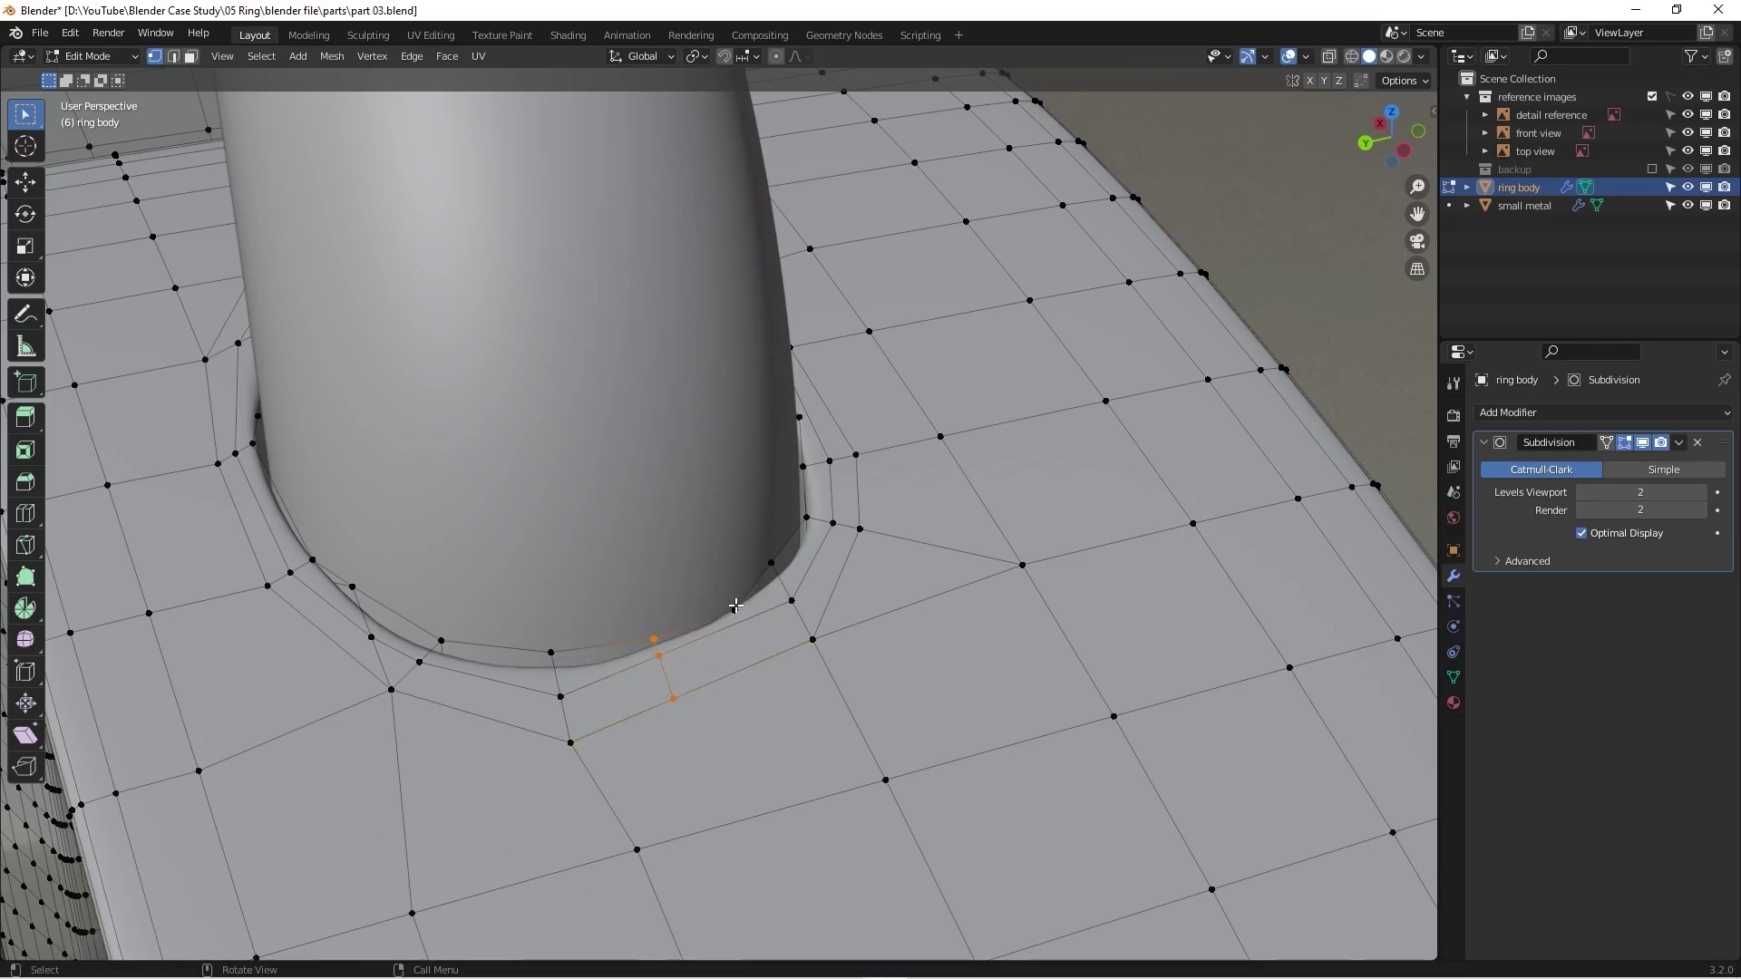
key("k")
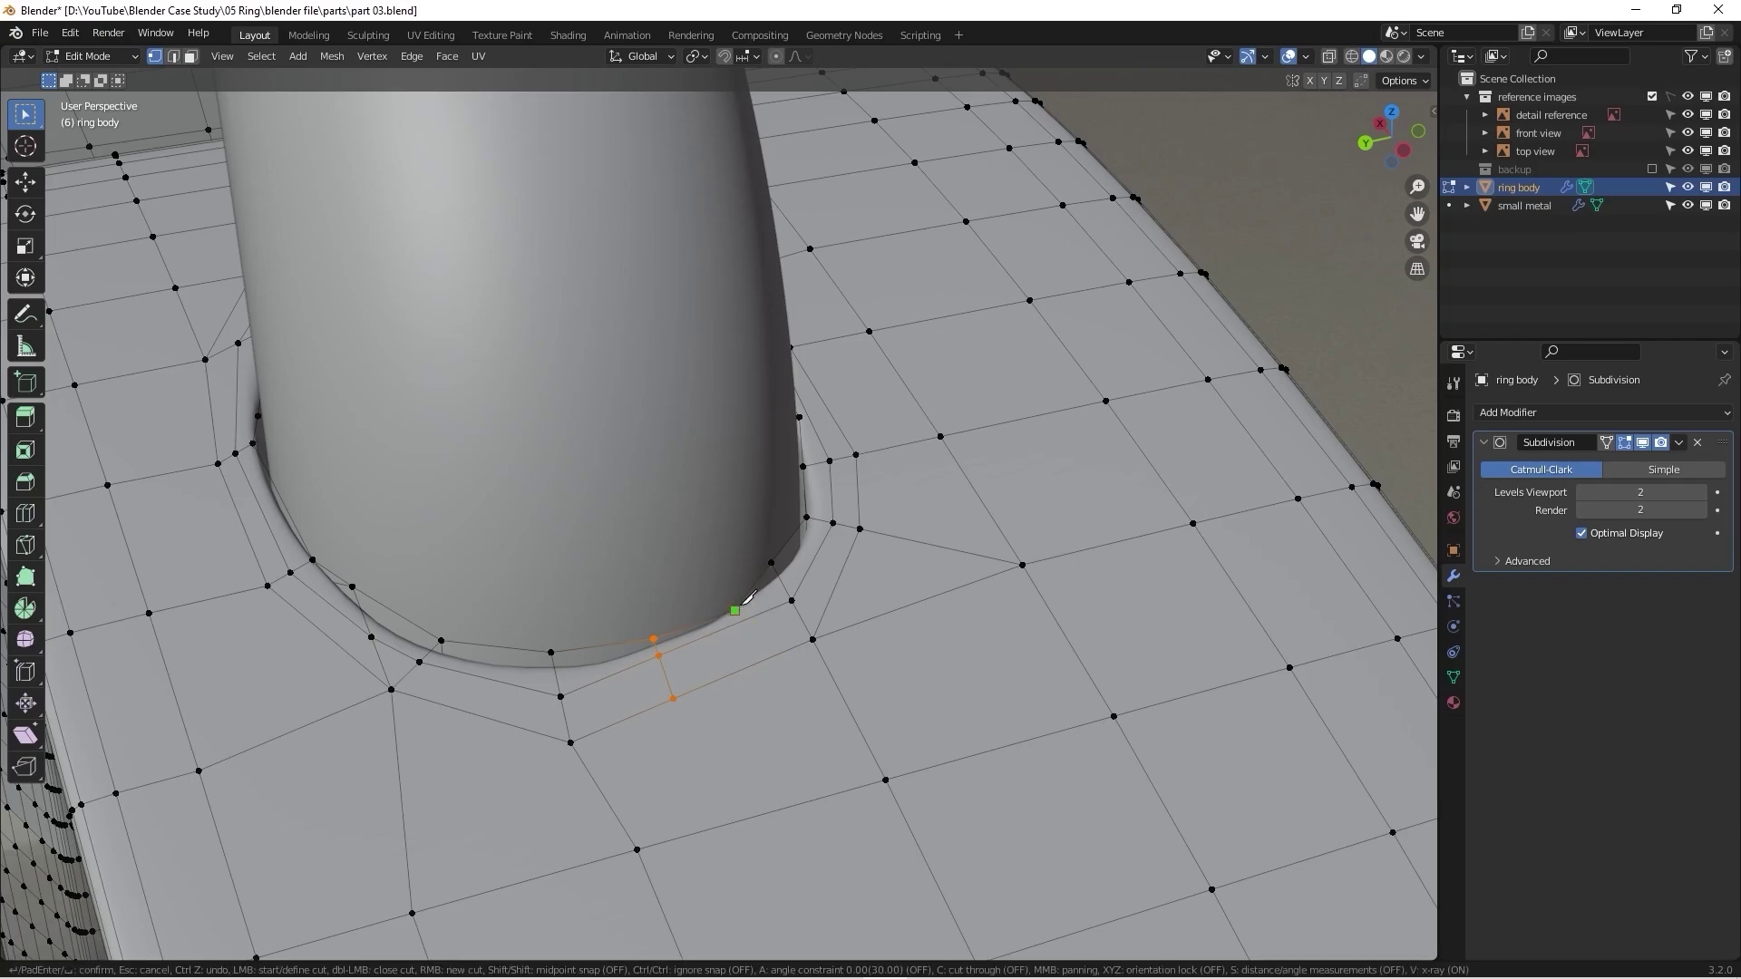
left_click(751, 665)
key("Return")
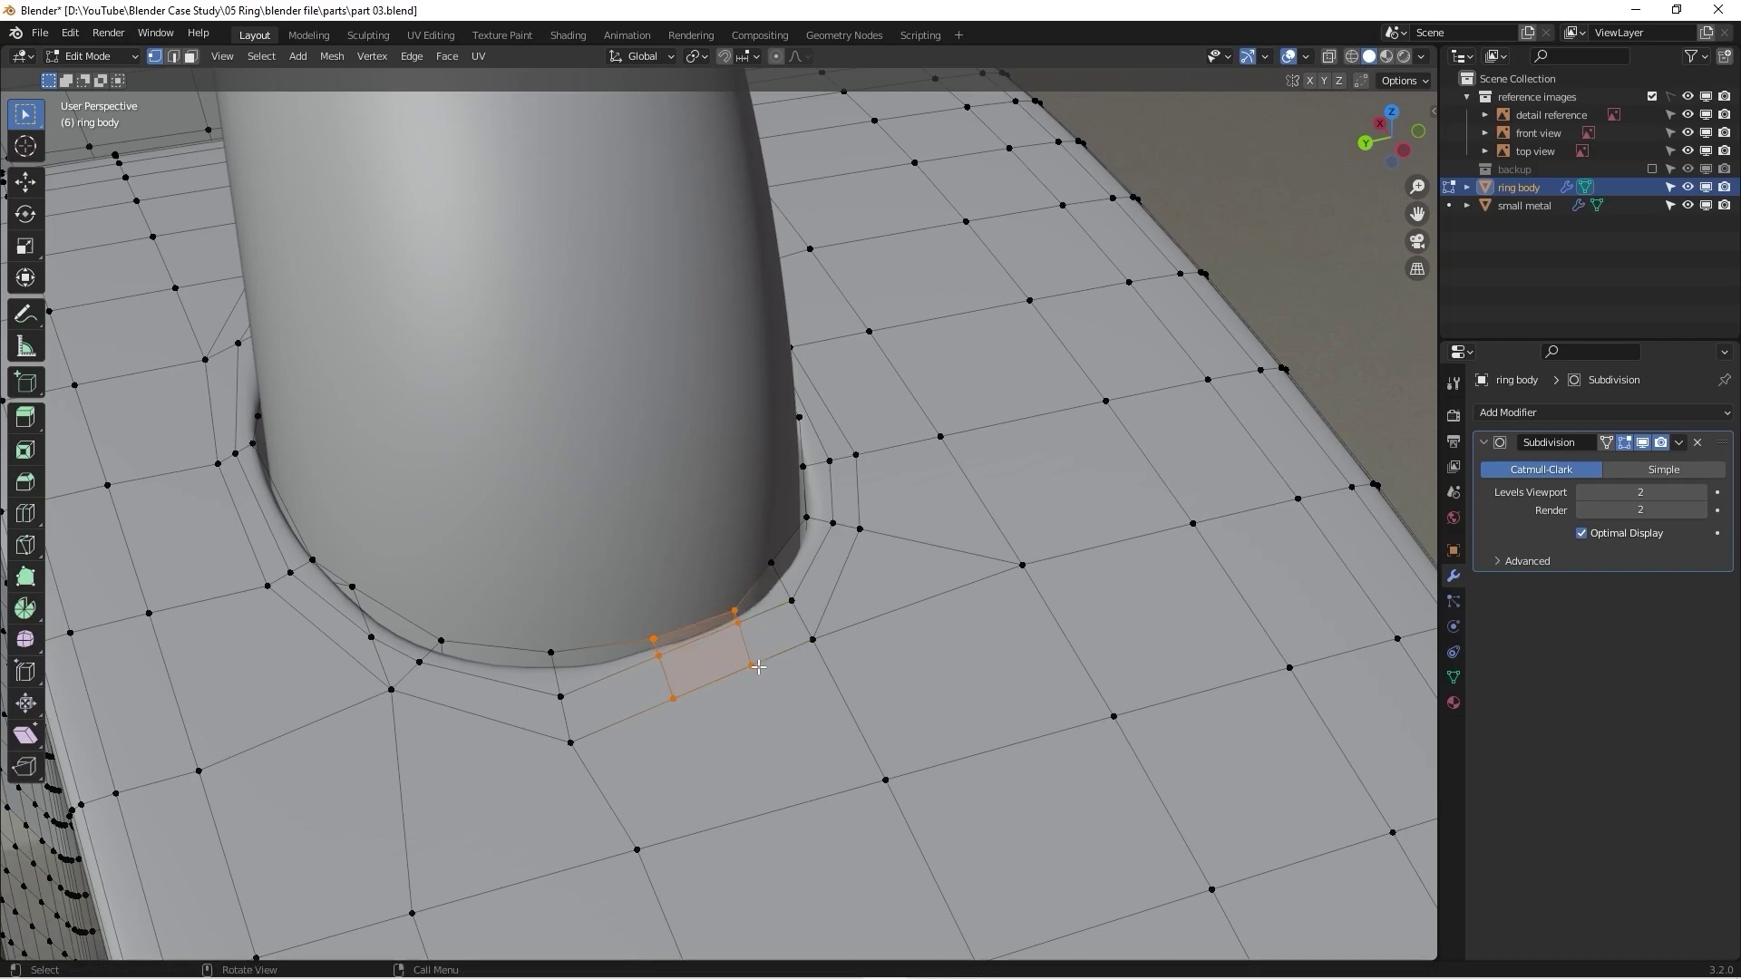
Step: Slide the middle-loop vertices on both new cuts outward, away from the inner rim, to follow the support loop
key("alt+a")
key("k")
left_click(660, 655)
key("Return")
middle_click_drag(665, 661, 697, 619)
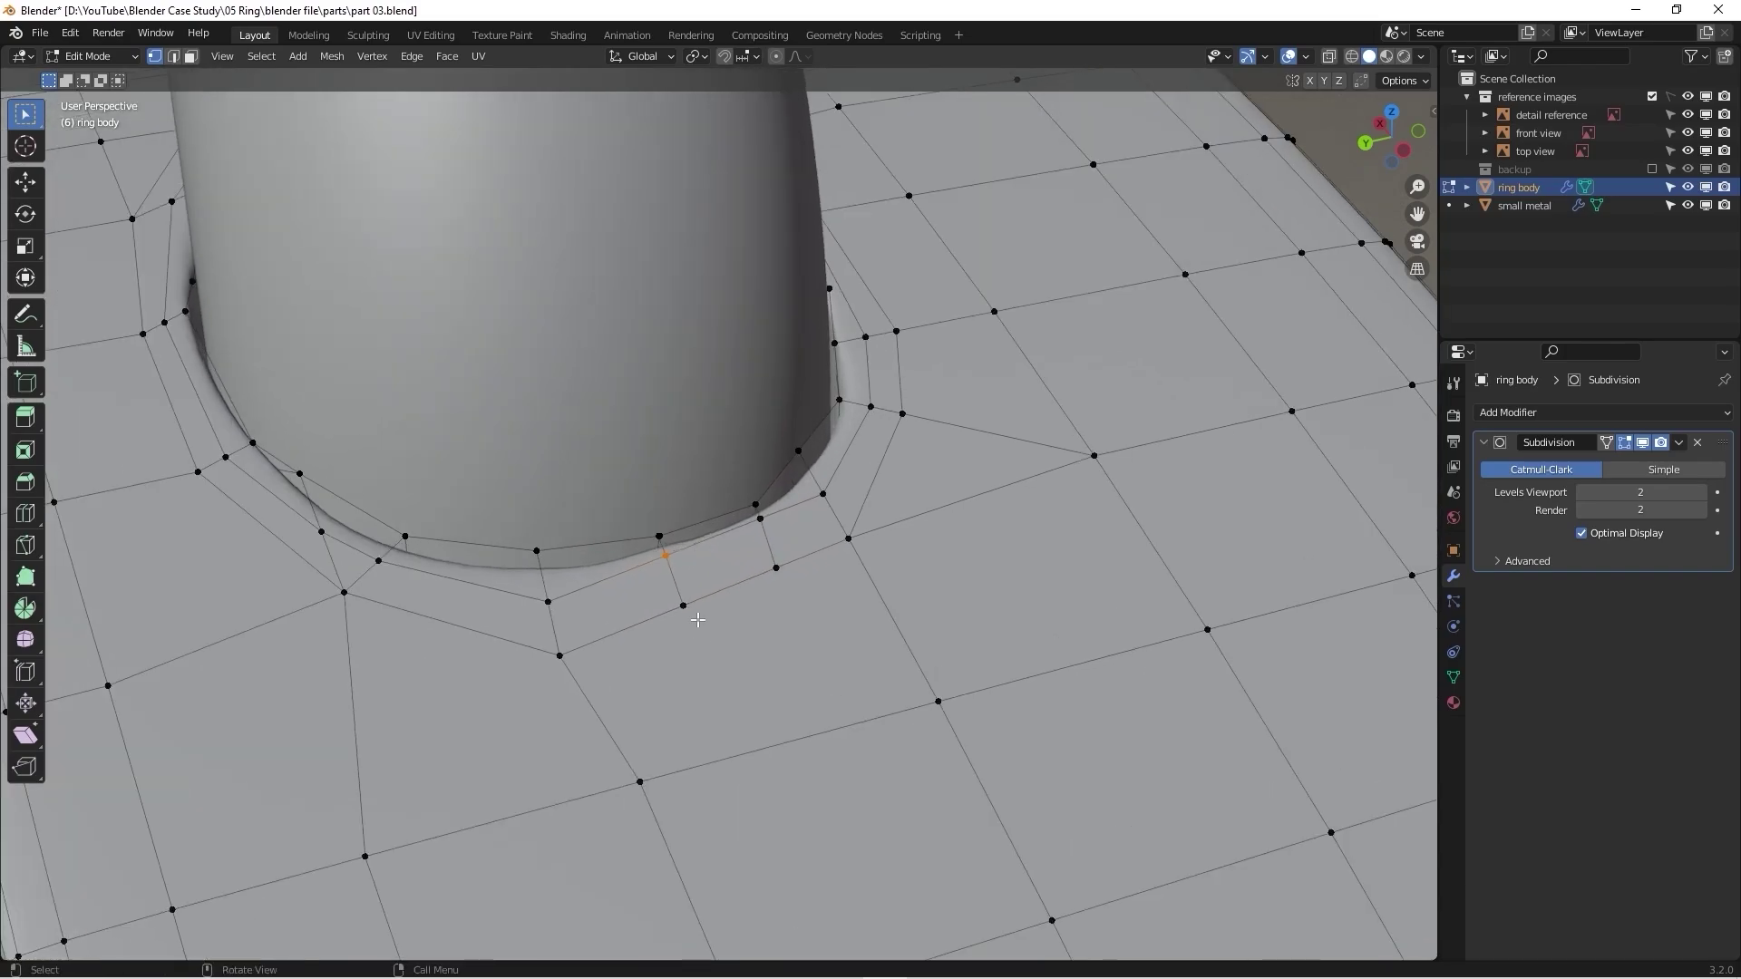
key("h")
key("alt+h")
key("shift+v")
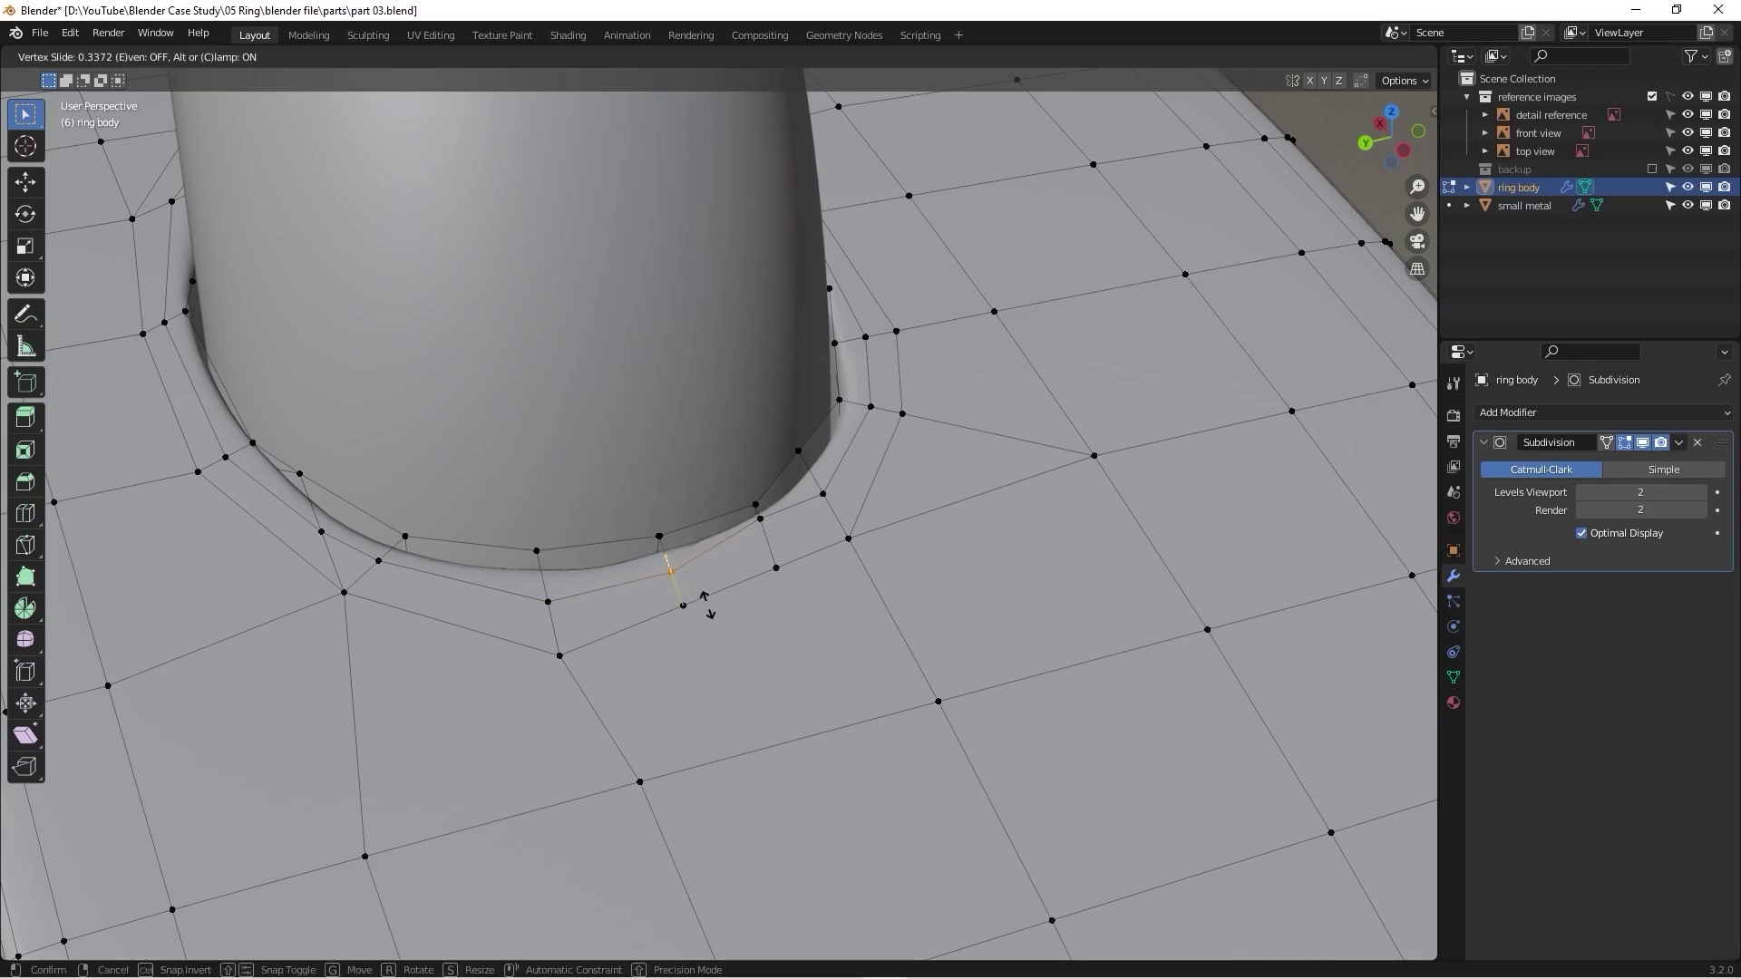
left_click(709, 611)
left_click(761, 519)
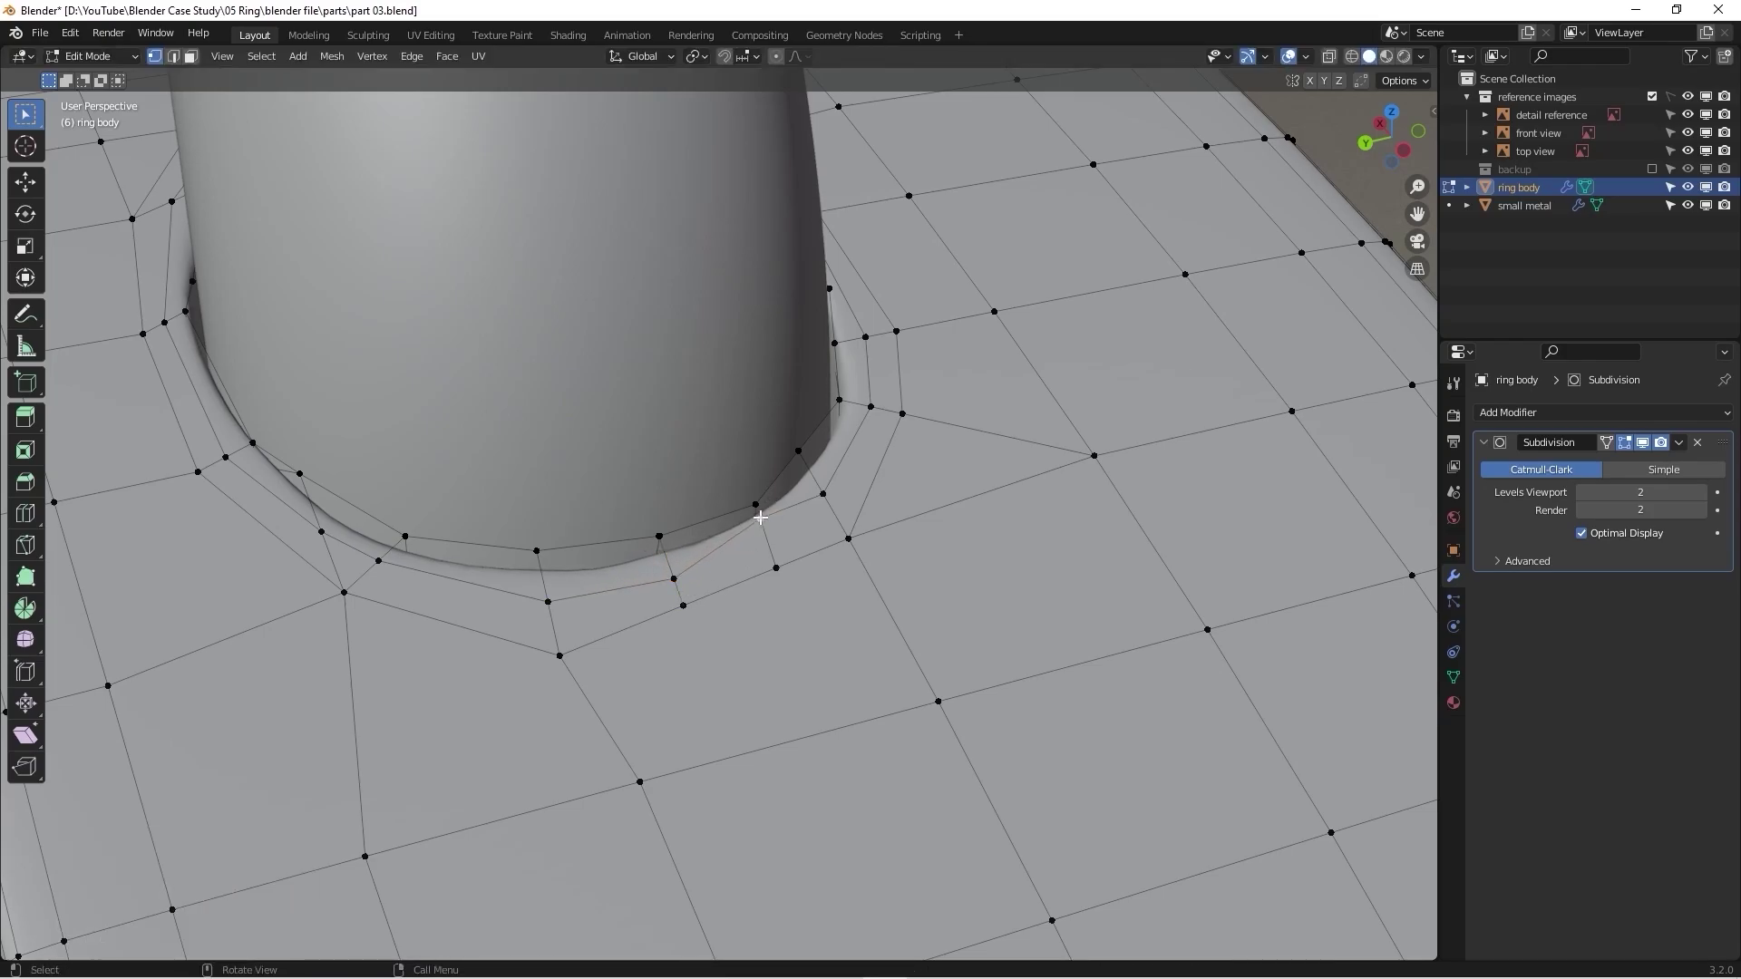
key("shift+v")
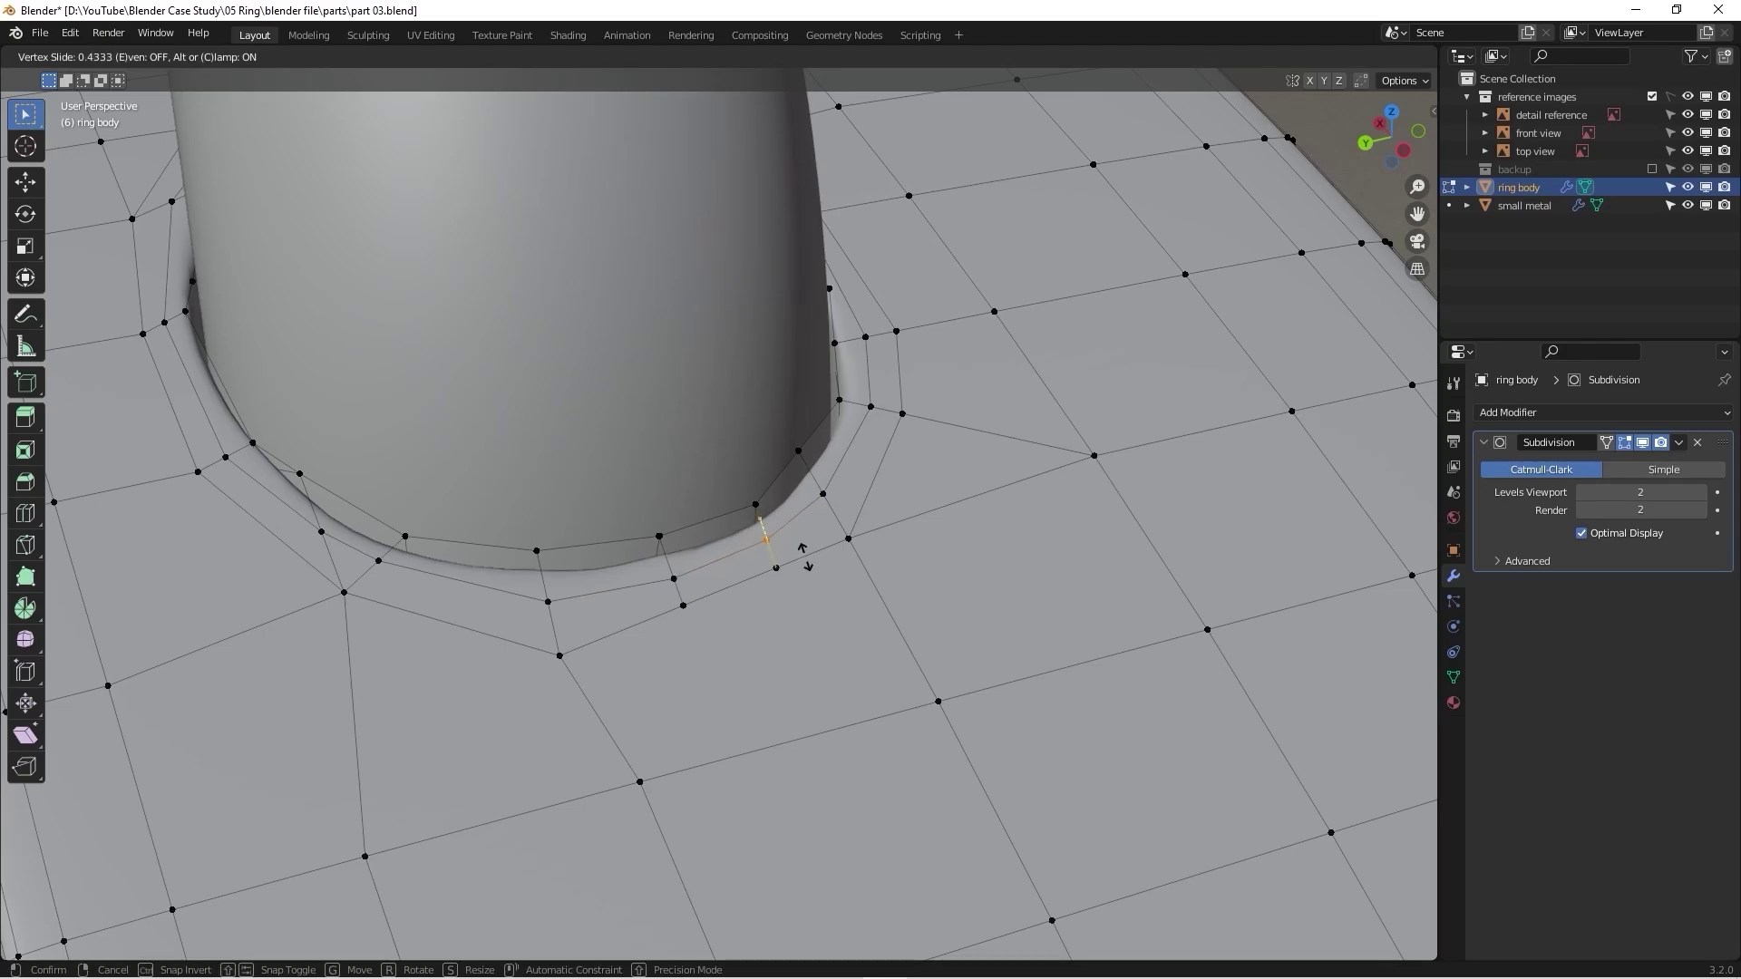
left_click(760, 560)
Step: Slide the outer-loop end vertices of the two new cuts apart along the outer loop
left_click(776, 566)
key("shift+v")
right_click(806, 590)
key("shift+v")
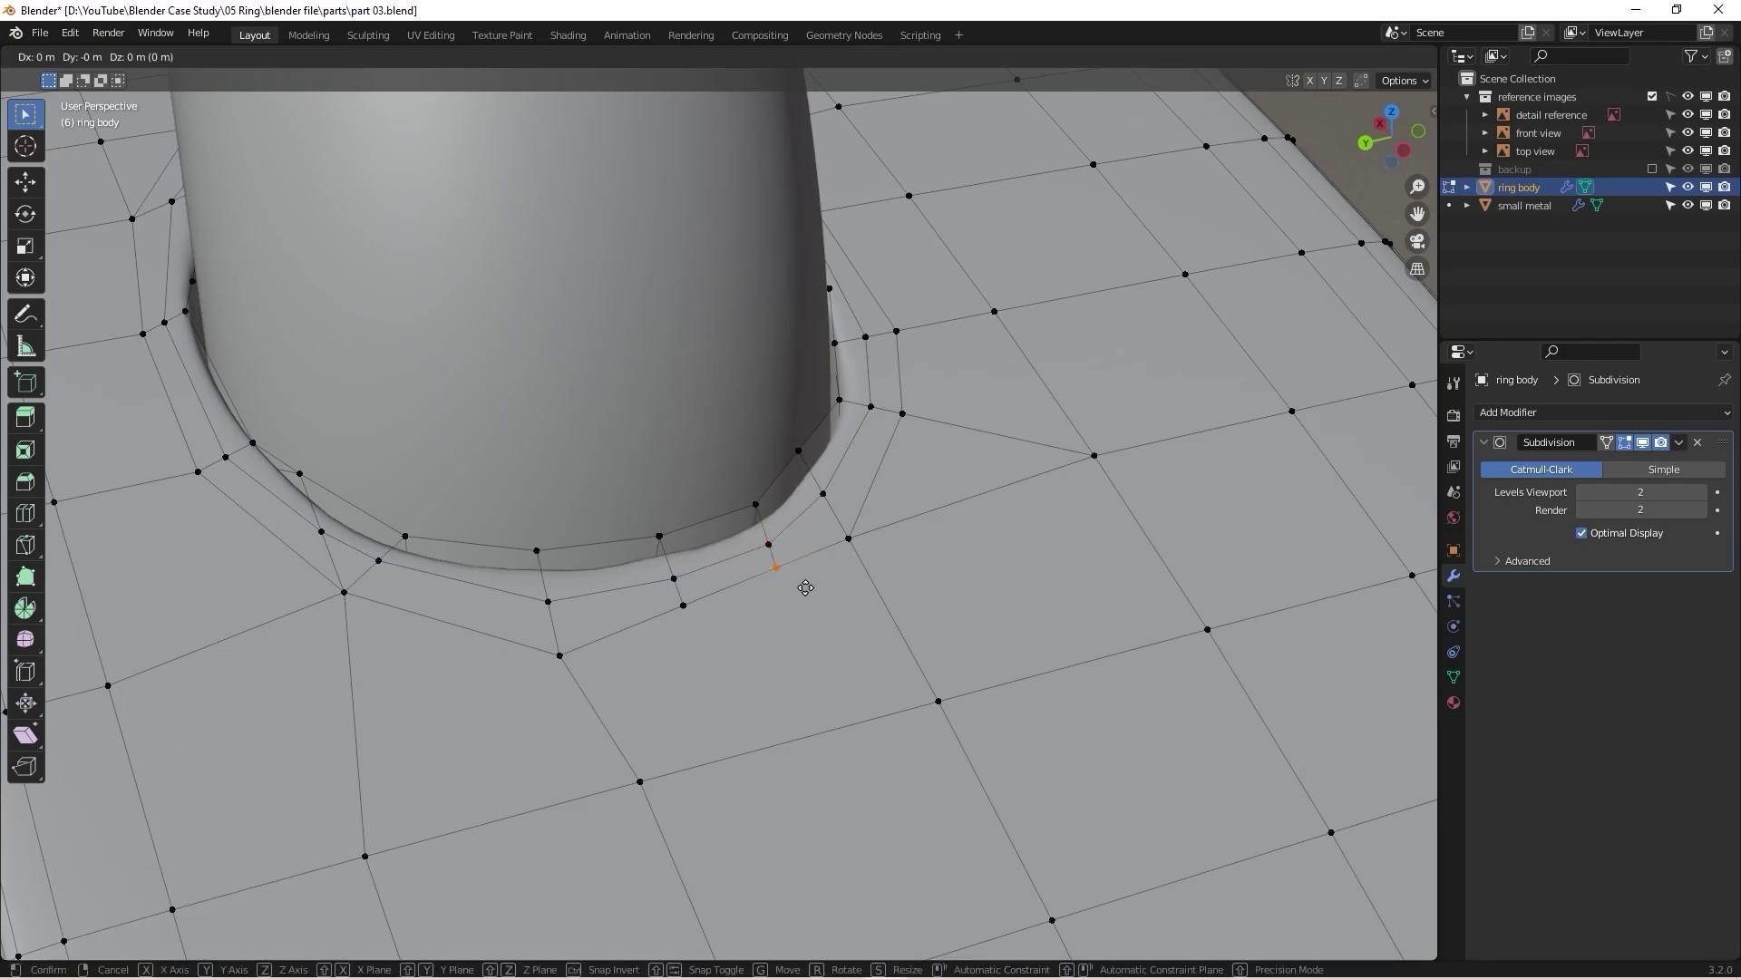
right_click(807, 583)
key("shift+v")
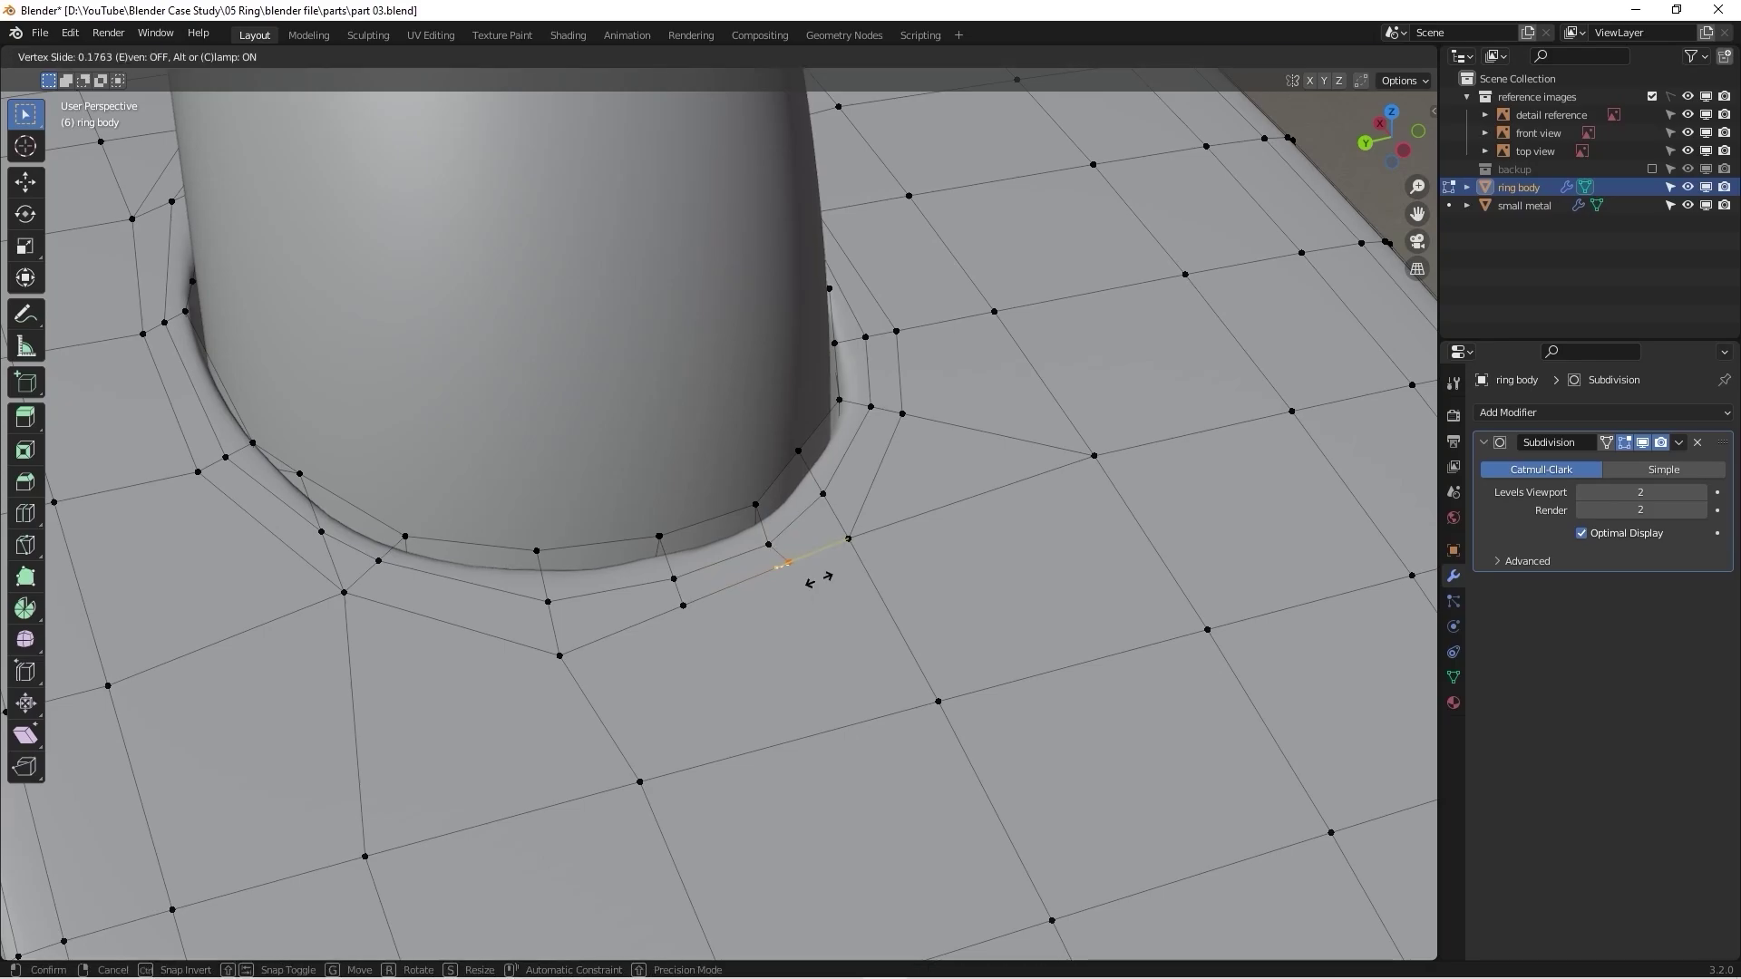
left_click(804, 582)
left_click(683, 605)
key("g")
key("g")
left_click(664, 624)
Step: Switch between Object and Edit Mode to examine how the subdivided recess edge follows the small metal piece
scroll(665, 624, "down", 3)
middle_click_drag(665, 624, 705, 620)
key("Tab")
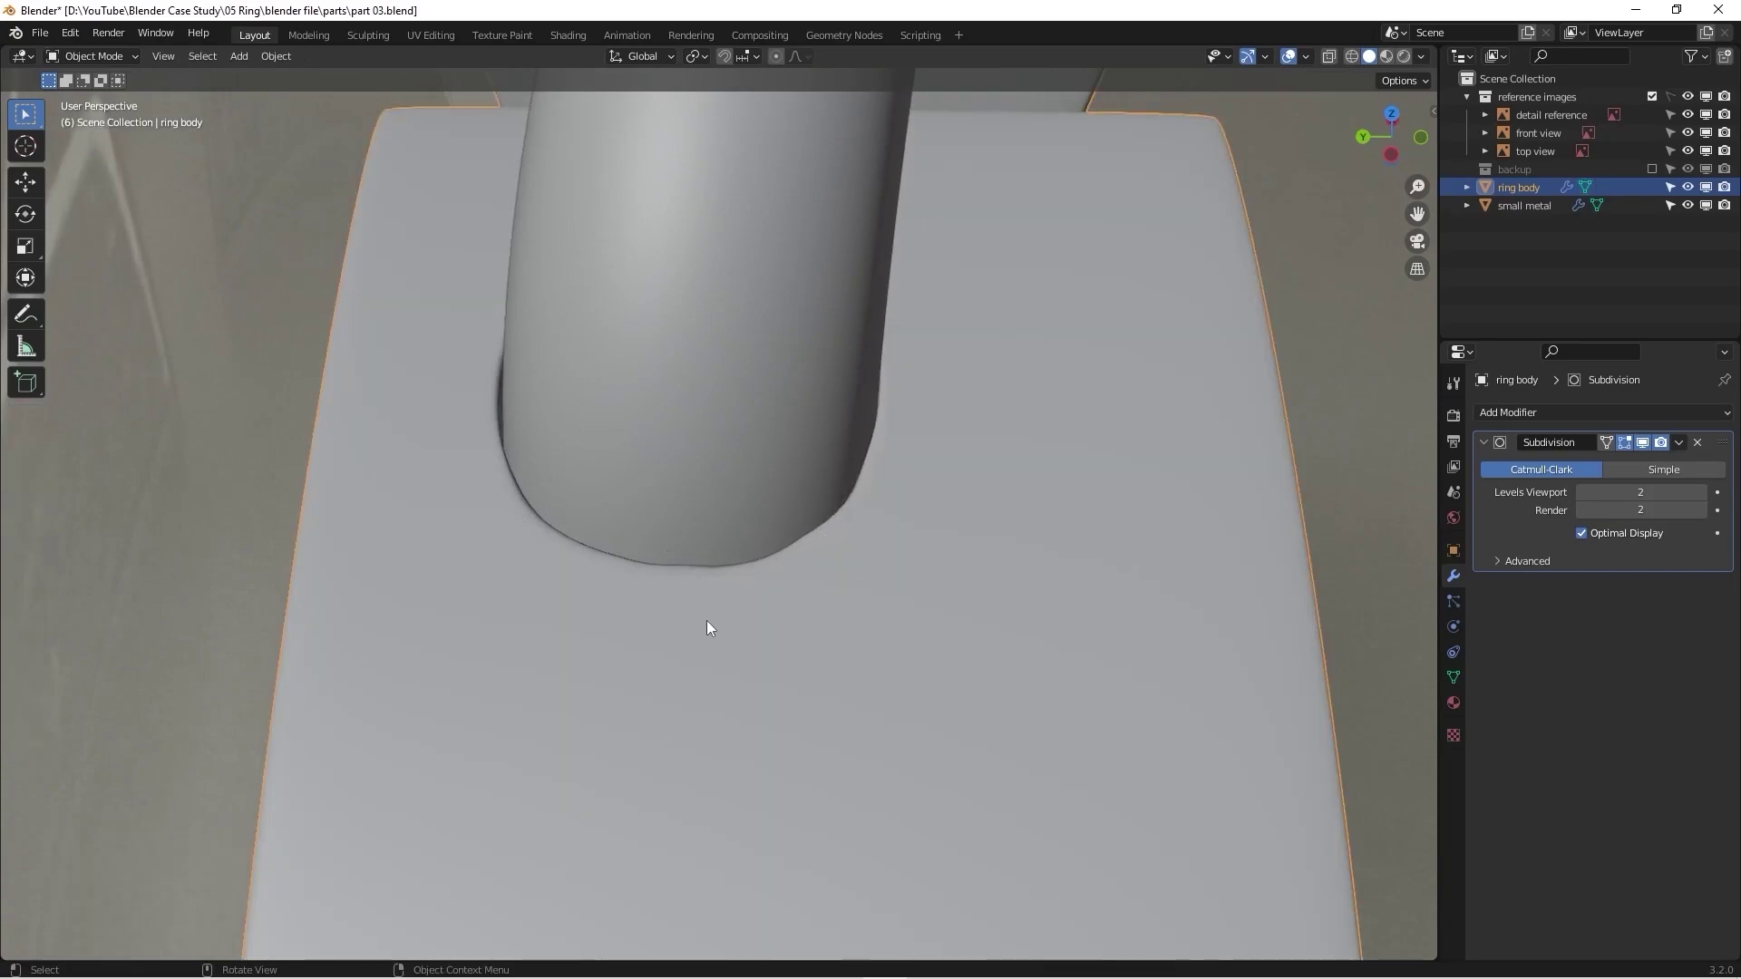
scroll(706, 620, "up", 1)
key("Tab")
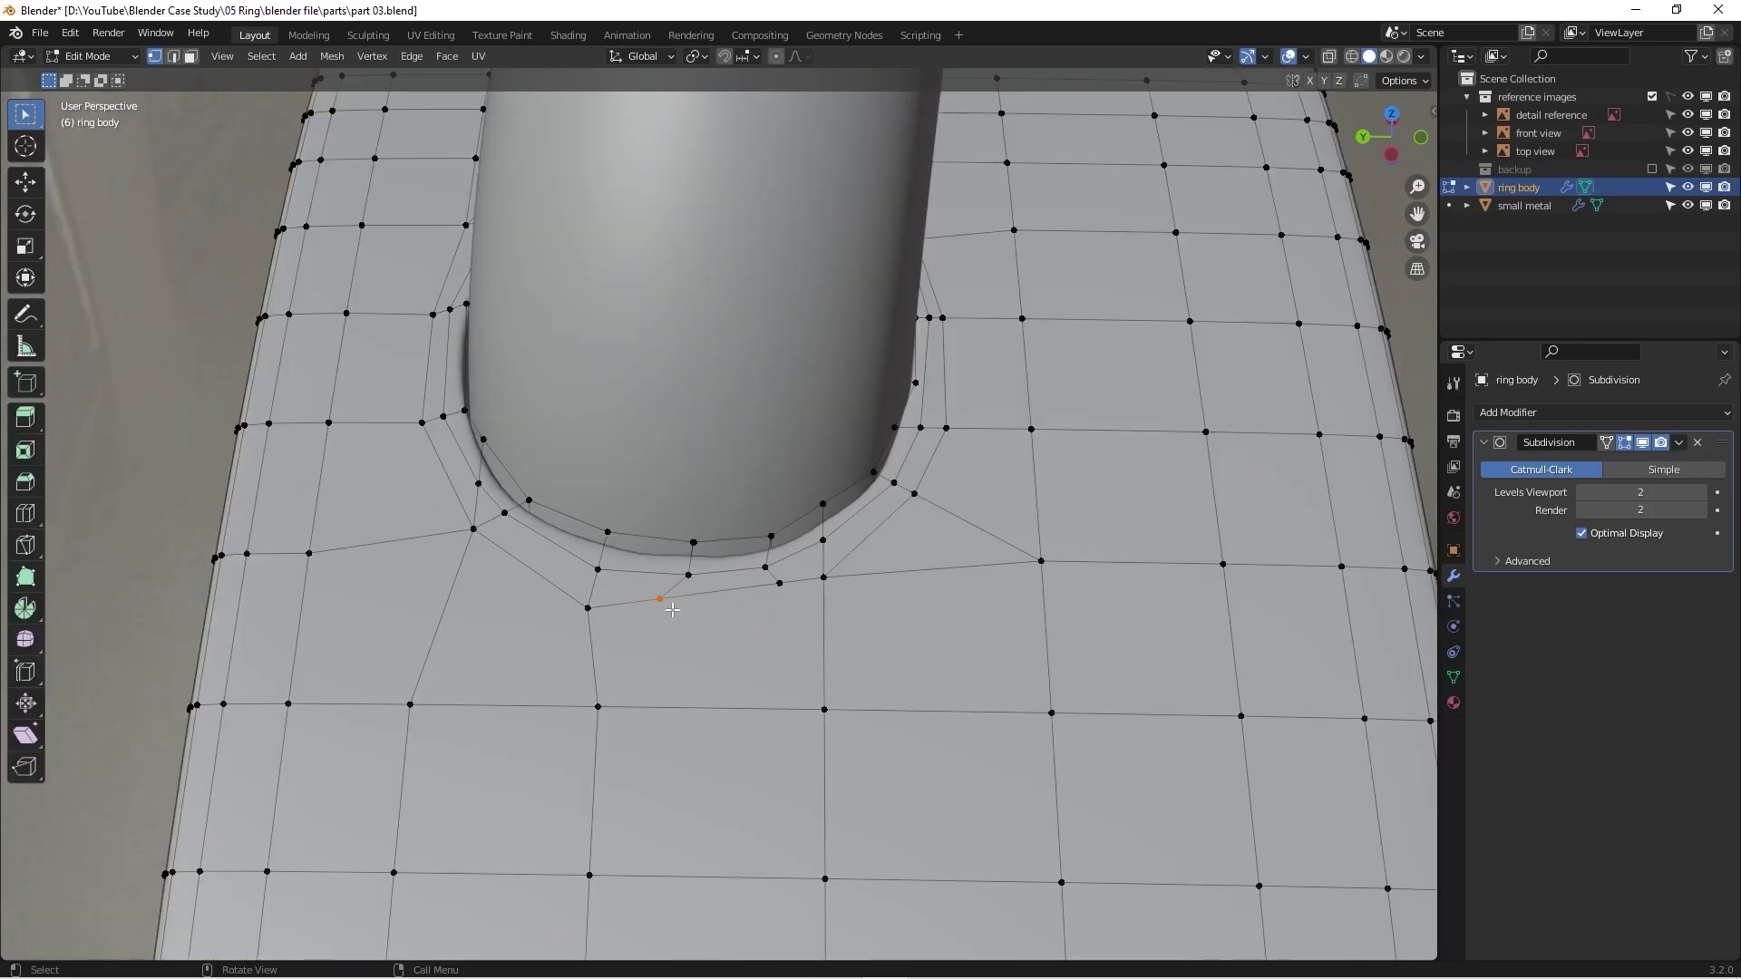
key("Tab")
key("Tab")
Step: Knife-cut an edge from the loose inner-rim vertex on the recess's side across the support loop to the outer loop
middle_click_drag(883, 480, 745, 539)
scroll(793, 518, "up", 4)
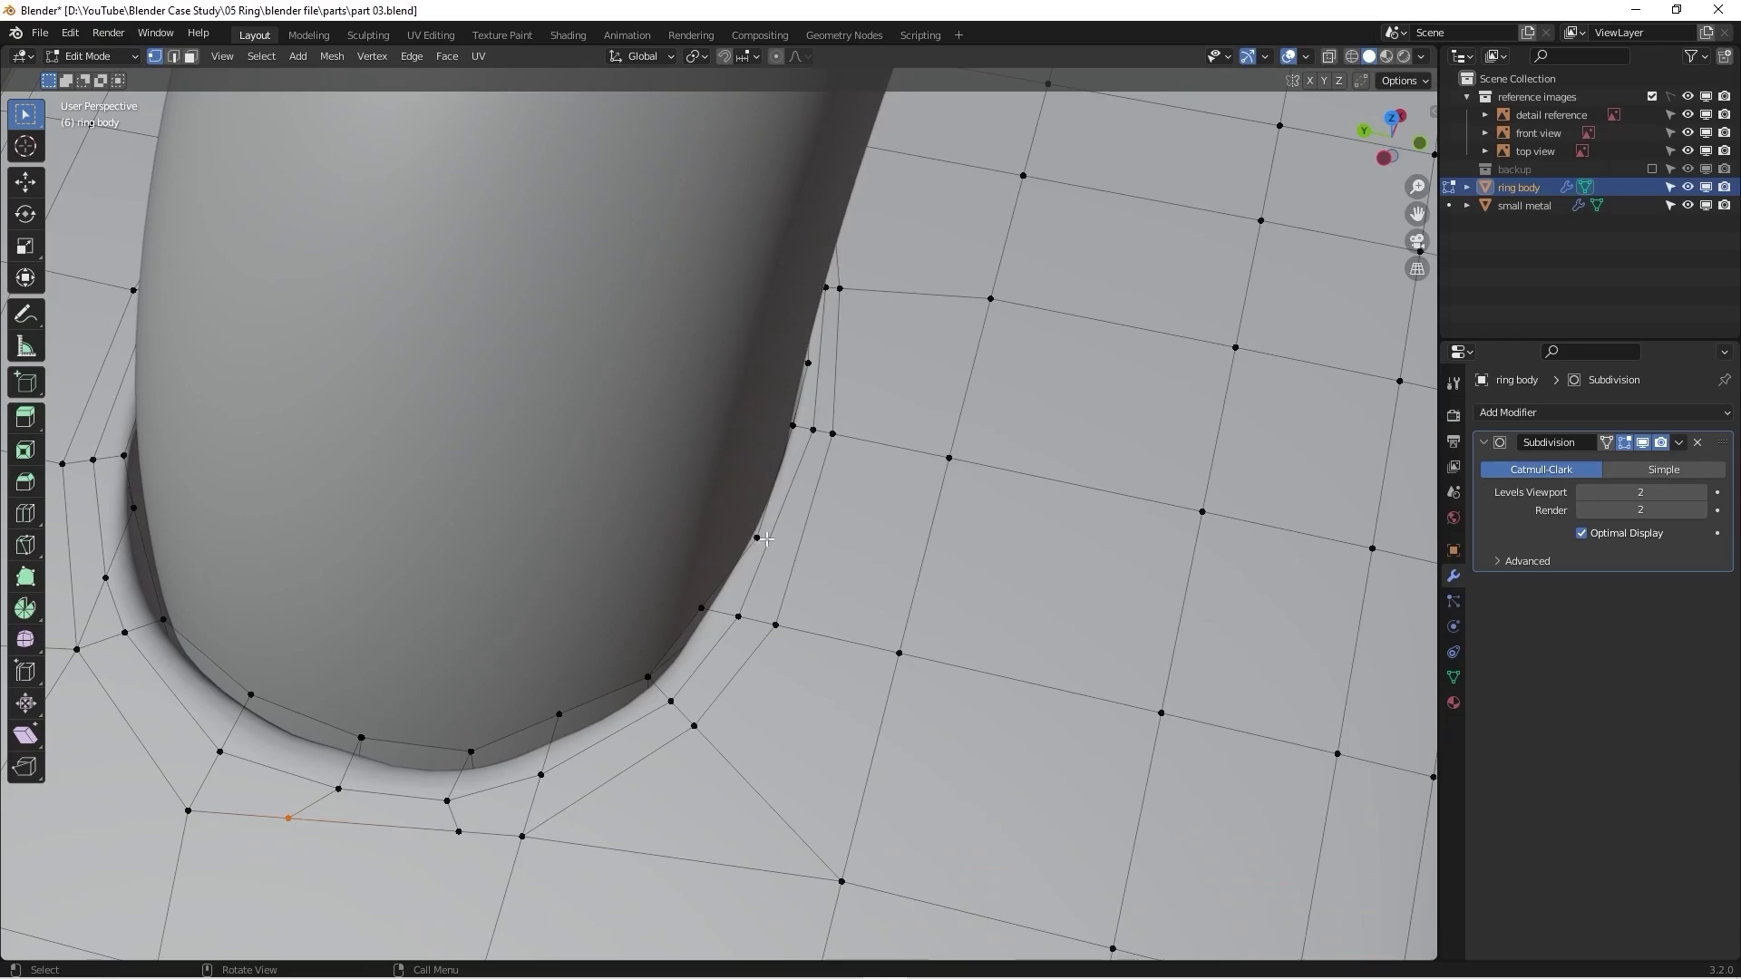
left_click(755, 533)
key("k")
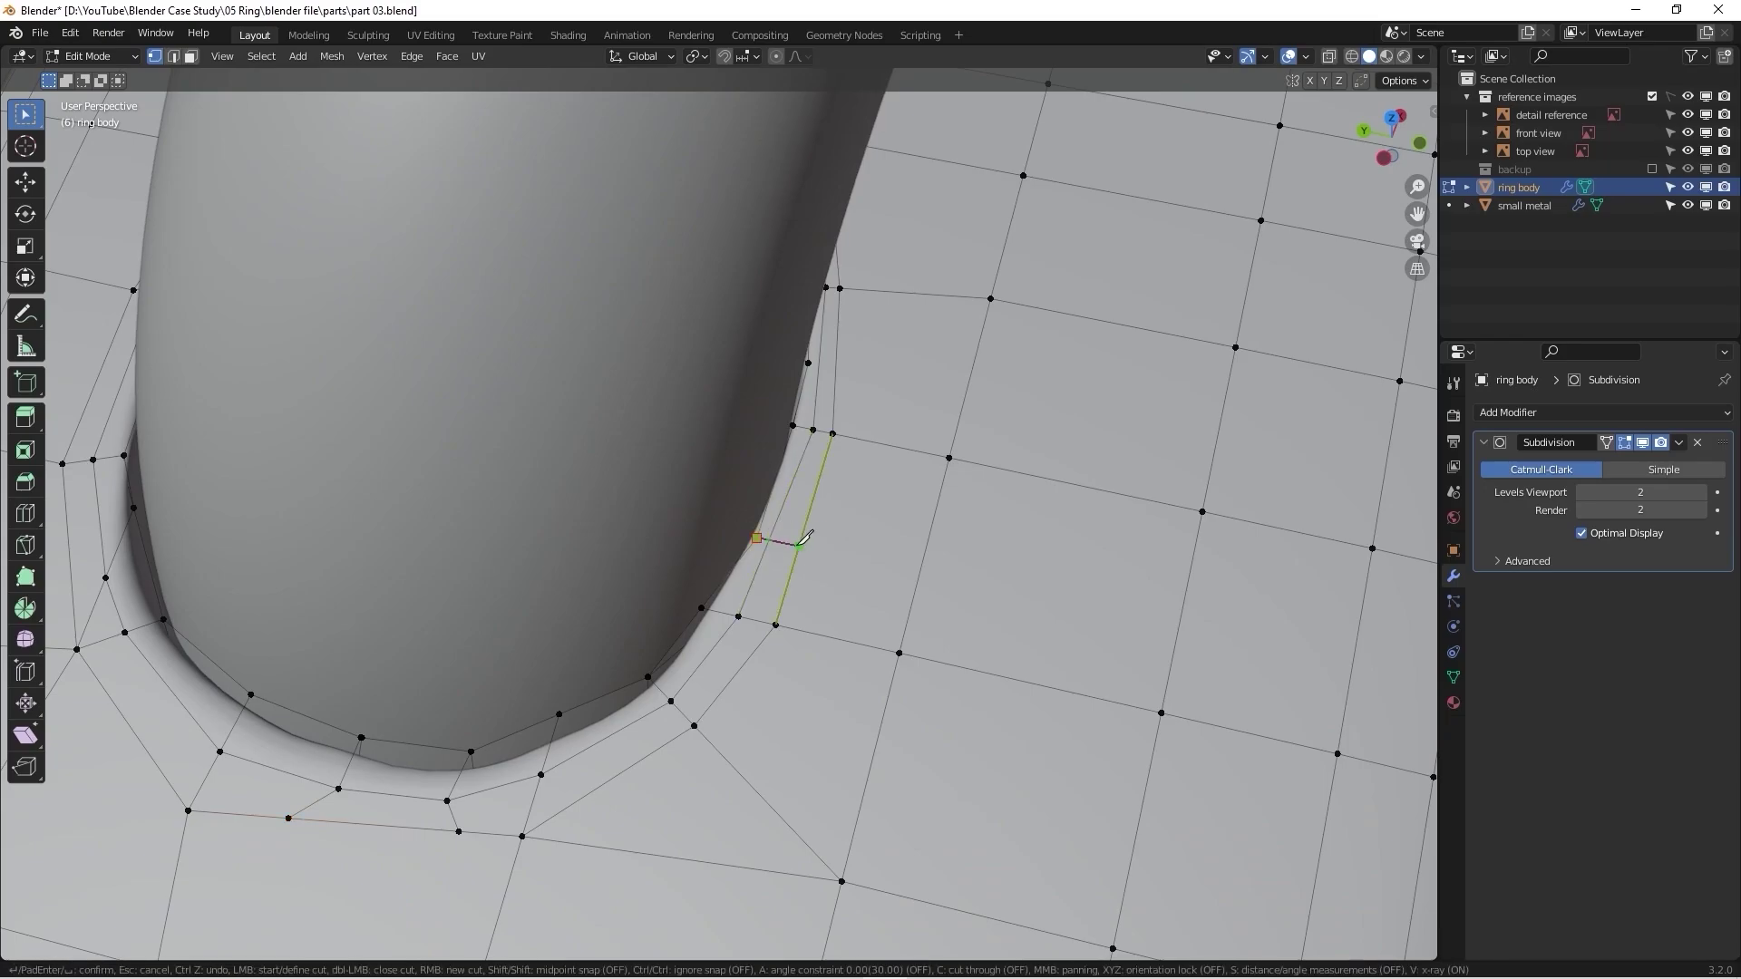
left_click(797, 546)
key("Return")
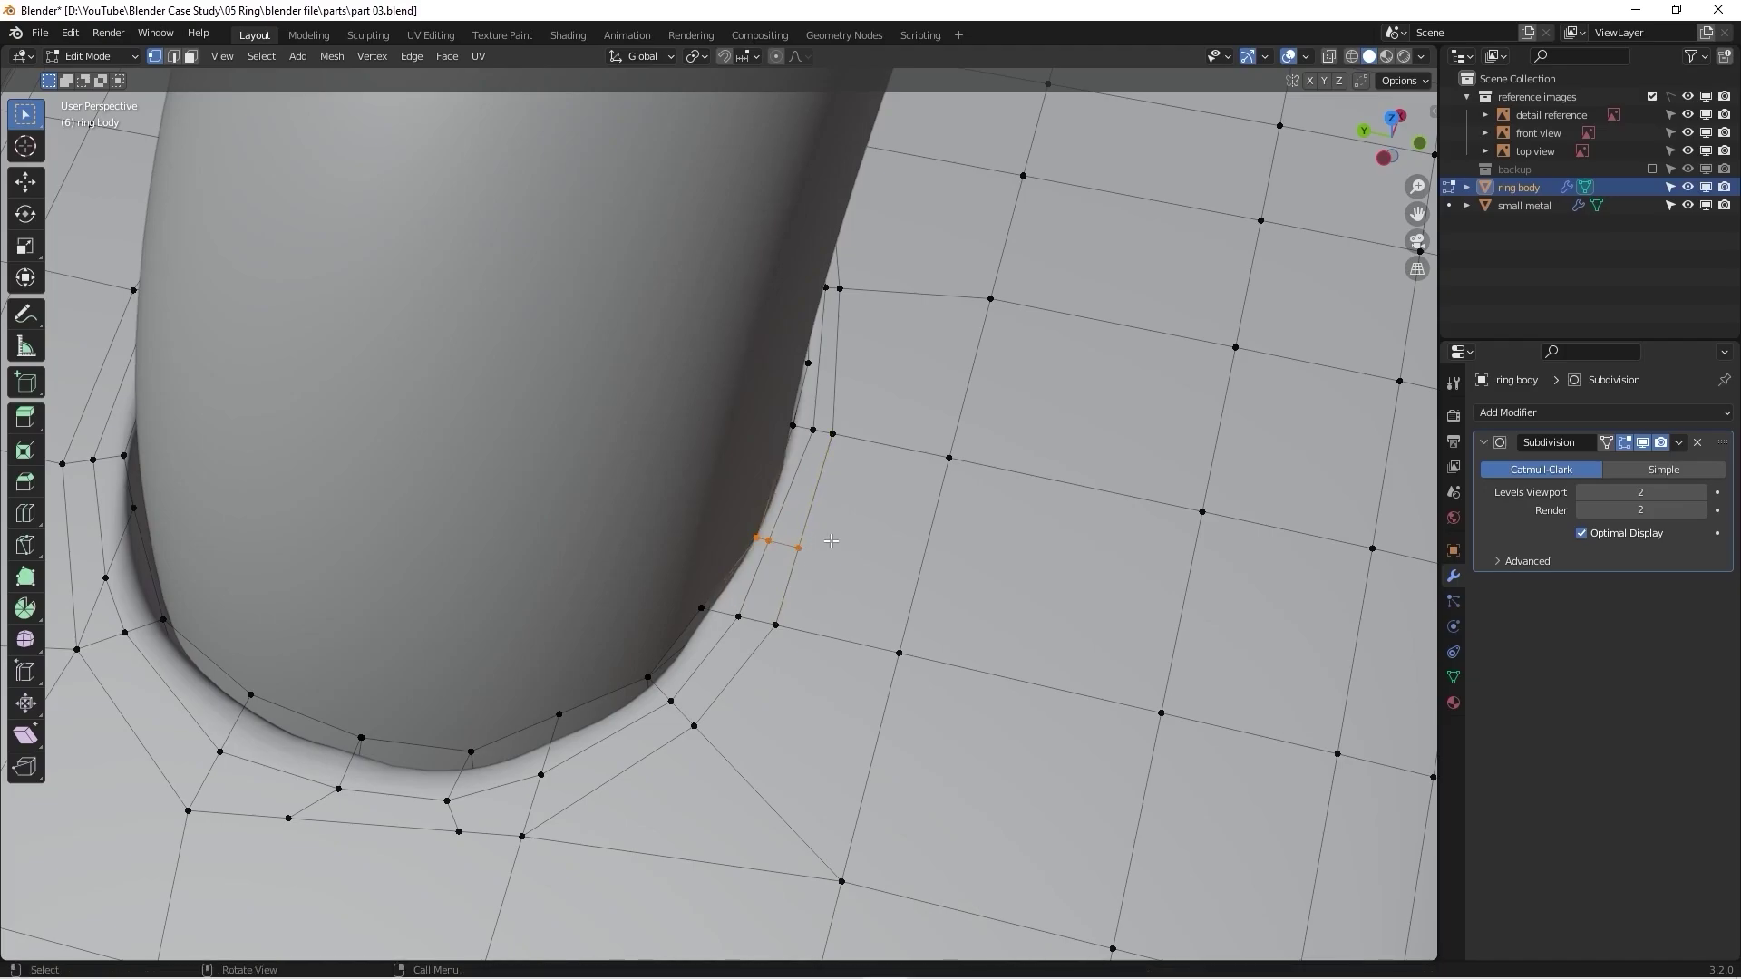
Step: Slide the side cut's middle vertex outward by about 0.4 and its end vertex along the outer loop by about 0.225
left_click(767, 540)
key("shift+v")
left_click(796, 546)
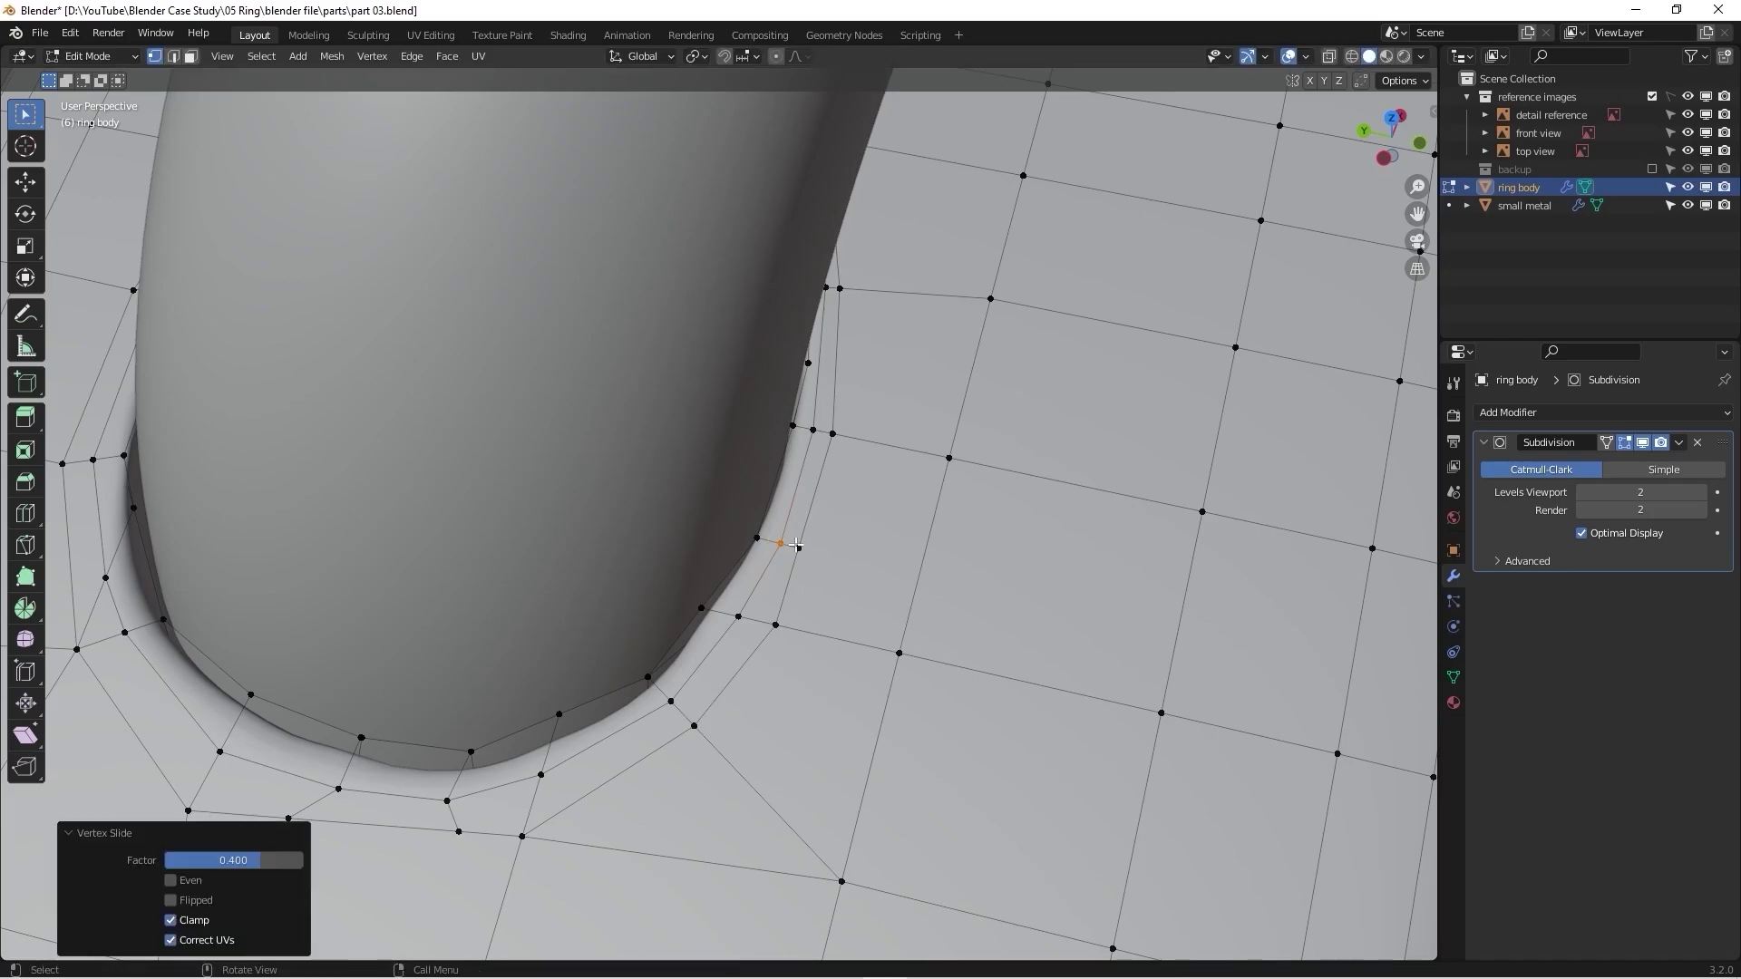
left_click(803, 550)
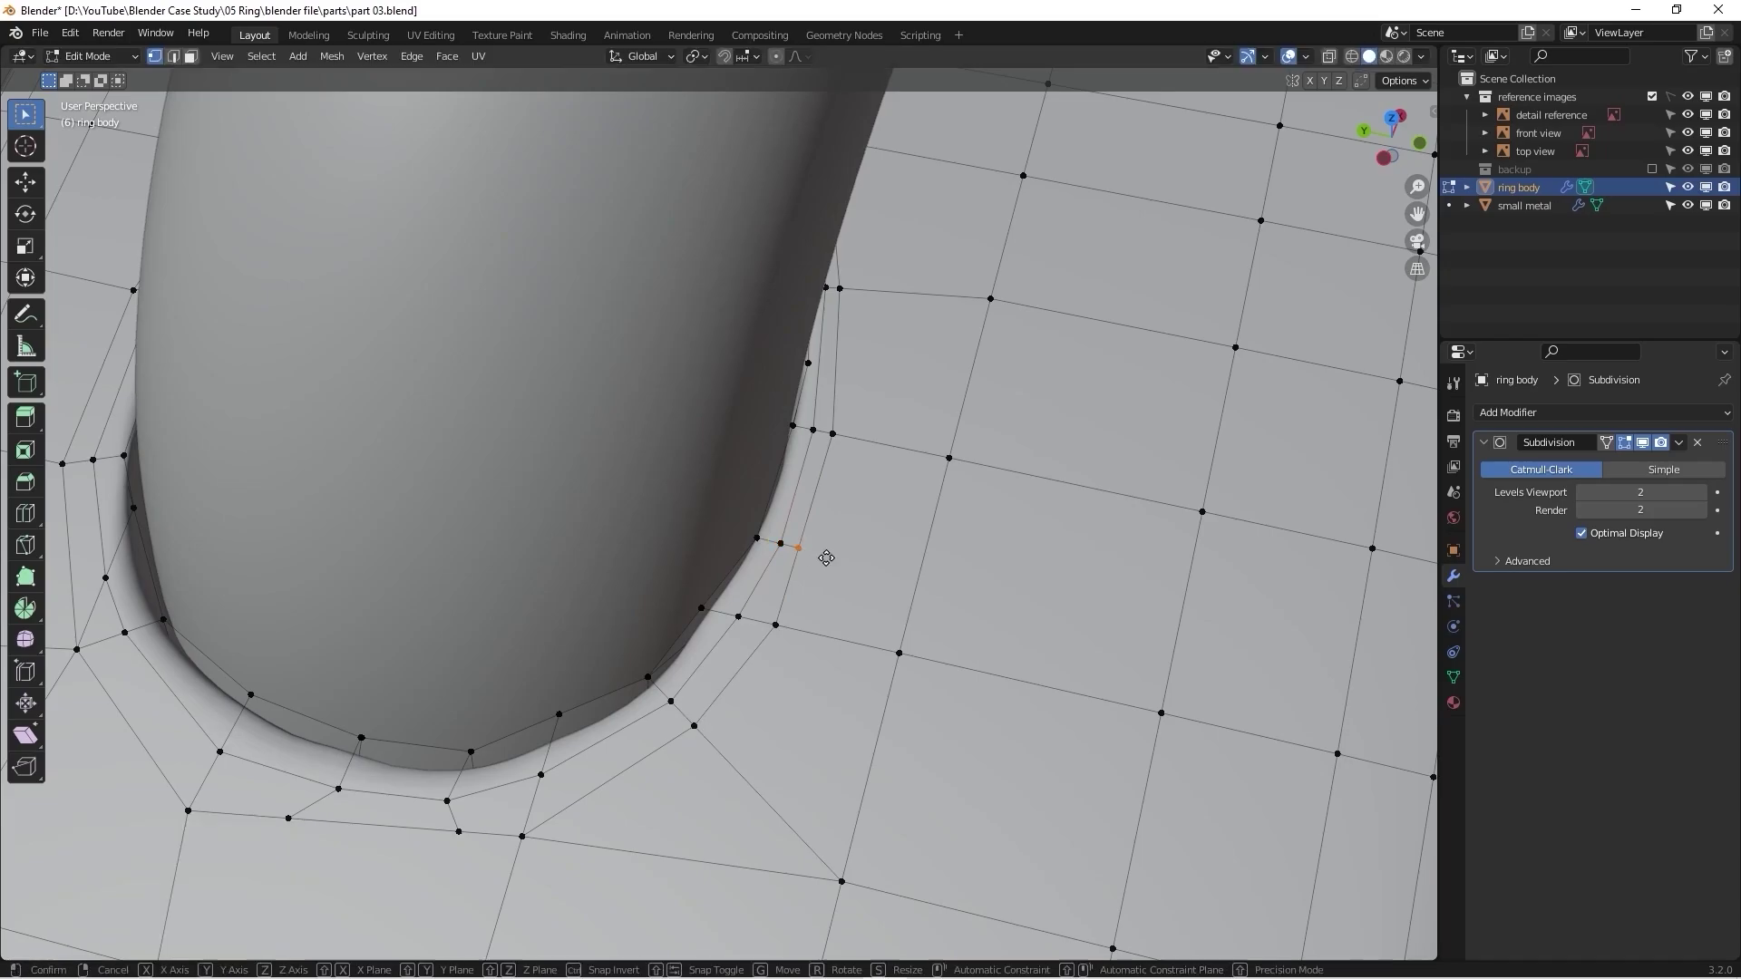
key("shift+v")
left_click(854, 597)
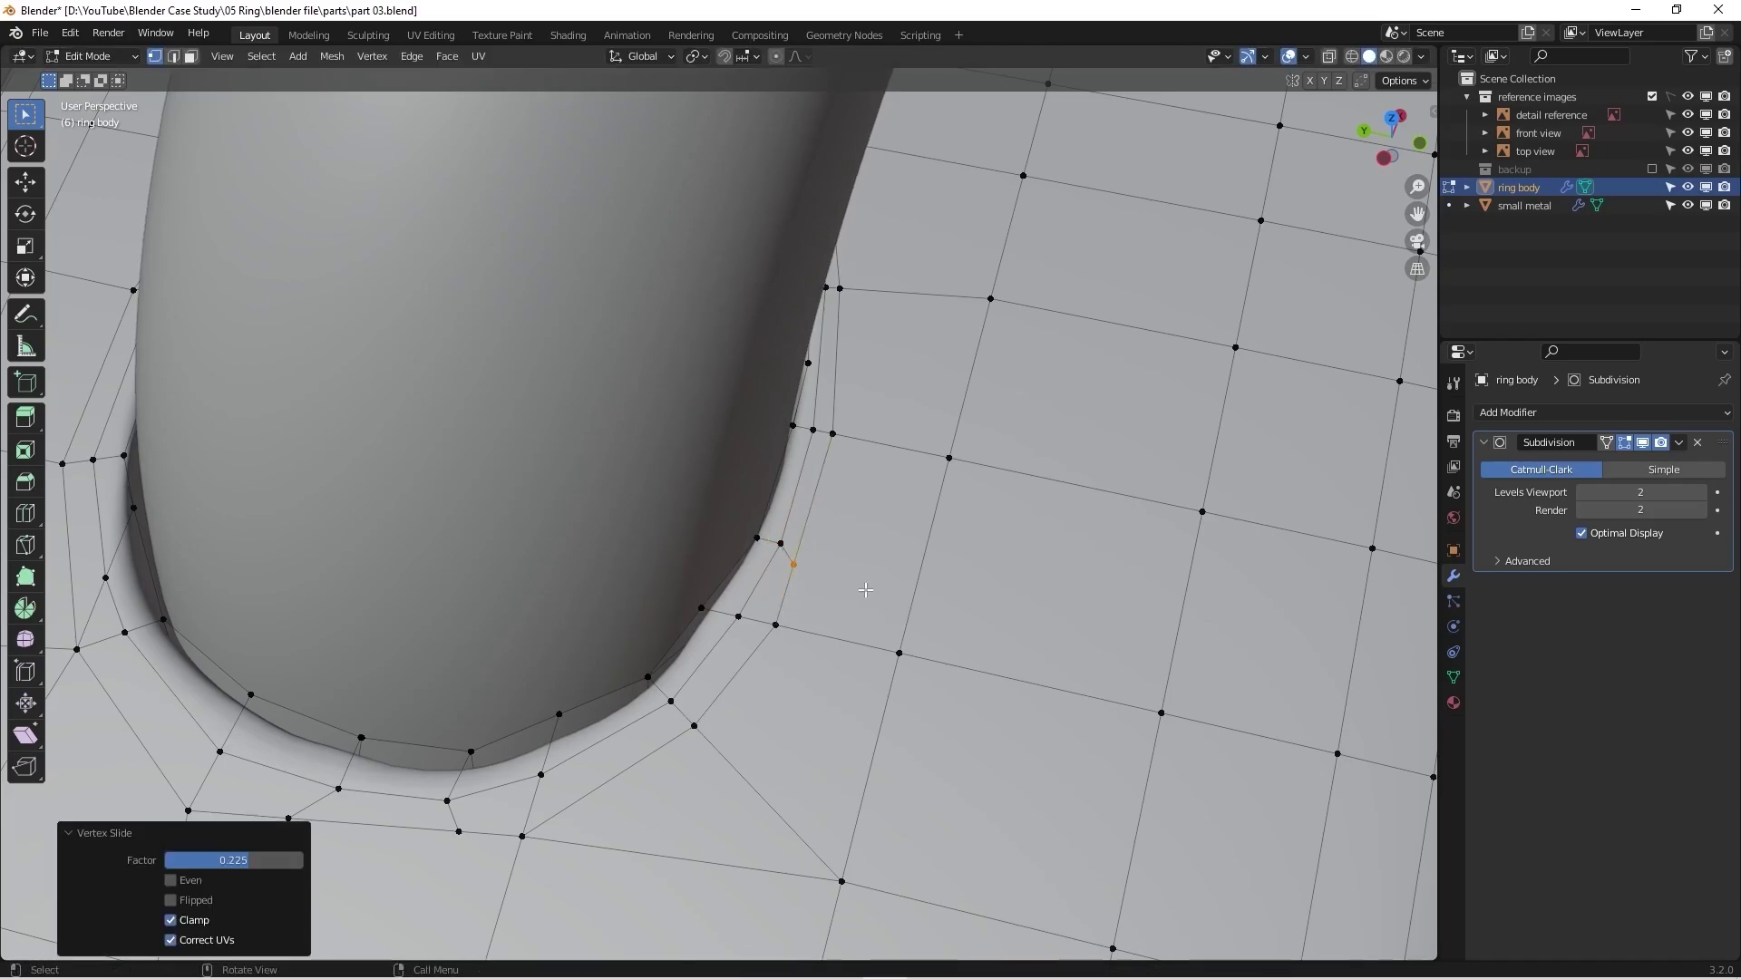
Step: Slide the two outer-loop vertices on either side of the new cut's end away from the recess by about 0.22
left_click(847, 444)
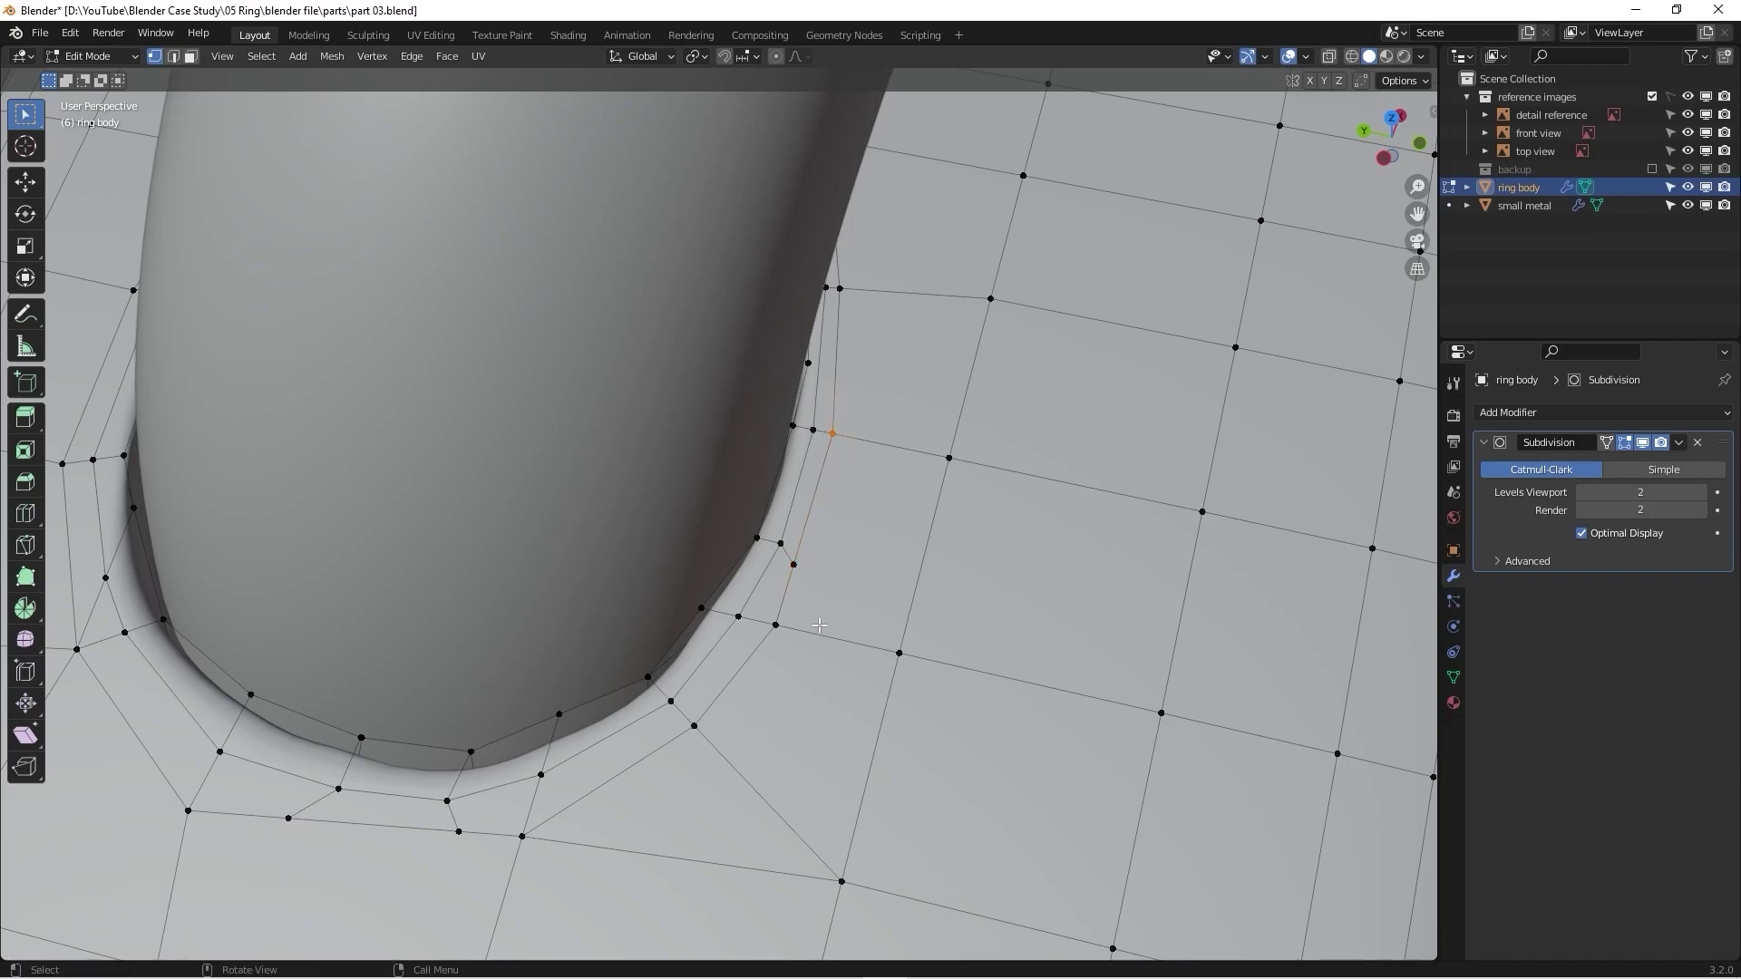
left_click(771, 616)
key("b")
key("shift+v")
left_click(898, 473)
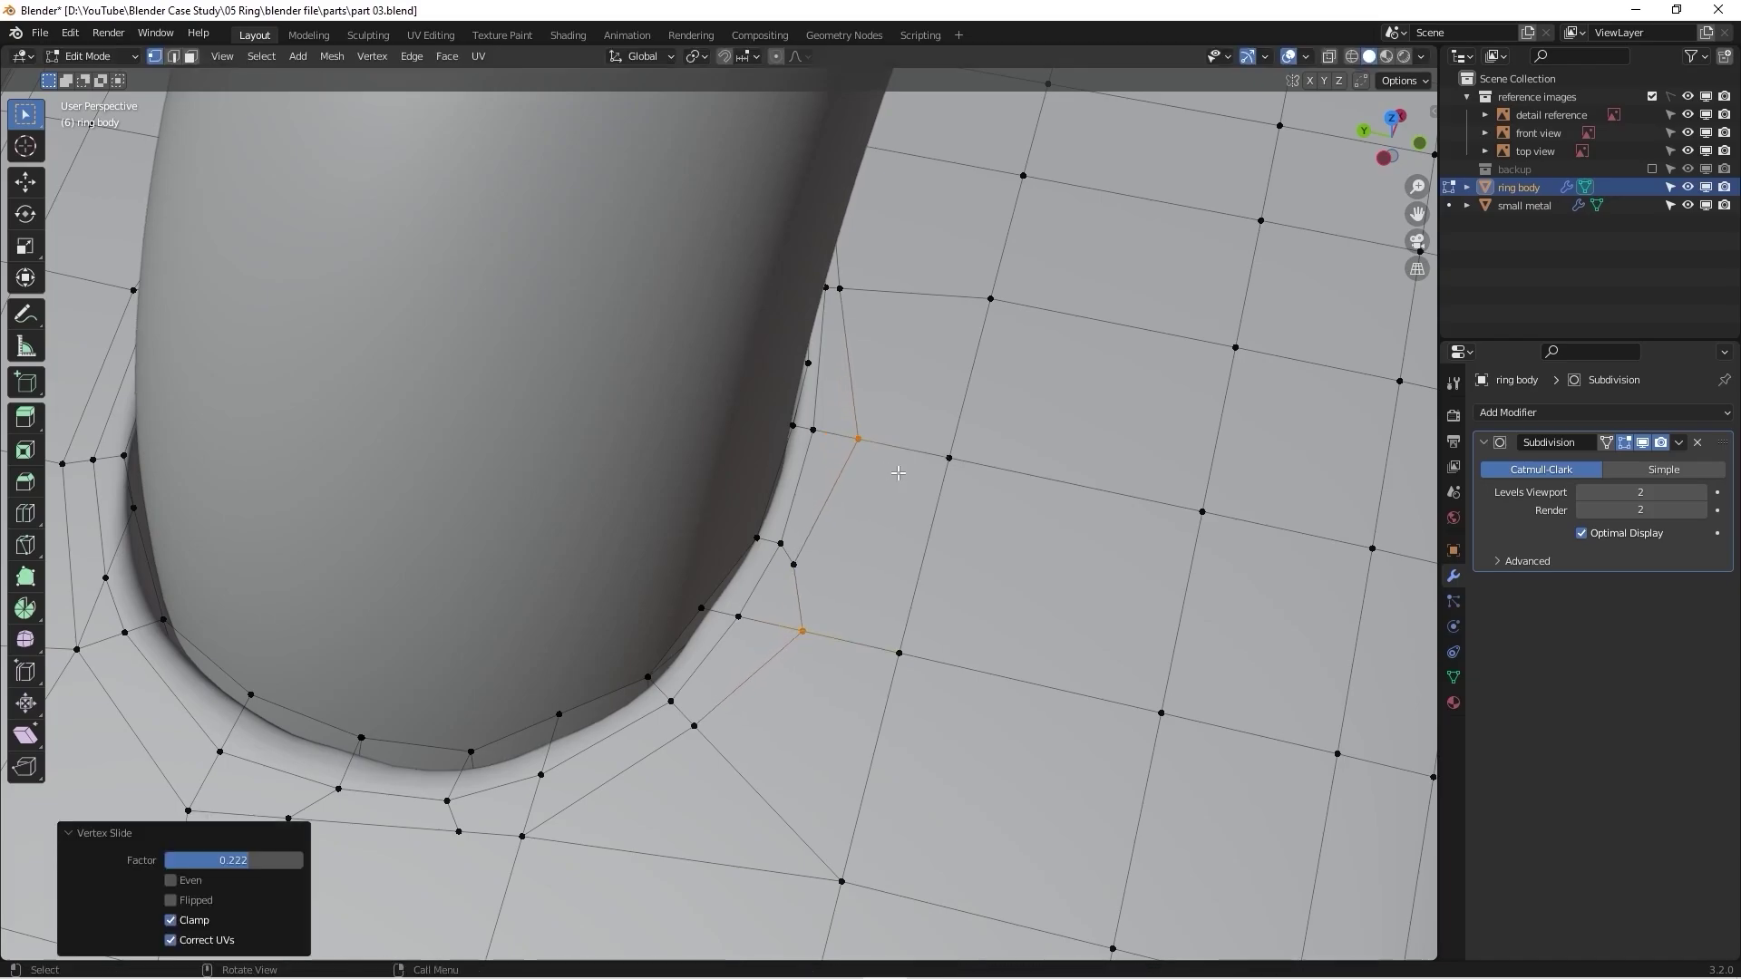
Step: Slide the side cut's end vertex outward in several passes to line it up between its two moved outer-loop neighbours
left_click(790, 563)
key("shift+v")
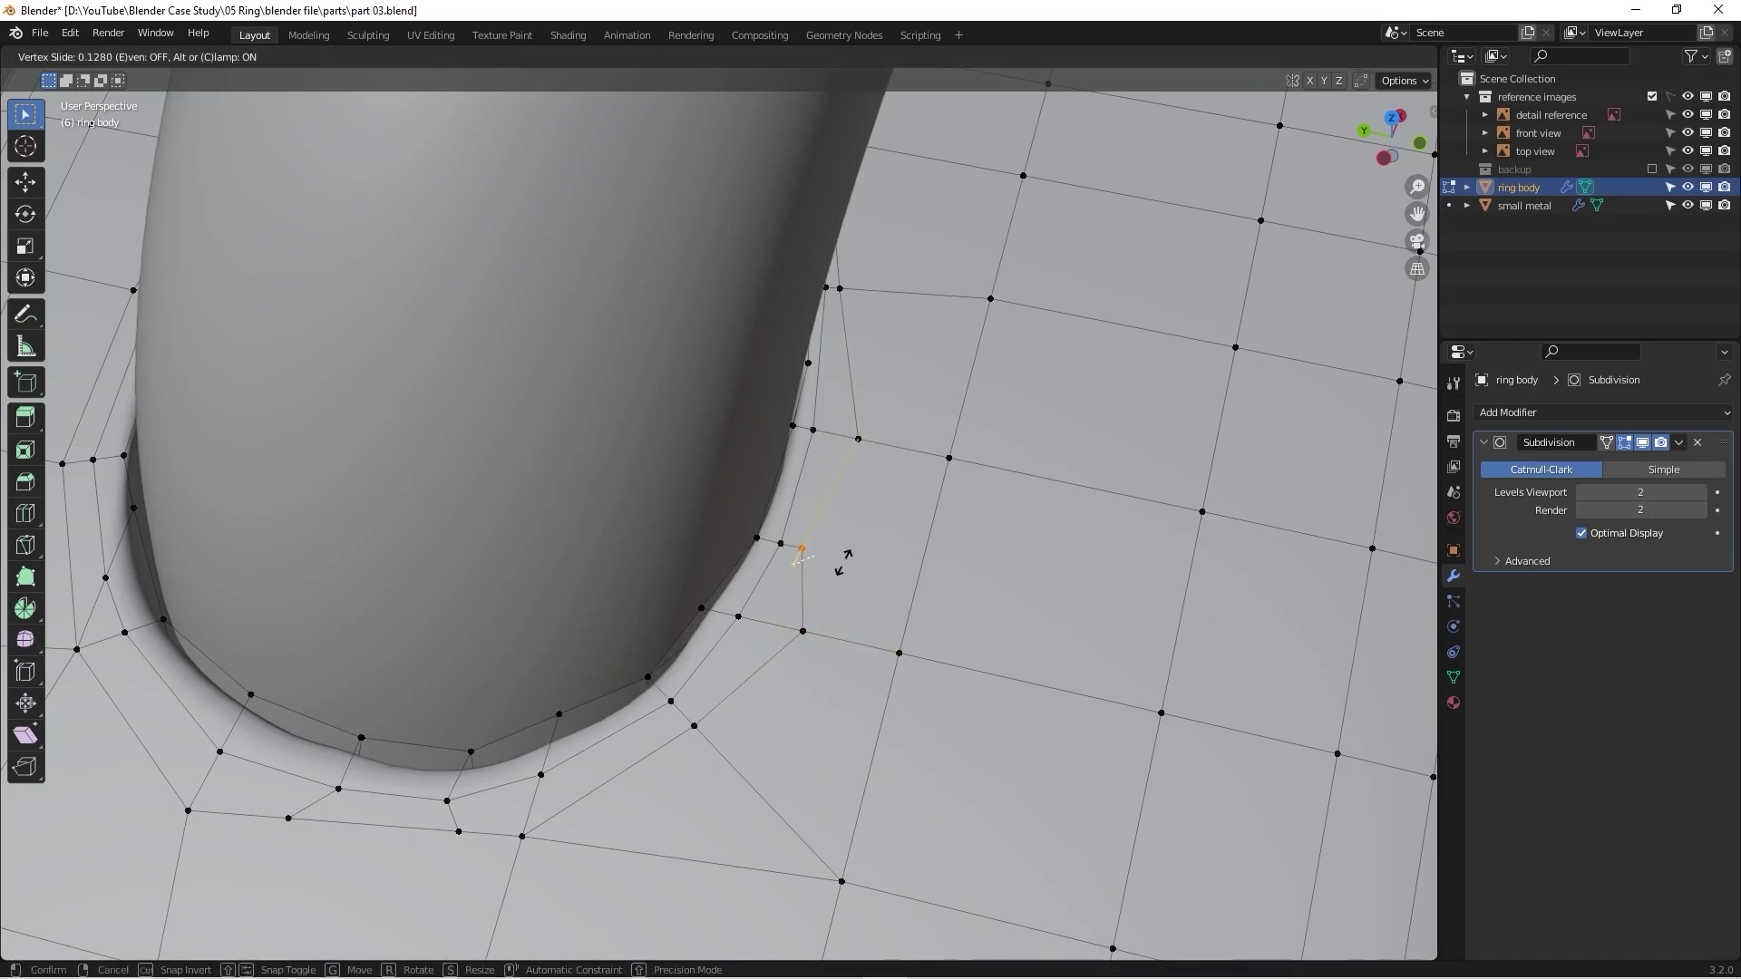
left_click(843, 563)
key("shift+v")
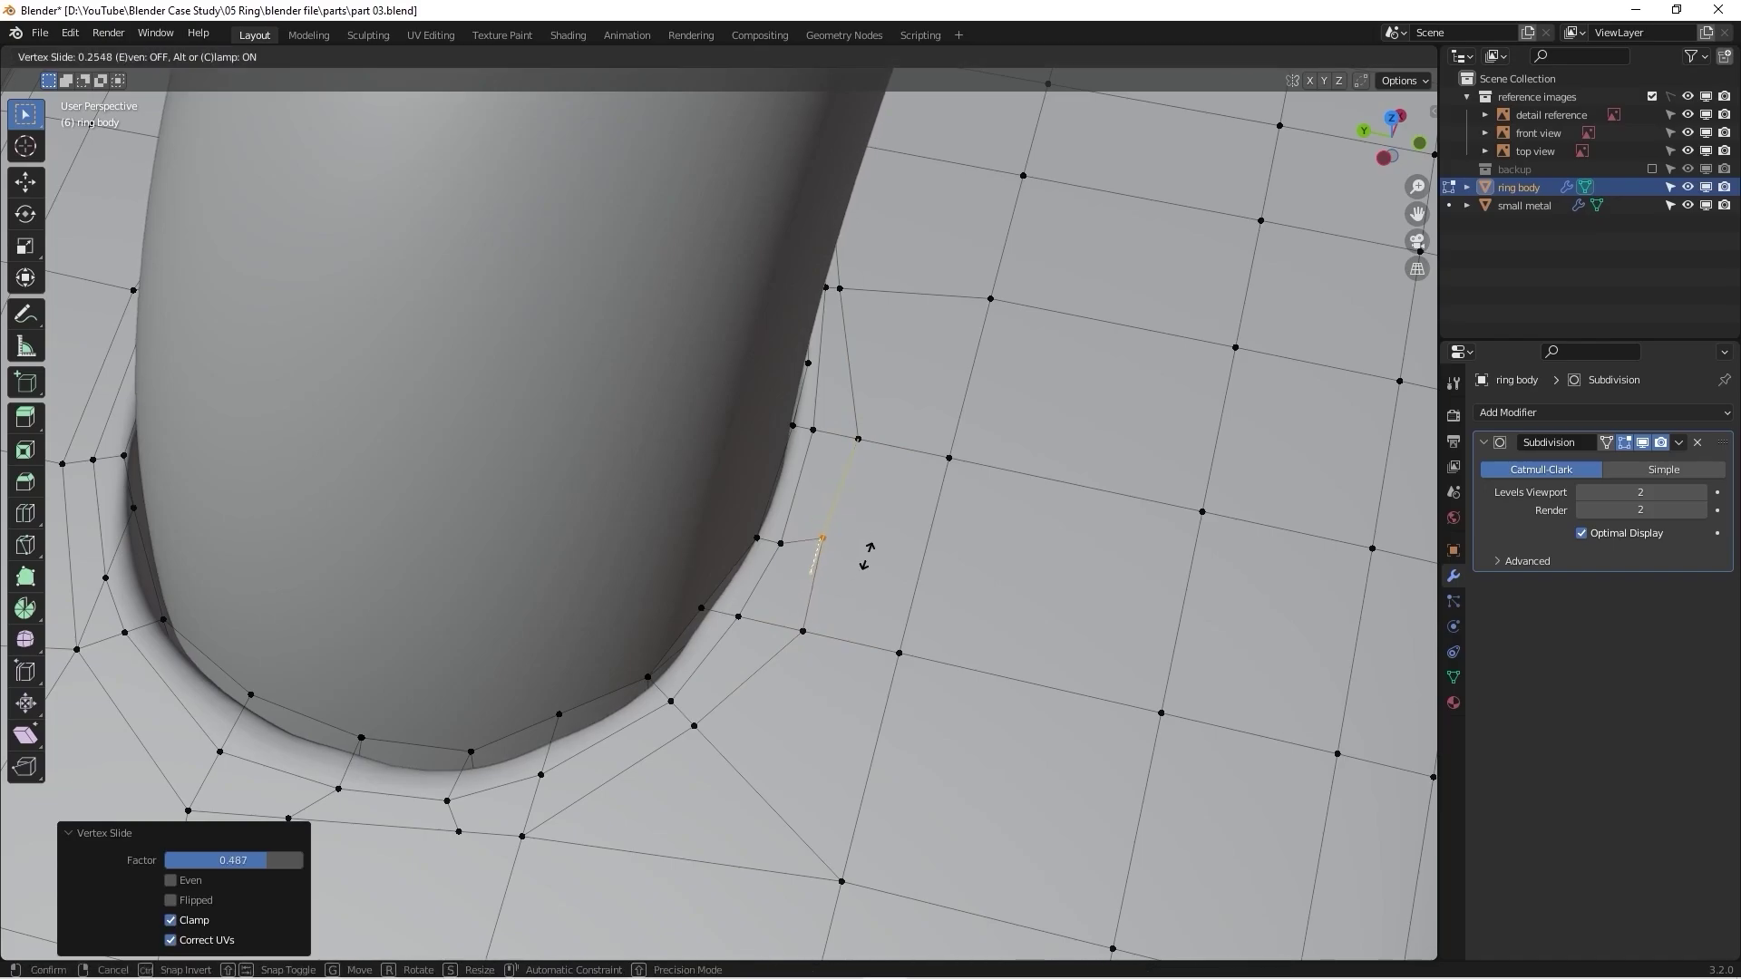
left_click(865, 555)
key("shift+v")
left_click(859, 577)
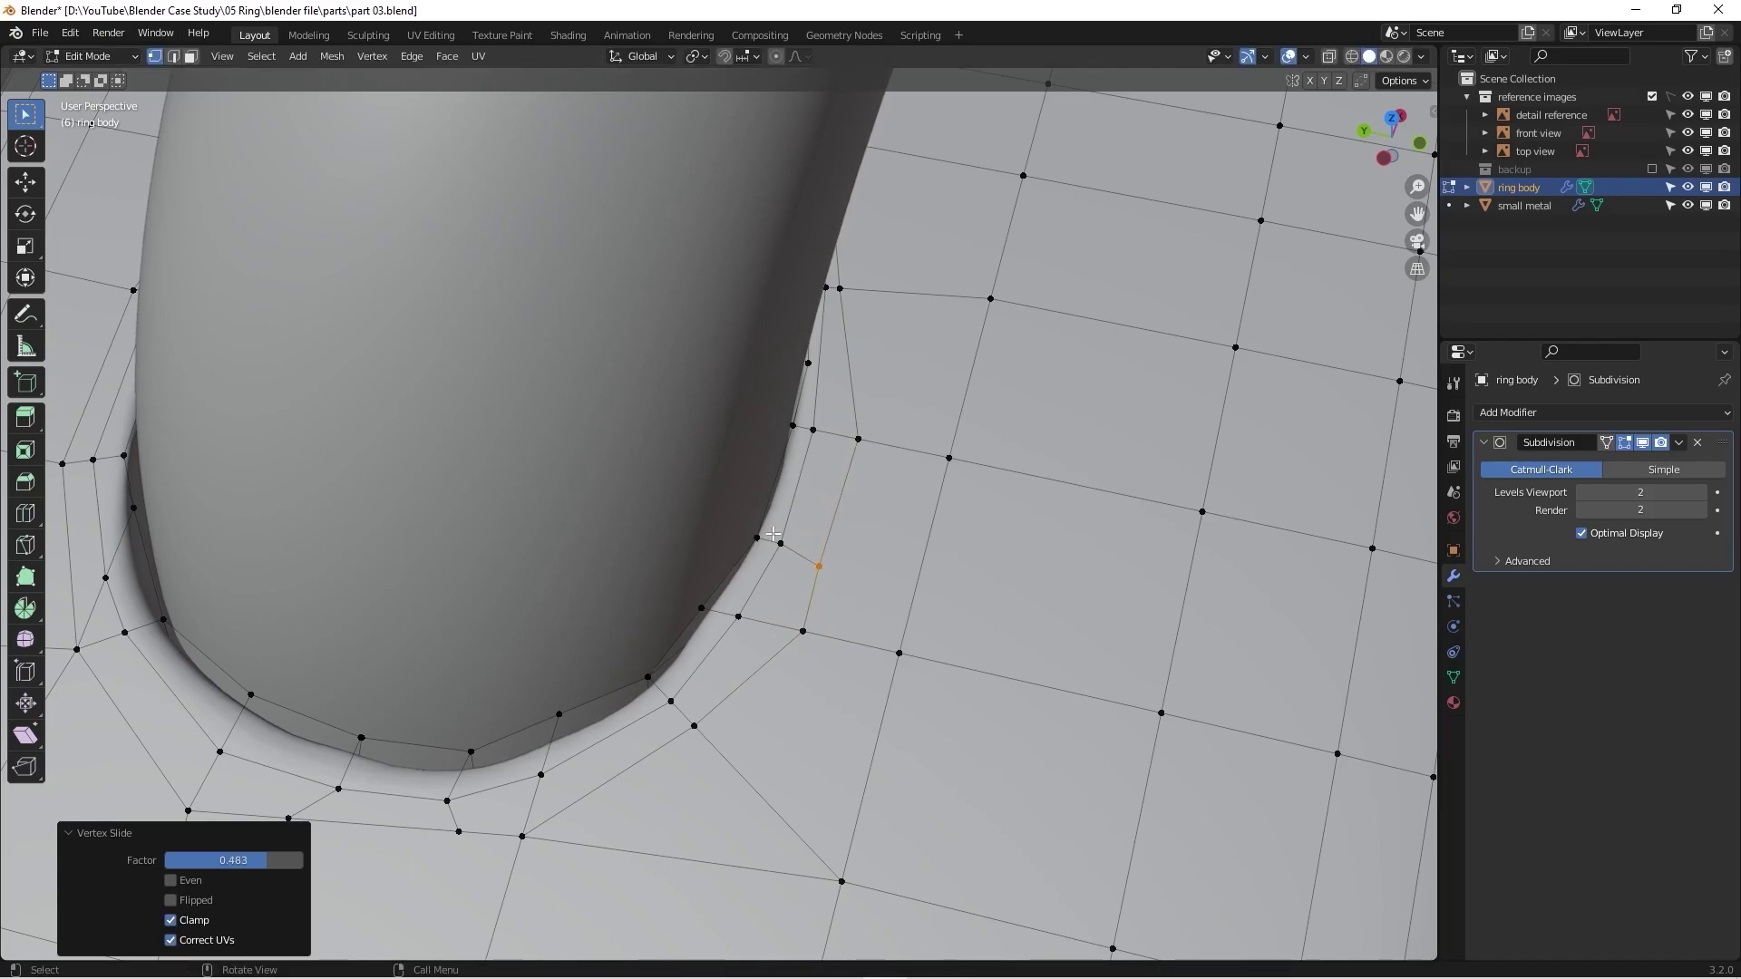
Step: Slide the support-loop vertex at the recess's lower edge by about 0.38 and its outer-loop neighbour along the loop by about 0.15
key("alt+a")
middle_click_drag(851, 548, 911, 680)
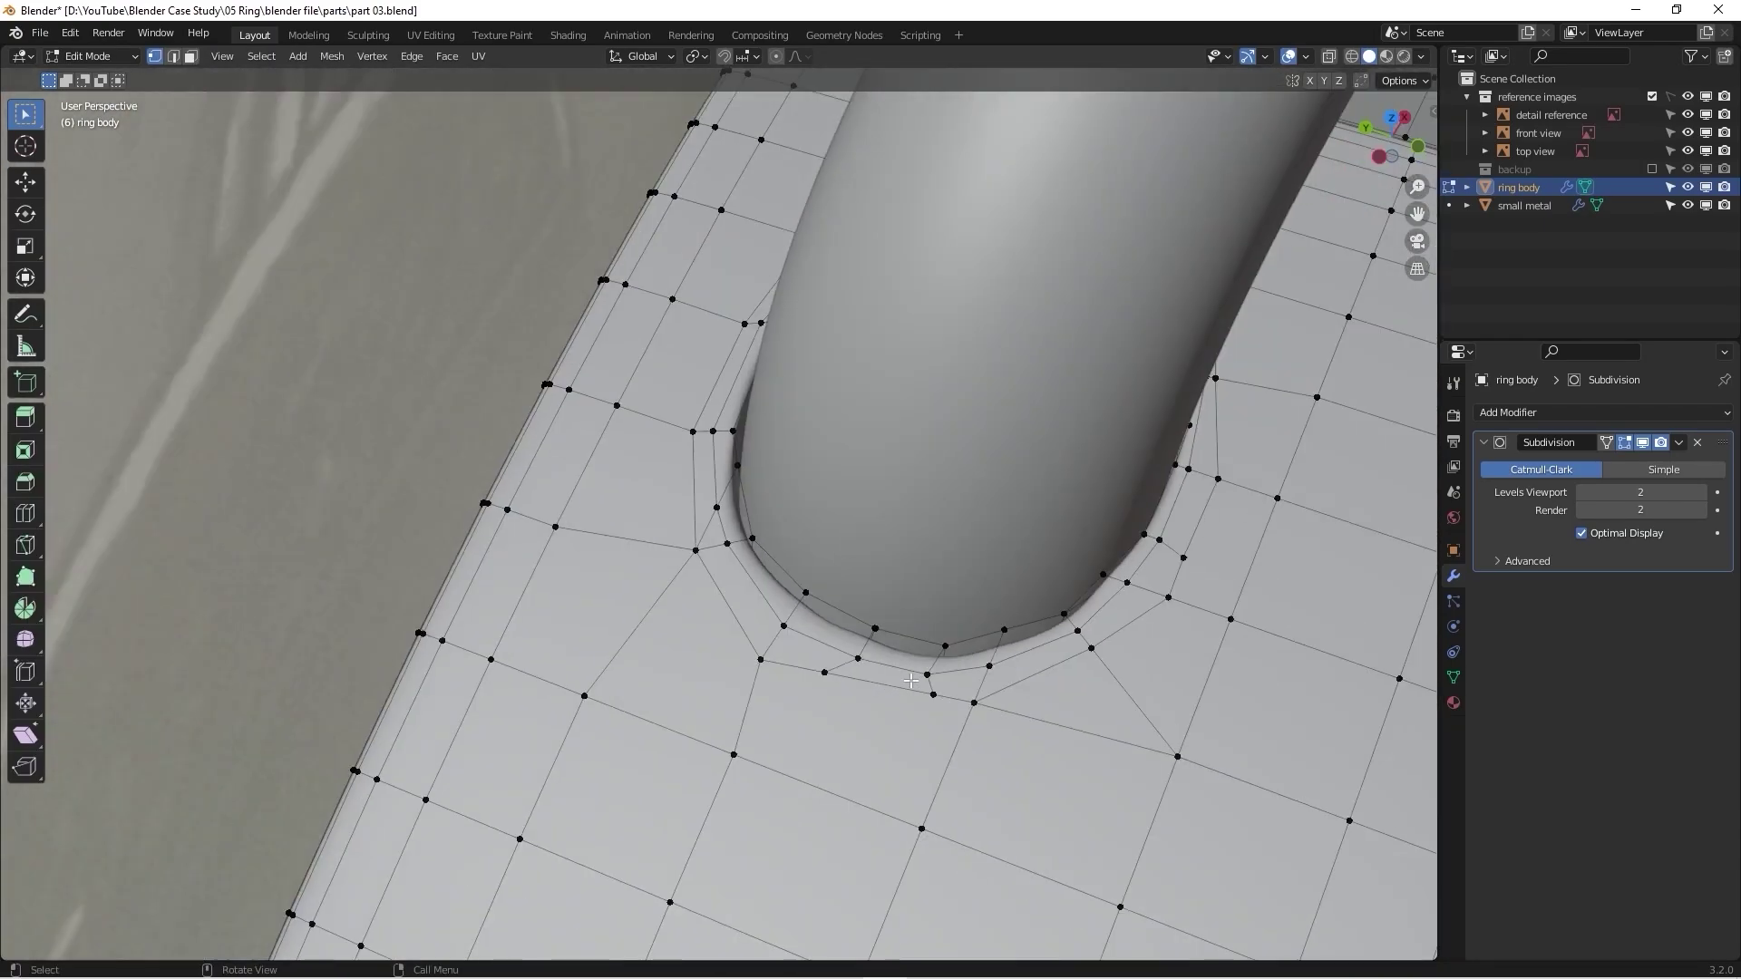
left_click(926, 673)
scroll(934, 671, "up", 5)
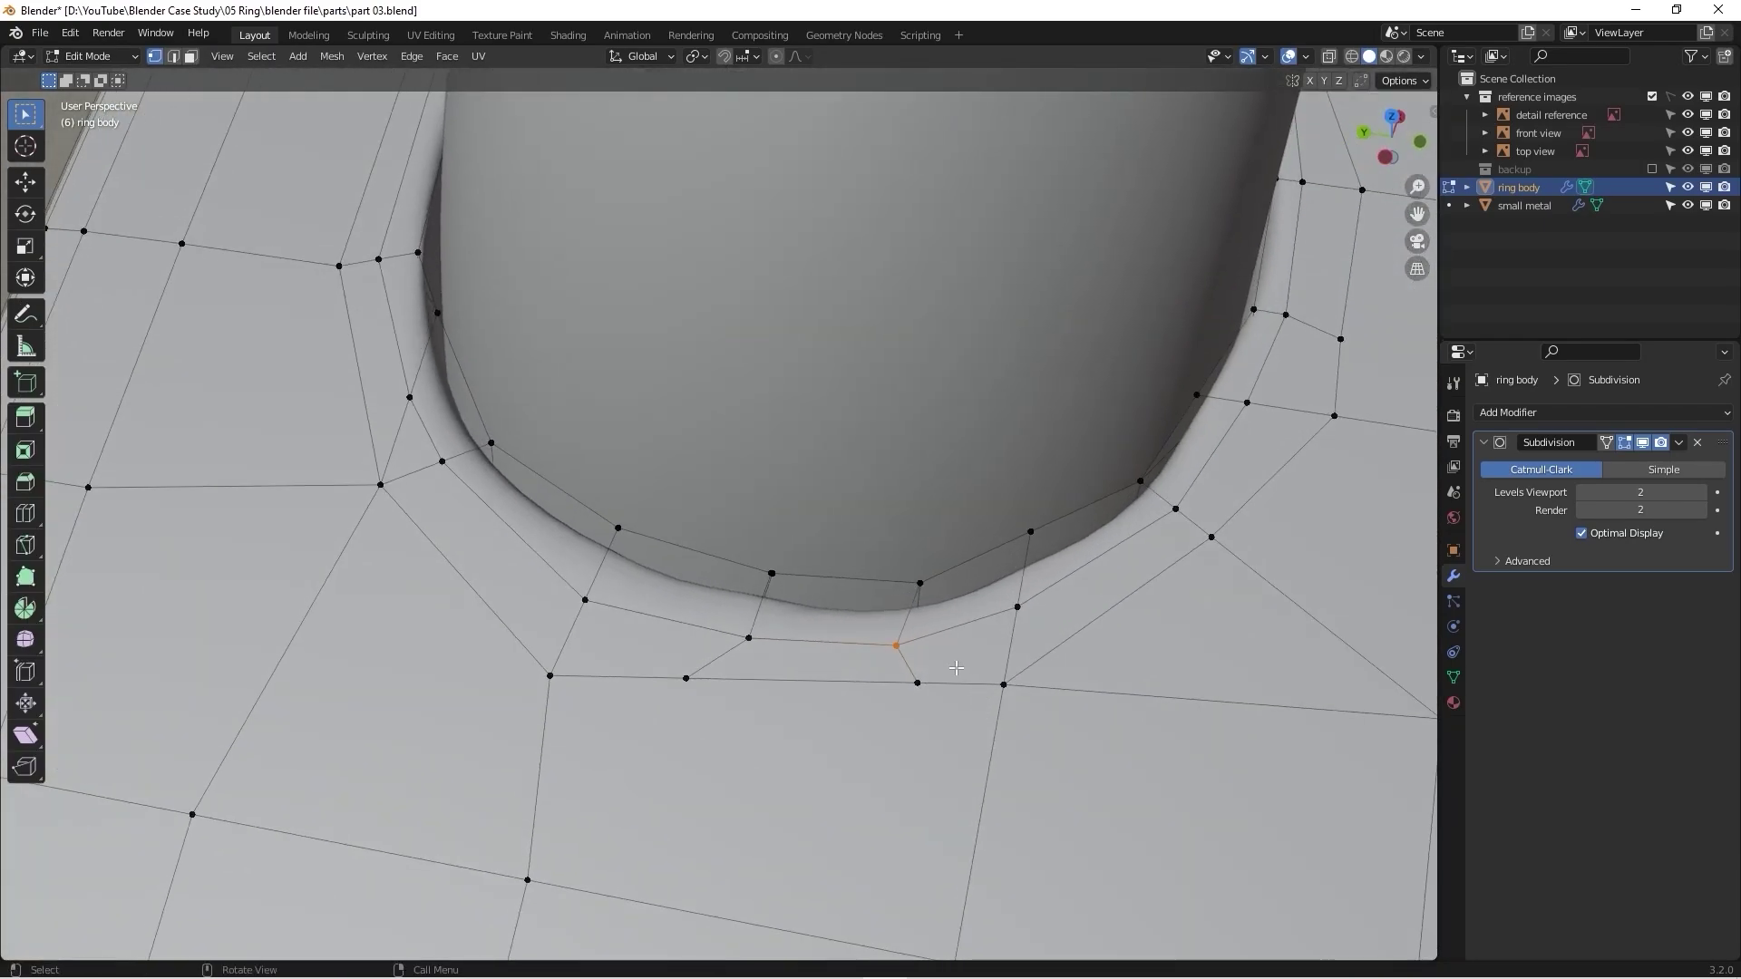
key("g")
key("g")
left_click(943, 686)
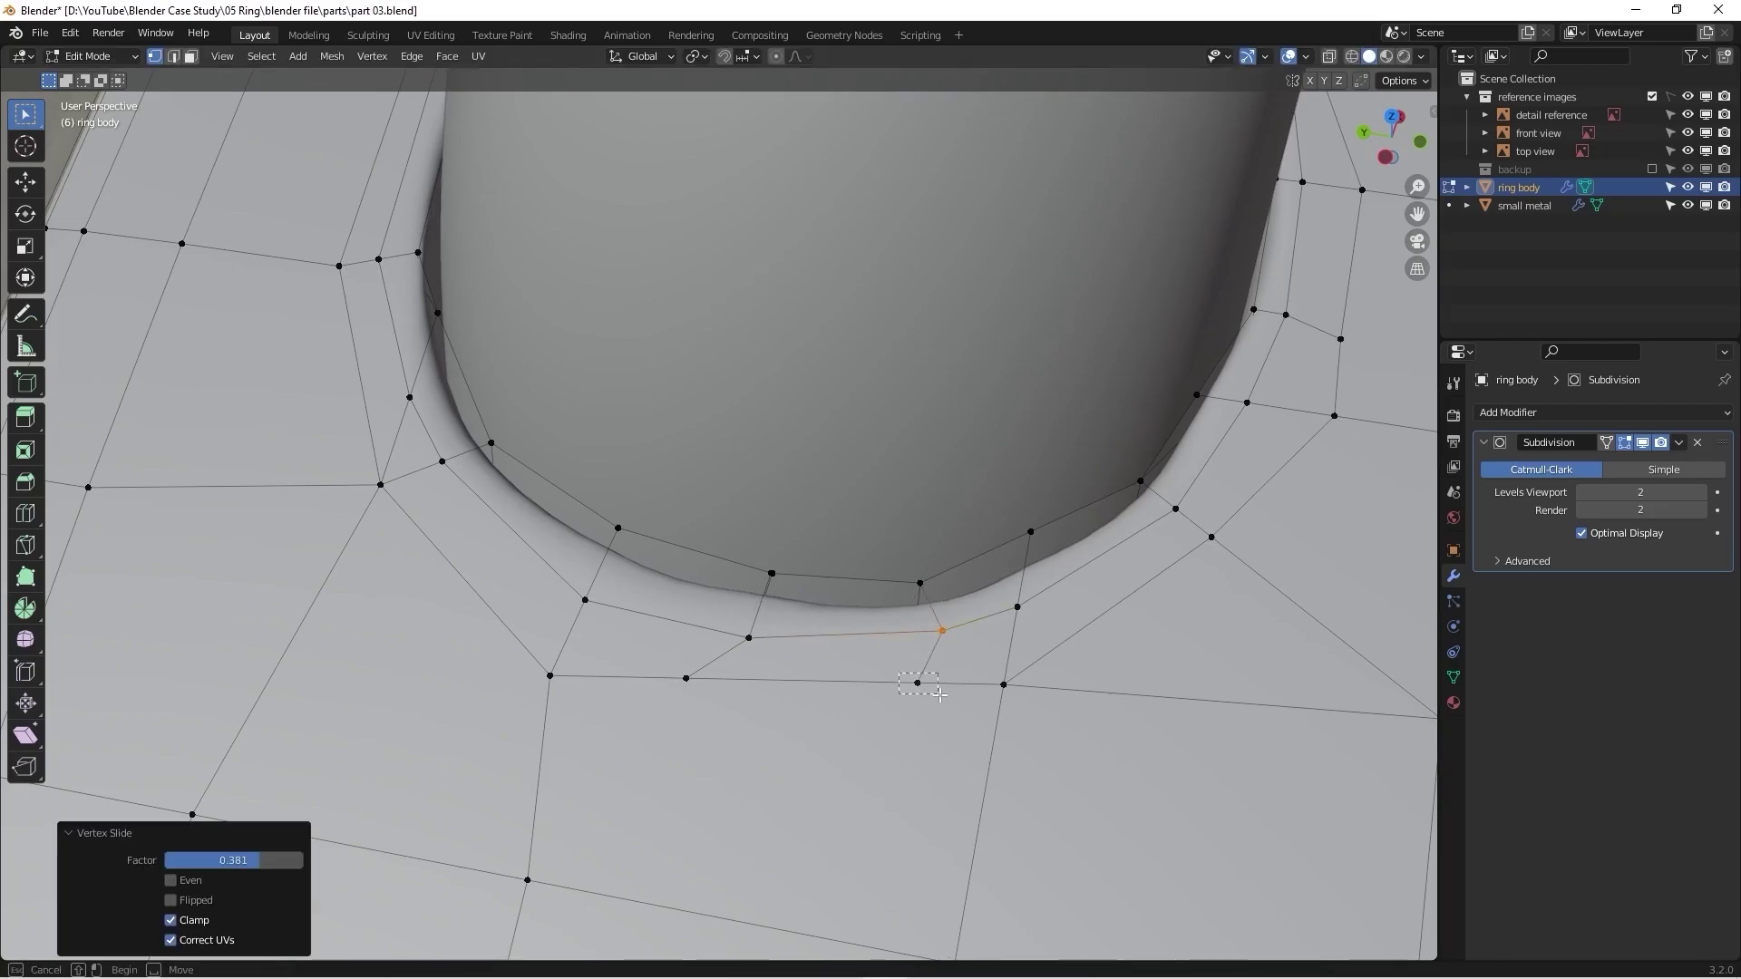
left_click(940, 691)
key("g")
key("g")
left_click(904, 689)
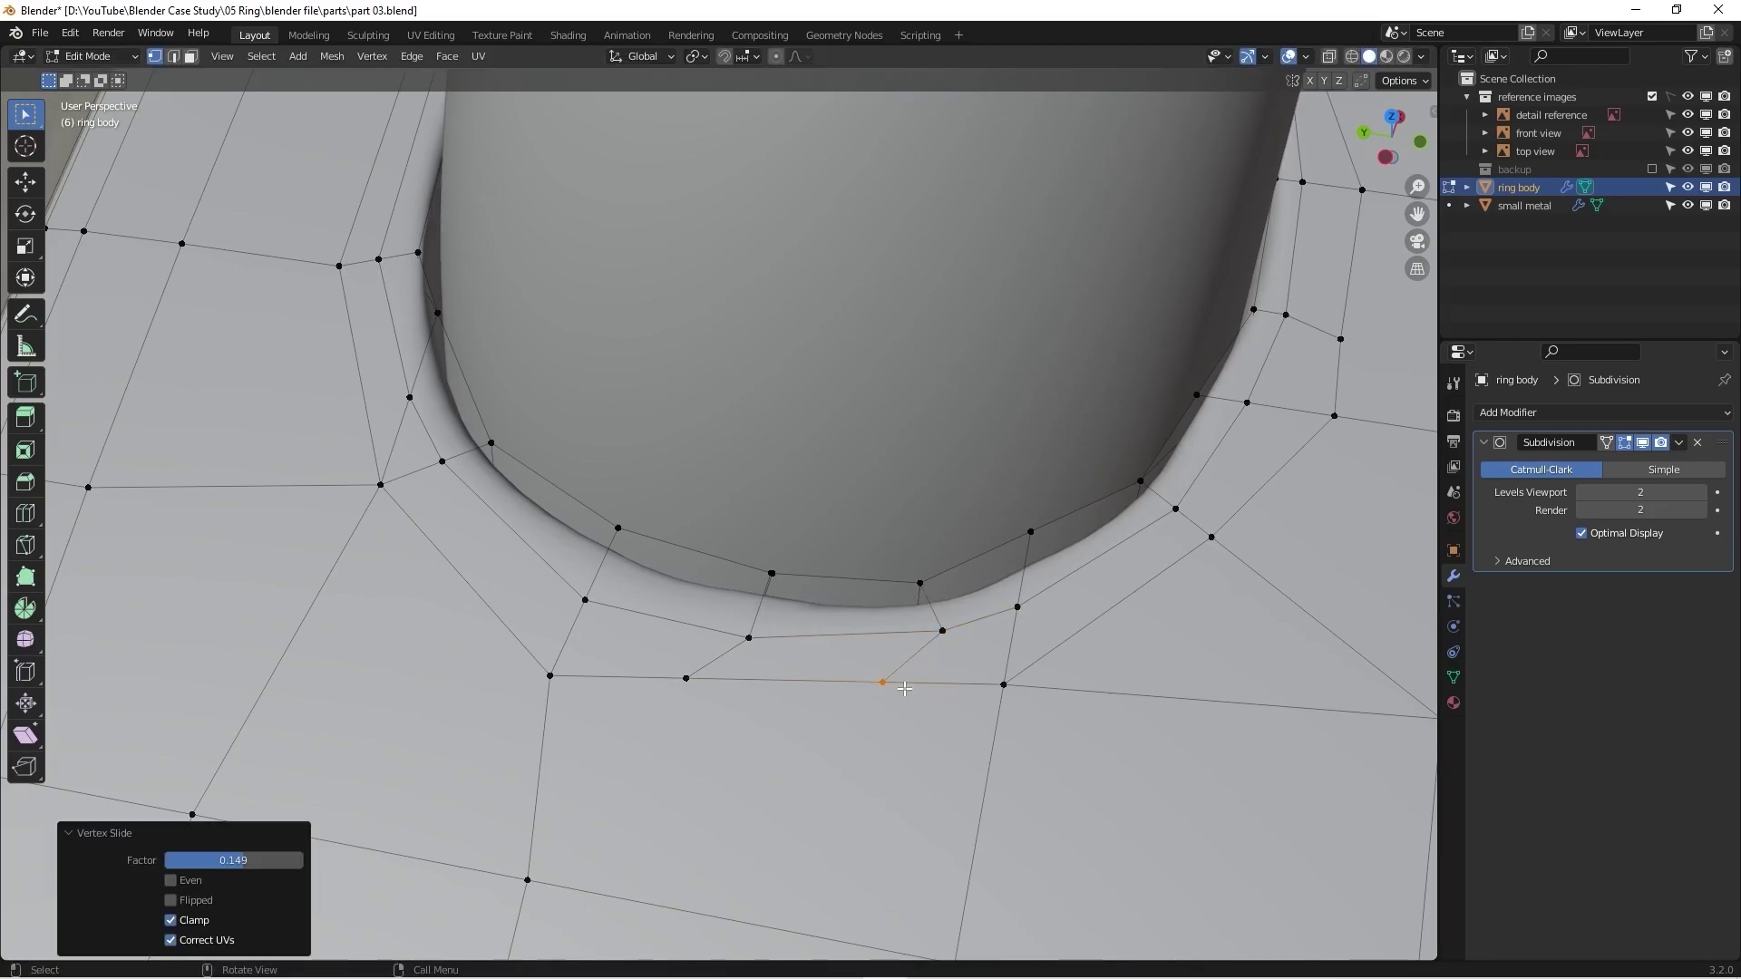
Step: Dissolve the short edge between the inner-rim vertex and the support-loop vertex at the recess's lower corner
middle_click_drag(904, 689, 1046, 619)
key("Tab")
scroll(852, 656, "down", 4)
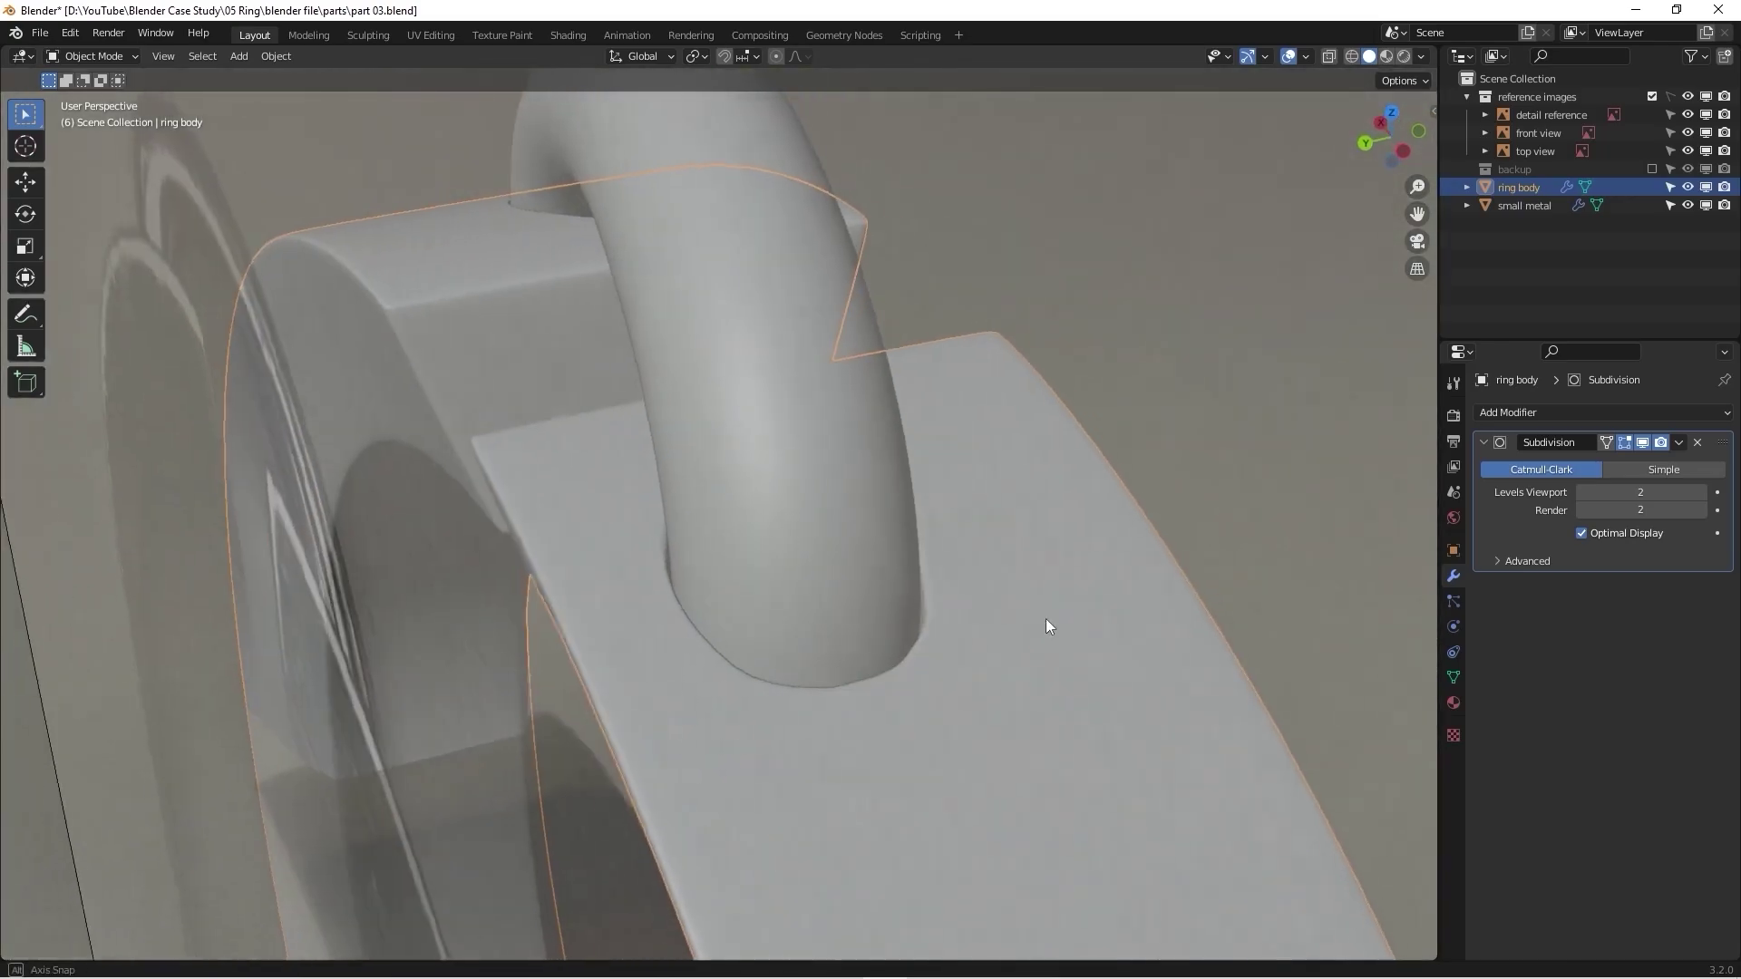
scroll(807, 639, "up", 5)
middle_click_drag(807, 639, 696, 637)
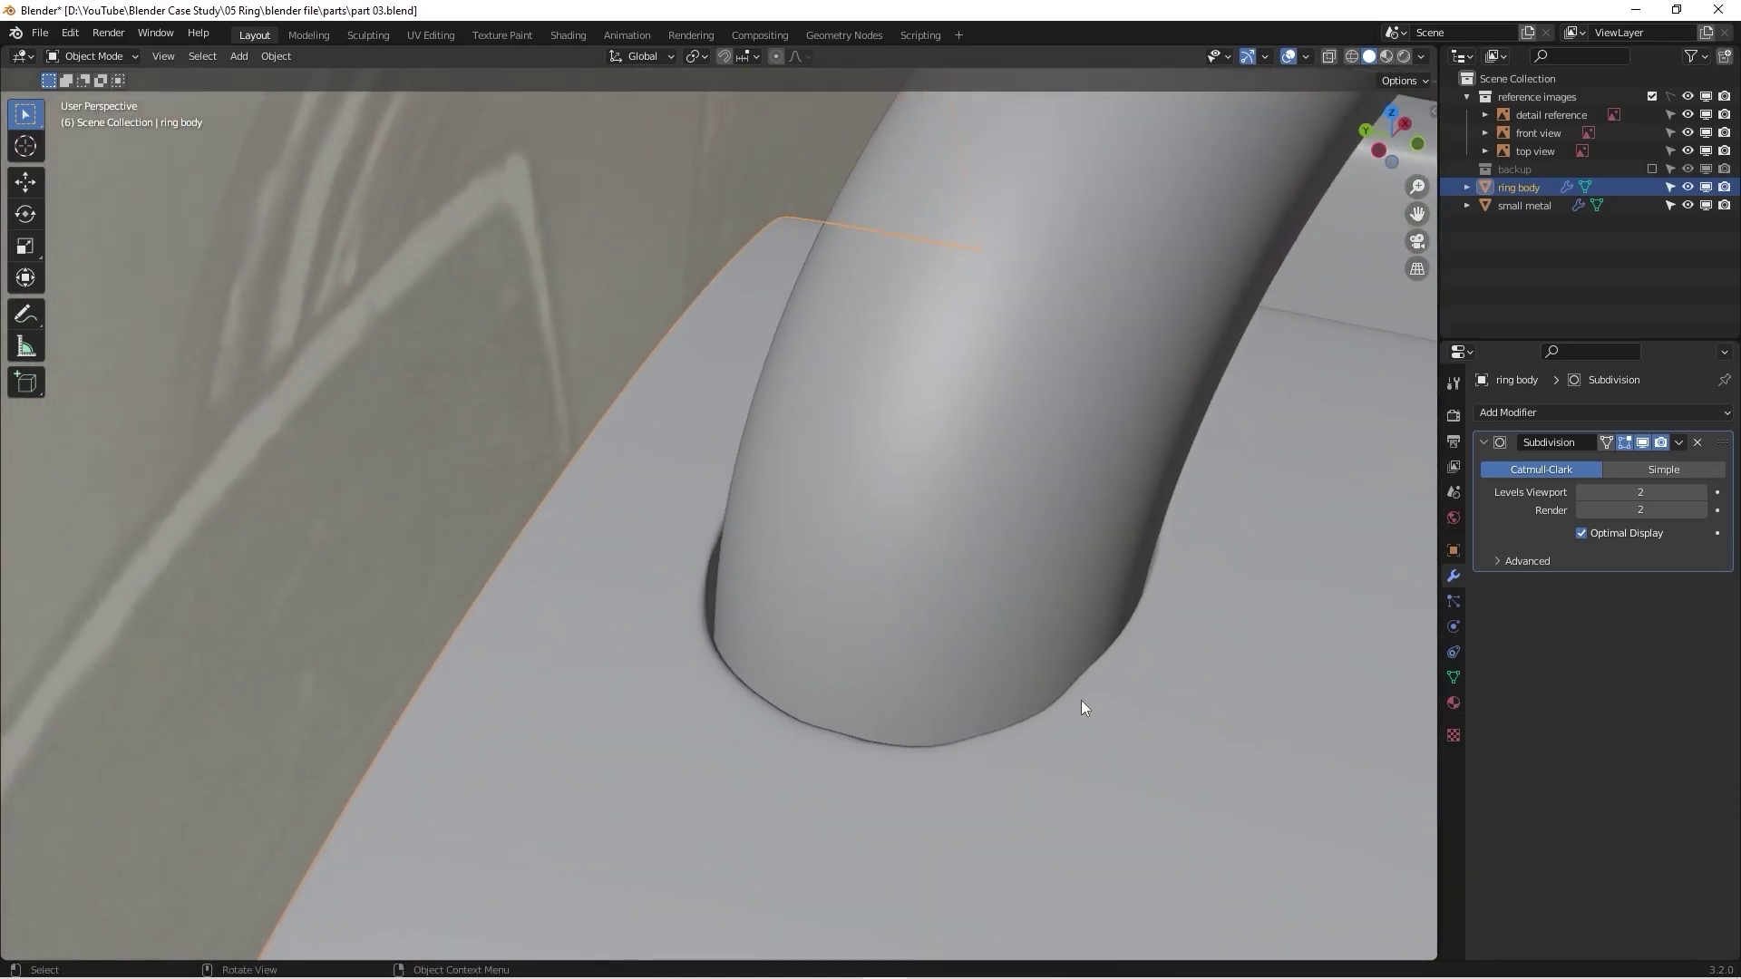
key("Tab")
middle_click_drag(1095, 699, 997, 690)
scroll(906, 671, "up", 4)
key("2")
left_click(734, 691)
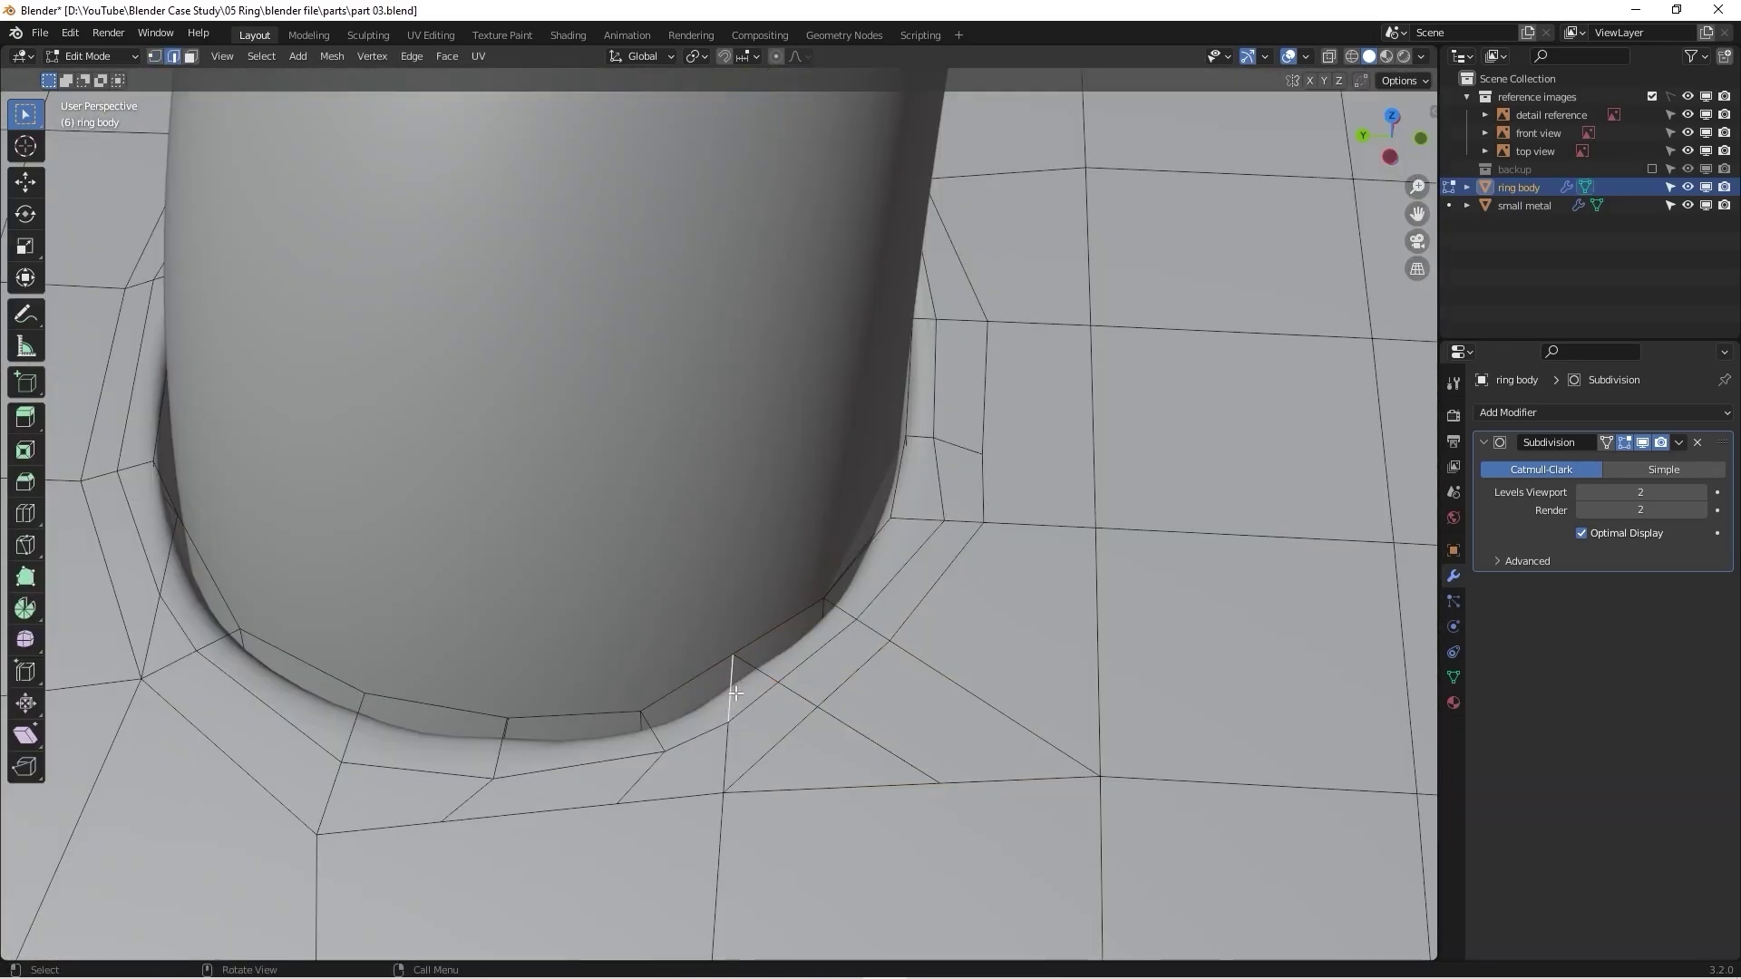
key("x")
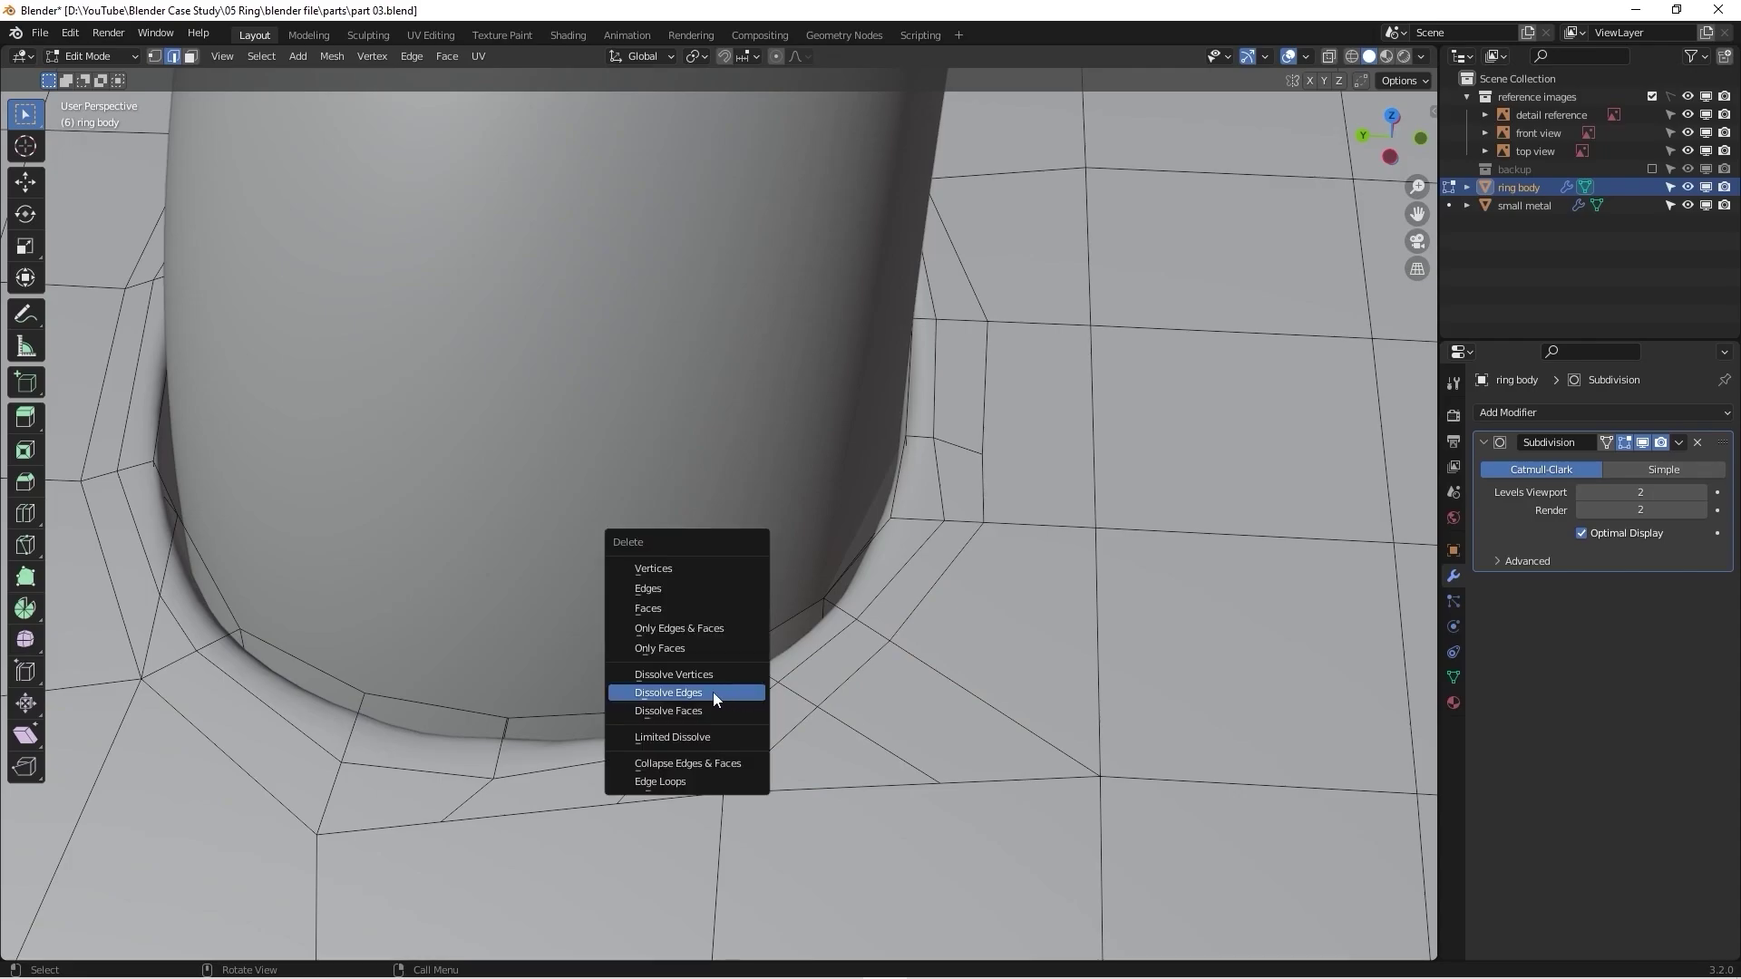
left_click(711, 693)
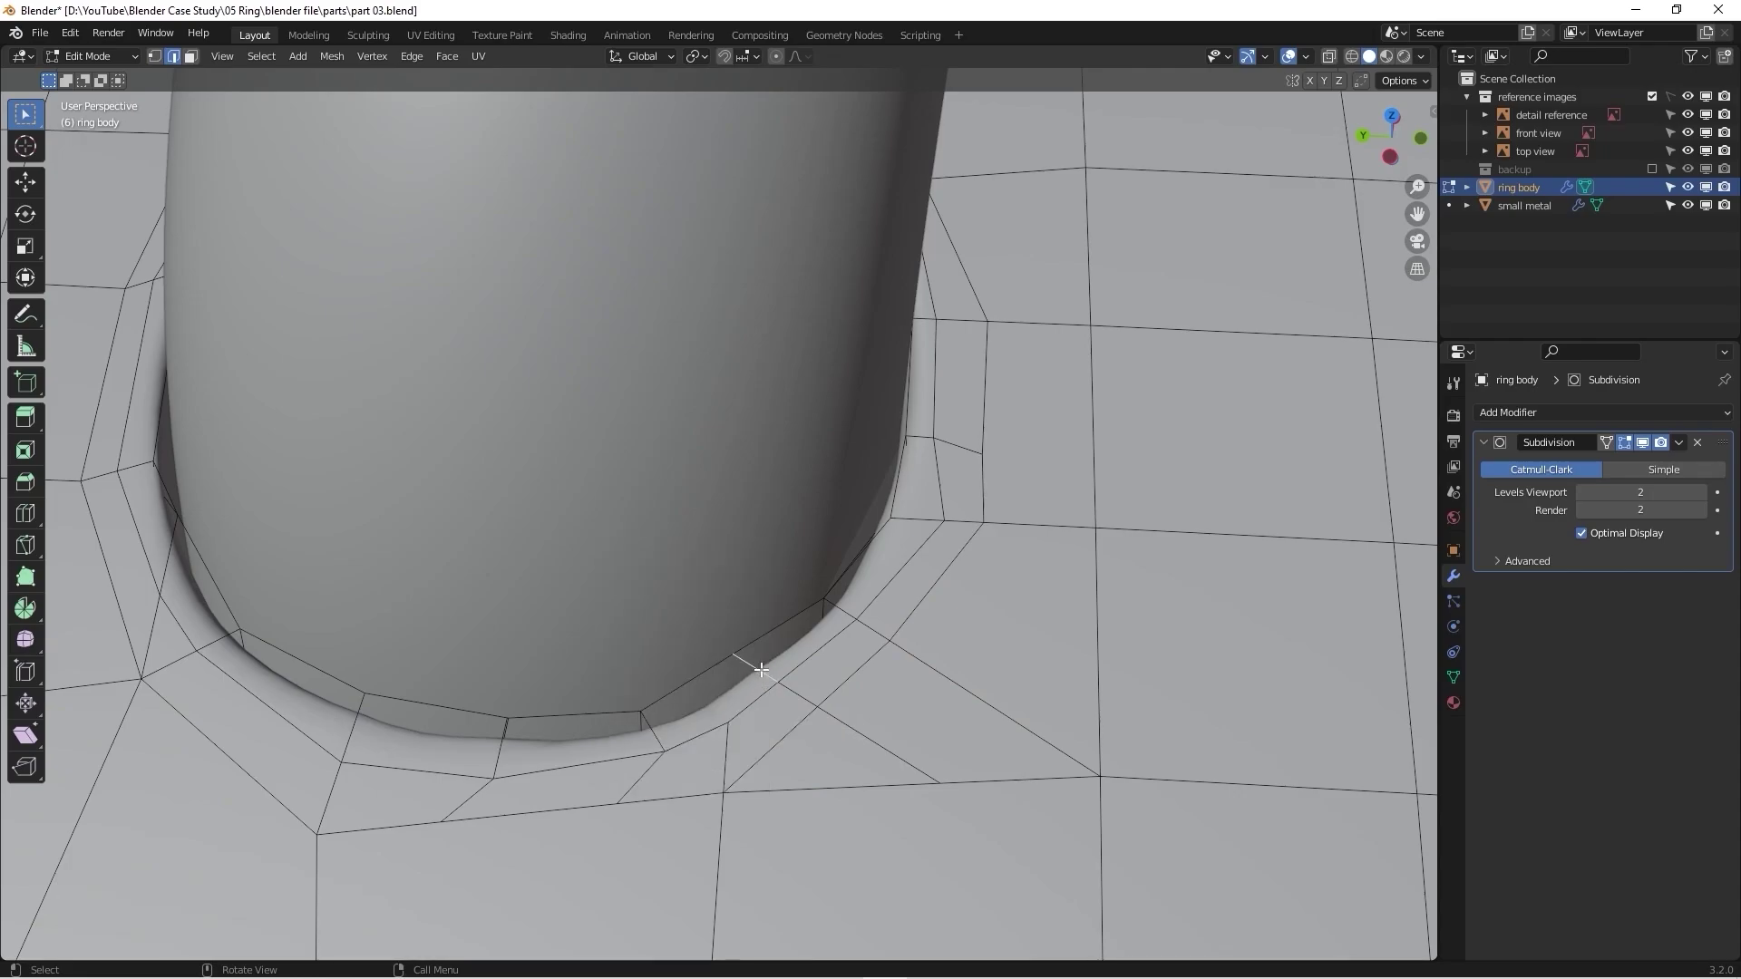
Step: Slide the inner-rim vertex at that corner slightly outward along the remaining edge and check the smoothed surface
key("1")
left_click(733, 653)
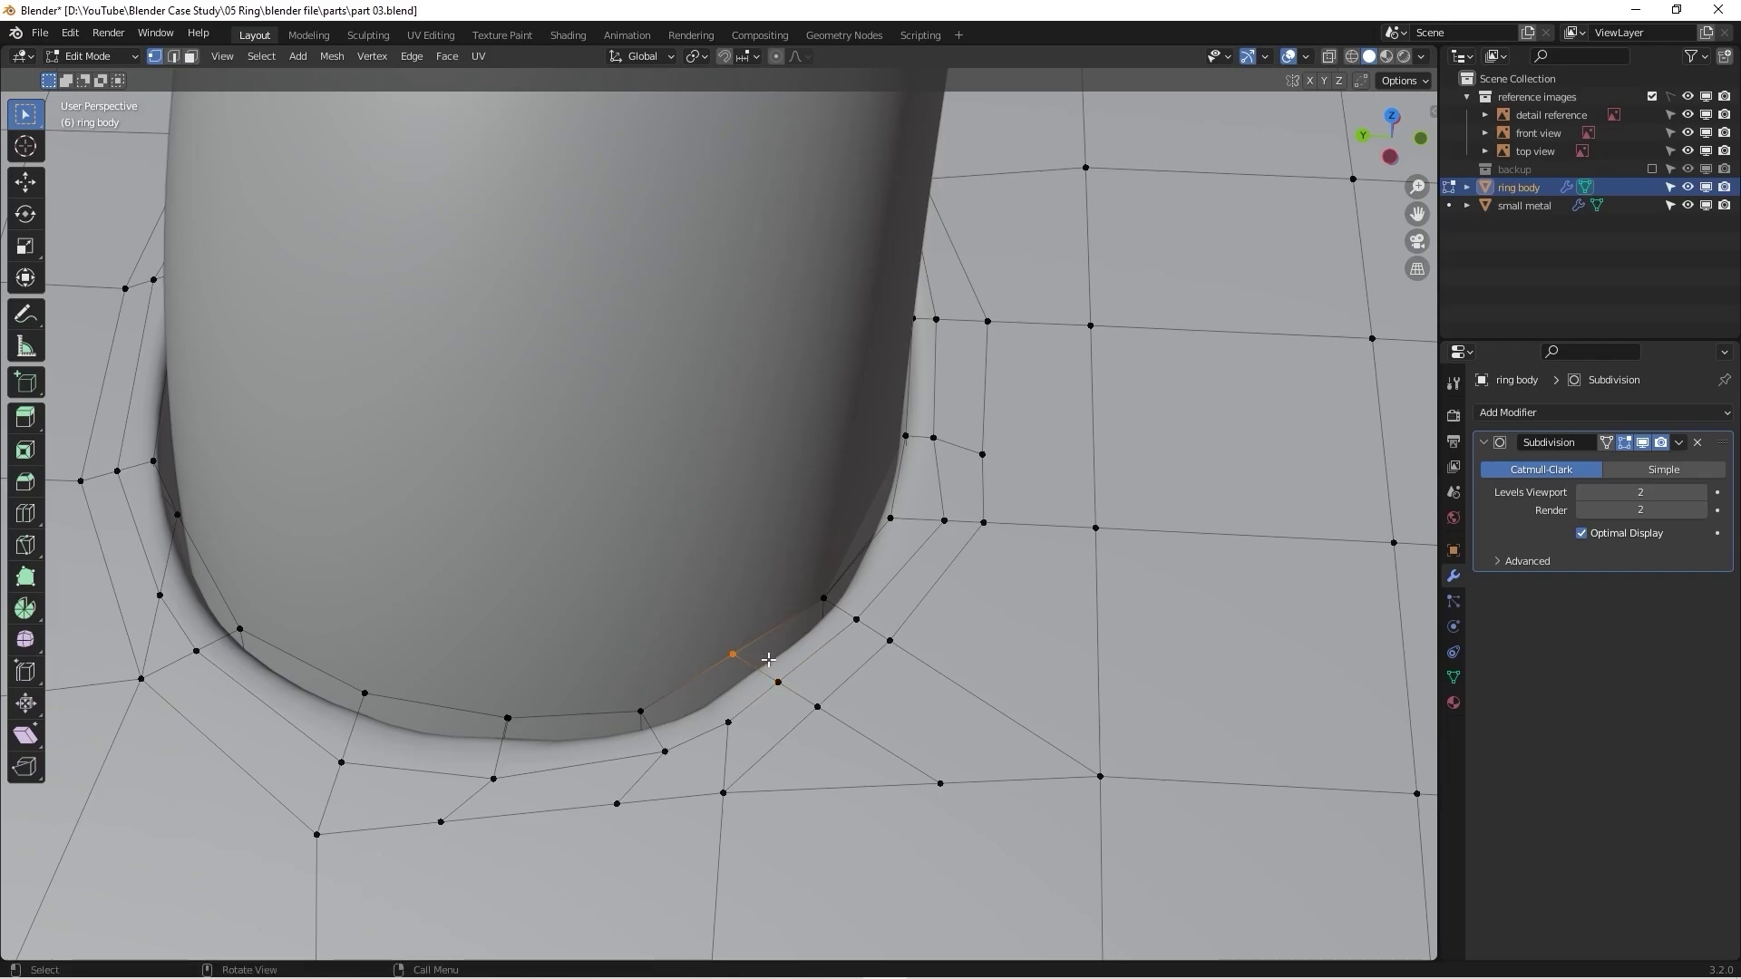
key("shift+v")
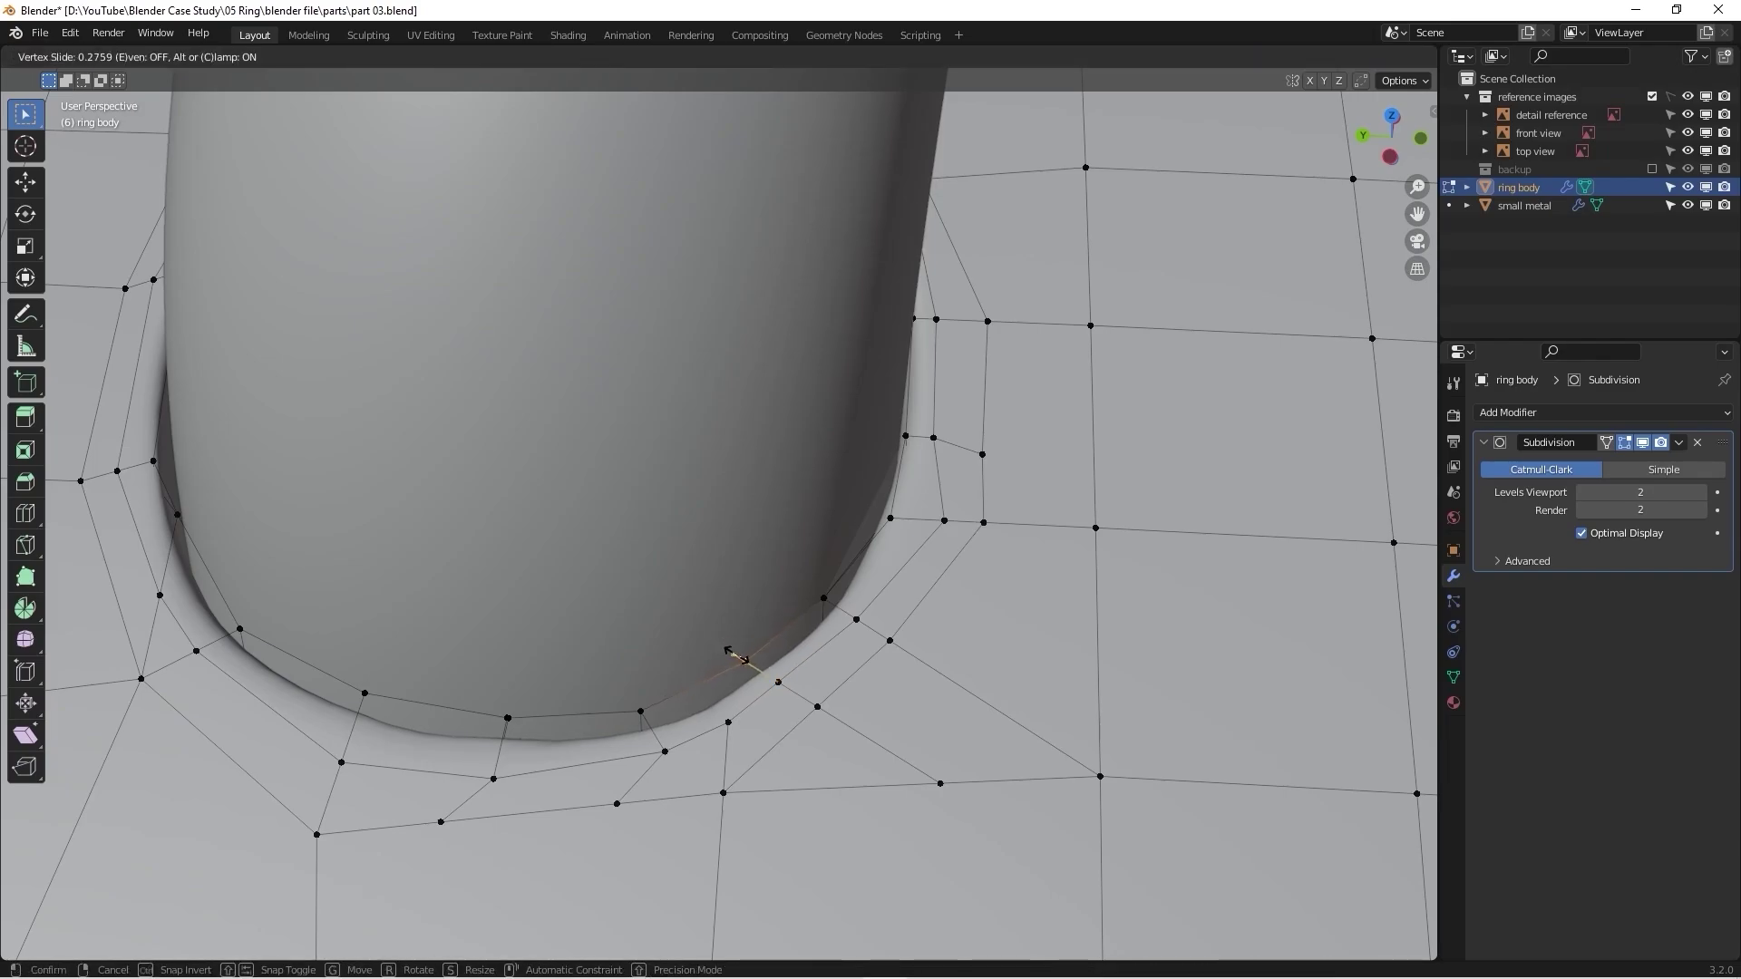
left_click(736, 656)
key("Tab")
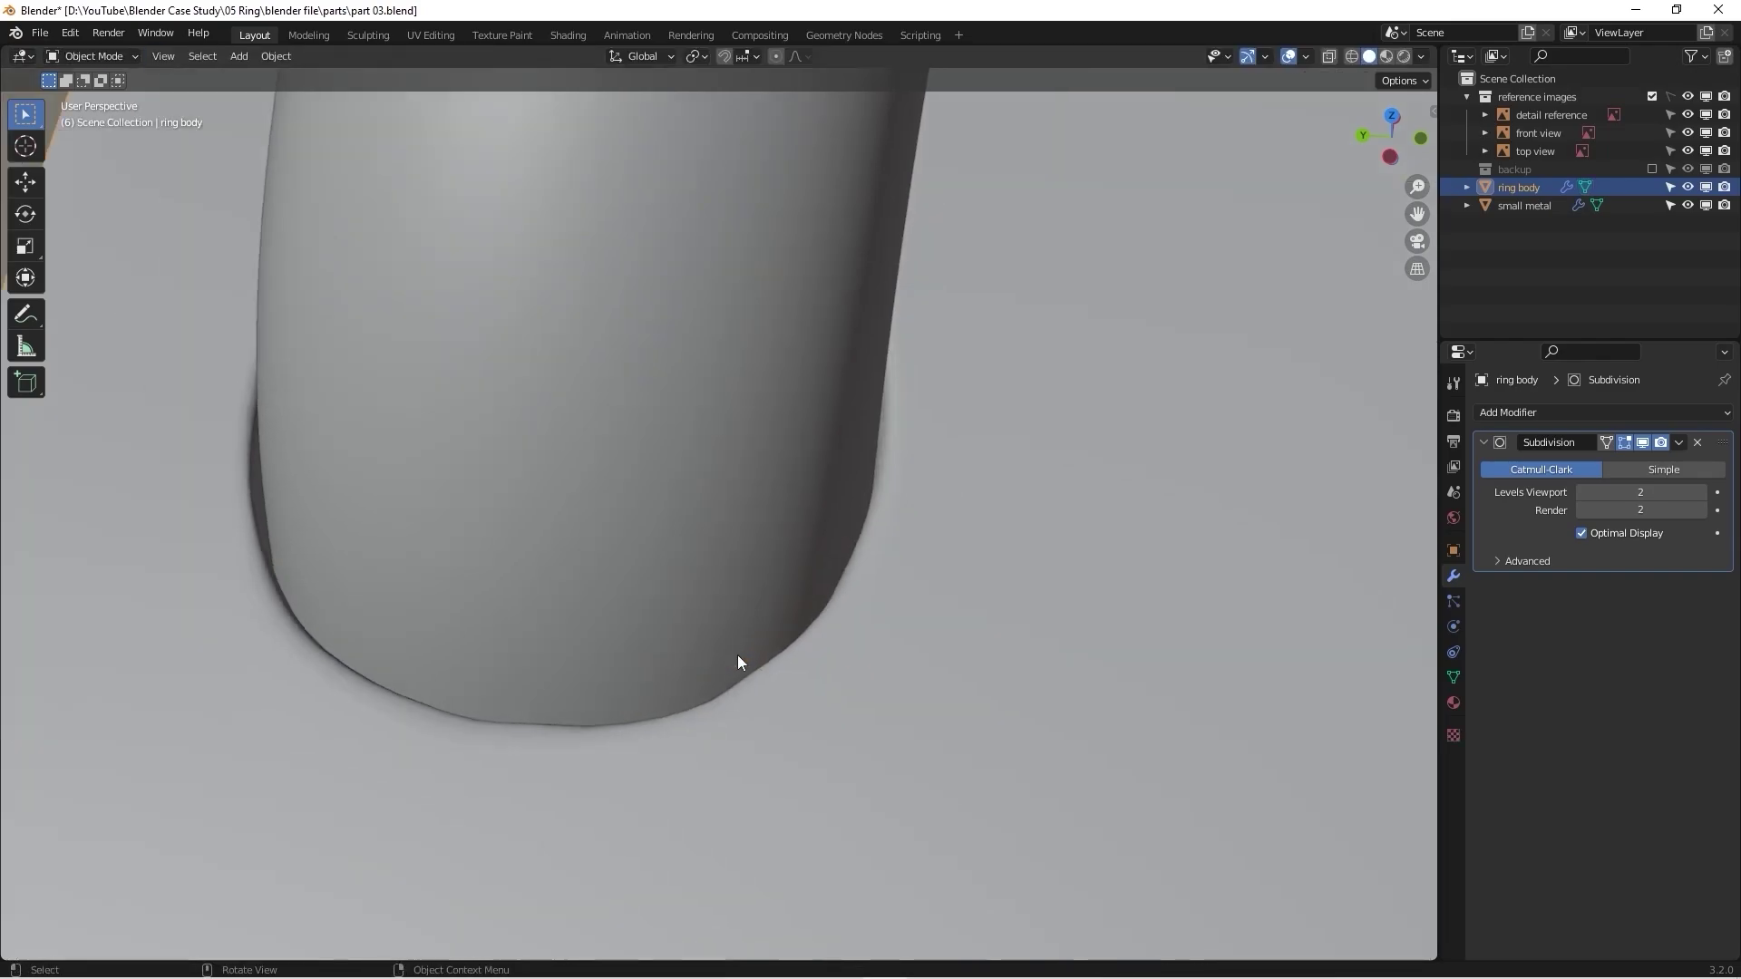
mouse_move(738, 654)
middle_mouse_down()
mouse_move(802, 668)
mouse_move(802, 712)
mouse_move(722, 667)
middle_mouse_up()
key("Tab")
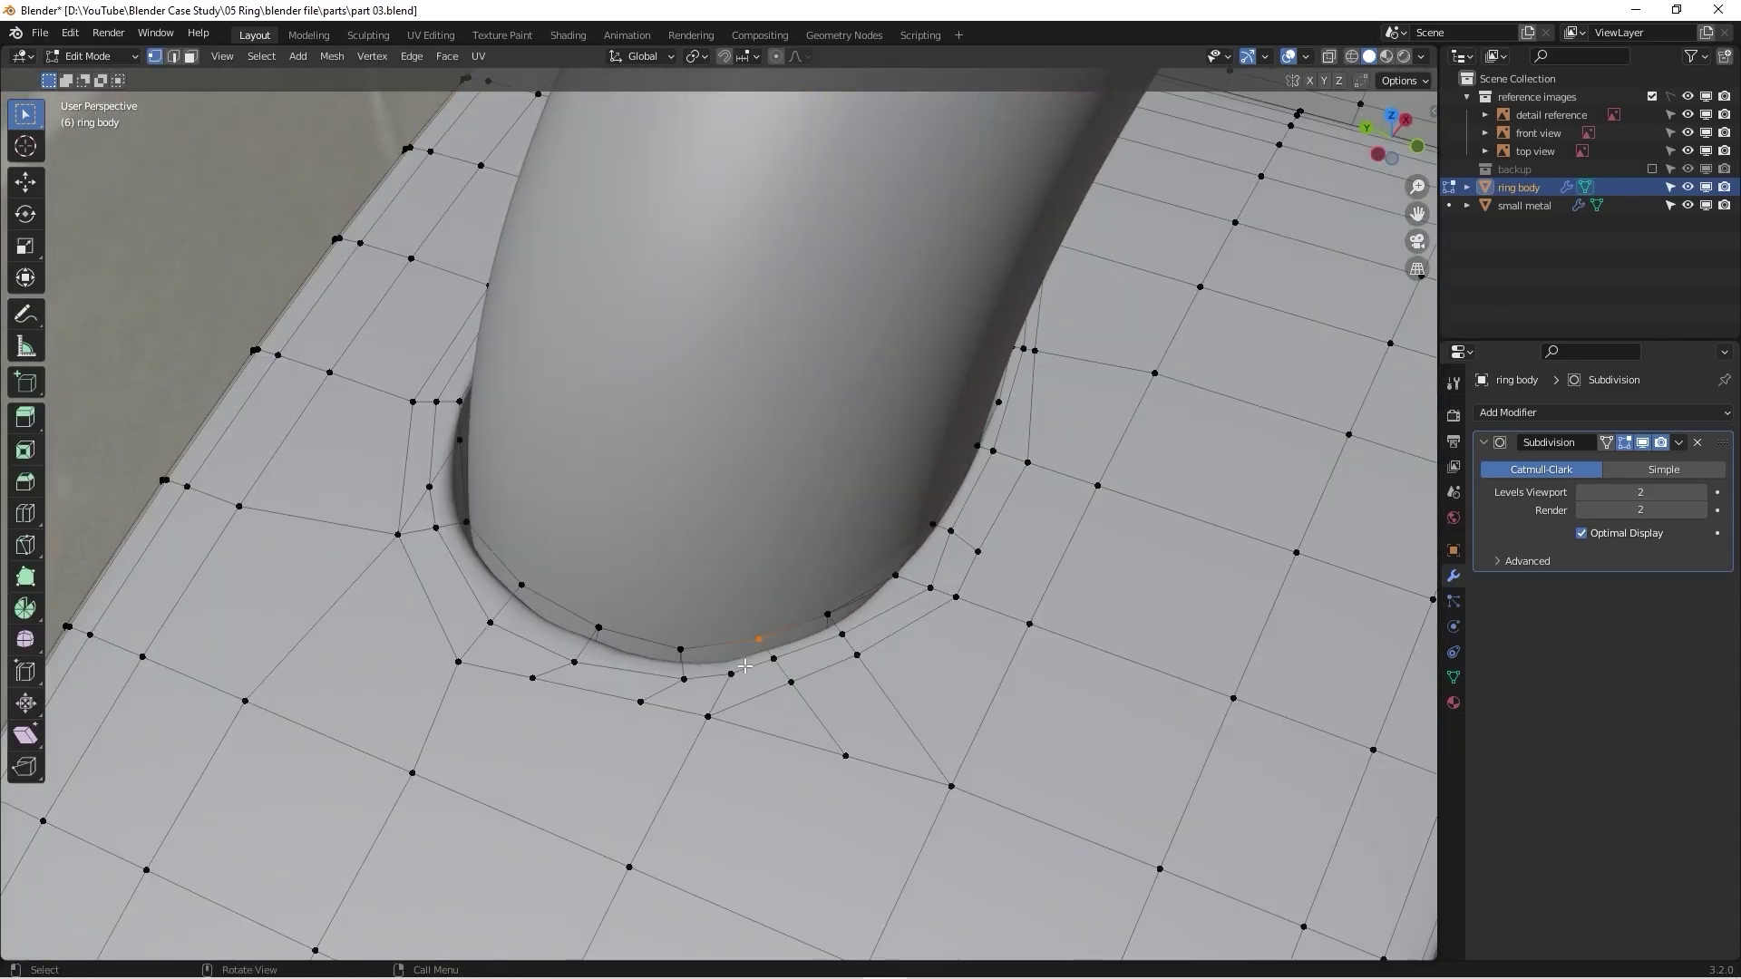
Step: Slide the corner's support-loop vertex along the loop by about 0.35 and then outward in a second pass
scroll(776, 649, "up", 5)
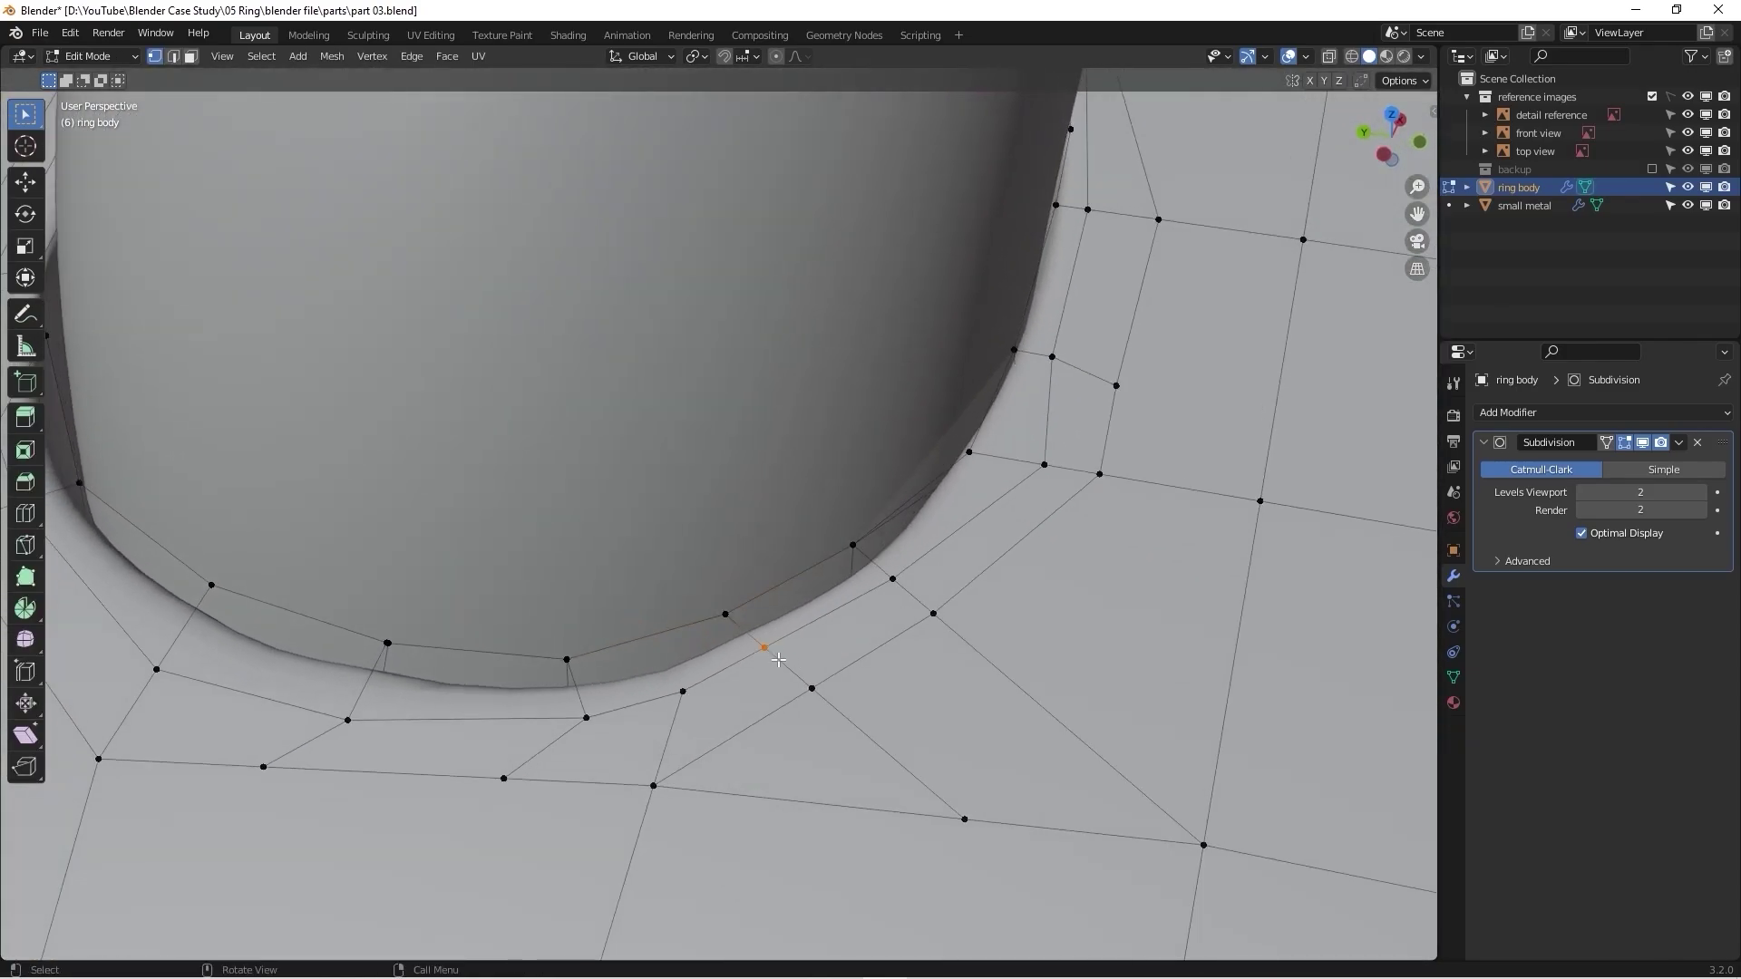
key("g")
key("g")
left_click(816, 661)
key("g")
key("g")
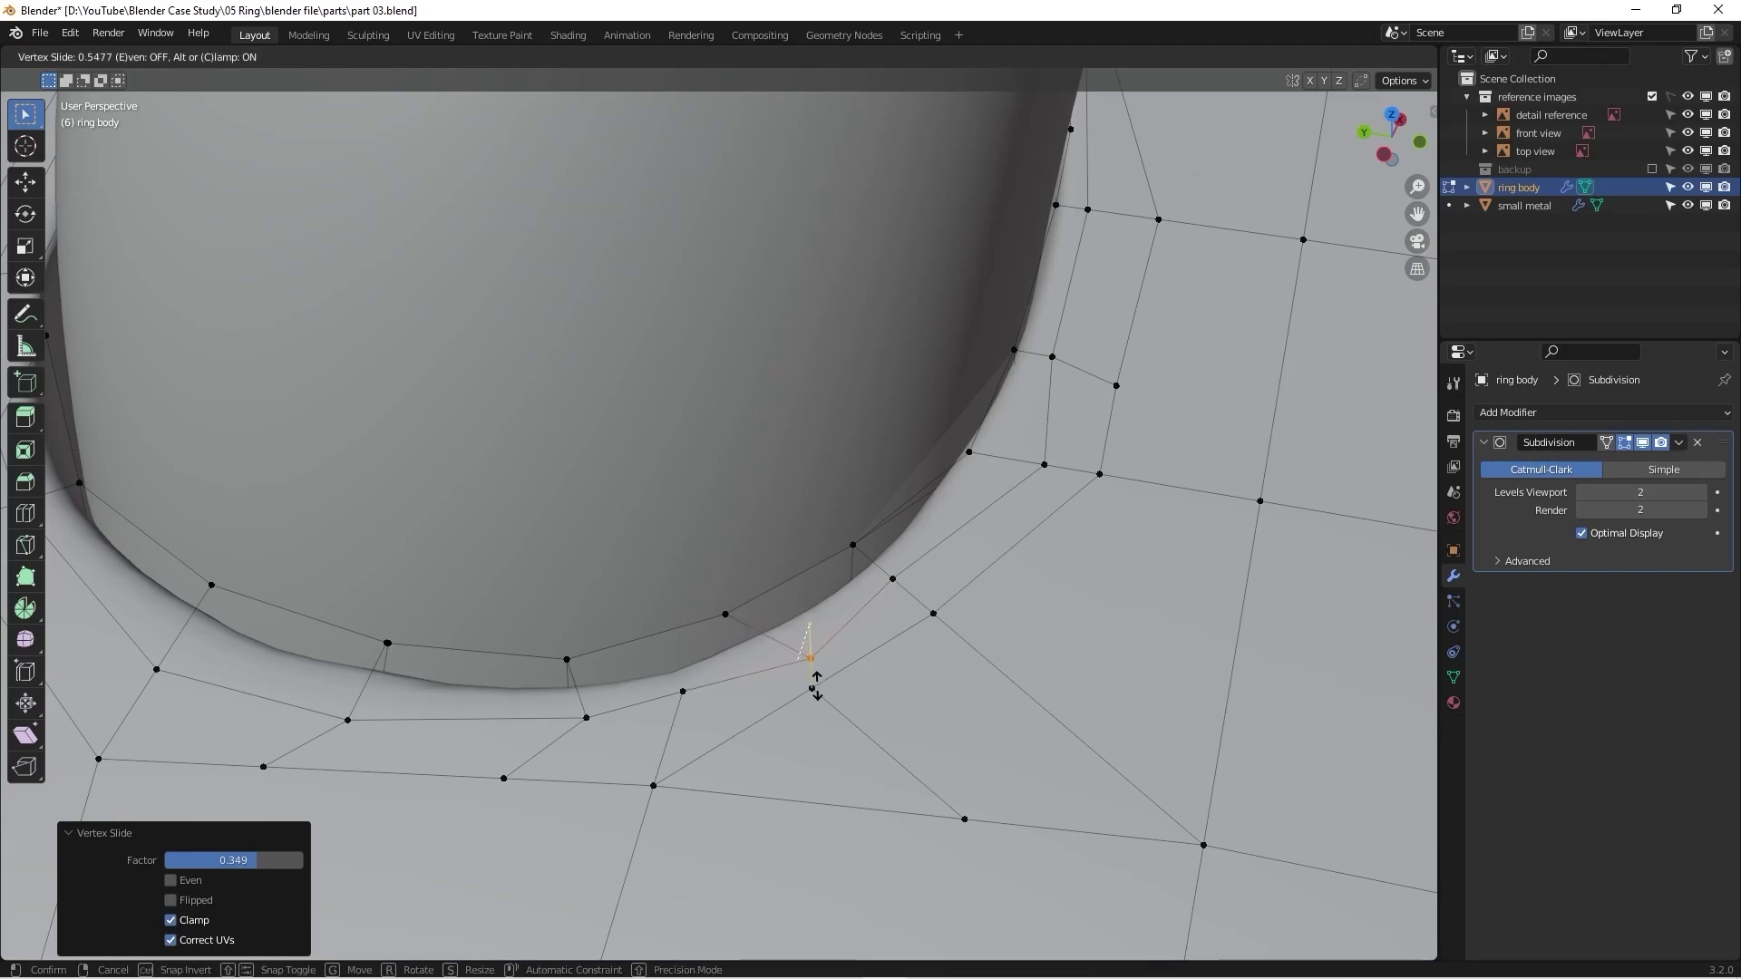
left_click(815, 687)
Step: Slide the corner's outer-loop vertex away from the recess by about 0.325
left_click(812, 687)
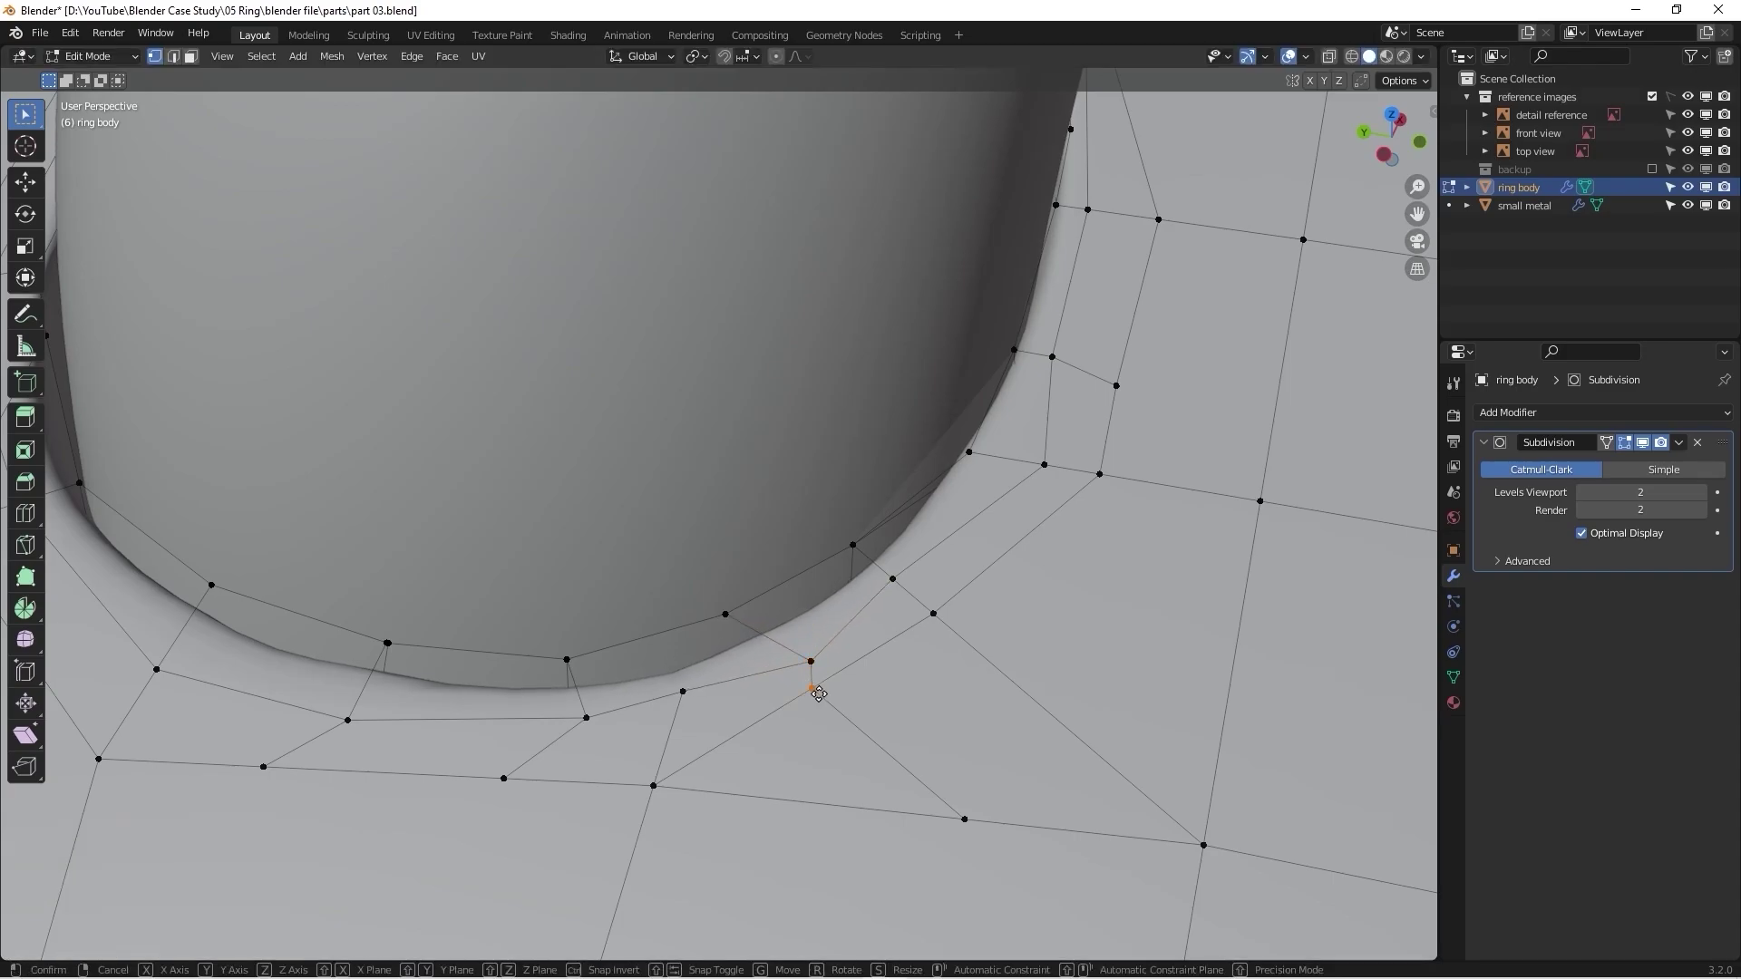
key("g")
key("g")
left_click(875, 727)
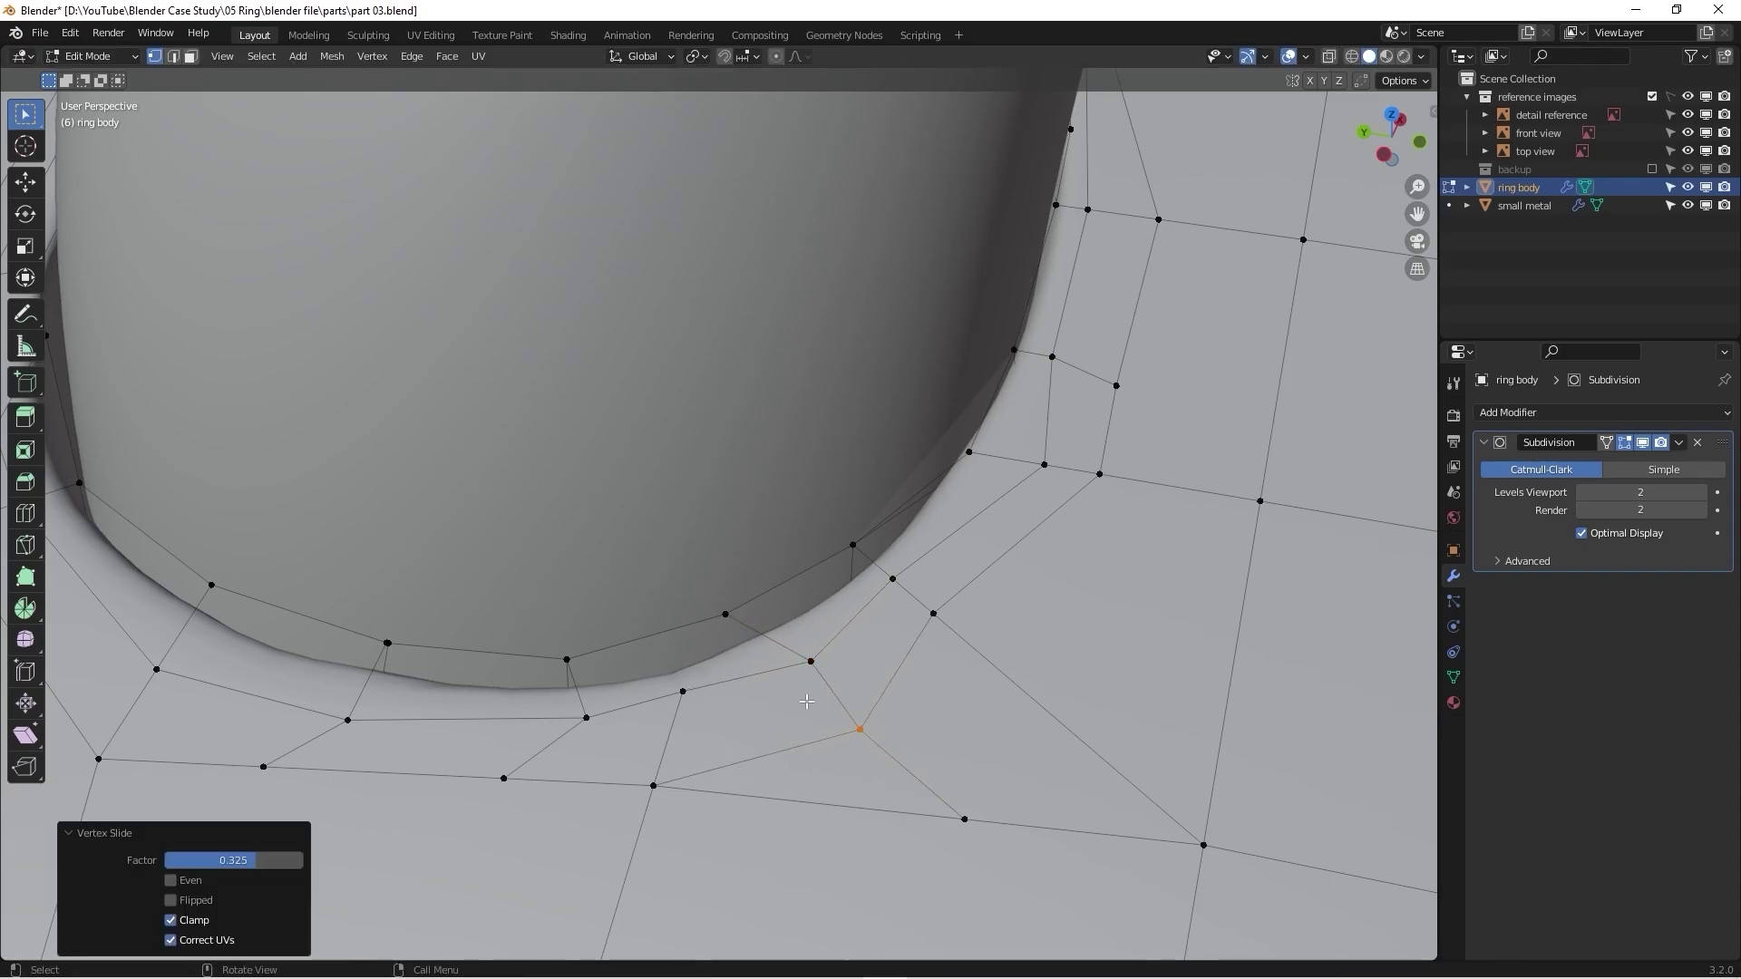
Step: Slide the loose support-loop vertex fully onto its neighbour, factor 1, and merge the whole mesh by distance at 0.0001 m
left_click(686, 690)
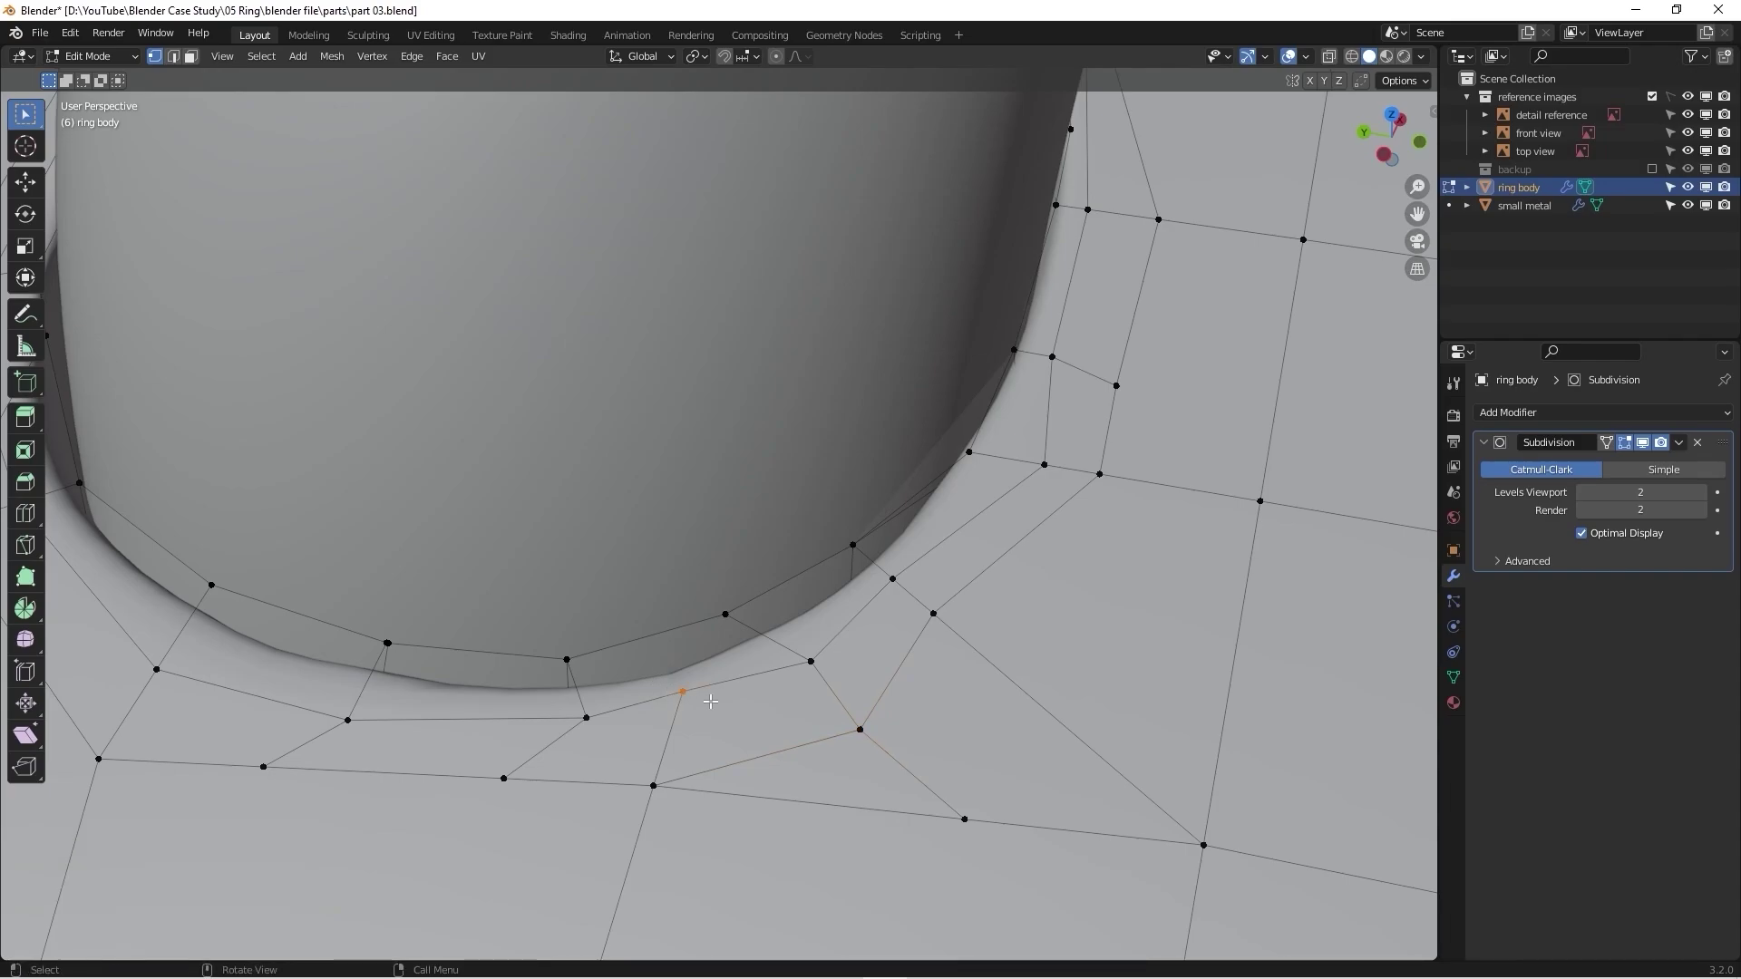
key("g")
key("g")
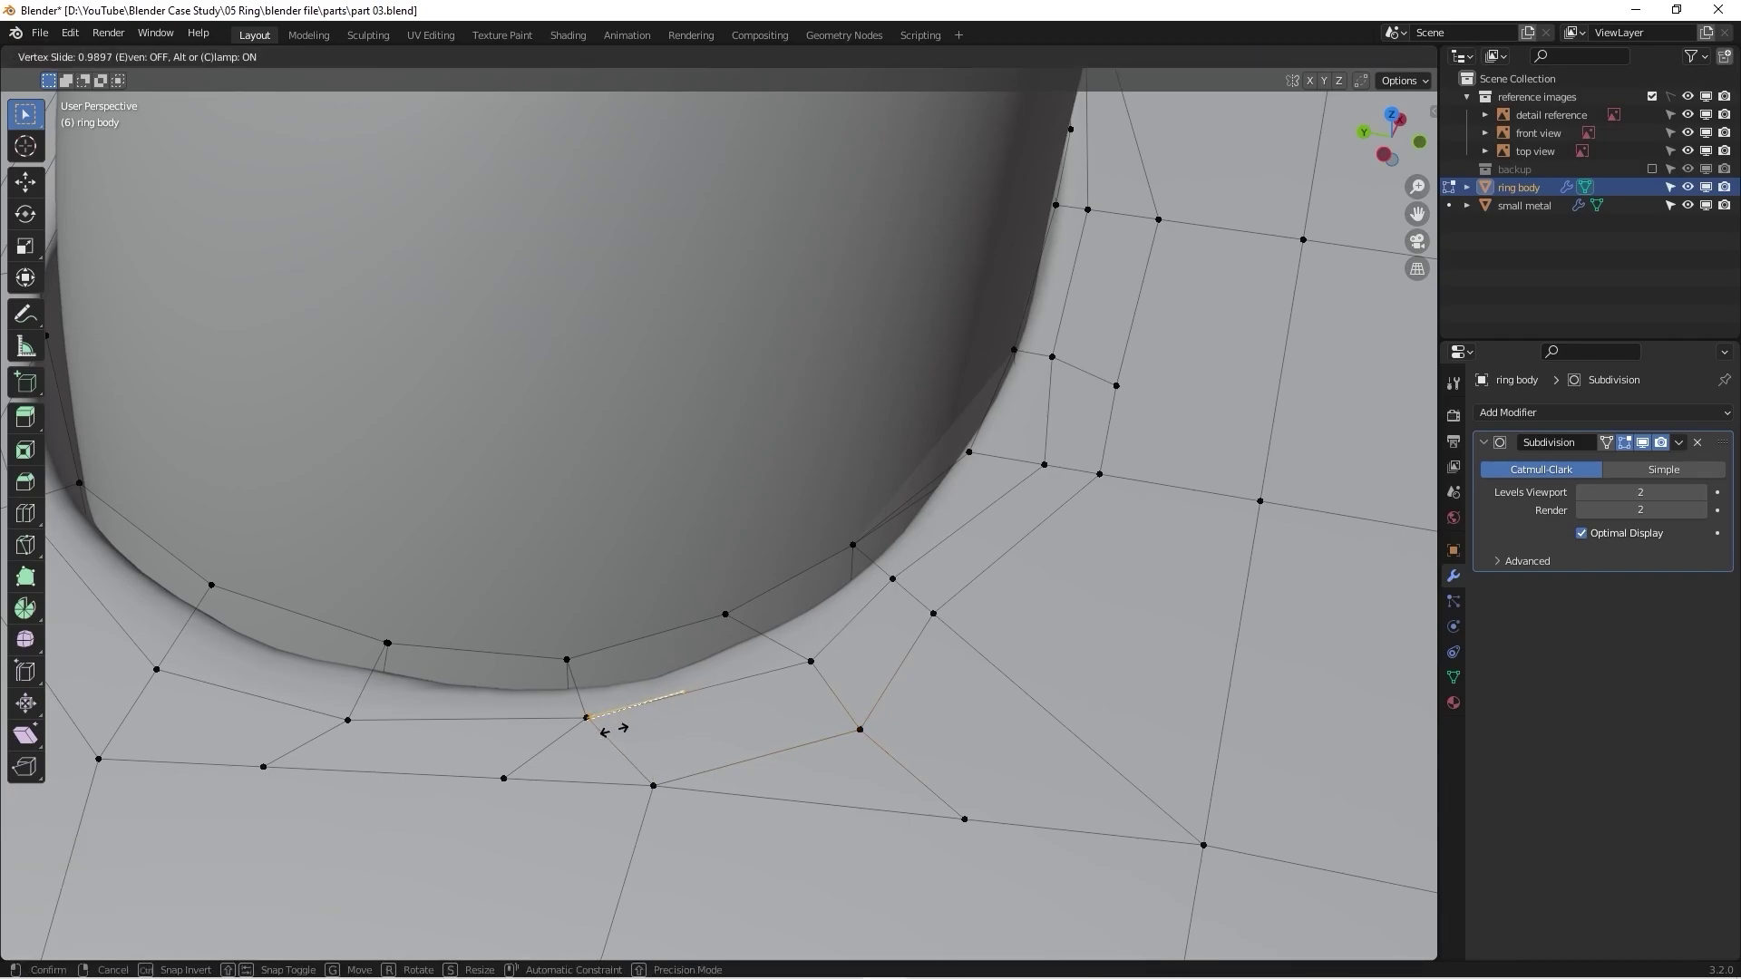
left_click(598, 737)
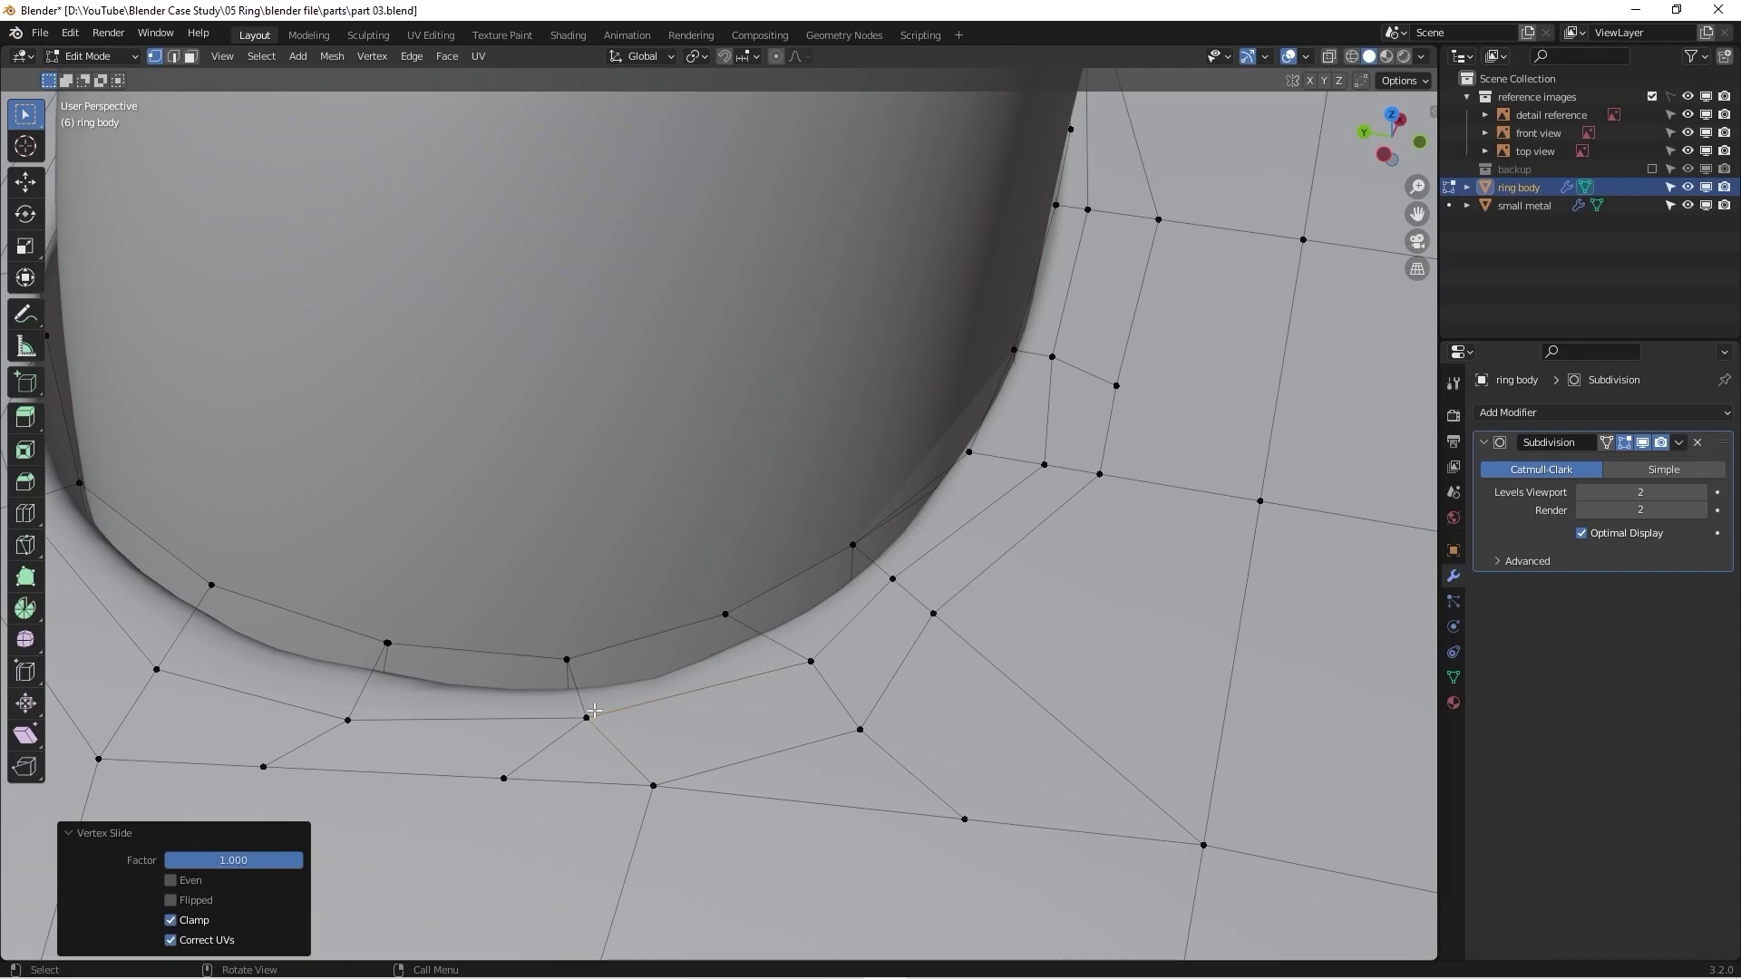
key("a")
key("m")
left_click(591, 716)
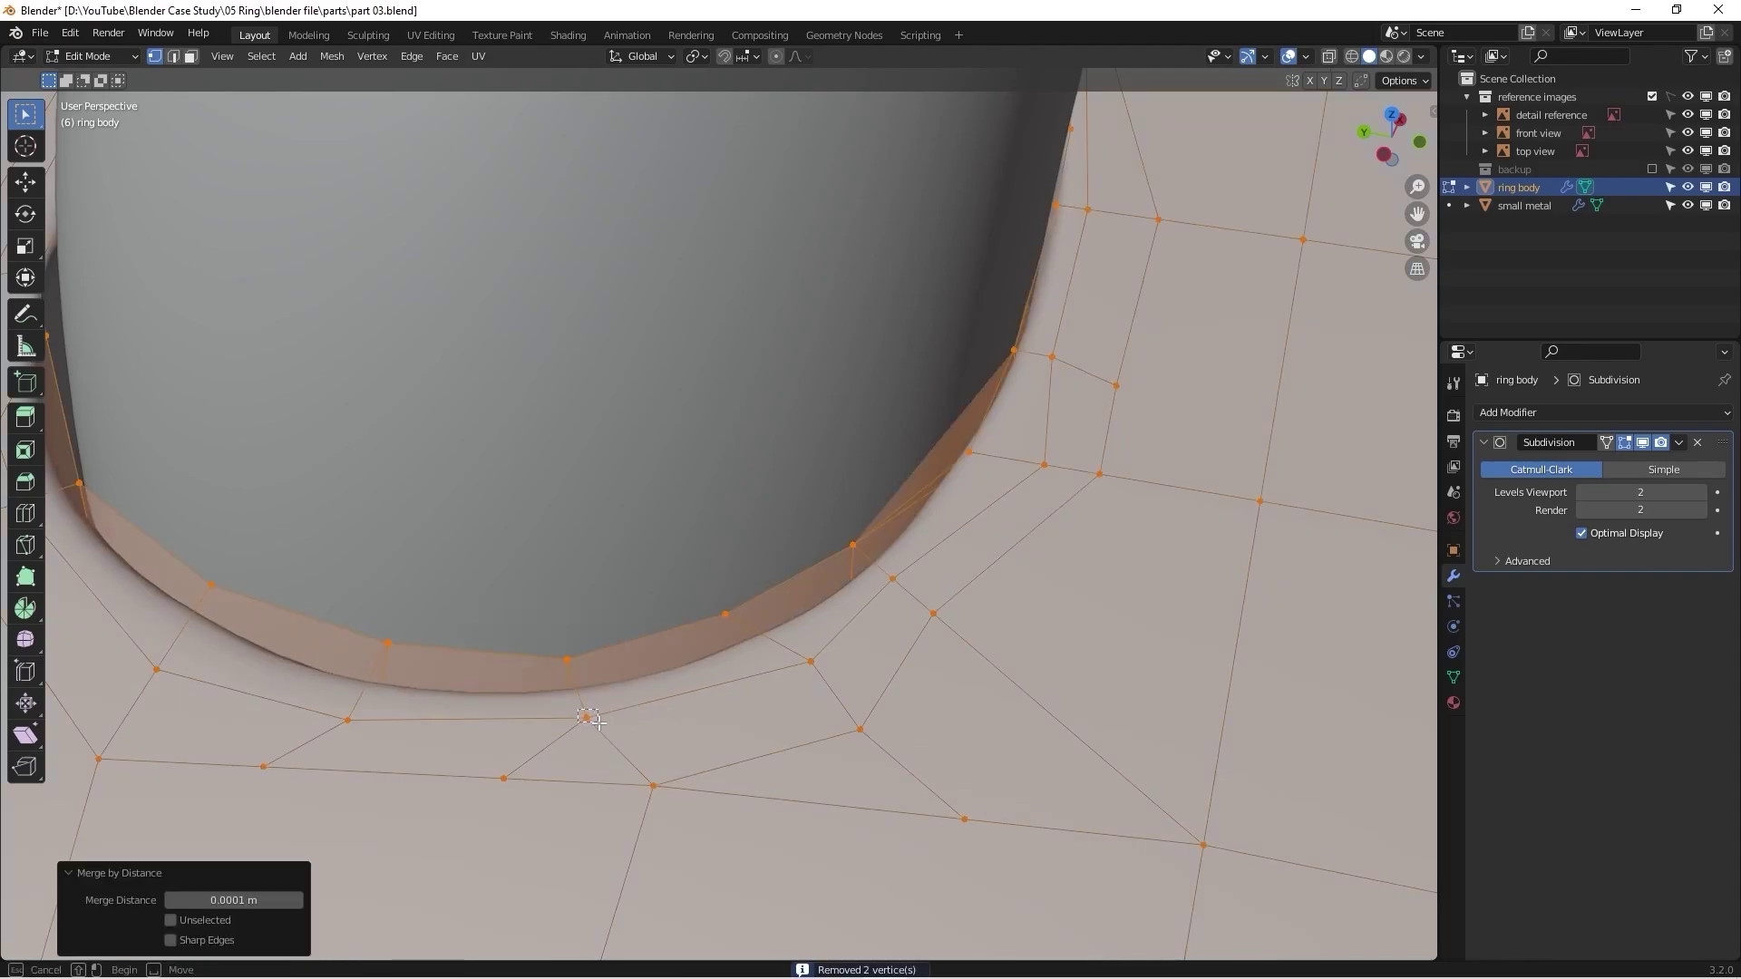
Step: Slide the merged support-loop vertex toward the outer loop by about 0.25
left_click(589, 718)
key("g")
key("g")
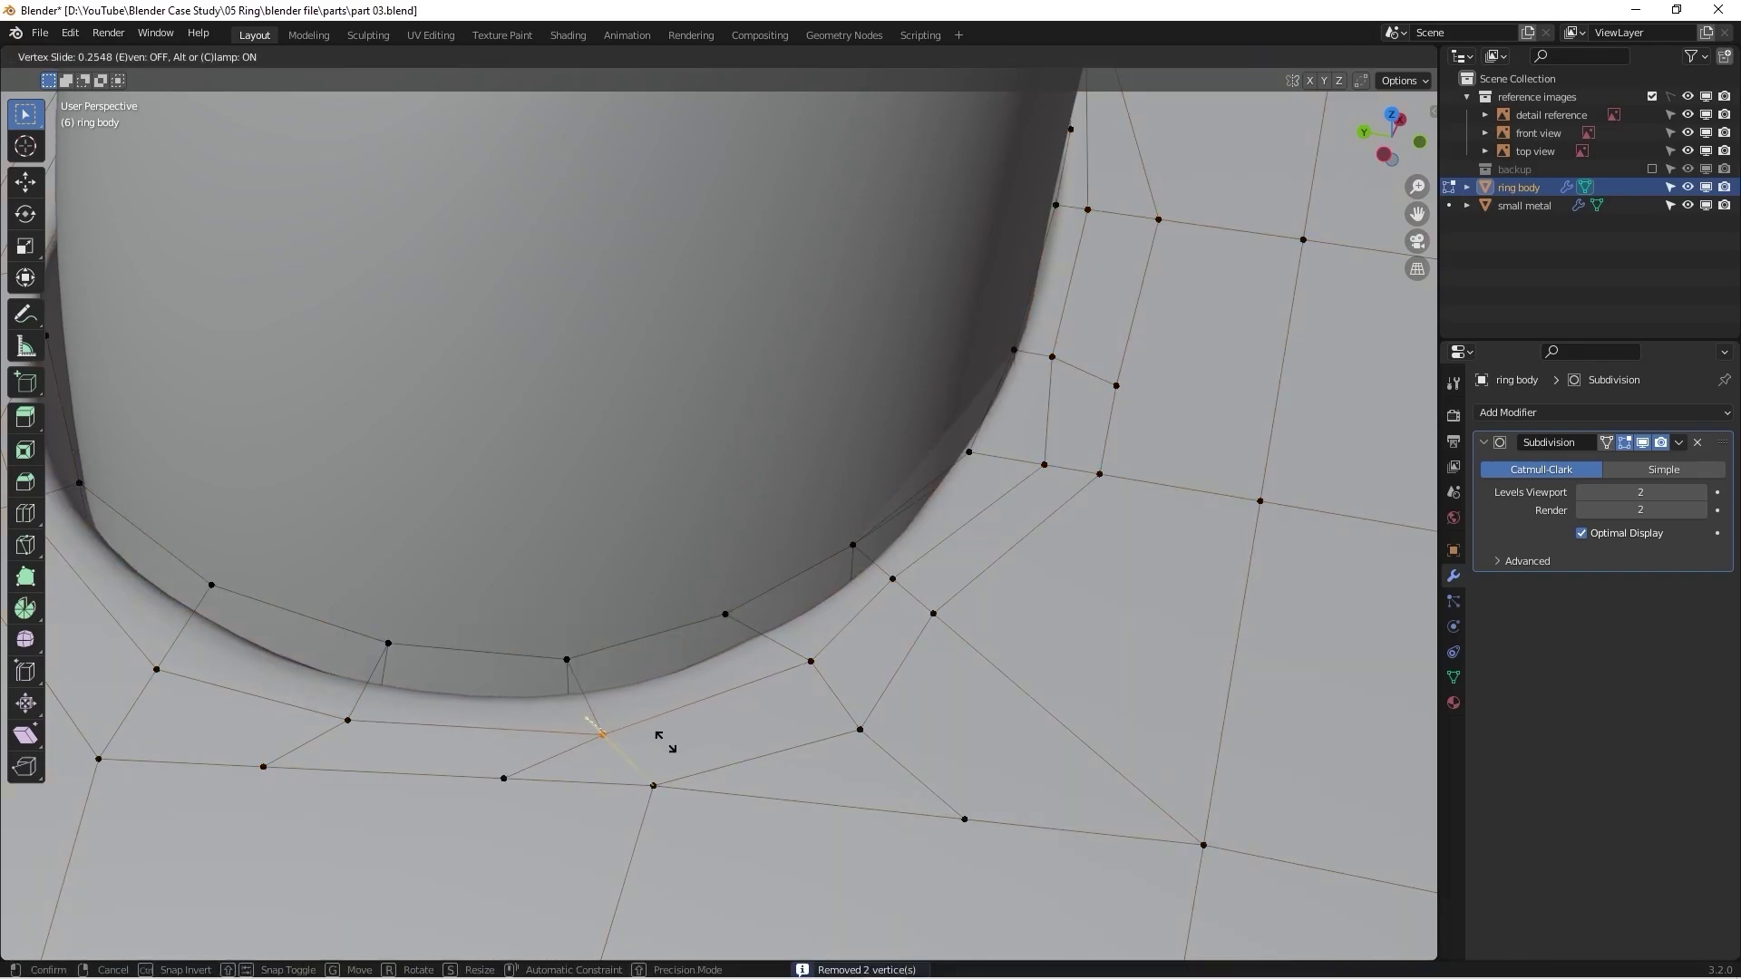
left_click(665, 741)
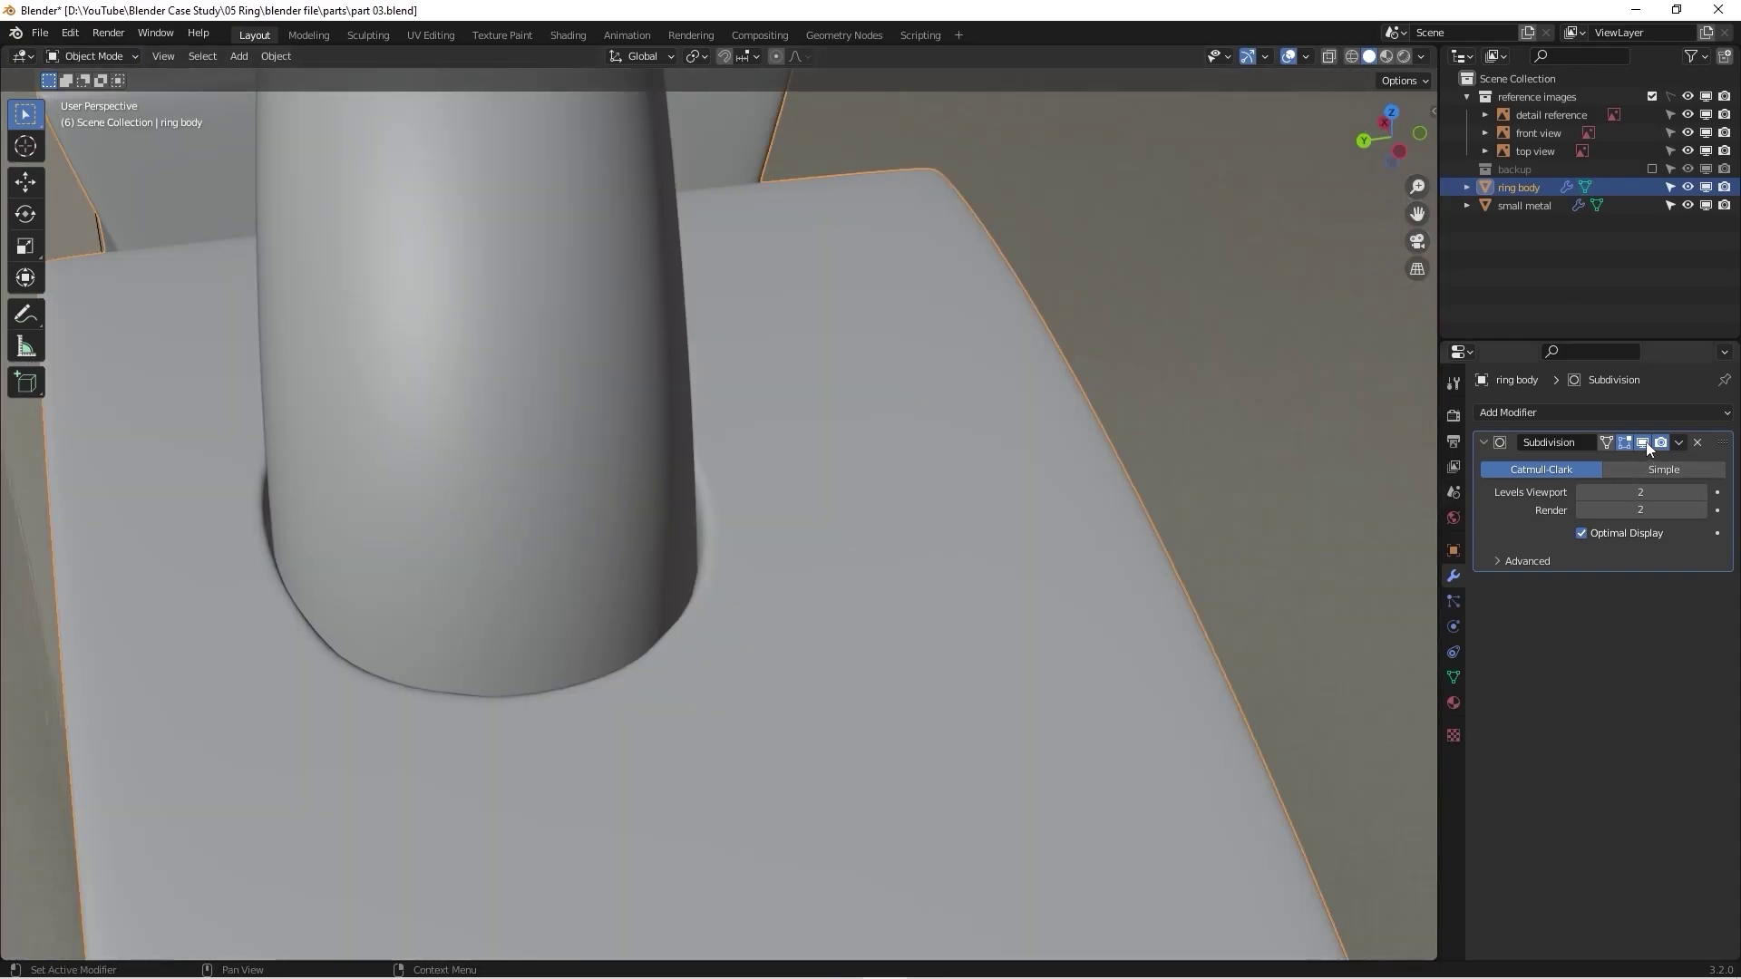
Step: Hide the small metal object and turn off the ring body's Subdivision display in the viewport to work inside the recess
left_click(1685, 205)
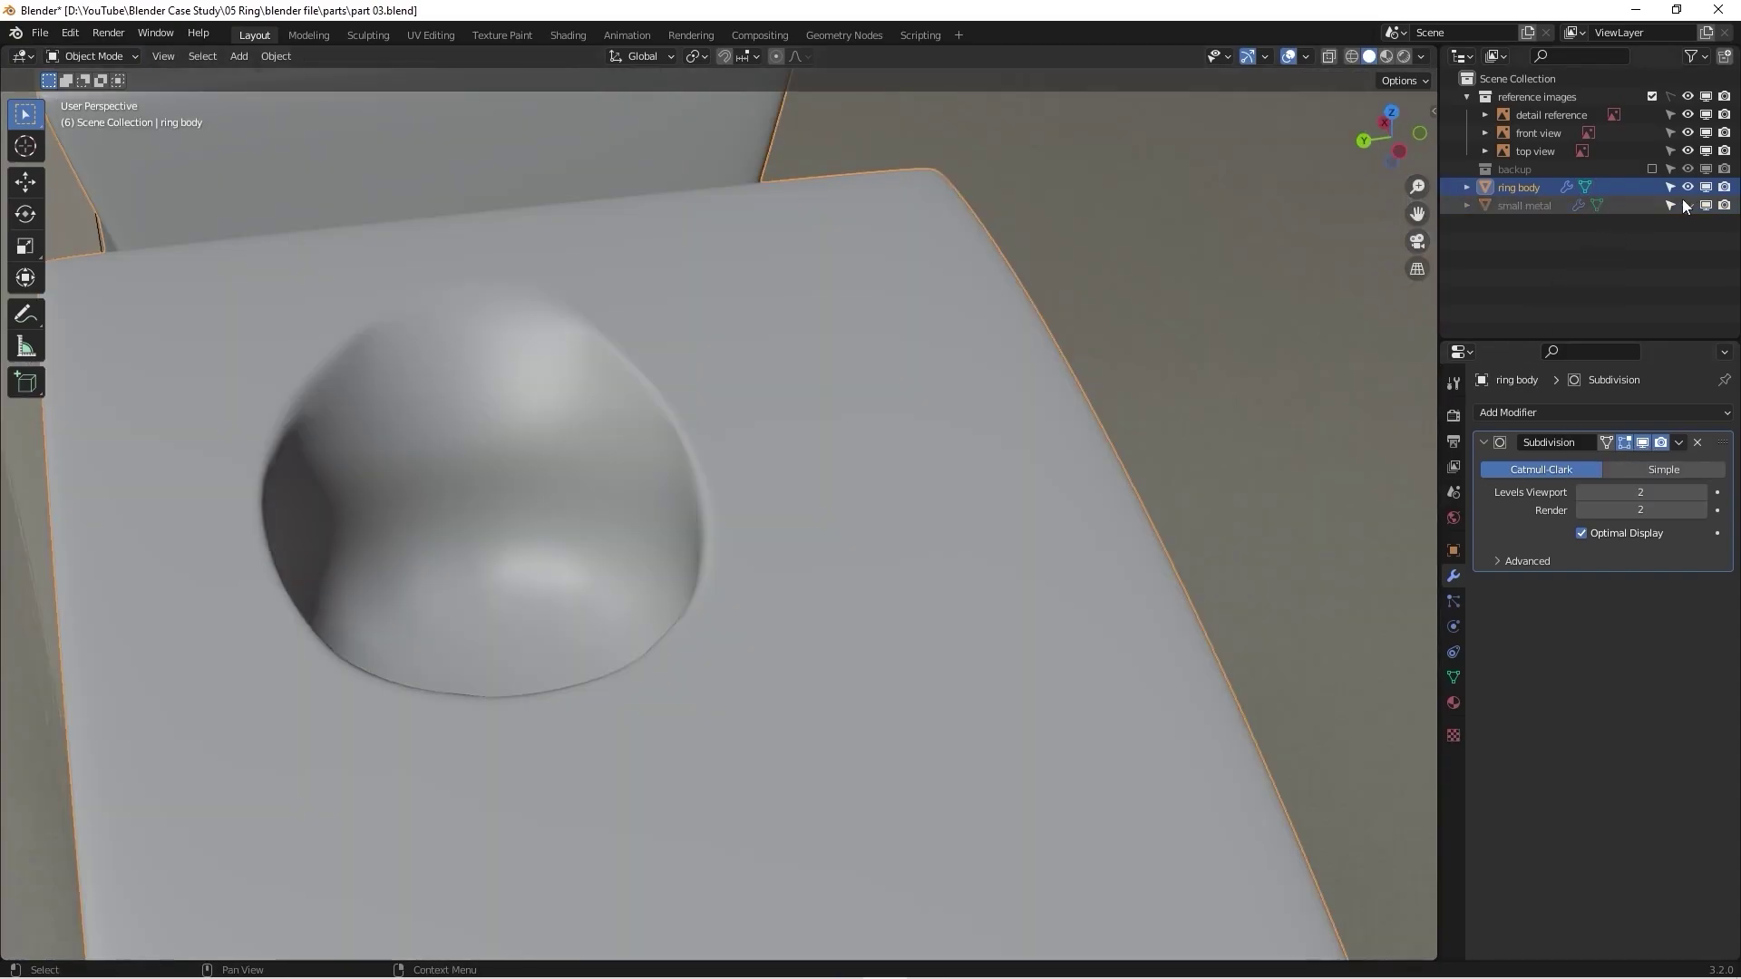
key("Tab")
middle_click_drag(610, 536, 665, 505)
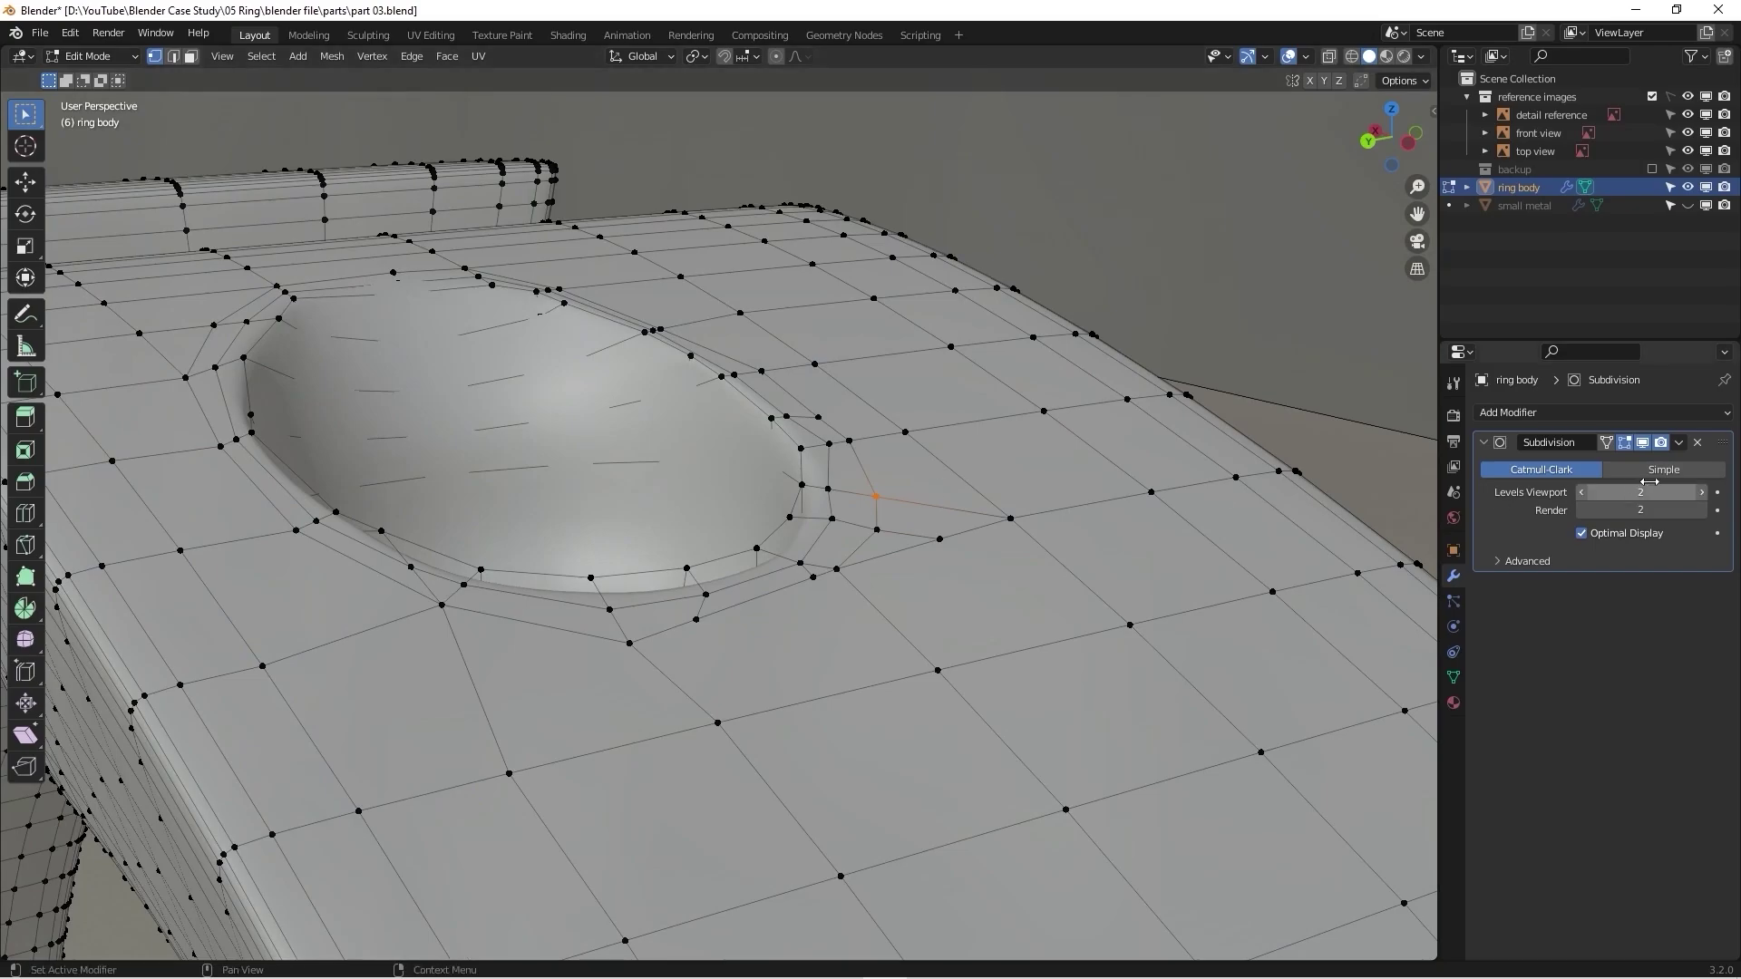
left_click(1642, 442)
middle_click_drag(426, 508, 377, 487)
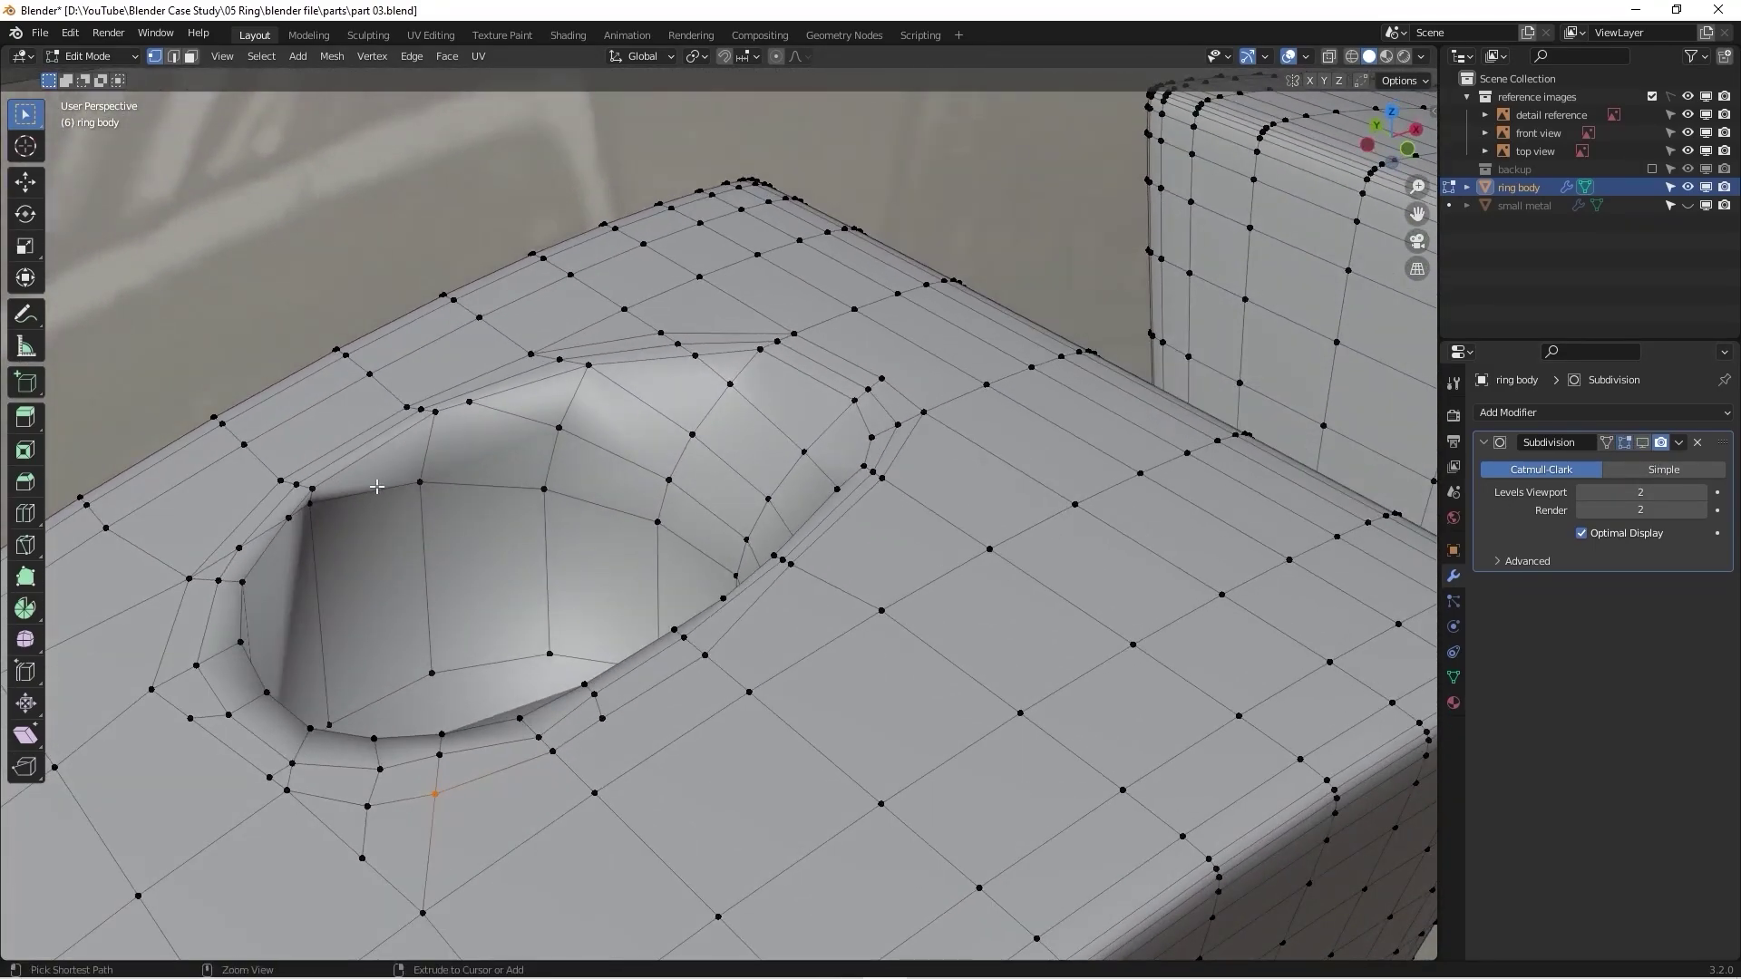
Step: Insert a short loop cut across the narrow face just inside the recess's rim
key("ctrl+r")
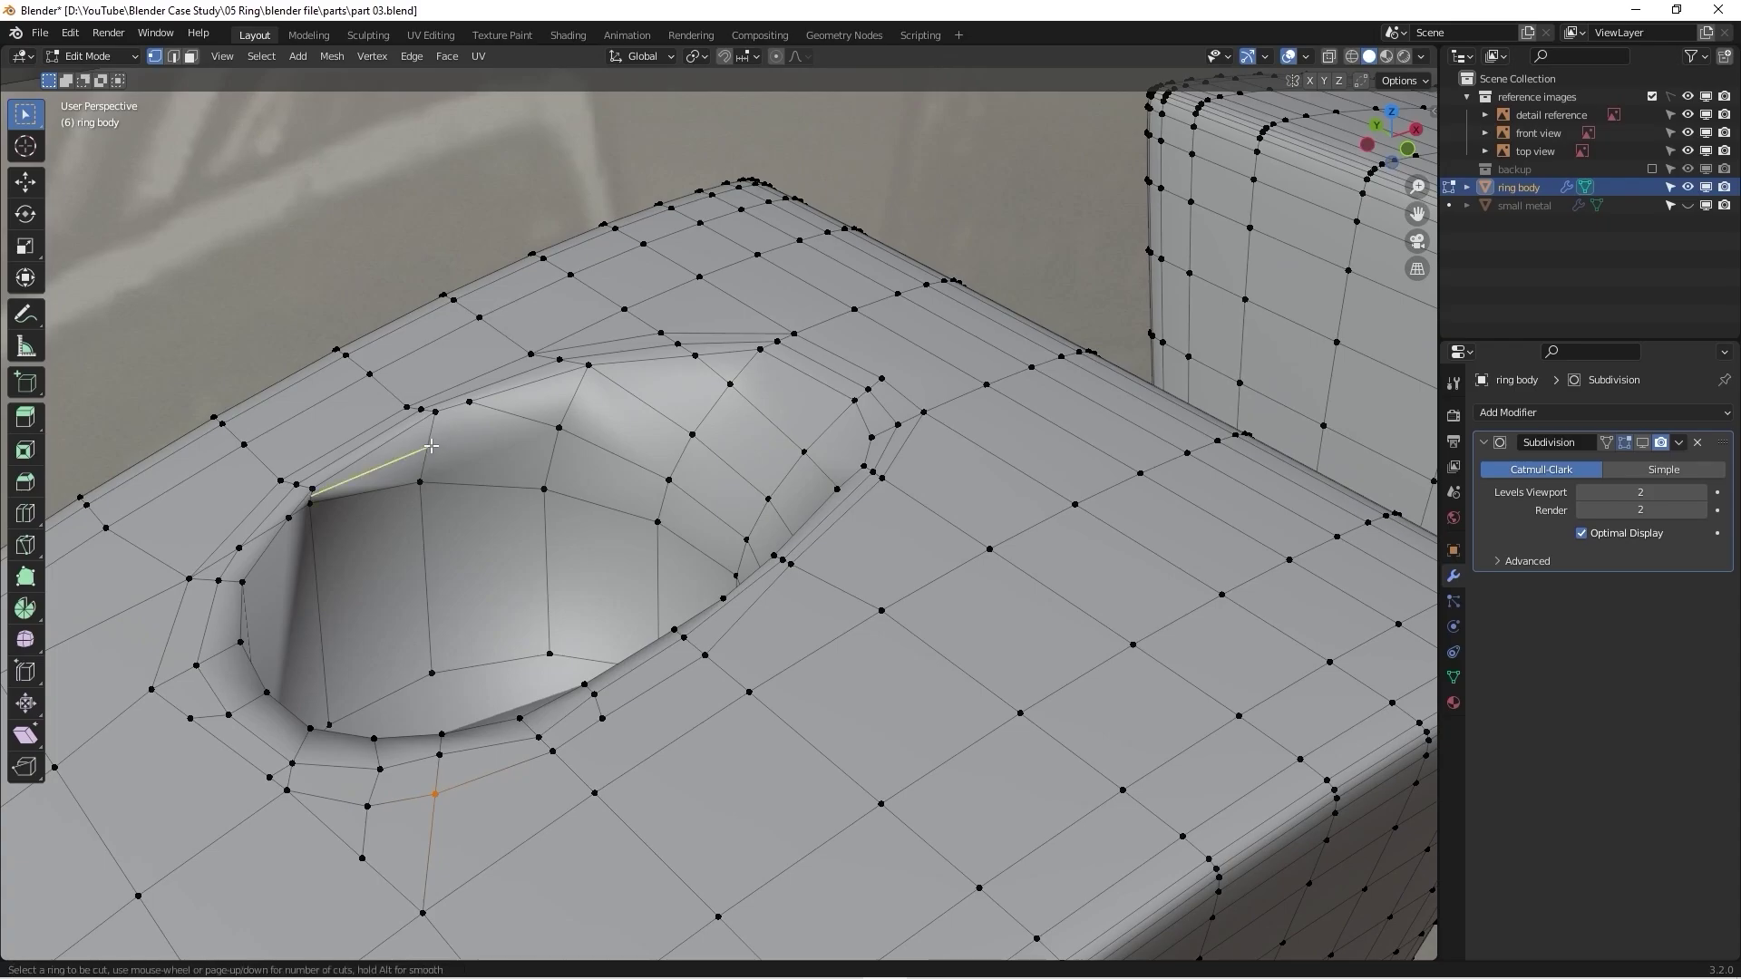
key("Escape")
scroll(449, 472, "up", 5)
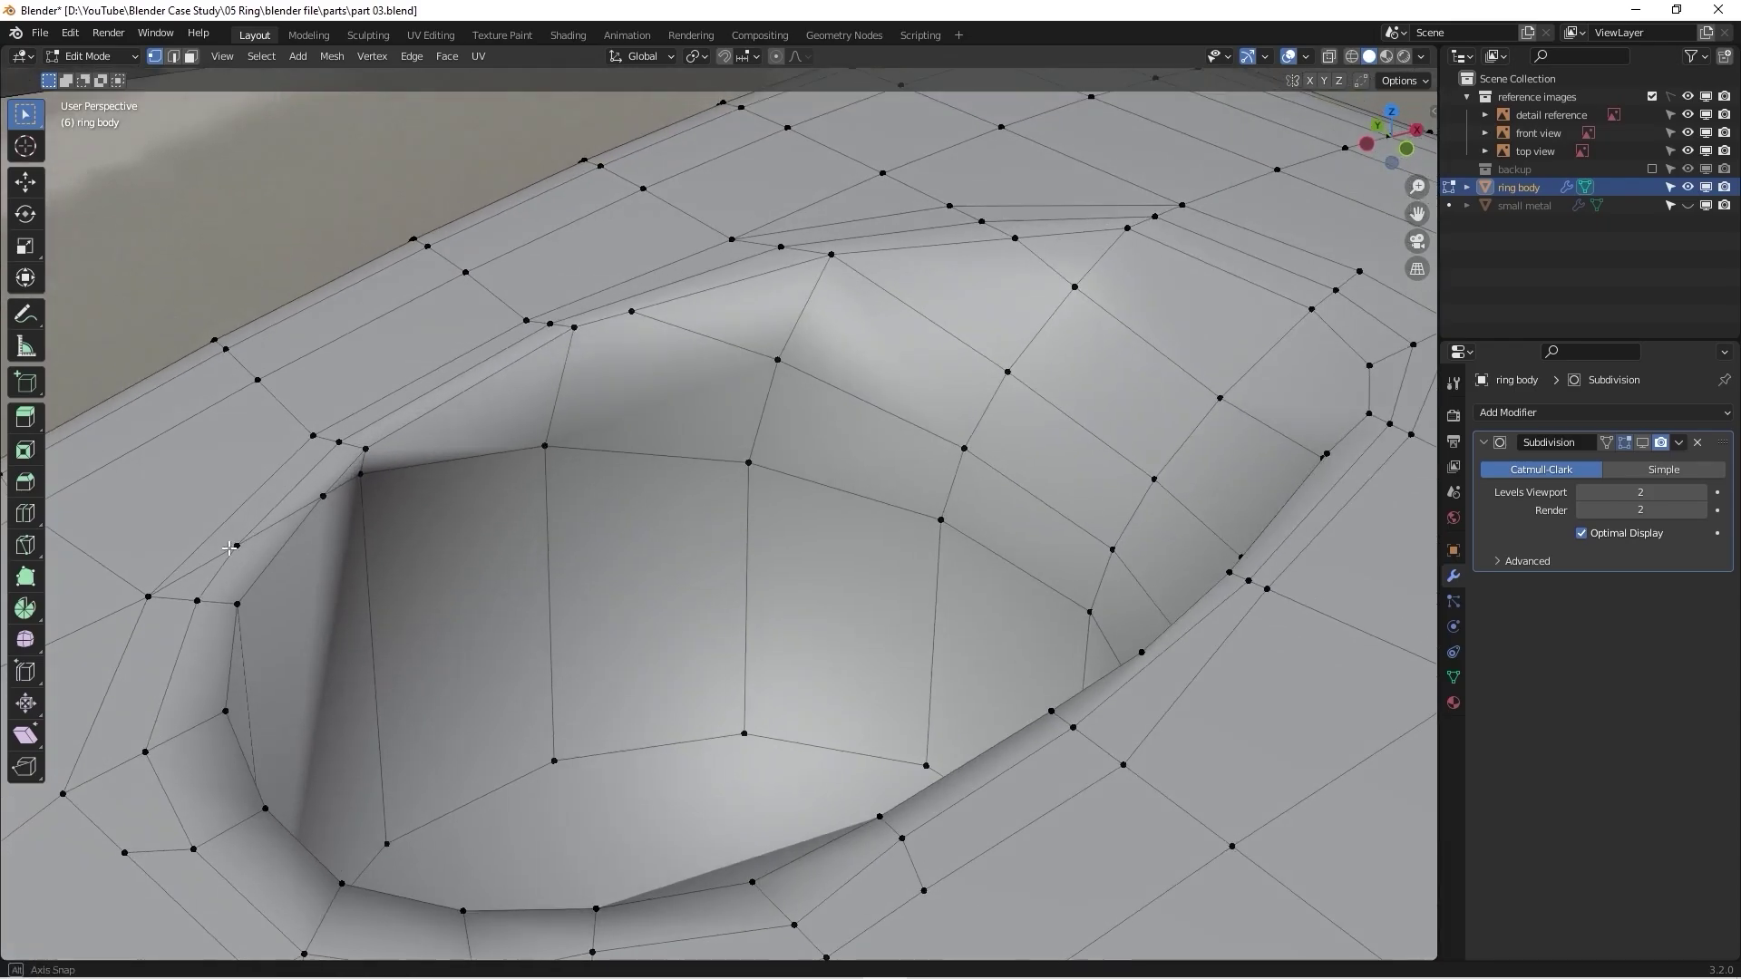
key("ctrl+r")
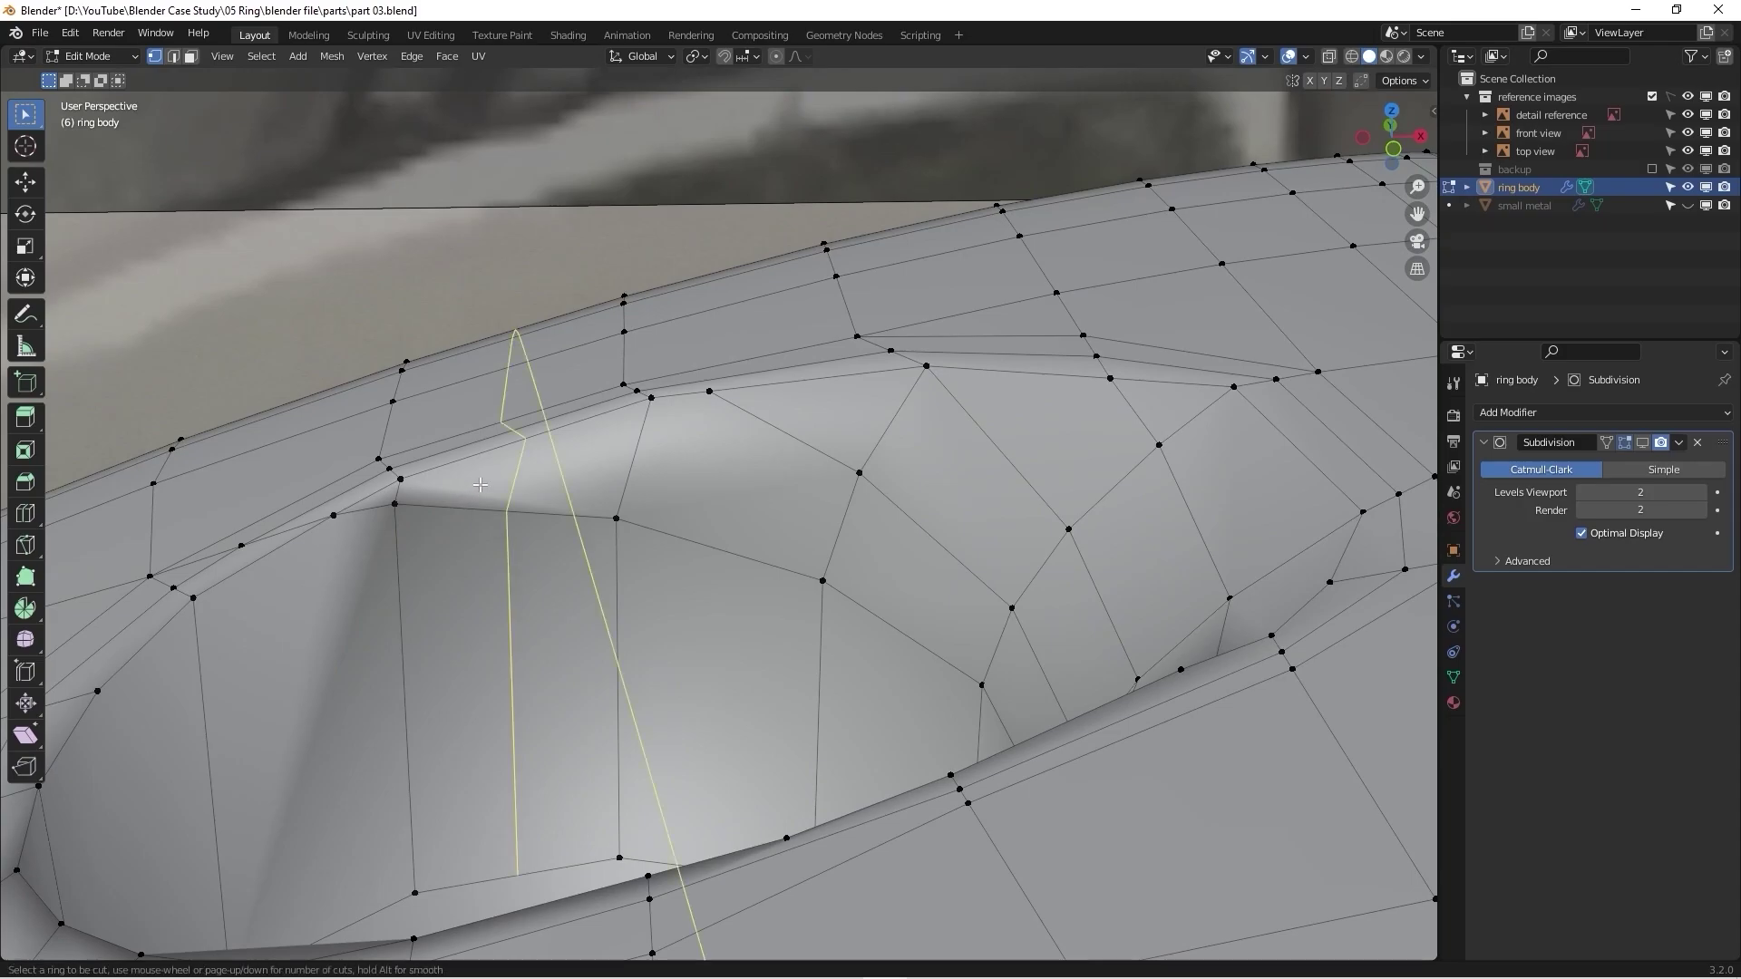
left_click(405, 492)
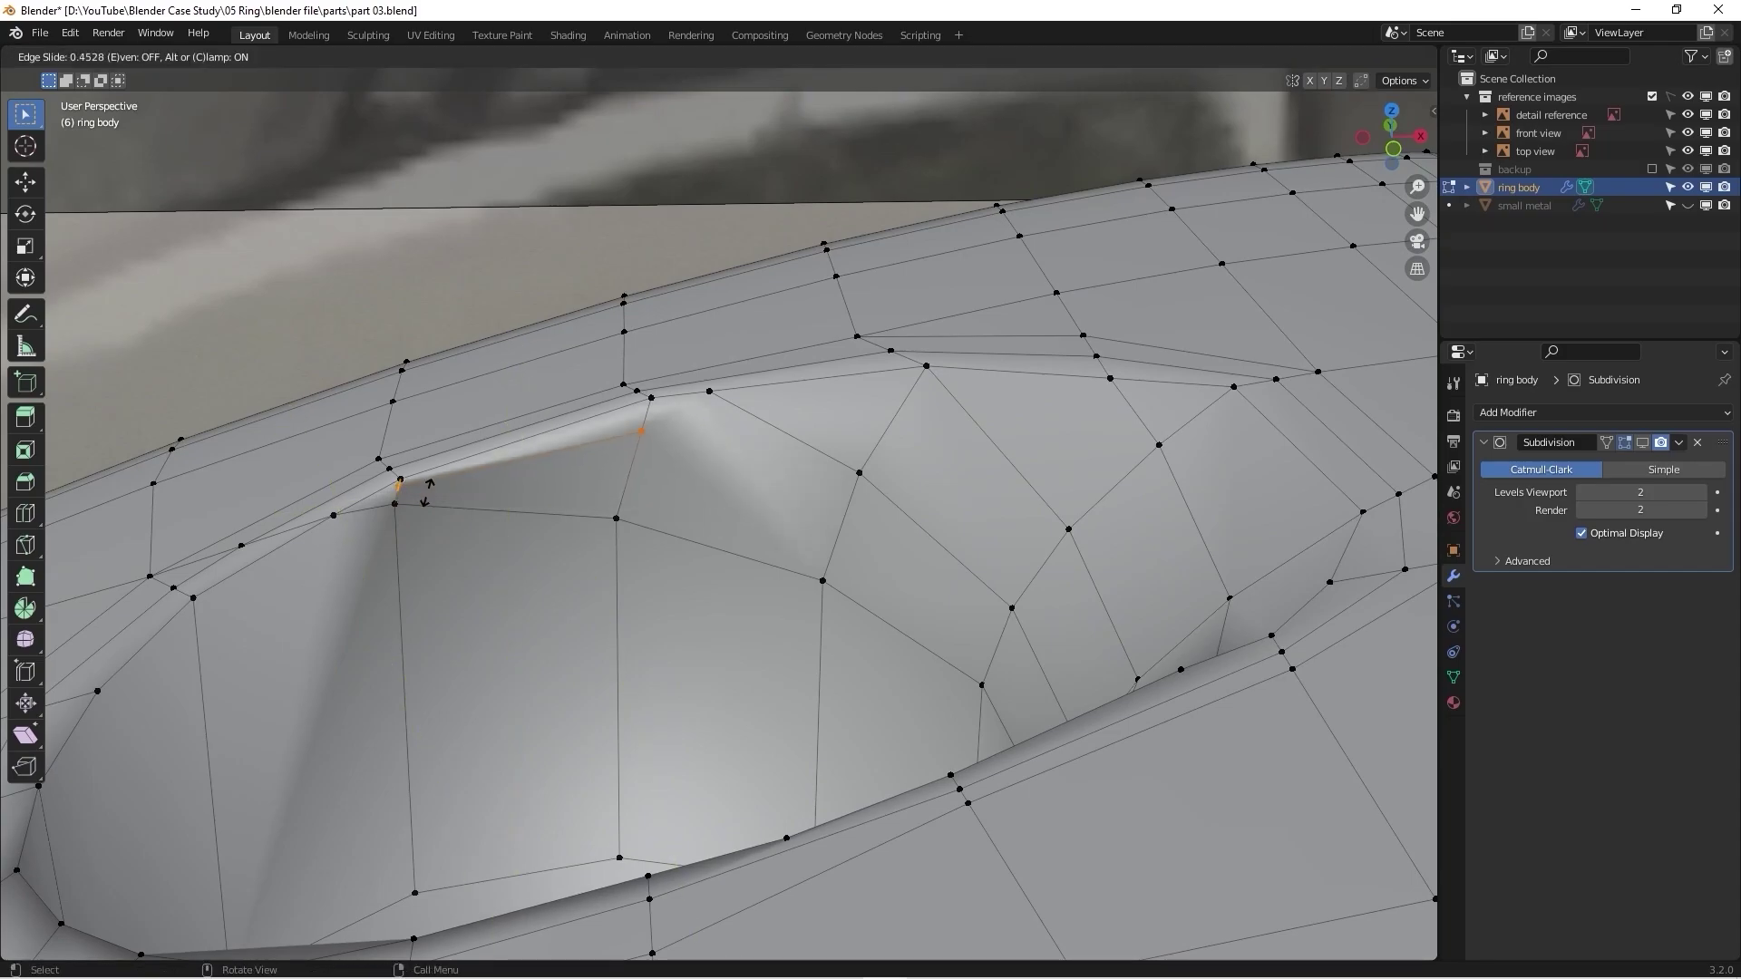
left_click(428, 502)
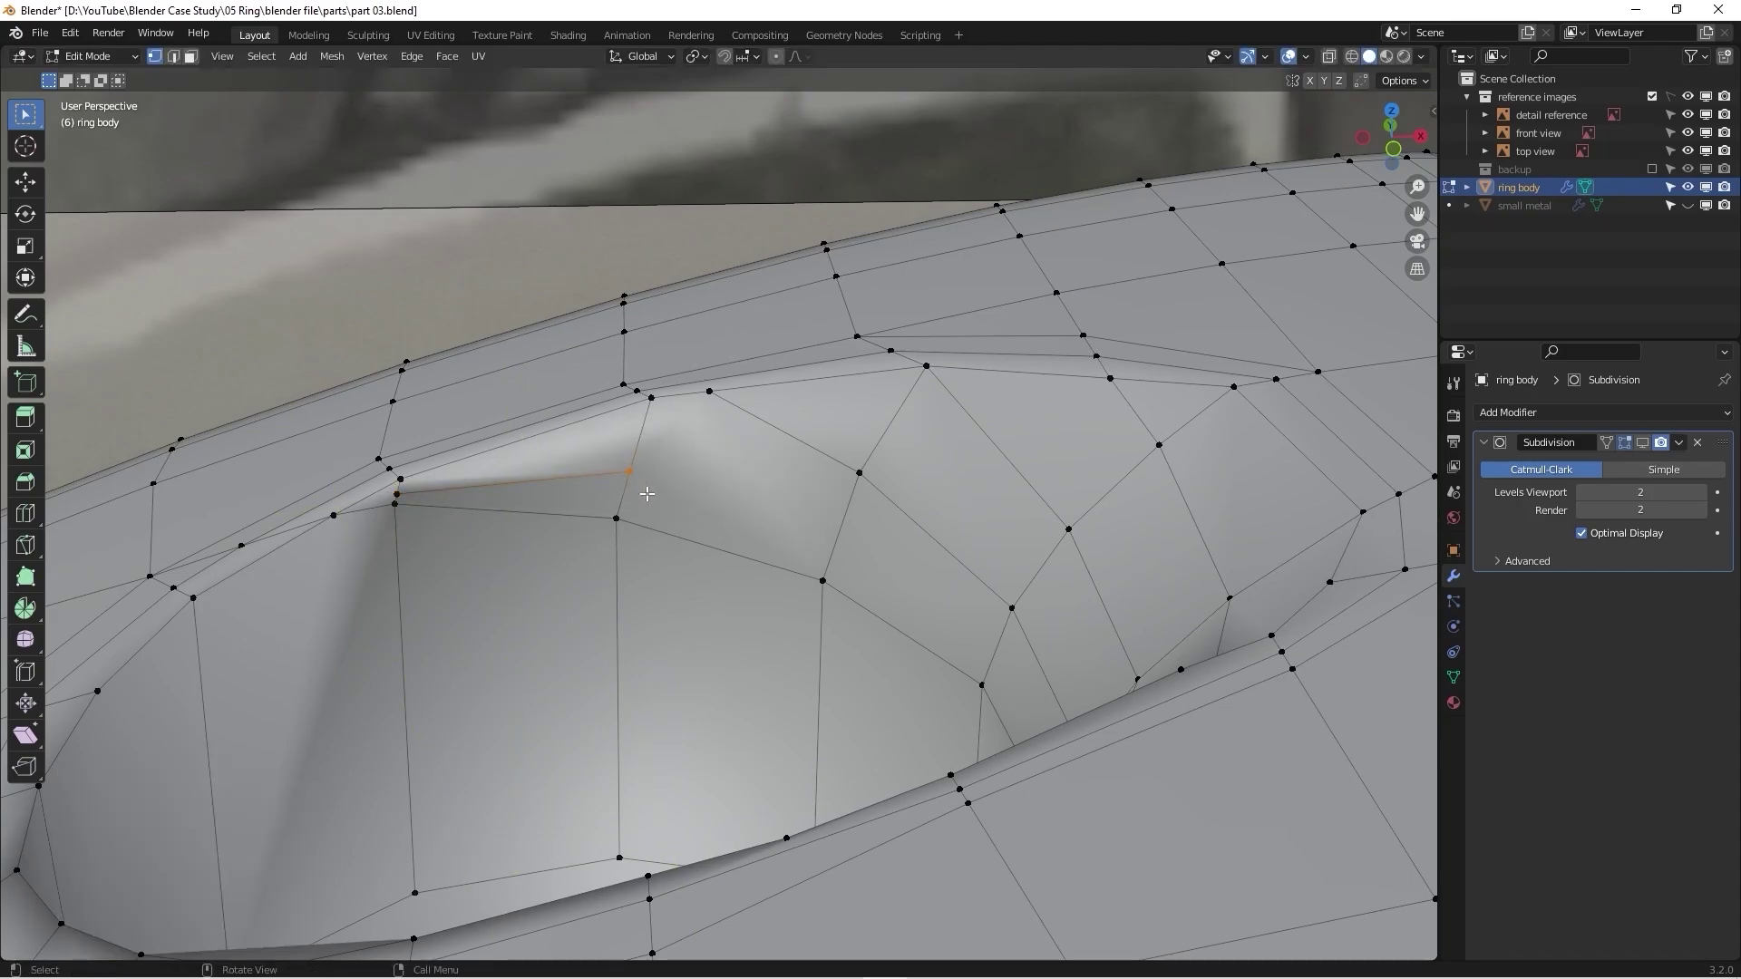
Step: Slide the end vertex of the new inner cut toward the rim by about 0.6
key("g")
key("g")
left_click(697, 422)
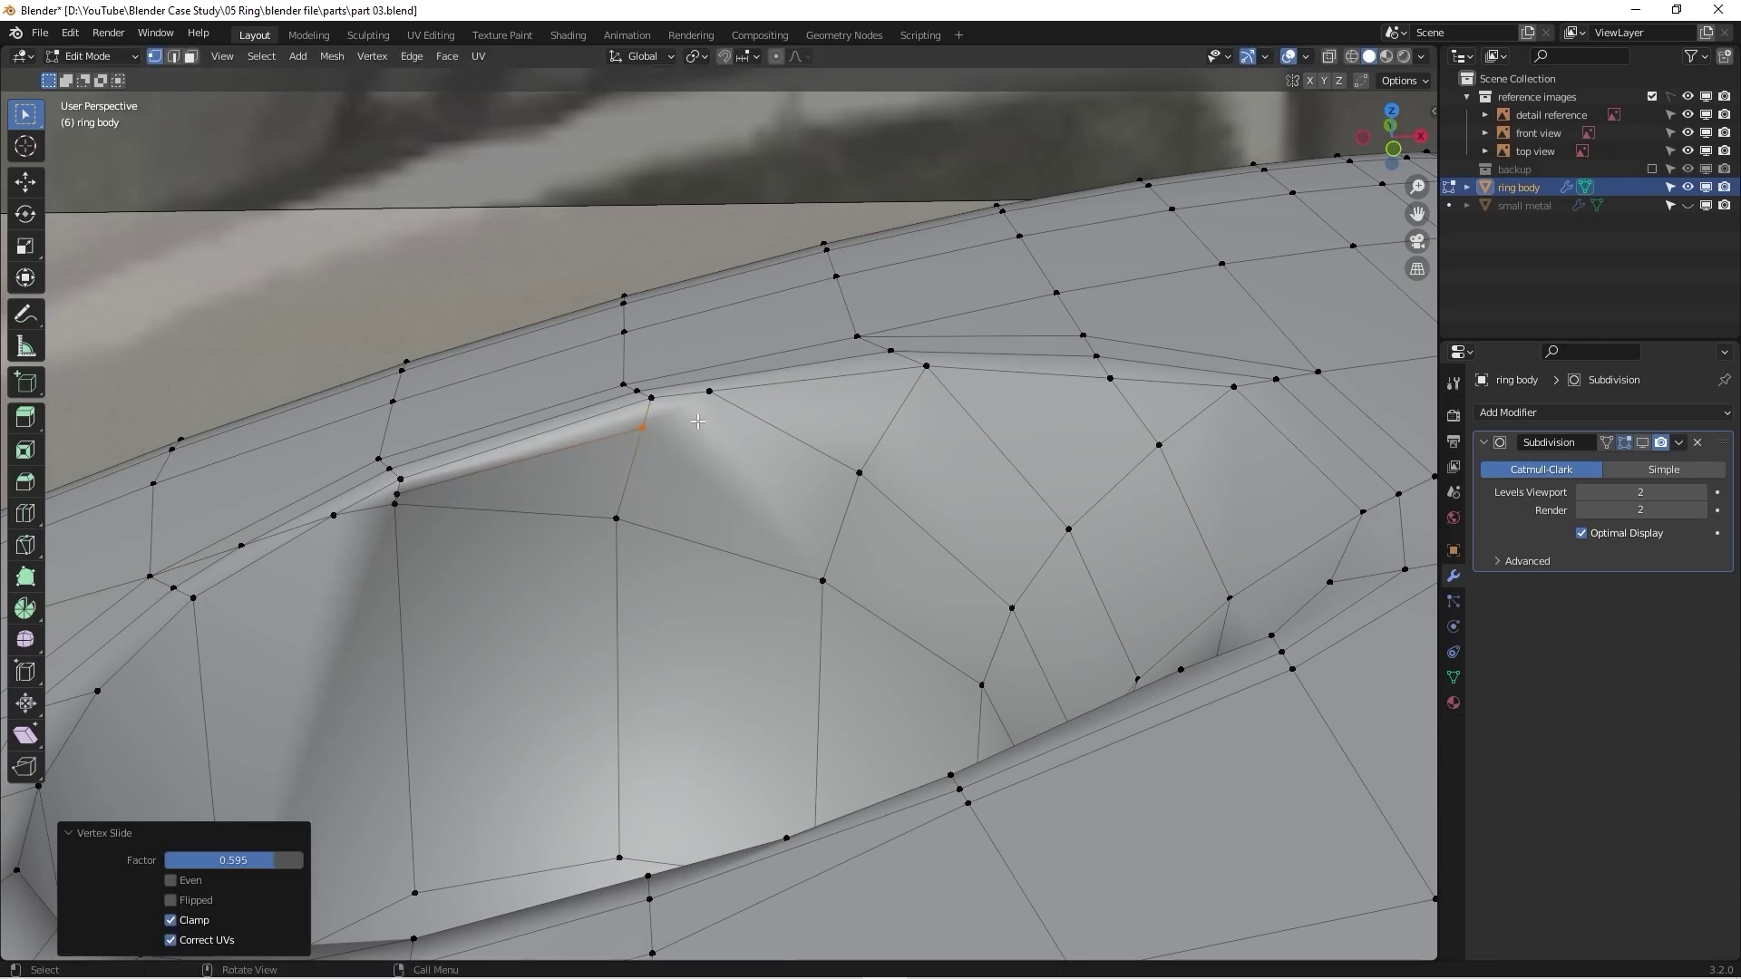
Step: Knife-cut a support edge from that vertex around the recess wall, just inside and parallel to the rim
key("k")
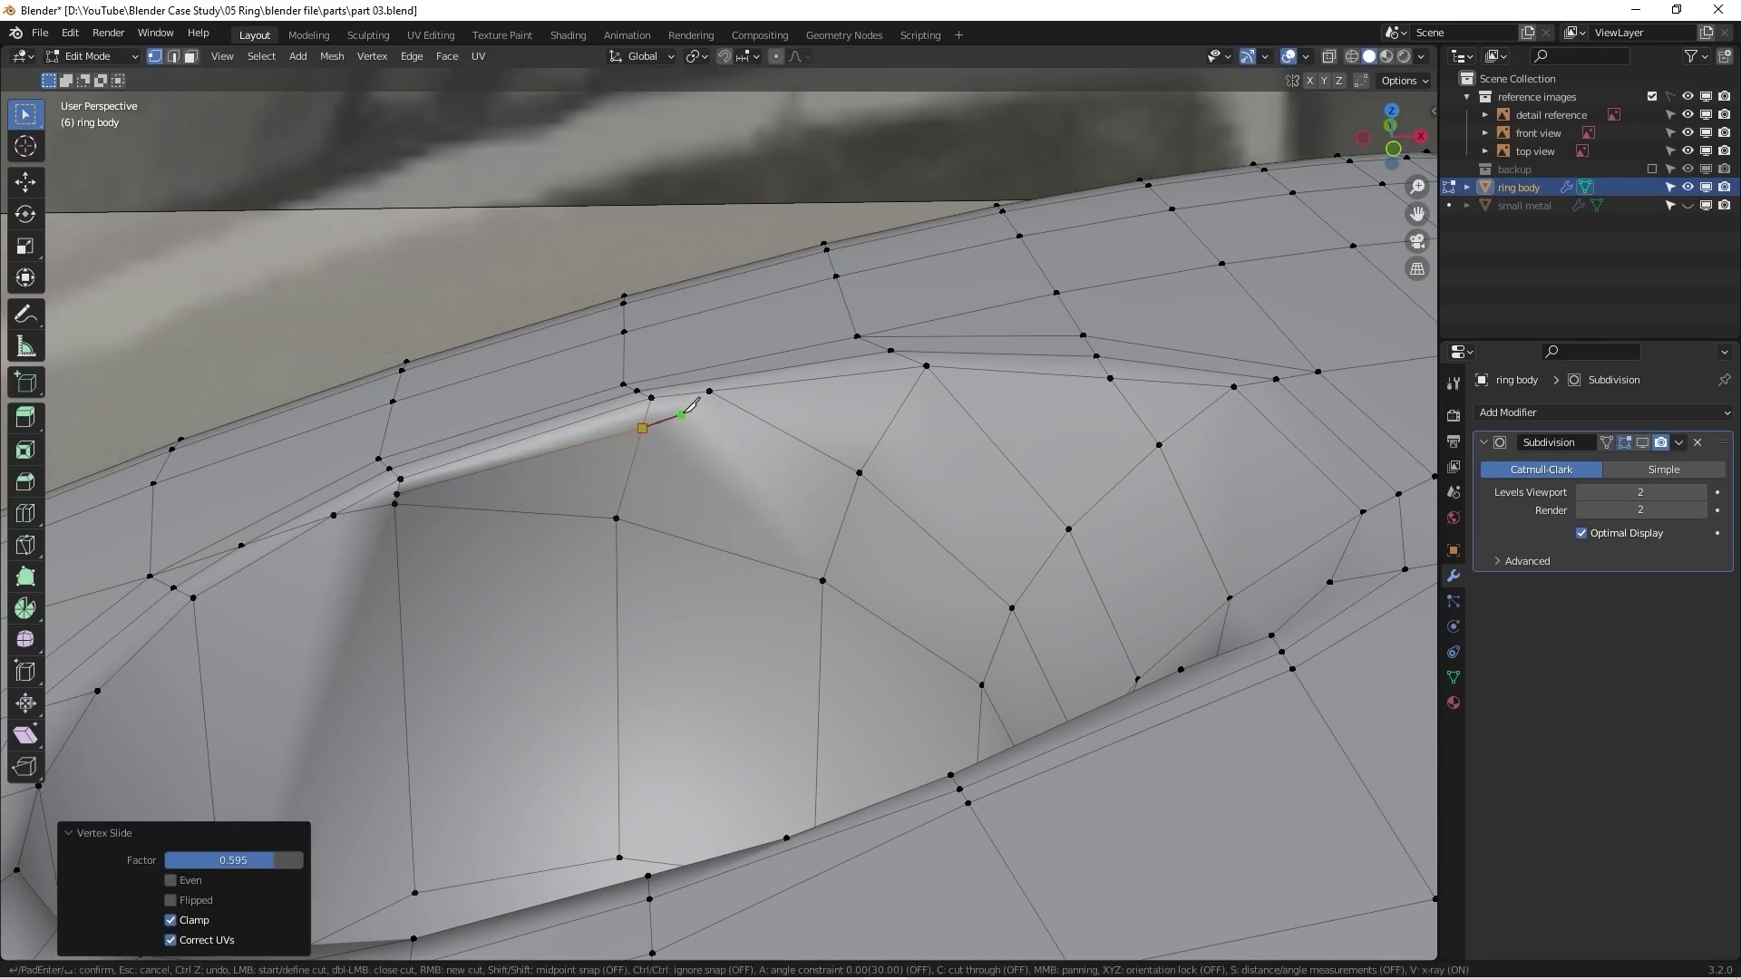
left_click(732, 401)
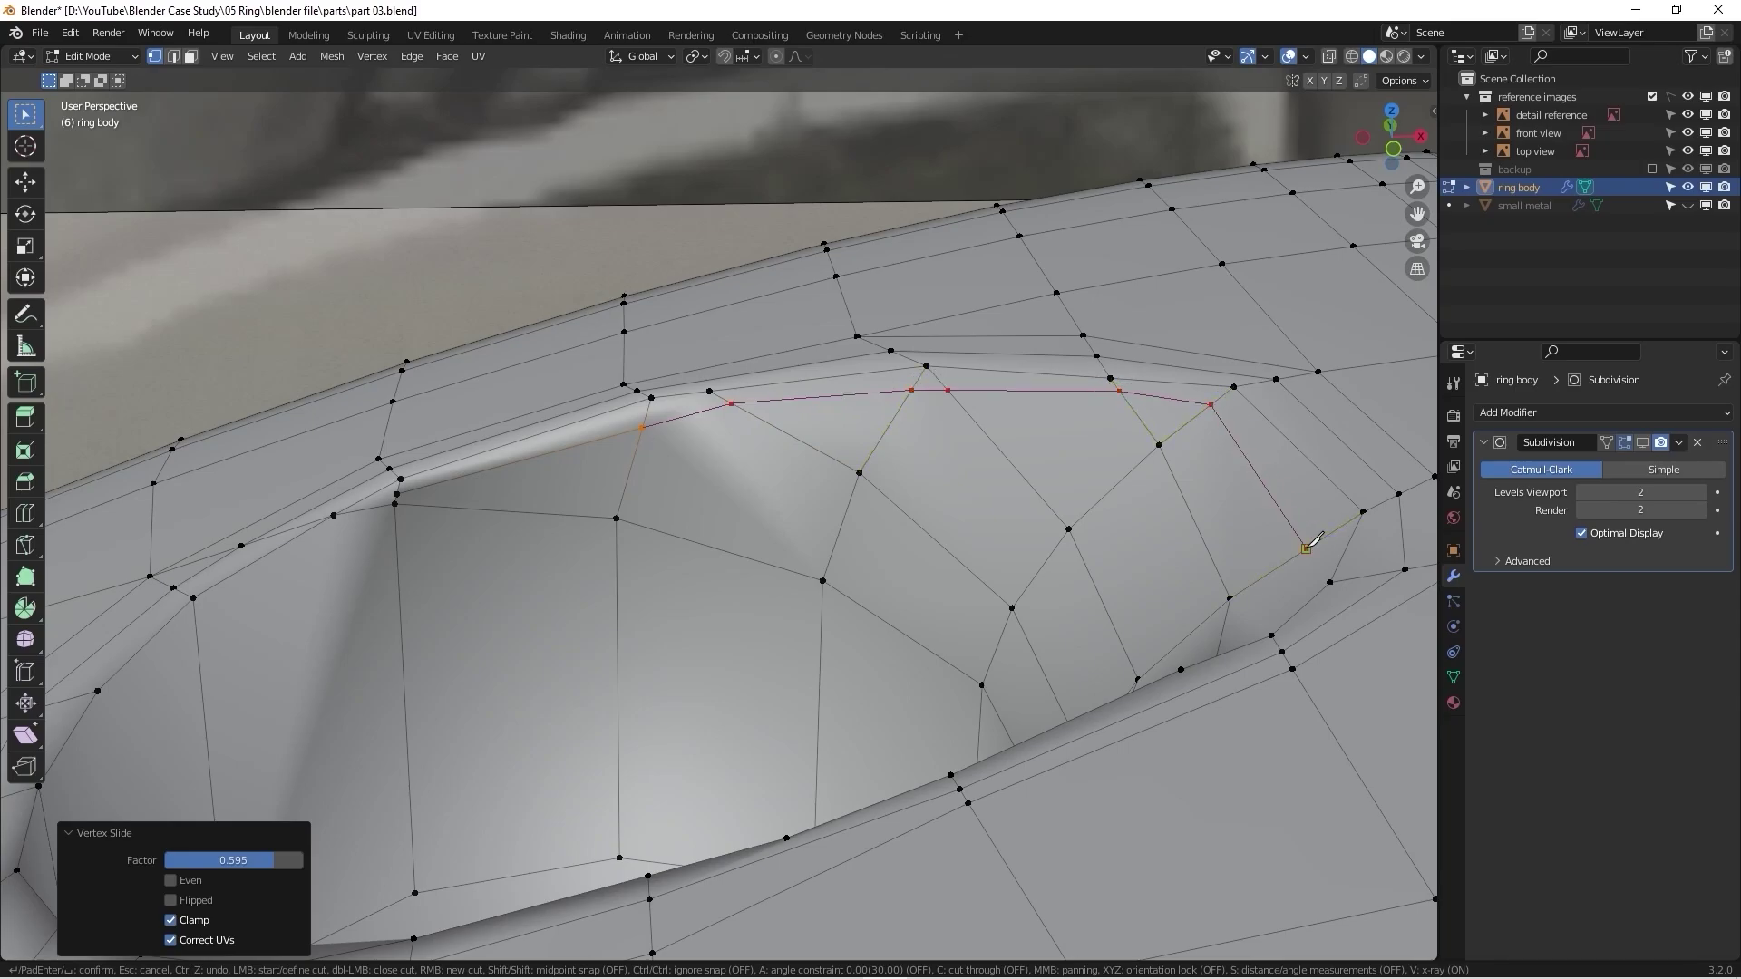
key("Return")
Step: Continue the knife-cut support edge along the next stretch of the recess wall, just below and parallel to the rim
middle_click_drag(1256, 571, 1170, 594)
middle_click_drag(1062, 586, 542, 564)
key("k")
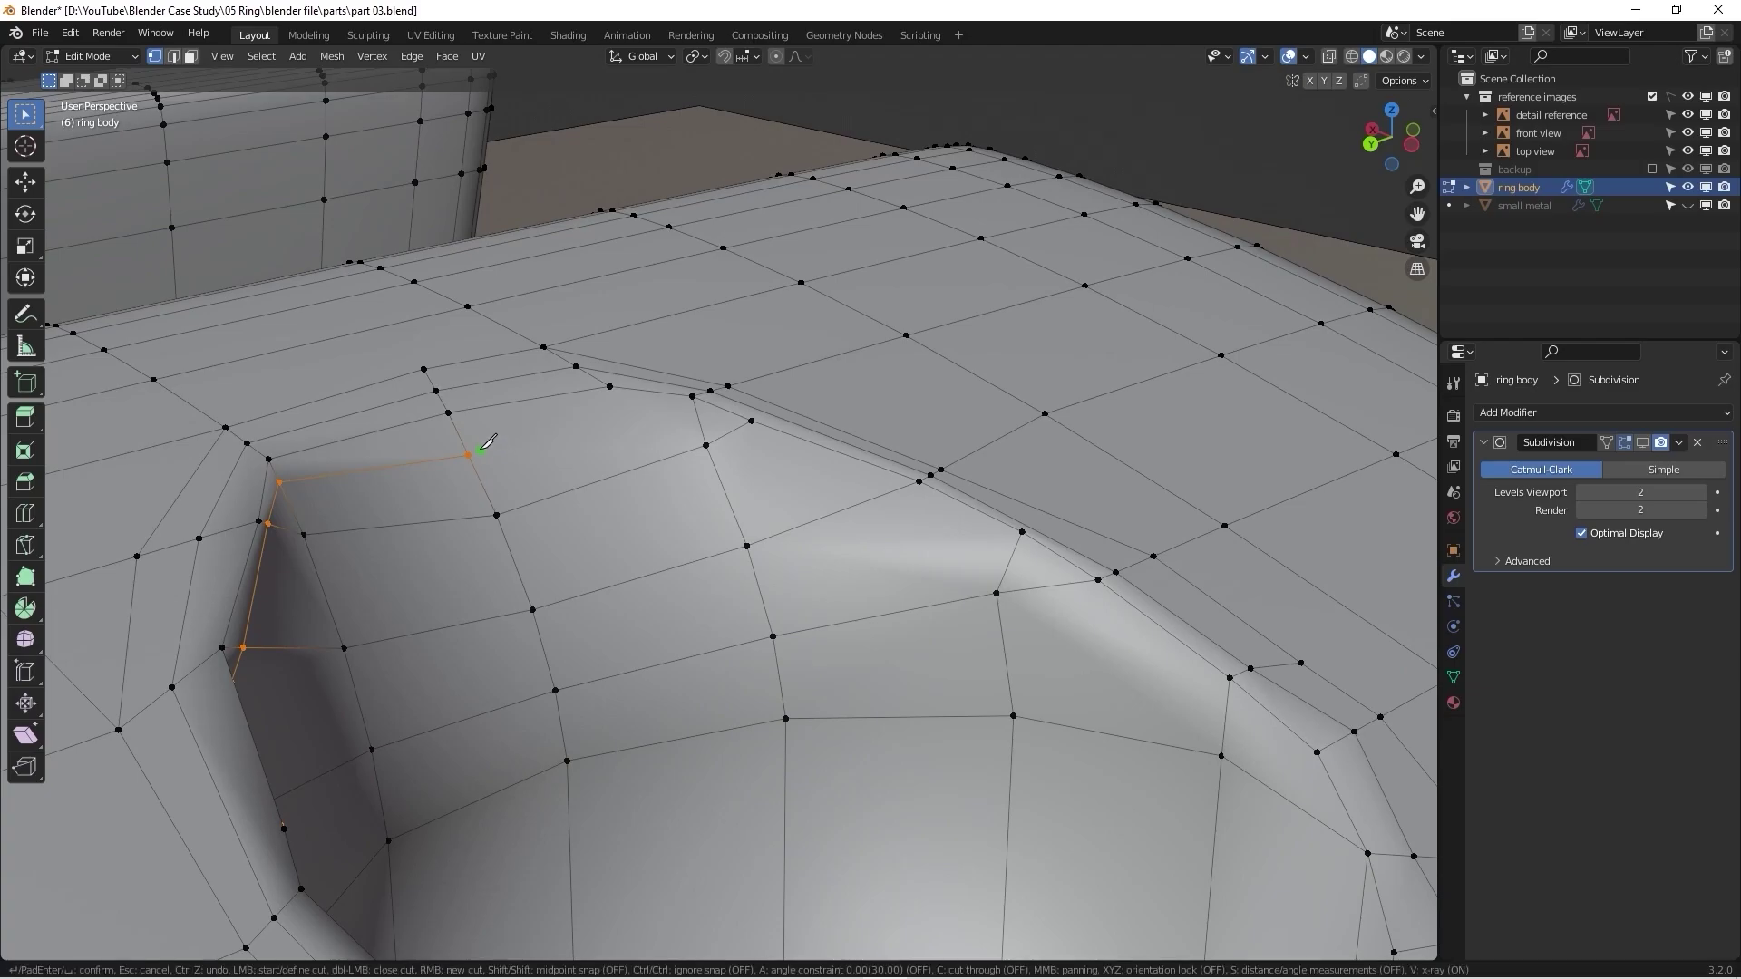
left_click(698, 418)
left_click(892, 490)
left_click(1013, 551)
left_click(1069, 583)
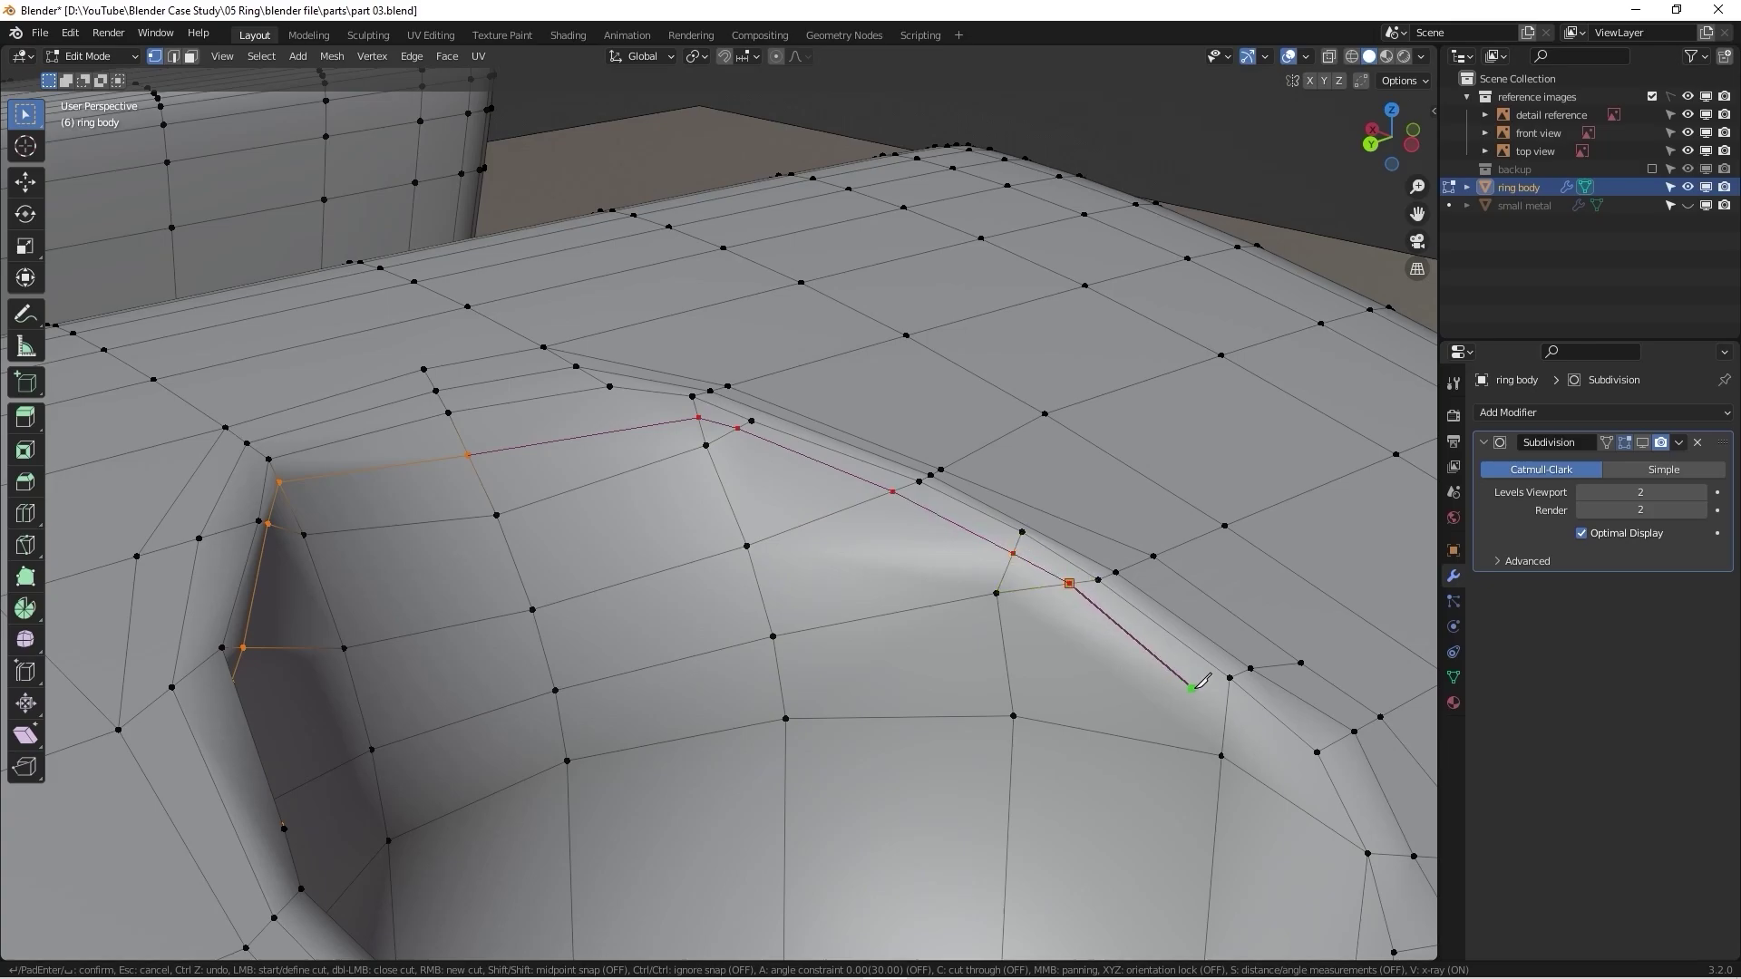
left_click(1227, 703)
key("Return")
scroll(1231, 698, "down", 3)
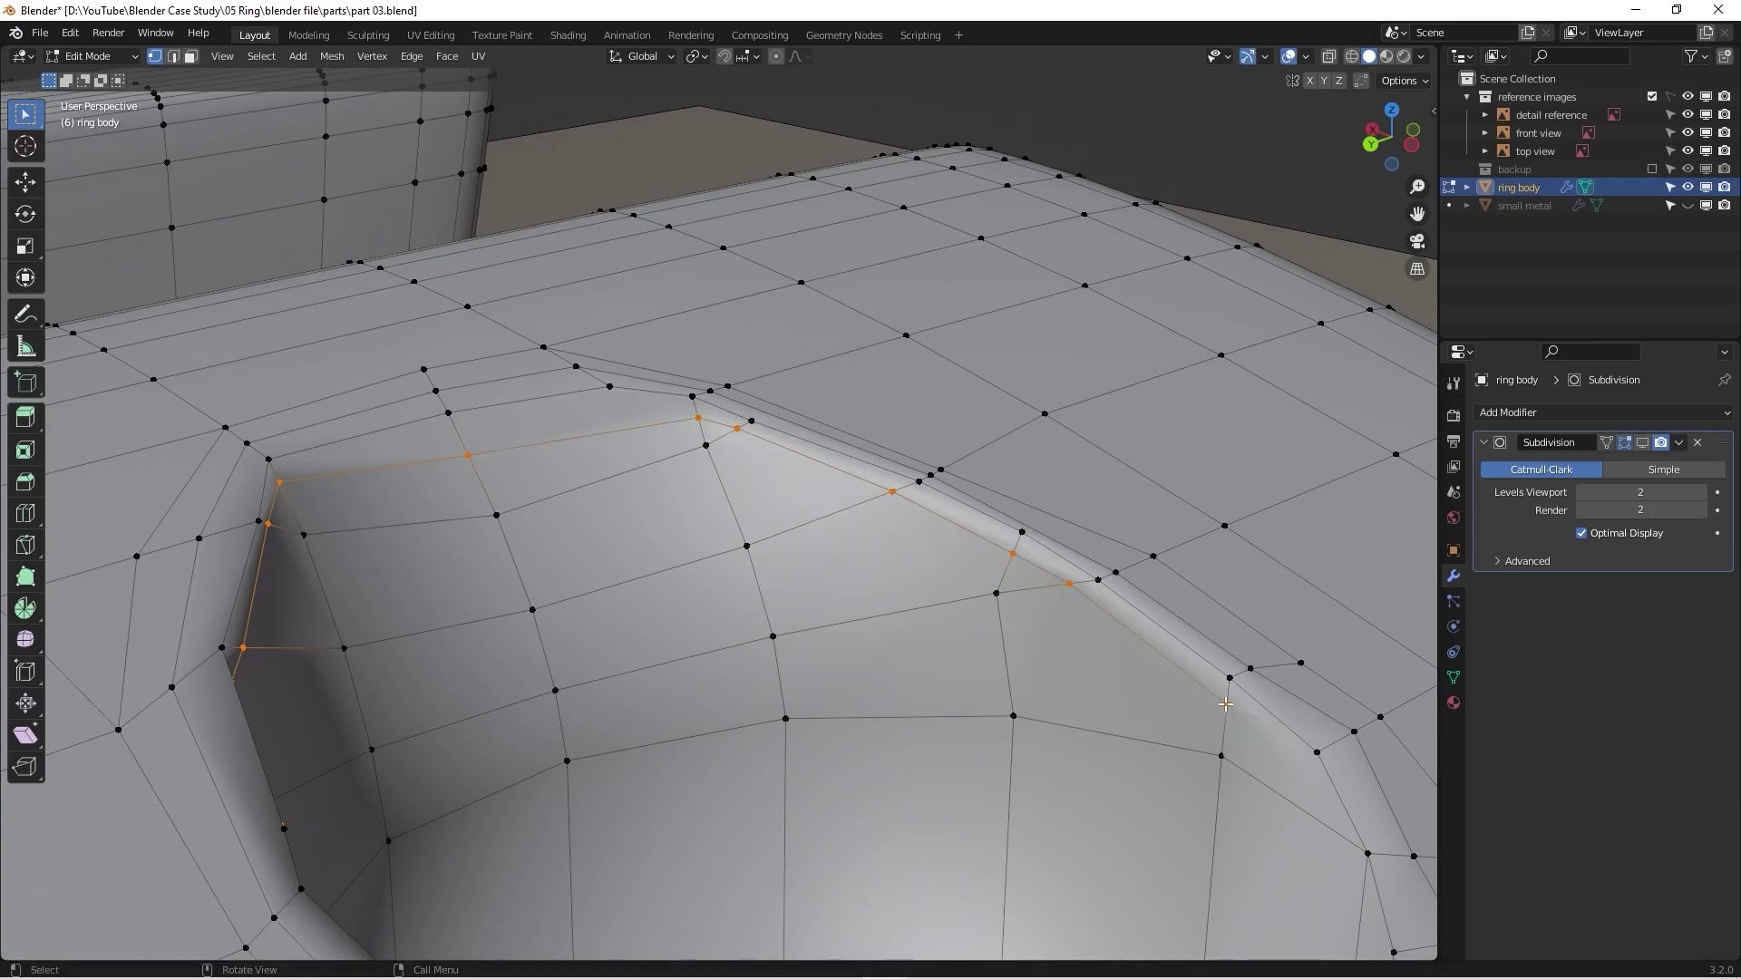
Step: Knife-cut the support edge from its open end around the opposite side of the recess wall, following just inside the rim
middle_click_drag(907, 562, 469, 494)
scroll(408, 510, "up", 5)
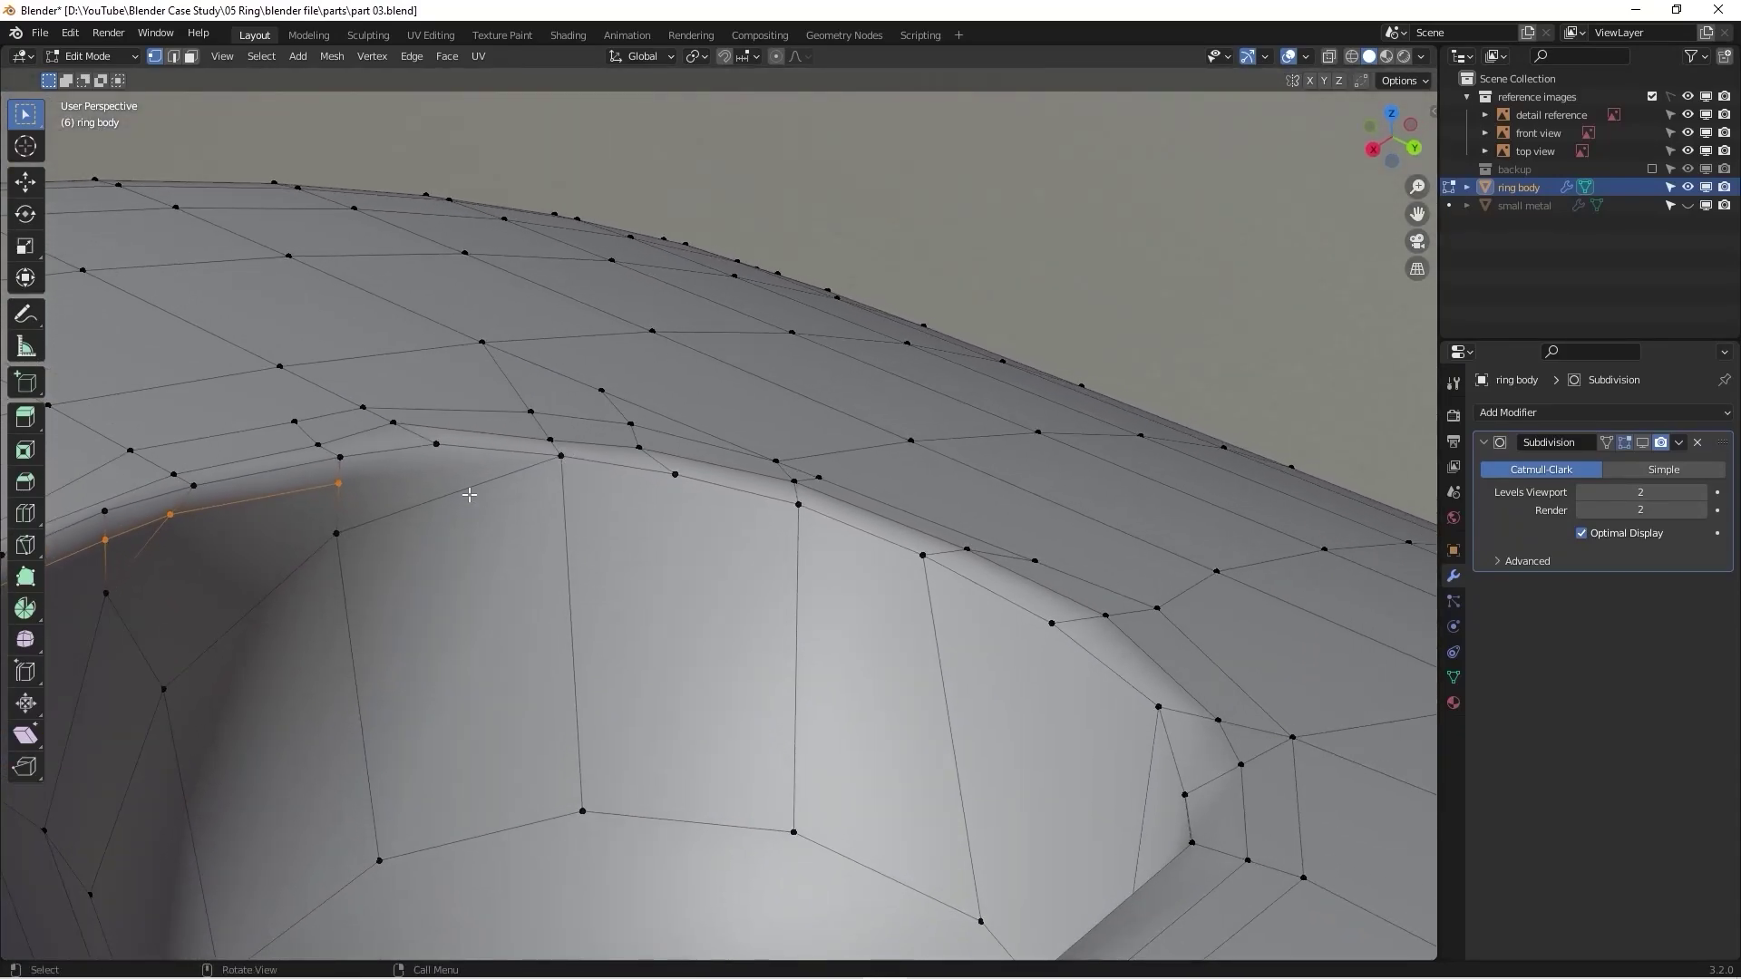
key("k")
left_click(346, 483)
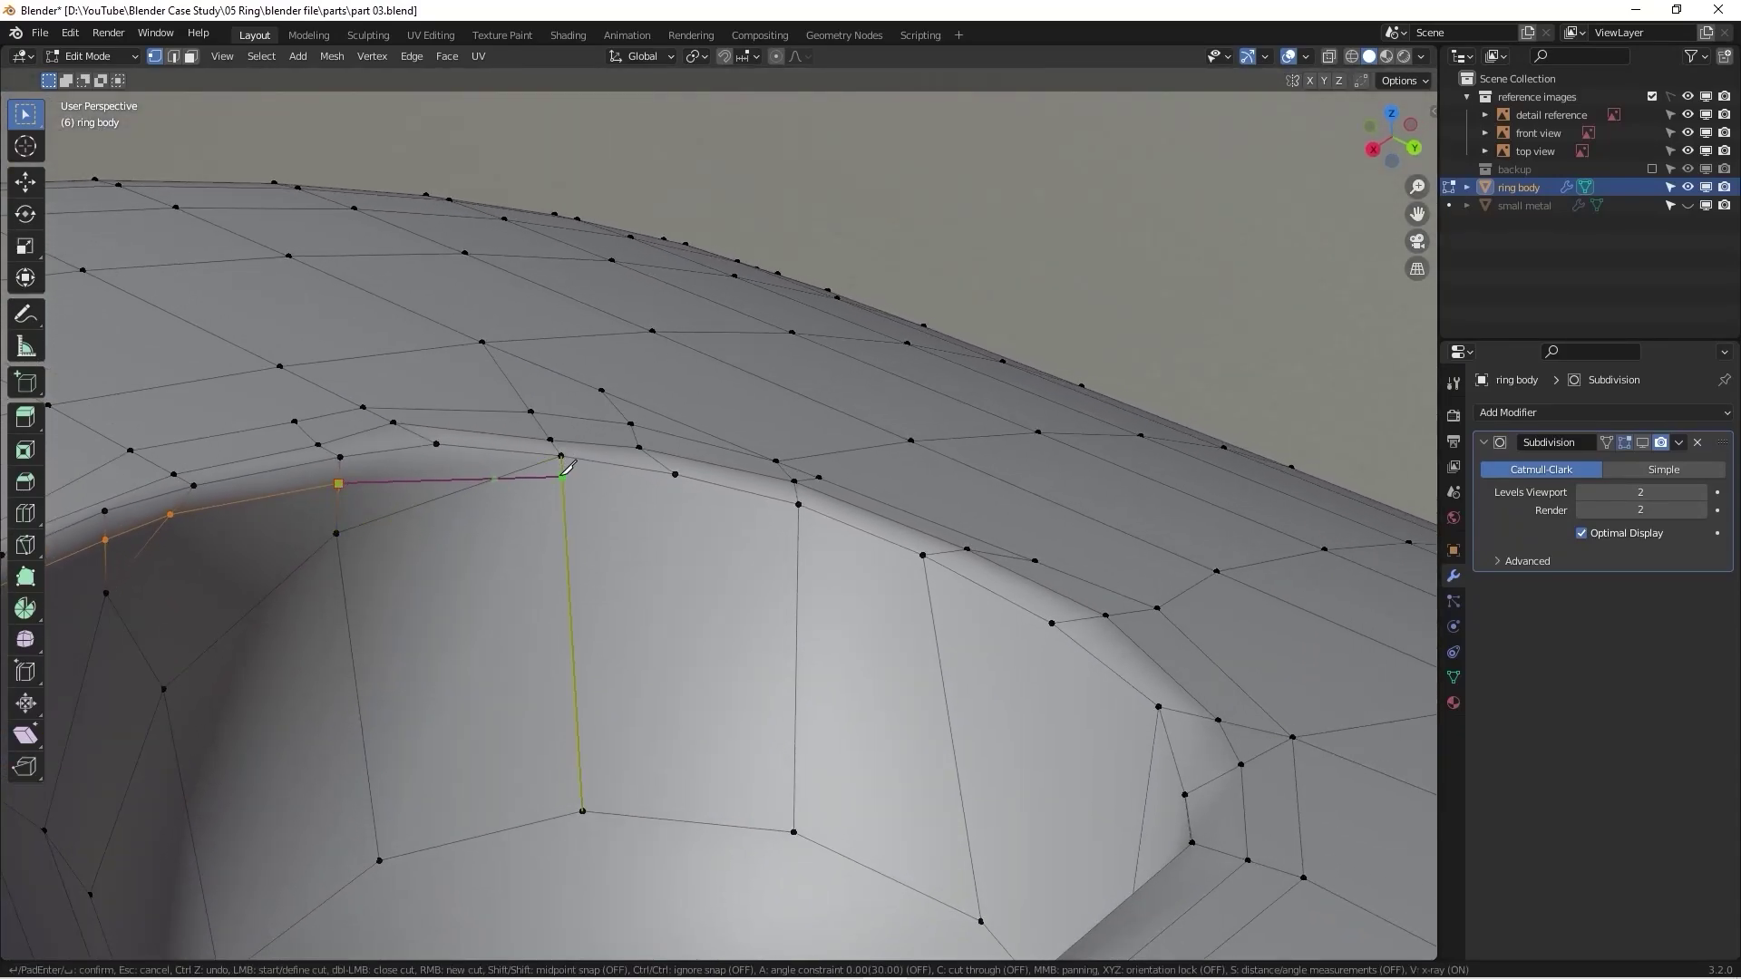
left_click(563, 469)
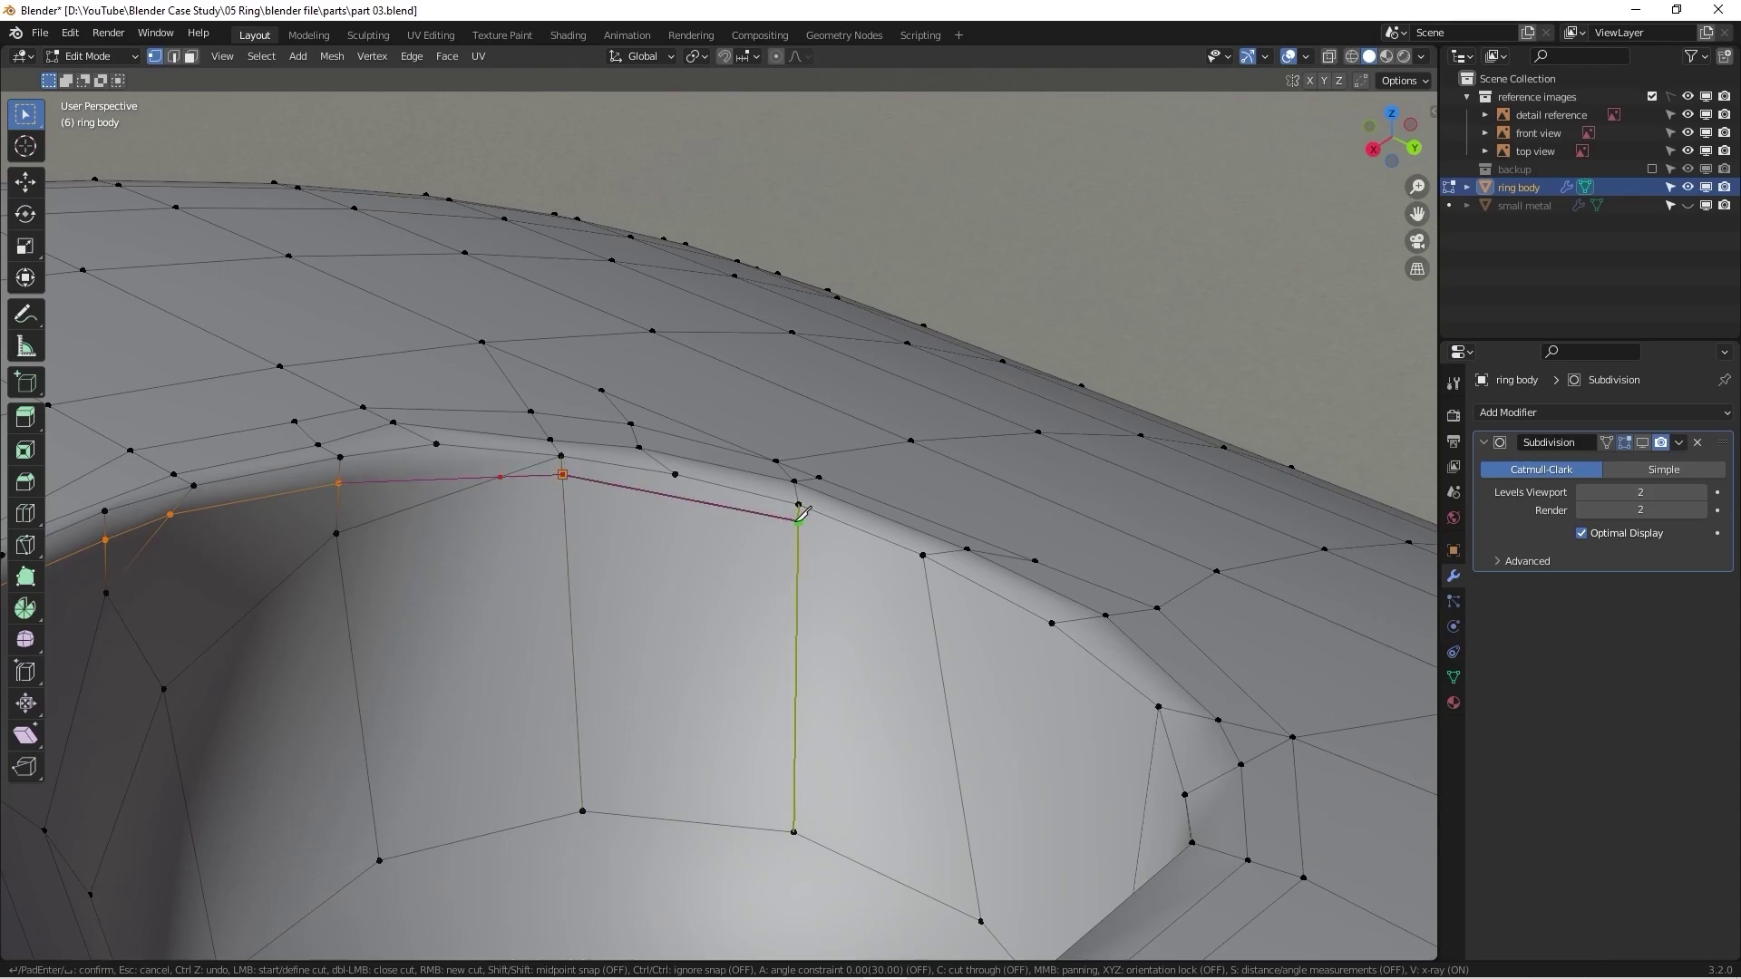
left_click(799, 519)
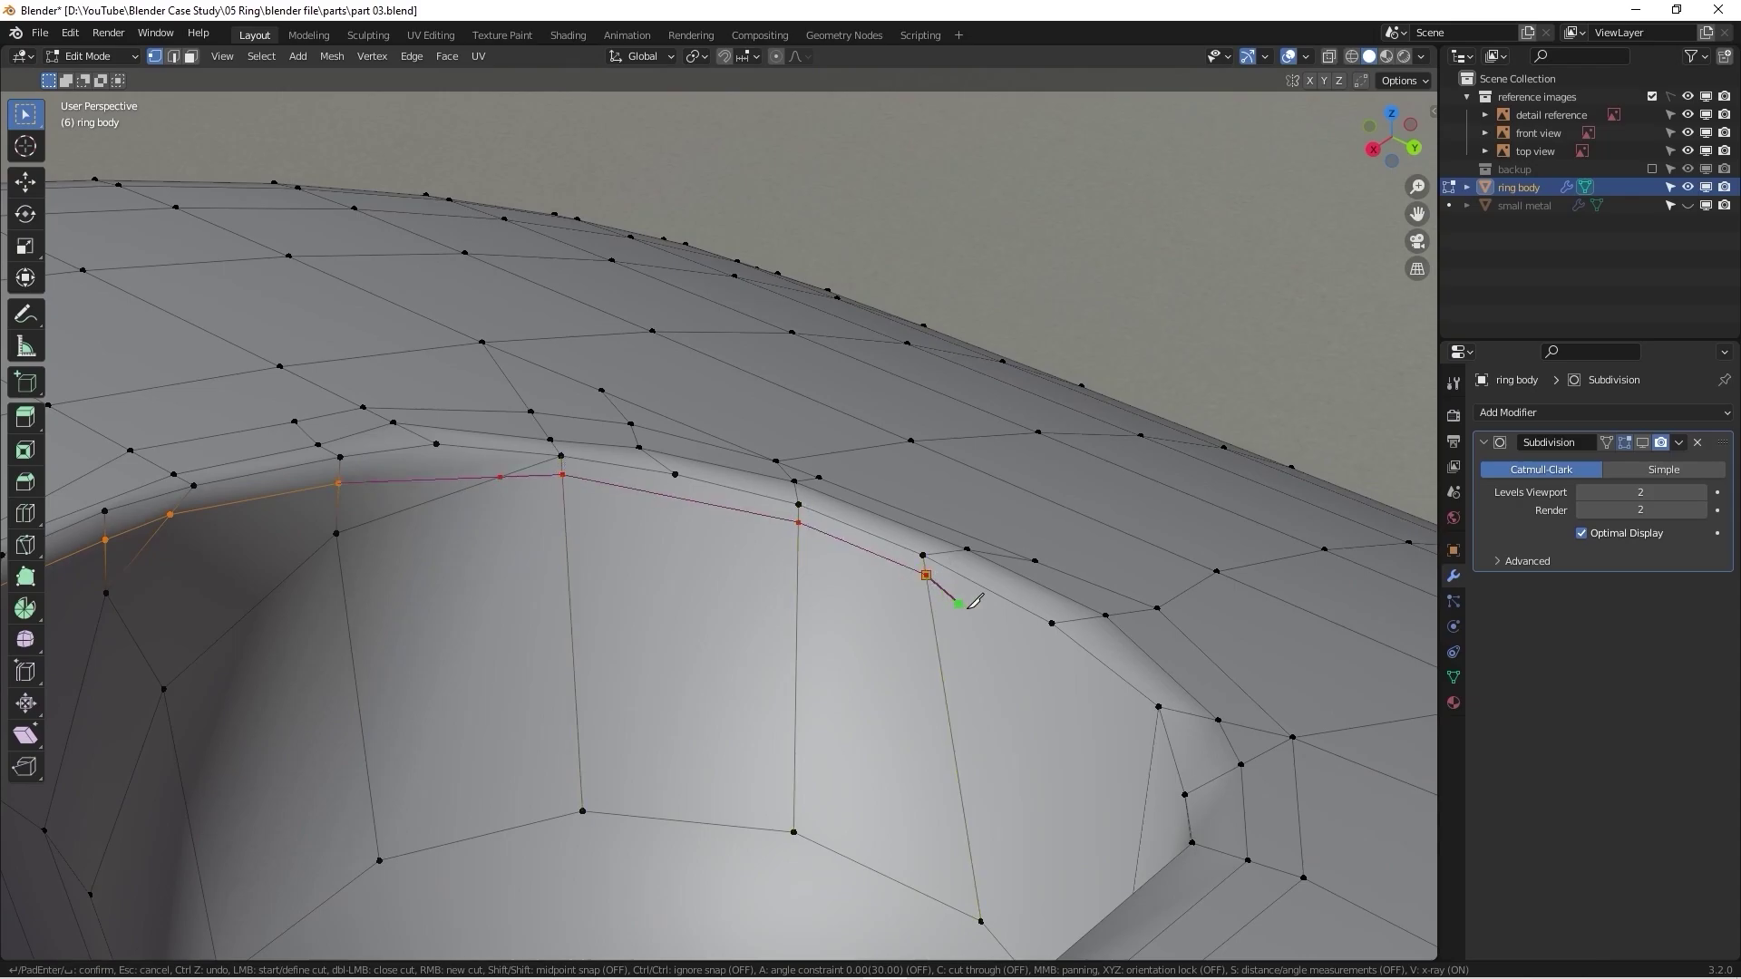
left_click(1156, 737)
middle_click_drag(1163, 731, 1026, 550)
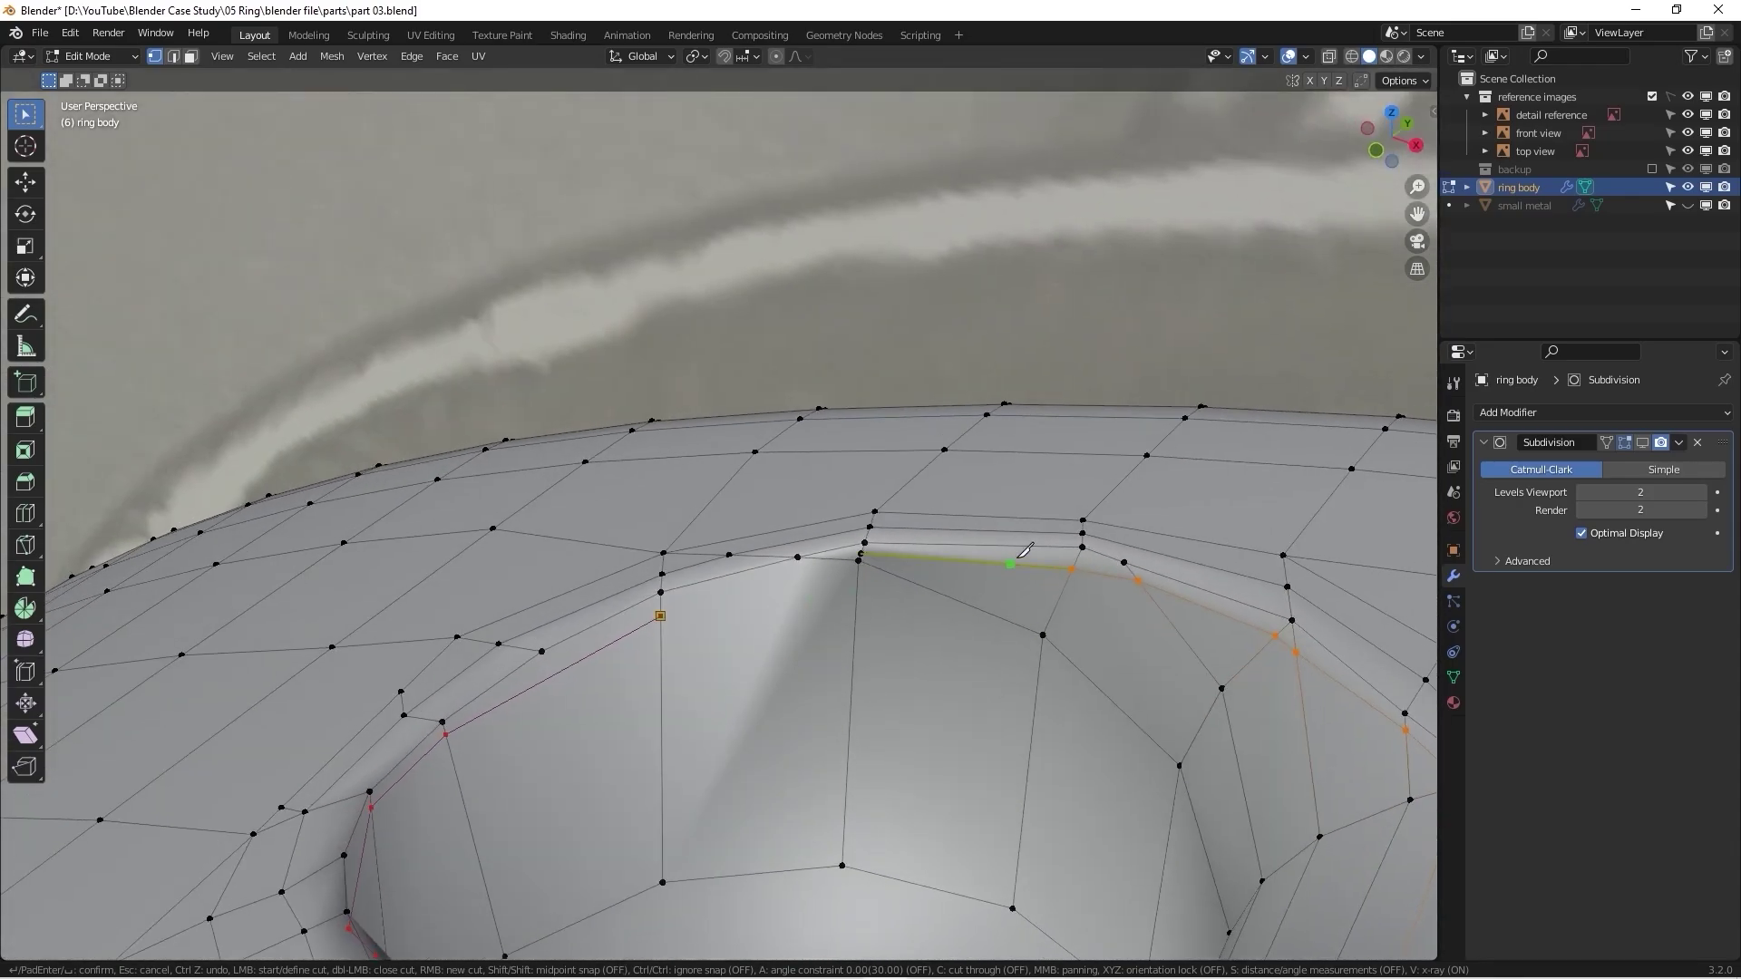
right_click(865, 577)
left_click(862, 580)
key("Return")
Step: Close the remaining gap in the inner support loop with a knife cut joining its two open ends below the rim
key("k")
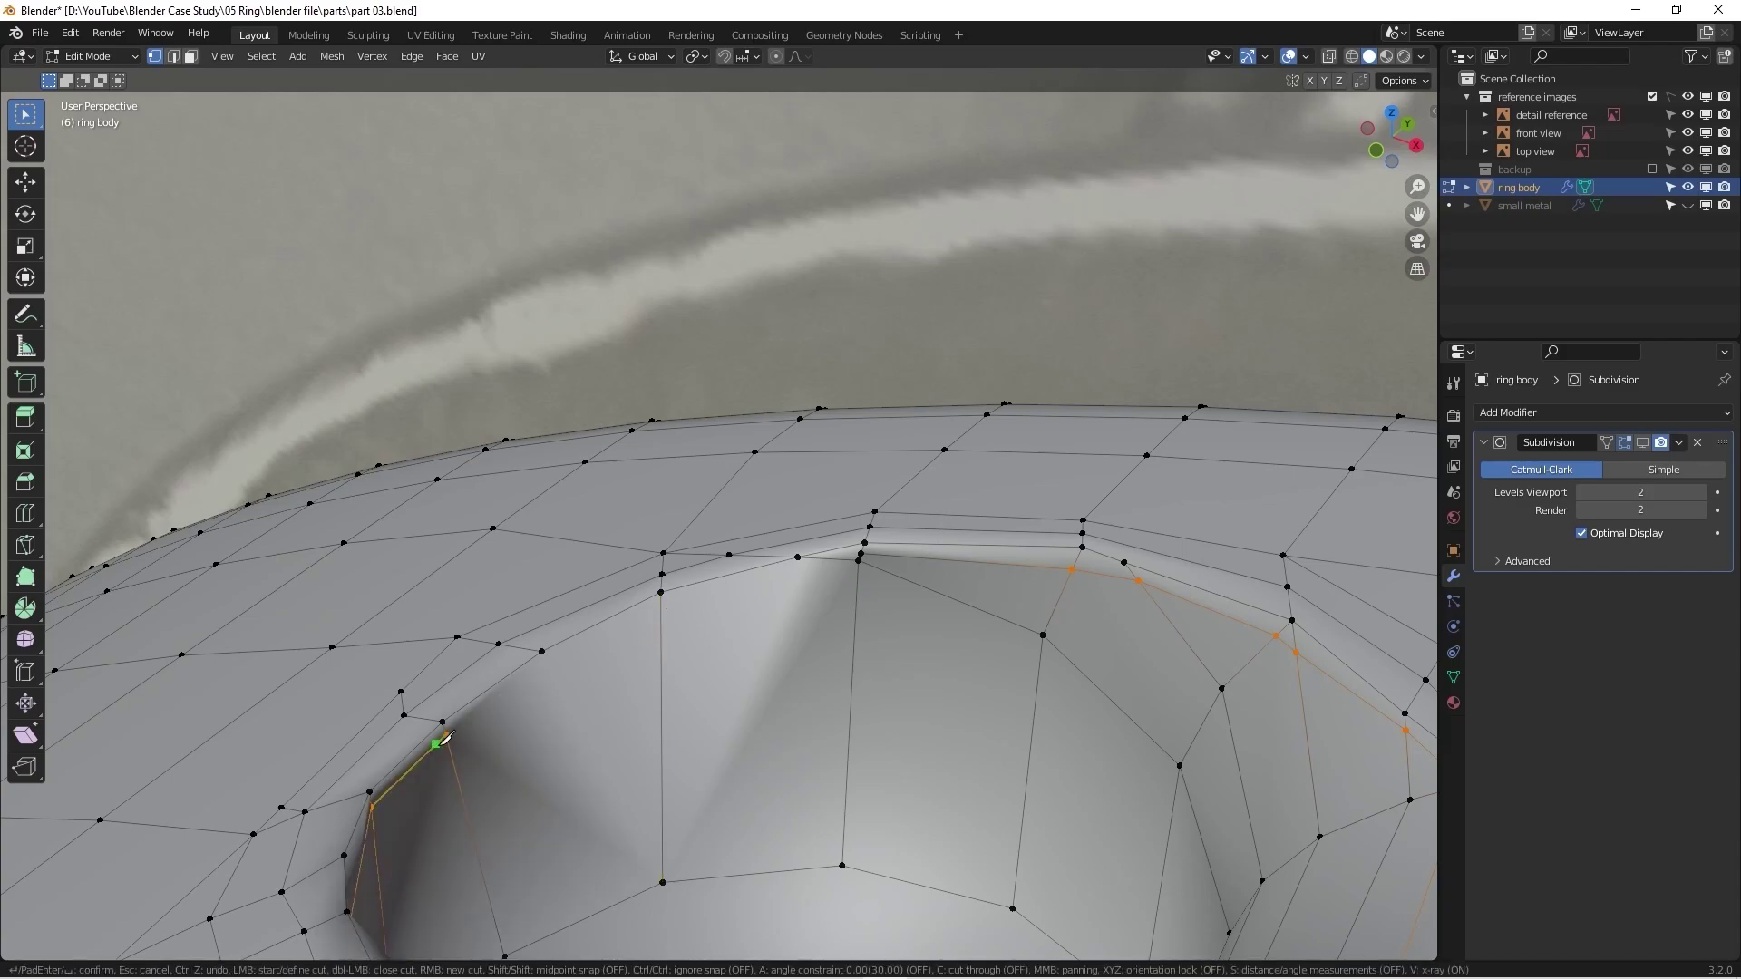
left_click(446, 734)
left_click(660, 607)
left_click(857, 574)
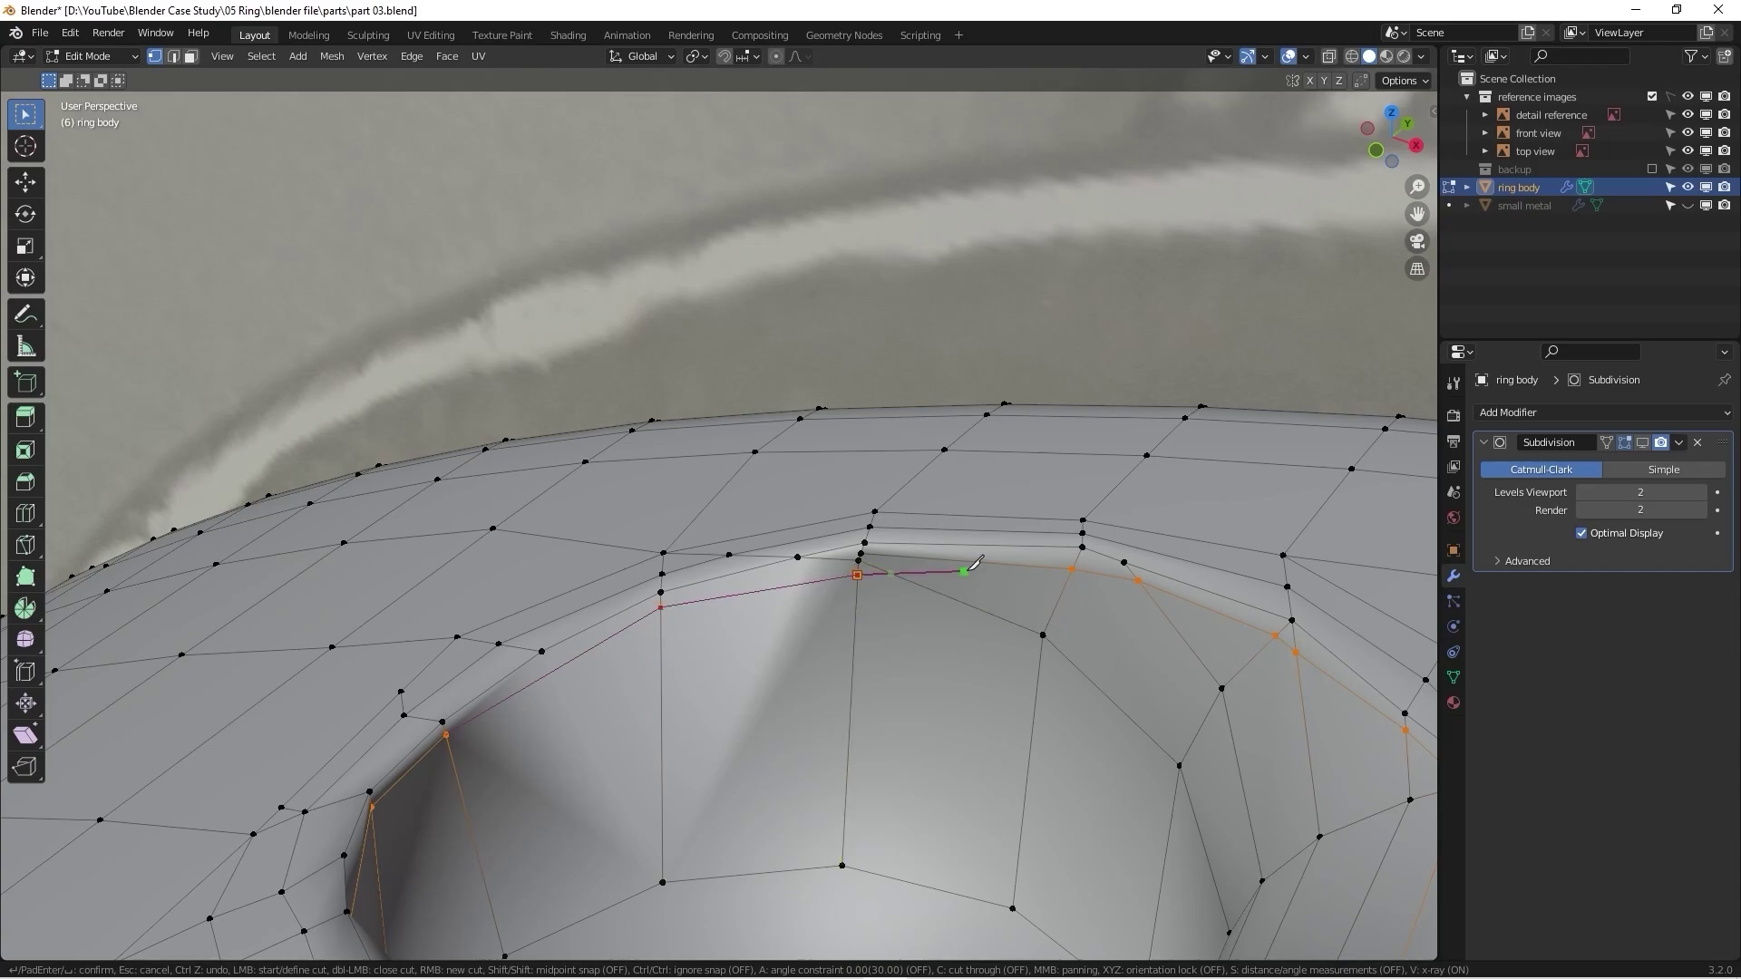
left_click(1070, 570)
key("Return")
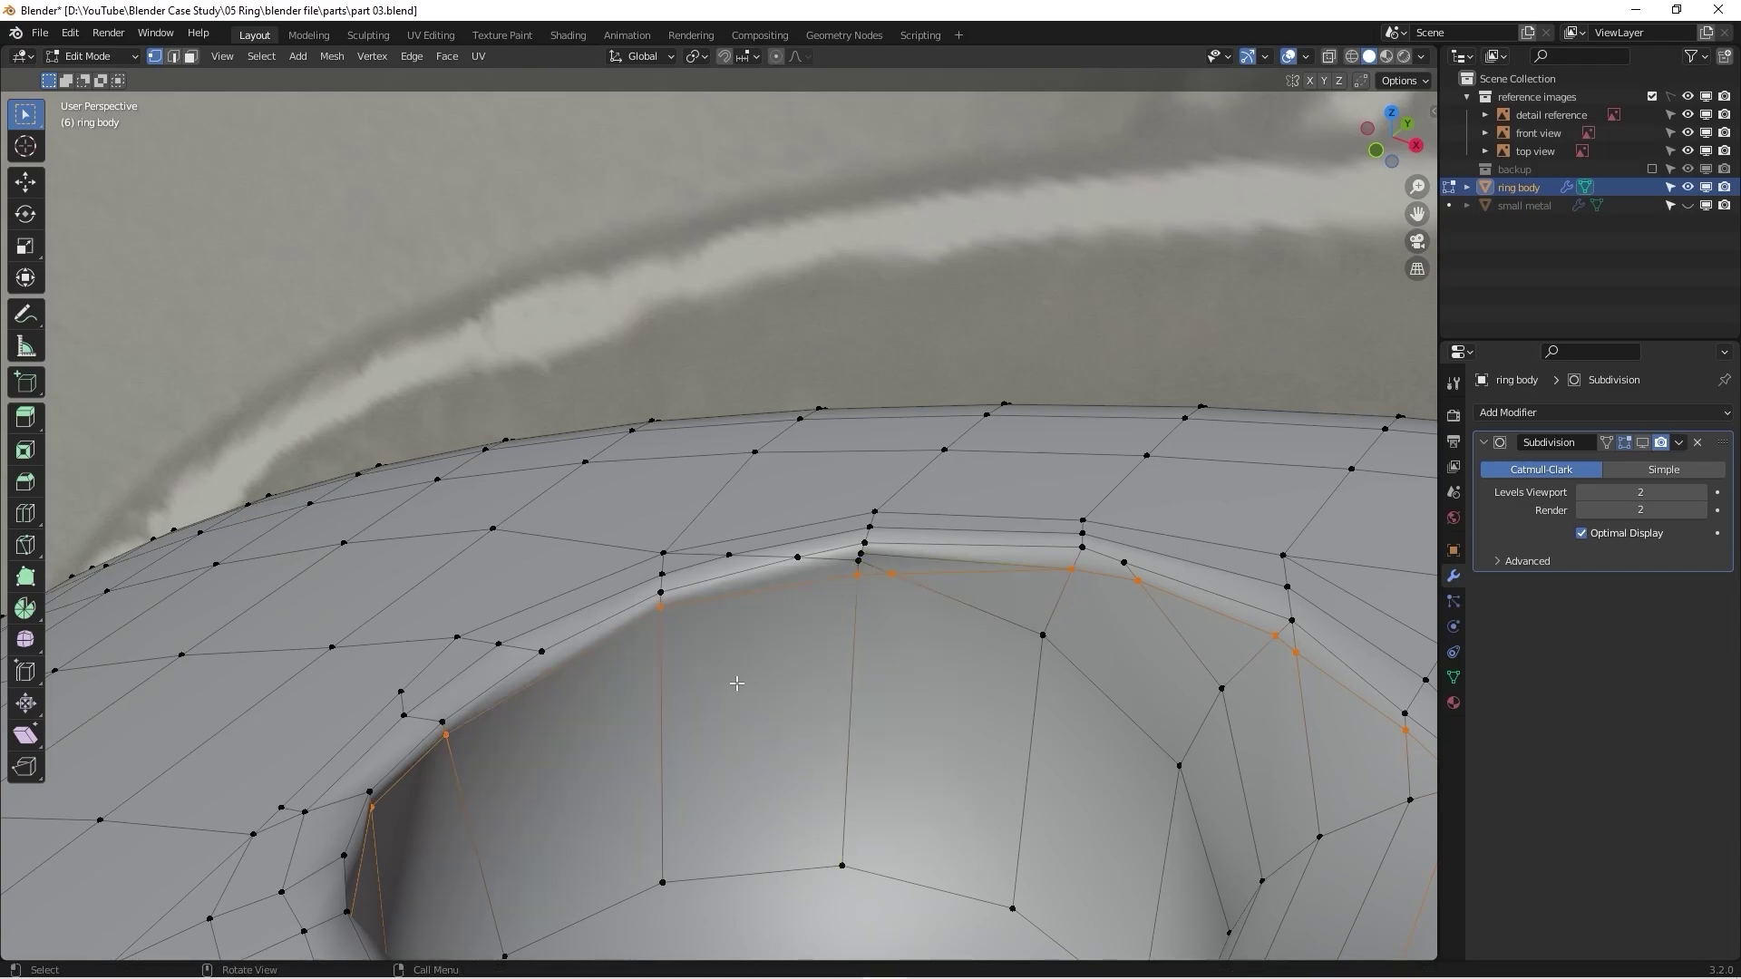
Step: Preview the recess with the ring body's Subdivision display on, and turn the display off again for editing
middle_click_drag(722, 684, 589, 562)
key("Tab")
left_click(1642, 442)
middle_click_drag(773, 586, 471, 673)
key("Tab")
scroll(624, 683, "down", 4)
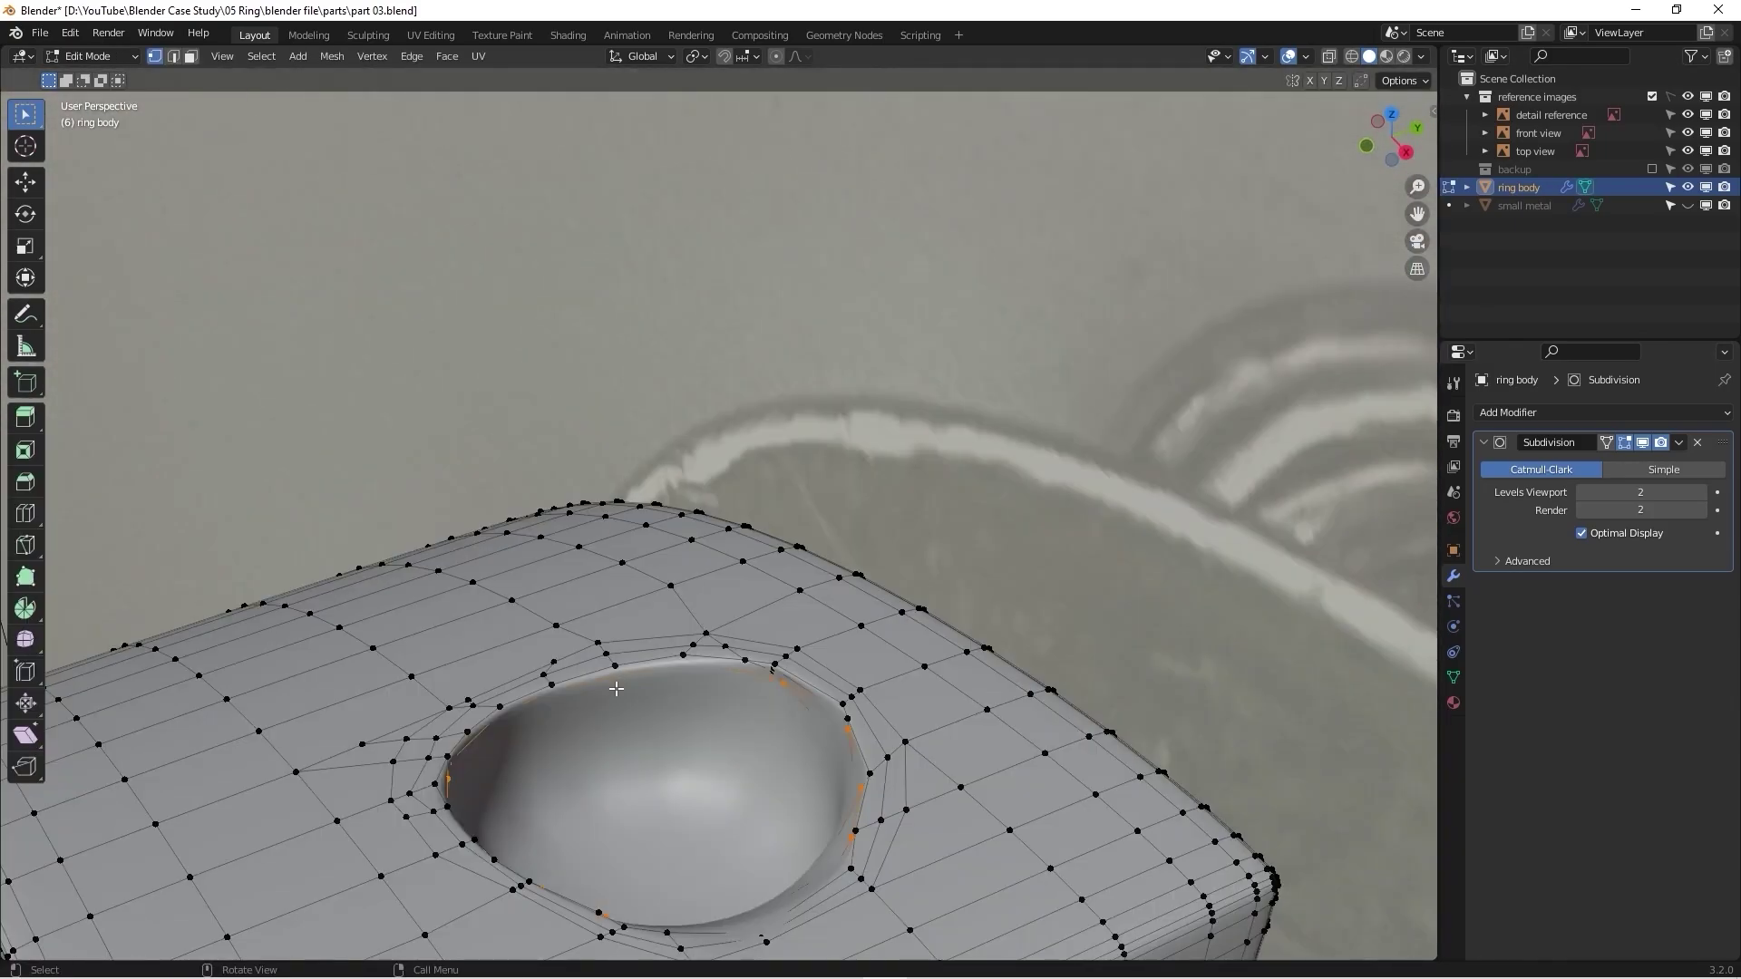
scroll(616, 690, "up", 2)
left_click(1643, 444)
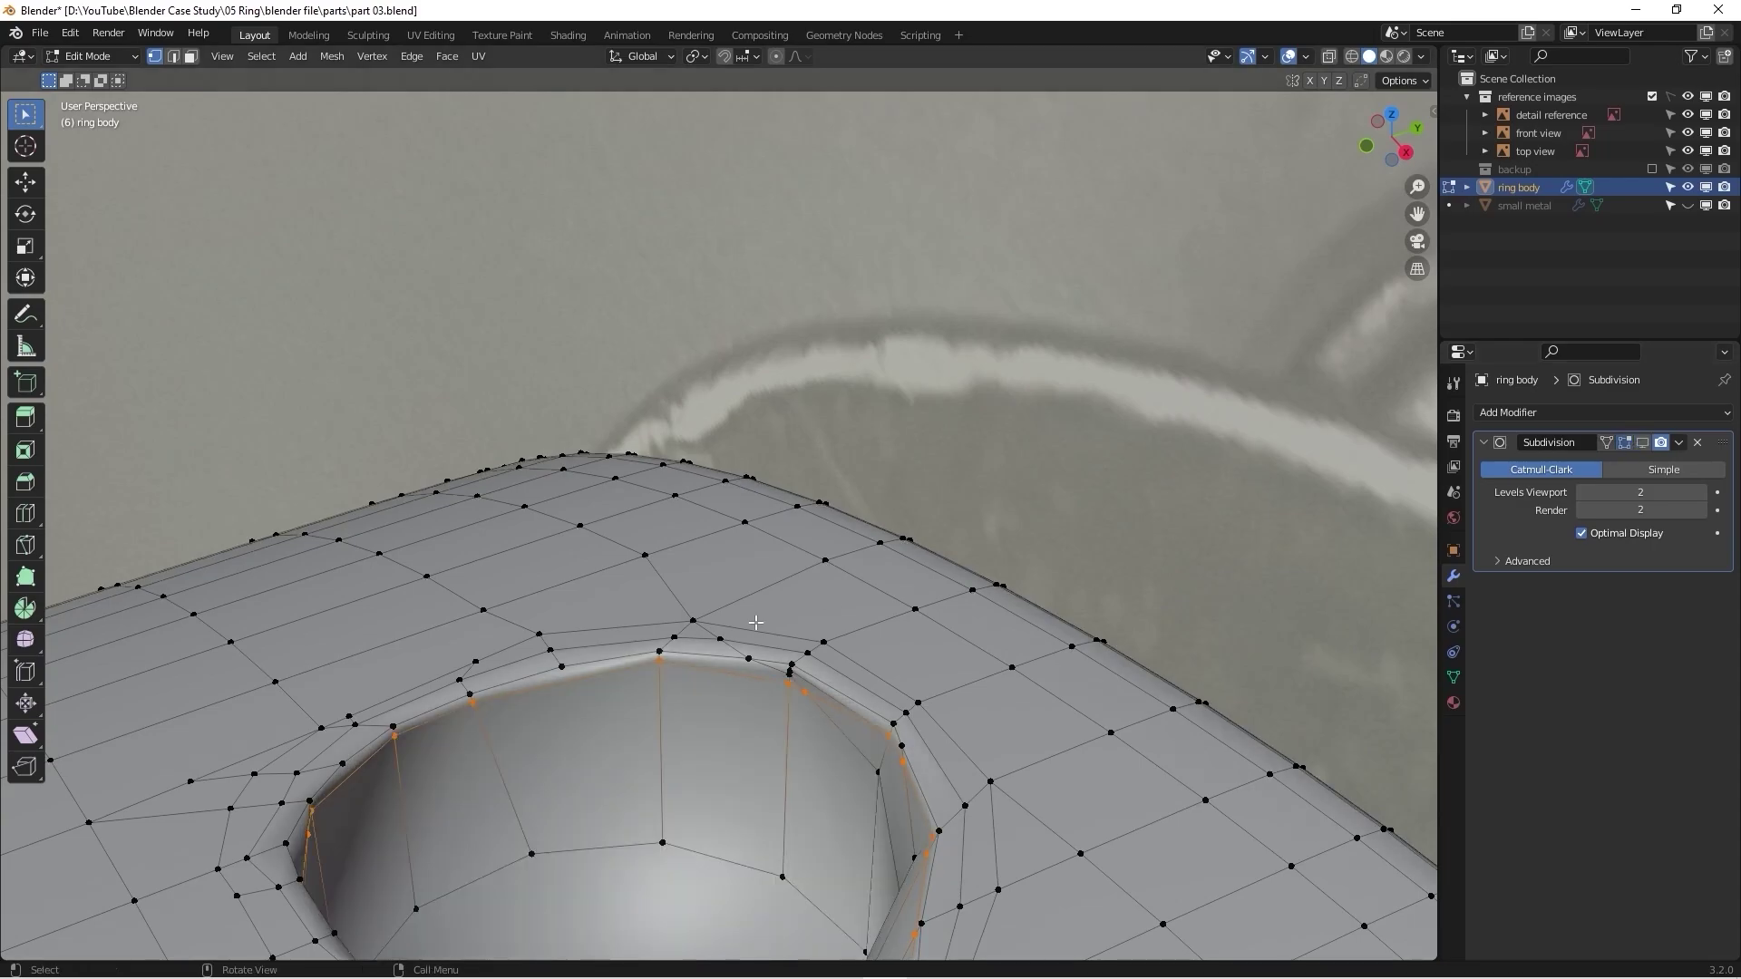
Step: Knife-cut a vertical edge down the recess wall from the rim vertex to the middle of the floor's boundary edge
middle_click_drag(472, 689, 389, 642)
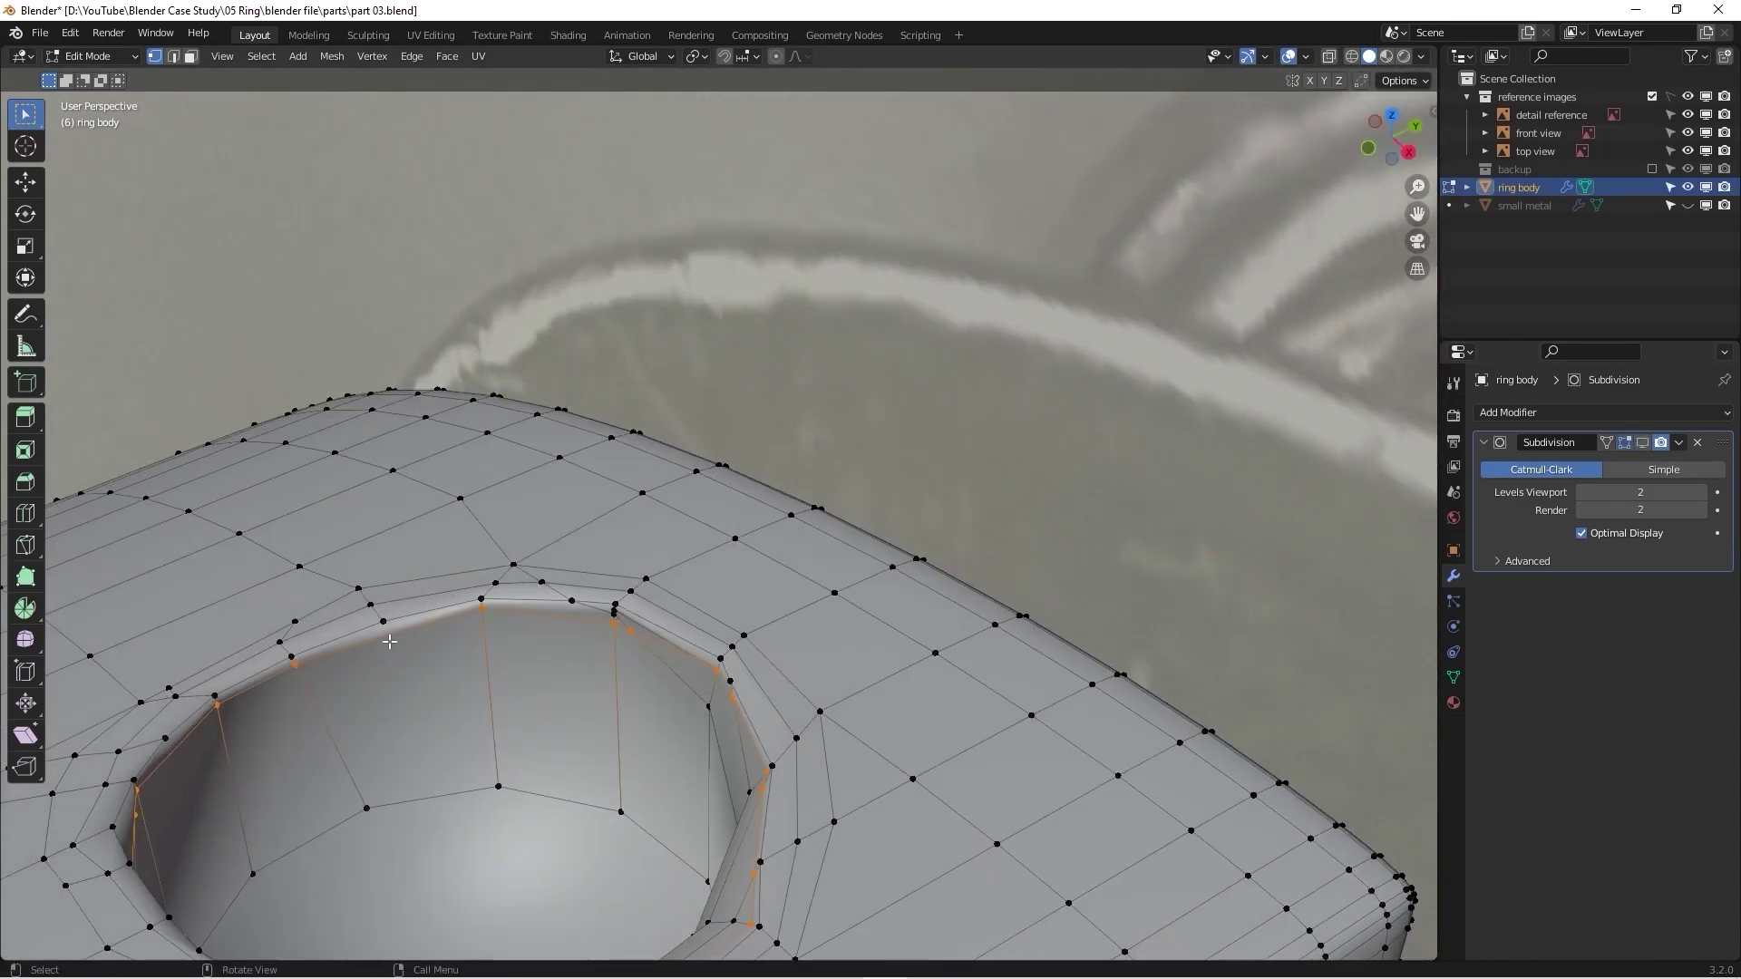
middle_click_drag(433, 702, 406, 518, "shift")
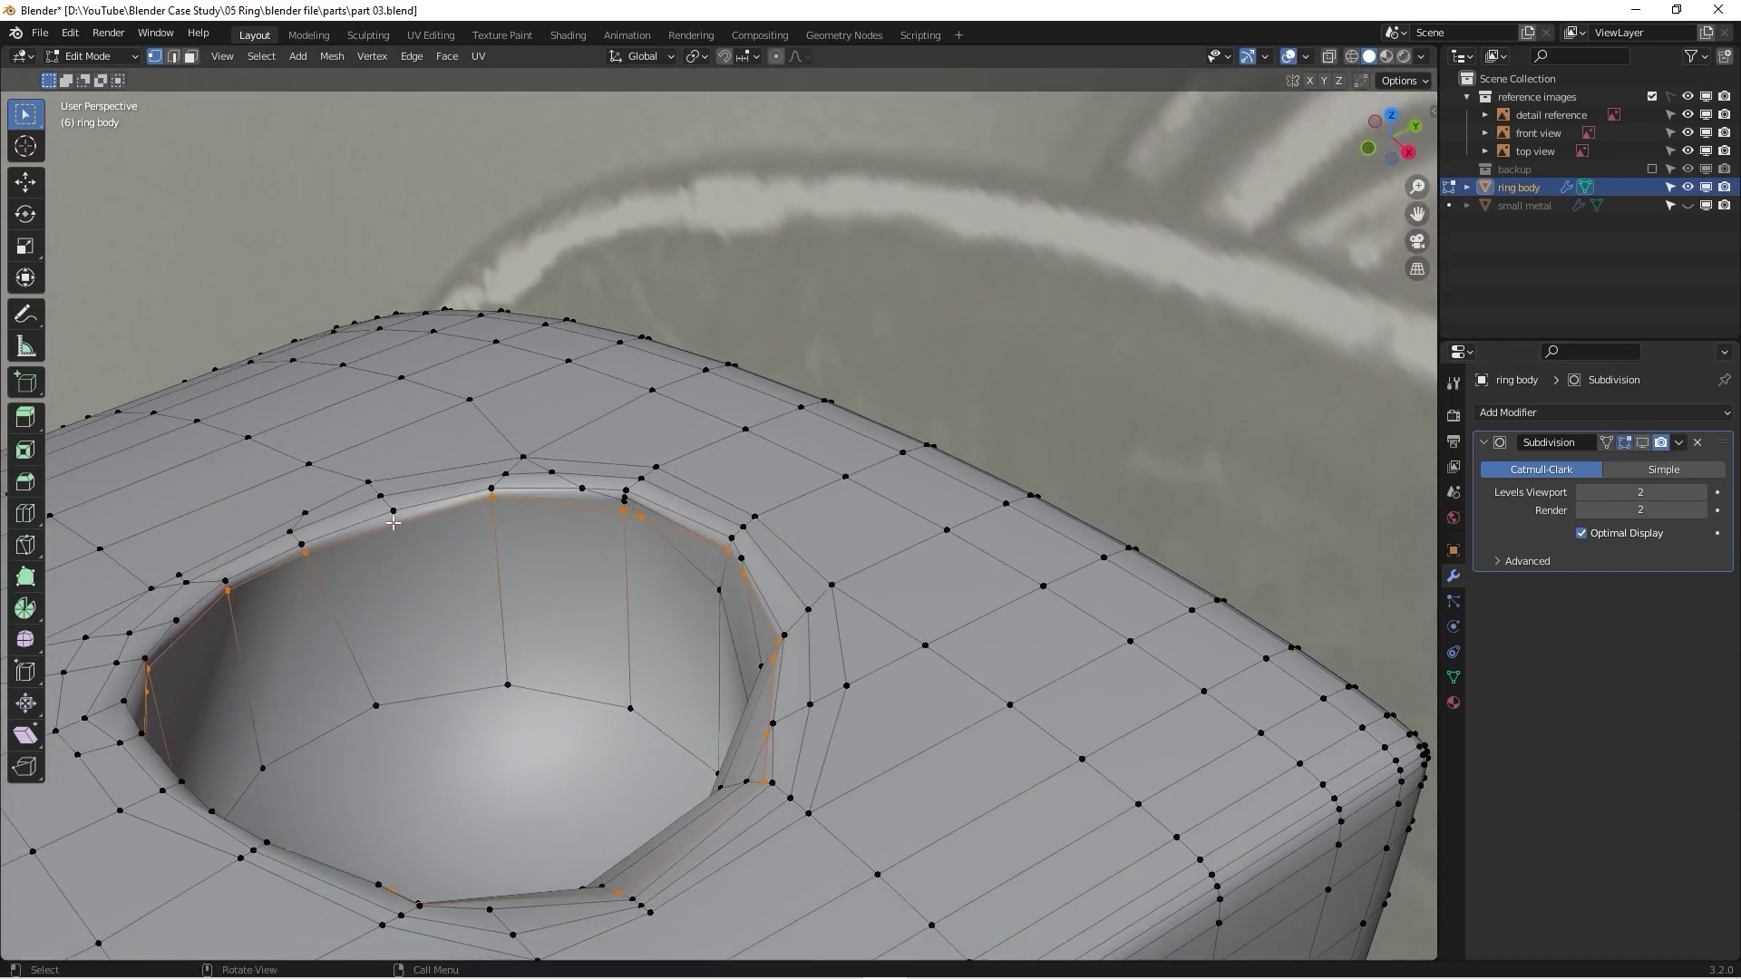
key("k")
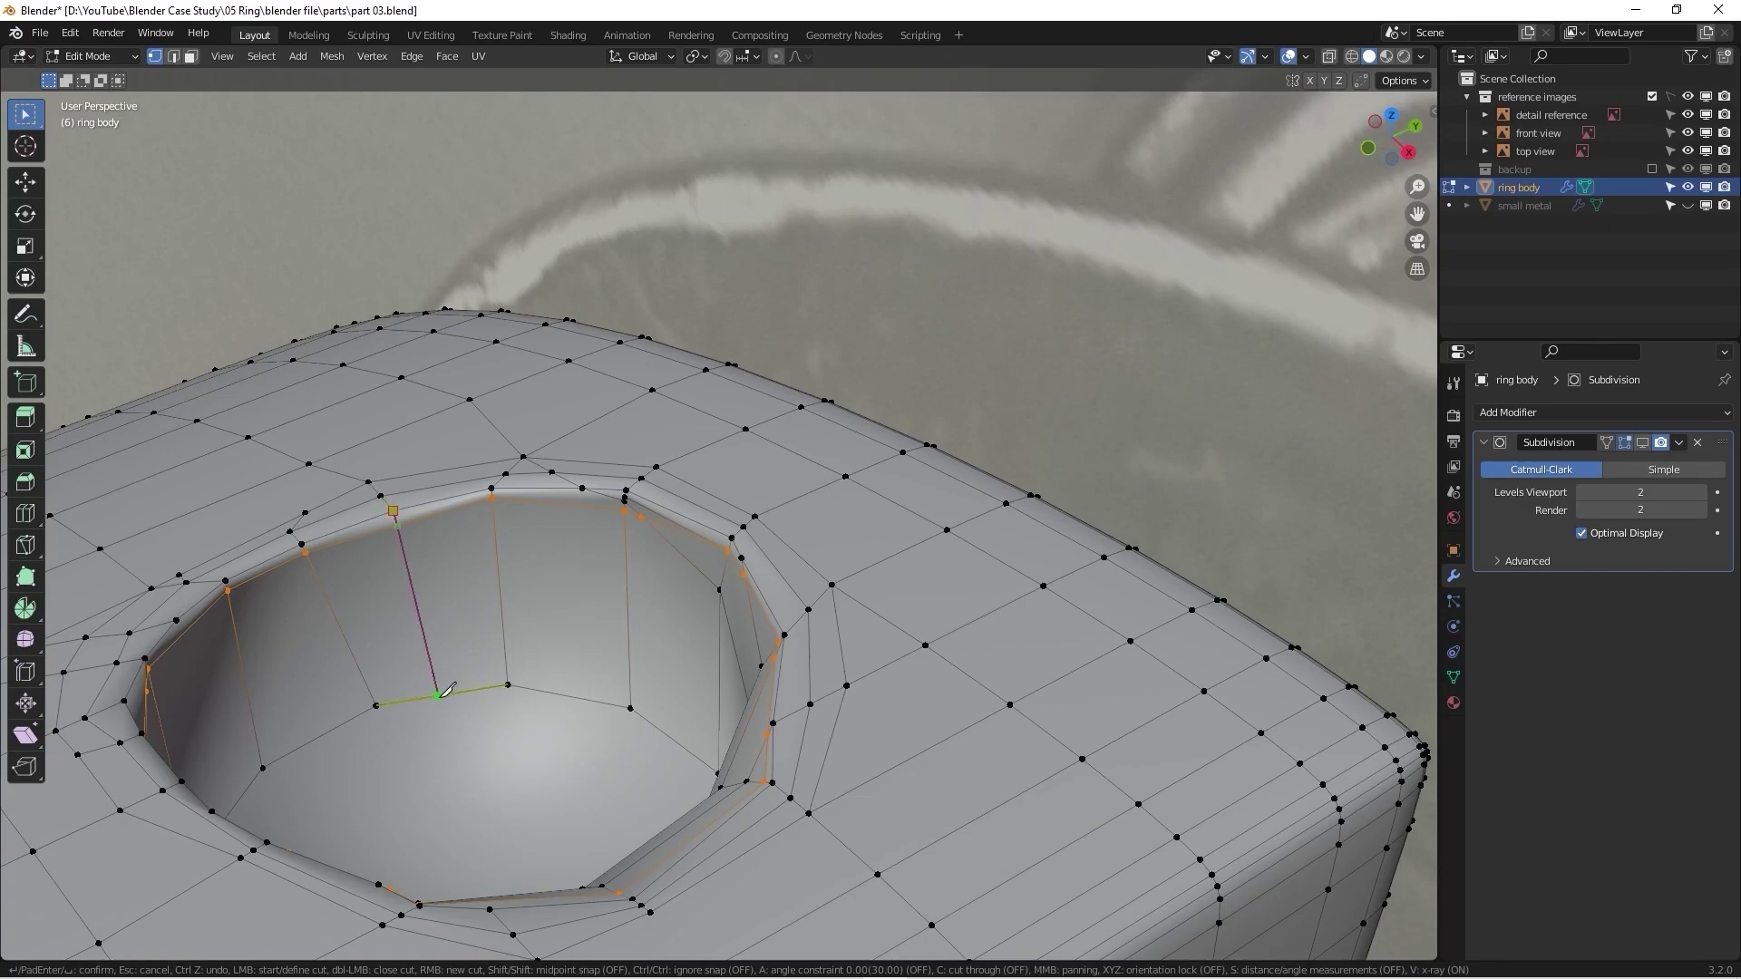
key("Return")
scroll(444, 691, "down", 5)
middle_click_drag(445, 691, 665, 651)
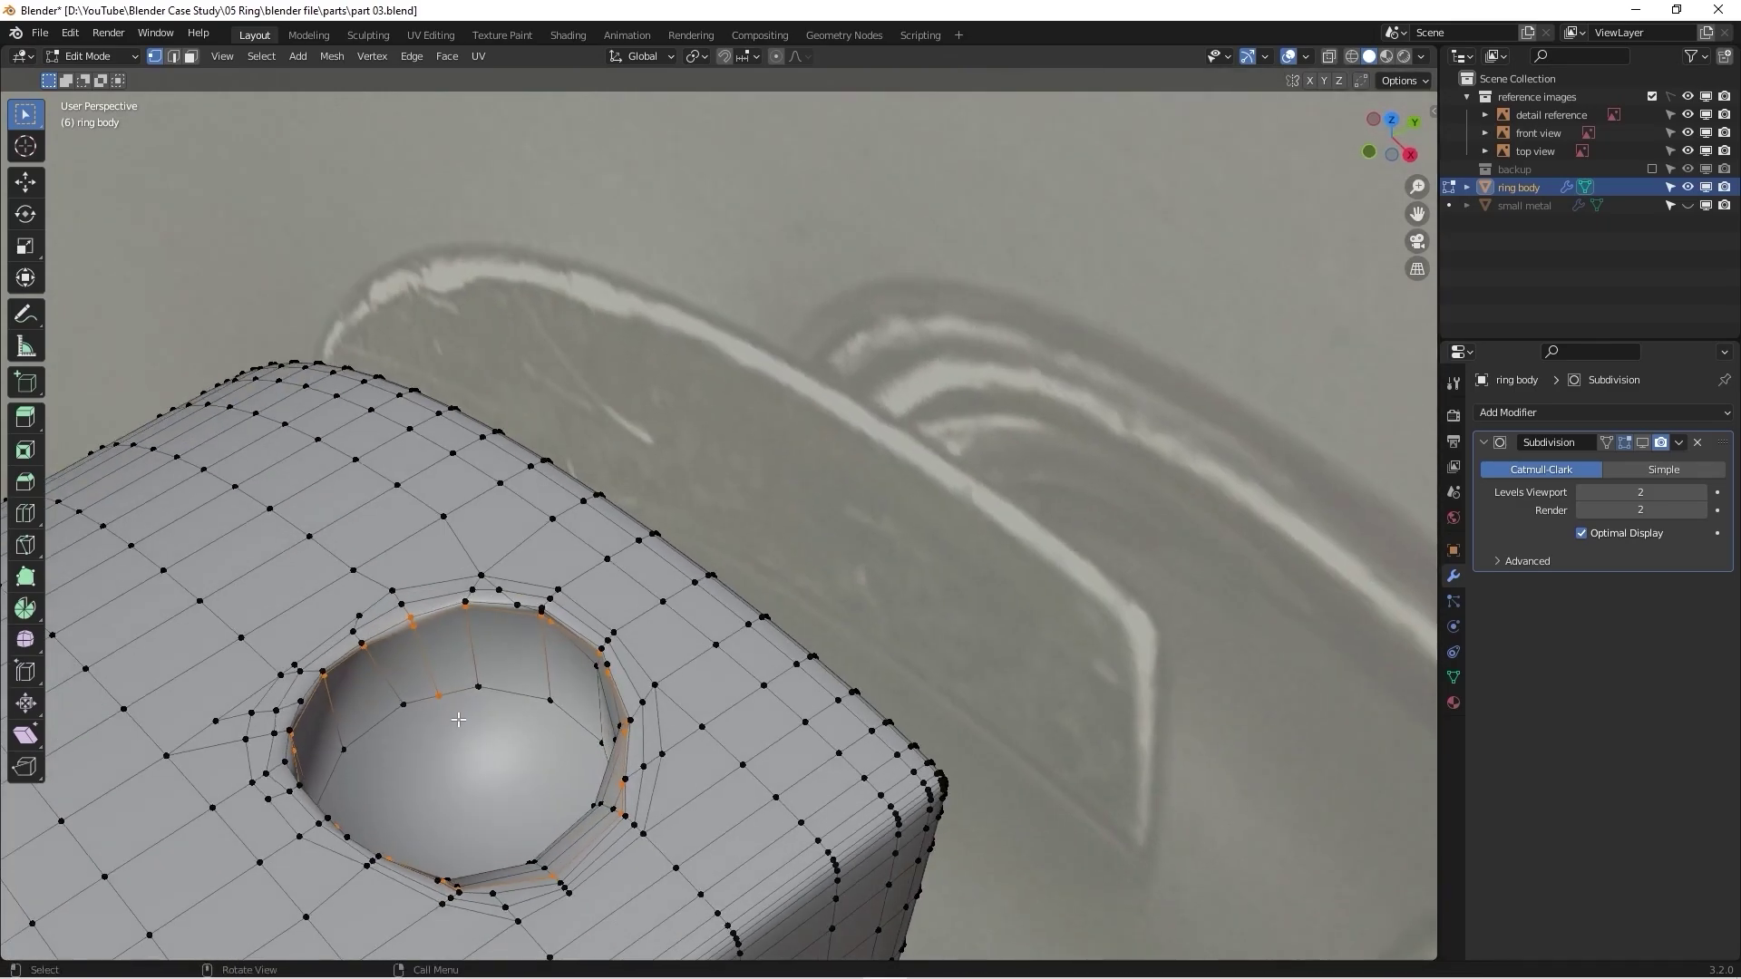
Step: Examine the recess with Subdivision displayed, compare its fit by briefly showing the small metal piece, and turn Subdivision display off
scroll(665, 651, "up", 8)
scroll(665, 651, "down", 4)
key("Tab")
scroll(761, 602, "up", 3)
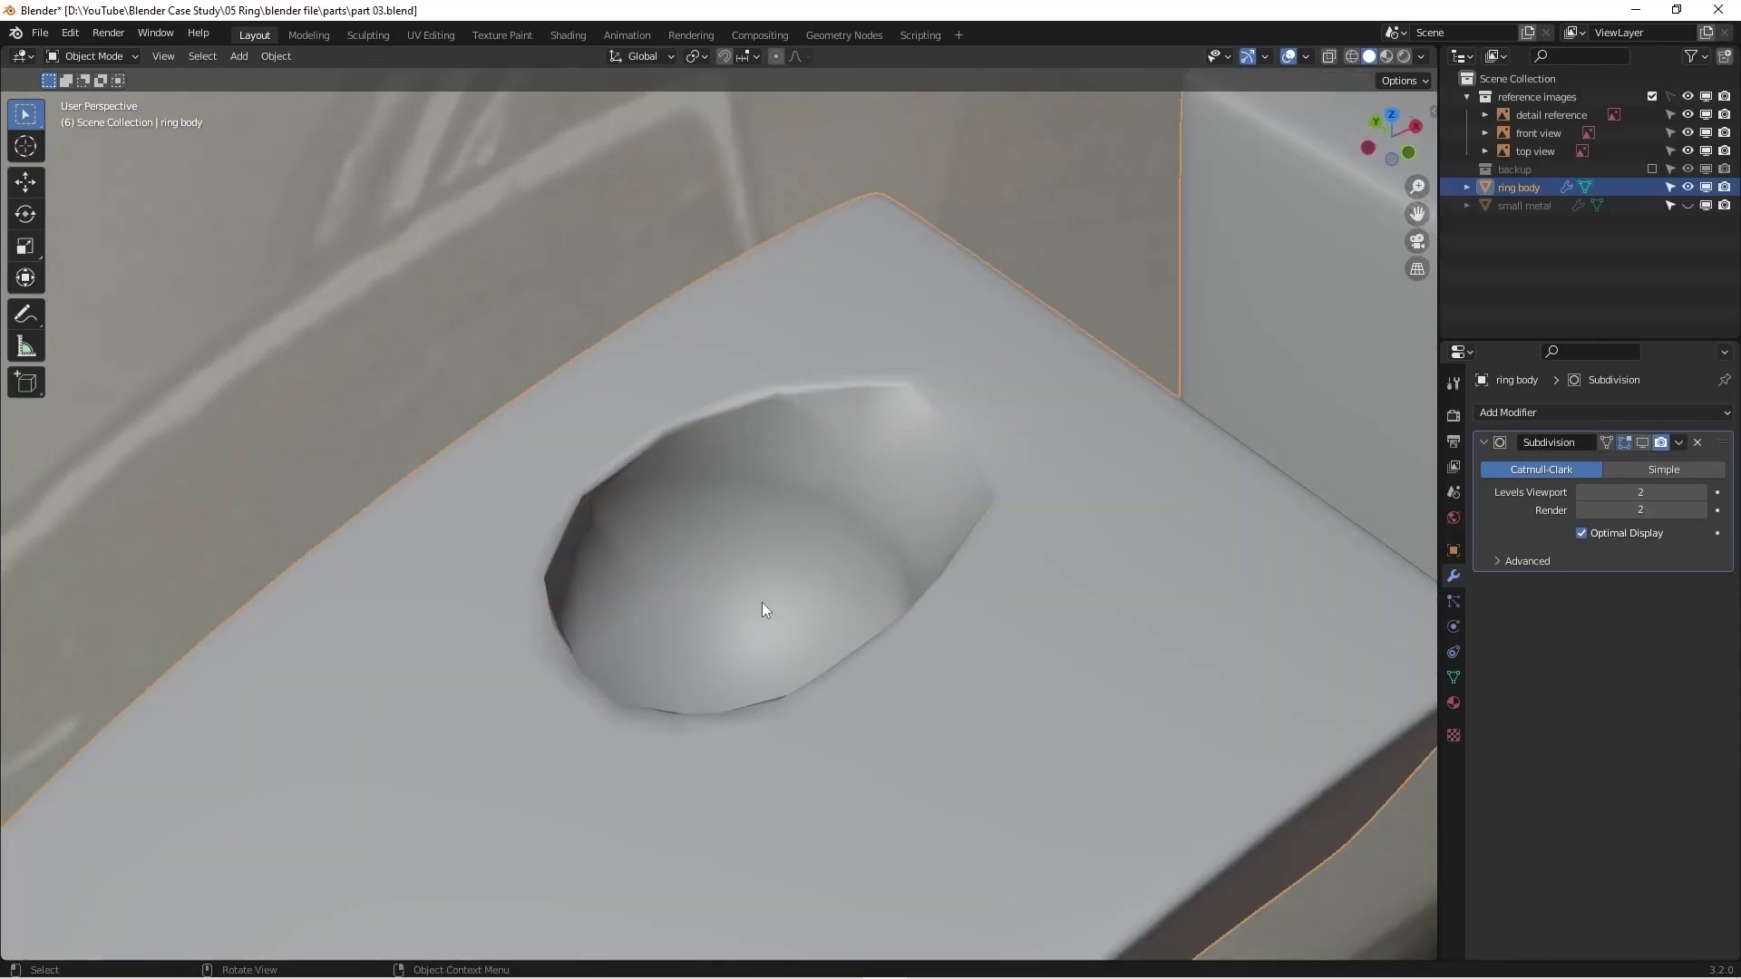
middle_click_drag(762, 602, 867, 575)
left_click(1643, 442)
key("Tab")
scroll(866, 575, "up", 2)
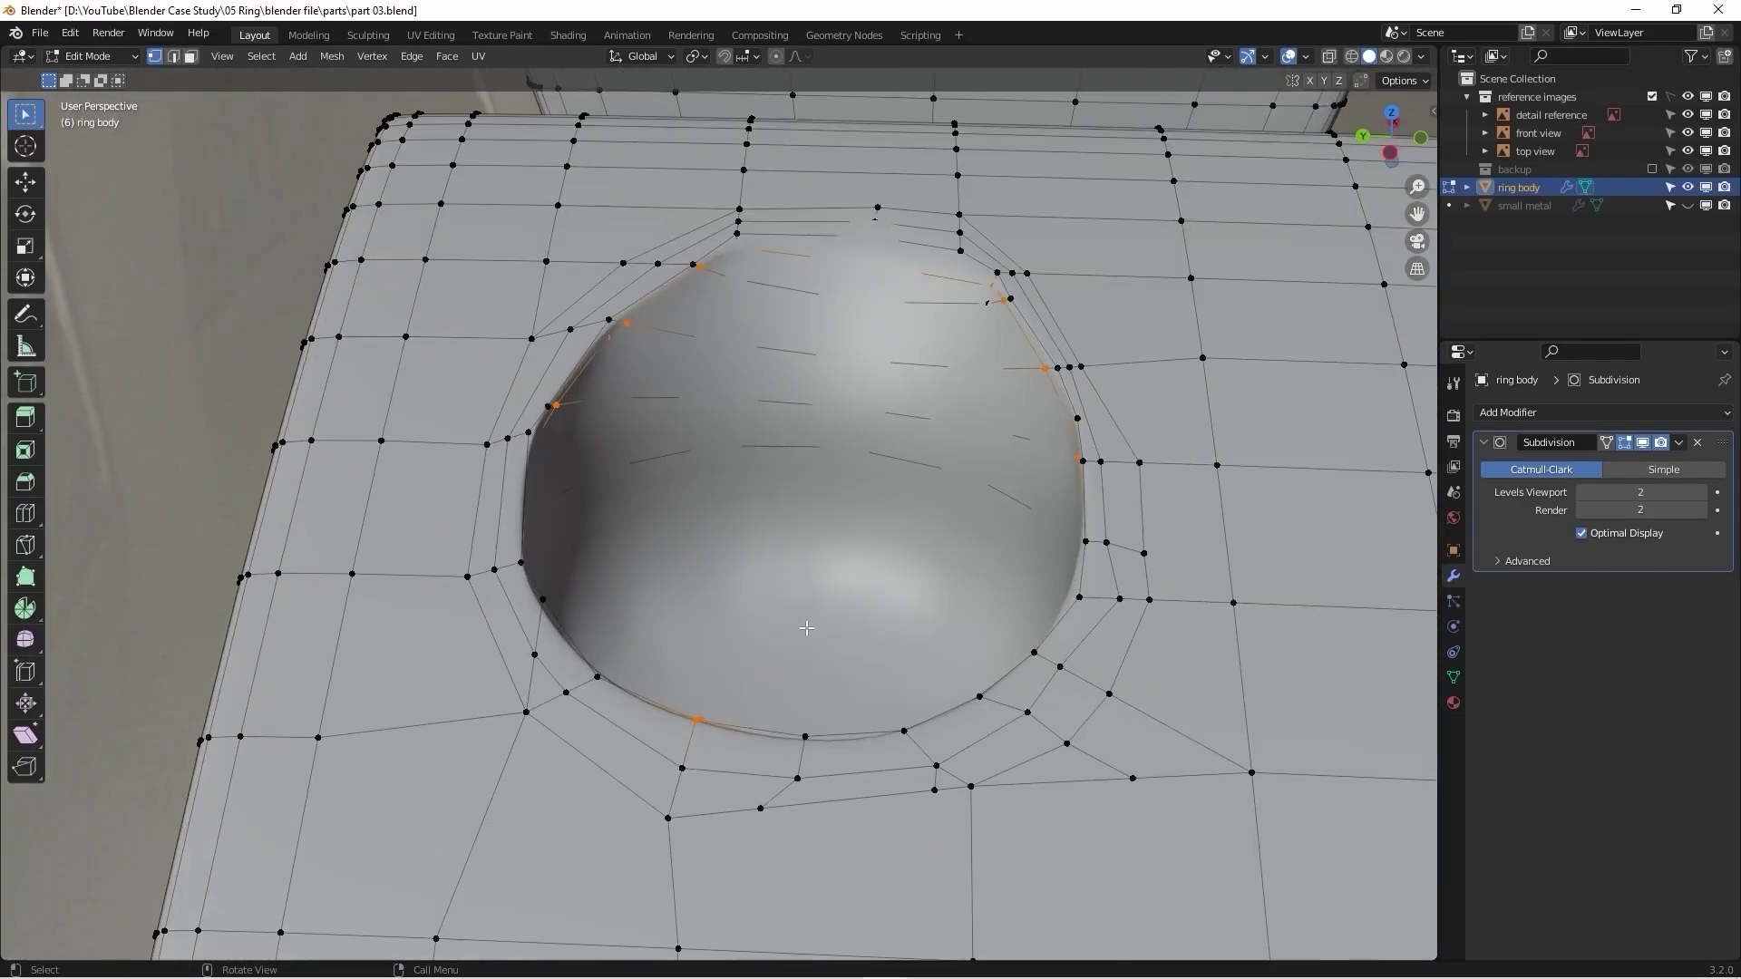
middle_click_drag(804, 629, 901, 544)
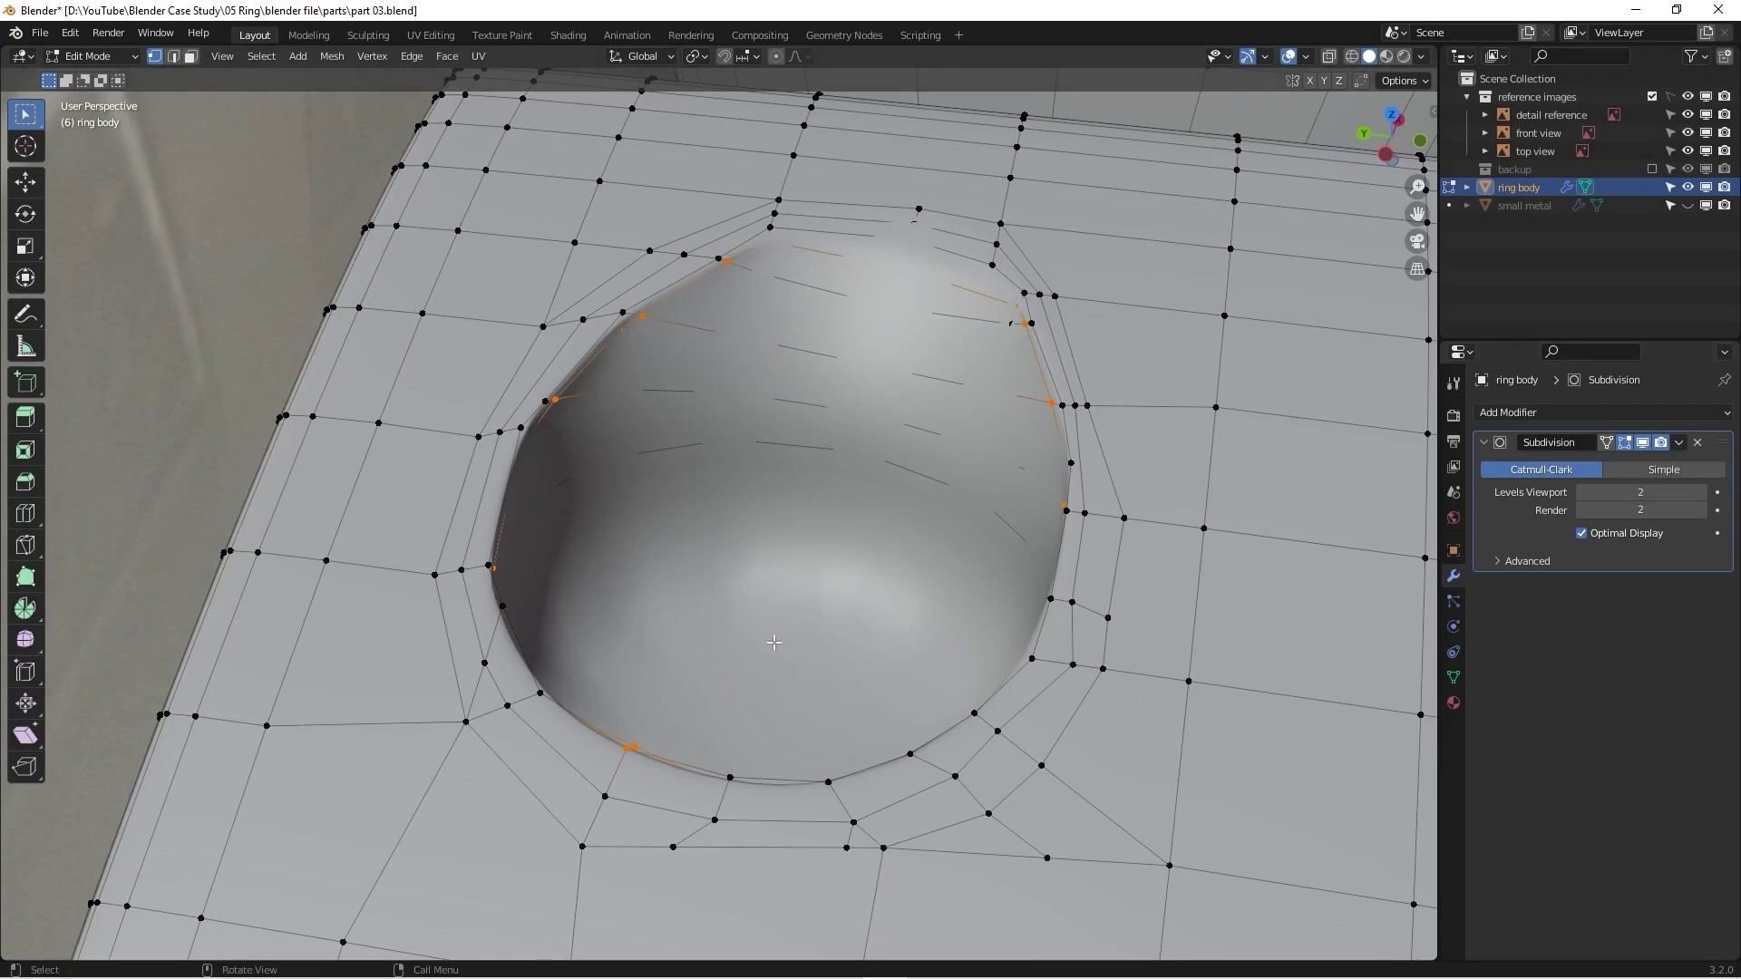
left_click(1688, 205)
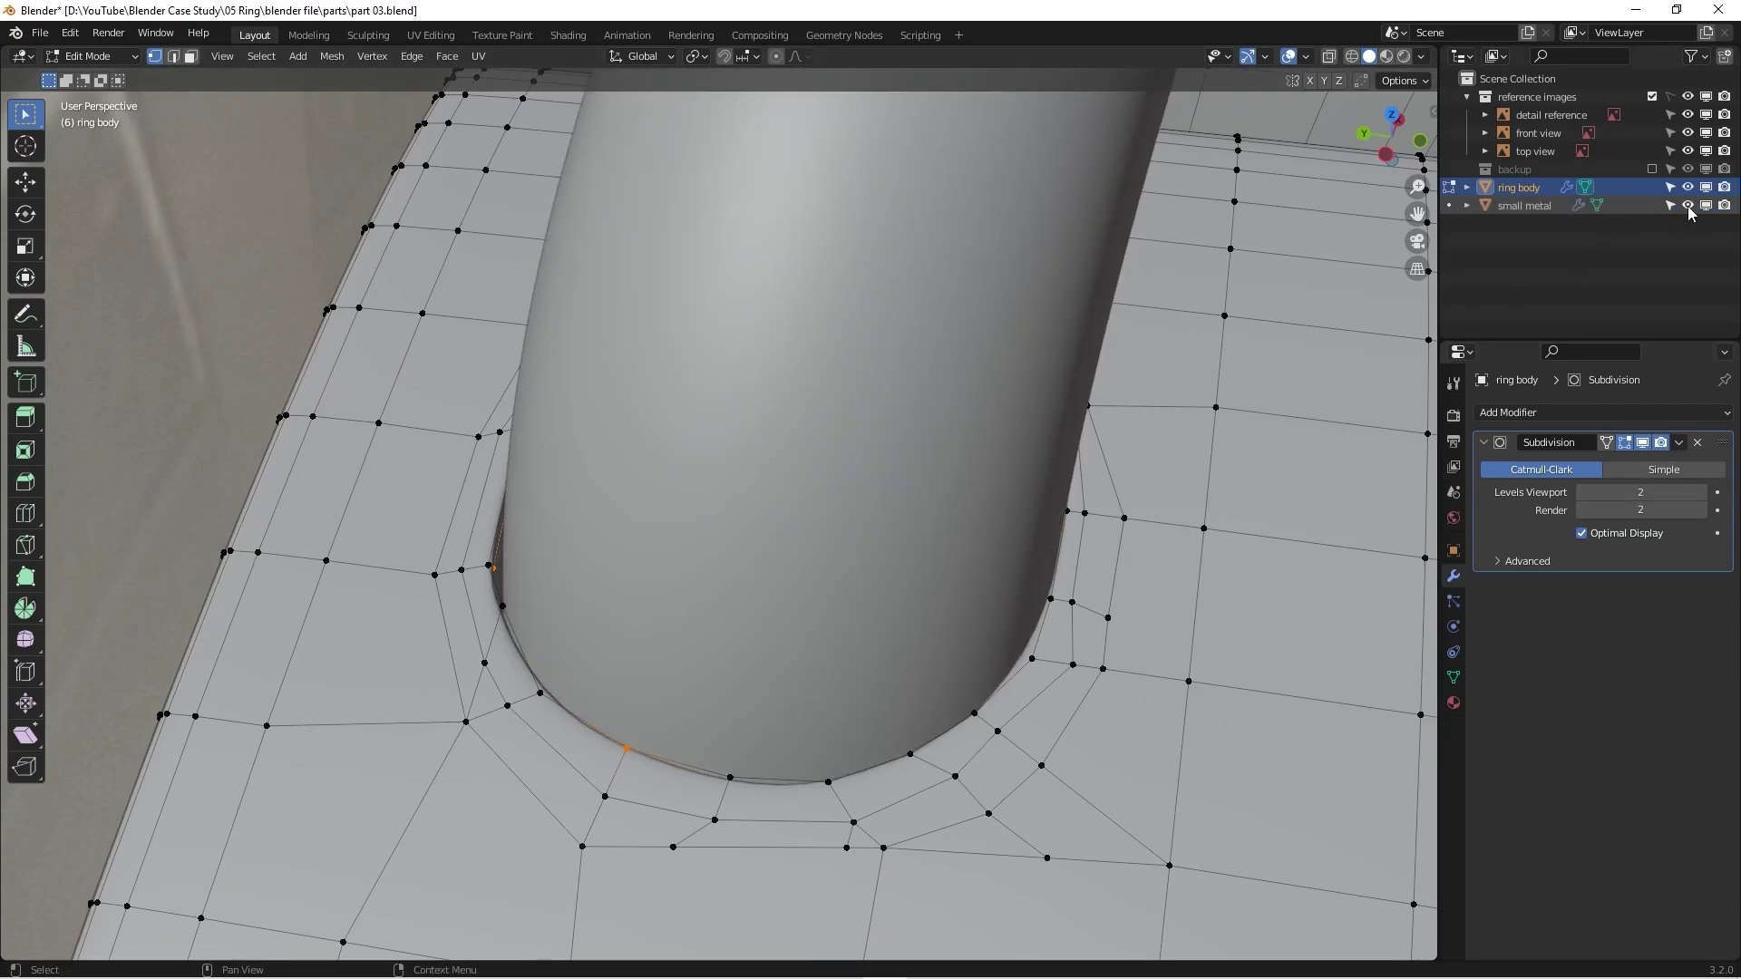
left_click(1688, 206)
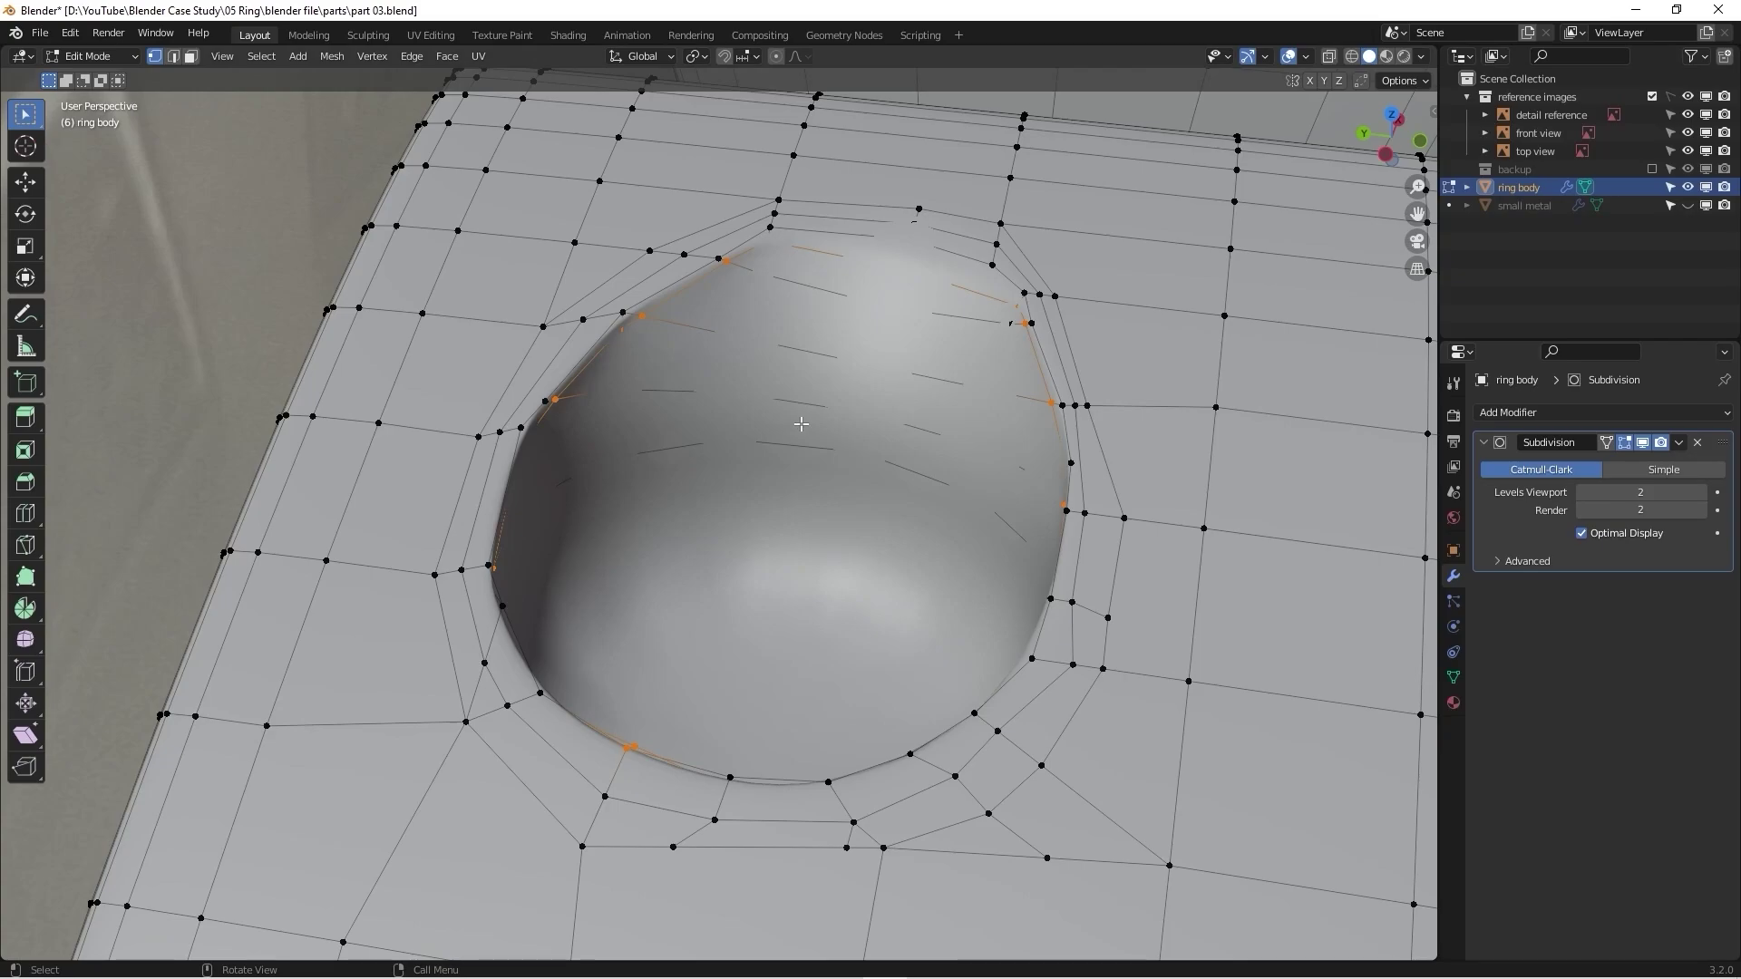
left_click(1642, 442)
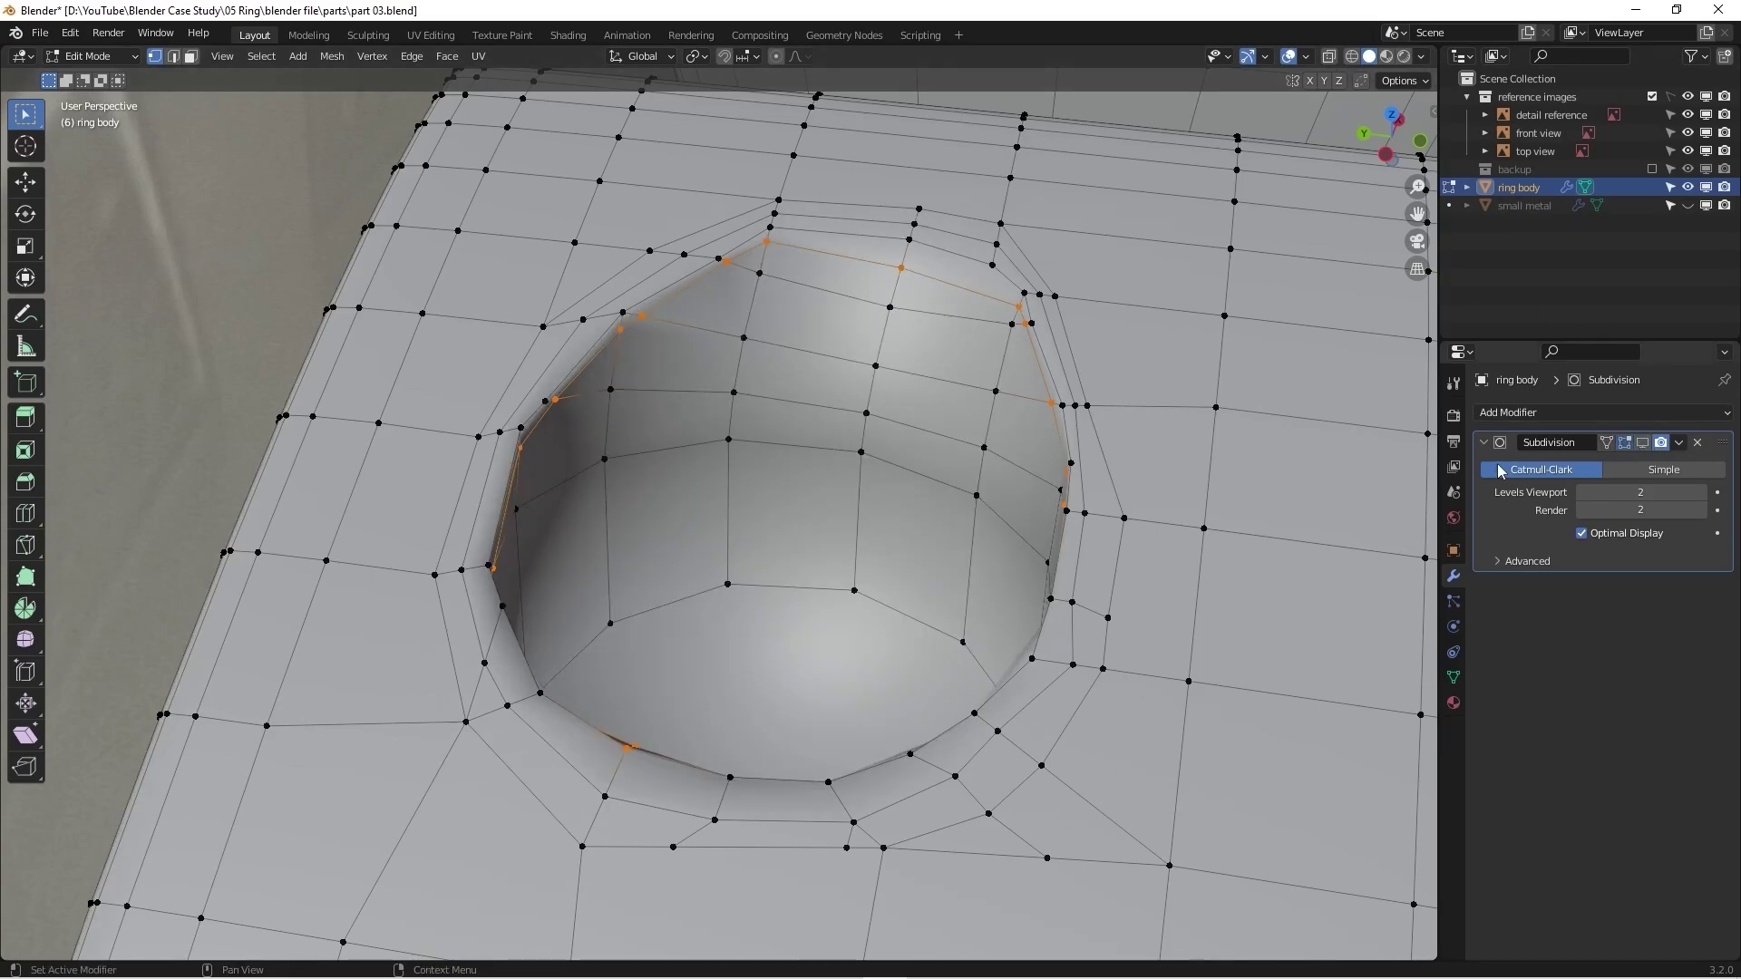
Step: Bevel the edge loop around the recess floor with one segment and a width of about 0.00019 m
middle_click_drag(689, 472, 610, 602)
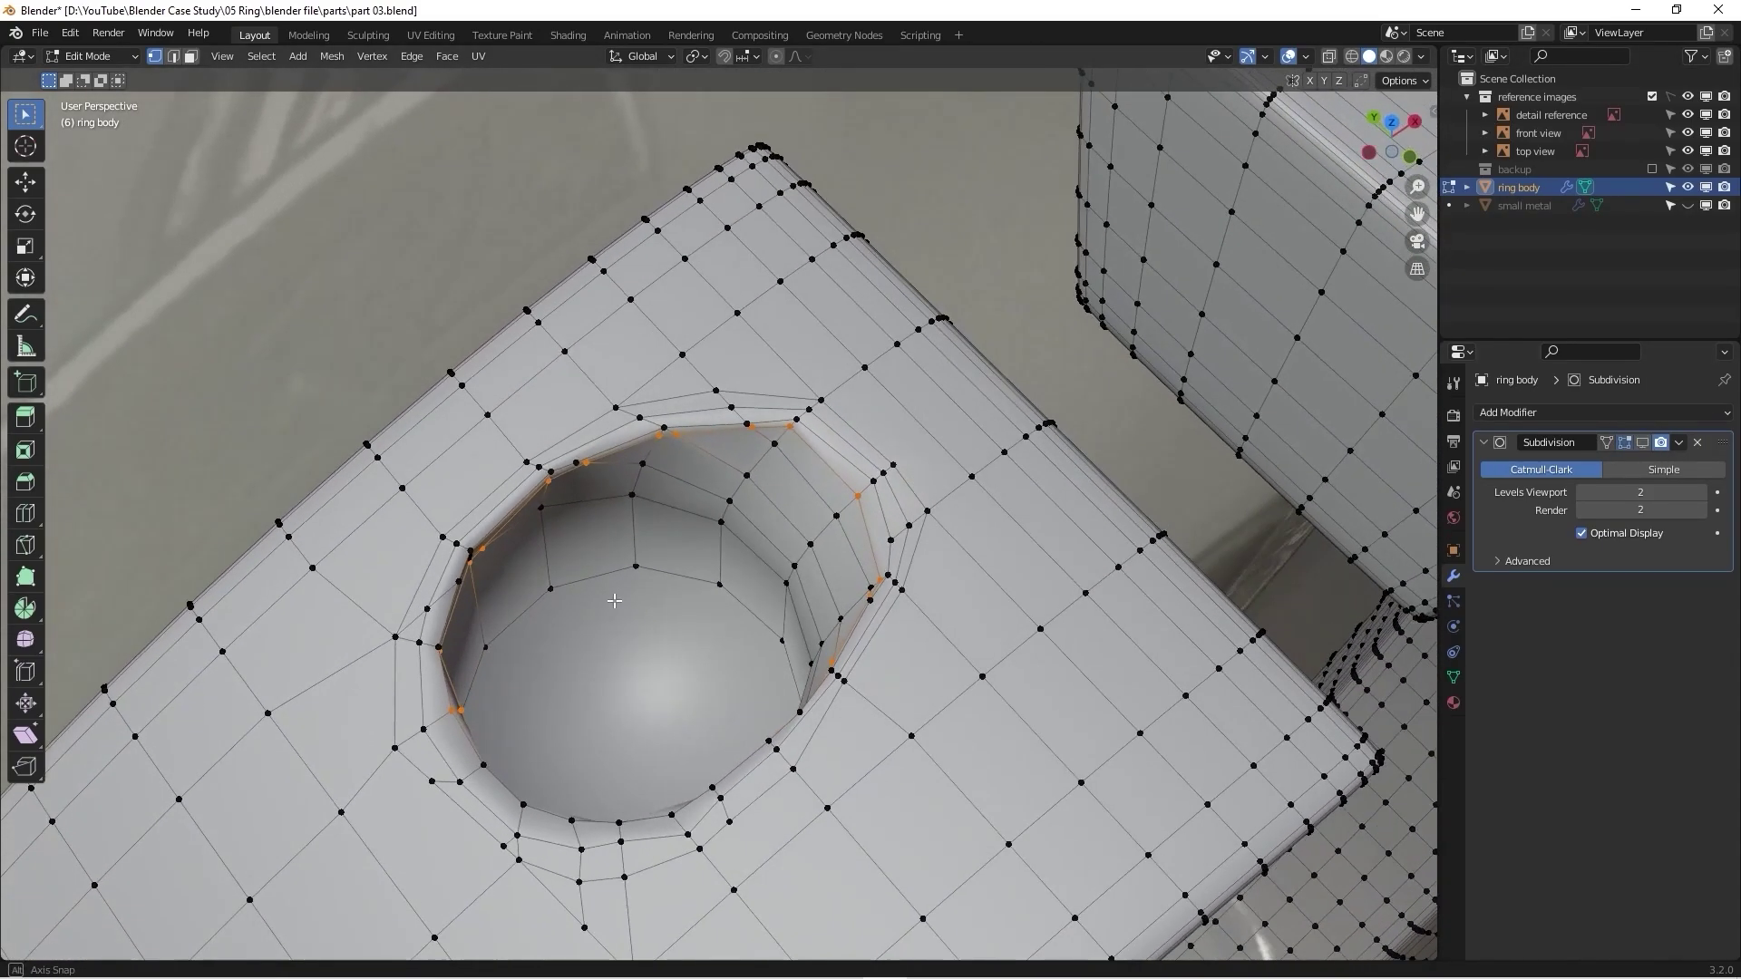
left_click(600, 581, "alt+shift")
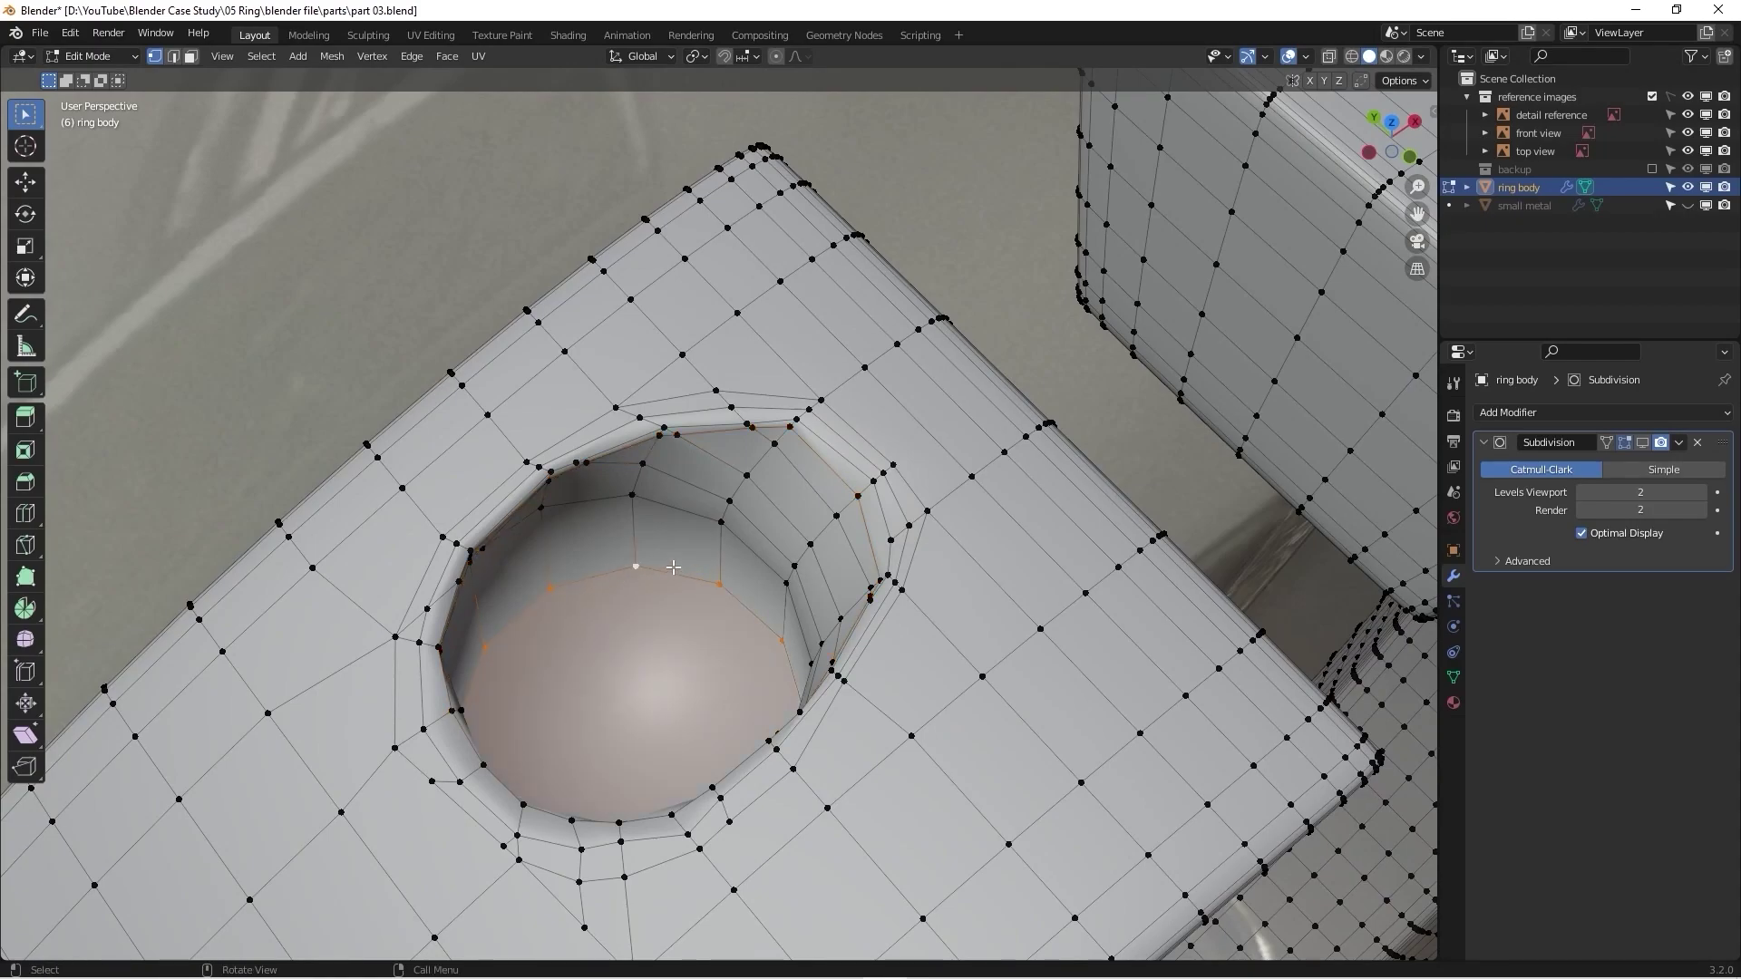
key("ctrl+b")
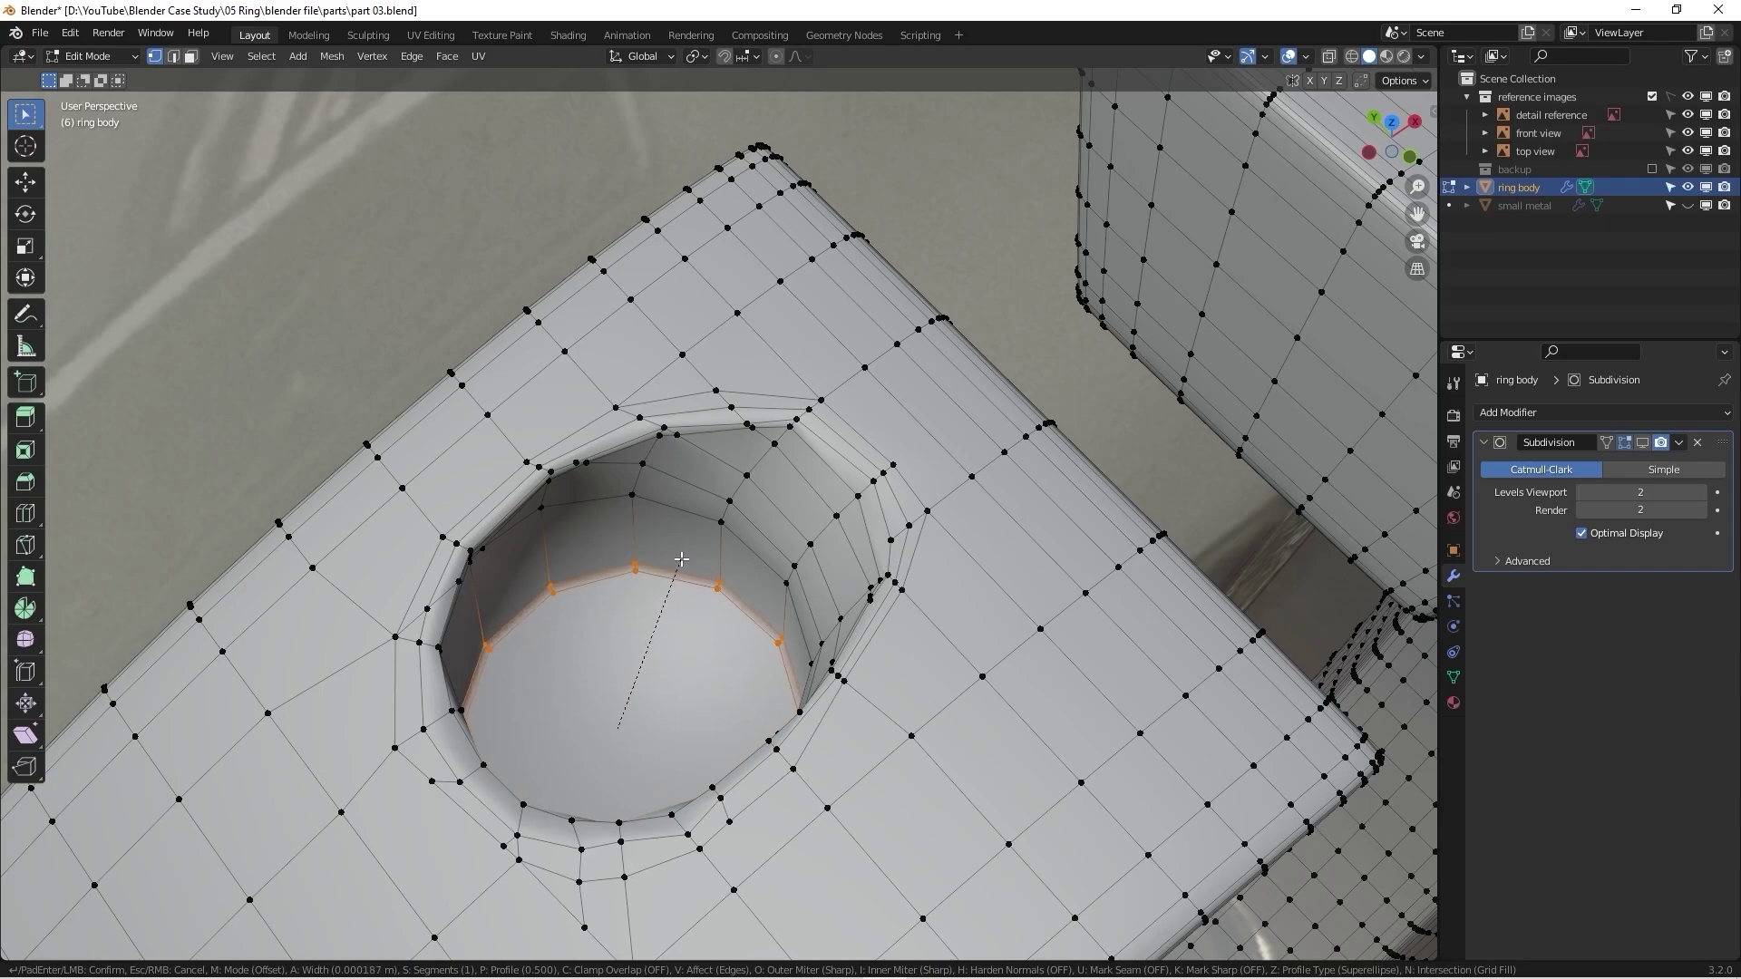
left_click(680, 560)
Step: Turn on the ring body's Subdivision display in Object Mode and inspect the bevelled recess floor
scroll(681, 560, "up", 4)
key("Tab")
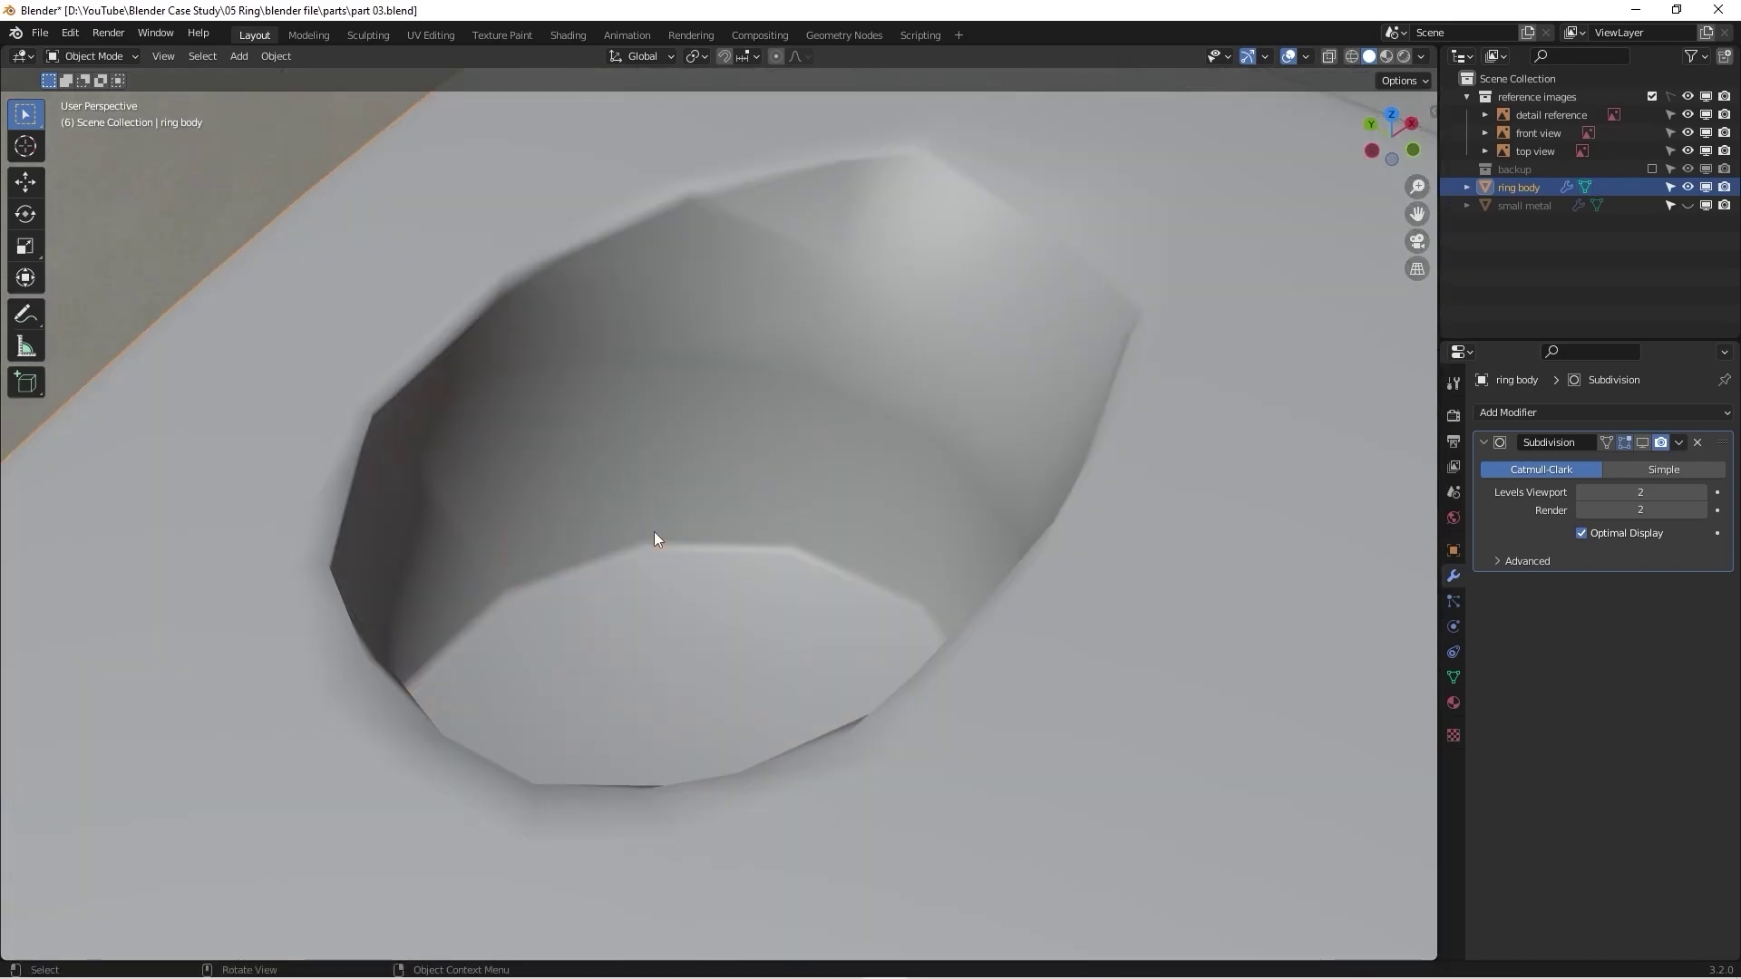
scroll(654, 538, "down", 5)
middle_click_drag(684, 535, 968, 395)
scroll(972, 383, "up", 4)
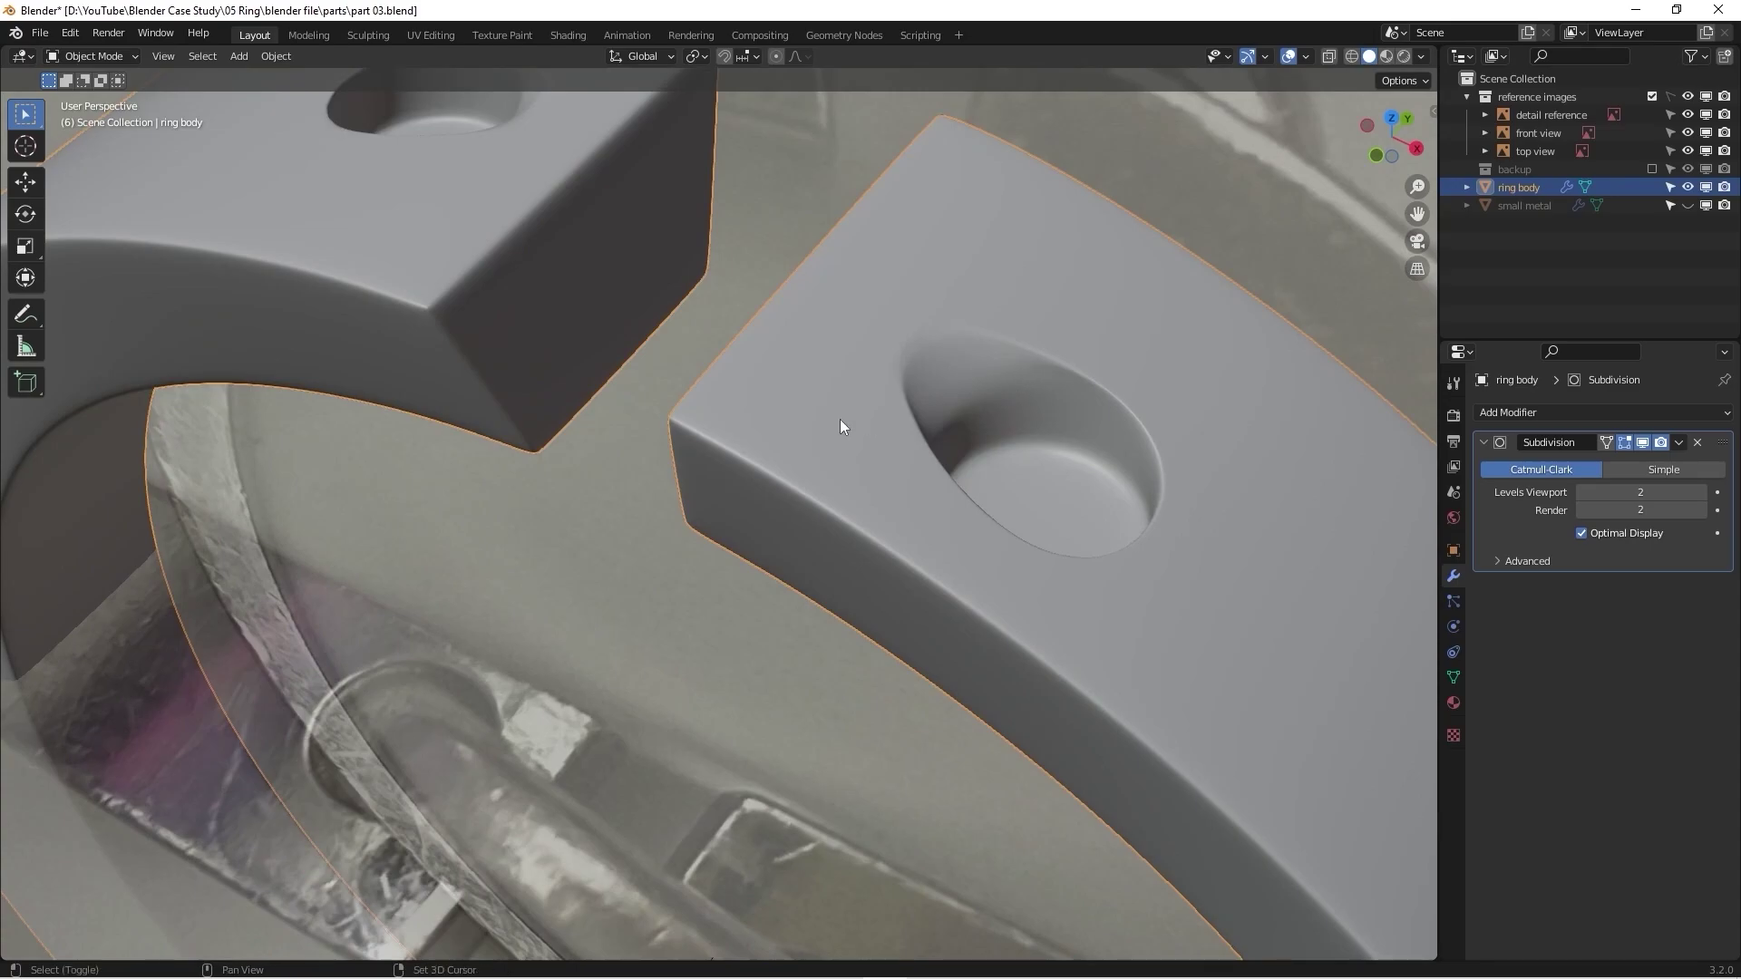
middle_click_drag(840, 424, 731, 390)
Step: Slide the flat rim section's middle vertex outward by about 0.46 and the adjacent support-loop vertex outward by about 0.38
key("Tab")
scroll(743, 381, "up", 4)
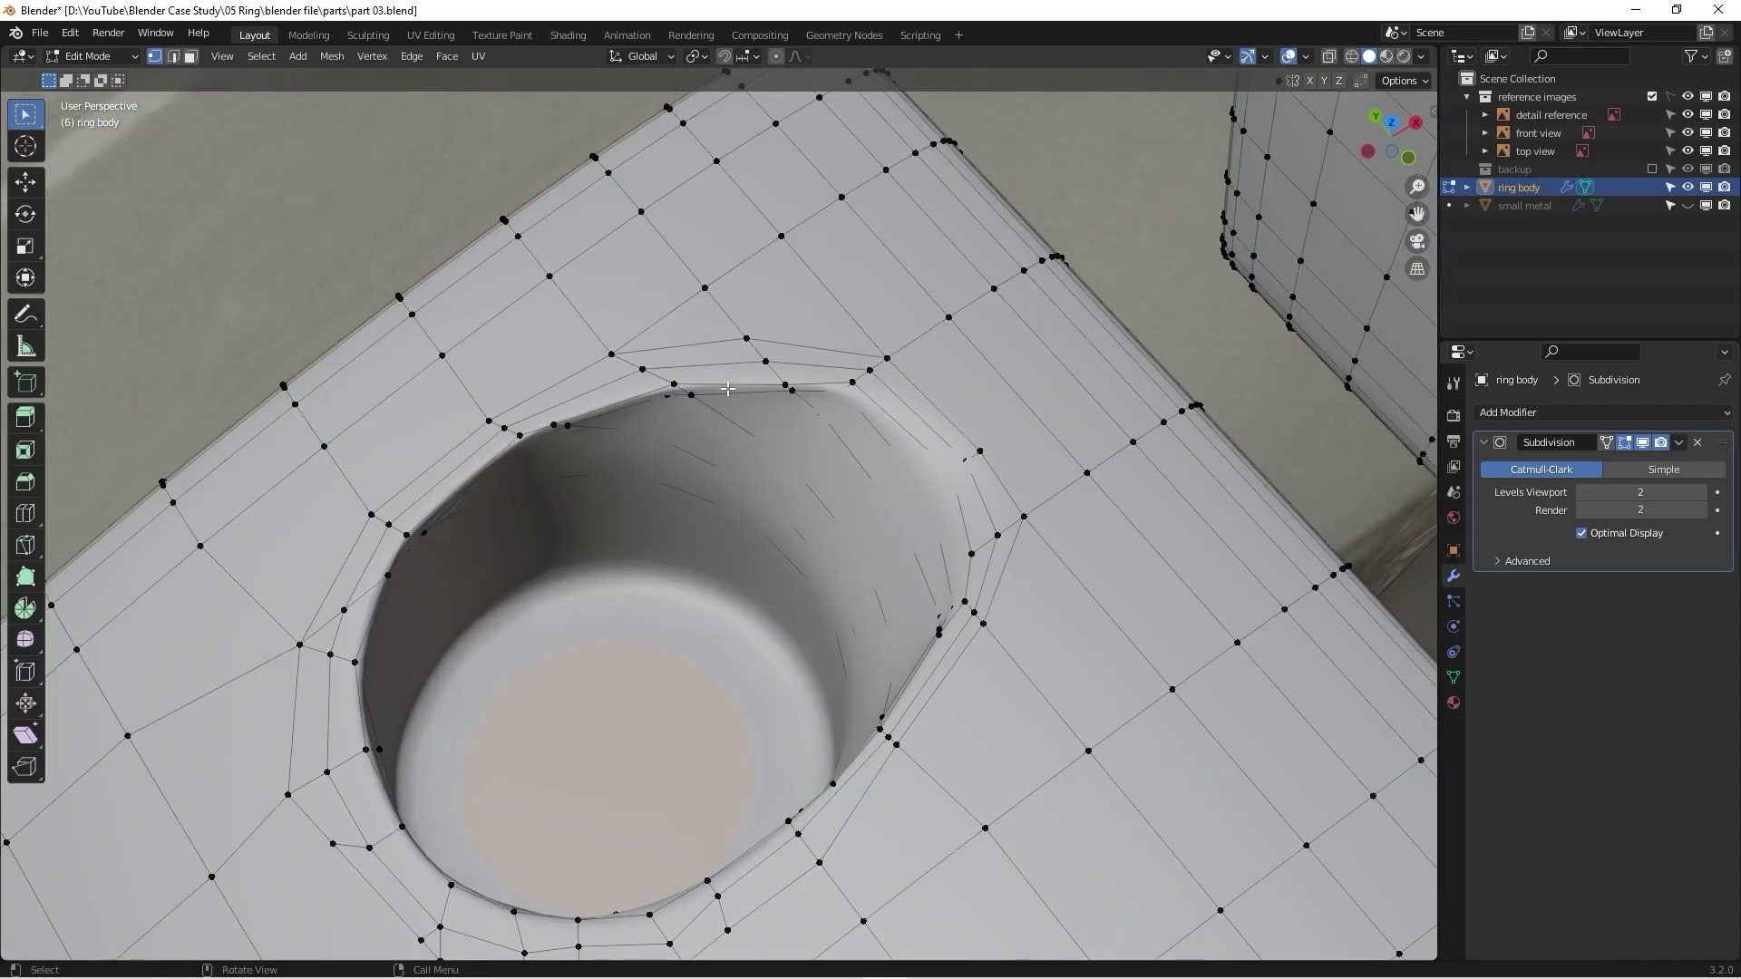
left_click(804, 391)
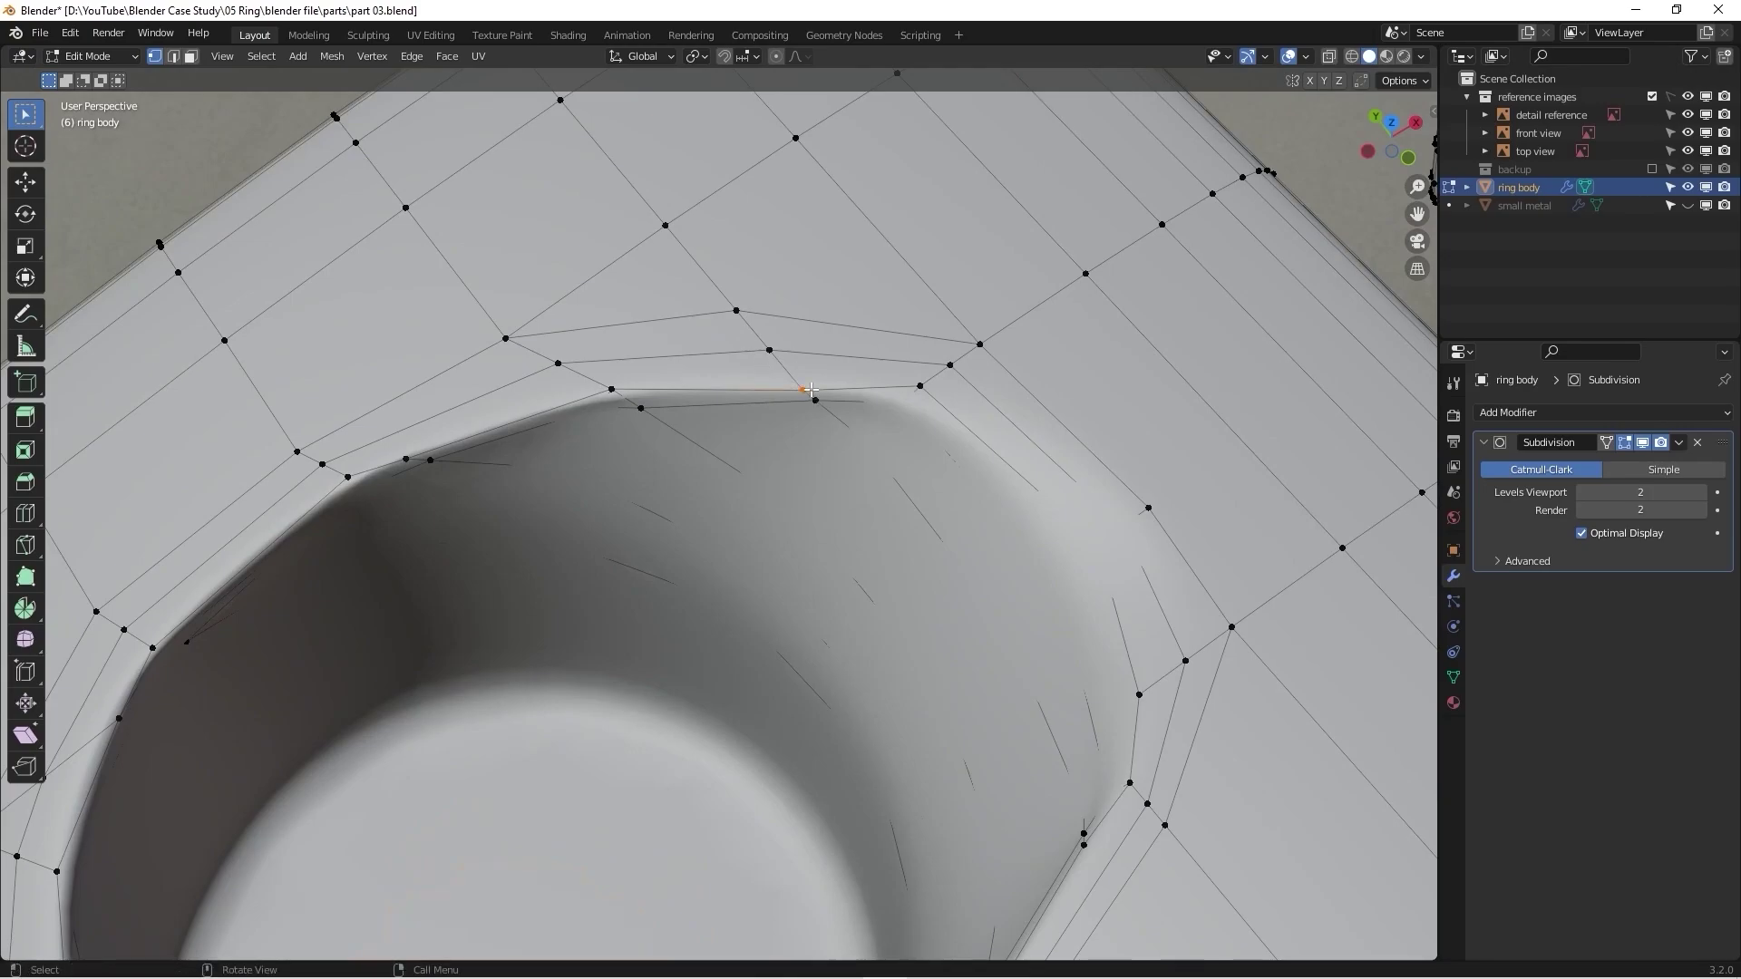
key("g")
key("g")
left_click(780, 363)
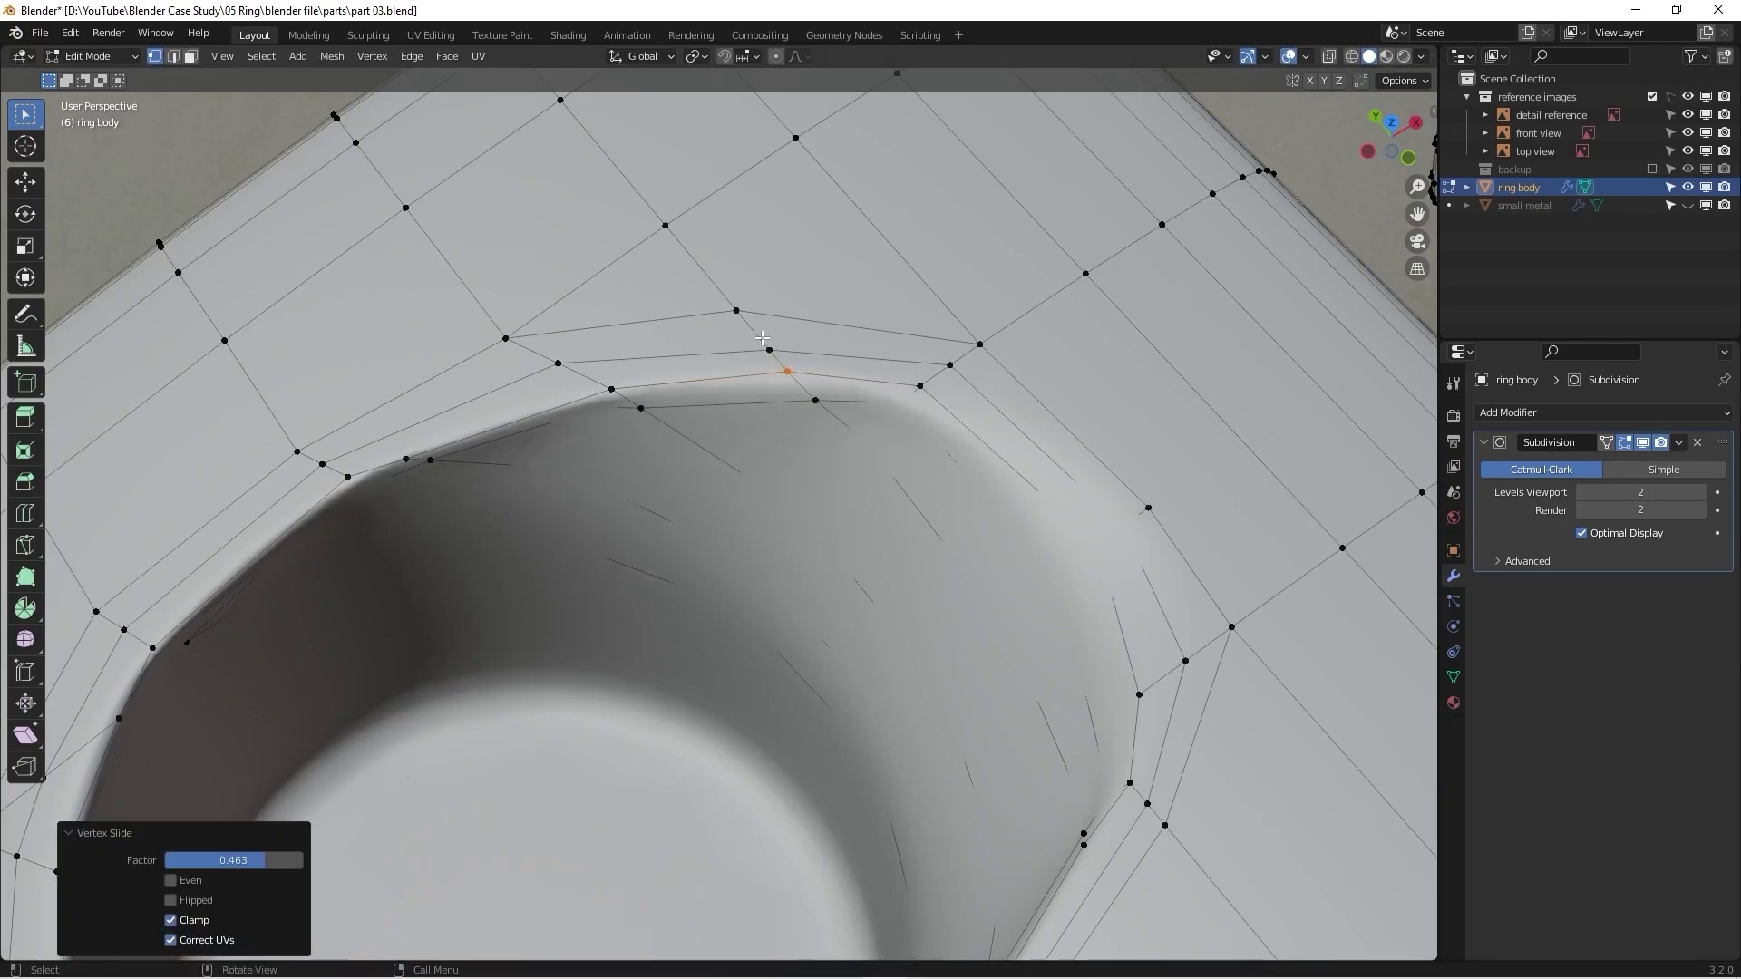
left_click(769, 350)
key("g")
key("g")
left_click(759, 337)
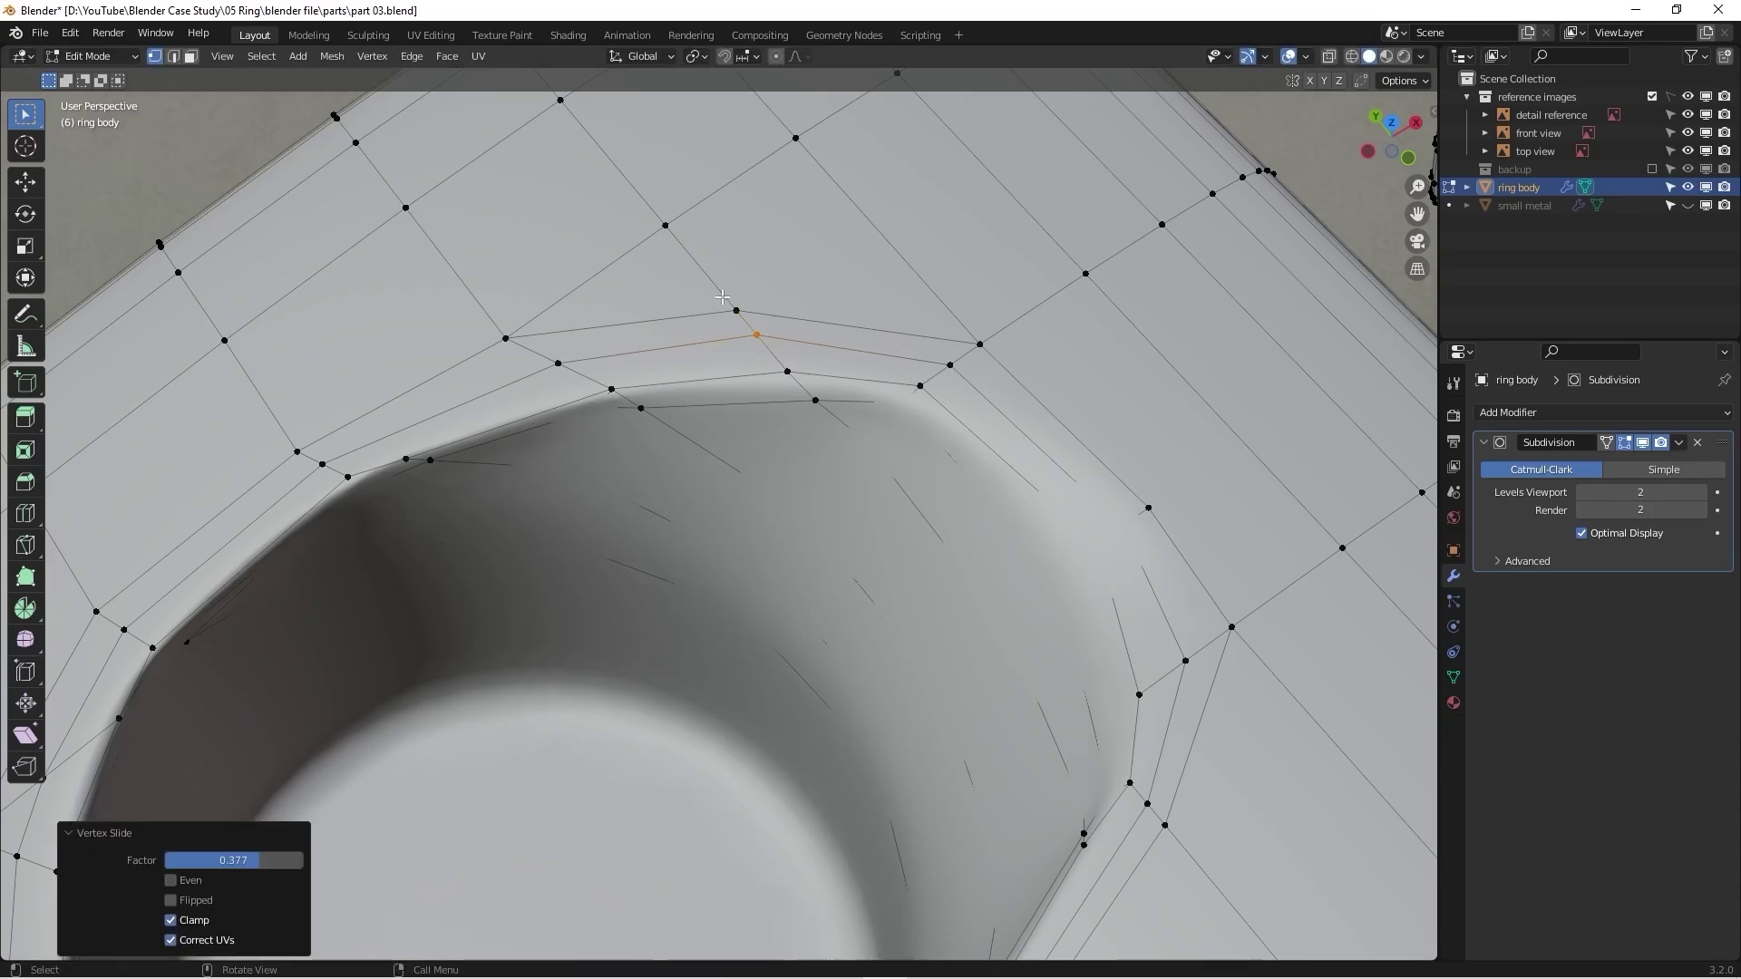
Step: Slide the outermost support-loop vertex outward on the same edge line, and the neighbouring rim vertex outward by about 0.4
left_click(735, 311)
key("g")
key("g")
left_click(732, 297)
left_click(609, 388)
key("g")
key("g")
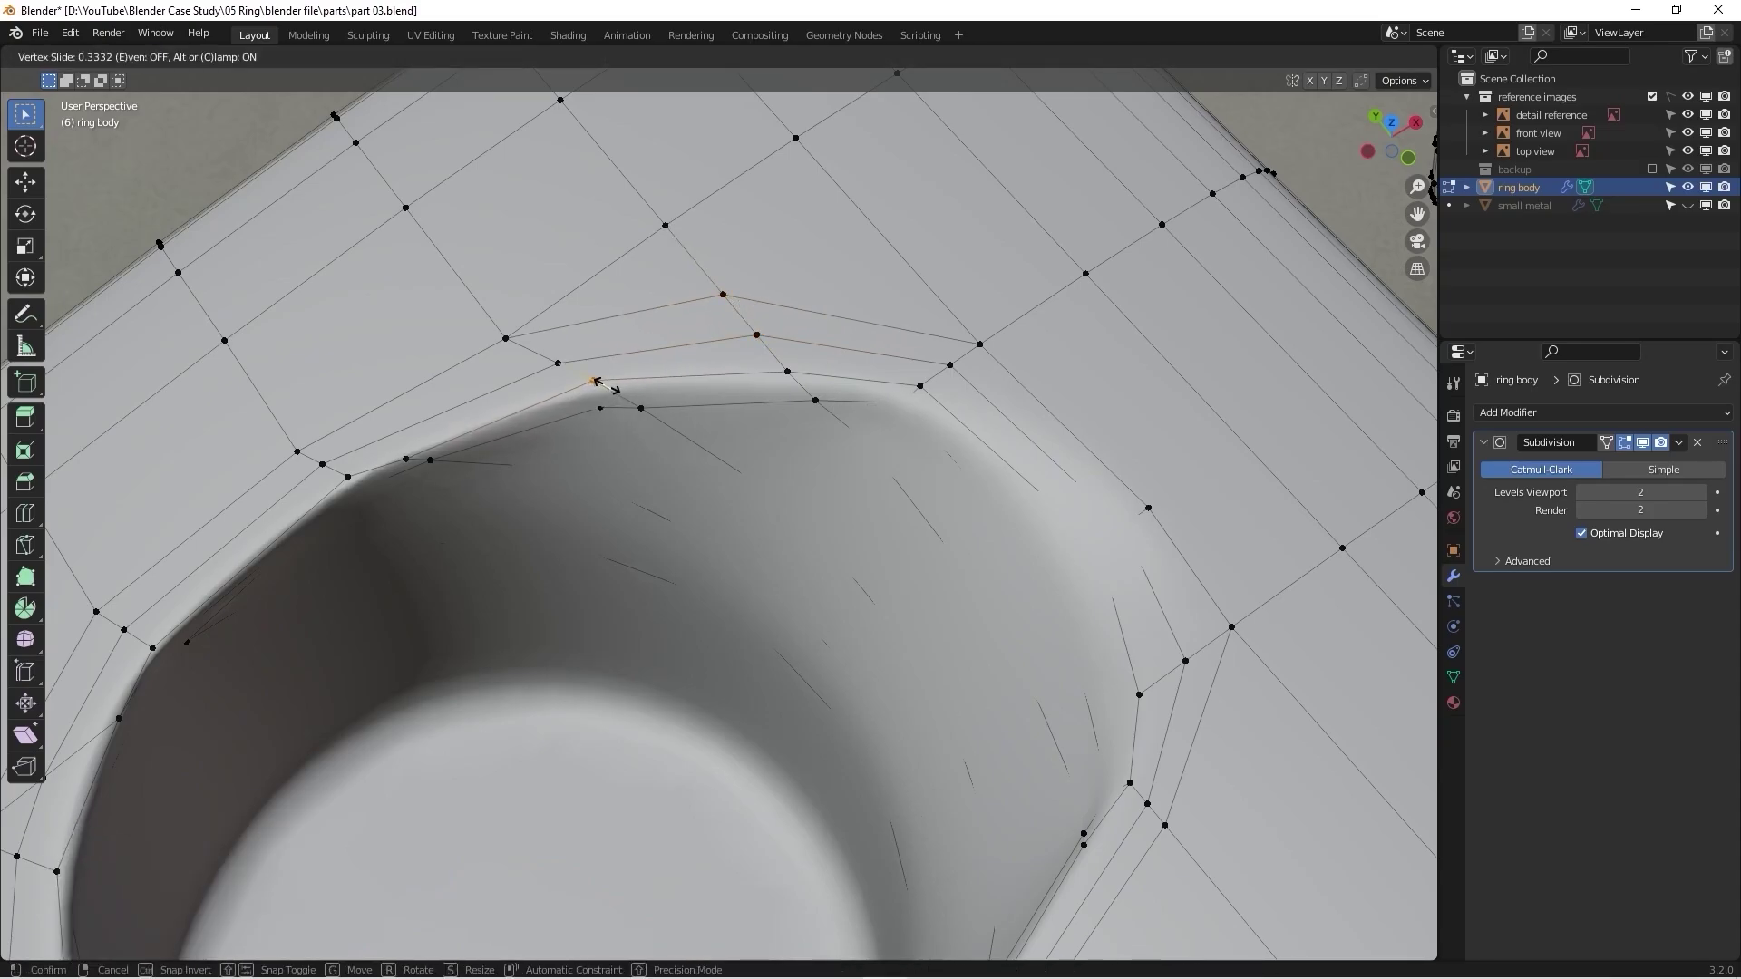
left_click(559, 401)
middle_click_drag(413, 454, 1526, 279)
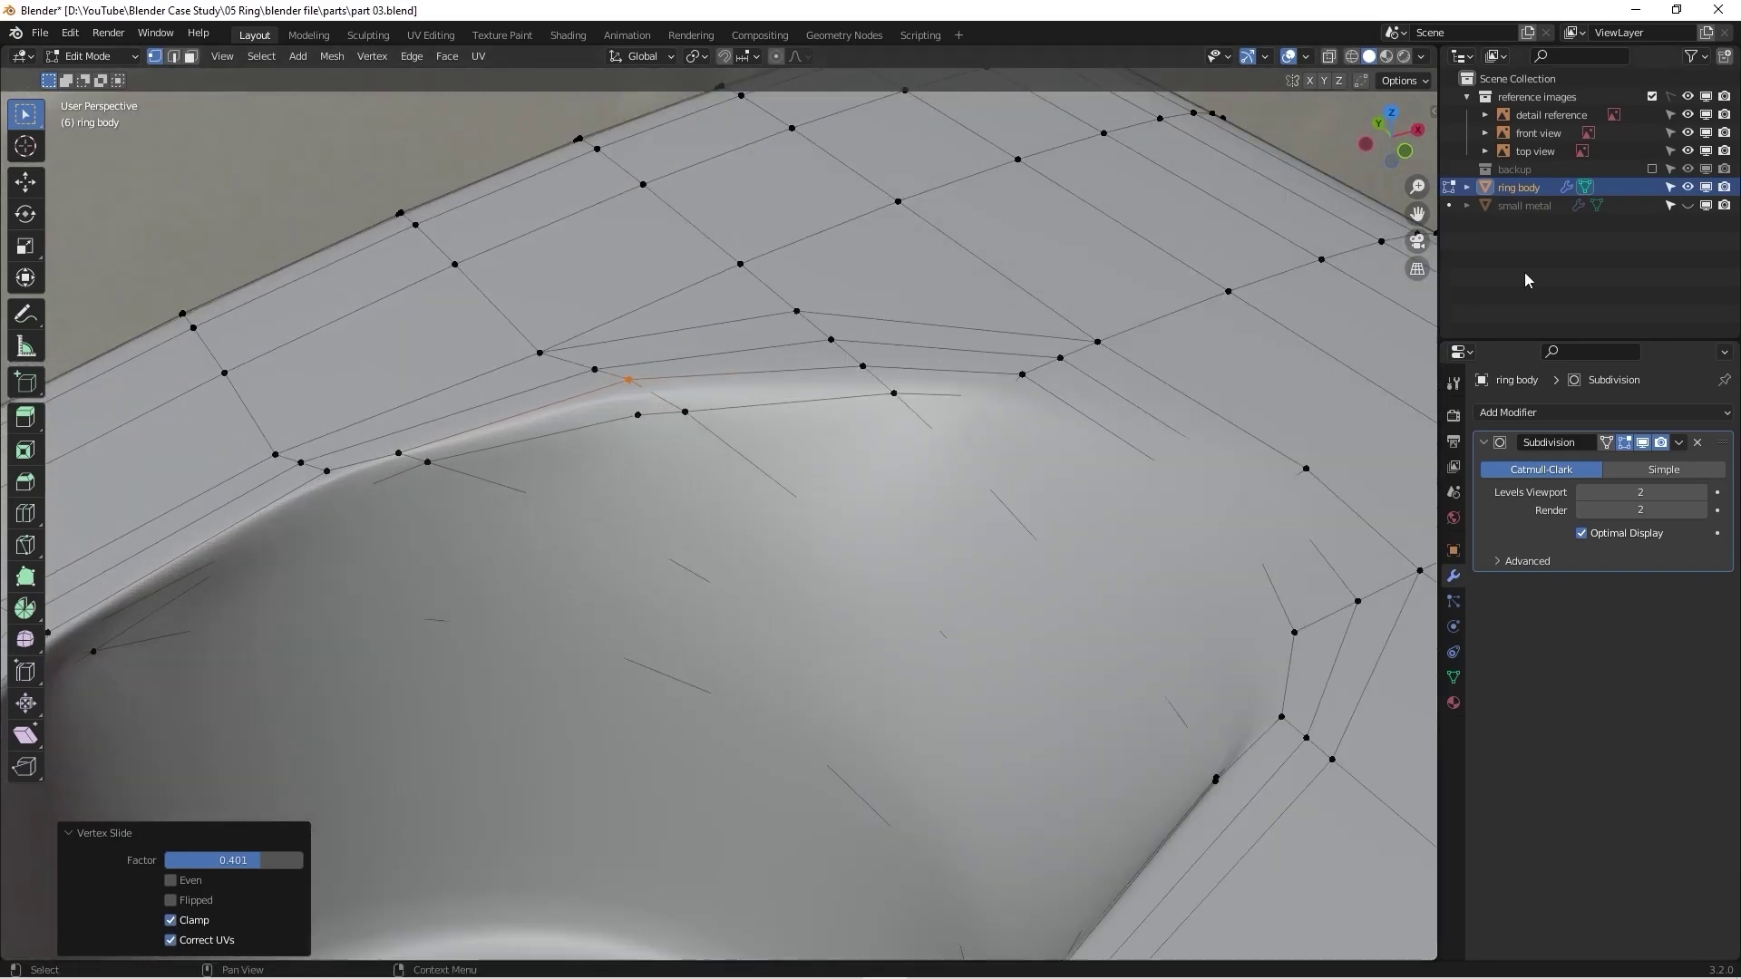
key("Tab")
scroll(448, 464, "down", 5)
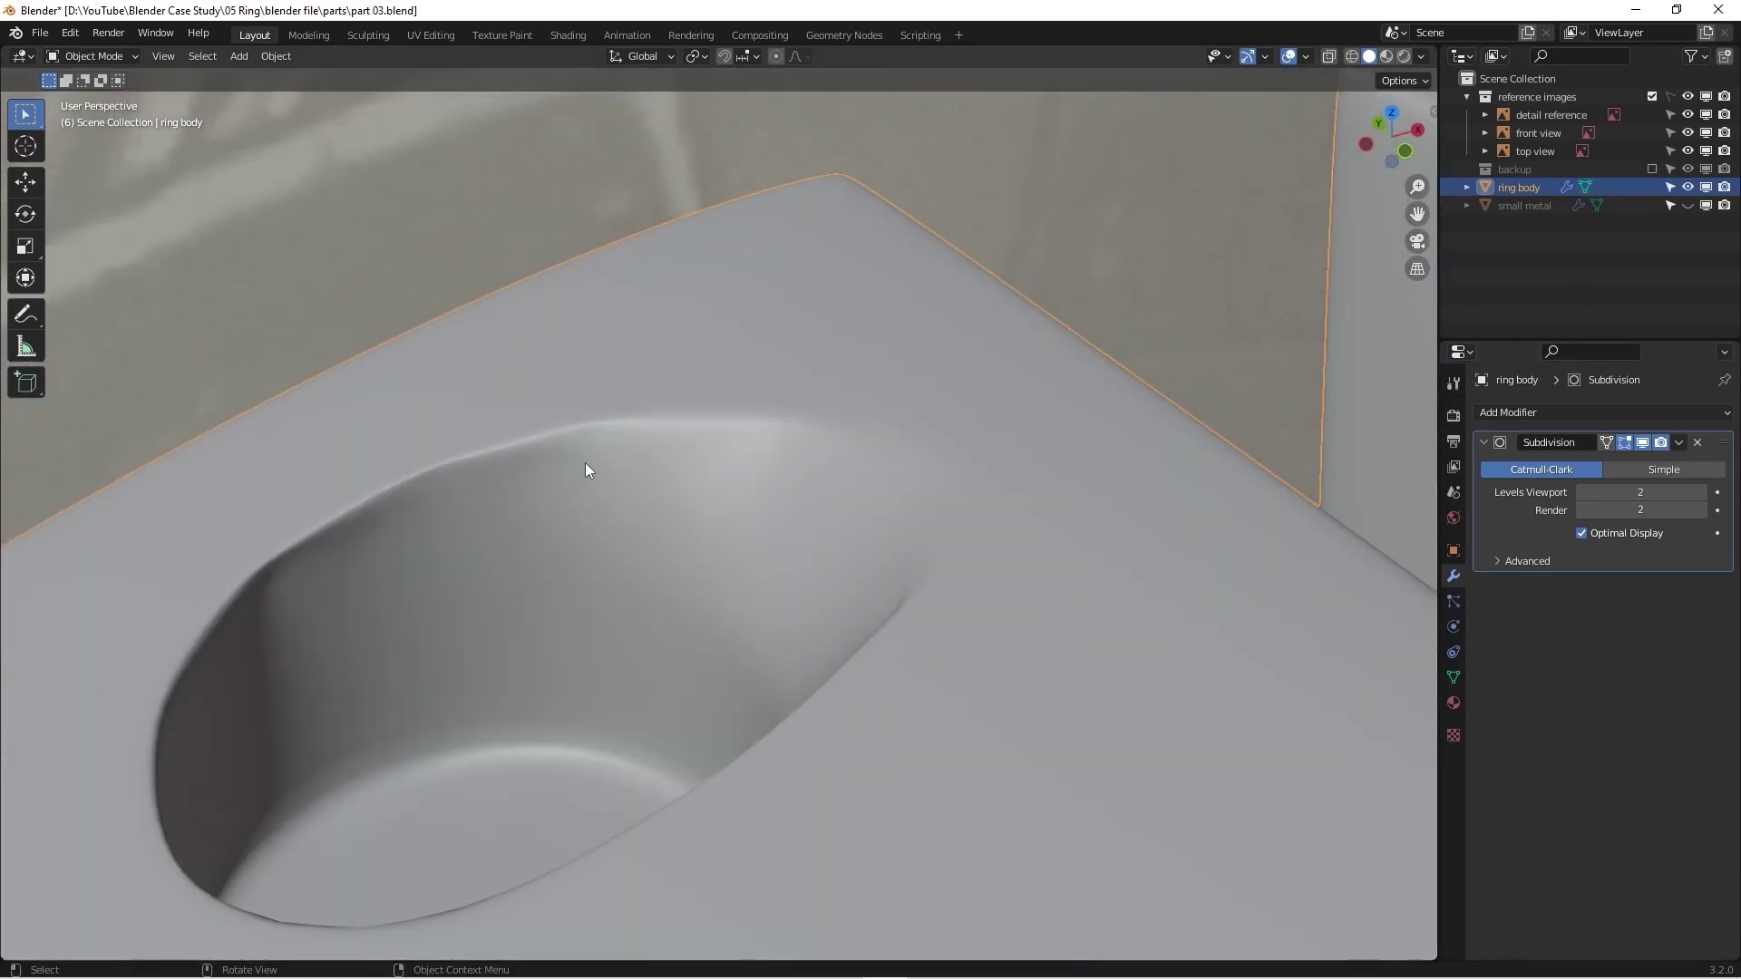
Step: Open the ring body in Edit Mode at the recess rim and turn off its Subdivision viewport display
middle_click_drag(585, 463, 508, 524)
key("Tab")
scroll(361, 475, "up", 5)
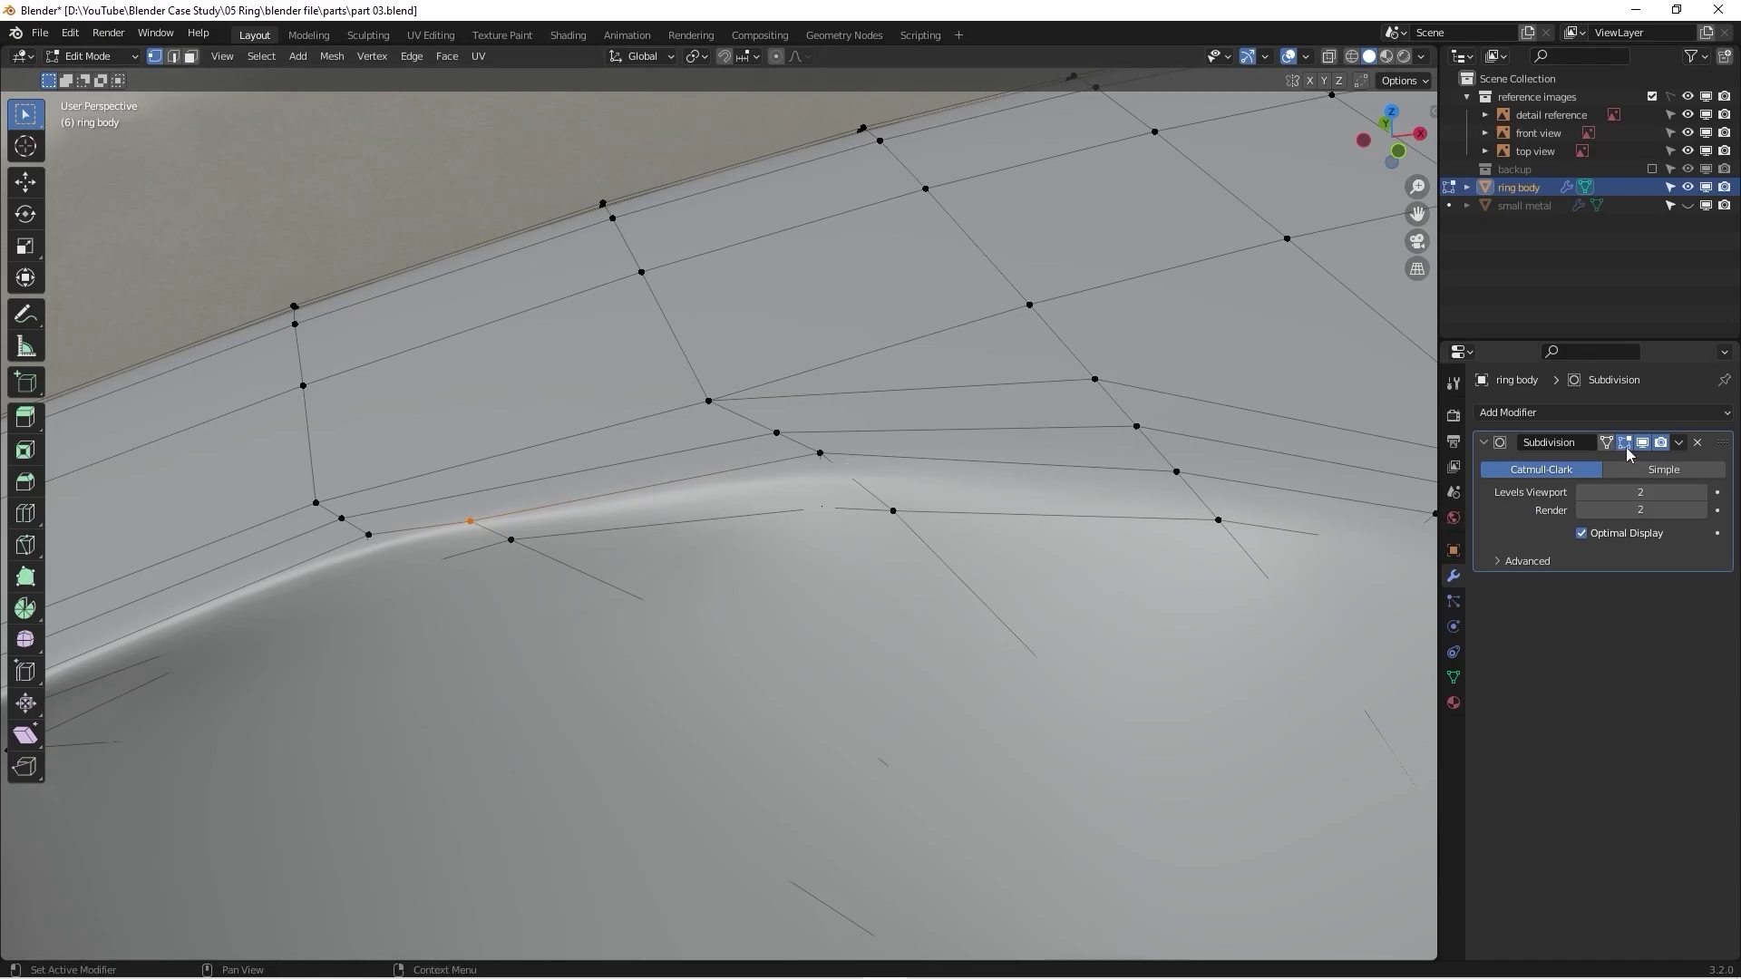
middle_click_drag(546, 590, 560, 579)
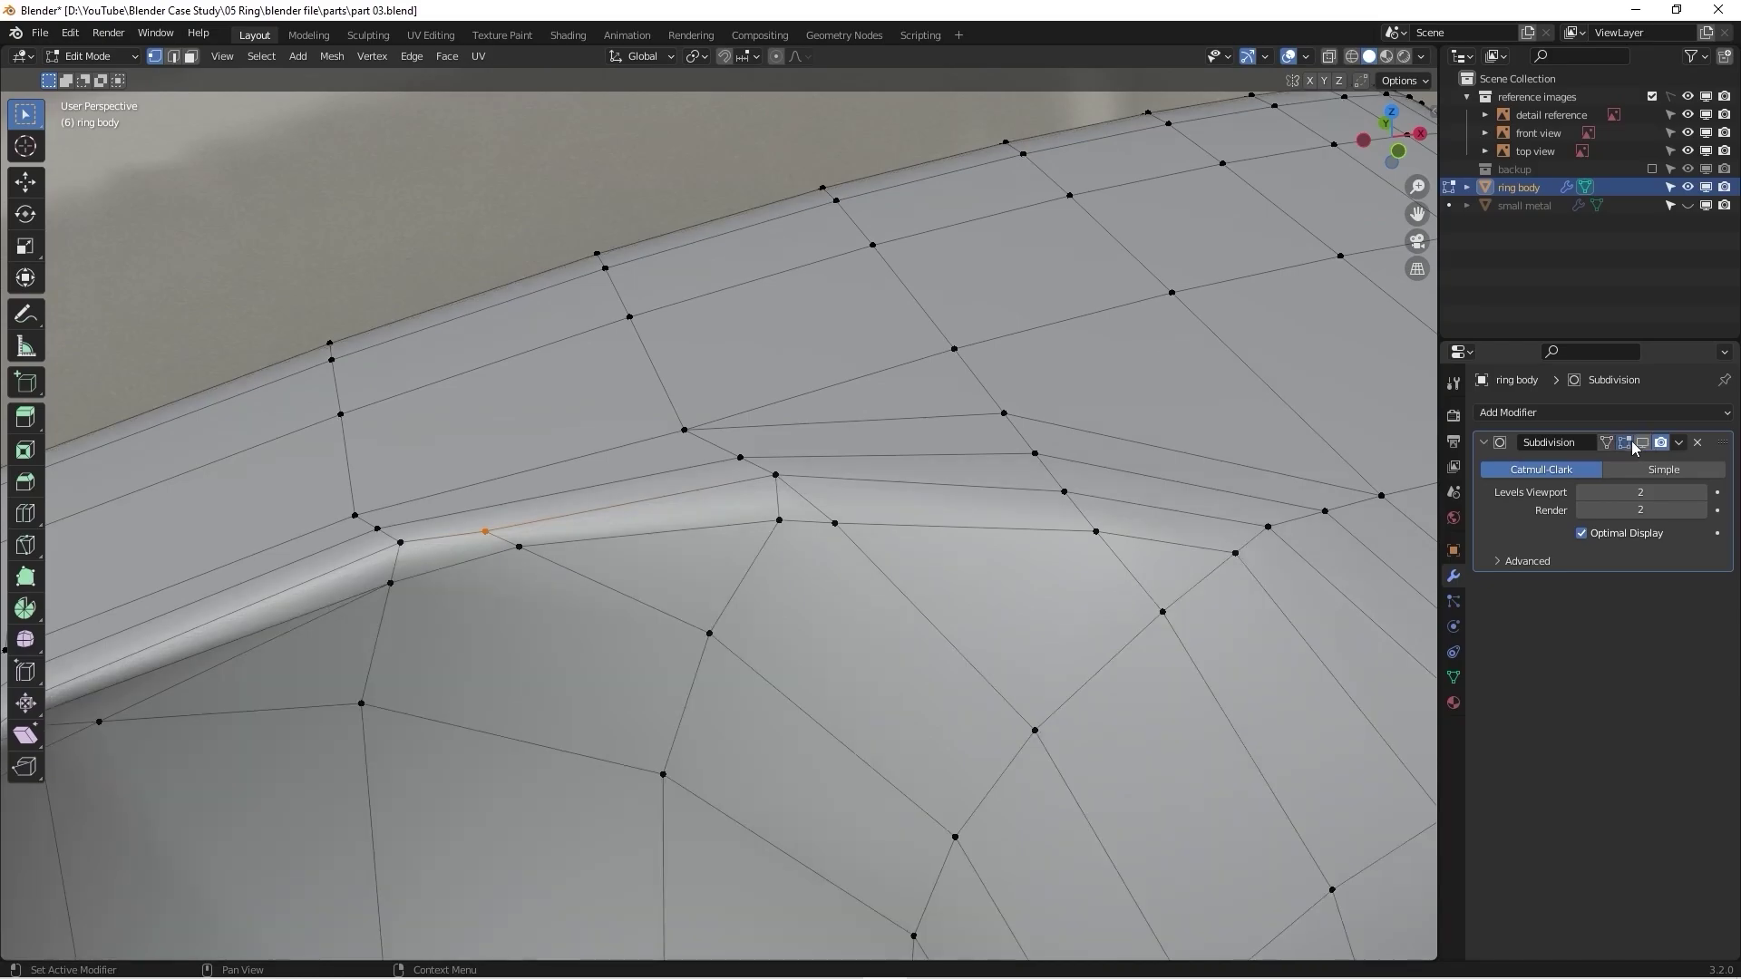
scroll(490, 558, "down", 2)
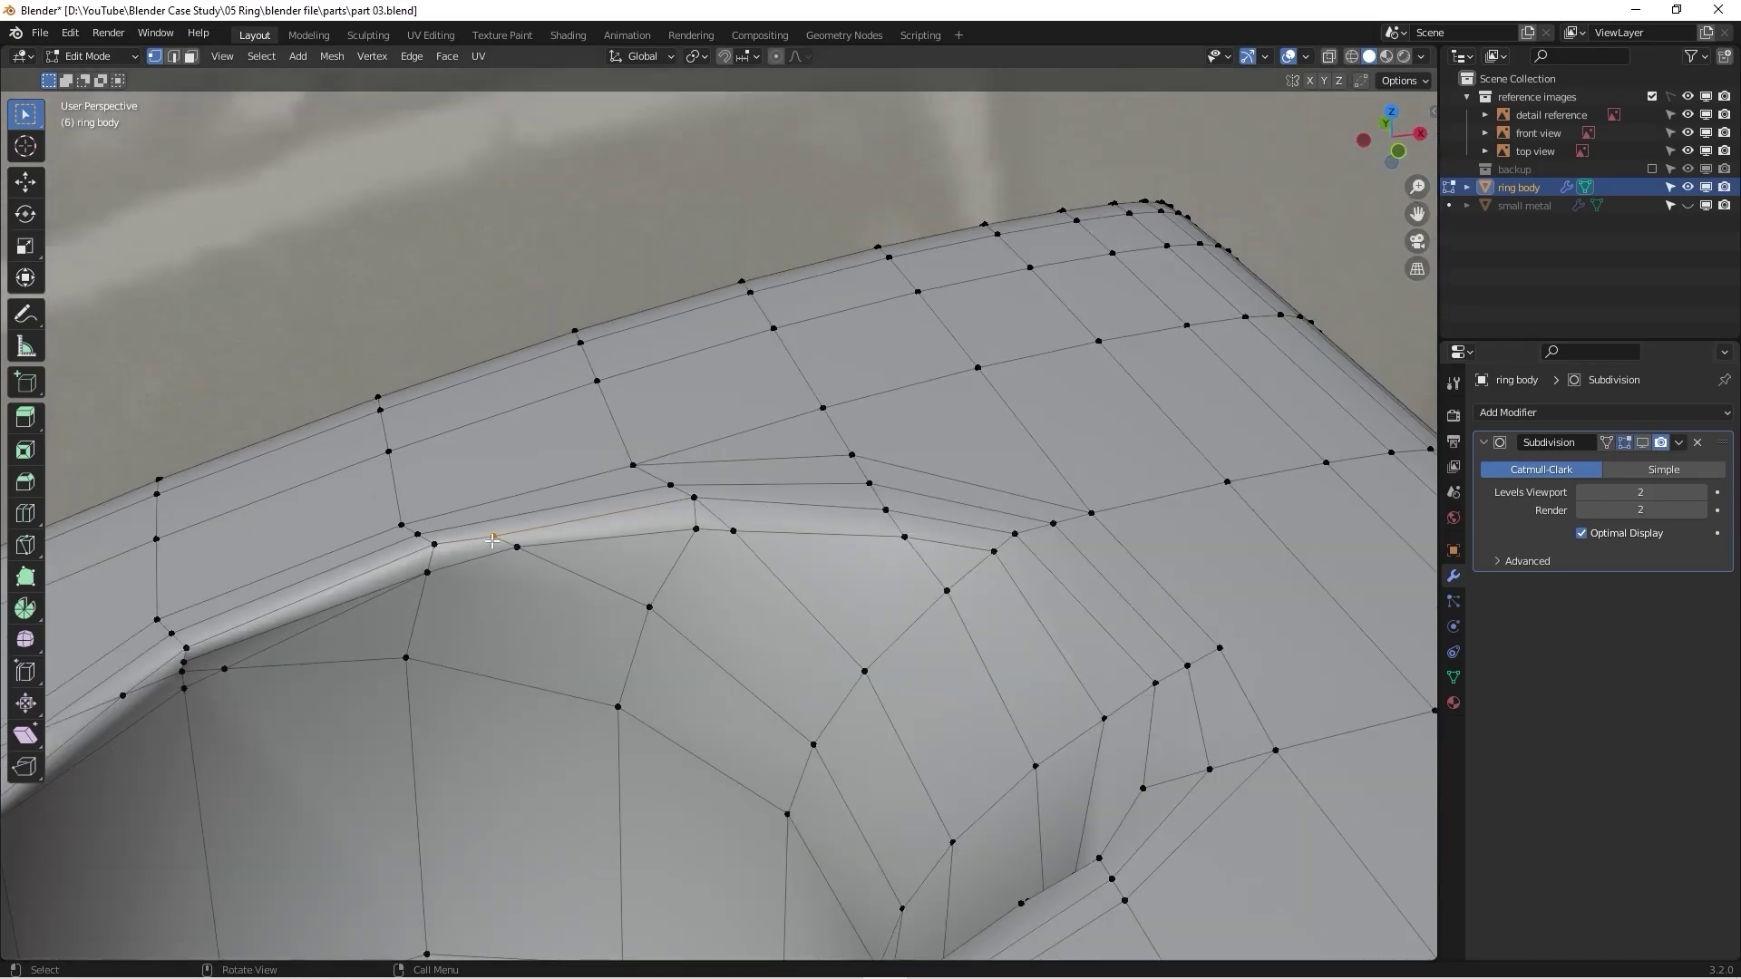
Step: Slide the selected recess rim vertex by 1.0 onto its neighbouring corner, and slide the adjacent vertex on the recess wall by about 0.31
key("shift+v")
left_click(513, 546)
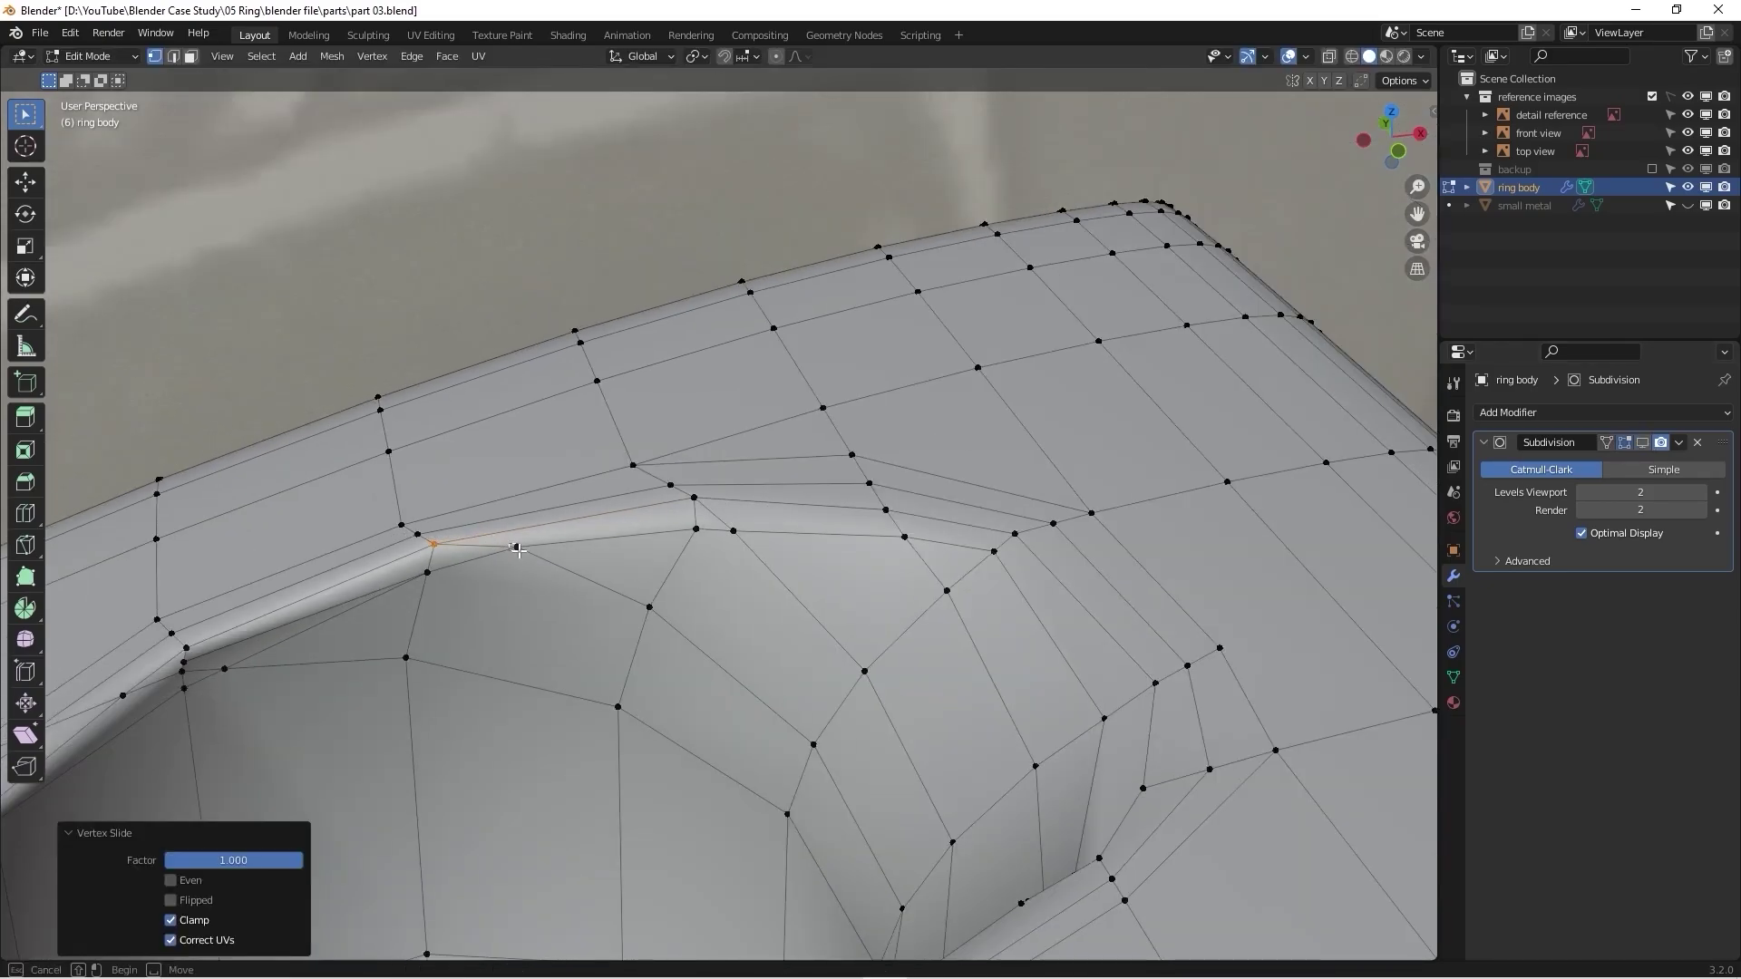
key("shift+v")
left_click(489, 555)
scroll(447, 563, "up", 2)
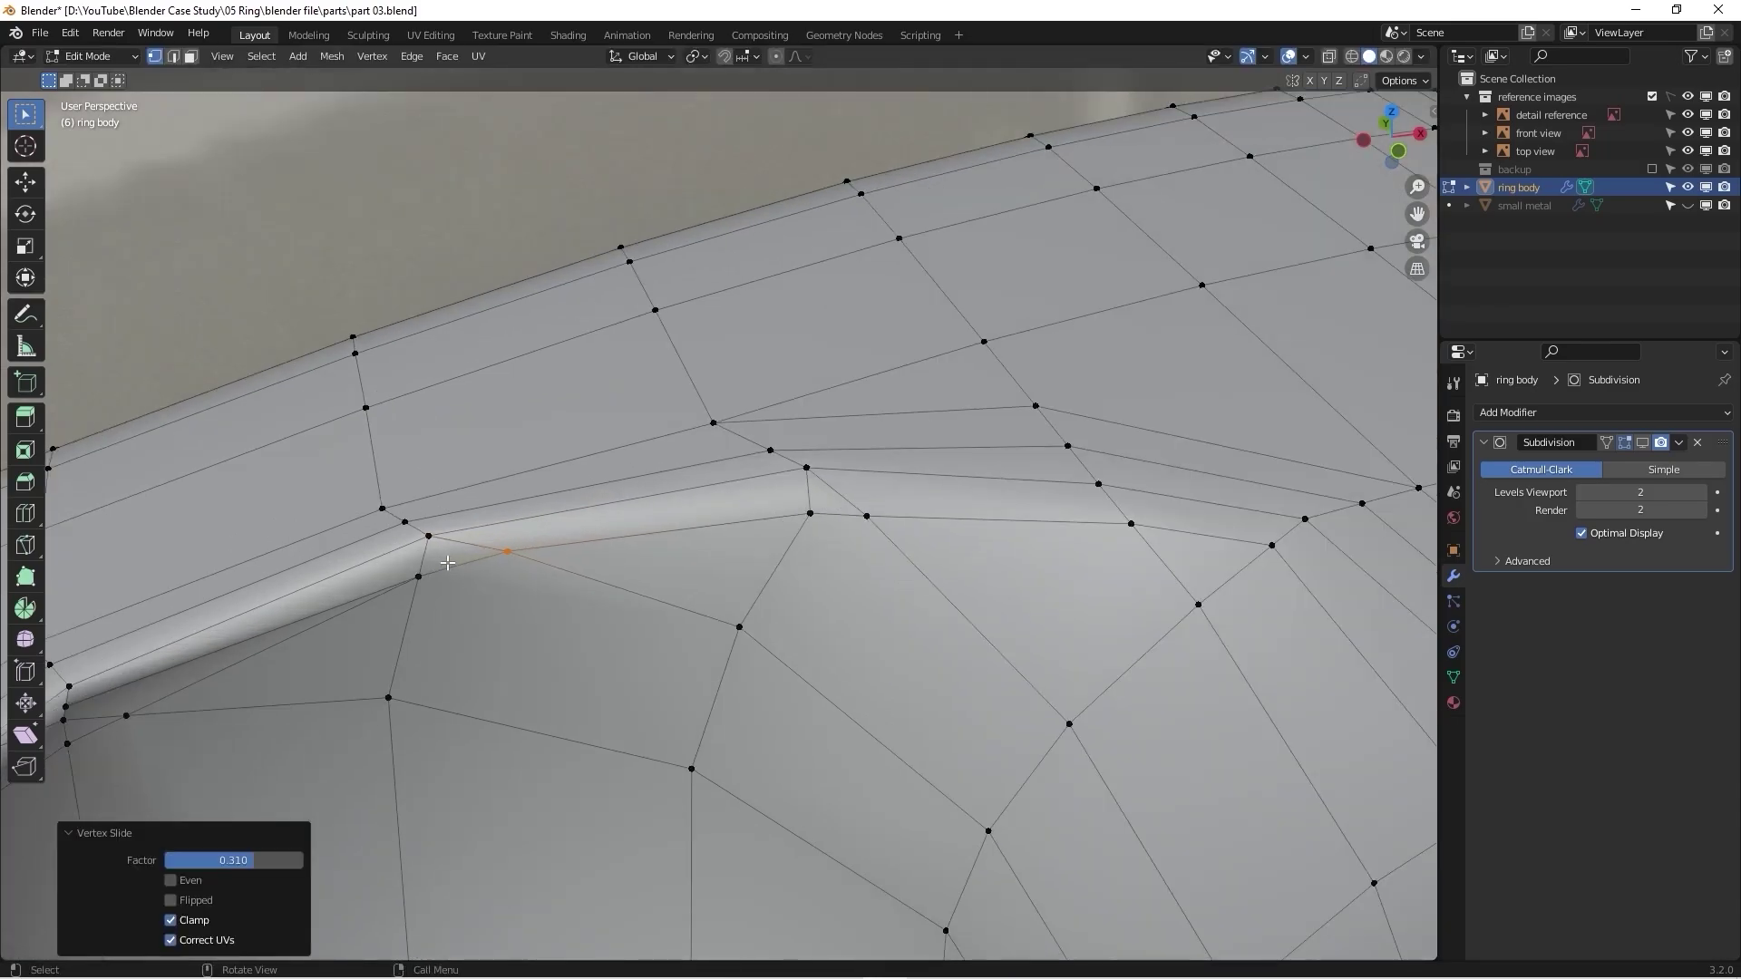
Step: Dissolve the two short leftover edges beside the recess rim's corner vertex
key("2")
left_click(470, 541)
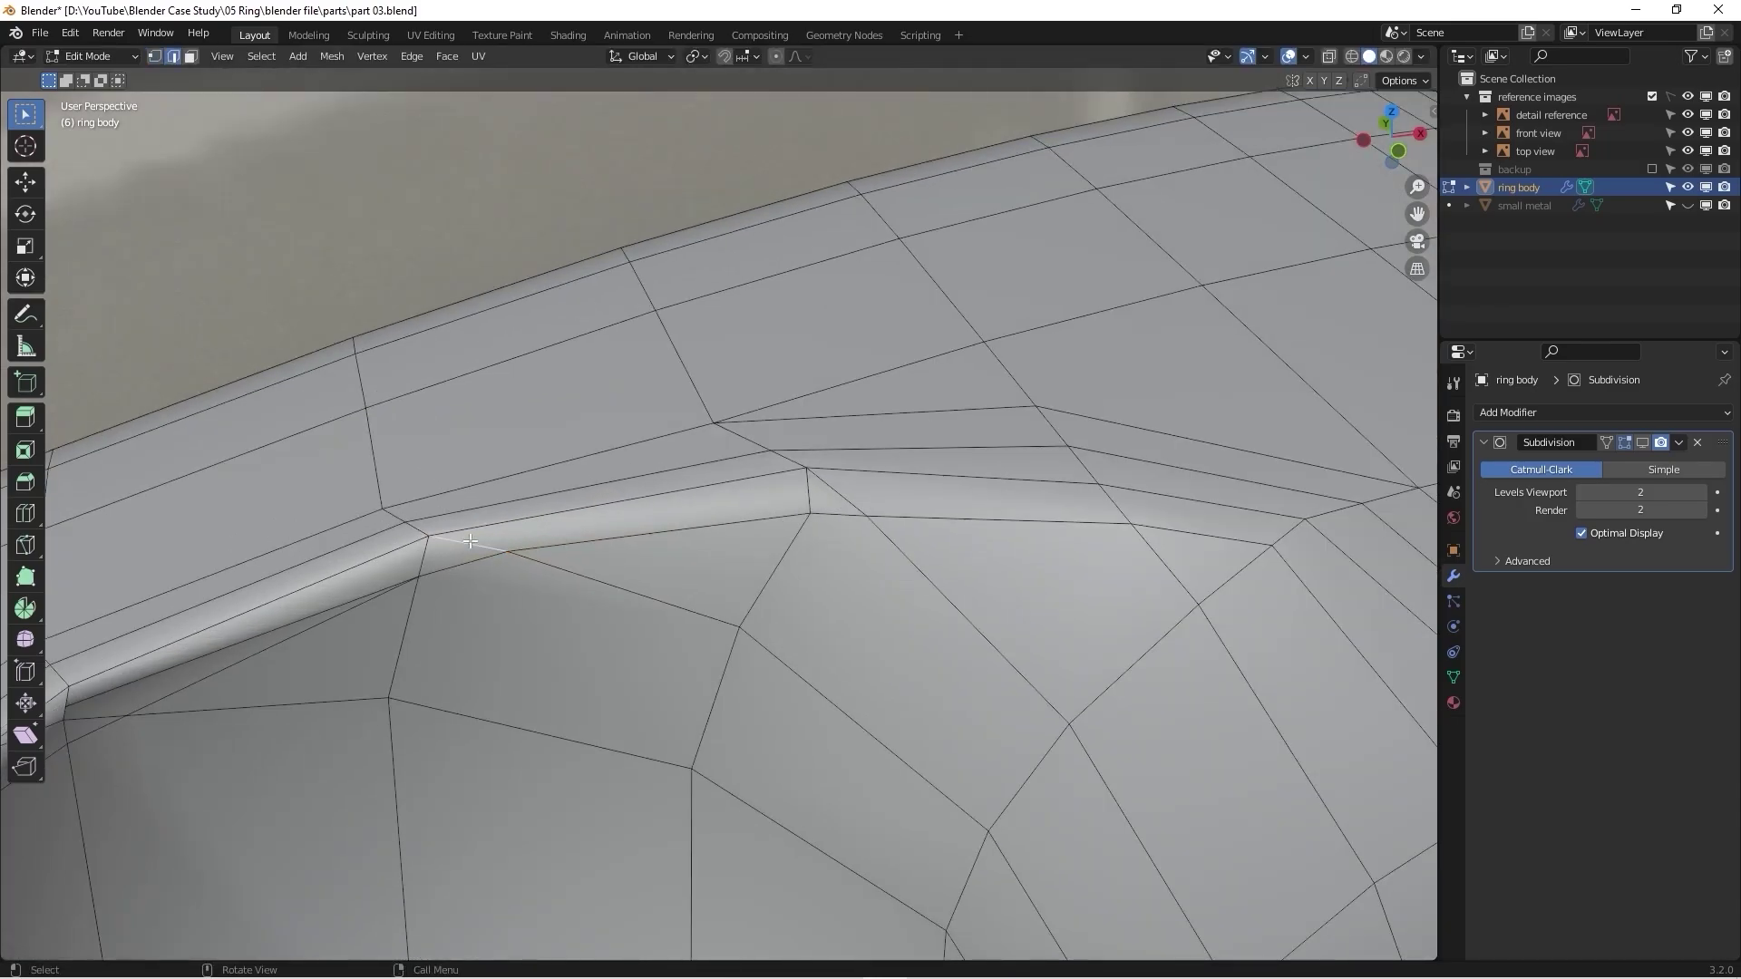
right_click(470, 540)
left_click(470, 541)
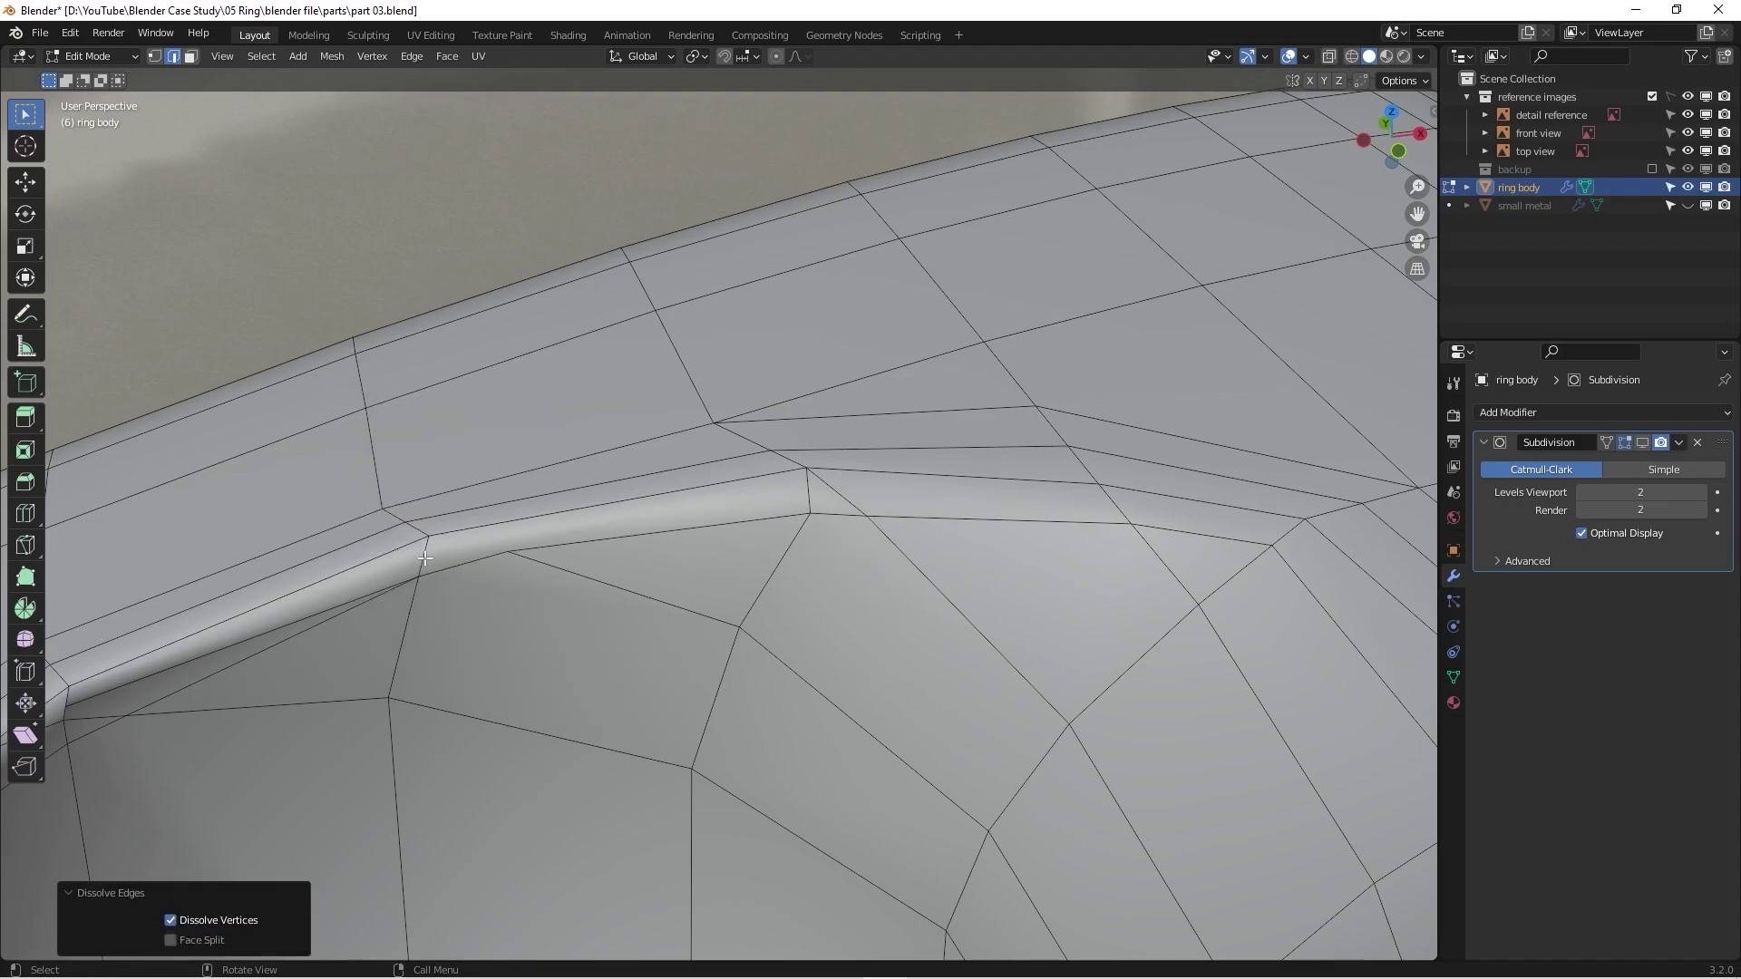
key("x")
left_click(423, 558)
scroll(422, 559, "down", 3)
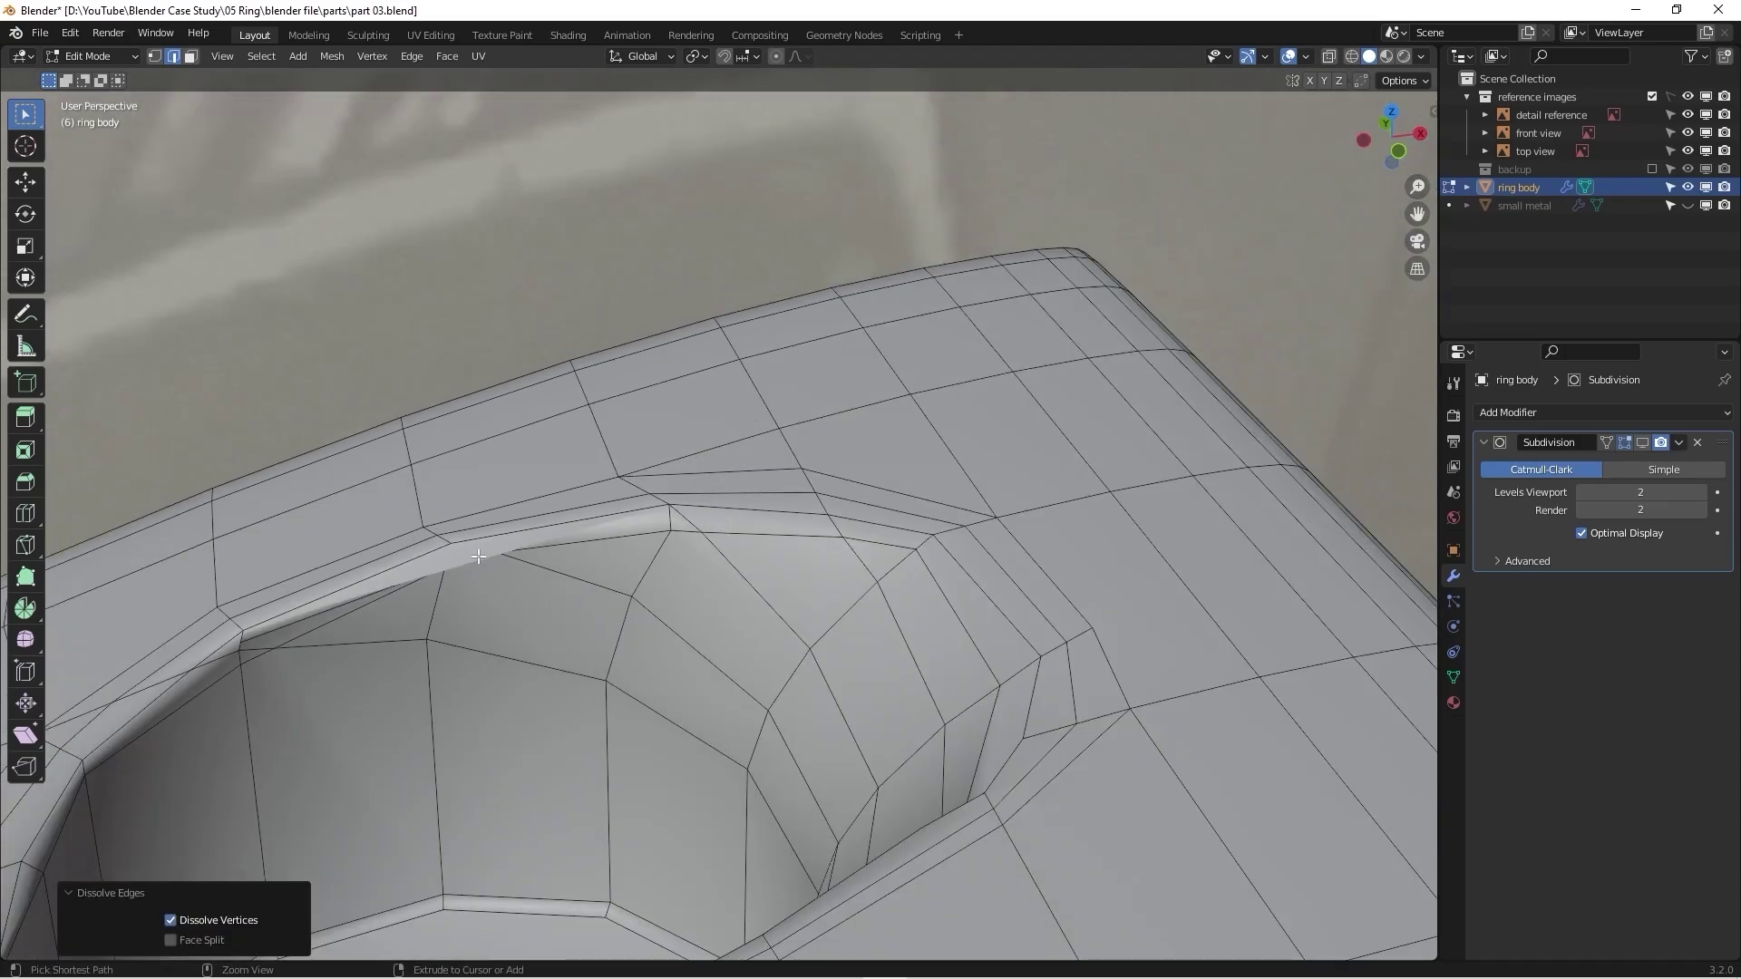
Step: Turn the ring body's Subdivision viewport display back on in Object Mode and inspect both smoothed recesses
key("Tab")
scroll(457, 558, "up", 5)
scroll(457, 558, "down", 5)
middle_click_drag(457, 557, 580, 502)
left_click(1642, 441)
scroll(677, 580, "down", 2)
scroll(705, 602, "down", 3)
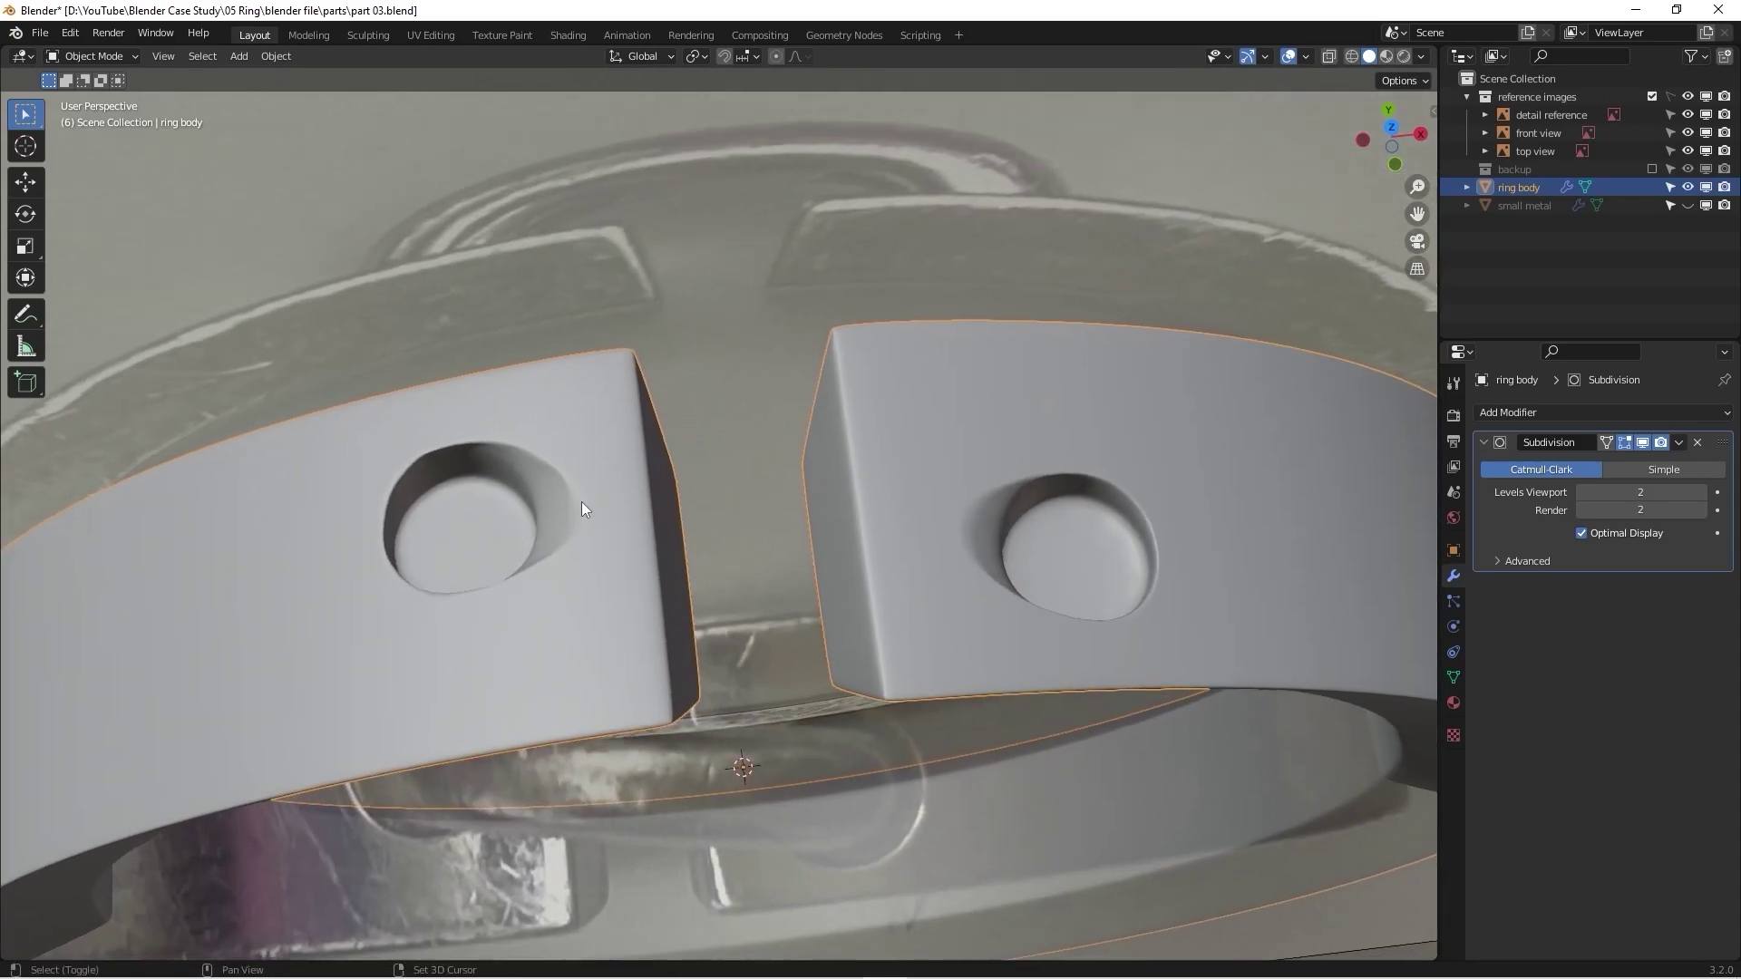
Step: Unhide the small metal piece and open the ring body in Edit Mode where the metal enters the recess
left_click(1688, 205)
middle_click_drag(943, 385, 819, 401)
scroll(999, 642, "up", 6)
left_click(819, 400)
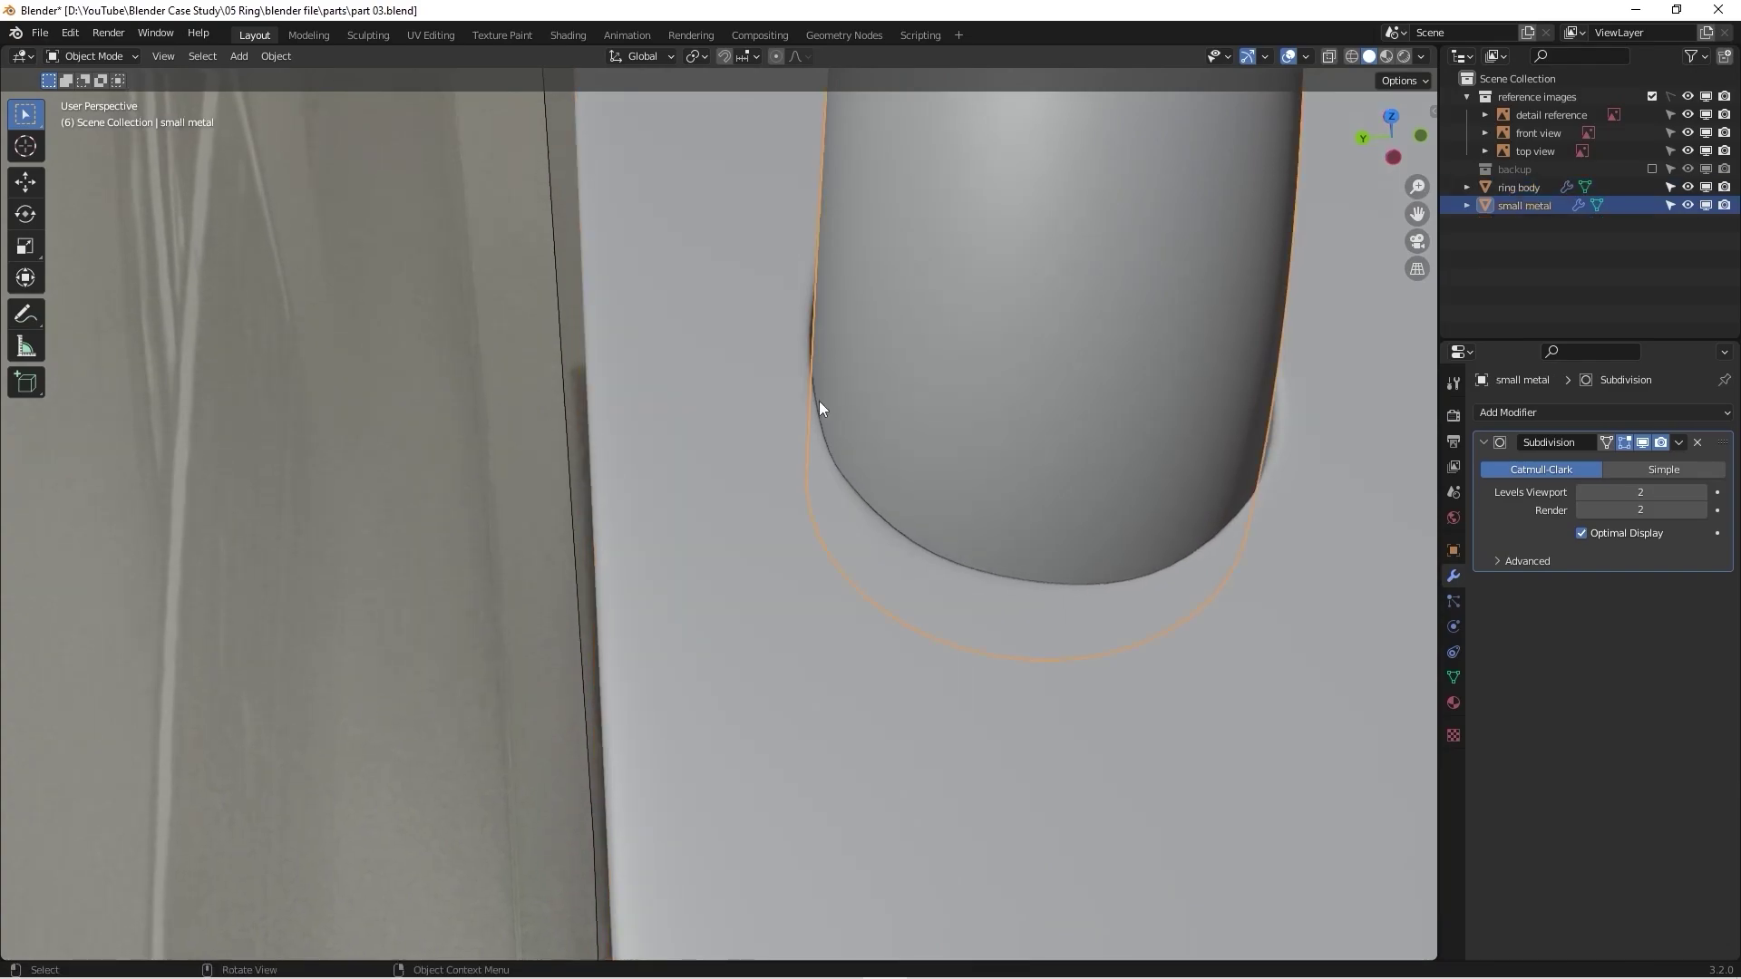
key("Tab")
key("Tab")
left_click(806, 410)
key("Tab")
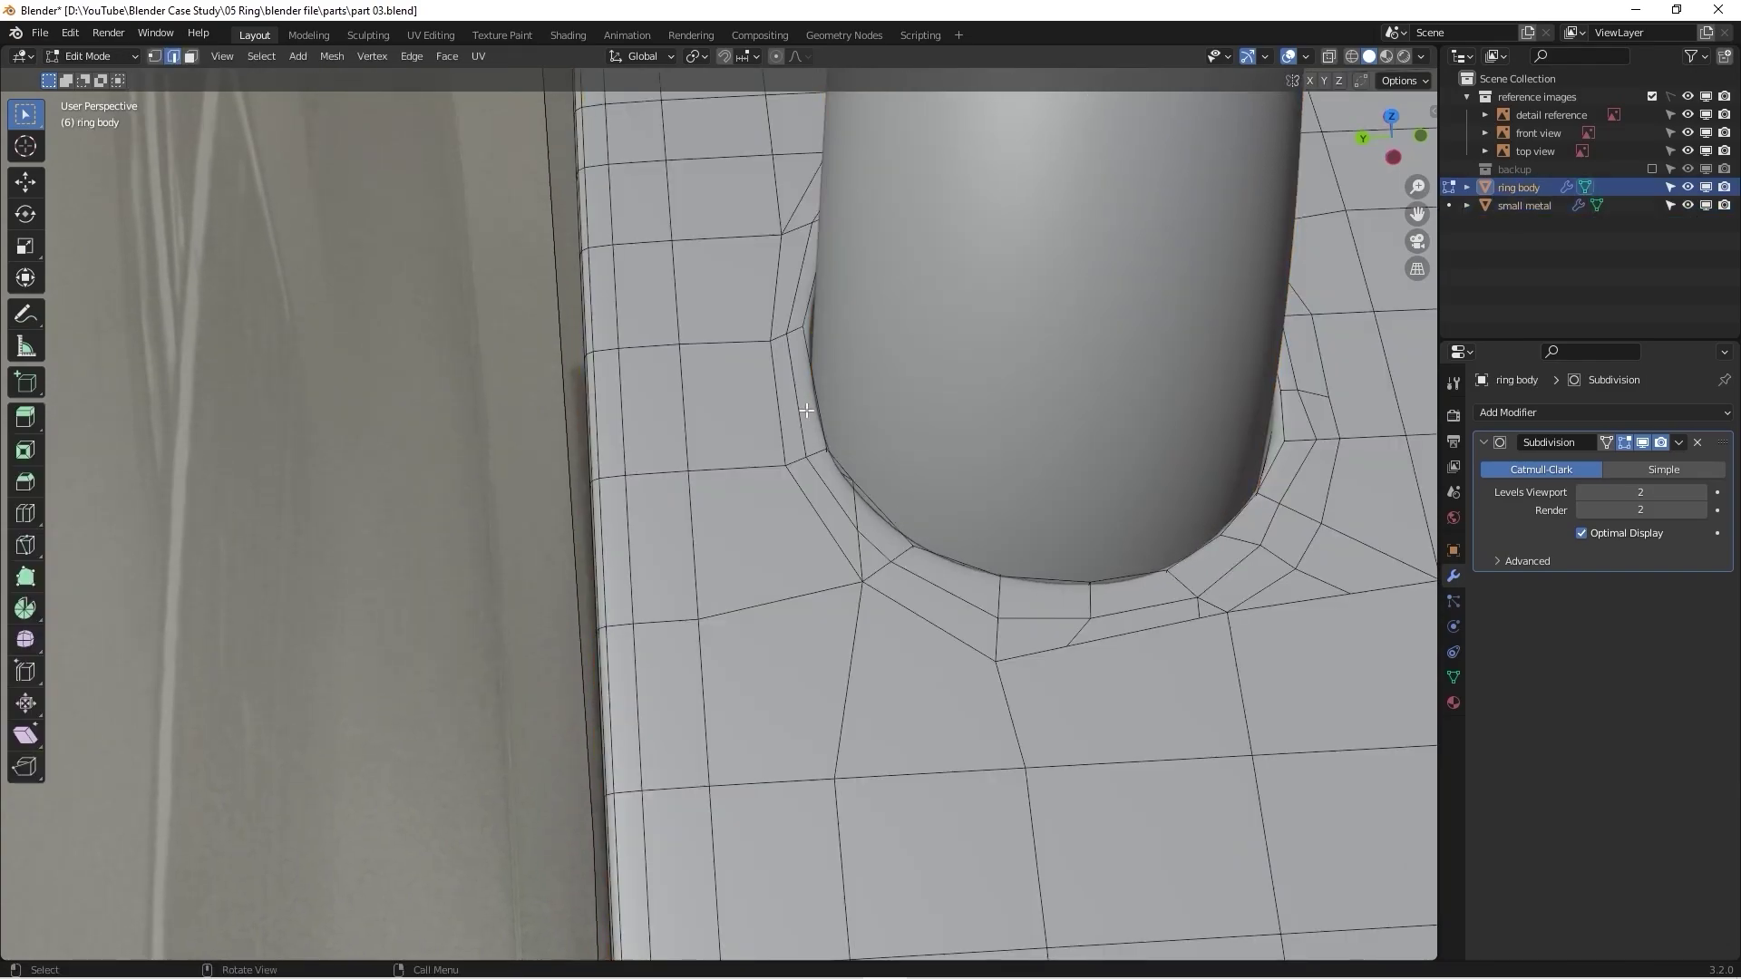
scroll(815, 406, "up", 3)
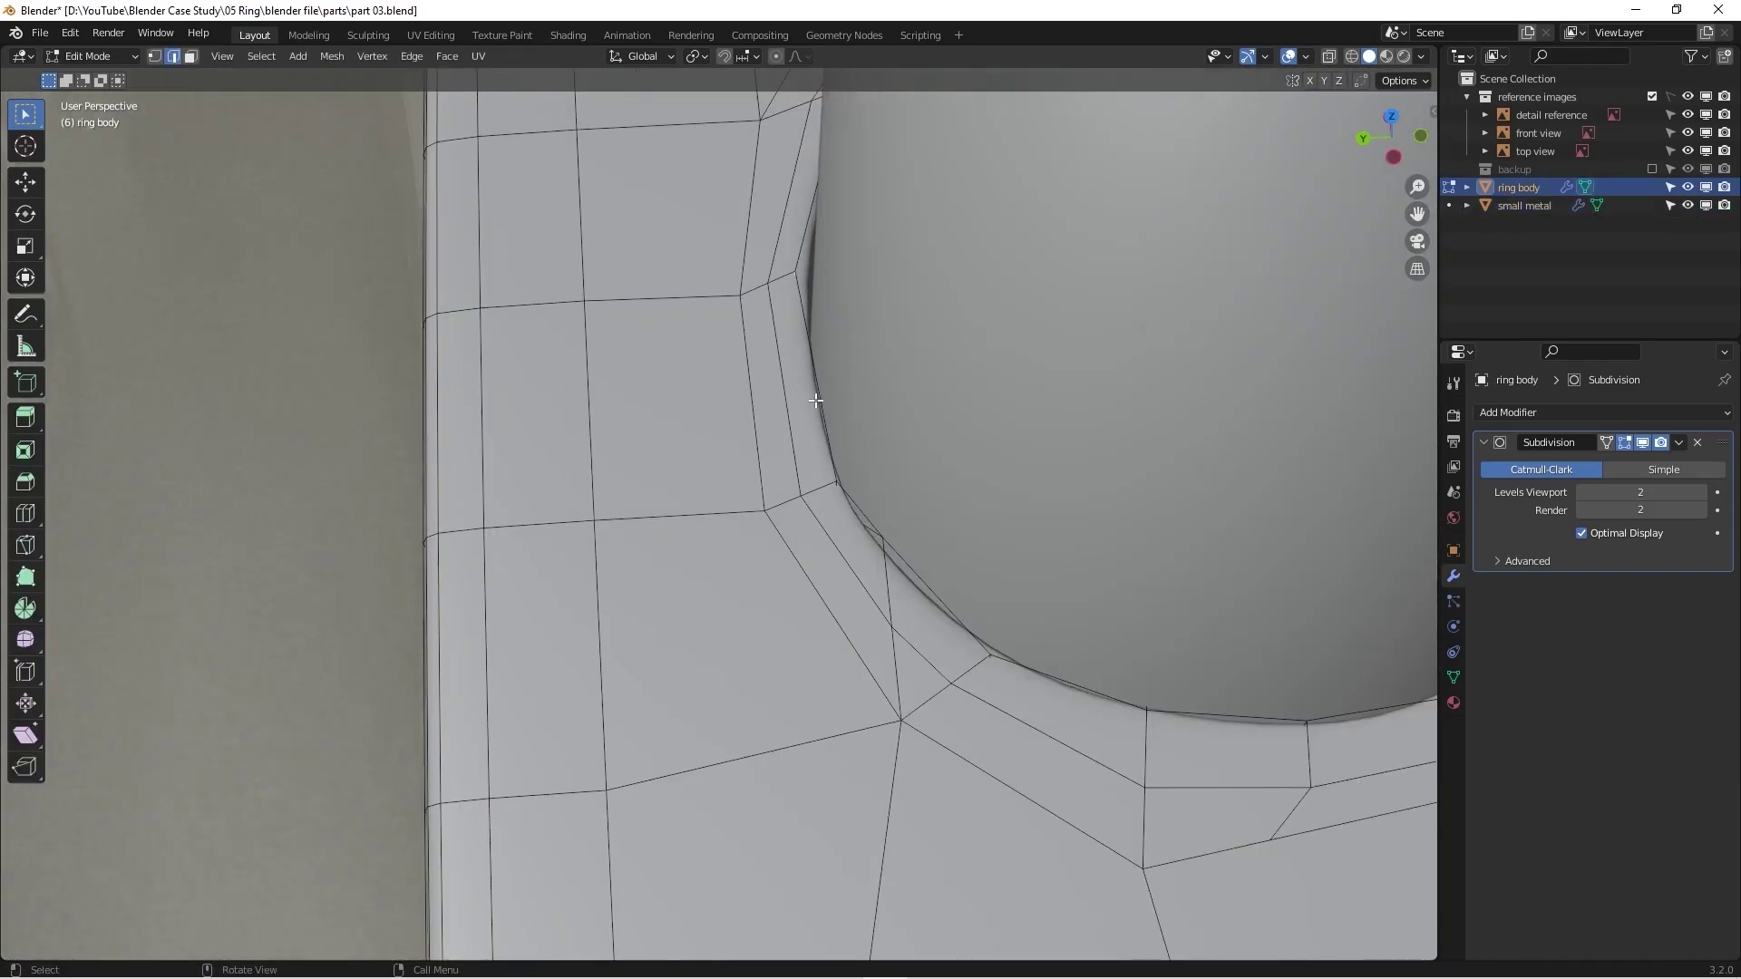
Step: Slide the recess rim vertex beside the metal's gap along the rim edge by about 0.175
key("1")
left_click(790, 270)
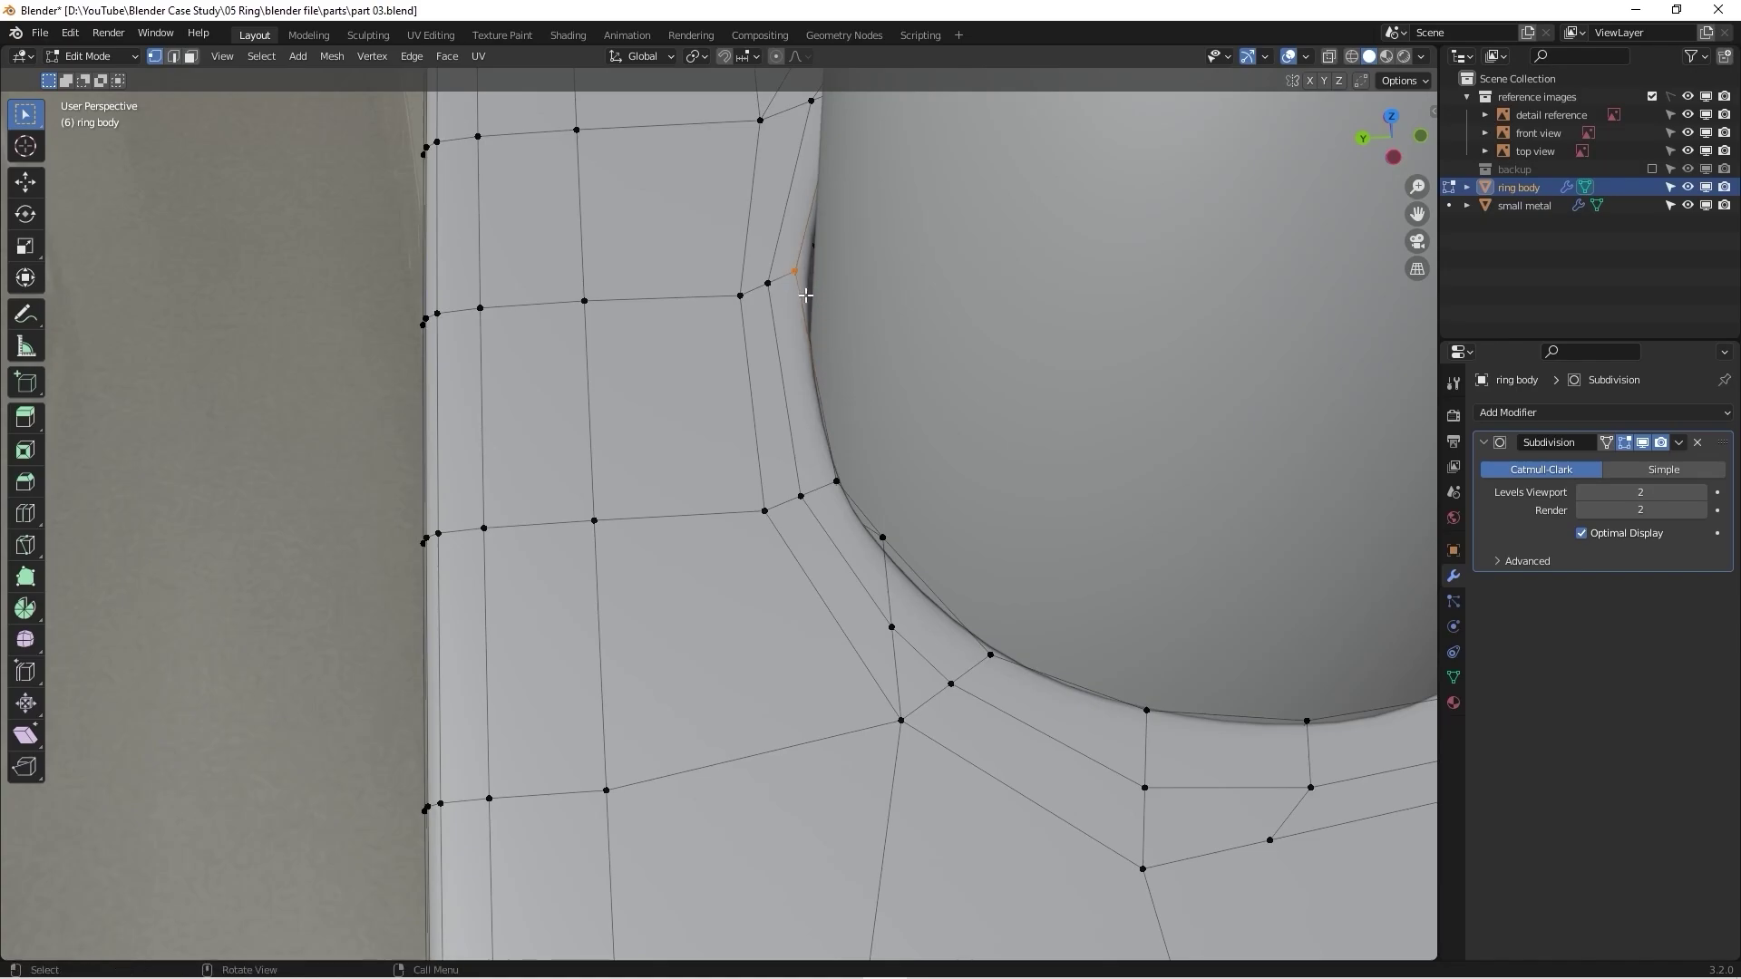
key("g")
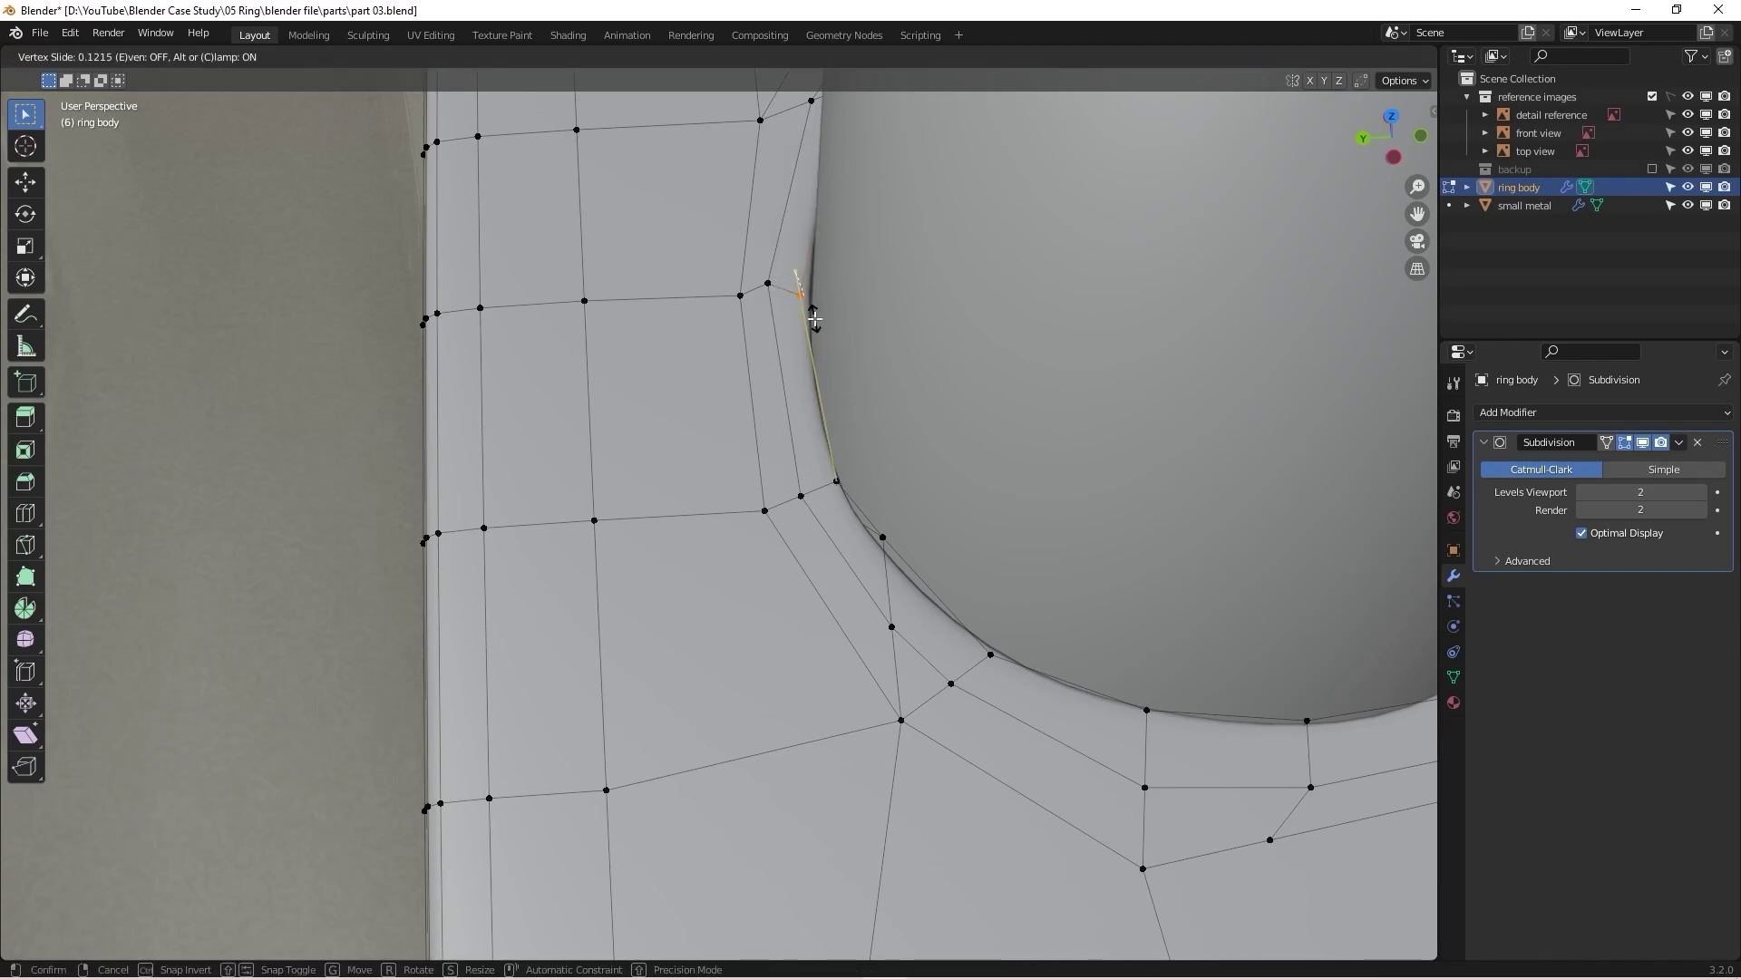
right_click(816, 315)
key("g")
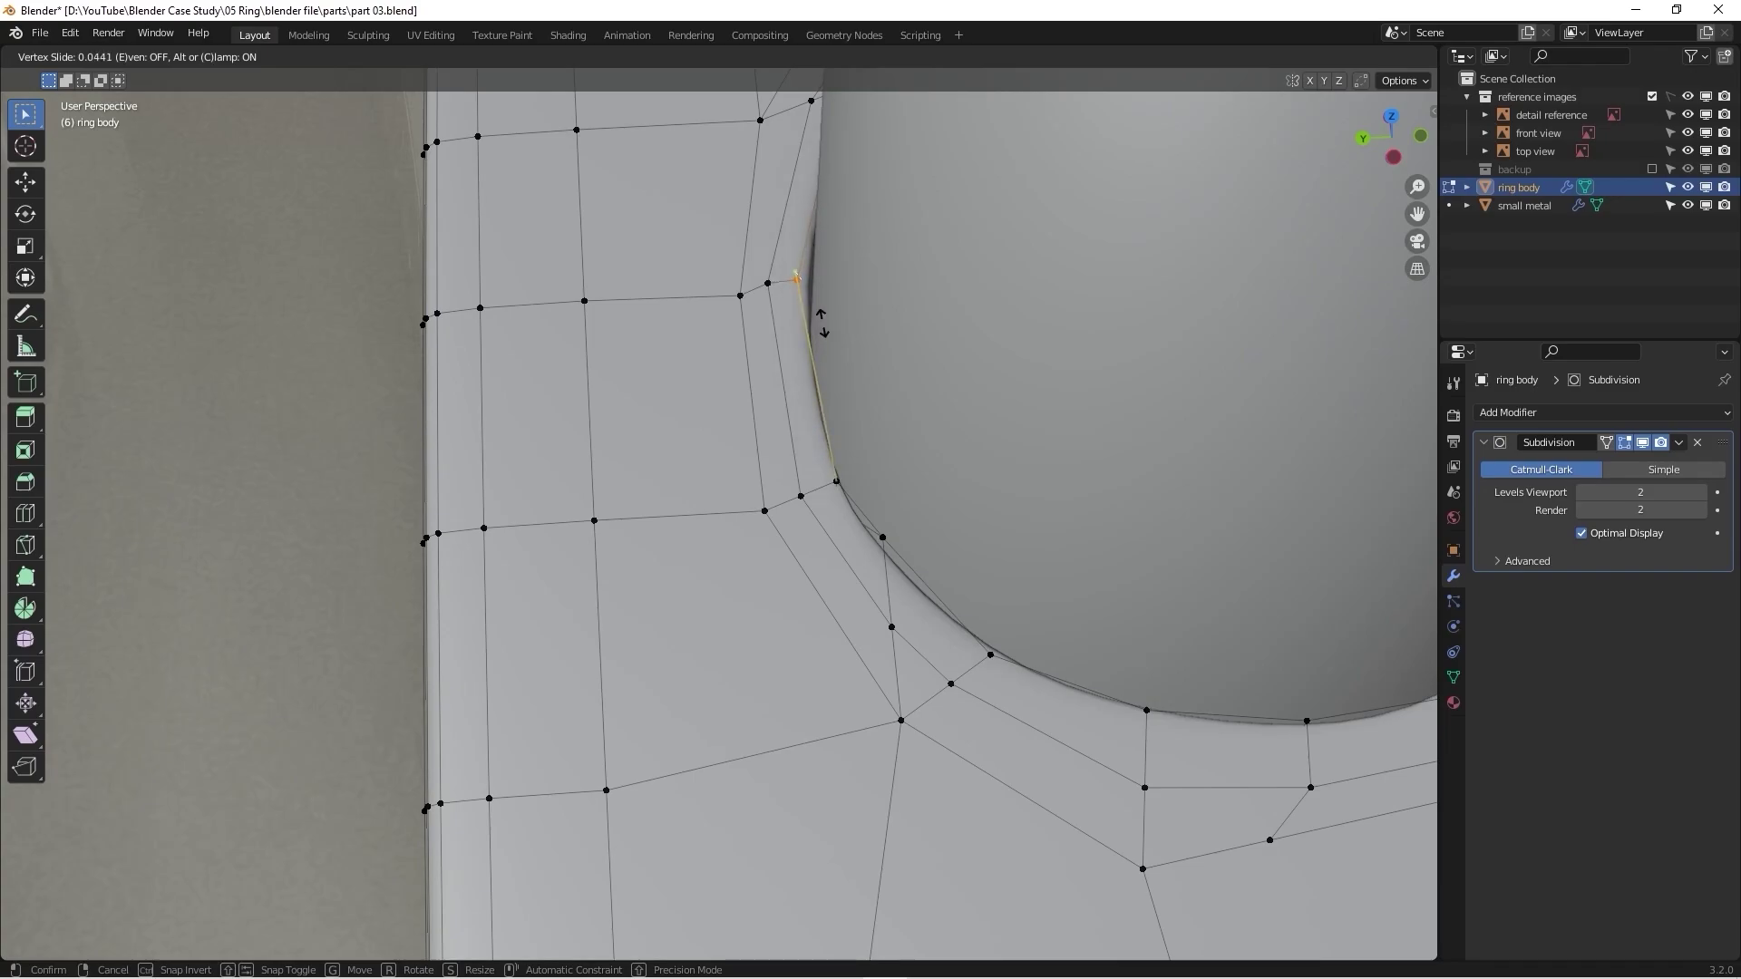
key("g")
left_click(827, 357)
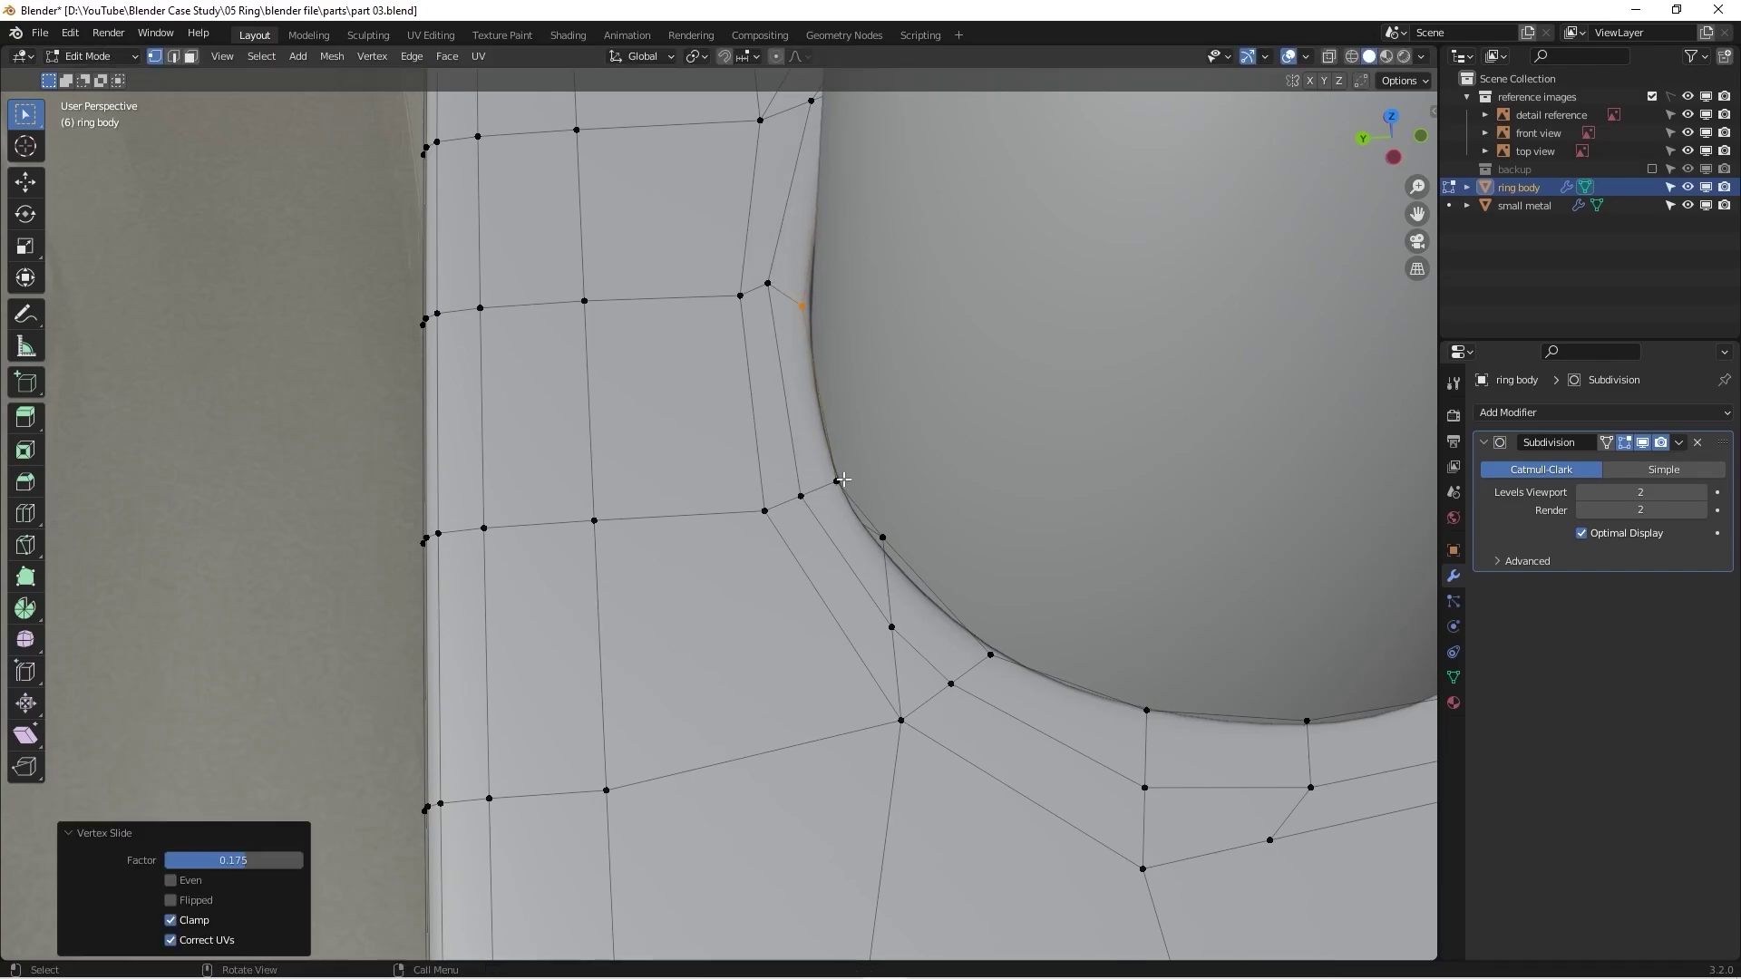
Step: Slide the next lower rim vertex along the rim edge towards the previous one, and return to Object Mode
key("g")
key("g")
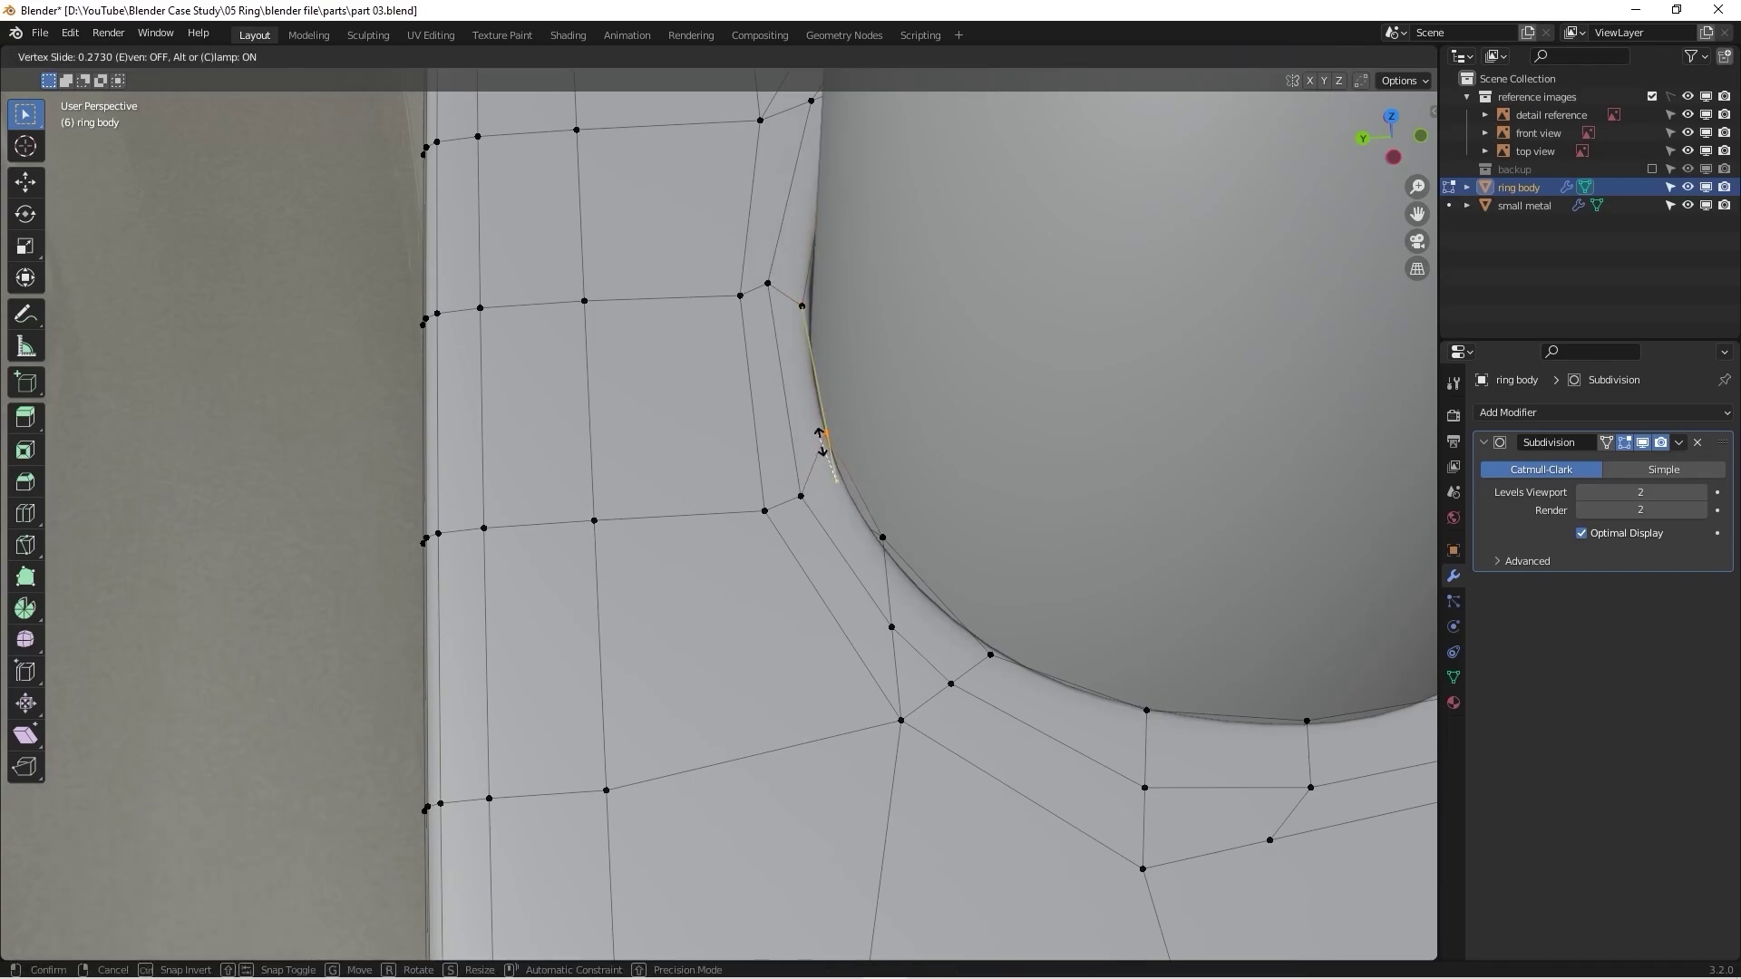
left_click(833, 364)
key("Tab")
scroll(845, 363, "down", 5)
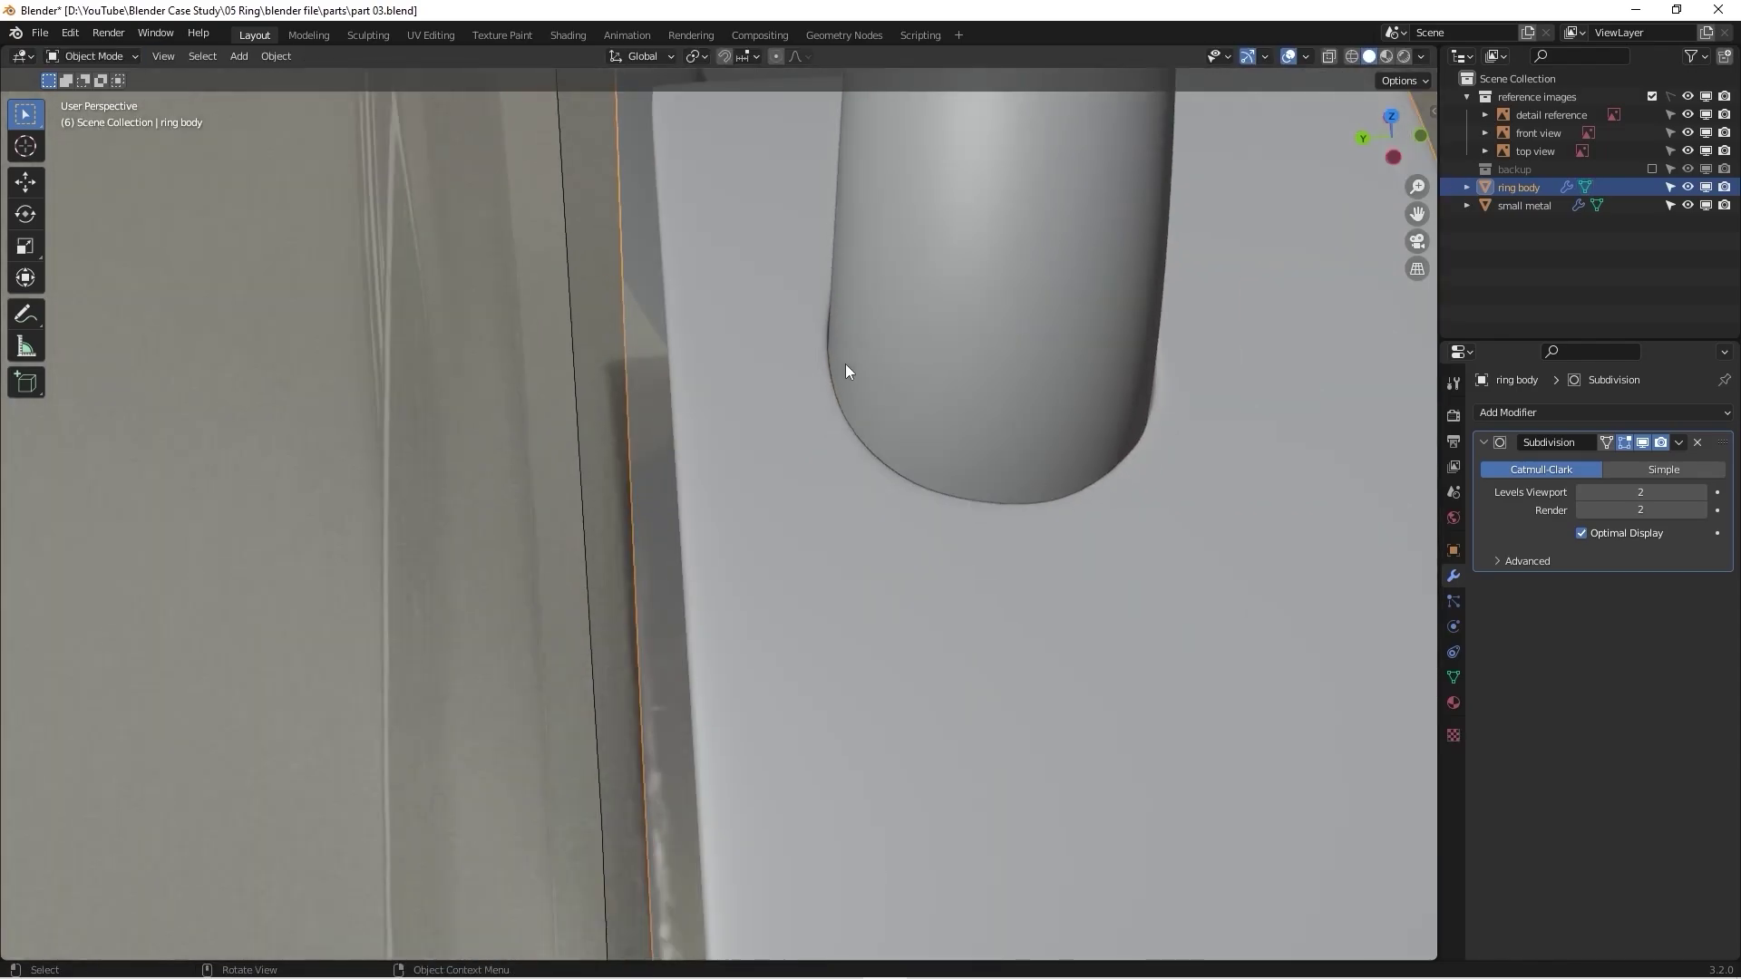
Step: Examine the whole ring and its small metal piece against the reference images, in perspective and from the front
middle_click_drag(845, 363, 934, 510)
scroll(932, 507, "down", 5)
scroll(928, 506, "down", 3)
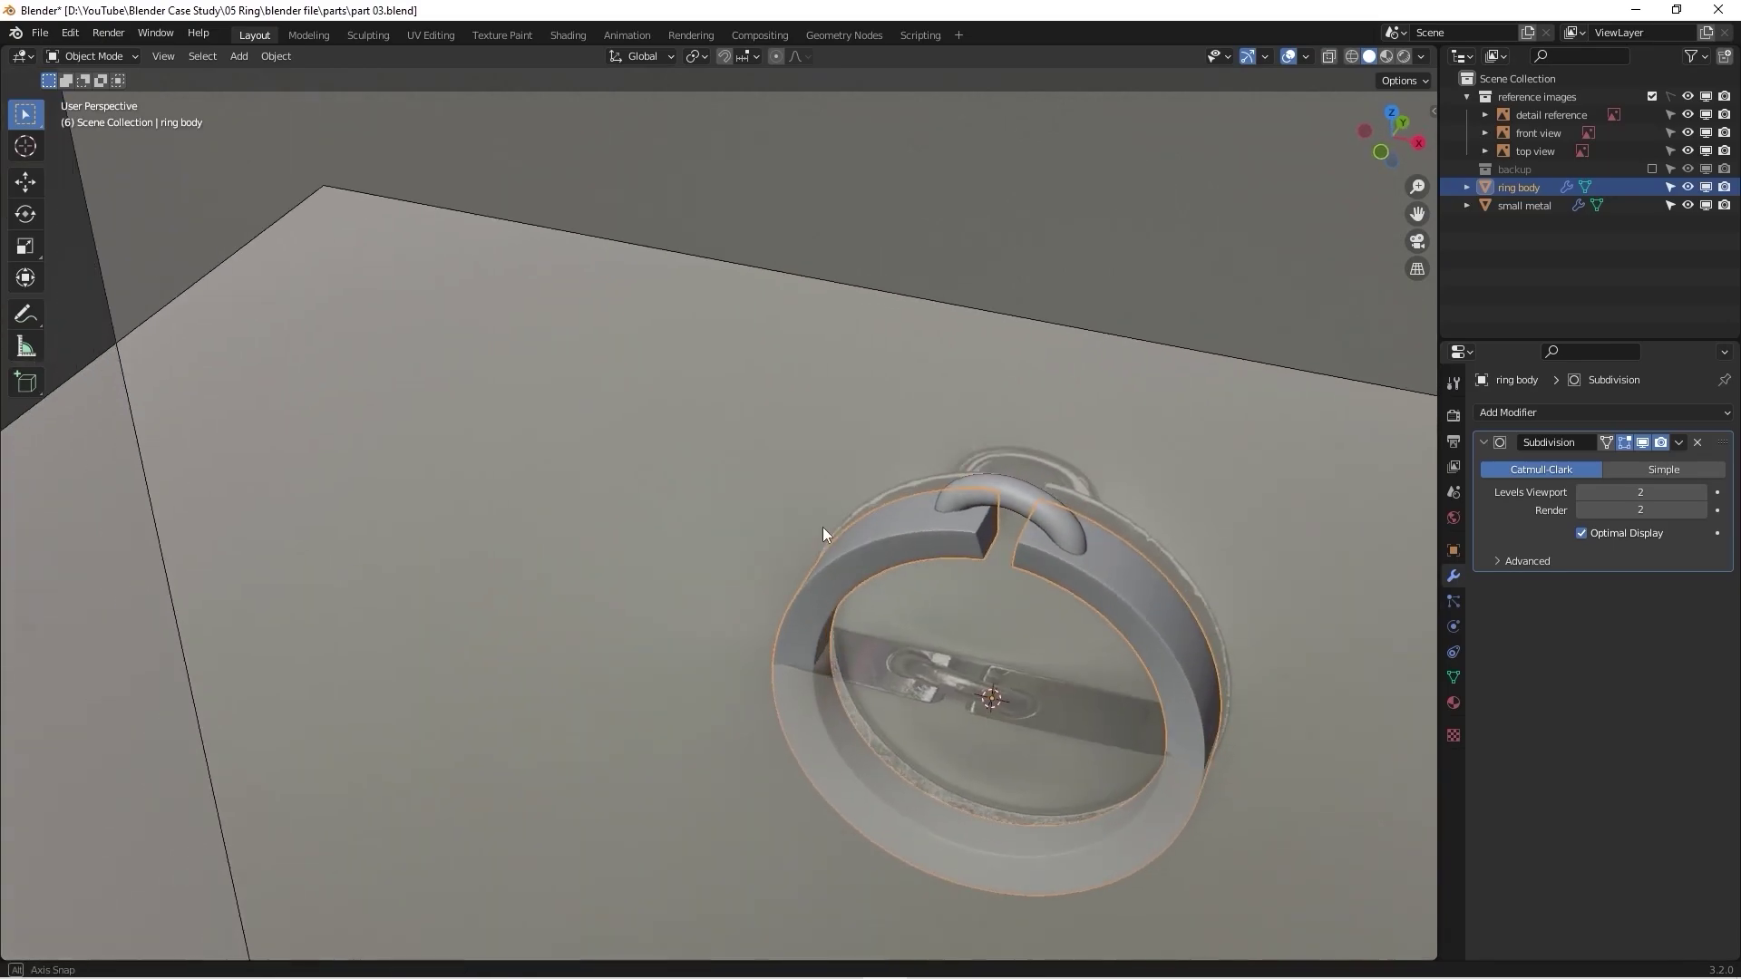
scroll(823, 526, "up", 5)
middle_click_drag(823, 526, 1170, 439)
scroll(987, 520, "down", 5)
left_click(1169, 438)
key("KP_1")
middle_click_drag(1016, 516, 507, 585, "shift")
scroll(769, 455, "up", 3)
scroll(824, 326, "up", 3)
scroll(834, 486, "down", 4)
scroll(781, 417, "up", 3)
scroll(747, 438, "up", 2)
scroll(817, 408, "down", 5)
scroll(797, 509, "down", 5)
Step: Exclude the reference images collection from the view layer and view the small metal piece's joints with the ring body up close
left_click(1652, 96)
scroll(907, 435, "up", 3)
scroll(907, 544, "up", 4)
scroll(869, 500, "down", 3)
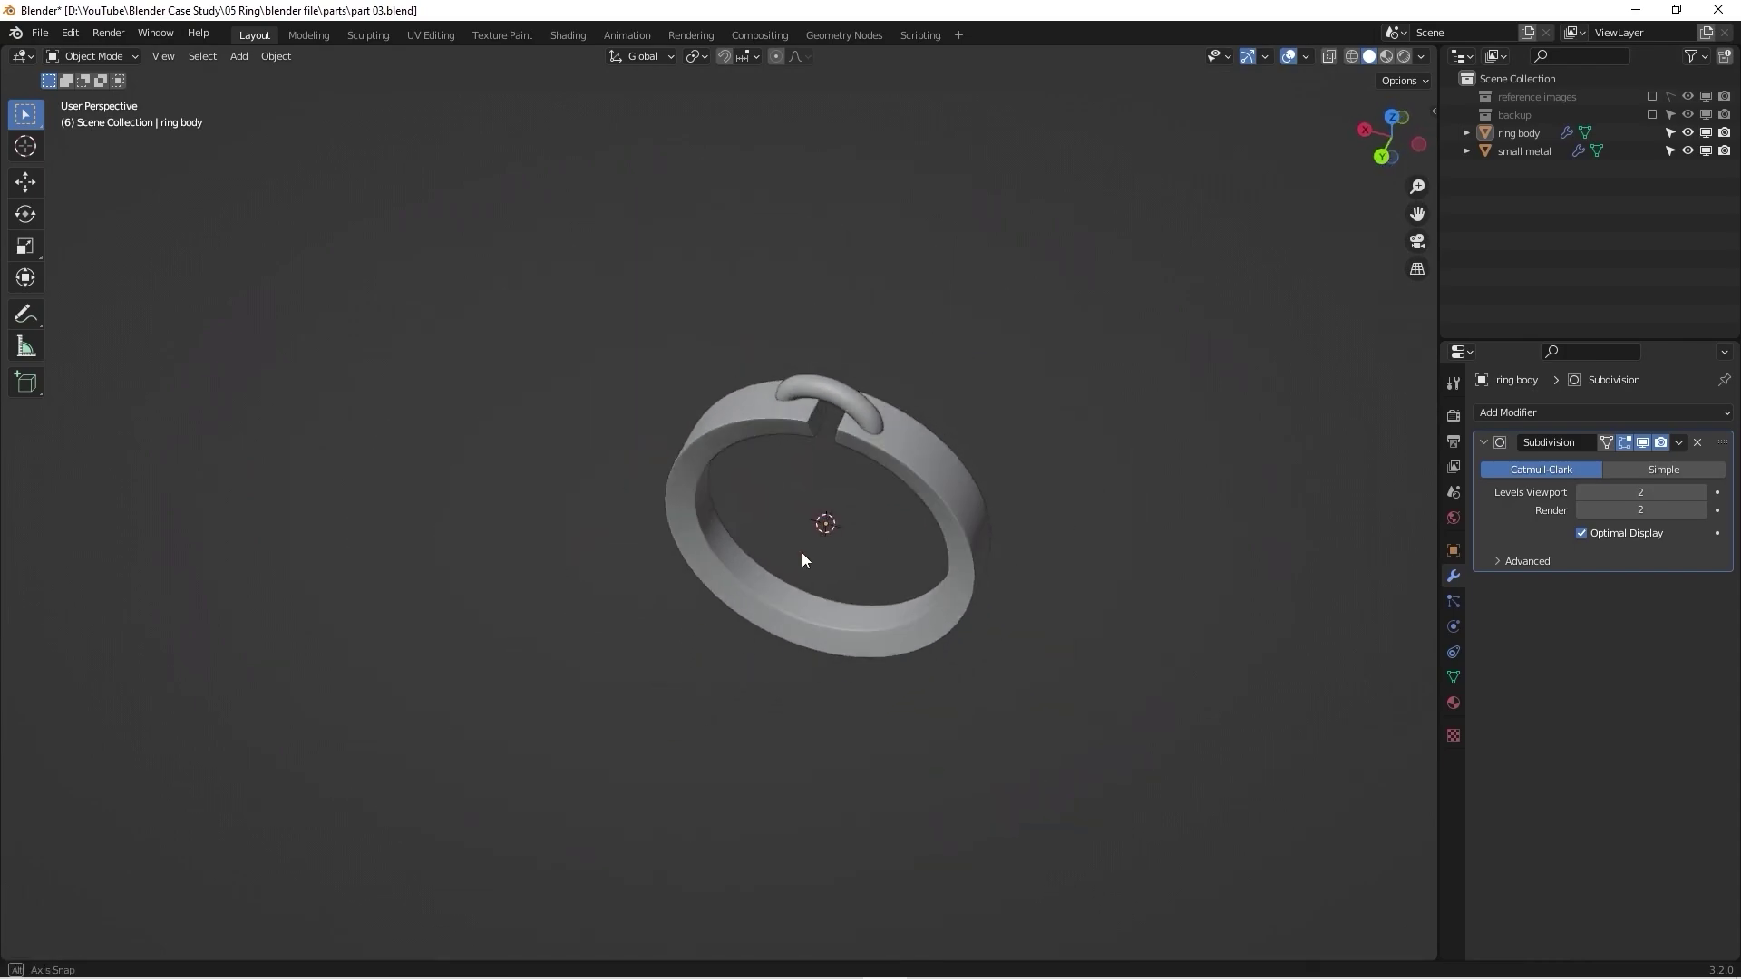
scroll(851, 406, "up", 6)
middle_click_drag(802, 552, 879, 437)
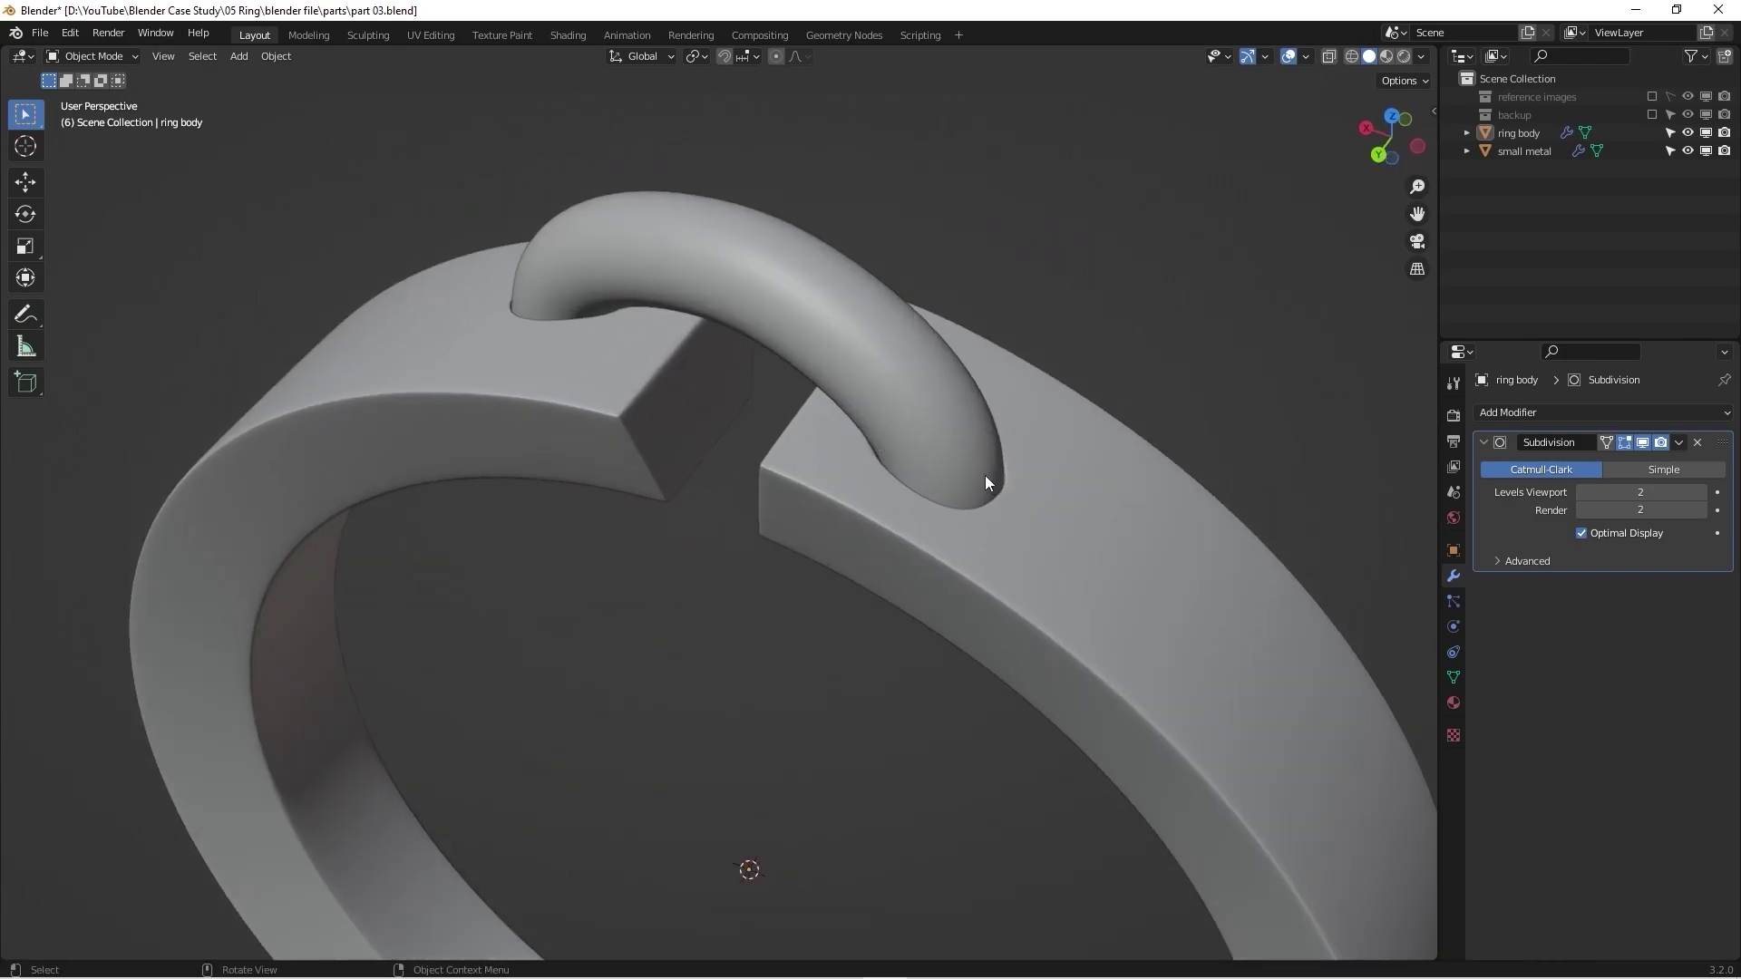
Step: Examine the finished ring model from the front and from several perspective angles
scroll(986, 481, "down", 6)
middle_click_drag(943, 491, 927, 416)
scroll(834, 451, "up", 5)
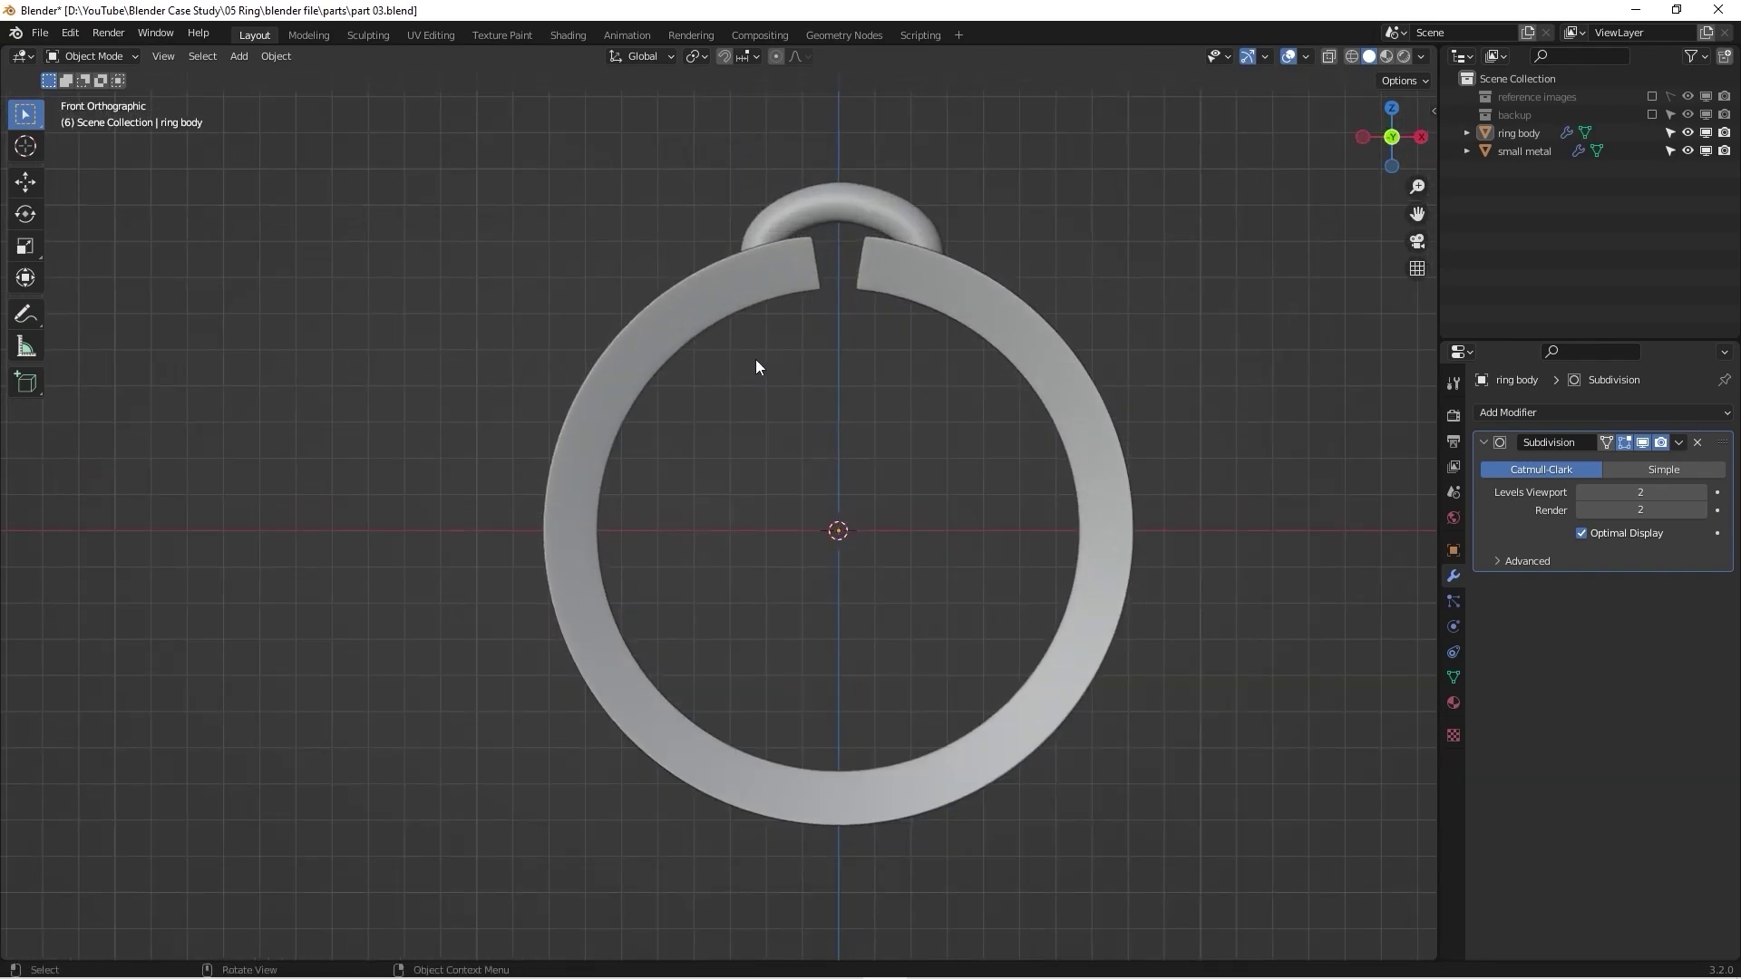
mouse_move(756, 366)
middle_mouse_down()
mouse_move(711, 455)
mouse_move(765, 362)
middle_mouse_up()
scroll(801, 344, "up", 5)
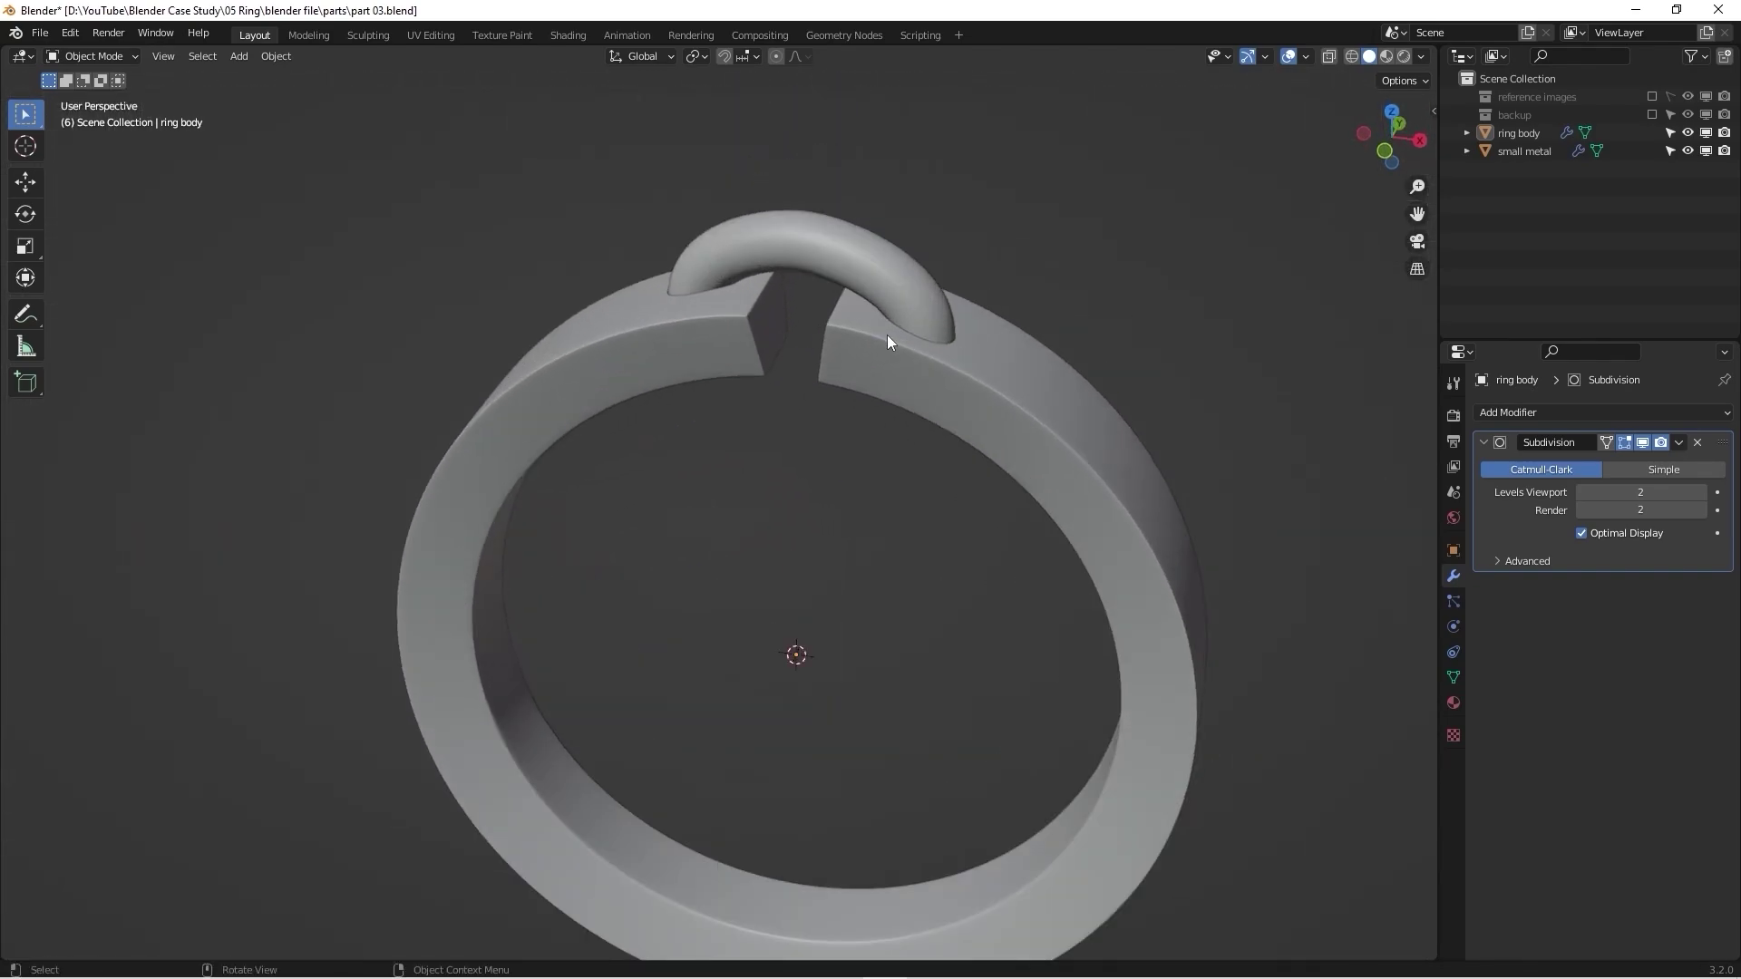
scroll(861, 428, "down", 3)
middle_click_drag(770, 478, 726, 480)
scroll(752, 422, "down", 2)
scroll(770, 408, "up", 3)
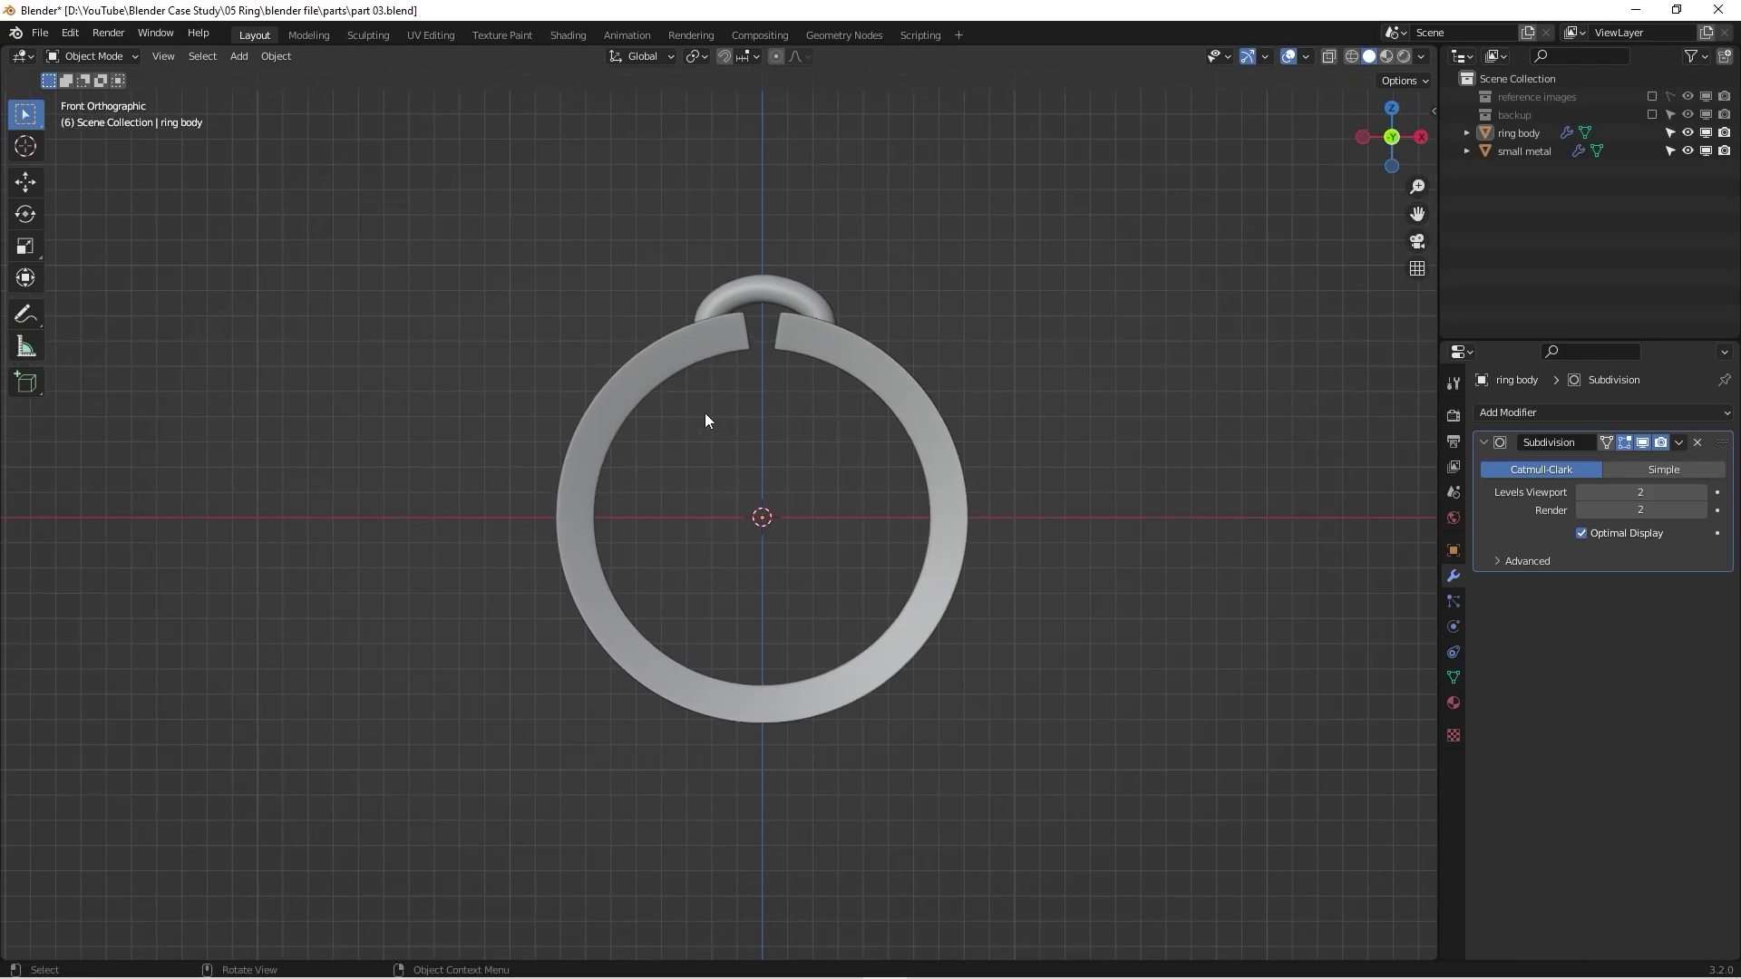
mouse_move(705, 420)
middle_mouse_down()
mouse_move(680, 536)
mouse_move(571, 509)
mouse_move(723, 481)
middle_mouse_up()
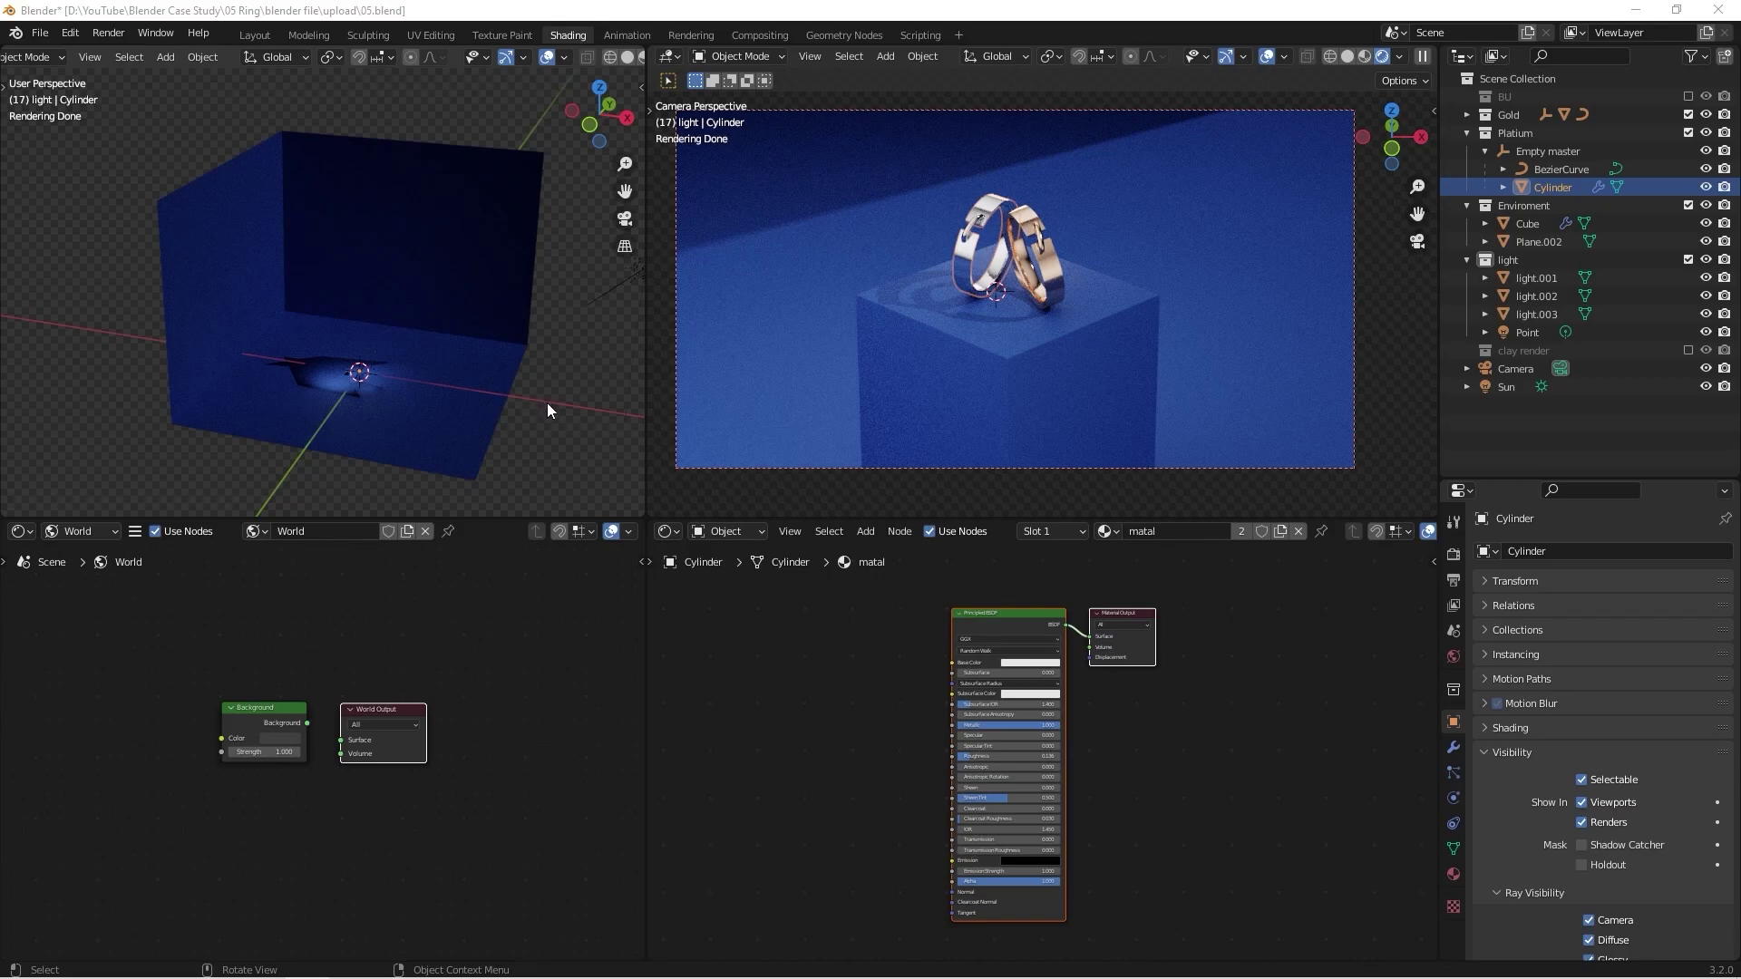
Step: Restore the Sun to the light collection and look over the blue room around the rings from outside
middle_click_drag(549, 392, 336, 404)
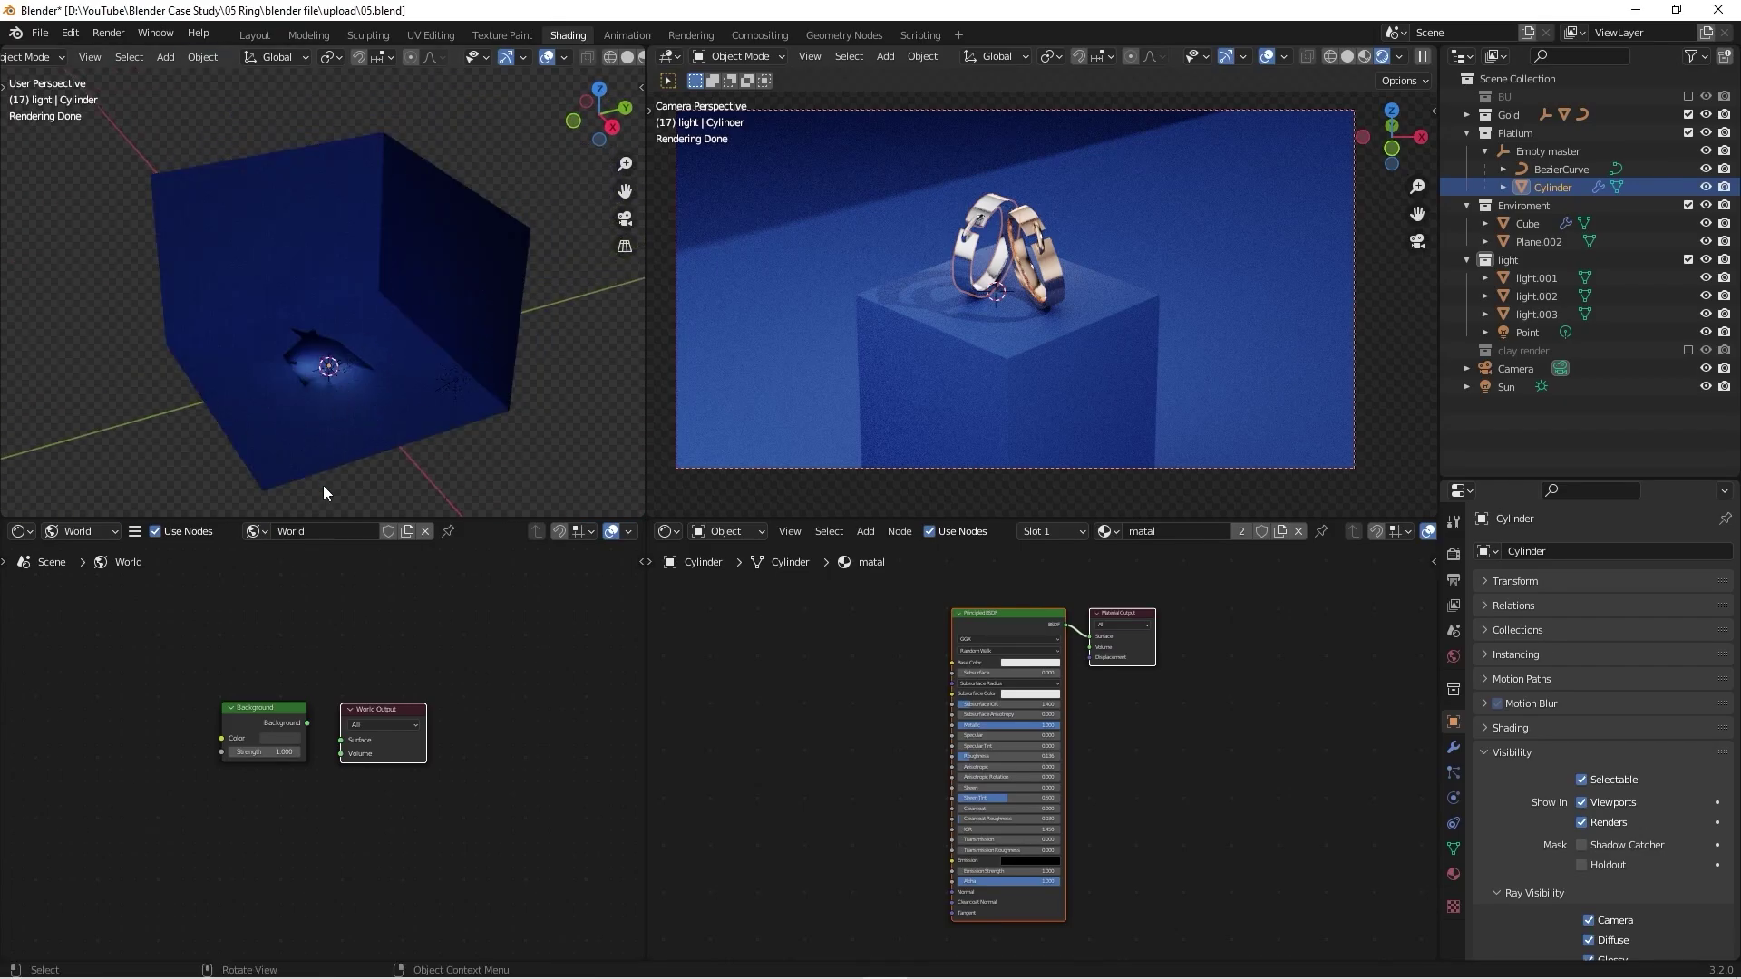
key("ctrl+z")
scroll(257, 563, "up", 3)
middle_click_drag(299, 426, 383, 361)
scroll(414, 368, "down", 3)
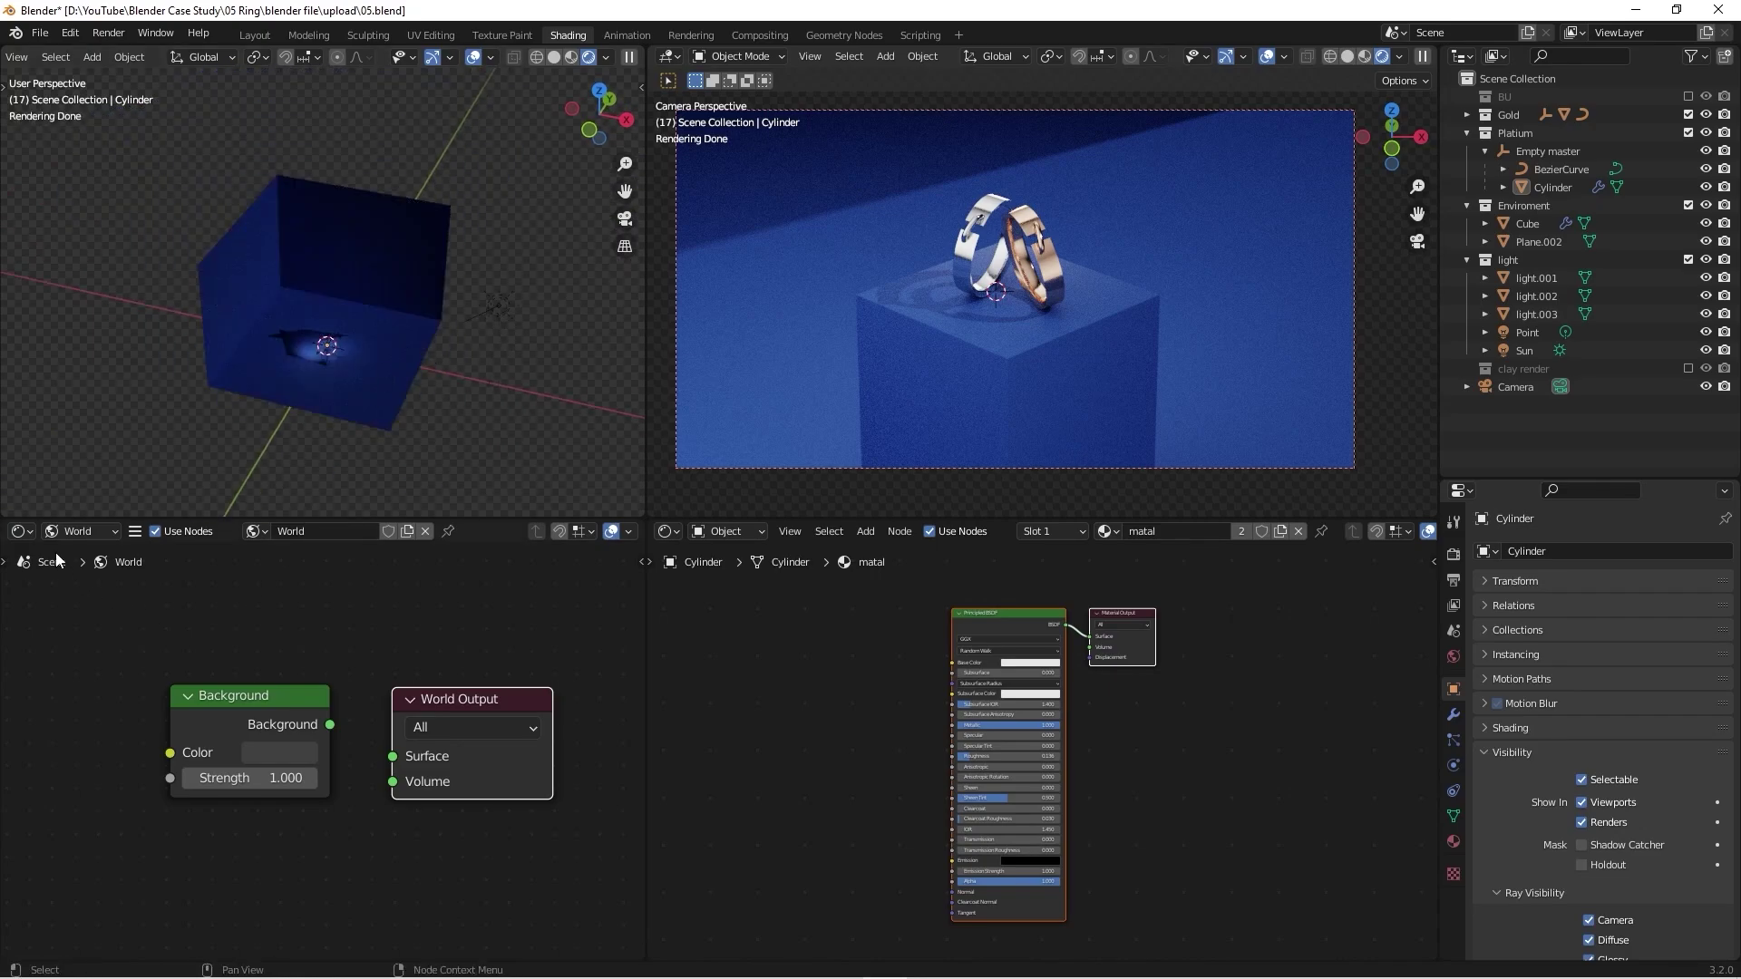
Step: Try linking the world's Background node to the World Output surface, and cut that link again
left_click_drag(302, 700, 288, 698)
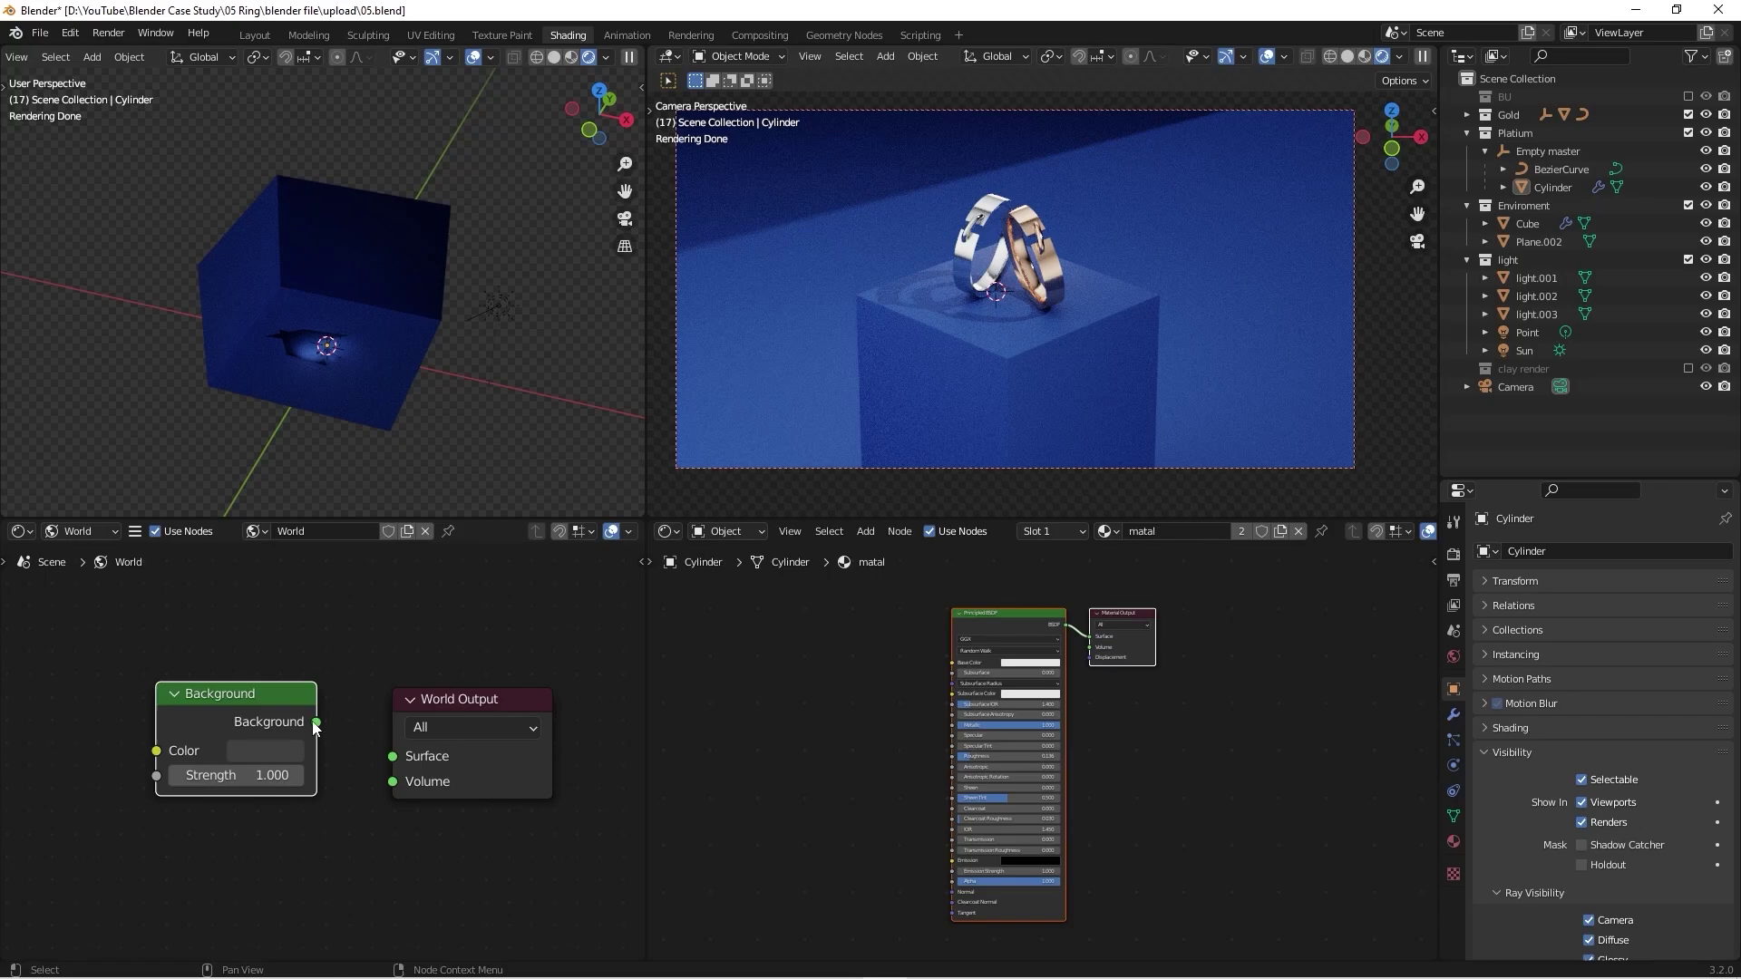
left_click_drag(316, 723, 392, 756)
right_click_drag(376, 693, 352, 818, "ctrl")
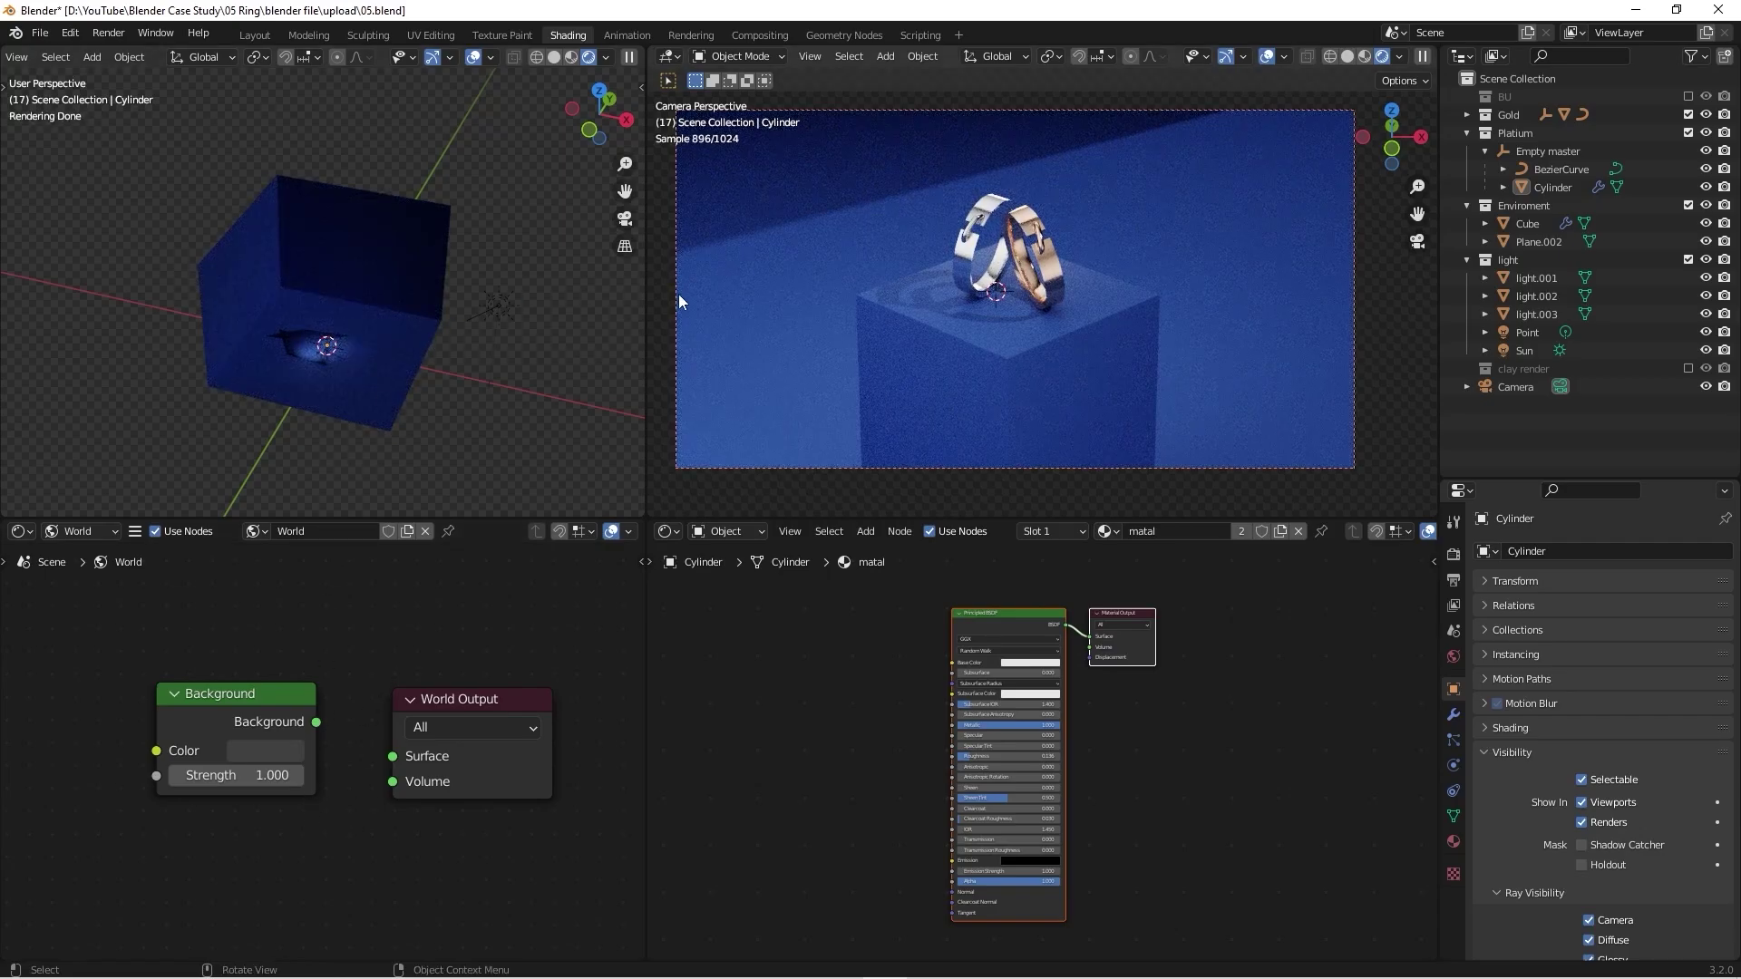
Step: Switch the light collection off and back on, and display the Cycles render settings in a taller Properties editor
left_click(1688, 259)
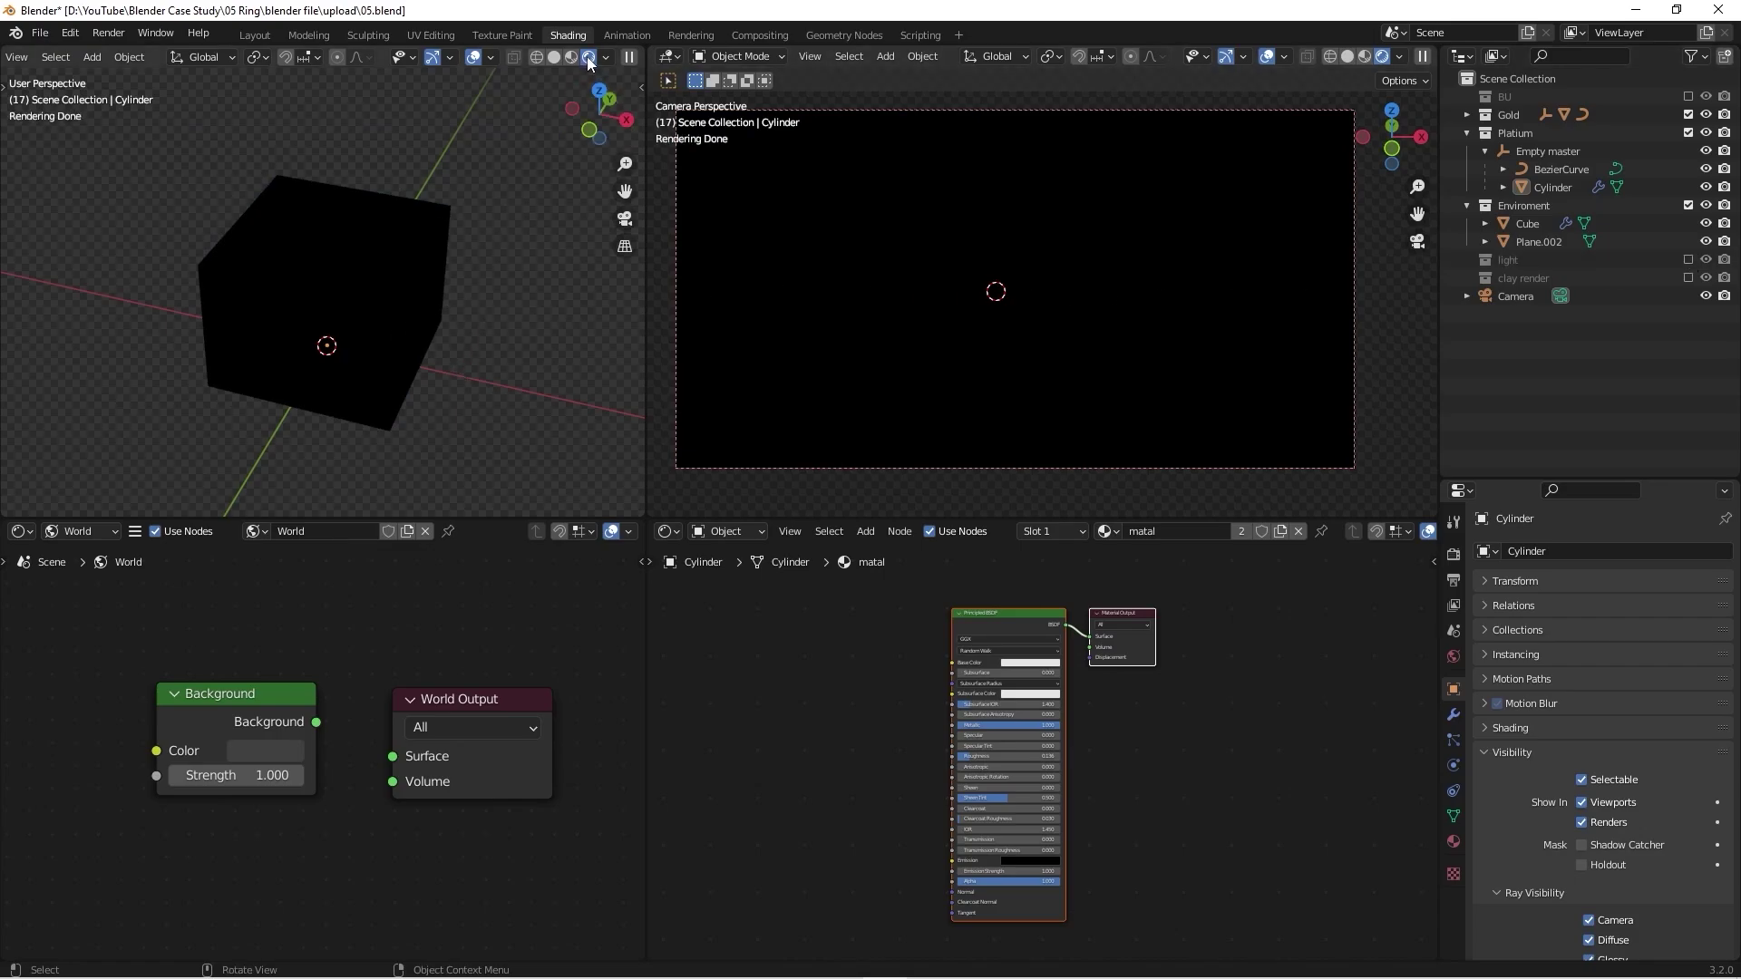
left_click(1452, 561)
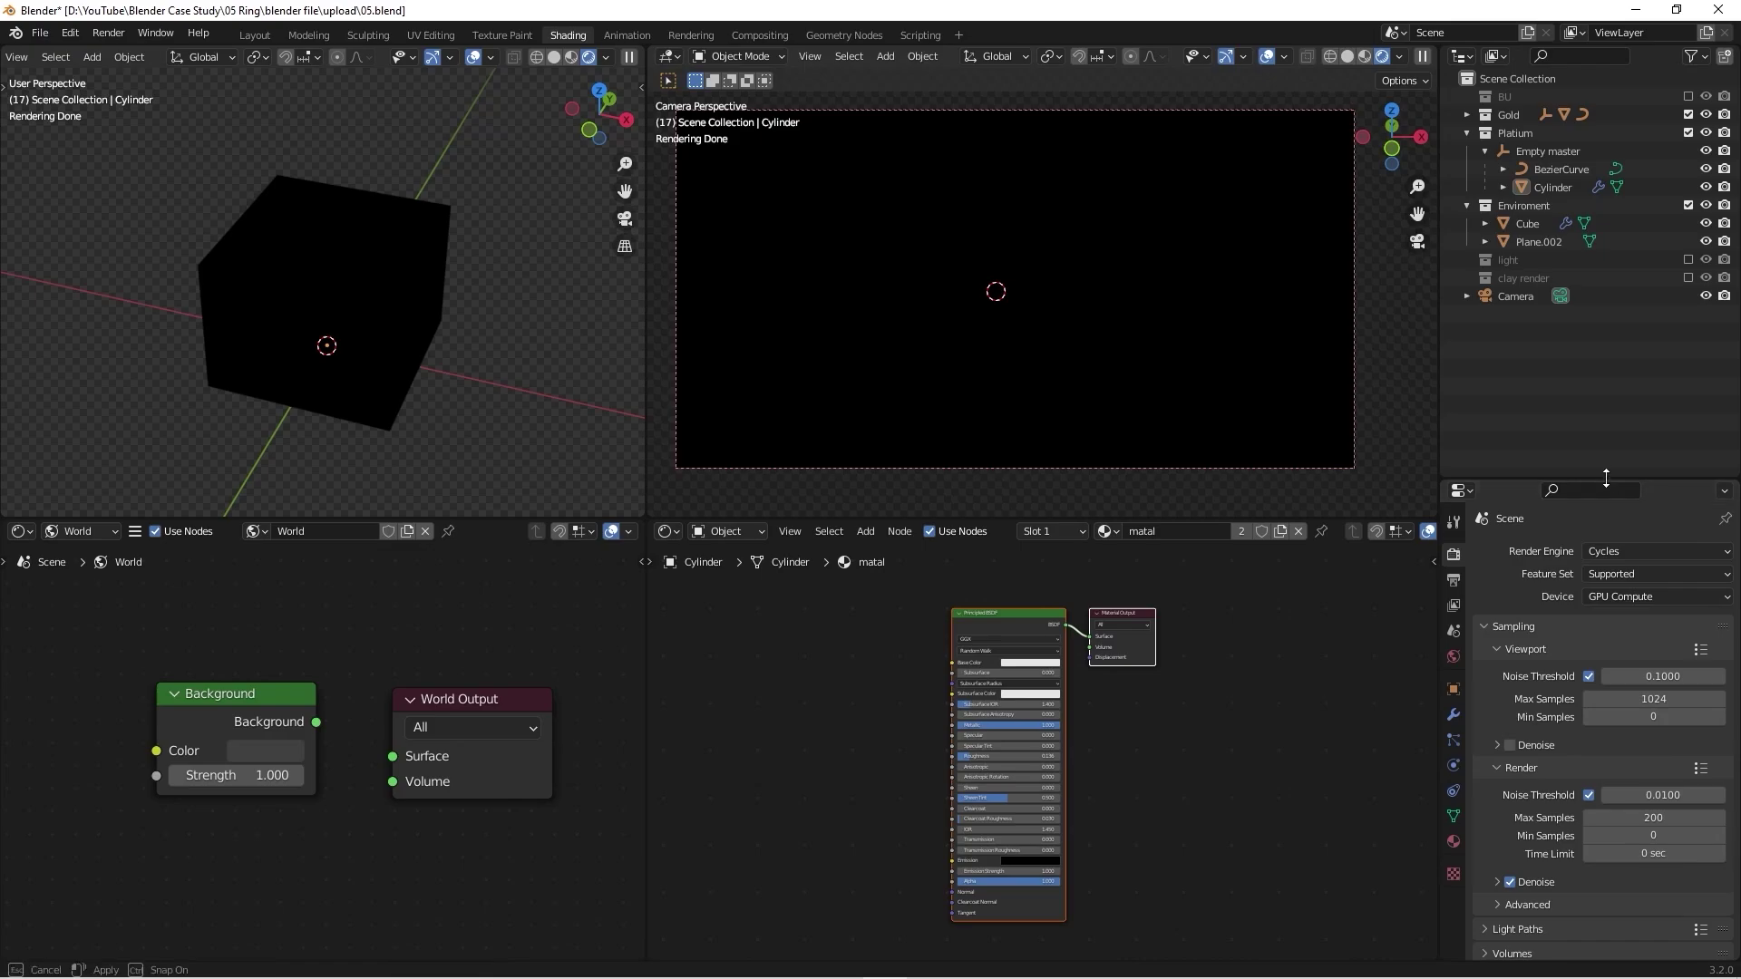
left_click_drag(1608, 481, 1615, 377)
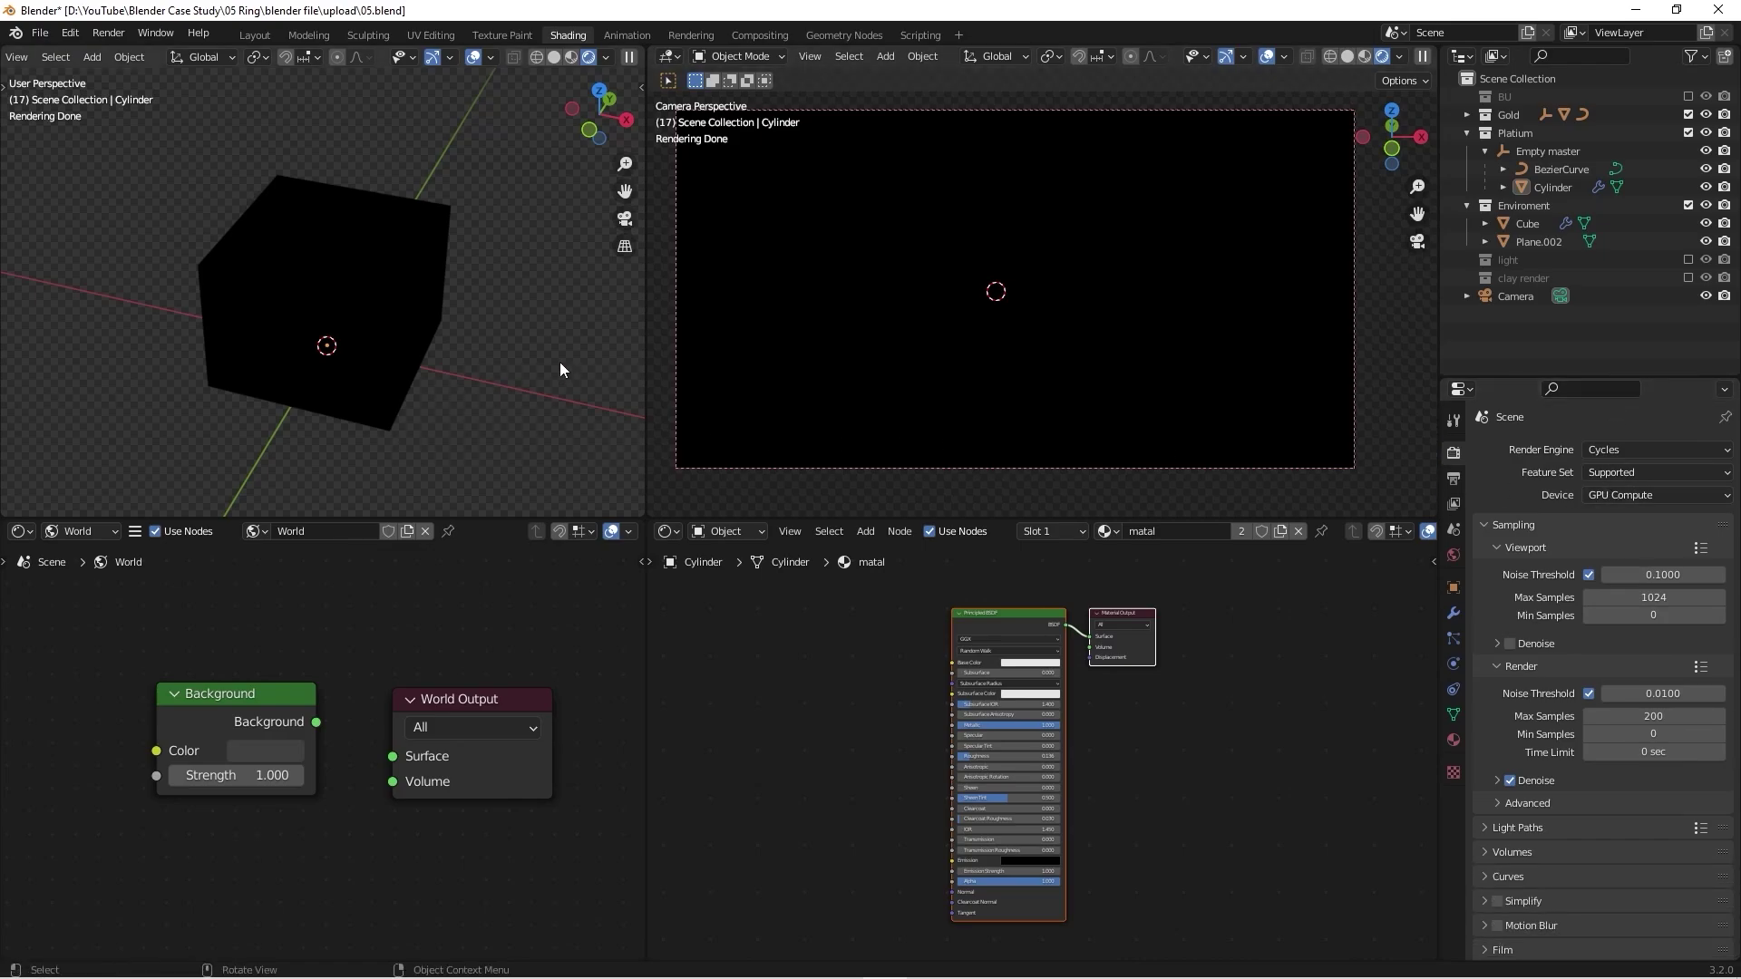
left_click(1690, 259)
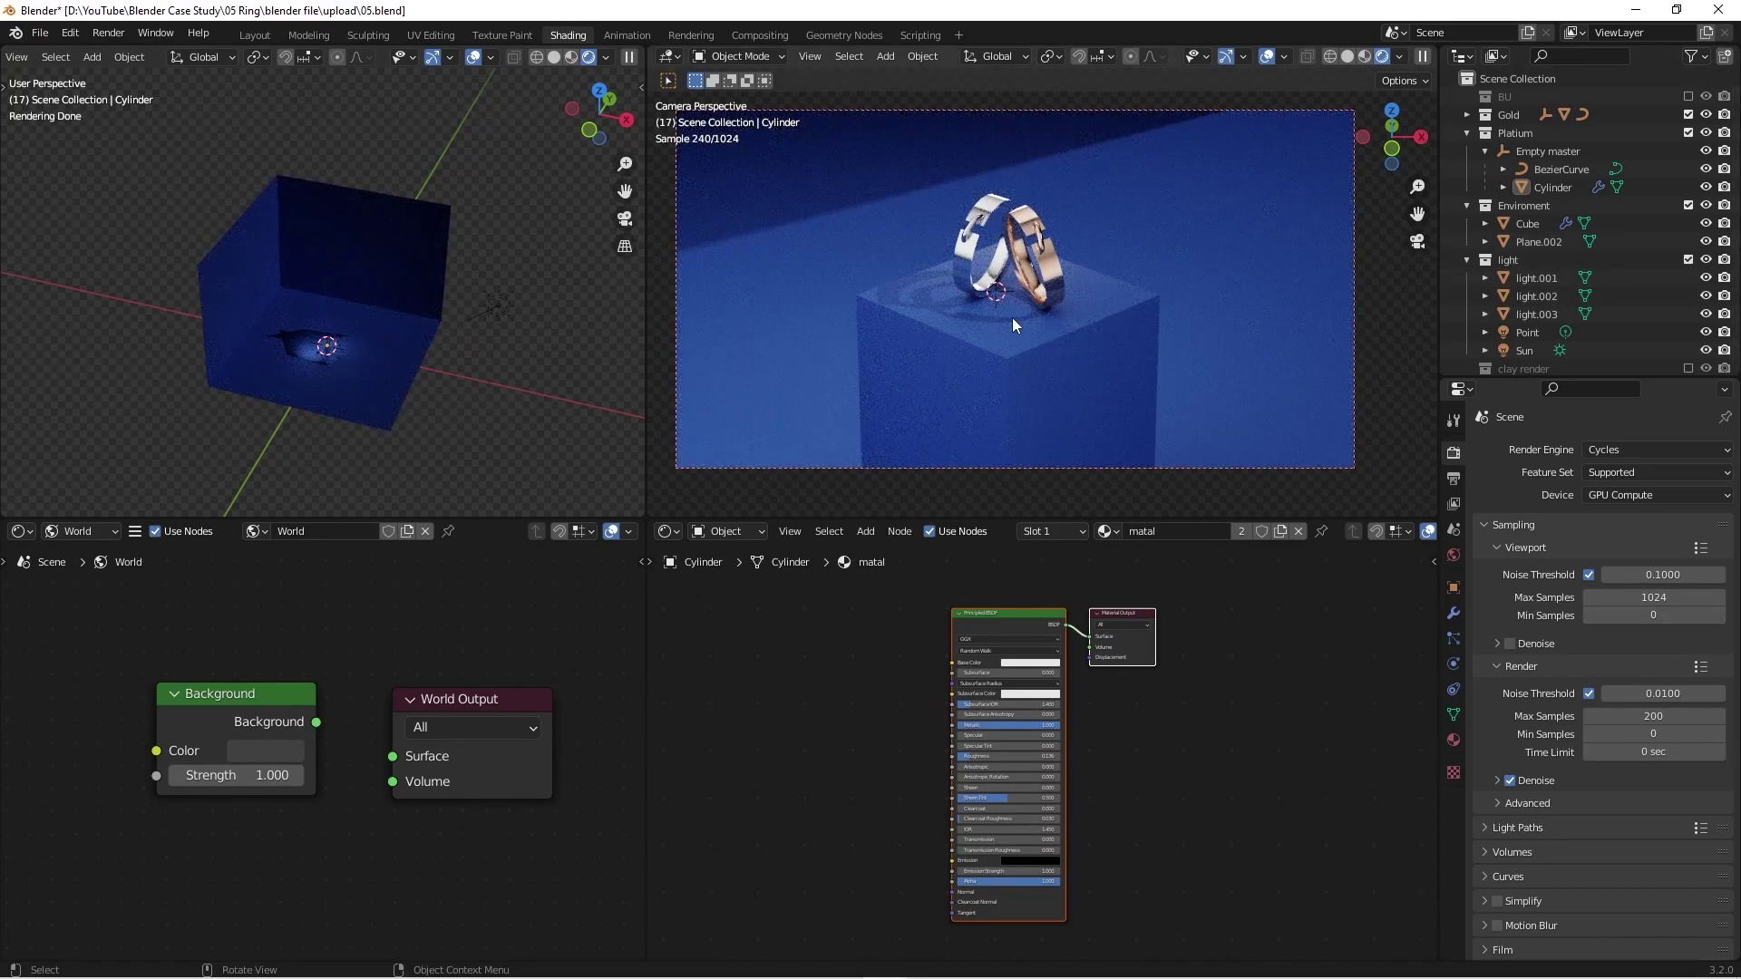
Step: Examine the lit rings on the blue pedestal in the perspective viewport
scroll(329, 366, "up", 4)
scroll(290, 297, "down", 4)
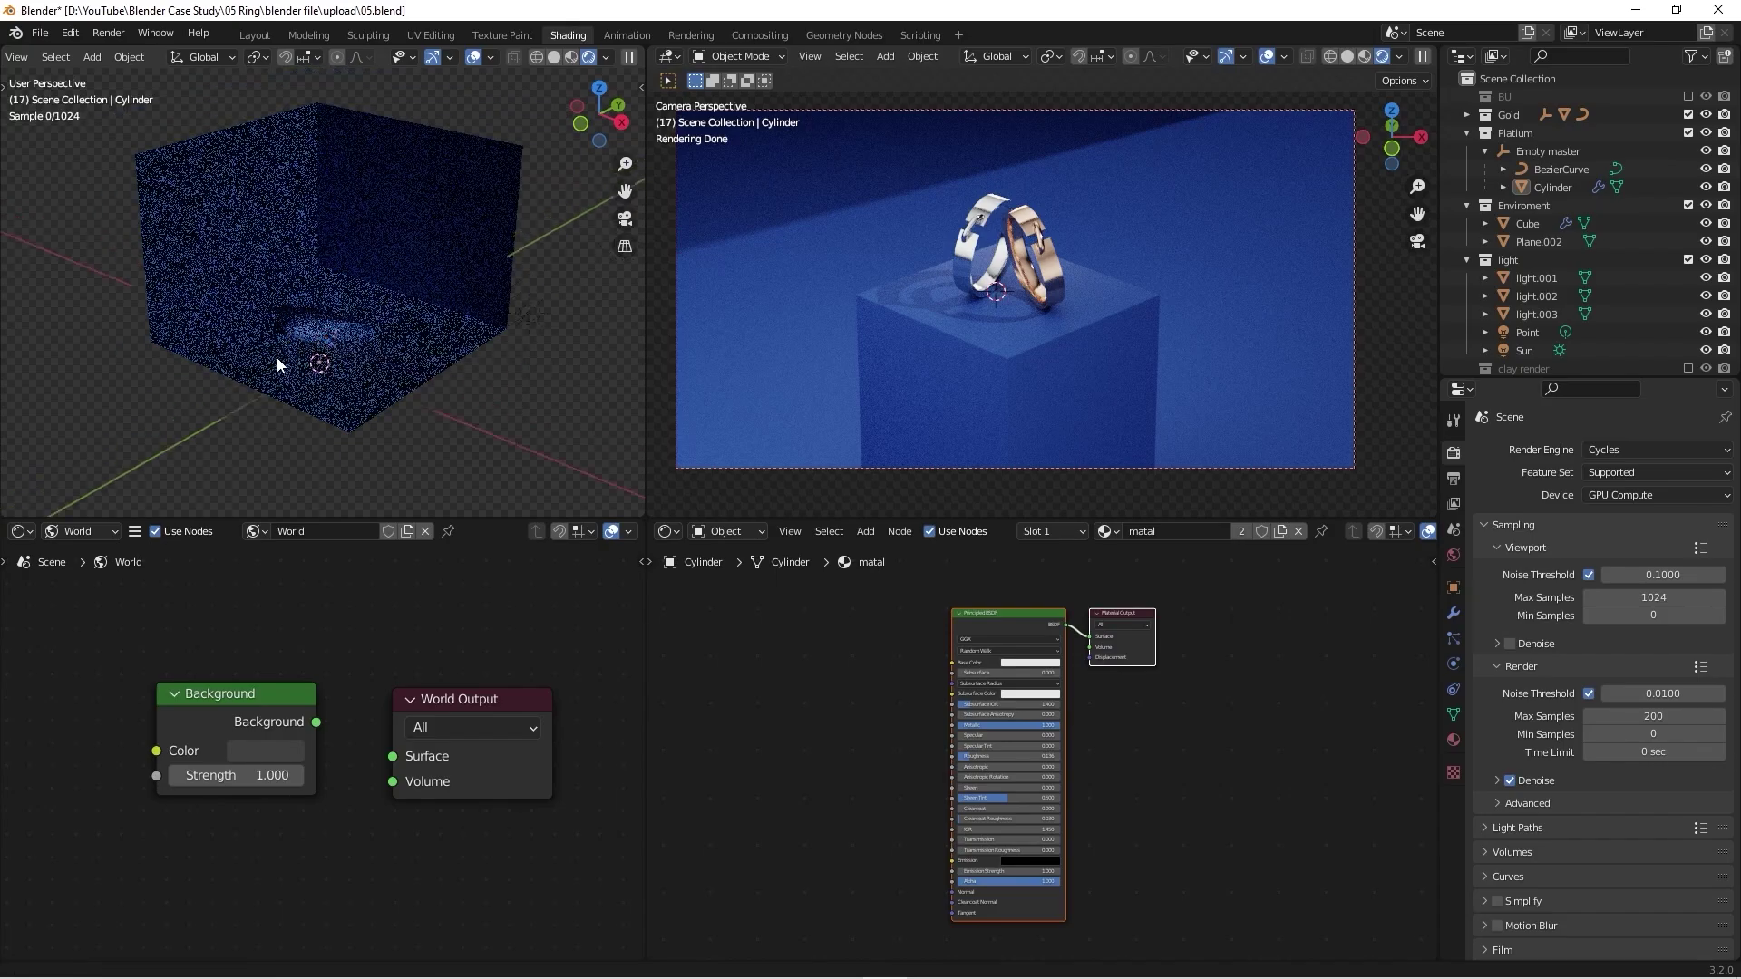
middle_click_drag(276, 358, 232, 276)
scroll(321, 355, "up", 5)
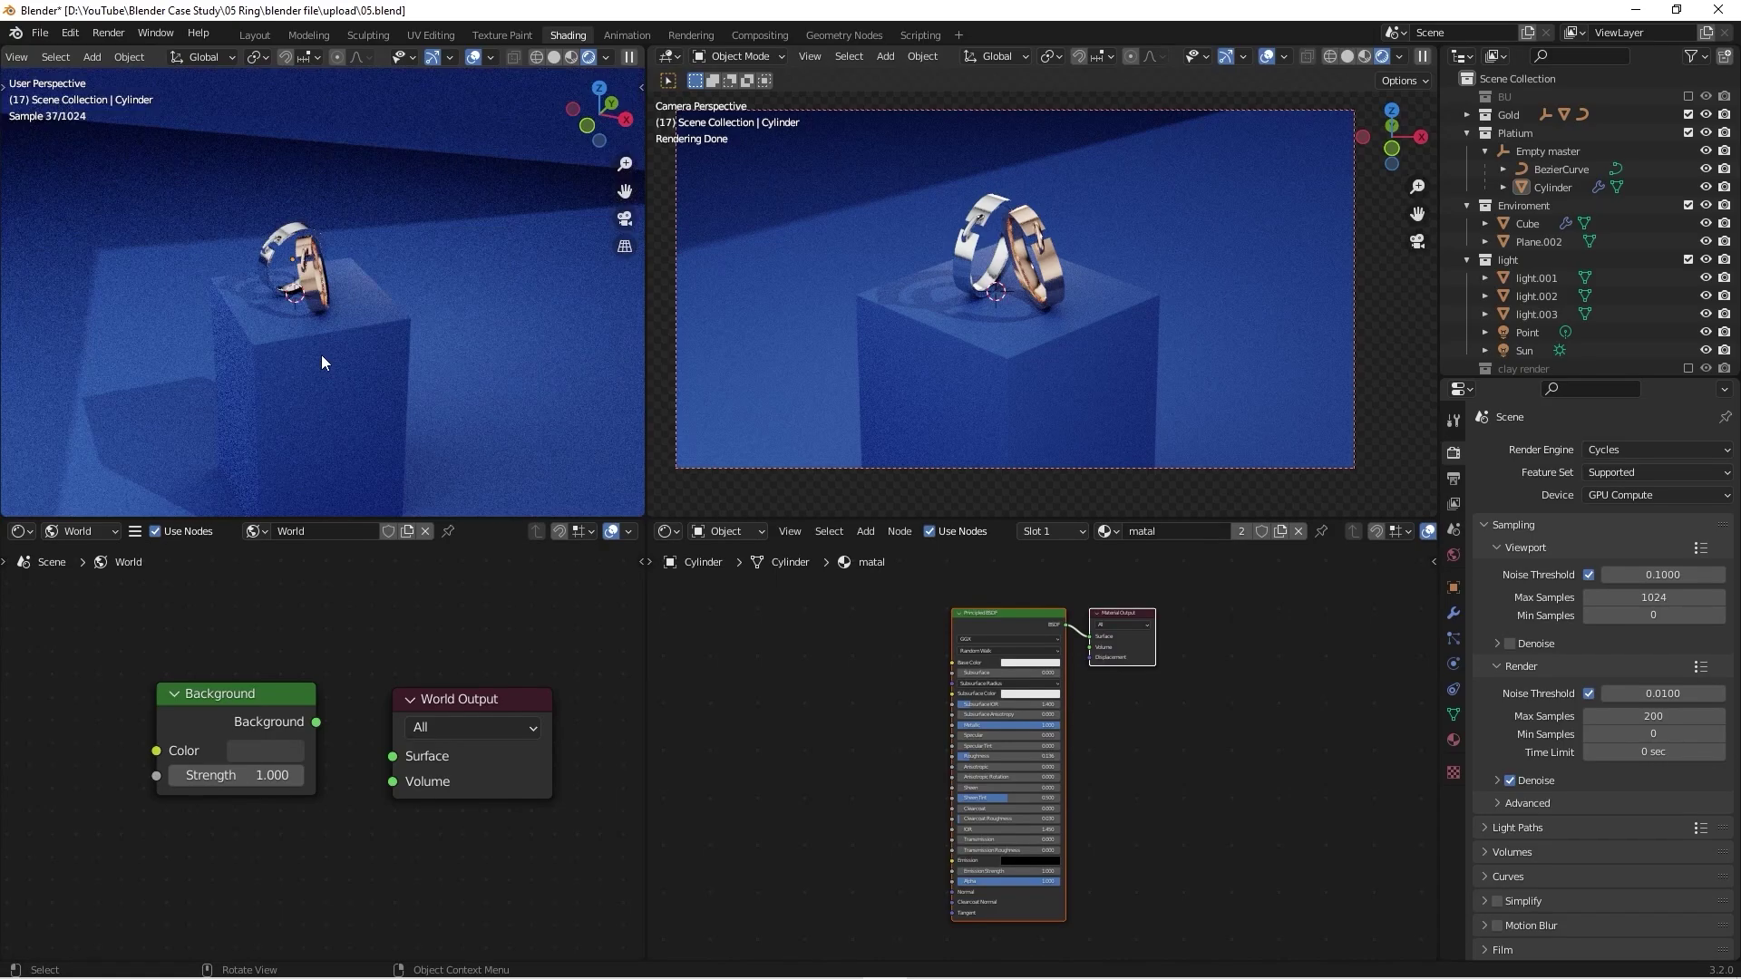
Step: Select the pedestal cube and look over it, its blue material and the surrounding lights in the perspective viewport
left_click(321, 355)
scroll(327, 345, "up", 3)
scroll(315, 356, "down", 5)
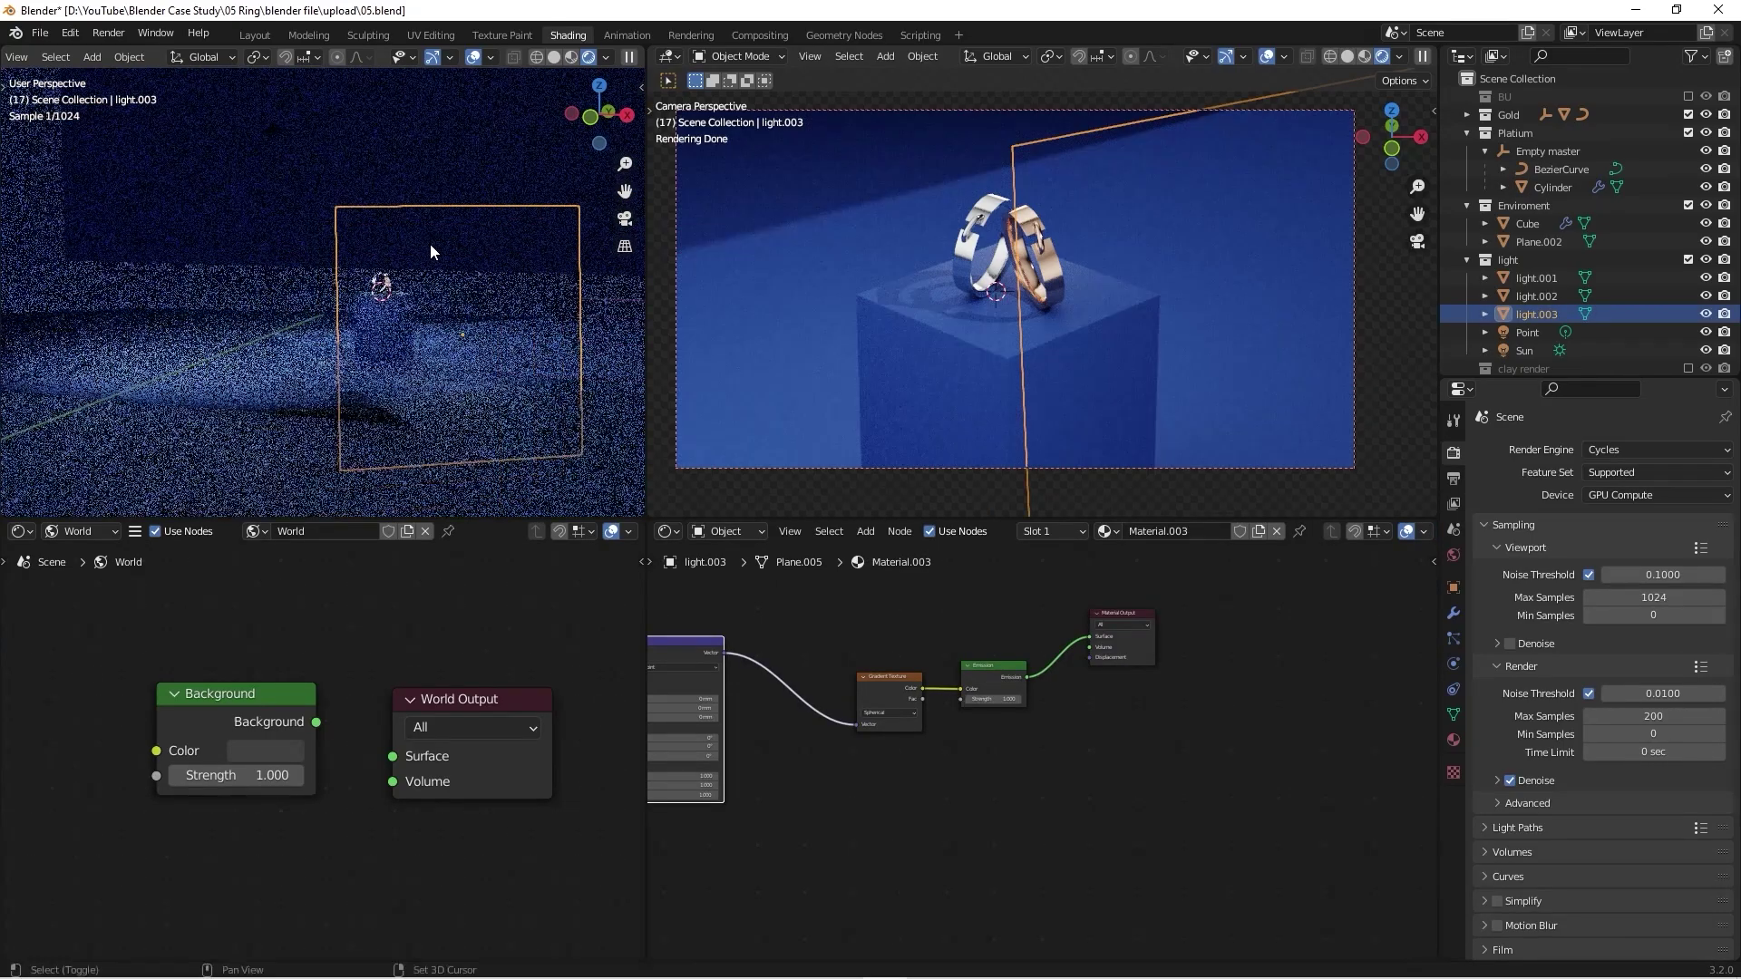
left_click(1526, 223)
scroll(360, 319, "up", 6)
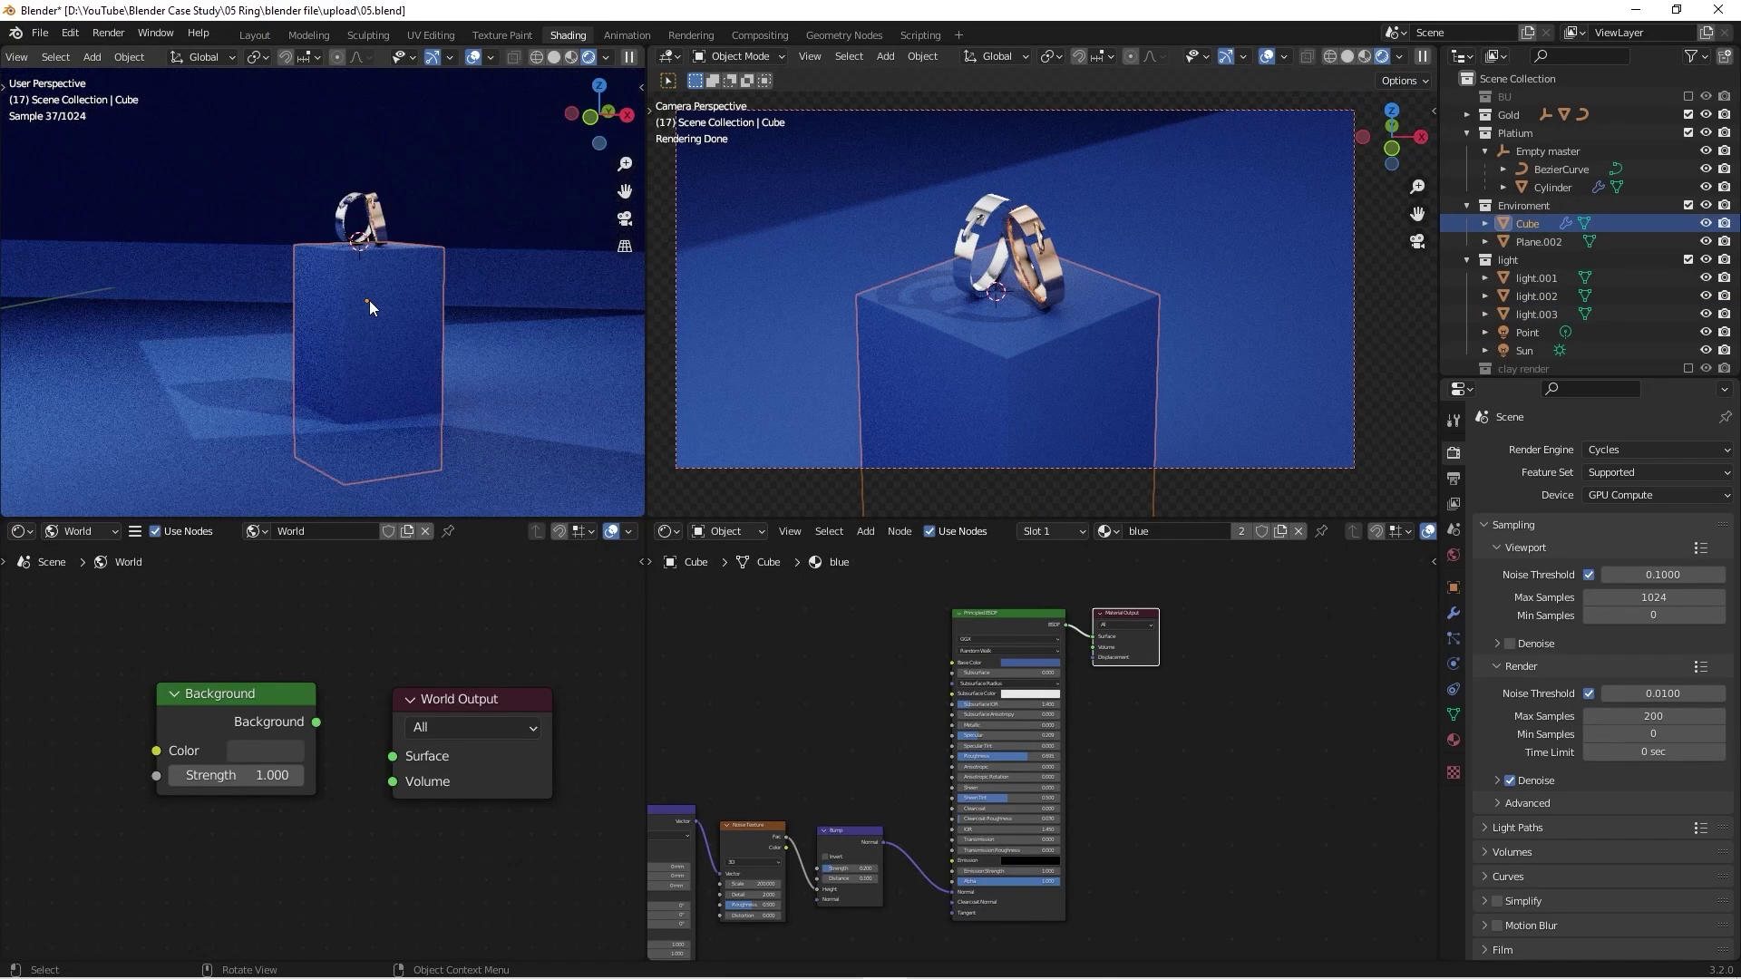
scroll(168, 347, "down", 2)
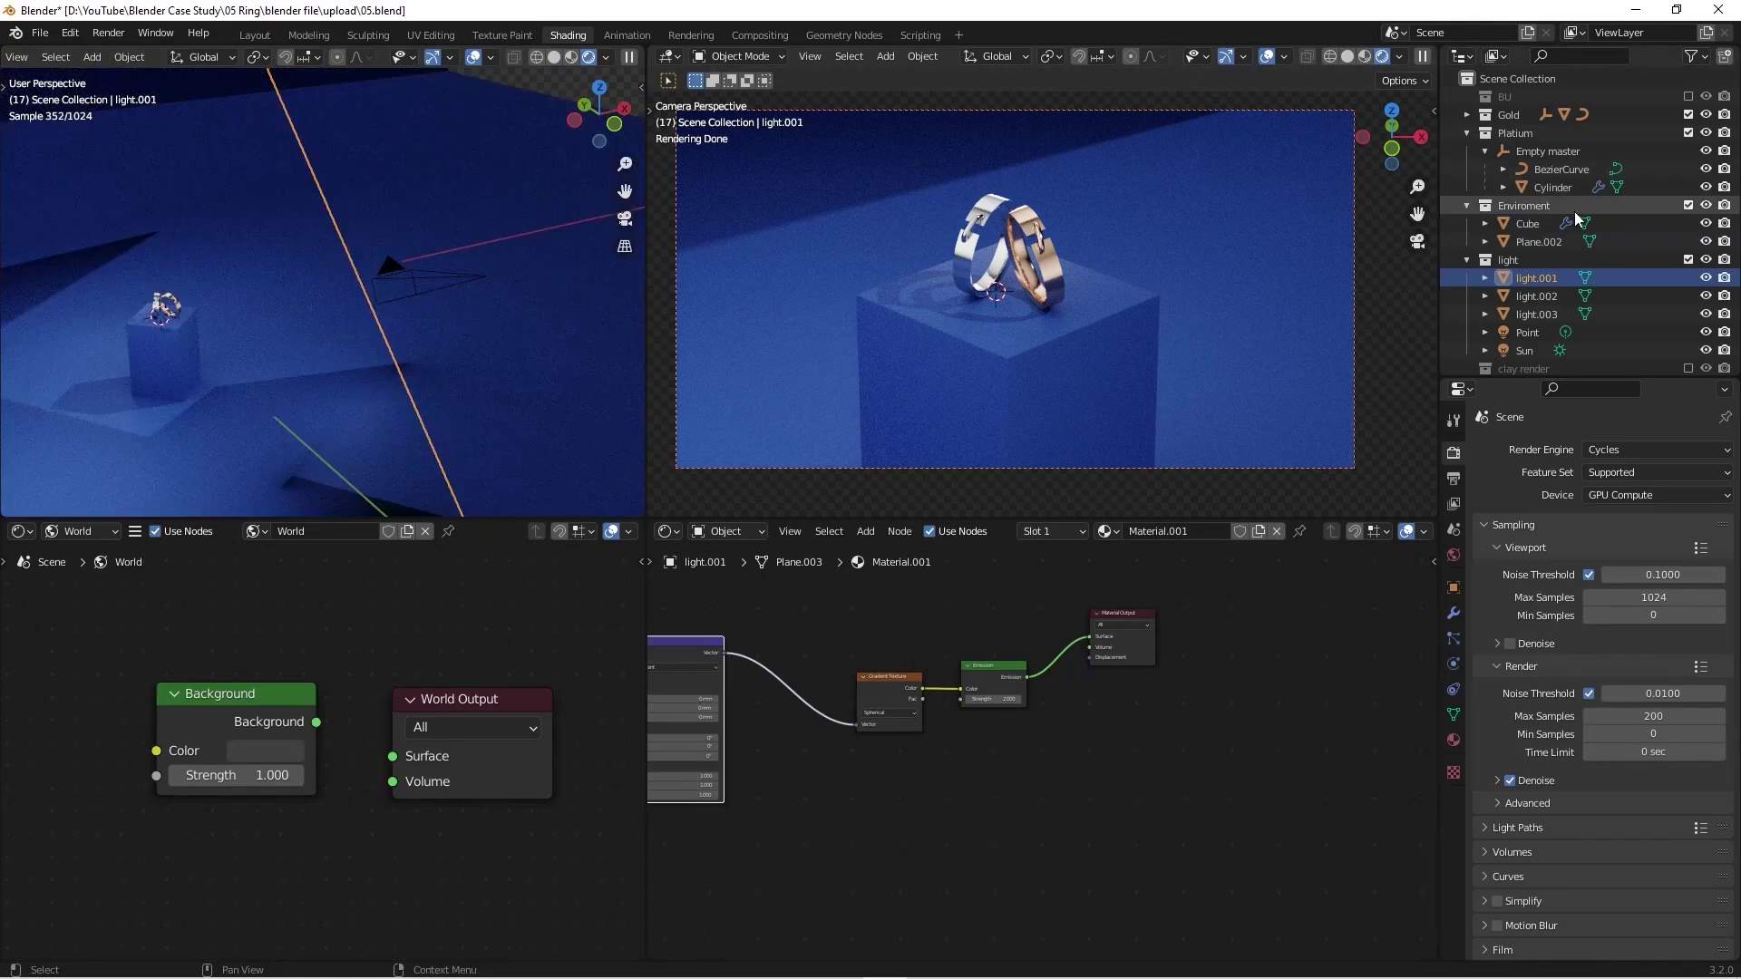
left_click(166, 354)
middle_click_drag(269, 315, 266, 350)
scroll(291, 338, "down", 2)
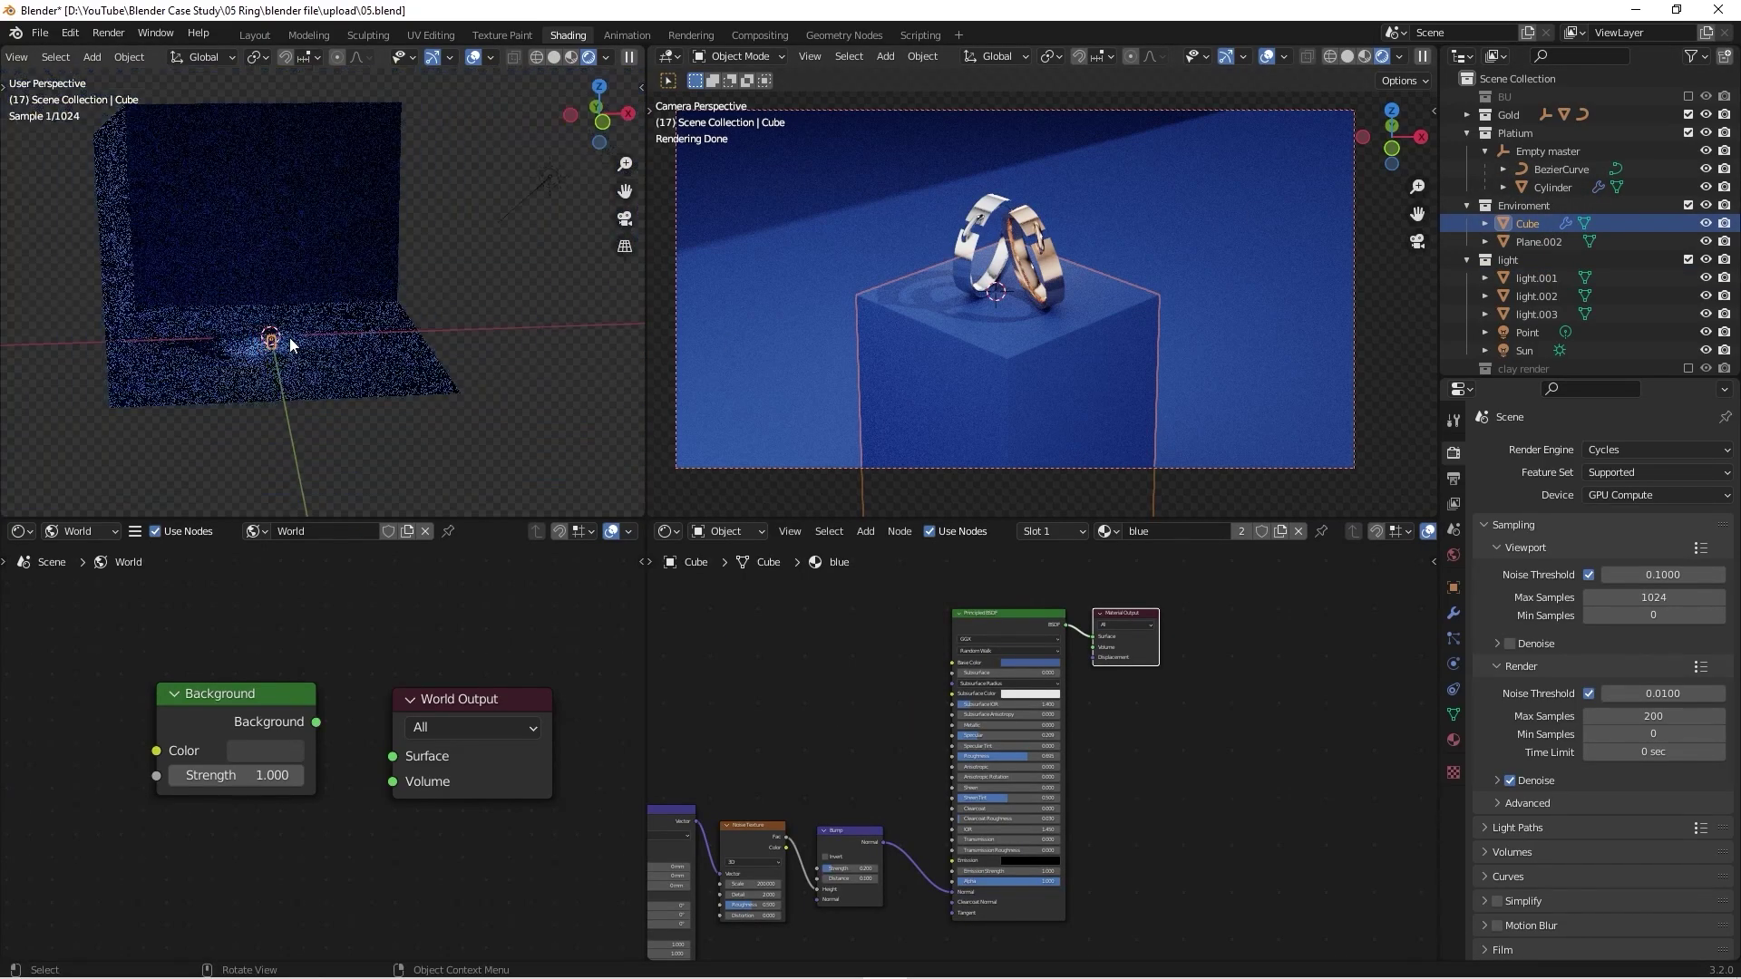
Step: Select the Plane.002 room backdrop and examine it from outside and close to the rings
left_click(388, 365)
mouse_move(396, 363)
middle_mouse_down()
mouse_move(329, 394)
mouse_move(383, 285)
mouse_move(371, 369)
middle_mouse_up()
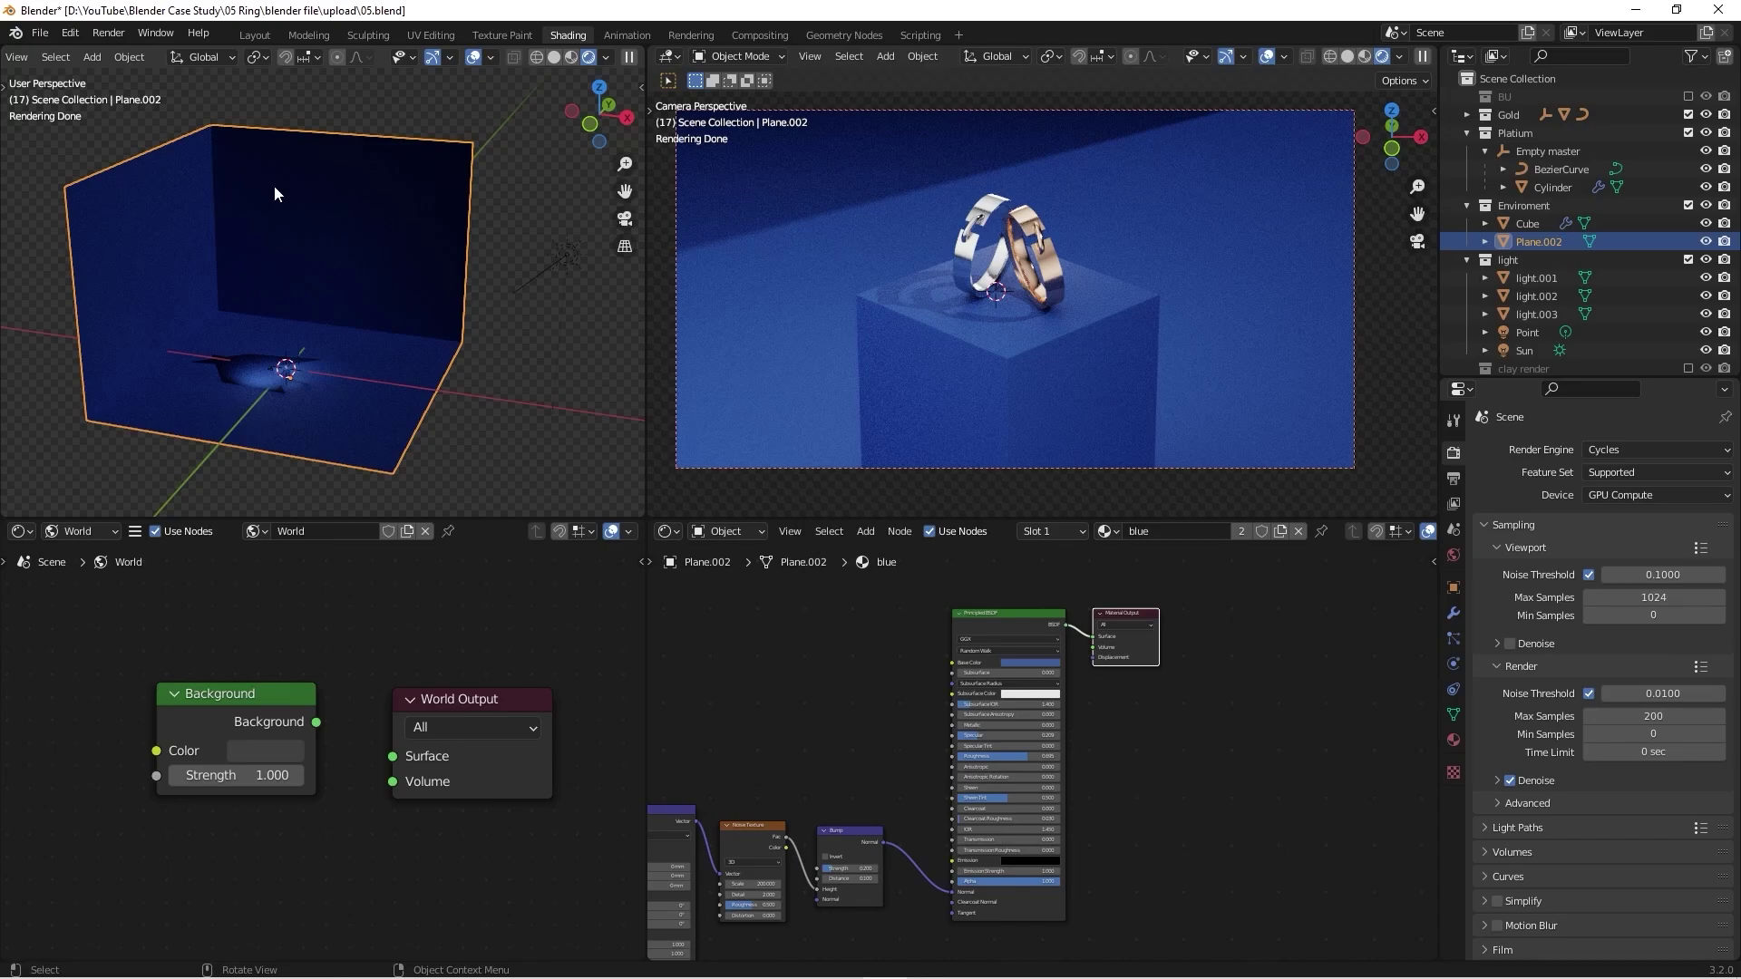
middle_click_drag(274, 194, 364, 365)
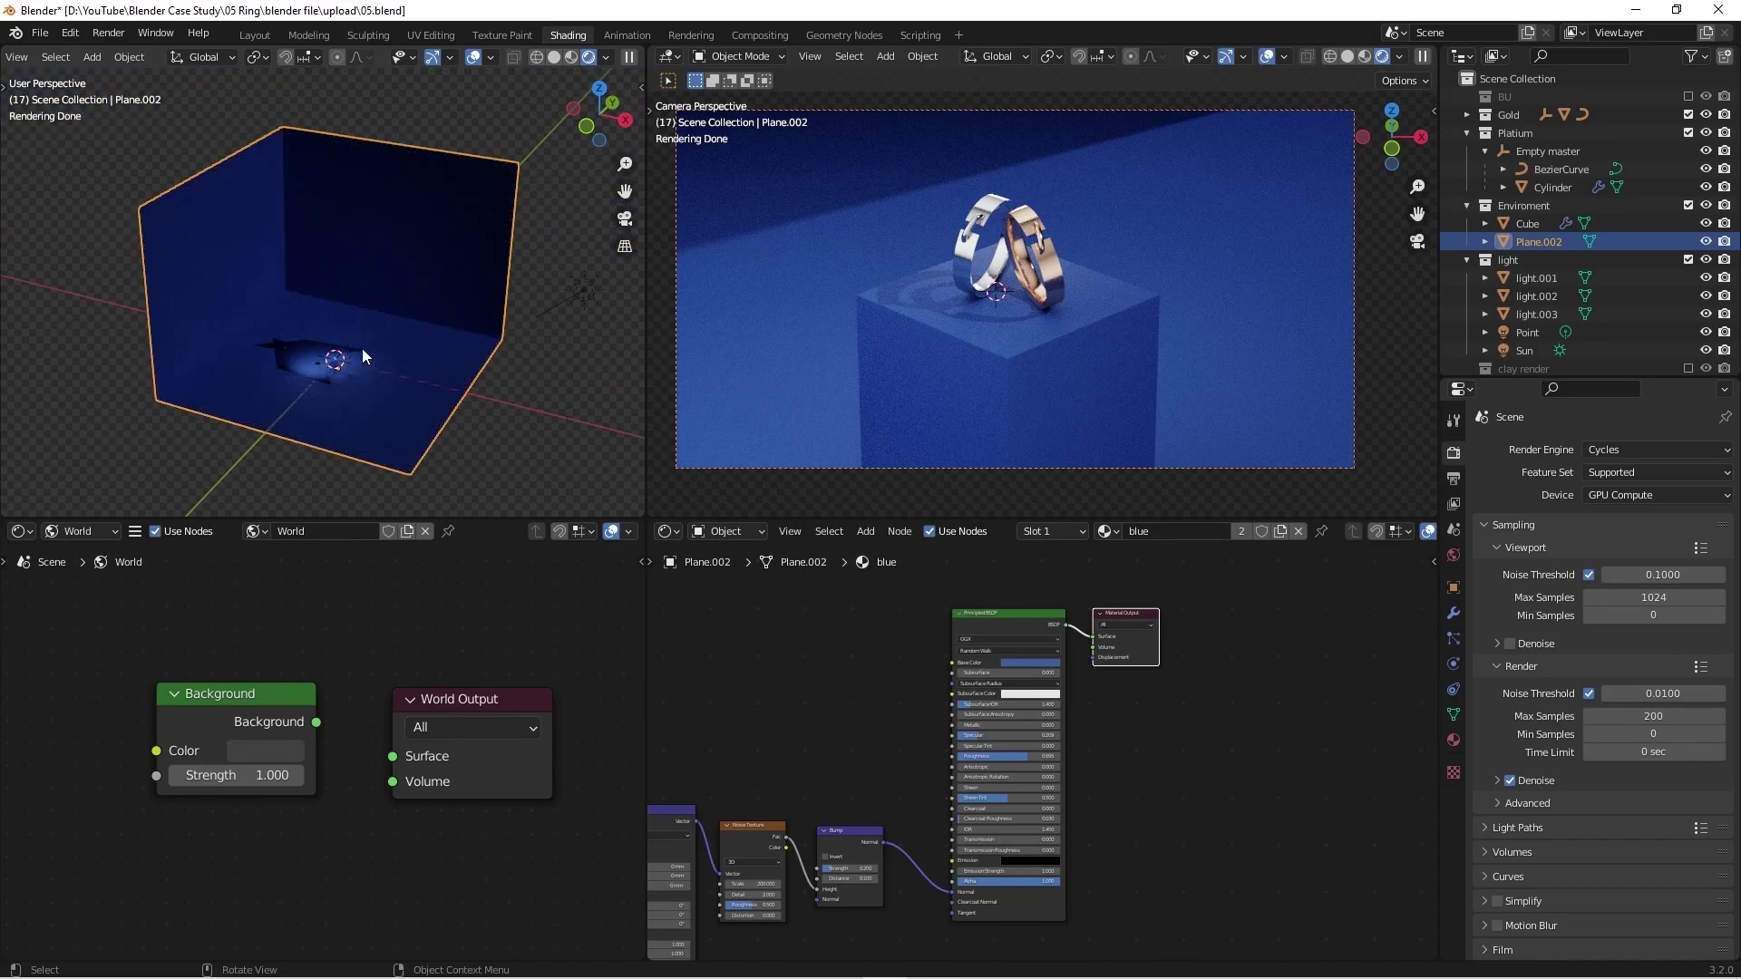
scroll(359, 347, "up", 2)
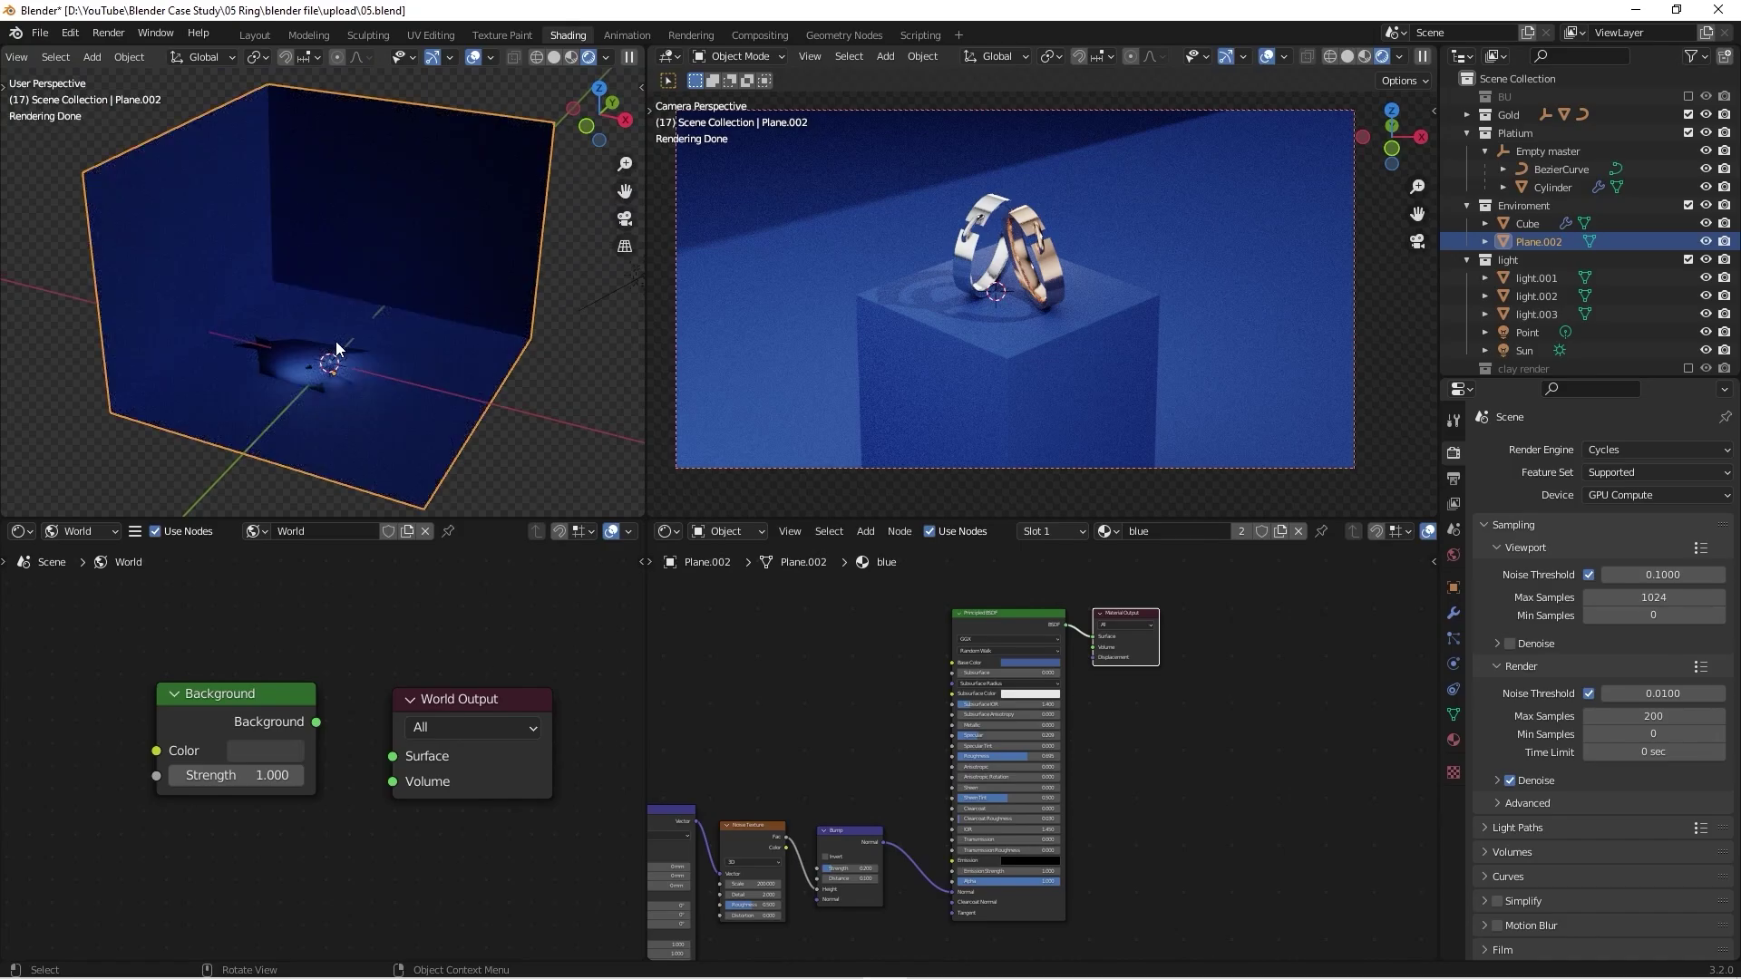
scroll(318, 274, "up", 1)
scroll(312, 268, "down", 2)
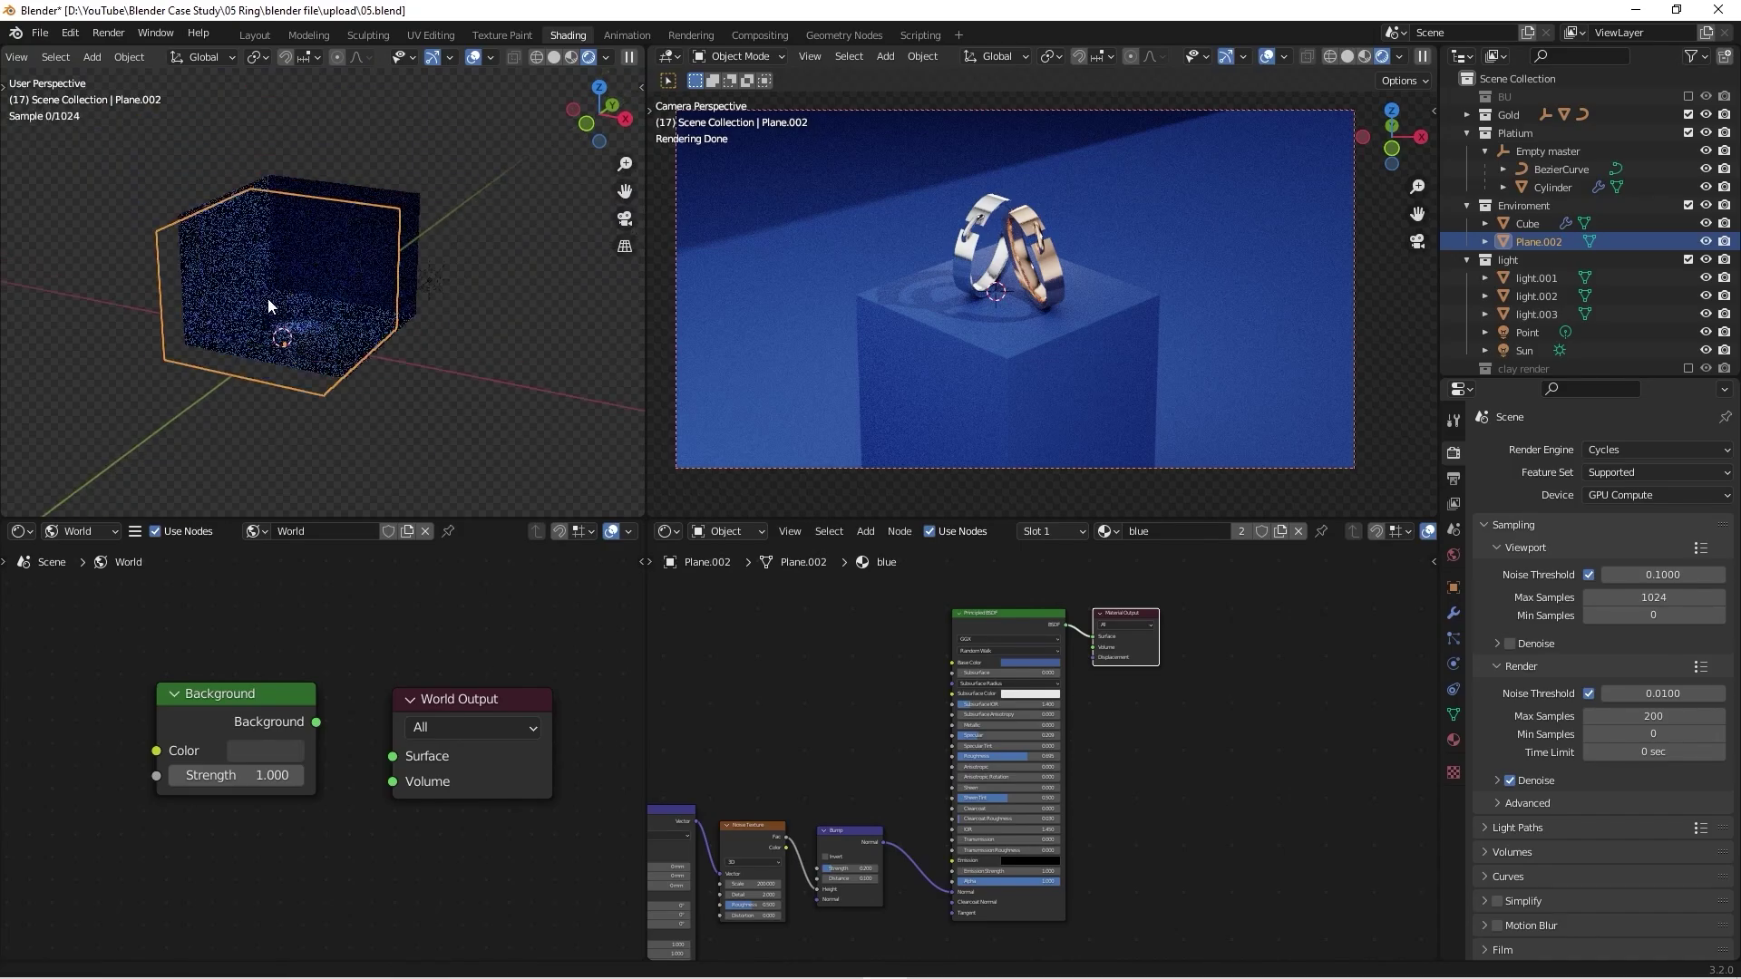
scroll(274, 350, "up", 4)
scroll(321, 387, "down", 4)
scroll(359, 313, "up", 5)
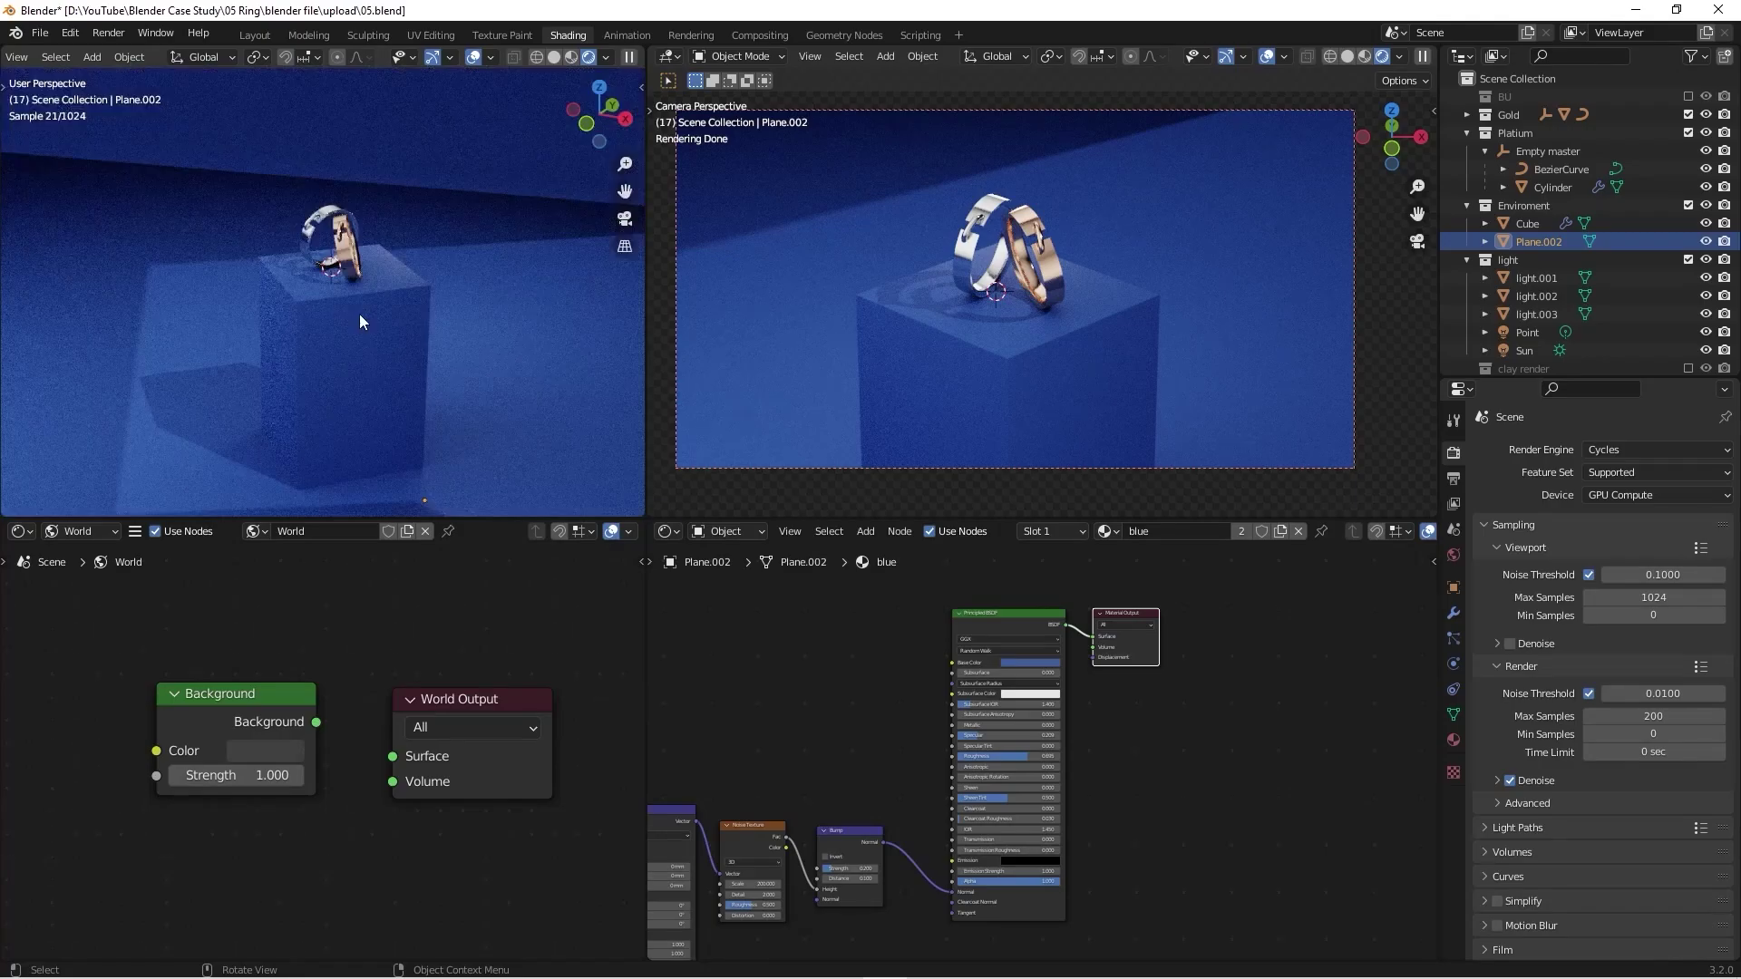
scroll(326, 226, "down", 4)
scroll(347, 241, "up", 5)
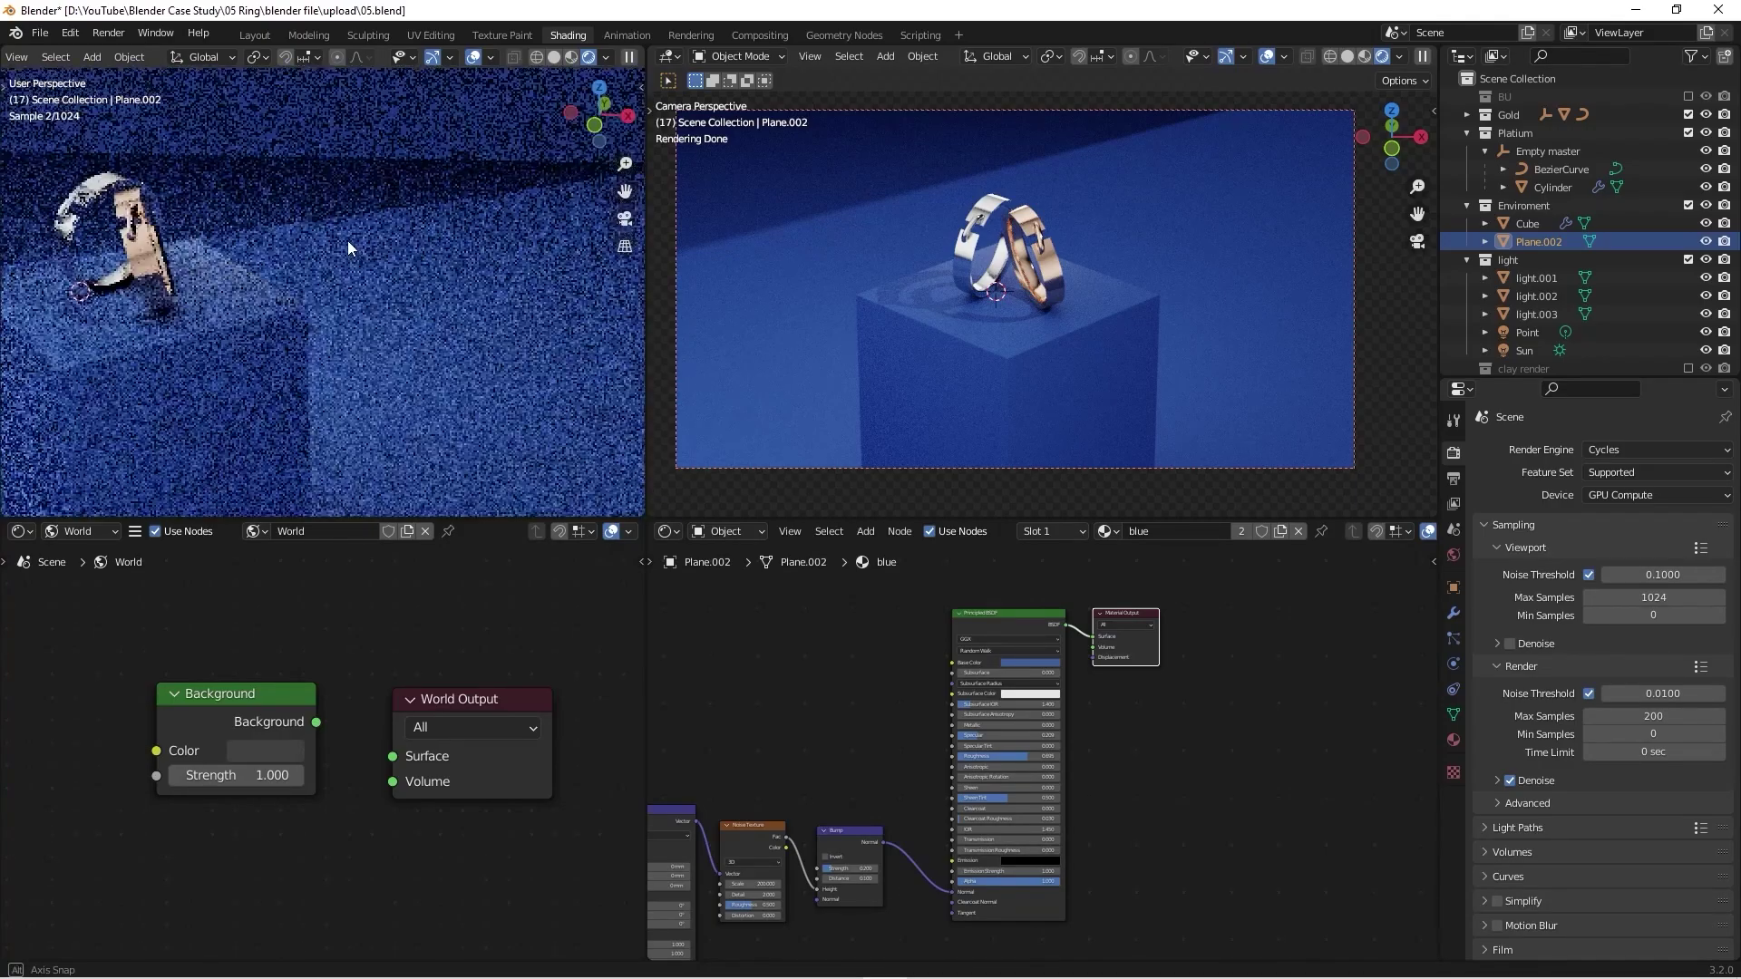
scroll(163, 254, "down", 3)
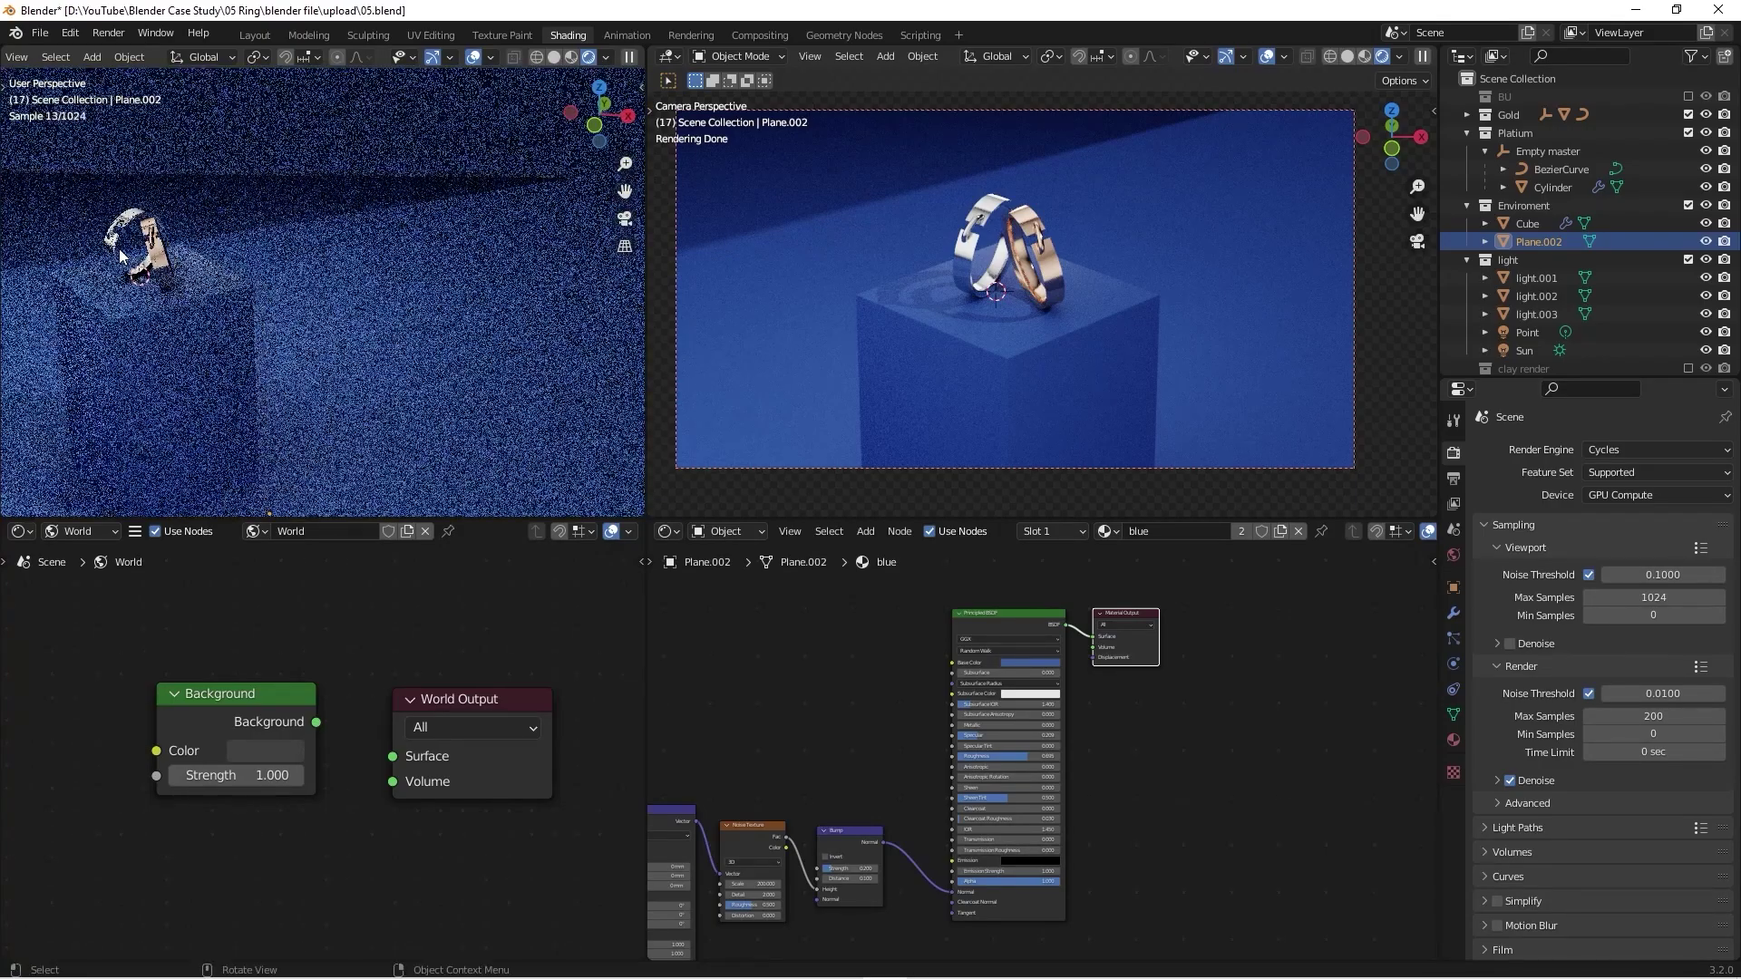
Step: Select the platinum ring's Cylinder and examine its matal material nodes in a maximized Shader Editor
left_click(1545, 187)
scroll(1077, 638, "up", 2)
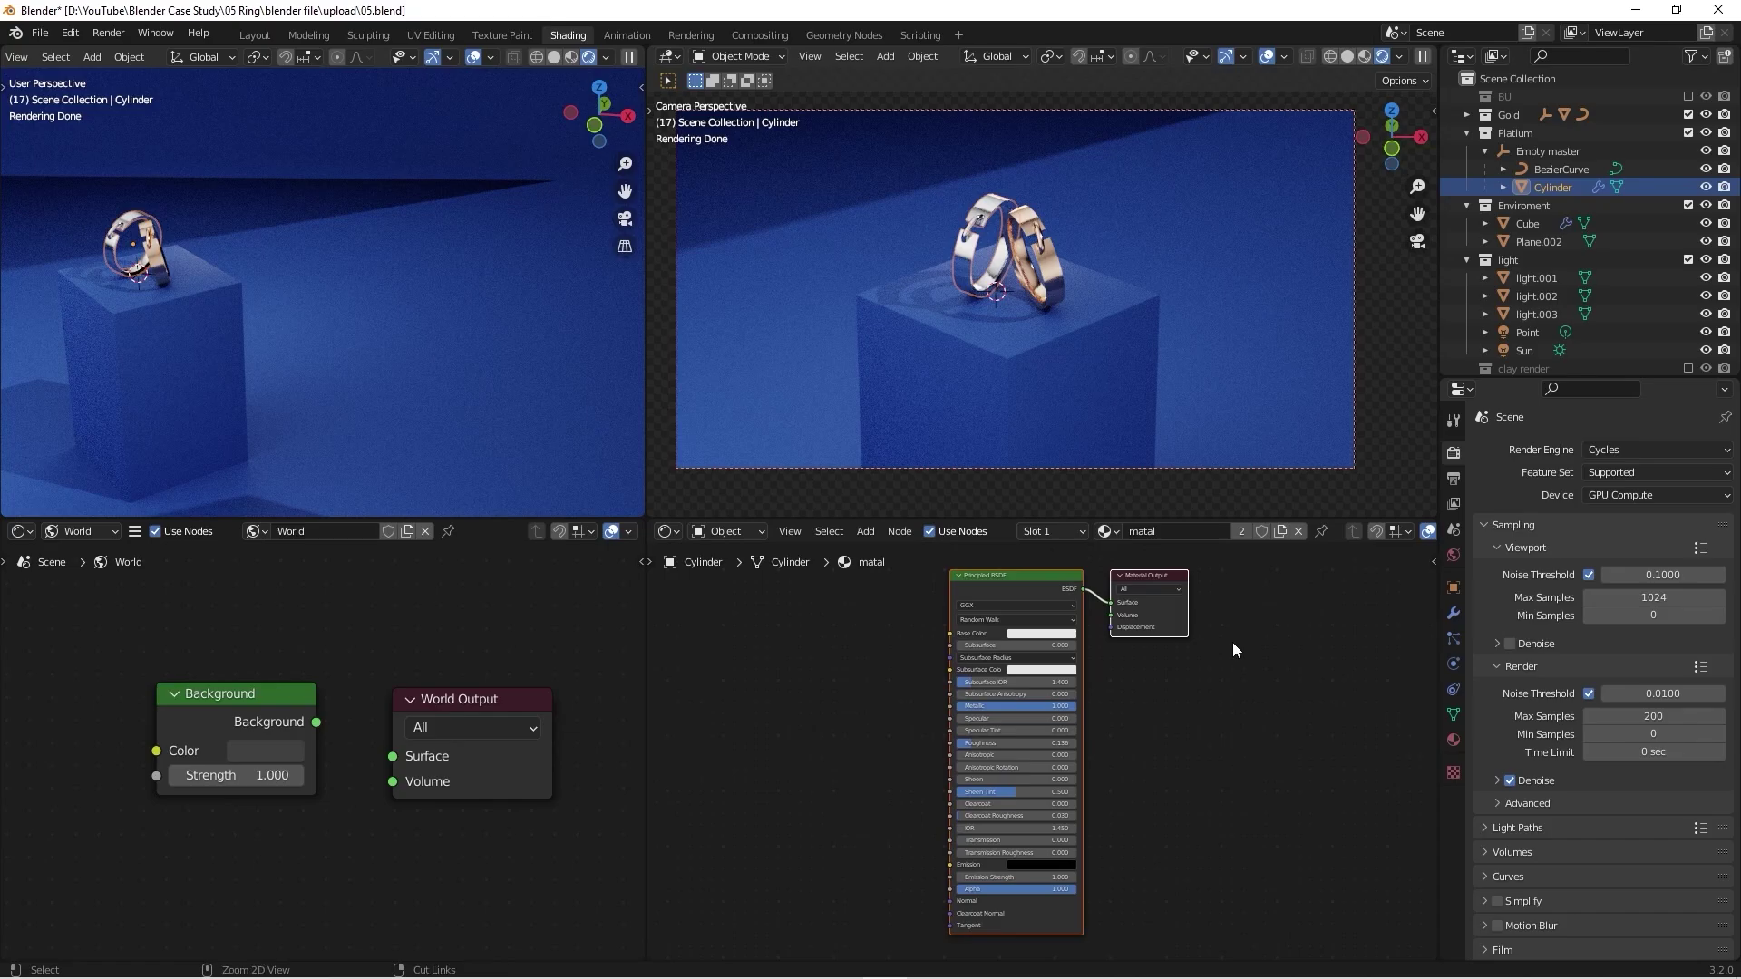
key("ctrl+space")
scroll(1010, 575, "down", 2)
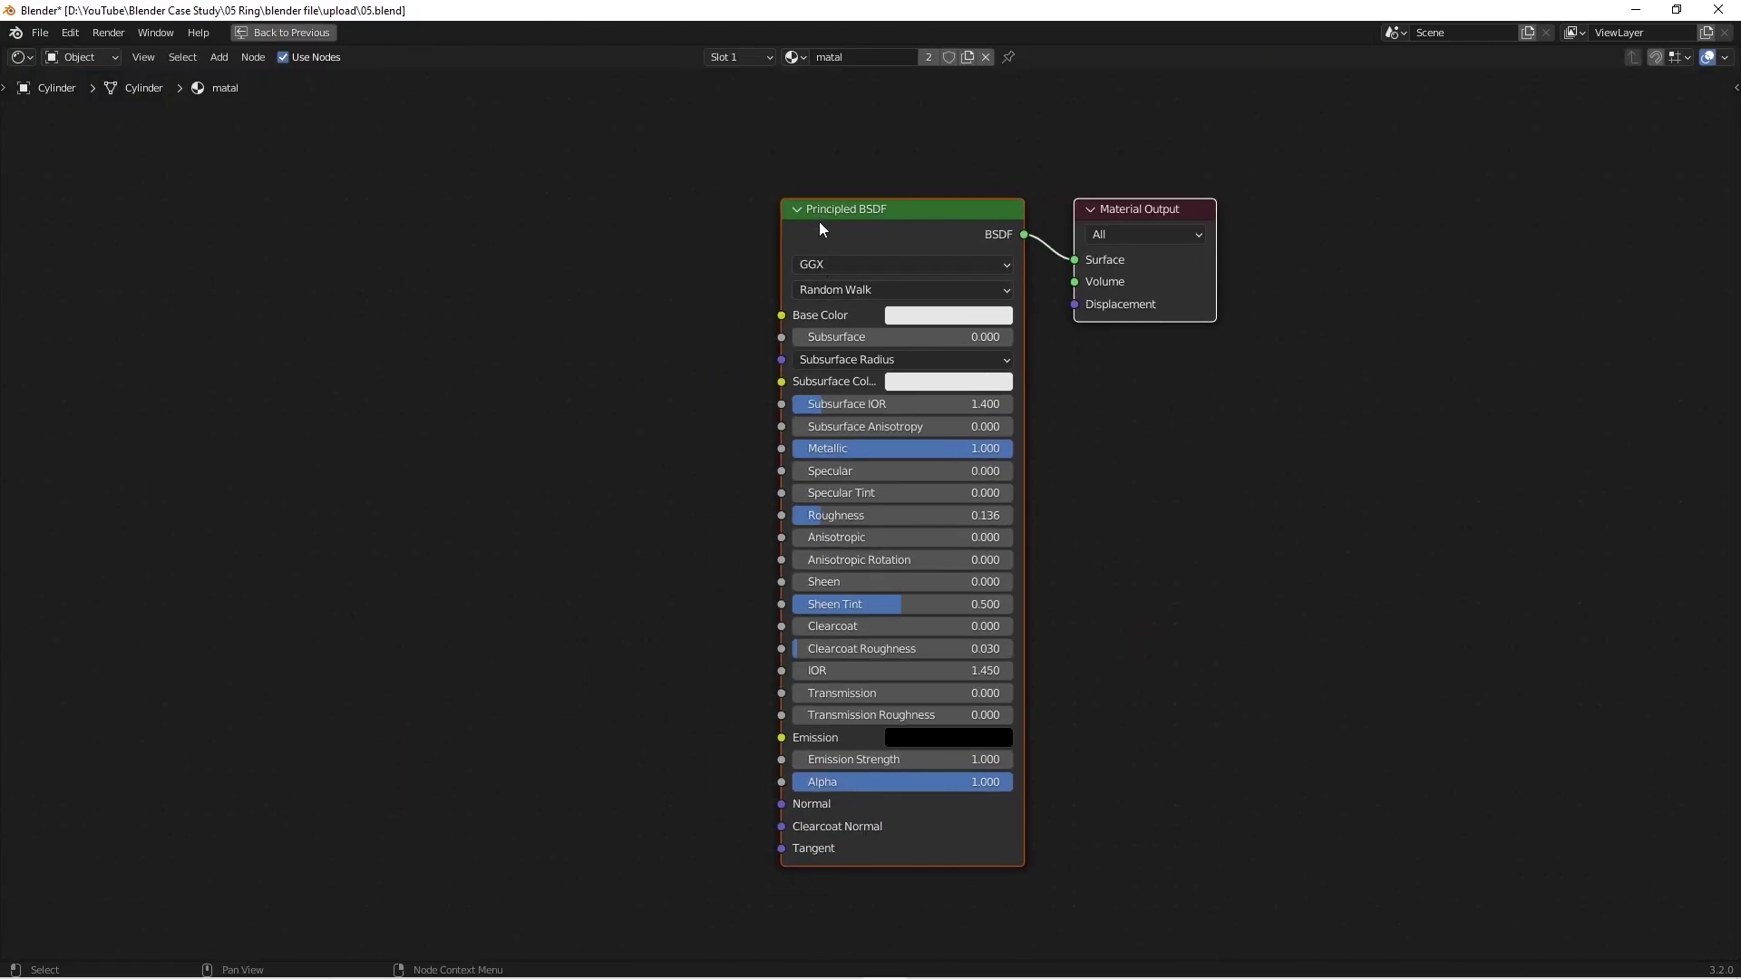
scroll(1021, 420, "up", 1)
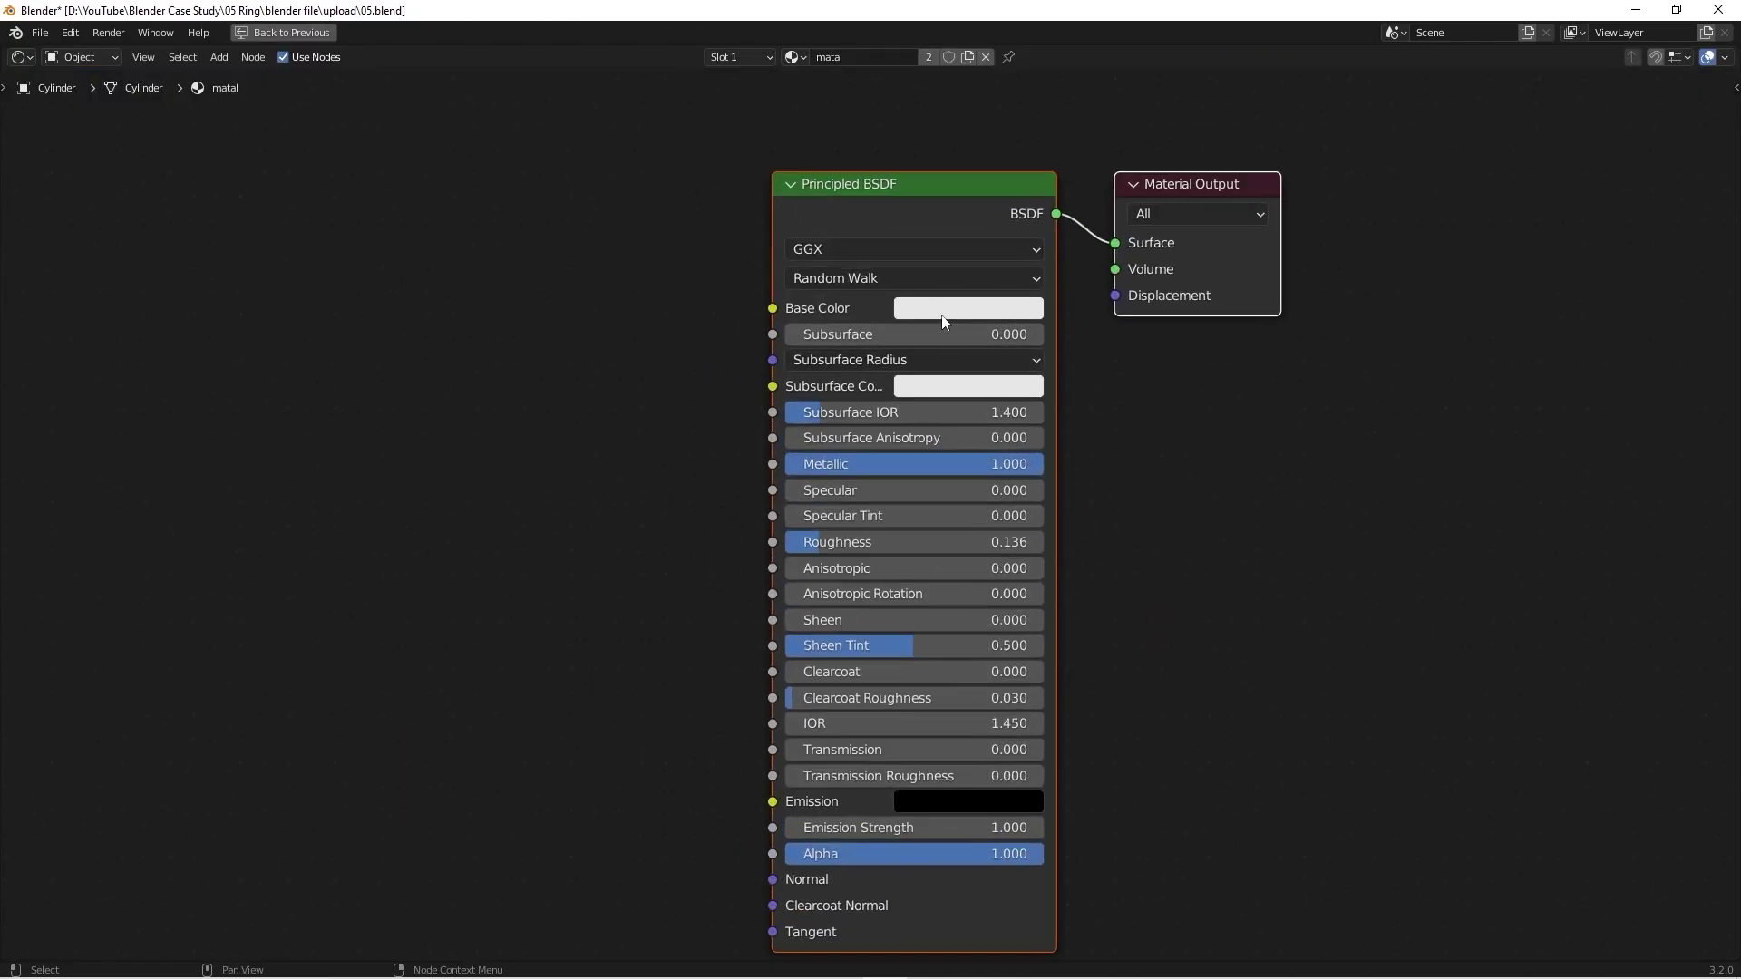
scroll(1167, 422, "down", 2)
middle_click_drag(1167, 422, 761, 400)
scroll(761, 400, "down", 1)
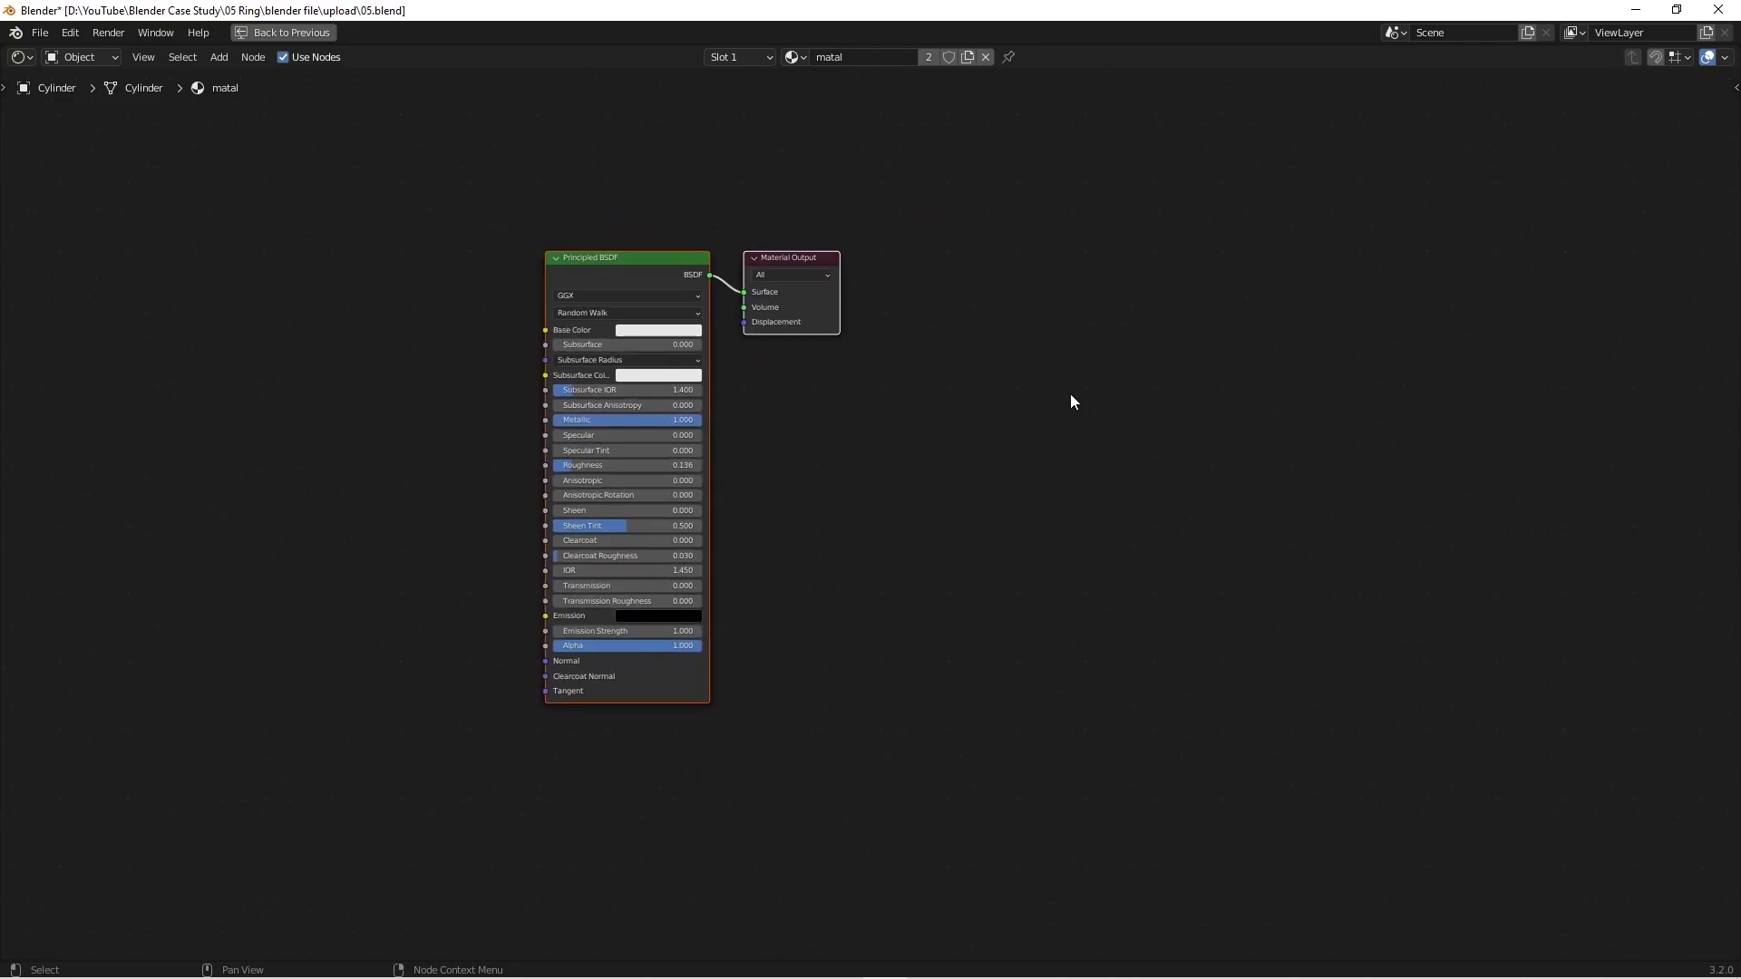
Step: Add a second Principled BSDF node beyond the Material Output in the matal material and set its Metallic to 1.000
key("shift+a")
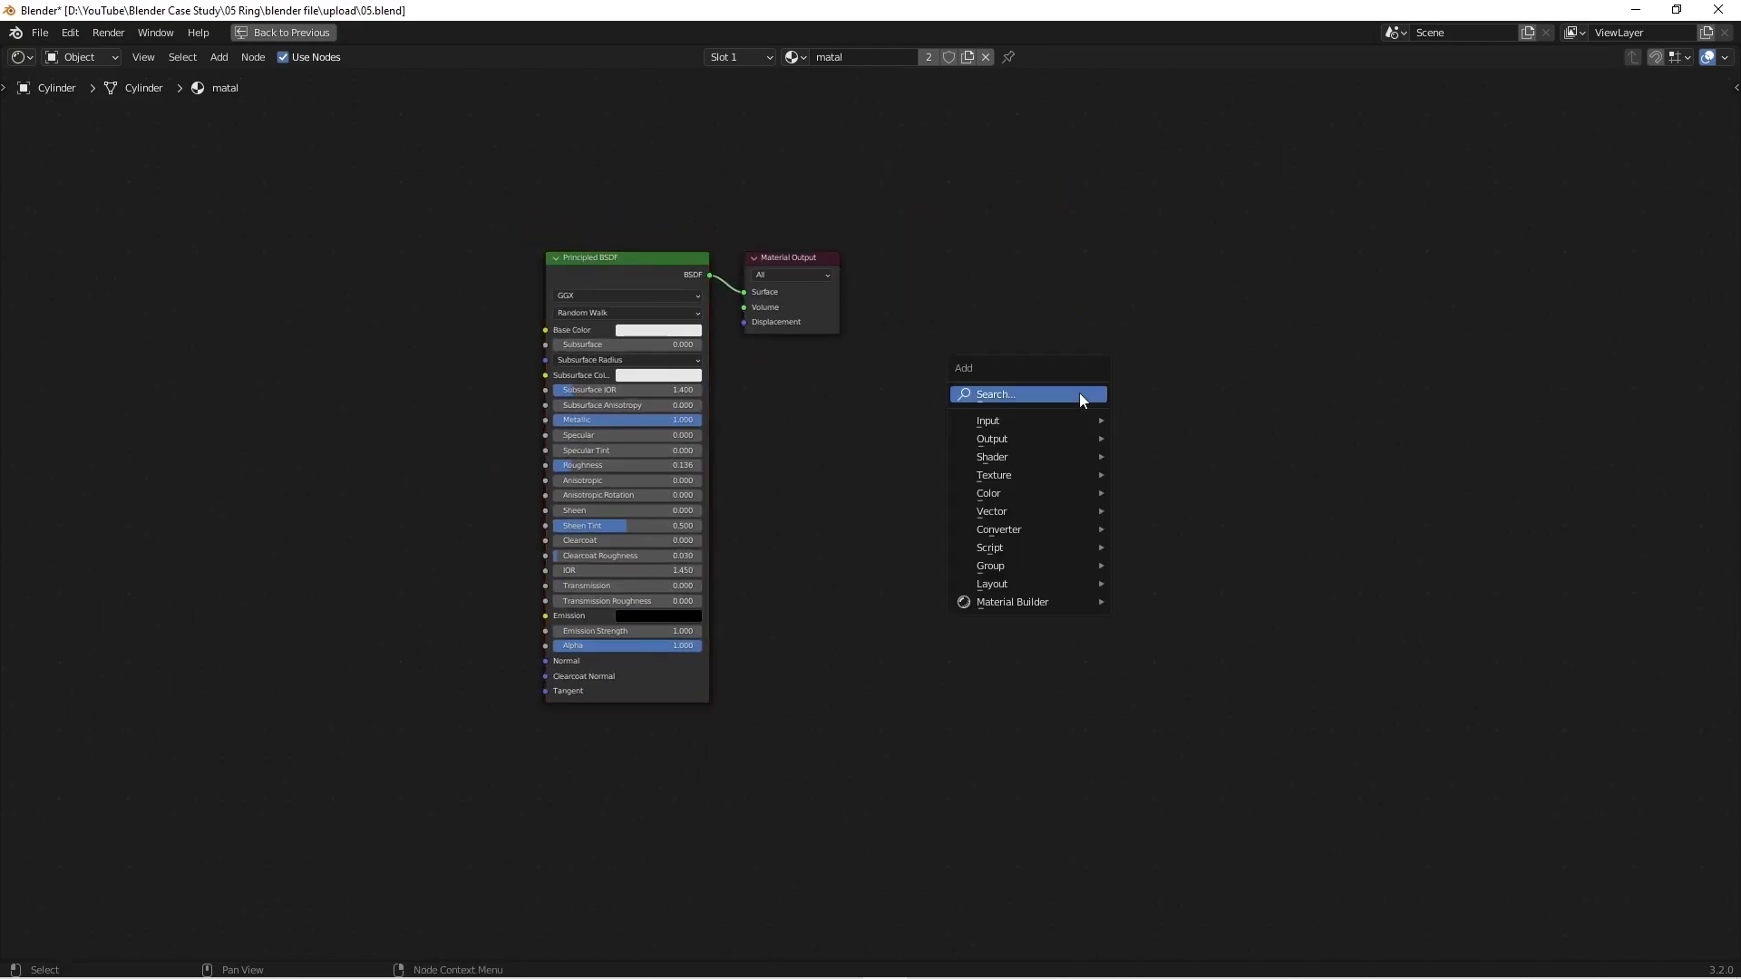
left_click(1045, 394)
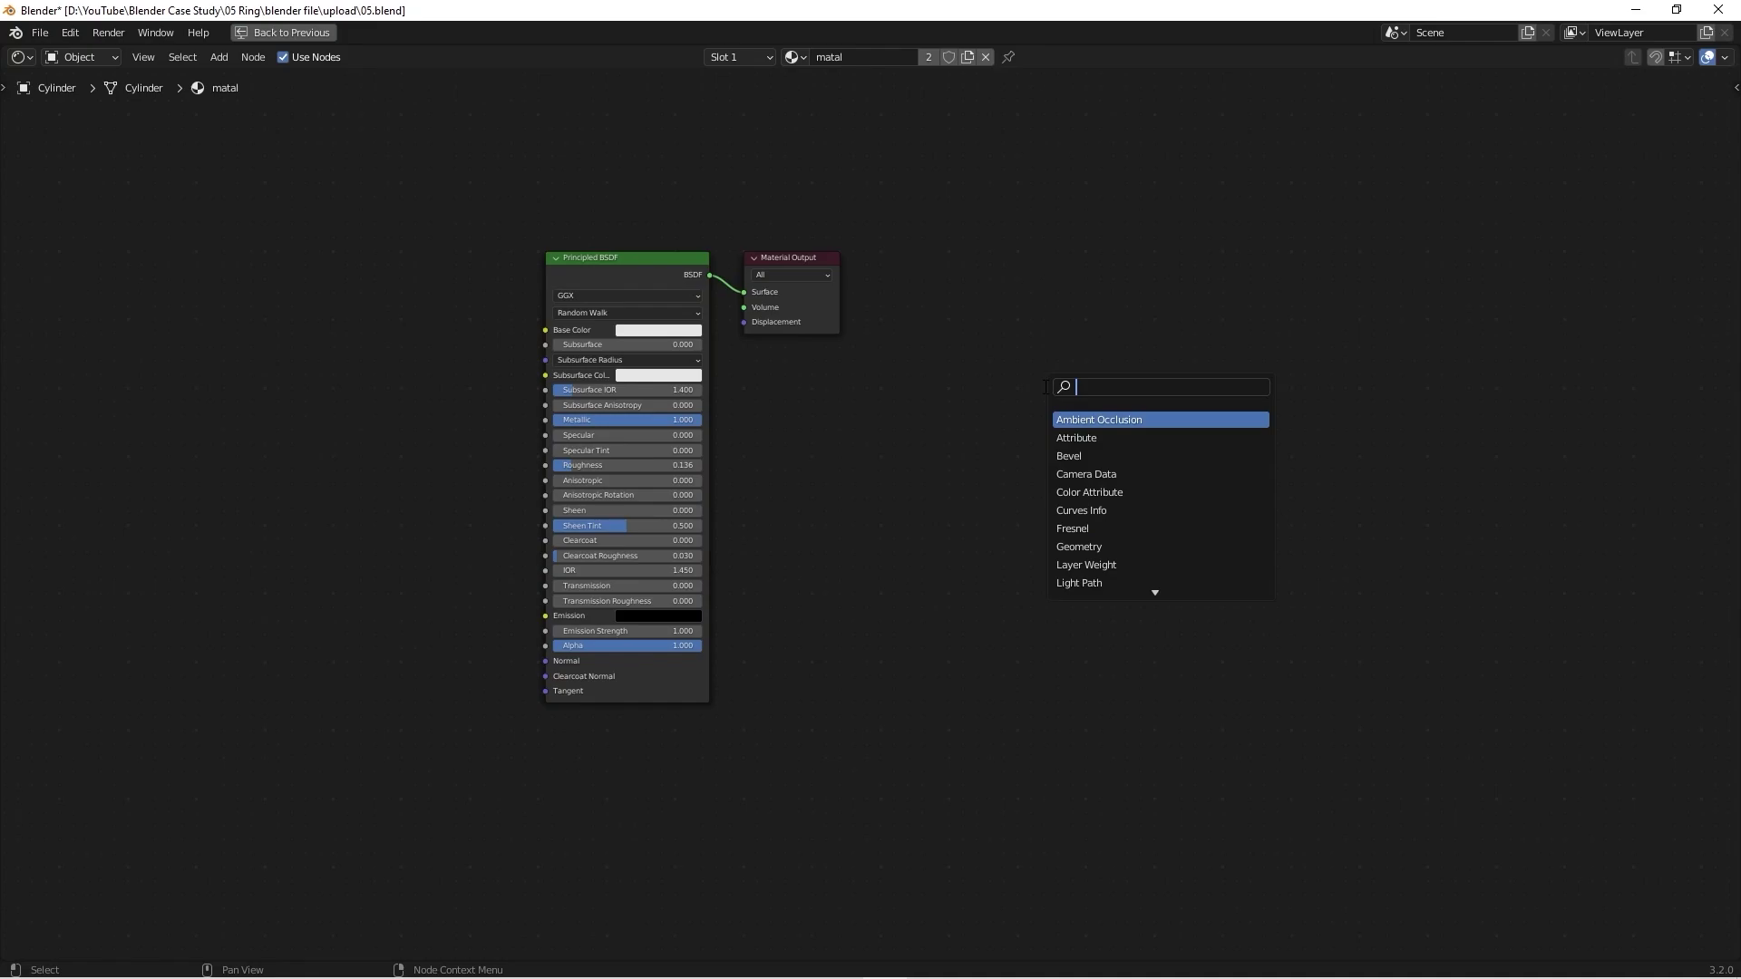
type("prin")
key("Return")
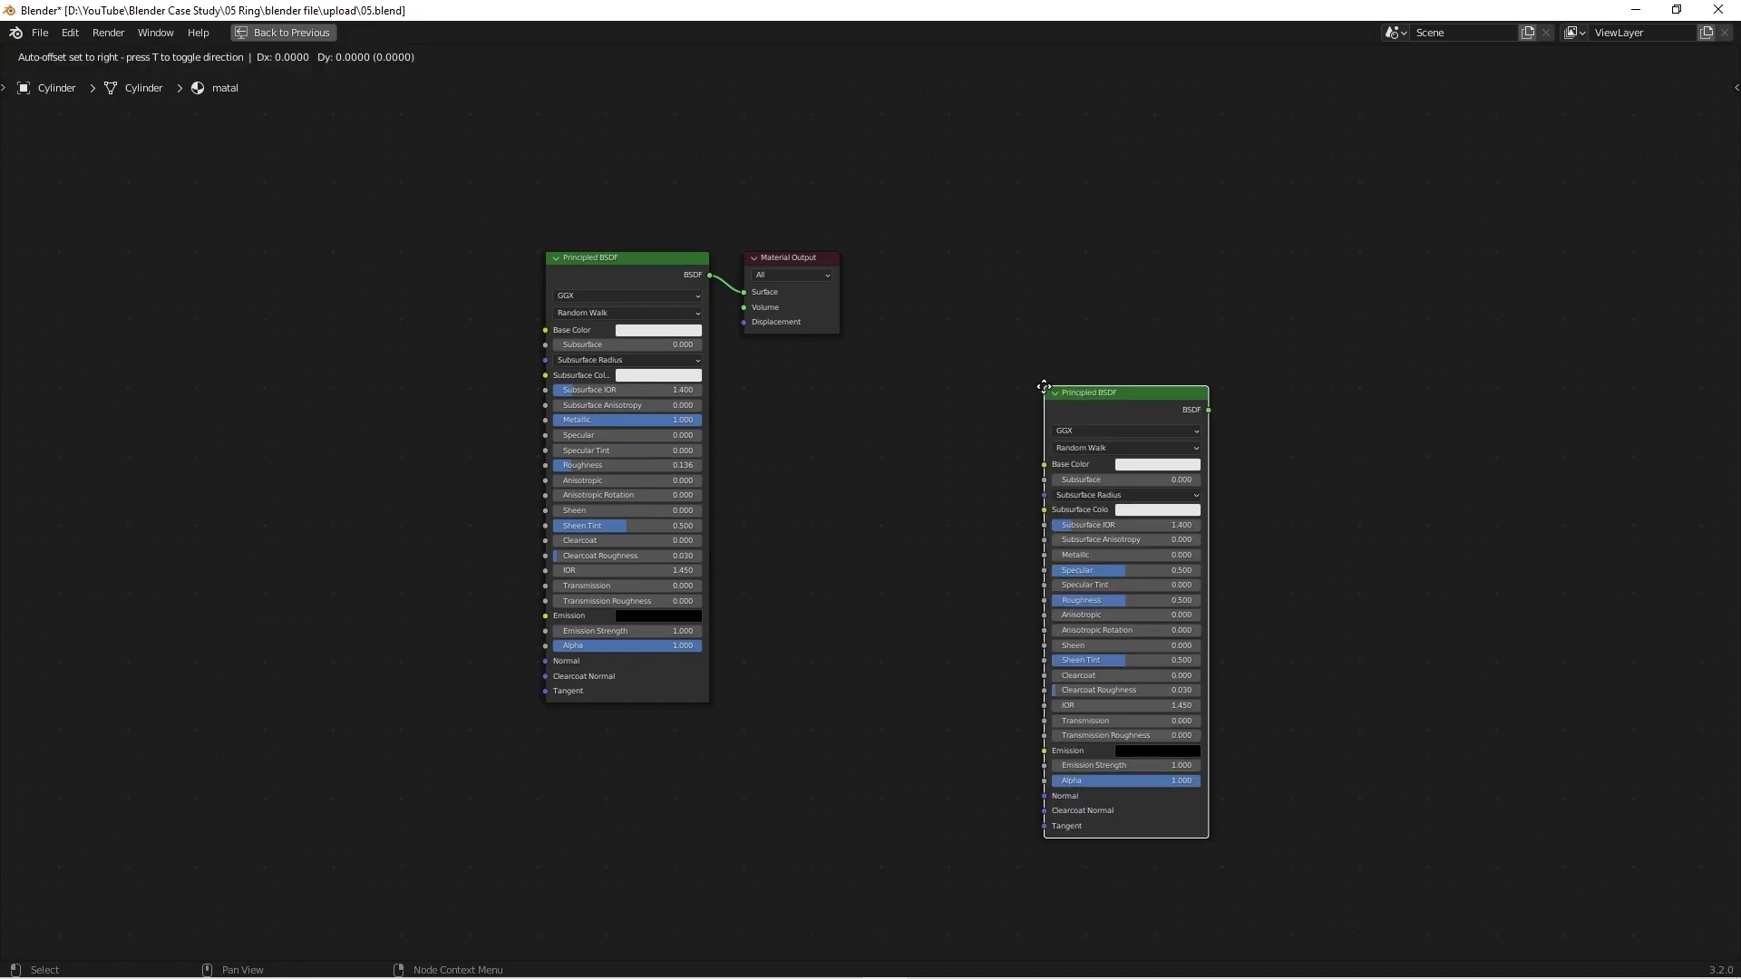
left_click(1035, 386)
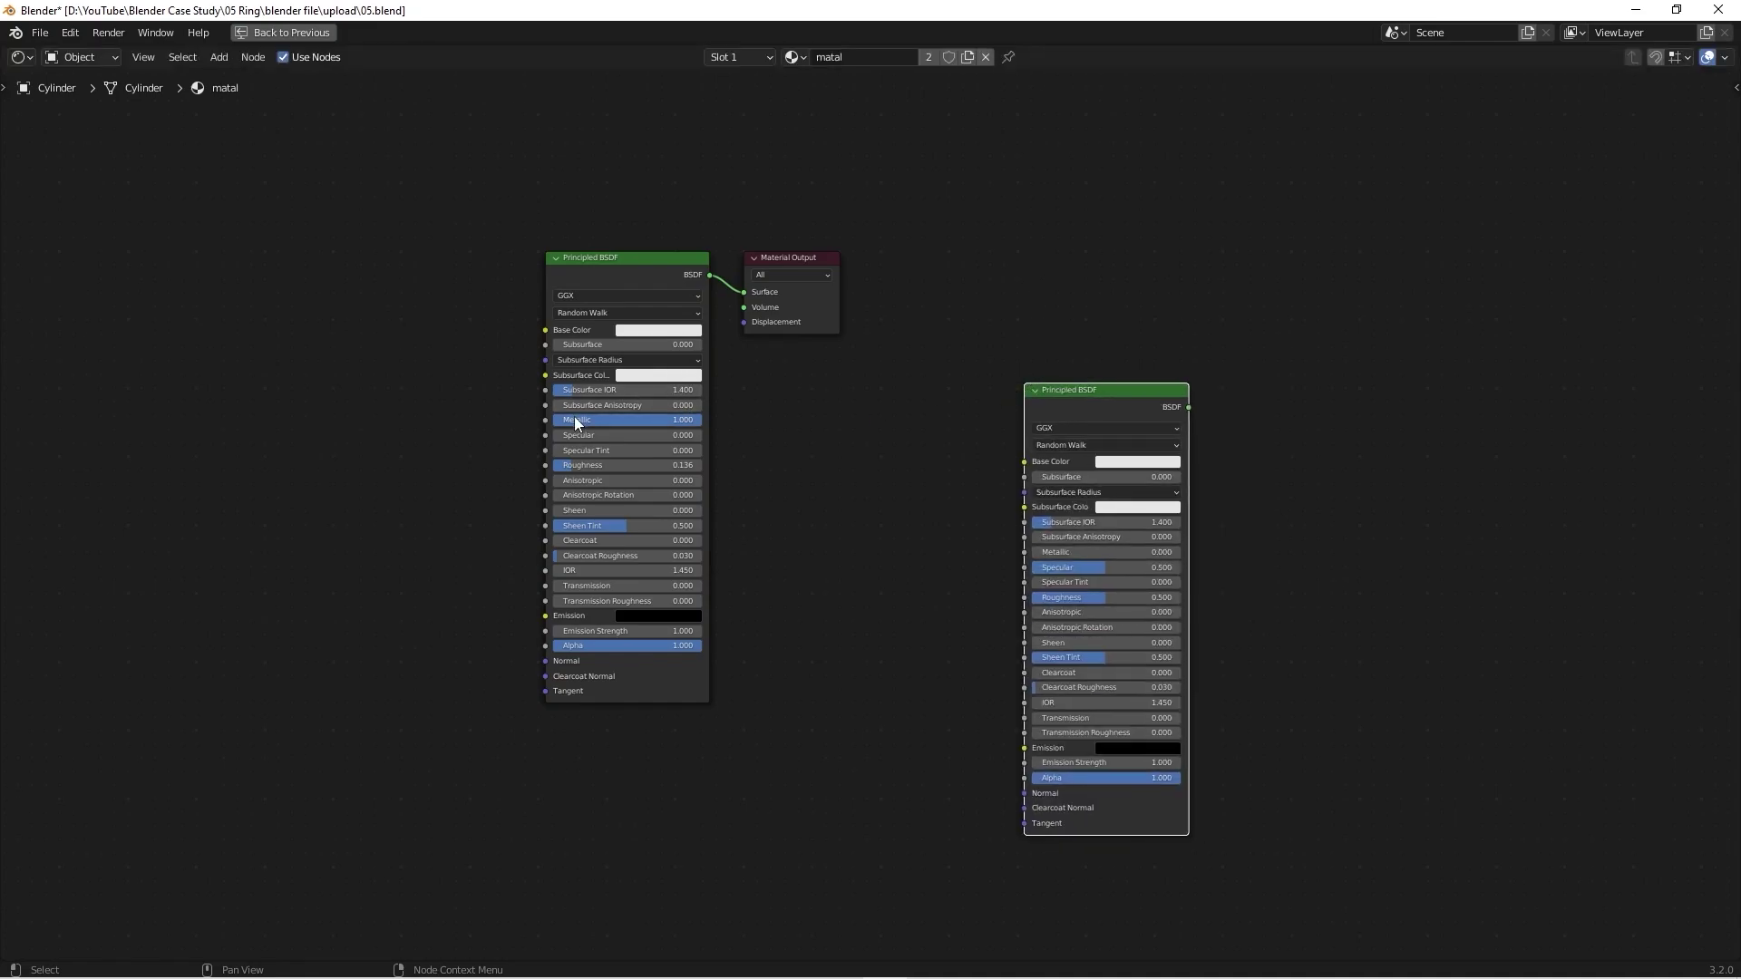
scroll(580, 419, "up", 2)
left_click_drag(1251, 372, 1202, 180)
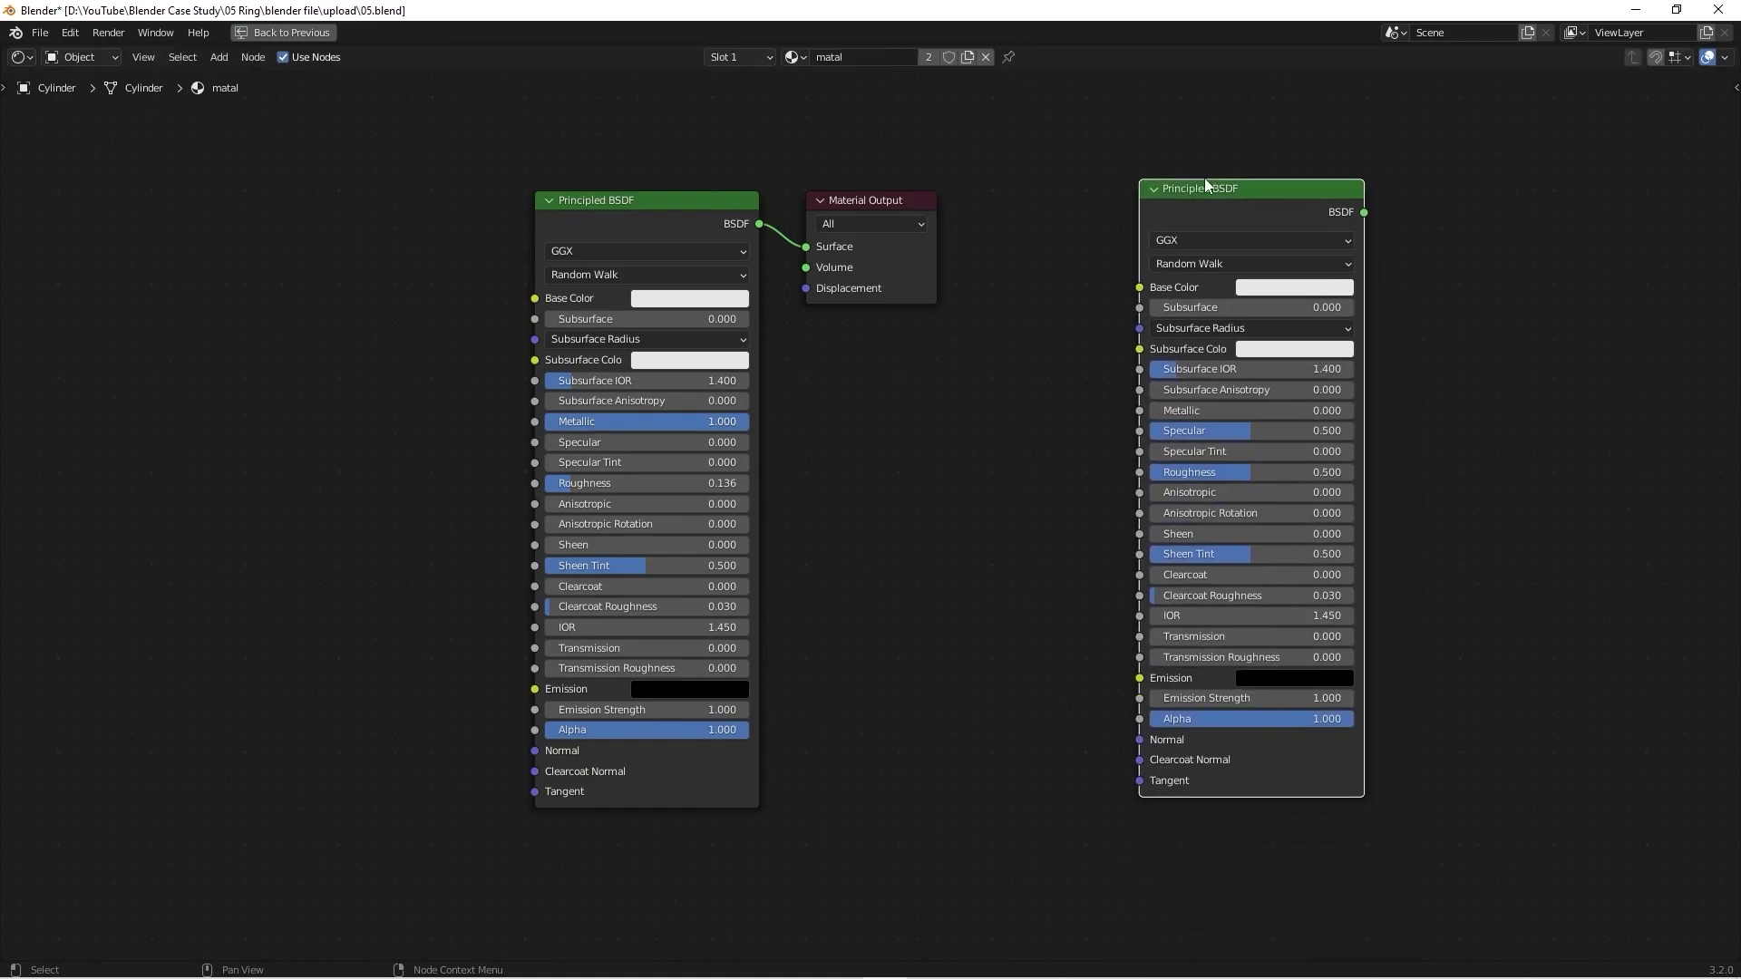
left_click_drag(1251, 410, 1360, 410)
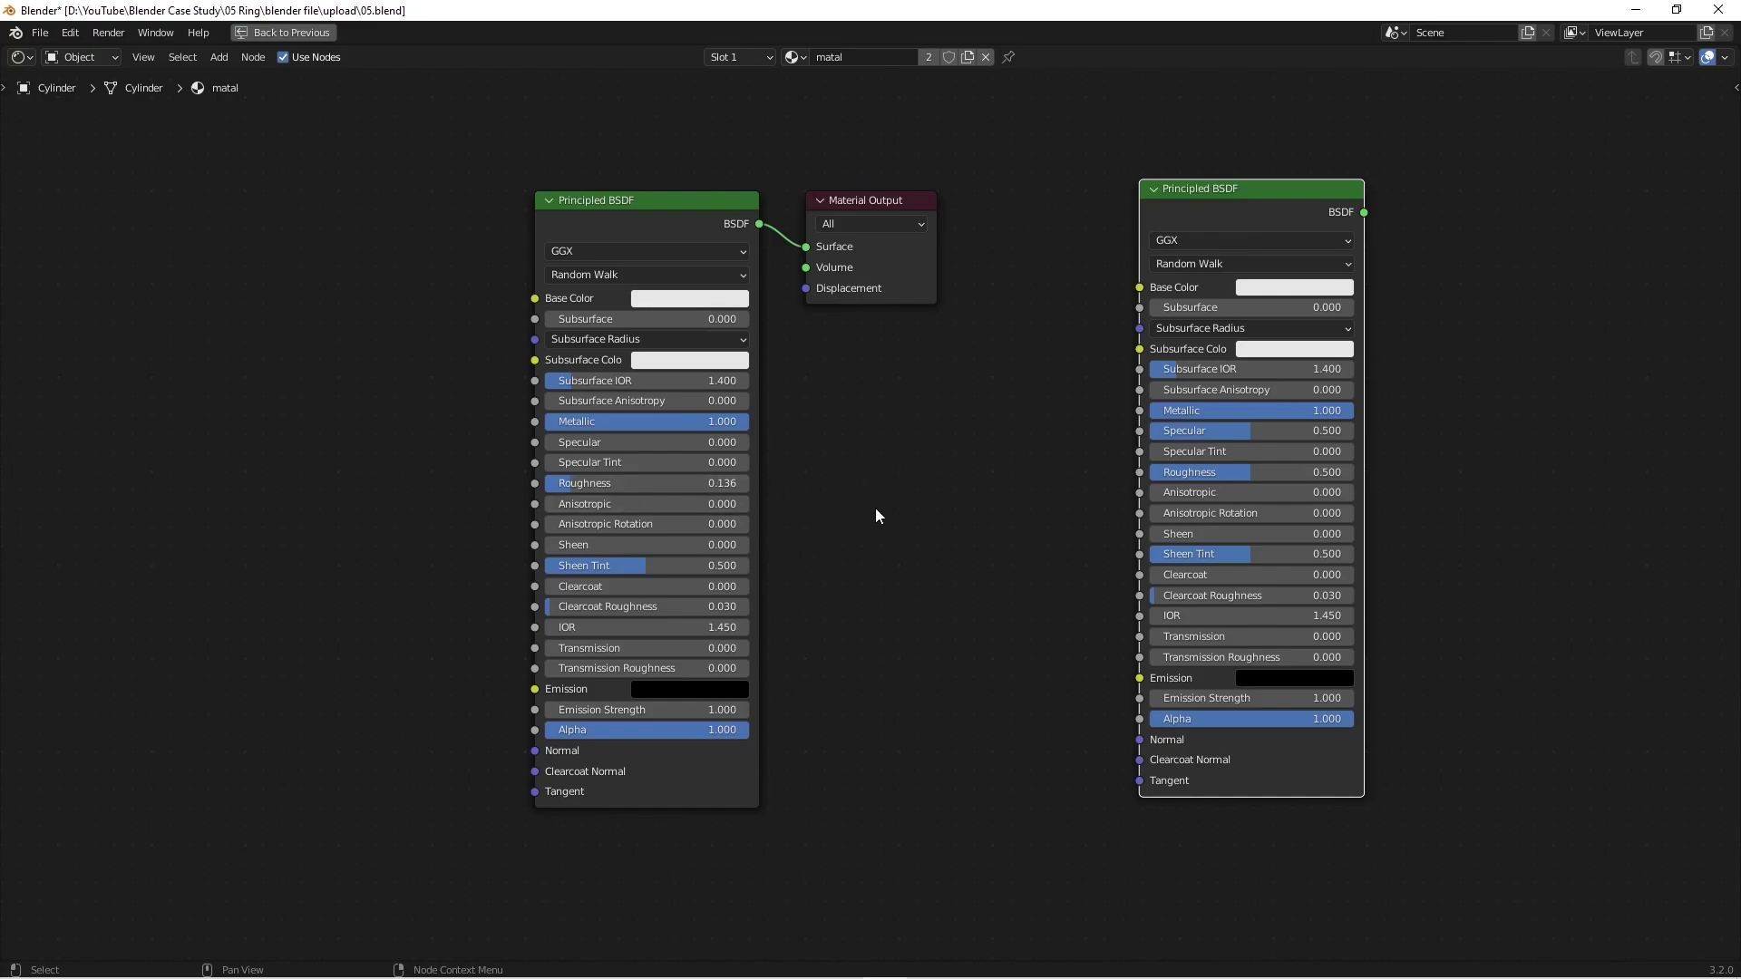
Step: Check the original shader's Base Color, delete the extra Principled BSDF node and restore the multi-editor layout
left_click(676, 299)
left_click_drag(1239, 189, 1200, 194)
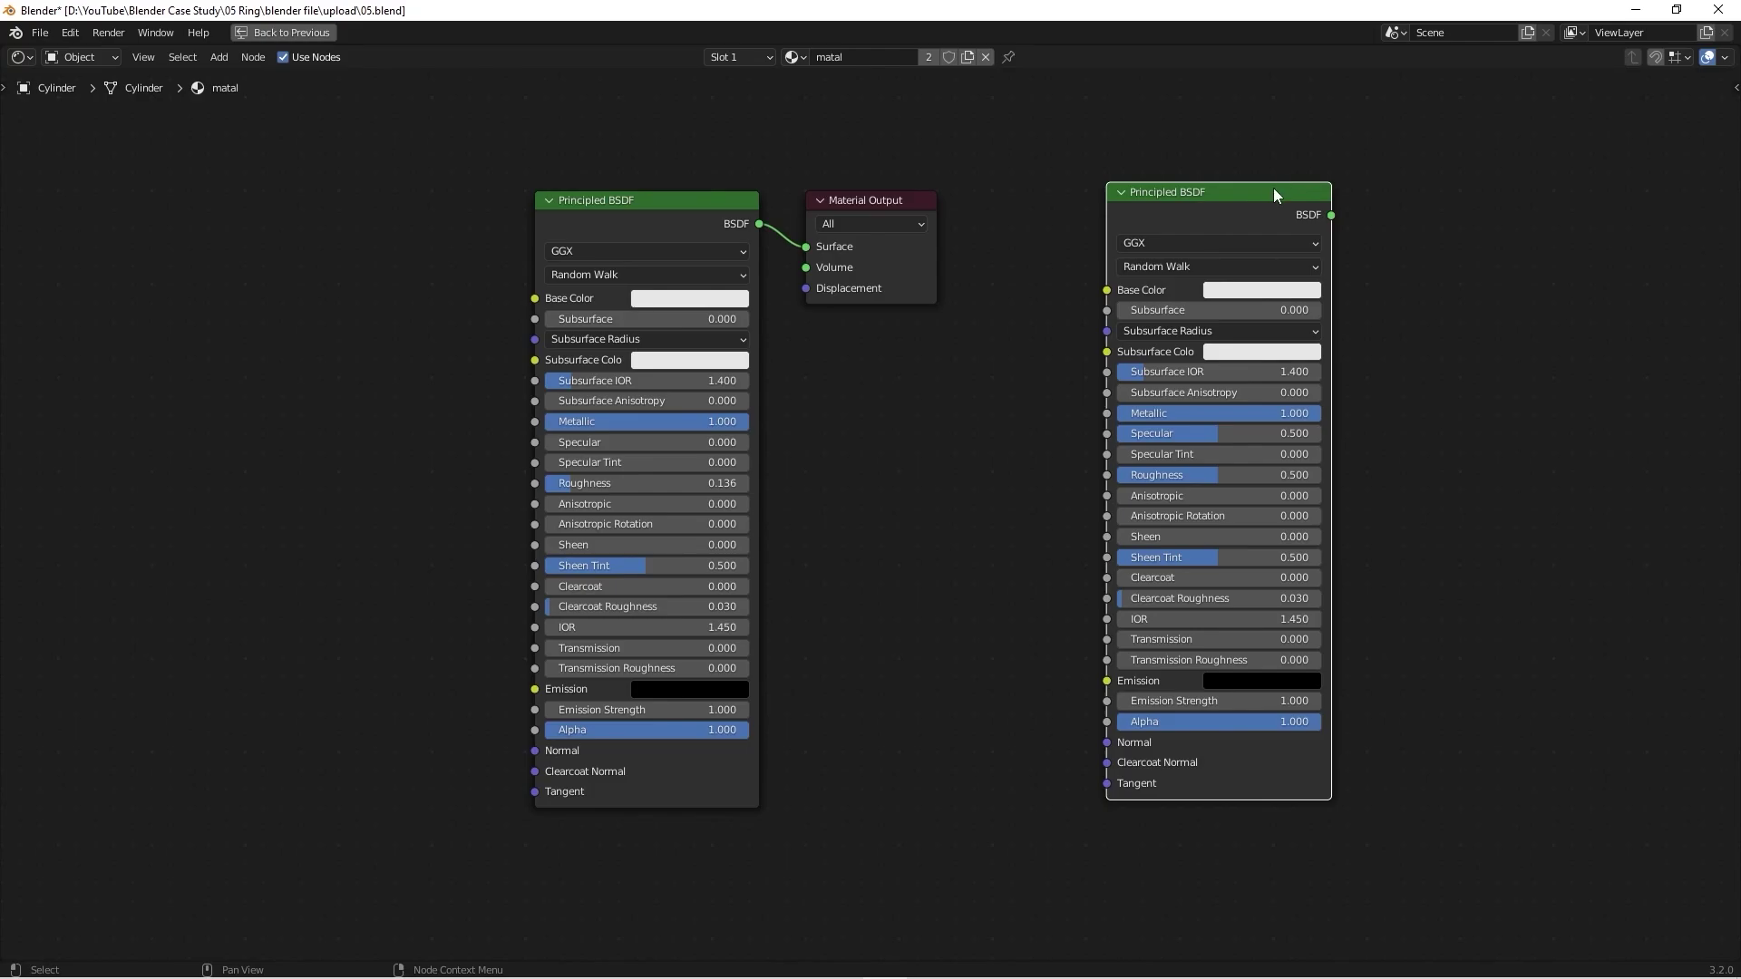
key("Delete")
key("ctrl+space")
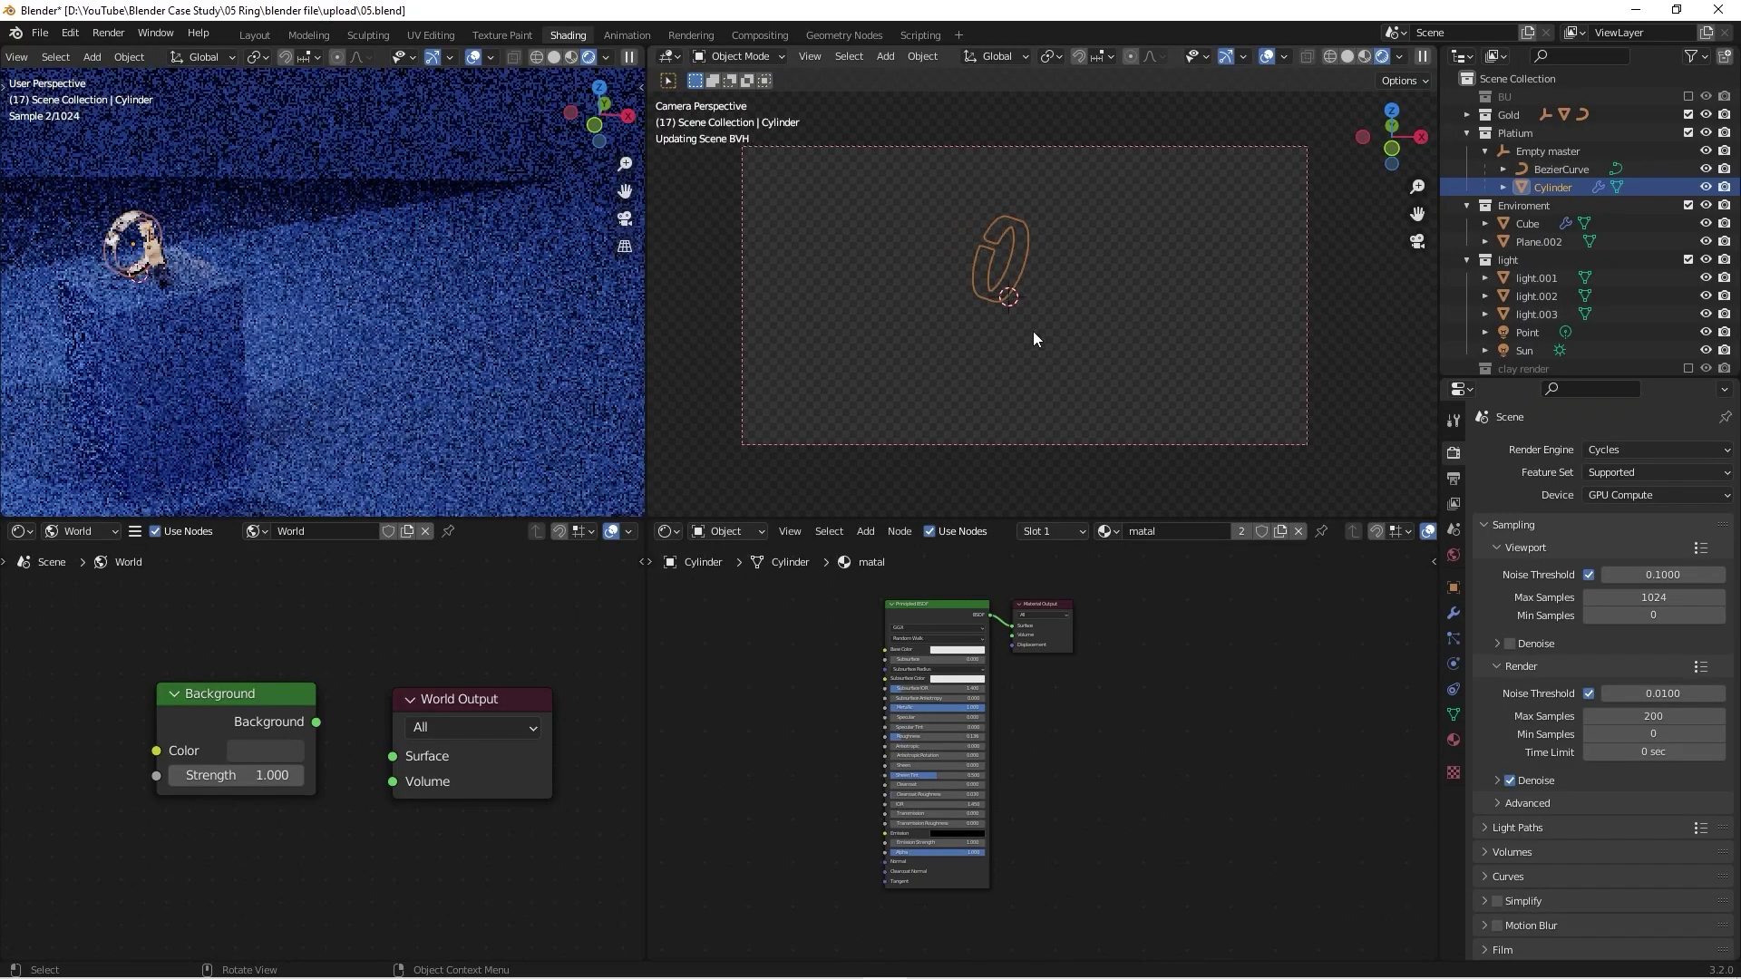
Step: Select Cylinder.004 in the Gold collection and inspect its gold material's Base Color in a maximized Shader Editor
left_click(1466, 114)
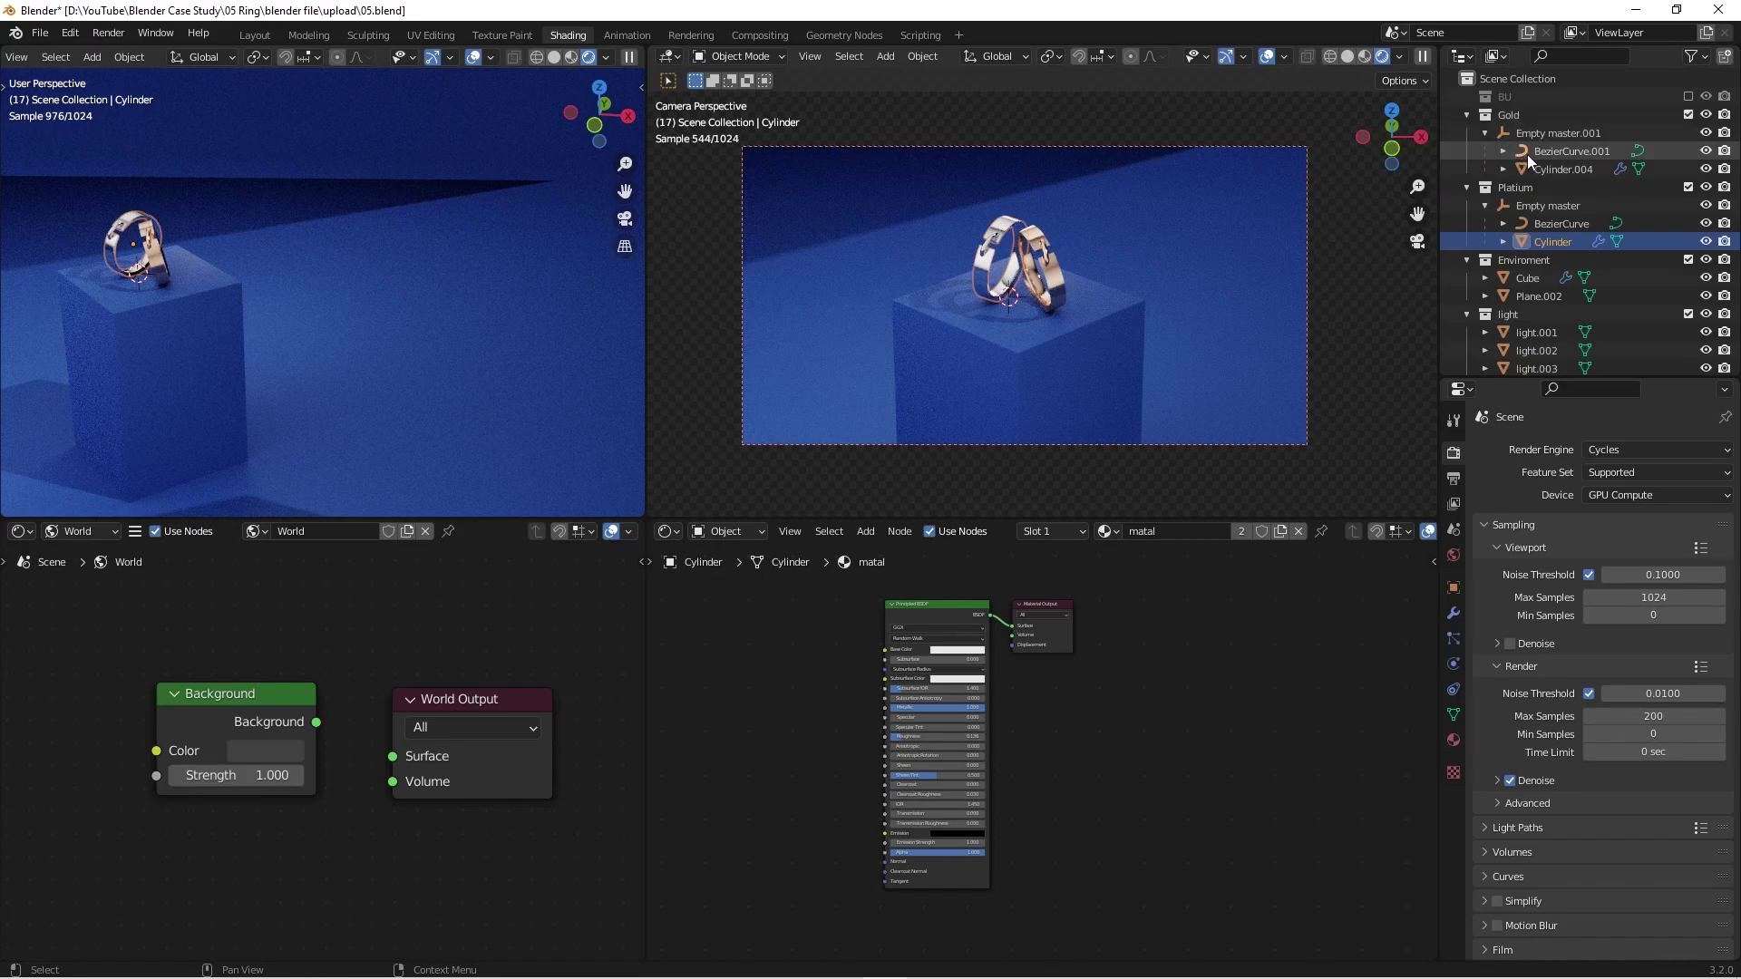
left_click(1485, 132)
left_click(1550, 168)
scroll(966, 680, "up", 1)
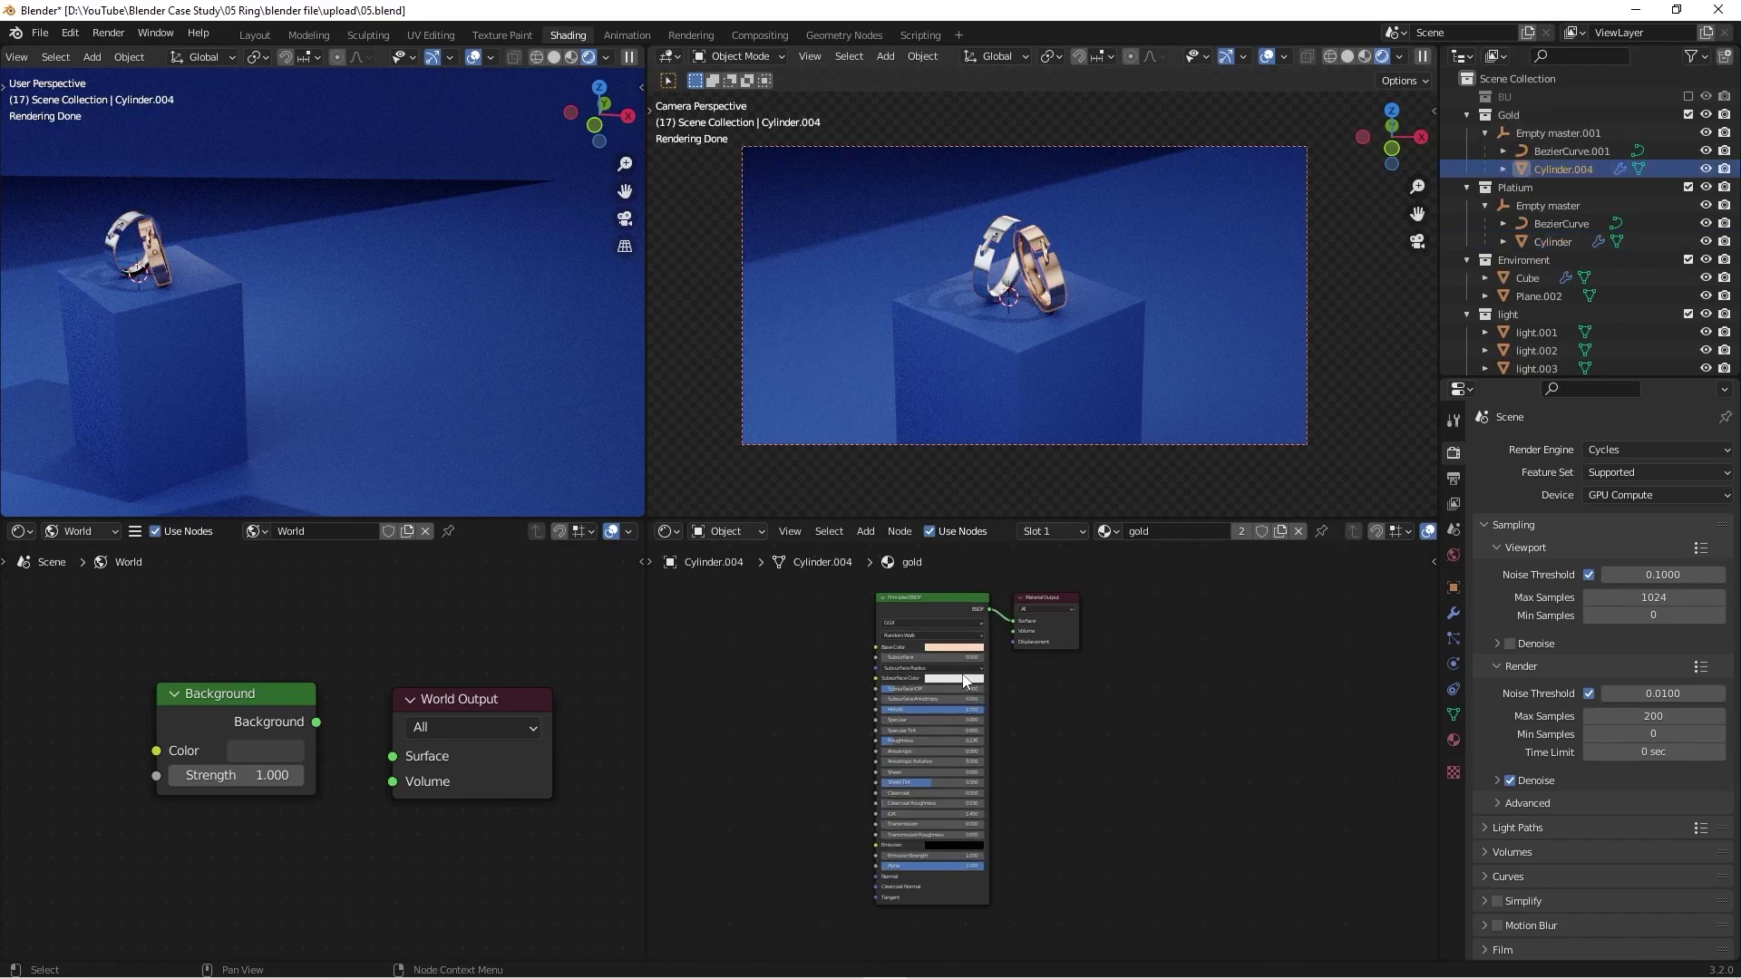
key("ctrl+space")
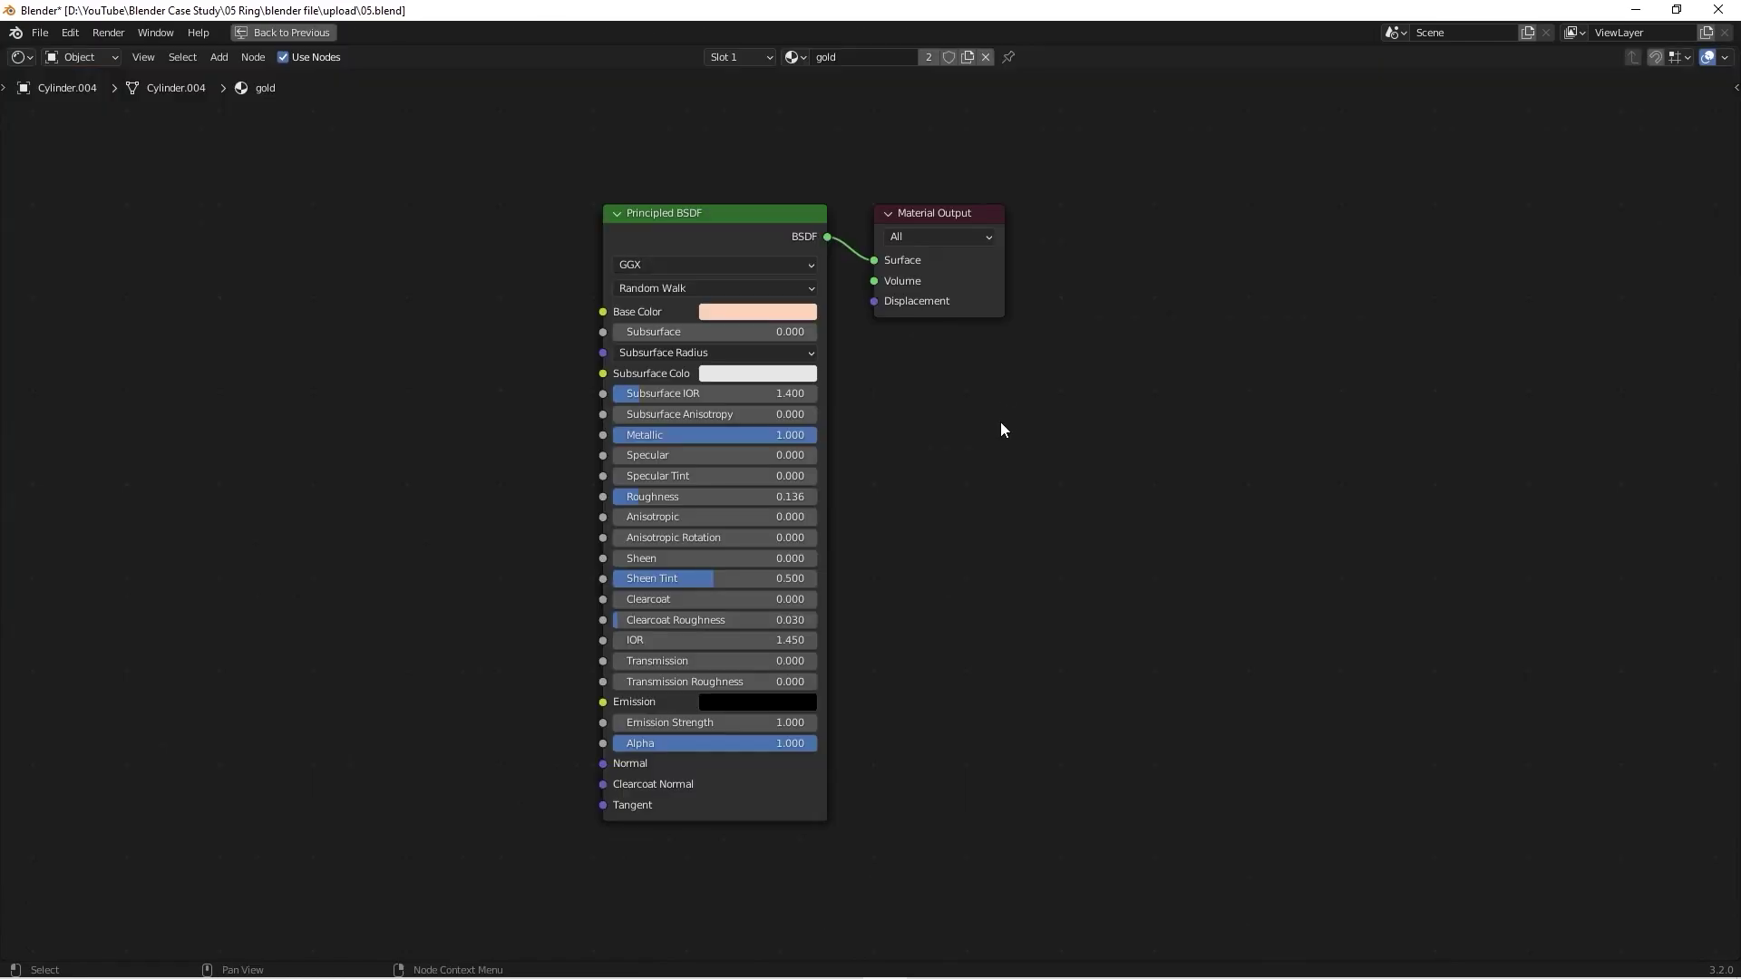
left_click(767, 309)
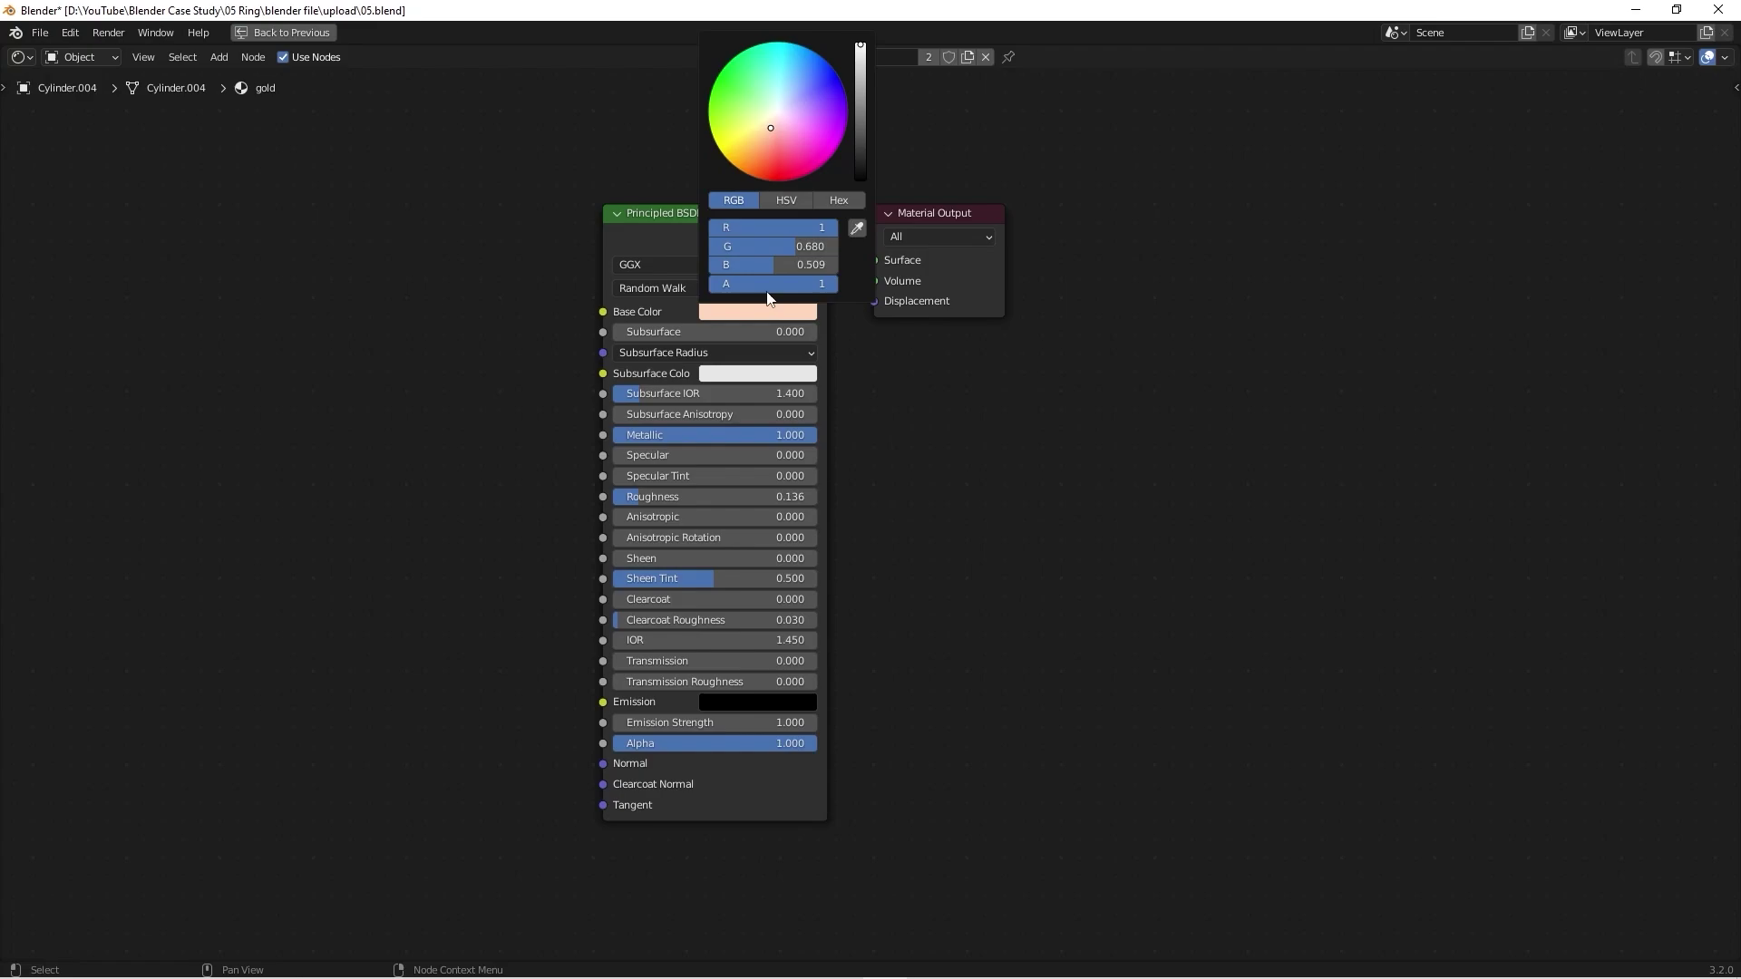
left_click(850, 198)
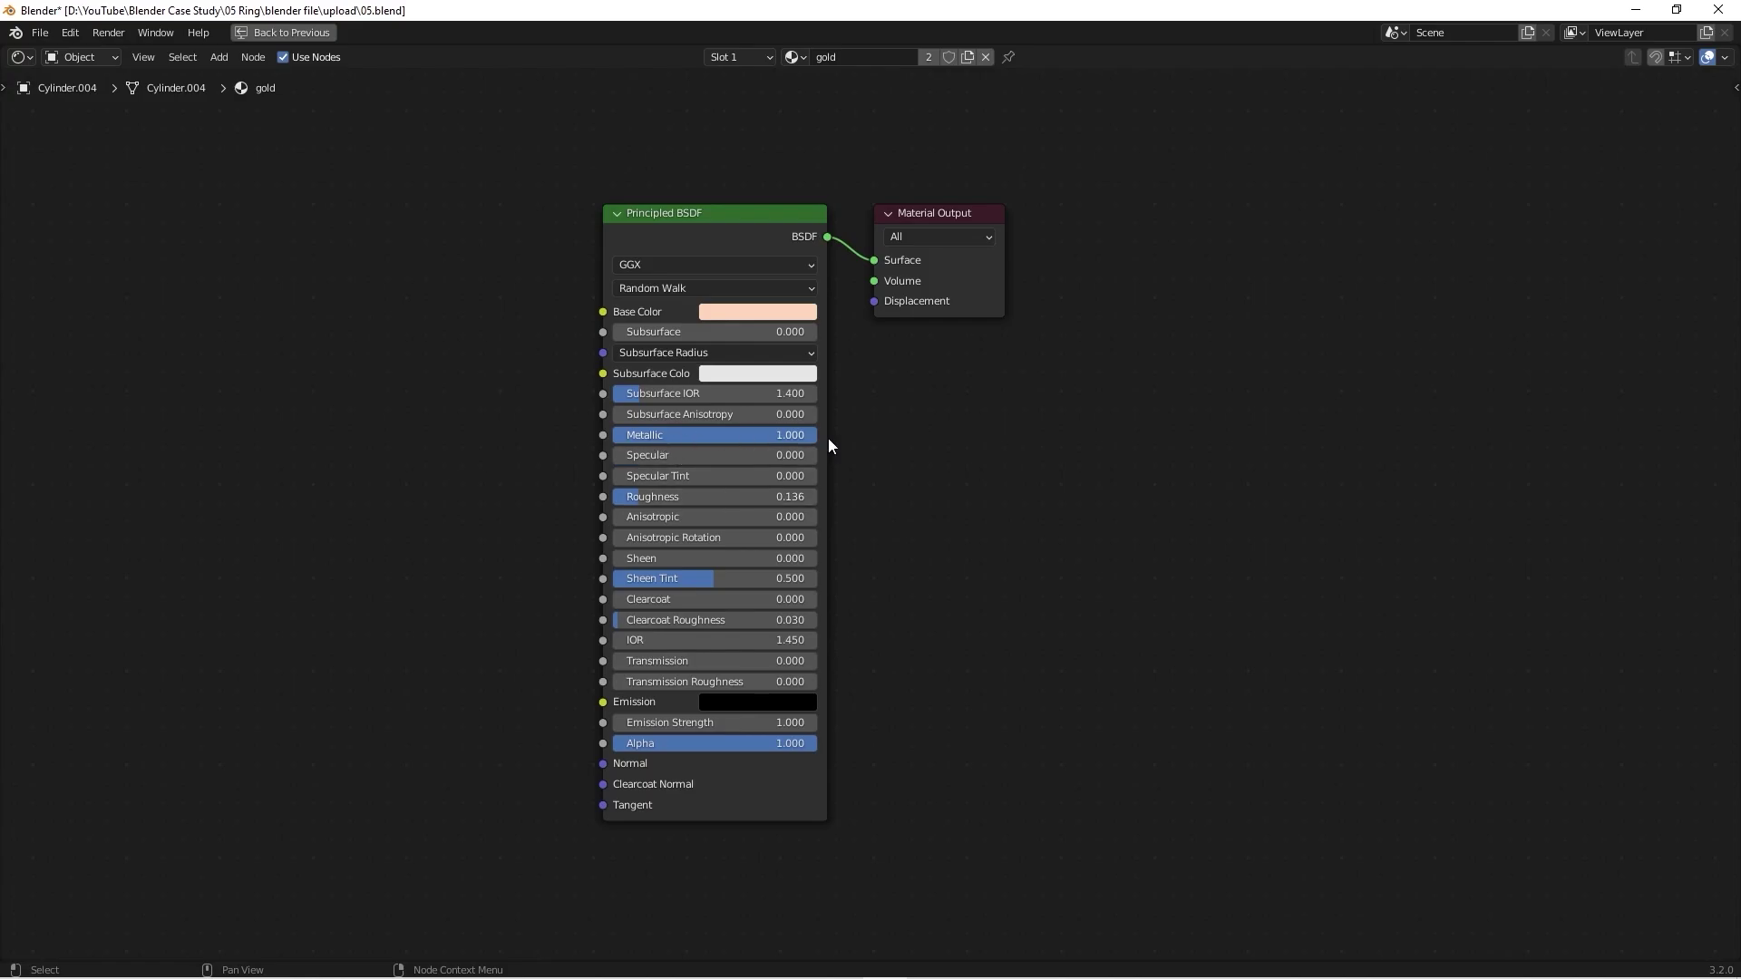
key("ctrl+space")
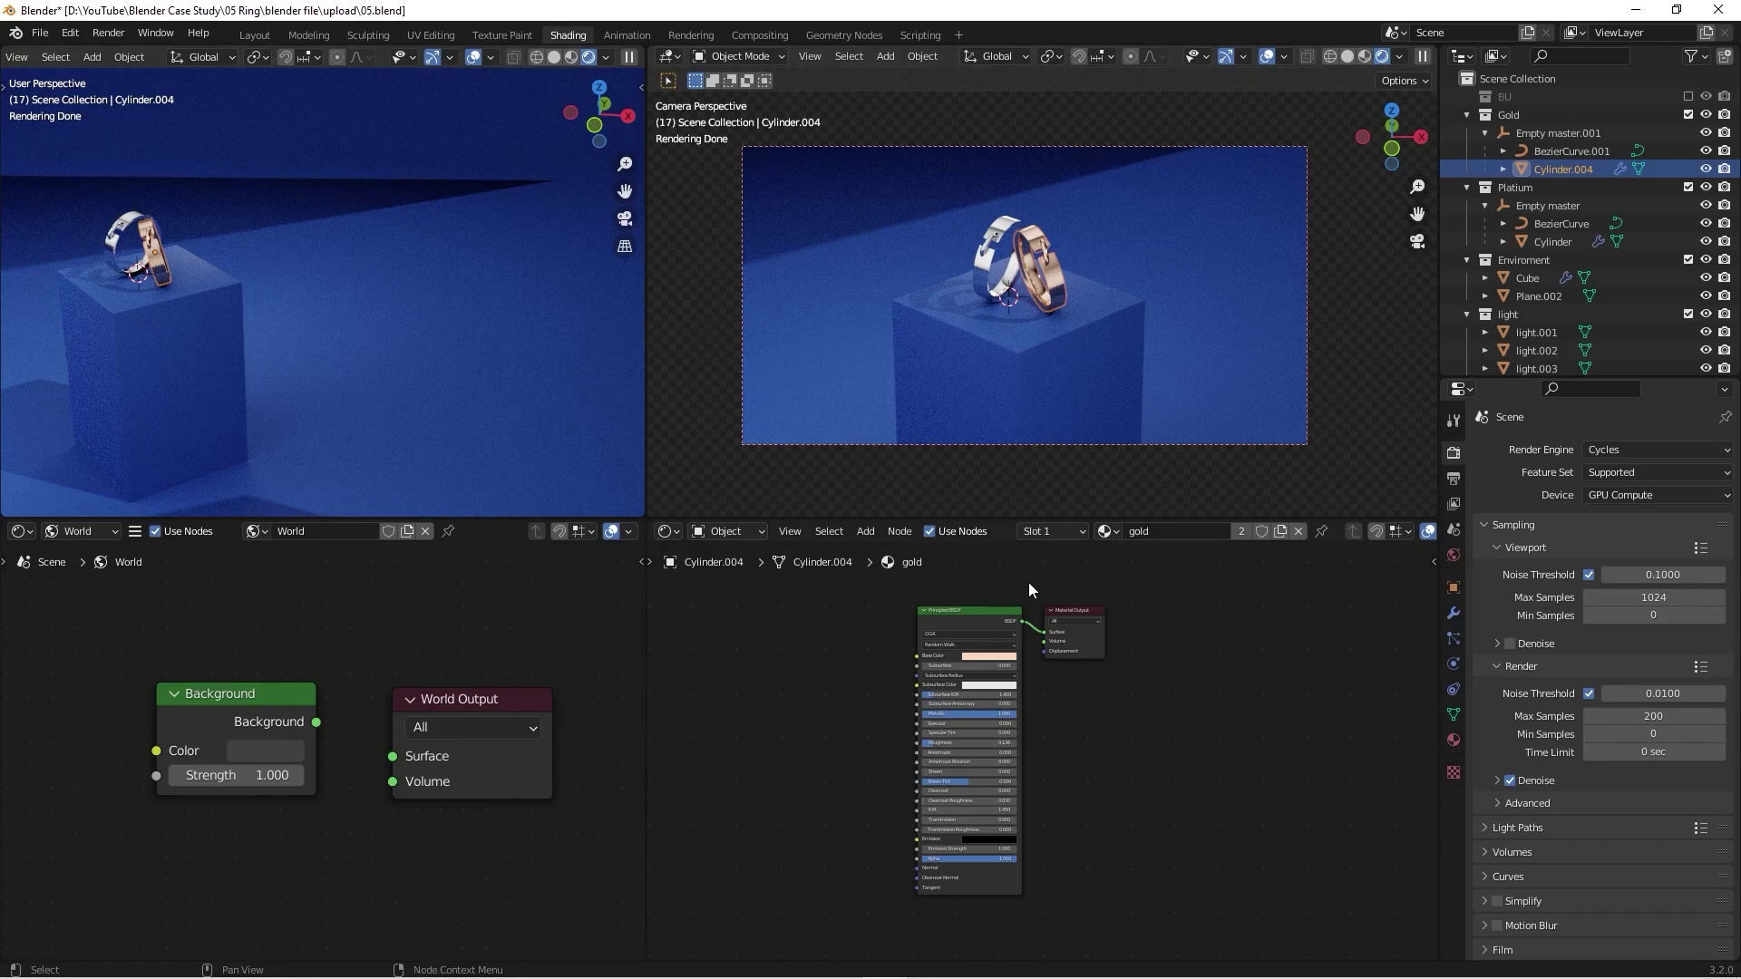
Step: Enlarge the Outliner to reveal the light collection, and select light.001 to show its emission material nodes
left_click_drag(1496, 377, 1496, 442)
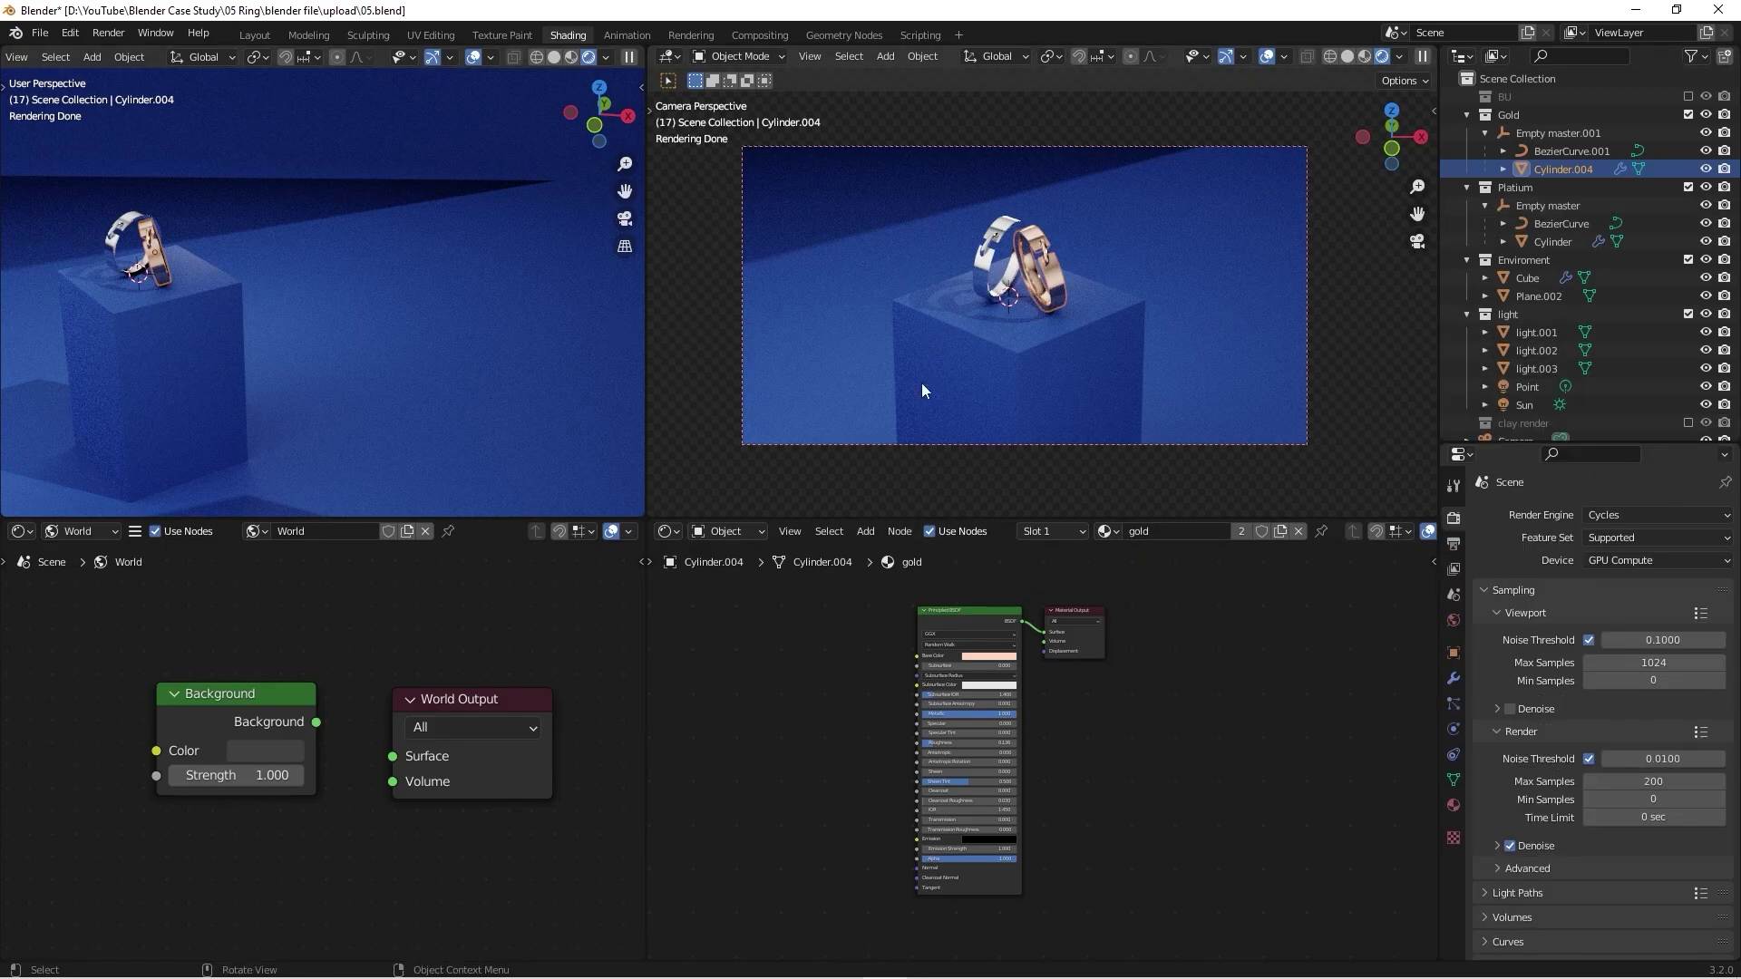
scroll(372, 324, "down", 5)
mouse_move(372, 324)
middle_mouse_down()
mouse_move(260, 311)
mouse_move(281, 298)
mouse_move(340, 336)
mouse_move(365, 297)
middle_mouse_up()
scroll(320, 335, "up", 5)
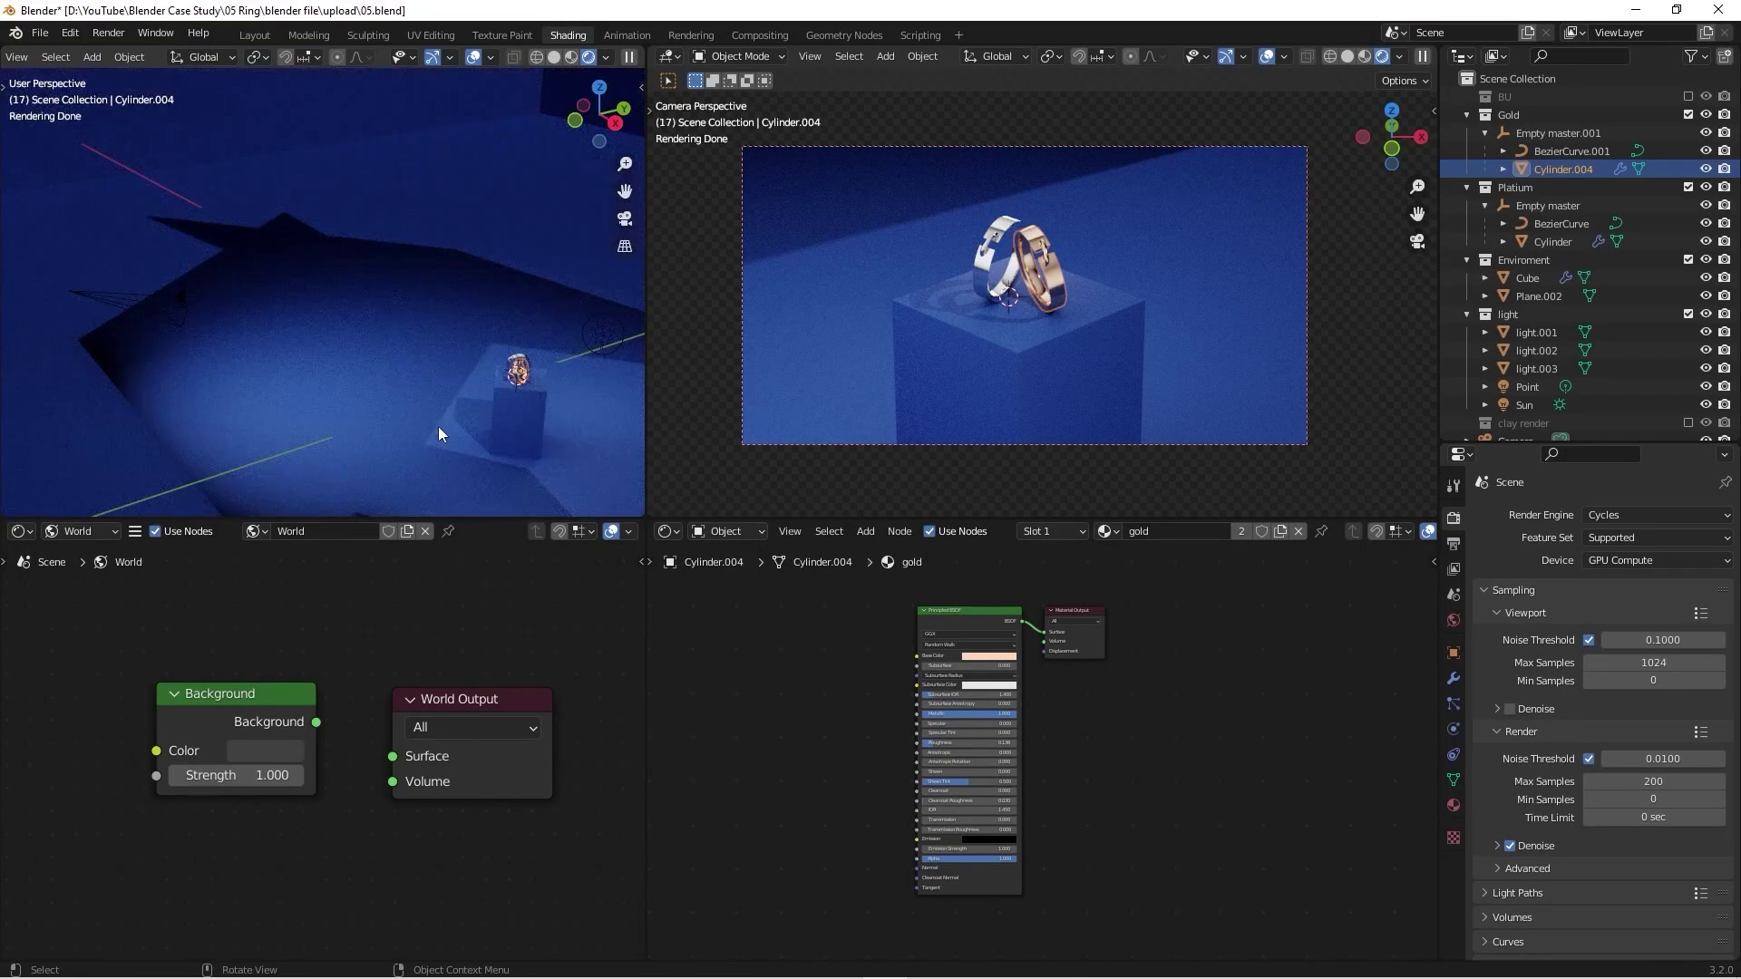
middle_click_drag(427, 377, 399, 371)
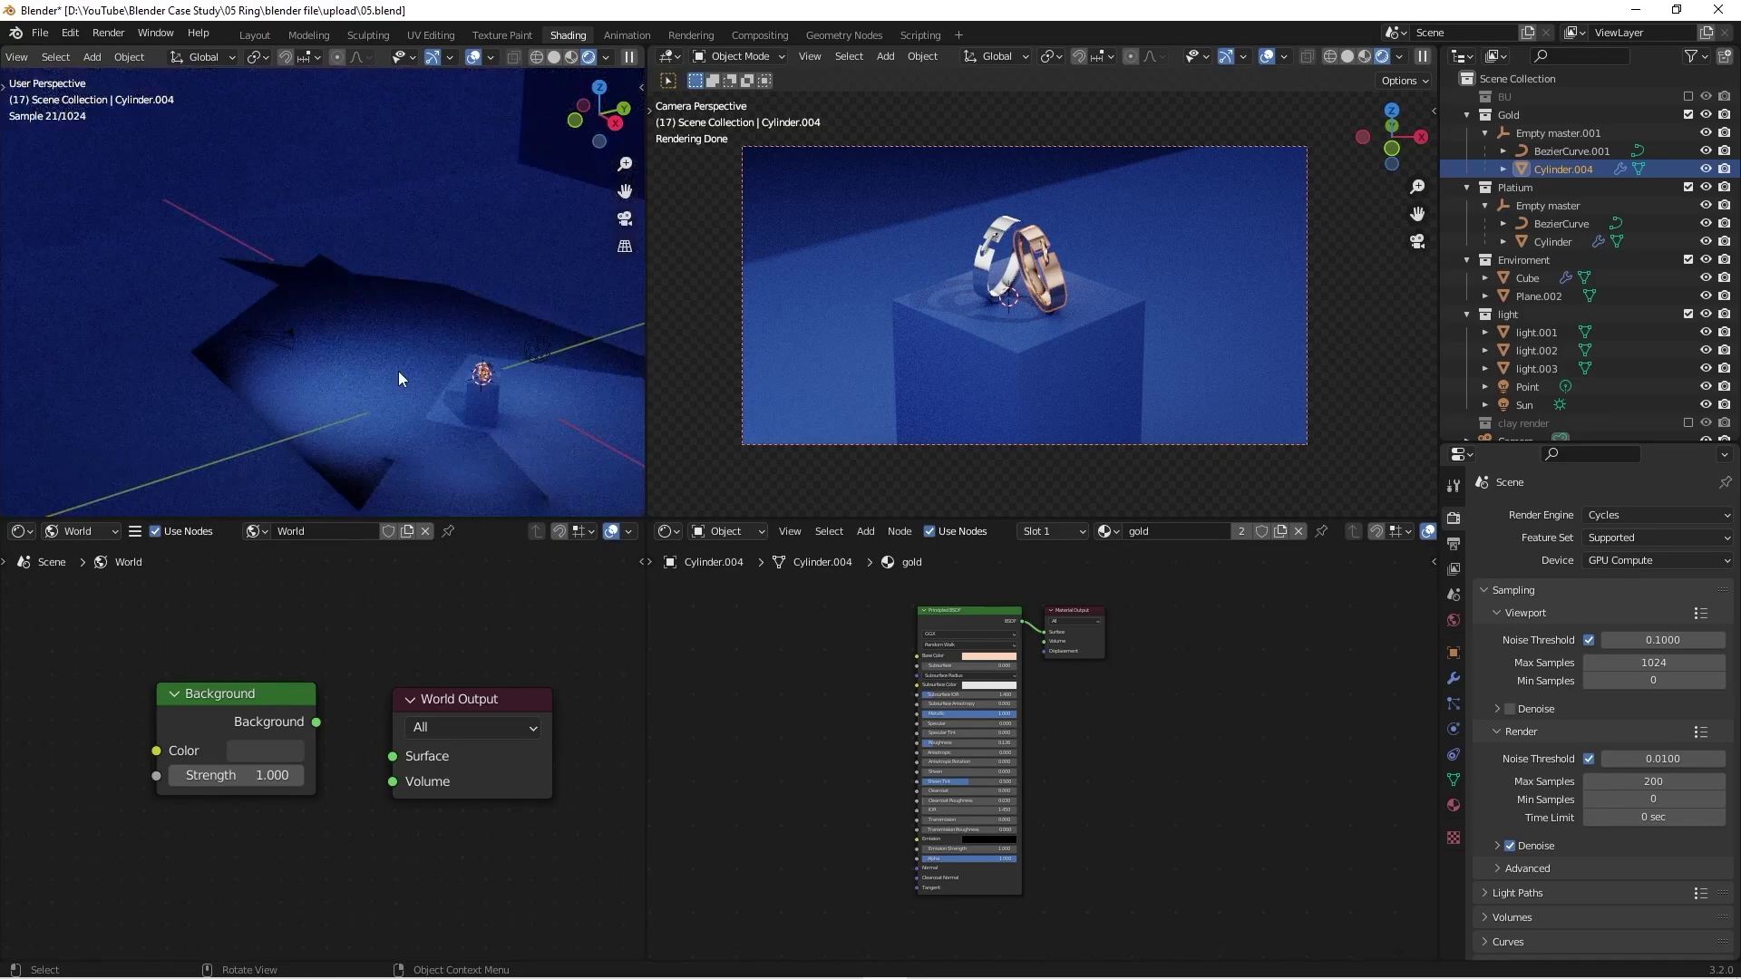
left_click(1541, 334)
left_click(1536, 406)
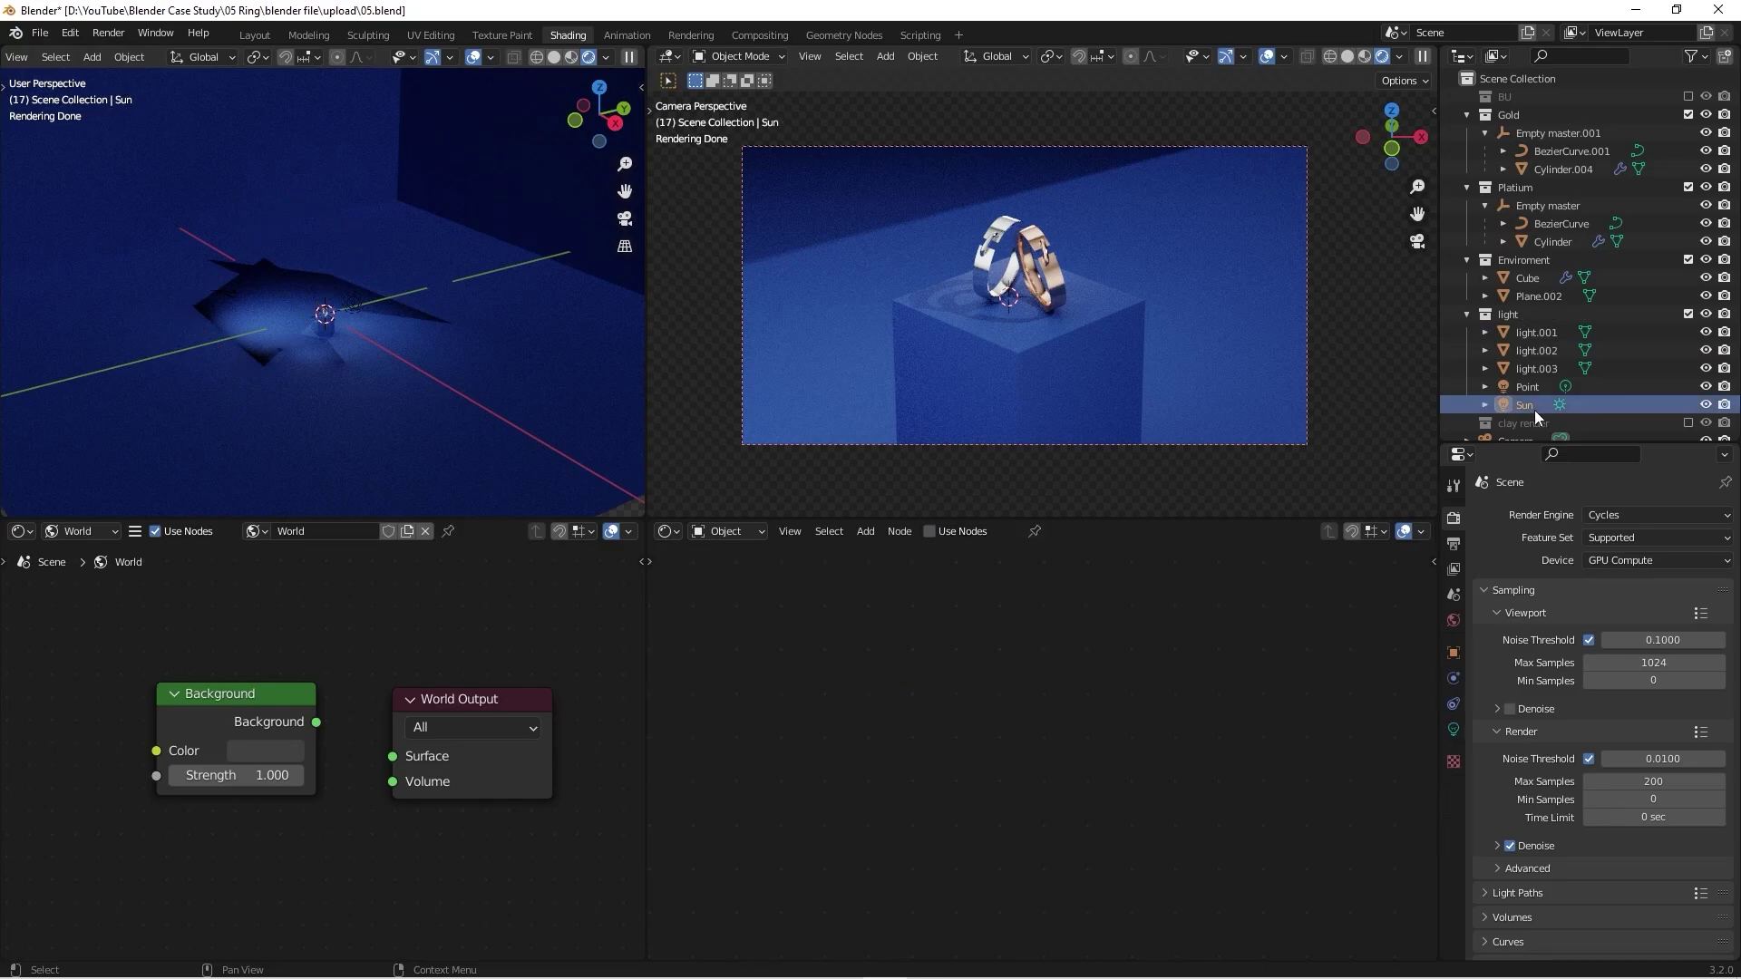
left_click(1540, 334)
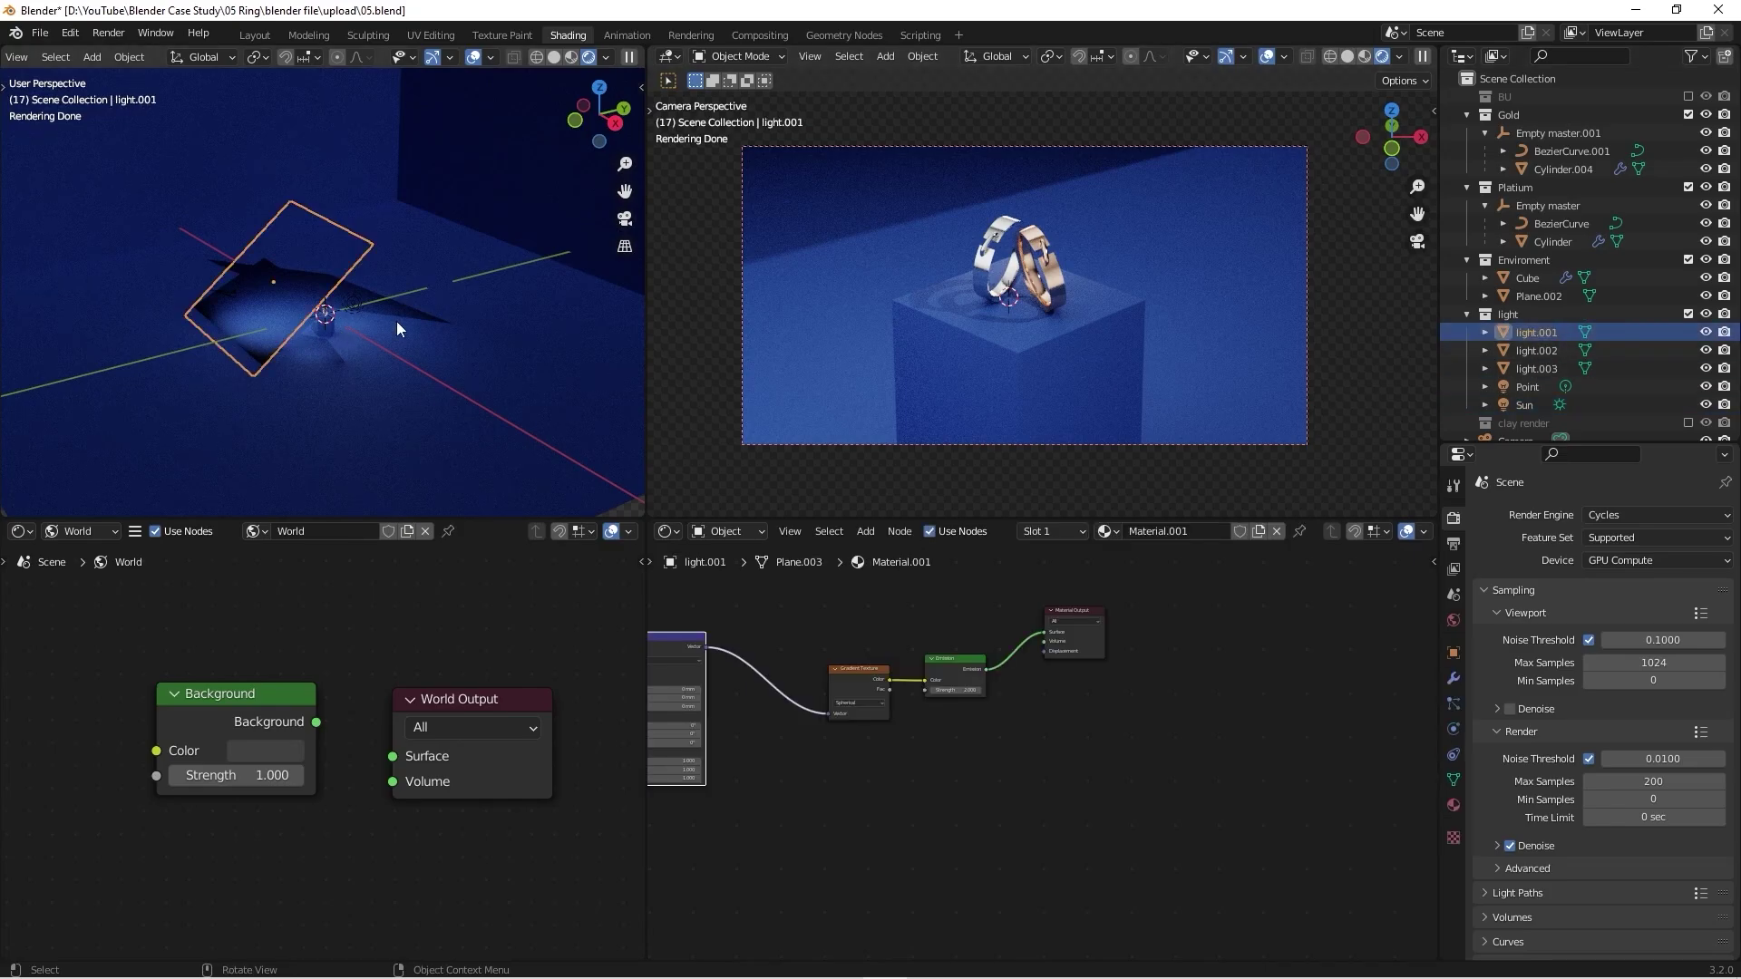
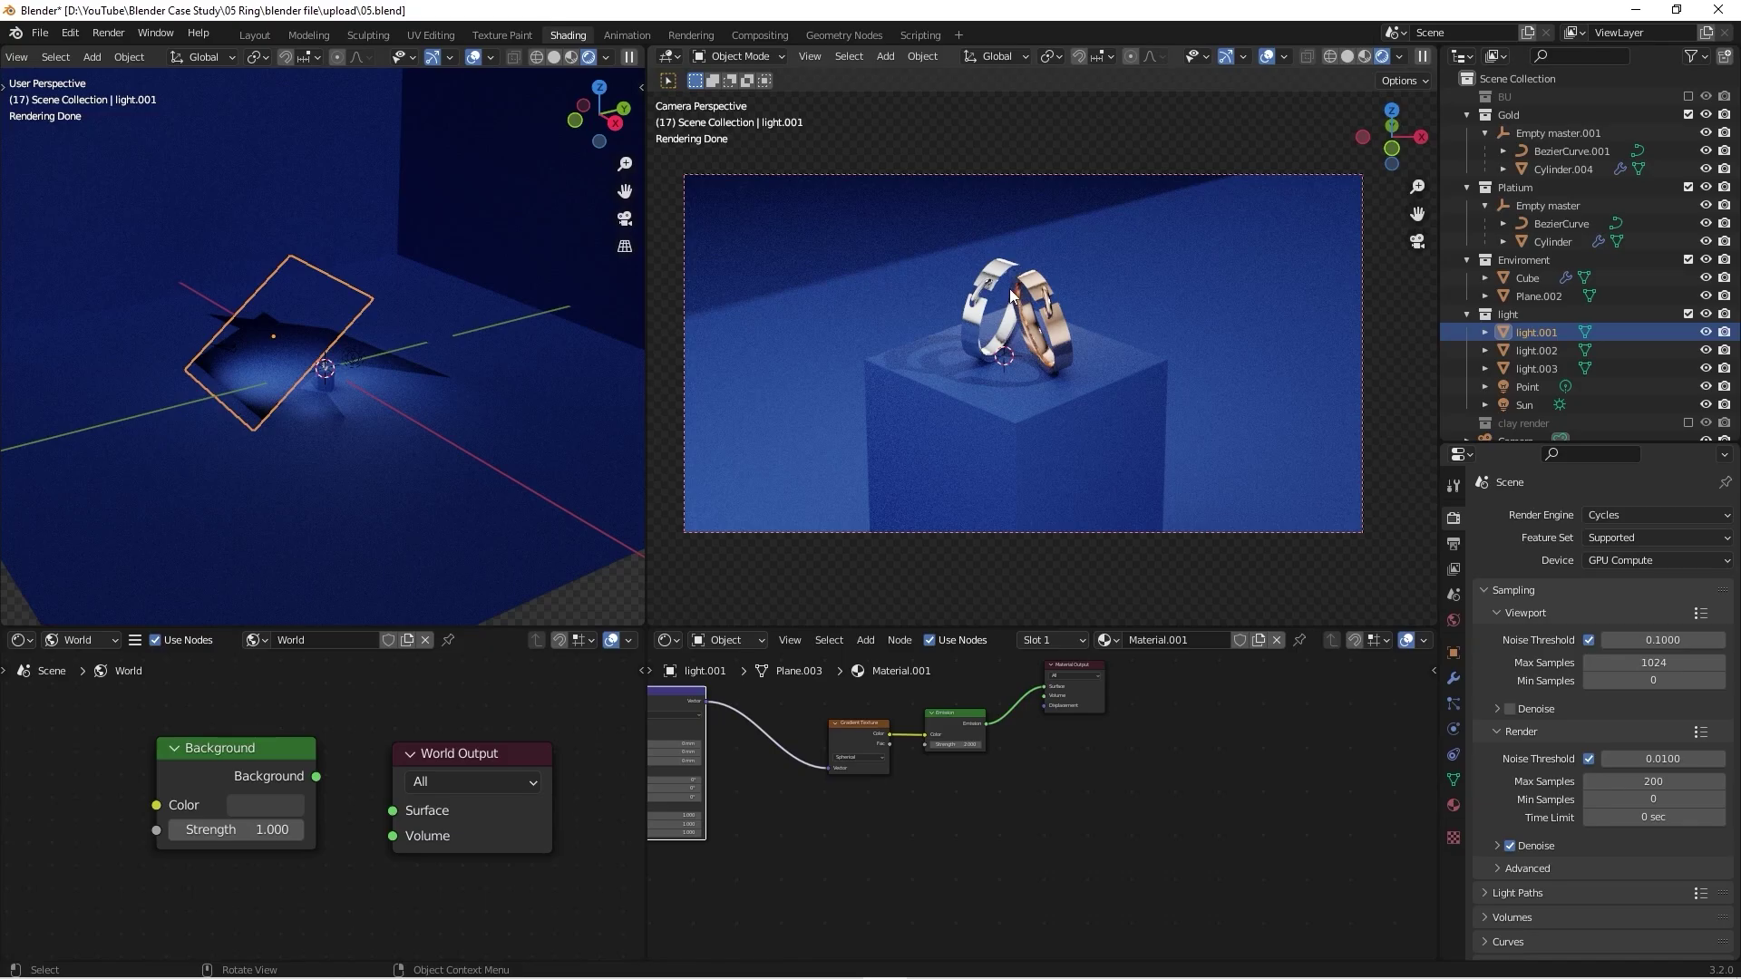
Step: Enlarge the Outliner and hide light.001, light.002, light.003, Point and Sun in the viewports
left_click_drag(1587, 443, 1587, 516)
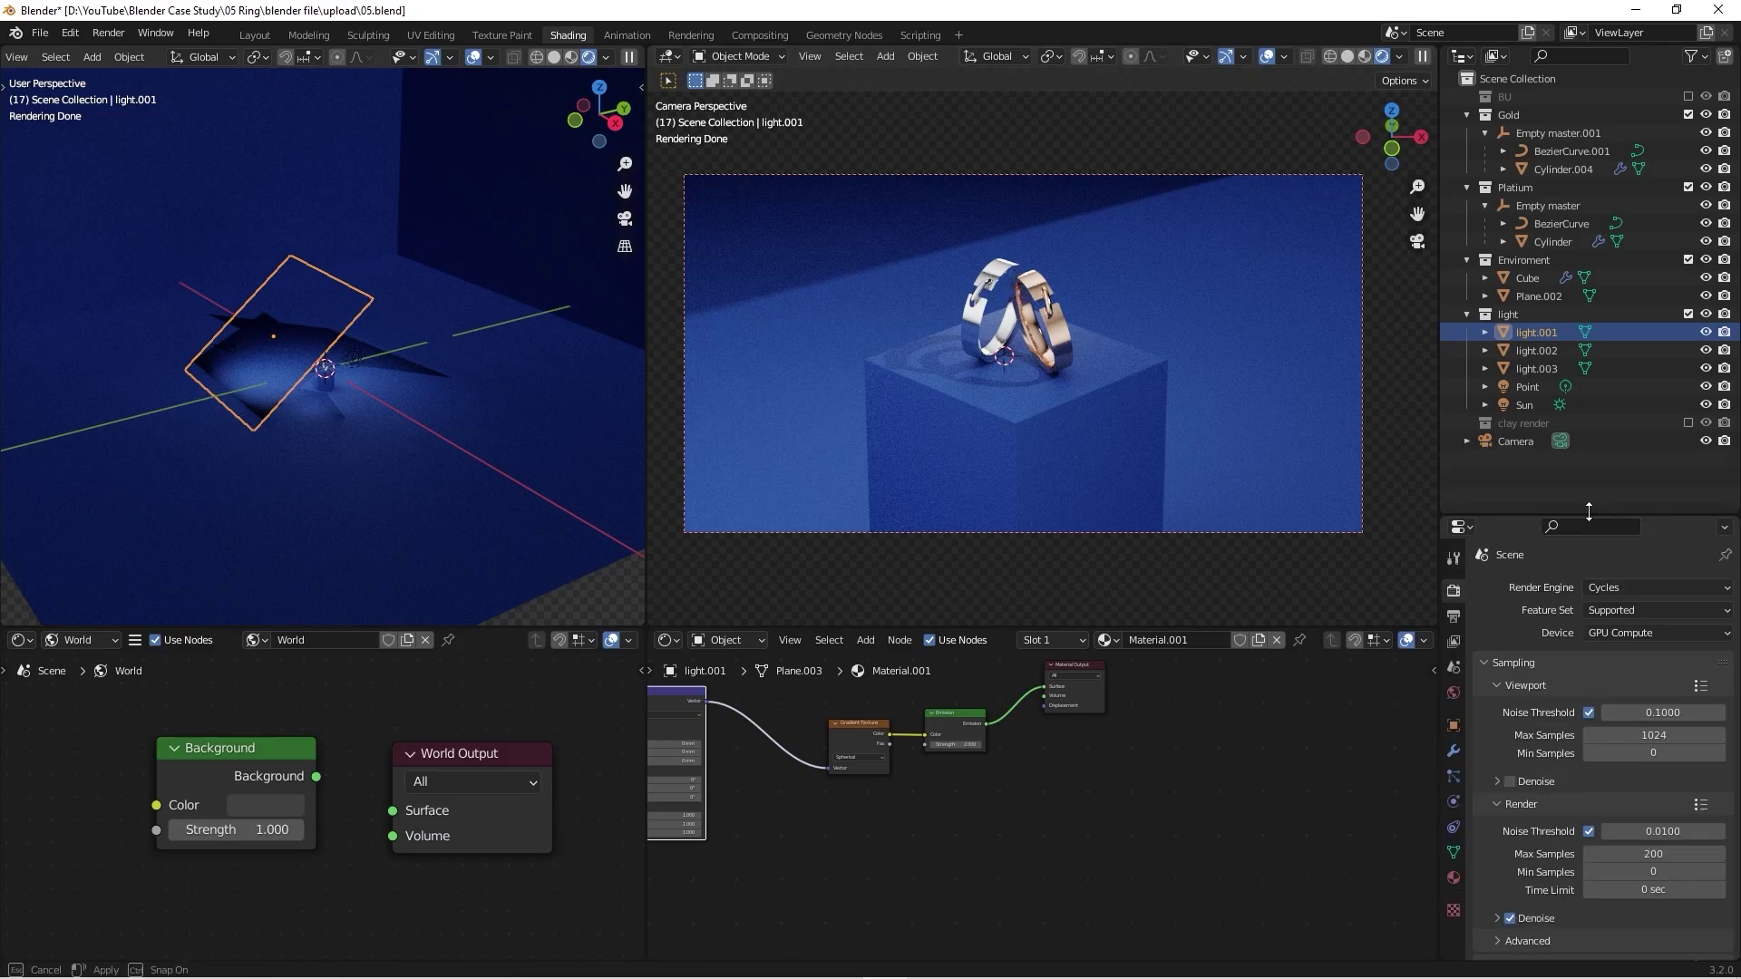
left_click(1527, 405)
left_click(1544, 336)
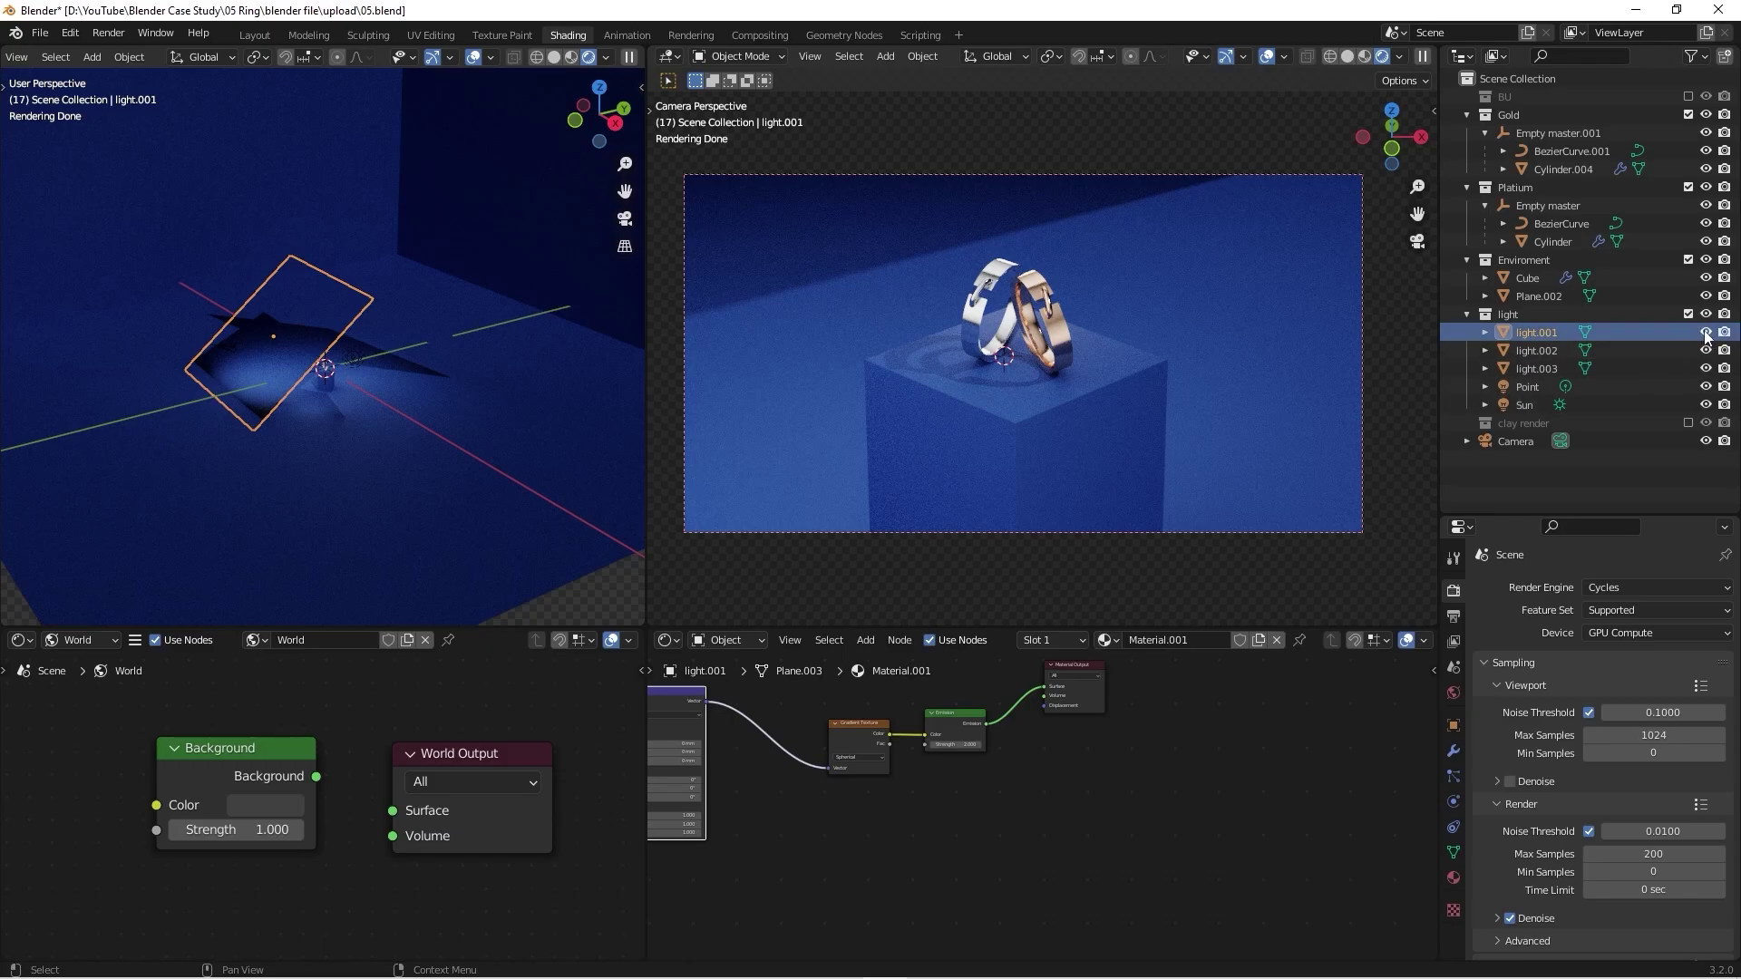
left_click_drag(1705, 335, 1706, 404)
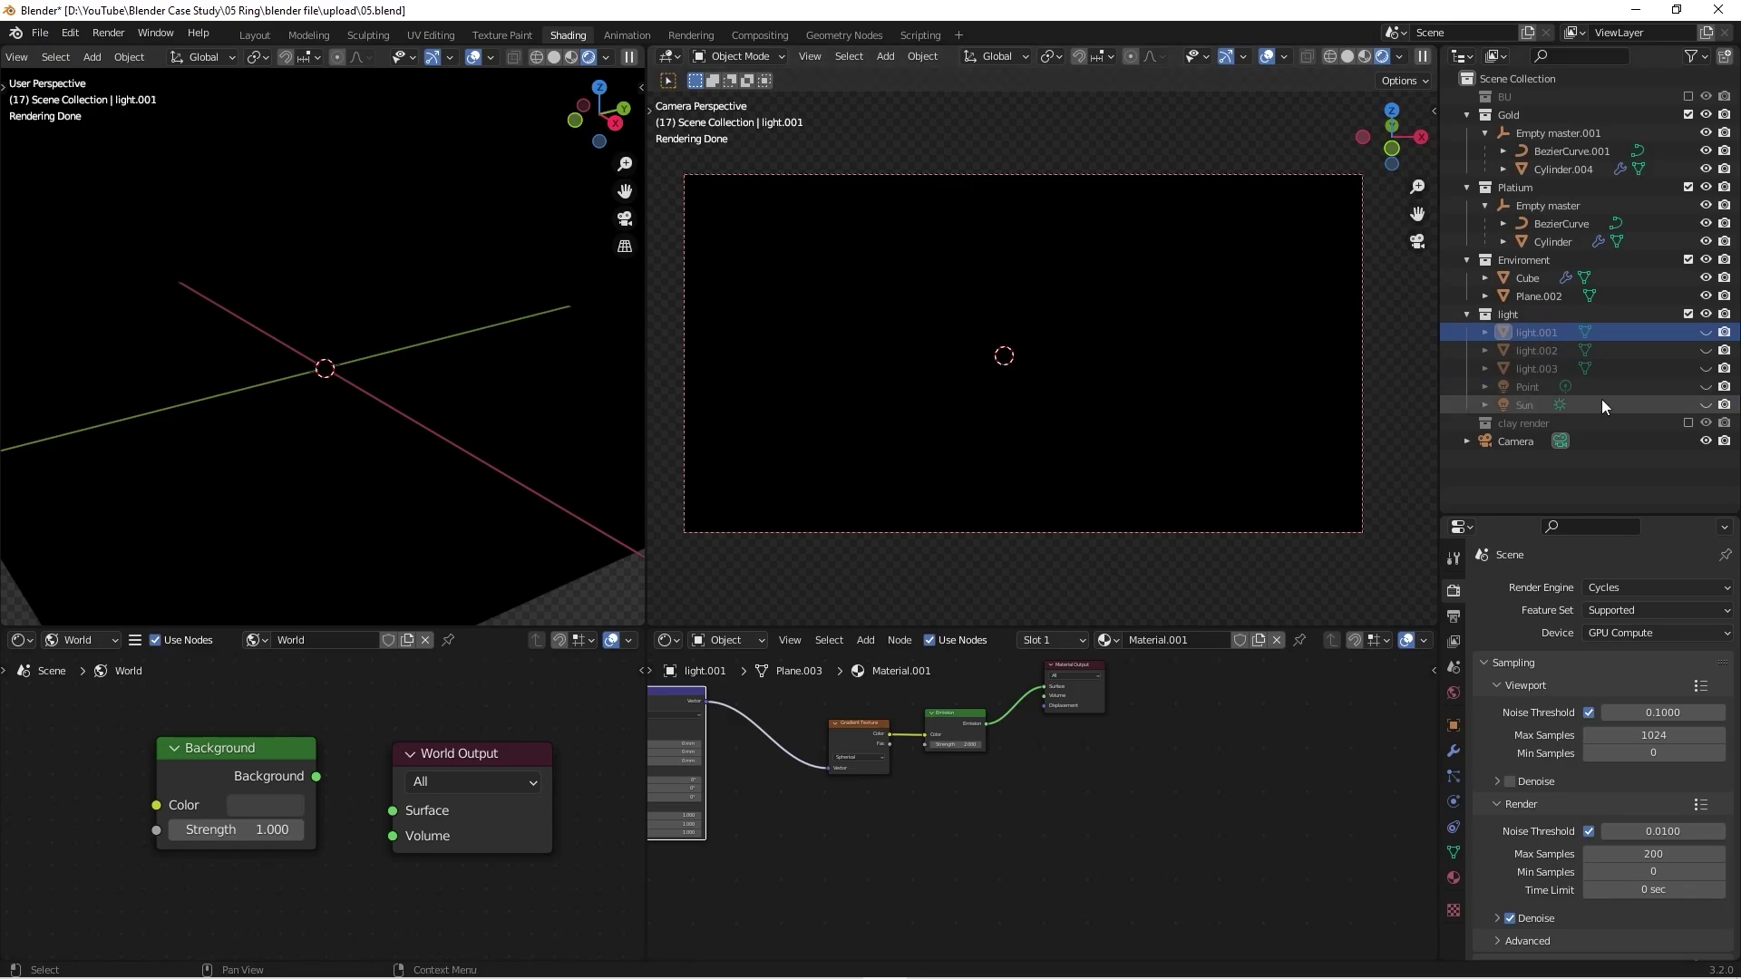
Step: Unhide only the Sun light and examine its effect on the rings in the camera view
left_click(1526, 410)
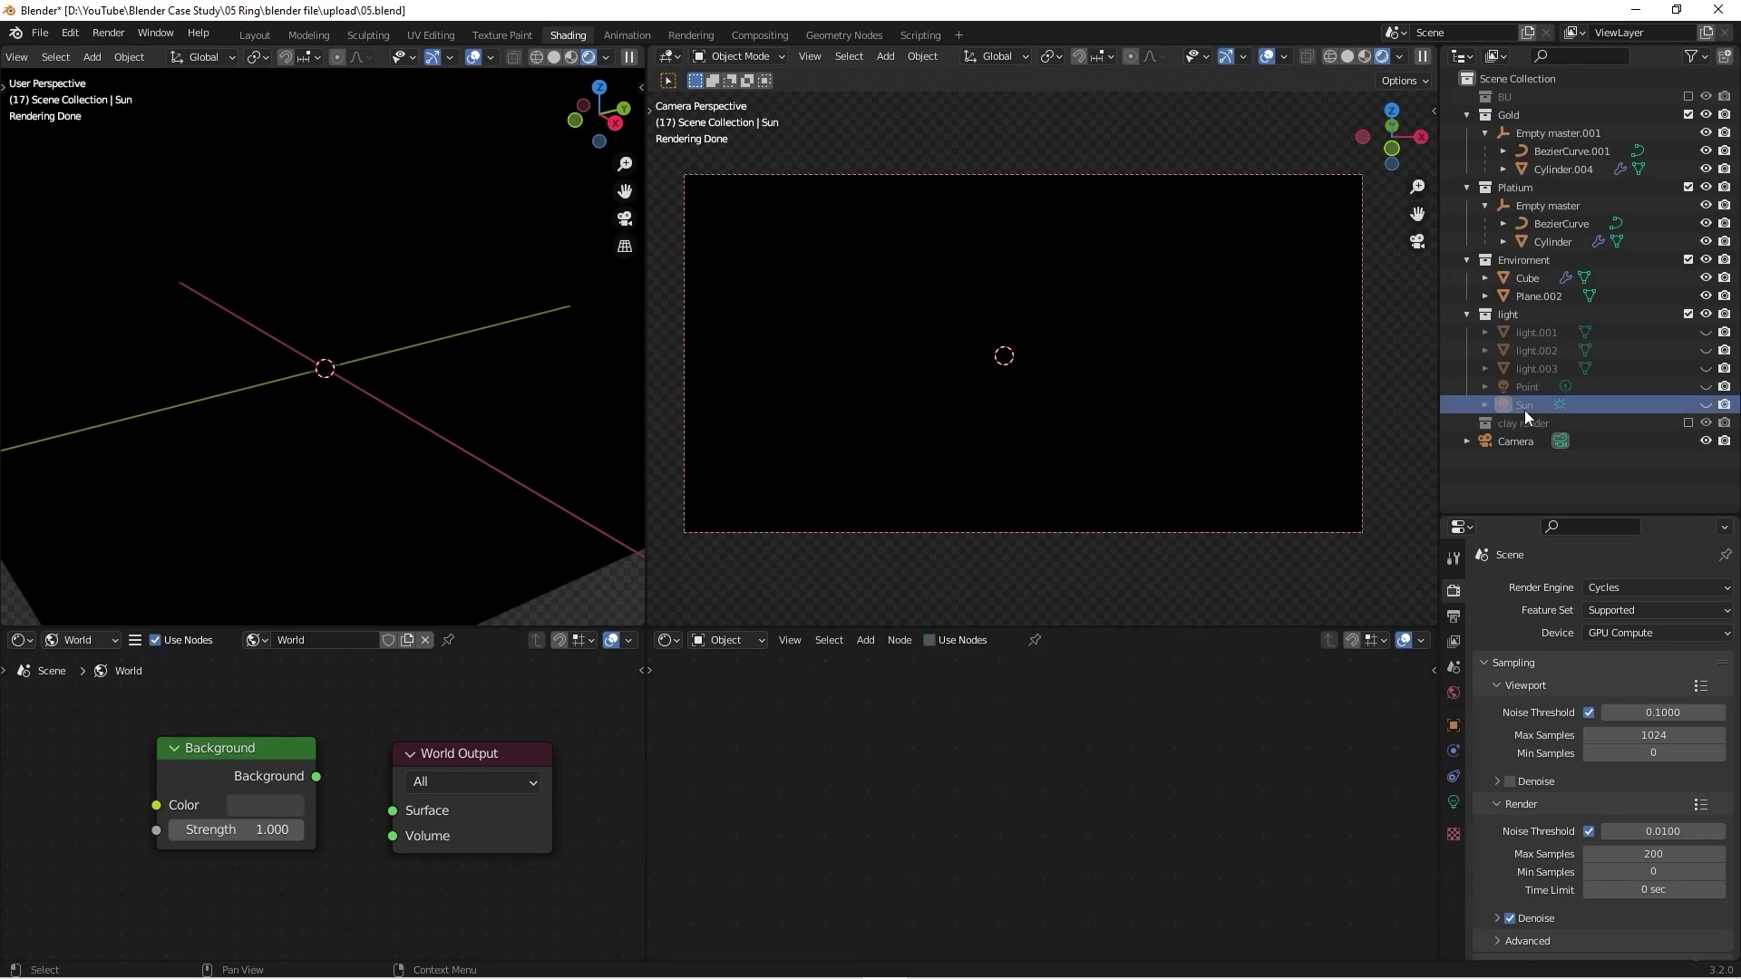
left_click(1706, 405)
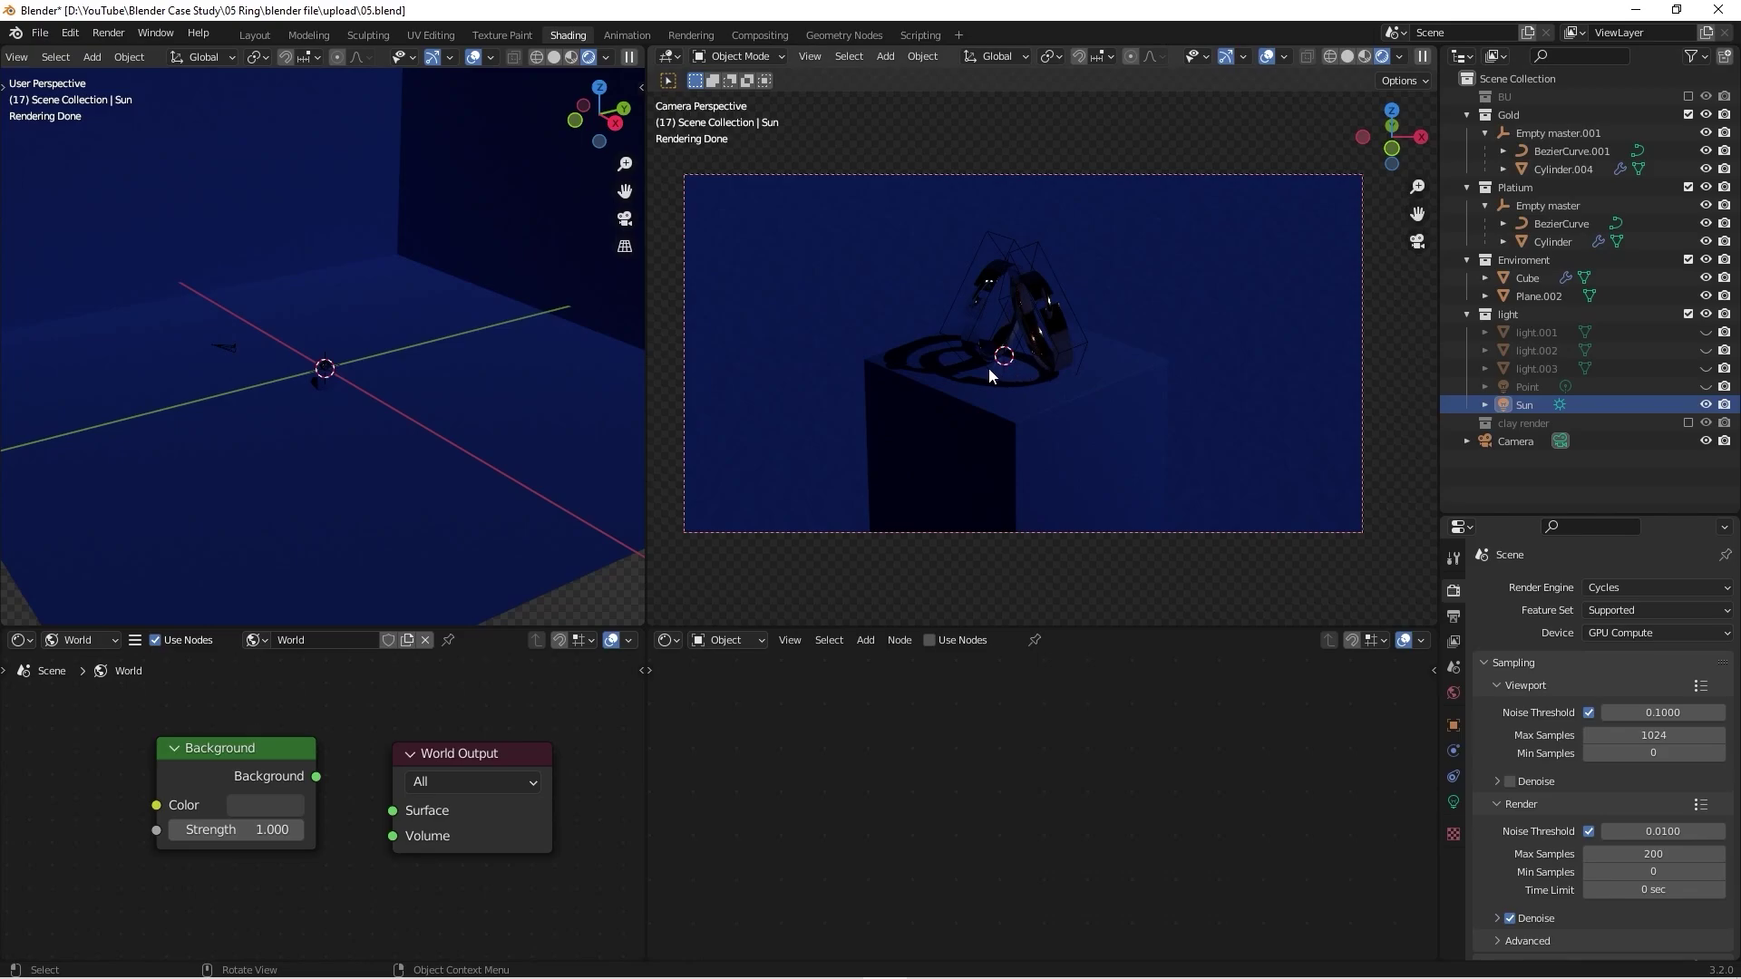
scroll(1008, 356, "up", 4)
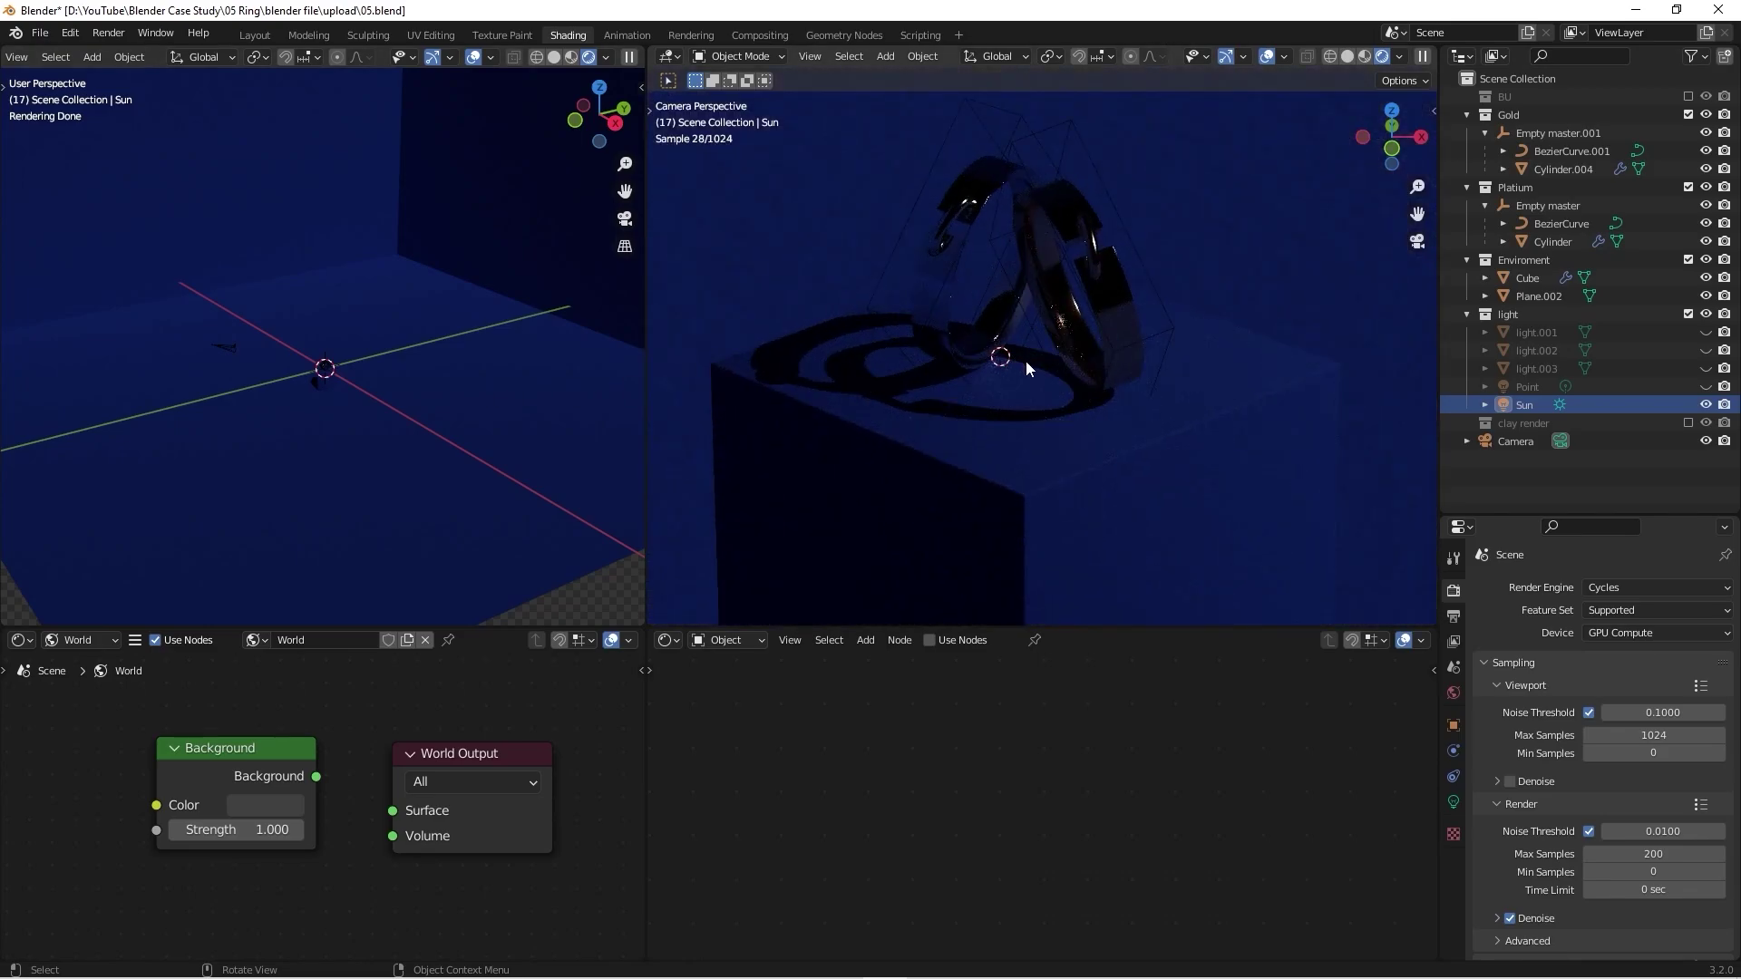
scroll(1061, 397, "down", 4)
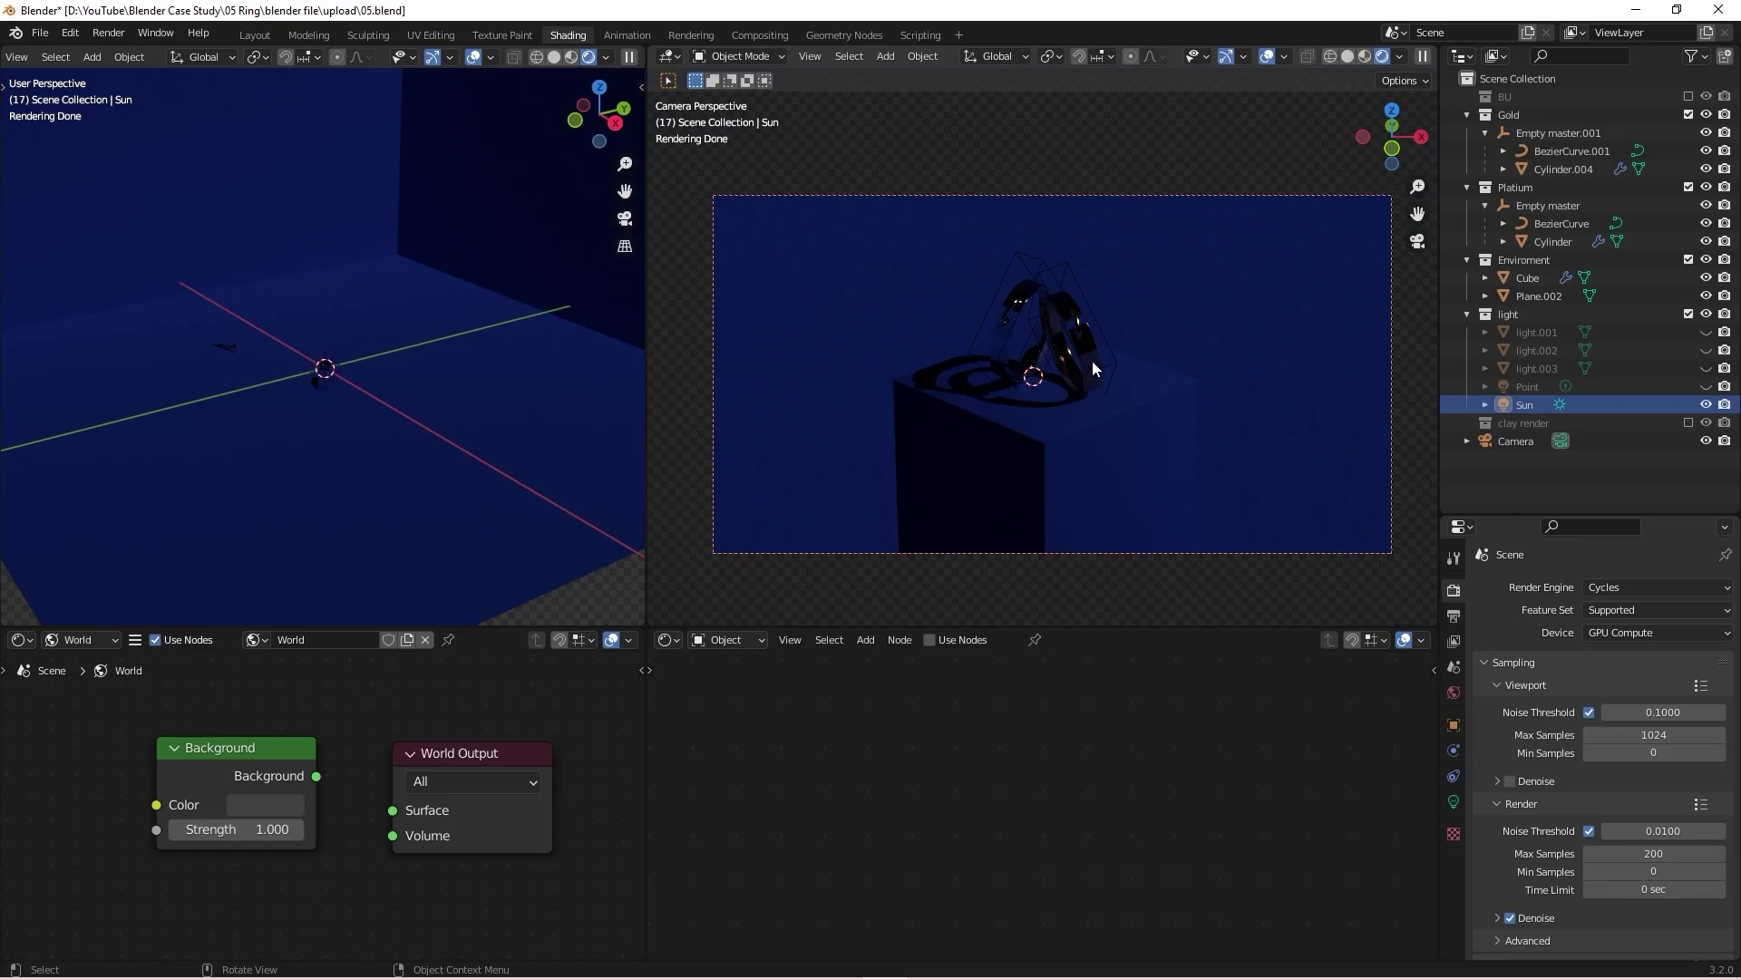
scroll(1059, 335, "up", 6)
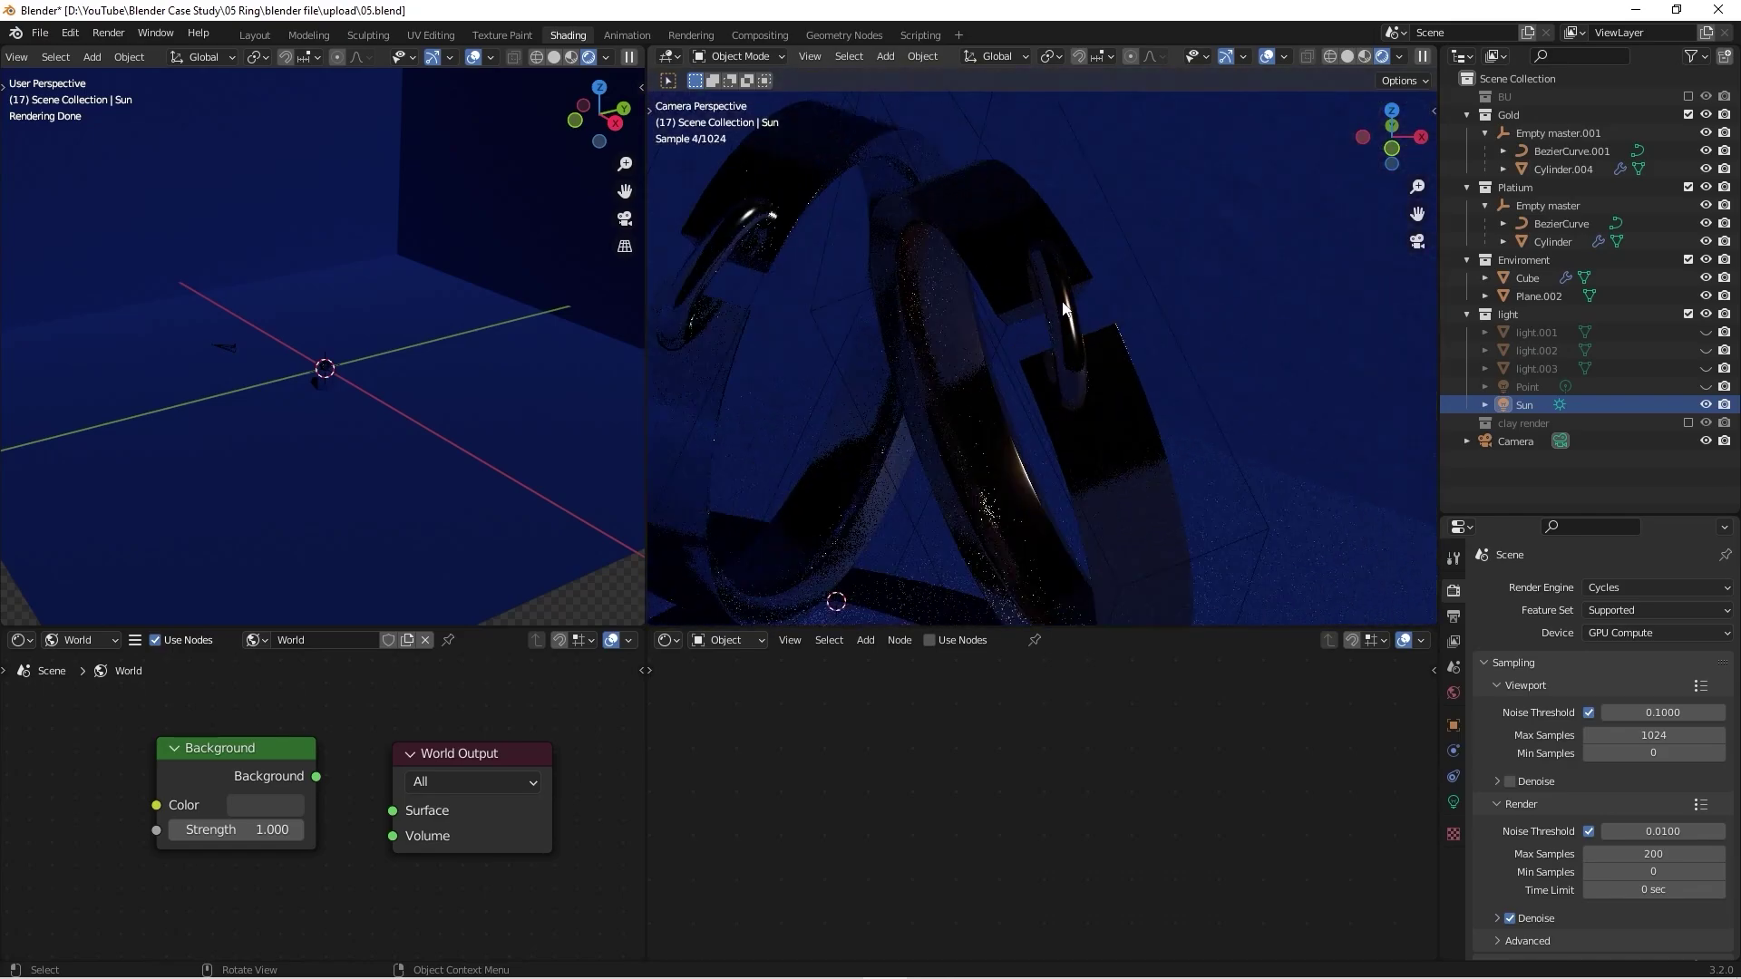
scroll(1023, 497, "down", 6)
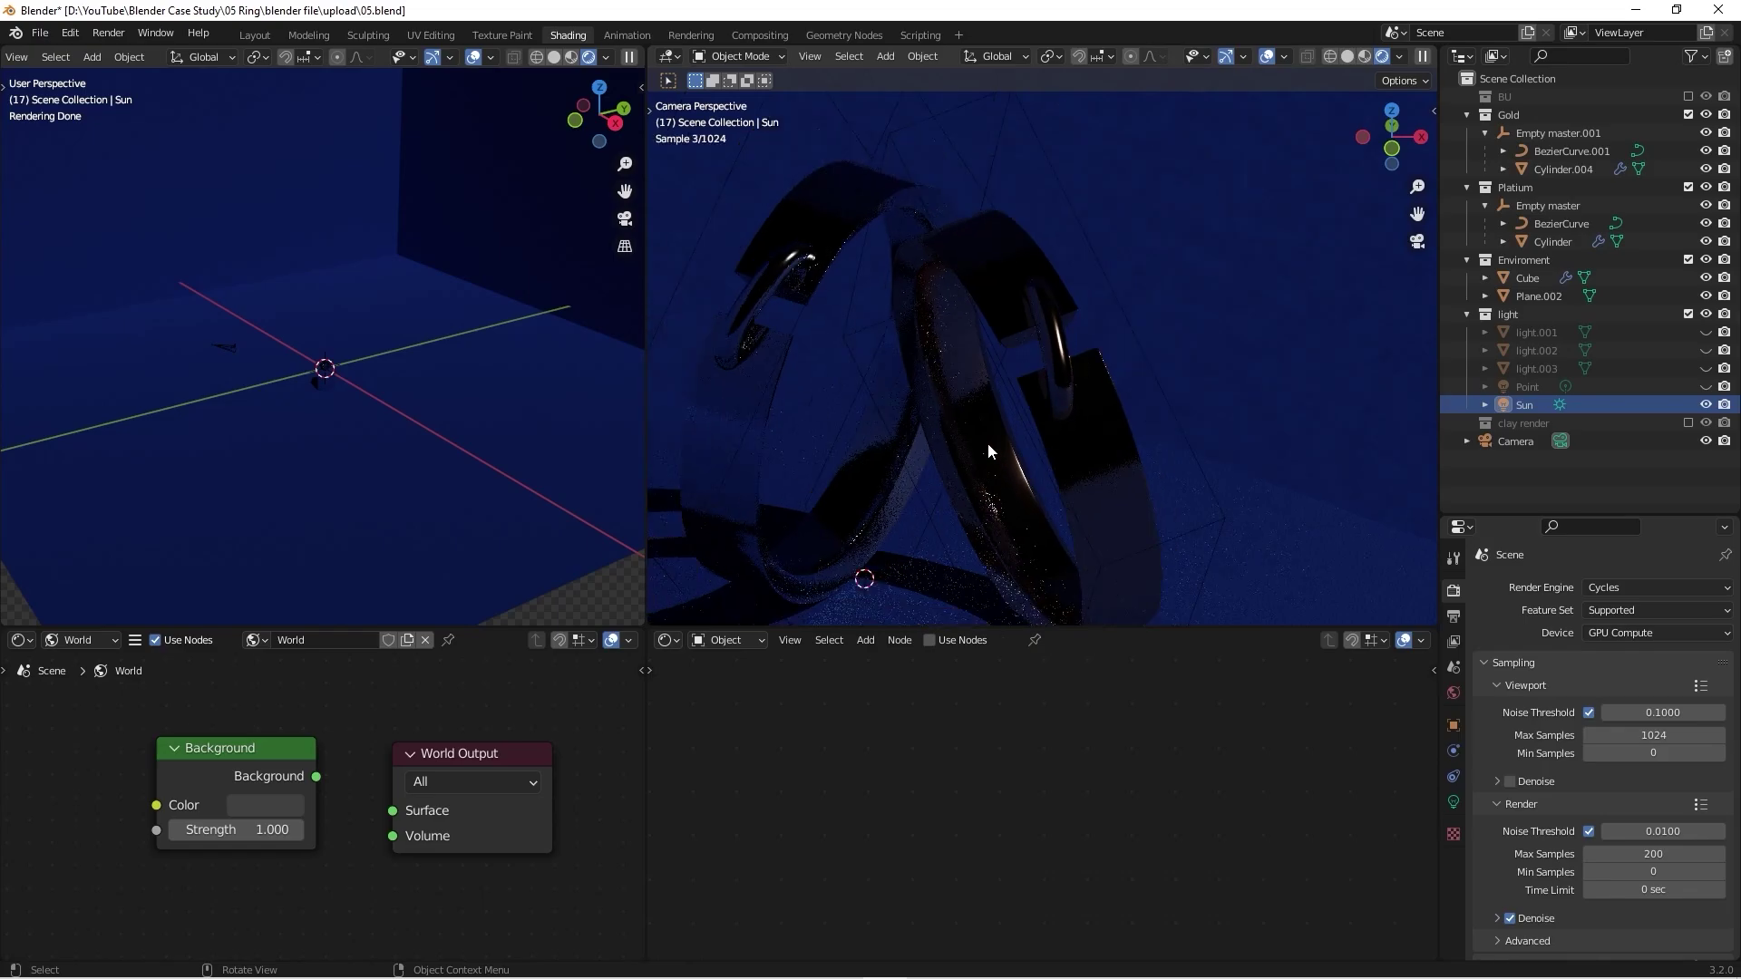
scroll(927, 411, "up", 1)
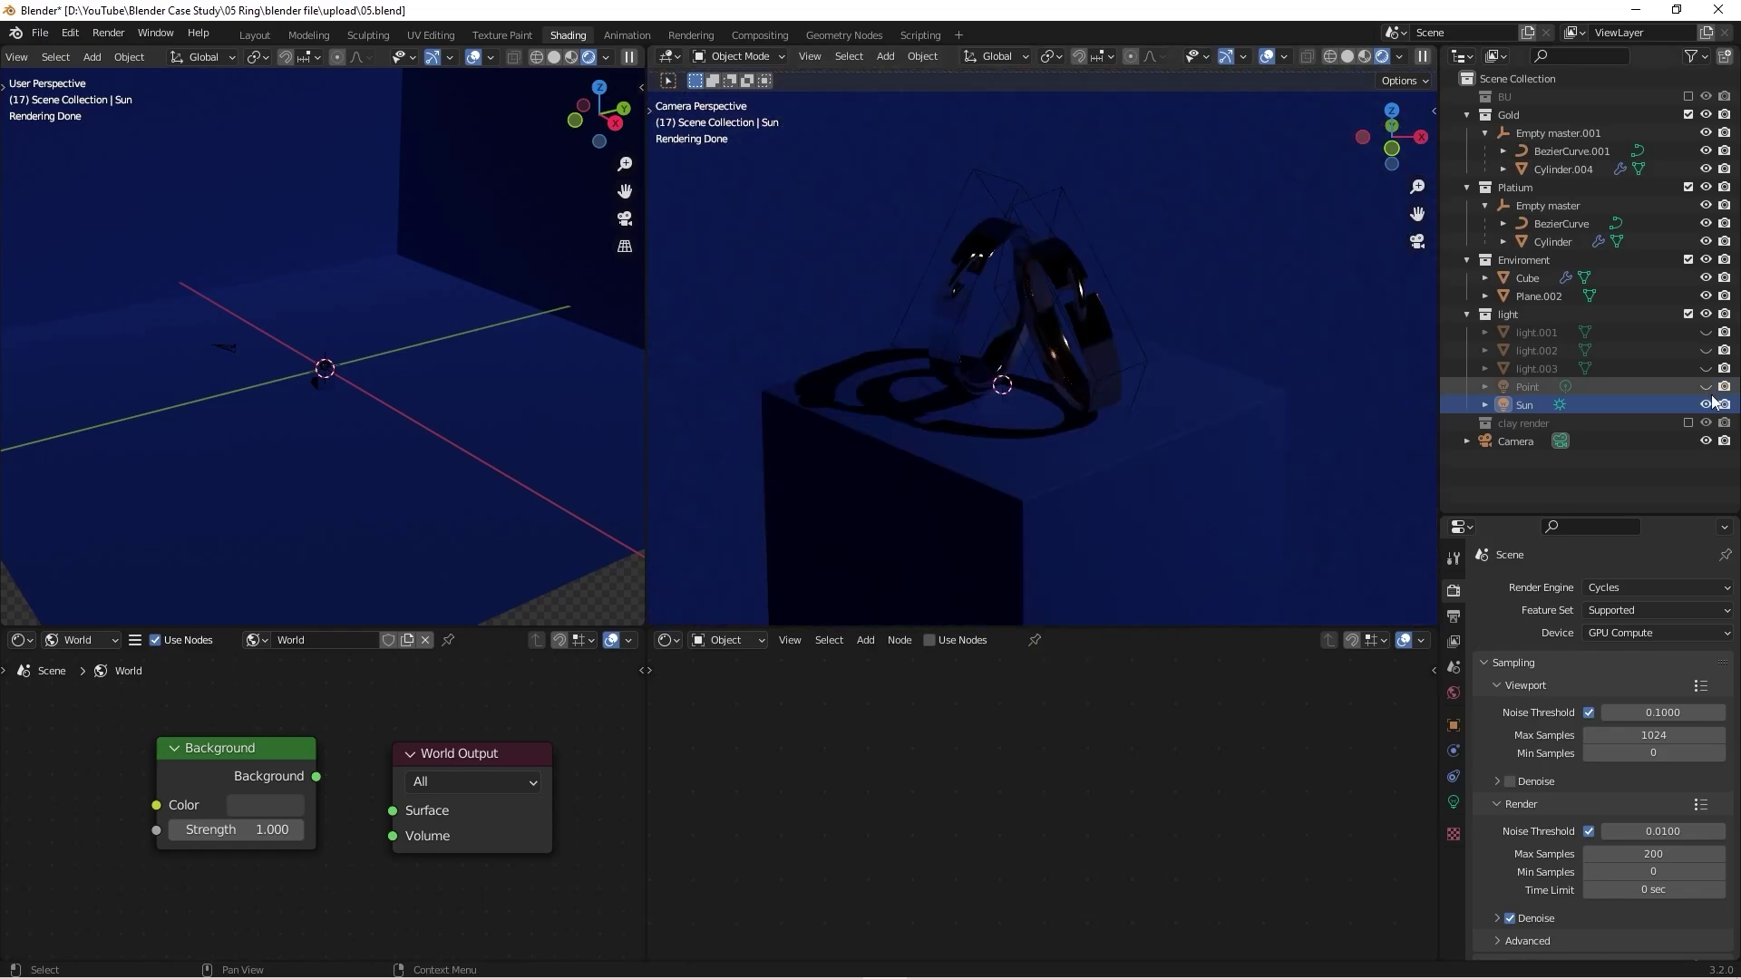
Step: Unhide the Point light and light.003, and open light.003's object visibility settings
left_click(1707, 387)
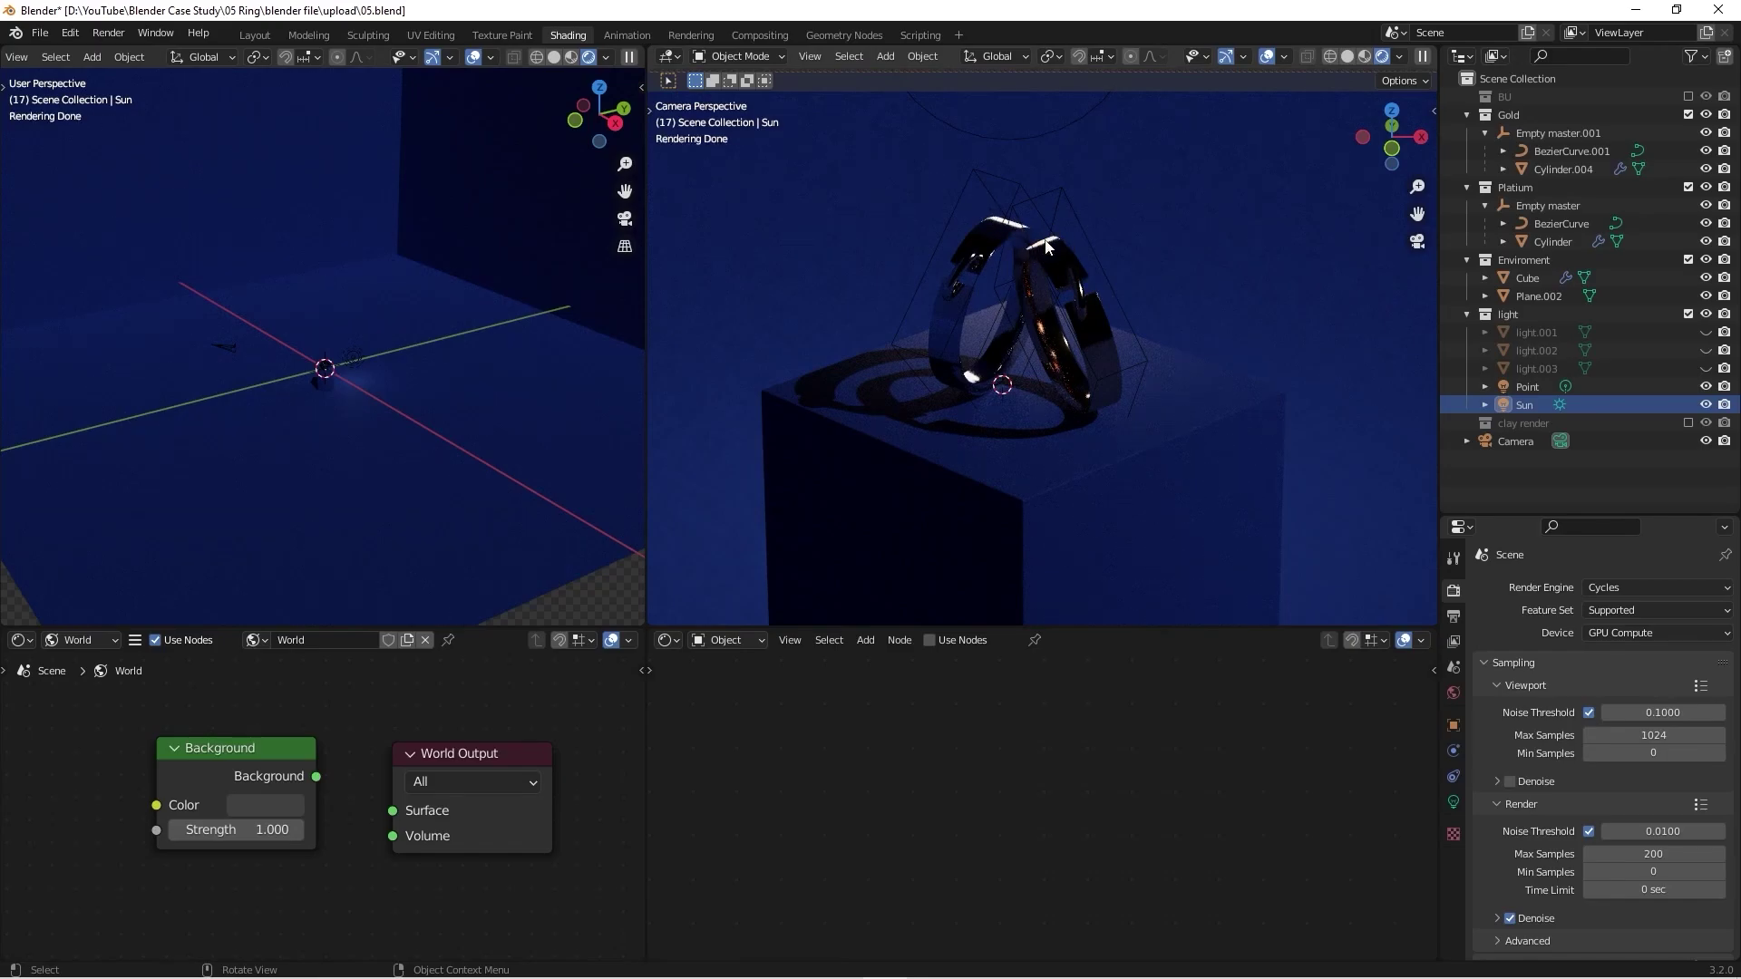
left_click(1705, 369)
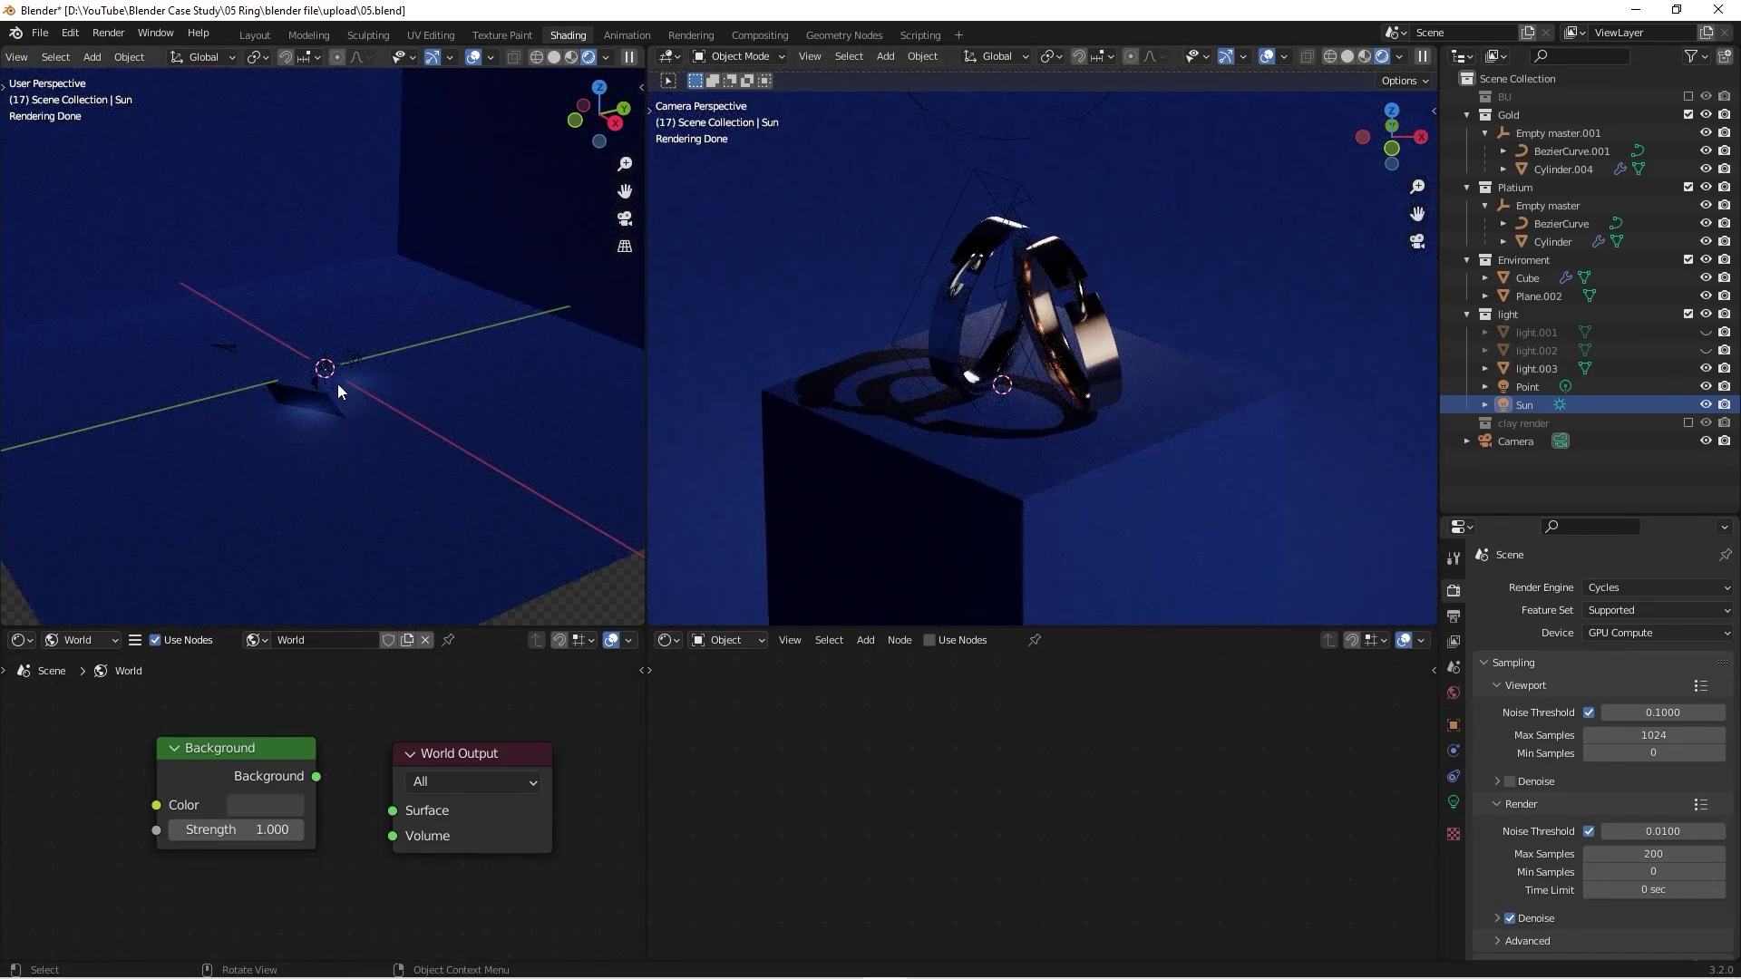
middle_click_drag(323, 378, 276, 373)
left_click_drag(1571, 515, 1571, 475)
left_click(1536, 368)
left_click(1453, 725)
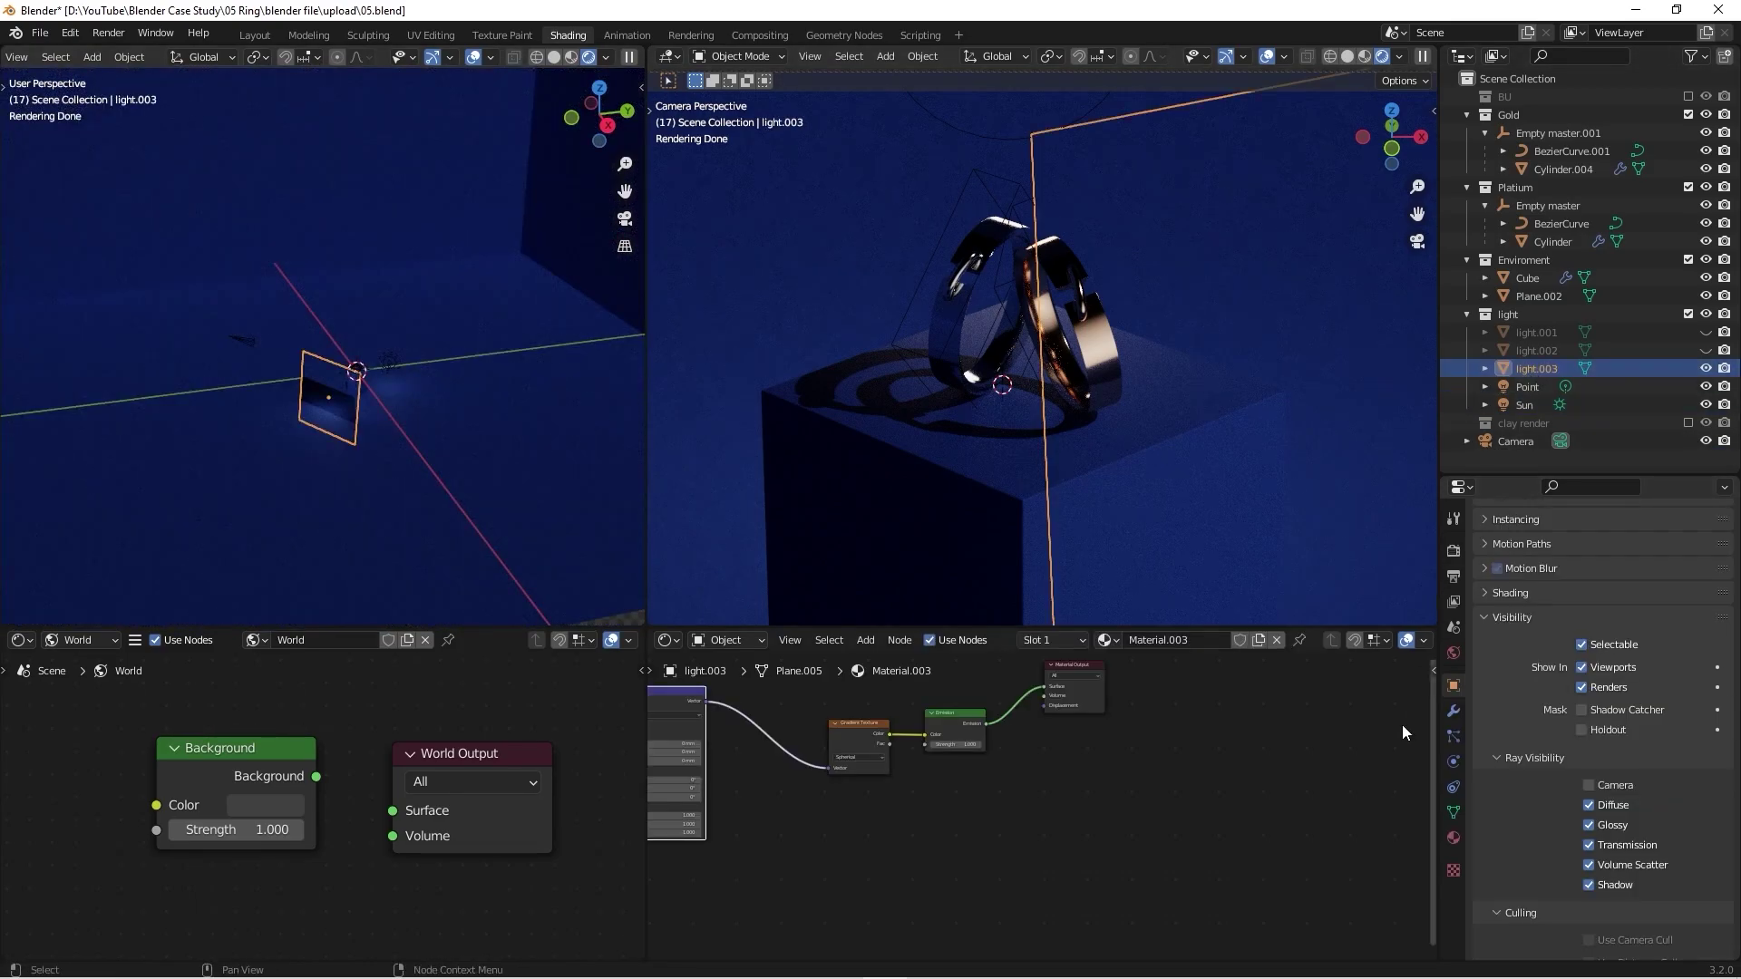
Step: Enable Camera ray visibility for light.003 to inspect its gradient emission plane up close
left_click(1589, 786)
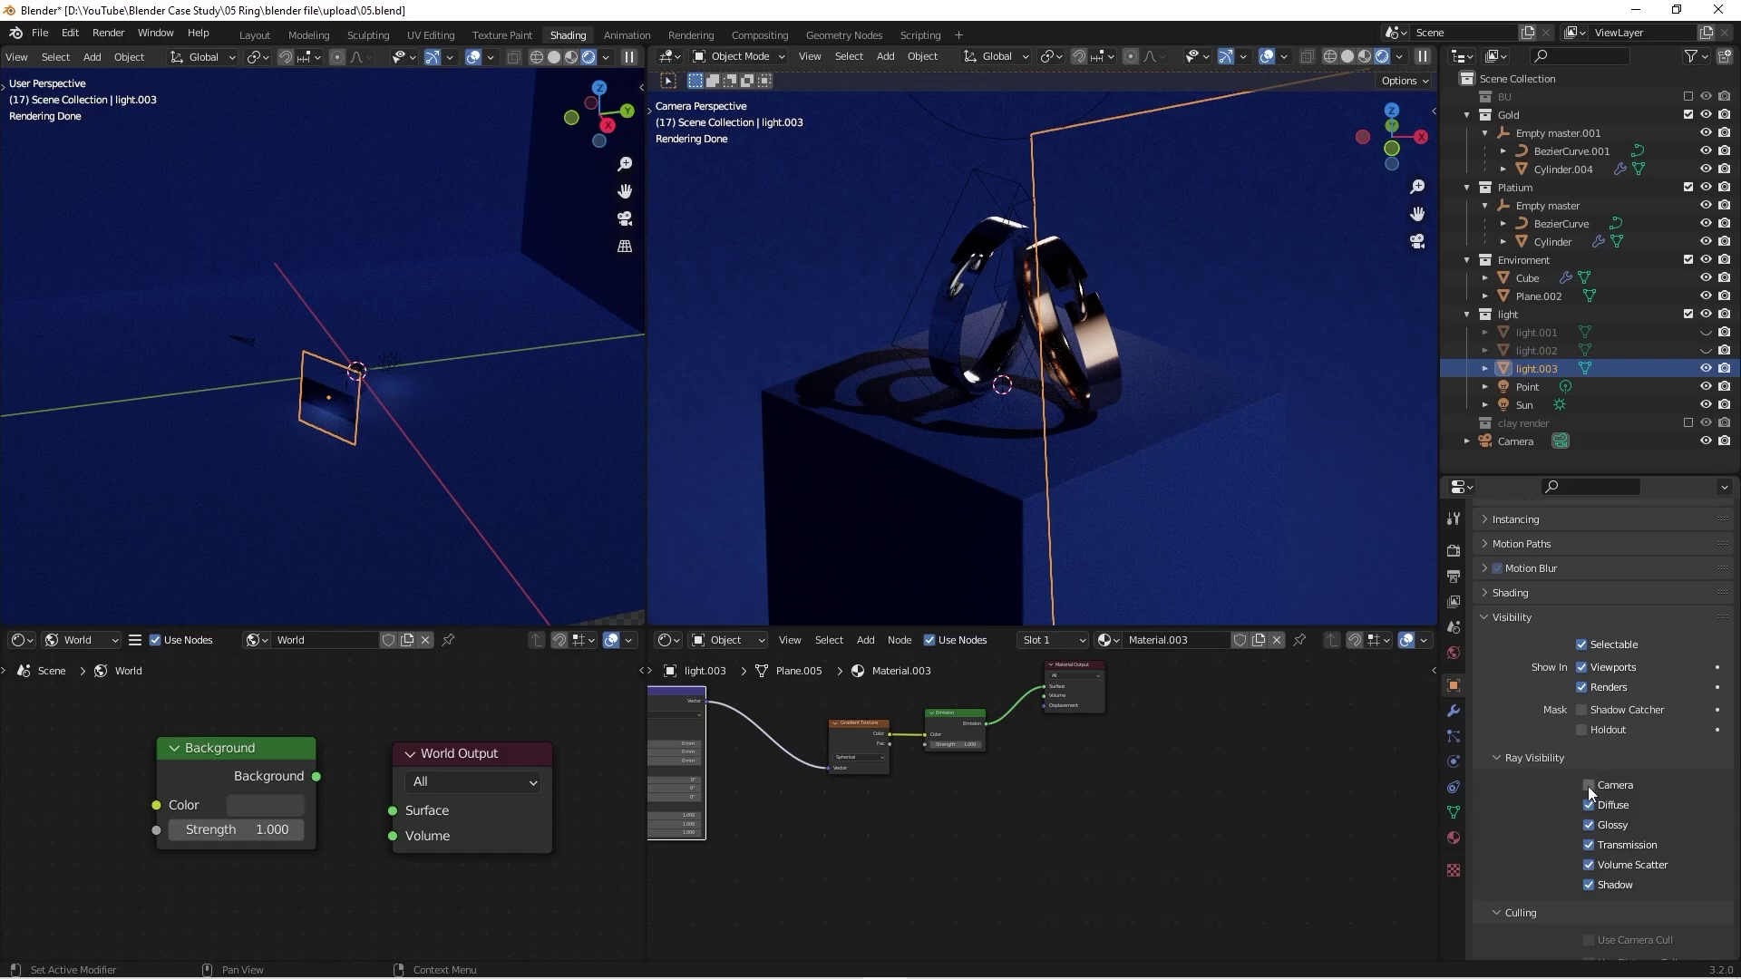
middle_click_drag(381, 426, 393, 434)
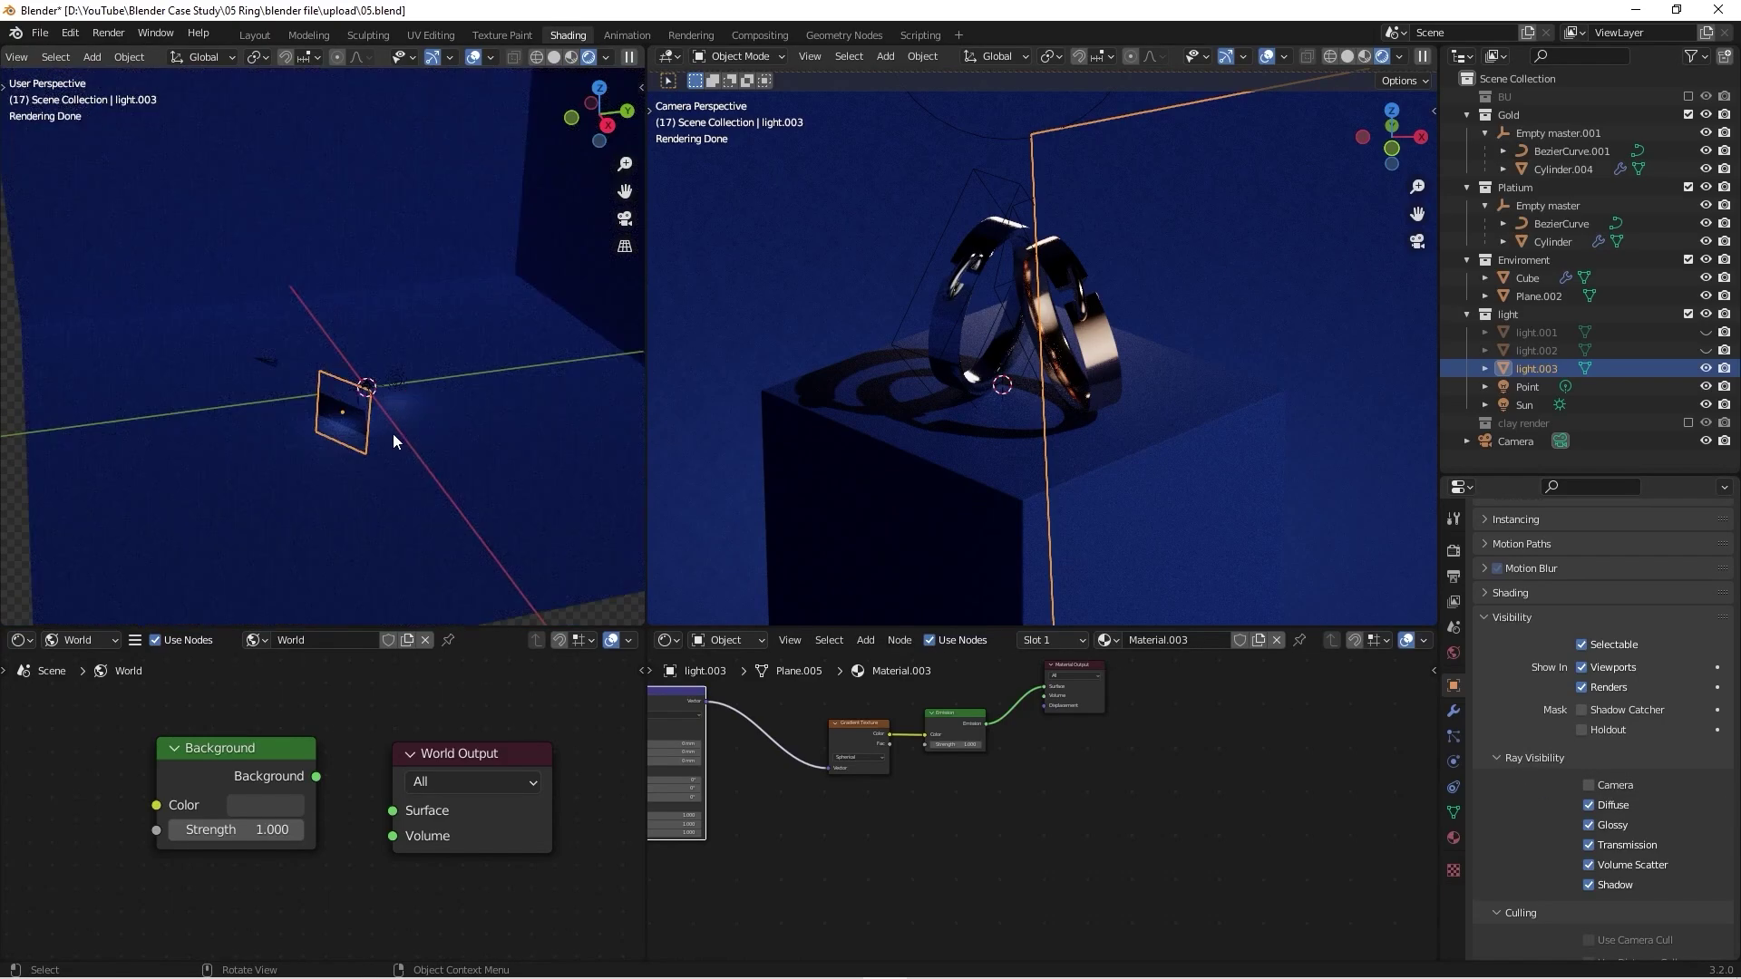
left_click(1588, 786)
scroll(475, 441, "up", 6)
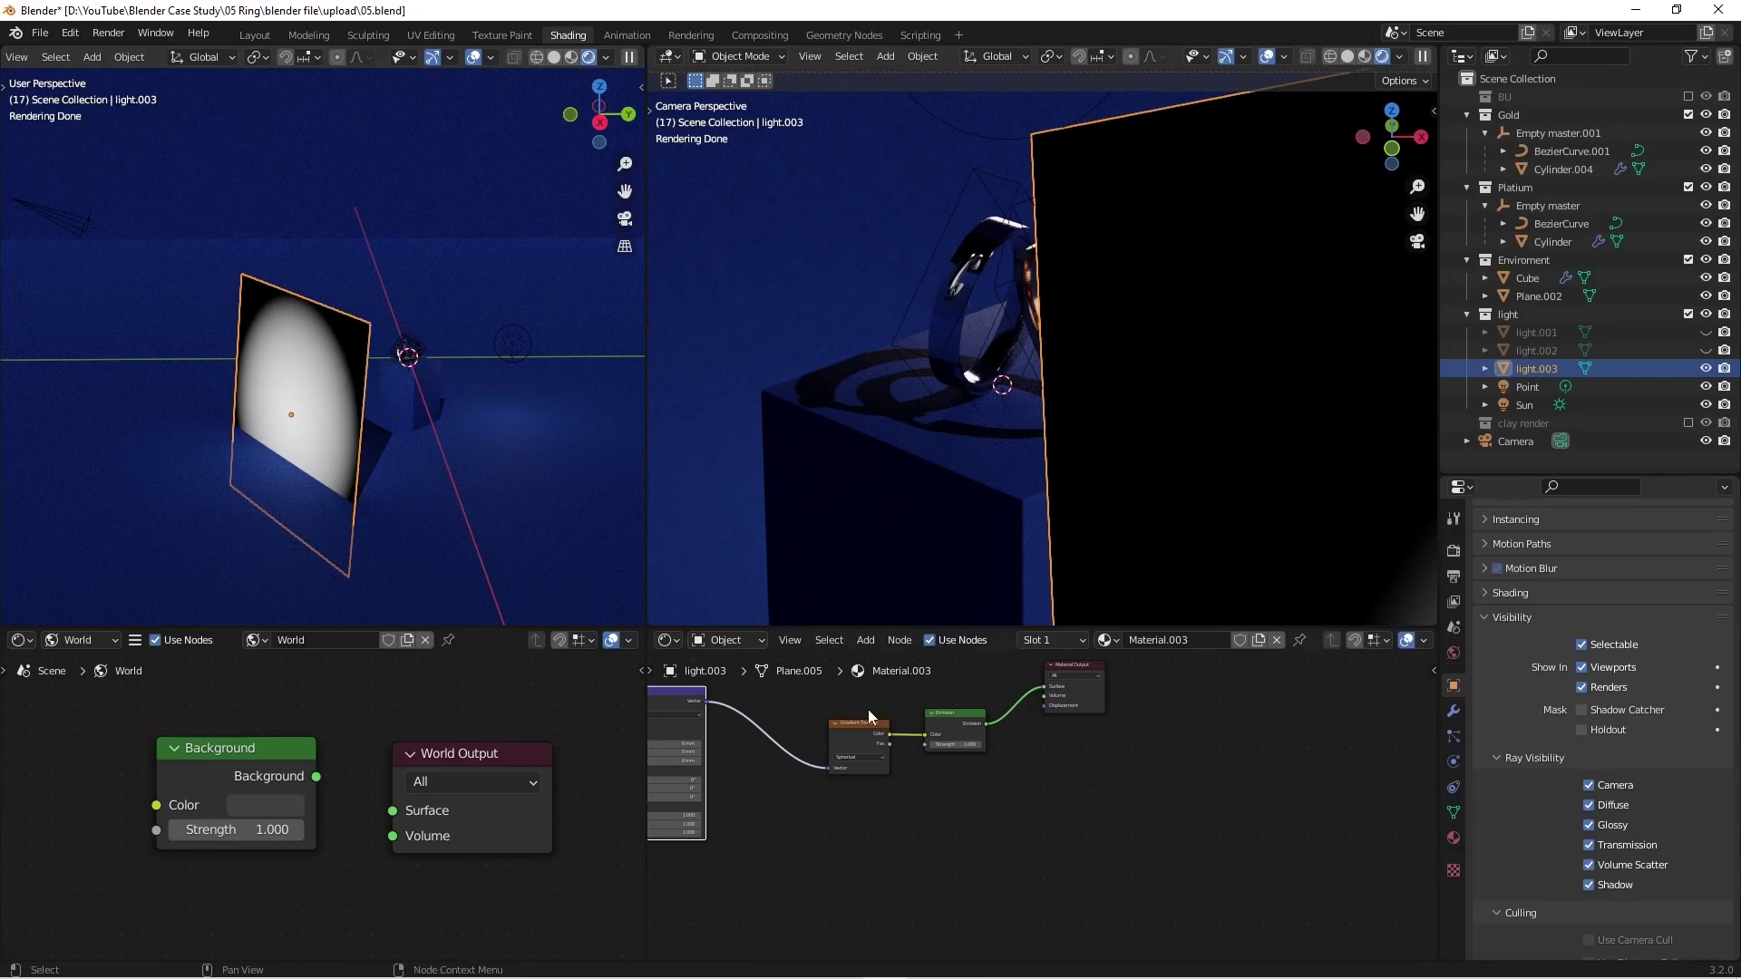
Step: Maximize the Shader Editor, arrange light.003's material nodes in a compact row from Texture Coordinate to Material Output, and restore the layout
scroll(867, 709, "down", 2)
middle_click_drag(867, 709, 1135, 802)
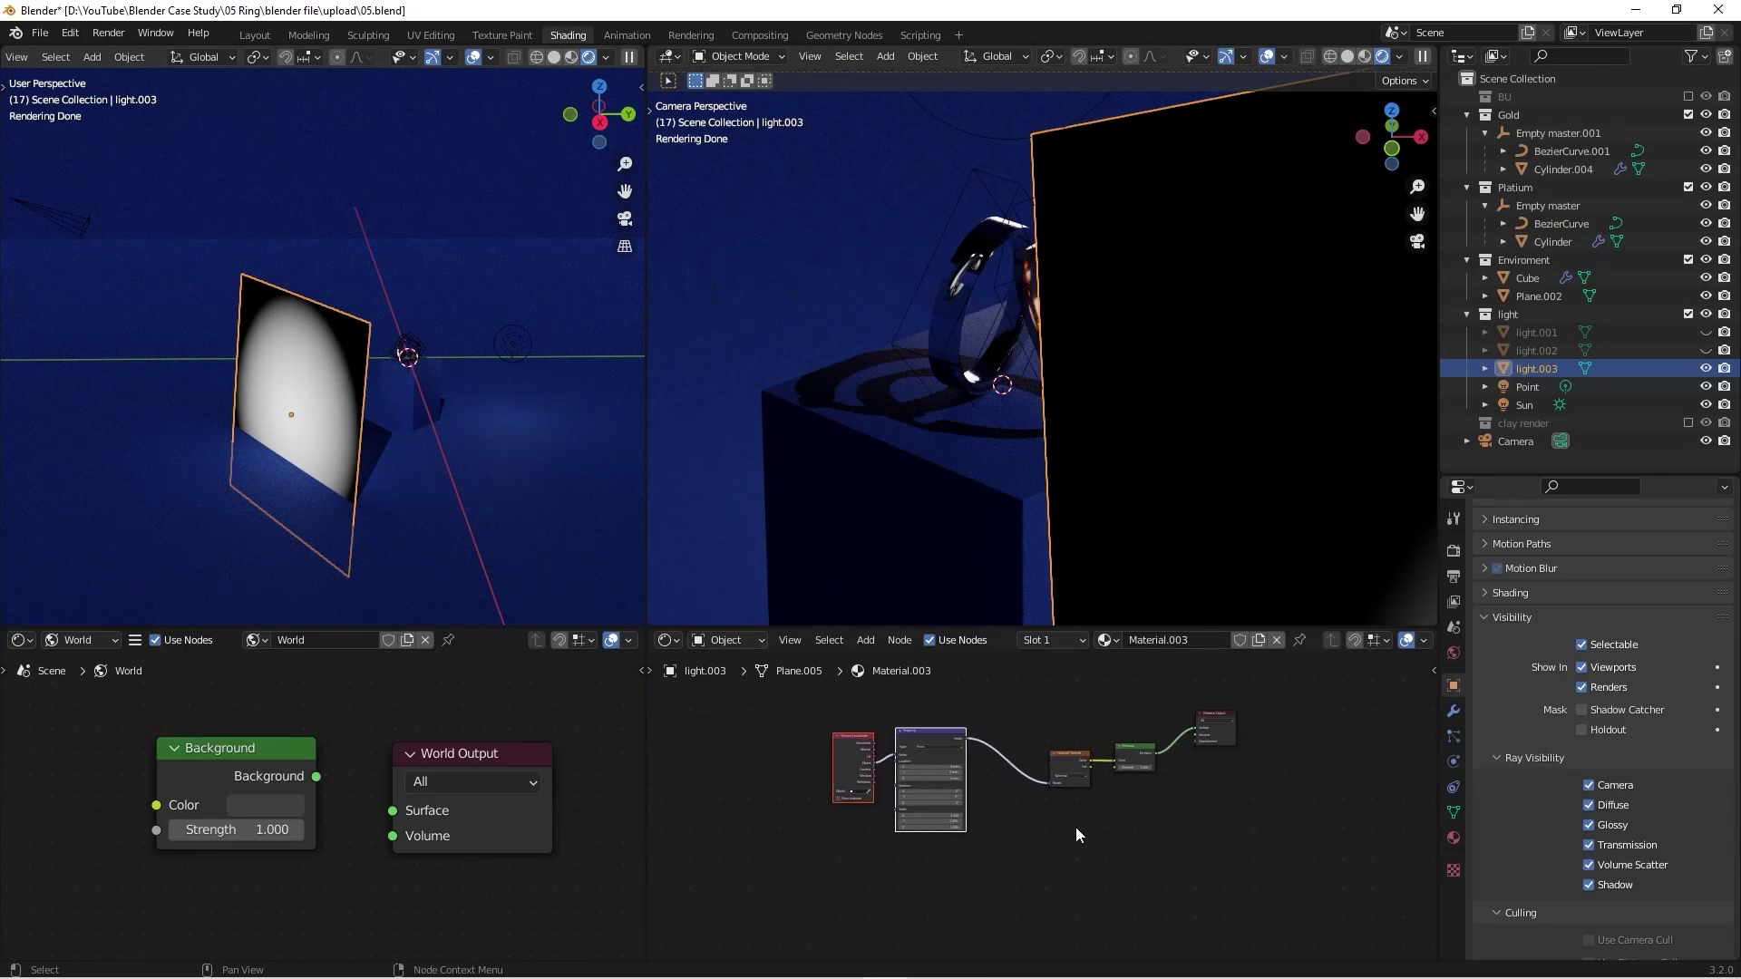
key("ctrl+space")
scroll(1003, 444, "up", 1)
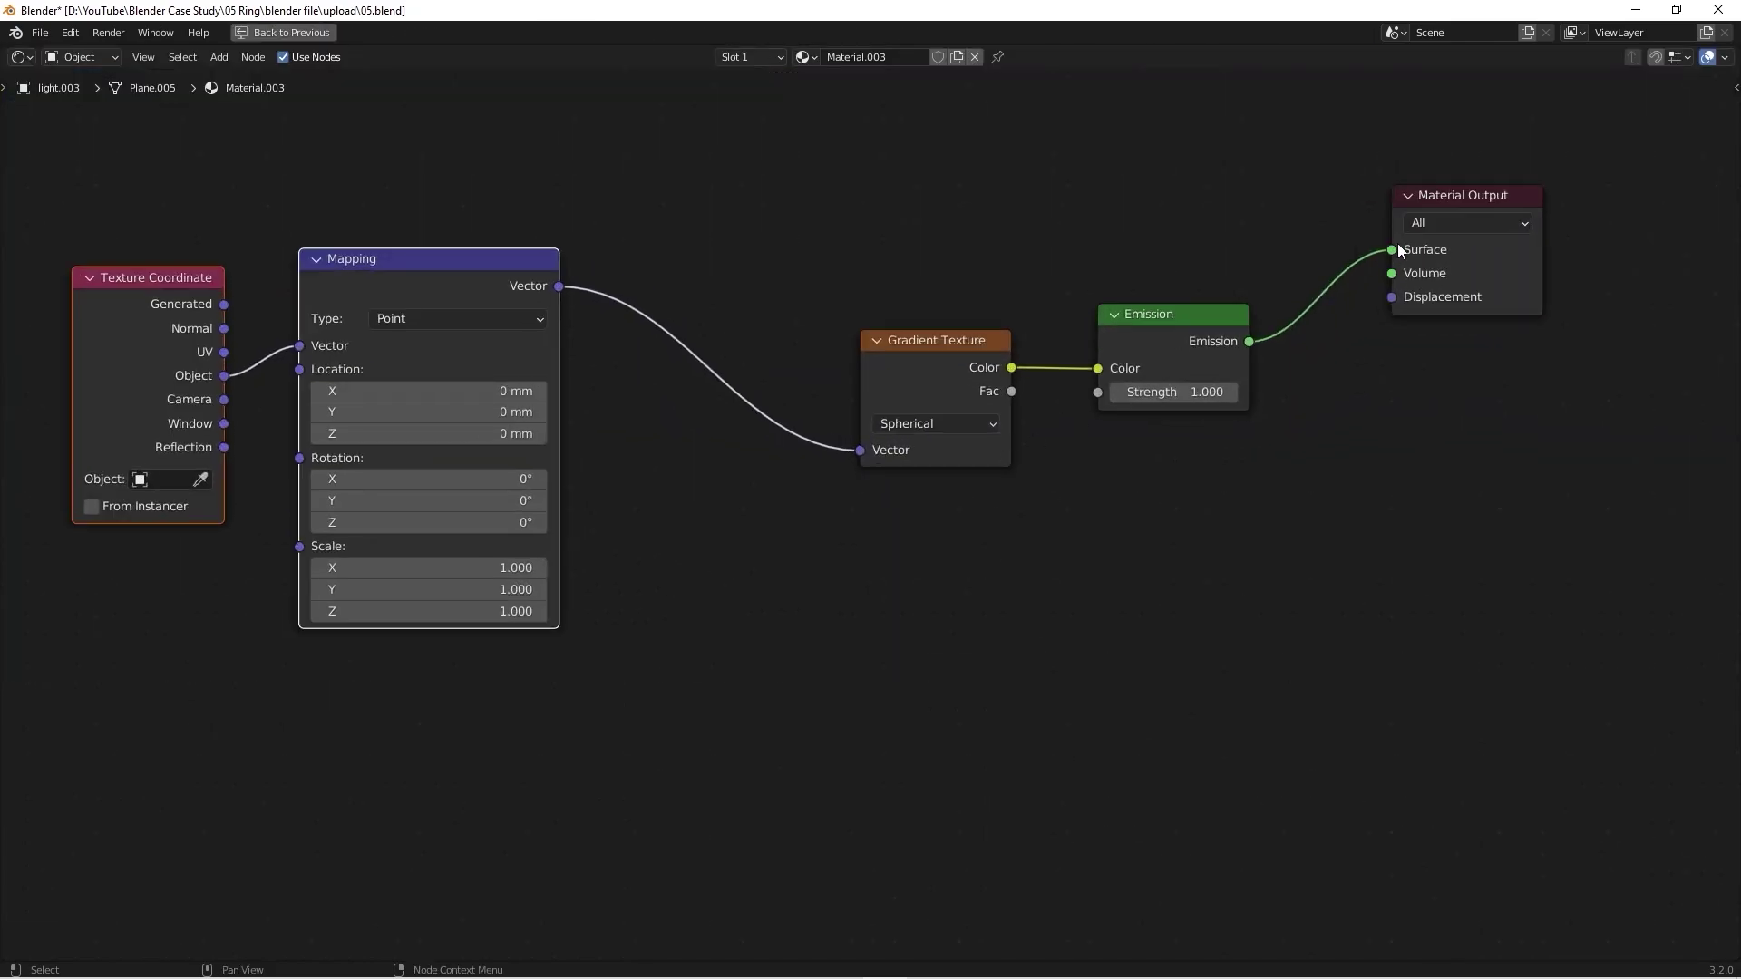
left_click_drag(1429, 199, 1460, 322)
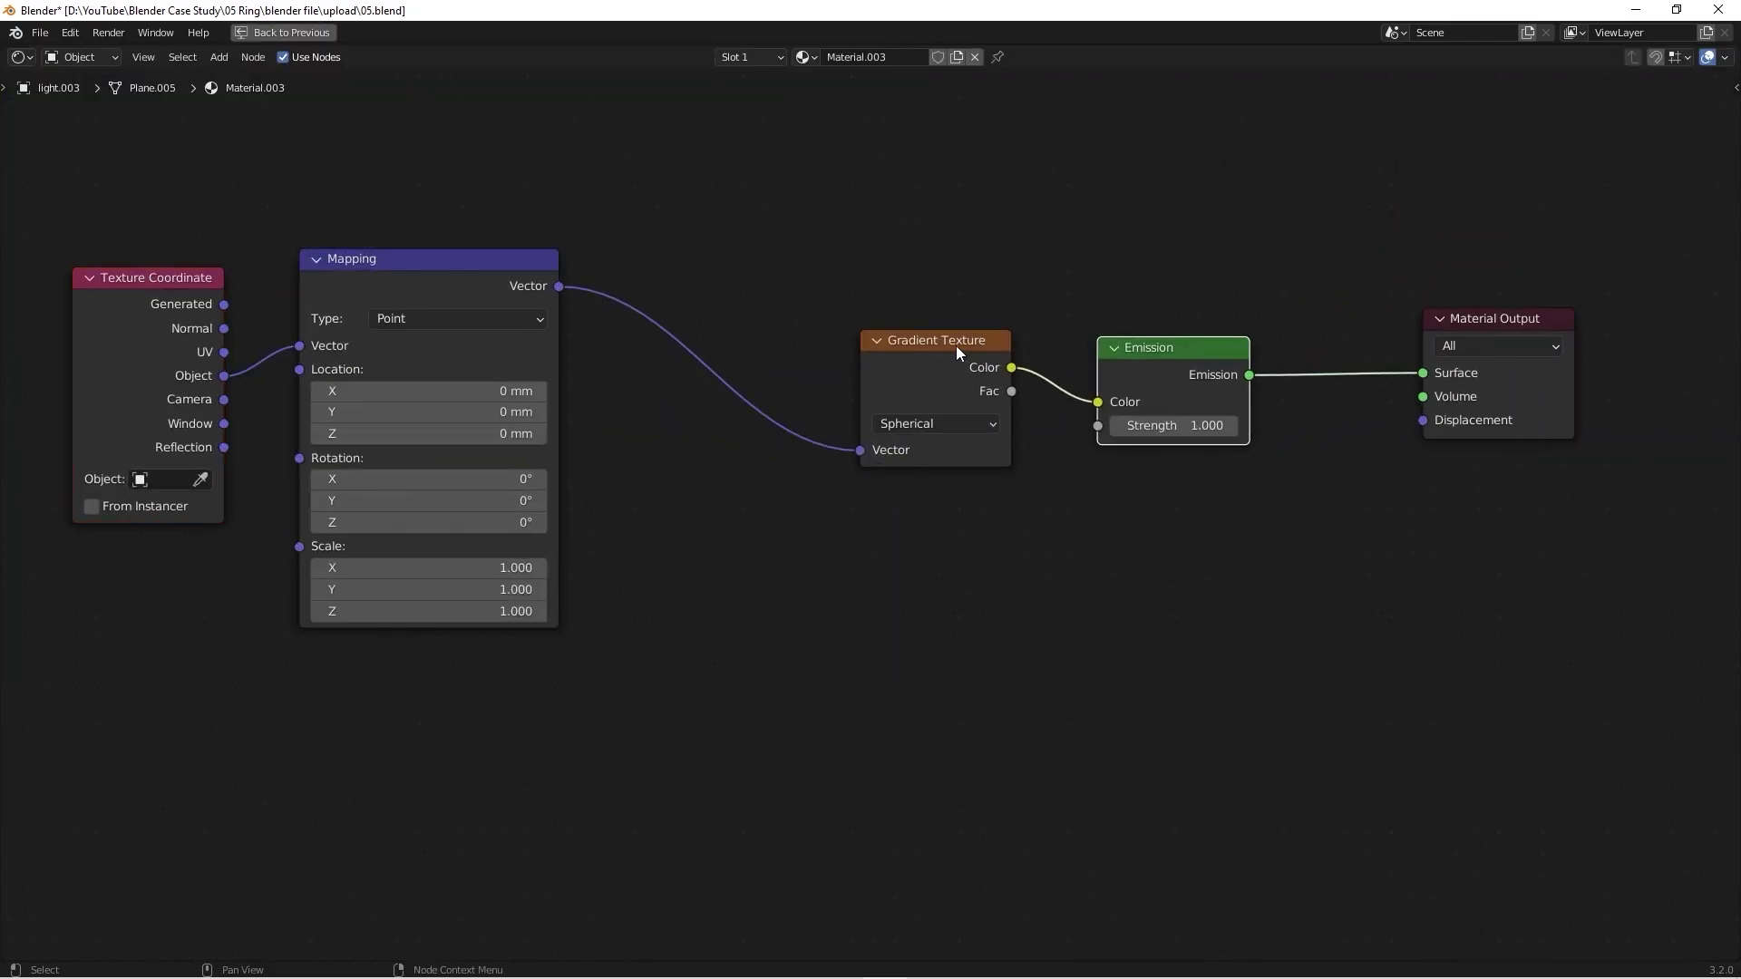
left_click_drag(956, 346, 891, 330)
left_click_drag(1124, 347, 1093, 338)
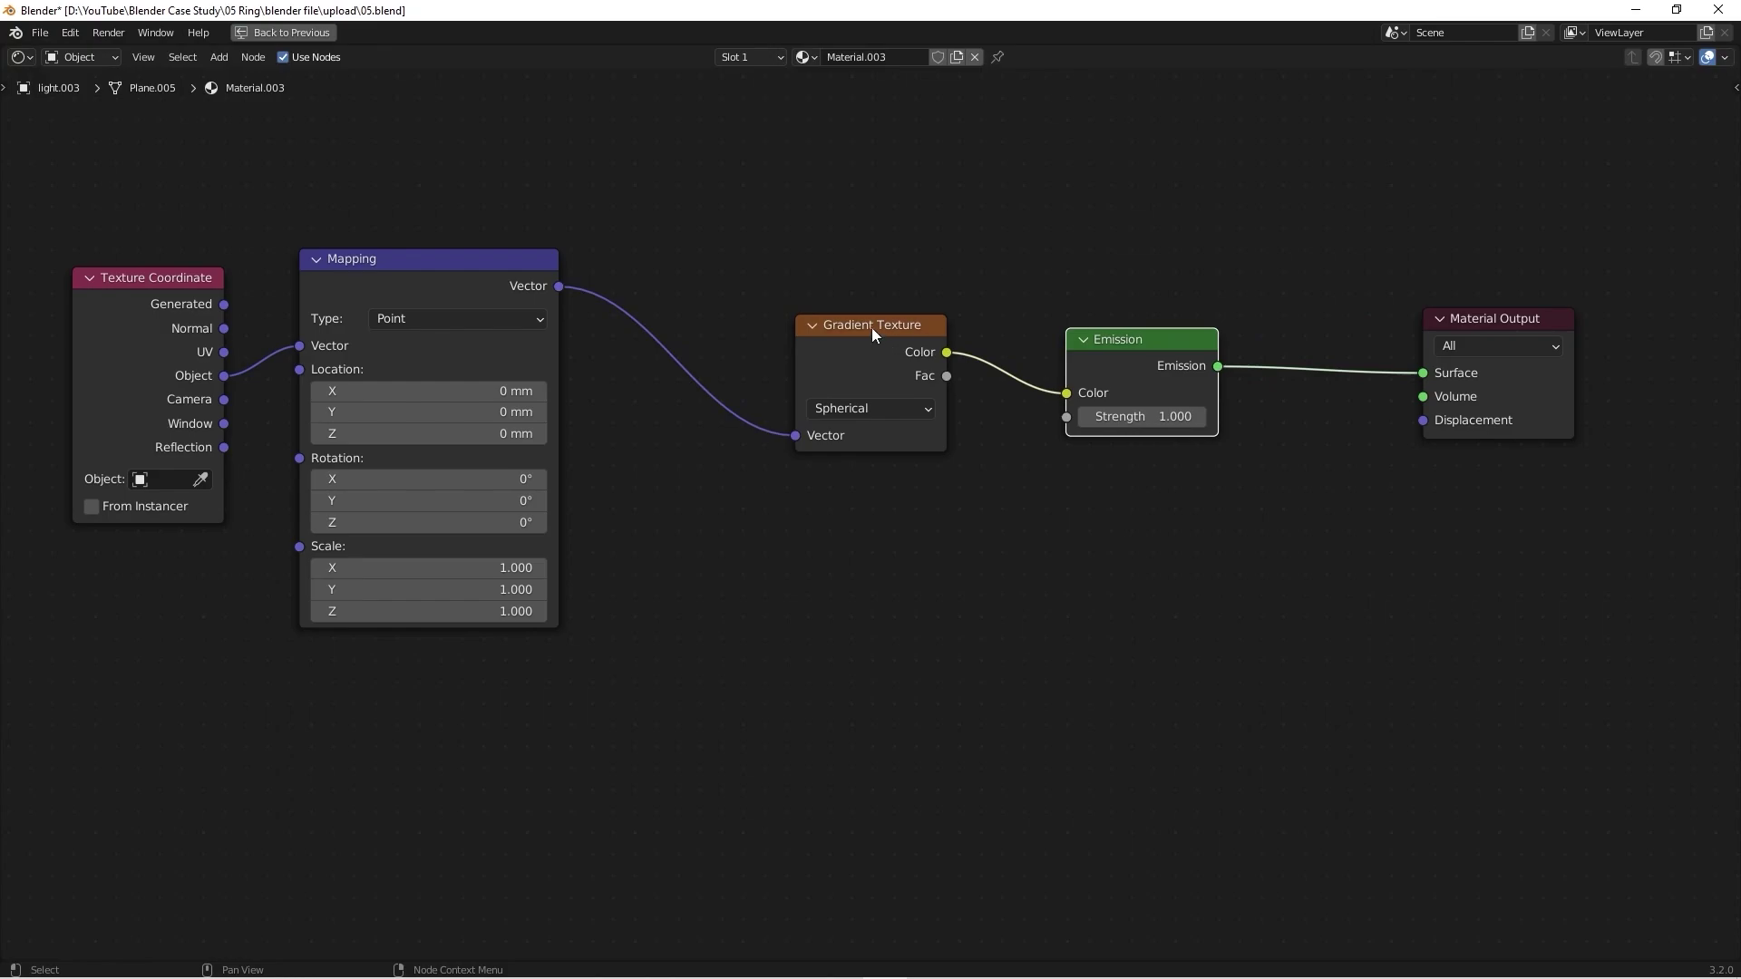
left_click_drag(873, 336, 890, 335)
left_click_drag(471, 270, 577, 276)
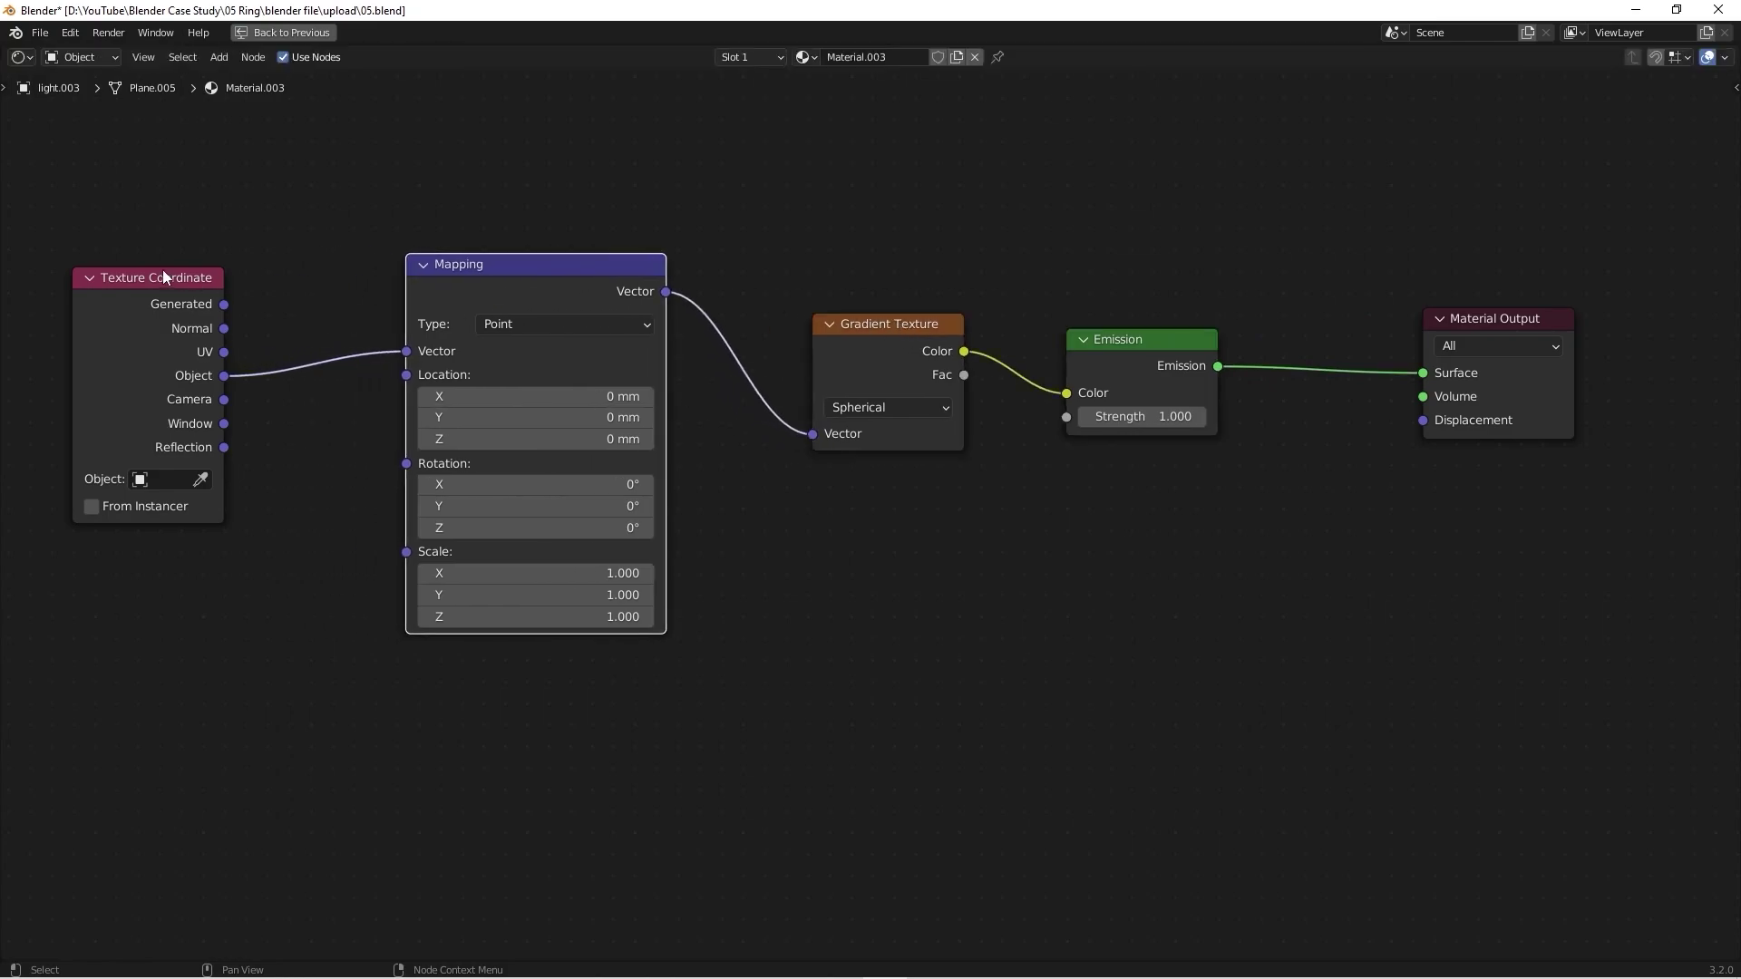
left_click_drag(163, 276, 263, 268)
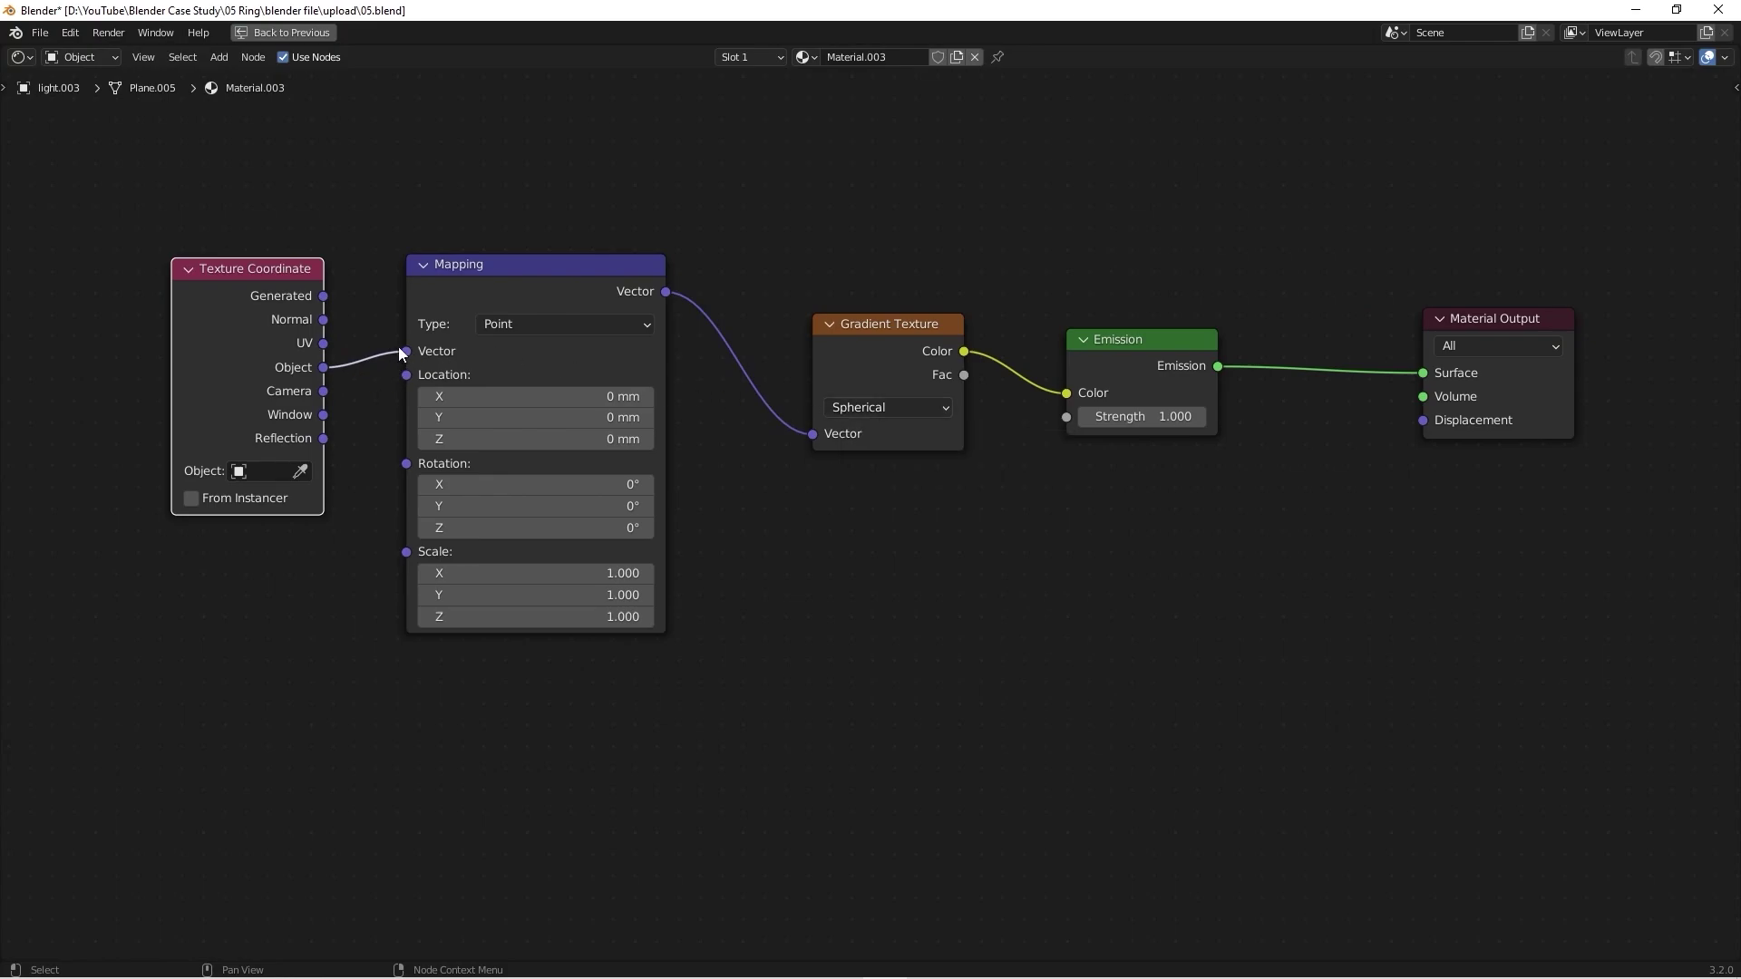
left_click_drag(399, 348, 404, 351)
left_click_drag(905, 327, 860, 323)
left_click_drag(1157, 334, 1064, 321)
left_click_drag(1514, 326, 1337, 319)
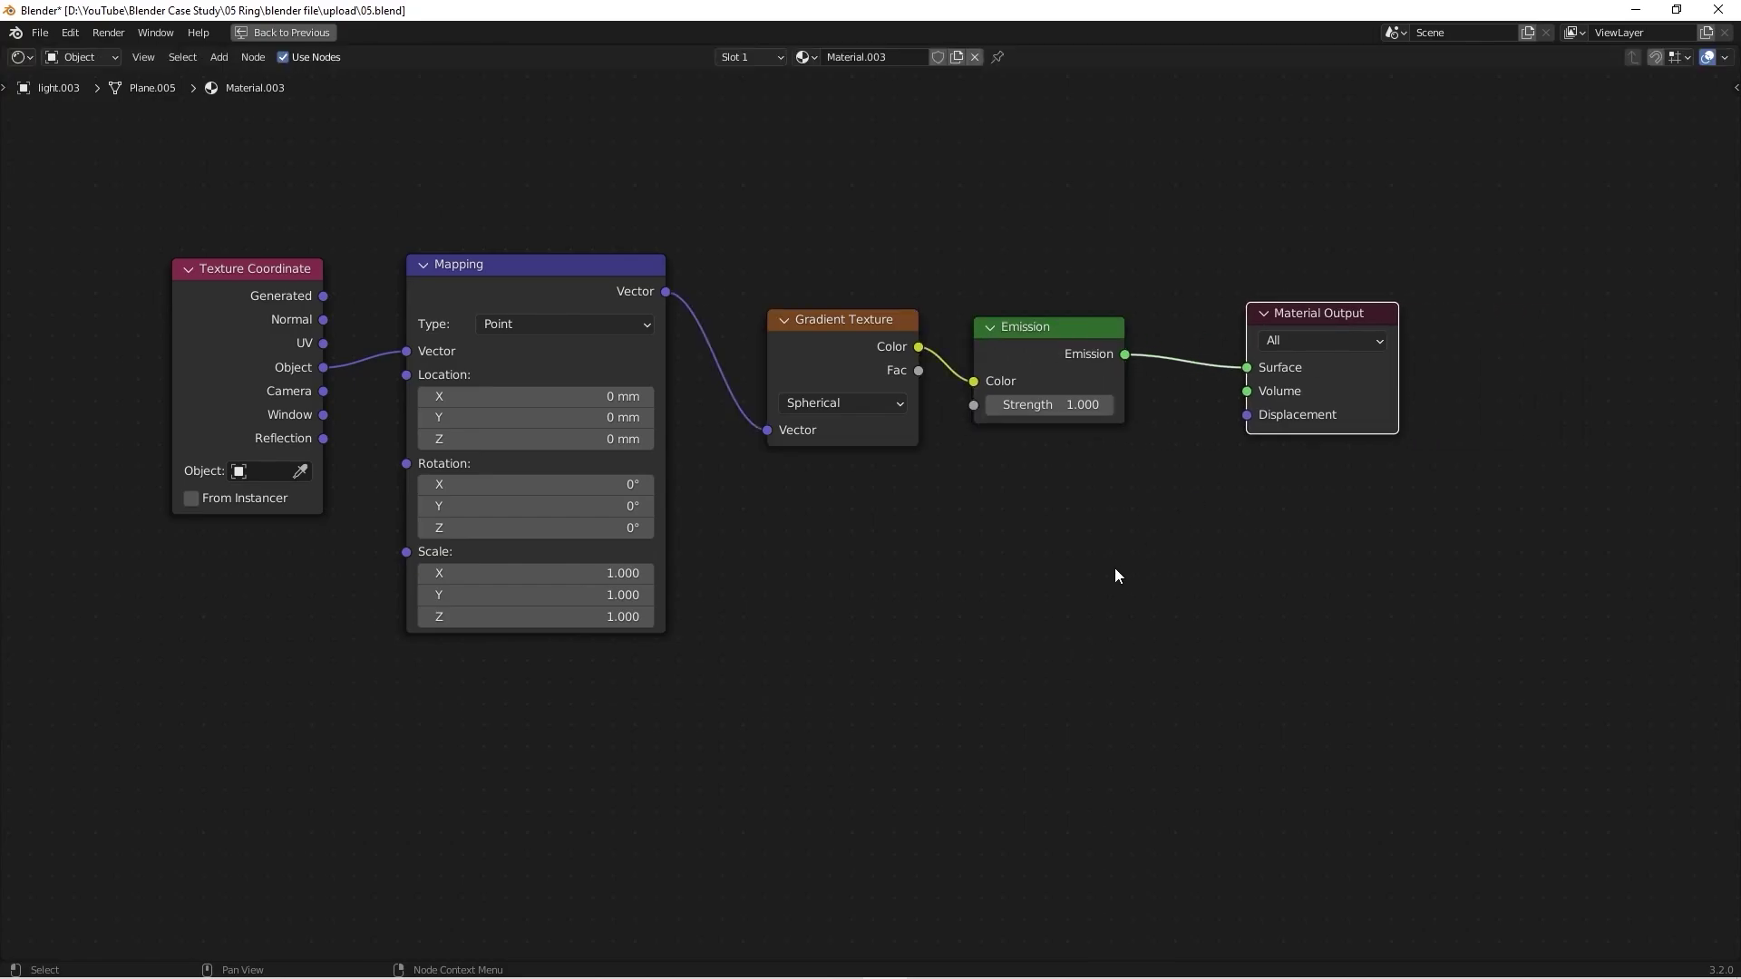
key("ctrl+space")
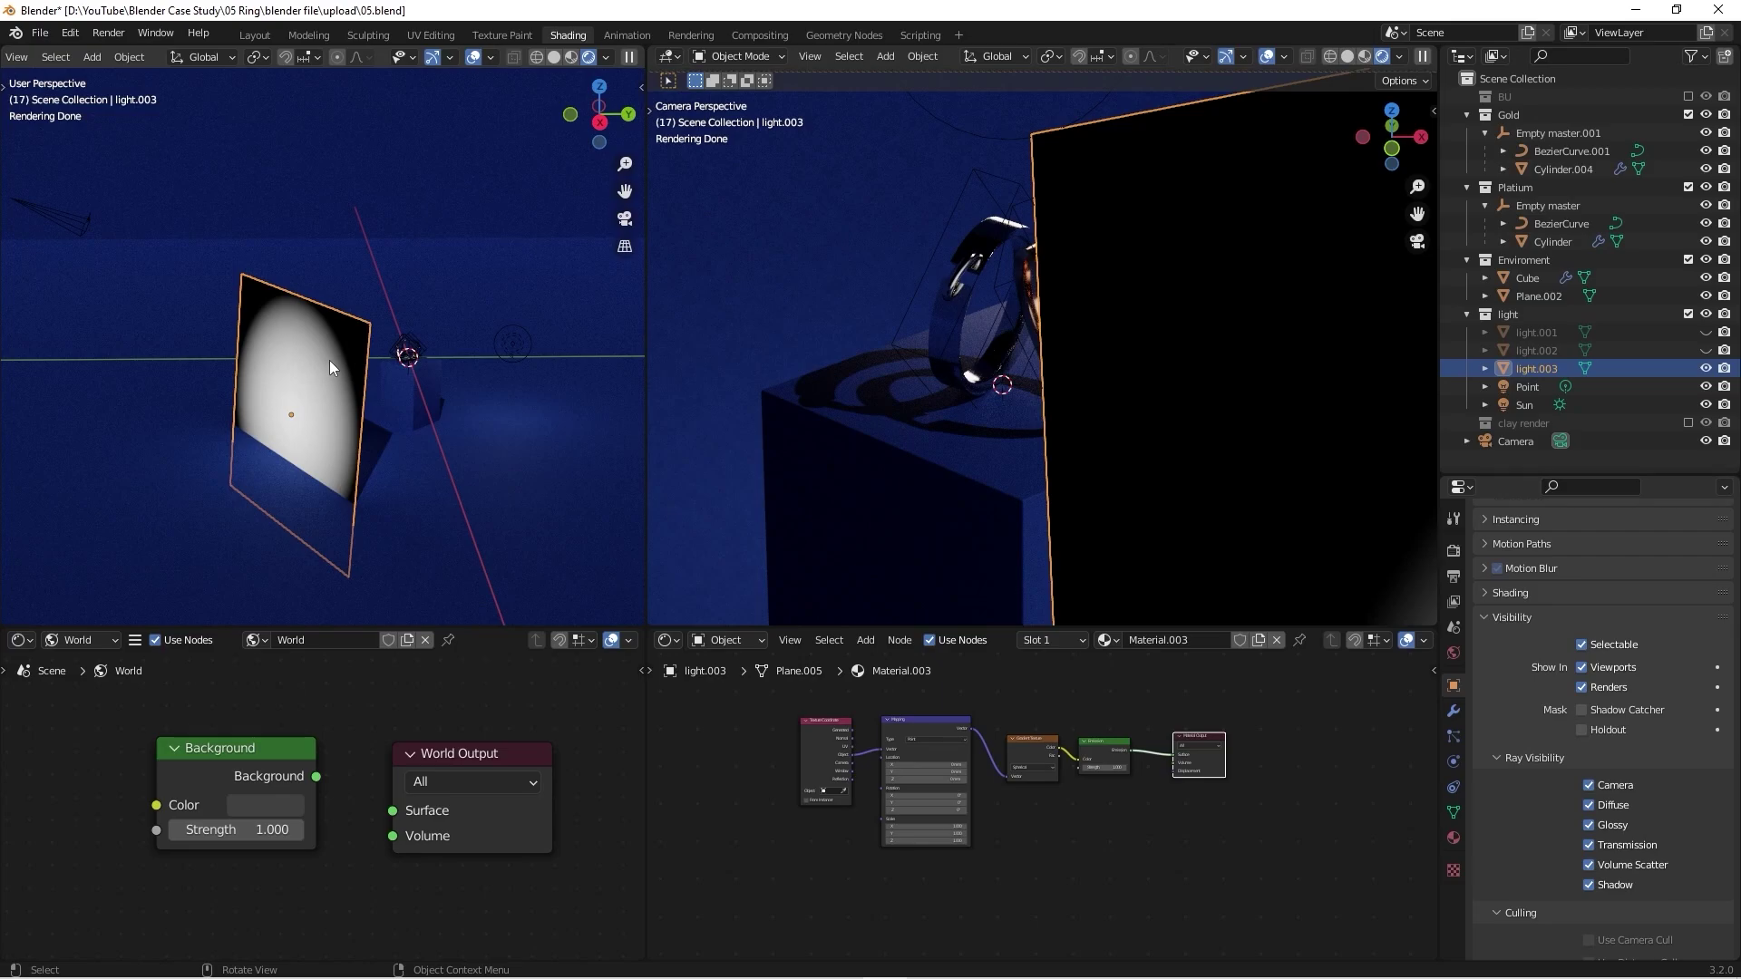
Step: Hide and unhide light.003 to compare the camera view, and turn off its Camera ray visibility
scroll(1030, 344, "down", 3)
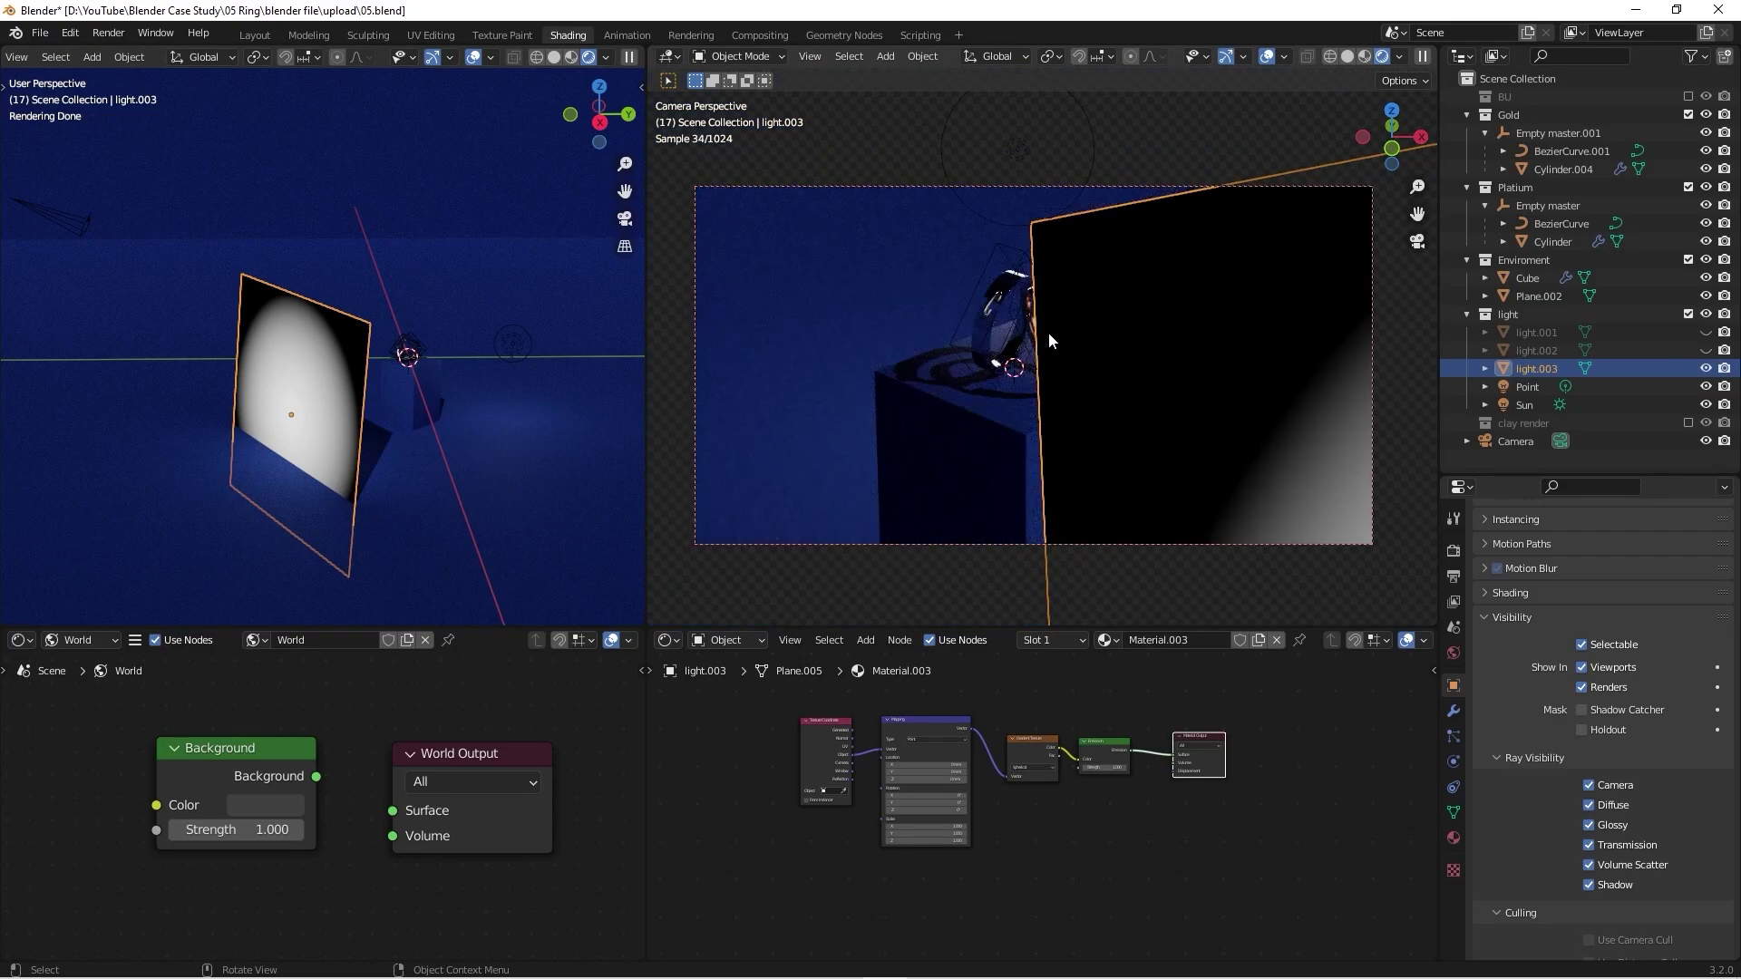
scroll(1048, 340, "down", 2)
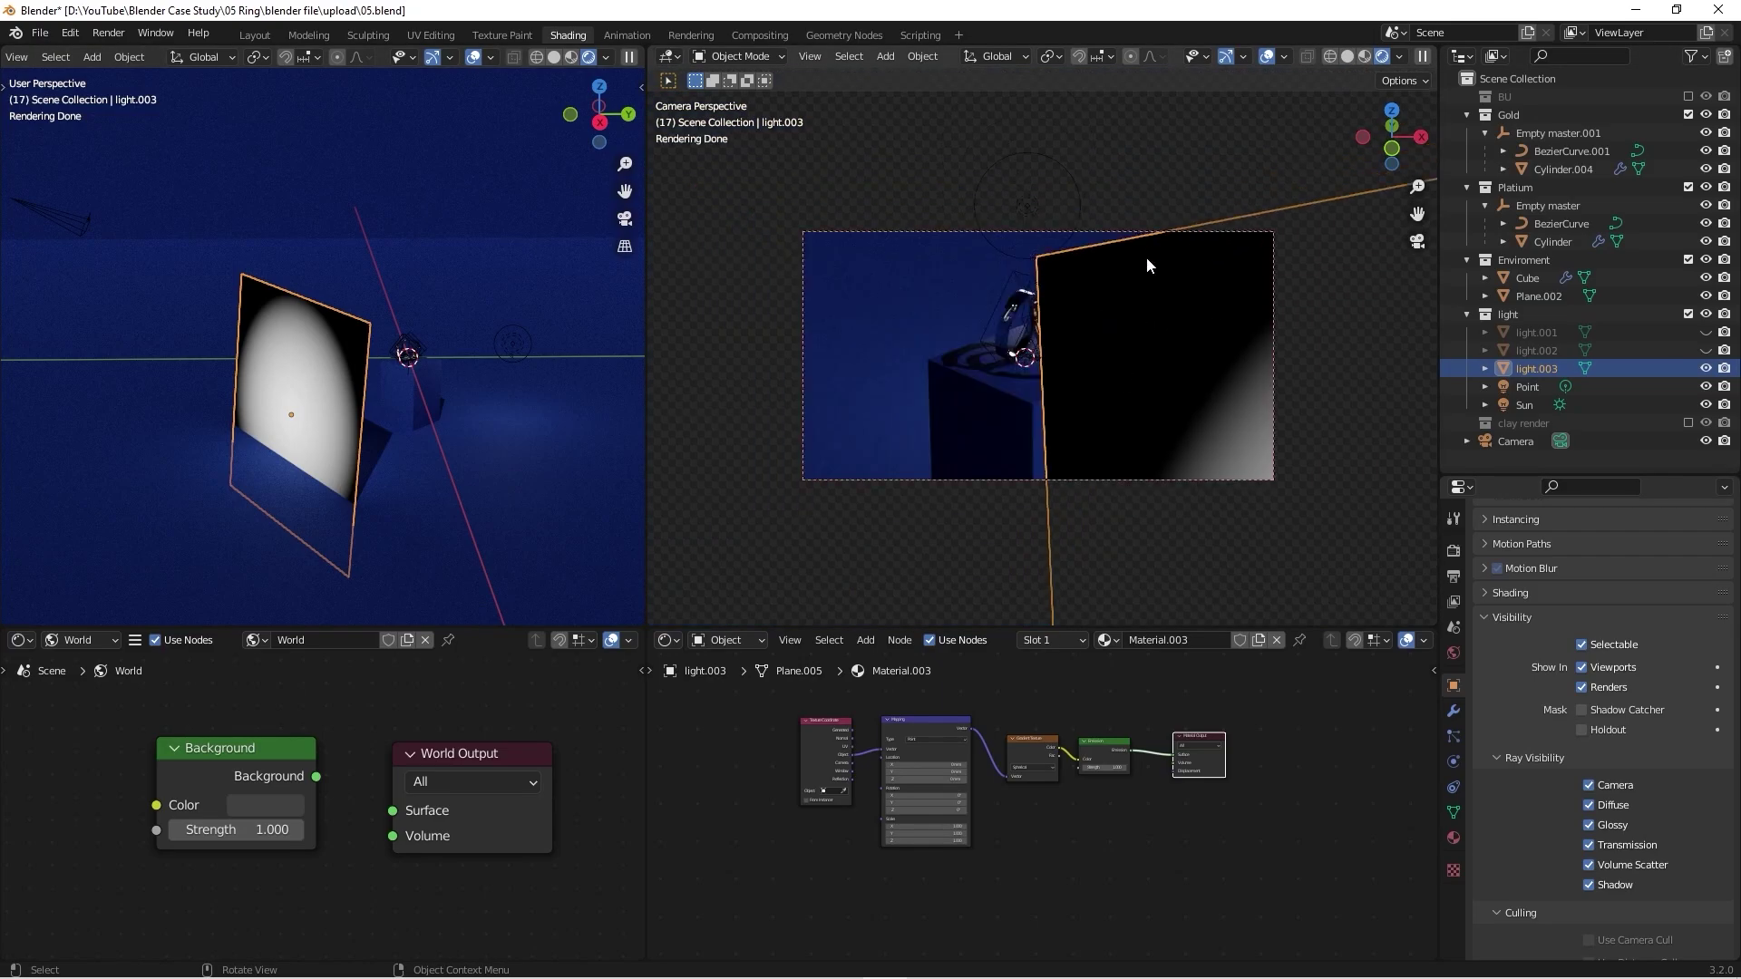
scroll(405, 356, "up", 6)
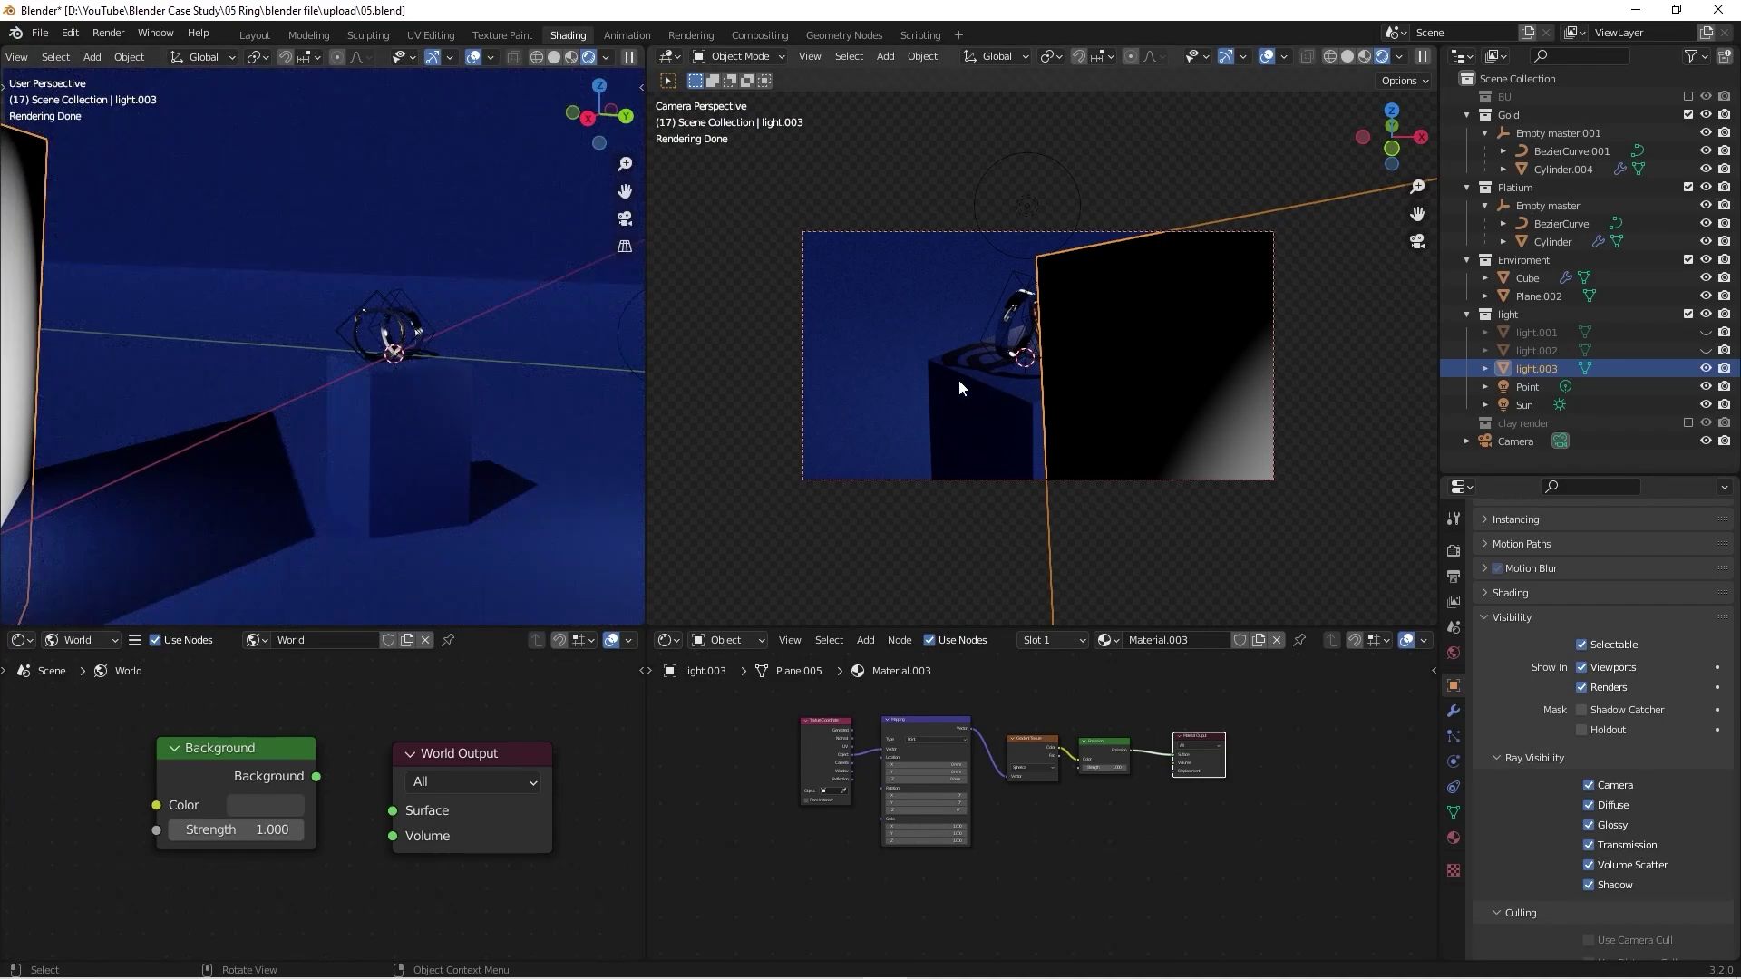
middle_click_drag(359, 364, 404, 374)
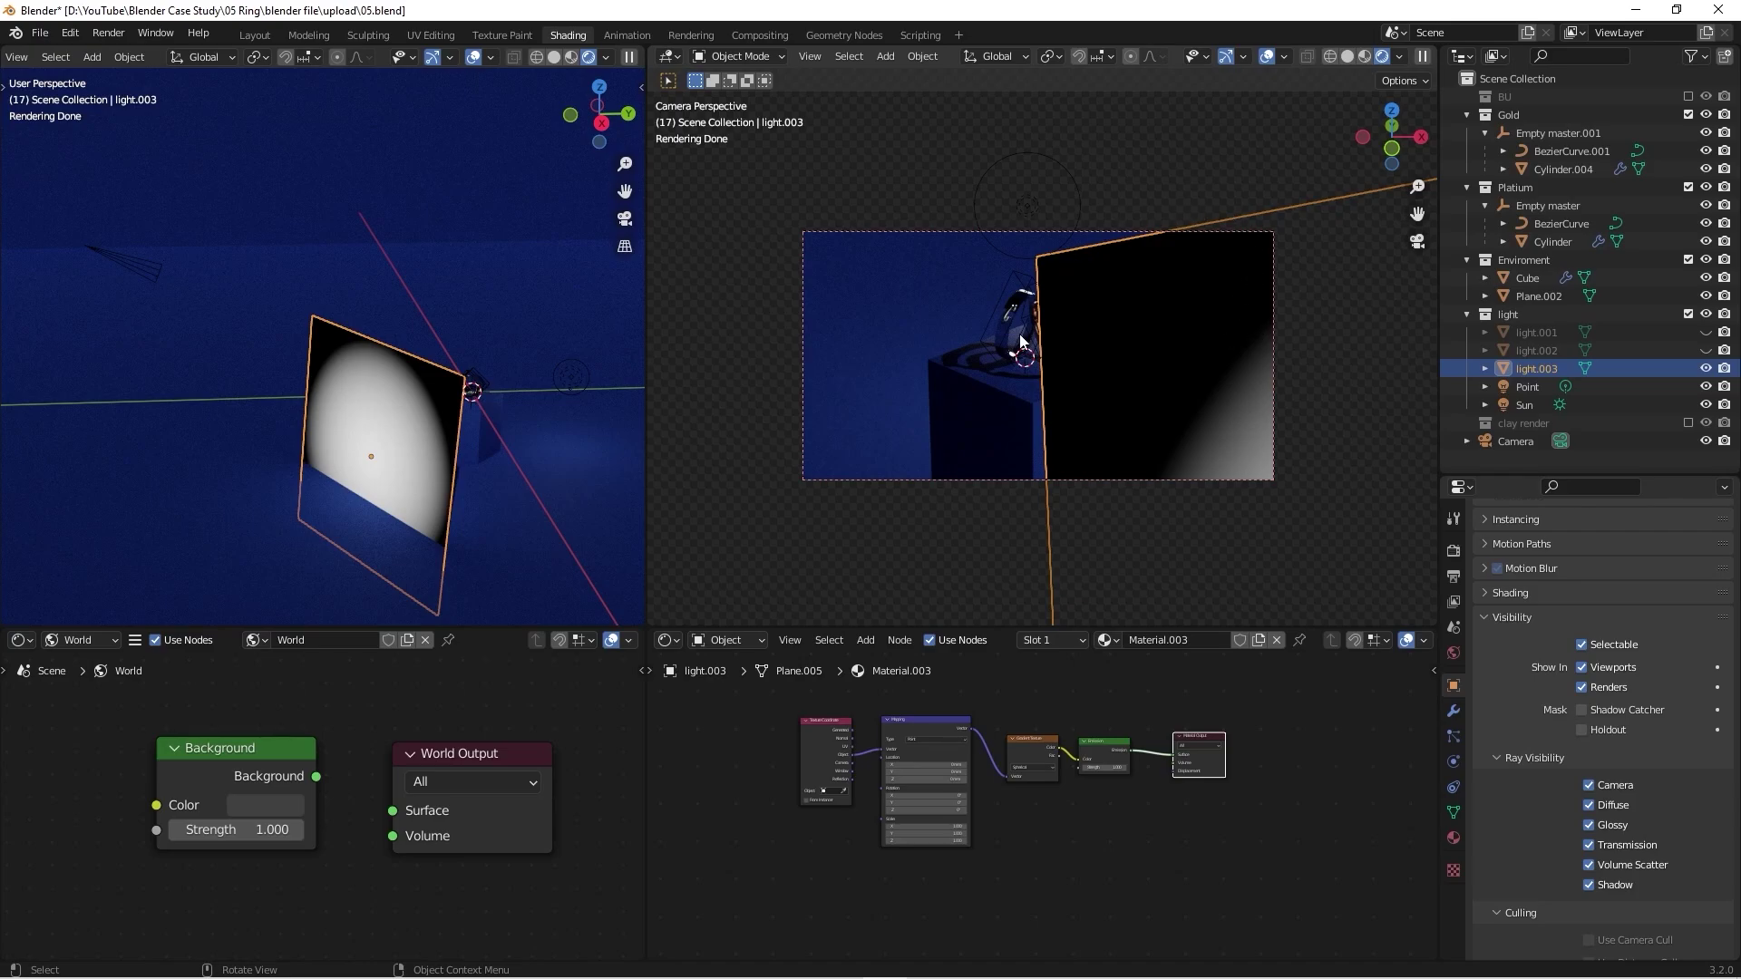
key("h")
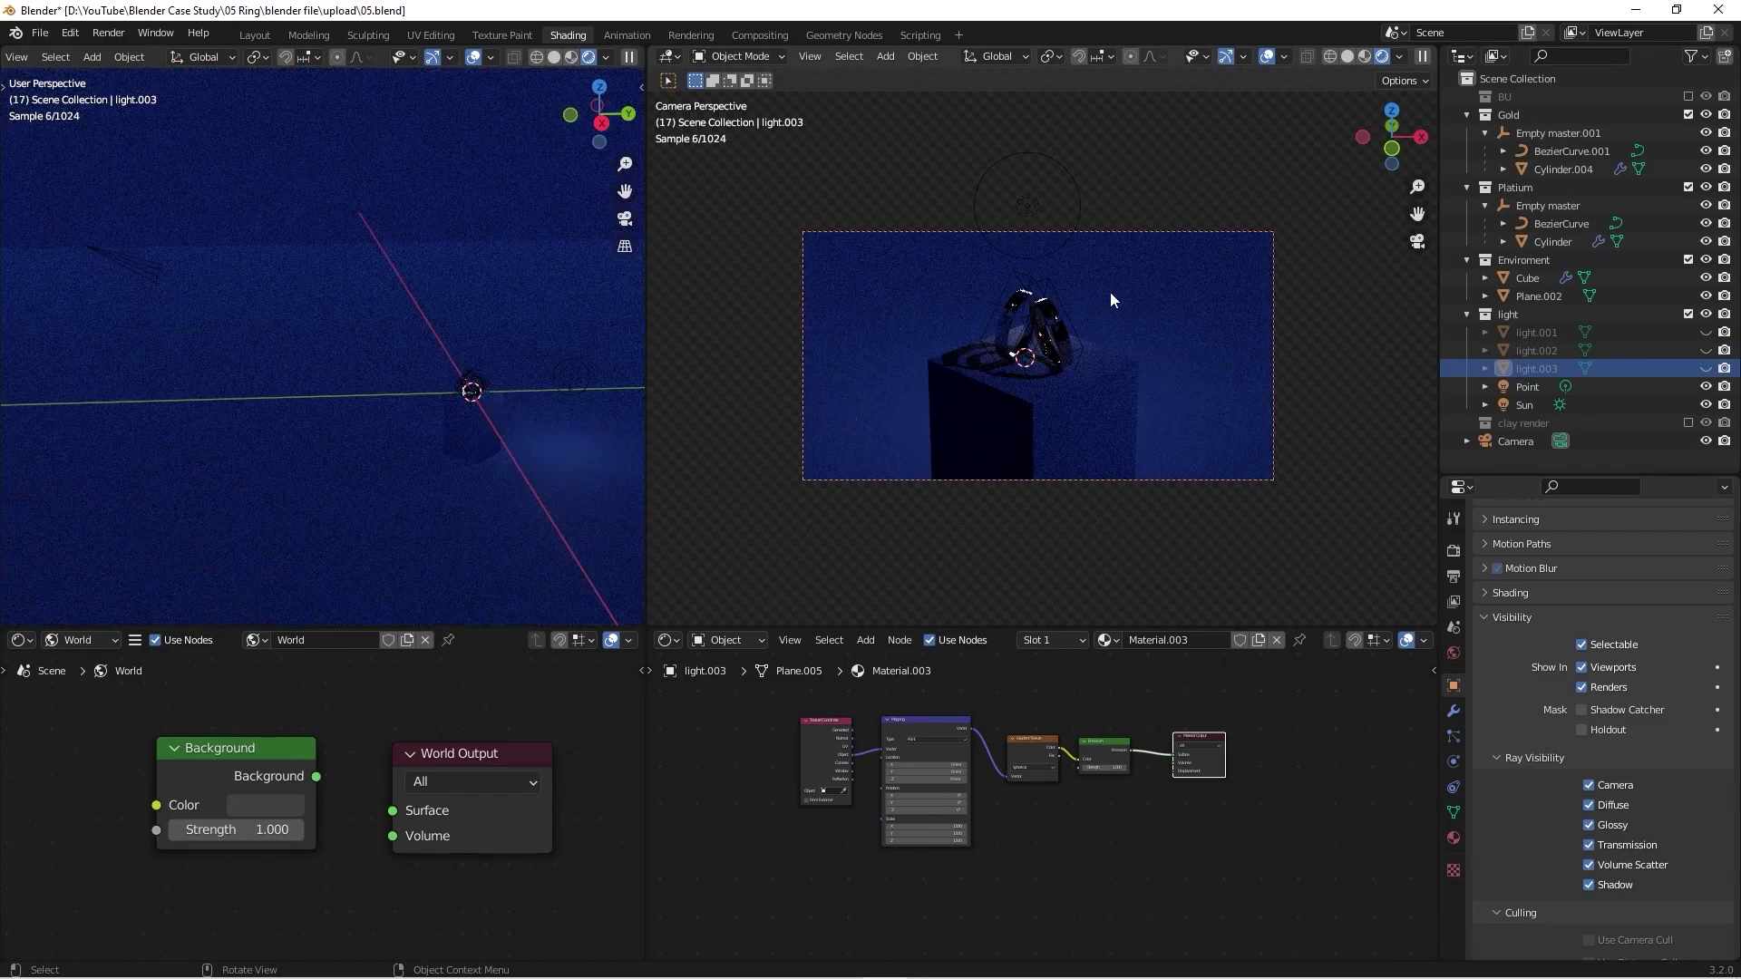
left_click(1706, 369)
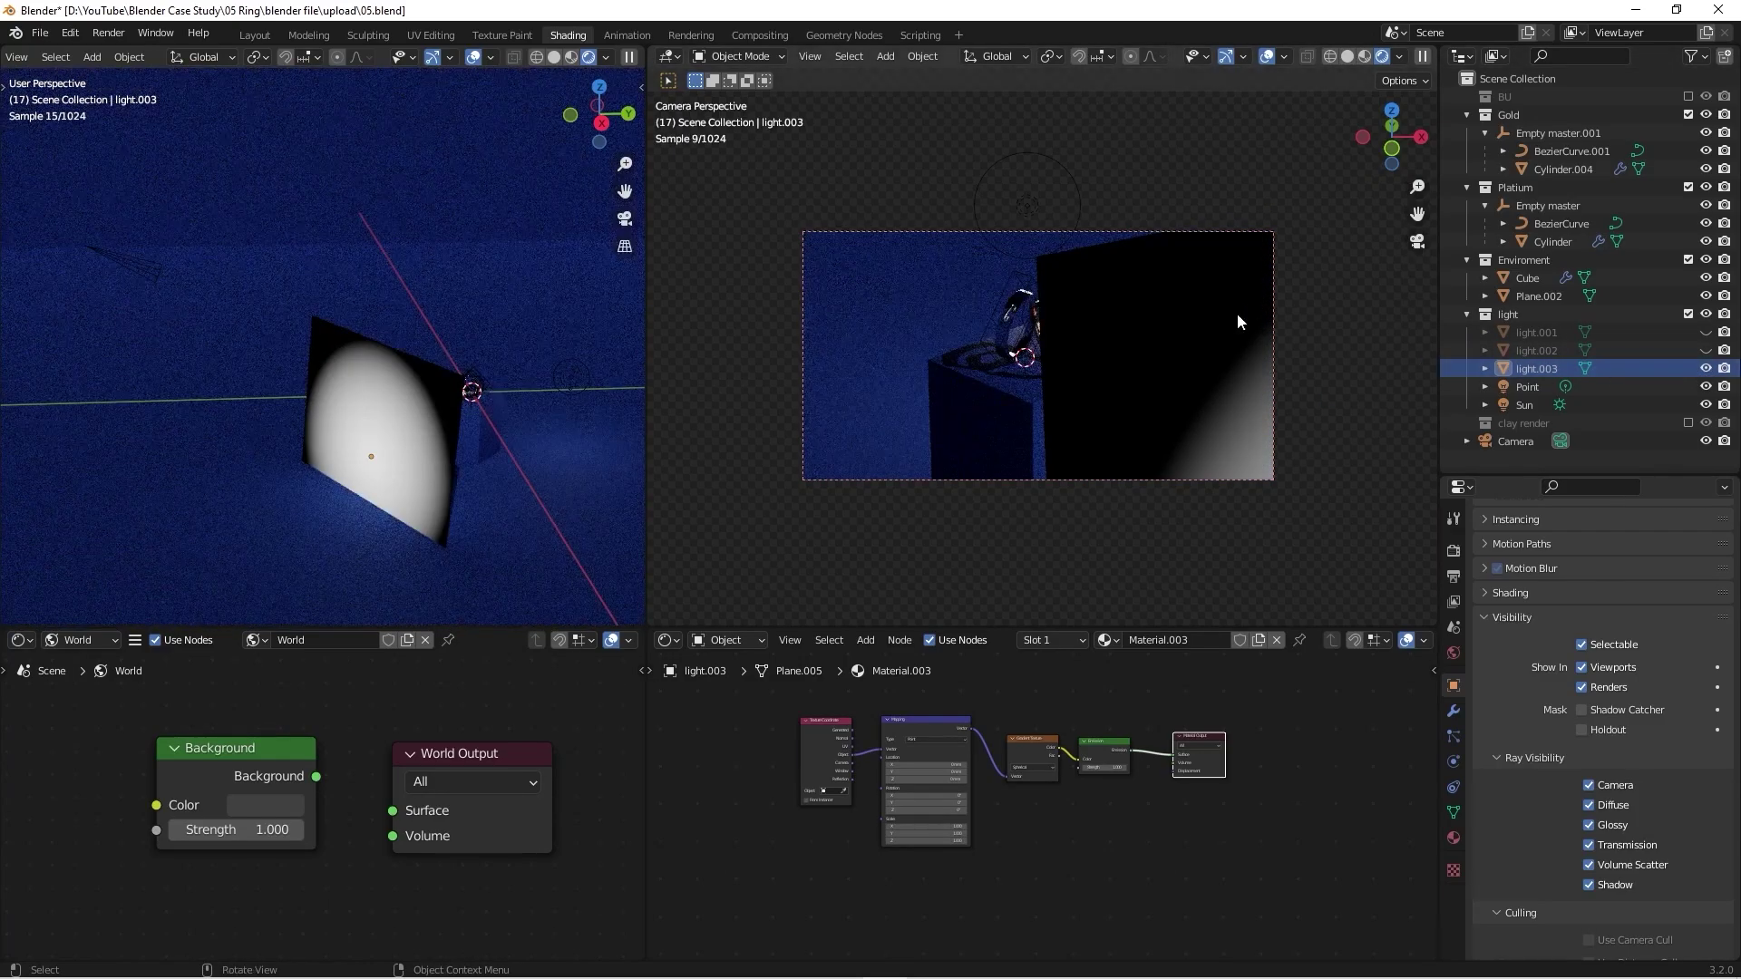
scroll(1059, 307, "up", 2)
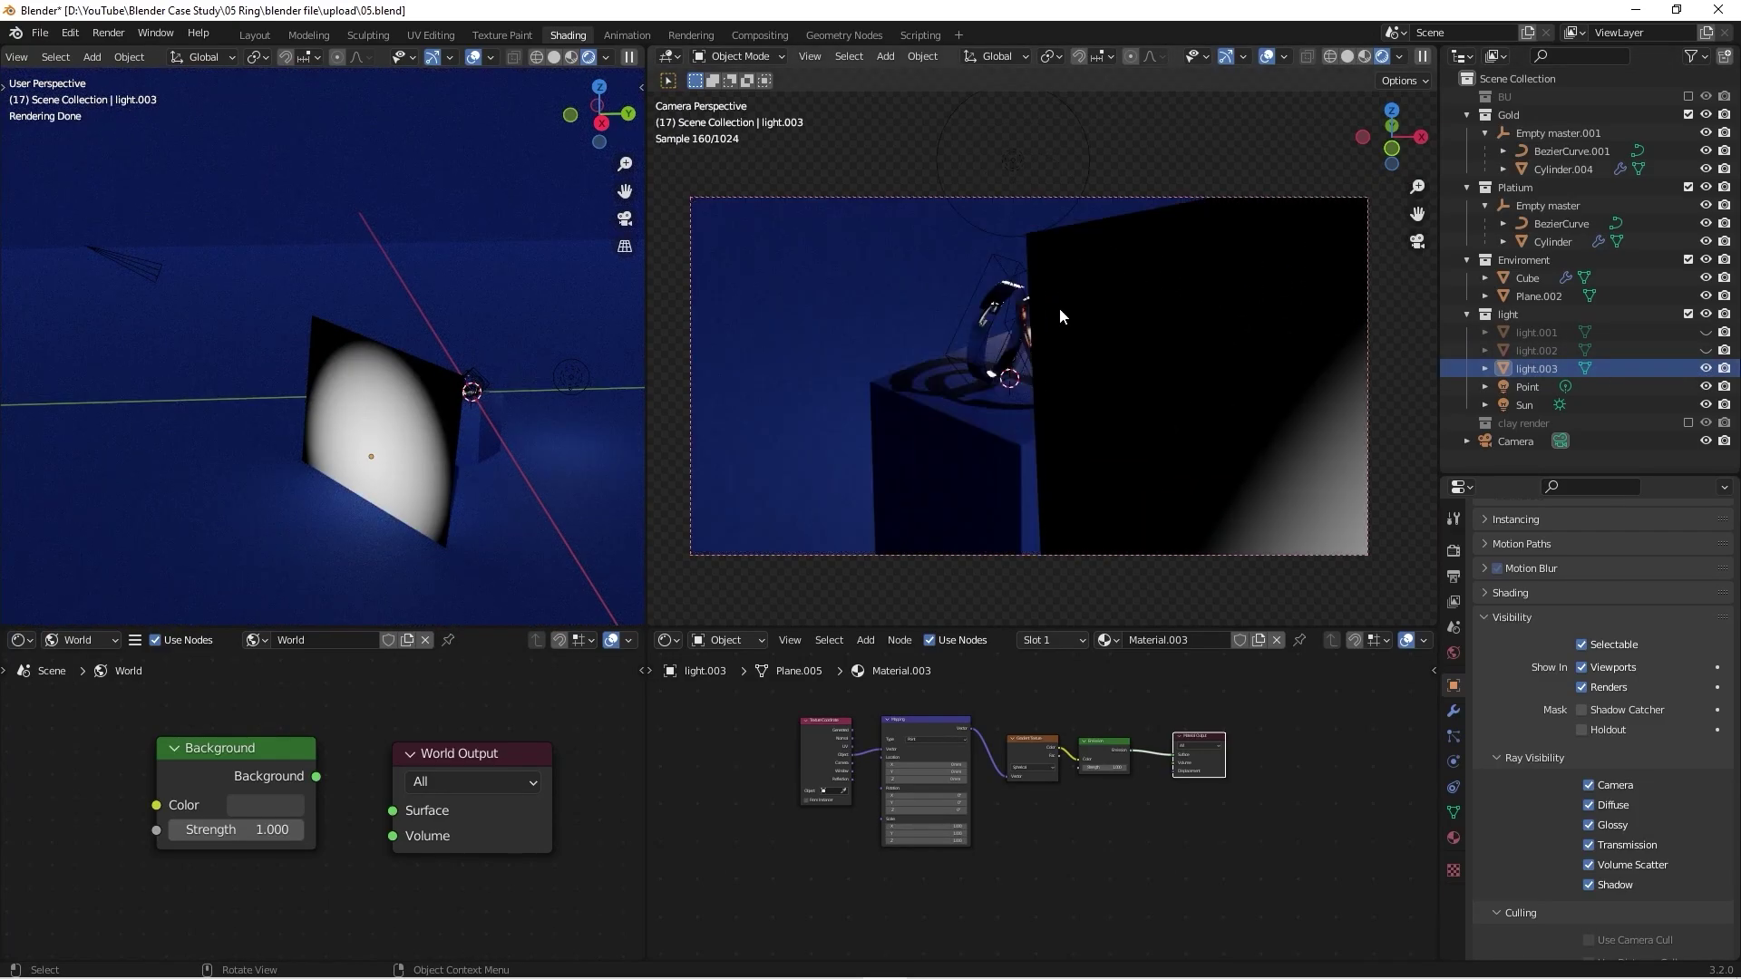
left_click(1588, 786)
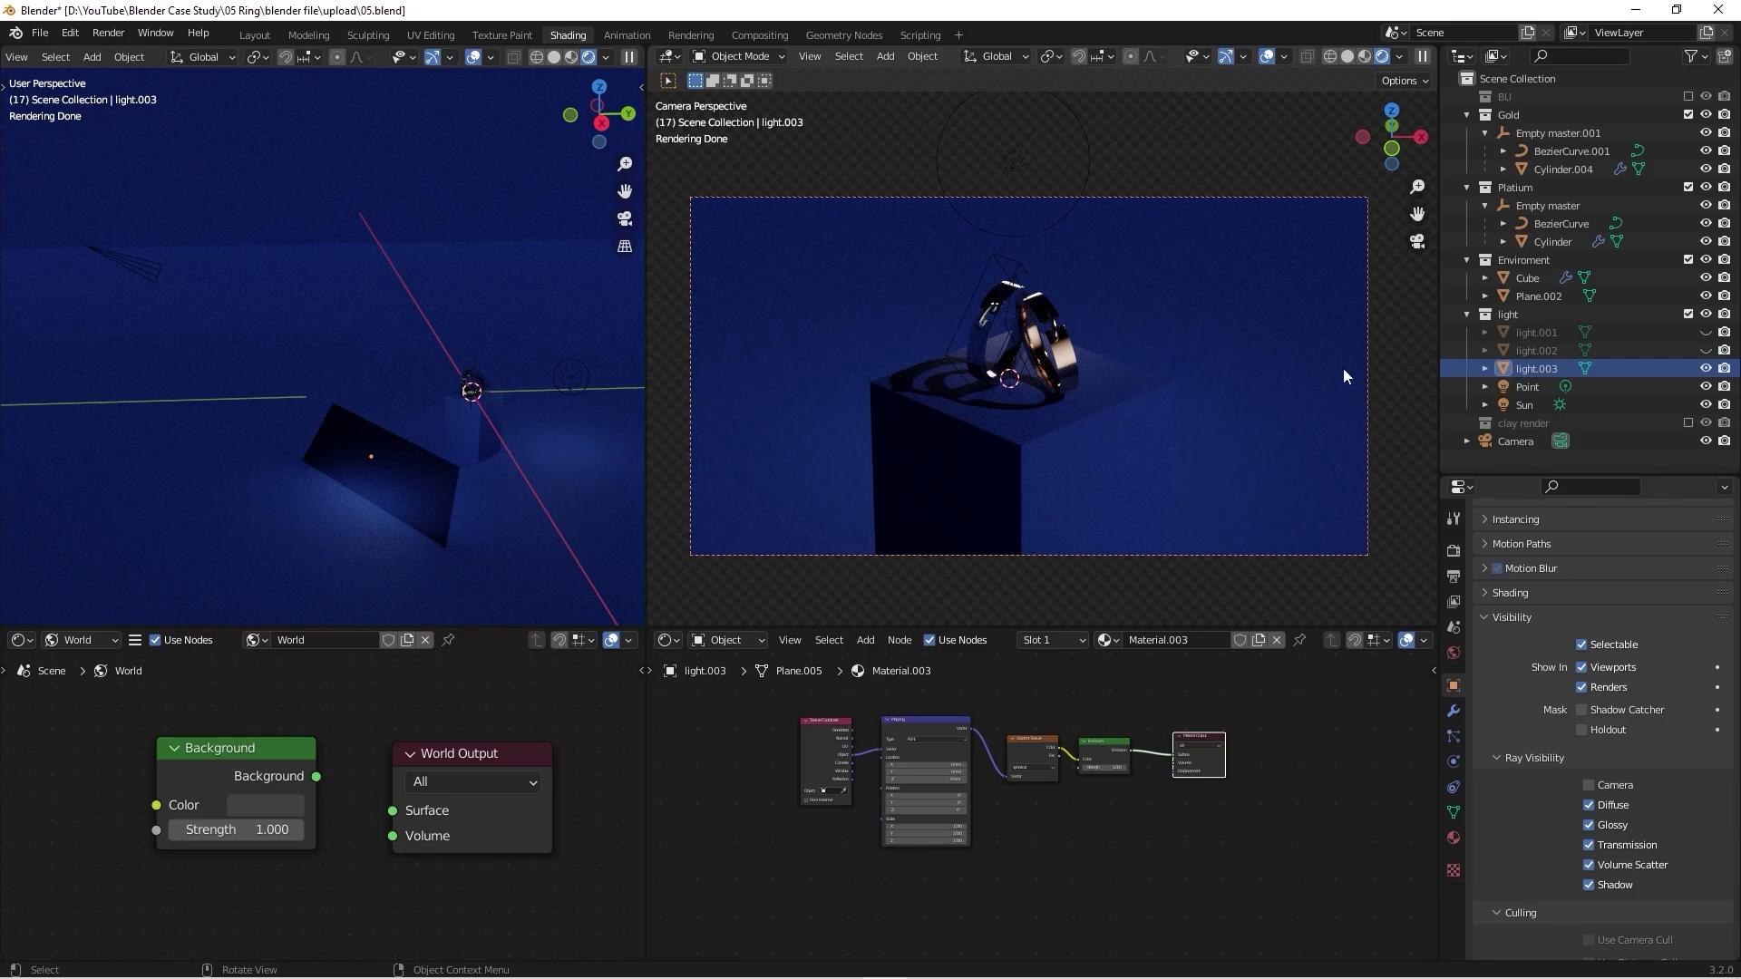
Step: Select and unhide light.002, and examine its effect on the rings in the camera view
left_click(1541, 354)
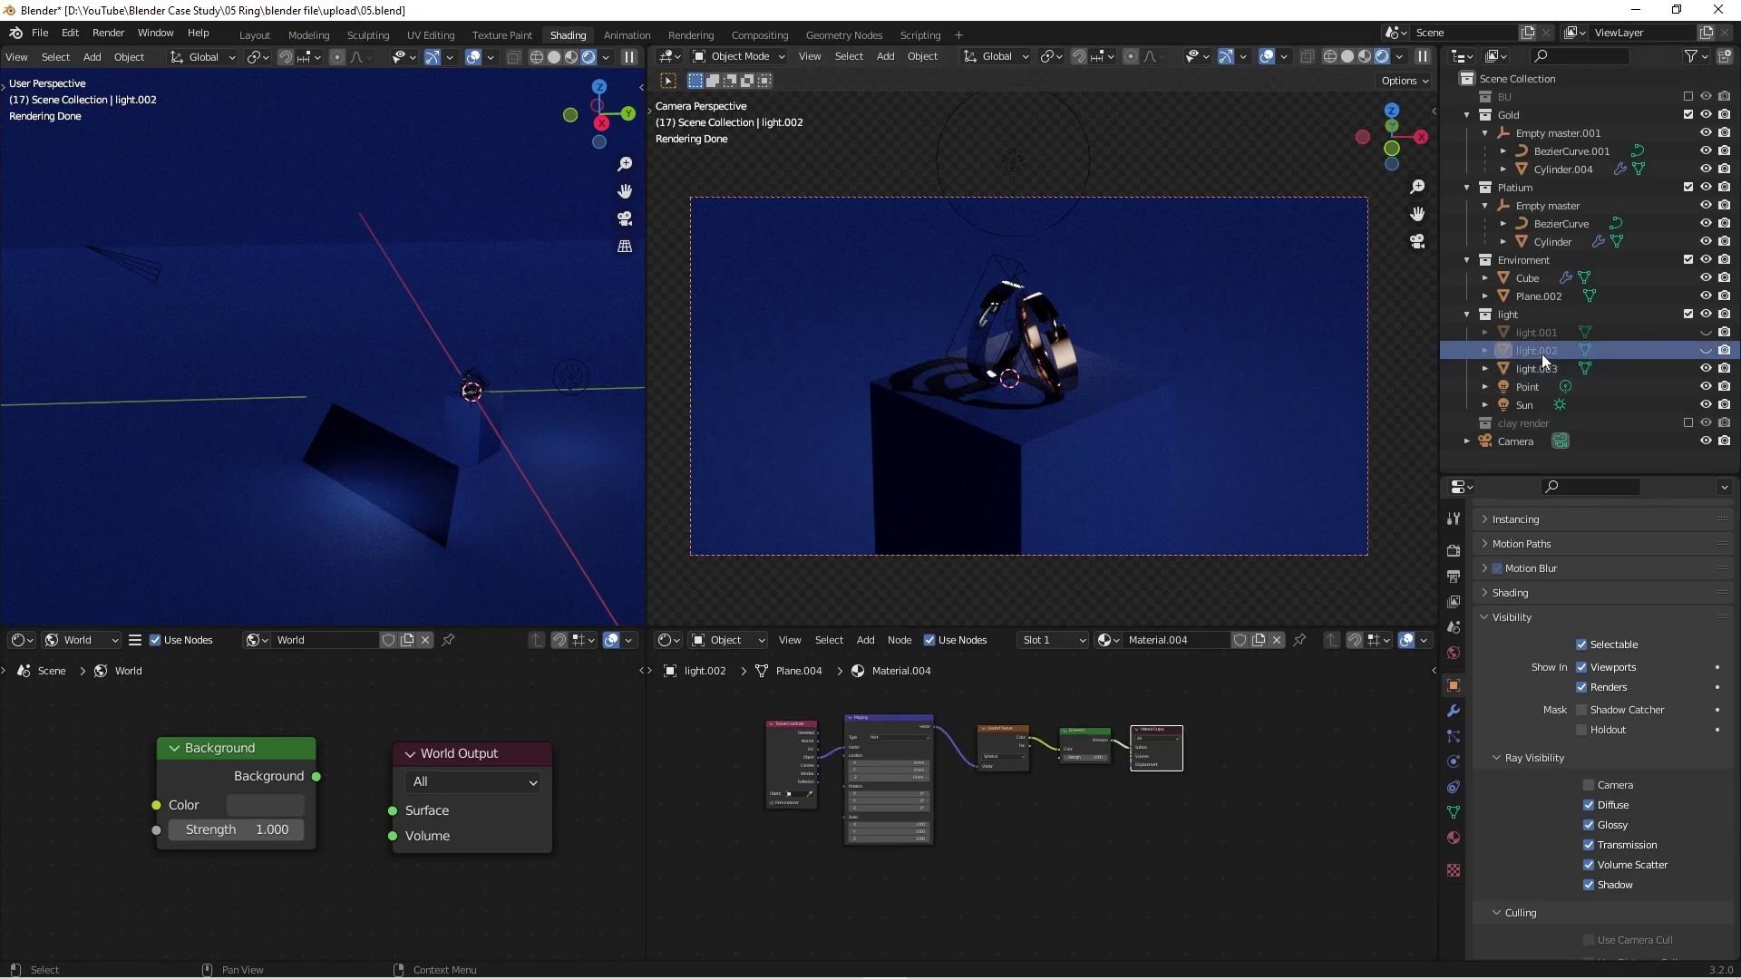
left_click(1704, 351)
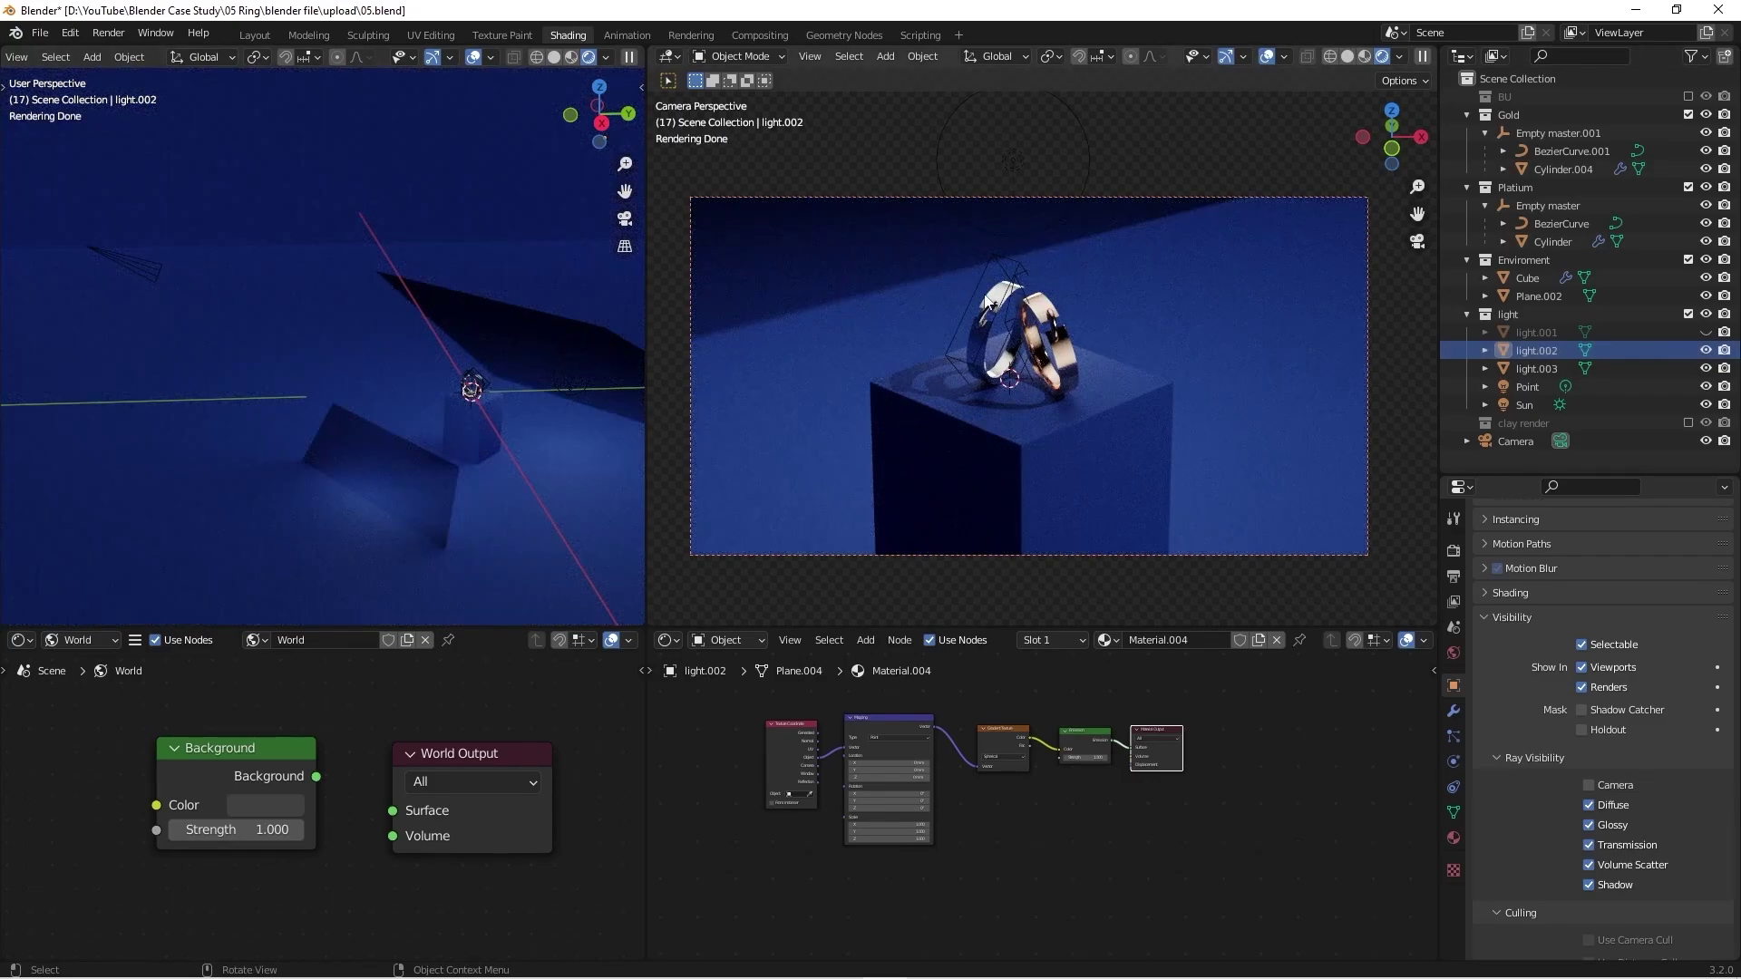
scroll(1052, 304, "up", 2)
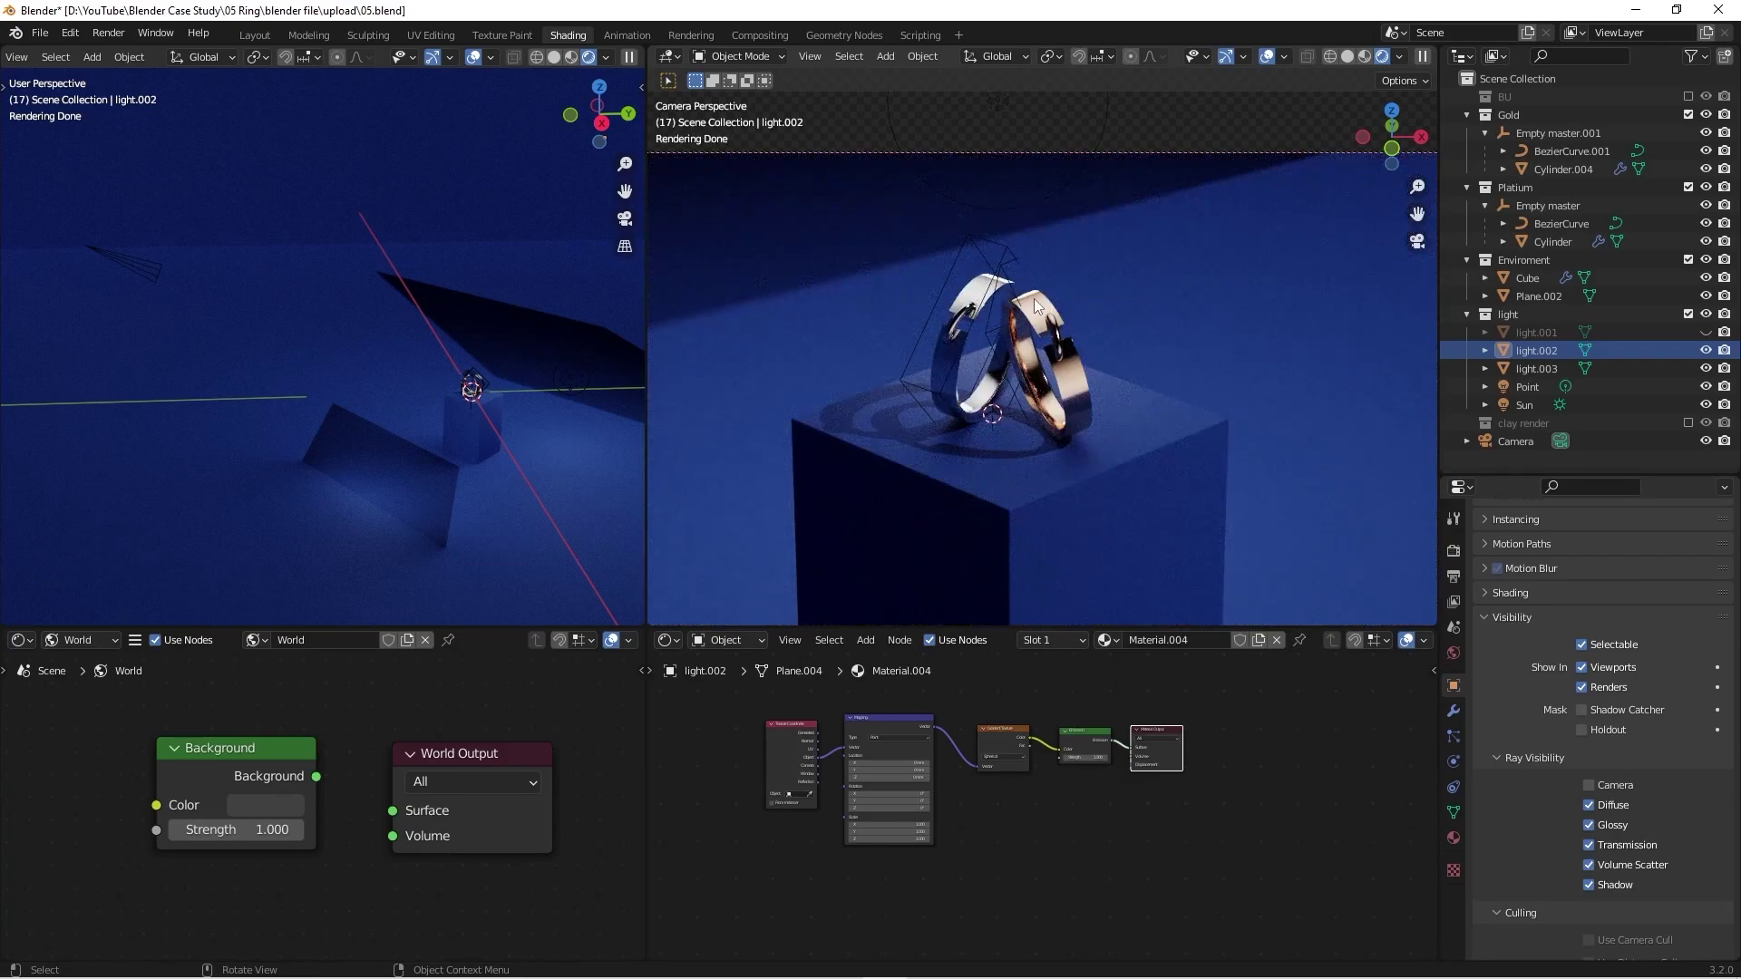
Step: Select light.002 and enable its Camera ray visibility to inspect the emission plane above the rings
scroll(1021, 322, "down", 3)
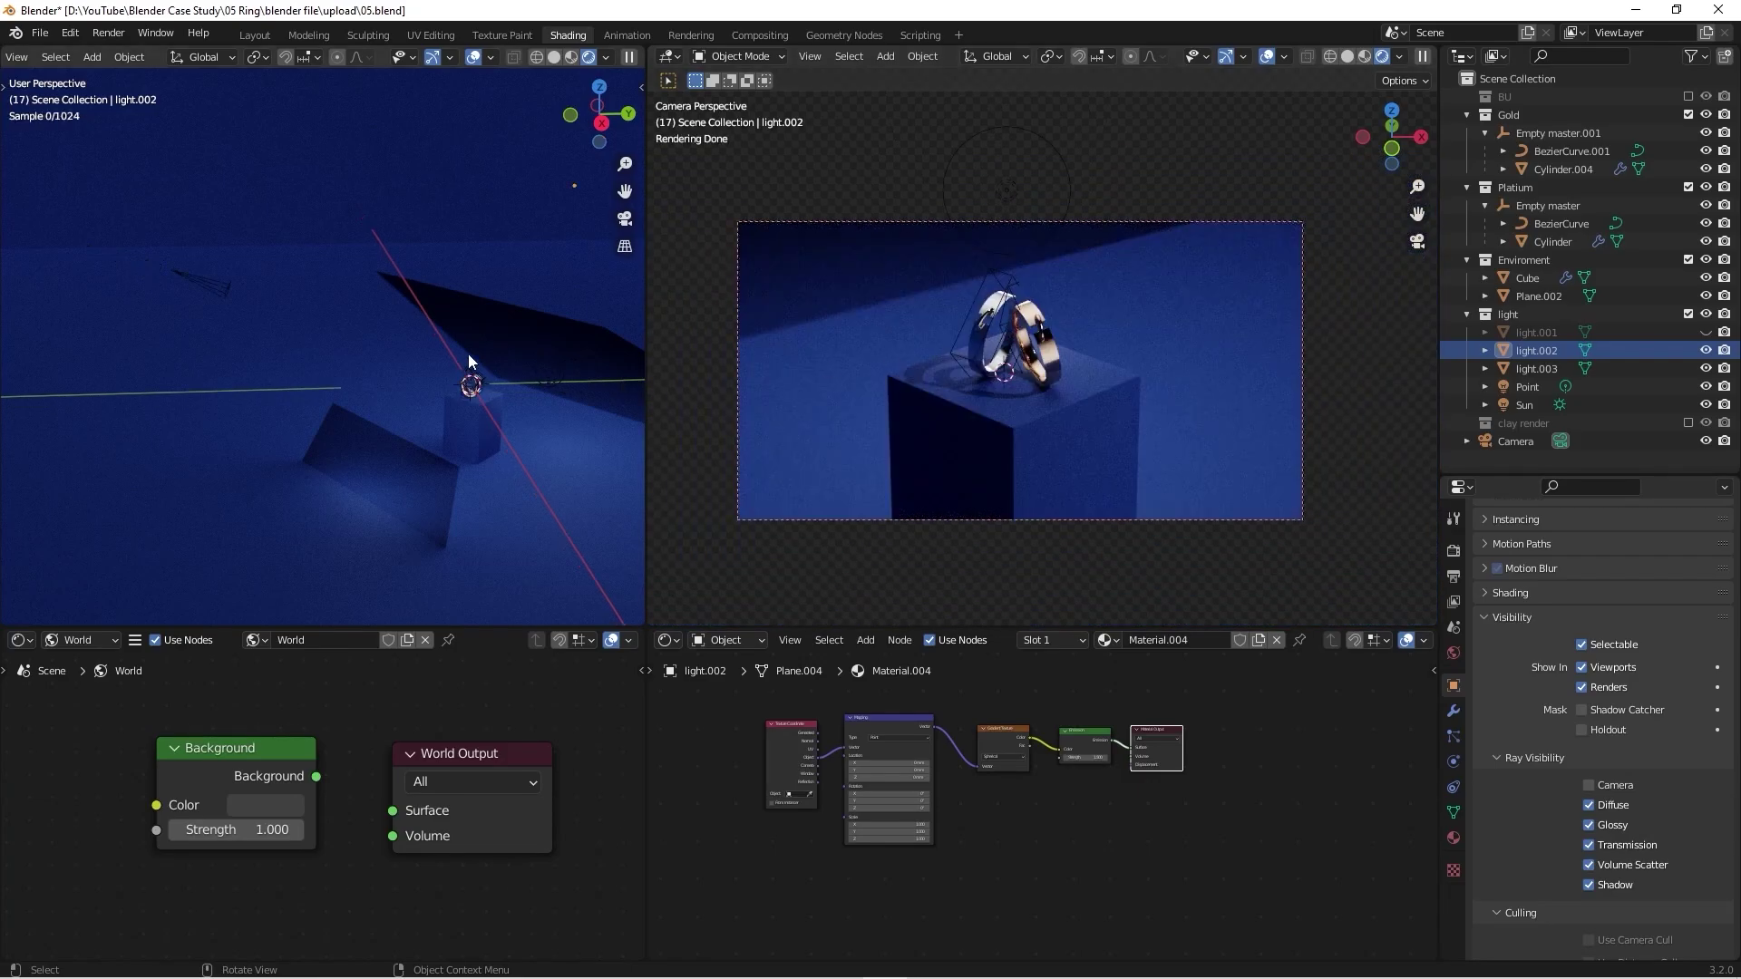
scroll(472, 386, "down", 3)
left_click(1501, 351)
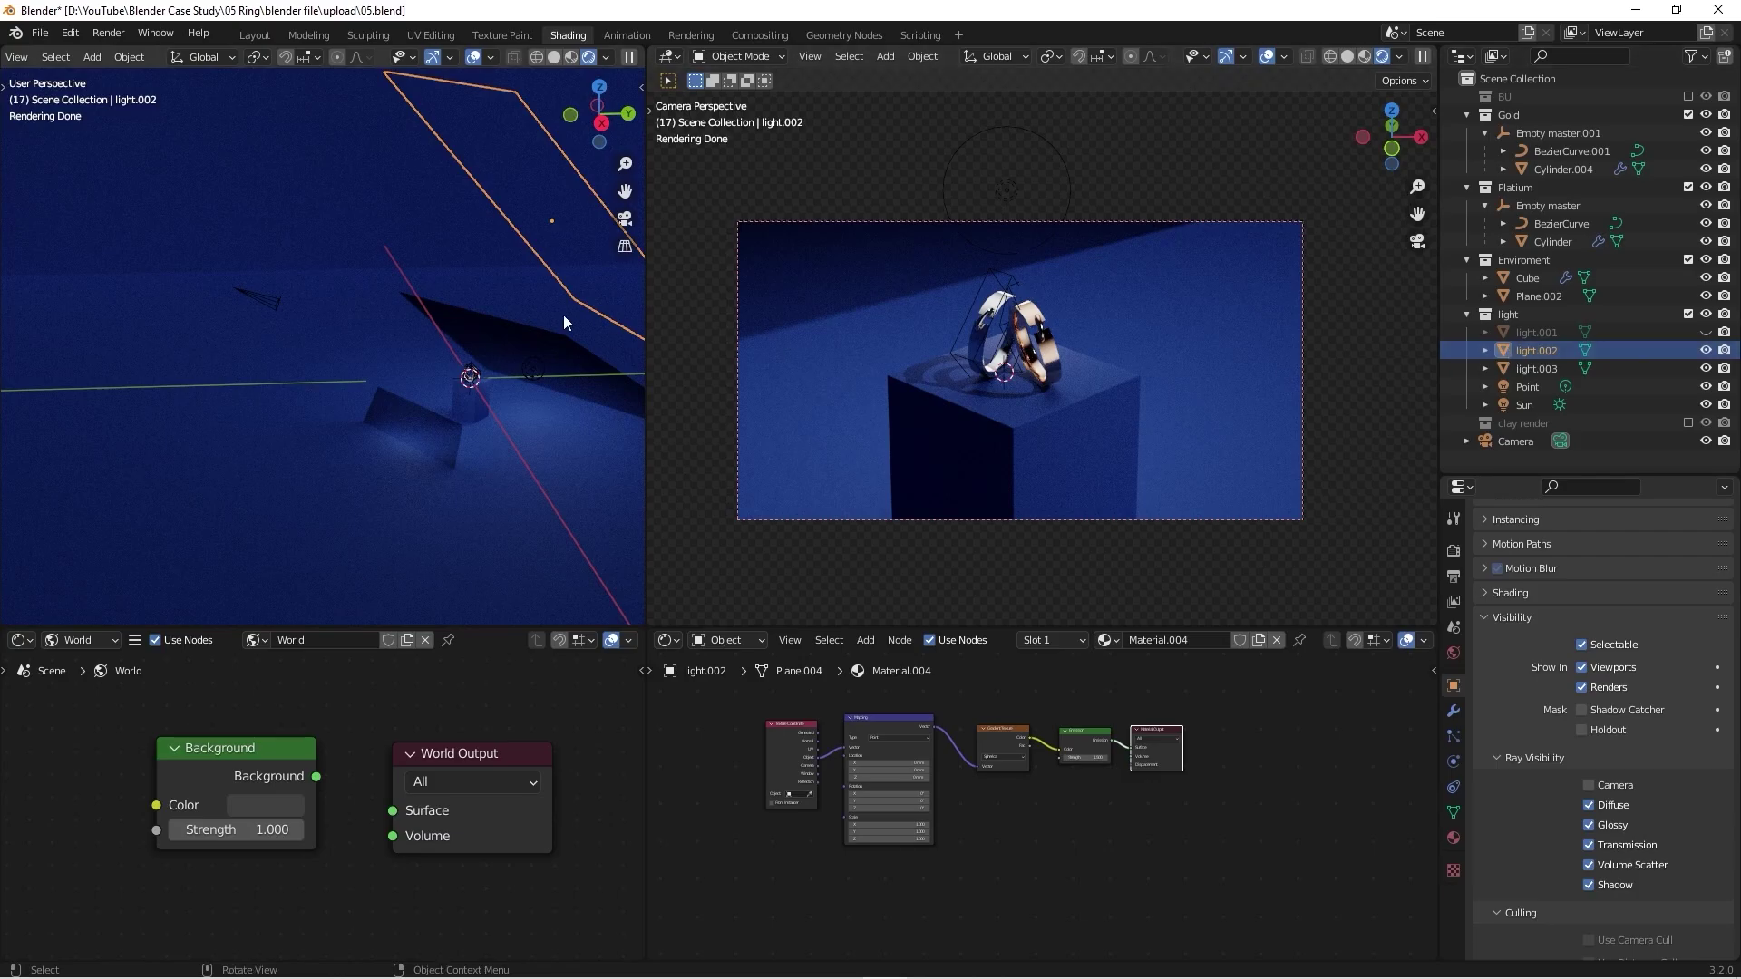
middle_click_drag(563, 314, 396, 325)
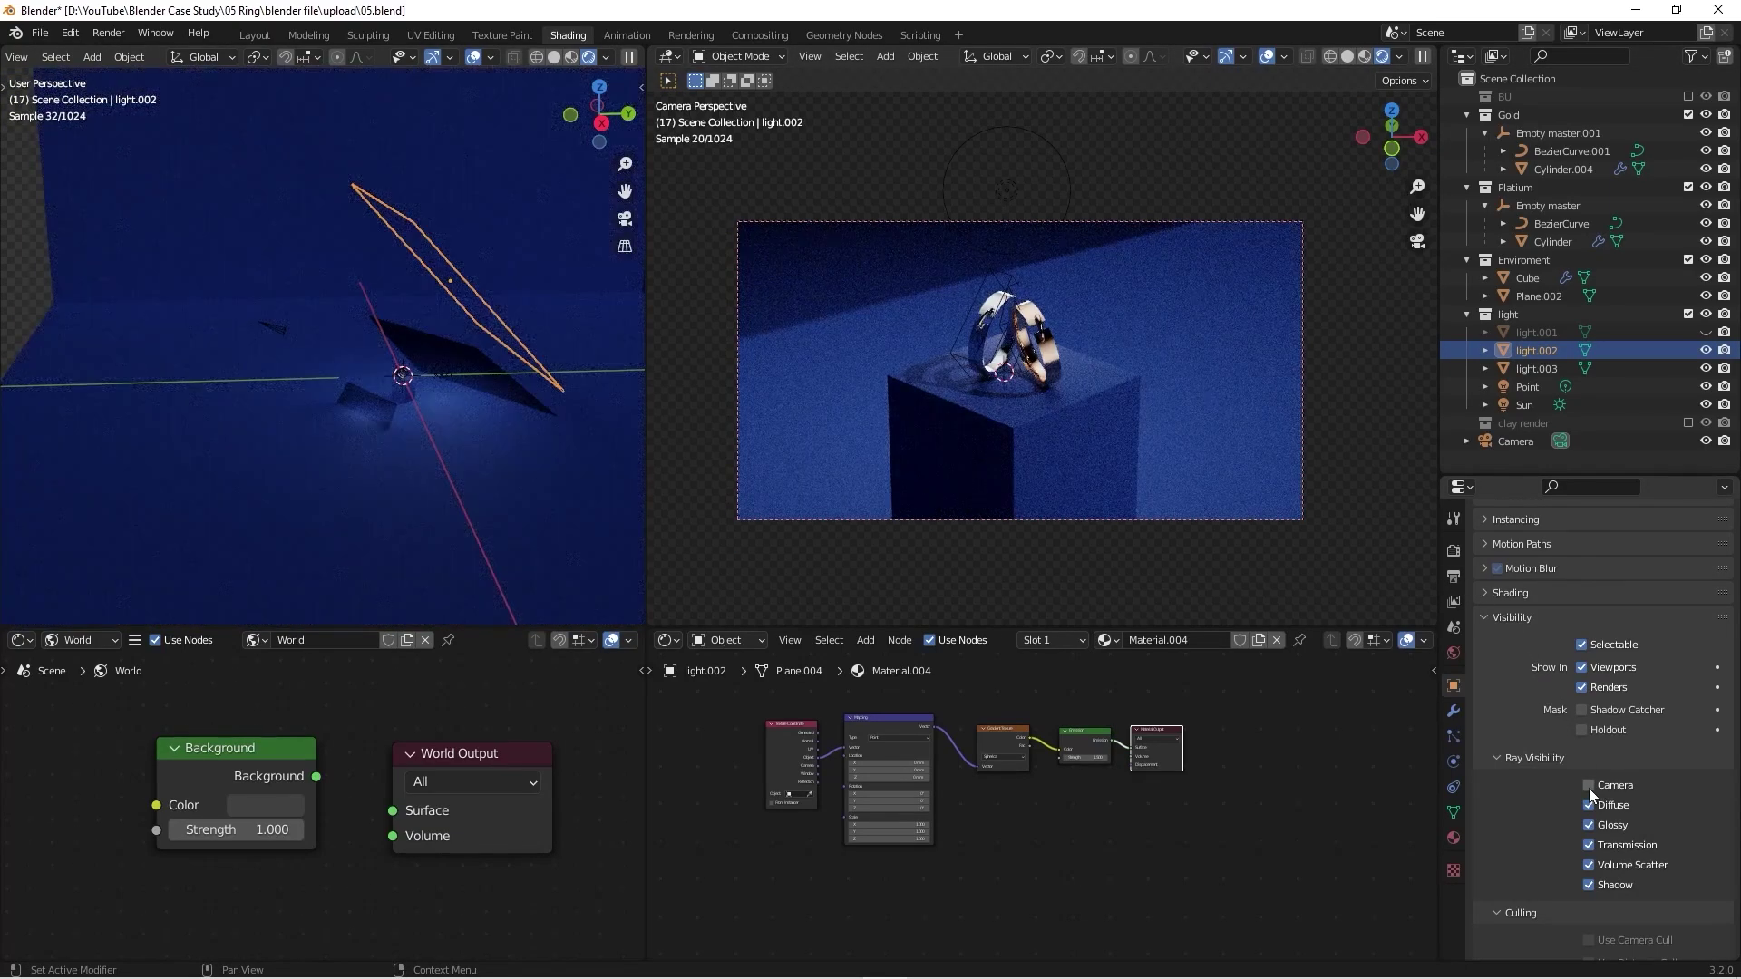
left_click(1588, 786)
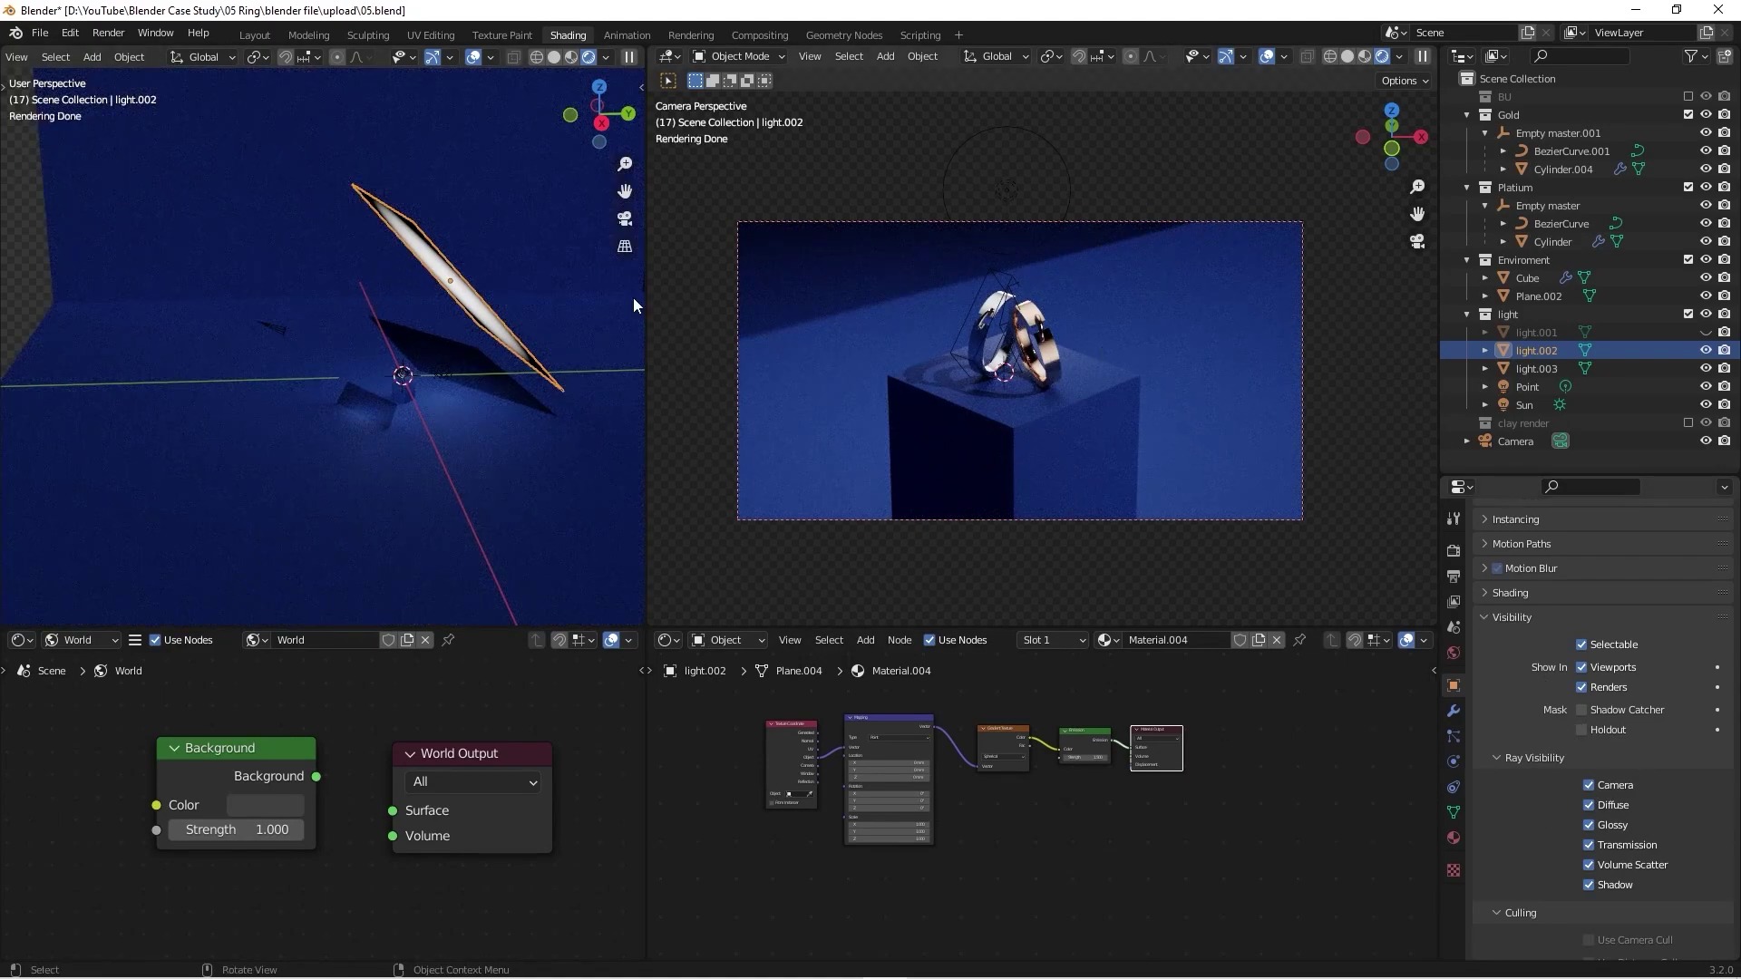
left_click(1589, 785)
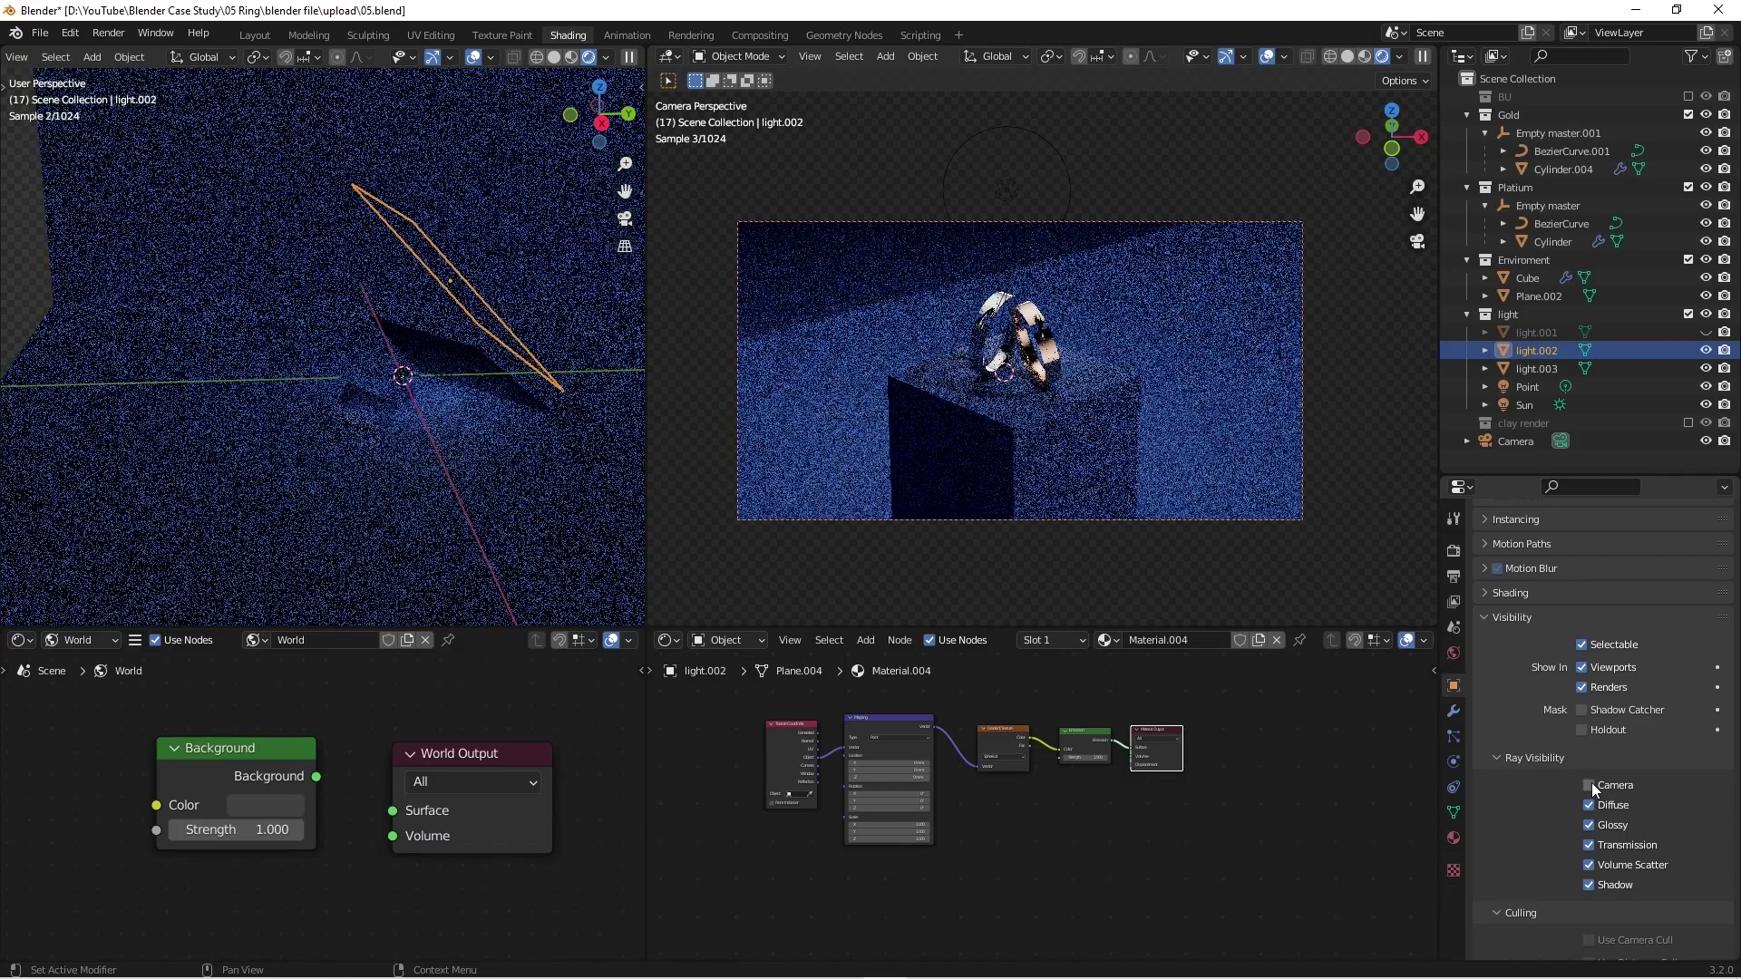
left_click(1588, 786)
scroll(1073, 328, "up", 3)
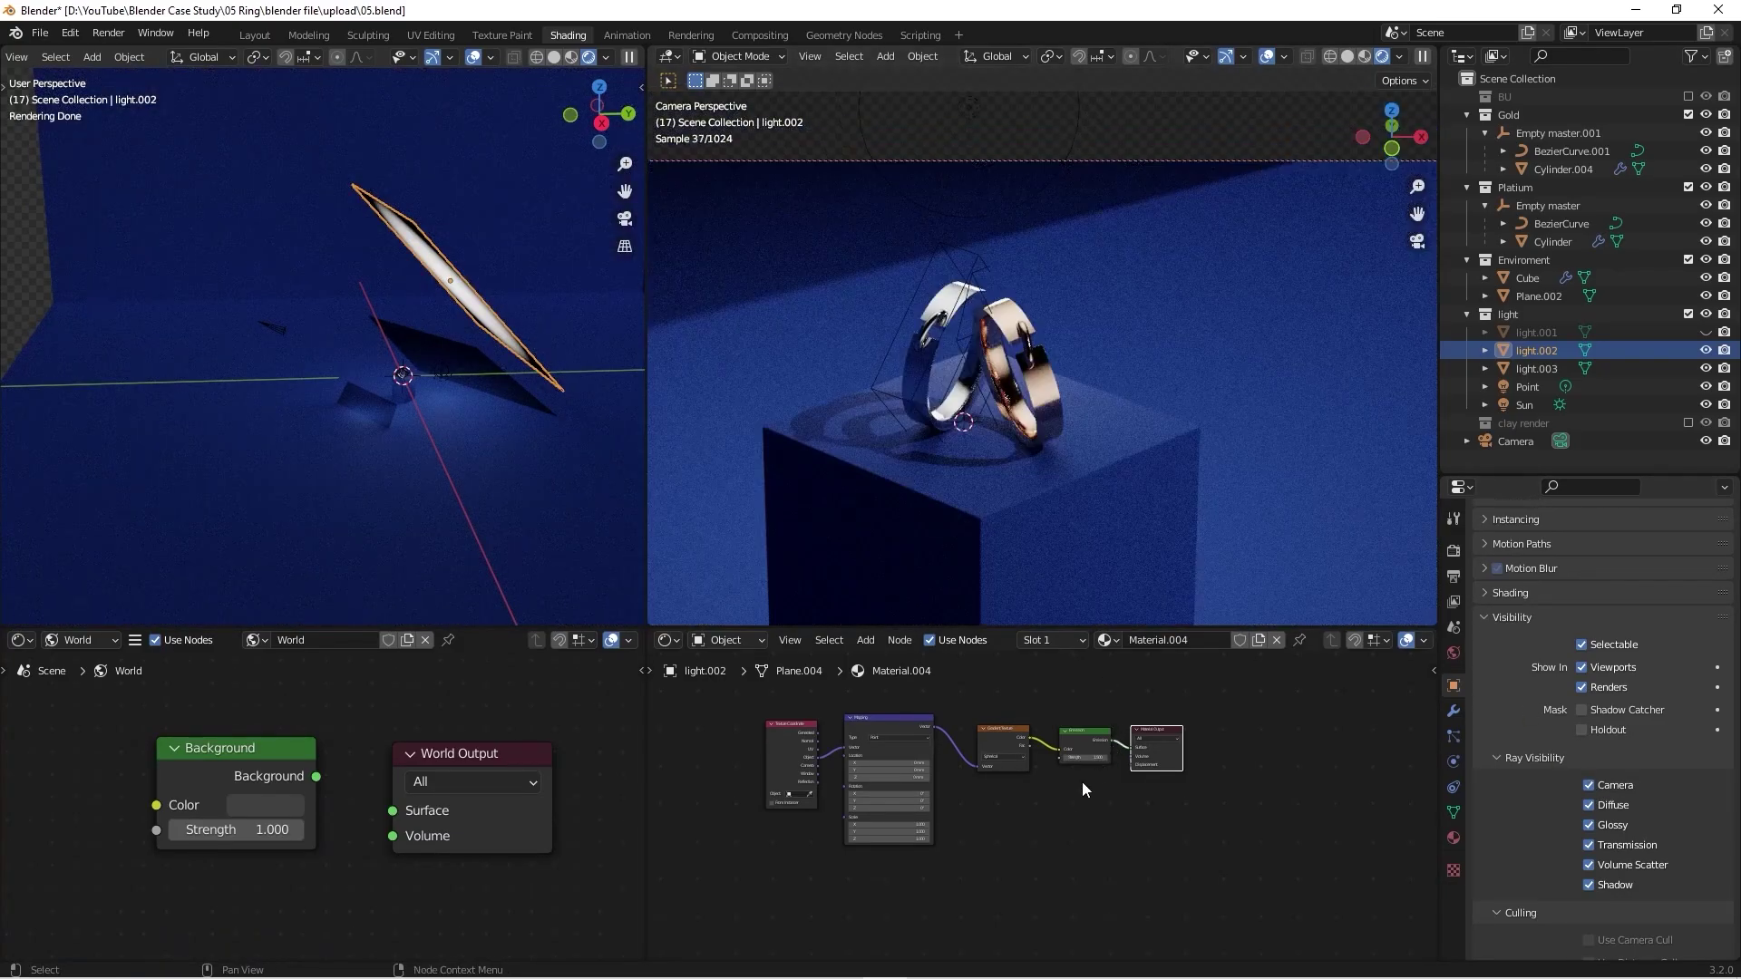
Step: Maximize the Shader Editor to examine light.002's spherical gradient emission nodes, and restore the layout
key("ctrl+space")
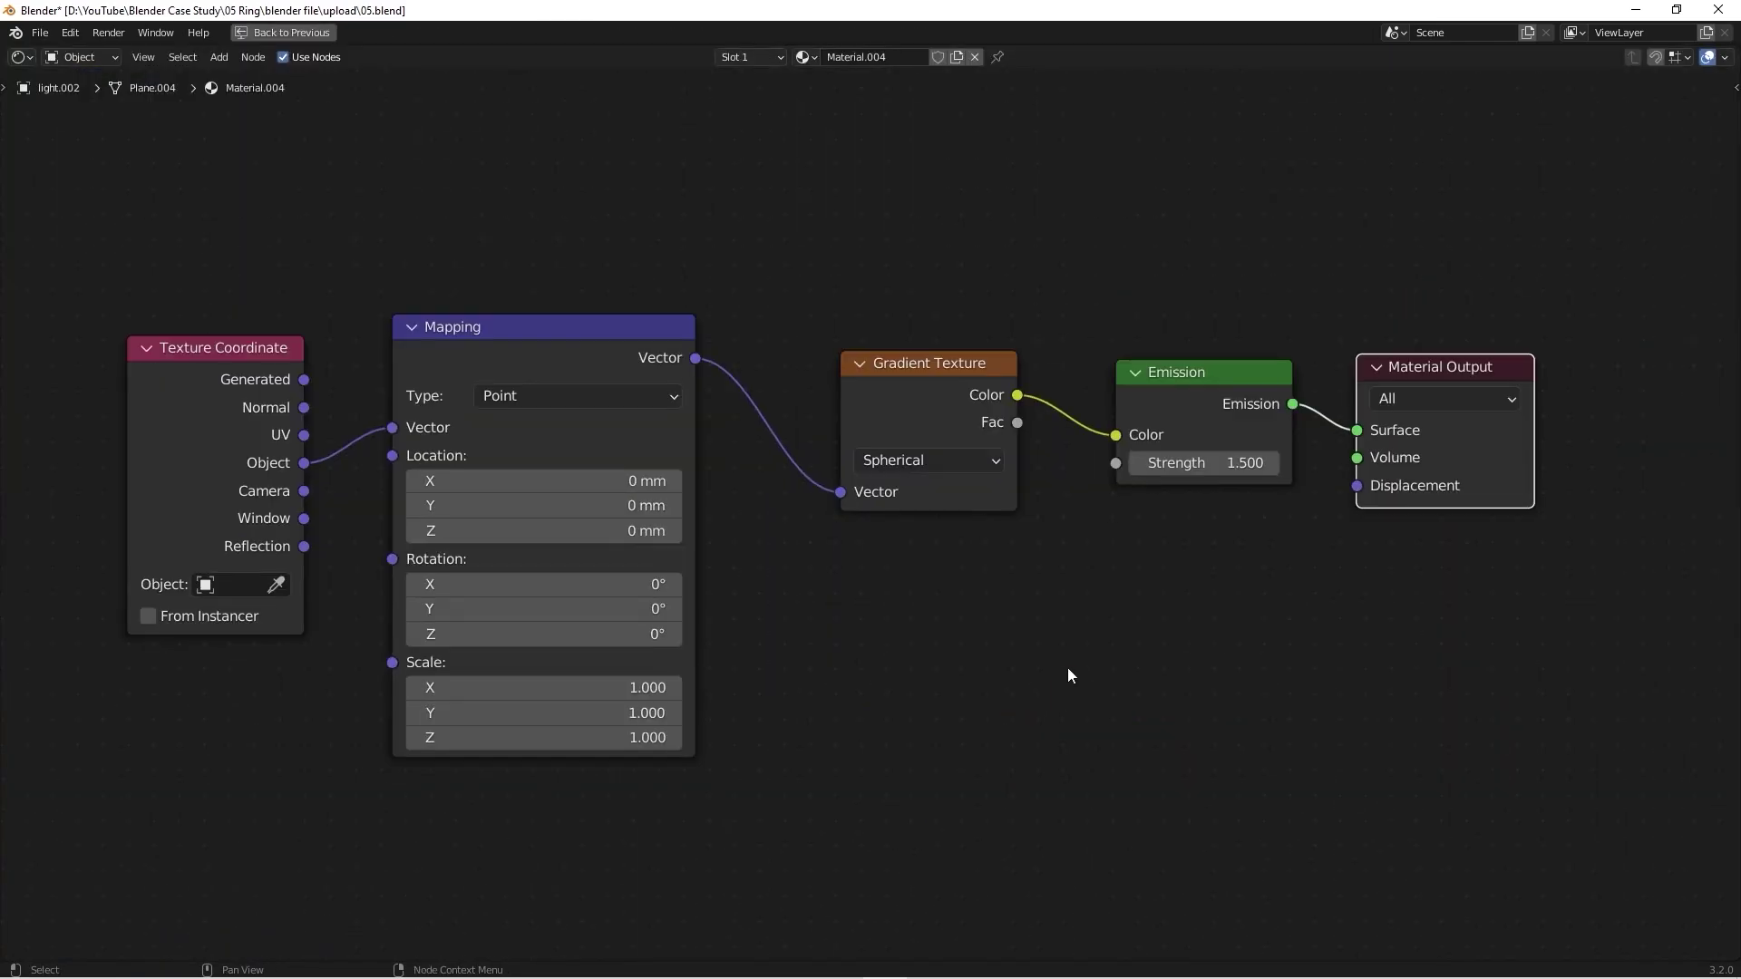
key("Home")
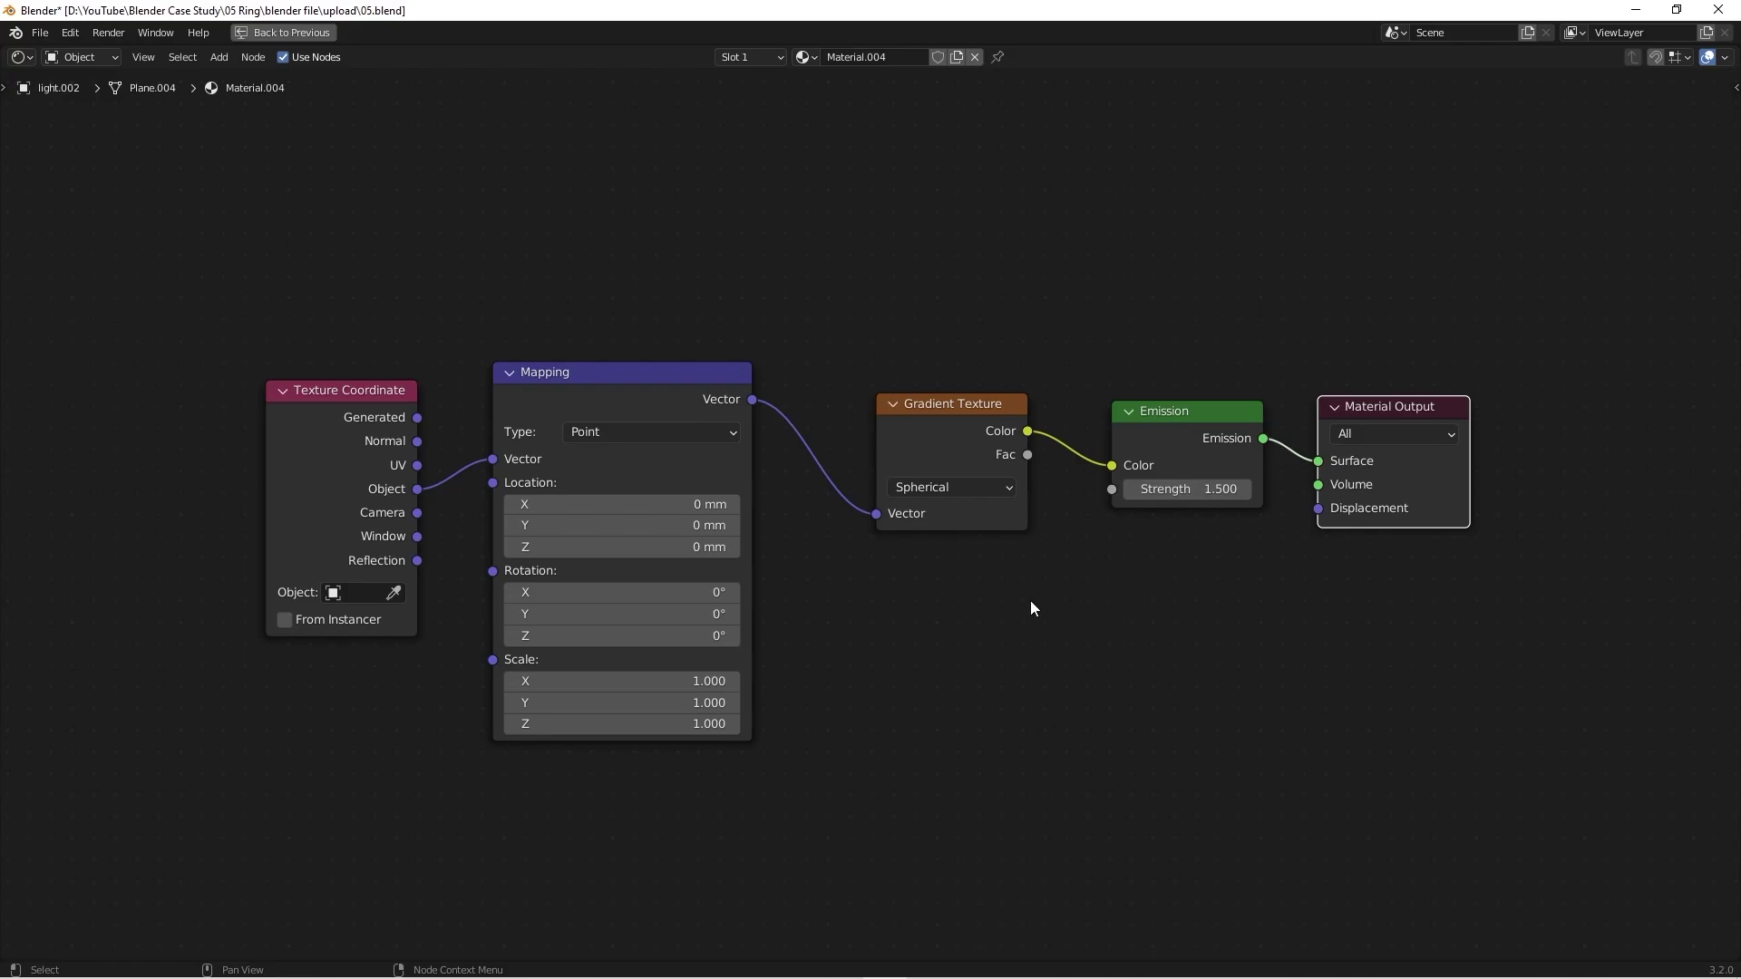
key("ctrl")
key("ctrl+space")
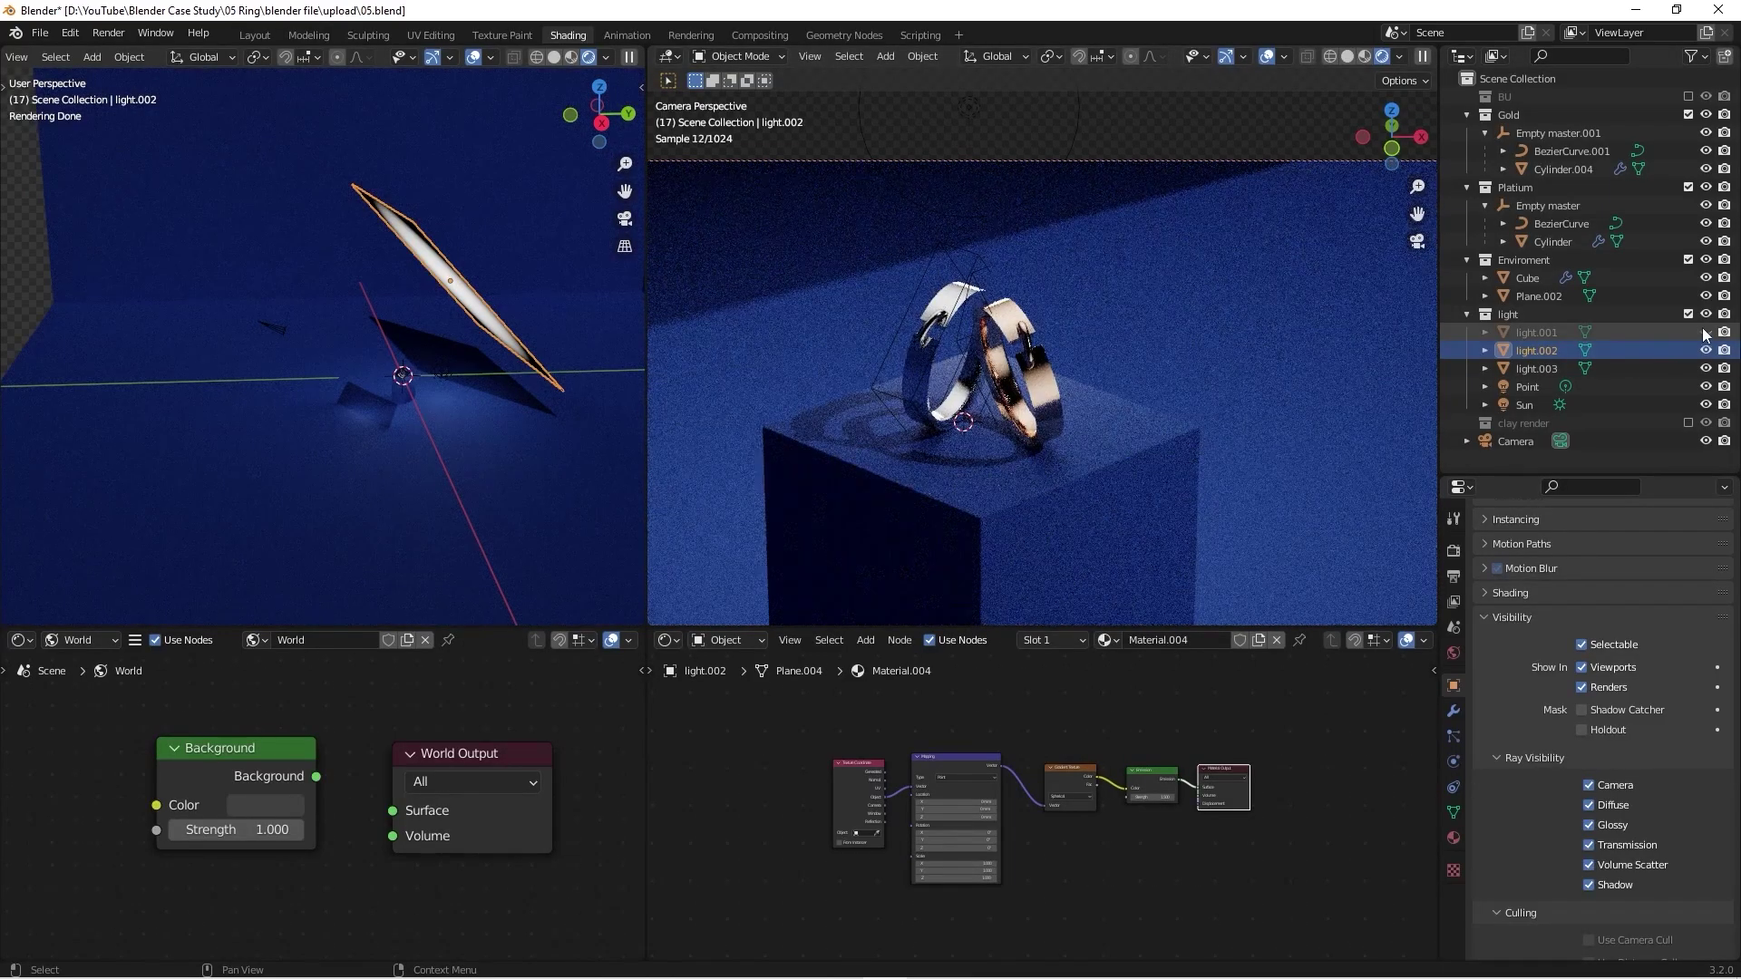
Step: Select and unhide light.001, and examine its placement around the rings and camera
left_click(1704, 332)
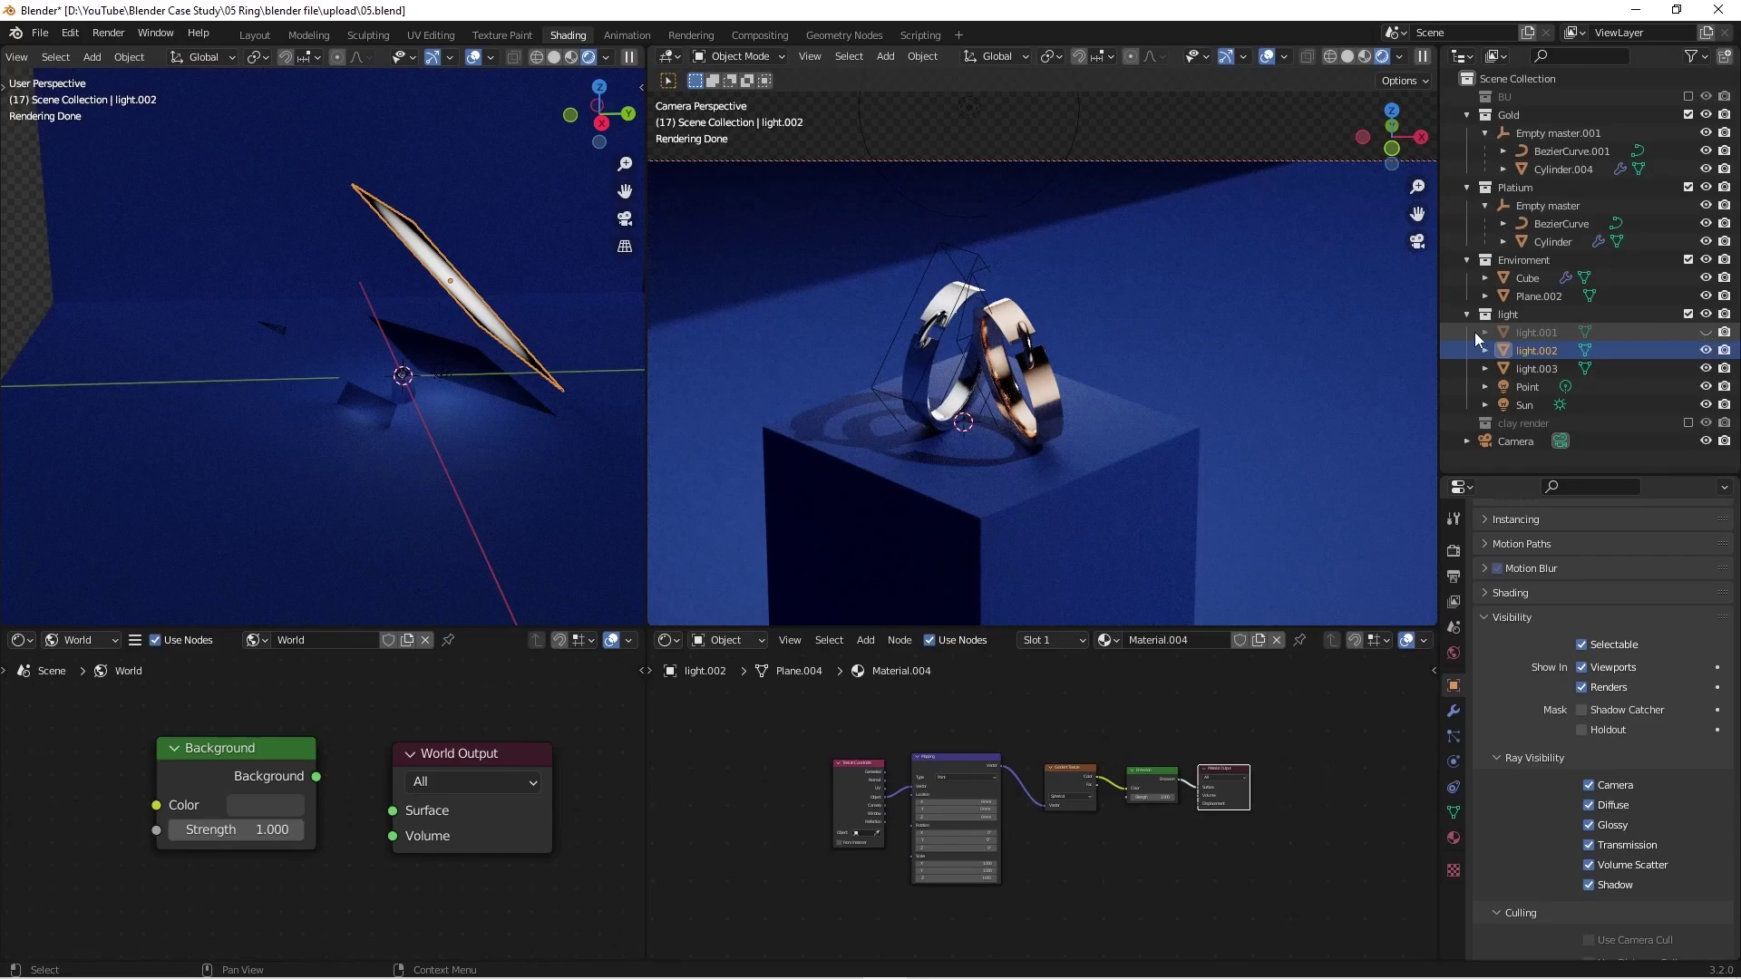
left_click(1523, 333)
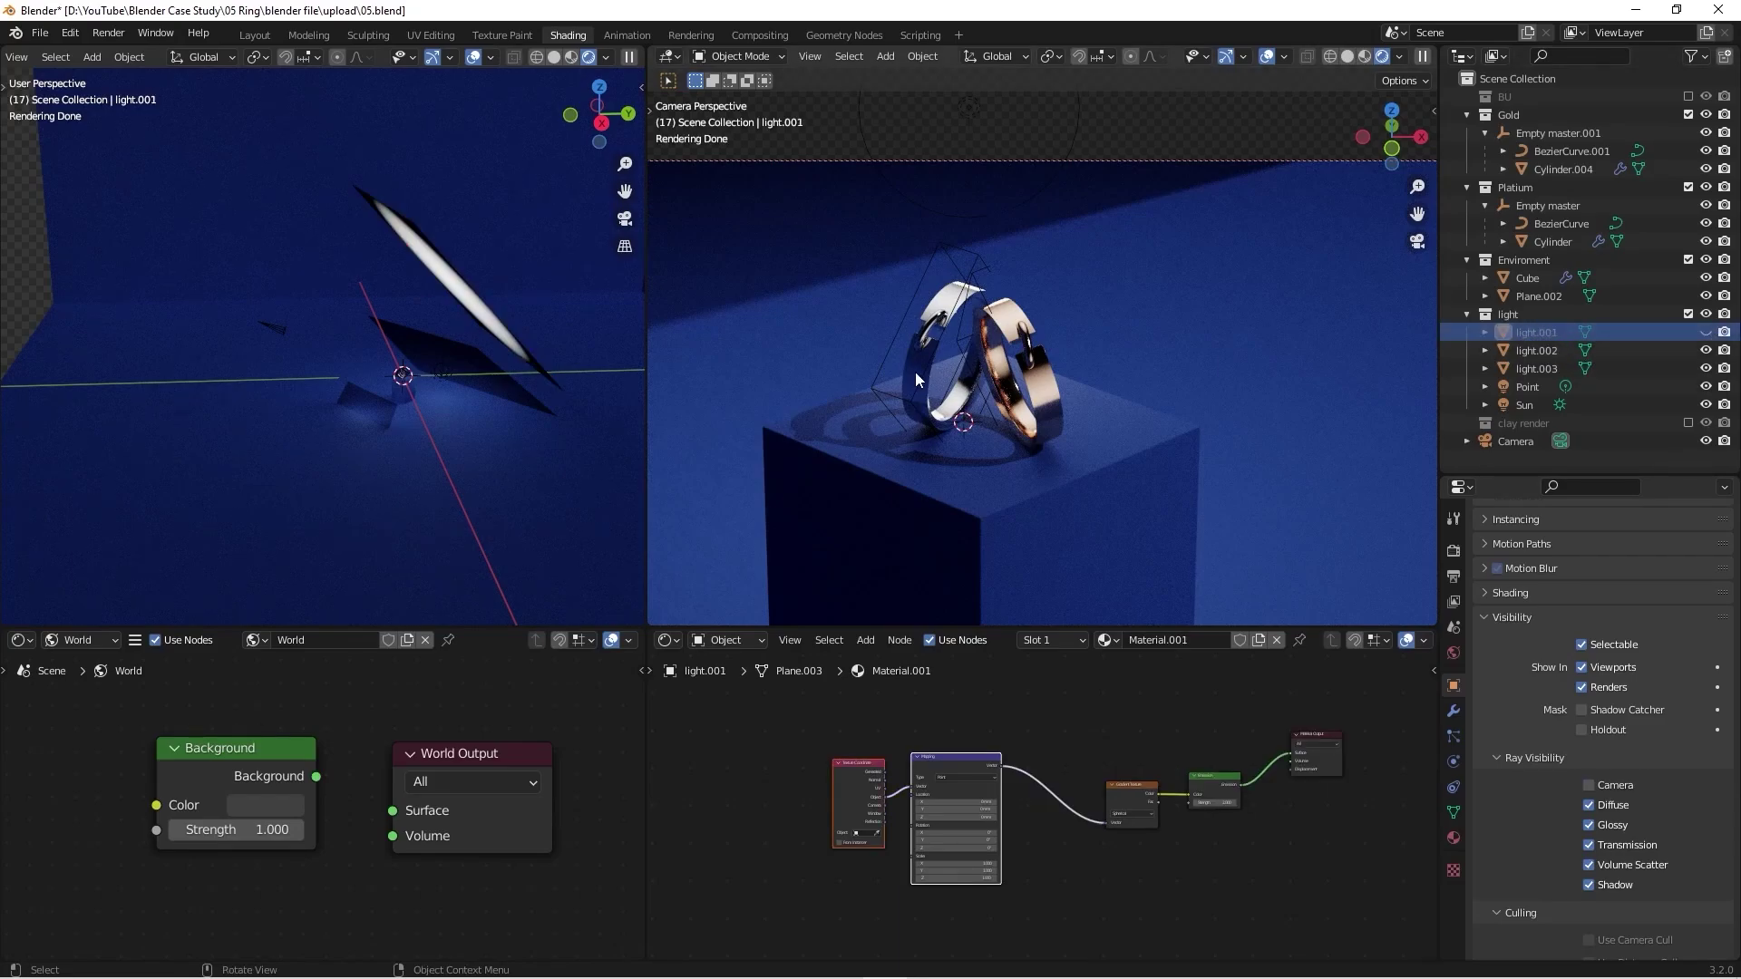
left_click(1706, 334)
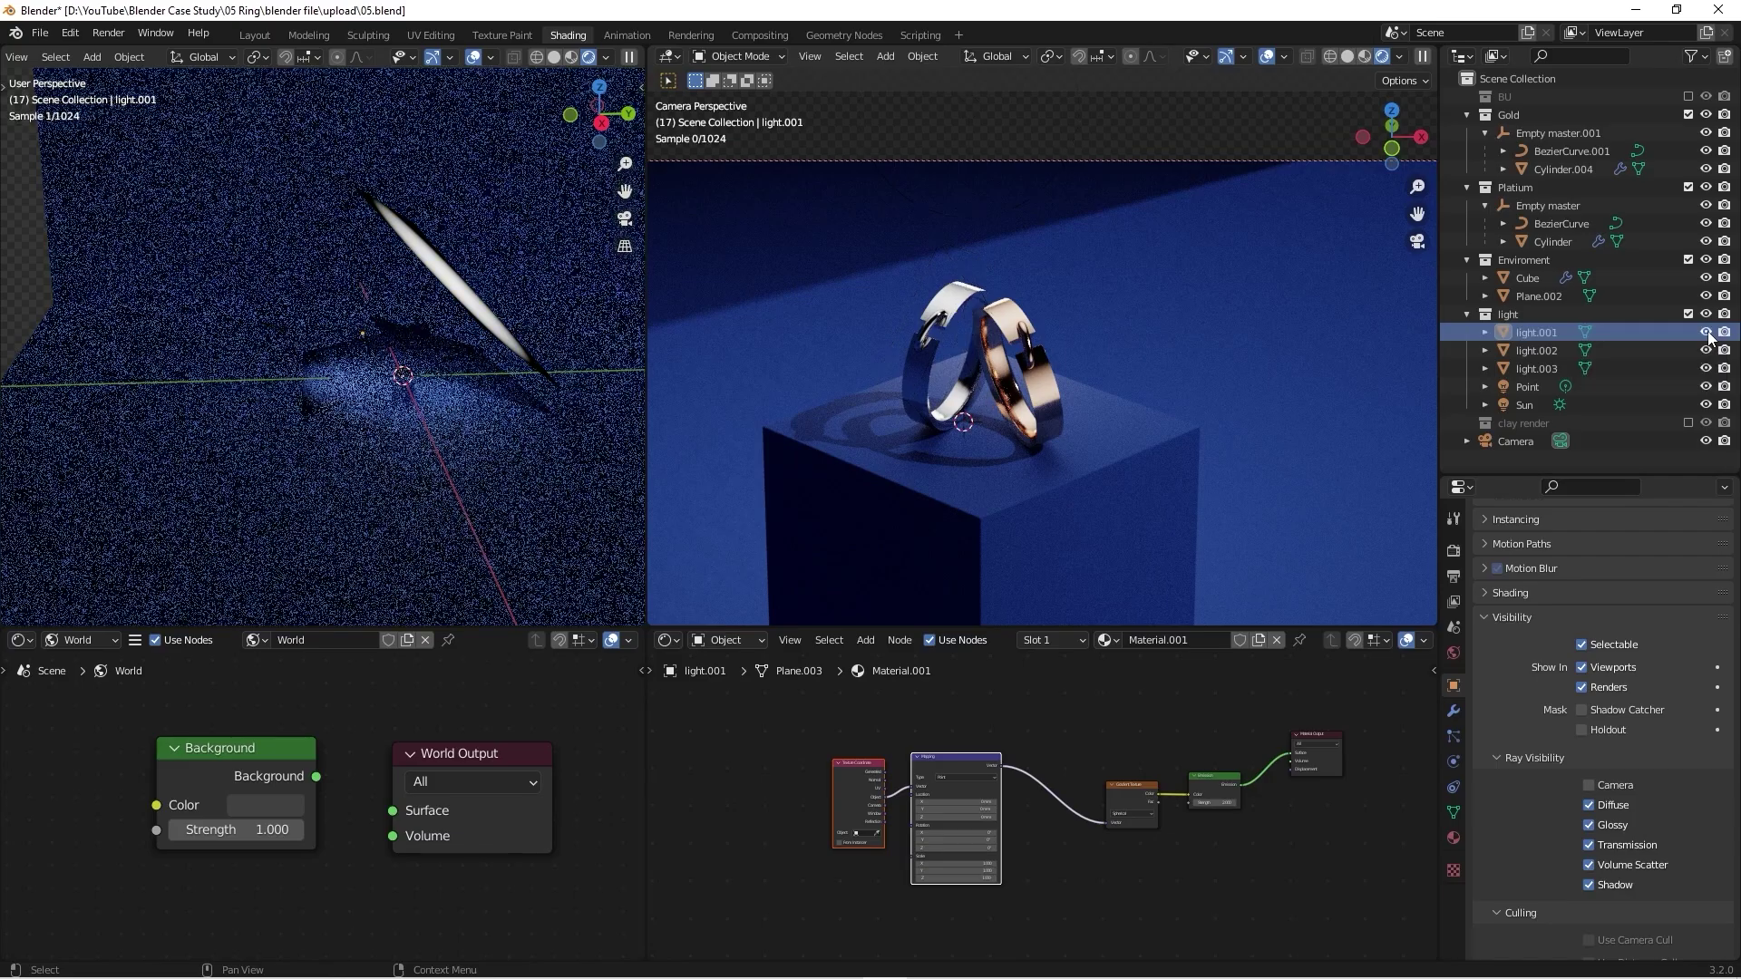
middle_click_drag(394, 351, 253, 309)
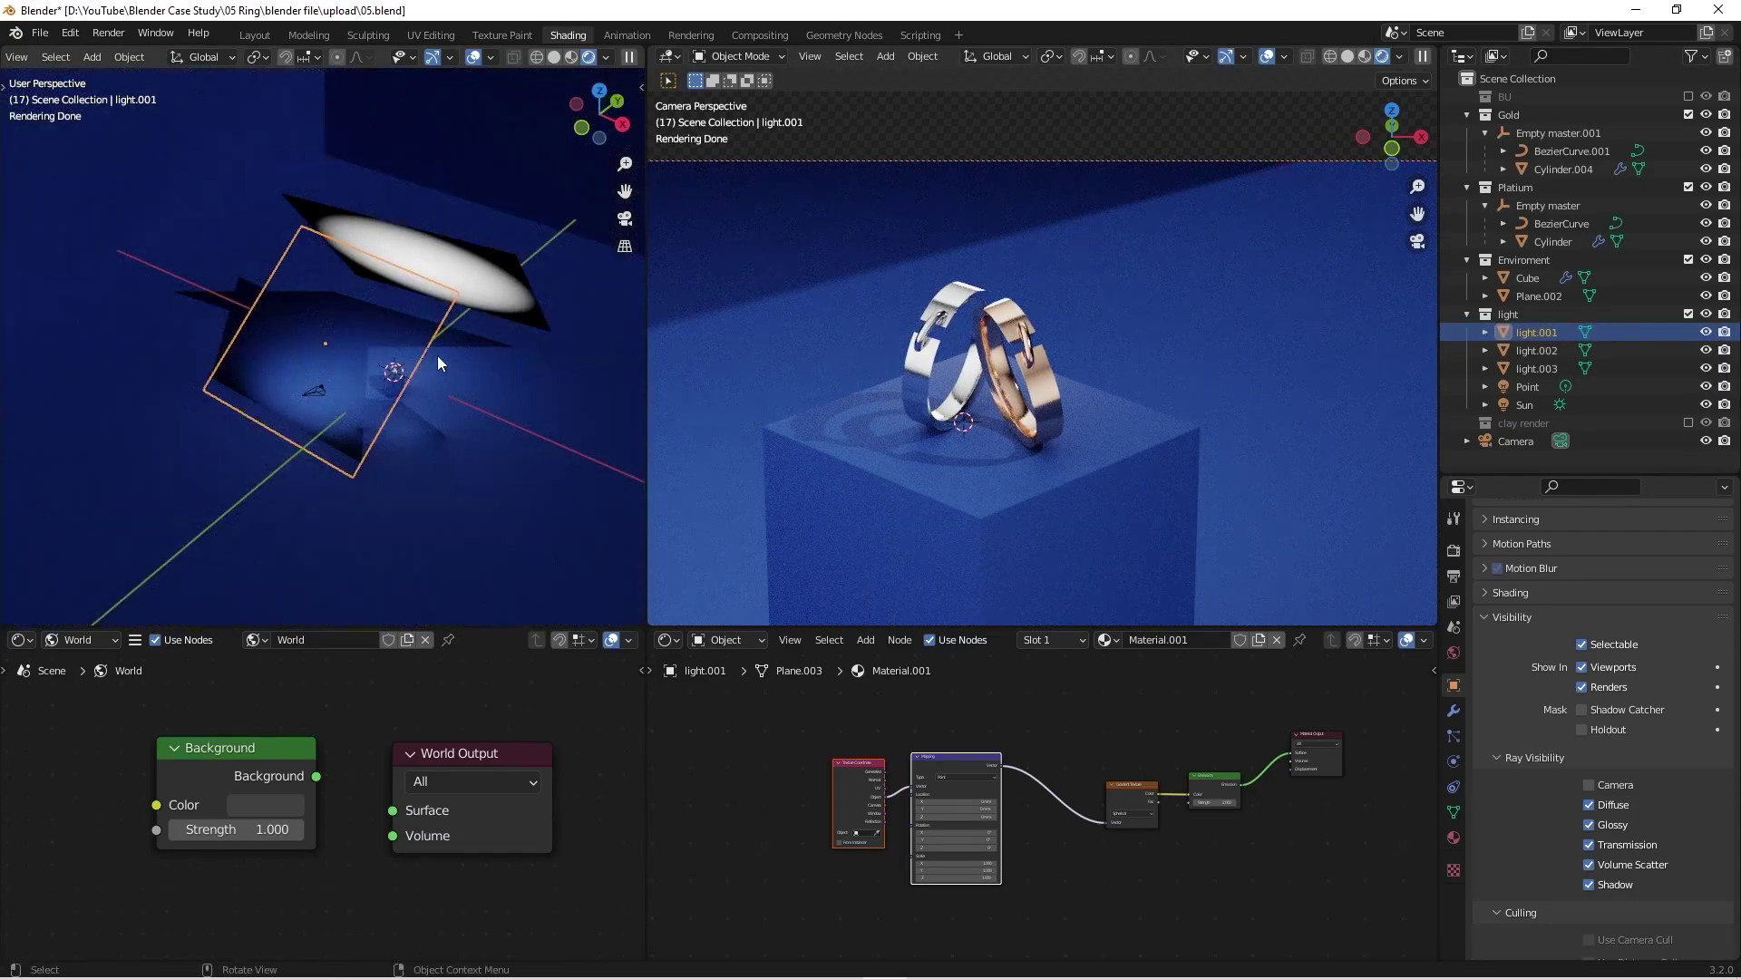
scroll(341, 344, "up", 3)
mouse_move(339, 346)
middle_mouse_down()
mouse_move(399, 363)
mouse_move(318, 345)
middle_mouse_up()
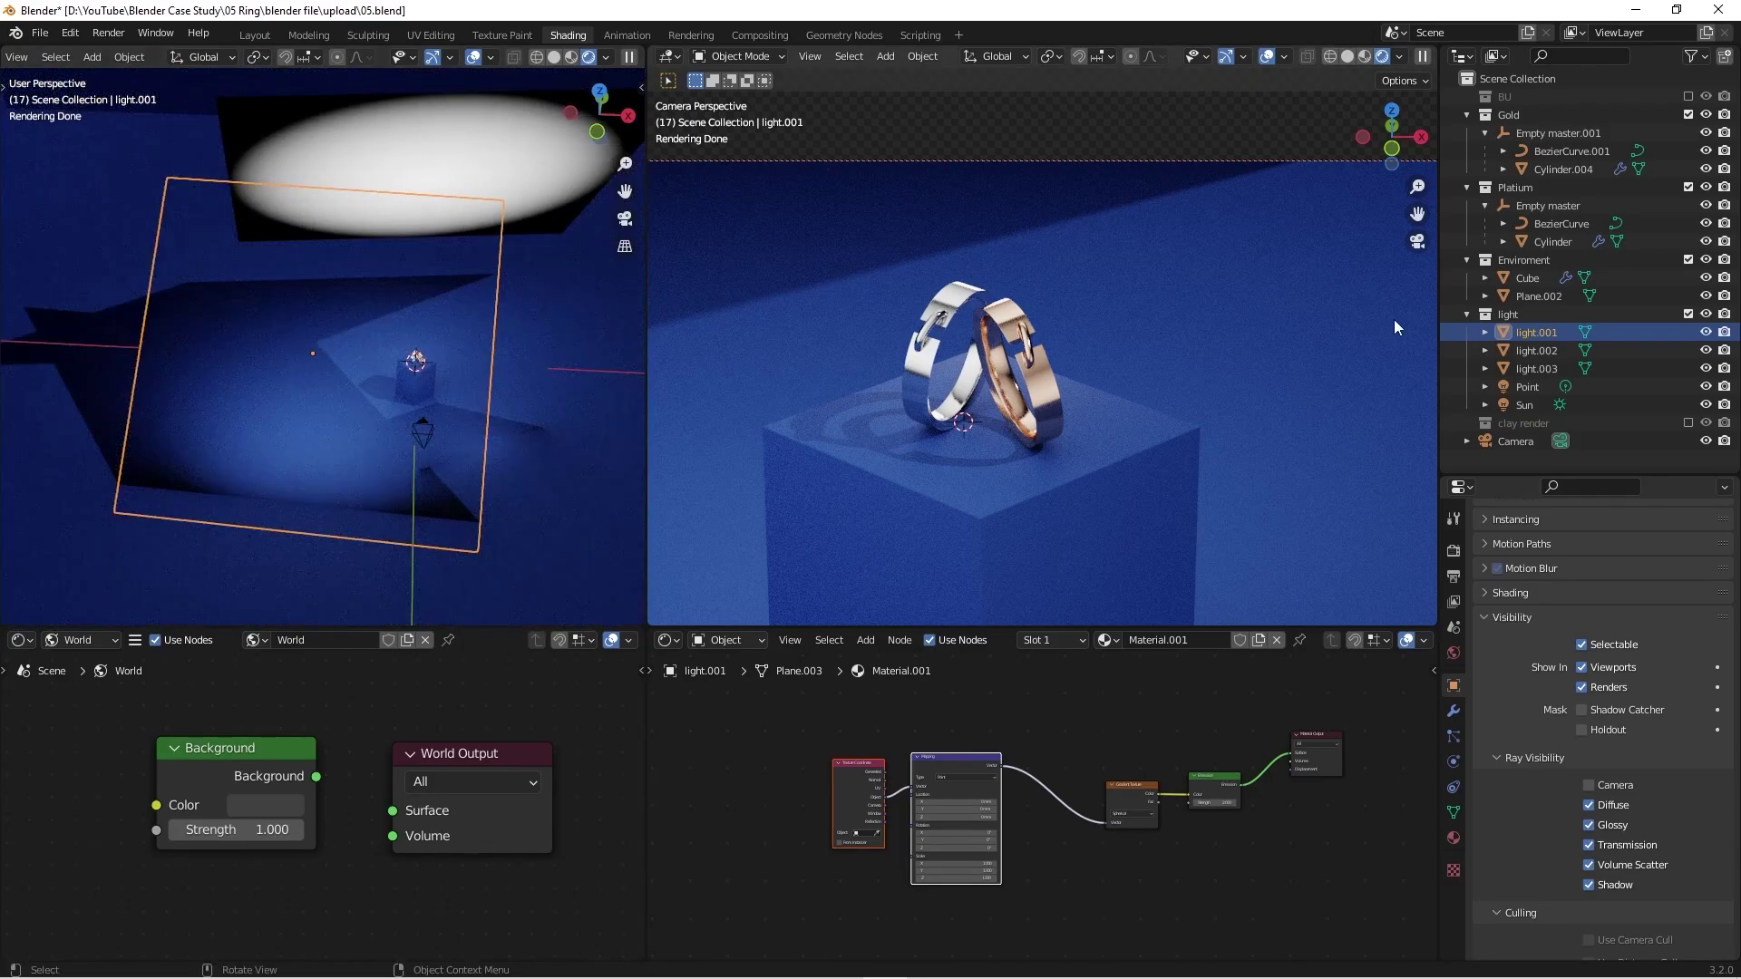
Step: Enable light.001's Camera ray visibility to inspect its gradient plane and material nodes, and turn the visibility off again
left_click(1589, 785)
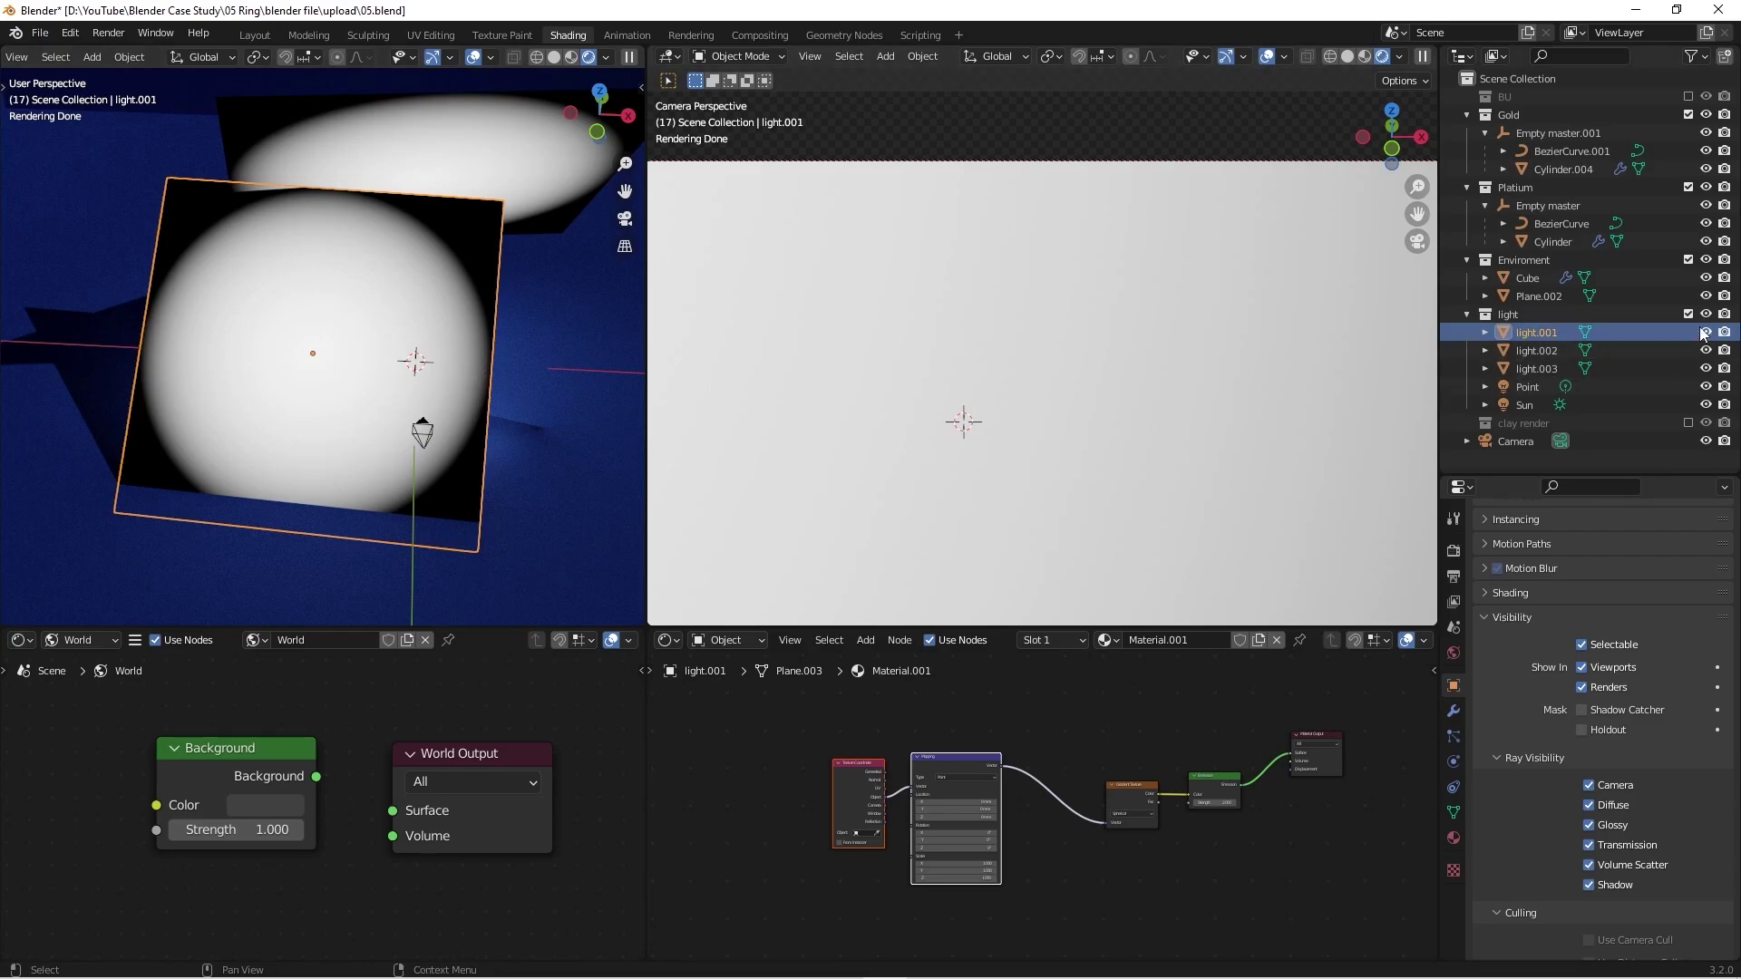
middle_click_drag(1107, 772, 1029, 743)
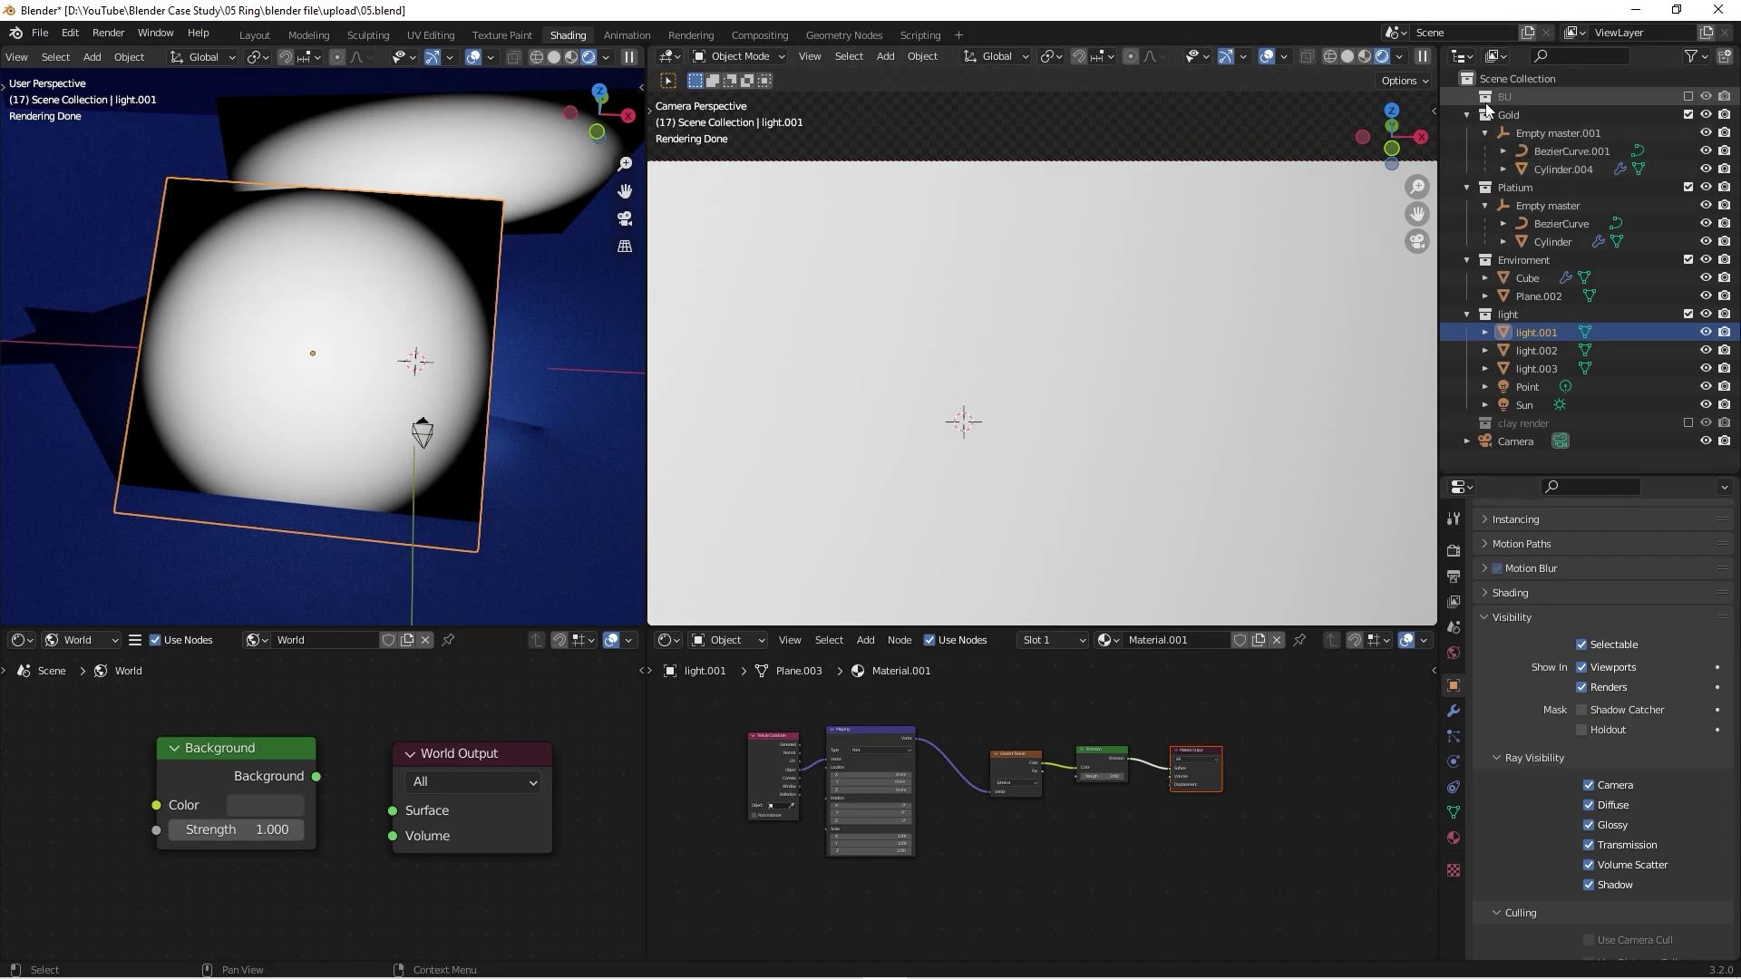
scroll(1086, 350, "down", 2)
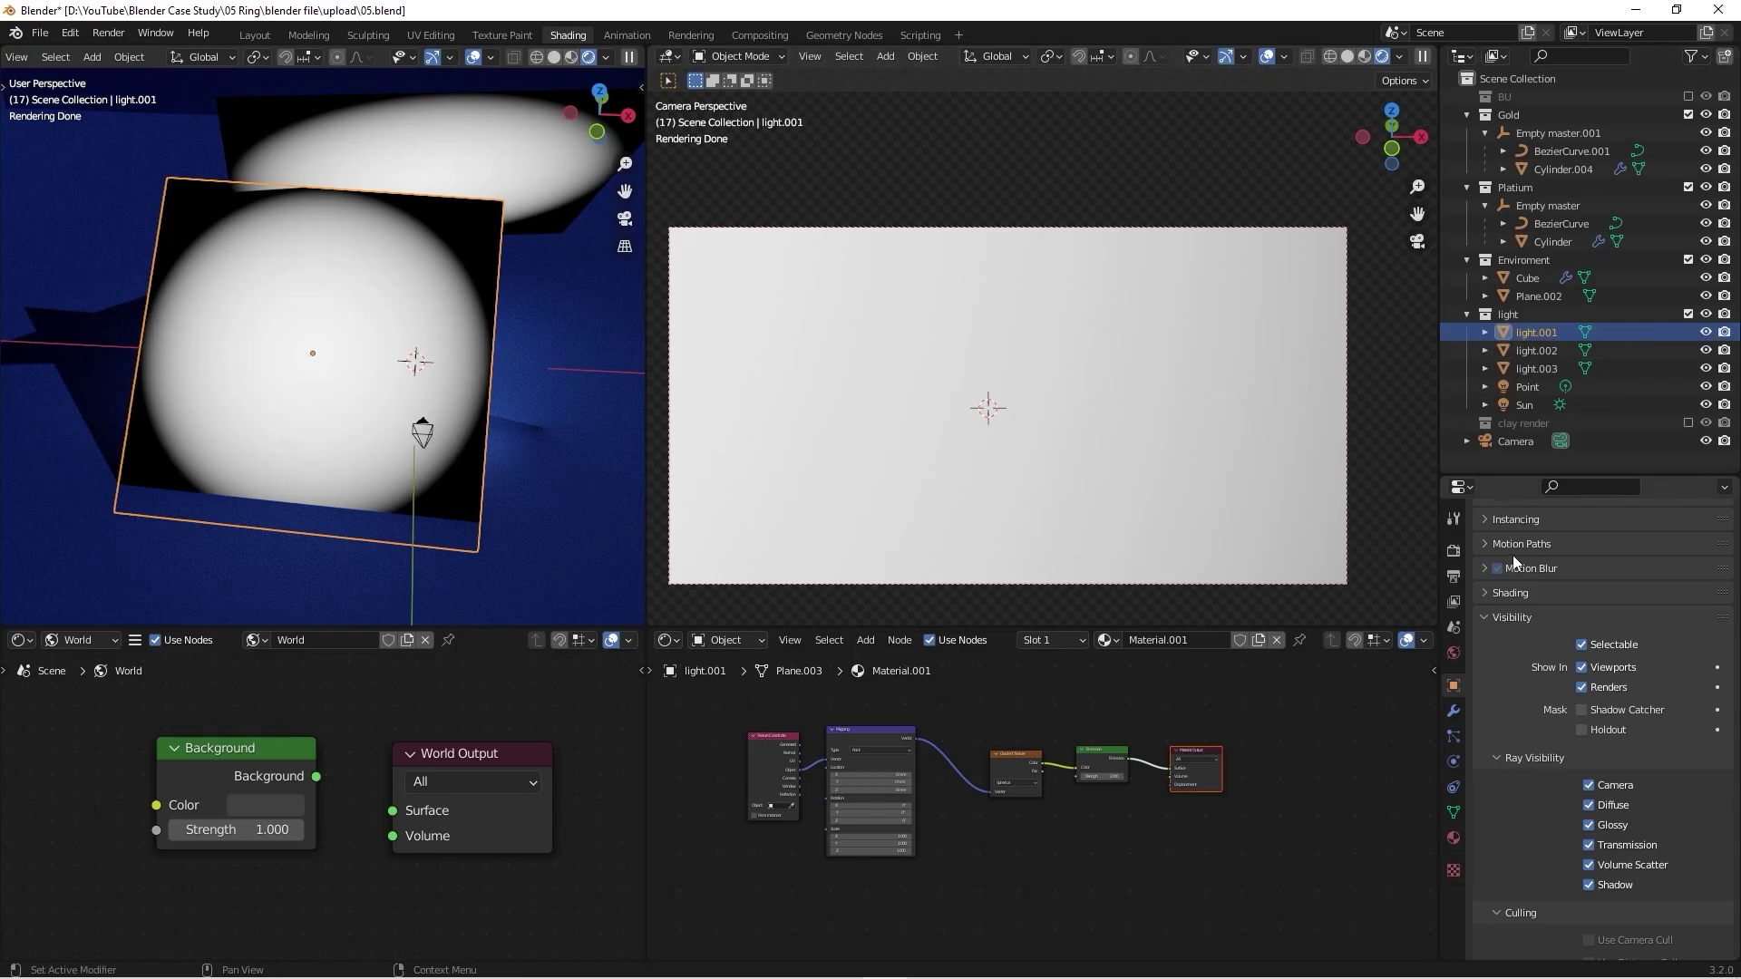
left_click(1590, 785)
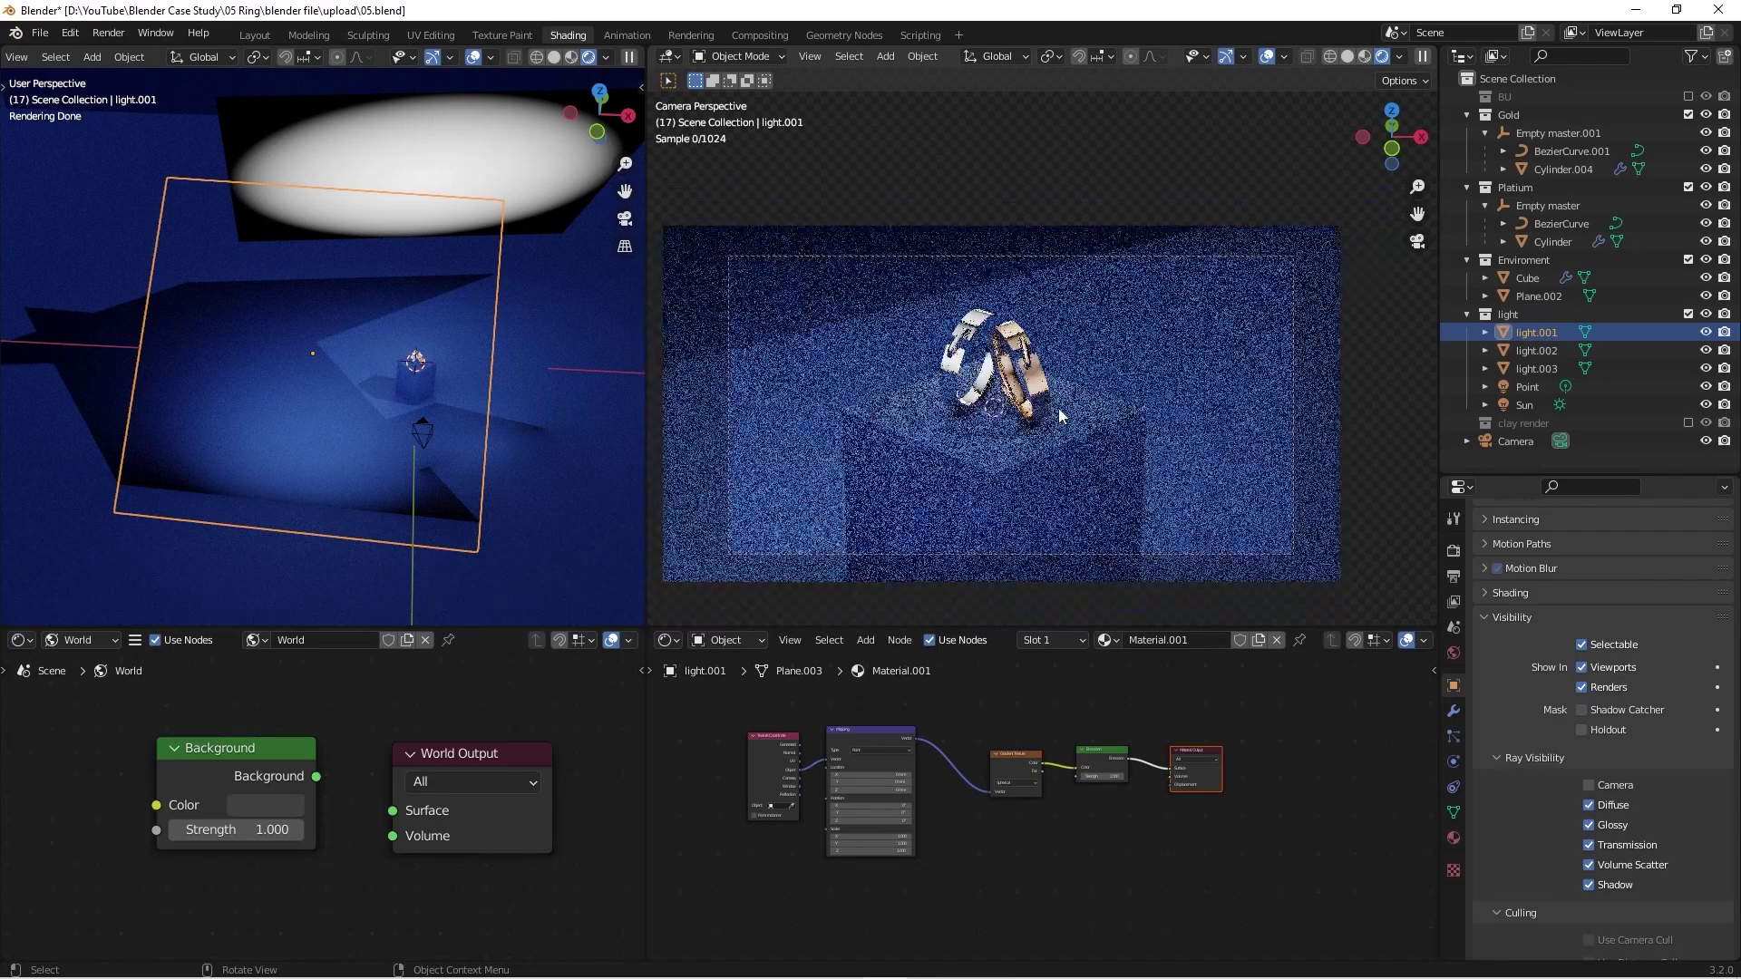
scroll(1058, 408, "down", 1)
Step: Hide and unhide the Sun light twice to compare the shadows on the rings and background
left_click(1706, 405)
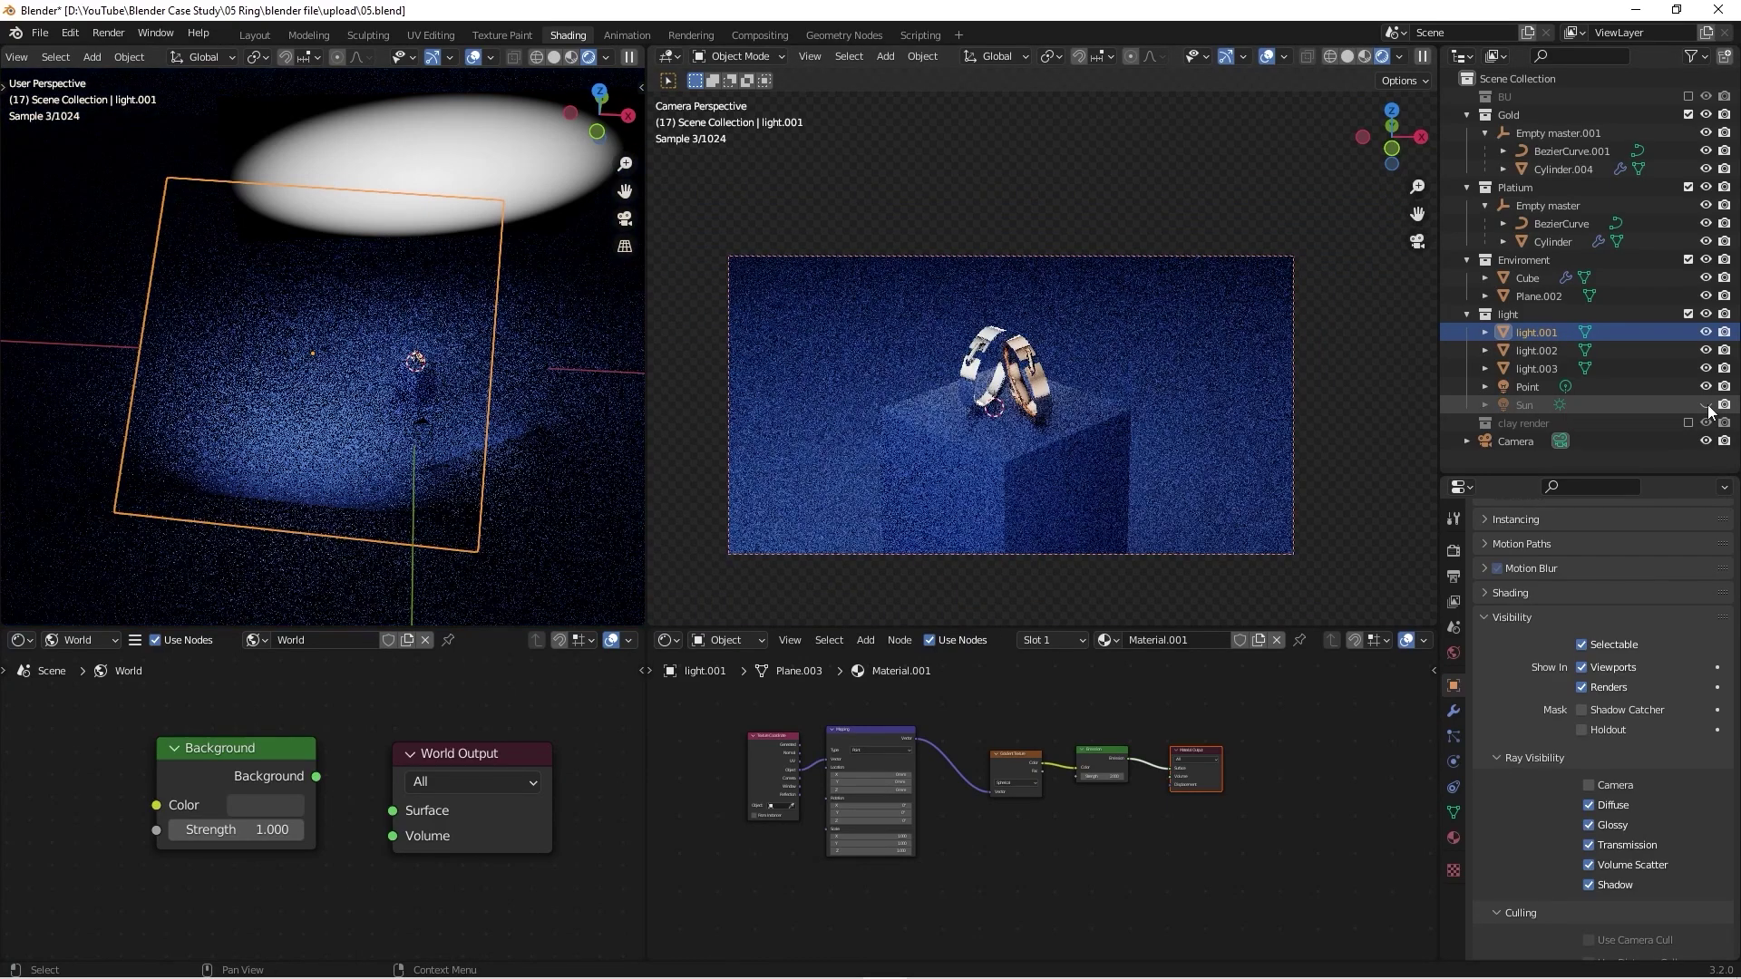
left_click(1706, 405)
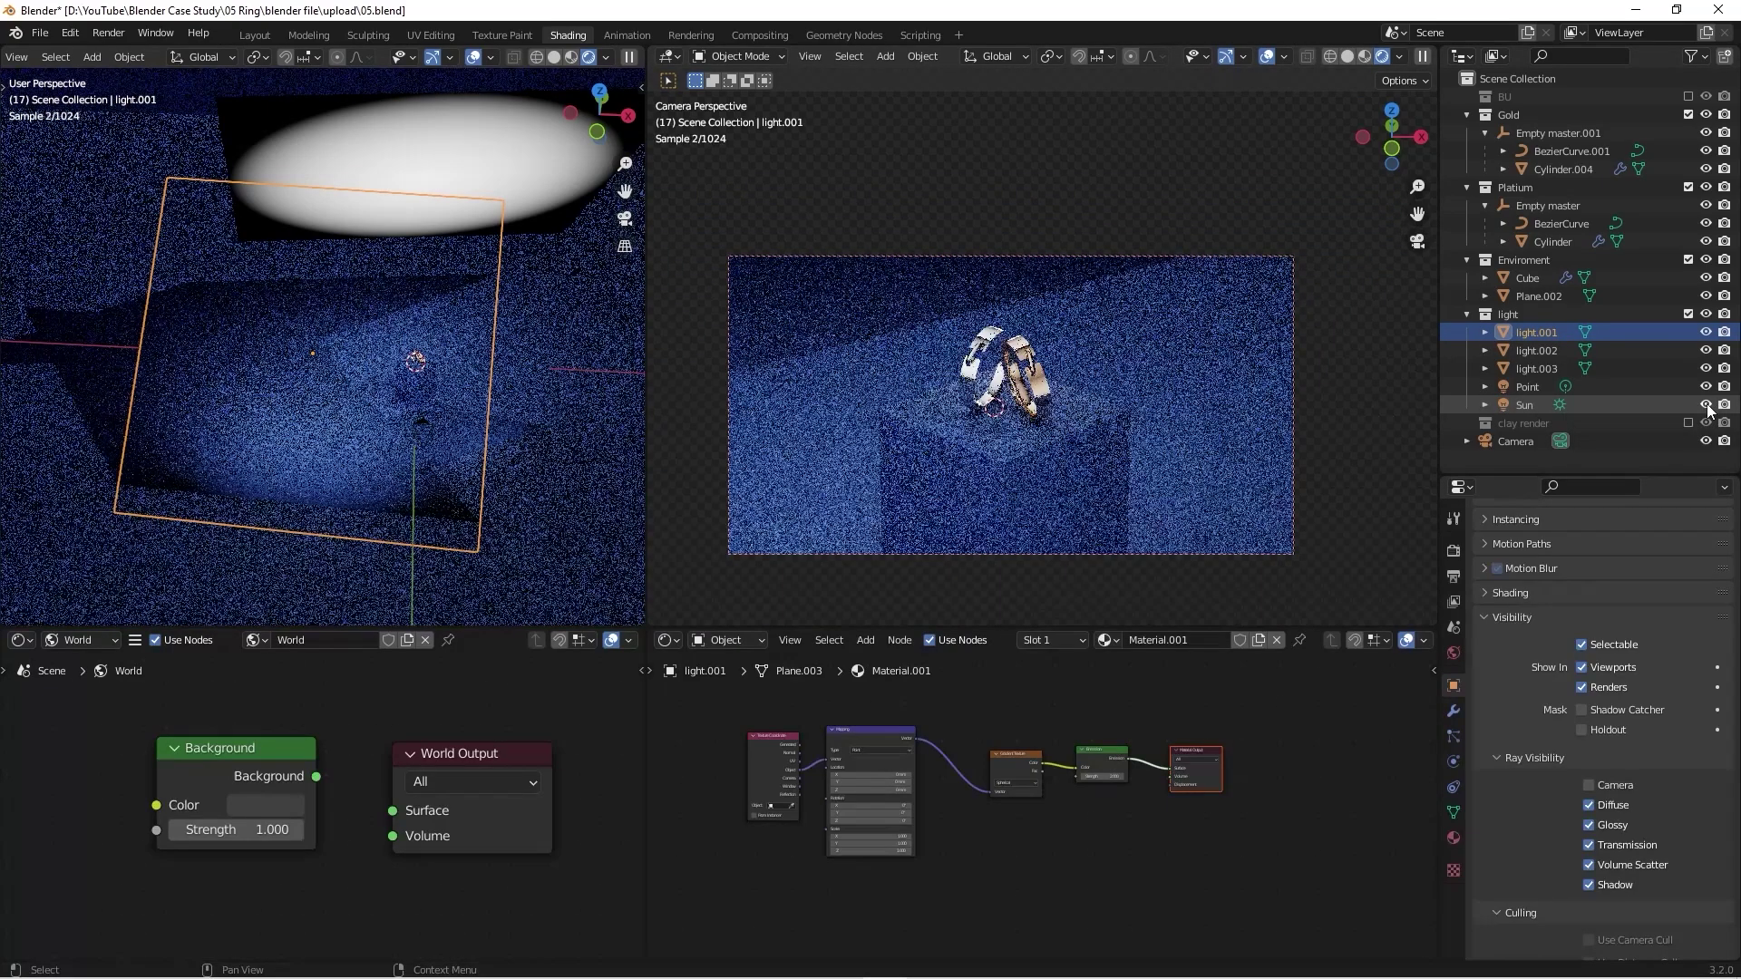
left_click(1706, 405)
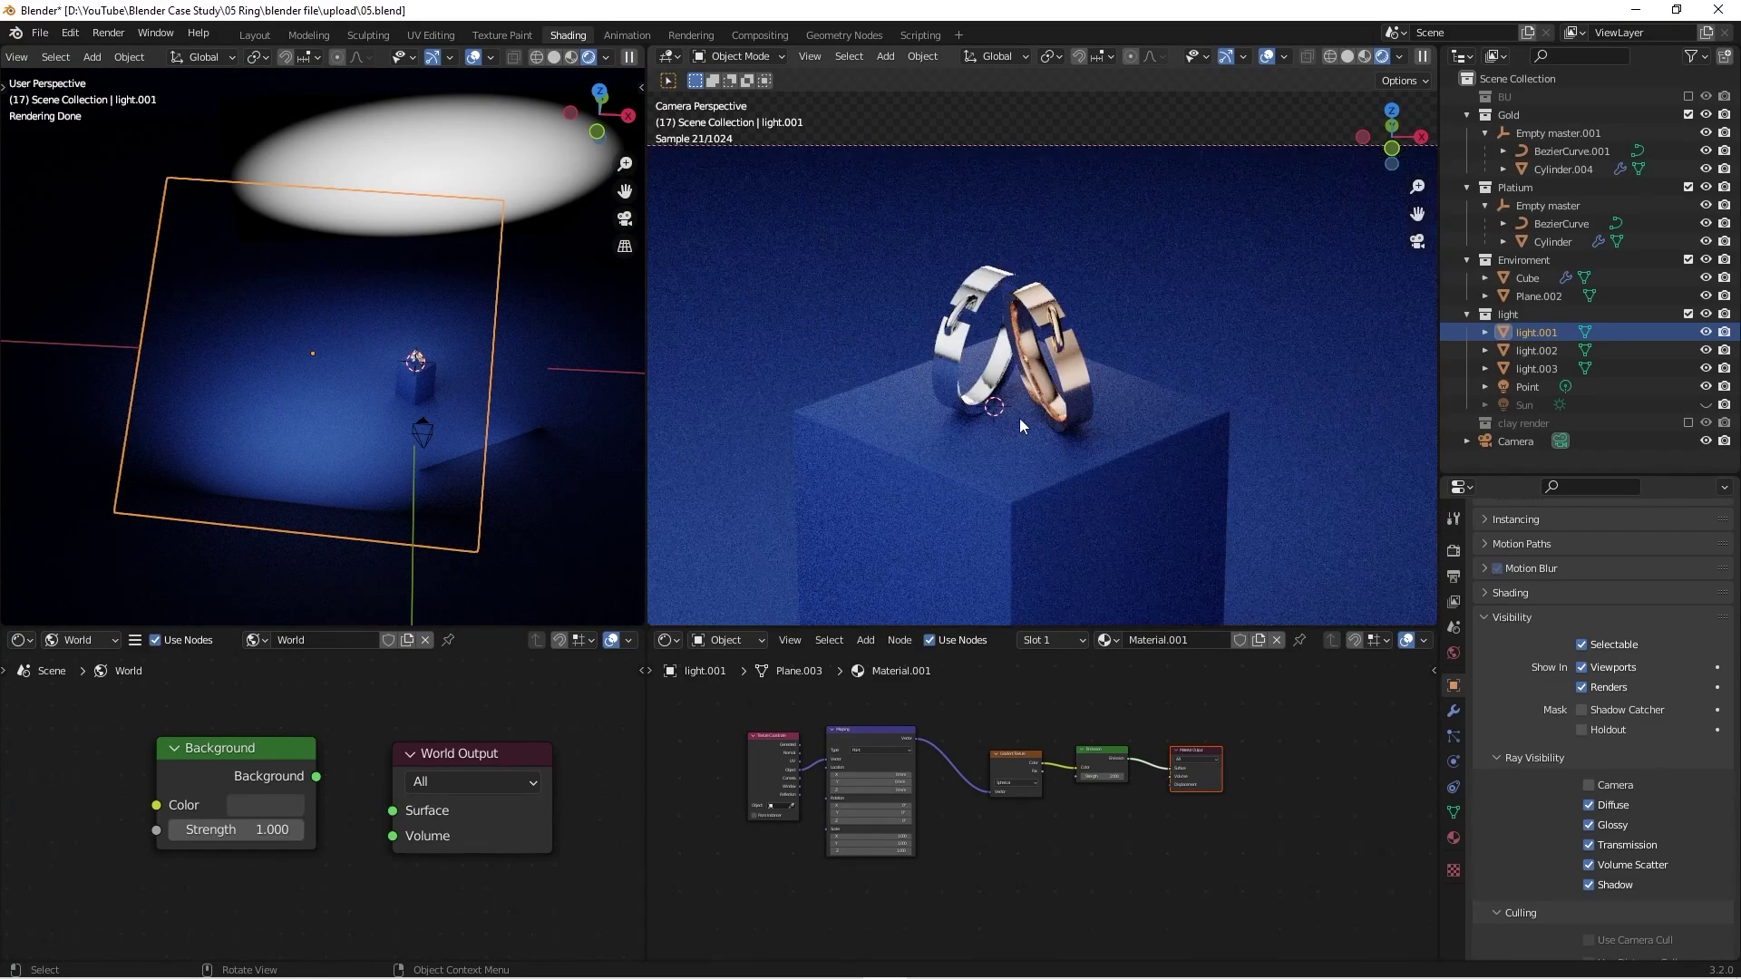
middle_click_drag(997, 414, 1012, 418, "shift")
left_click(1707, 405)
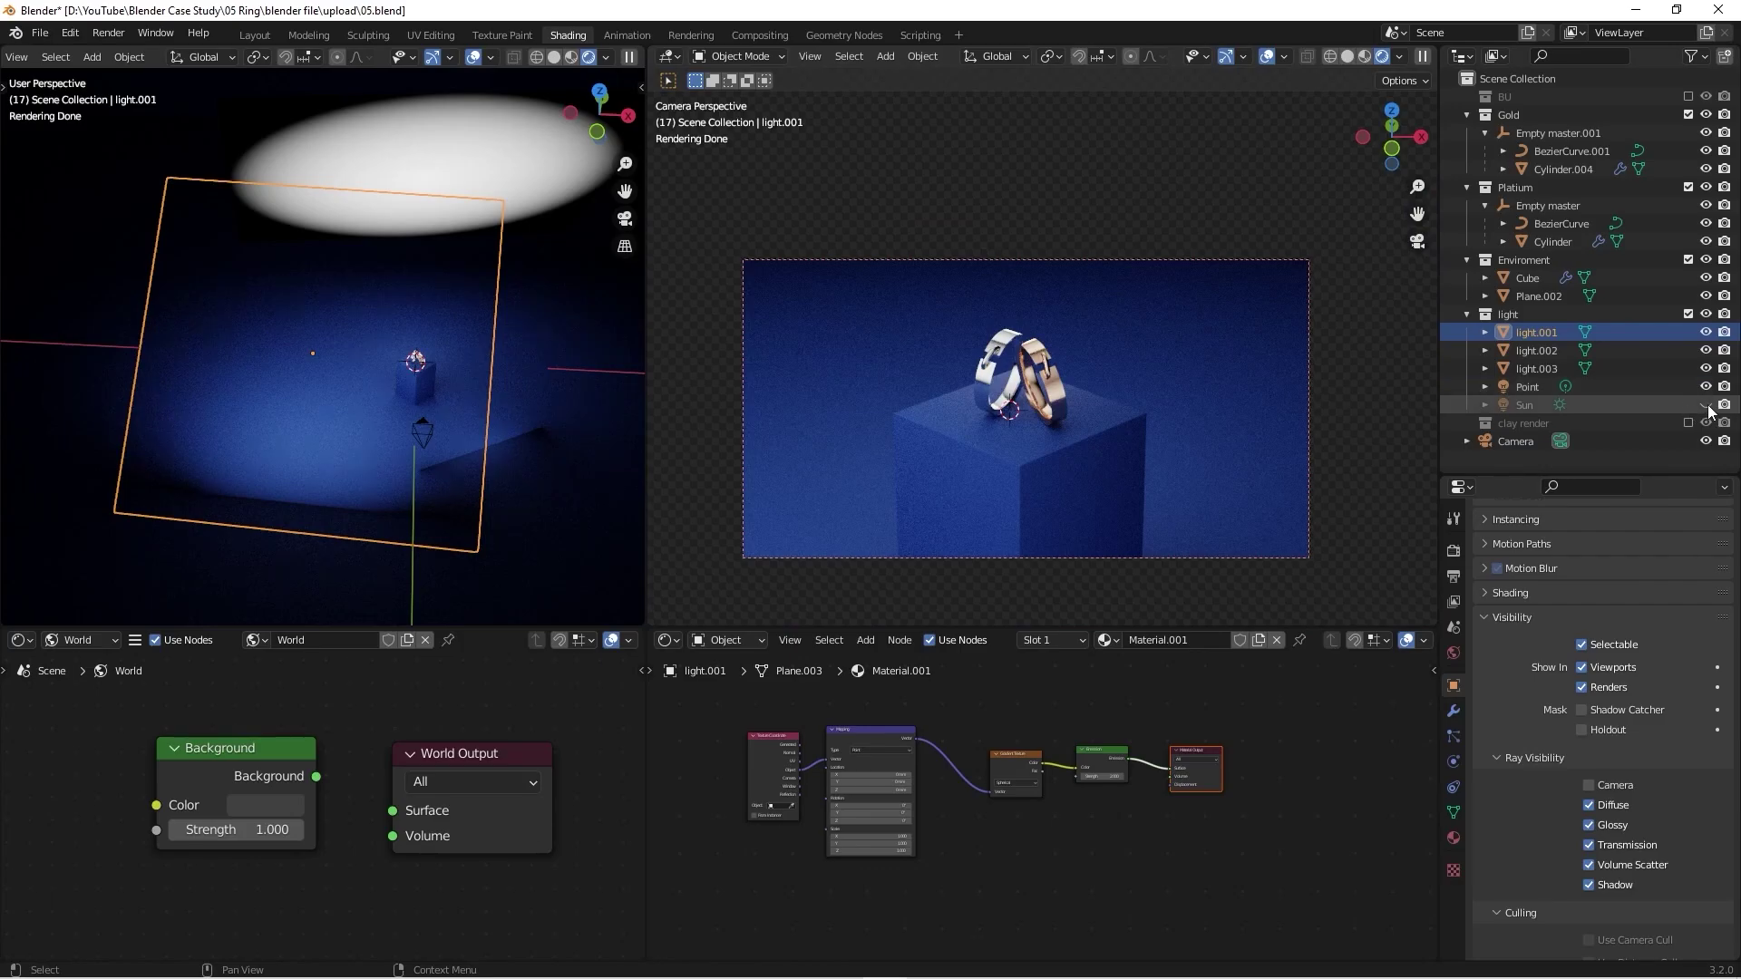
Step: Select light.002 and toggle the Sun light off and on while viewing the environment from outside to examine the walls' shadows
middle_click_drag(581, 354, 426, 244)
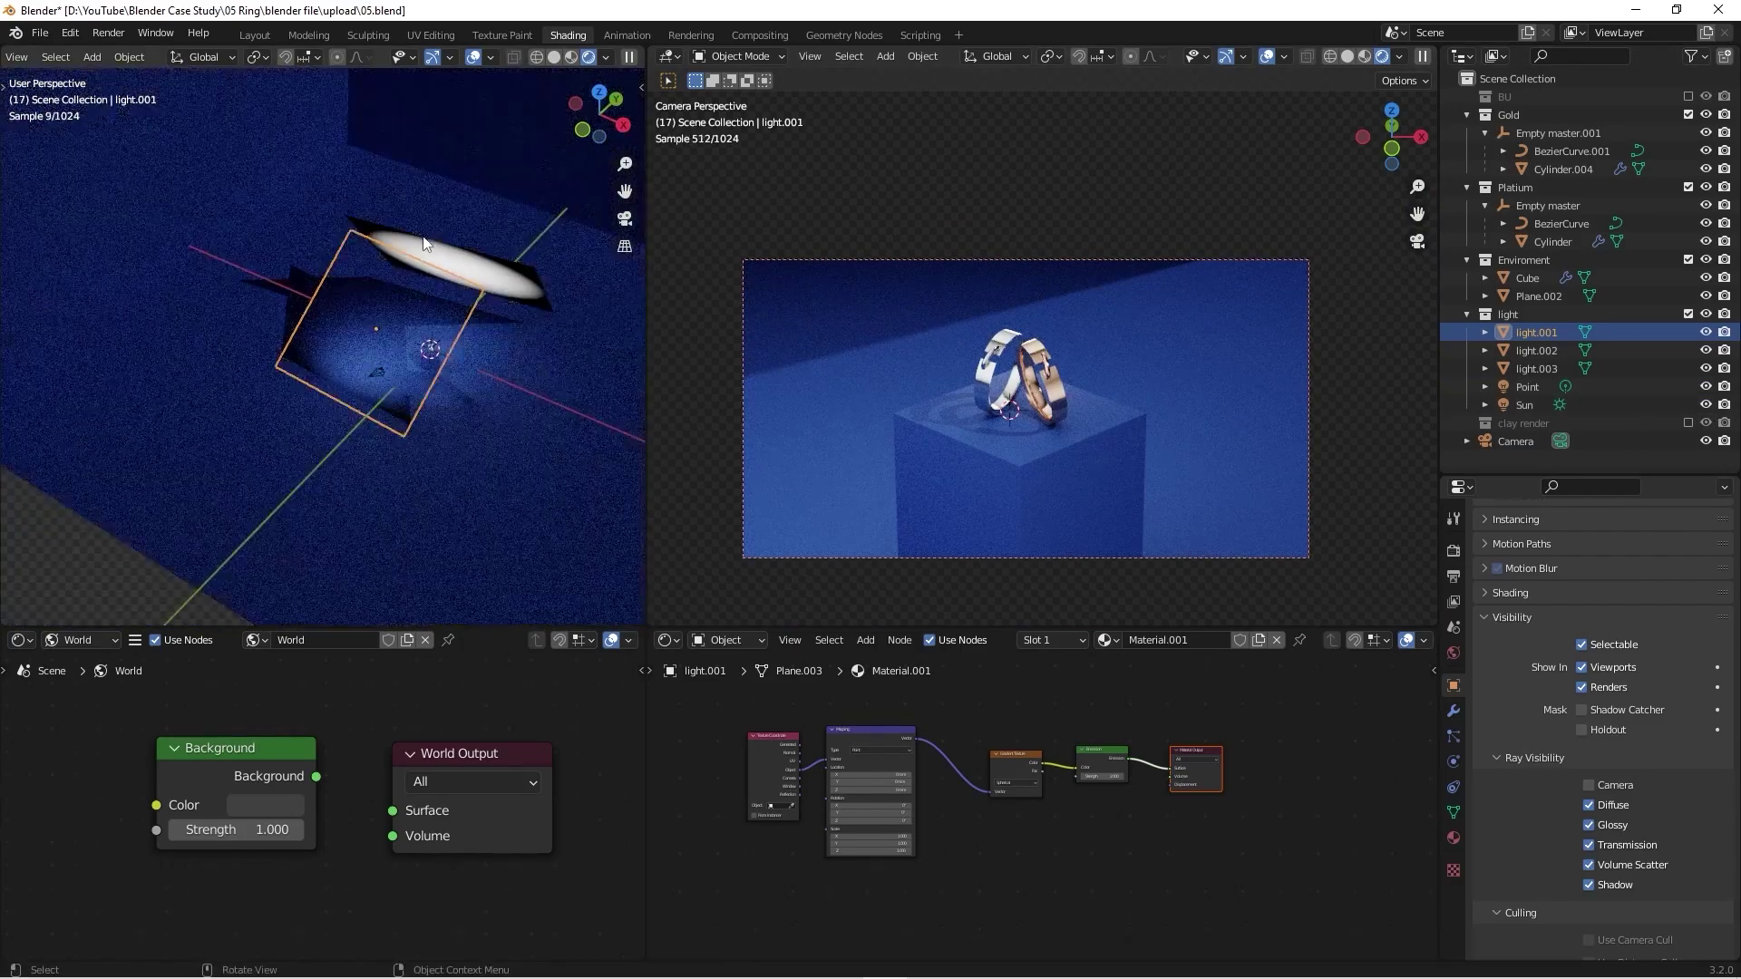
left_click(426, 245)
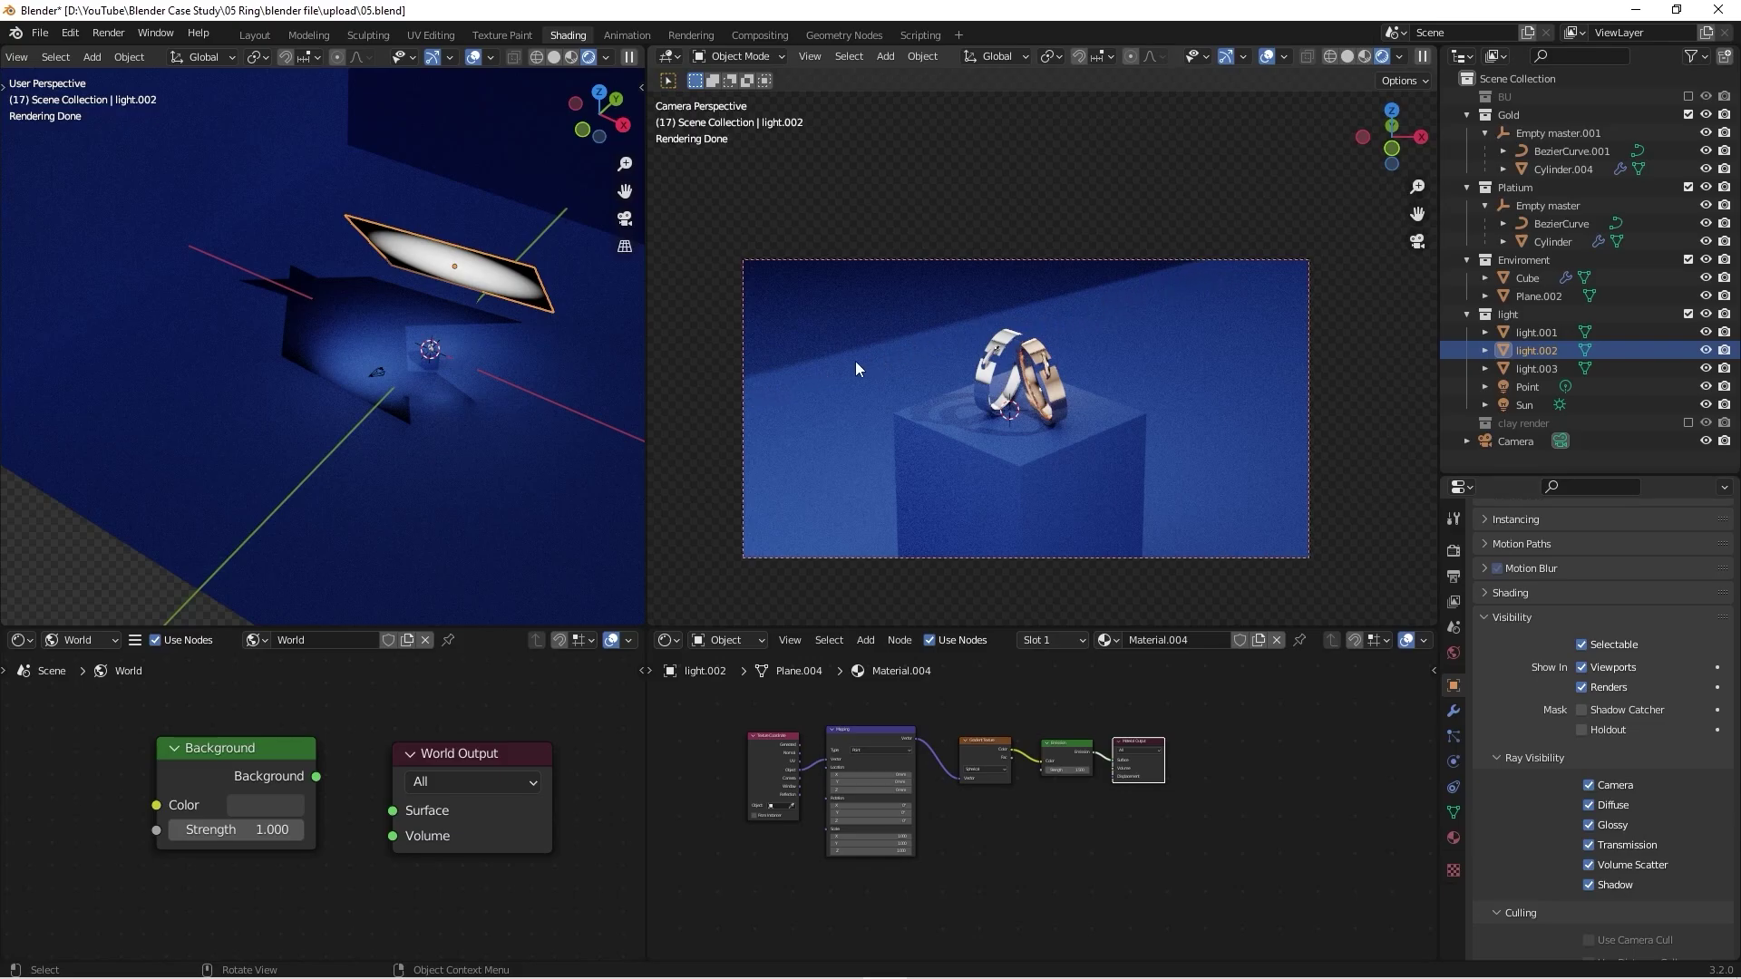
scroll(428, 377, "down", 3)
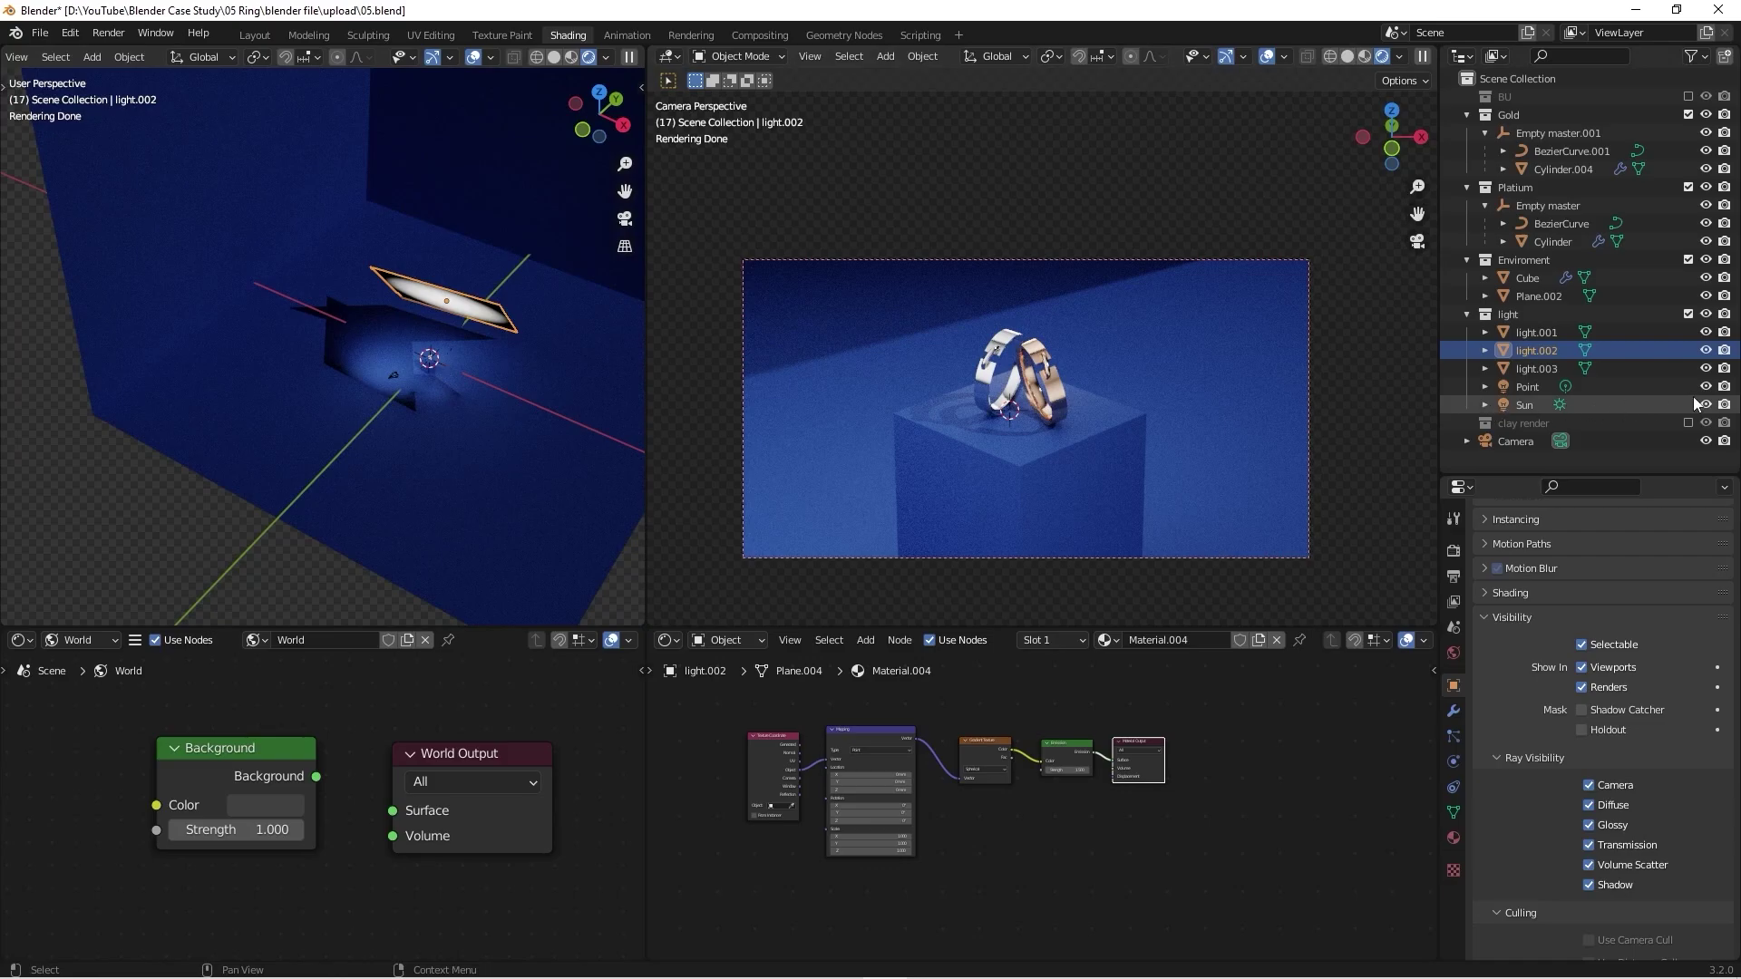
mouse_move(488, 340)
middle_mouse_down()
mouse_move(427, 332)
mouse_move(476, 367)
middle_mouse_up()
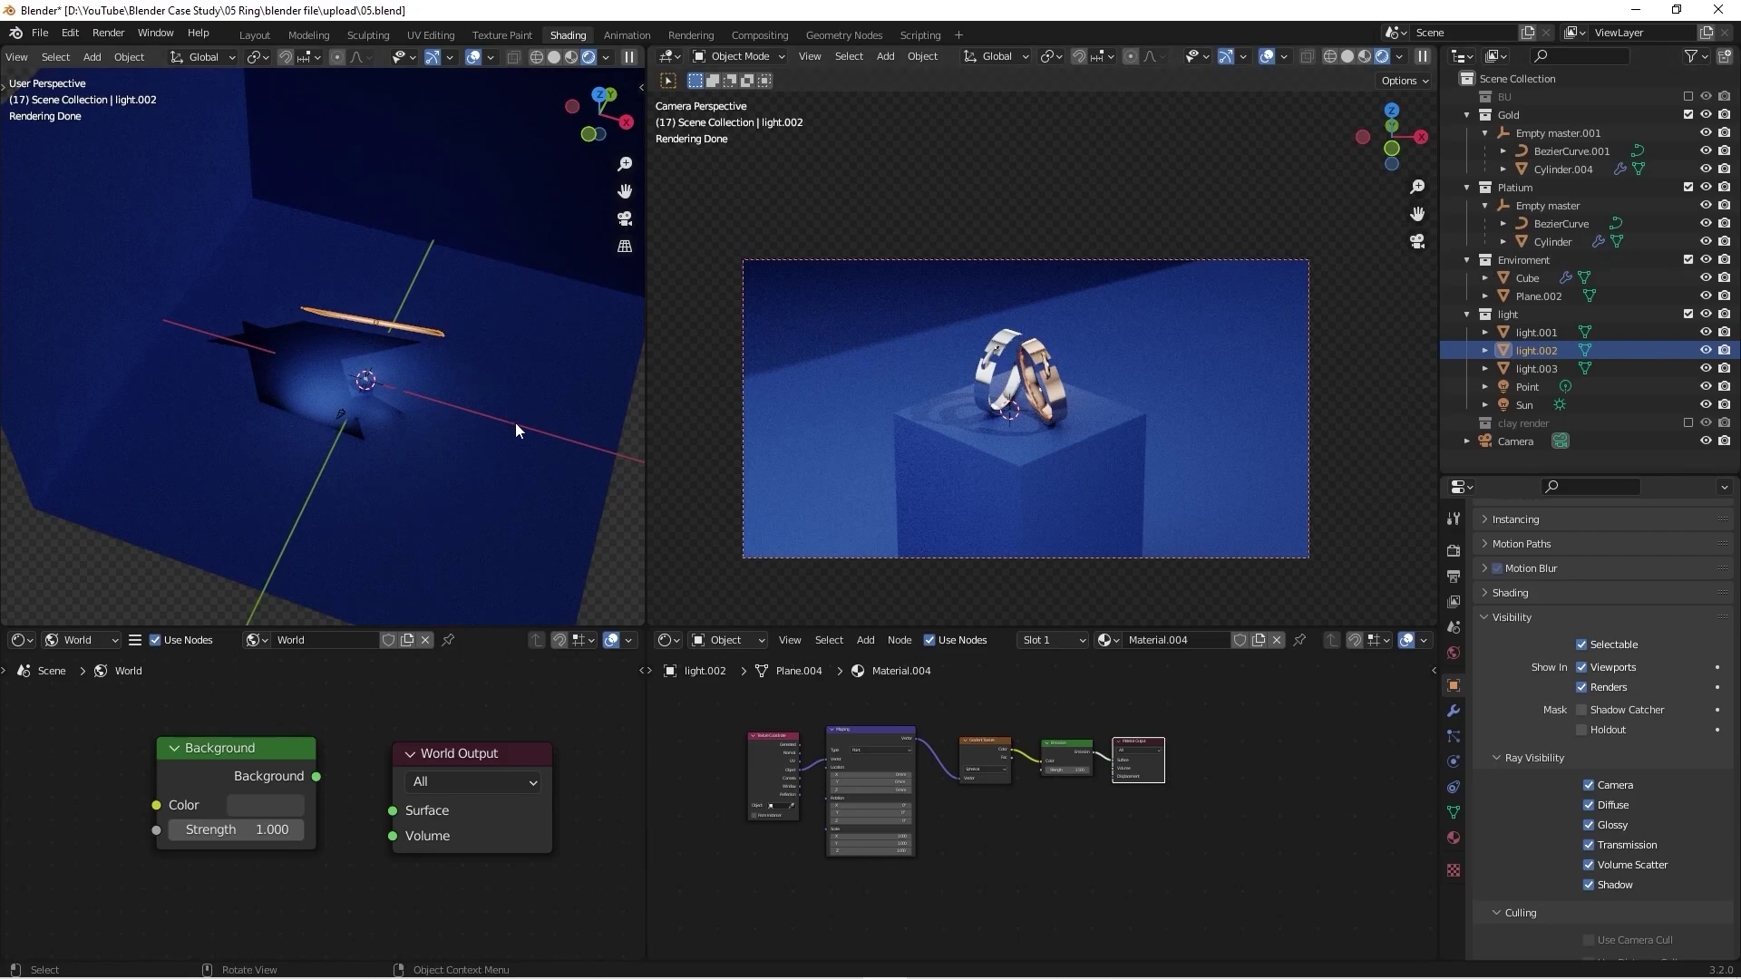
left_click(1706, 405)
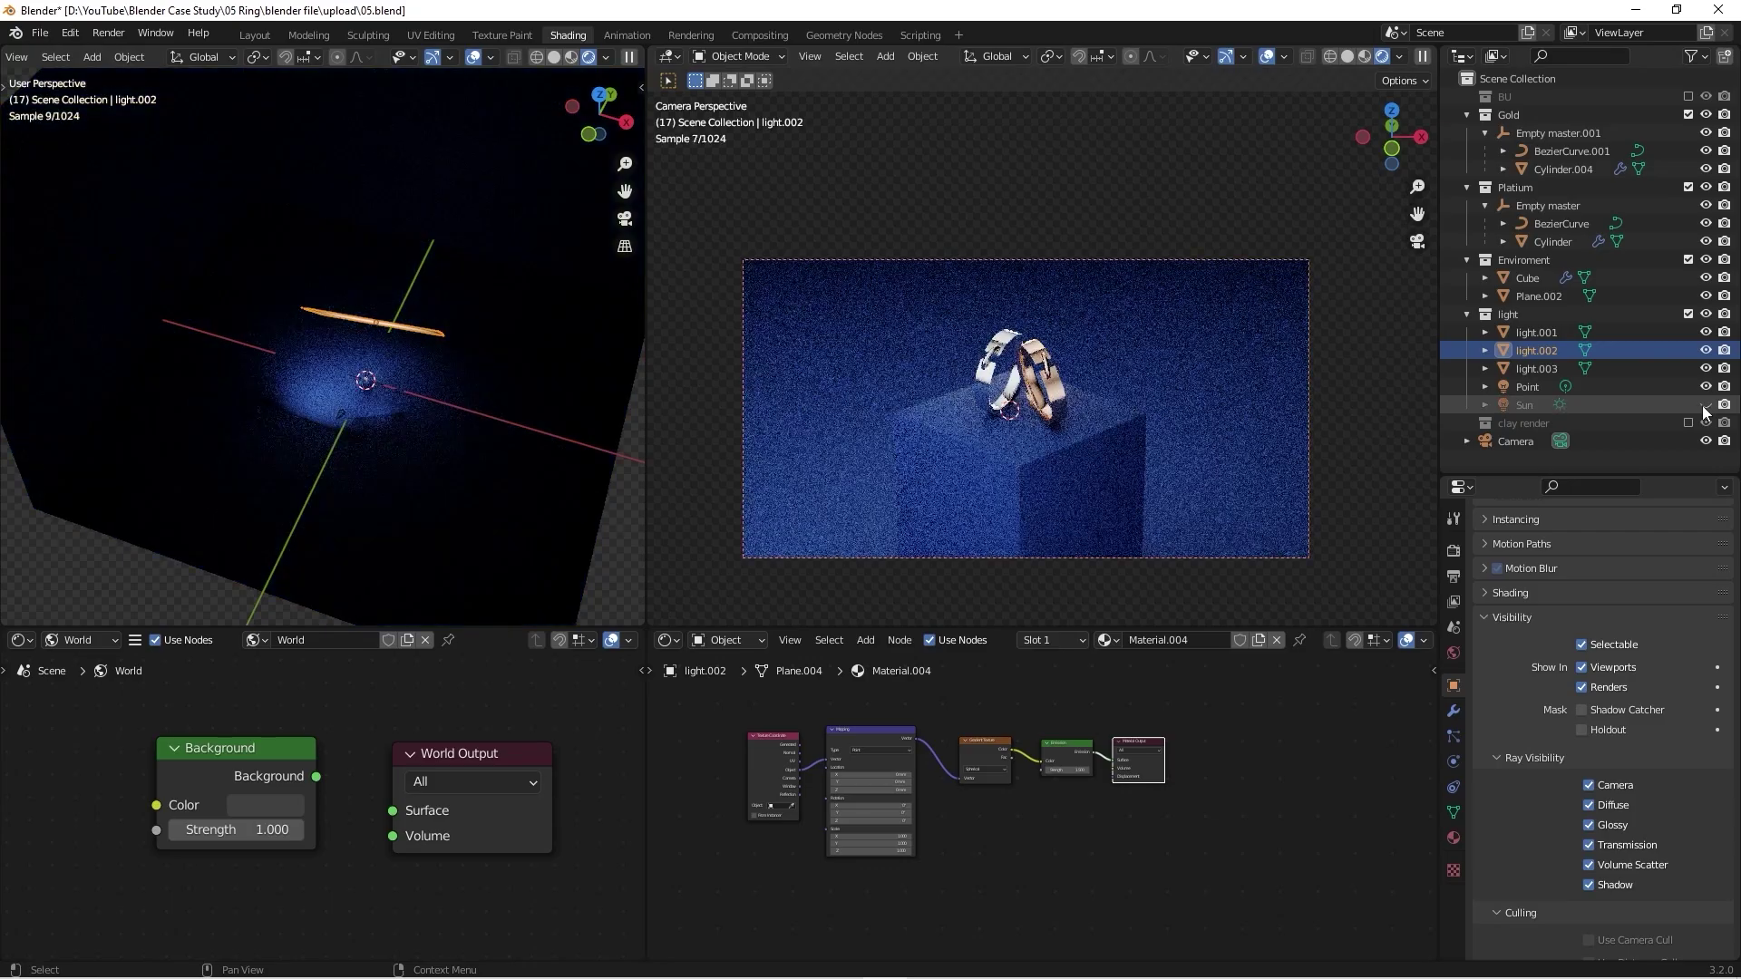
left_click(1706, 405)
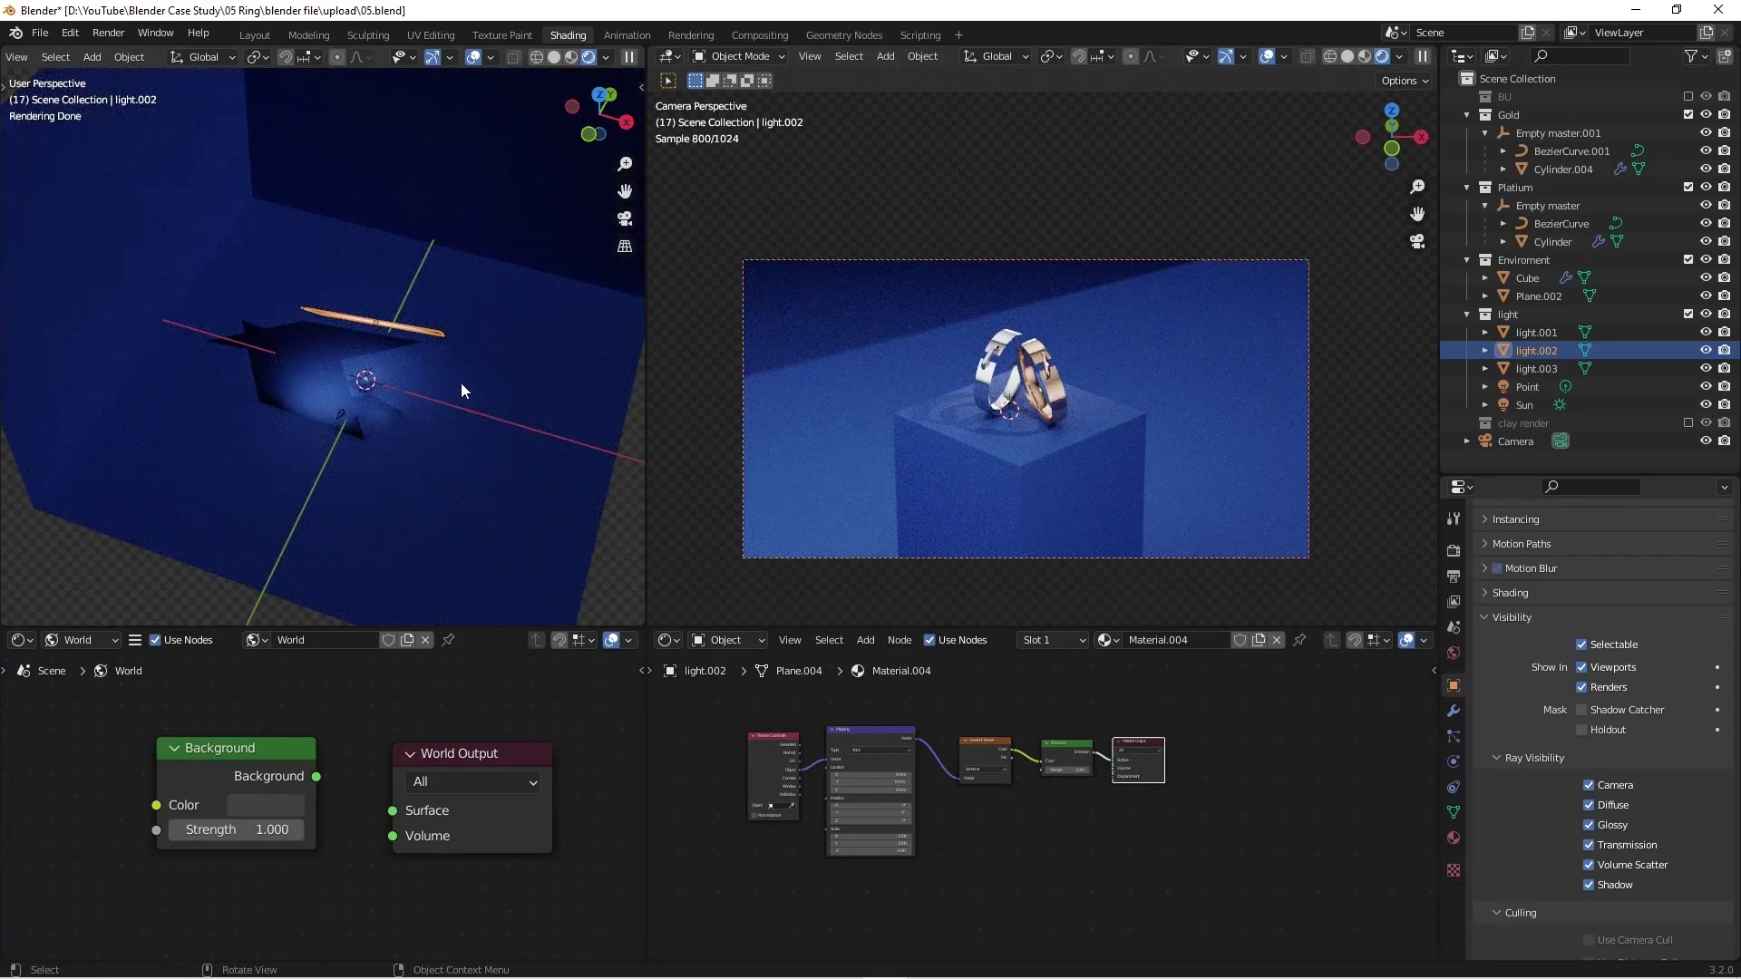
middle_click_drag(373, 389, 776, 297)
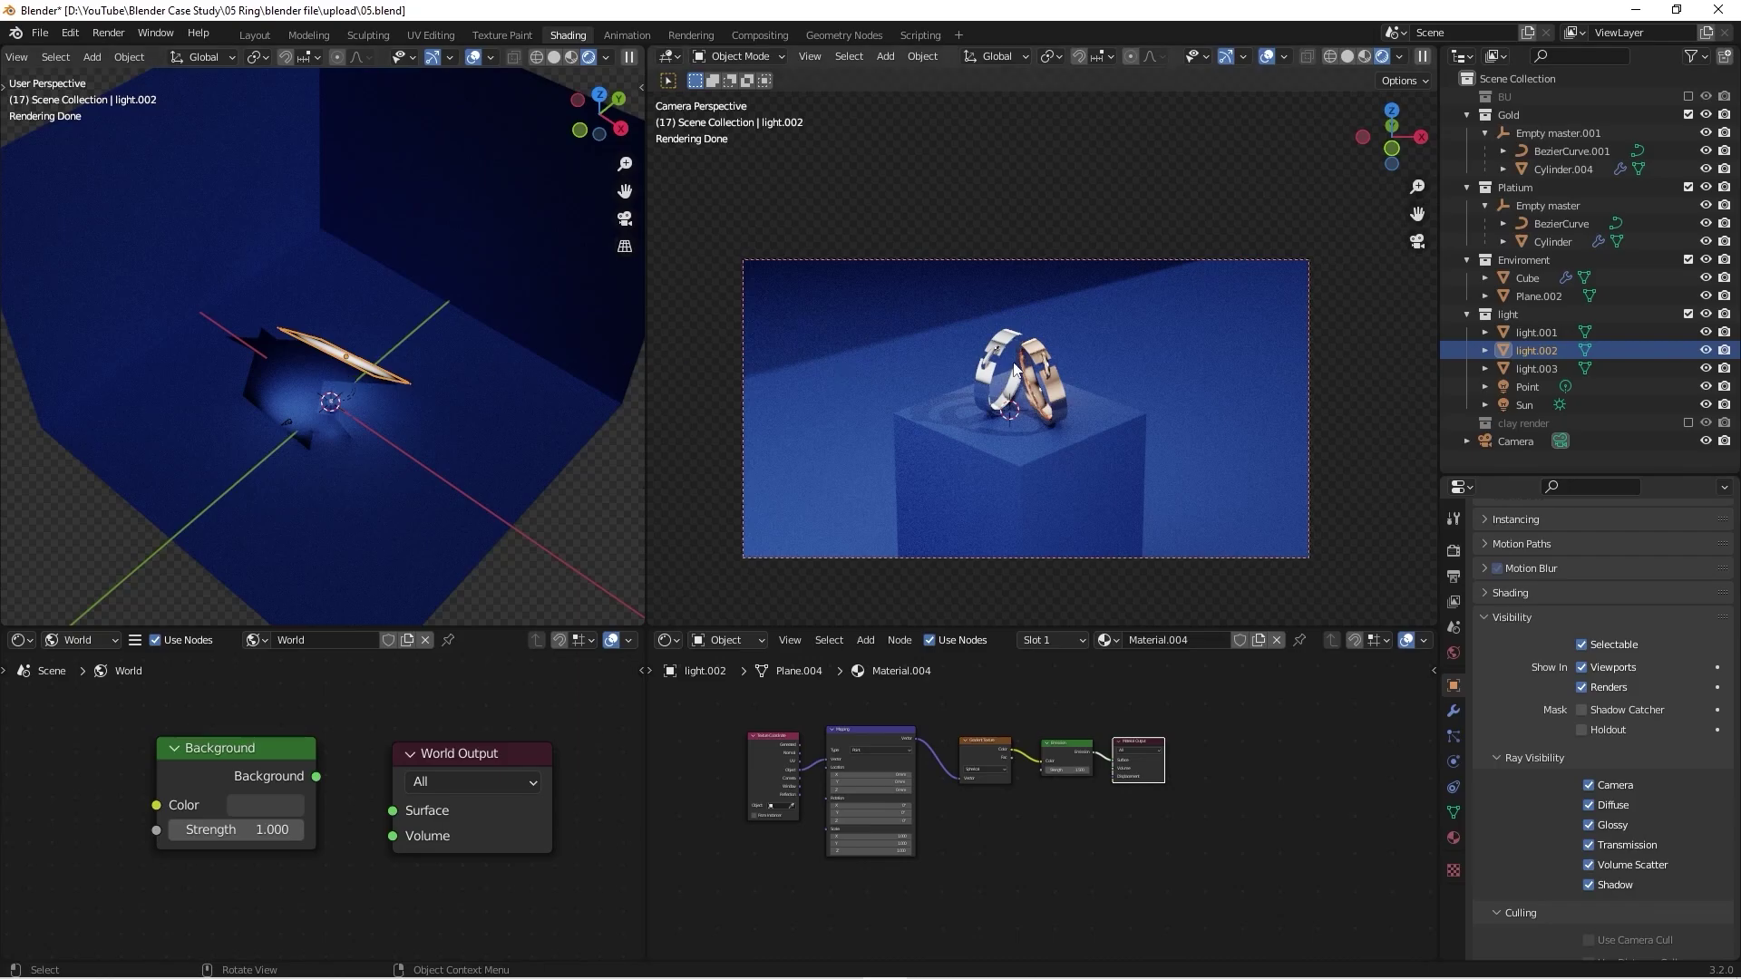
Step: Select the platinum ring's BezierCurve and Cylinder and try a free trackball rotation to test the reflections
left_click(1543, 205)
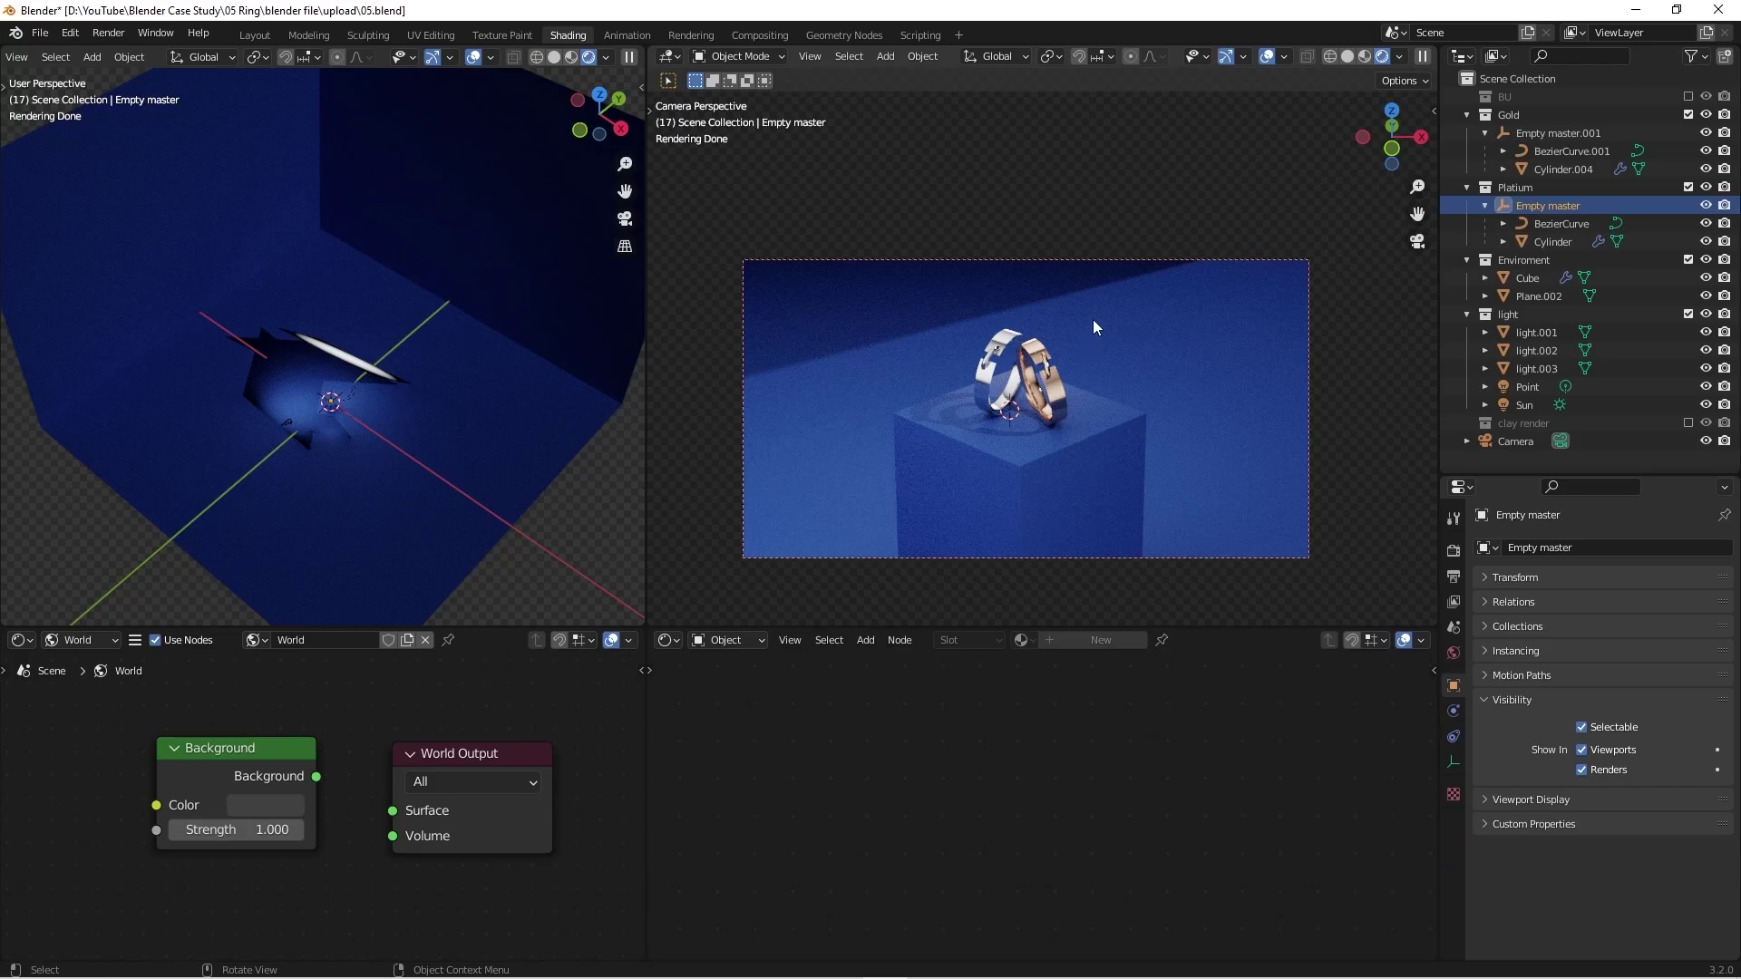
left_click(1545, 225)
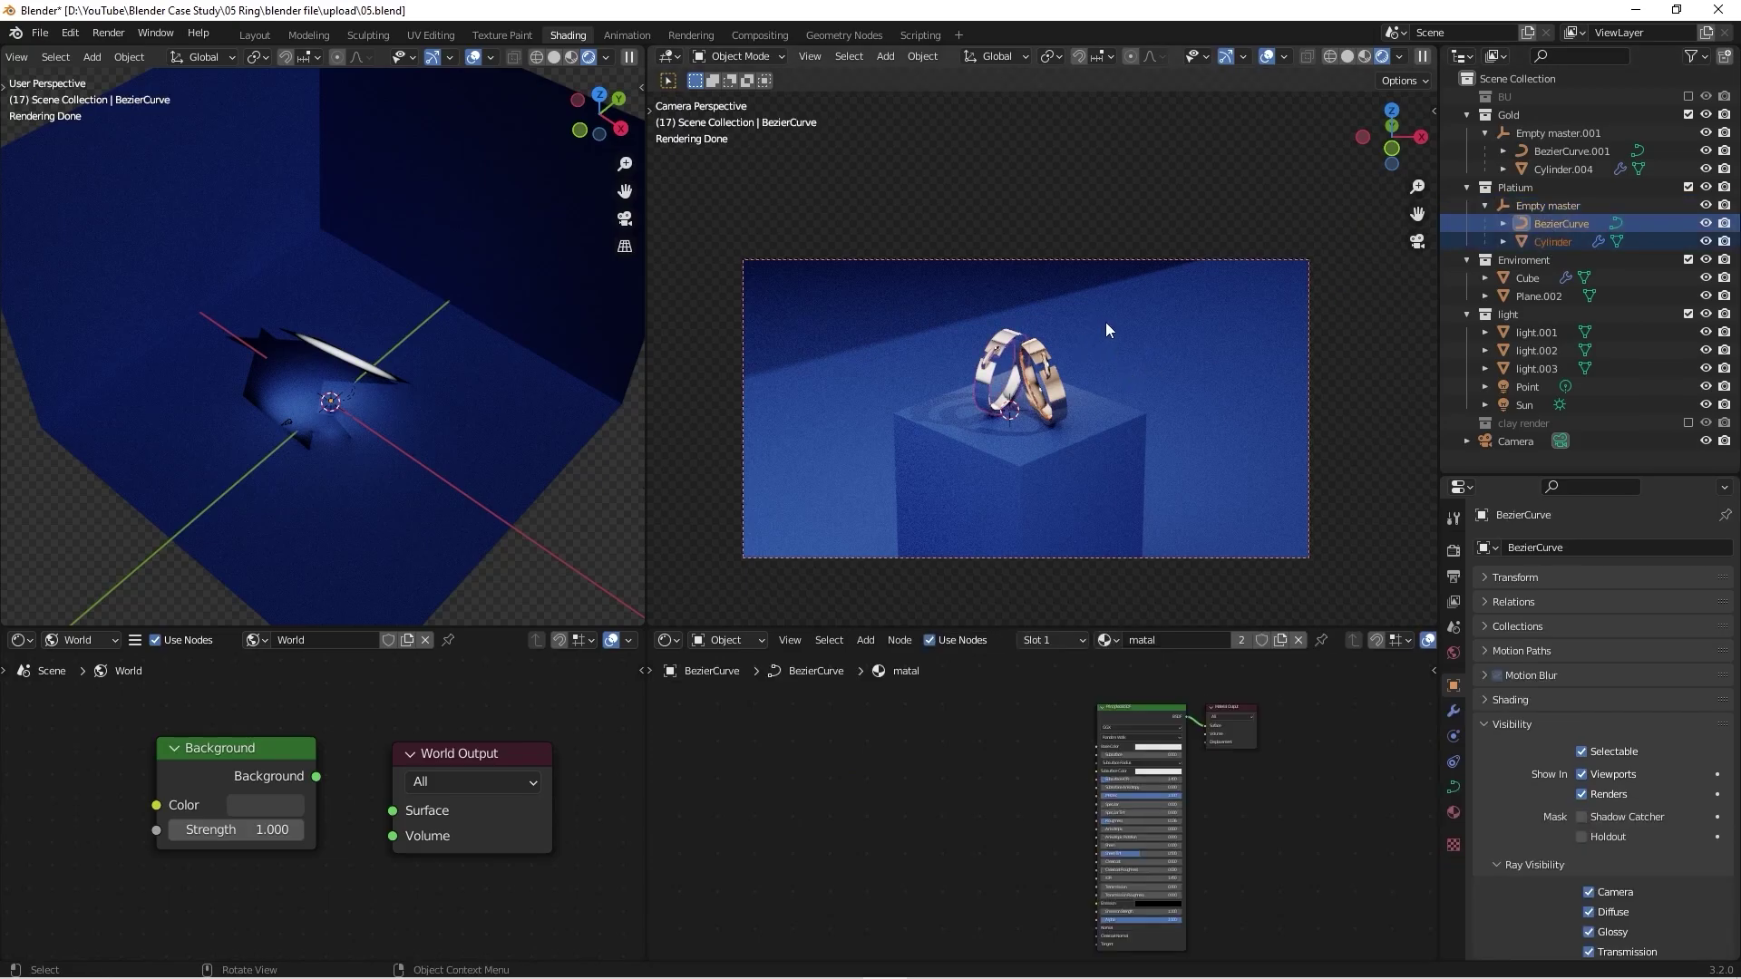
key("r")
key("r")
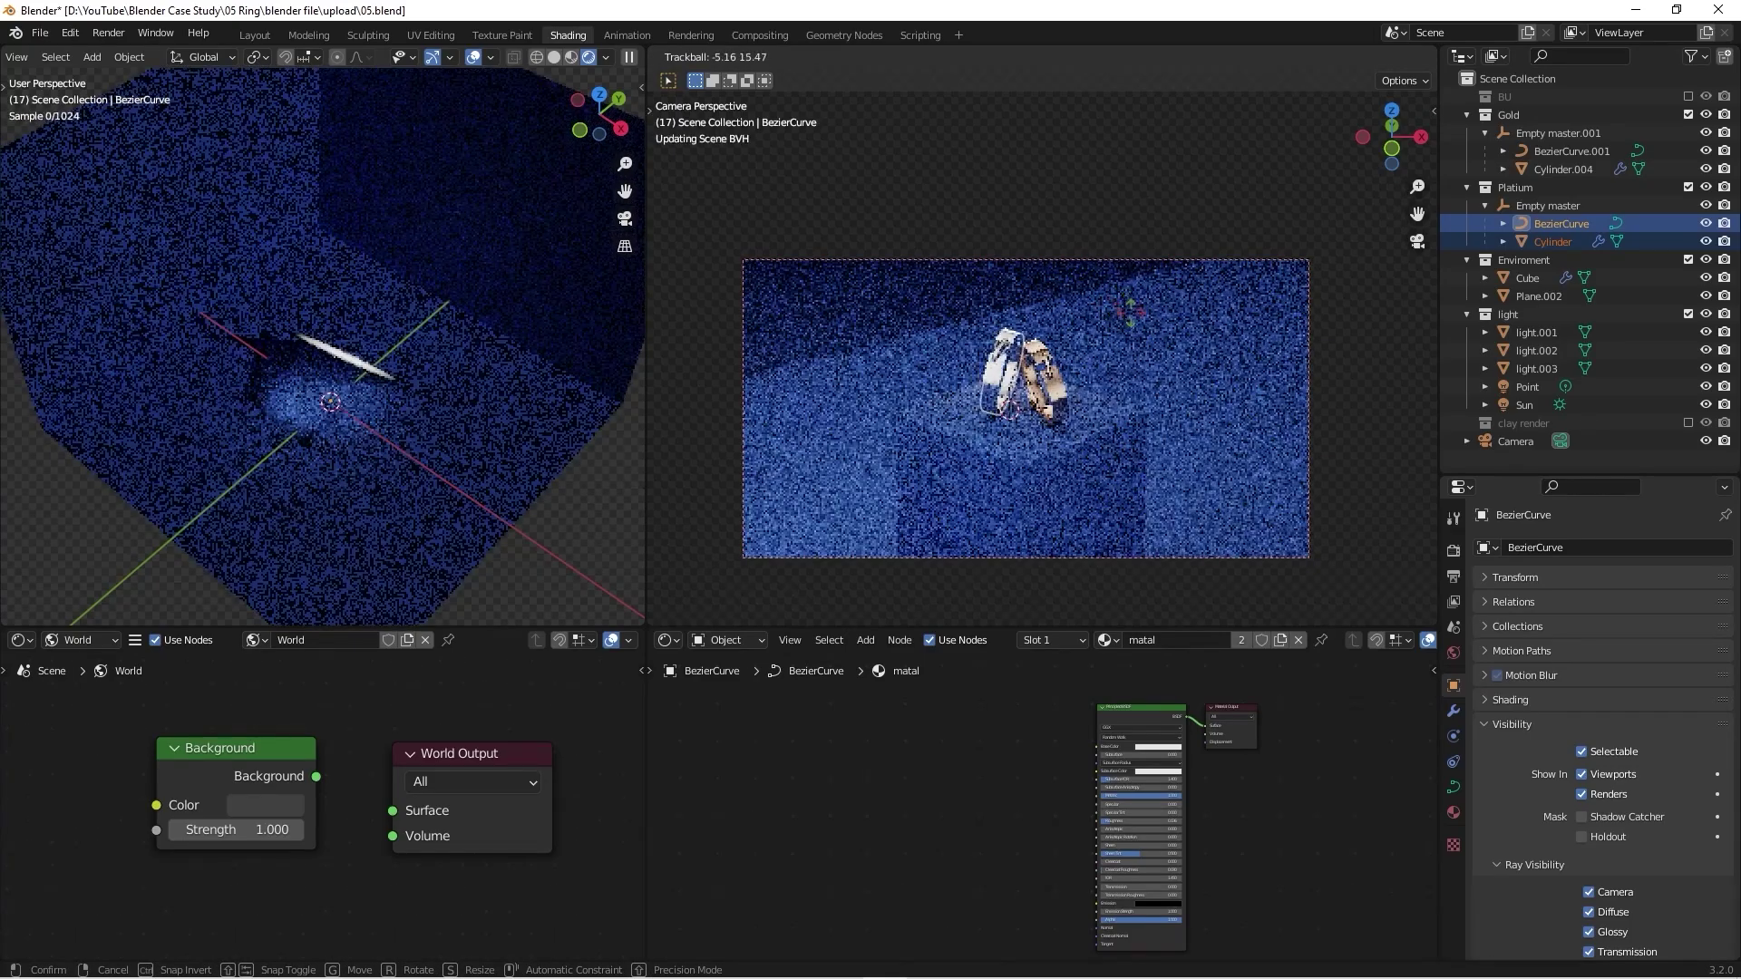
left_click(1124, 367)
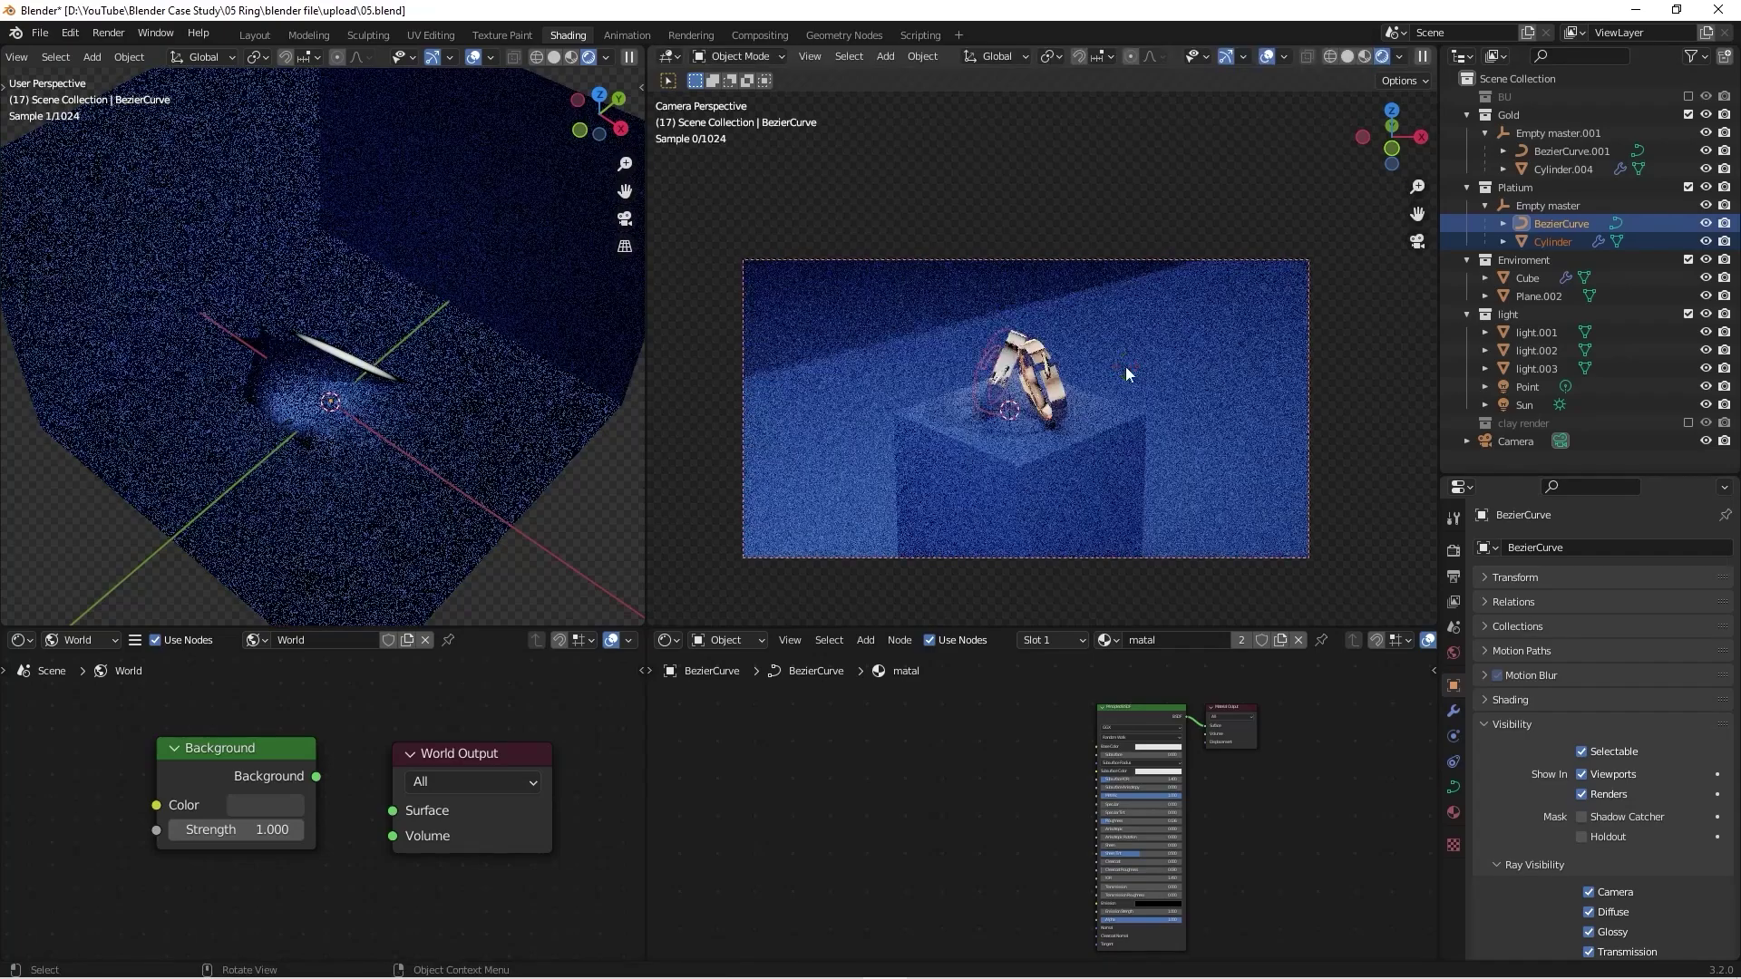
Step: Select light.003 and light.001 from the camera view, and examine the light placement within the whole environment
left_click(1004, 371)
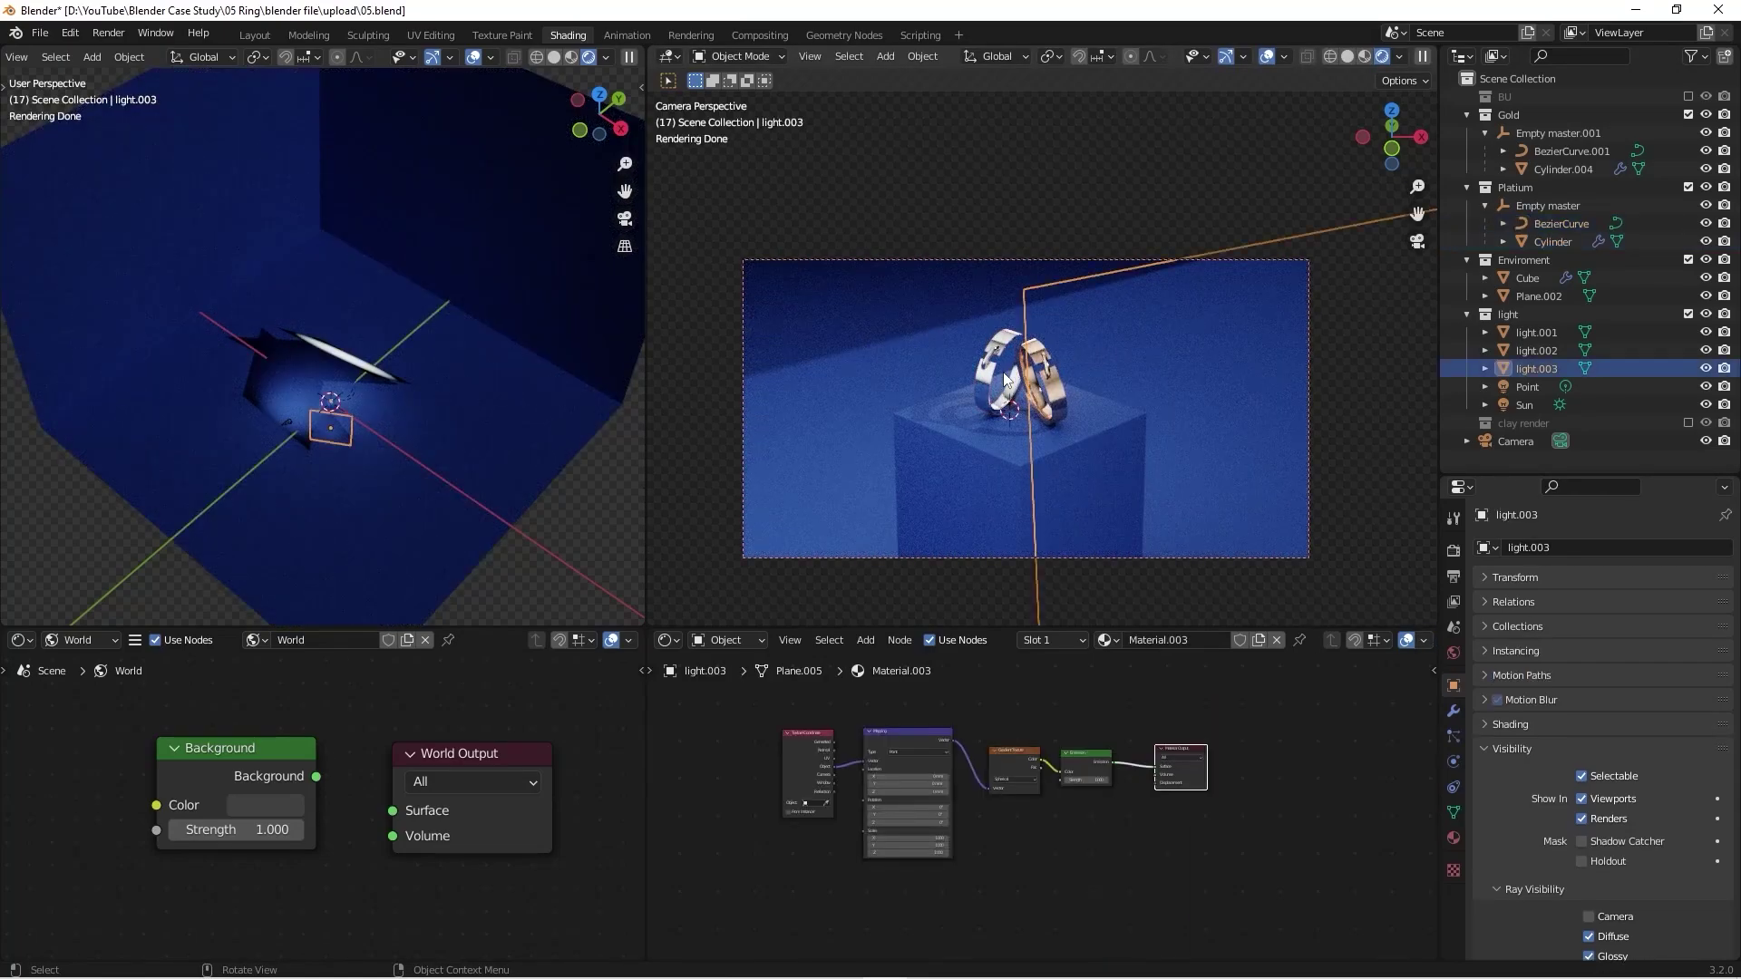
left_click(956, 444)
middle_click_drag(266, 378, 356, 359)
scroll(357, 359, "down", 4)
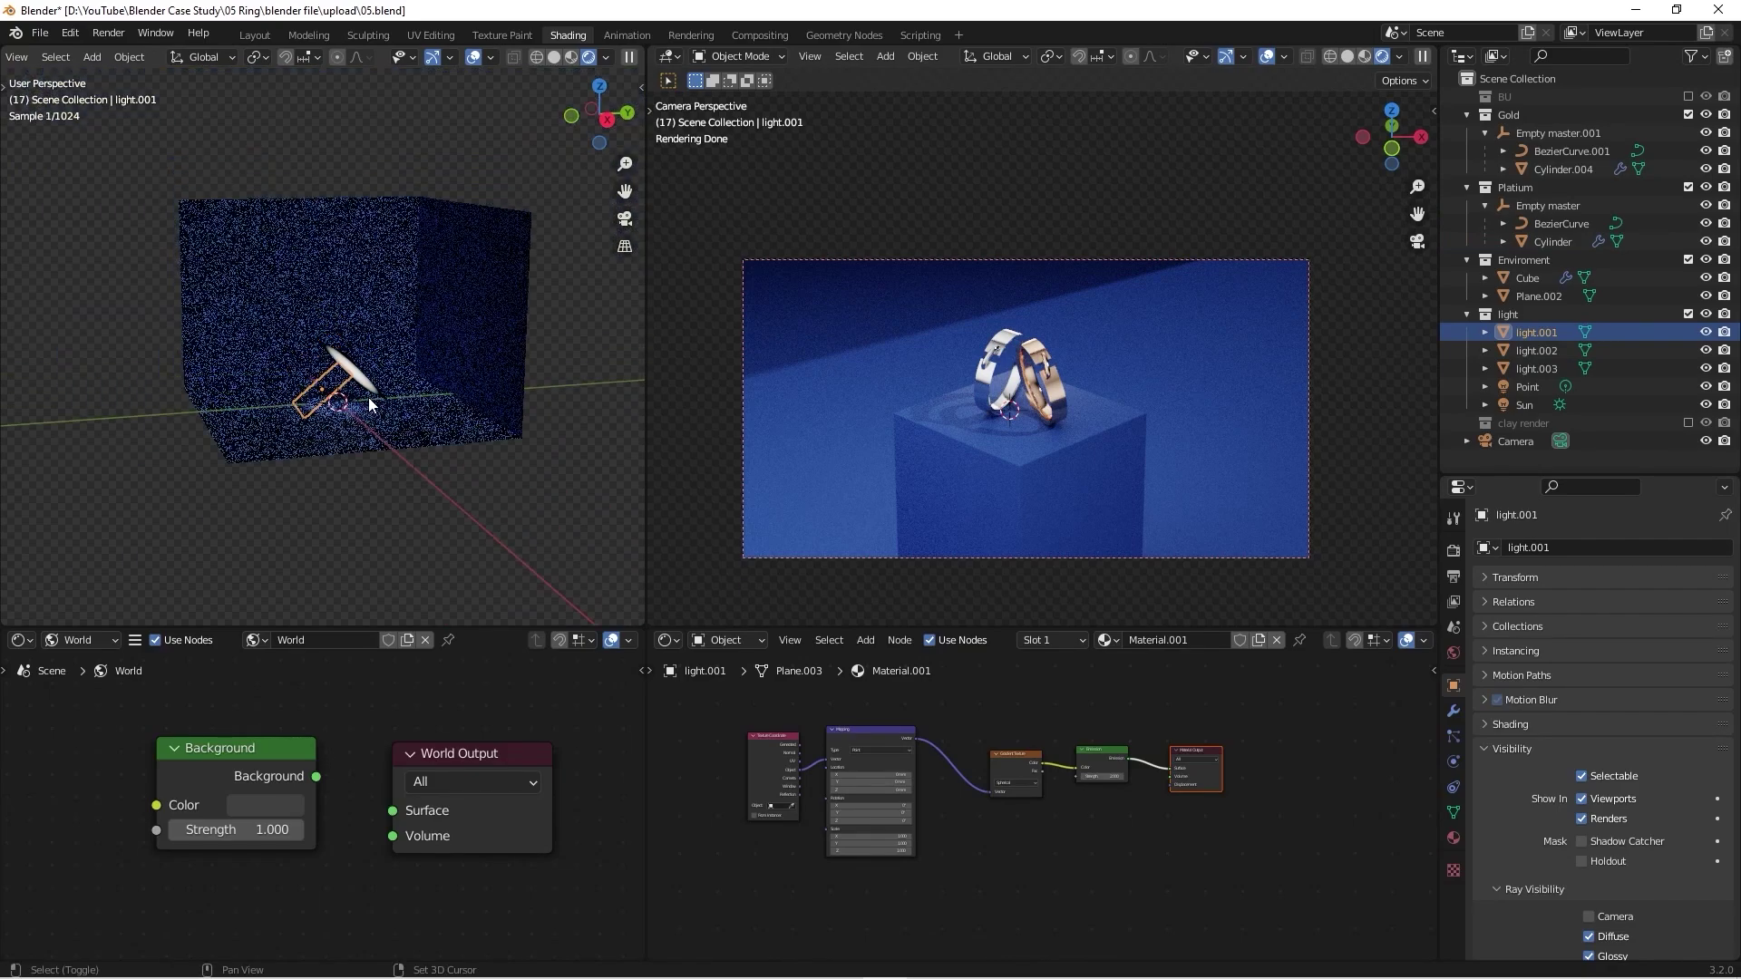